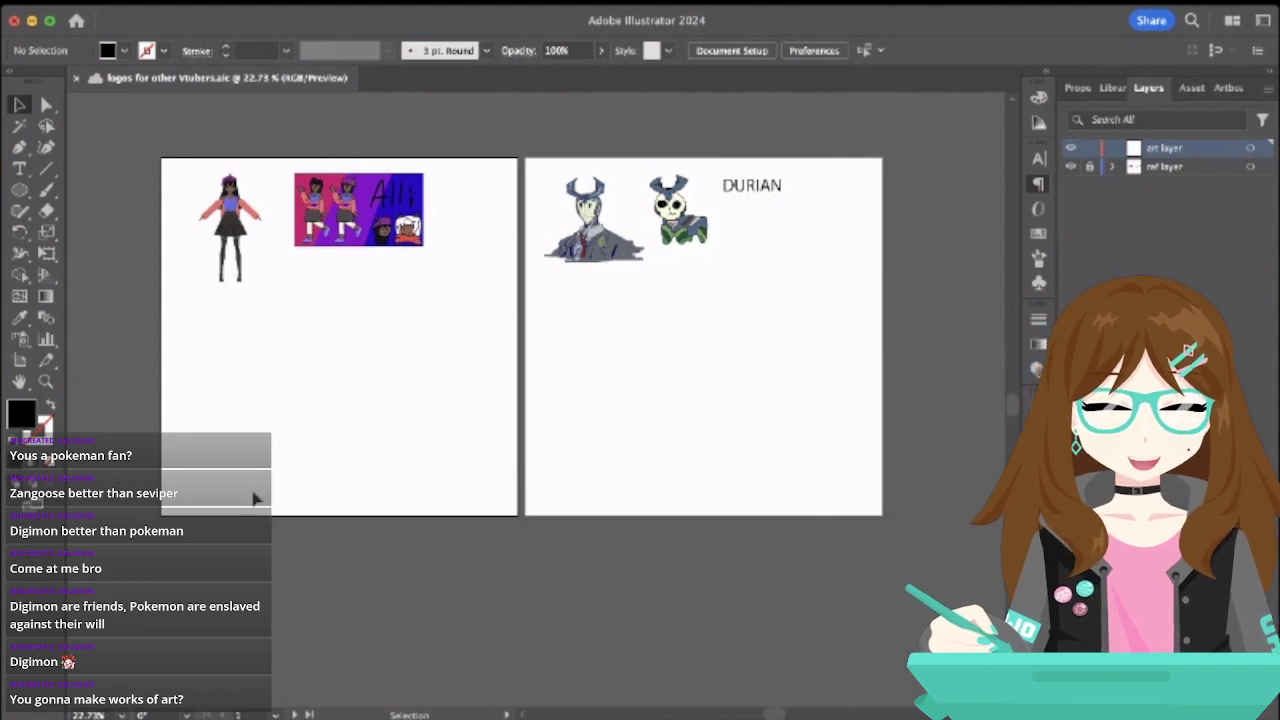
- Examine the character reference images and the DURIAN lettering across the two artboards
scroll(294, 266, up, 3)
scroll(294, 270, up, 1)
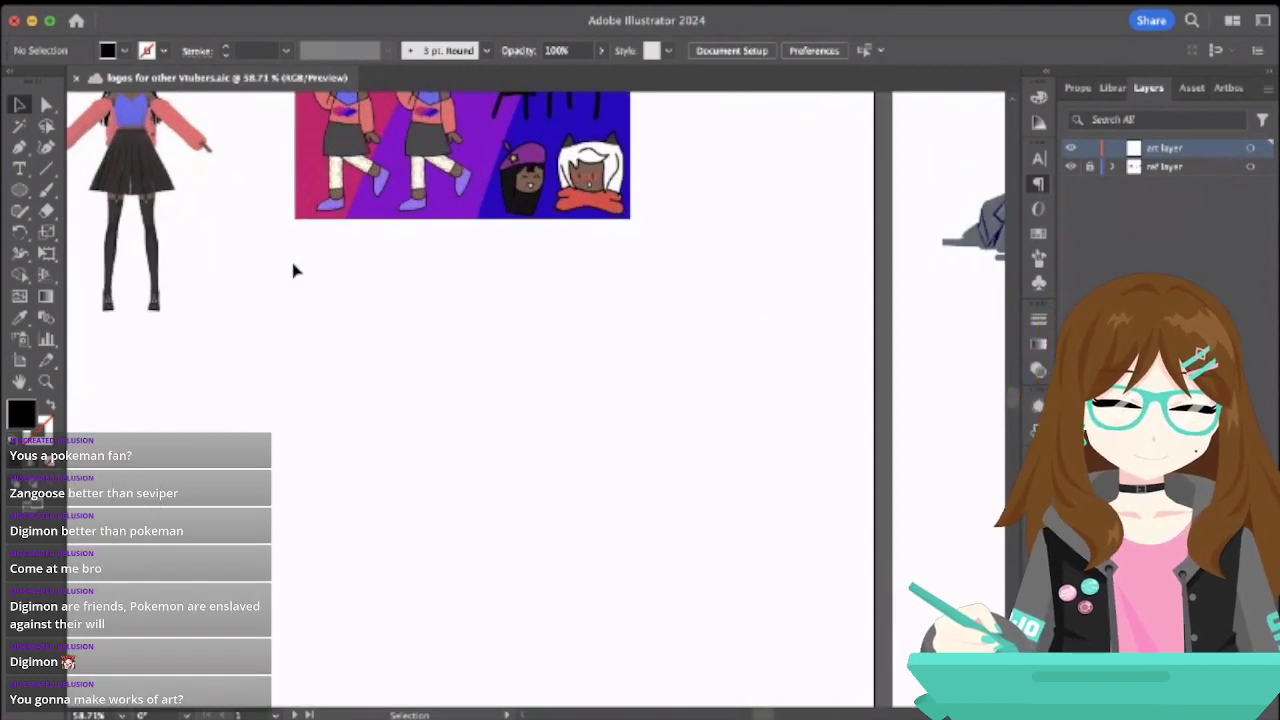
scroll(294, 270, up, 2)
scroll(294, 270, right, 10)
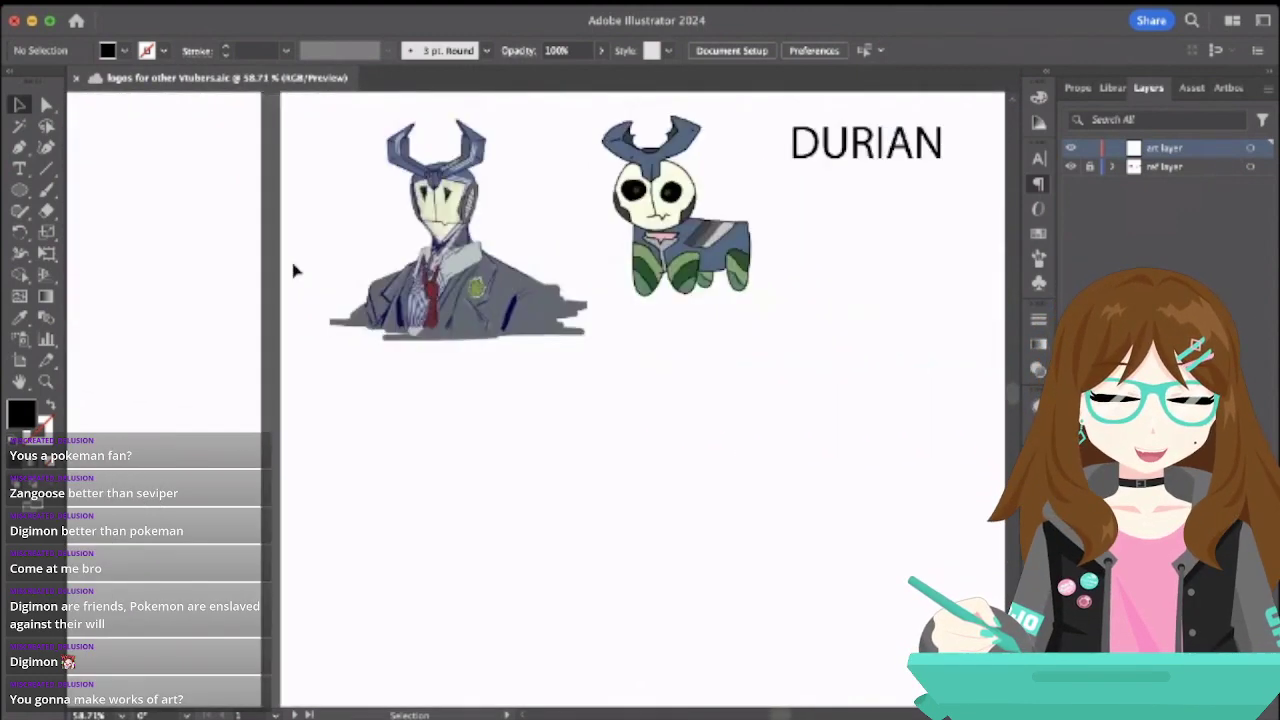
scroll(294, 270, right, 5)
scroll(294, 270, left, 12)
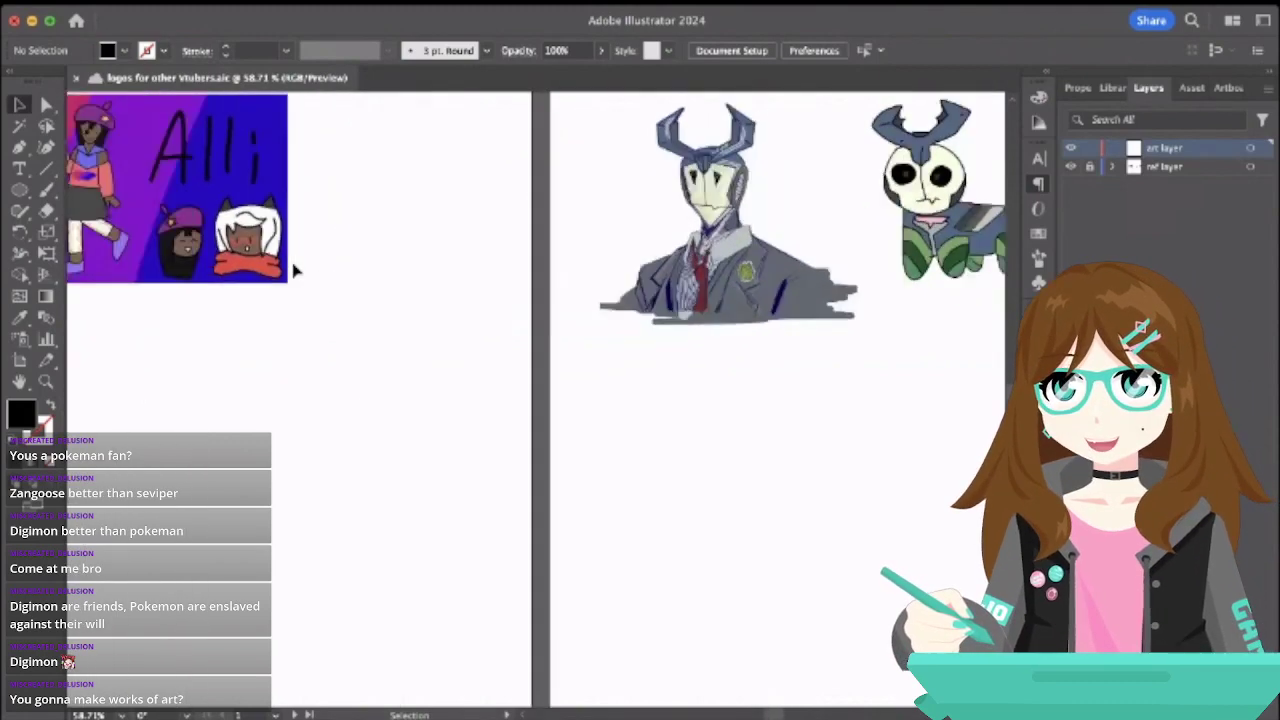
scroll(294, 270, left, 10)
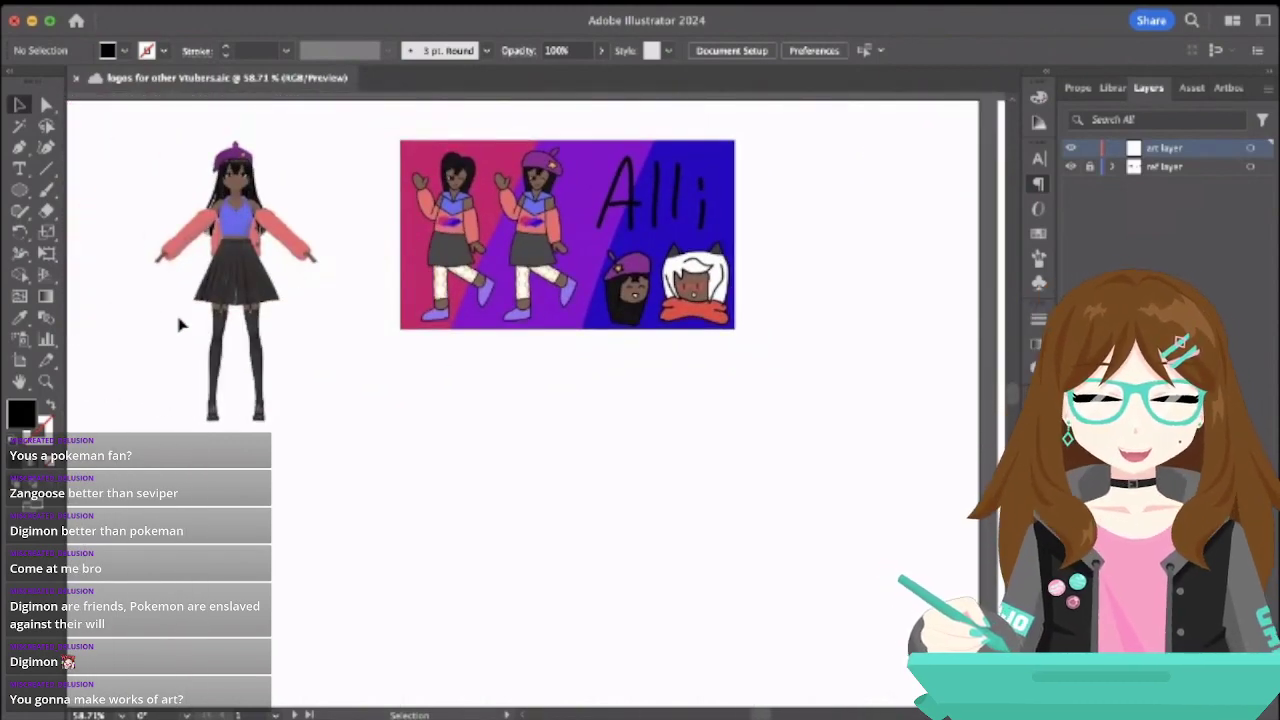
scroll(389, 289, right, 6)
scroll(392, 290, right, 9)
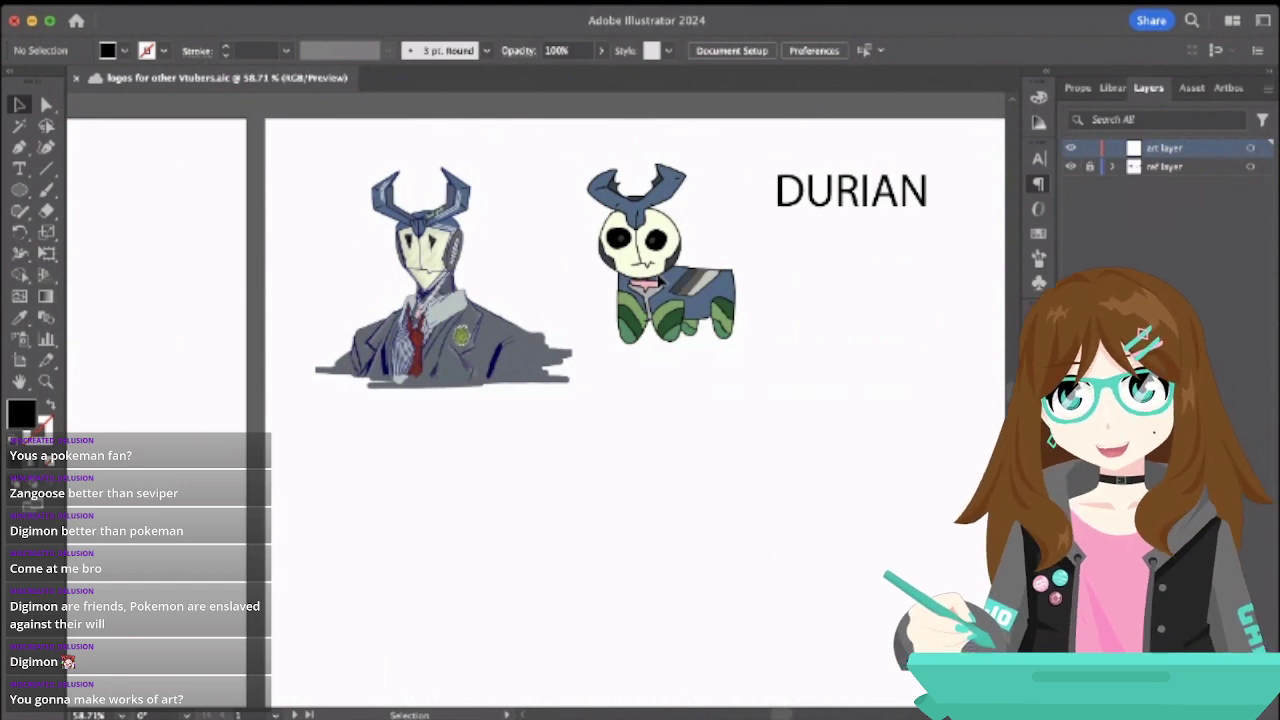
scroll(658, 282, left, 14)
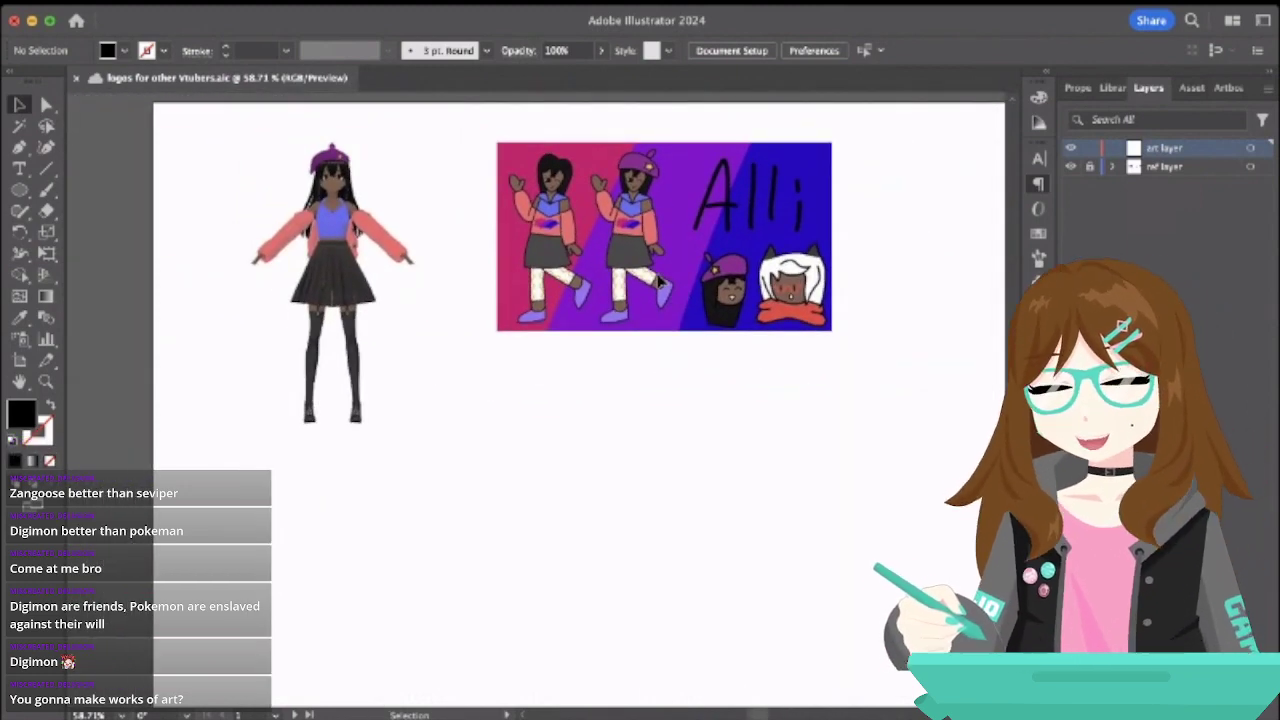
scroll(658, 282, right, 8)
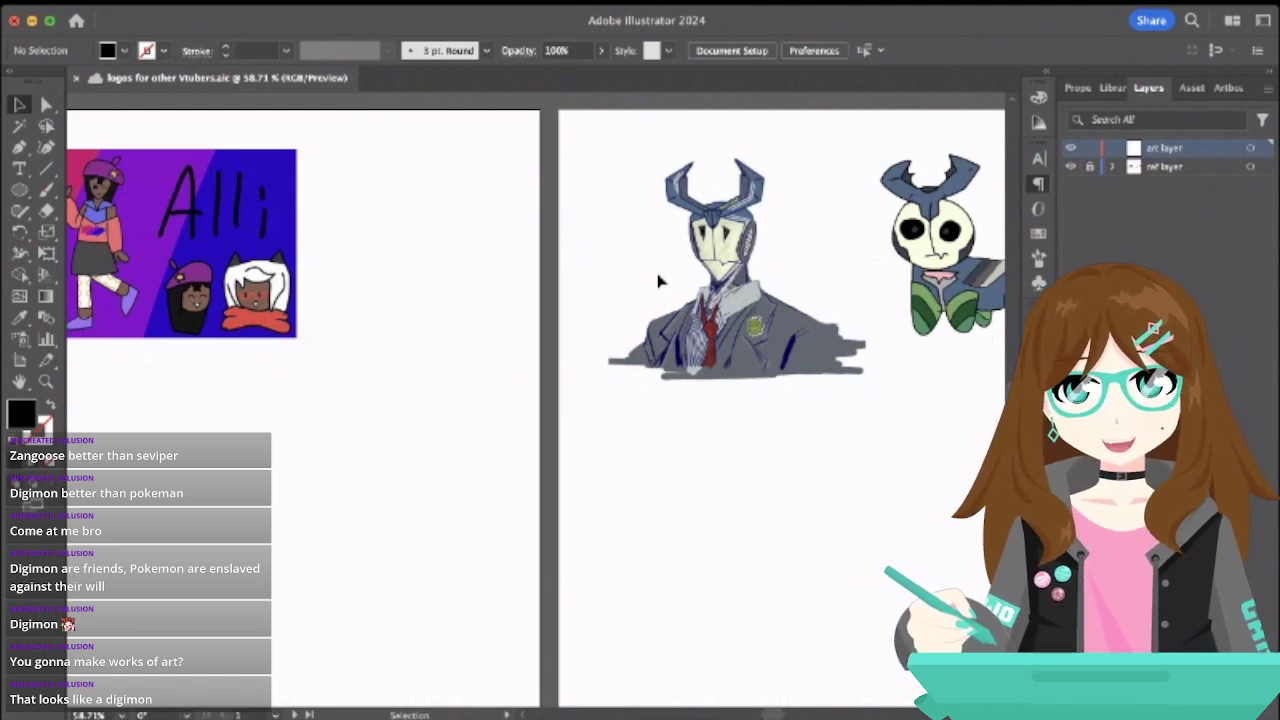
scroll(718, 308, right, 5)
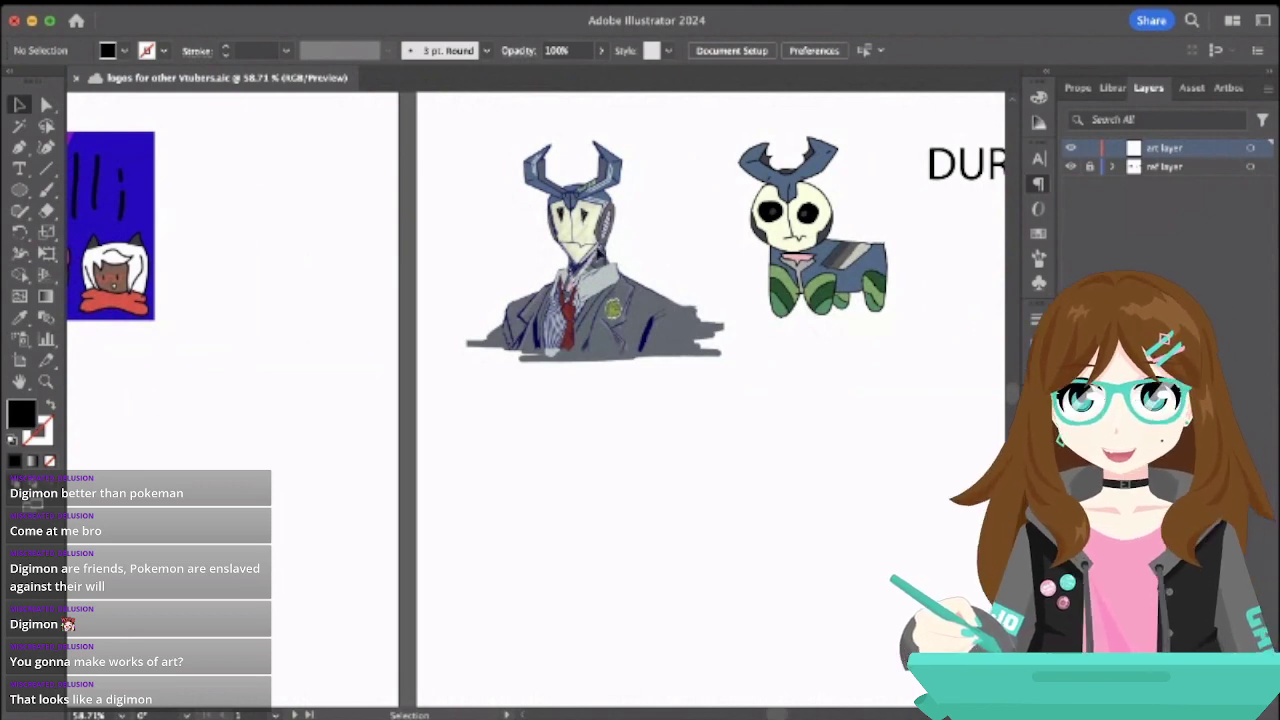
scroll(595, 254, right, 3)
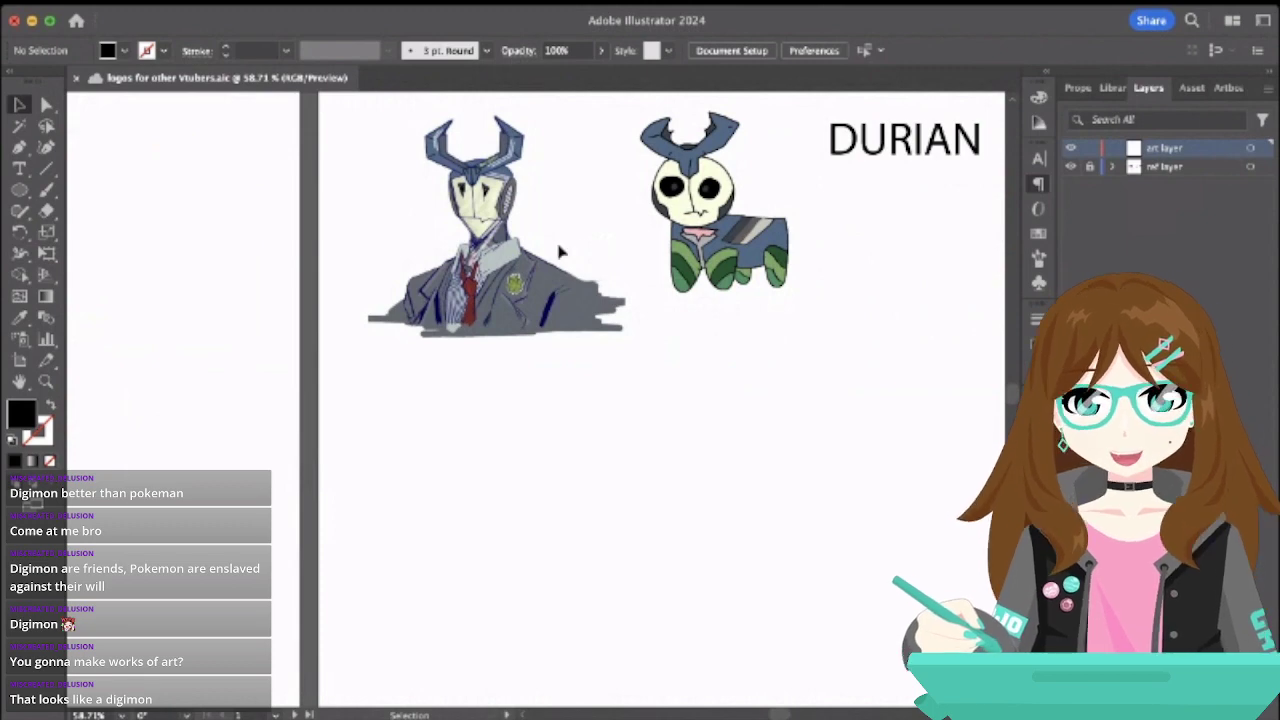
scroll(416, 336, left, 2)
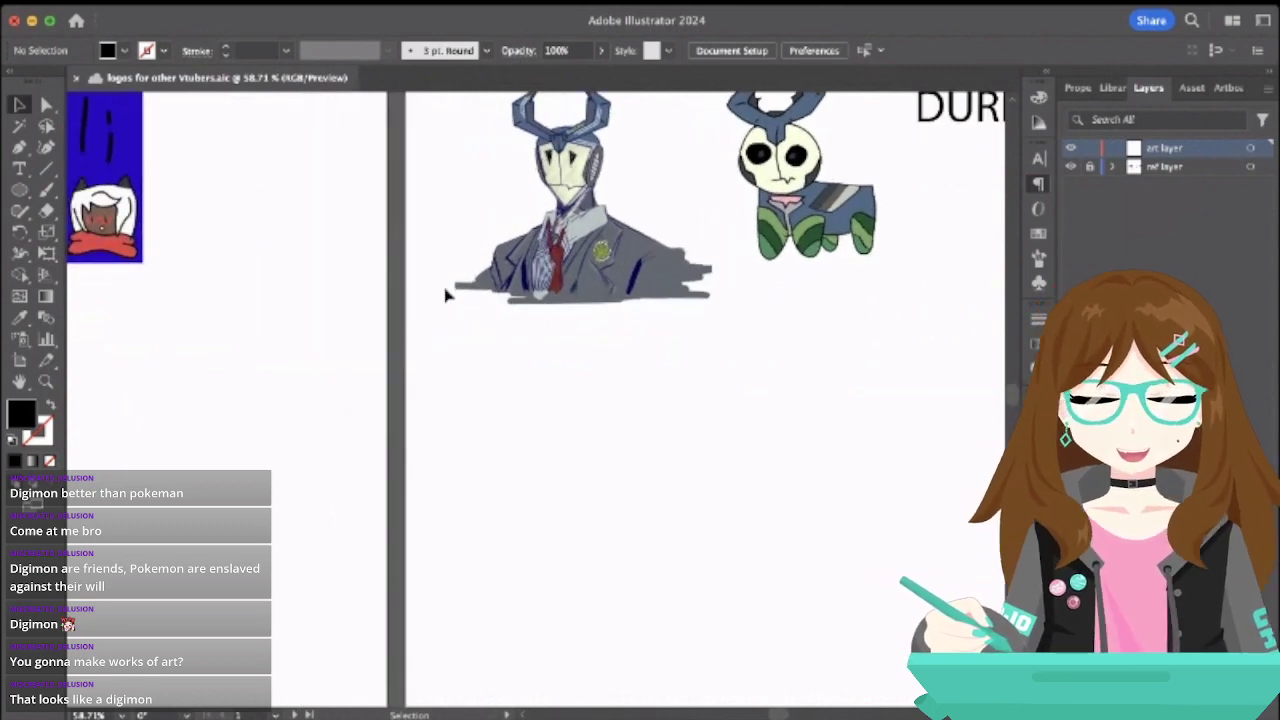
- Add the point text "Alli" on the first artboard, below the full-body character reference
scroll(580, 295, left, 8)
scroll(580, 295, left, 10)
scroll(580, 295, up, 3)
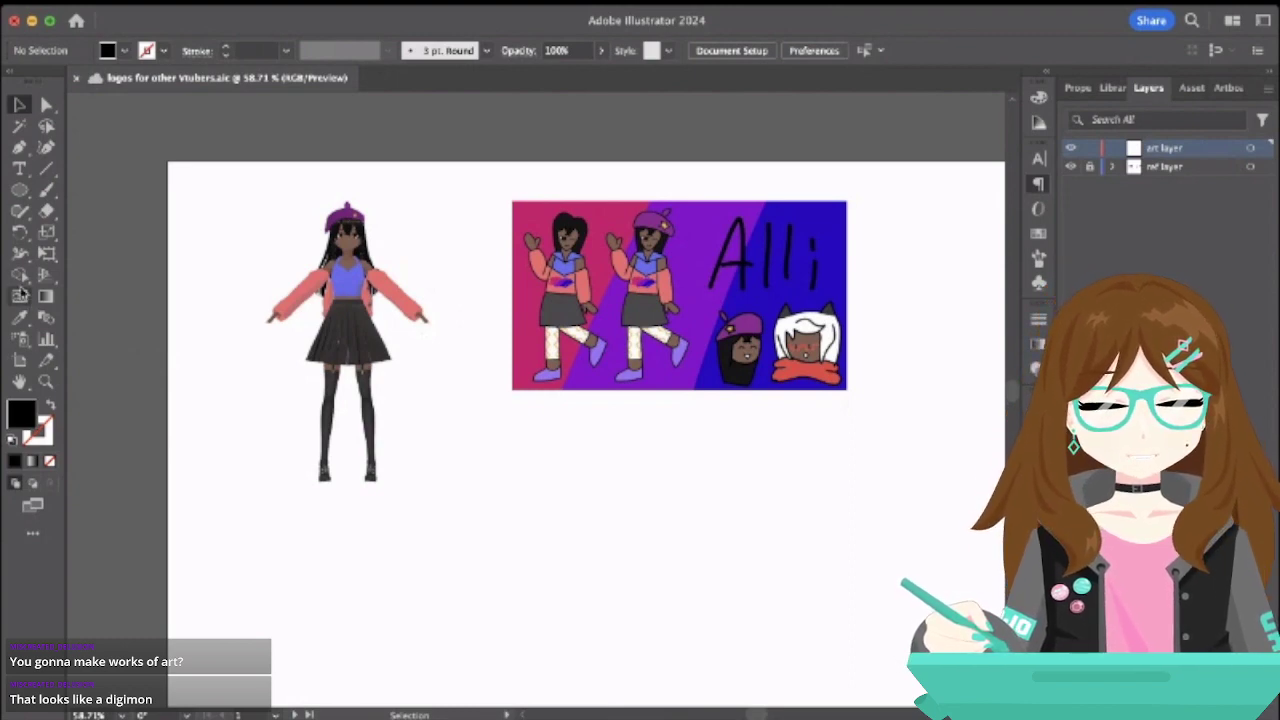
click(20, 168)
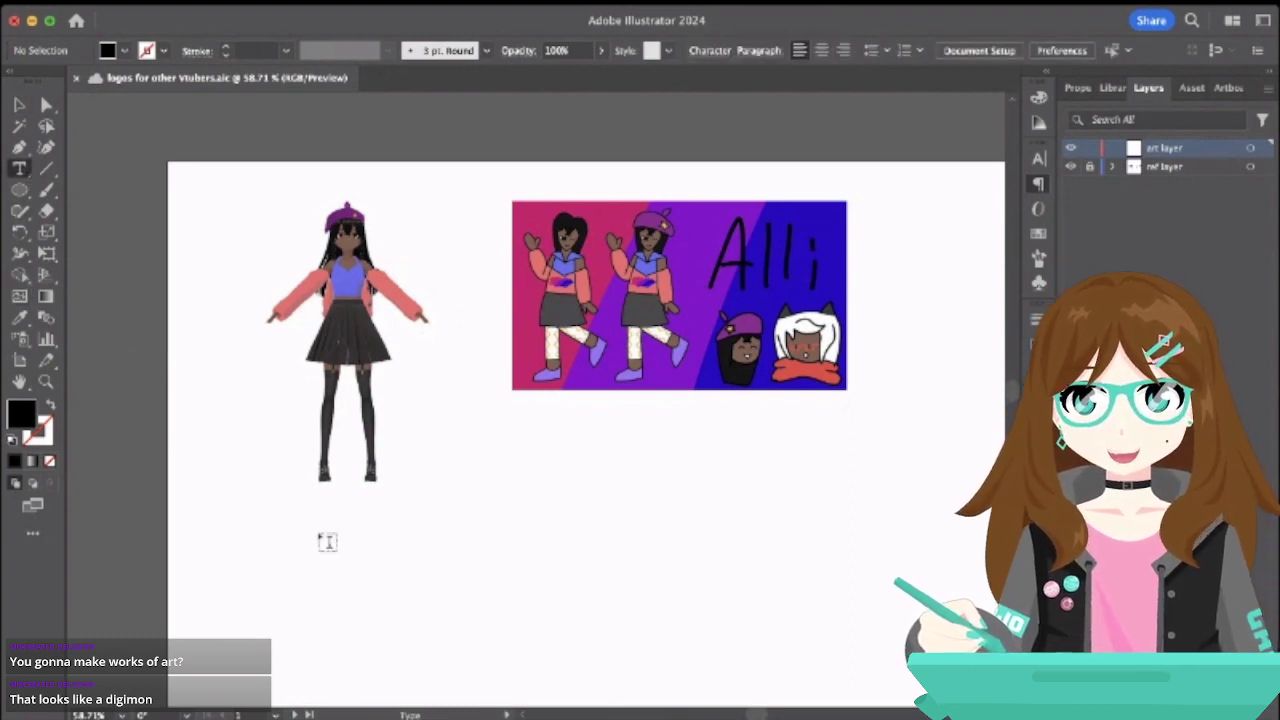
scroll(327, 541, down, 5)
click(269, 466)
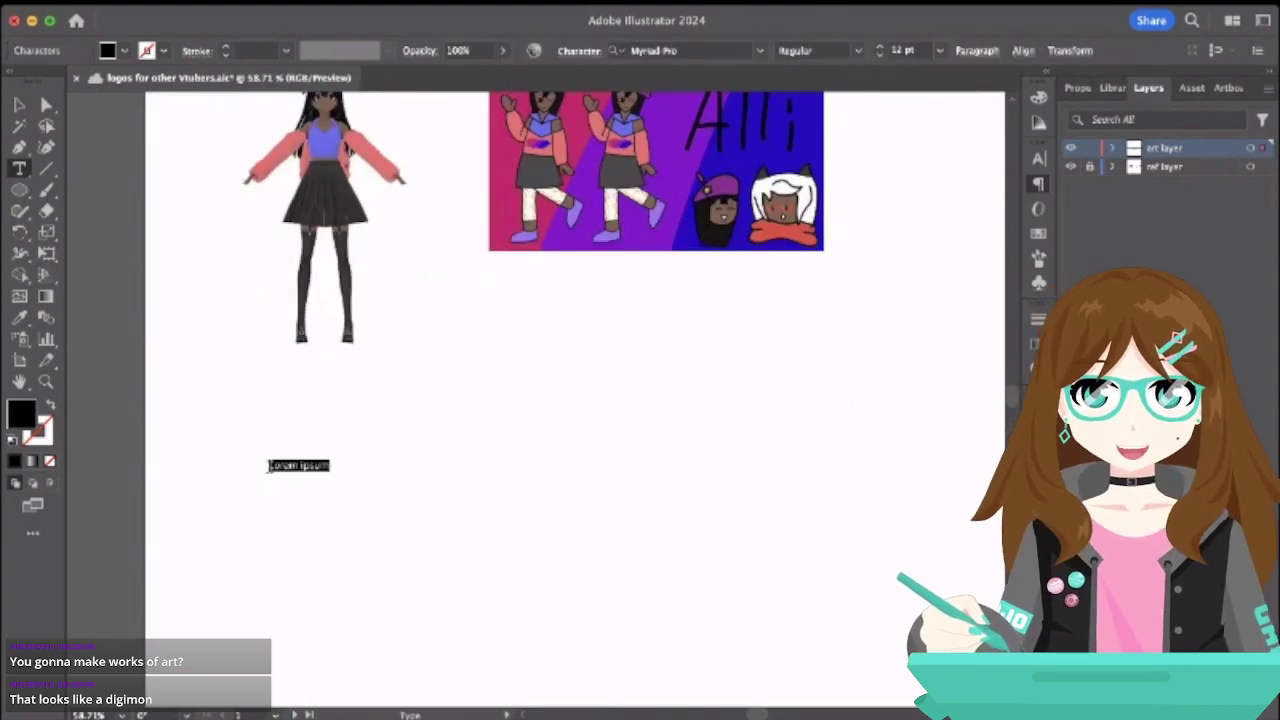
alt+scroll(314, 480, up, 3)
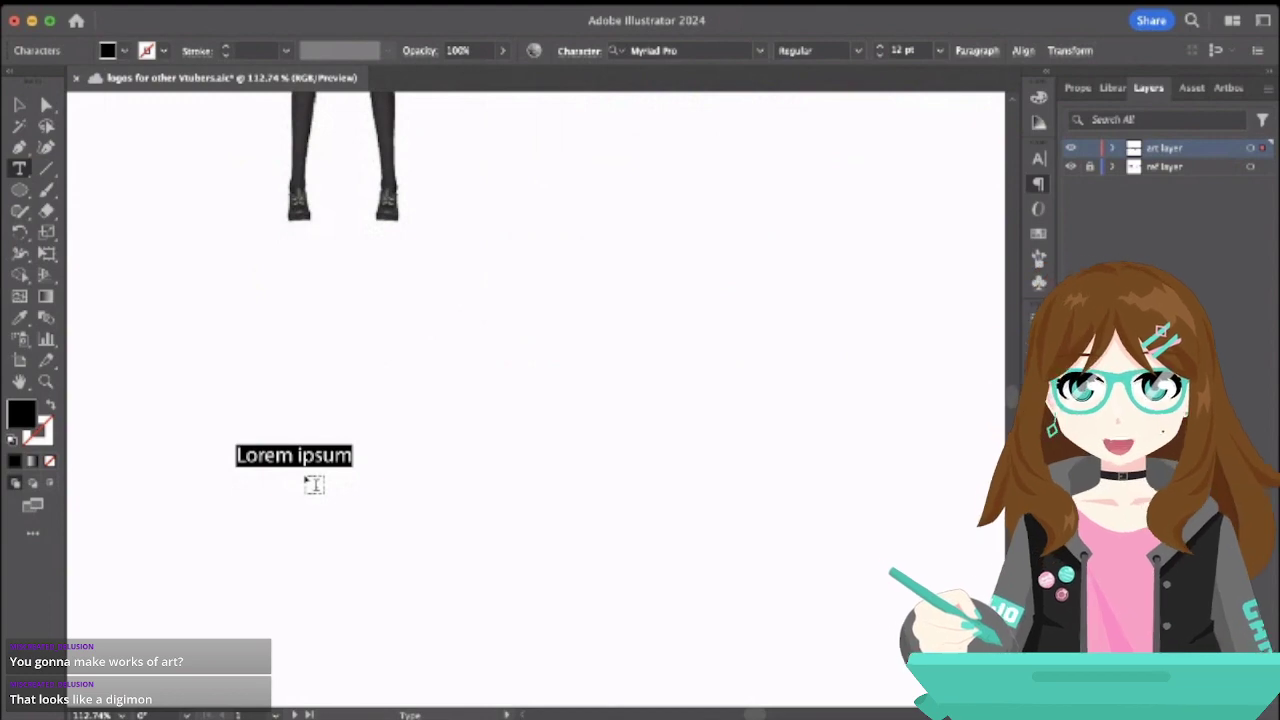
key(BackSpace)
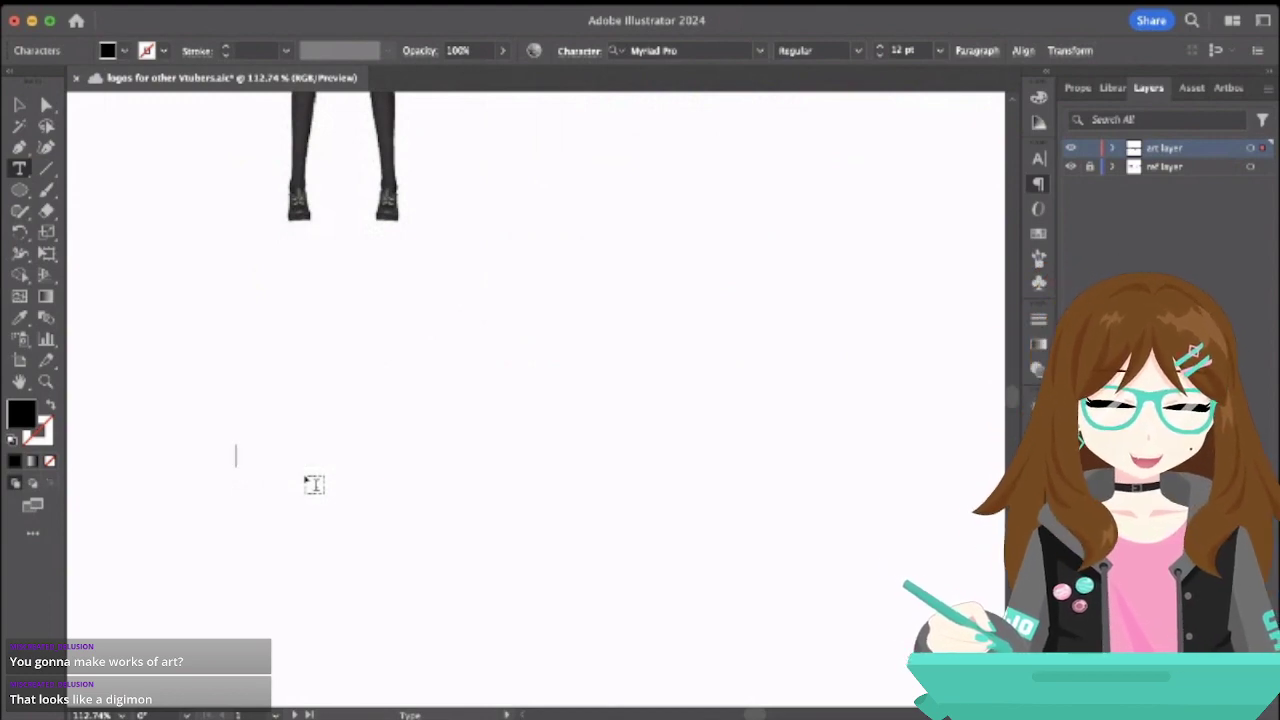
text(AIli)
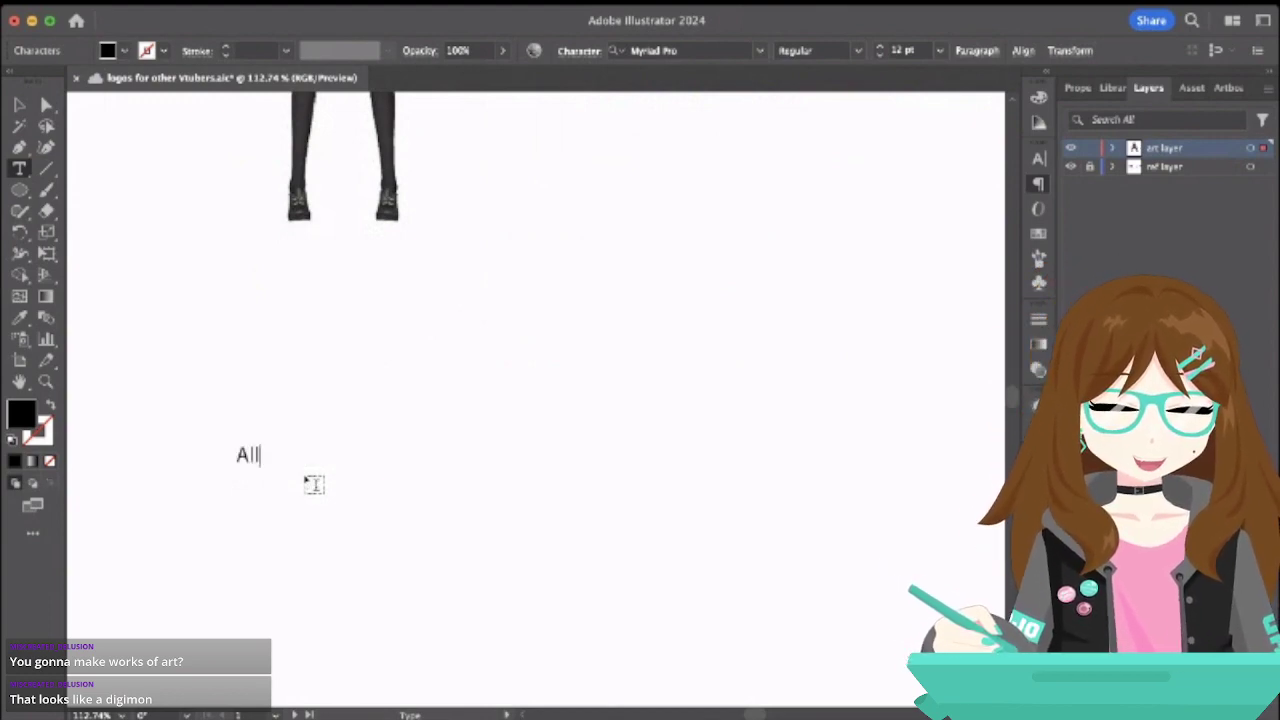
key(Escape)
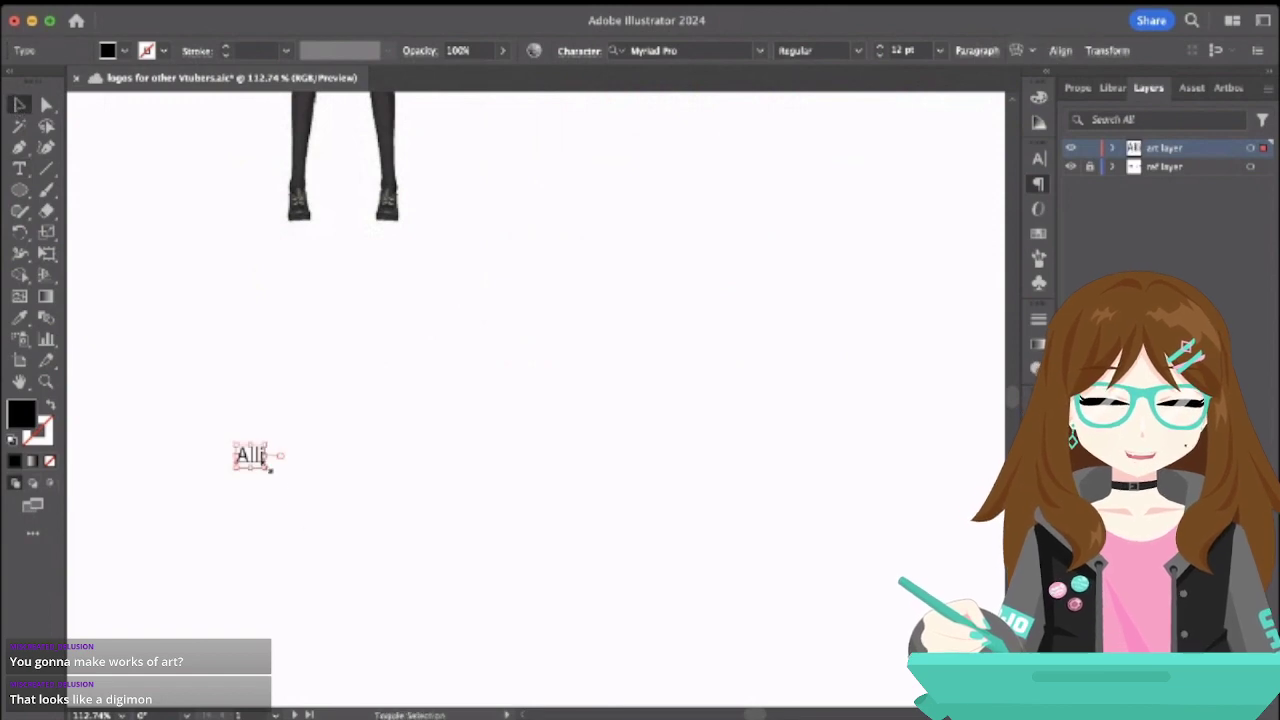
- Enlarge the "Alli" text to about 102 pt and move it below the gap between the two reference images
drag(268, 466, 655, 643)
click(545, 480)
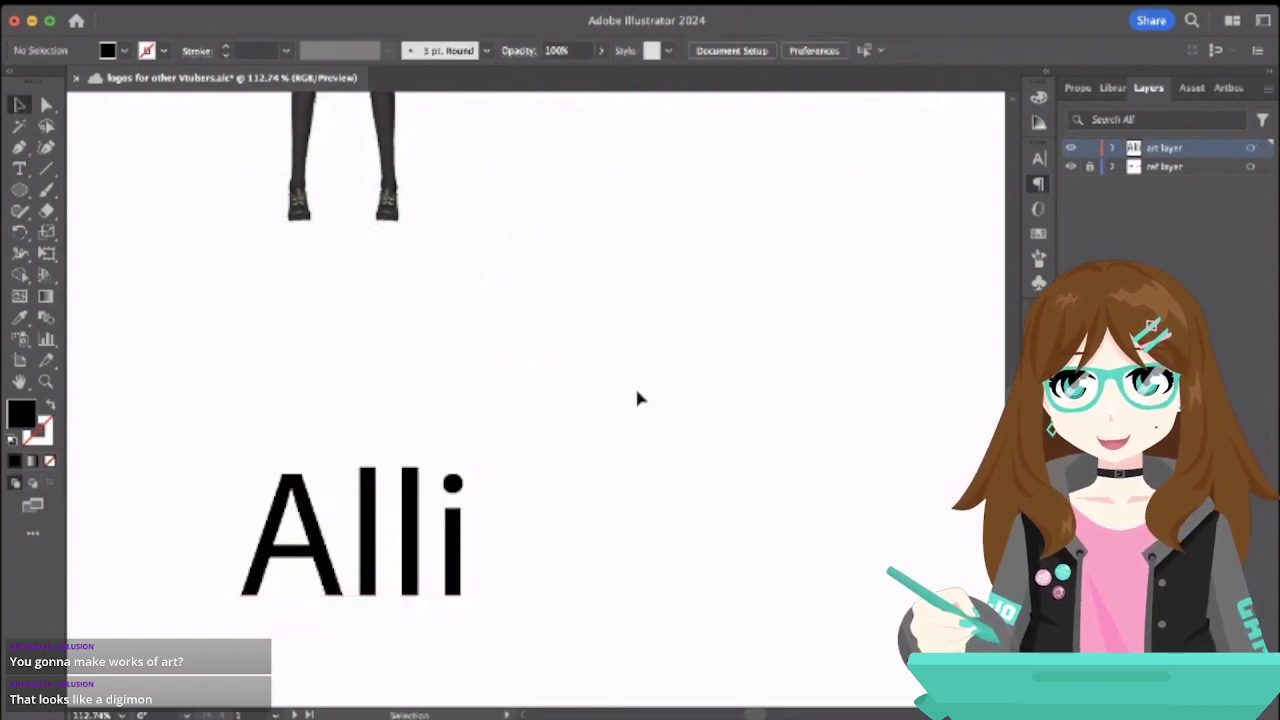
scroll(635, 397, down, 5)
scroll(632, 406, down, 1)
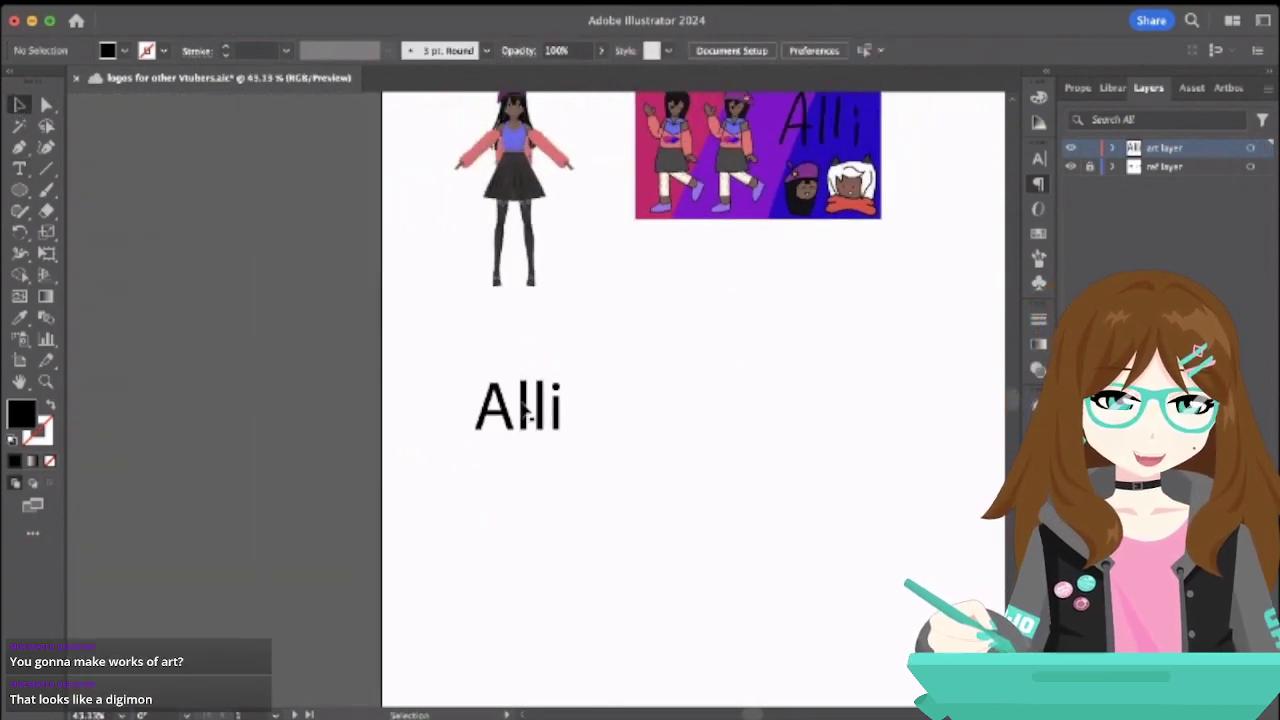
drag(528, 407, 647, 365)
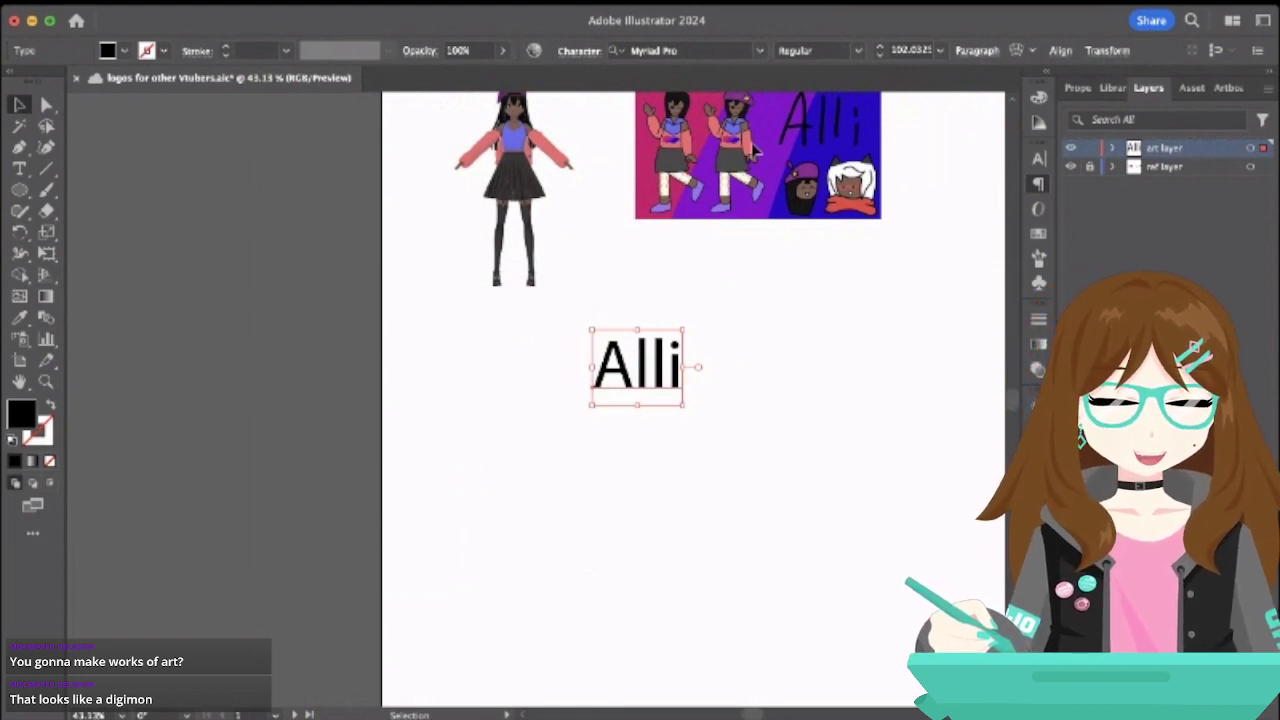
- Examine the outfit, colours and lettering in the full-body reference and the striped banner on the first artboard
scroll(766, 143, right, 5)
scroll(766, 143, up, 2)
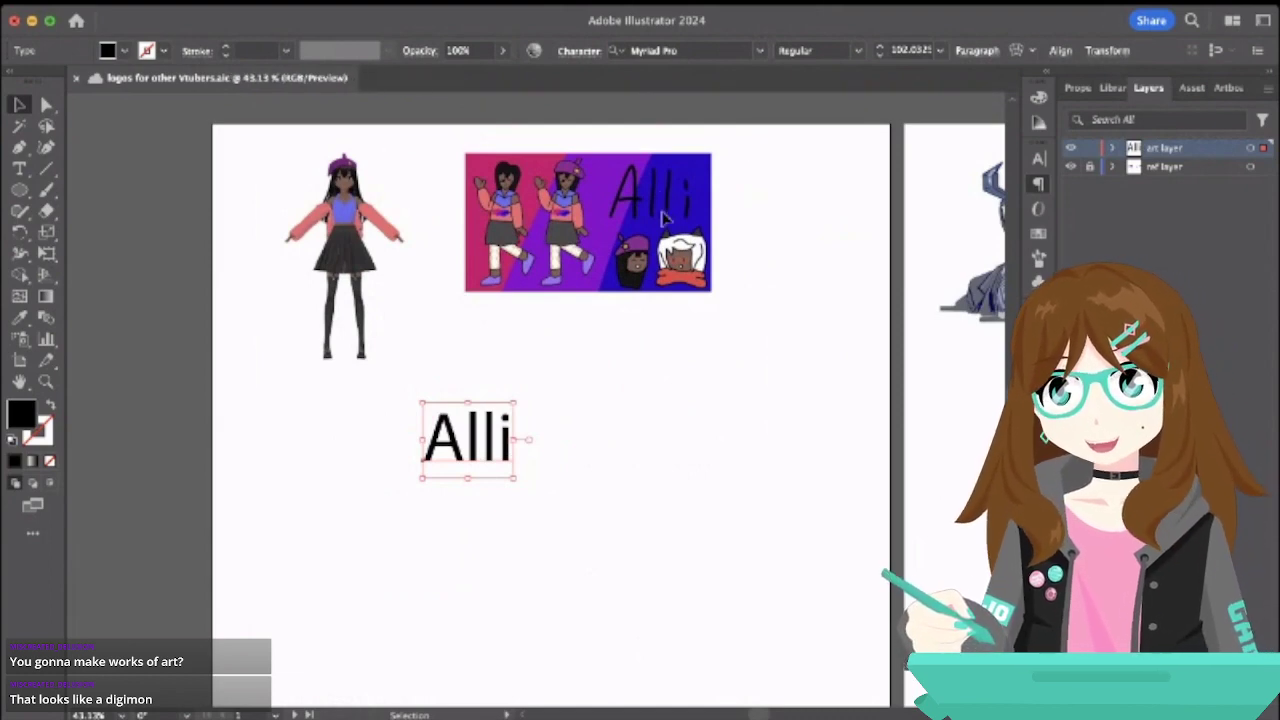
scroll(664, 218, up, 3)
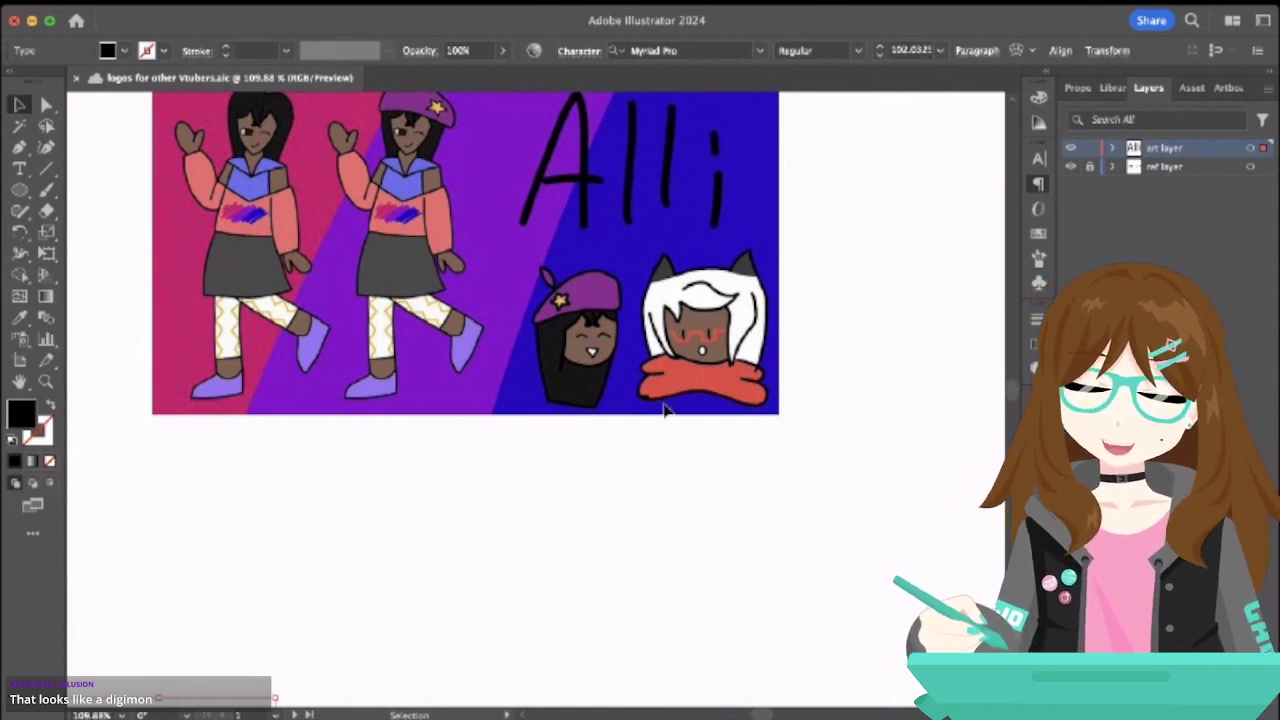
scroll(665, 410, left, 10)
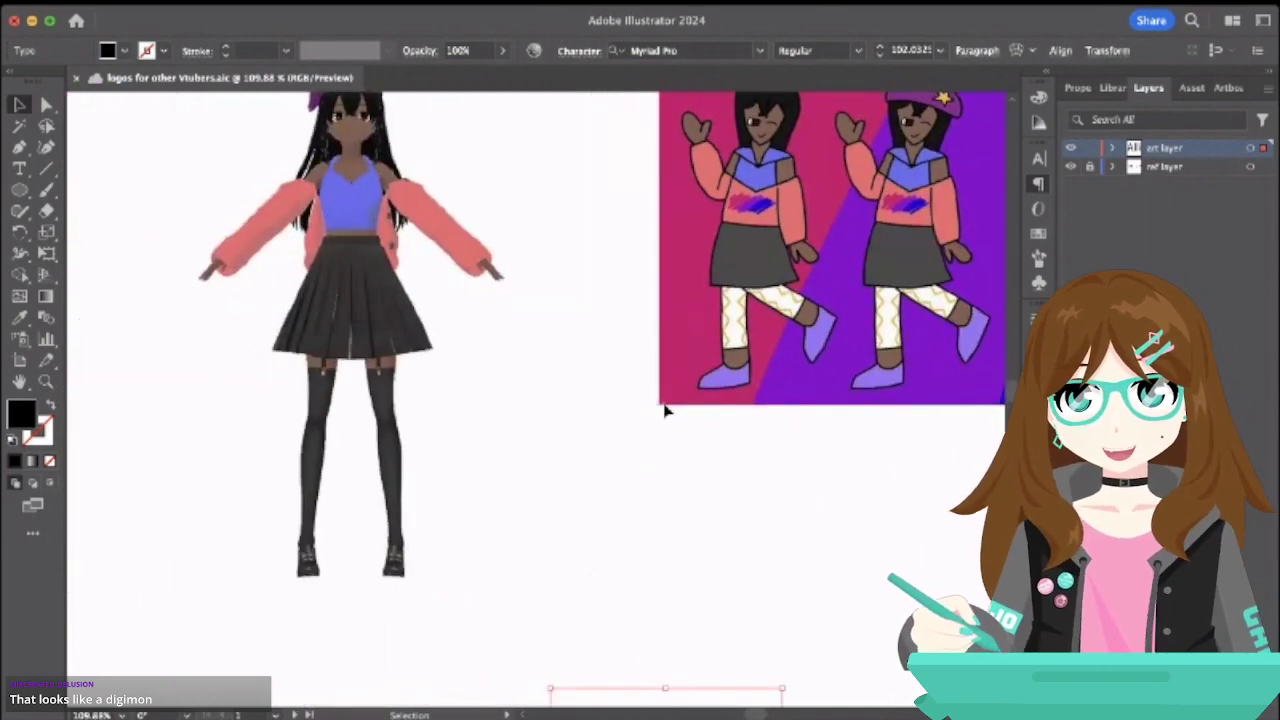
scroll(665, 410, down, 5)
scroll(600, 405, right, 2)
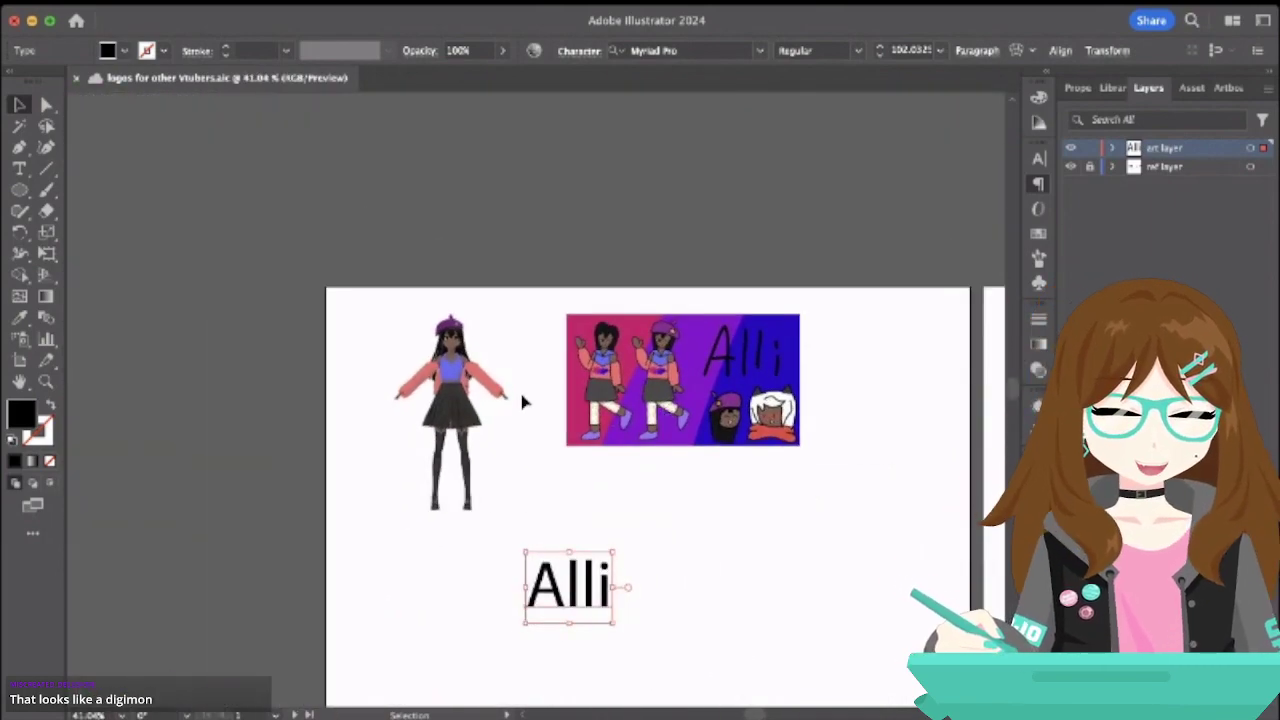
scroll(522, 400, up, 5)
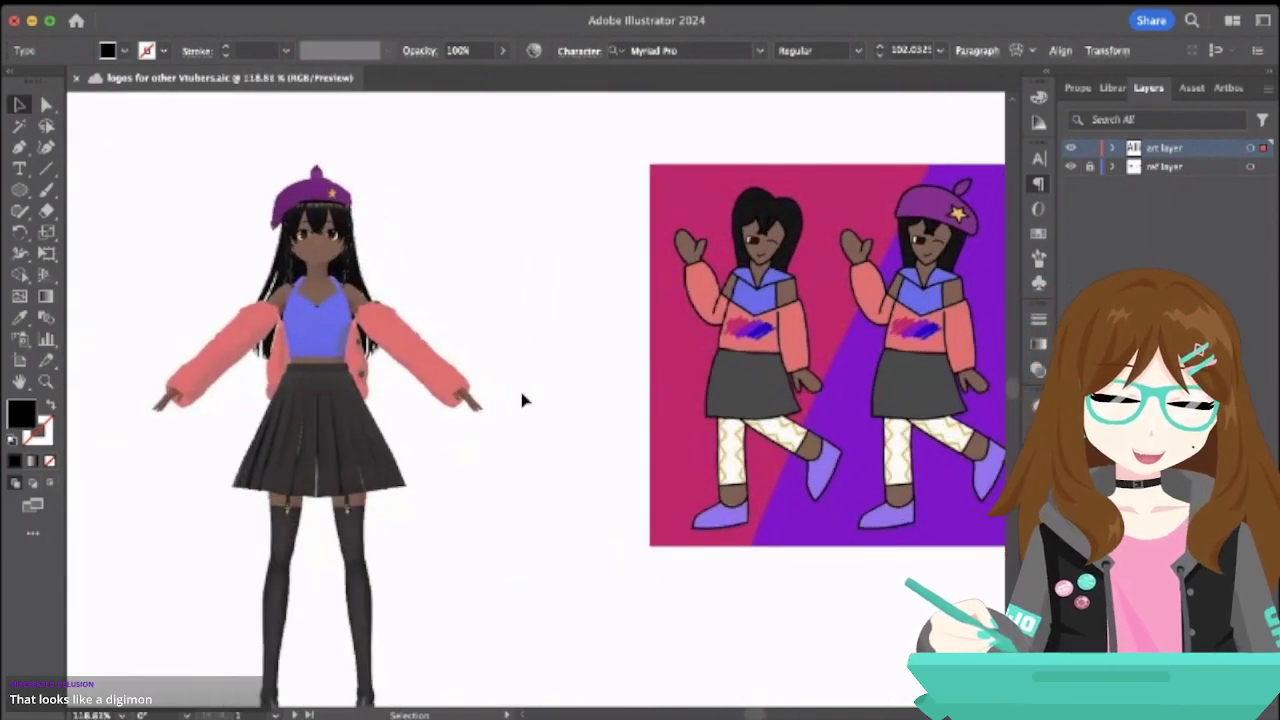
scroll(522, 400, right, 3)
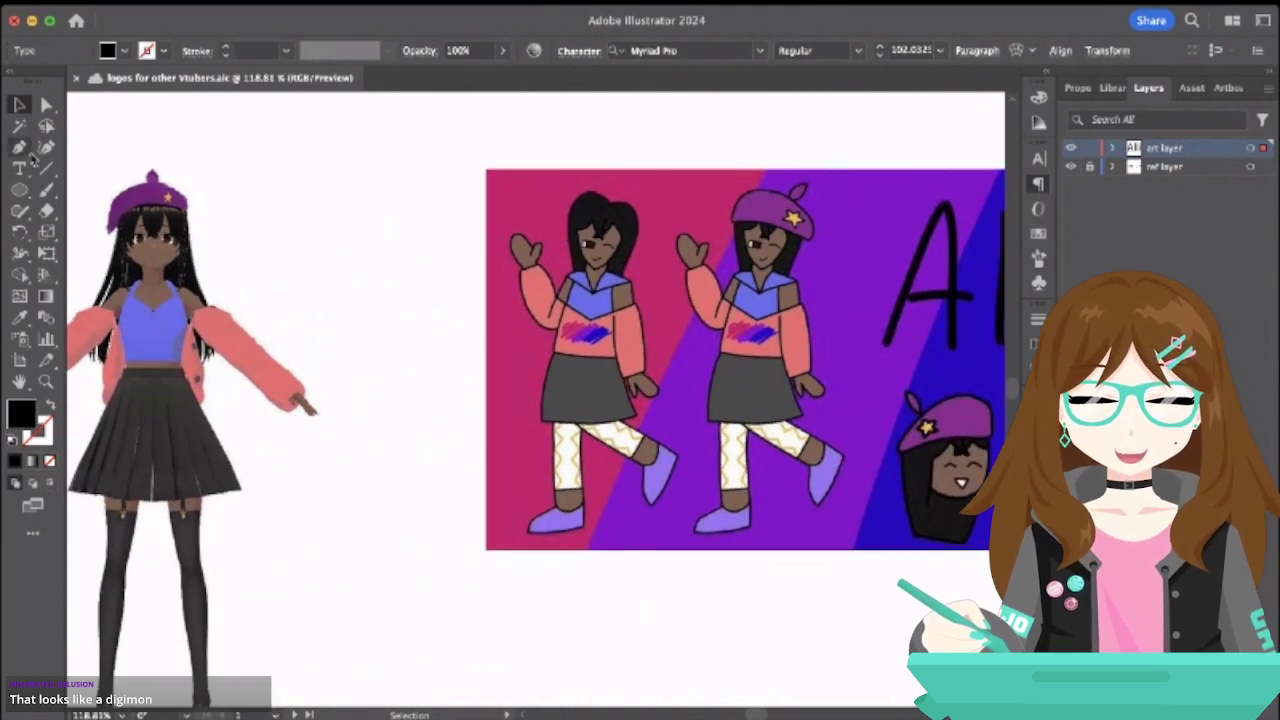
- Draw a black circle with the Ellipse tool in the empty area below the striped banner
click(19, 190)
scroll(430, 540, down, 4)
drag(400, 457, 521, 533)
key(shift)
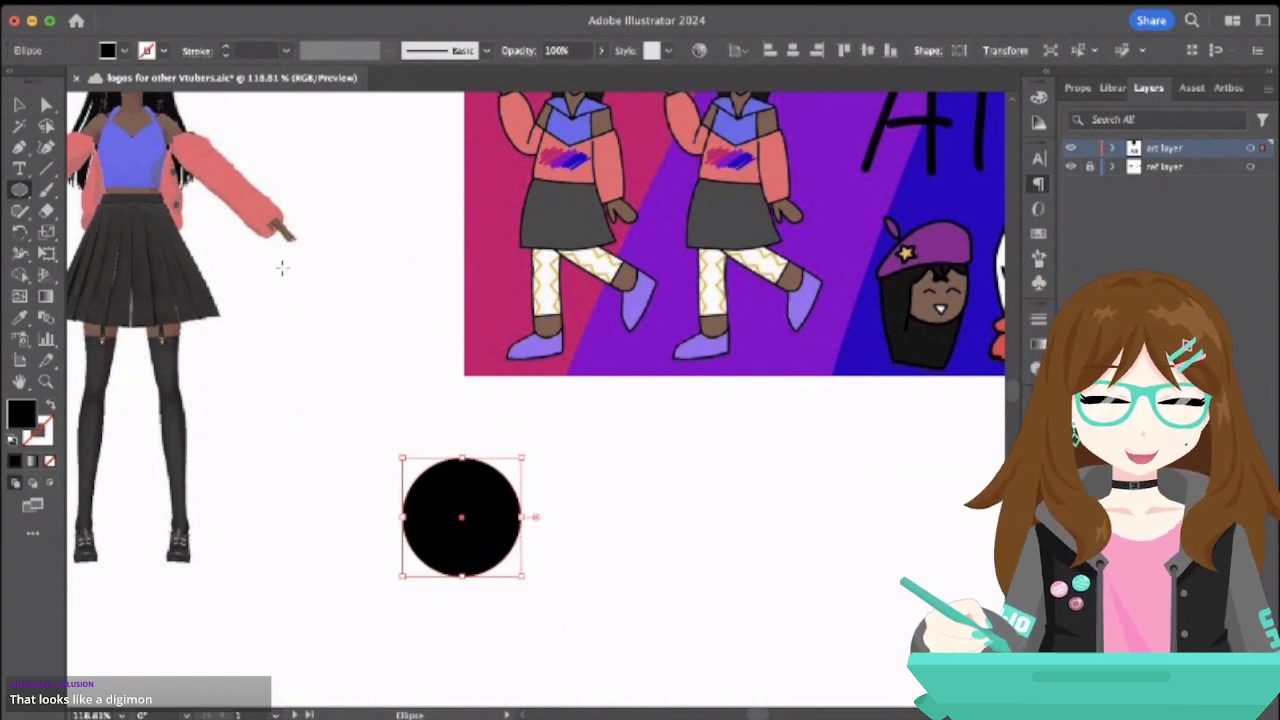
- Duplicate the black circle twice to form a row of three overlapping circles below the banner
scroll(280, 267, up, 3)
scroll(280, 267, right, 3)
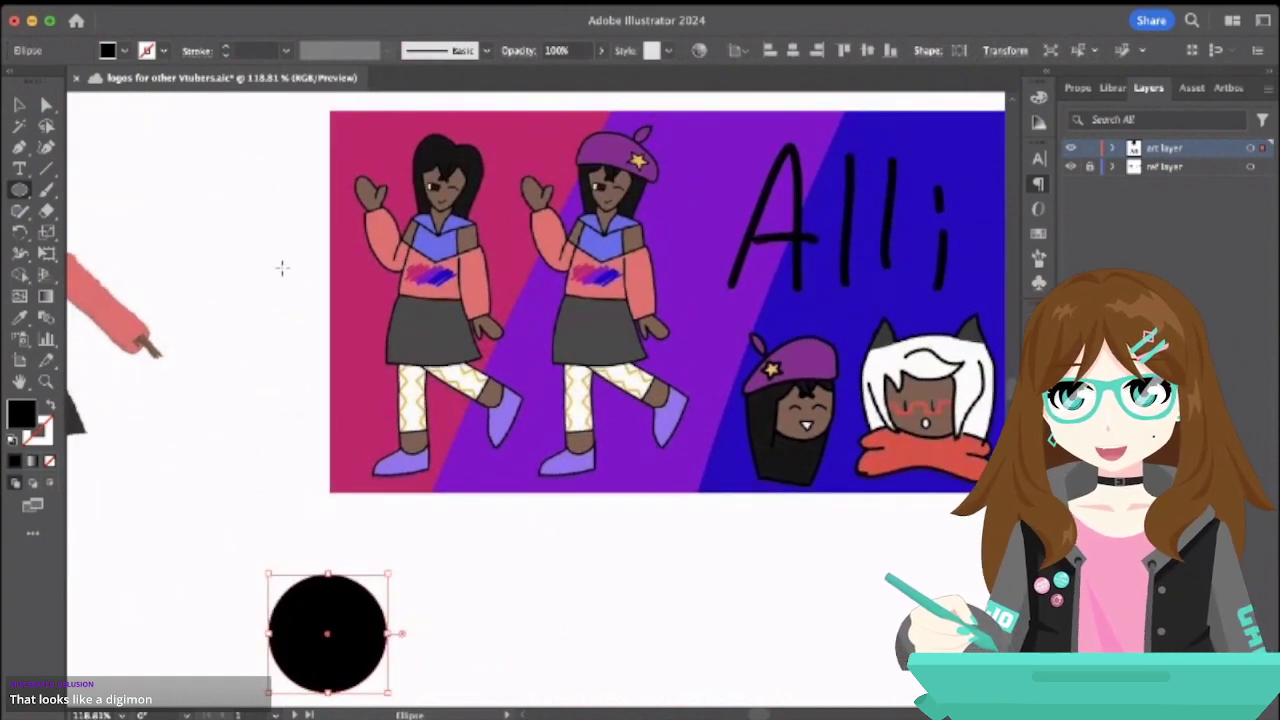
click(20, 104)
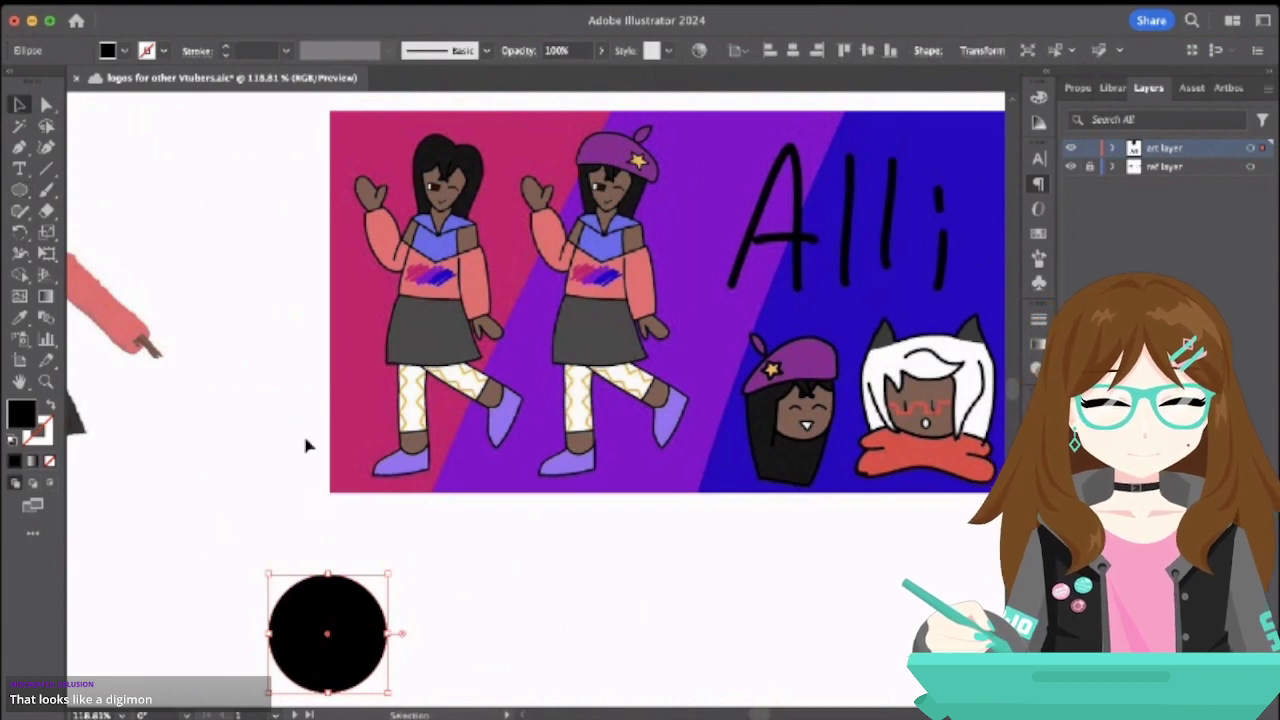
drag(331, 609, 488, 640)
click(473, 598)
click(371, 634)
- Recolour the left circle with the banner's pink and the middle circle with its purple, using the Eyedropper
click(305, 628)
key(i)
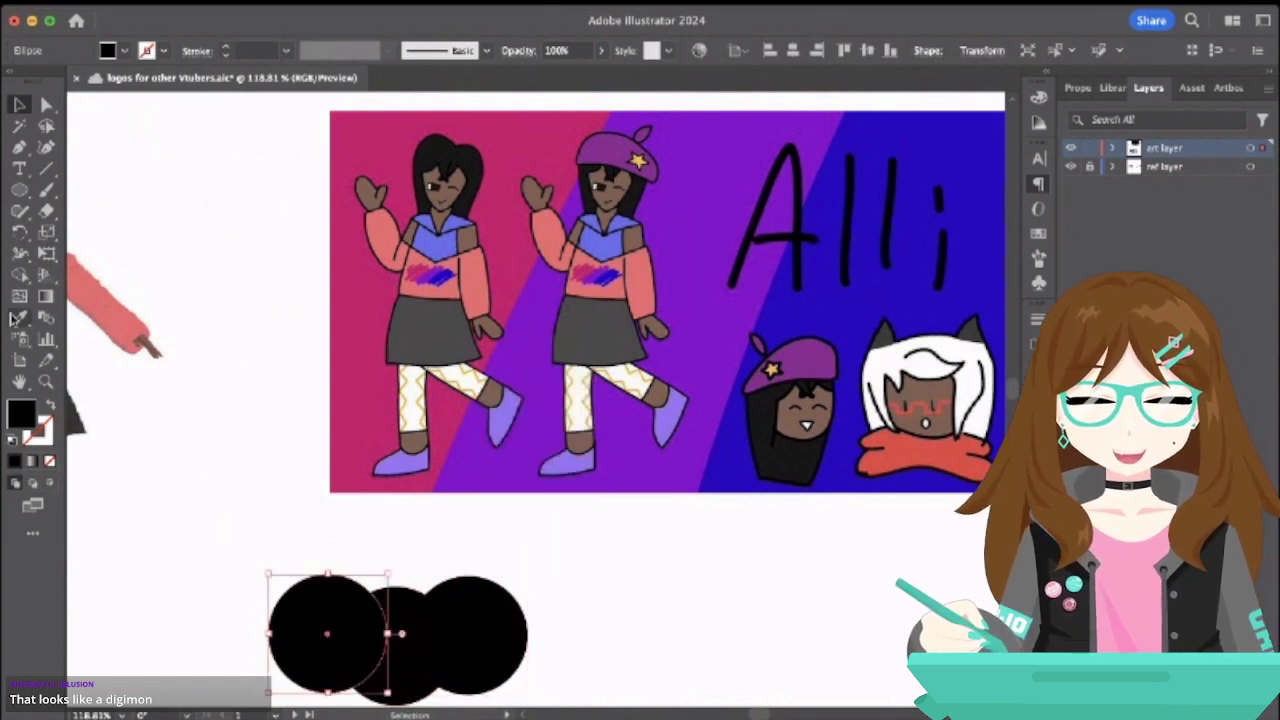
click(345, 145)
key(v)
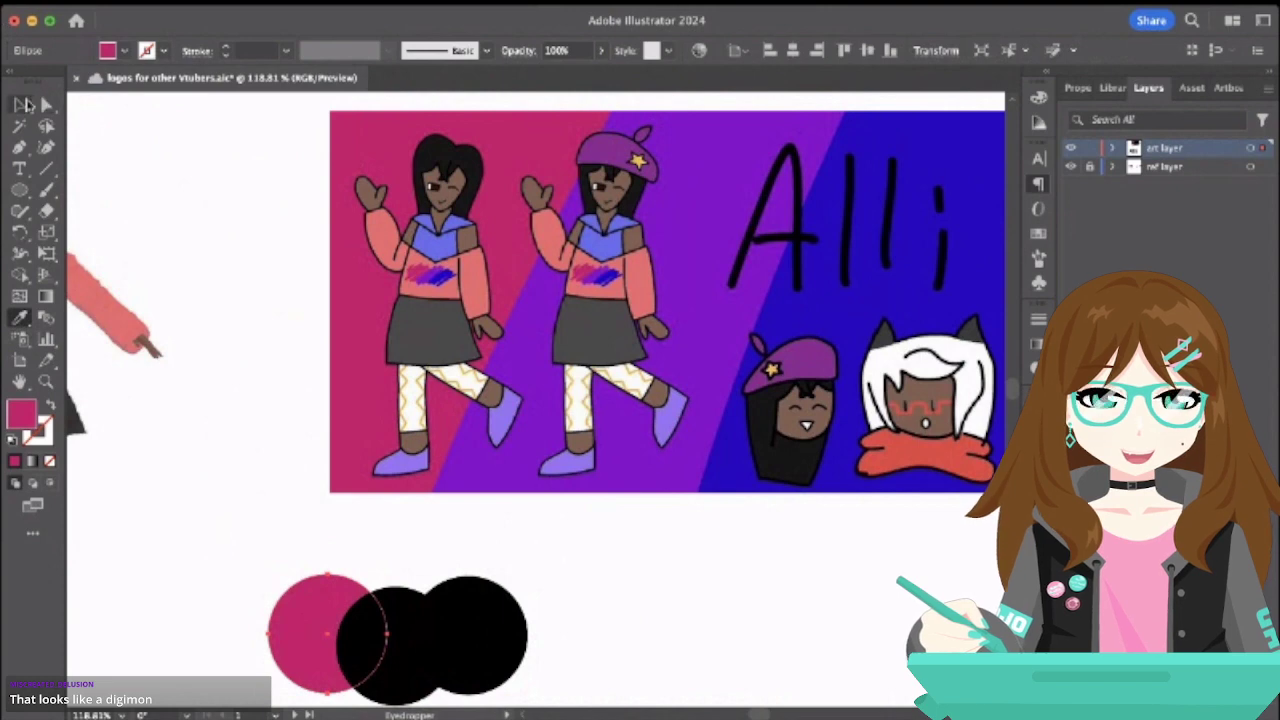
click(390, 612)
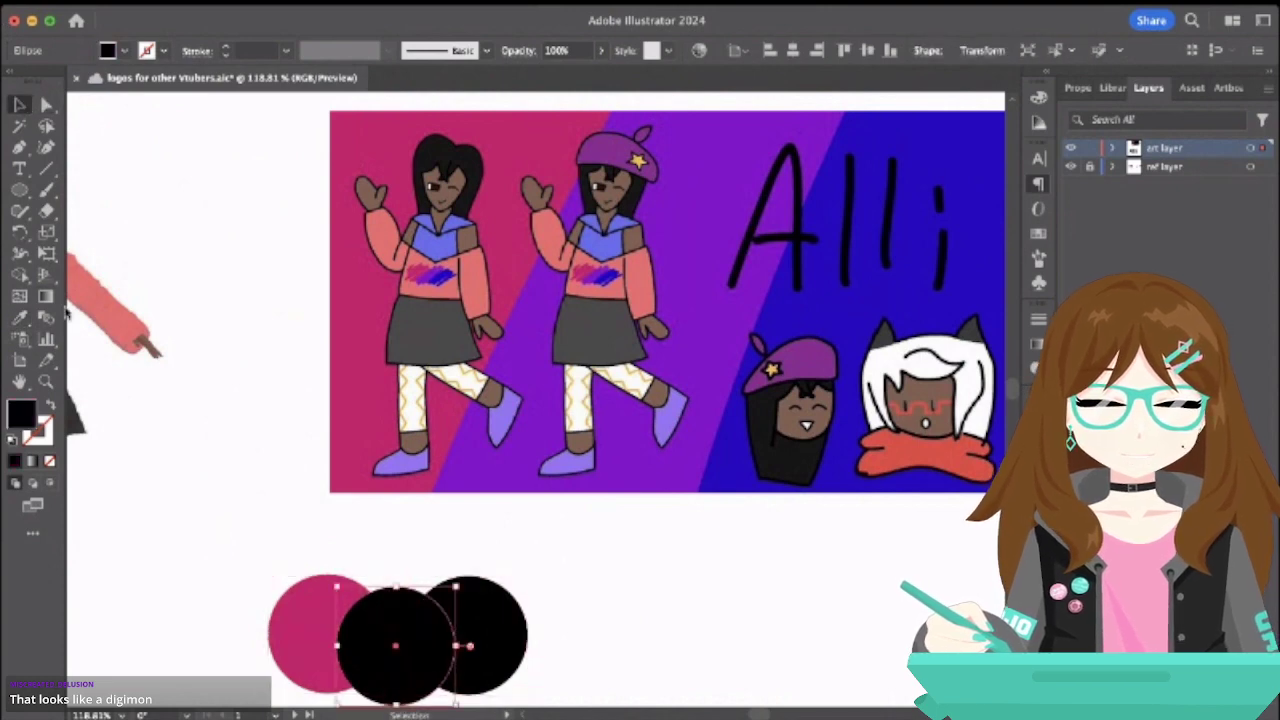
click(22, 320)
click(710, 153)
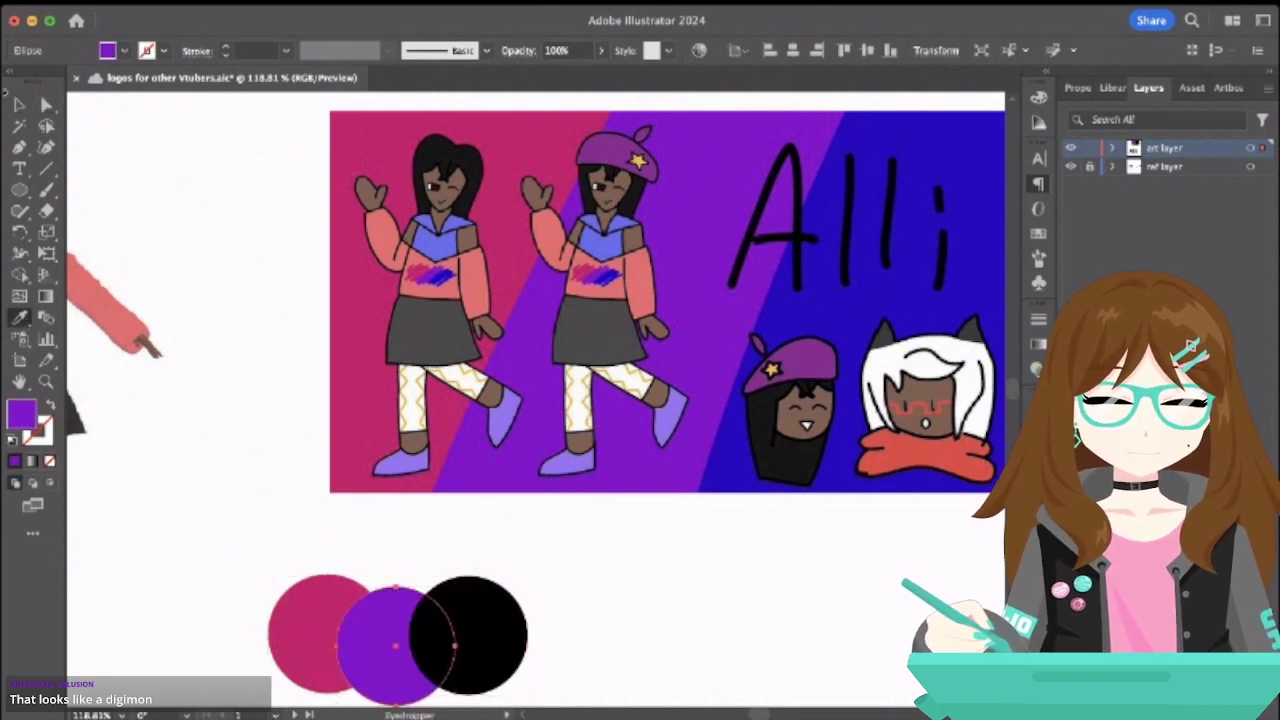
- Recolour the black circle with the banner's blue using the Eyedropper, and deselect it
click(19, 104)
click(231, 274)
click(471, 622)
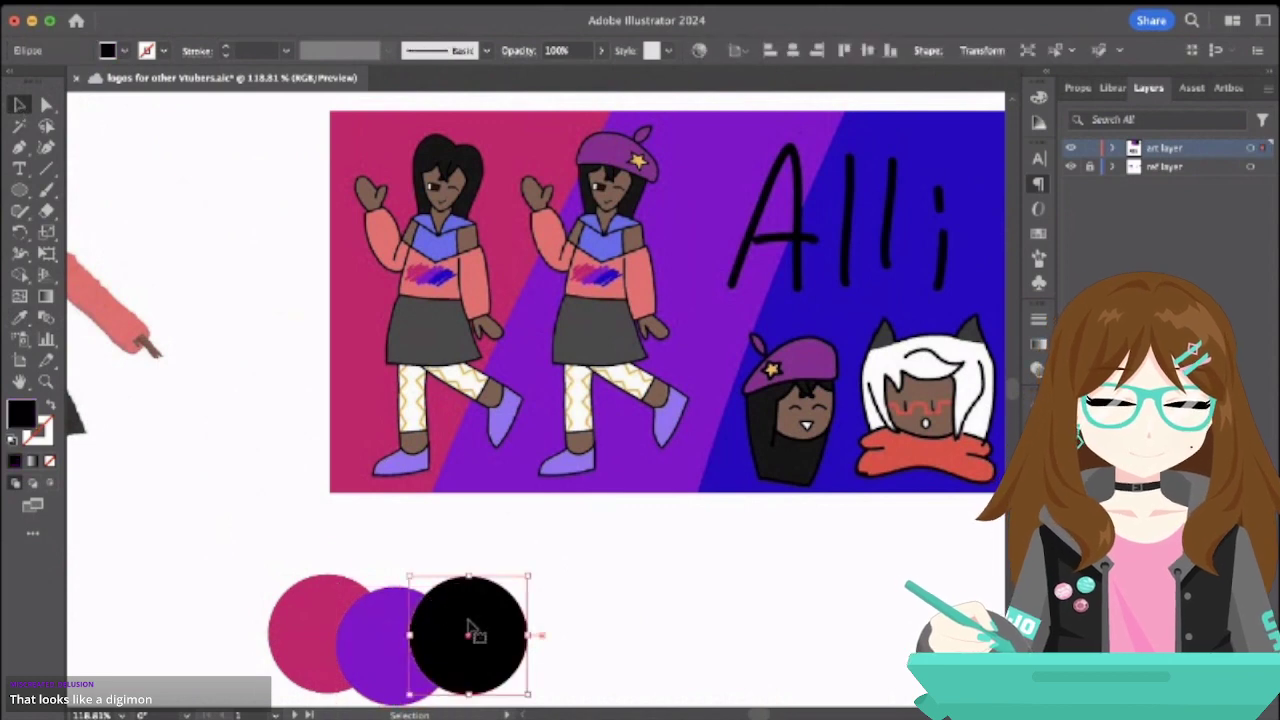
click(19, 317)
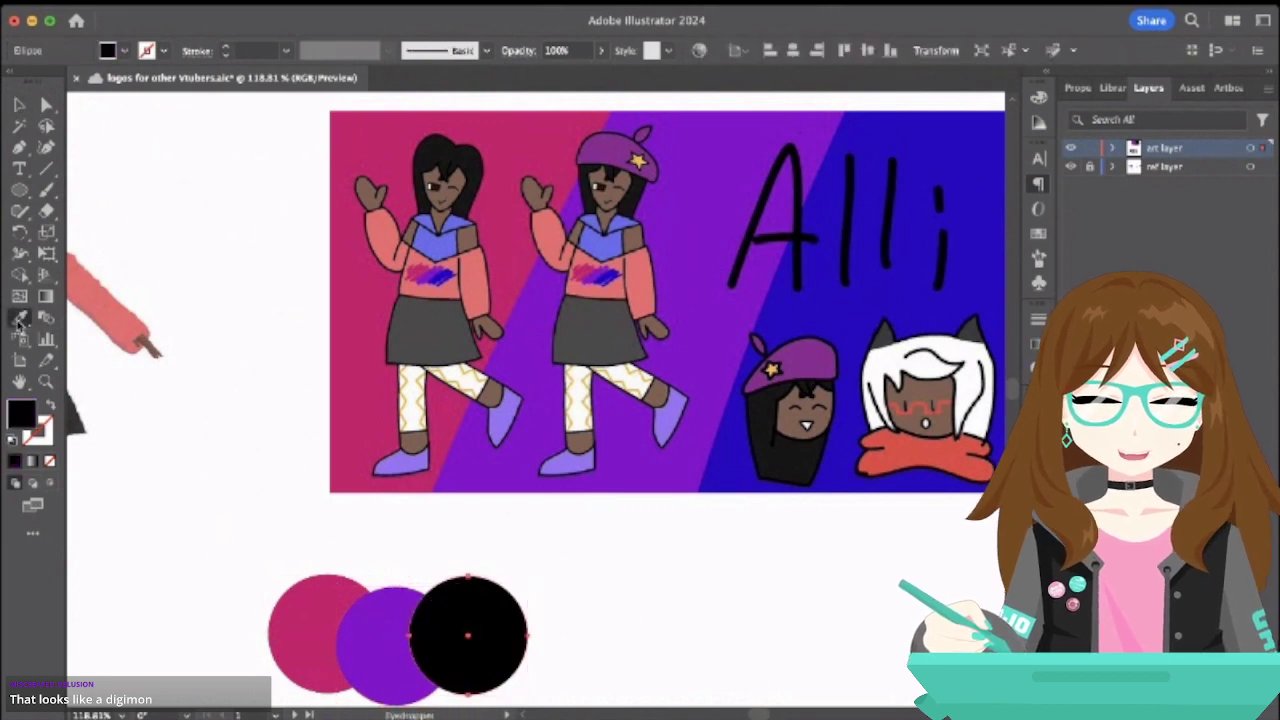
click(897, 112)
scroll(512, 270, right, 5)
scroll(512, 270, down, 2)
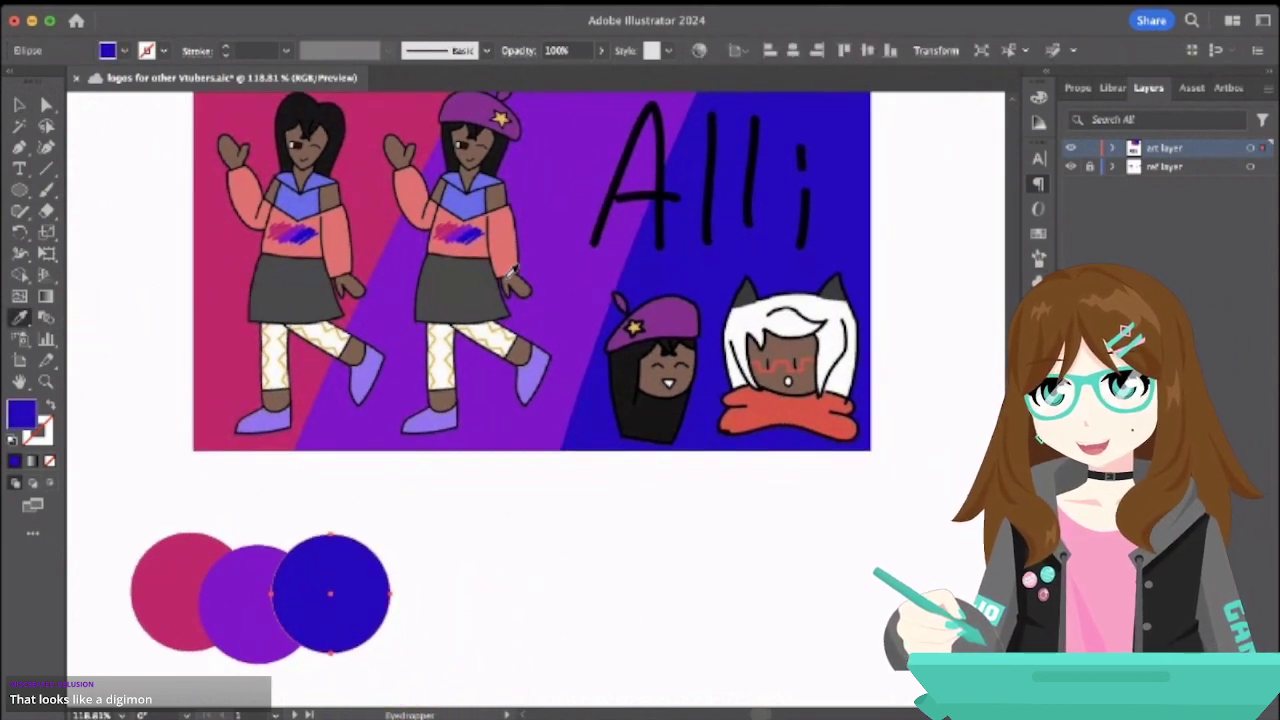
scroll(511, 271, down, 3)
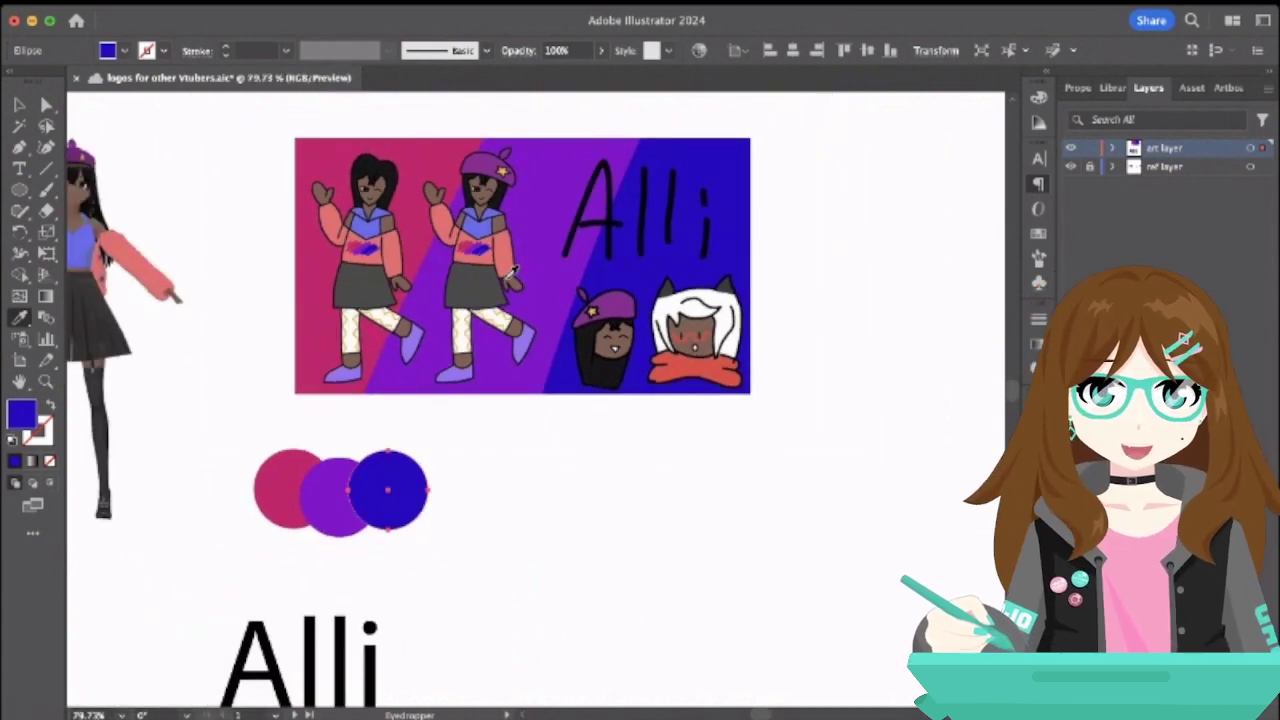
click(19, 104)
click(303, 296)
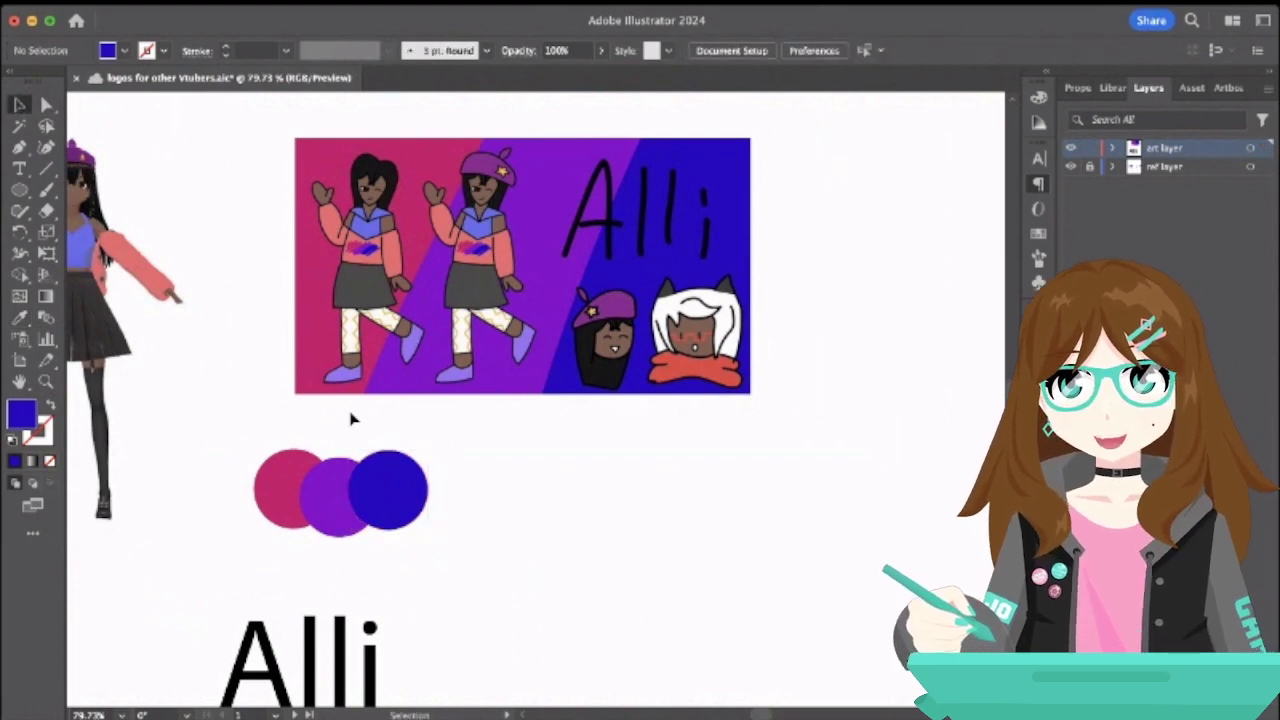
- Draw a smaller circle overlapping the pink and purple circles and fill it with the beret's purple sampled from the banner
scroll(243, 375, left, 5)
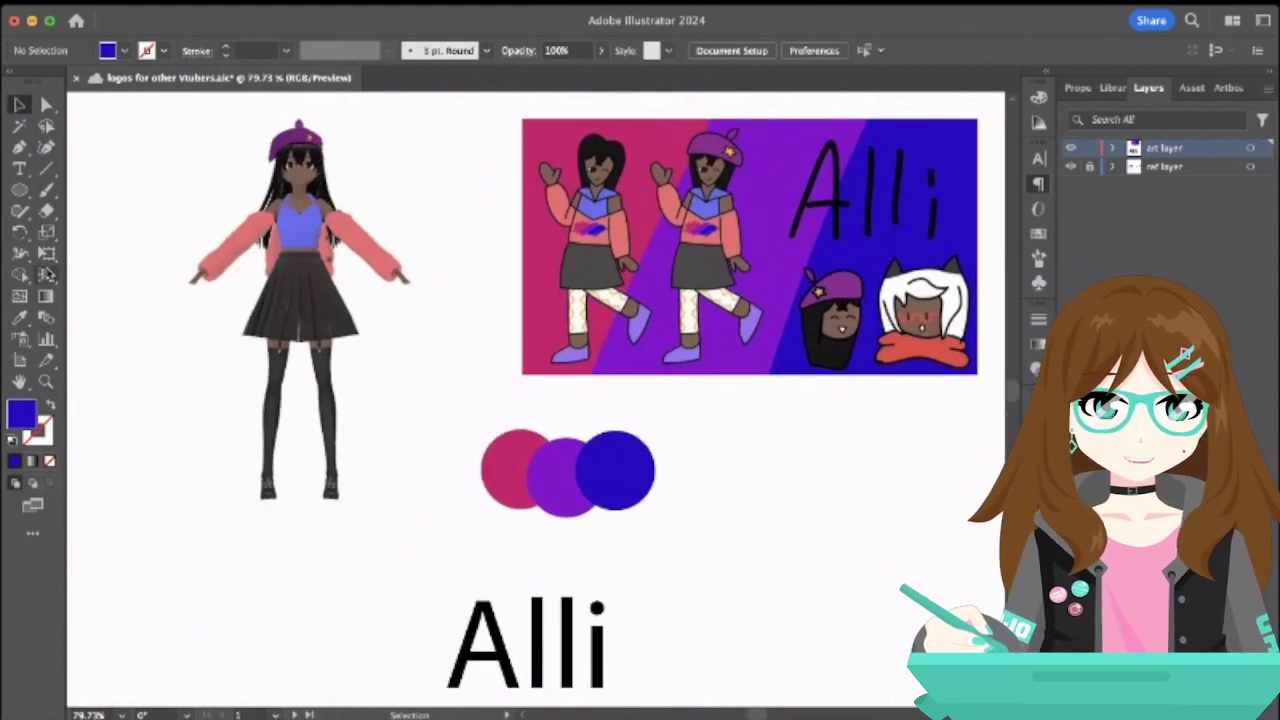
click(19, 189)
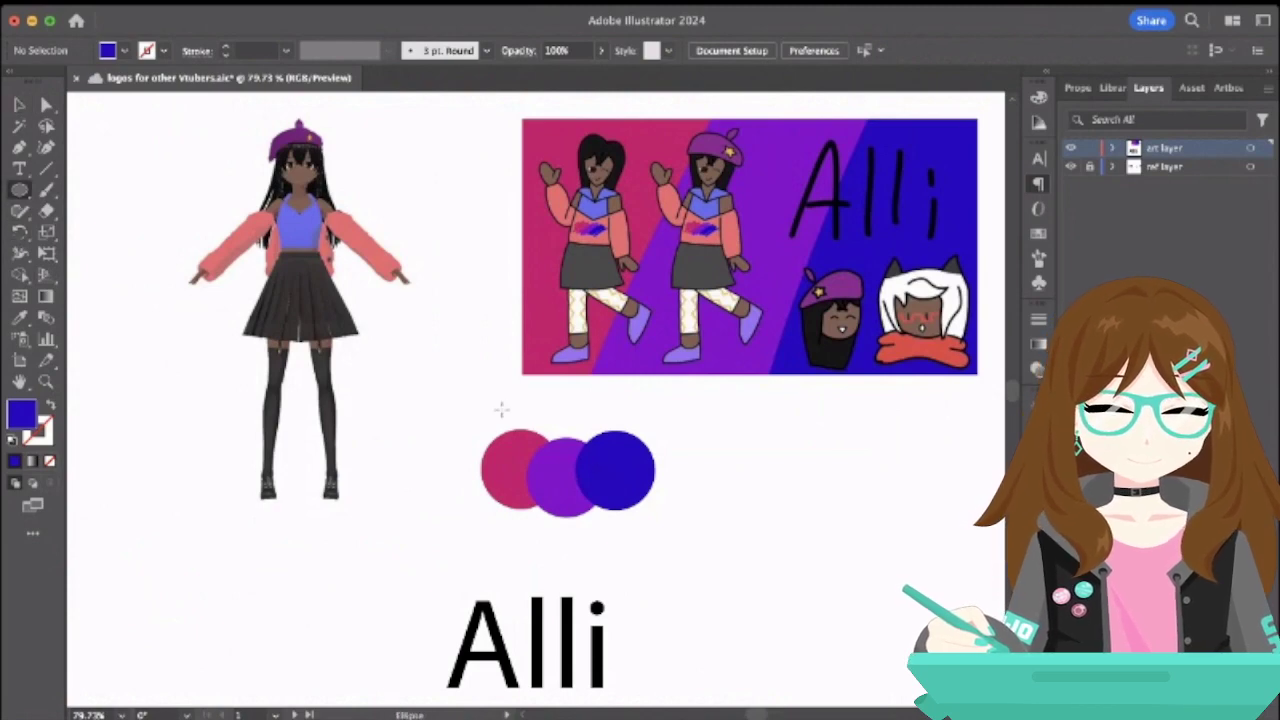
drag(501, 409, 570, 478)
click(19, 318)
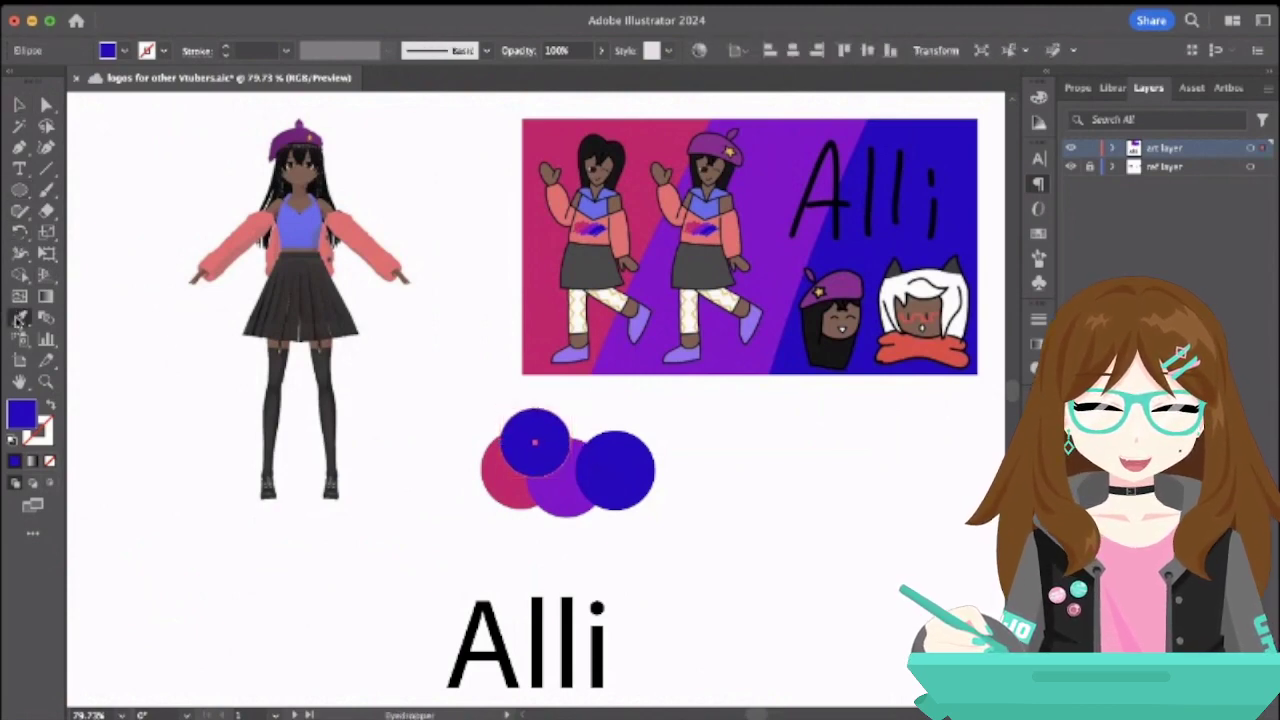
click(713, 144)
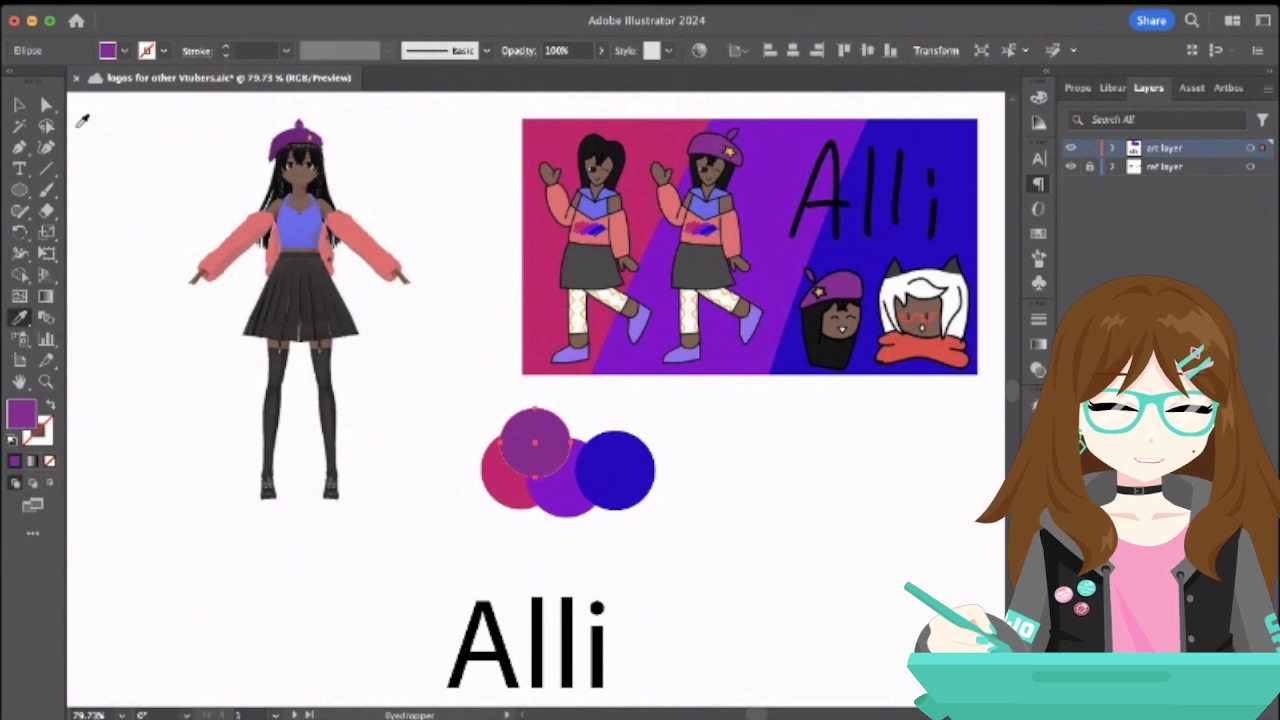
click(19, 104)
click(438, 211)
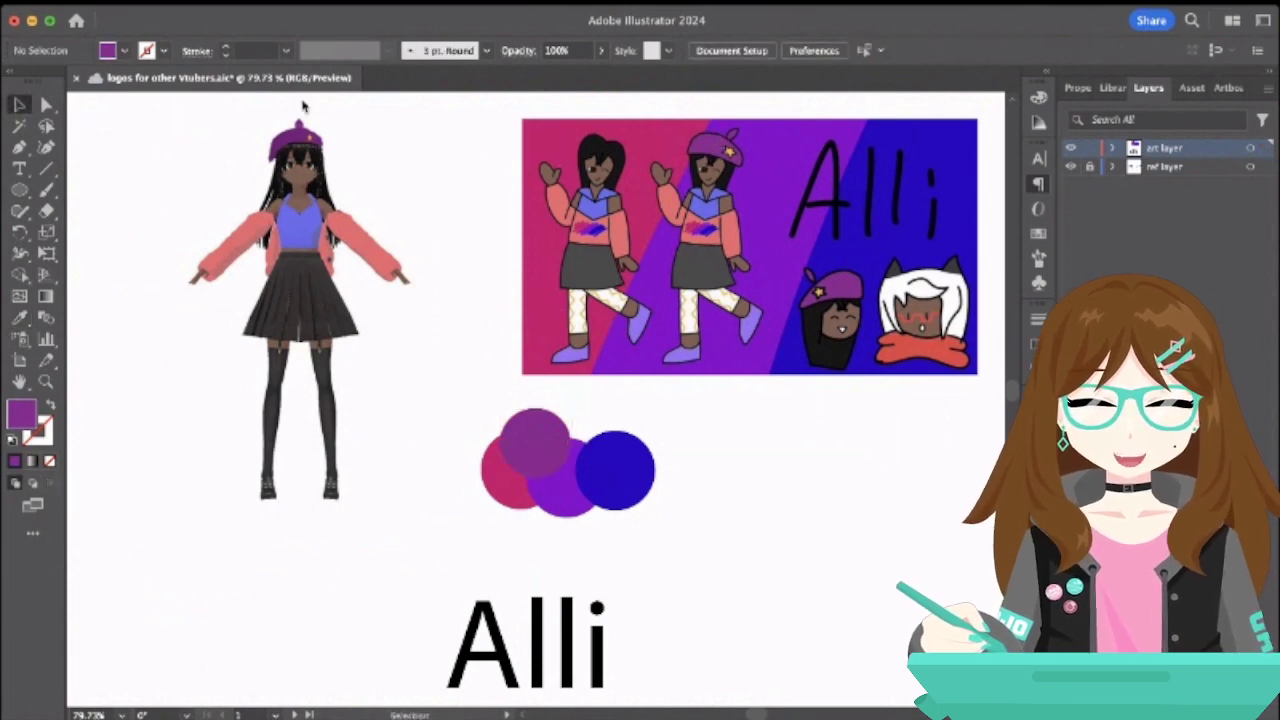
- Move the beret-purple circle slightly up and enlarge it to match the other palette circles
drag(546, 455, 544, 444)
drag(571, 399, 578, 390)
click(626, 410)
- Duplicate the beret-purple circle beside itself and recolour the copy with the dark grey of the banner figure's skirt
click(548, 437)
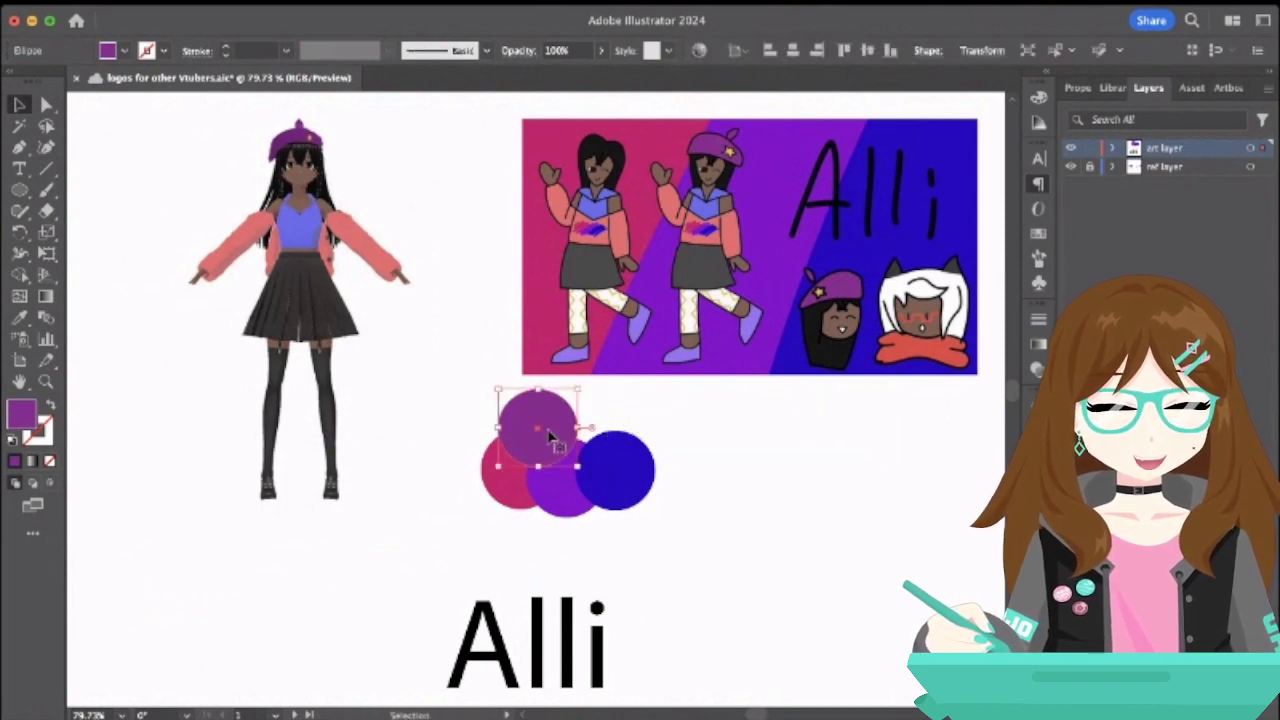
drag(548, 437, 592, 417)
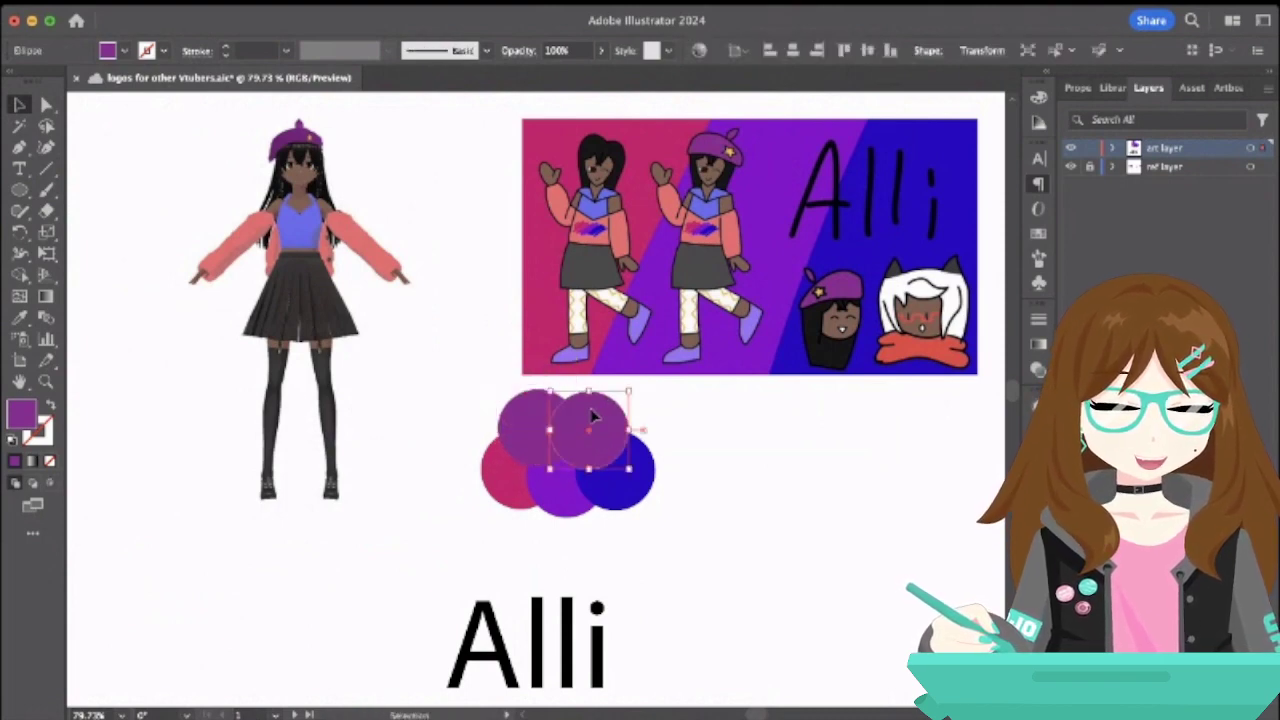
click(19, 316)
click(589, 264)
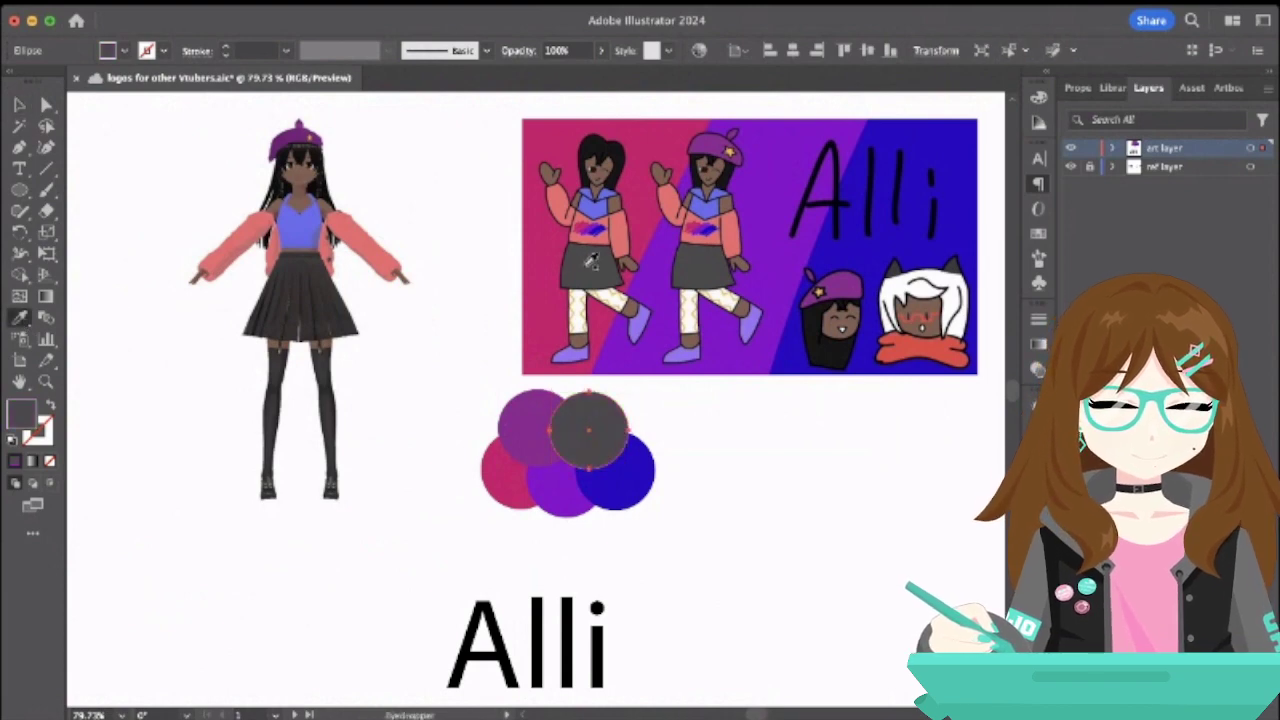
click(19, 104)
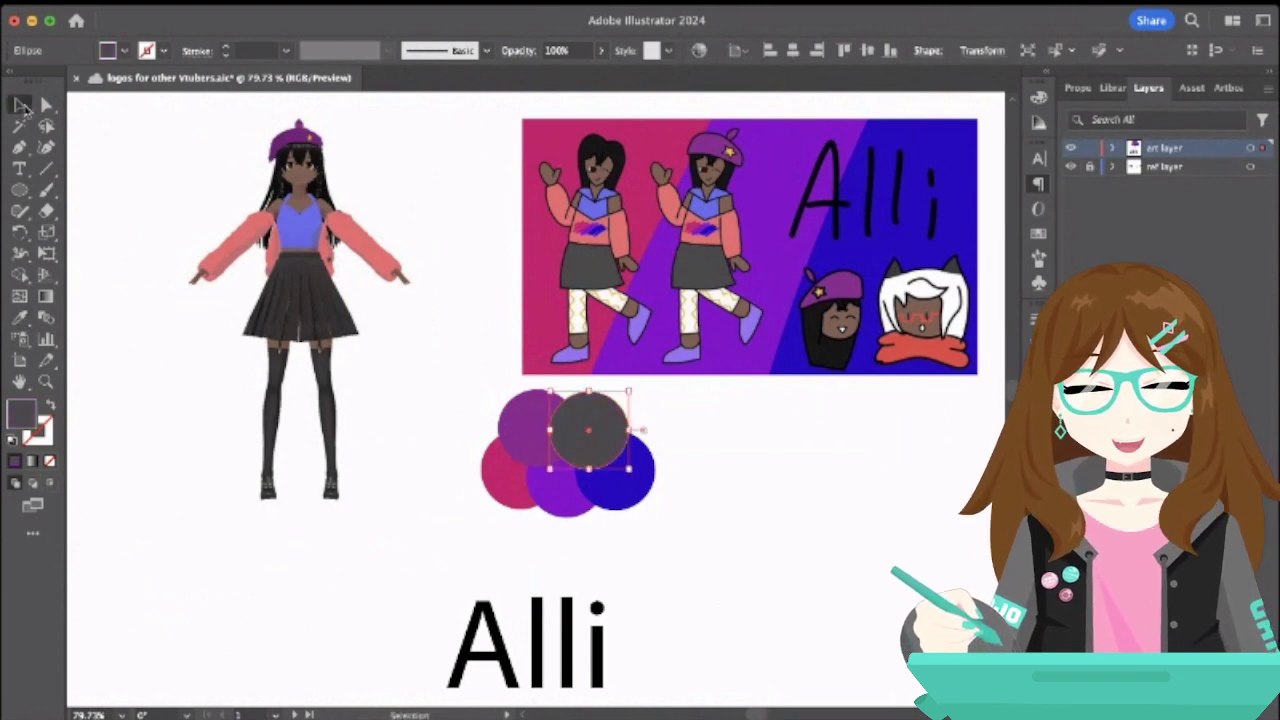
click(395, 203)
- Examine the five-circle palette against the colours of the striped banner and the full-body reference
drag(471, 388, 690, 523)
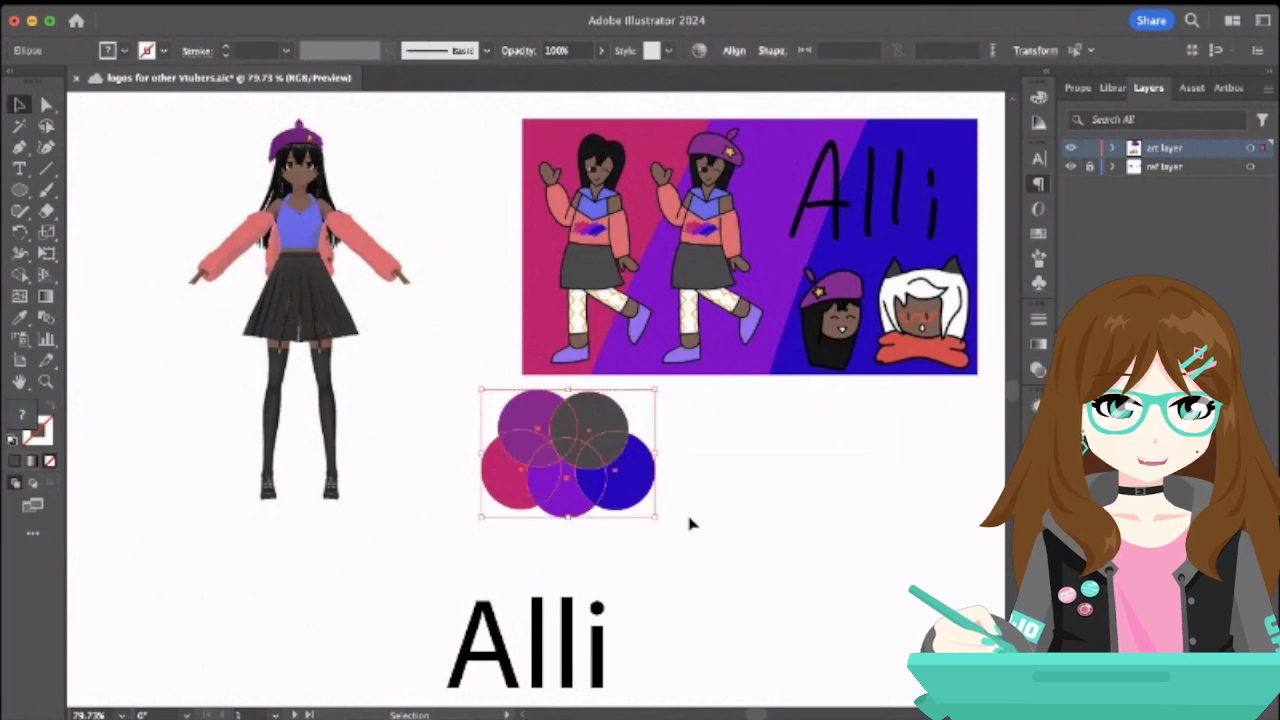
scroll(690, 523, down, 3)
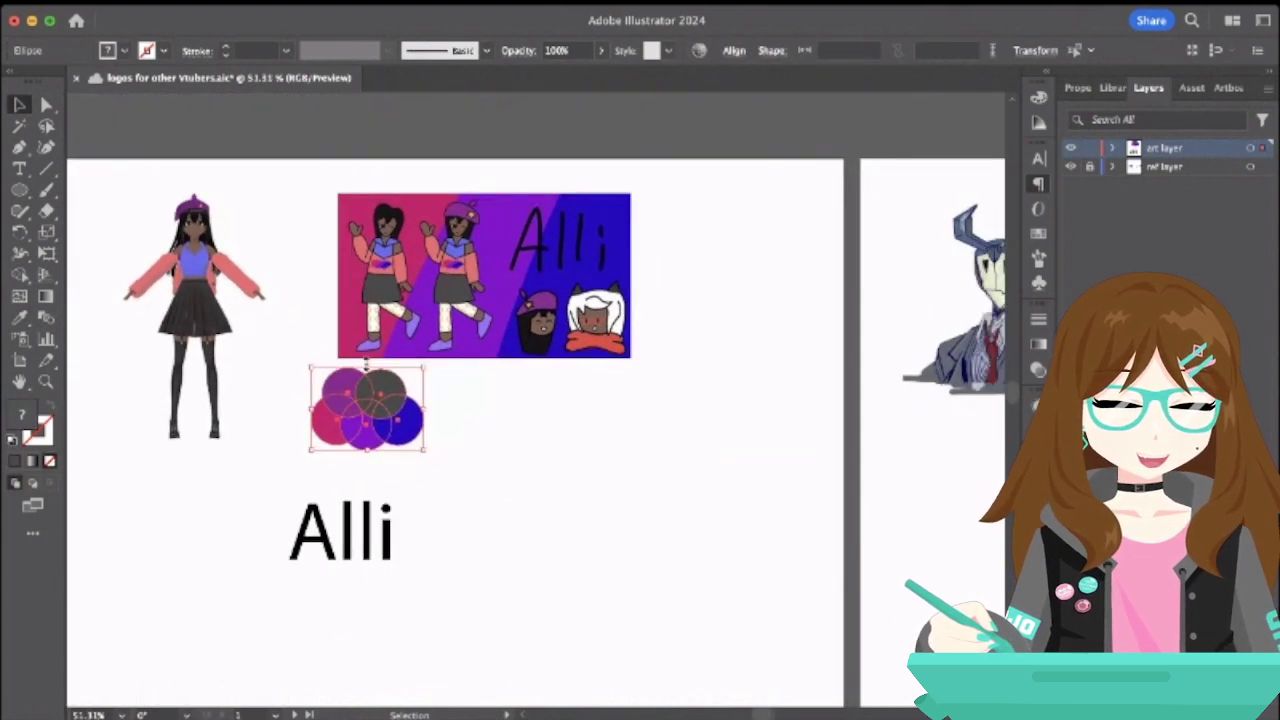
scroll(366, 365, up, 3)
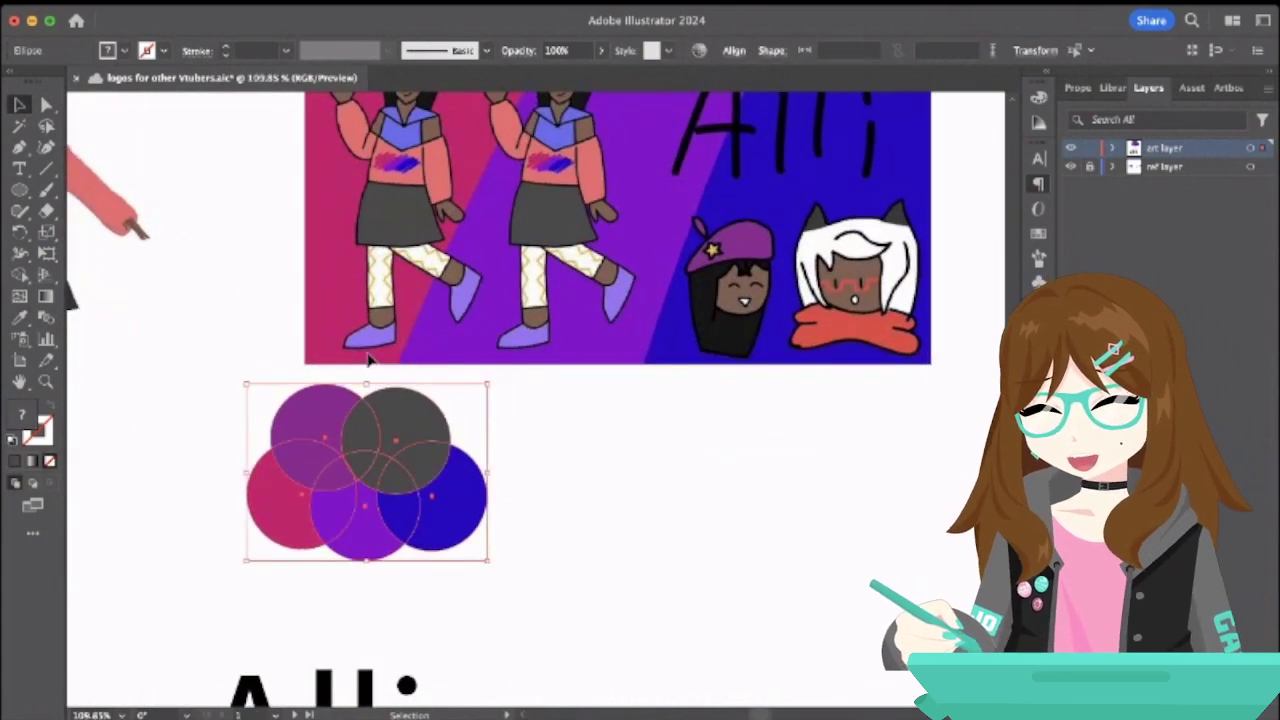
scroll(276, 226, up, 3)
scroll(276, 226, right, 2)
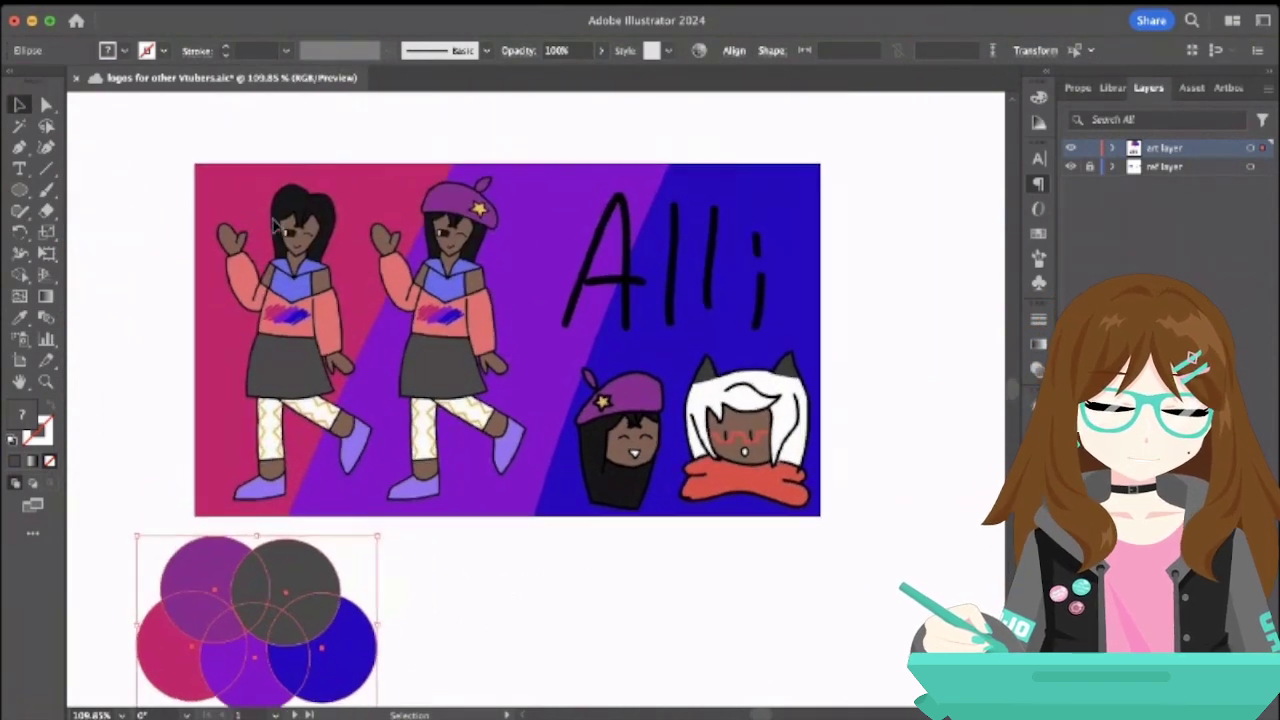
scroll(276, 226, left, 4)
scroll(276, 226, down, 1)
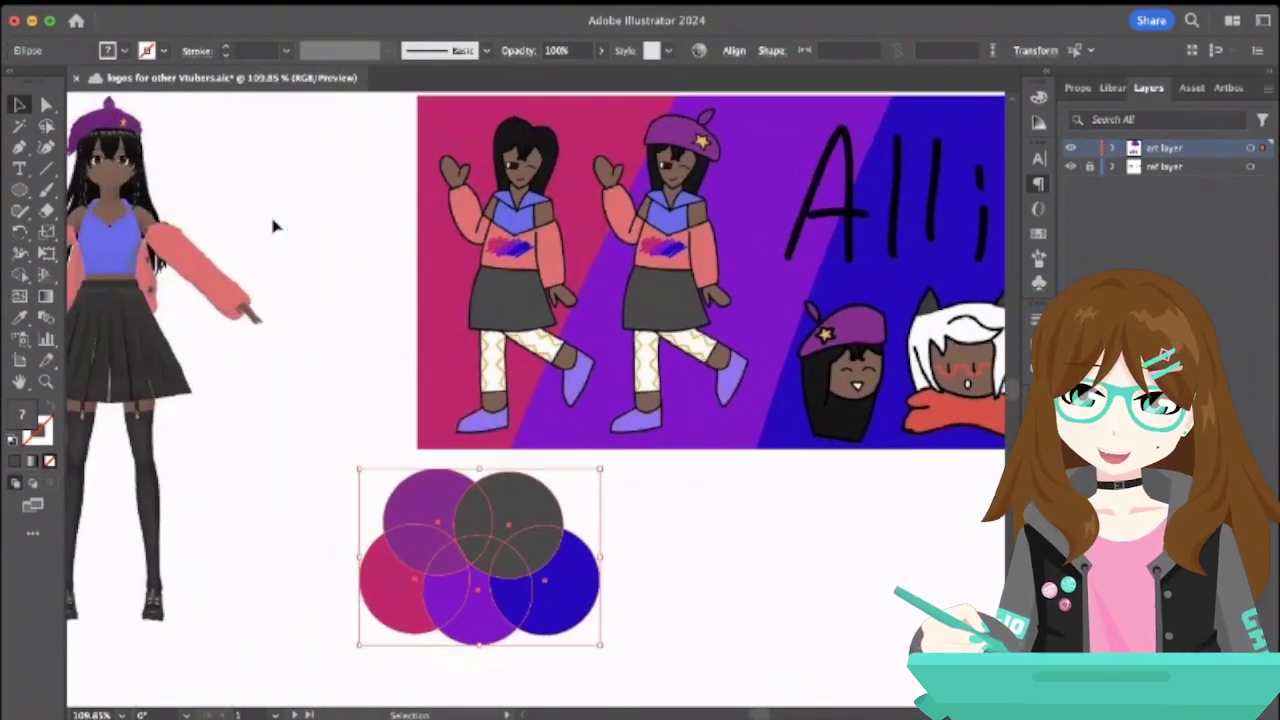
click(320, 459)
scroll(350, 463, down, 3)
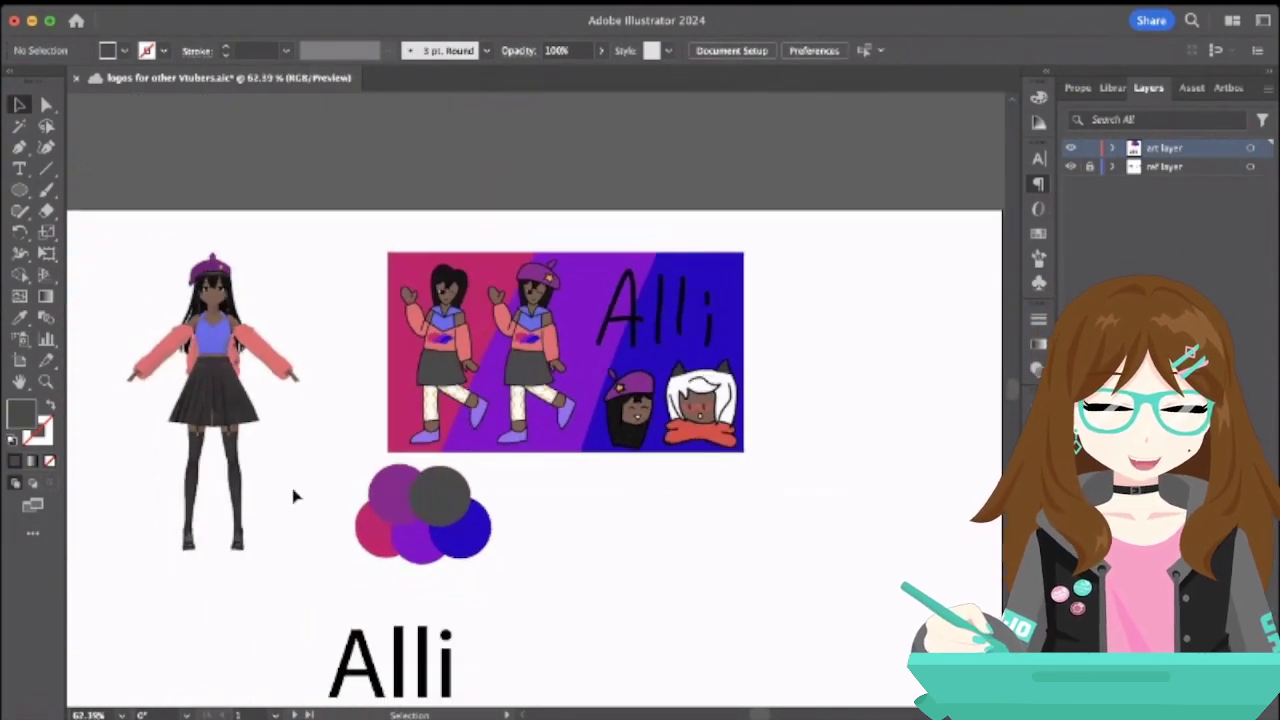
drag(324, 464, 527, 583)
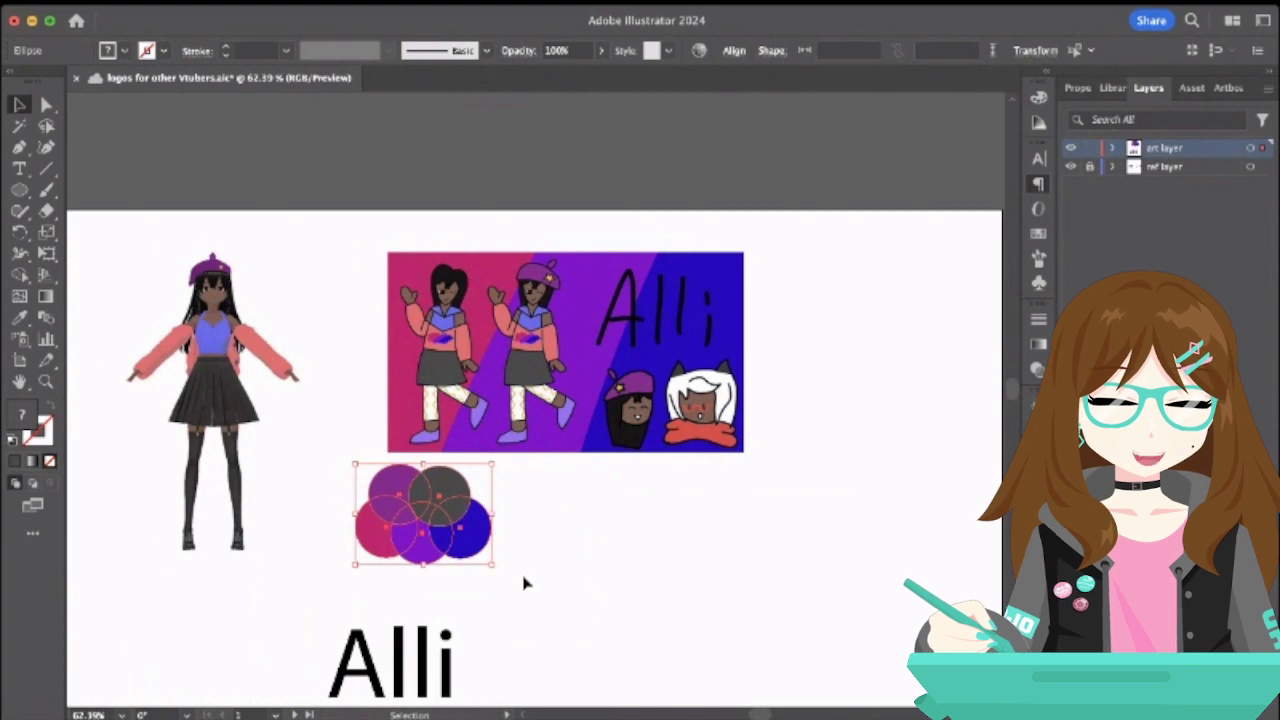
click(166, 257)
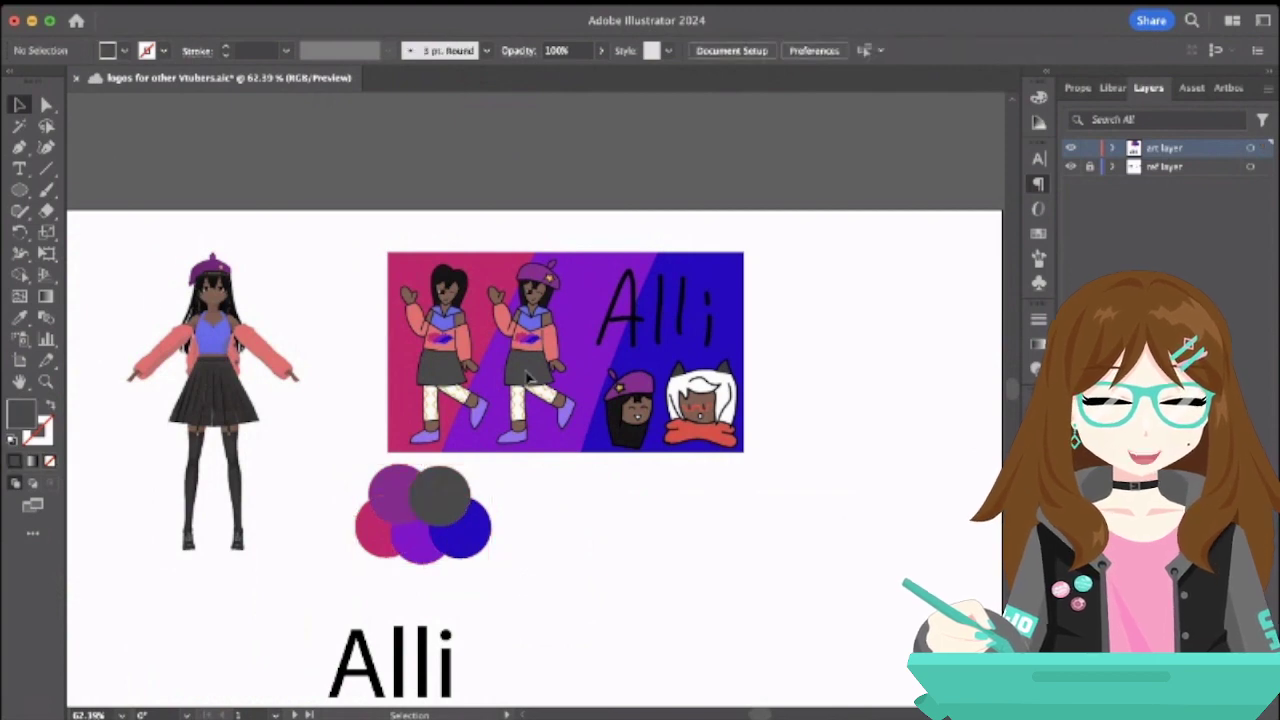
- Draw an ellipse over the full-body reference's head and give it no fill and a 1 pt red stroke
click(19, 190)
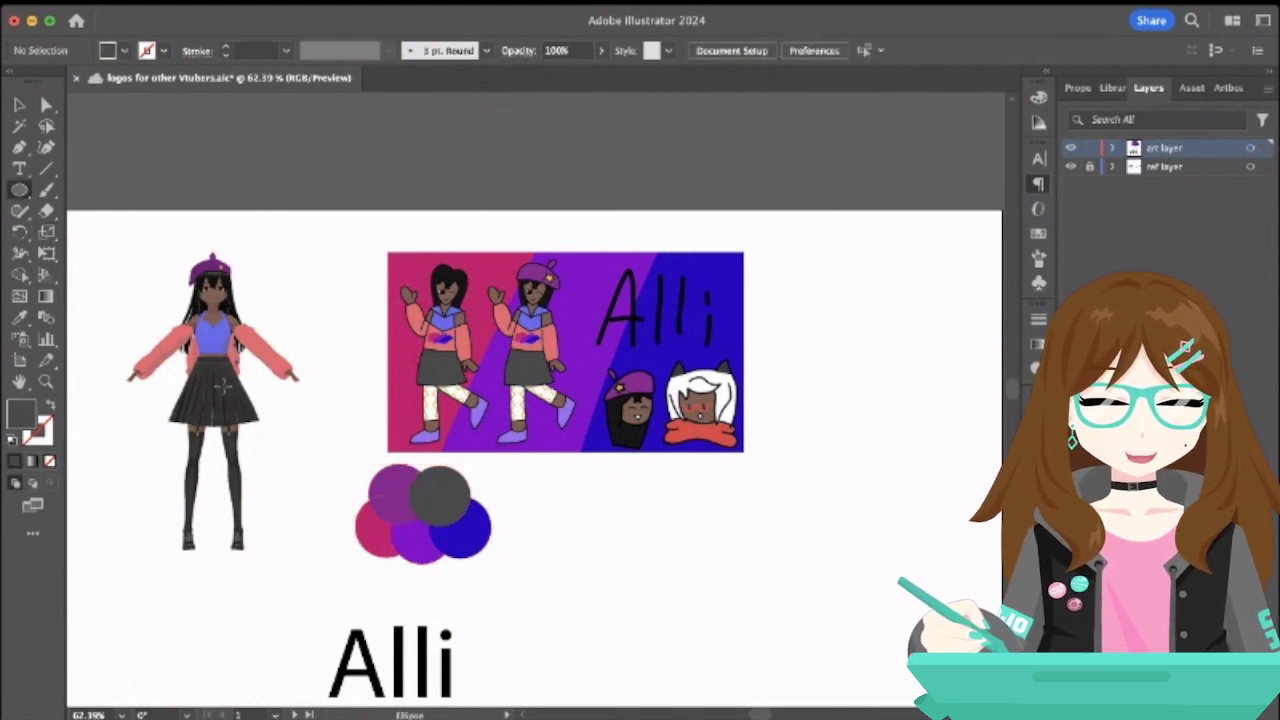
scroll(196, 285, up, 5)
drag(116, 170, 344, 338)
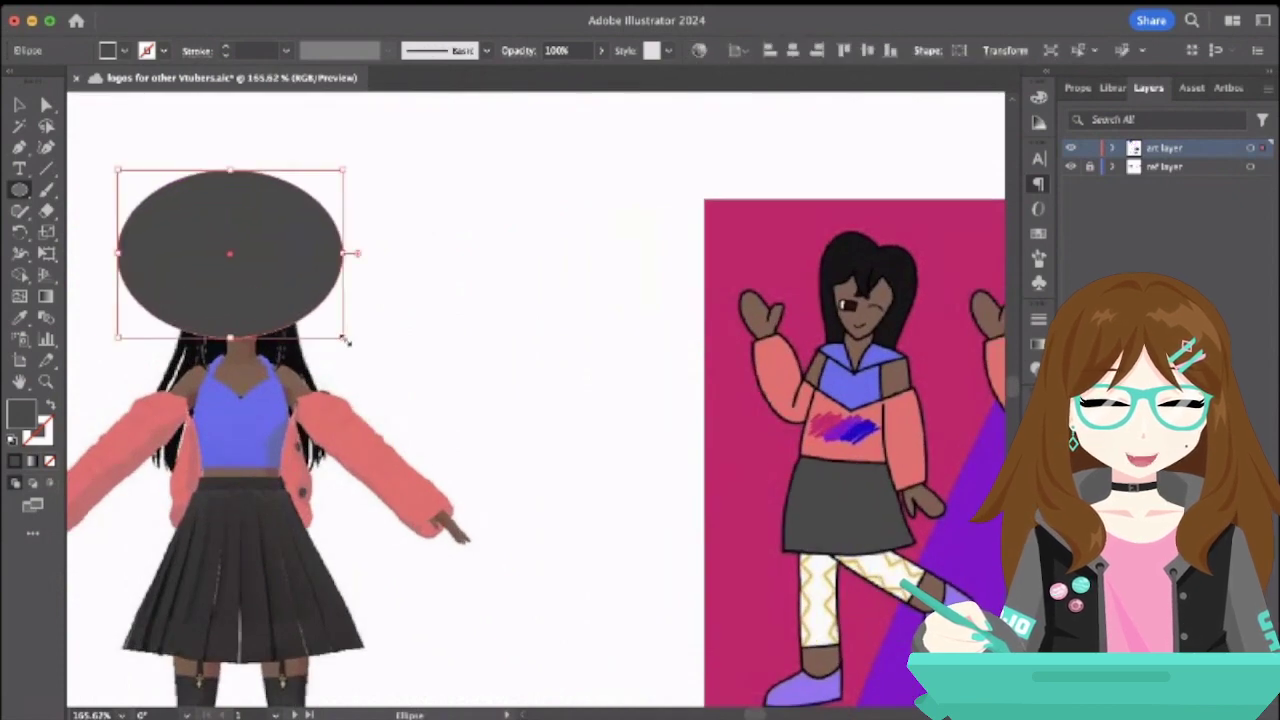
click(51, 404)
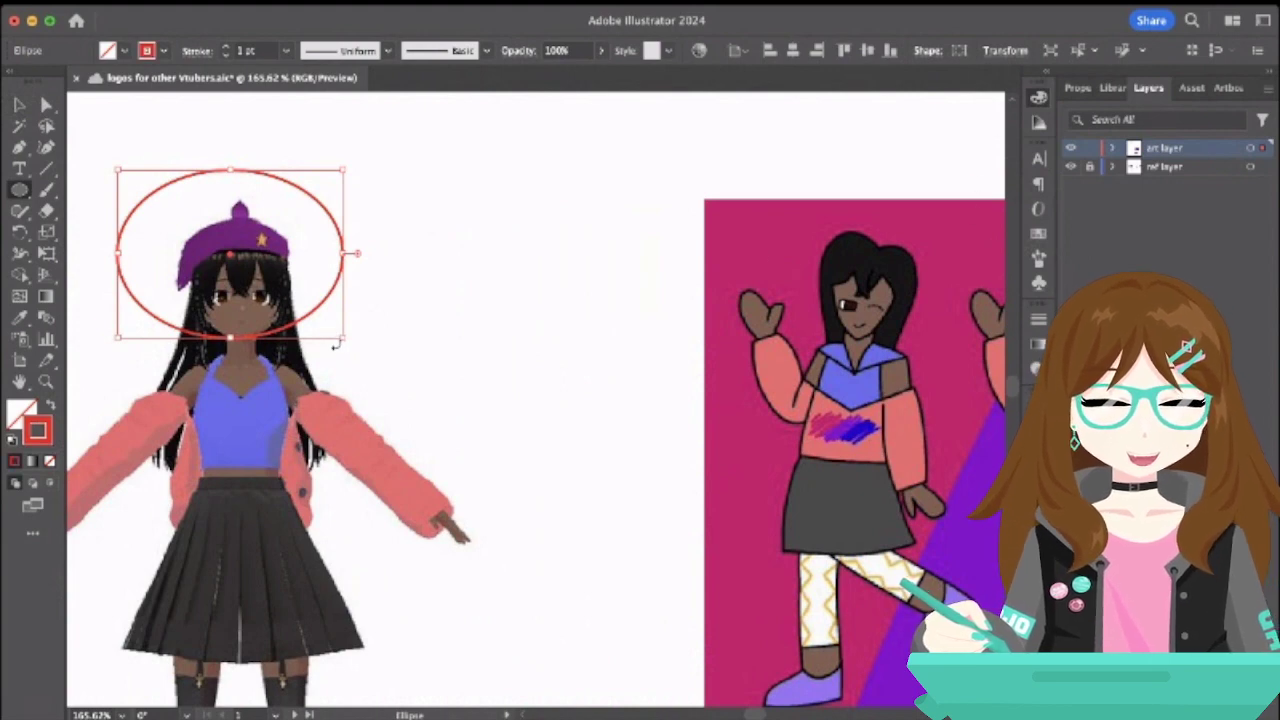
- Resize and reposition the red ellipse so it closely encircles the beret on the full-body reference
drag(344, 338, 250, 270)
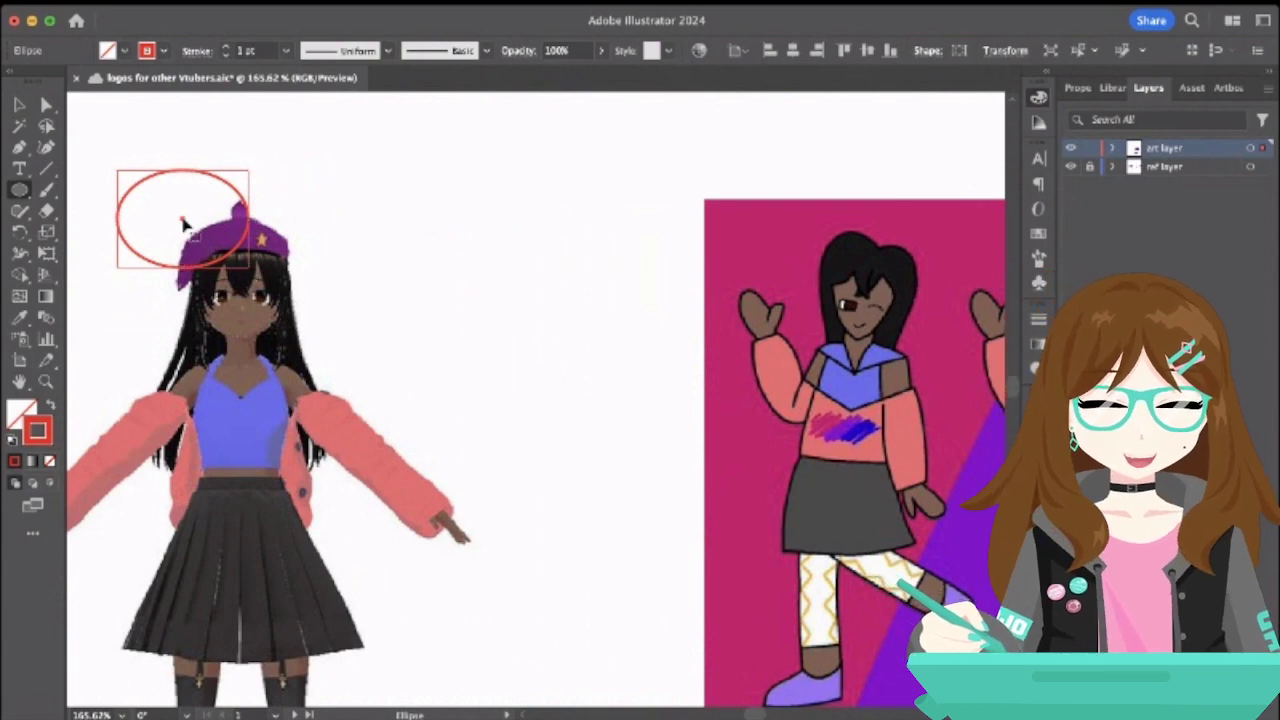
drag(181, 224, 224, 265)
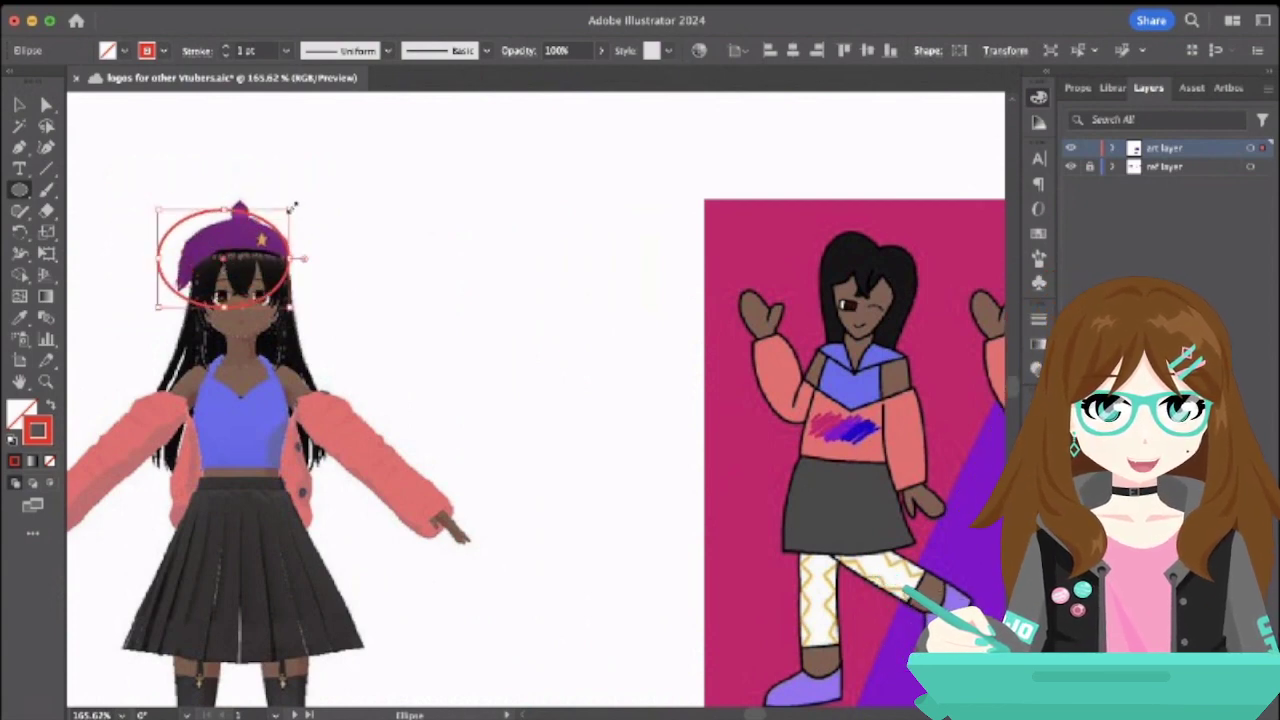
drag(291, 208, 308, 196)
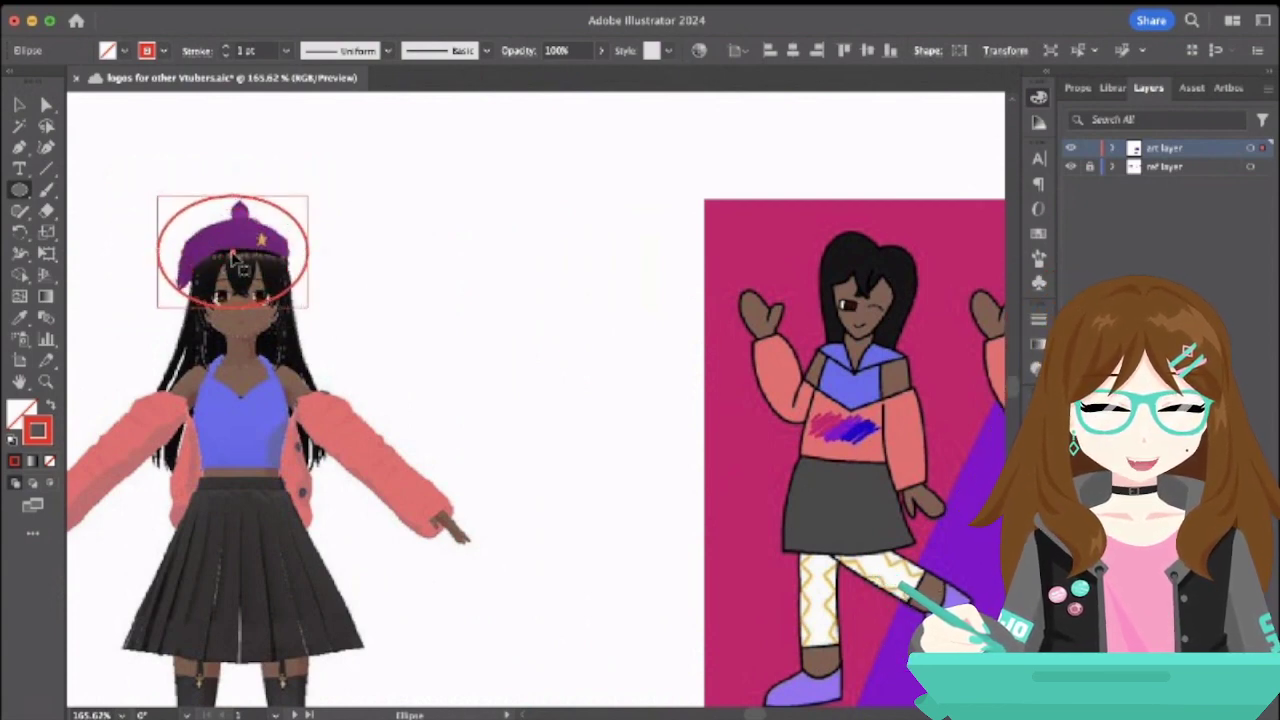
drag(236, 262, 237, 264)
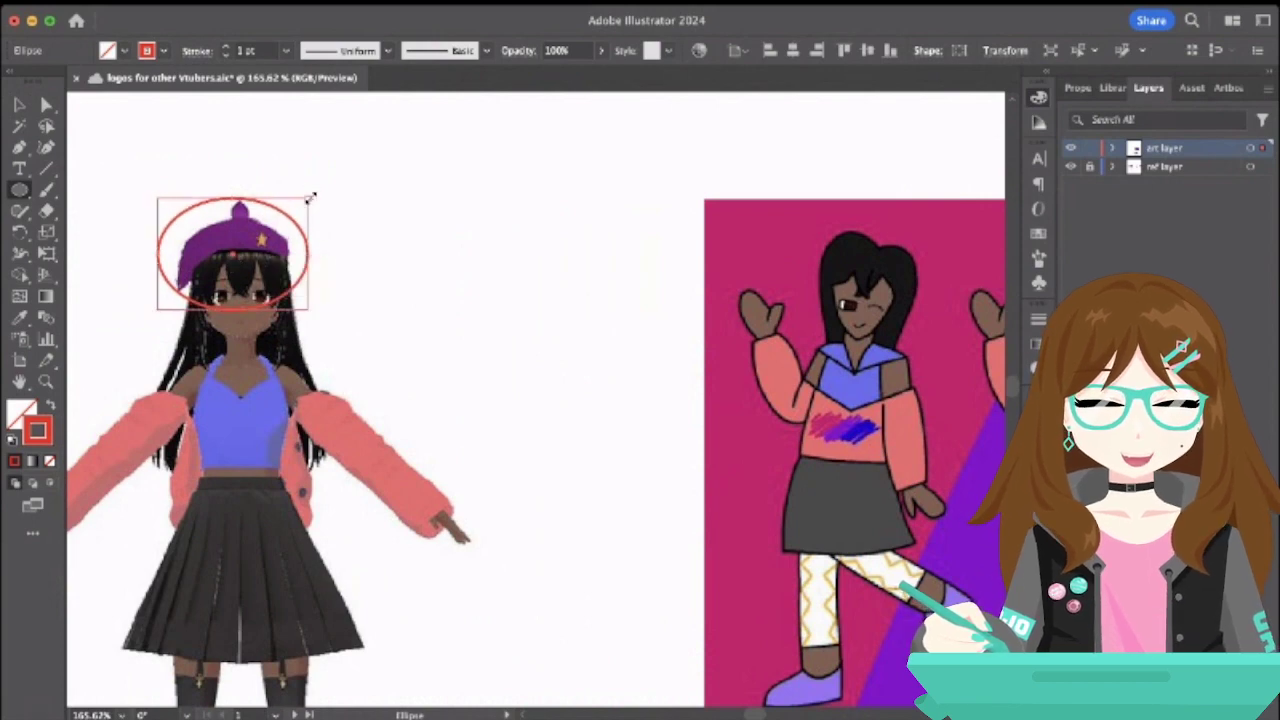
drag(310, 197, 320, 195)
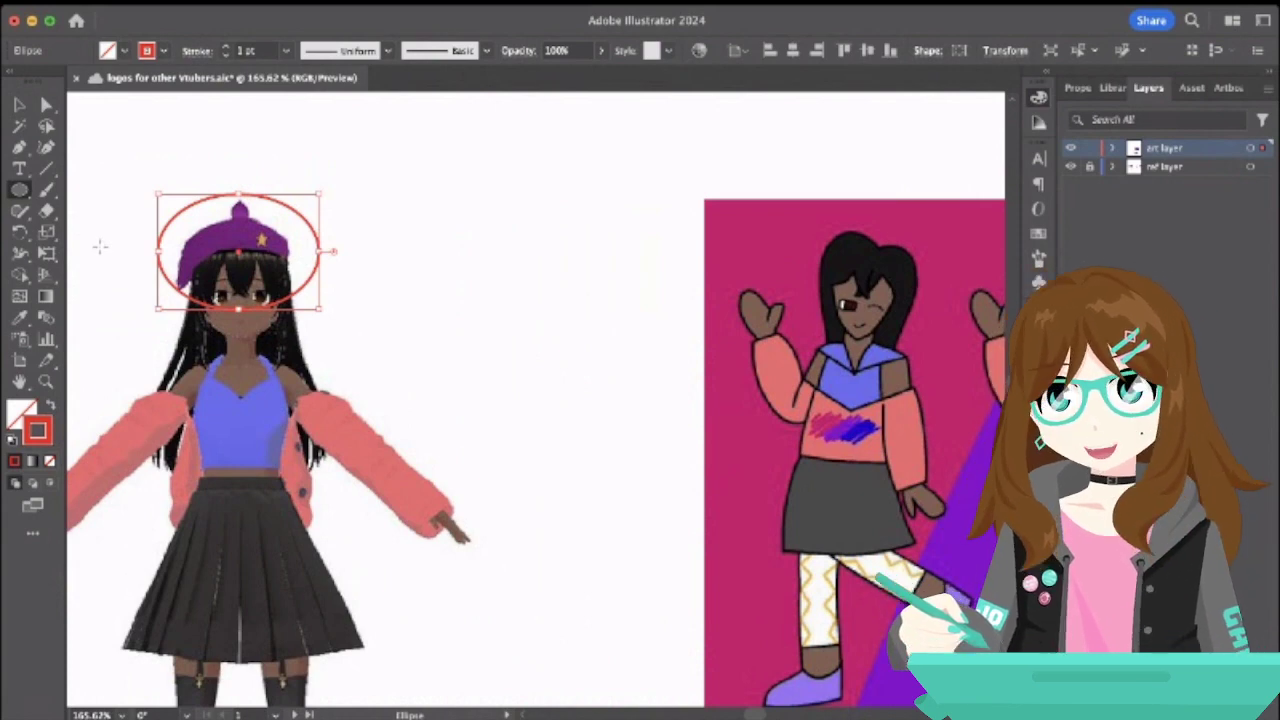
- Draw a second red outlined ellipse around the beret of the full-length banner figure wearing it
scroll(452, 286, right, 5)
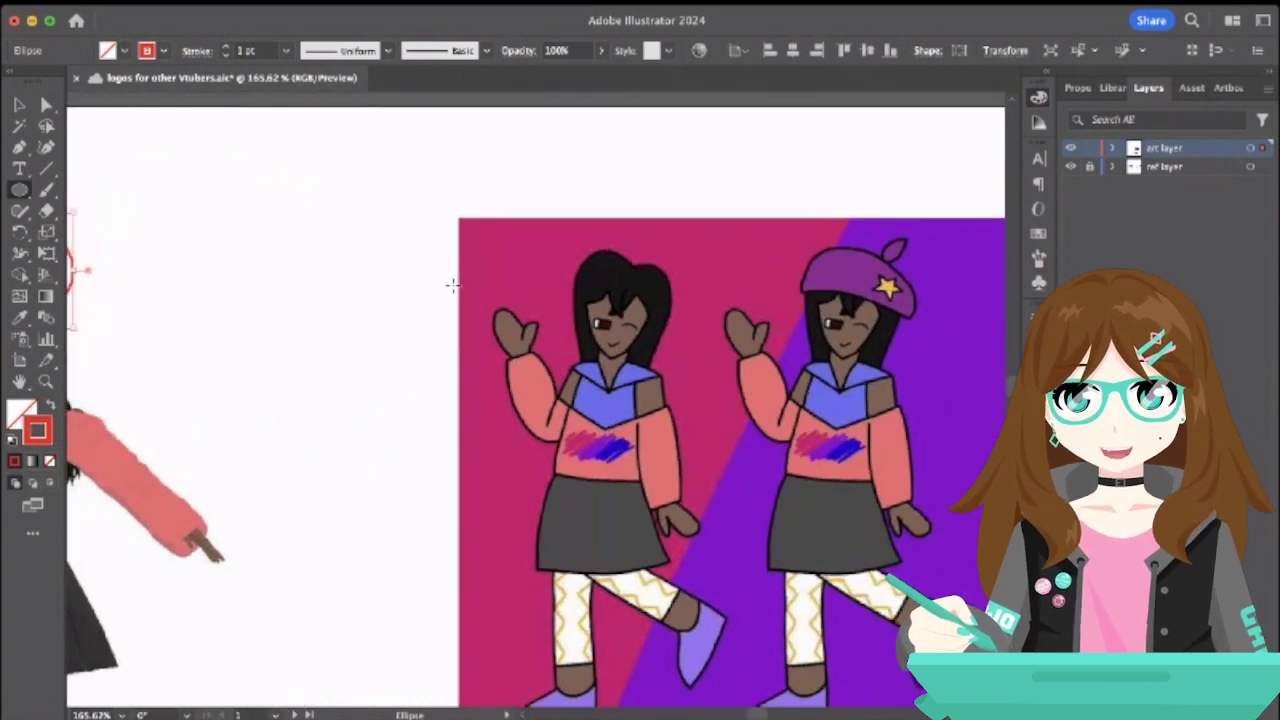
scroll(452, 286, left, 8)
scroll(452, 286, down, 3)
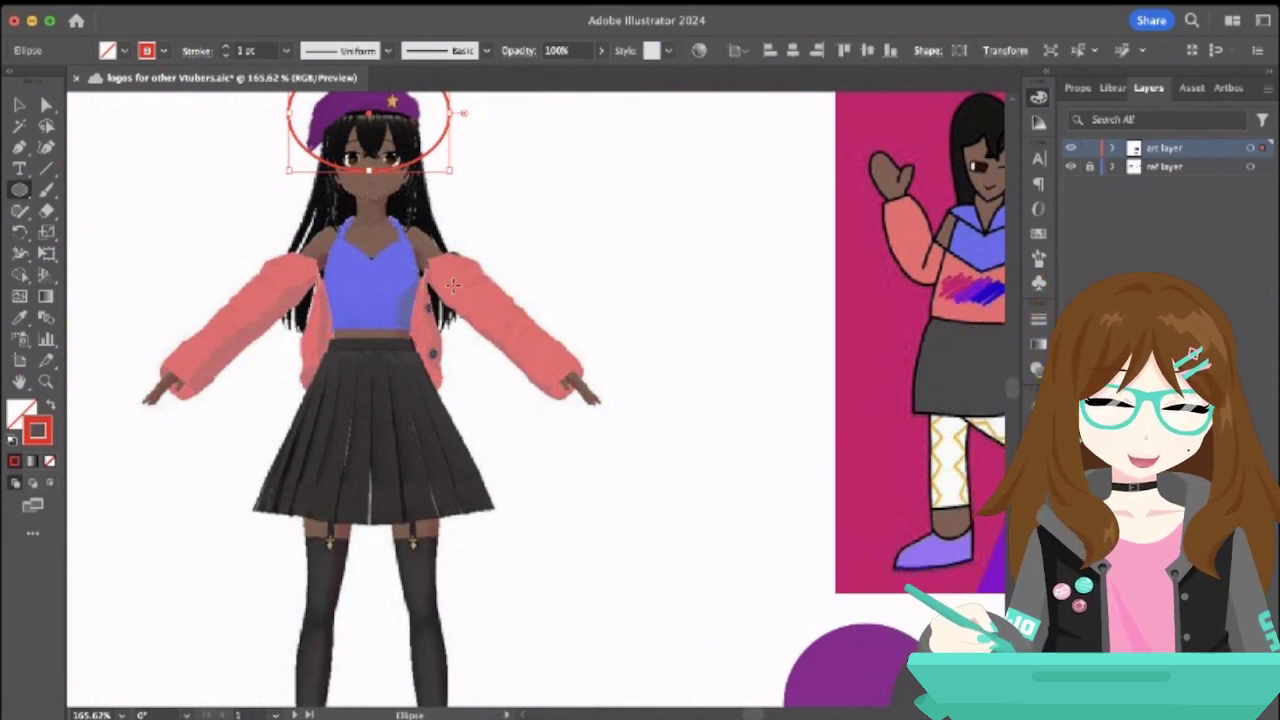
scroll(266, 185, up, 3)
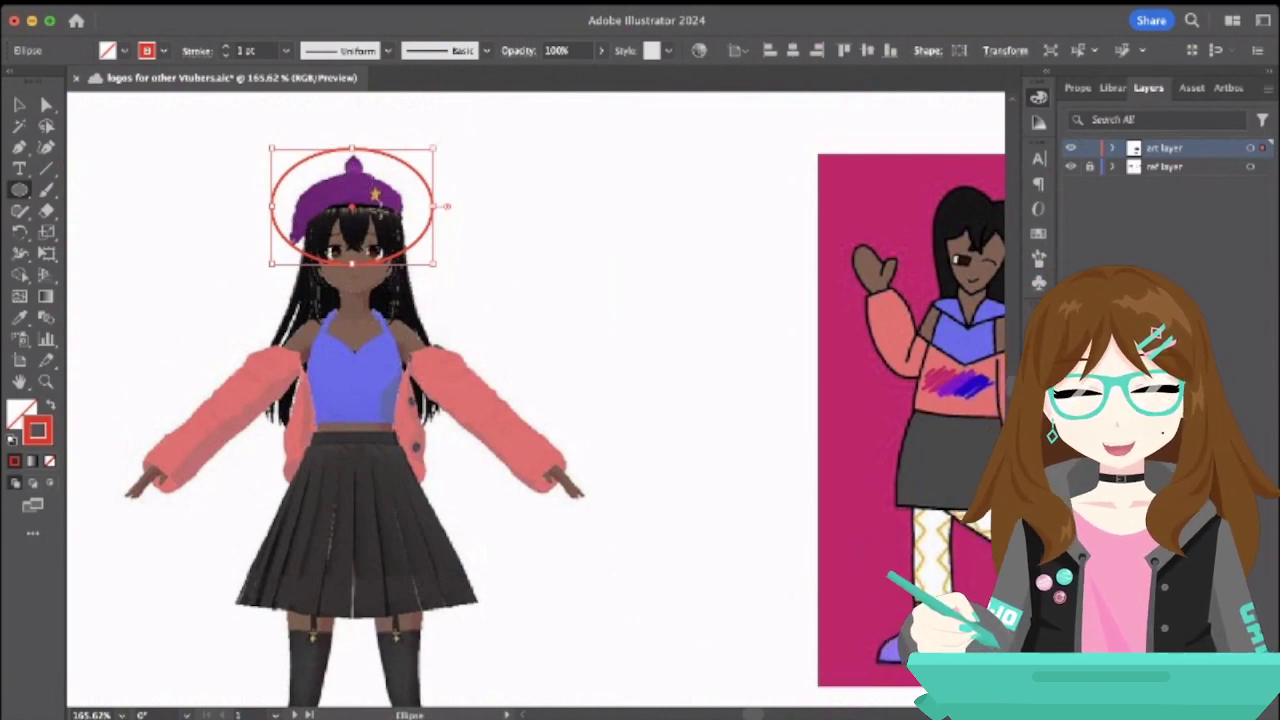
scroll(643, 245, right, 5)
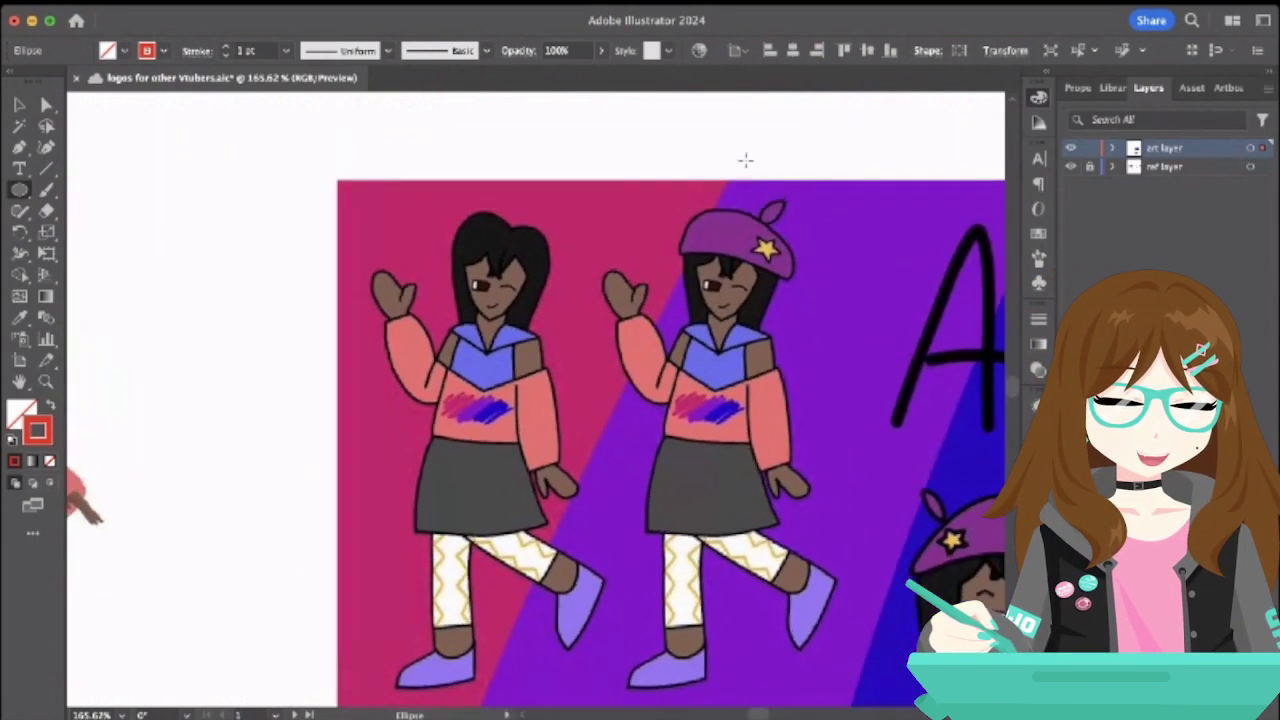
mouse_move(657, 182)
mouse_down()
mouse_move(830, 323)
mouse_move(818, 295)
mouse_up()
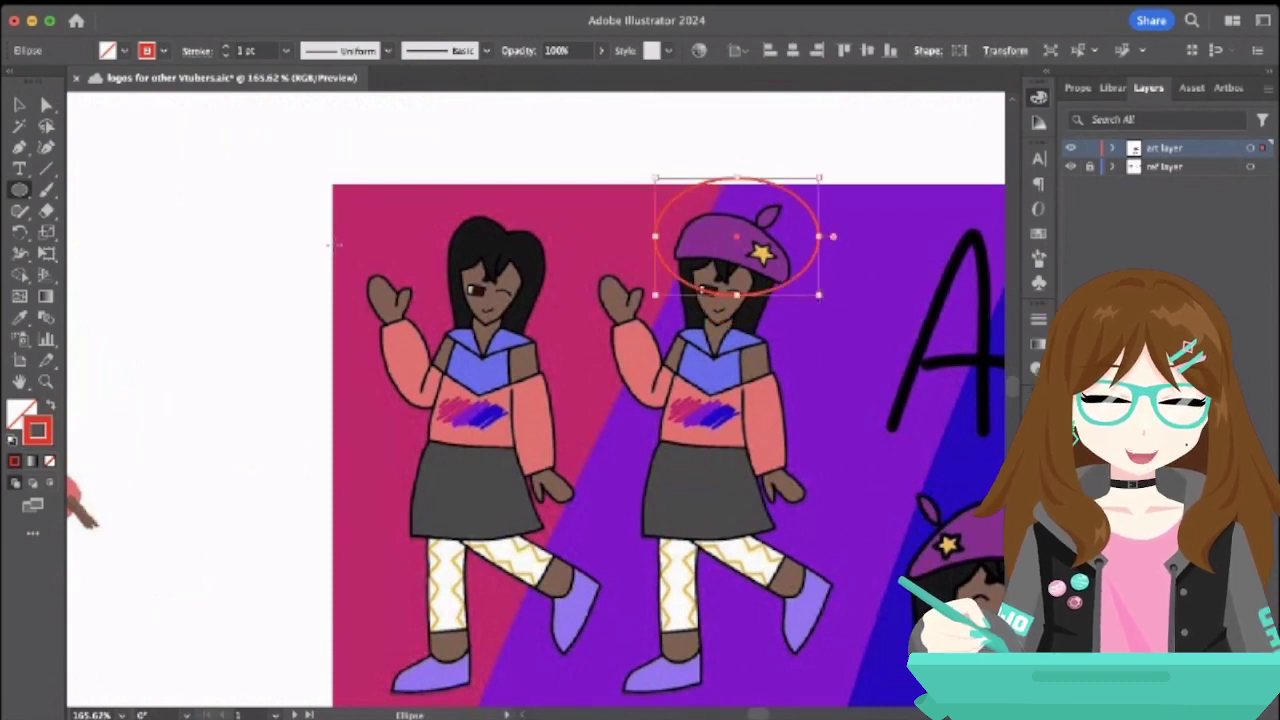
- Examine the full-body reference from beret to shoes alongside the banner figures
scroll(179, 319, left, 1)
scroll(179, 319, down, 1)
scroll(179, 319, left, 2)
scroll(179, 319, down, 1)
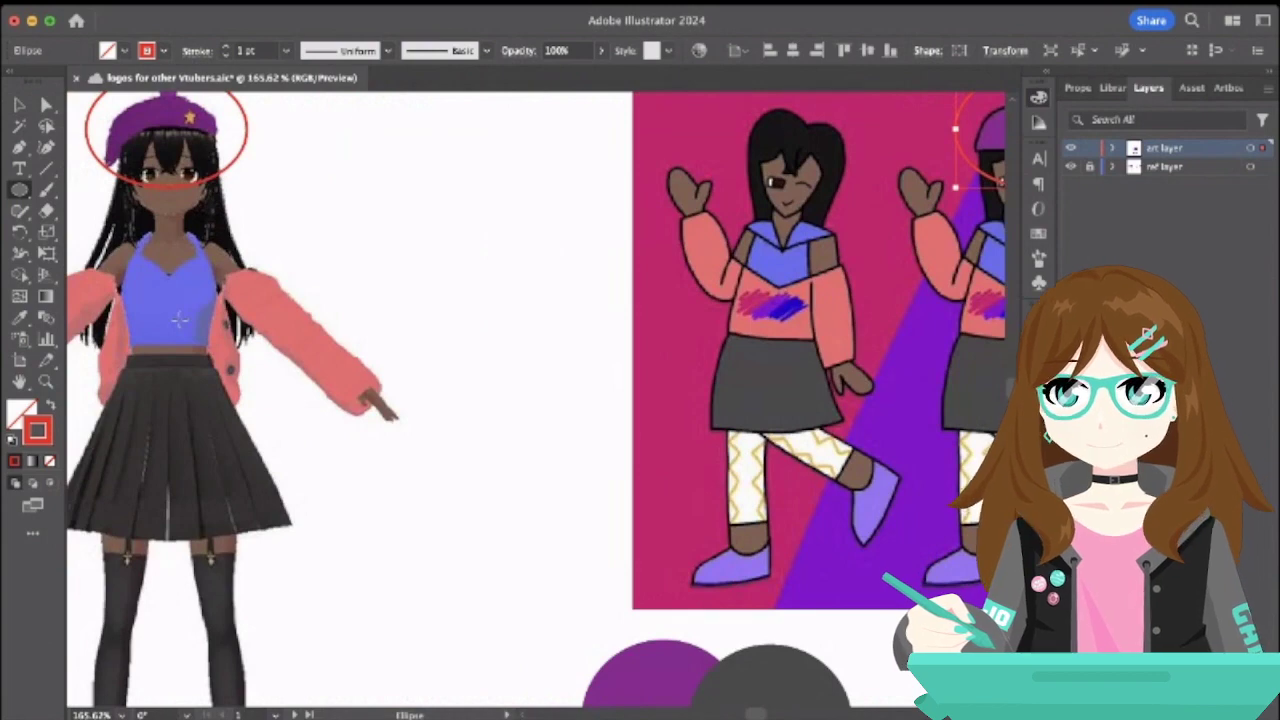
scroll(160, 306, up, 3)
scroll(160, 306, left, 1)
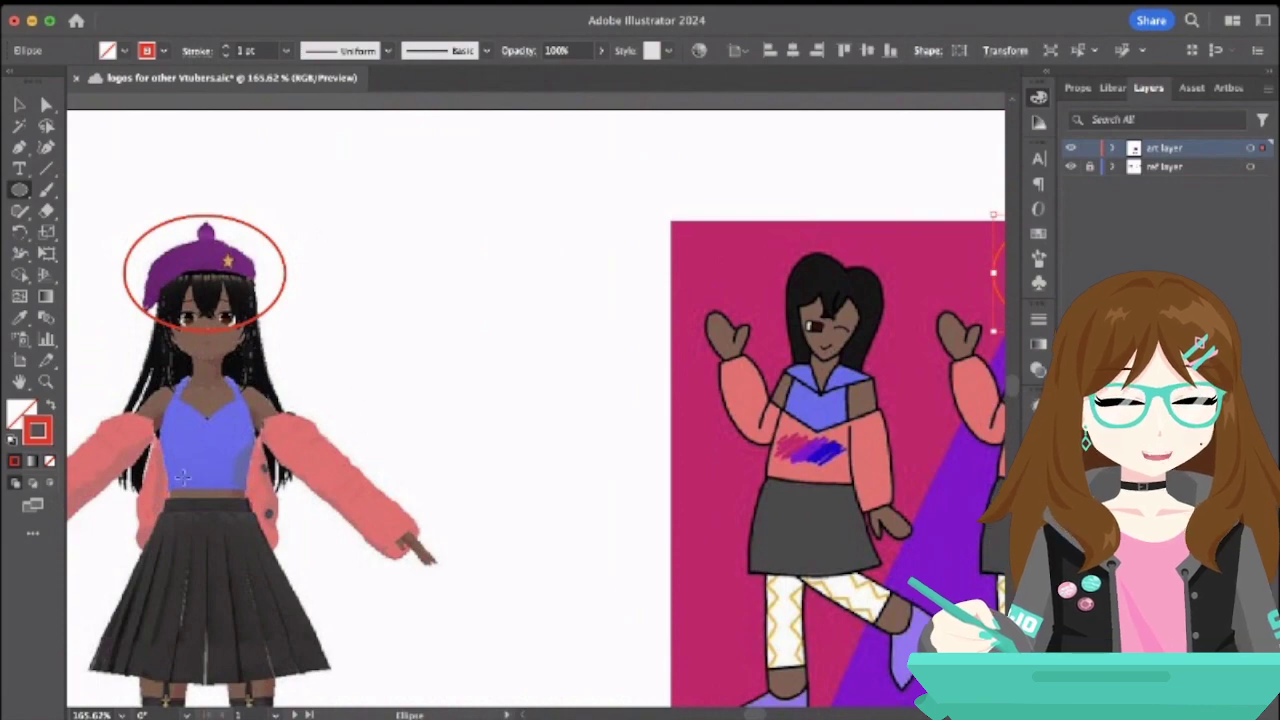
scroll(183, 477, left, 3)
scroll(183, 477, down, 8)
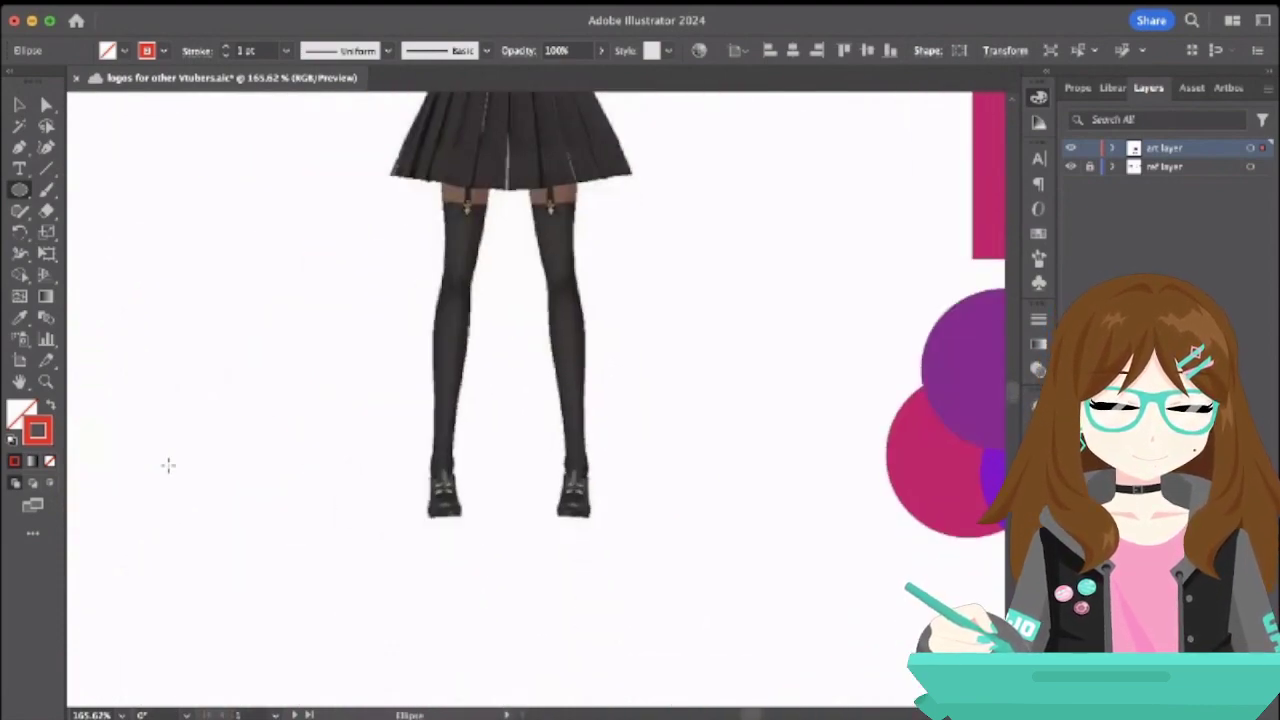
scroll(168, 465, down, 5)
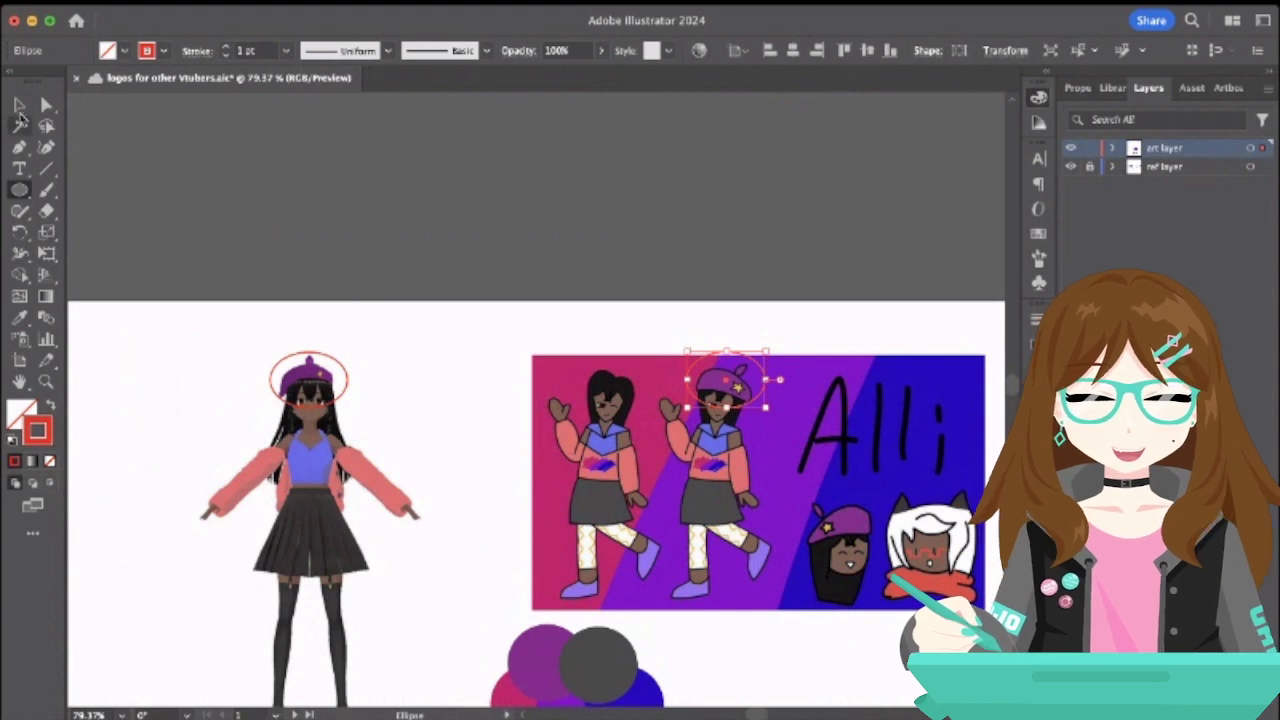
- Thicken the red outlines of both ellipses circling the berets to a 4 pt stroke
click(16, 108)
click(330, 370)
click(341, 368)
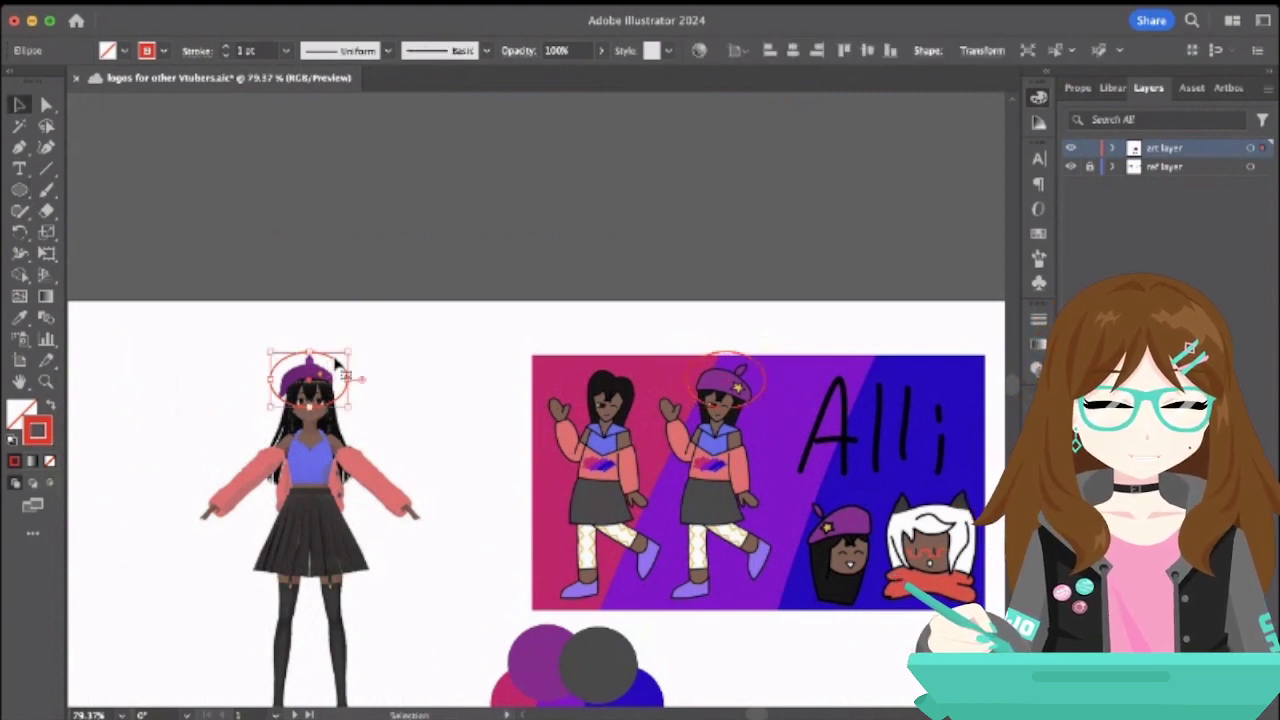
shift+click(746, 365)
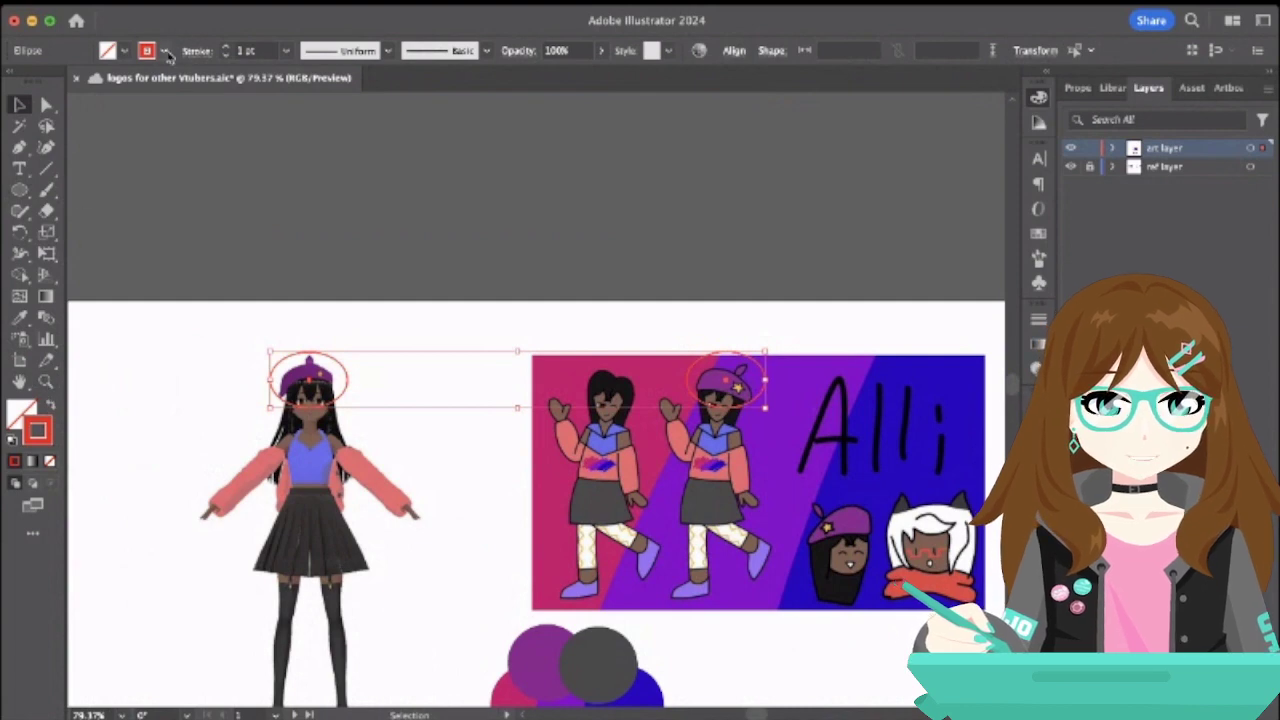
click(226, 47)
click(226, 47)
click(226, 47)
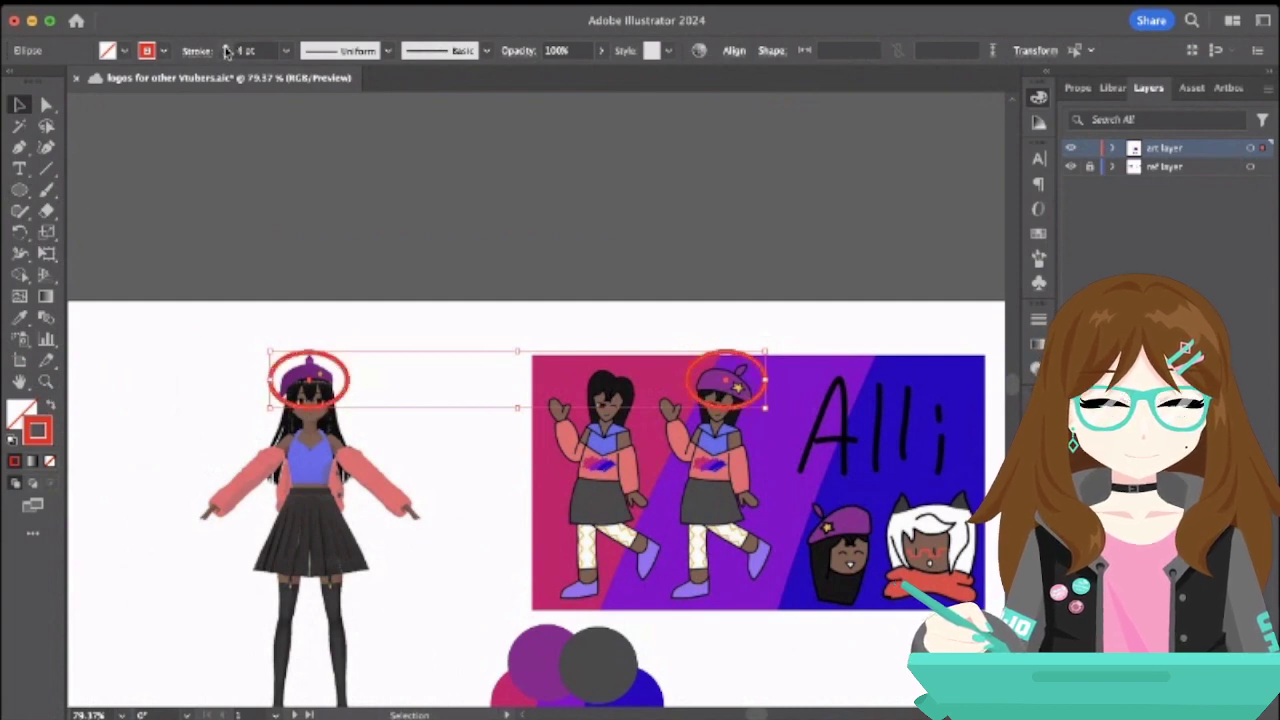
click(200, 286)
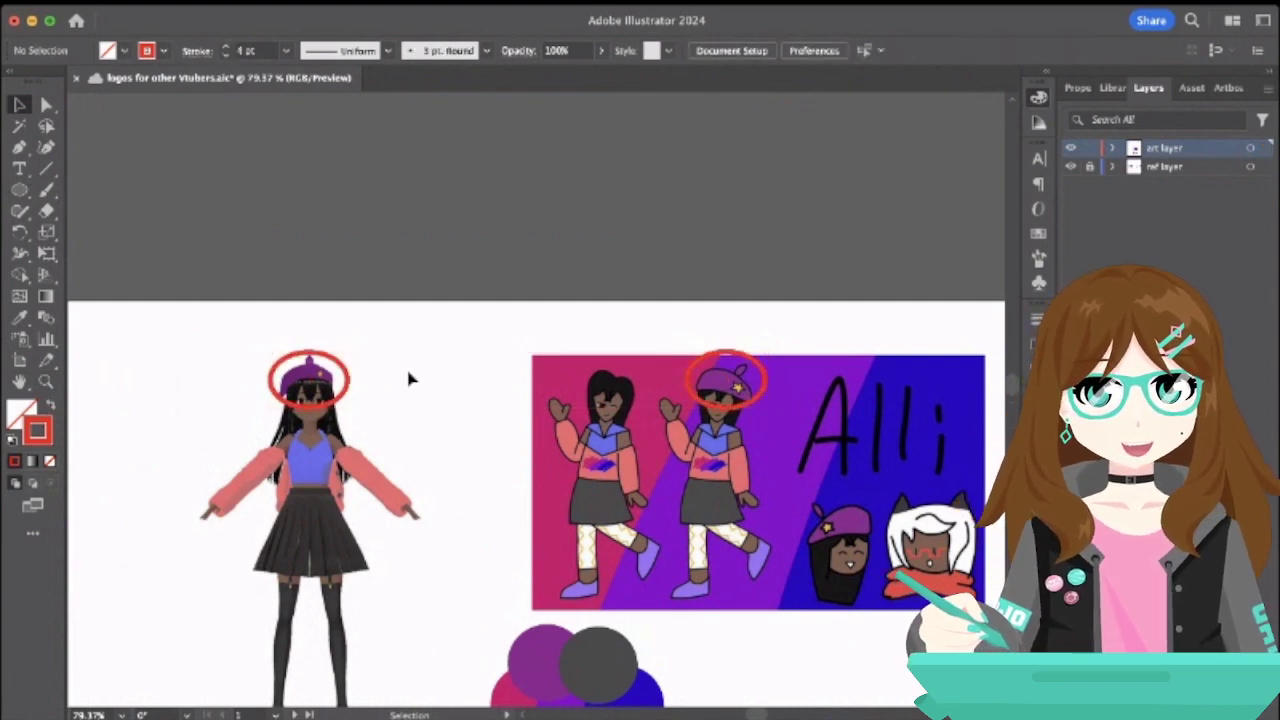
- Hand-letter "Alli" with curled l strokes beside the black Alli text, using the Paintbrush with a 1 pt stroke in the muted purple palette colour
scroll(418, 428, down, 7)
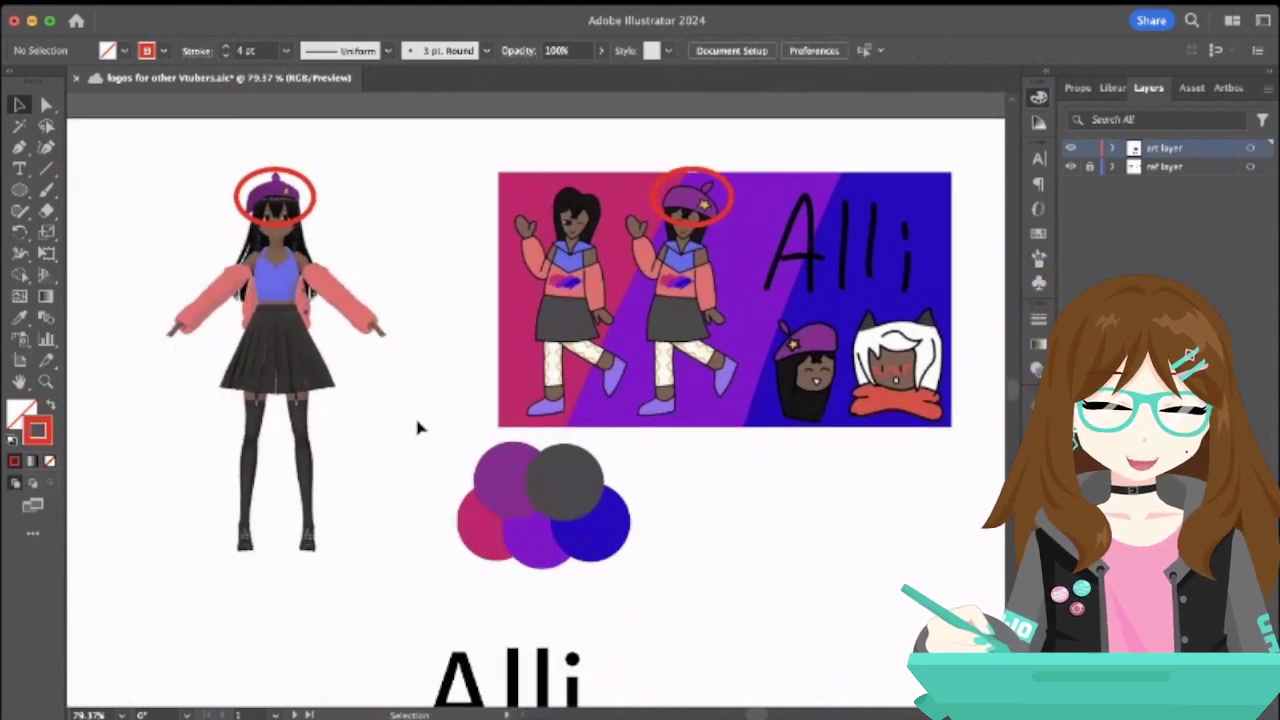
drag(657, 656, 655, 652)
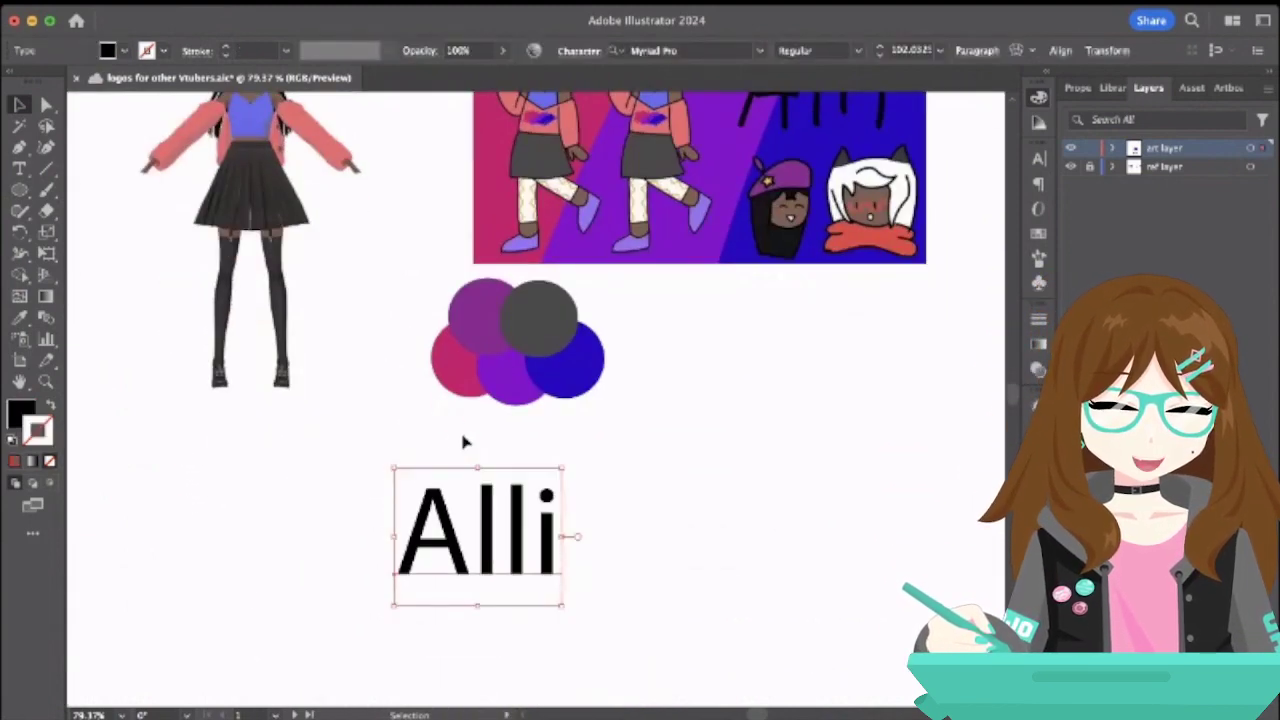
click(465, 343)
scroll(348, 390, up, 4)
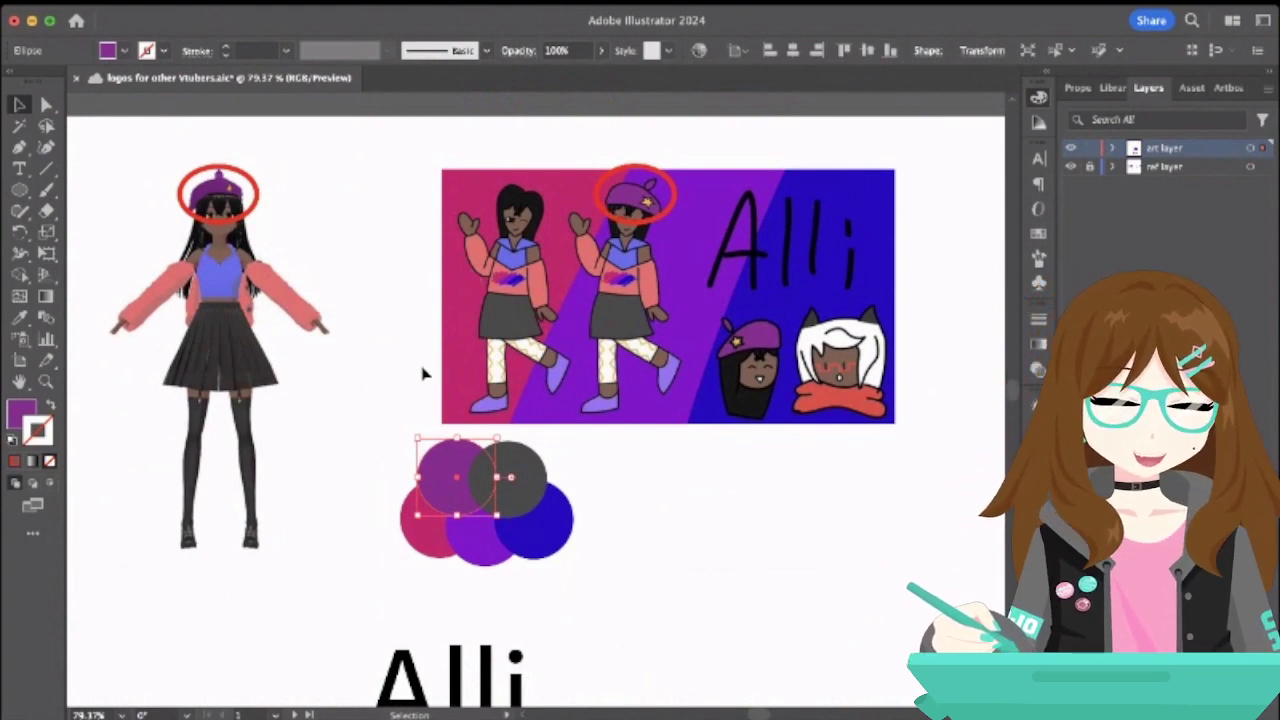
scroll(422, 374, down, 8)
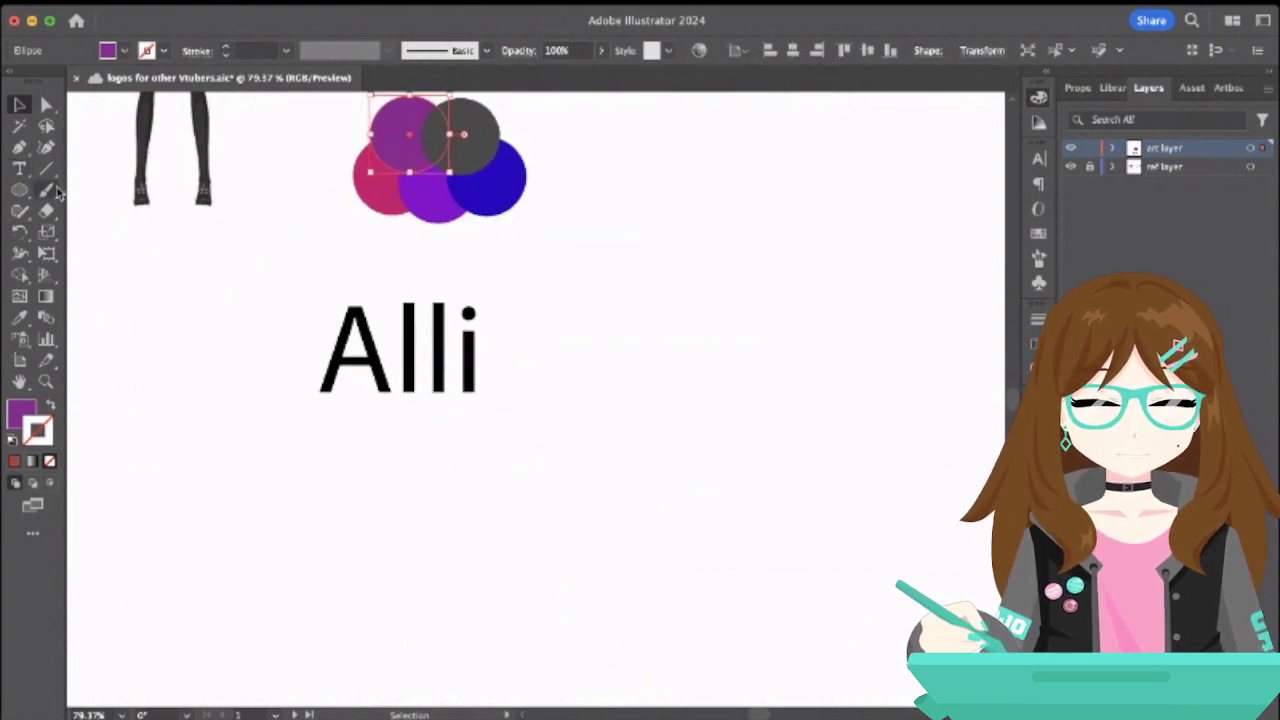
click(46, 189)
mouse_move(541, 280)
mouse_down()
mouse_move(540, 326)
mouse_move(569, 352)
mouse_up()
mouse_move(565, 277)
mouse_down()
mouse_move(564, 316)
mouse_move(590, 350)
mouse_up()
drag(591, 301, 604, 352)
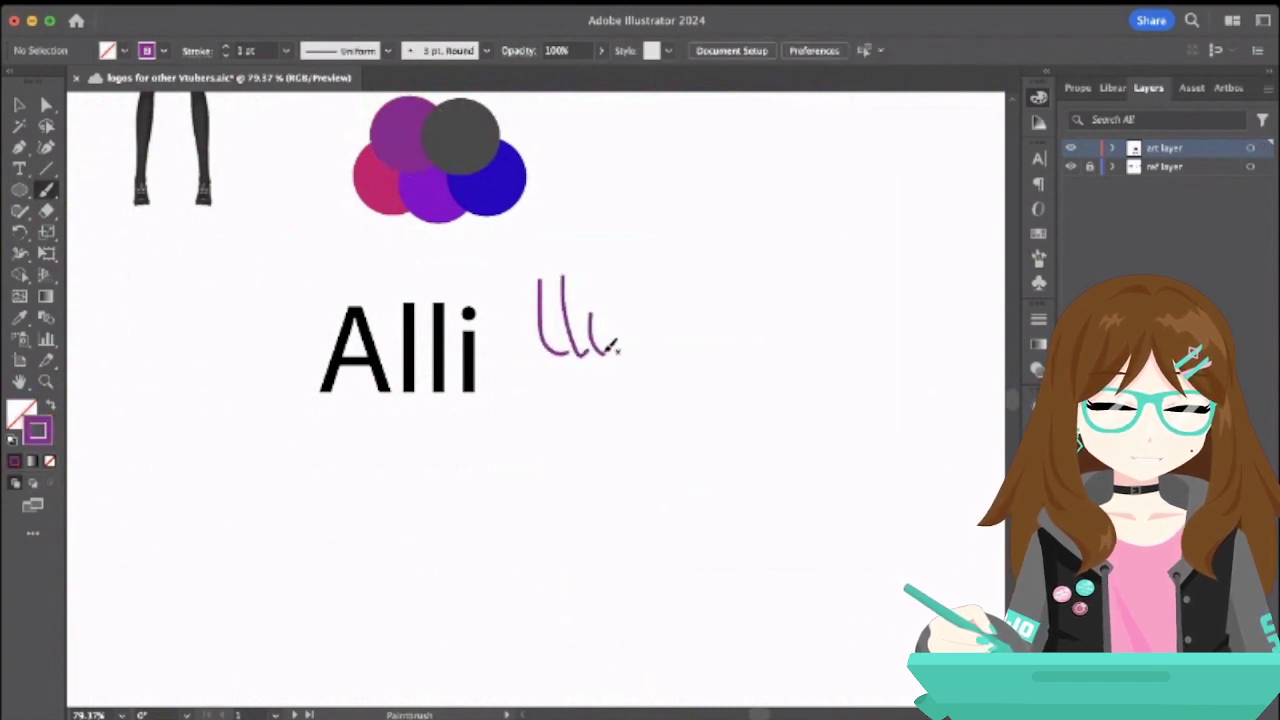
click(588, 287)
mouse_move(486, 360)
mouse_down()
mouse_move(513, 282)
mouse_move(548, 398)
mouse_up()
drag(484, 344, 552, 305)
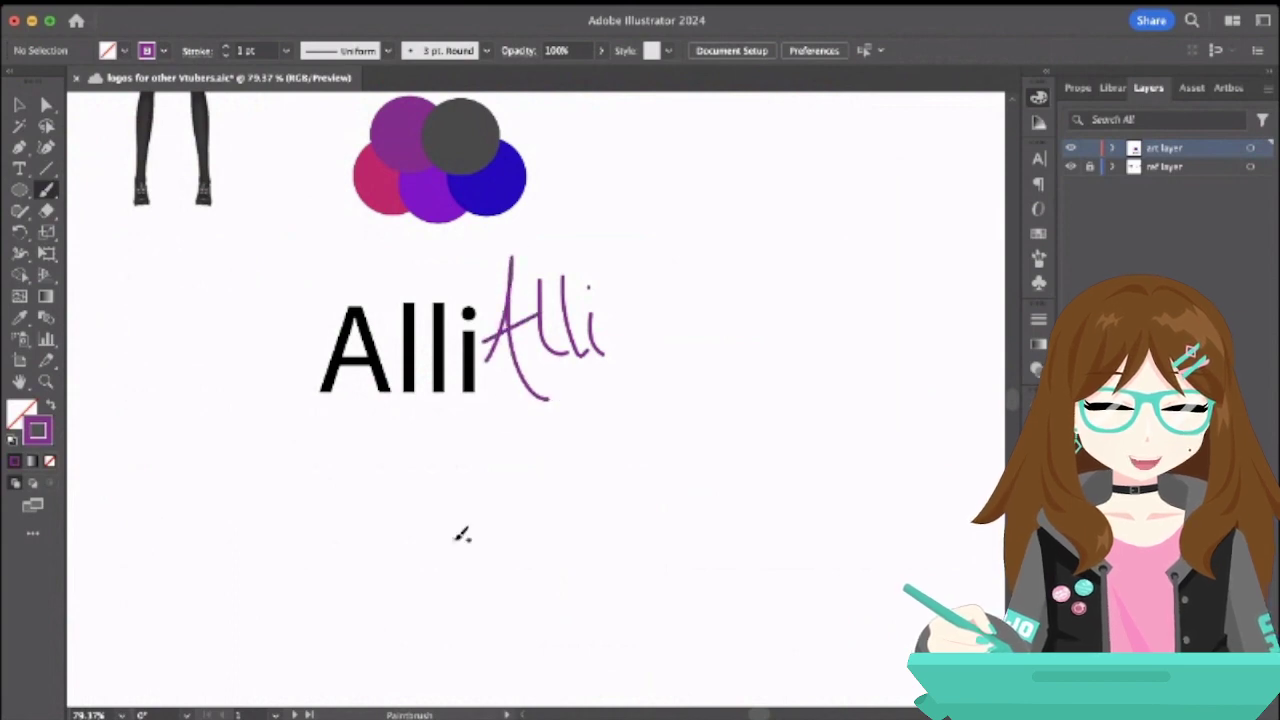
key(v)
click(542, 332)
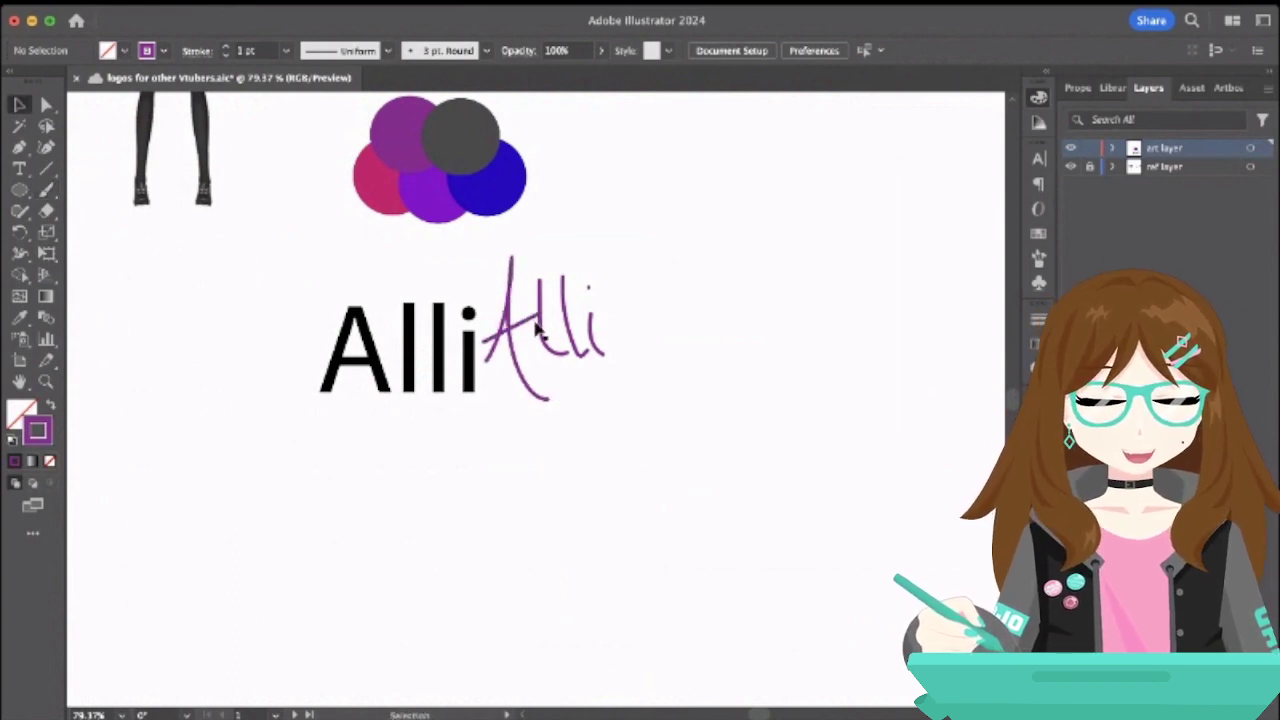
click(600, 246)
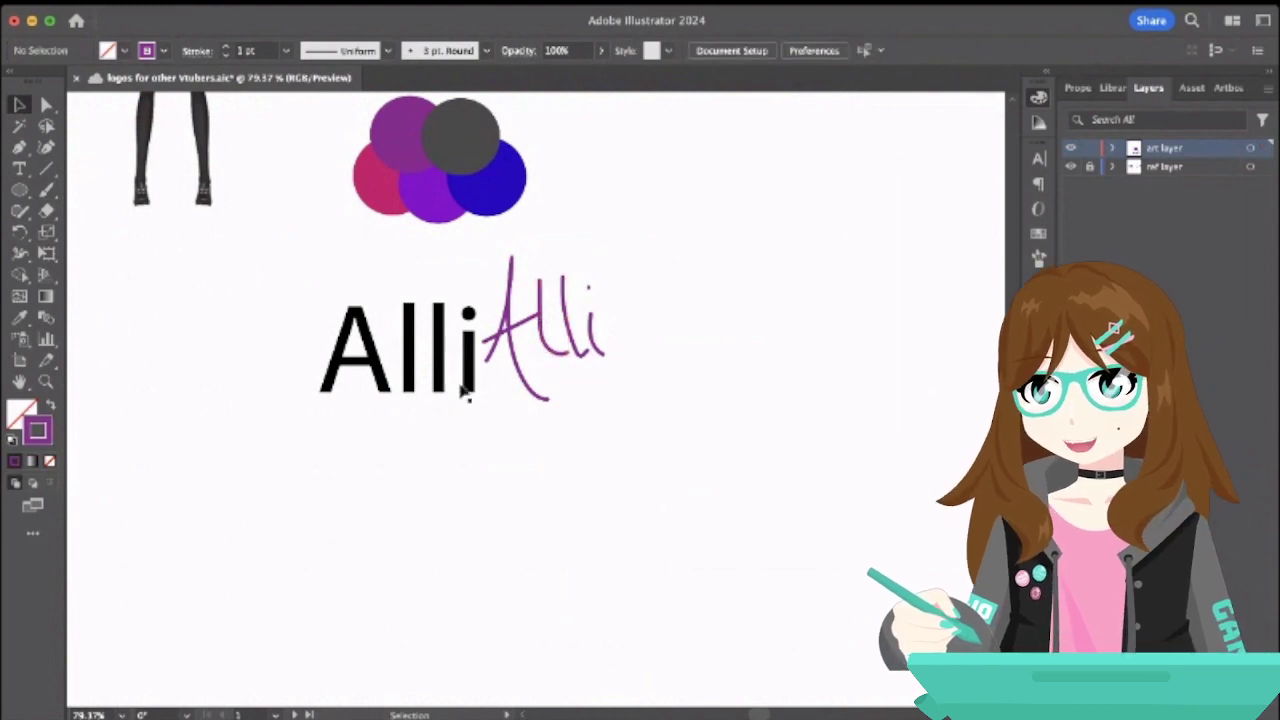
click(20, 318)
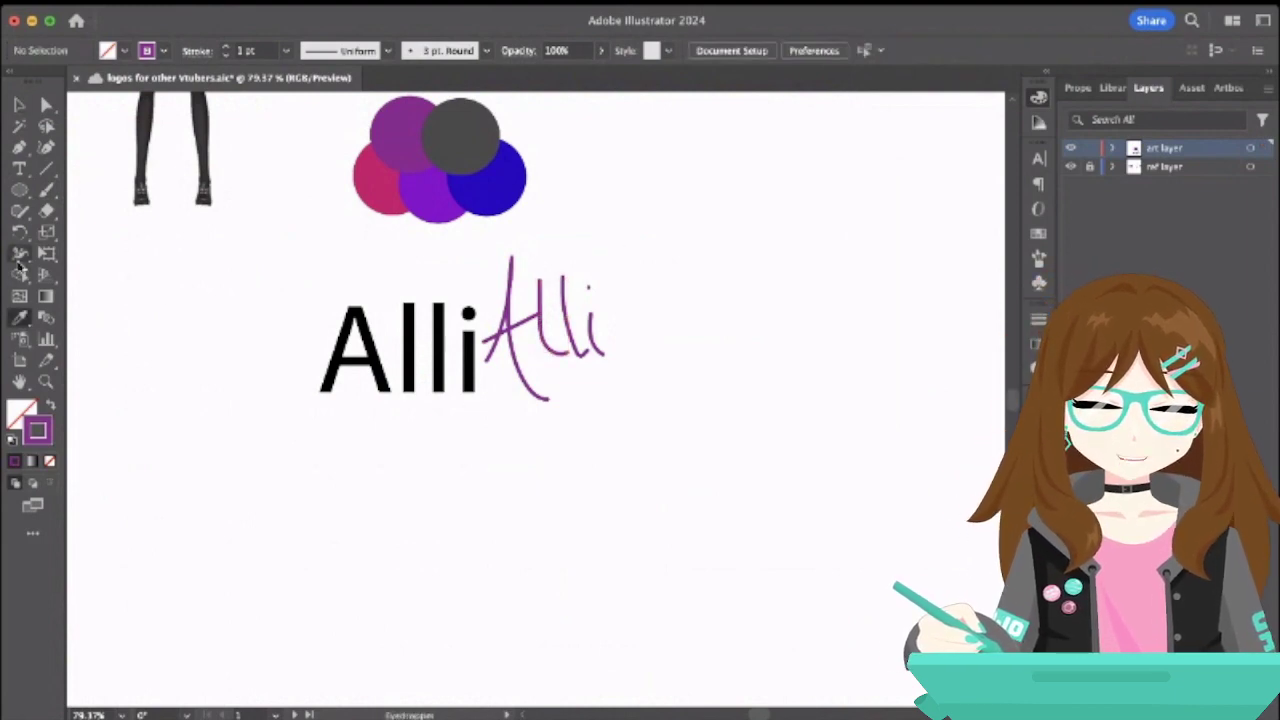
click(20, 168)
click(671, 203)
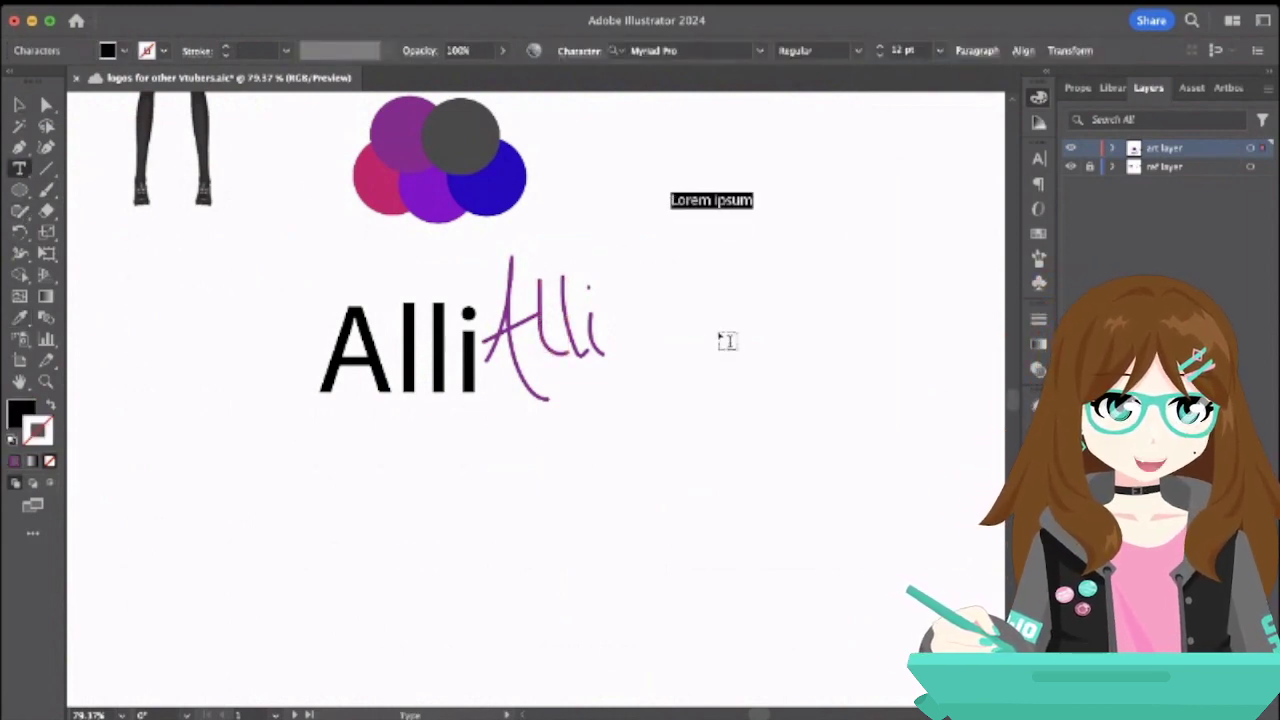
key(BackSpace)
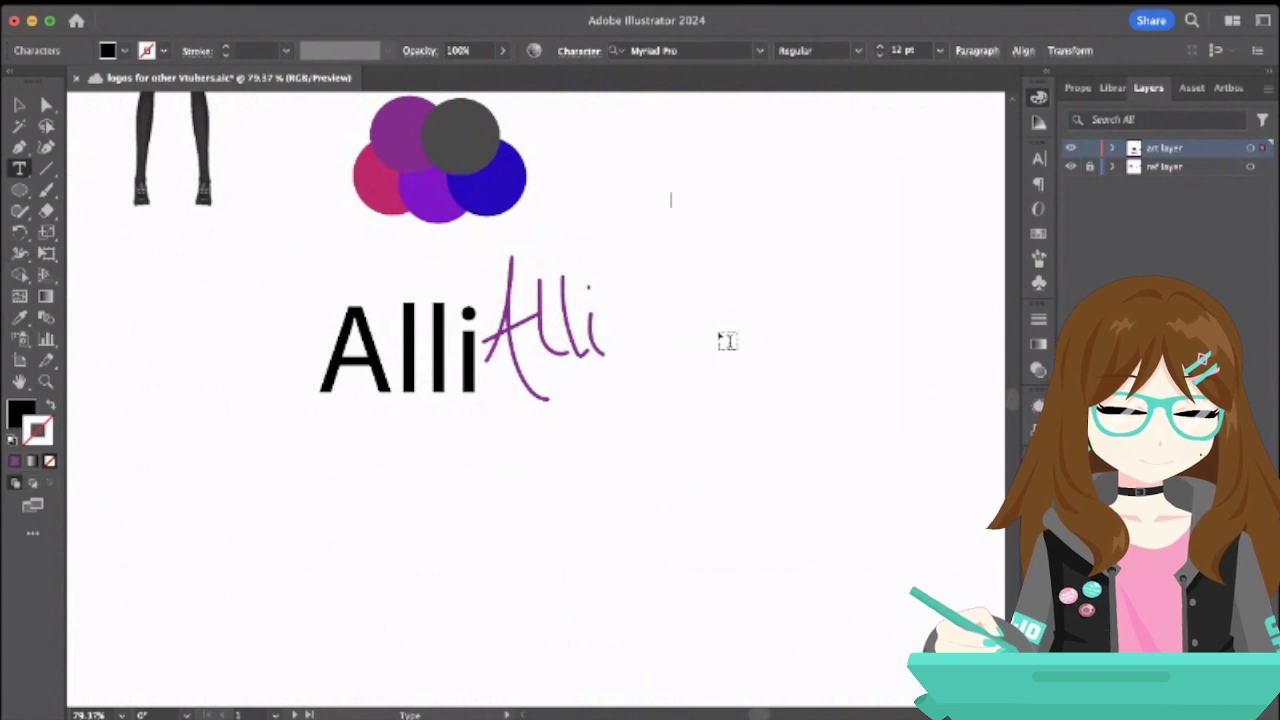
click(751, 52)
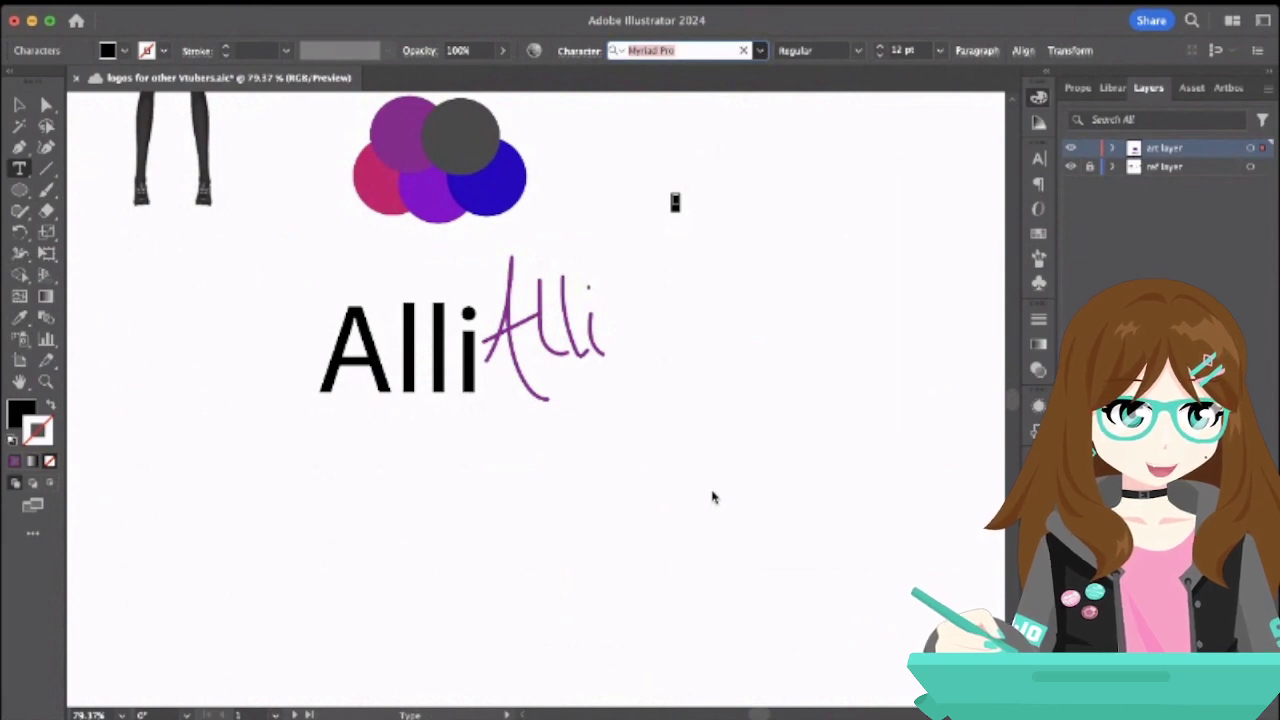
key(Escape)
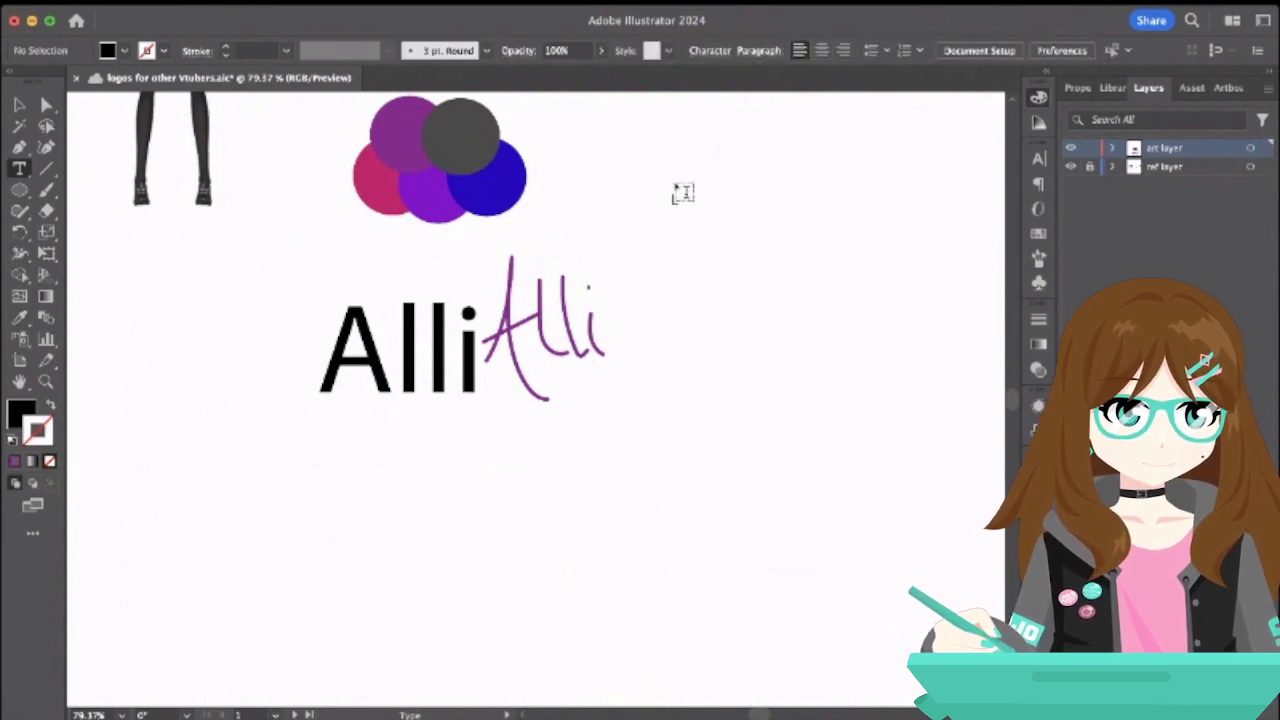
- Add a single letter J as 12 pt text above the purple hand lettering and set its font to Lucida Grande
click(673, 197)
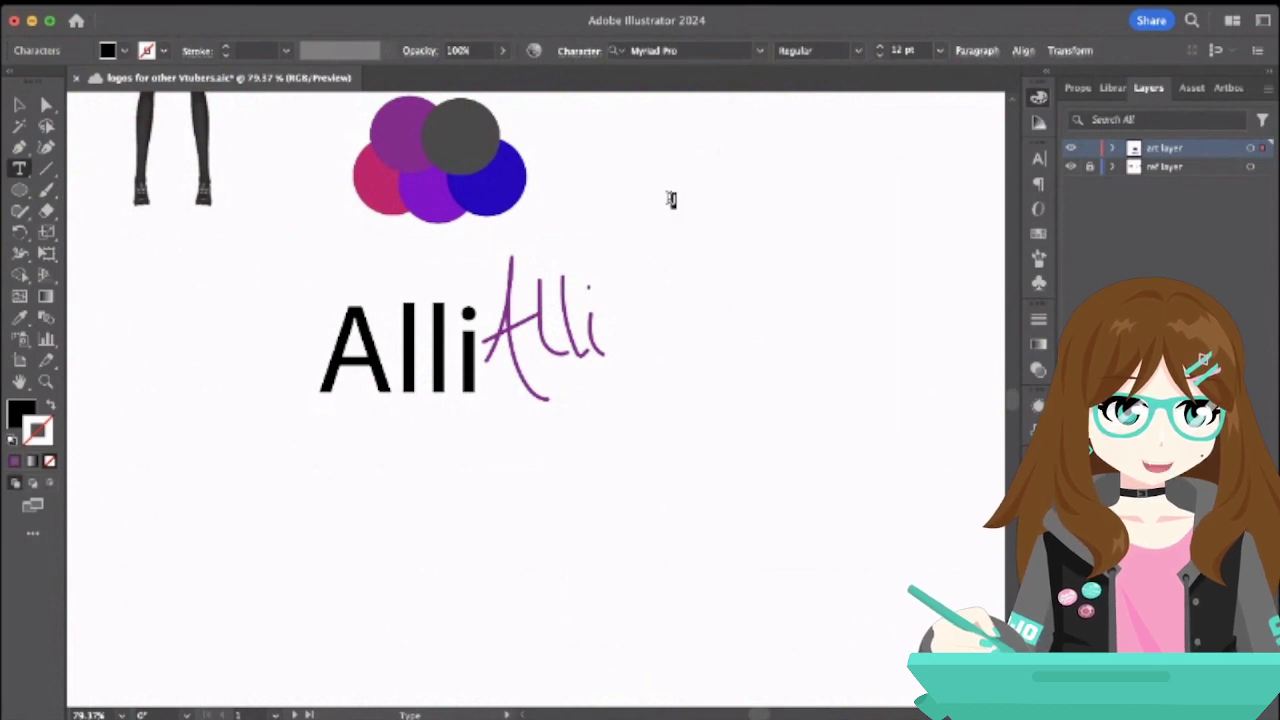
click(752, 50)
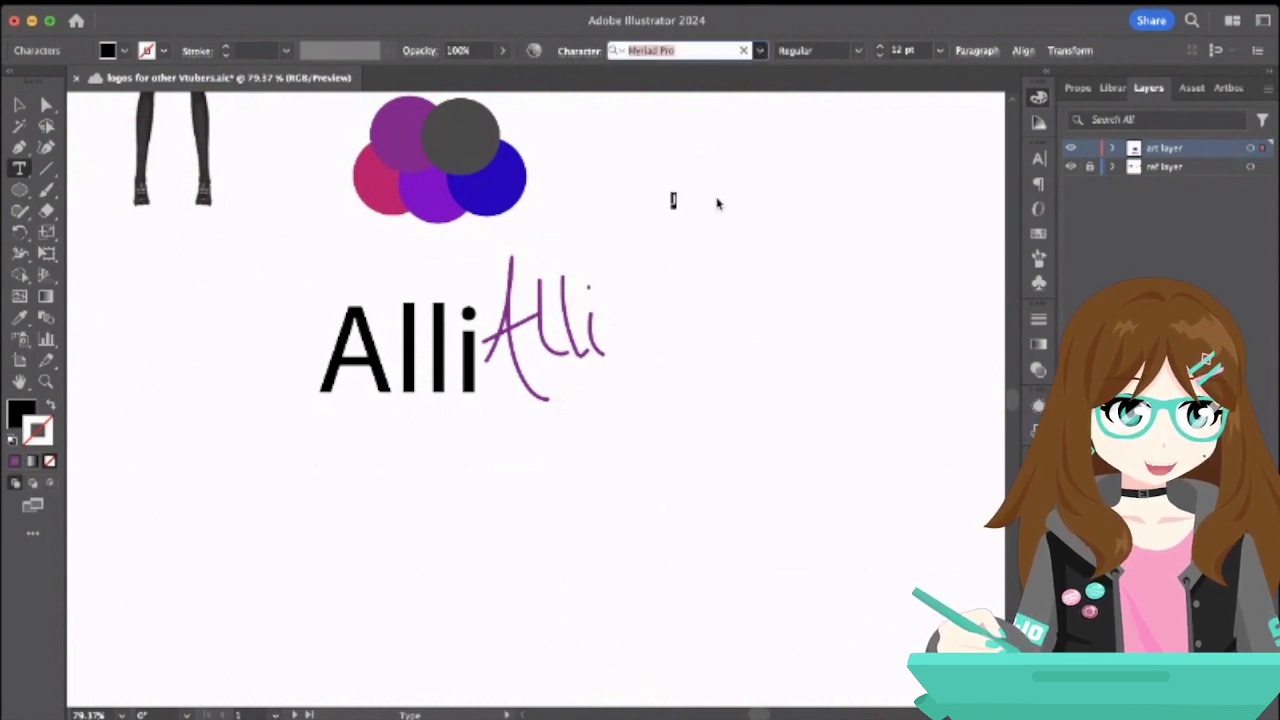
key(Escape)
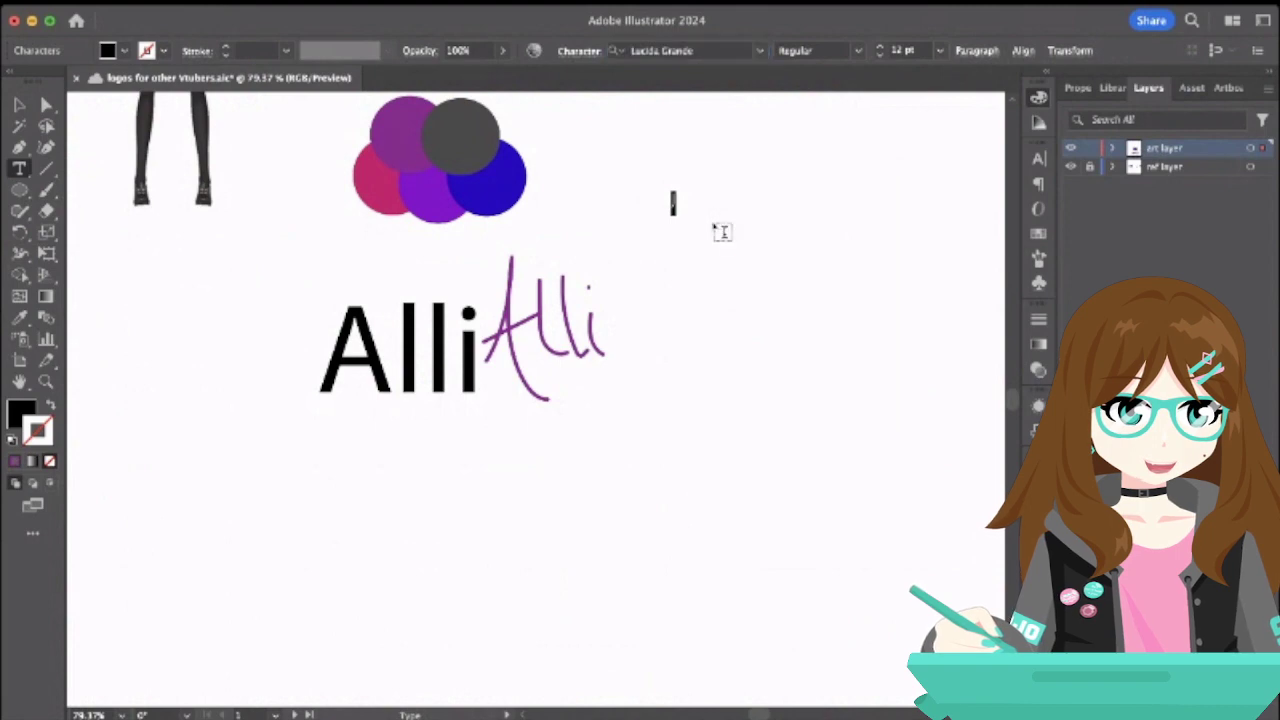
click(22, 105)
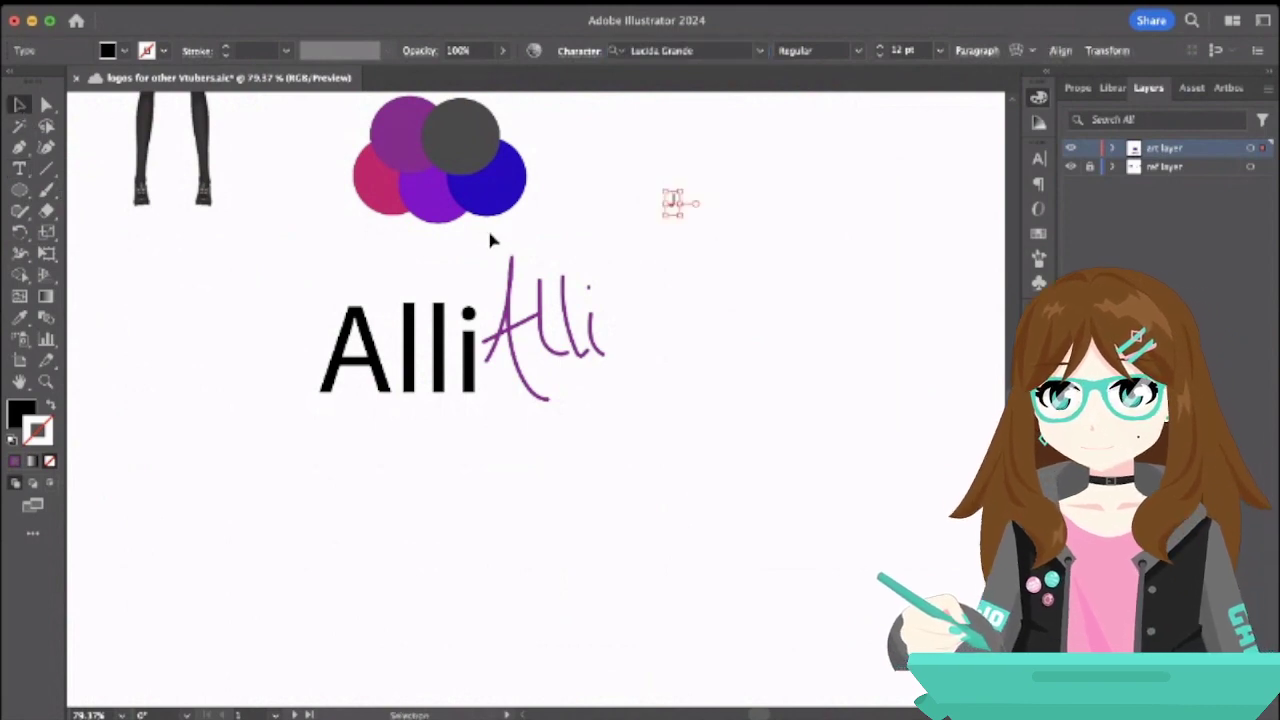
click(656, 250)
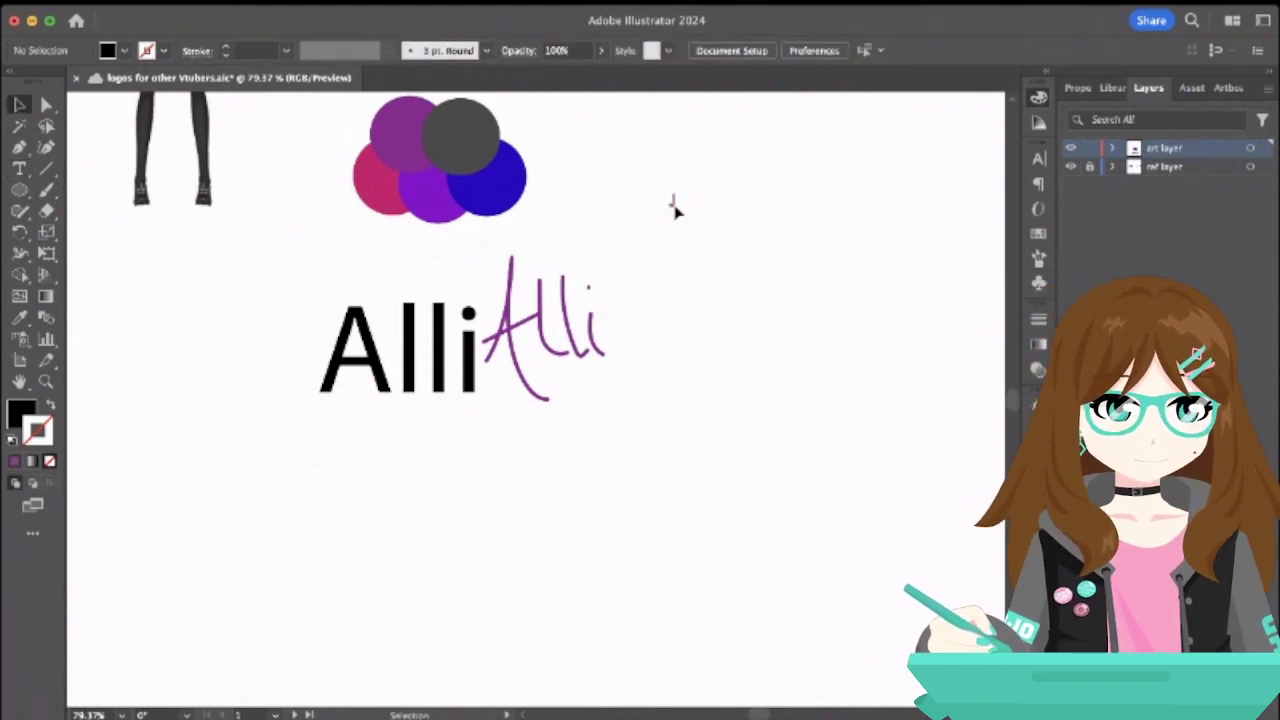
- Enlarge the letter J to about 80 pt and turn it into horizontally mirrored outlines that read as a curled l
click(674, 204)
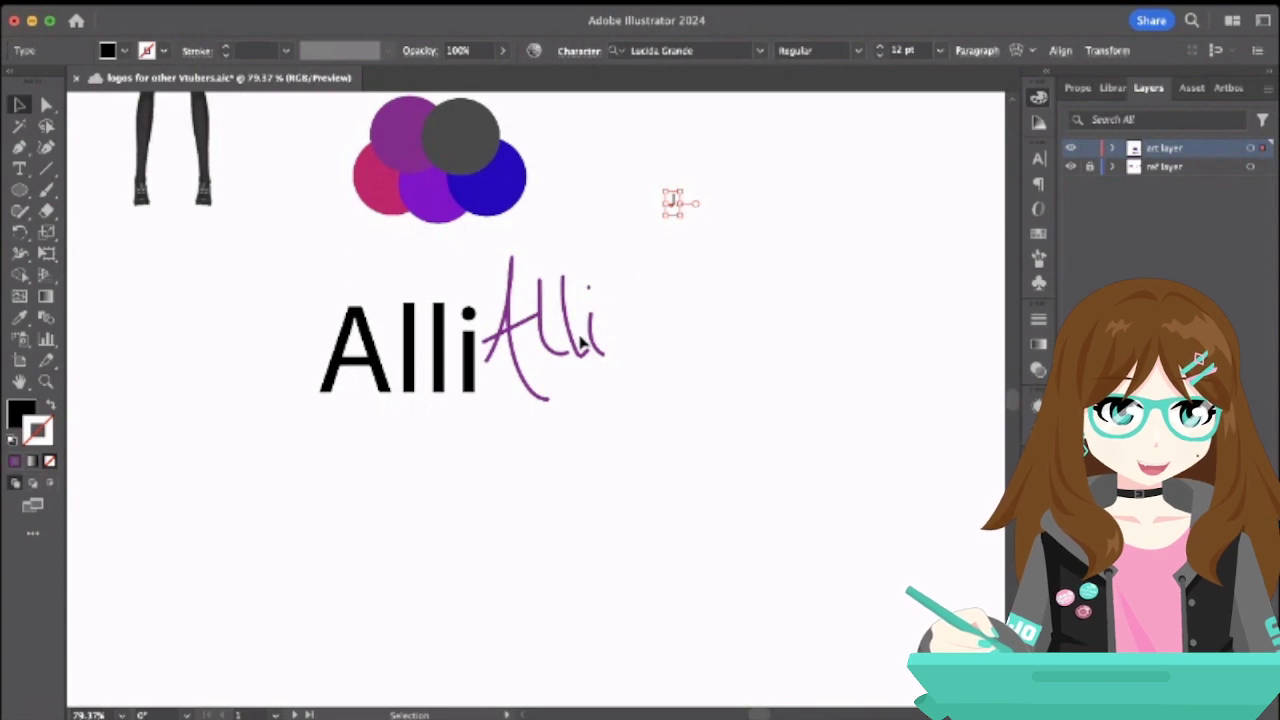
drag(685, 222, 863, 354)
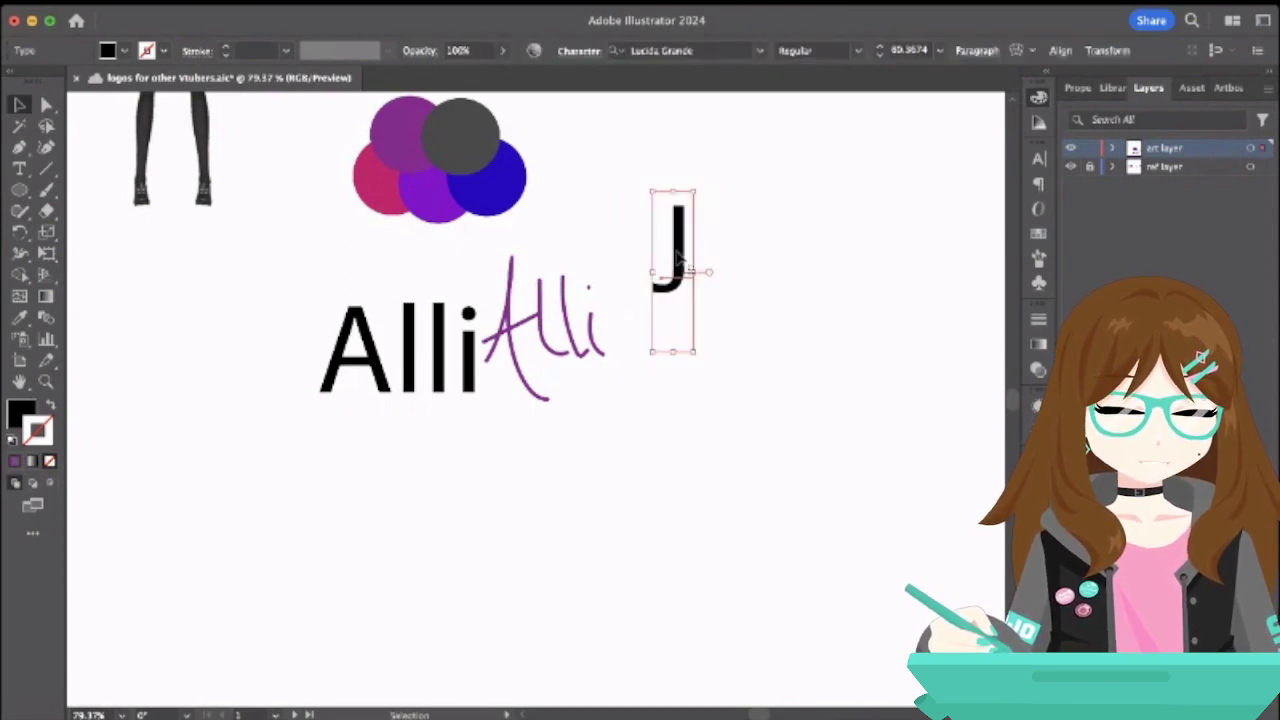
key(super+shift+o)
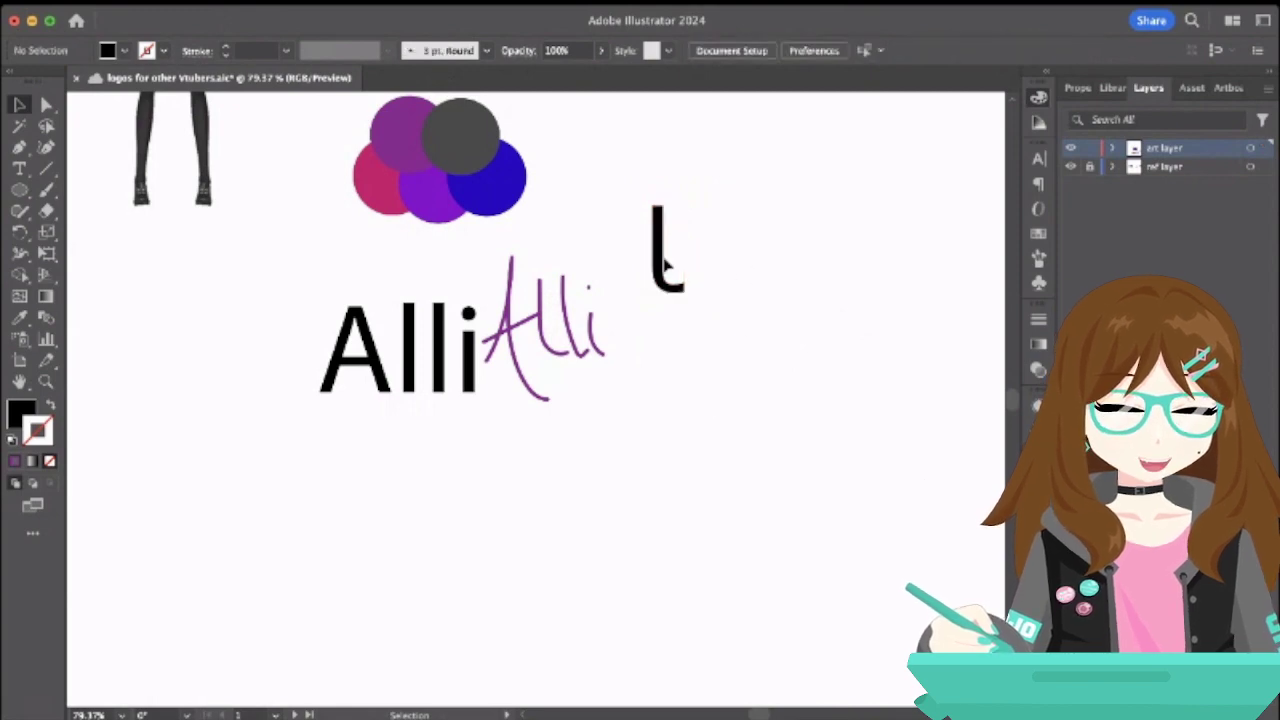
drag(683, 249, 665, 275)
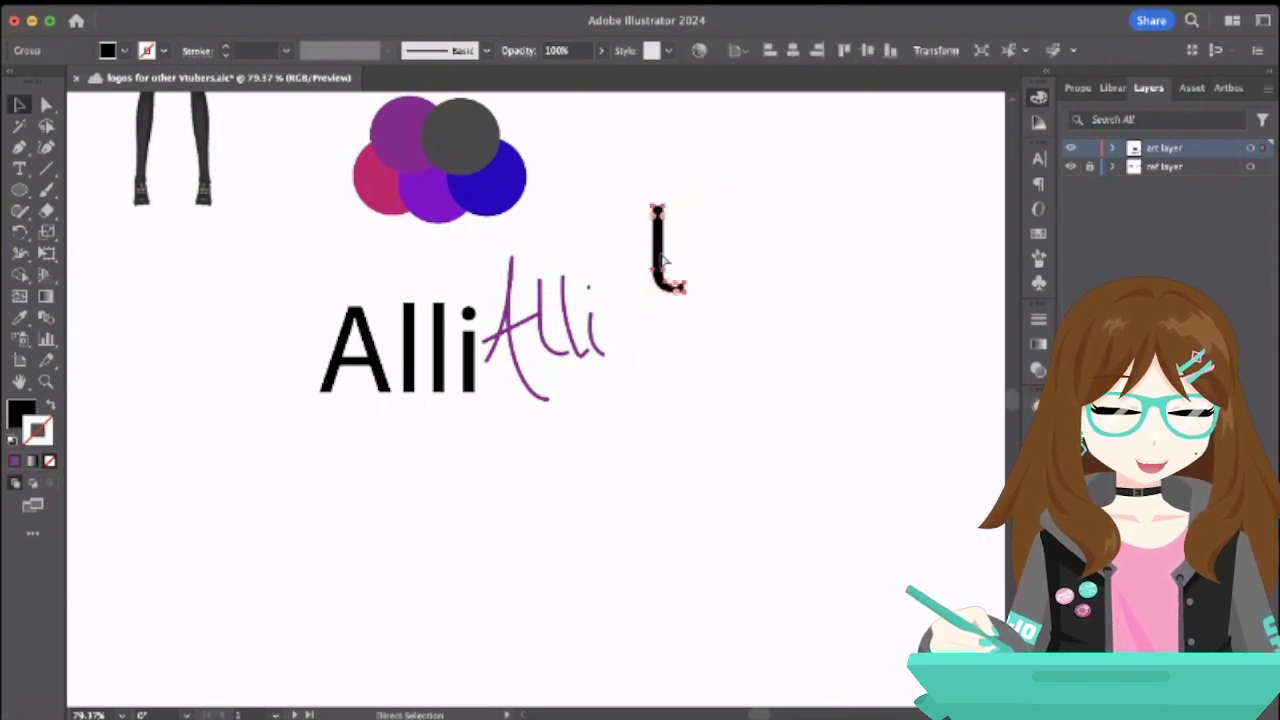
- Duplicate the curled l and place the copy directly beside the original at the same height
key(super+c)
key(super+v)
drag(536, 440, 698, 285)
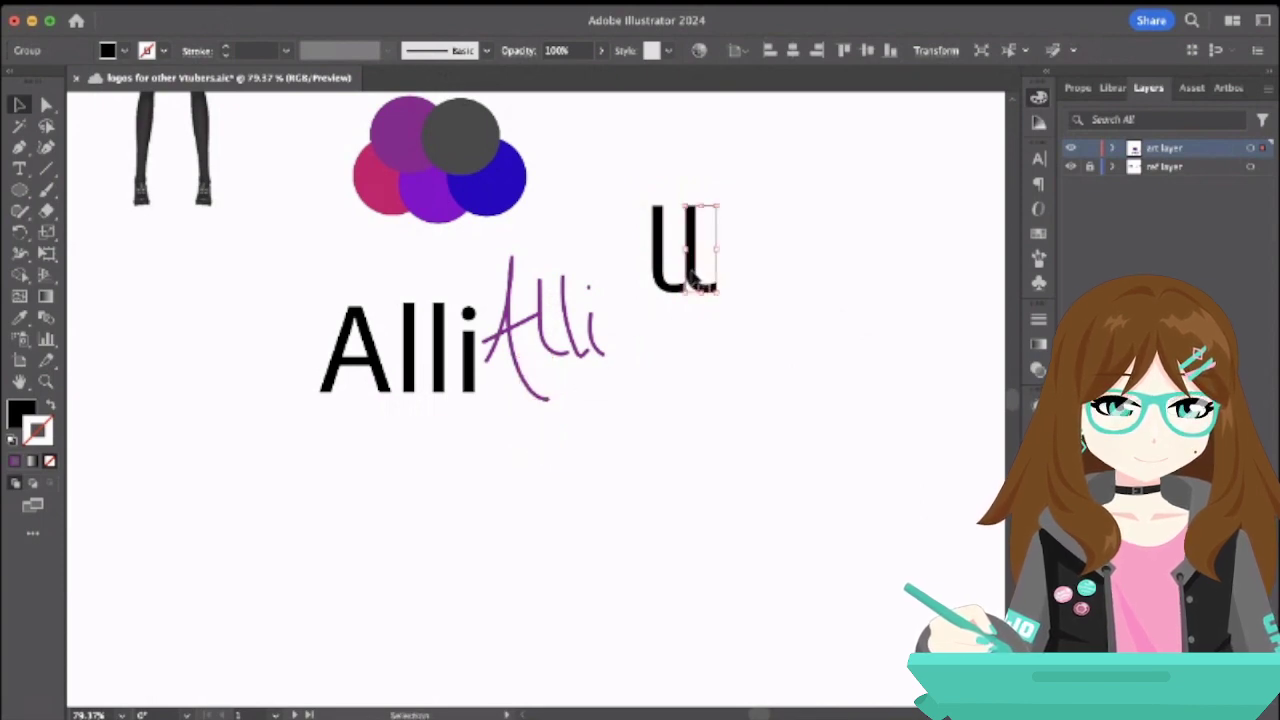
click(754, 262)
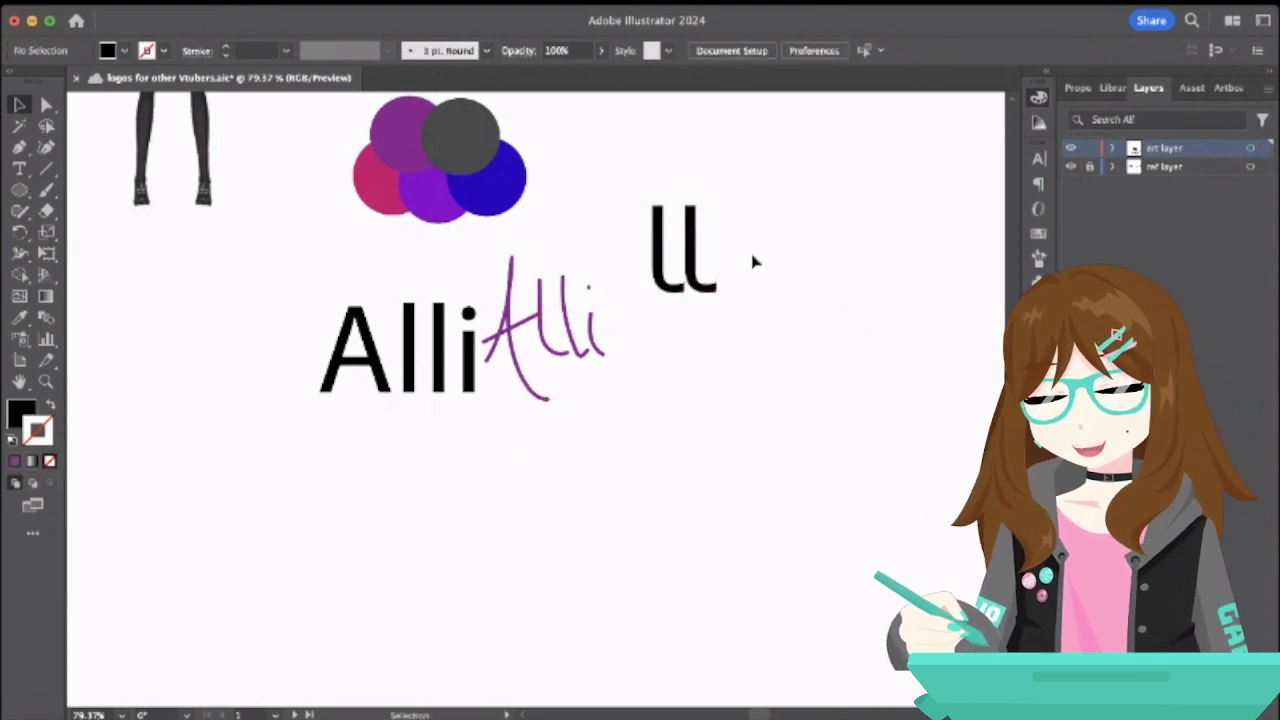
- Squeeze both curled l shapes together horizontally so the pair becomes narrower at the same height
click(673, 266)
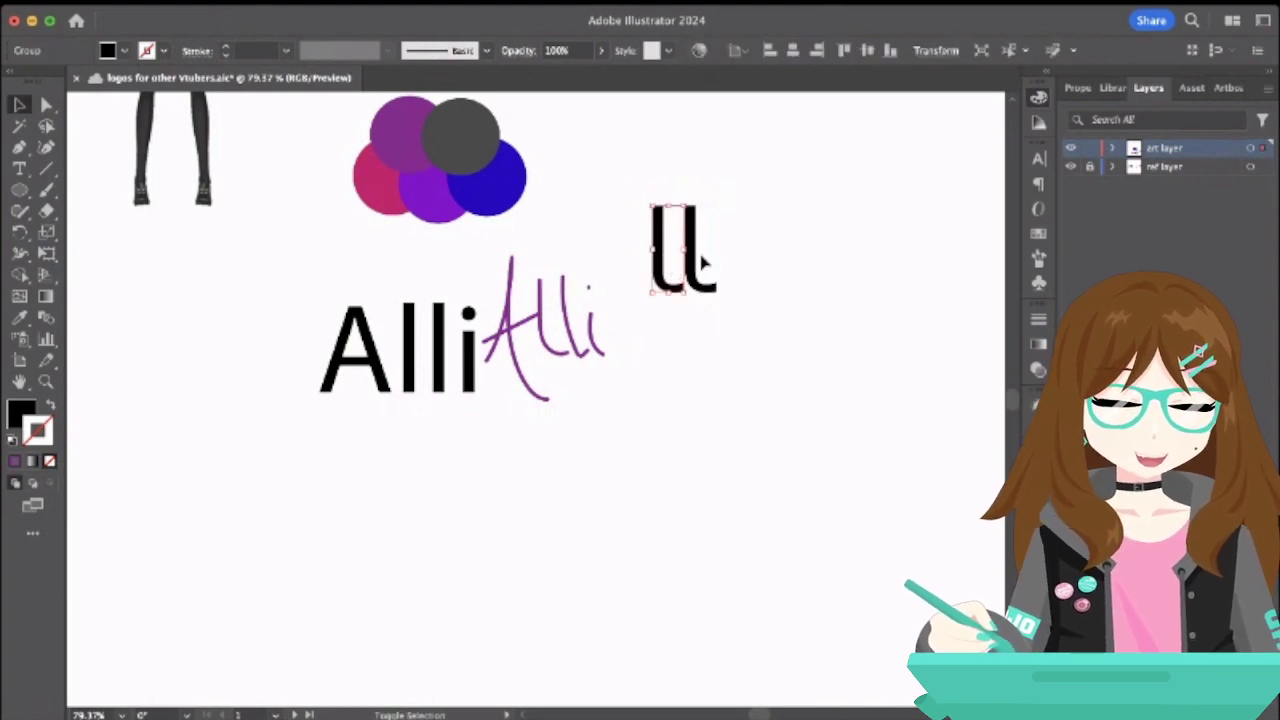
shift+click(706, 288)
mouse_move(716, 246)
mouse_down()
mouse_move(695, 247)
mouse_move(688, 281)
mouse_move(684, 266)
mouse_up()
click(750, 284)
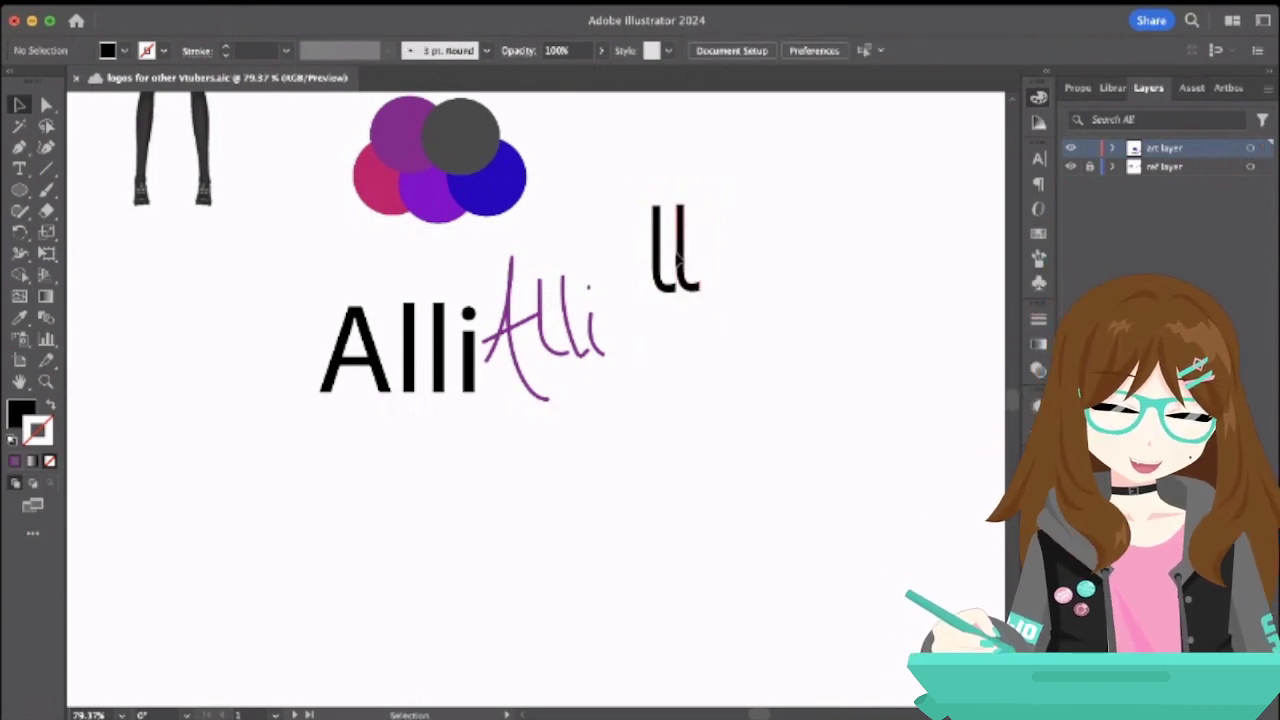
- Widen both curled l shapes together horizontally, spreading the pair apart at the same height
click(688, 256)
shift+click(660, 265)
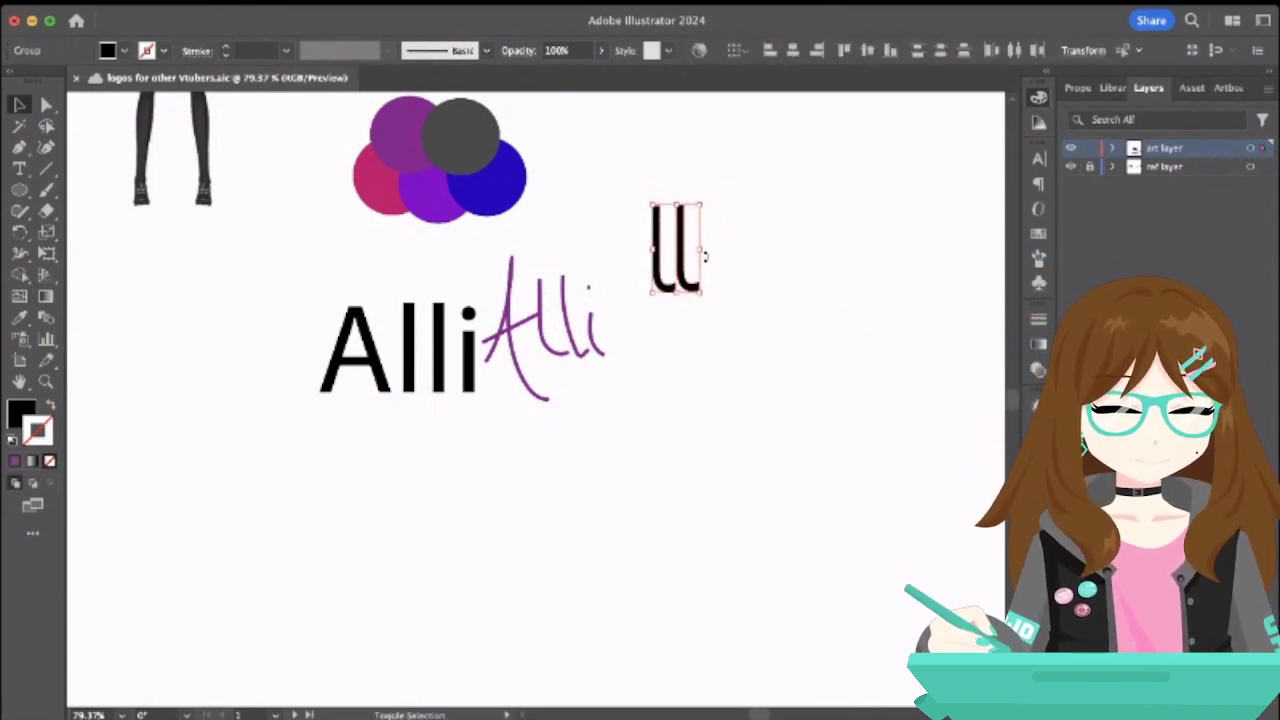
drag(703, 253, 737, 253)
click(762, 249)
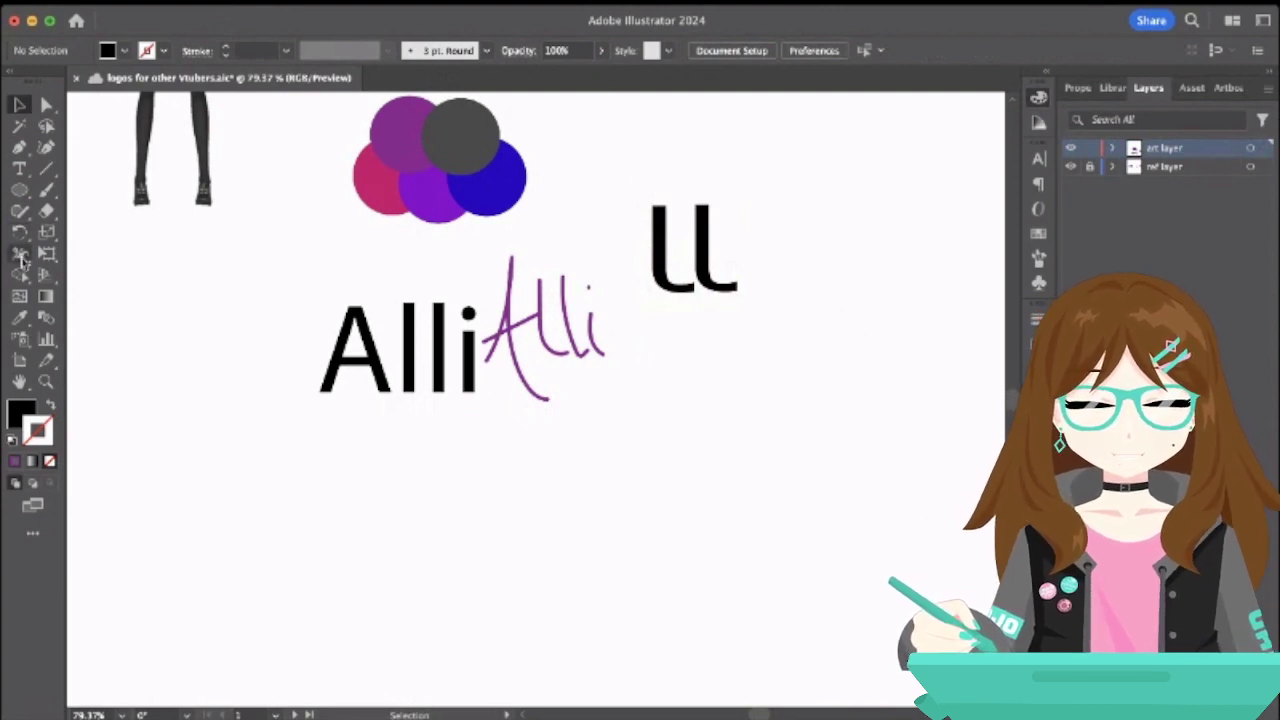
- Add a single letter i as Lucida Grande text below the curled l pair and enlarge it to about 100 pt
click(19, 168)
click(759, 334)
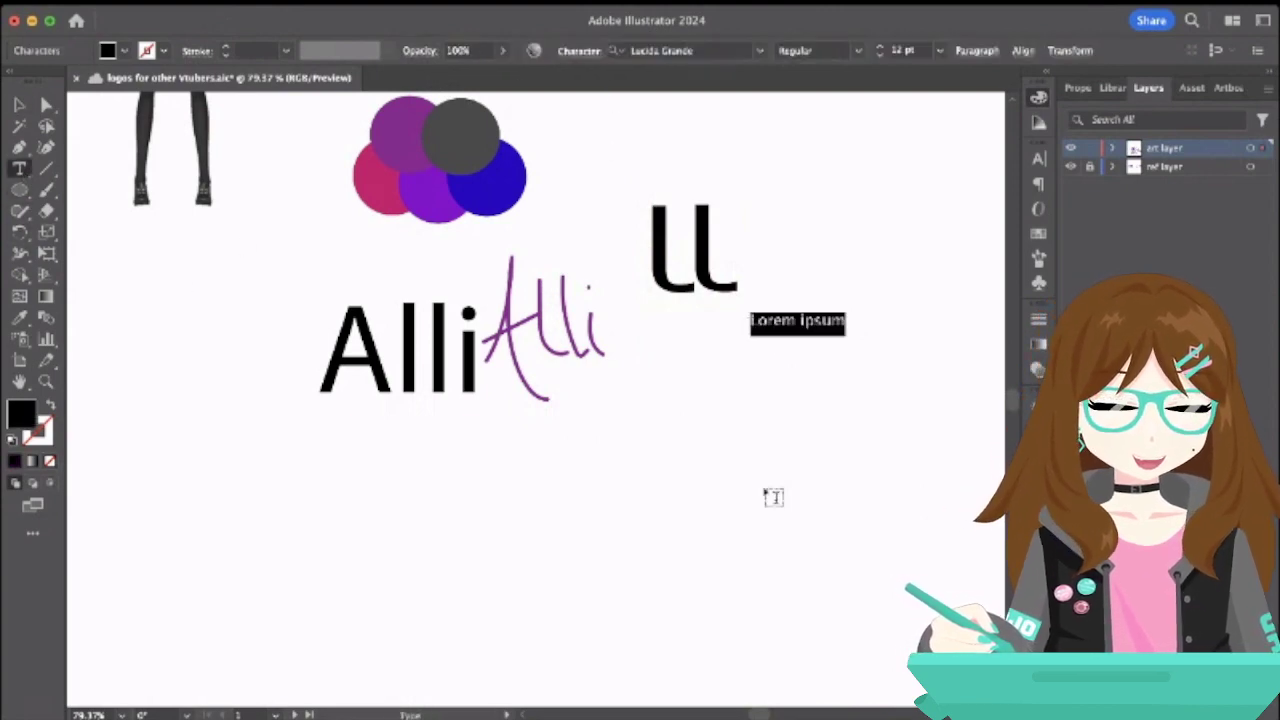
key(BackSpace)
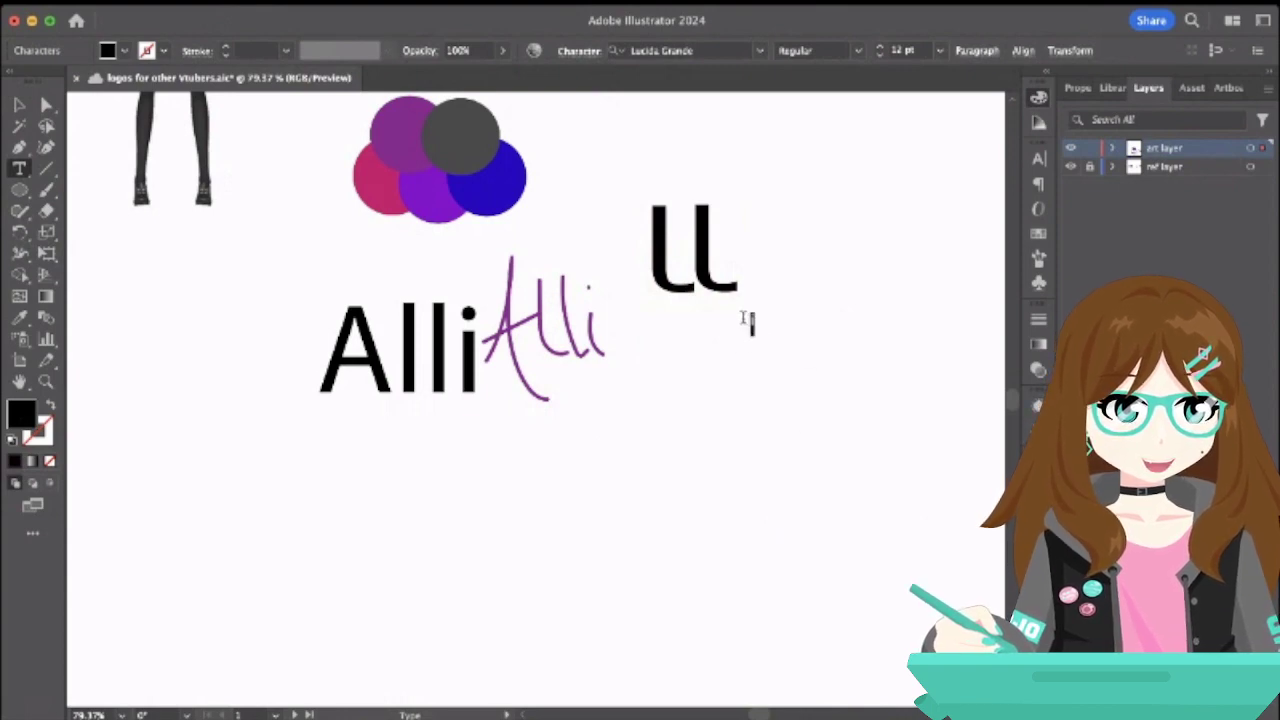
key(Escape)
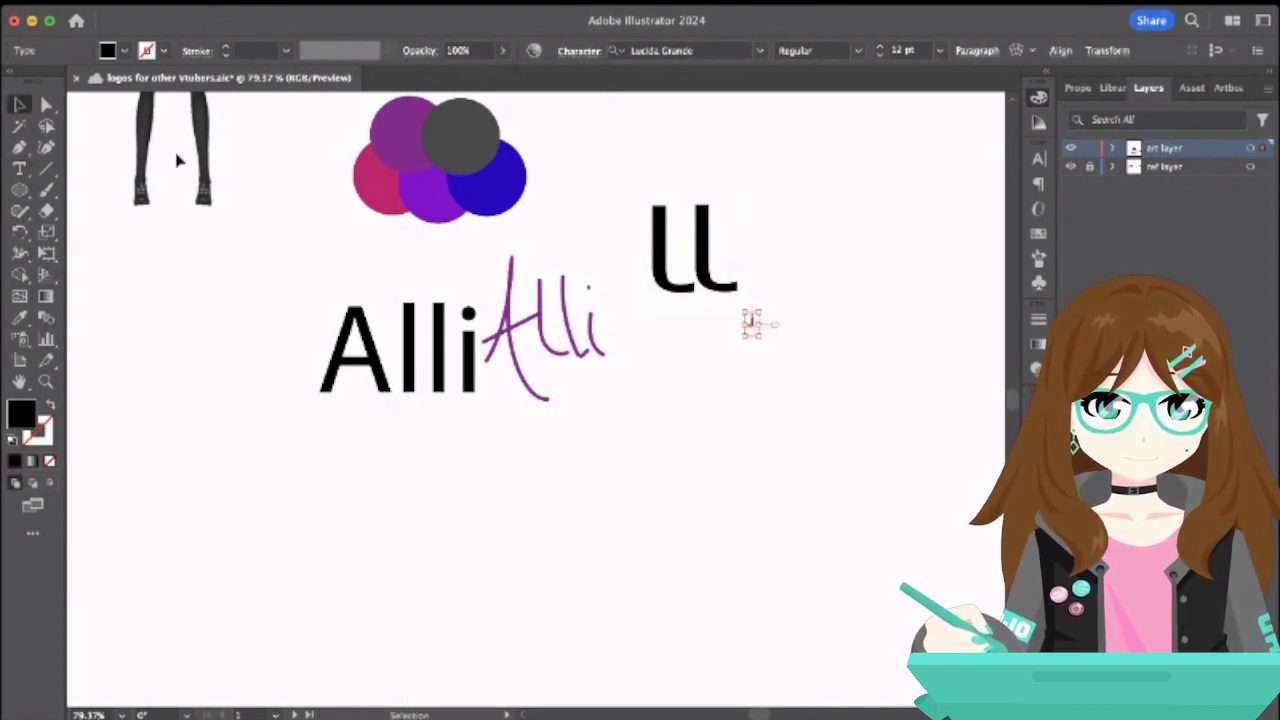
drag(763, 340, 957, 451)
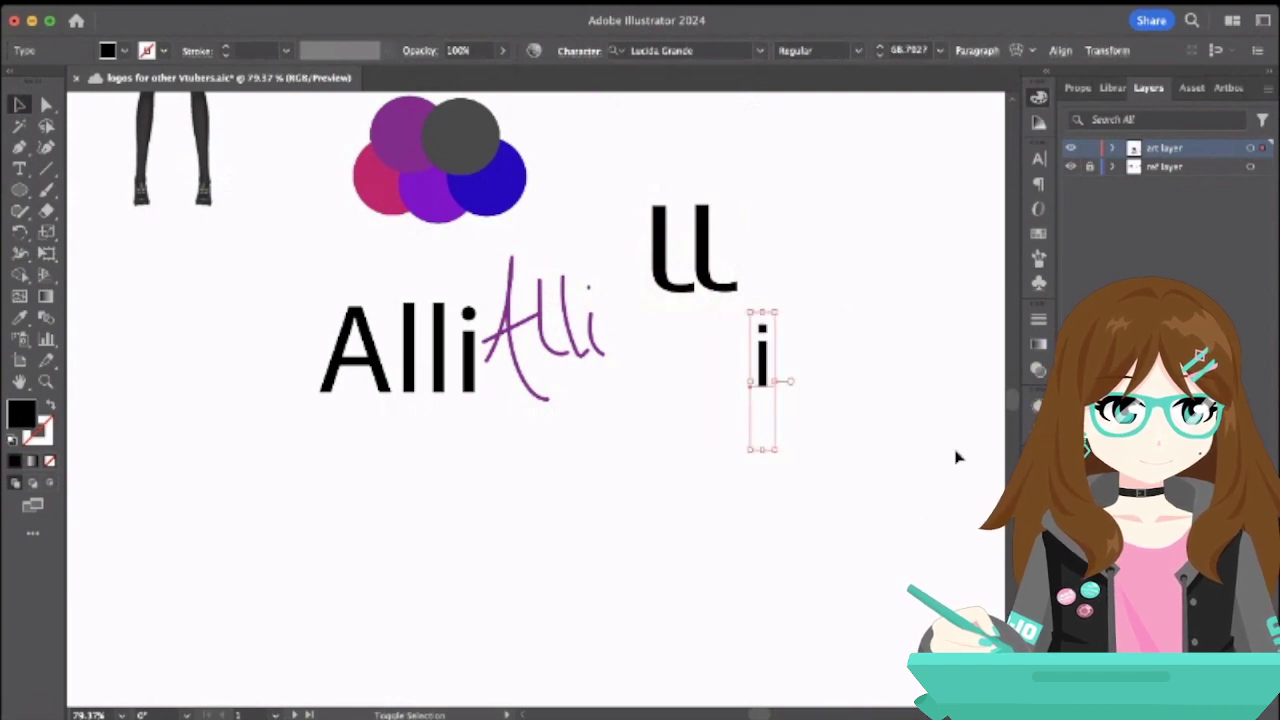
drag(778, 451, 844, 496)
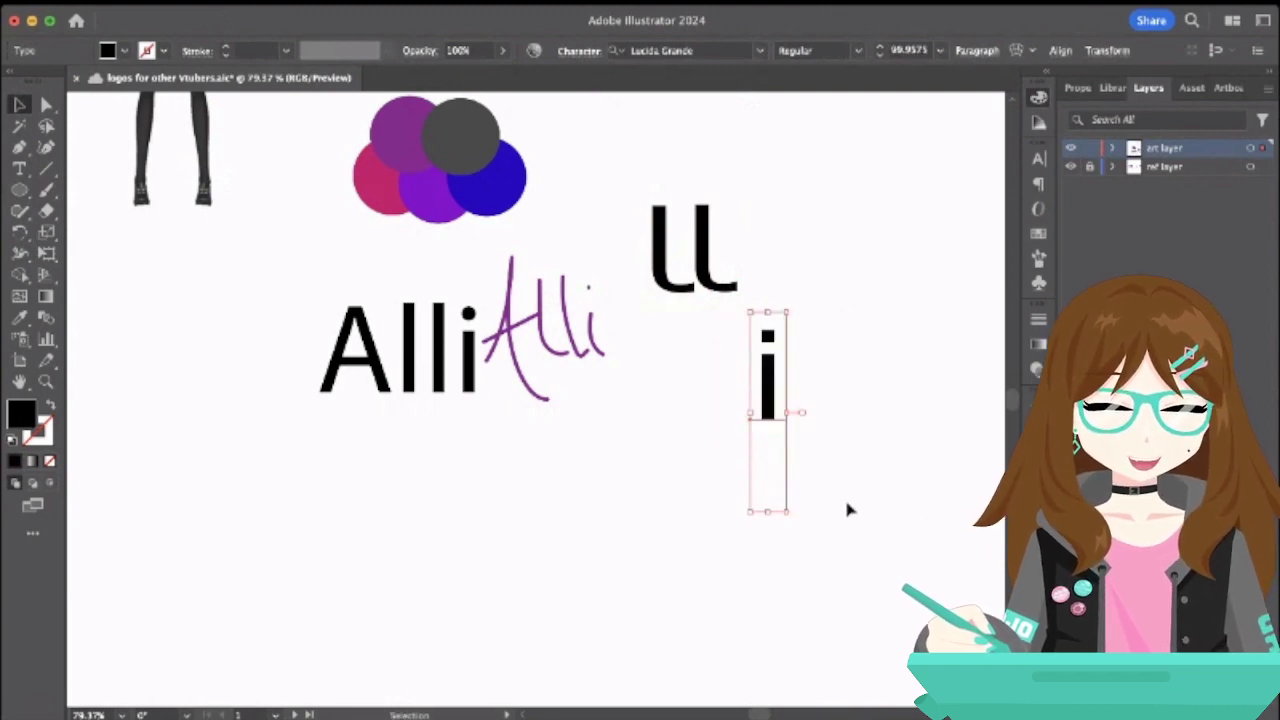
- Move the letter i directly after the two curled l shapes, level with them, so they line up as lli
click(831, 394)
scroll(831, 396, right, 5)
scroll(831, 396, up, 1)
drag(607, 400, 593, 274)
click(540, 263)
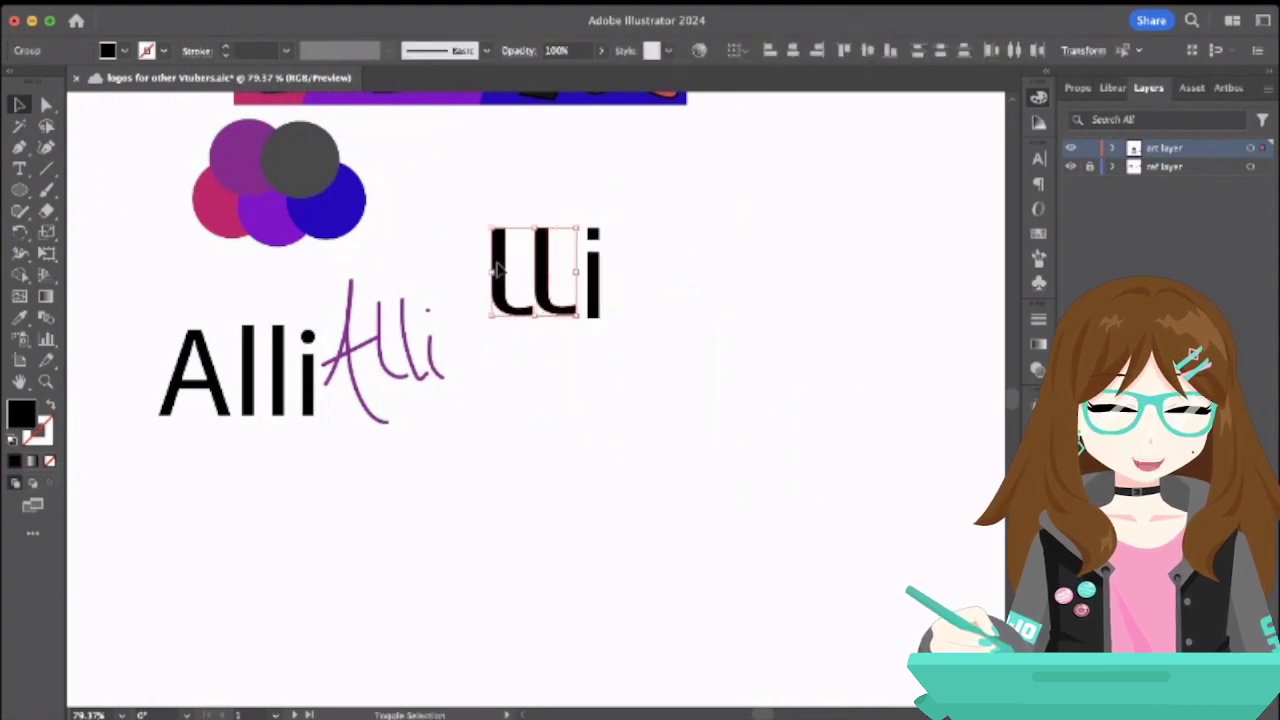
click(626, 348)
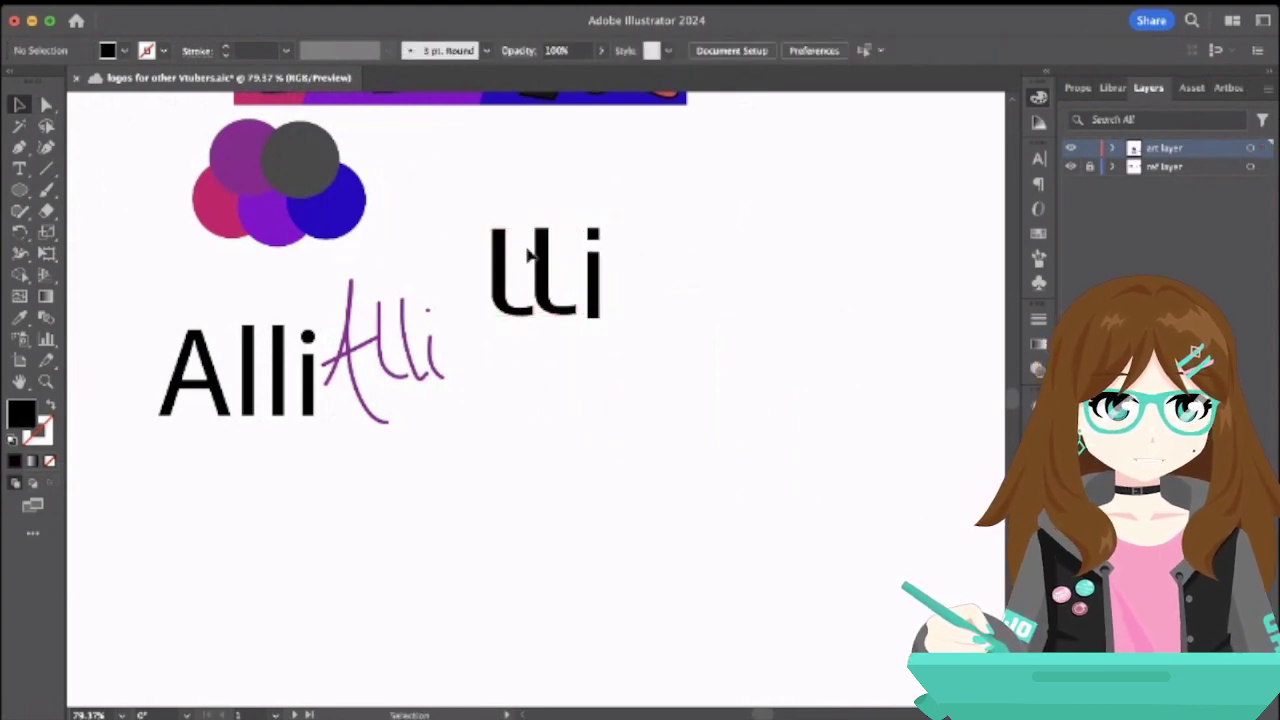
- Delete the second curled l and round the remaining one's top corners fully and its tail's upper corner by about 6 px
click(550, 262)
key(Delete)
click(499, 246)
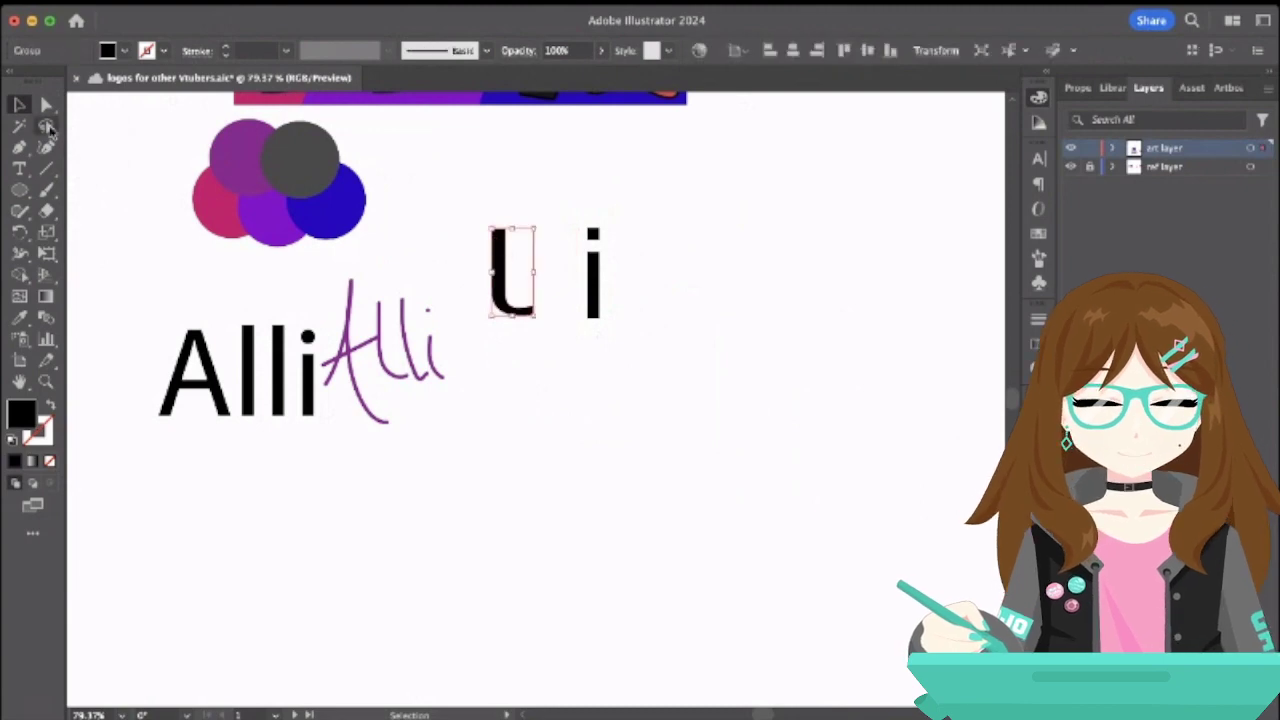
click(46, 104)
scroll(485, 285, up, 3)
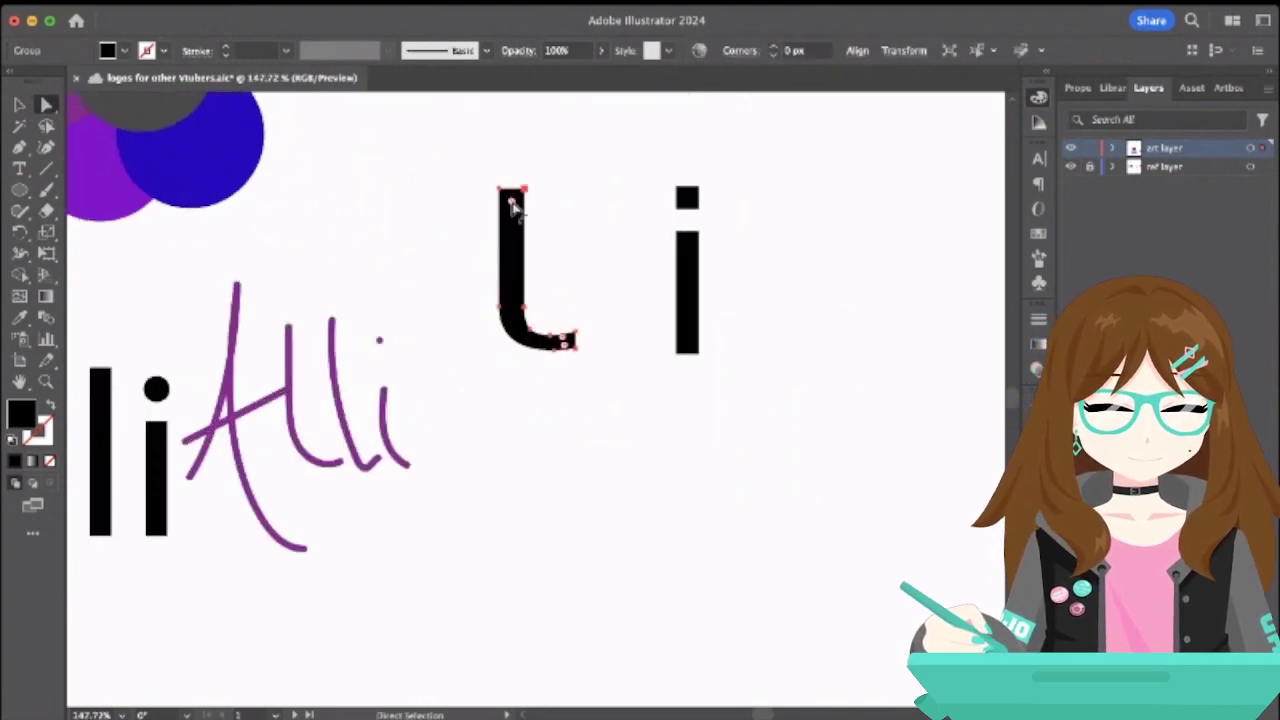
mouse_move(512, 205)
mouse_down()
mouse_move(520, 235)
mouse_move(511, 207)
mouse_up()
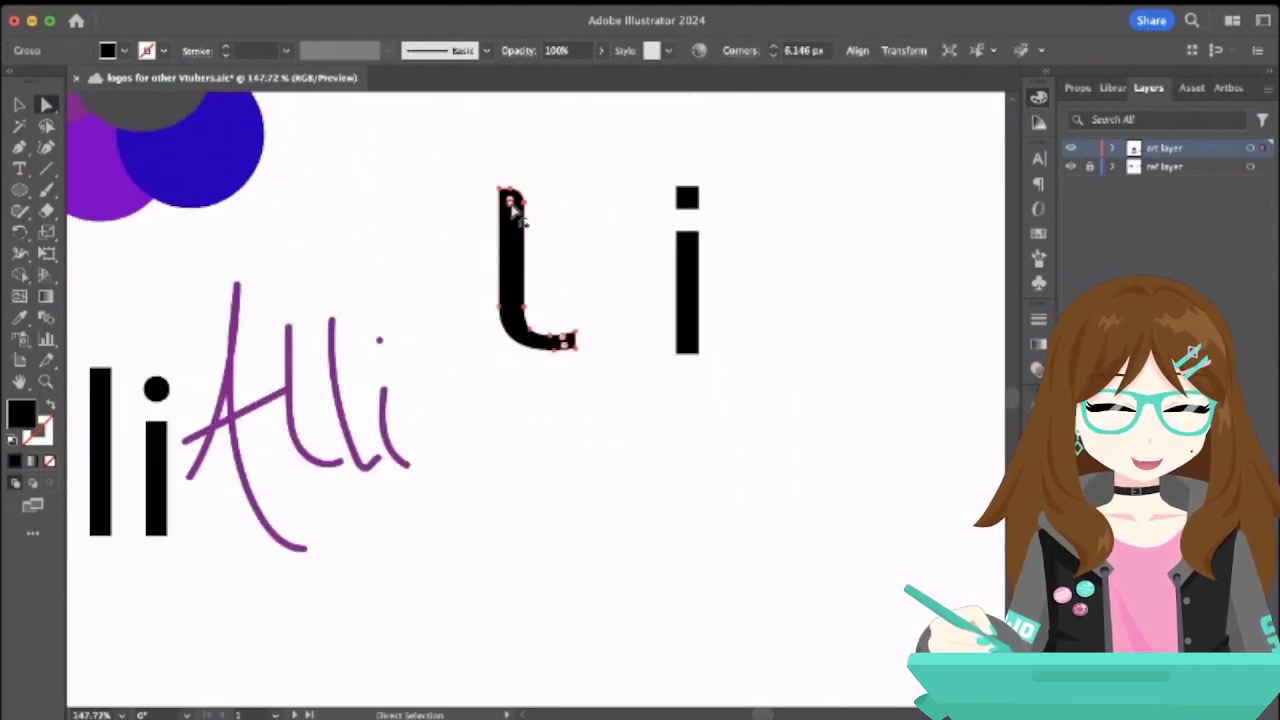
click(510, 199)
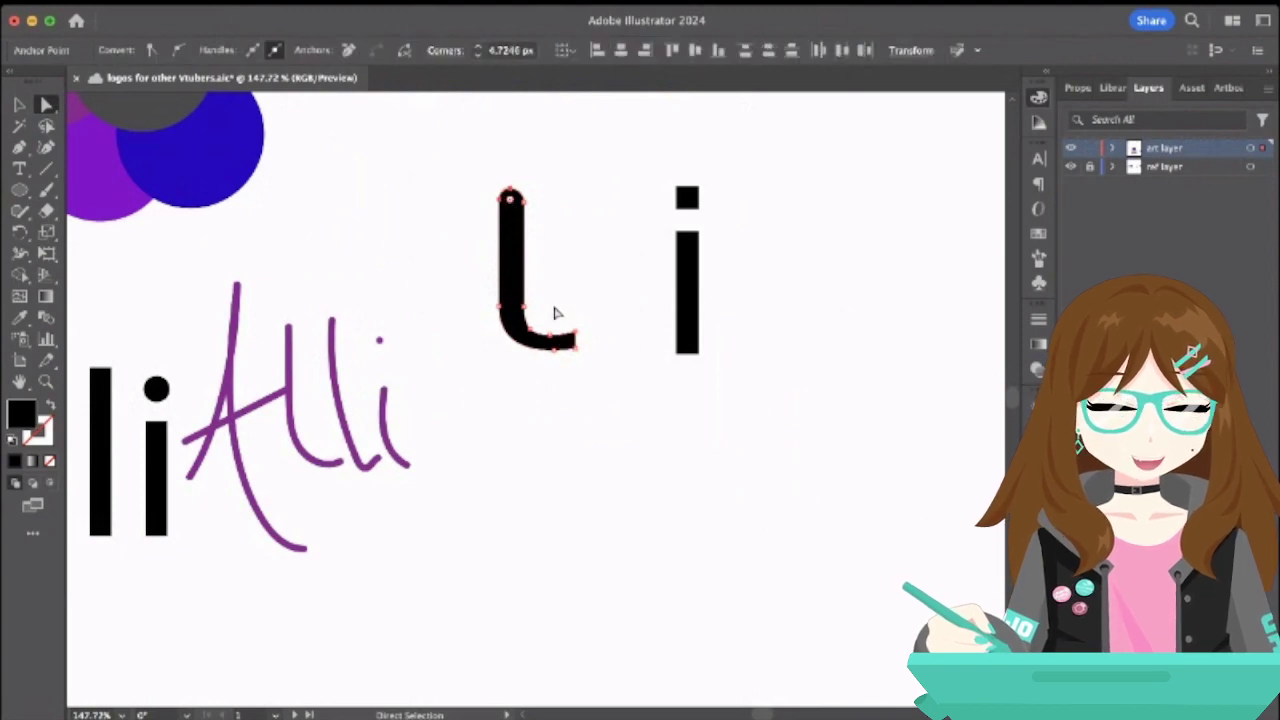
drag(557, 313, 571, 343)
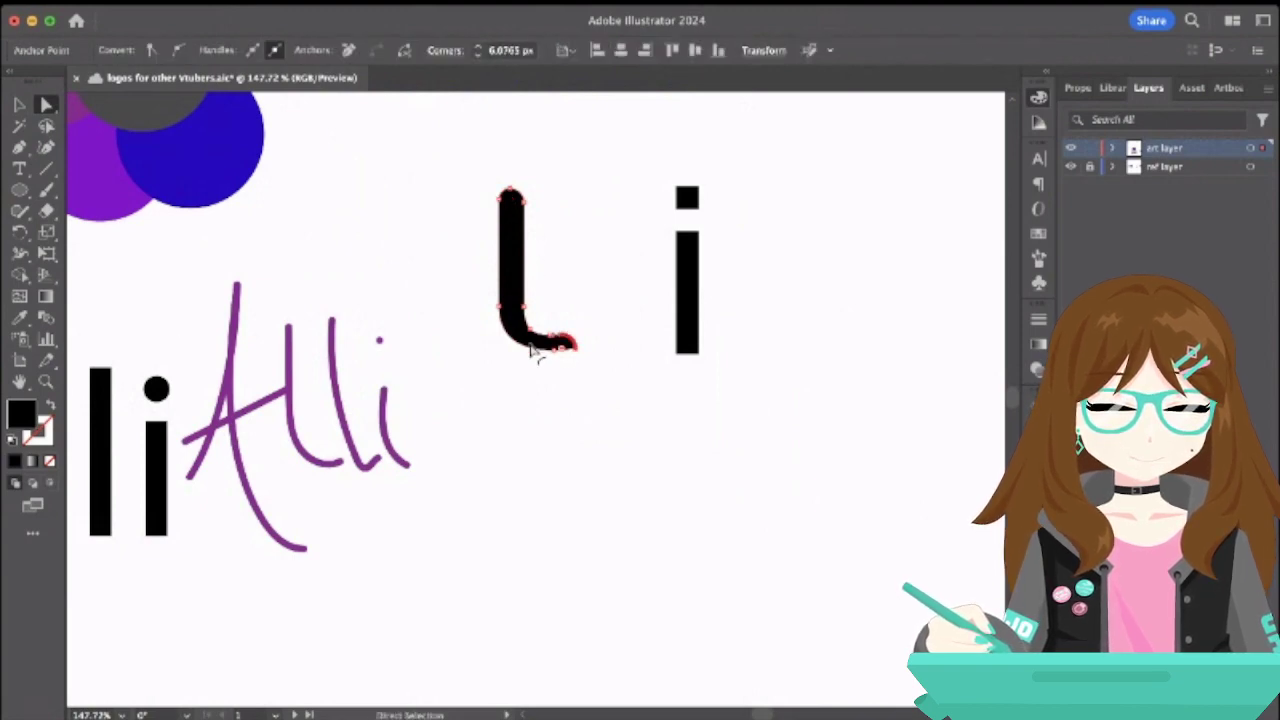
click(640, 340)
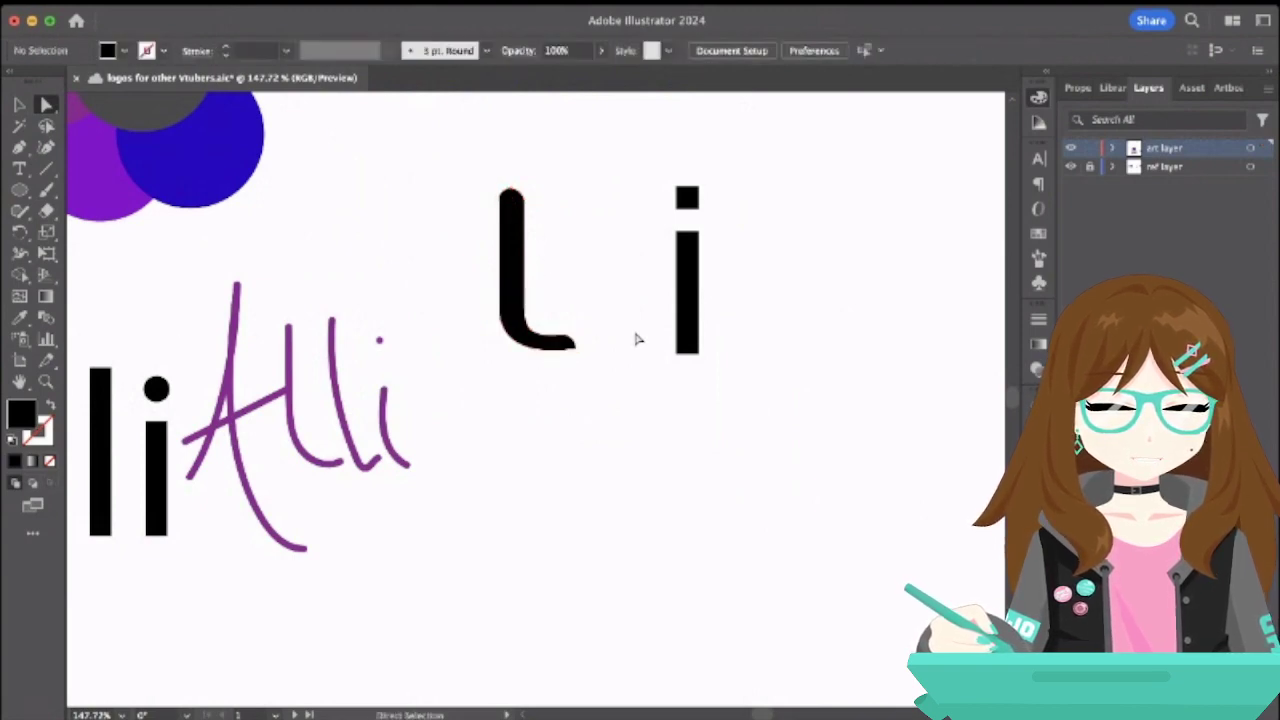
- Duplicate the rounded l and place the copy beside the original, slightly higher, between it and the i
click(21, 104)
click(520, 248)
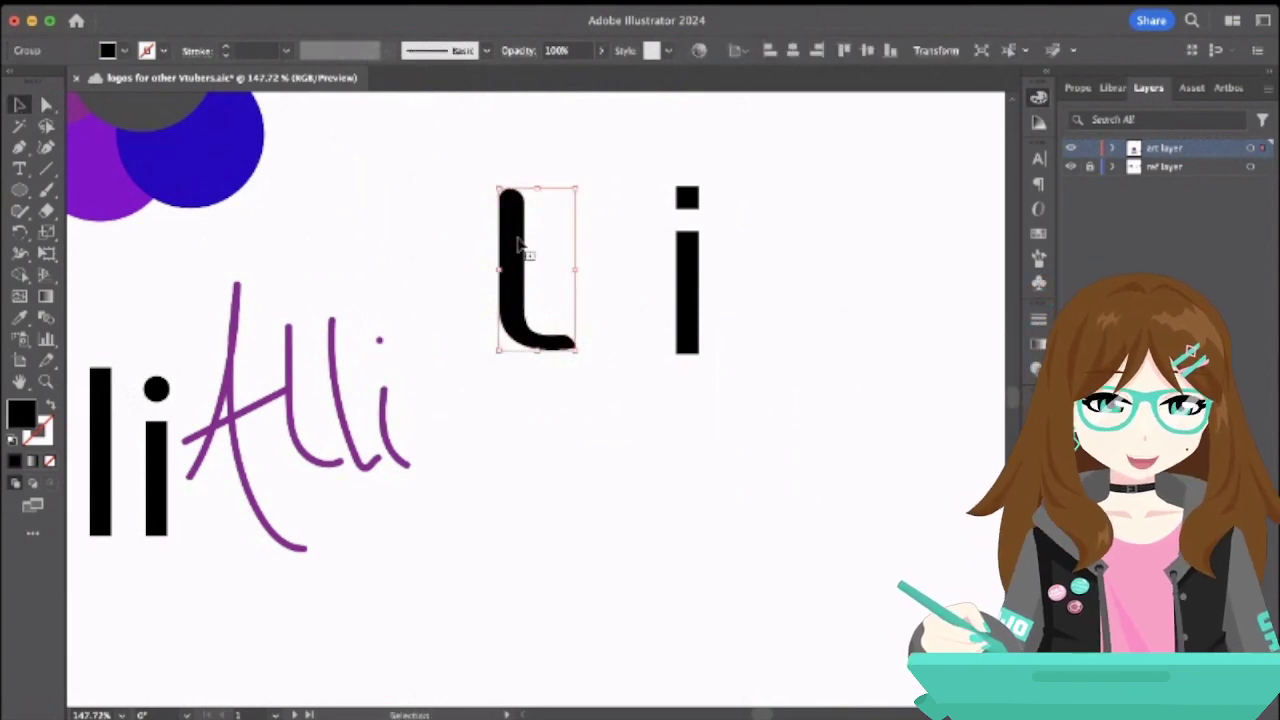
drag(520, 248, 580, 249)
- Convert the letter i to outlines and fully round its corners, giving a circular dot and a stem with round ends
click(695, 305)
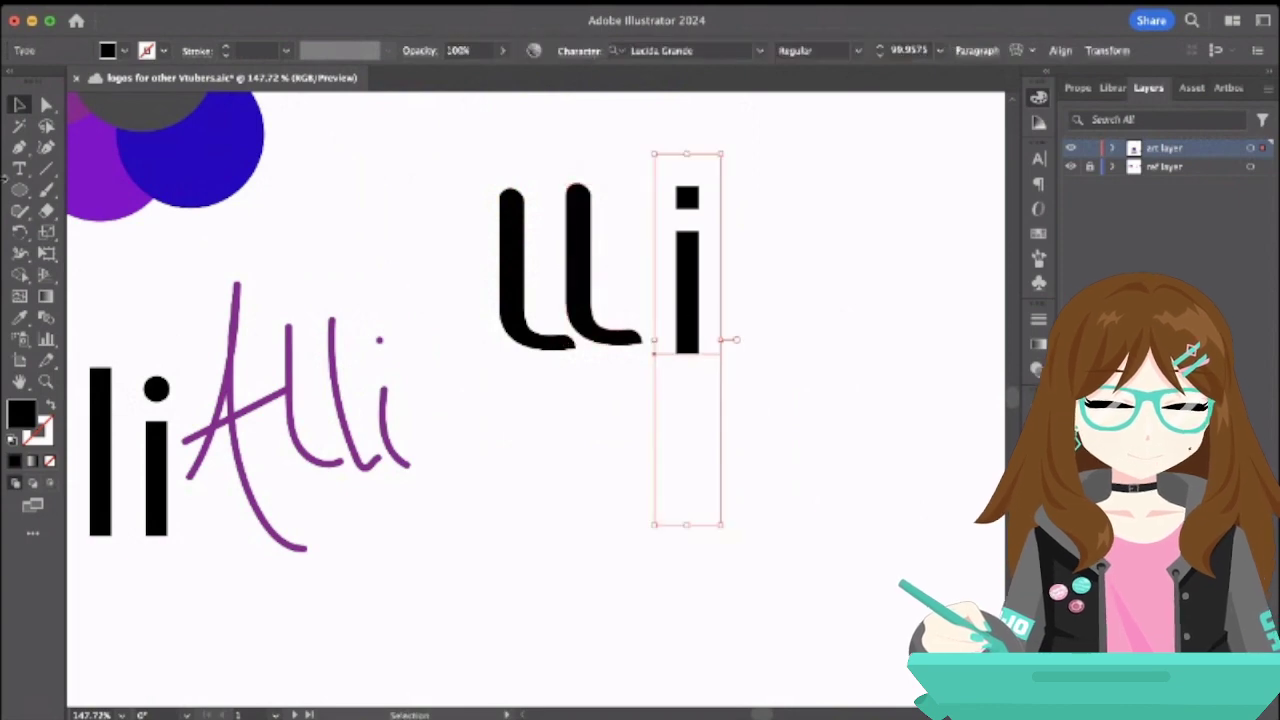
key(a)
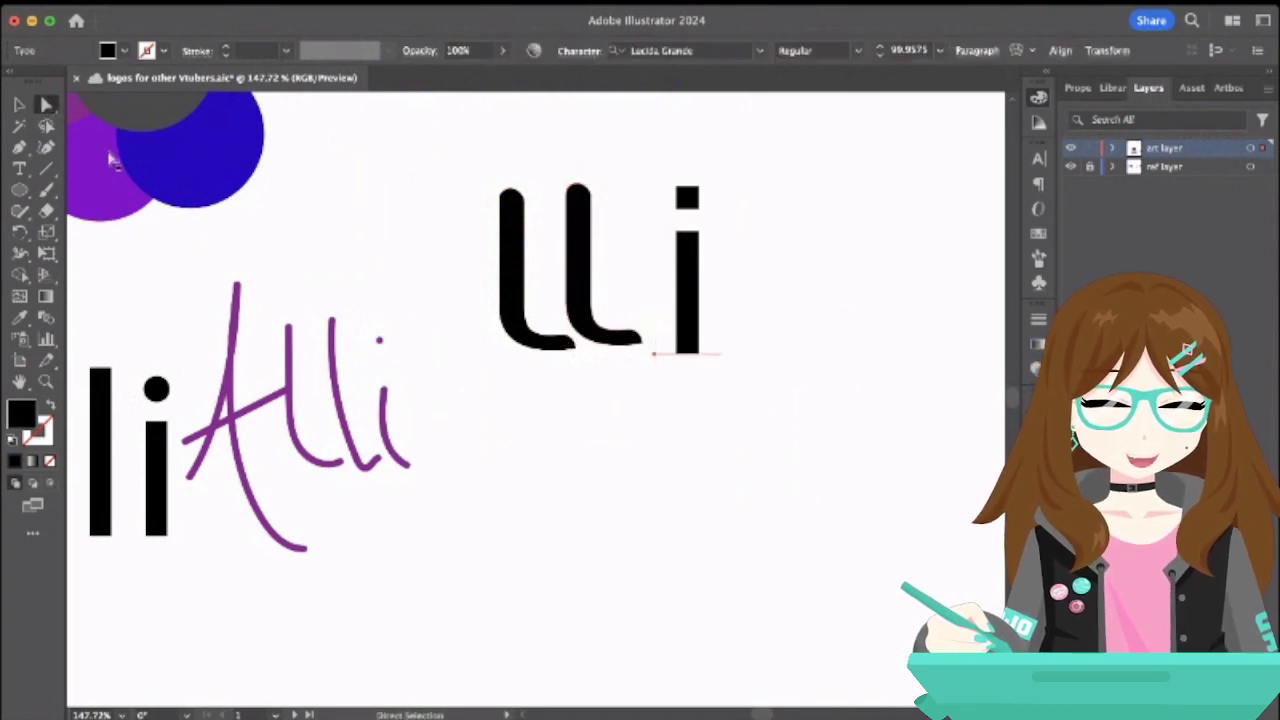
key(ctrl)
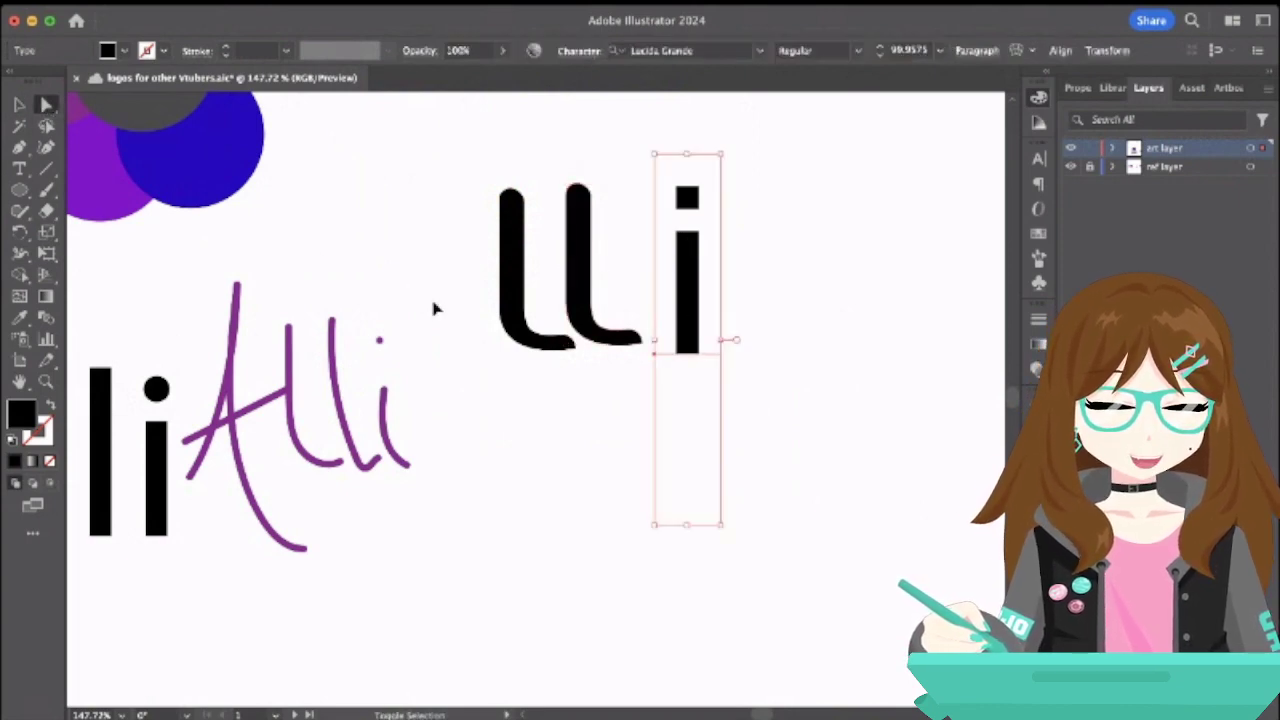
key(ctrl+shift+o)
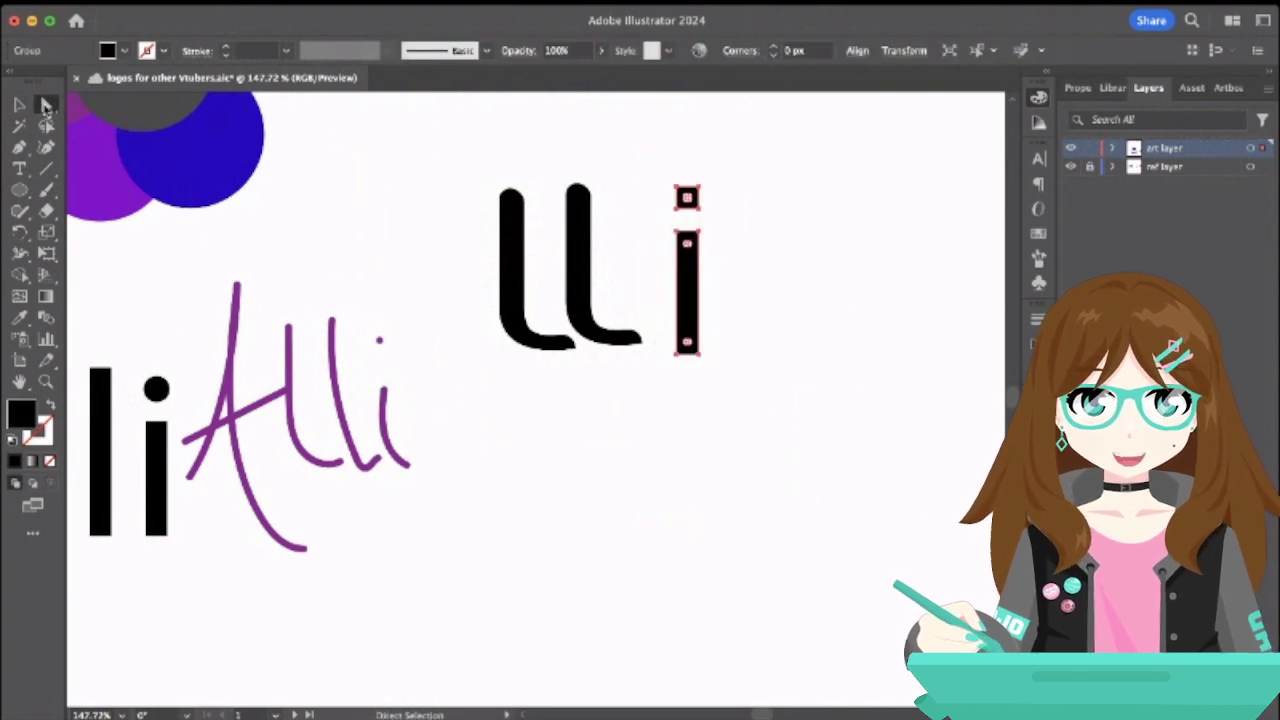
click(688, 200)
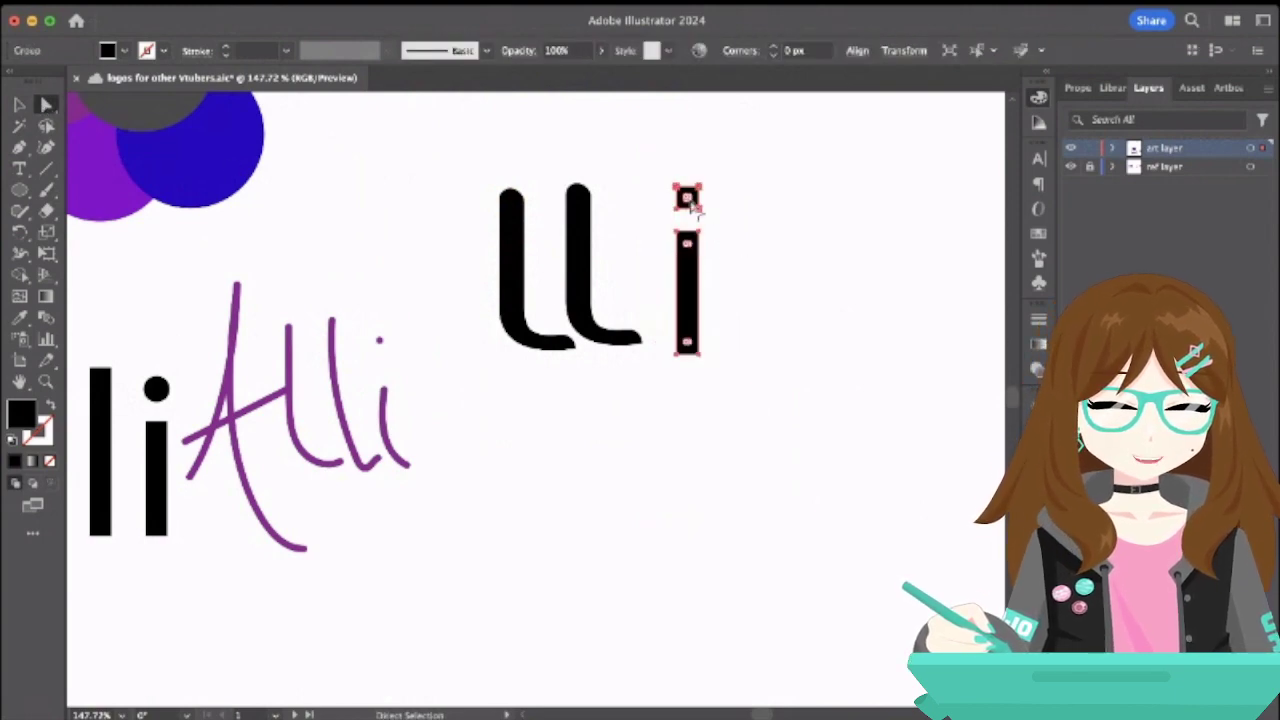
drag(688, 198, 690, 200)
- Move the rounded i closer to the second l and scale it down slightly so it stands shorter than the l shapes
click(19, 104)
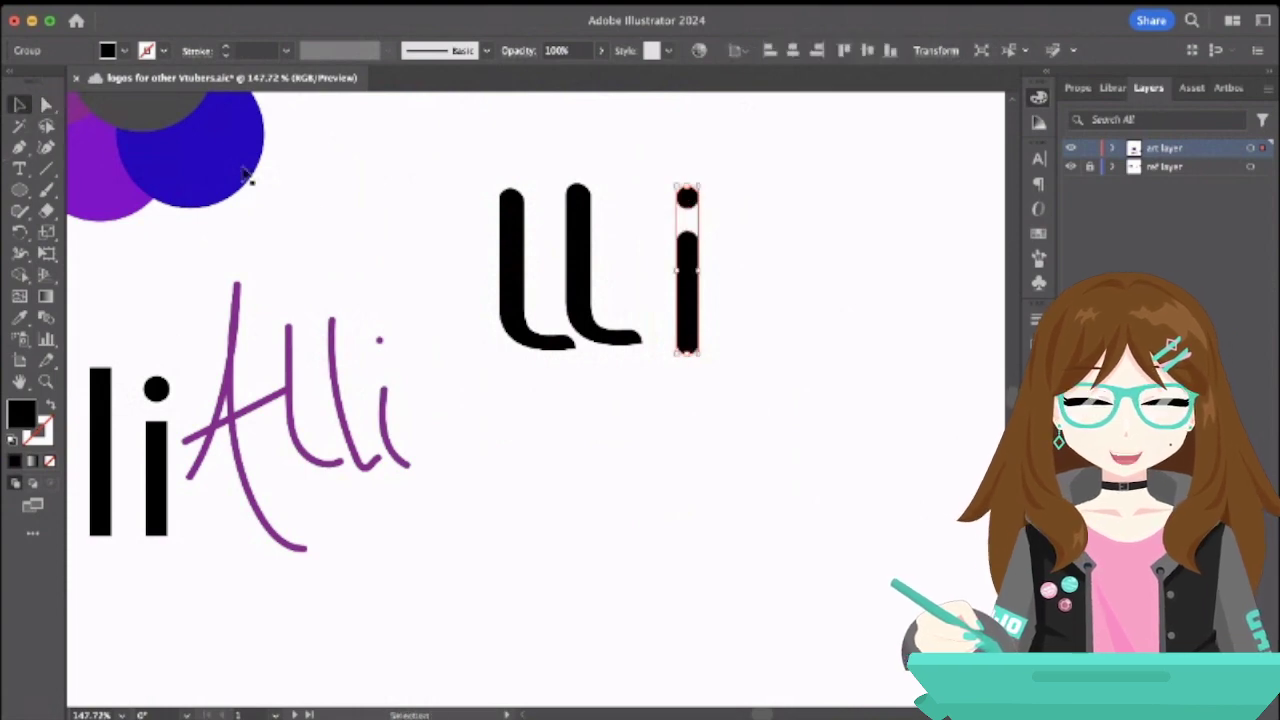
click(706, 306)
drag(691, 305, 673, 298)
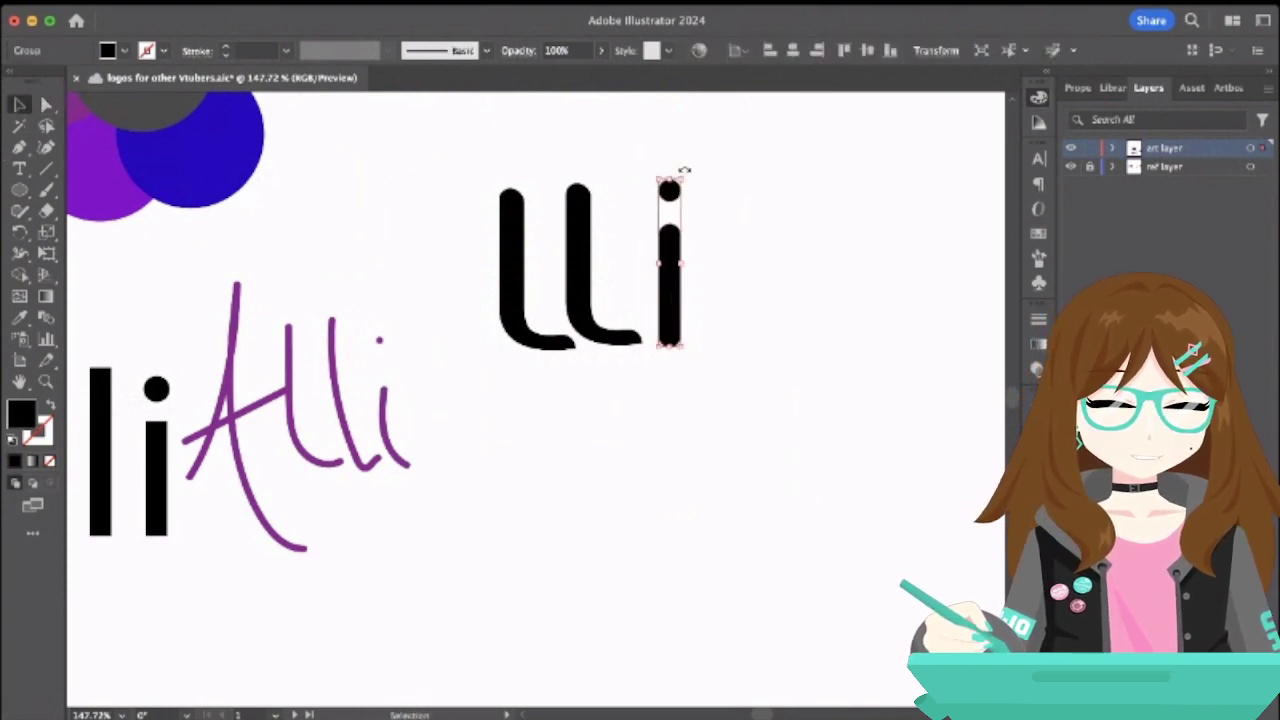
mouse_move(684, 170)
mouse_down()
mouse_move(672, 194)
mouse_move(681, 181)
mouse_up()
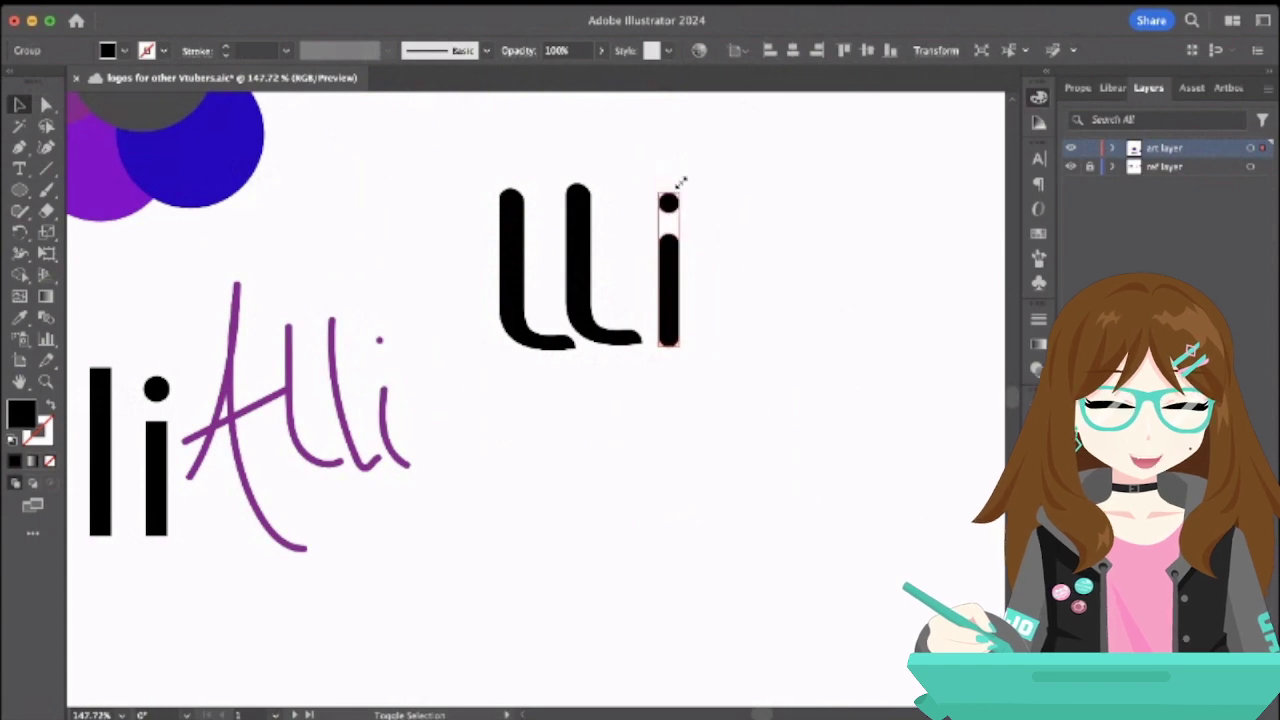
click(759, 254)
scroll(706, 440, right, 3)
scroll(706, 440, up, 1)
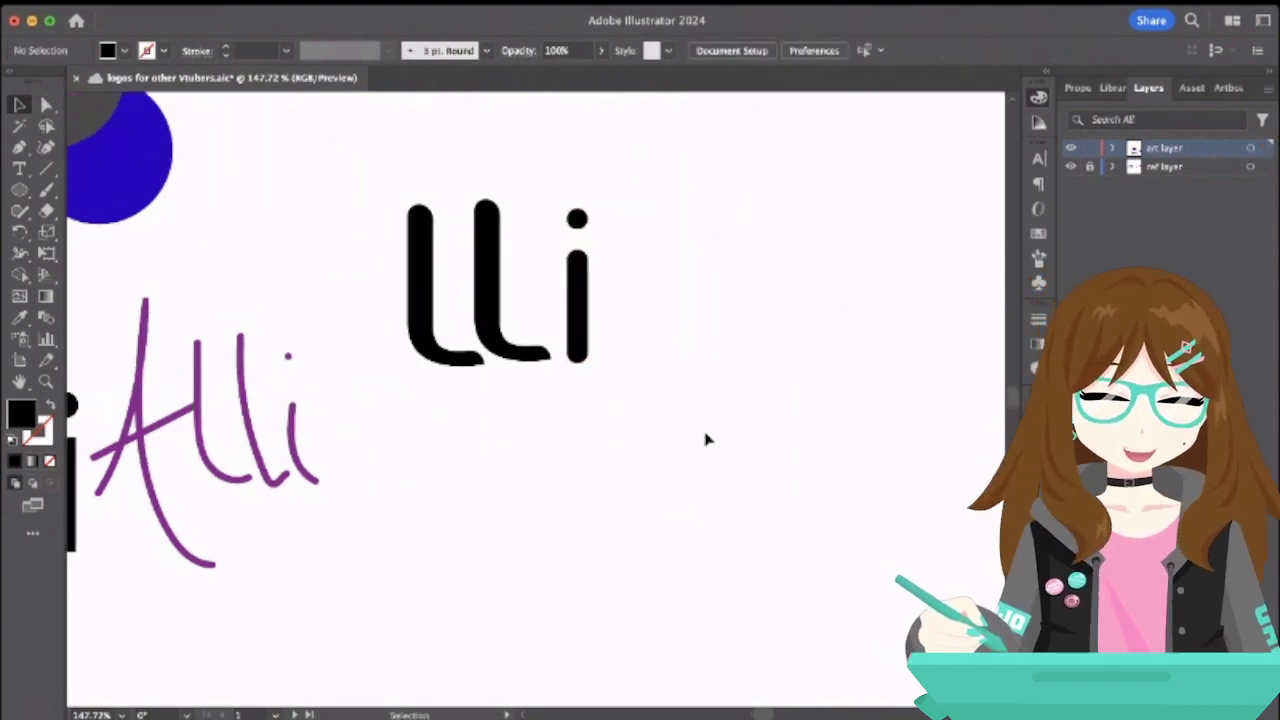
- Examine the rounded lli lettering alongside the character references, the typed name and the purple hand lettering
scroll(706, 440, down, 4)
click(625, 342)
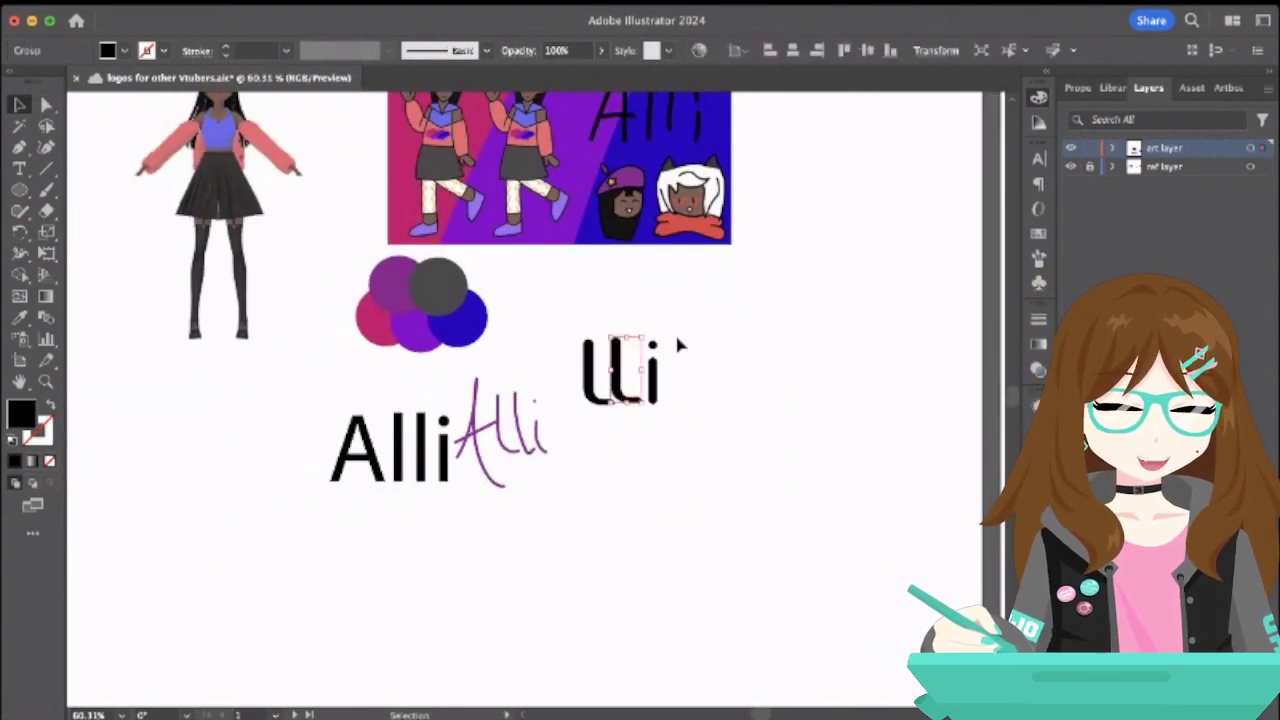
drag(560, 303, 695, 415)
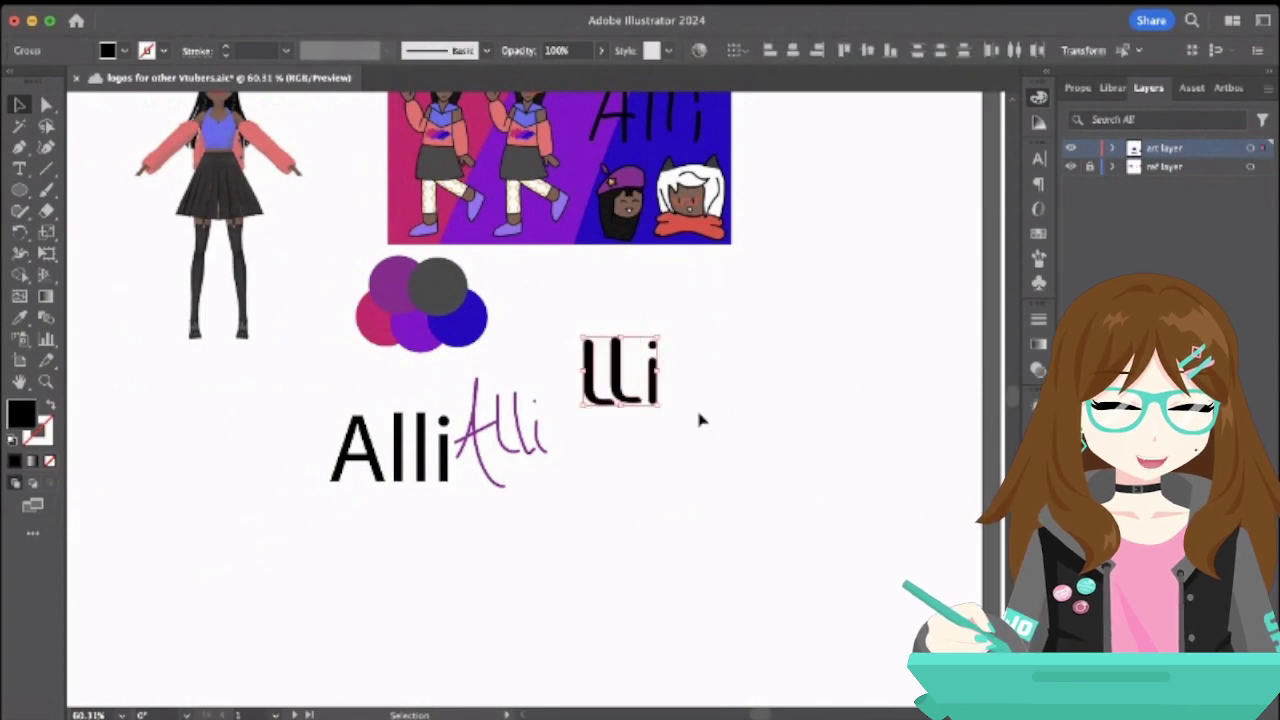
click(700, 420)
click(625, 395)
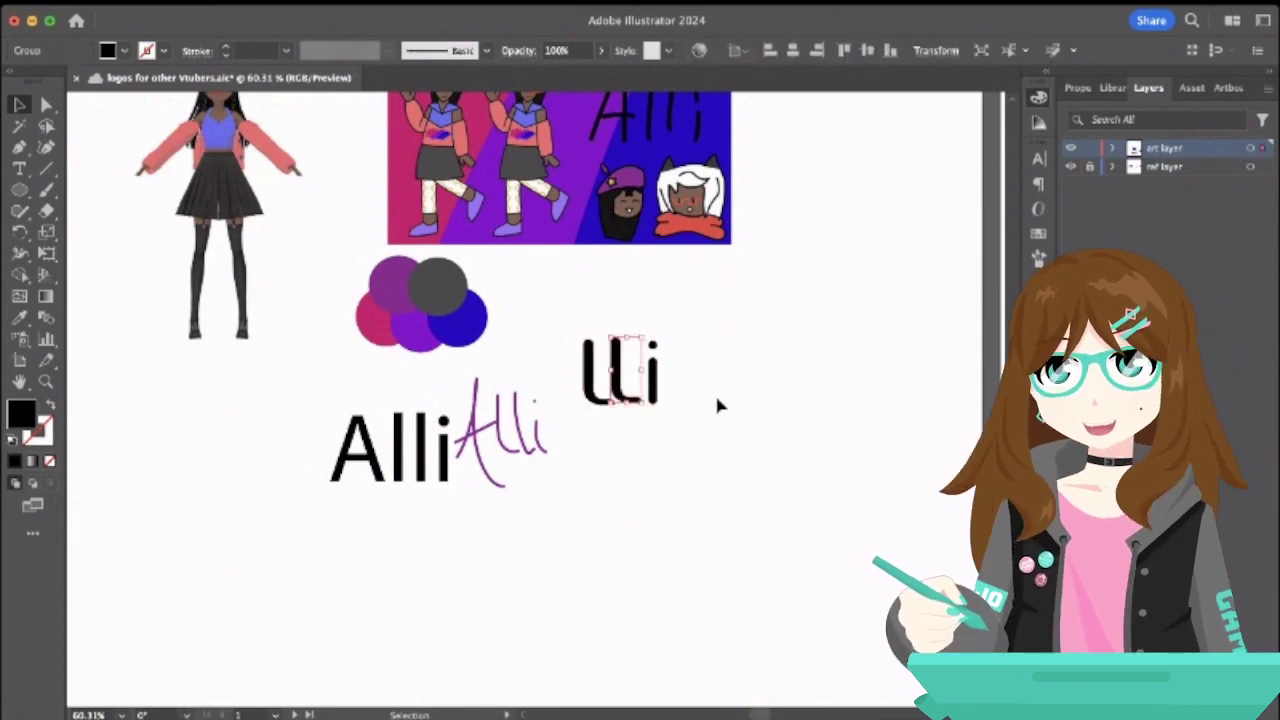
scroll(447, 318, up, 3)
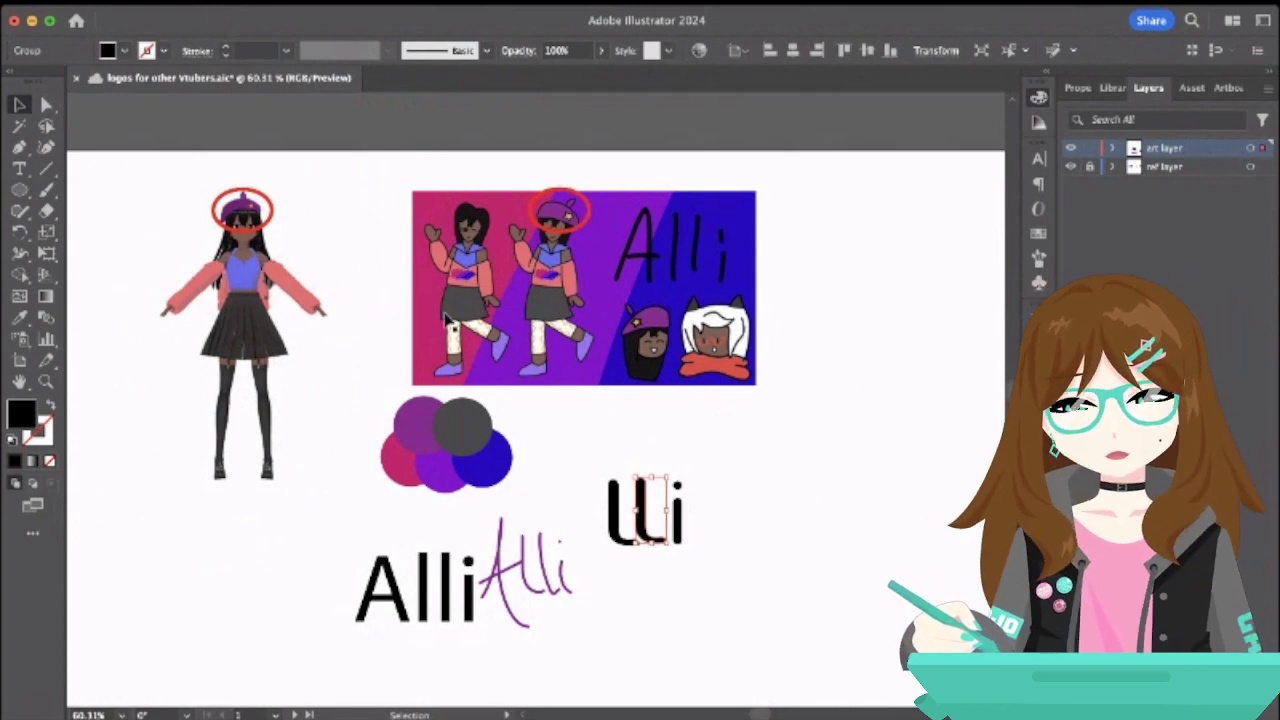
drag(596, 426, 652, 520)
click(703, 443)
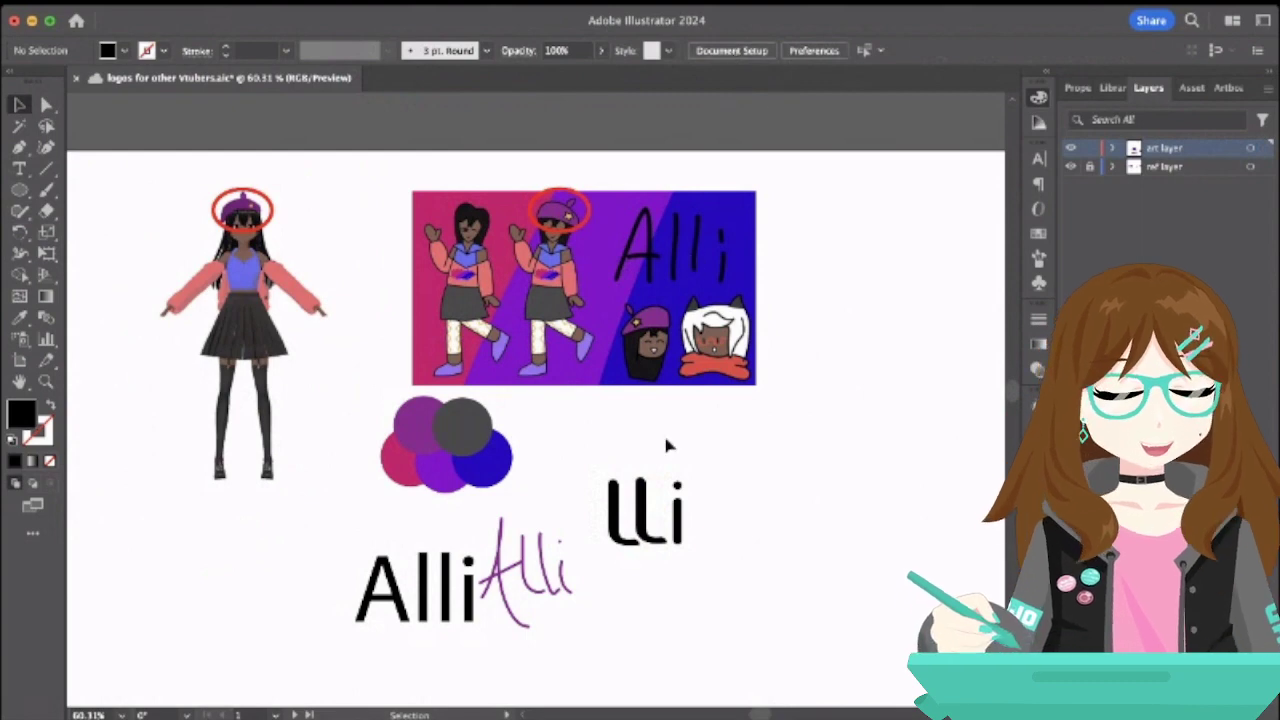
drag(610, 465, 728, 520)
click(743, 500)
scroll(743, 500, up, 2)
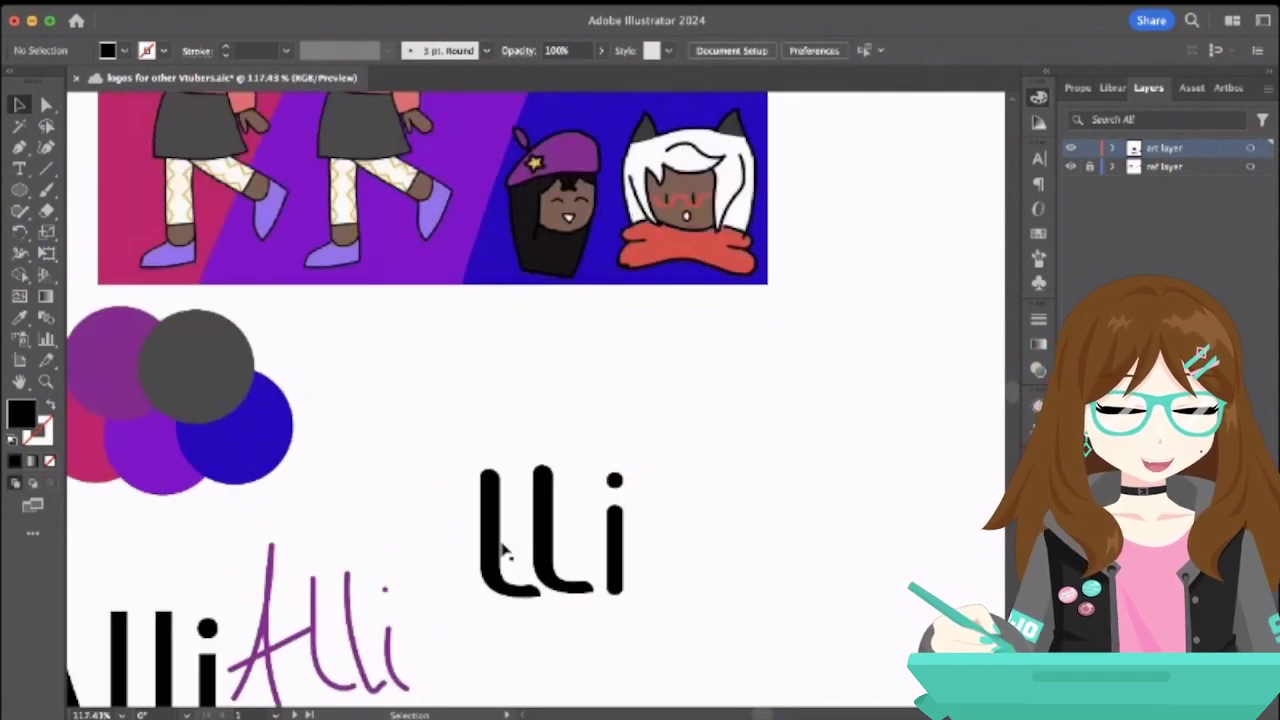
- Shift the second l and the i inward and slightly down so the tails overlap and the three letters connect
drag(545, 551, 530, 549)
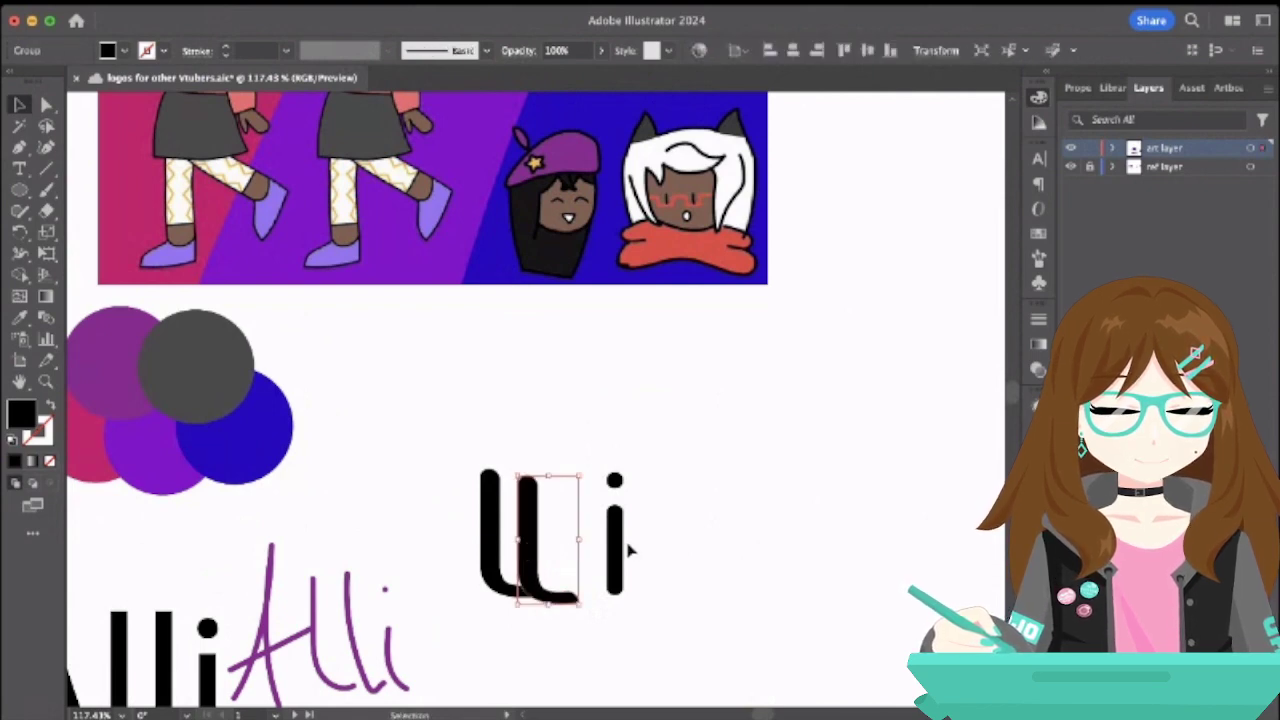
drag(622, 545, 573, 562)
click(680, 545)
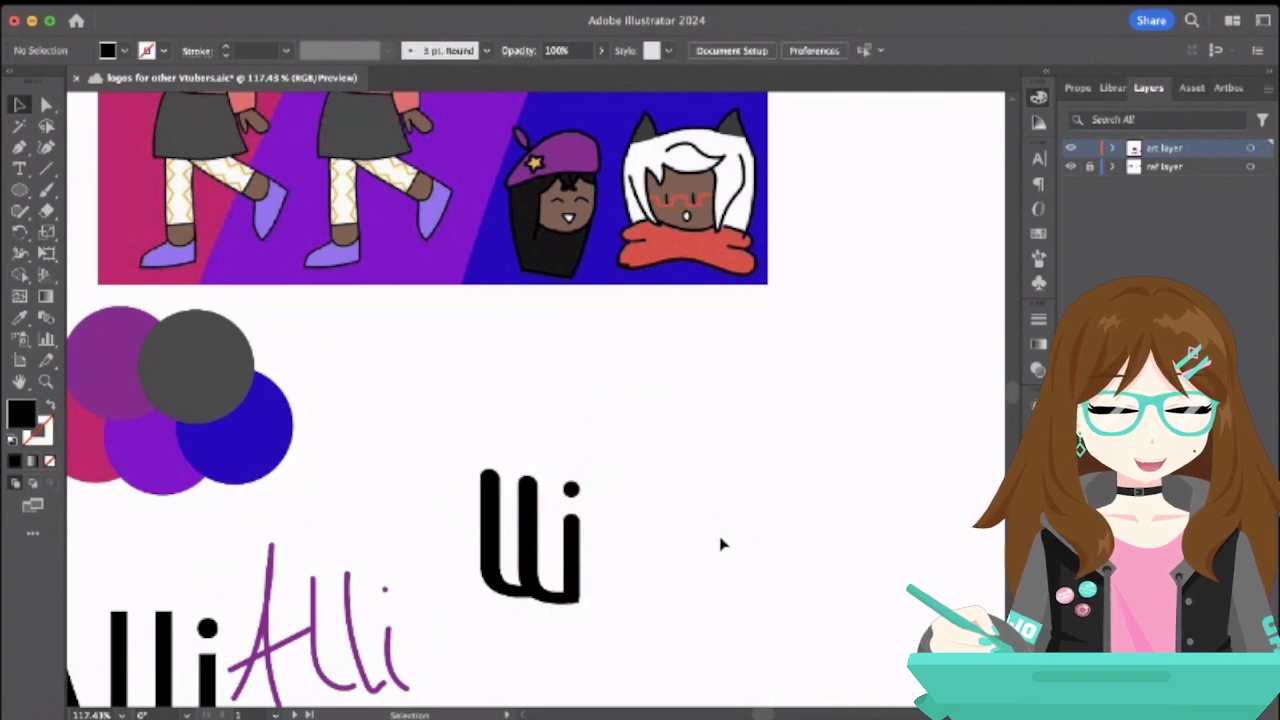
drag(457, 451, 644, 596)
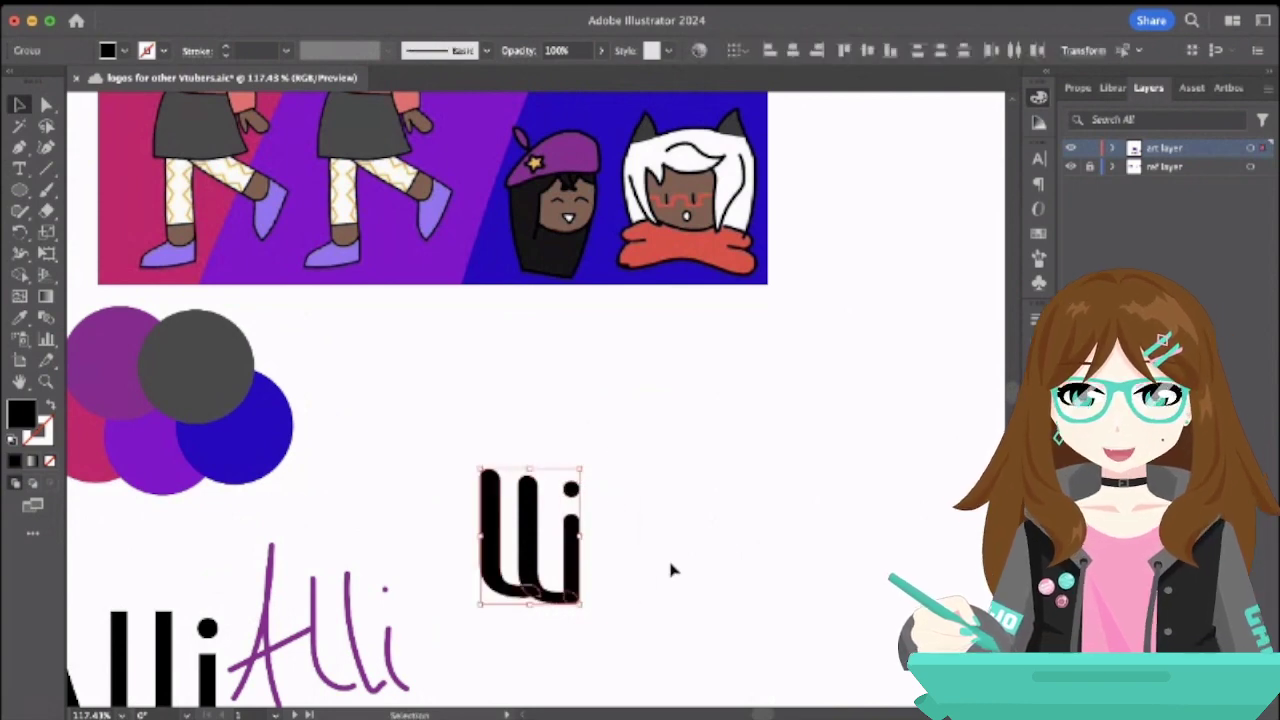
click(671, 569)
scroll(665, 557, down, 3)
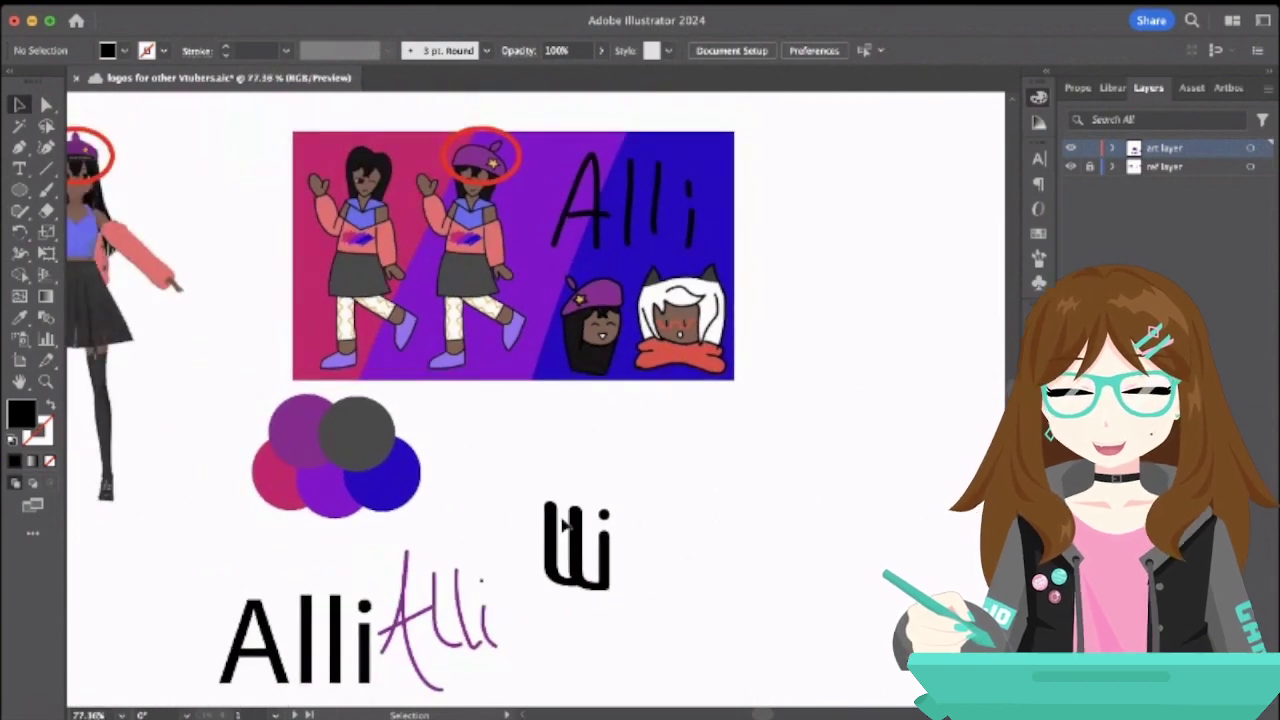
- Examine the connected lli lettering against the beret on the character references and the hand-lettered name
drag(525, 476, 688, 604)
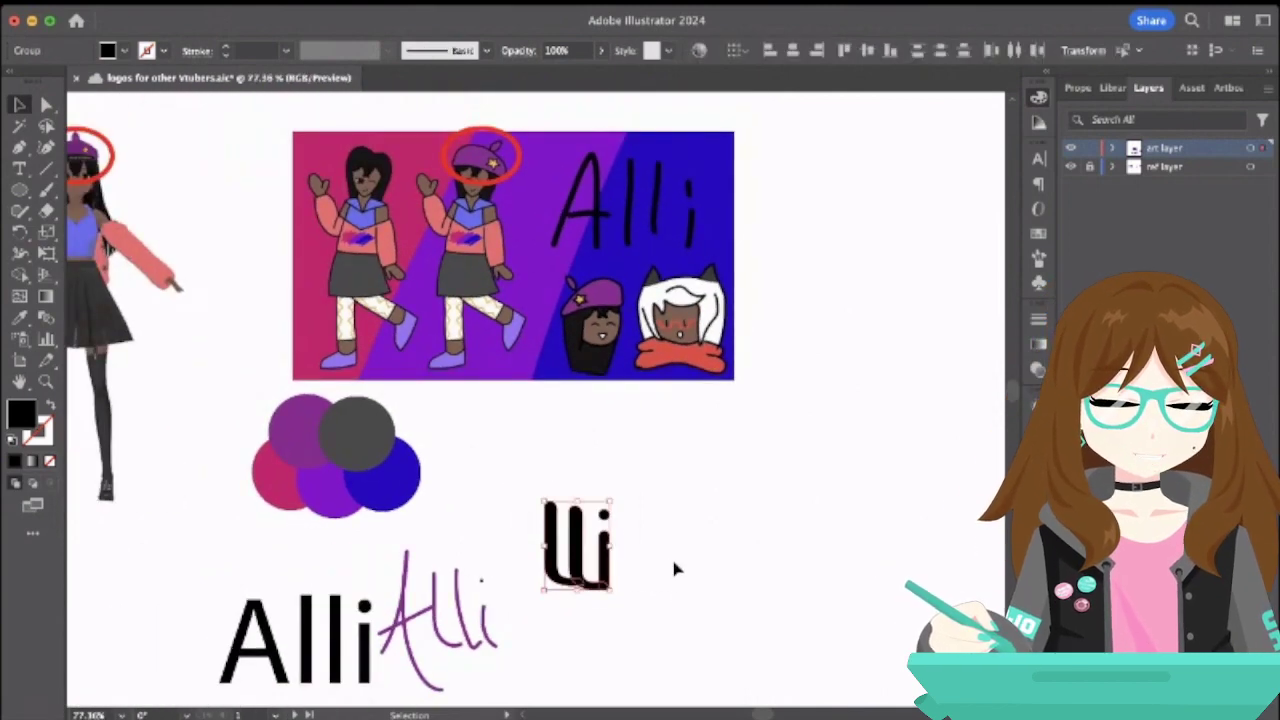
click(675, 569)
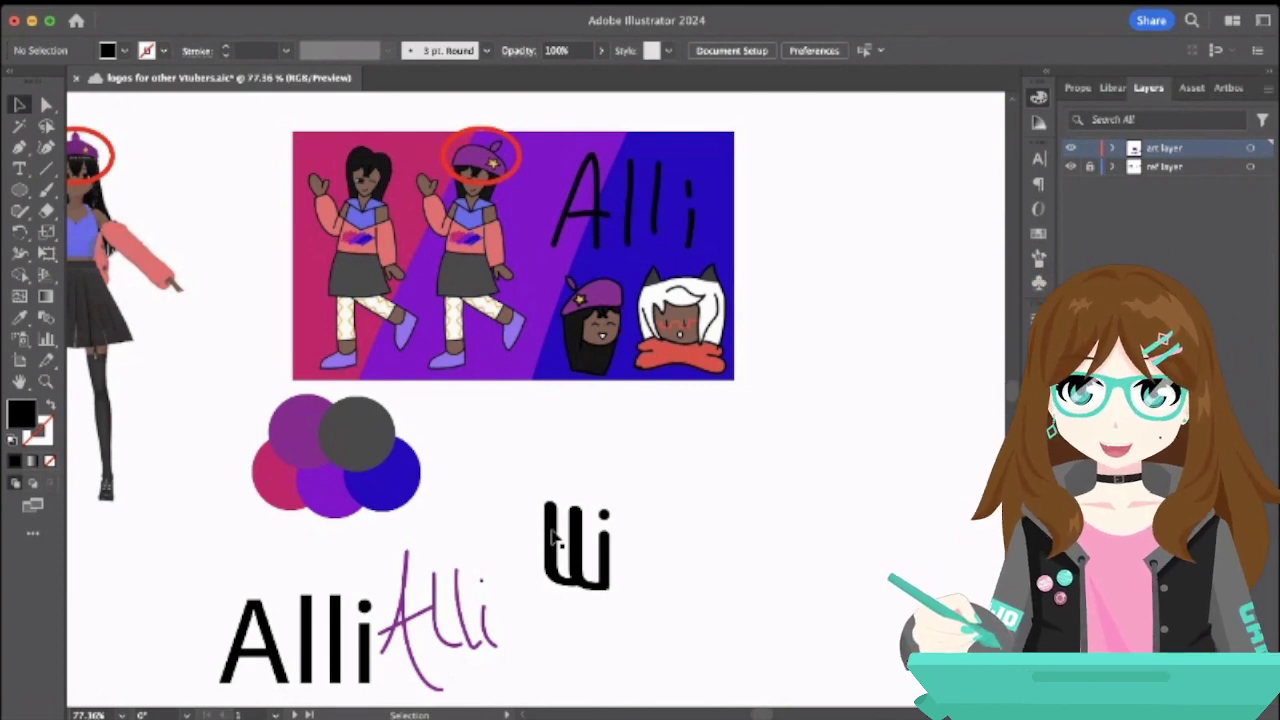
drag(516, 446, 663, 598)
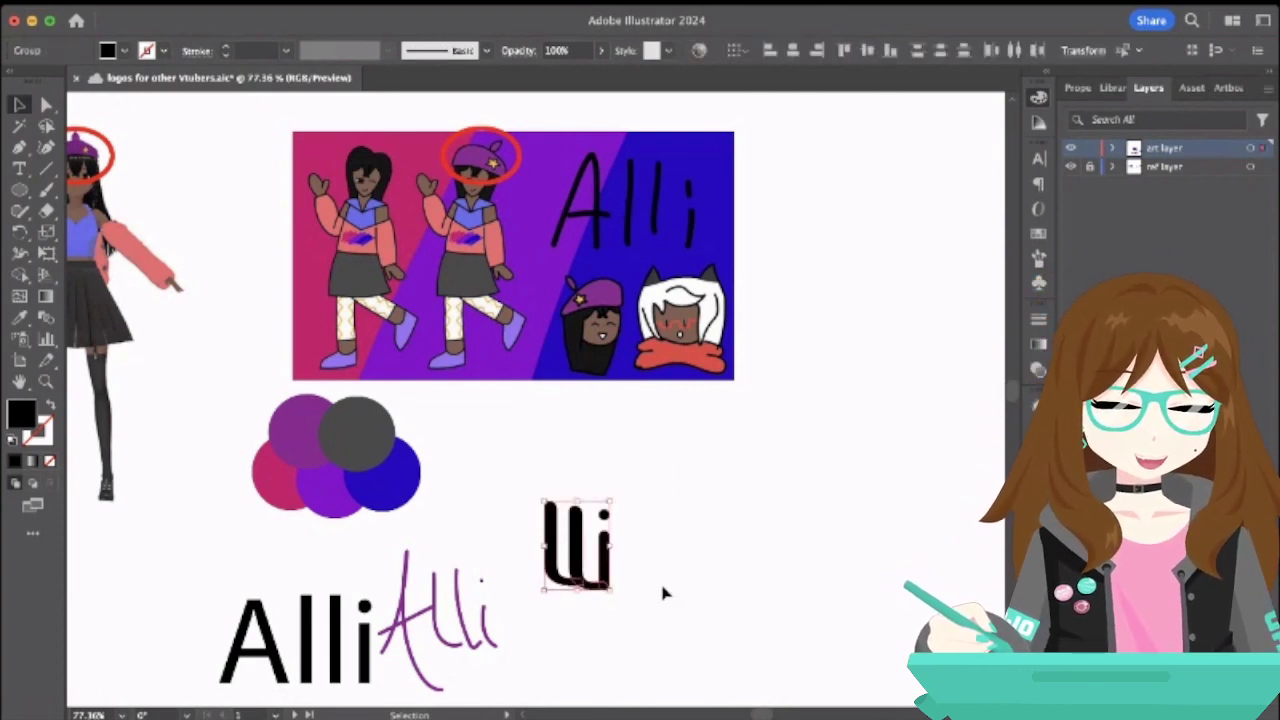
click(669, 560)
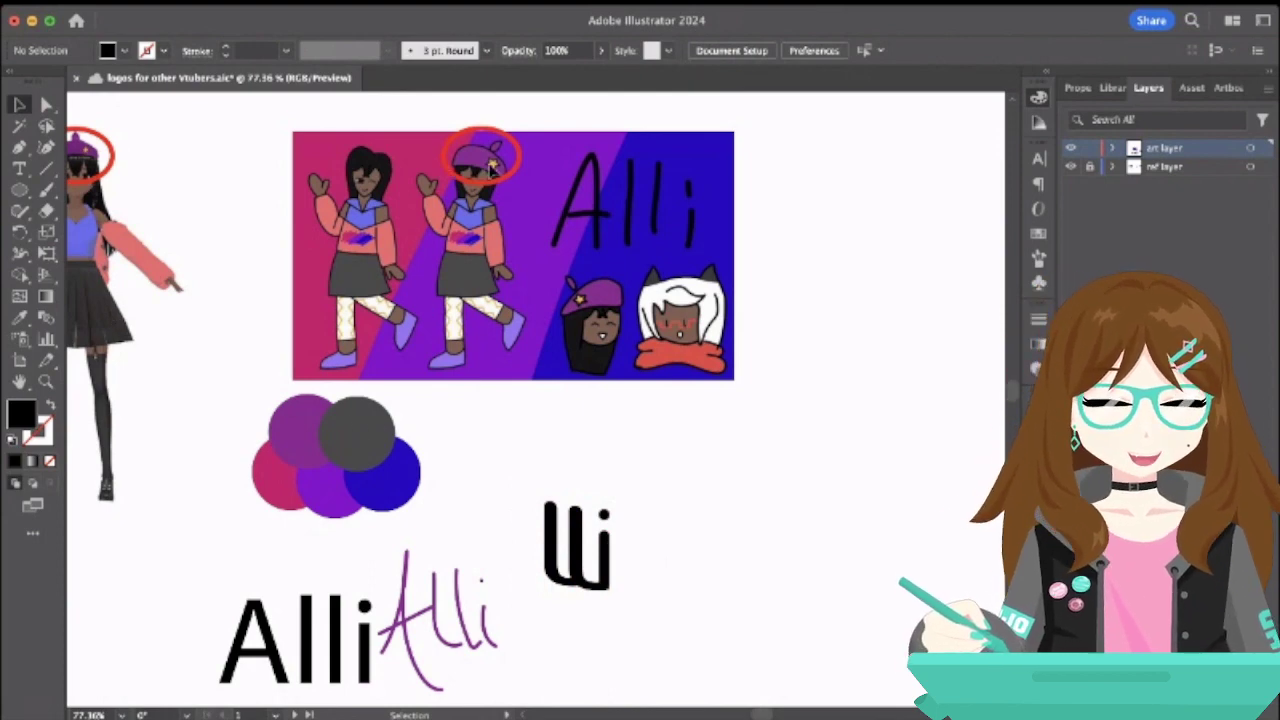
scroll(293, 270, left, 3)
scroll(293, 270, down, 1)
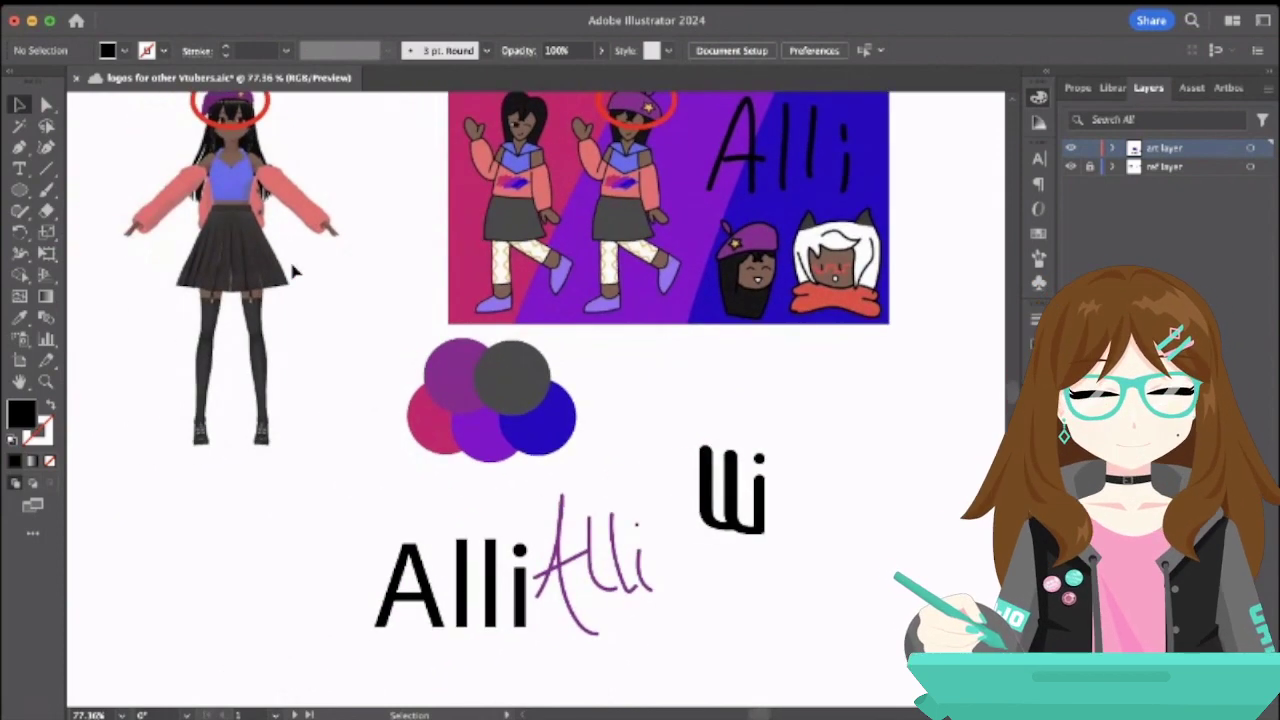
scroll(302, 166, up, 2)
scroll(302, 166, left, 2)
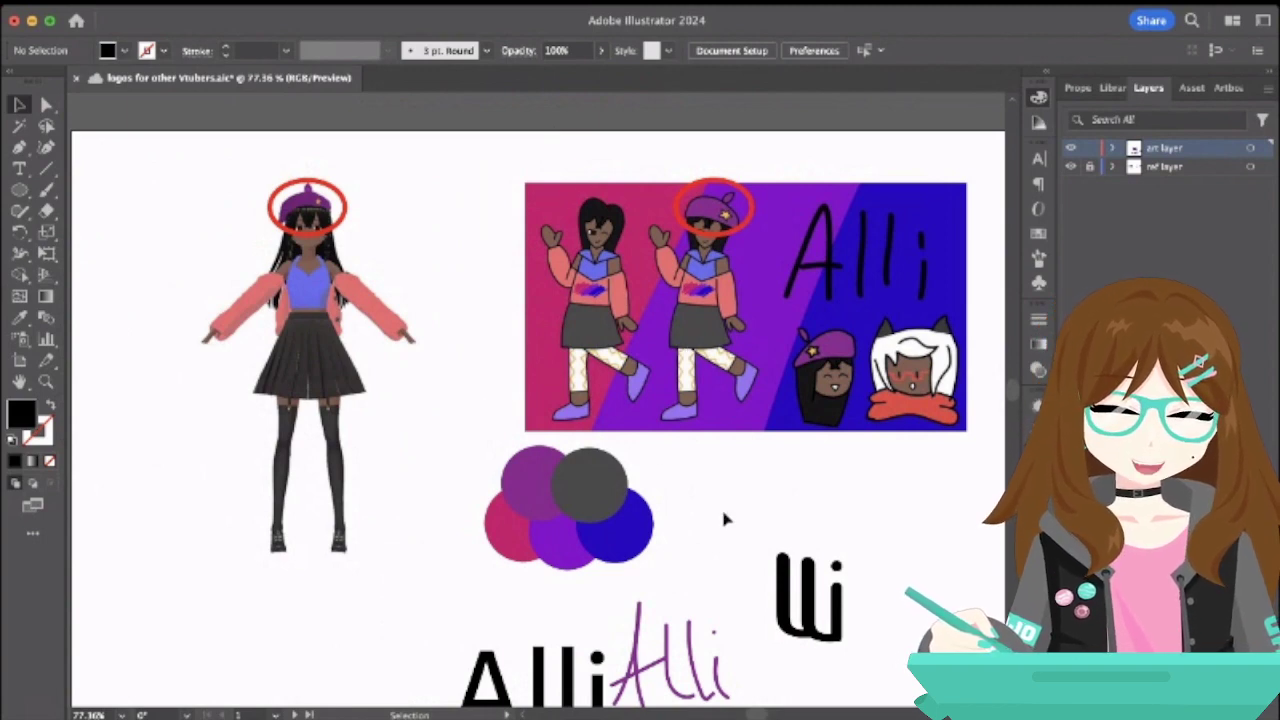
click(803, 577)
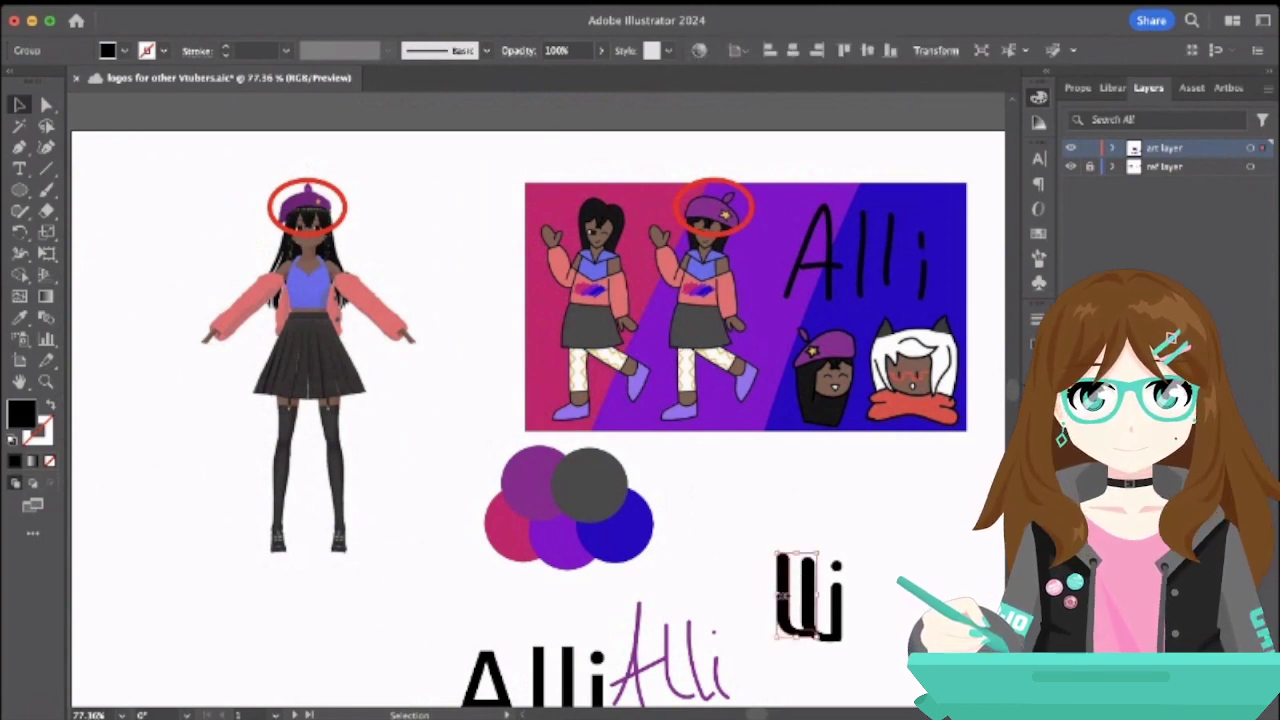
click(781, 524)
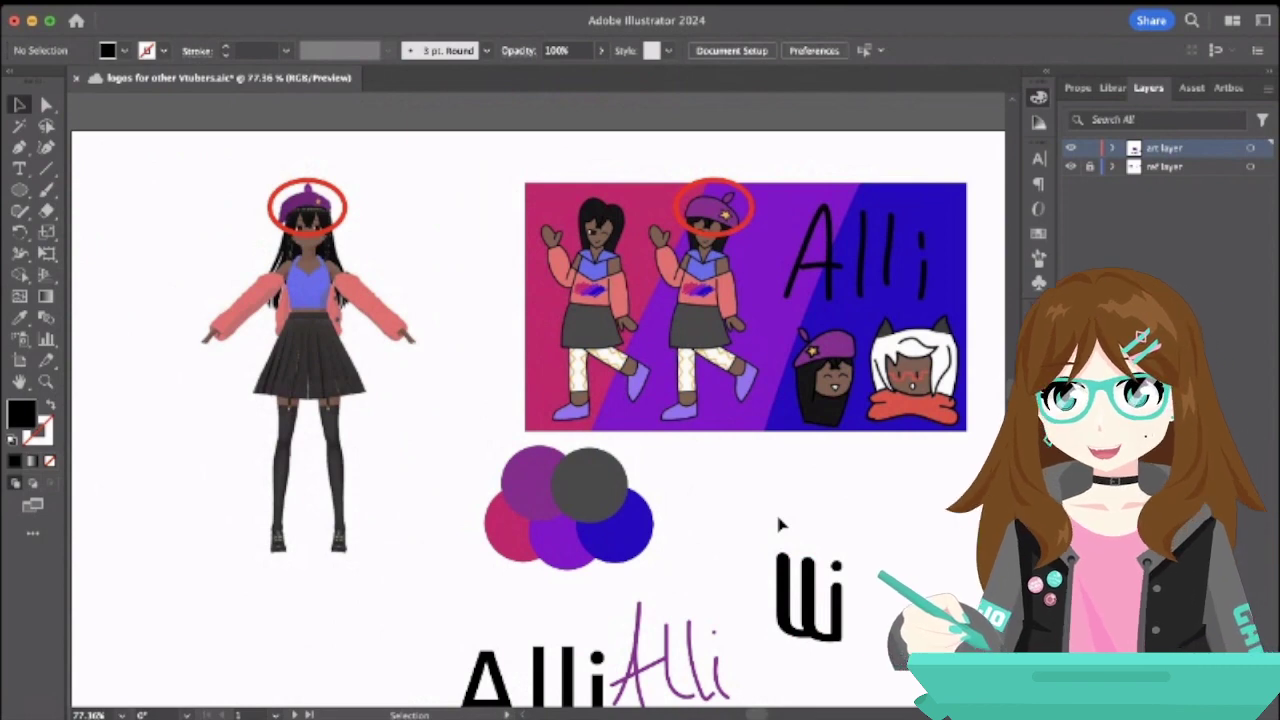
scroll(781, 524, right, 3)
scroll(781, 524, down, 1)
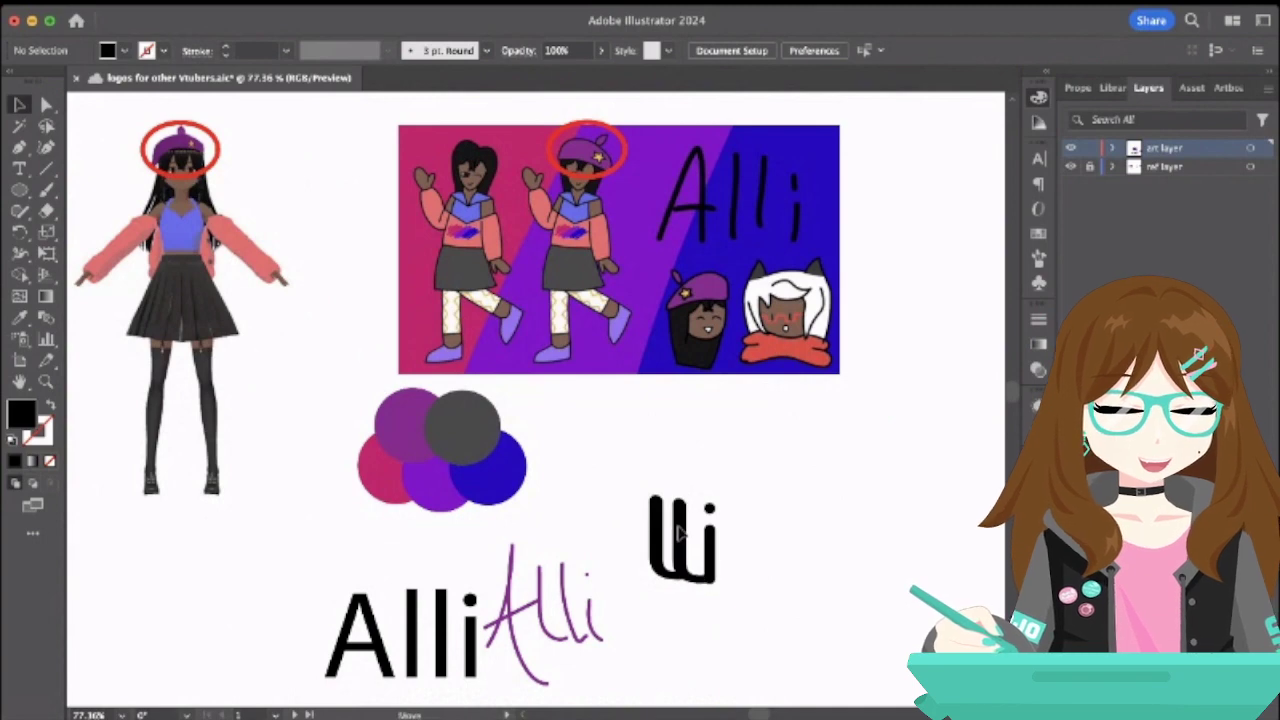
- Separate the letters by shifting the i and the second l outward so the i stands clear of the l shapes
scroll(700, 543, up, 3)
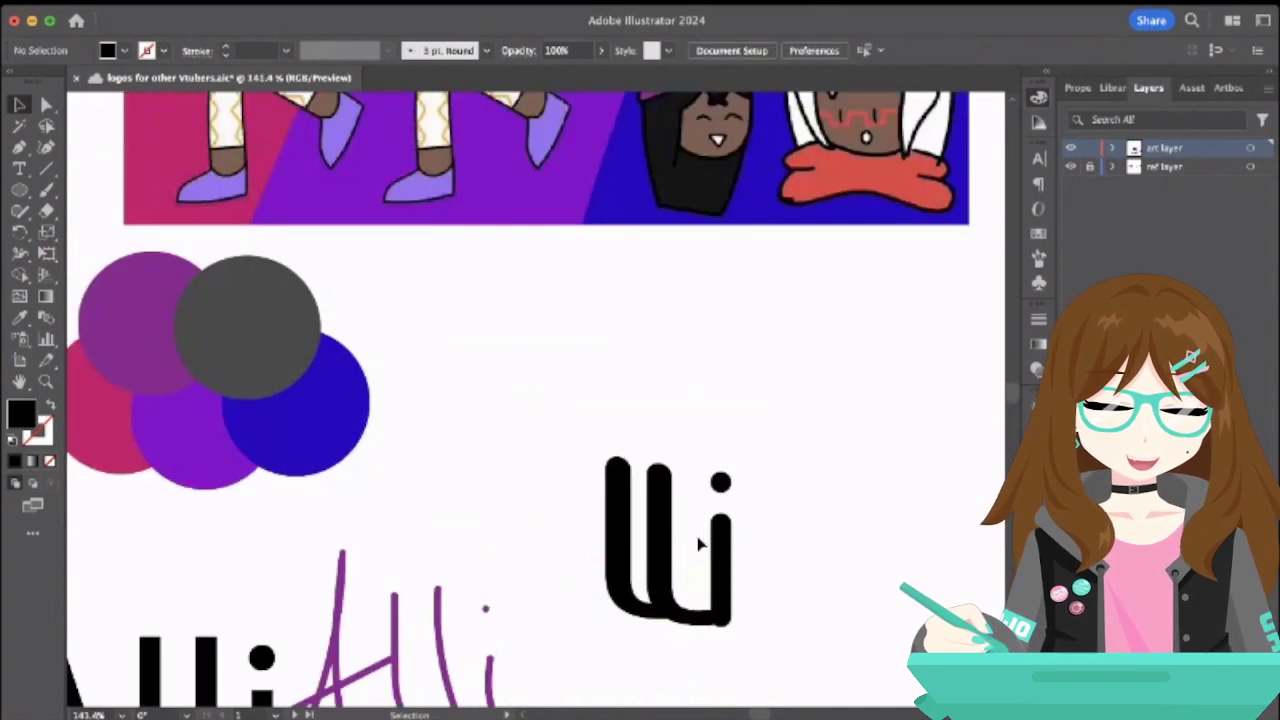
scroll(700, 543, up, 1)
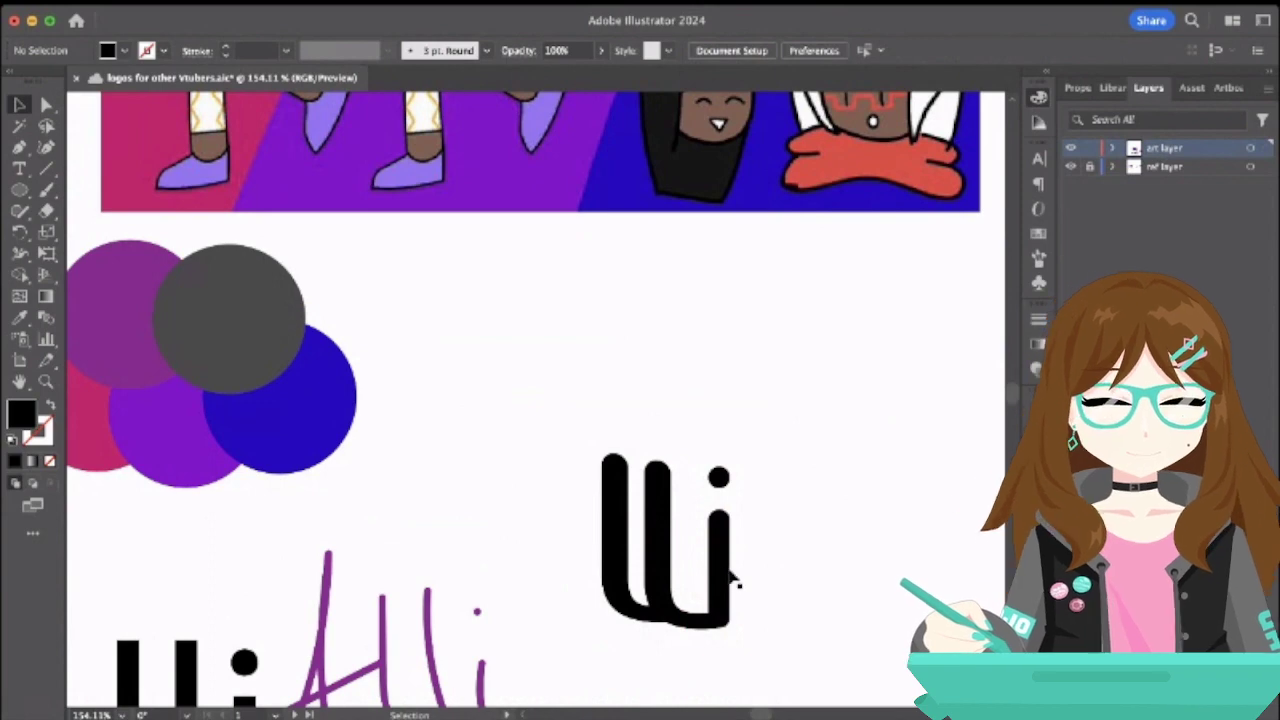
mouse_move(735, 583)
mouse_down()
mouse_move(780, 567)
mouse_move(805, 580)
mouse_up()
drag(671, 557, 703, 560)
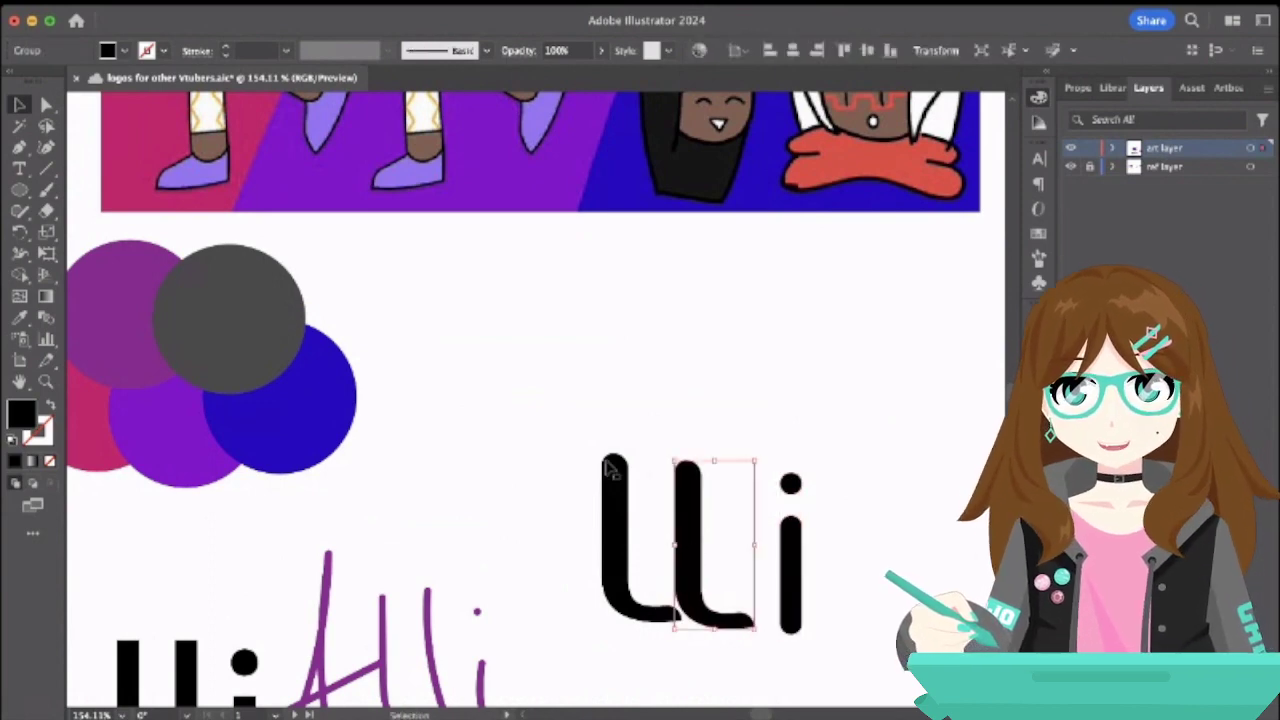
click(572, 408)
scroll(642, 480, down, 2)
scroll(642, 480, right, 2)
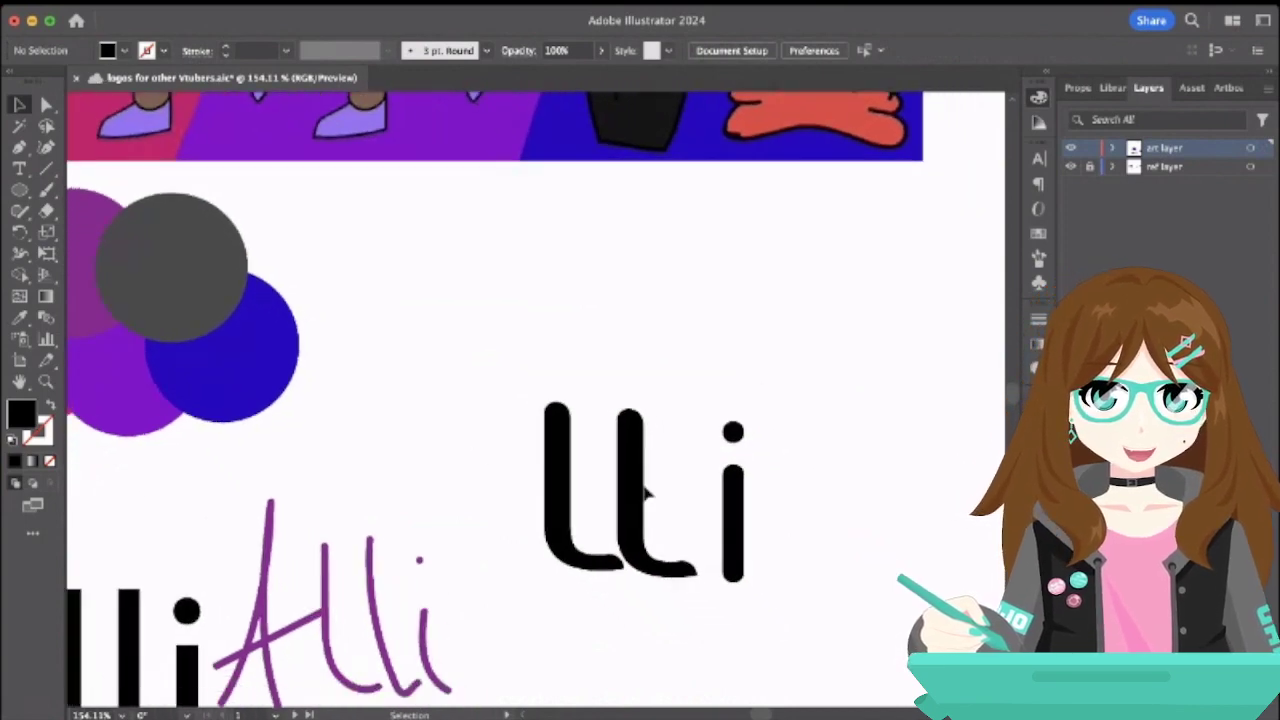
- Examine the beret and outfit colours on the character references next to the spaced-out lli lettering
scroll(645, 493, down, 2)
scroll(645, 493, right, 2)
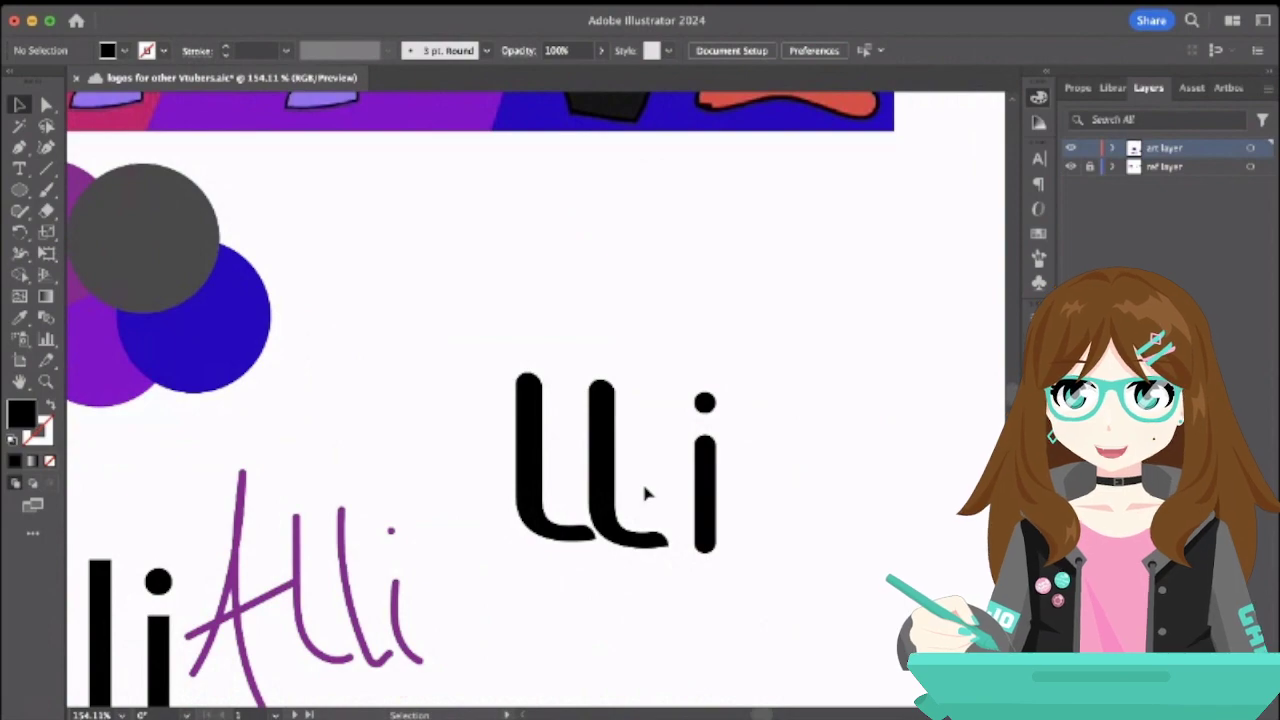
scroll(643, 488, up, 10)
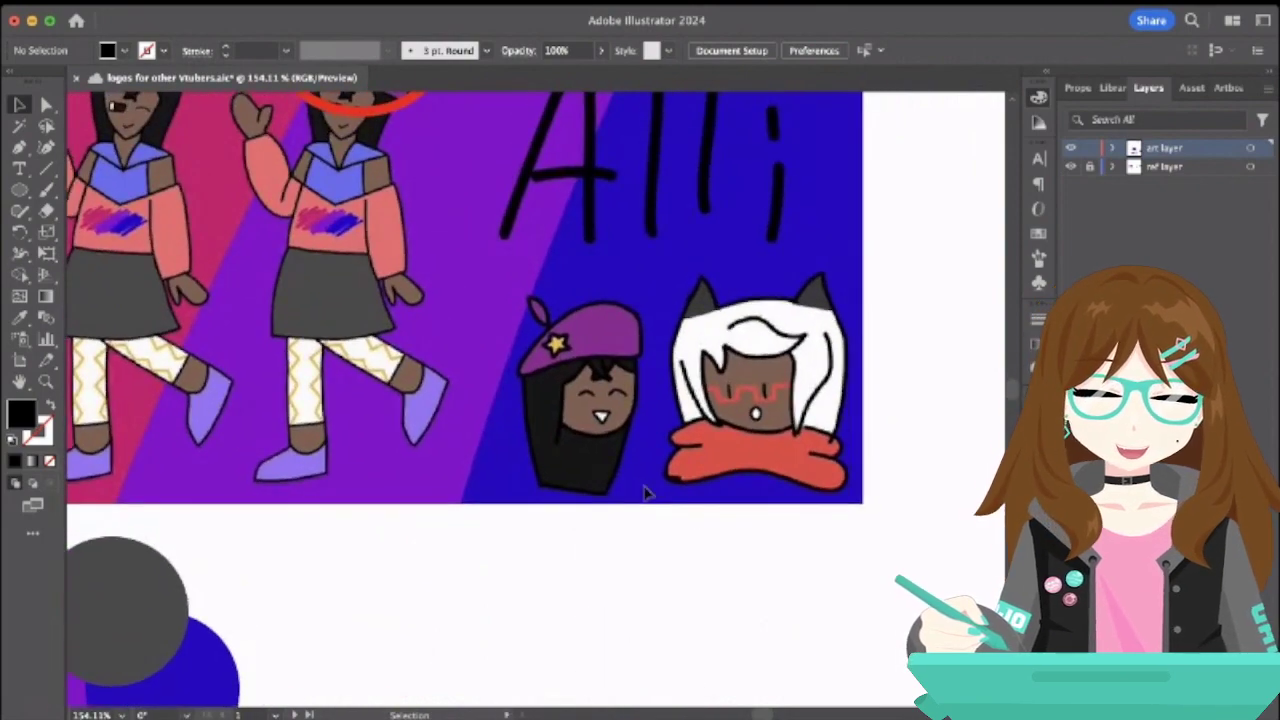
scroll(645, 490, down, 5)
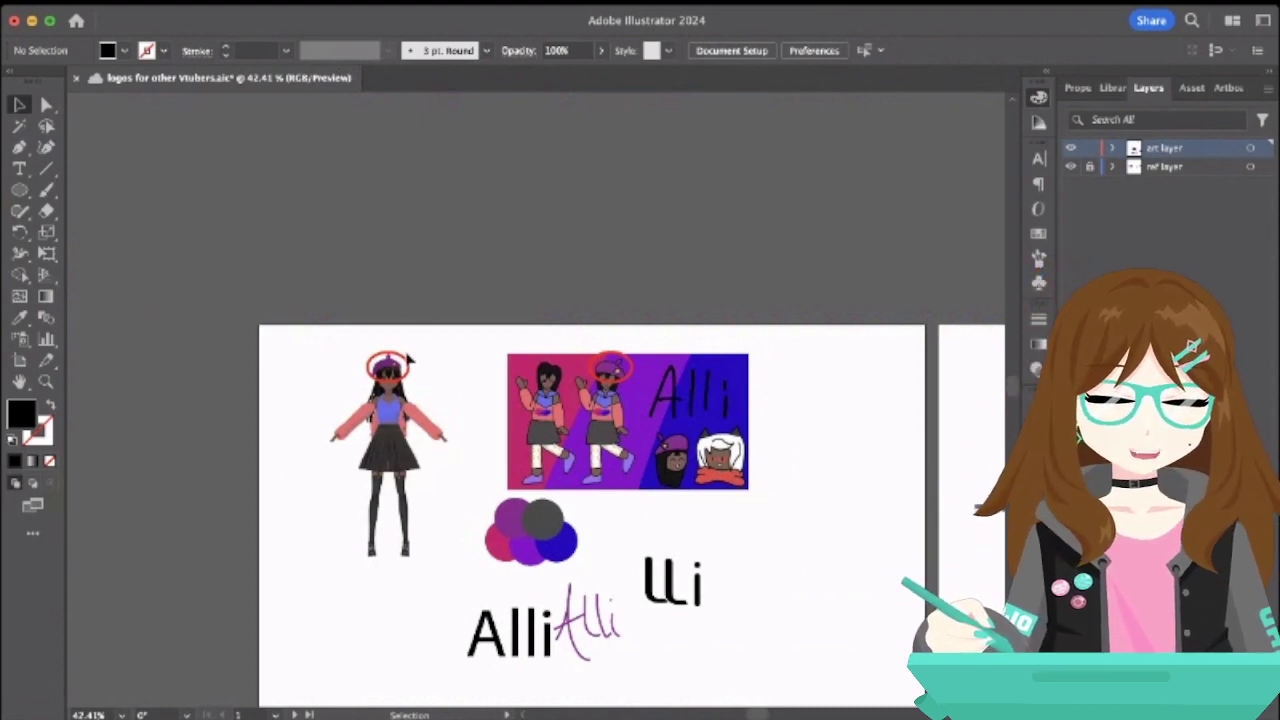
scroll(408, 360, up, 5)
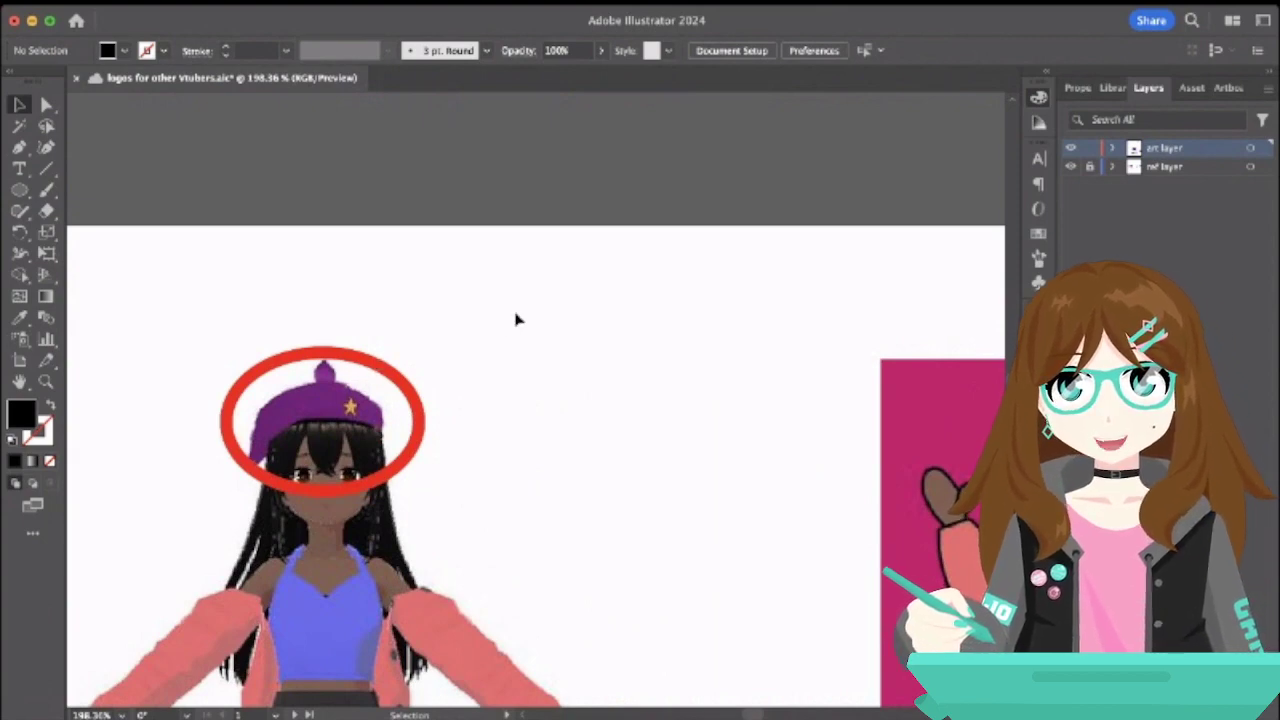
scroll(516, 319, down, 3)
scroll(516, 319, right, 1)
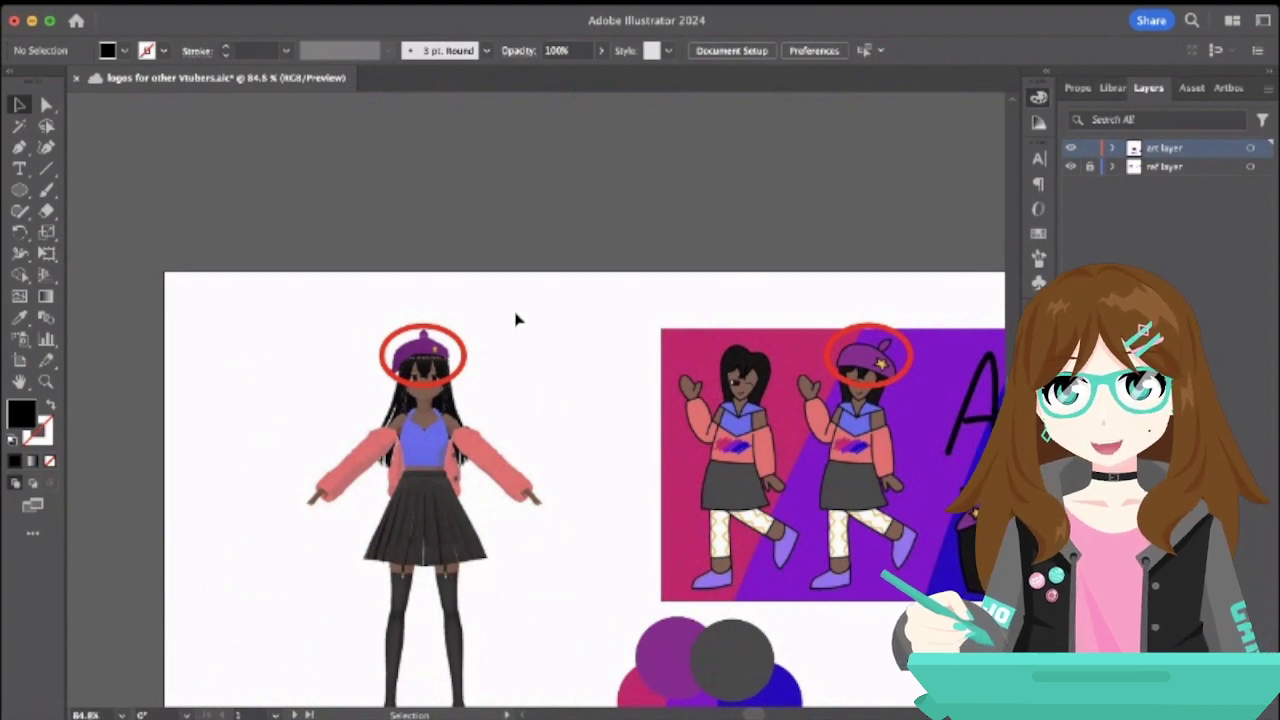
scroll(516, 319, down, 3)
scroll(516, 319, right, 4)
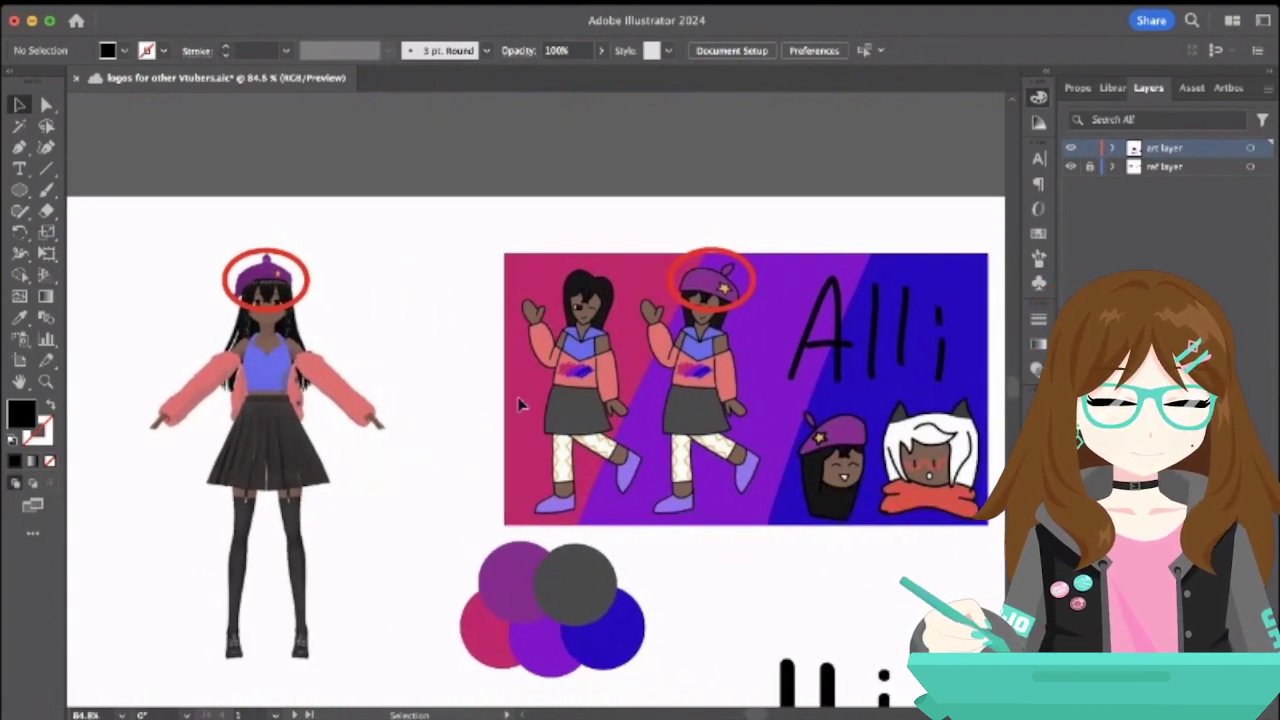
- Duplicate the muted purple swatch beside the gray one and recolour the copy with the coral sampled from the character's jacket
click(521, 591)
key(ctrl+c)
key(ctrl+v)
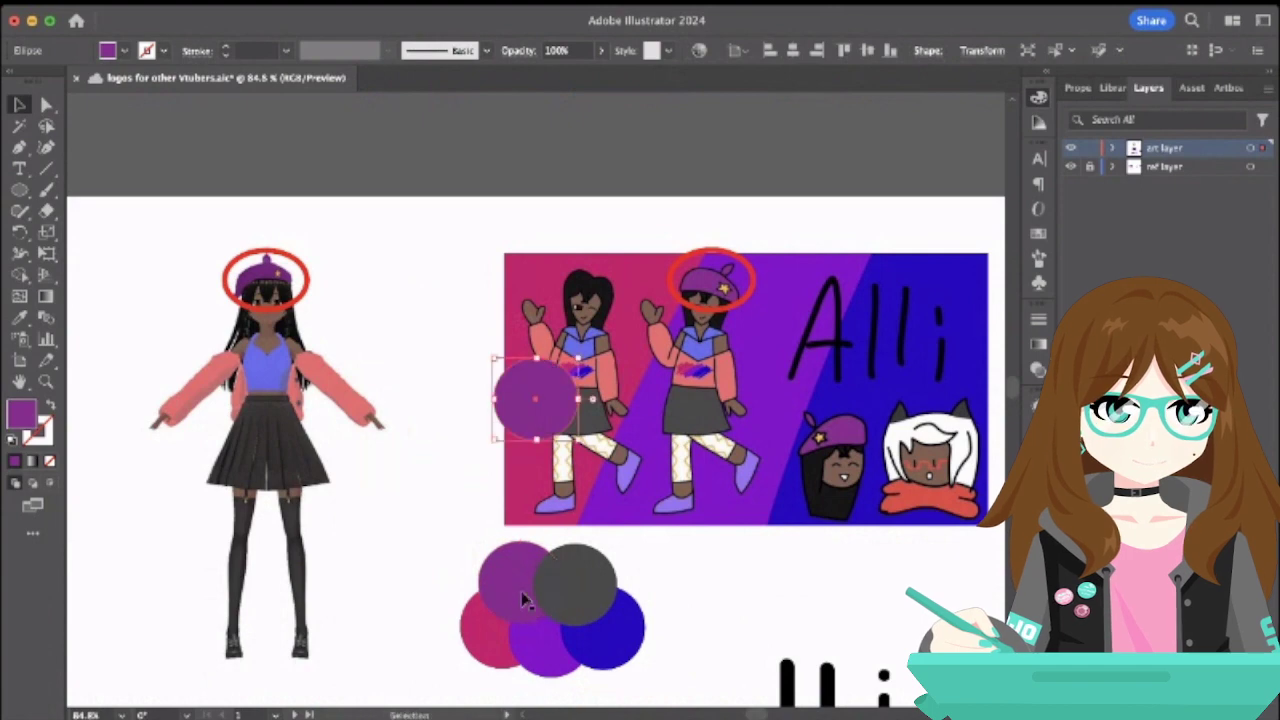
drag(565, 402, 664, 588)
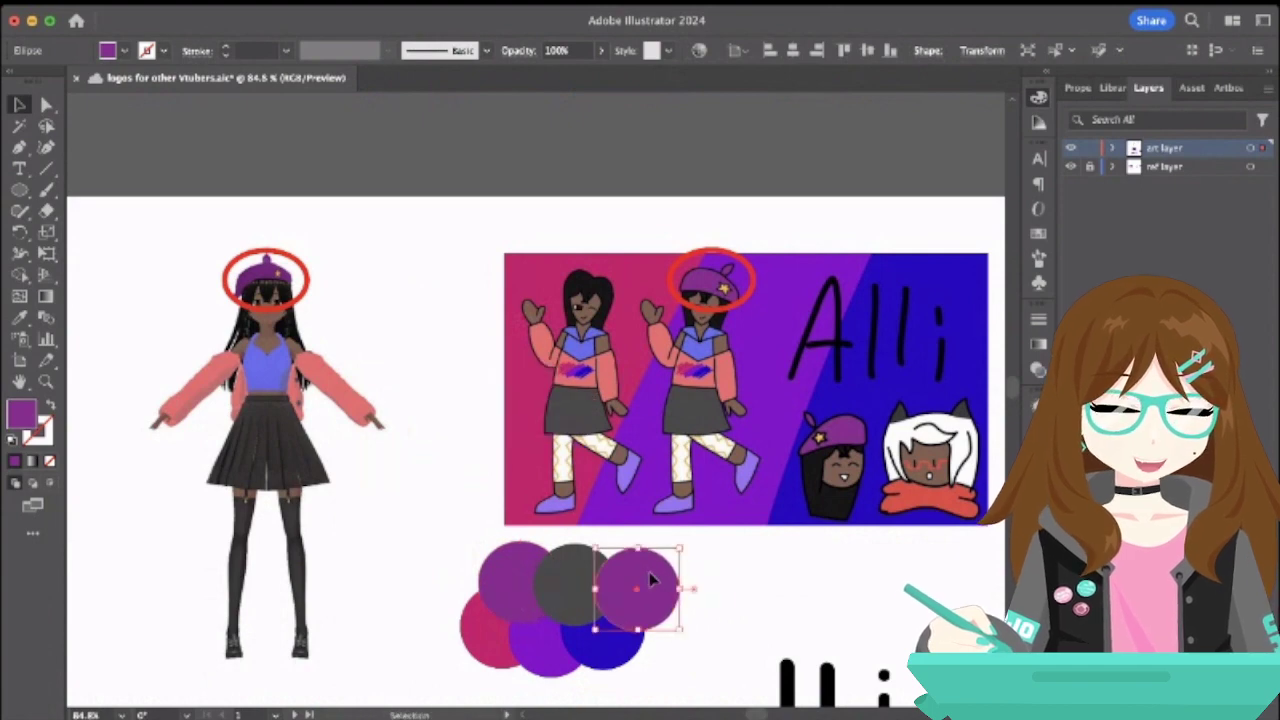
click(19, 317)
click(598, 376)
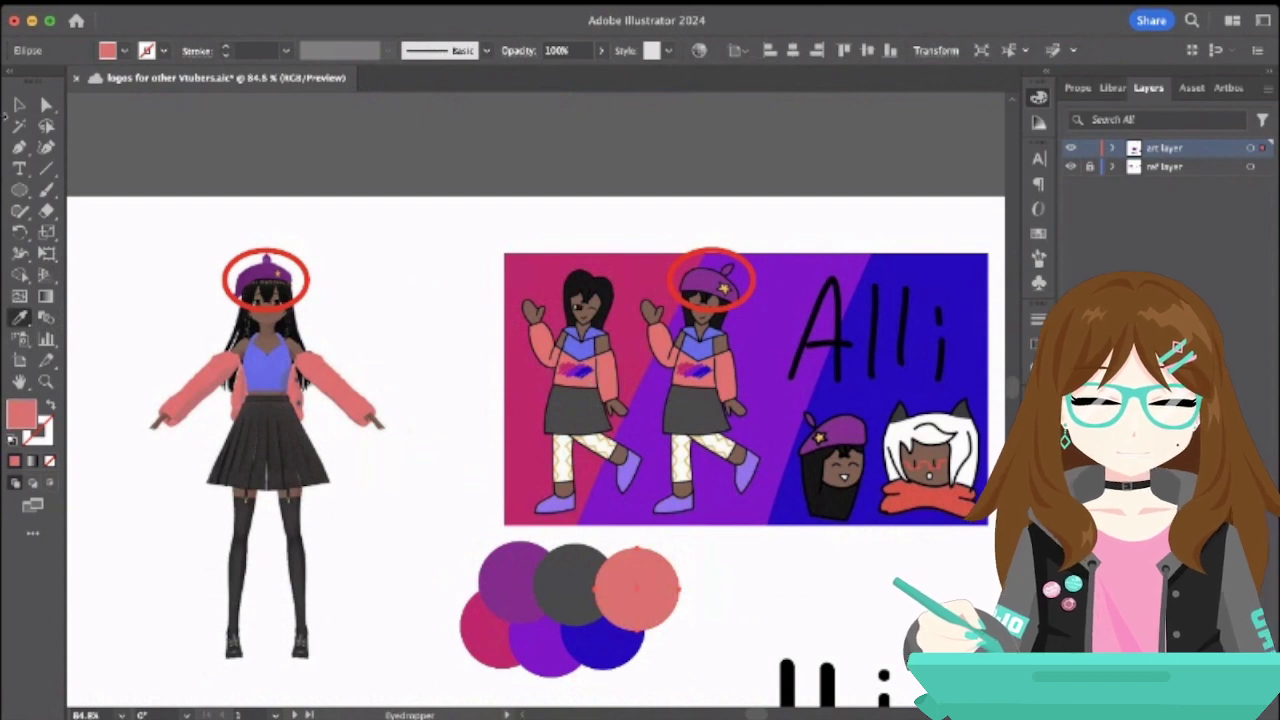
- Delete the pink, bright purple and dark blue swatches from the lower row of the palette
key(v)
click(598, 648)
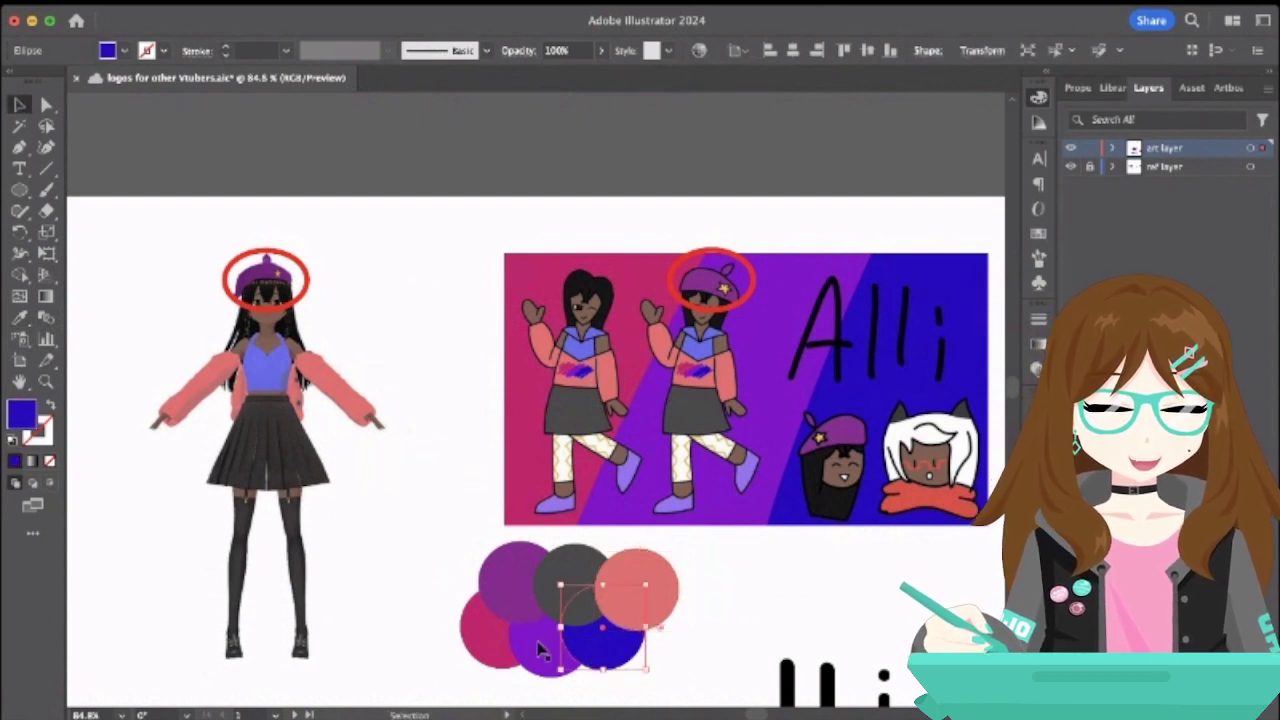
click(541, 648)
click(507, 650)
click(565, 664)
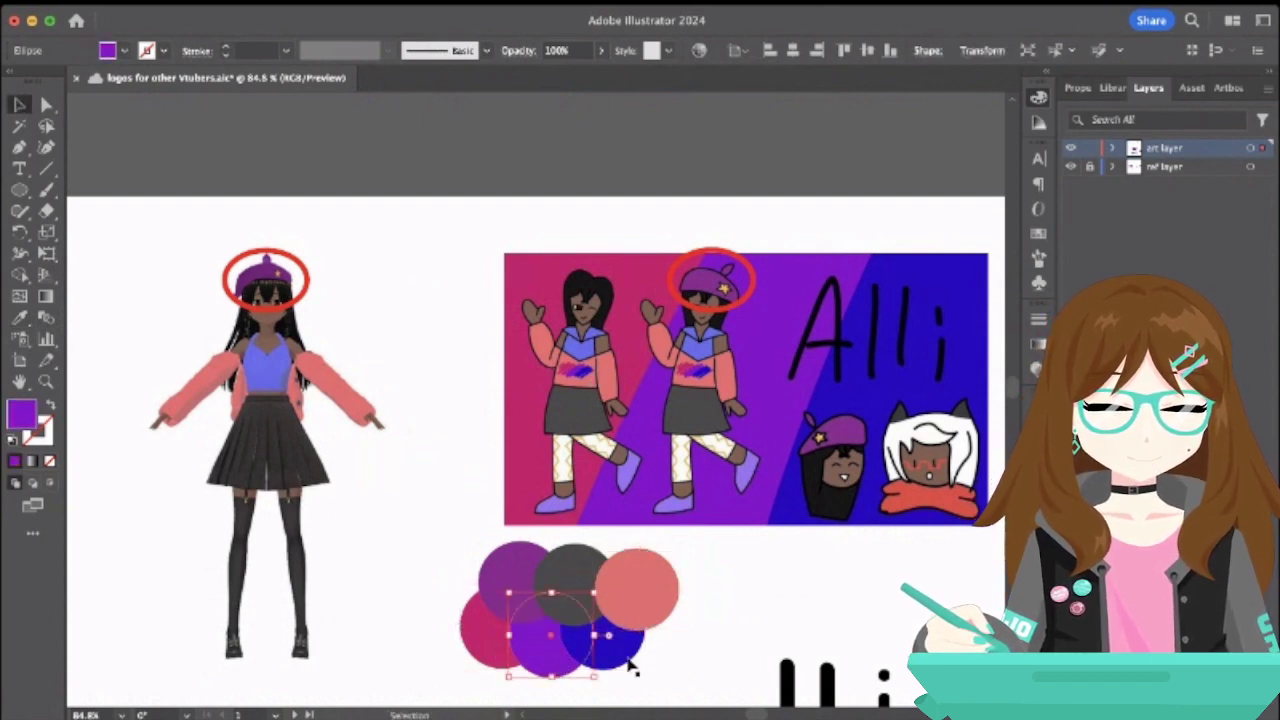
shift+click(482, 649)
shift+click(619, 656)
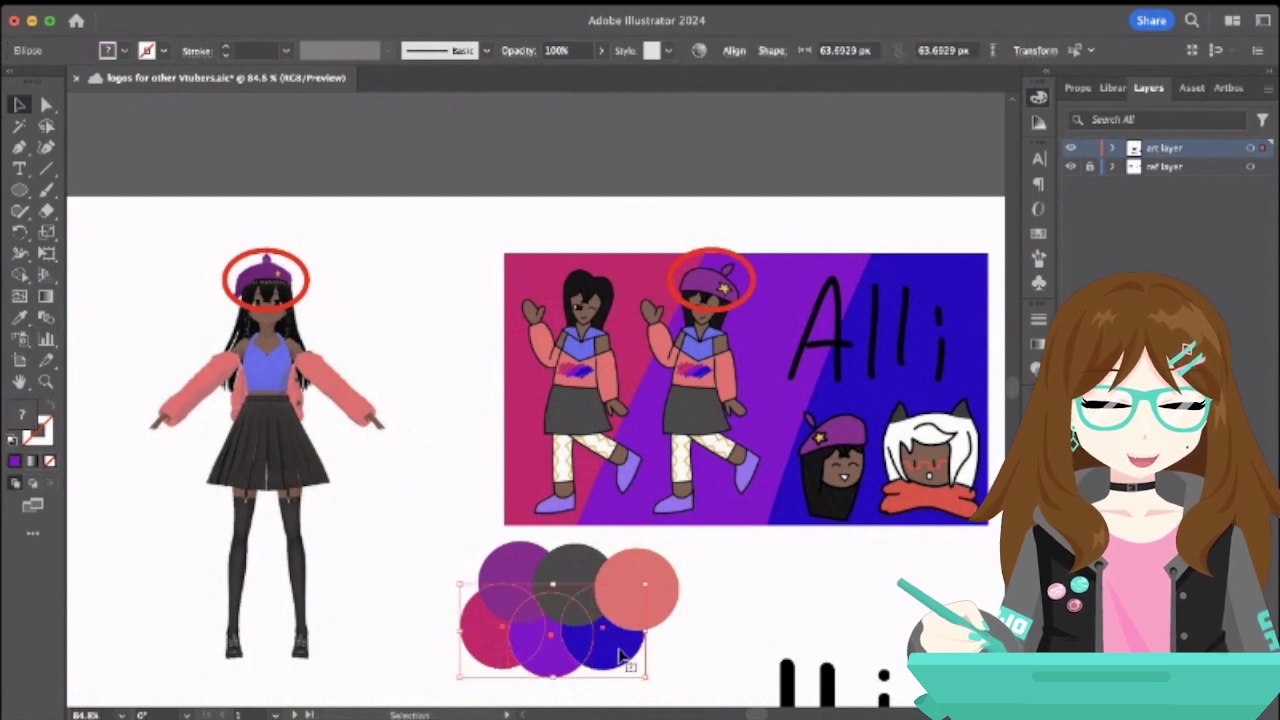
key(Delete)
- Duplicate the coral swatch and recolour the copy with the periwinkle blue sampled from the character's collar
drag(645, 567, 678, 593)
click(19, 317)
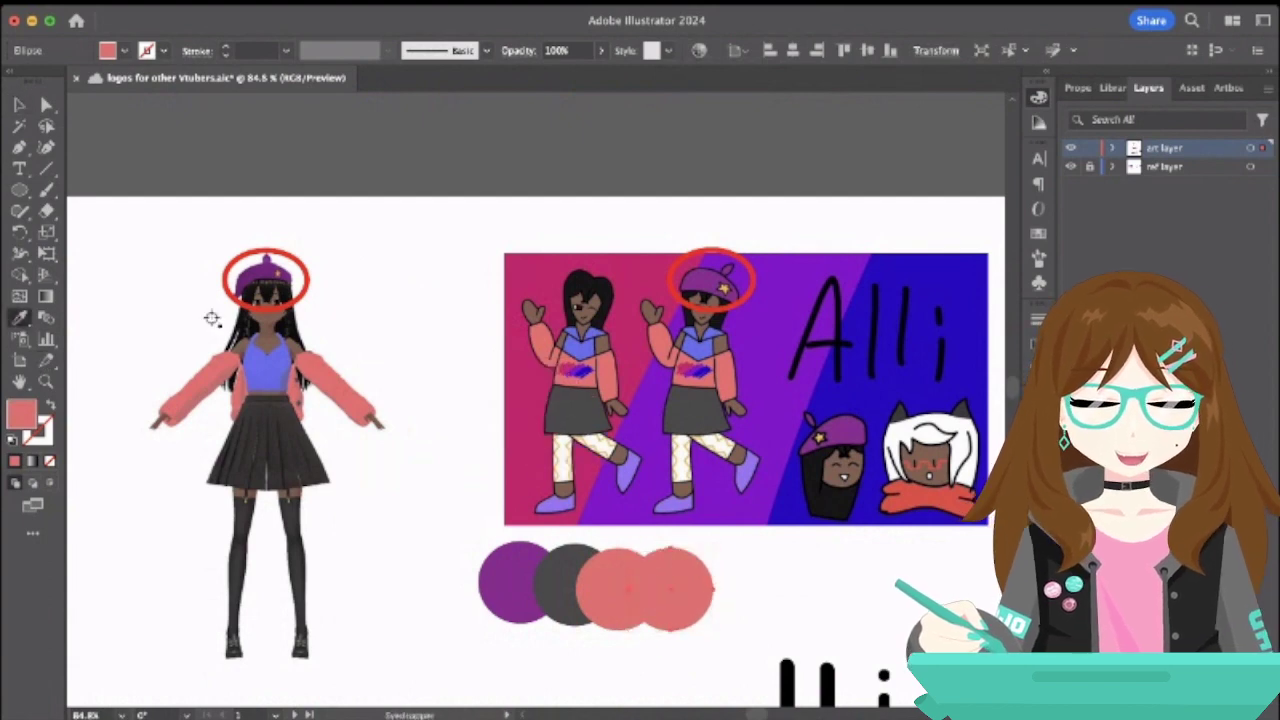
click(703, 351)
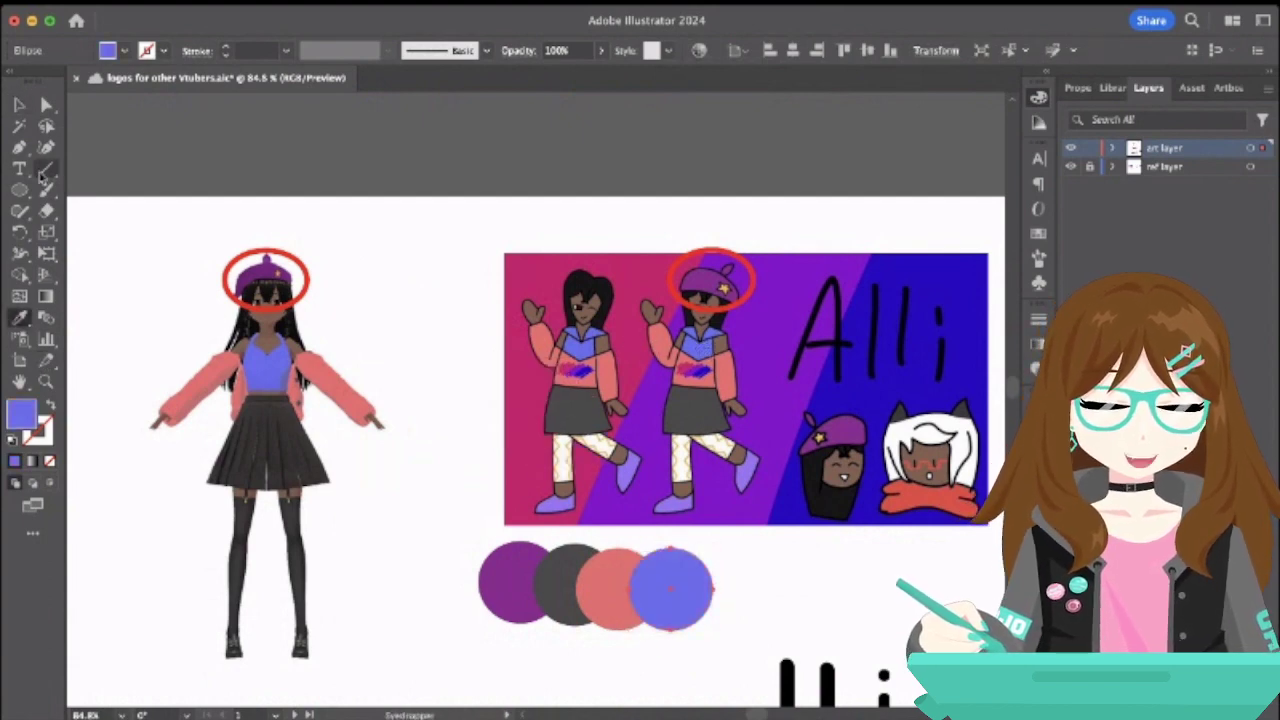
key(v)
click(336, 249)
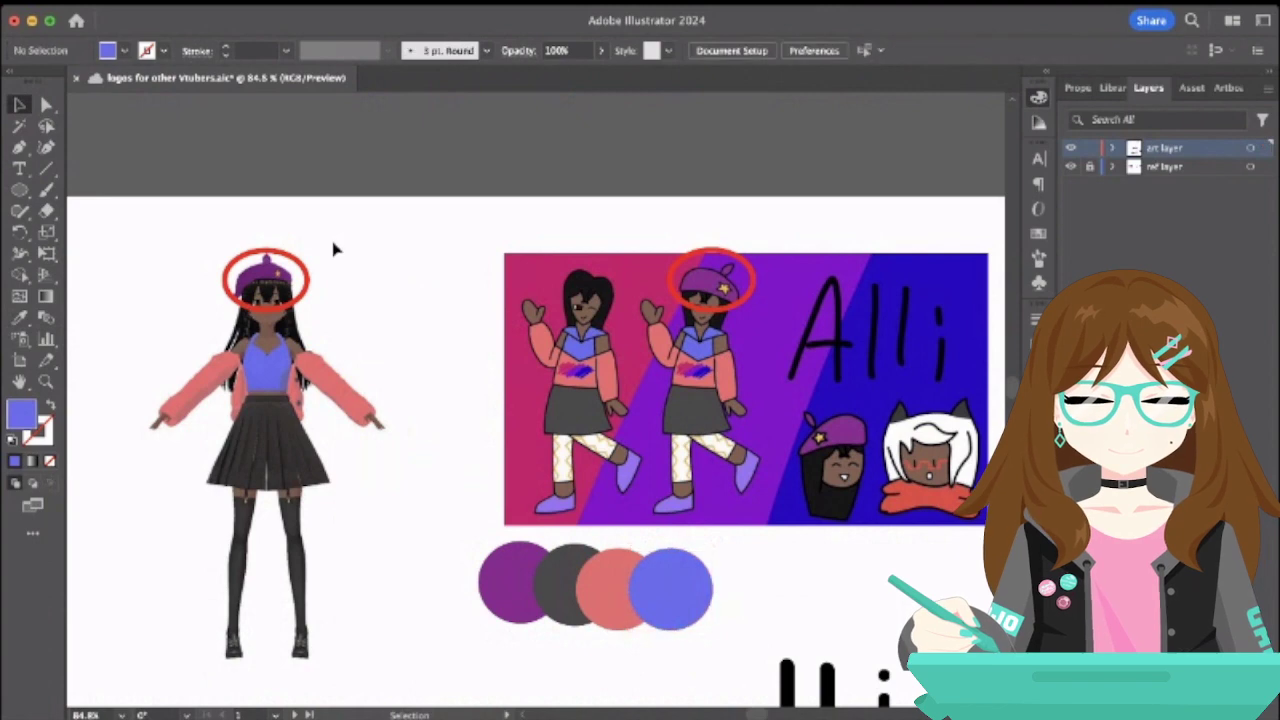
- Move the gray, coral and periwinkle swatches closer together so the four palette circles overlap in one row
click(565, 595)
drag(612, 590, 595, 590)
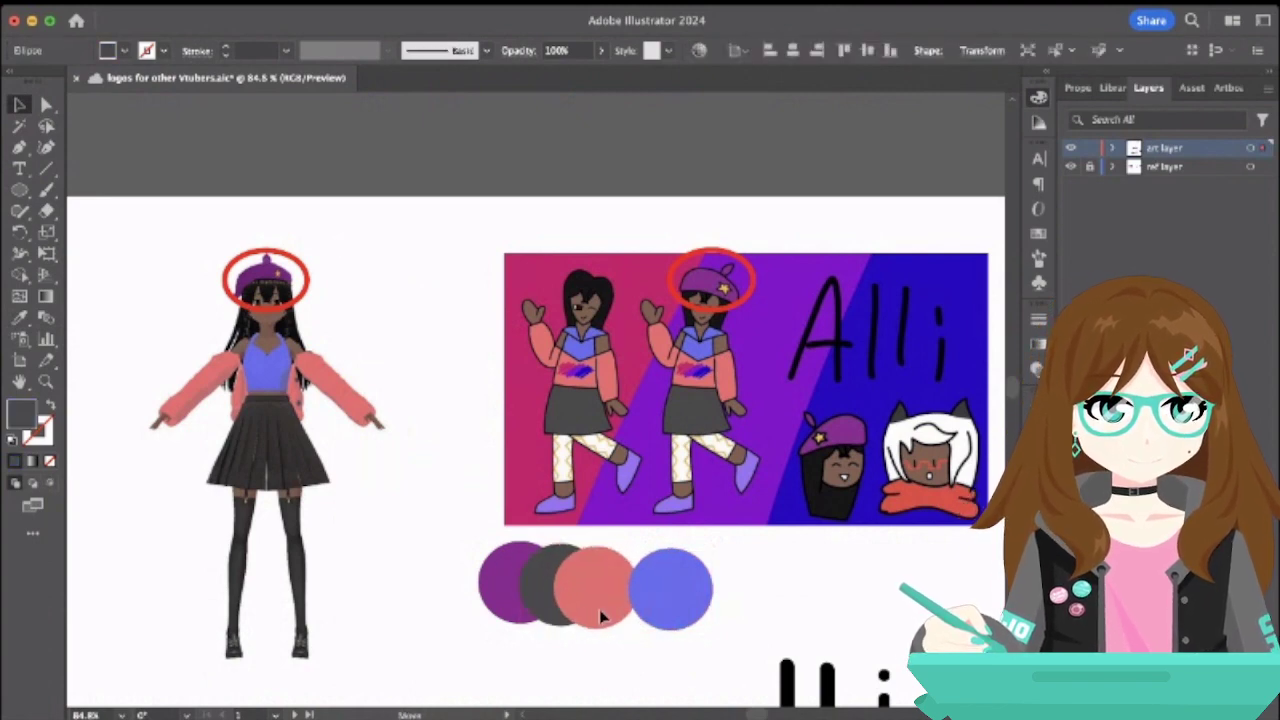
click(706, 598)
drag(706, 598, 660, 598)
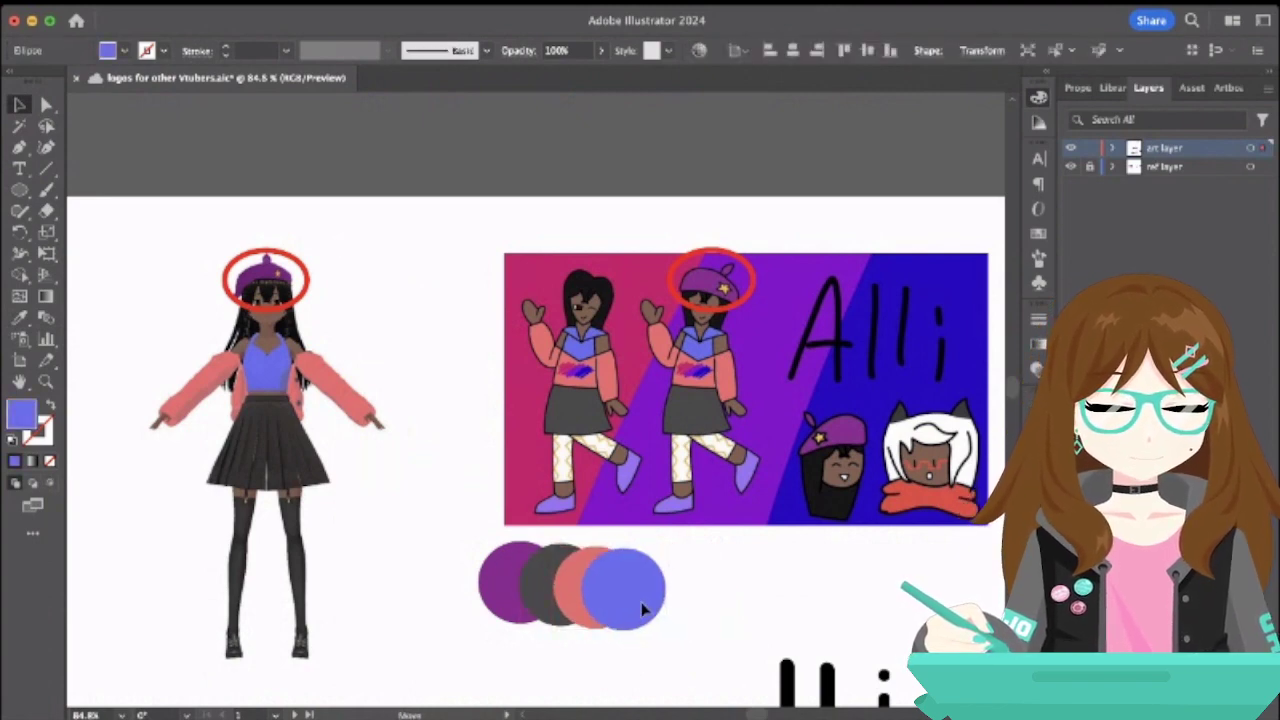
click(689, 606)
click(580, 618)
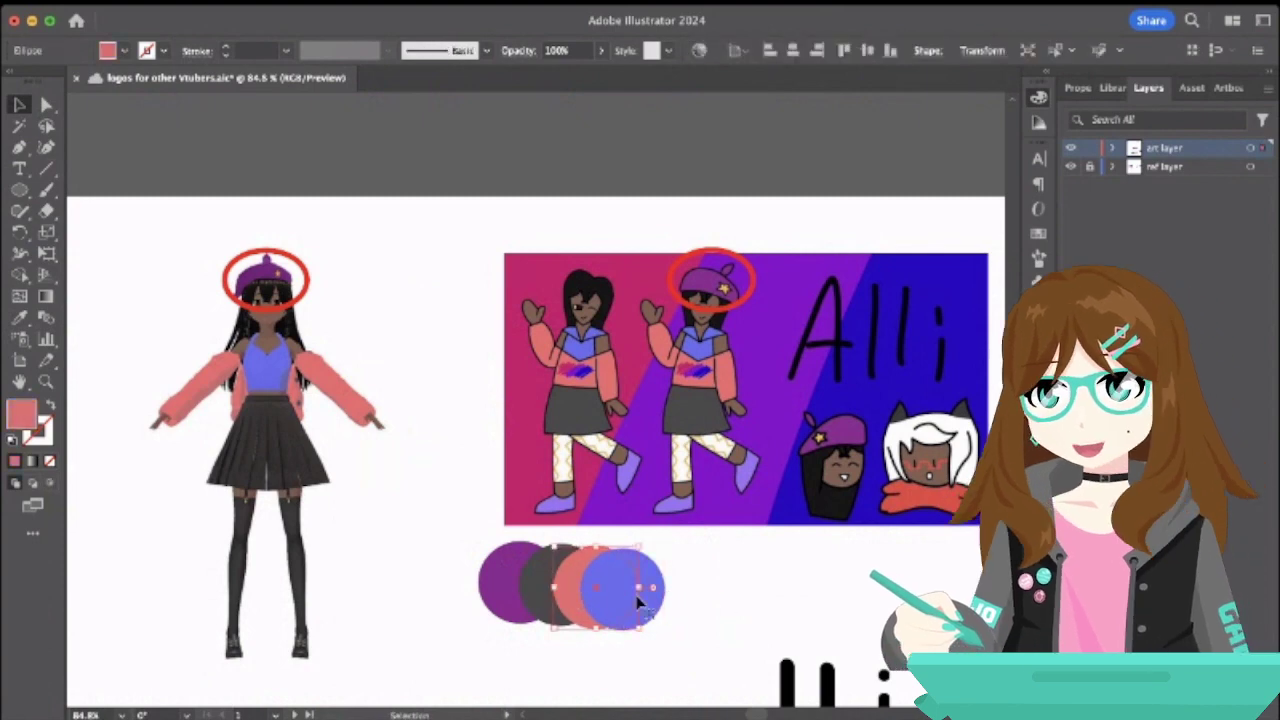
- Compare the four-colour palette with the outfit on the character references and the lettering below
scroll(820, 597, down, 1)
scroll(820, 597, right, 1)
scroll(820, 597, down, 4)
scroll(820, 597, right, 3)
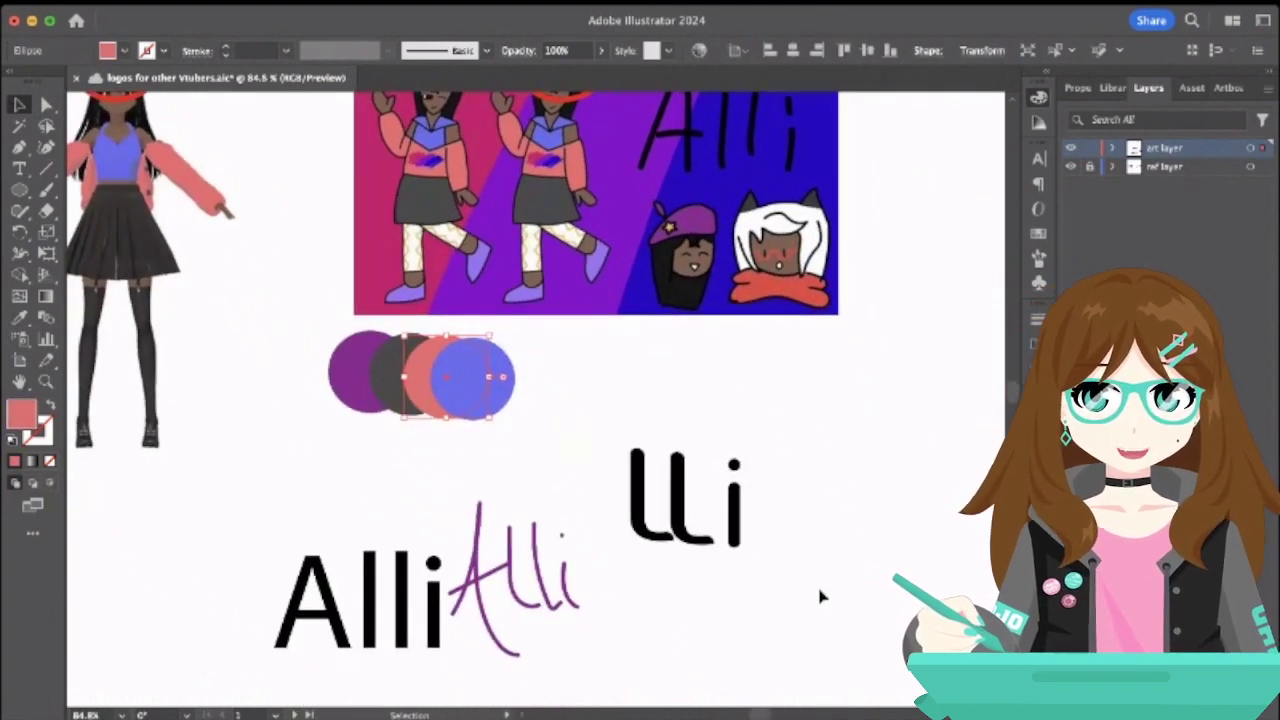
click(340, 380)
click(500, 466)
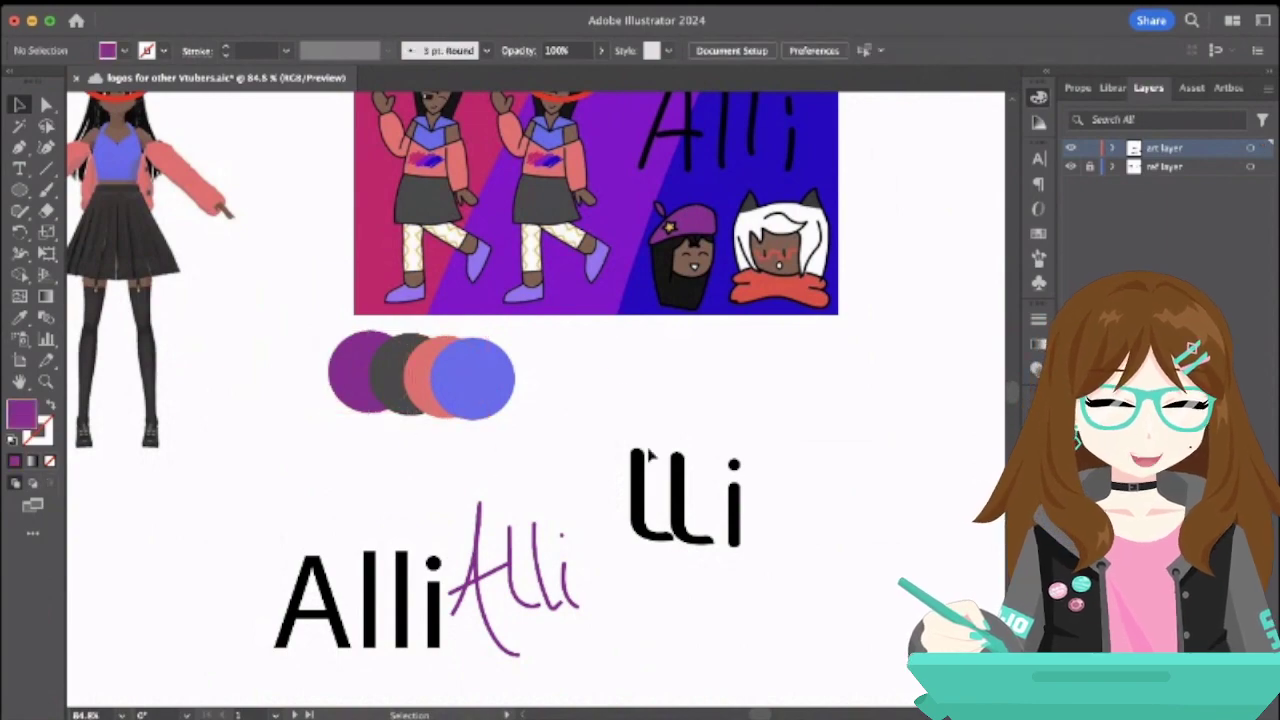
scroll(180, 150, up, 2)
scroll(183, 200, up, 1)
scroll(186, 271, down, 5)
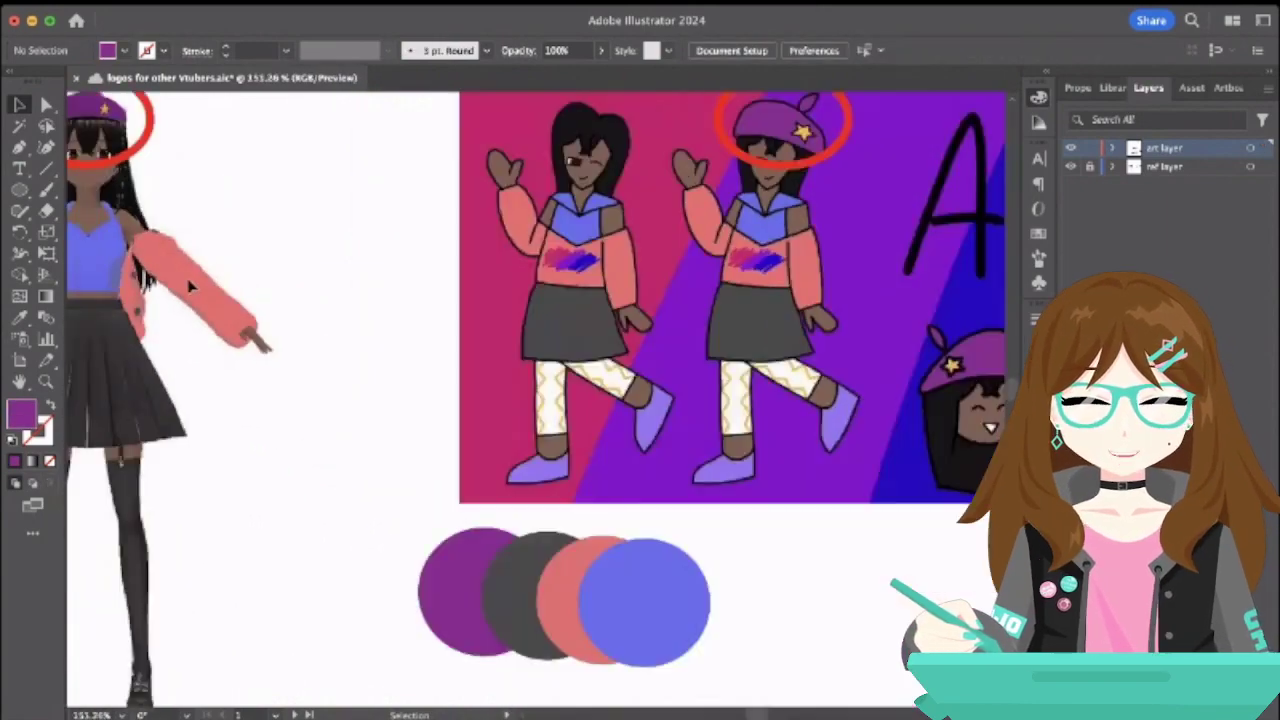
scroll(190, 287, down, 1)
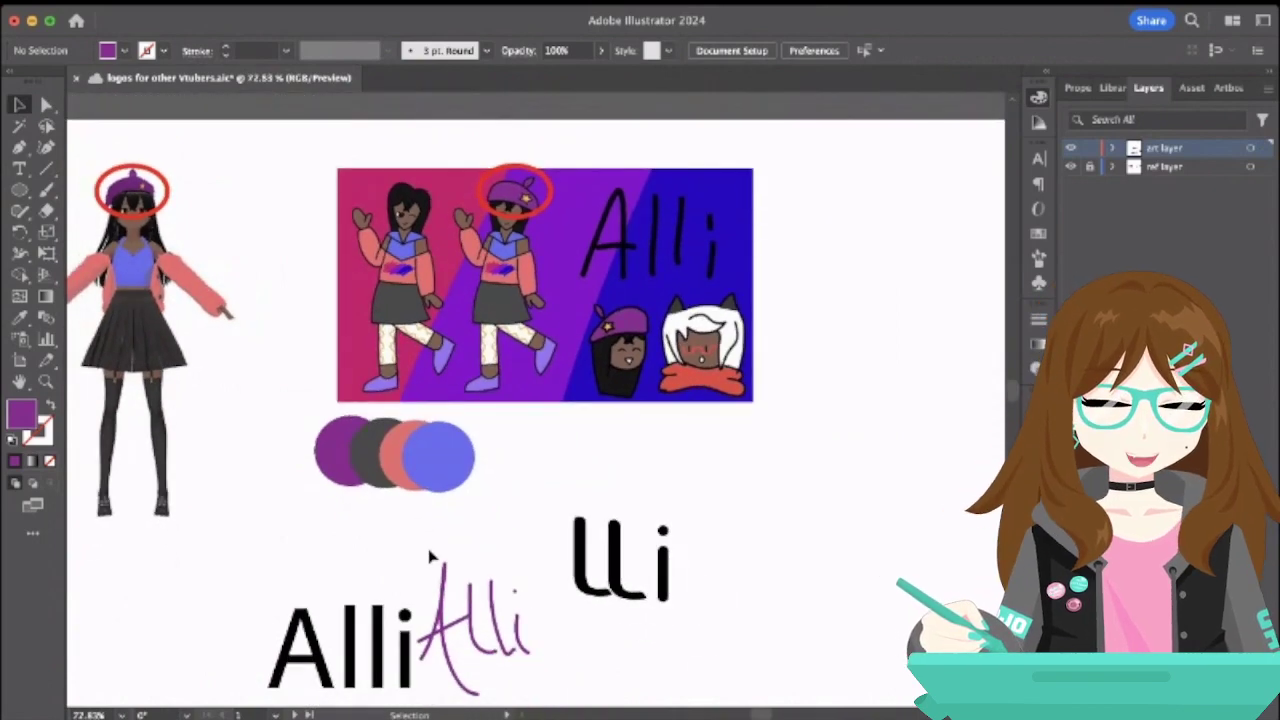
- Delete the three Alli lettering drafts below the colour palette
scroll(583, 460, right, 5)
scroll(583, 460, down, 1)
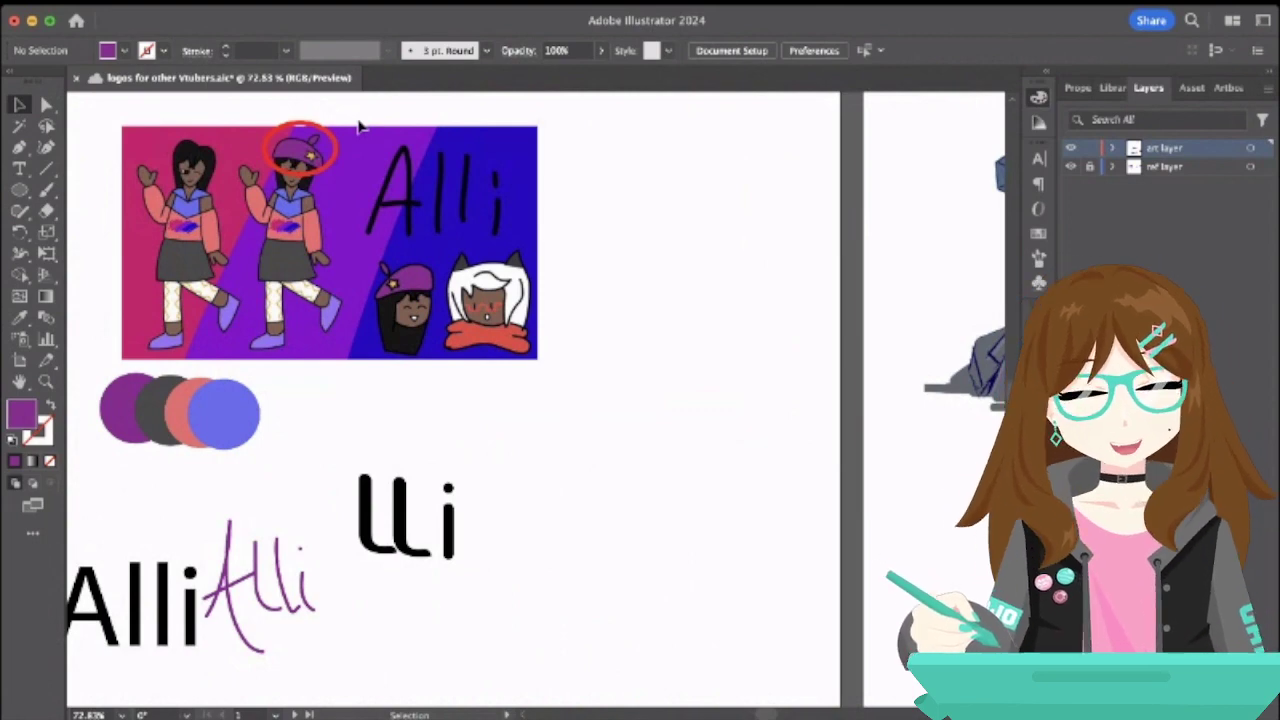
scroll(360, 126, down, 6)
drag(264, 220, 440, 303)
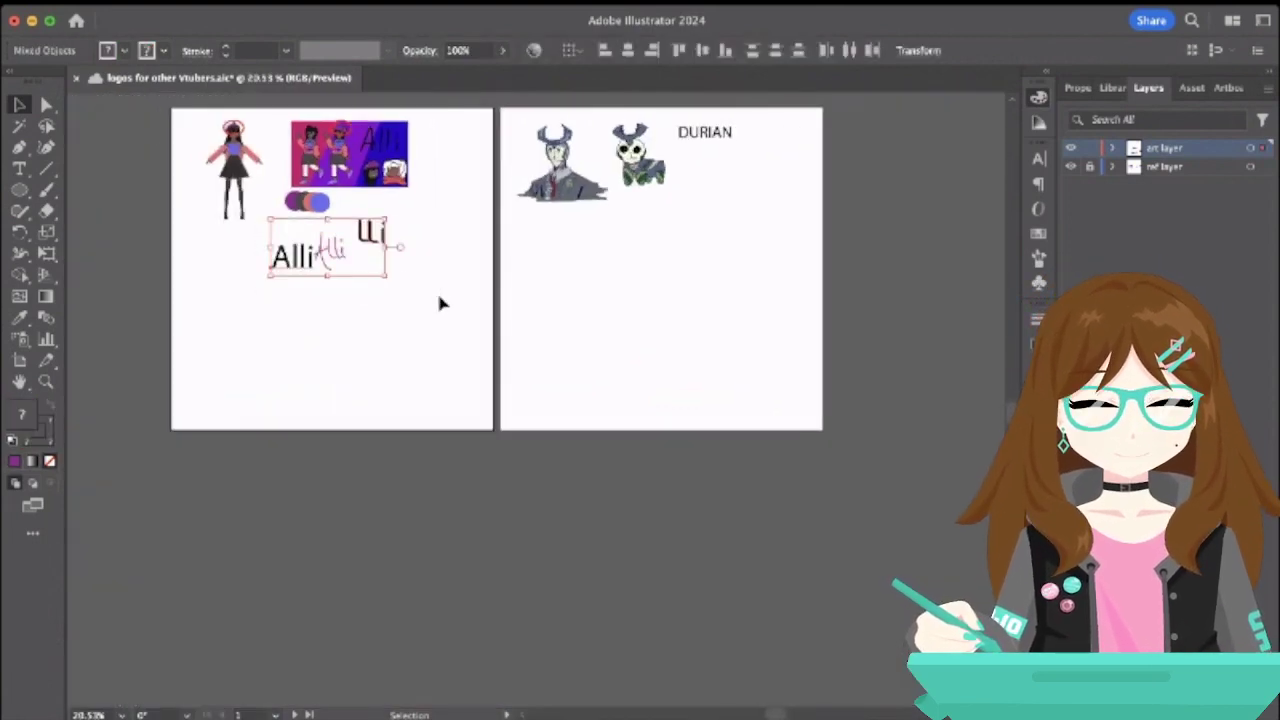
key(Delete)
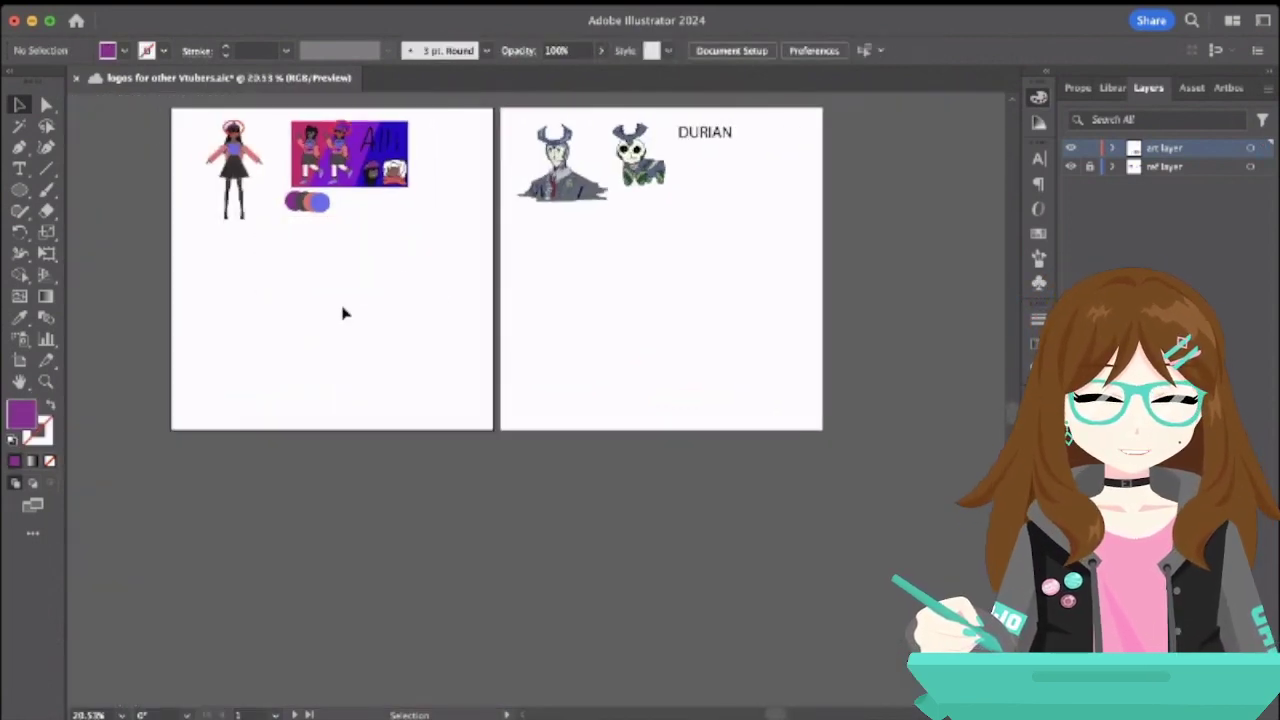
- Add a text note below the standing character listing "friendly", "bubbly" and "happy" on separate lines
click(22, 170)
click(229, 250)
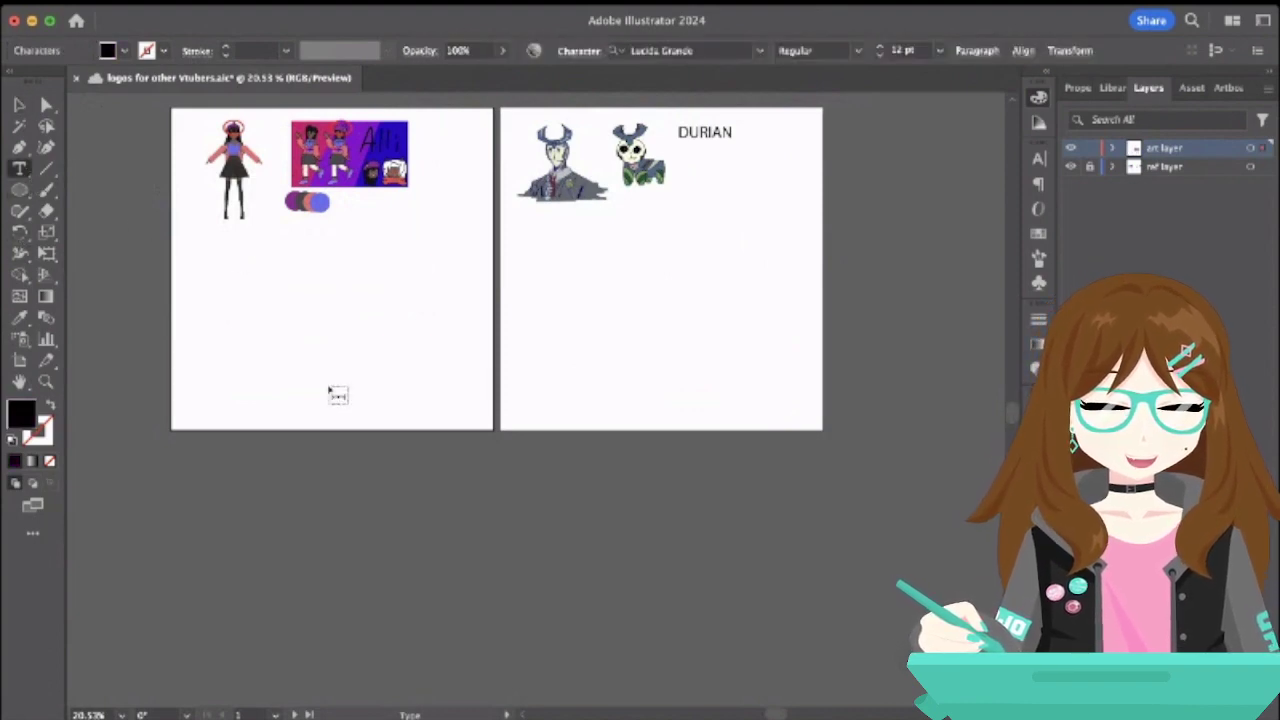
scroll(323, 297, down, 1)
scroll(323, 285, up, 5)
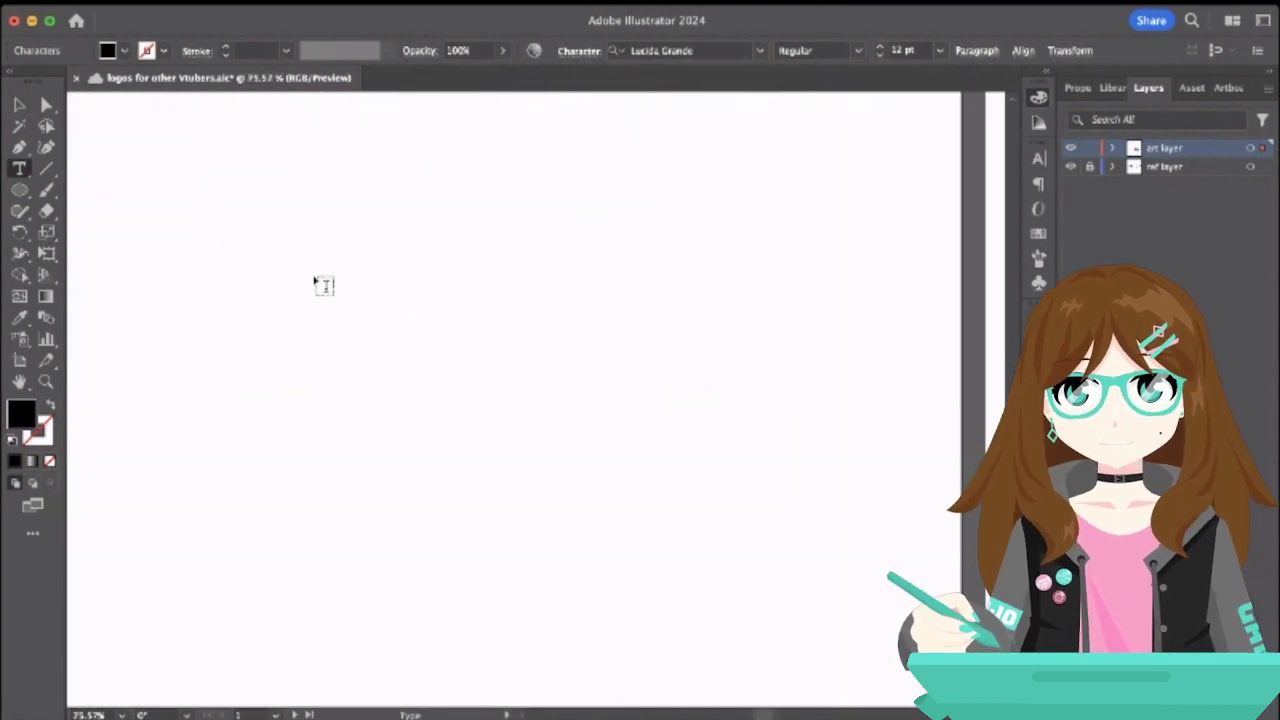
text(F)
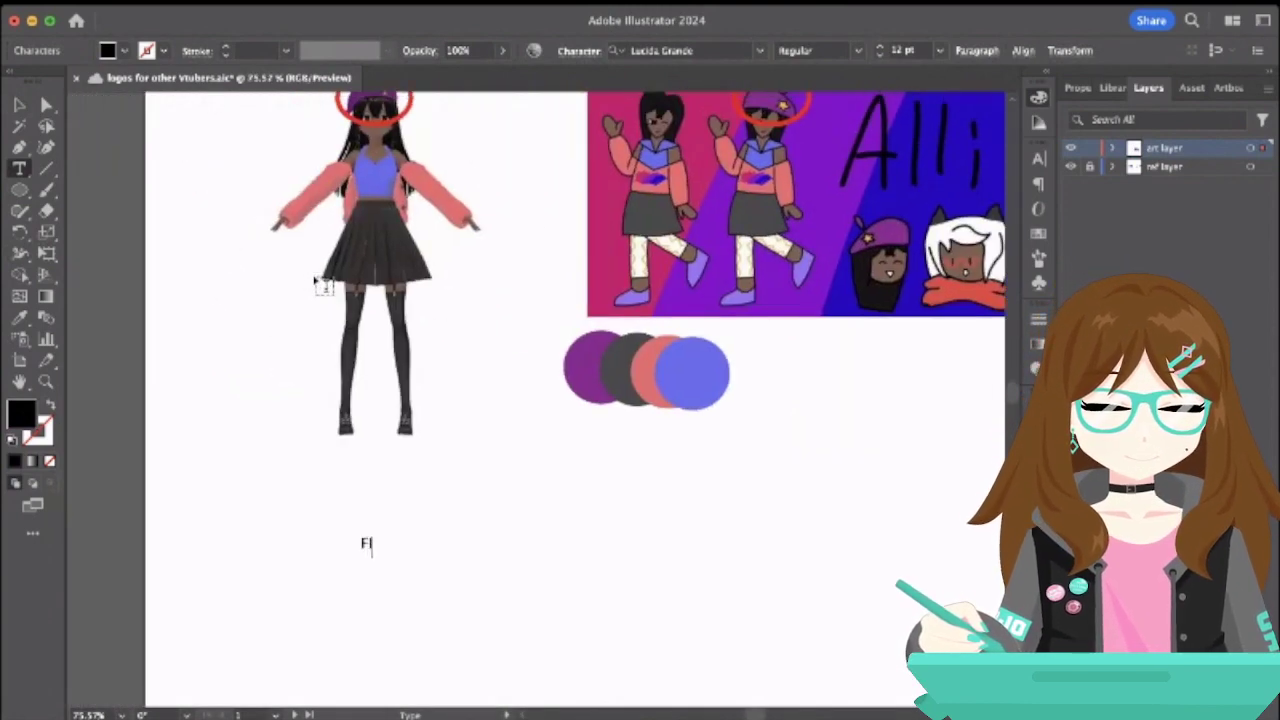
key(BackSpace)
key(BackSpace)
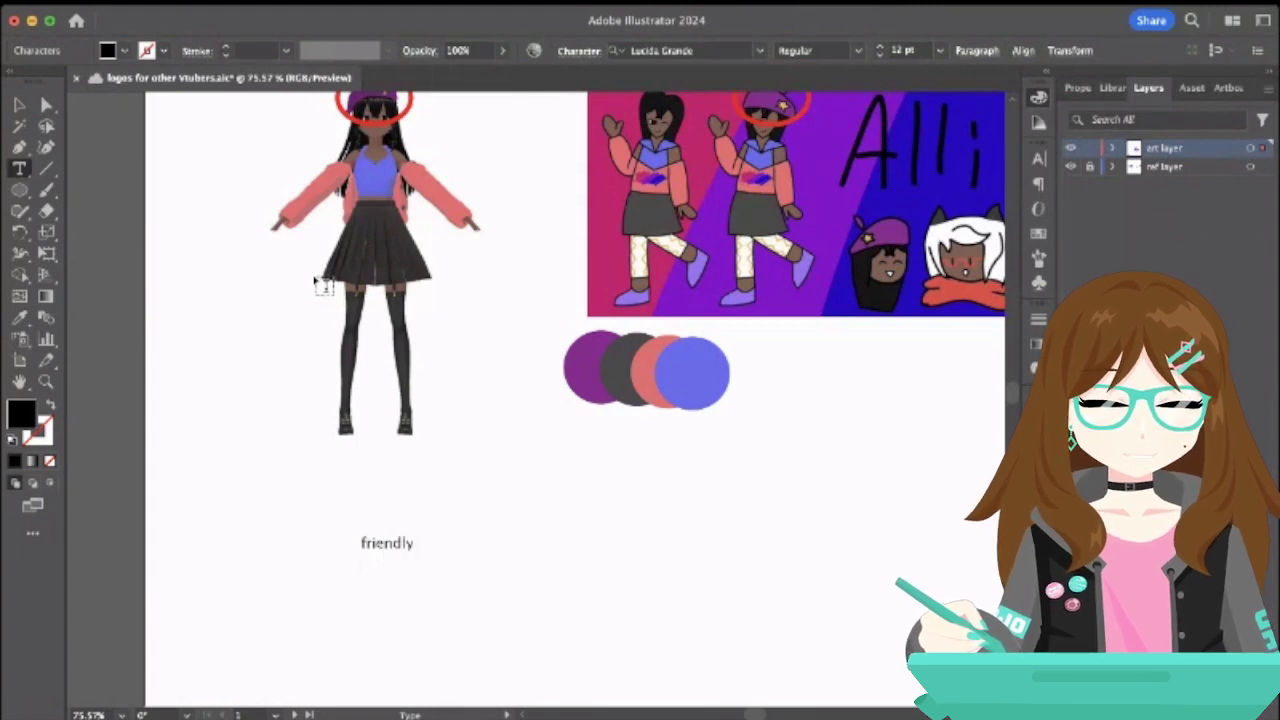
scroll(322, 285, up, 2)
scroll(322, 285, right, 1)
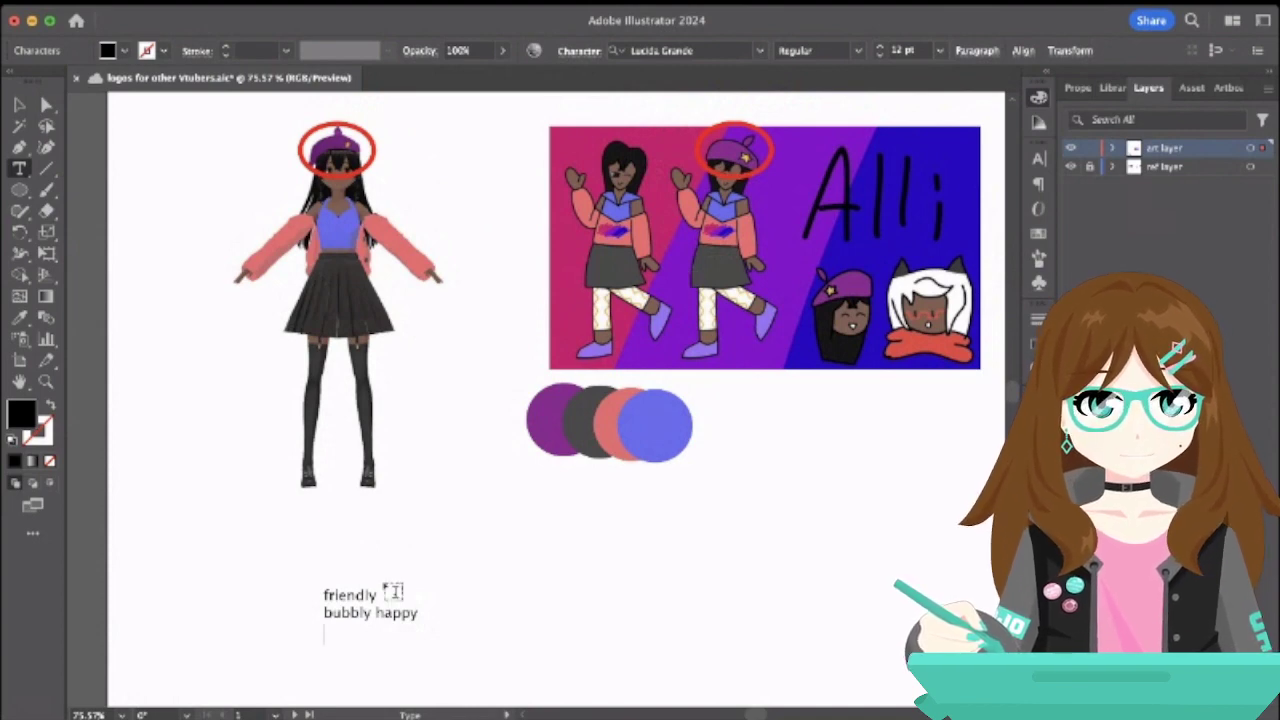
key(Return)
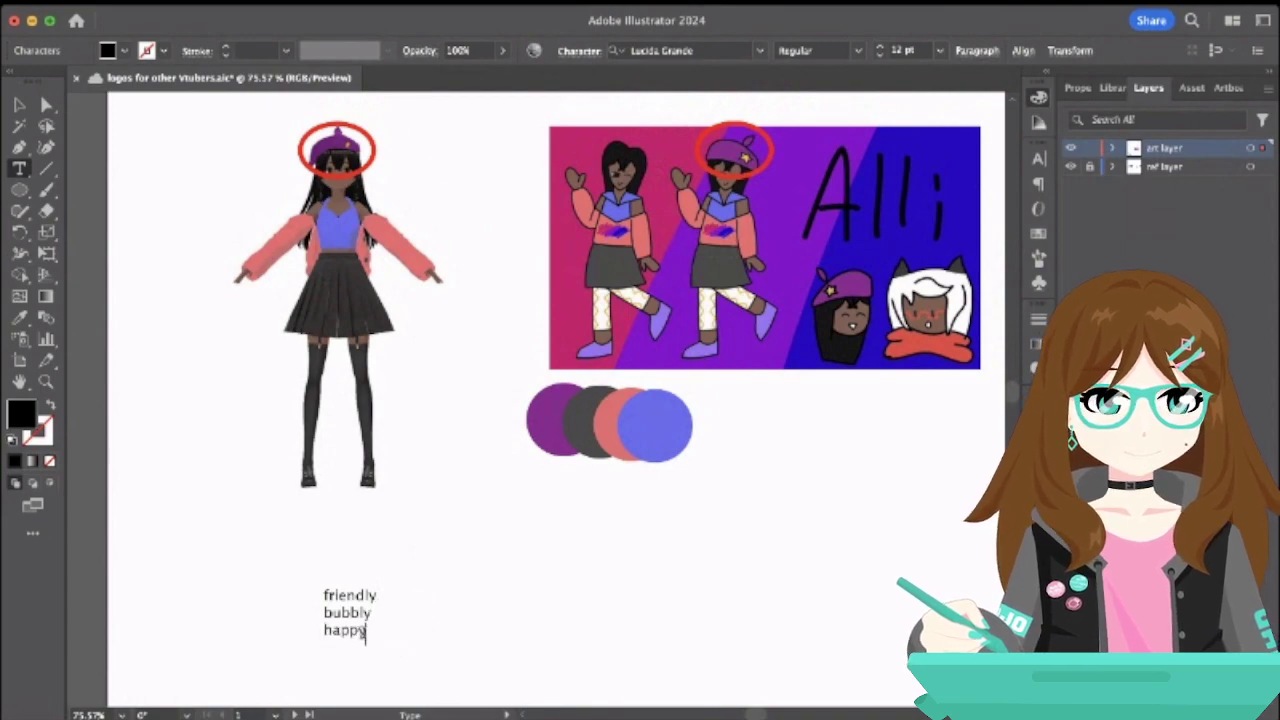
- Add "Stylish" as the fourth line of the personality note below the character
scroll(360, 201, up, 3)
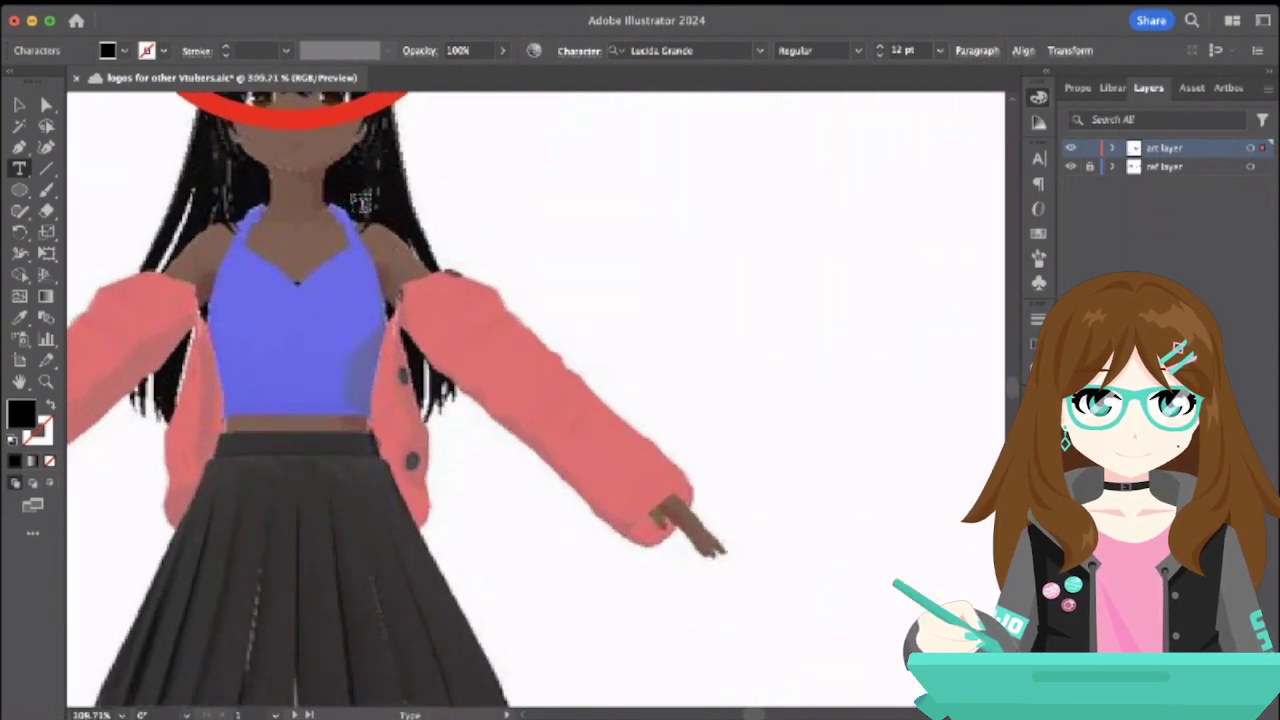
scroll(360, 201, down, 2)
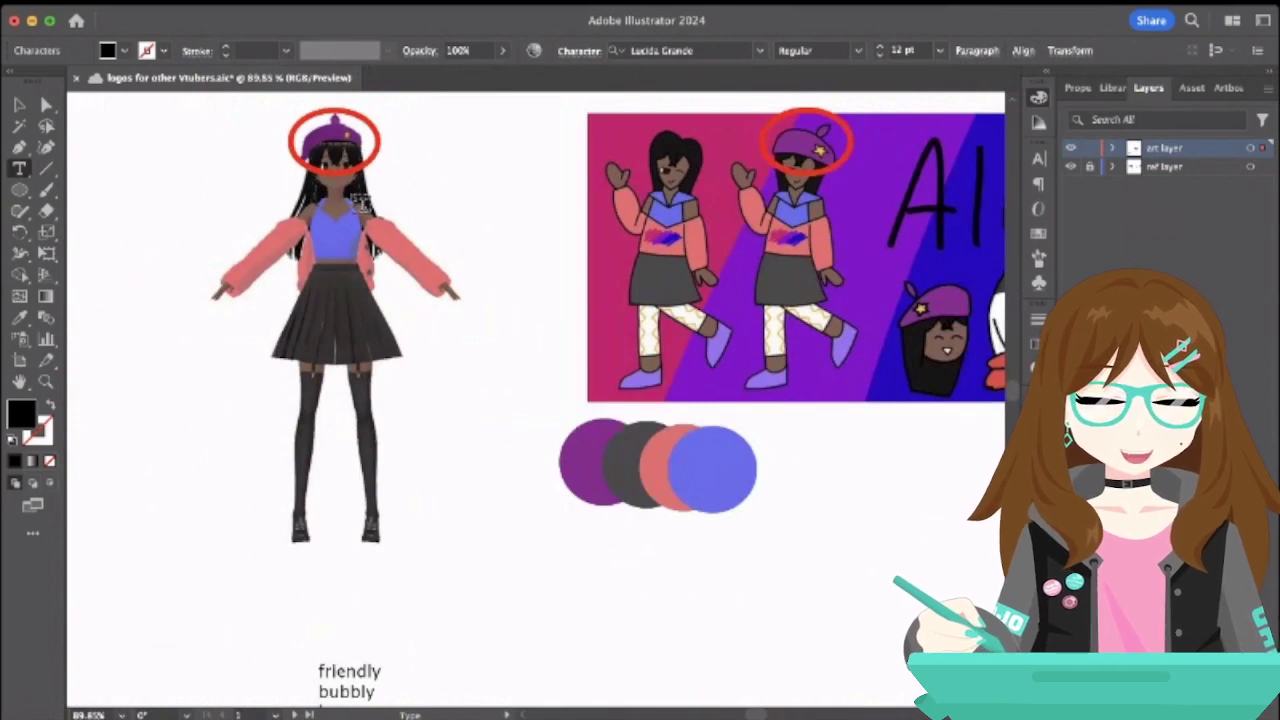
scroll(362, 203, down, 2)
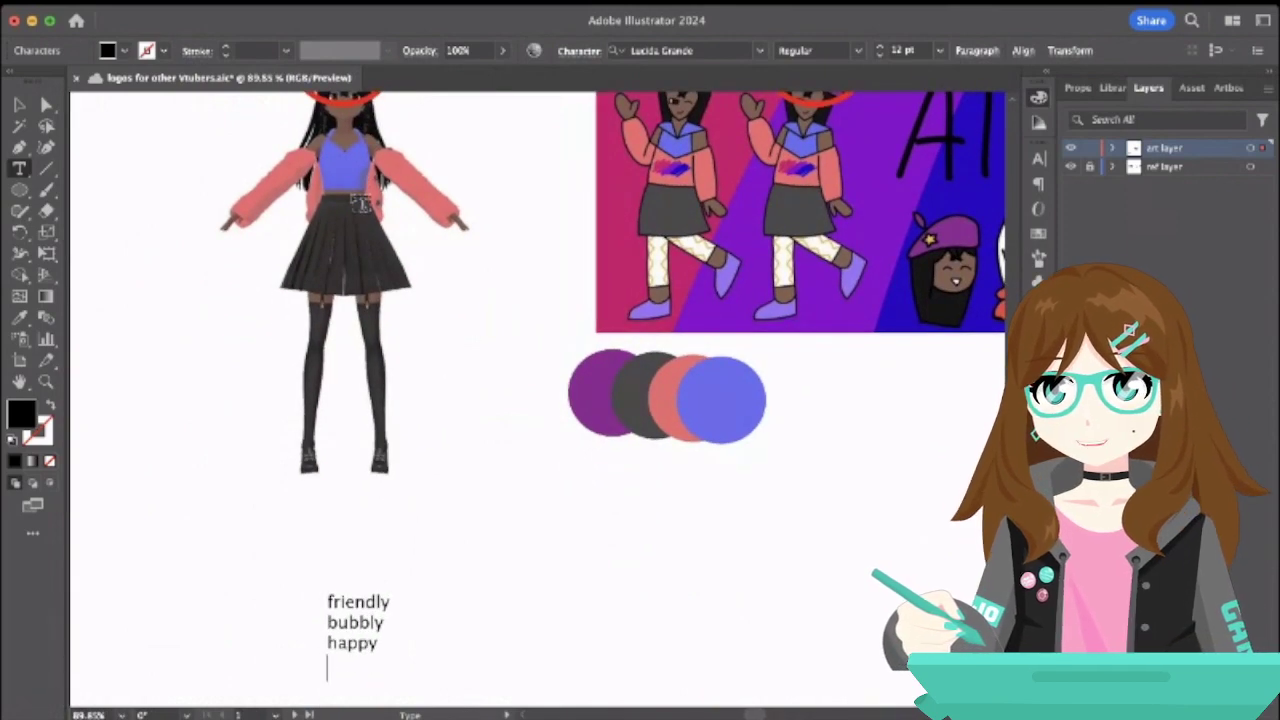
scroll(361, 203, down, 2)
text(S)
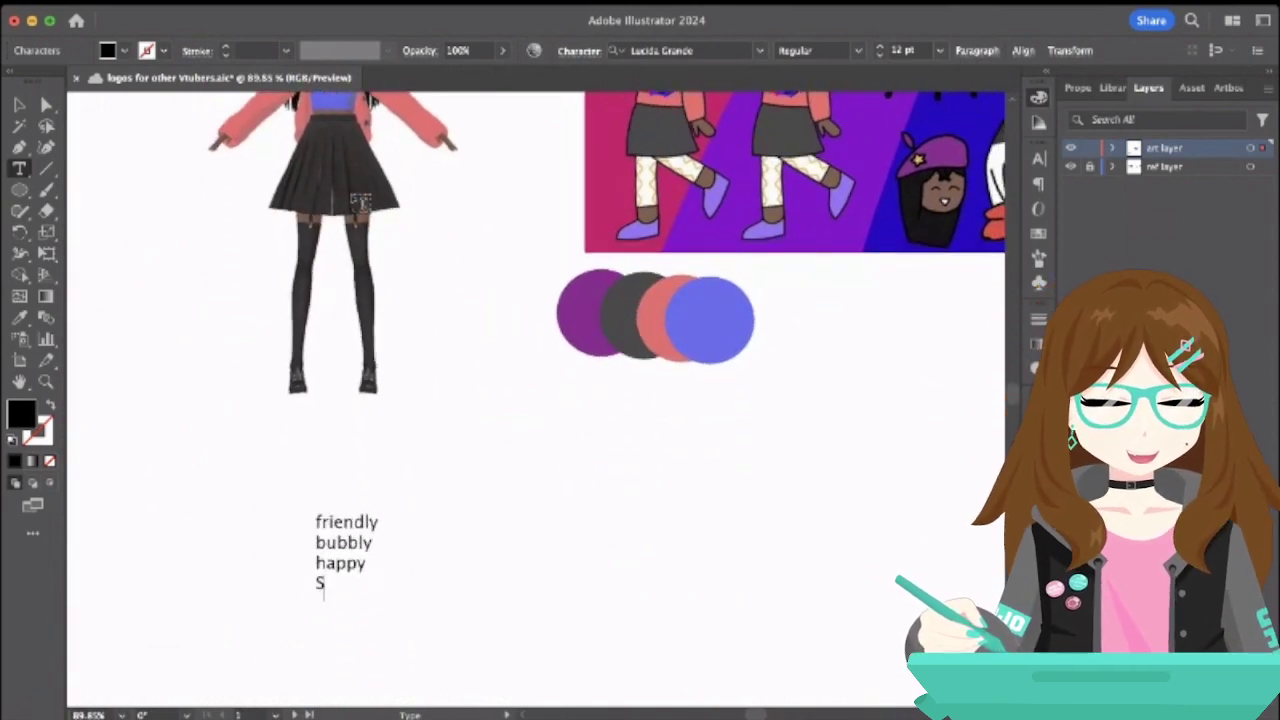
text(tylish)
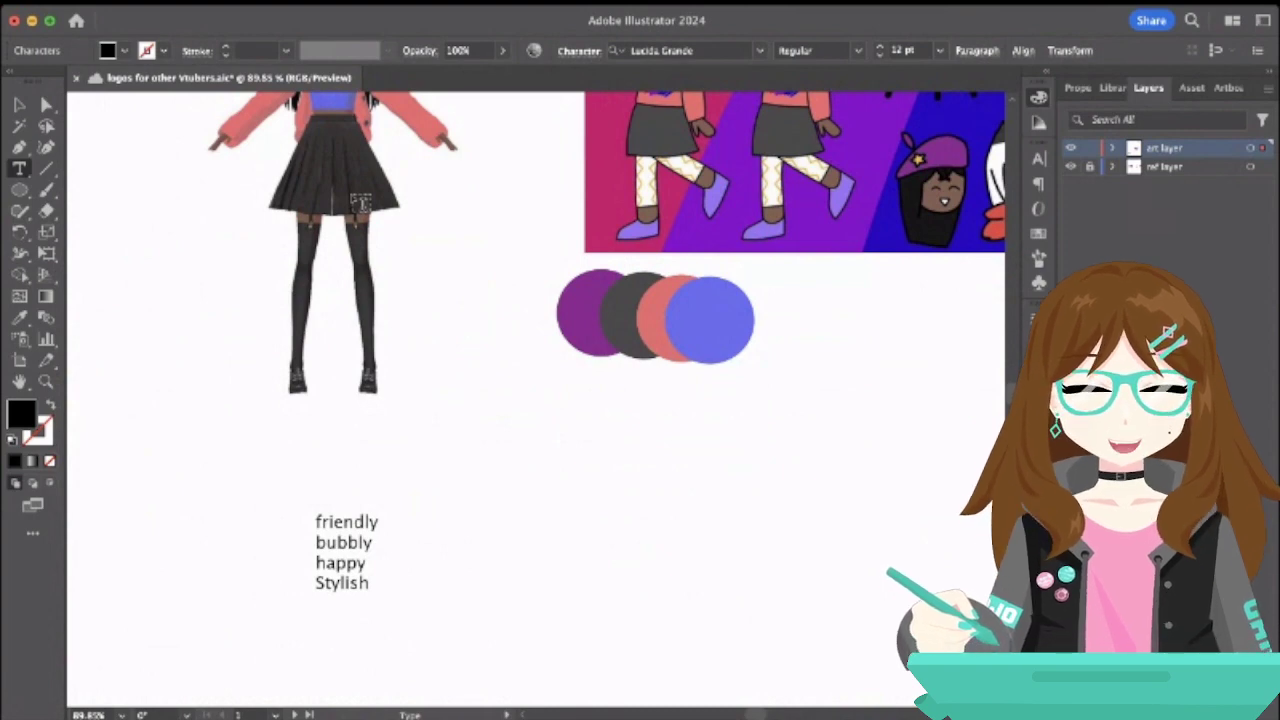
- Enlarge the personality note to about 19 pt and merge its two middle lines into "bubbly / happy"
click(19, 104)
drag(386, 514, 435, 455)
key(t)
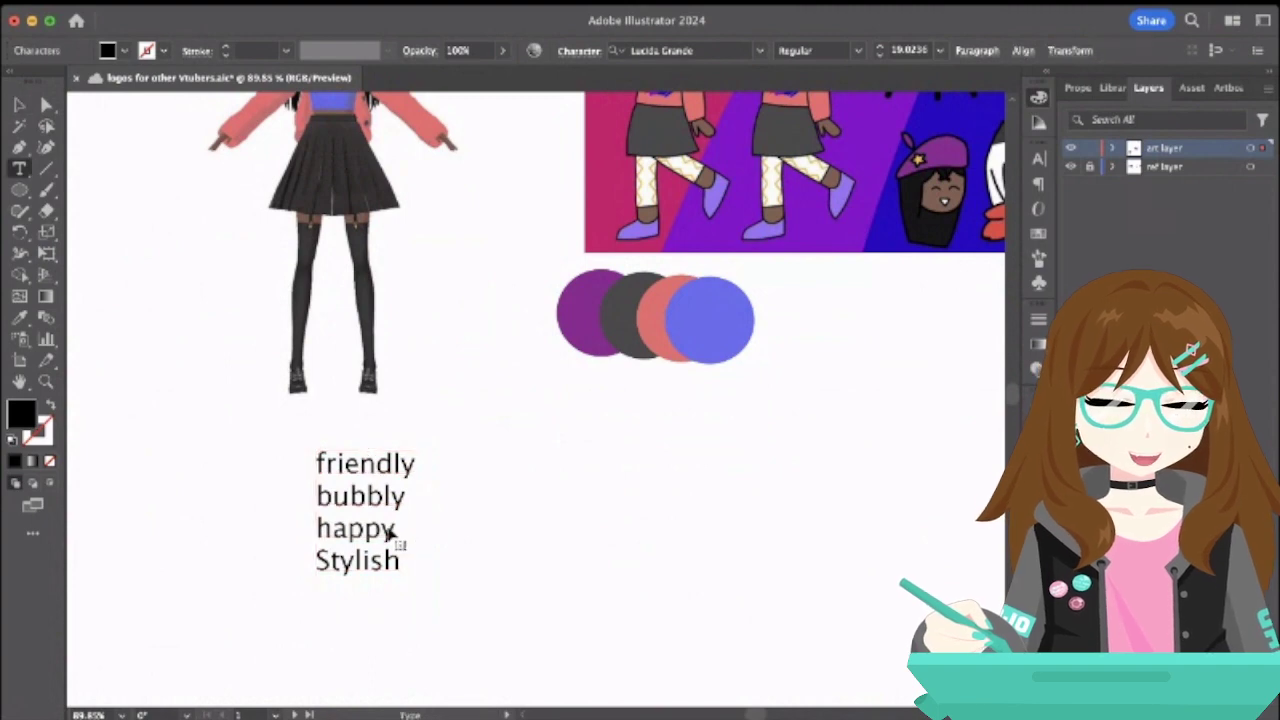
key(BackSpace)
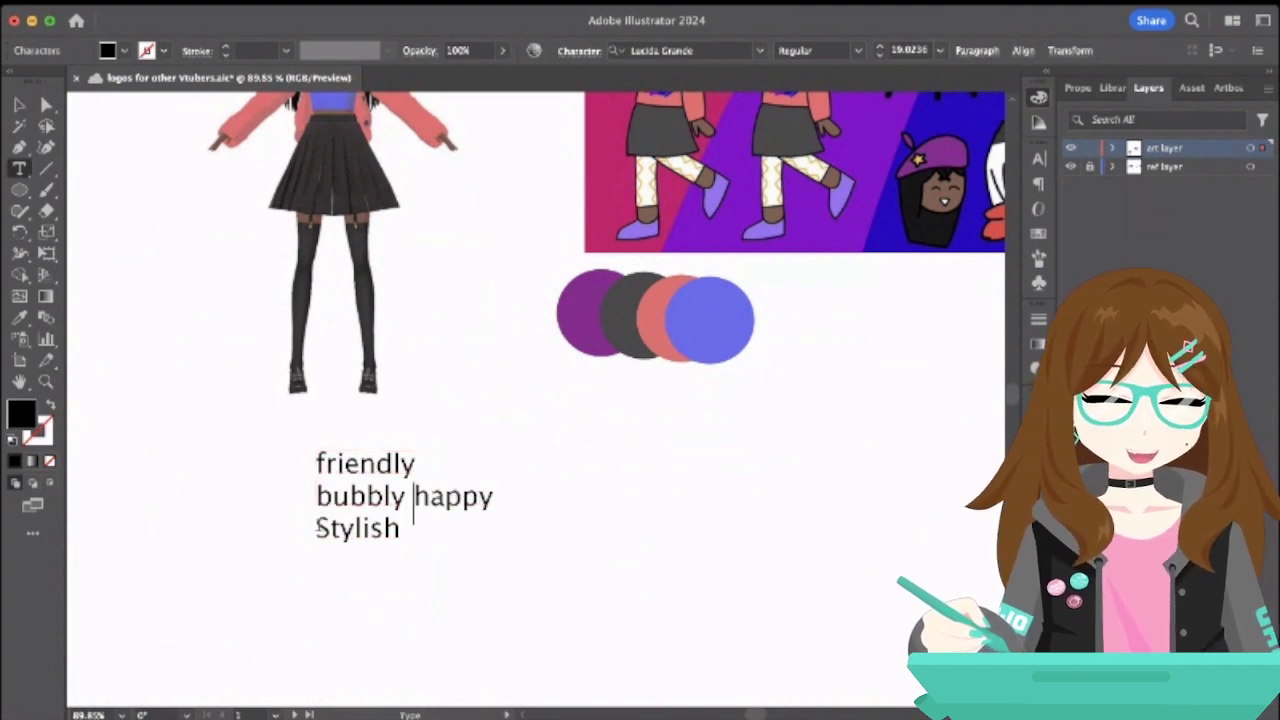
text(/)
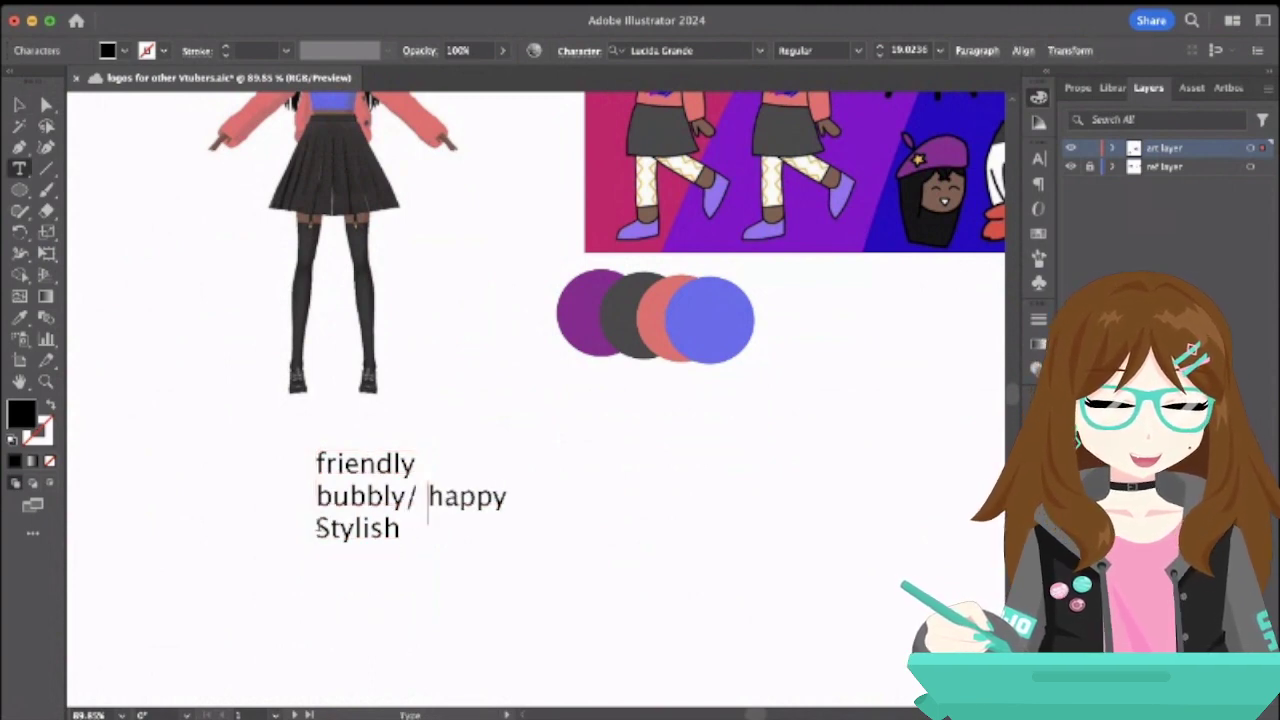
click(410, 495)
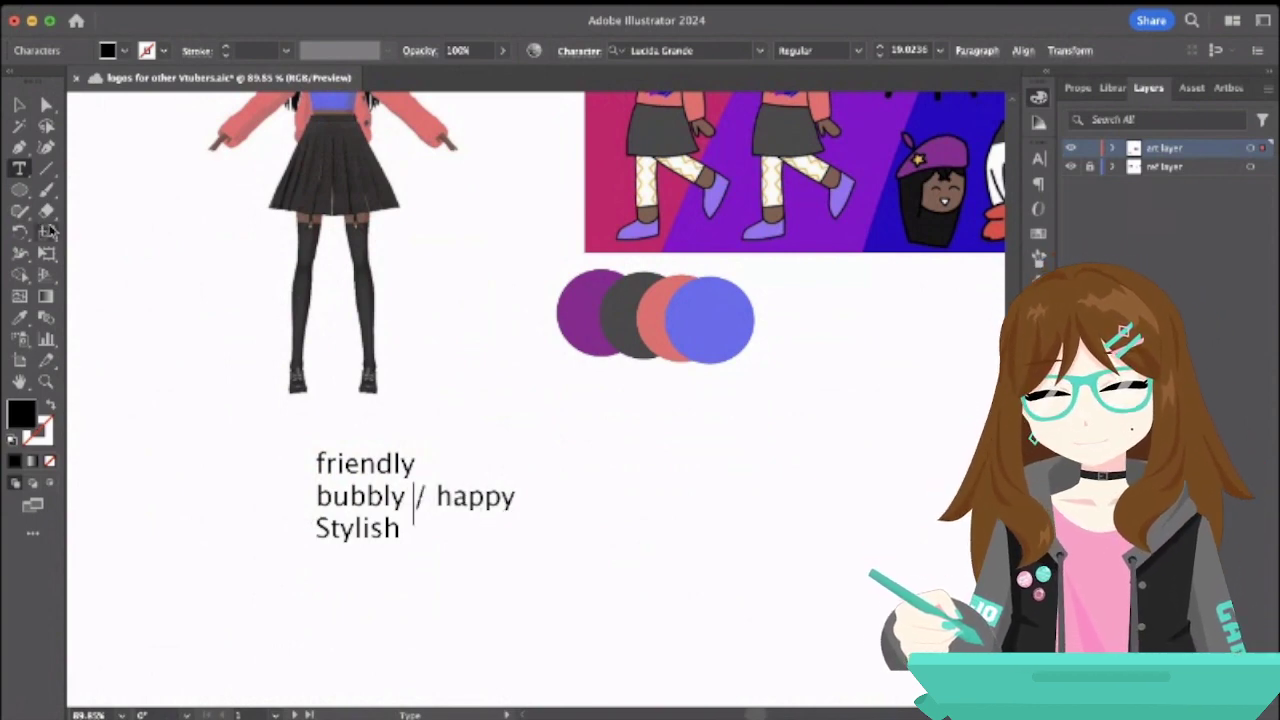
- Move the personality note left beneath the standing character and stretch it slightly taller
click(20, 105)
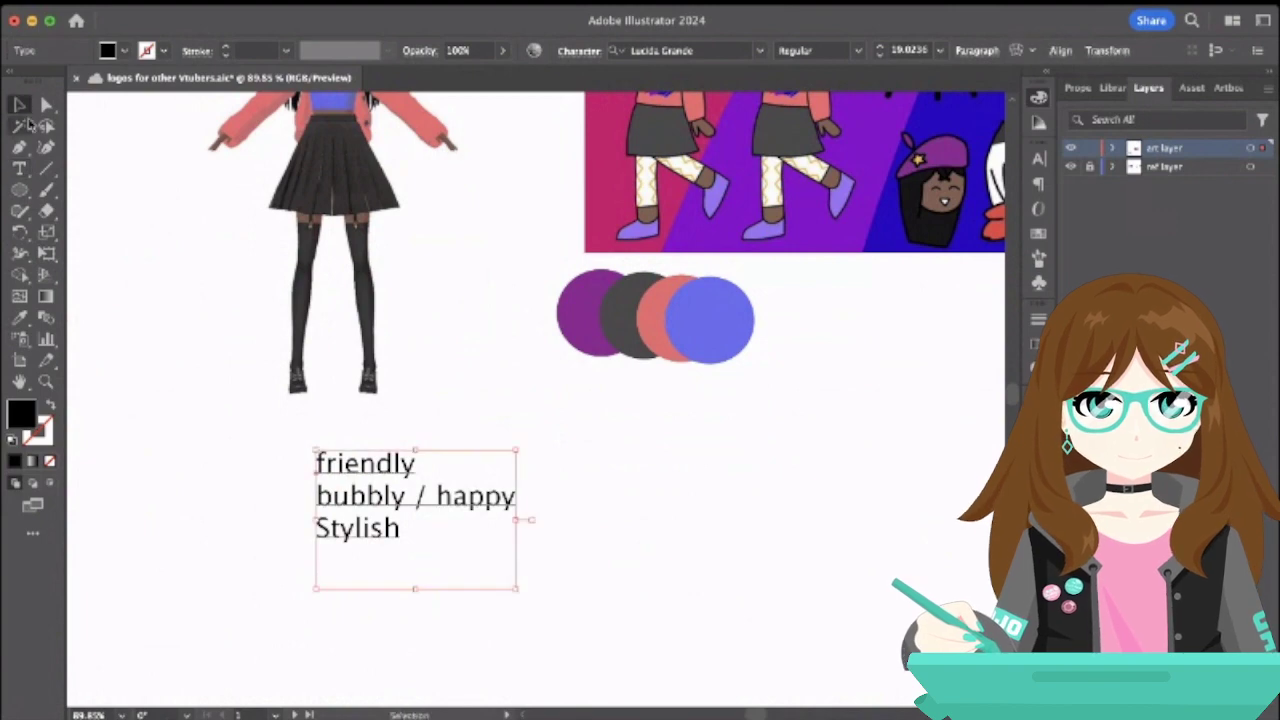
drag(420, 517, 302, 517)
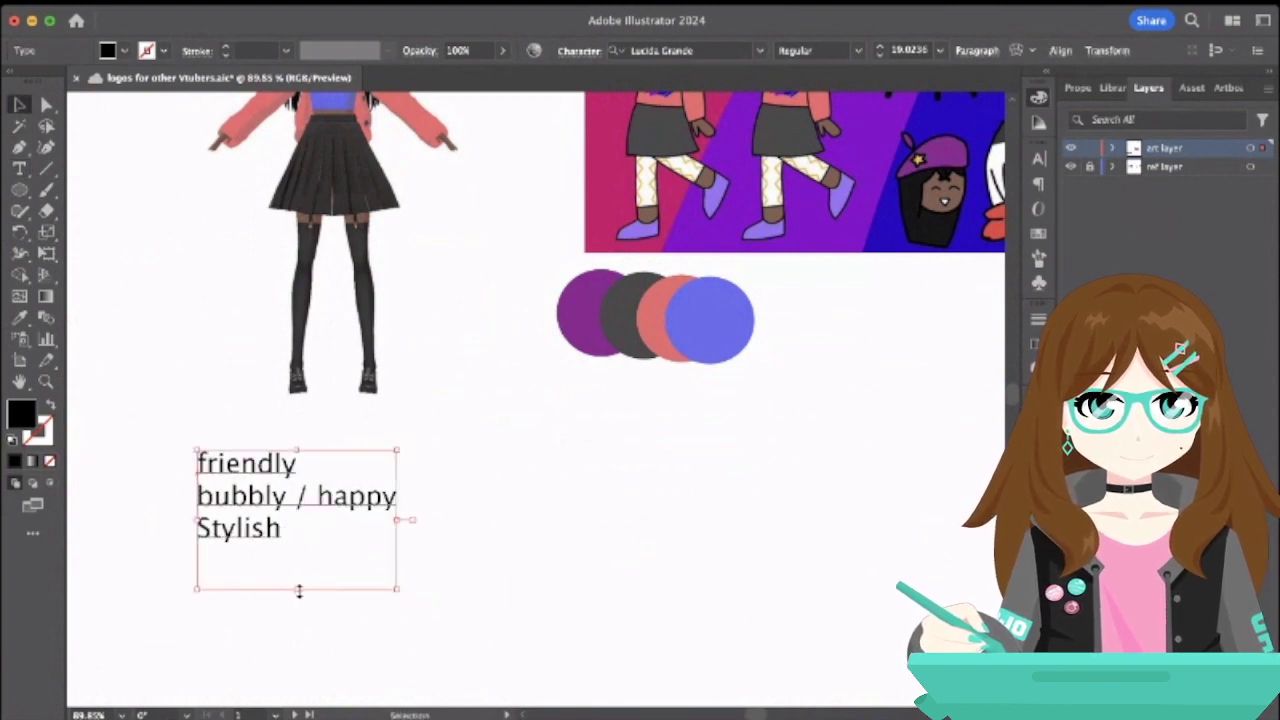
mouse_move(298, 591)
mouse_down()
mouse_move(297, 574)
mouse_move(296, 611)
mouse_up()
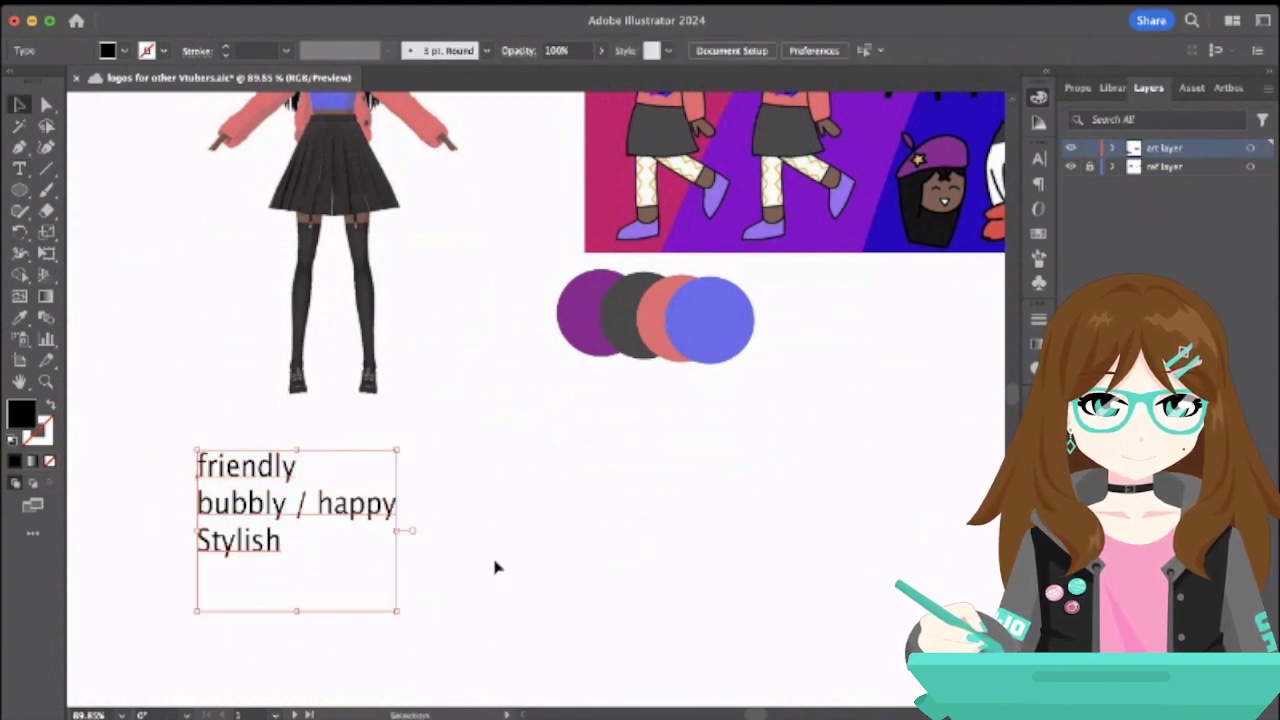
click(494, 567)
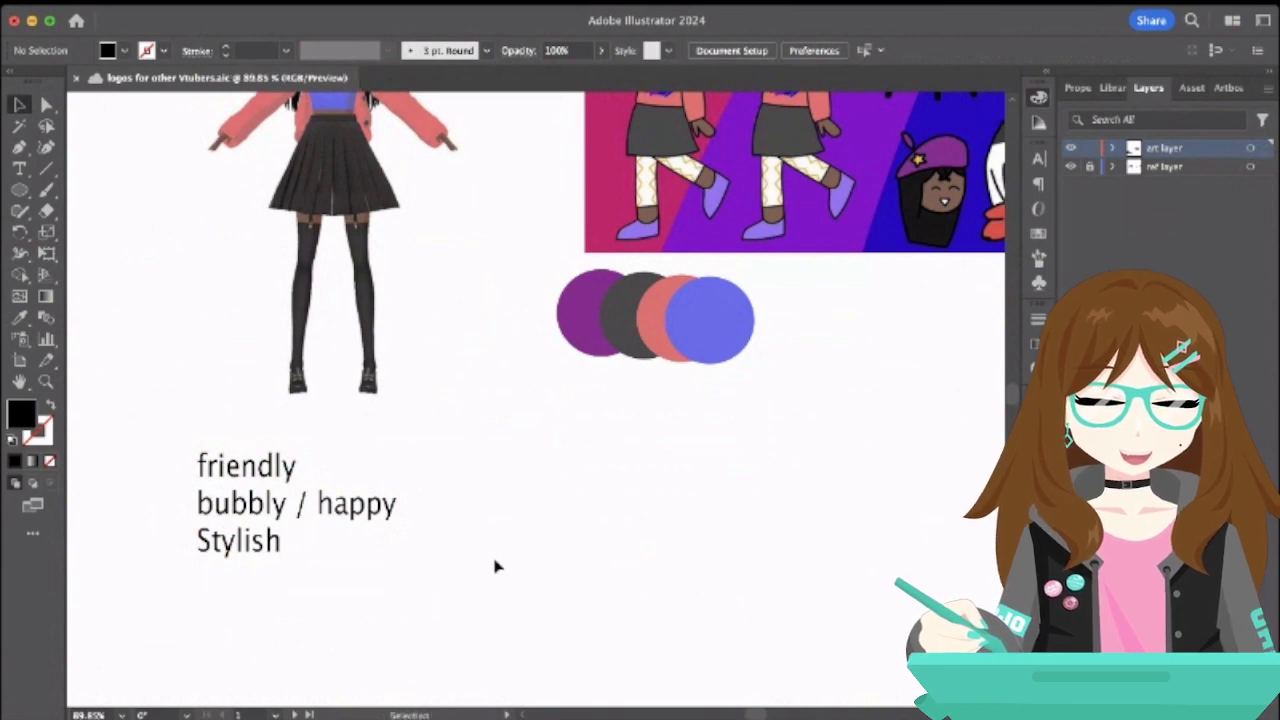
- Place a single capital J as text in the blank area below the palette and reference banner
scroll(494, 567, down, 5)
scroll(491, 529, right, 3)
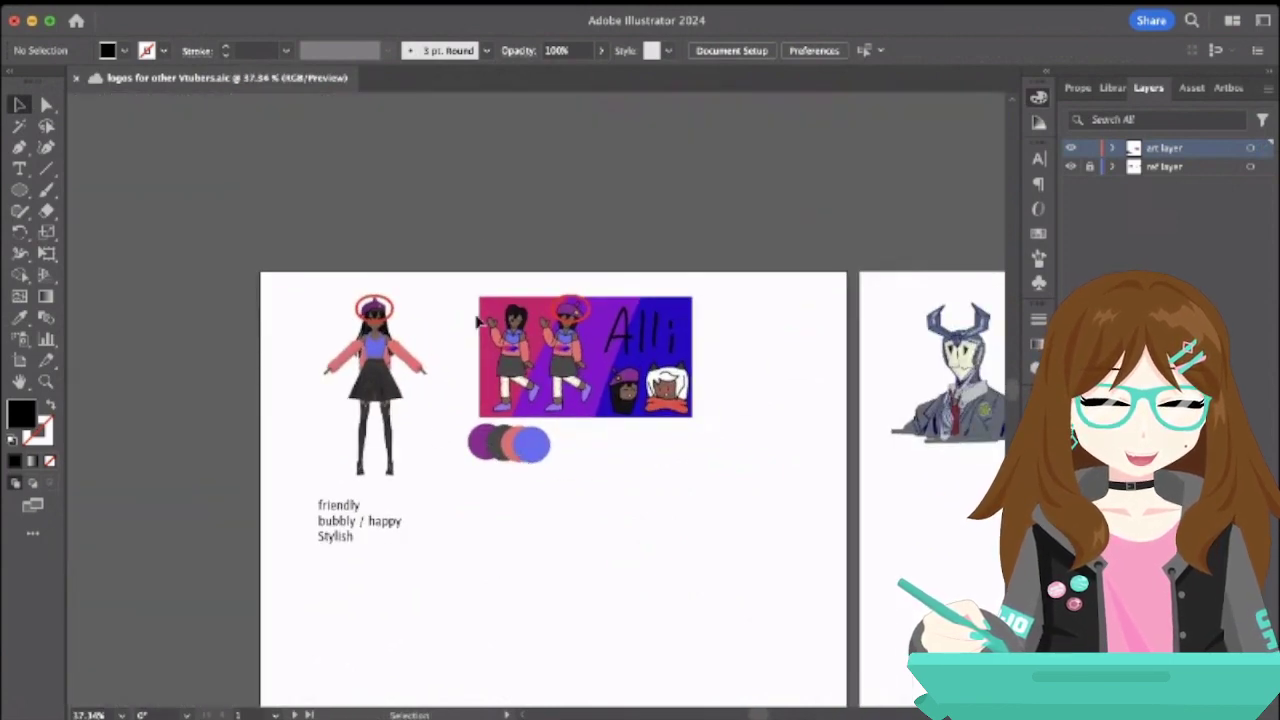
scroll(410, 315, up, 5)
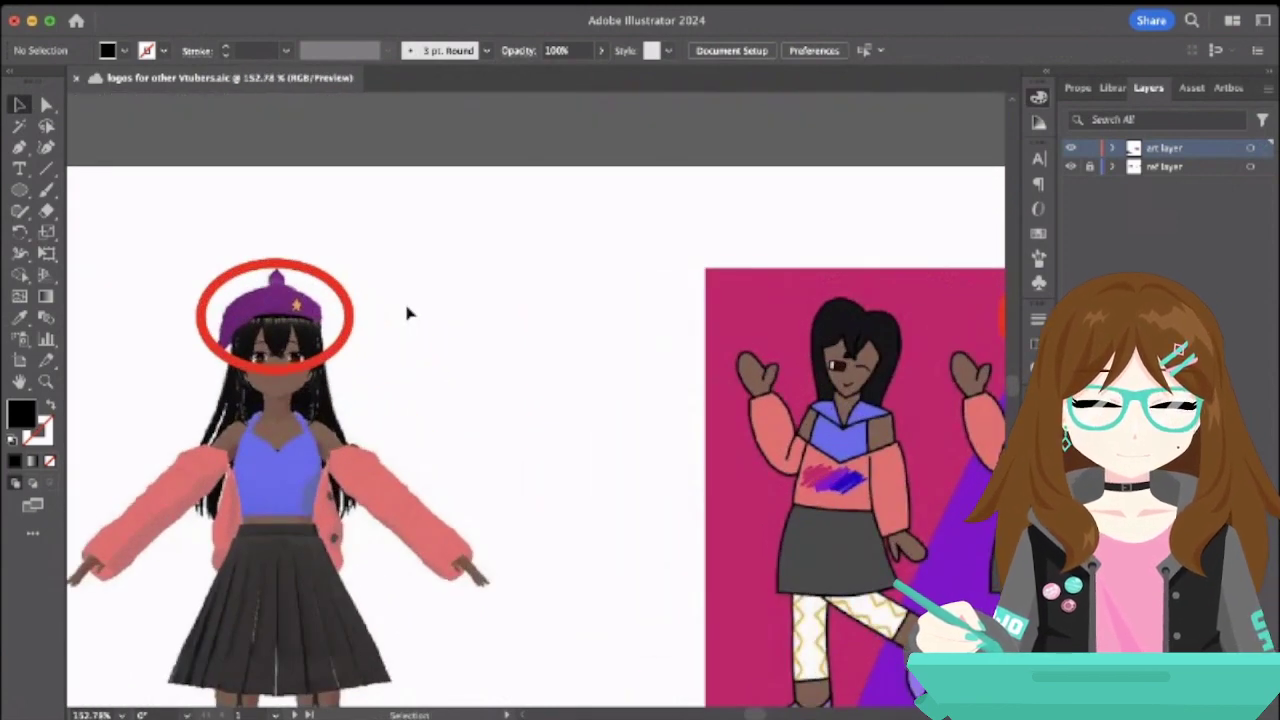
click(19, 168)
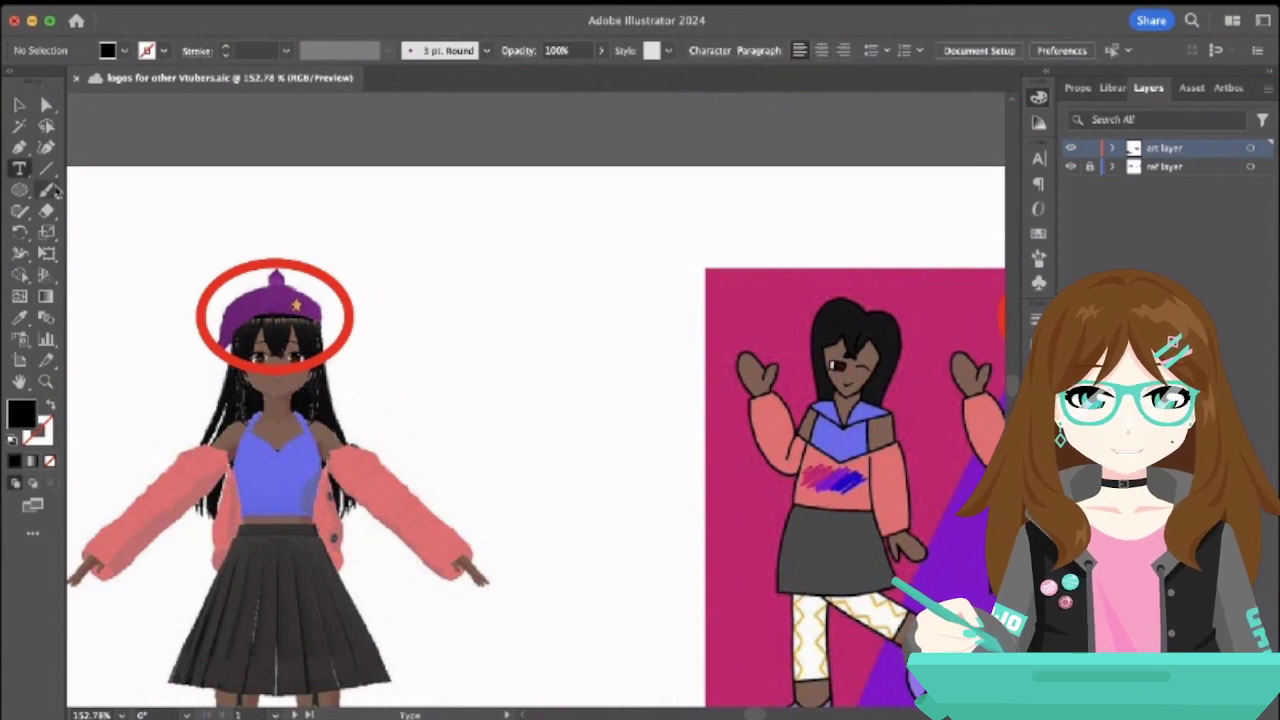
scroll(368, 361, down, 2)
scroll(368, 361, down, 5)
scroll(368, 361, down, 3)
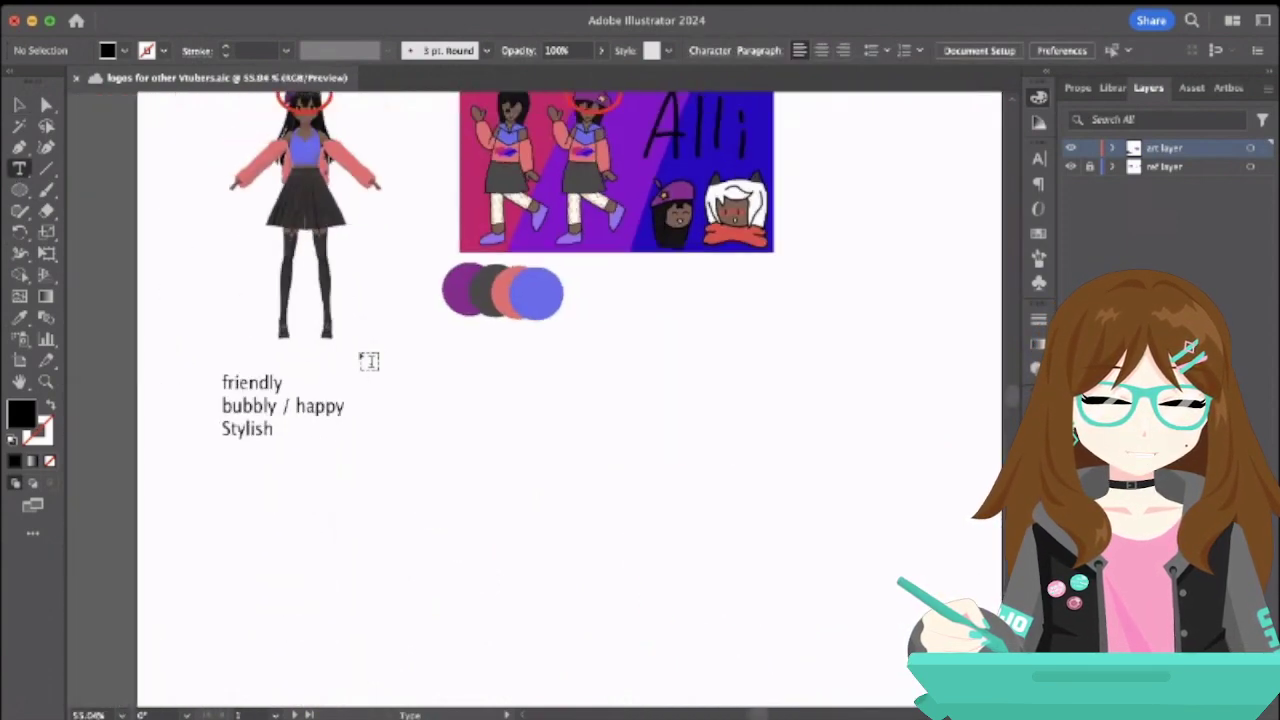
click(588, 452)
key(BackSpace)
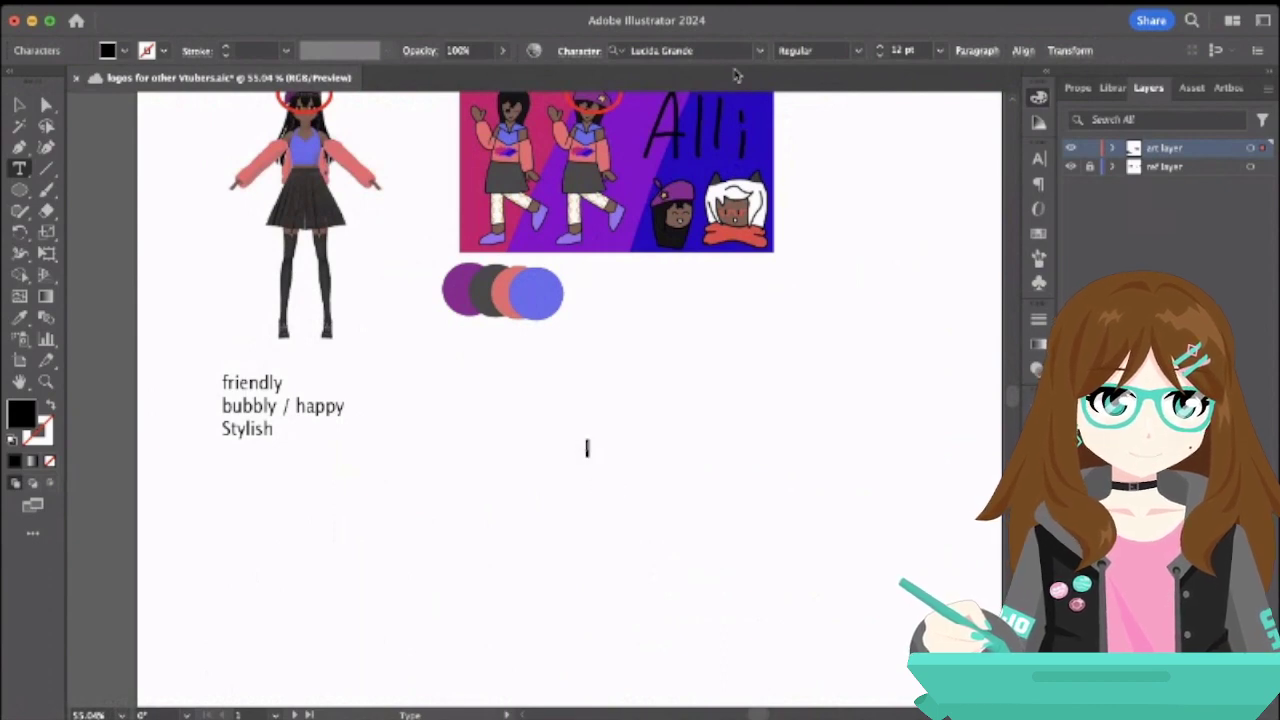
- Try the Skia font on the letter J and return it to Lucida Grande
click(680, 50)
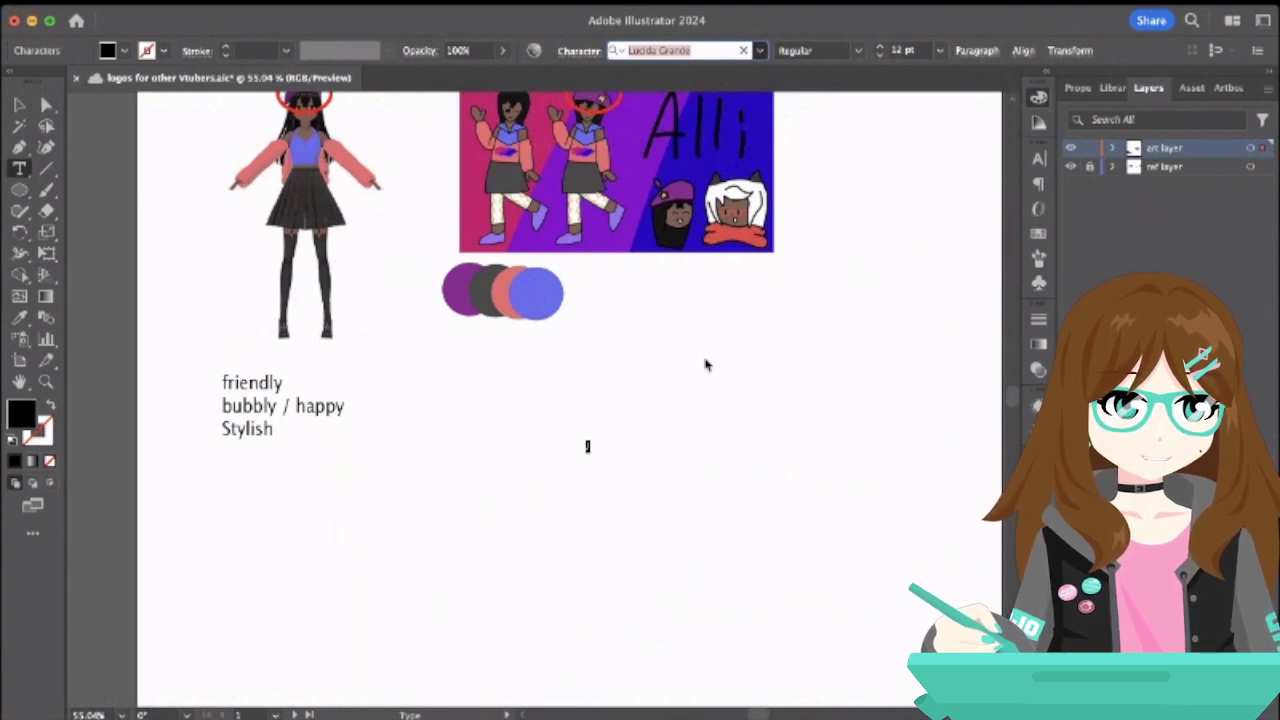
text(Skia)
key(Return)
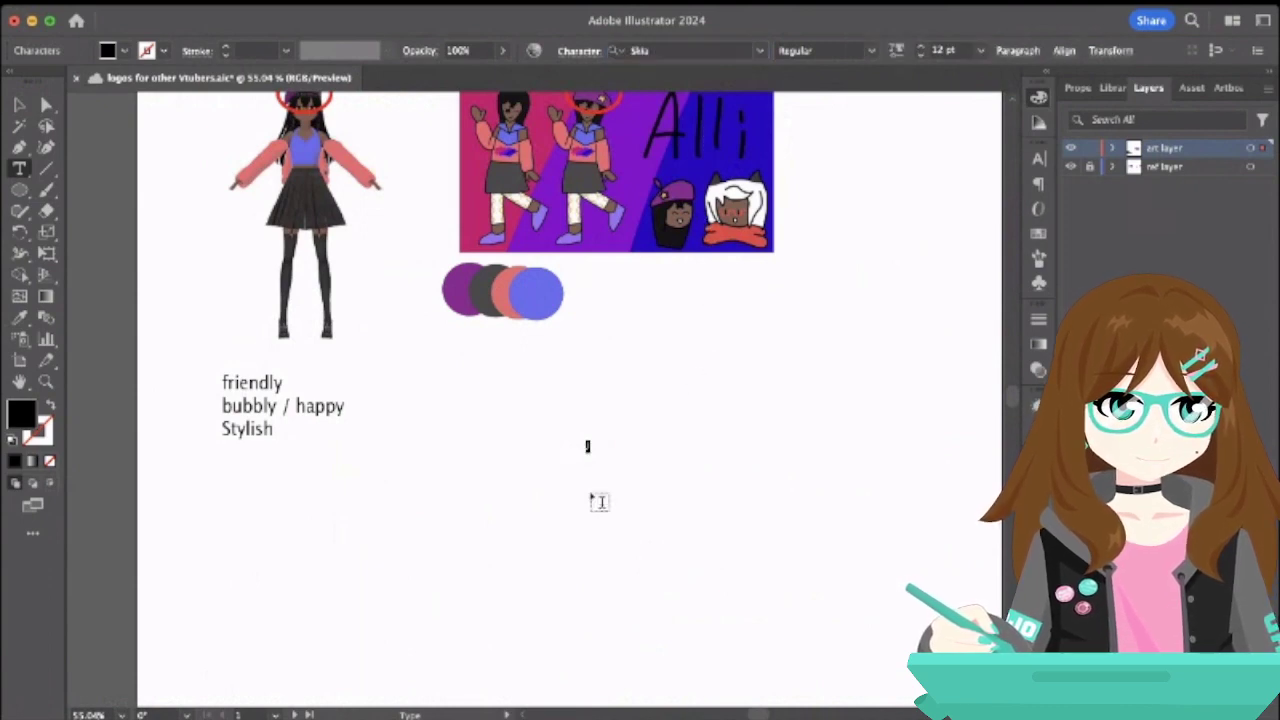
scroll(594, 443, up, 5)
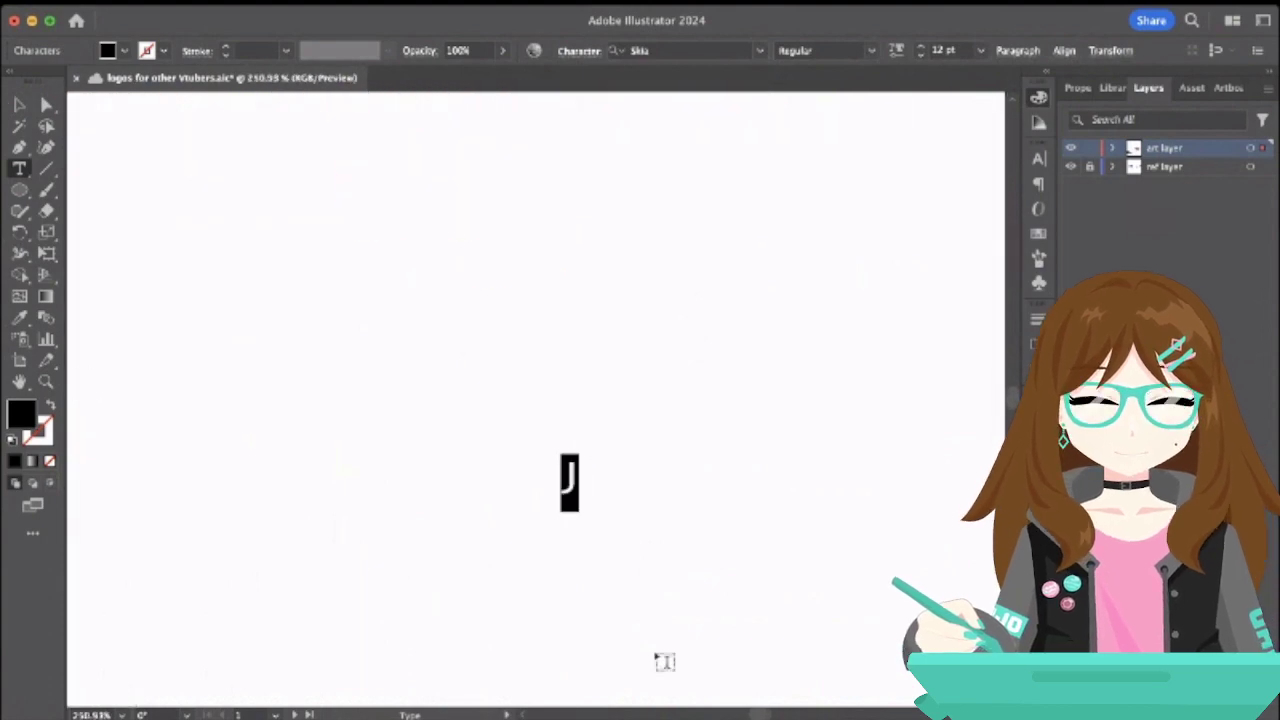
click(680, 50)
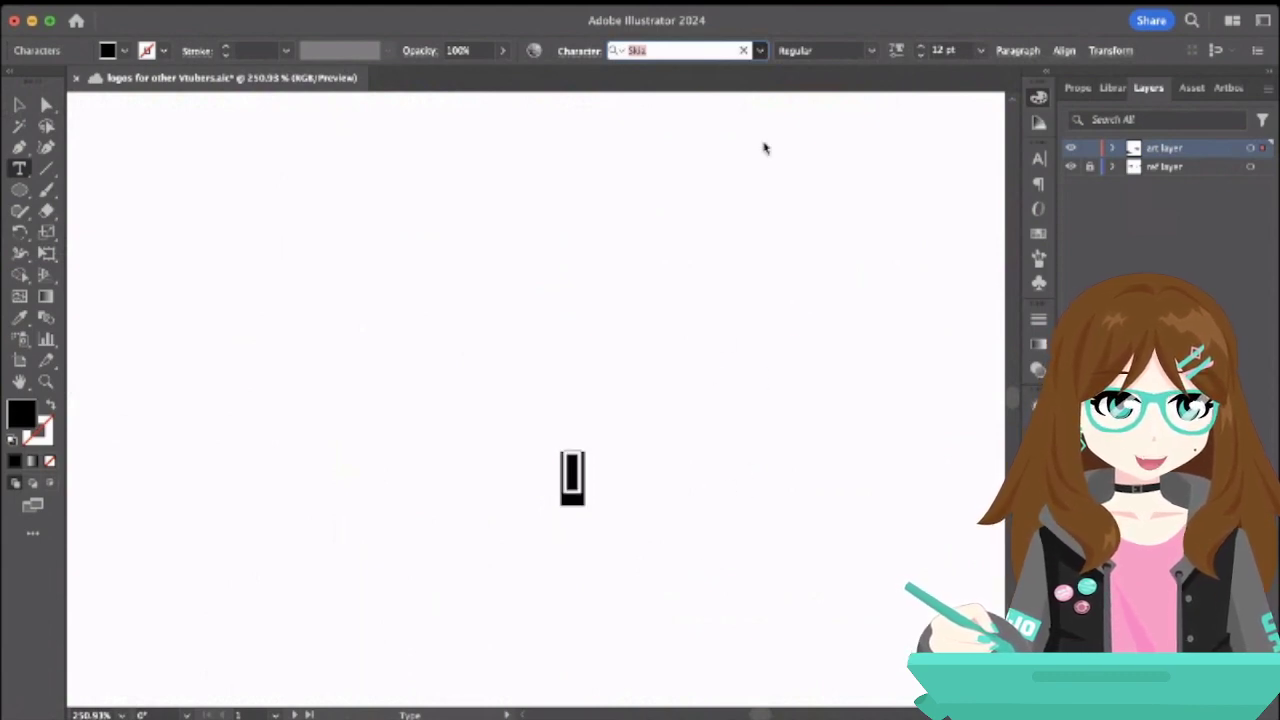
key(Return)
click(761, 51)
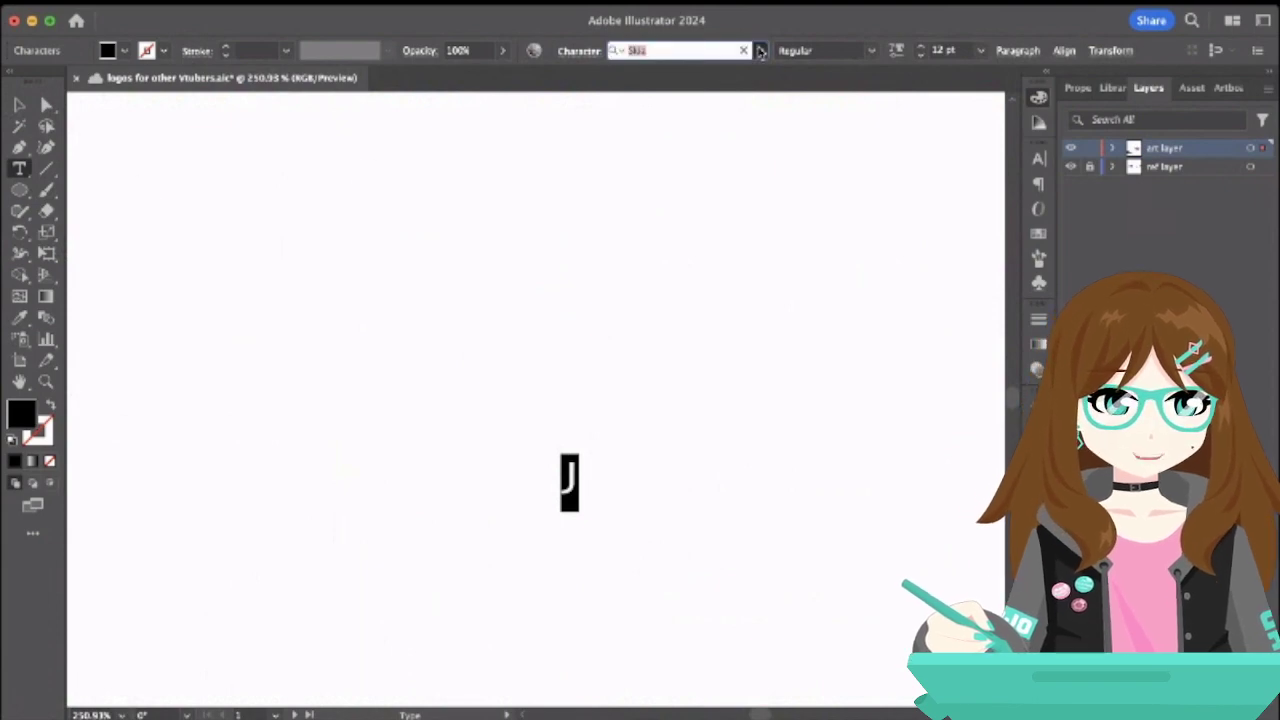
text(Lucida Grande)
key(Return)
key(Escape)
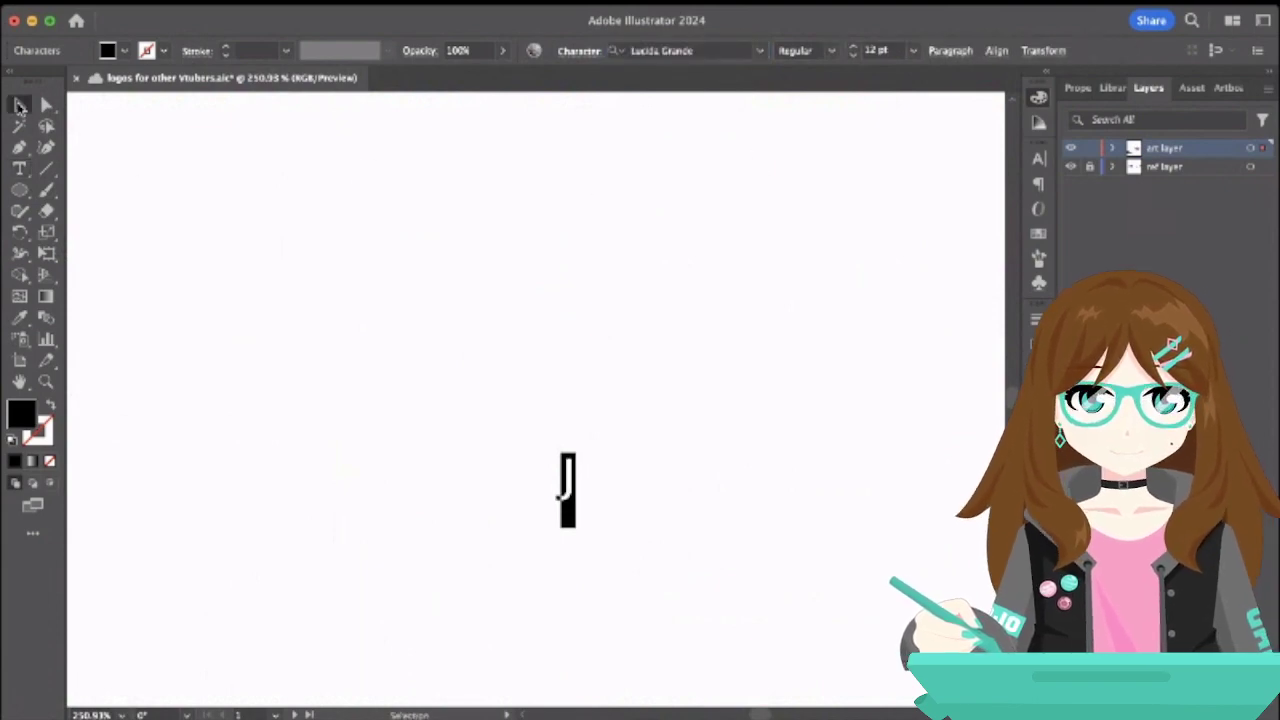
- Convert the letter J to outlines and mirror it horizontally so its hook faces right
click(280, 234)
click(566, 486)
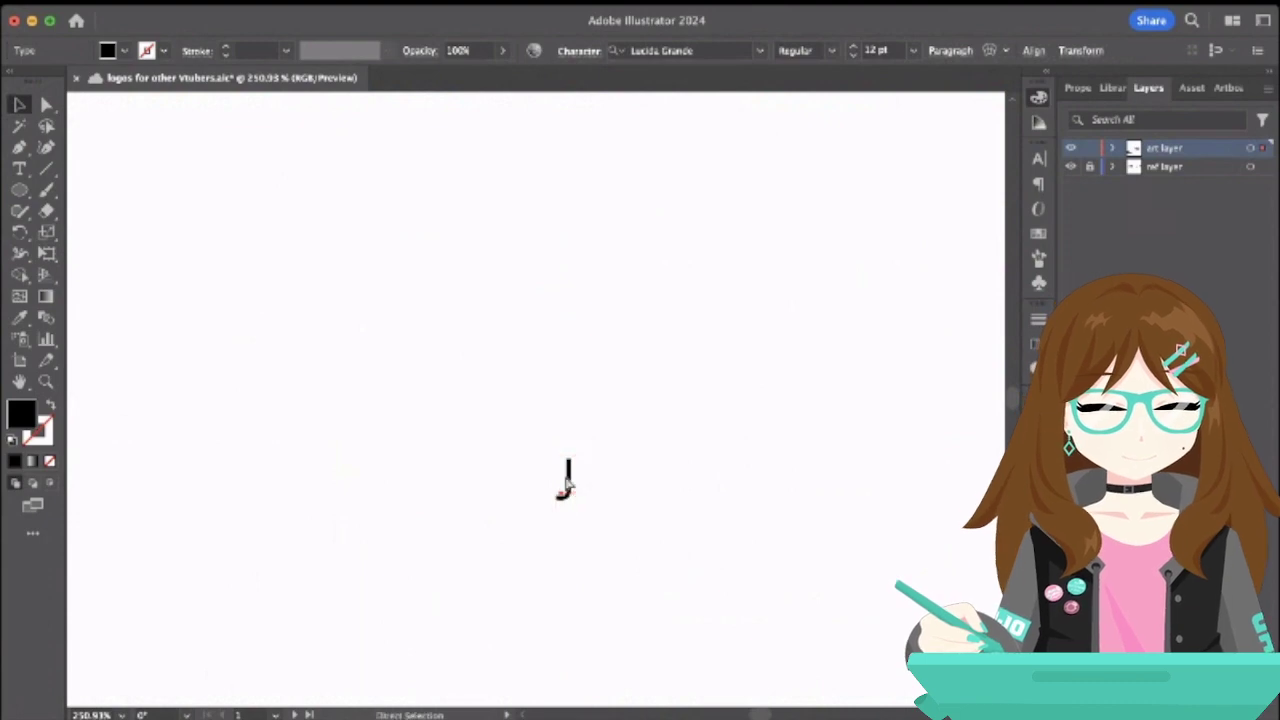
key(super+shift+o)
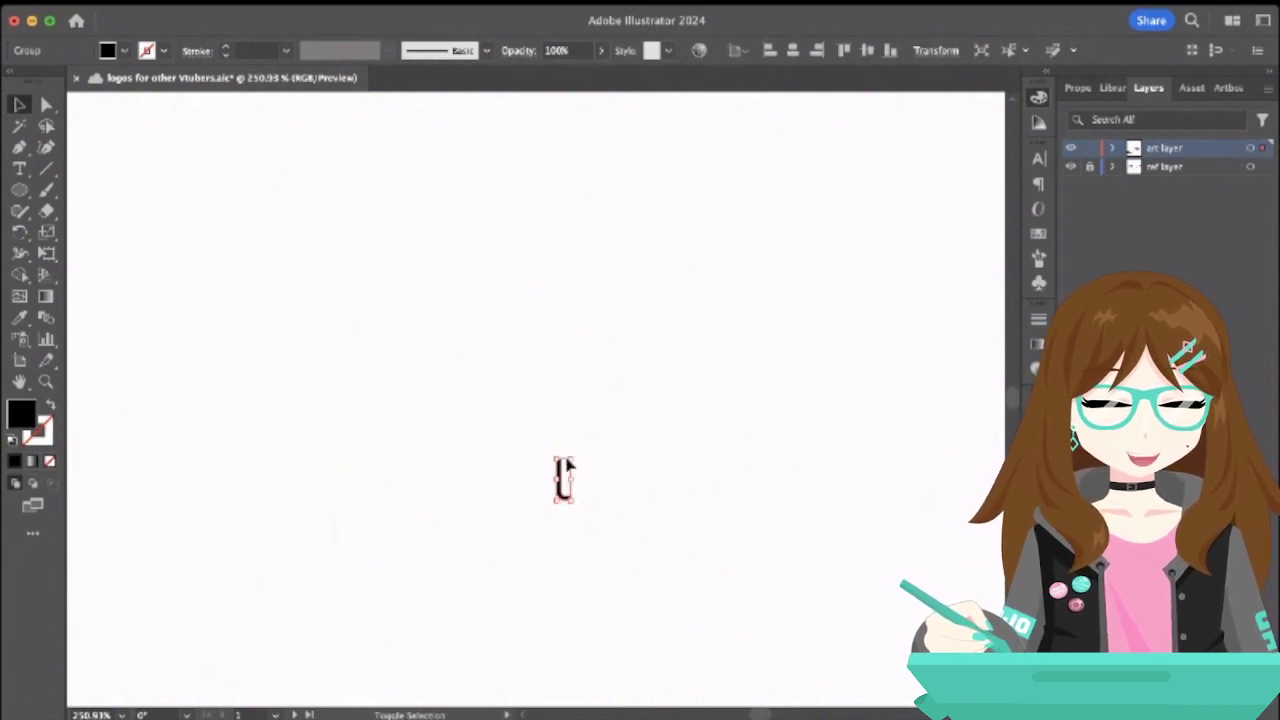
- Undo the work on the letter J and the black bar to clear the blank area below the palette
key(ctrl+z)
key(ctrl+z)
scroll(740, 300, up, 8)
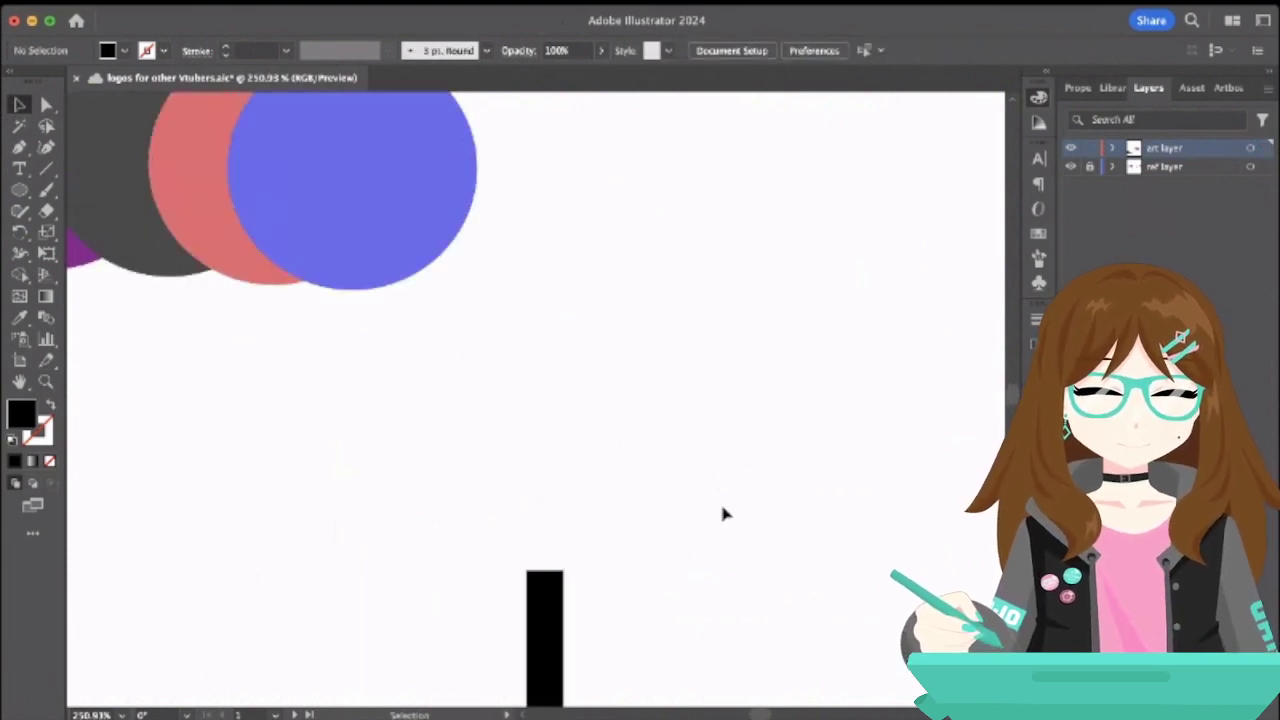
key(ctrl+z)
key(ctrl+0)
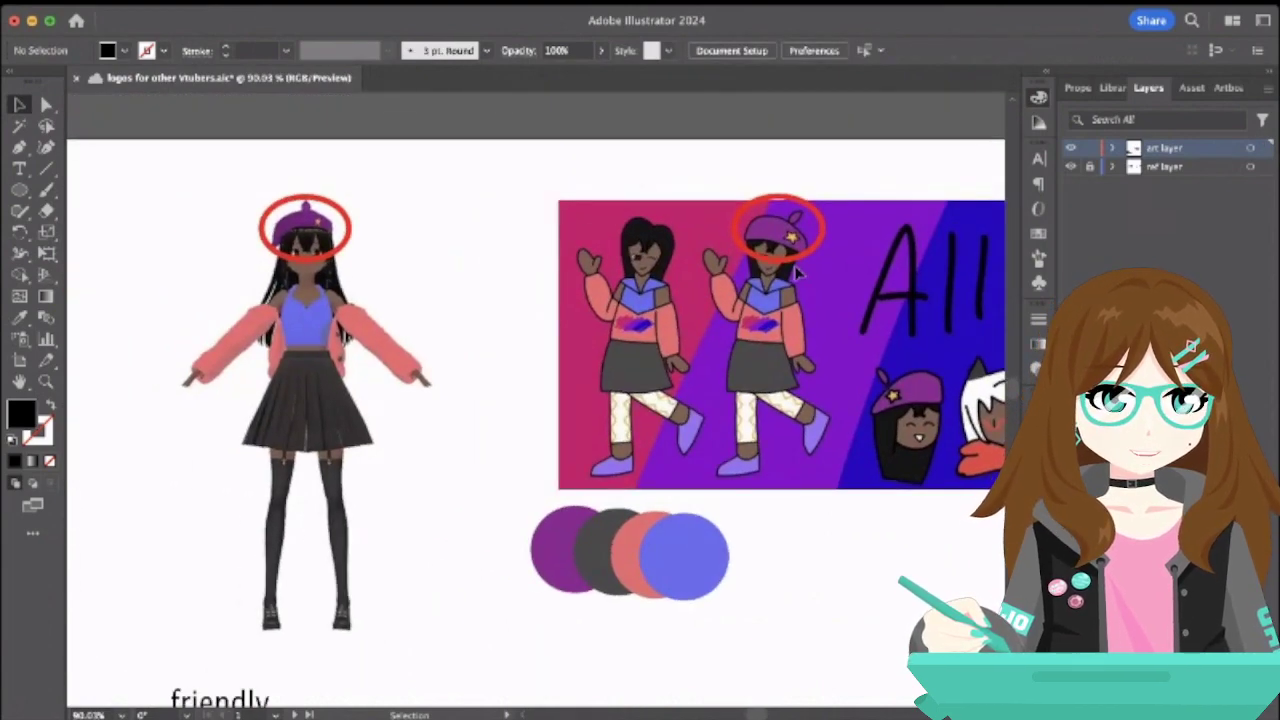
- Draw a large black five-pointed star beside the palette circles, overlapping the lower edge of the reference banner
scroll(775, 290, right, 6)
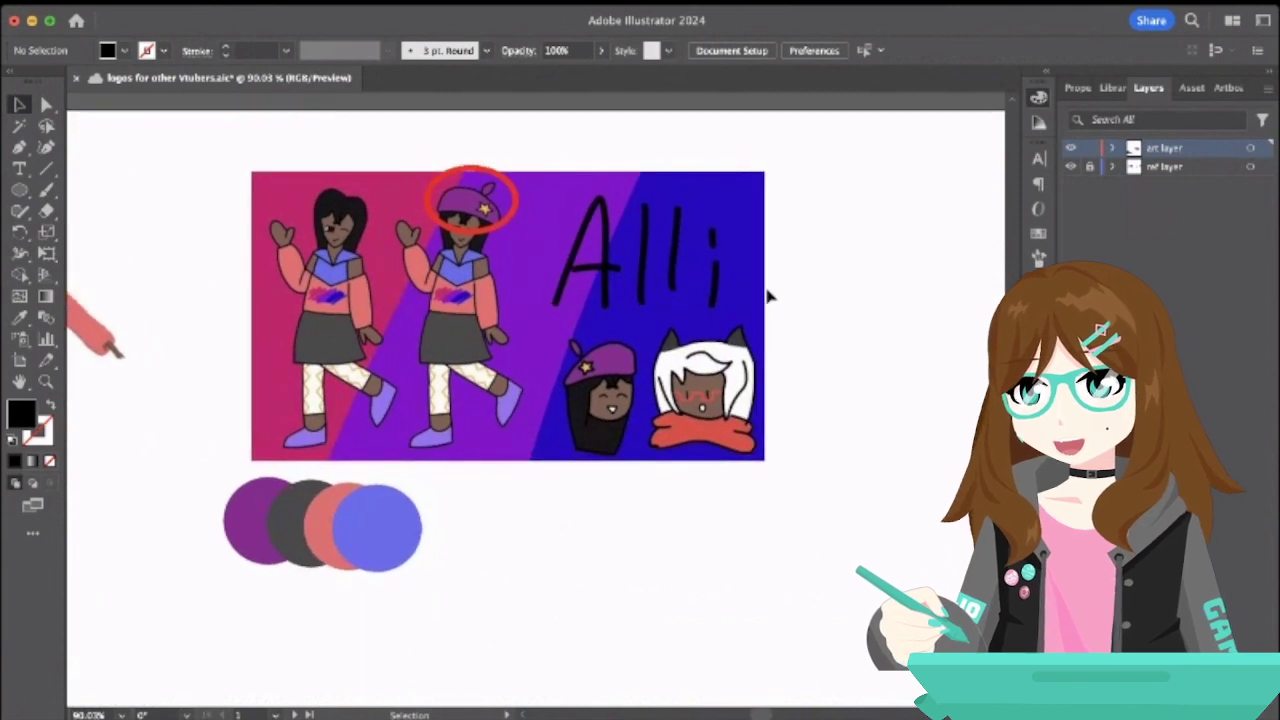
click(19, 190)
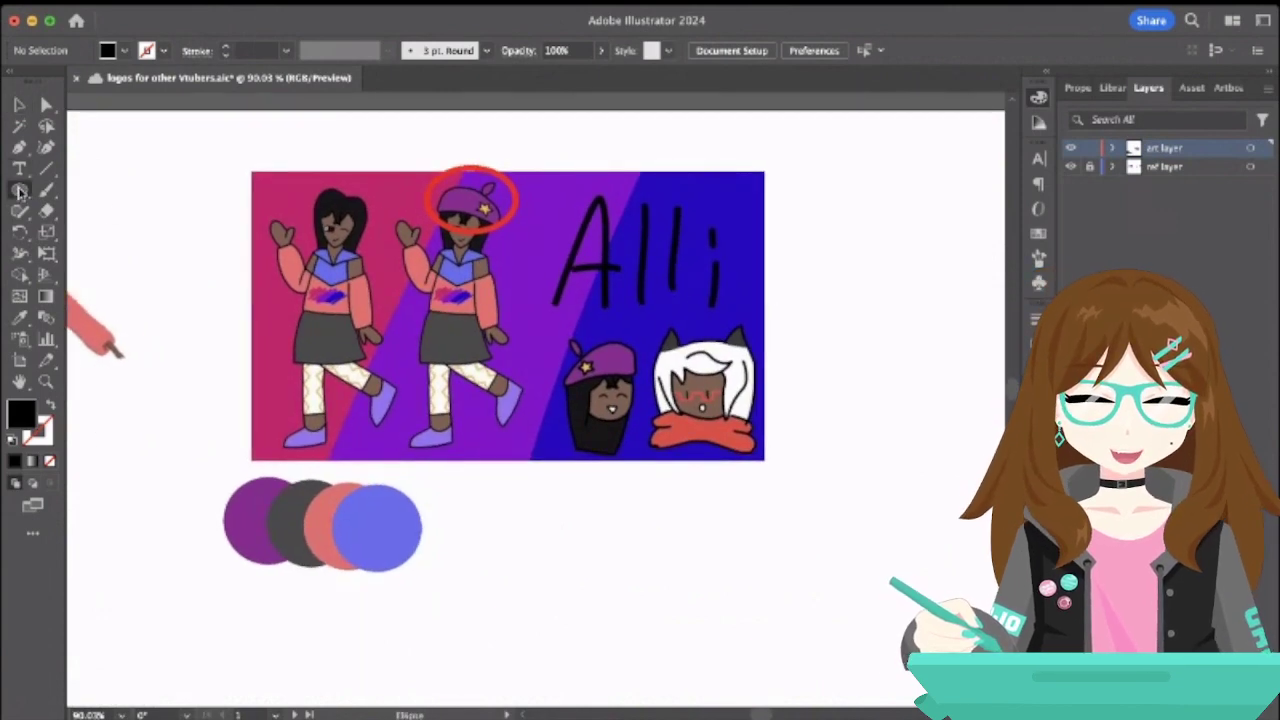
drag(19, 190, 80, 274)
mouse_move(526, 517)
mouse_down()
mouse_move(607, 594)
mouse_move(597, 601)
mouse_up()
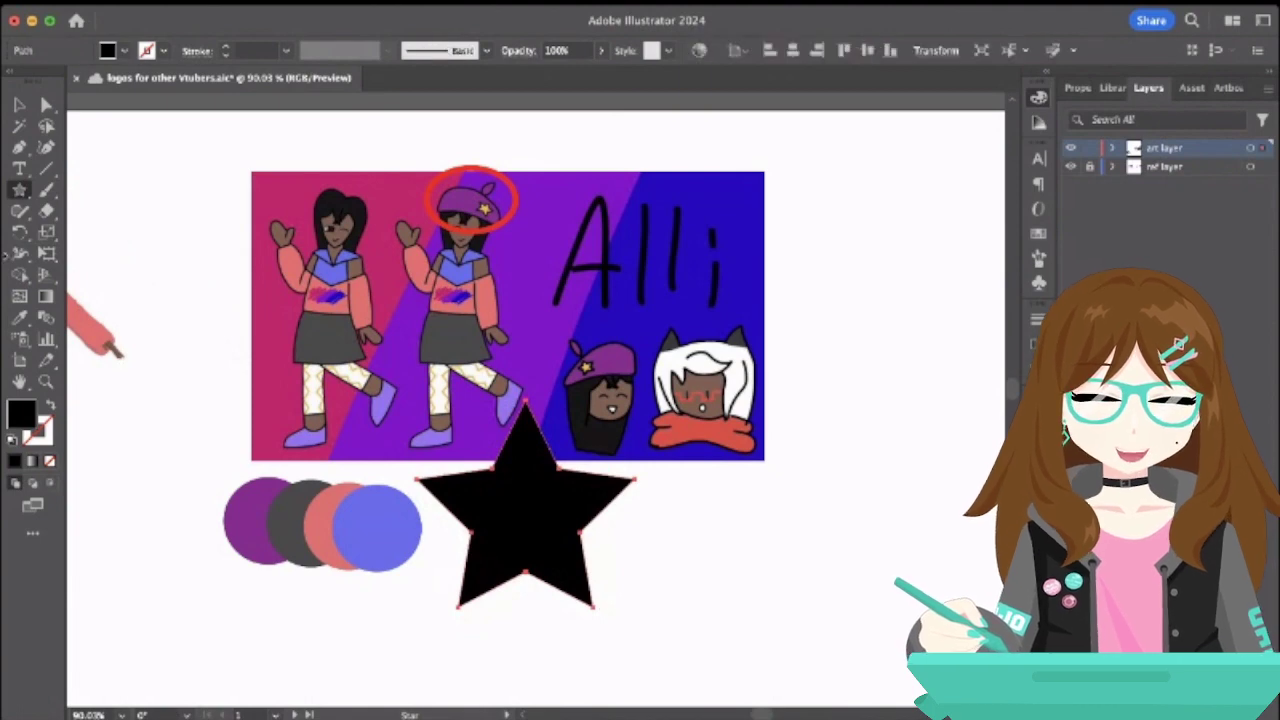
- Round the star's five outer points to corner radii of about 7 to 9 px, leaving the inner corners sharp
click(46, 104)
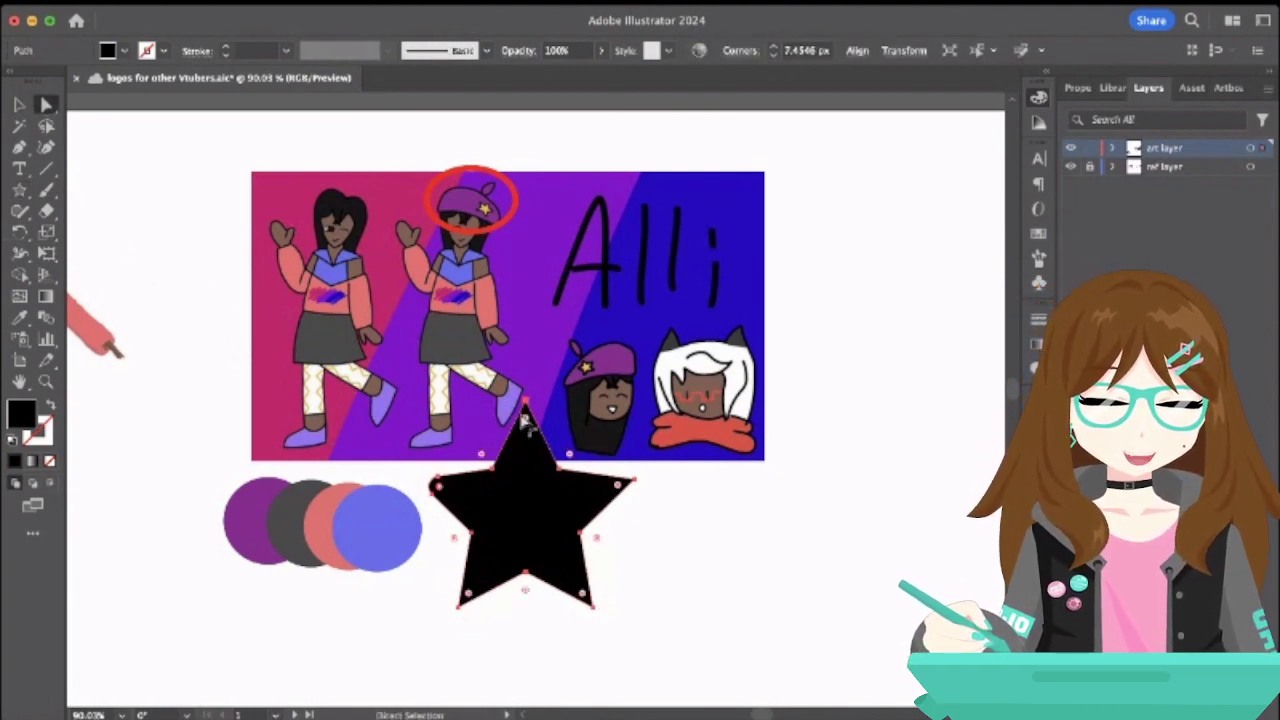
drag(530, 427, 531, 442)
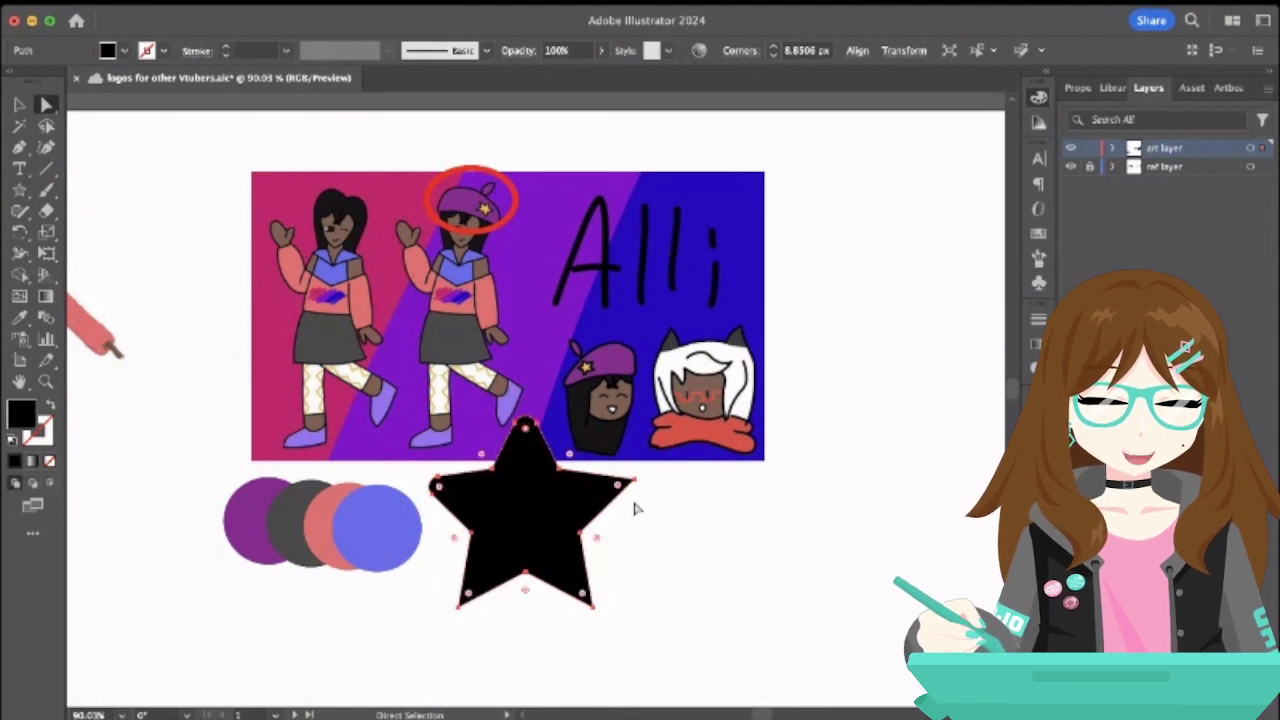
drag(620, 498, 607, 494)
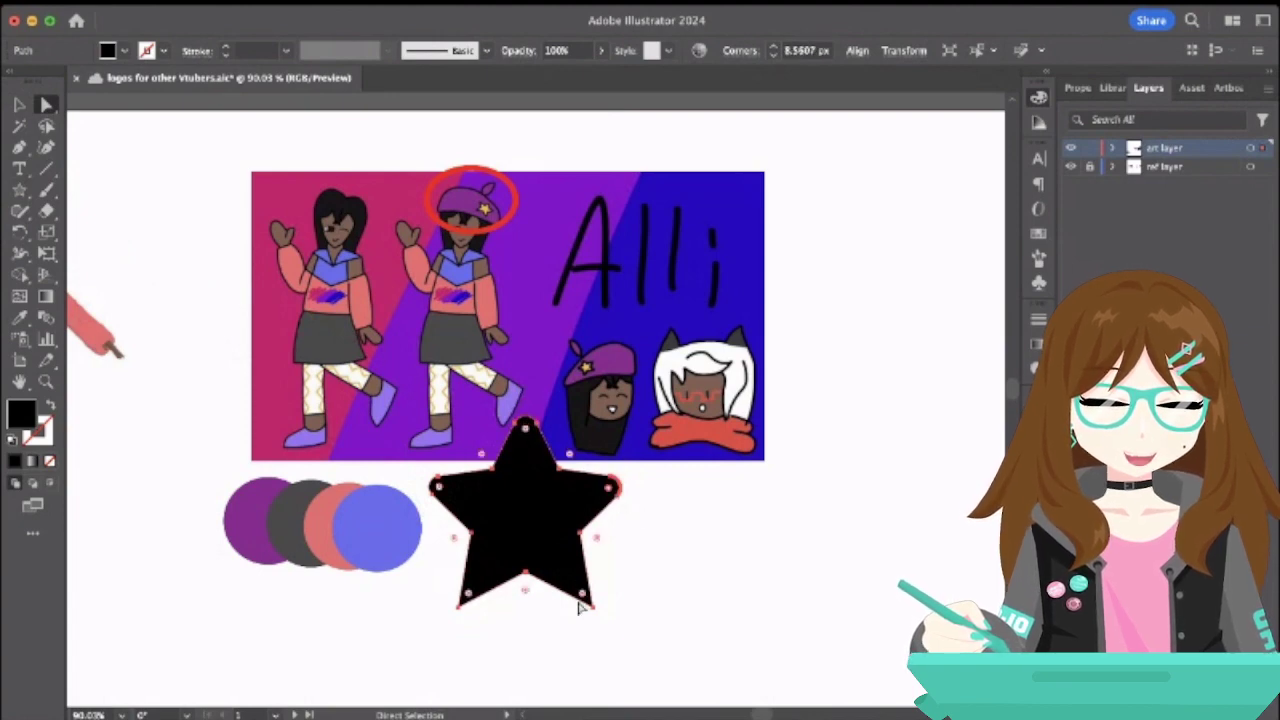
drag(590, 605, 582, 598)
mouse_move(481, 597)
mouse_down()
mouse_move(471, 605)
mouse_move(480, 600)
mouse_up()
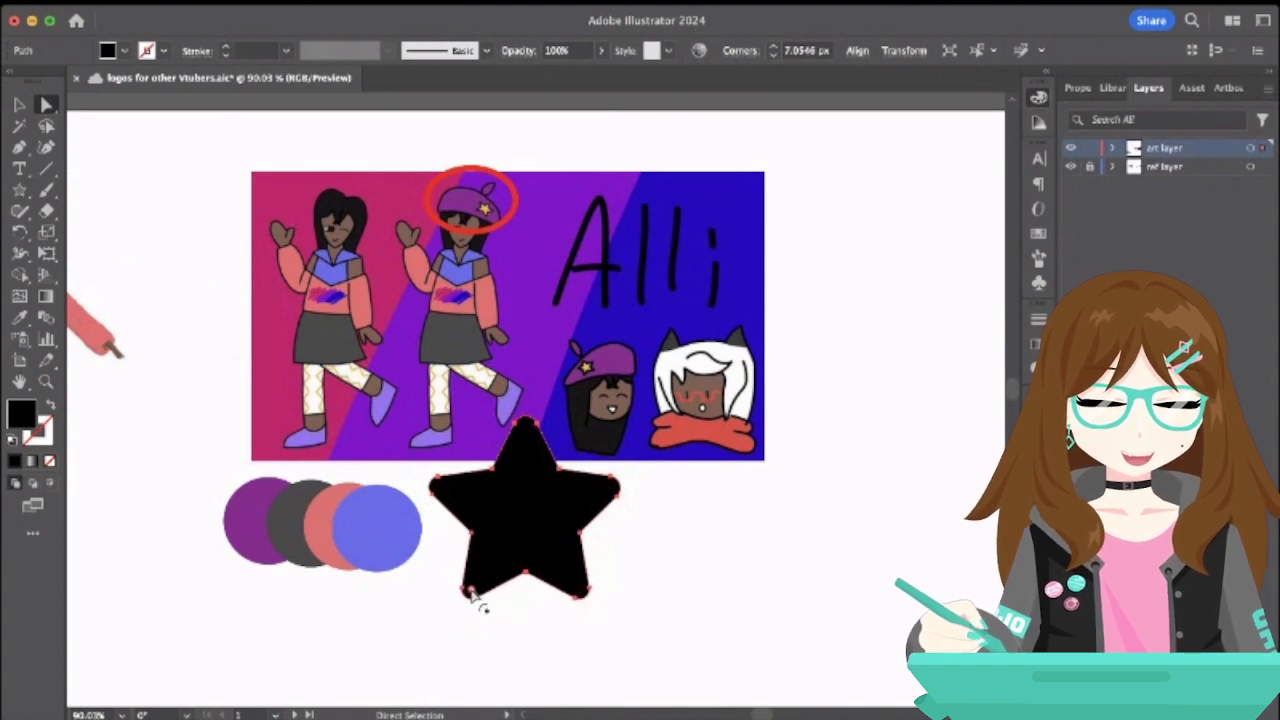
click(19, 104)
click(140, 205)
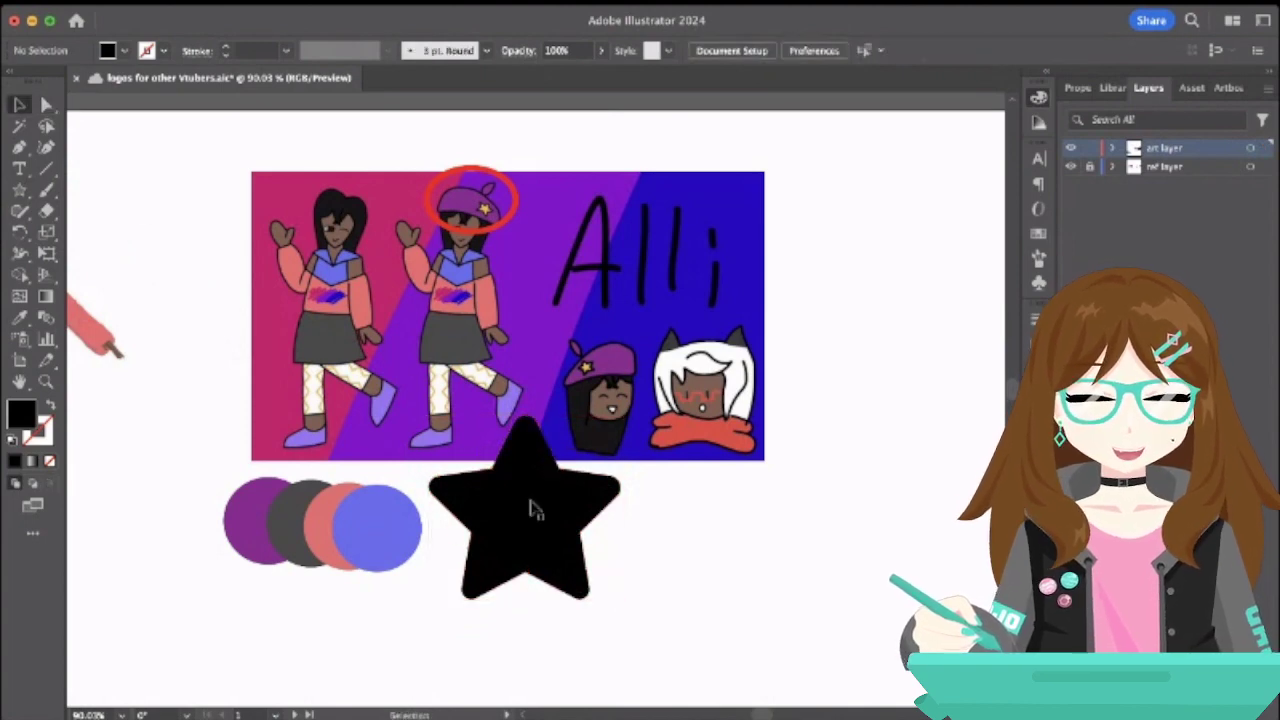
- Move the rounded star down into the blank area below the palette
scroll(535, 510, down, 3)
scroll(531, 511, down, 5)
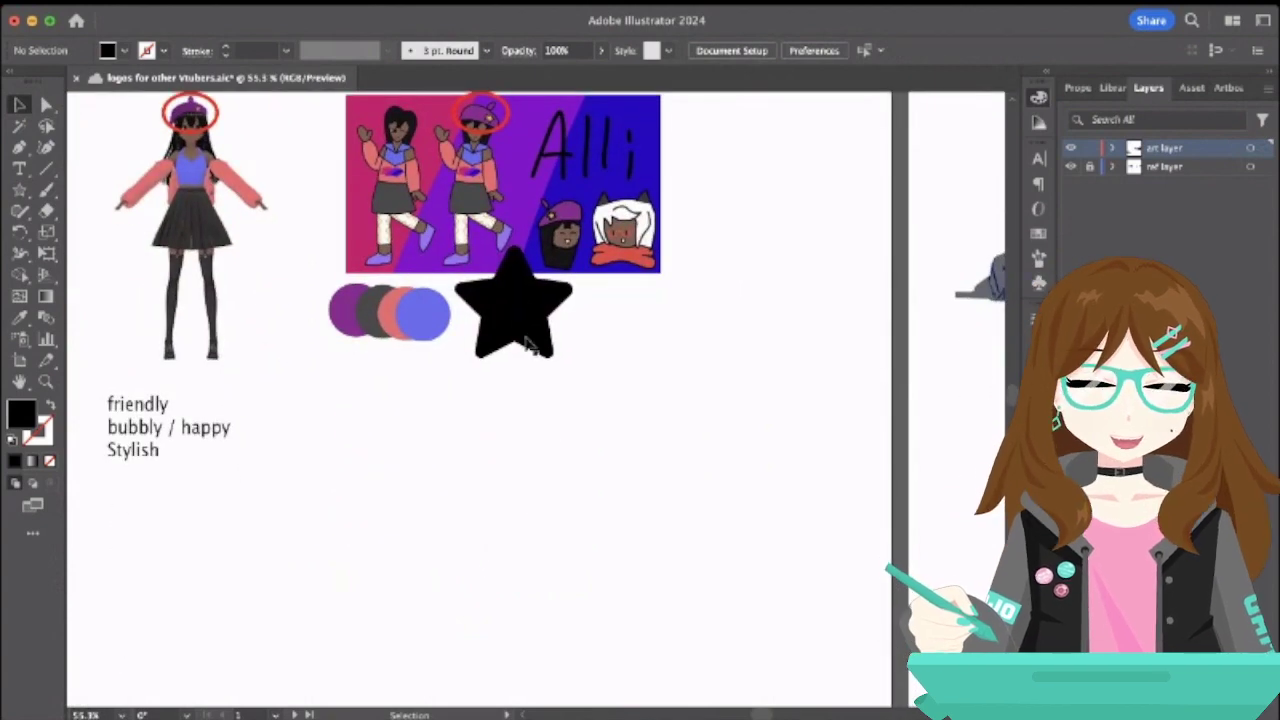
drag(515, 303, 492, 513)
click(492, 513)
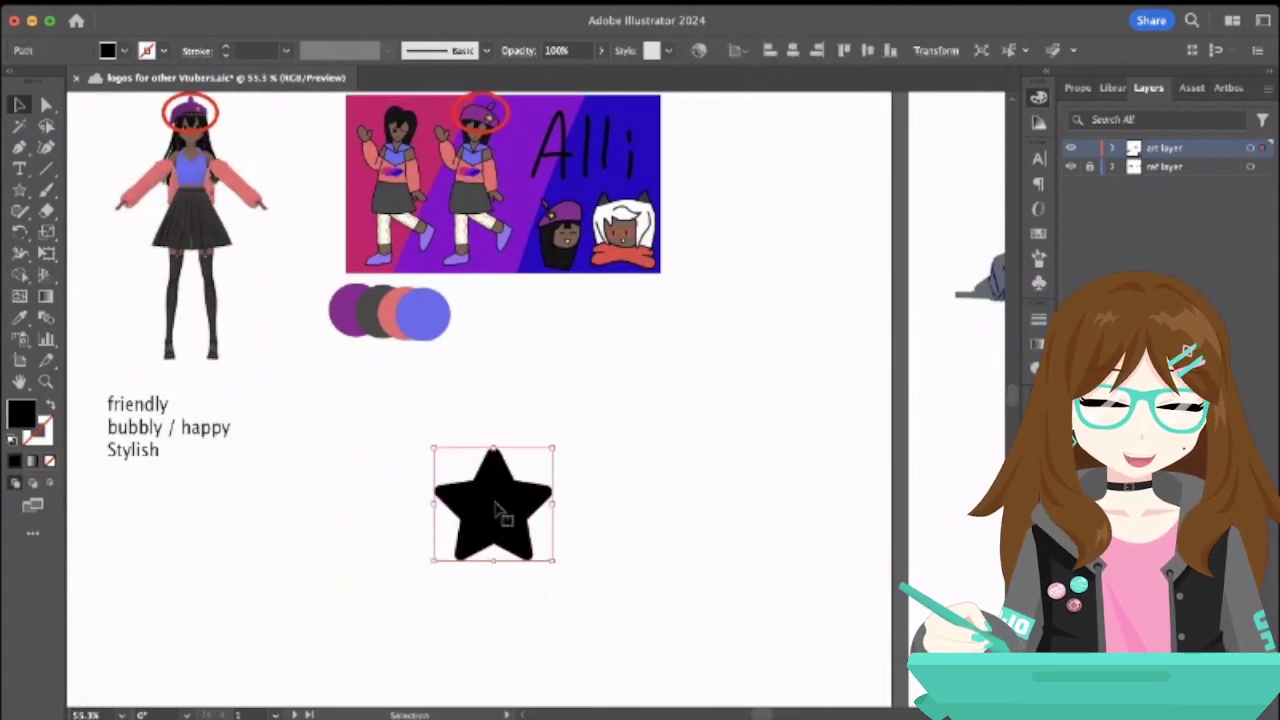
click(577, 448)
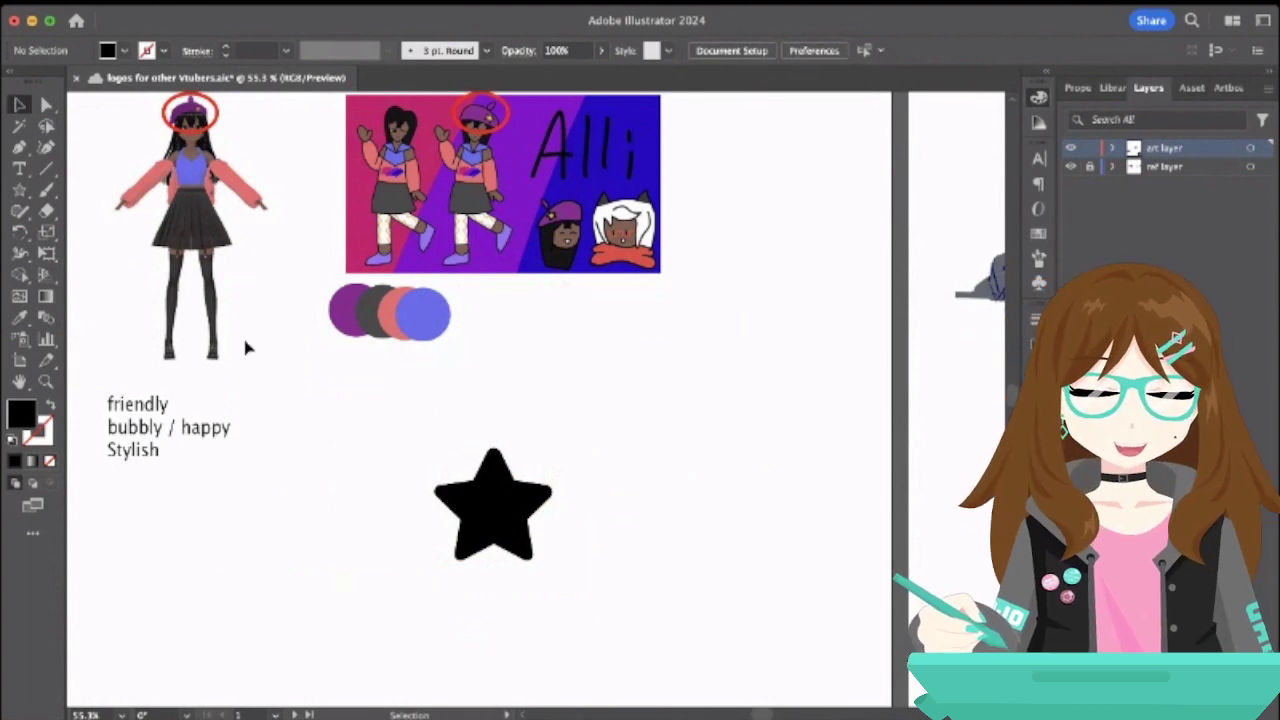
- Draw a small closed triangle with the Pen tool in the center of the star
click(19, 147)
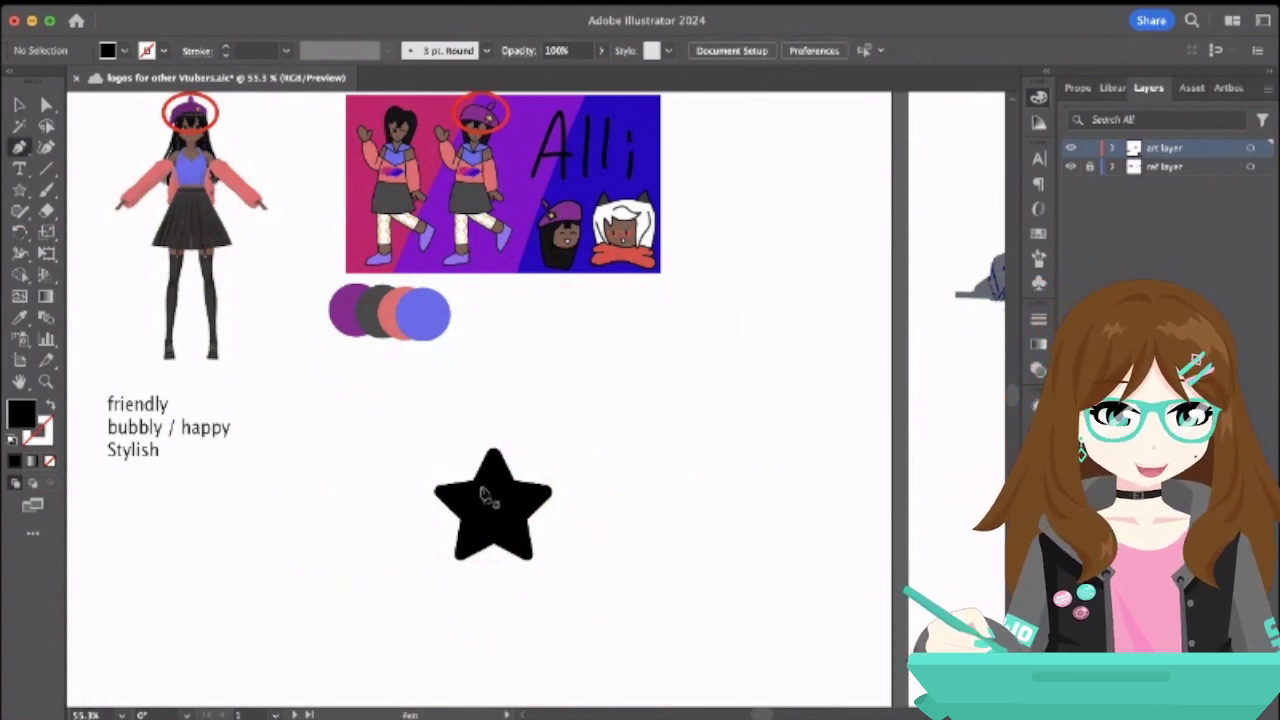
scroll(485, 497, up, 1)
click(486, 507)
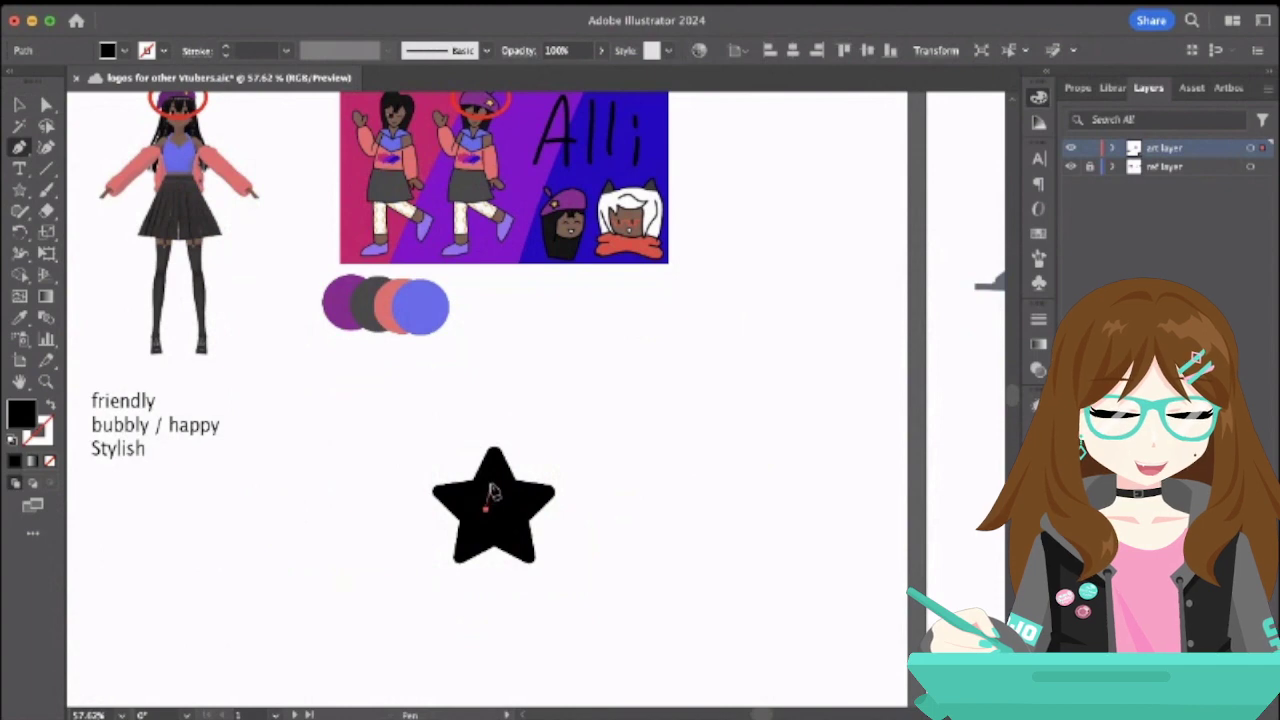
click(492, 481)
click(507, 512)
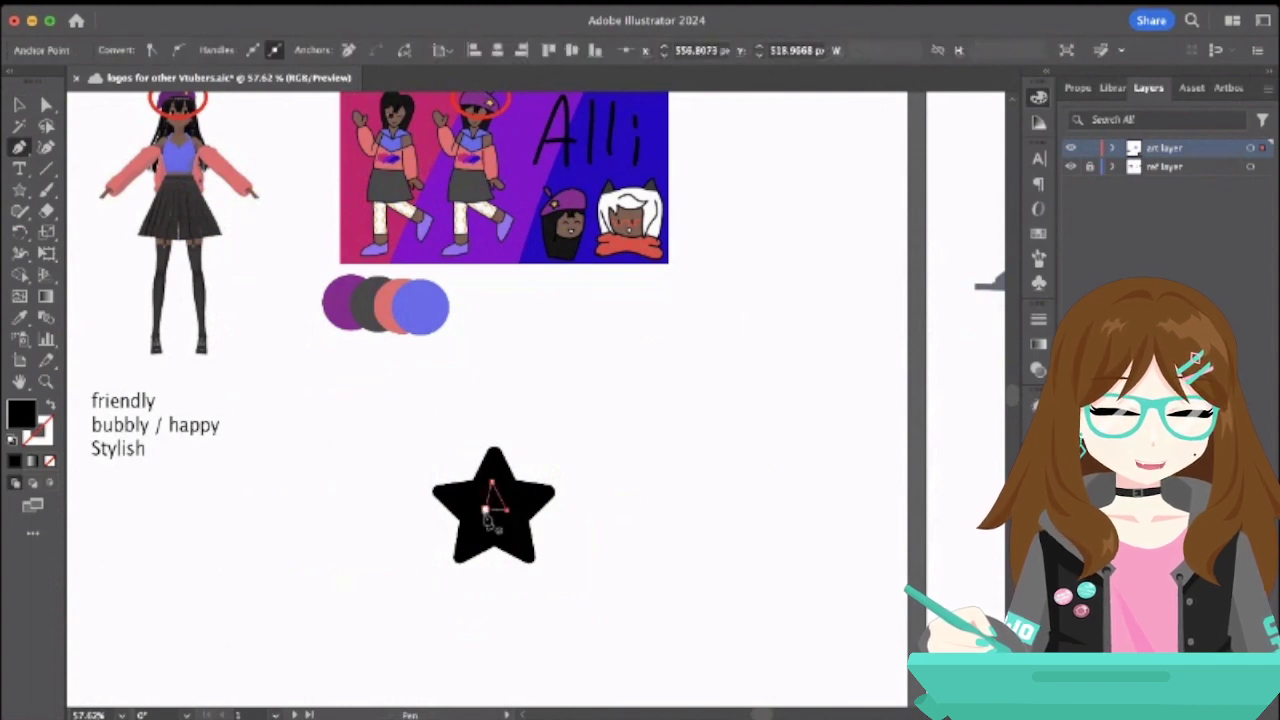
click(486, 507)
- Reshape the triangle inside the star by raising its apex and widening its base to both sides
scroll(484, 512, up, 5)
click(46, 105)
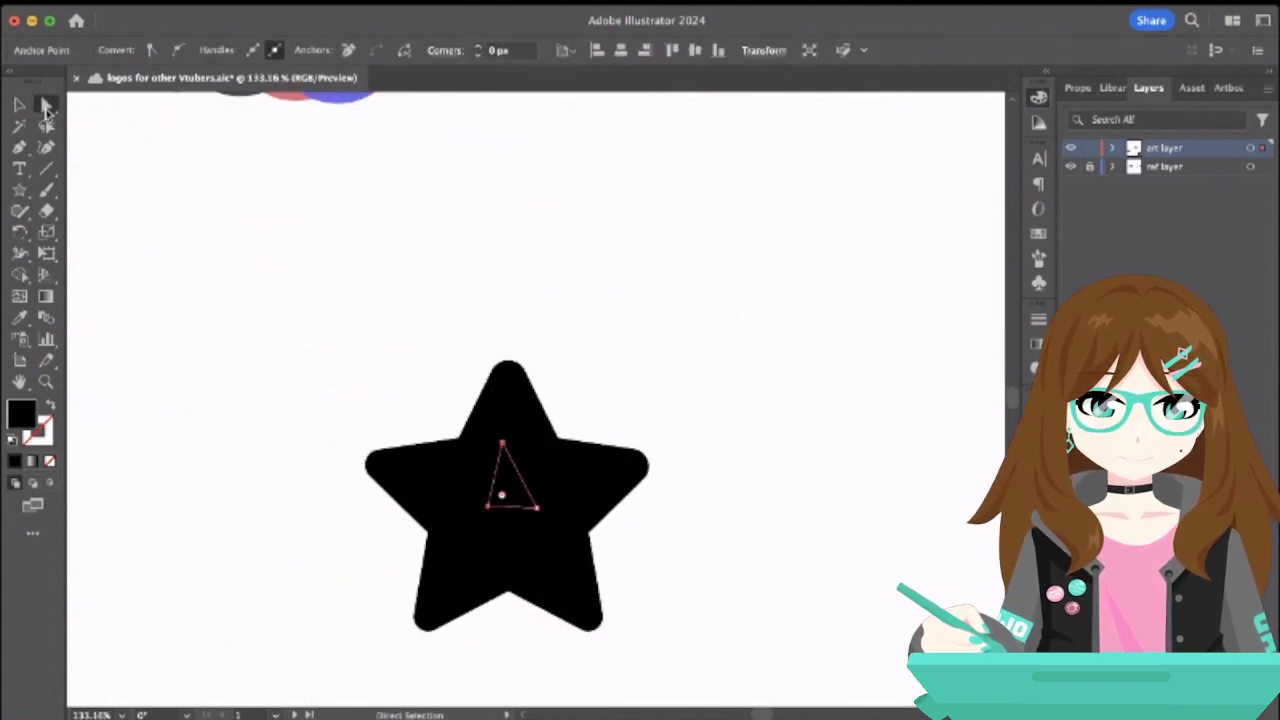
drag(507, 445, 511, 424)
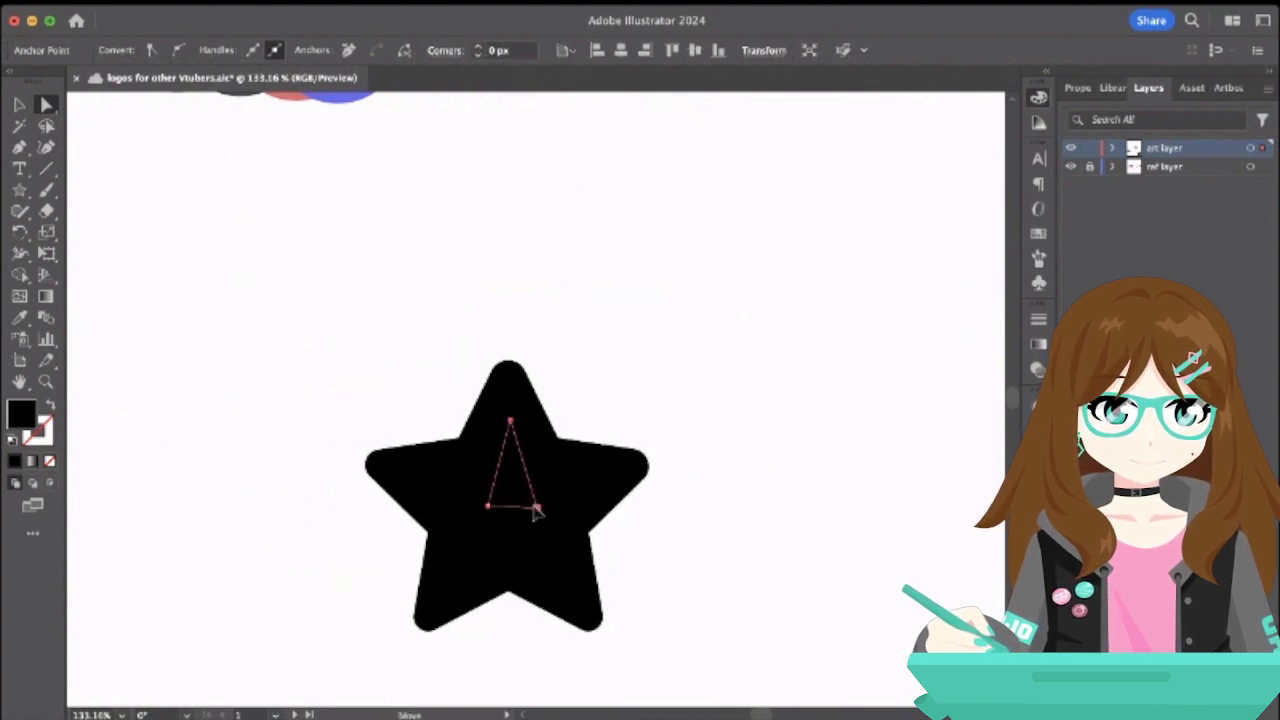
drag(536, 507, 478, 512)
click(671, 474)
- Cut the triangle out of the star with the Shape Builder so the star reads as a letter A
drag(366, 372, 528, 525)
click(19, 274)
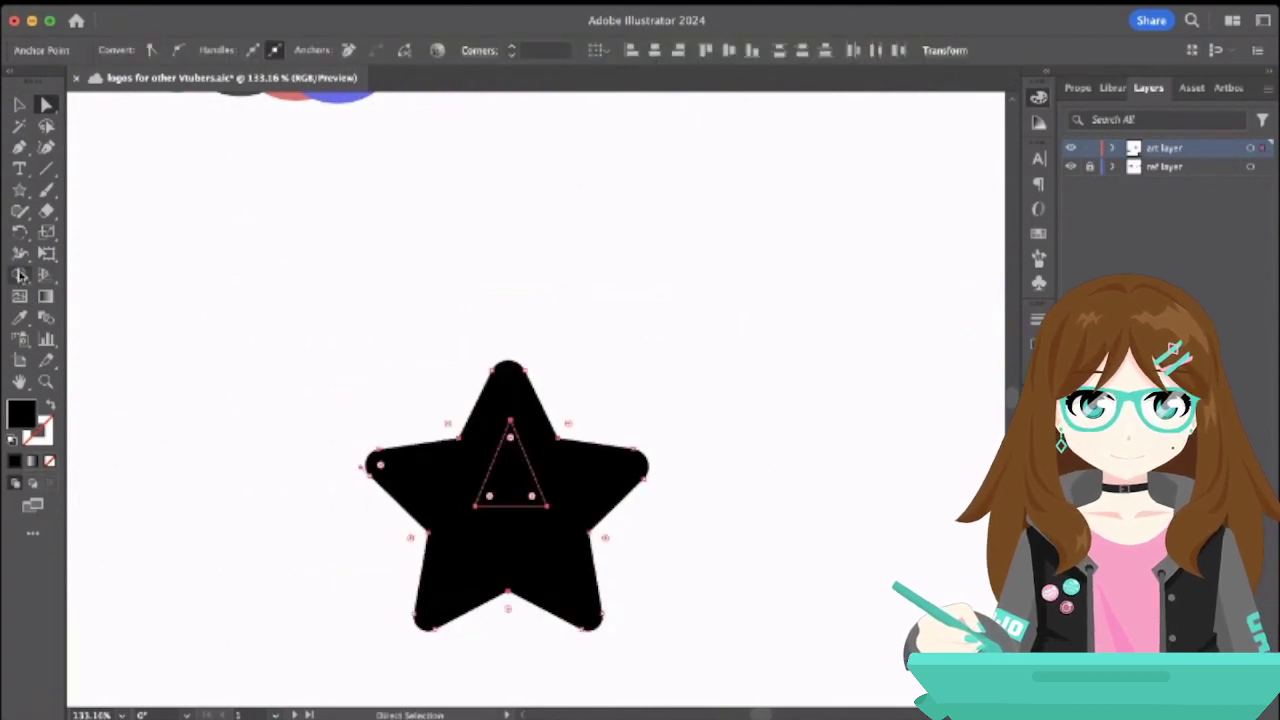
alt+click(528, 492)
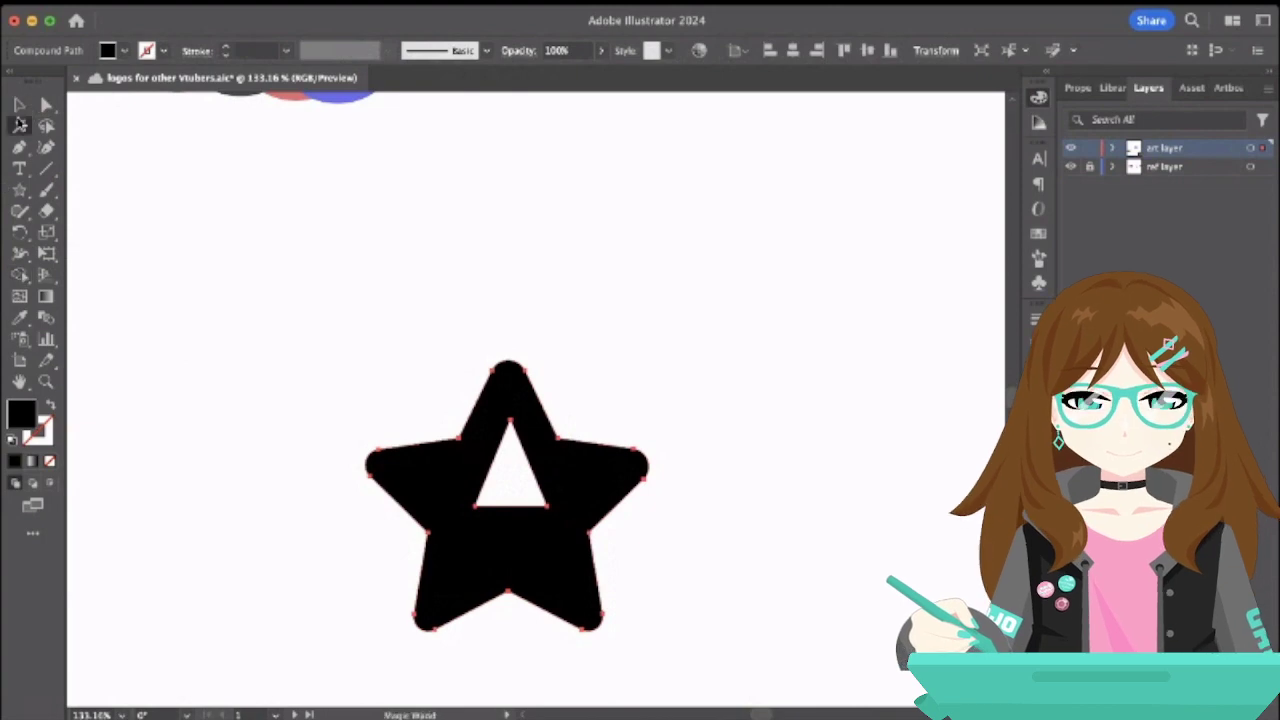
click(20, 108)
click(209, 240)
- Duplicate the blue palette circle and recolor the copy with the yellow sampled from the star on the beret
key(ctrl+alt+0)
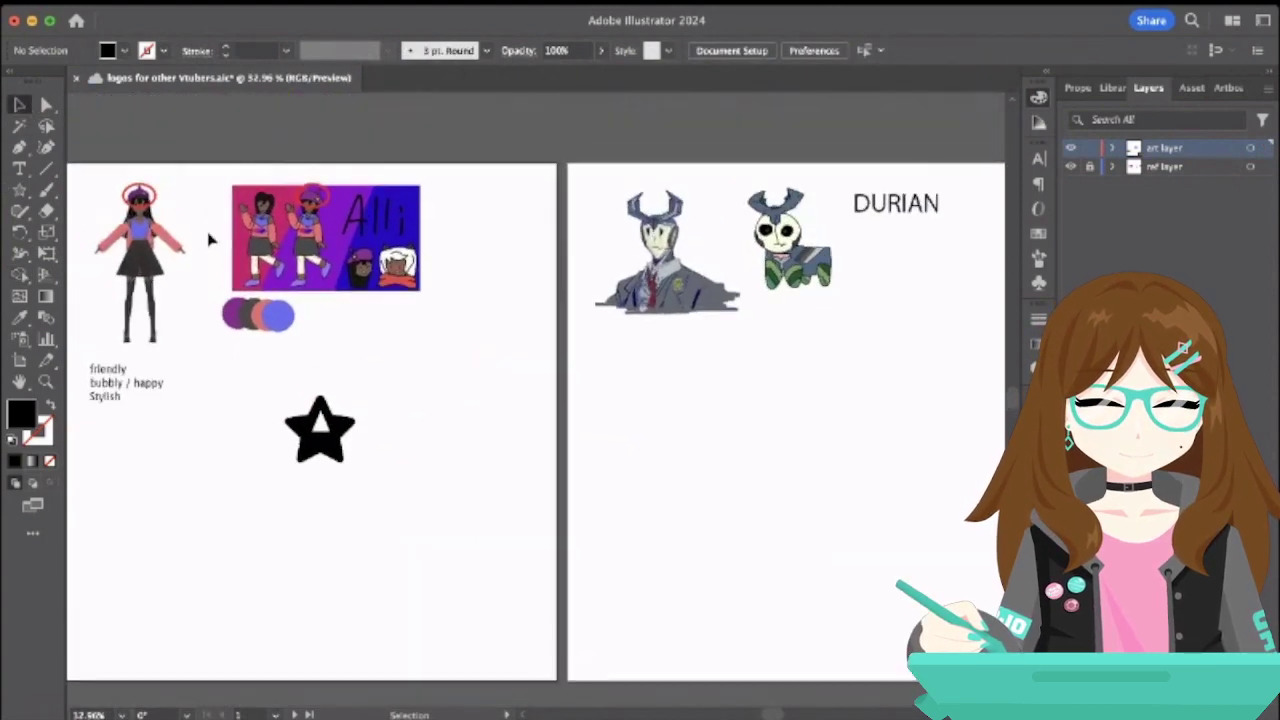
click(288, 320)
mouse_move(288, 320)
mouse_down()
mouse_move(548, 404)
mouse_move(278, 312)
mouse_up()
click(19, 316)
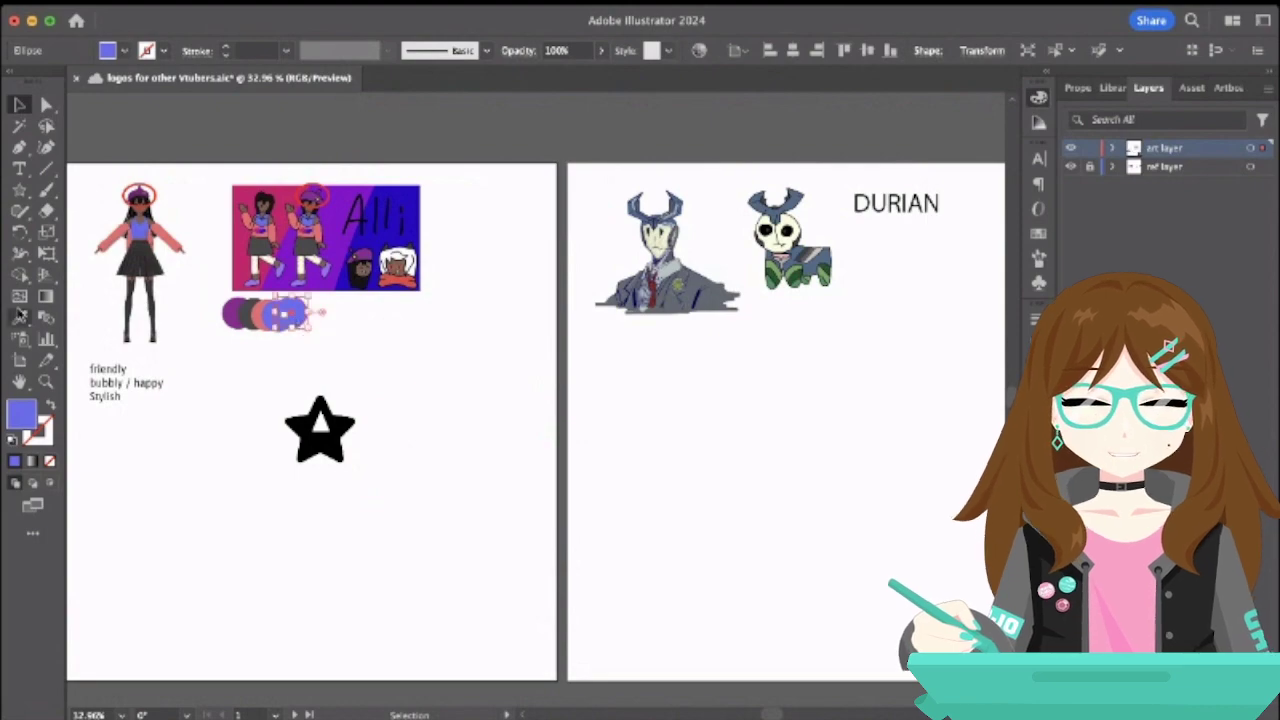
scroll(296, 173, up, 3)
scroll(371, 238, up, 3)
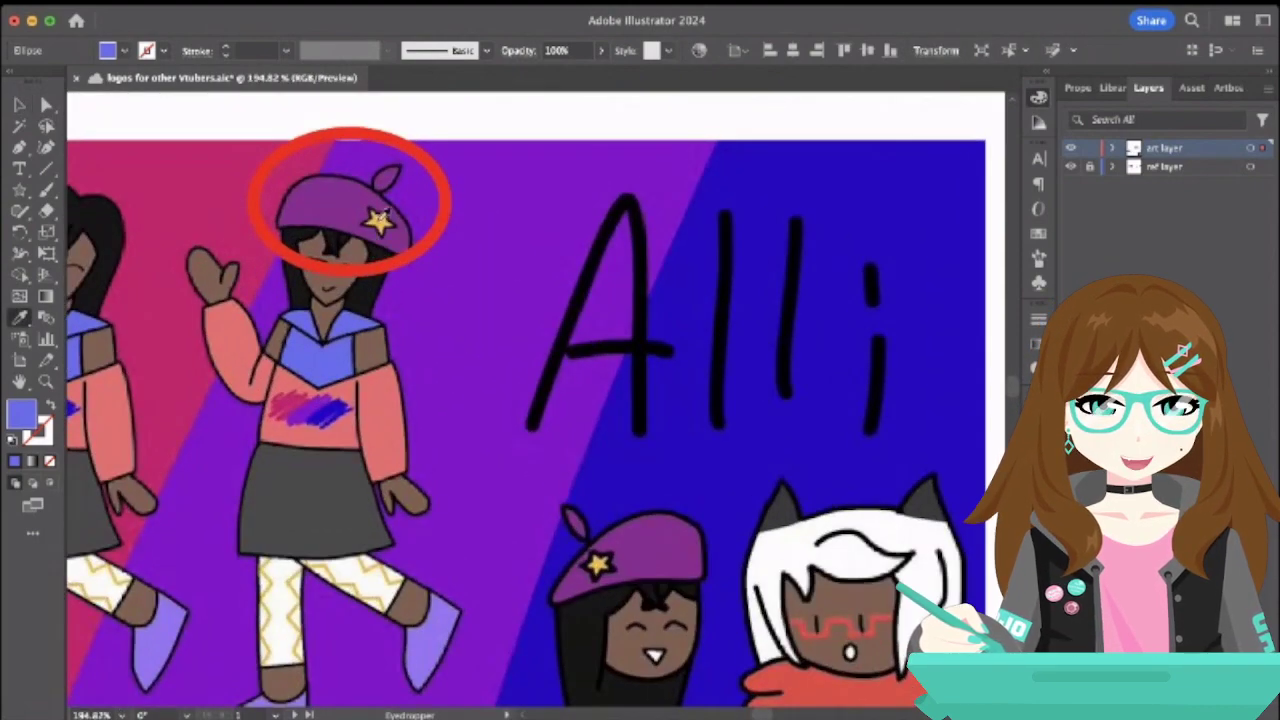
click(371, 237)
scroll(384, 212, down, 5)
scroll(384, 212, down, 4)
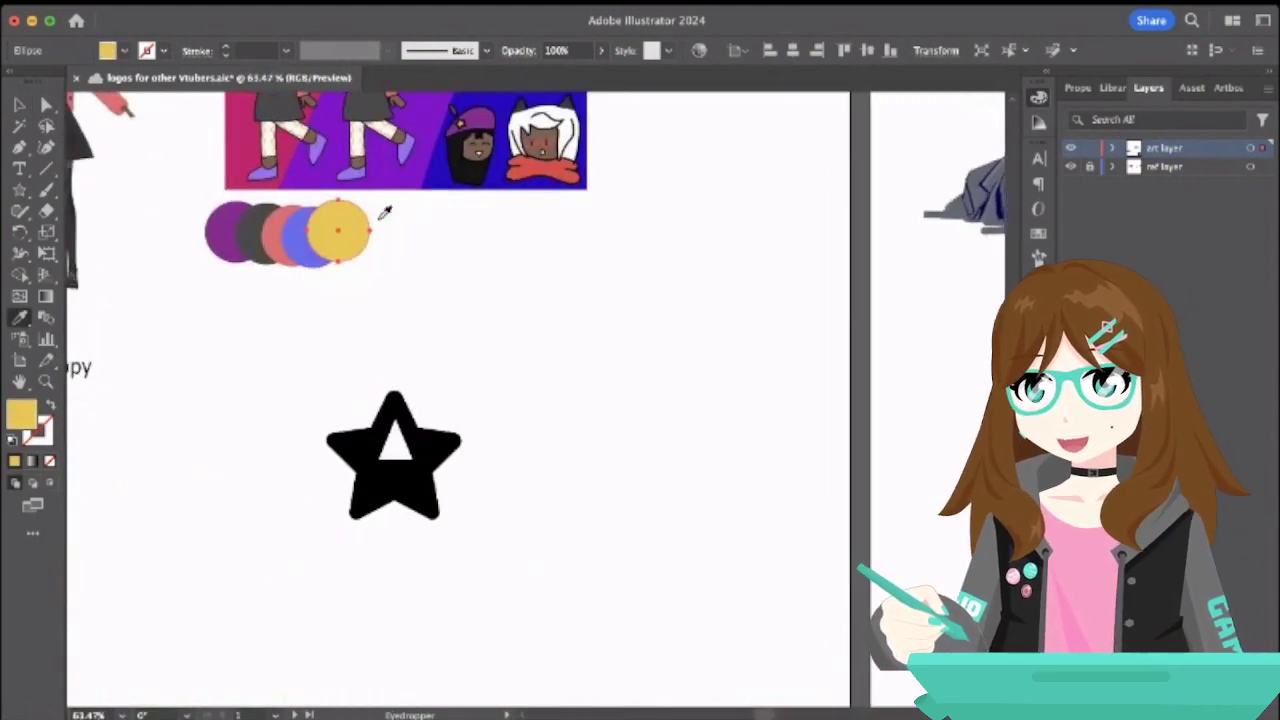
- Fill the star letter with the yellow sampled from the new palette circle
click(19, 104)
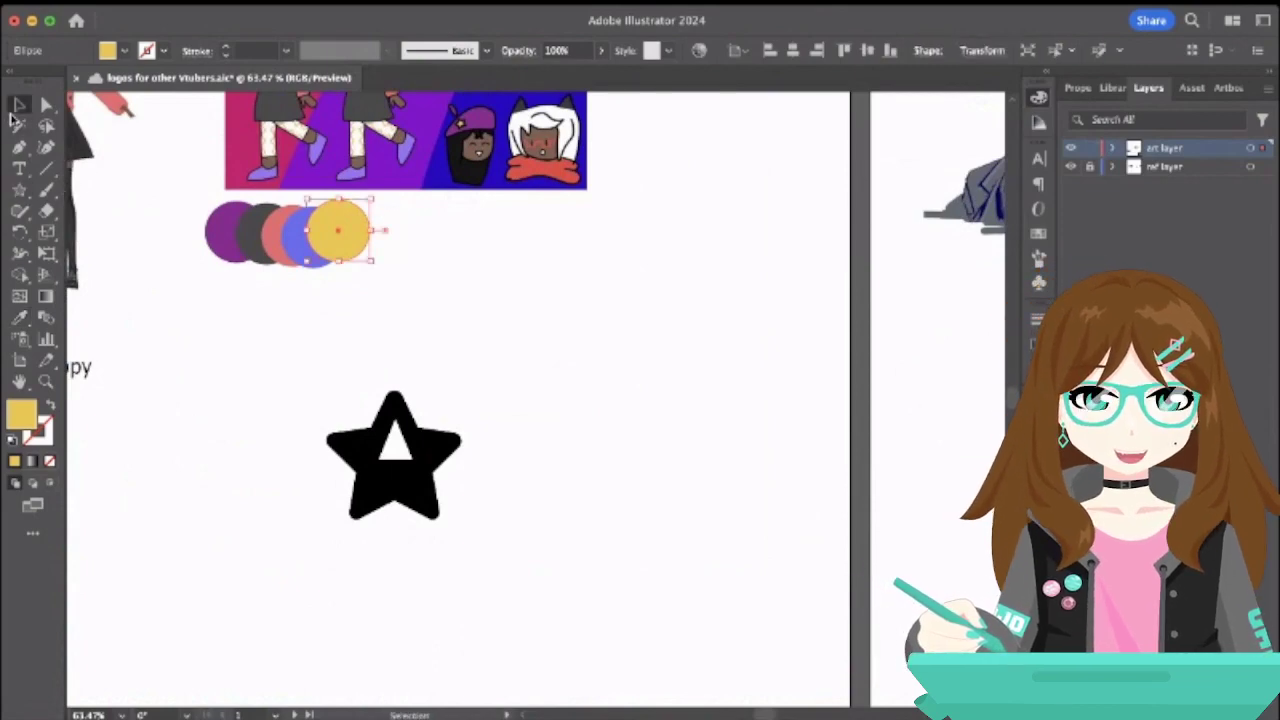
click(410, 483)
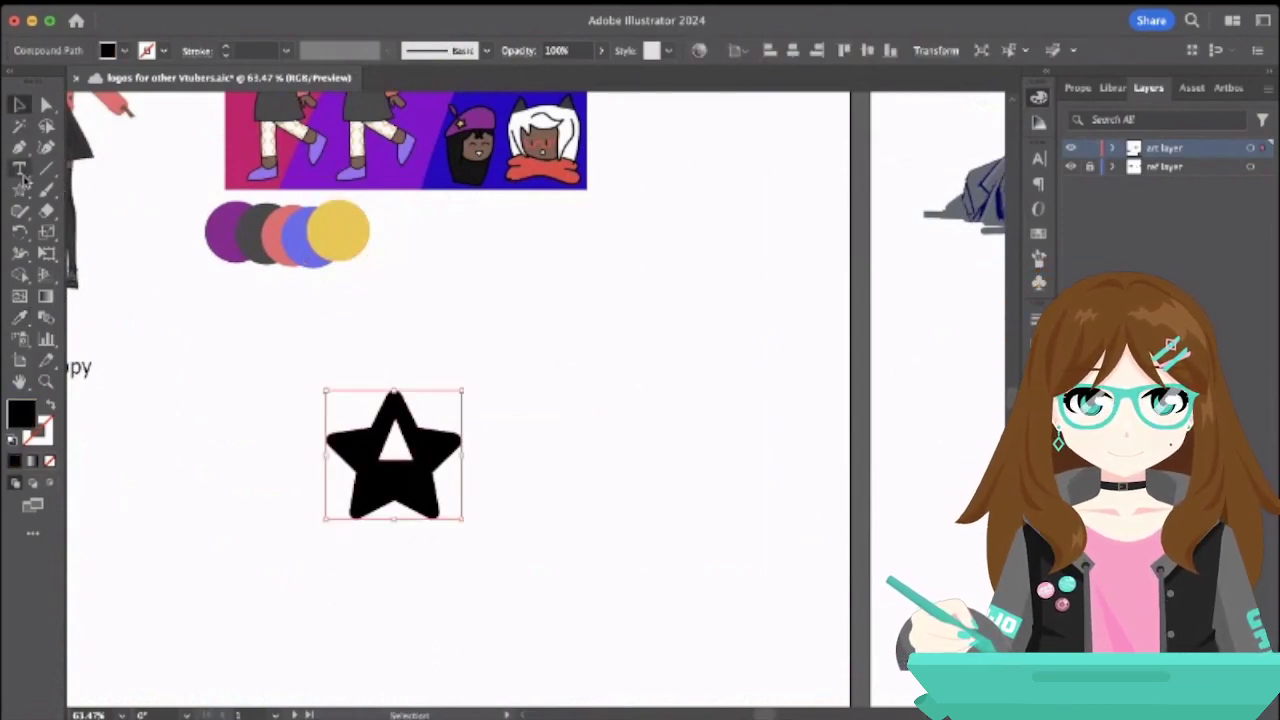
click(19, 317)
click(345, 236)
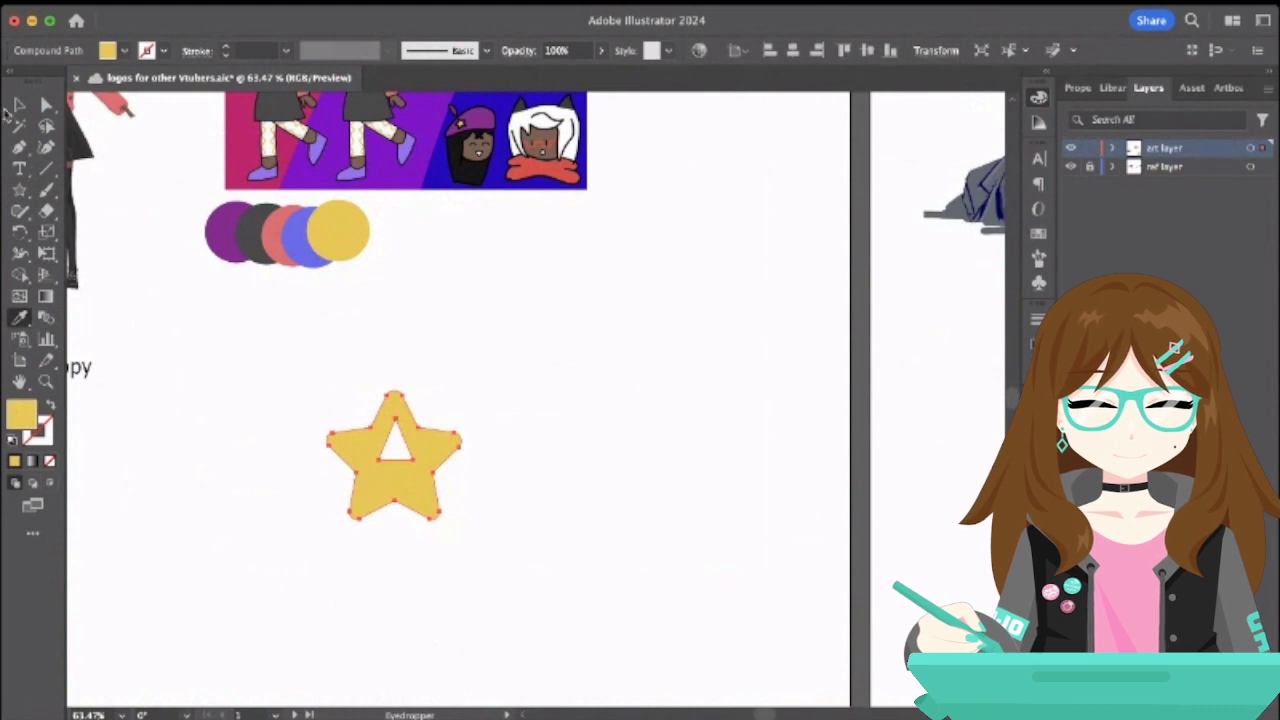
click(19, 104)
click(231, 334)
- Move the yellow star up closer to the palette and tilt it slightly counterclockwise
drag(434, 480, 410, 400)
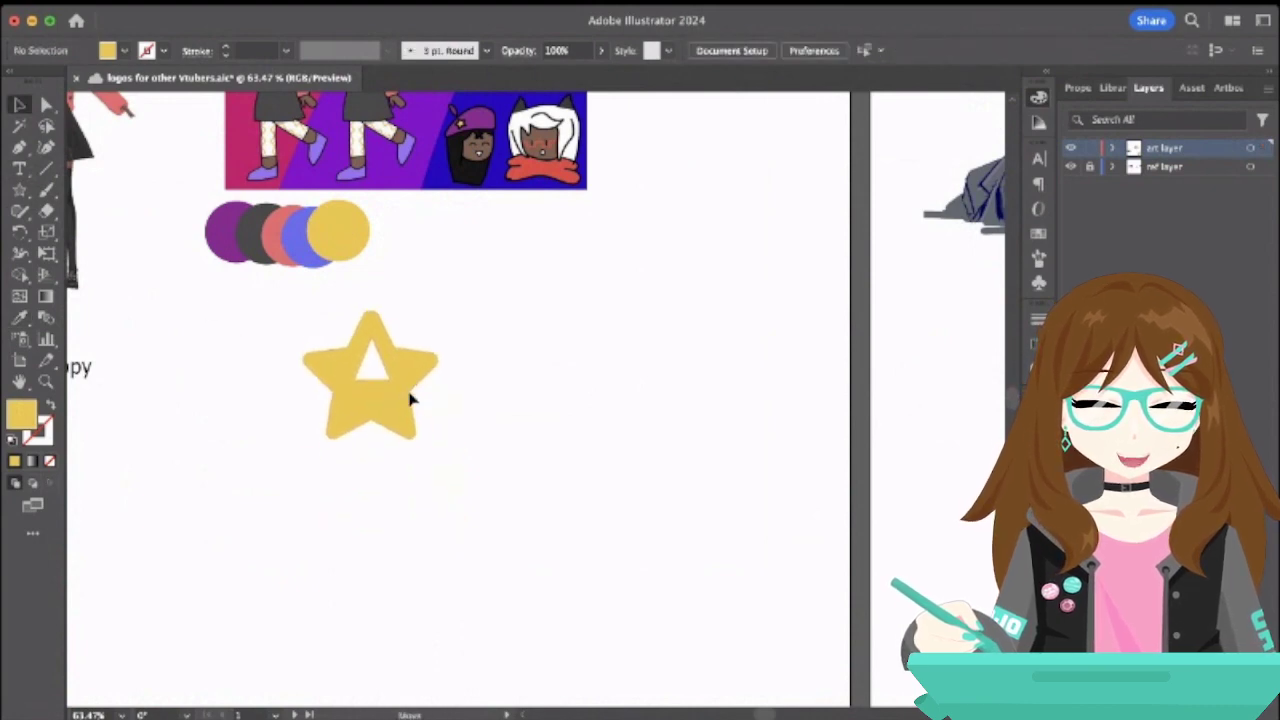
click(410, 400)
drag(443, 303, 440, 300)
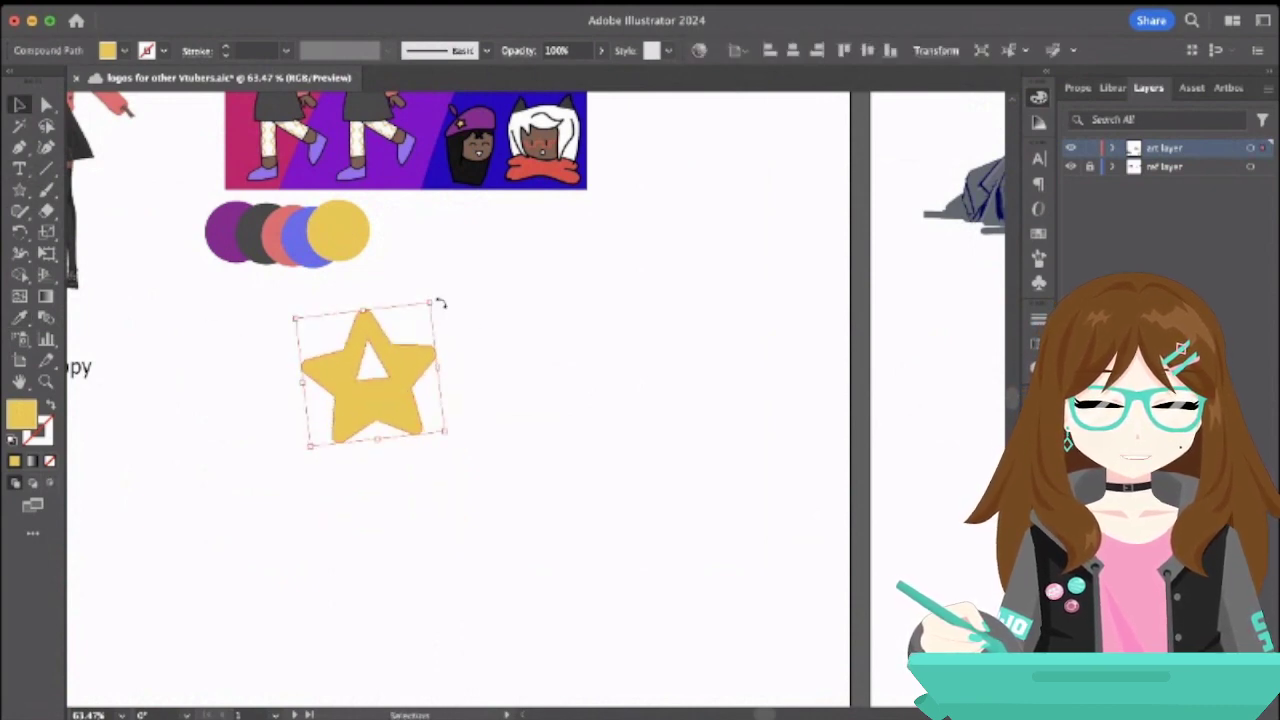
click(480, 329)
- Scale the tilted star down to roughly two thirds of its size below the palette
scroll(480, 329, down, 1)
scroll(480, 331, down, 2)
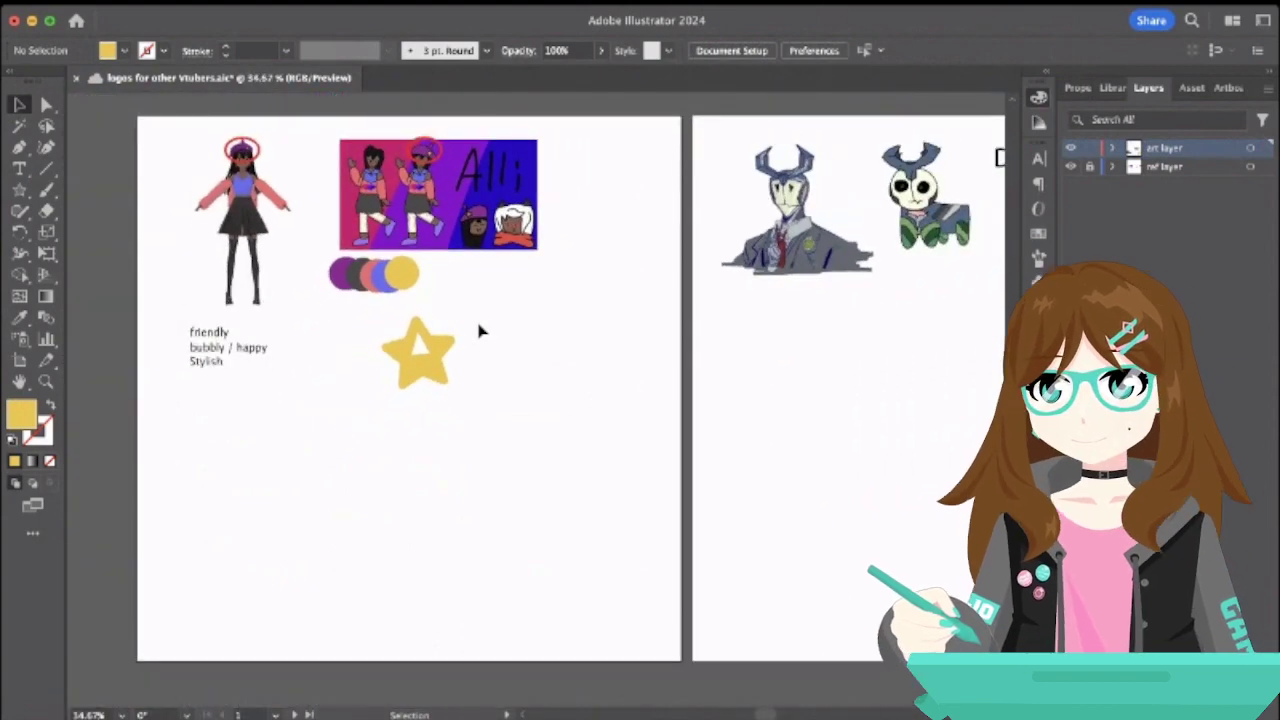
click(446, 360)
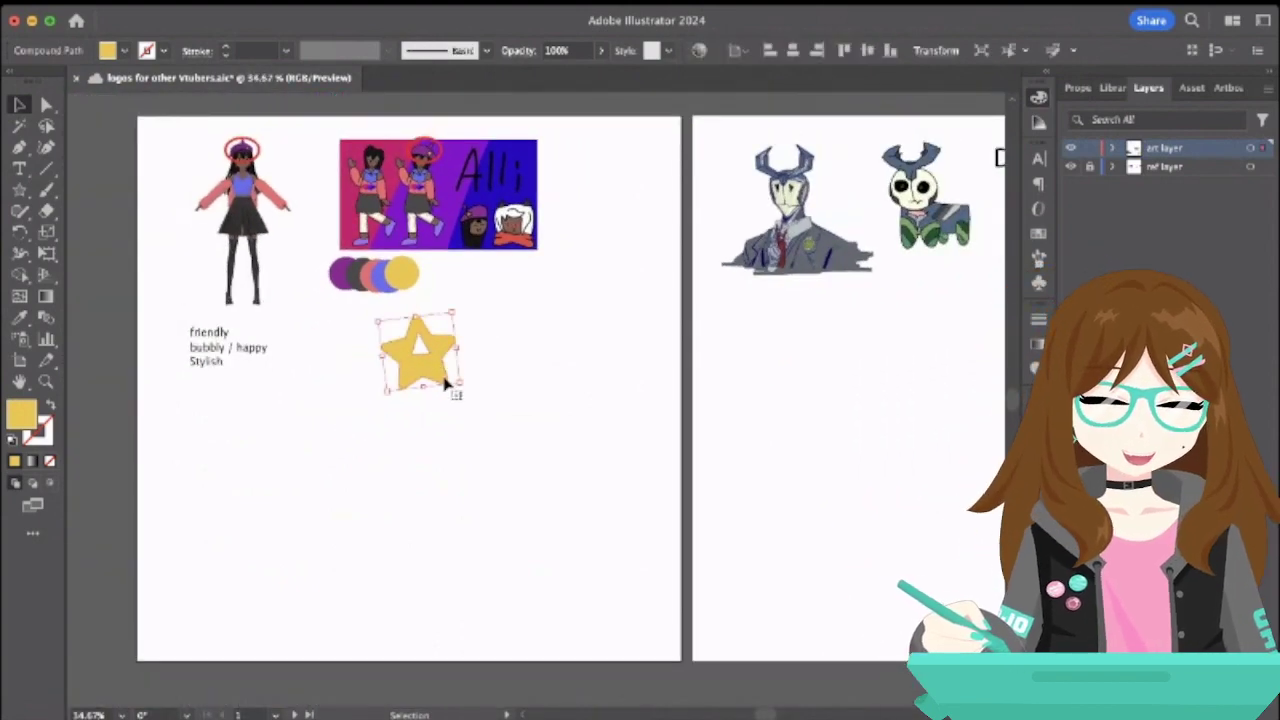
mouse_move(449, 374)
mouse_down()
mouse_move(429, 354)
mouse_move(438, 370)
mouse_up()
click(491, 360)
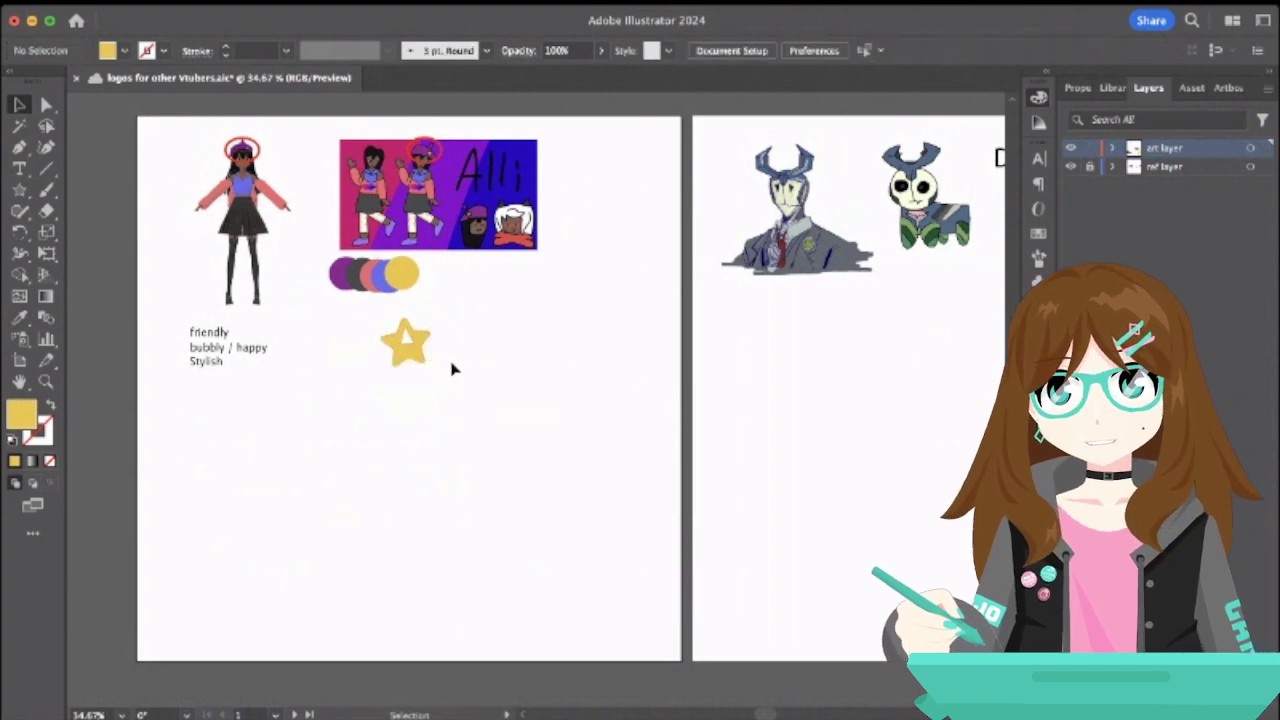
scroll(451, 369, up, 5)
click(19, 168)
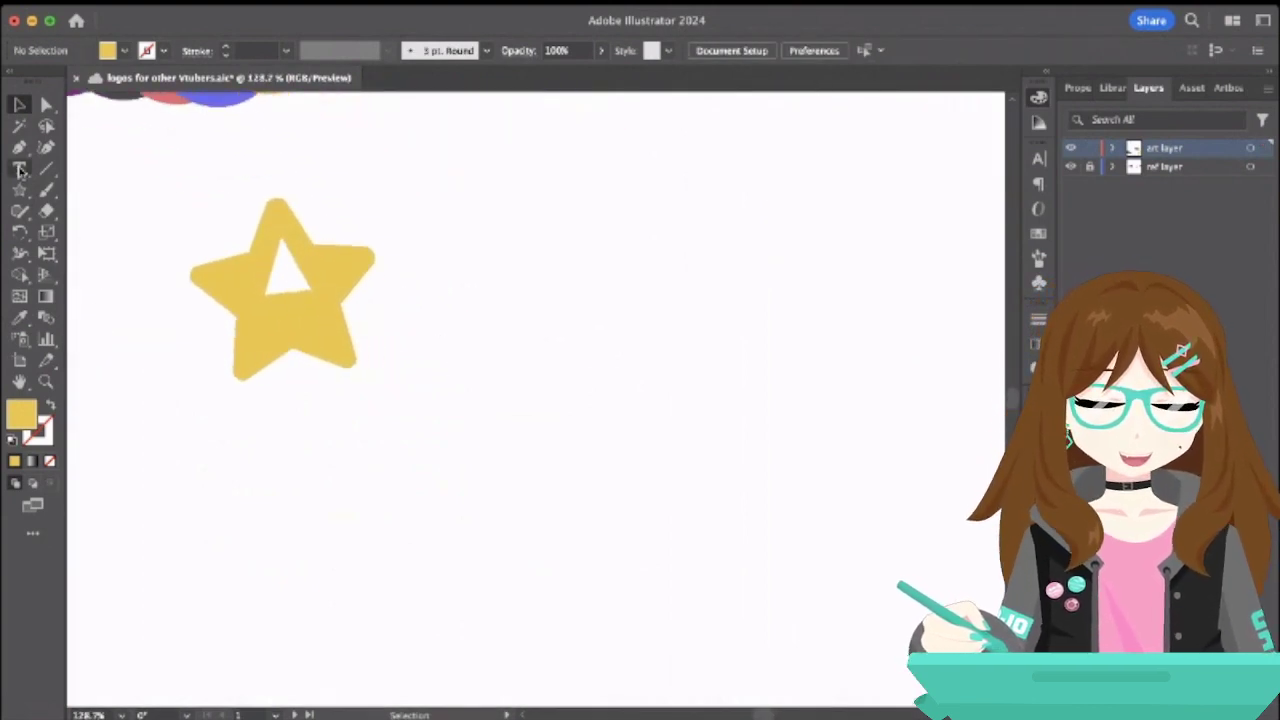
click(480, 222)
key(BackSpace)
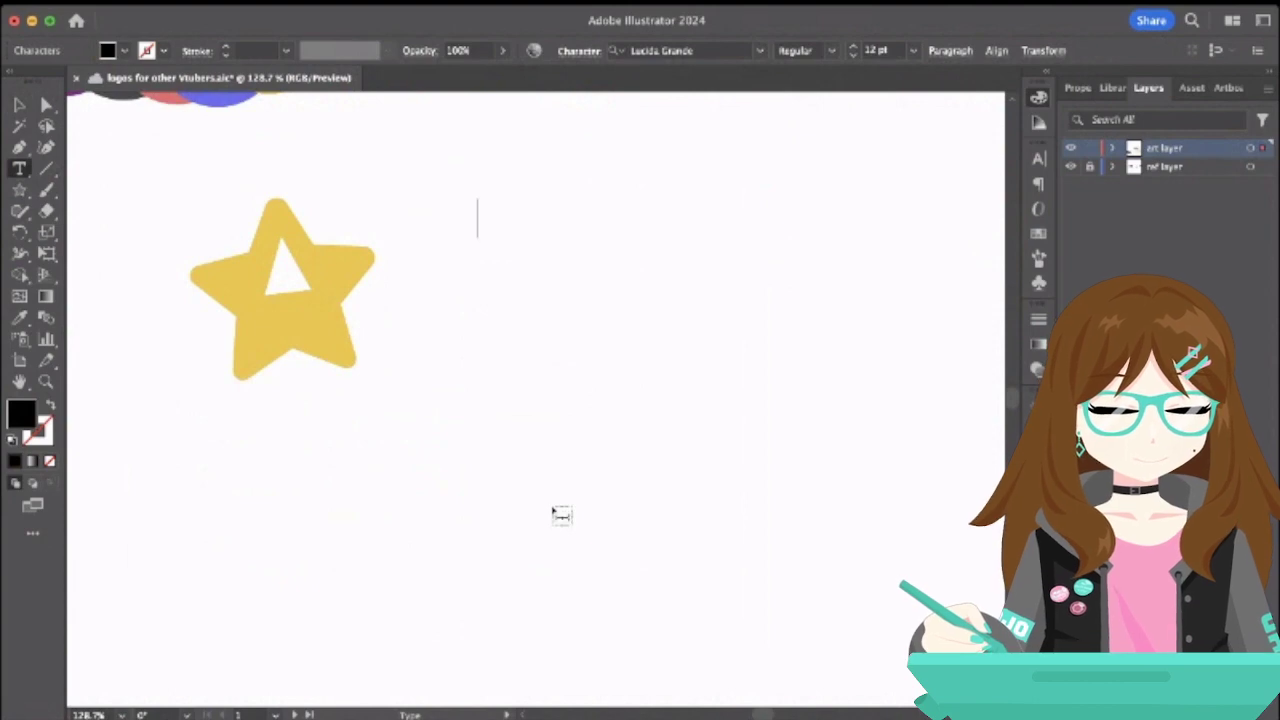
text(4)
text(LI)
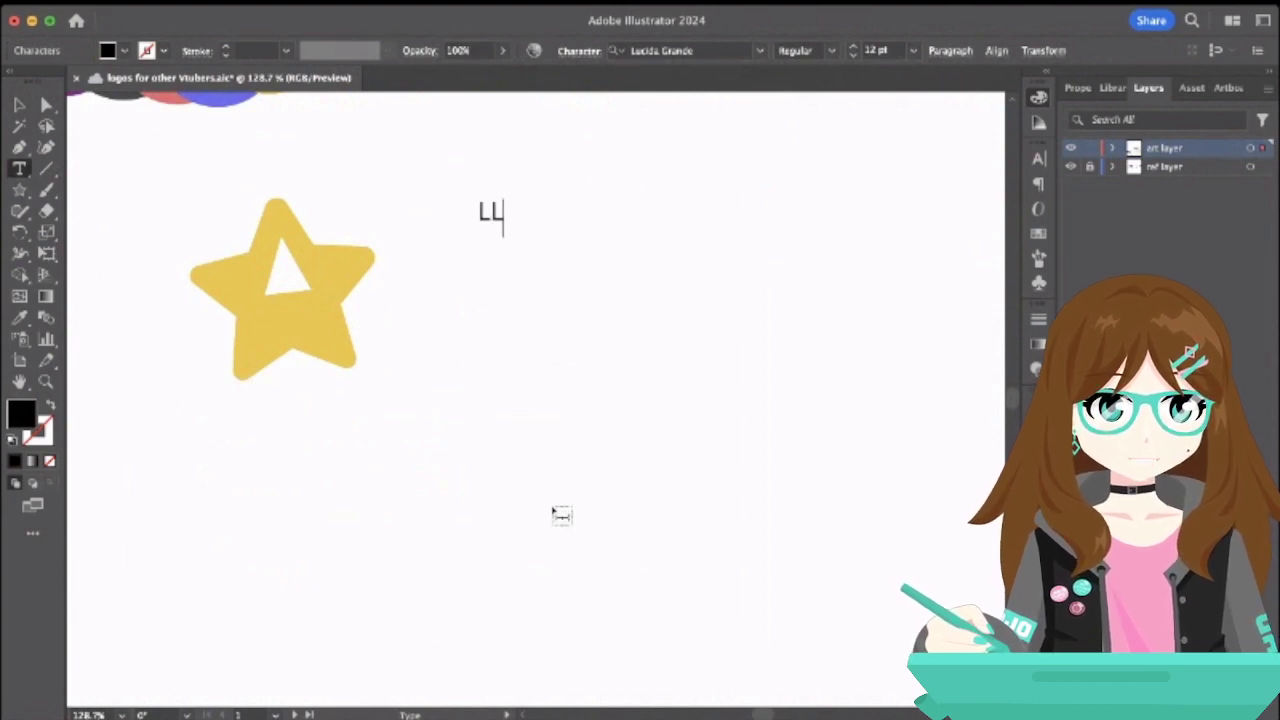
key(BackSpace)
key(BackSpace)
key(BackSpace)
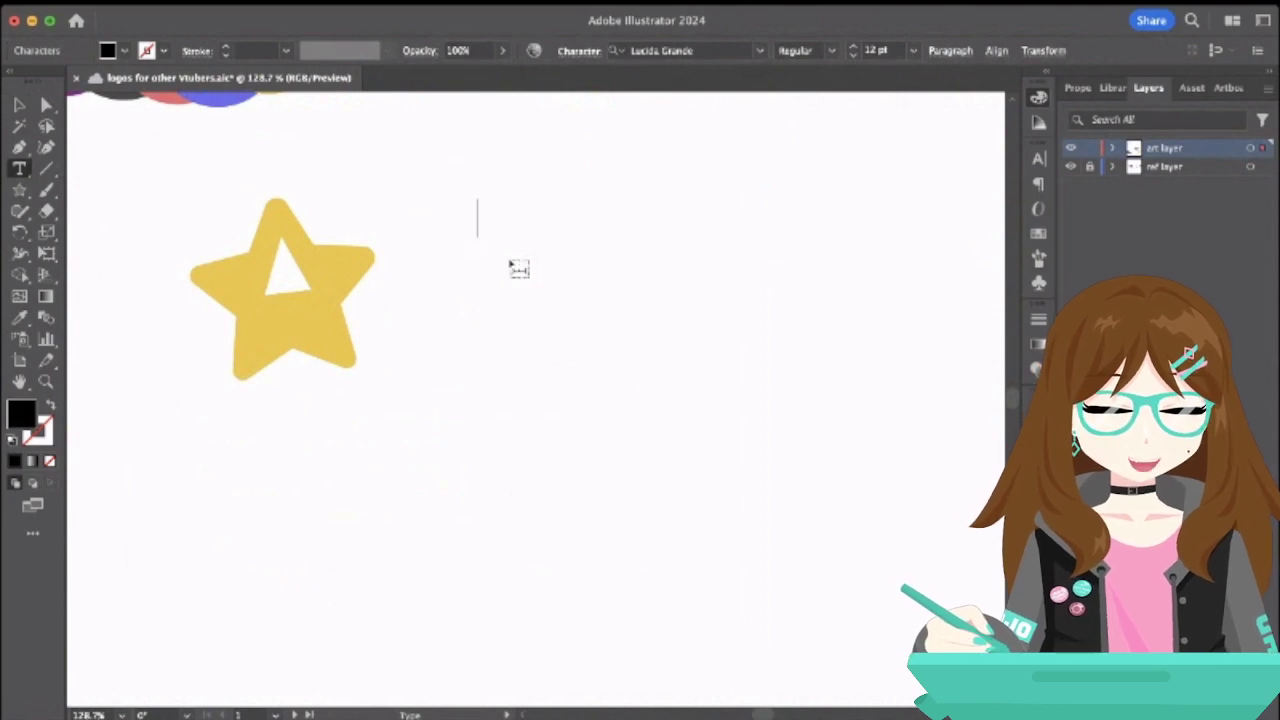
key(Escape)
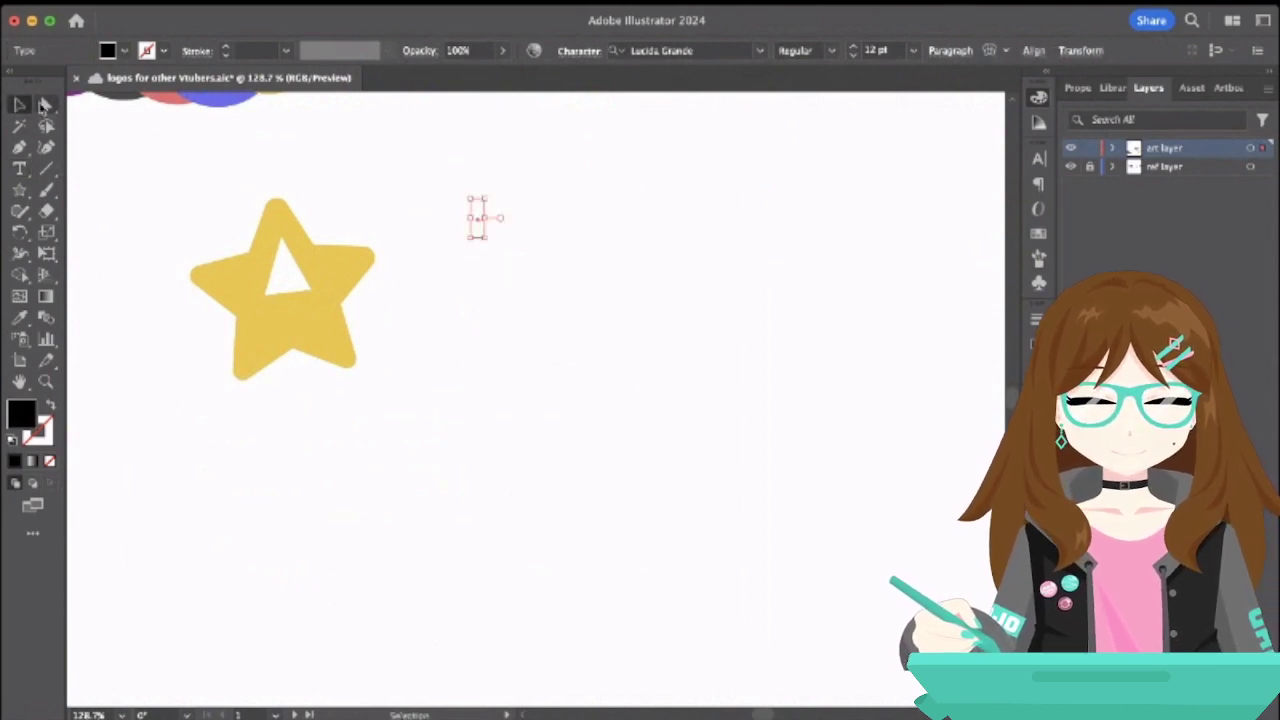
drag(363, 134, 548, 281)
drag(446, 180, 549, 286)
key(Delete)
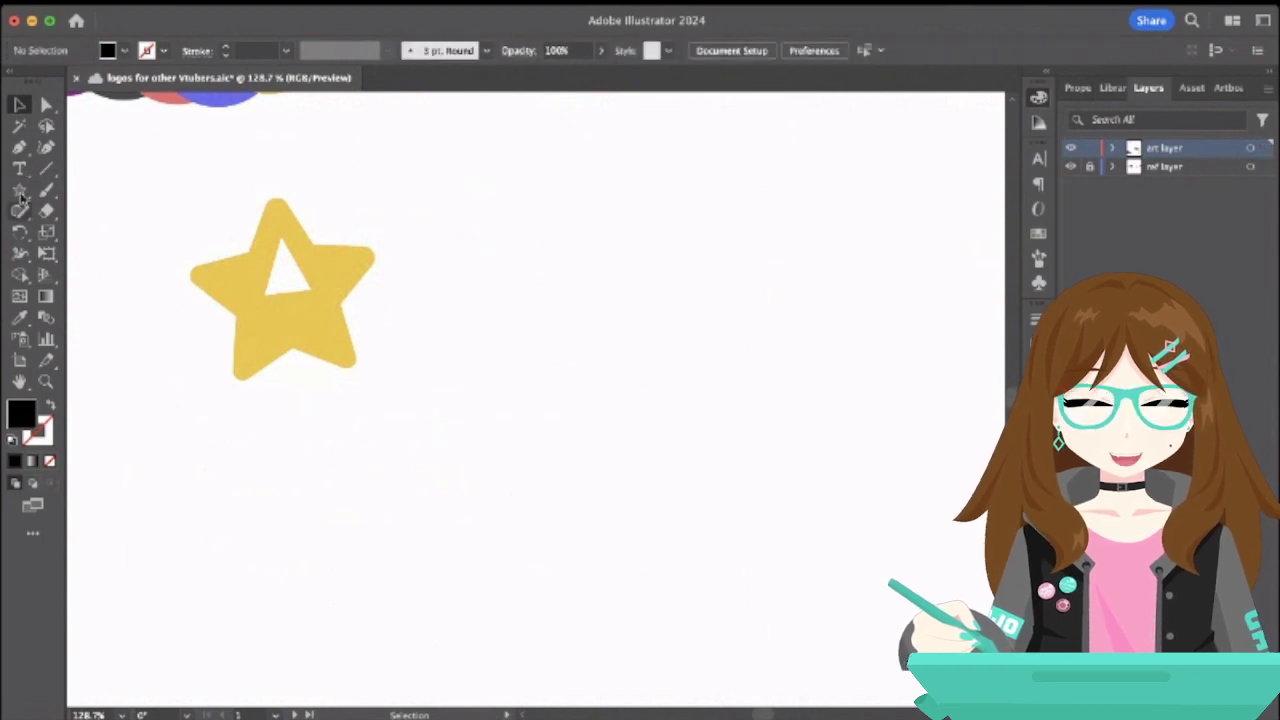
- Add the letter J as point text to the right of the star and set its style to Bold
click(20, 168)
click(569, 236)
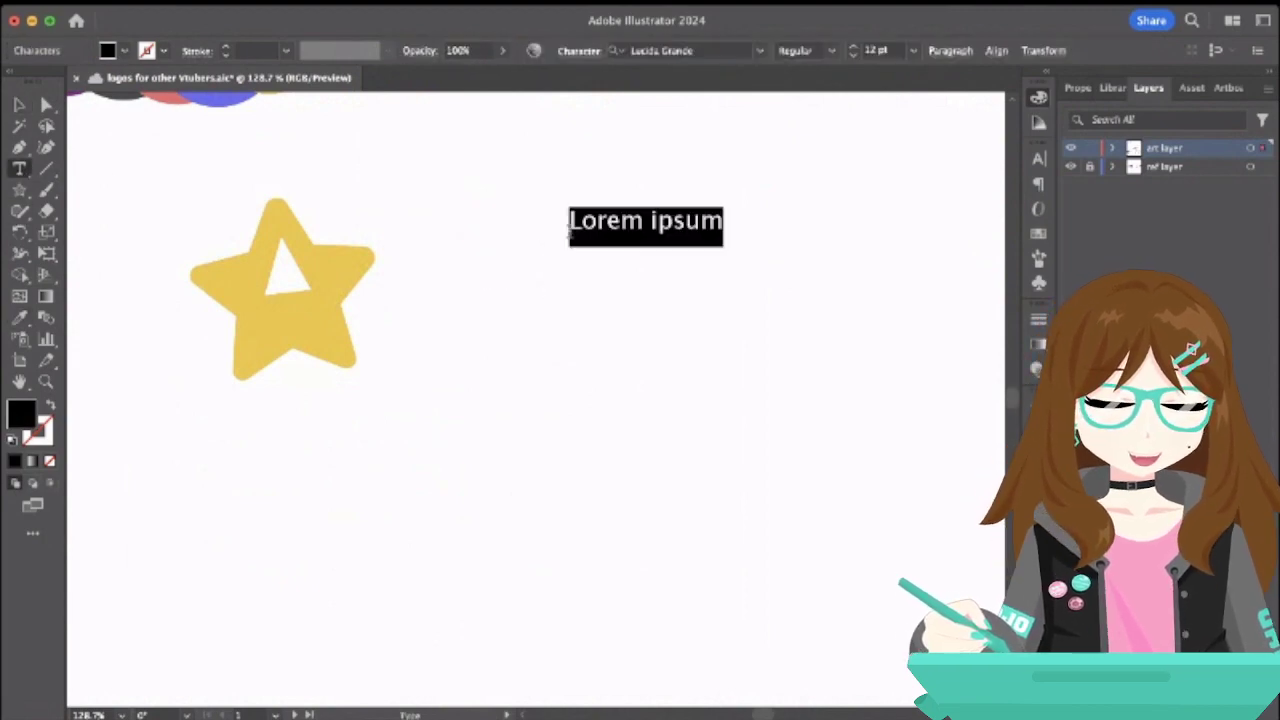
key(BackSpace)
text(J)
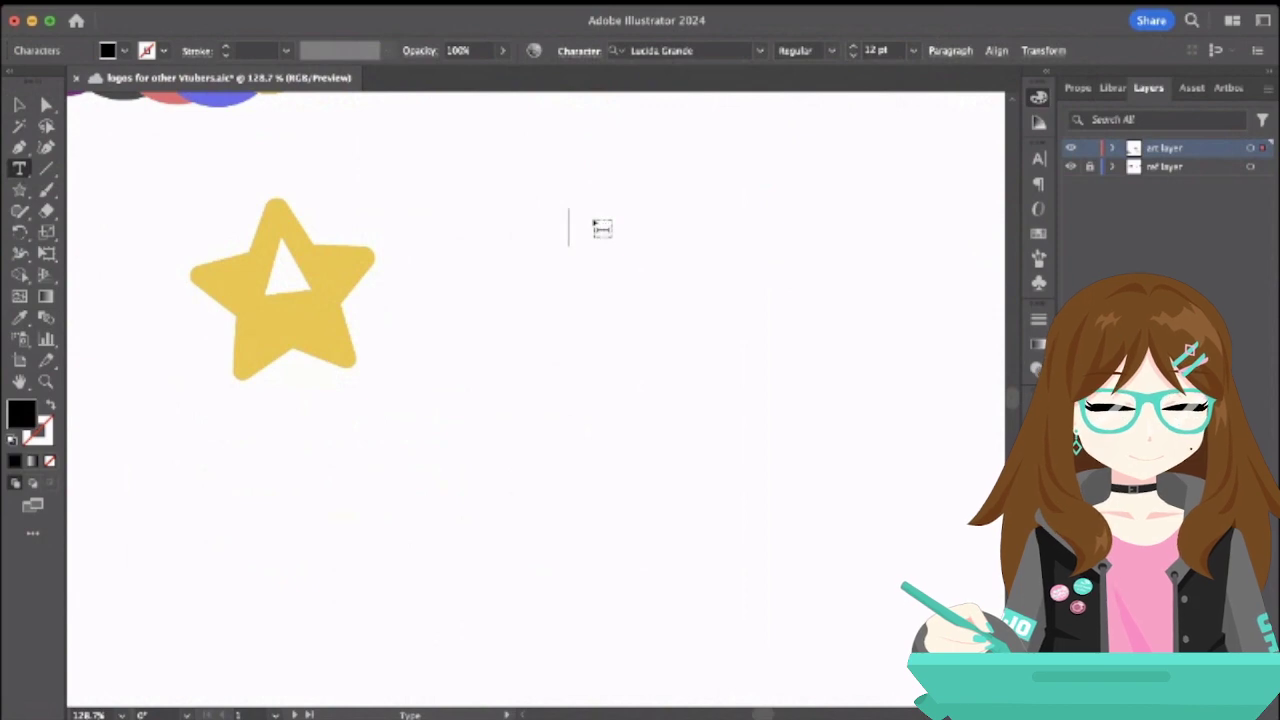
drag(575, 222, 548, 222)
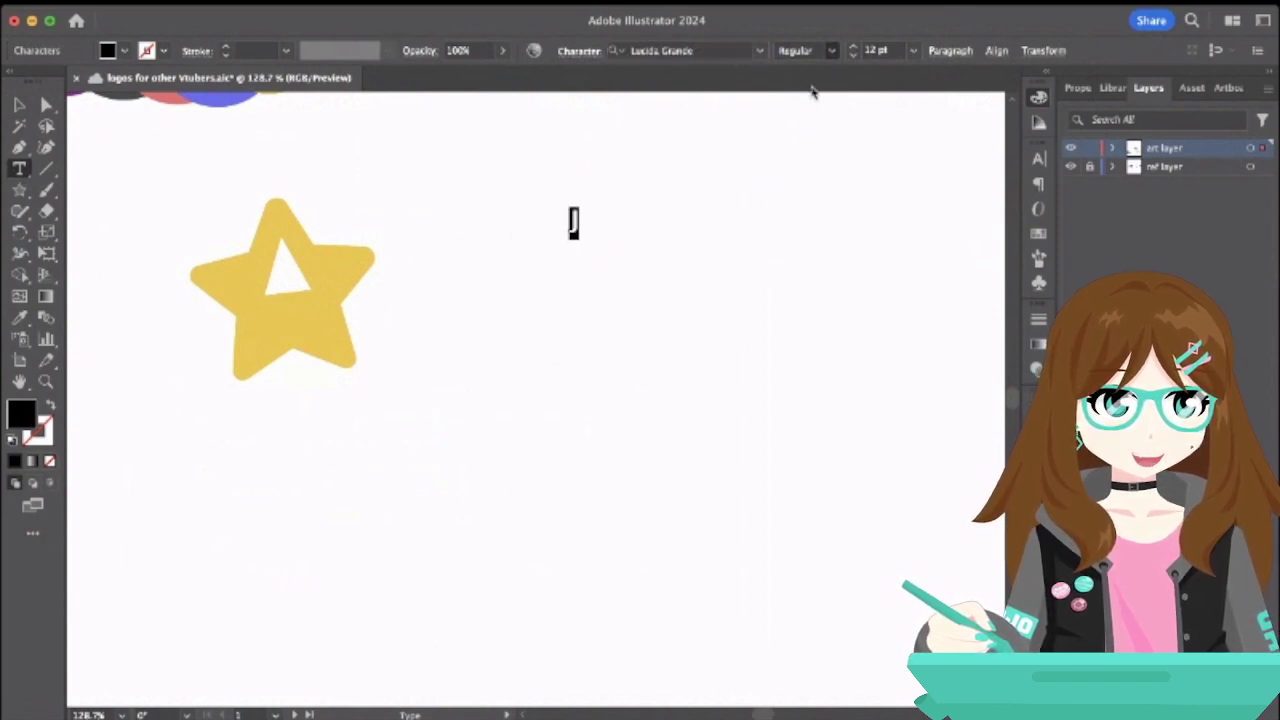
click(831, 50)
click(792, 95)
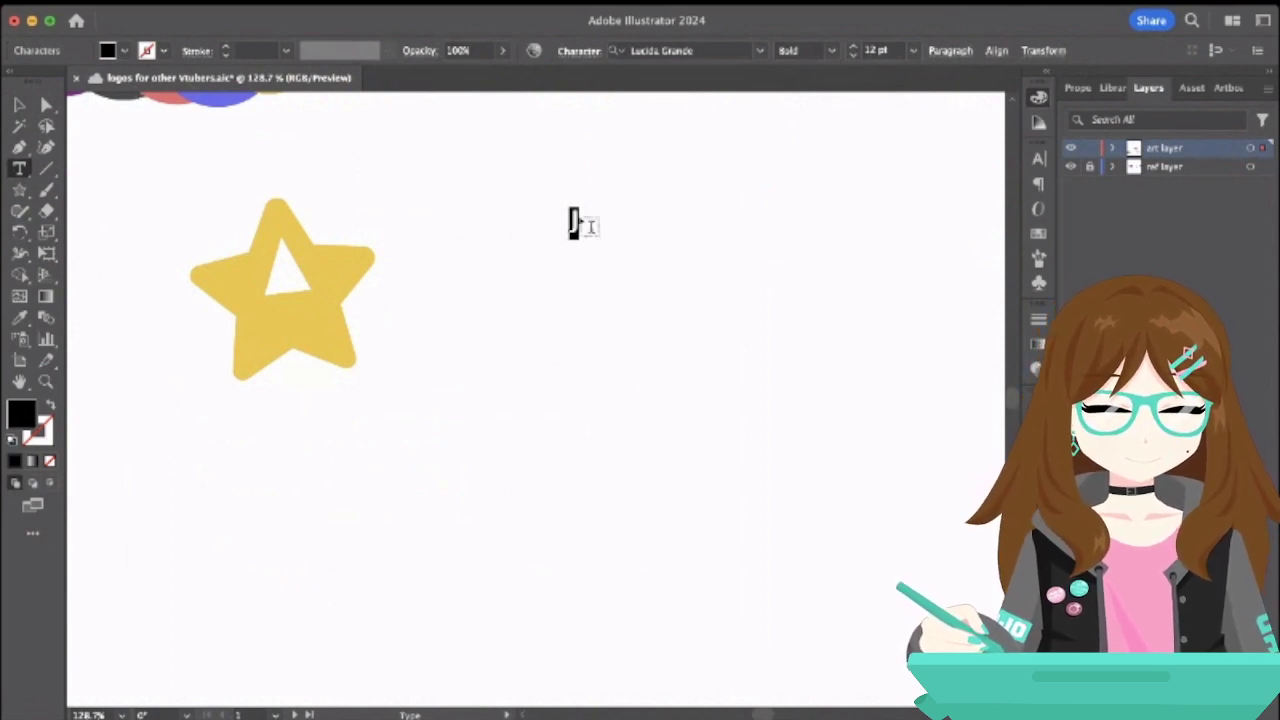
key(Escape)
click(17, 103)
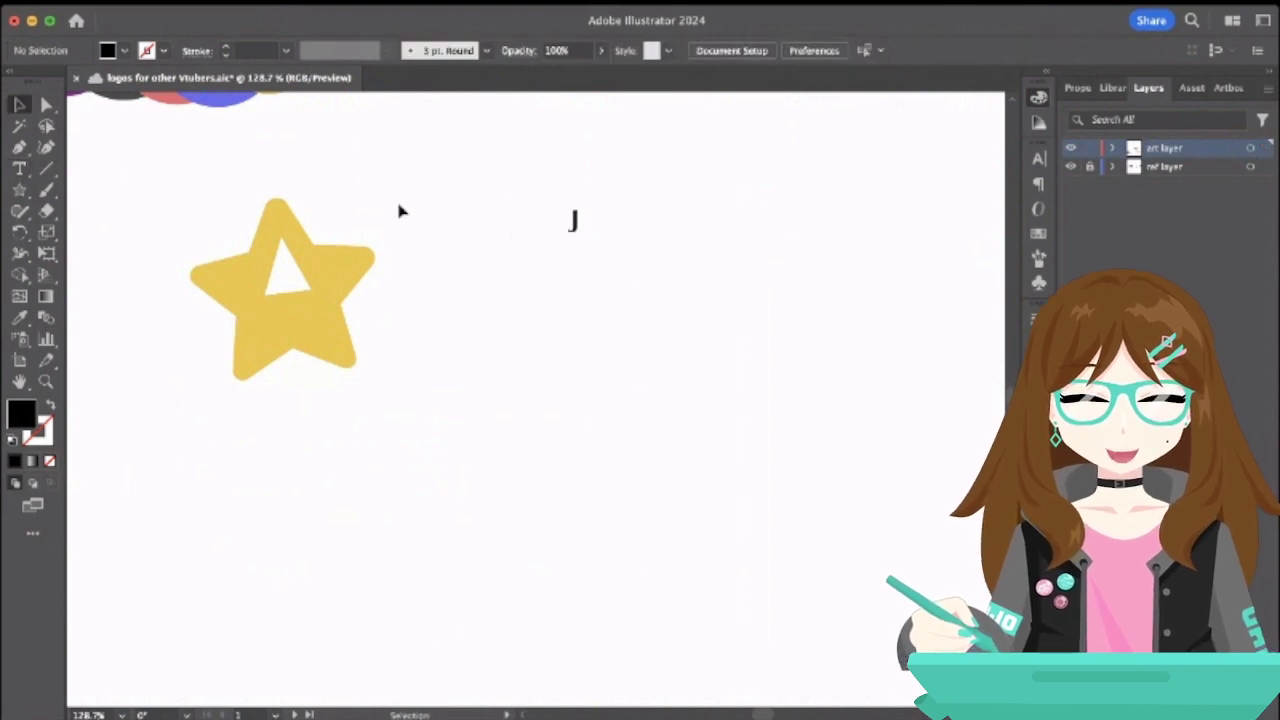
- Paint a rounded lowercase l with the 3 pt Round brush, using a black stroke and no fill, overlapping the star's right arm
scroll(204, 218, up, 3)
scroll(204, 218, left, 5)
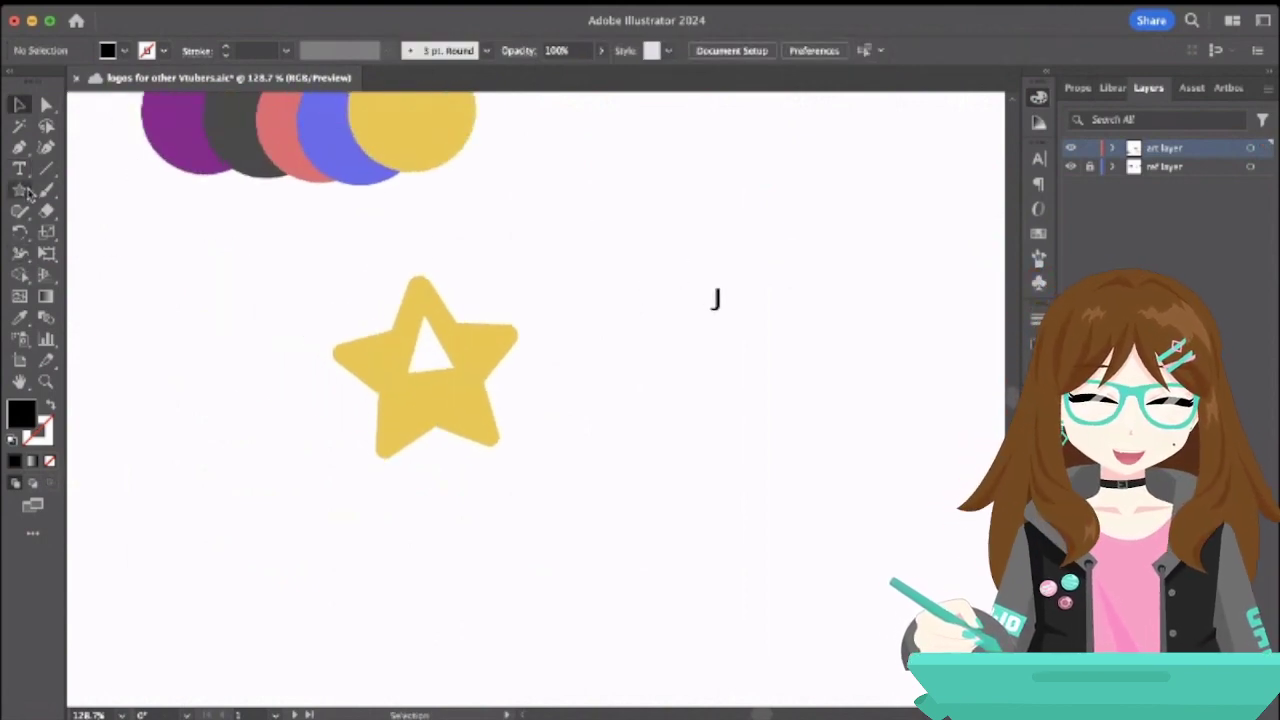
click(46, 189)
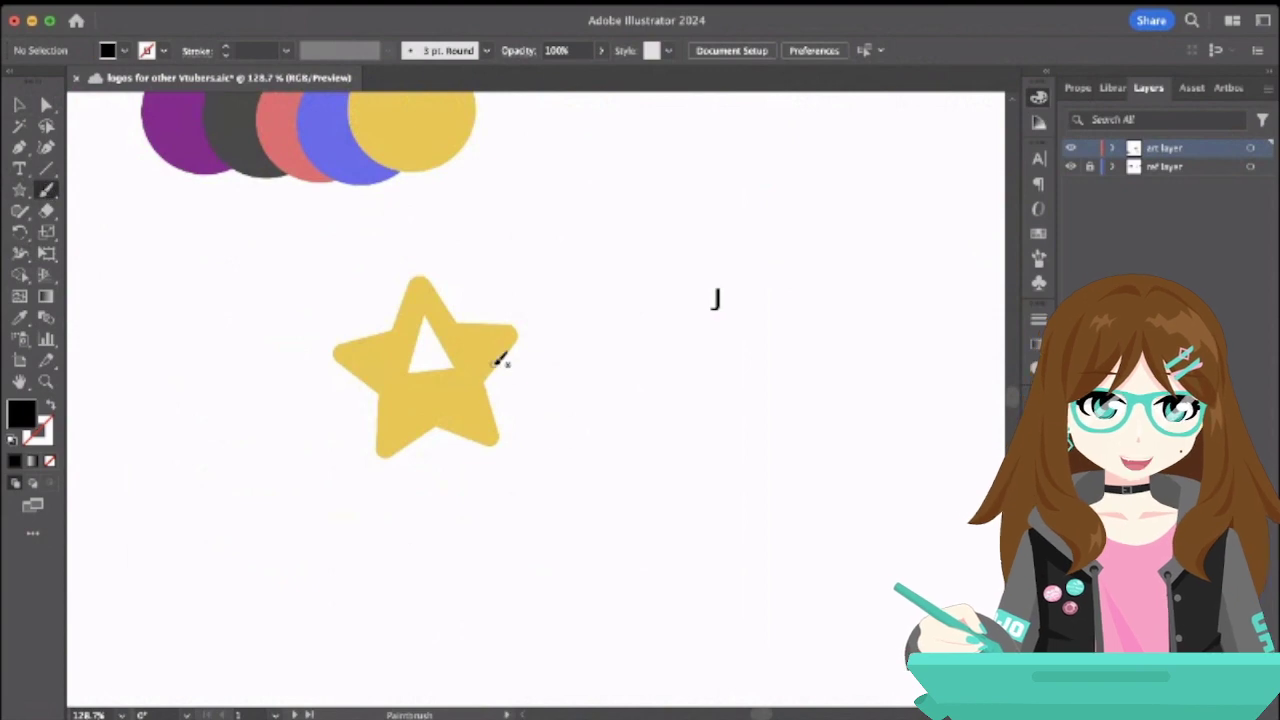
key(shift+x)
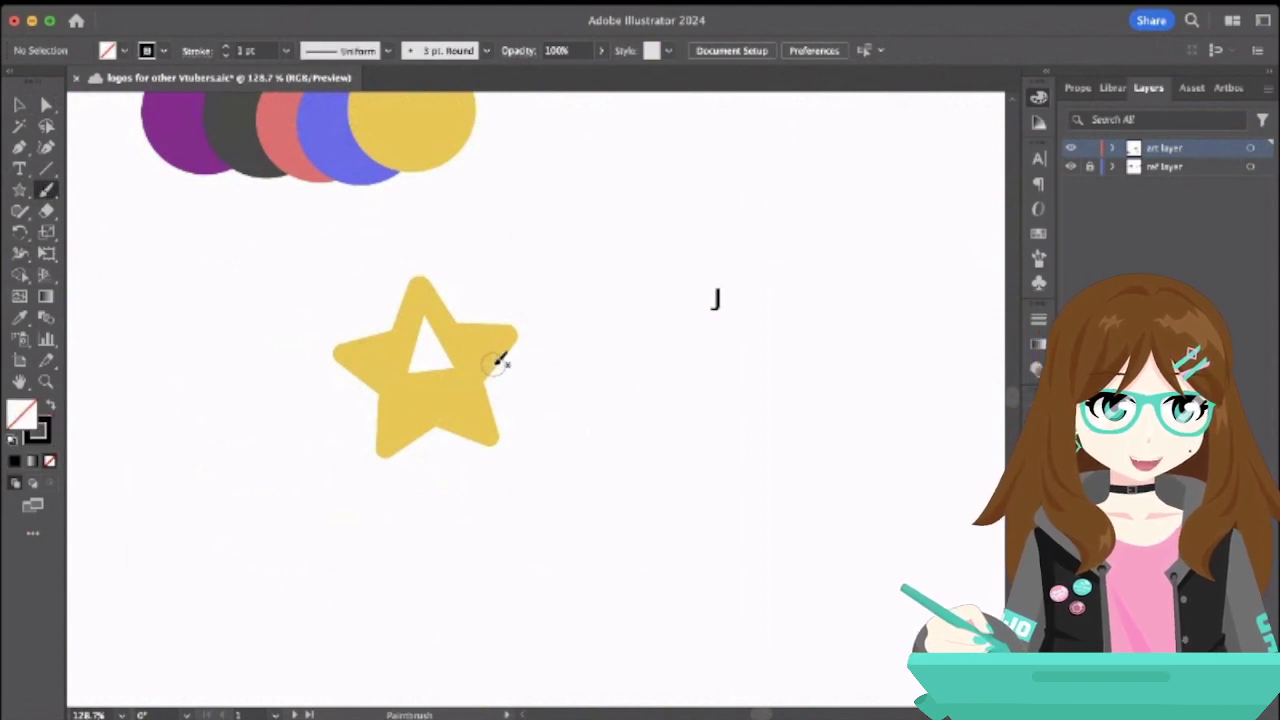
mouse_move(486, 297)
mouse_down()
mouse_move(490, 370)
mouse_move(512, 413)
mouse_move(548, 425)
mouse_up()
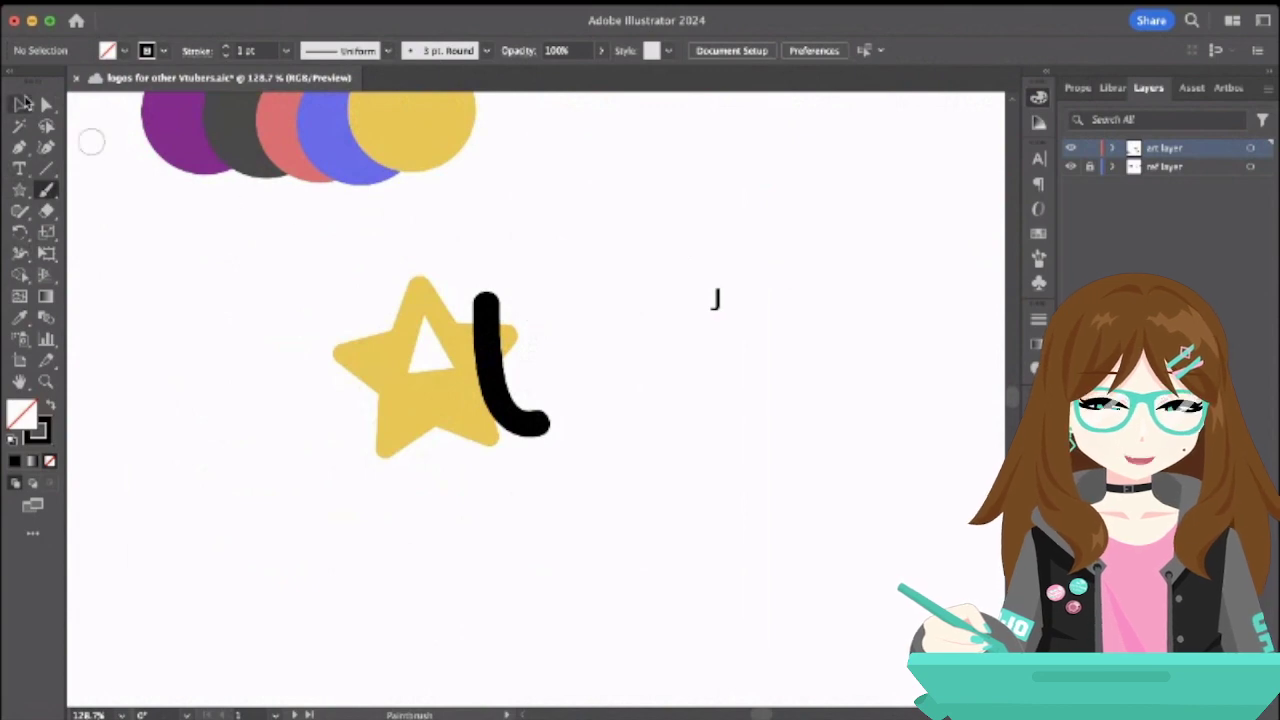
- Duplicate the painted l and place the copy right beside it, slightly higher, as the second l
key(v)
click(505, 392)
key(a)
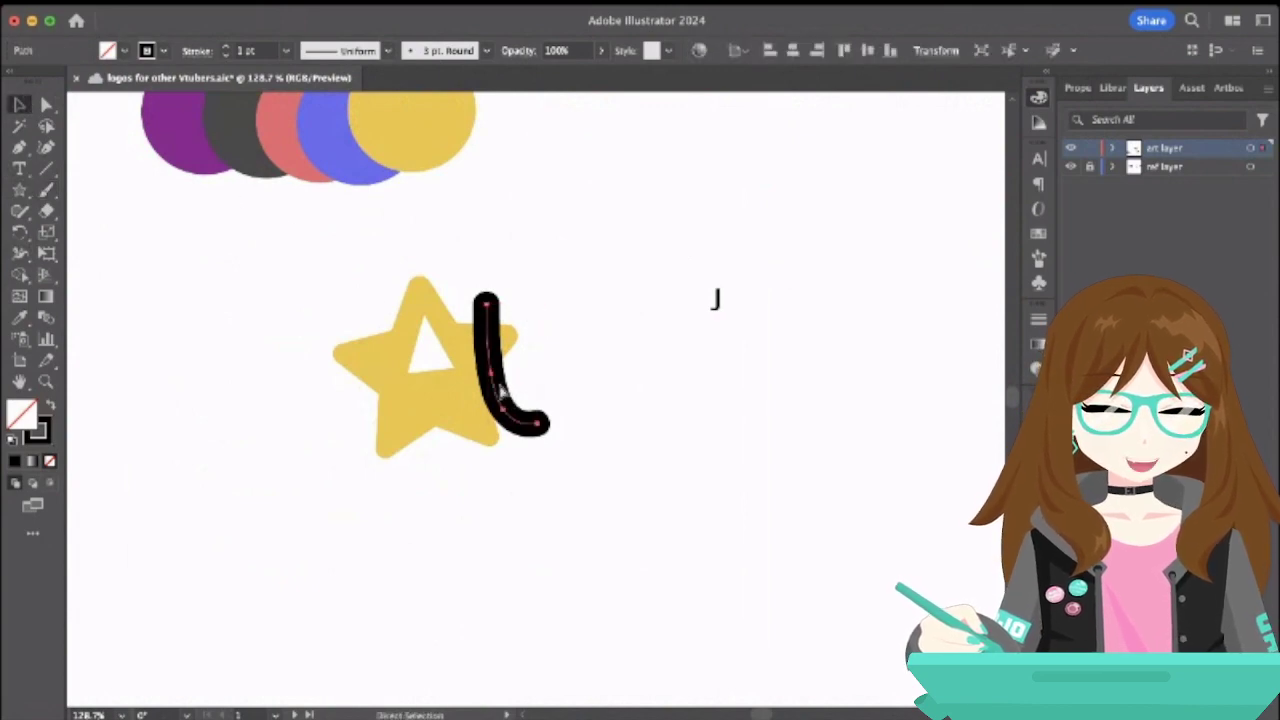
drag(475, 343, 497, 378)
key(v)
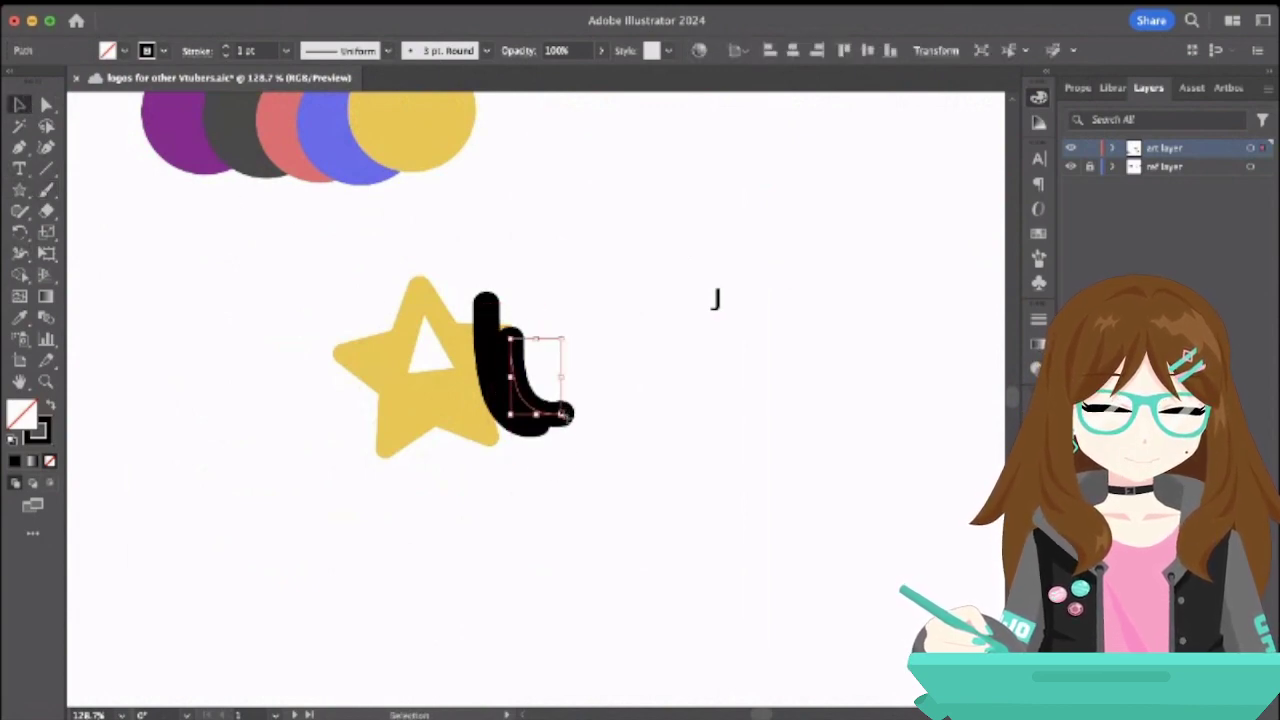
click(46, 104)
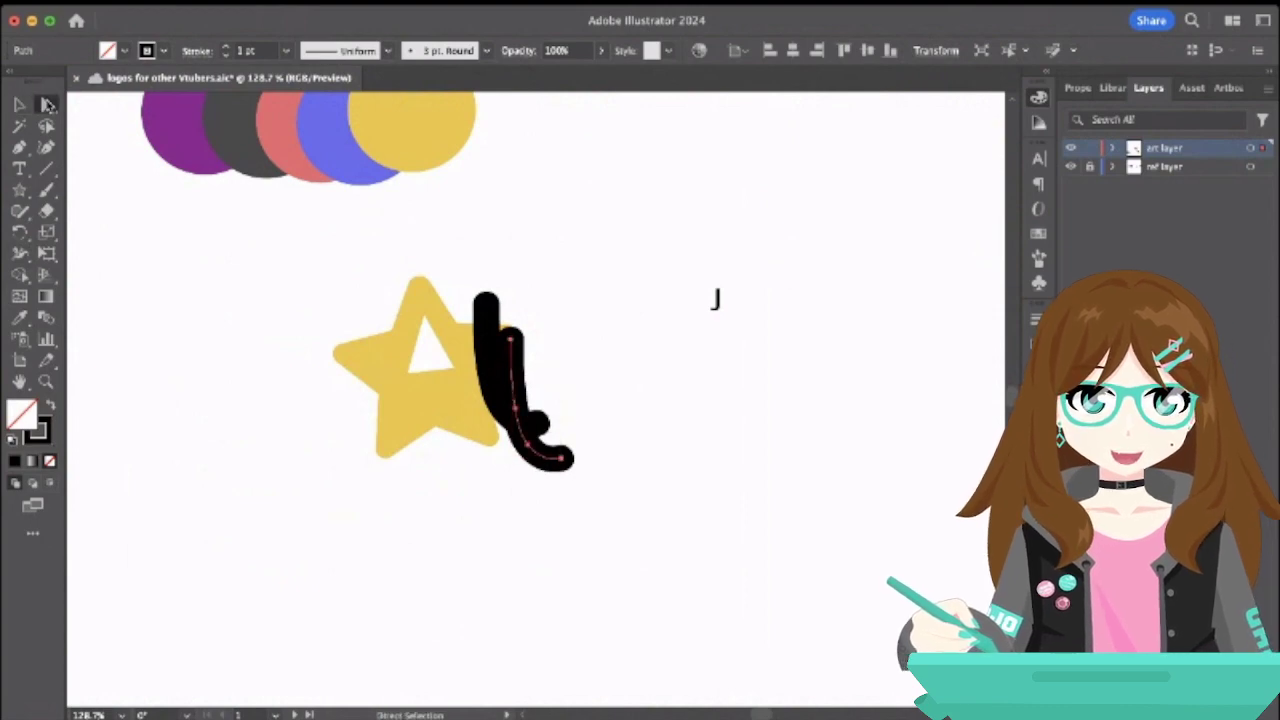
mouse_move(523, 431)
mouse_down()
mouse_move(535, 468)
mouse_move(551, 387)
mouse_up()
click(640, 390)
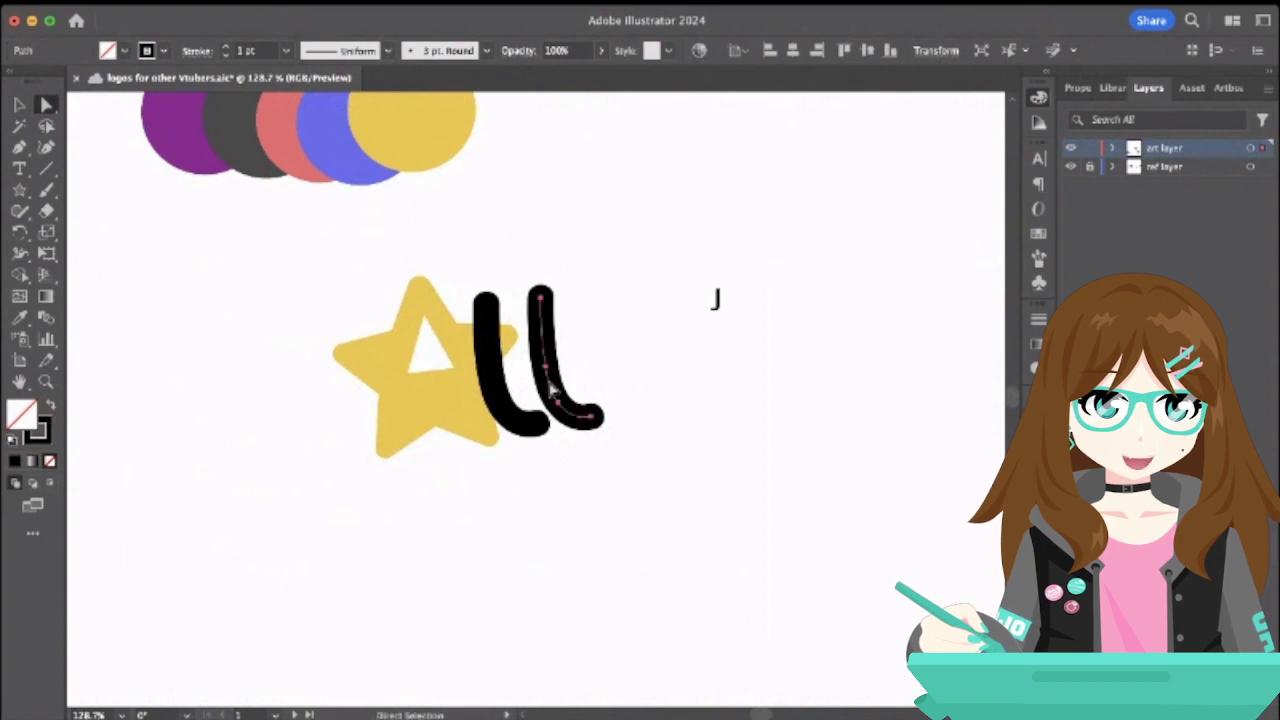
- Paint a cursive i that flows out of the second l's tail and add its dot above
click(19, 147)
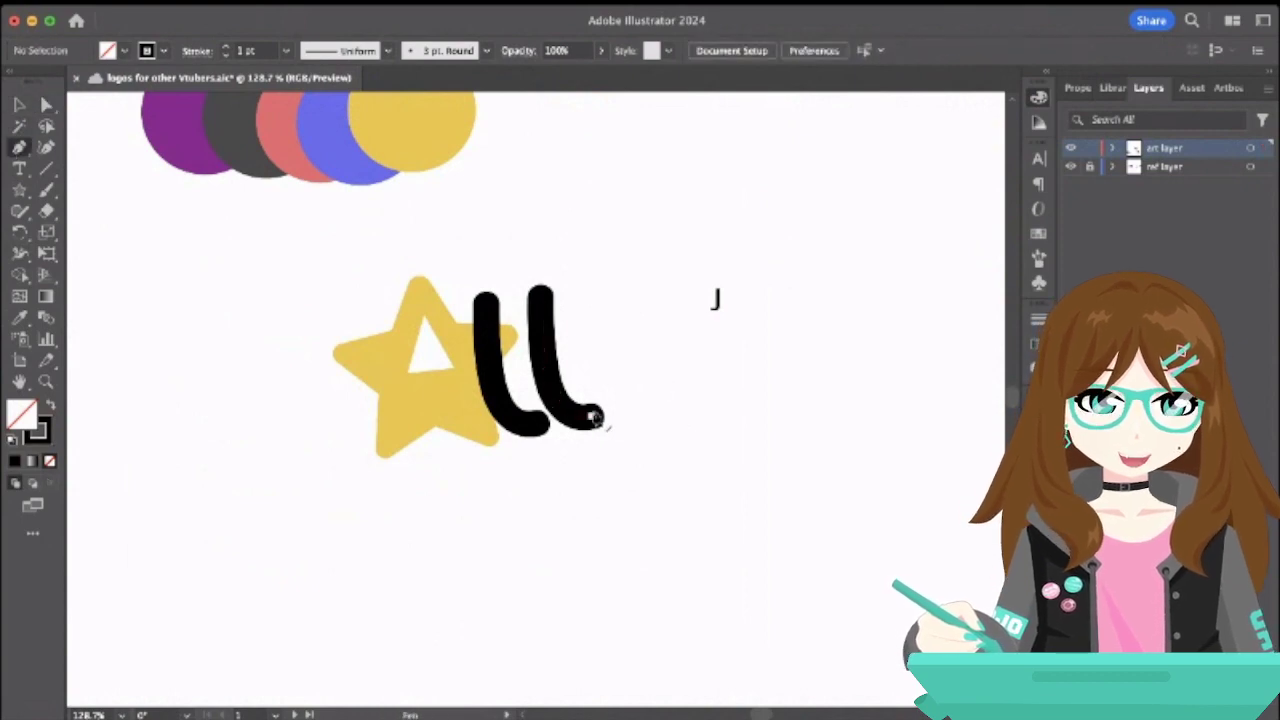
click(46, 189)
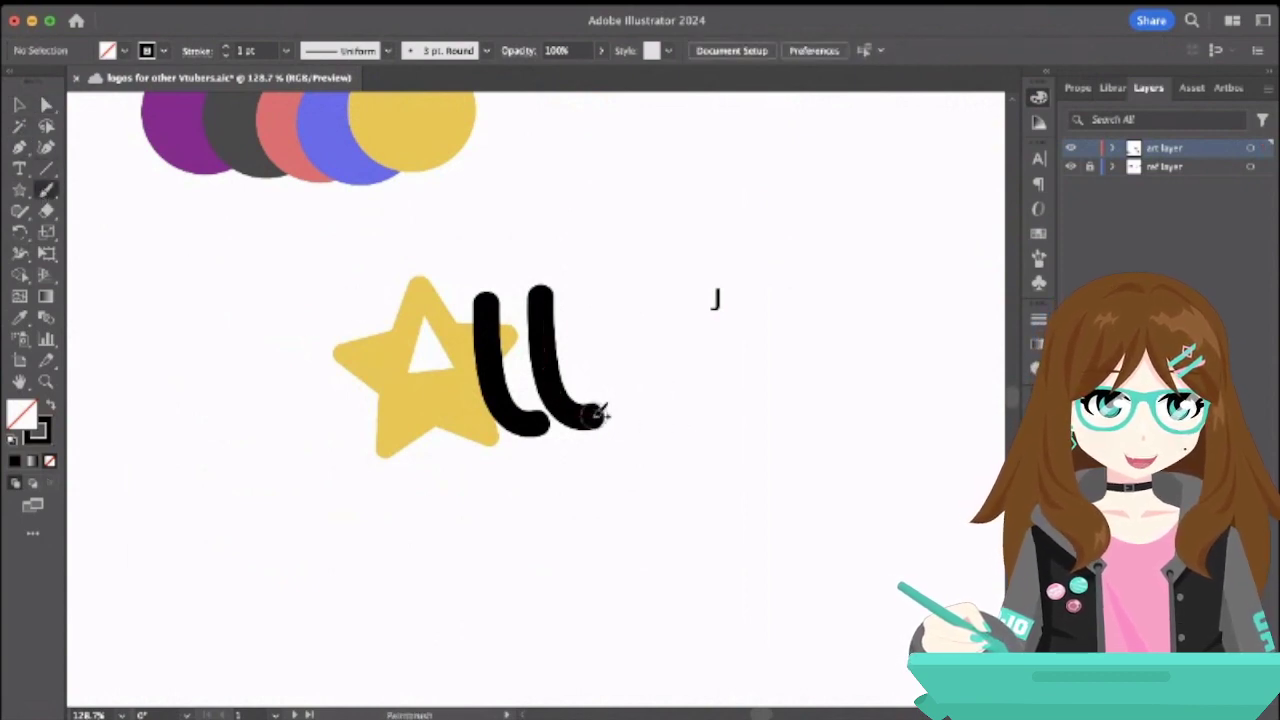
mouse_move(597, 413)
mouse_down()
mouse_move(618, 350)
mouse_move(629, 405)
mouse_move(665, 420)
mouse_up()
drag(608, 318, 612, 314)
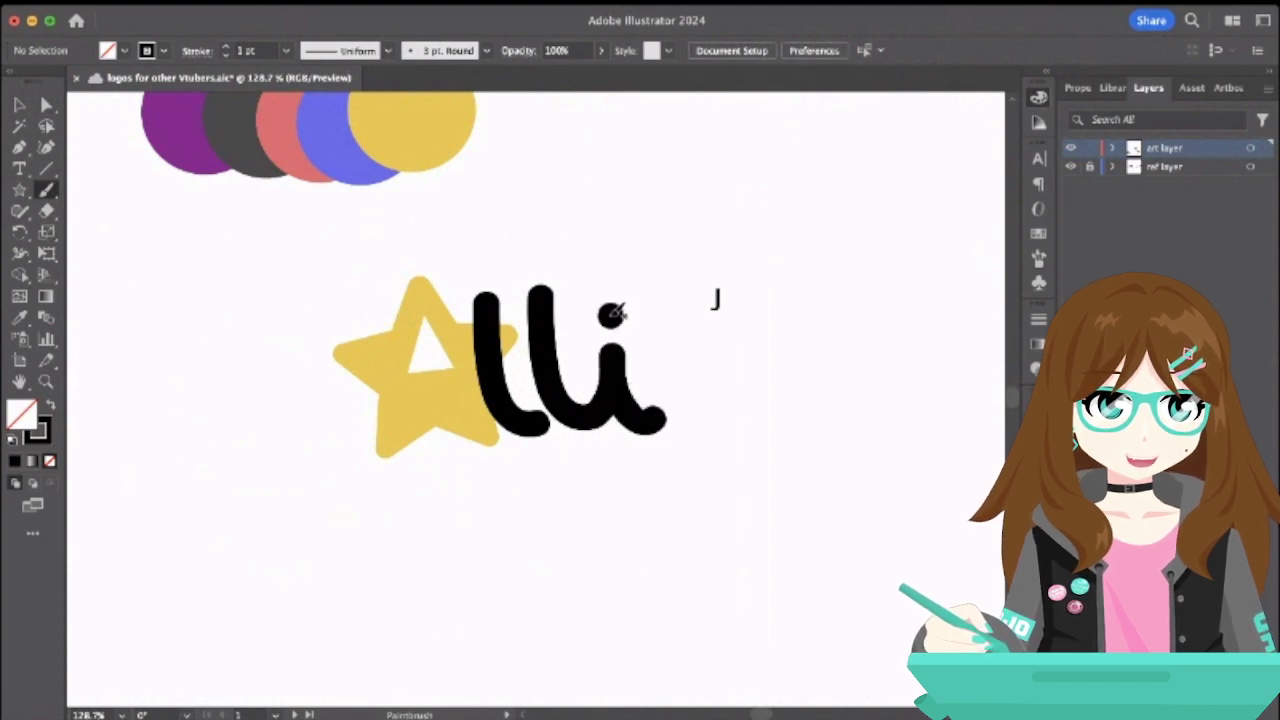
- Delete the stray J and convert the painted strokes of both l's and the i into outlined shapes
key(v)
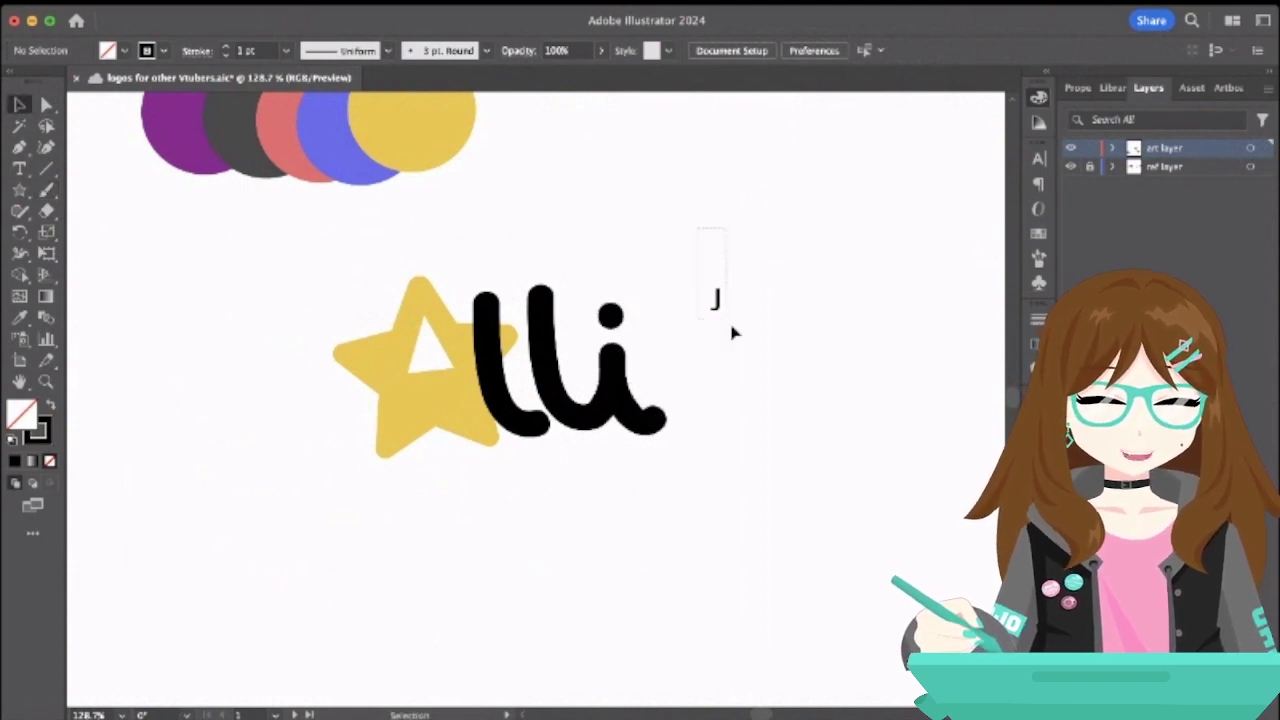
click(752, 339)
click(550, 384)
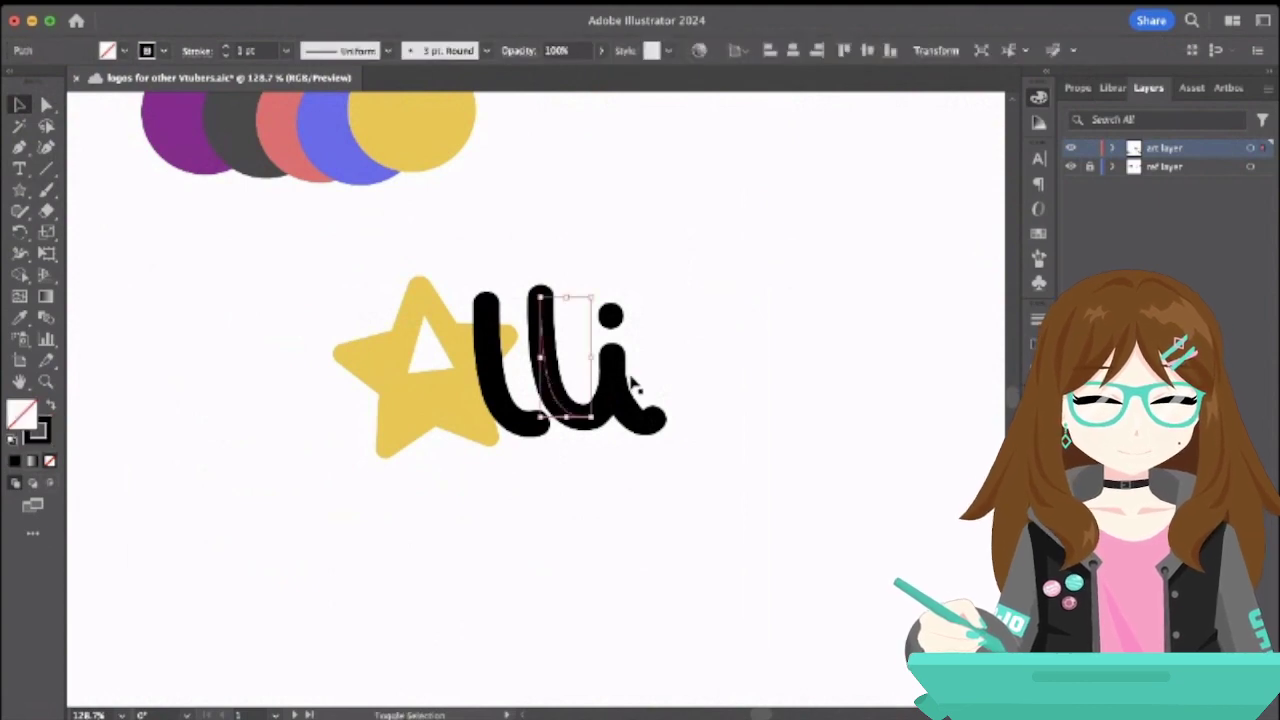
shift+click(630, 385)
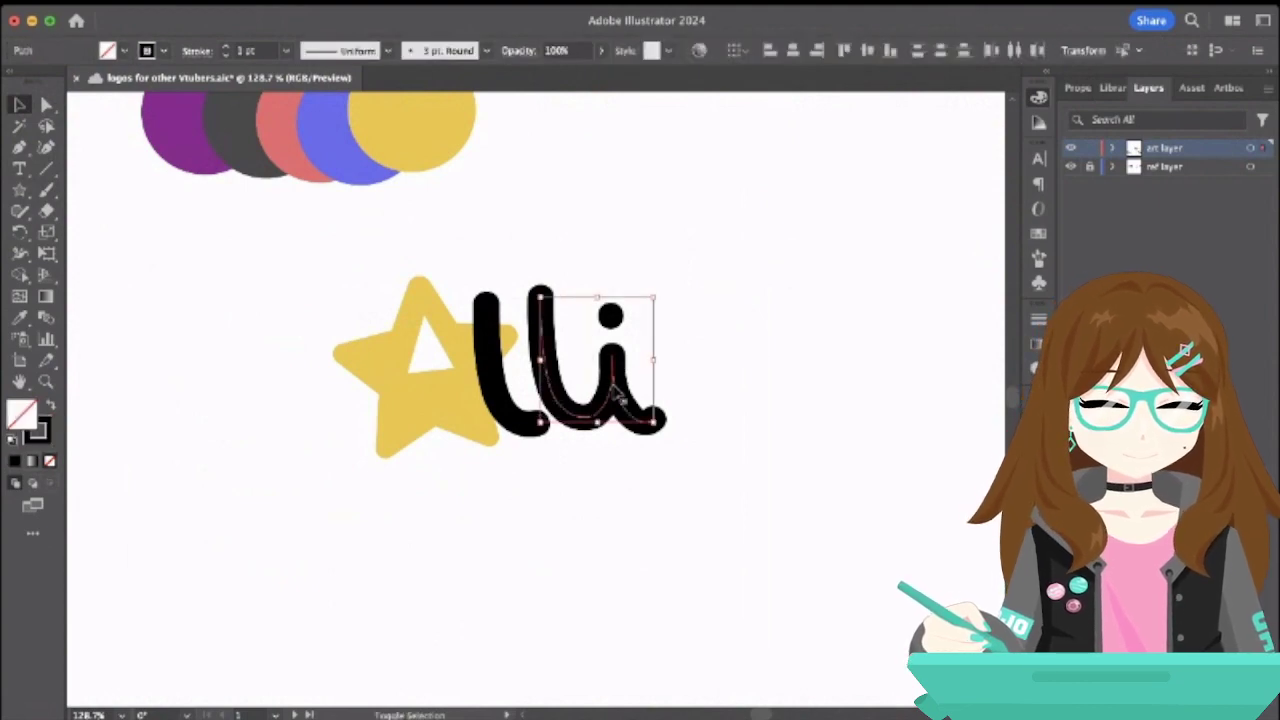
shift+click(490, 358)
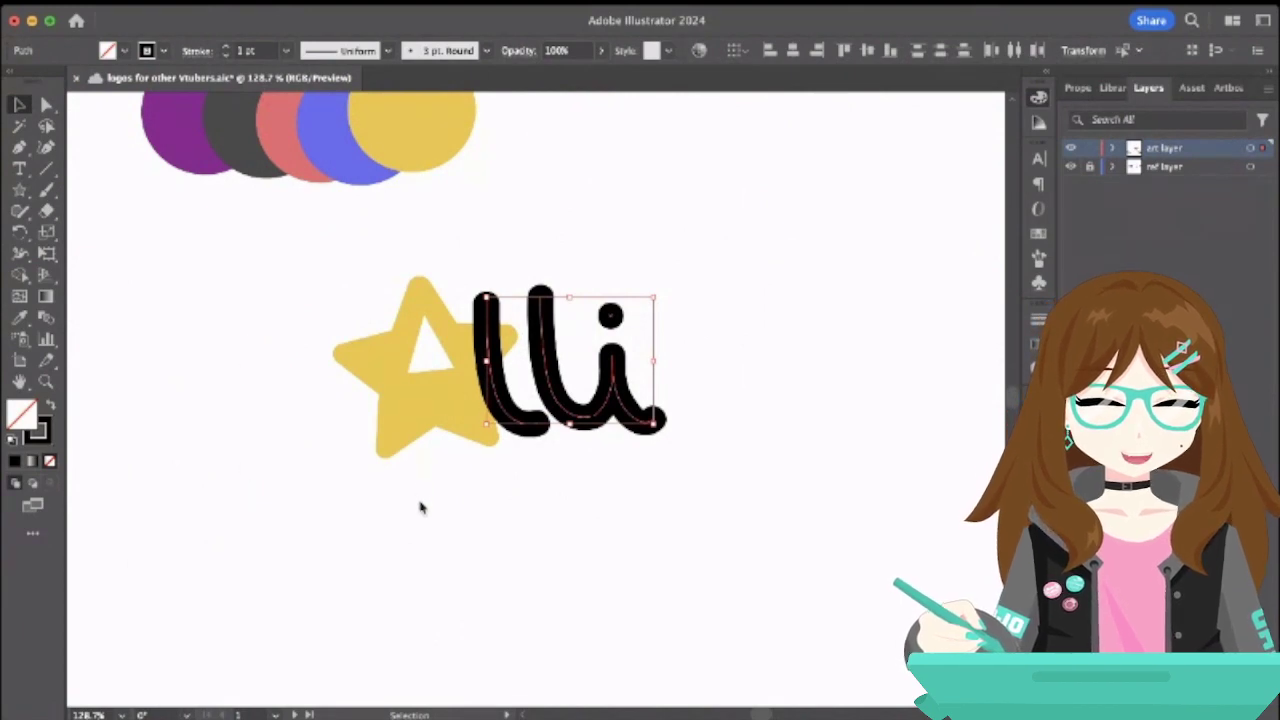
key(super+shift+o)
click(703, 452)
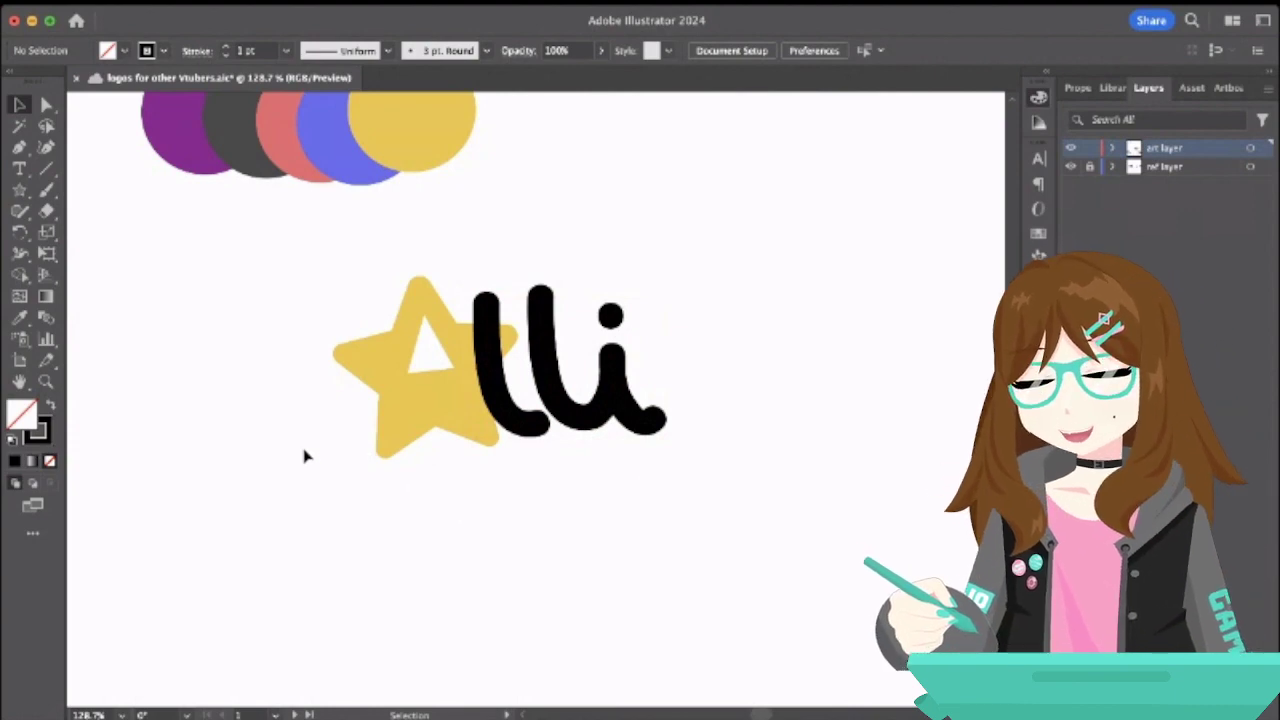
- Try to raise the notch between the star's two lower points by moving its anchor point upward
scroll(303, 448, down, 3)
click(383, 437)
key(a)
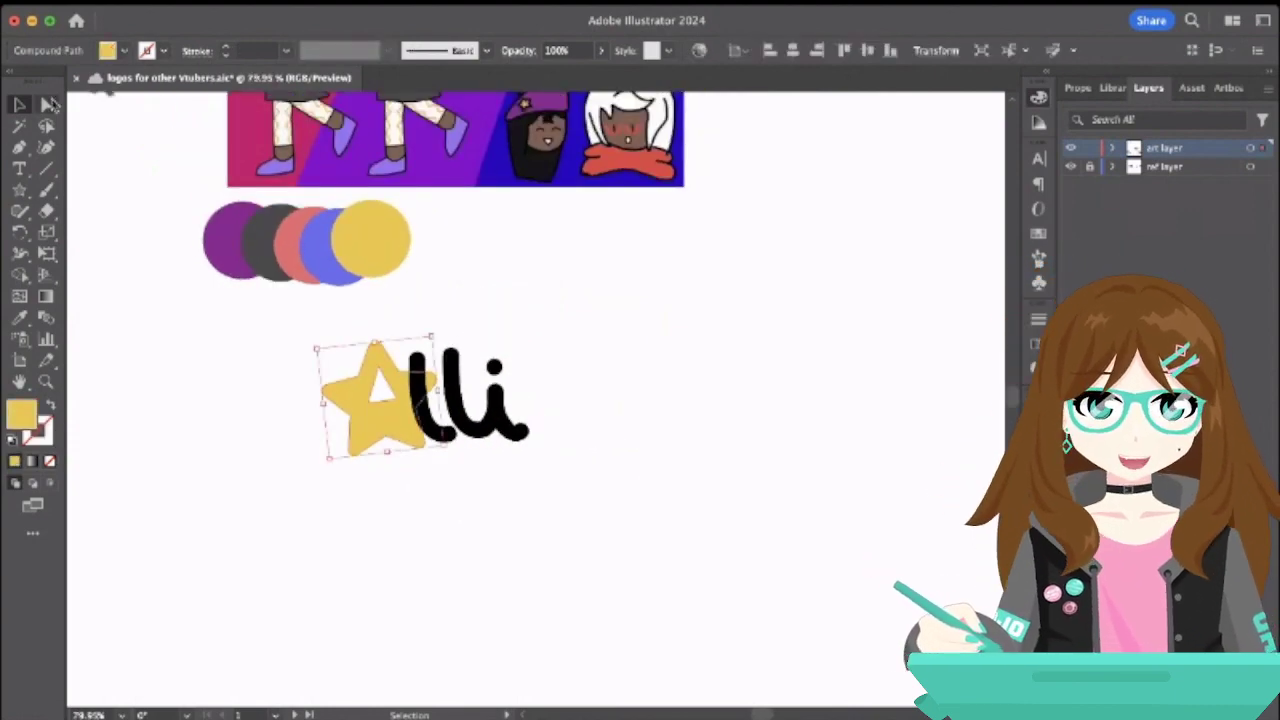
scroll(363, 447, up, 4)
drag(327, 421, 324, 382)
click(595, 502)
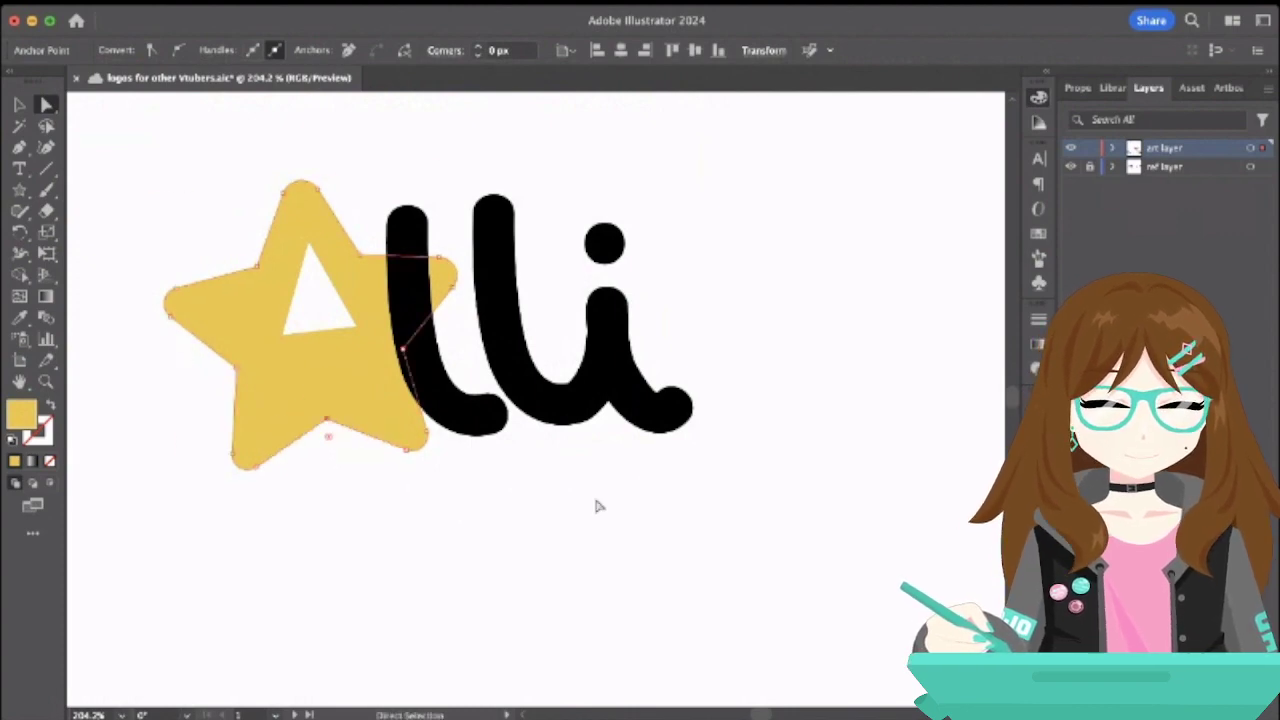
- Scale the whole Alli logo down to about three quarters of its size and move it beside the palette, under the reference banner
scroll(617, 505, down, 5)
drag(432, 375, 686, 492)
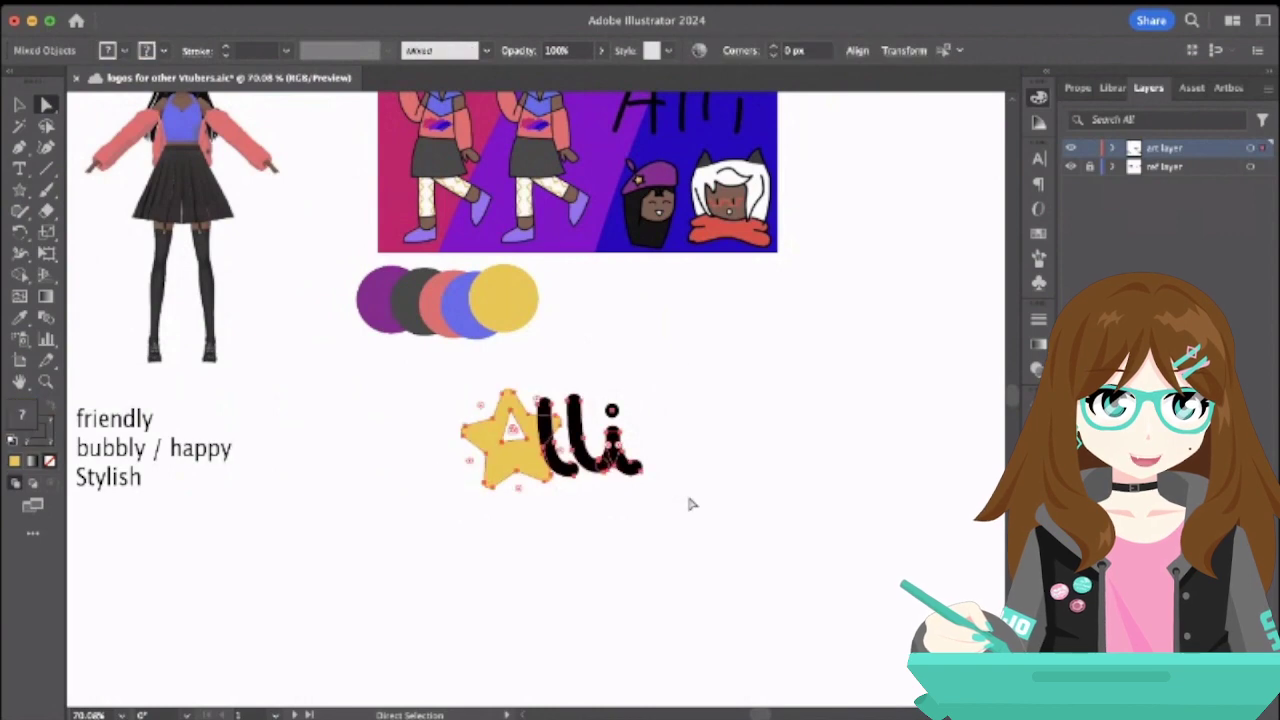
key(v)
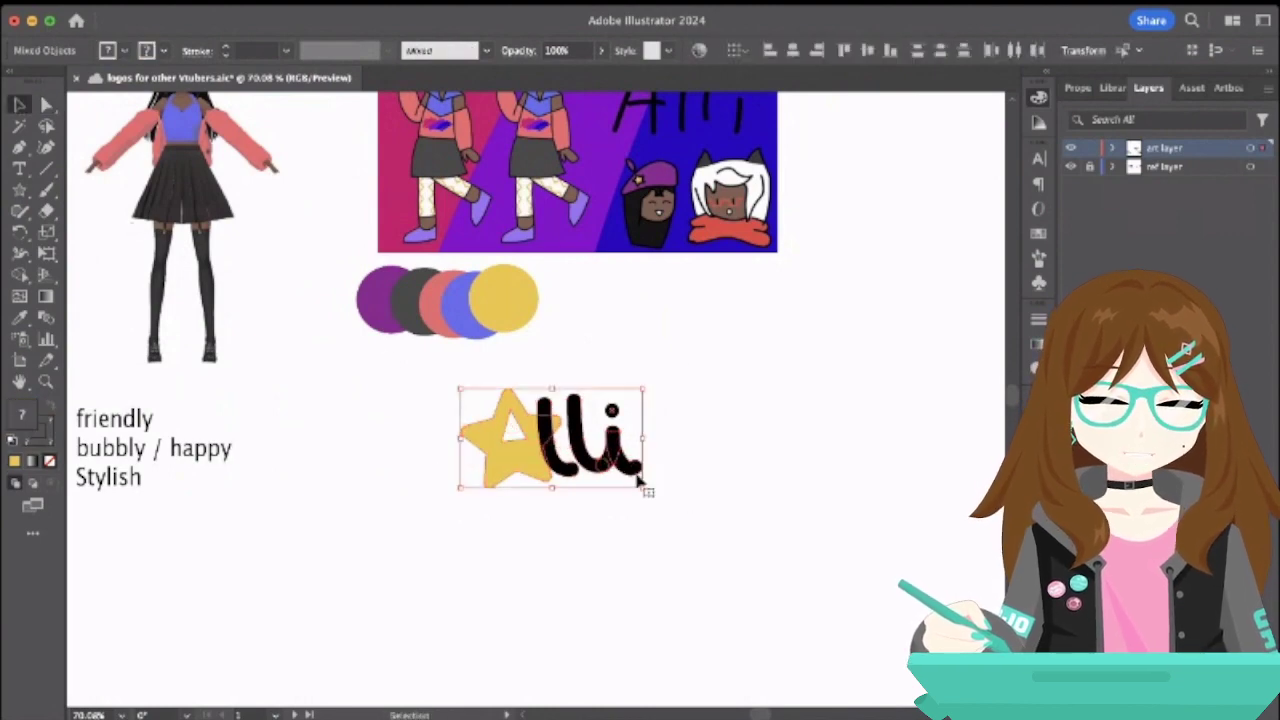
drag(643, 487, 603, 460)
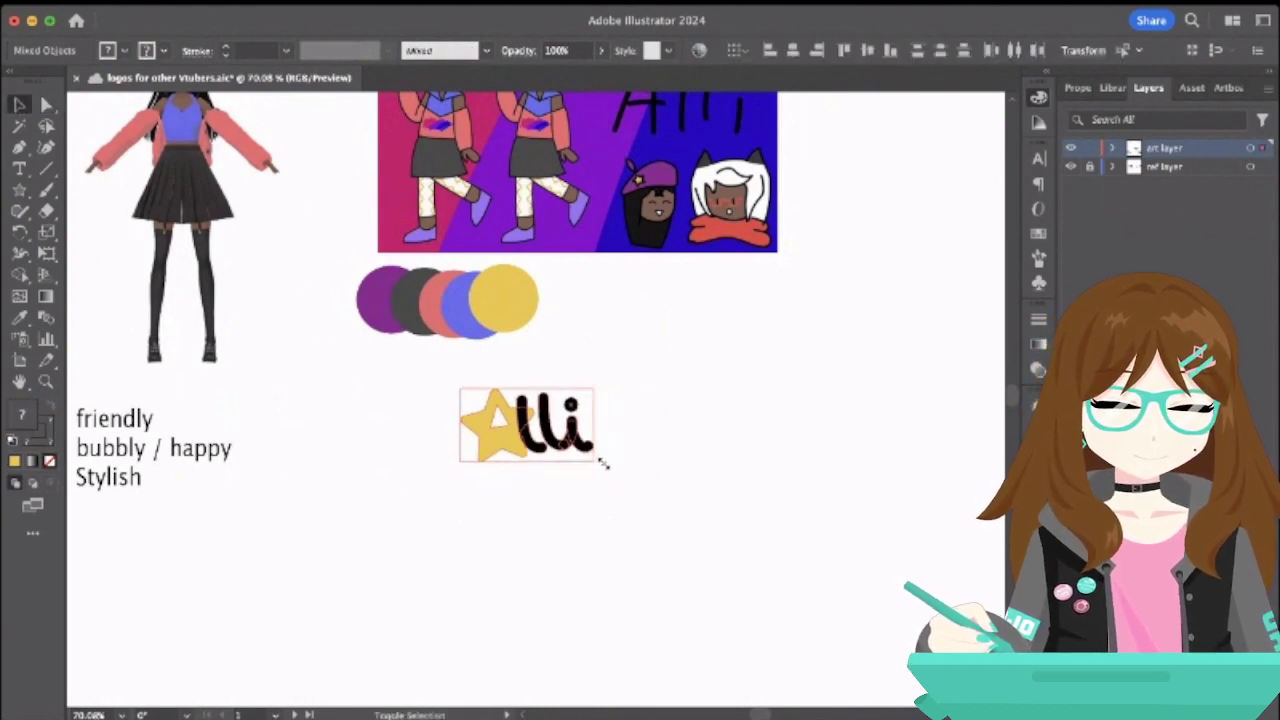
click(651, 451)
drag(429, 371, 649, 524)
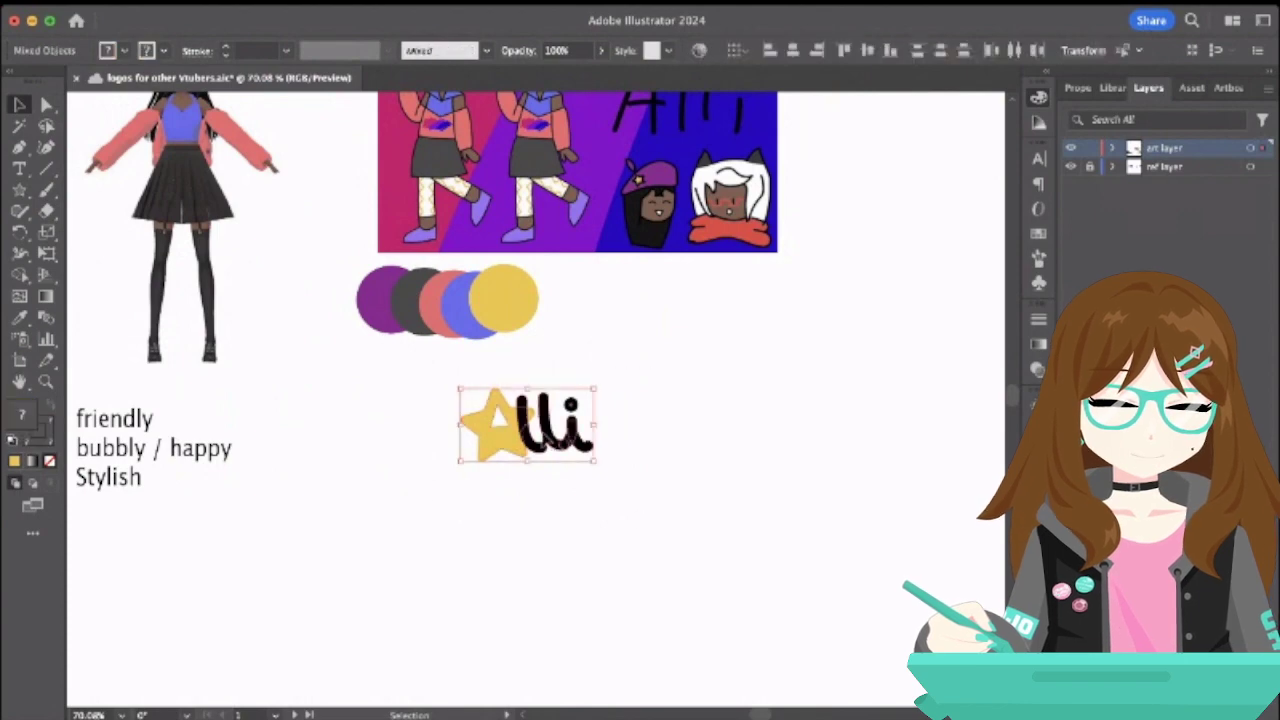
drag(553, 445, 713, 342)
click(774, 463)
- Copy the star from the small Alli logo and paste a duplicate into the empty area below the palette
click(655, 352)
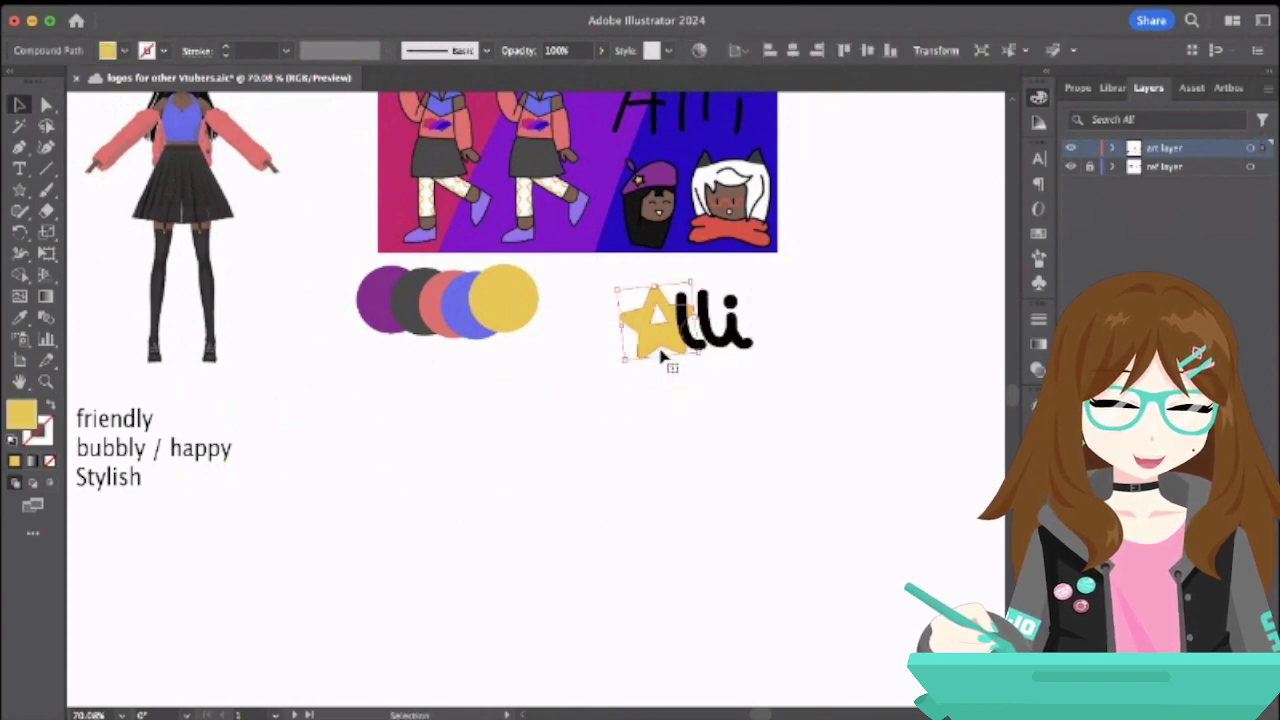
key(ctrl+c)
key(ctrl+v)
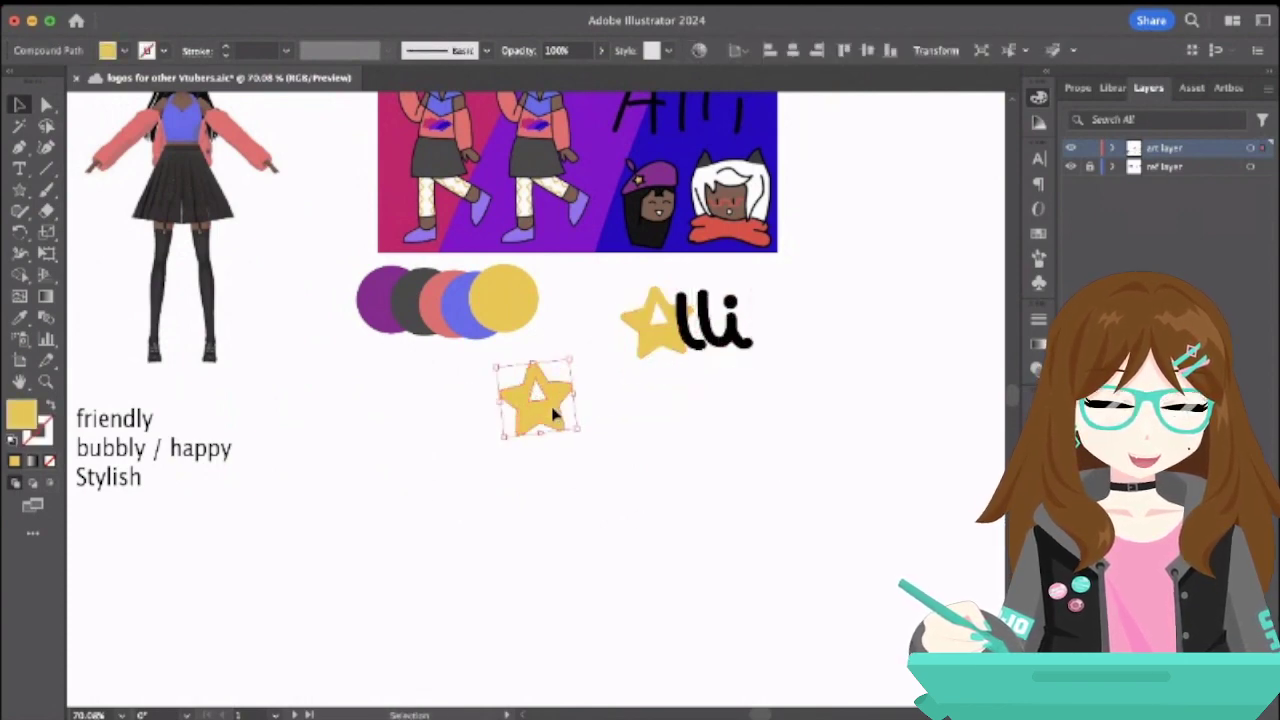
- Move the duplicated star into the empty area directly below the Alli logo
drag(553, 415, 674, 463)
click(740, 414)
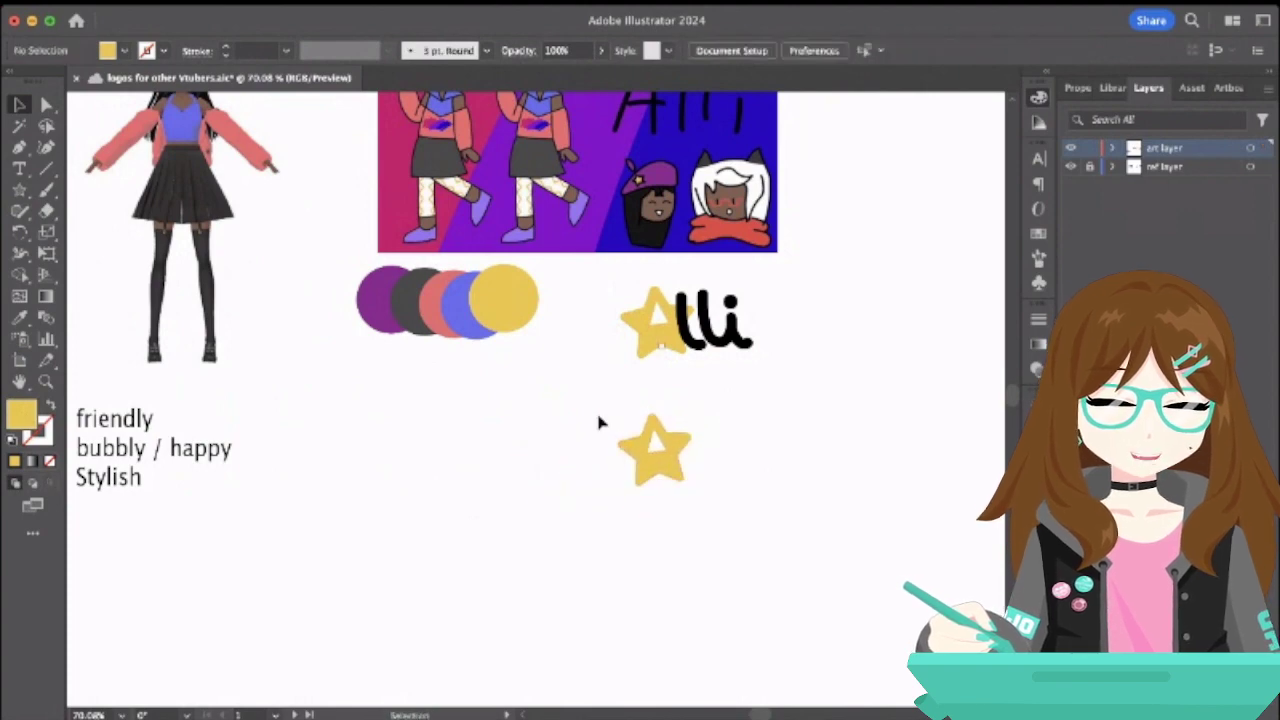
- Try to recolour the first l and the whole i with the palette's blue, and undo it
scroll(583, 408, up, 2)
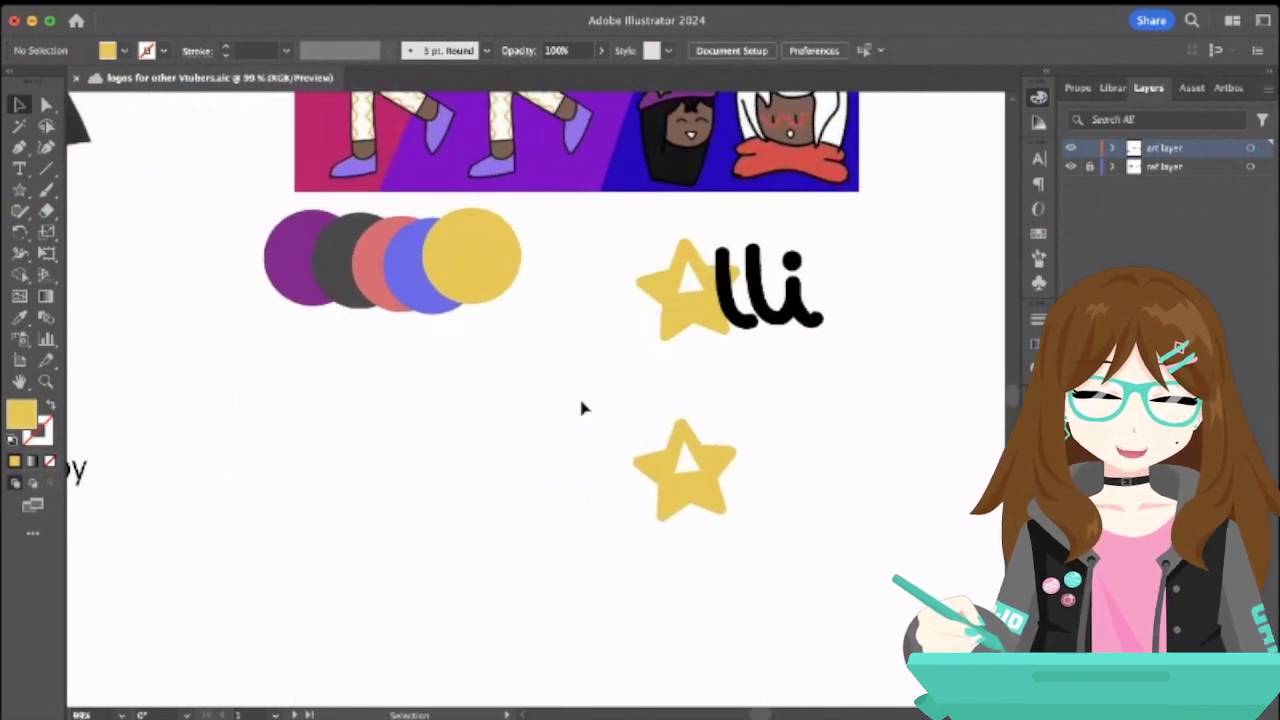
click(724, 278)
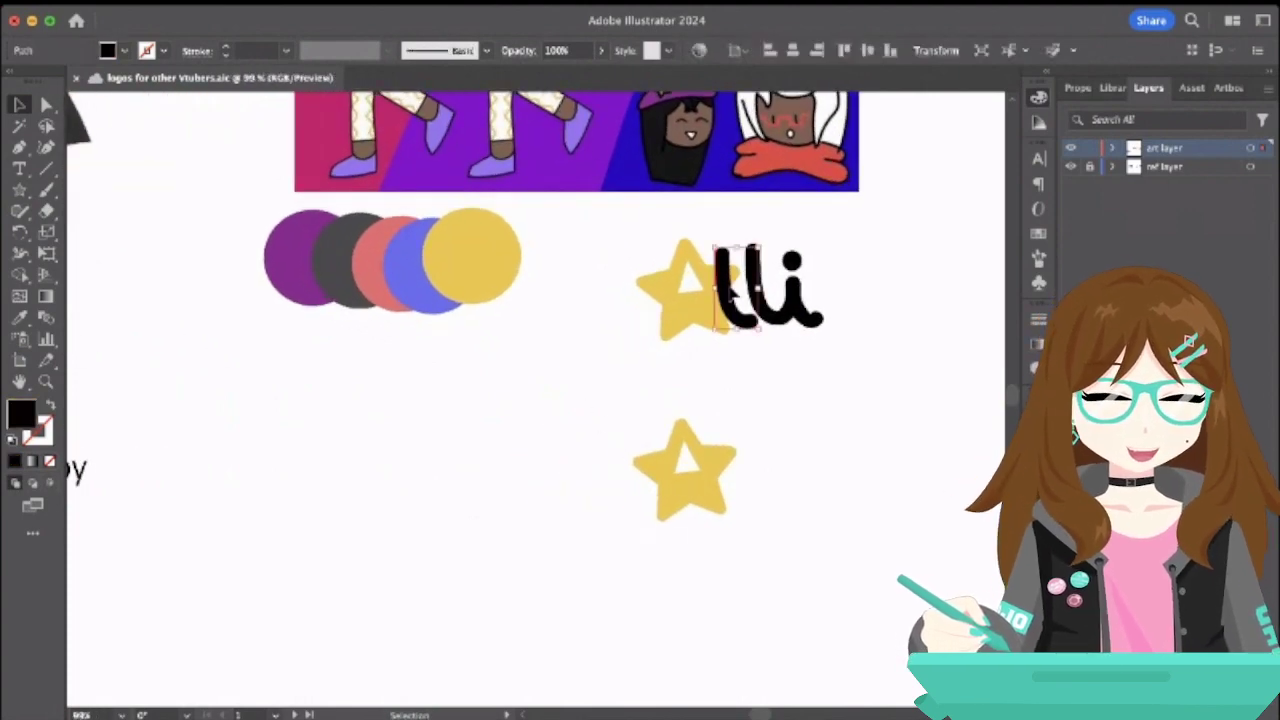
shift+click(782, 322)
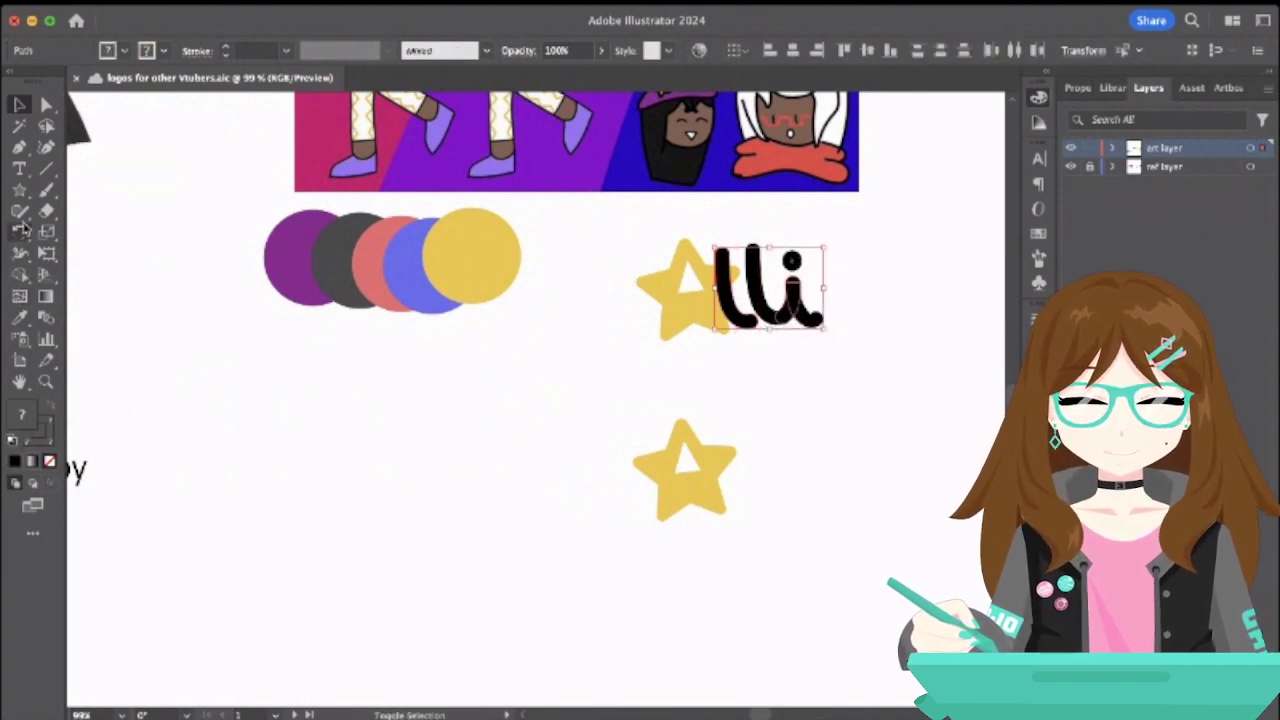
click(20, 320)
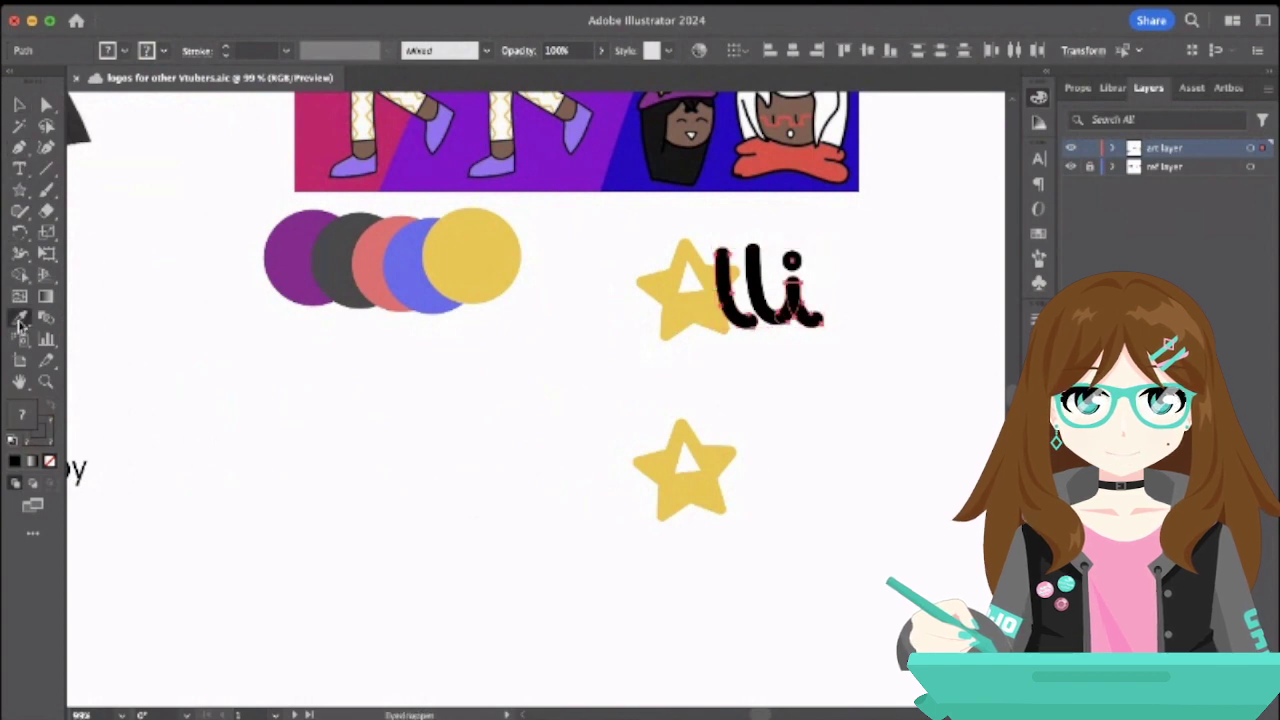
click(408, 270)
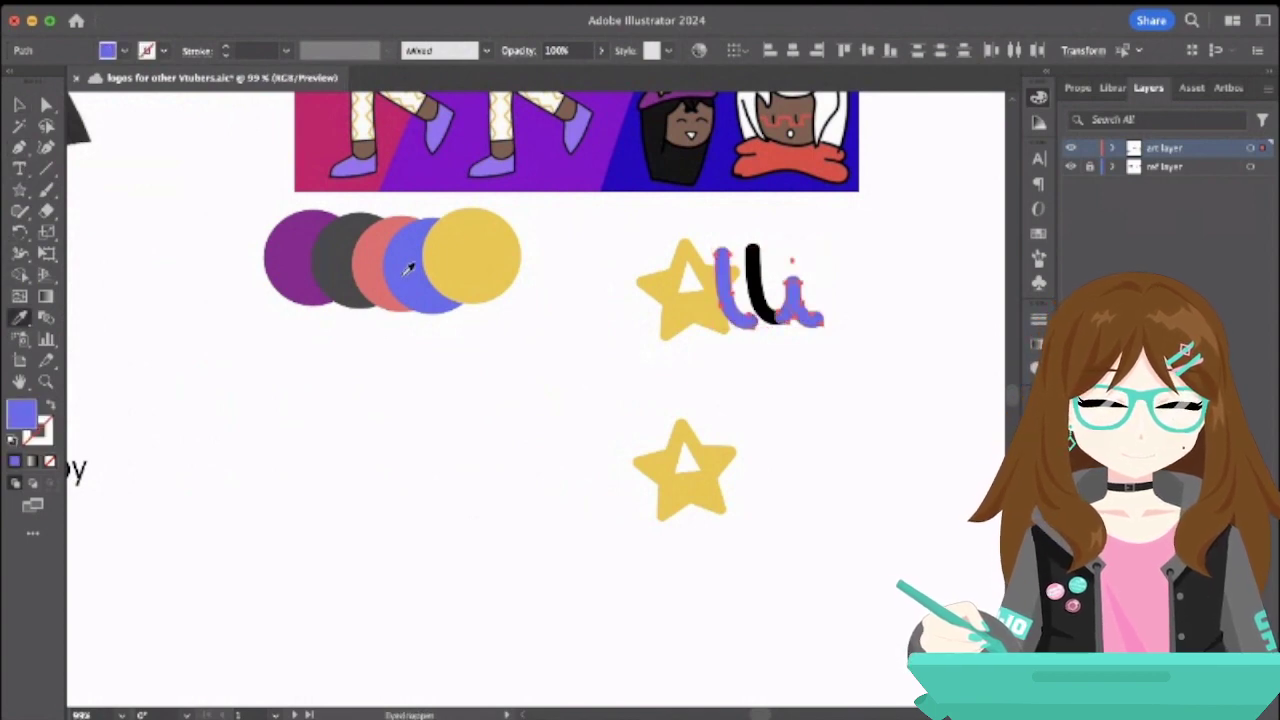
key(ctrl+z)
click(408, 265)
key(ctrl+z)
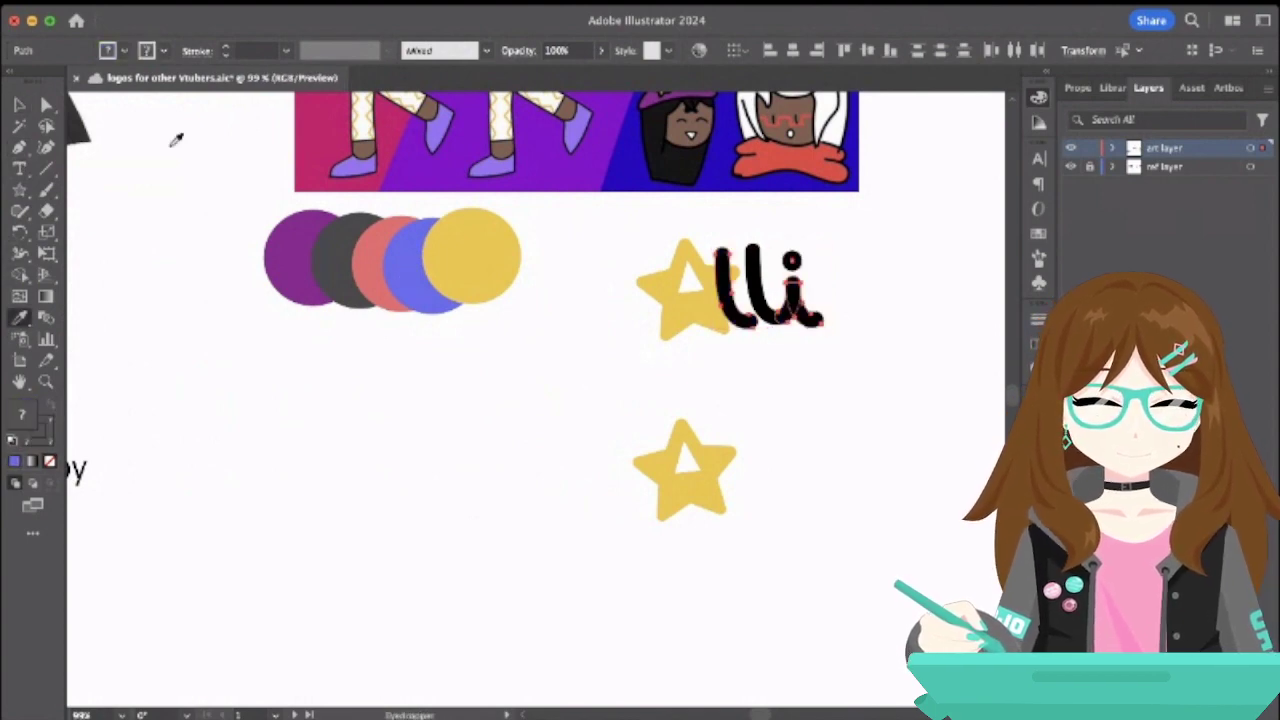
- Recolour only the body of the i with the blue sampled from the palette
click(20, 104)
click(583, 366)
click(790, 300)
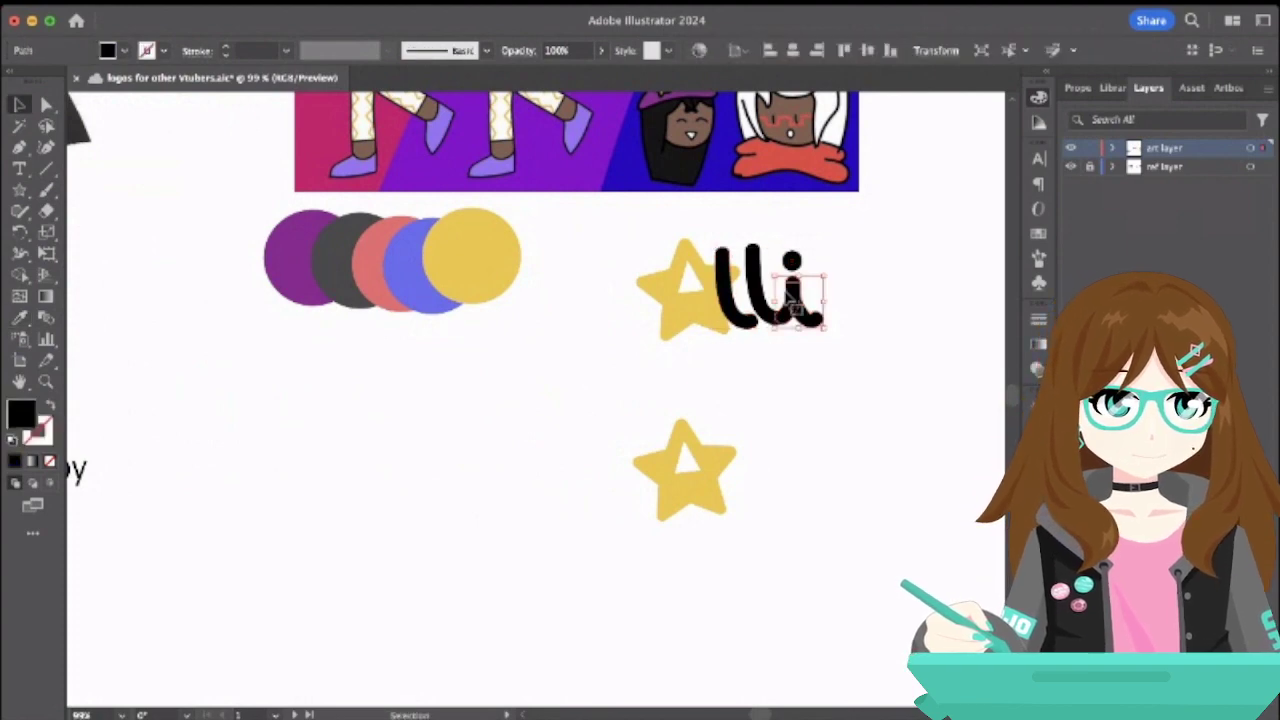
click(20, 317)
click(410, 252)
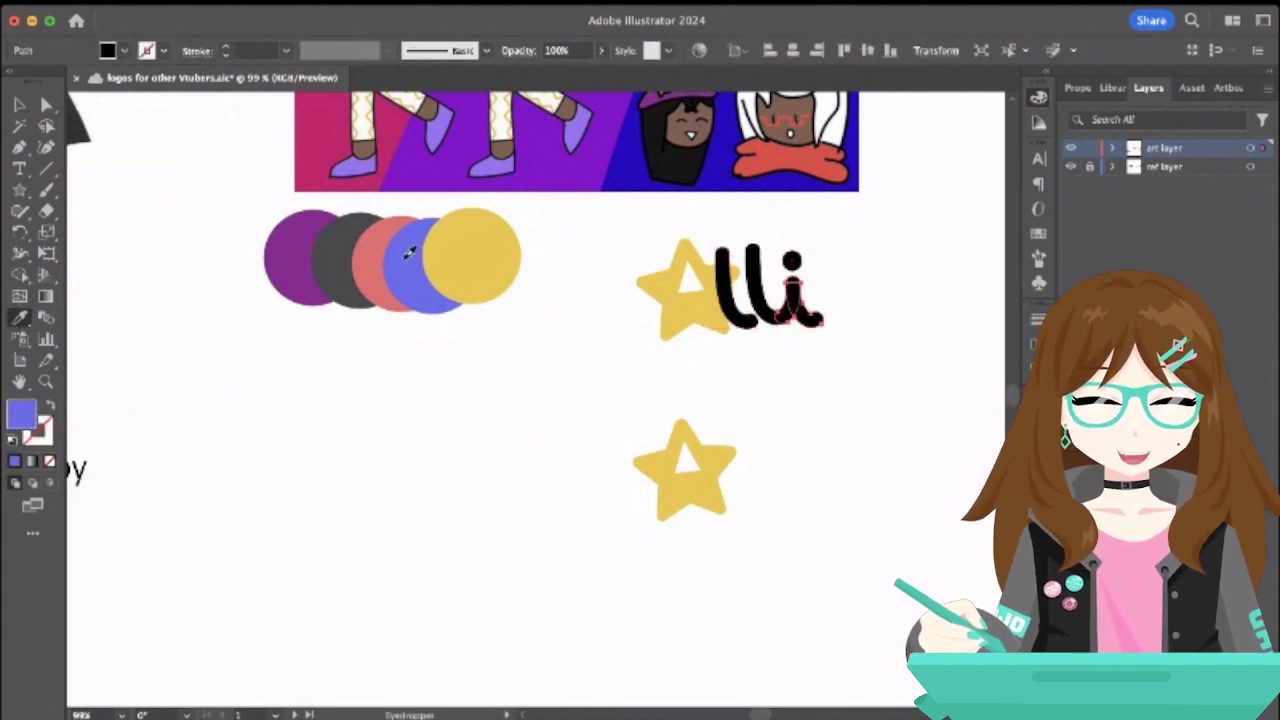
click(20, 104)
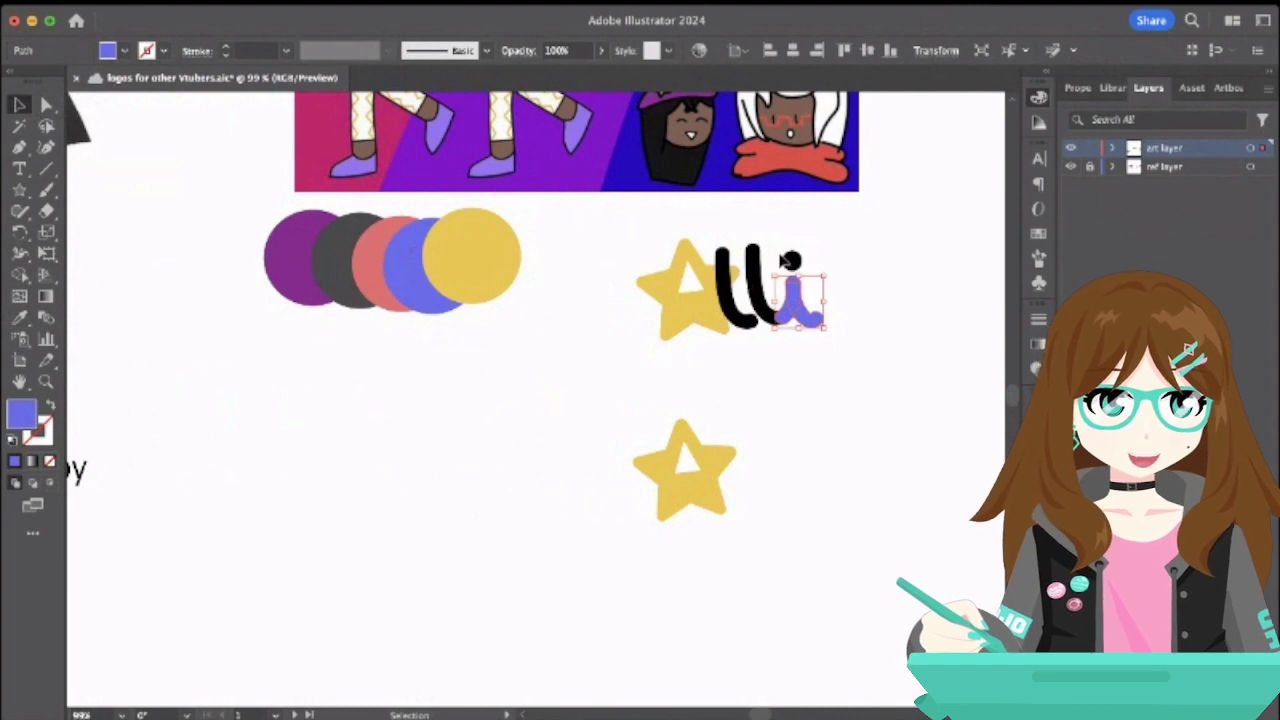
- Try recolouring the i's dot with the palette's yellow and blue swatches, and undo it
click(802, 266)
click(20, 317)
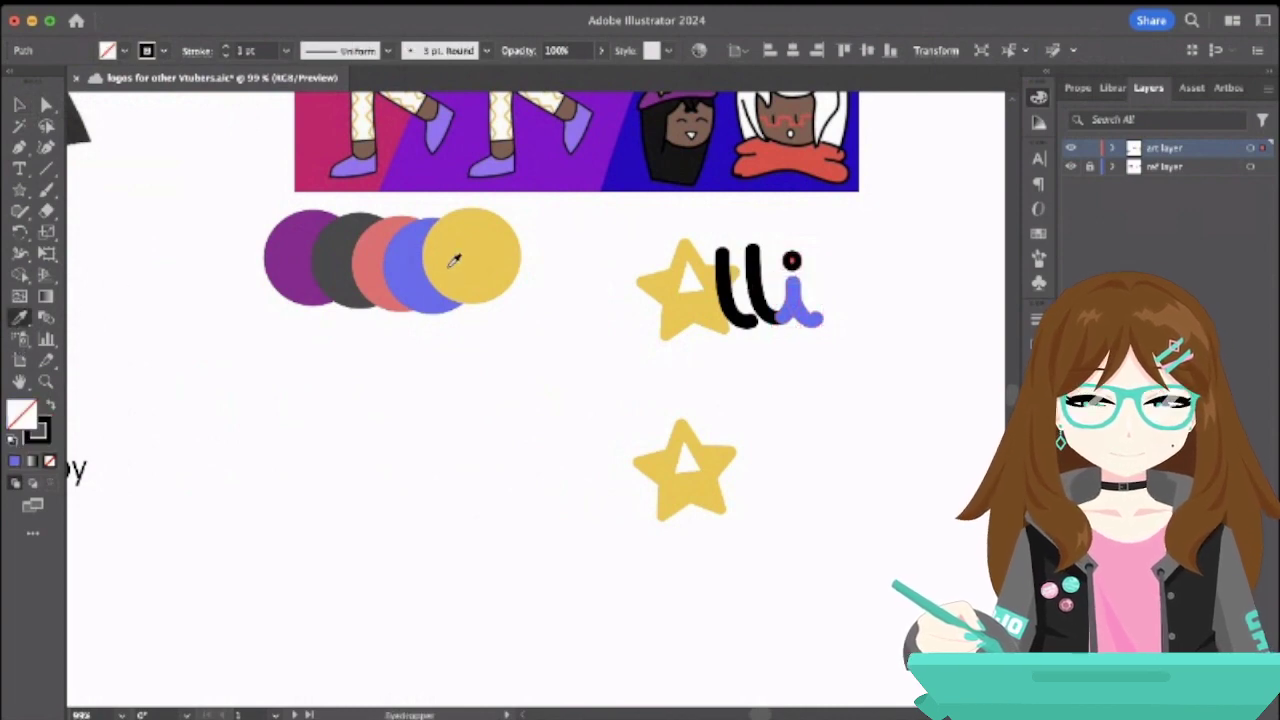
click(454, 260)
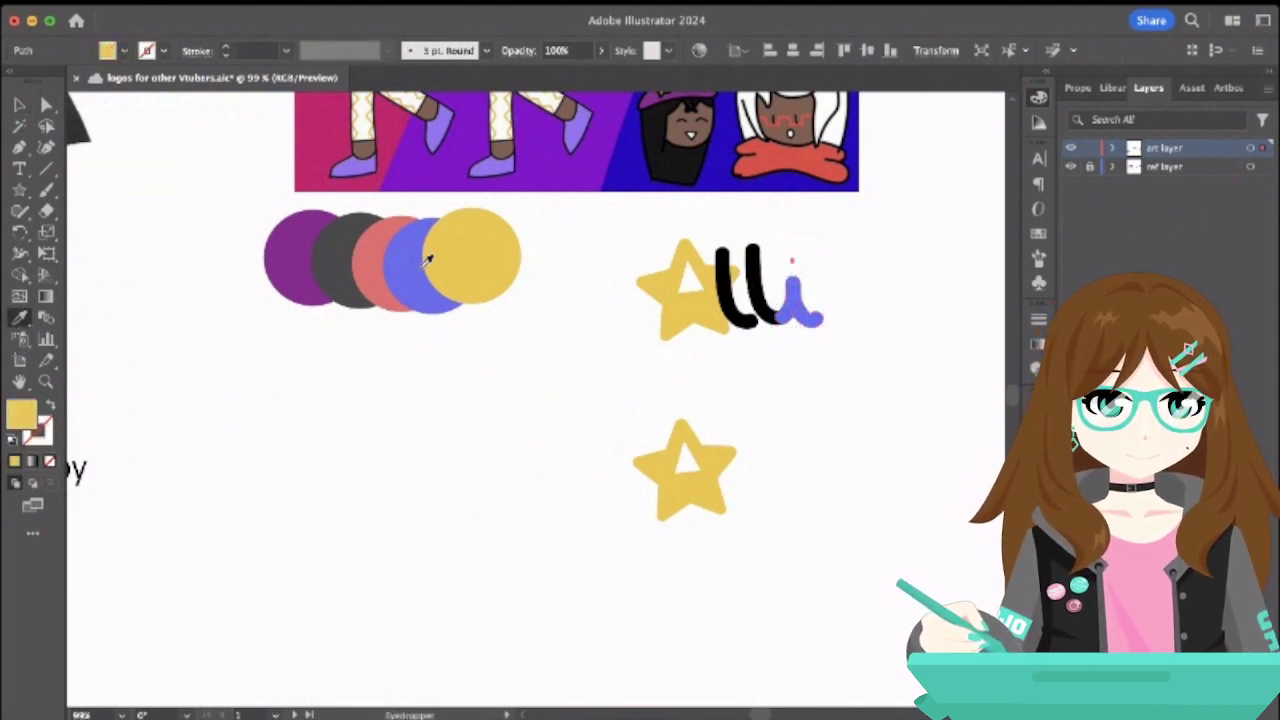
click(403, 265)
key(ctrl+z)
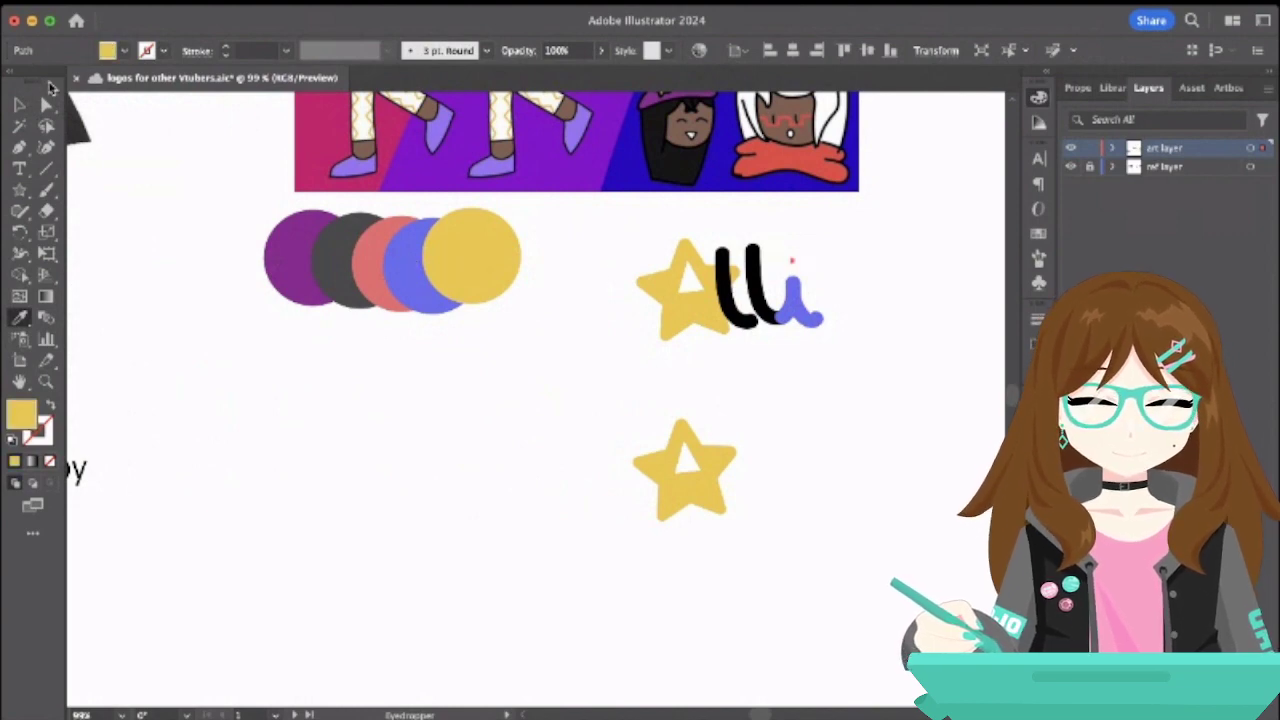
click(19, 104)
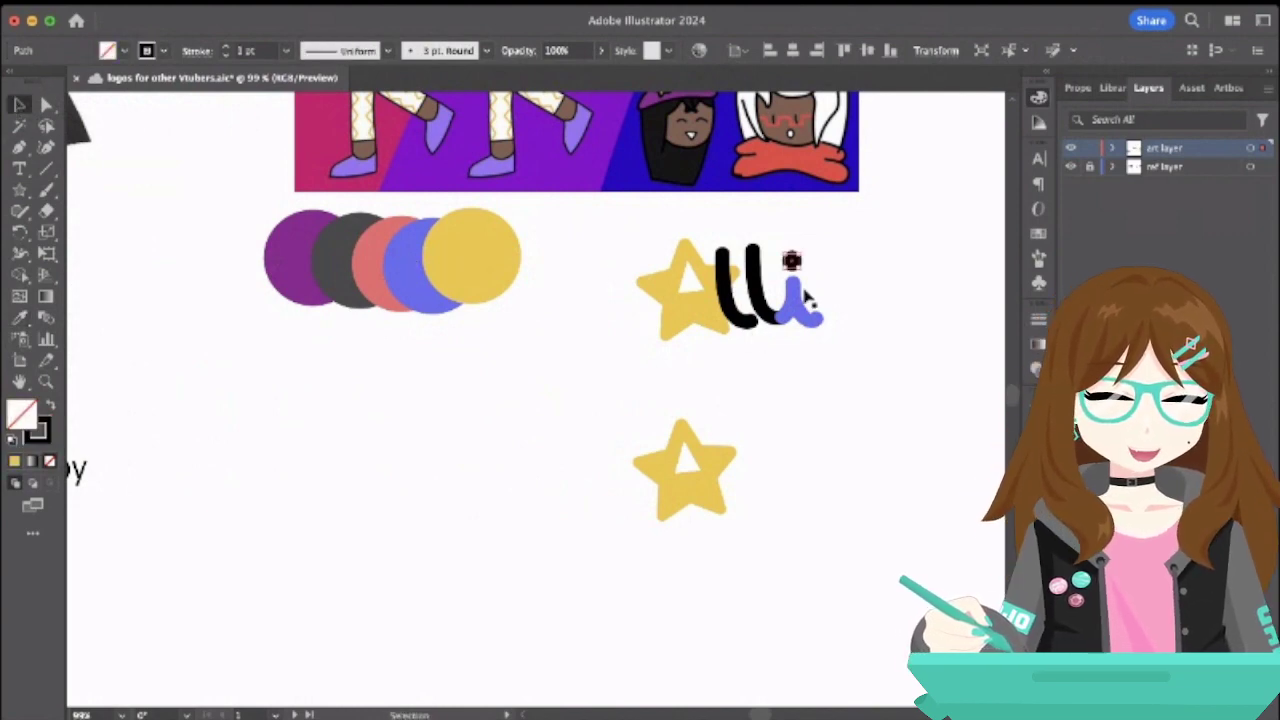
- Isolate the i's black dot and try to simplify its path
scroll(826, 274, up, 5)
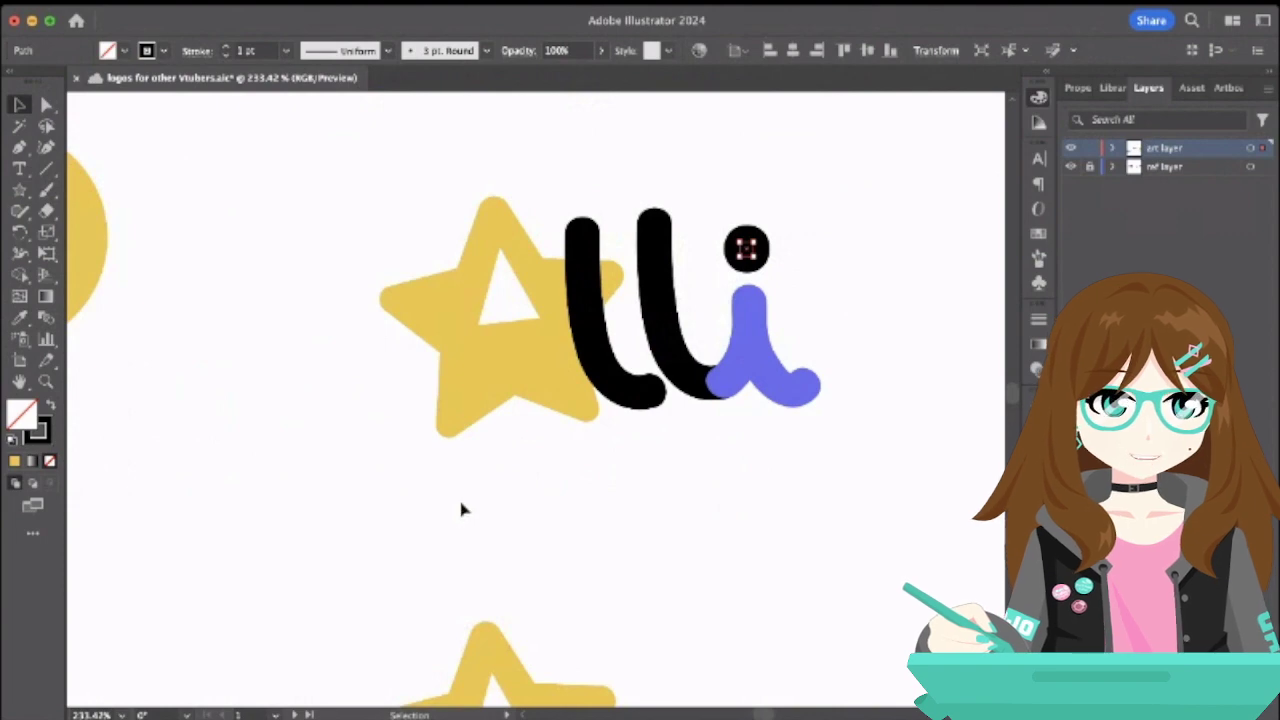
click(775, 250)
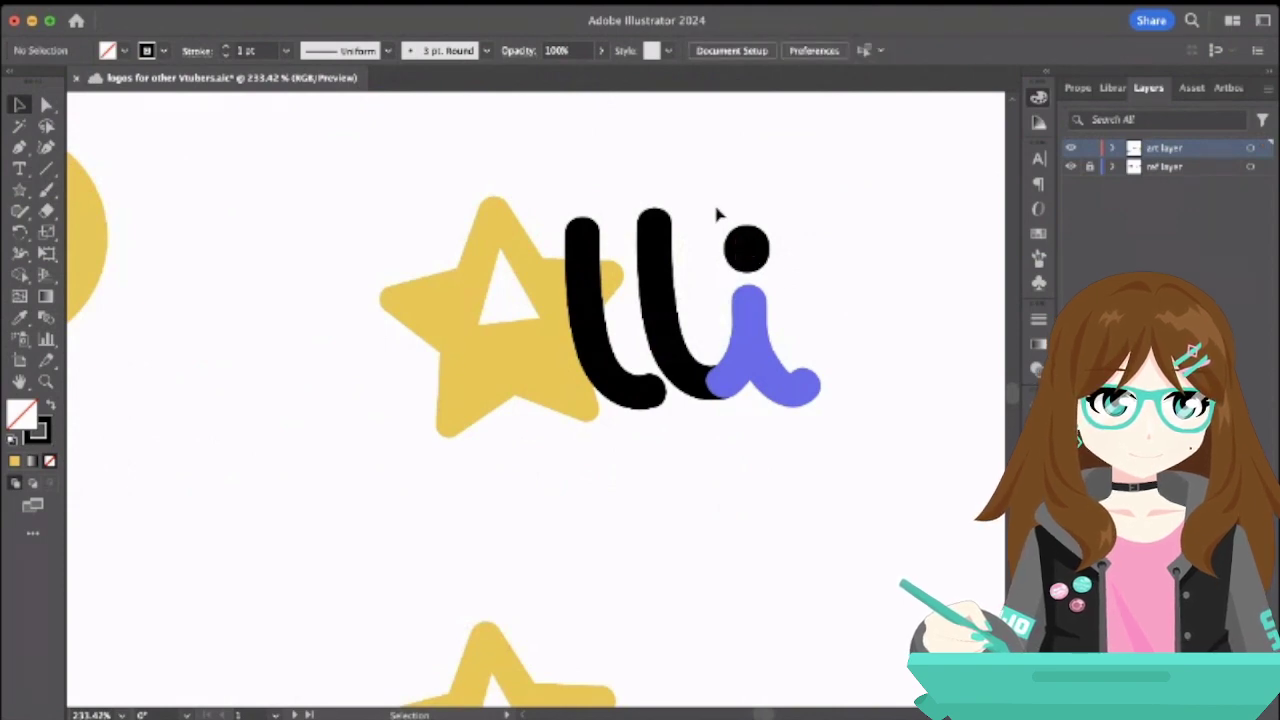
drag(717, 213, 810, 295)
drag(775, 343, 749, 334)
double_click(745, 255)
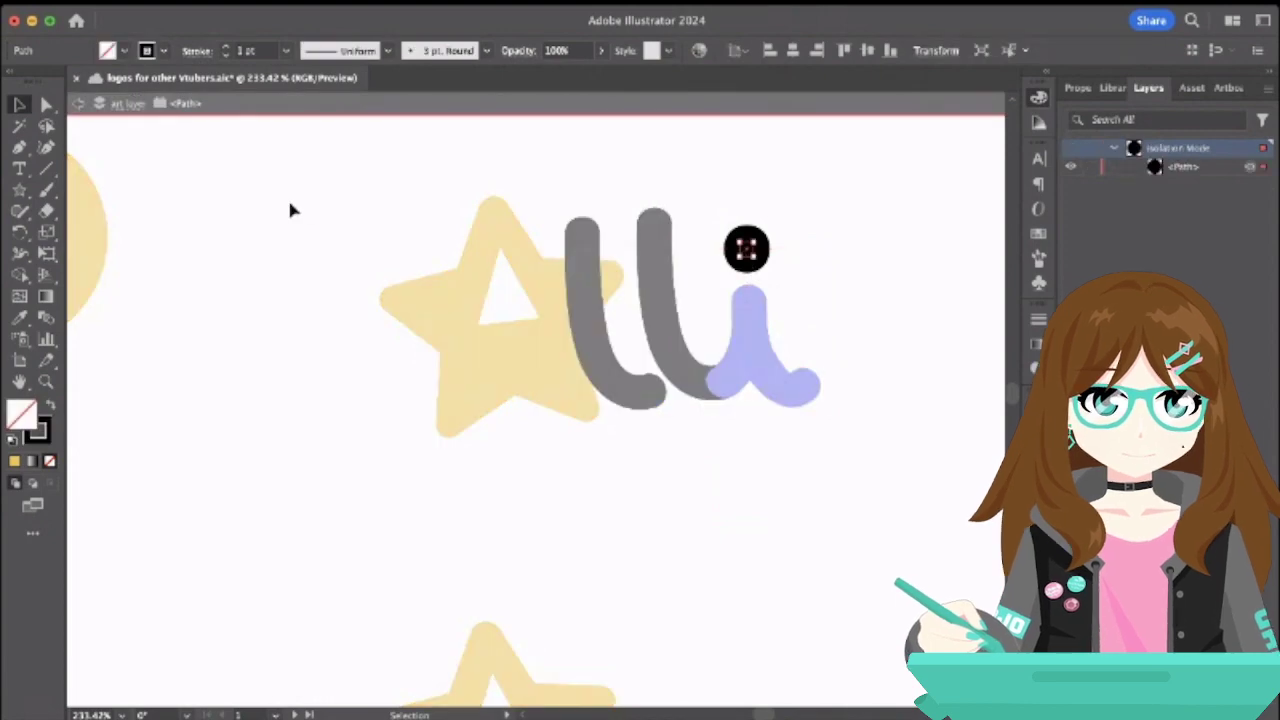
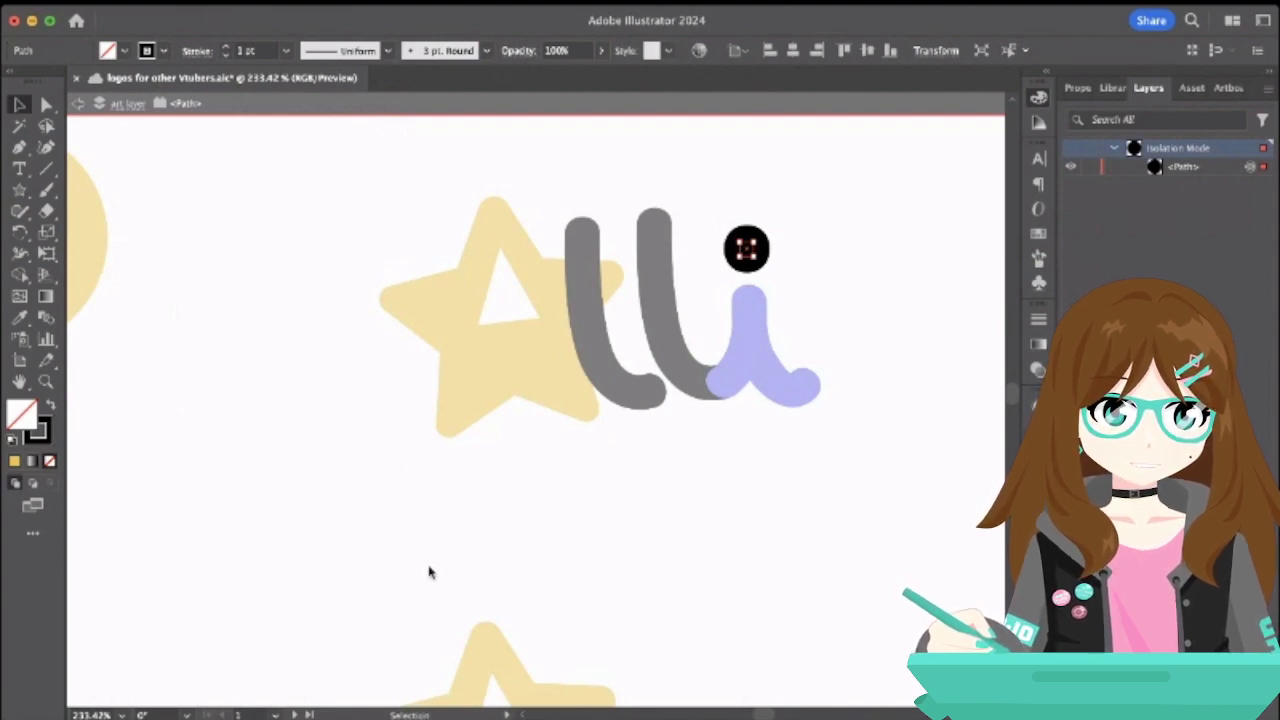
key(super+shift+s)
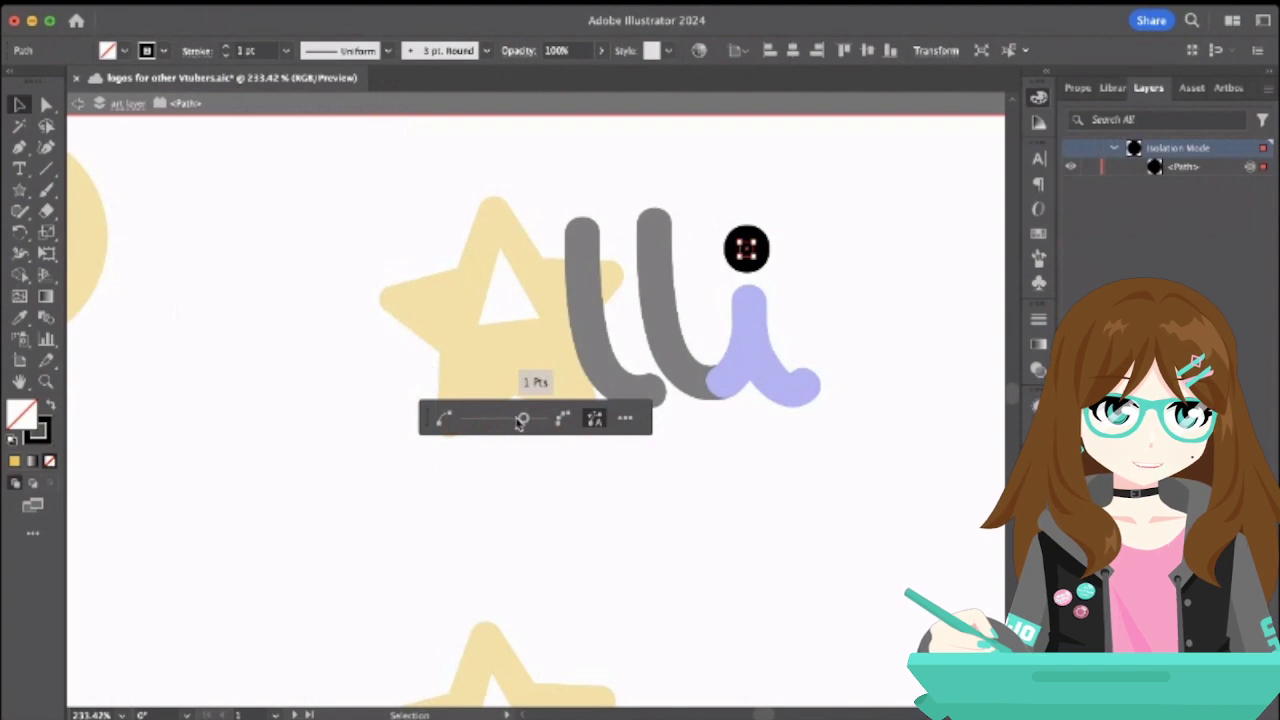
drag(522, 421, 467, 421)
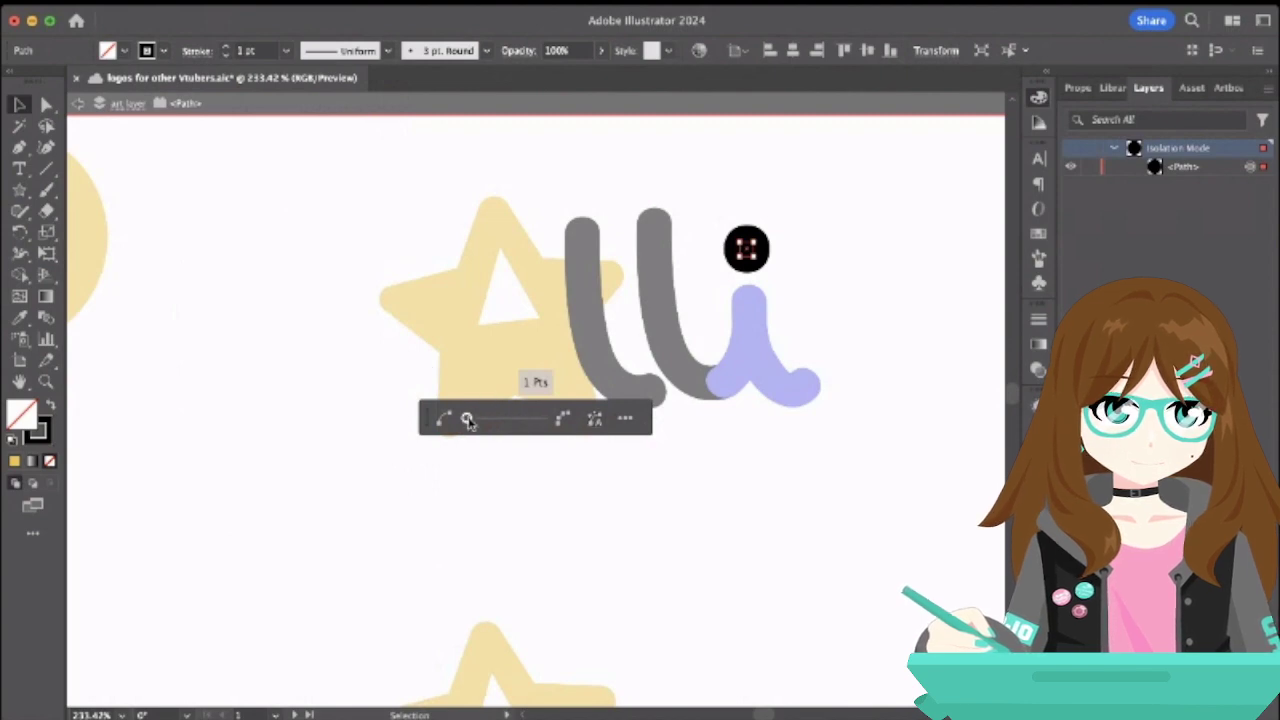
click(248, 366)
- Delete the i's old black dot and draw a small ellipse in its place above the stem
click(747, 250)
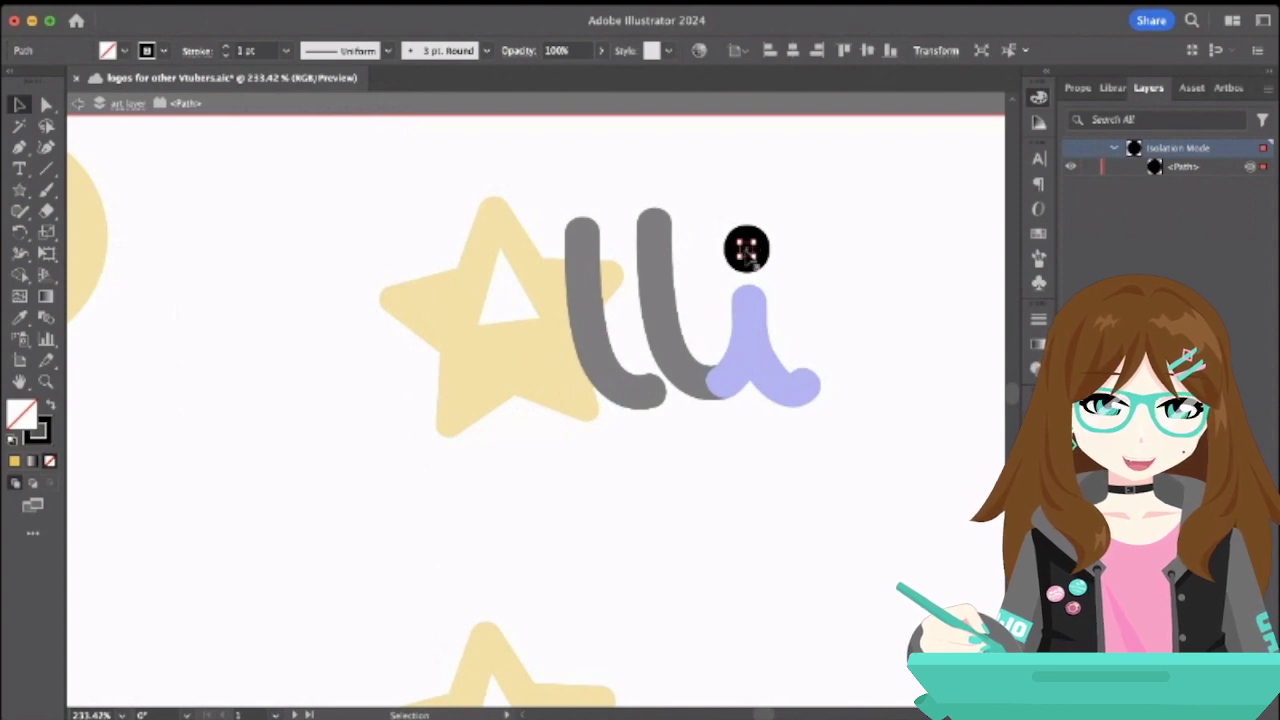
key(Delete)
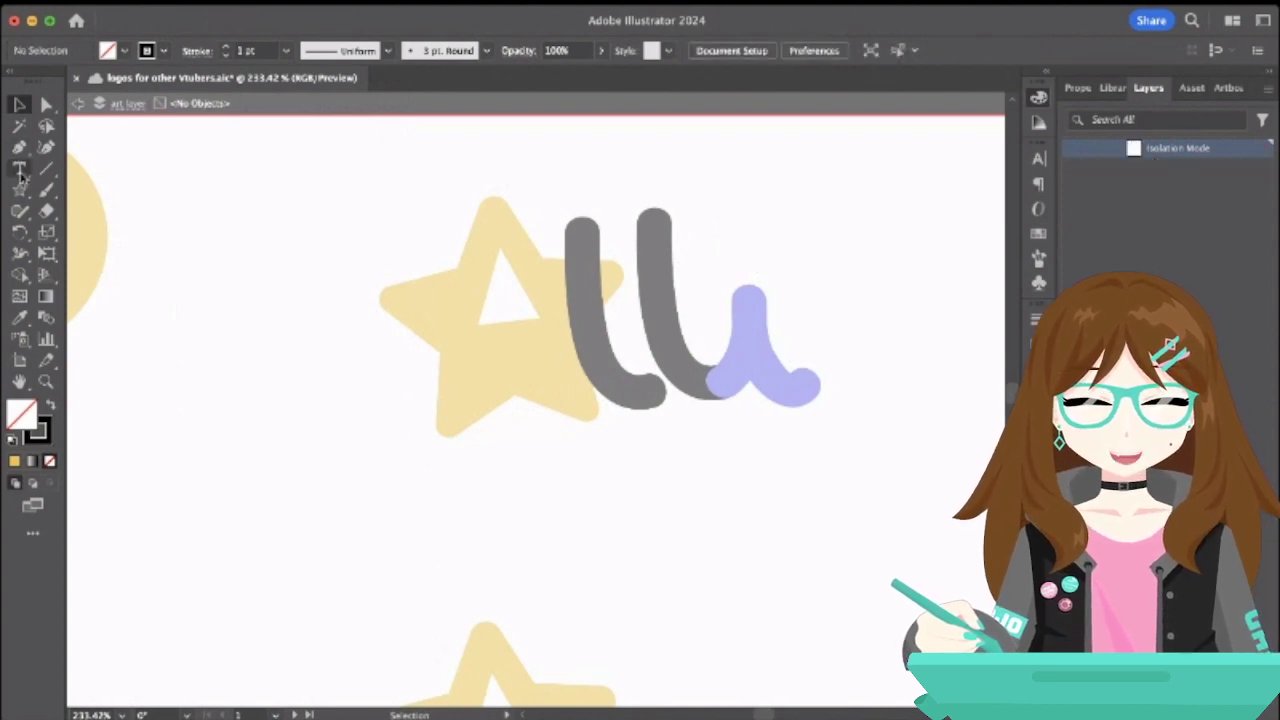
click(20, 191)
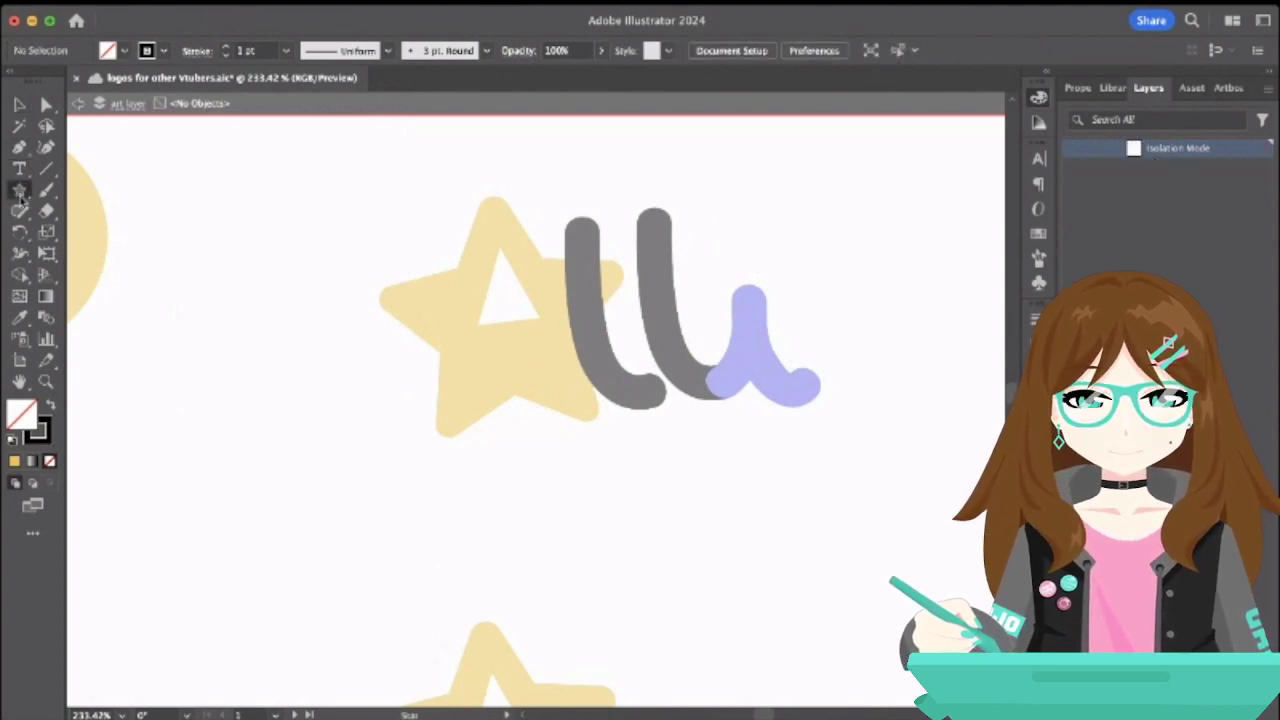
click(71, 245)
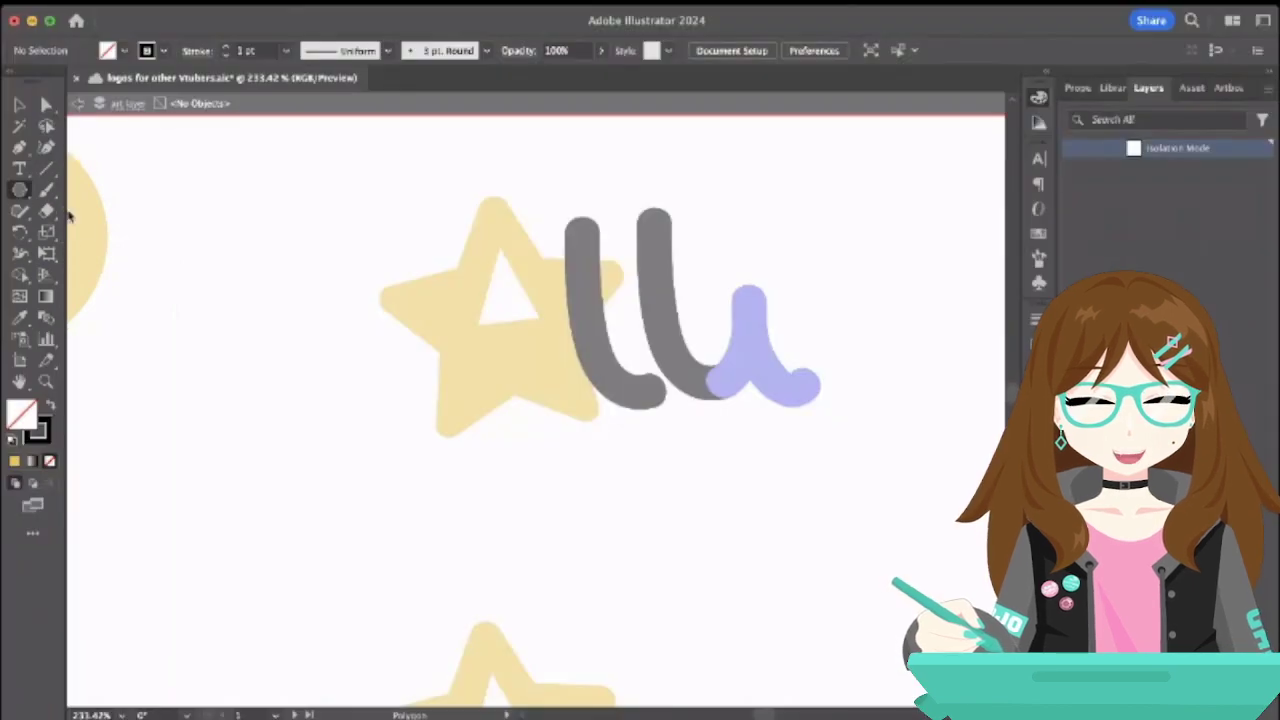
key(l)
drag(728, 239, 771, 281)
super+click(768, 282)
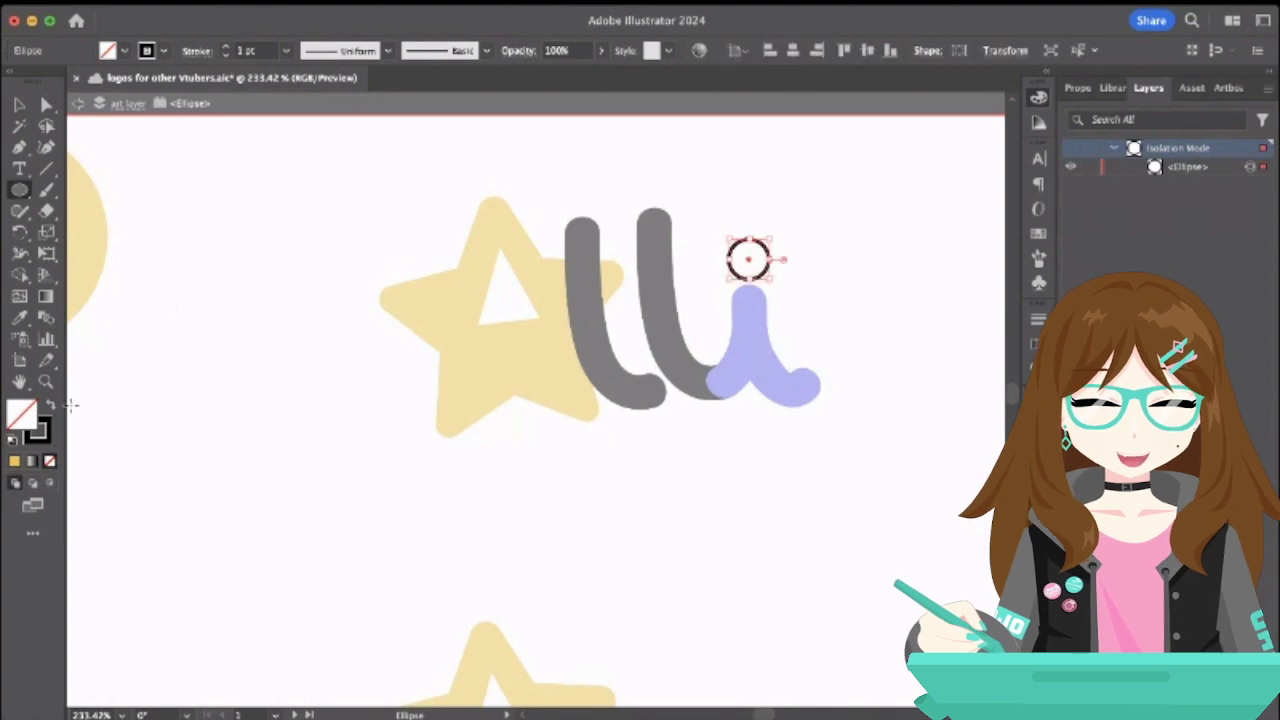
- Fill the new dot with the blue sampled from the i's body and leave isolation mode
key(i)
click(760, 343)
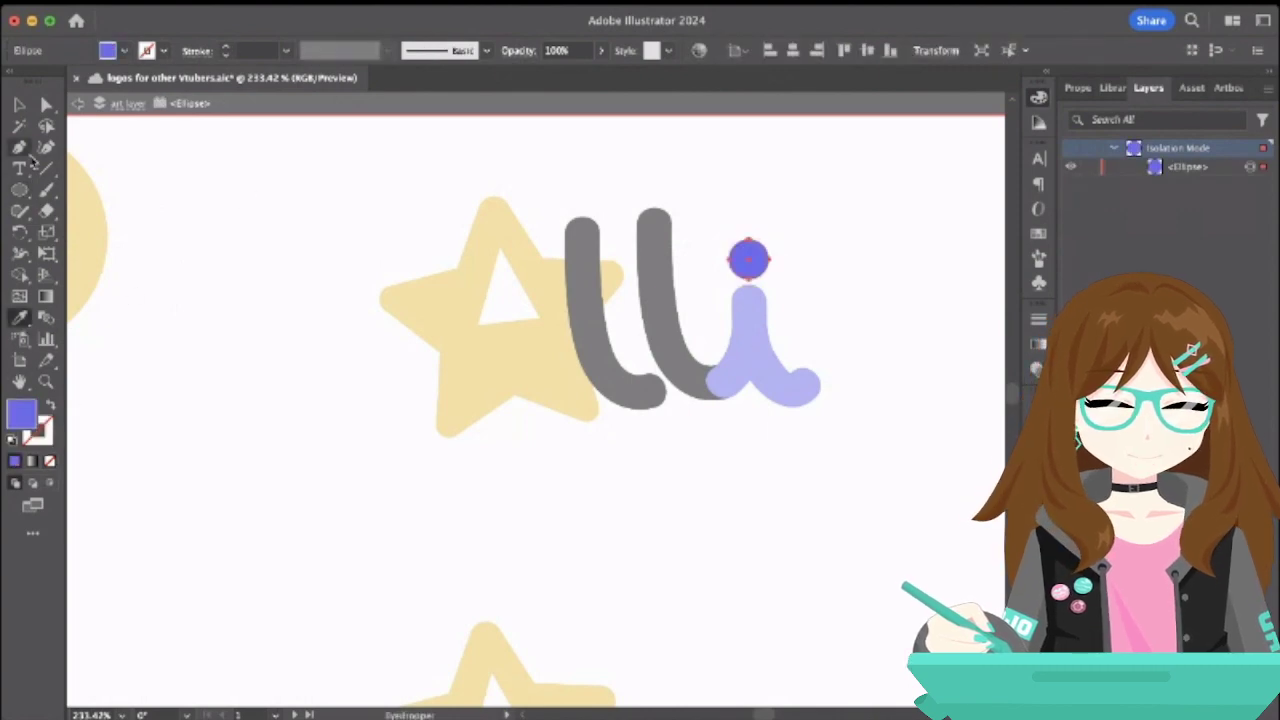
click(79, 104)
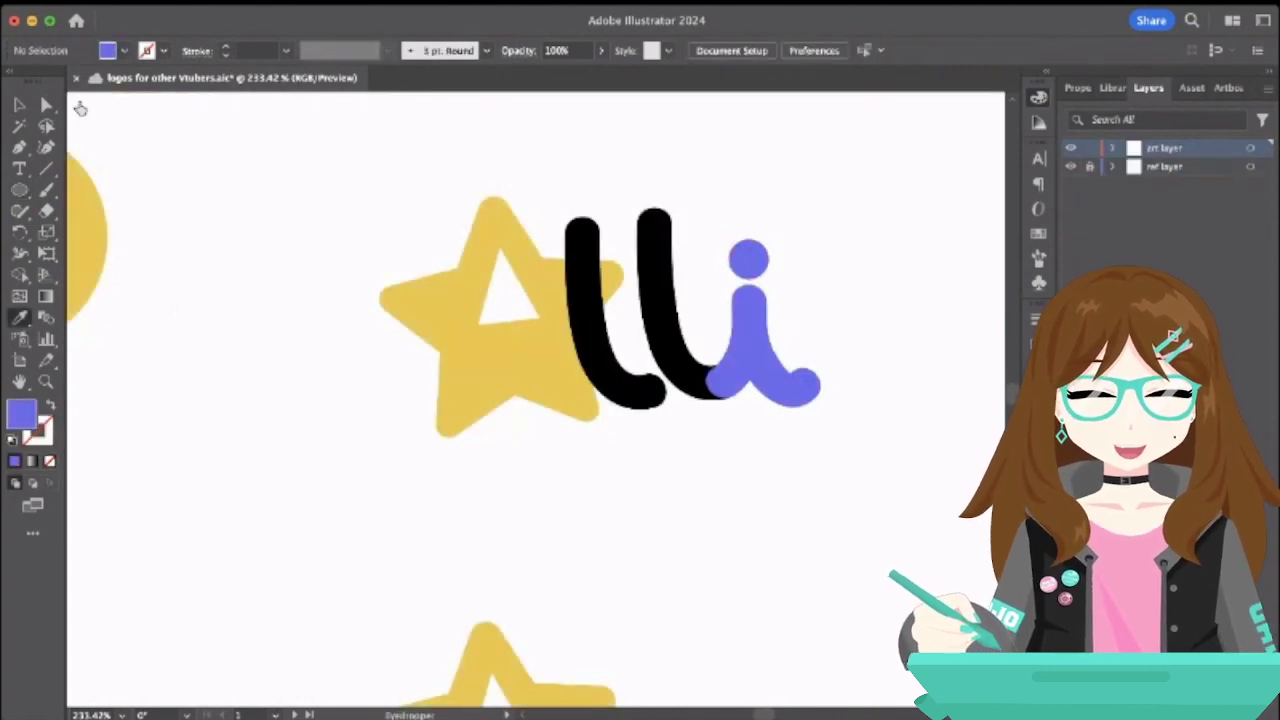
- Recolour both black l's with the blue sampled from the palette
click(19, 104)
click(658, 340)
shift+click(600, 340)
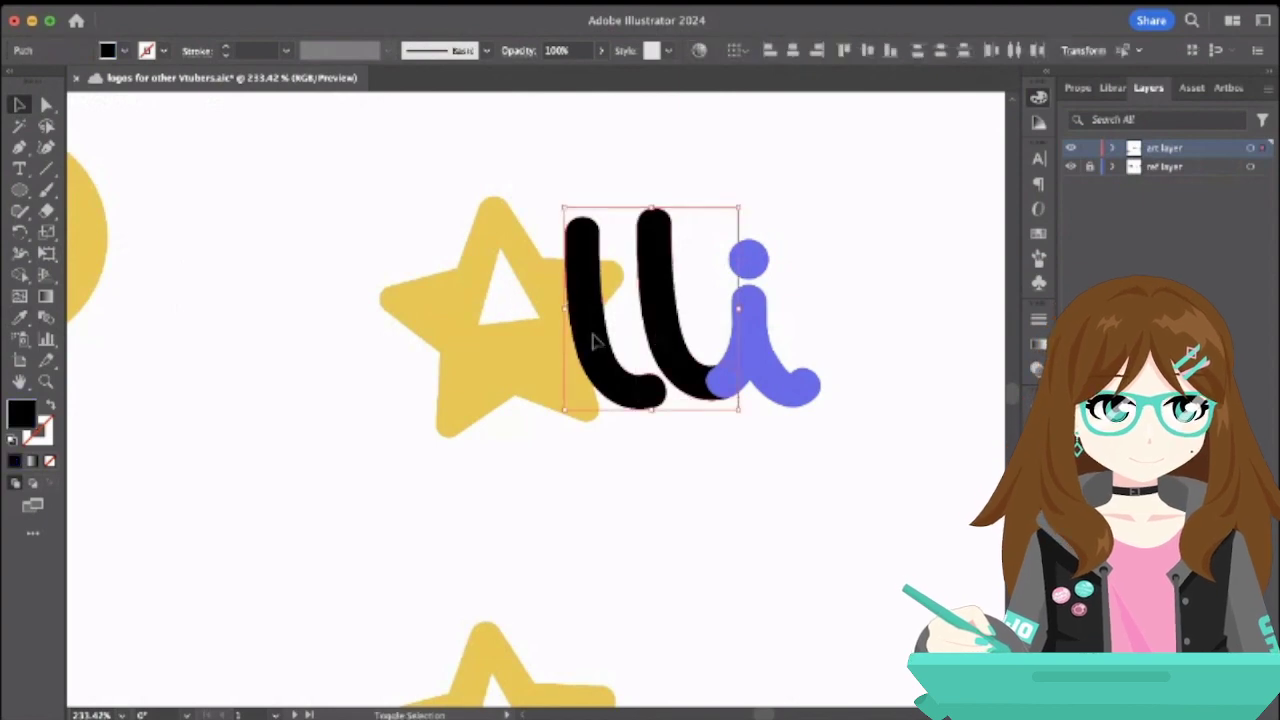
click(19, 318)
scroll(206, 323, down, 5)
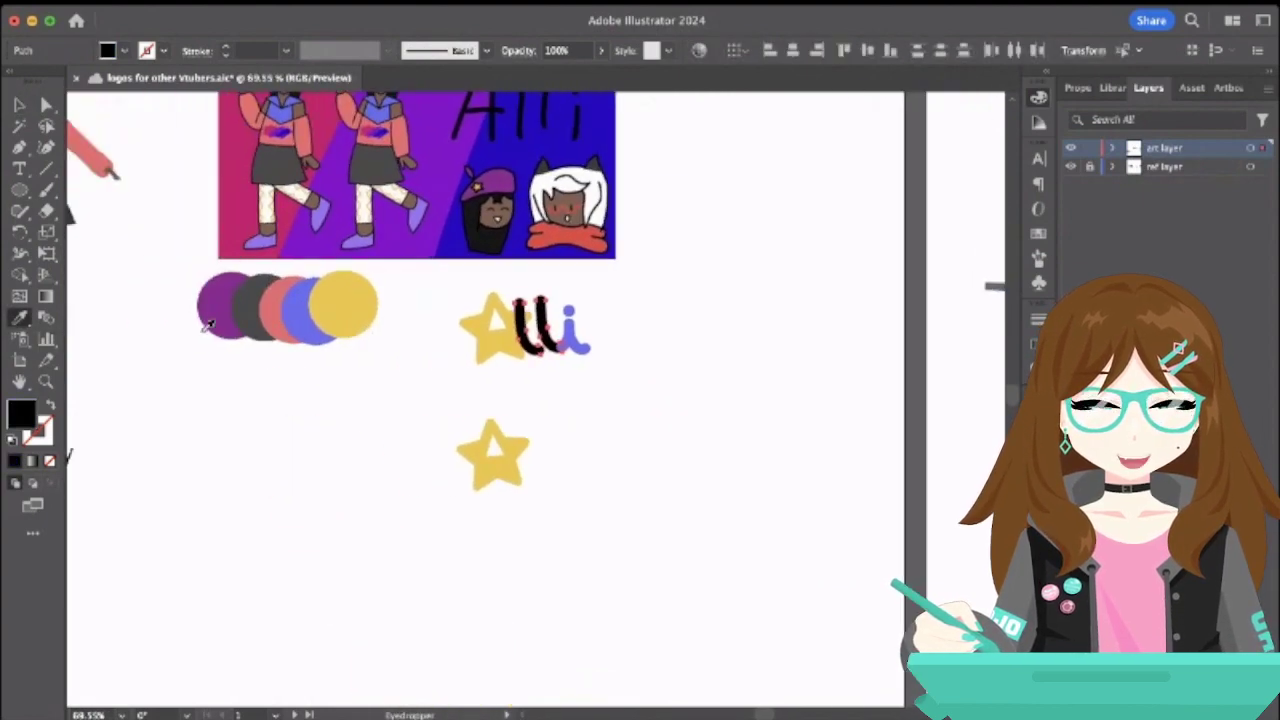
click(308, 292)
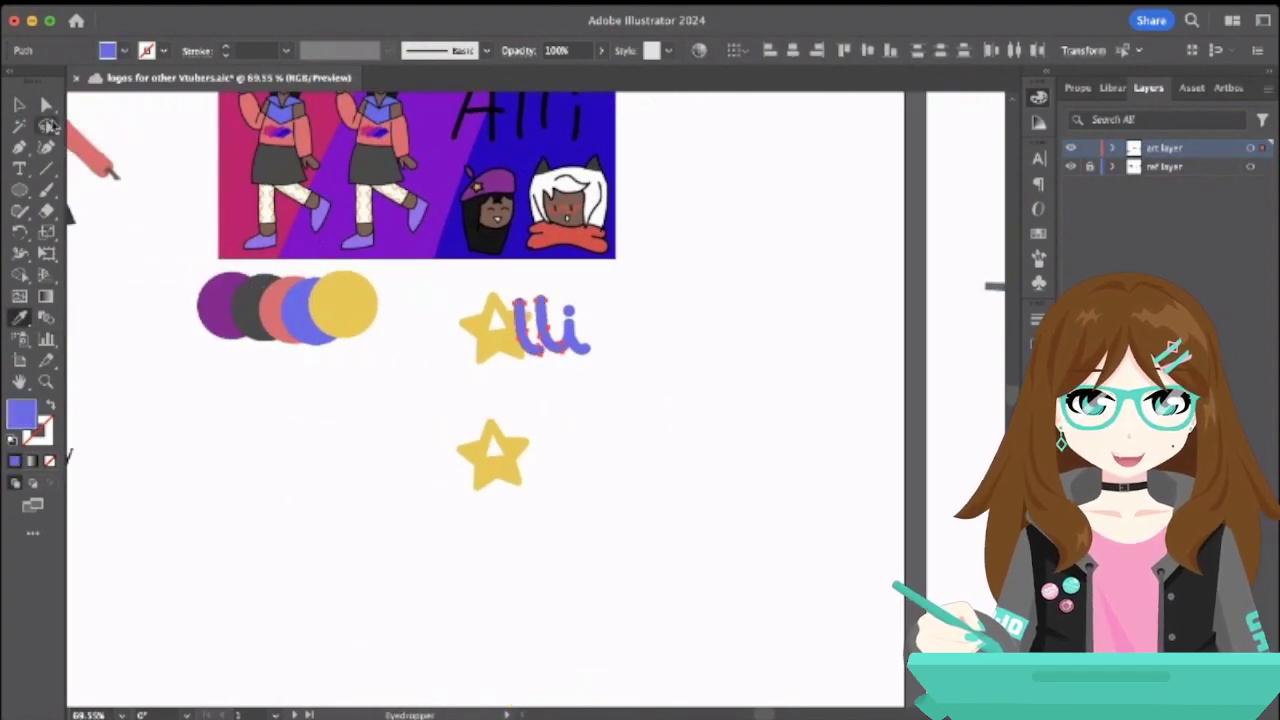
click(19, 104)
click(463, 262)
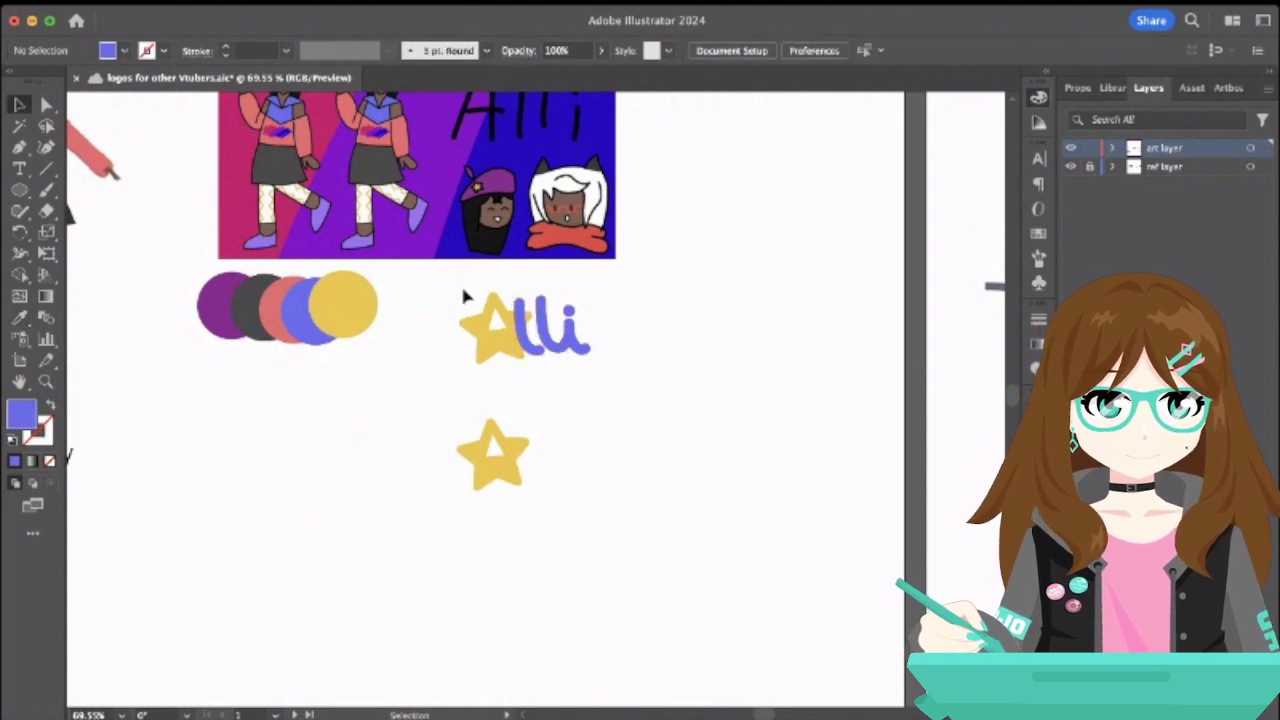
drag(463, 296, 648, 402)
click(629, 367)
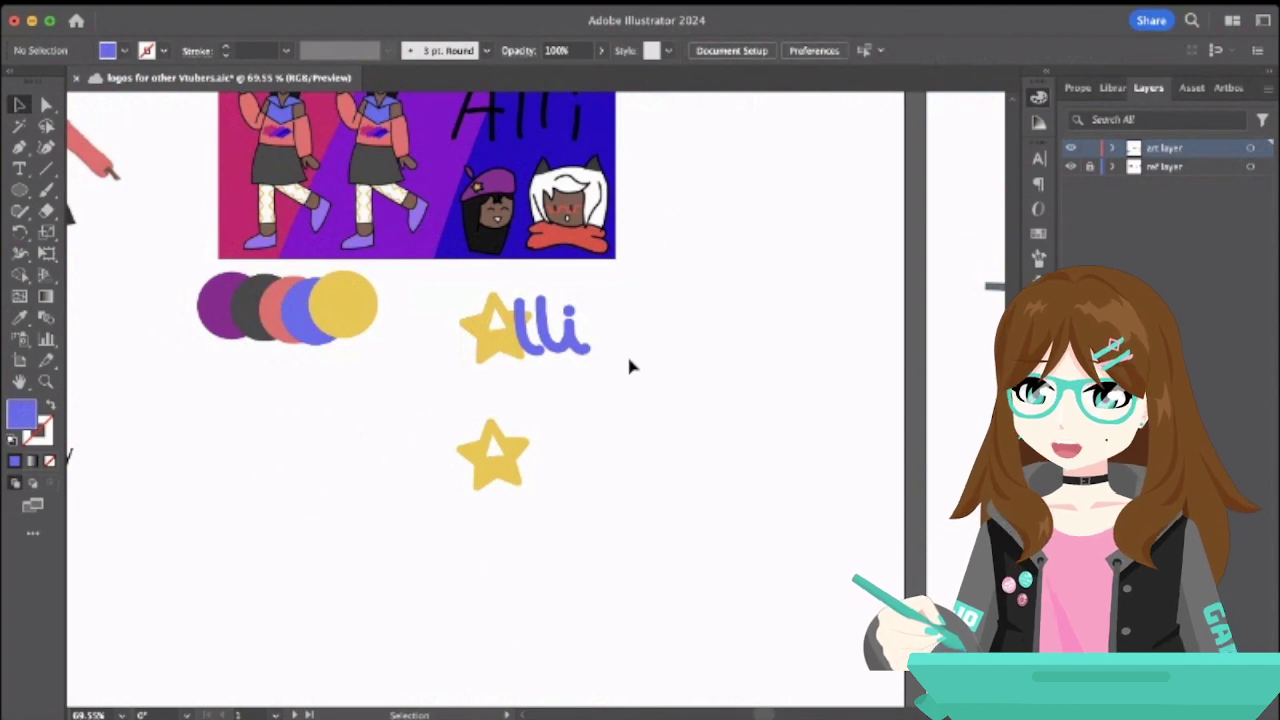
drag(463, 281, 650, 383)
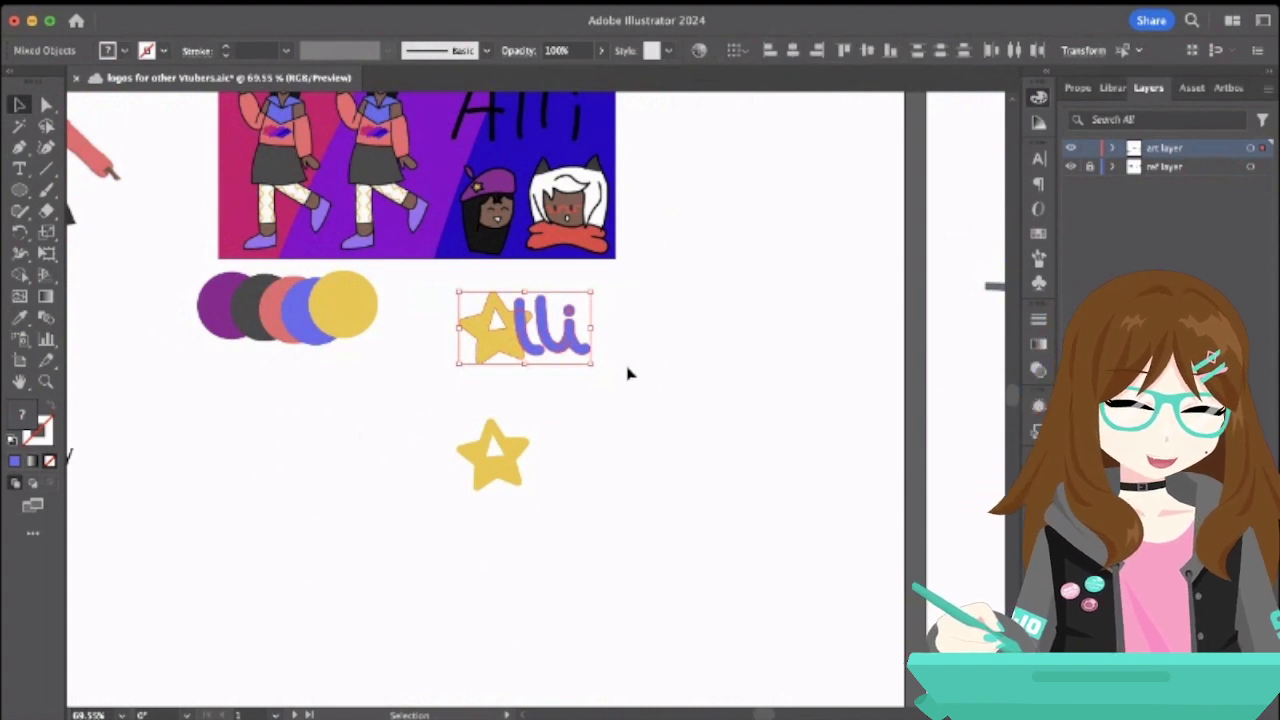
click(495, 275)
drag(458, 272, 690, 407)
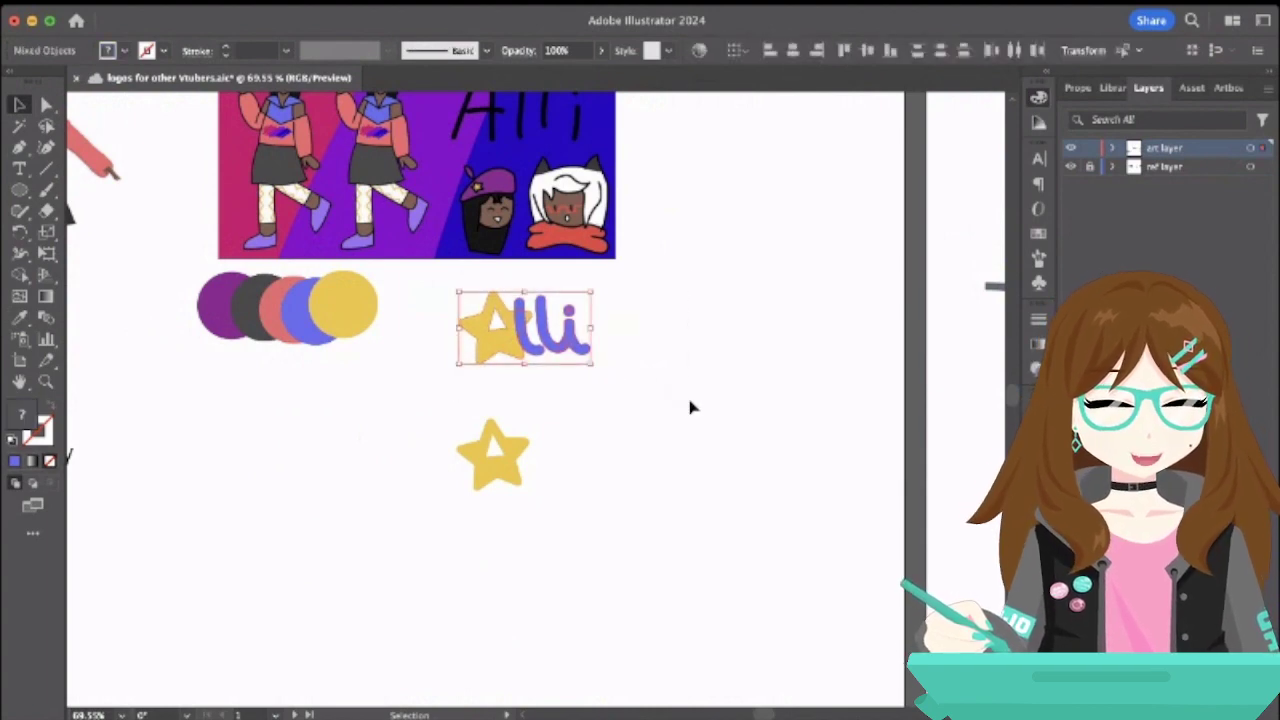
key(a)
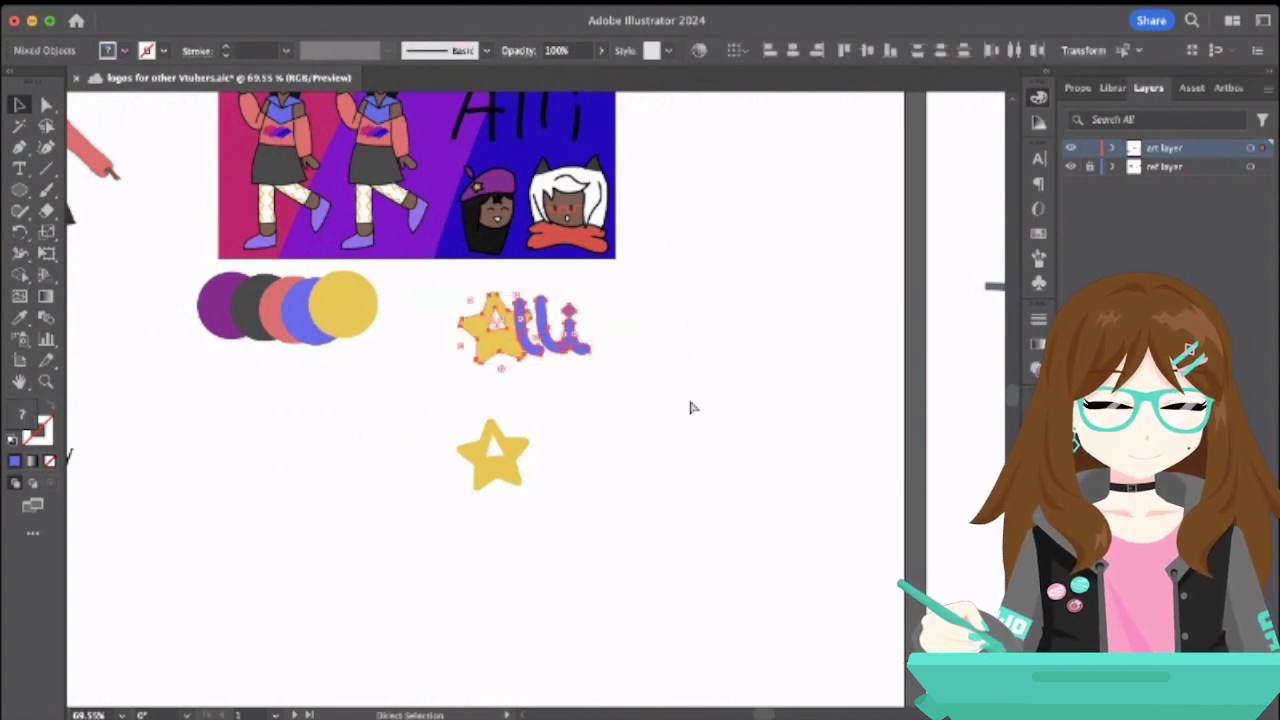
key(v)
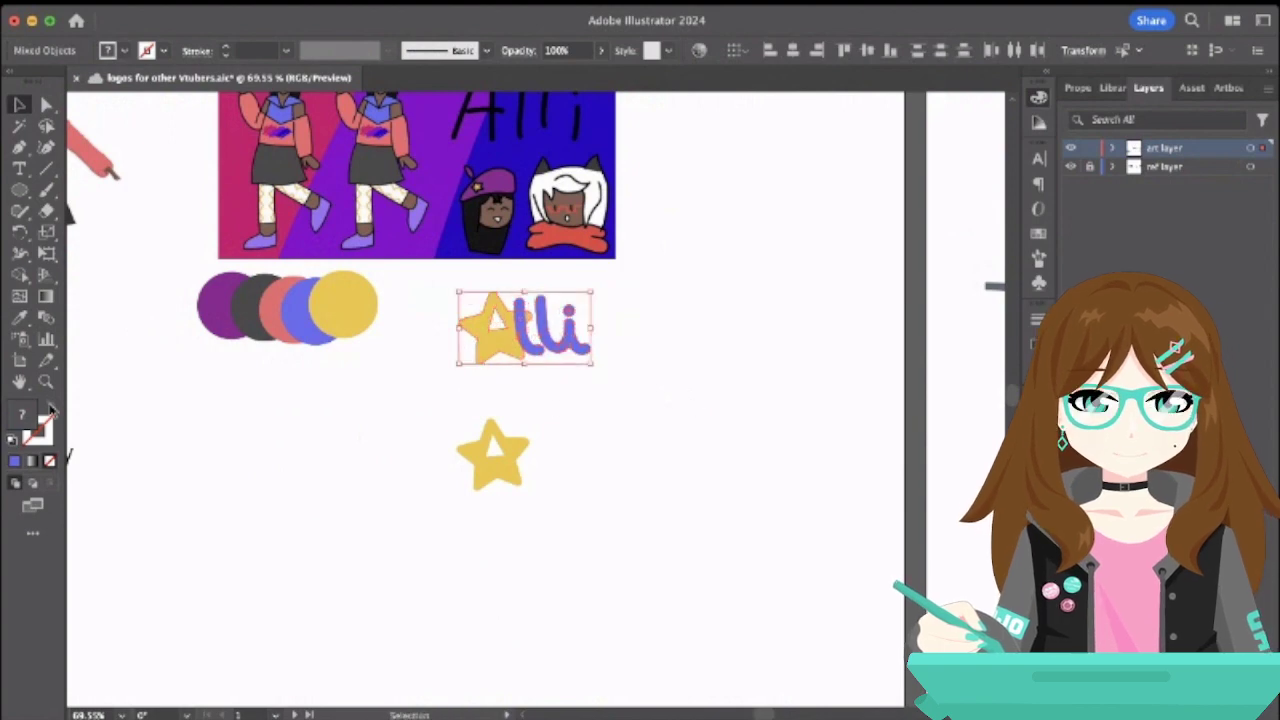
- Try moving the whole Alli lettering and the star A to other spots, undoing each move
click(590, 374)
drag(437, 290, 683, 412)
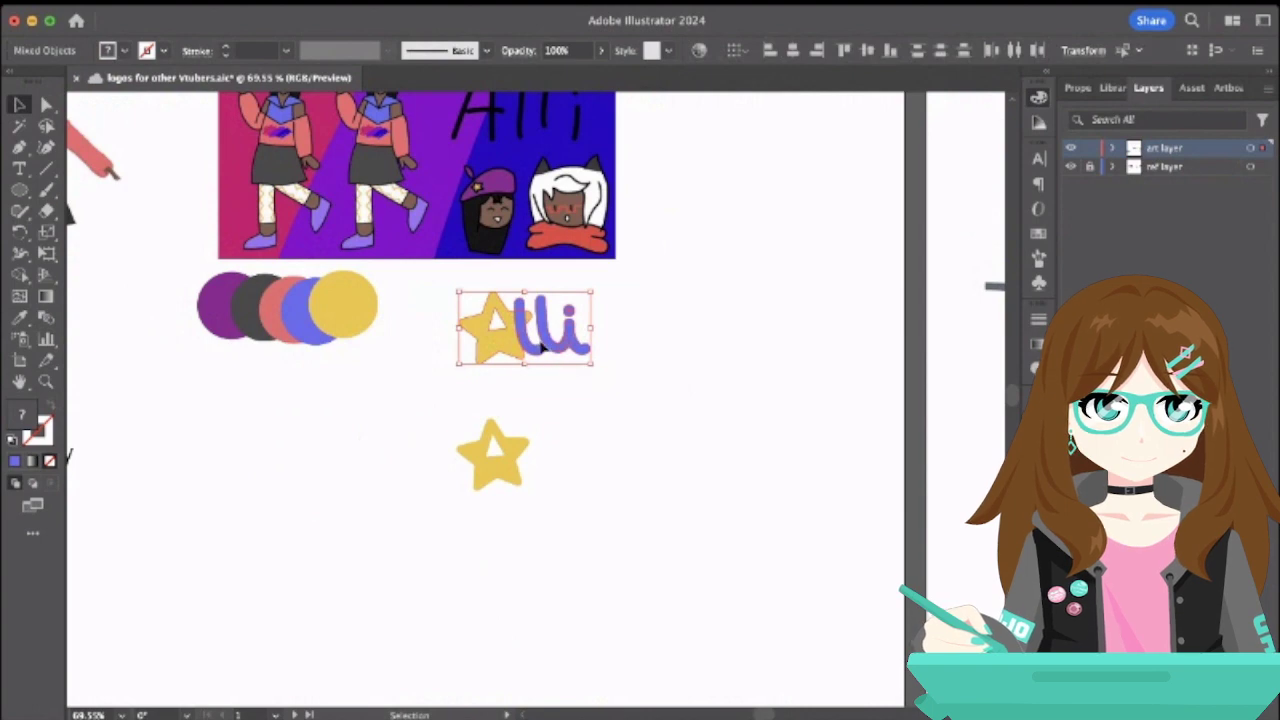
drag(540, 345, 718, 475)
key(ctrl+z)
drag(500, 355, 330, 535)
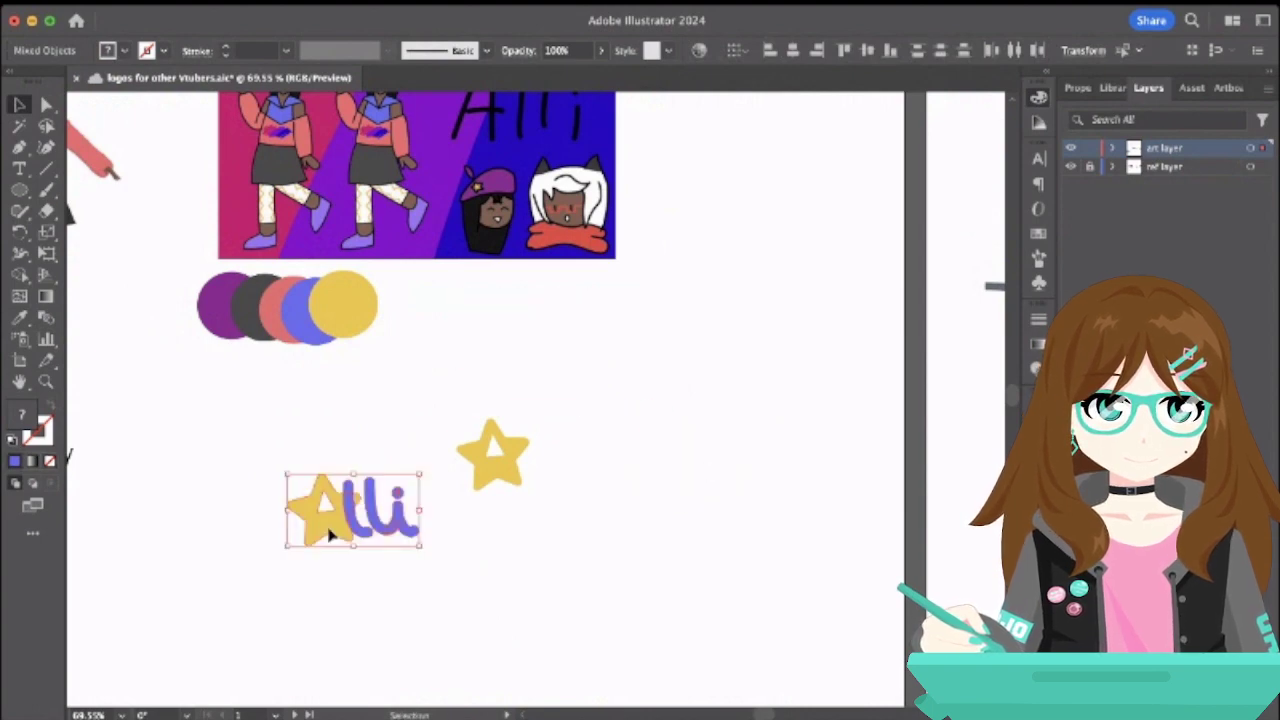
click(477, 352)
key(ctrl+z)
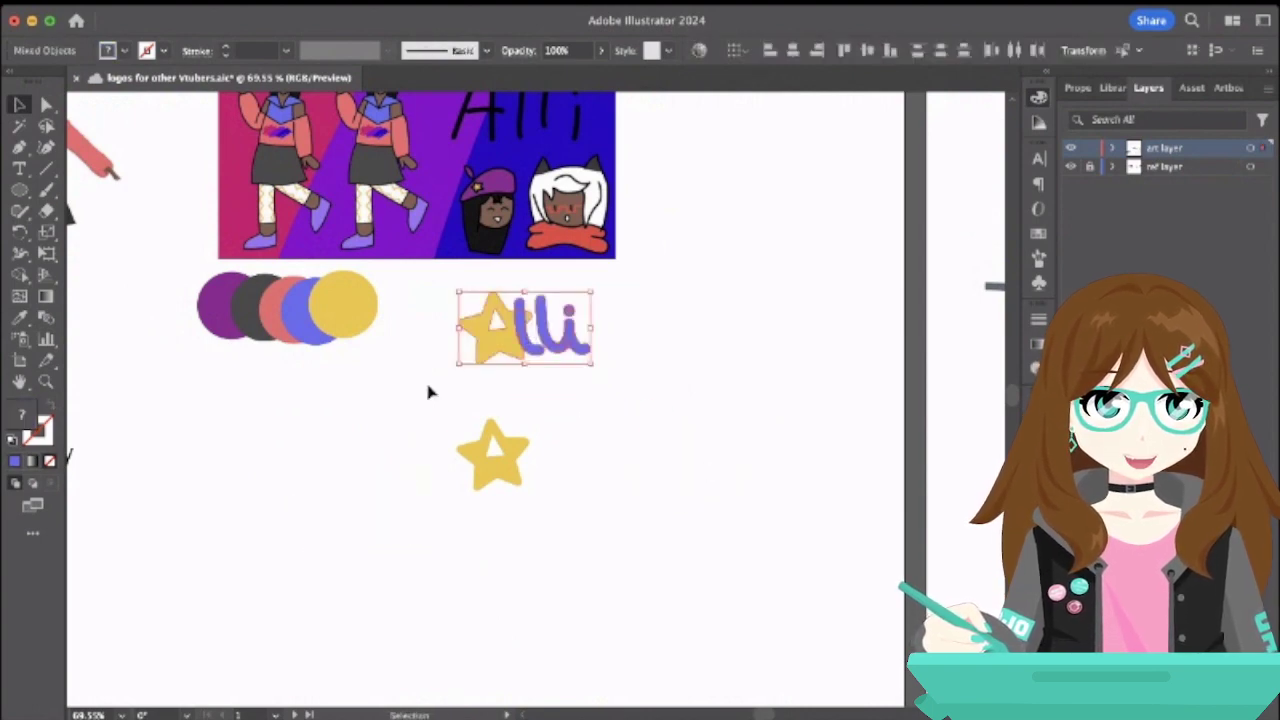
click(487, 357)
drag(487, 357, 287, 515)
key(ctrl+z)
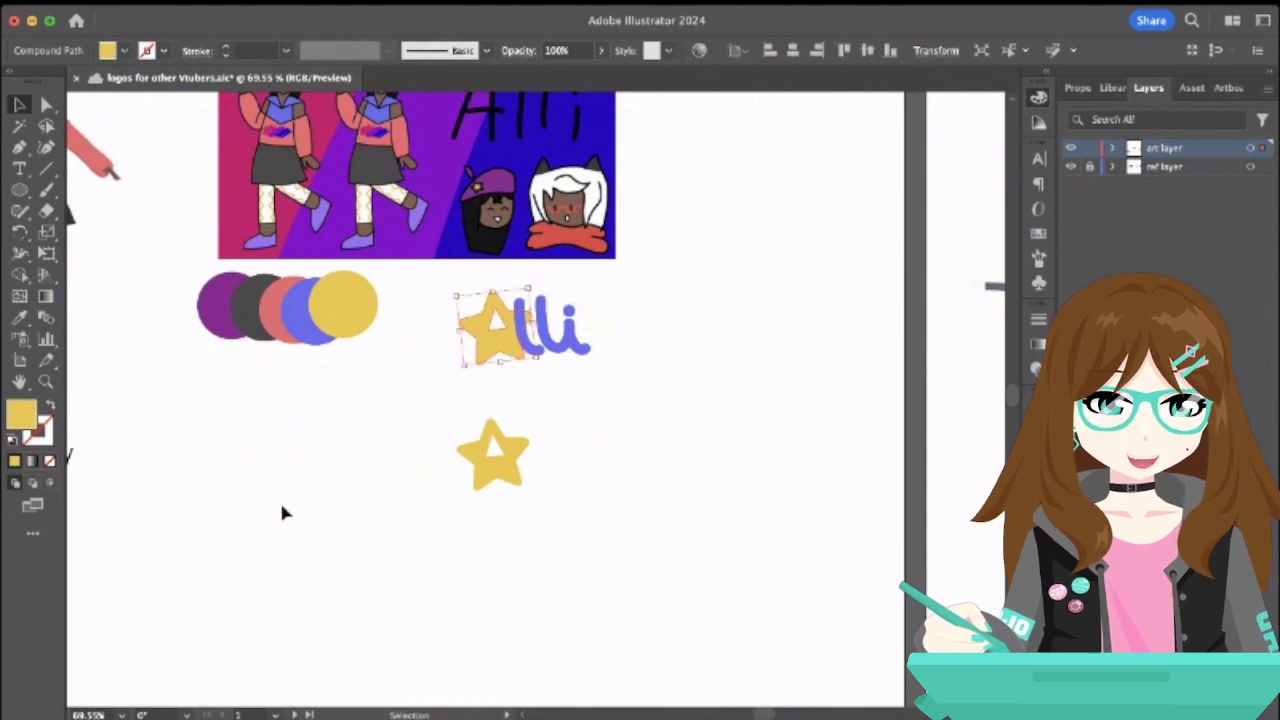
- Duplicate the star A, both l's and the i's body below the original lettering
scroll(497, 343, up, 5)
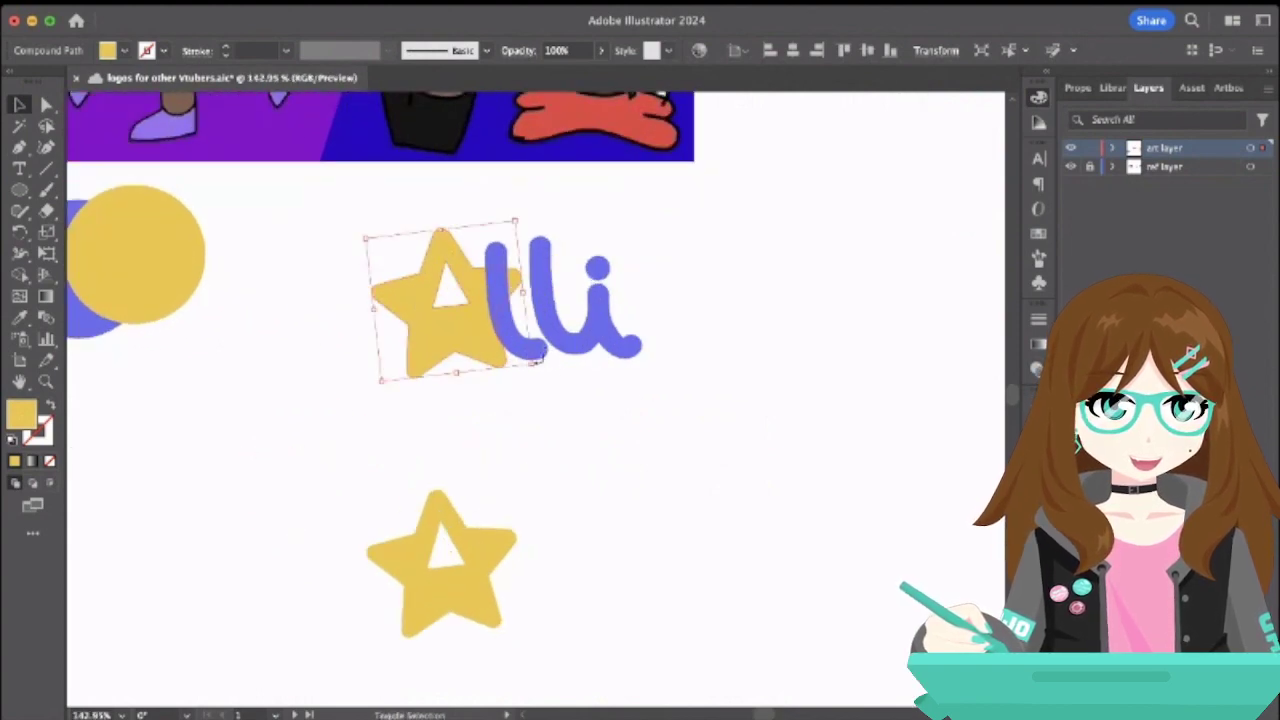
shift+click(540, 358)
shift+click(577, 350)
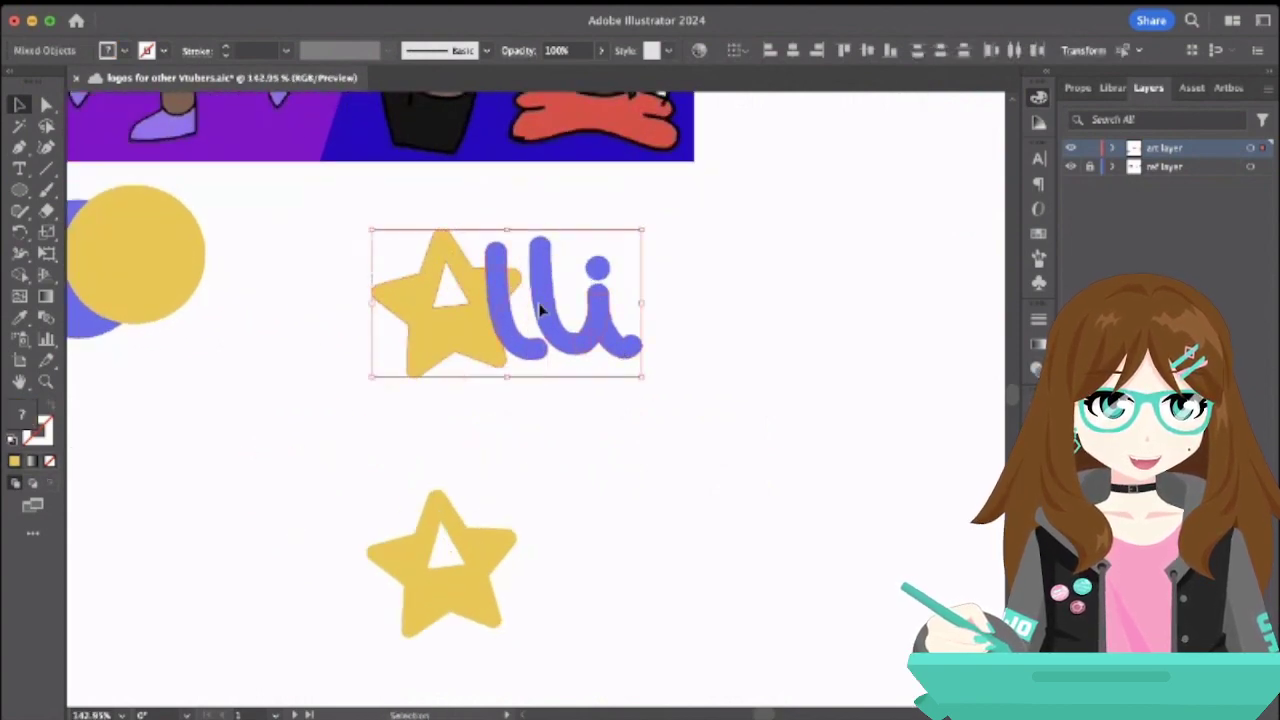
scroll(540, 310, down, 3)
drag(541, 310, 562, 463)
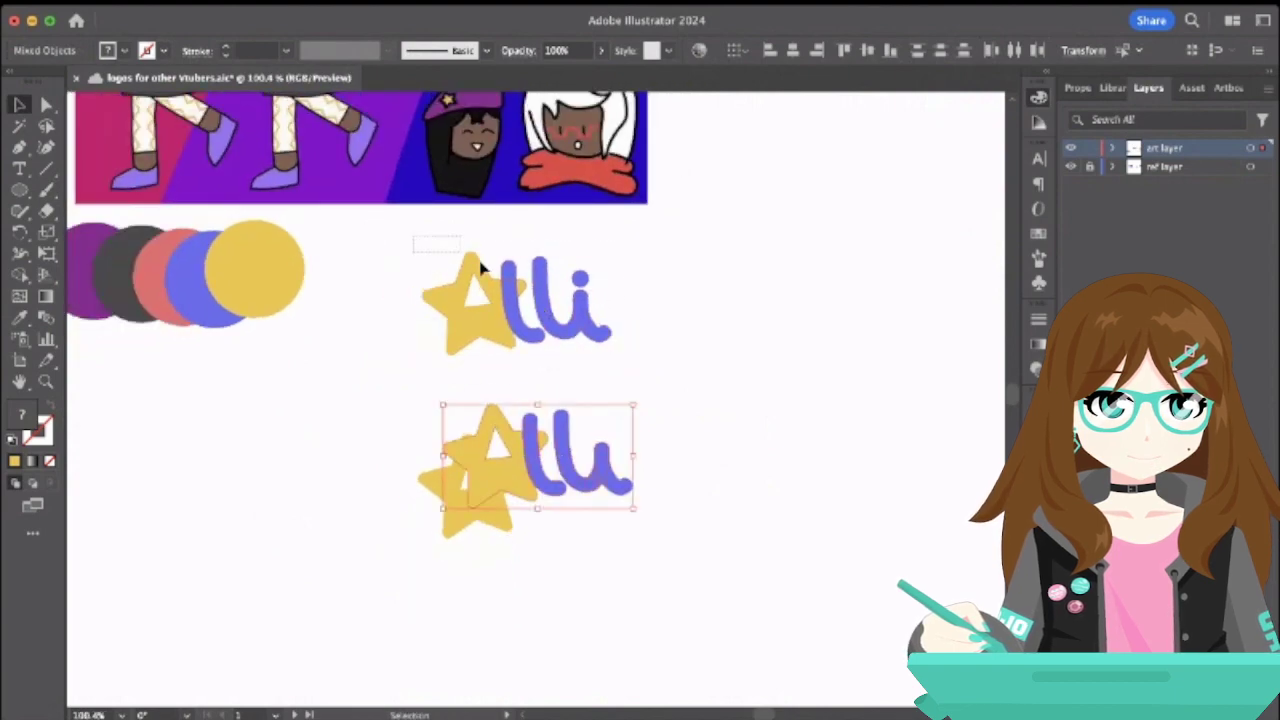
- Give the original Alli lettering a white 4 pt stroke
click(480, 268)
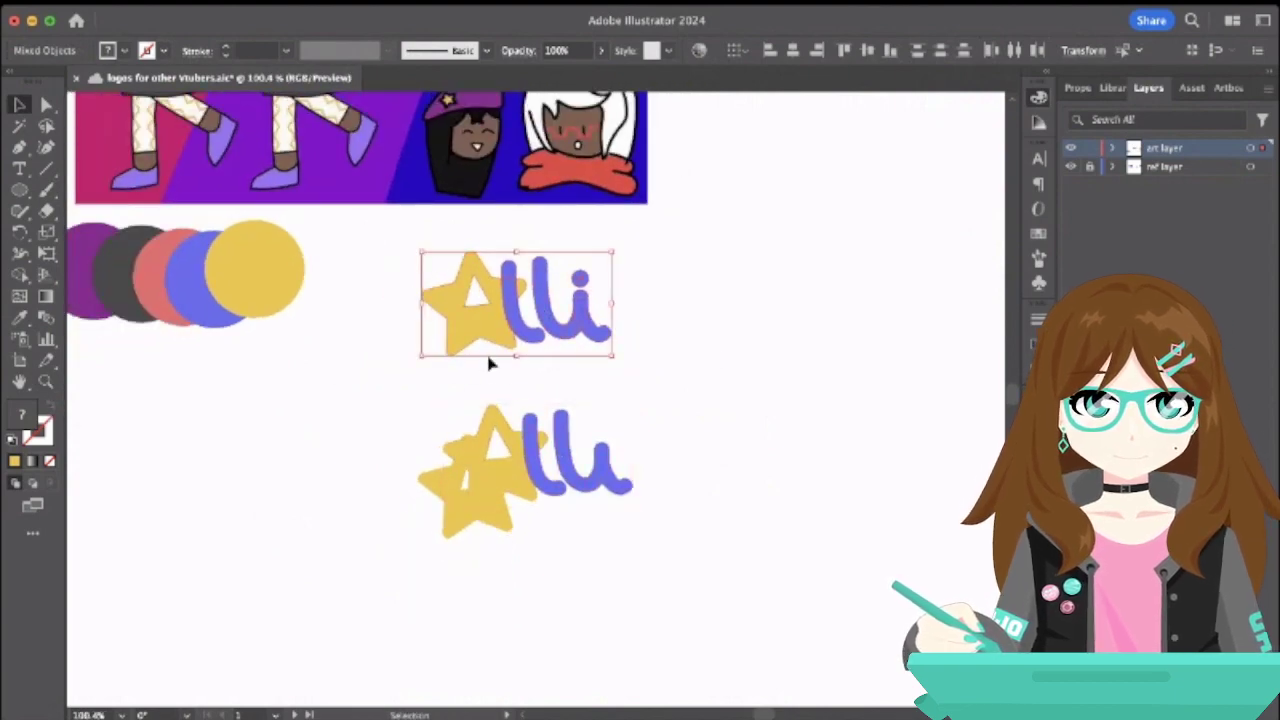
click(43, 427)
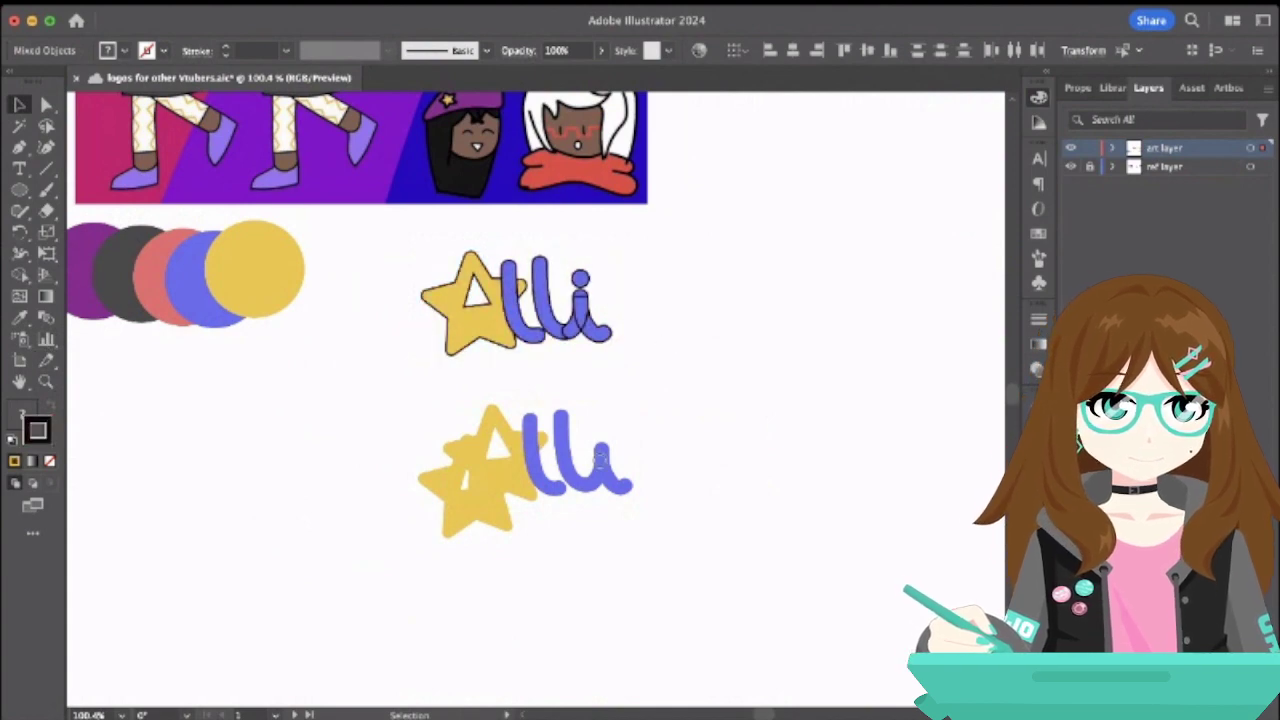
key(super+z)
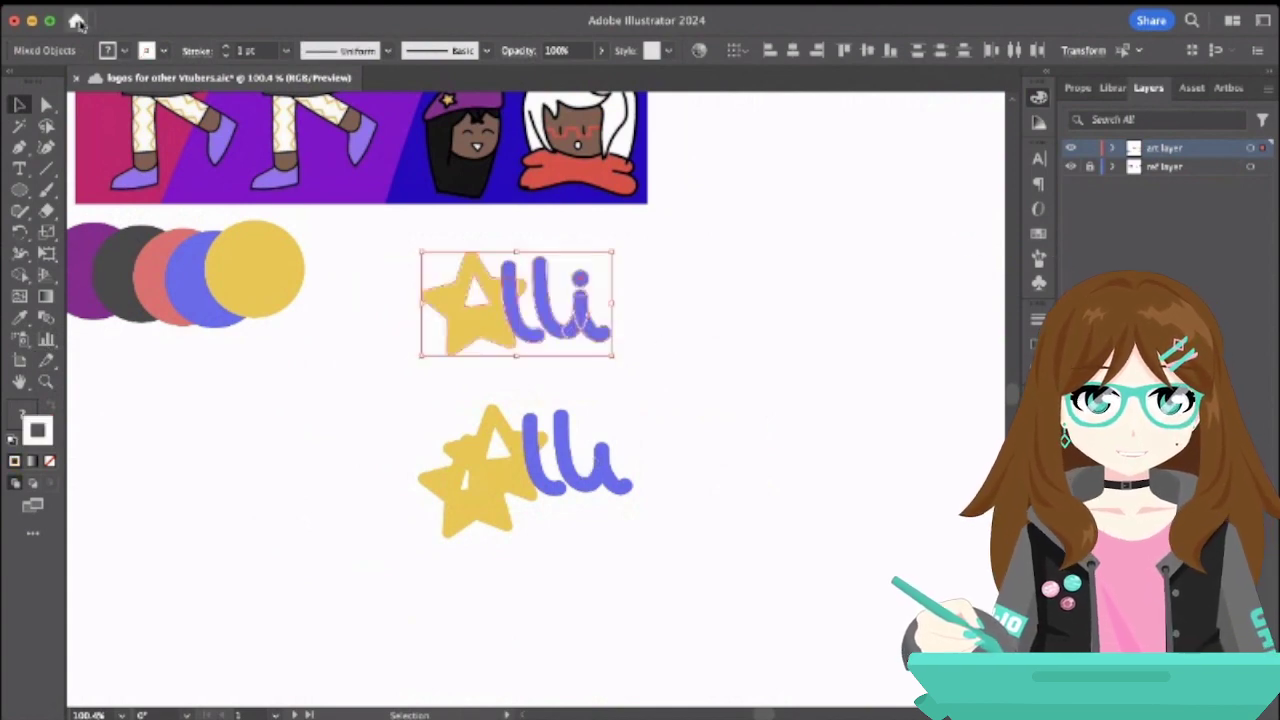
click(226, 46)
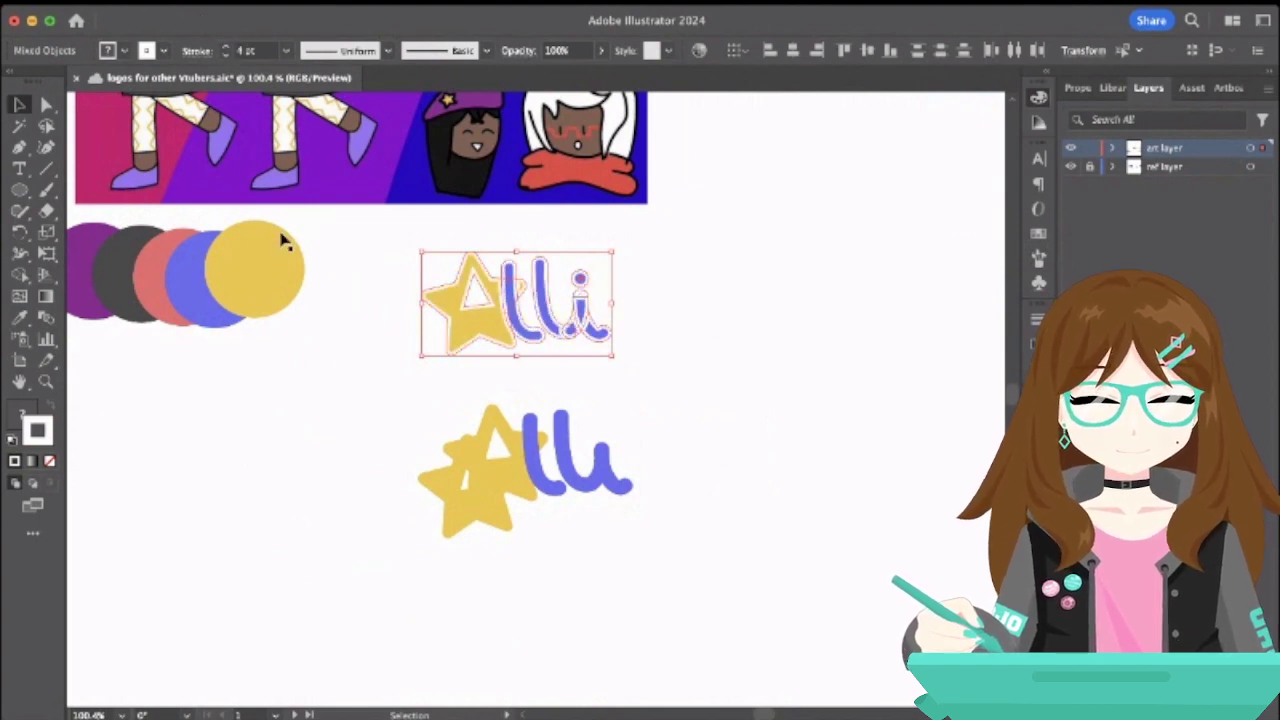
- Try placing the duplicate i's body over the white-outlined i in the original lettering
click(420, 350)
click(511, 408)
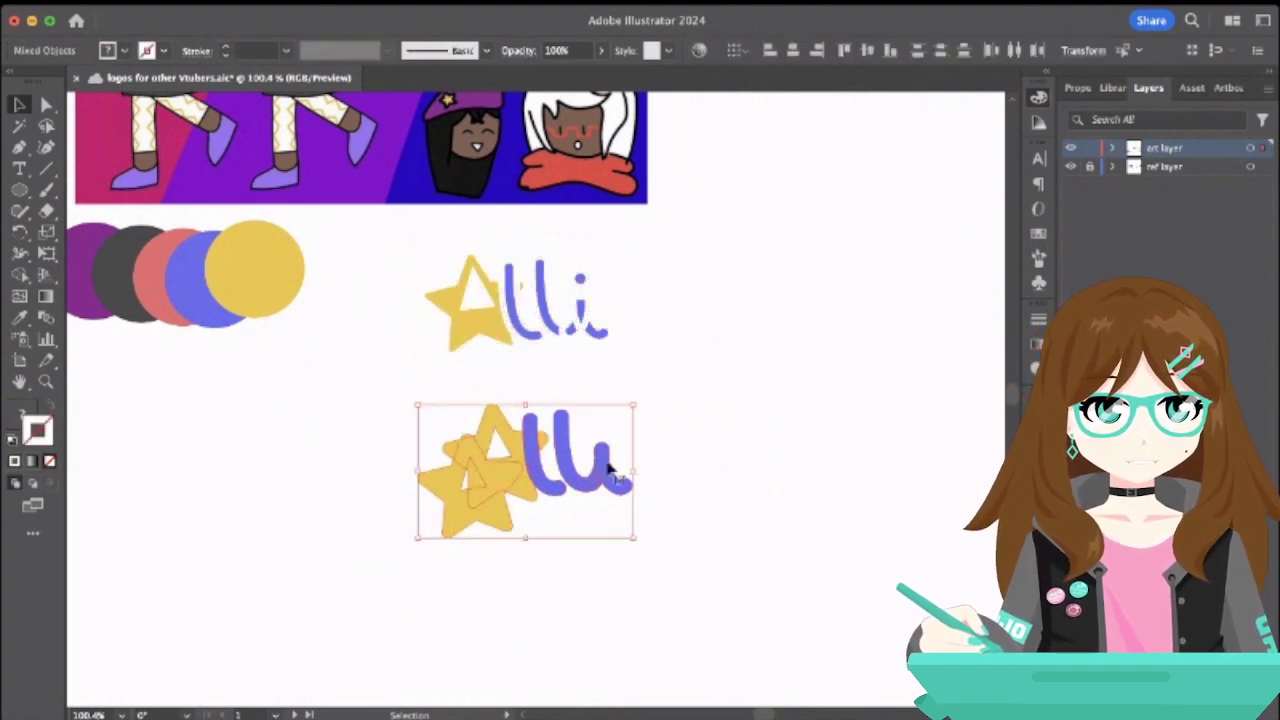
key(shift+n)
drag(623, 466, 575, 455)
drag(588, 333, 592, 336)
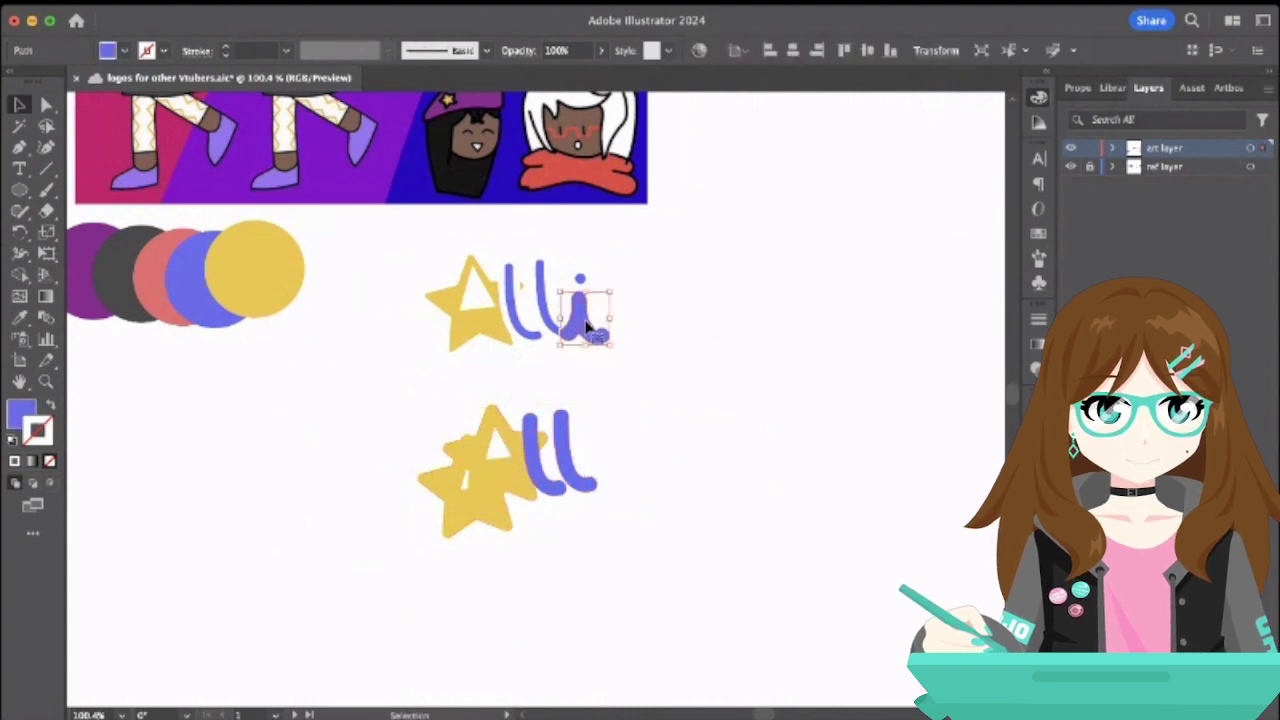
- Undo the placement of the duplicate i and the white outline on the original lettering
key(ctrl+z)
key(ctrl+z)
key(a)
key(ctrl+z)
key(ctrl+z)
key(ctrl+z)
key(ctrl+z)
key(ctrl+z)
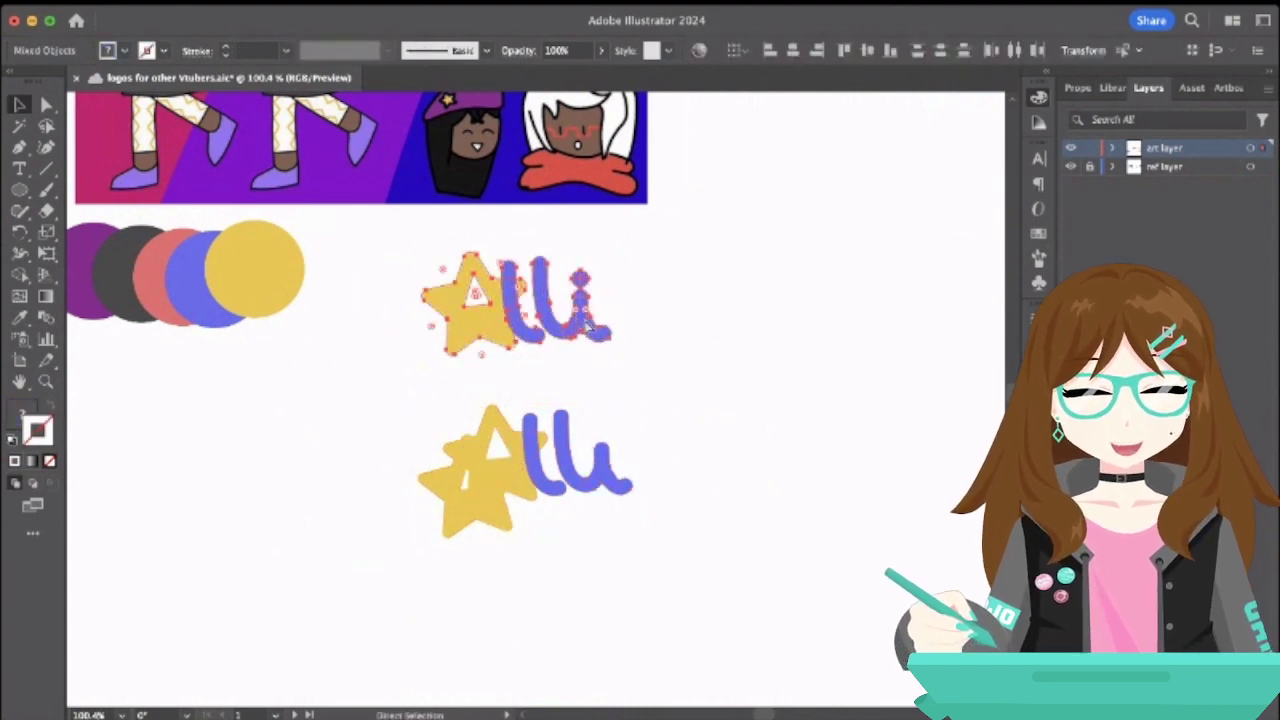
- Group the star A and the blue lli letters into one object
key(v)
click(648, 351)
drag(409, 246, 729, 426)
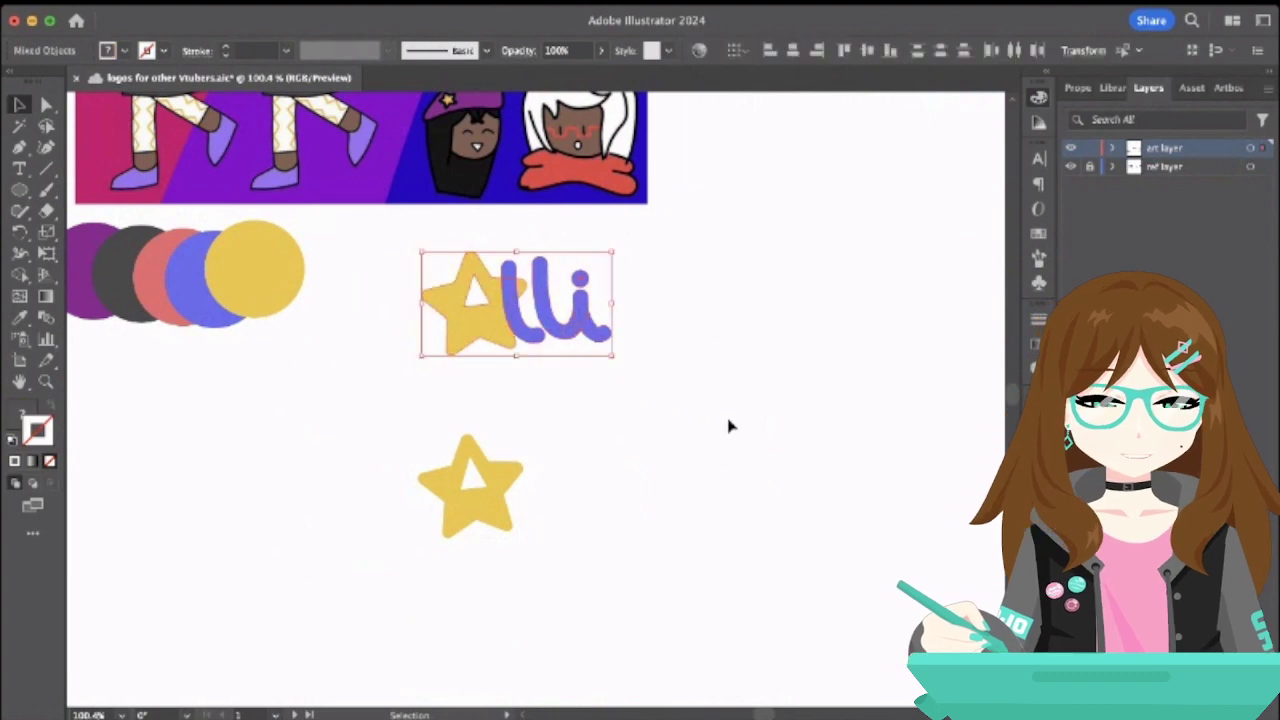
key(ctrl+g)
- Delete the spare yellow star below the Alli lettering
scroll(729, 426, down, 3)
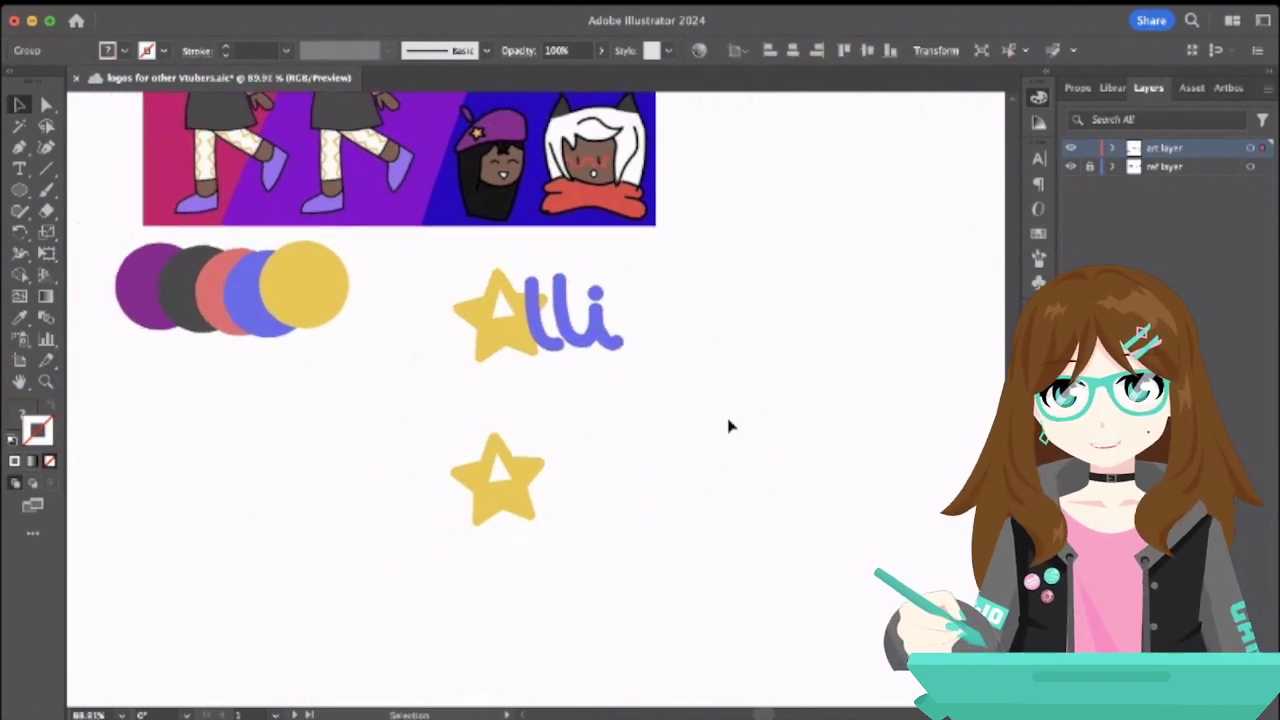
scroll(729, 426, down, 1)
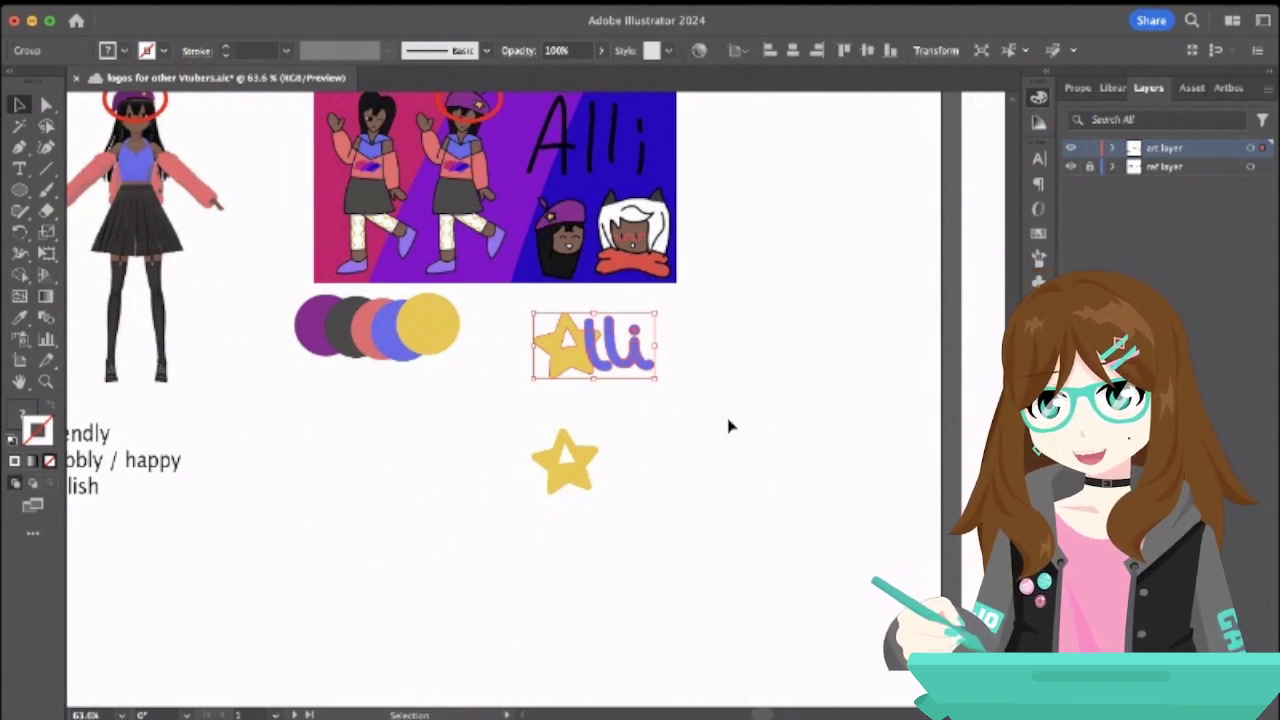
click(594, 494)
click(647, 471)
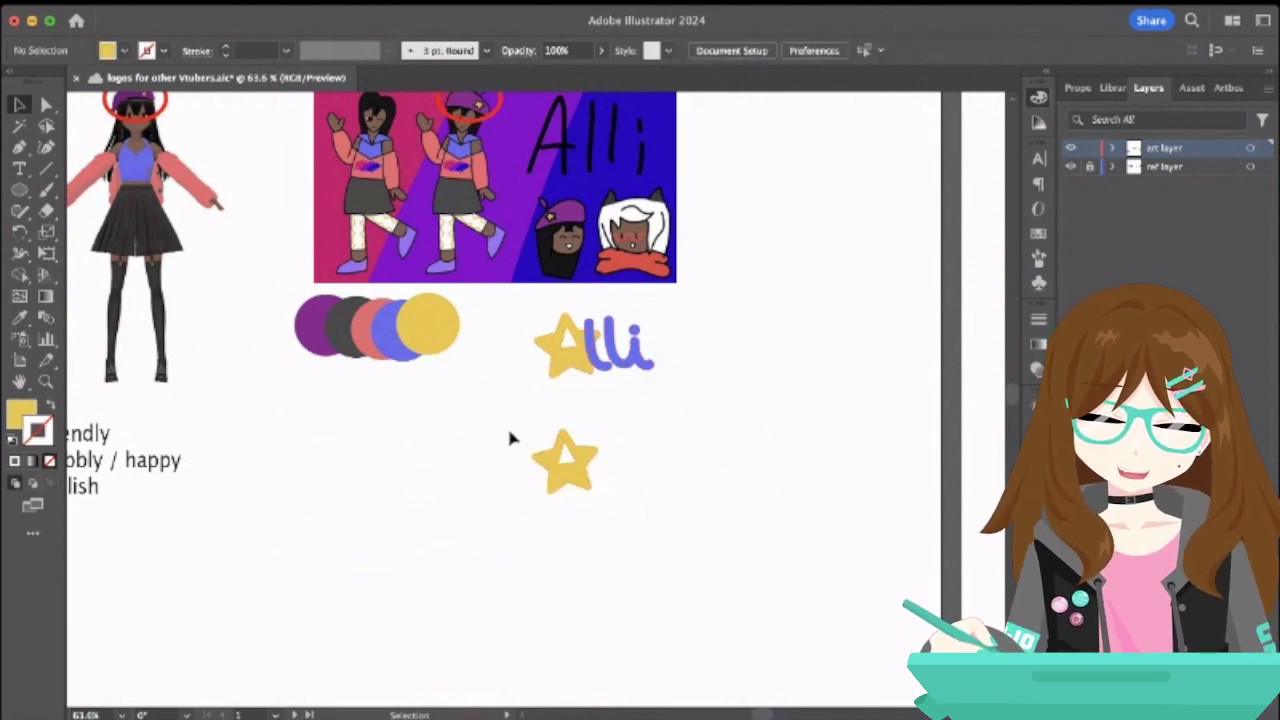
drag(508, 426, 714, 545)
key(Delete)
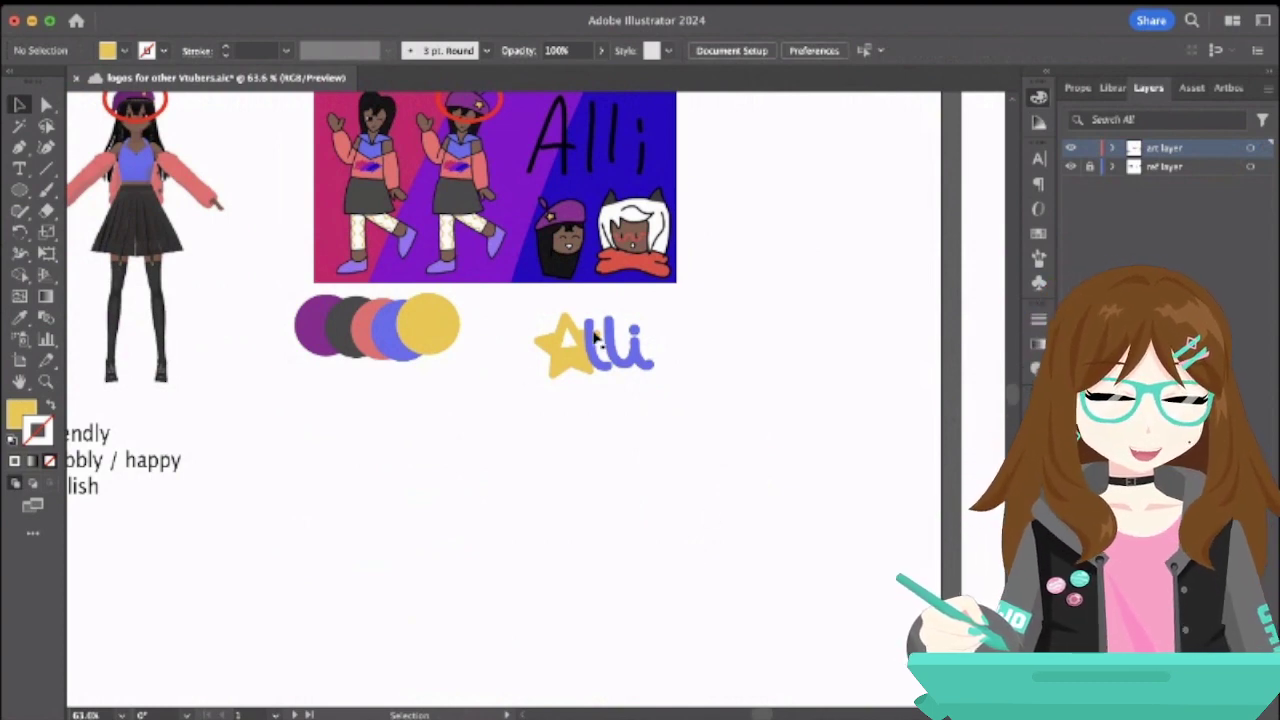
- Bend the bottom edge of the star A's triangular hole upward into an arc
key(p)
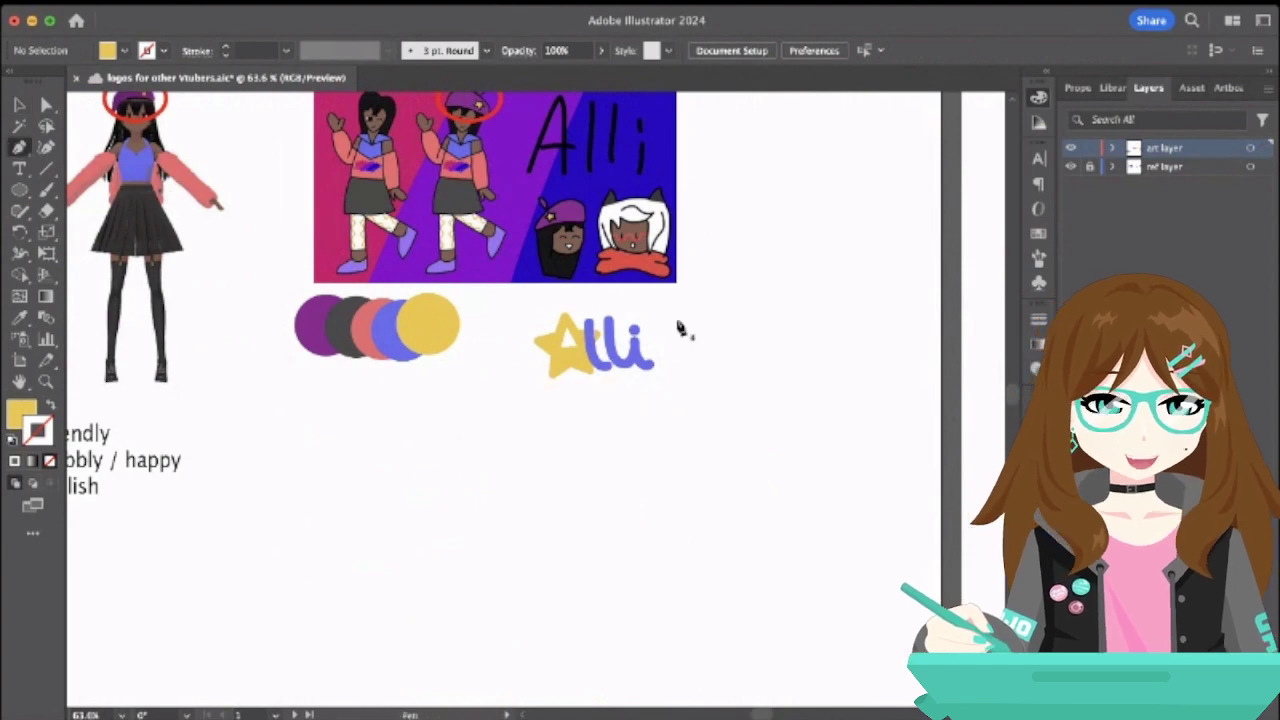
scroll(680, 329, up, 3)
scroll(443, 380, up, 4)
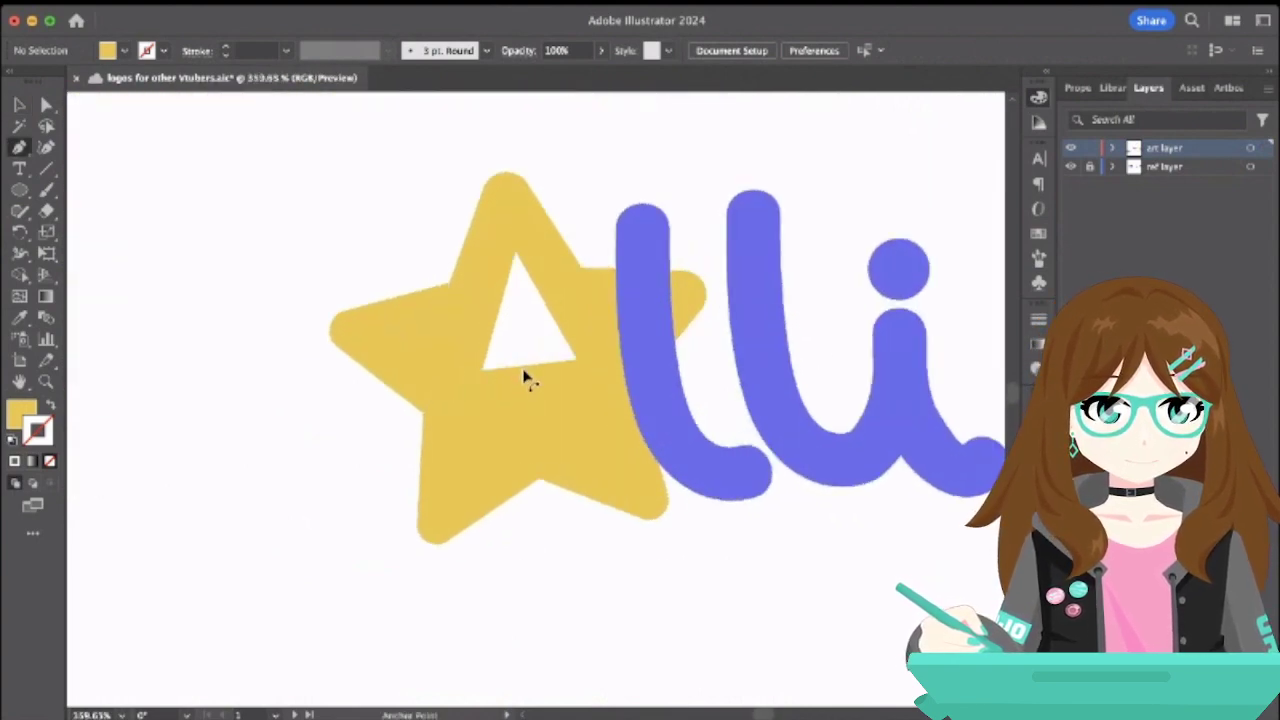
drag(523, 374, 526, 349)
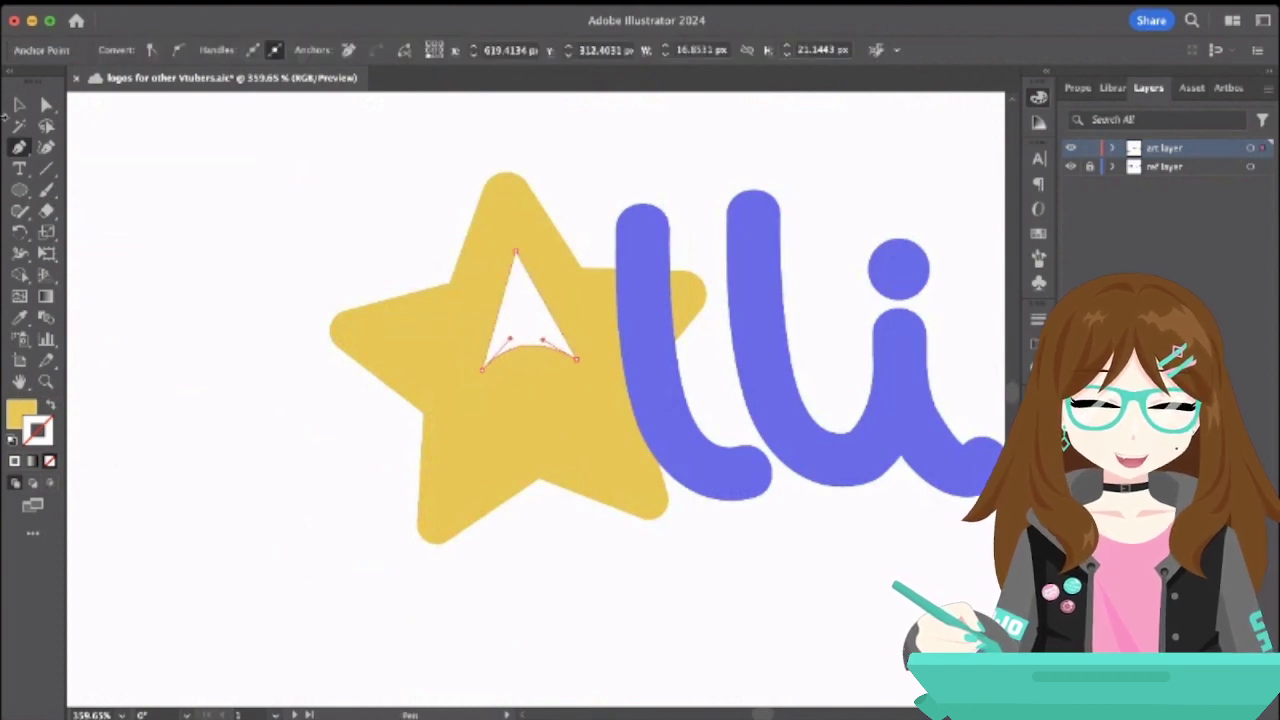
key(v)
click(144, 171)
scroll(145, 175, down, 5)
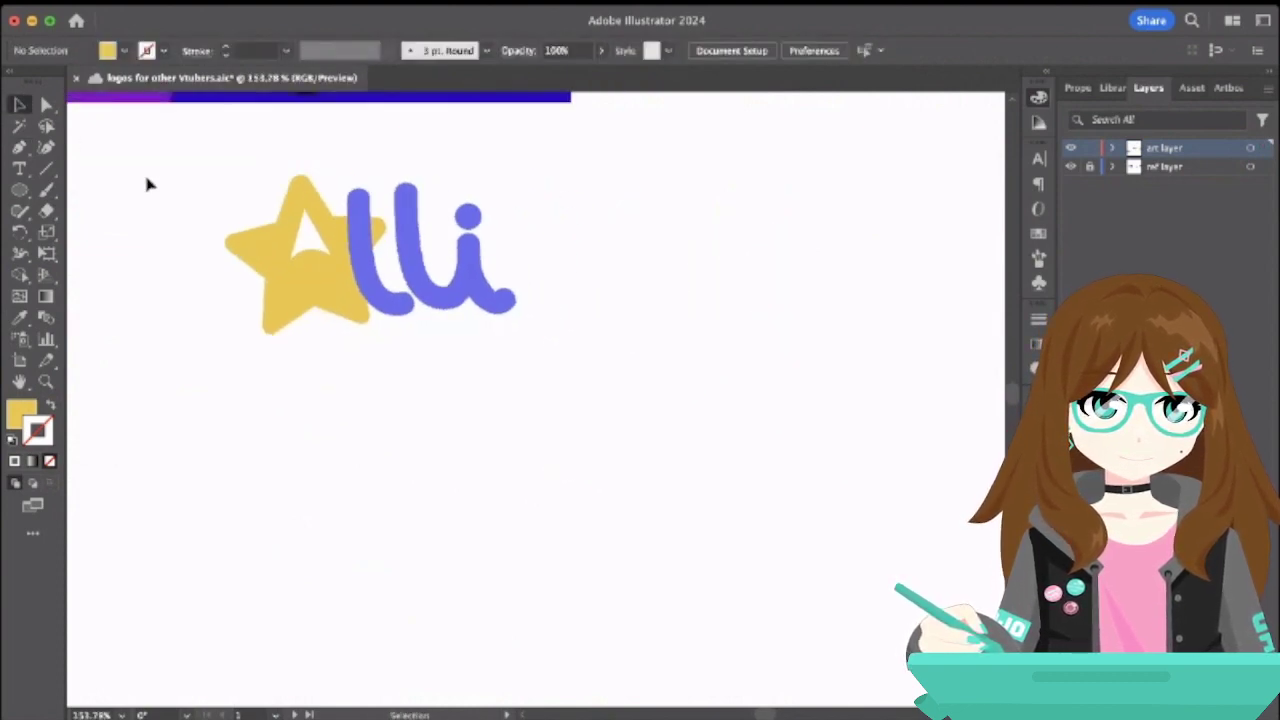
scroll(147, 184, down, 5)
scroll(147, 184, down, 2)
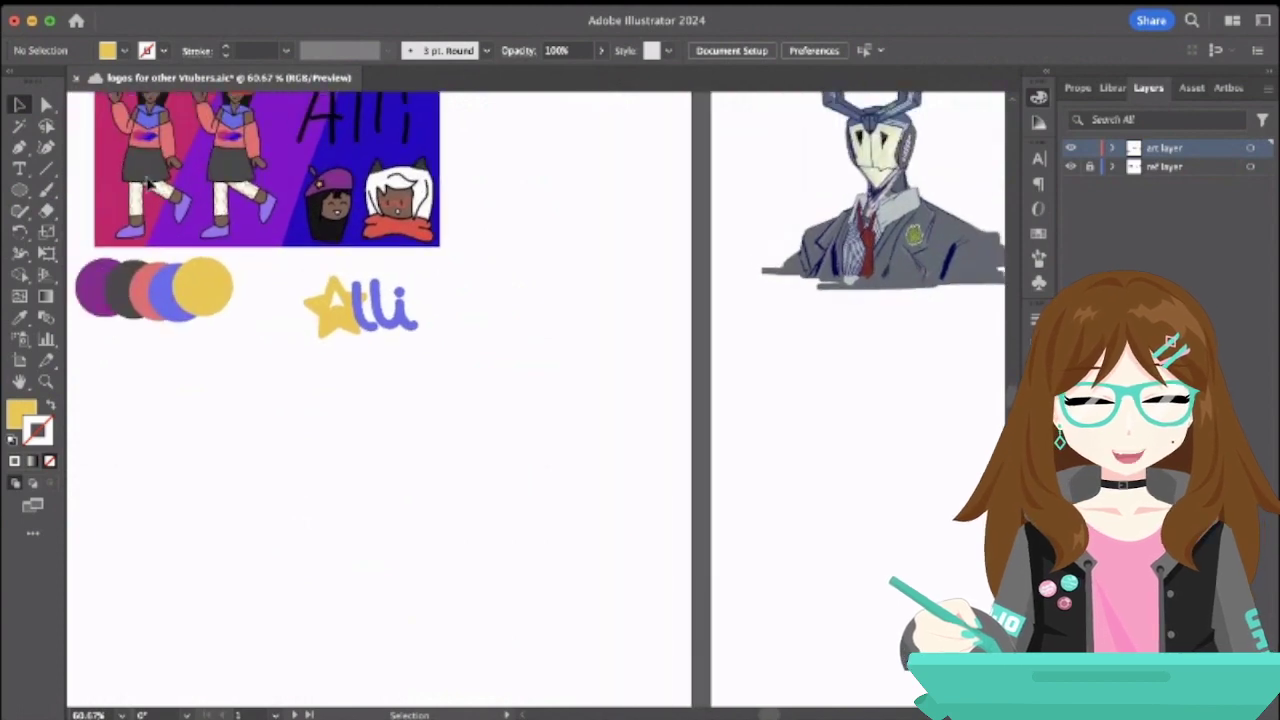
drag(284, 270, 482, 398)
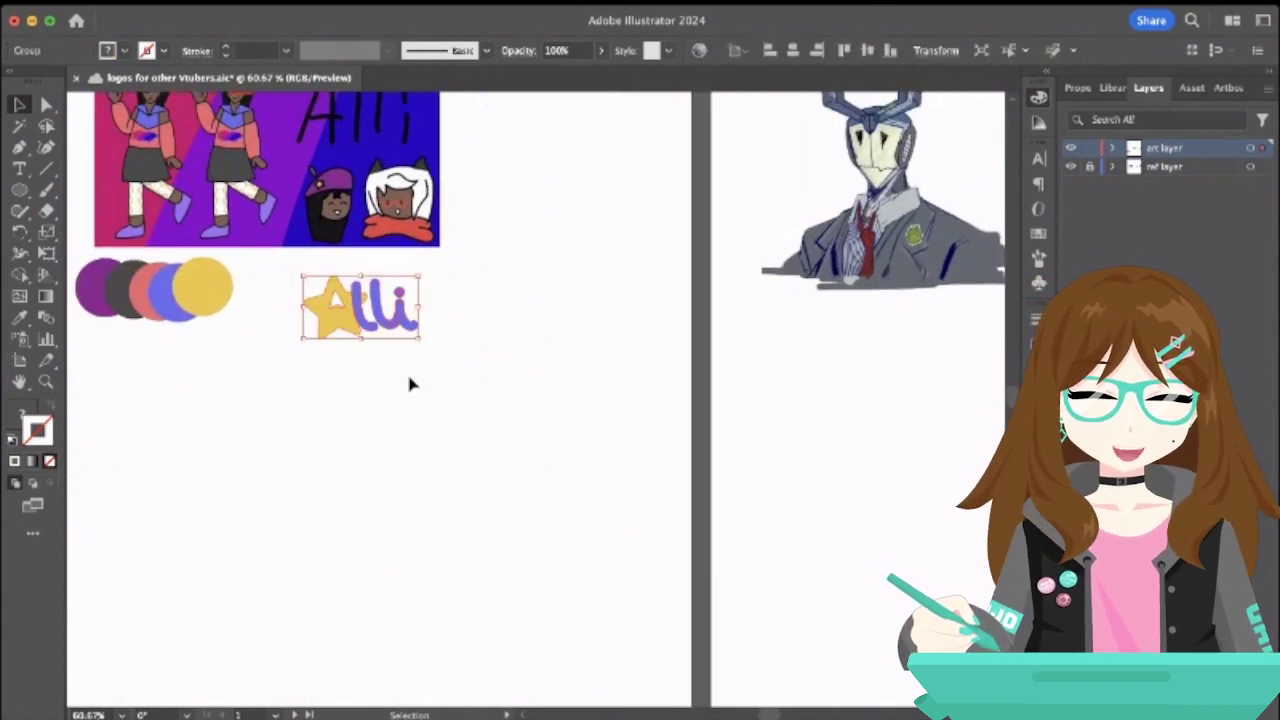
click(254, 287)
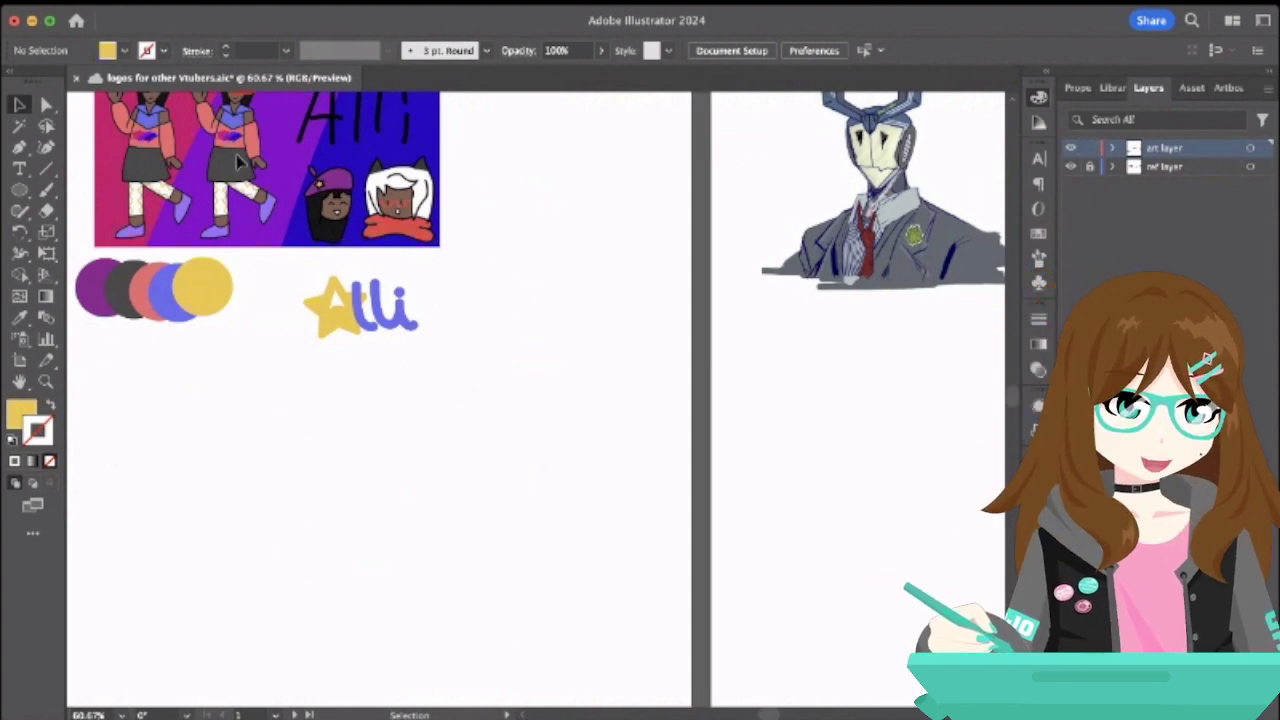
- Move the red ellipse off the beret on the full-body character reference into the empty space beside her
scroll(236, 154, left, 10)
scroll(236, 154, up, 2)
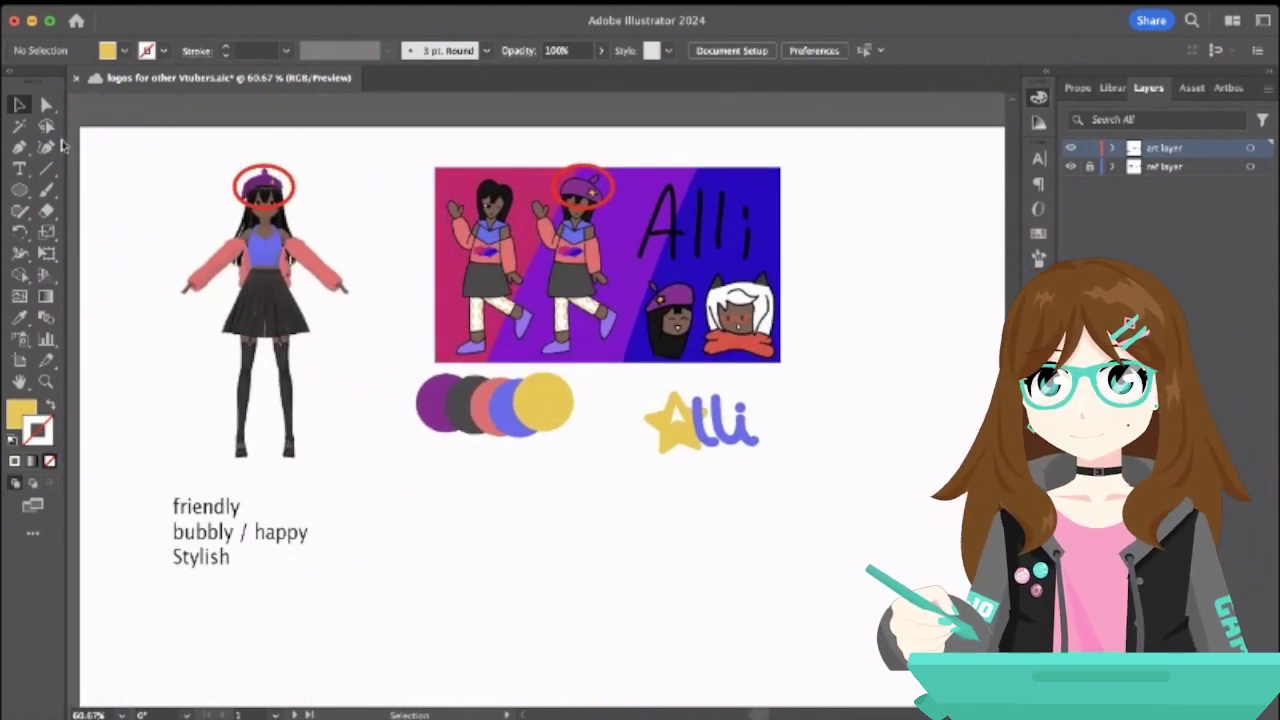
scroll(297, 193, up, 3)
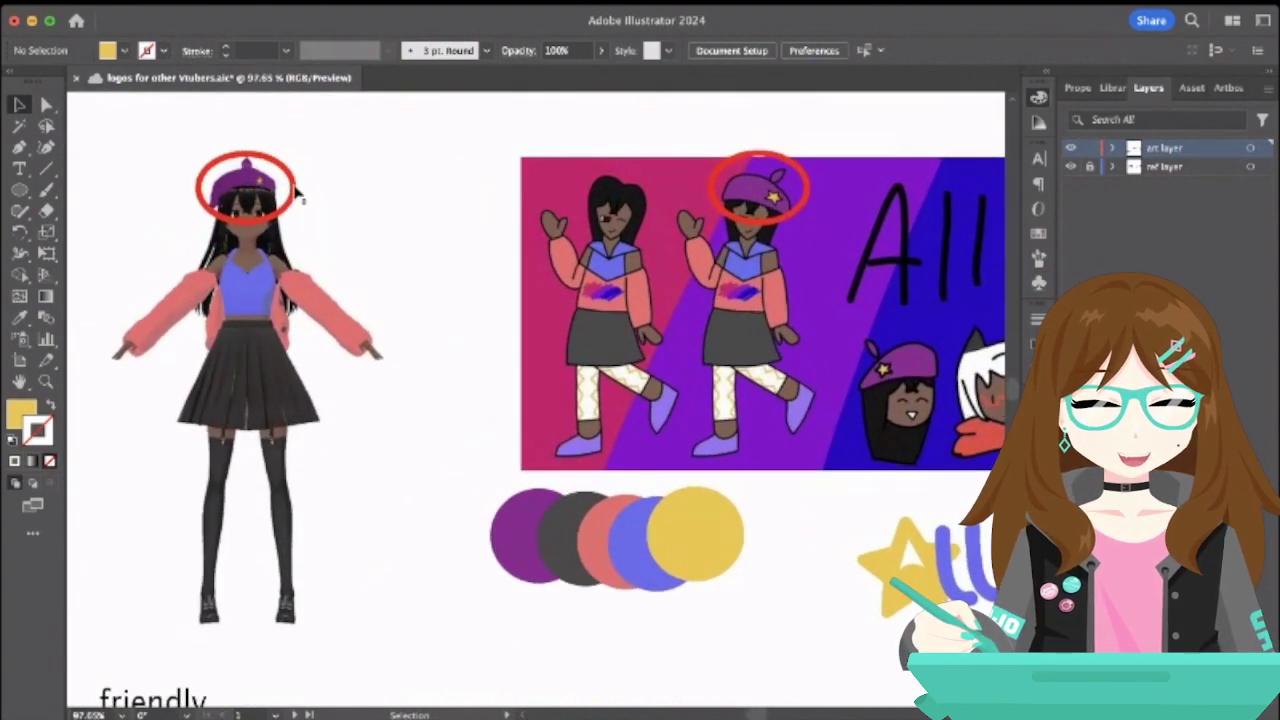
scroll(245, 203, up, 5)
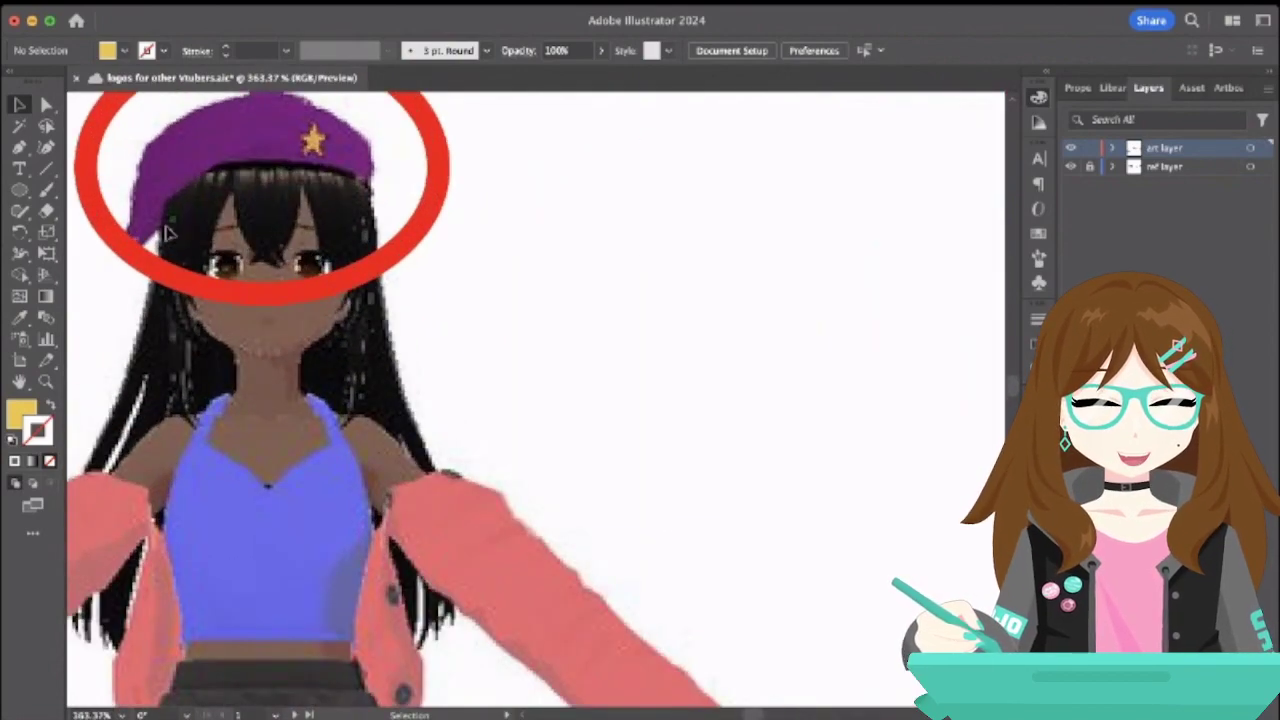
drag(275, 298, 752, 310)
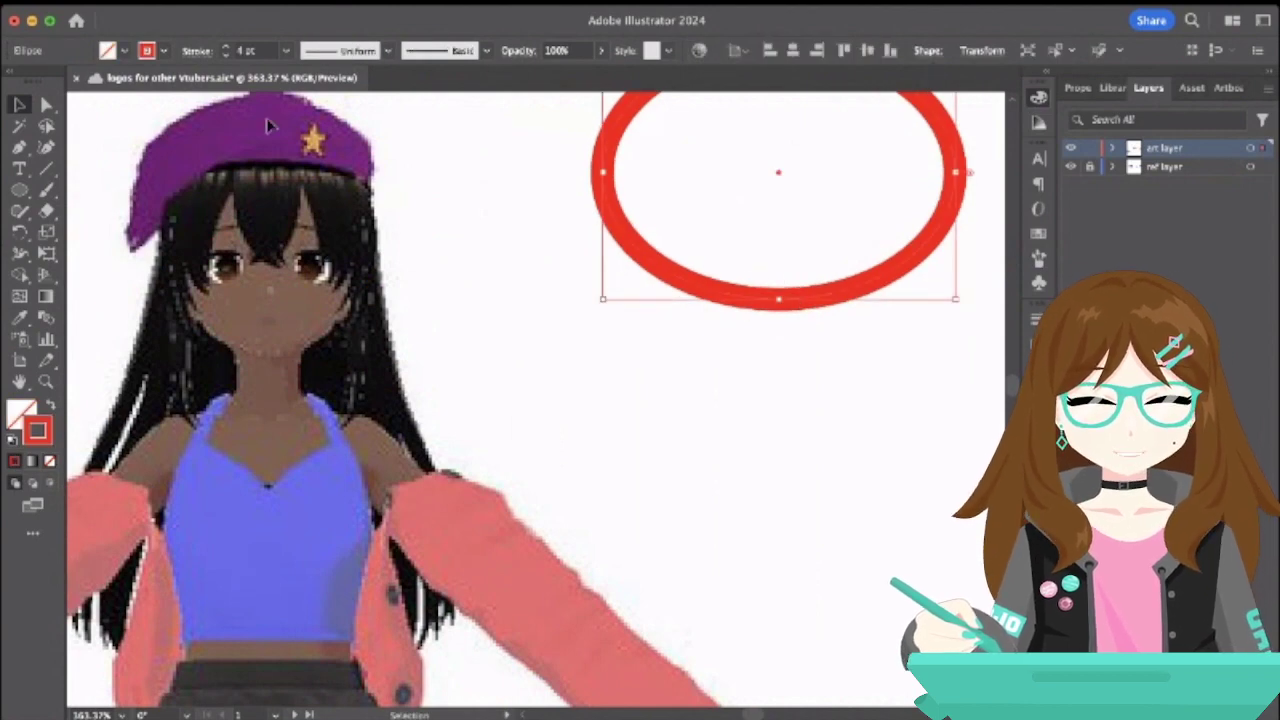
- Draw a closed six-point beret outline about 95 by 54 px above the full-body character reference with the Pen tool
scroll(338, 130, up, 4)
scroll(338, 130, left, 3)
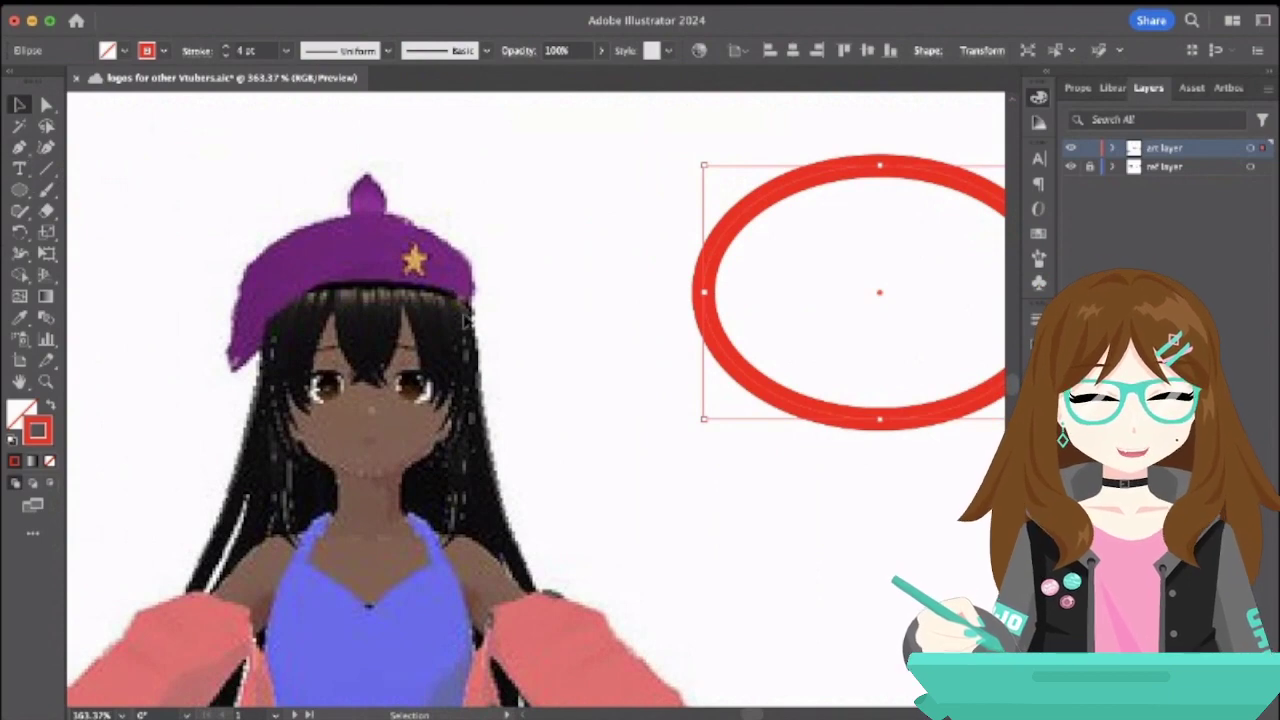
key(p)
key(ctrl+shift+a)
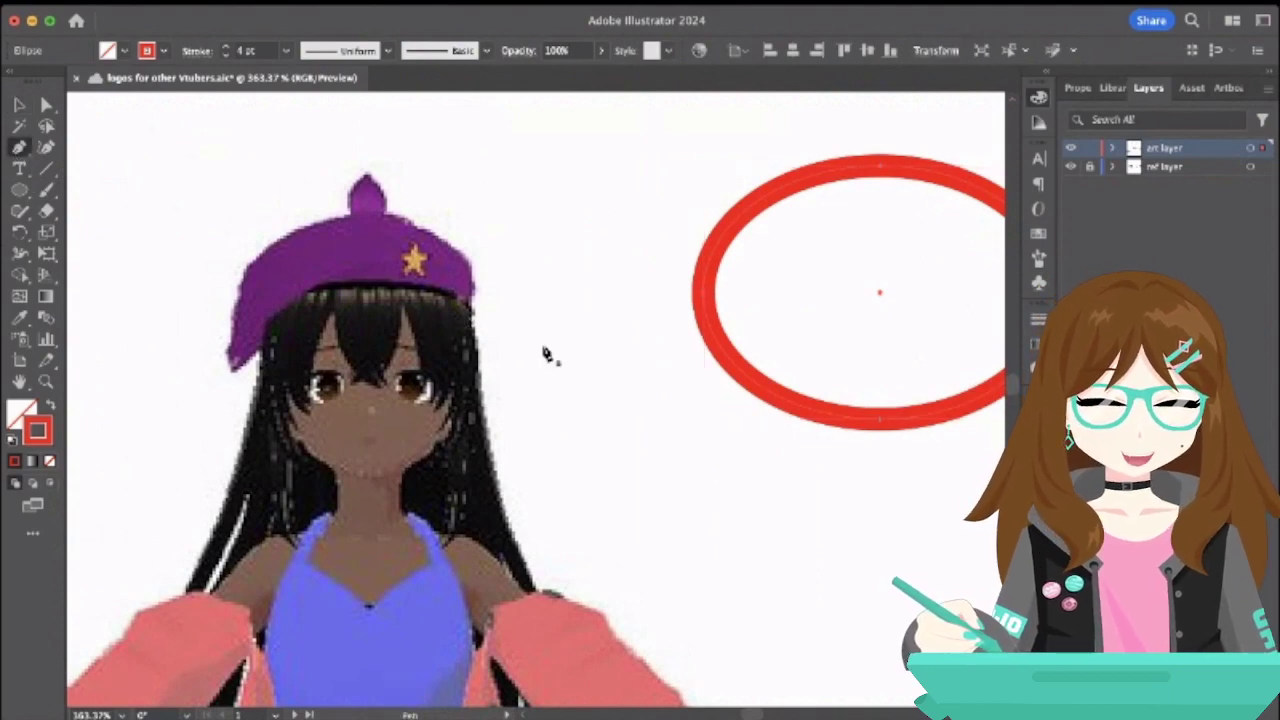
scroll(546, 354, down, 2)
scroll(546, 354, down, 1)
click(151, 256)
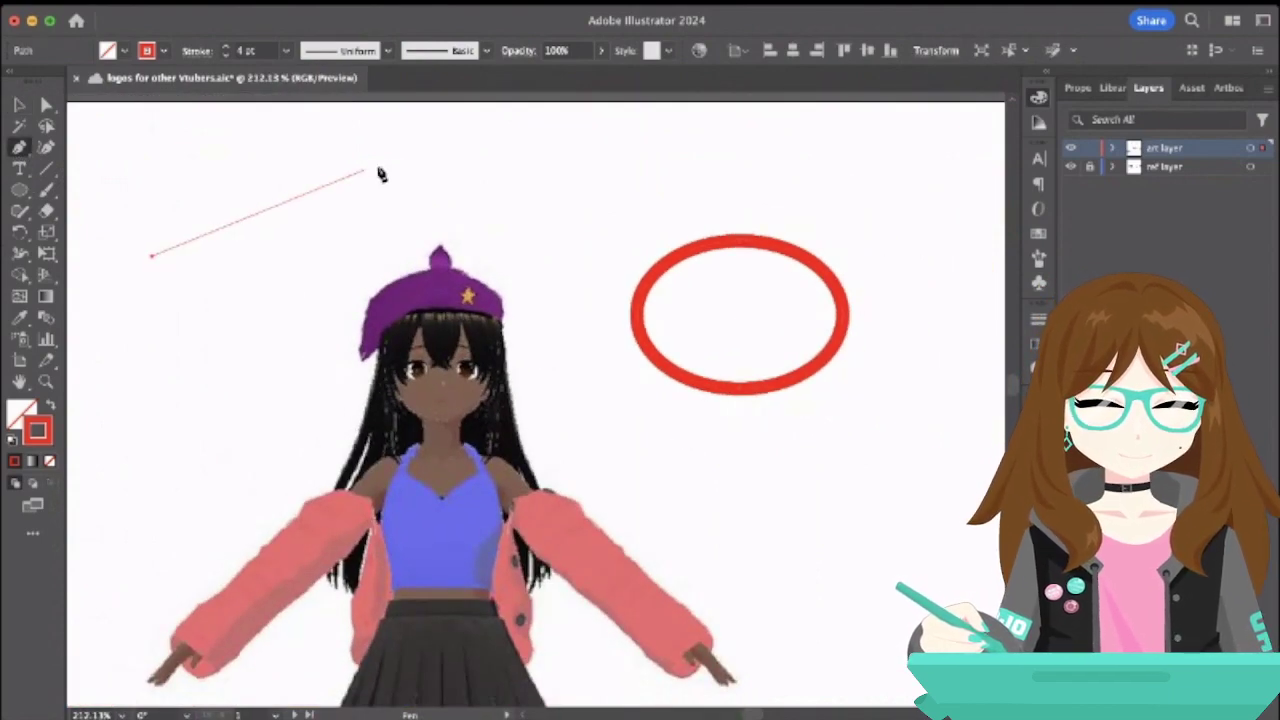
click(325, 190)
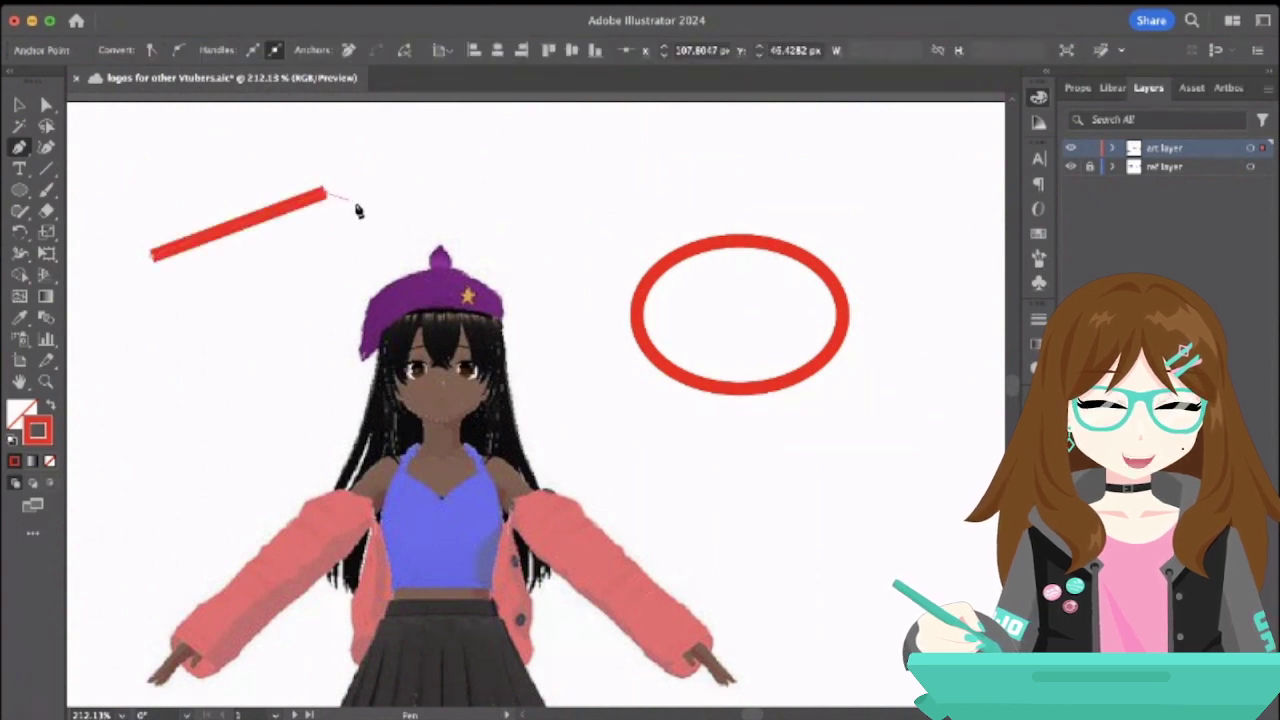
click(465, 218)
click(456, 261)
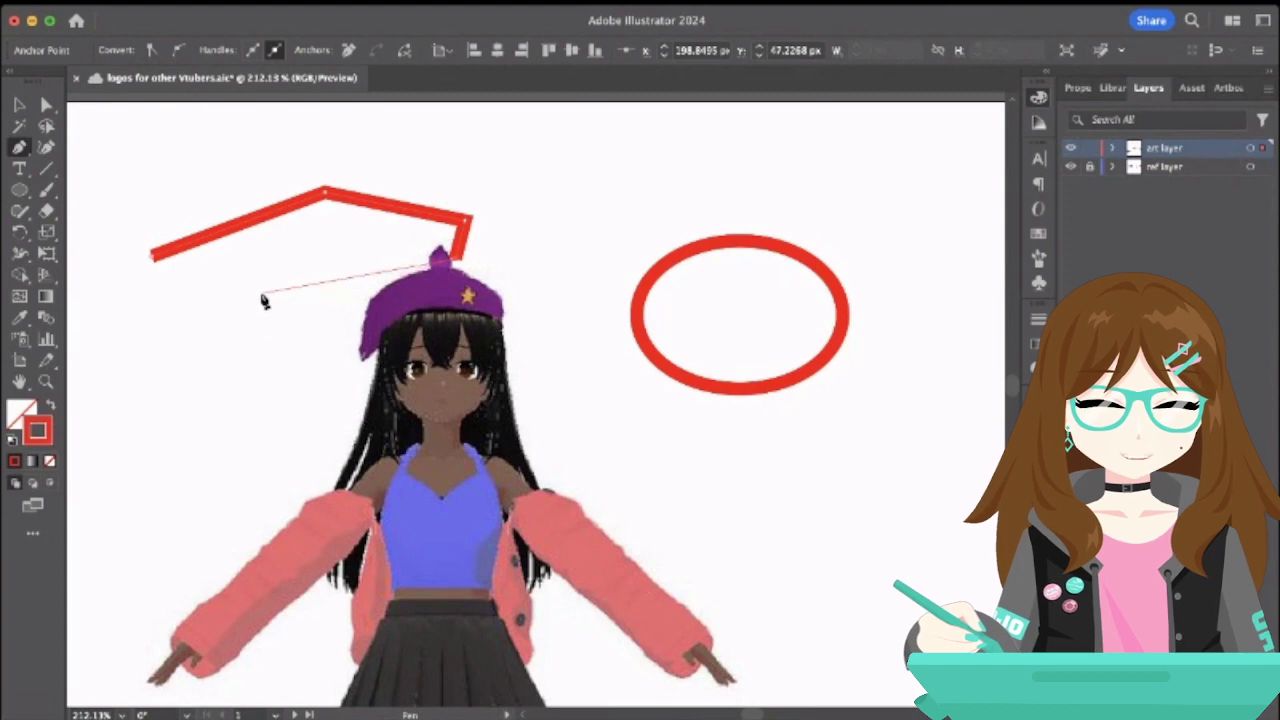
click(258, 296)
click(146, 380)
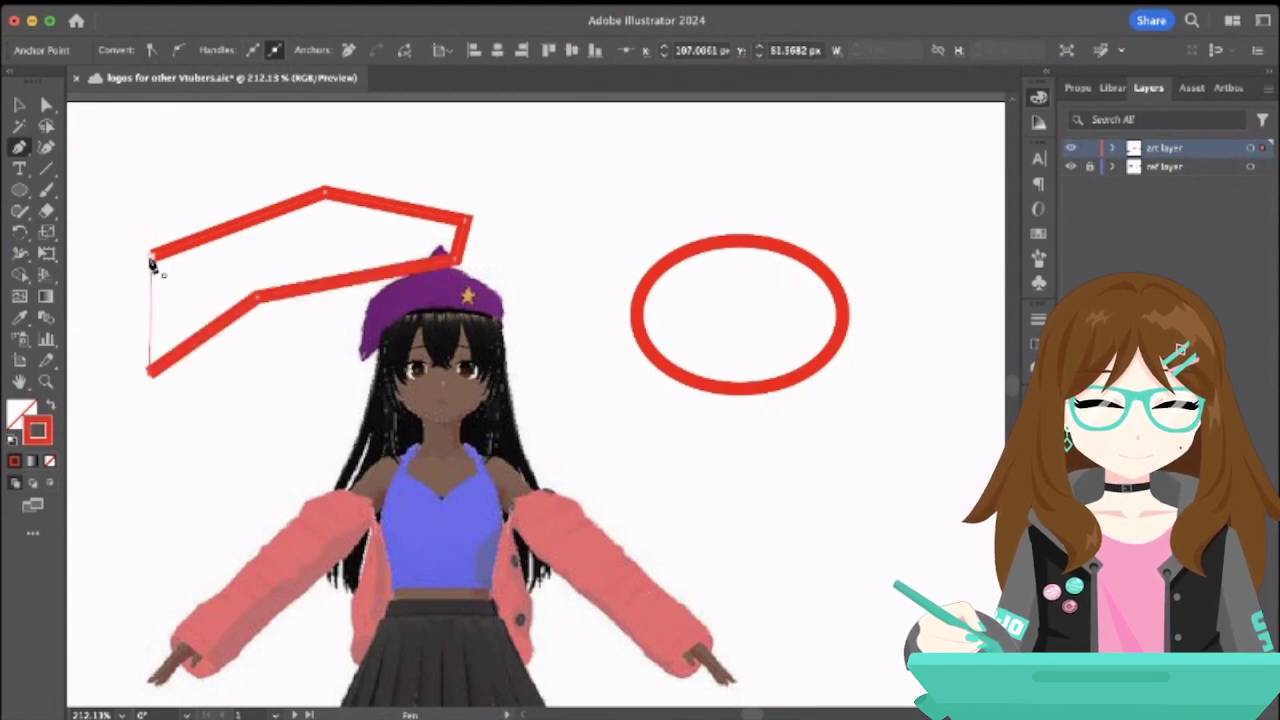
click(150, 255)
- Bend the straight edges of the beret outline into smooth curves, rounding its upper, lower and side edges
drag(314, 290, 300, 266)
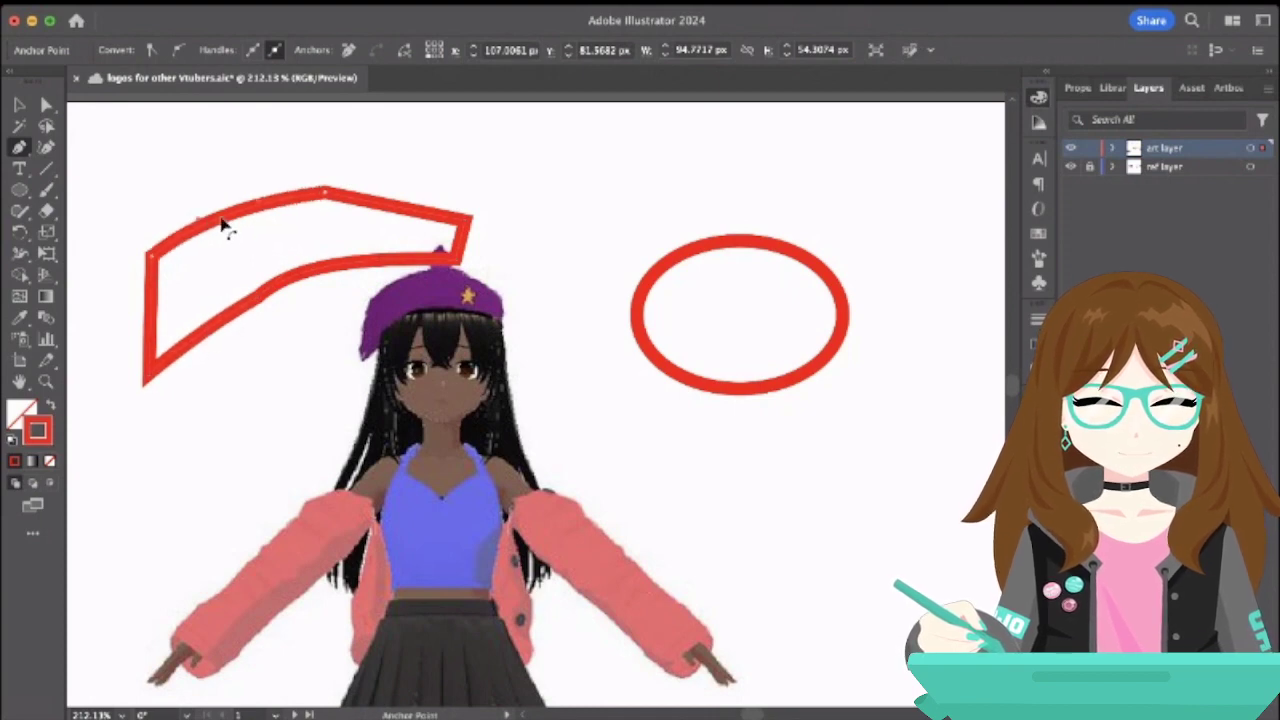
drag(410, 215, 472, 248)
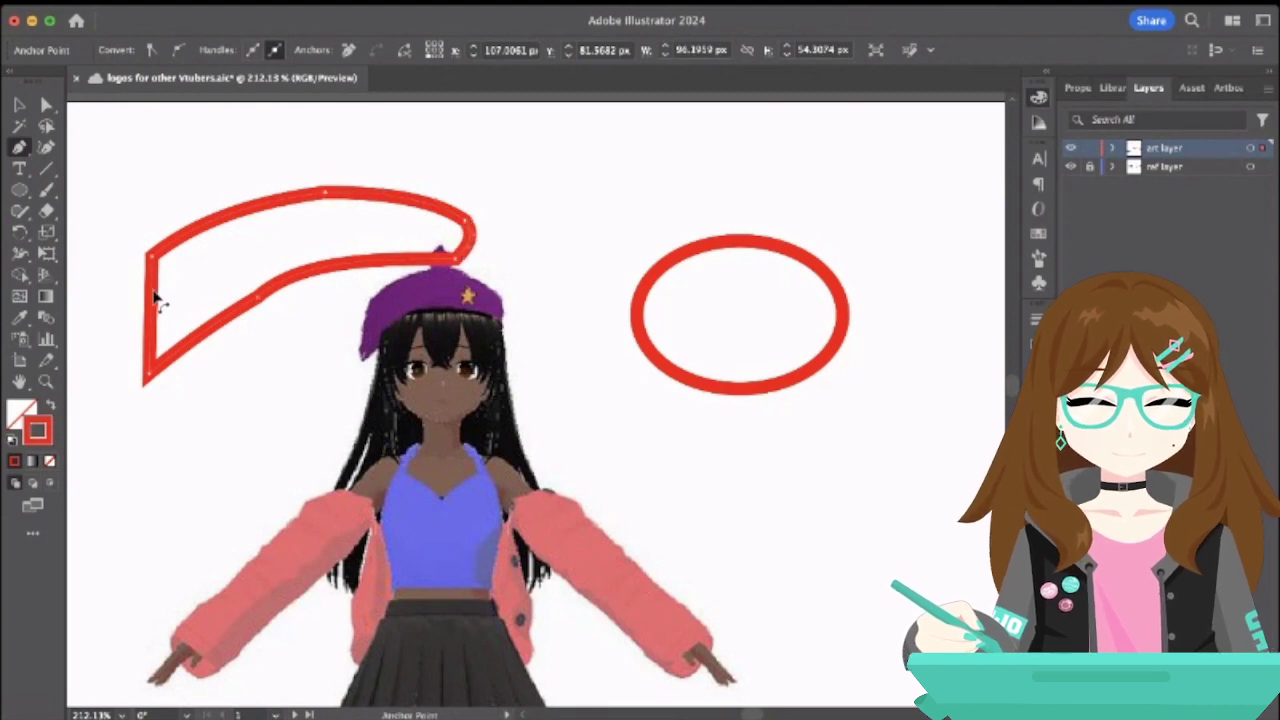
drag(157, 294, 143, 288)
key(p)
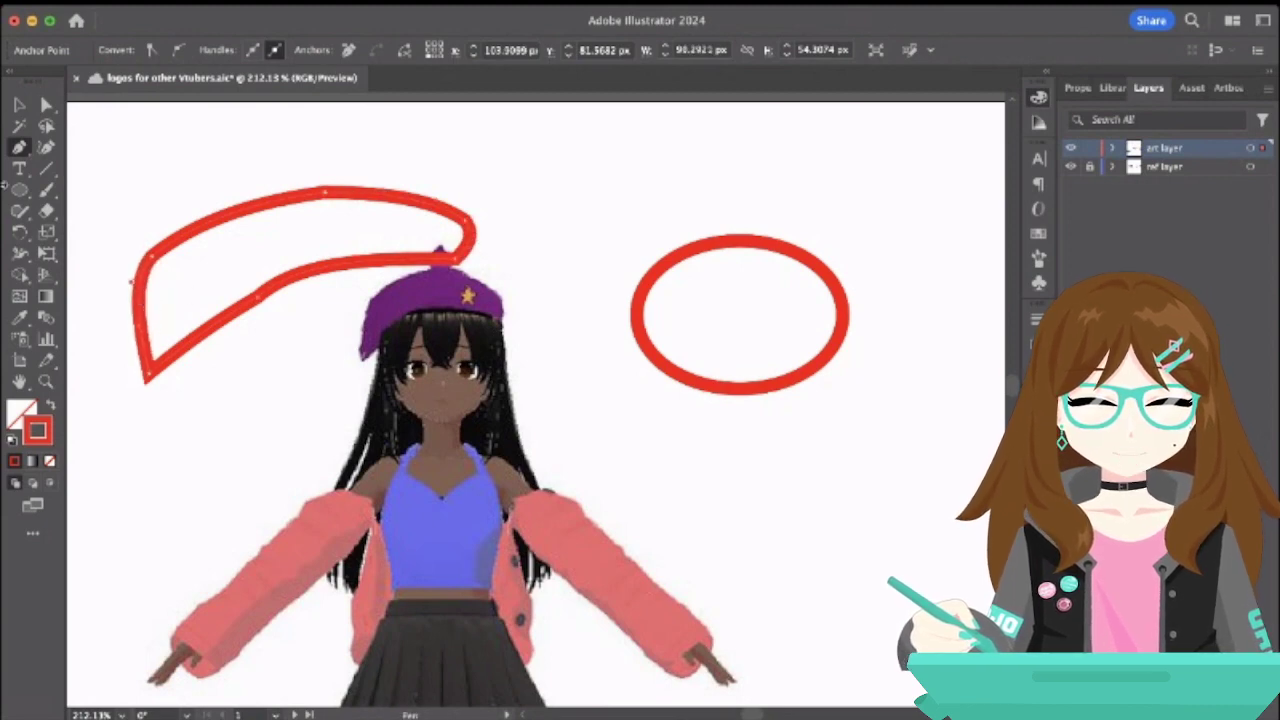
- Fill the beret shape with the purple sampled from the reference beret, then deselect it
click(19, 319)
click(440, 280)
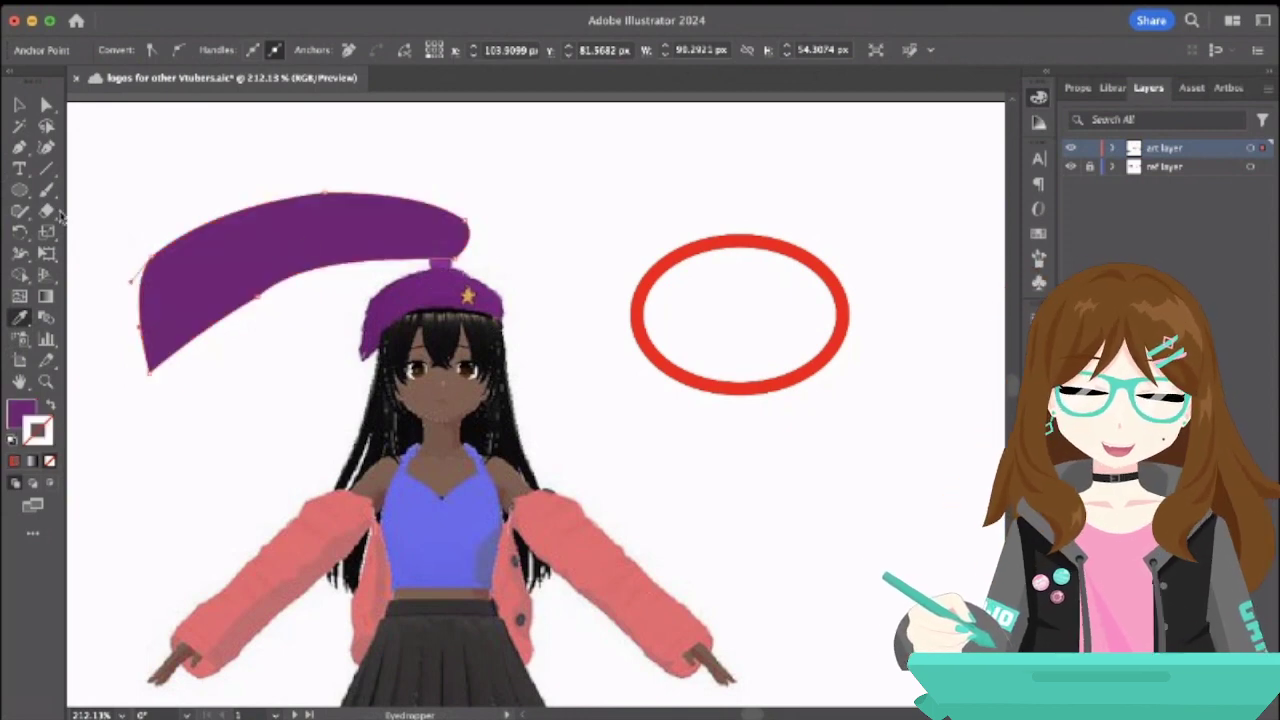
click(46, 104)
click(257, 297)
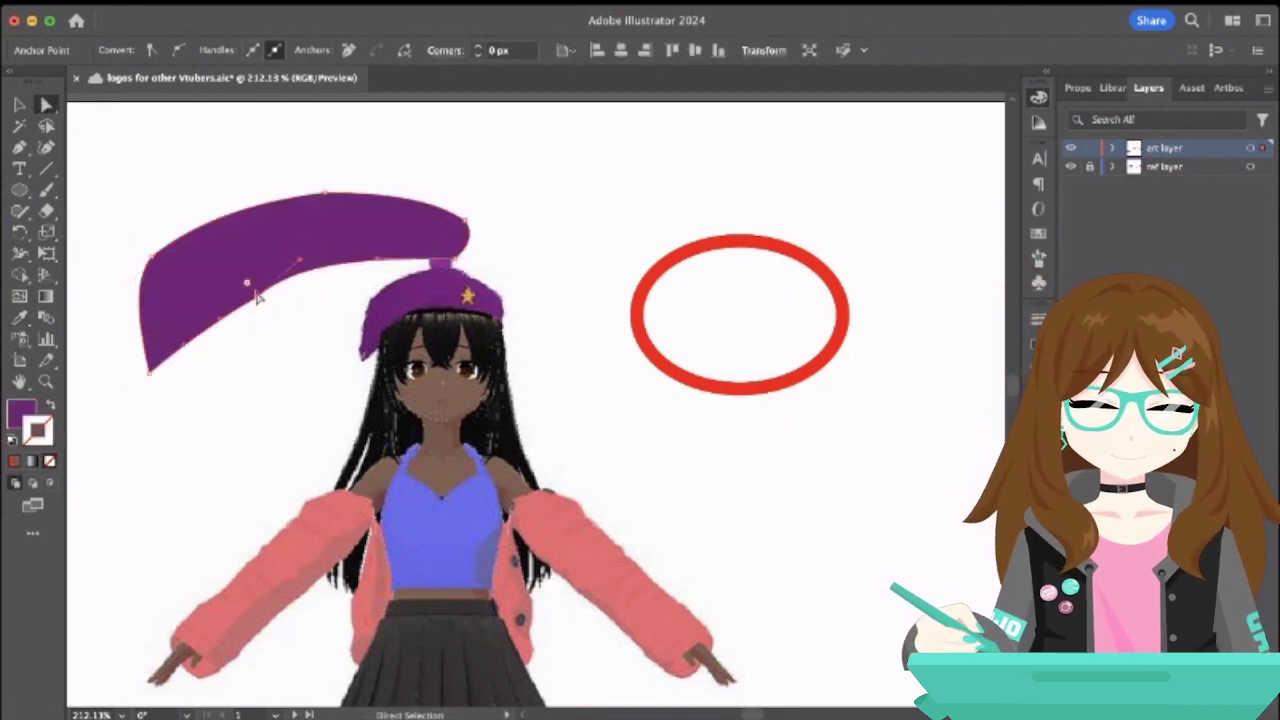
click(131, 200)
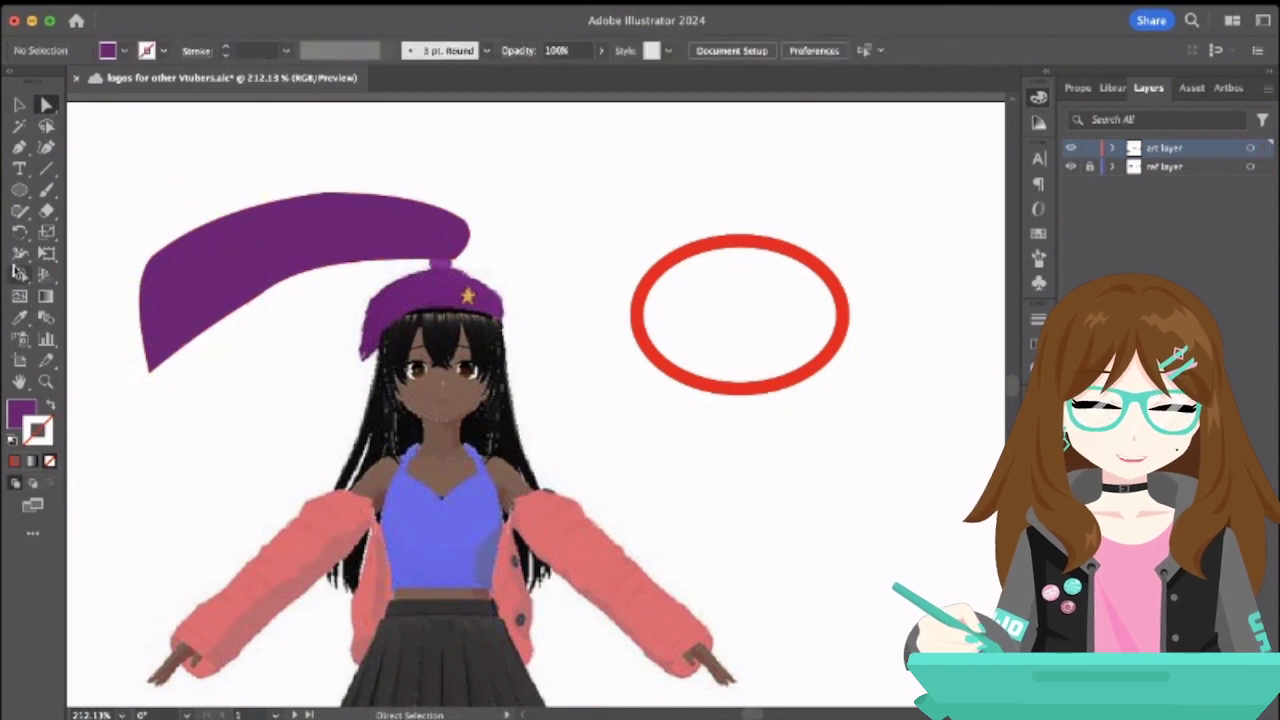
- Draw a four-point purple diamond standing on the upper edge of the beret shape as its tip
click(18, 150)
drag(308, 205, 283, 152)
drag(329, 114, 310, 180)
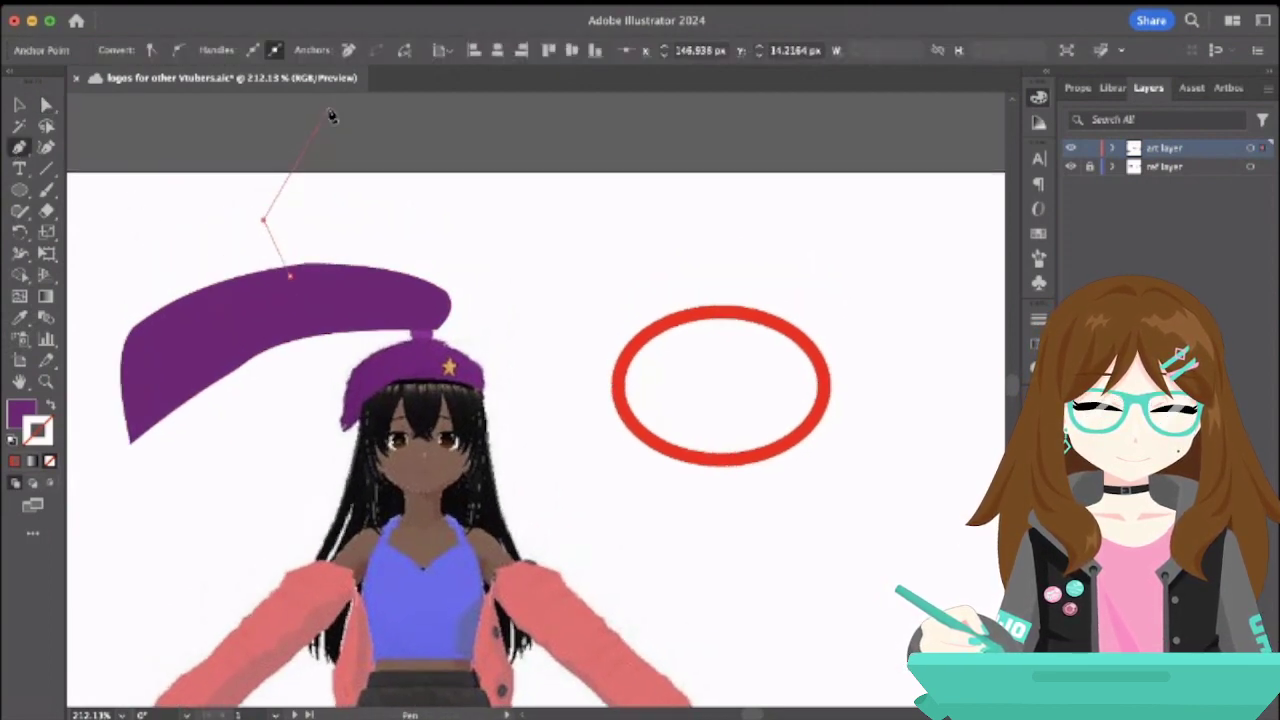
click(305, 160)
click(347, 222)
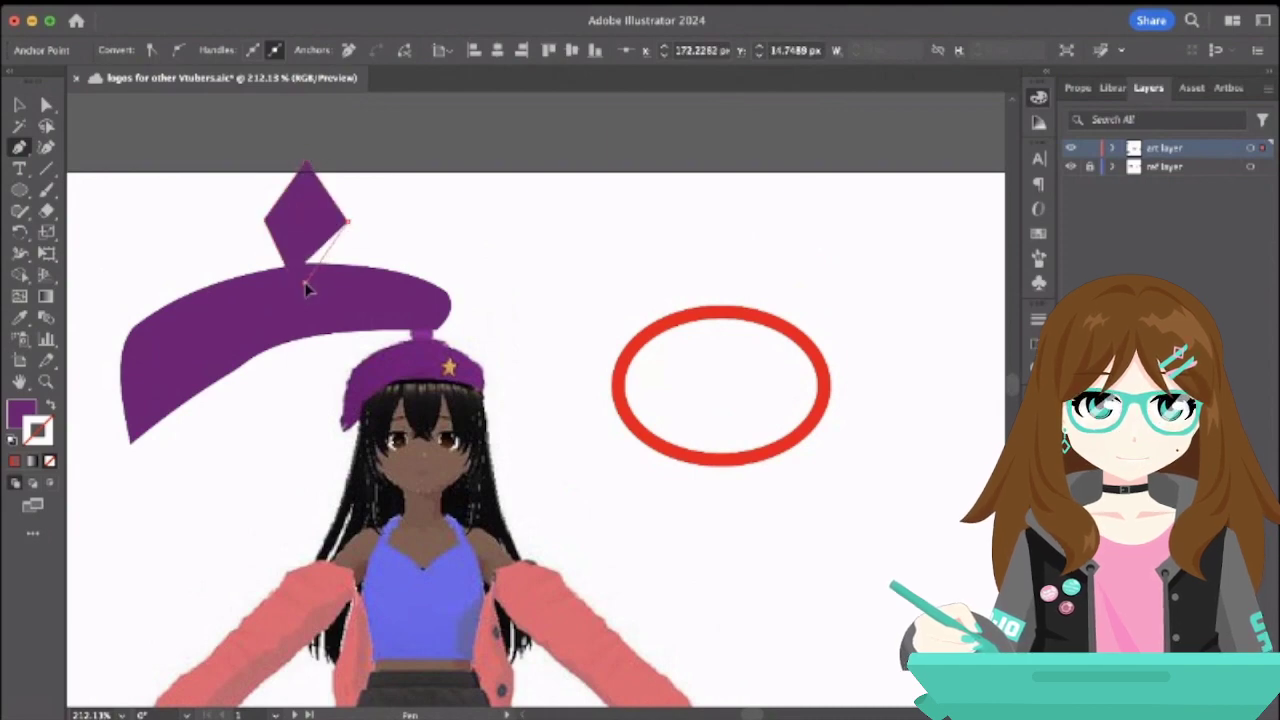
click(291, 281)
key(v)
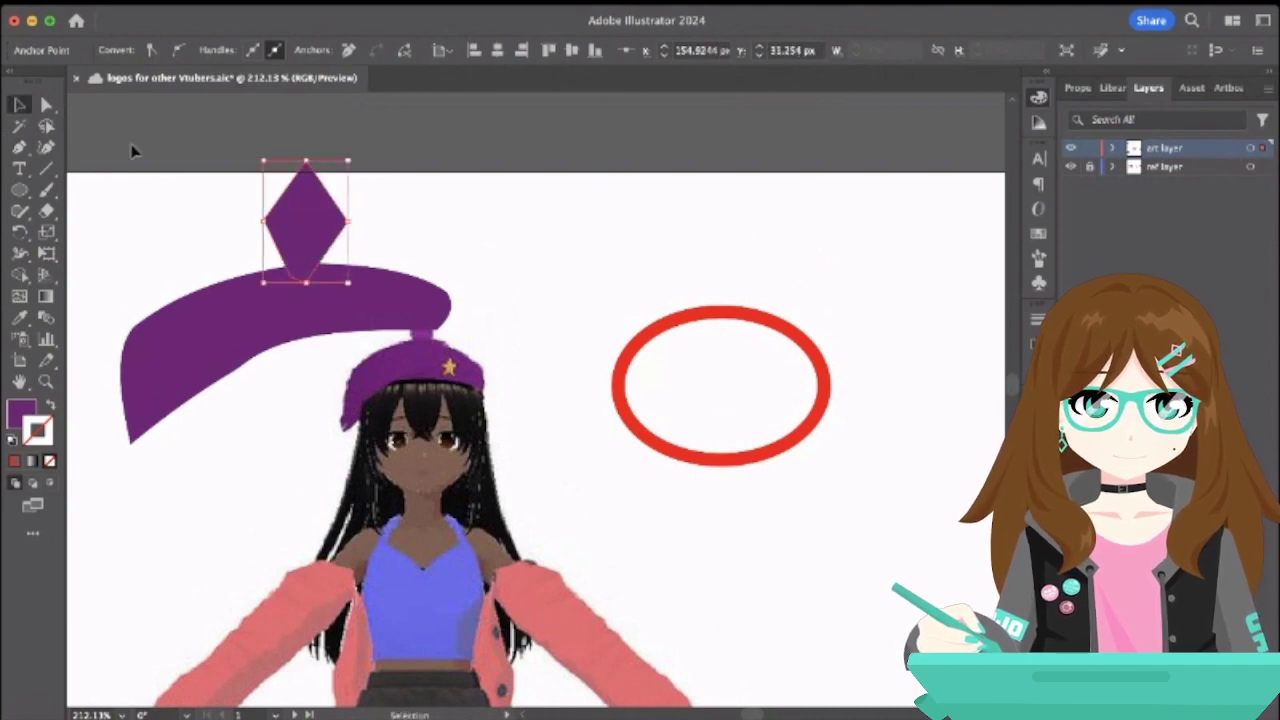
- Draw a small five-pointed star beside the diamond tip and move it onto the beret shape
click(152, 297)
click(285, 331)
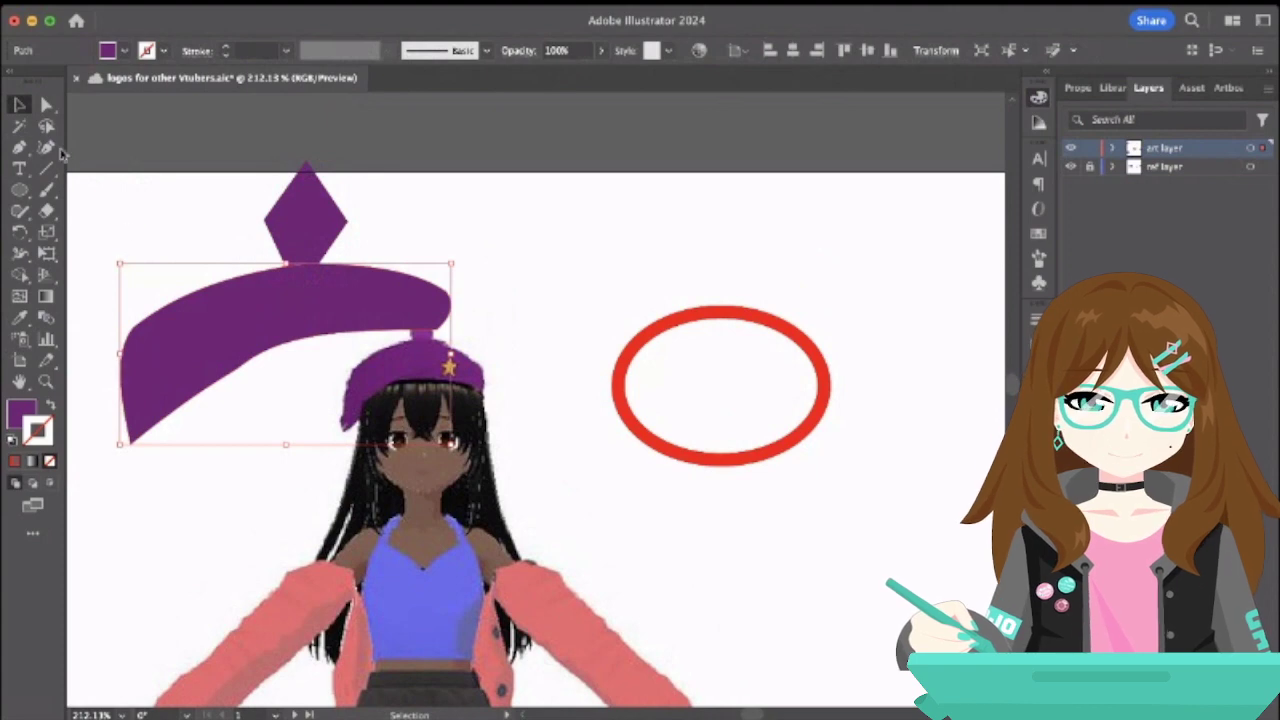
click(20, 186)
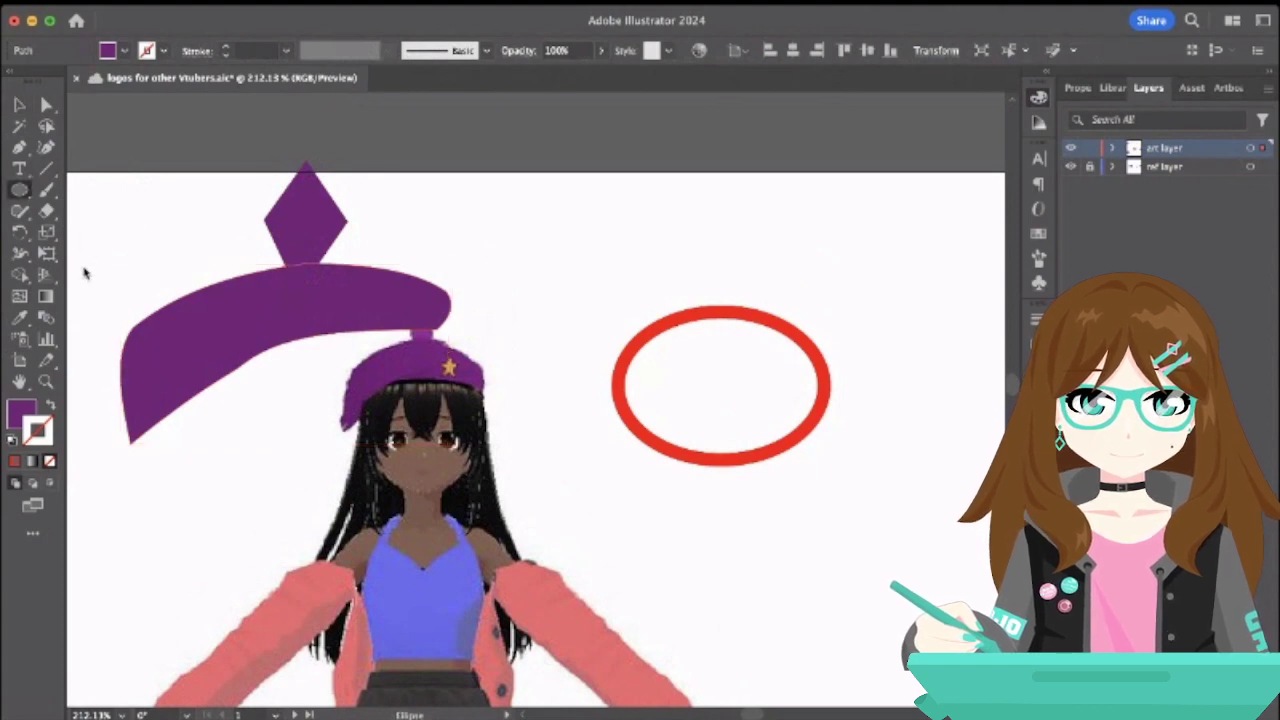
key(shift+l)
drag(401, 222, 420, 250)
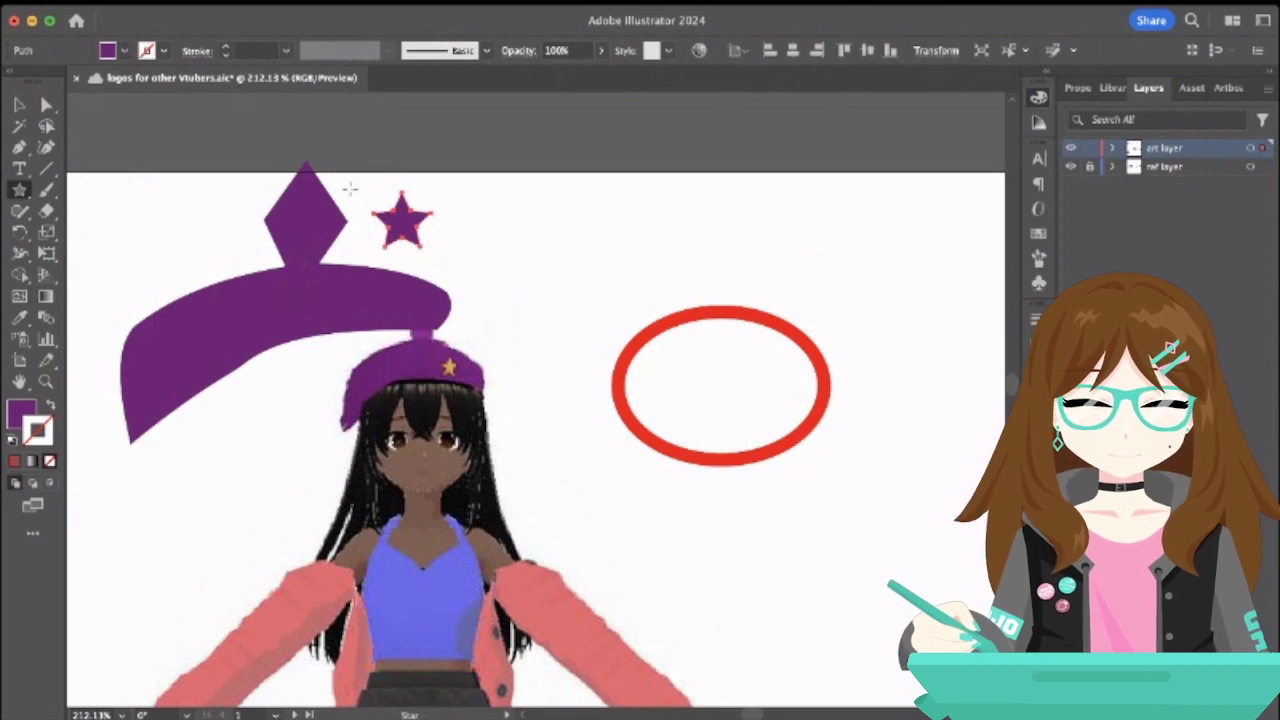
key(v)
drag(401, 224, 352, 292)
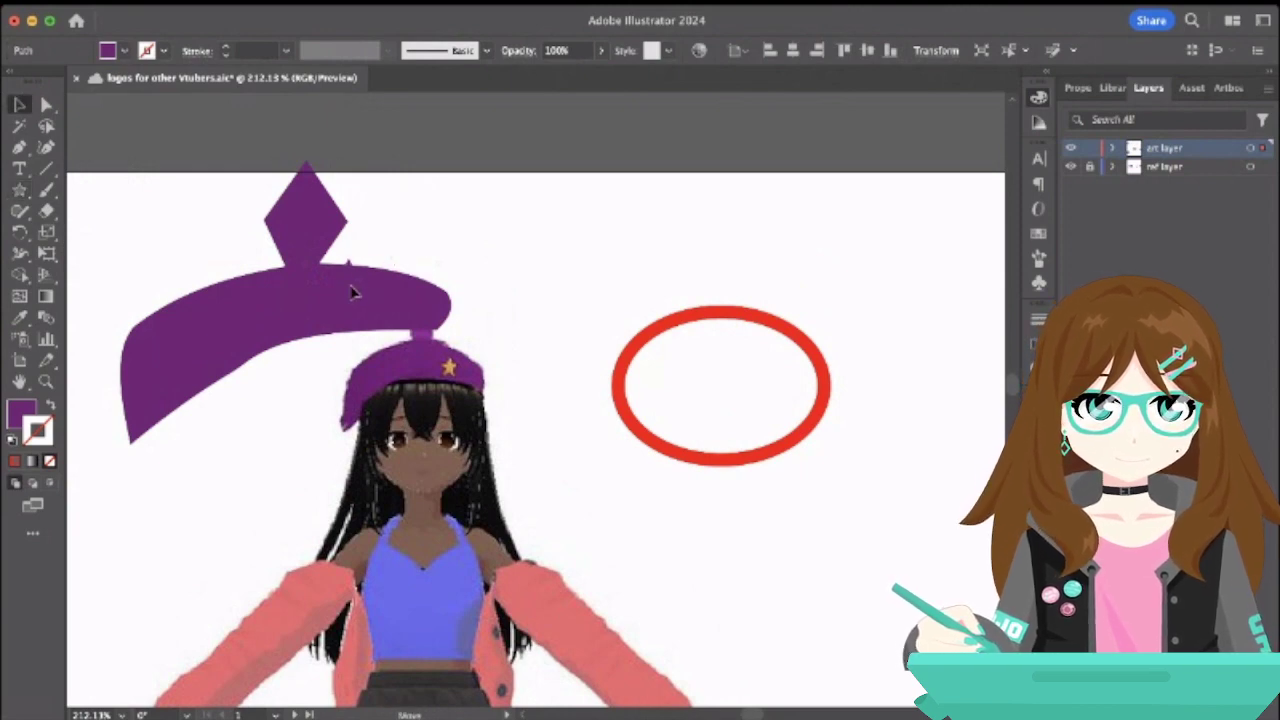
- Move the beret's purple band, diamond and star together to the blank area beside the colour swatches
shift+click(314, 243)
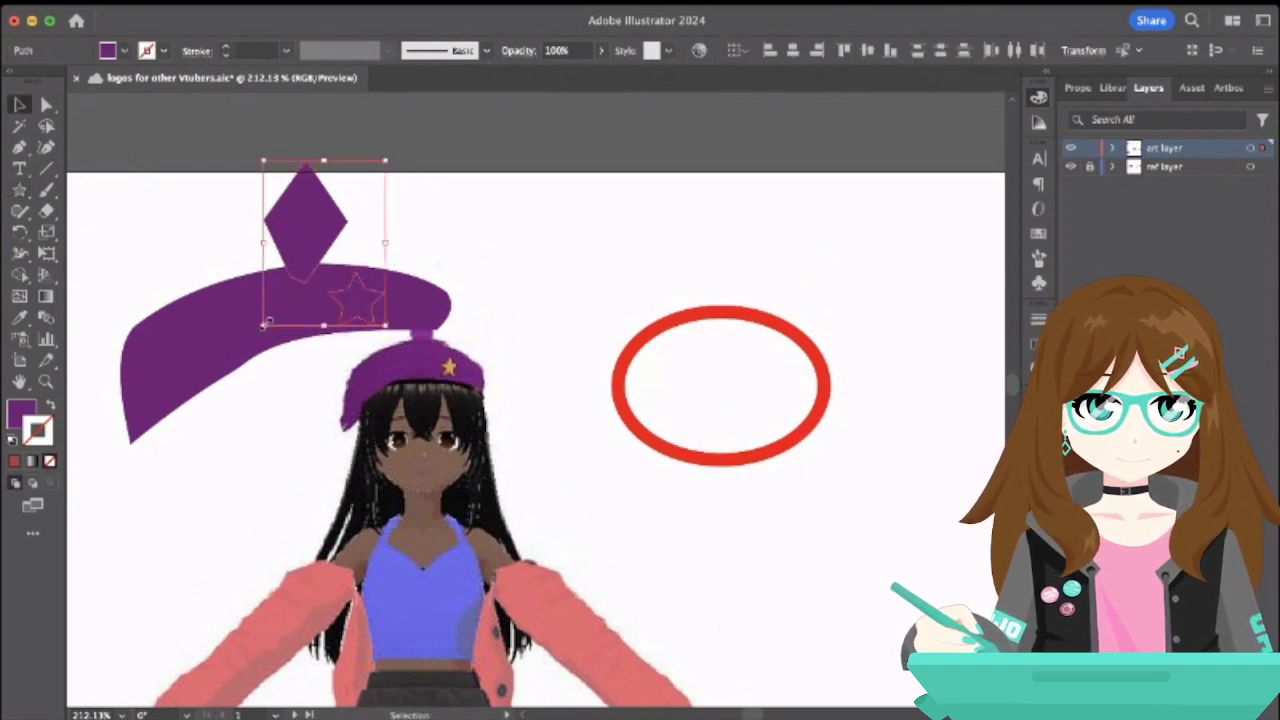
scroll(262, 331, down, 1)
scroll(209, 388, down, 2)
shift+click(212, 385)
drag(212, 385, 675, 575)
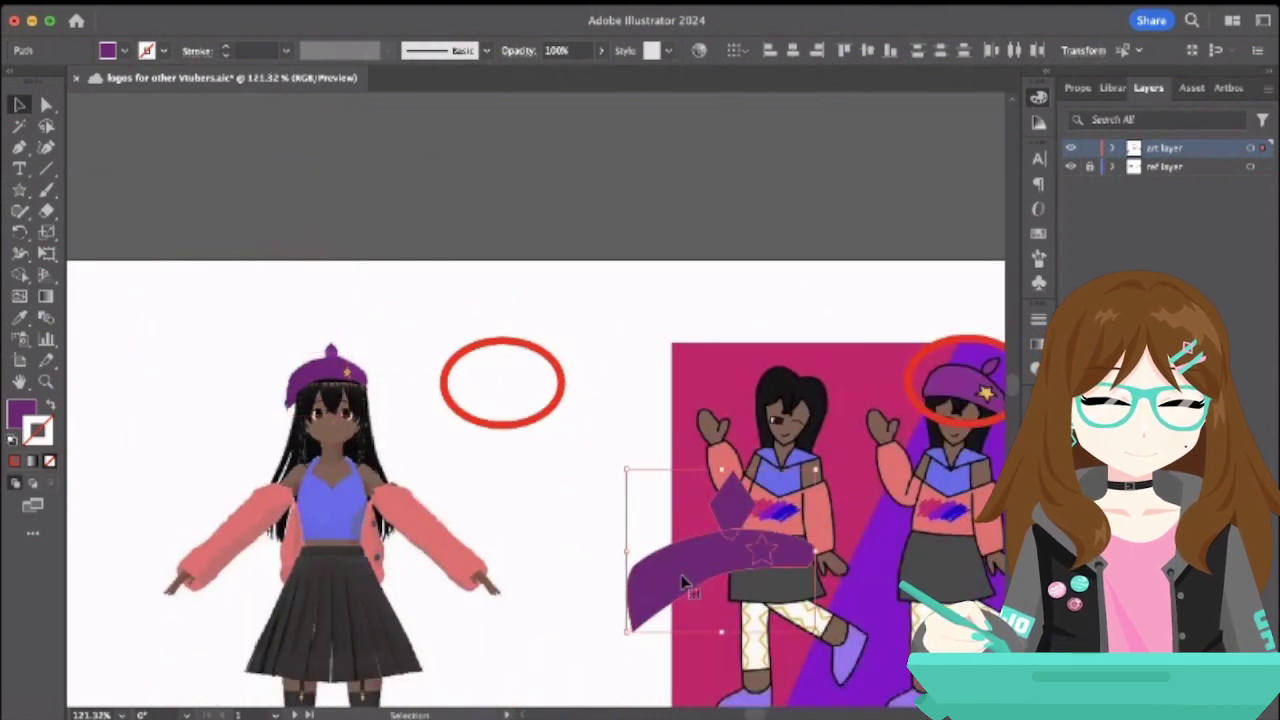
scroll(683, 583, down, 3)
drag(630, 290, 475, 630)
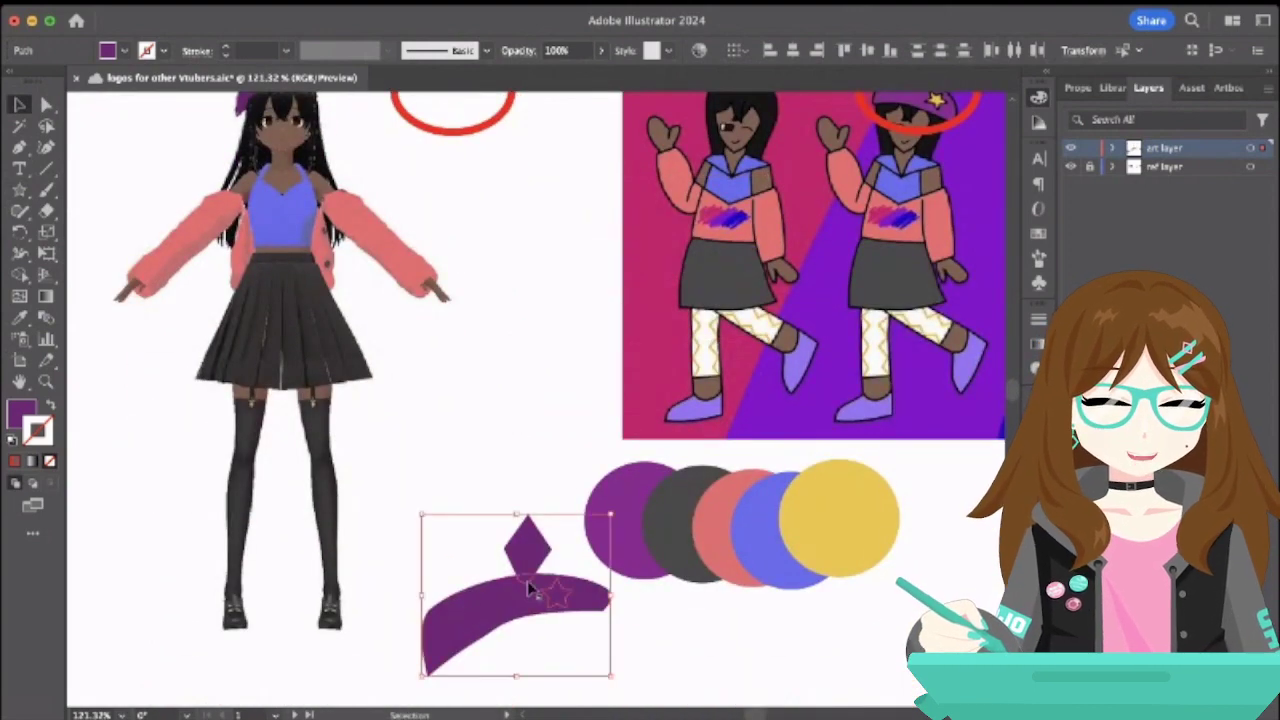
- Fill the star on the beret with the yellow sampled from the colour swatches
click(562, 593)
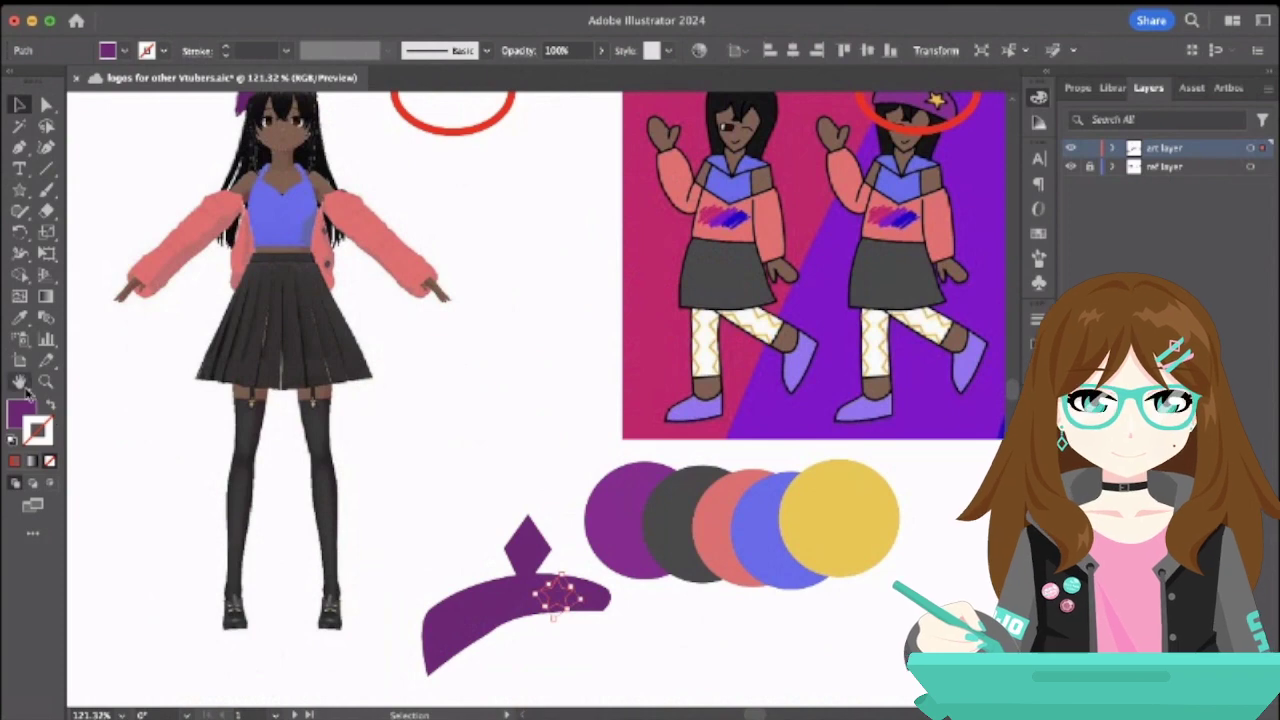
click(18, 320)
click(836, 505)
scroll(823, 475, down, 3)
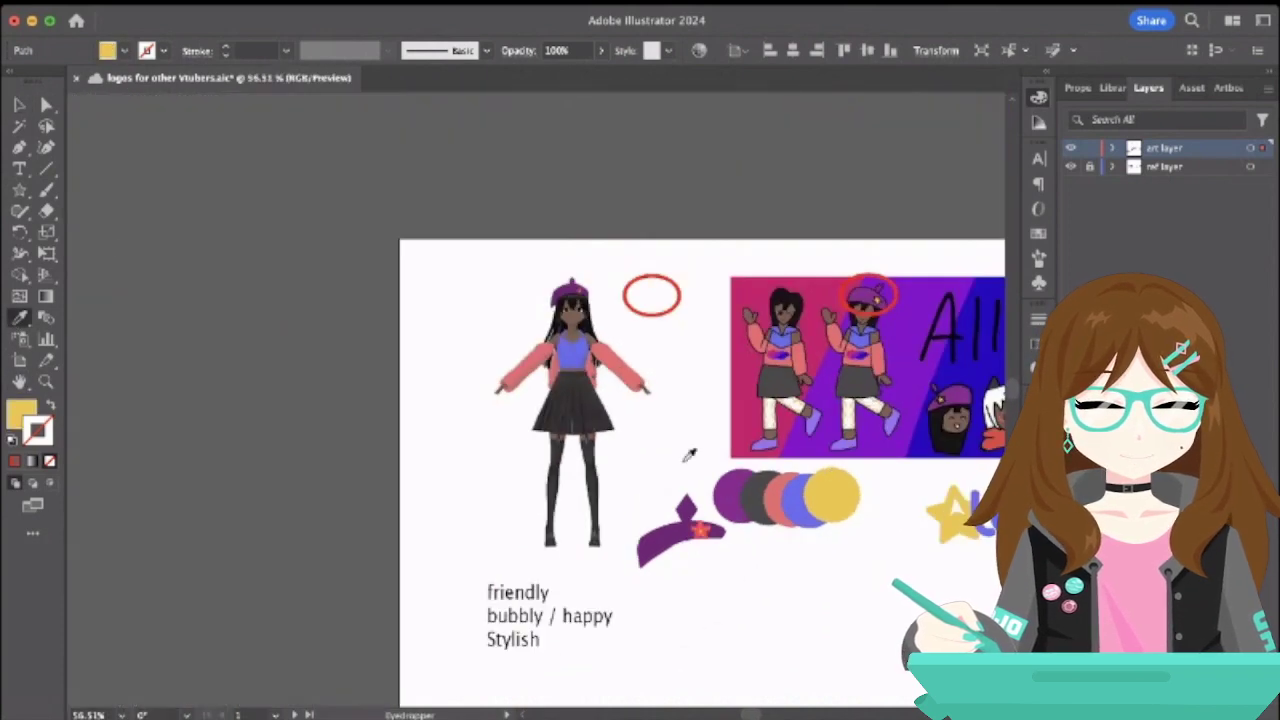
- Group the beret's band, diamond and star, and move the group into the empty space below the swatches
key(v)
click(703, 556)
click(680, 548)
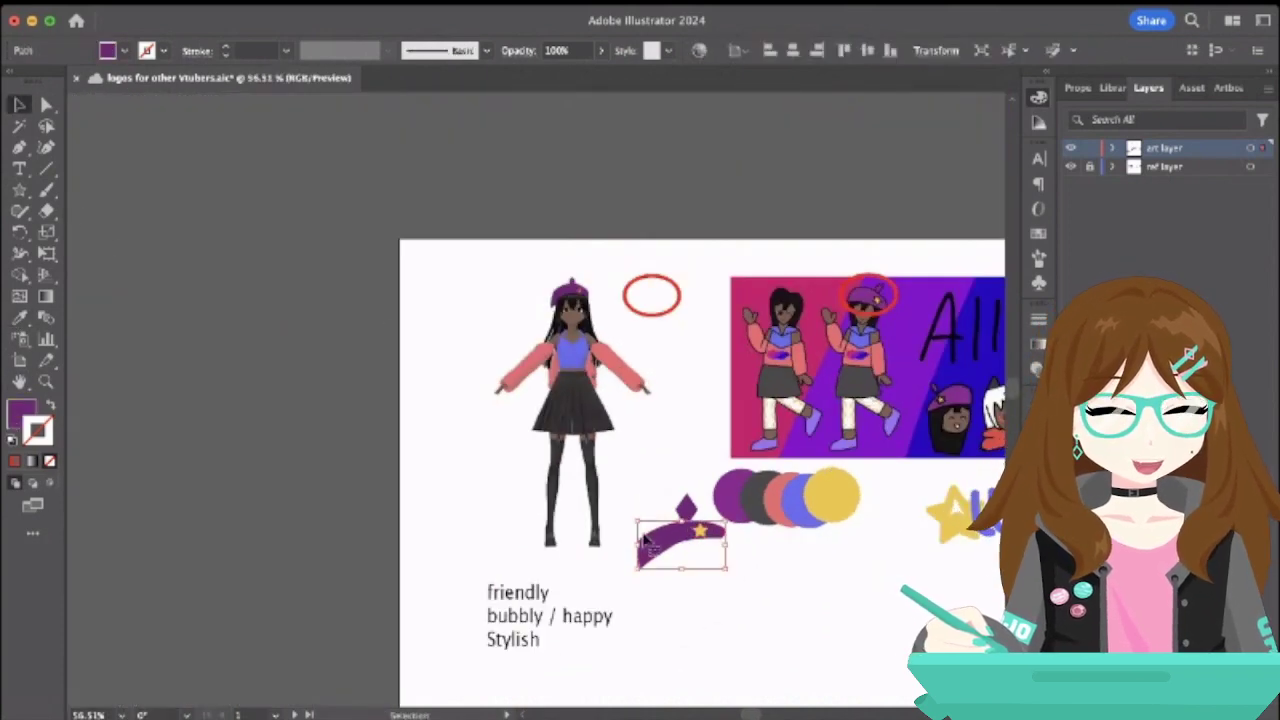
scroll(708, 592, right, 5)
scroll(708, 592, down, 3)
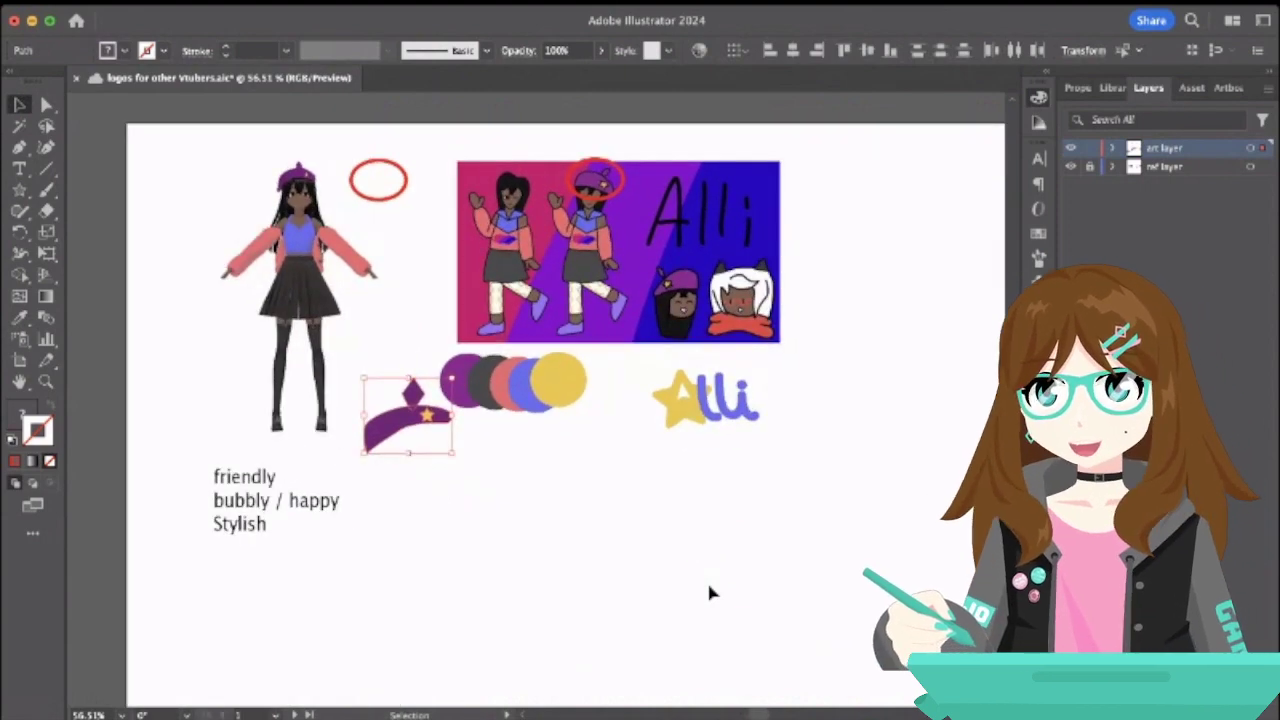
key(ctrl+g)
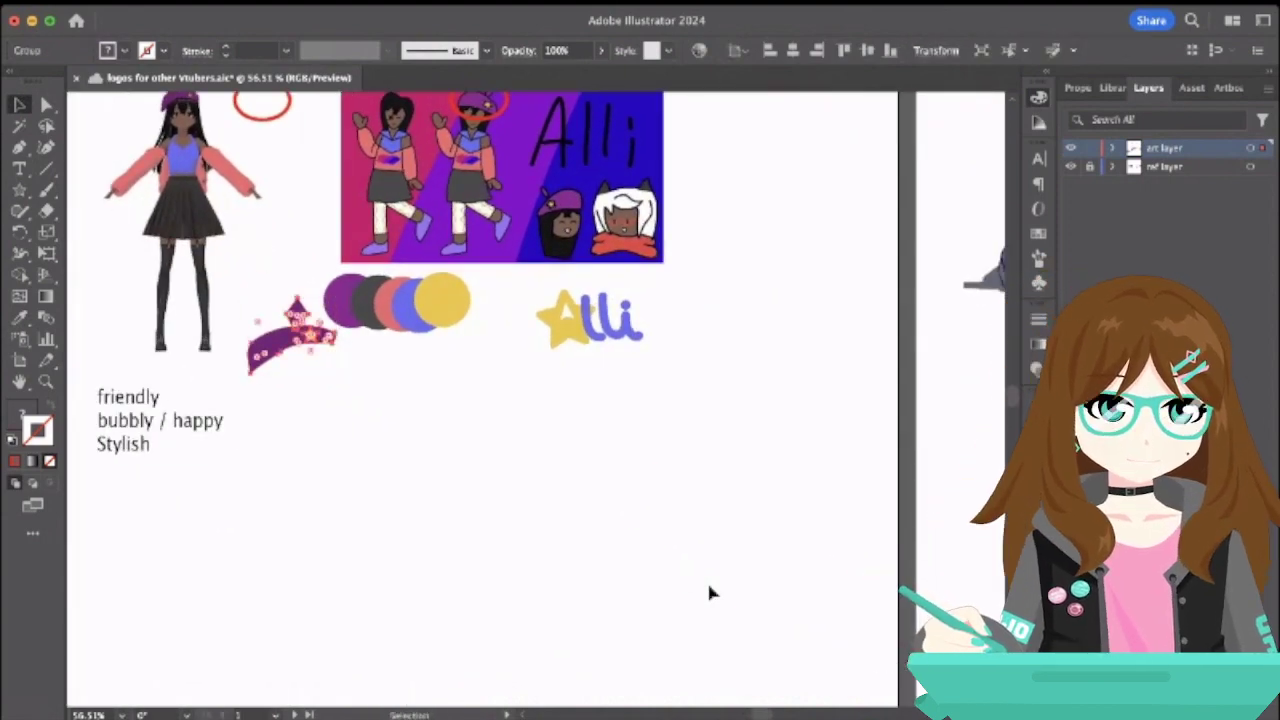
drag(268, 346, 468, 478)
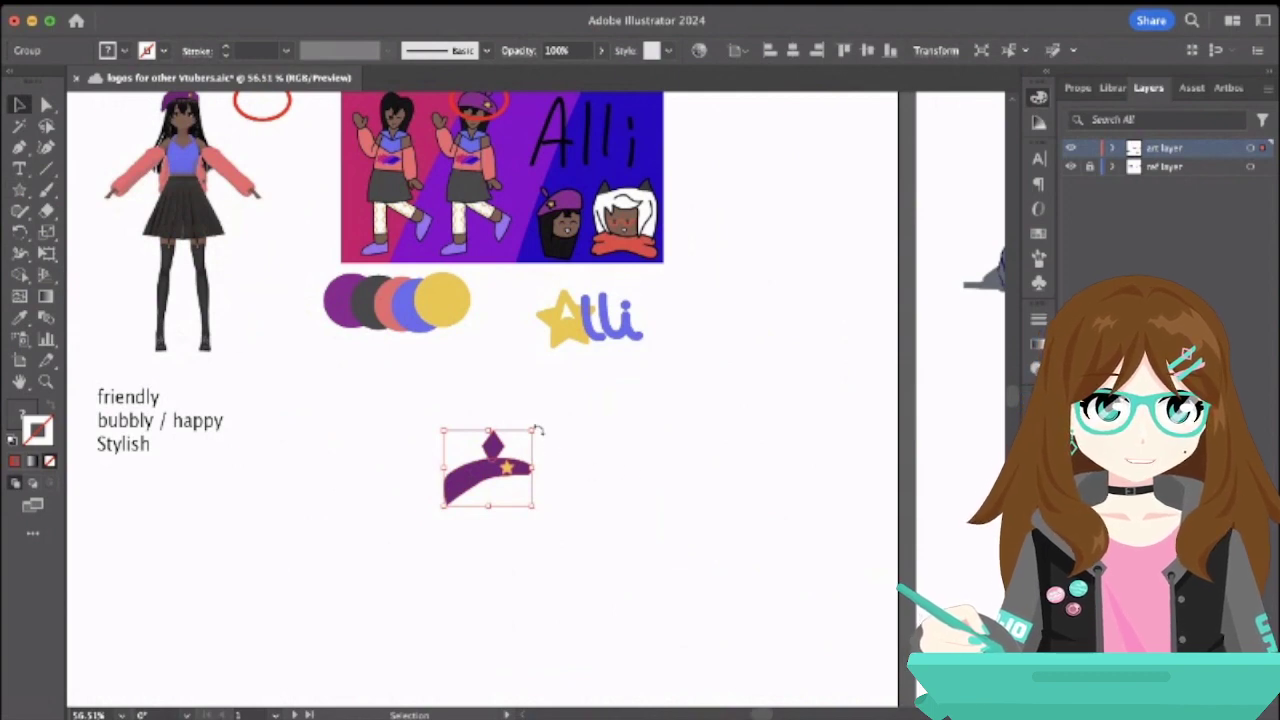
- Make a smaller copy of the beret and place it over the dot of the "i" in the logo
drag(537, 430, 545, 392)
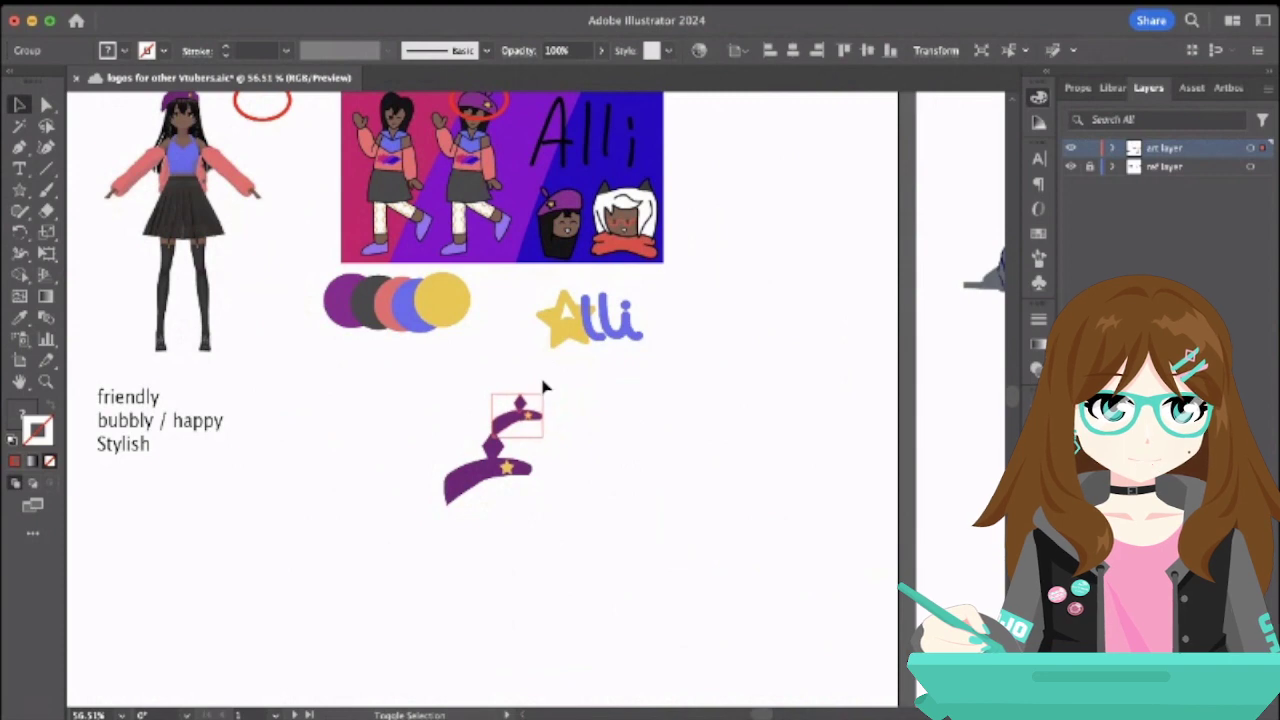
scroll(511, 413, up, 3)
drag(519, 440, 657, 170)
drag(697, 104, 662, 127)
drag(632, 170, 760, 180)
drag(798, 113, 575, 142)
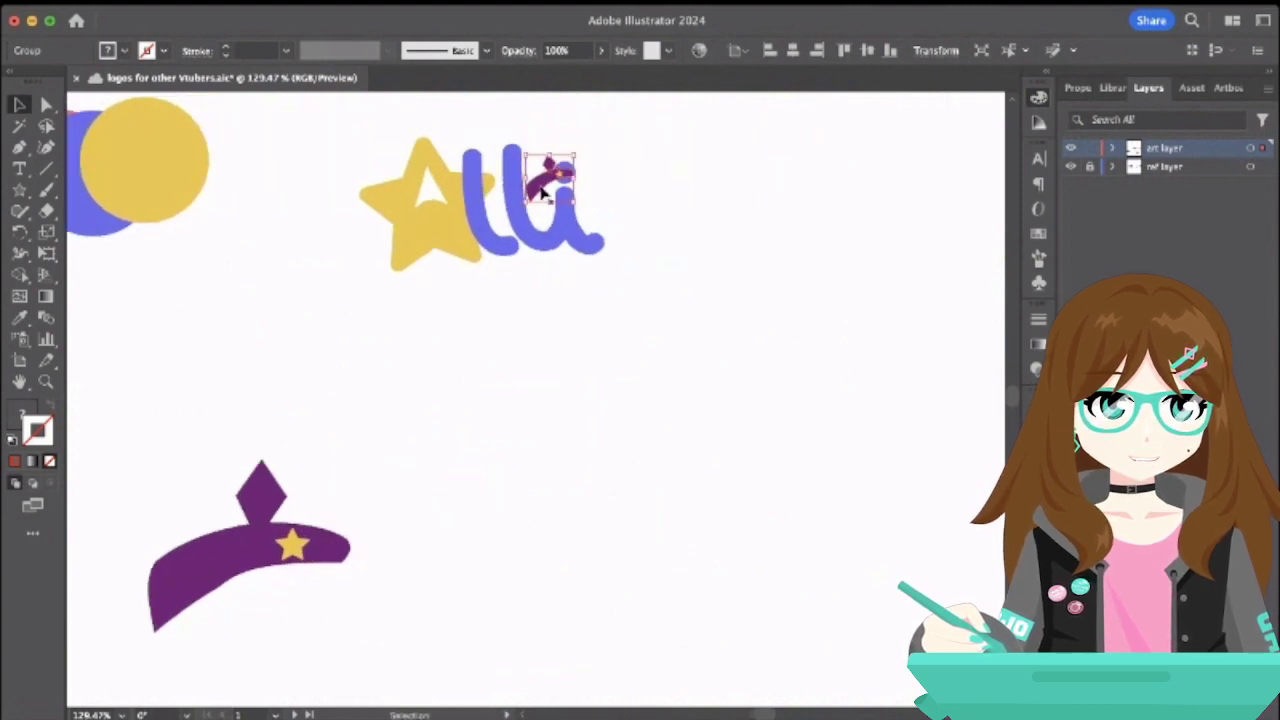
mouse_move(546, 194)
mouse_down()
mouse_move(567, 179)
mouse_move(556, 180)
mouse_up()
- Shrink the beret copy further and perch it tilted on the upper-left edge of the "i" dot
scroll(556, 180, up, 4)
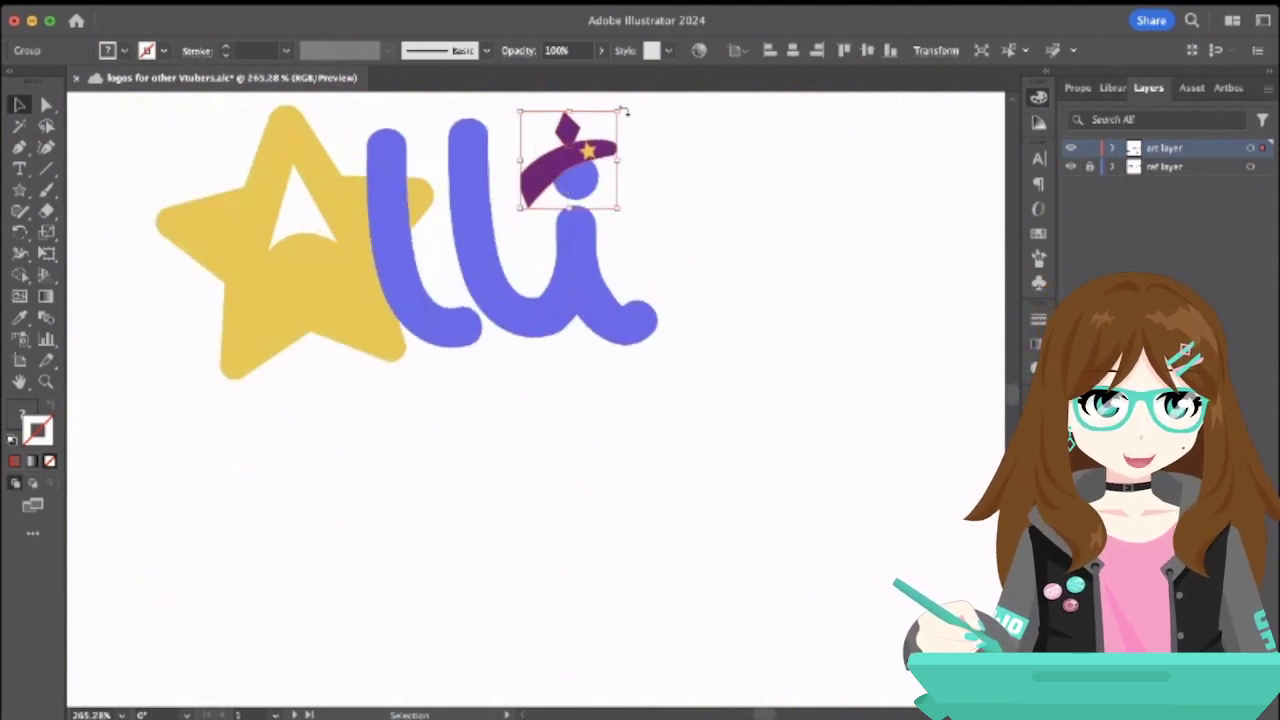
drag(622, 112, 573, 148)
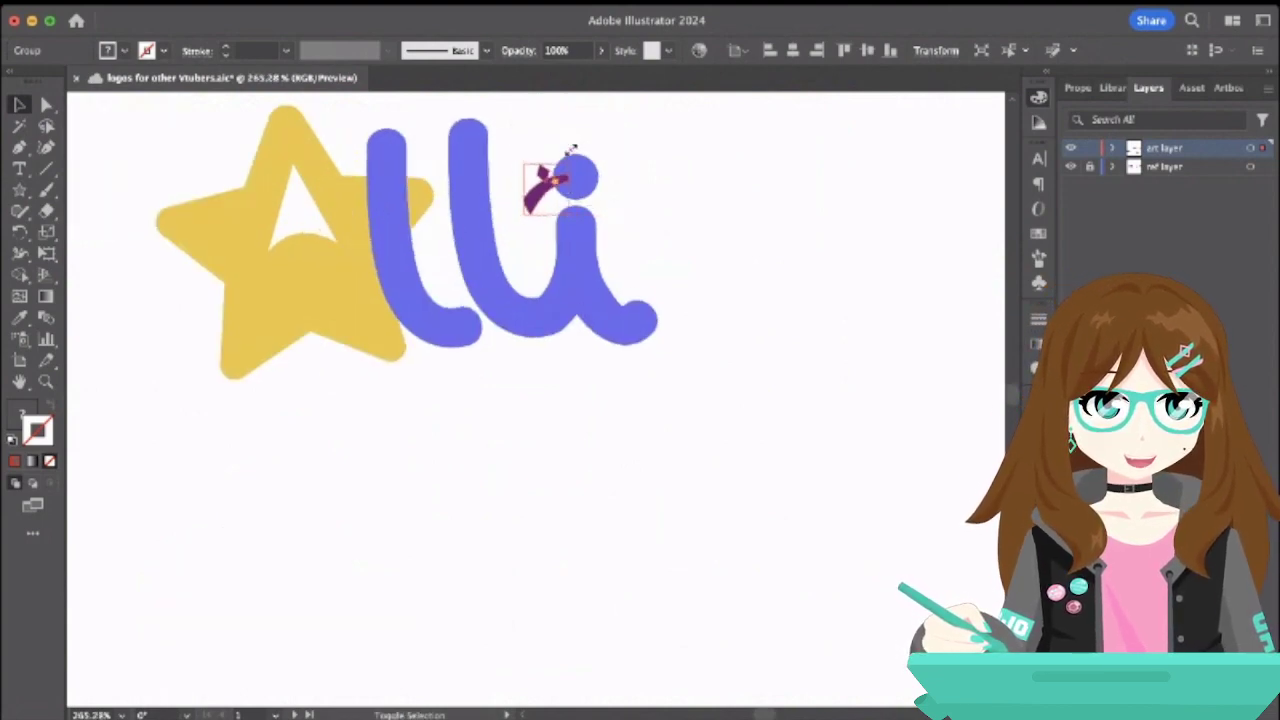
drag(546, 190, 560, 177)
click(638, 205)
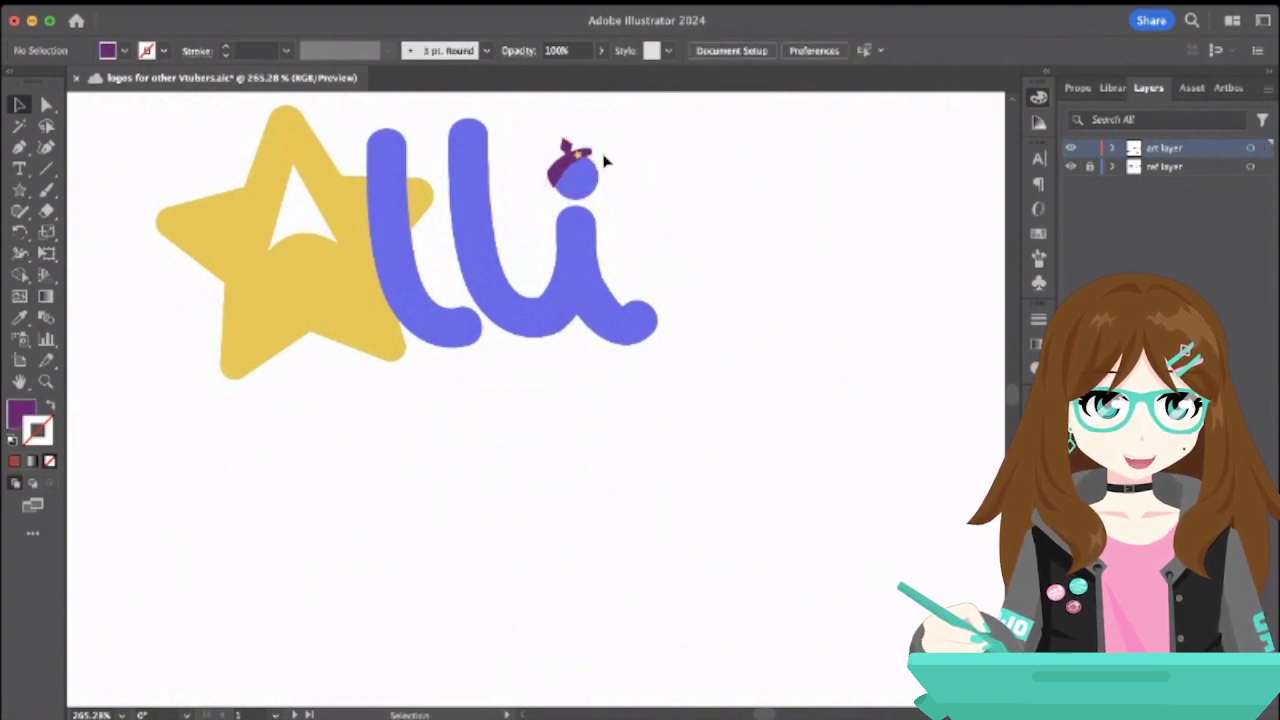
- Examine how the logo with the small beret reads up close and at reduced size
scroll(604, 162, up, 2)
scroll(604, 162, down, 6)
scroll(604, 162, up, 2)
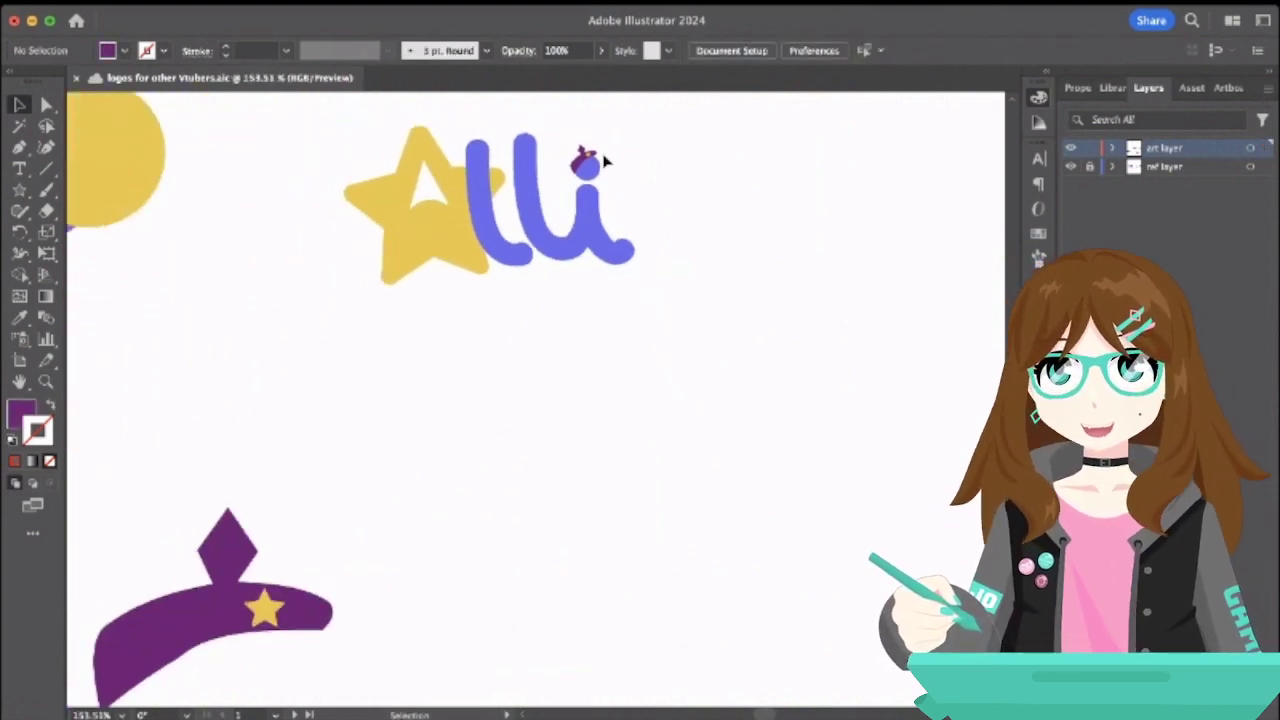
scroll(604, 162, up, 4)
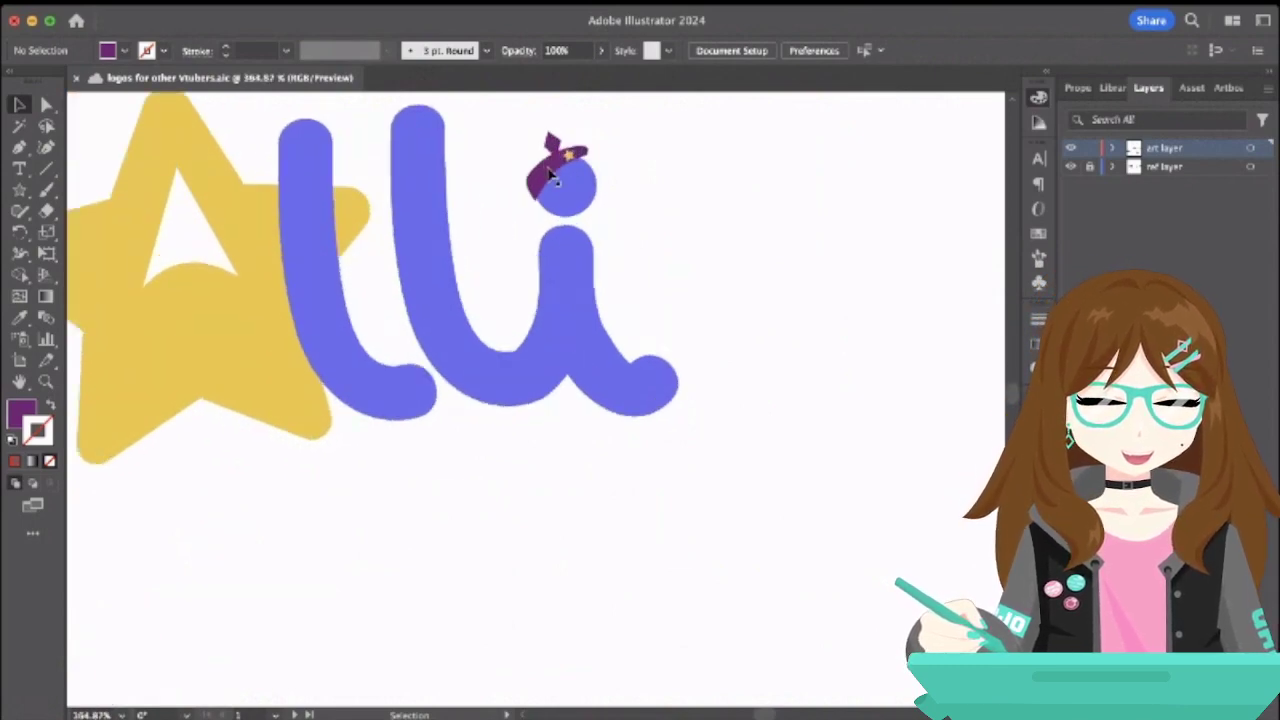
click(549, 174)
scroll(611, 206, down, 4)
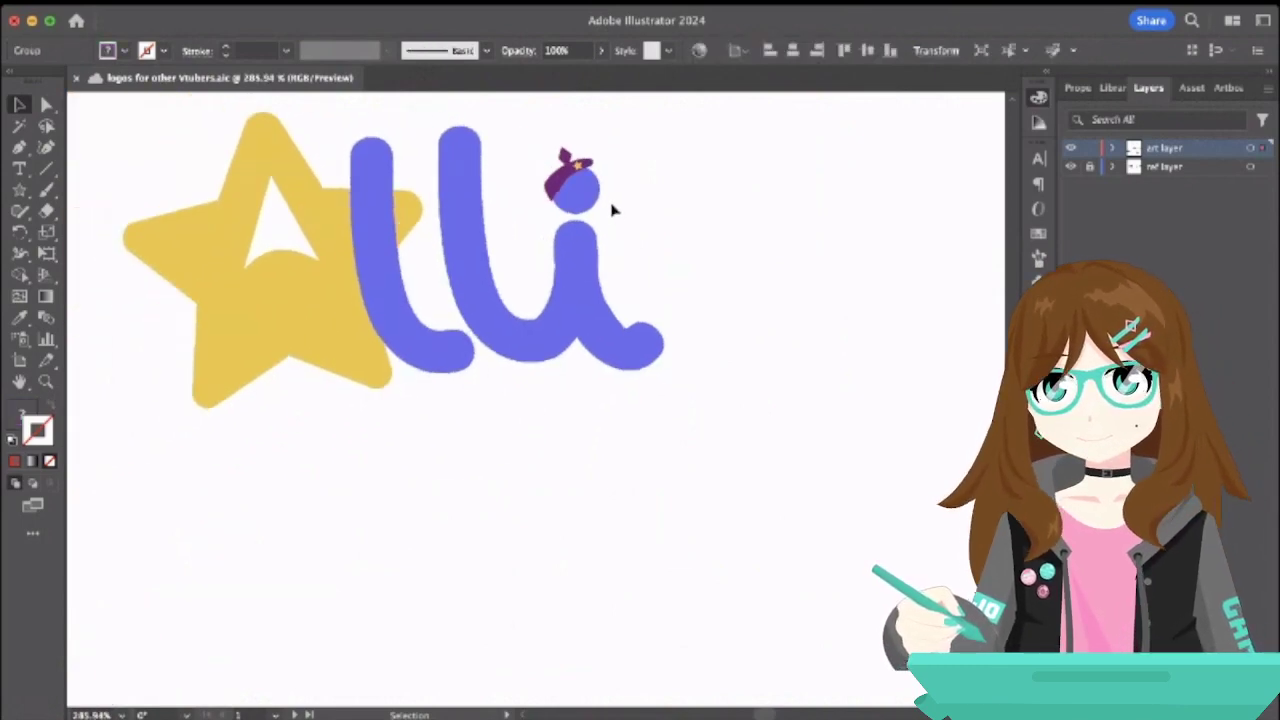
scroll(612, 209, down, 2)
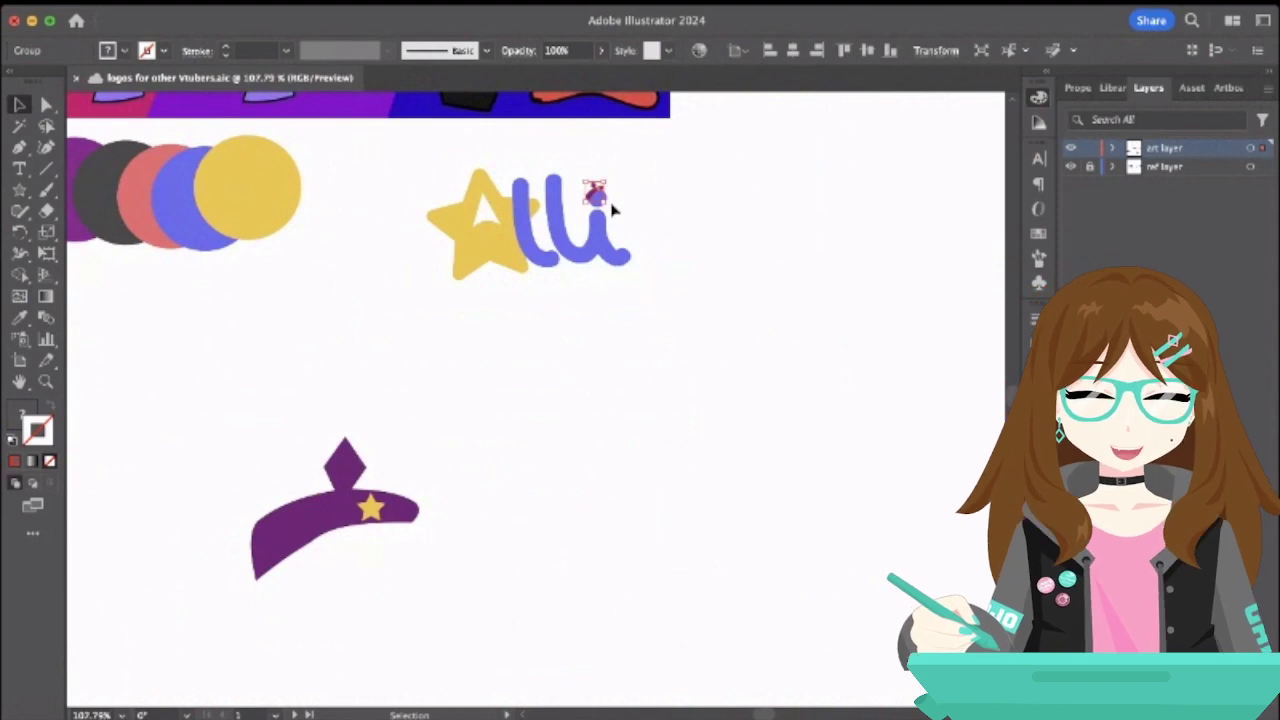
scroll(612, 208, up, 2)
scroll(563, 220, up, 1)
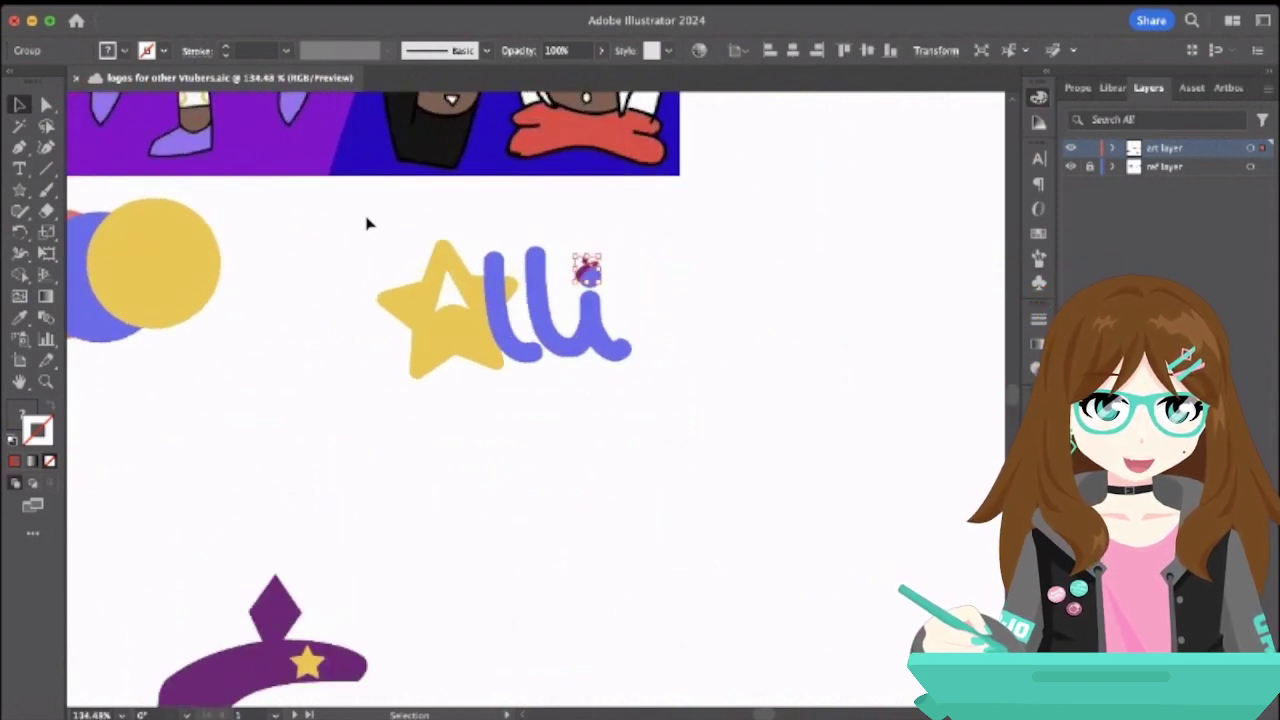
drag(367, 223, 713, 468)
click(702, 318)
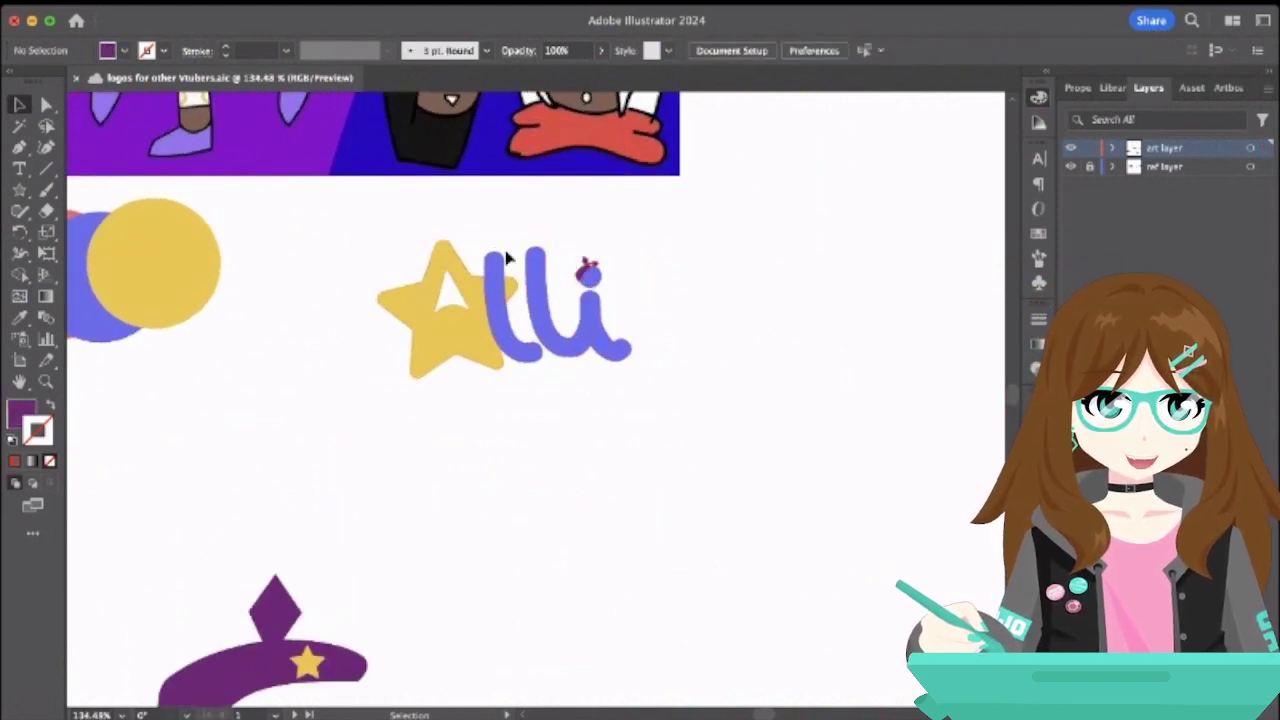
scroll(636, 308, down, 5)
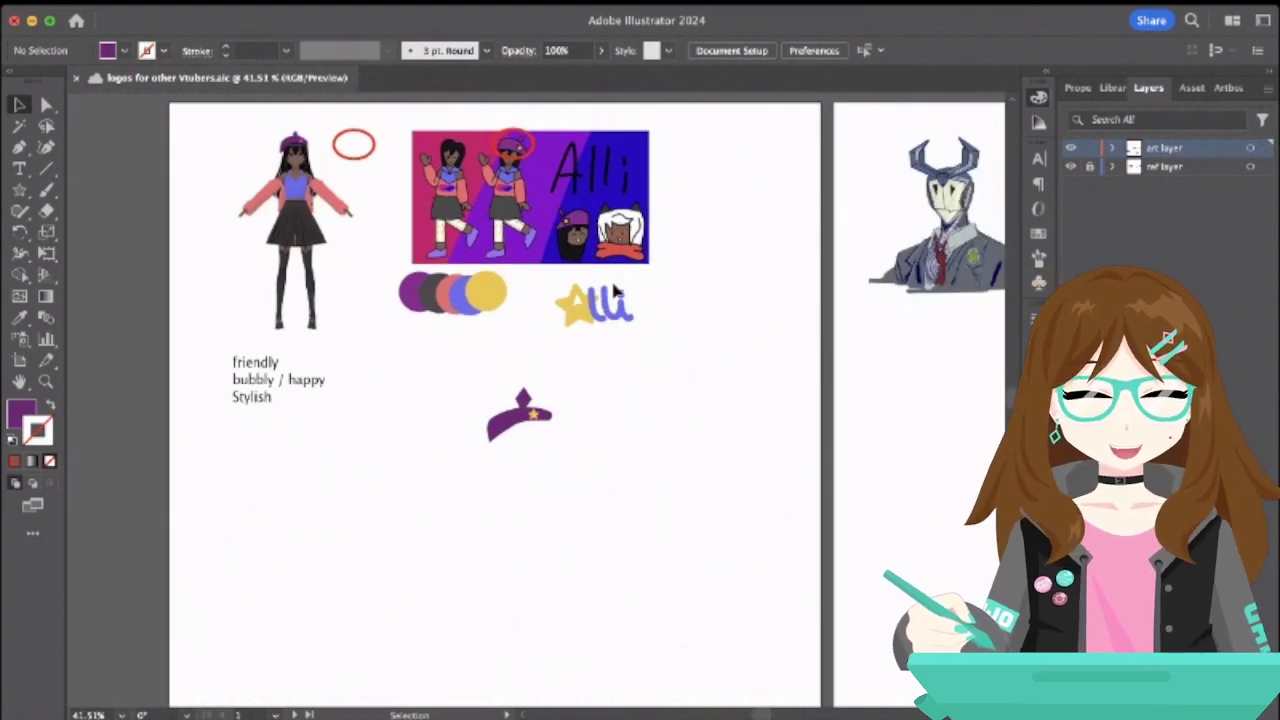
scroll(615, 290, up, 9)
- Delete the small beret copy from the dot of the "i" in the logo
click(640, 308)
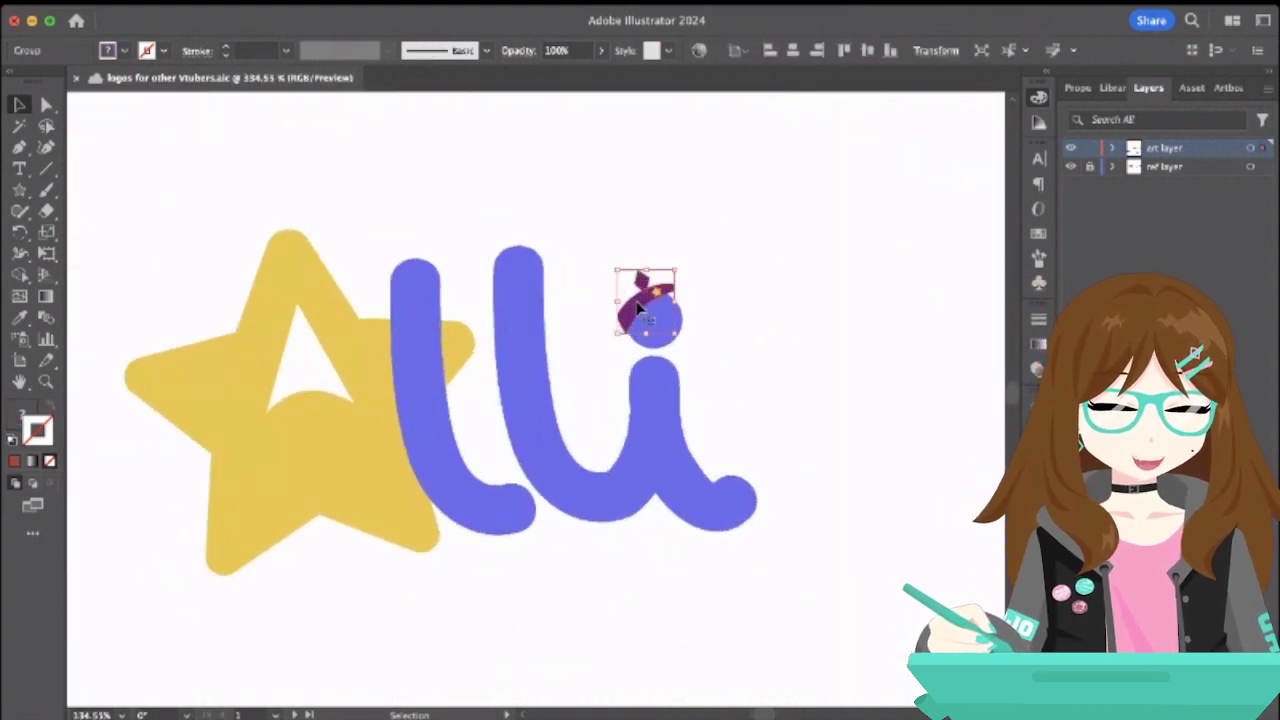
key(Delete)
scroll(640, 310, down, 7)
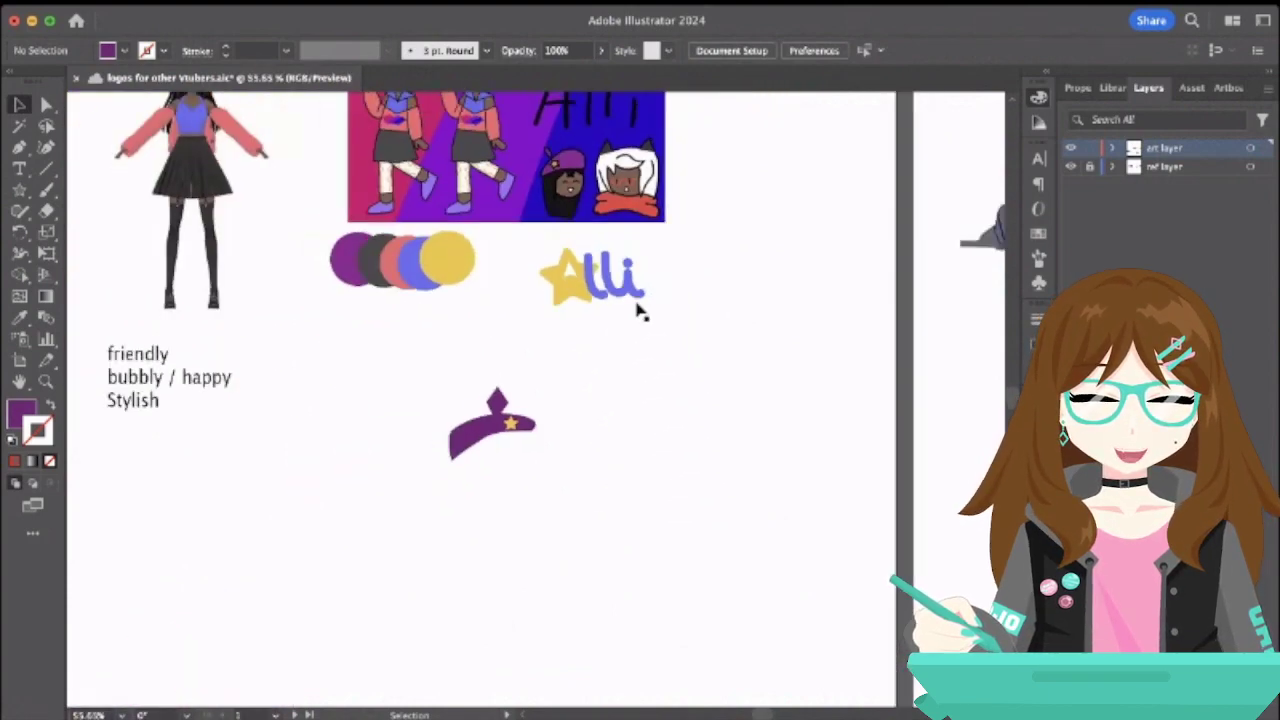
scroll(640, 310, down, 3)
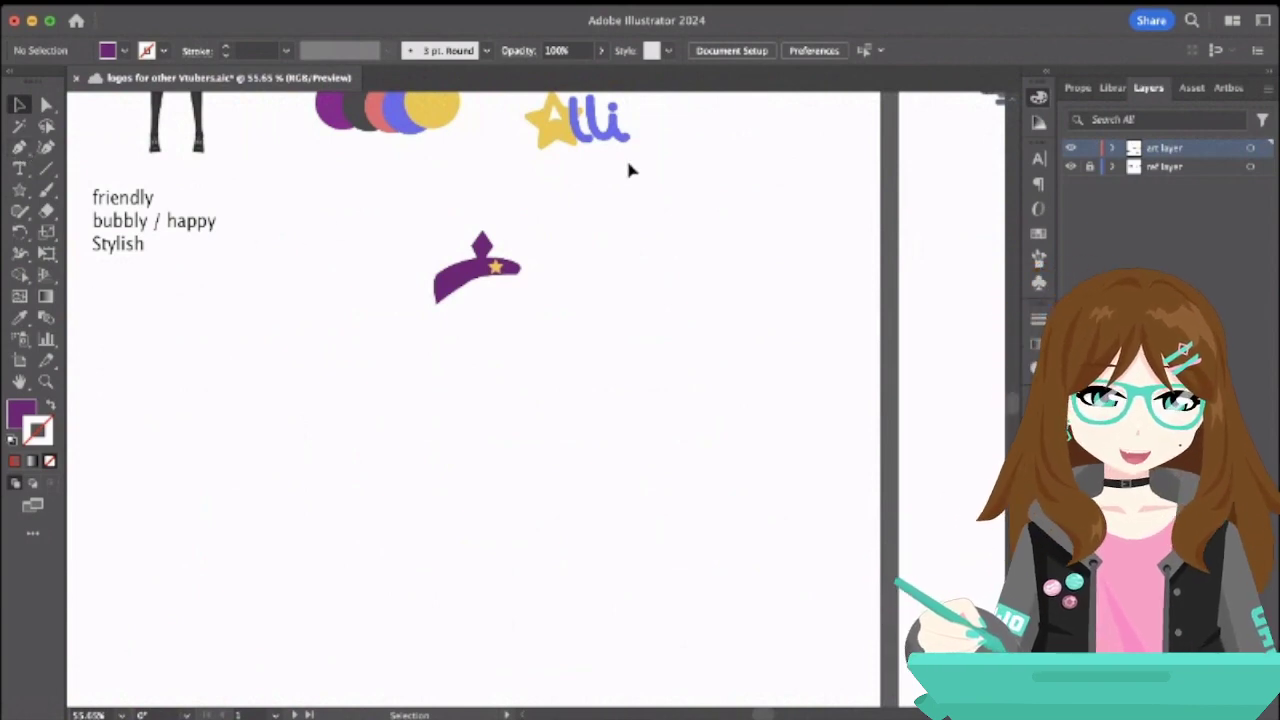
- Paint a large rounded letter A with a crossbar in the empty space beside the beret, using the Paintbrush tool
scroll(592, 135, up, 5)
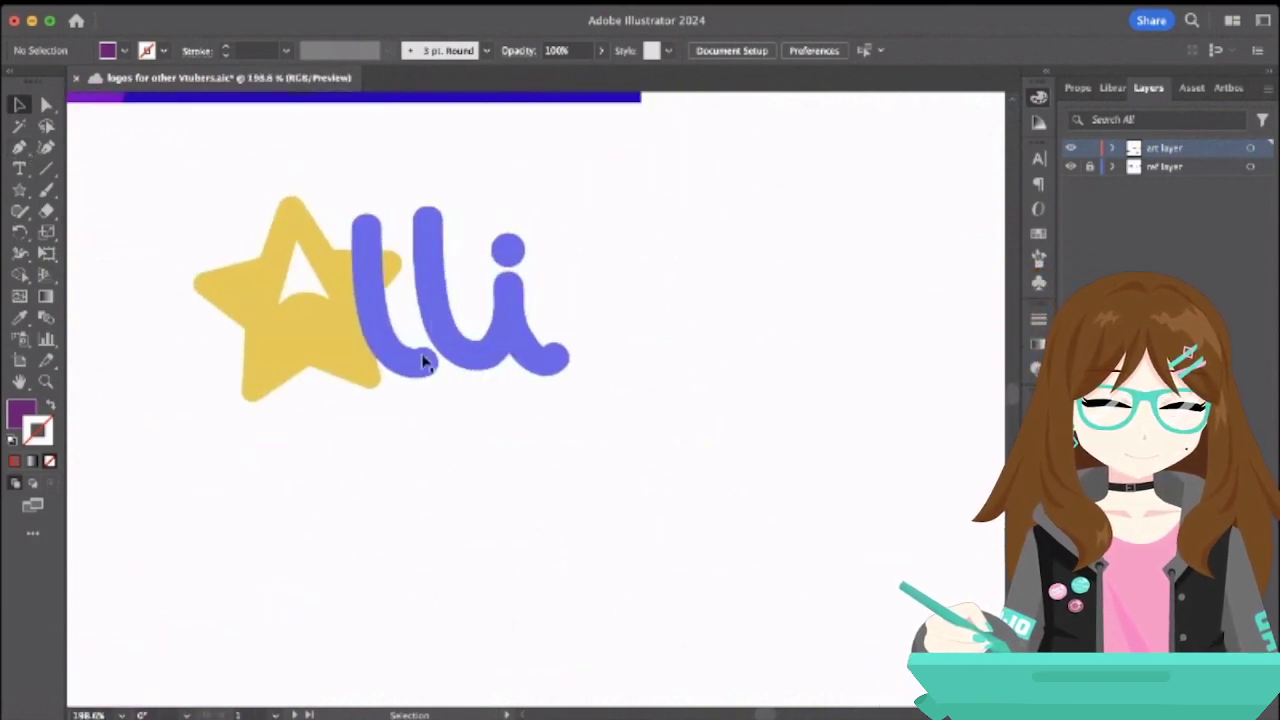
scroll(435, 333, up, 5)
scroll(427, 430, up, 3)
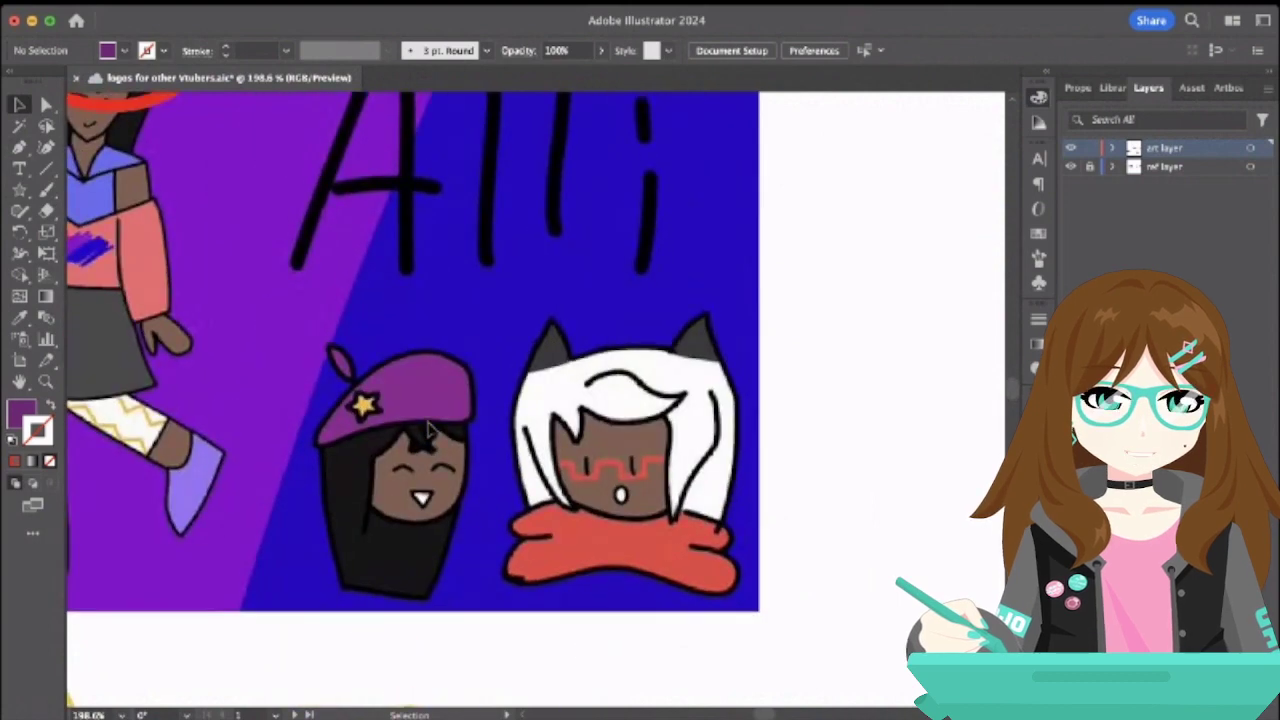
scroll(427, 430, down, 5)
scroll(427, 430, left, 3)
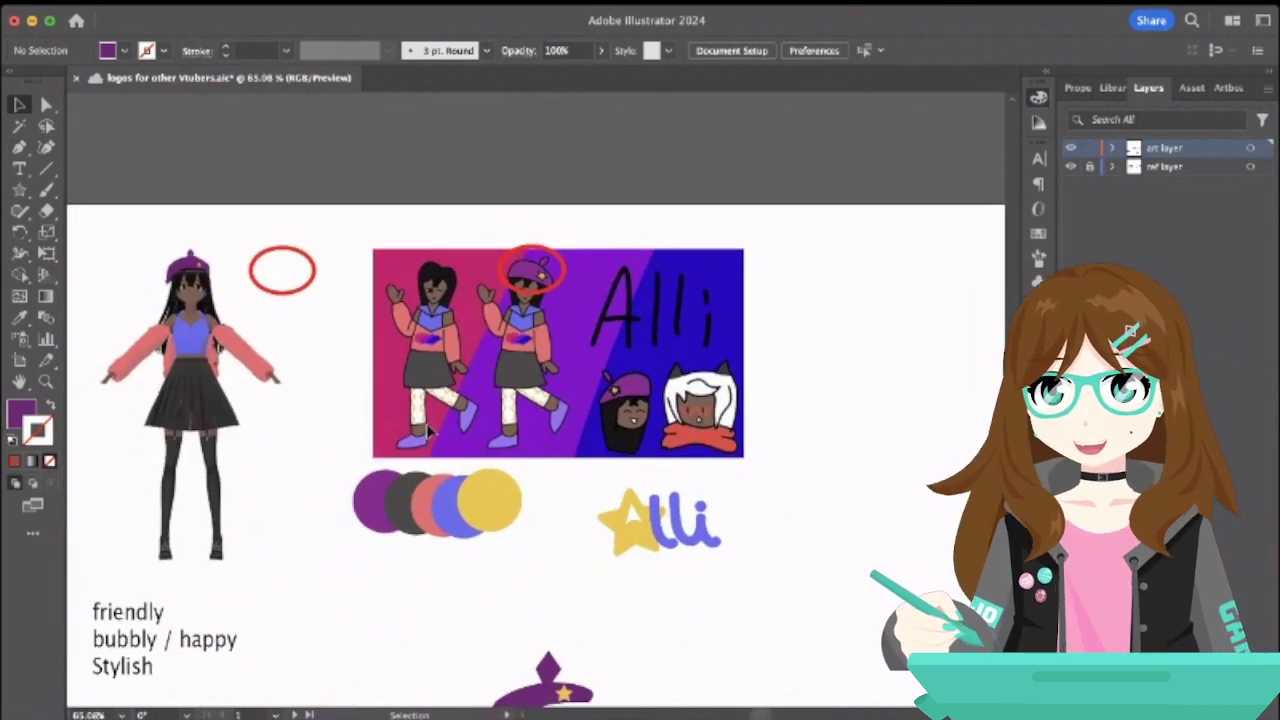
click(664, 516)
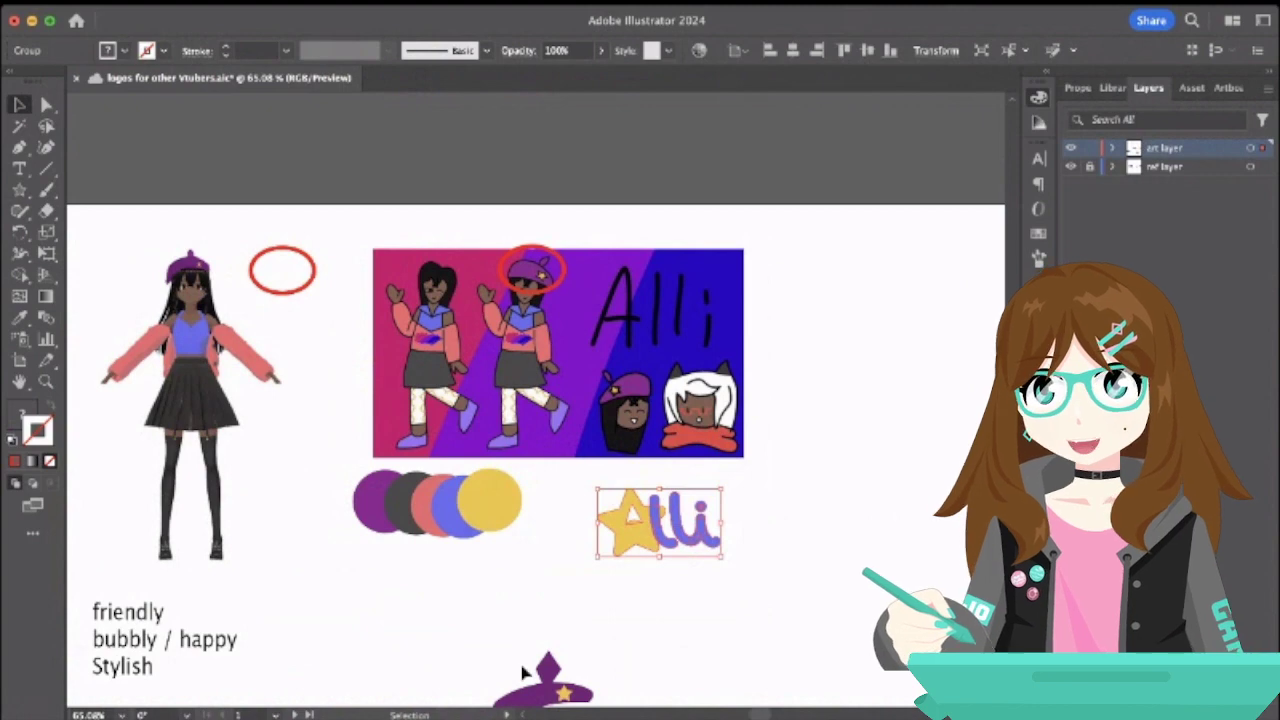
click(19, 147)
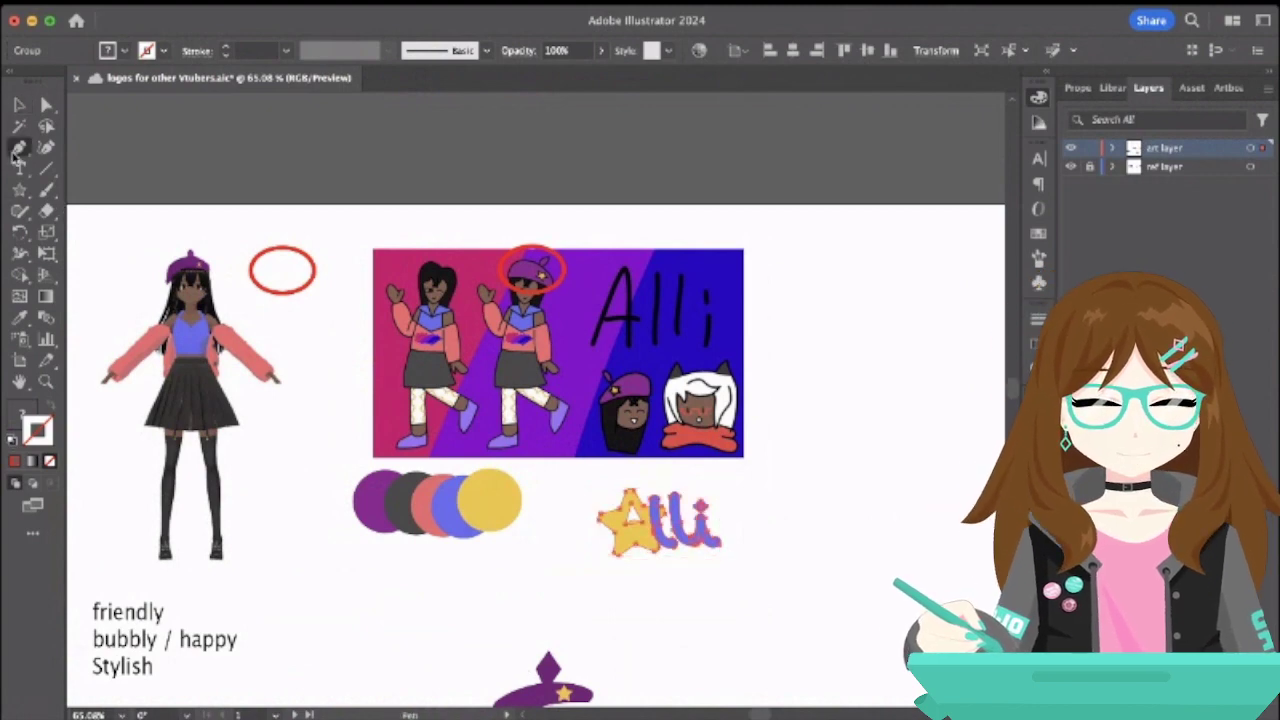
click(44, 190)
scroll(417, 468, down, 5)
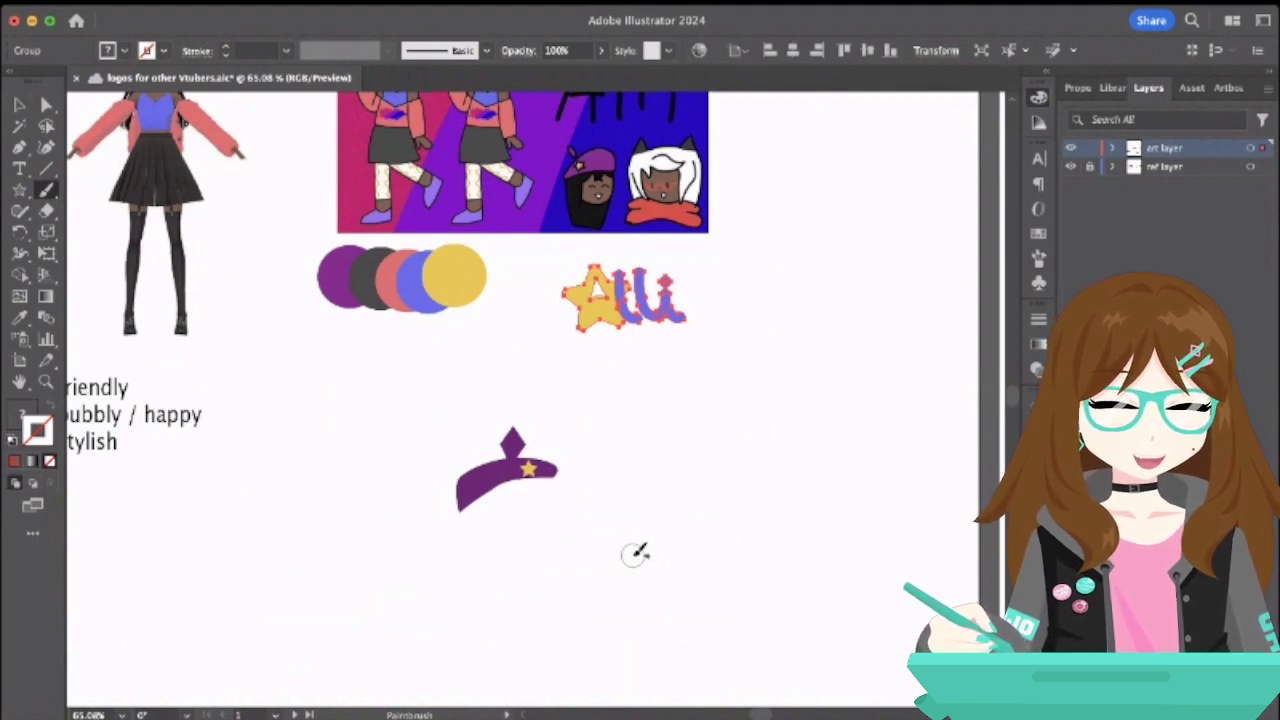
mouse_move(636, 553)
mouse_down()
mouse_move(640, 457)
mouse_move(664, 433)
mouse_move(693, 440)
mouse_move(709, 503)
mouse_move(750, 553)
mouse_up()
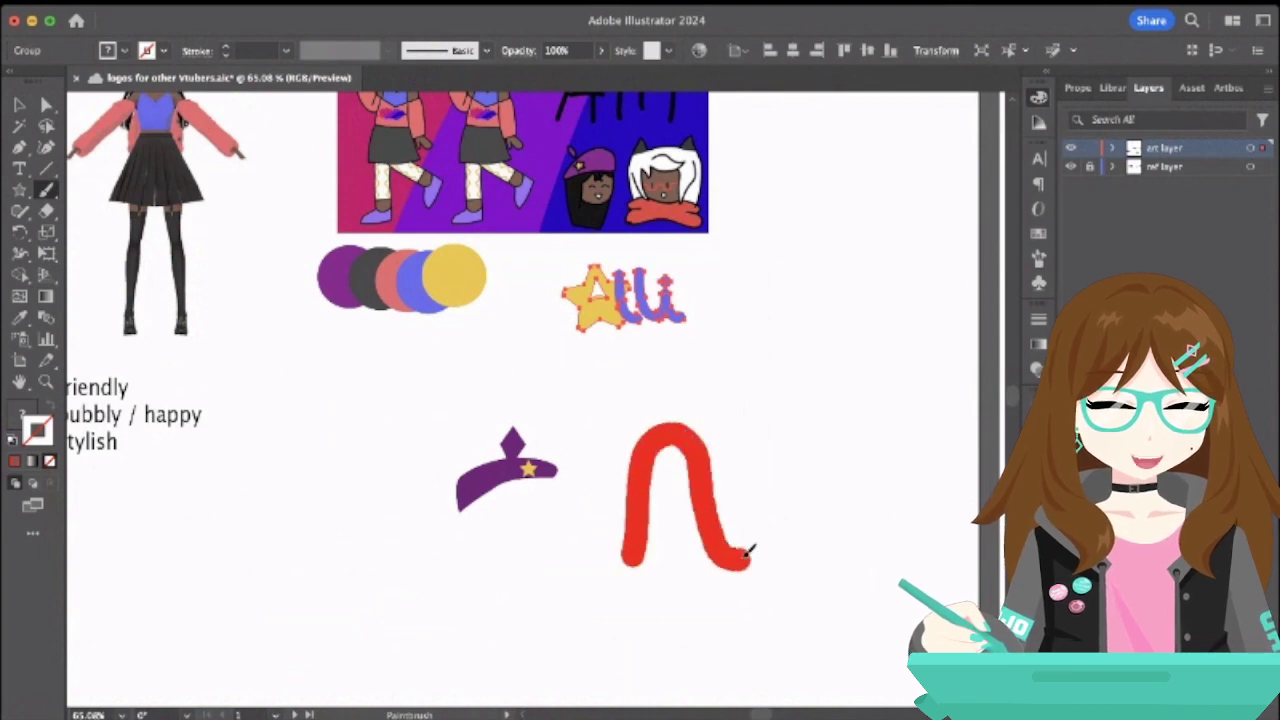
drag(651, 517, 723, 482)
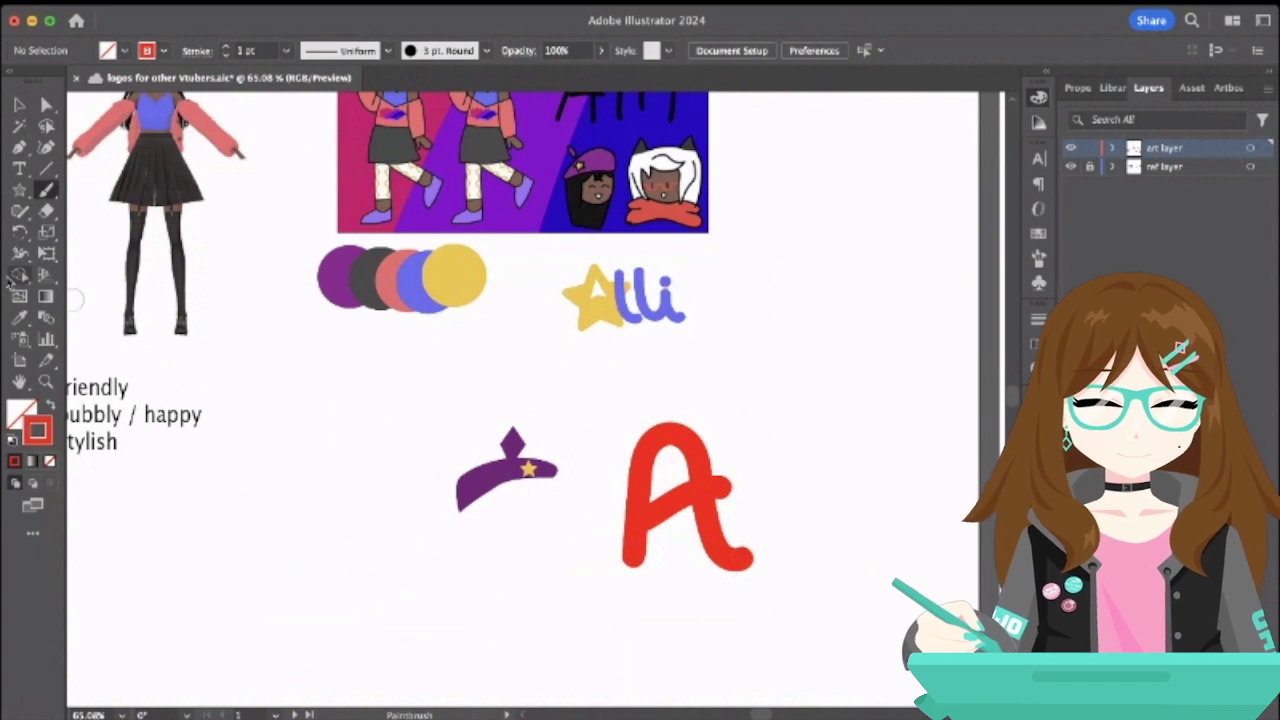
- Select both paths of the painted letter A and apply the blue sampled from the colour swatches
click(19, 104)
click(652, 440)
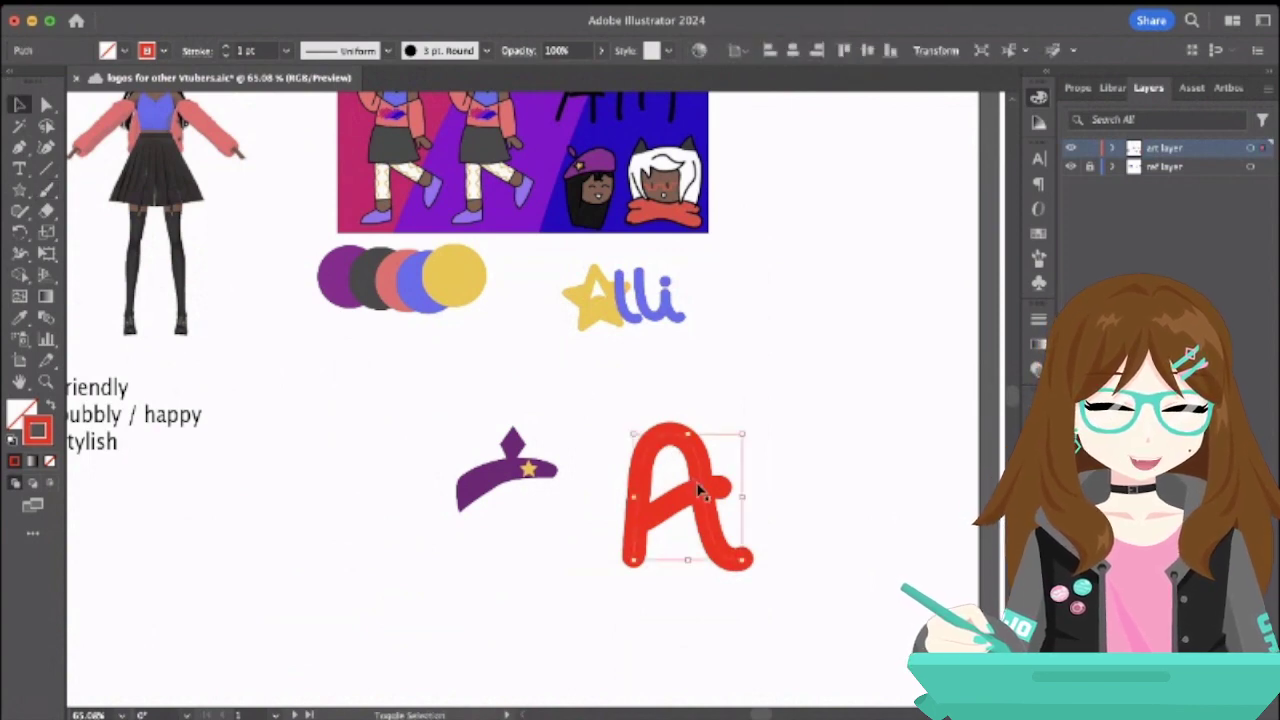
click(20, 318)
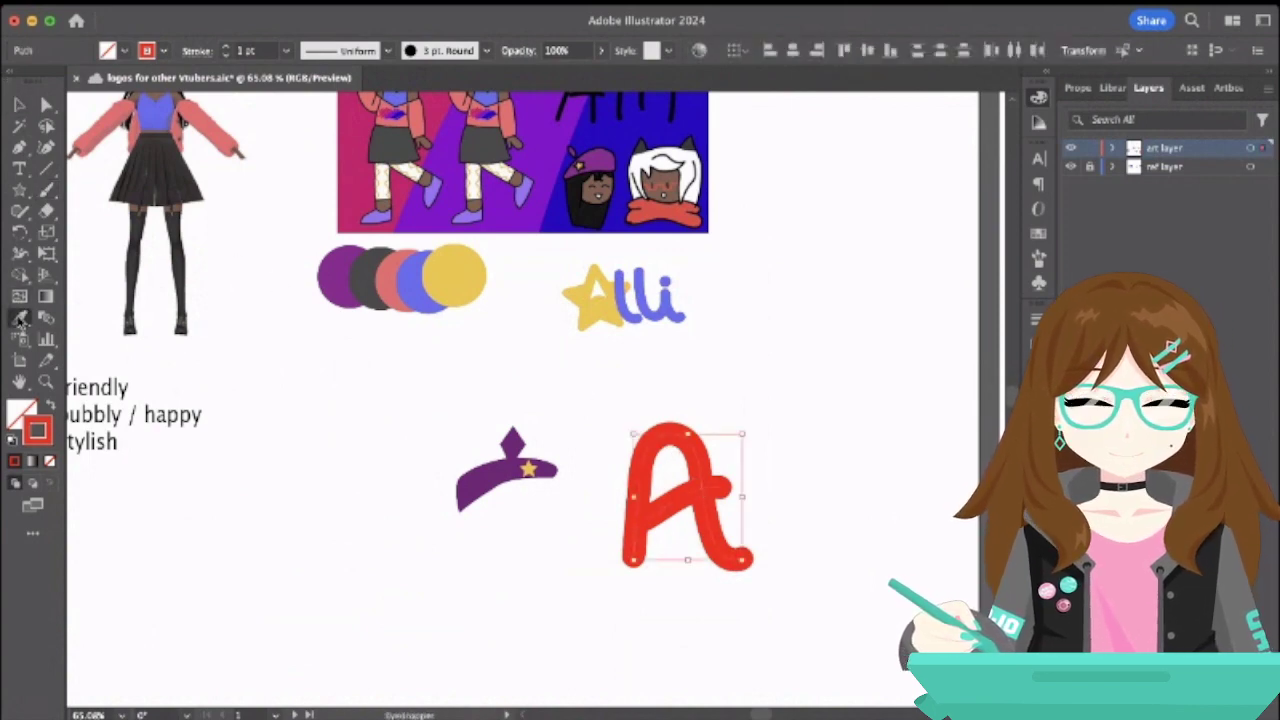
click(424, 284)
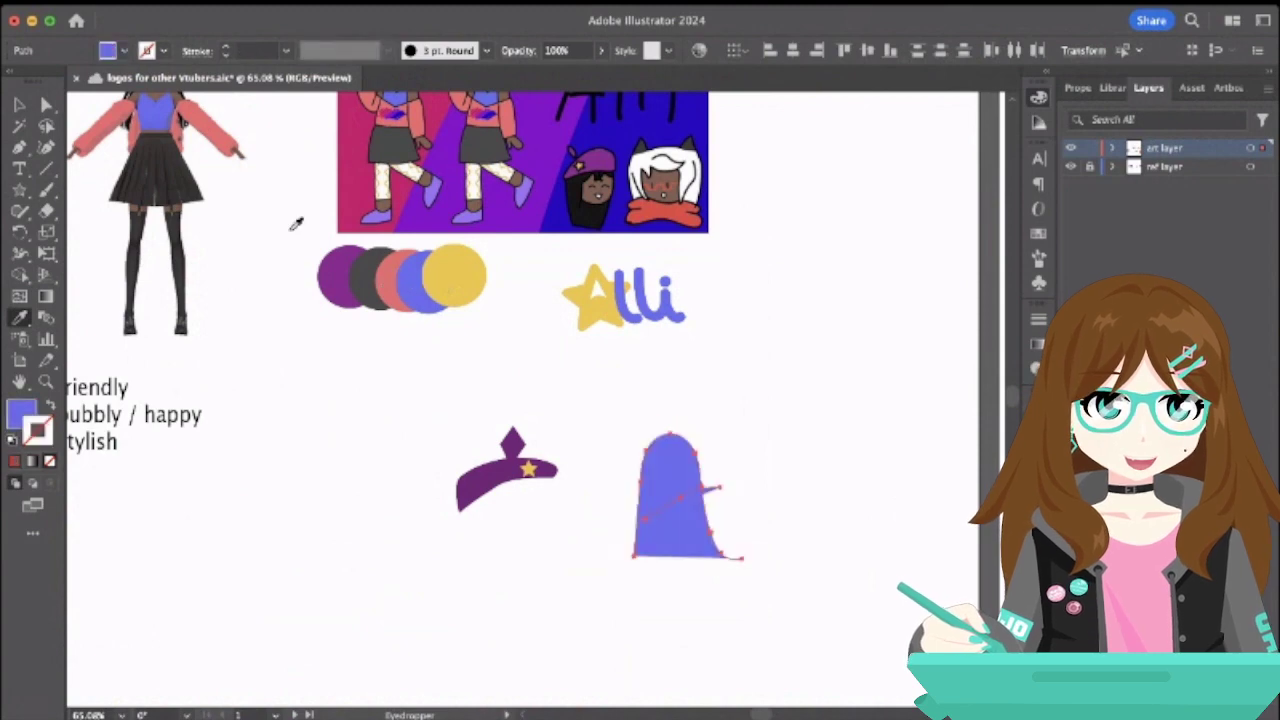
- Undo the blue recolouring of the painted letter A and expand its brush strokes into filled outline shapes
key(super+z)
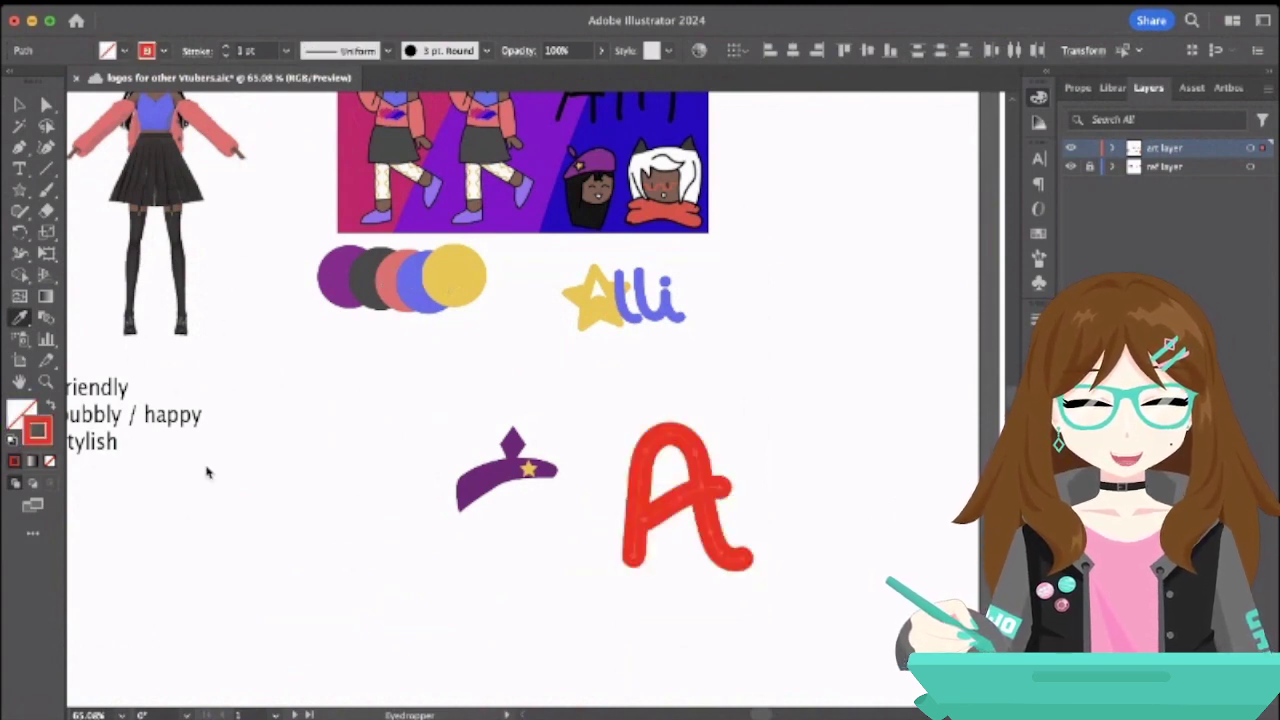
key(shift+x)
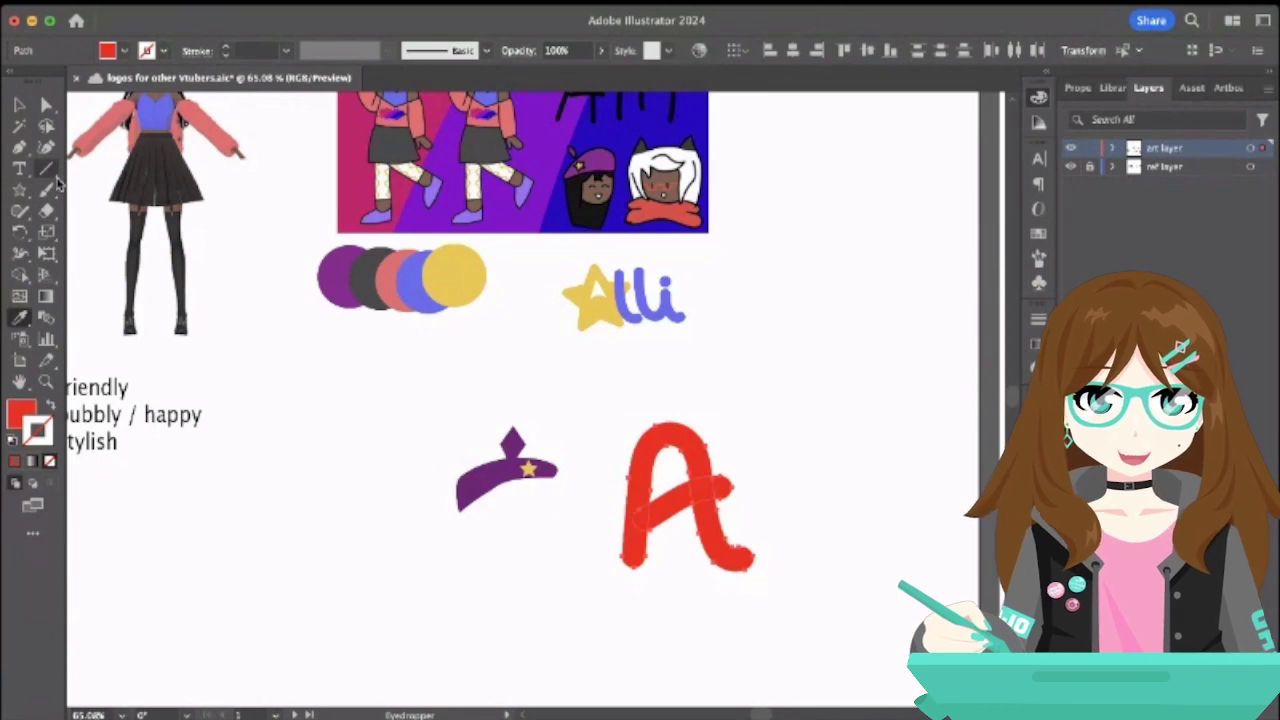
- Try a large U-shaped Paintbrush stroke in the empty space around the beret and undo it
click(46, 189)
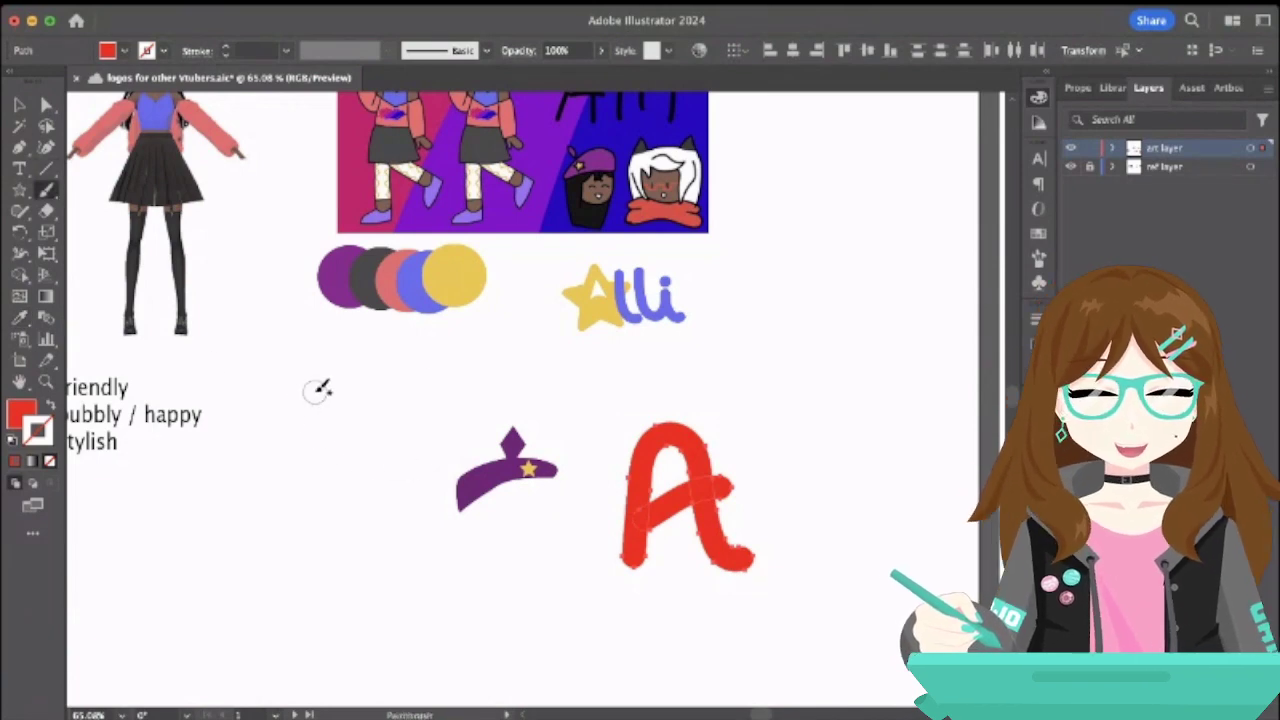
drag(320, 389, 402, 400)
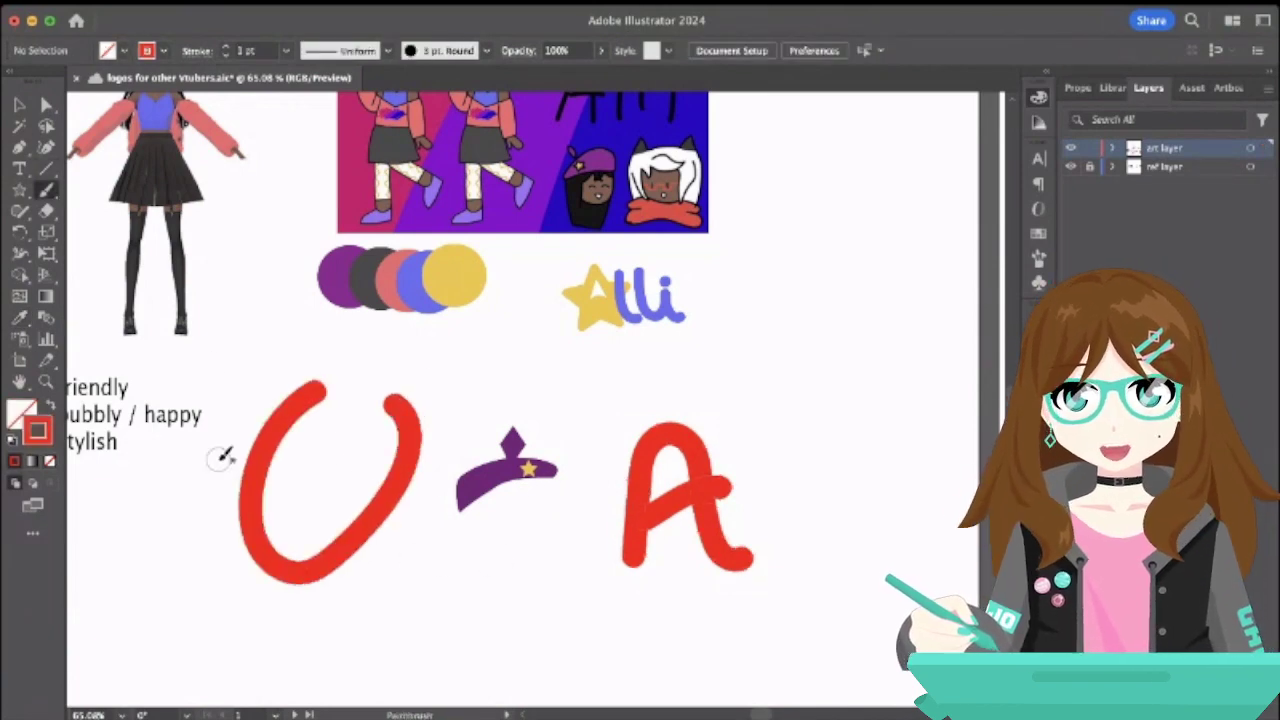
key(ctrl+z)
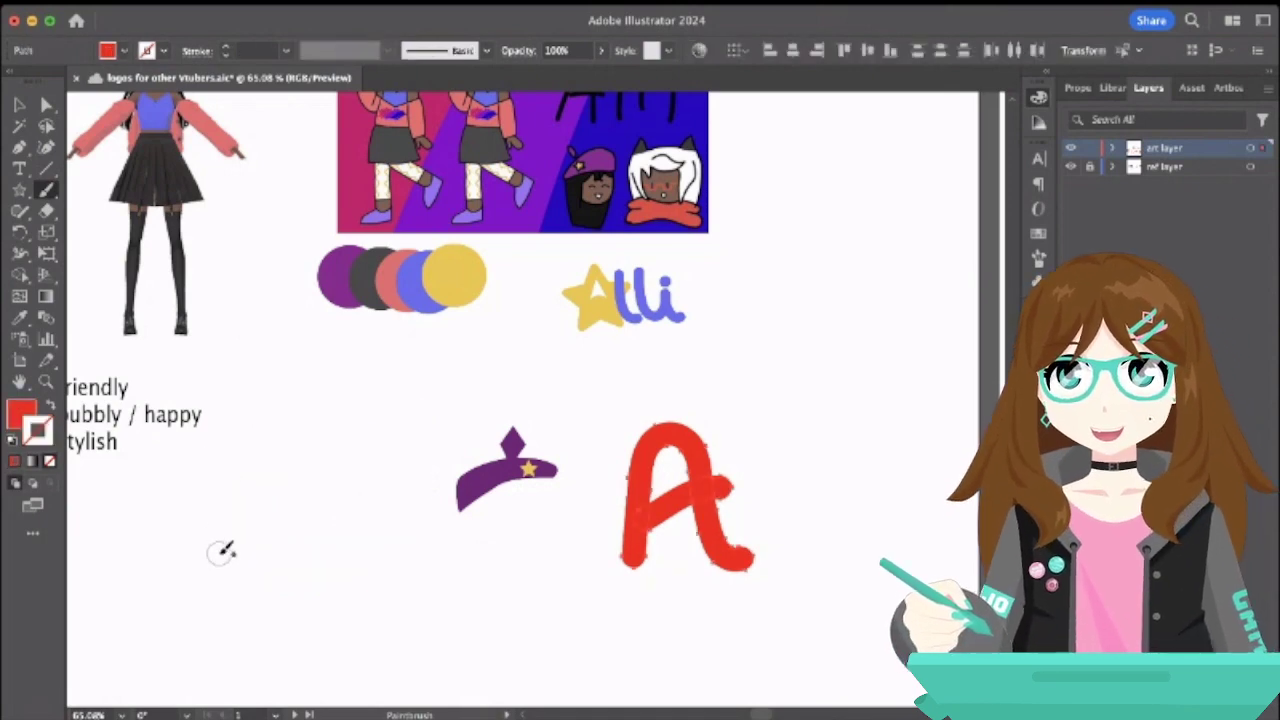
- Draw a closed five-sided test shape with the Pen tool below the personality notes and delete it
scroll(223, 543, down, 1)
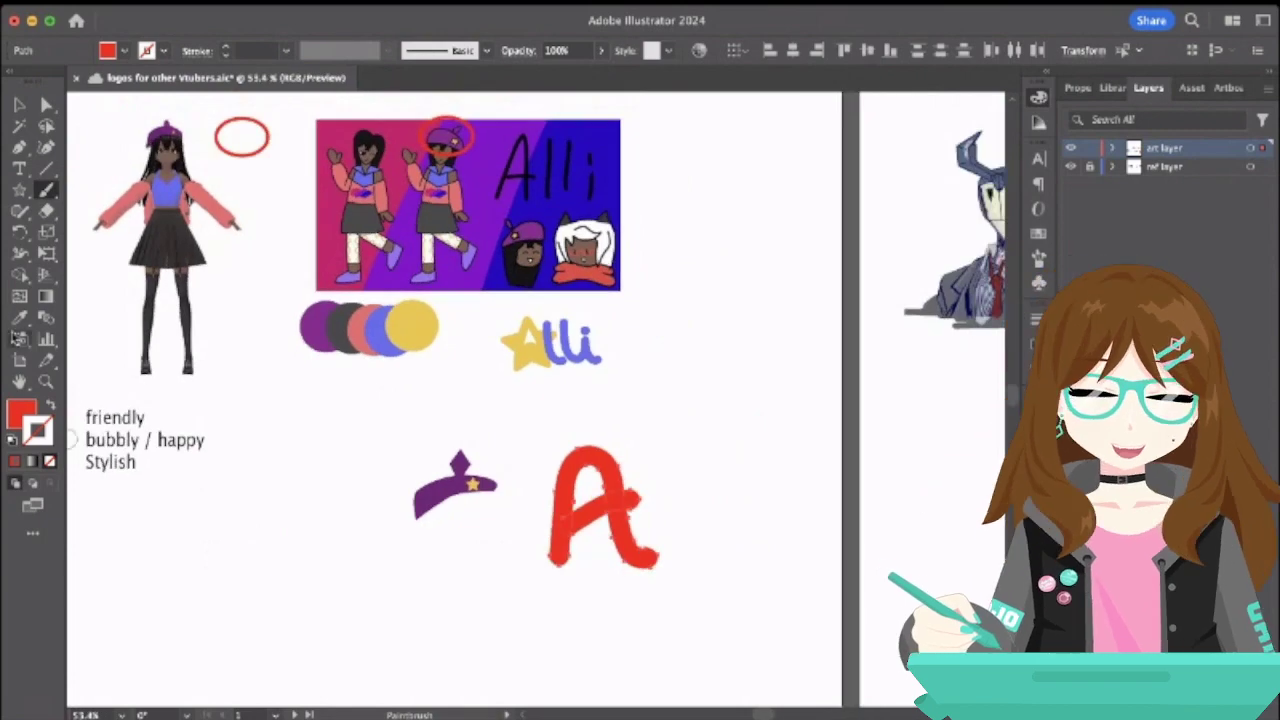
click(19, 147)
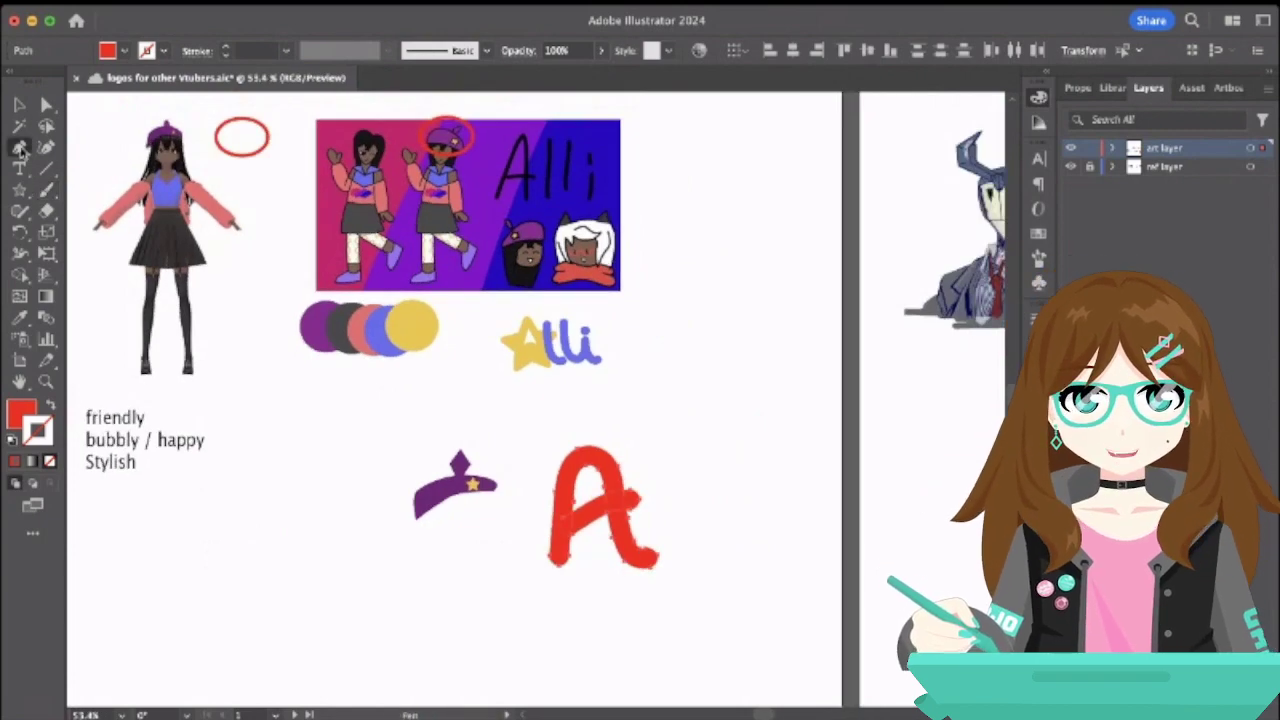
click(244, 474)
click(178, 538)
click(196, 604)
click(316, 604)
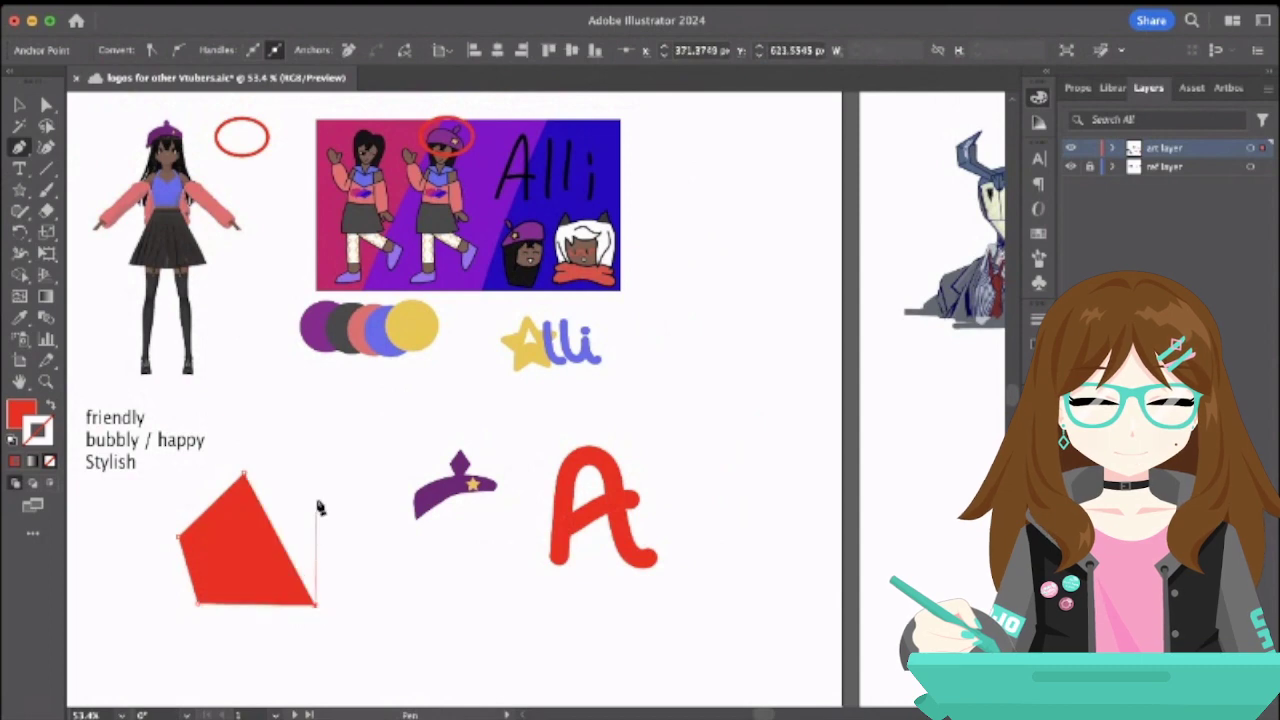
click(316, 468)
click(244, 474)
drag(289, 486, 312, 446)
key(ctrl+z)
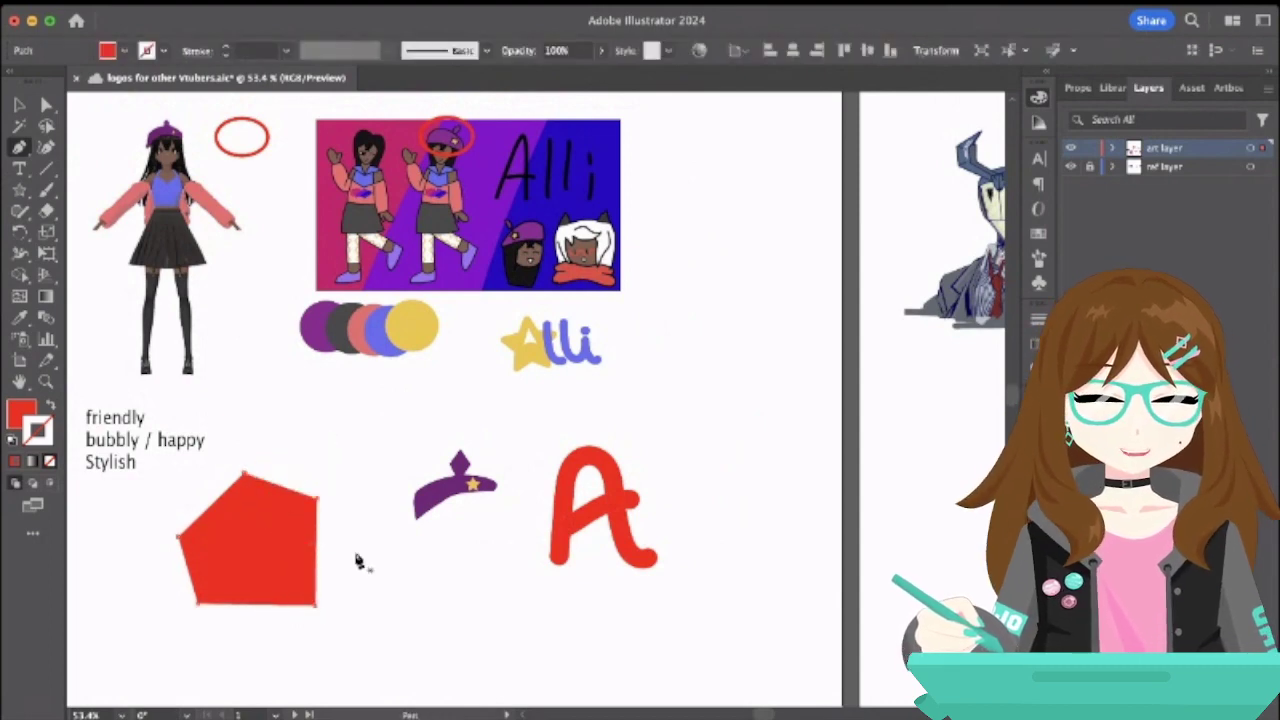
key(Delete)
- Try a zigzag Paintbrush scribble in the empty area below the personality notes and undo it
click(46, 190)
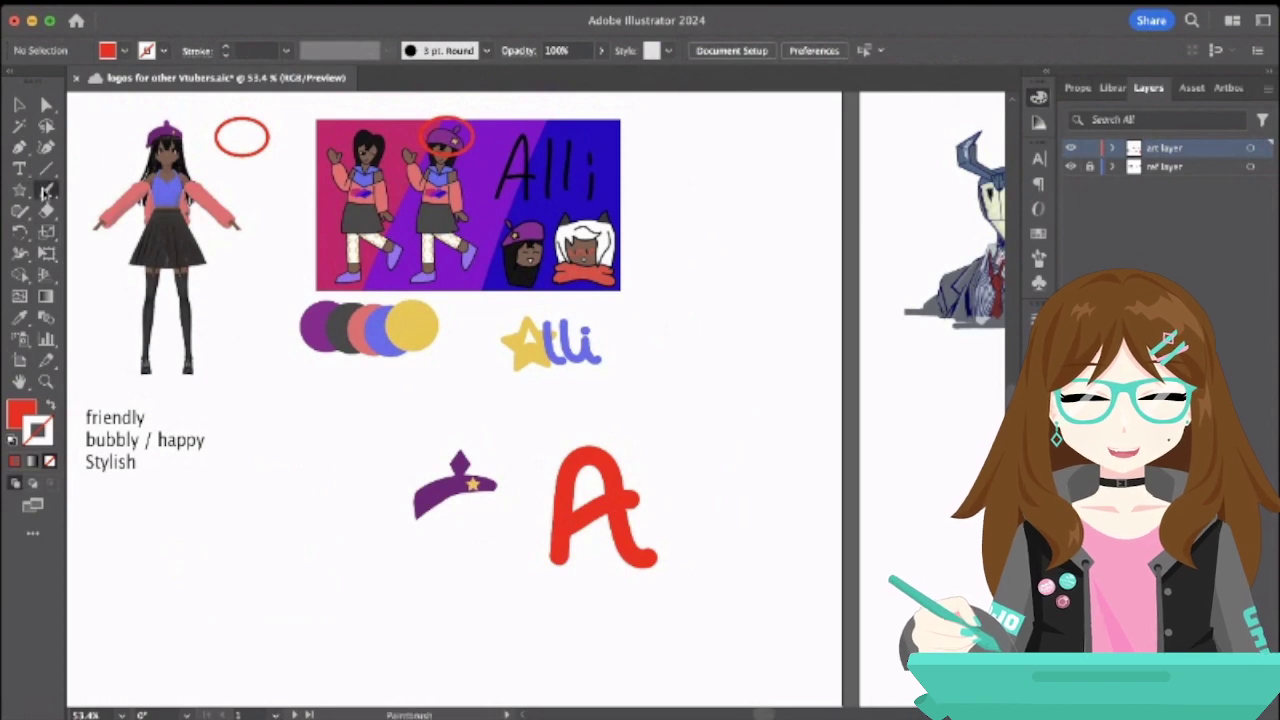
scroll(243, 485, down, 3)
scroll(243, 485, left, 3)
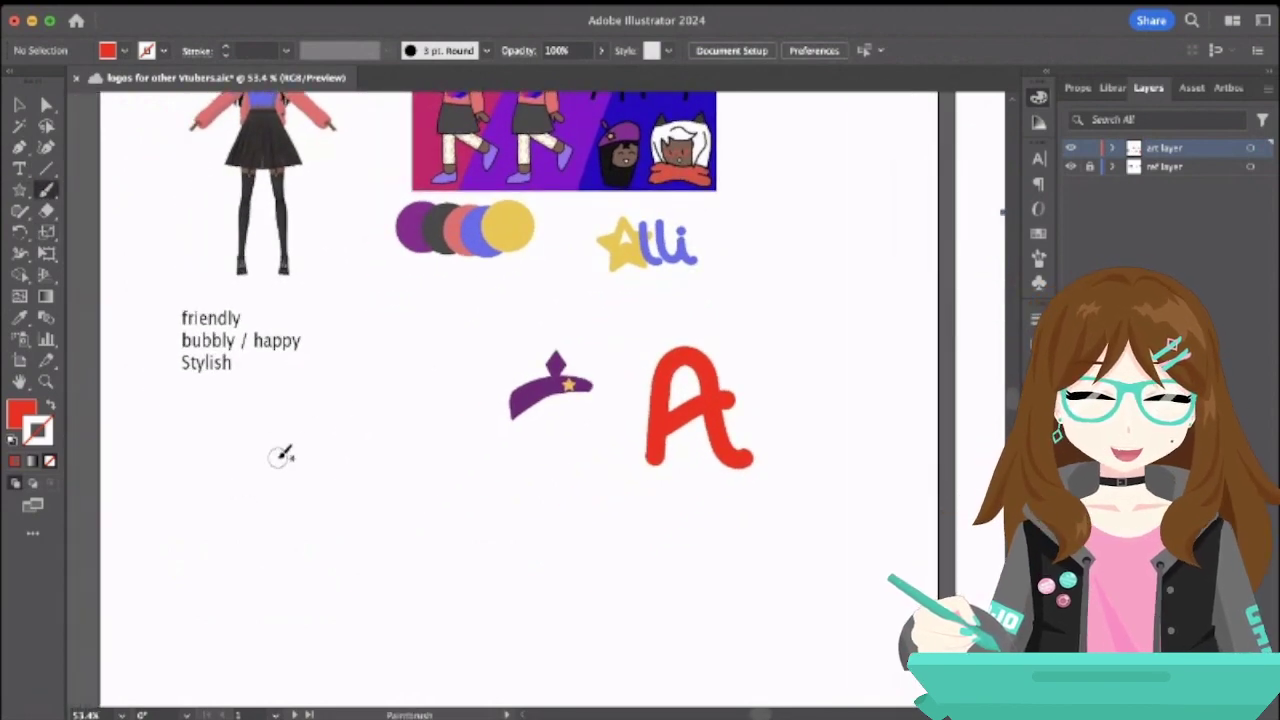
mouse_move(120, 625)
mouse_down()
mouse_move(409, 391)
mouse_move(200, 618)
mouse_up()
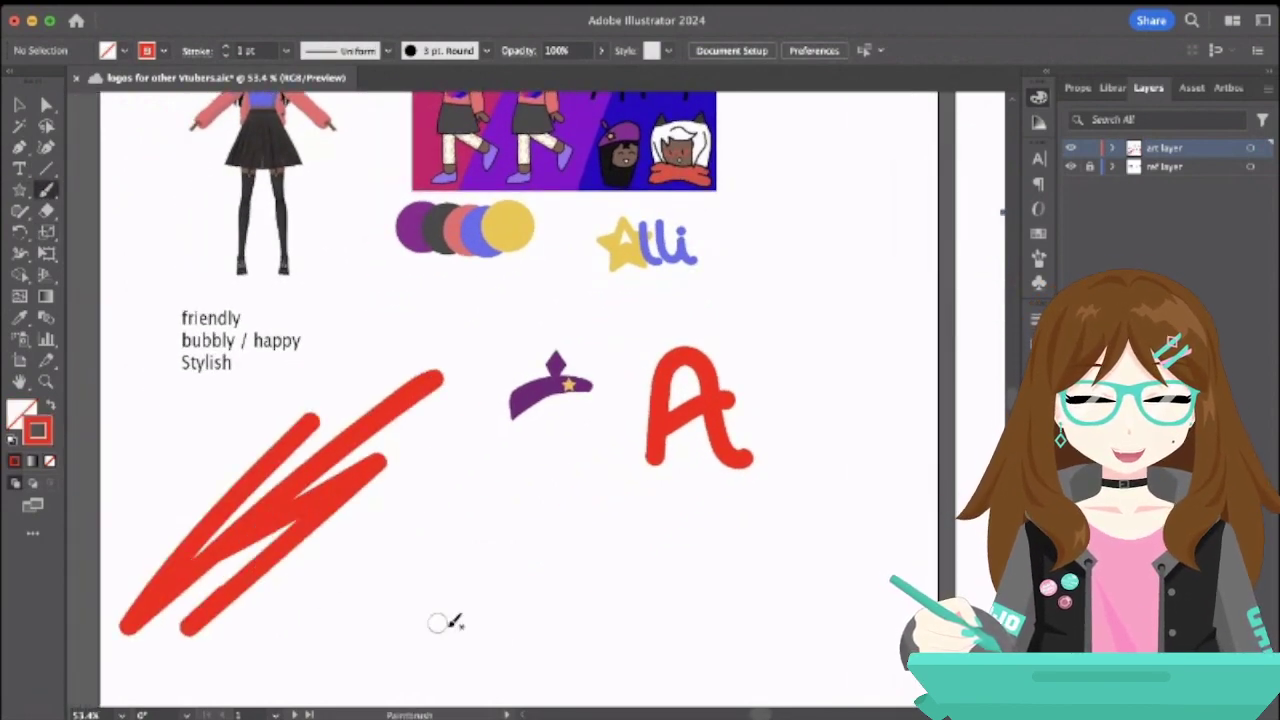
key(ctrl+z)
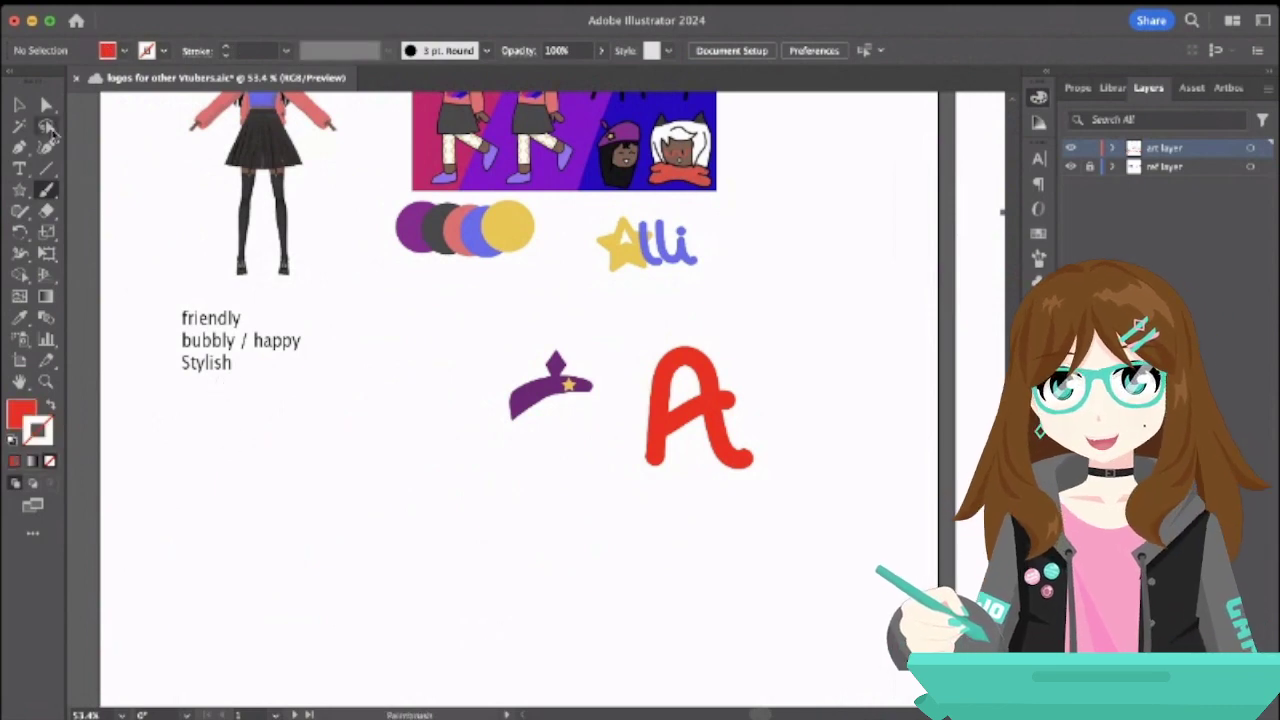
- Select both outlined paths of the large letter A and fill them with the blue sampled from the small logo's lettering
click(19, 104)
click(664, 430)
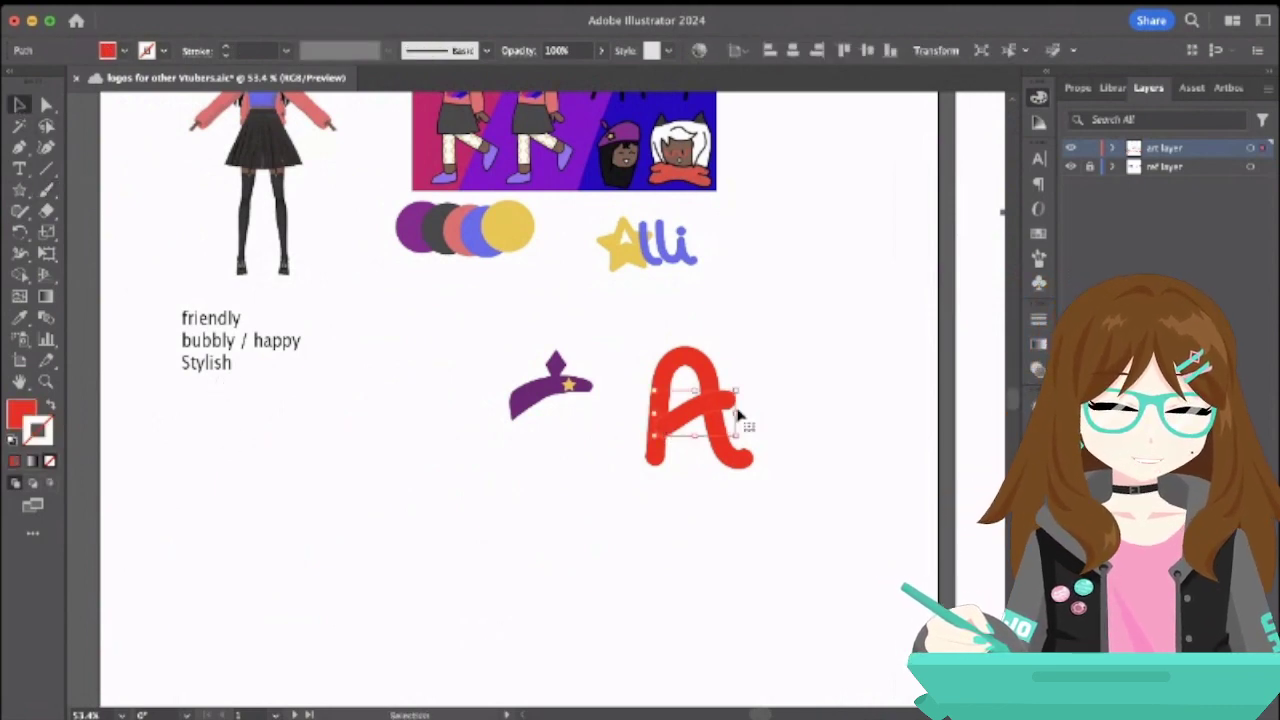
scroll(737, 420, up, 3)
click(682, 342)
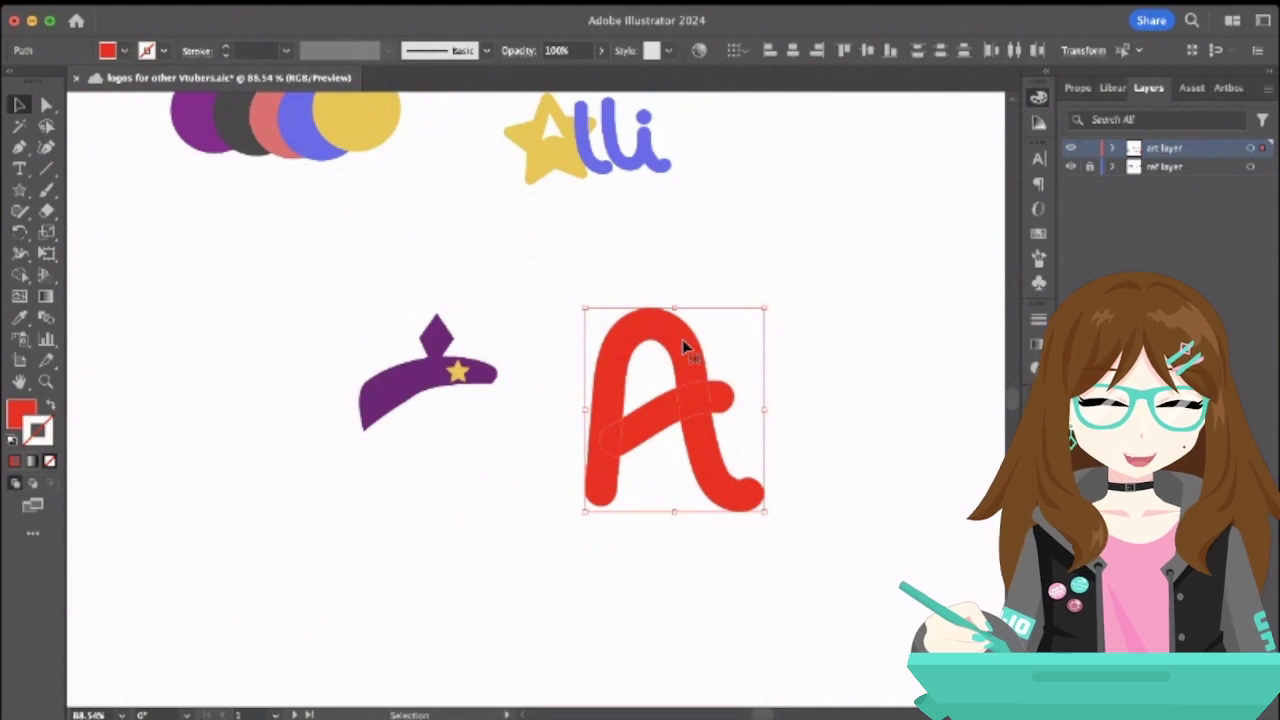
click(19, 317)
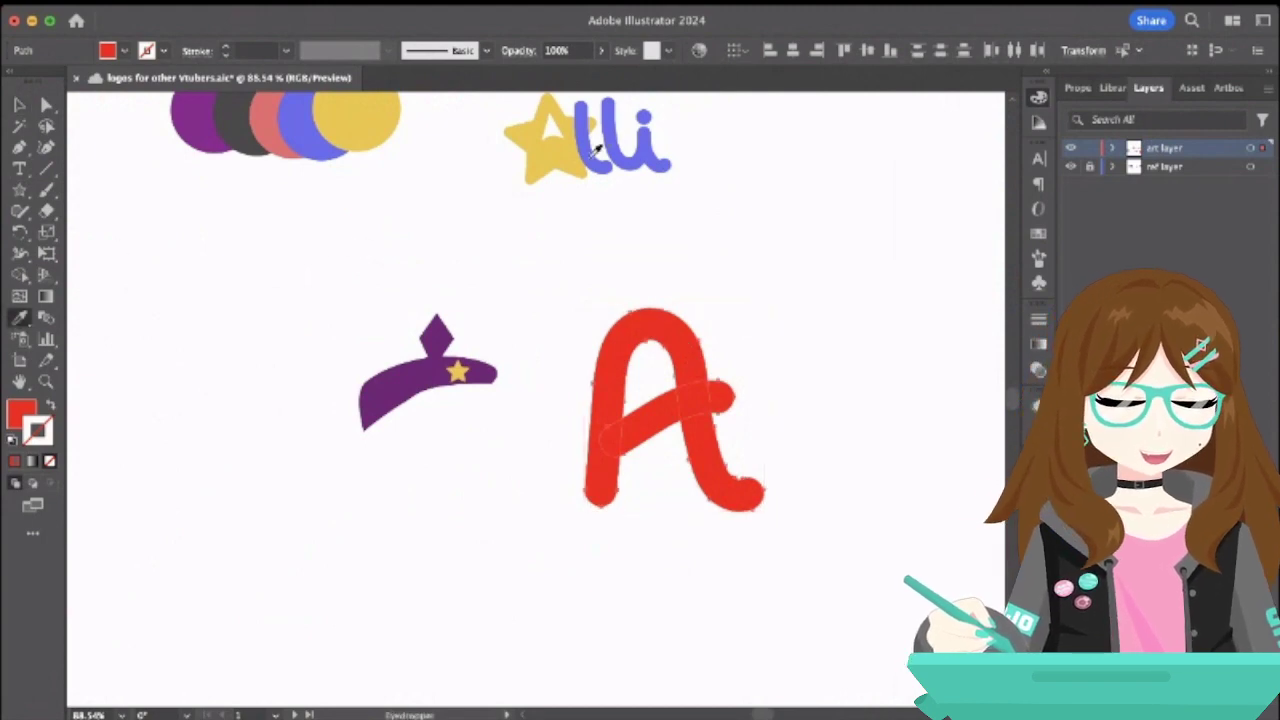
click(597, 148)
- Duplicate the small star logo and place the copy in the empty space below the beret
click(19, 104)
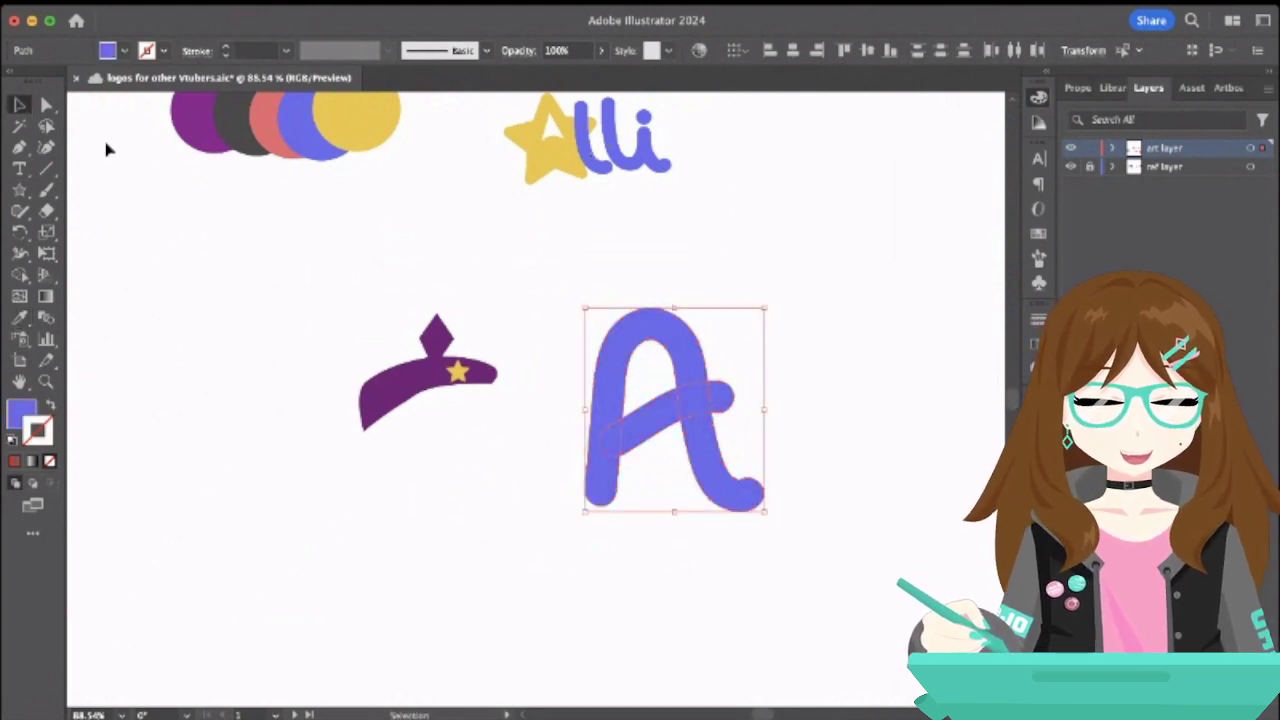
click(440, 385)
click(624, 167)
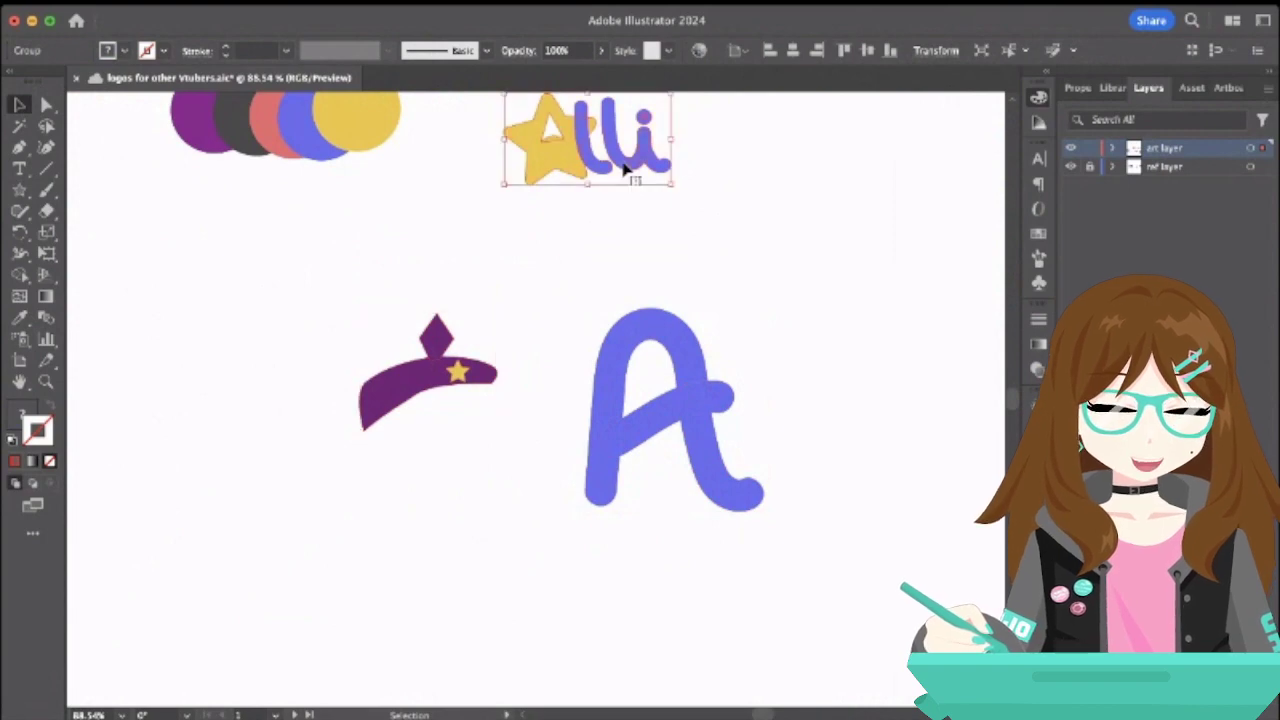
scroll(624, 167, down, 3)
scroll(700, 194, up, 2)
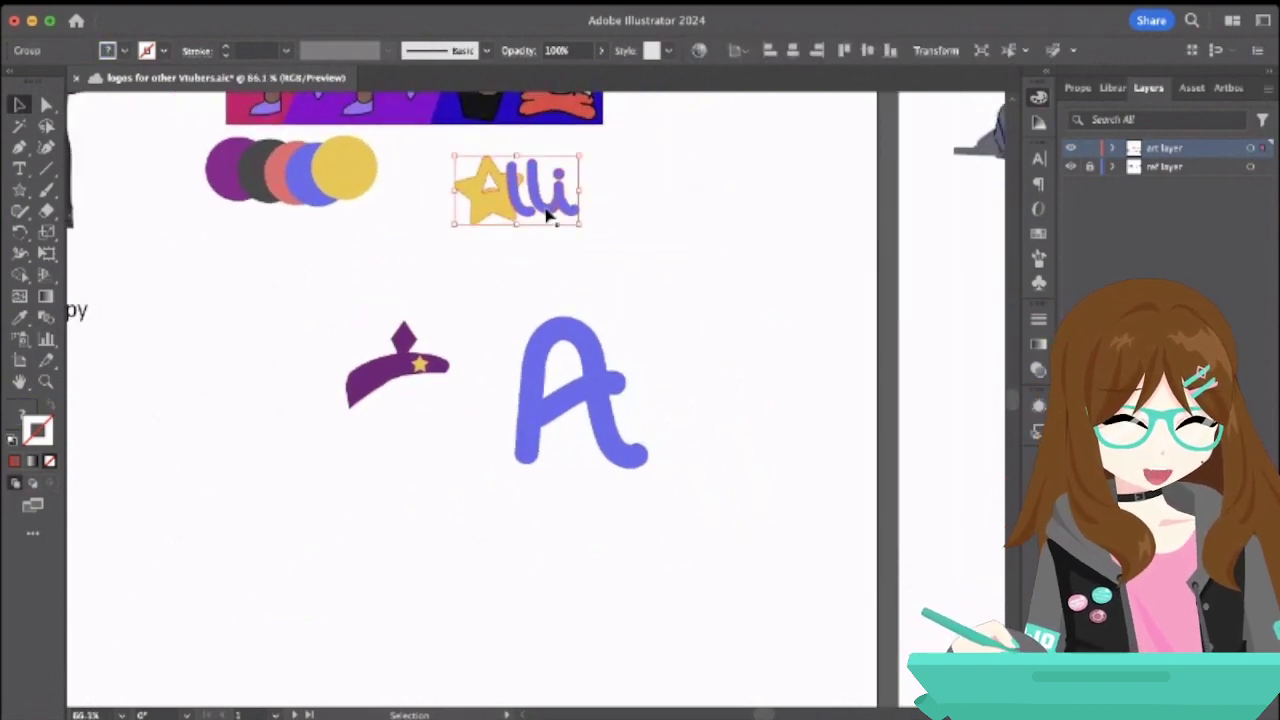
key(a)
key(ctrl+c)
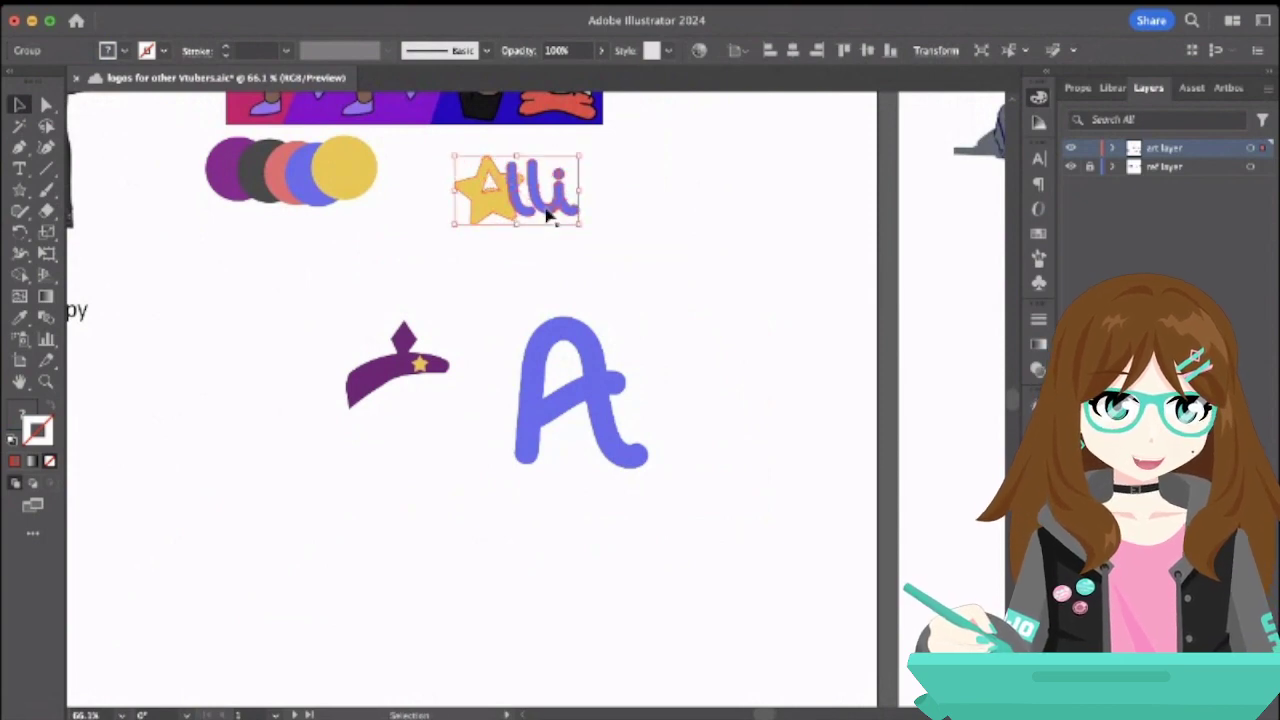
key(ctrl+v)
drag(548, 390, 365, 500)
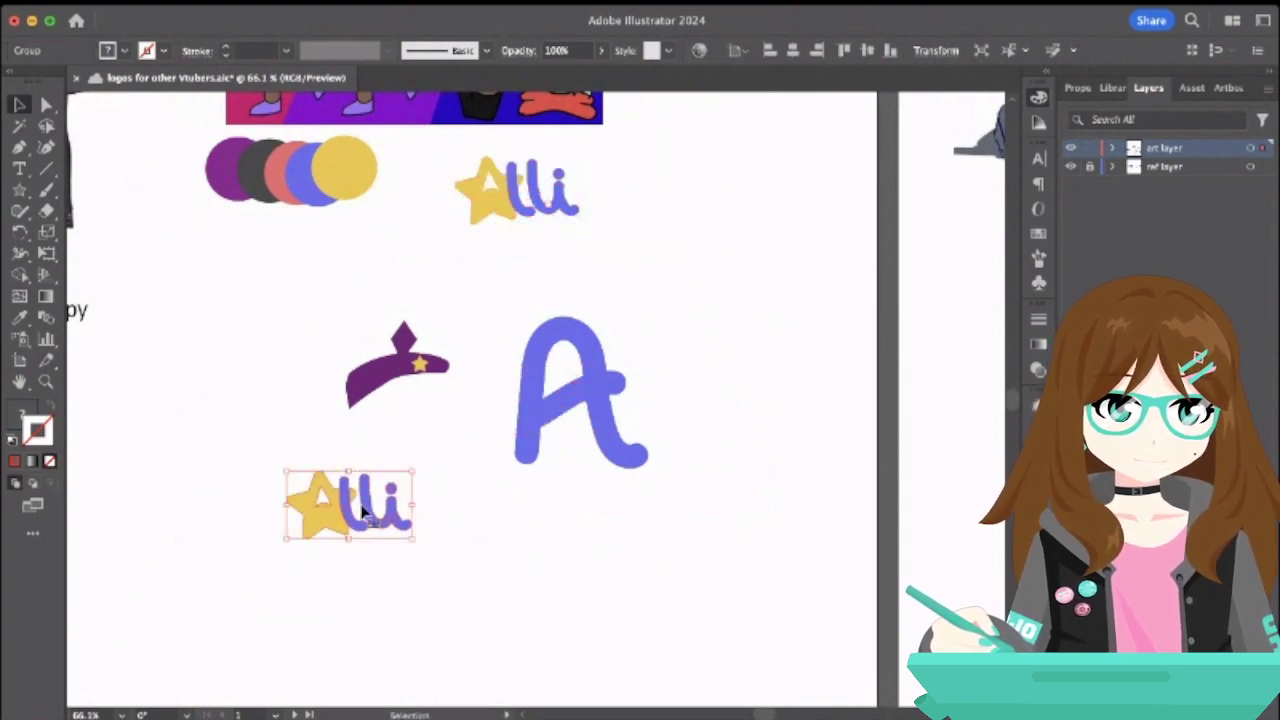
click(429, 551)
click(306, 525)
double_click(310, 530)
click(310, 530)
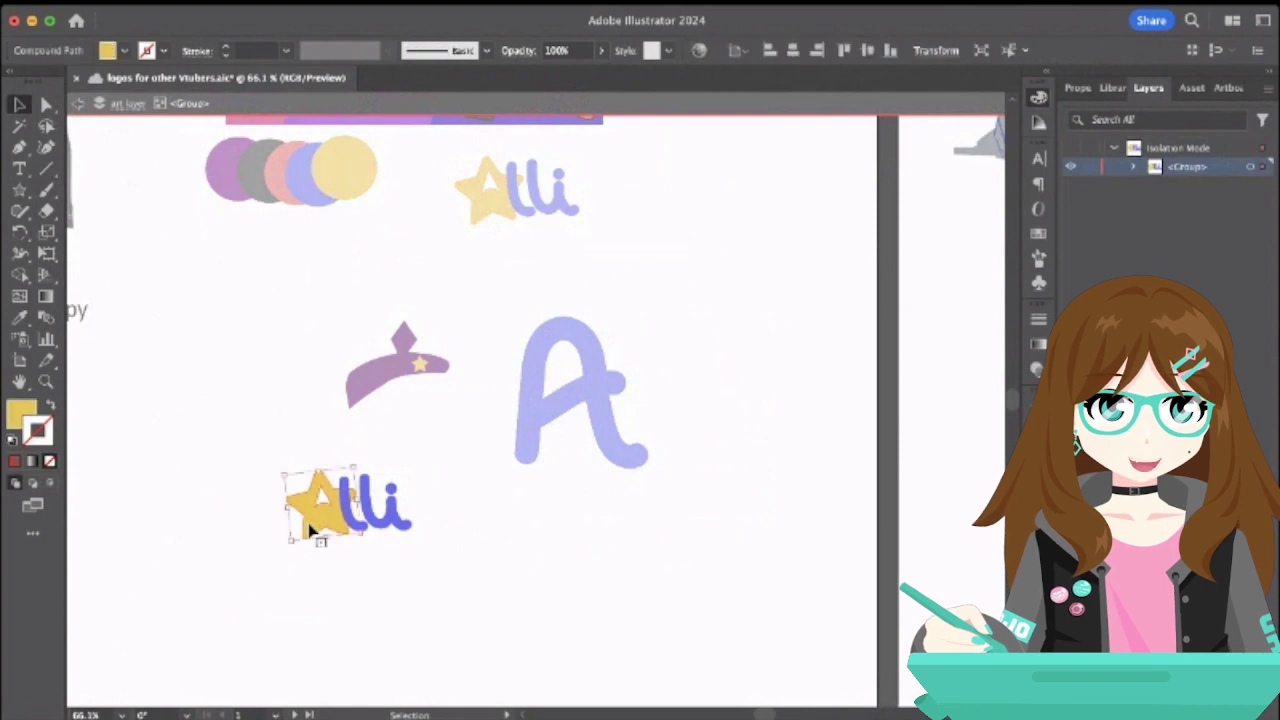
key(backslash)
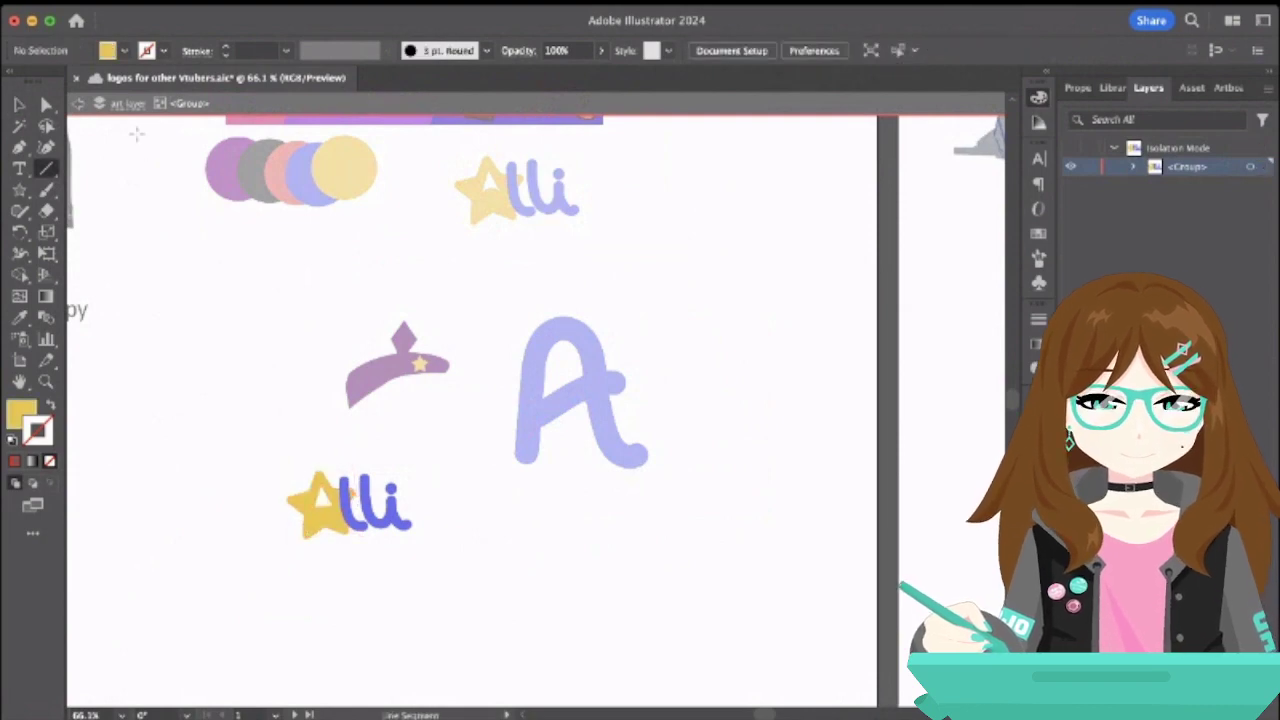
click(78, 103)
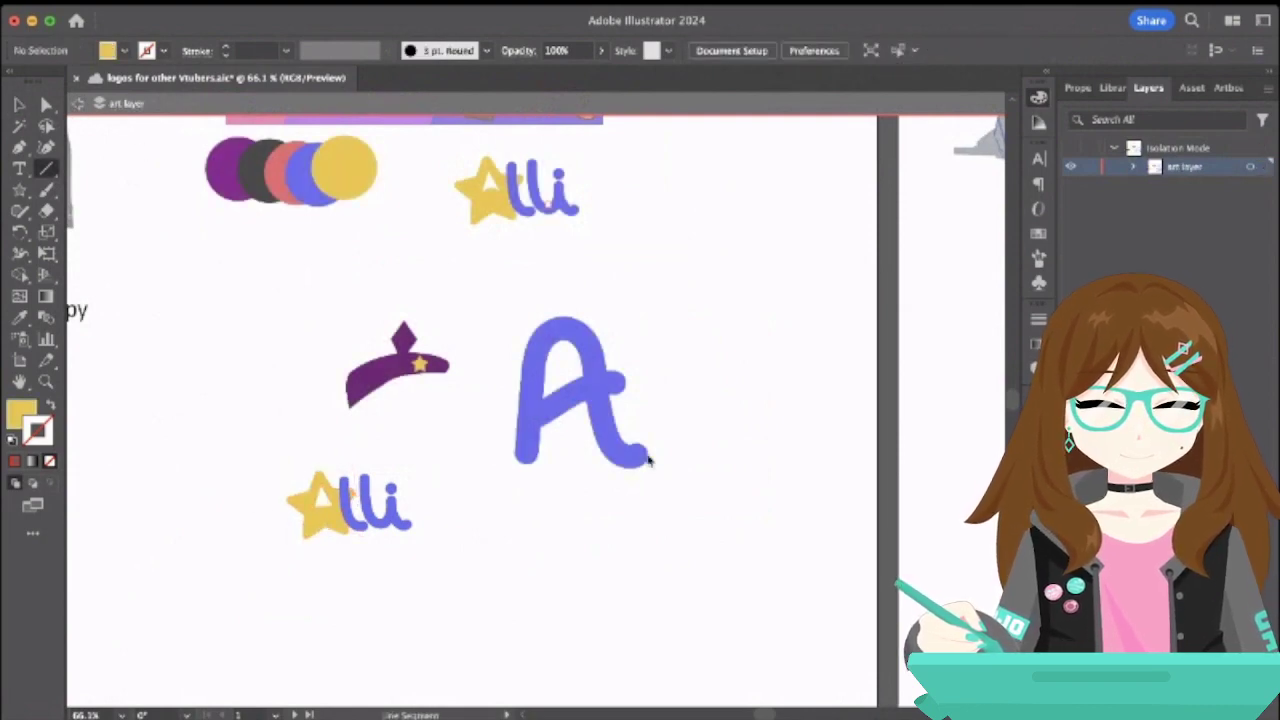
click(77, 103)
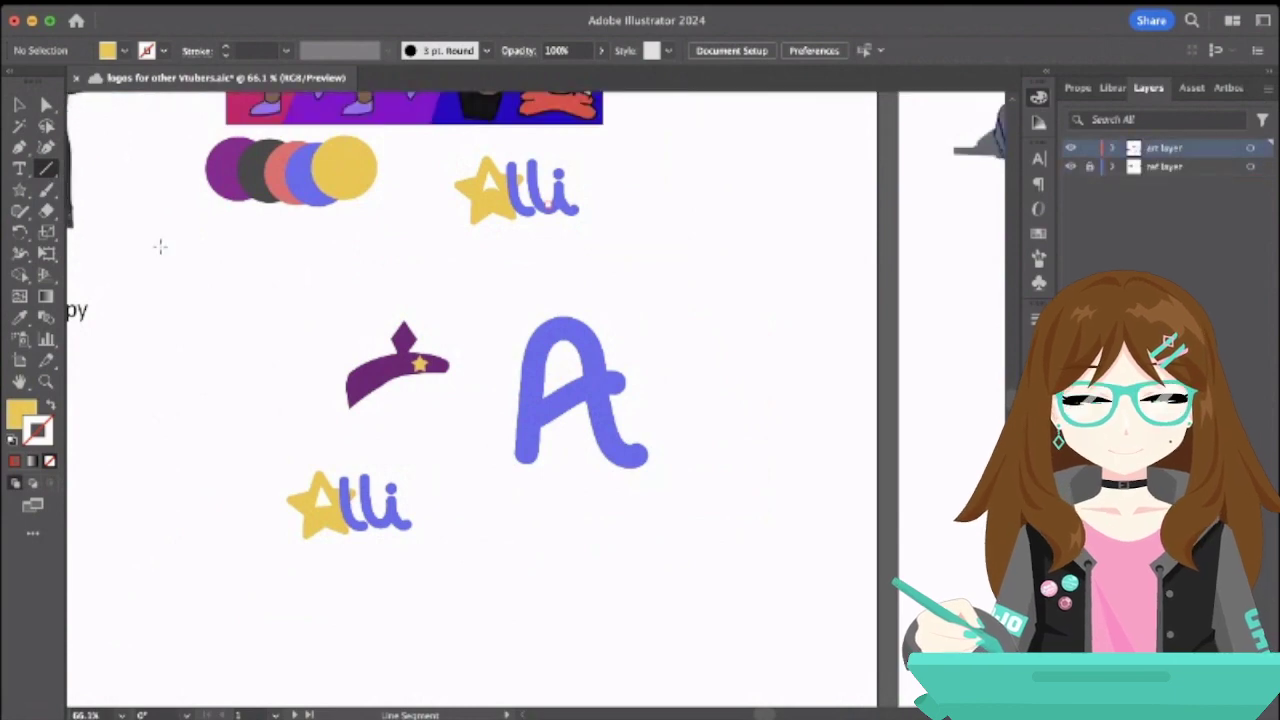
- Isolate the copied logo's group and delete its yellow star-shaped A, keeping only the blue letters
click(18, 105)
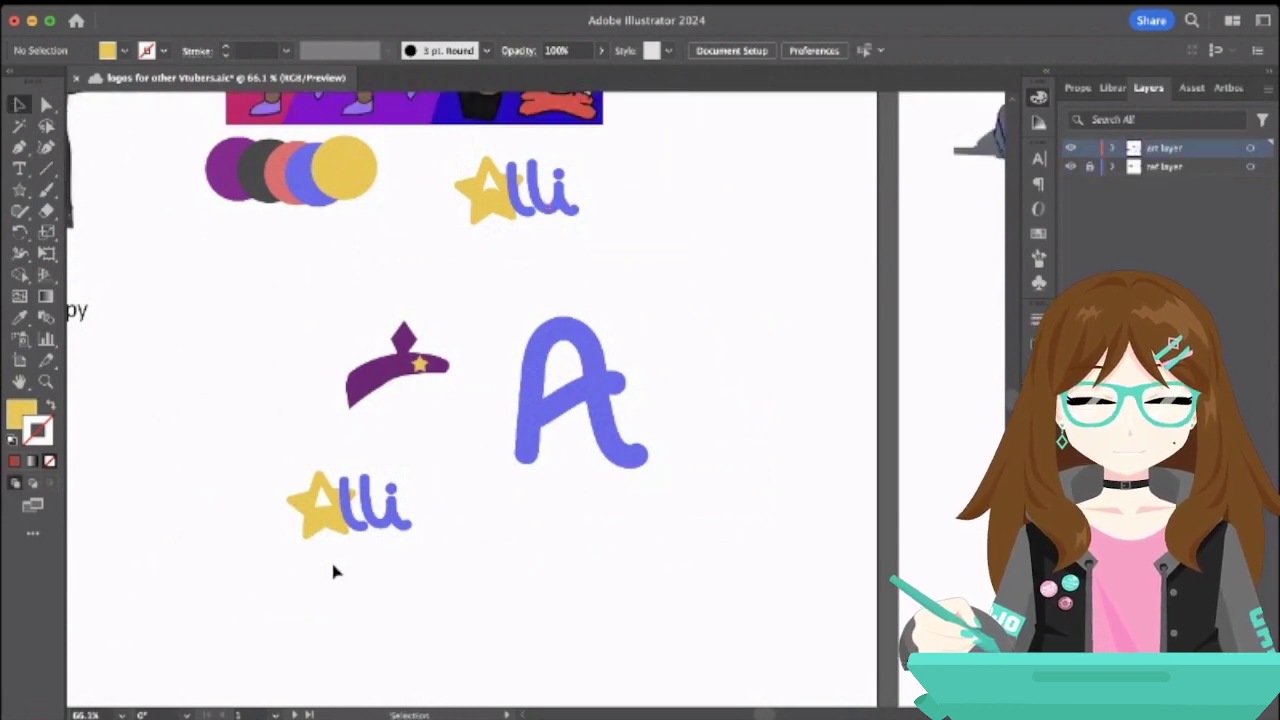
double_click(323, 529)
key(Delete)
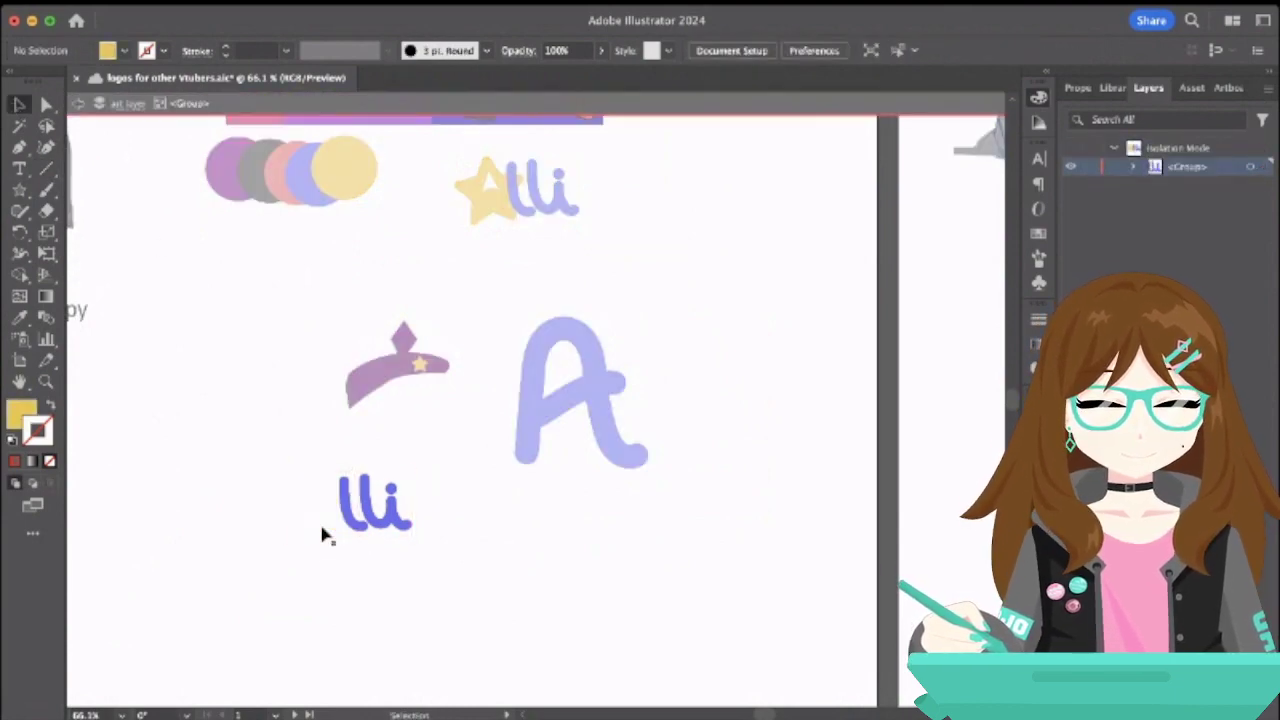
- Enlarge the copied blue letters to match the large A, place them directly after it, and exit isolation
click(365, 499)
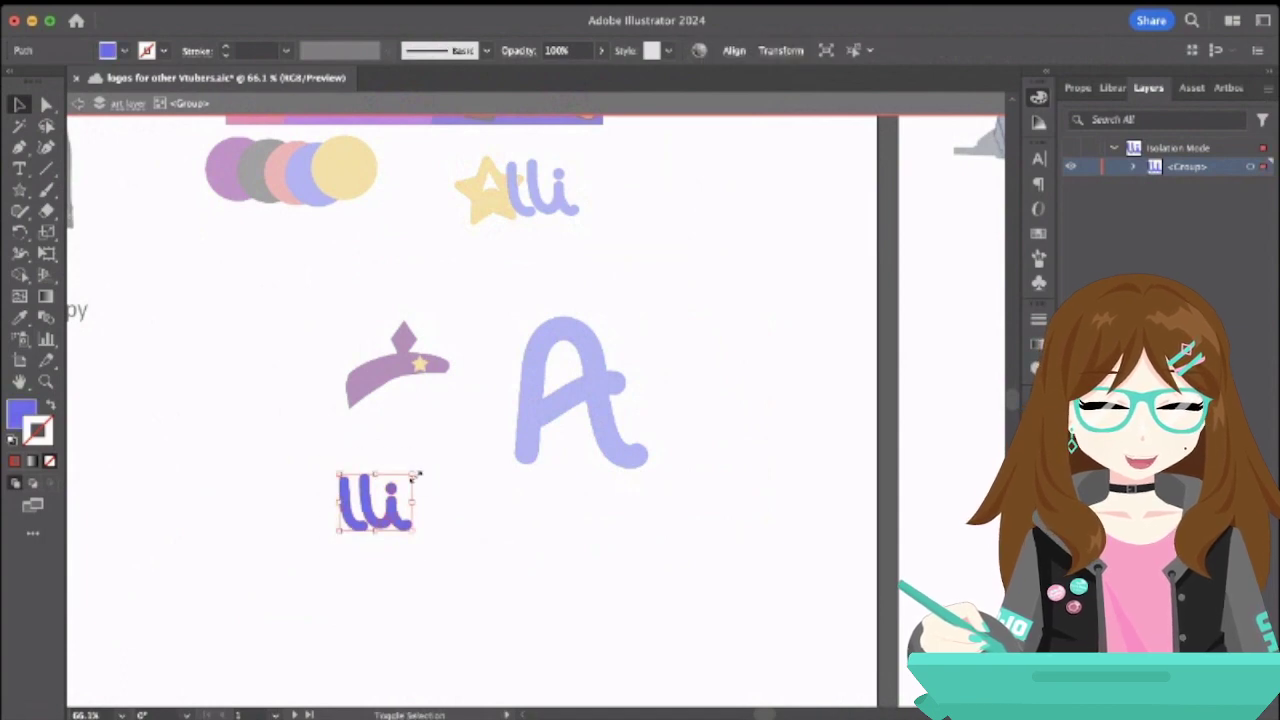
drag(417, 476, 514, 406)
drag(497, 480, 773, 428)
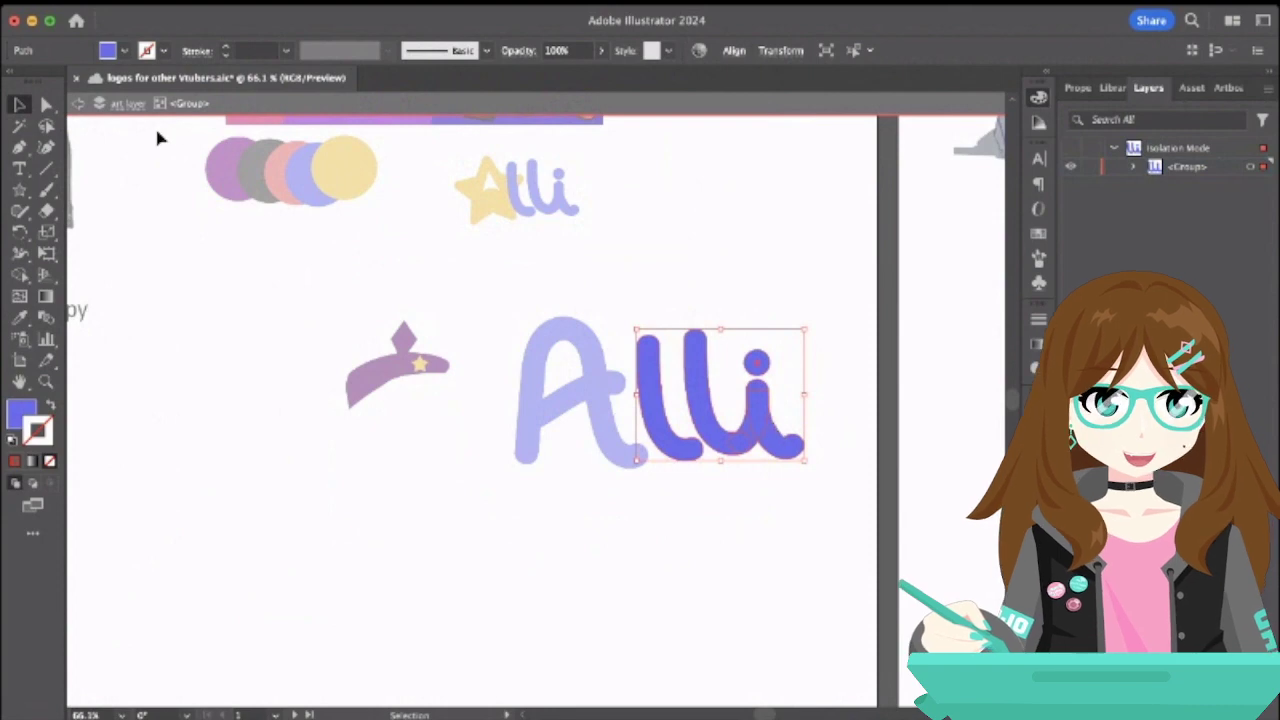
click(78, 104)
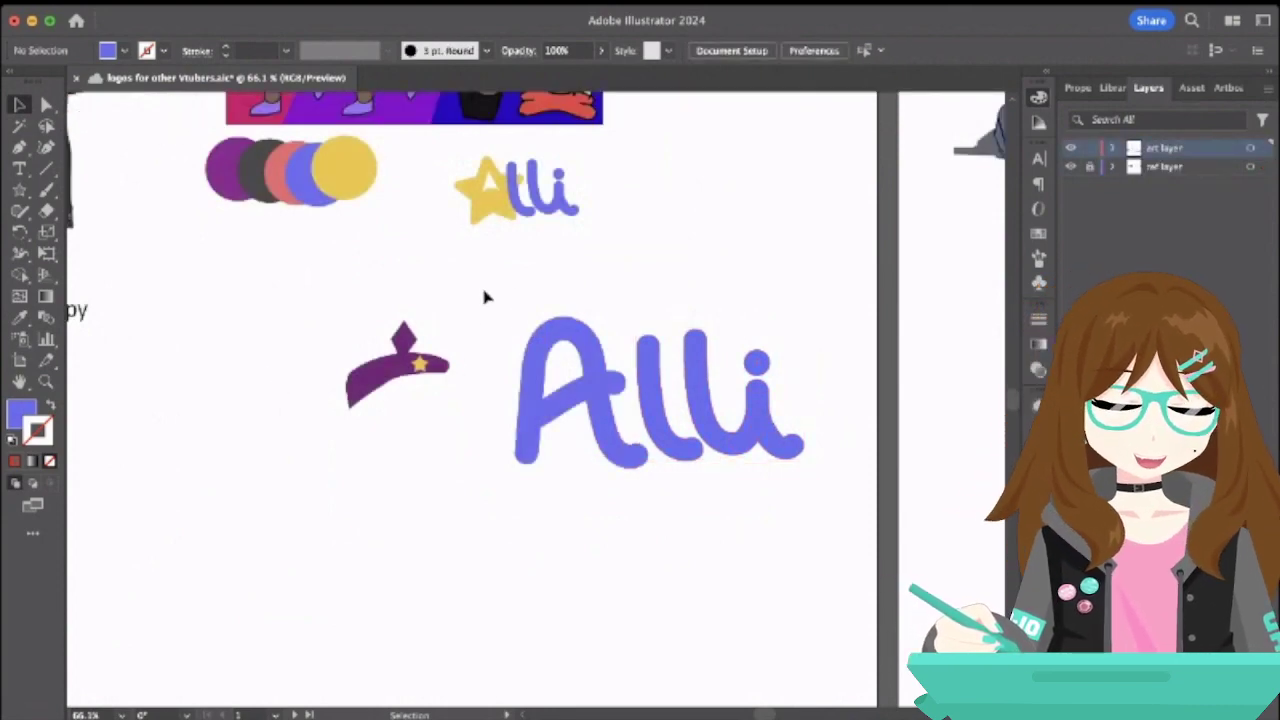
- Examine how the large blue name lettering reads at reduced size and up close beside the beret
drag(483, 296, 836, 513)
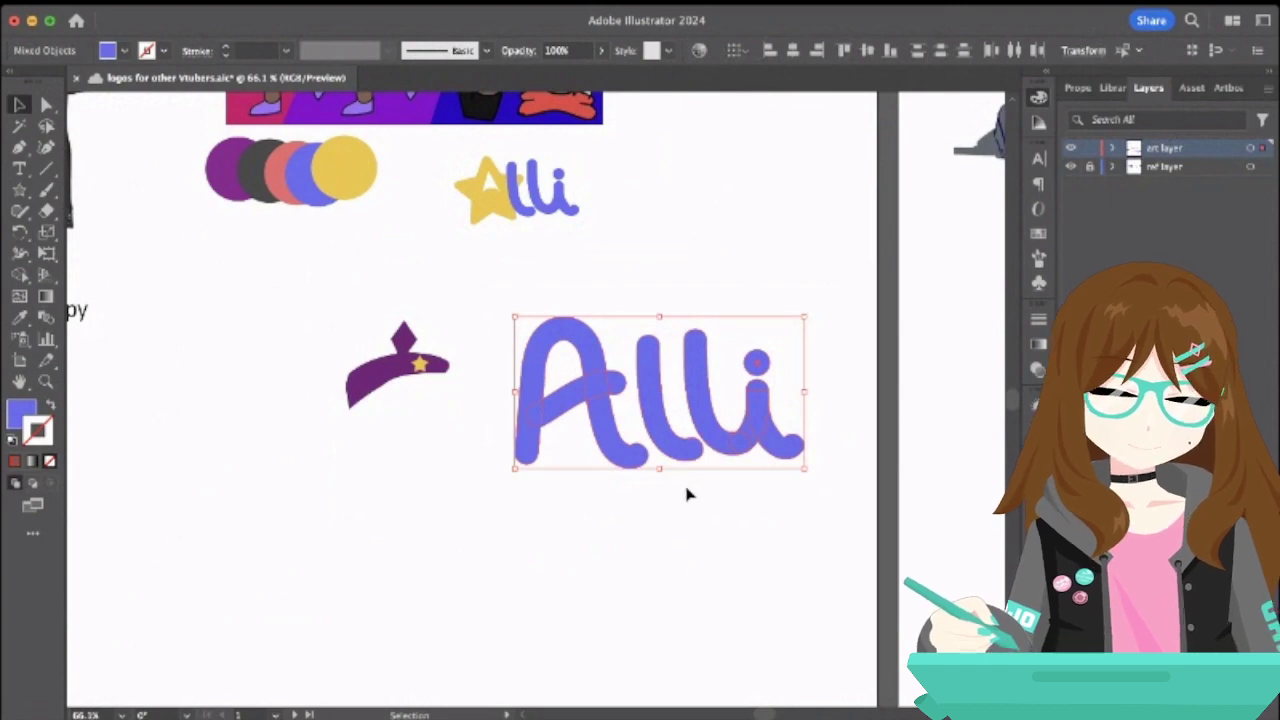
scroll(687, 493, down, 3)
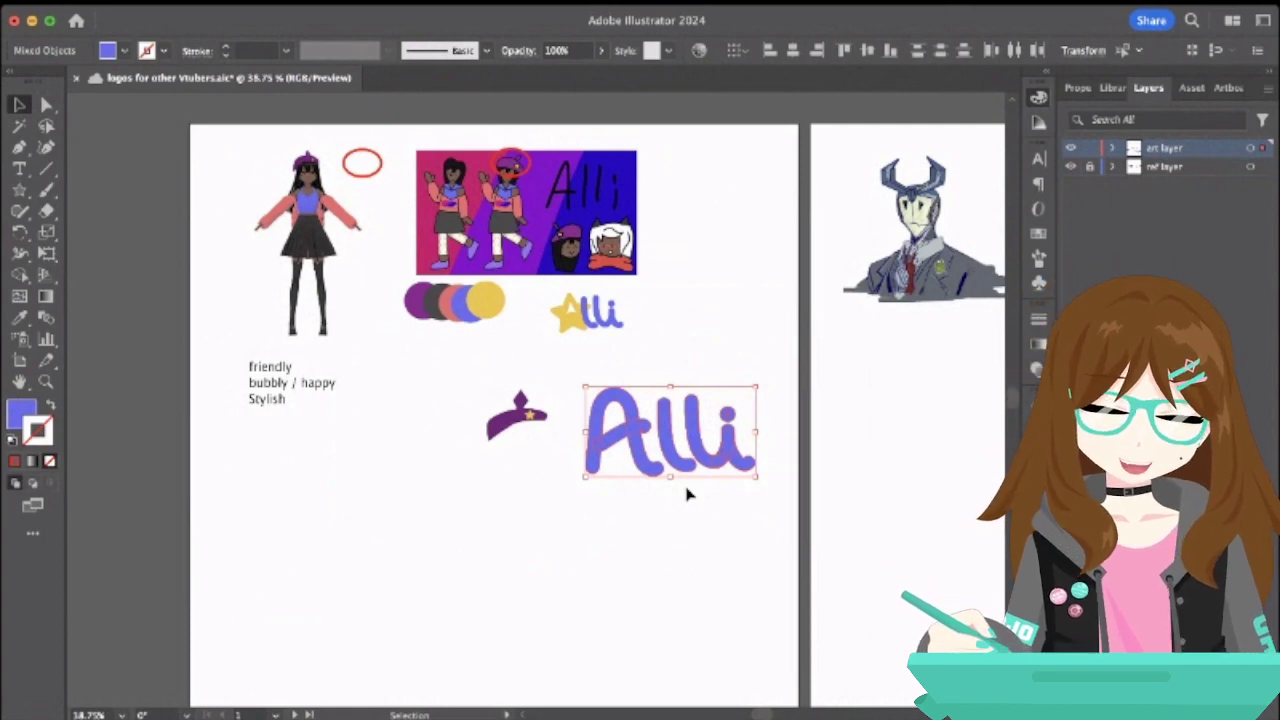
click(752, 374)
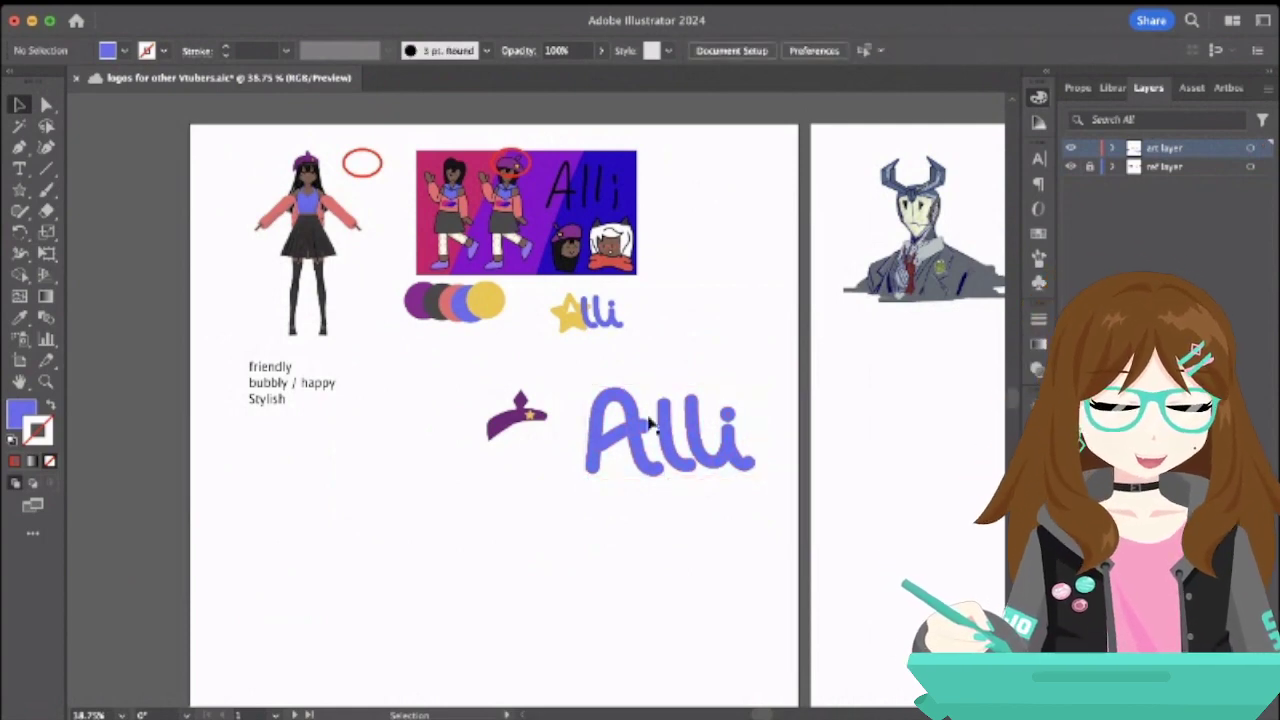
scroll(615, 448, up, 6)
click(615, 450)
click(724, 262)
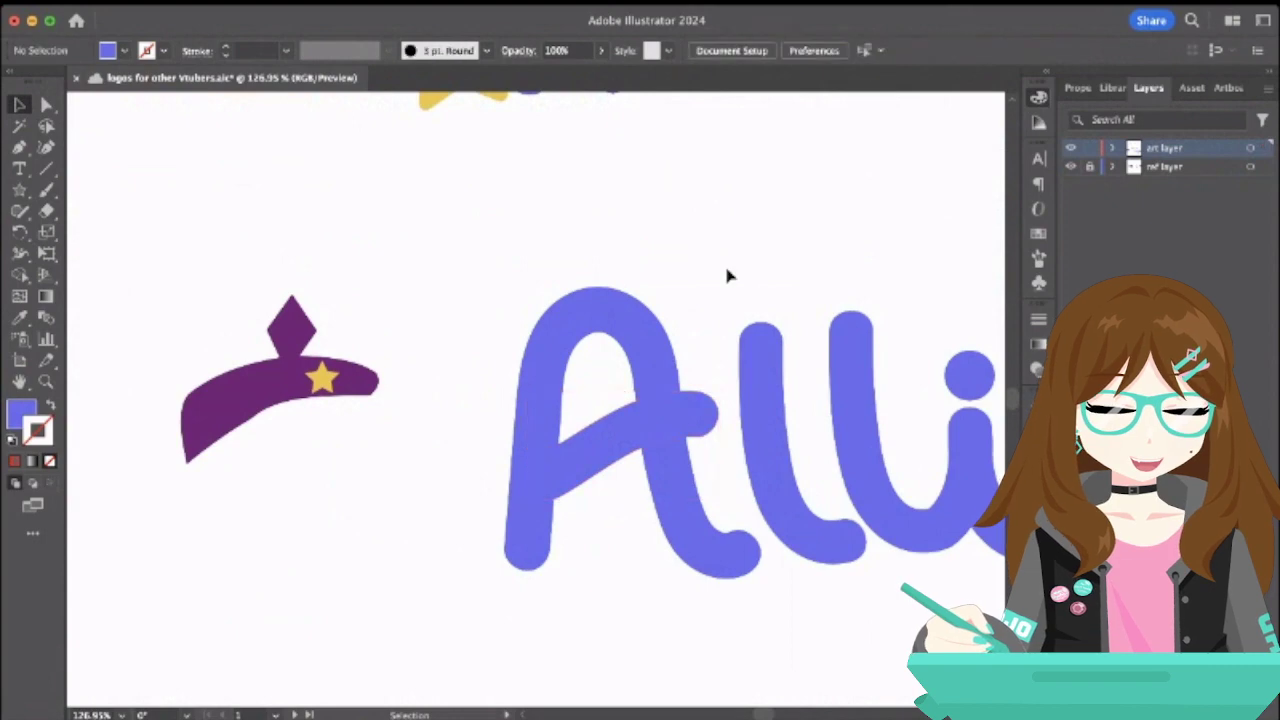
scroll(724, 262, down, 2)
scroll(728, 276, right, 3)
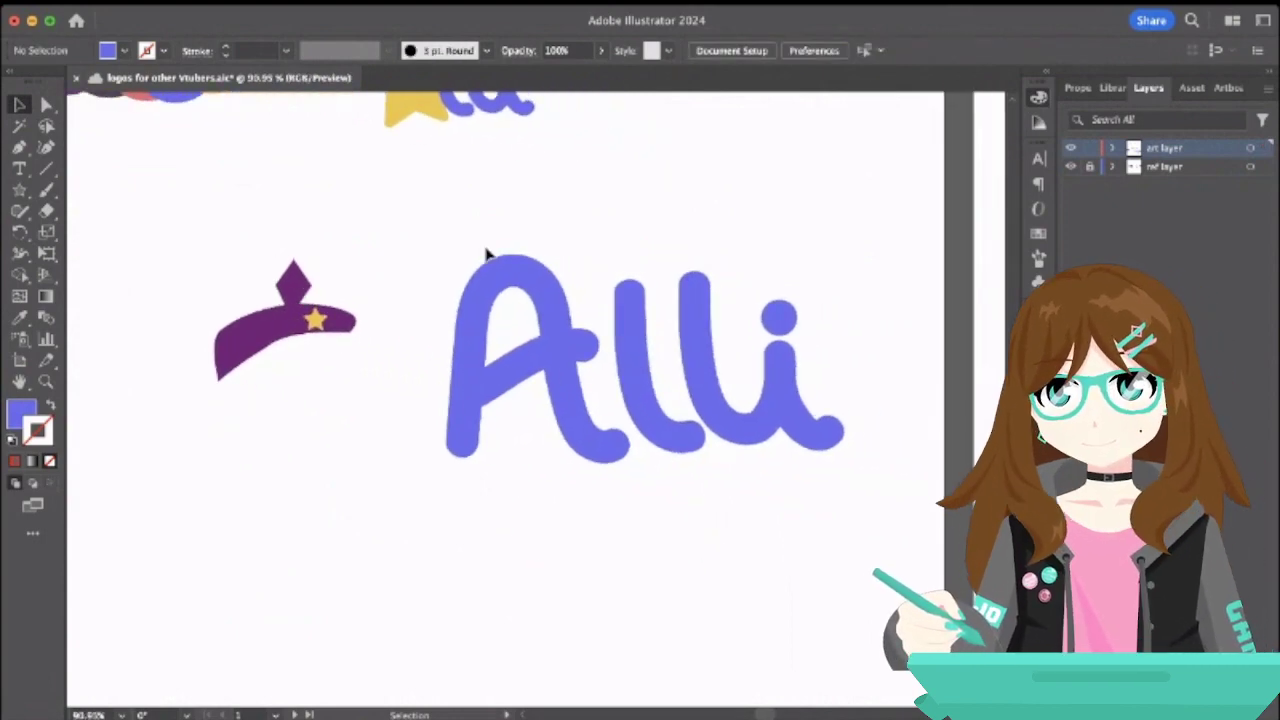
- Examine the large blue name lettering against the beret, colour palette and neighbouring reference art, checking its separate letter pieces
scroll(488, 266, down, 3)
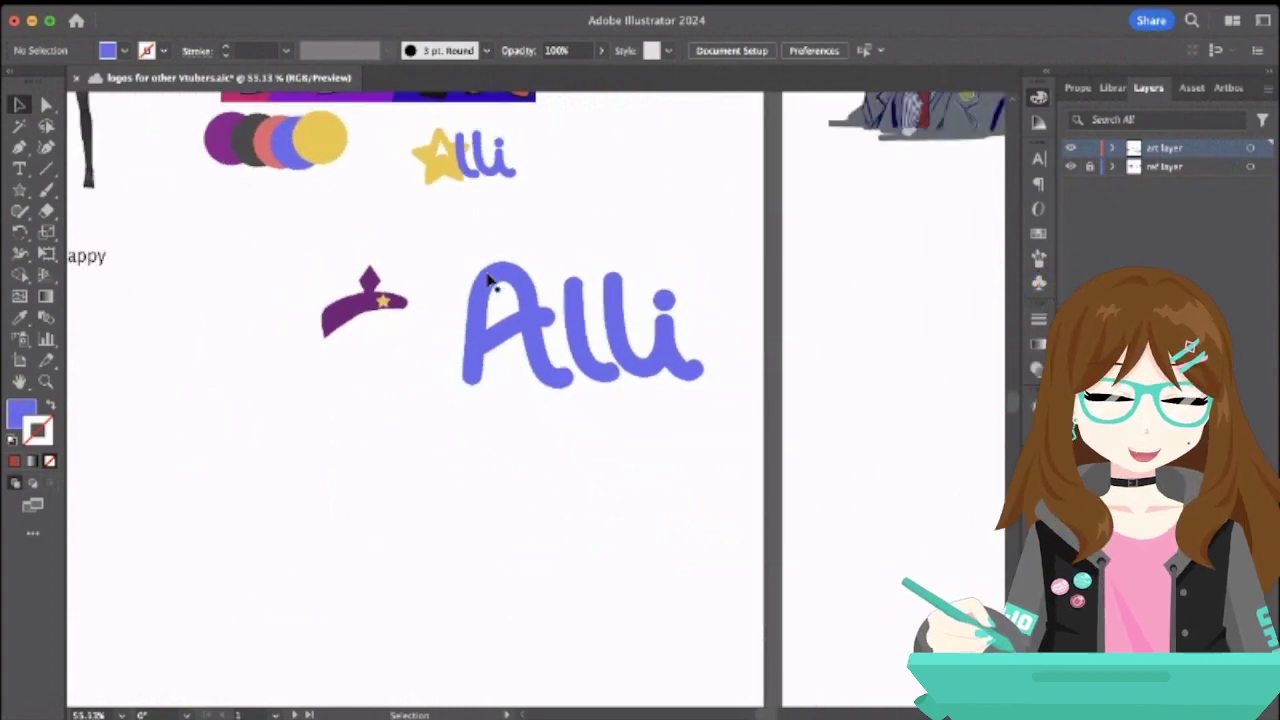
drag(467, 256, 734, 429)
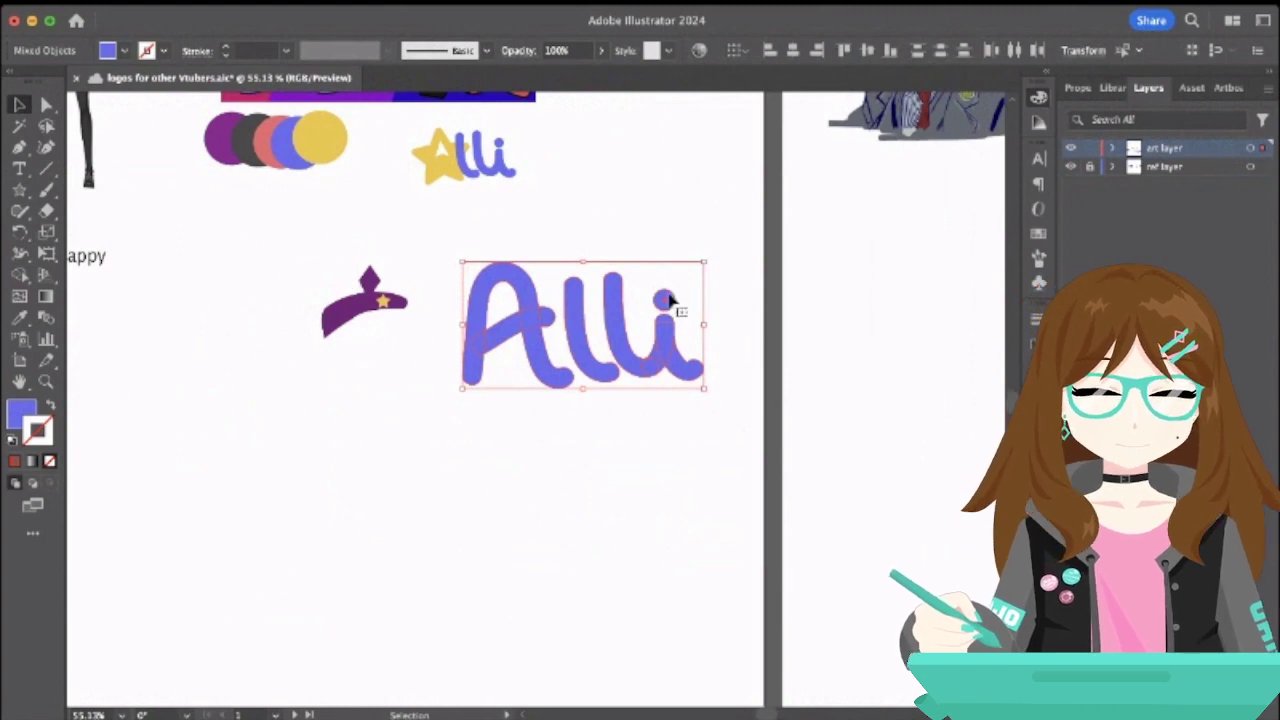
click(751, 314)
scroll(751, 314, right, 10)
scroll(751, 314, up, 6)
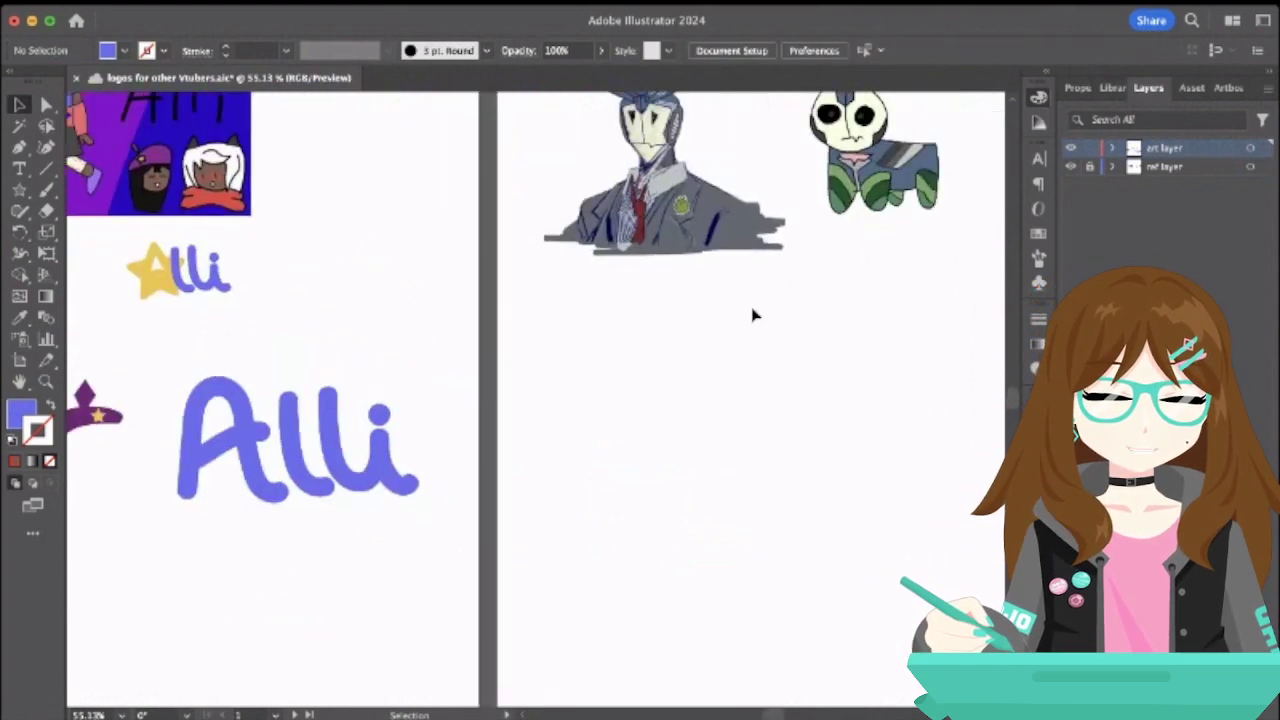
scroll(588, 274, left, 8)
scroll(588, 274, down, 4)
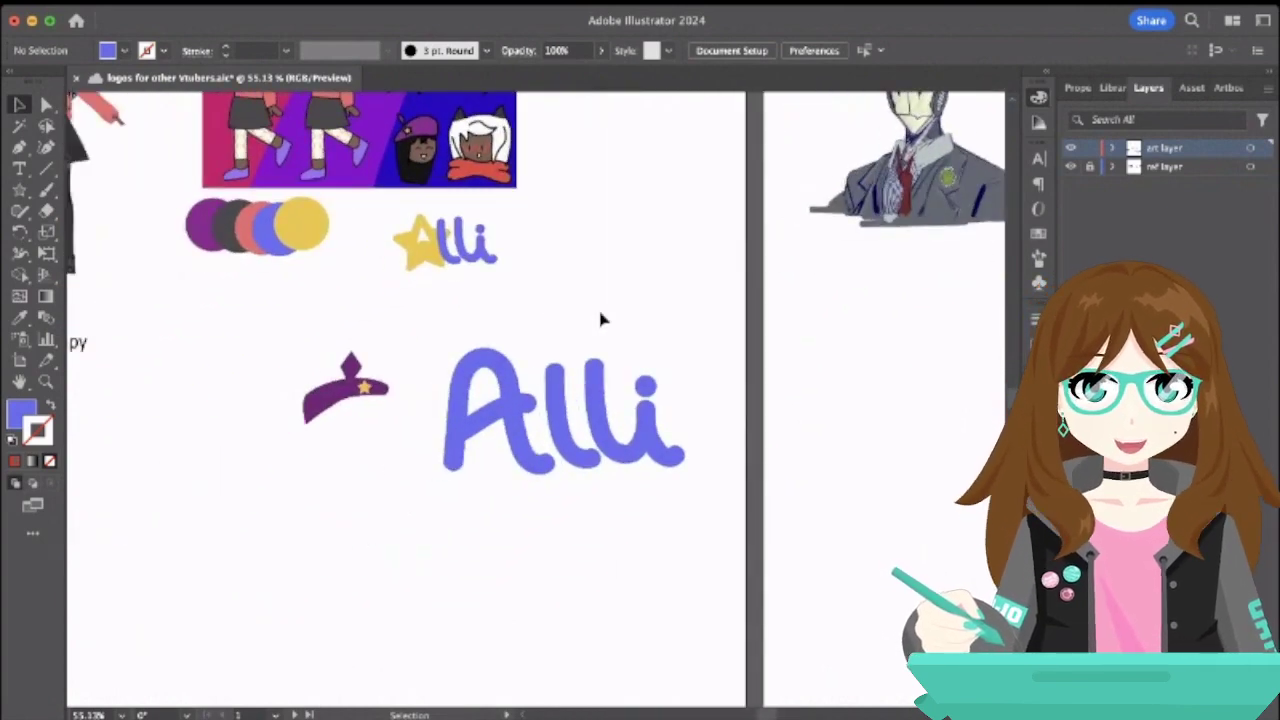
scroll(600, 318, right, 10)
scroll(600, 318, up, 5)
scroll(600, 318, left, 5)
scroll(600, 318, down, 3)
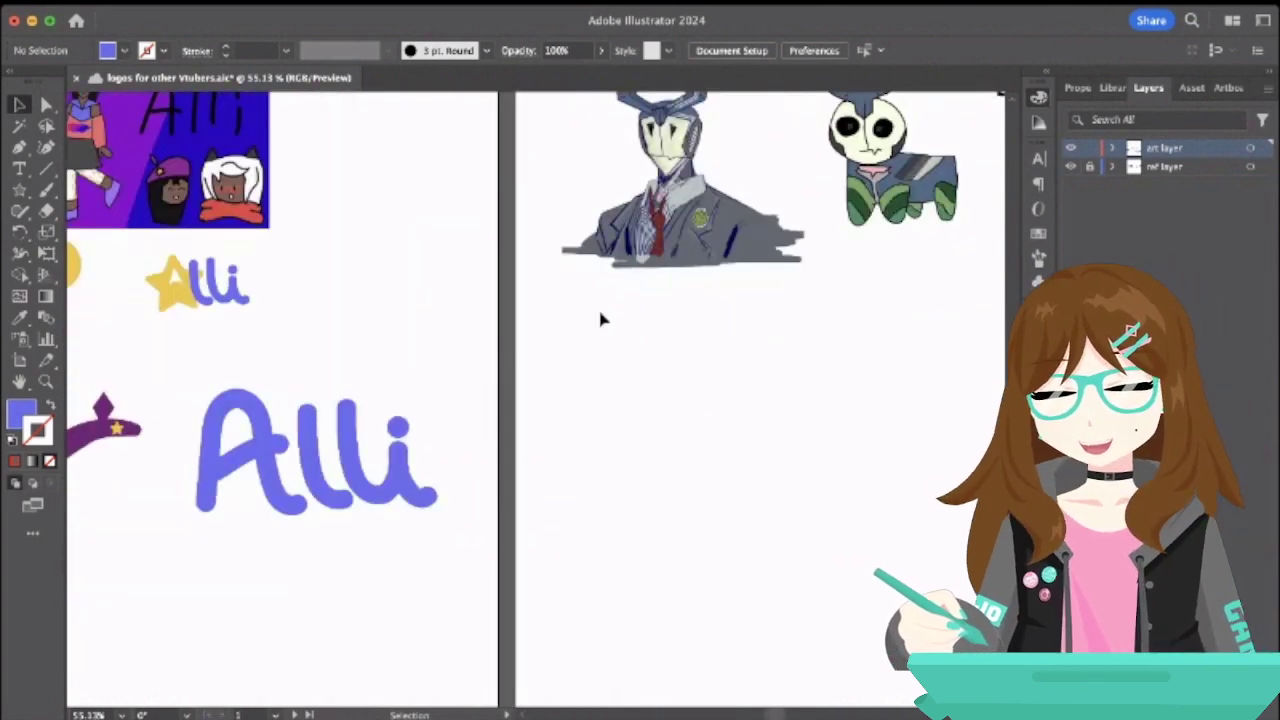
scroll(600, 318, down, 4)
scroll(600, 318, left, 4)
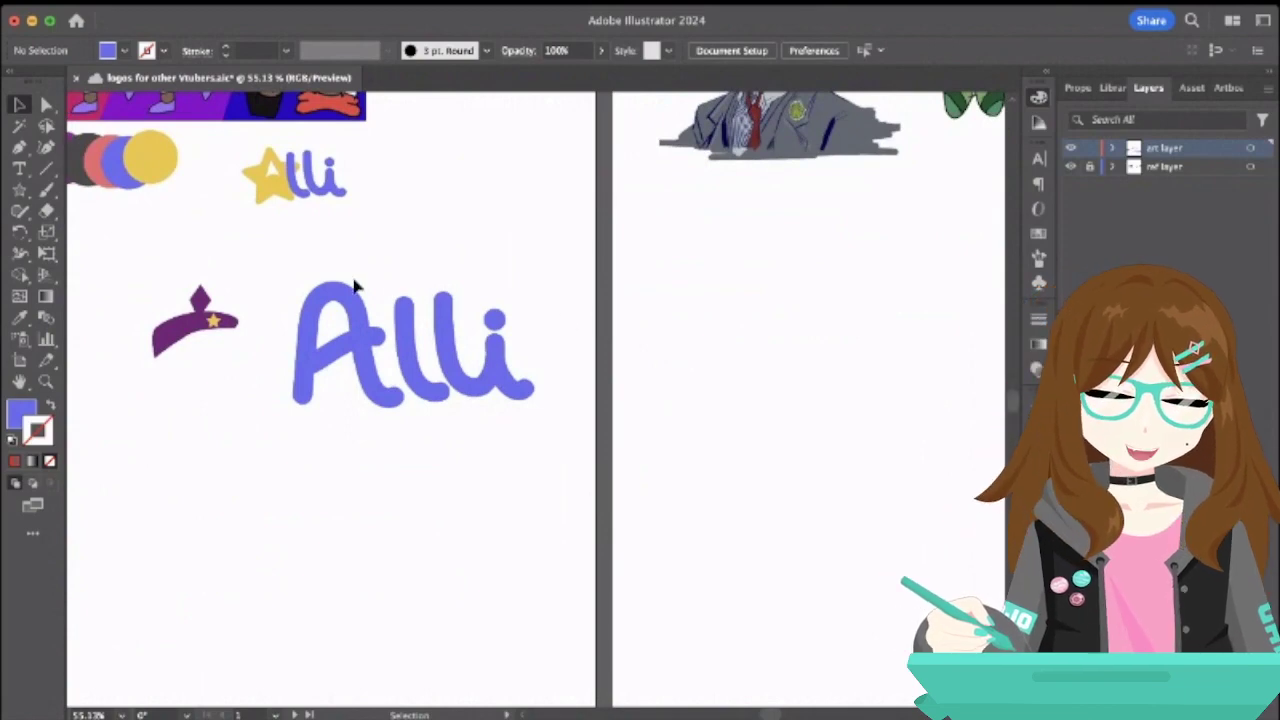
click(405, 330)
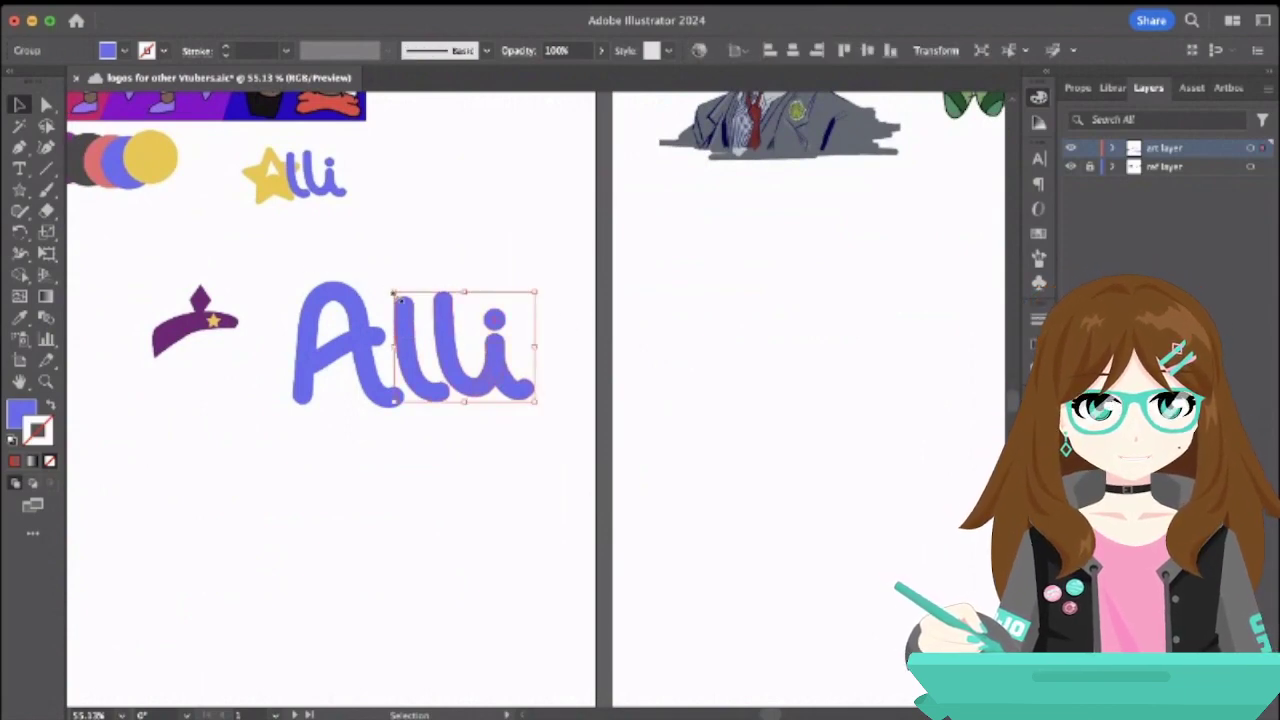
drag(393, 294, 391, 285)
click(372, 261)
click(330, 305)
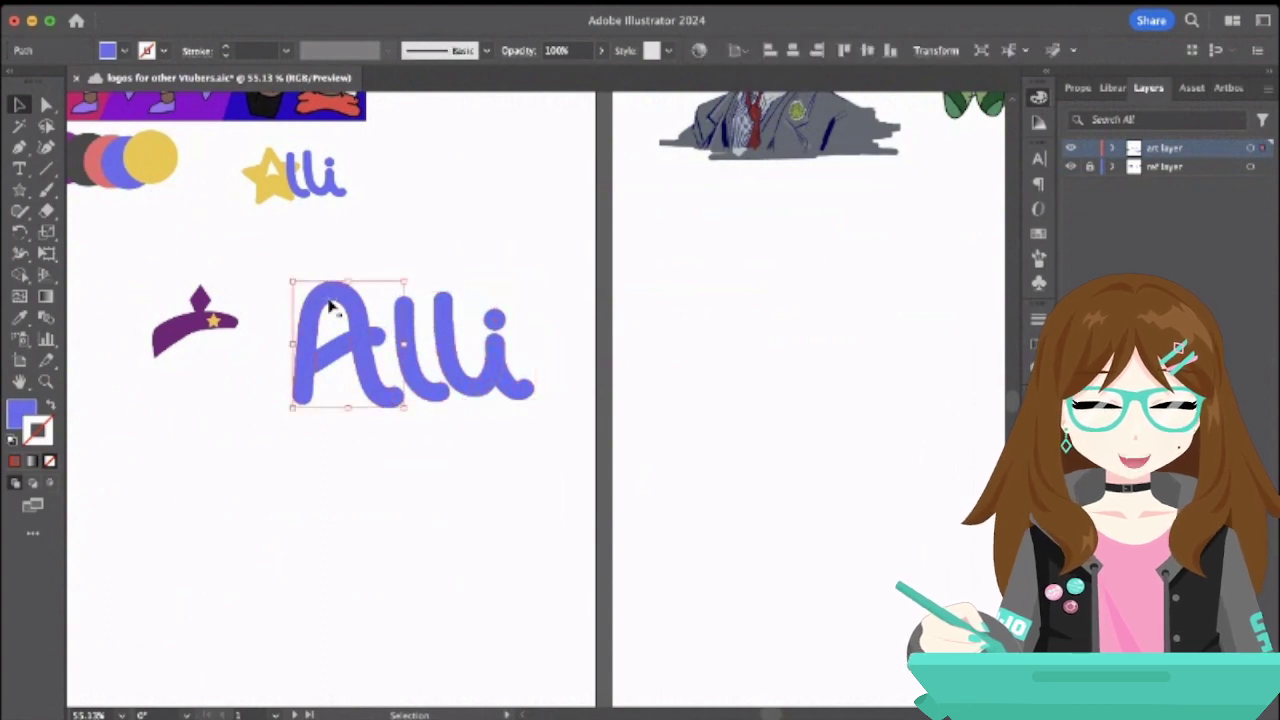
click(409, 212)
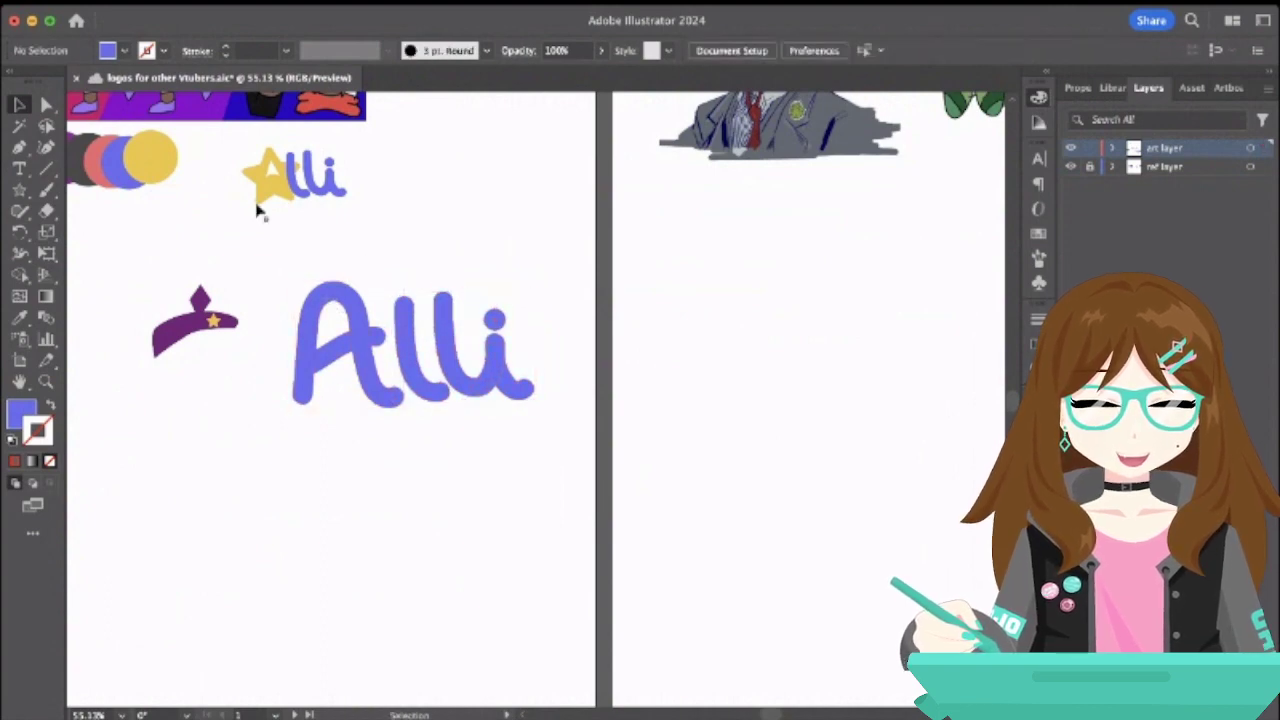
- Try the beret on top of the large A, tilt it counter-clockwise, and set it back beside the lettering
scroll(194, 253, up, 4)
scroll(194, 253, left, 3)
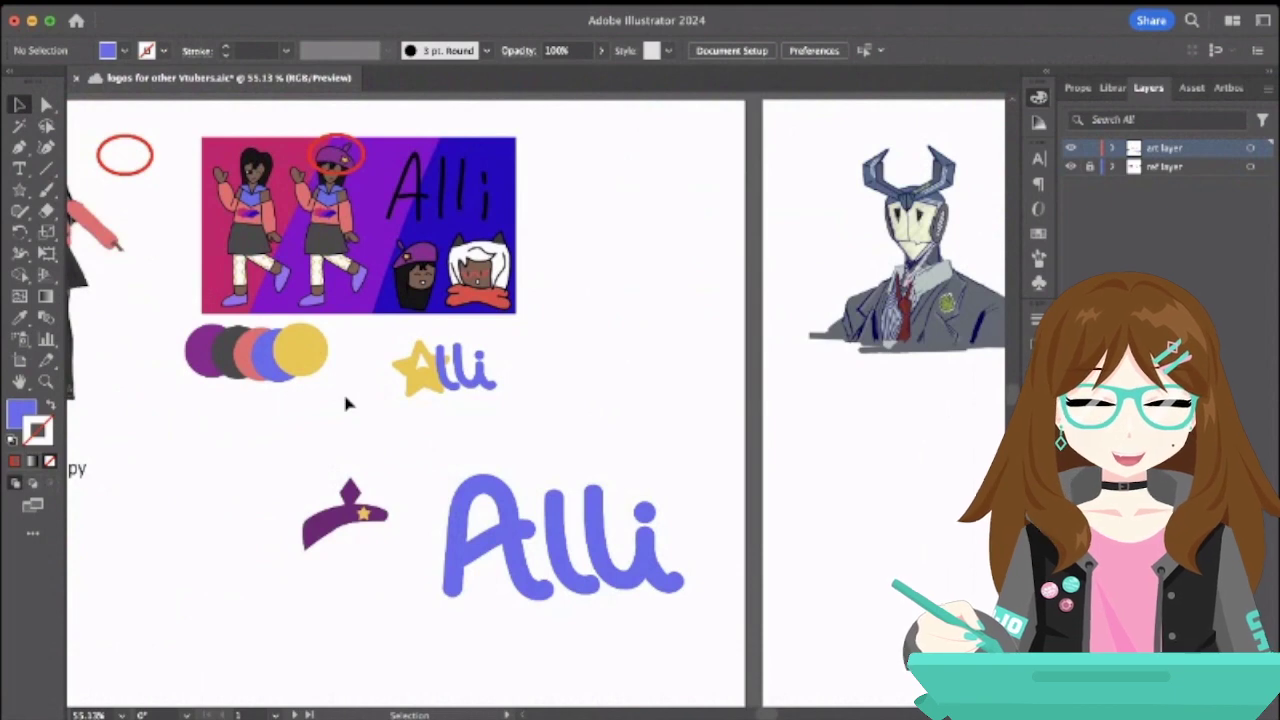
drag(297, 478, 393, 550)
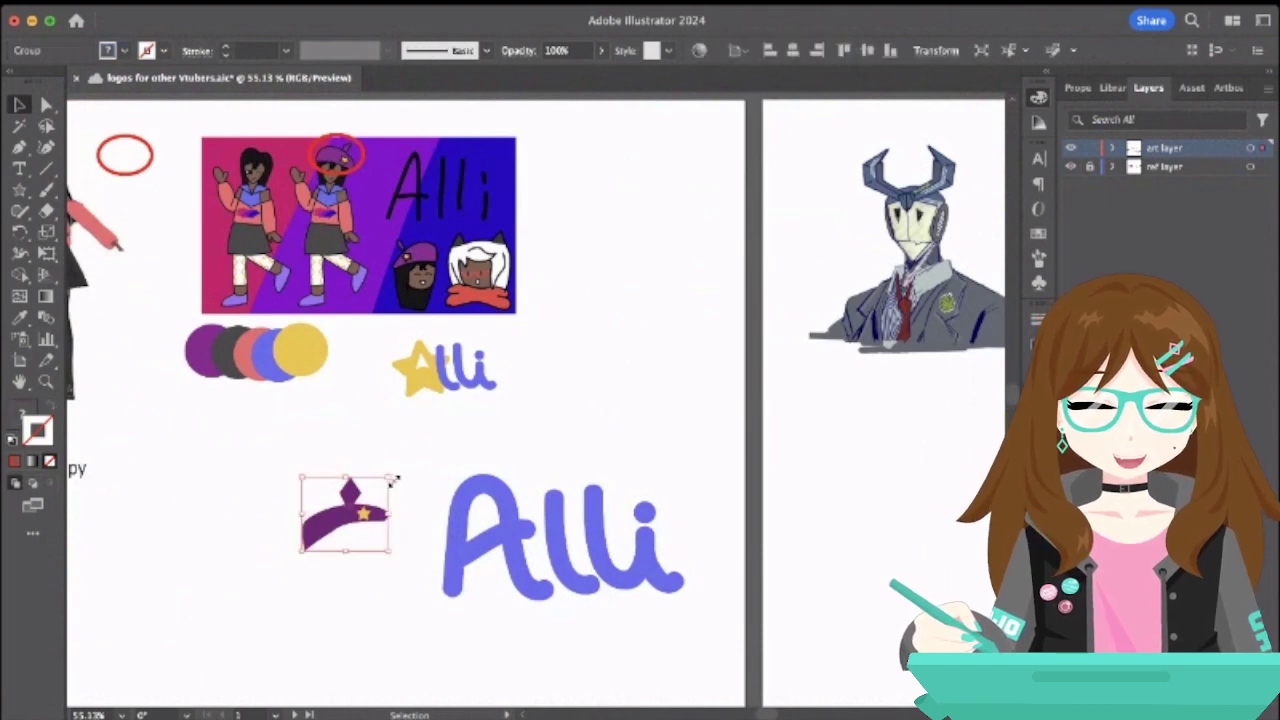
drag(365, 512, 490, 478)
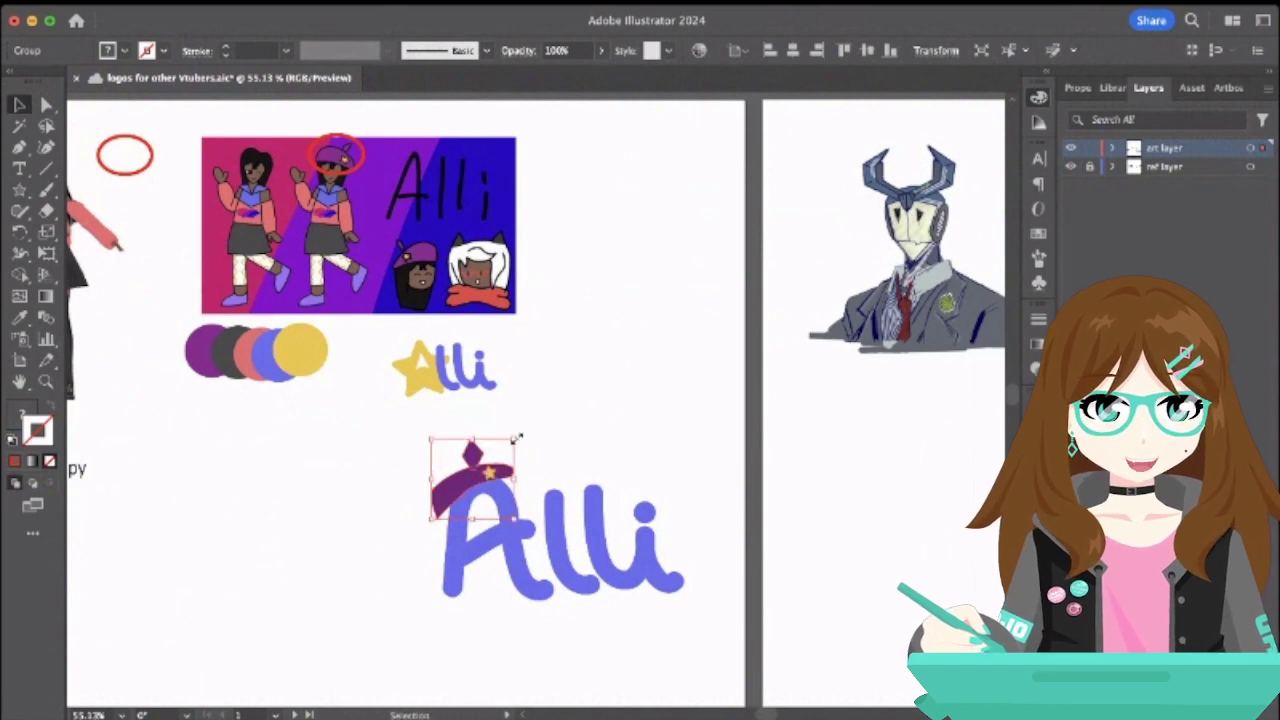
drag(521, 435, 688, 534)
key(super+z)
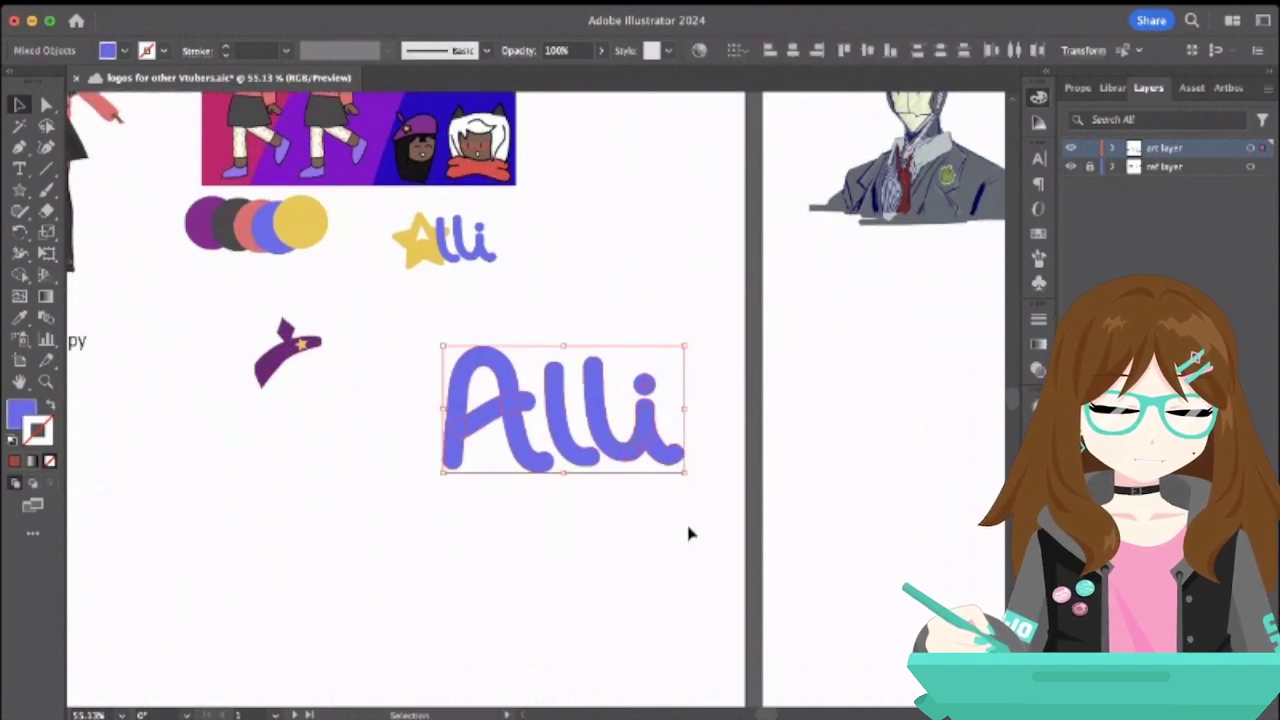
- Group all the large blue letters of the name into one object
key(a)
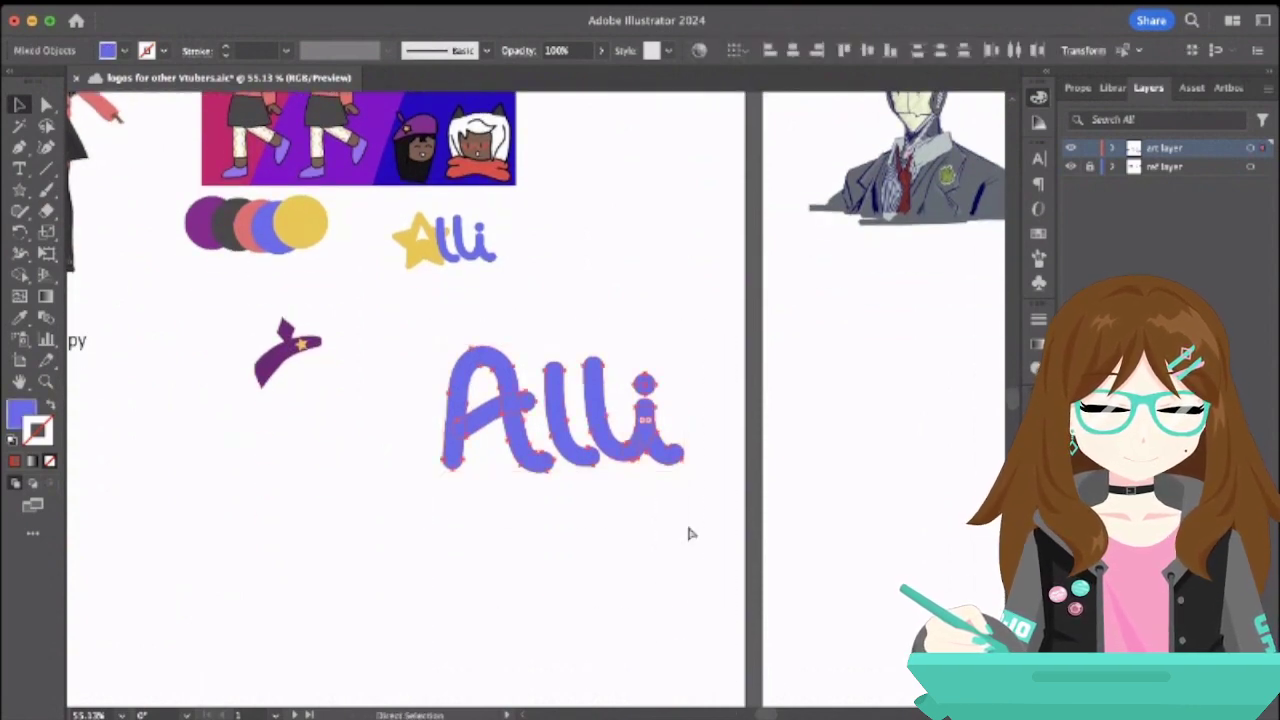
key(v)
key(super+0)
scroll(688, 534, down, 3)
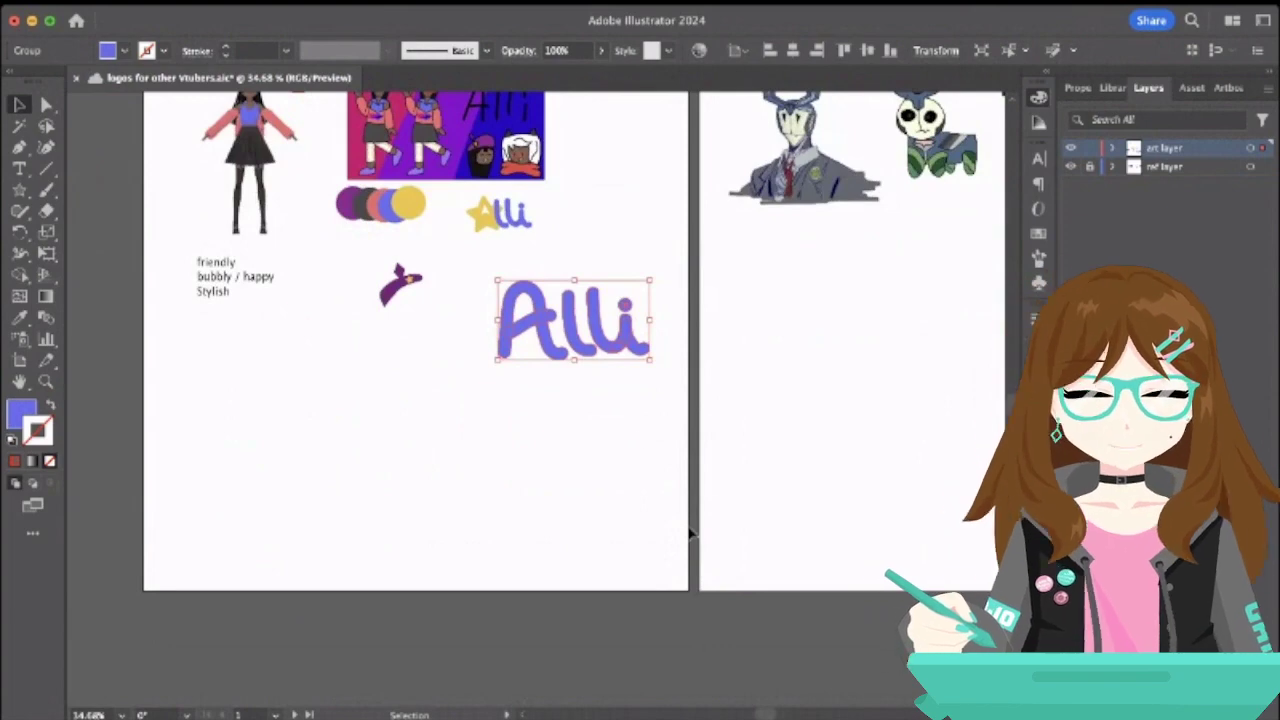
- Paste a copy of the large blue lettering and park it on the empty canvas below the artboard
key(super+c)
key(super+v)
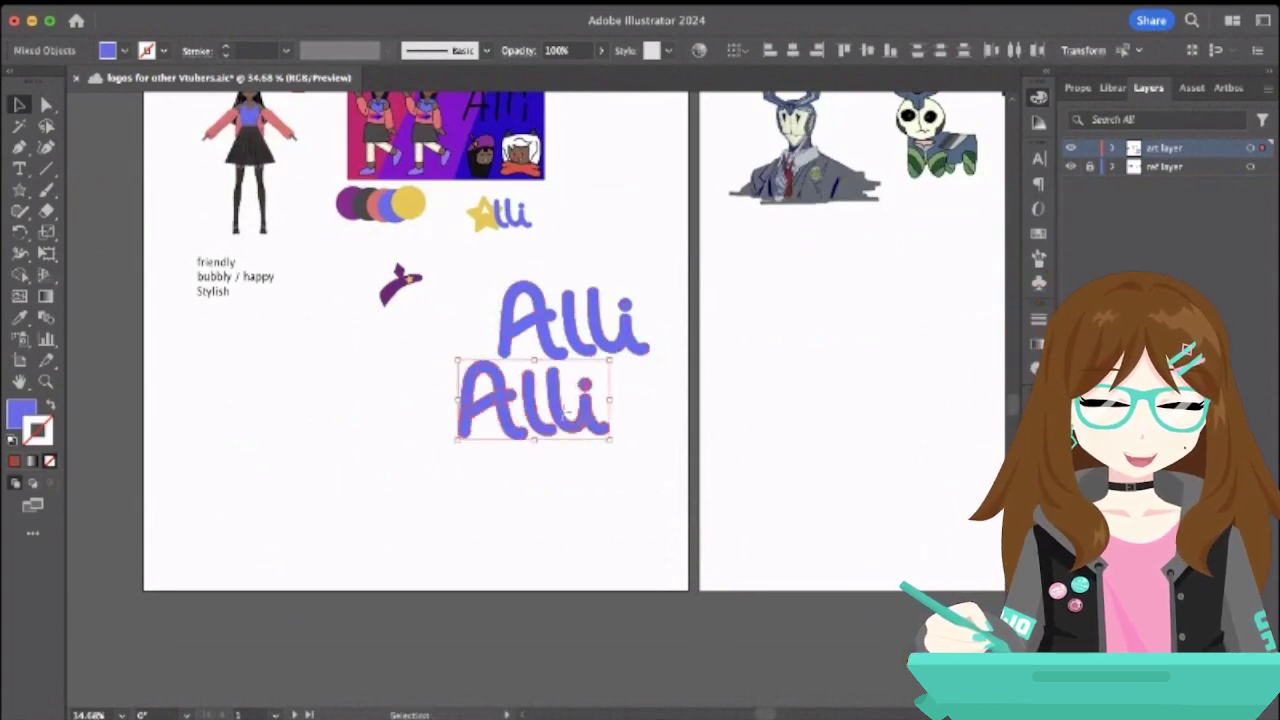
drag(565, 410, 399, 660)
click(491, 623)
scroll(491, 623, down, 5)
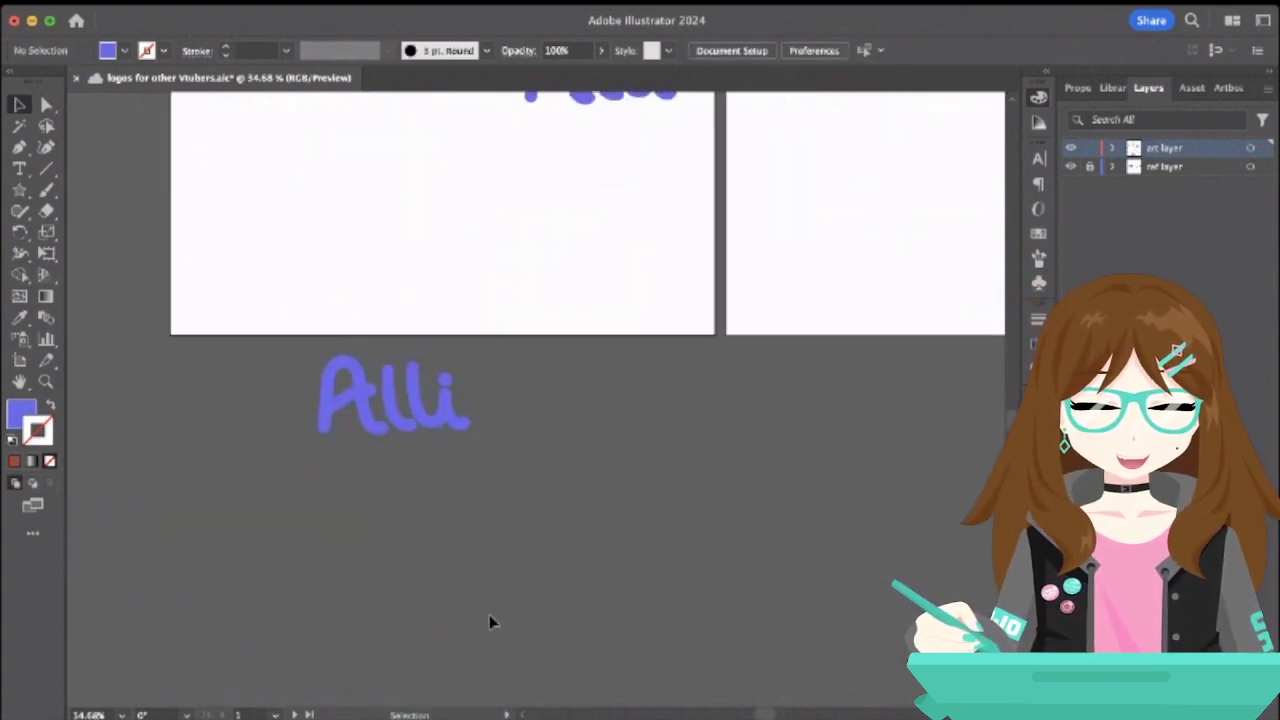
scroll(534, 203, up, 3)
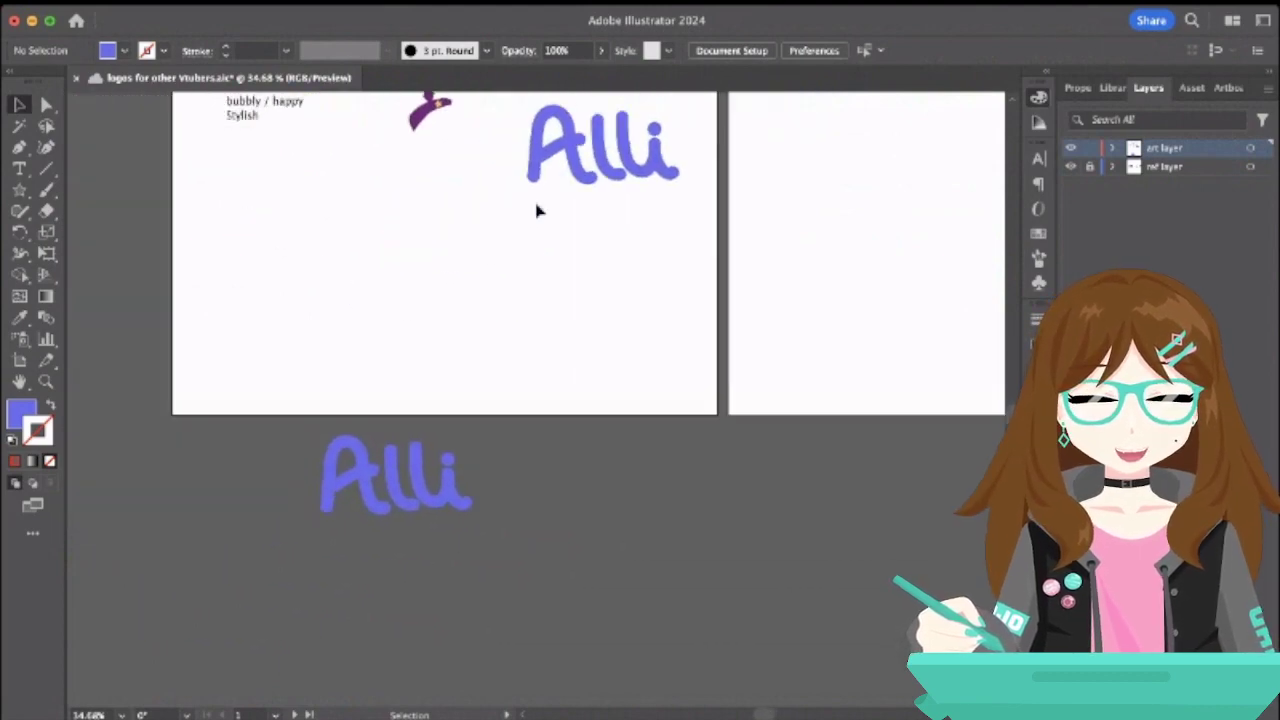
drag(292, 430, 484, 497)
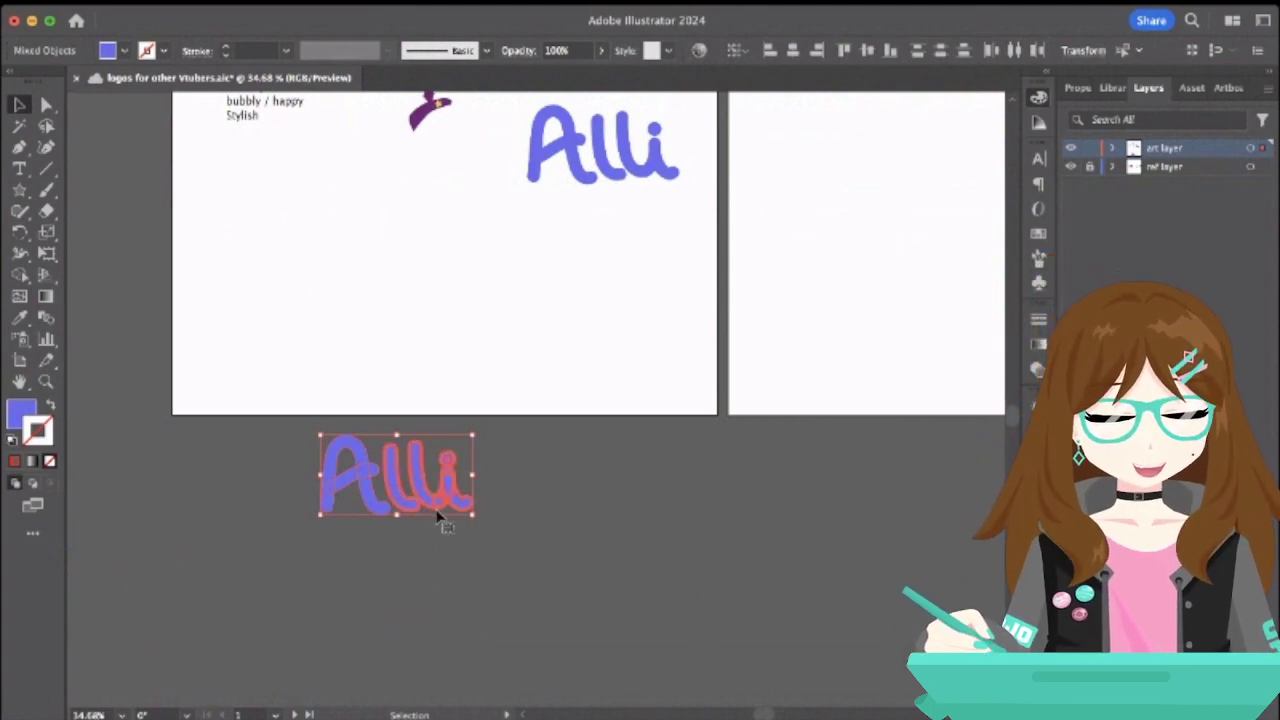
click(560, 505)
drag(251, 434, 534, 546)
scroll(534, 546, up, 5)
scroll(534, 546, right, 2)
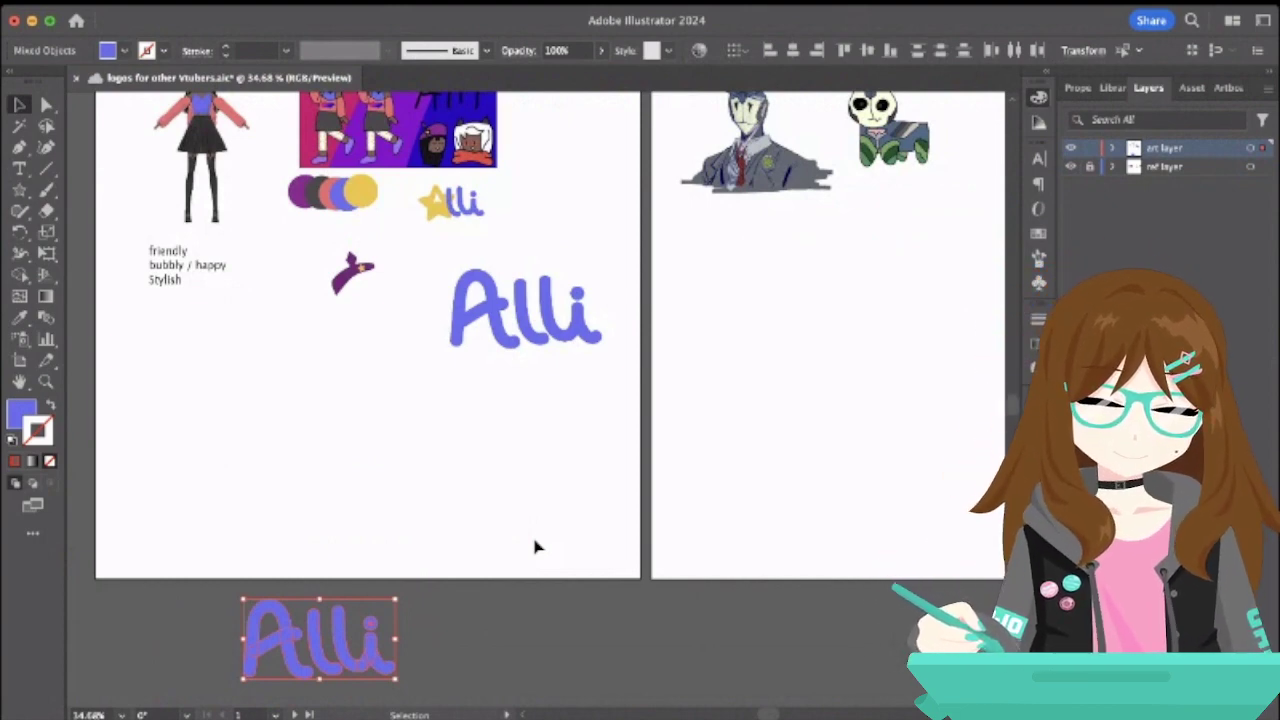
- Draw a small five-pointed star just above the dot of the i in the original lettering
scroll(455, 342, up, 5)
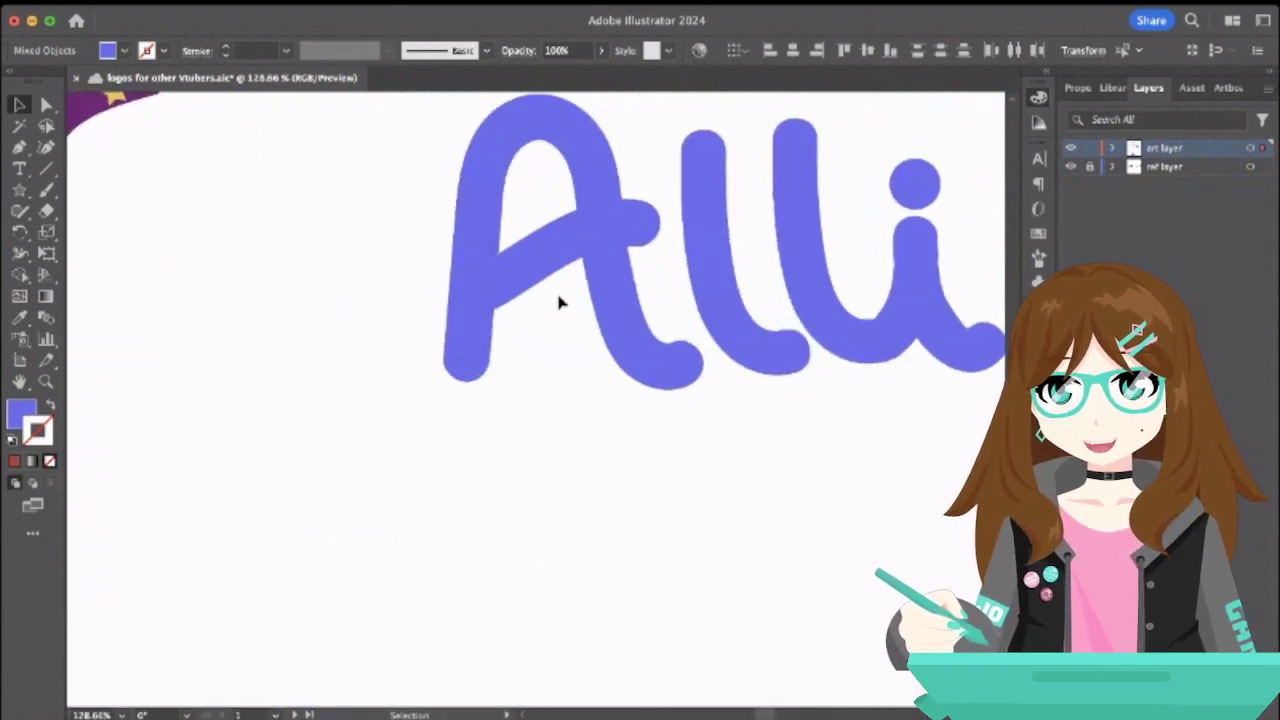
scroll(559, 302, down, 4)
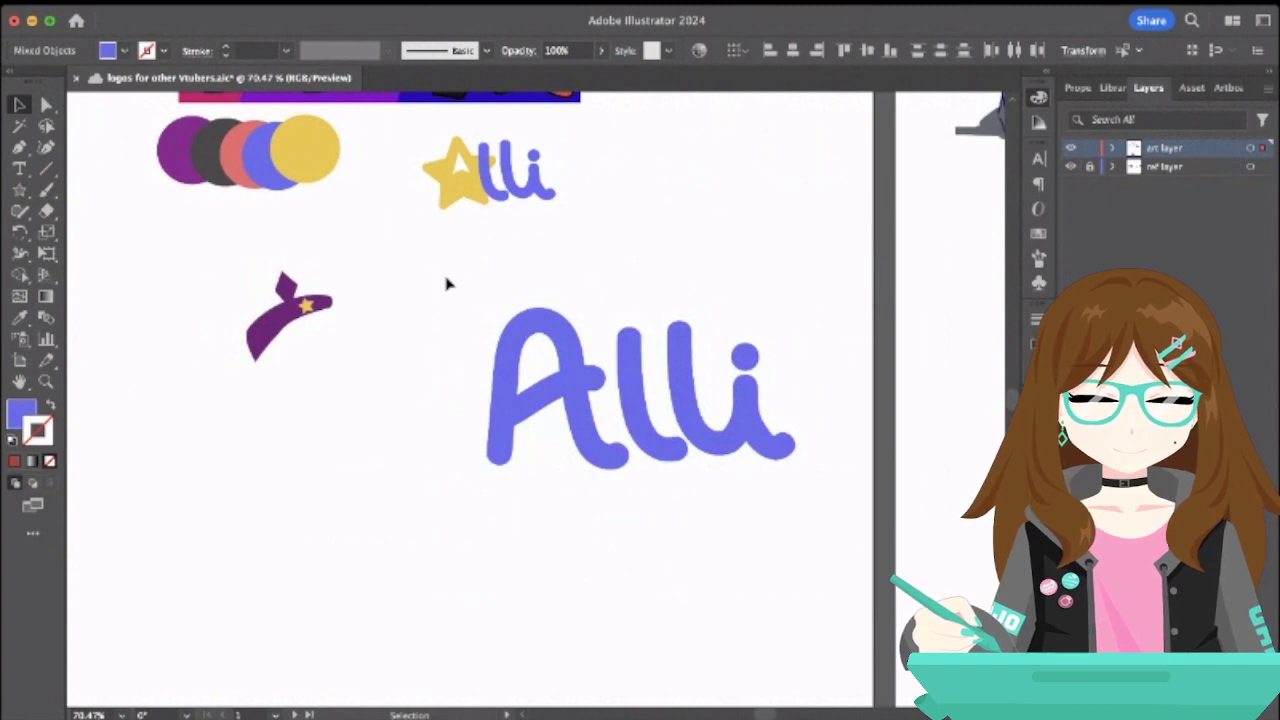
click(743, 366)
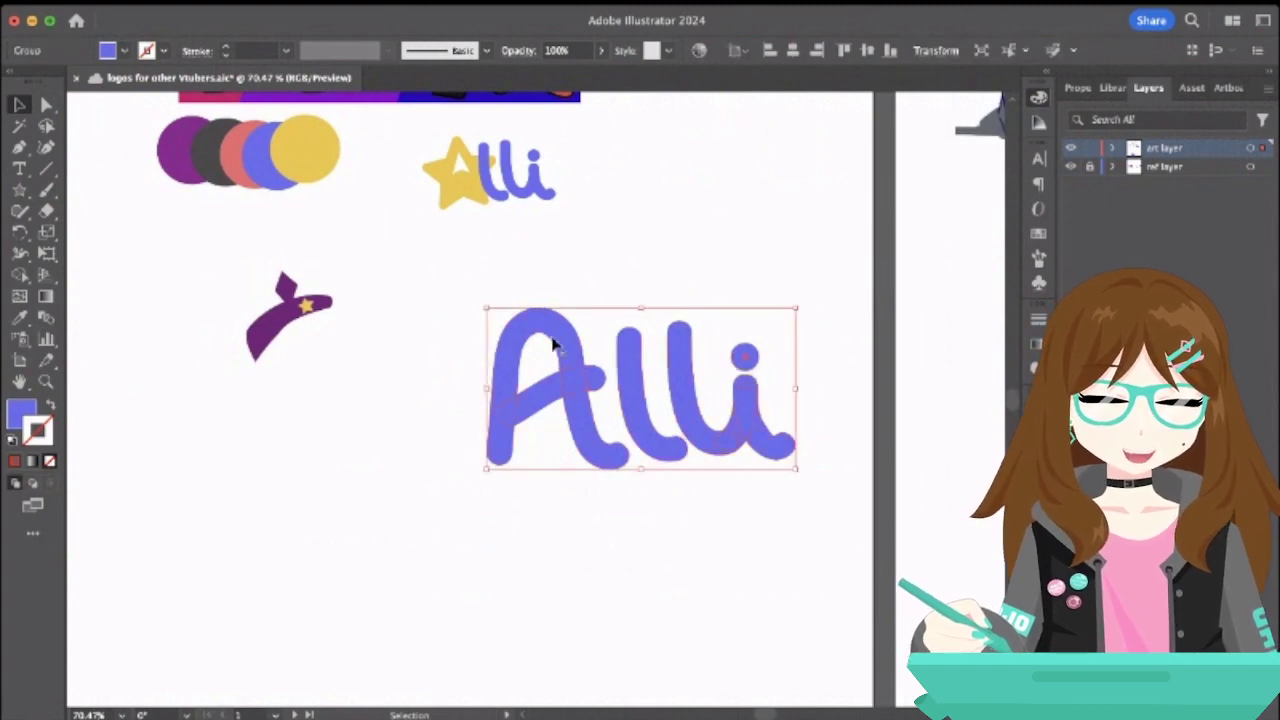
click(20, 191)
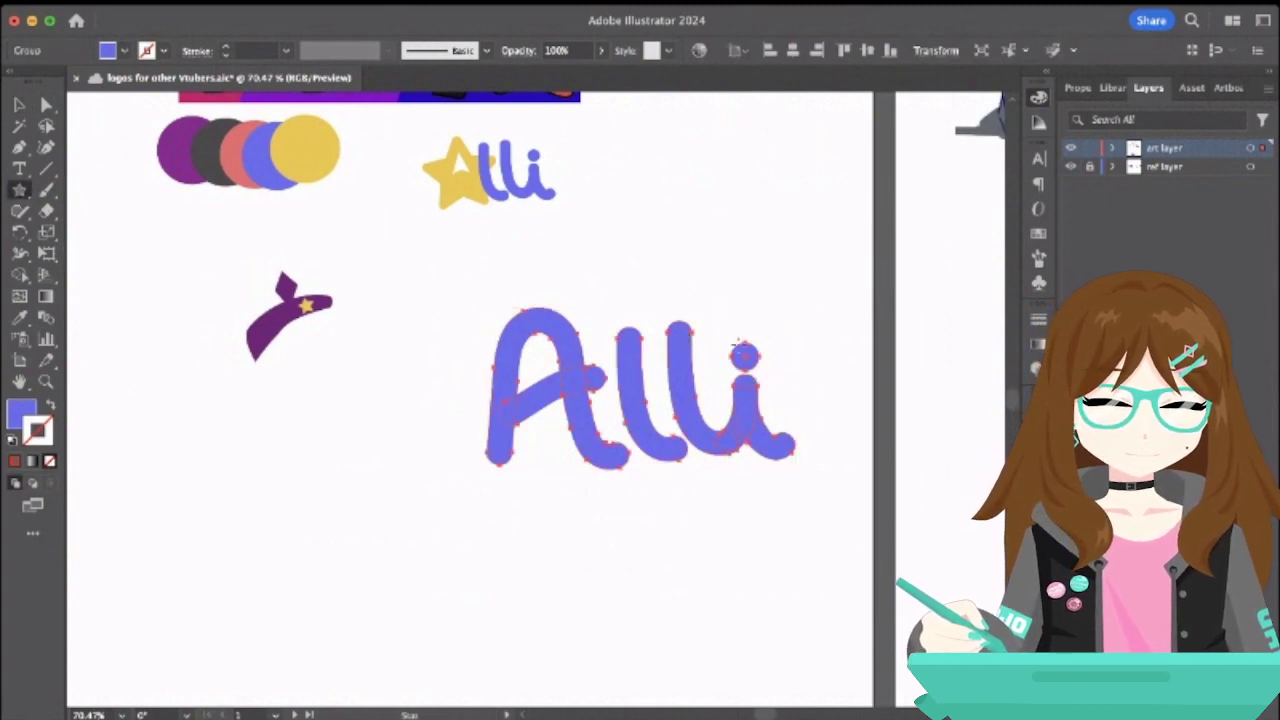
drag(728, 342, 762, 320)
click(19, 104)
- Isolate the nested lli group inside the lettering and delete the round dot of the i
click(738, 367)
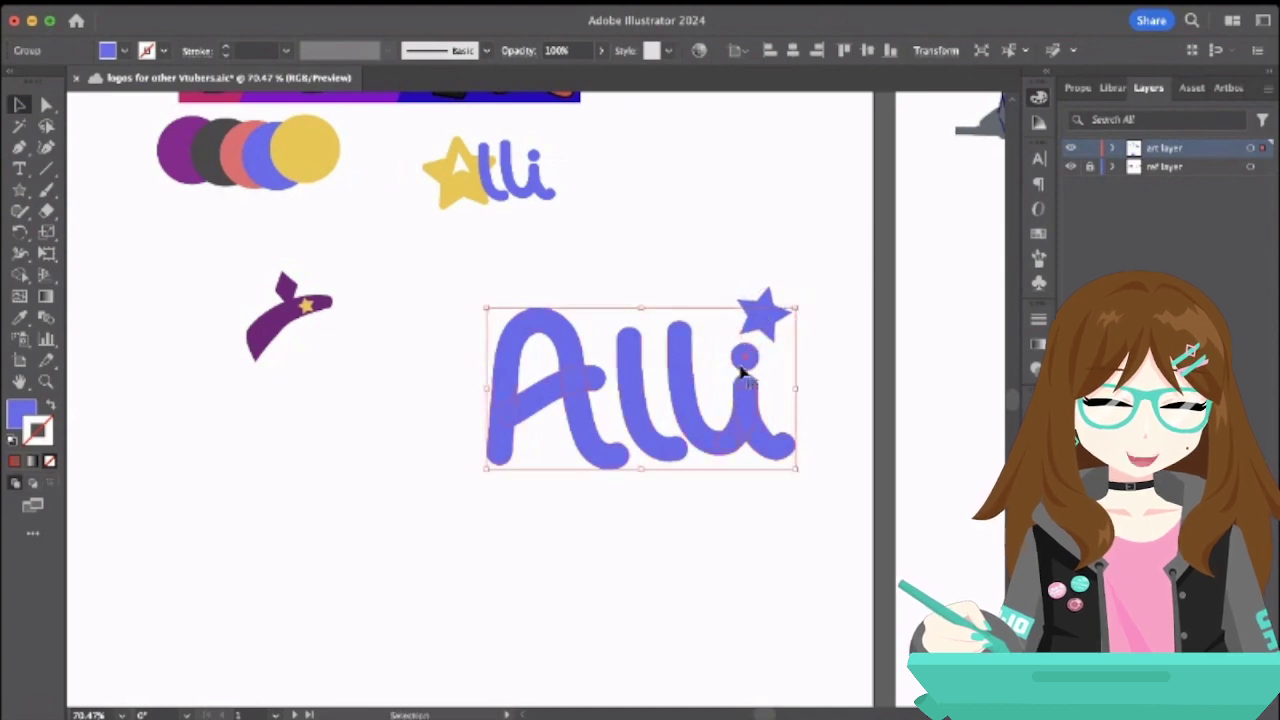
double_click(738, 367)
click(748, 363)
double_click(748, 365)
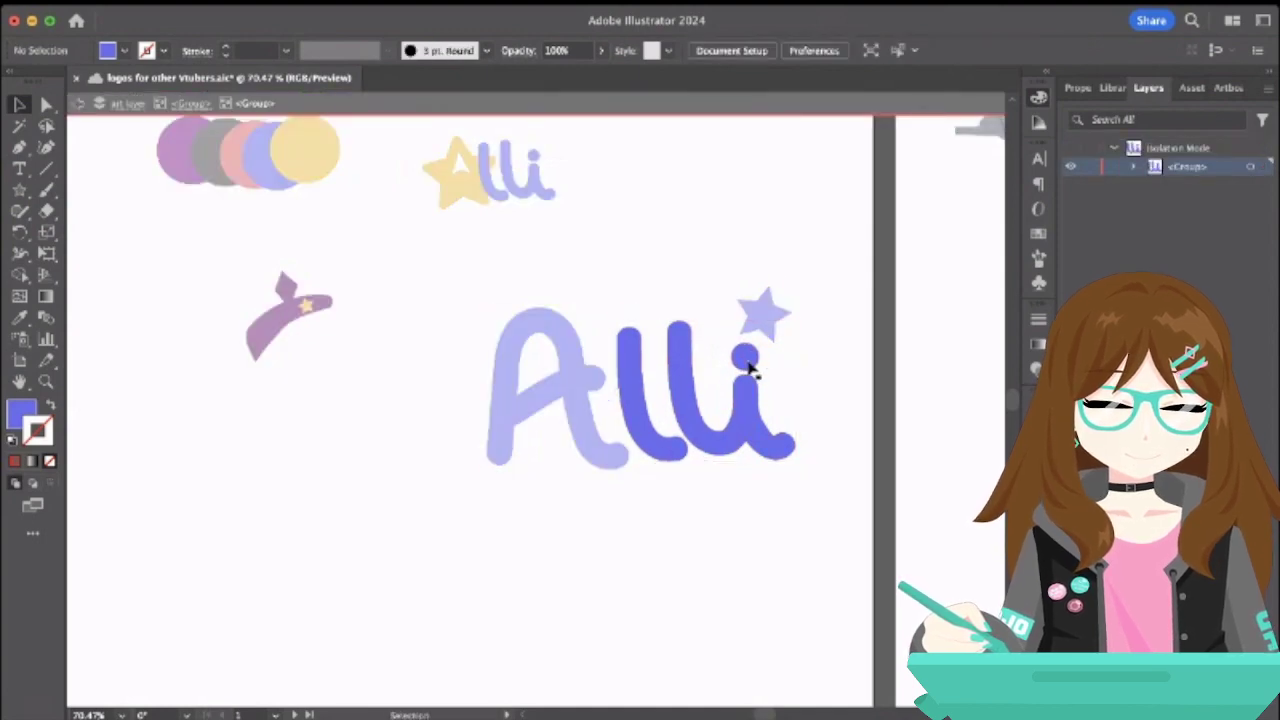
click(746, 356)
click(748, 362)
click(747, 356)
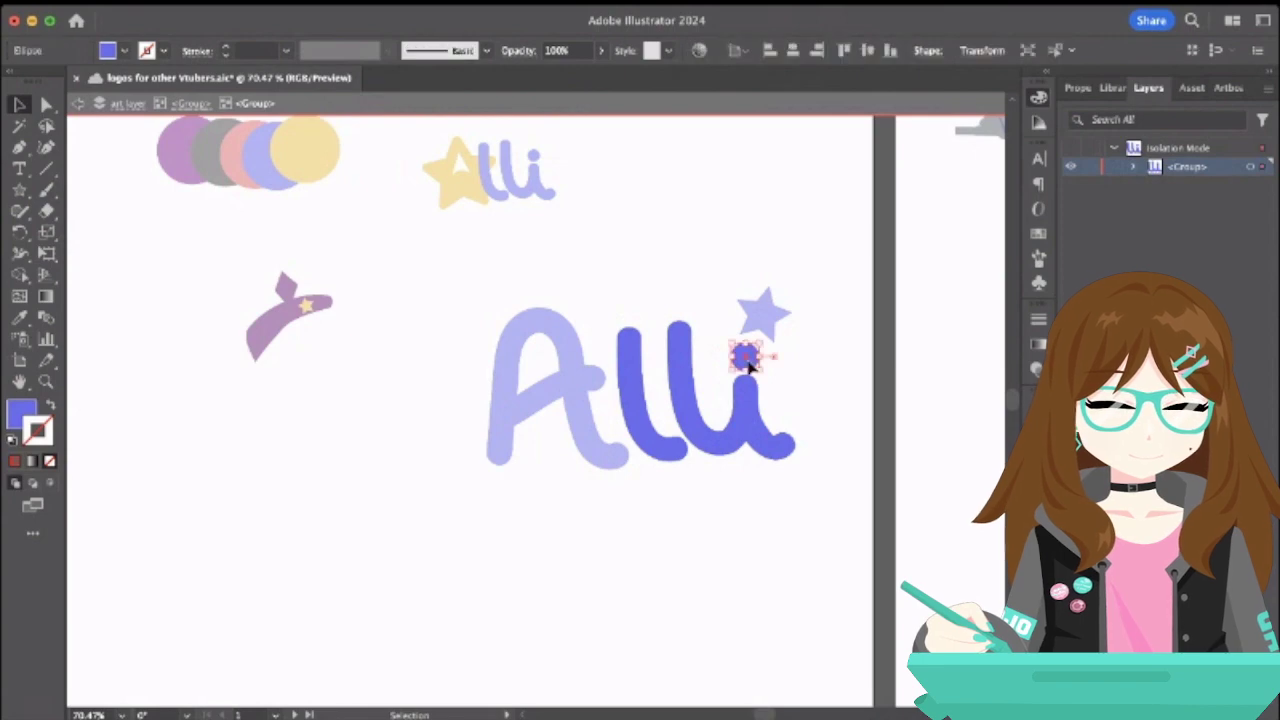
click(751, 369)
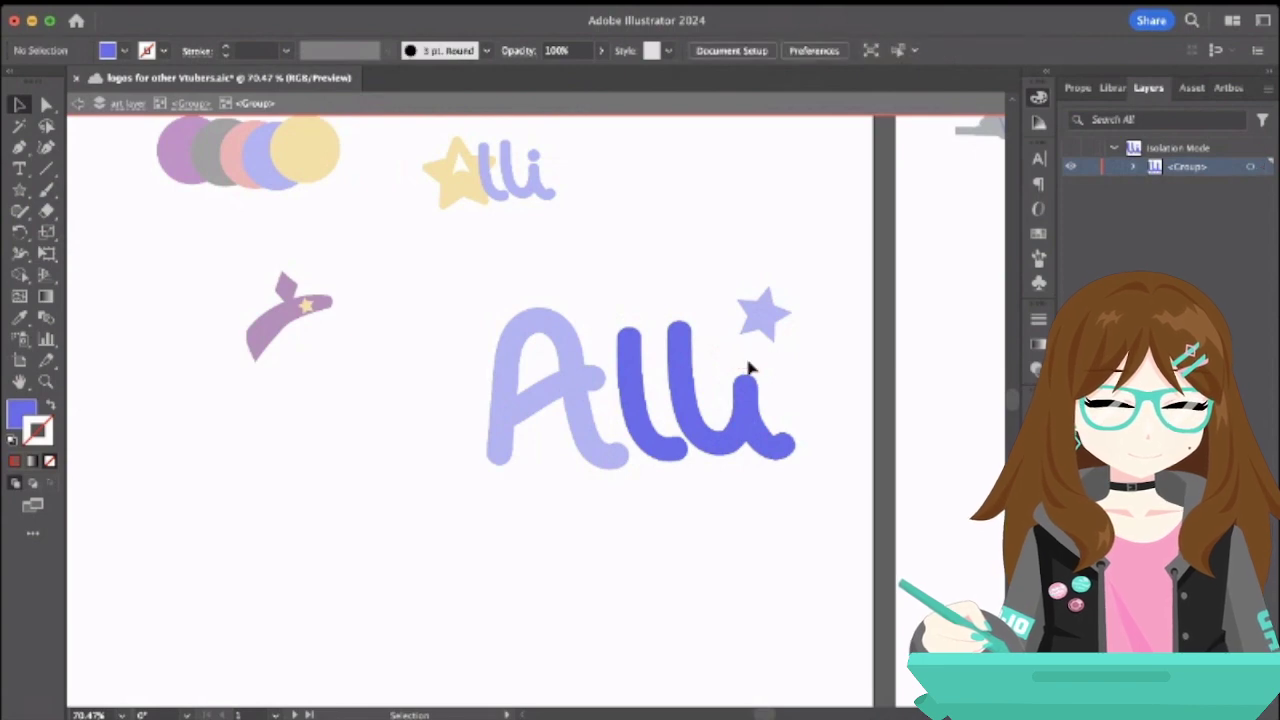
- Return to the art layer level, place the star over the i as its dot, and recolour it with the palette's yellow
click(98, 106)
drag(765, 295, 755, 347)
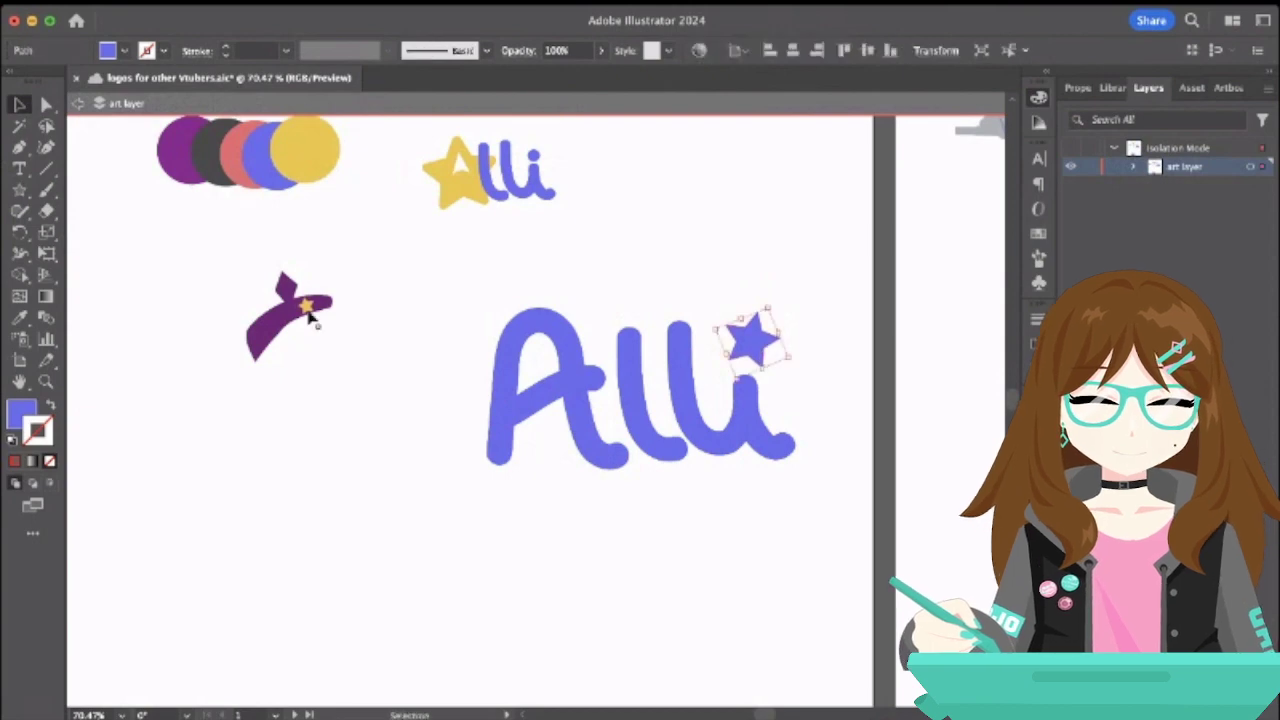
click(20, 342)
click(320, 135)
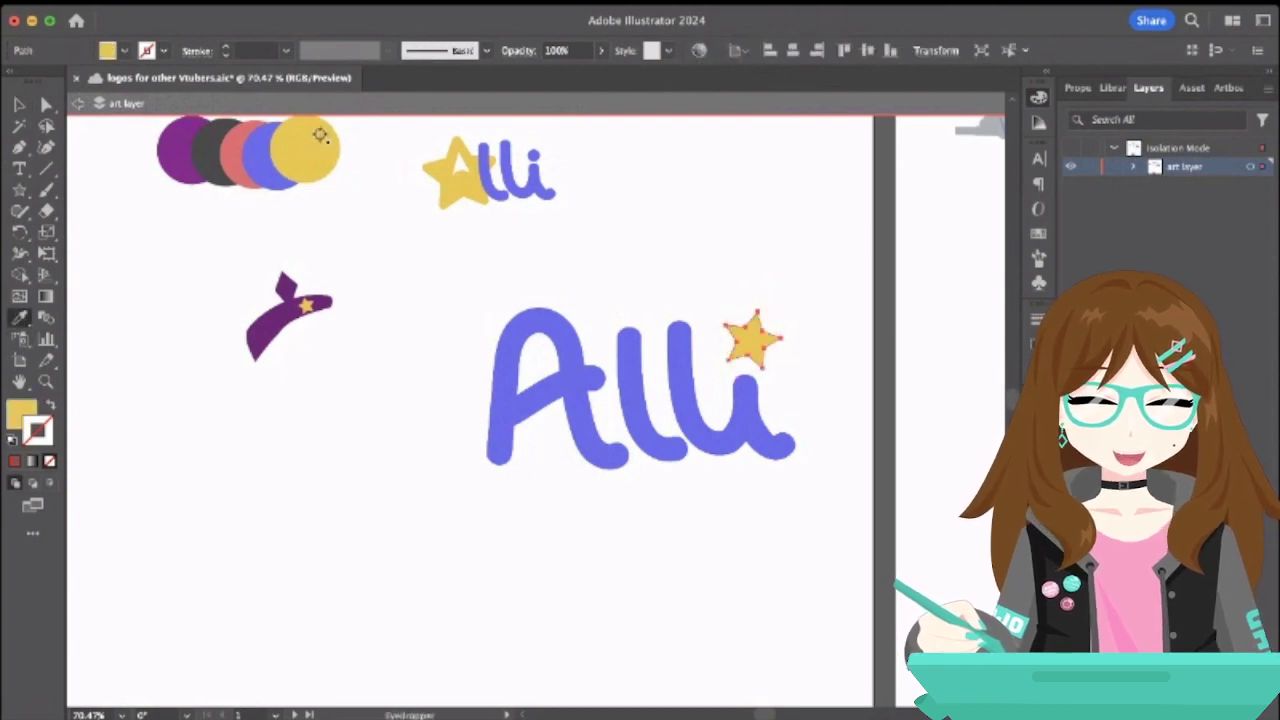
click(21, 104)
click(242, 433)
- Move the spare blue lettering copy onto the artboard directly beneath the star-dotted version, and exit isolation mode
scroll(242, 434, down, 5)
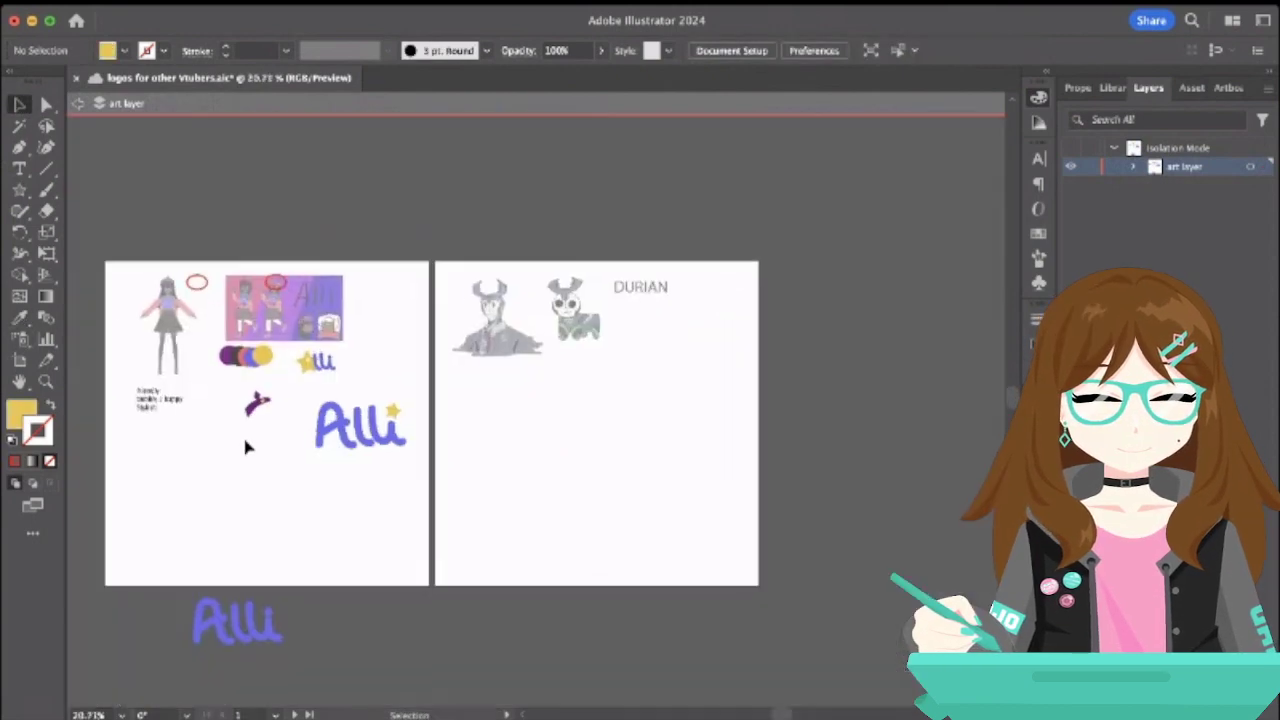
scroll(362, 528, down, 2)
click(300, 492)
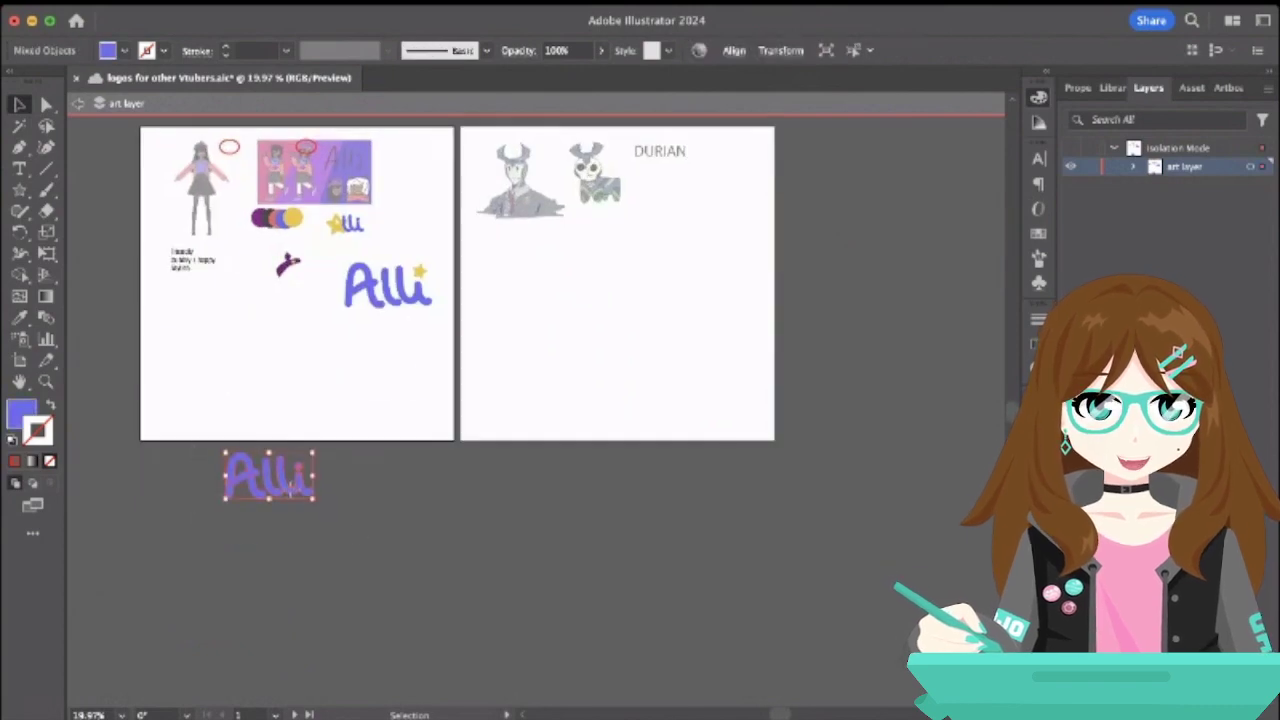
drag(295, 490, 418, 366)
click(433, 400)
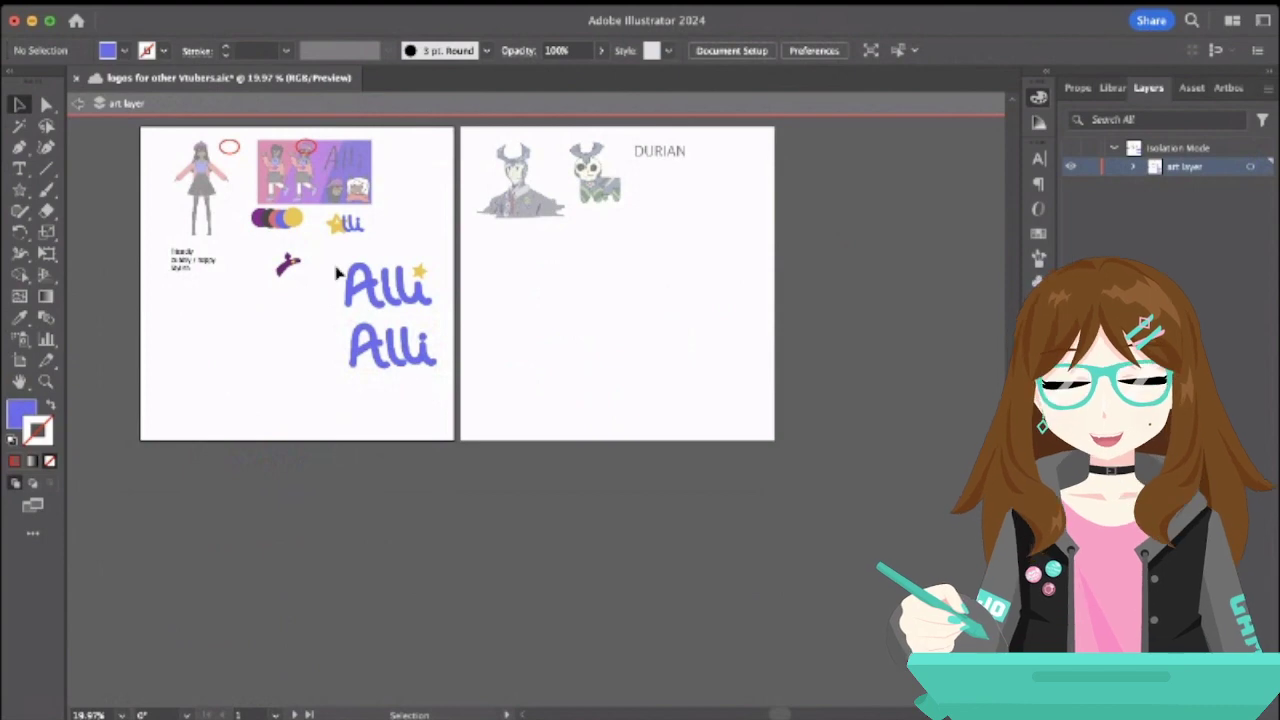
click(79, 105)
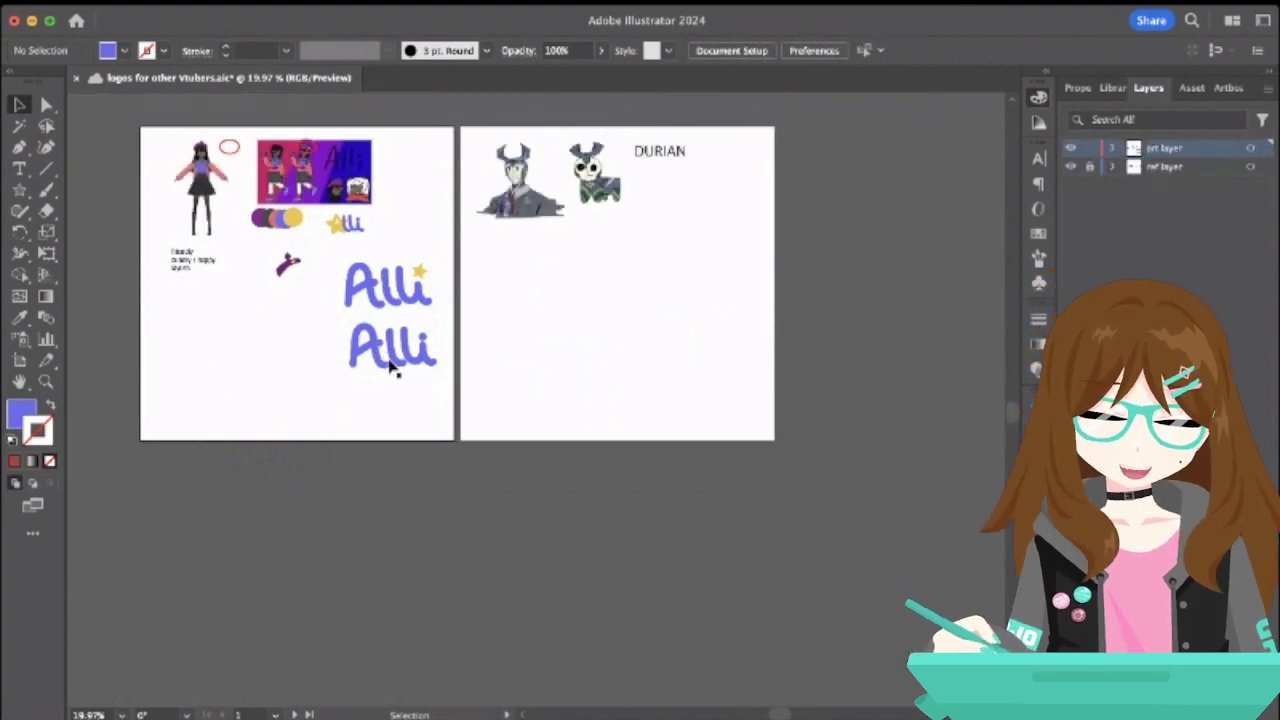
scroll(390, 355, up, 3)
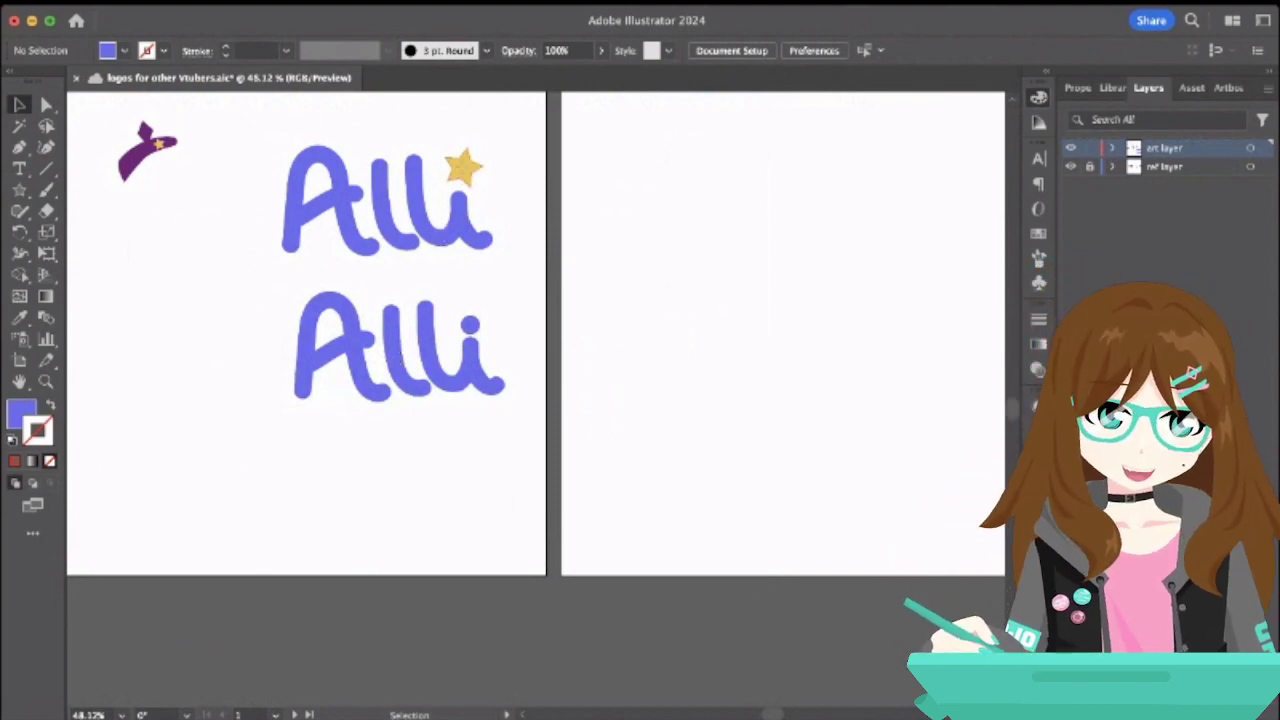
click(463, 176)
click(532, 207)
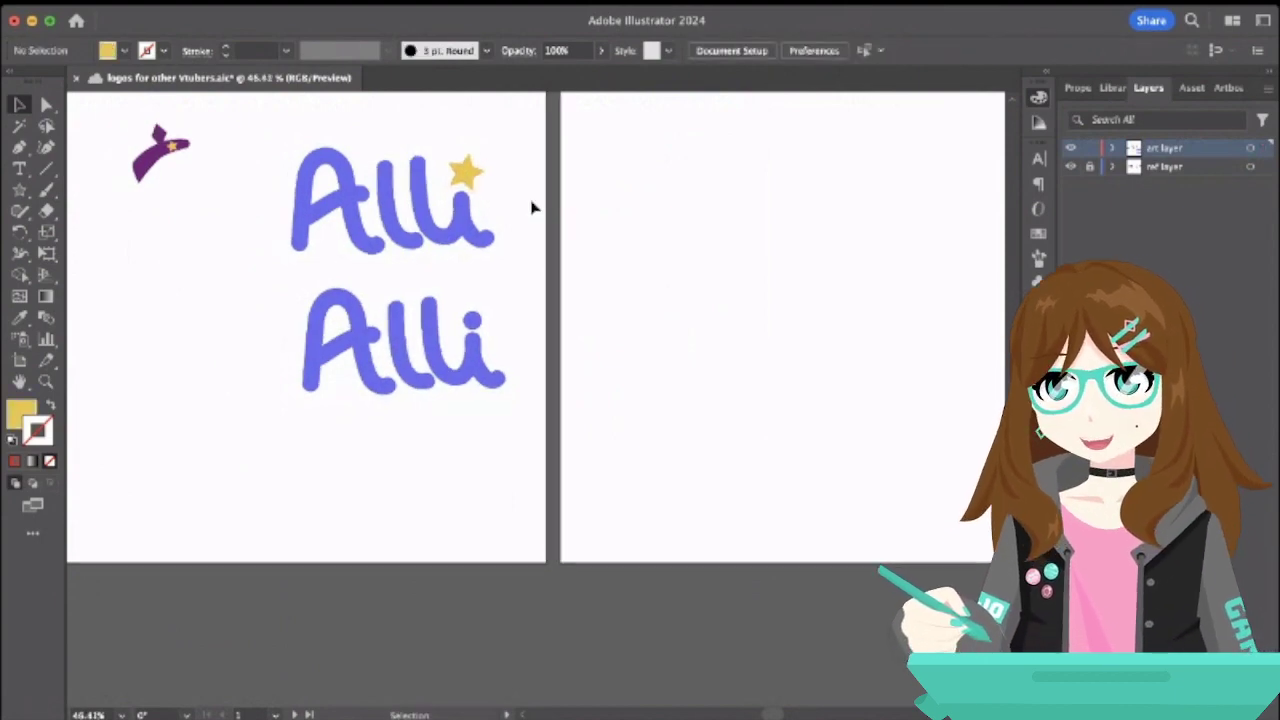
scroll(532, 207, down, 5)
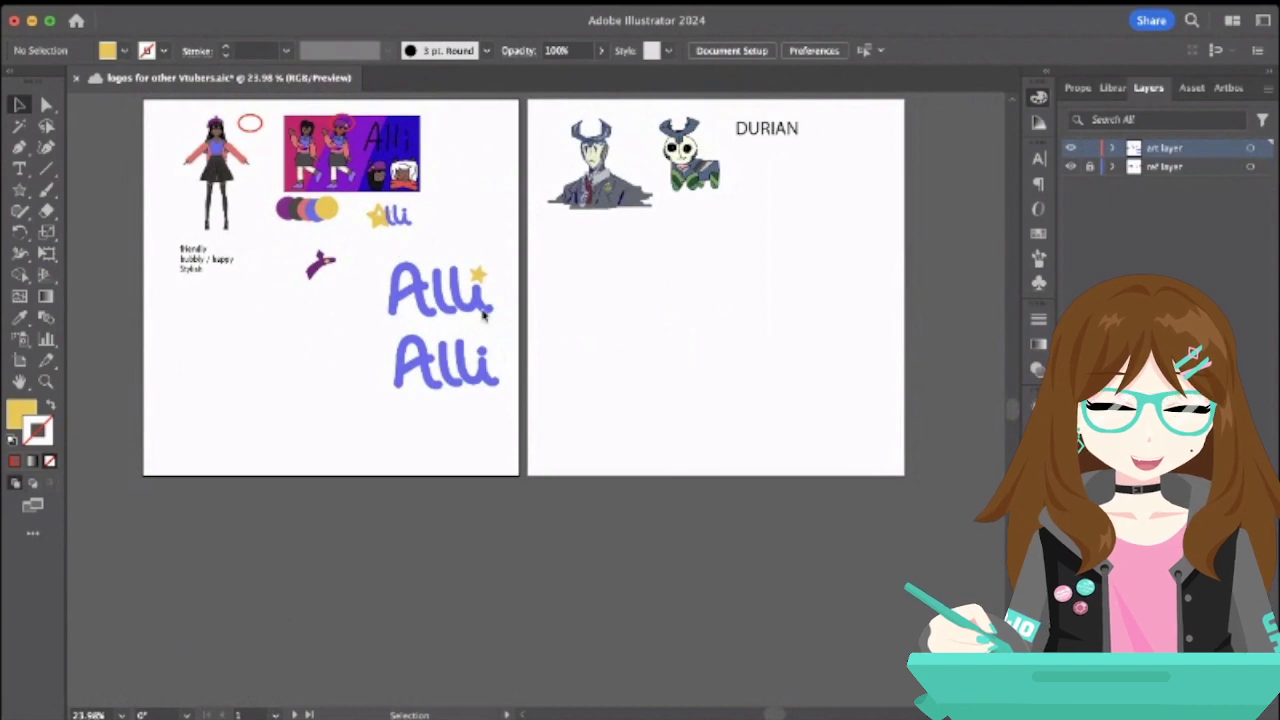
click(640, 314)
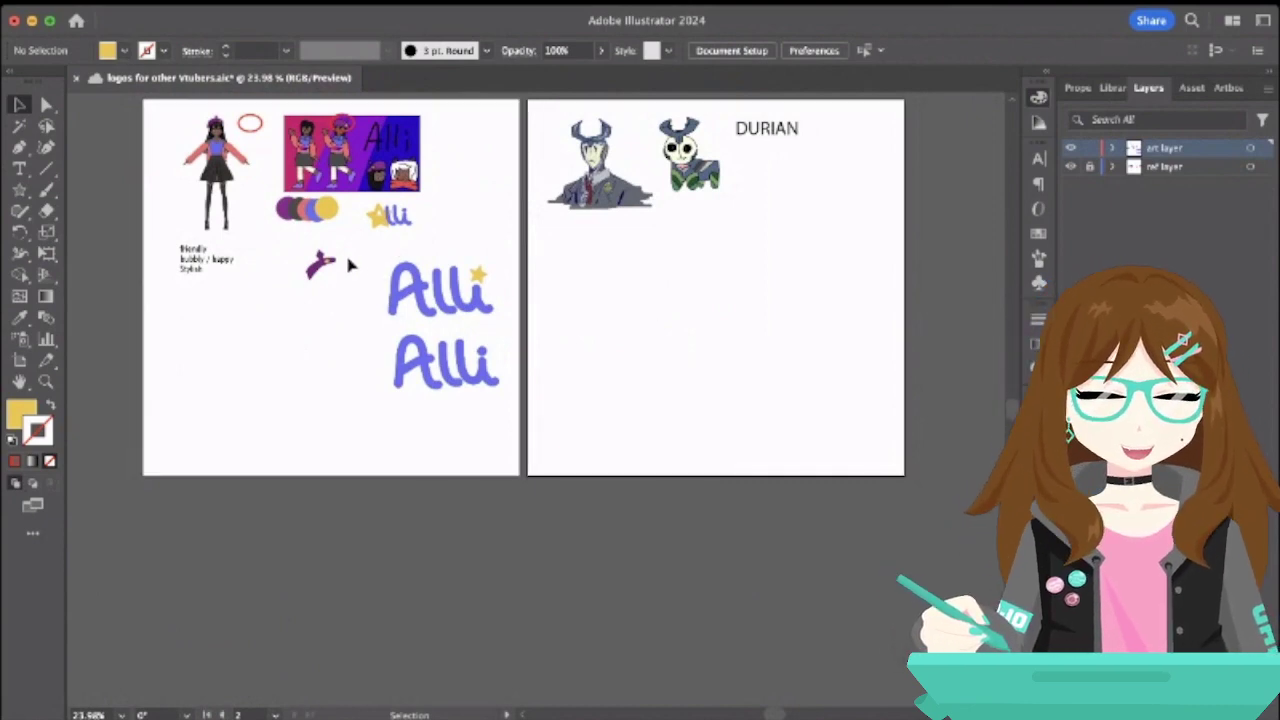
scroll(349, 263, up, 5)
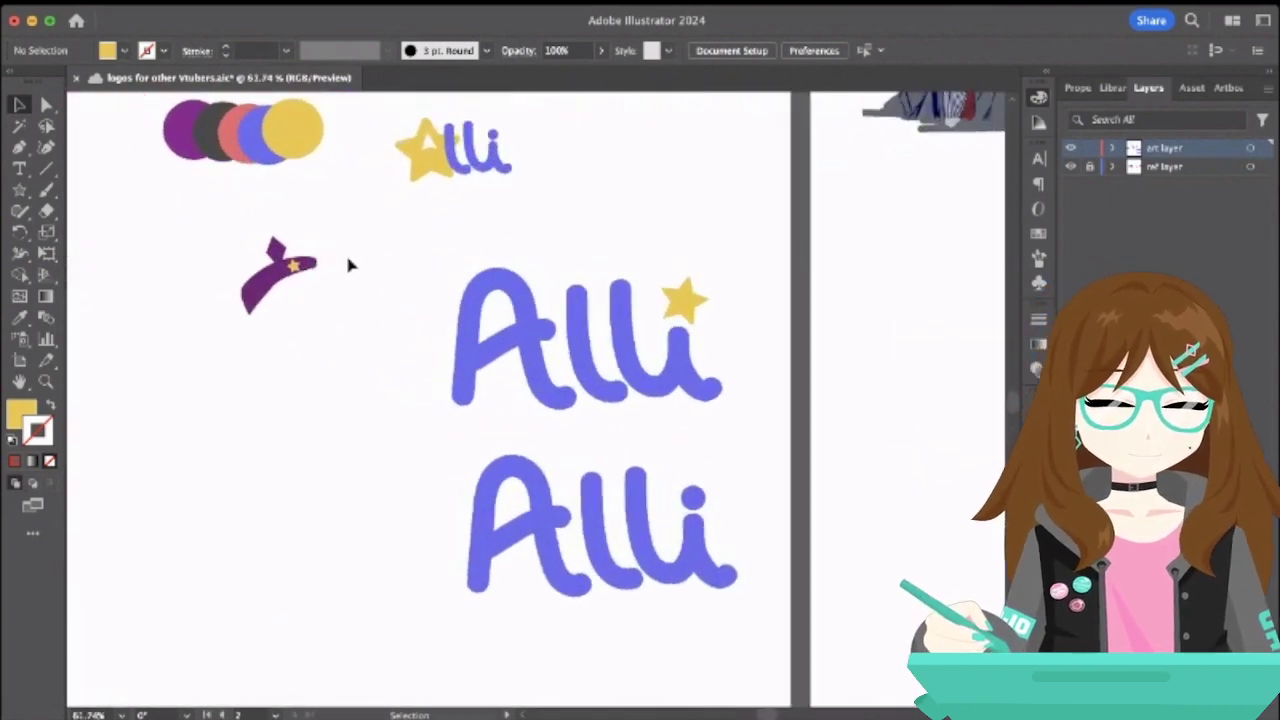
click(498, 307)
scroll(540, 354, down, 2)
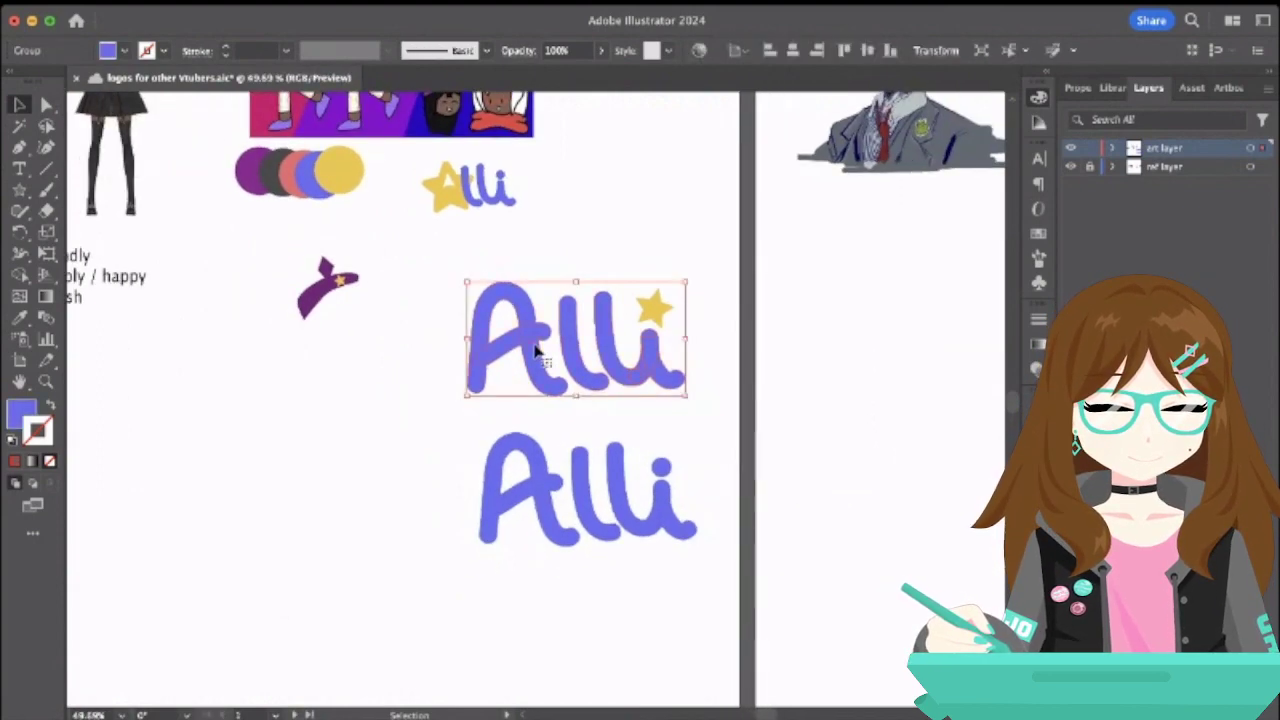
click(409, 289)
drag(417, 257, 751, 491)
click(748, 427)
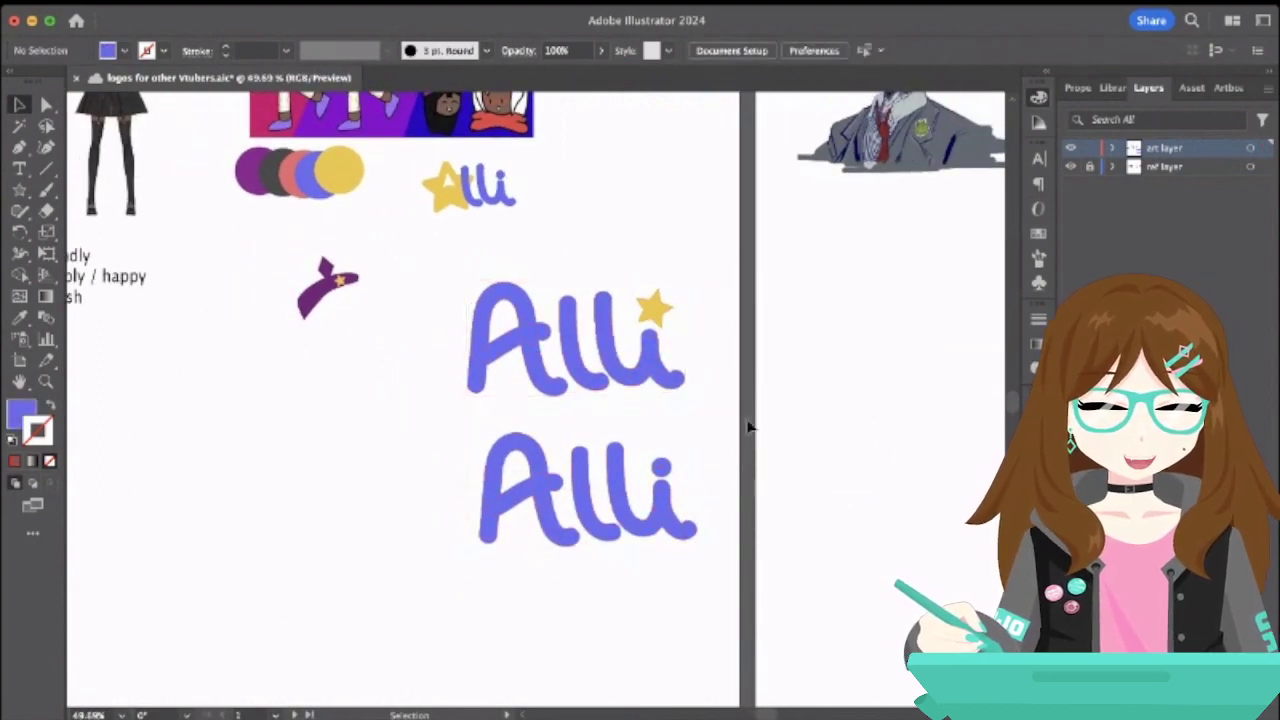
- Try the small purple beret on top of the A in the star-dotted lettering and move it back to the blank space beside it
click(310, 268)
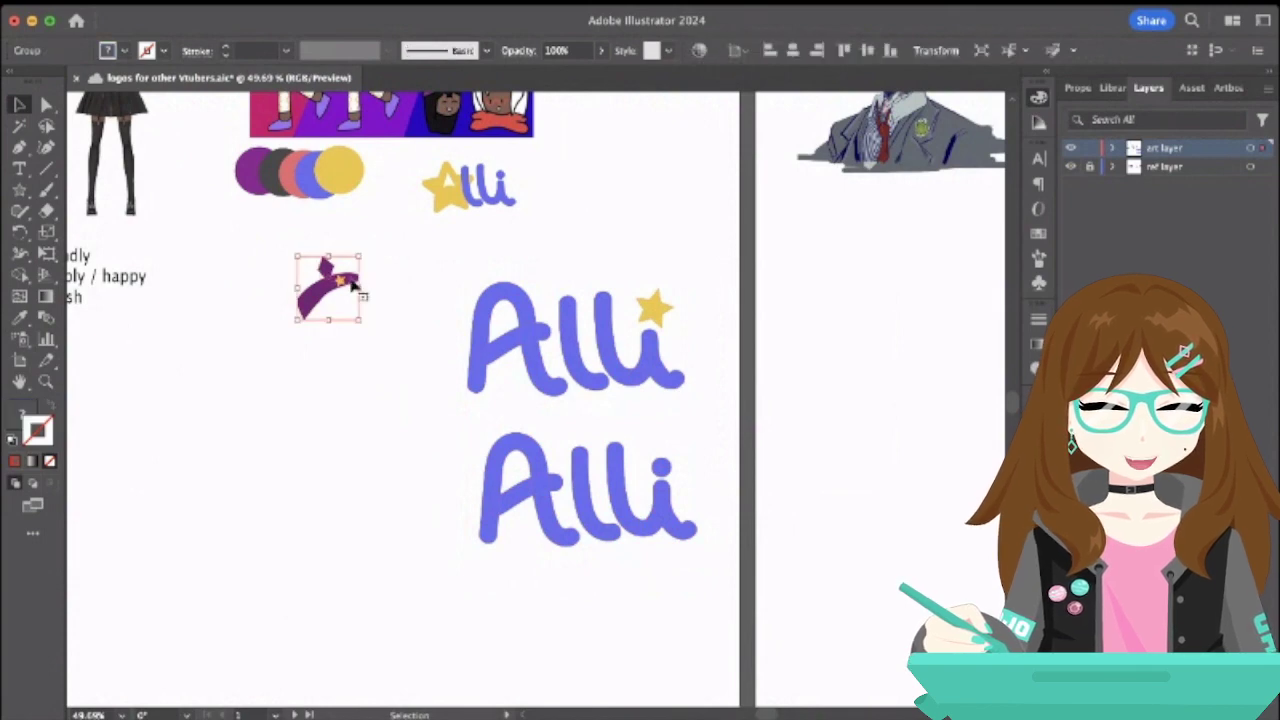
drag(352, 284, 518, 288)
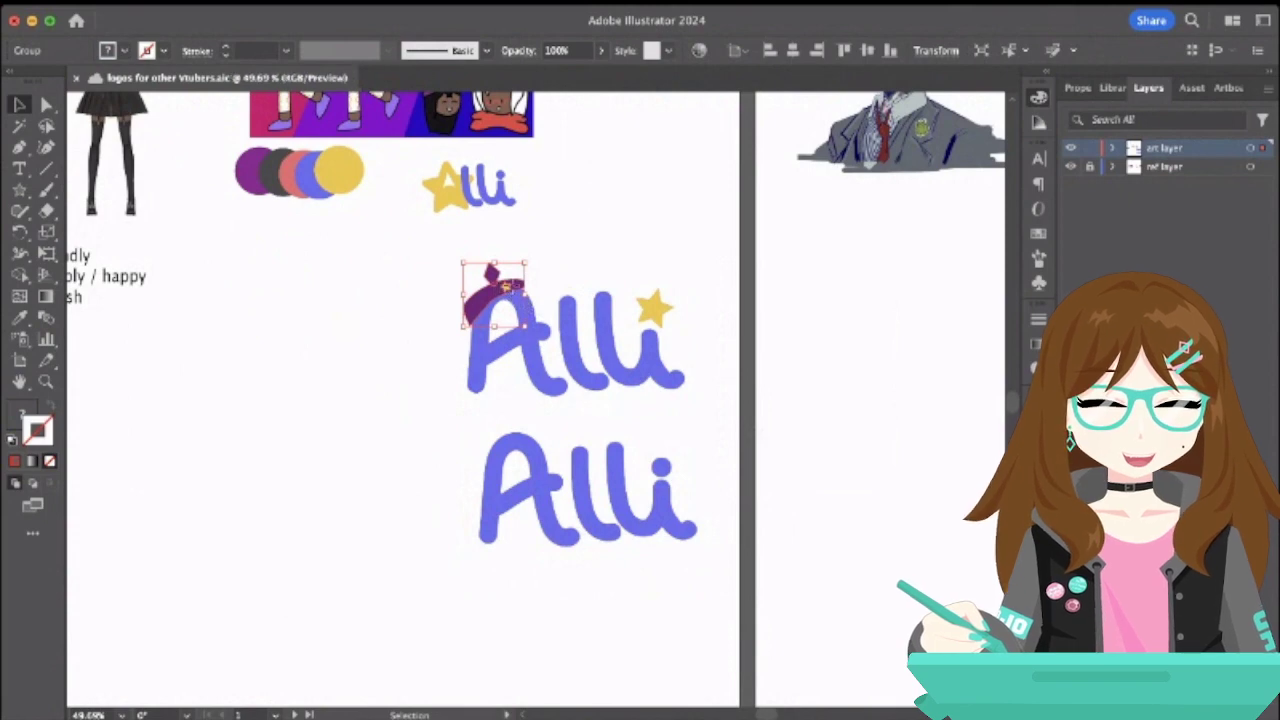
drag(500, 287, 257, 302)
click(343, 303)
- Draw a curved open path across the top of the star-dotted lettering's A and give it the small beret's purple as stroke without fill
key(p)
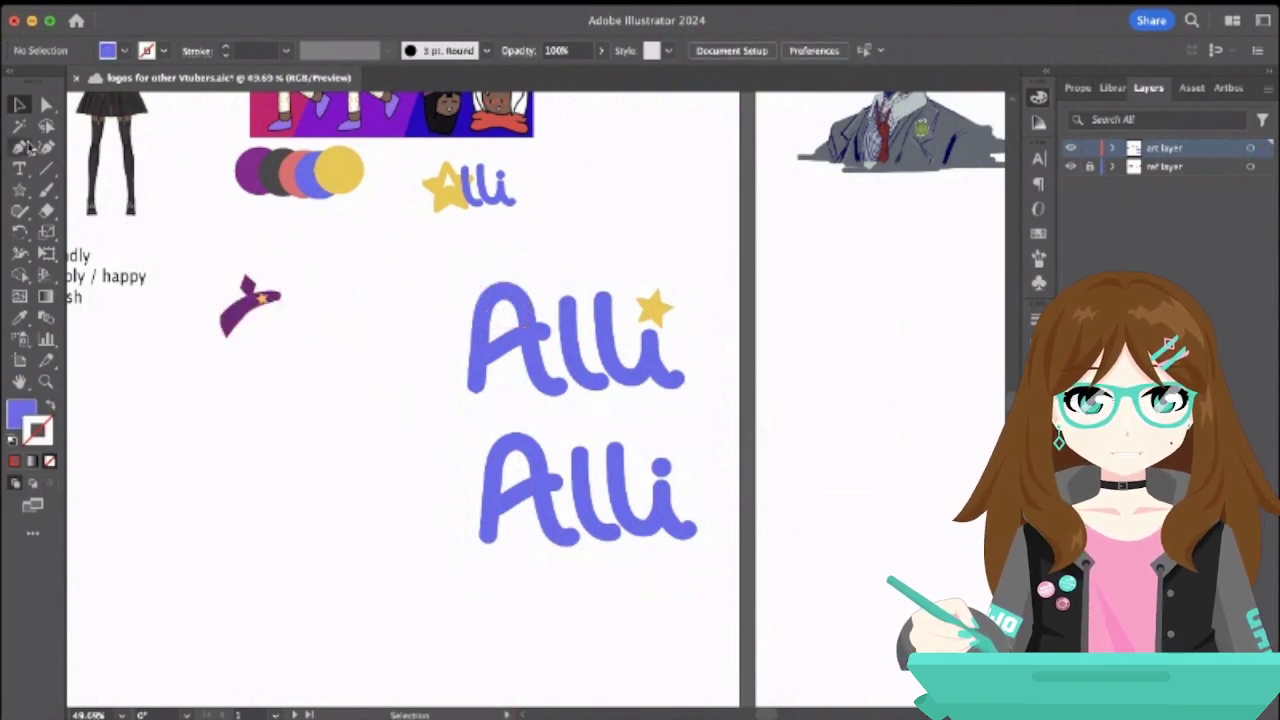
scroll(470, 322, up, 3)
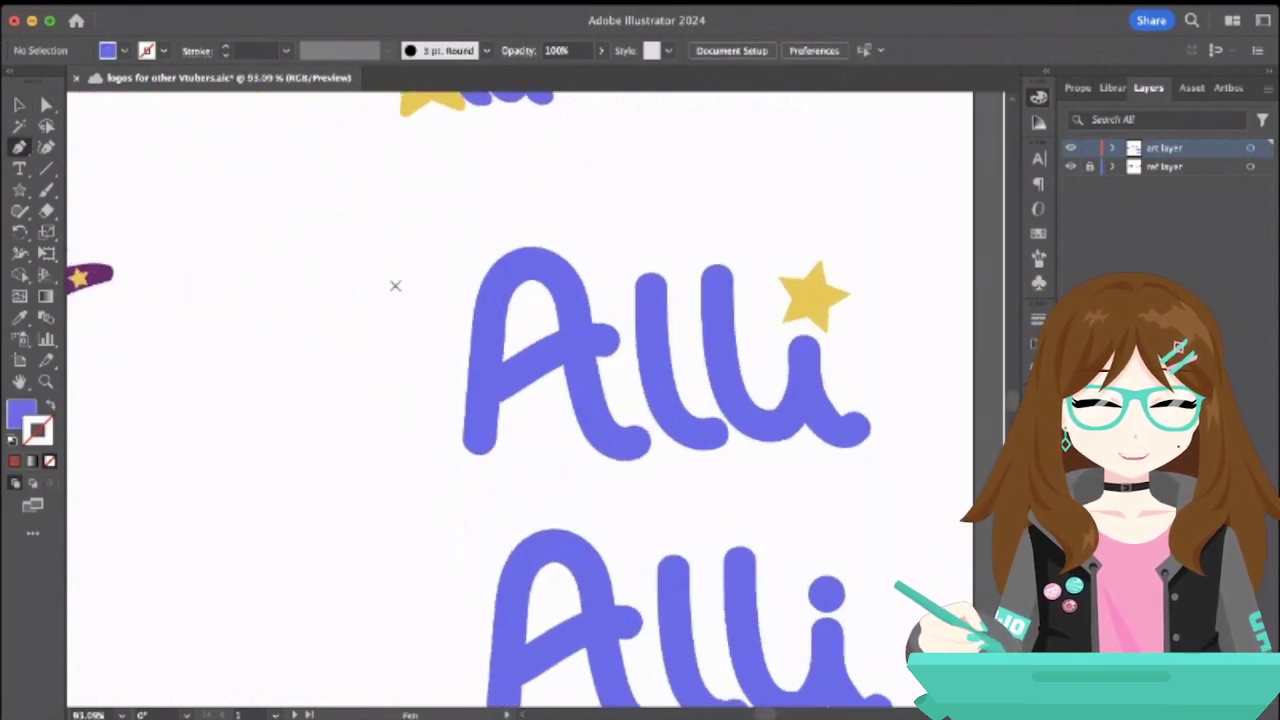
click(571, 267)
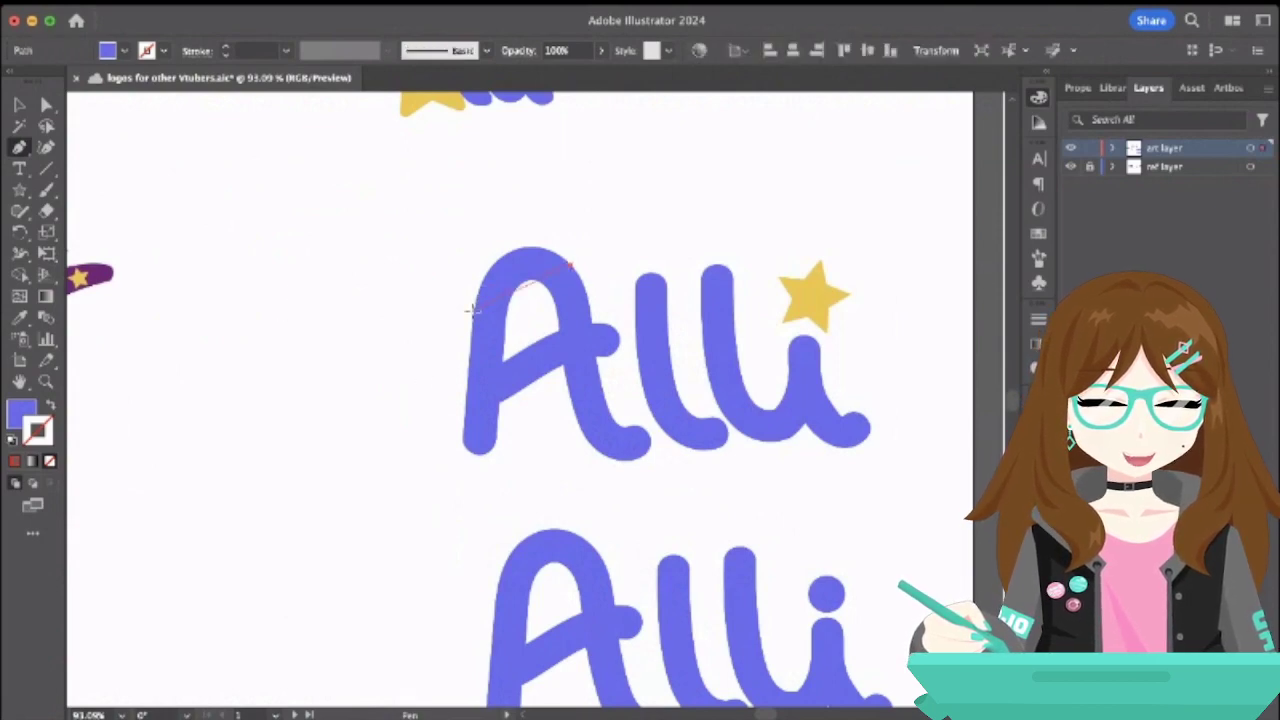
click(472, 313)
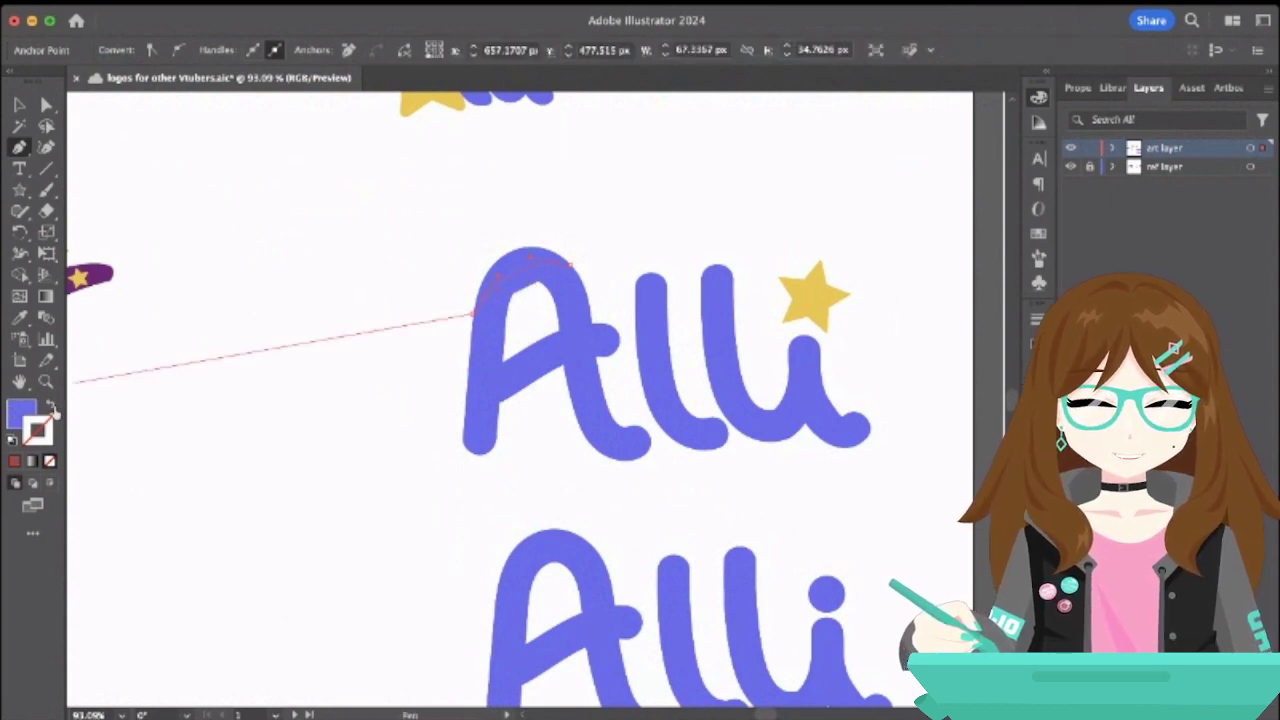
click(19, 317)
click(106, 277)
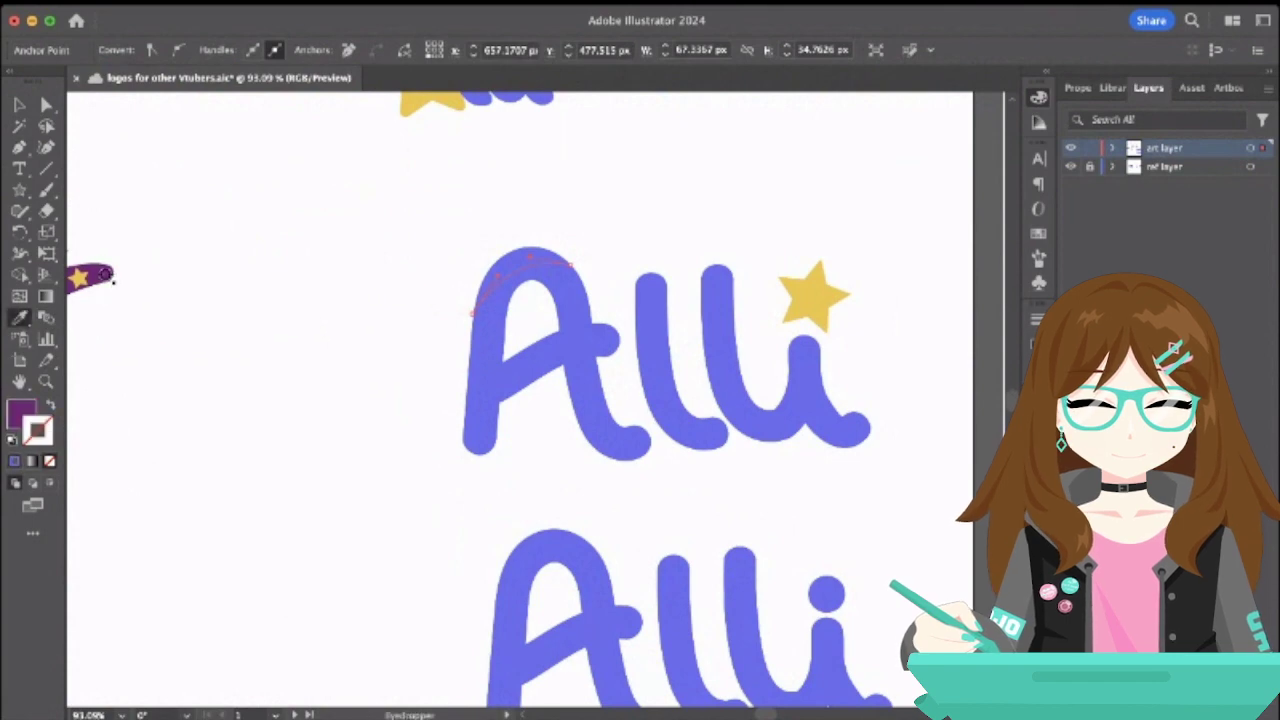
click(47, 384)
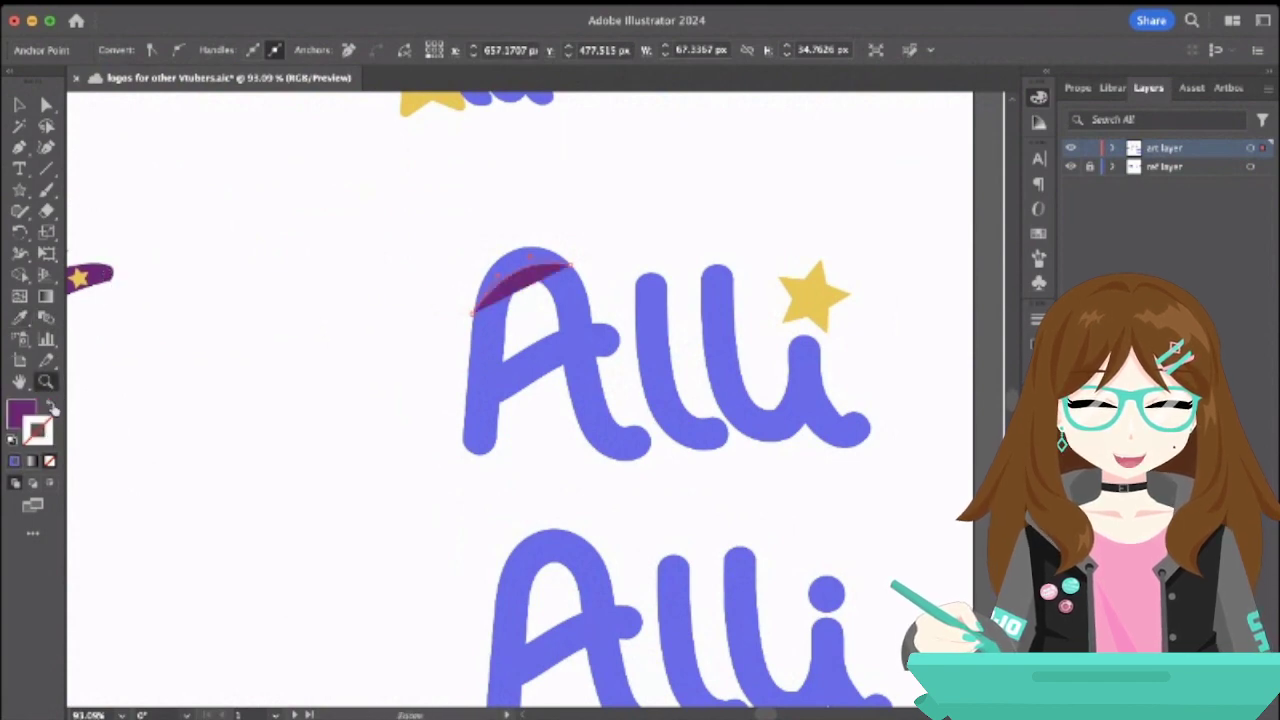
click(52, 408)
- Continue the curve with the Pen tool into a closed beret outline over the top of the A
click(19, 147)
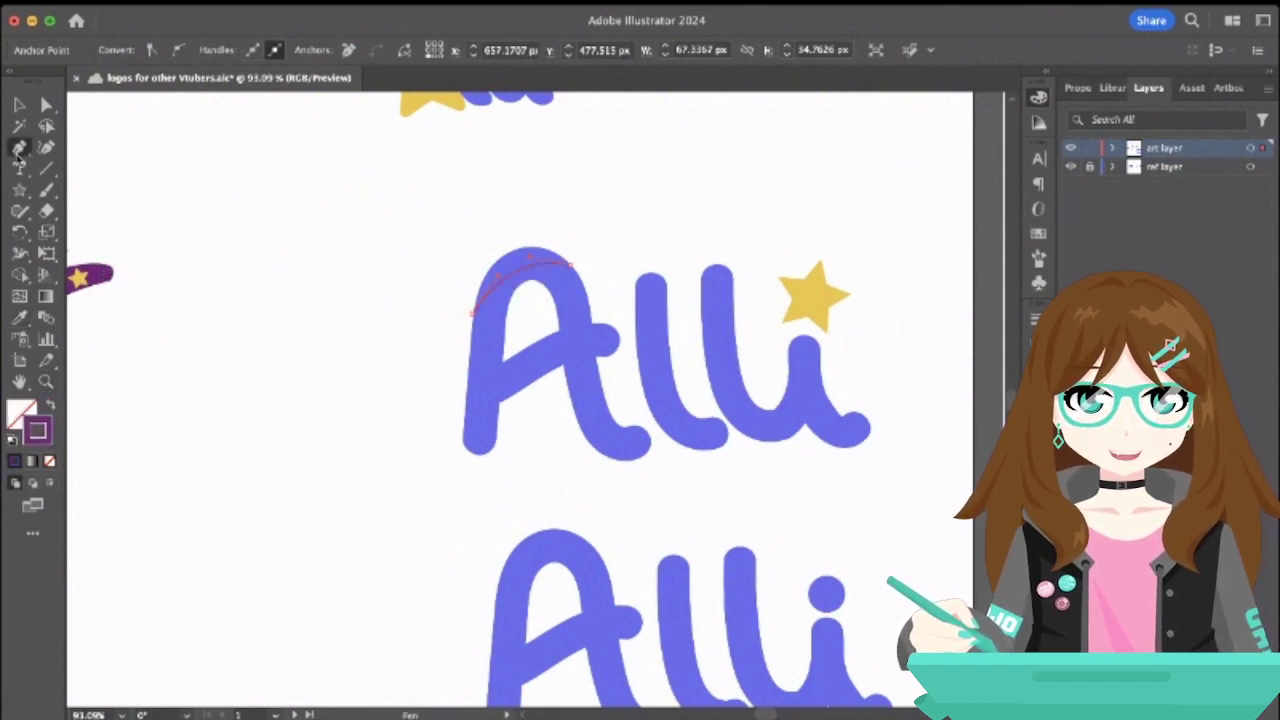
click(470, 312)
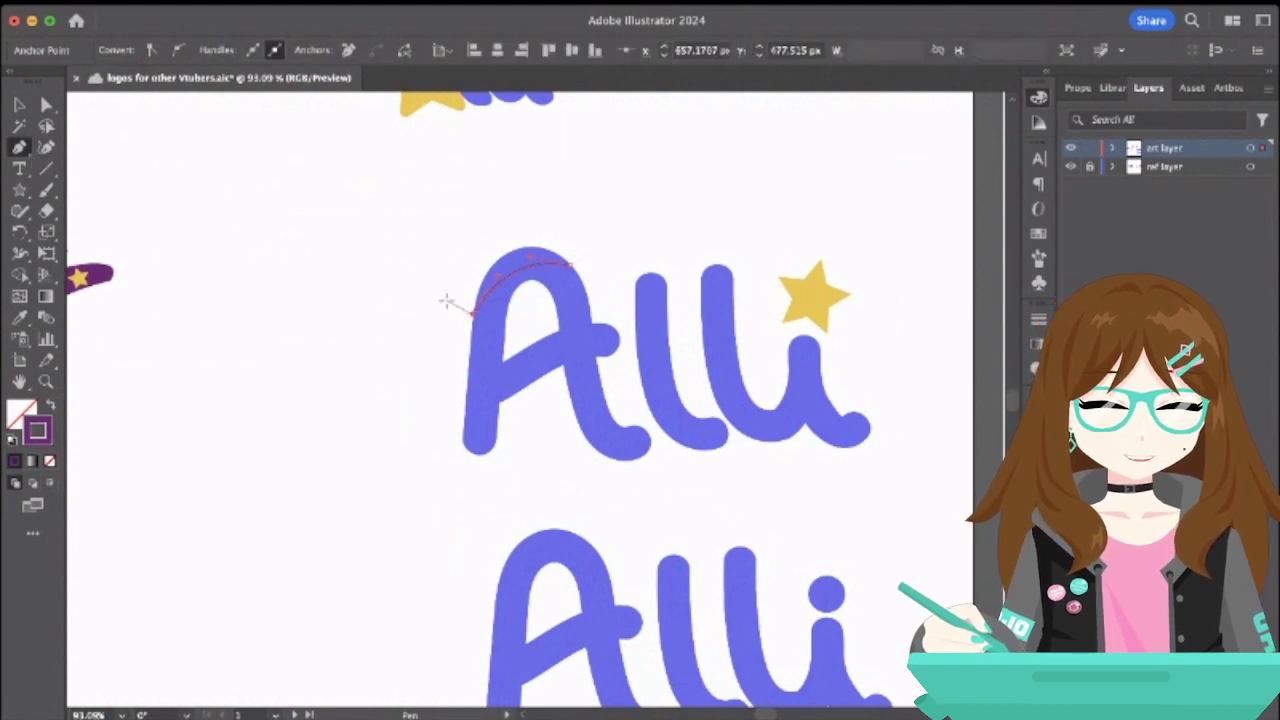
drag(472, 311, 557, 256)
click(570, 265)
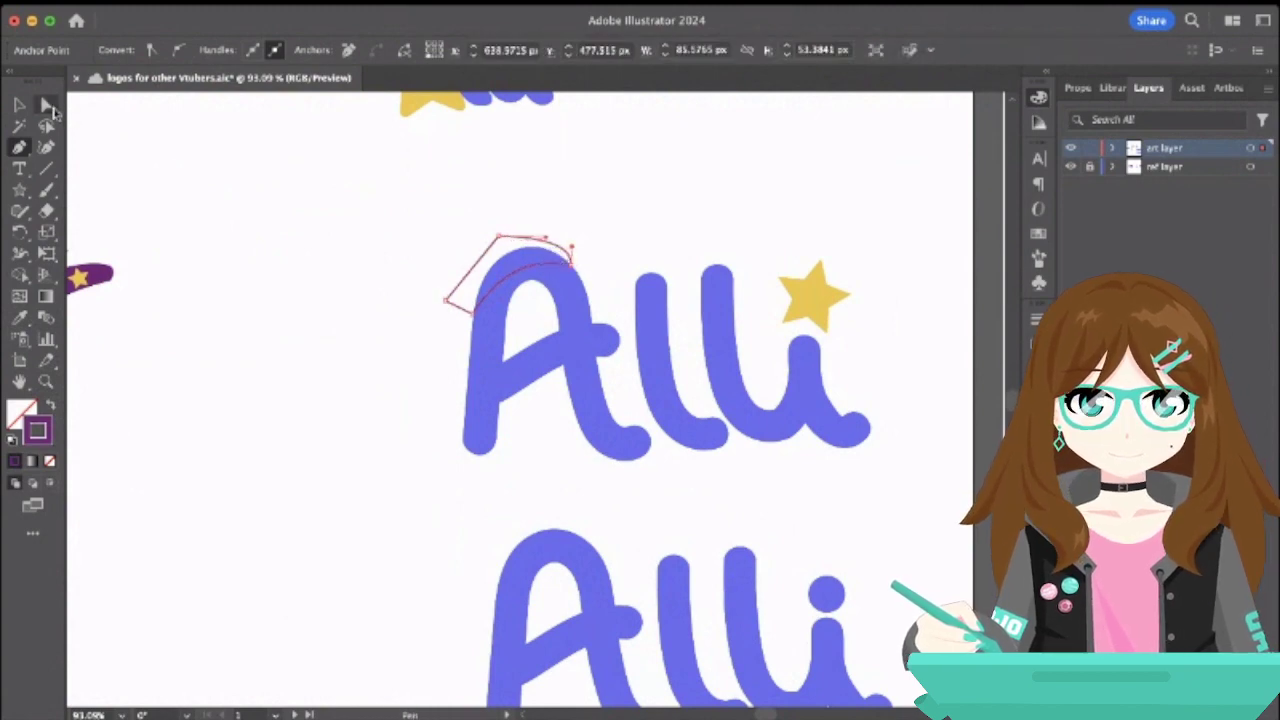
- Round the beret outline's lower-left corner to about 8 px and its upper-left corner to about 18.5 px
key(a)
click(447, 302)
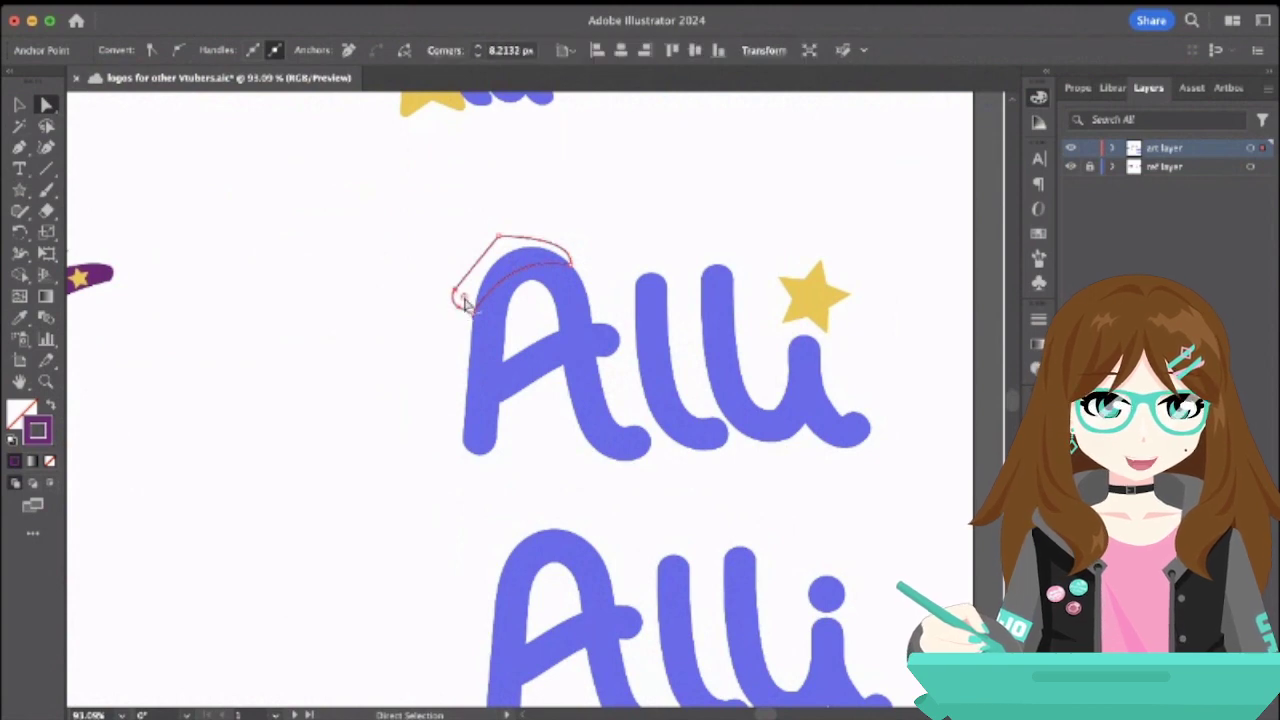
drag(503, 243, 511, 265)
key(v)
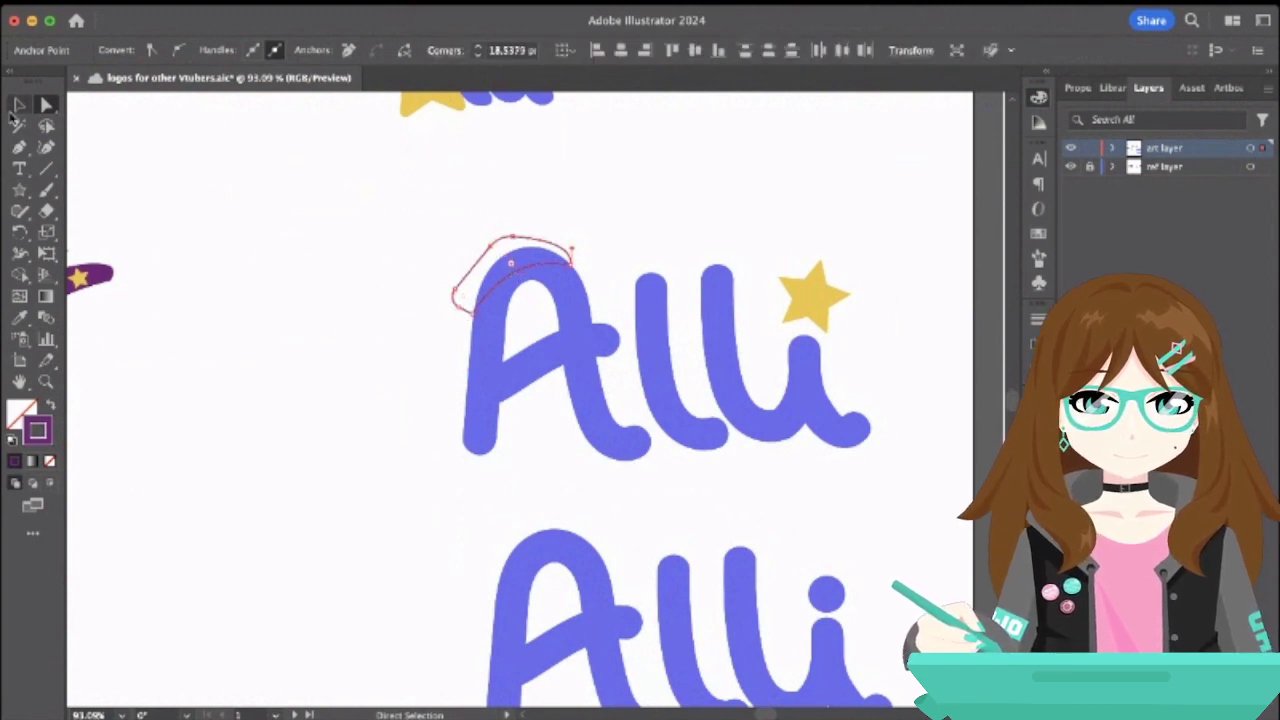
- Select the beret outline on the A, turn its purple stroke into a solid fill, and deselect it
click(237, 209)
click(530, 272)
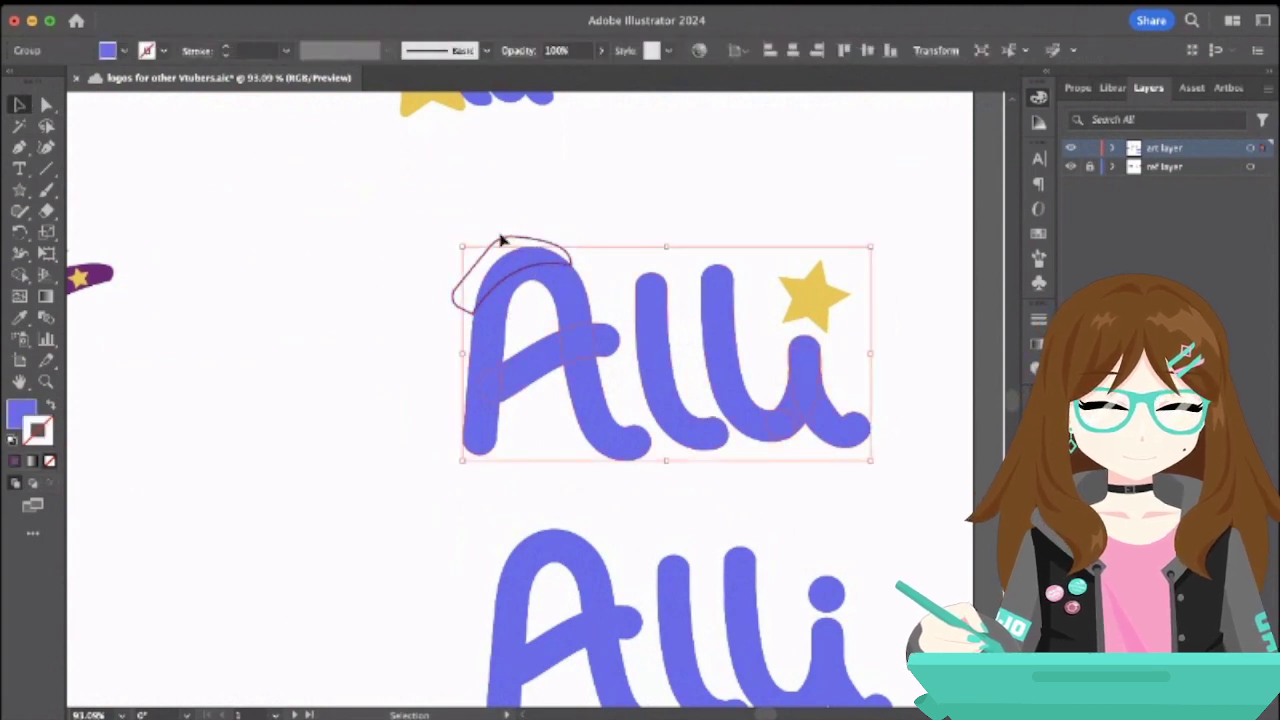
click(500, 243)
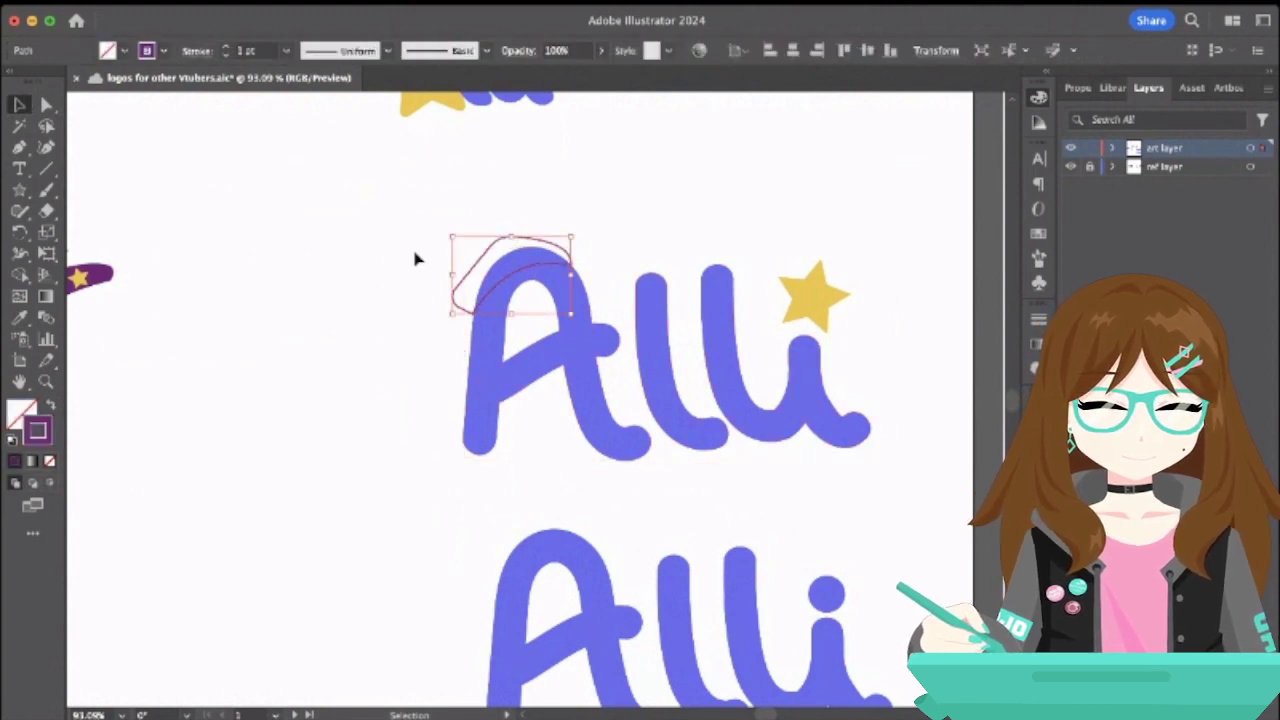
click(52, 407)
click(280, 250)
scroll(280, 250, down, 2)
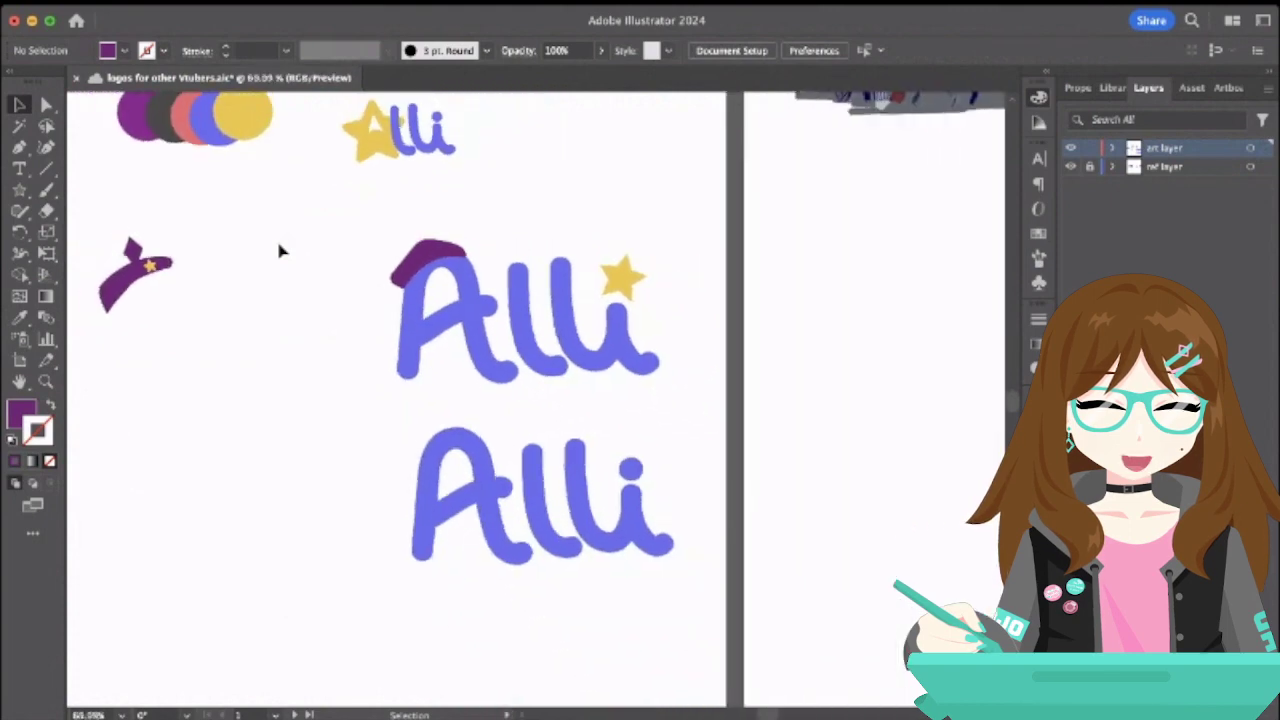
scroll(278, 250, down, 1)
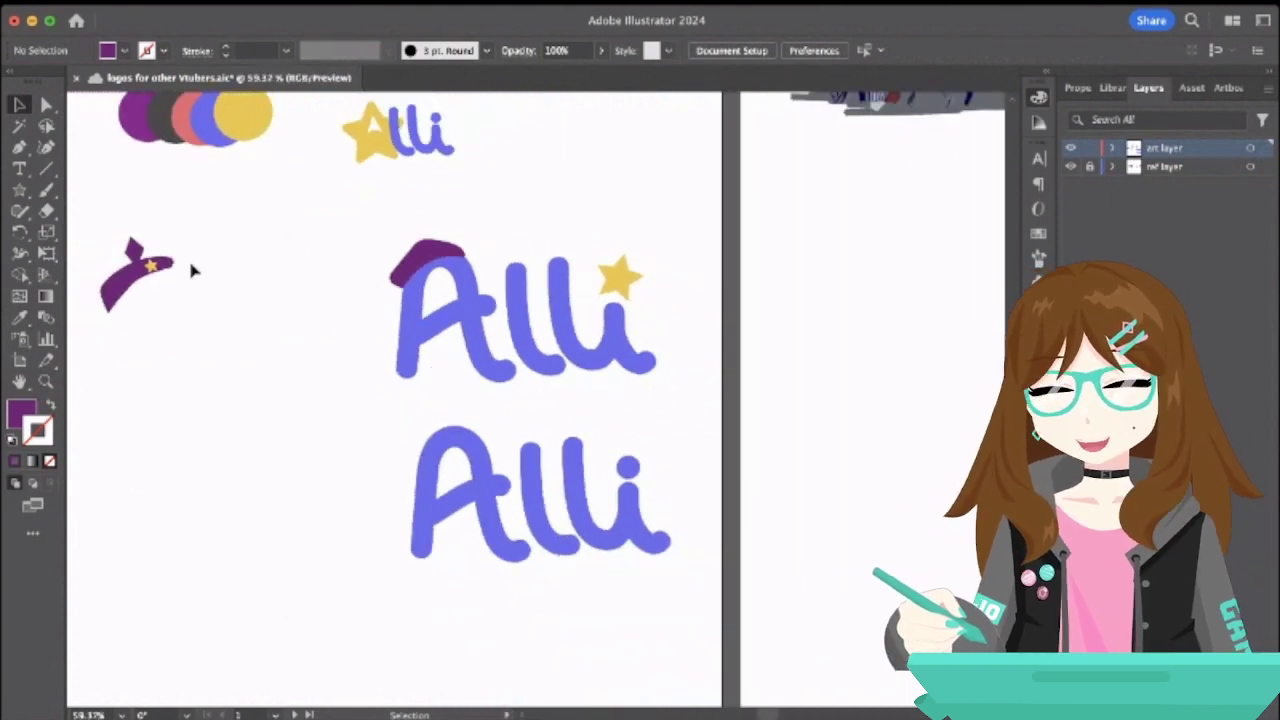
- Draw a small angular purple stem with the Pen tool on the upper-left edge of the new beret
click(19, 146)
scroll(518, 305, up, 5)
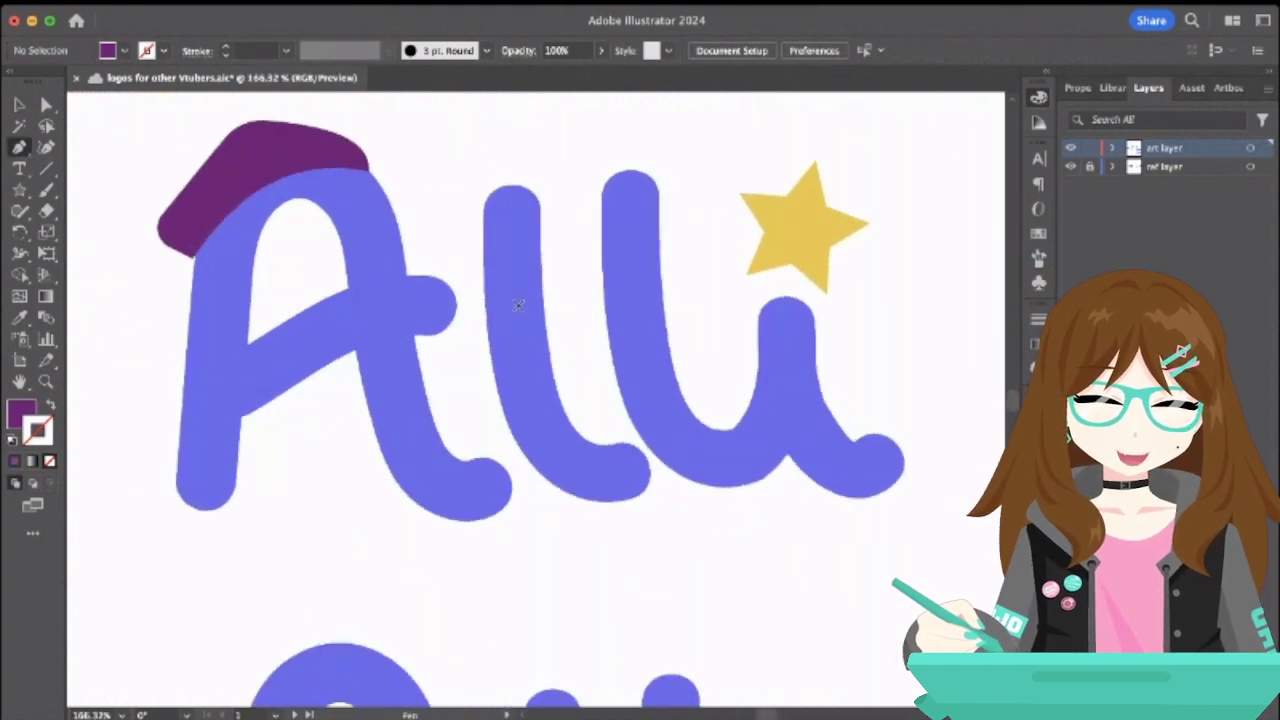
scroll(518, 305, up, 4)
click(296, 286)
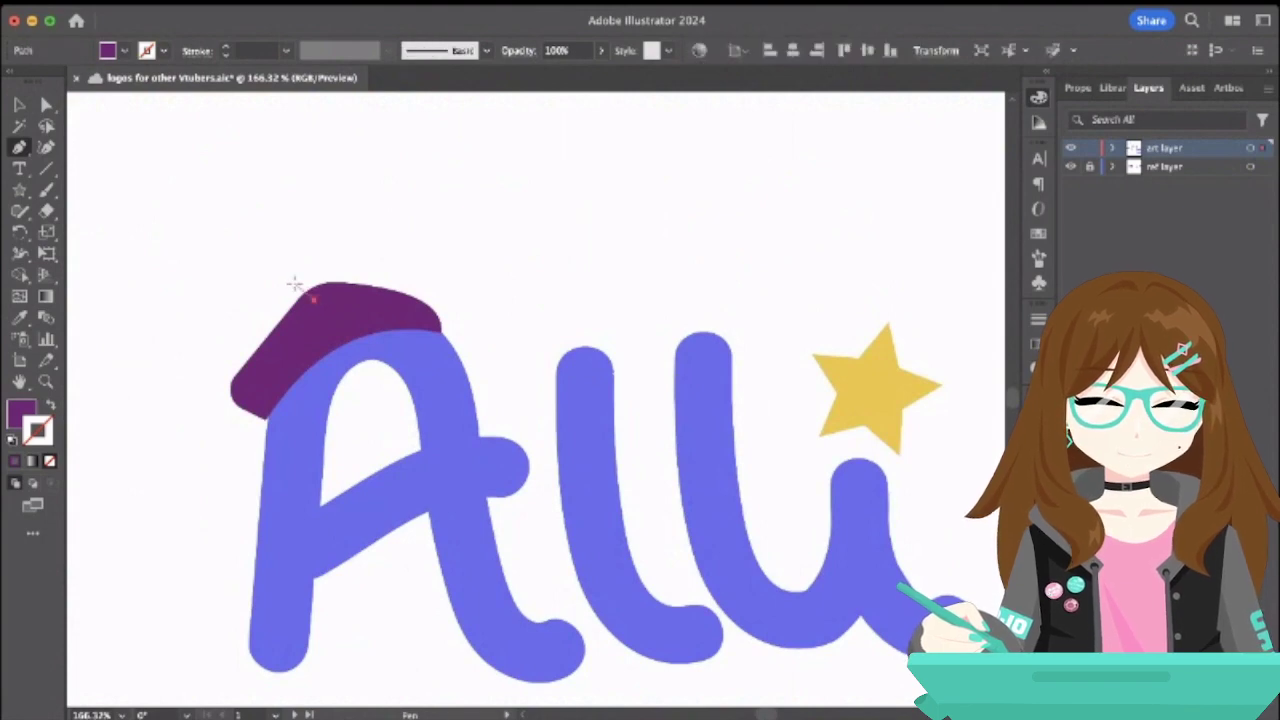
click(289, 281)
click(291, 248)
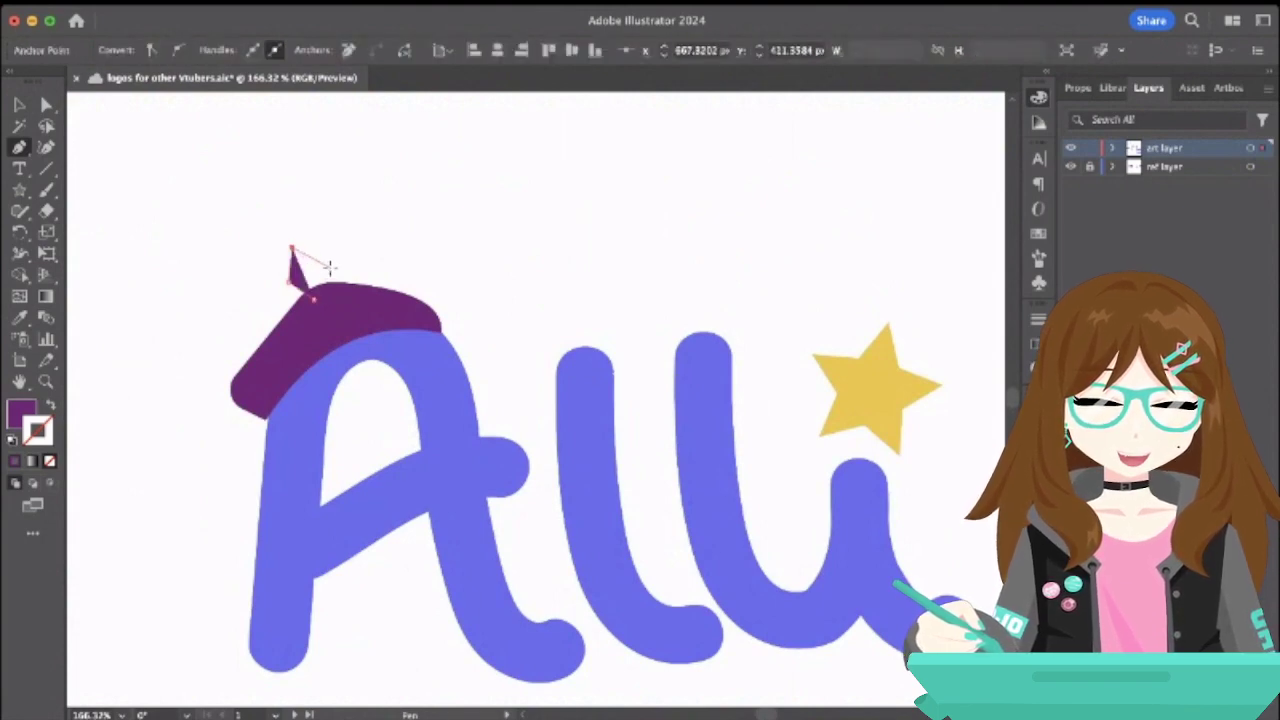
click(327, 267)
click(328, 298)
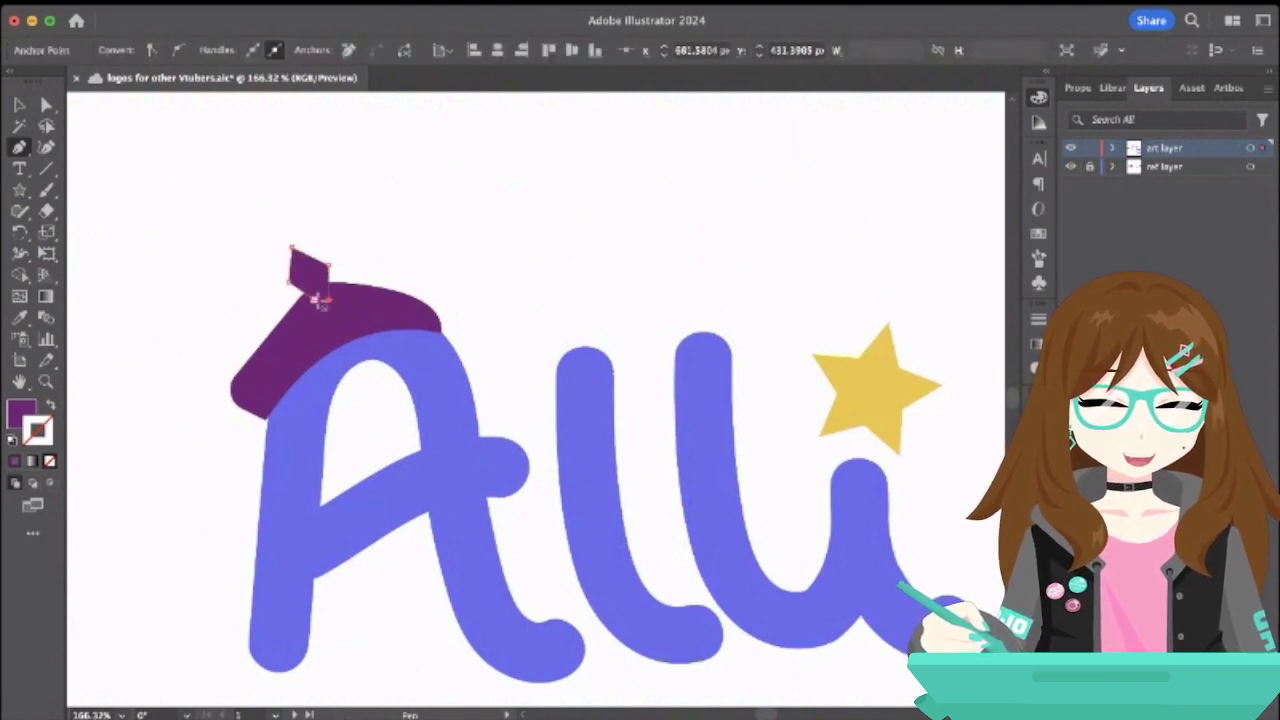
- Round the stem's lower-left corner to about 3.6 px and its top-left corner to about 2.4 px
scroll(318, 296, up, 3)
key(a)
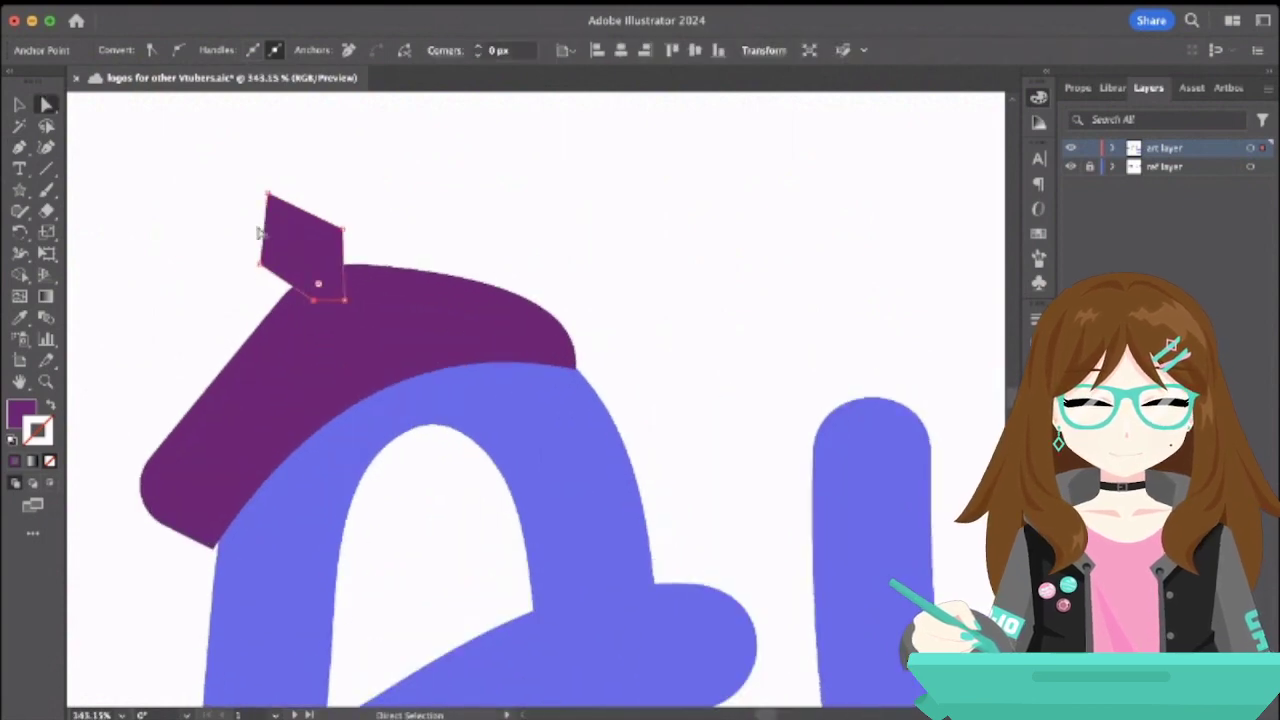
click(277, 258)
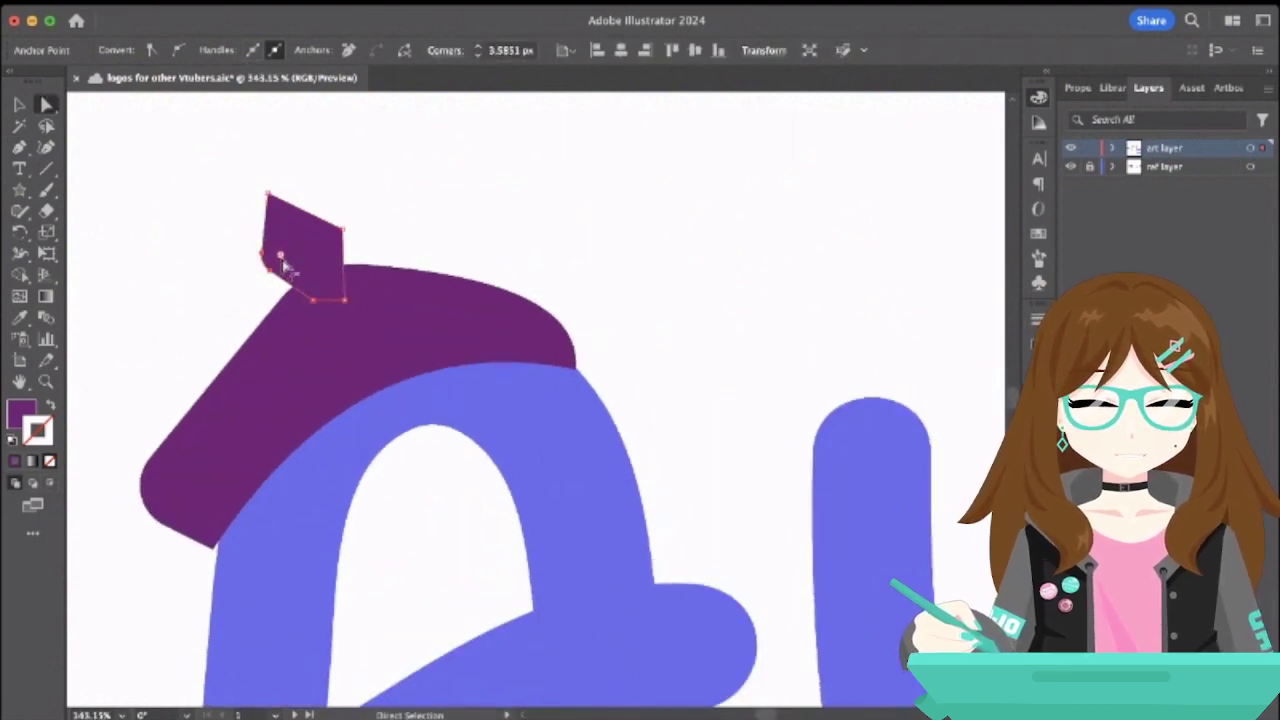
click(268, 194)
drag(270, 200, 277, 209)
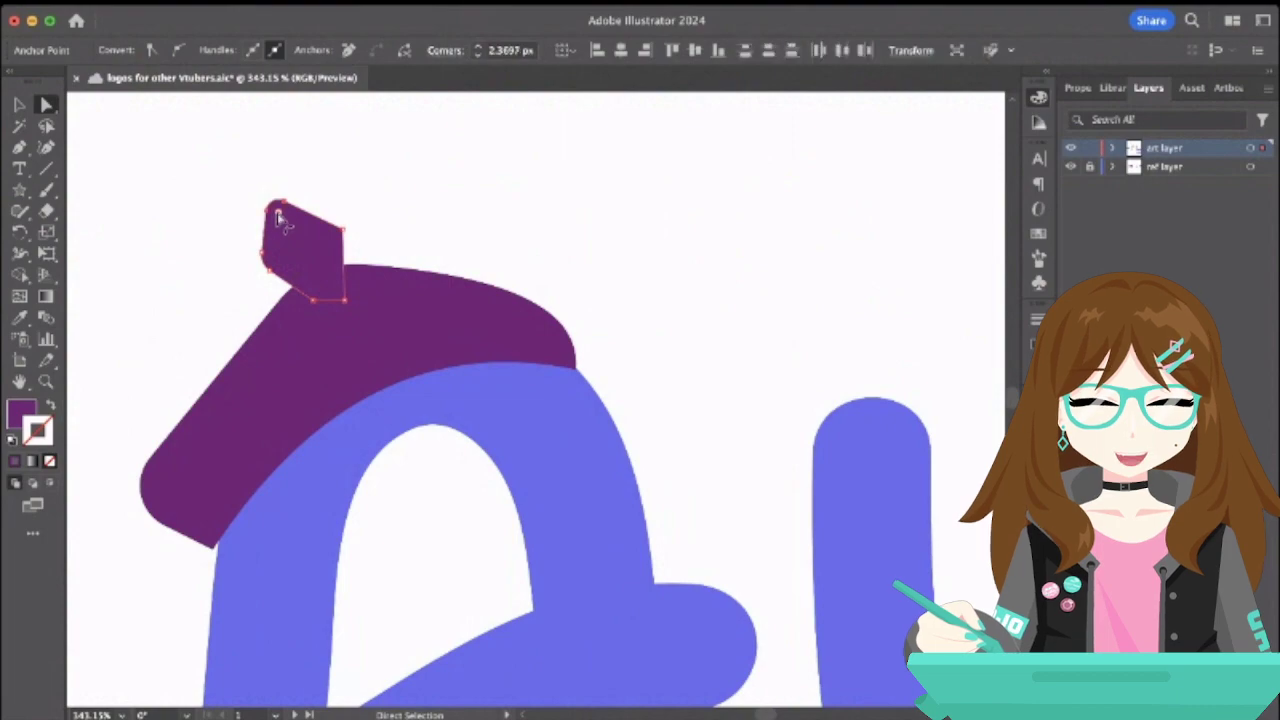
click(337, 176)
- Examine the beret's shape, stem and star badge in the character reference drawings and compare them with the new beret
key(ctrl+0)
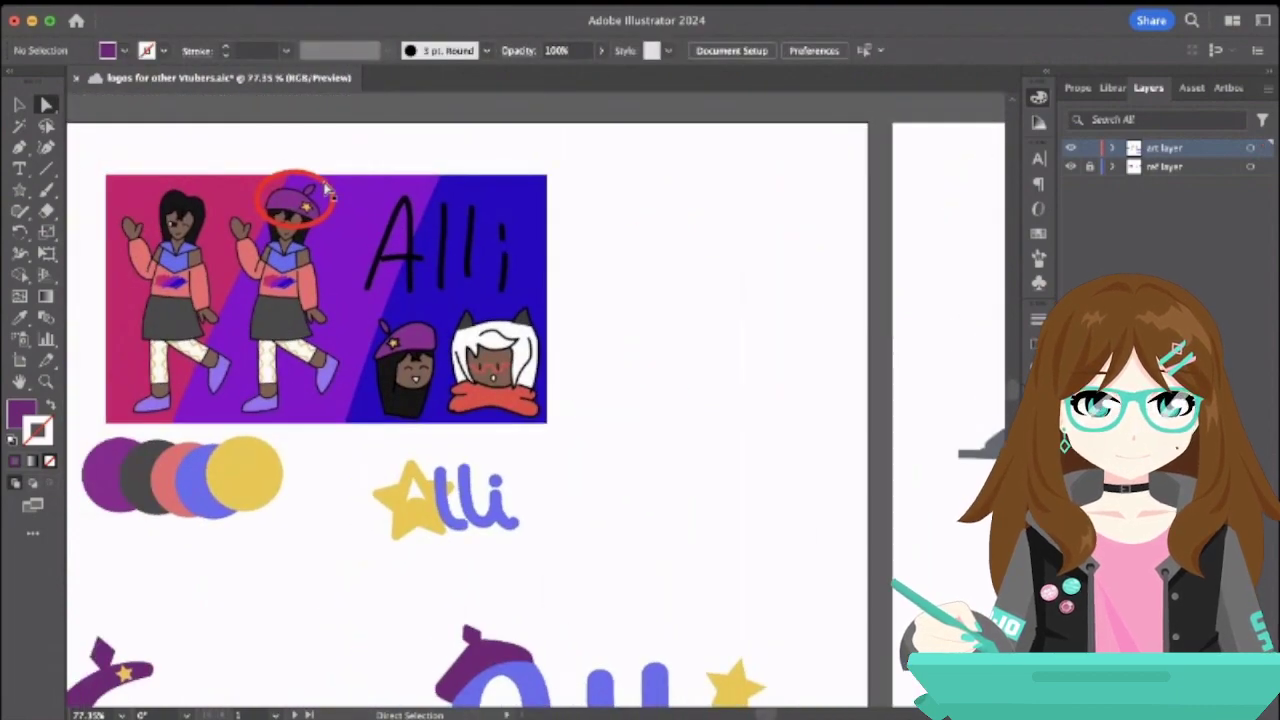
scroll(329, 191, up, 5)
scroll(258, 231, down, 5)
scroll(252, 217, left, 5)
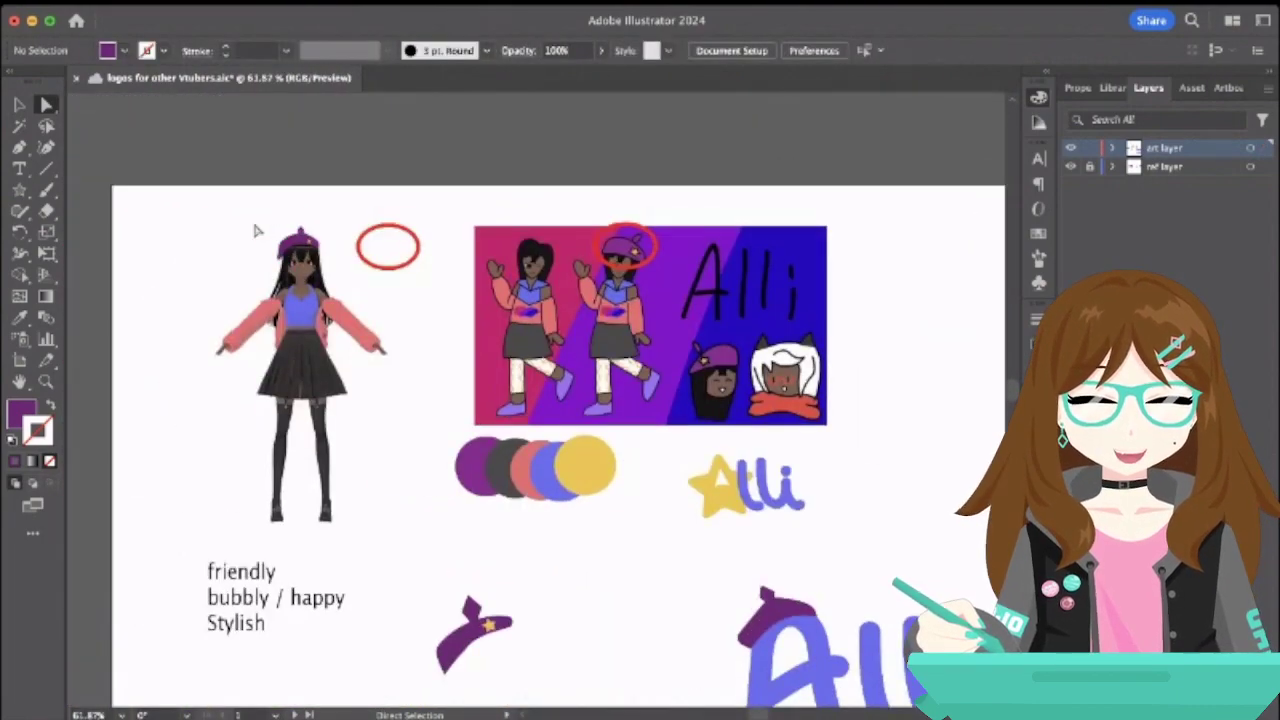
scroll(323, 240, up, 5)
scroll(323, 240, down, 3)
scroll(323, 240, right, 5)
scroll(323, 240, down, 8)
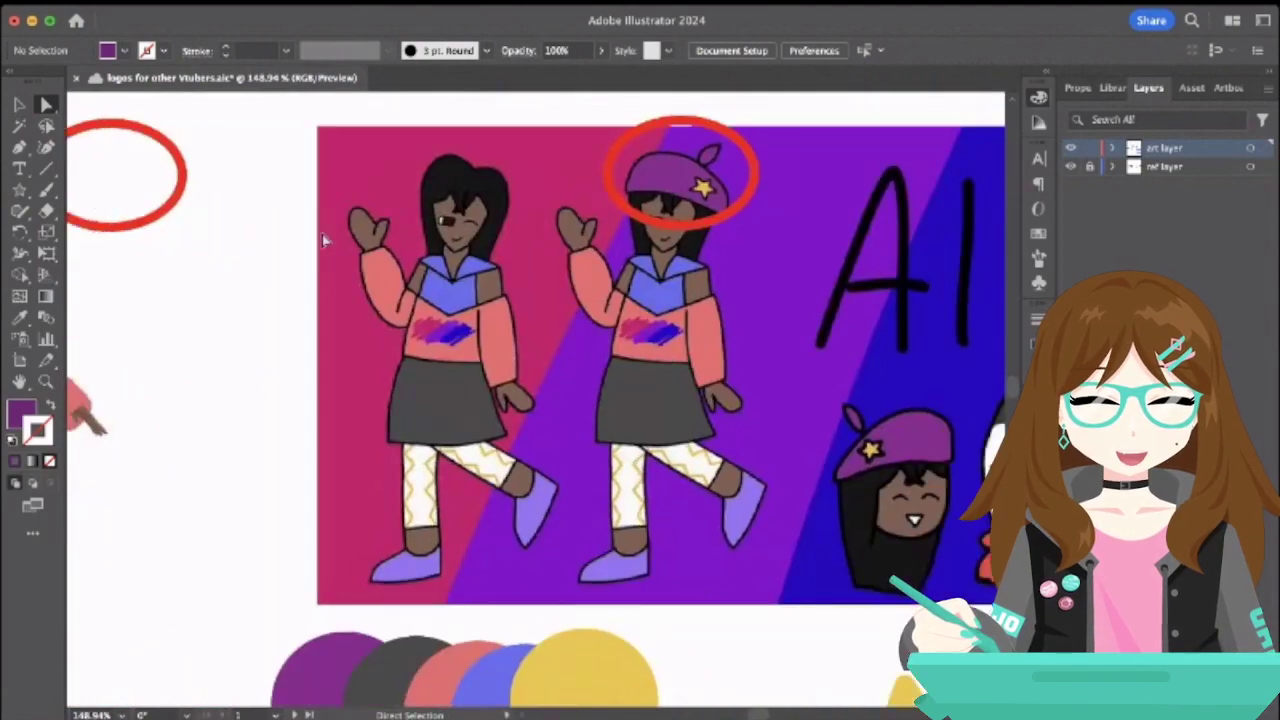
scroll(323, 240, down, 6)
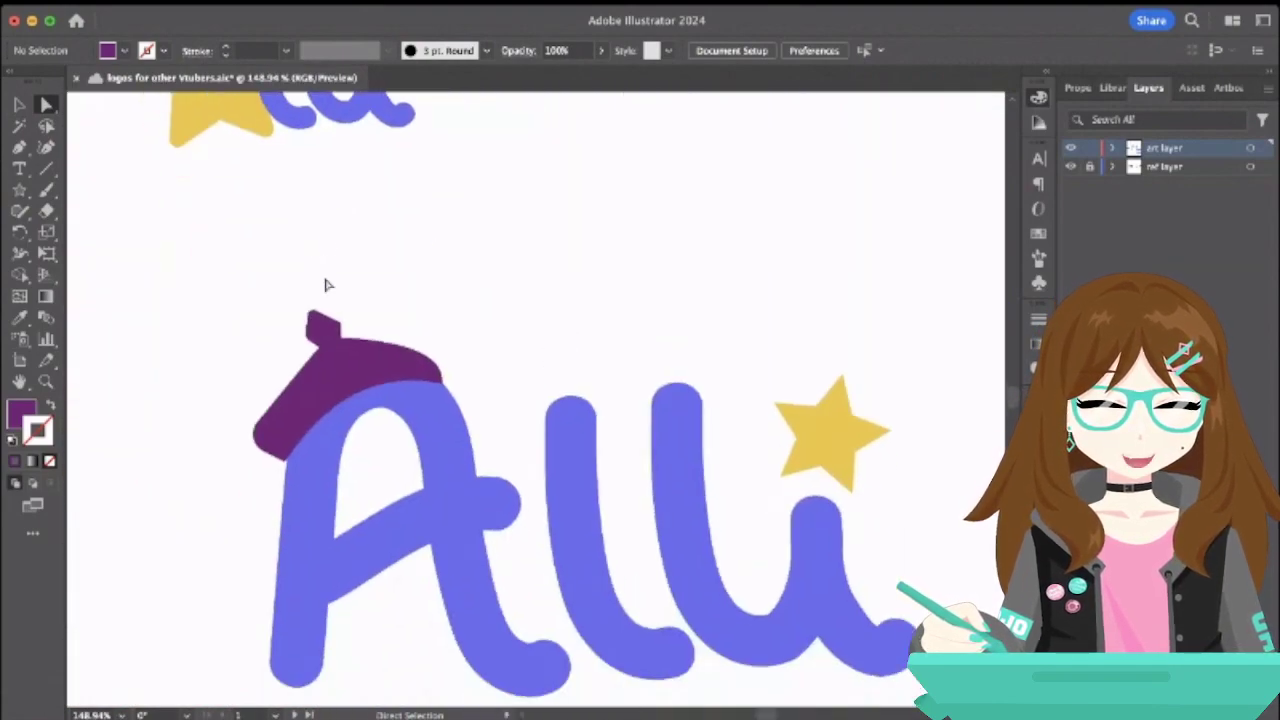
- Round the upper-right corner of the beret's stem and deselect the shape
click(340, 334)
drag(340, 334, 322, 338)
key(v)
click(128, 186)
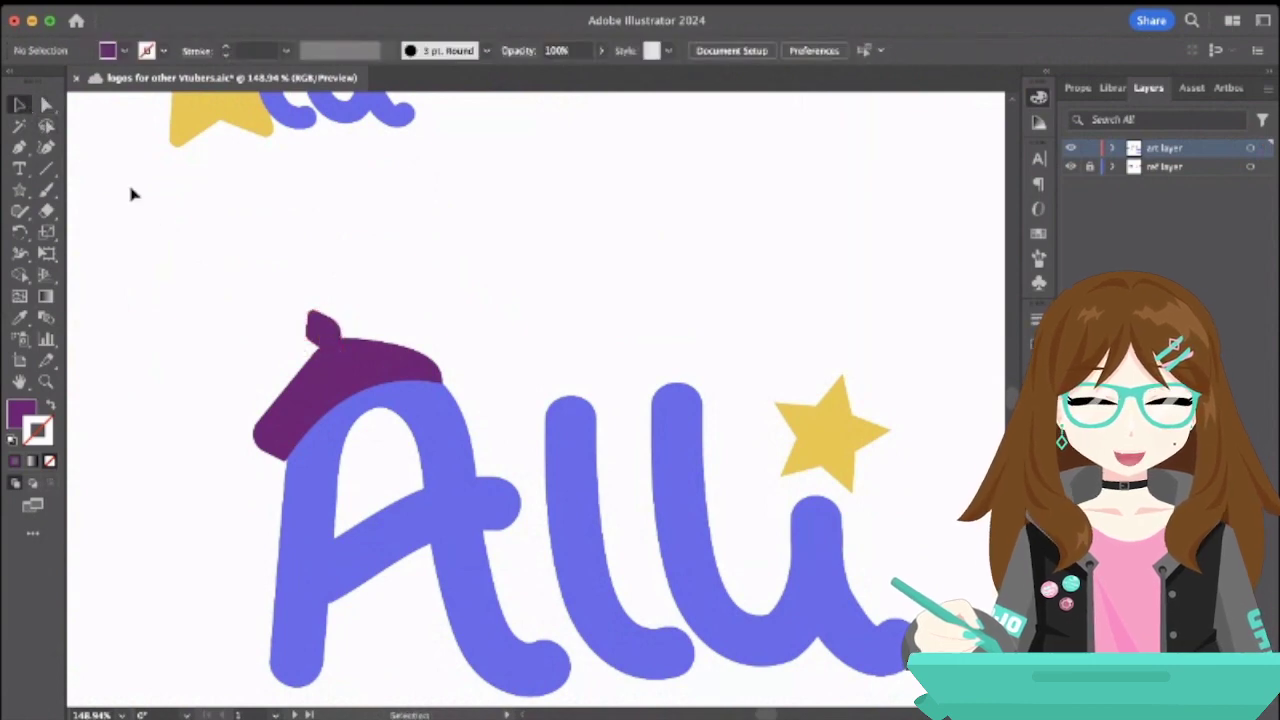
- Rotate the beret's small stem slightly counter-clockwise and deselect it
scroll(128, 186, down, 5)
scroll(268, 283, up, 5)
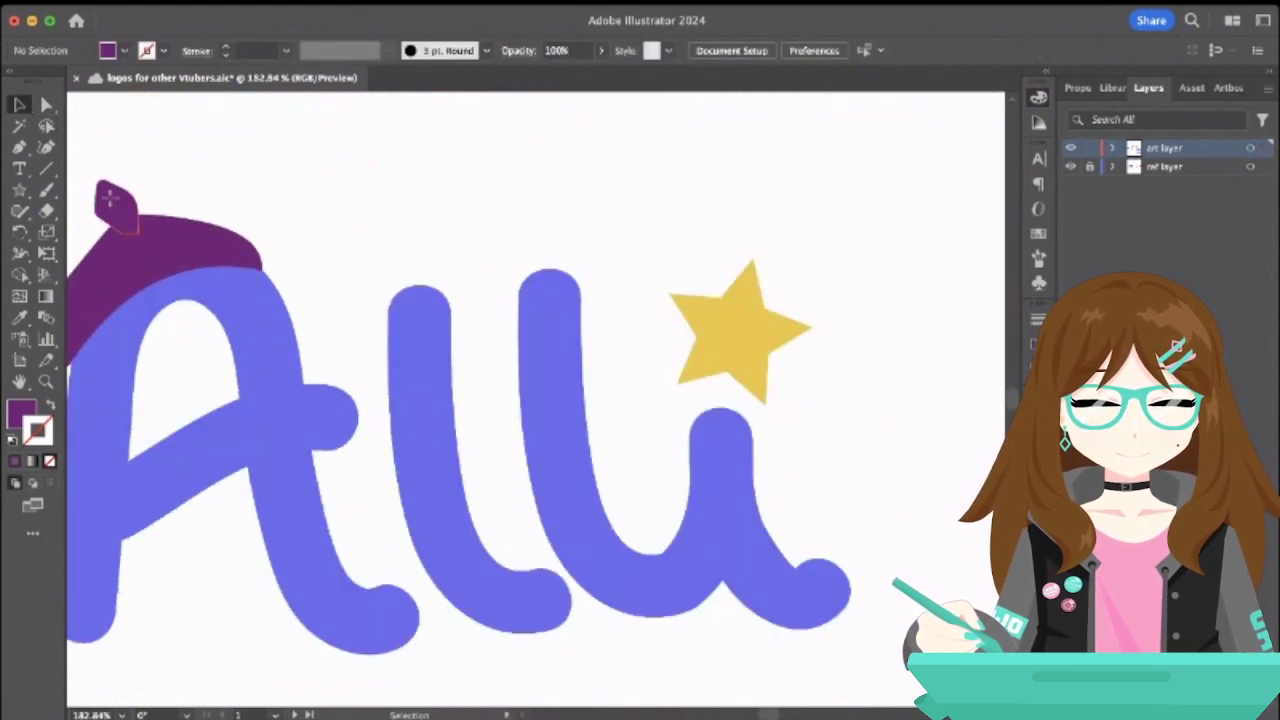
click(118, 202)
drag(148, 180, 129, 180)
click(211, 189)
- Duplicate the yellow star above the i and place the copy over the purple beret
scroll(211, 189, down, 3)
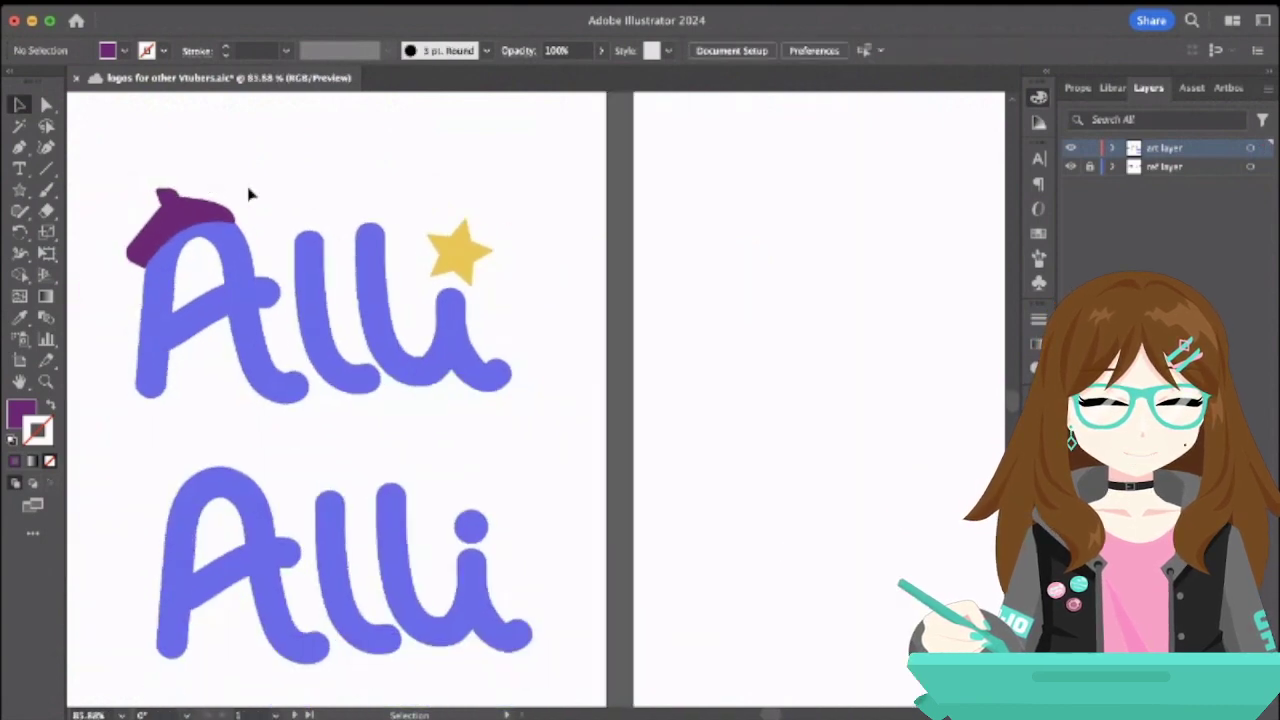
click(452, 255)
key(a)
key(ctrl+c)
key(ctrl+v)
key(v)
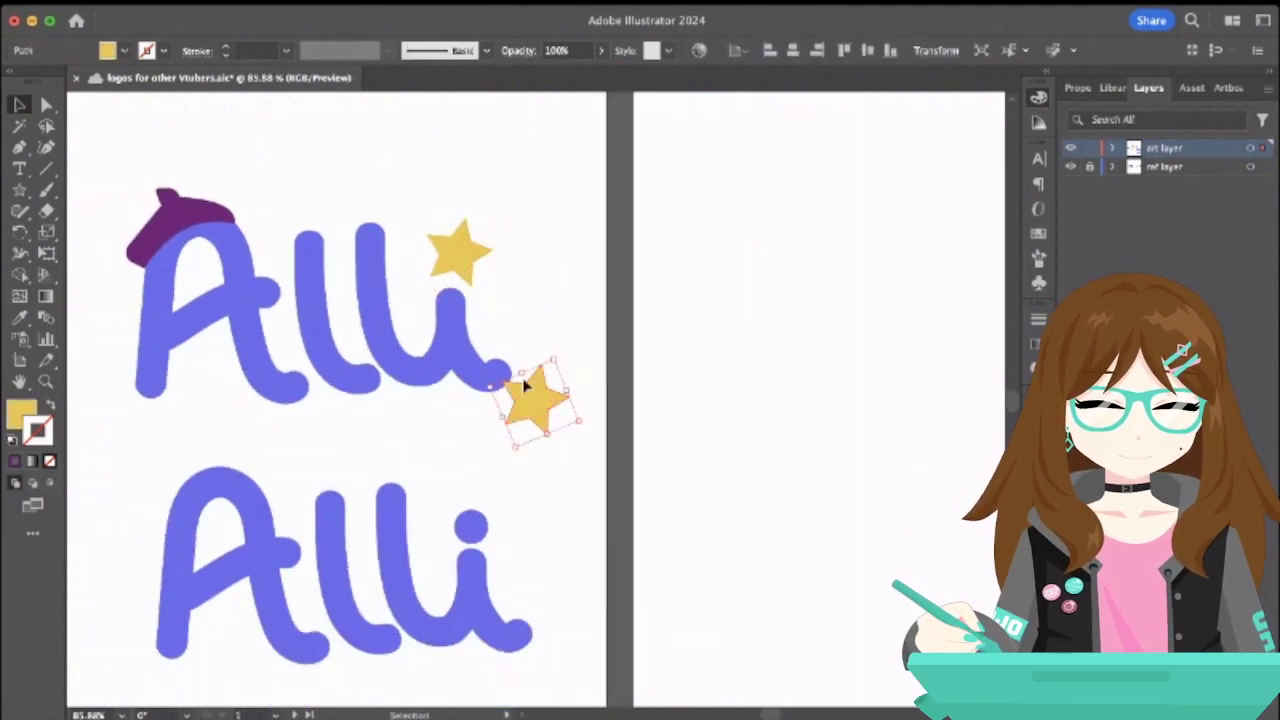
drag(527, 386, 195, 212)
- Shrink the duplicated star to badge size and position it on the right half of the beret
scroll(200, 220, up, 5)
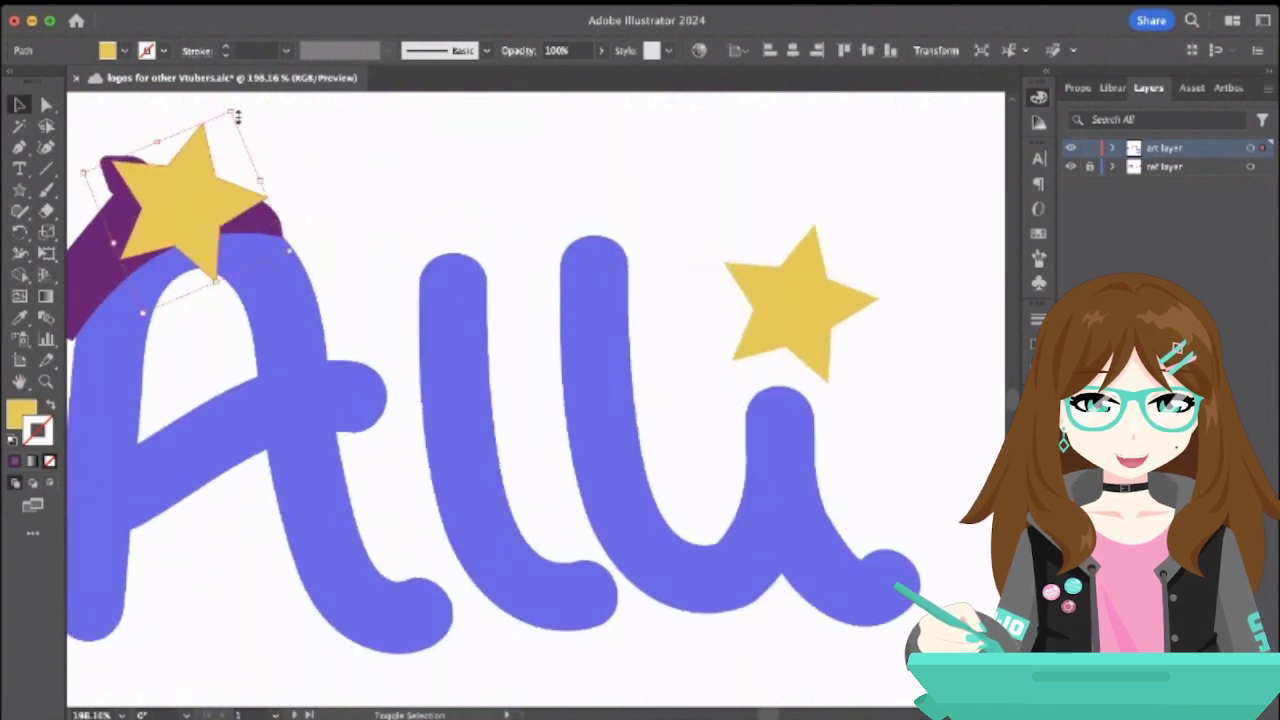
drag(232, 113, 208, 157)
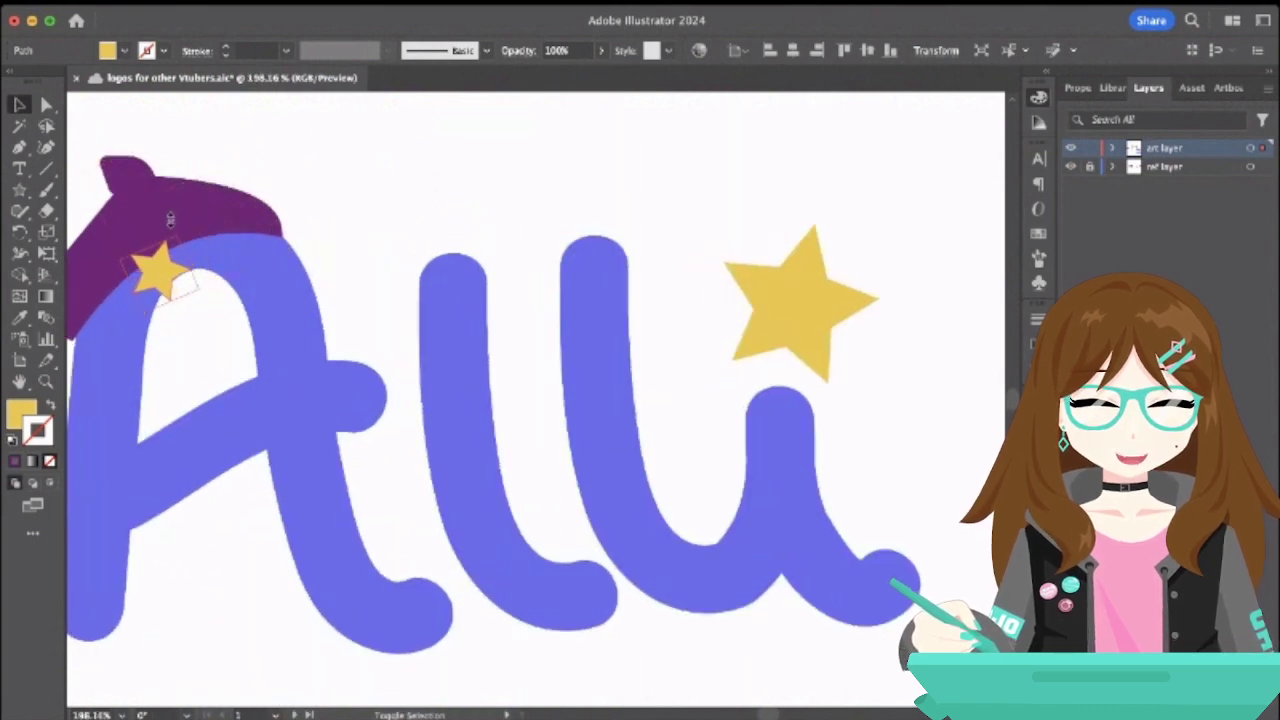
drag(160, 279, 200, 225)
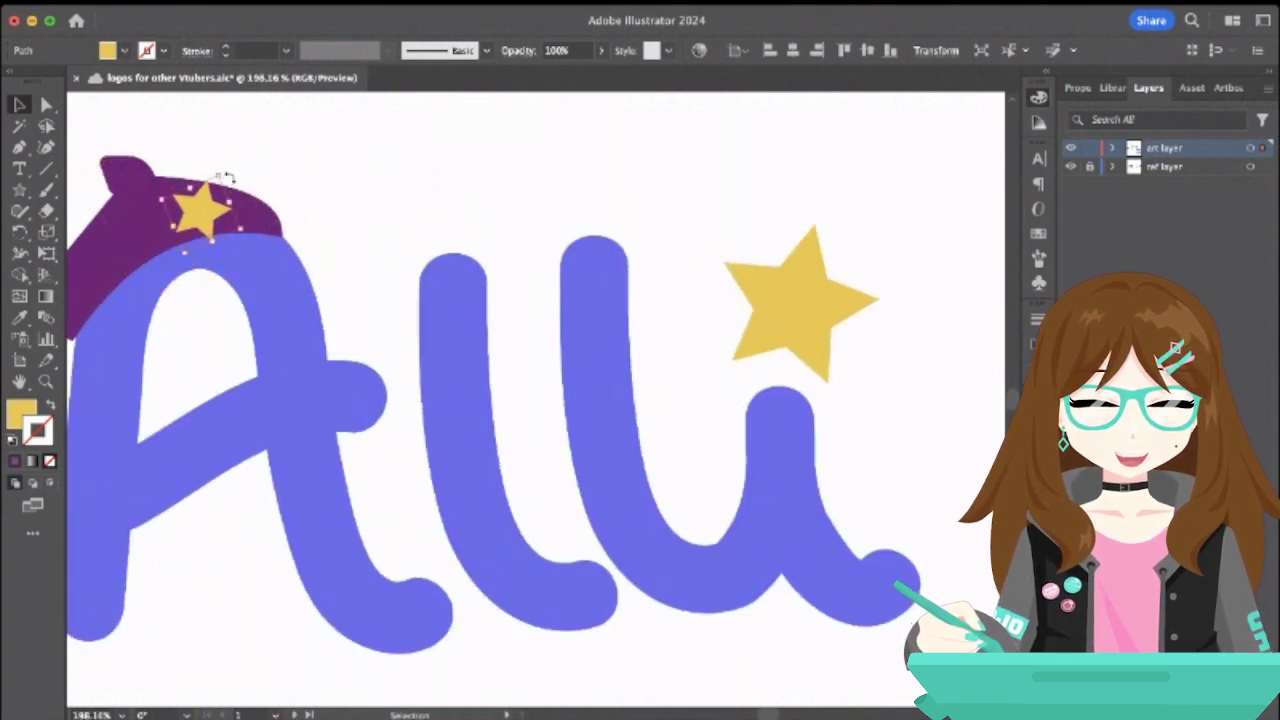
- Rotate the small badge star slightly and nudge it into place on the beret
drag(230, 170, 235, 207)
click(294, 171)
click(197, 215)
click(266, 191)
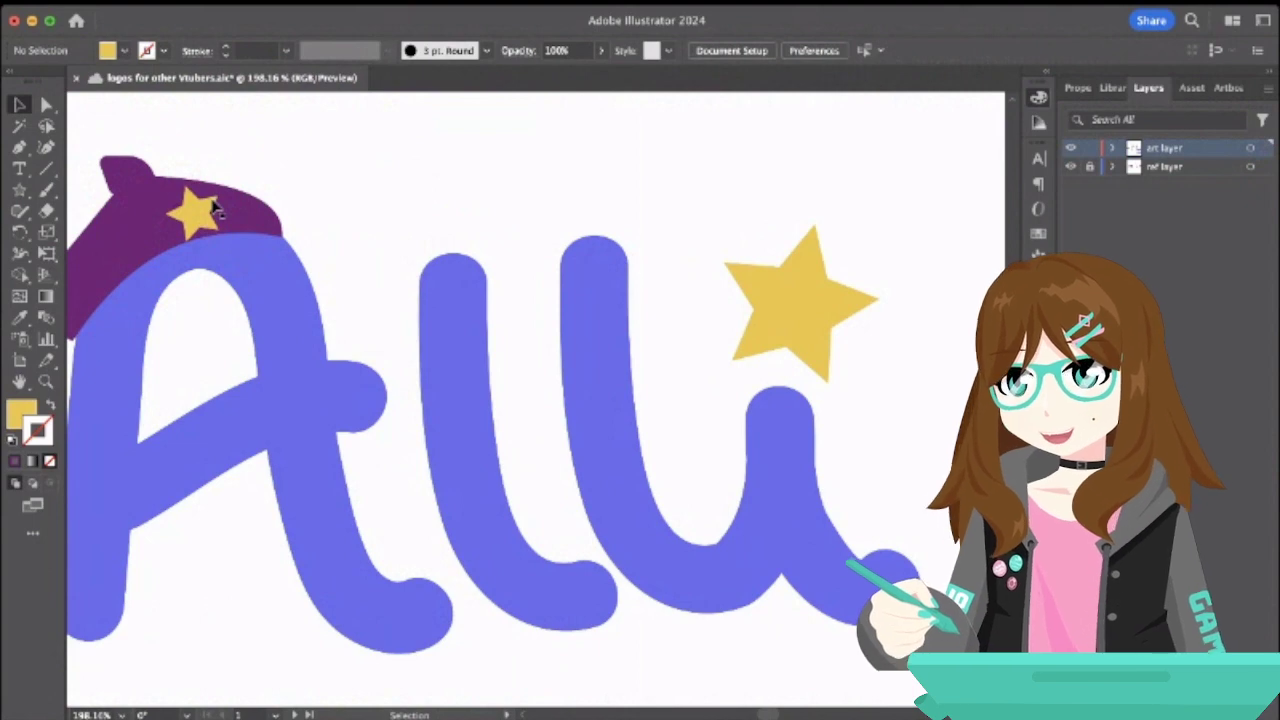
scroll(215, 205, down, 2)
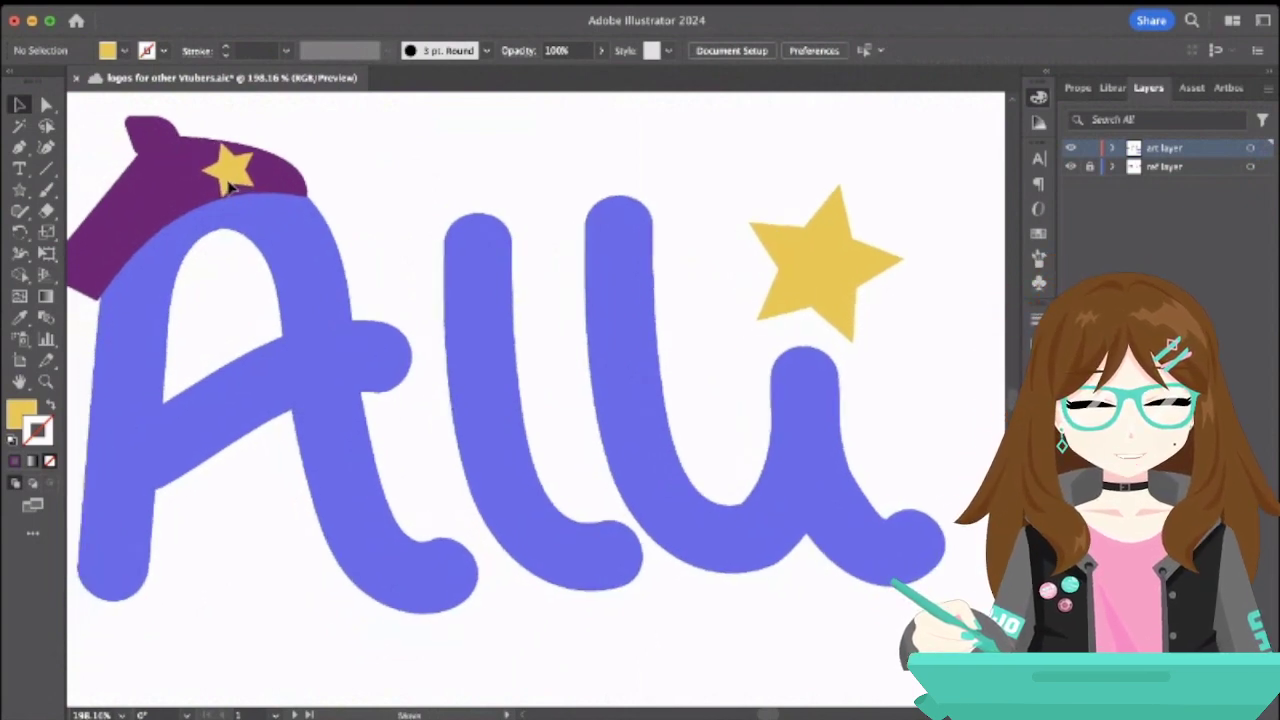
click(228, 188)
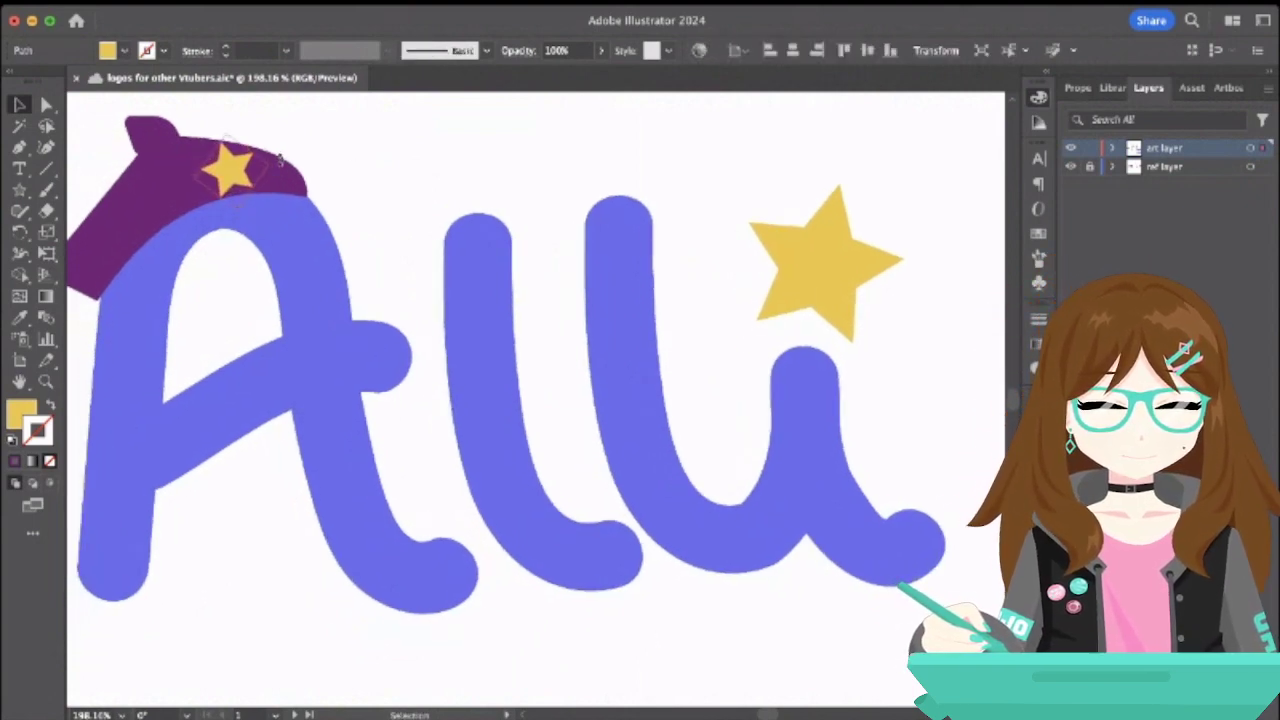
click(362, 145)
- Round the corners at the beret's lower-left end to about 15.8 px
scroll(358, 131, down, 3)
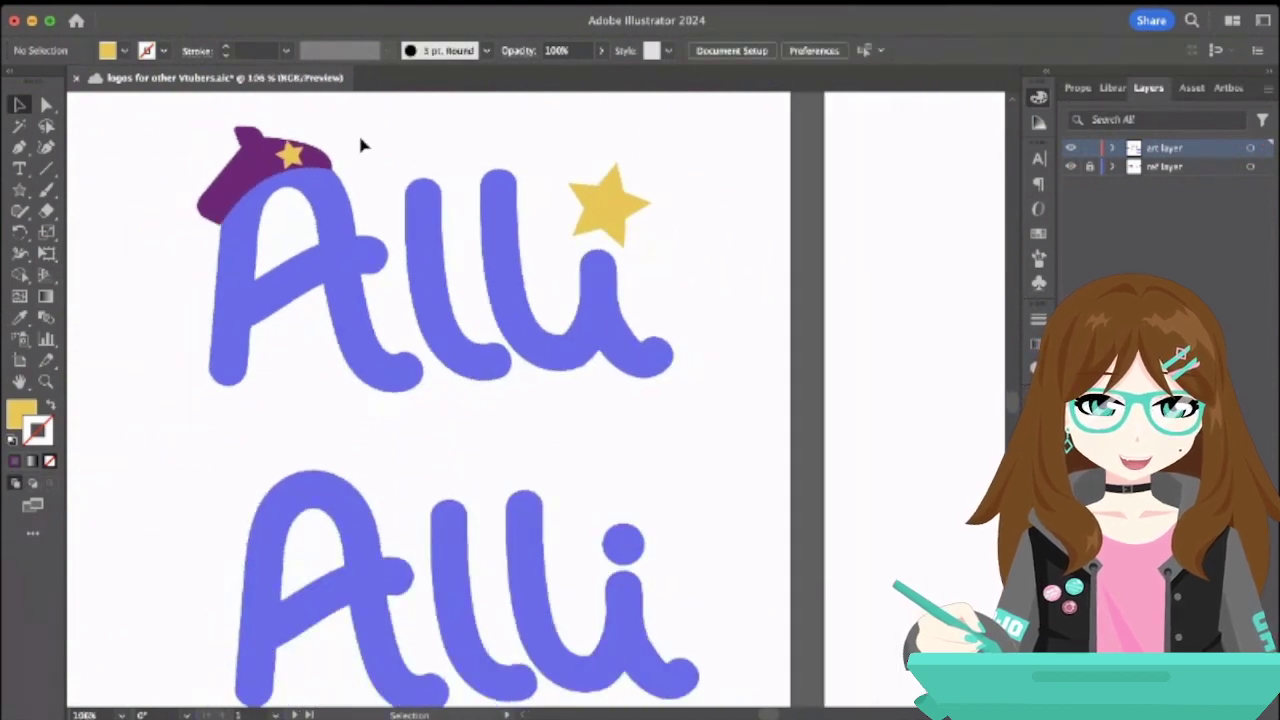
click(235, 180)
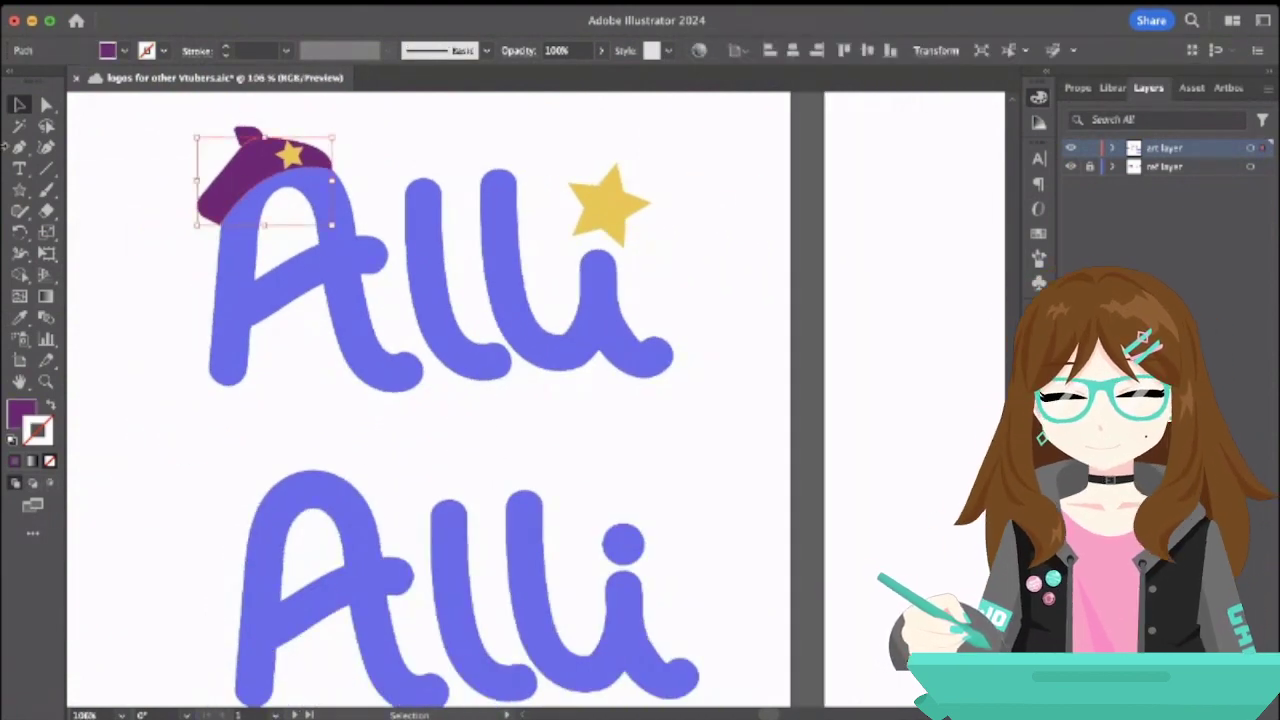
key(a)
scroll(210, 210, up, 5)
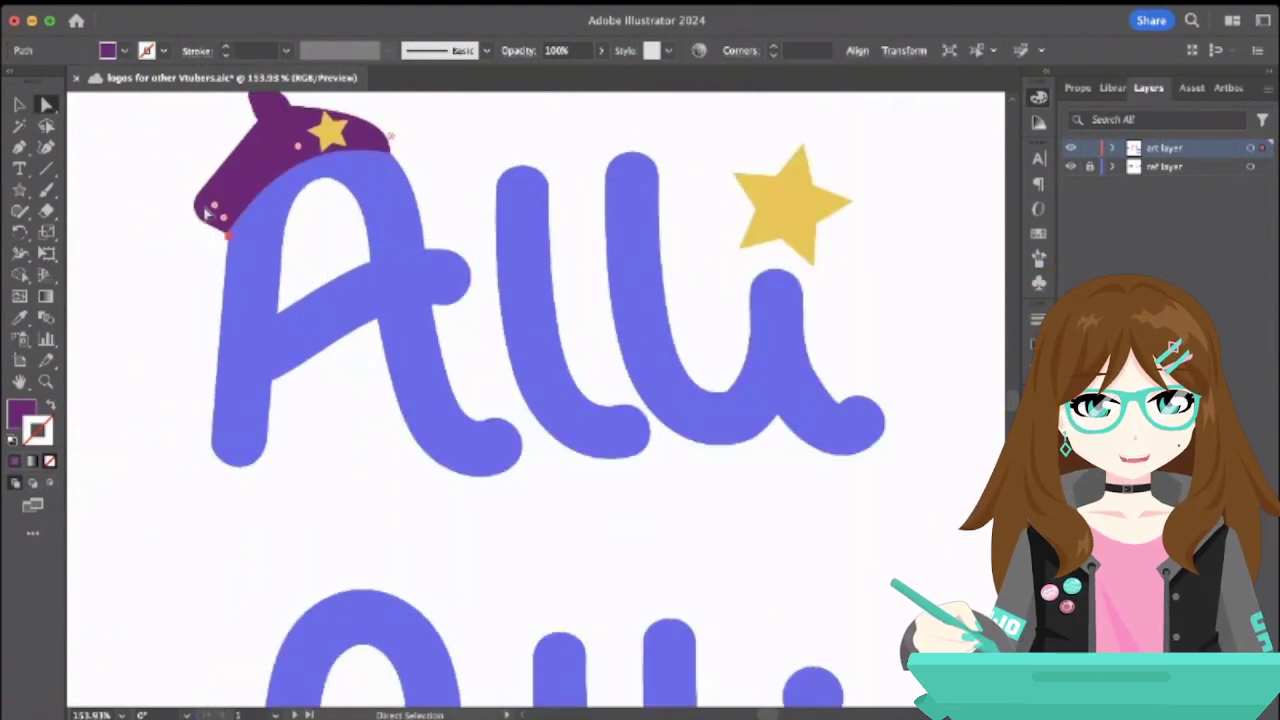
click(232, 218)
drag(276, 199, 281, 201)
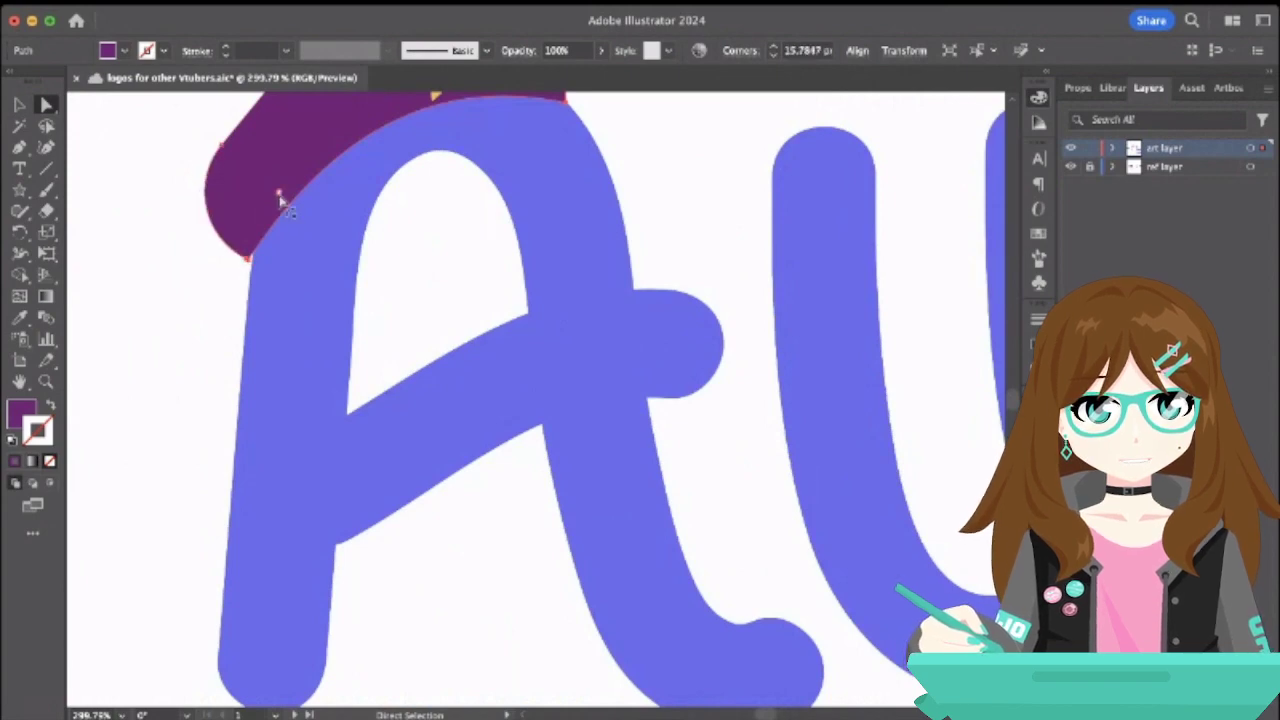
click(148, 232)
- Move the beret's lowest anchor point down to meet the outer edge of the A's left stroke
scroll(225, 252, up, 5)
click(303, 281)
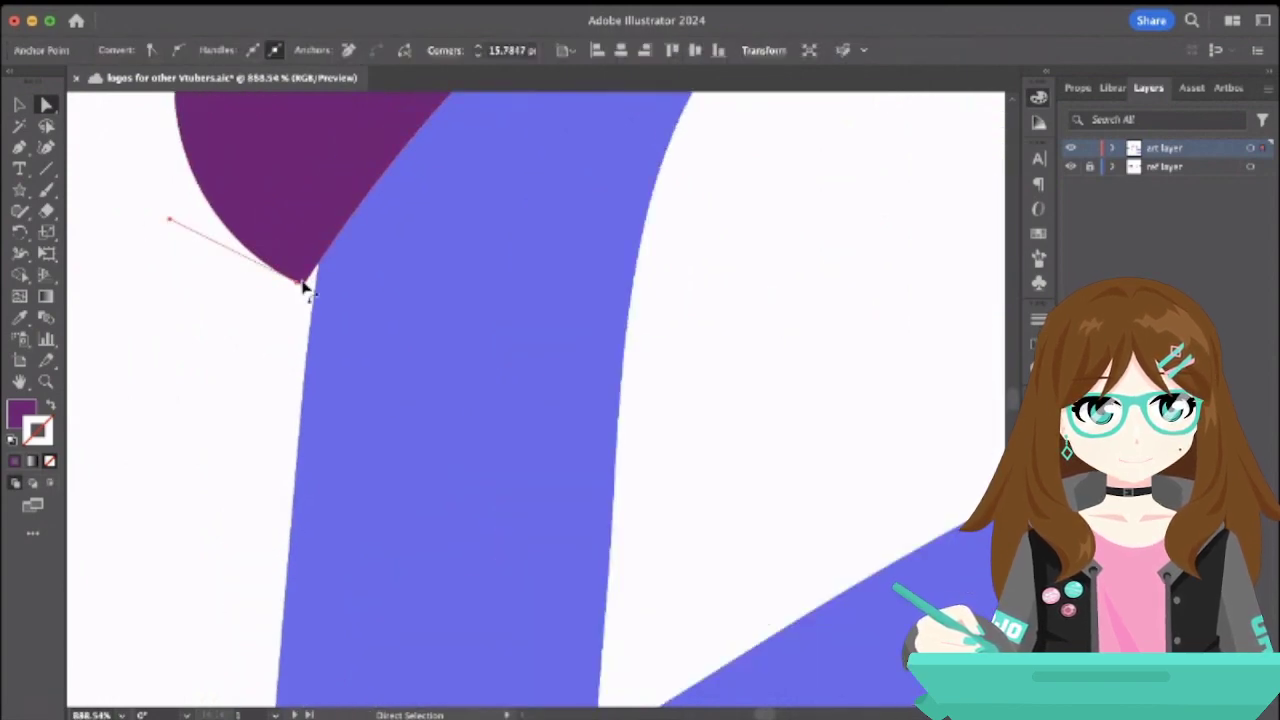
drag(306, 278, 314, 291)
click(217, 331)
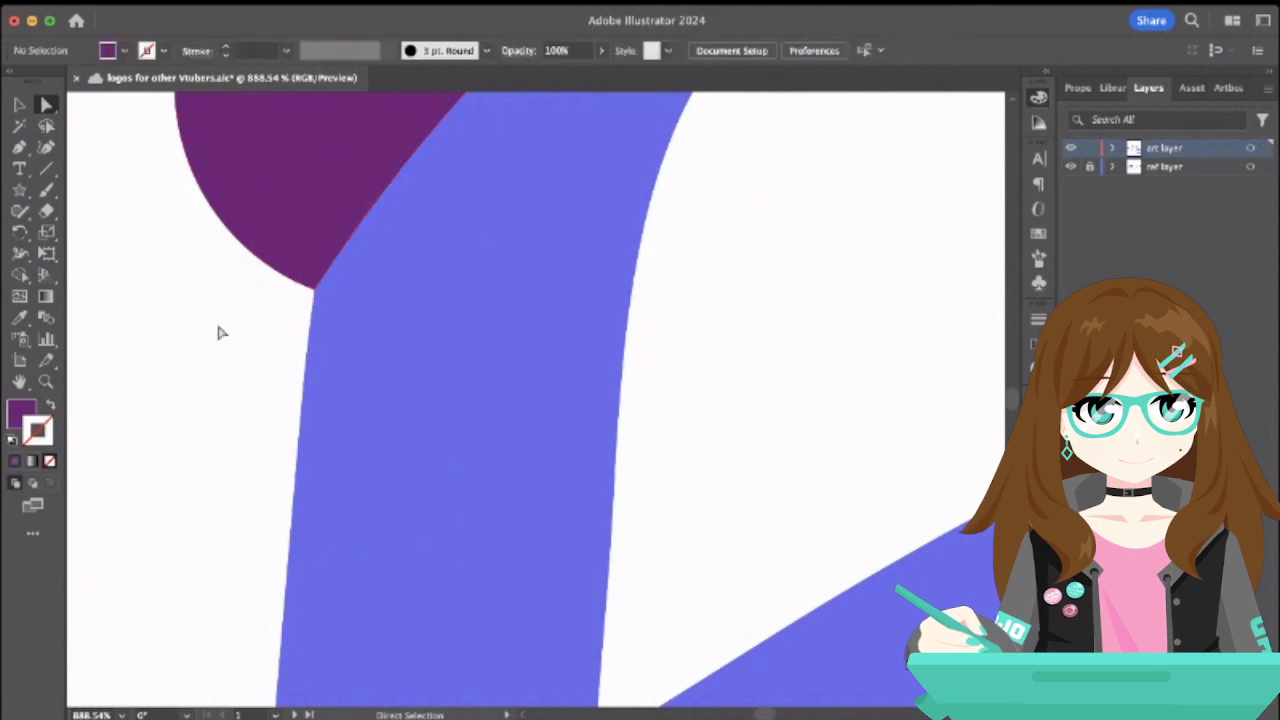
scroll(219, 332, down, 5)
scroll(219, 332, down, 2)
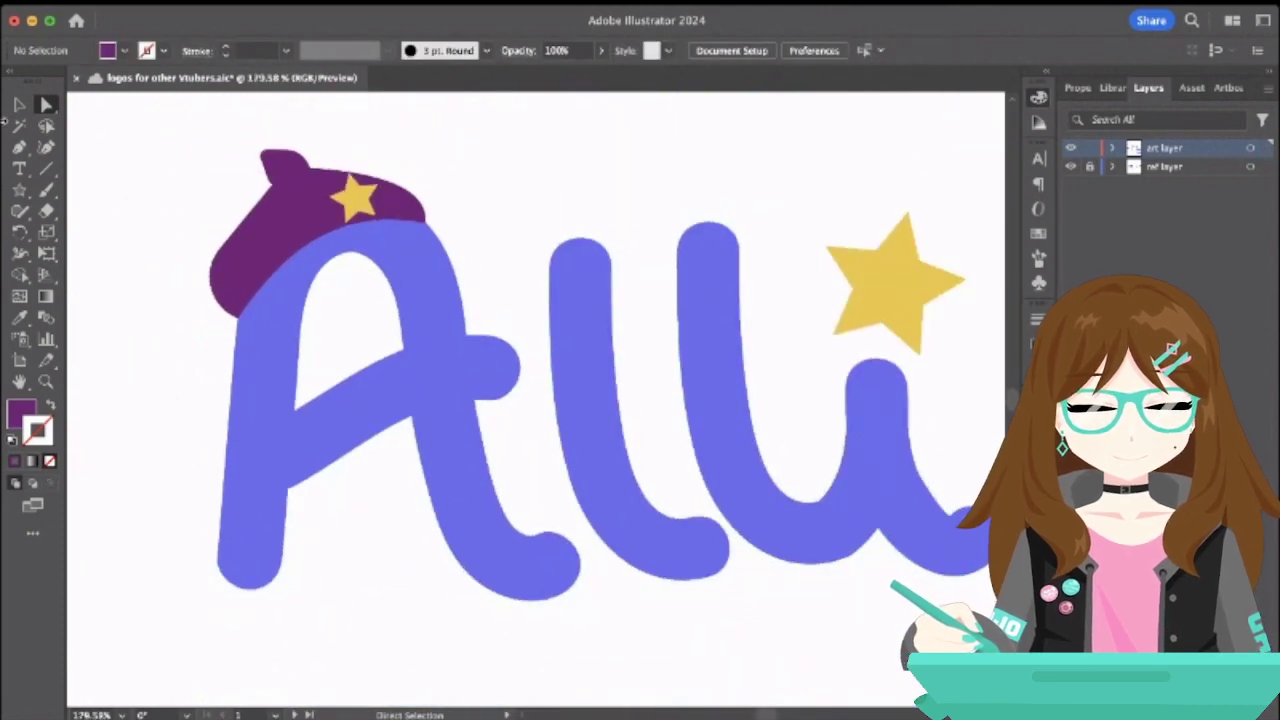
- Enlarge the small logo with the star-shaped A to nearly the beret version's size and position it above that version
click(21, 105)
scroll(112, 149, down, 5)
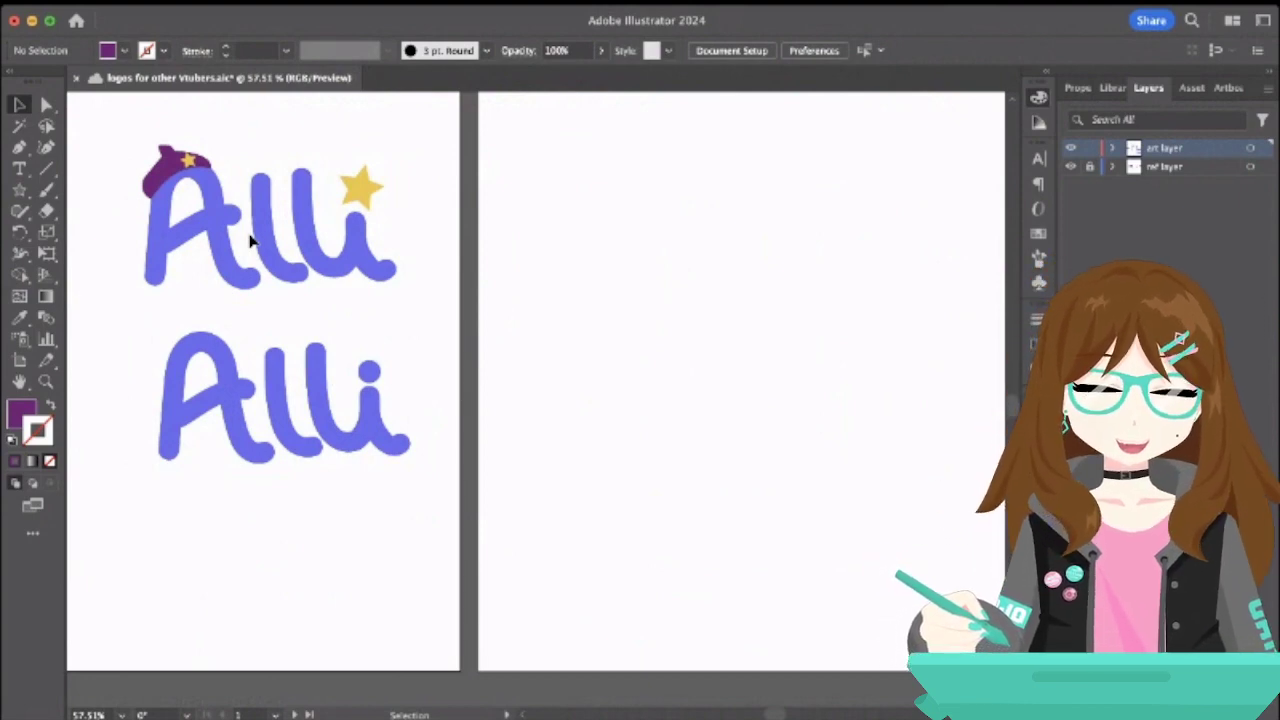
scroll(250, 238, down, 4)
scroll(251, 238, up, 1)
click(360, 172)
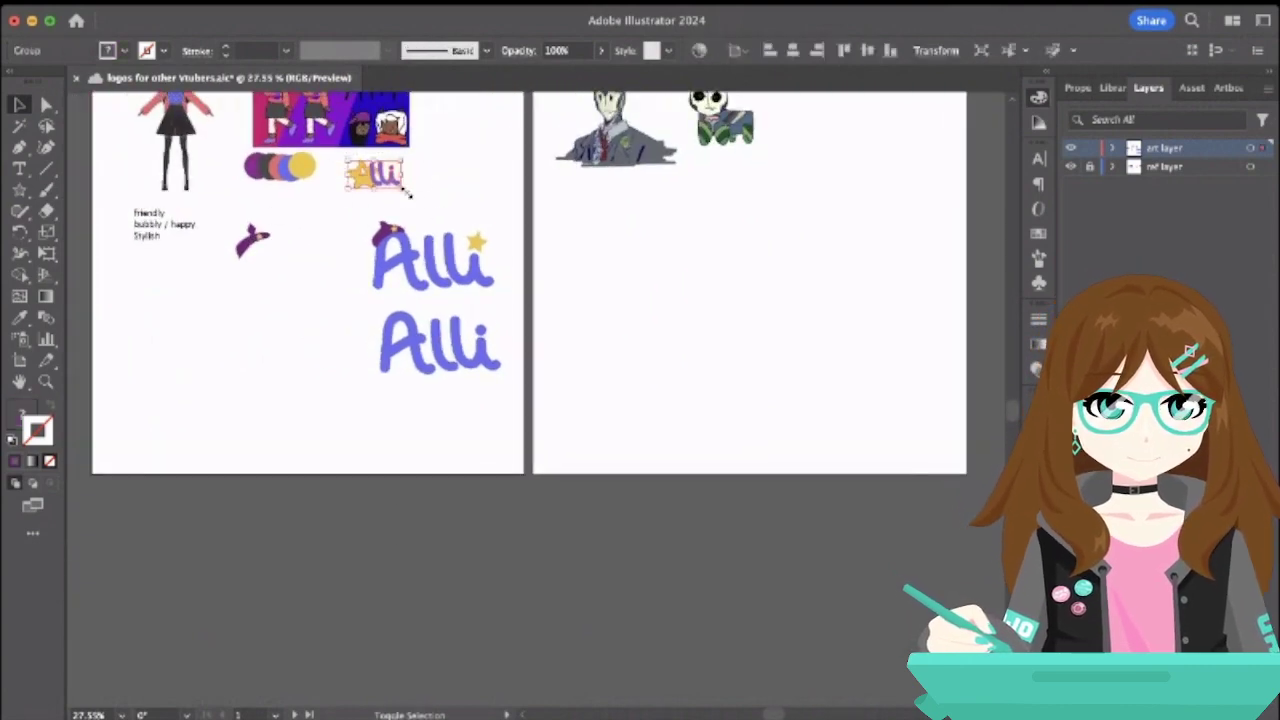
drag(404, 189, 491, 221)
click(476, 216)
key(ctrl+z)
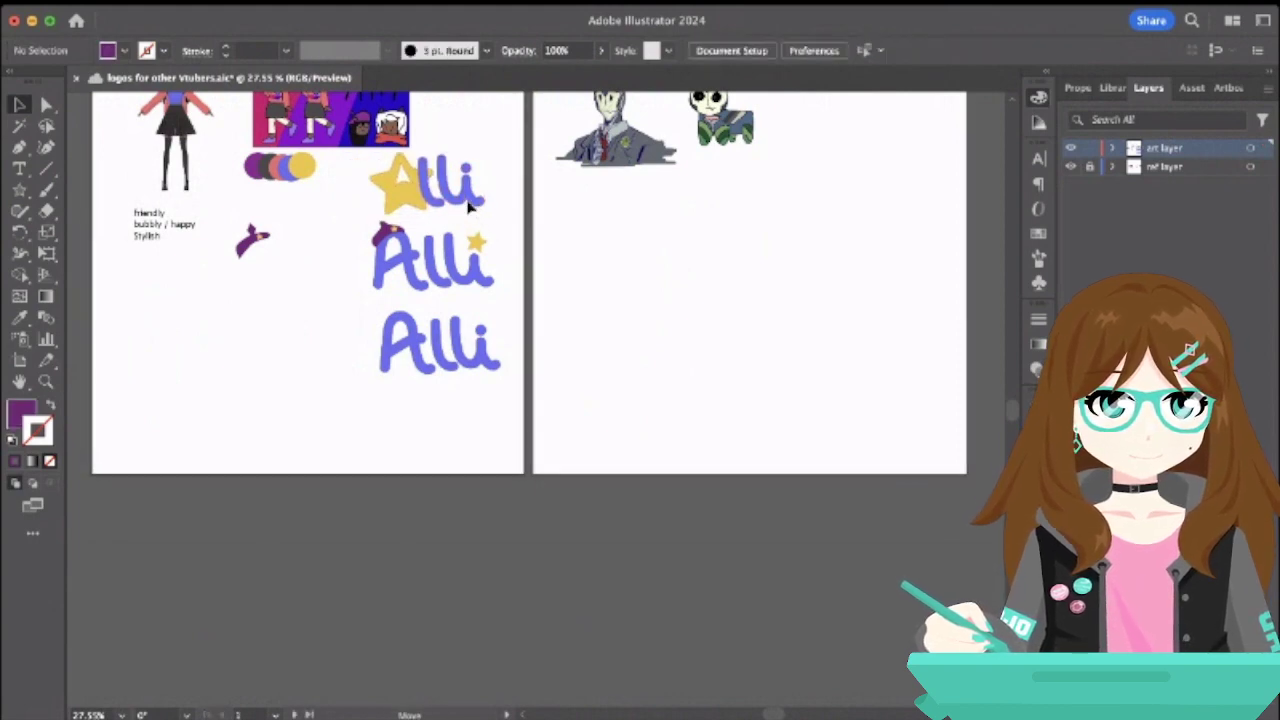
click(476, 208)
click(537, 226)
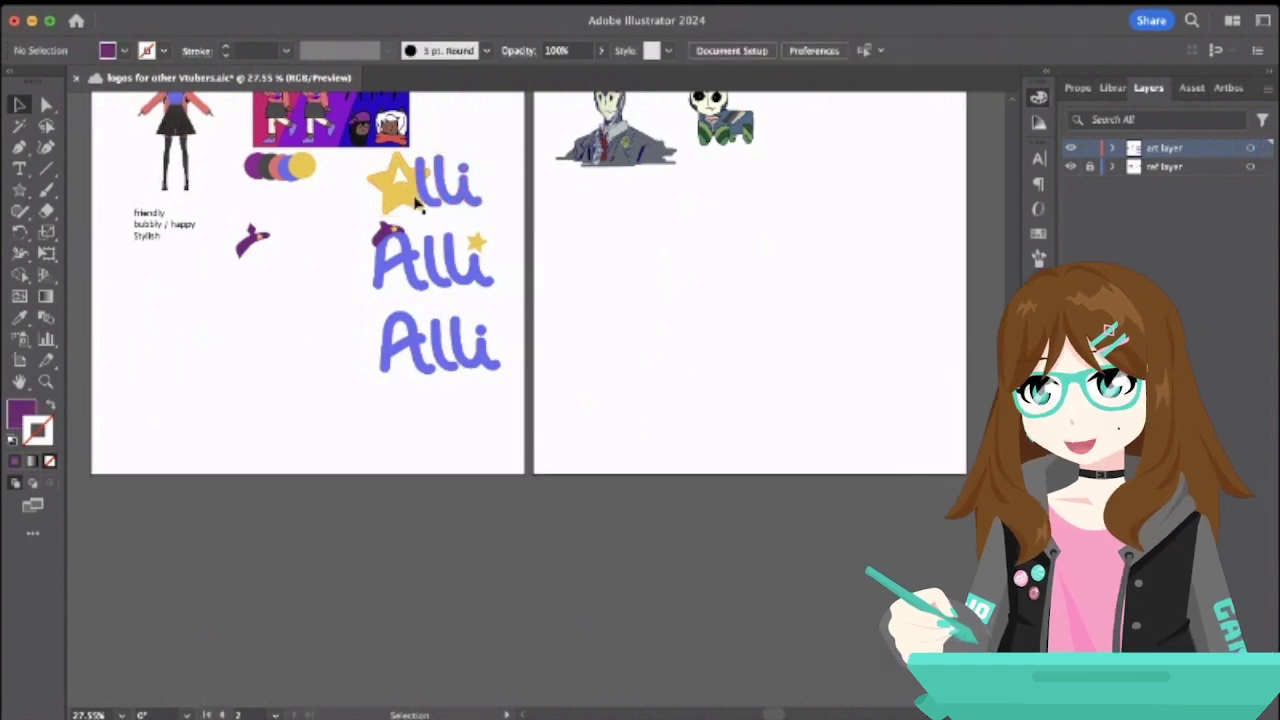
- Enlarge the star-shaped A logo slightly more and shift it a little to the left
scroll(420, 200, up, 3)
click(418, 194)
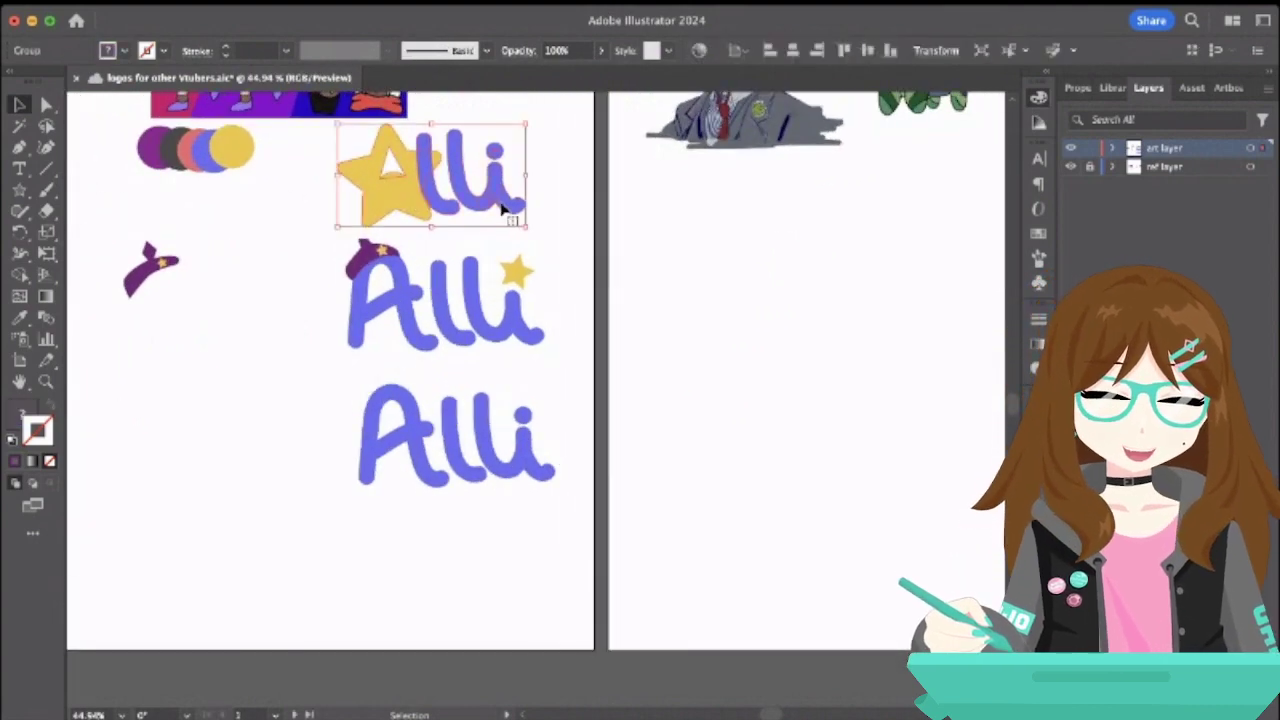
drag(526, 227, 546, 237)
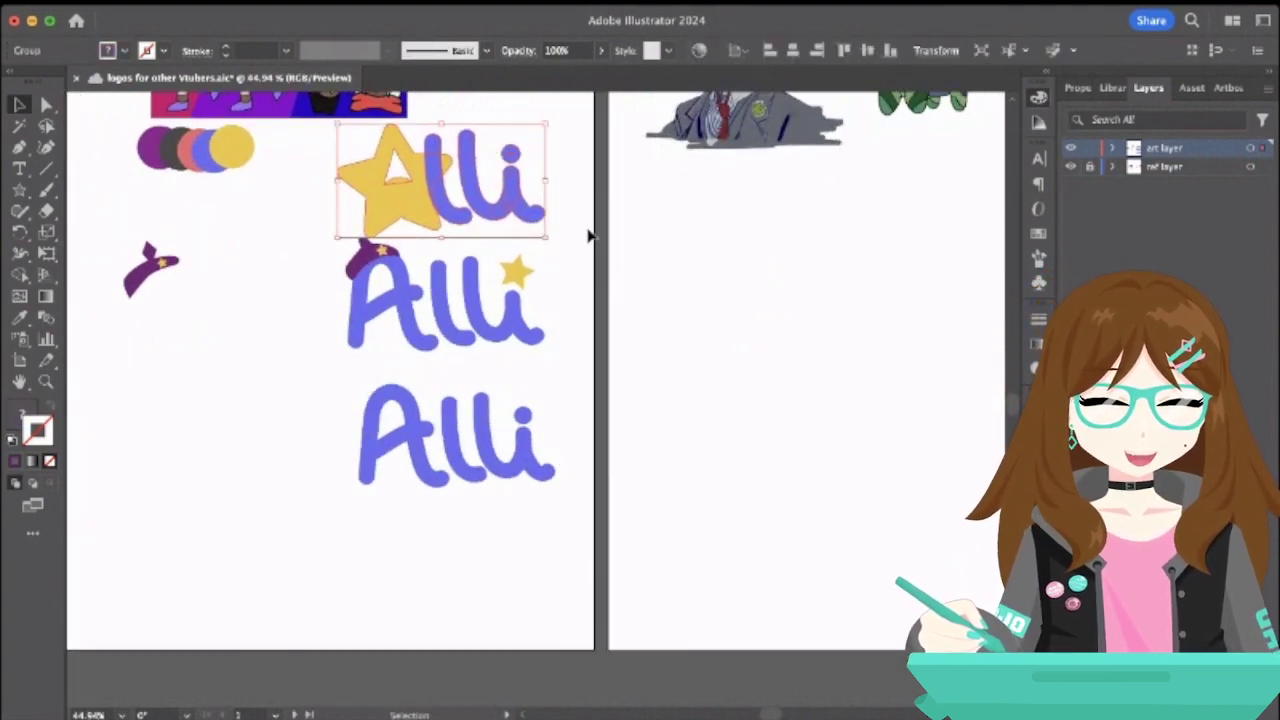
click(586, 234)
click(505, 208)
click(584, 224)
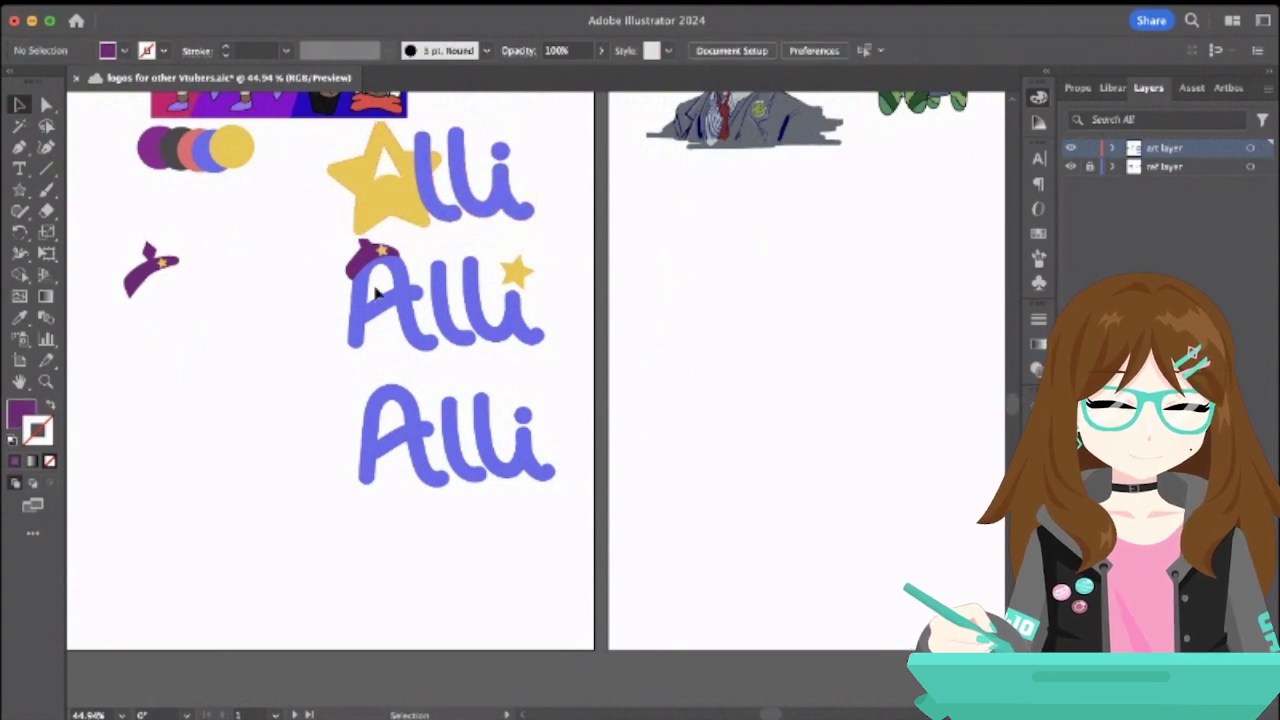
- Group the beret's body, stem and badge star into one object
drag(284, 240, 545, 352)
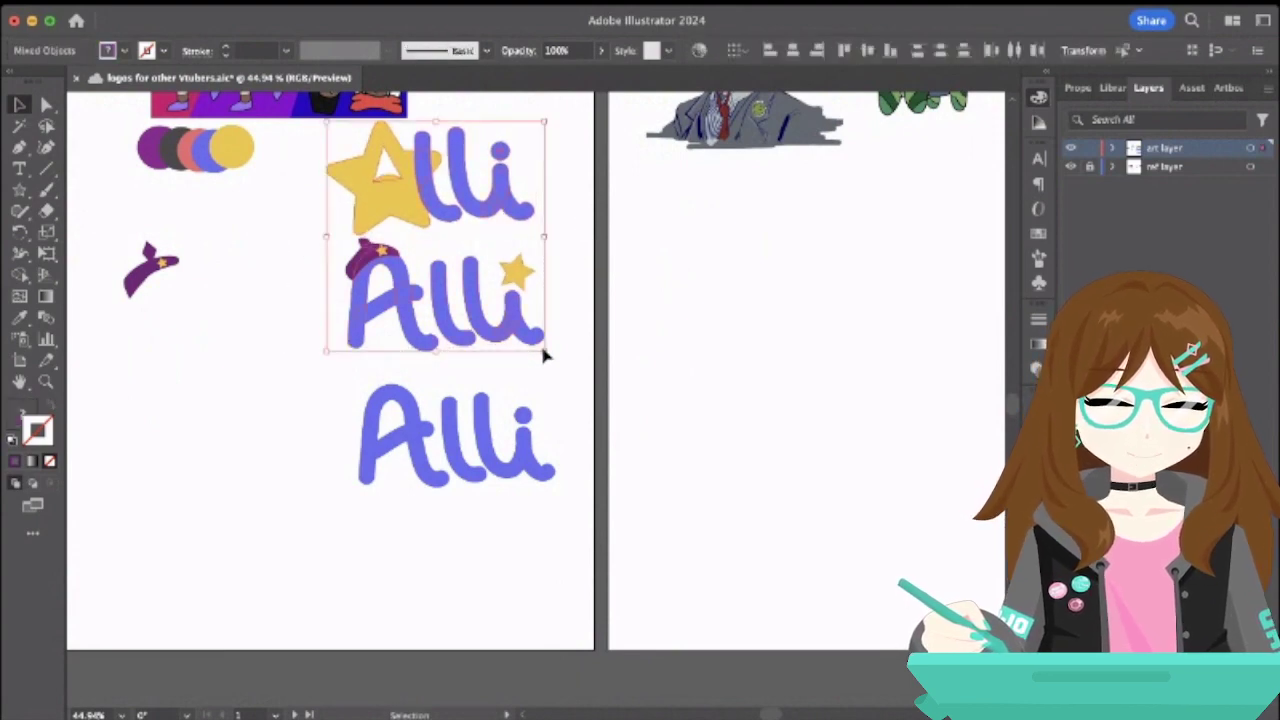
click(597, 350)
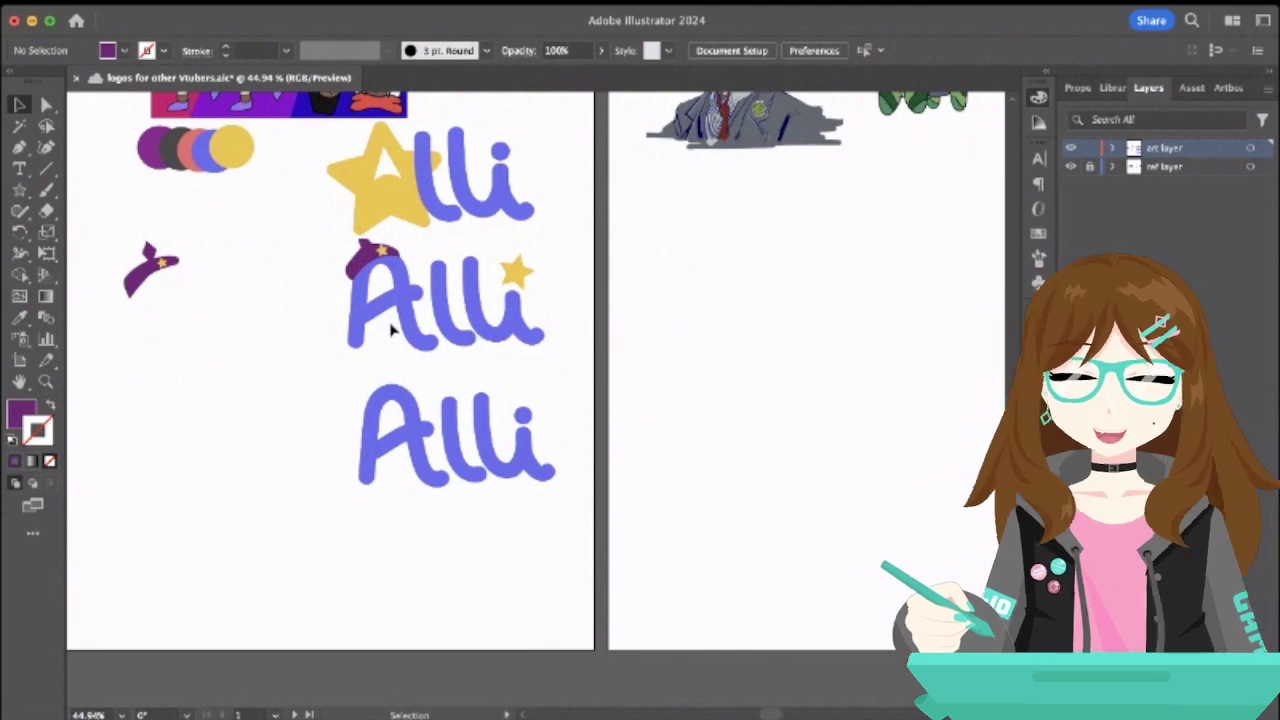
click(381, 251)
scroll(381, 251, up, 2)
click(326, 262)
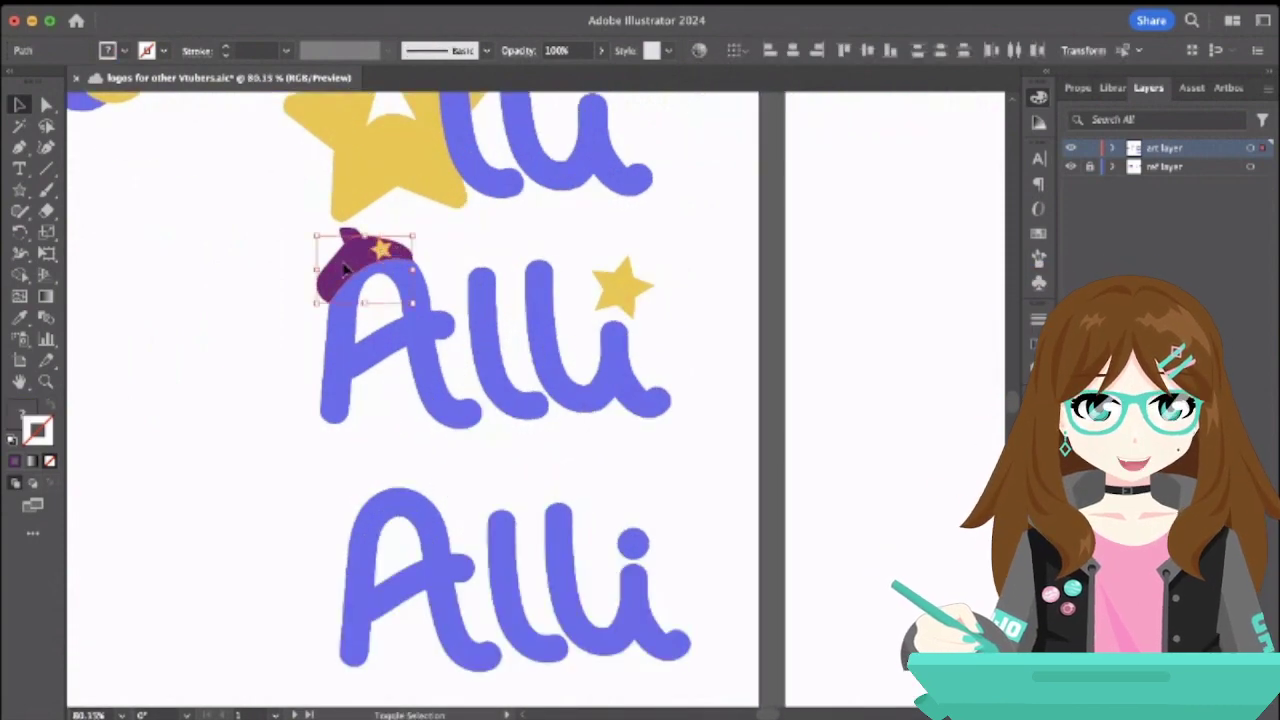
scroll(326, 262, up, 5)
click(345, 172)
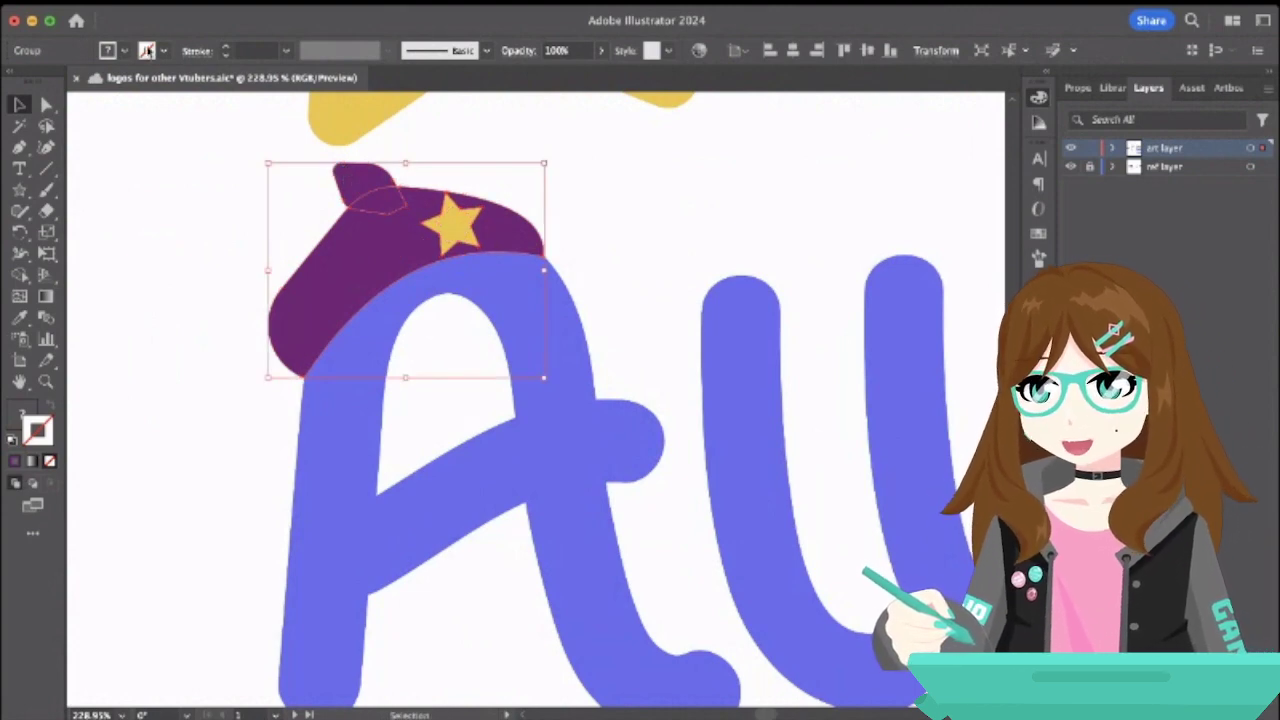
- Shrink the badge star slightly within the beret group and adjust its placement on the beret
click(46, 104)
click(166, 177)
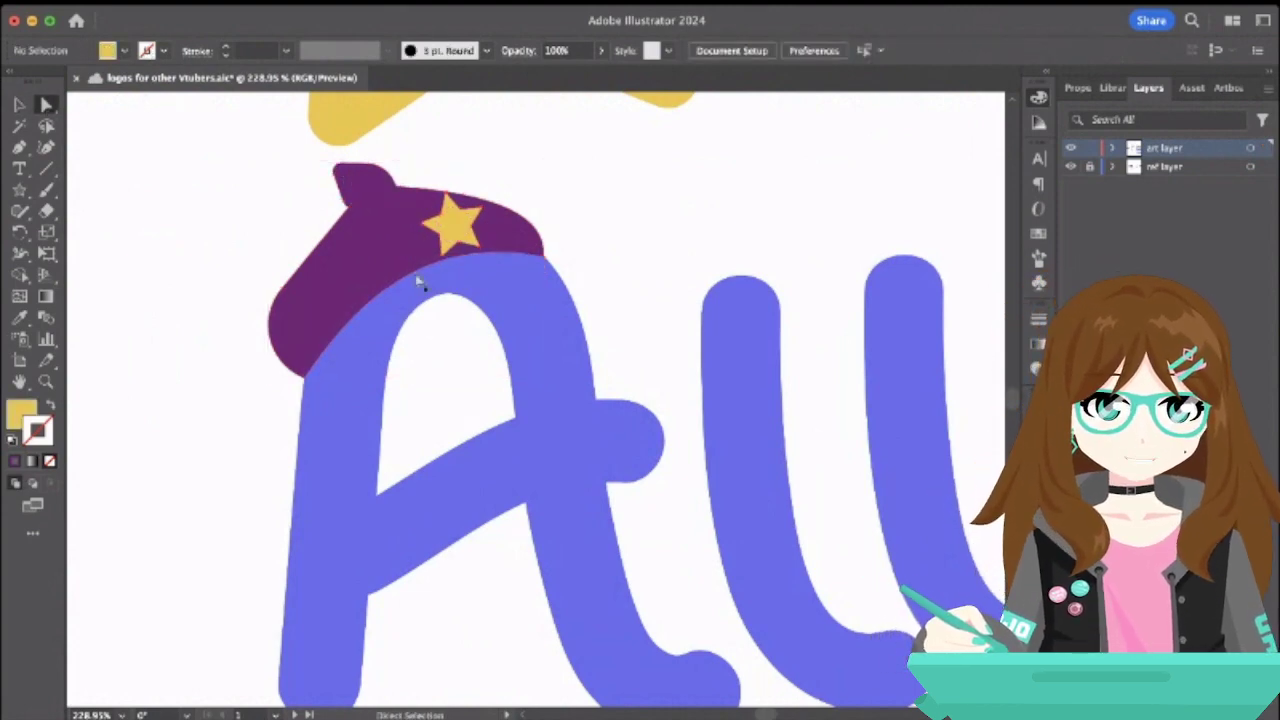
click(452, 225)
scroll(464, 240, up, 3)
click(471, 214)
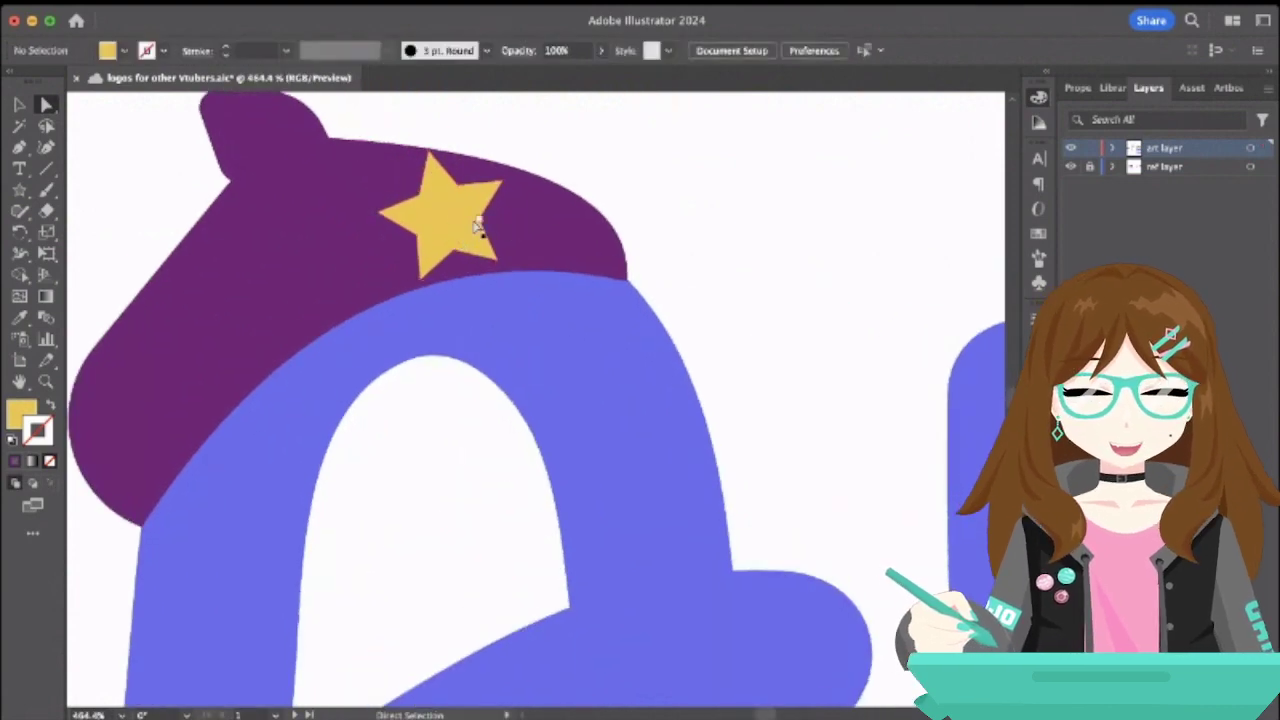
key(v)
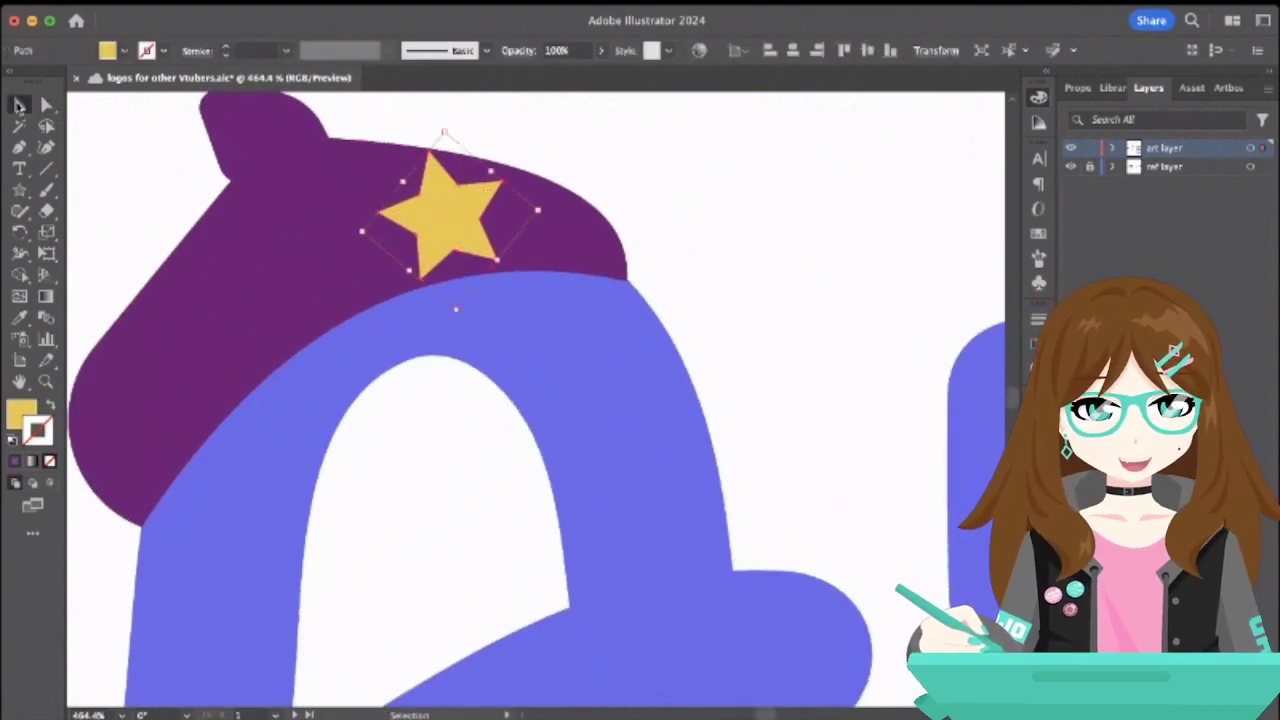
drag(446, 137, 447, 152)
click(663, 246)
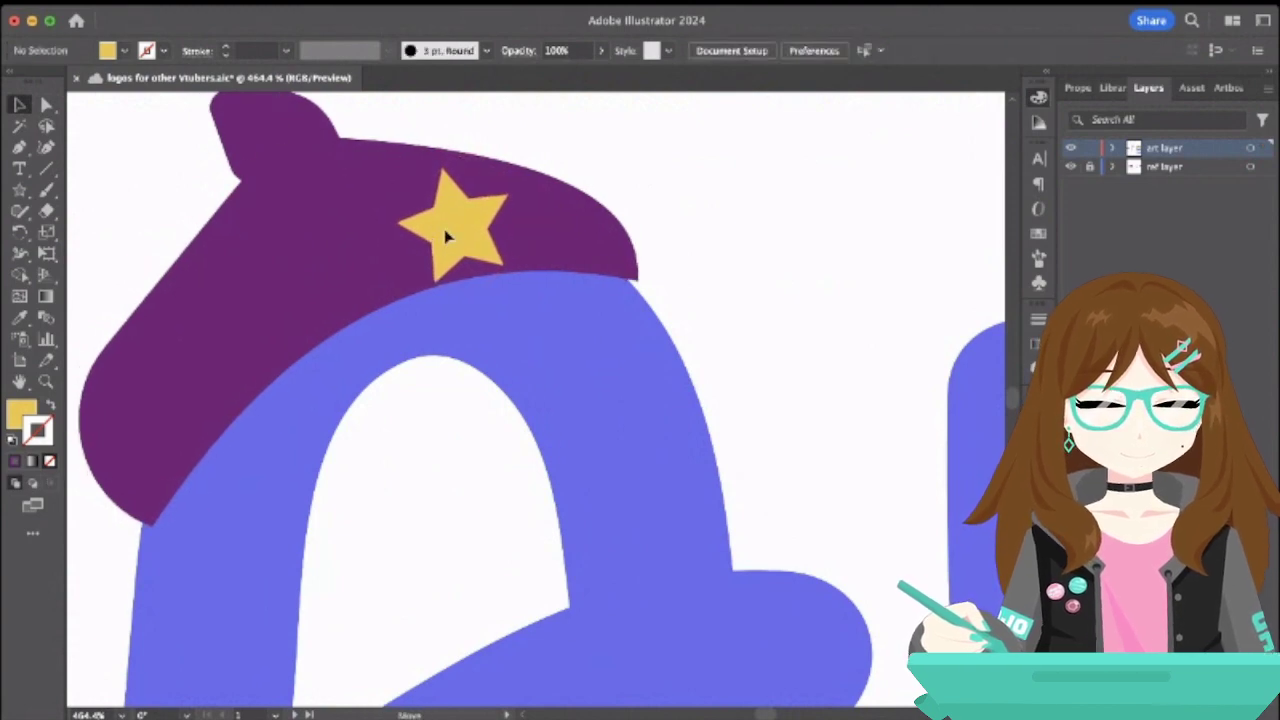
click(443, 280)
click(730, 213)
scroll(730, 213, down, 5)
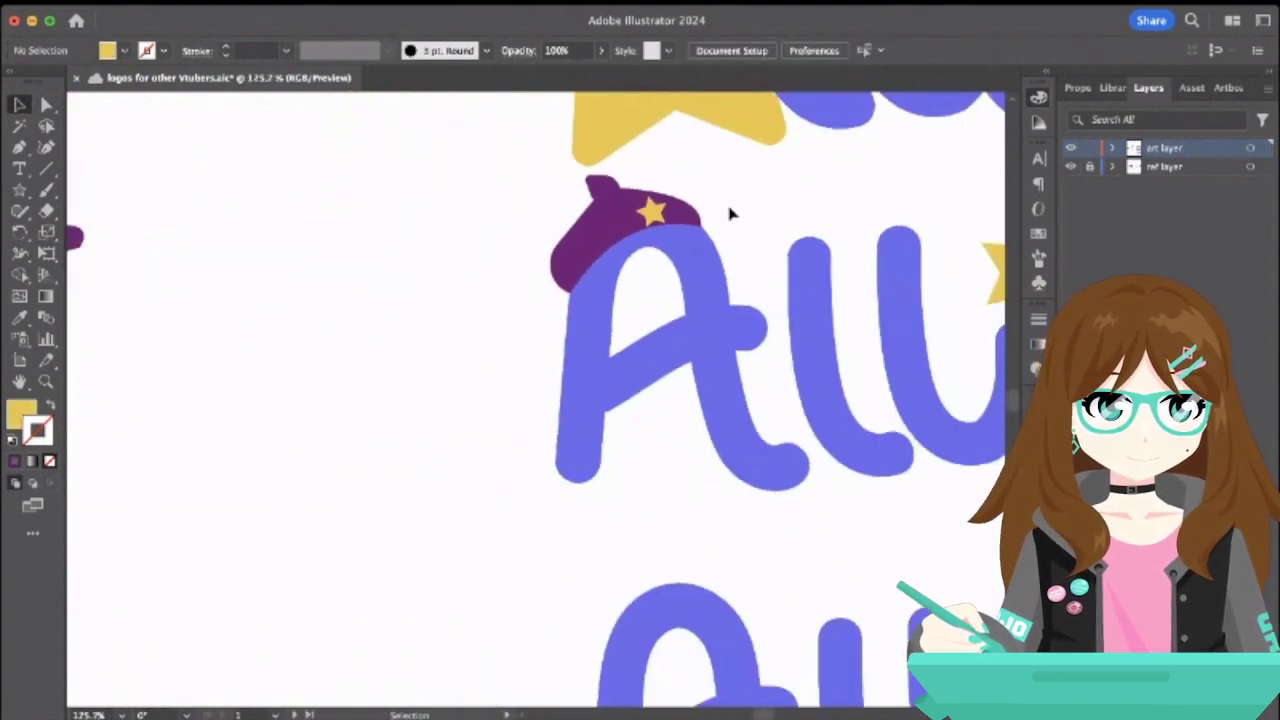
scroll(730, 213, right, 5)
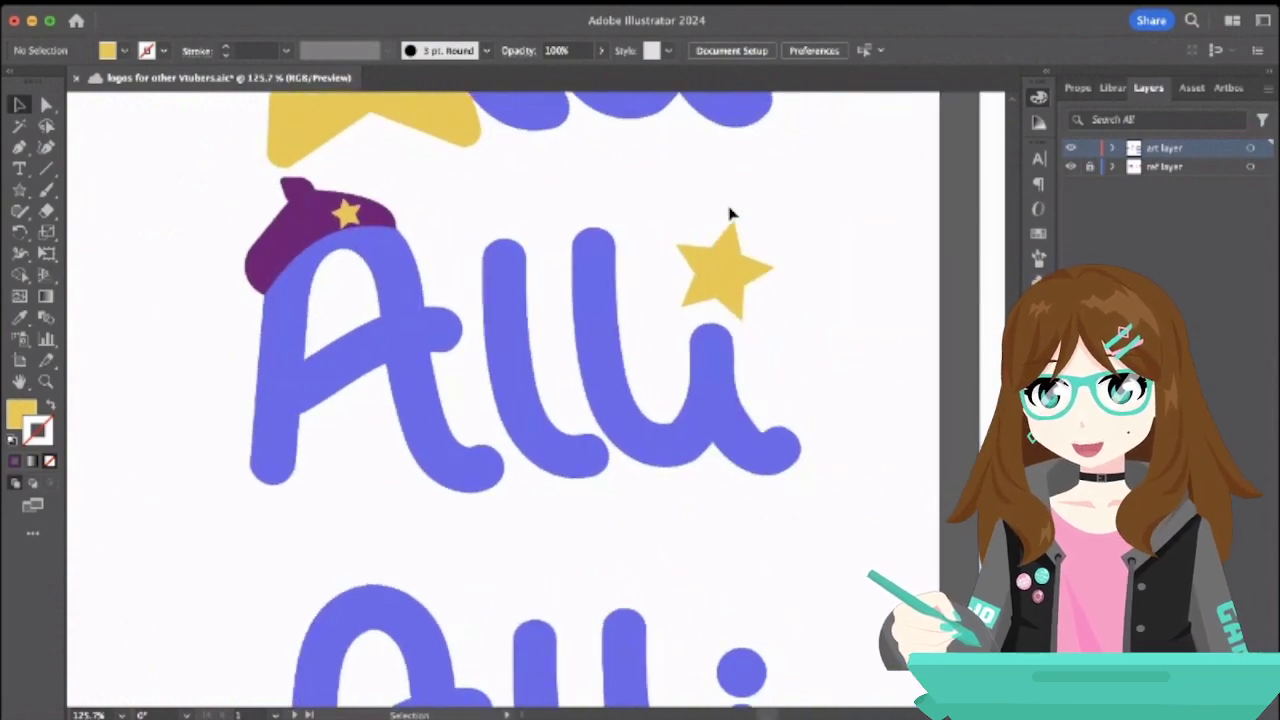
scroll(730, 213, up, 10)
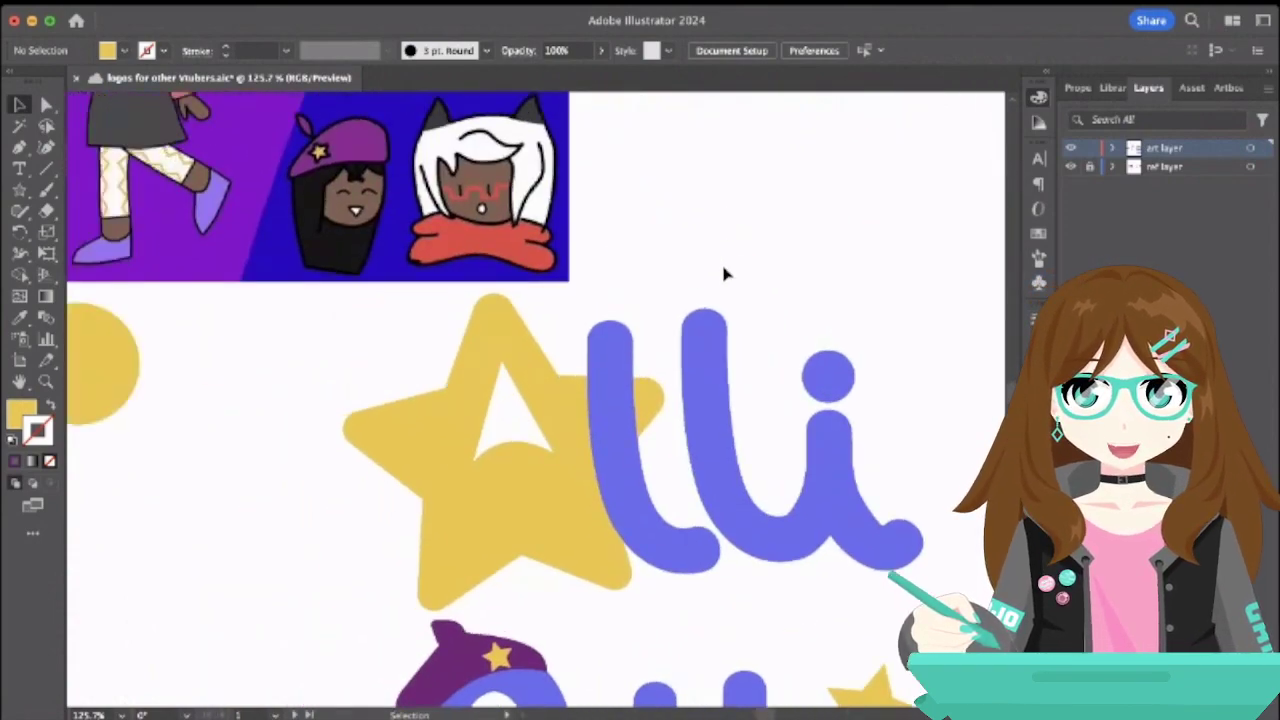
scroll(725, 274, down, 4)
scroll(725, 274, up, 2)
scroll(725, 274, down, 2)
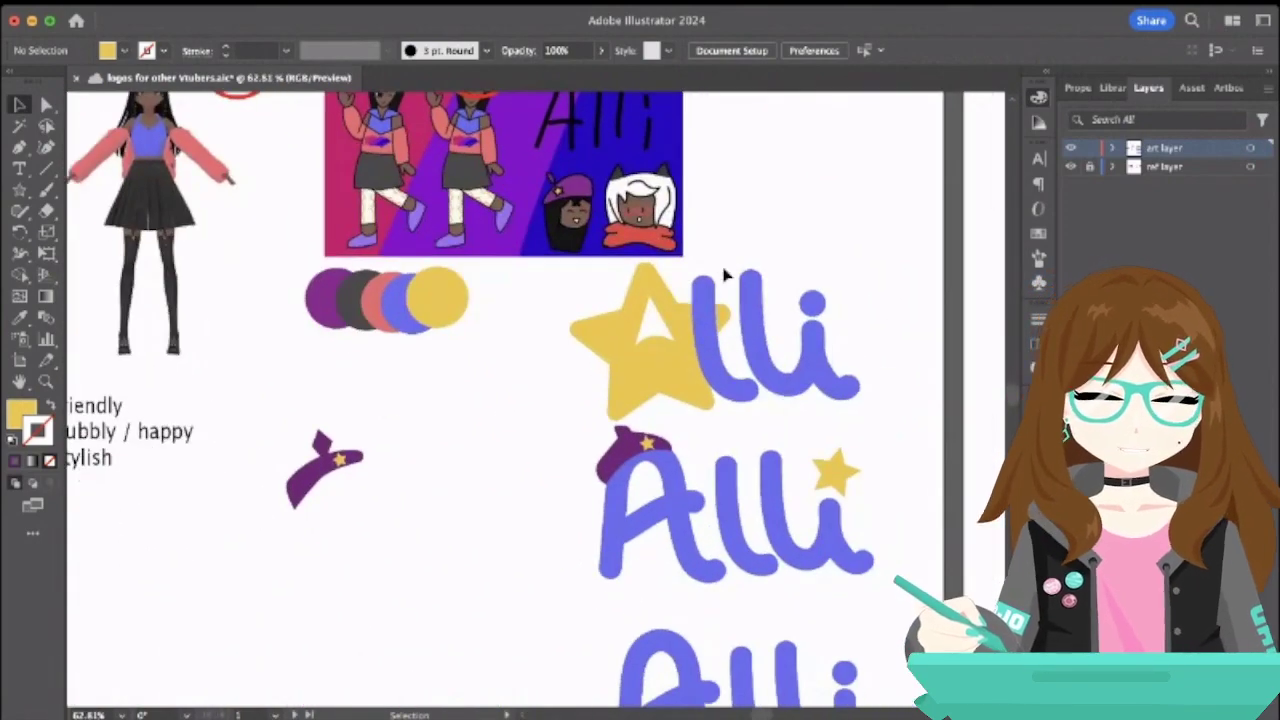
- Delete the spare beret beside the logos
scroll(725, 274, down, 2)
scroll(725, 274, right, 2)
drag(434, 330, 785, 478)
scroll(785, 478, down, 2)
scroll(785, 478, right, 2)
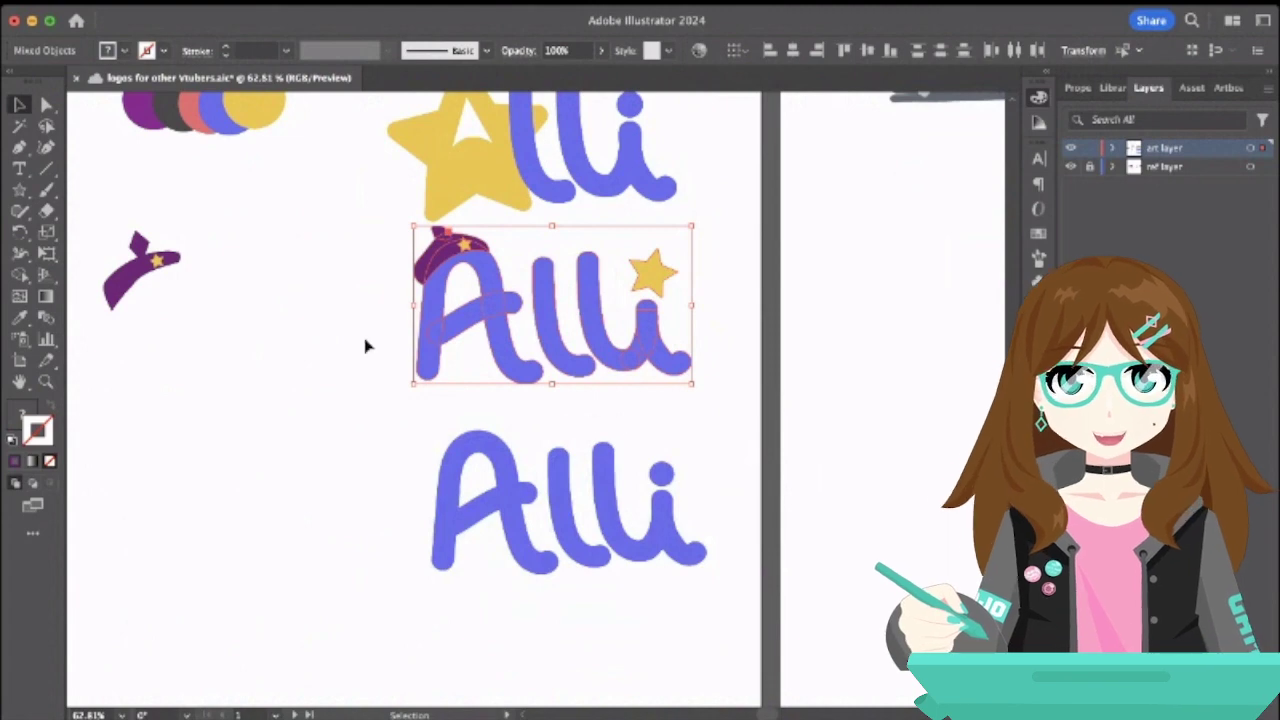
click(229, 275)
drag(100, 209, 246, 362)
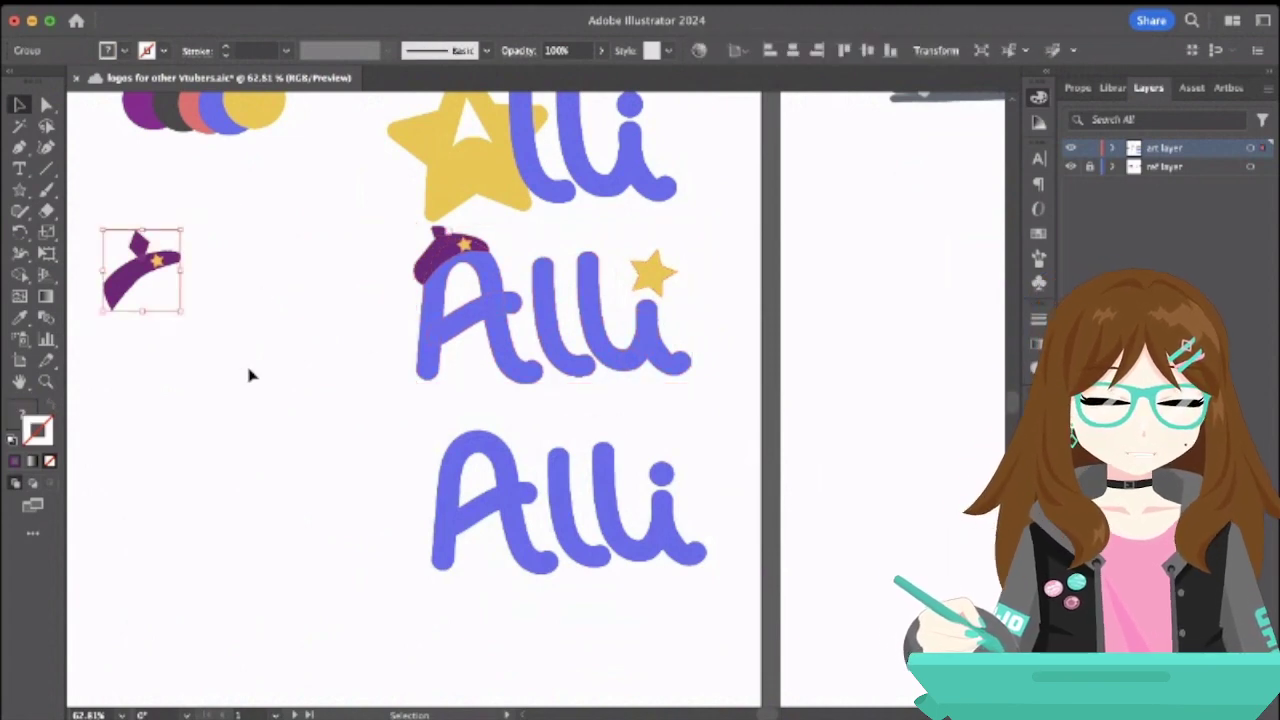
key(backslash)
key(Delete)
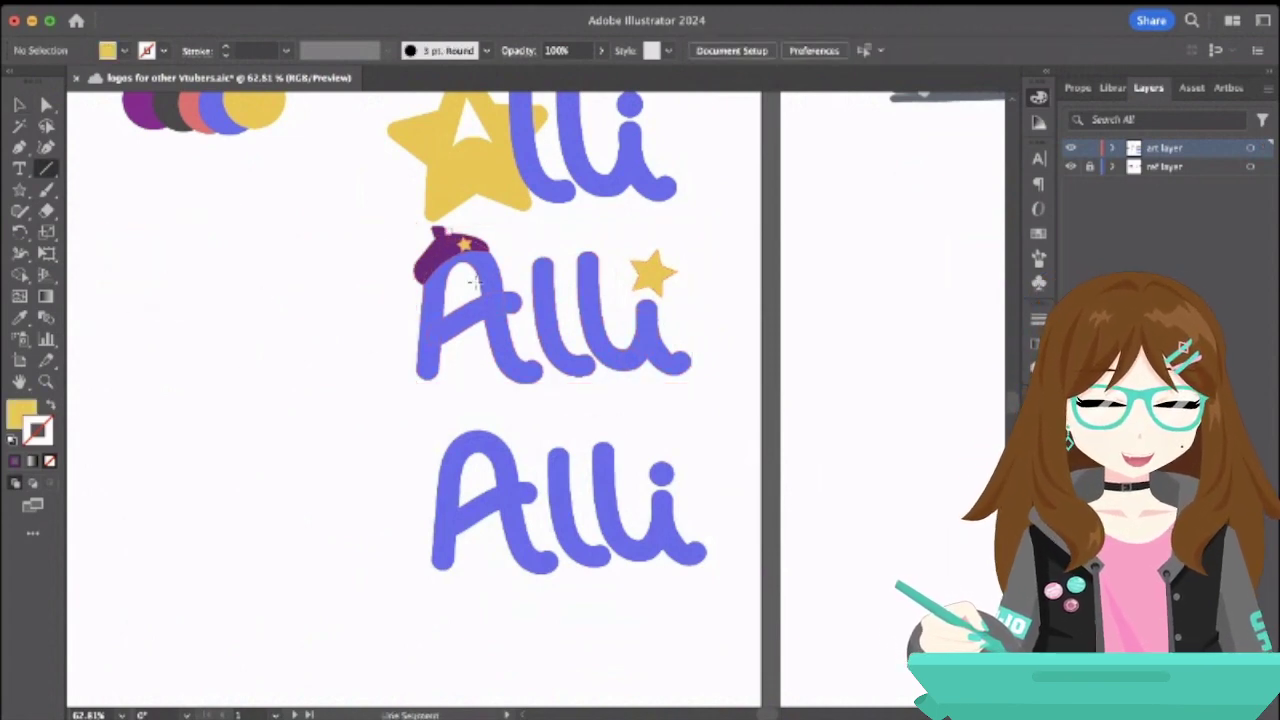
click(19, 104)
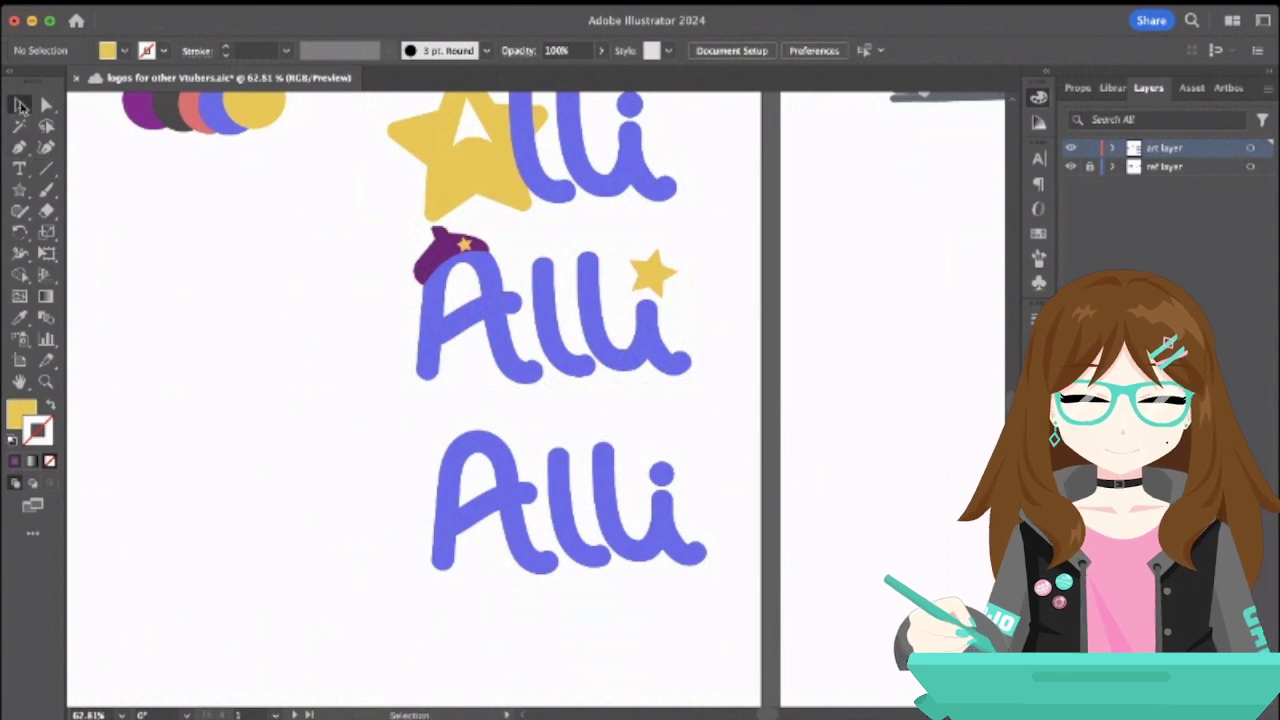
scroll(450, 310, up, 3)
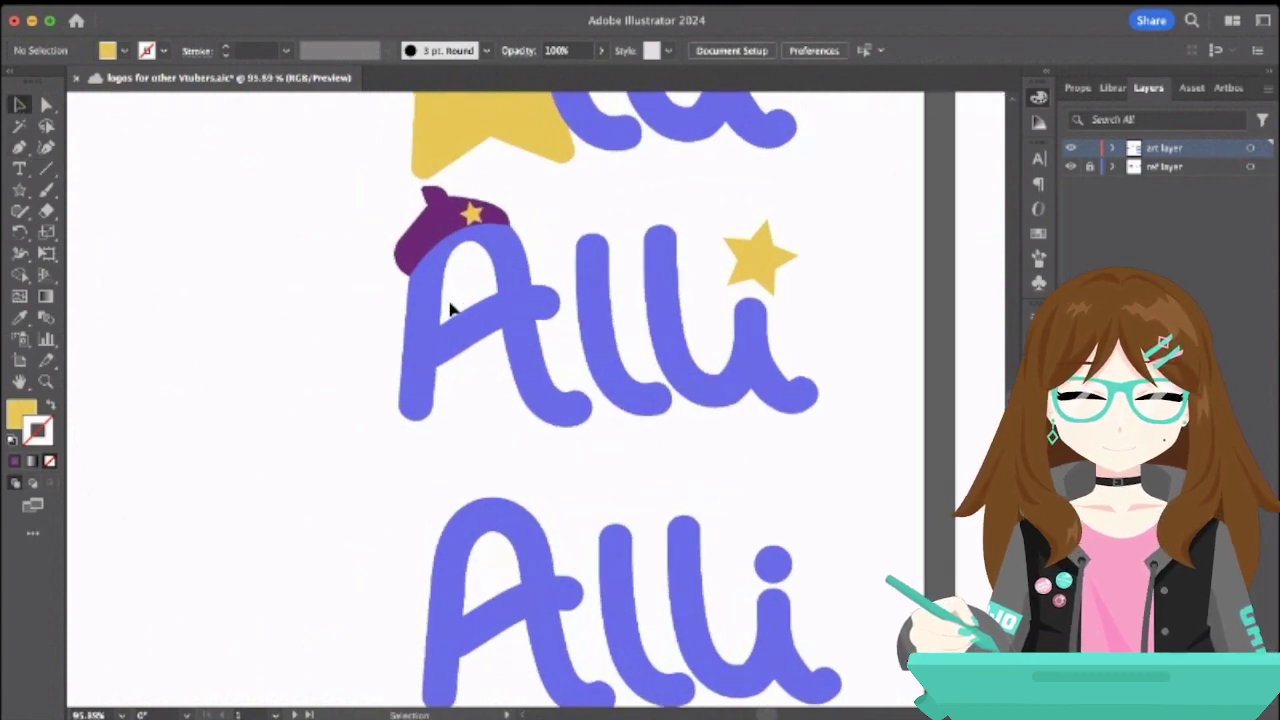
click(471, 337)
double_click(471, 337)
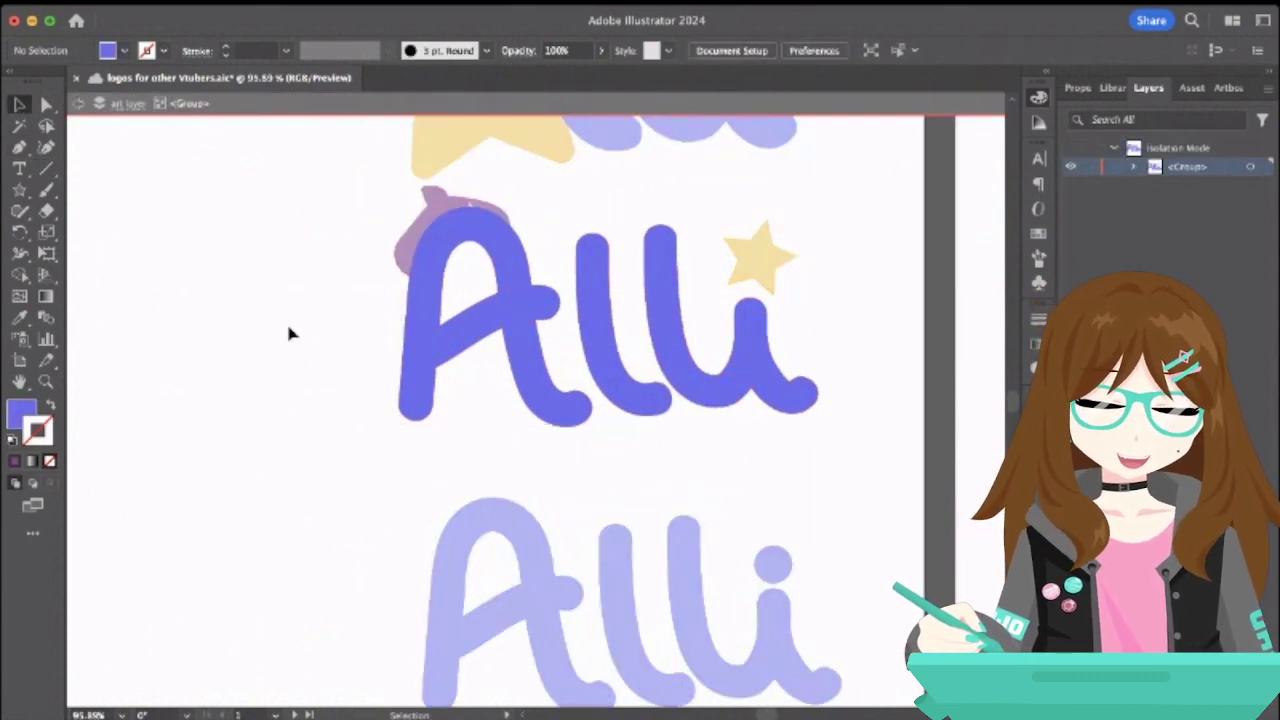
click(78, 103)
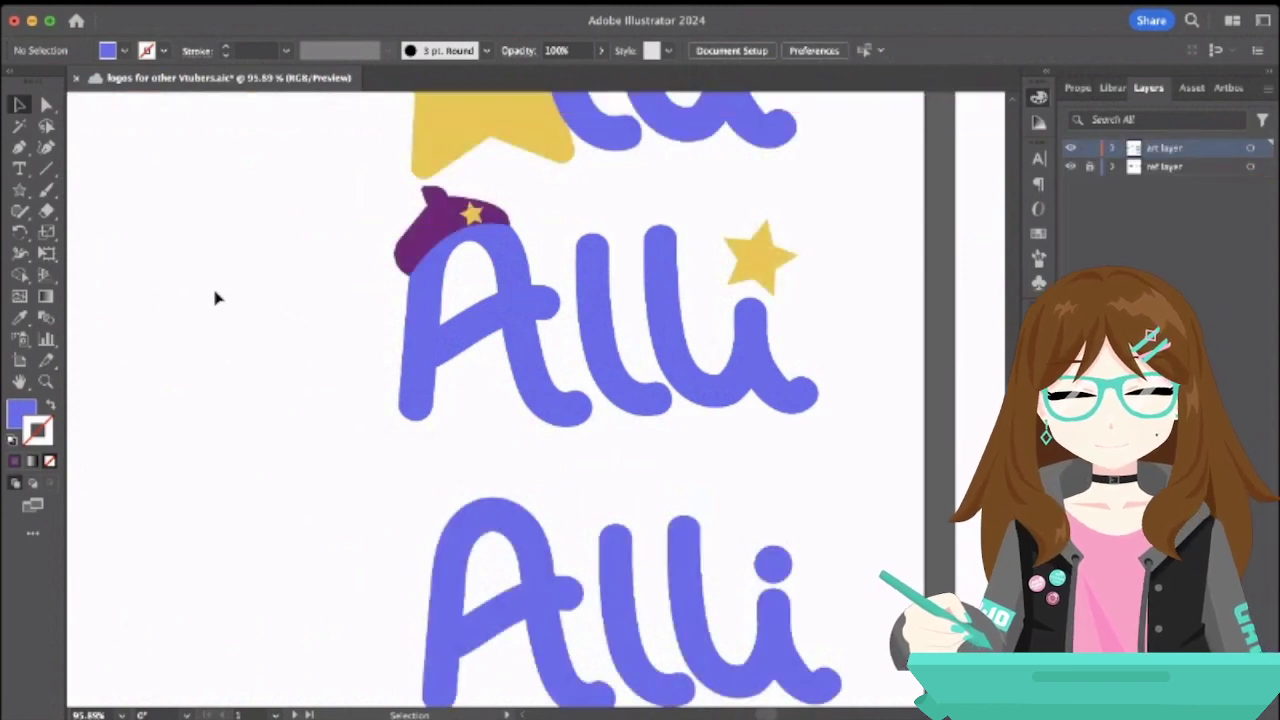
- Move the whole beret logo, including its star dot, slightly down to even its spacing between the other two logos
scroll(214, 297, down, 3)
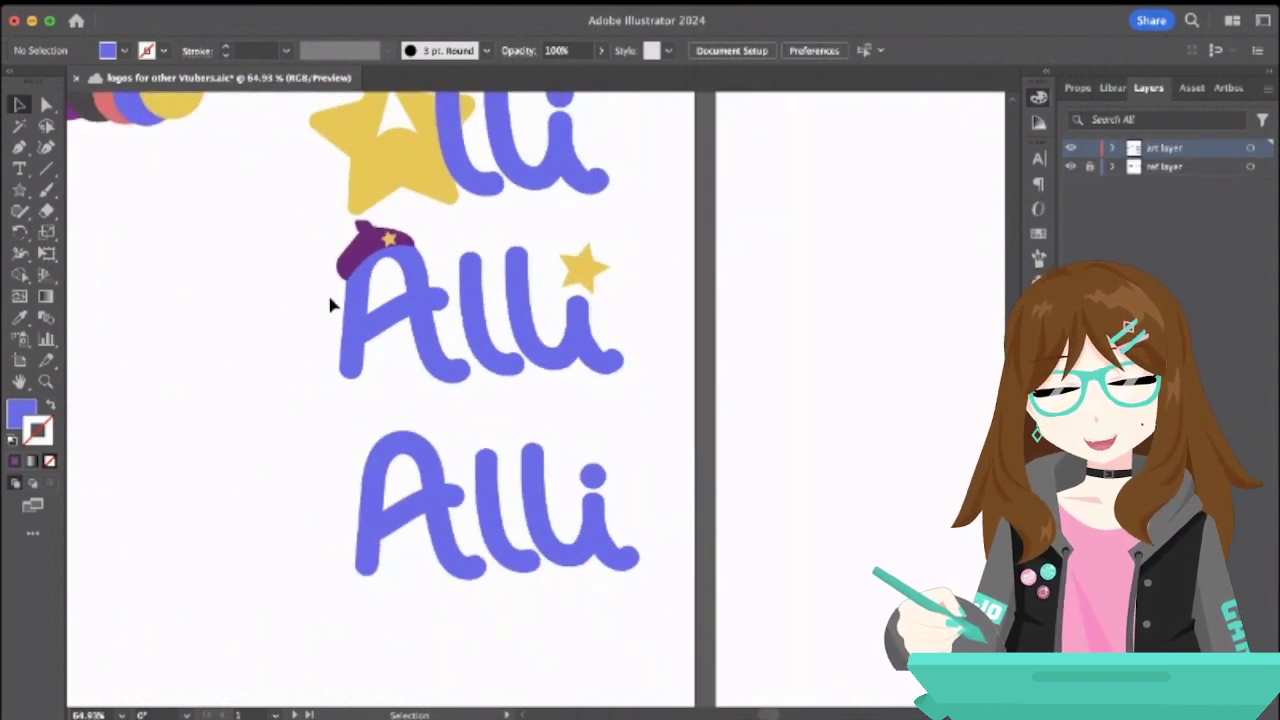
drag(306, 230, 655, 392)
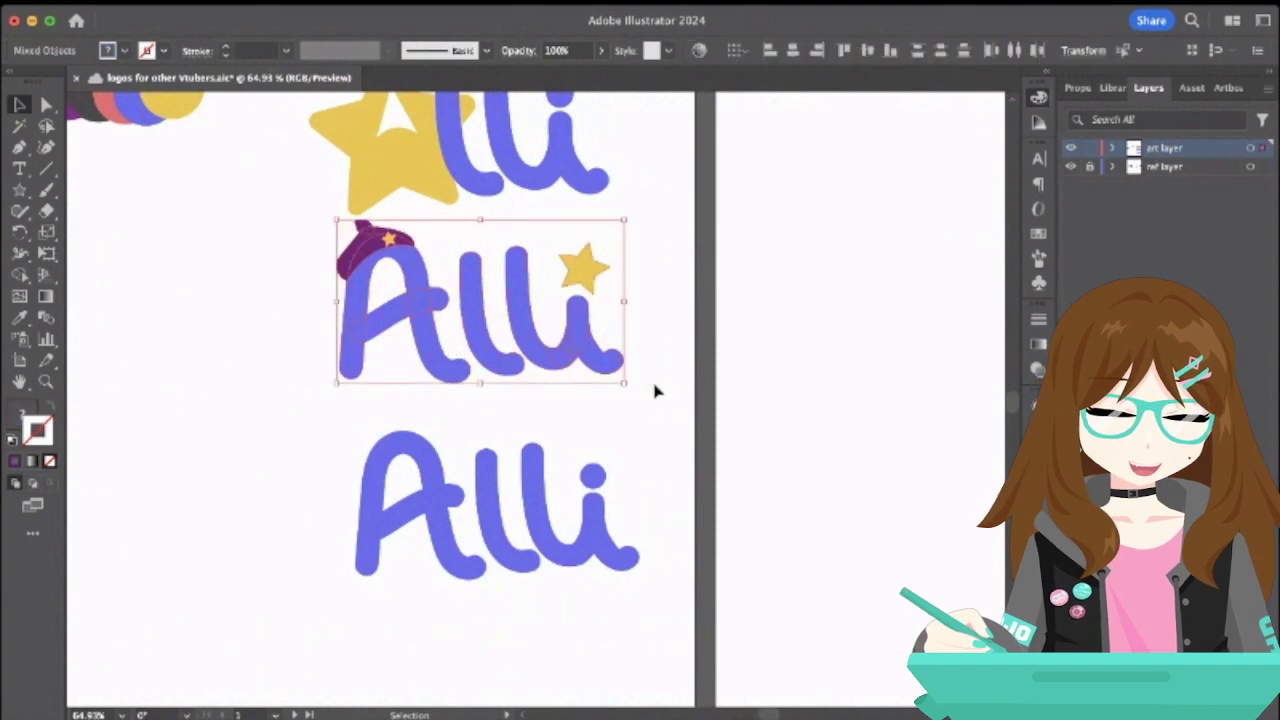
scroll(657, 391, down, 3)
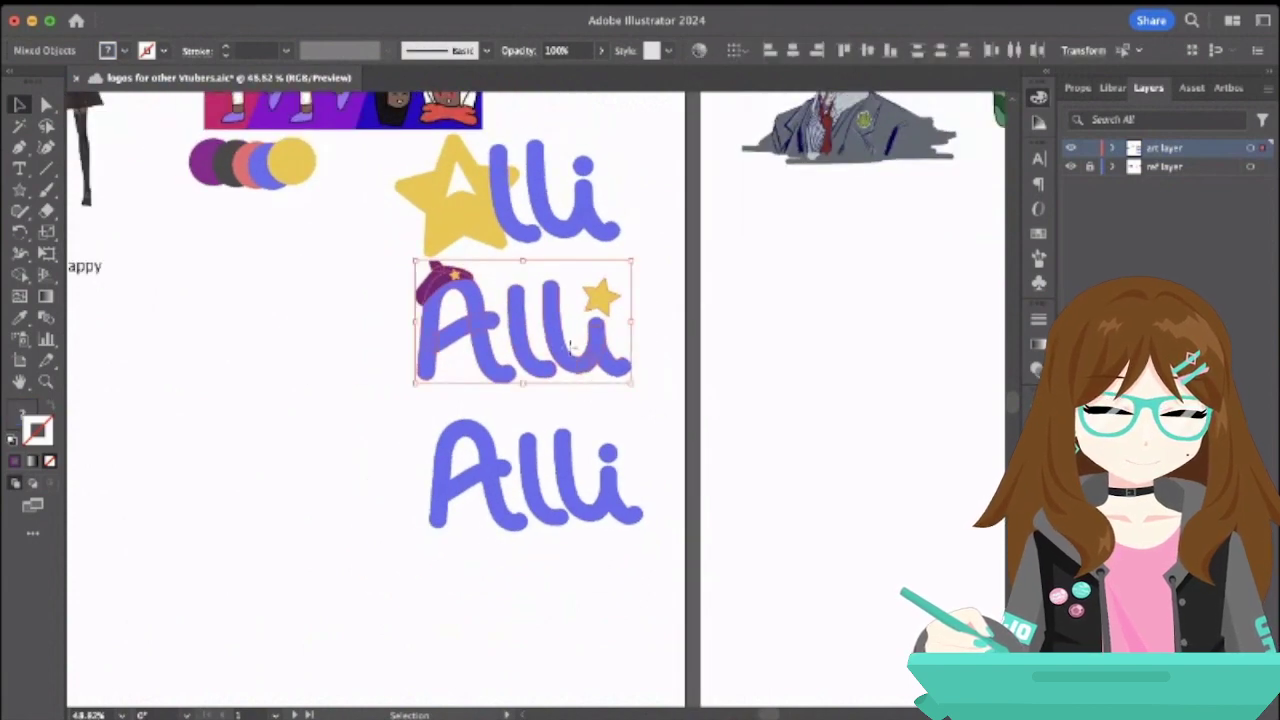
drag(576, 372, 570, 365)
click(306, 370)
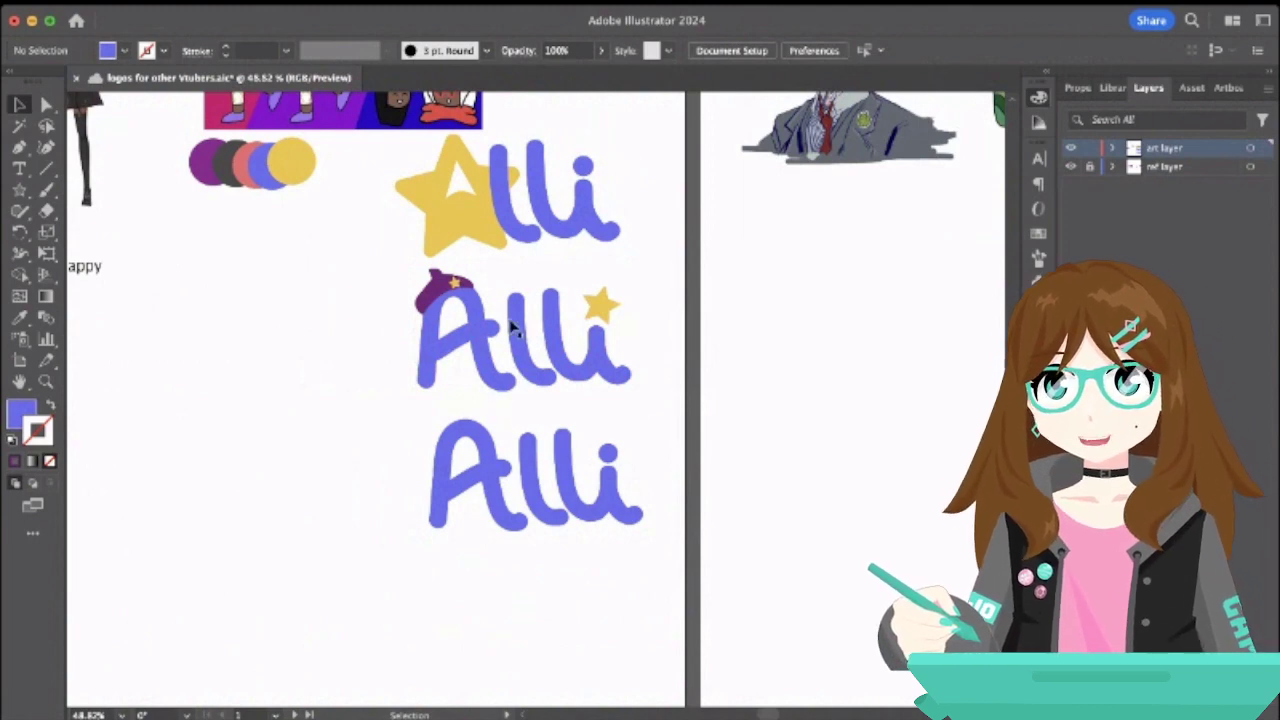
- Compare the three logo variations with their character references and look over the neighbouring artboard with the DURIAN references
scroll(663, 318, right, 10)
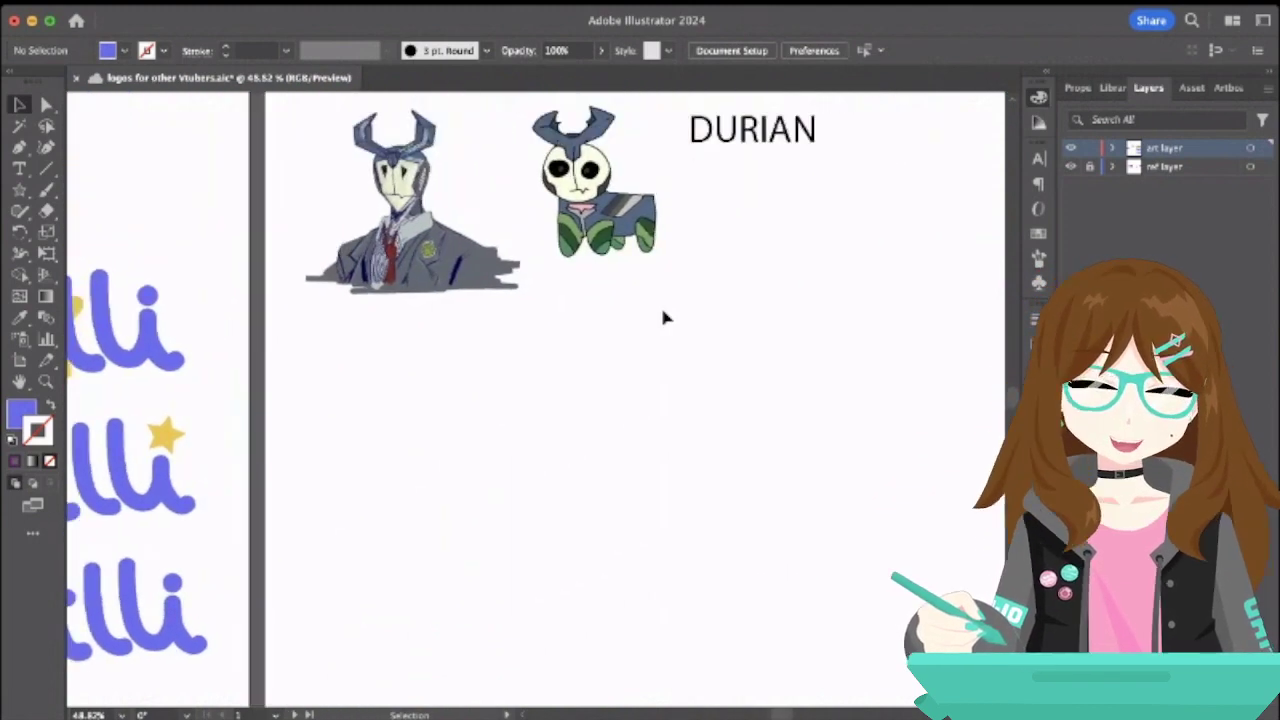
scroll(663, 318, left, 8)
scroll(663, 318, left, 4)
scroll(660, 304, up, 5)
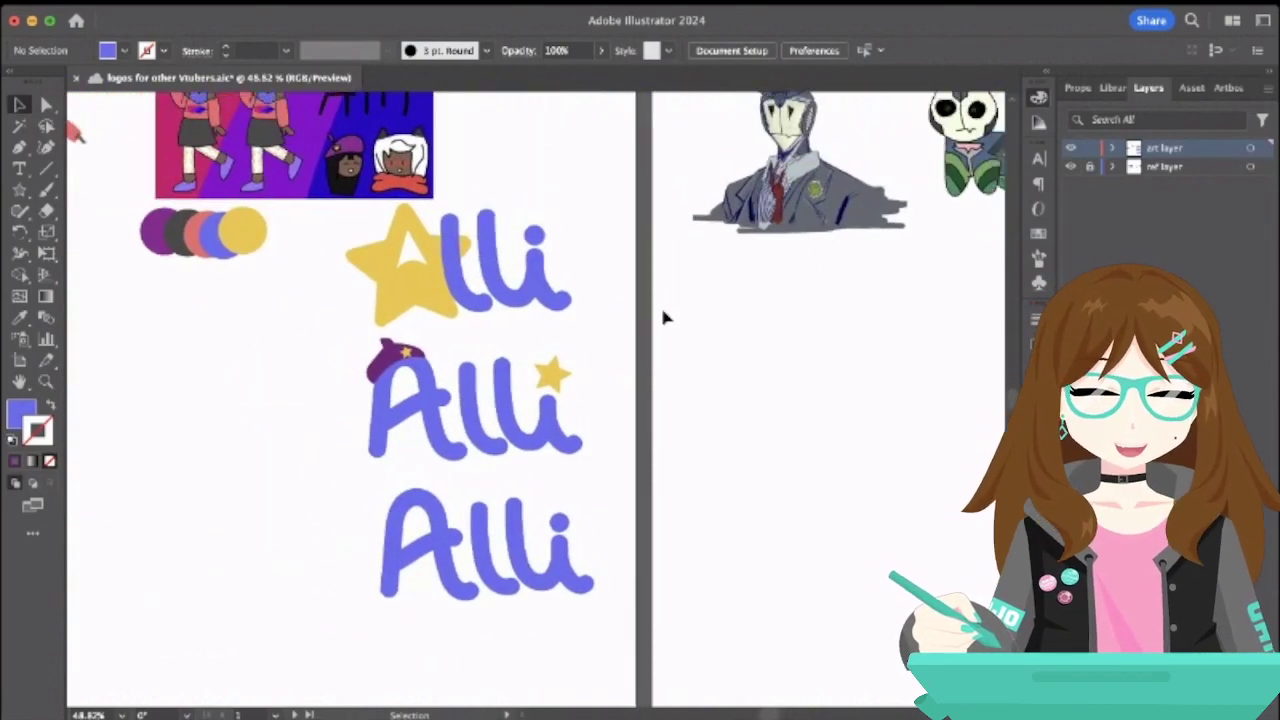
scroll(660, 304, right, 6)
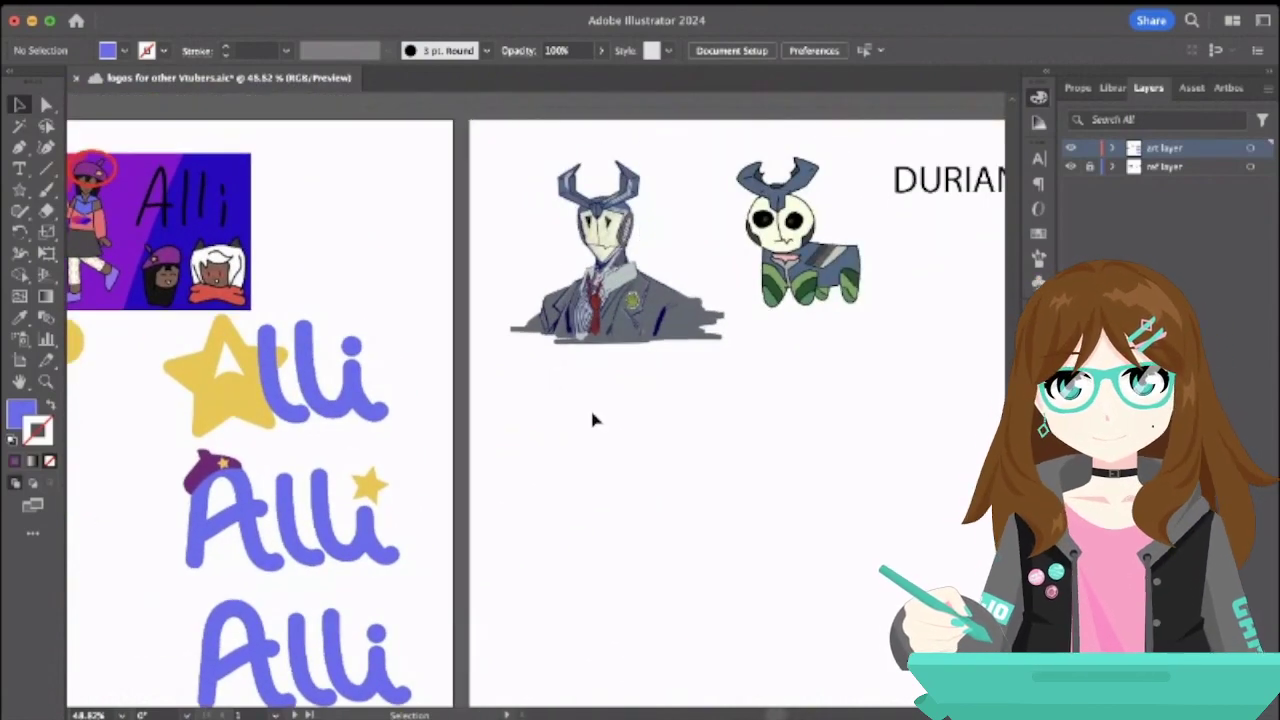
scroll(590, 415, left, 8)
scroll(590, 415, down, 5)
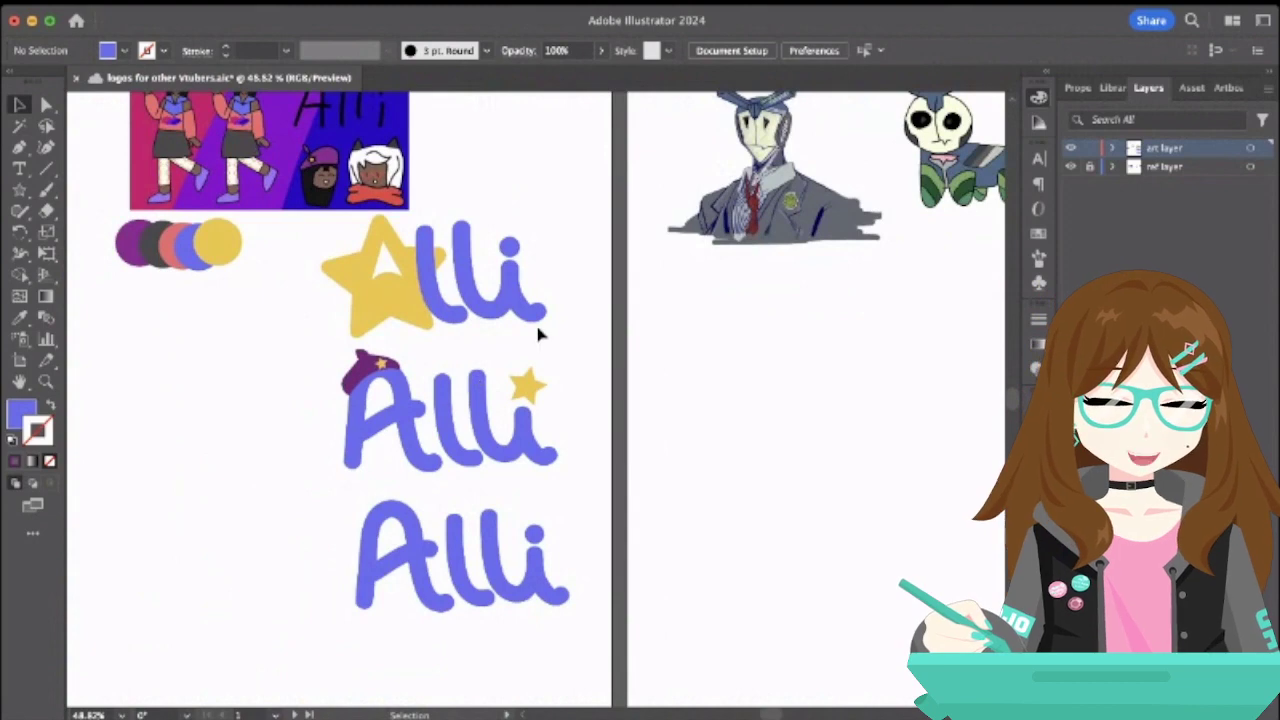
scroll(538, 334, left, 8)
scroll(538, 334, down, 4)
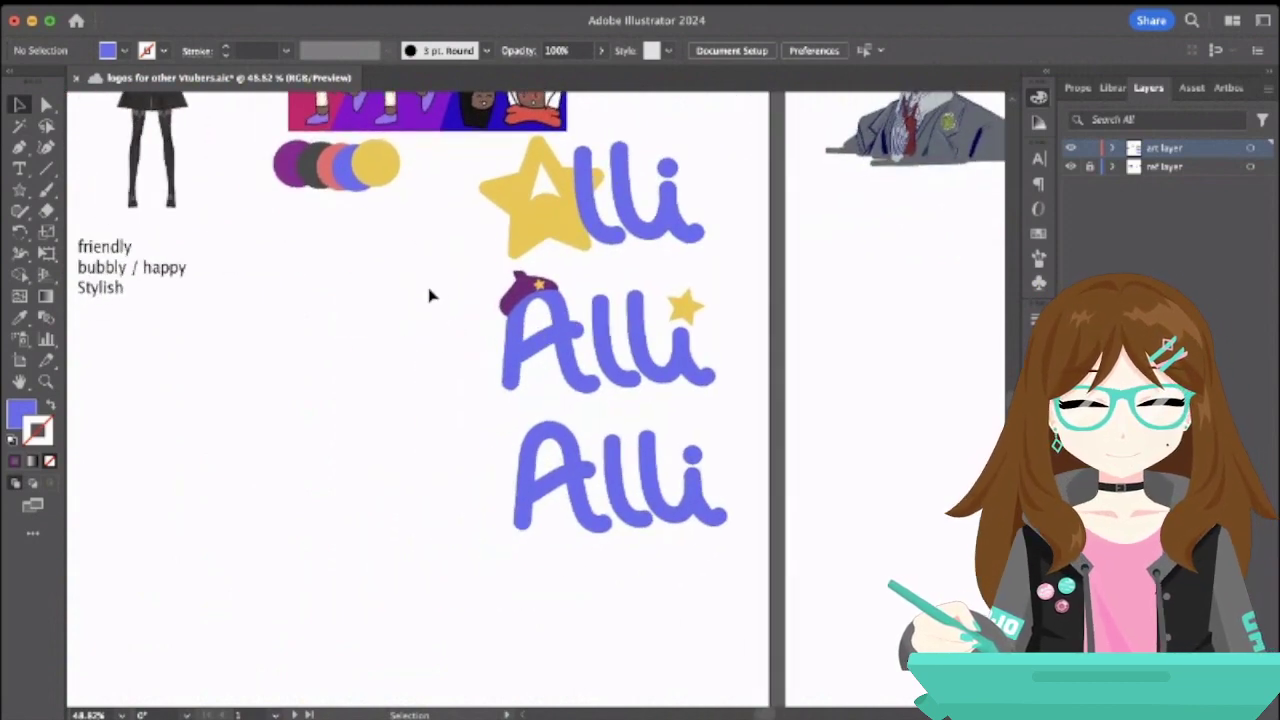
- Place a copy of the plain blue logo on the grey canvas below the artboard
click(565, 484)
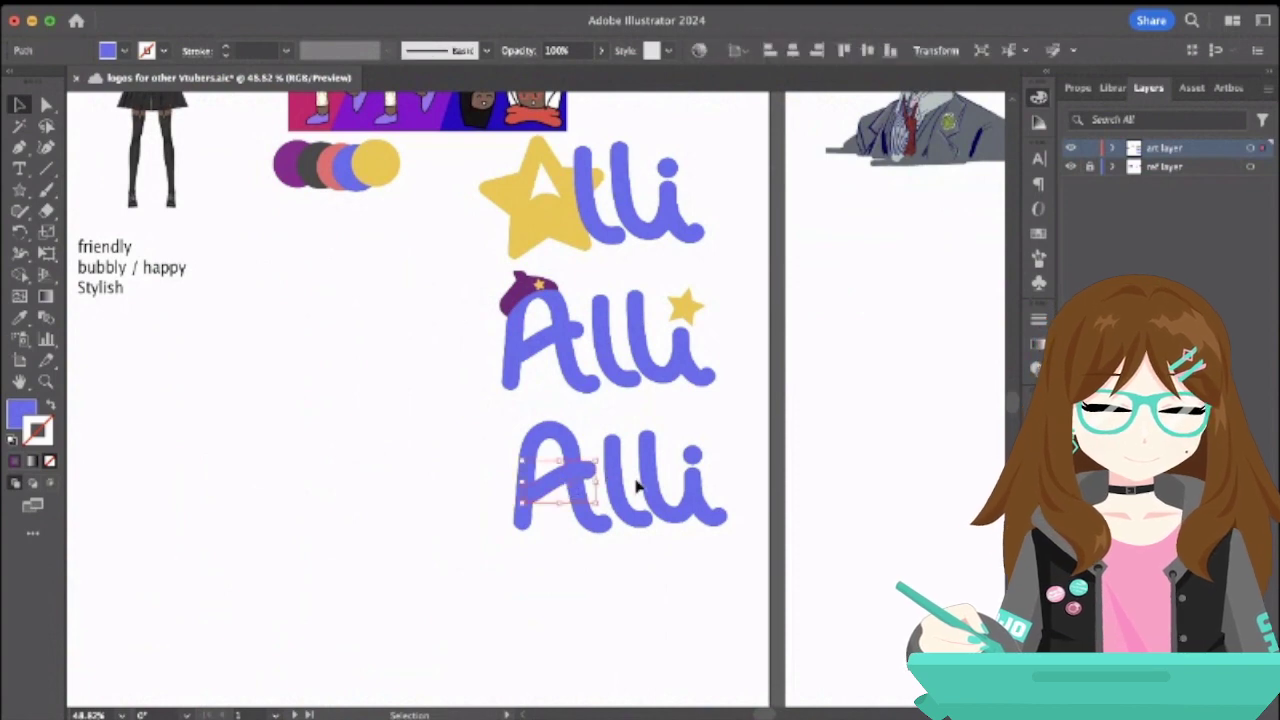
click(405, 374)
click(556, 437)
click(411, 449)
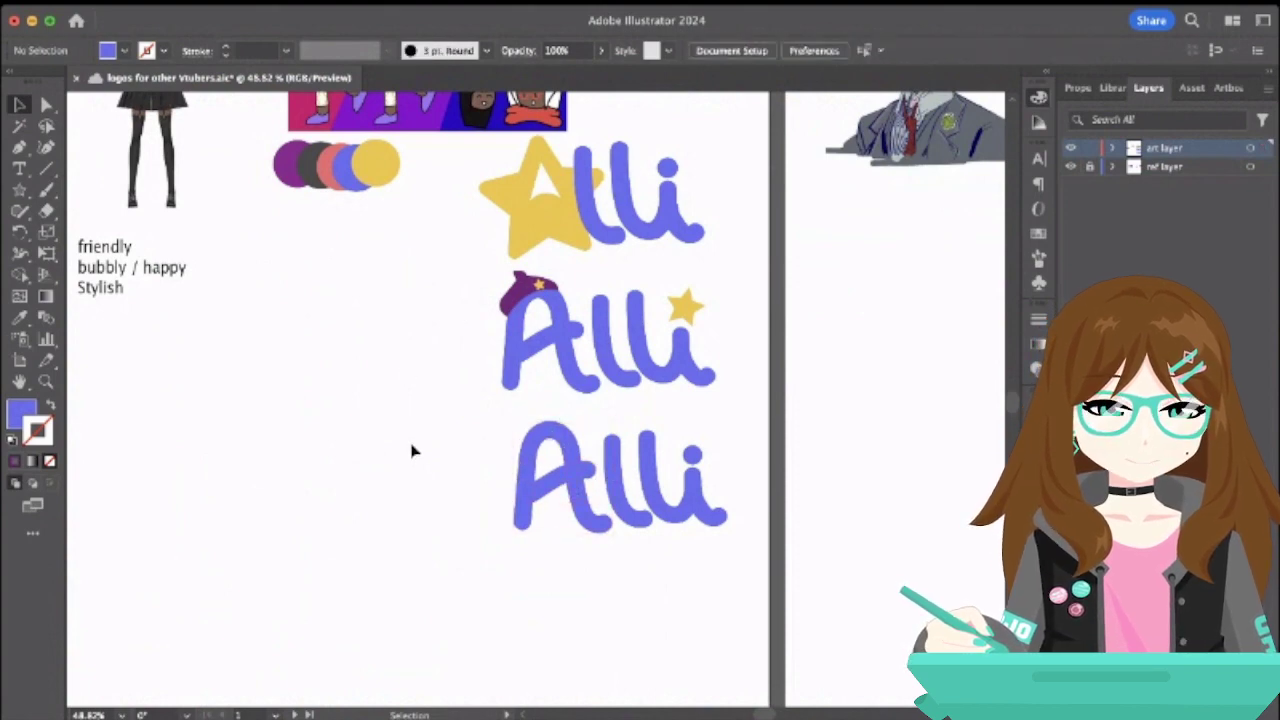
drag(445, 425, 775, 595)
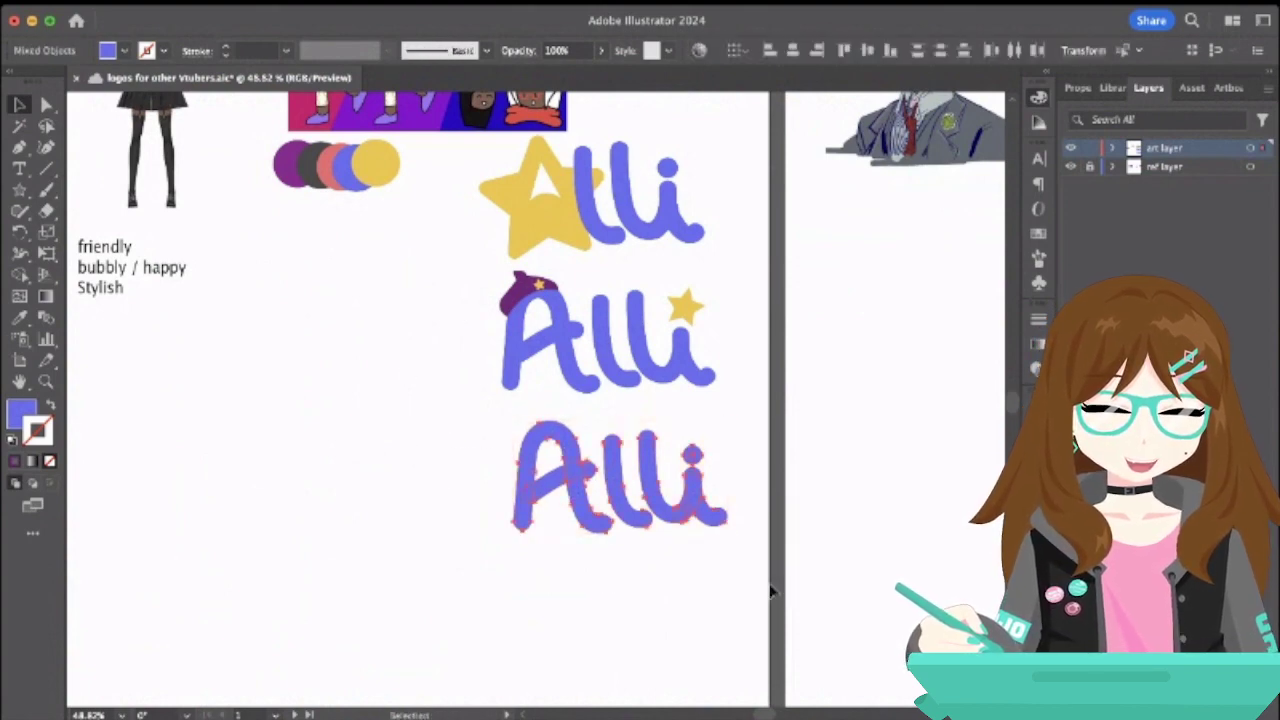
scroll(773, 593, down, 5)
scroll(531, 286, up, 2)
scroll(531, 286, down, 5)
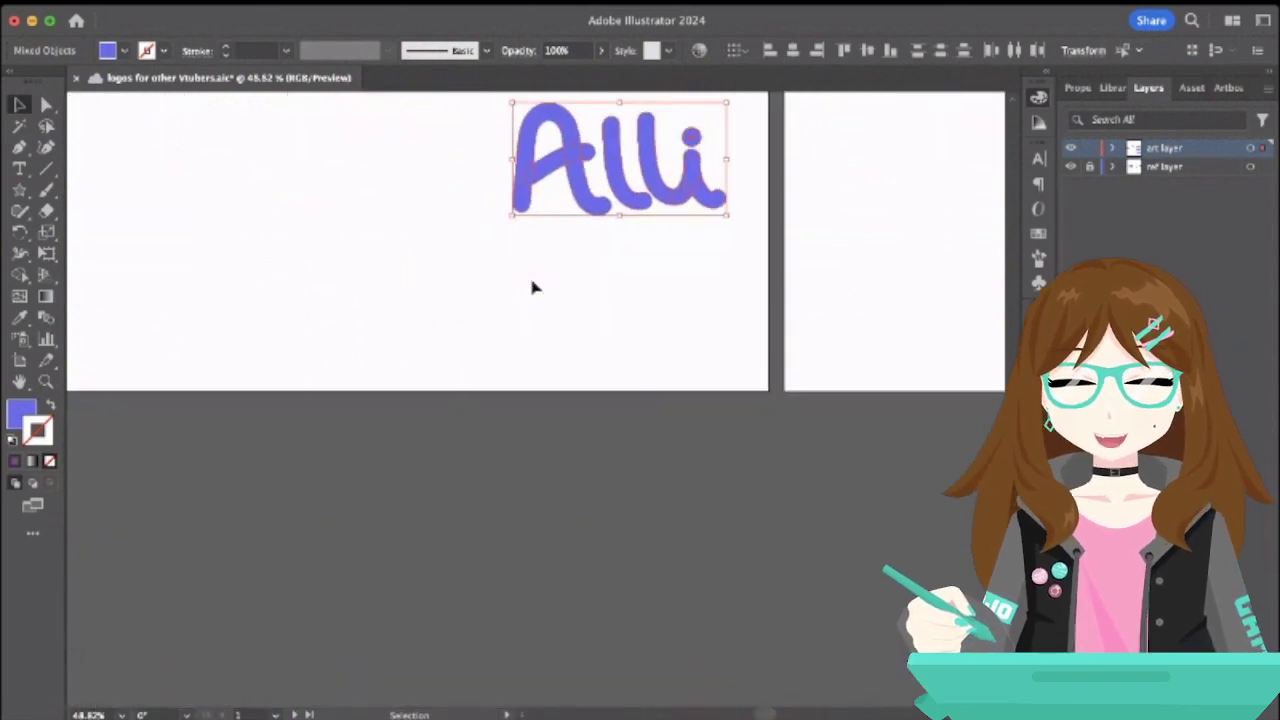
key(v)
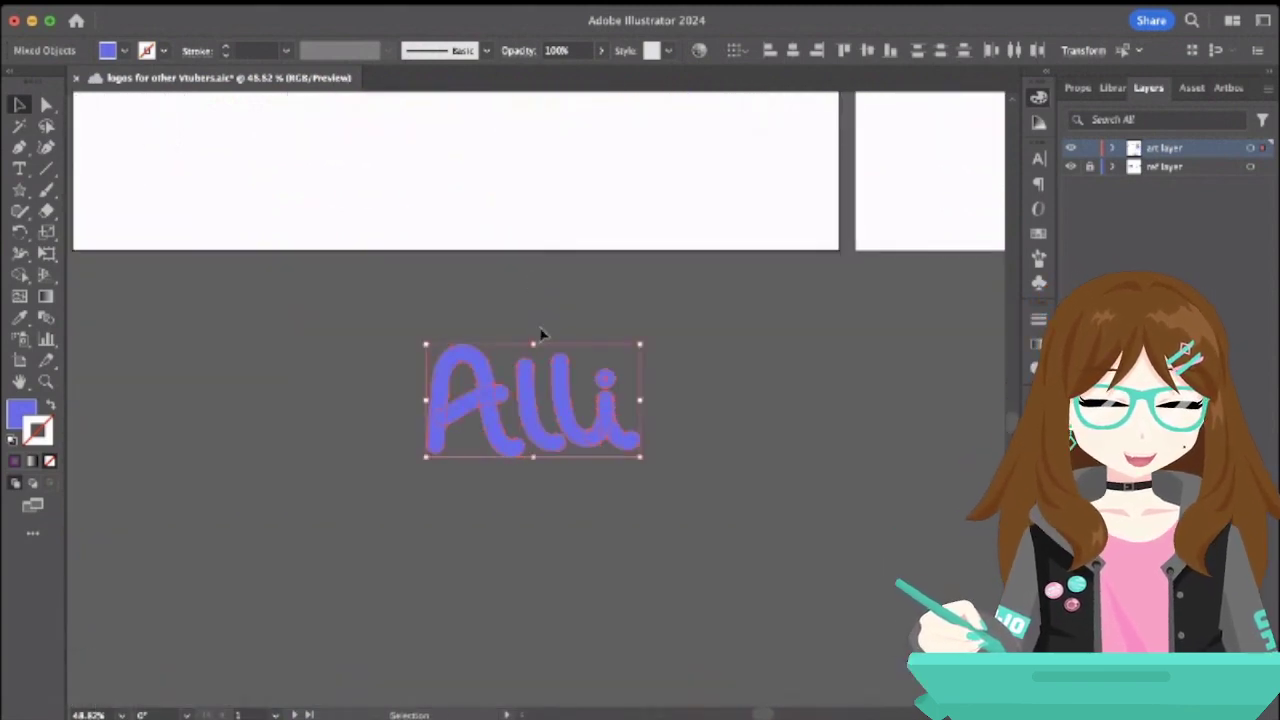
- Fill the letters of the logo copy below the artboard with white
click(410, 252)
drag(388, 303, 746, 530)
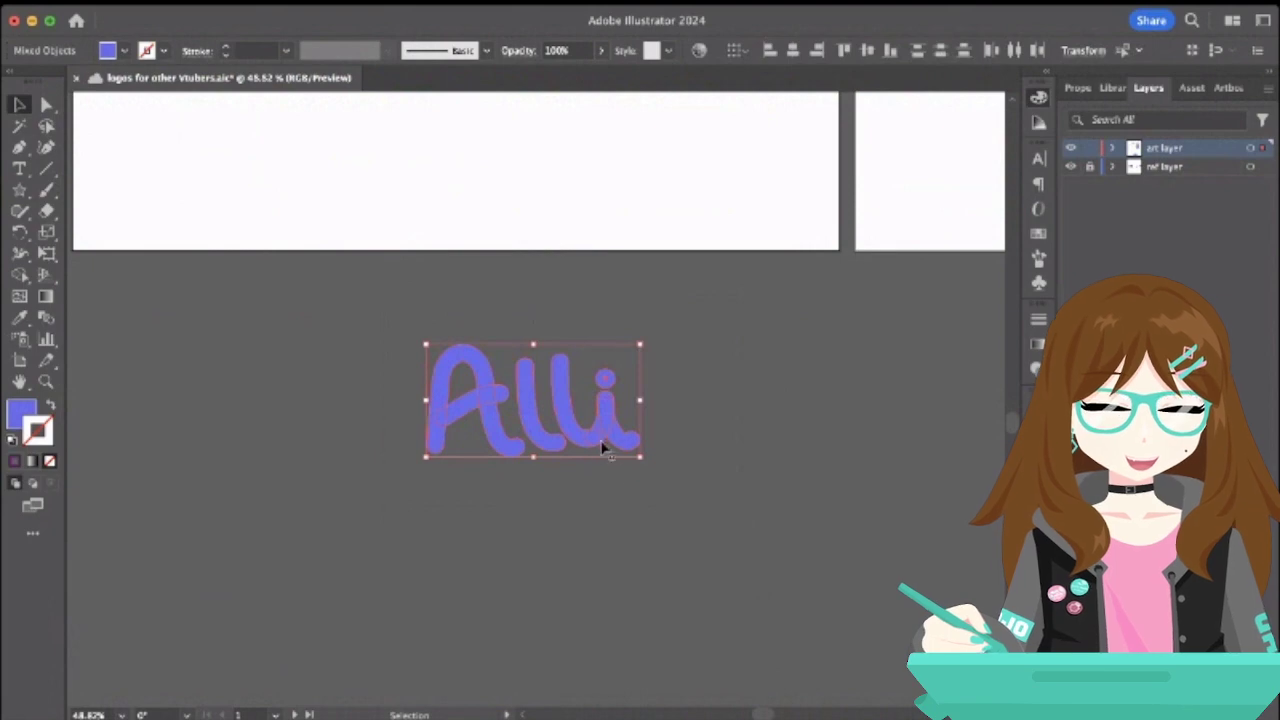
click(377, 322)
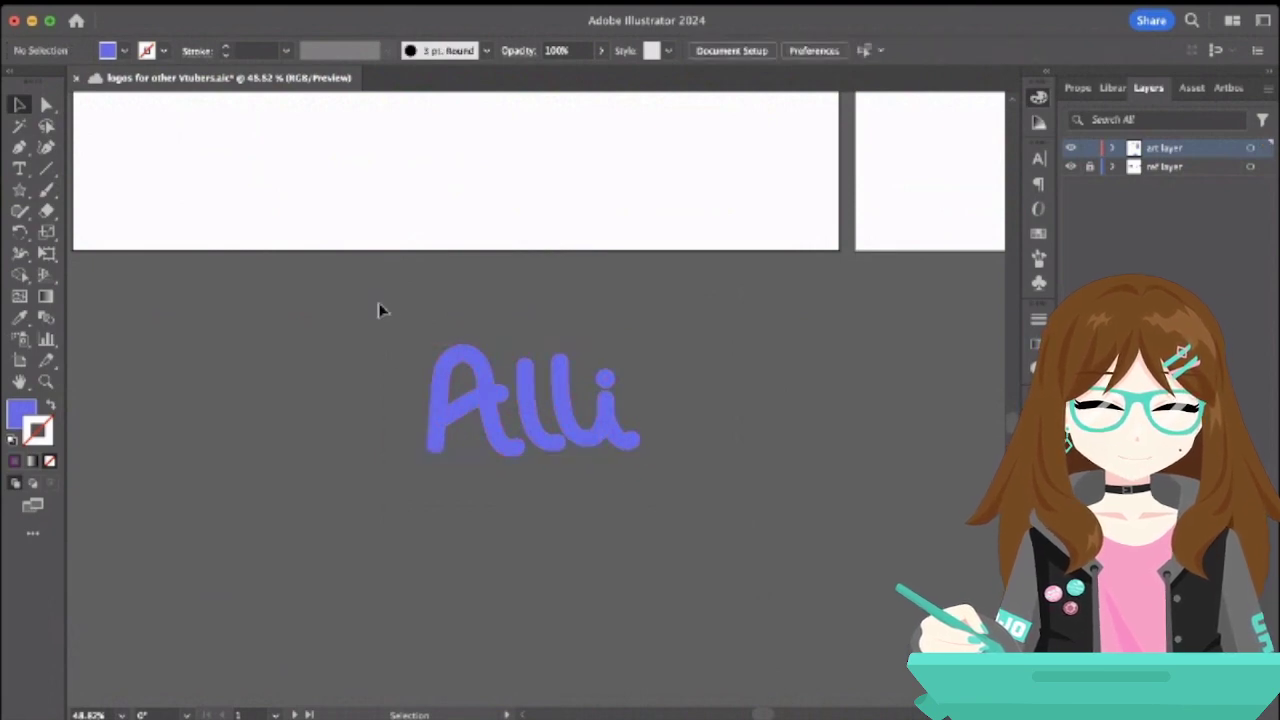
drag(380, 306, 712, 500)
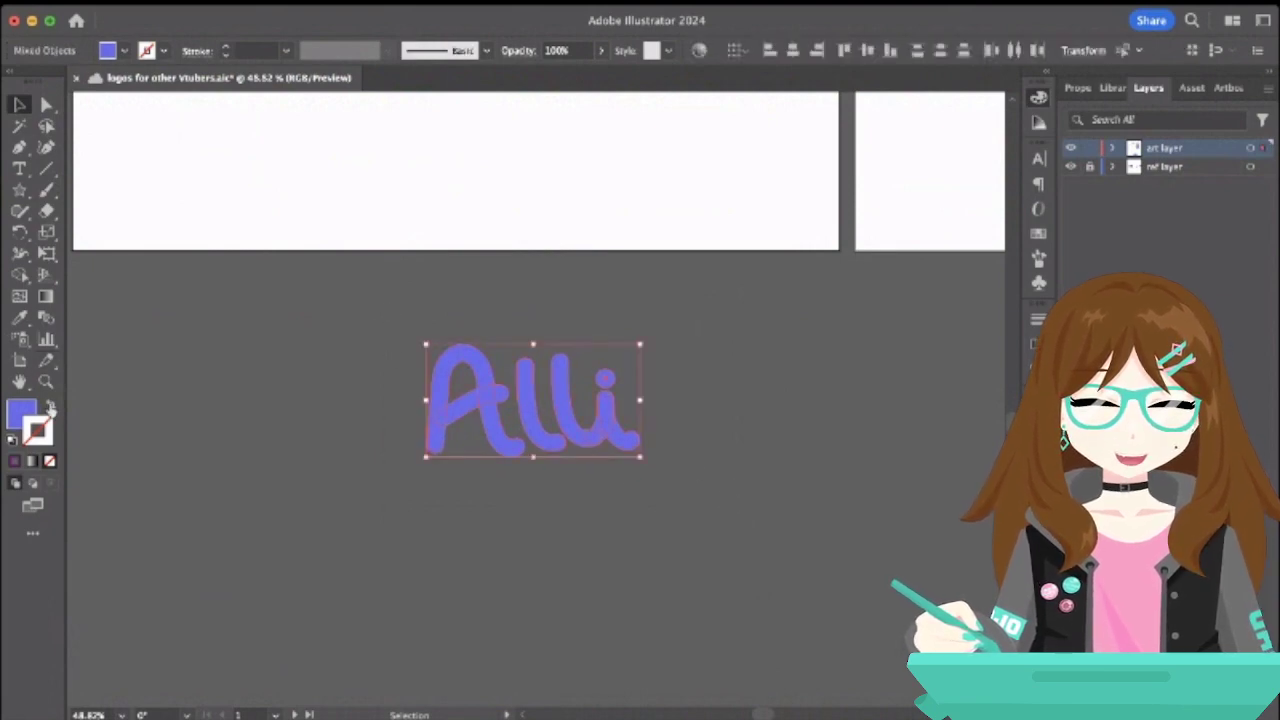
click(290, 385)
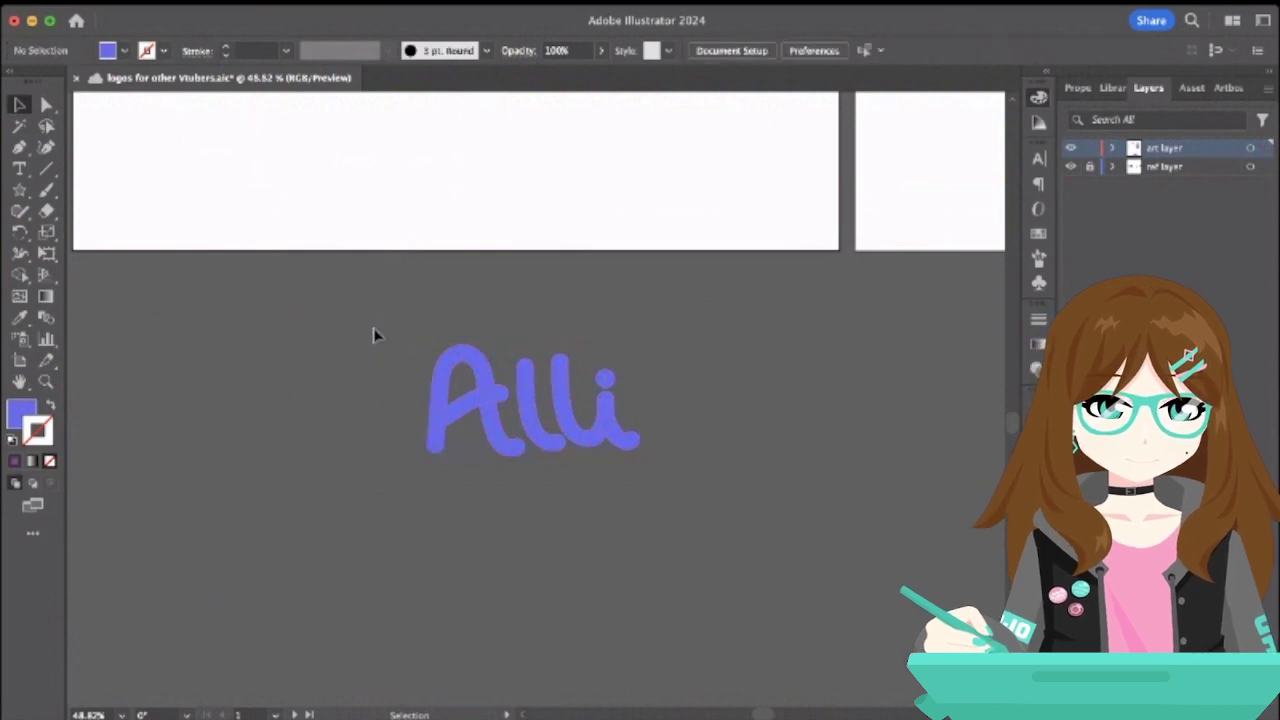
key(super+a)
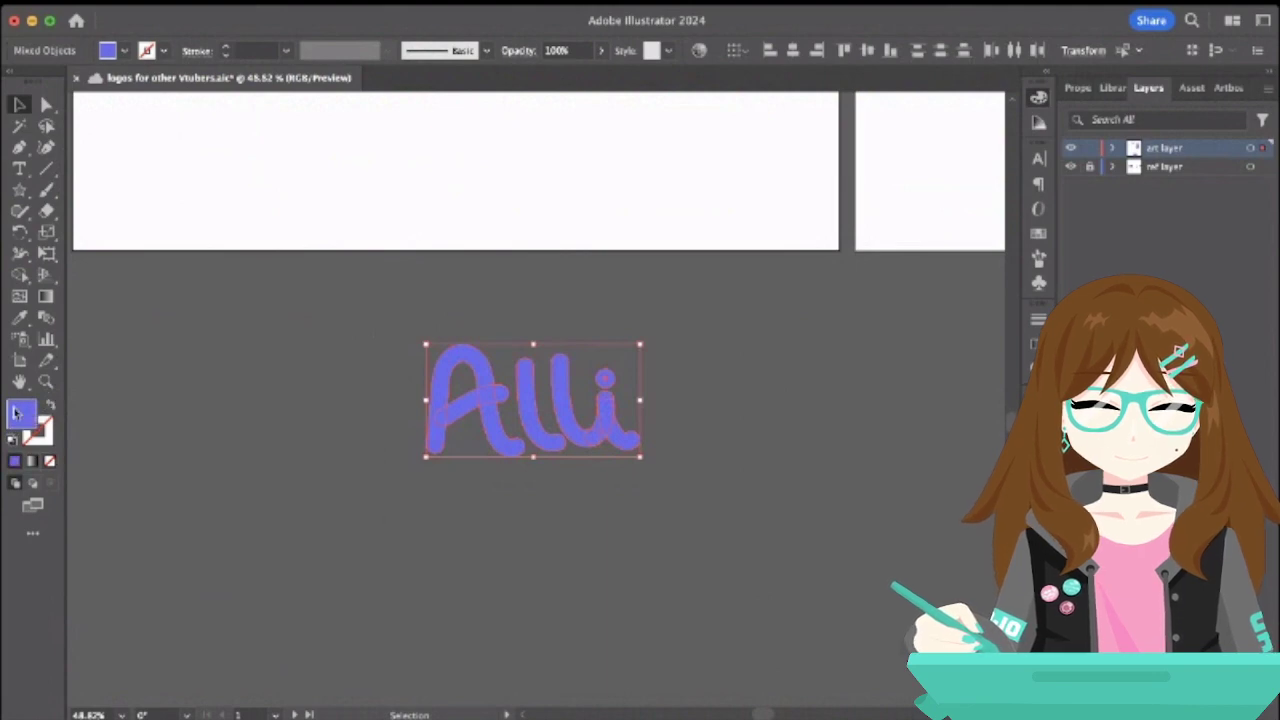
click(667, 253)
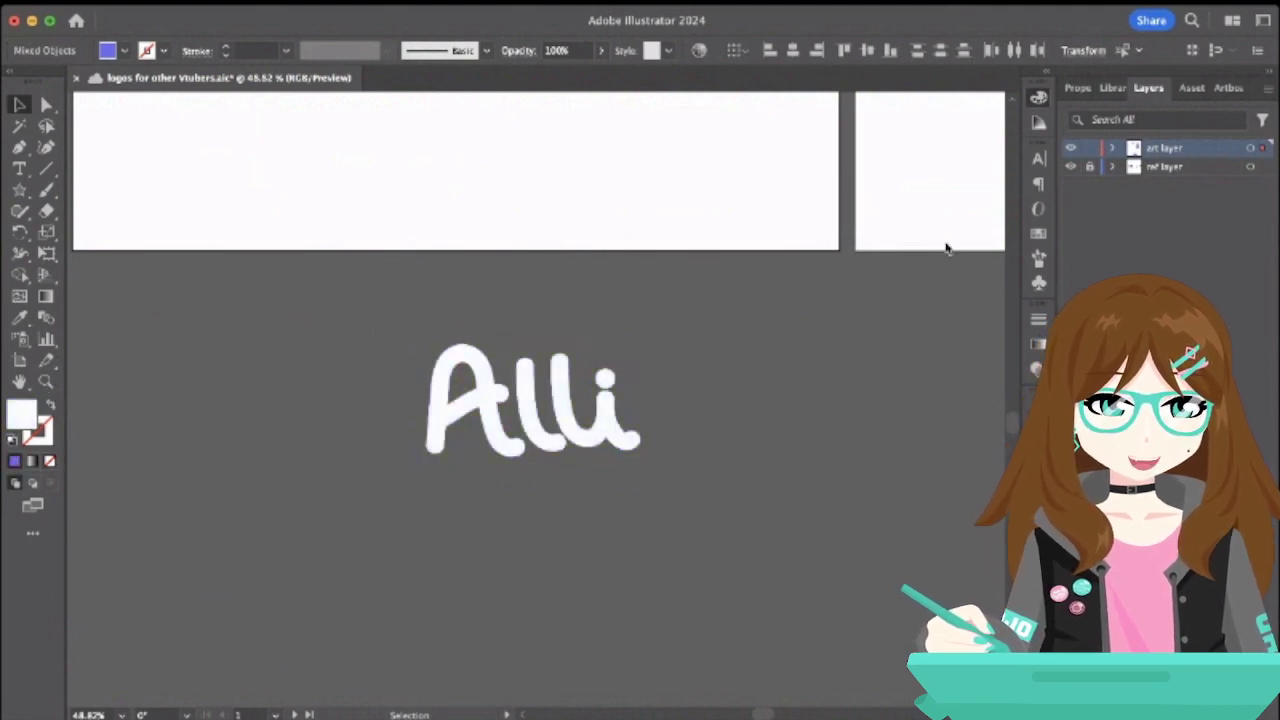
- Turn the white lettering into an 8 pt white stroke without fill, outlining the blue letters
key(super+a)
click(226, 46)
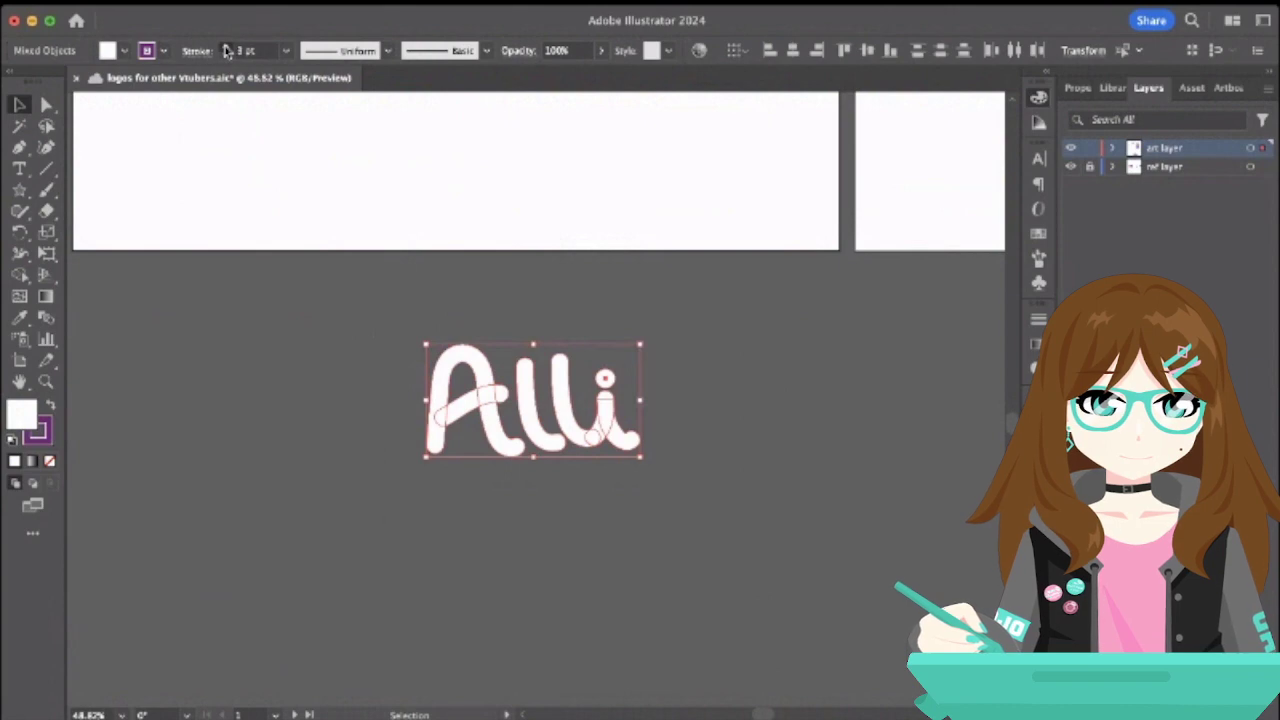
click(226, 47)
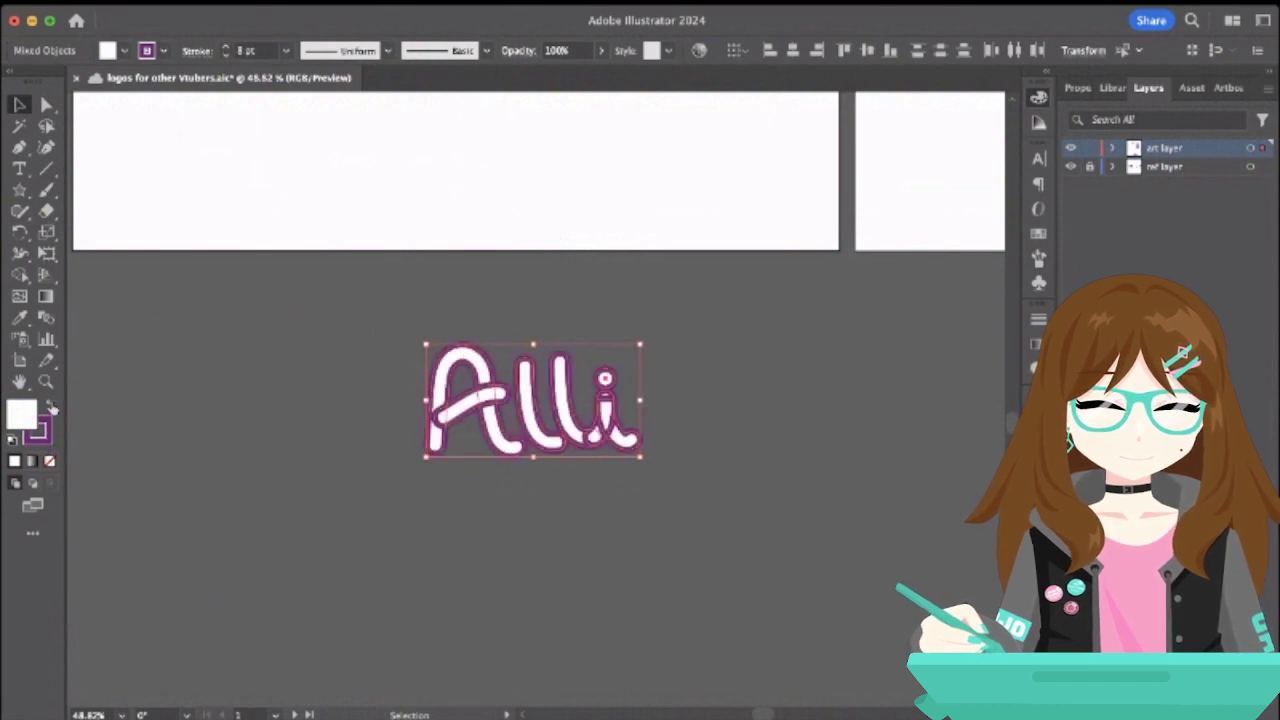
click(51, 406)
click(49, 461)
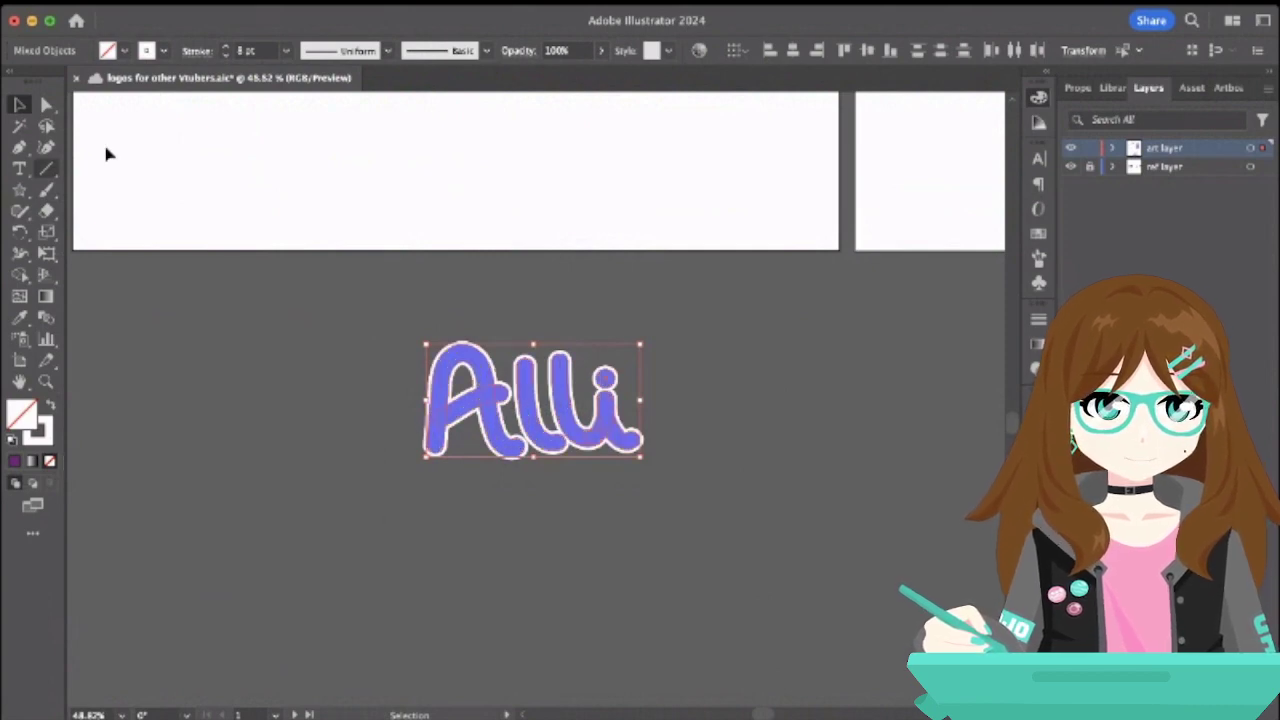
- Increase the white outline around the logo copy to 23 pt
click(226, 47)
click(226, 47)
click(226, 47)
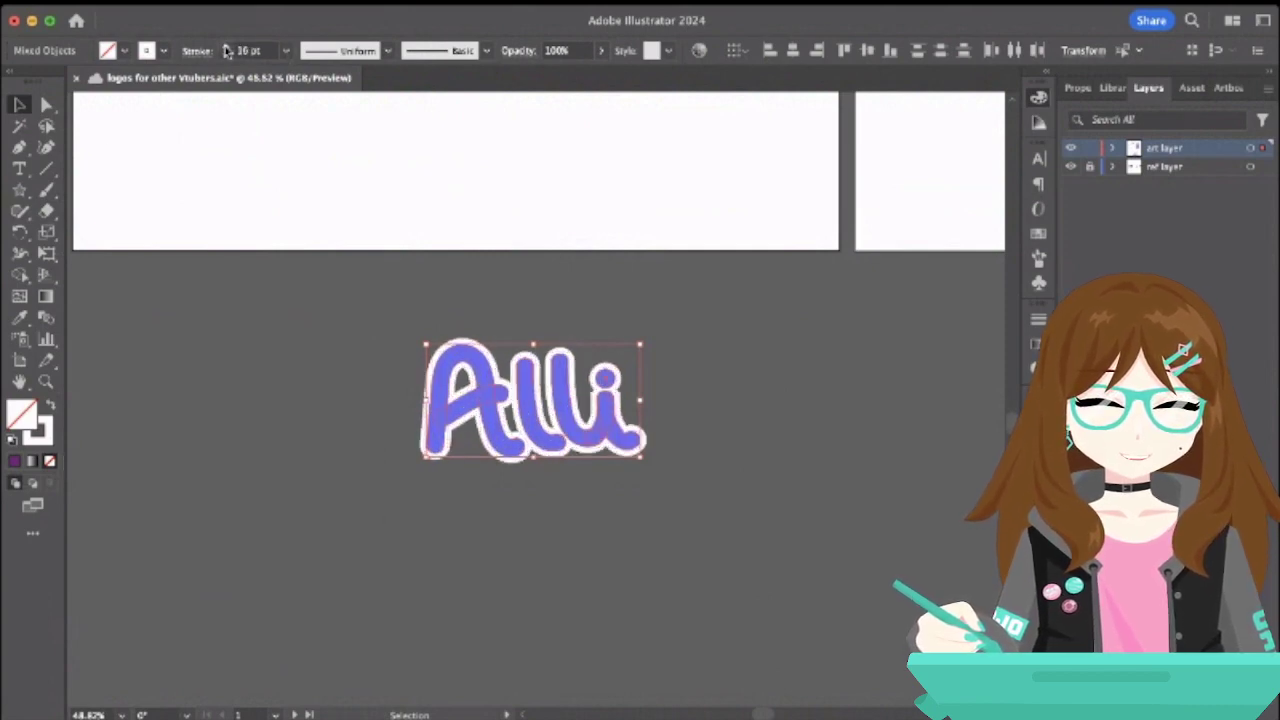
click(226, 47)
click(226, 47)
click(226, 47)
click(226, 47)
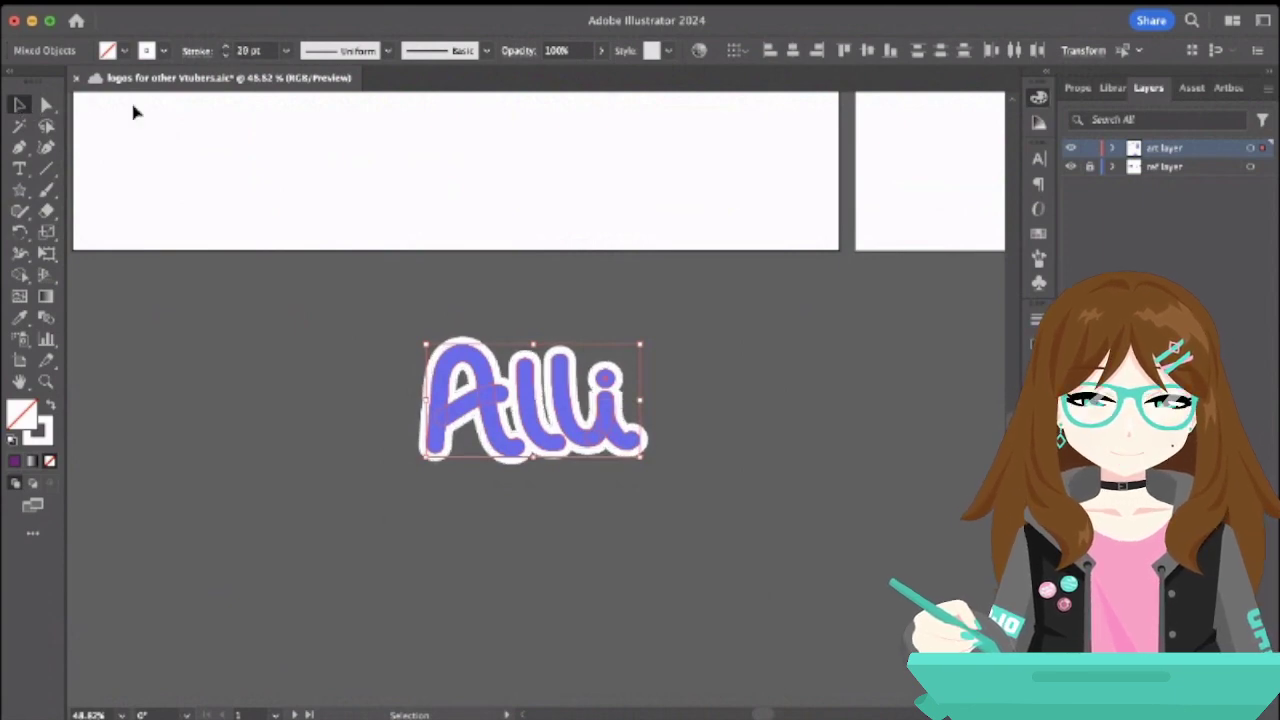
click(226, 47)
click(226, 47)
click(226, 47)
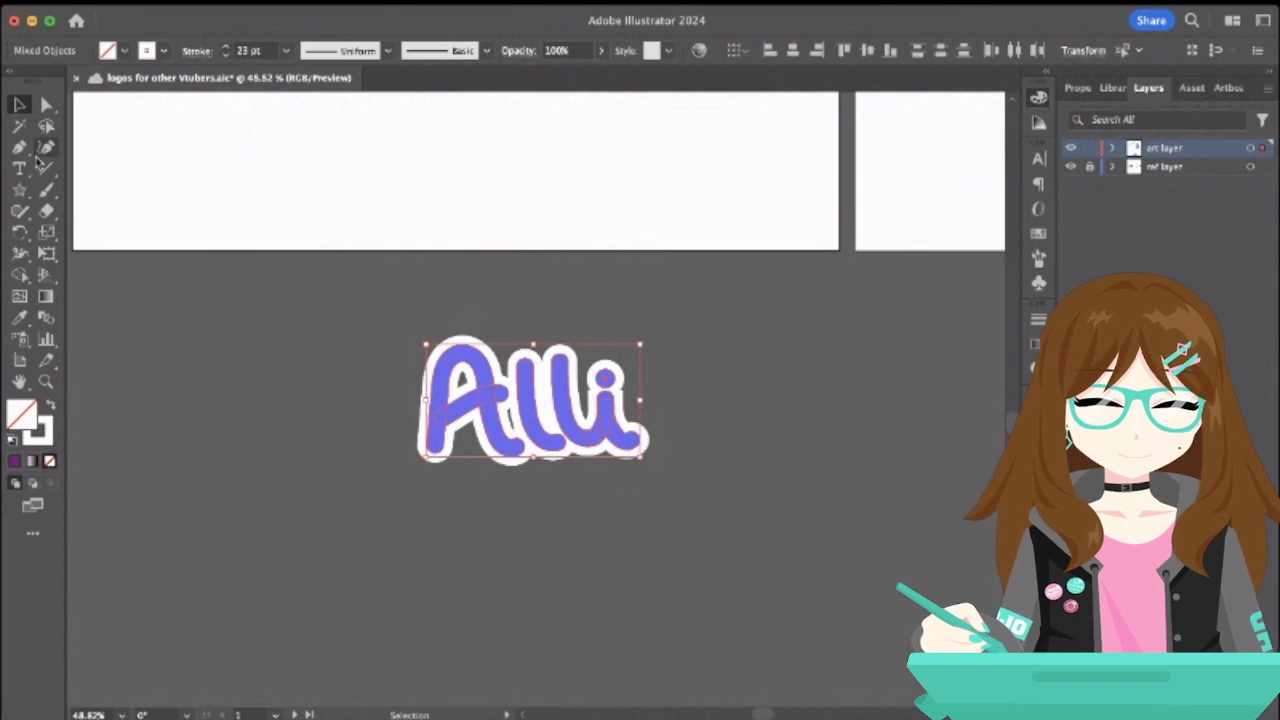
click(205, 338)
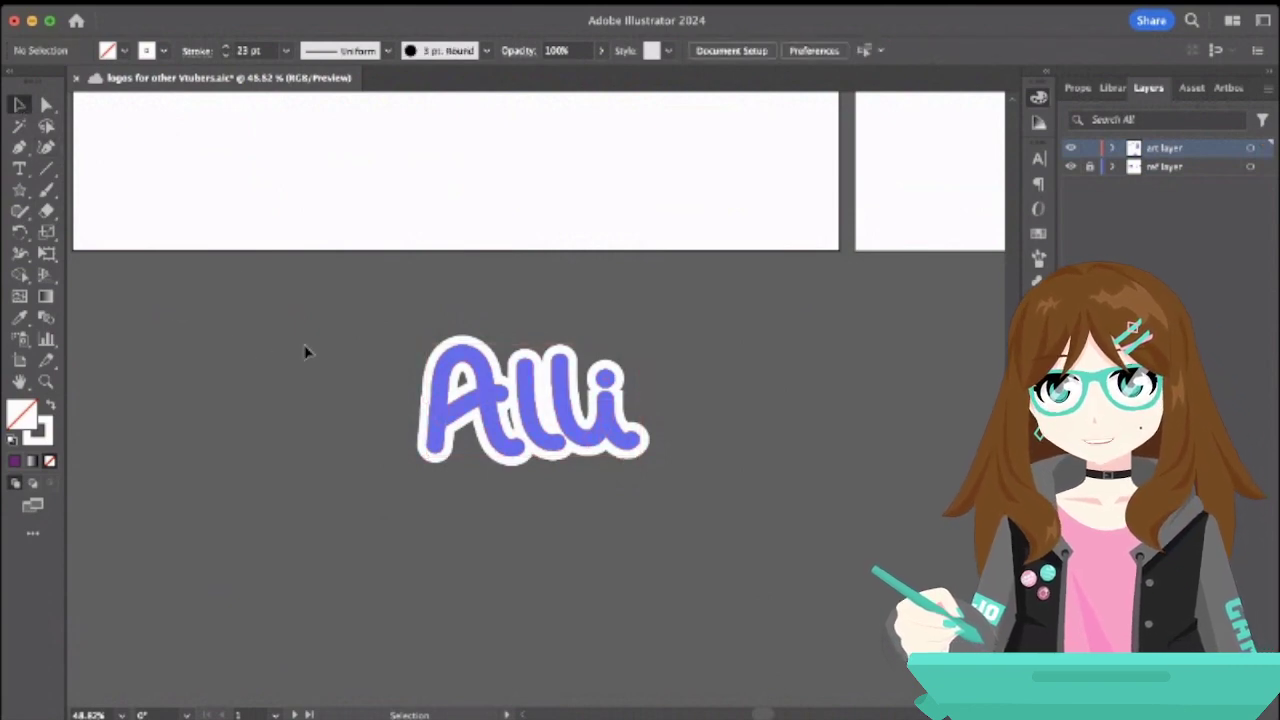
- Inspect the white outline around the logo copy below the artboard, especially between the letters and around the i
scroll(305, 350, down, 3)
drag(351, 323, 600, 491)
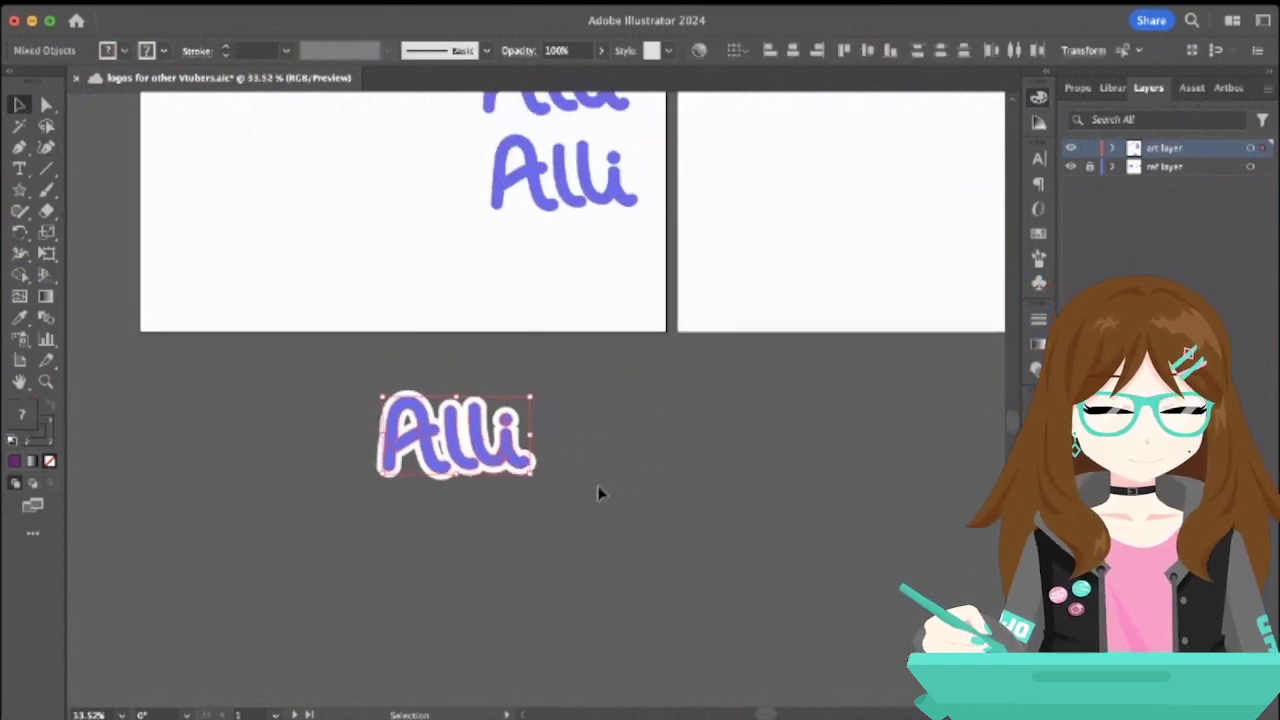
click(551, 446)
scroll(552, 444, up, 3)
scroll(462, 428, up, 6)
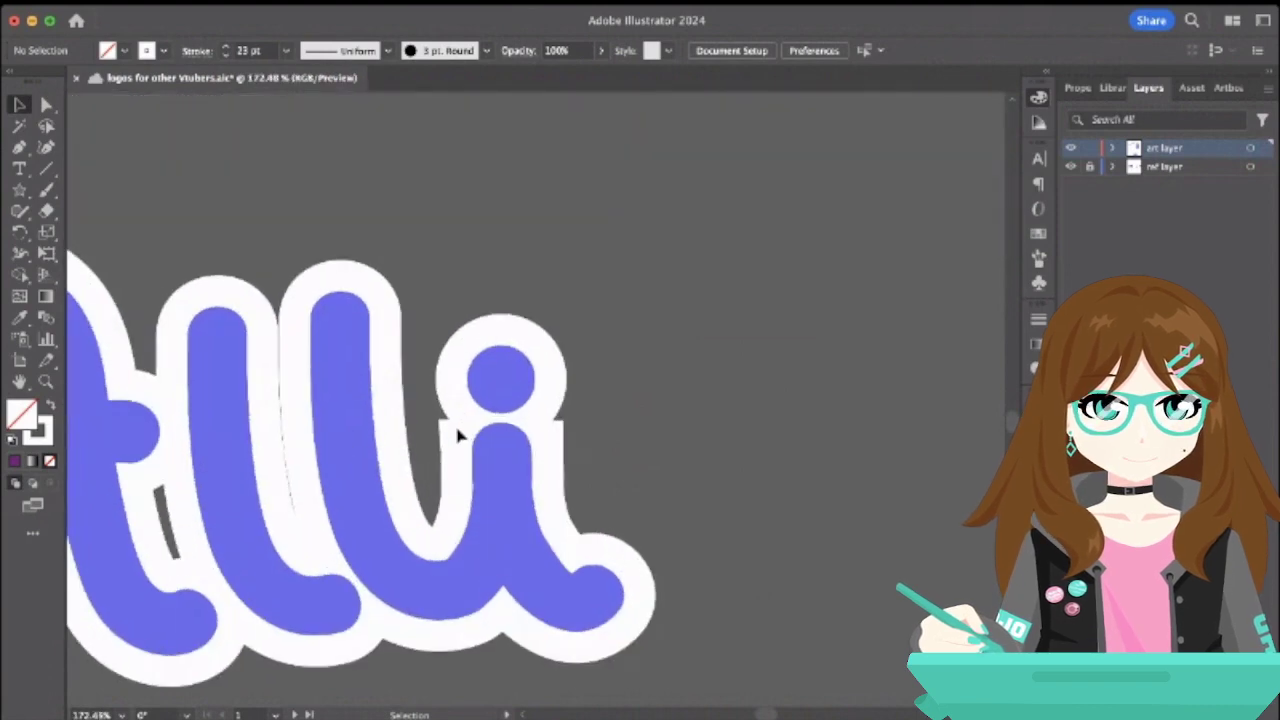
scroll(283, 372, down, 4)
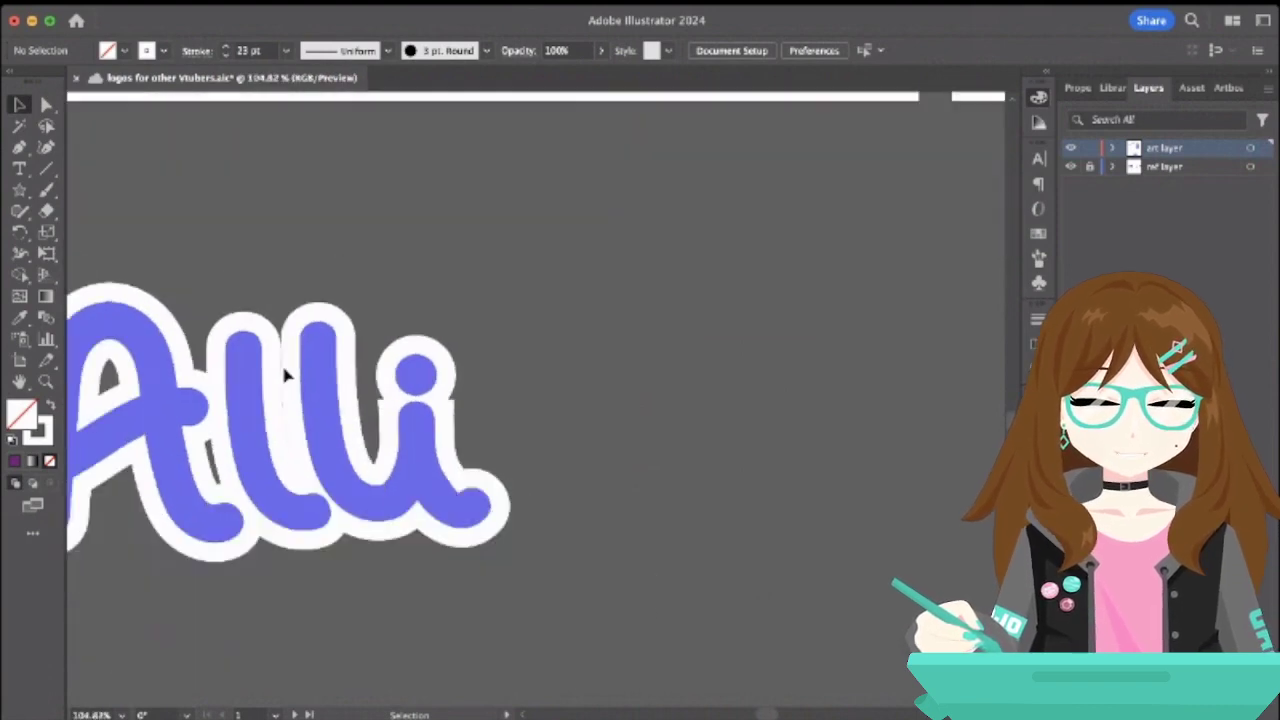
key(super+a)
click(630, 512)
scroll(630, 510, down, 4)
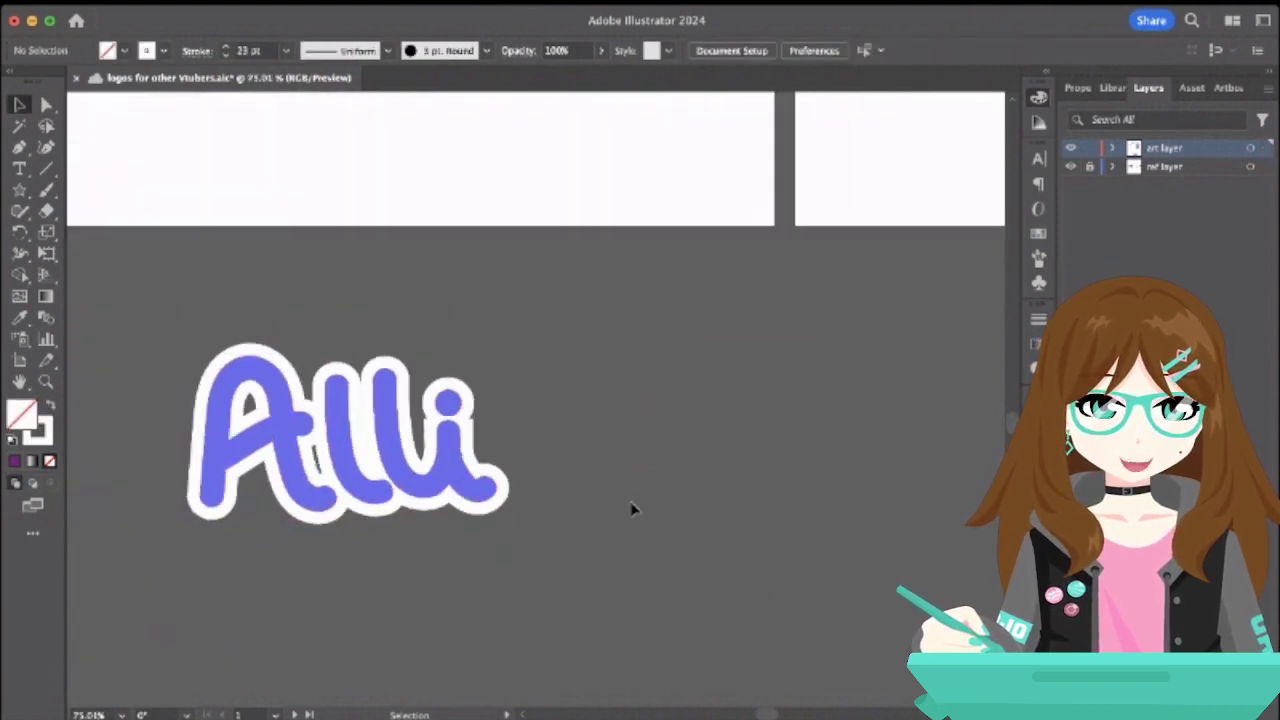
click(484, 360)
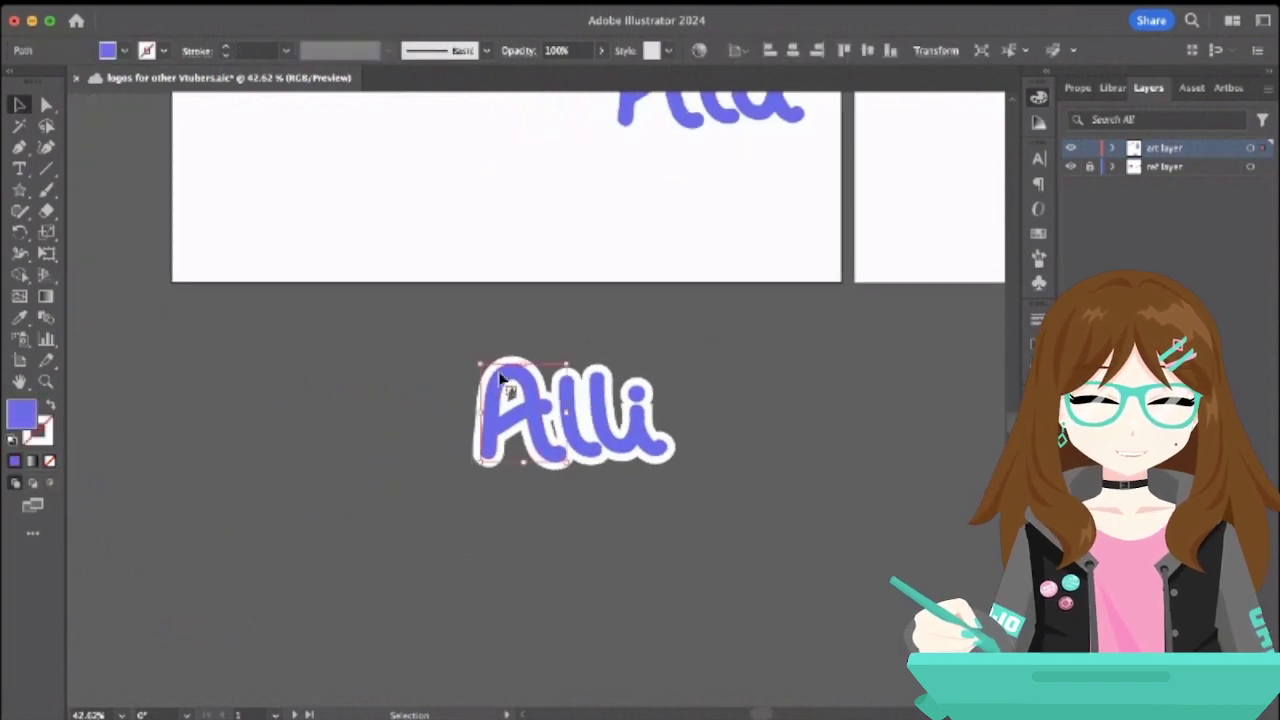
scroll(490, 370, up, 4)
click(380, 303)
key(super+a)
drag(818, 530, 537, 586)
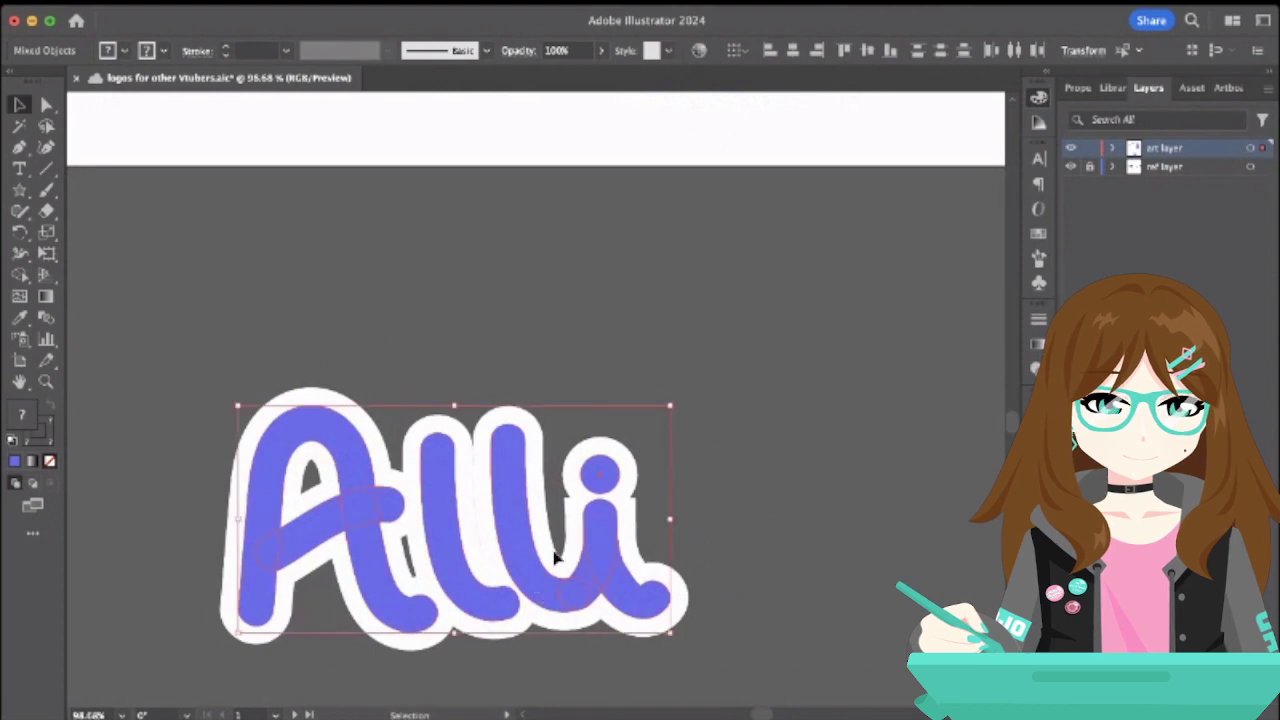
key(super+shift+a)
click(540, 565)
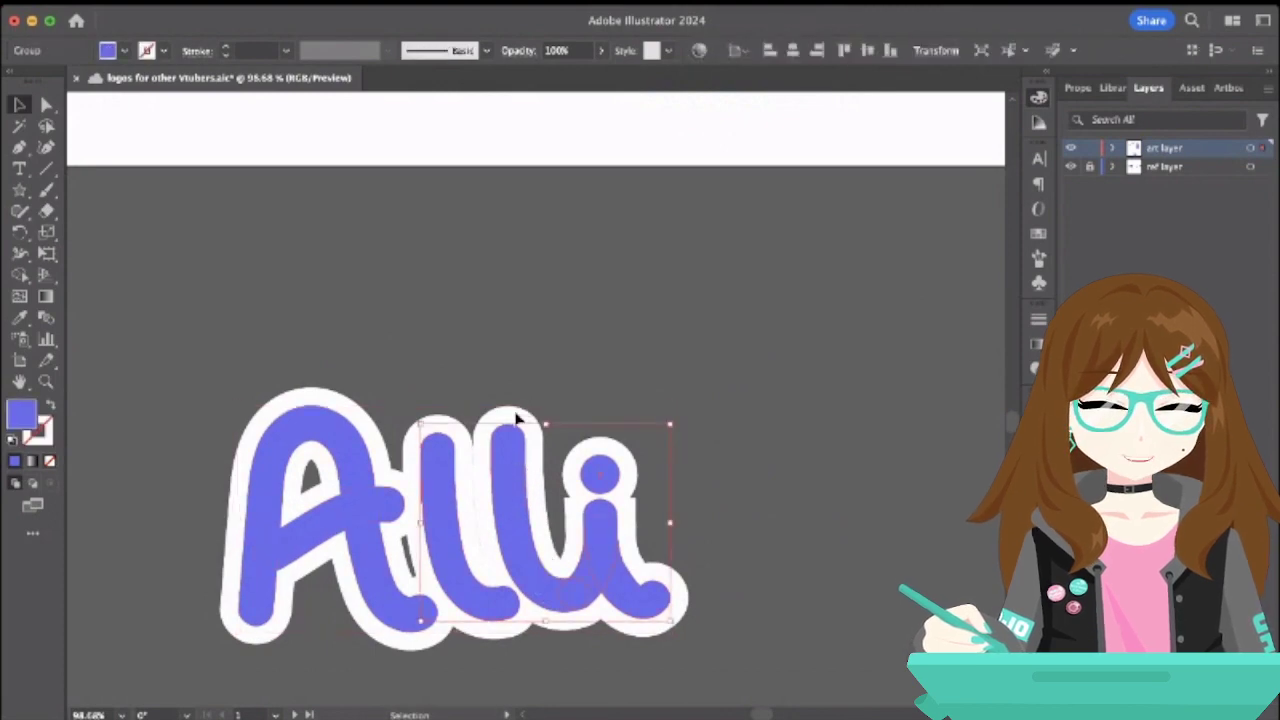
key(super+shift+a)
scroll(517, 420, up, 6)
click(463, 580)
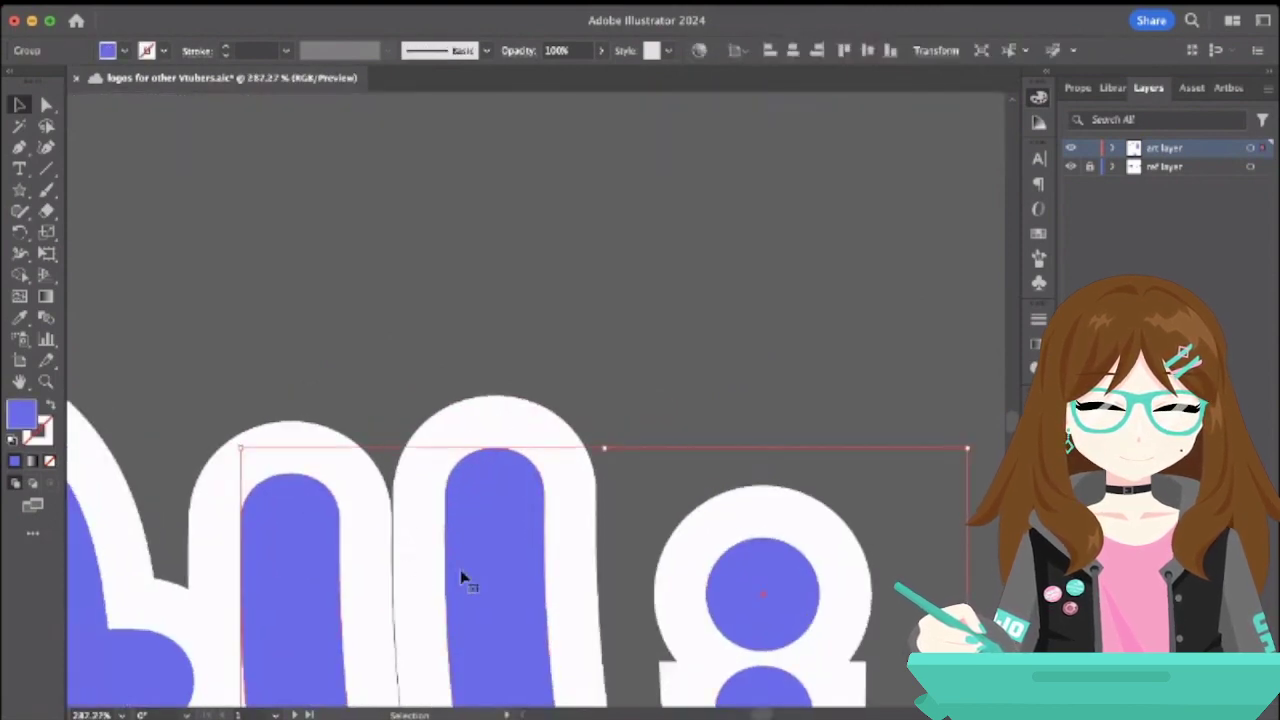
scroll(431, 535, down, 7)
- Examine the character reference drawings with their outfit details and colour palette, and save the document
scroll(431, 537, up, 5)
scroll(431, 540, up, 5)
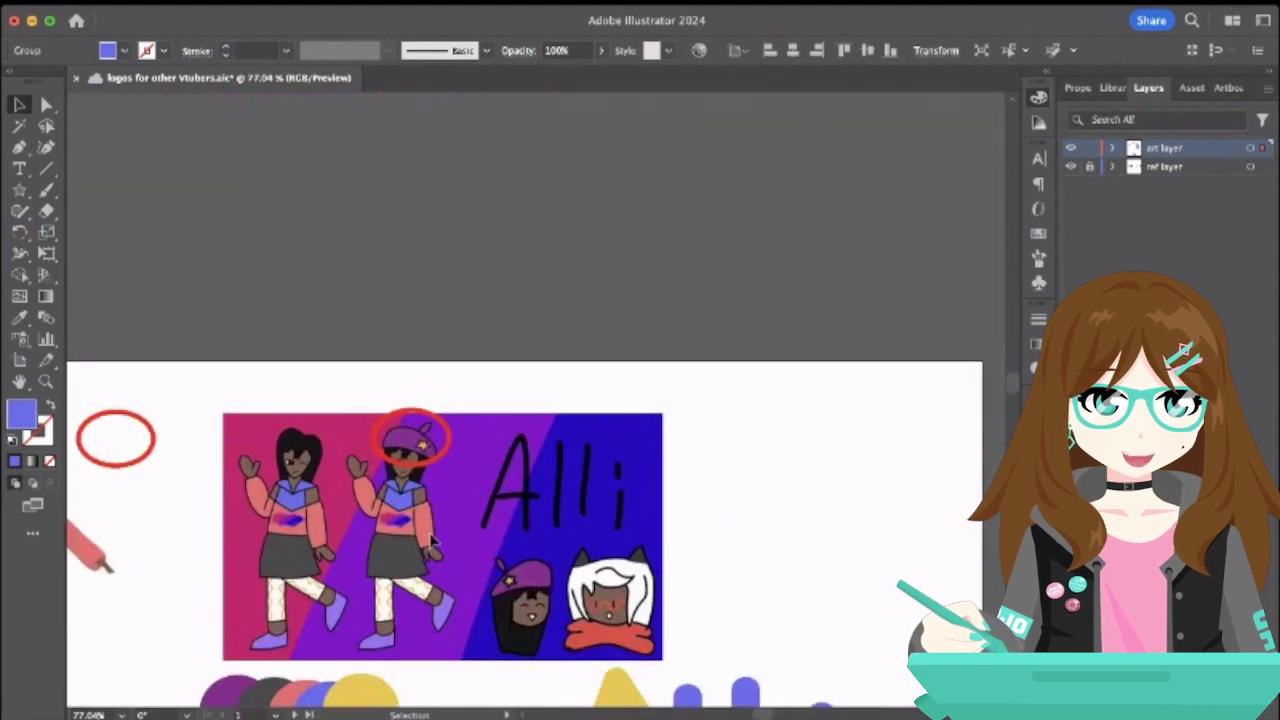
scroll(430, 538, left, 3)
scroll(430, 538, down, 2)
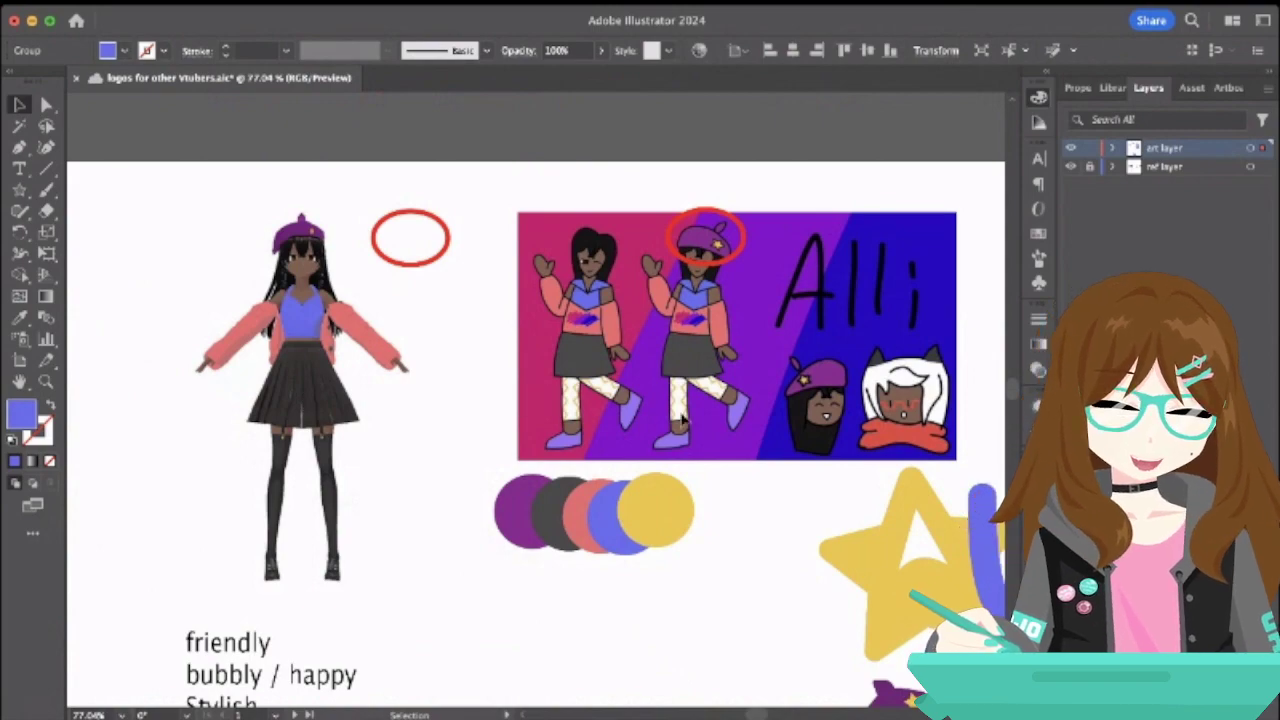
scroll(688, 420, up, 8)
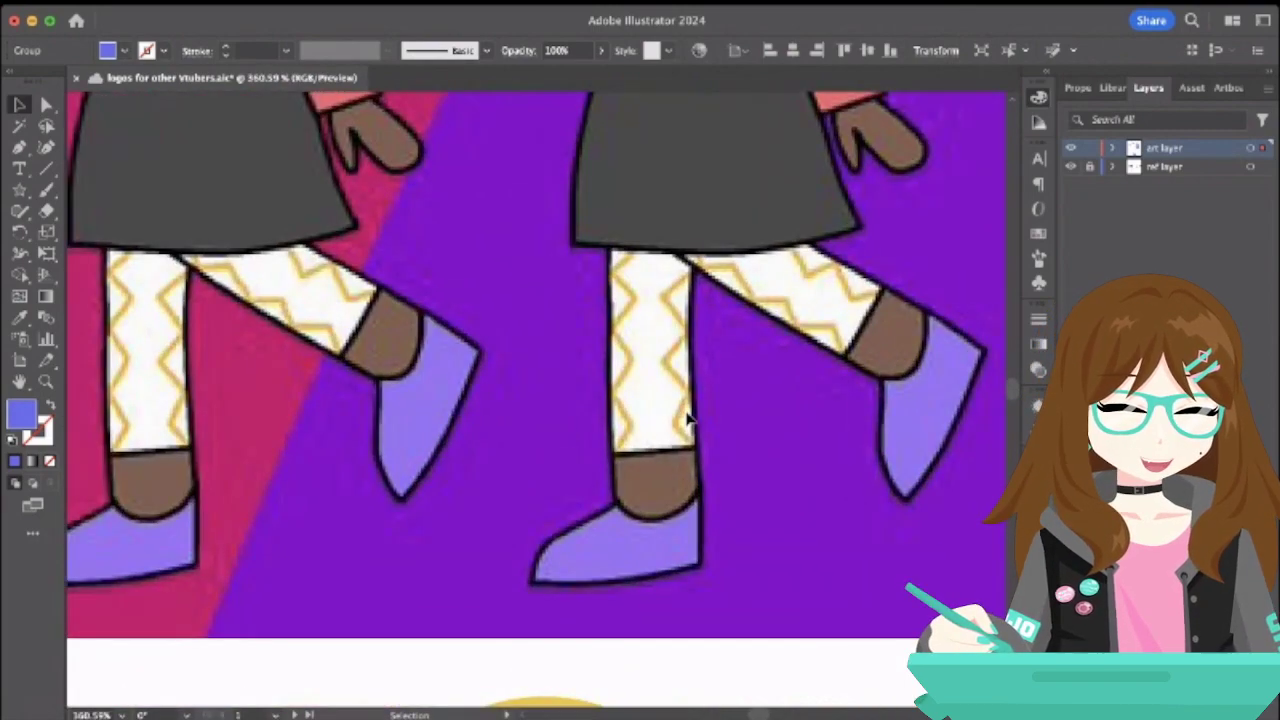
scroll(687, 420, down, 1)
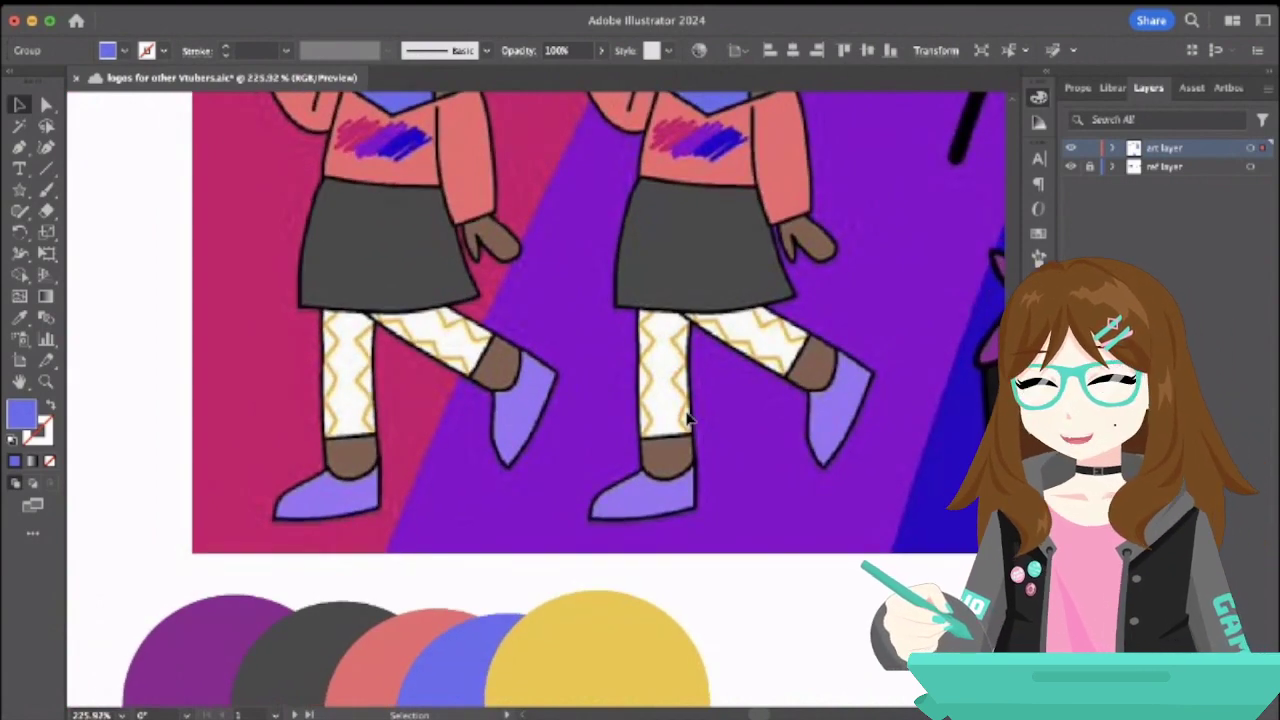
scroll(687, 420, down, 5)
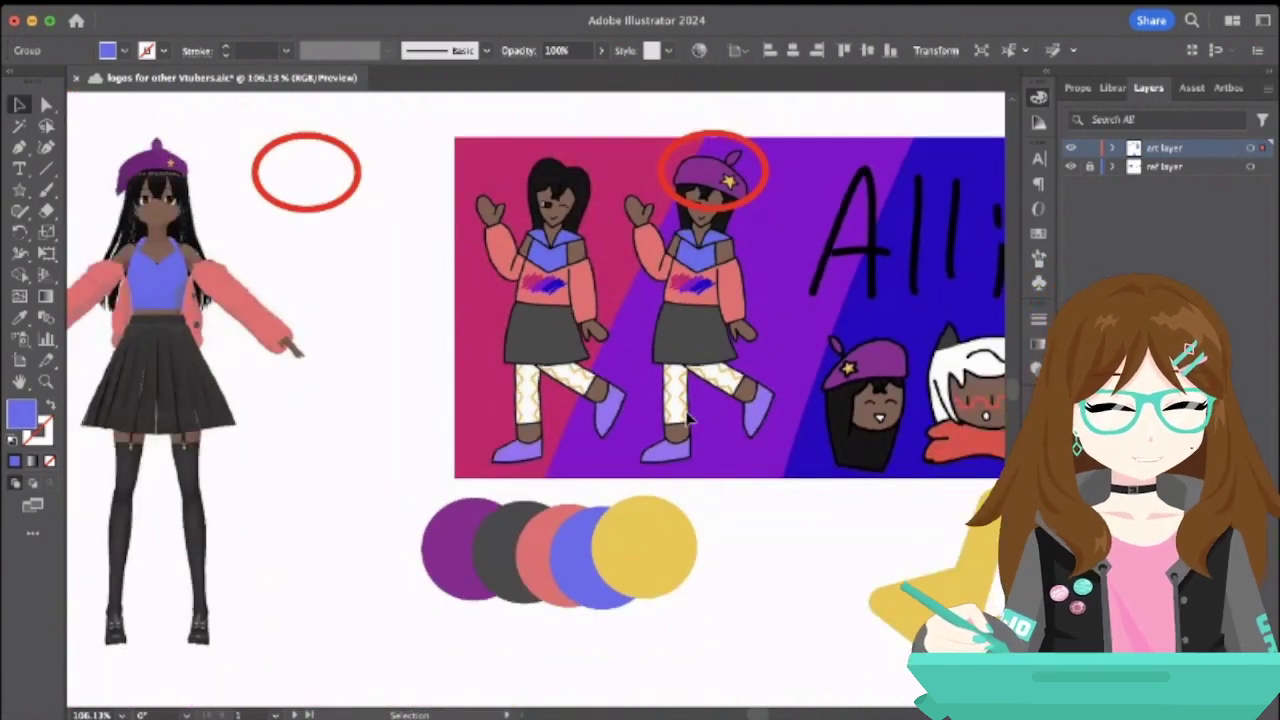
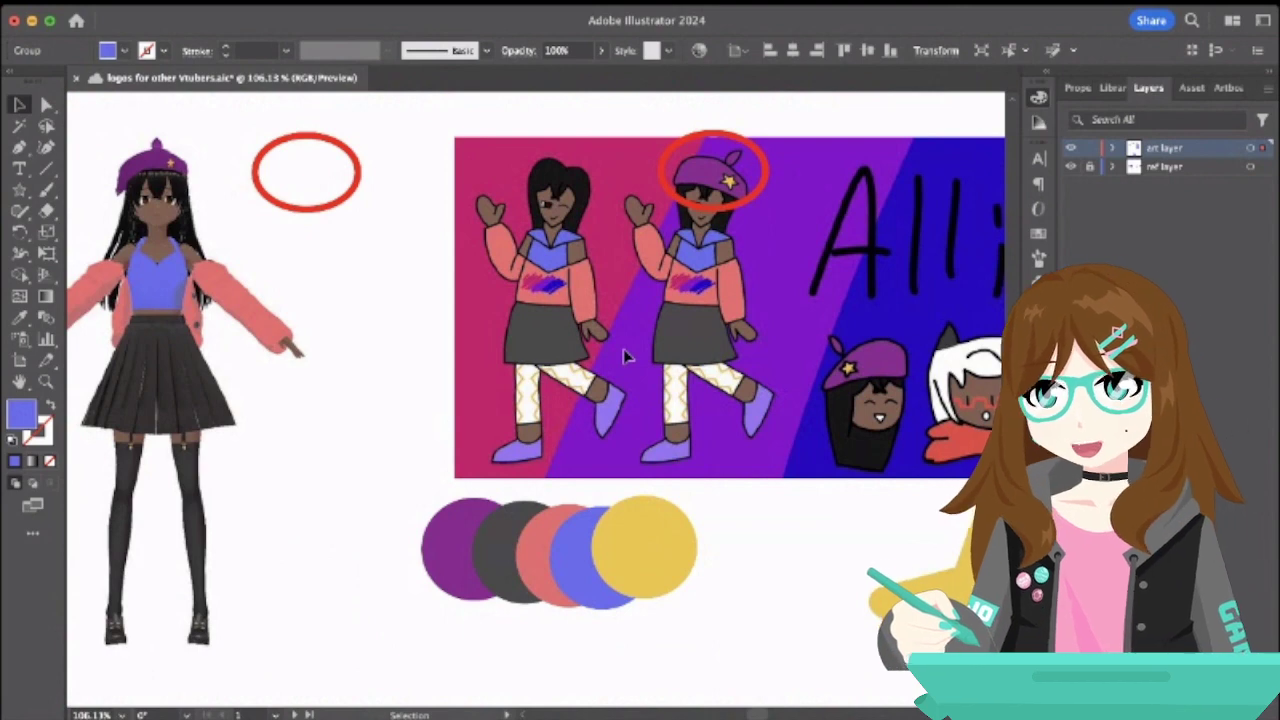
key(super+s)
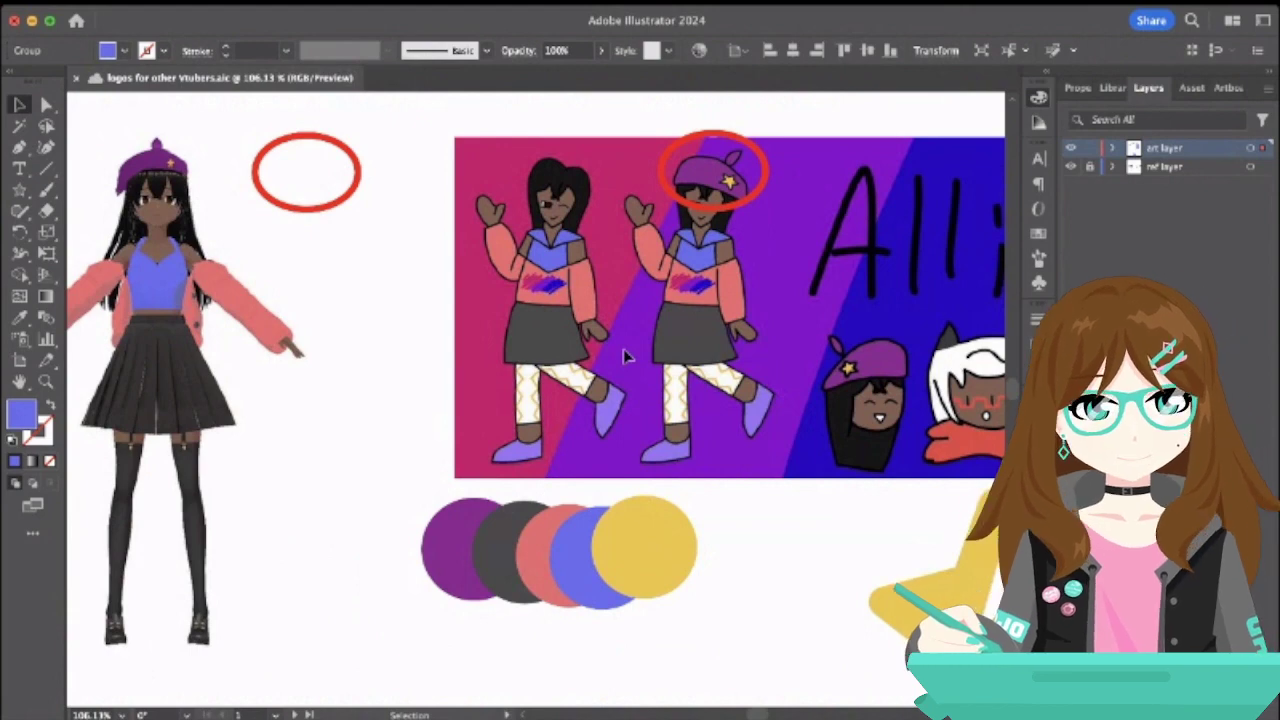
- Move the blue A, its crossbar and the remaining blue letters off the white outline onto the empty canvas to its left
scroll(623, 357, down, 15)
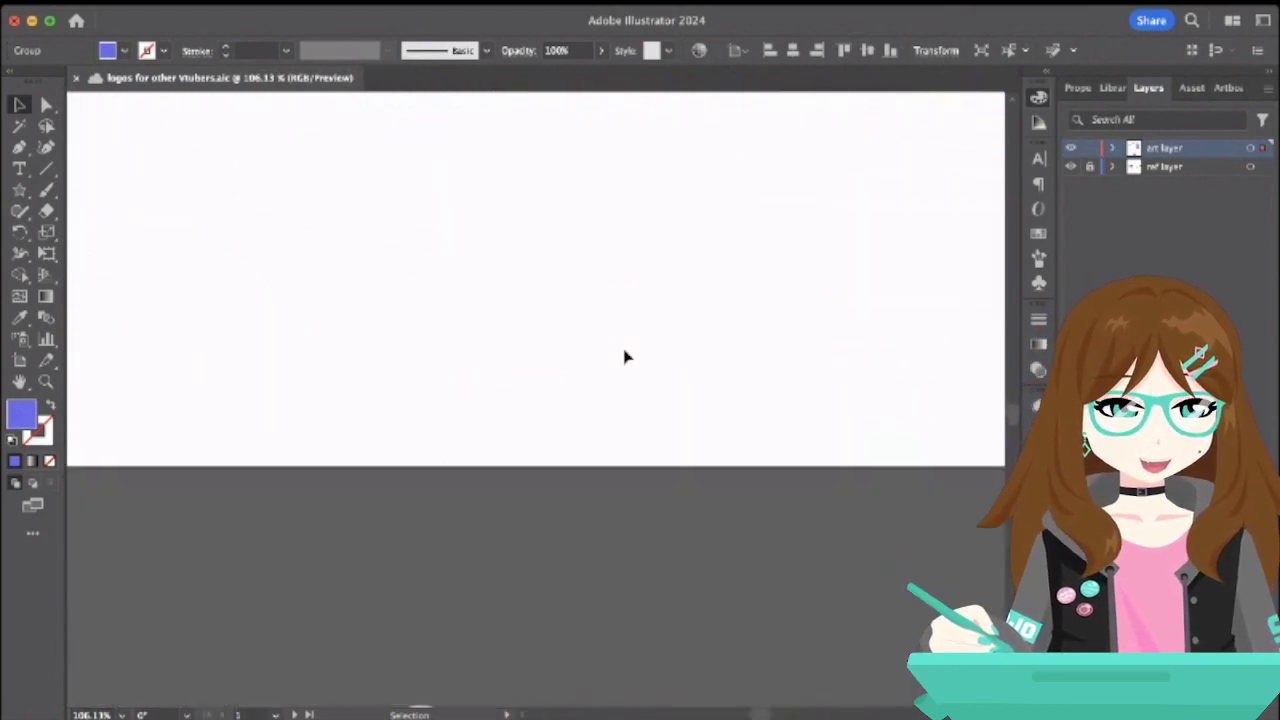
scroll(583, 485, down, 6)
drag(441, 451, 705, 643)
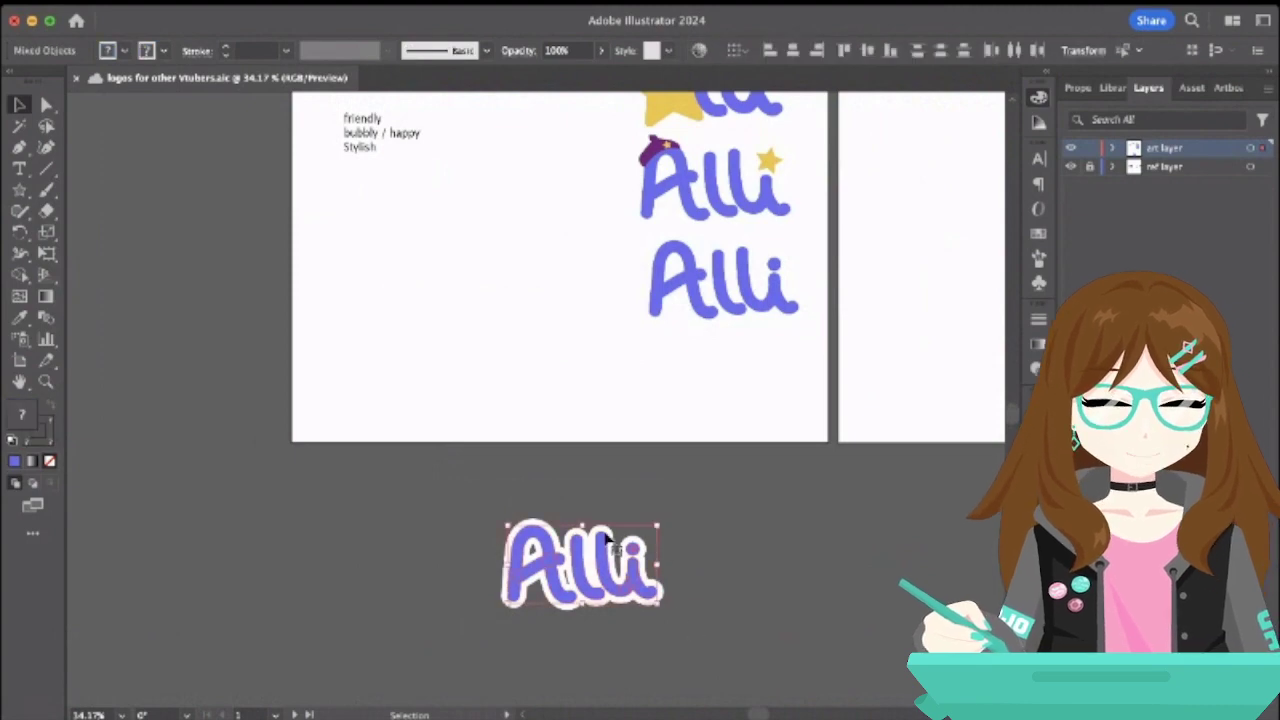
scroll(651, 525, up, 1)
click(571, 571)
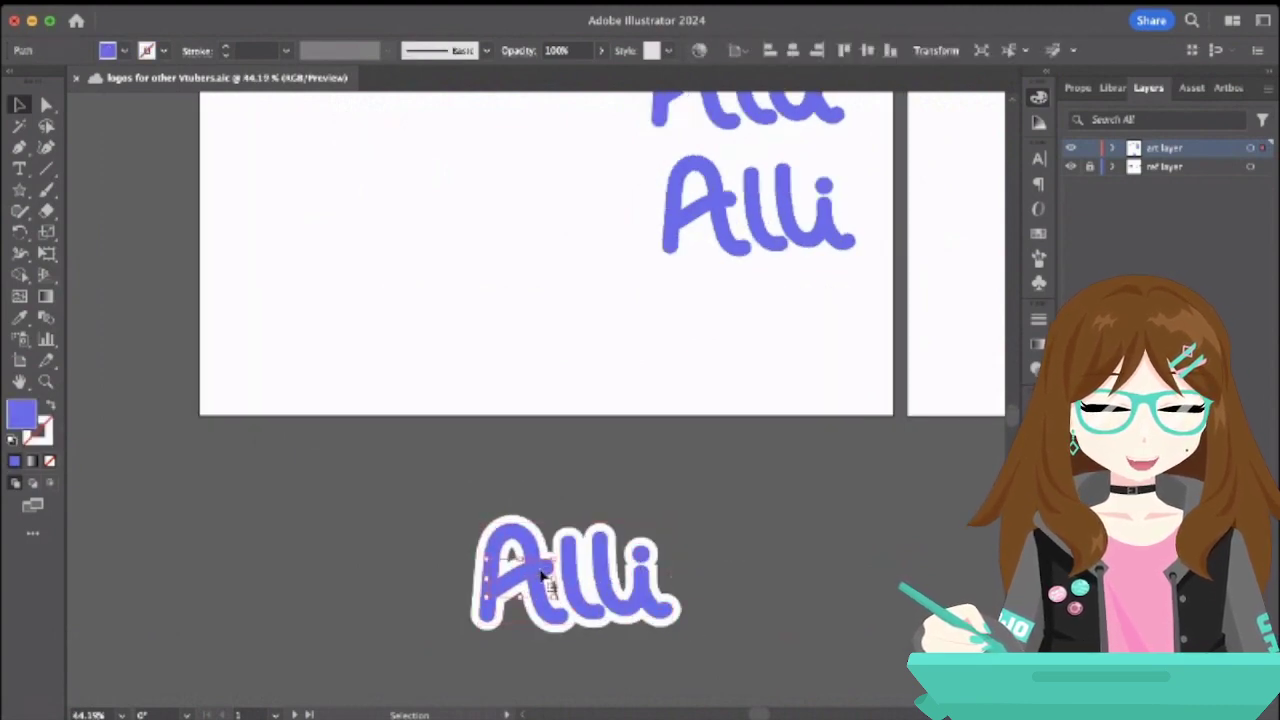
scroll(565, 568, up, 2)
shift+click(505, 527)
shift+click(588, 570)
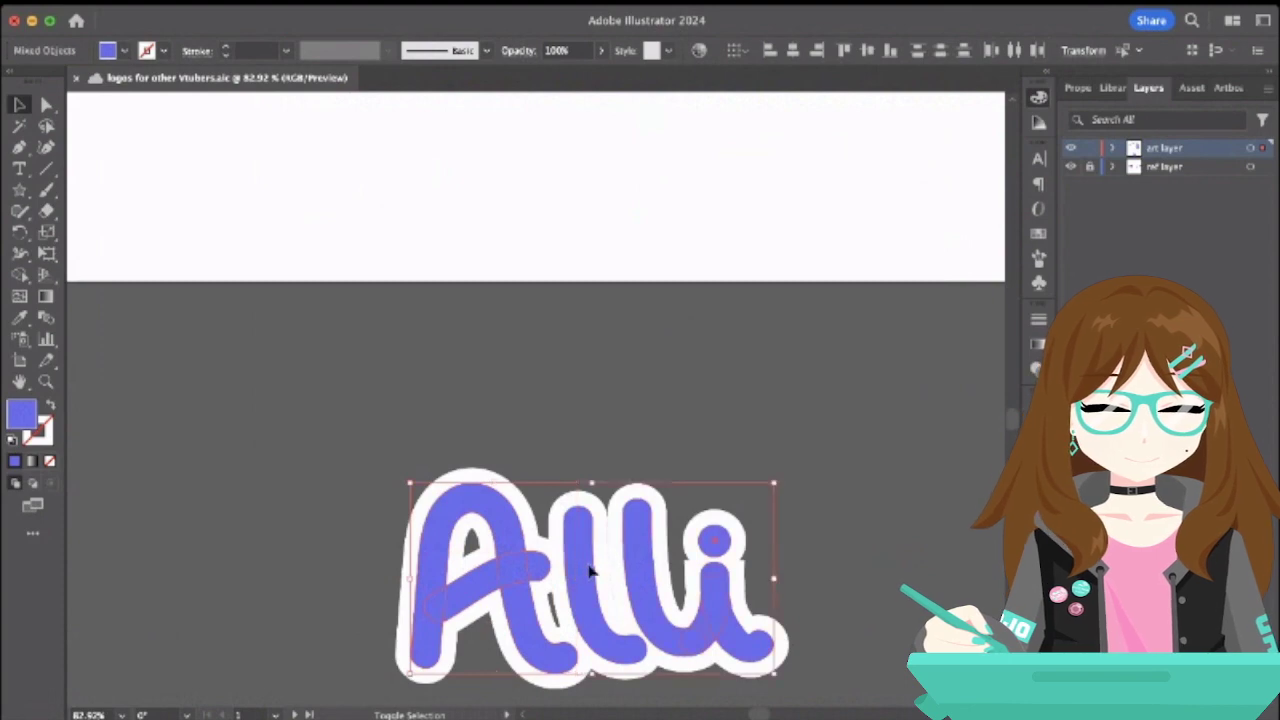
scroll(691, 603, down, 2)
drag(694, 606, 335, 568)
- Recolour the white outline lettering with the coral colour sampled from the palette circles
click(551, 471)
click(609, 594)
scroll(700, 600, down, 2)
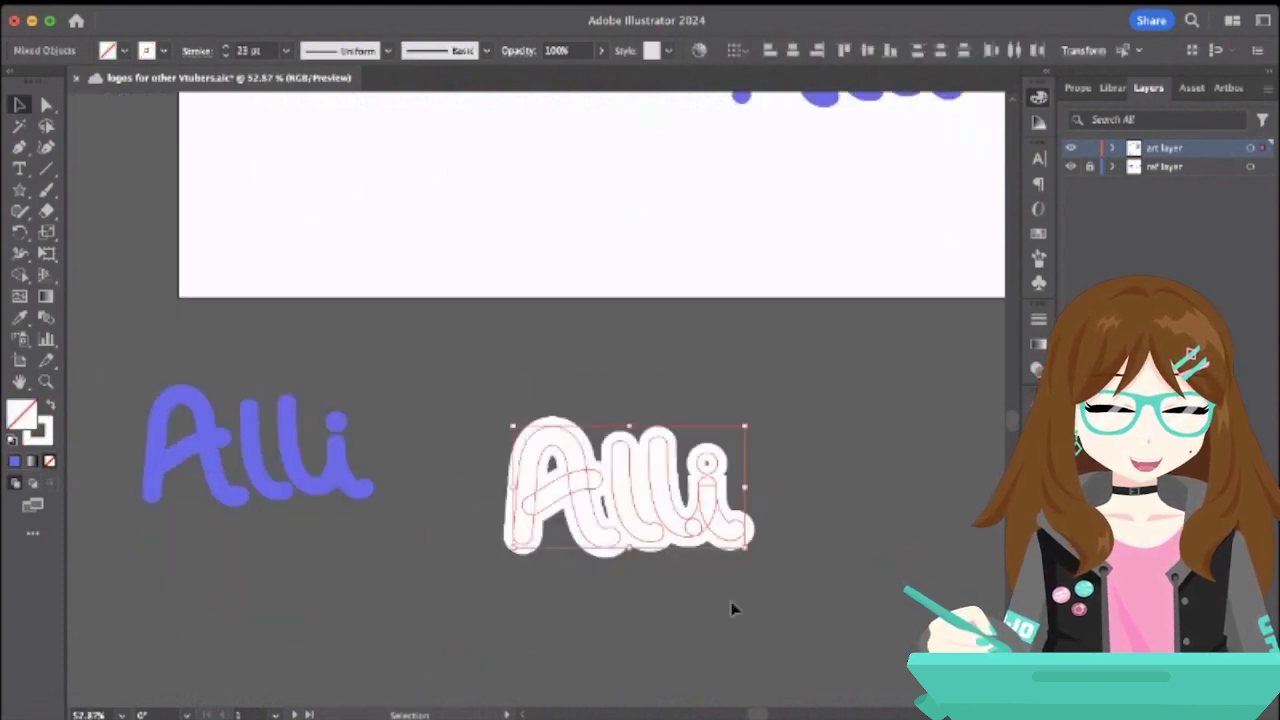
click(19, 317)
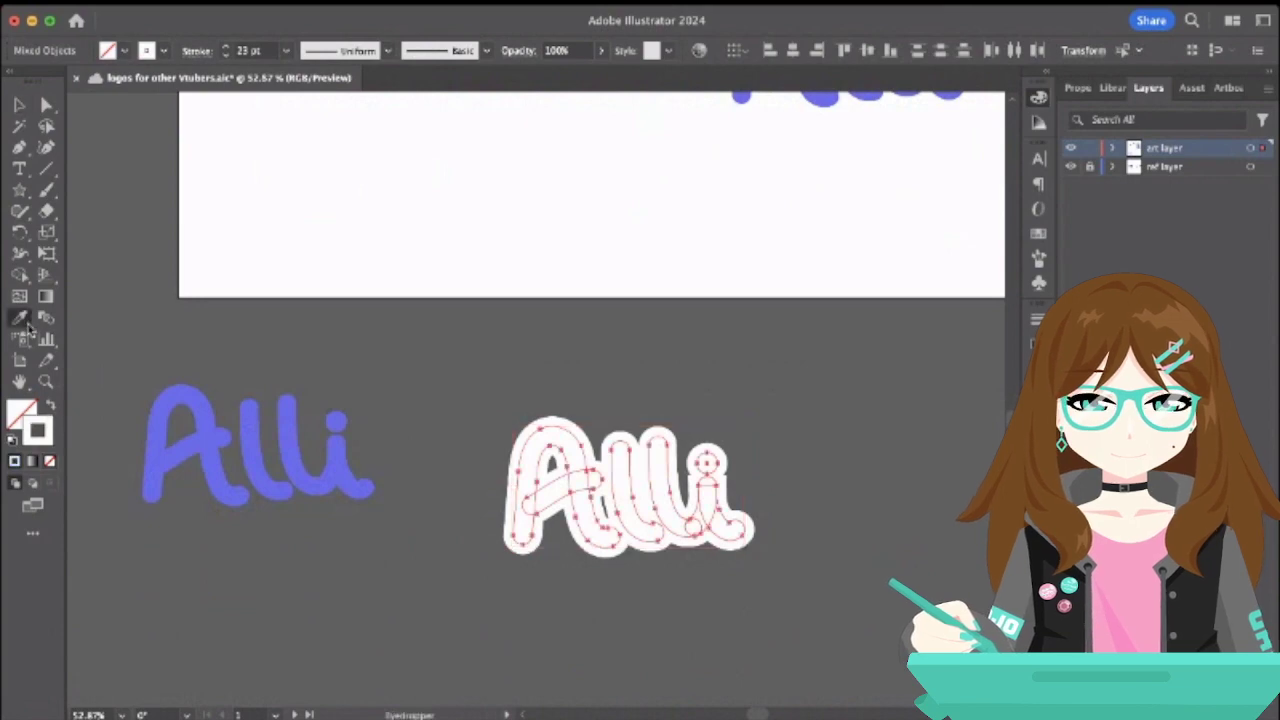
scroll(432, 280, up, 5)
scroll(432, 280, left, 1)
scroll(432, 280, up, 3)
scroll(432, 280, right, 1)
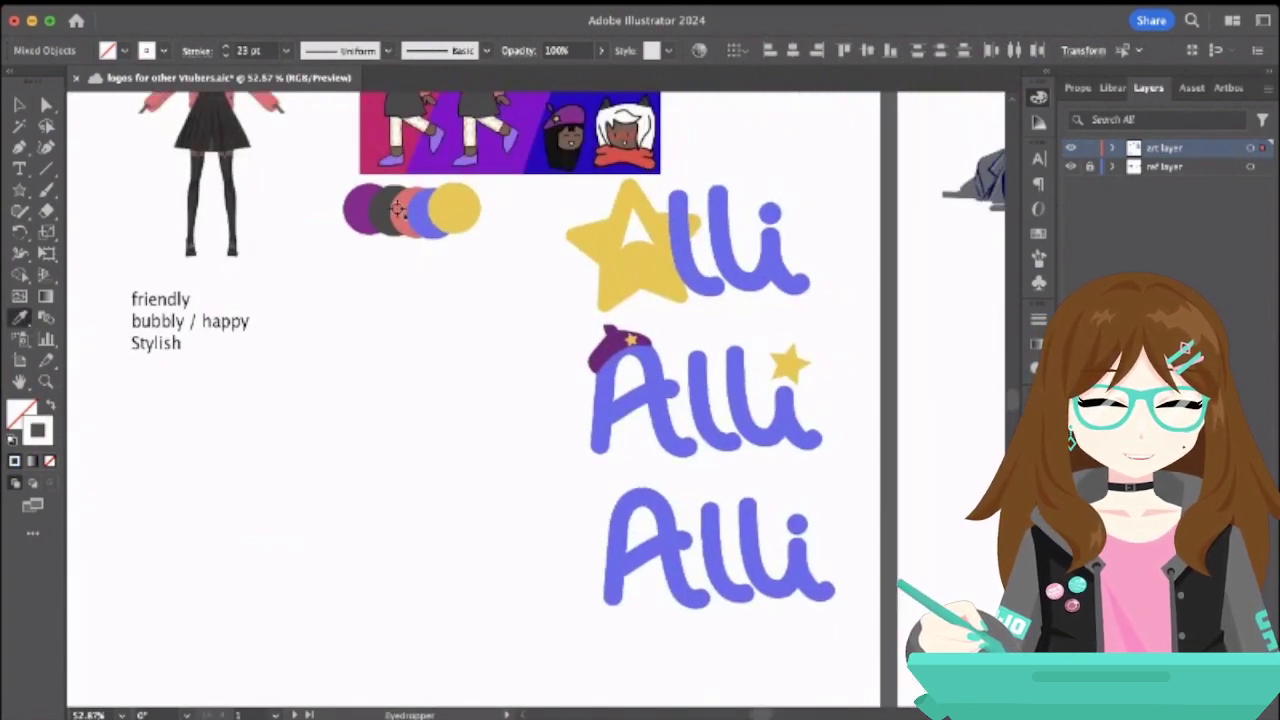
click(398, 207)
scroll(457, 449, down, 10)
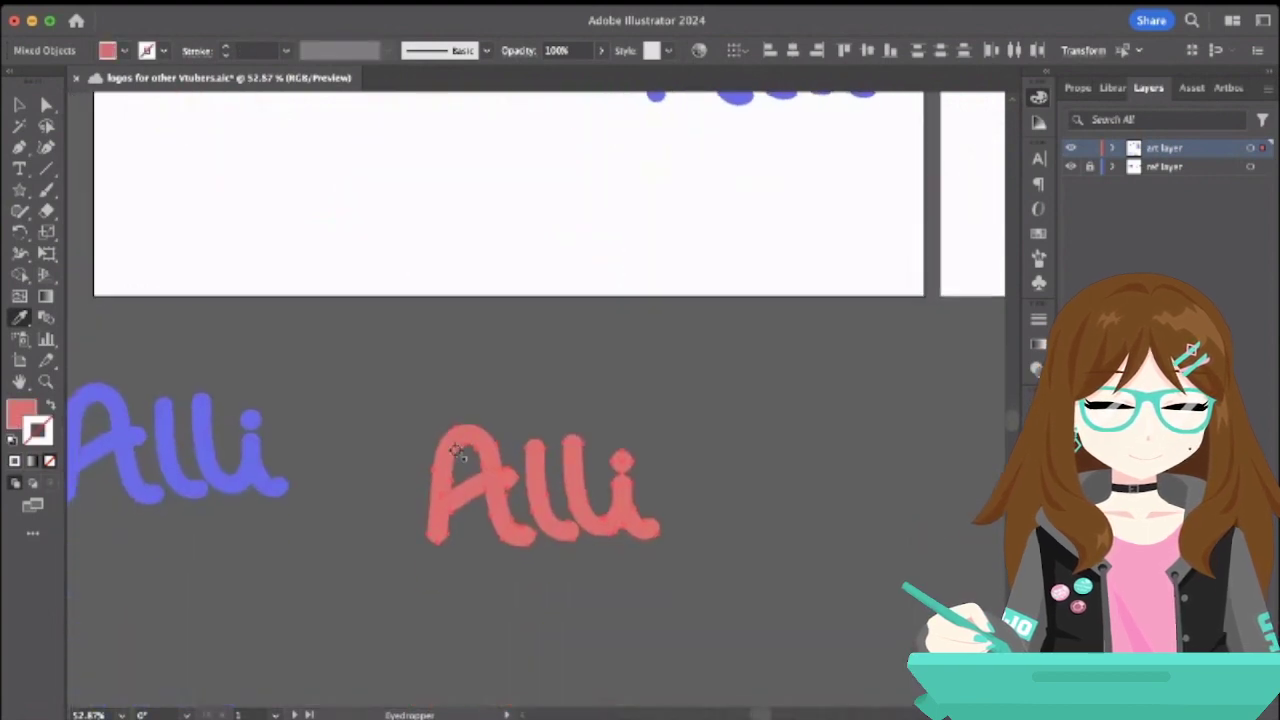
- Turn the coral fill into a stroke without fill and set its weight to 21 pt
click(50, 405)
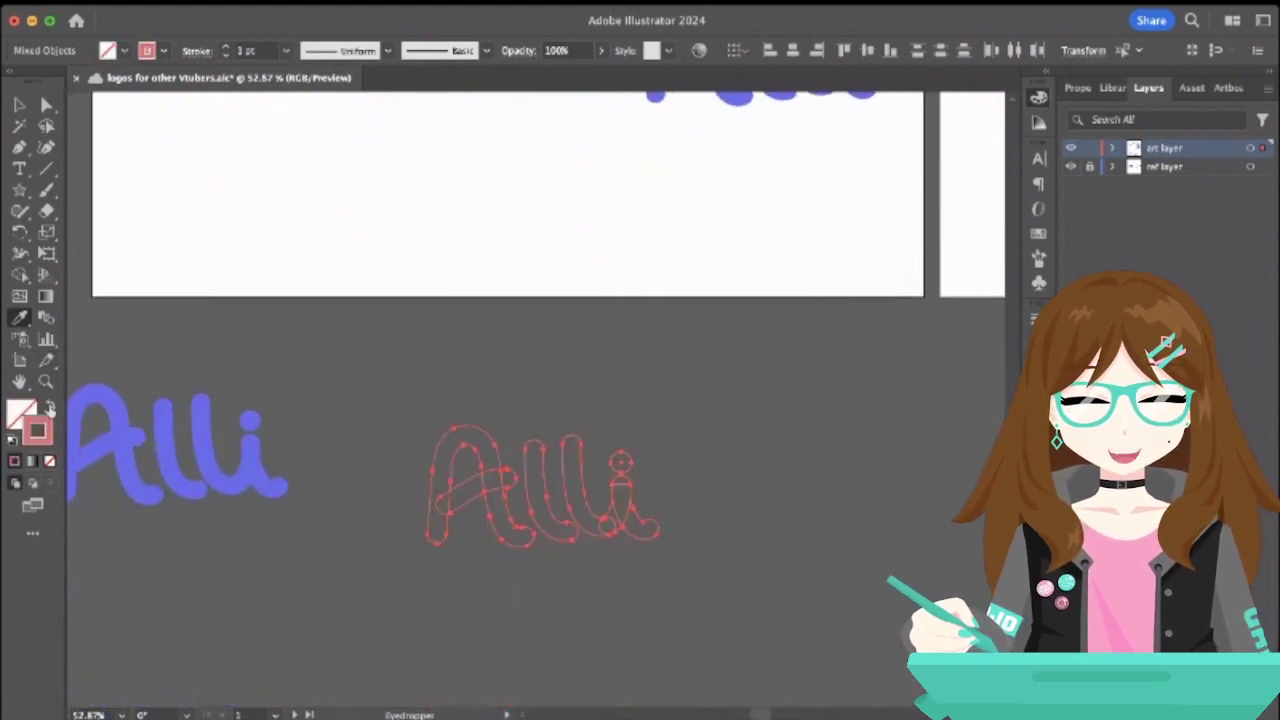
click(226, 47)
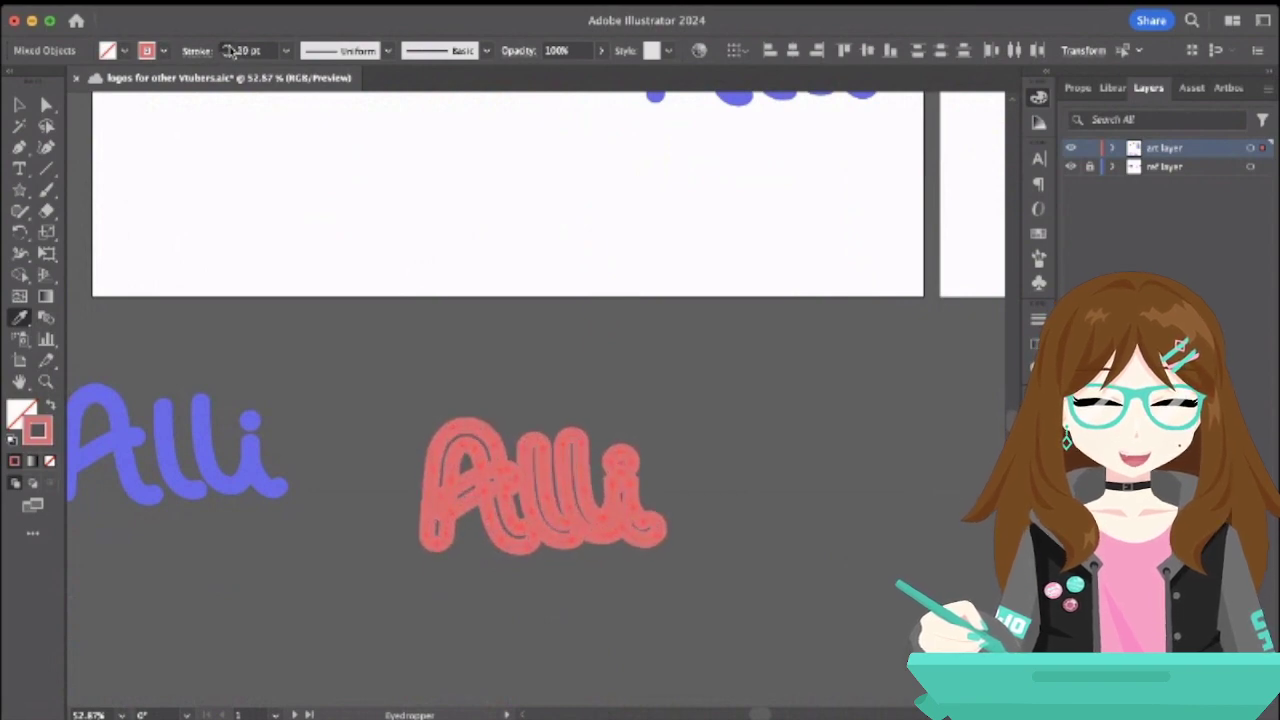
key(v)
click(200, 354)
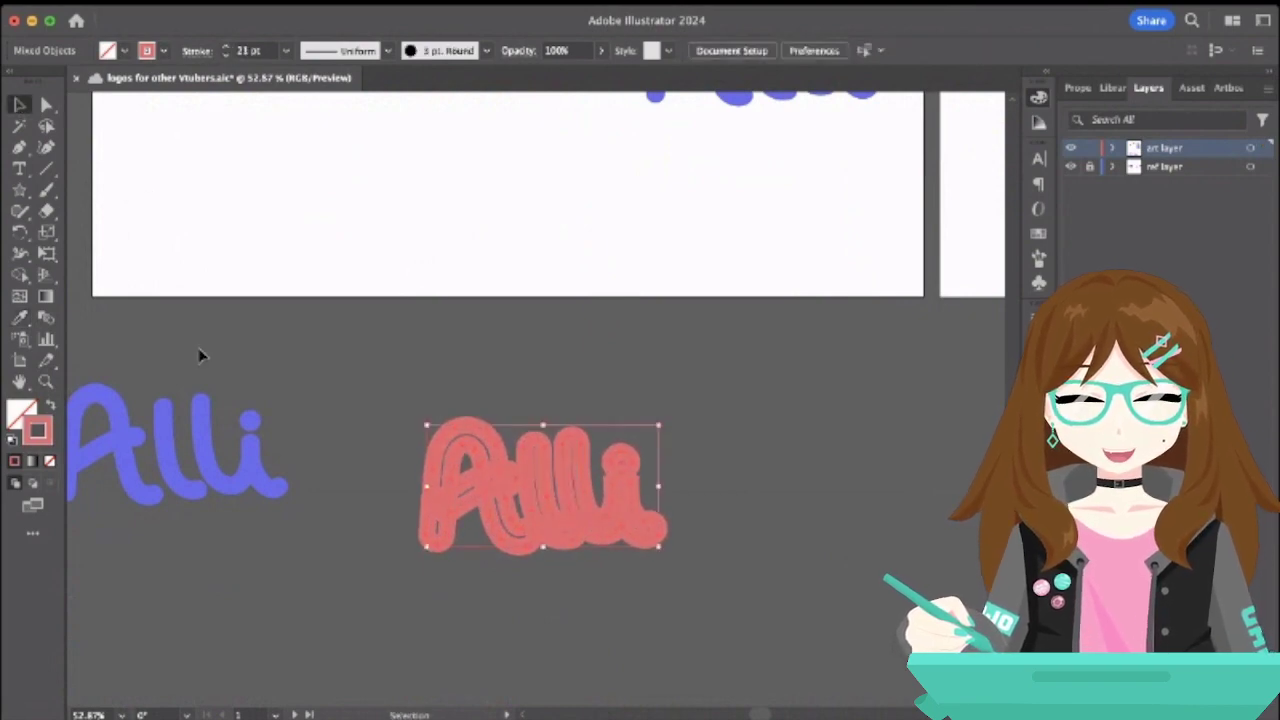
- Move the blue letters back onto the coral outline so that they sit centred inside it
scroll(200, 355, down, 3)
scroll(200, 355, left, 3)
drag(151, 297, 414, 477)
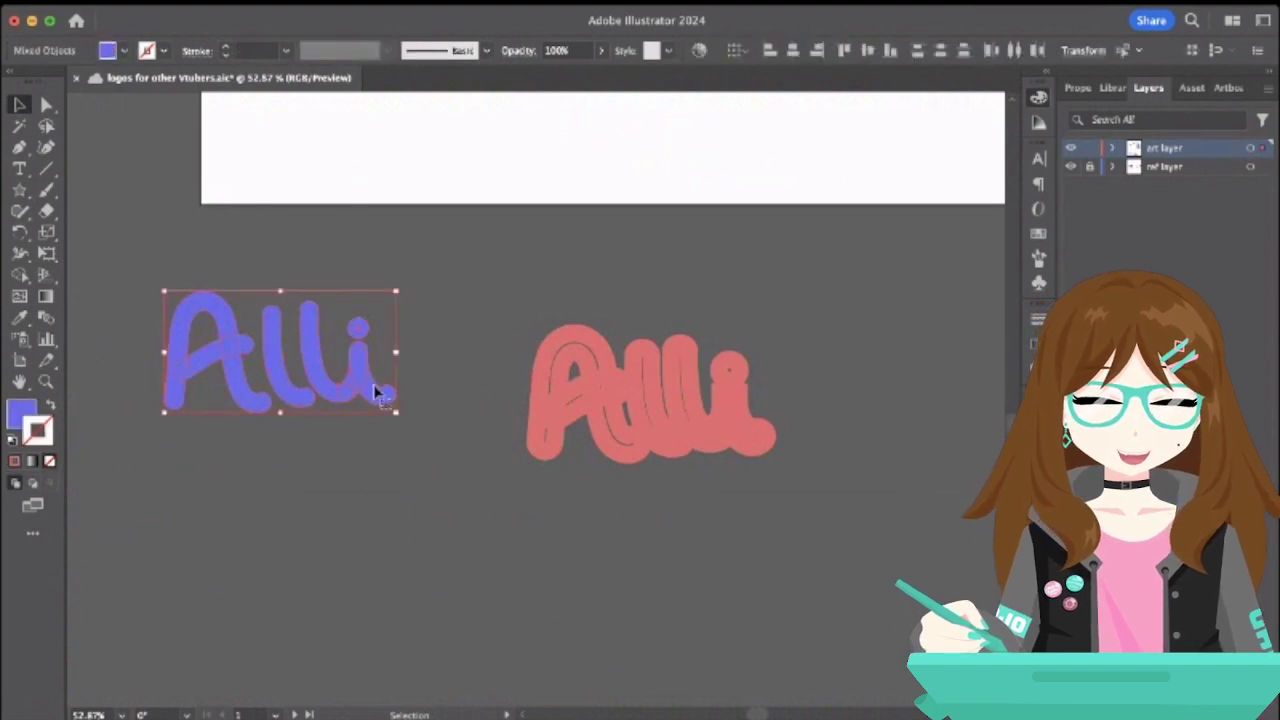
mouse_move(380, 391)
mouse_down()
mouse_move(630, 460)
mouse_move(740, 425)
mouse_up()
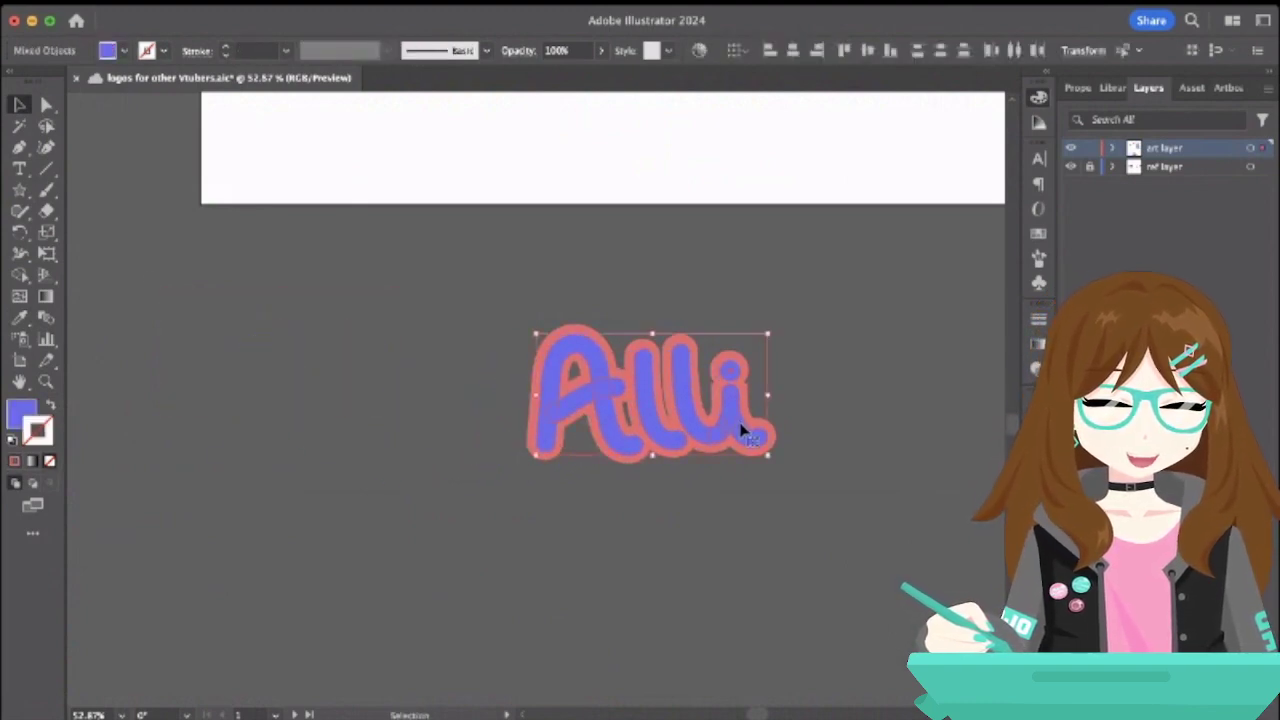
- Recolour the blue letters inside the coral outline with the purple sampled from the palette circles
click(19, 317)
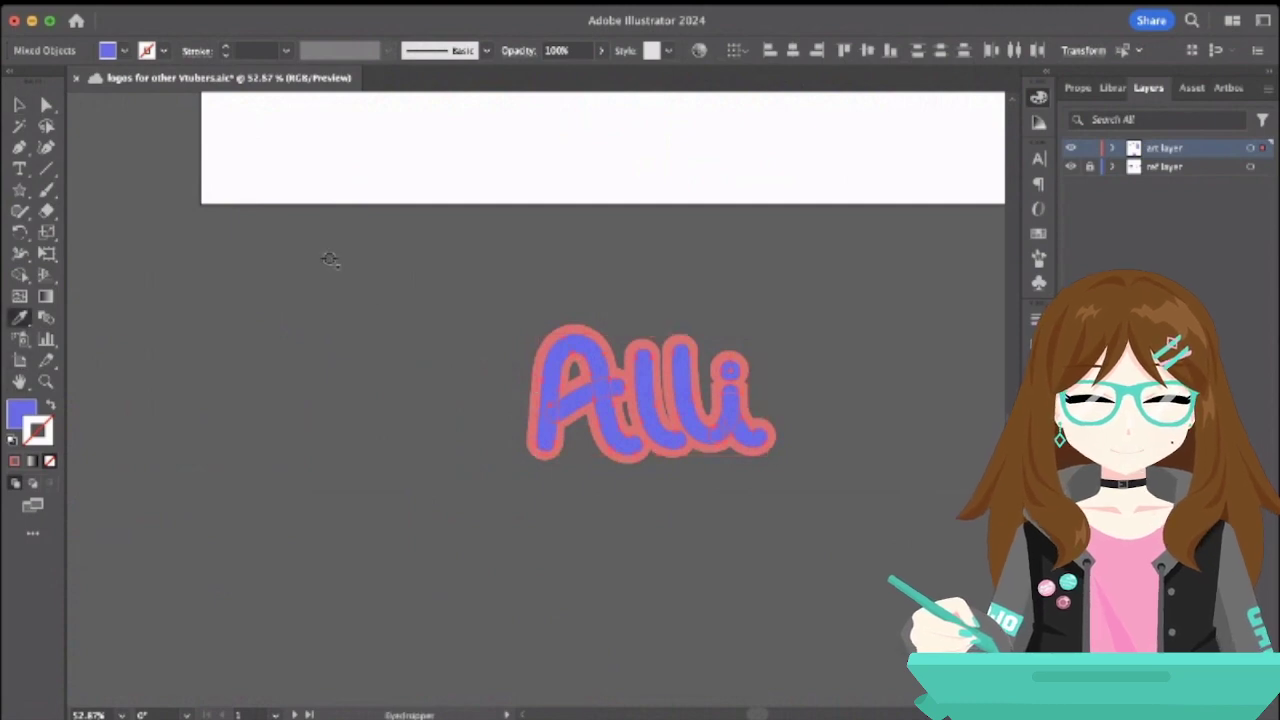
scroll(335, 257, up, 10)
click(422, 314)
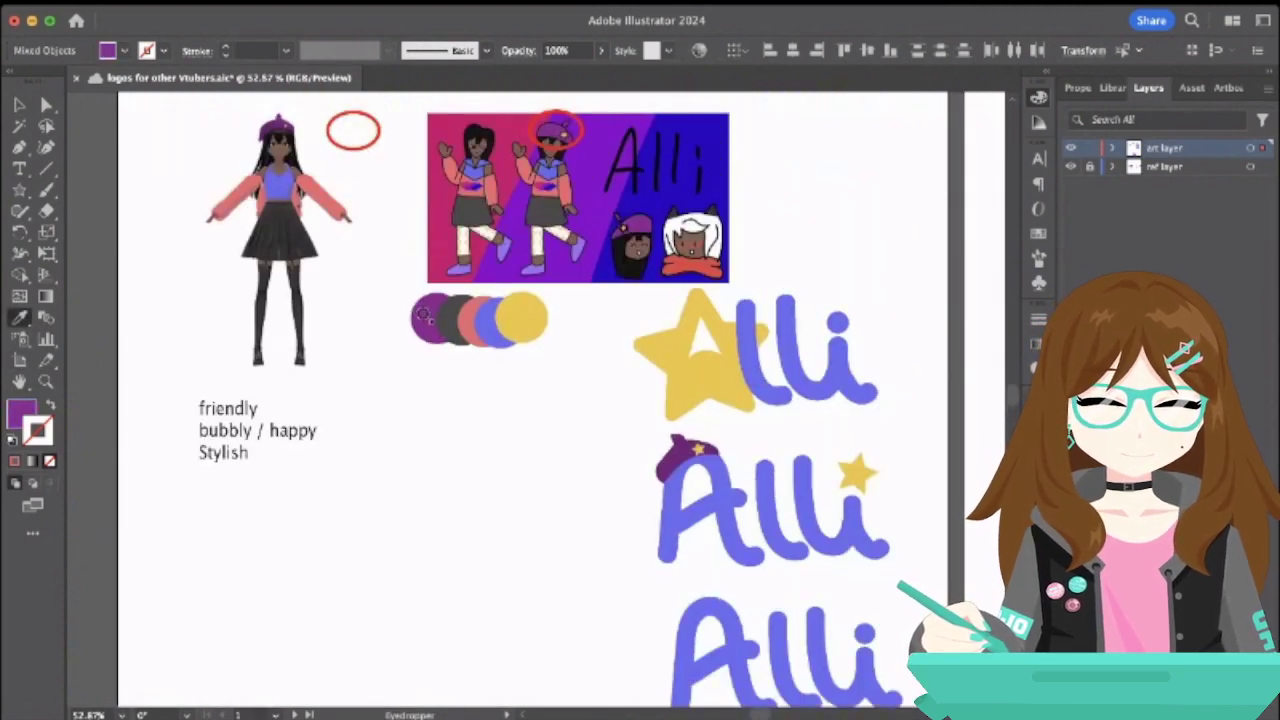
scroll(424, 316, down, 10)
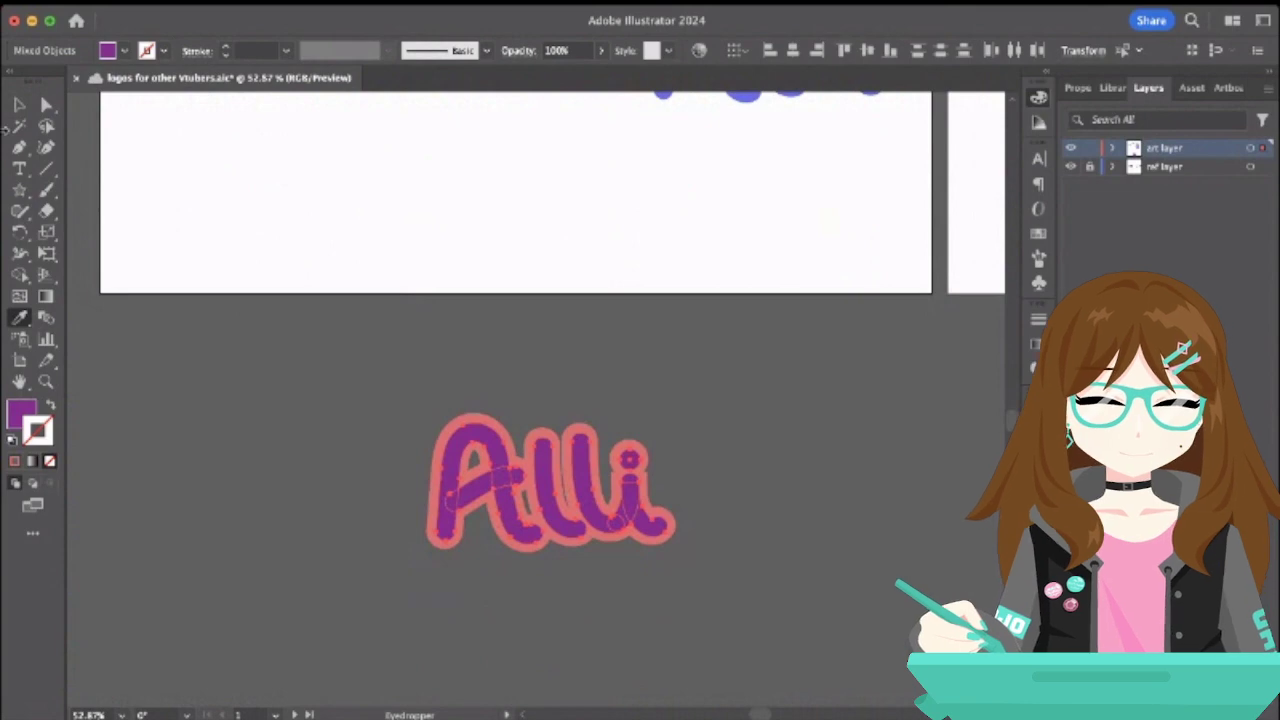
key(v)
click(286, 349)
- Compare the logo variations on the artboard with the character reference art and look closely at the full-body model
scroll(320, 335, up, 10)
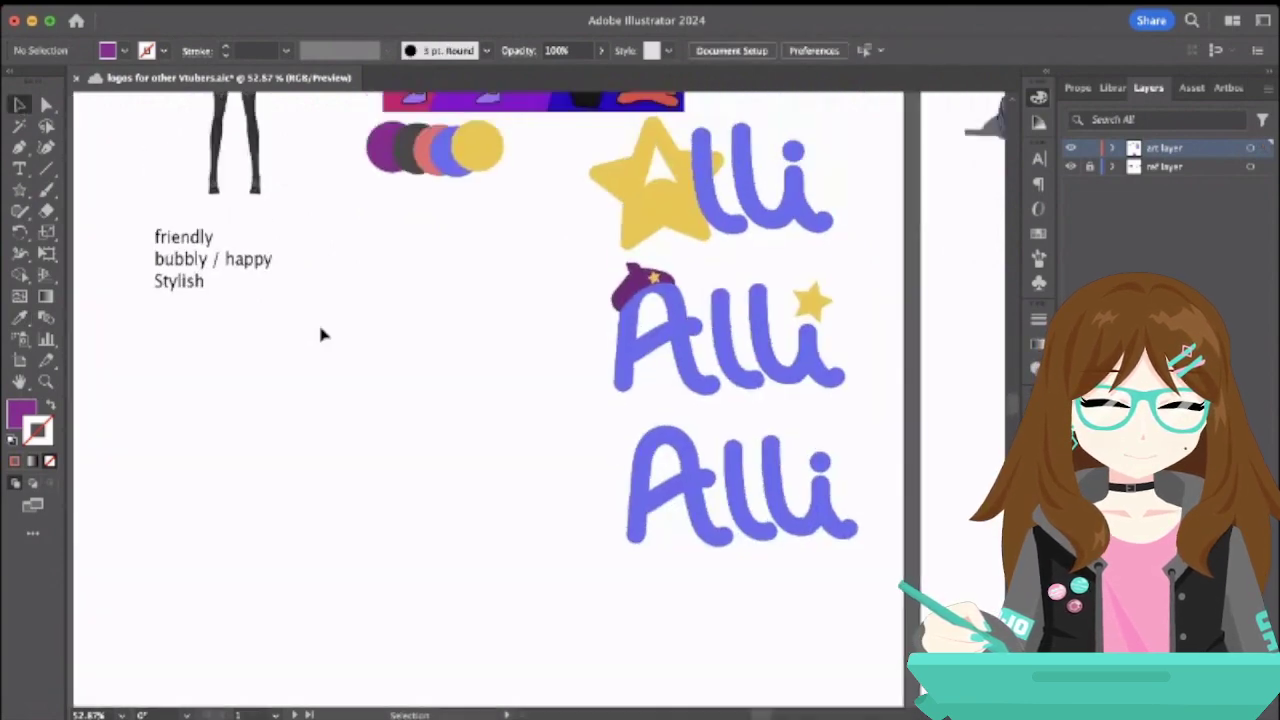
scroll(320, 335, up, 5)
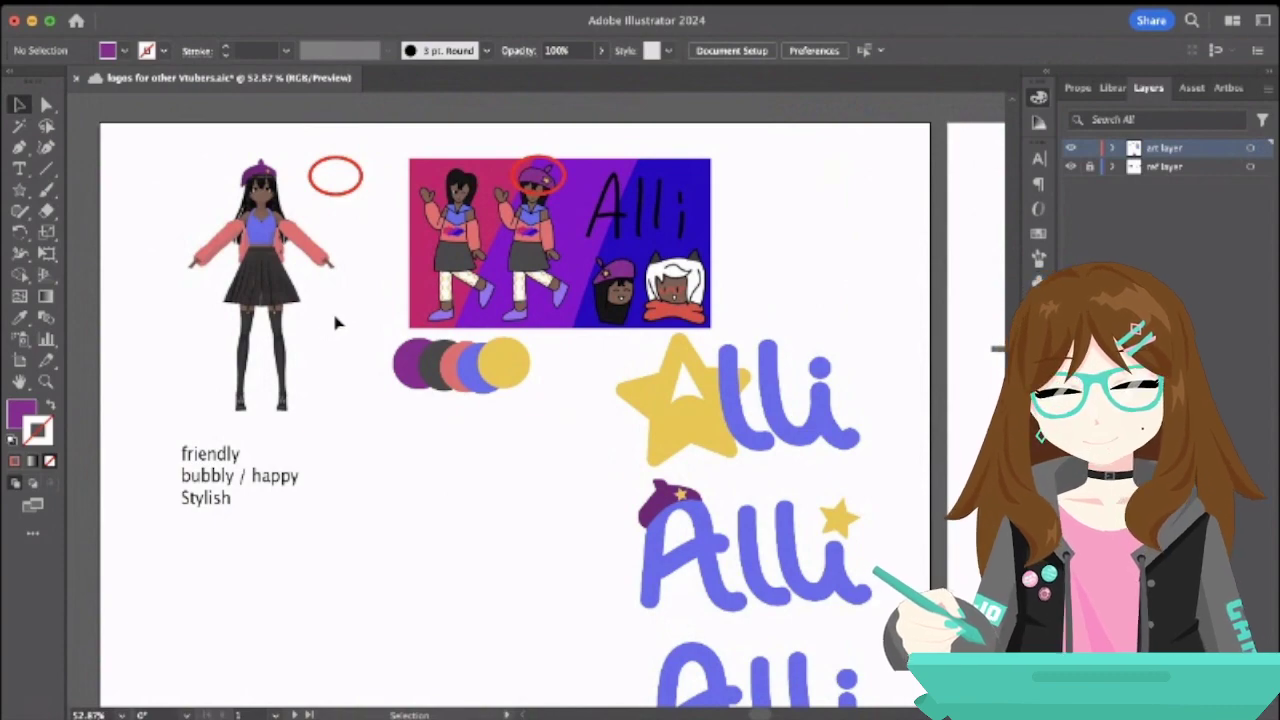
scroll(524, 258, up, 5)
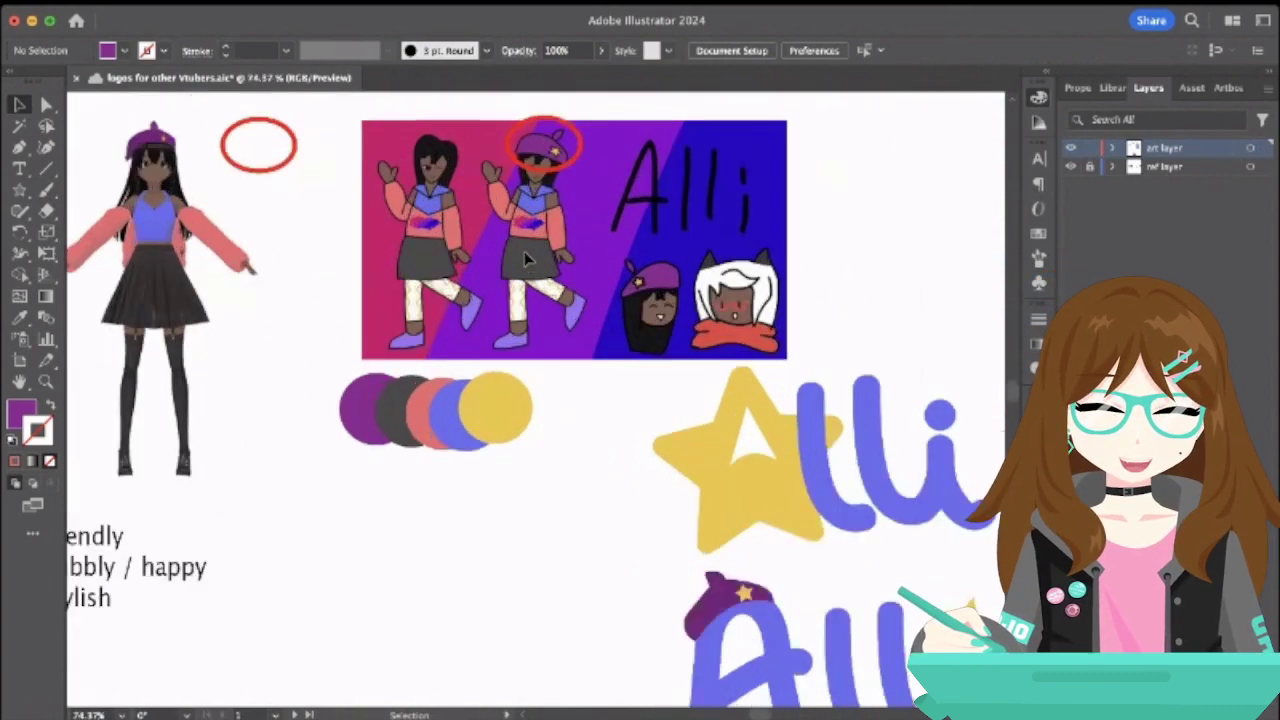
scroll(524, 258, left, 5)
scroll(527, 259, up, 3)
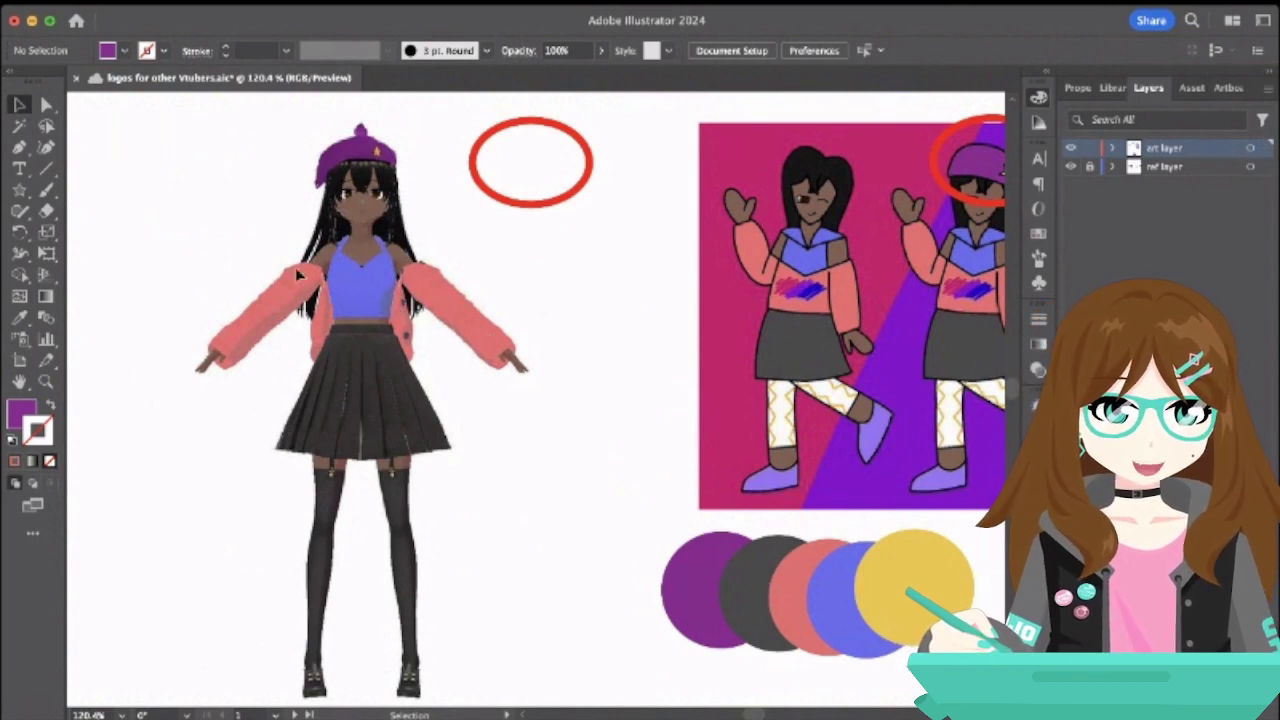
- Recolour the purple letters inside the coral outline with the blue sampled from the palette circles
scroll(549, 417, down, 3)
scroll(561, 416, down, 3)
scroll(561, 416, down, 1)
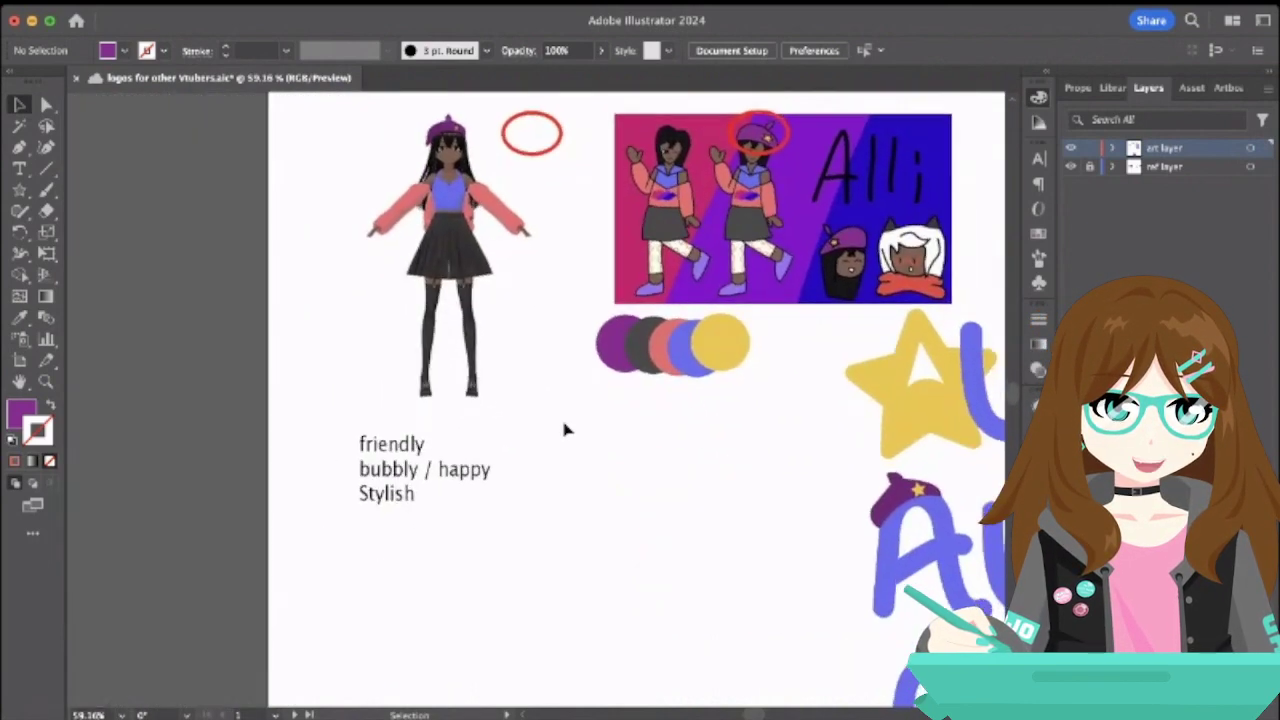
scroll(689, 586, down, 10)
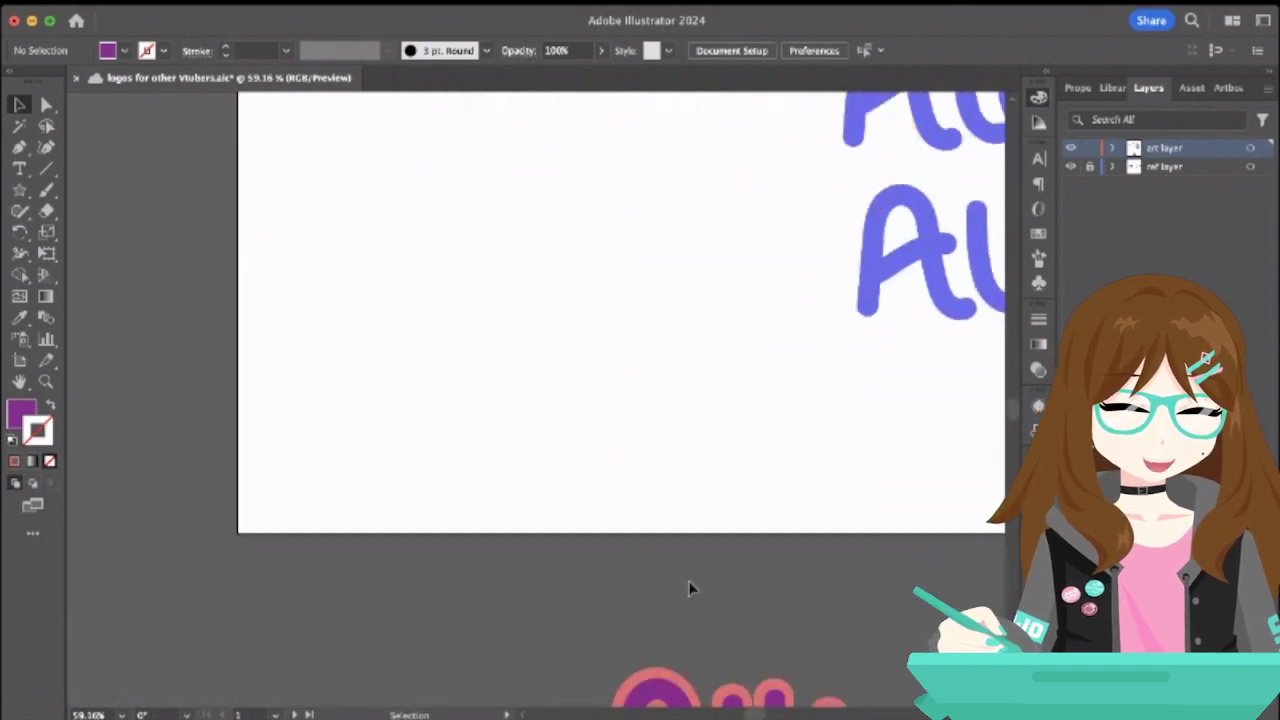
click(667, 515)
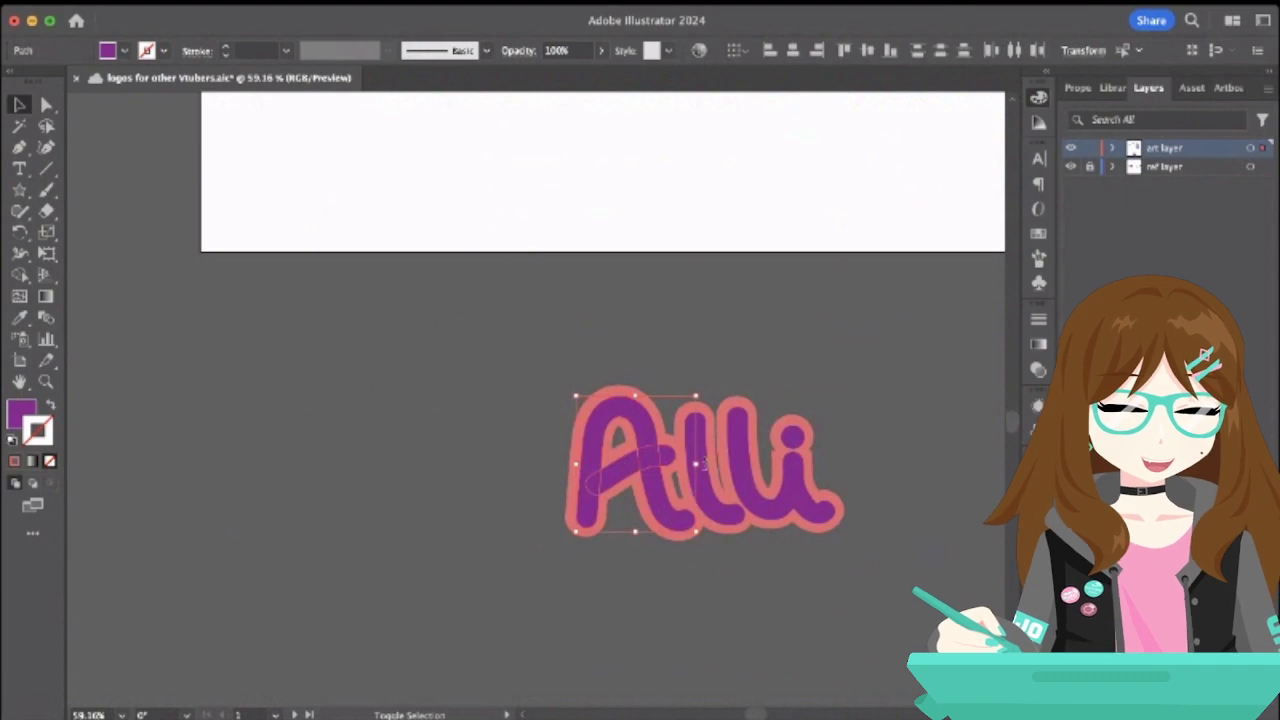
shift+click(757, 513)
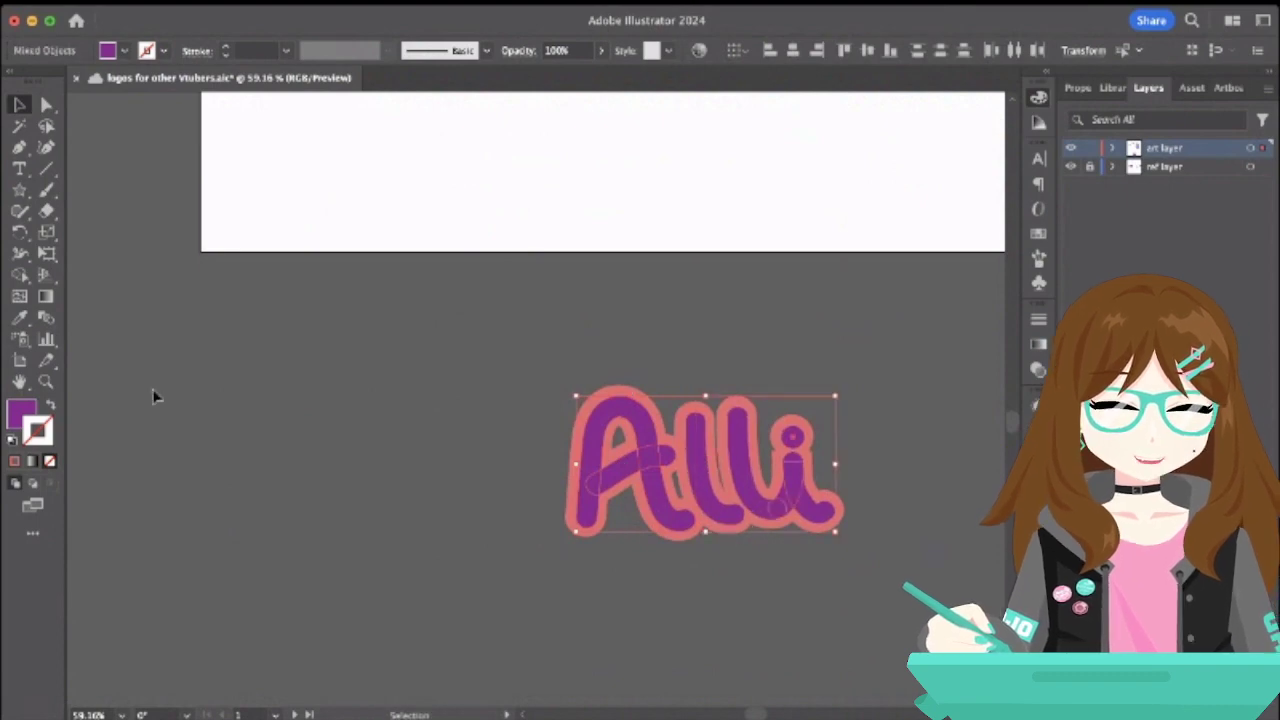
click(18, 314)
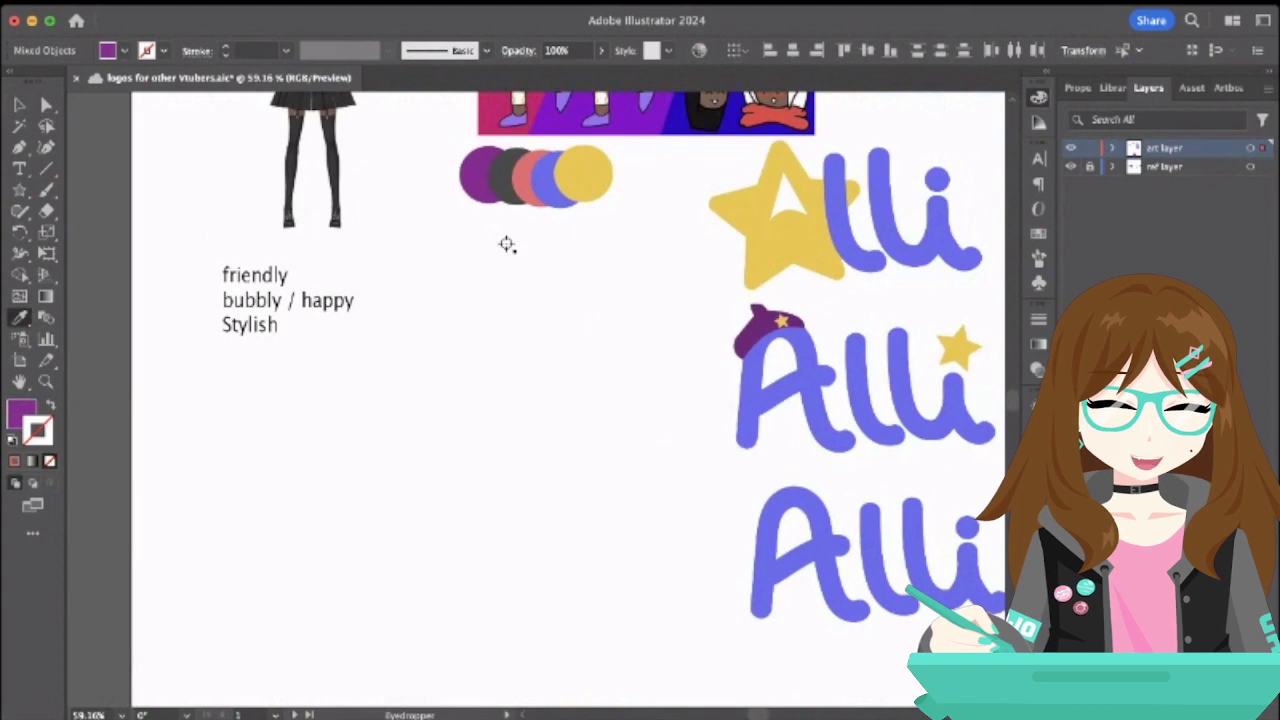
click(548, 184)
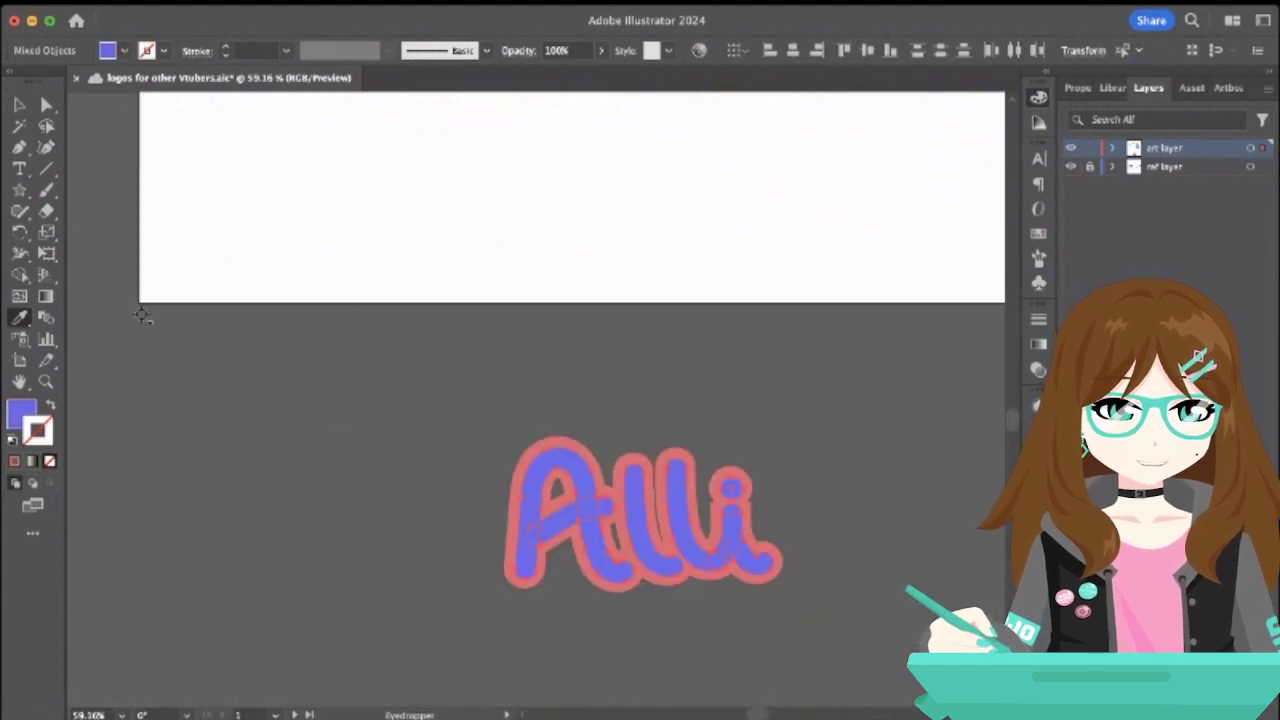
key(v)
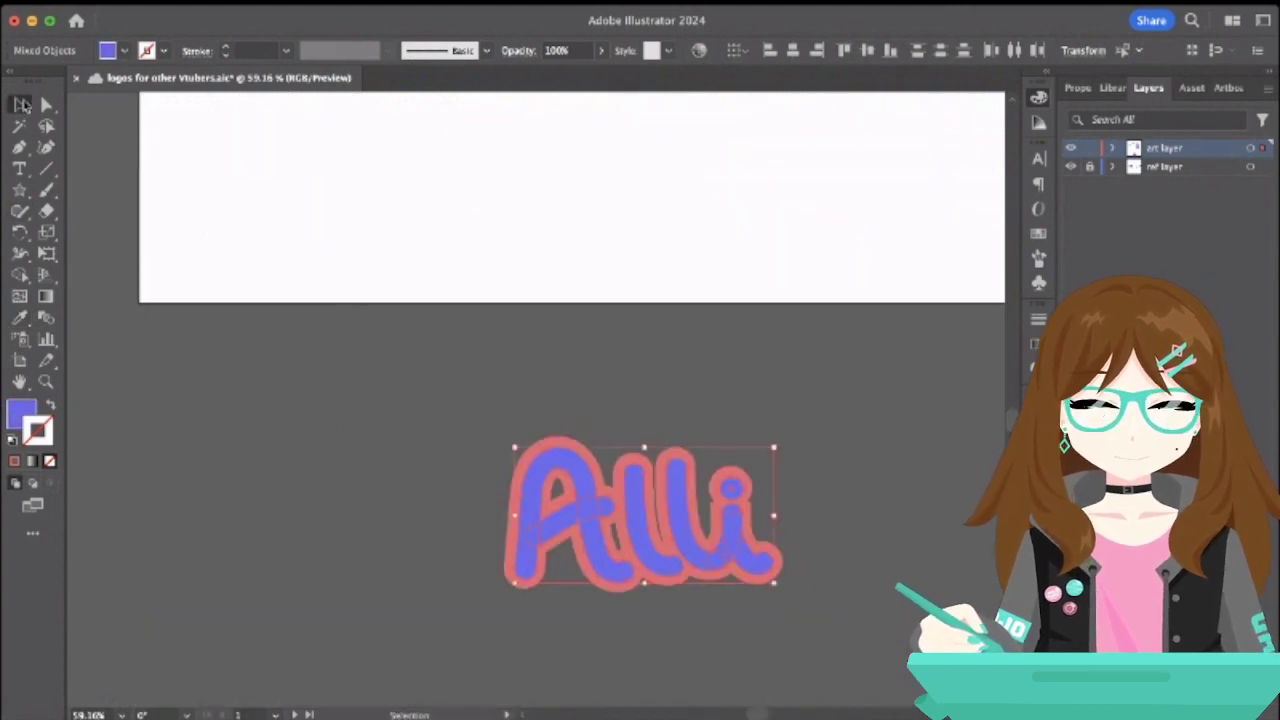
- Move the blue logo together with its coral outline up onto the lower area of the artboard
click(477, 460)
key(super+a)
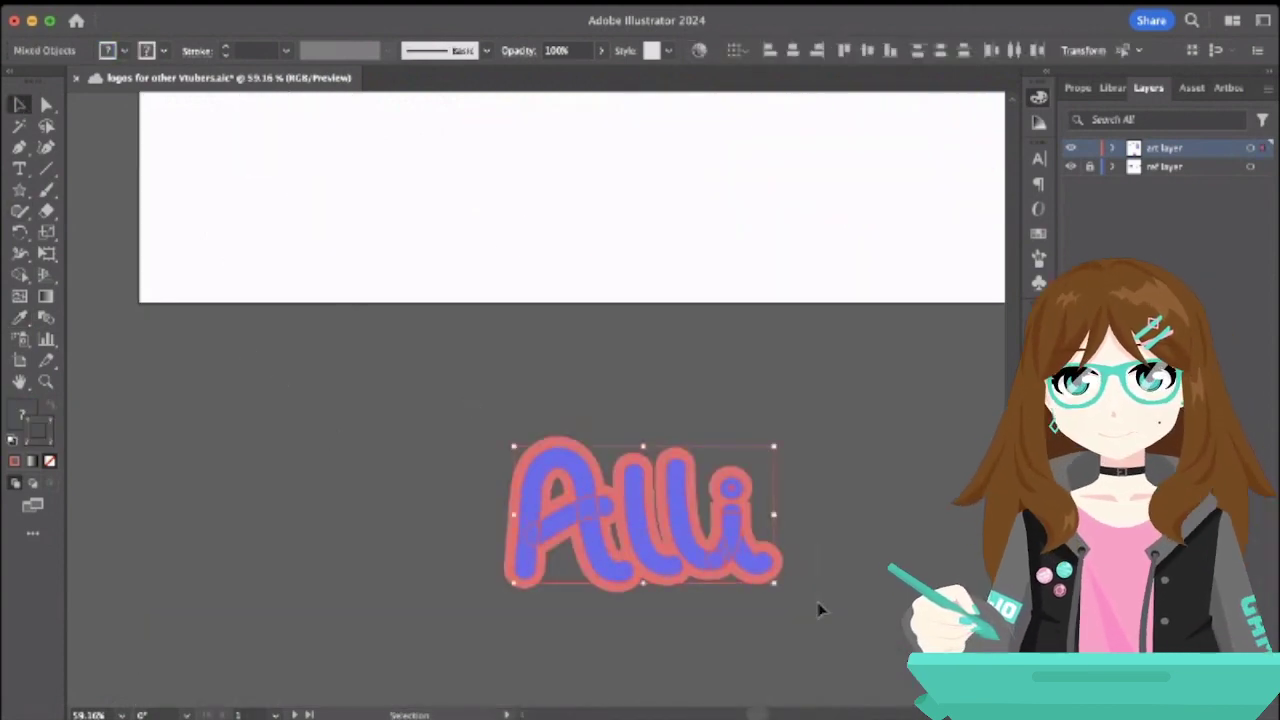
click(824, 562)
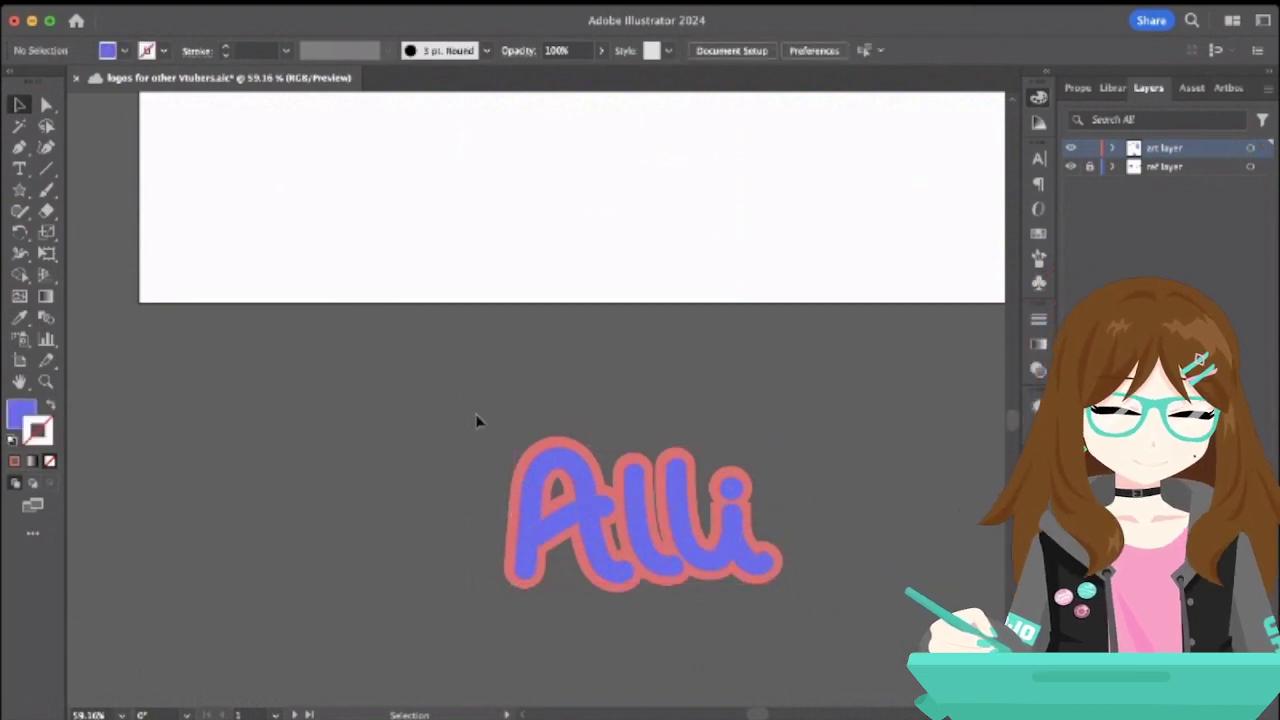
drag(478, 420, 853, 677)
click(497, 460)
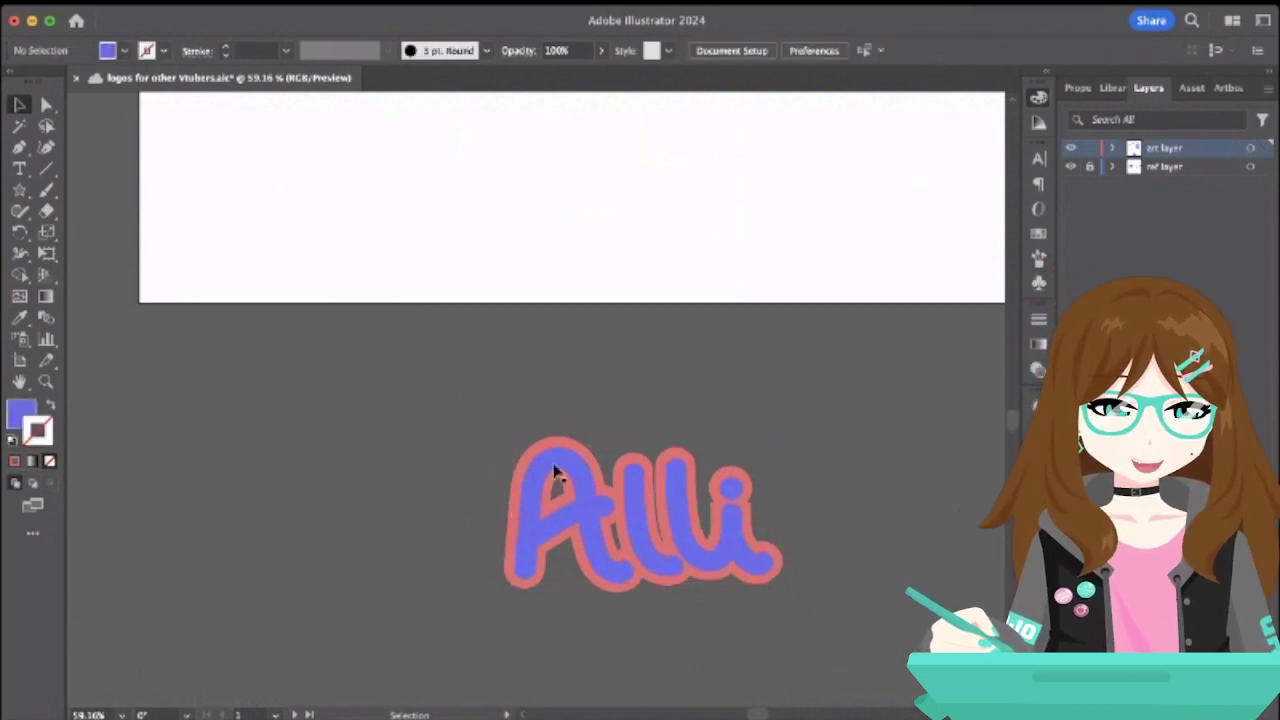
click(557, 471)
click(448, 397)
drag(448, 397, 898, 568)
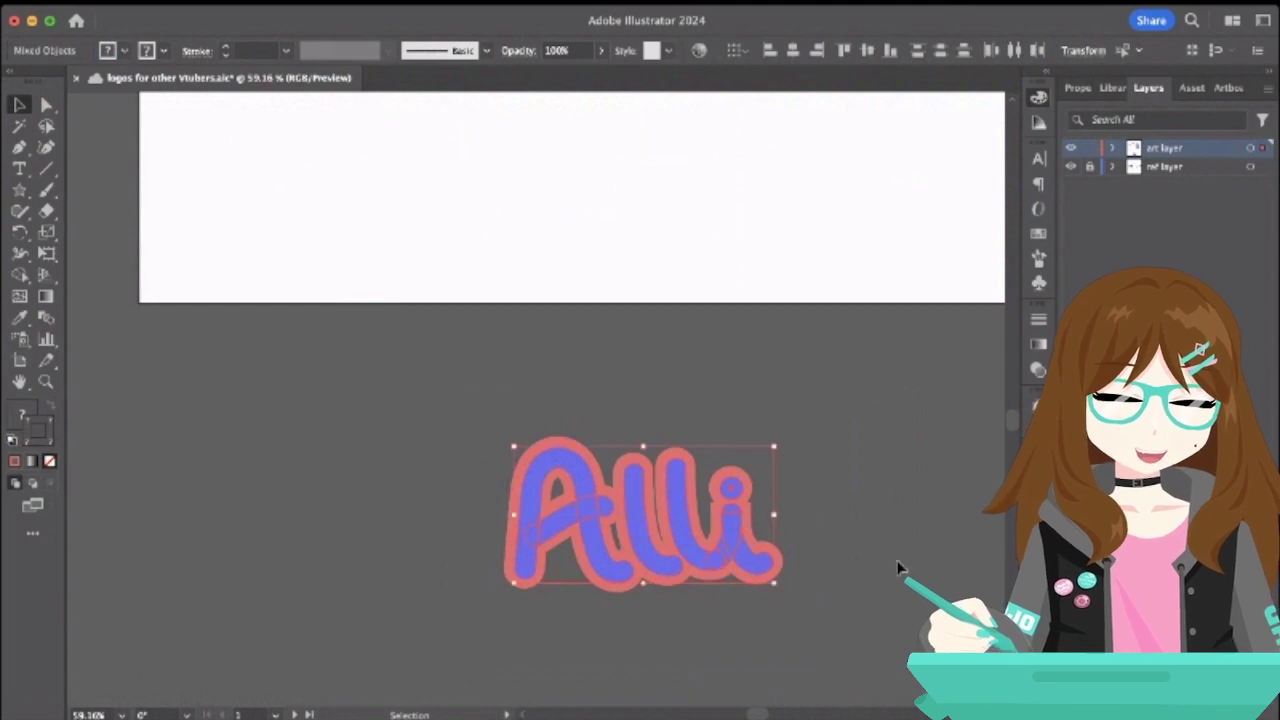
click(898, 568)
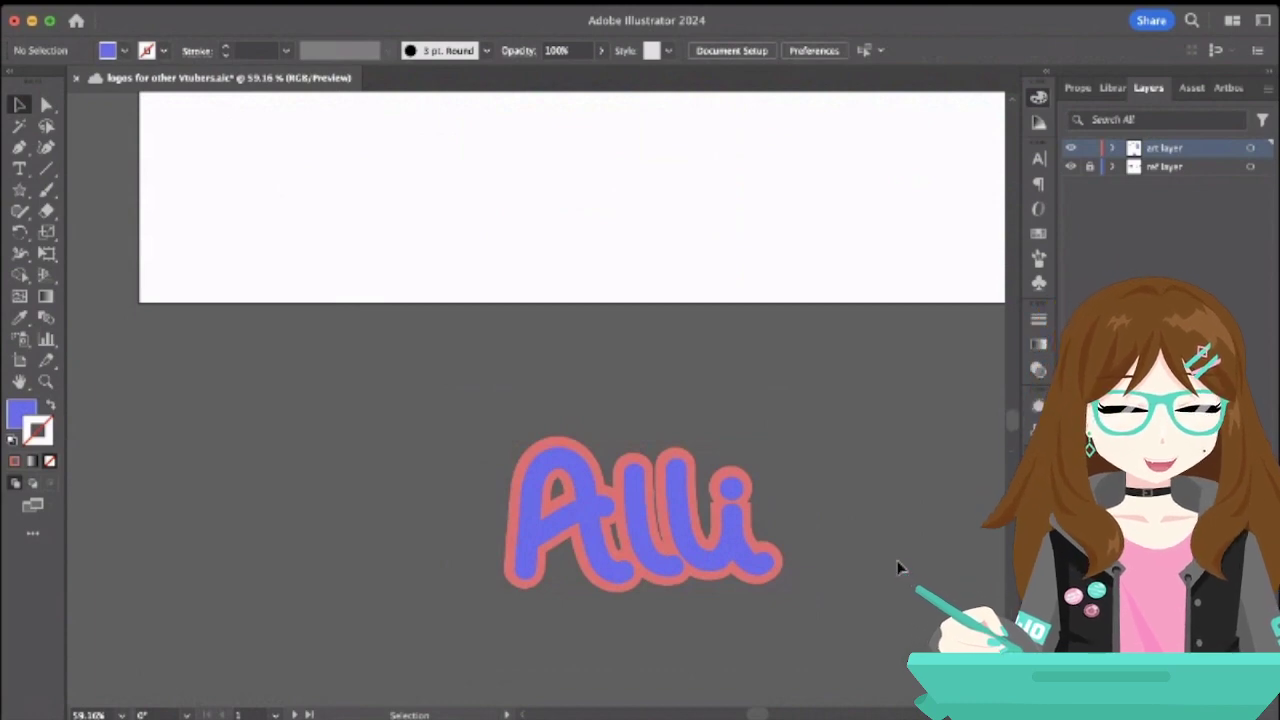
drag(457, 409, 849, 611)
drag(705, 548, 634, 229)
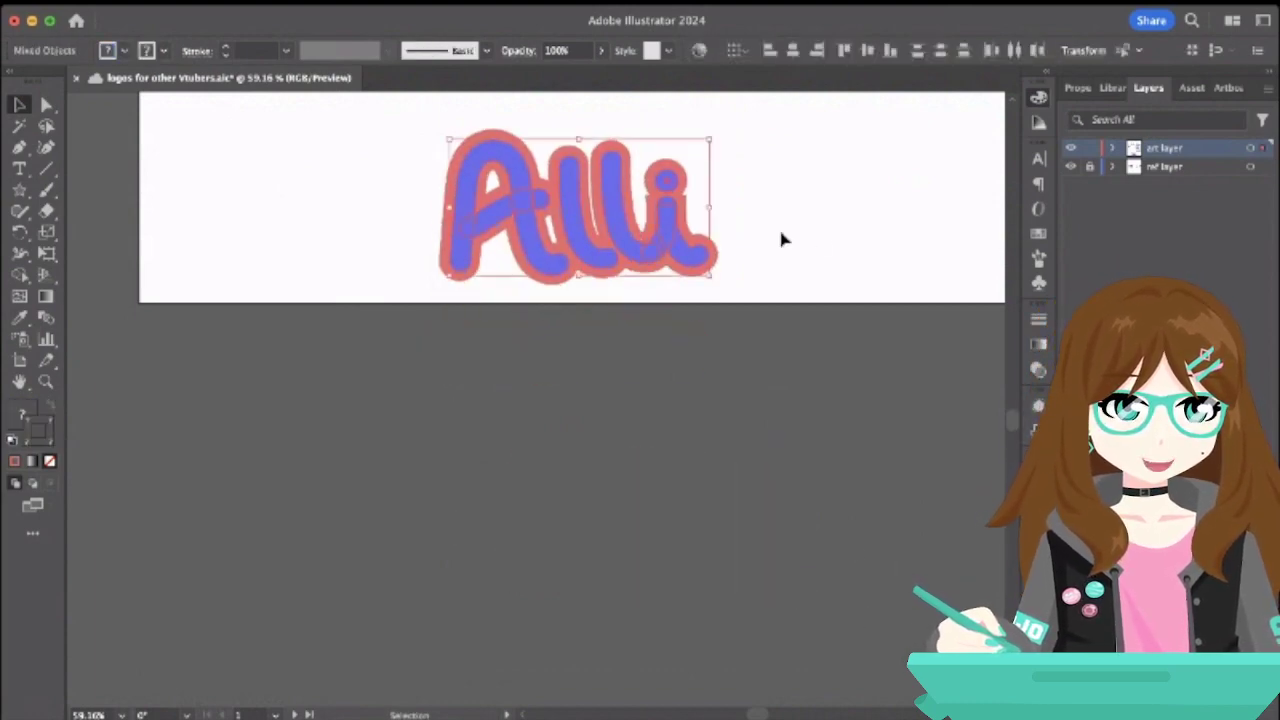
click(805, 239)
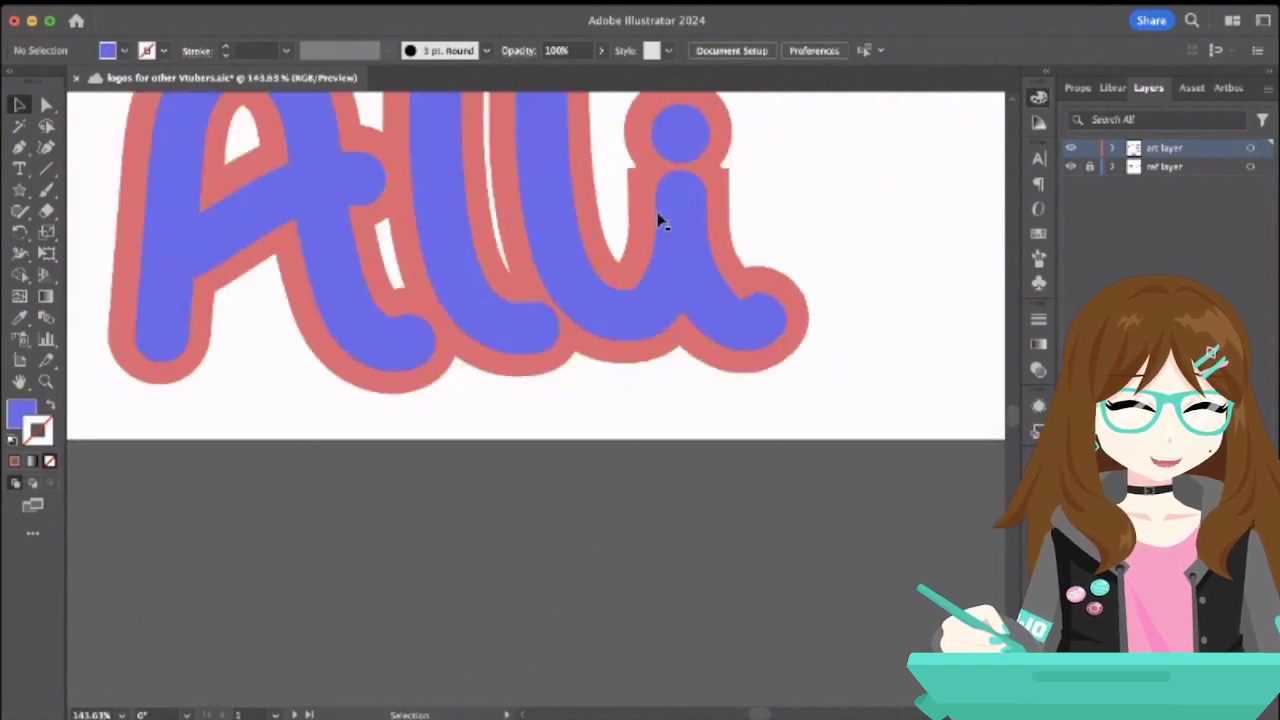
scroll(660, 221, up, 5)
click(48, 102)
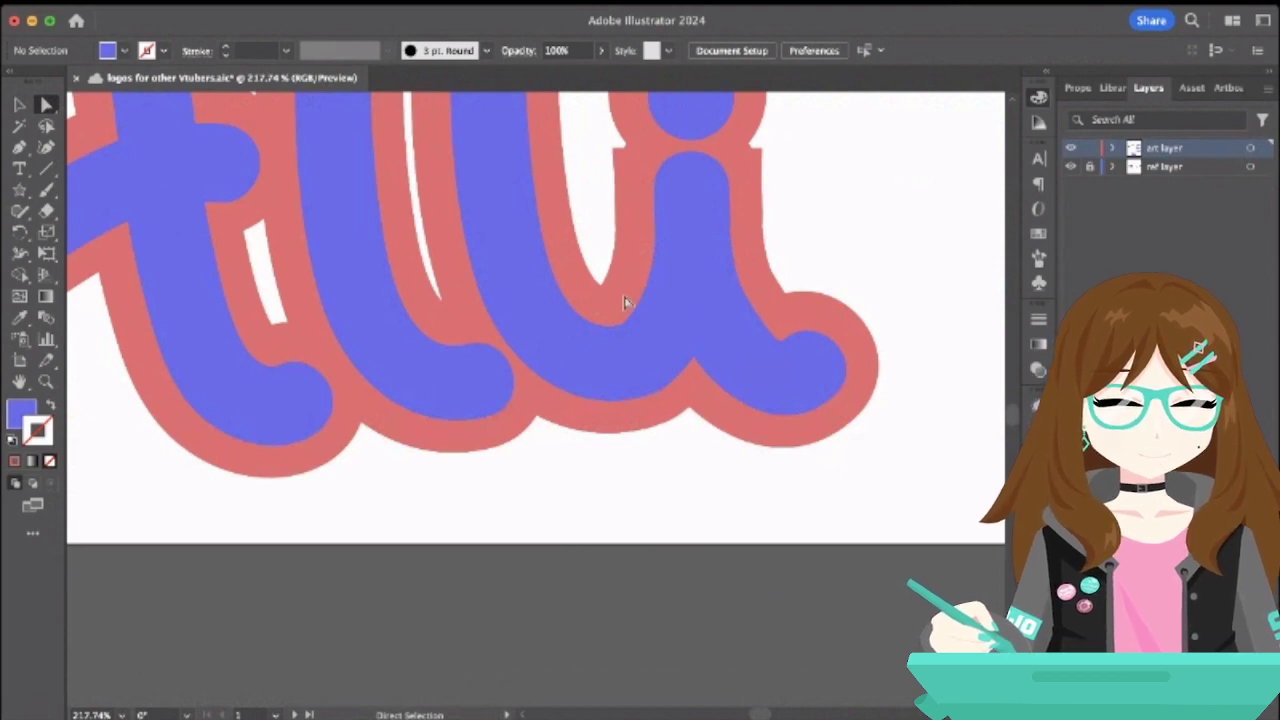
scroll(624, 302, down, 5)
scroll(623, 298, up, 3)
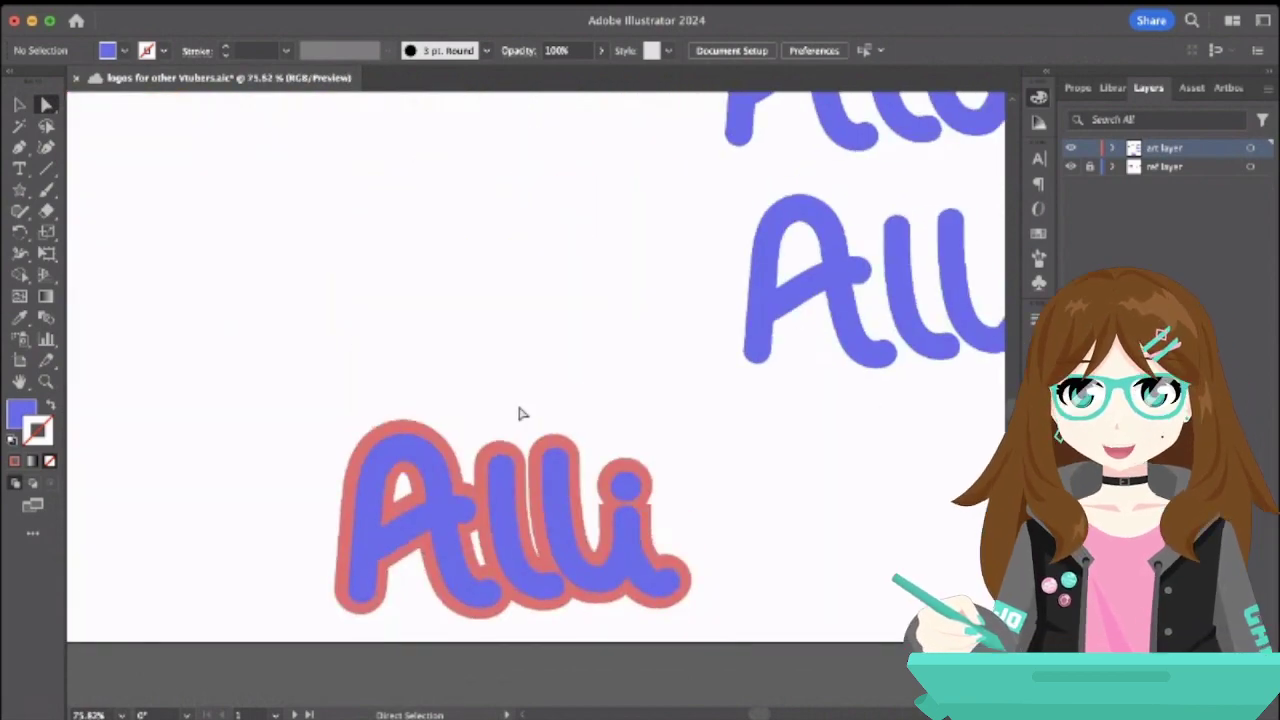
click(395, 462)
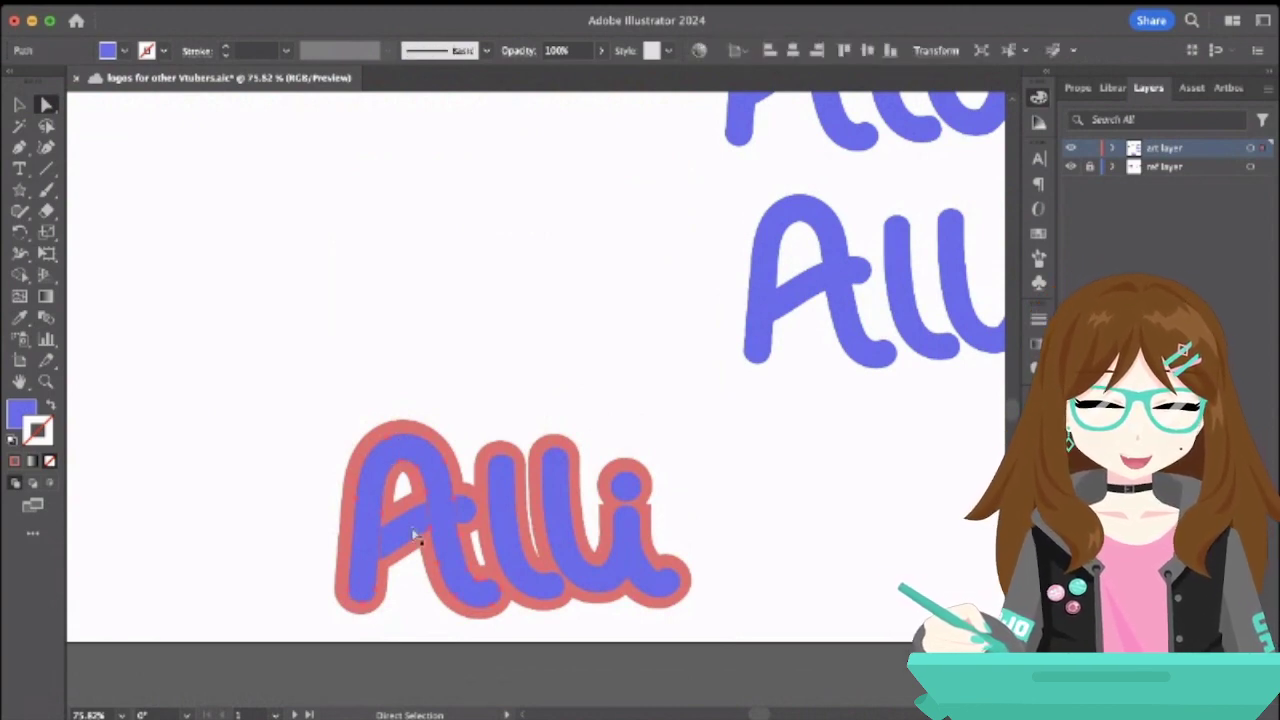
shift+click(515, 511)
shift+click(578, 524)
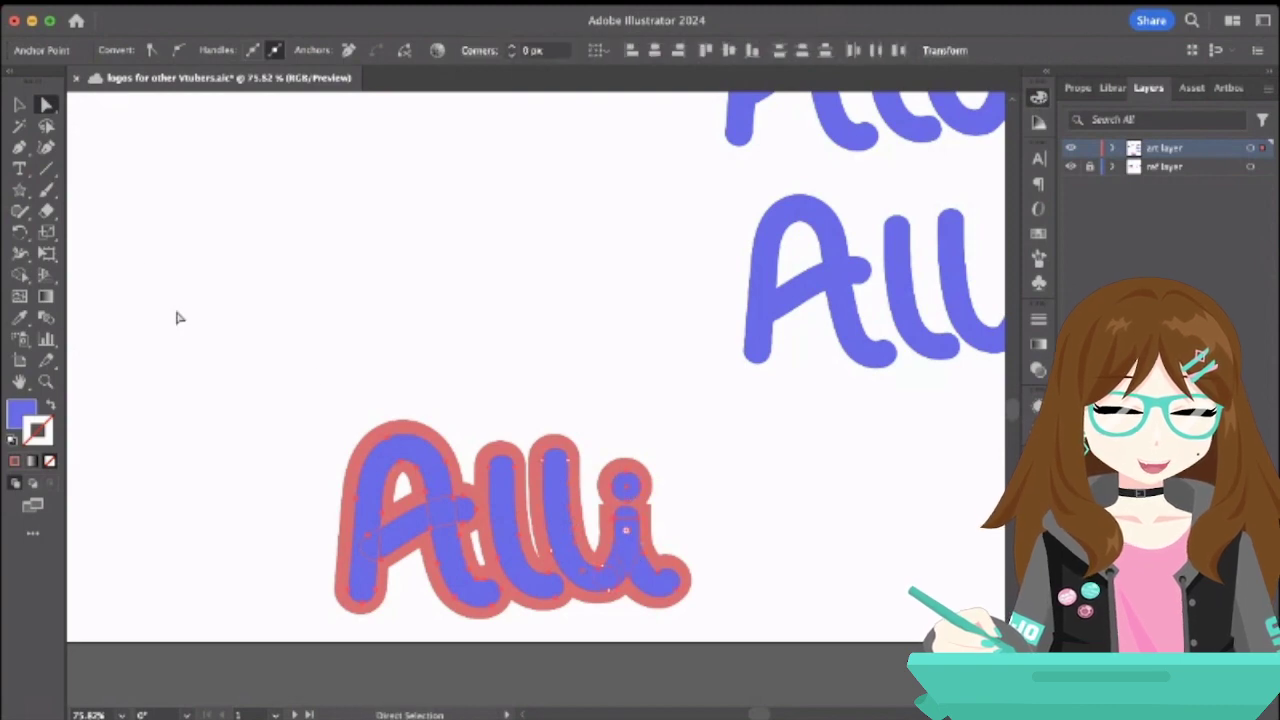
key(v)
click(184, 185)
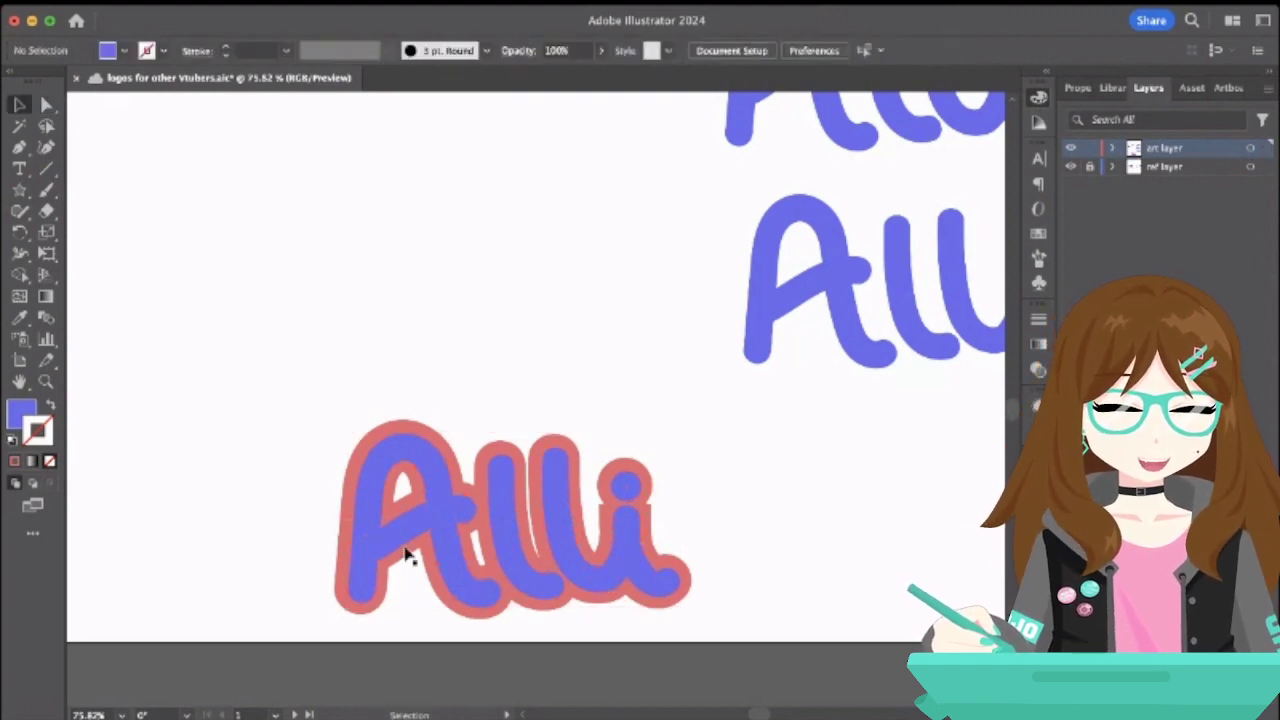
- Select all the blue letters inside the coral outline and move them aside, past the artboard's left edge
shift+click(424, 507)
shift+click(530, 580)
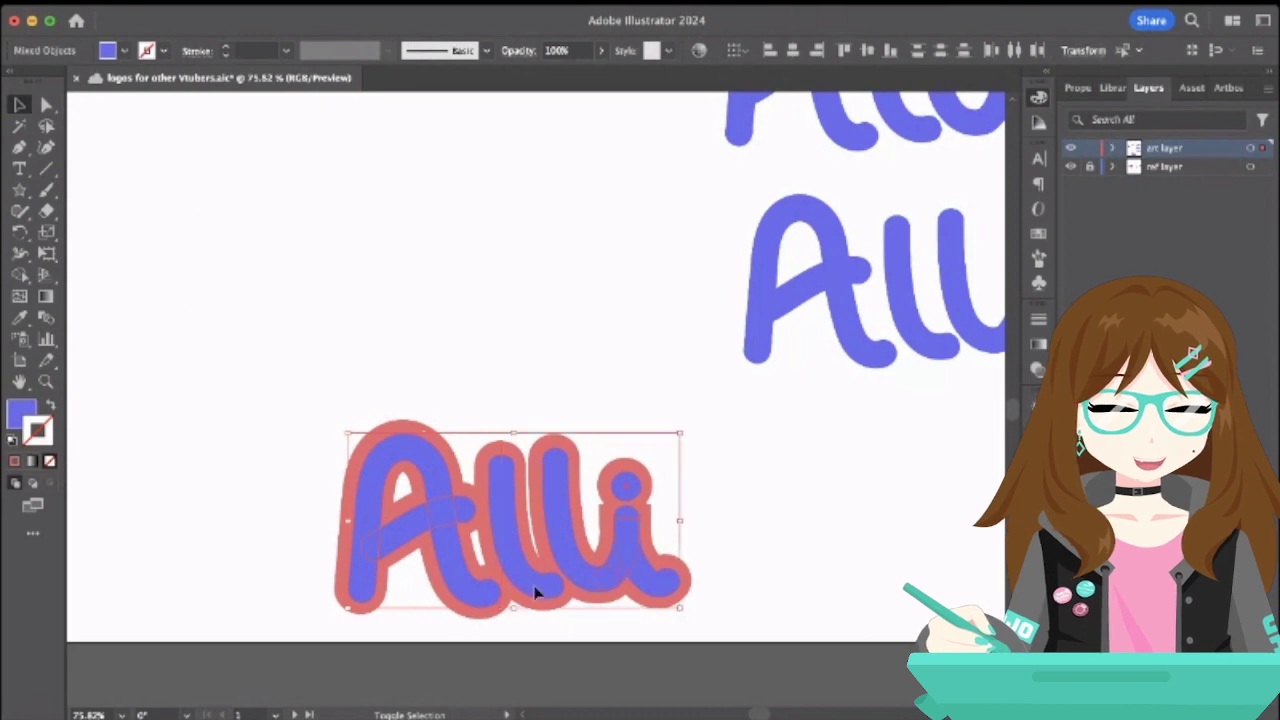
shift+click(574, 570)
shift+click(521, 568)
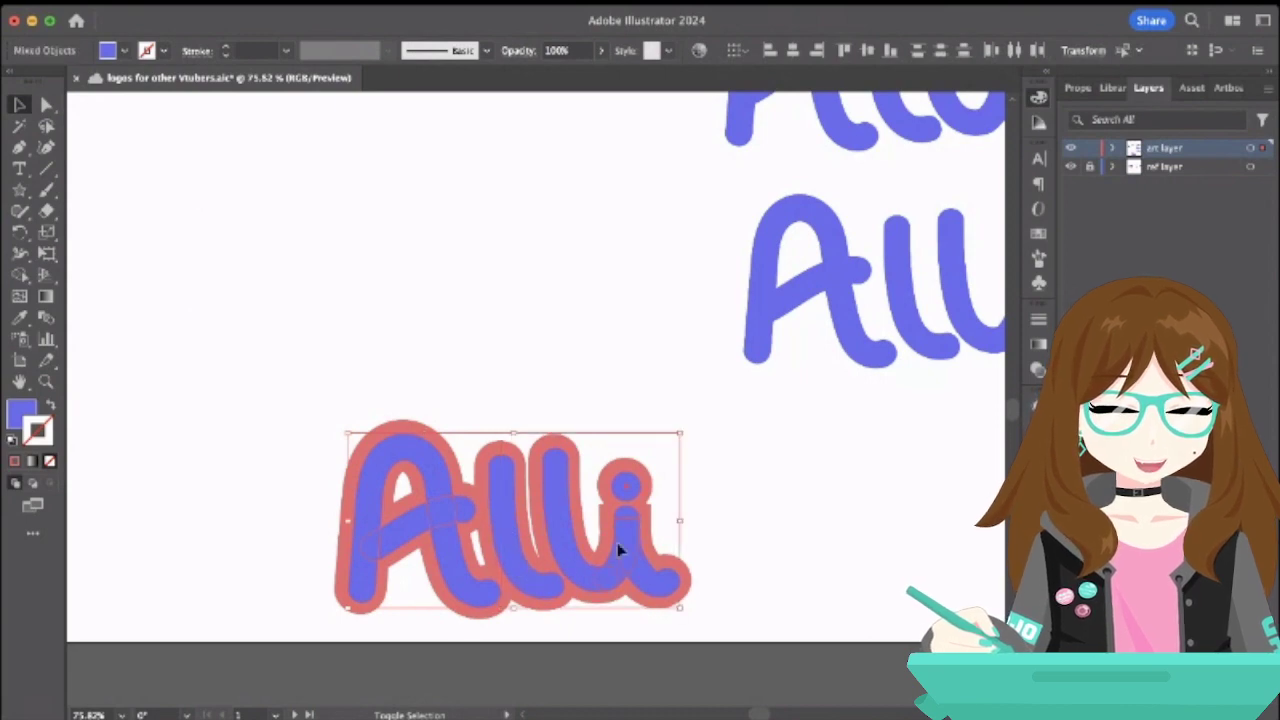
scroll(620, 540, down, 5)
drag(618, 535, 352, 505)
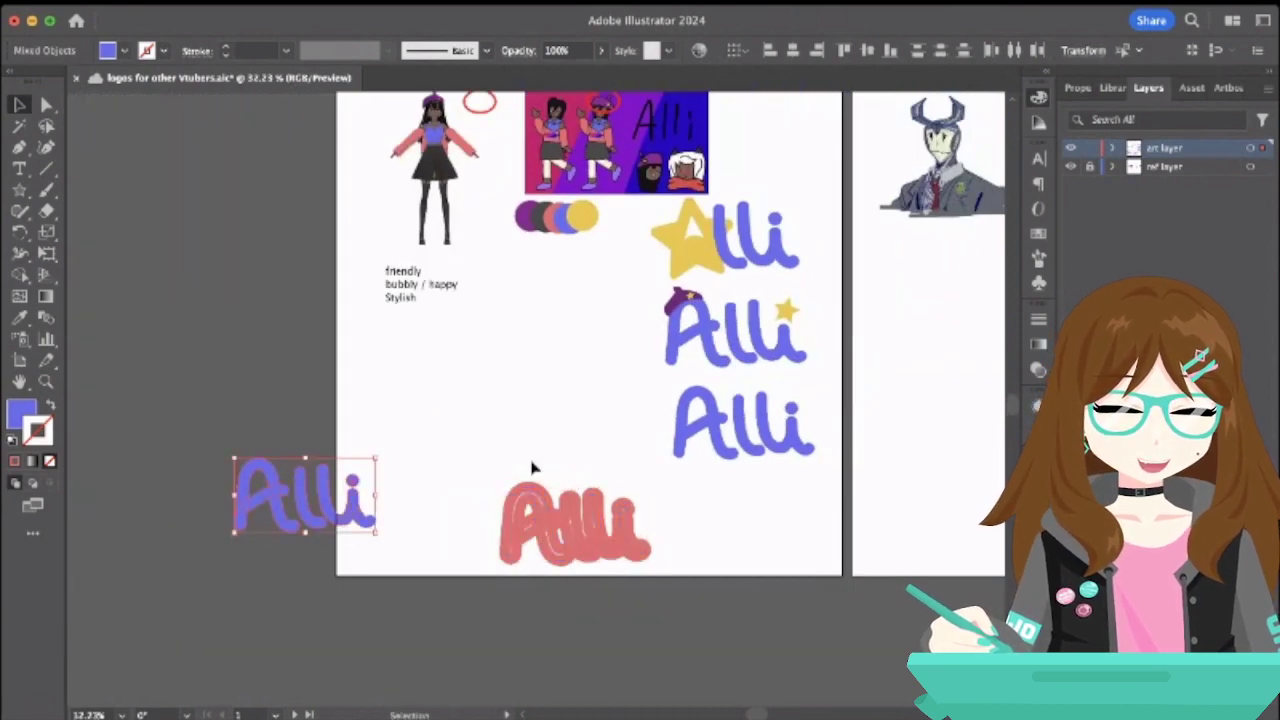
- Try to recolour the coral outline with the purple sampled from the palette circles, and undo the recolouring
drag(506, 433, 685, 602)
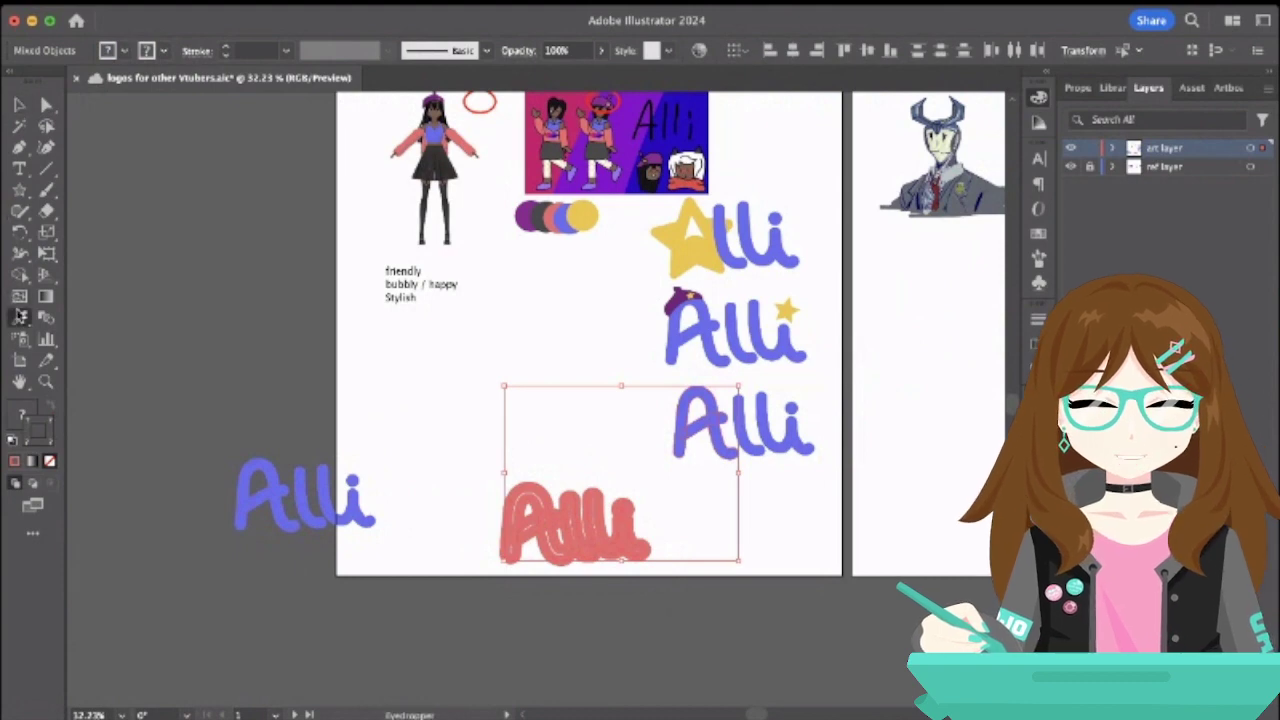
click(21, 318)
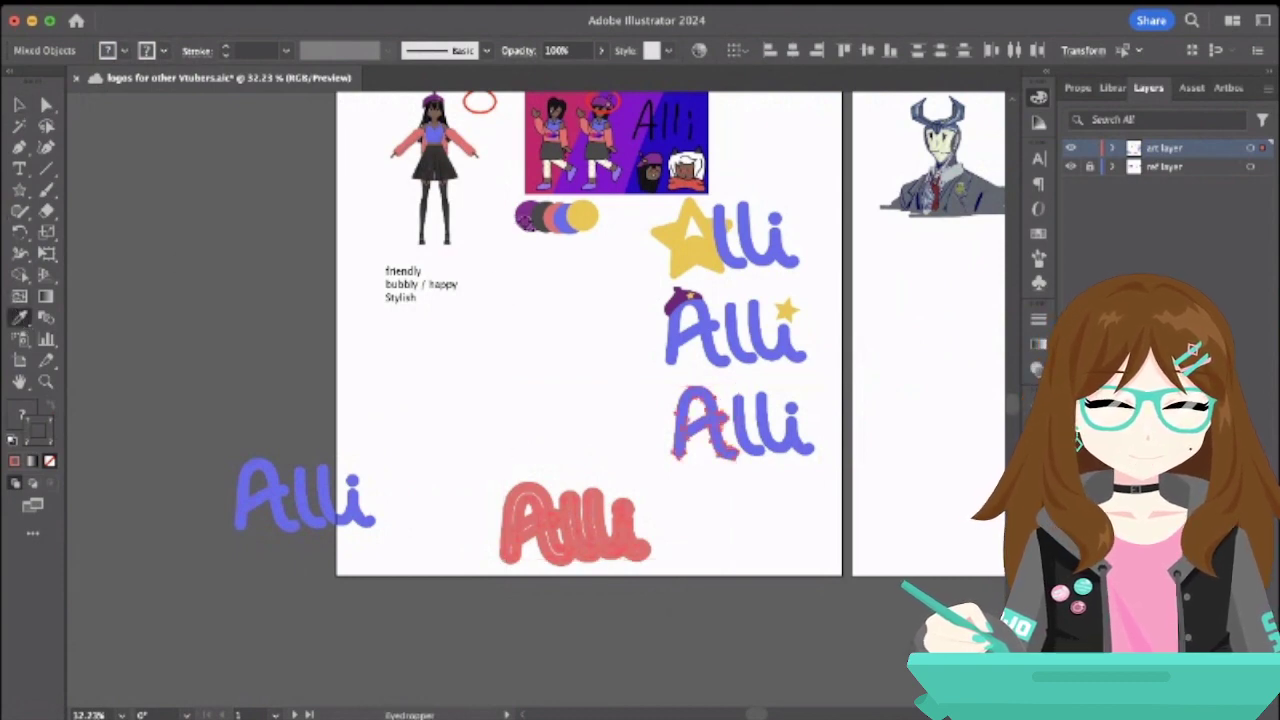
click(520, 219)
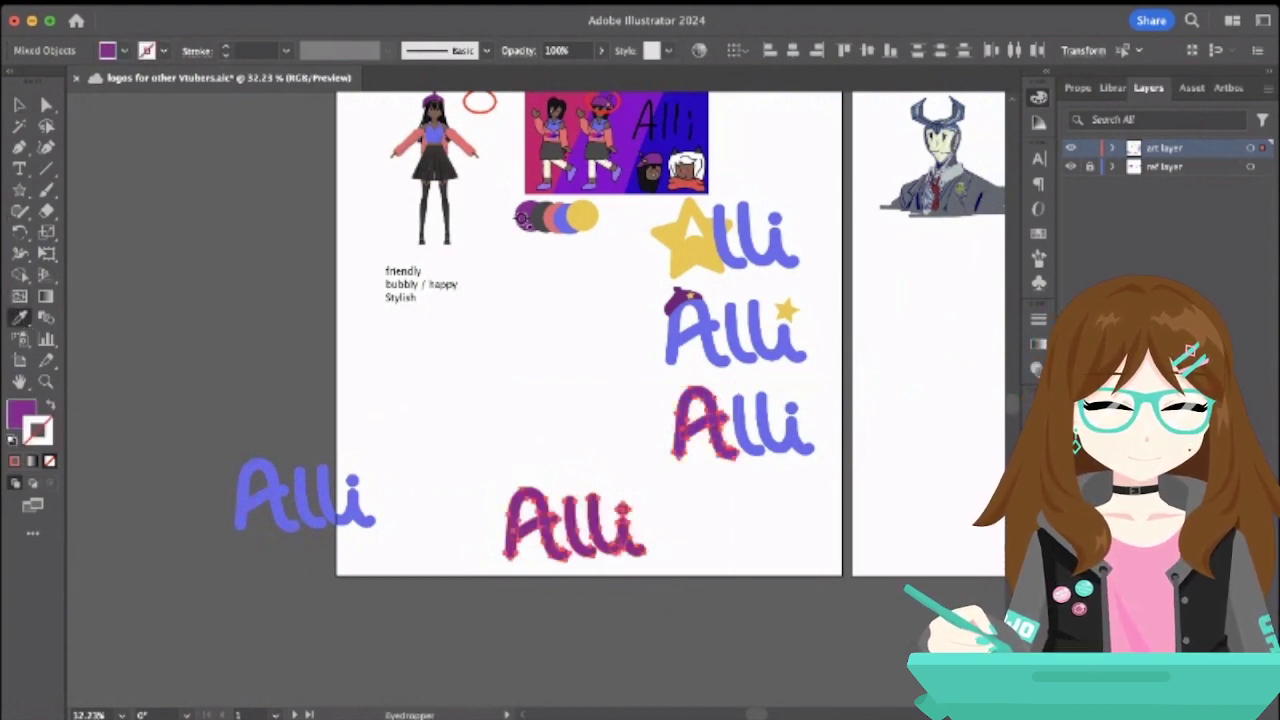
key(super+z)
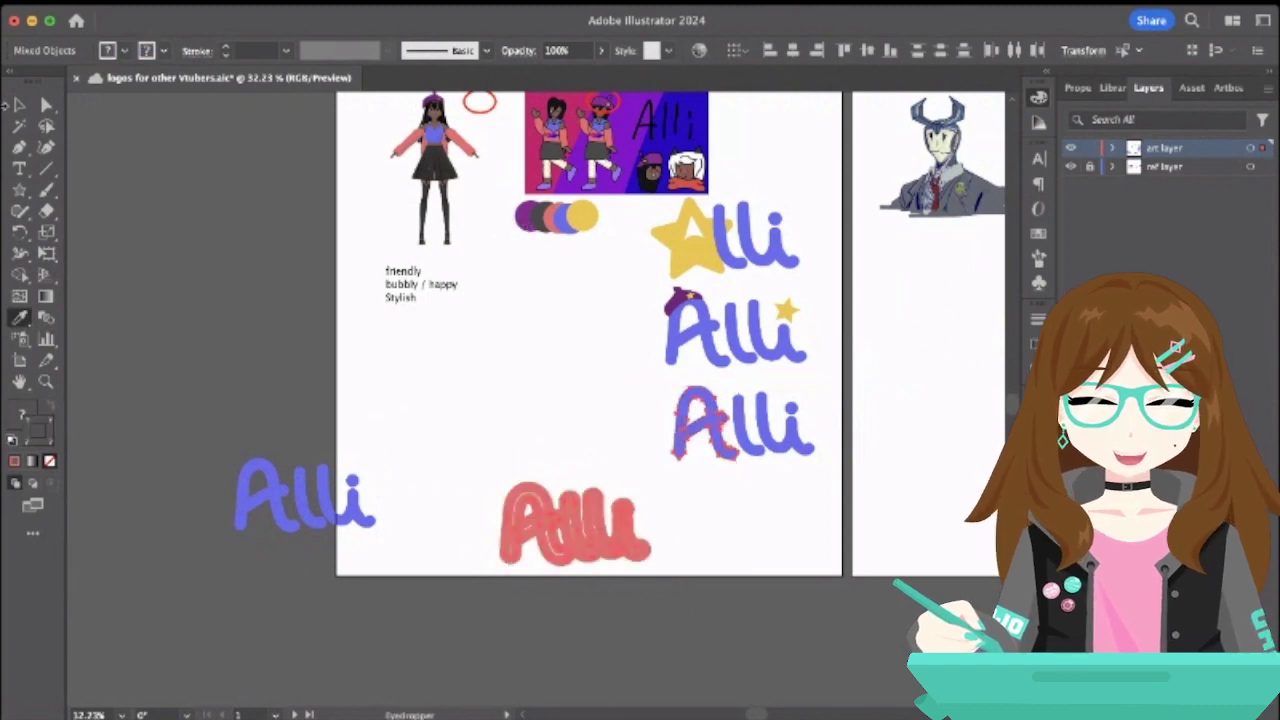
- Select only the coral outline lettering and recolour it with the purple sampled from the palette circles
key(v)
drag(459, 483, 620, 596)
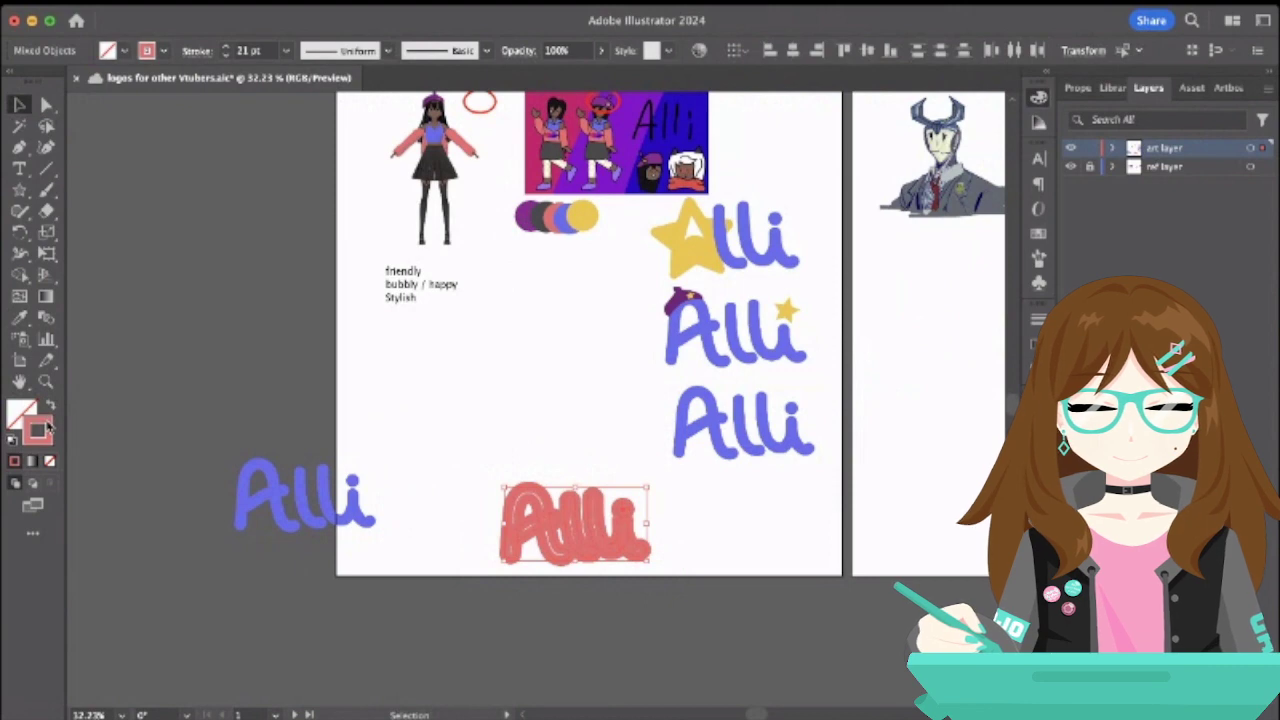
click(19, 317)
click(525, 215)
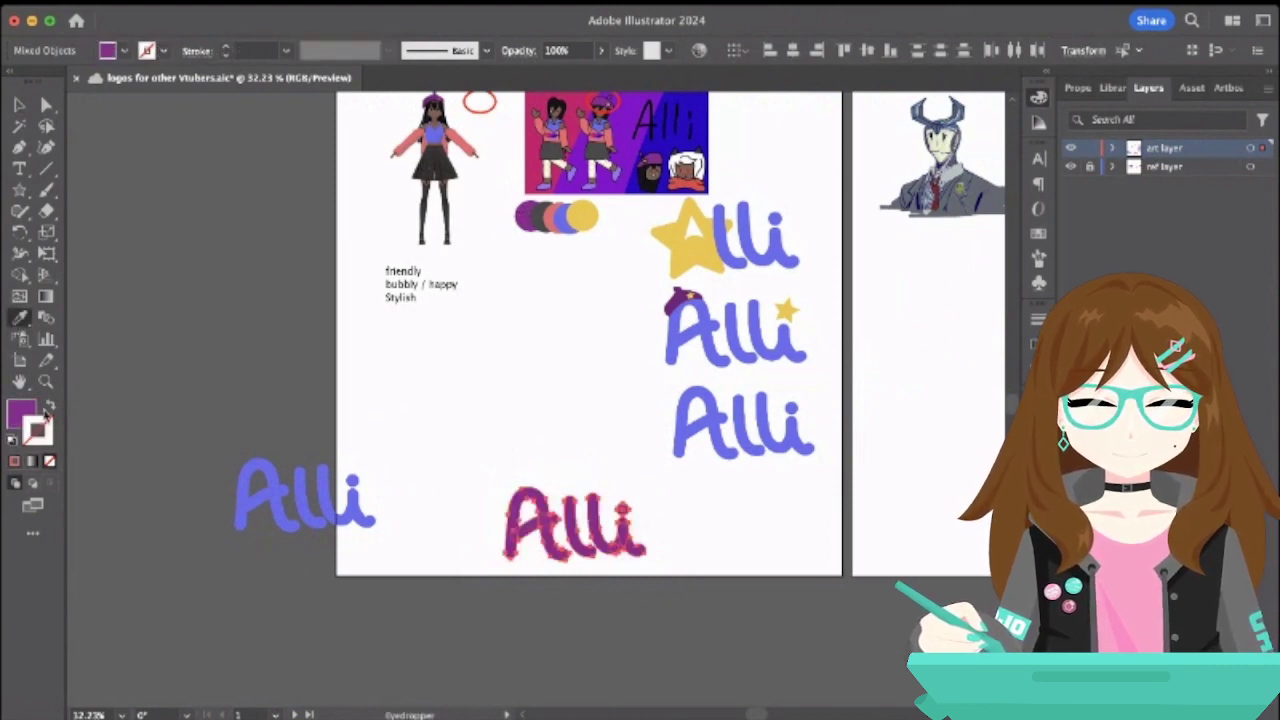
- Turn the purple fill into a stroke without fill and set its weight to 21 pt
click(48, 407)
click(226, 47)
click(226, 47)
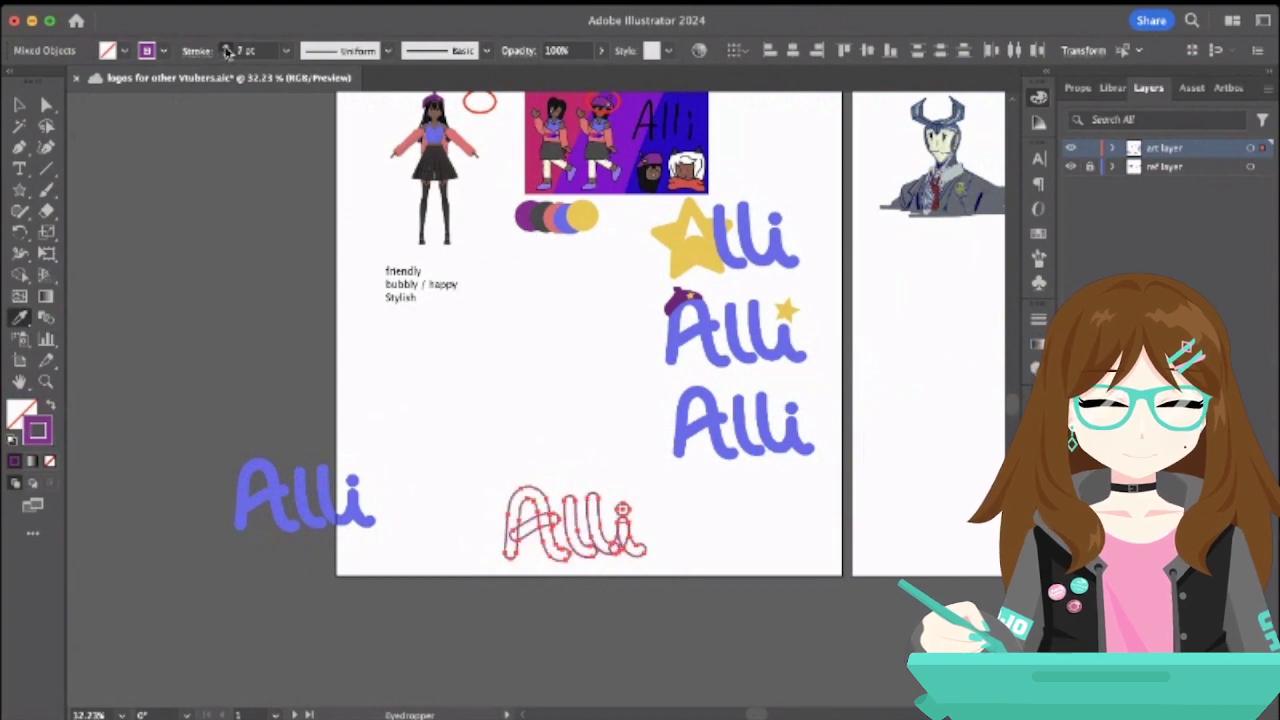
click(227, 48)
click(227, 48)
click(227, 48)
click(227, 48)
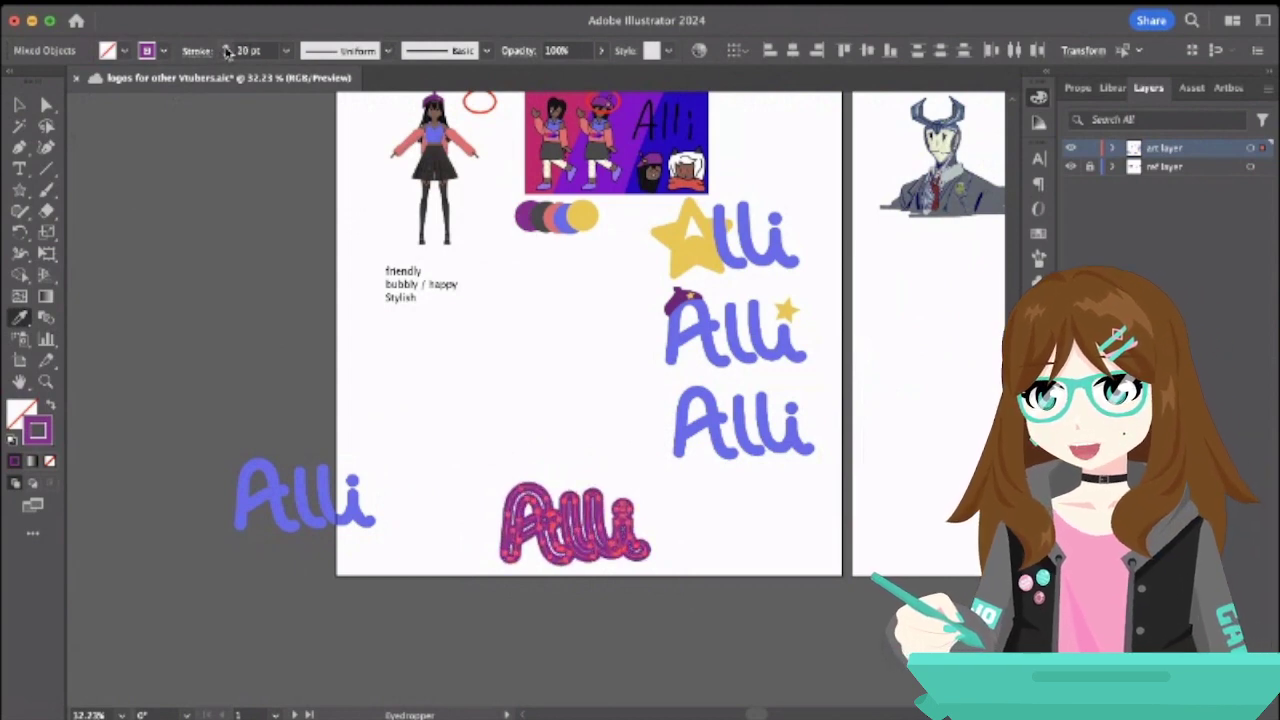
click(227, 48)
key(v)
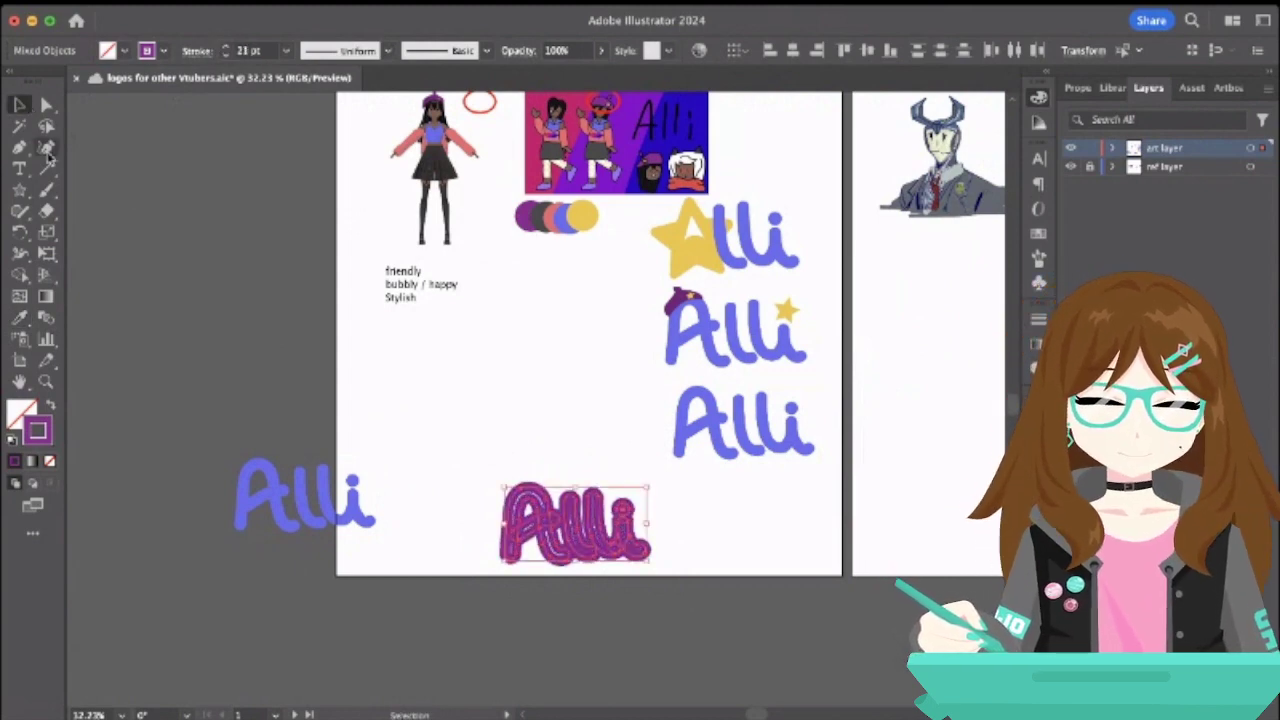
- Move the blue letters back onto the purple outline so that they sit centred inside it
click(166, 414)
drag(363, 520, 628, 547)
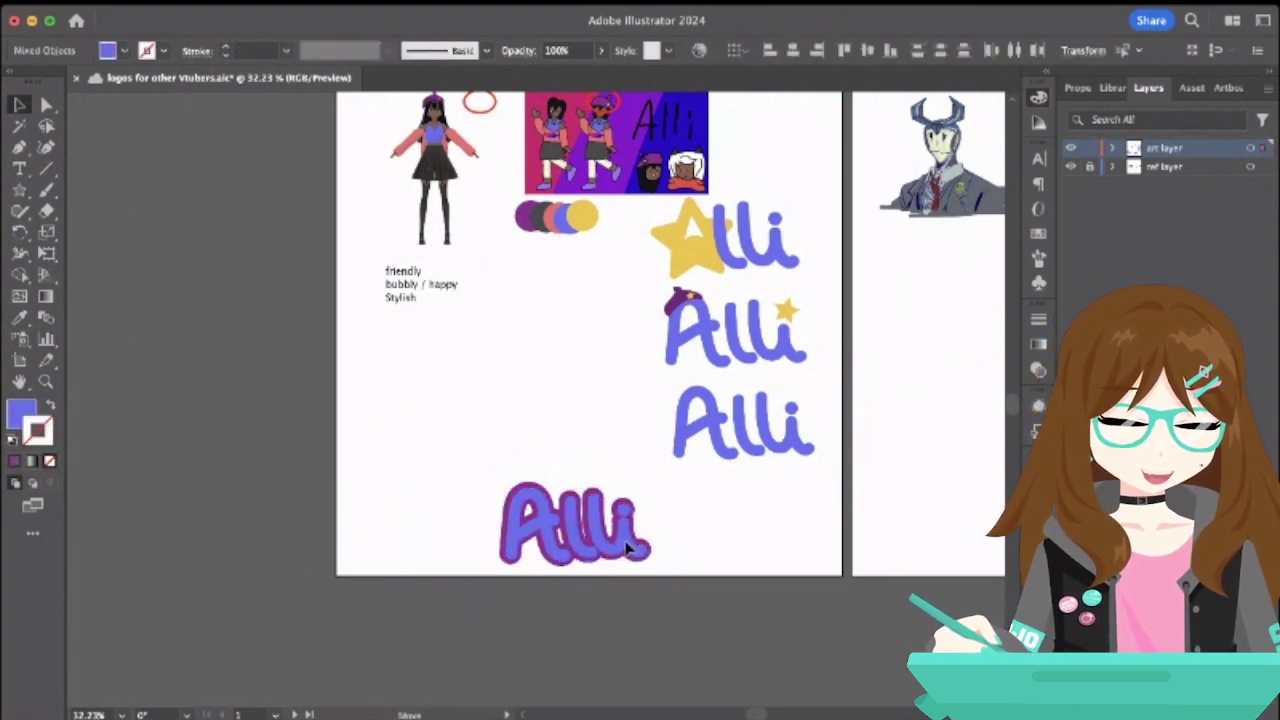
click(553, 453)
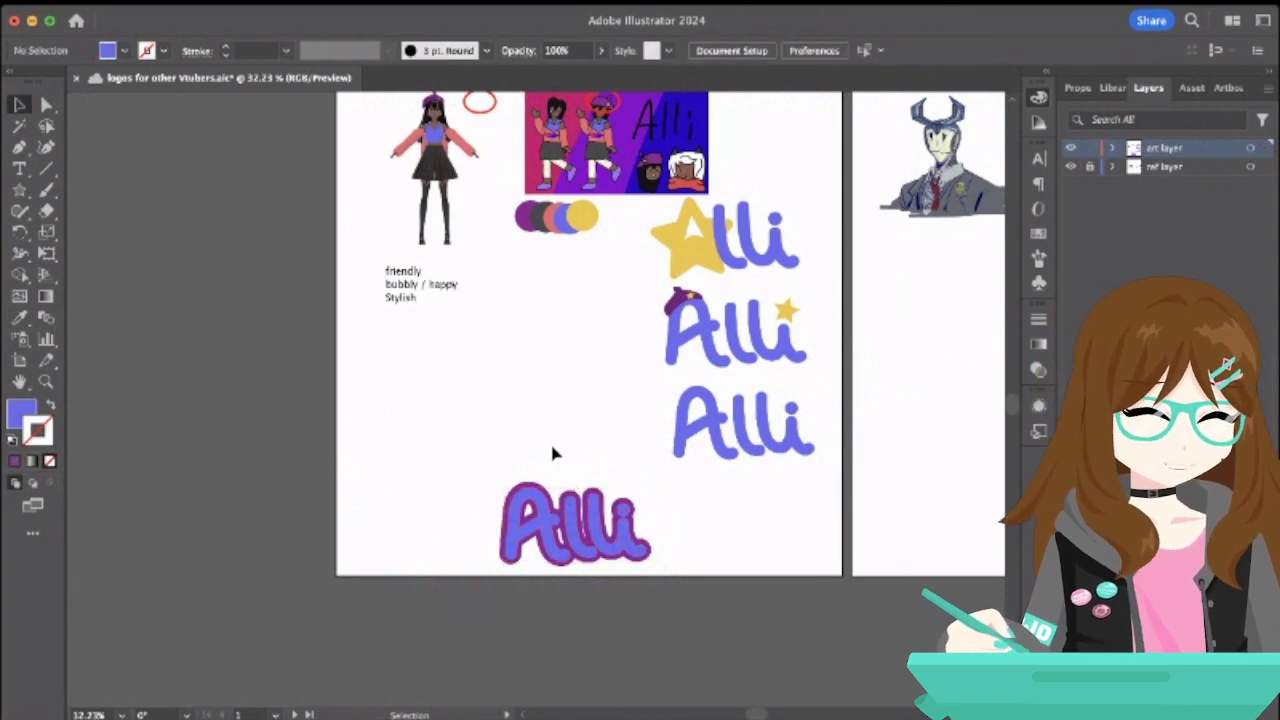
- Examine the purple-outlined lettering up close, especially how the outline follows the i and its dot
click(522, 494)
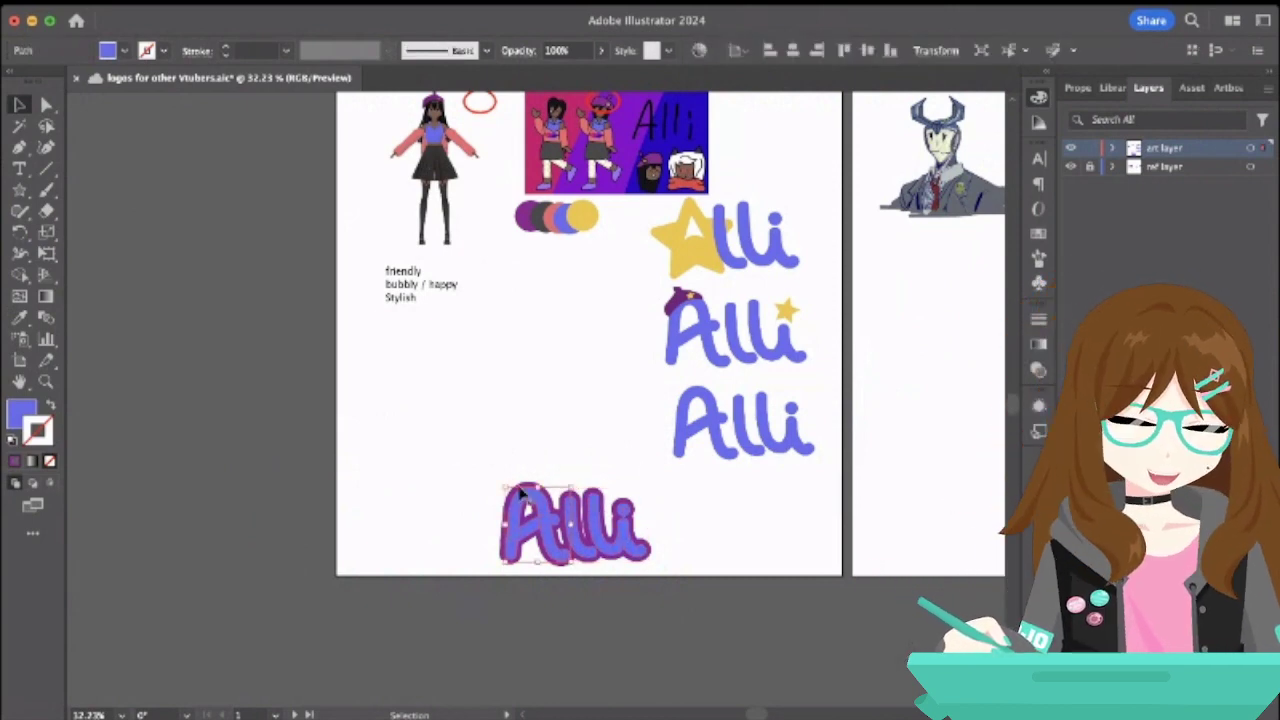
scroll(522, 494, up, 5)
click(446, 420)
scroll(446, 420, down, 4)
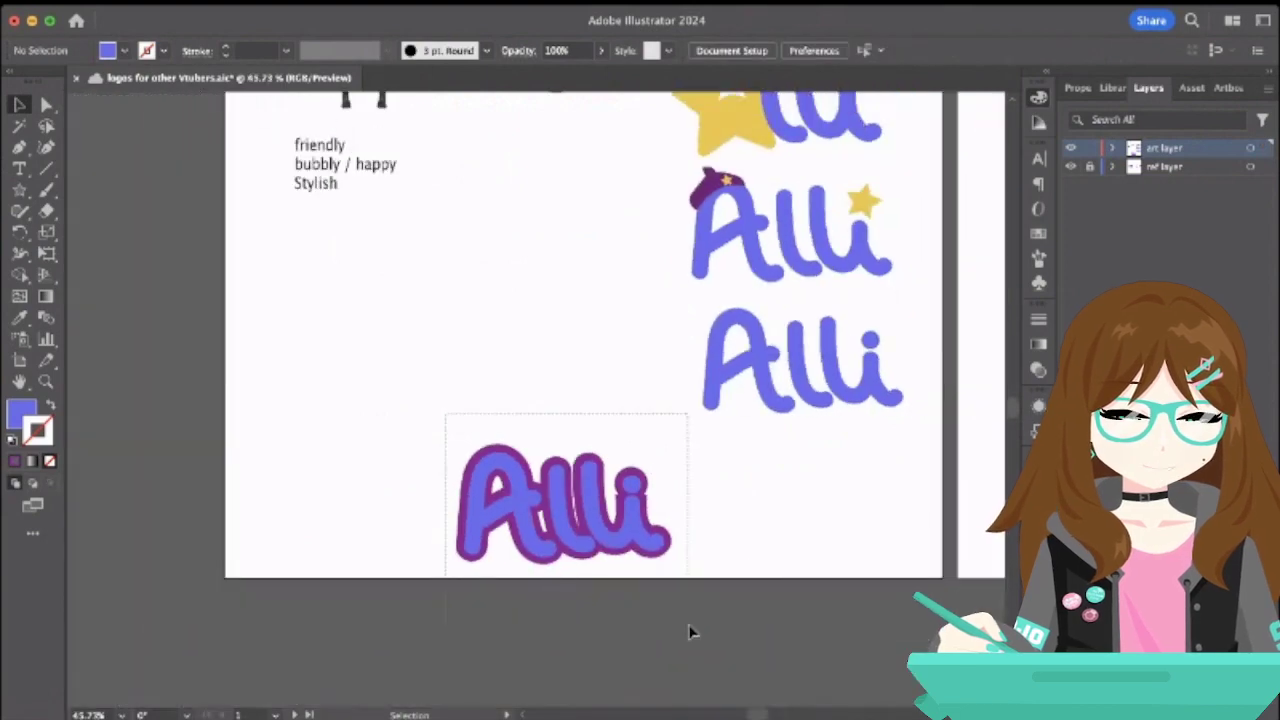
click(679, 531)
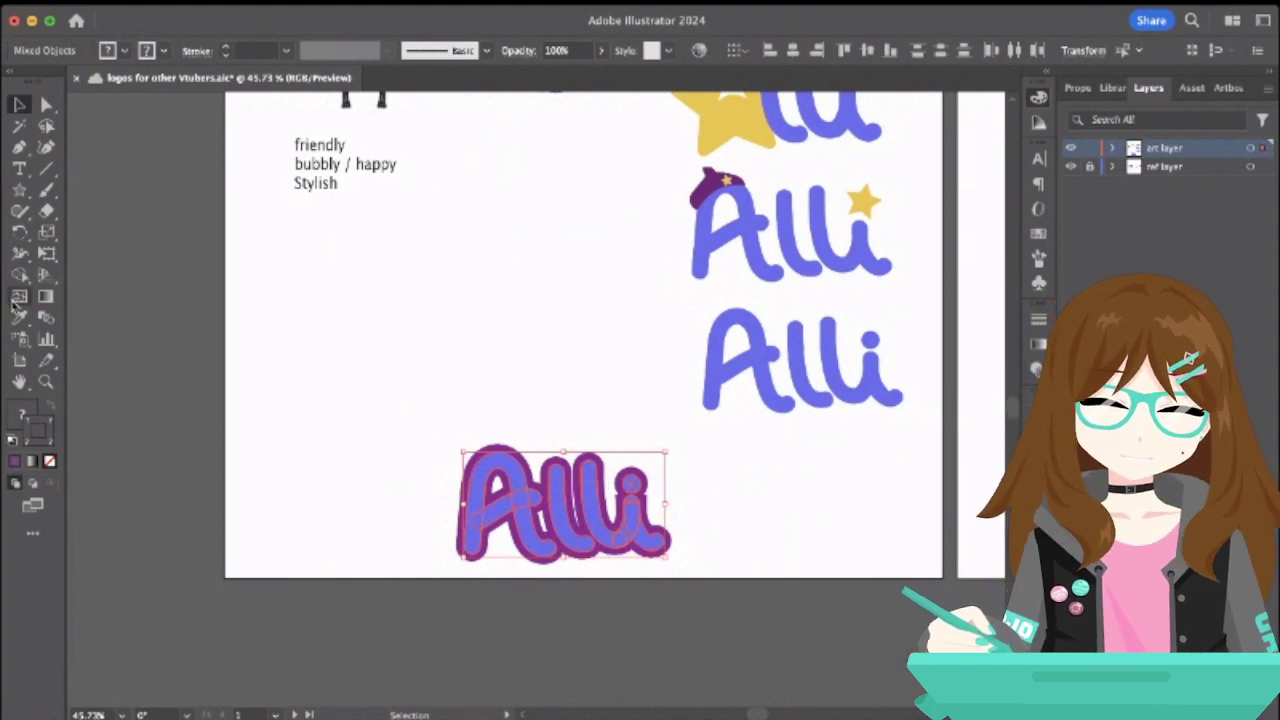
click(47, 104)
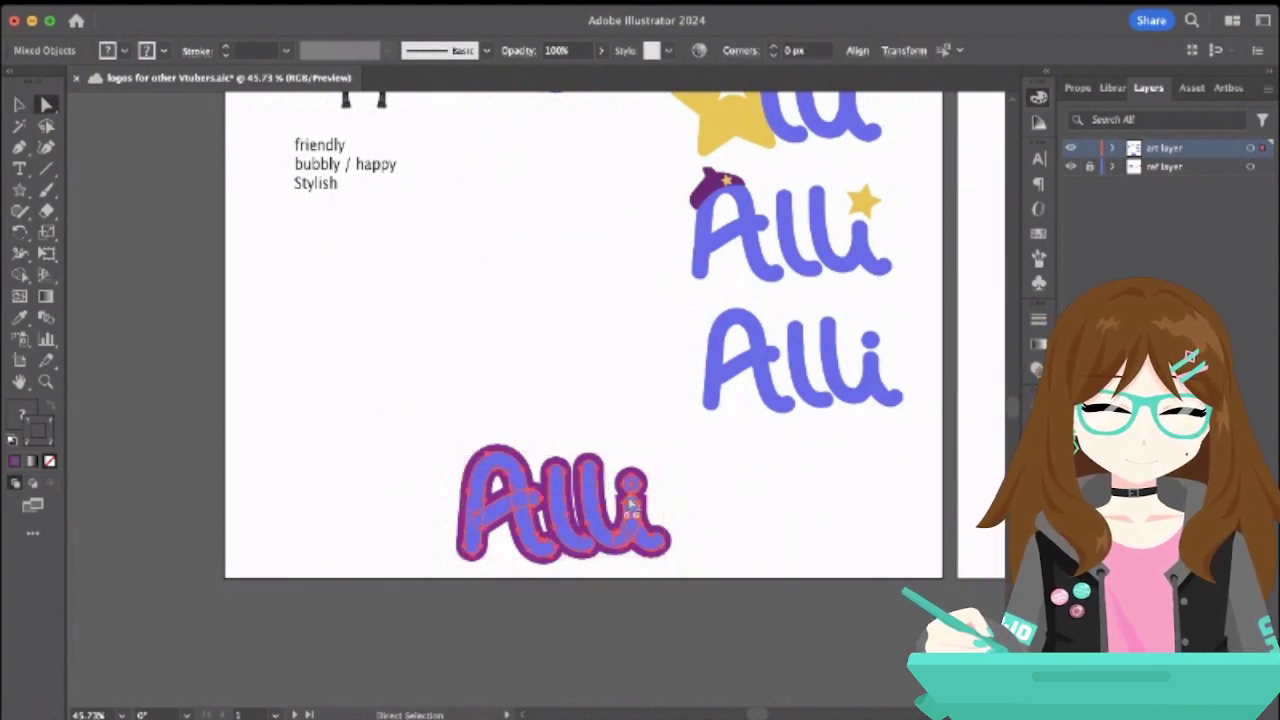
scroll(630, 505, up, 5)
click(595, 512)
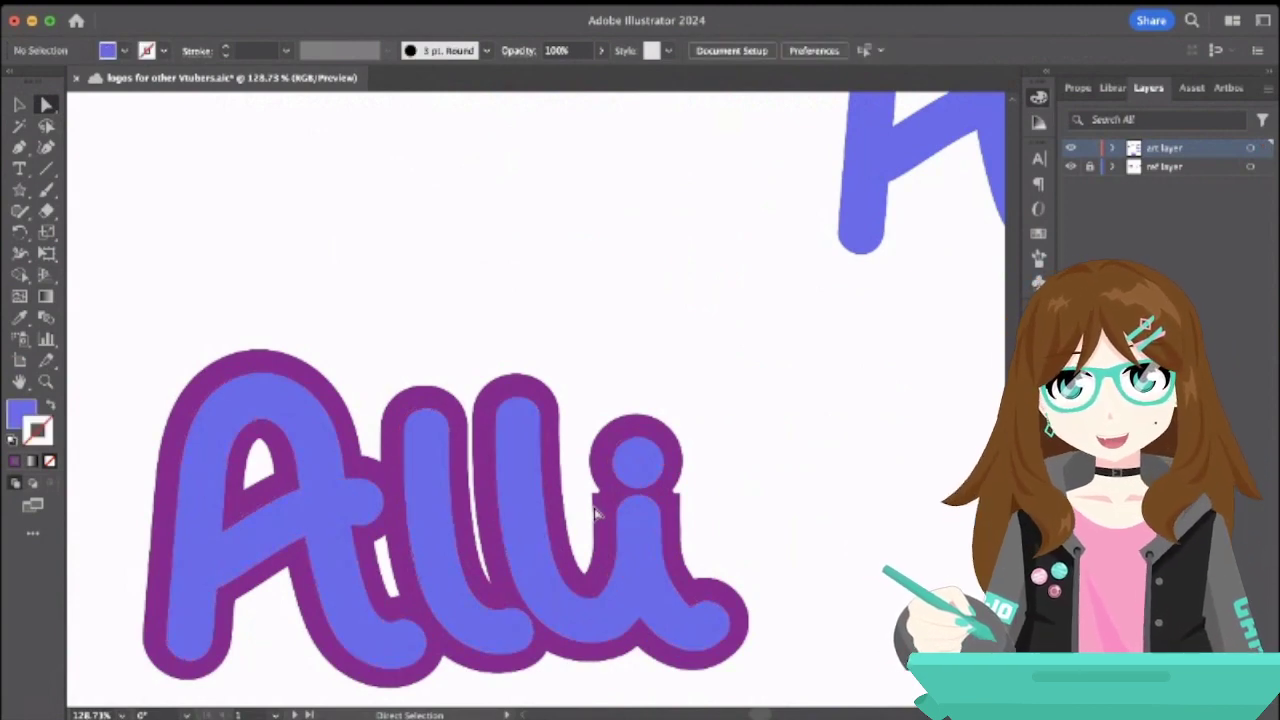
scroll(595, 512, down, 4)
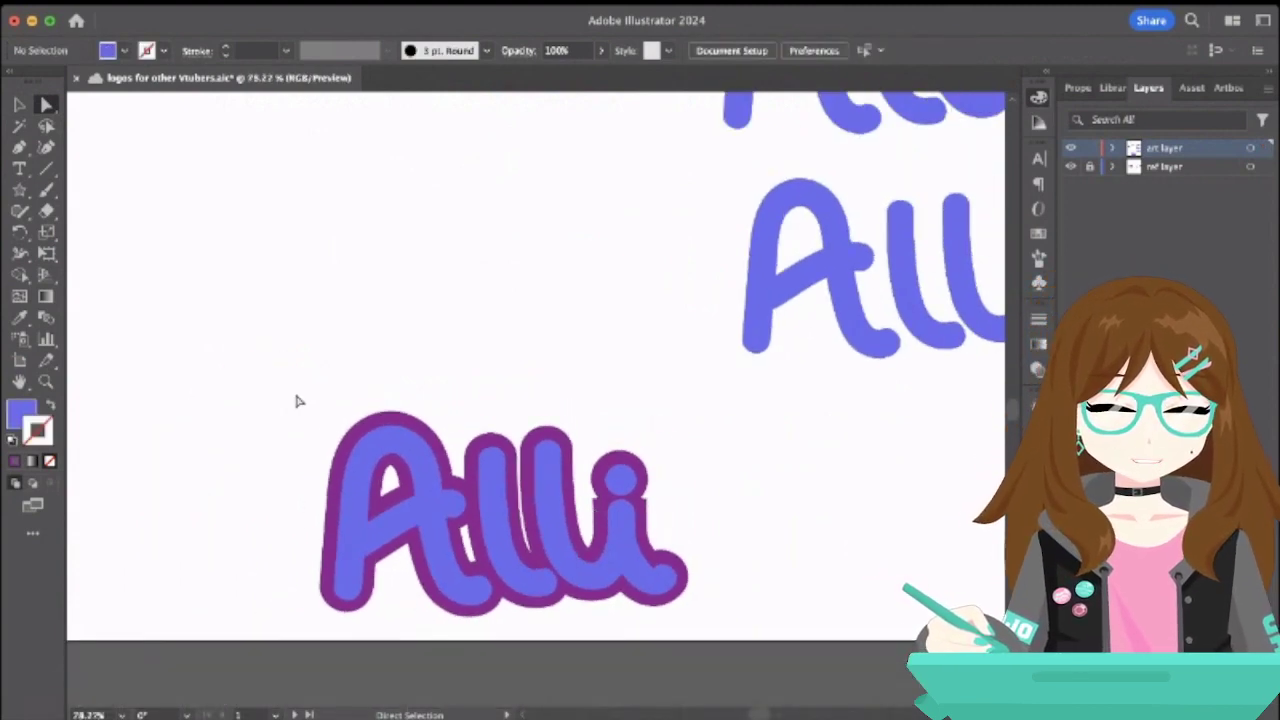
- Try to select the blue letter shapes piece by piece and adjust their position inside the purple outline
drag(297, 400, 749, 660)
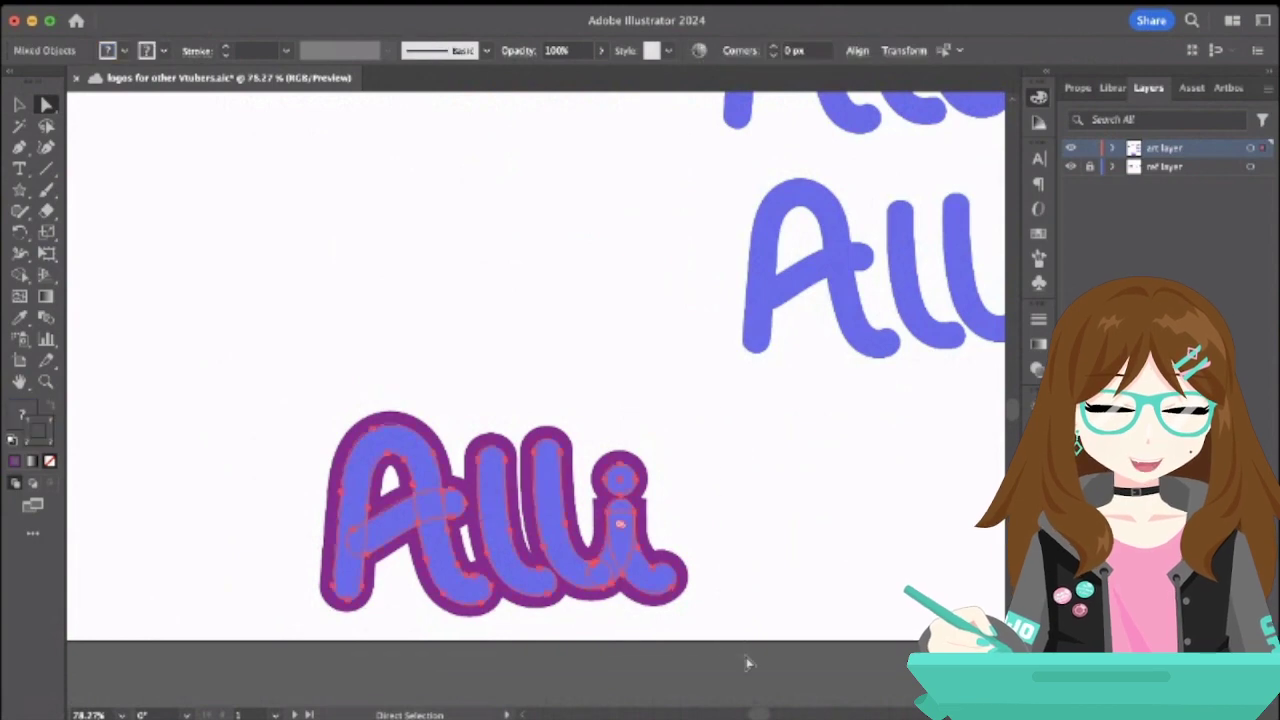
click(740, 586)
click(645, 553)
click(621, 482)
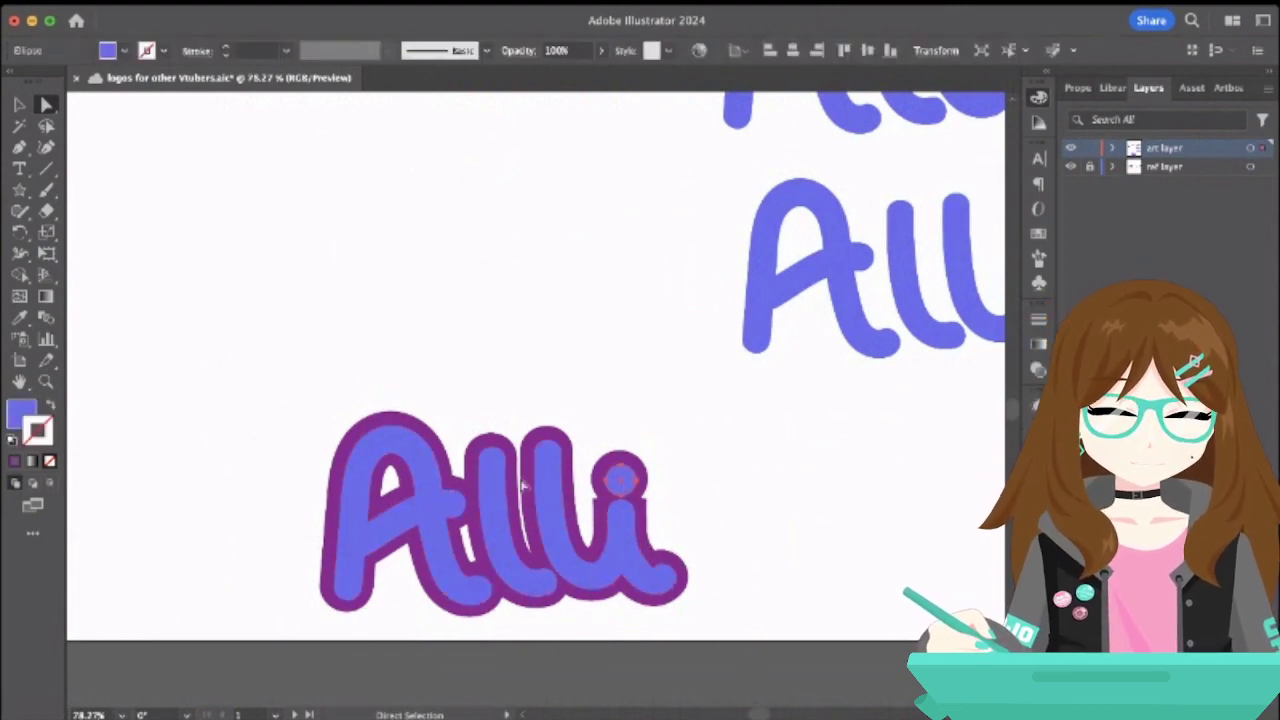
key(v)
click(408, 507)
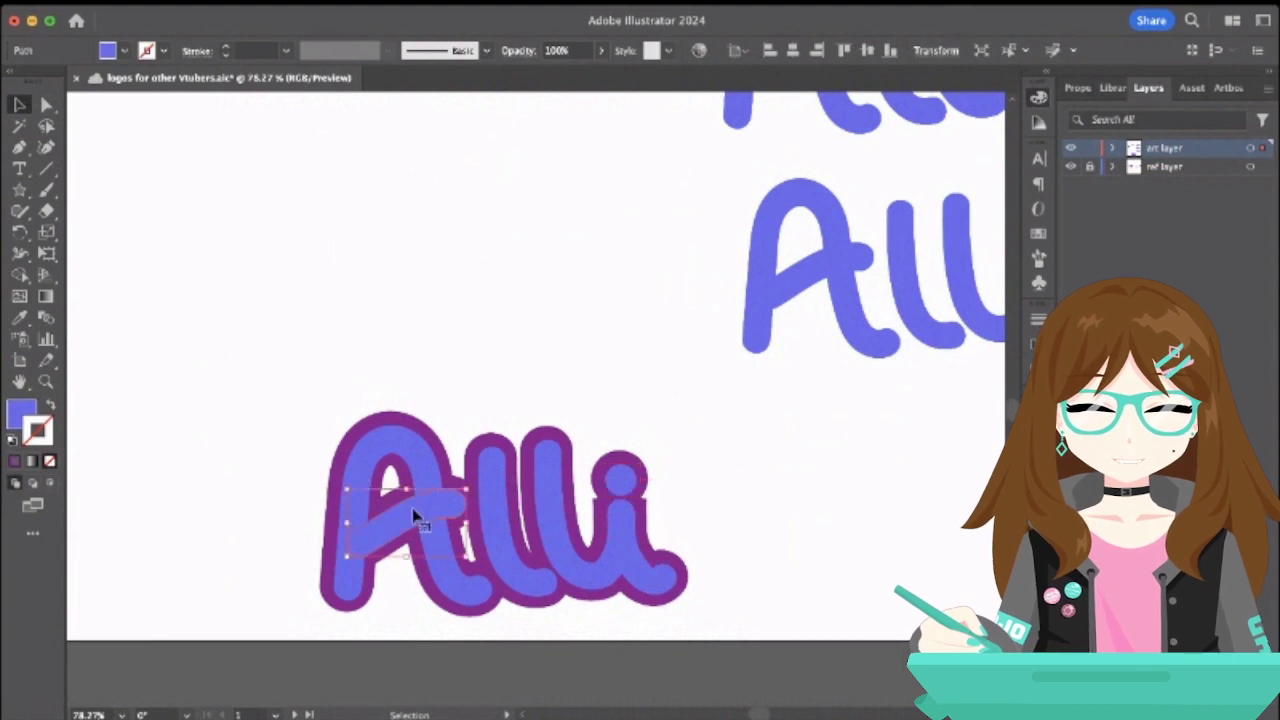
shift+click(490, 494)
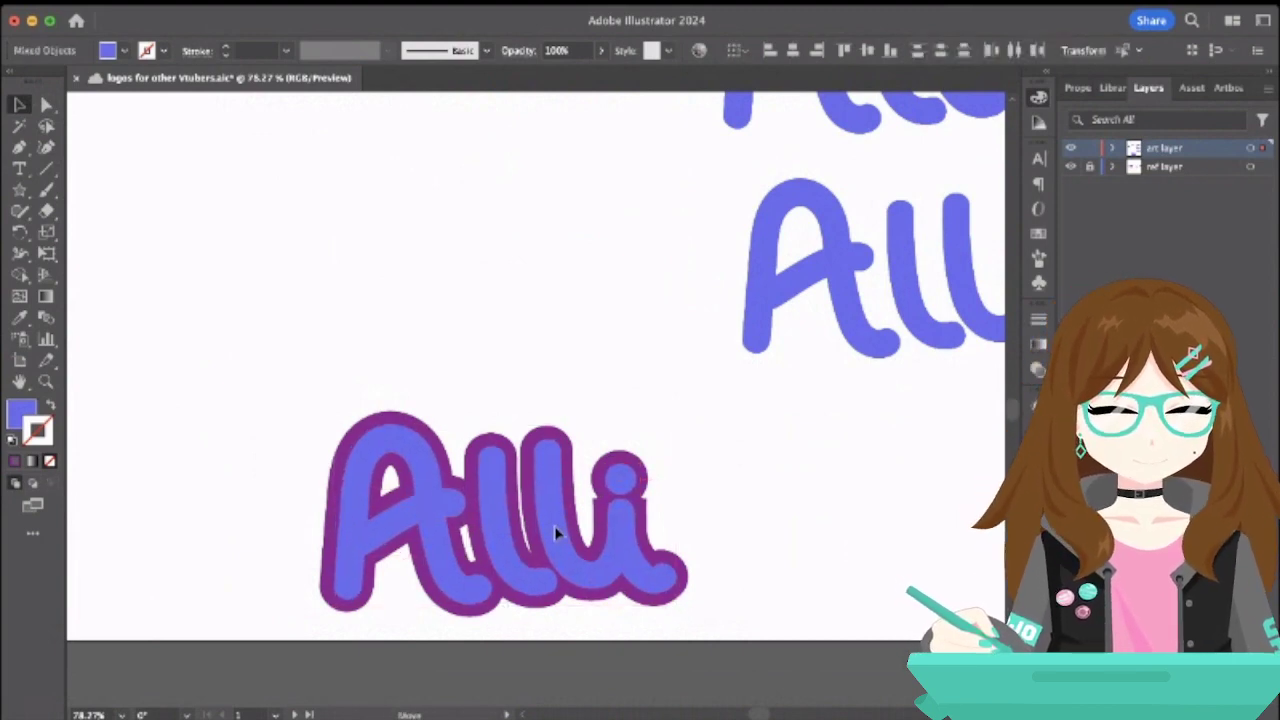
click(610, 396)
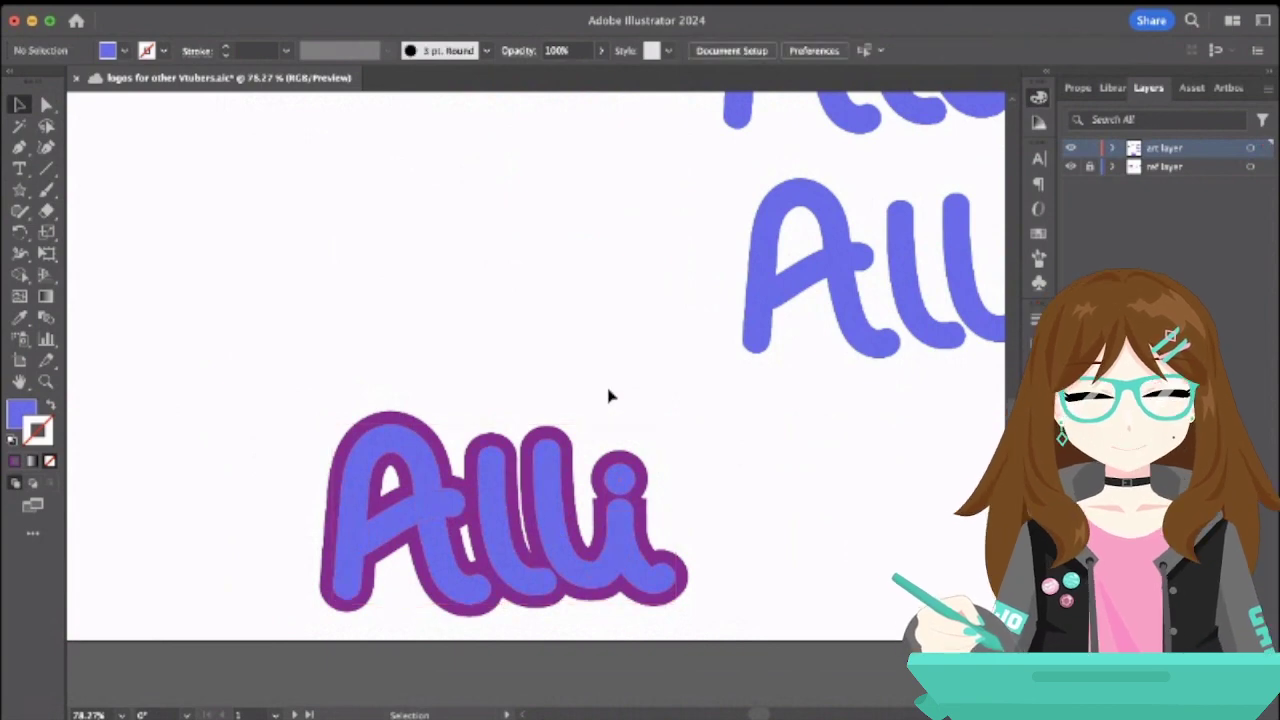
scroll(463, 361, down, 5)
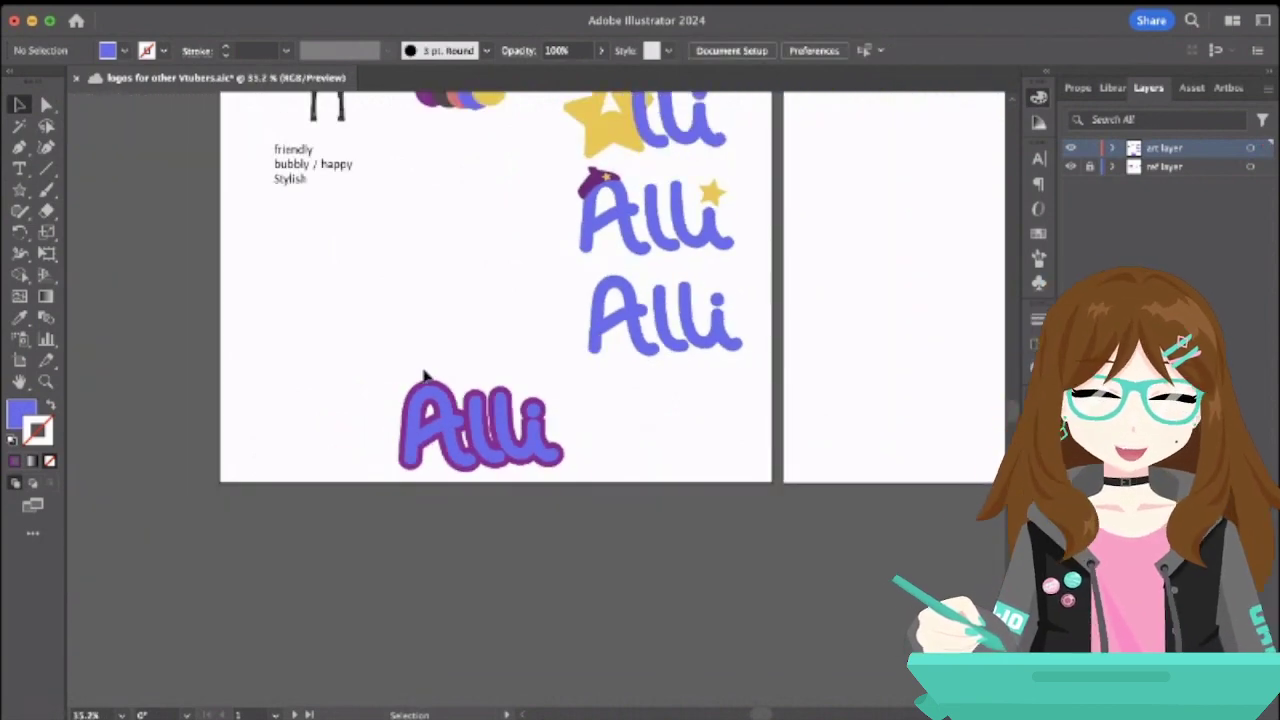
- Select all the blue letter shapes and move them up and left, clear of the purple outline
click(450, 425)
scroll(450, 425, up, 5)
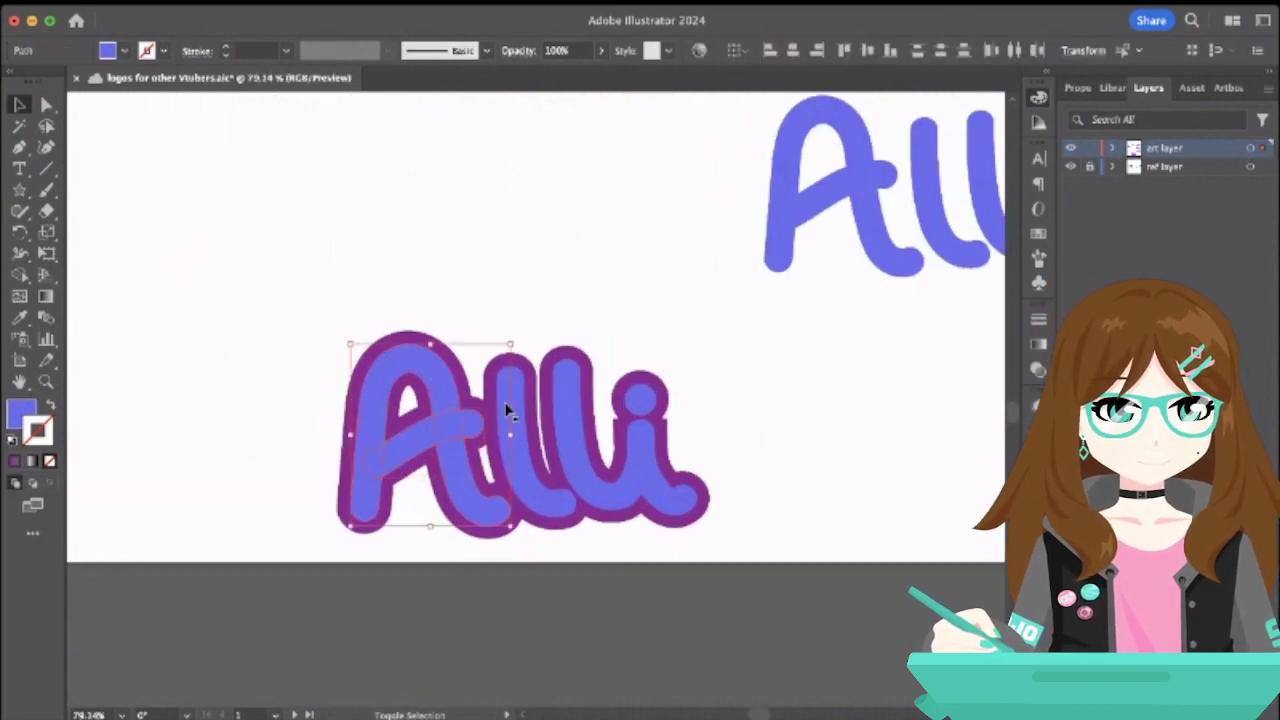
scroll(577, 432, down, 5)
drag(577, 432, 356, 321)
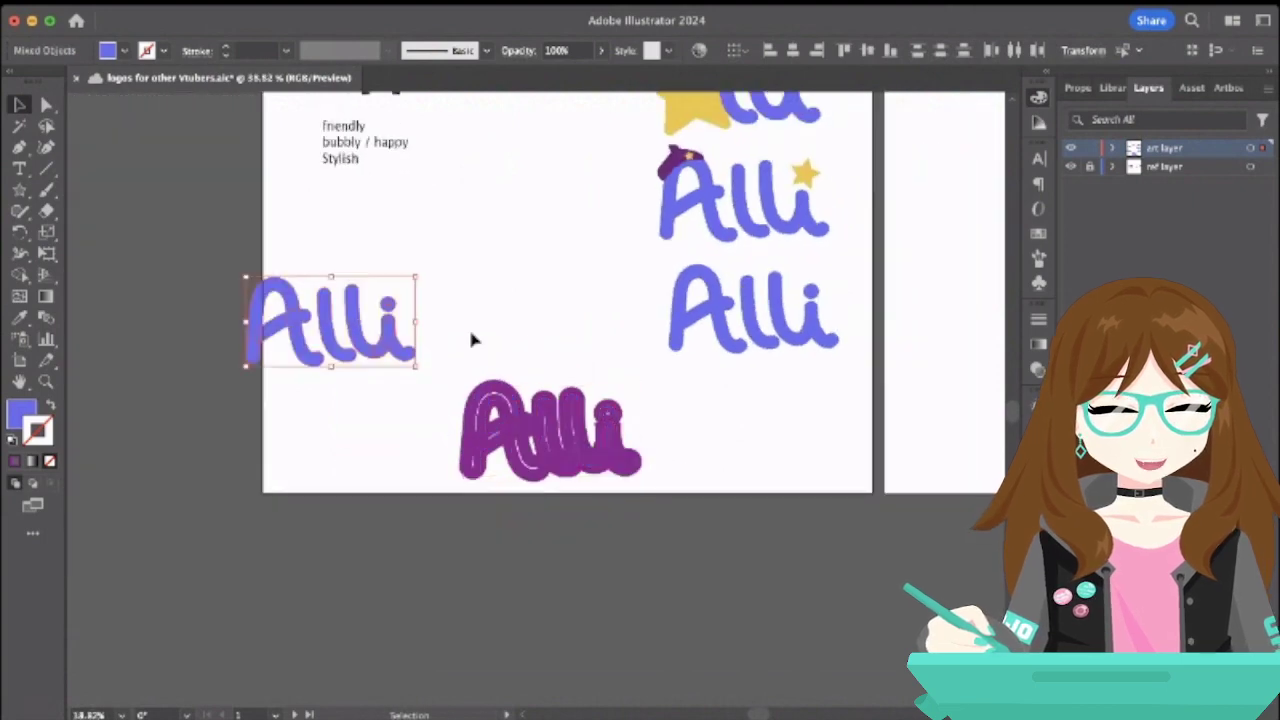
- Select only the purple outline lettering and recolour it with the yellow sampled from the star-shaped A
click(465, 345)
drag(465, 350, 697, 559)
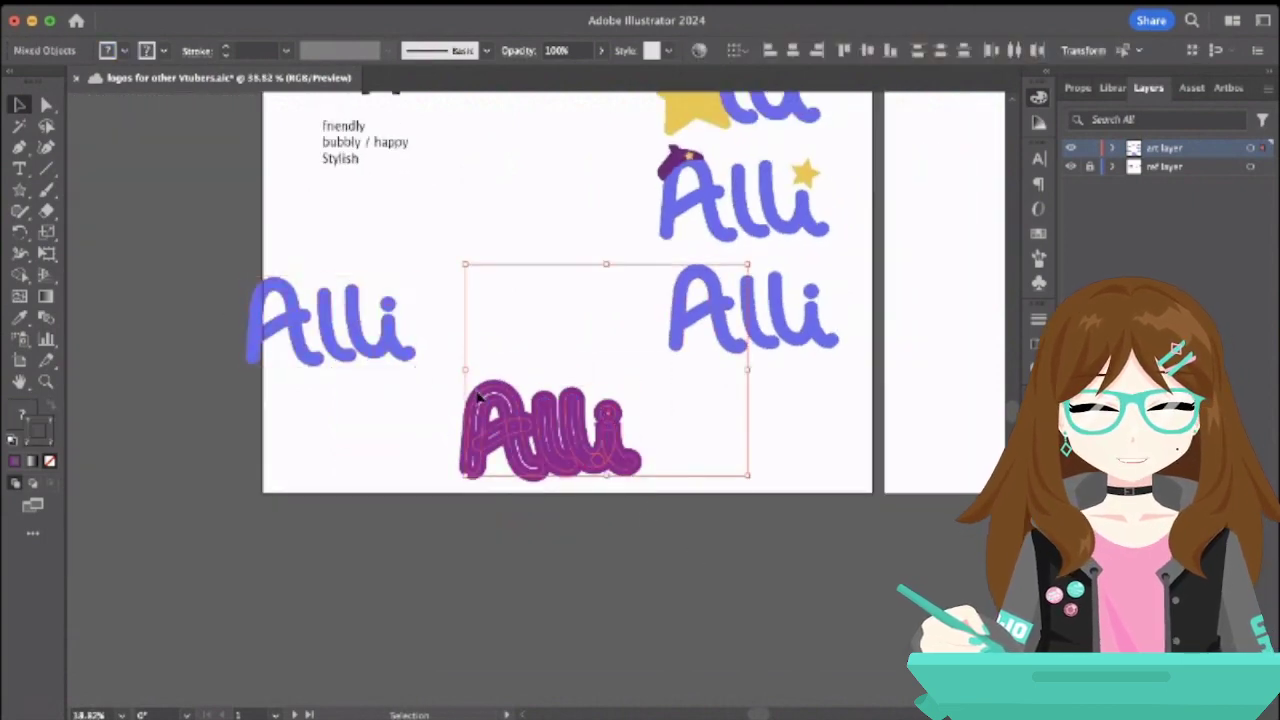
click(412, 450)
drag(443, 386, 605, 519)
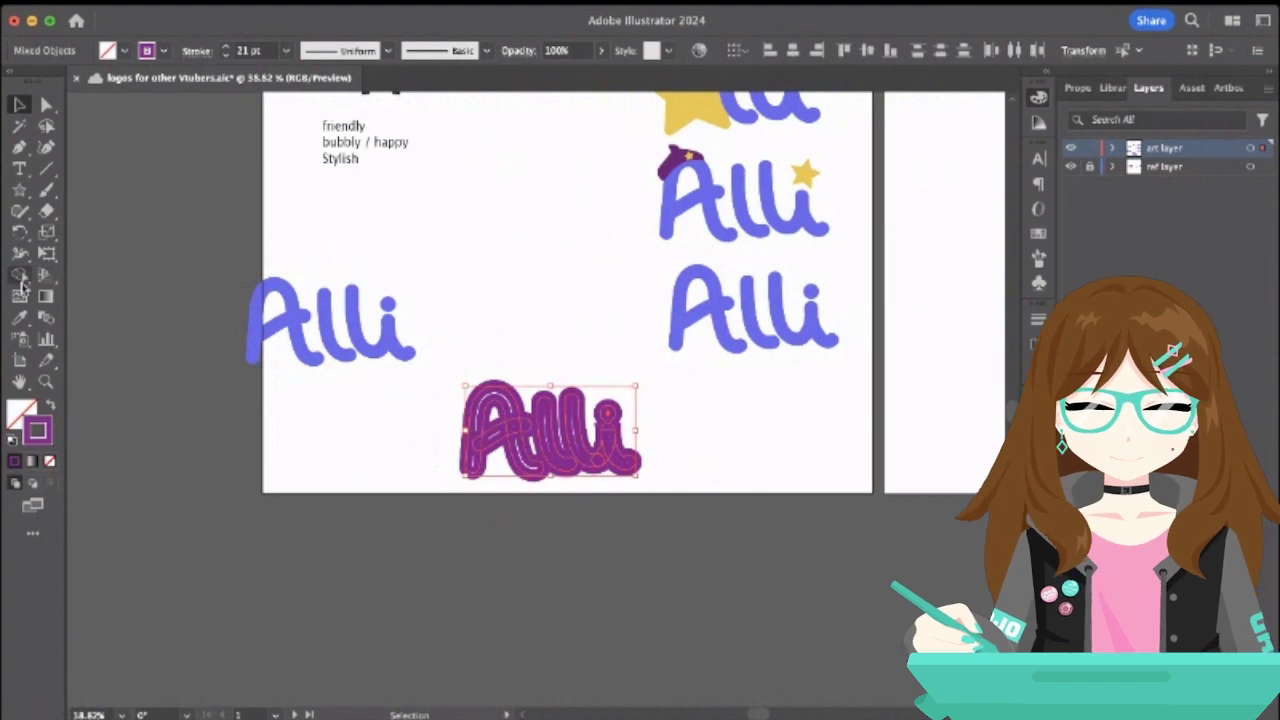
click(20, 316)
scroll(486, 230, up, 3)
scroll(486, 230, right, 2)
click(566, 258)
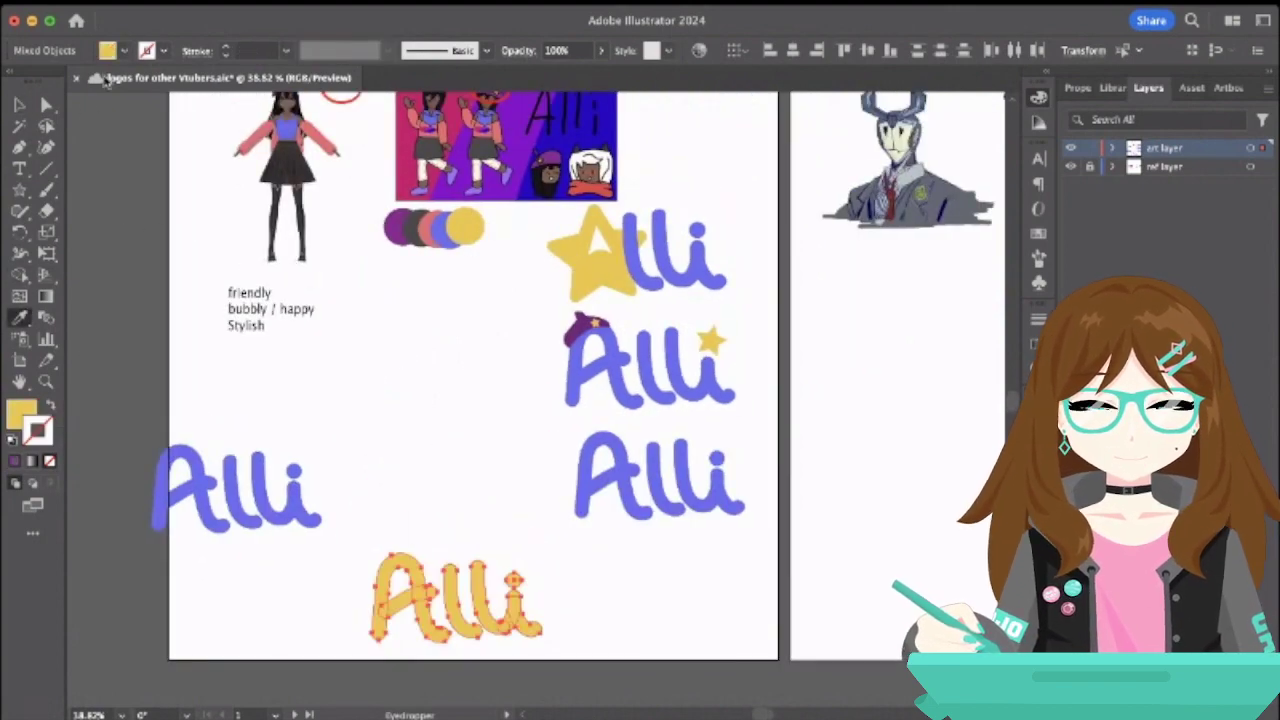
- Add a 14 pt stroke to the yellow lettering and swap fill and stroke so that the stroke is yellow
click(226, 46)
click(226, 46)
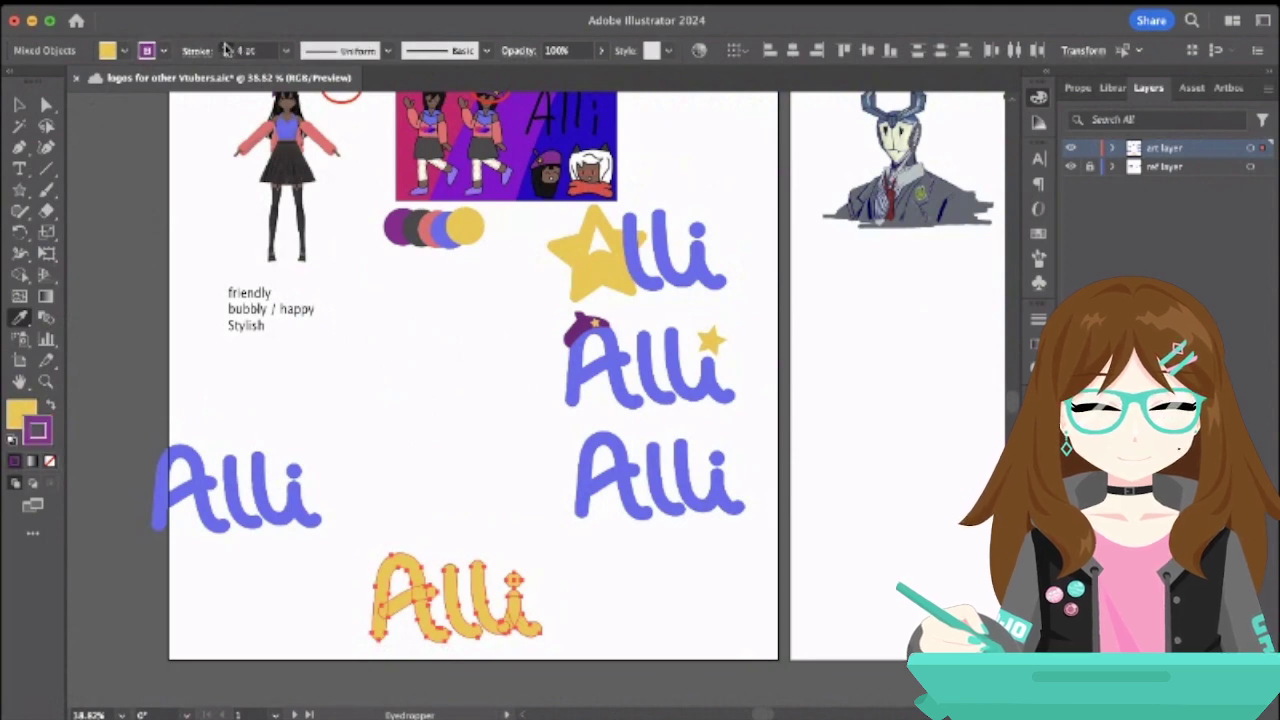
click(226, 46)
click(51, 404)
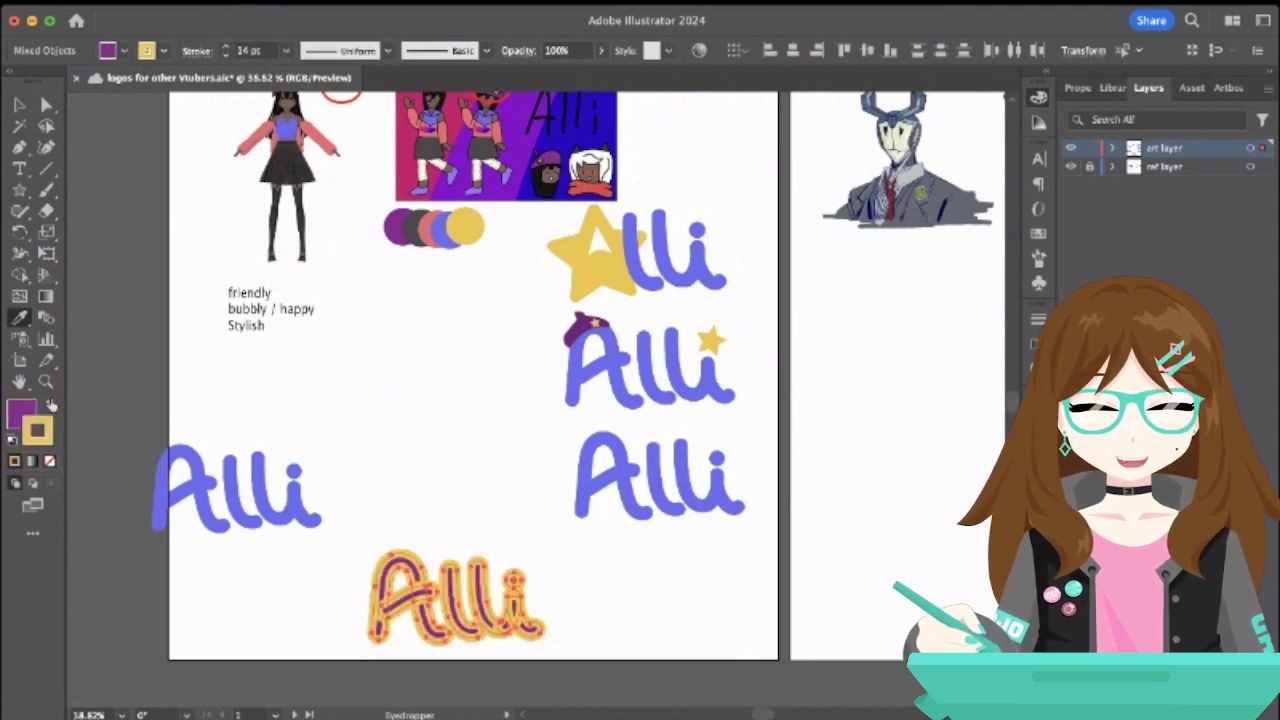
- Move the blue letters back onto the yellow-outlined lettering so that they sit centred inside the outline
click(19, 104)
click(342, 390)
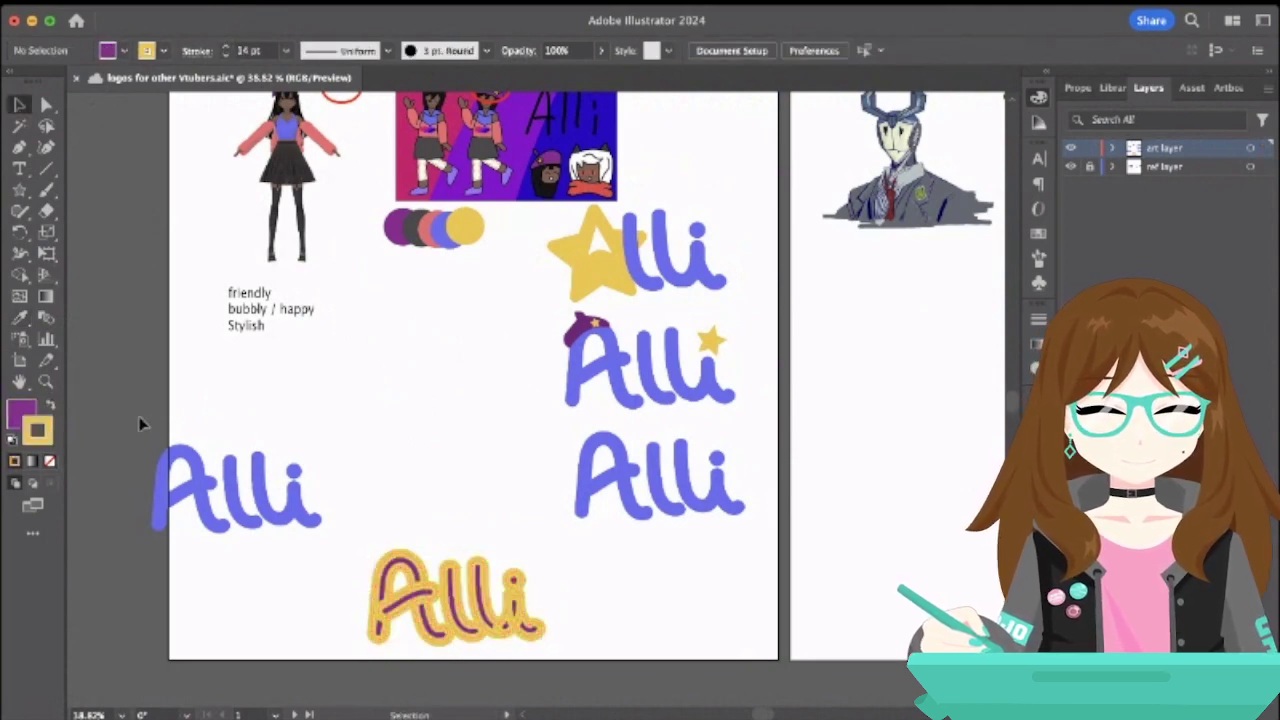
drag(153, 453, 366, 563)
click(426, 434)
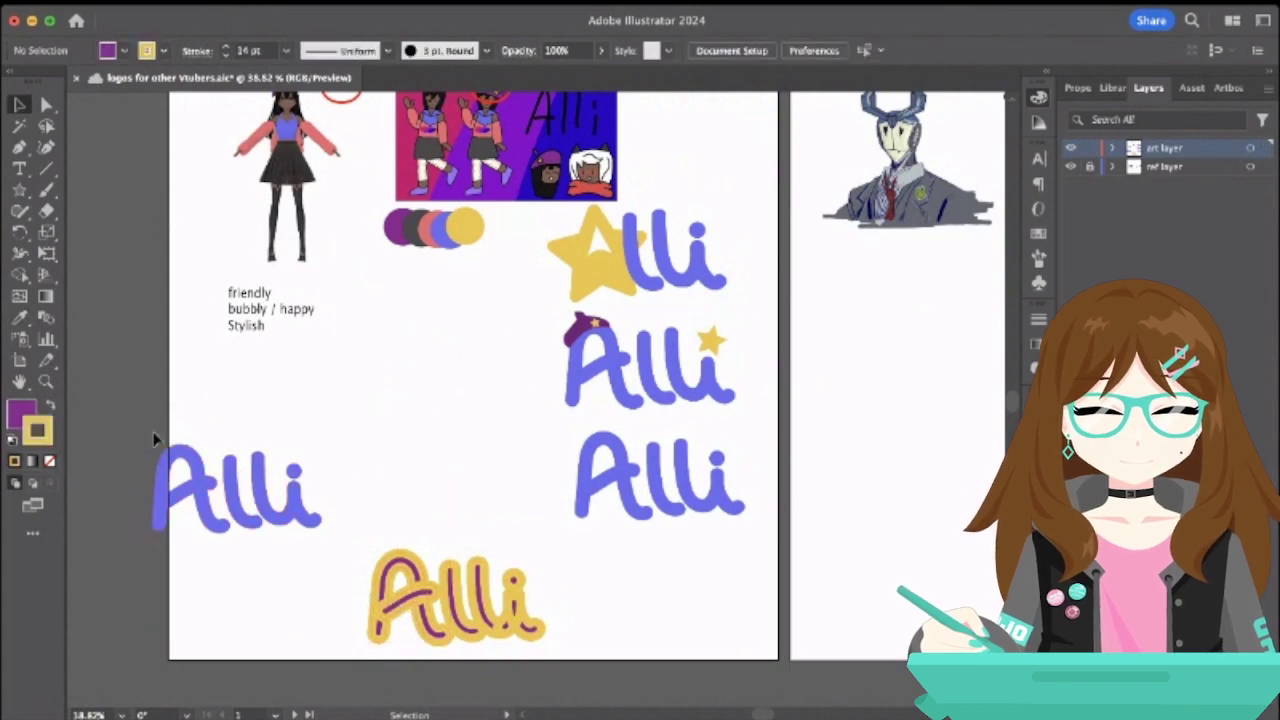
drag(154, 437, 377, 553)
drag(299, 500, 515, 612)
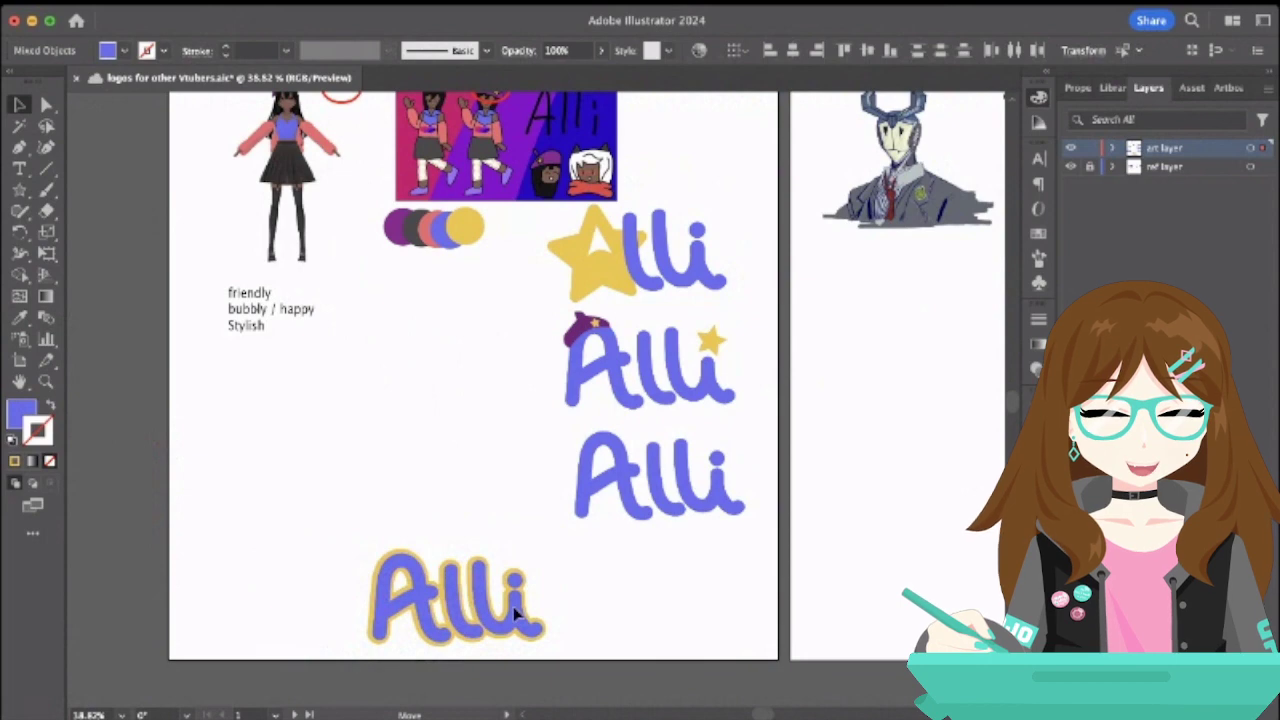
- Move the blue letters together with their yellow outline below the plain blue logo, in line with the other variations
click(385, 452)
drag(327, 472, 571, 677)
drag(503, 626, 710, 628)
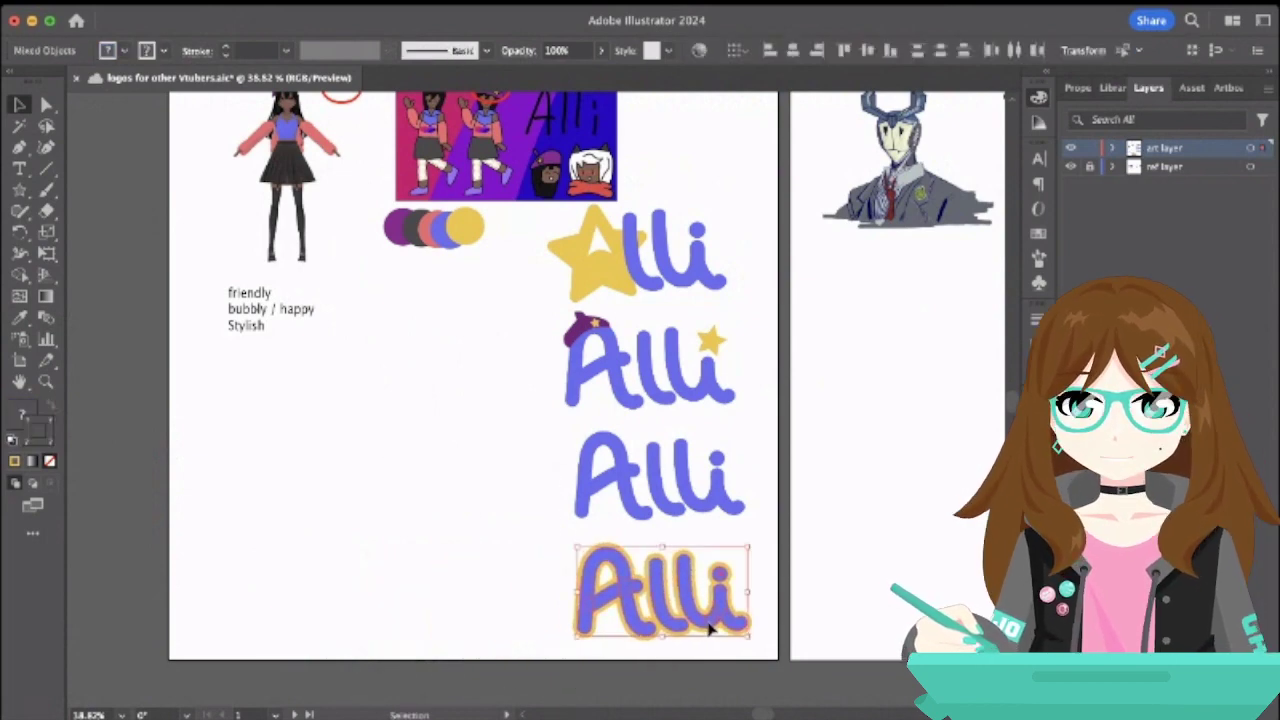
click(474, 544)
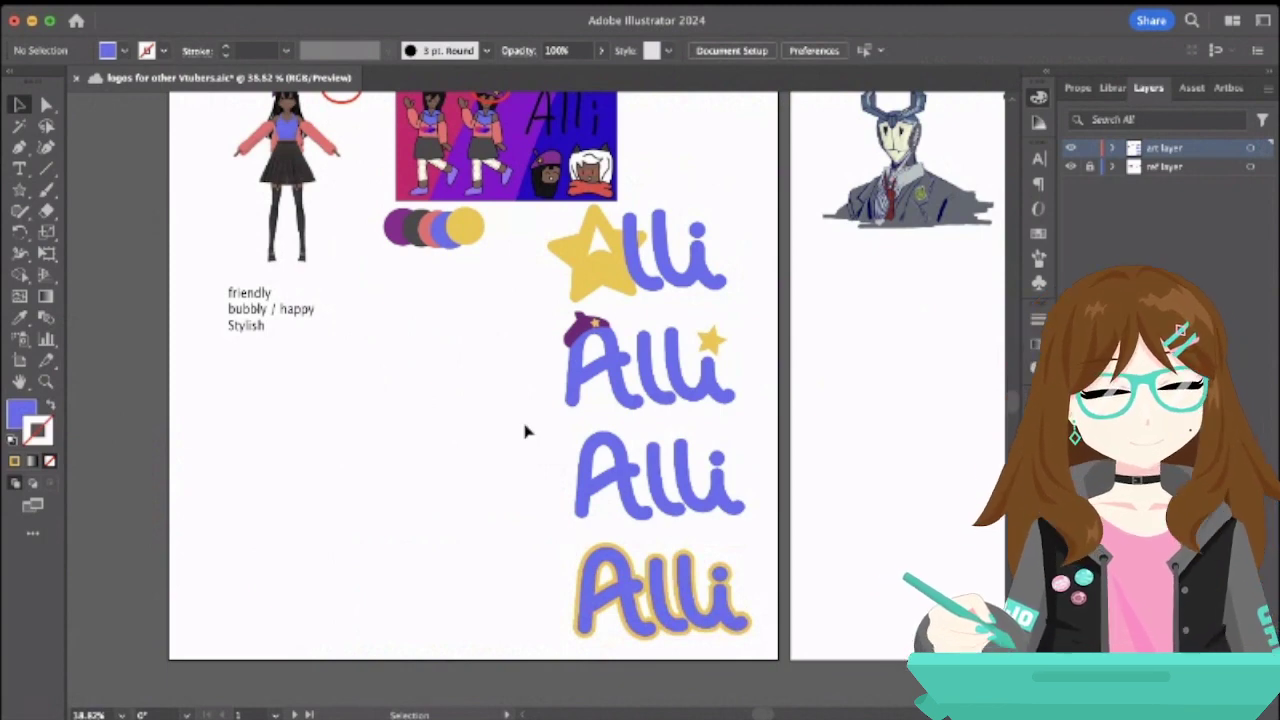
- Draw a circle below the suited character on the DURIAN artboard and fill it with the blue sampled from the horns
scroll(525, 431, right, 10)
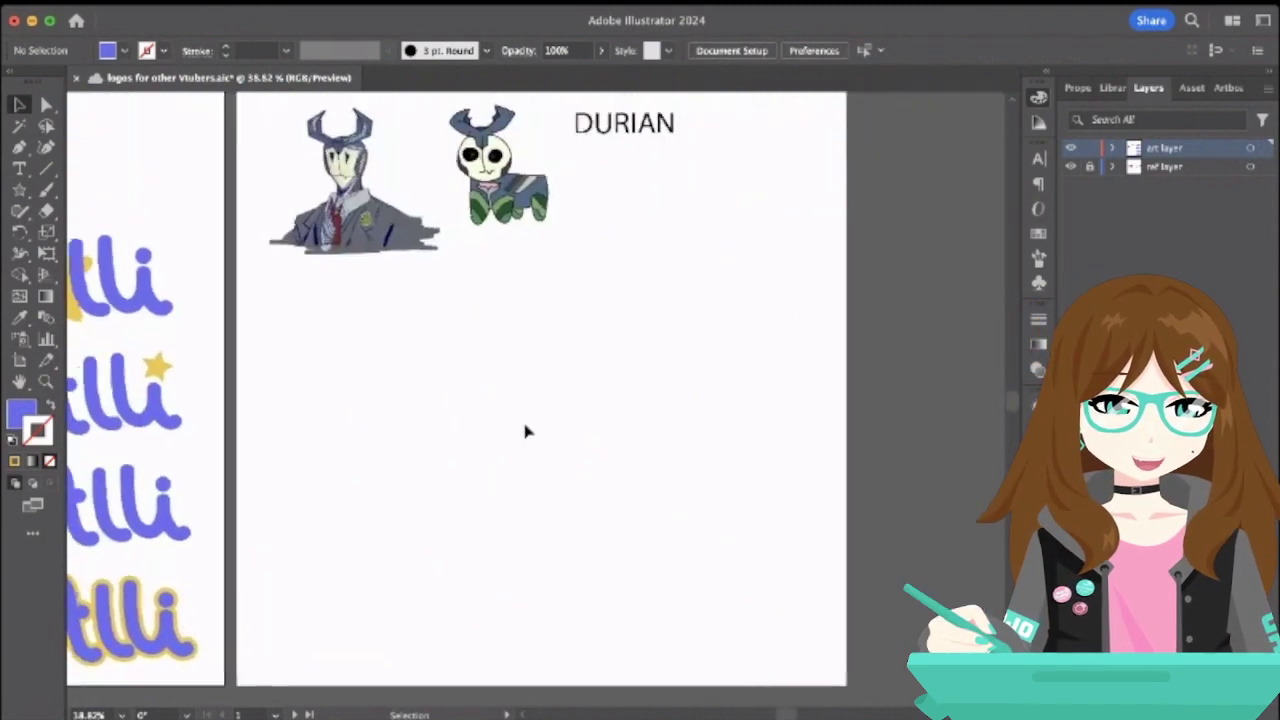
scroll(525, 431, up, 2)
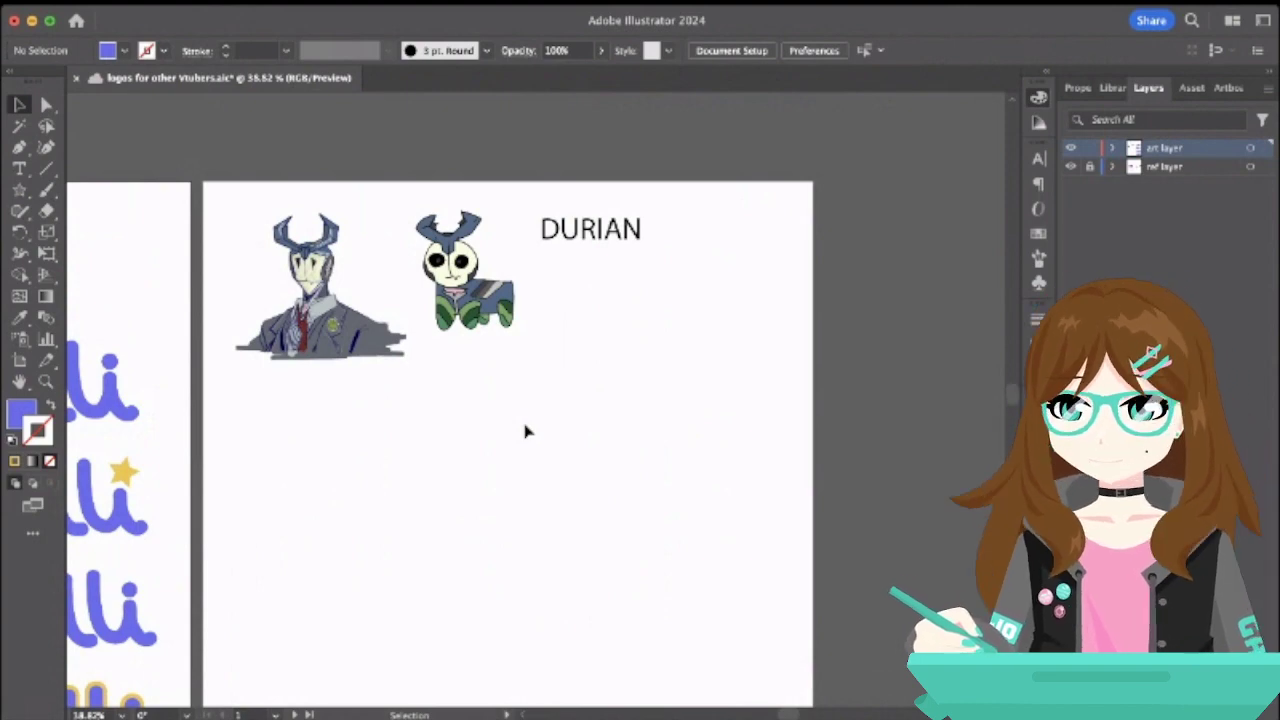
scroll(310, 290, up, 5)
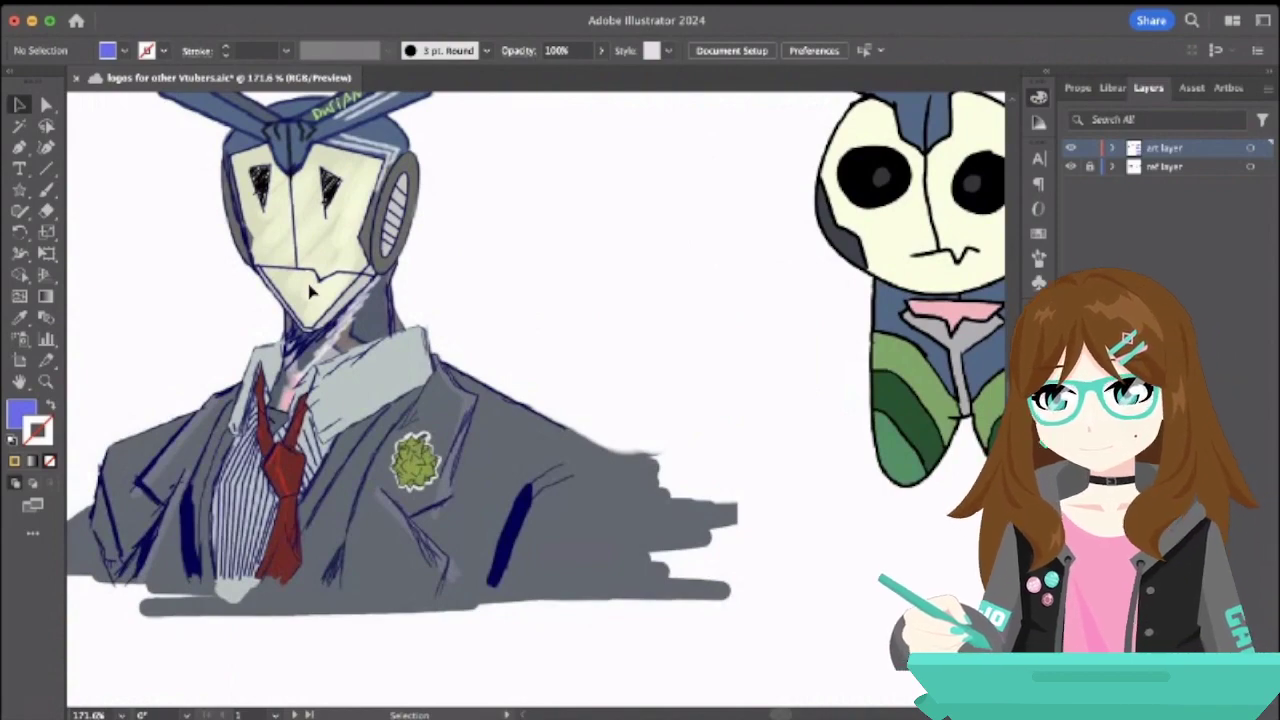
scroll(310, 290, down, 3)
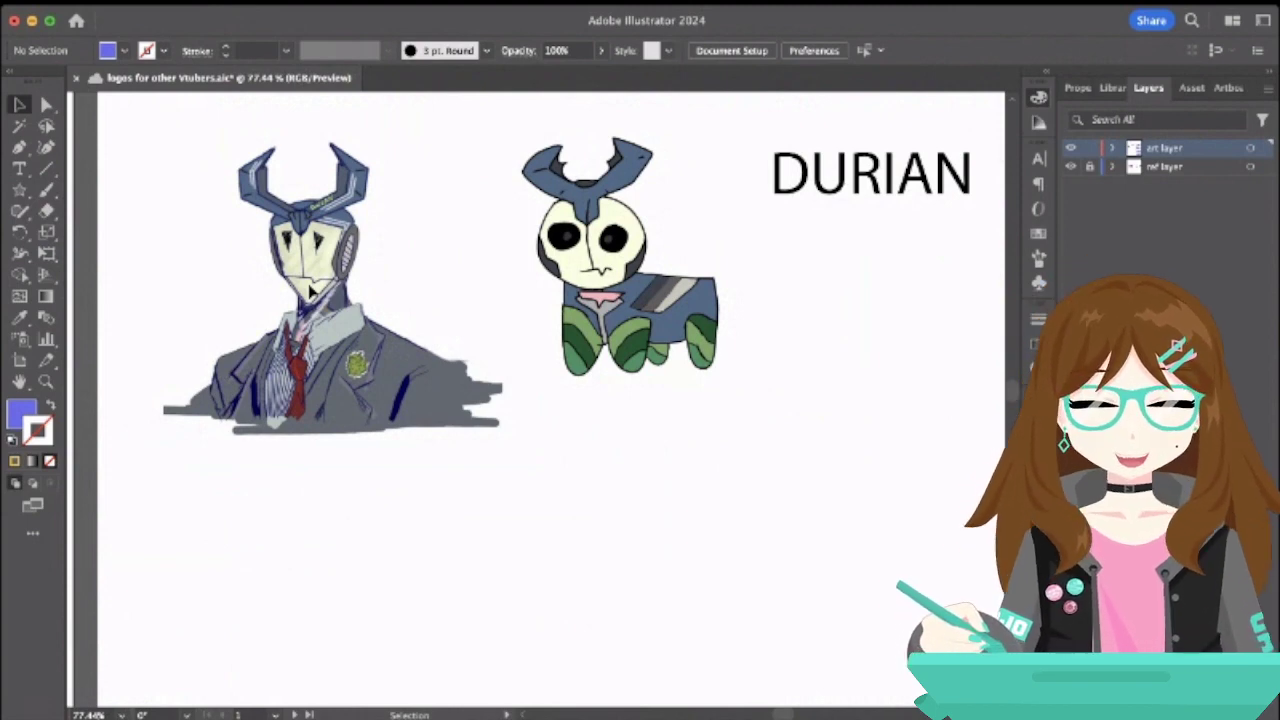
click(19, 189)
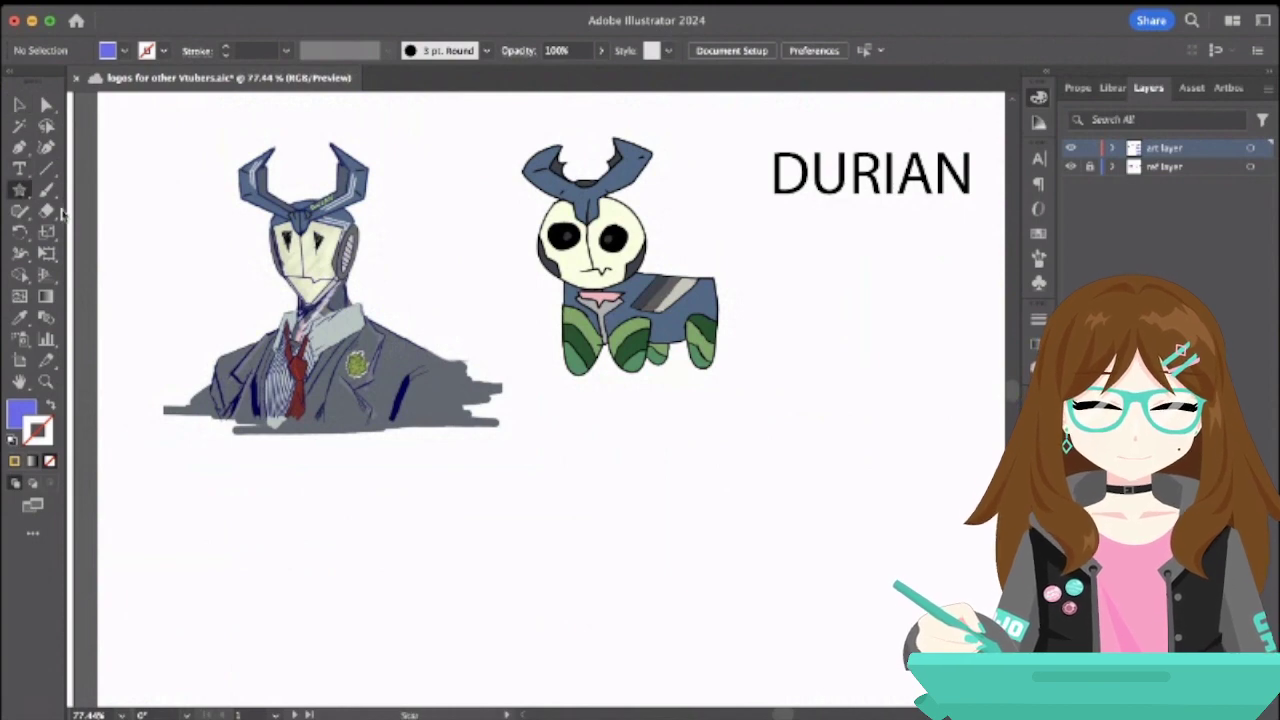
key(l)
drag(230, 502, 319, 582)
click(19, 317)
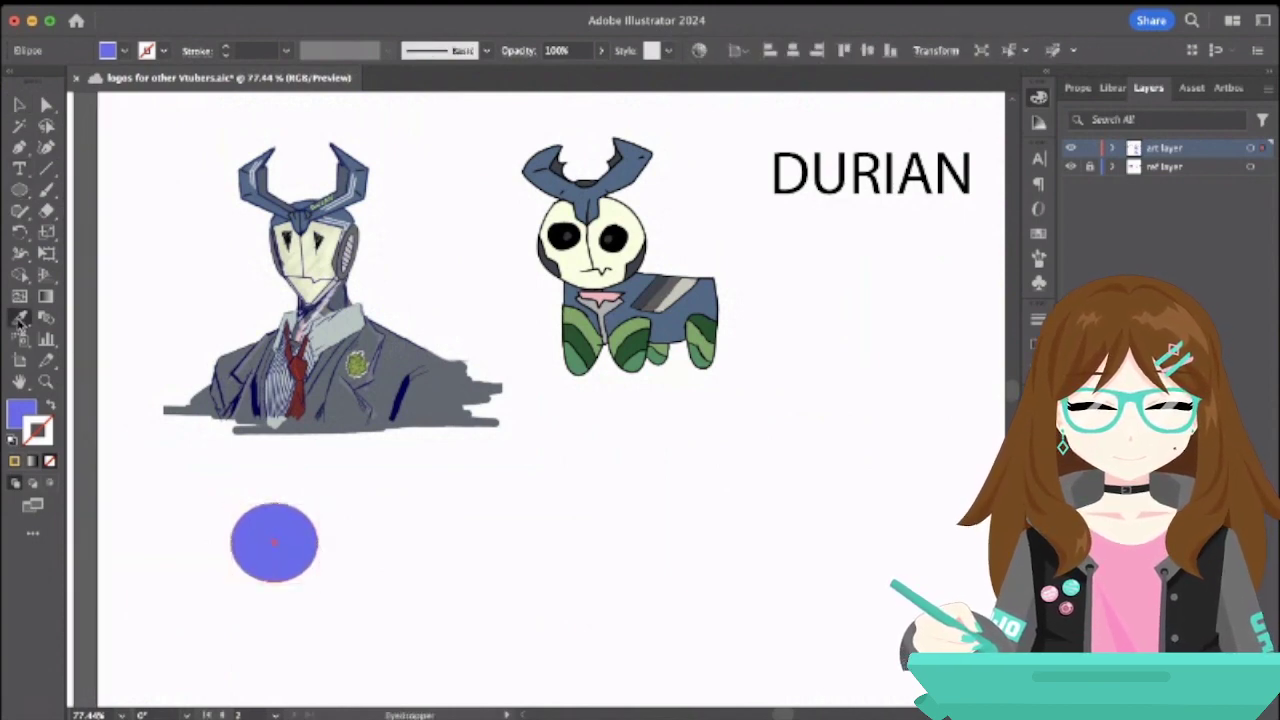
click(249, 174)
click(19, 104)
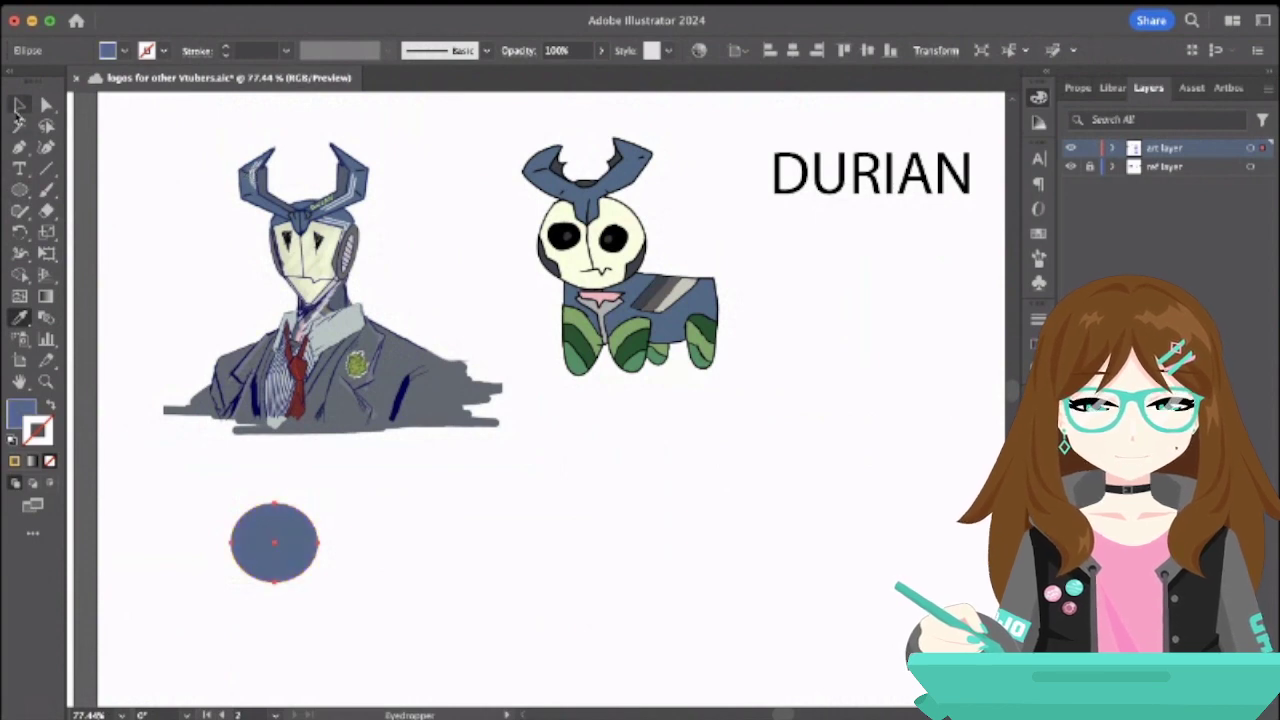
click(171, 343)
- Duplicate the blue circle, place the copy overlapping the original, and fill it with the dark red sampled from the tie
click(284, 540)
key(super+c)
key(super+v)
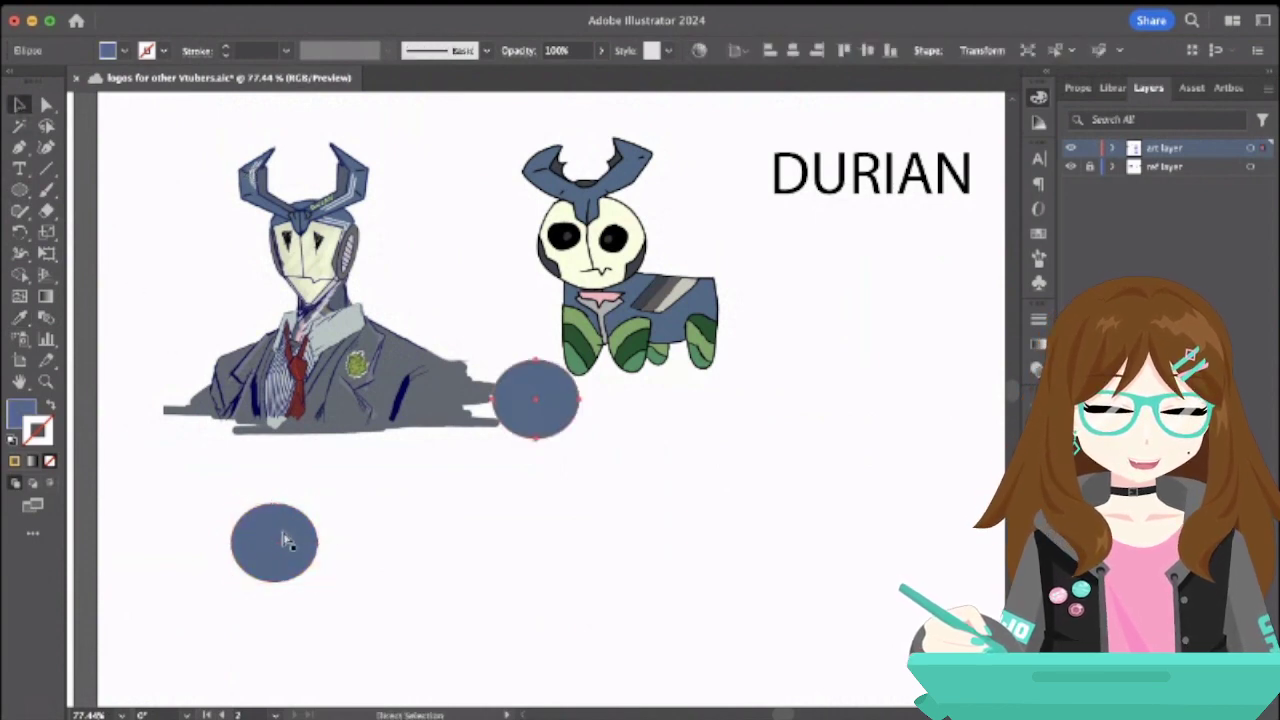
drag(529, 422, 322, 563)
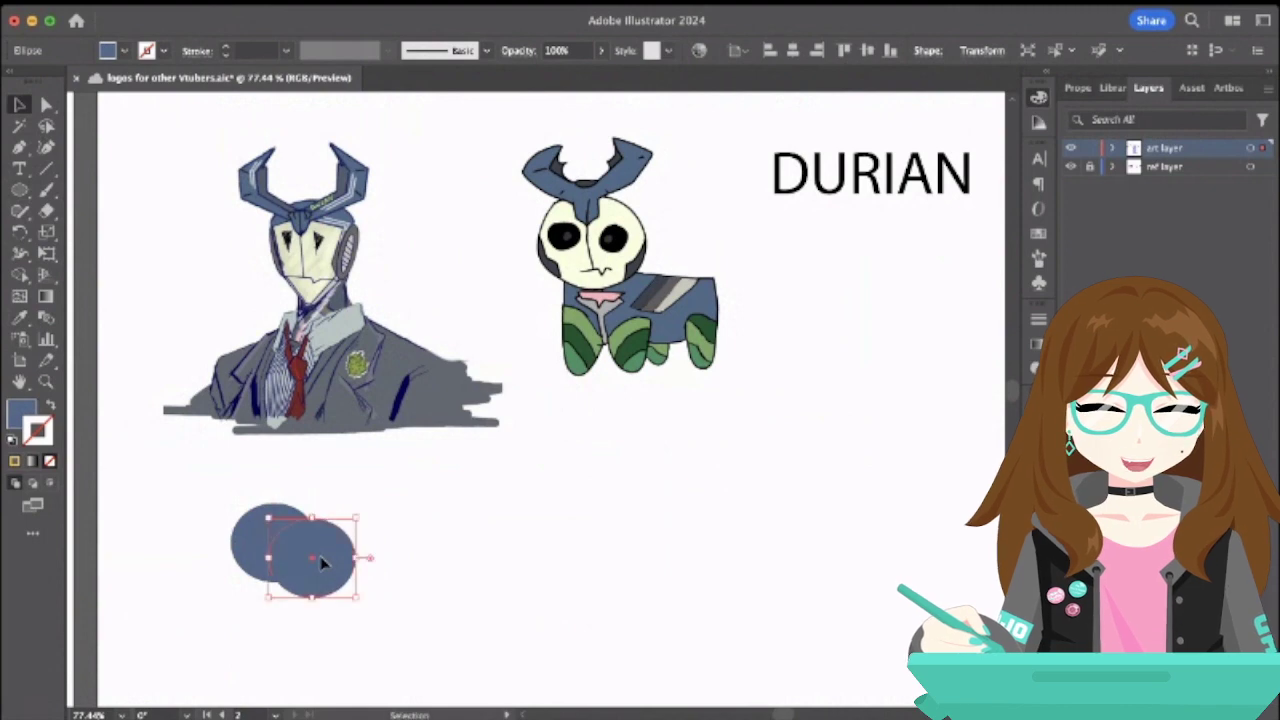
click(19, 317)
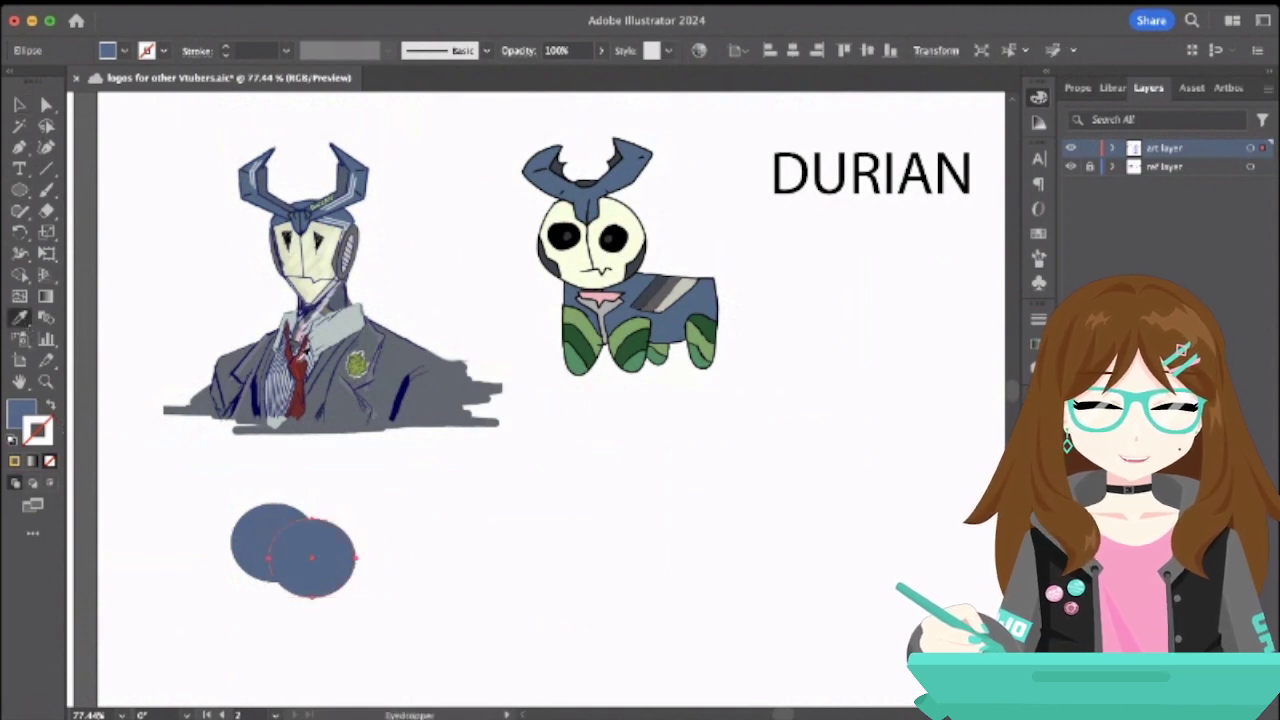
click(306, 358)
key(v)
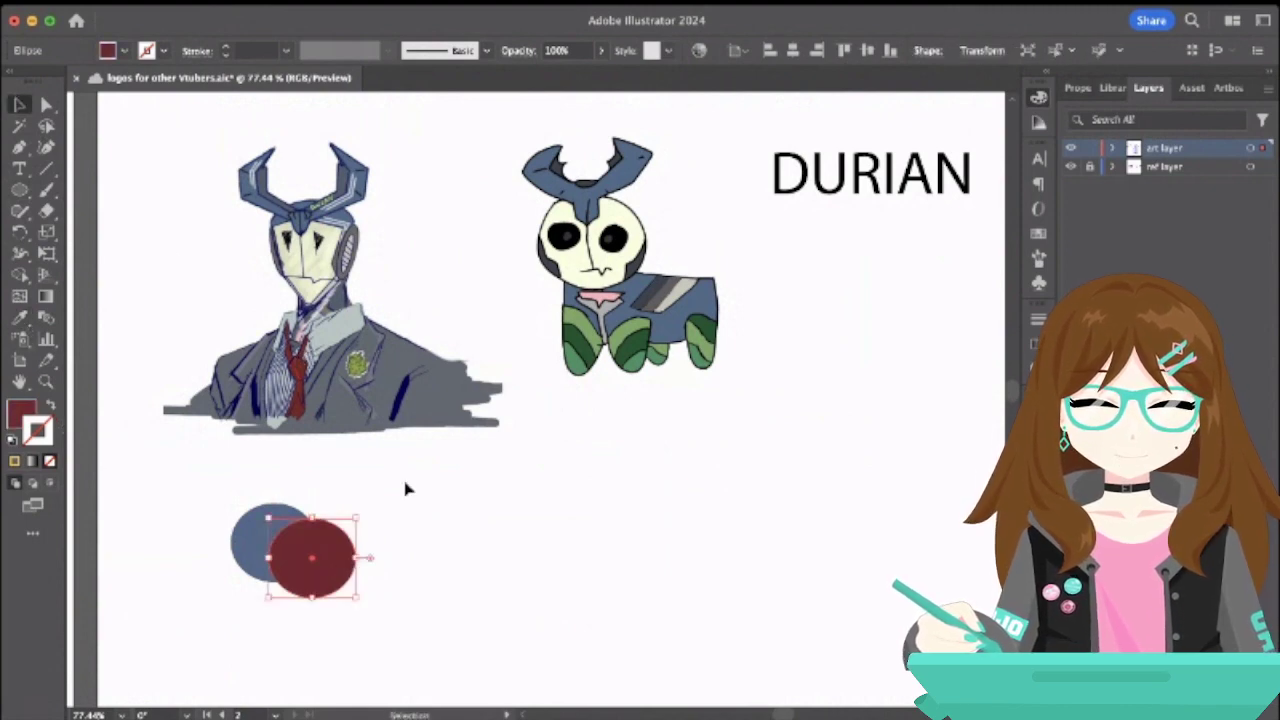
- Duplicate the dark red circle, place the copy overlapping its upper edge, and fill it with the green sampled from the durian badge
click(408, 488)
click(316, 572)
key(ctrl+c)
key(ctrl+v)
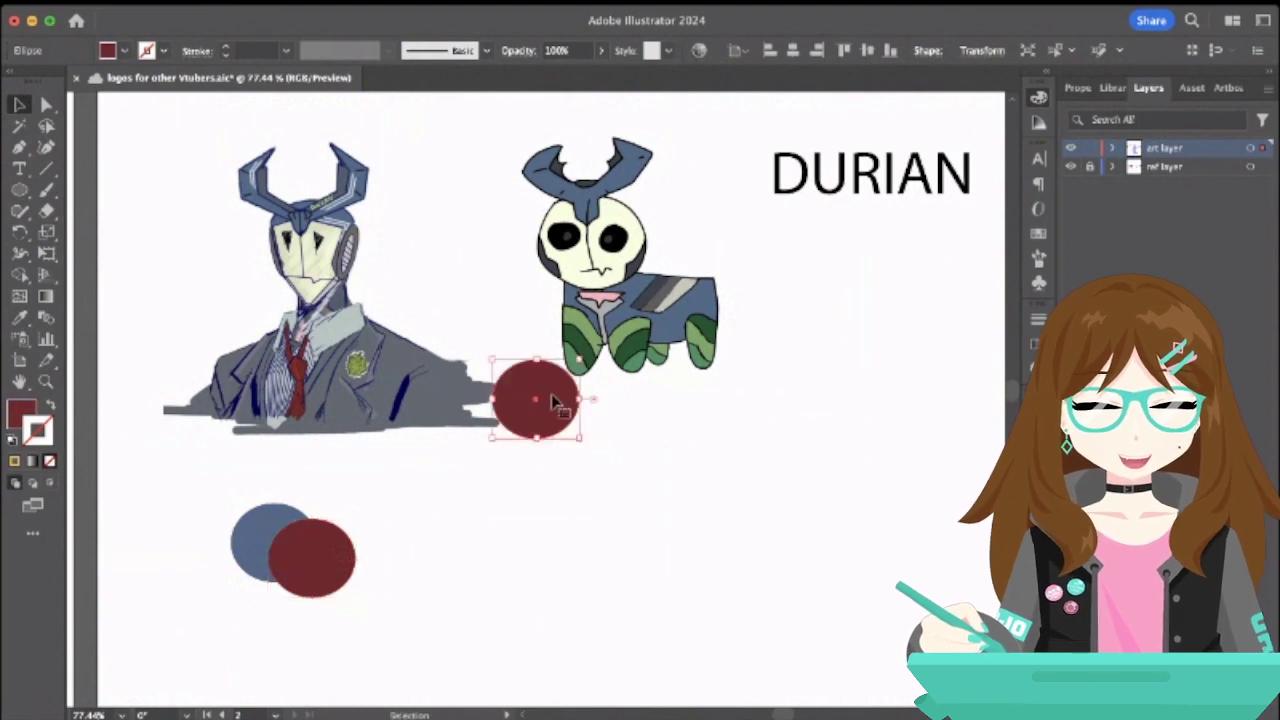
drag(560, 400, 366, 525)
click(19, 317)
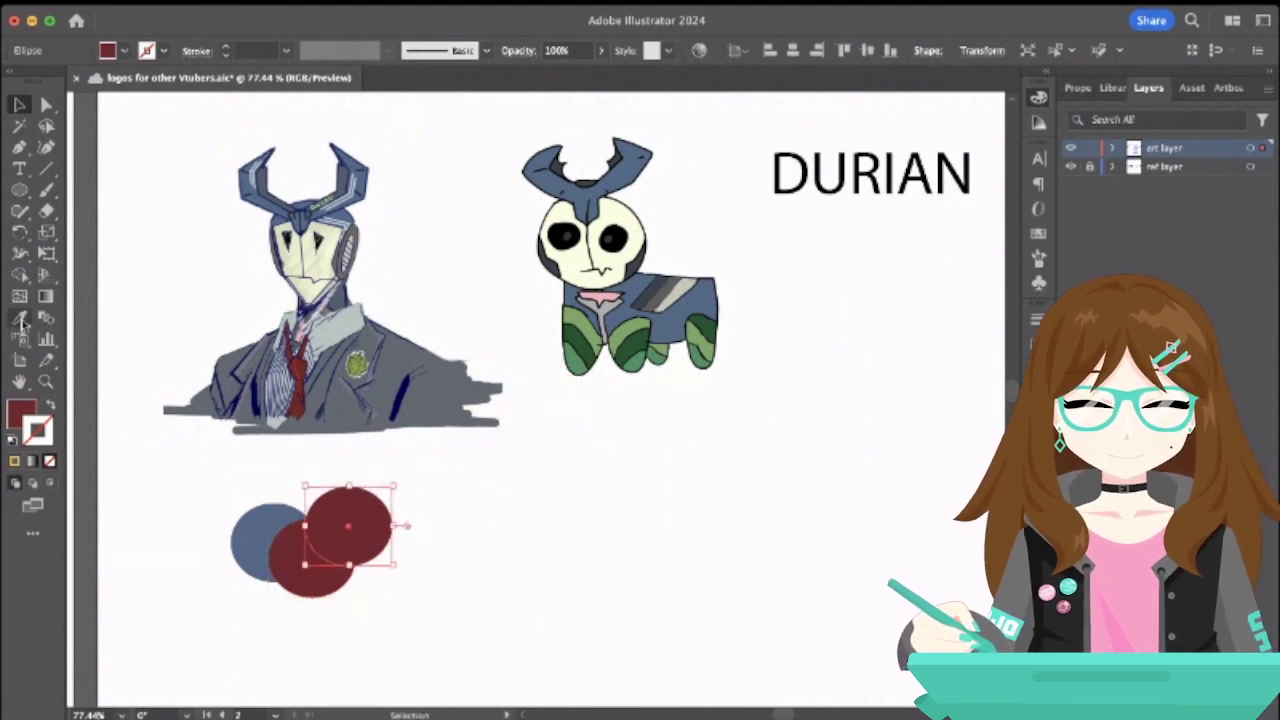
click(360, 362)
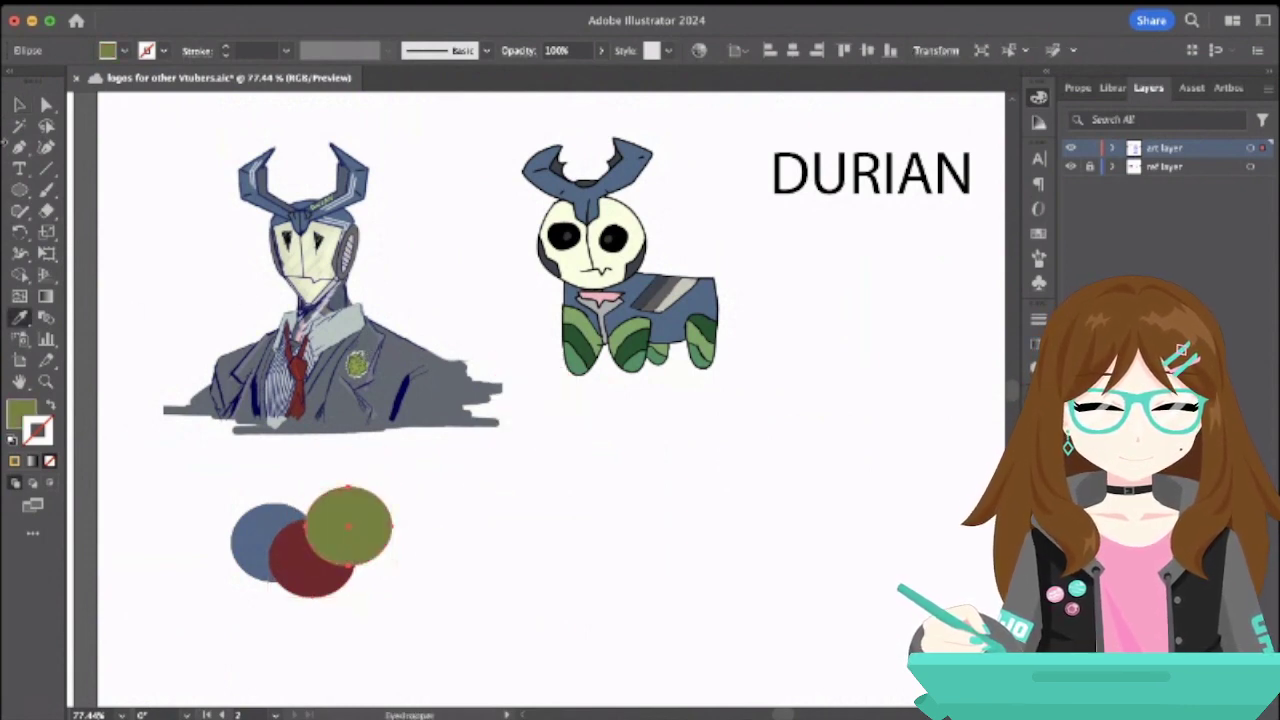
- Duplicate the green circle, place the copy at the end of the palette, and fill it with the cream sampled from the character's face
click(19, 104)
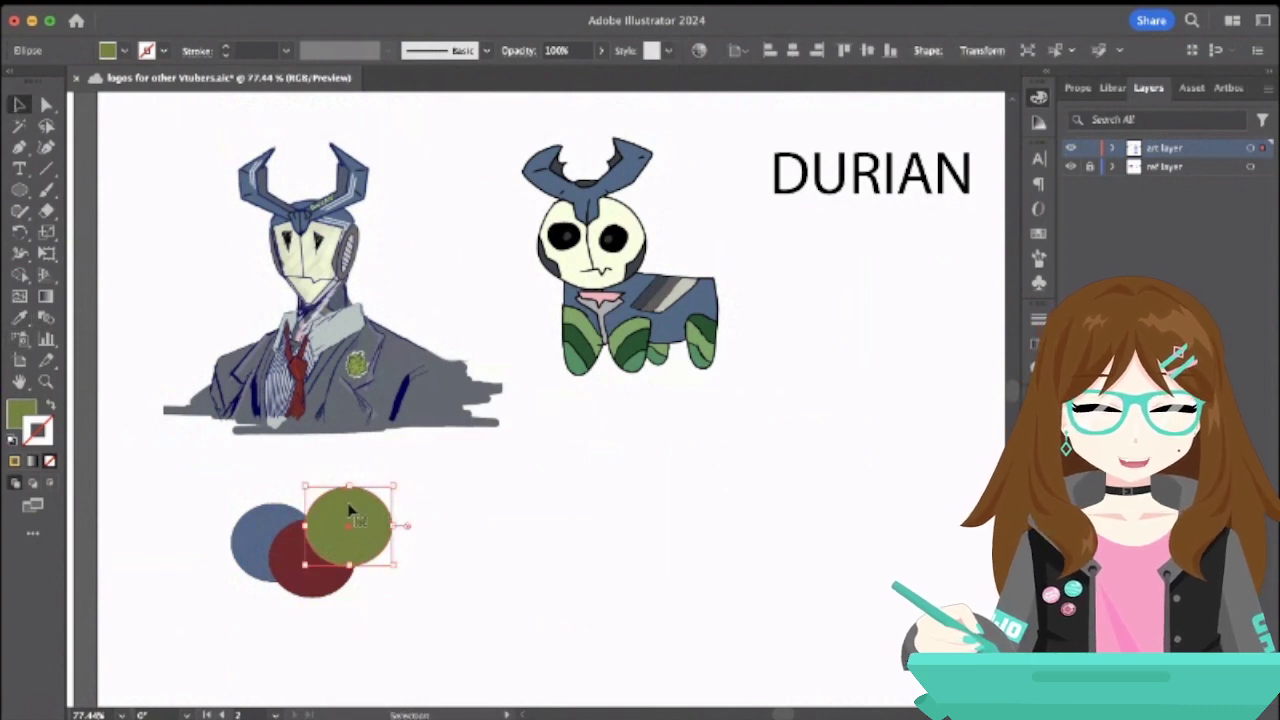
key(ctrl+c)
key(ctrl+v)
drag(561, 421, 414, 583)
click(18, 320)
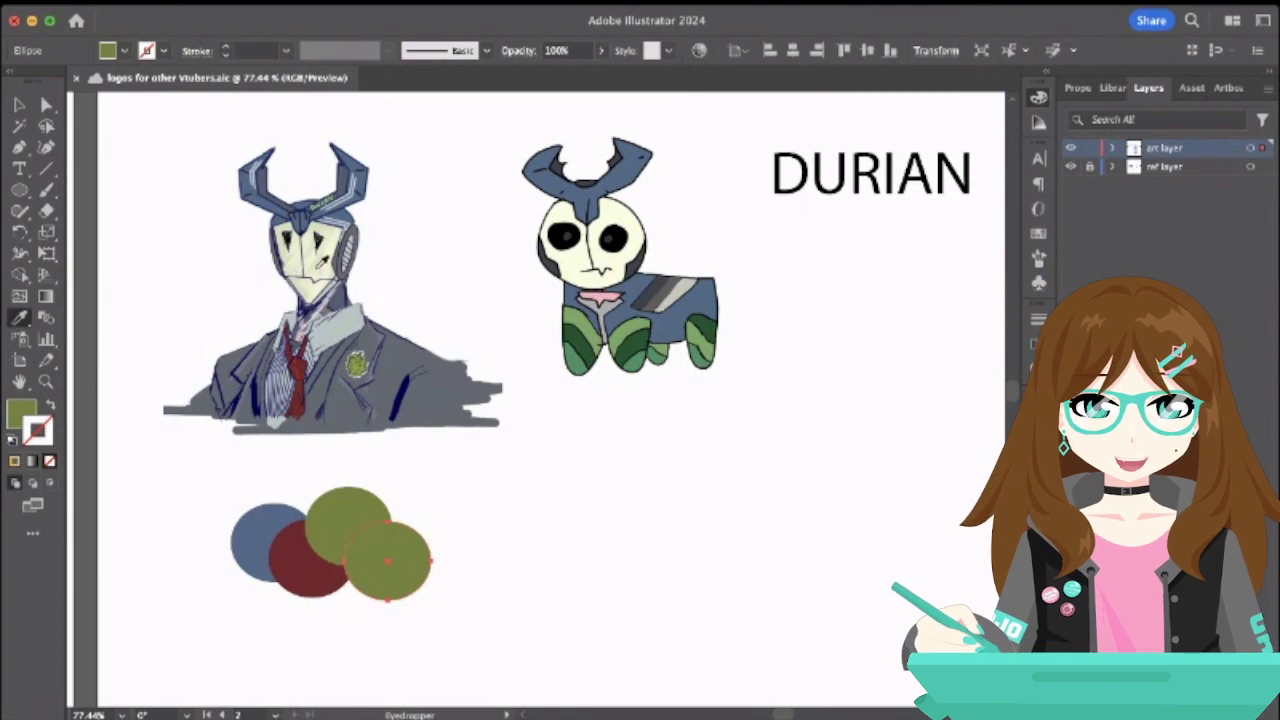
click(320, 266)
scroll(320, 266, up, 5)
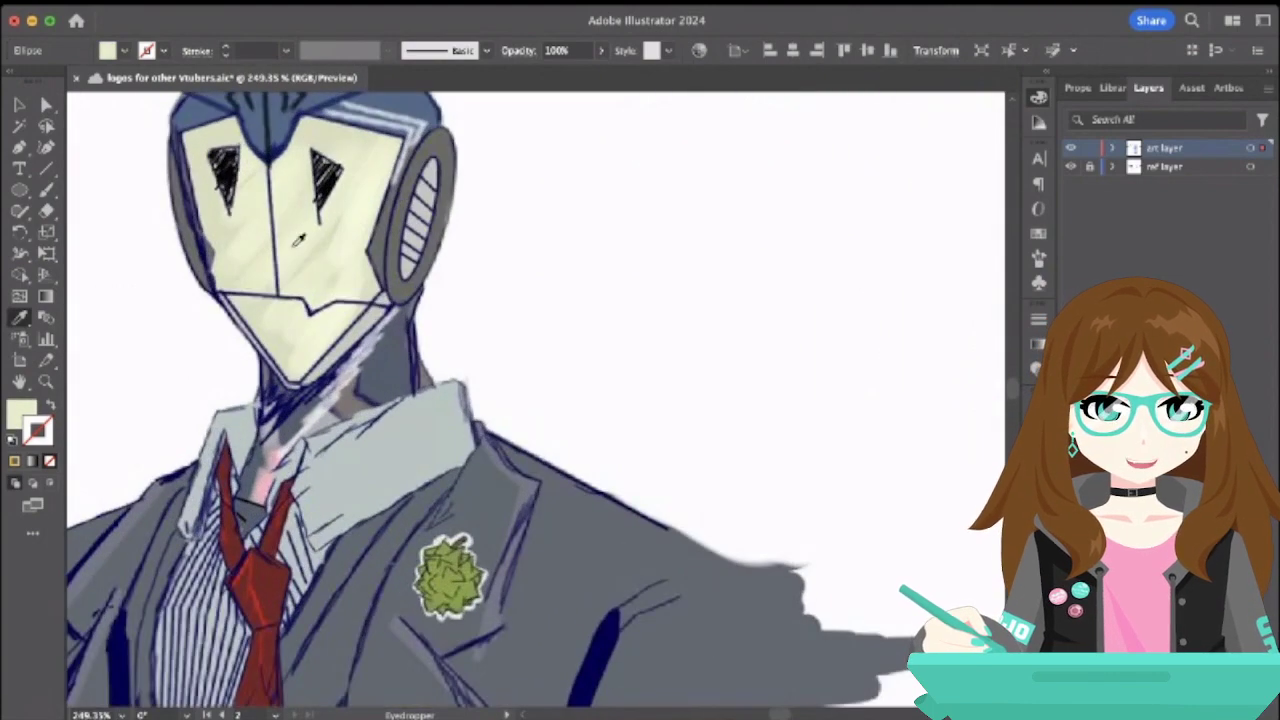
scroll(325, 258, down, 6)
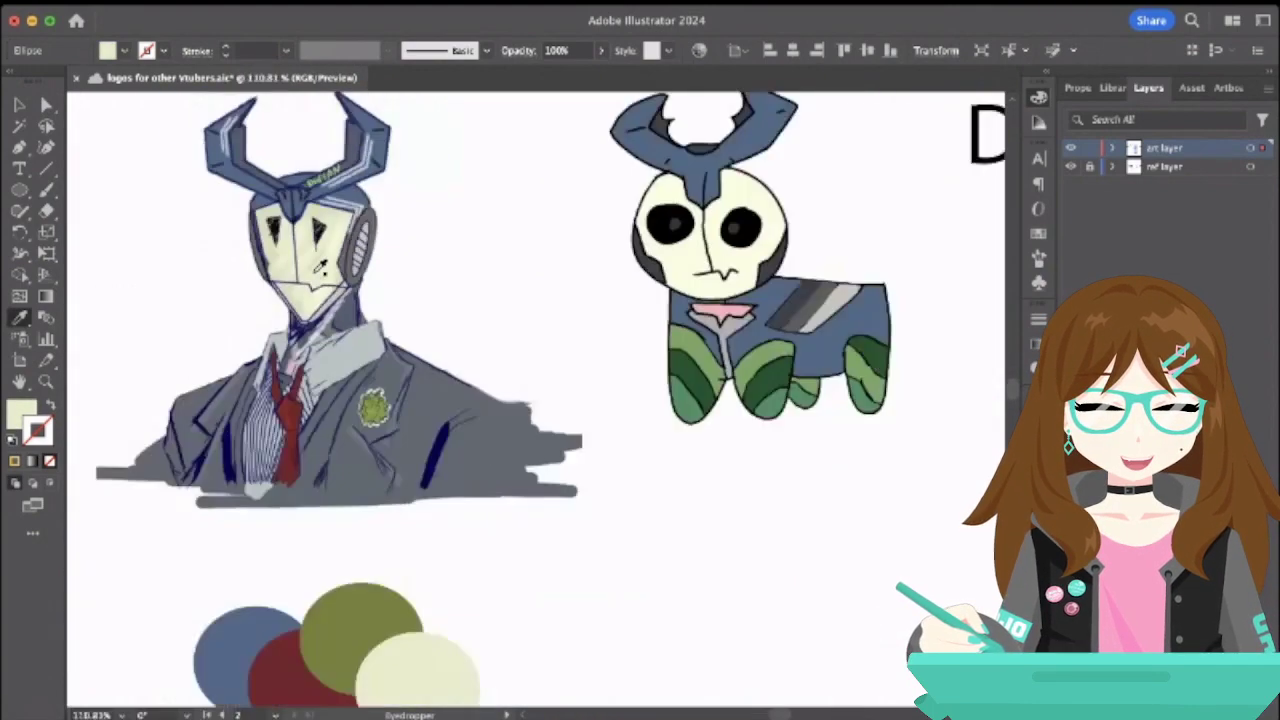
key(v)
click(194, 262)
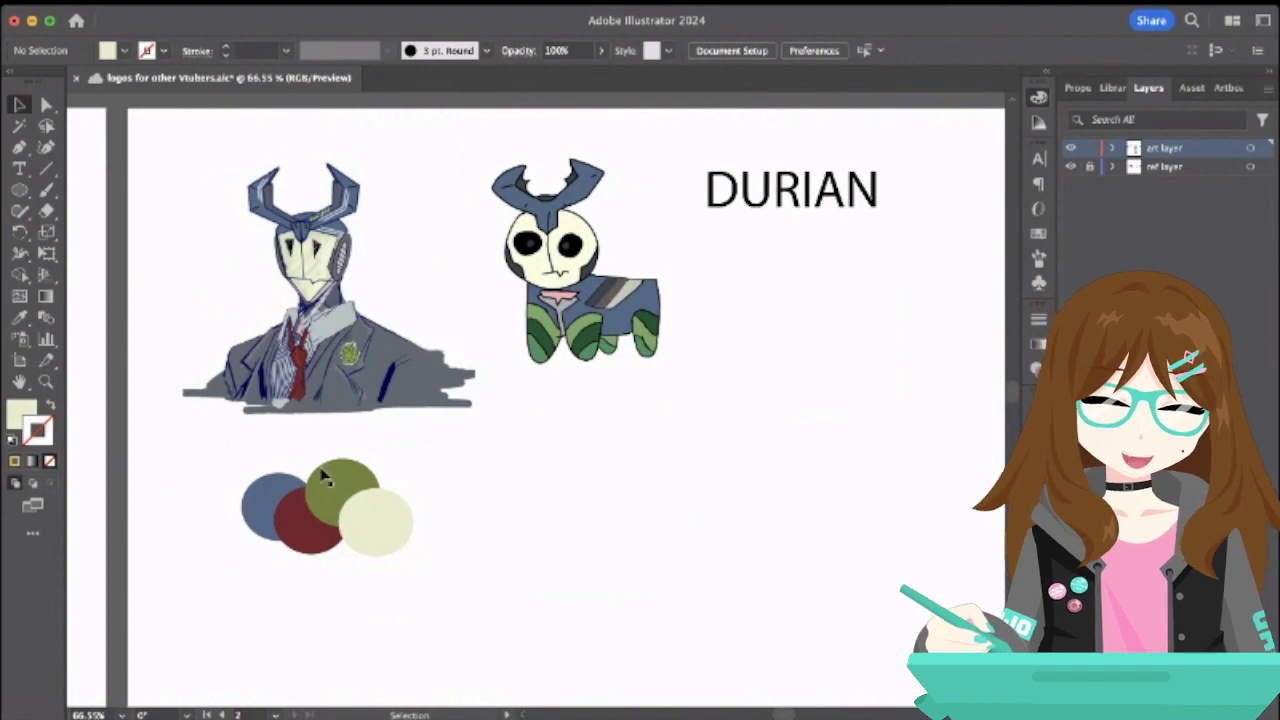
- Add a text object reading DURIAN in Lucida Grande Bold, 12 pt, in the empty area beside the colour palette
scroll(338, 358, up, 5)
scroll(338, 358, up, 1)
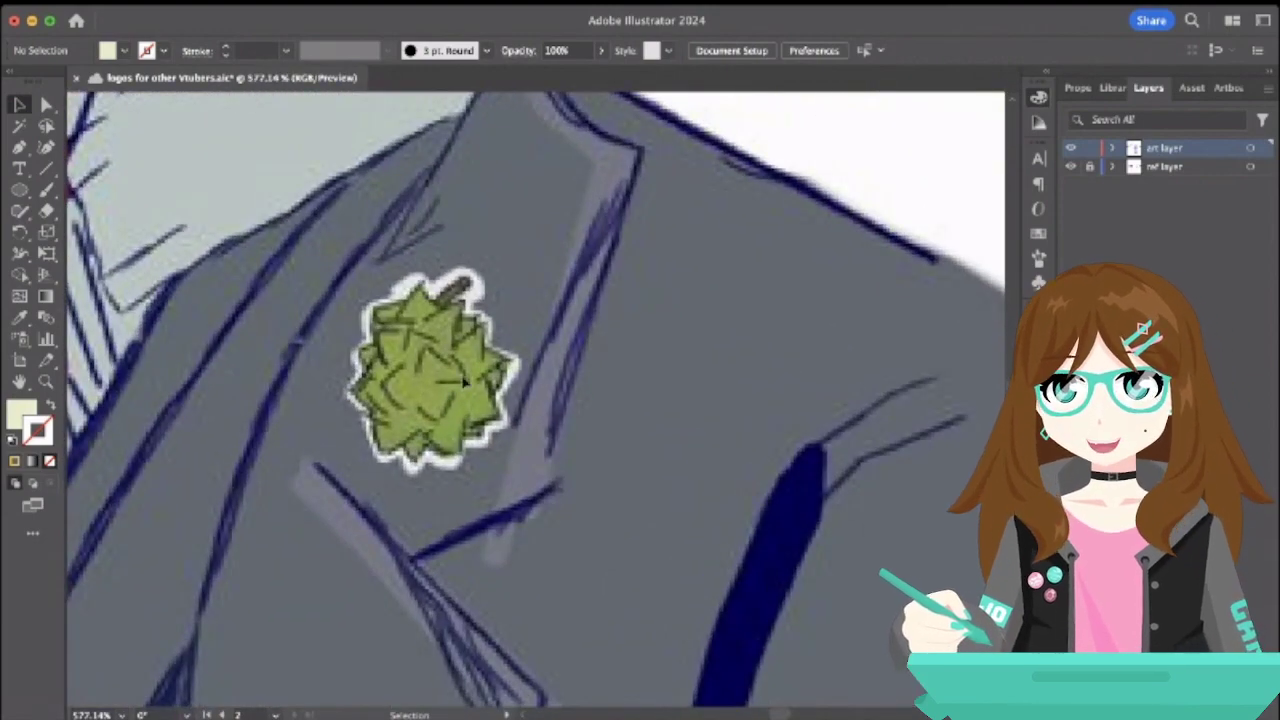
scroll(443, 335, down, 3)
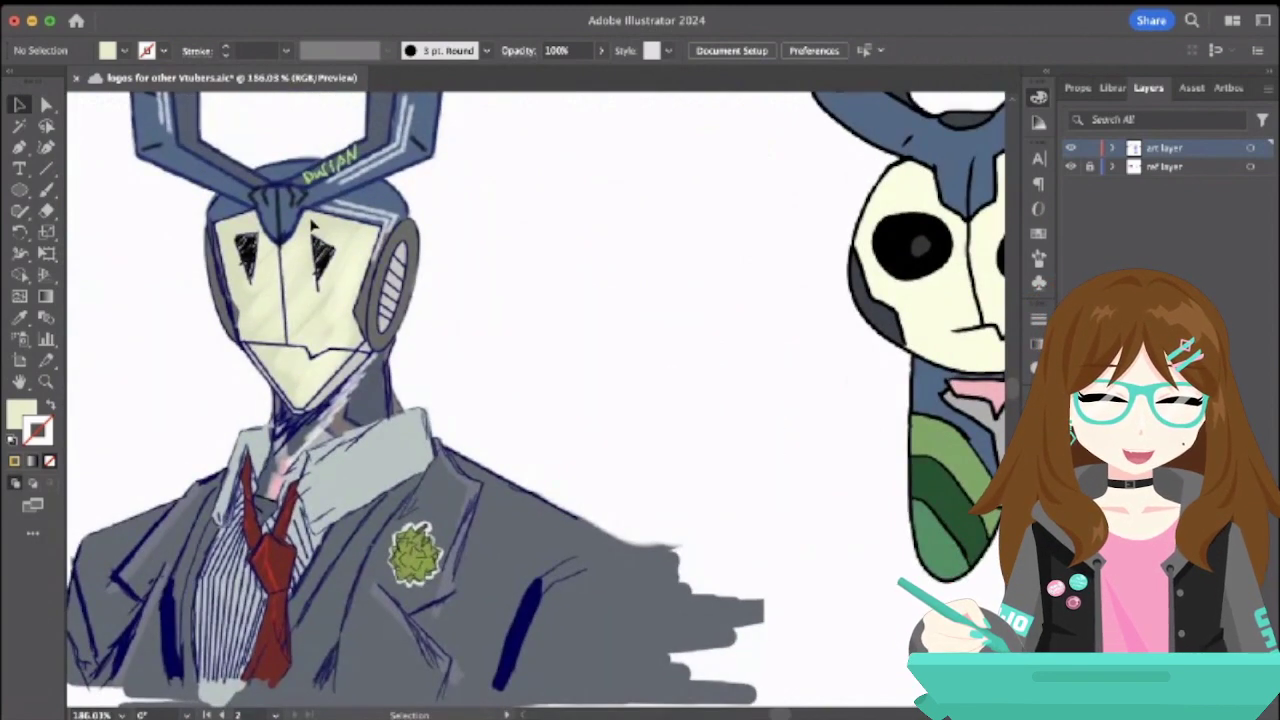
scroll(240, 197, up, 2)
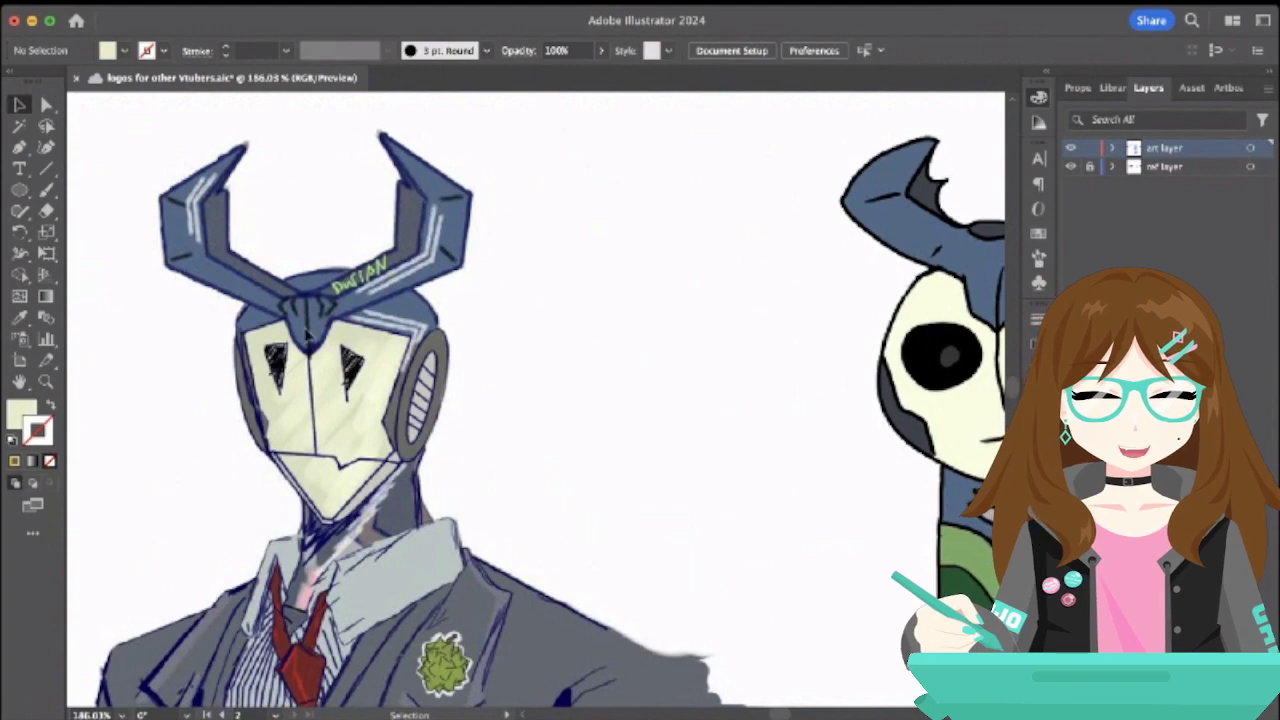
scroll(330, 440, down, 10)
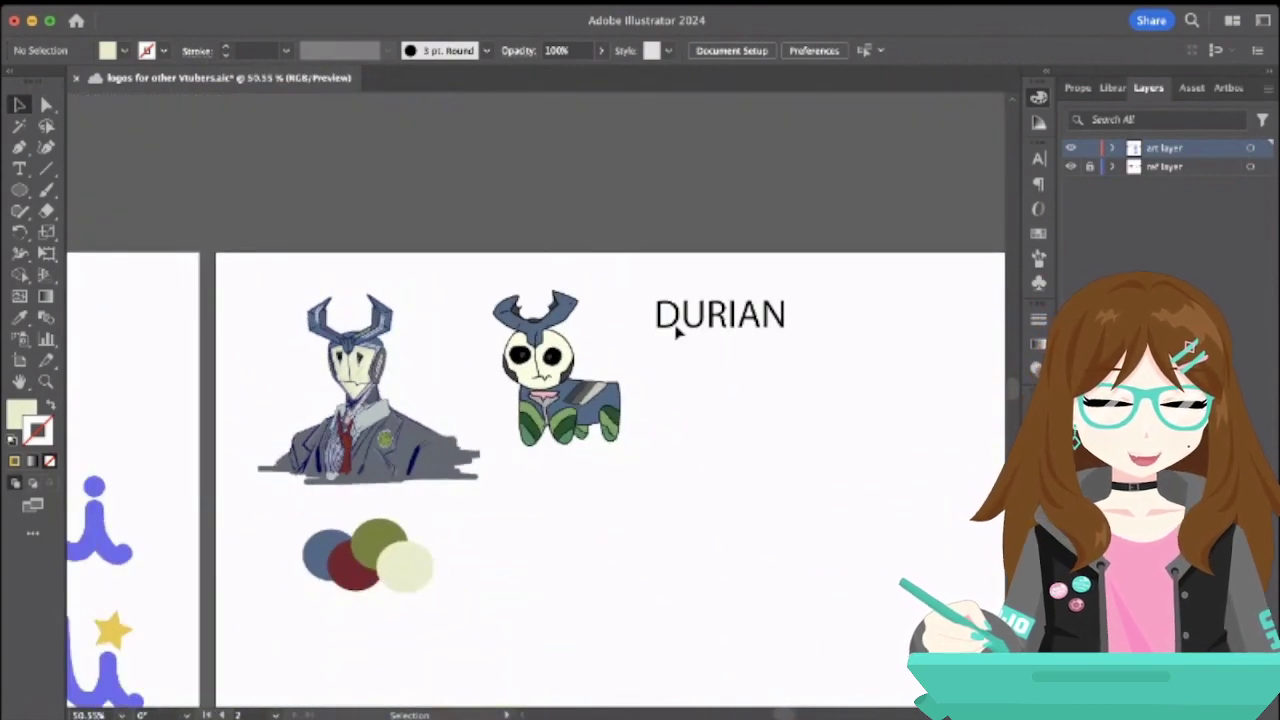
click(19, 168)
click(548, 524)
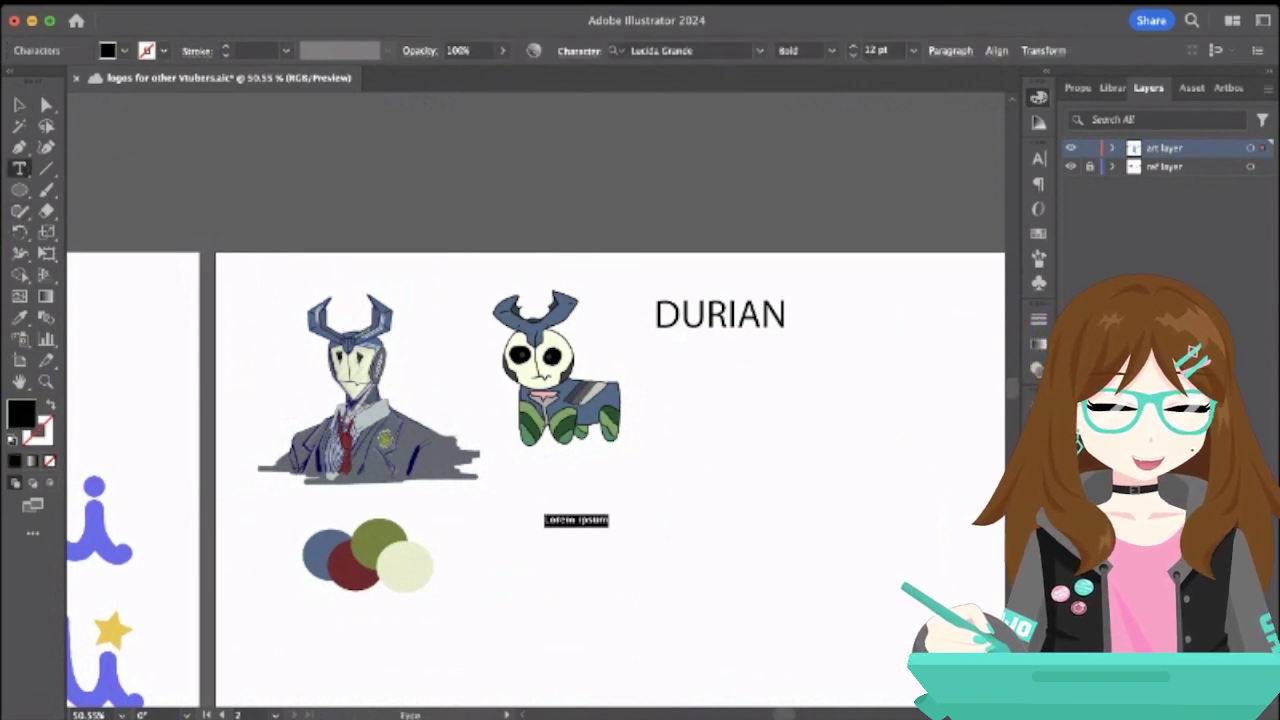
key(BackSpace)
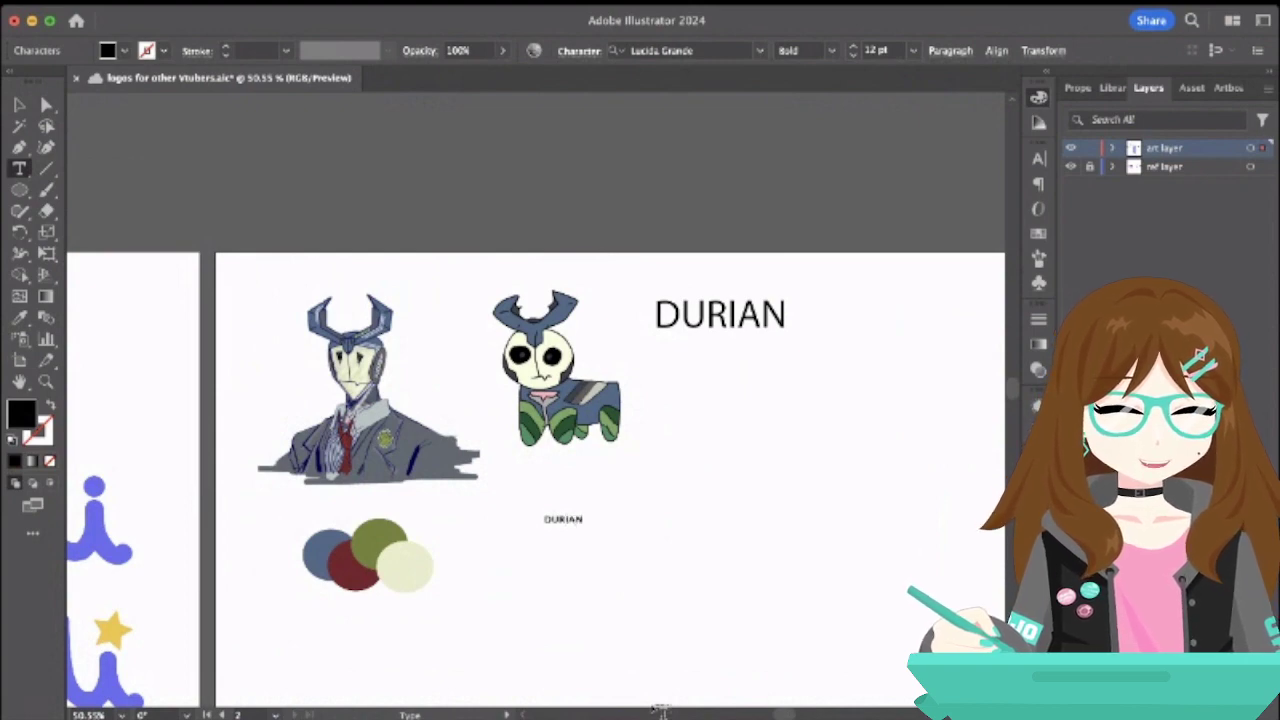
- Scale up the small DURIAN text beside the palette to about 74 pt
key(v)
click(556, 518)
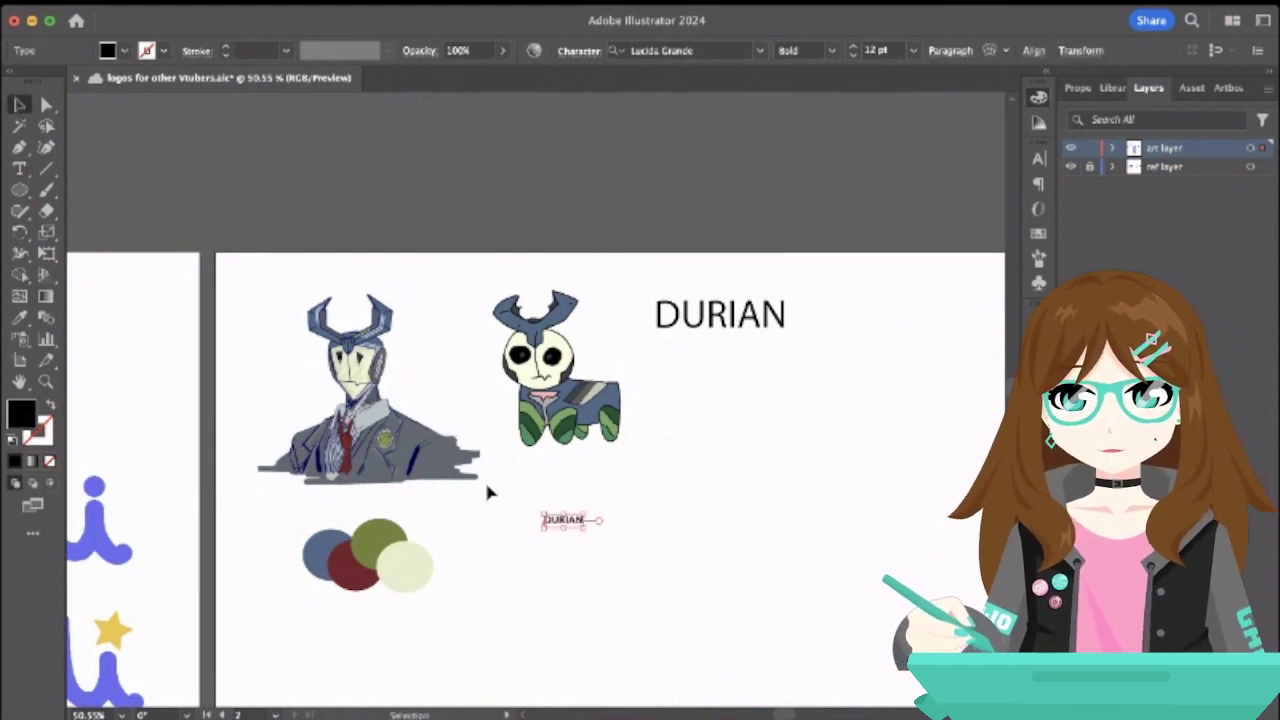
drag(585, 527, 789, 537)
click(740, 460)
scroll(618, 535, down, 1)
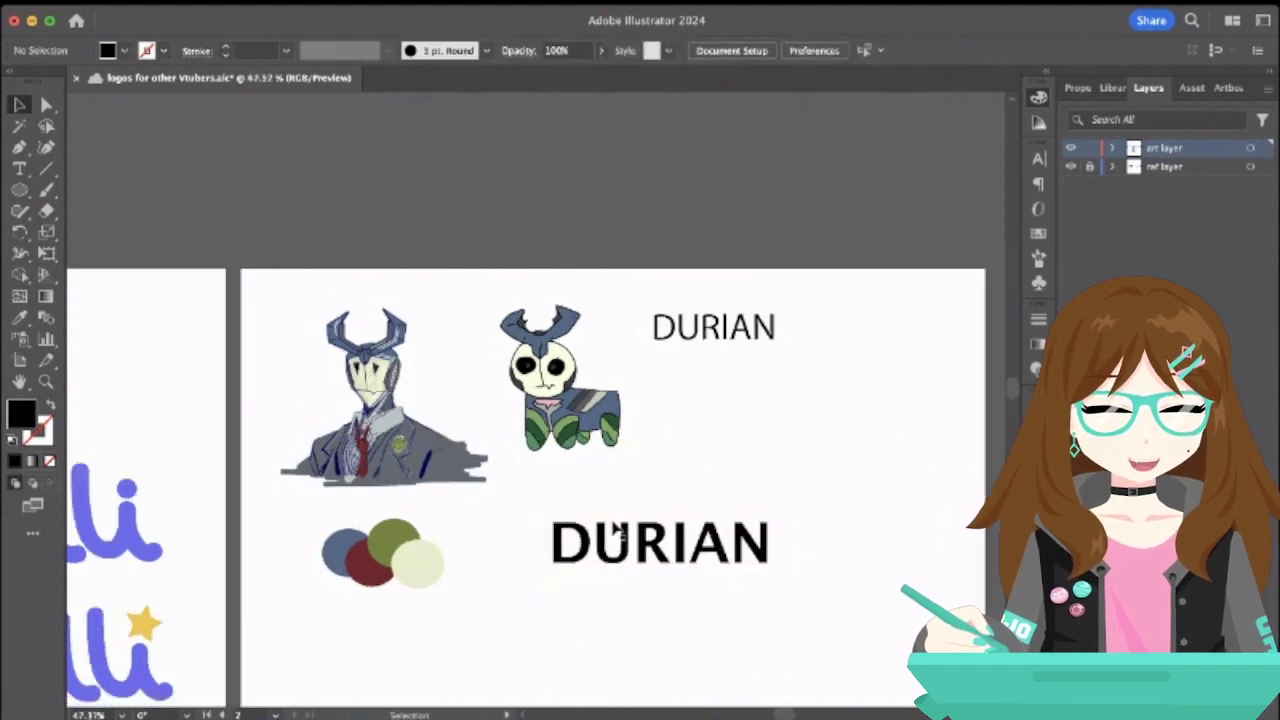
- Try out other fonts on the large bold DURIAN text
scroll(618, 535, down, 2)
click(636, 552)
click(766, 50)
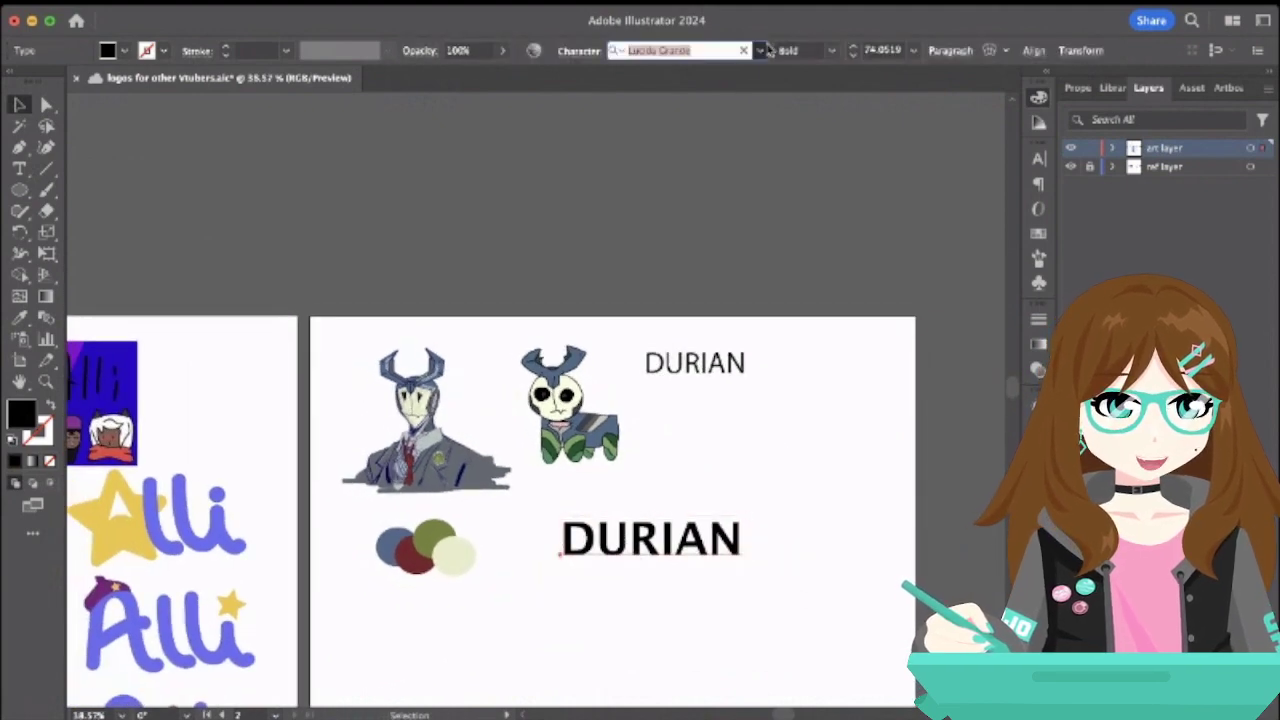
key(Down)
key(Down)
key(Down)
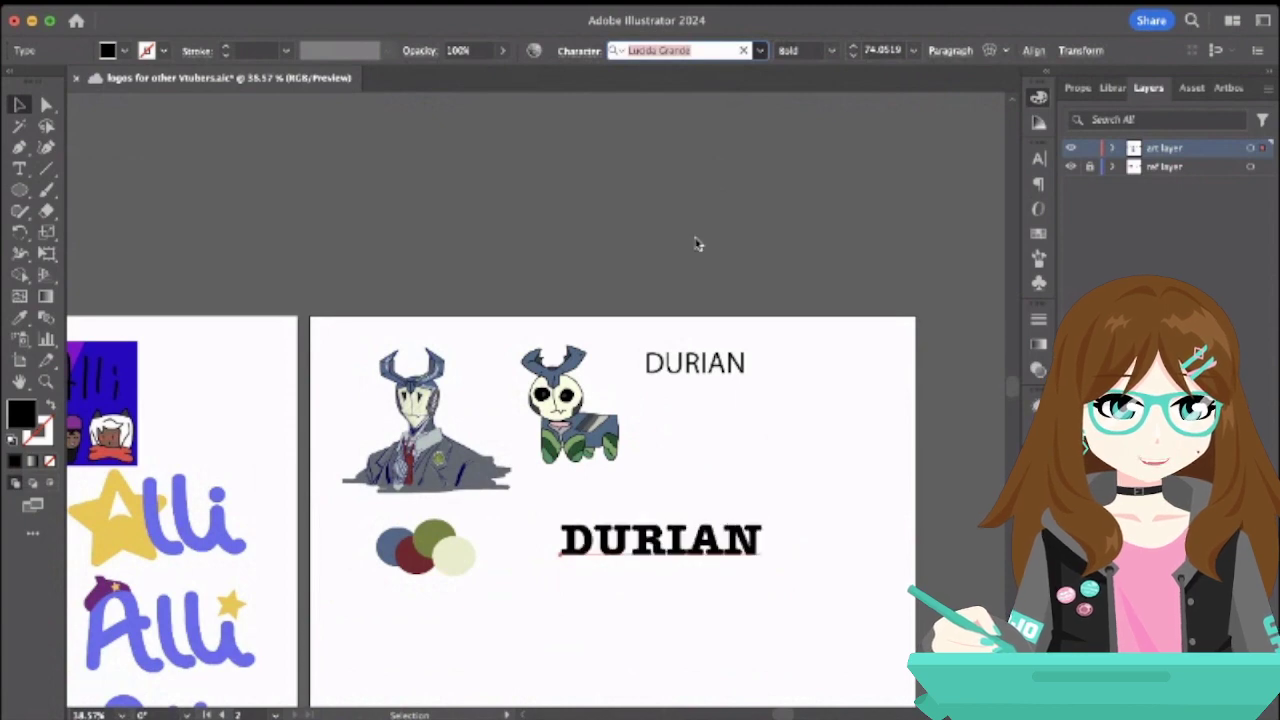
key(Down)
key(Down)
click(484, 262)
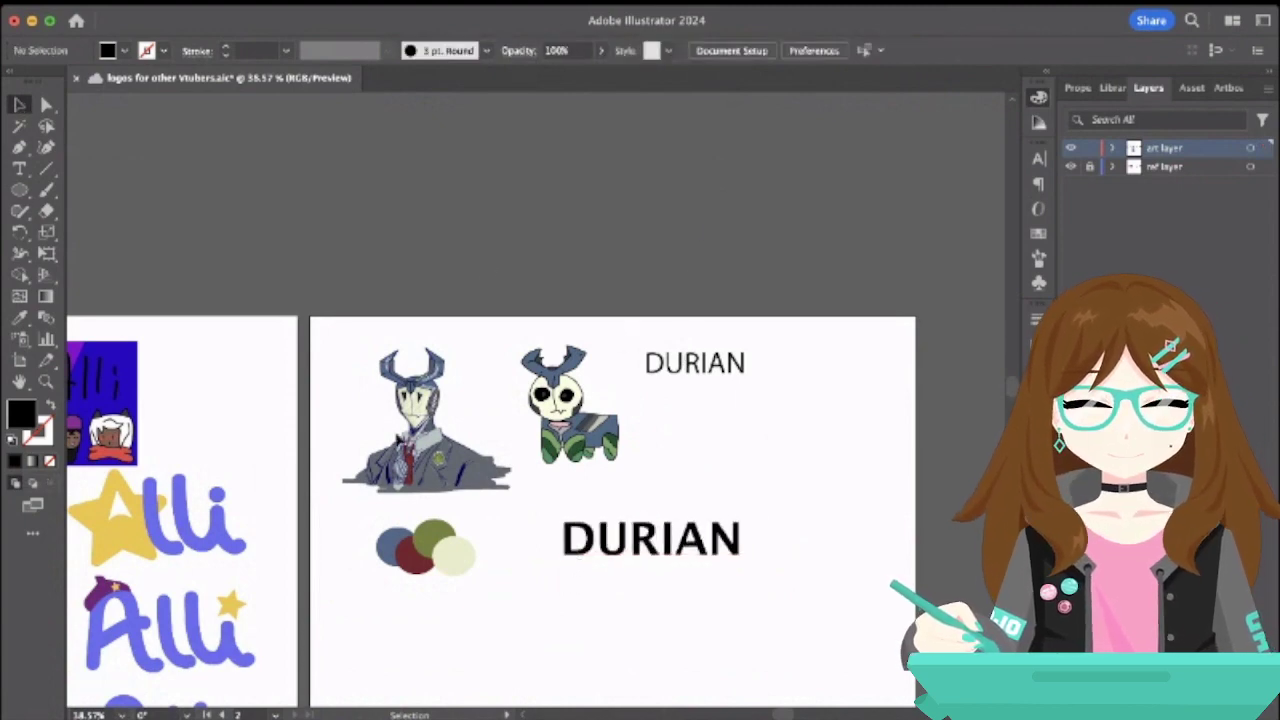
- Add a text note reading SHARP in the empty area below the colour palette
scroll(419, 514, up, 3)
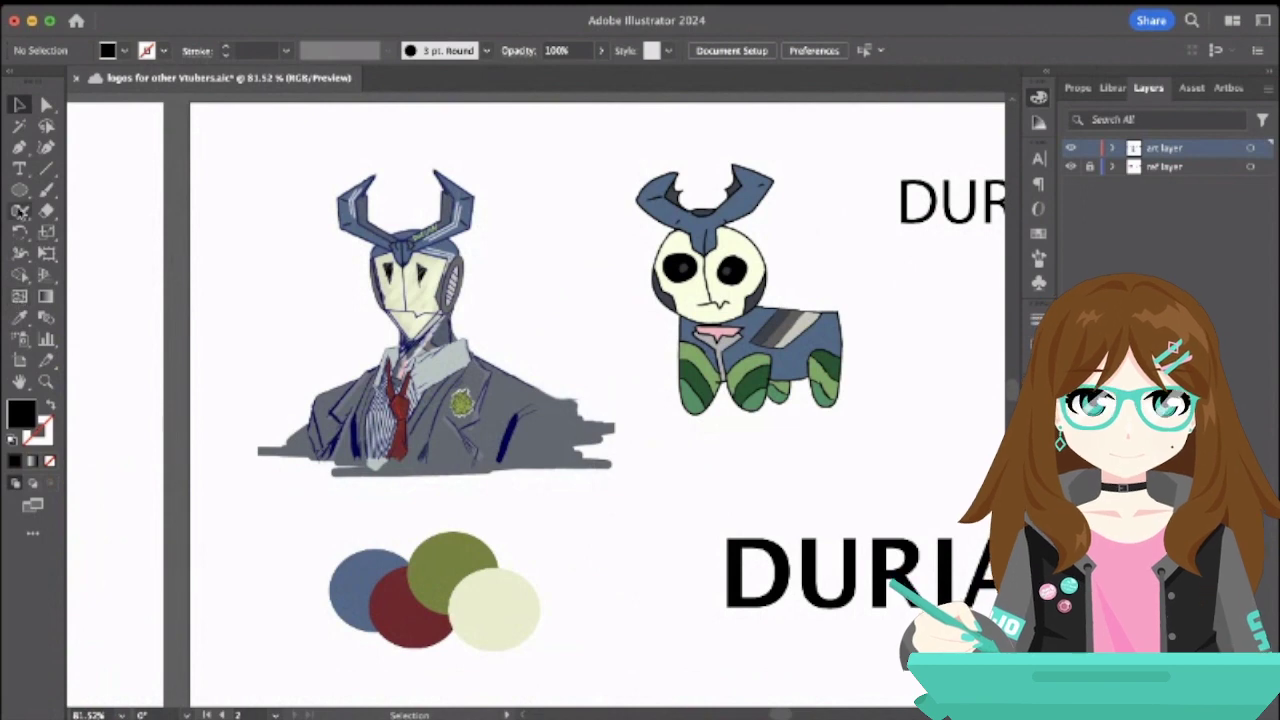
click(19, 168)
scroll(290, 598, down, 5)
click(323, 545)
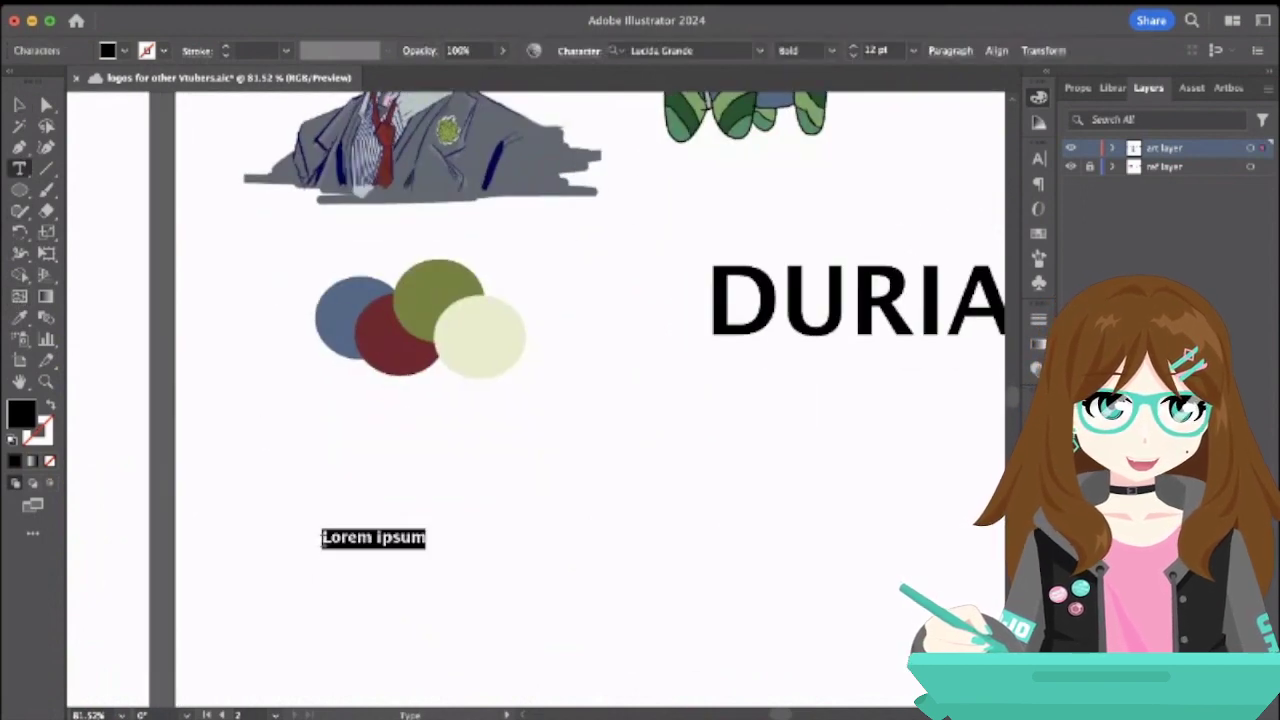
key(BackSpace)
text(A)
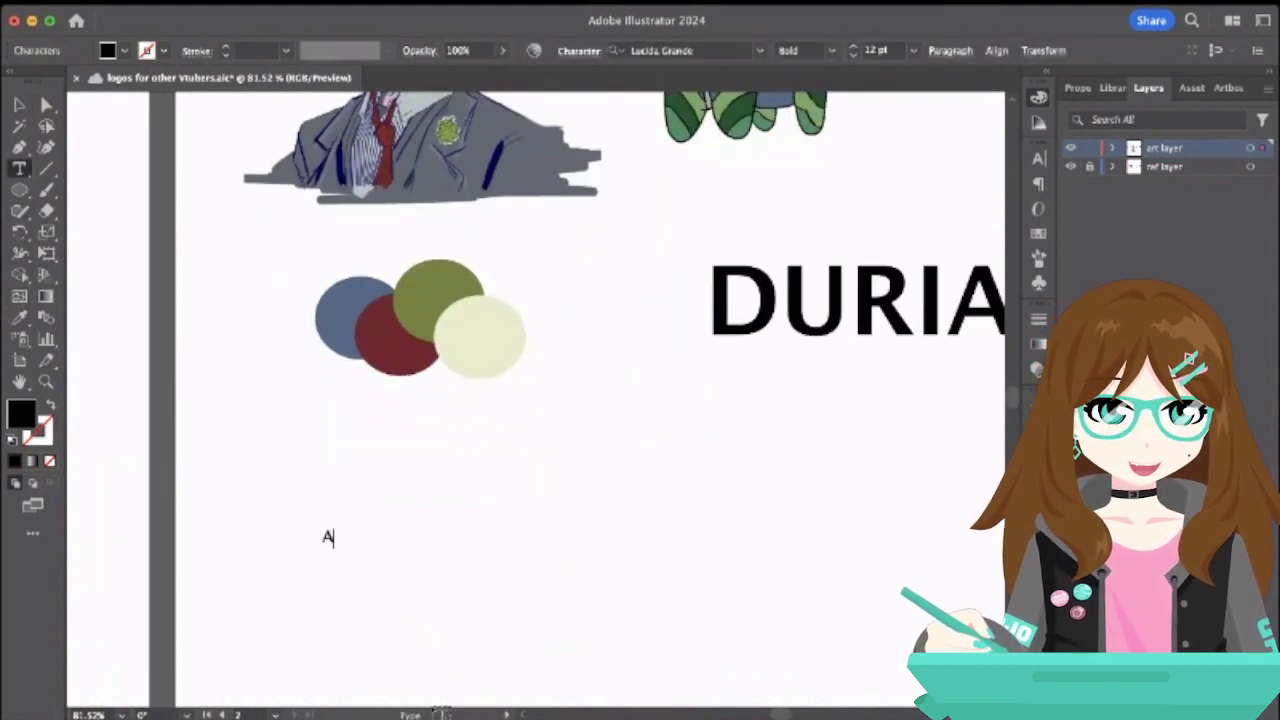
key(BackSpace)
text(SHAR)
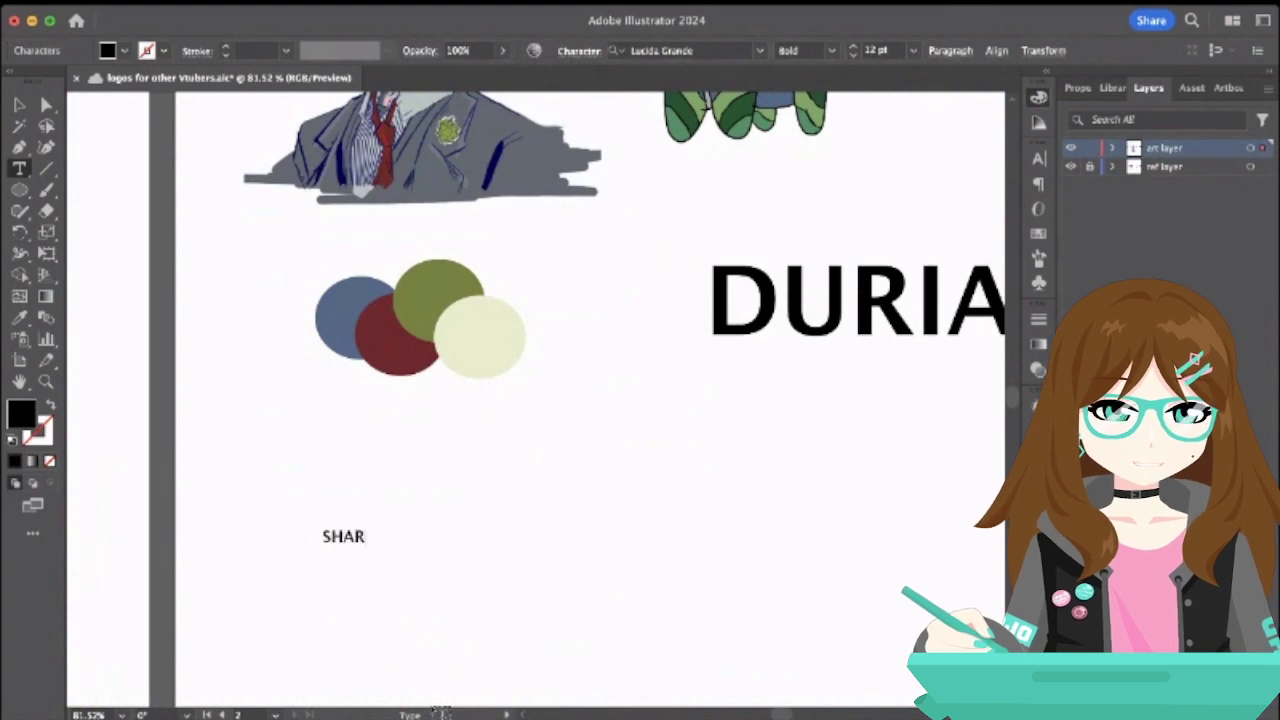
text(P)
scroll(540, 400, up, 5)
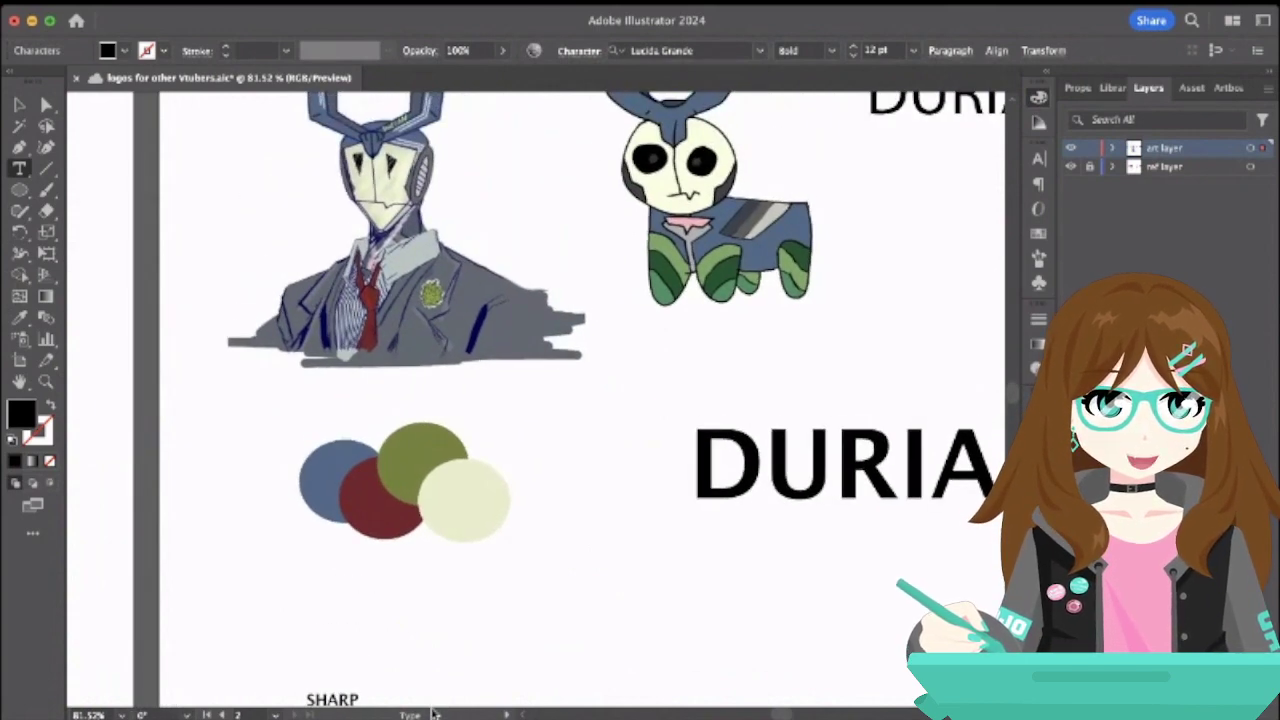
scroll(435, 624, down, 3)
text(MI)
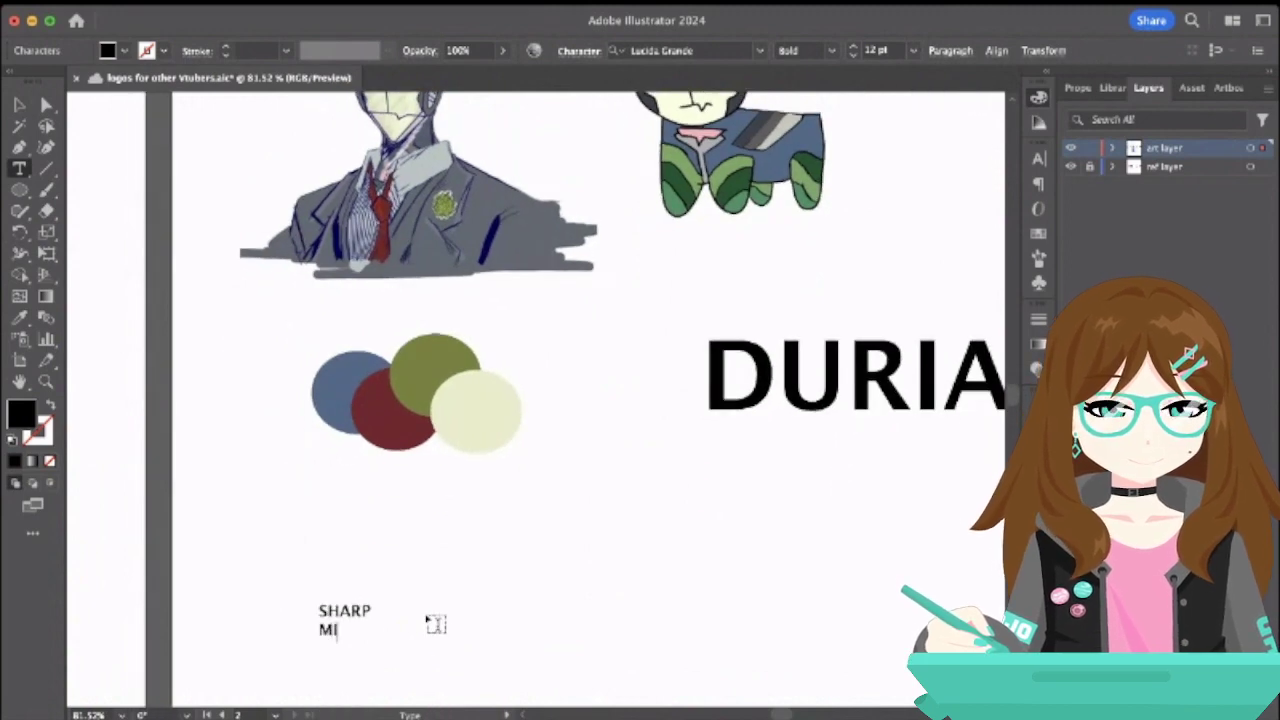
text(CANICAL)
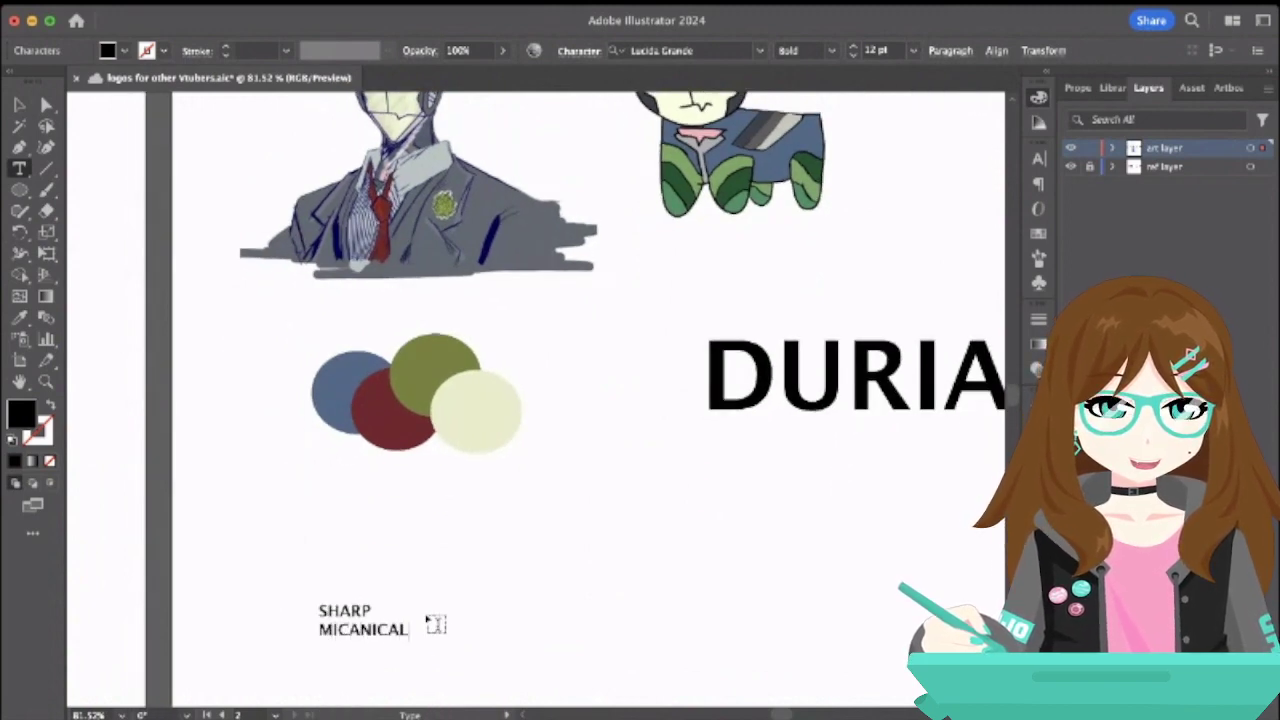
key(BackSpace)
key(BackSpace)
key(BackSpace)
key(BackSpace)
key(BackSpace)
key(BackSpace)
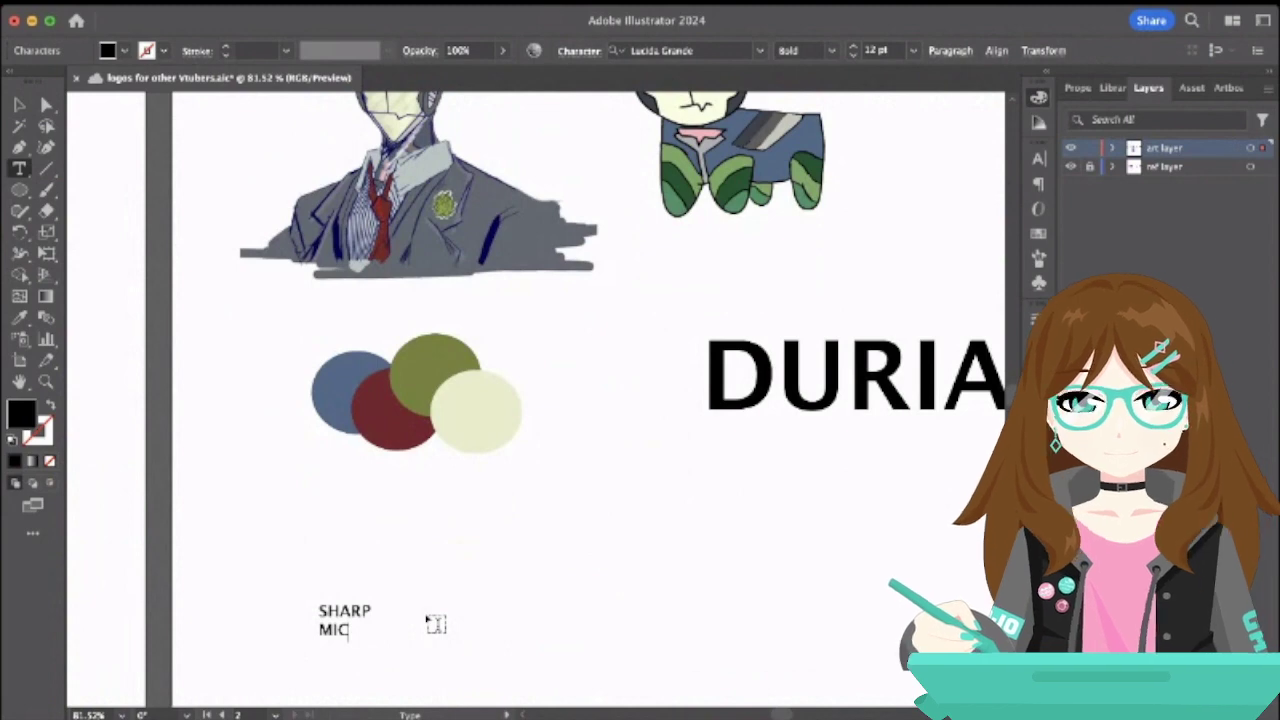
key(BackSpace)
key(BackSpace)
key(BackSpace)
- Write ROBOTIC as the second line of the SHARP note and move the note up closer to the palette circles
text(RO)
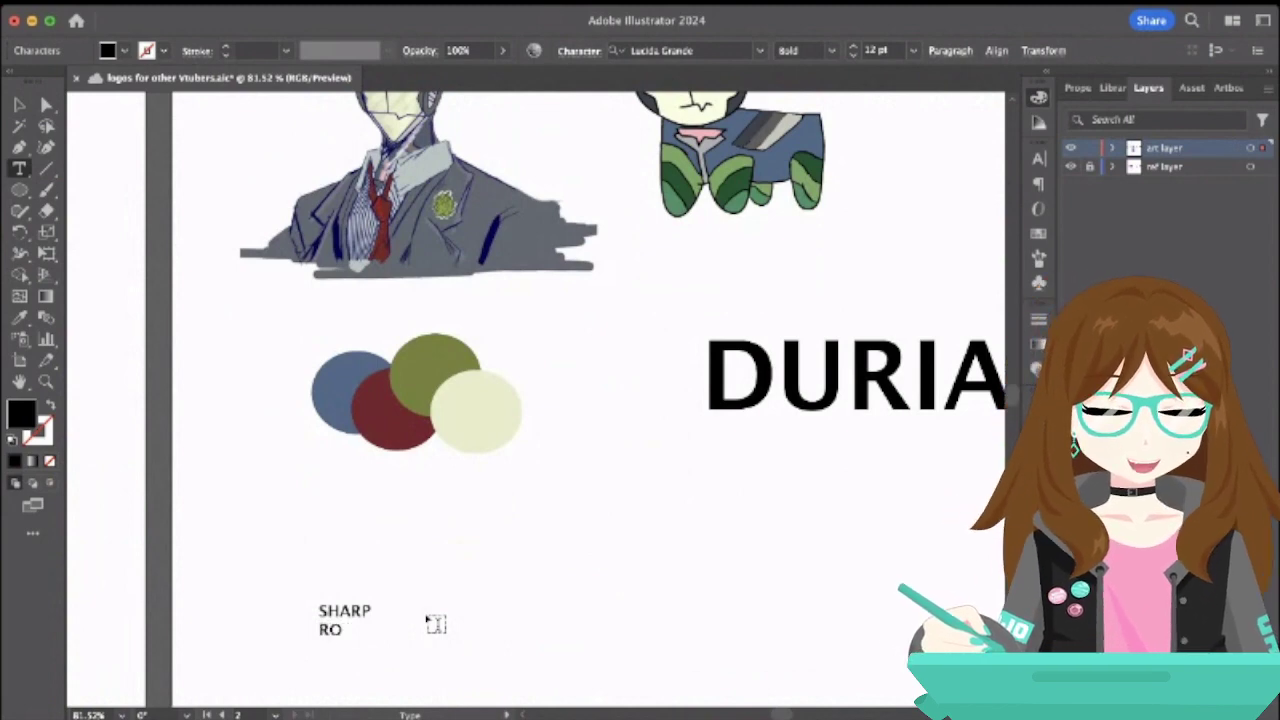
text(BO)
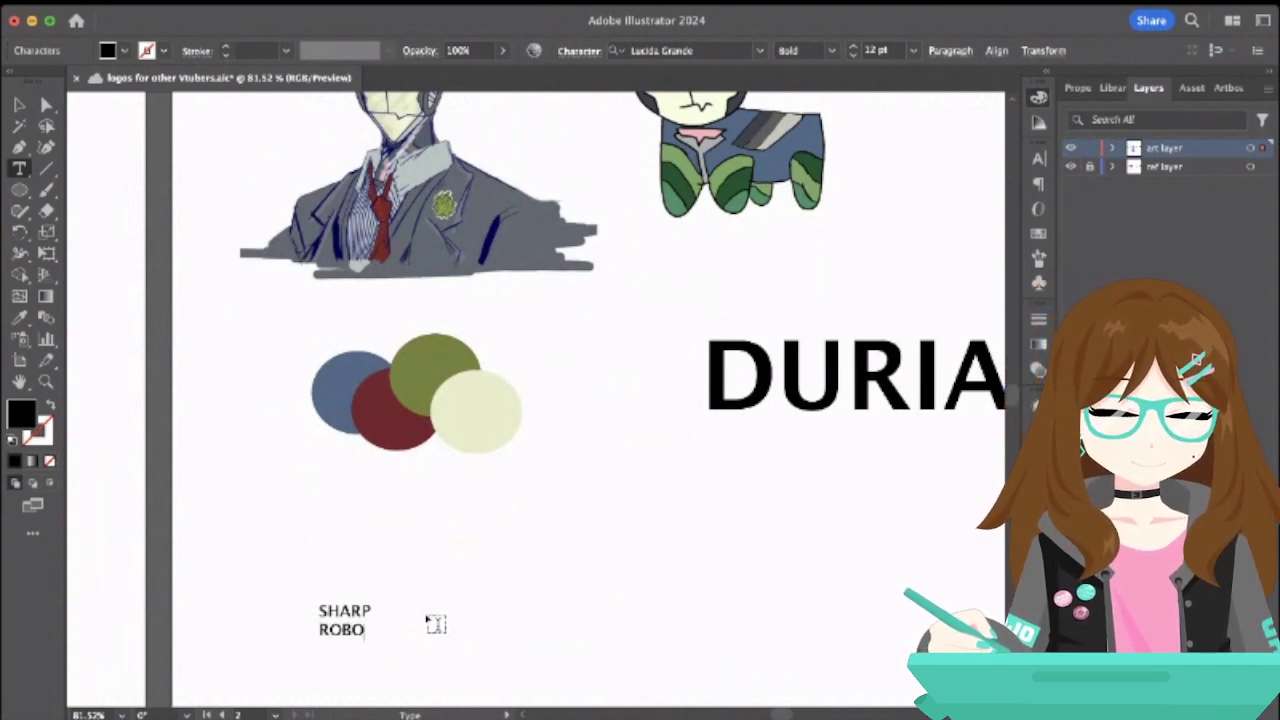
text(TIC)
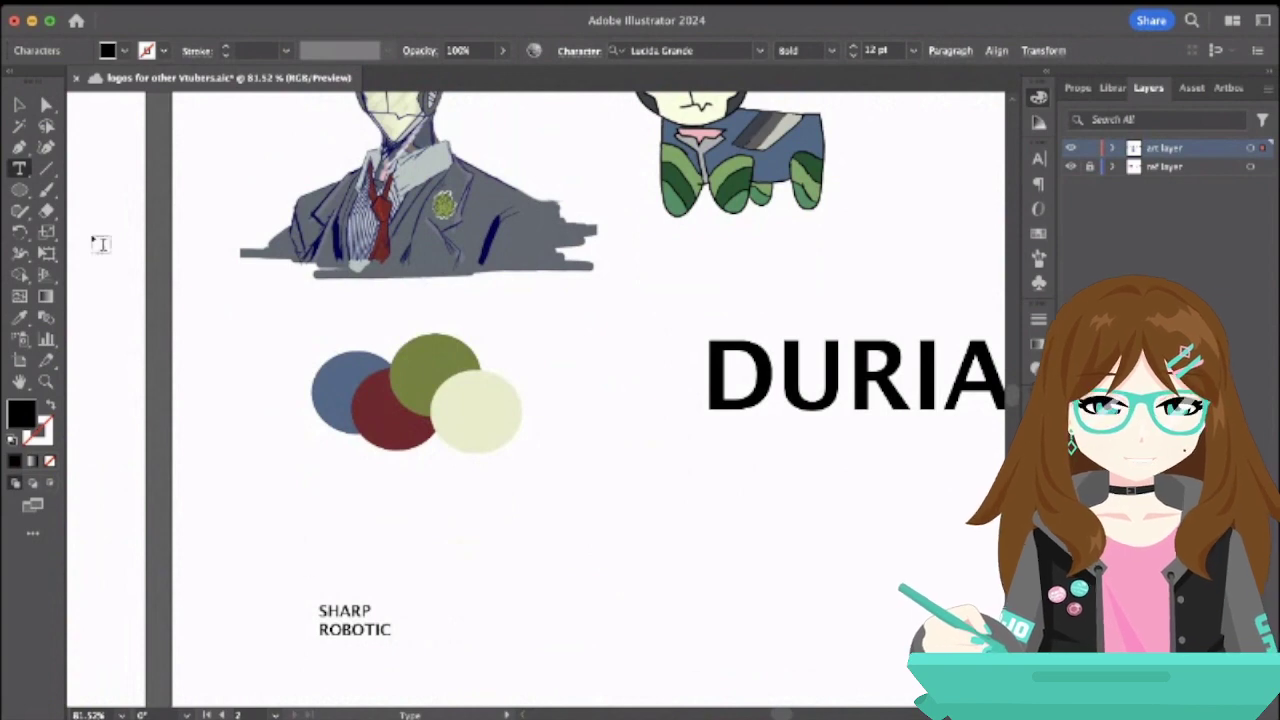
click(19, 104)
drag(343, 623, 337, 517)
- Draw an unfilled ellipse around the suited character's horns and upper face and give it a 1 pt red outline
scroll(406, 320, up, 5)
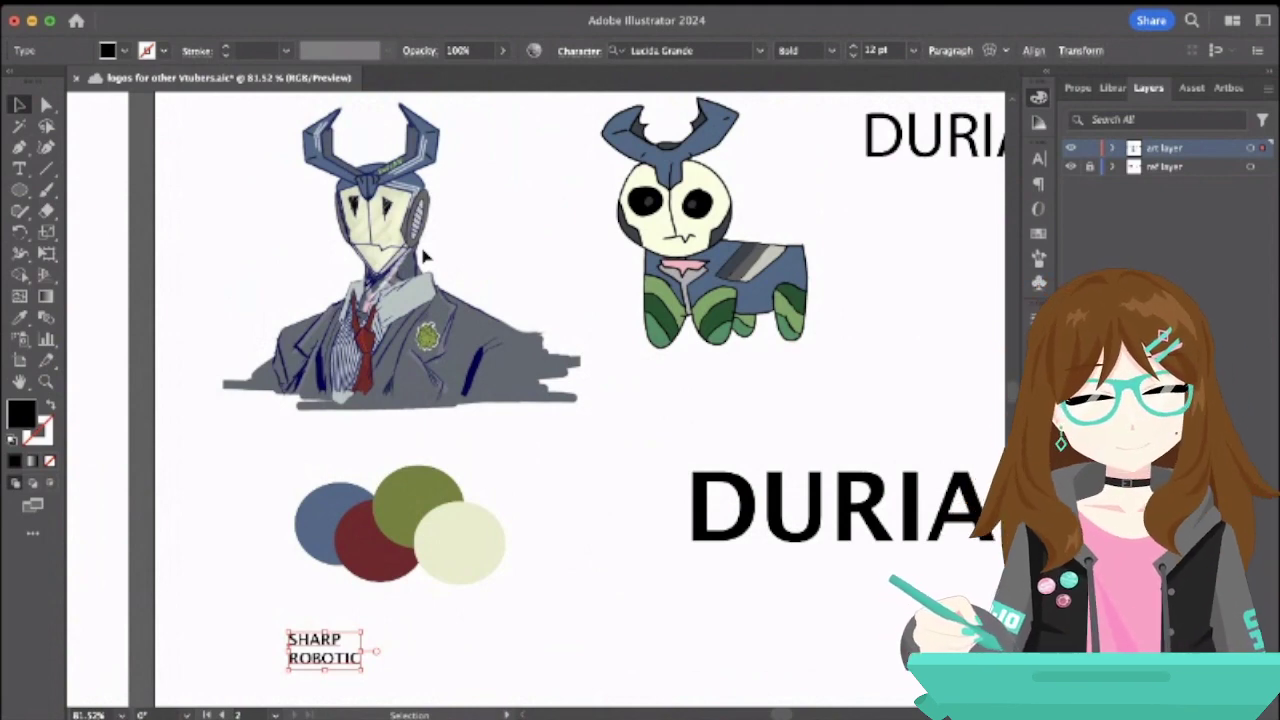
click(19, 147)
scroll(542, 422, right, 3)
scroll(542, 422, down, 1)
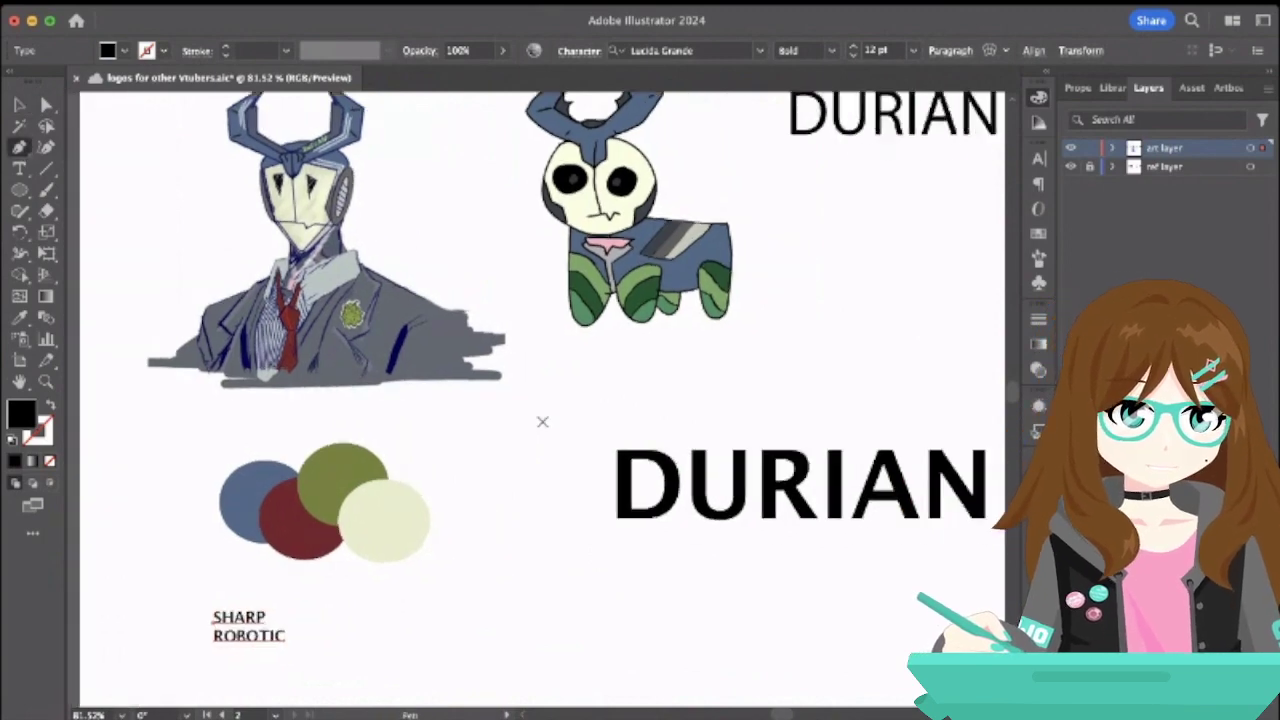
scroll(542, 422, down, 3)
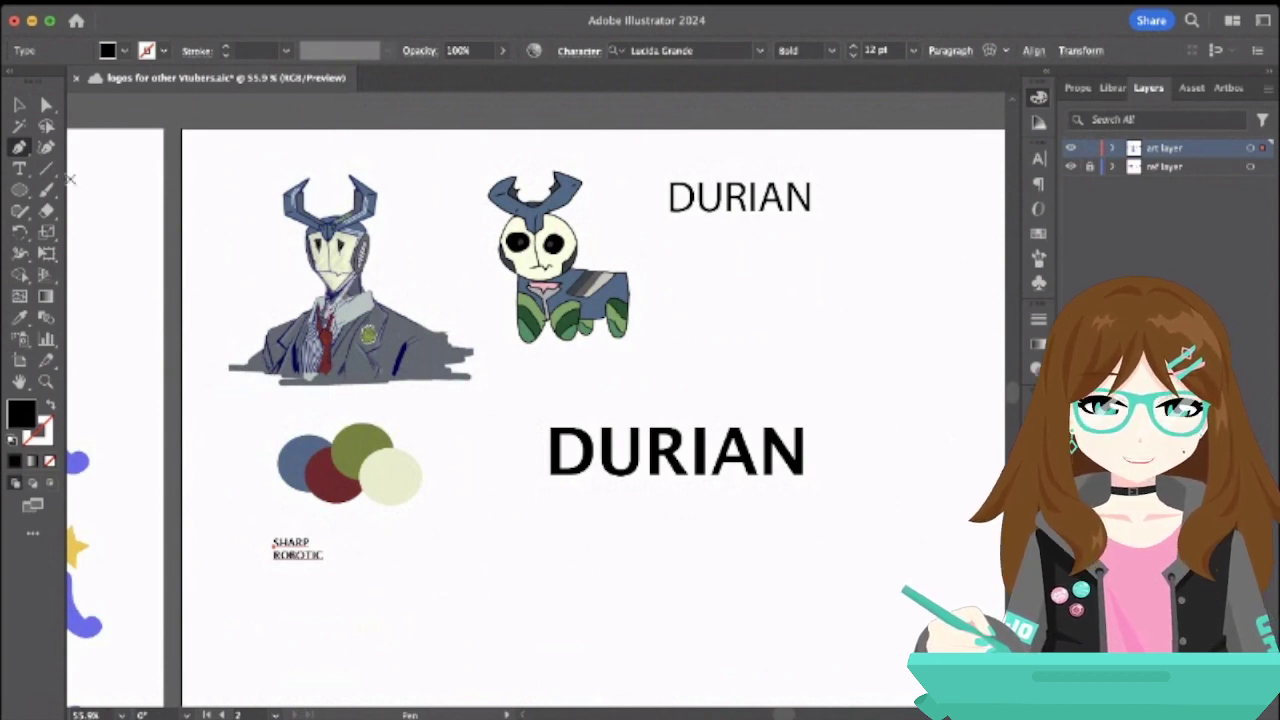
click(19, 189)
drag(267, 157, 415, 268)
click(49, 406)
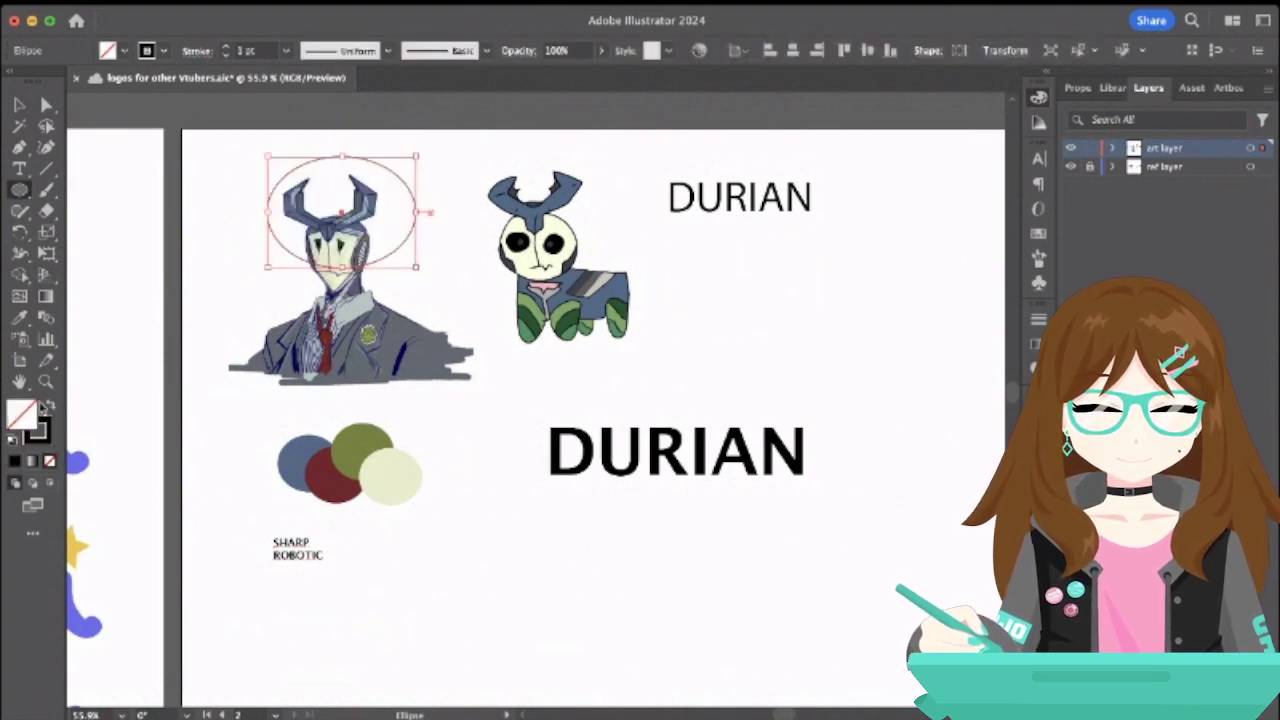
click(46, 434)
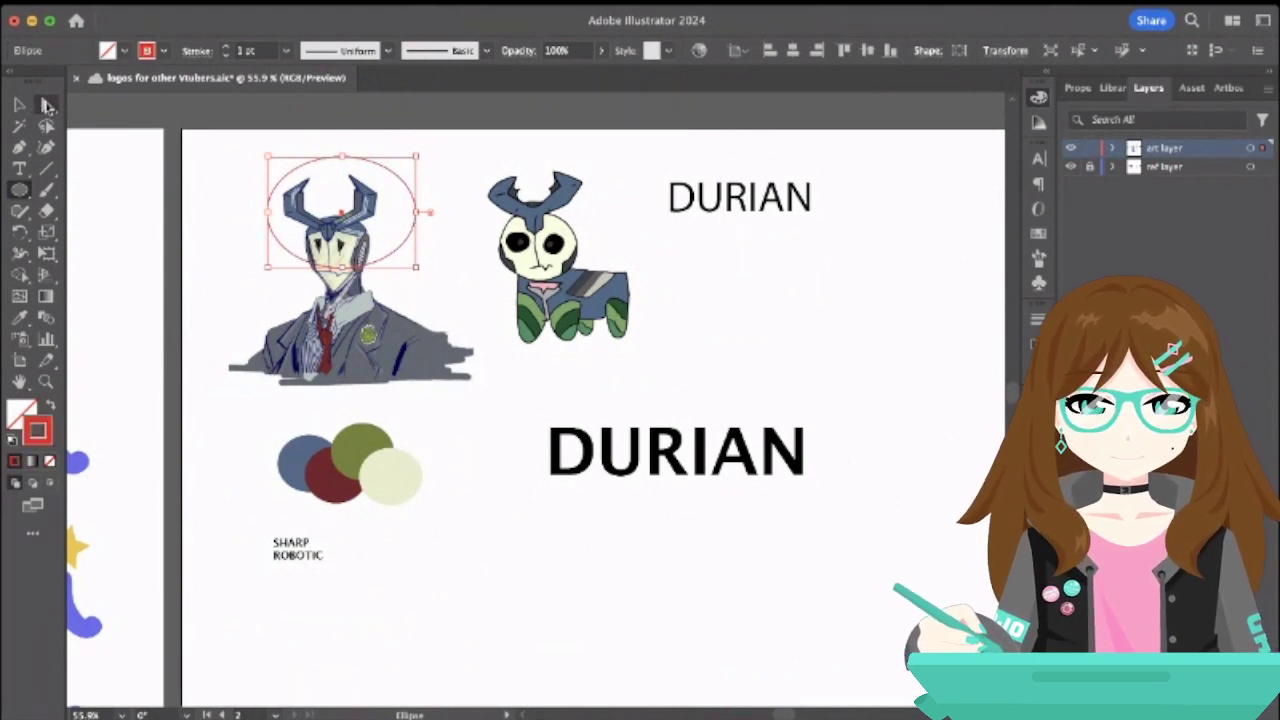
- Shrink the red ellipse so it fits around the suited character's horns and shift it slightly to centre it on them
click(46, 104)
click(19, 104)
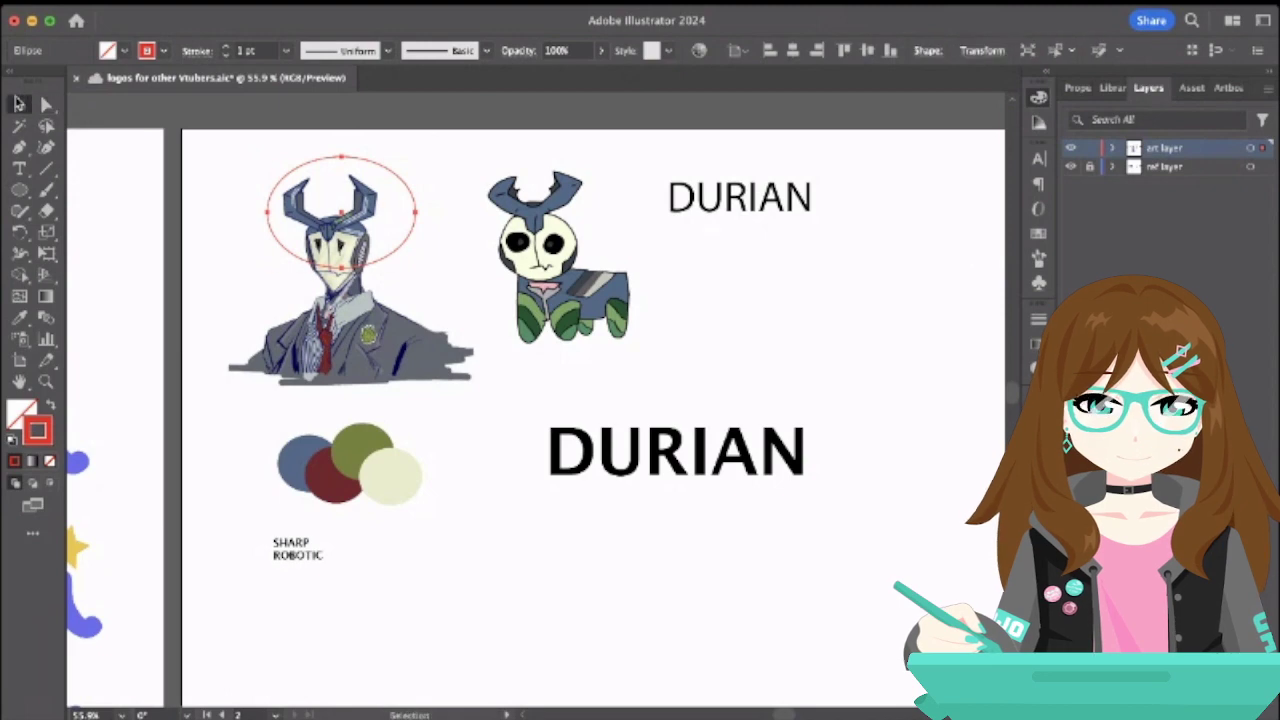
drag(416, 268, 384, 243)
click(408, 200)
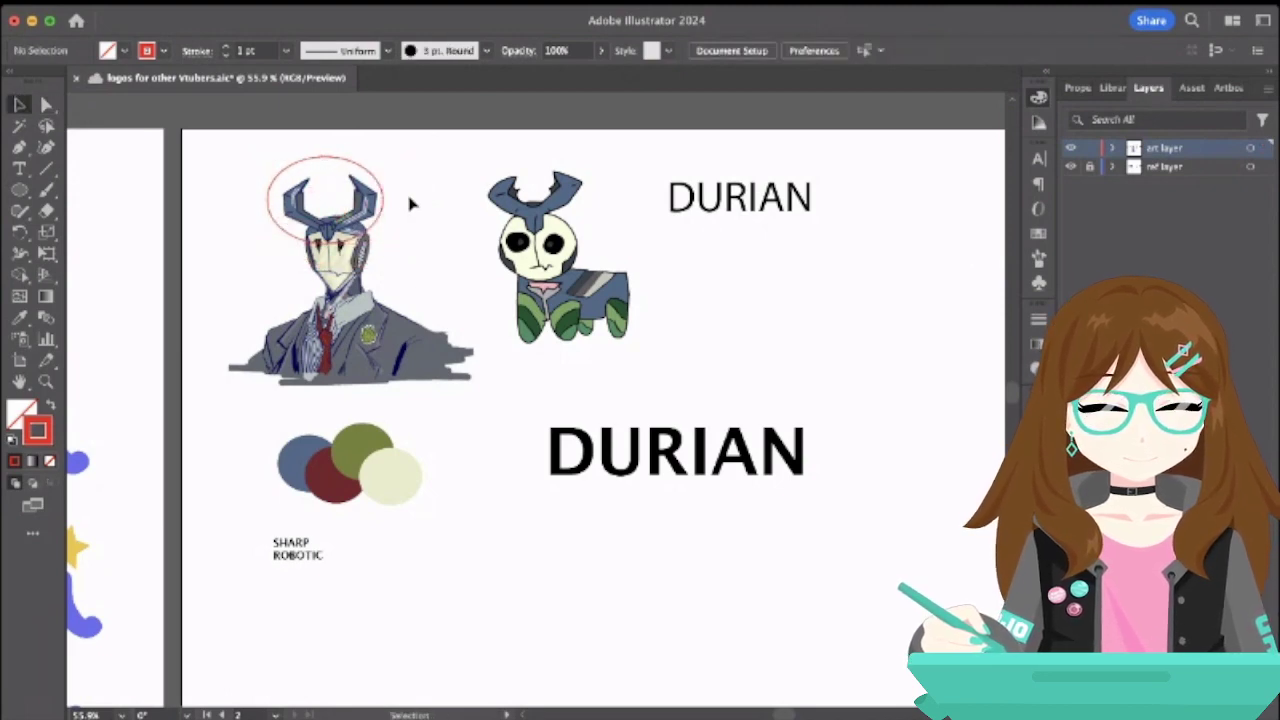
click(271, 192)
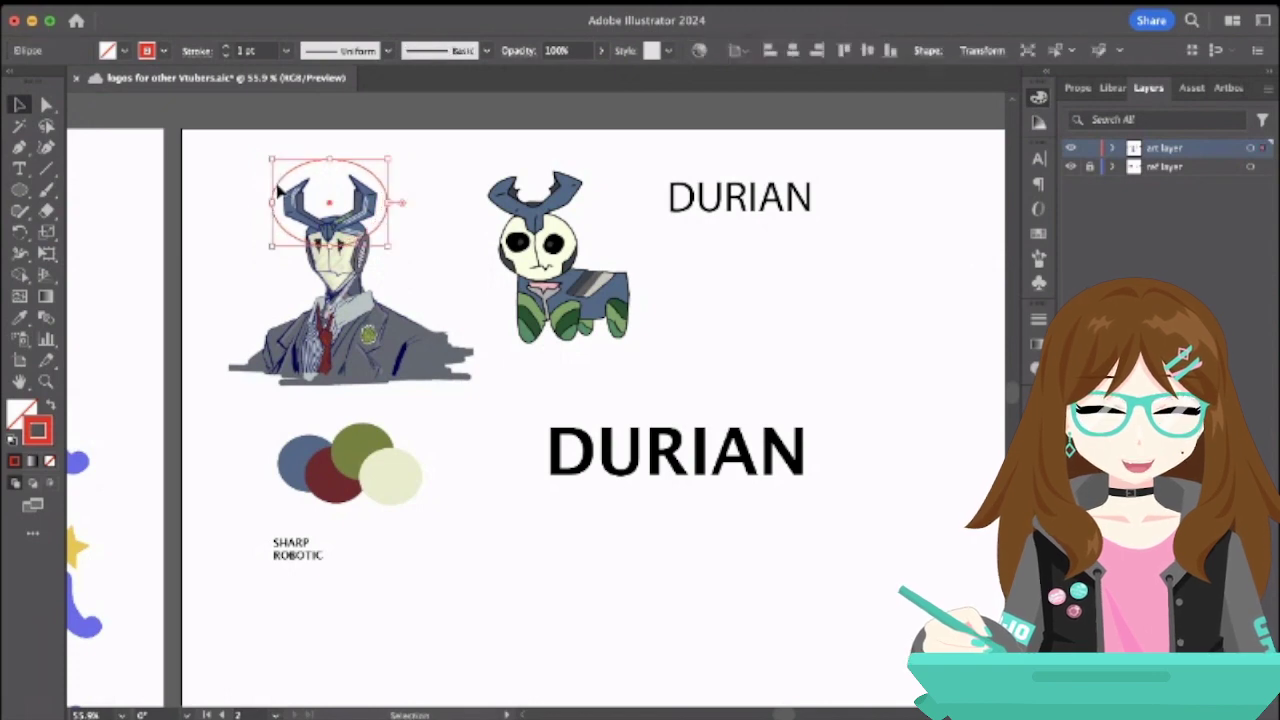
- Thicken the outline of the red ellipse around the horns to 5 pt
click(225, 46)
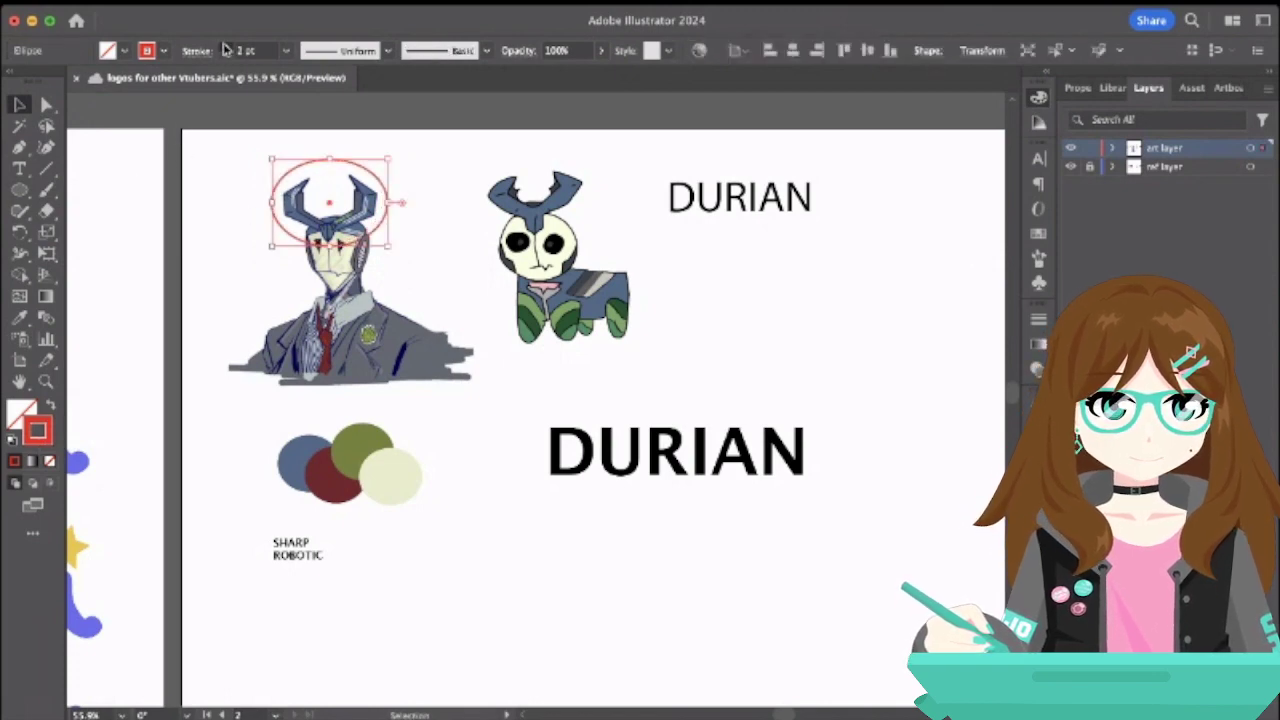
click(225, 46)
click(225, 46)
click(225, 46)
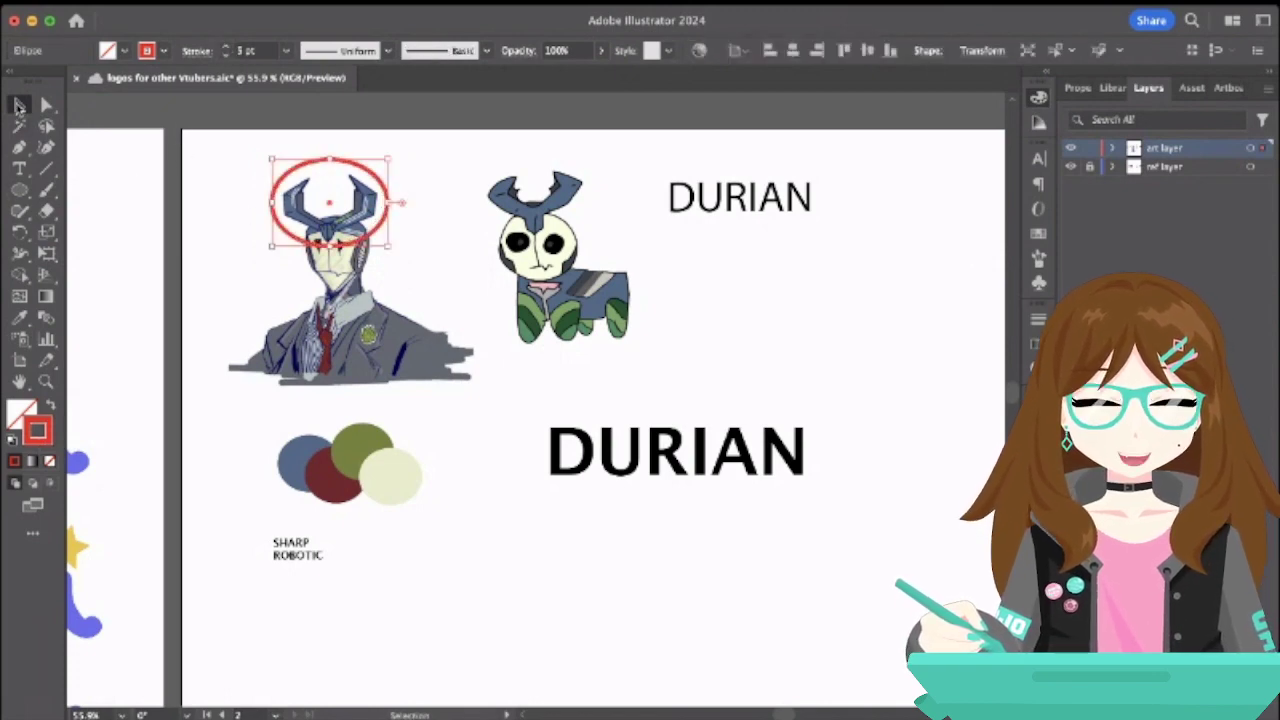
click(215, 214)
click(390, 208)
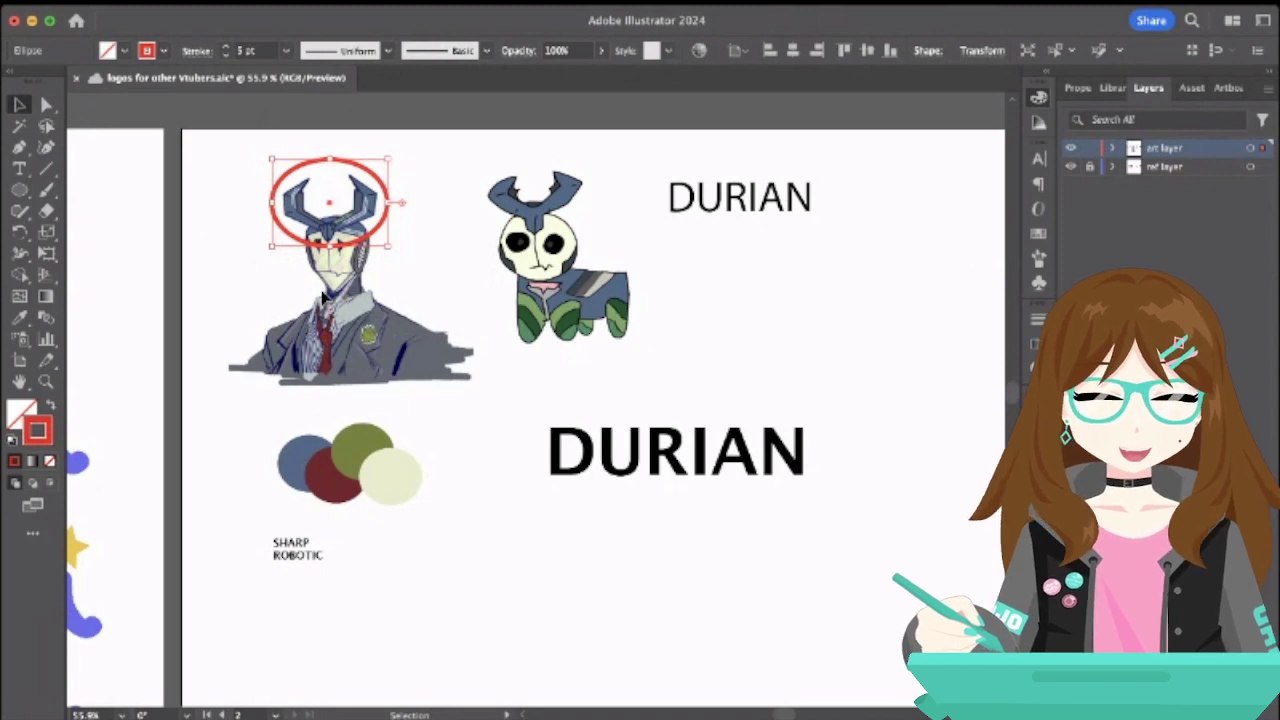
- On the Alli artboard, move the spare red ellipse onto the purple beret of the standing character model
scroll(323, 297, left, 5)
scroll(323, 297, down, 2)
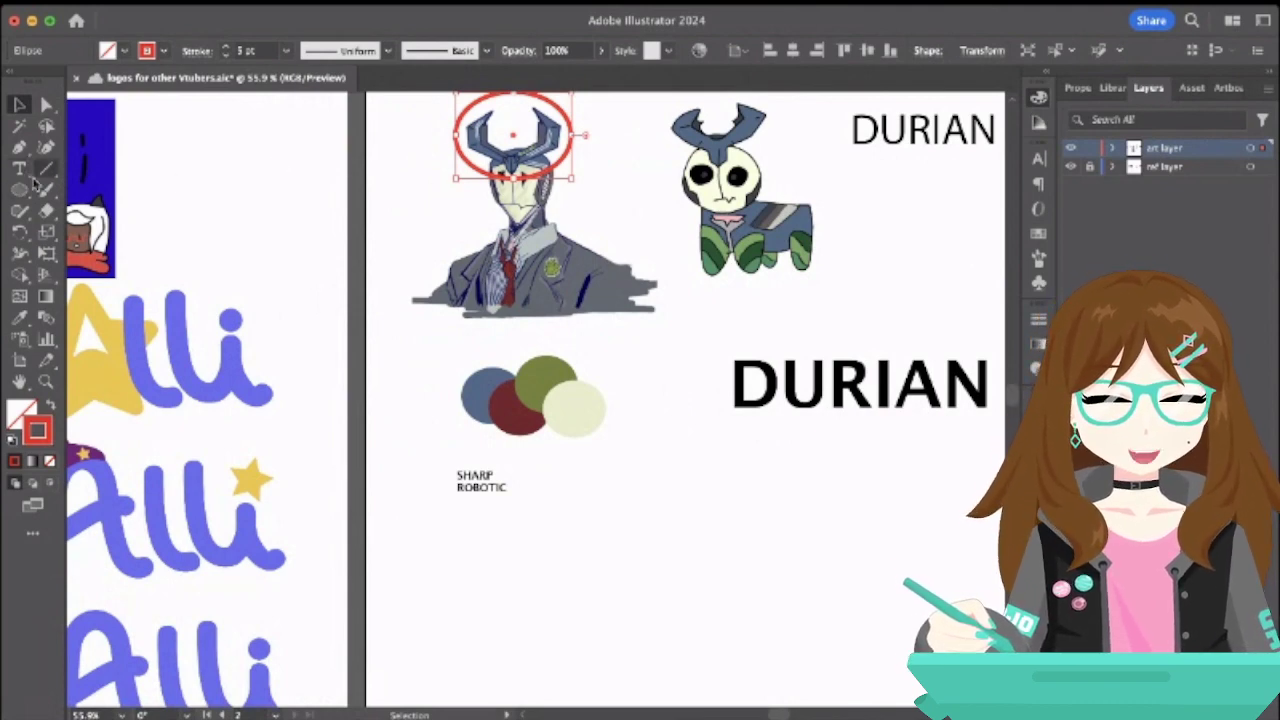
scroll(424, 208, left, 10)
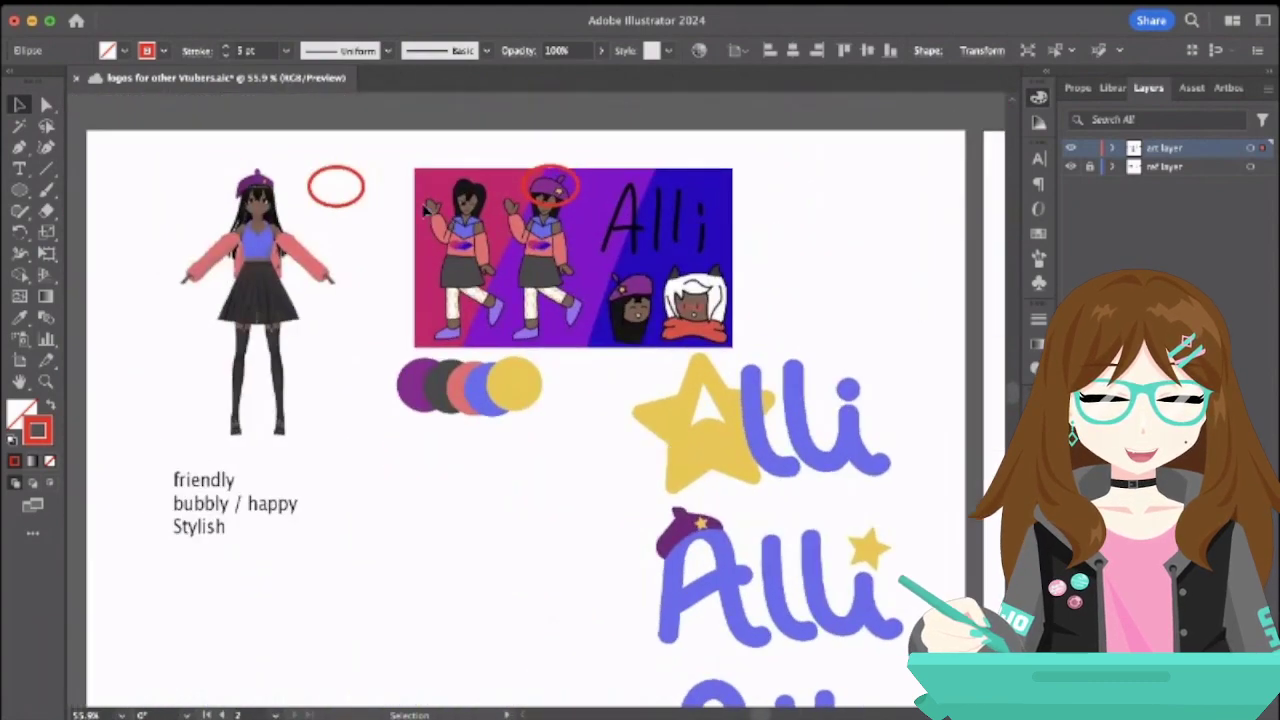
scroll(424, 208, left, 3)
scroll(424, 208, up, 2)
mouse_move(429, 212)
mouse_down()
mouse_move(348, 205)
mouse_move(348, 216)
mouse_up()
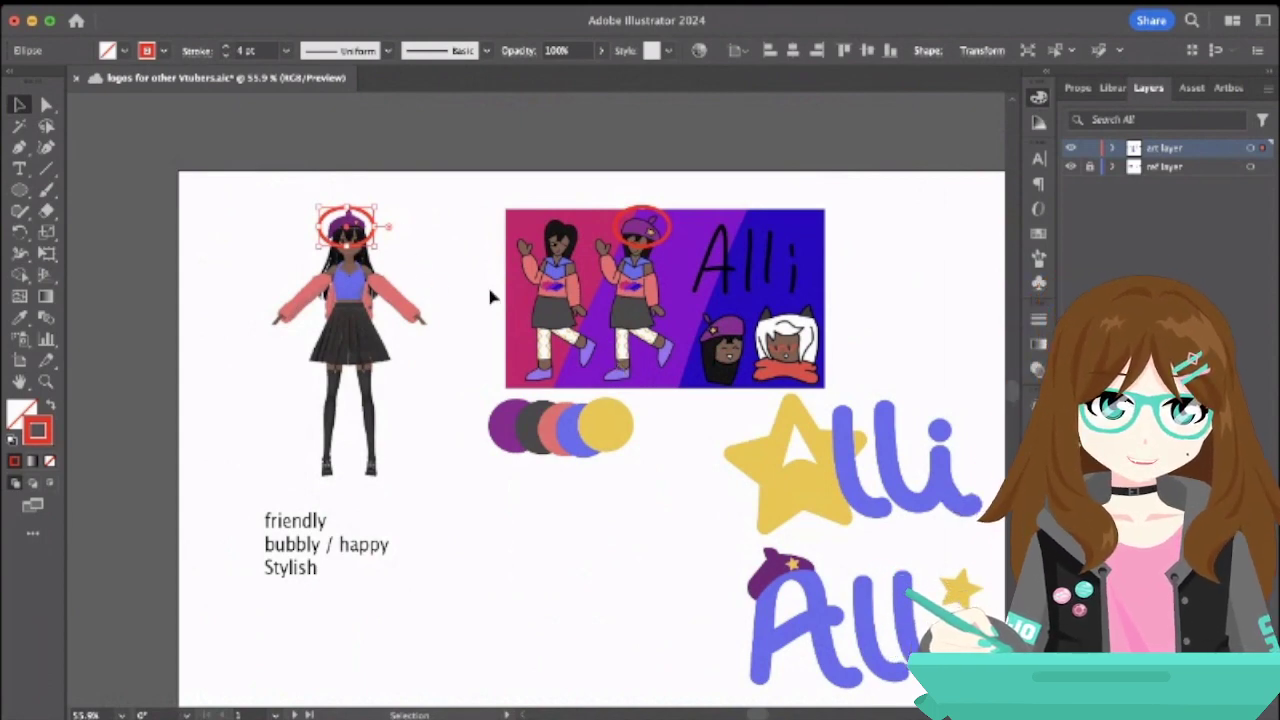
- Duplicate the red ellipse around the suited character's horns and place the copy over the Durian colour palette circles
scroll(490, 296, right, 10)
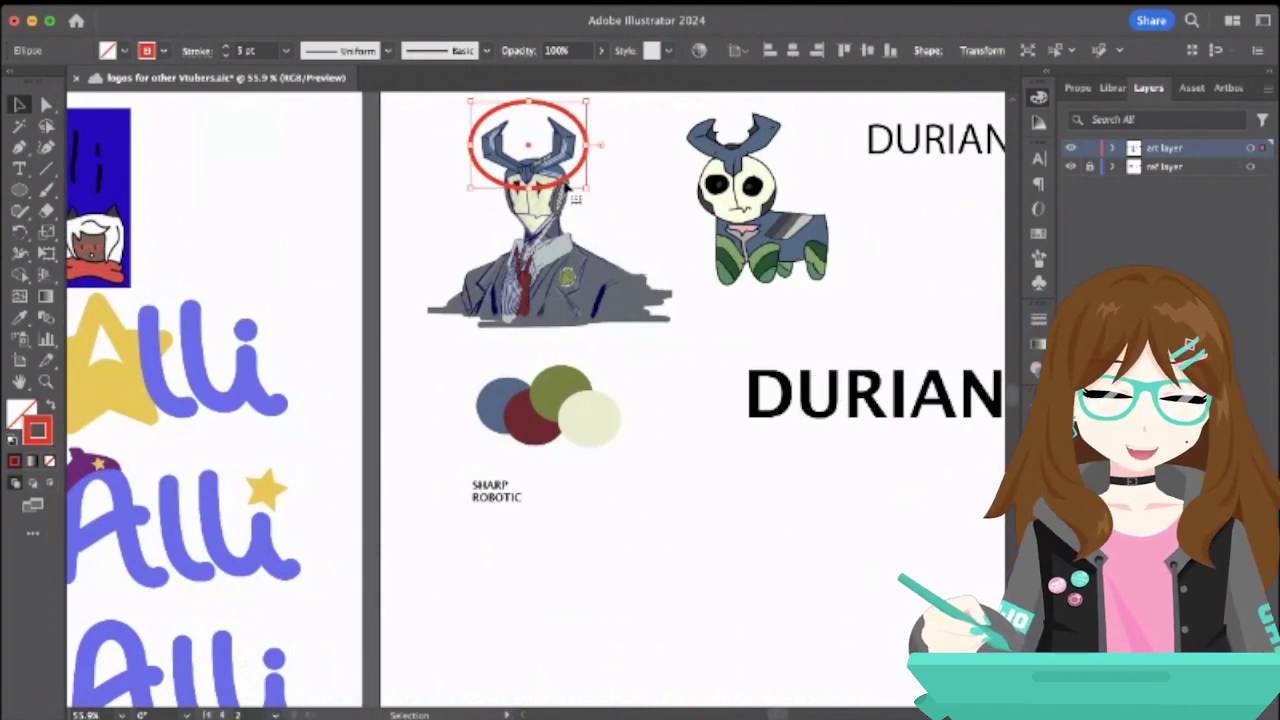
click(643, 230)
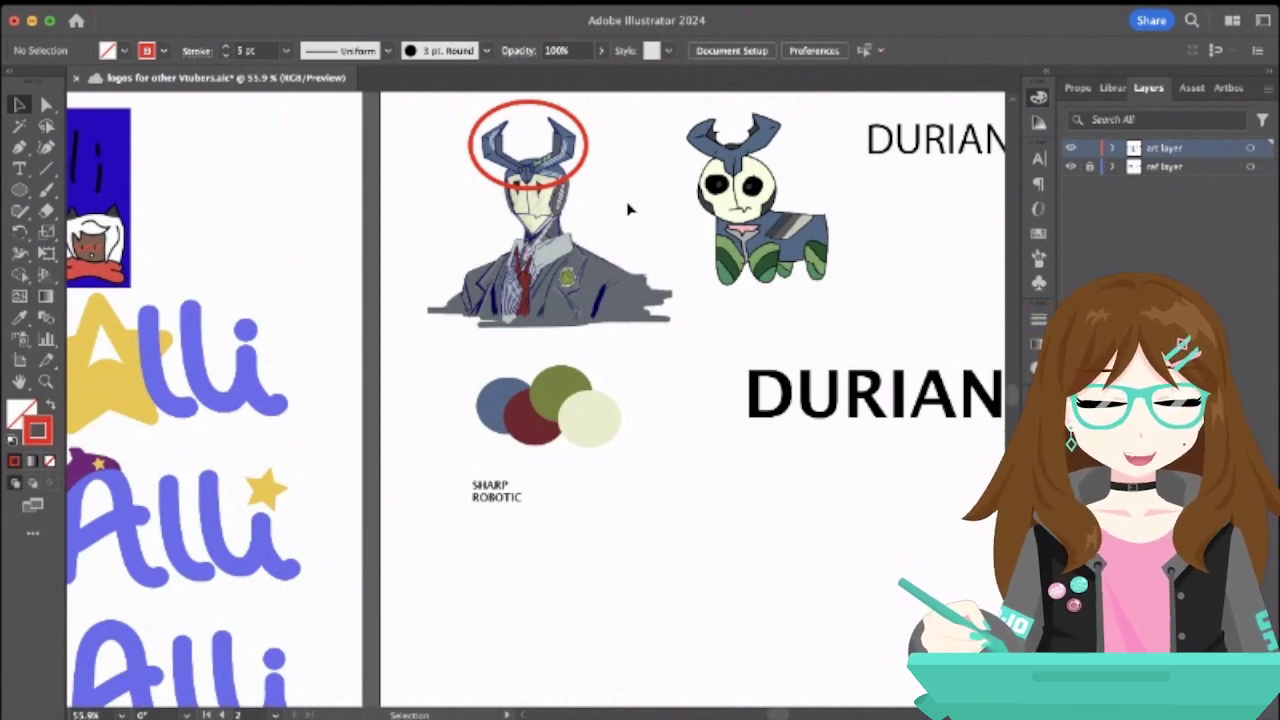
click(582, 172)
drag(584, 186, 592, 441)
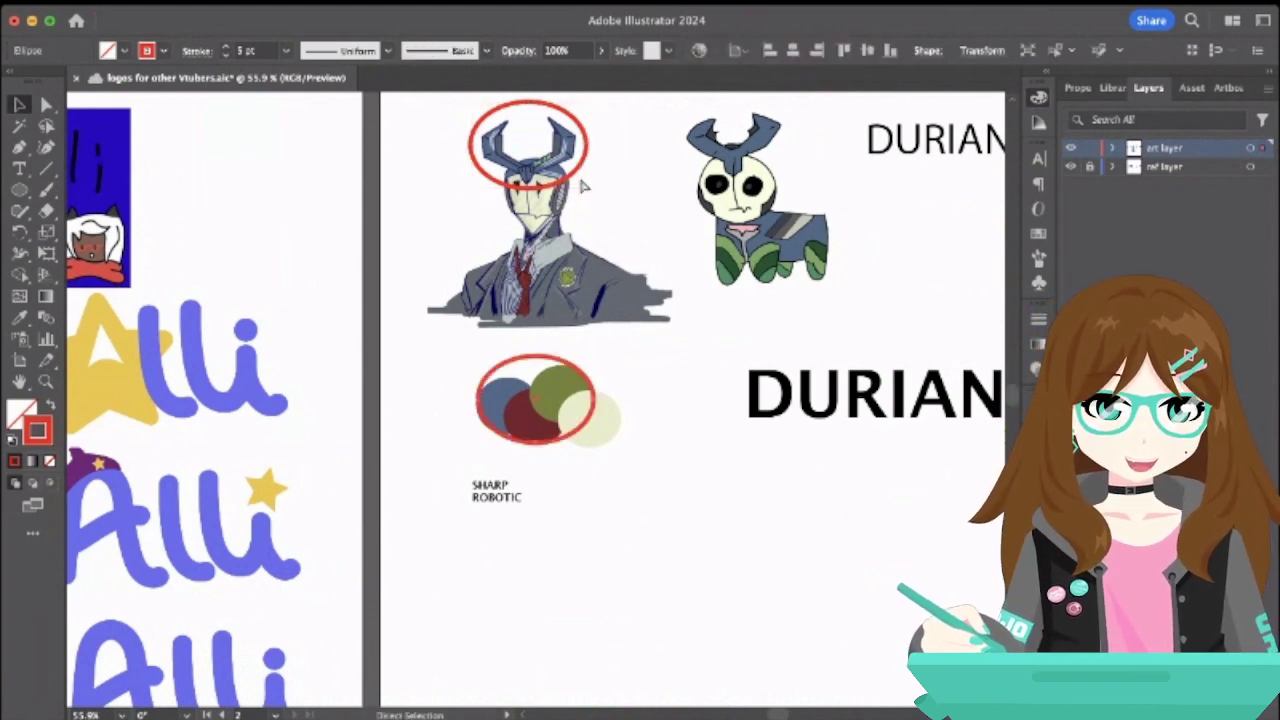
- Shrink the red ellipse around the colour palette and place it around the durian pin on the character's lapel
drag(600, 355, 570, 290)
scroll(570, 288, up, 5)
drag(622, 232, 640, 250)
click(795, 208)
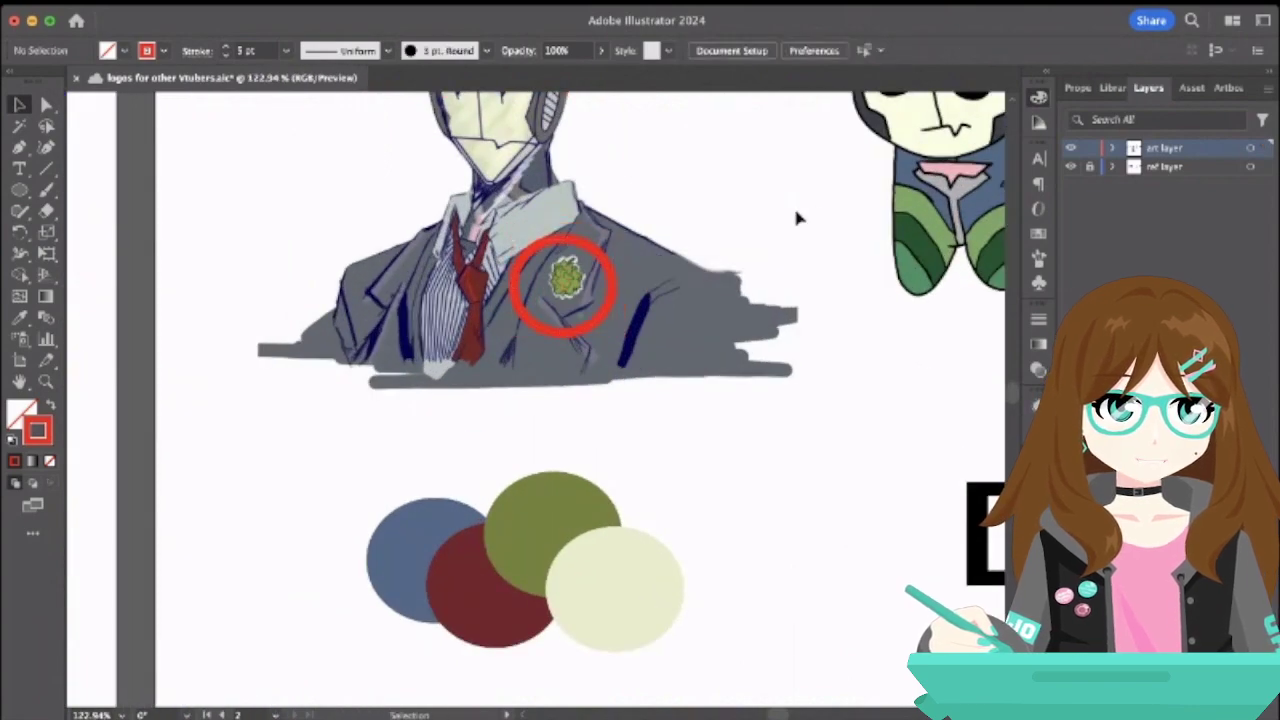
- Raise the bottom edge of the red ellipse around the suited character's horns slightly
click(604, 314)
scroll(791, 260, right, 5)
scroll(791, 260, up, 3)
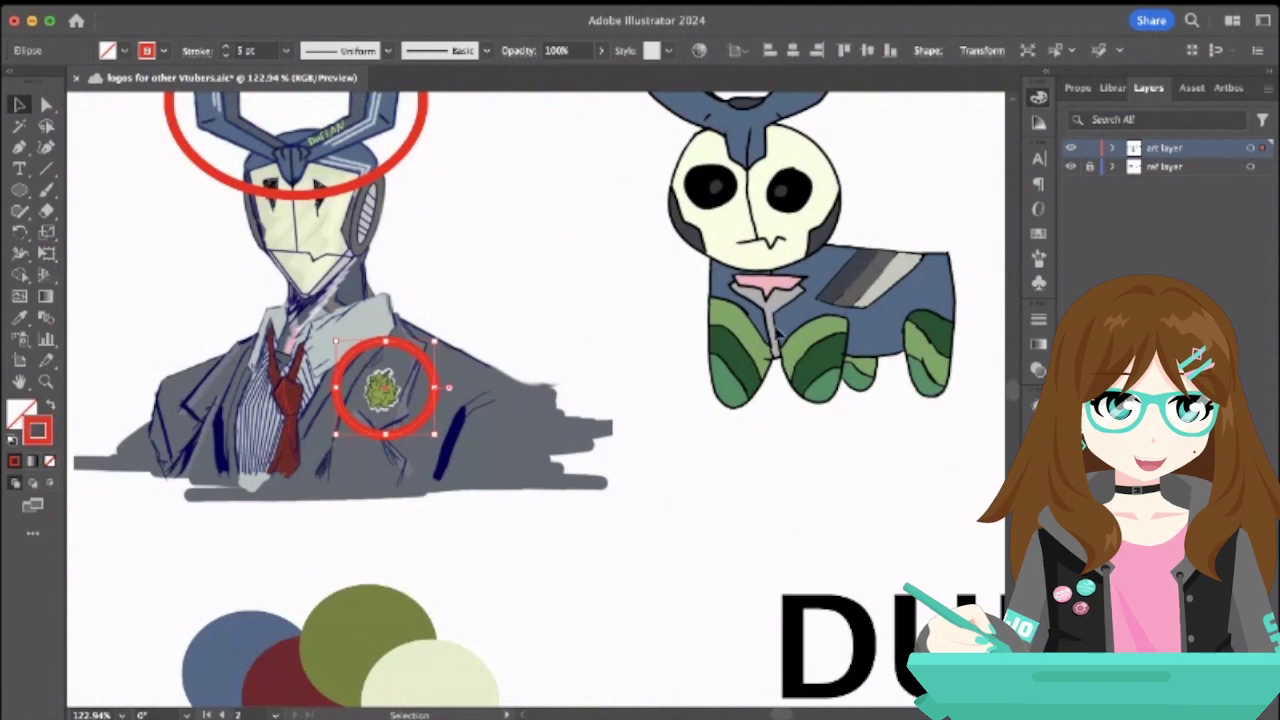
scroll(778, 325, down, 5)
click(551, 260)
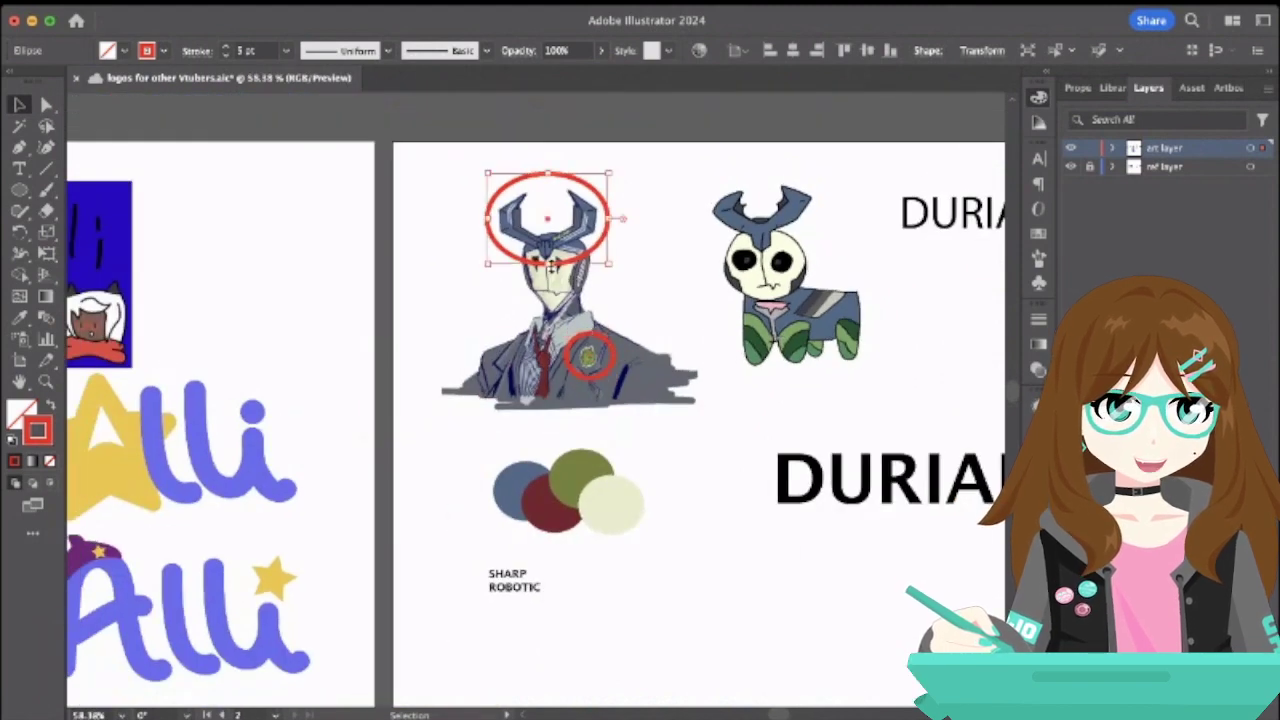
drag(549, 261, 556, 265)
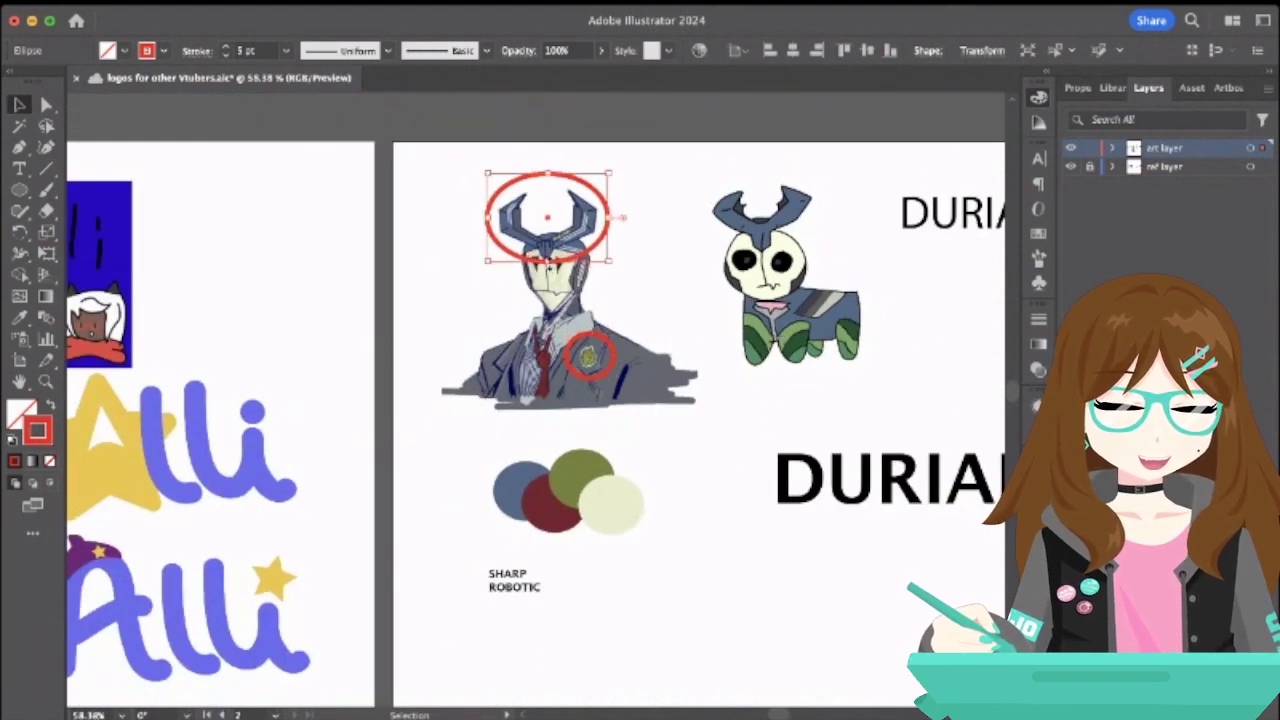
click(598, 378)
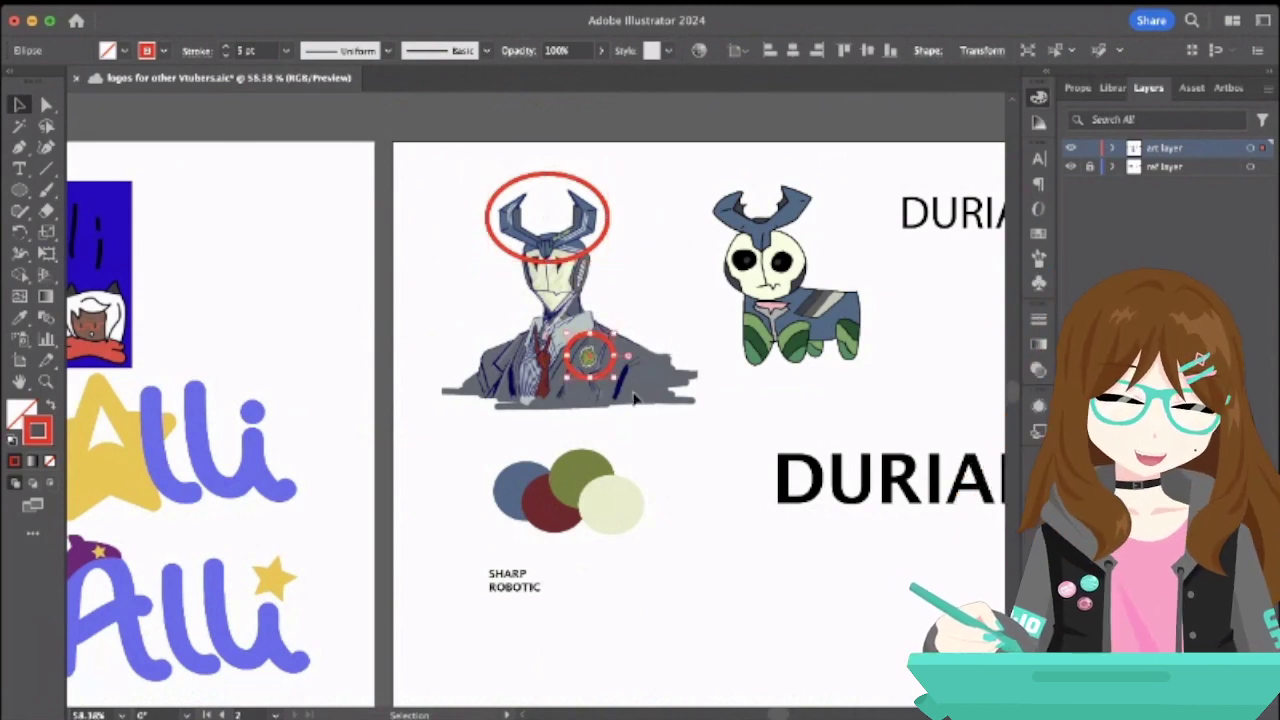
- Examine the circled details and finished logos on the Alli artboard, and compare them with the circled horns and durian pin
scroll(286, 300, left, 8)
scroll(286, 300, down, 2)
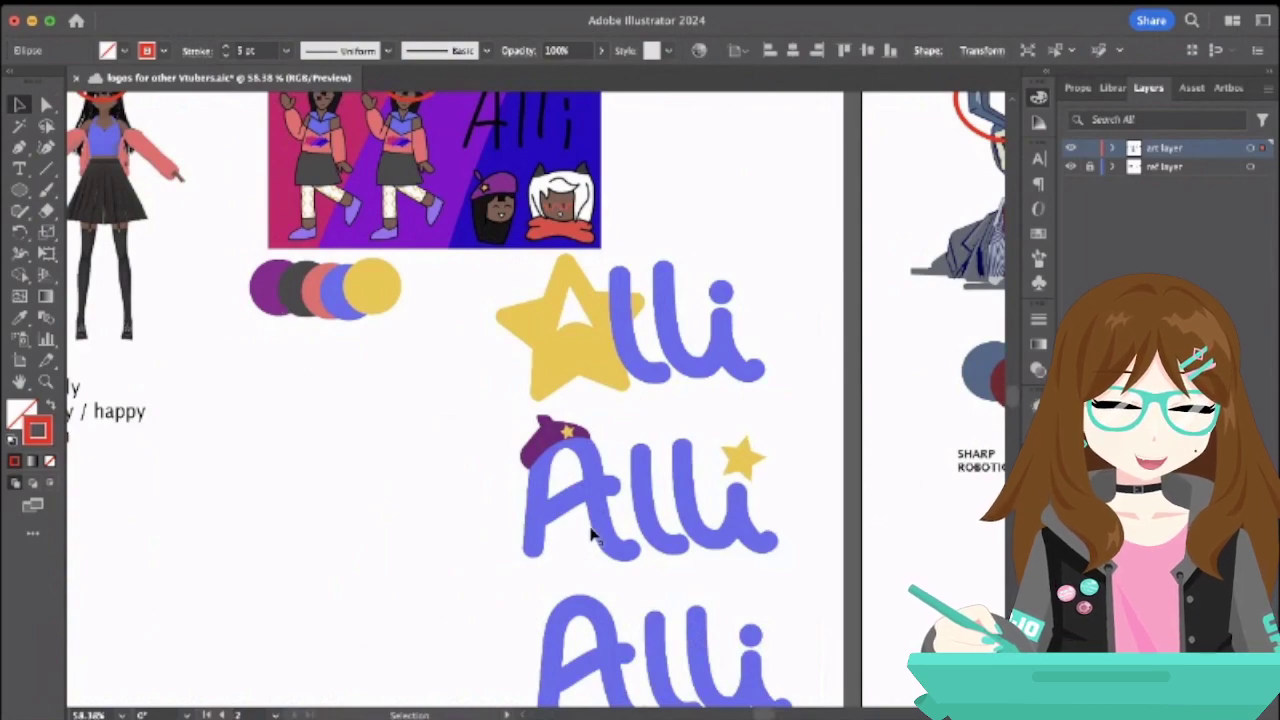
scroll(591, 537, right, 4)
scroll(591, 537, down, 1)
scroll(591, 534, left, 5)
scroll(591, 534, up, 3)
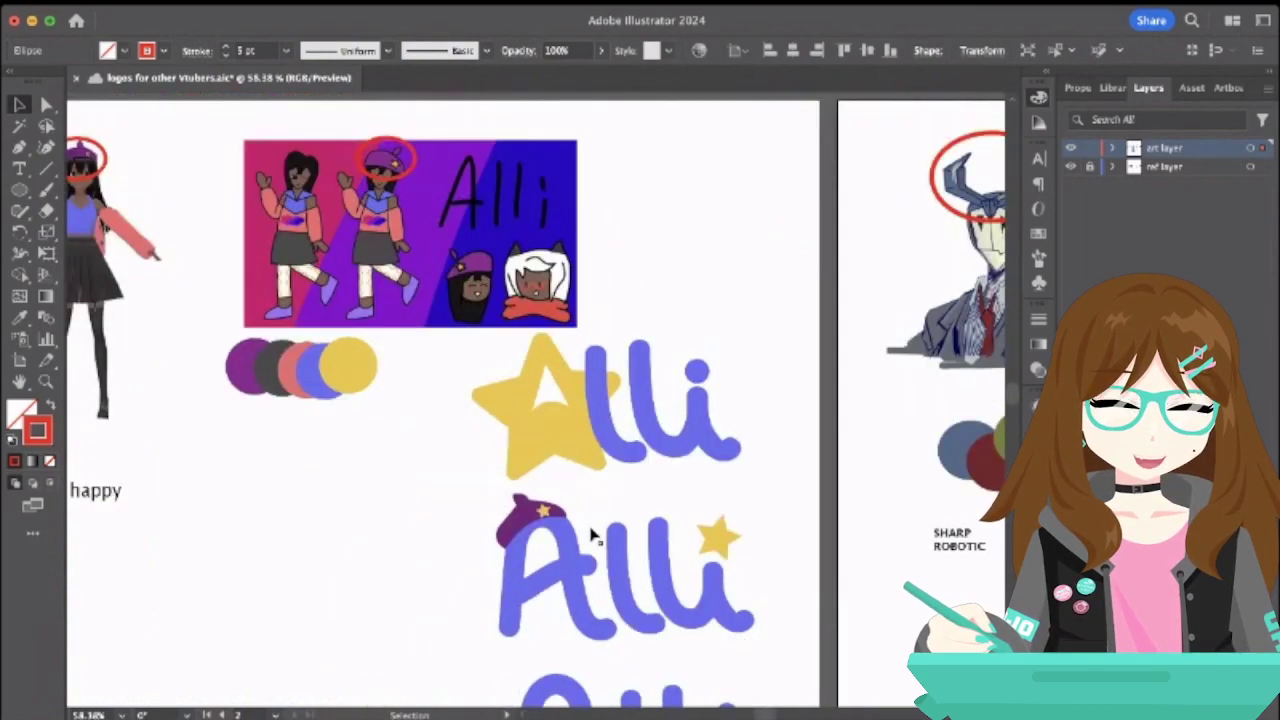
scroll(591, 530, right, 11)
scroll(591, 530, down, 1)
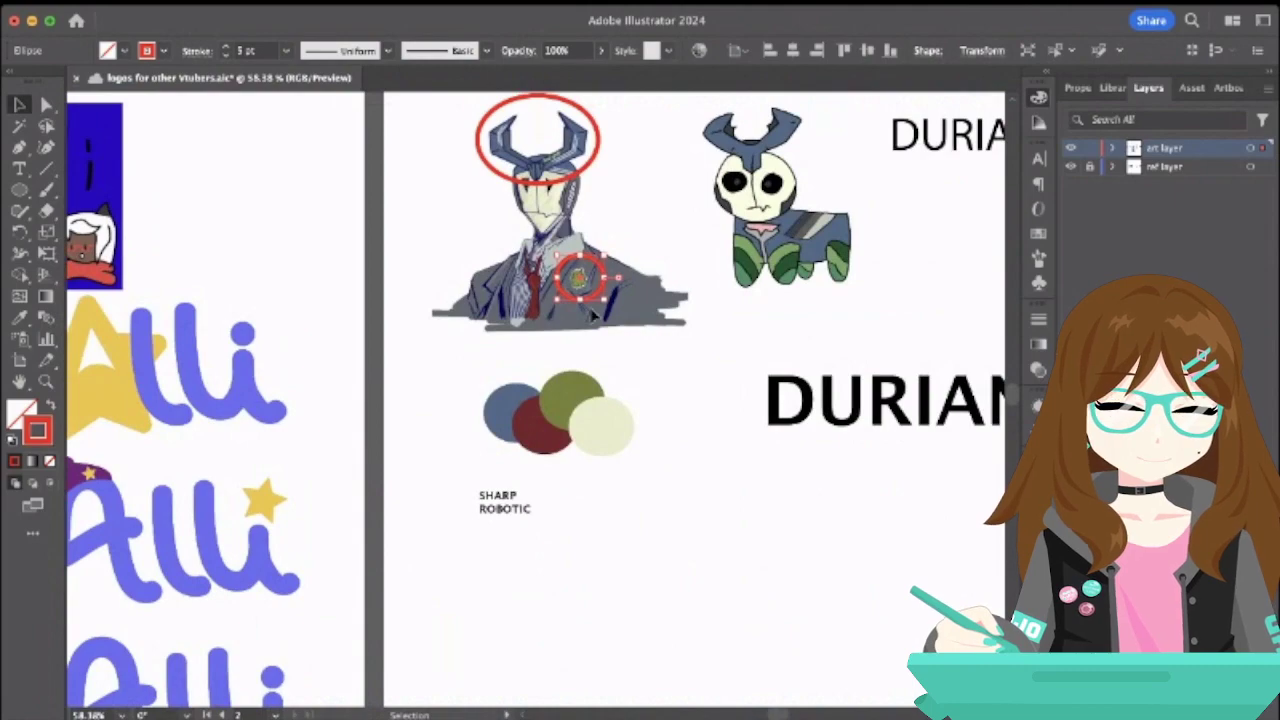
scroll(592, 222, up, 5)
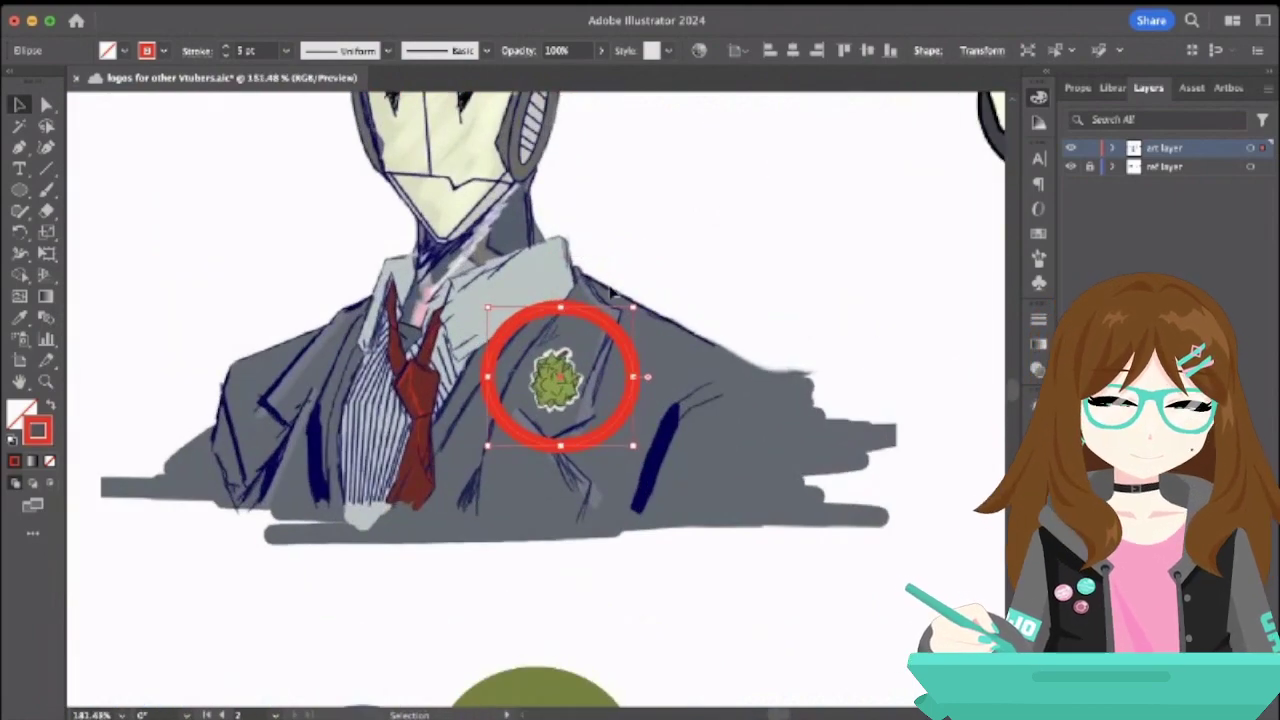
click(748, 260)
scroll(591, 313, up, 2)
scroll(592, 313, down, 2)
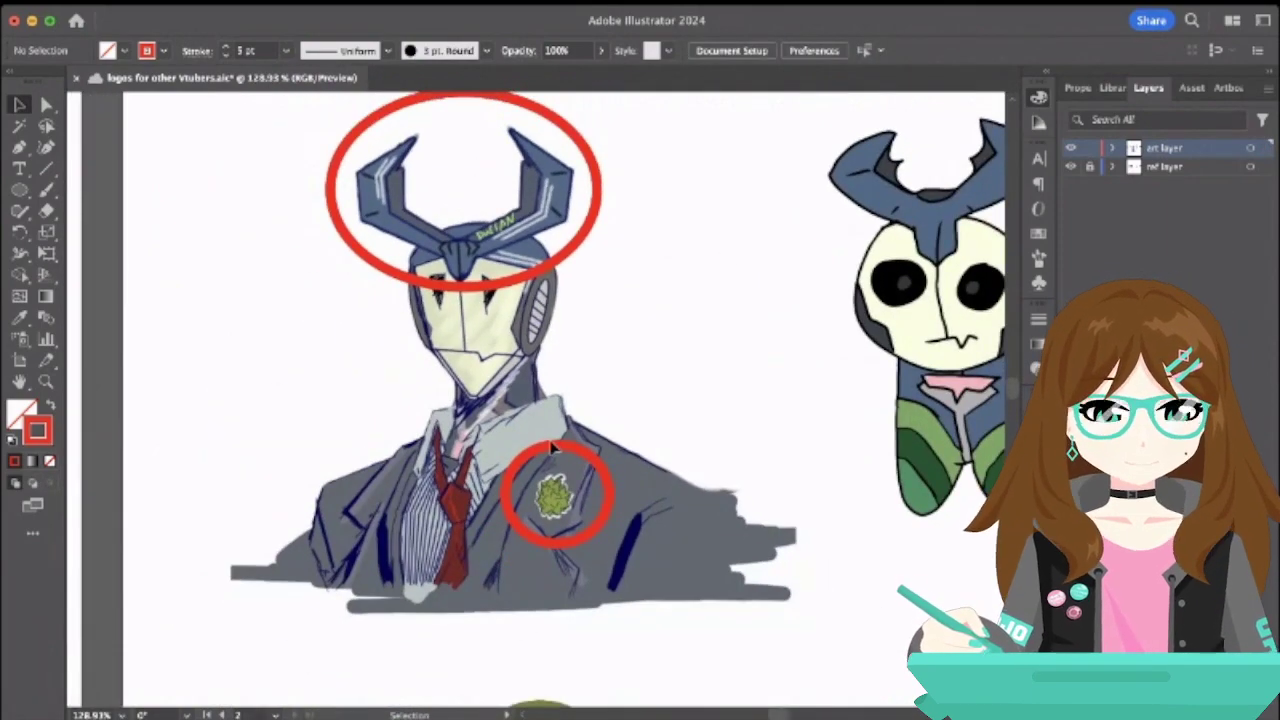
- Move the red horn ellipse upward, lower its top edge to fit the horns more closely, and save the document
click(552, 450)
mouse_move(552, 455)
mouse_down()
mouse_move(541, 398)
mouse_move(460, 315)
mouse_move(460, 268)
mouse_up()
key(Delete)
click(461, 262)
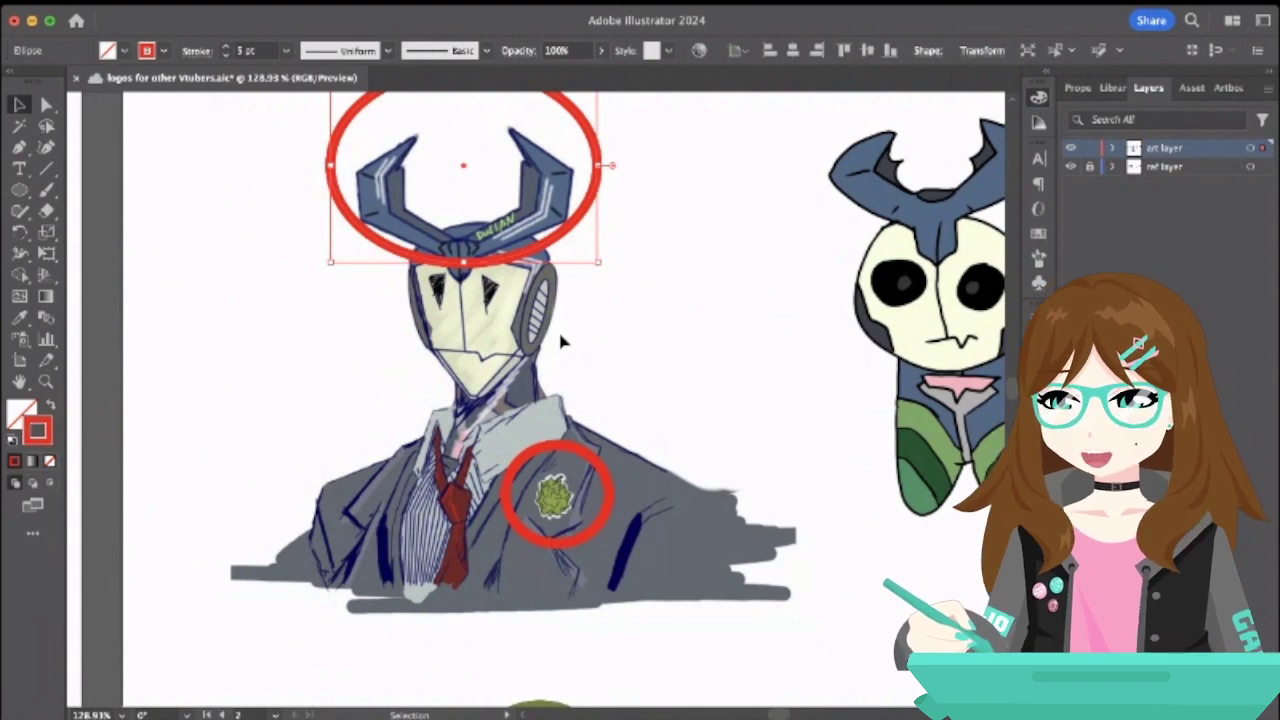
scroll(452, 200, up, 3)
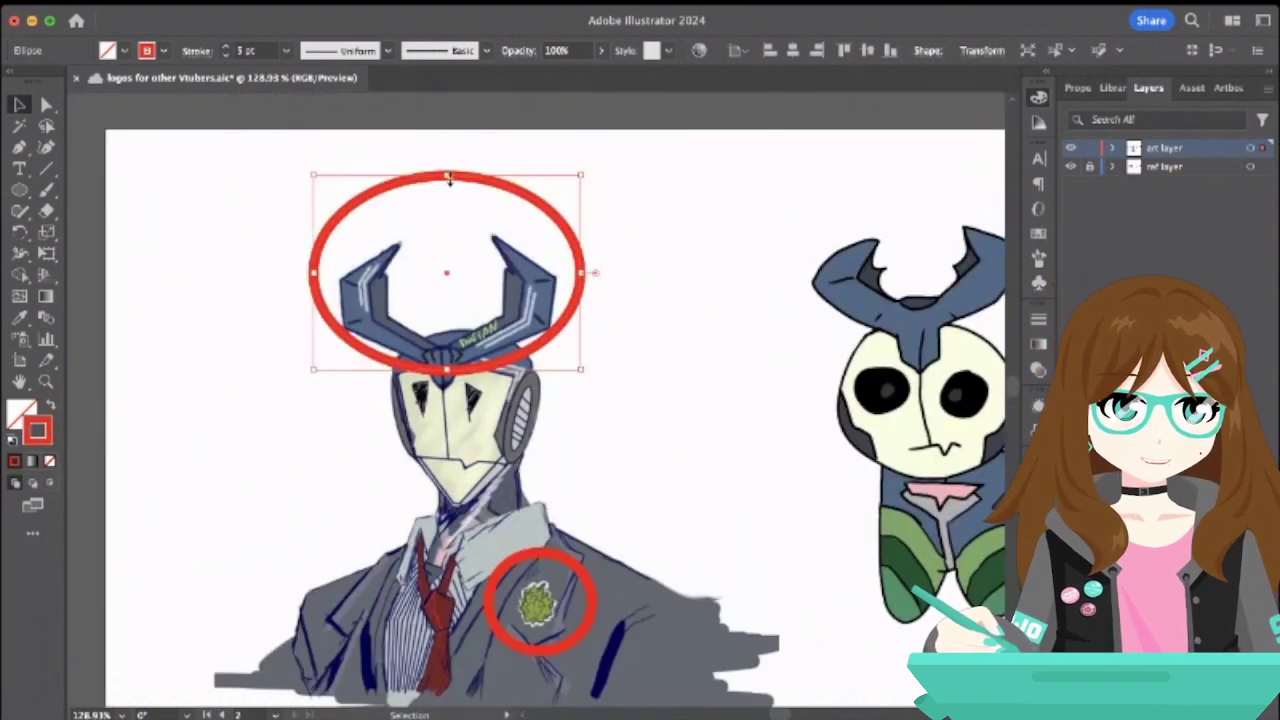
drag(449, 178, 446, 208)
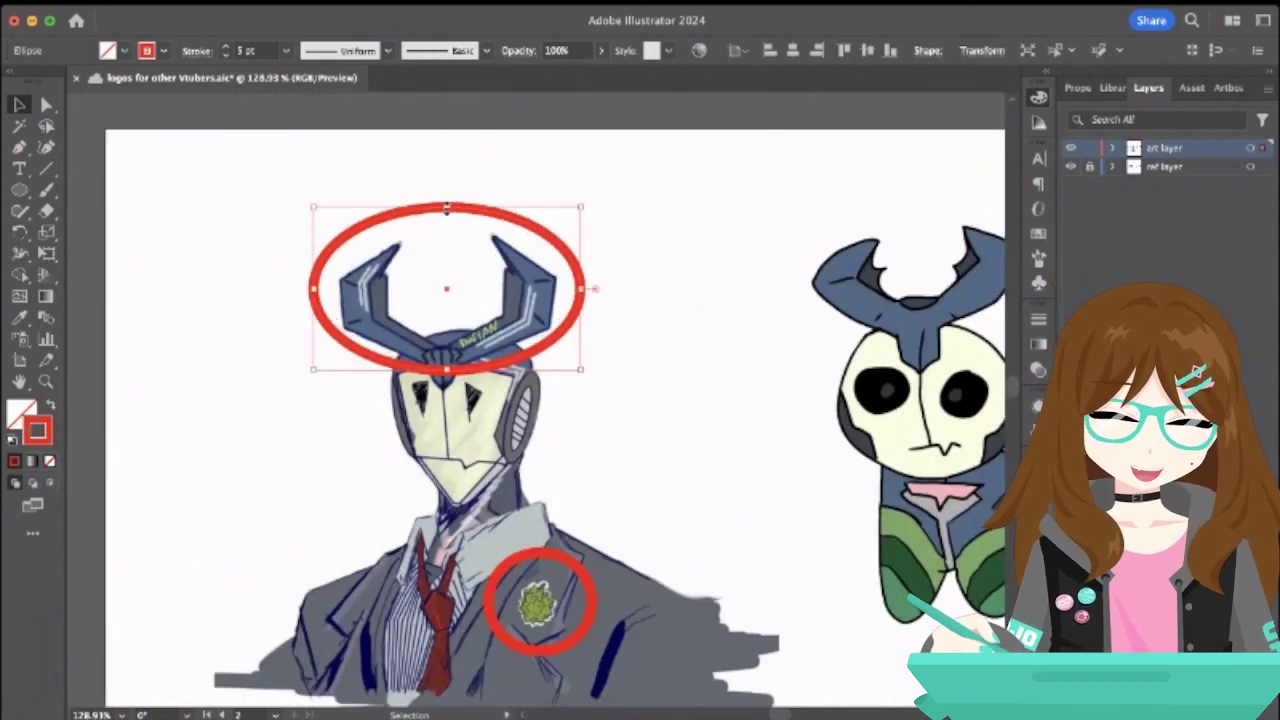
key(super+s)
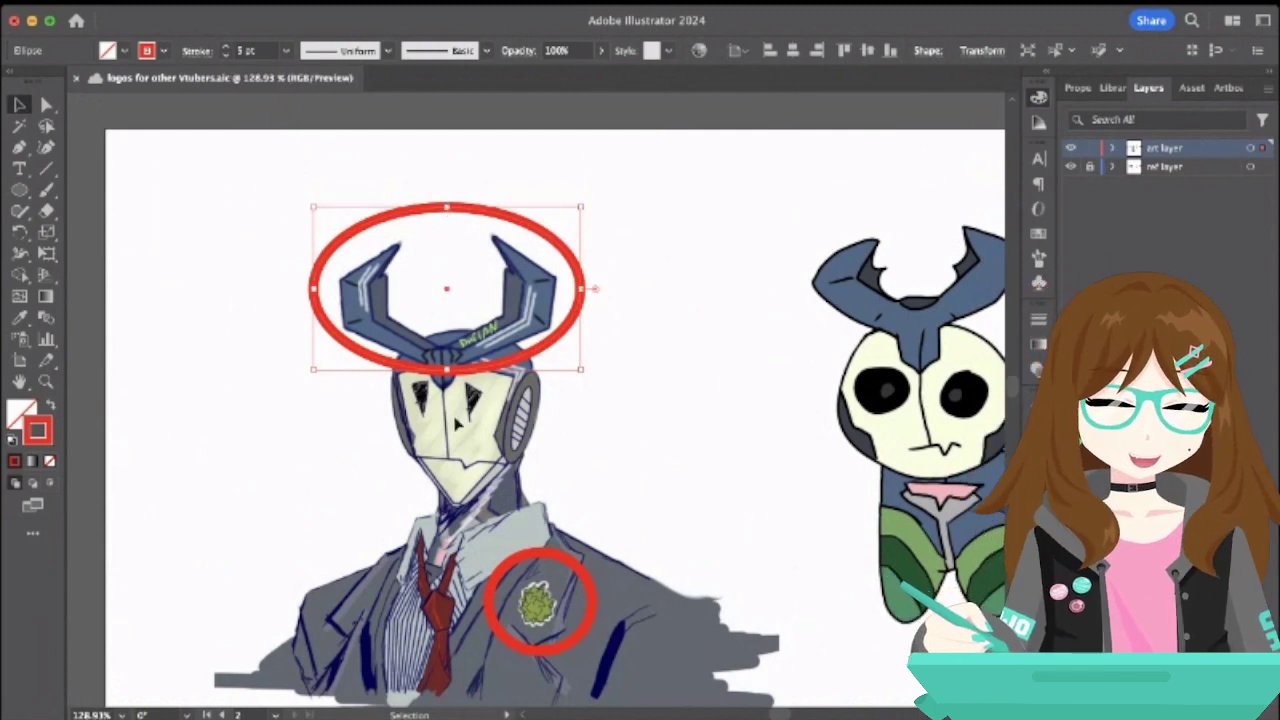
- Add NATURE as a third line under SHARP and ROBOTIC in the keyword text below the colour palette
scroll(400, 478, down, 5)
scroll(400, 478, left, 5)
scroll(400, 478, down, 3)
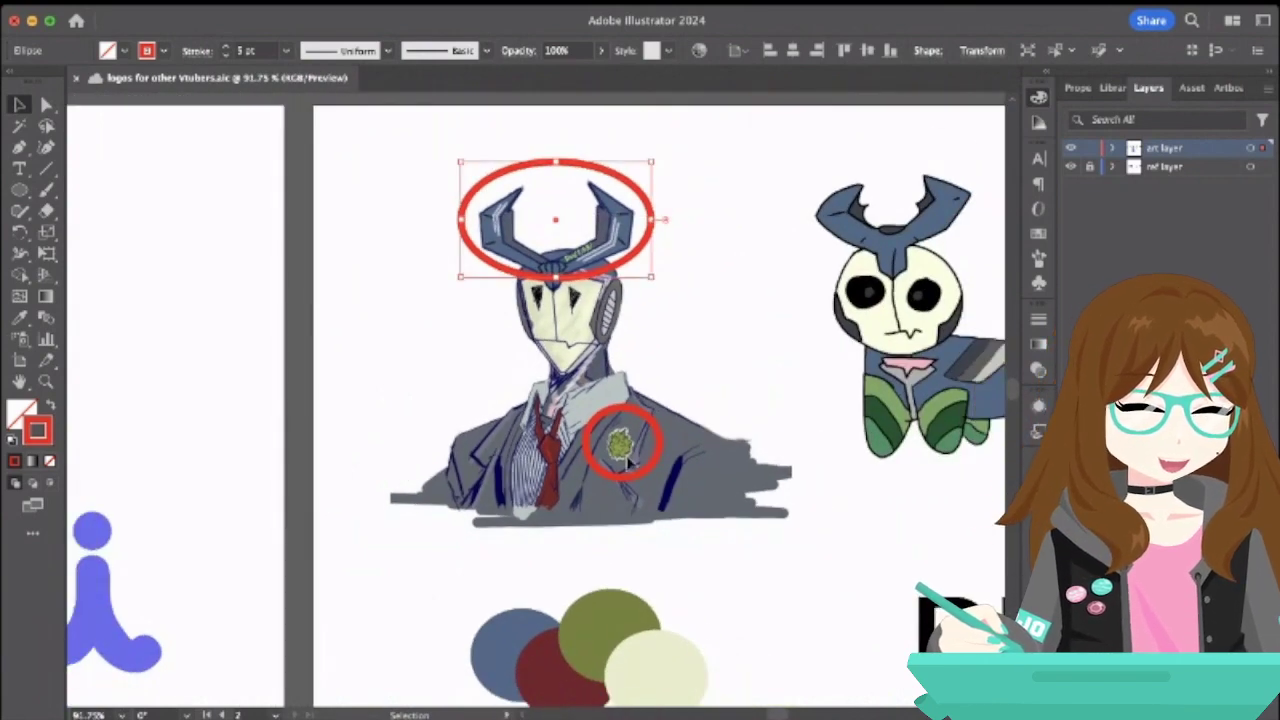
scroll(627, 460, down, 5)
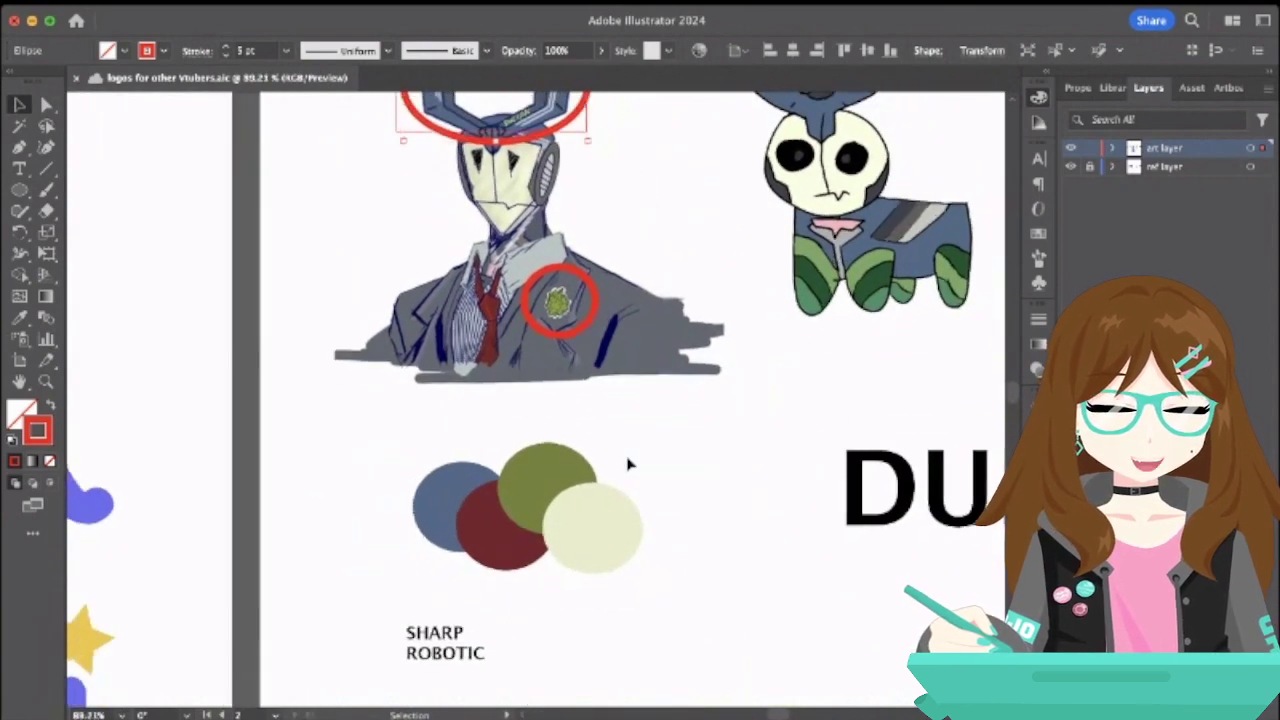
click(453, 565)
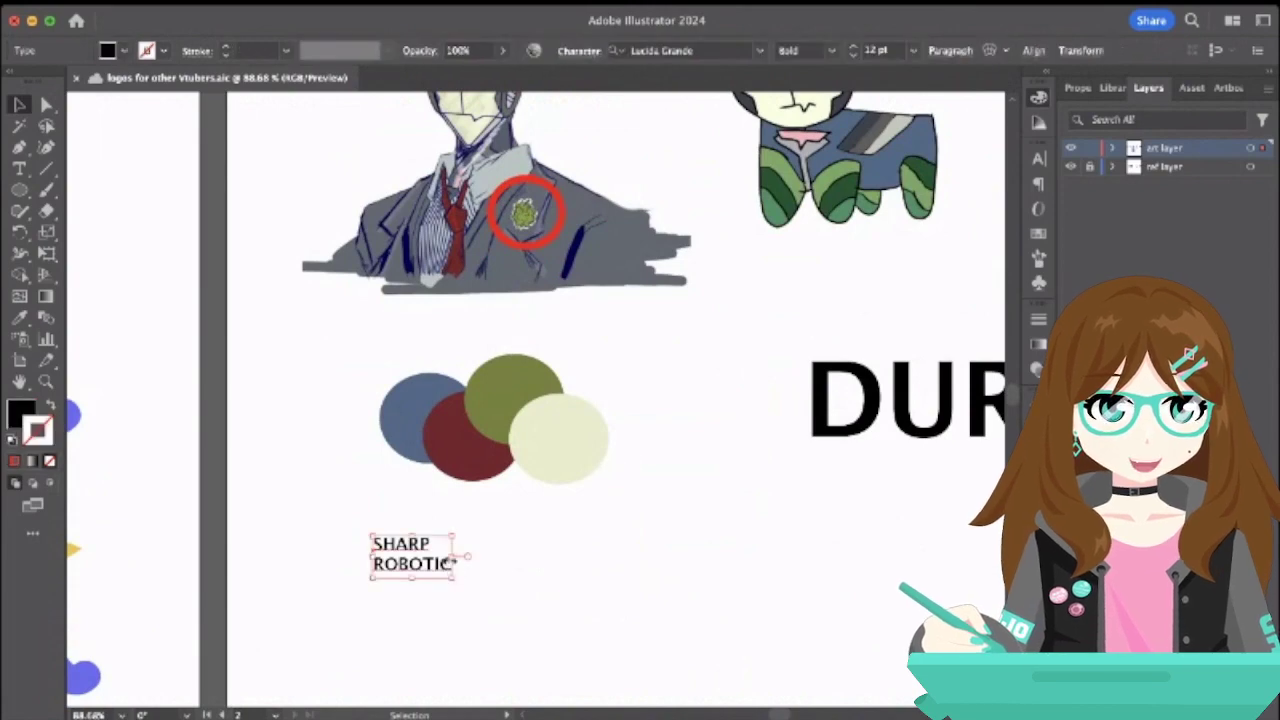
double_click(446, 566)
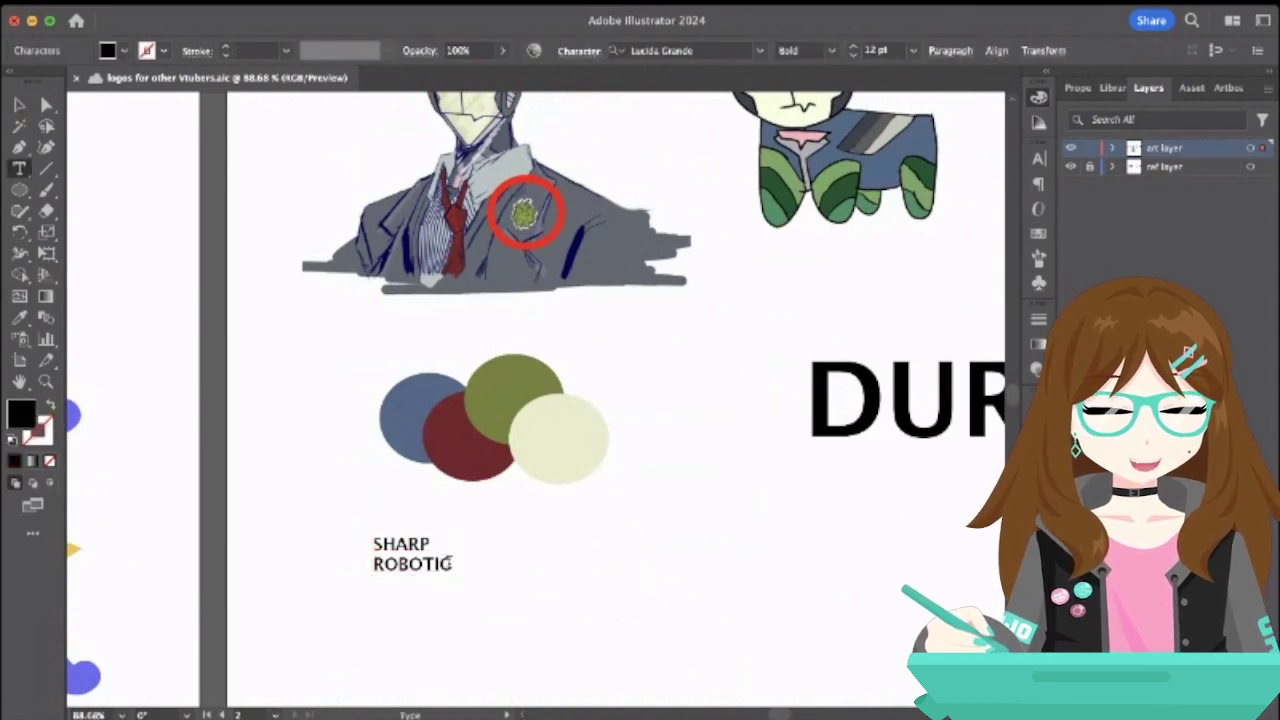
key(Return)
text(NA)
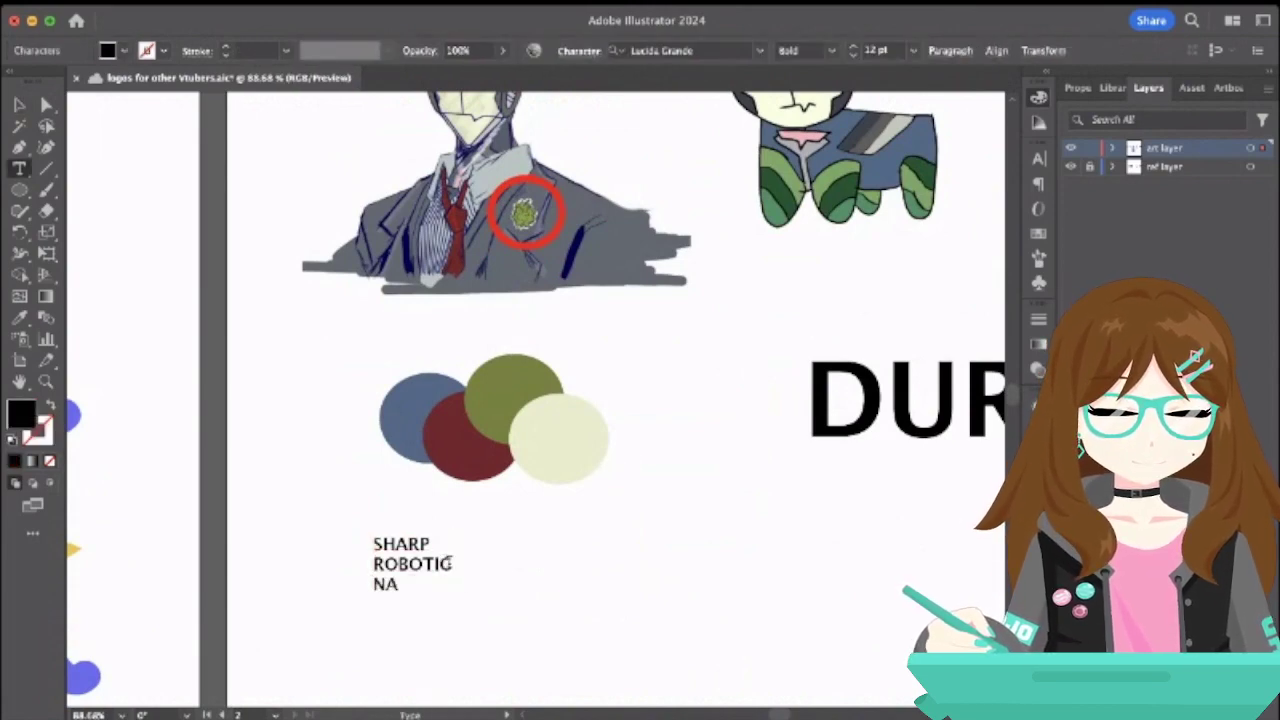
text(TURA)
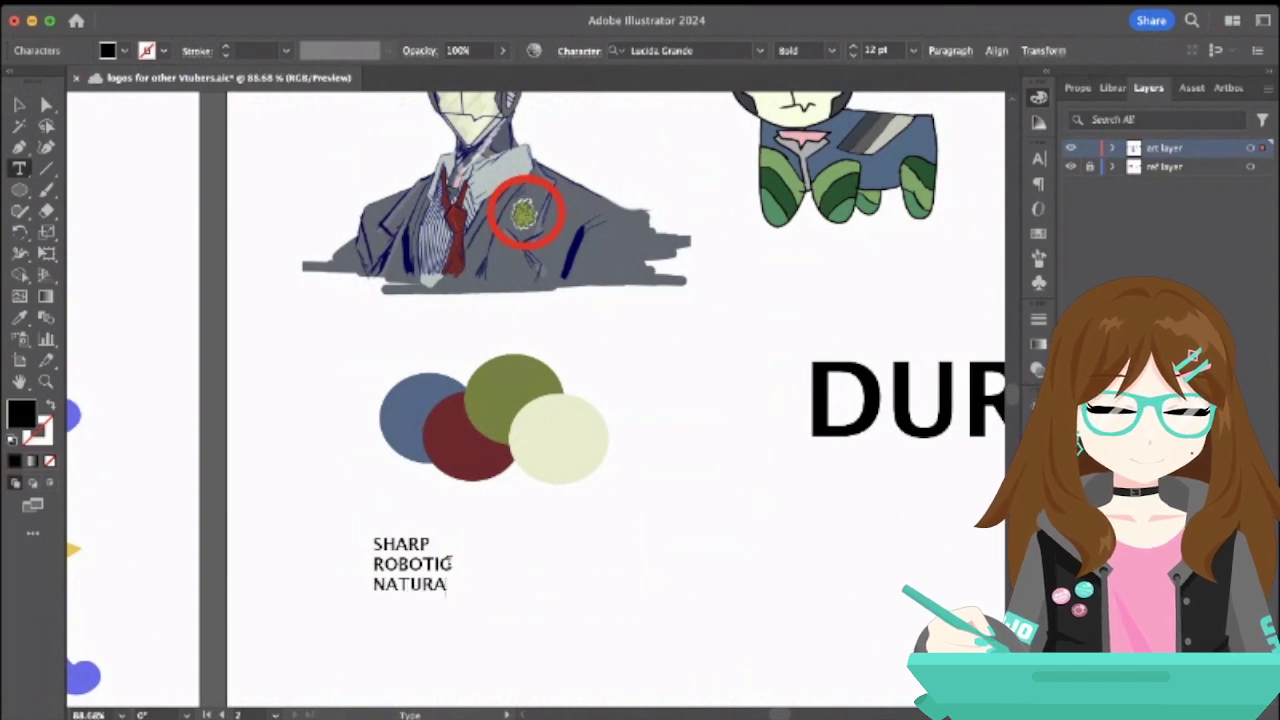
key(BackSpace)
text(L)
text(E)
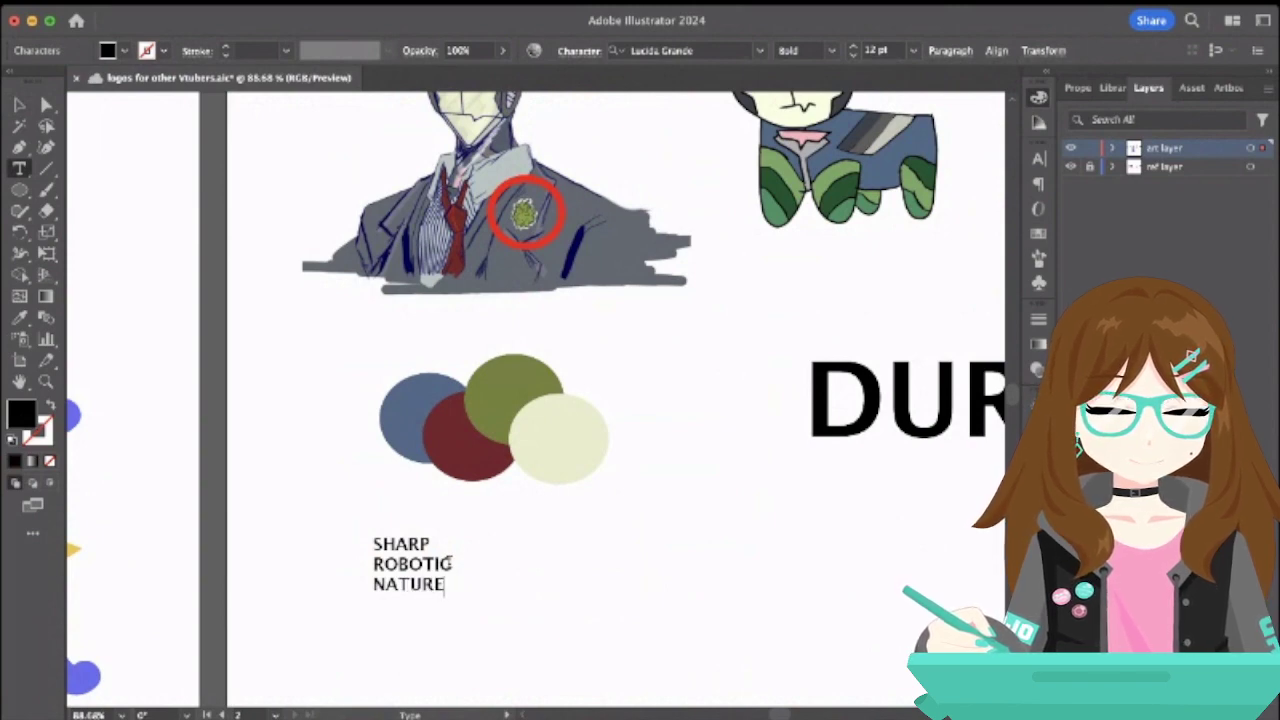
key(BackSpace)
key(BackSpace)
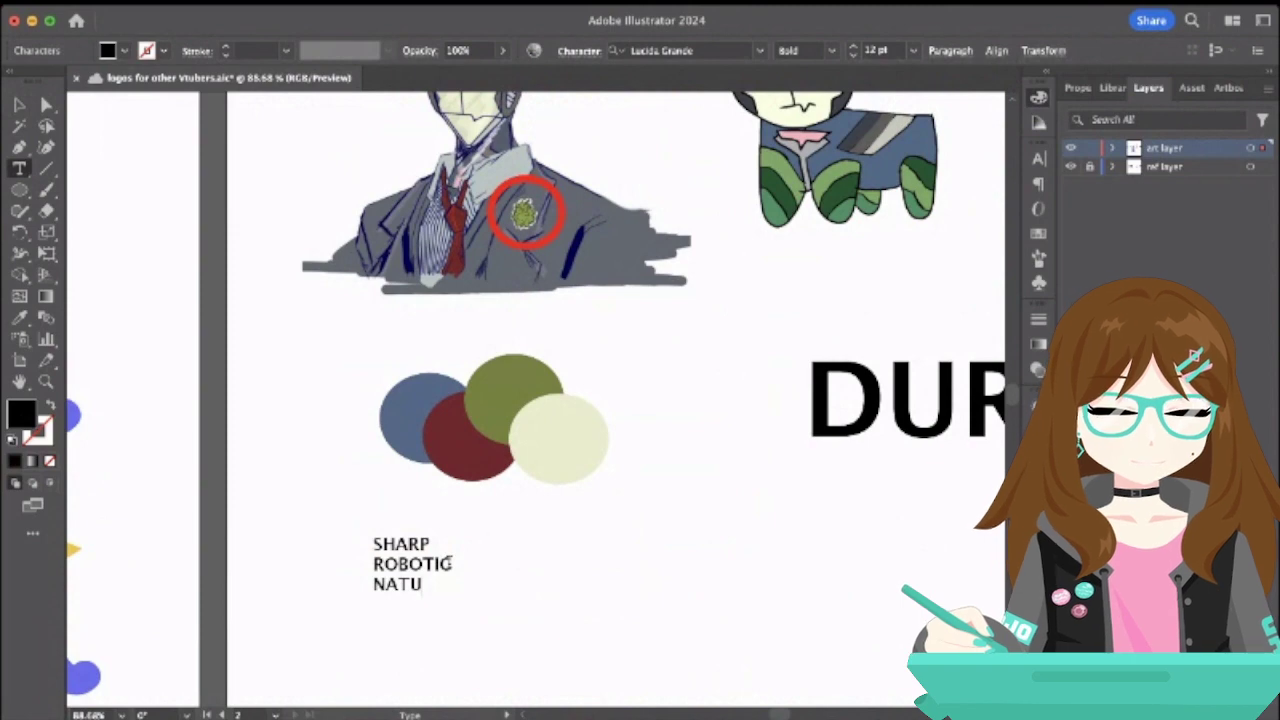
key(BackSpace)
text(URE)
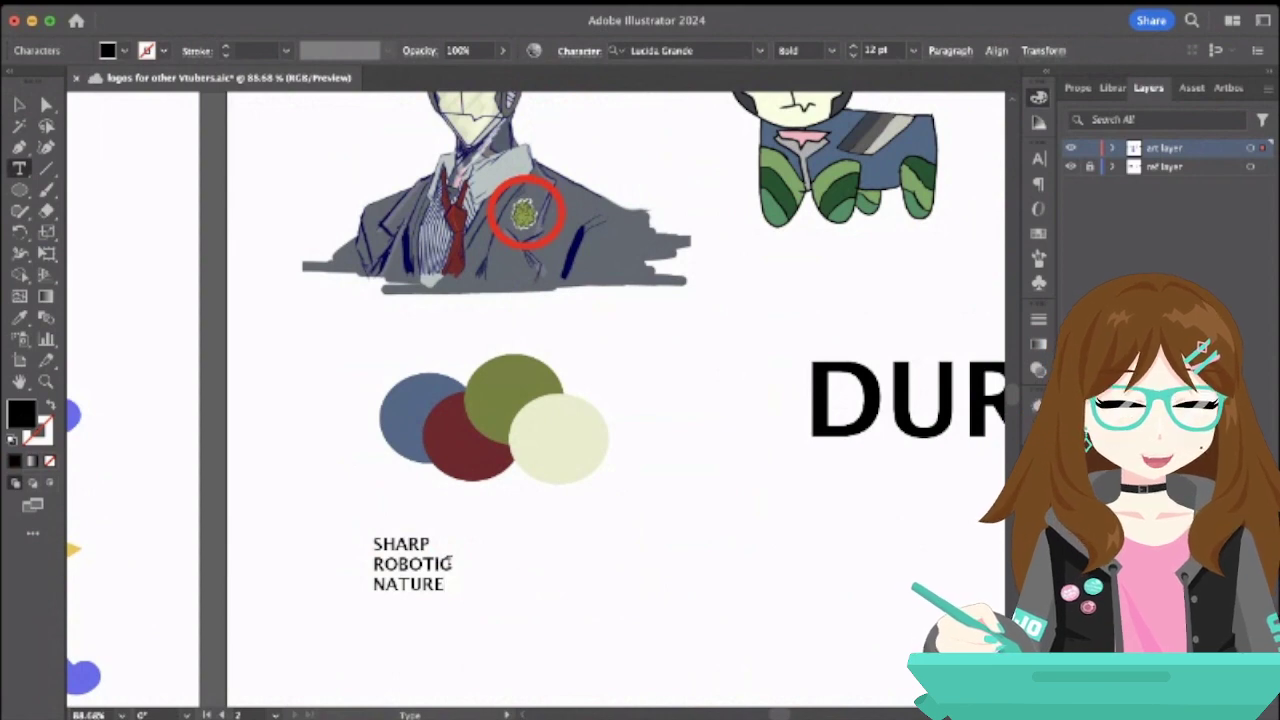
scroll(450, 562, up, 2)
scroll(450, 562, right, 10)
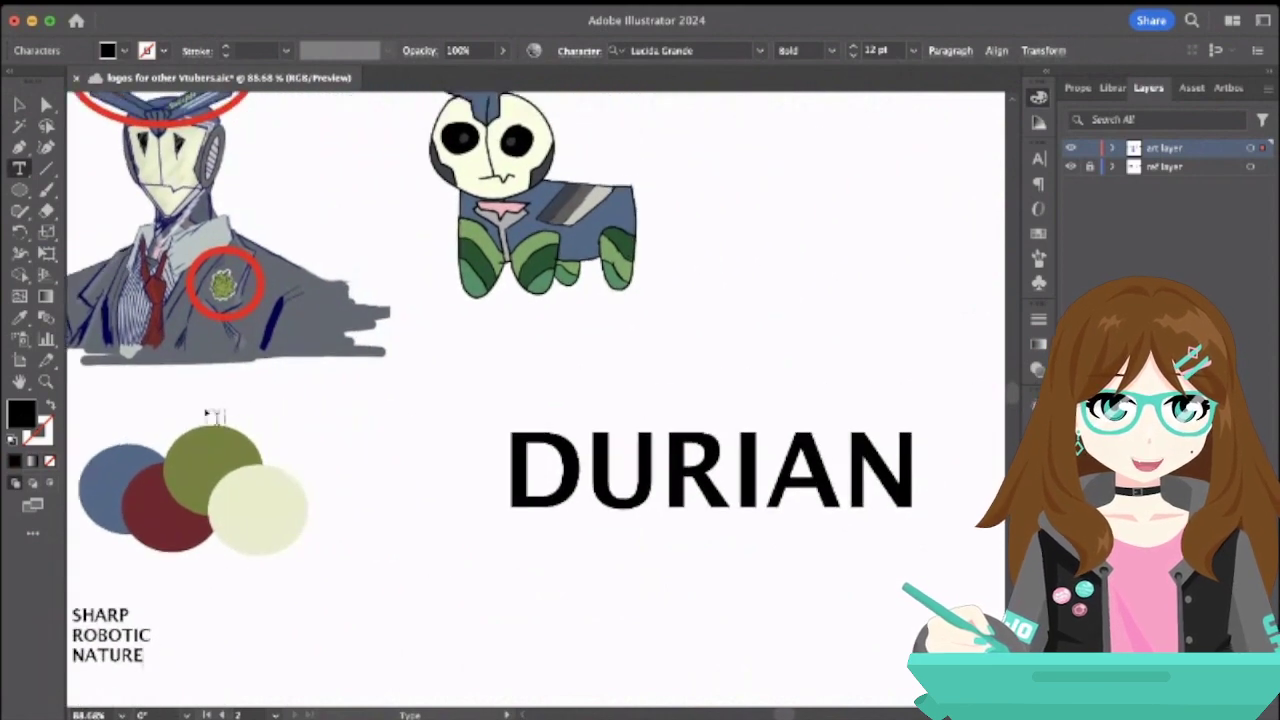
click(19, 104)
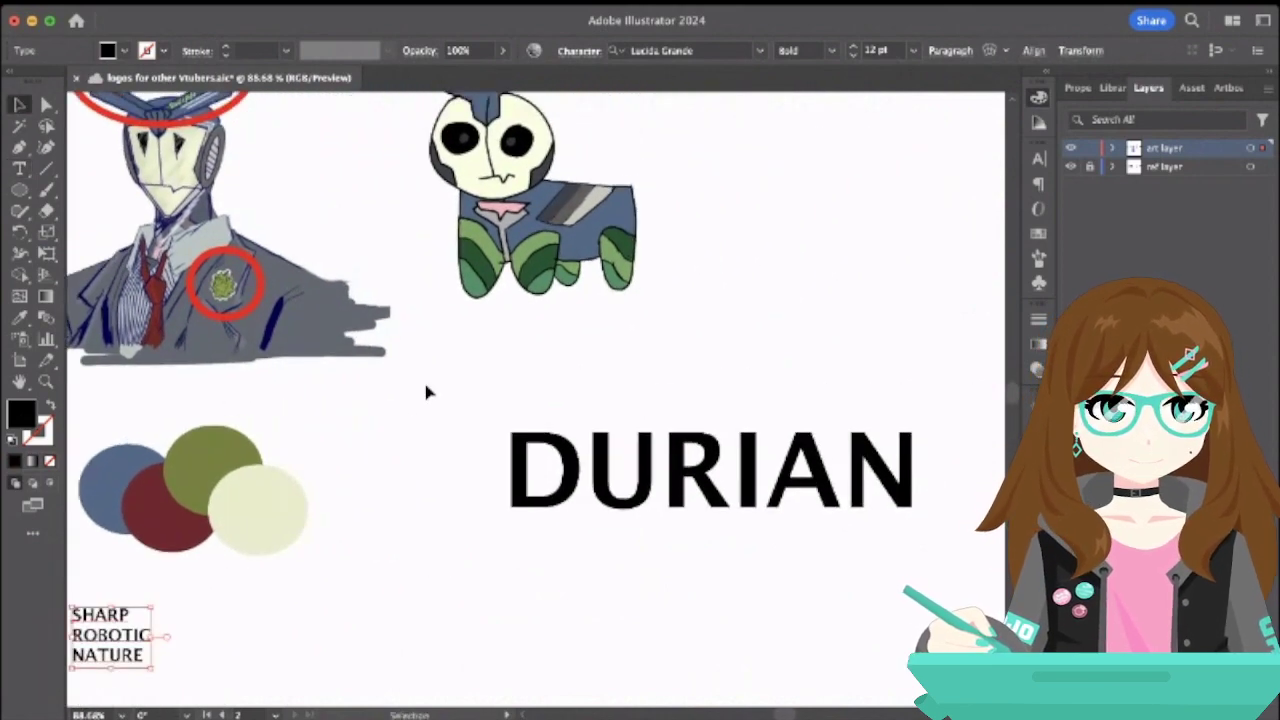
- Select the bold DURIAN title, examine the character, pin and palette references, and highlight the title's letter A
click(533, 455)
scroll(533, 455, down, 2)
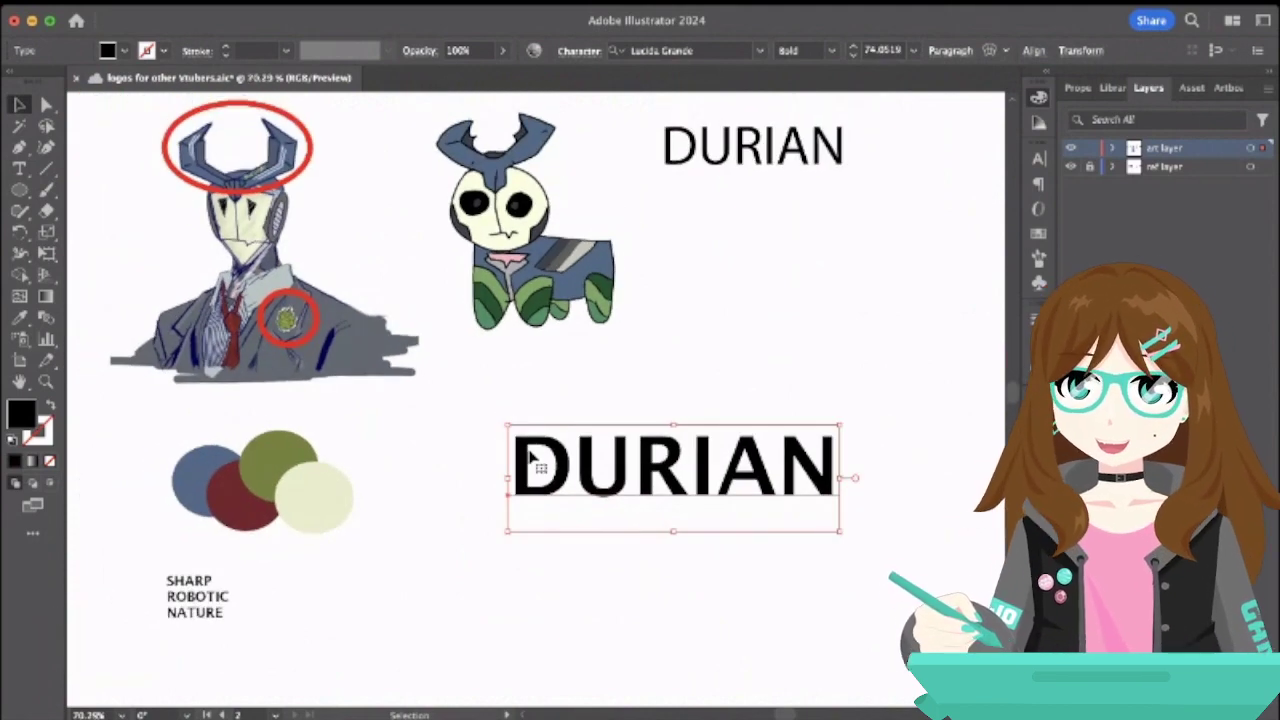
scroll(420, 437, down, 3)
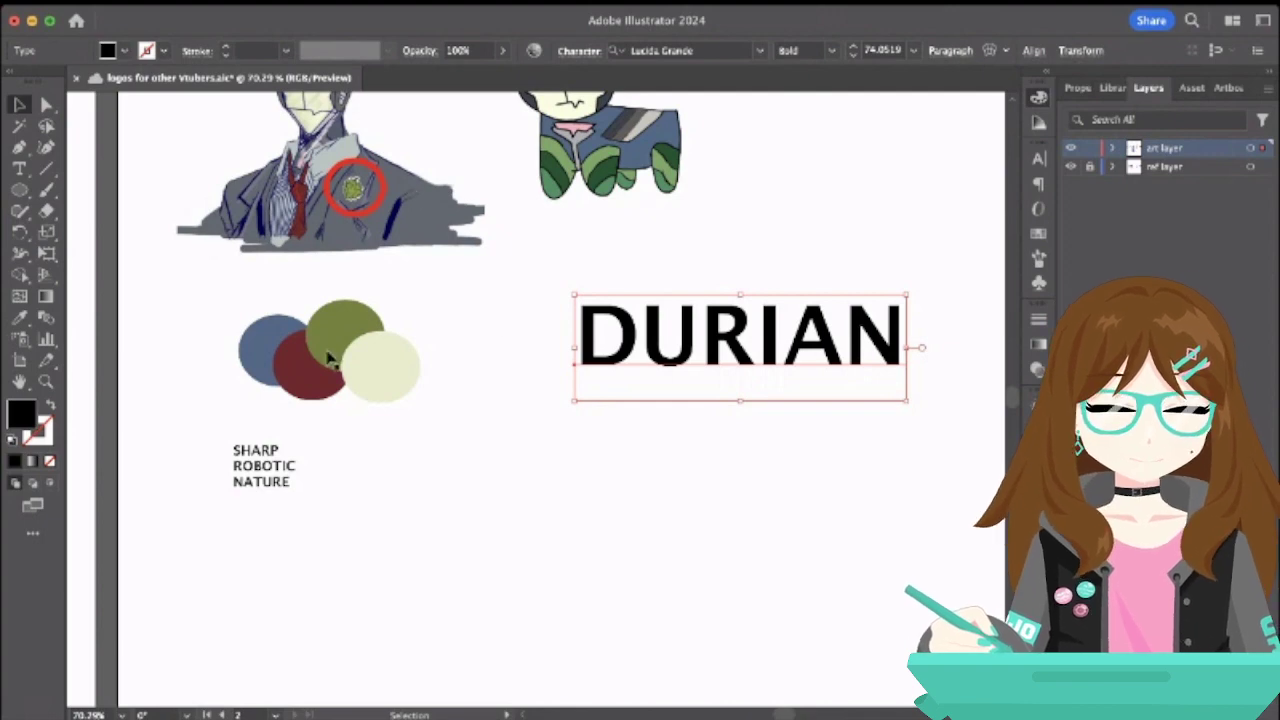
scroll(290, 200, up, 5)
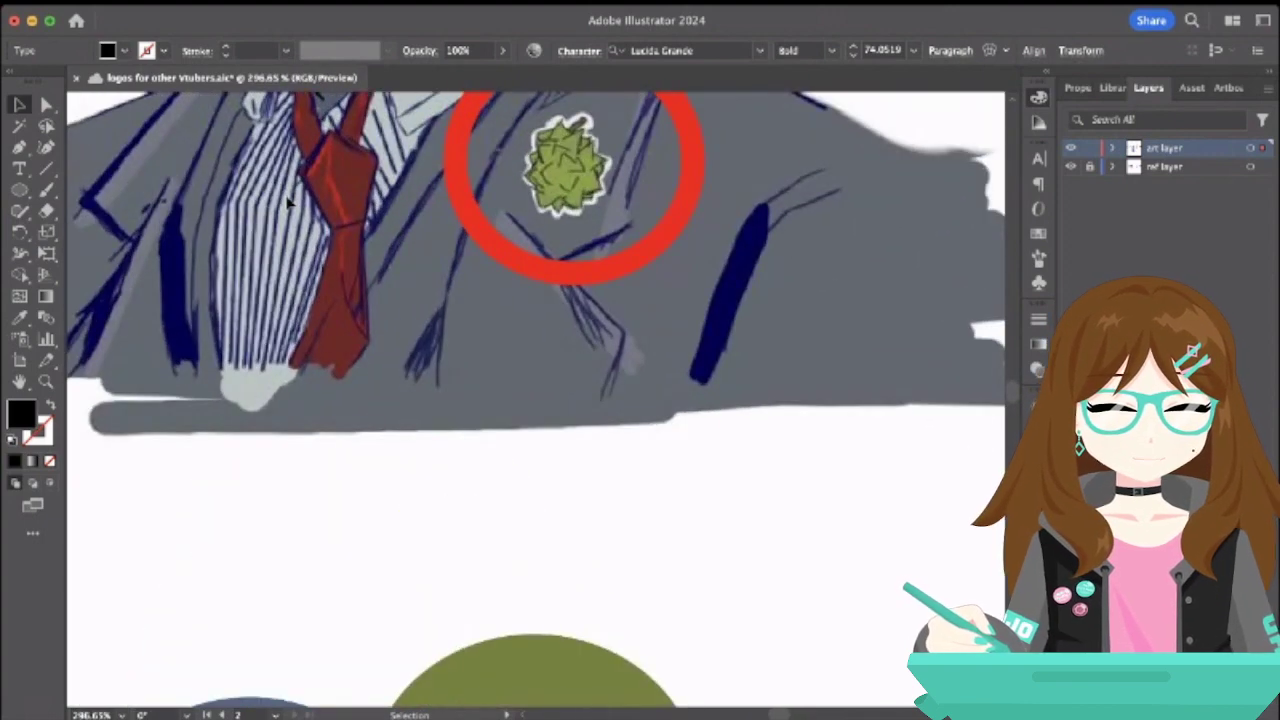
scroll(286, 270, down, 2)
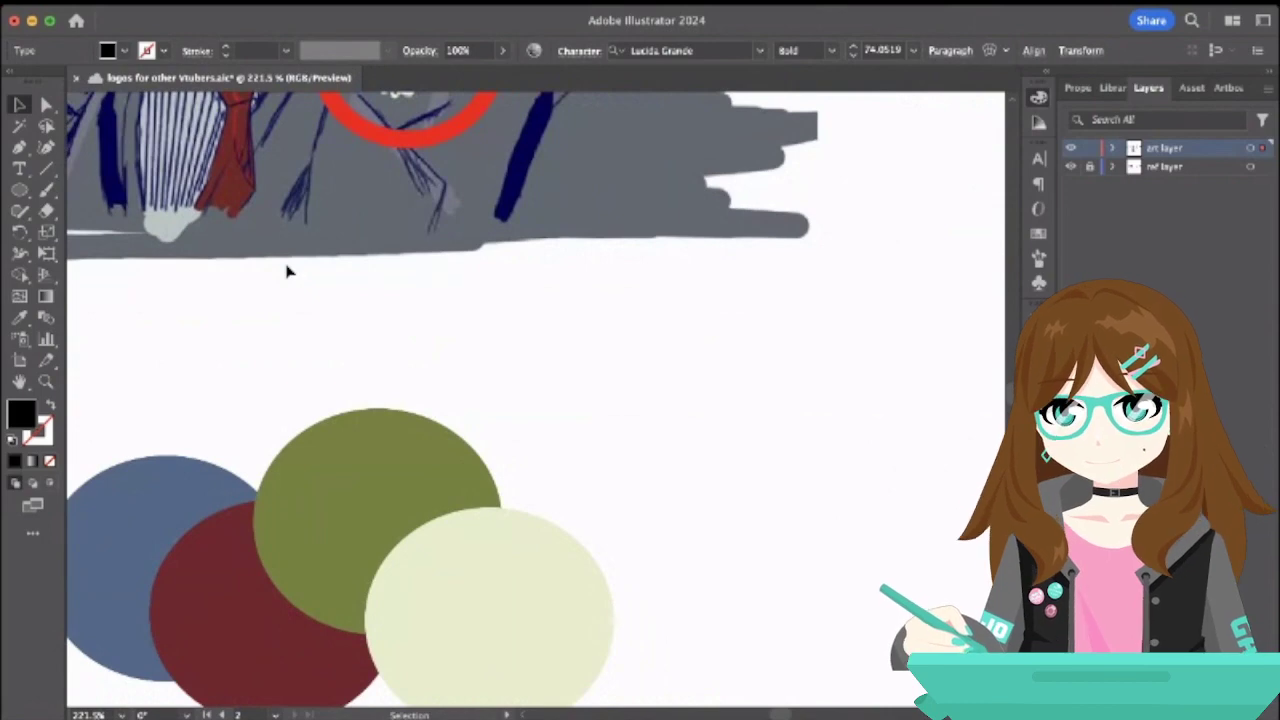
scroll(286, 270, down, 5)
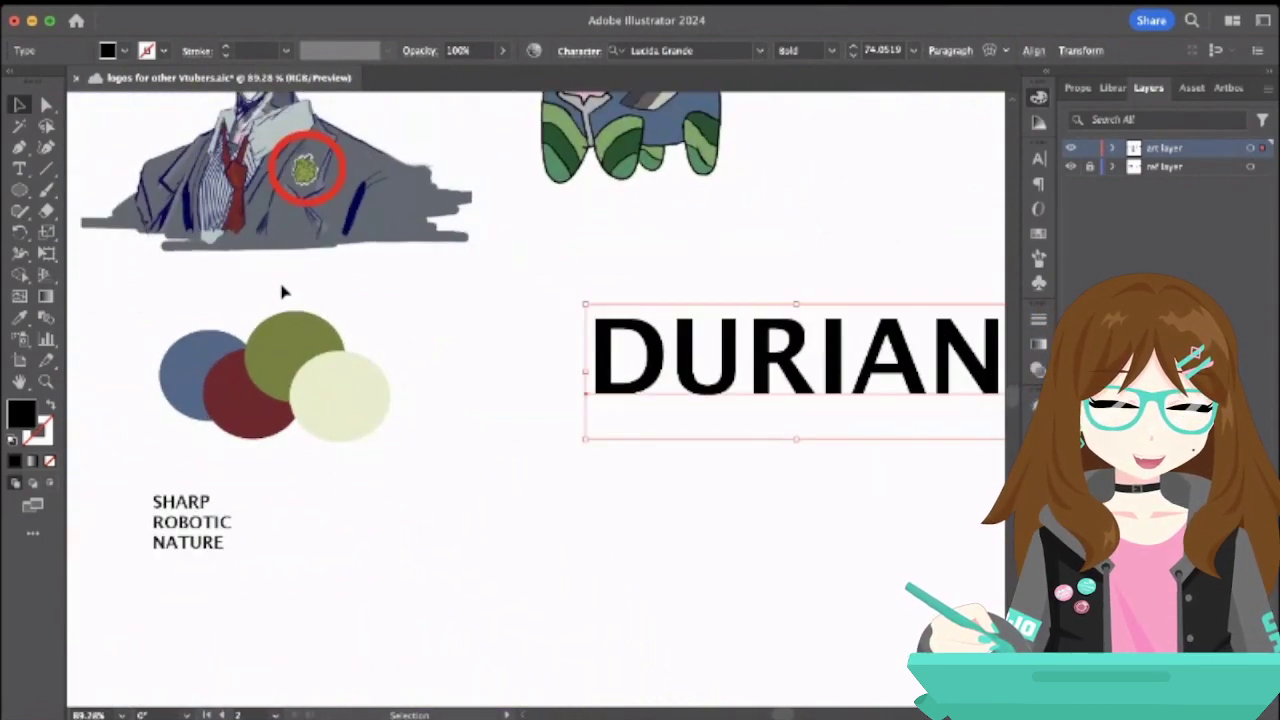
scroll(283, 291, down, 3)
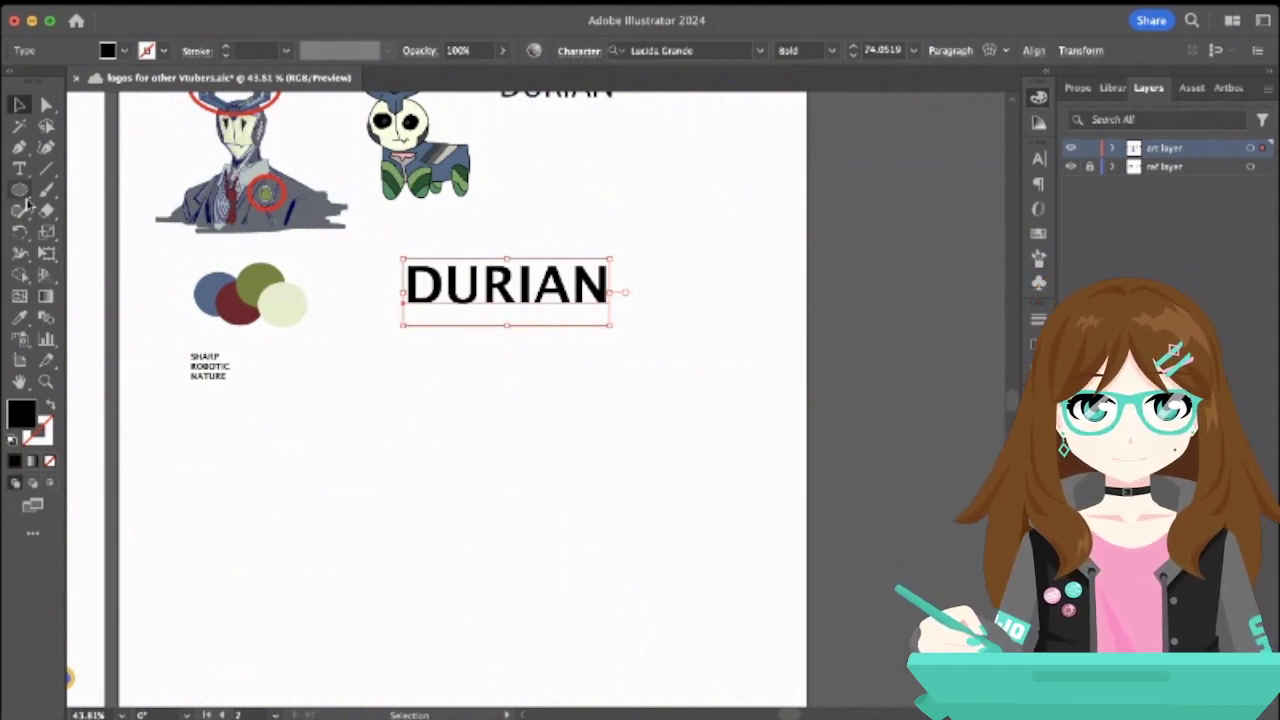
double_click(562, 306)
drag(562, 294, 539, 294)
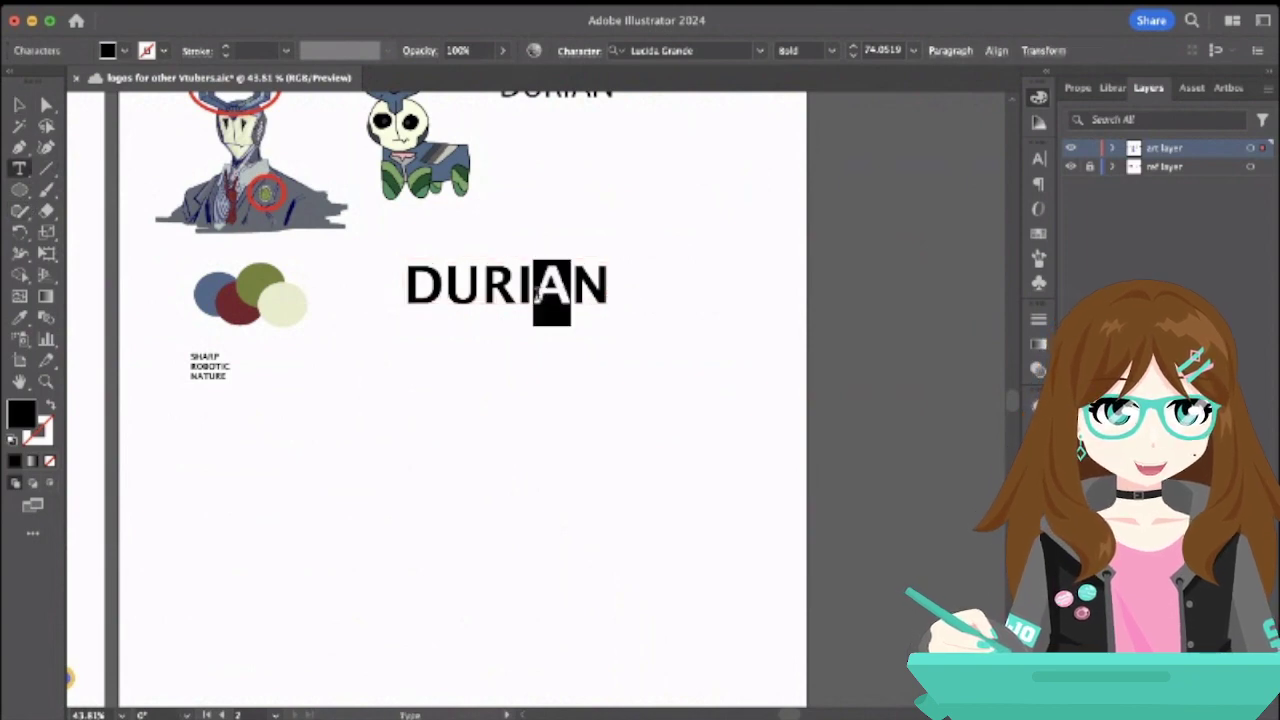
- Draw a tall, closed black triangle with the Pen tool in the blank space between the suited character and the plush-like figure
scroll(243, 133, up, 5)
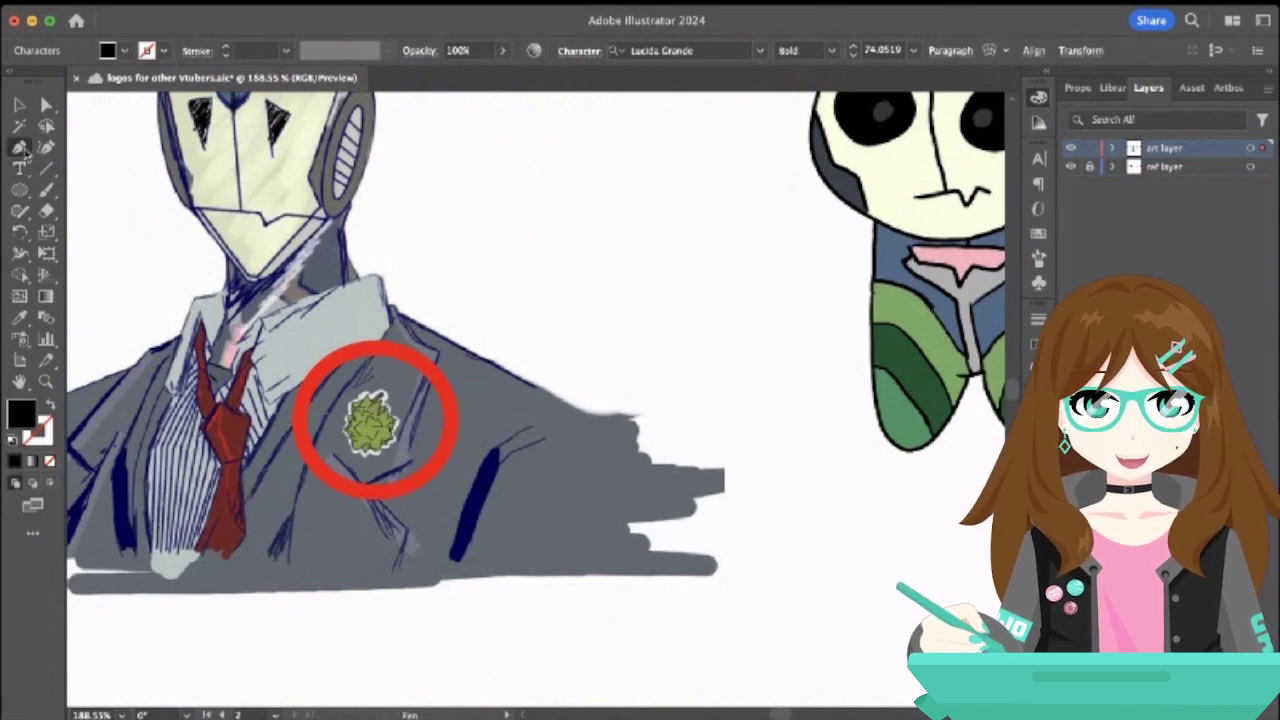
click(20, 147)
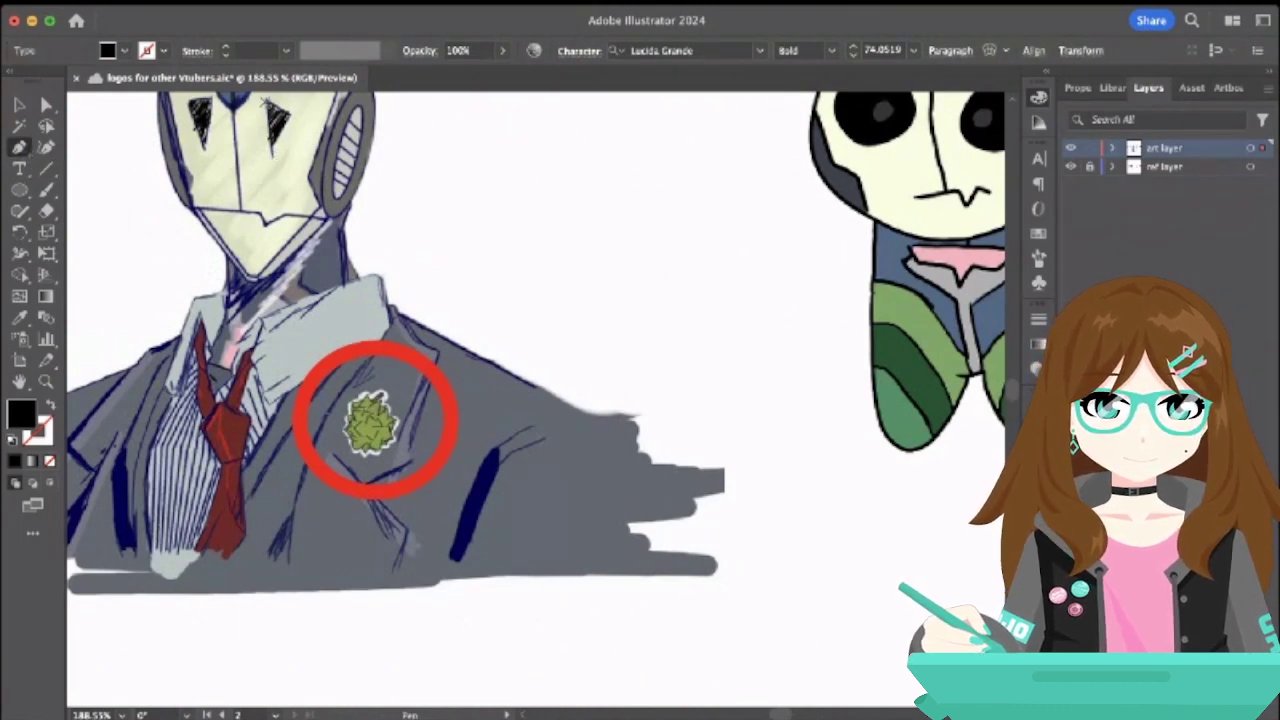
click(470, 204)
scroll(495, 130, up, 3)
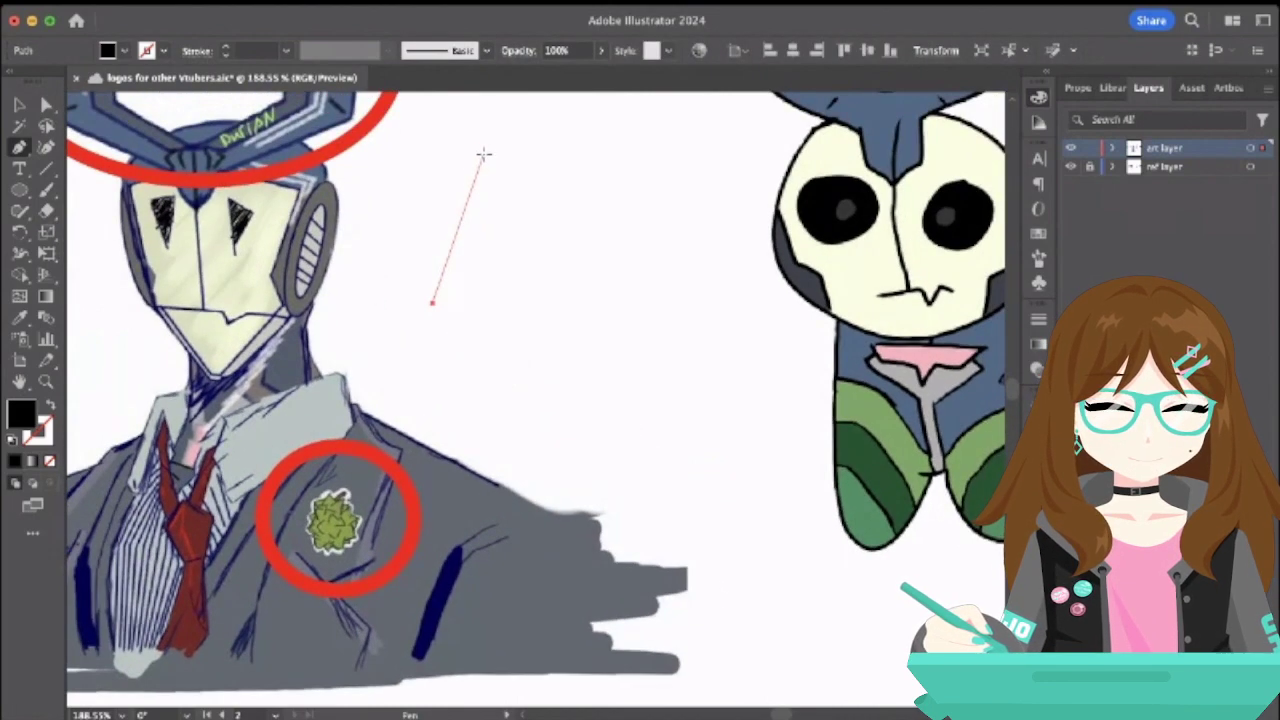
click(484, 152)
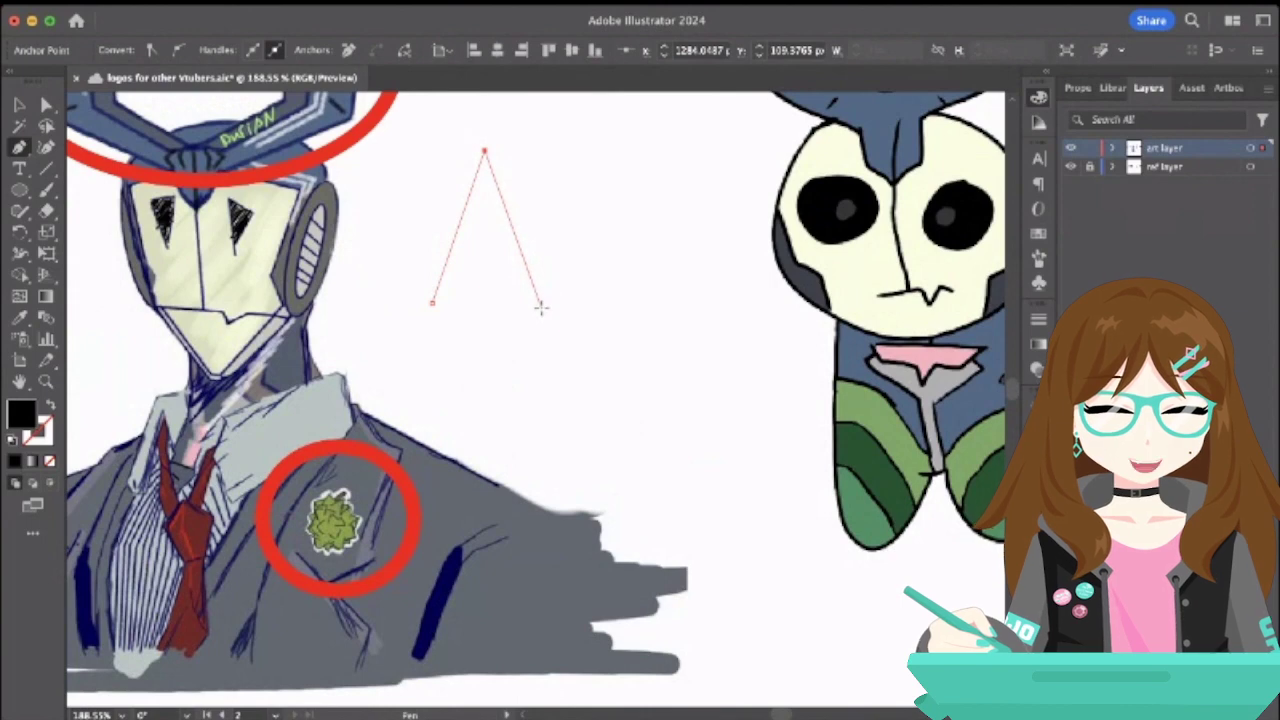
click(540, 306)
click(432, 302)
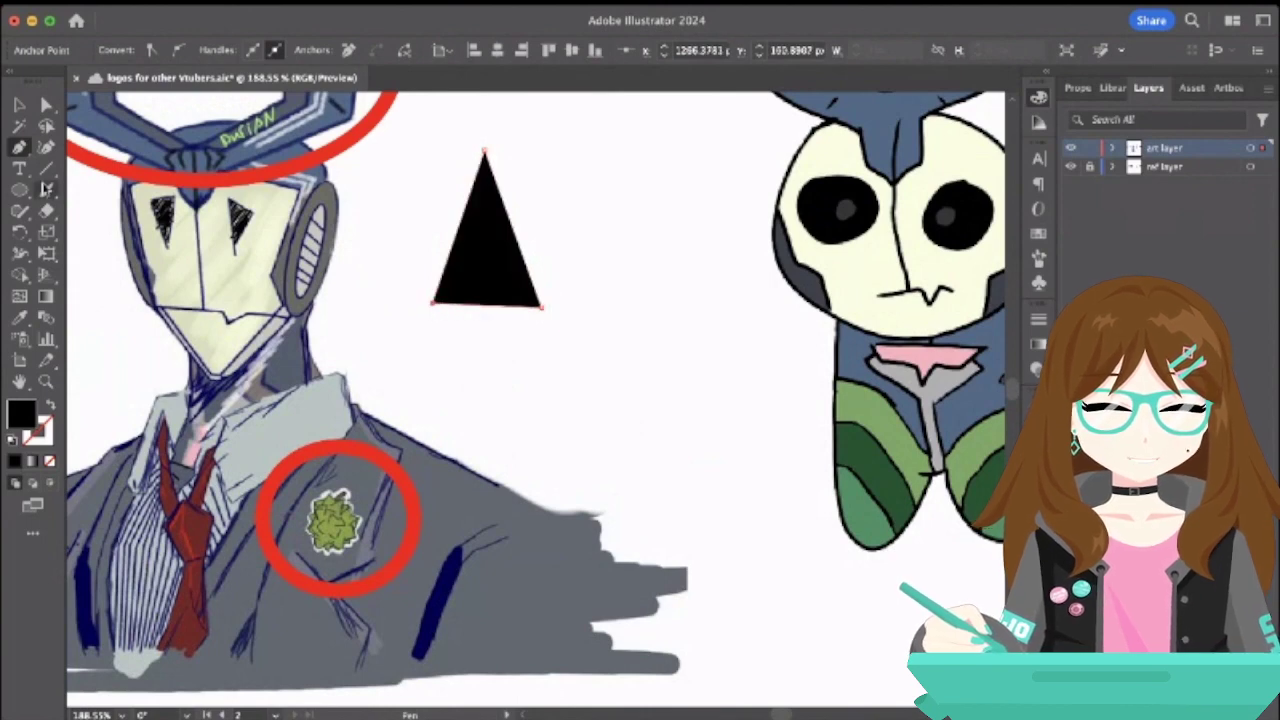
- Level the black triangle's base by lowering its left corner point, and deselect the shape
click(46, 104)
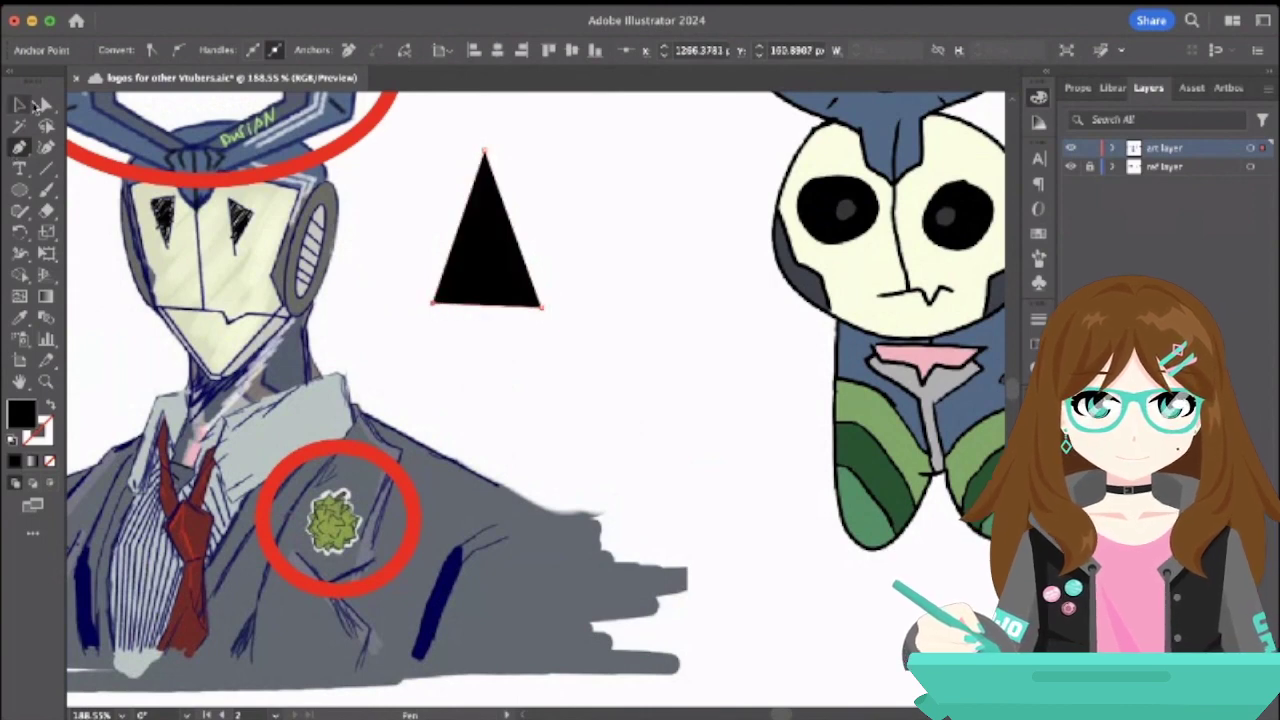
click(432, 308)
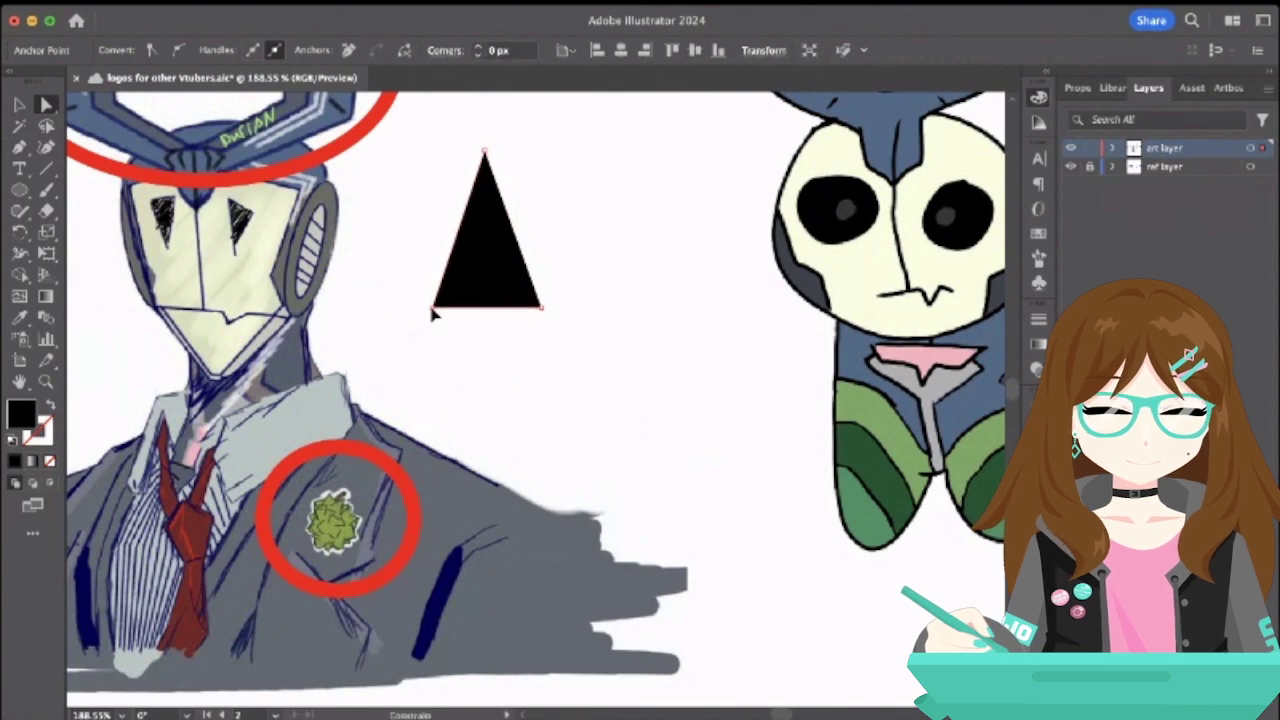
click(432, 311)
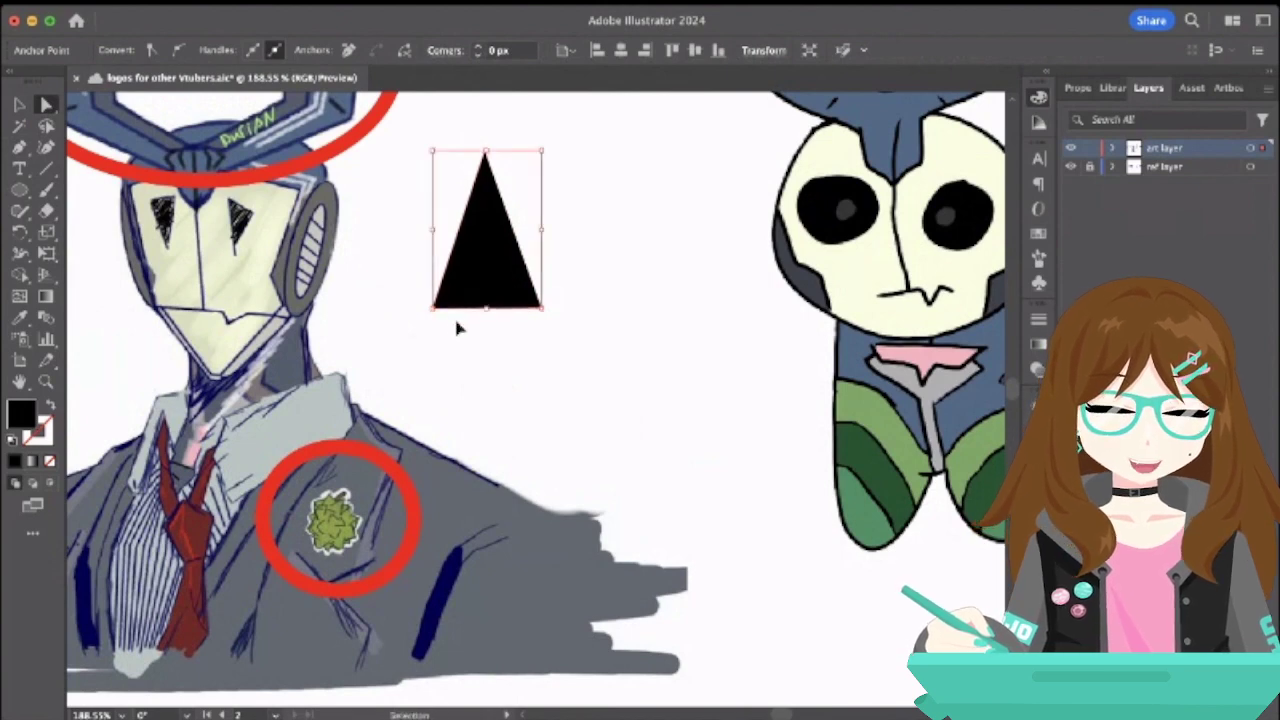
scroll(436, 309, up, 3)
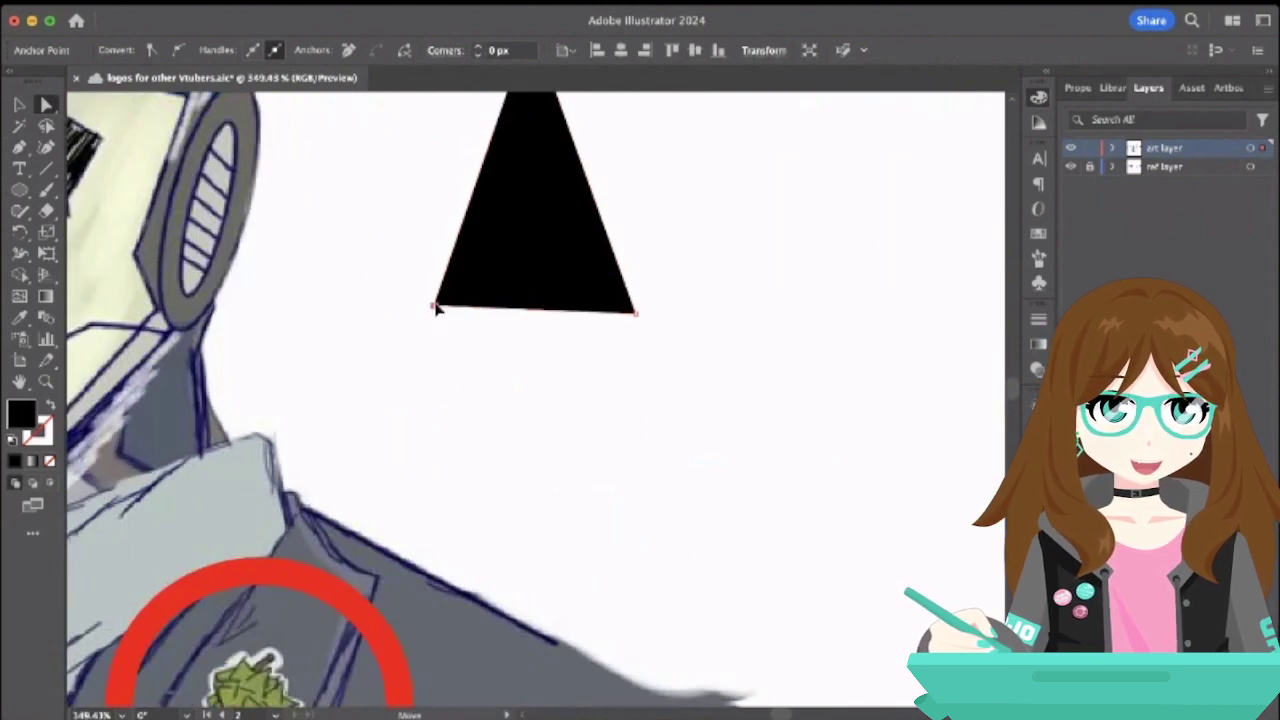
drag(436, 309, 437, 323)
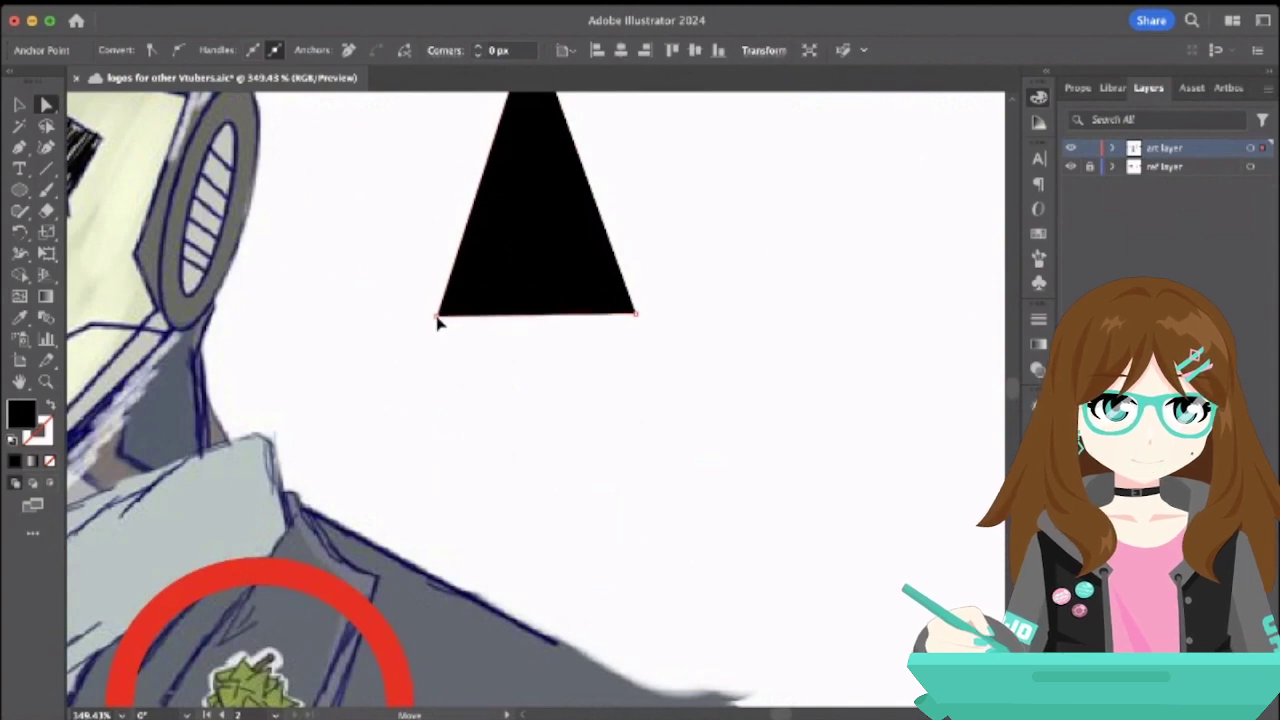
click(494, 376)
scroll(494, 376, down, 5)
scroll(494, 376, down, 4)
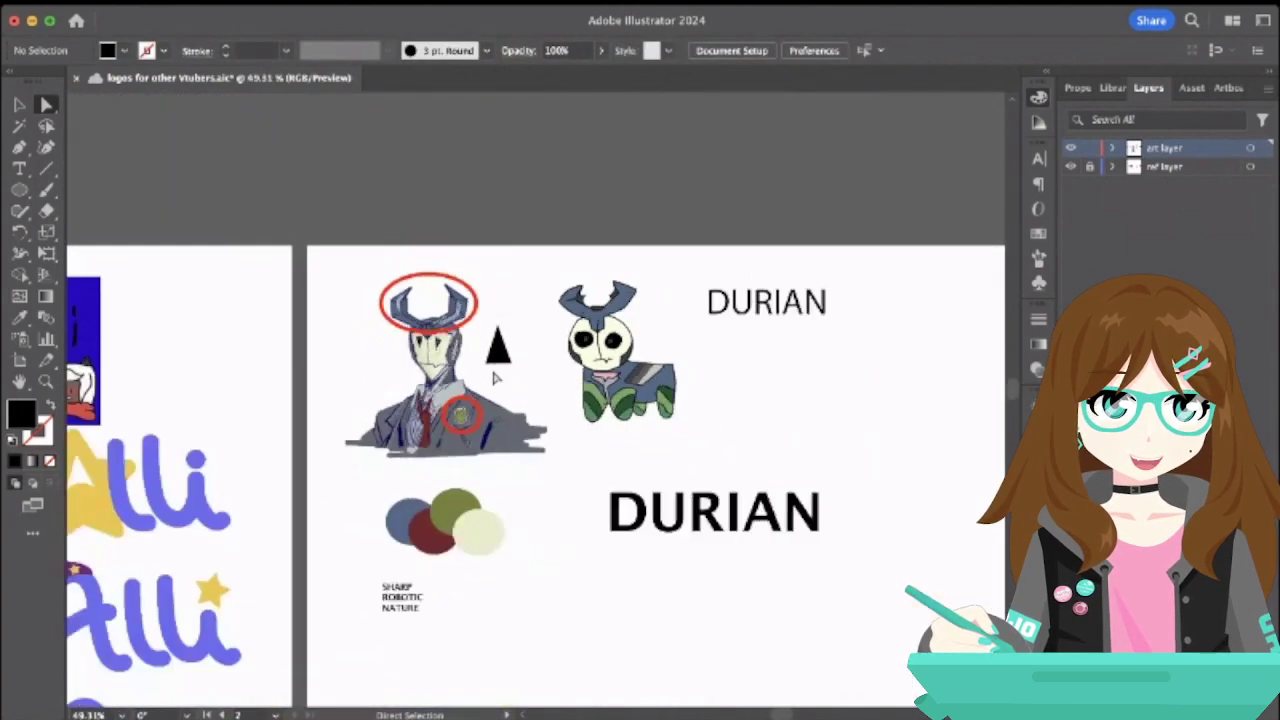
- Move the black triangle onto the letter A of the bold DURIAN title and widen it to cover the letter
click(497, 355)
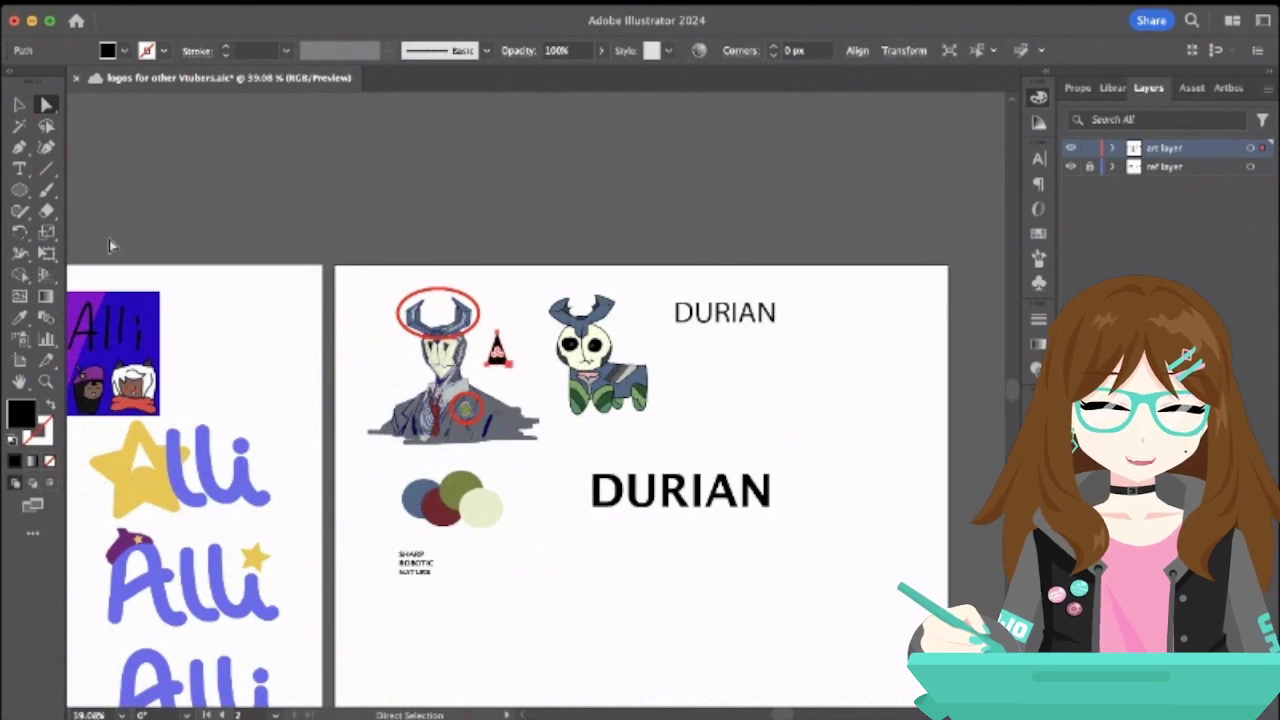
click(19, 104)
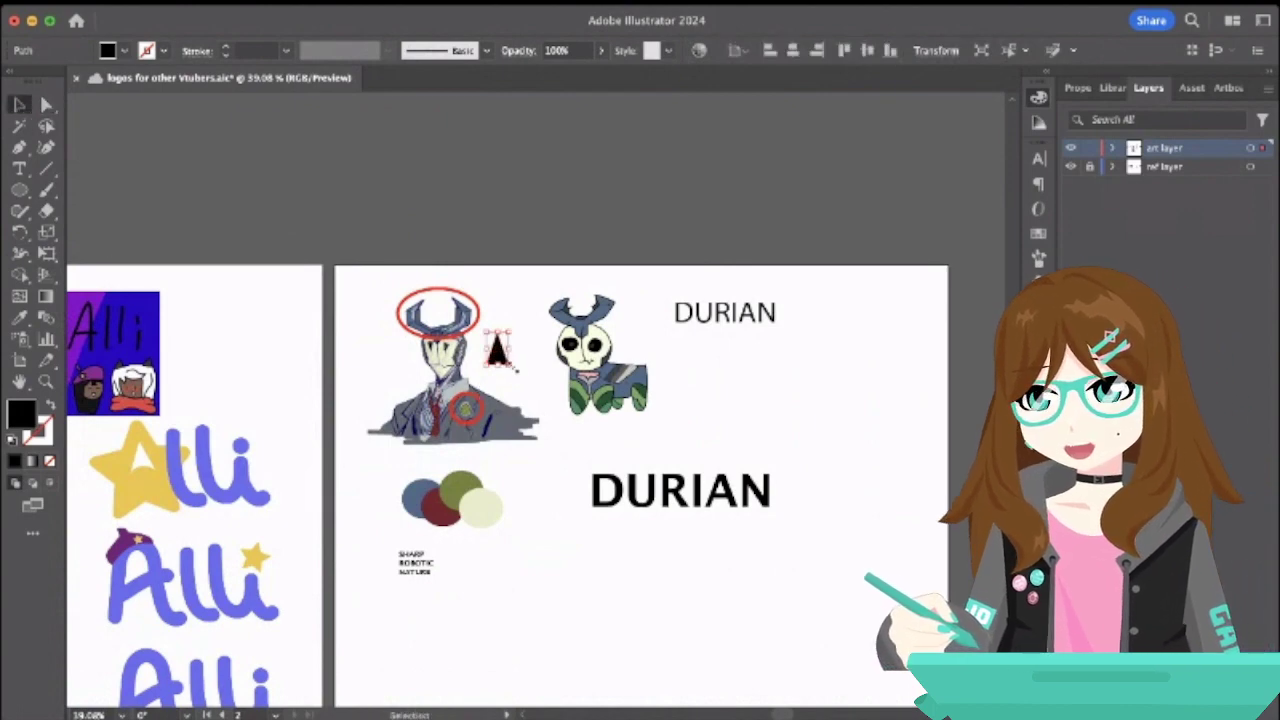
click(697, 490)
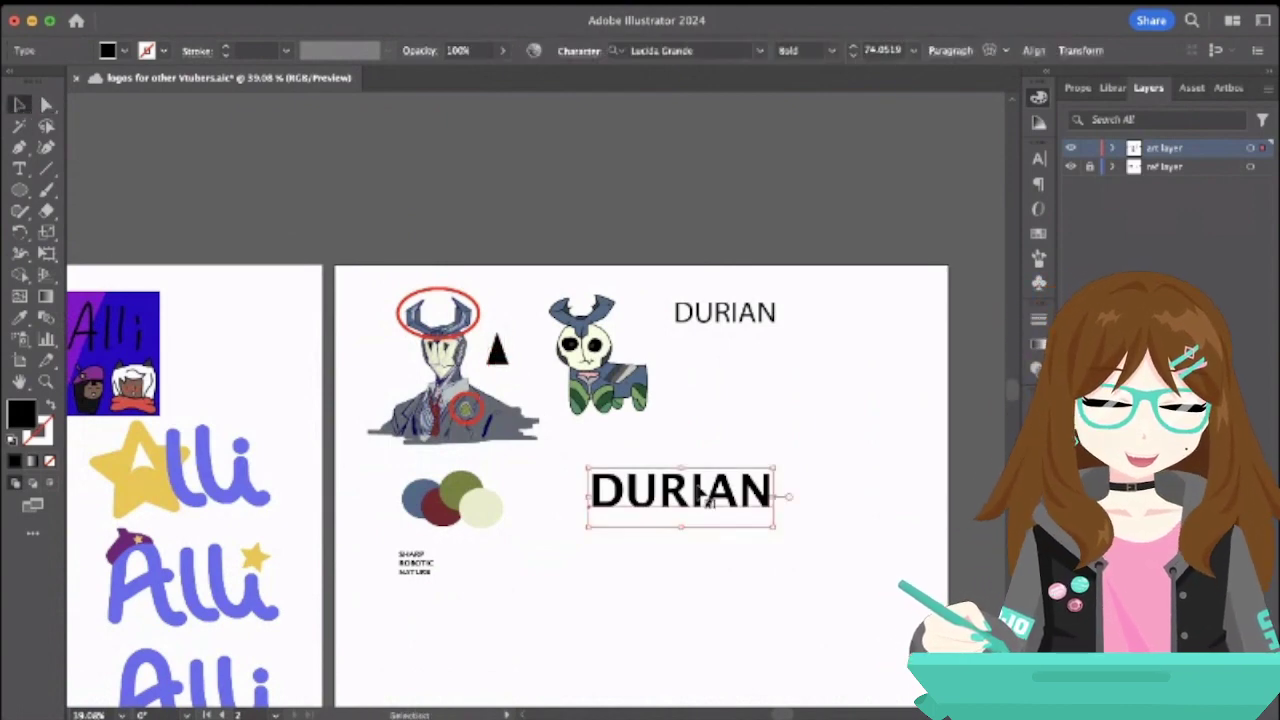
click(500, 358)
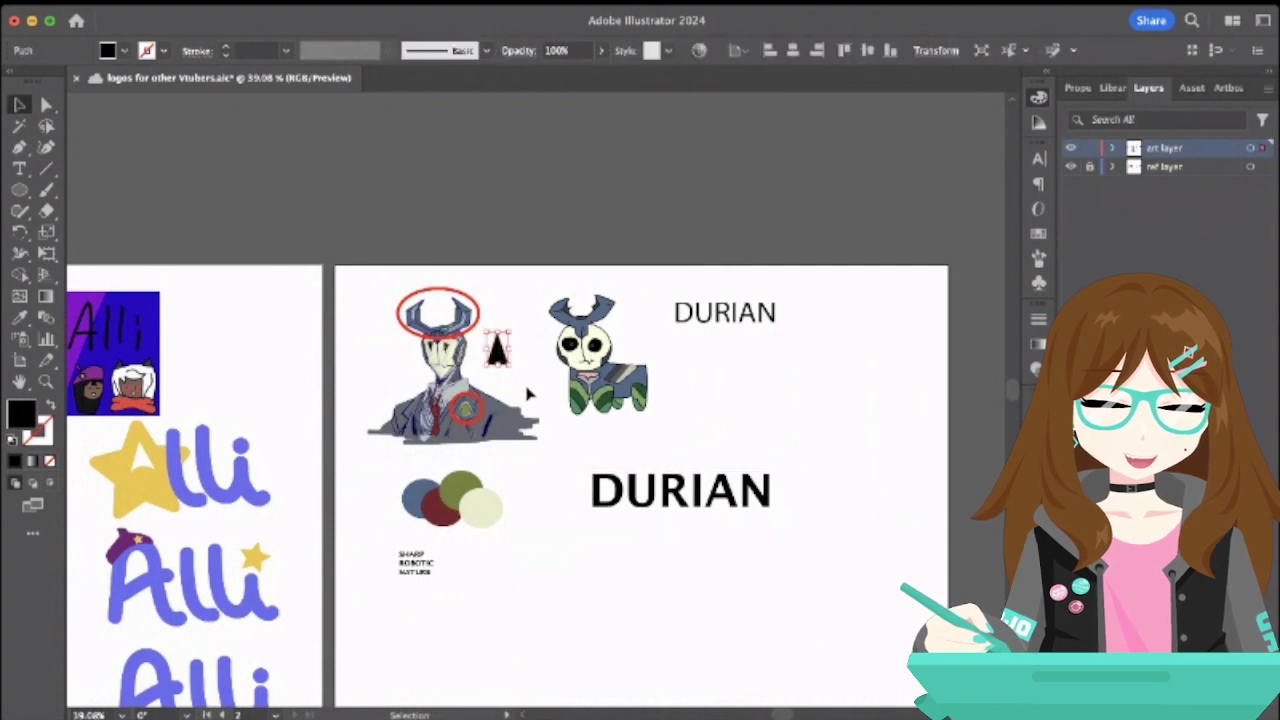
click(512, 372)
scroll(508, 370, up, 3)
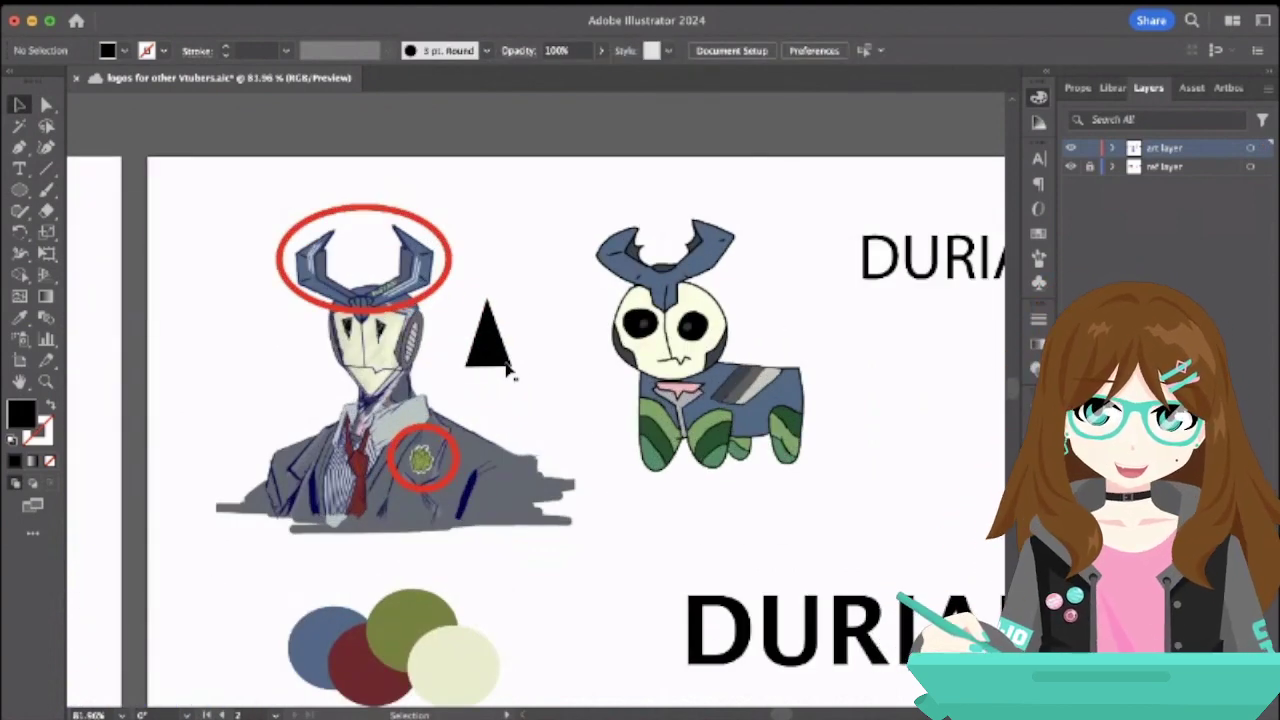
drag(507, 370, 959, 650)
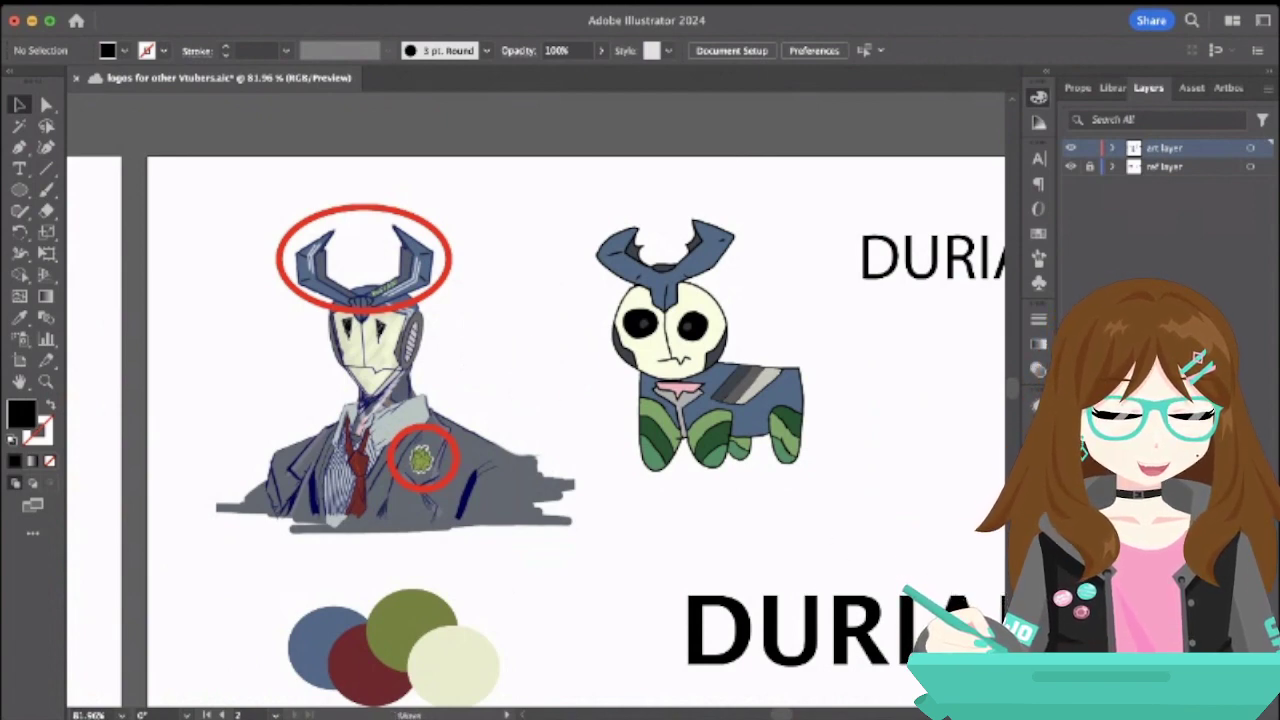
drag(959, 650, 955, 603)
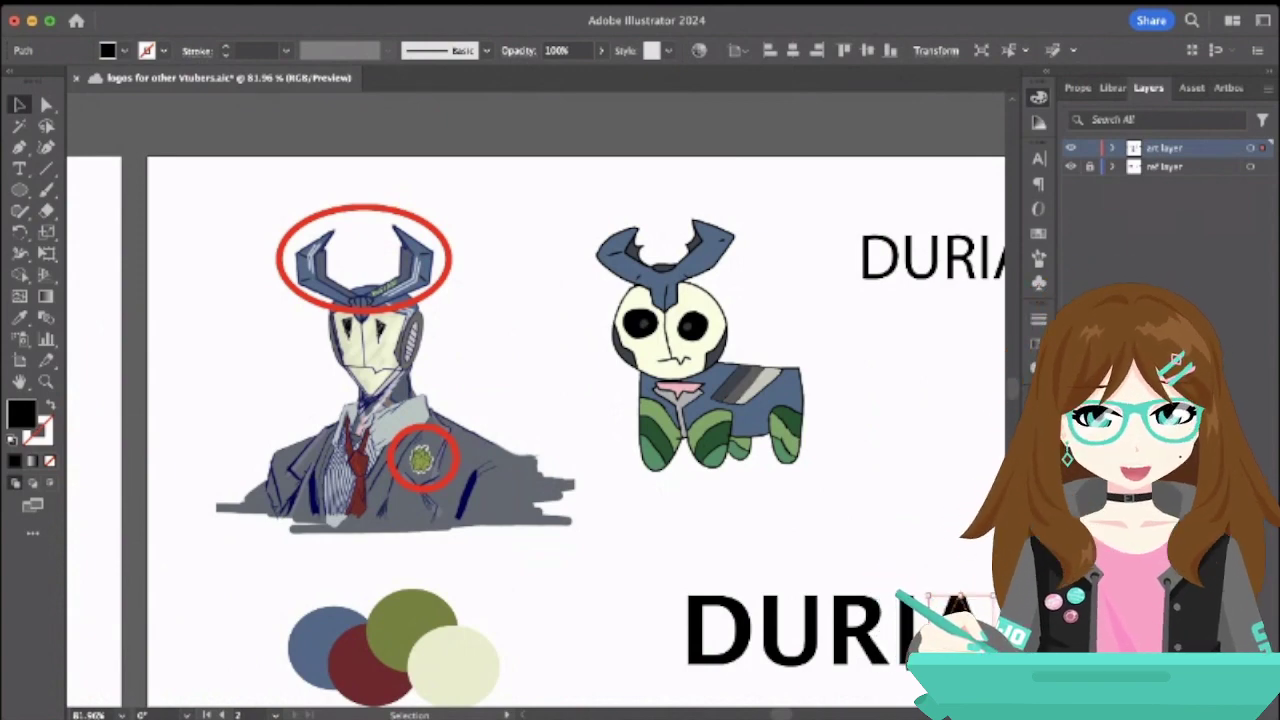
click(945, 565)
scroll(945, 565, right, 3)
scroll(945, 565, down, 2)
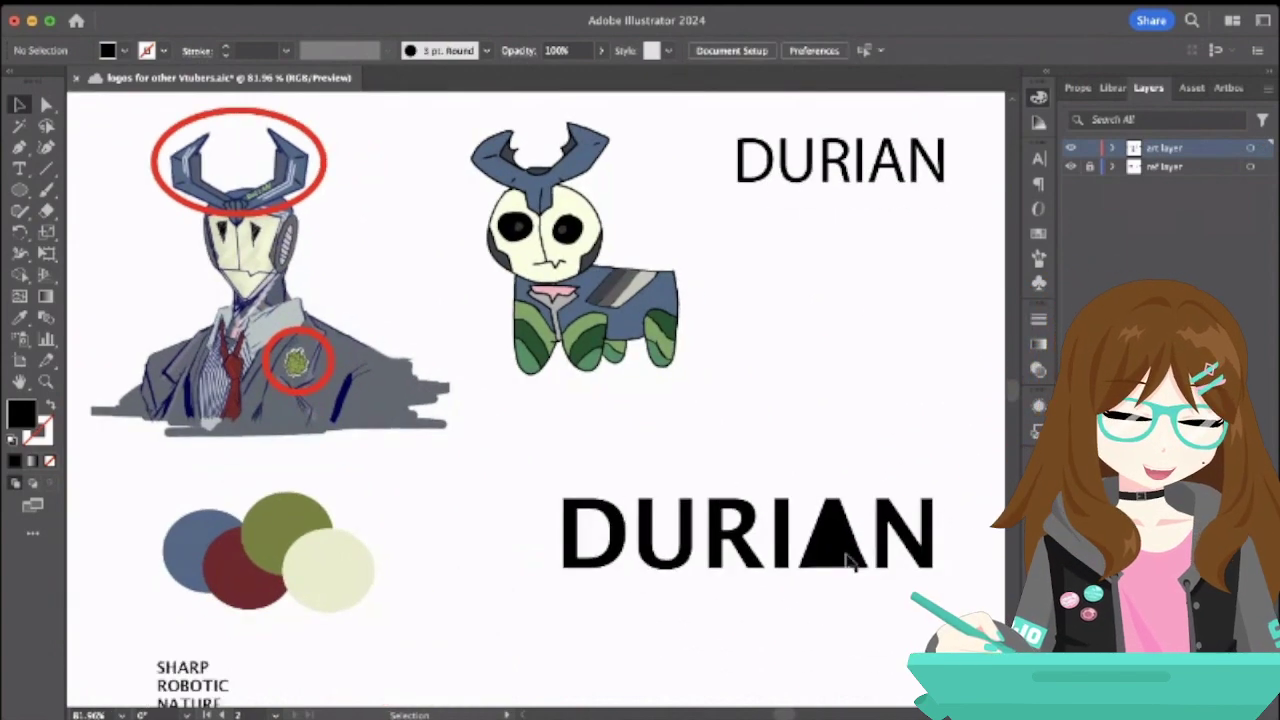
- Separate the bold DURIAN title from the triangle, moving the title up and placing the triangle just below its letter A
click(843, 560)
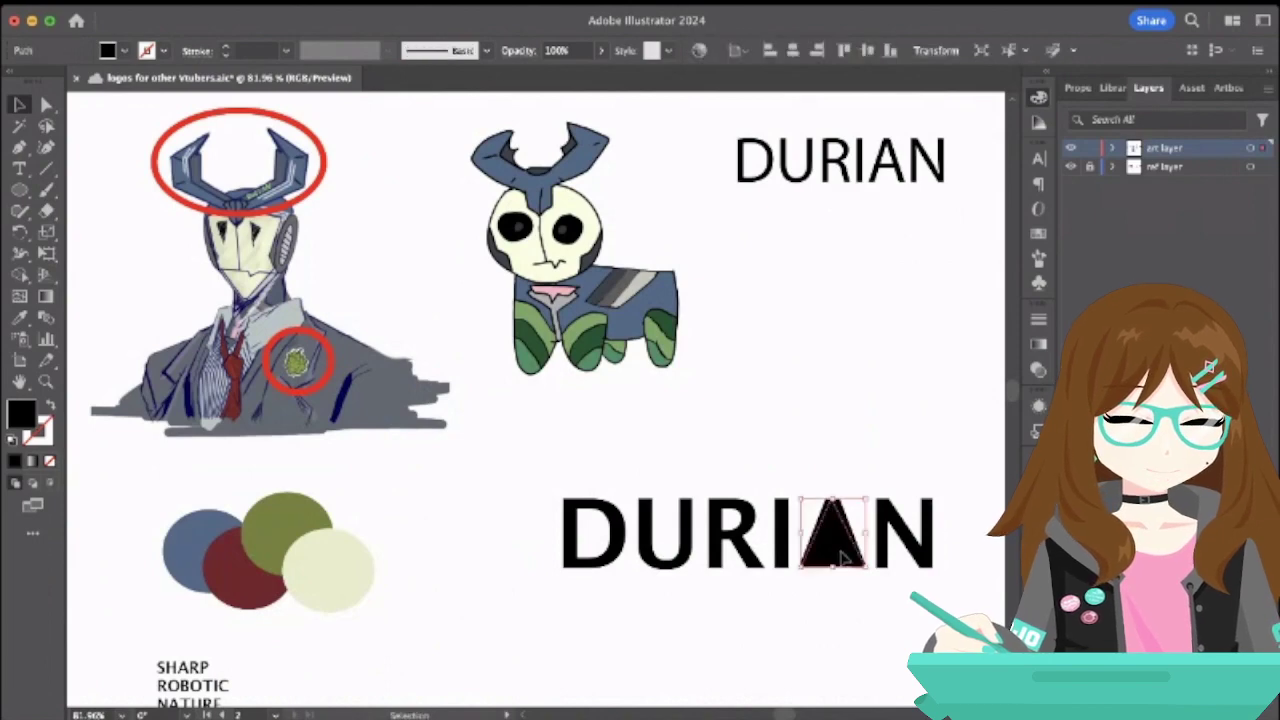
click(878, 500)
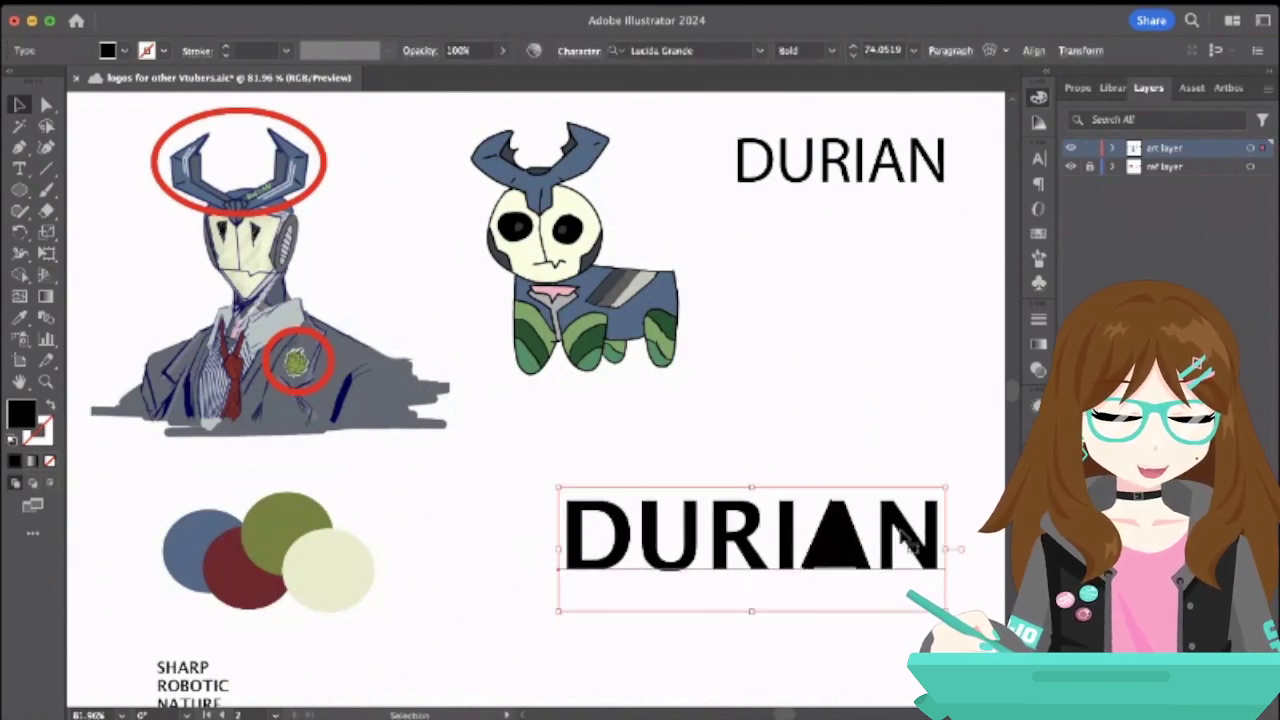
drag(907, 542, 903, 418)
drag(834, 540, 834, 570)
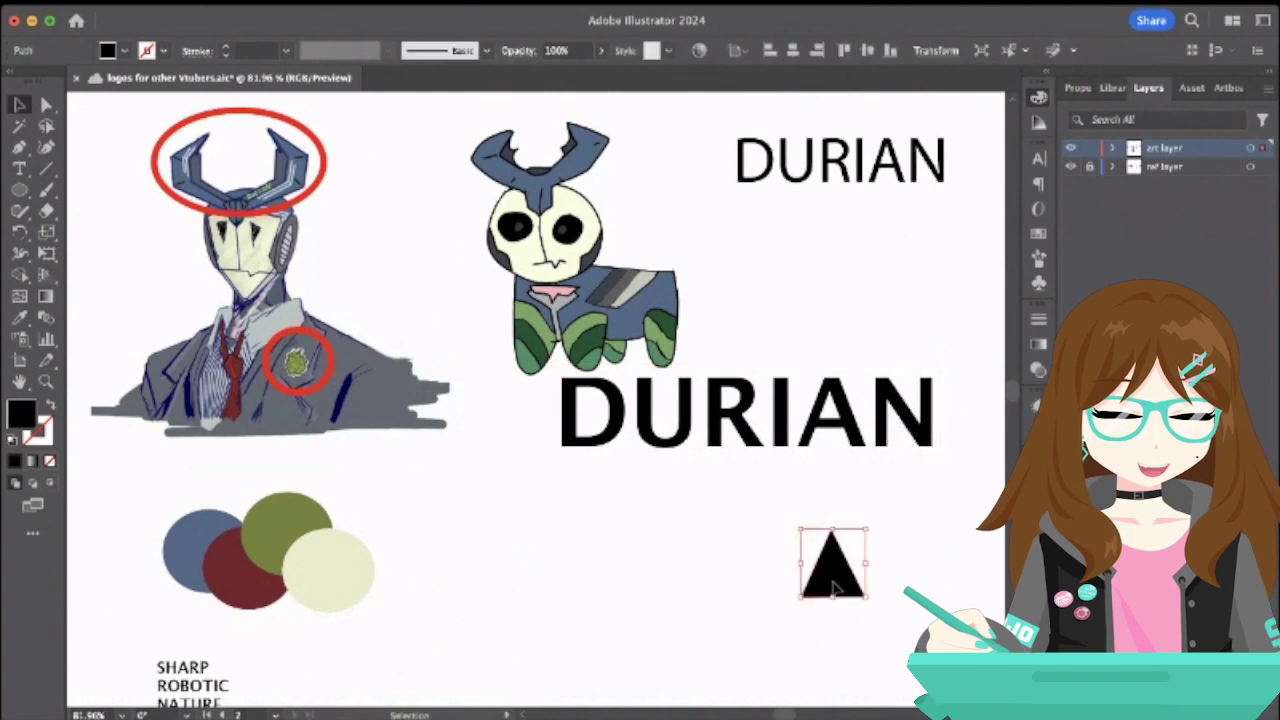
drag(857, 430, 853, 493)
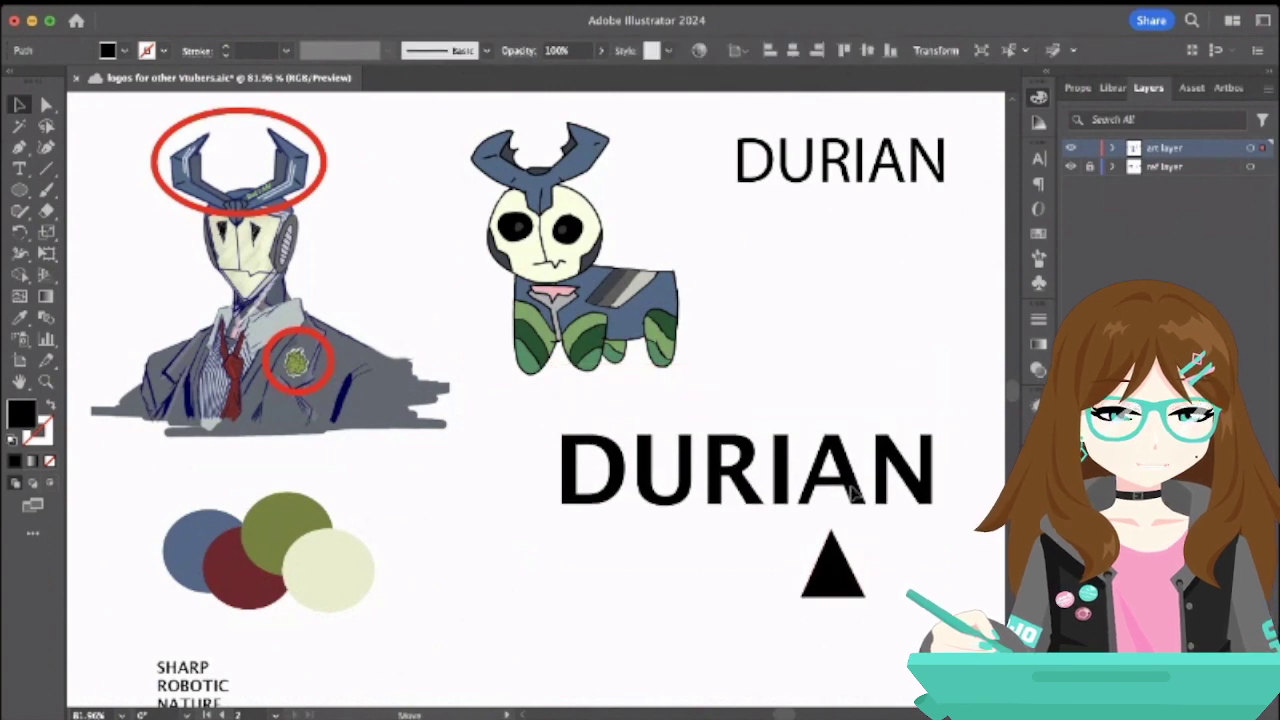
click(887, 546)
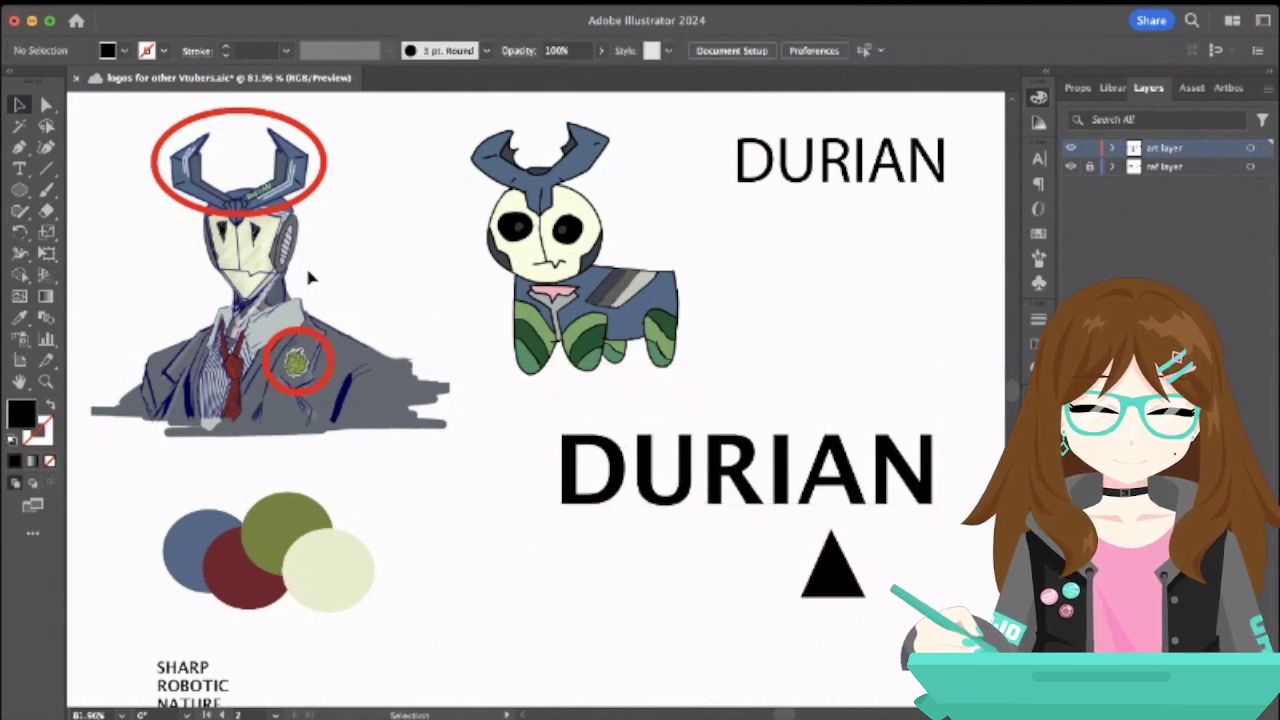
- Adjust the triangle's top point slightly up and to the right to centre it over the base, and deselect
scroll(258, 352, up, 3)
scroll(258, 352, down, 3)
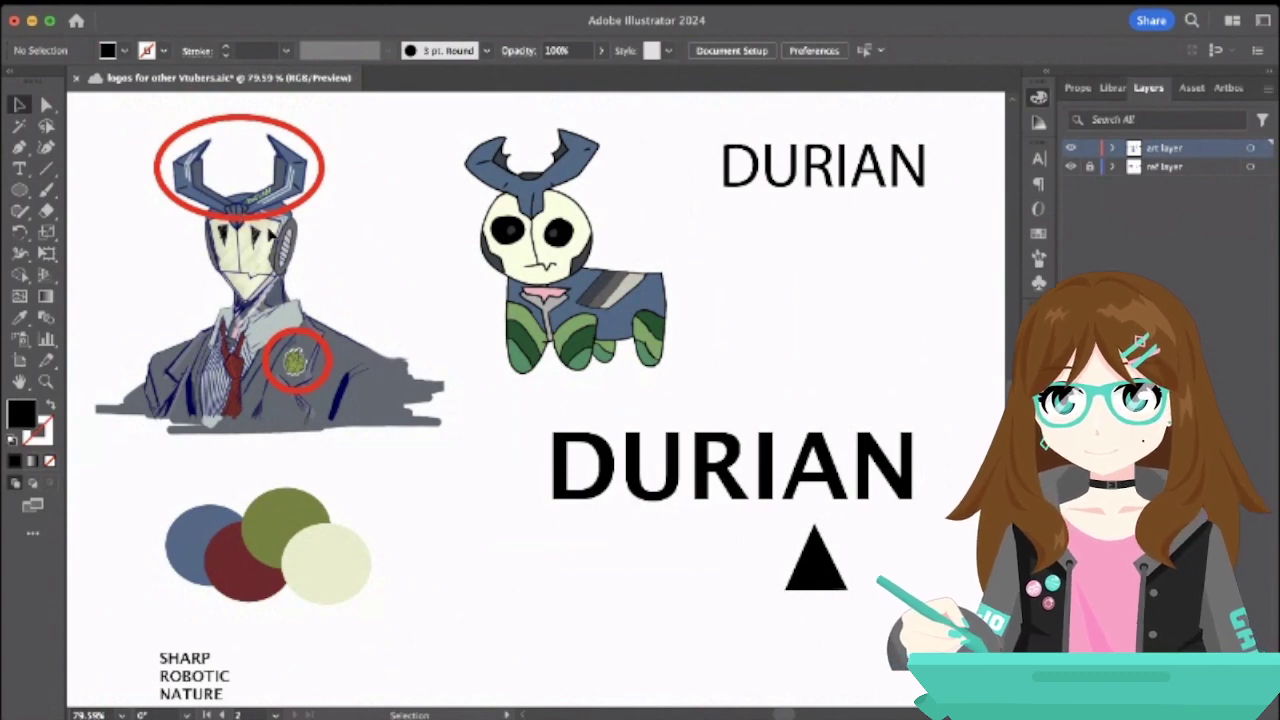
click(820, 558)
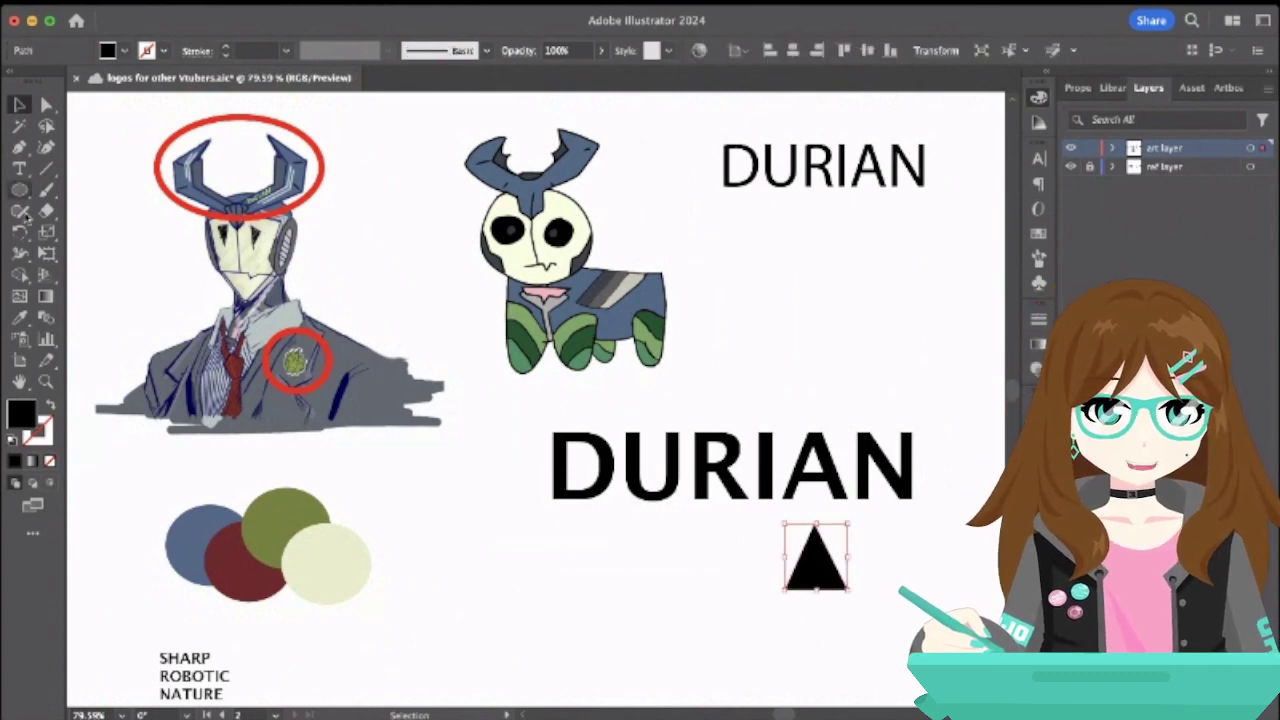
click(45, 106)
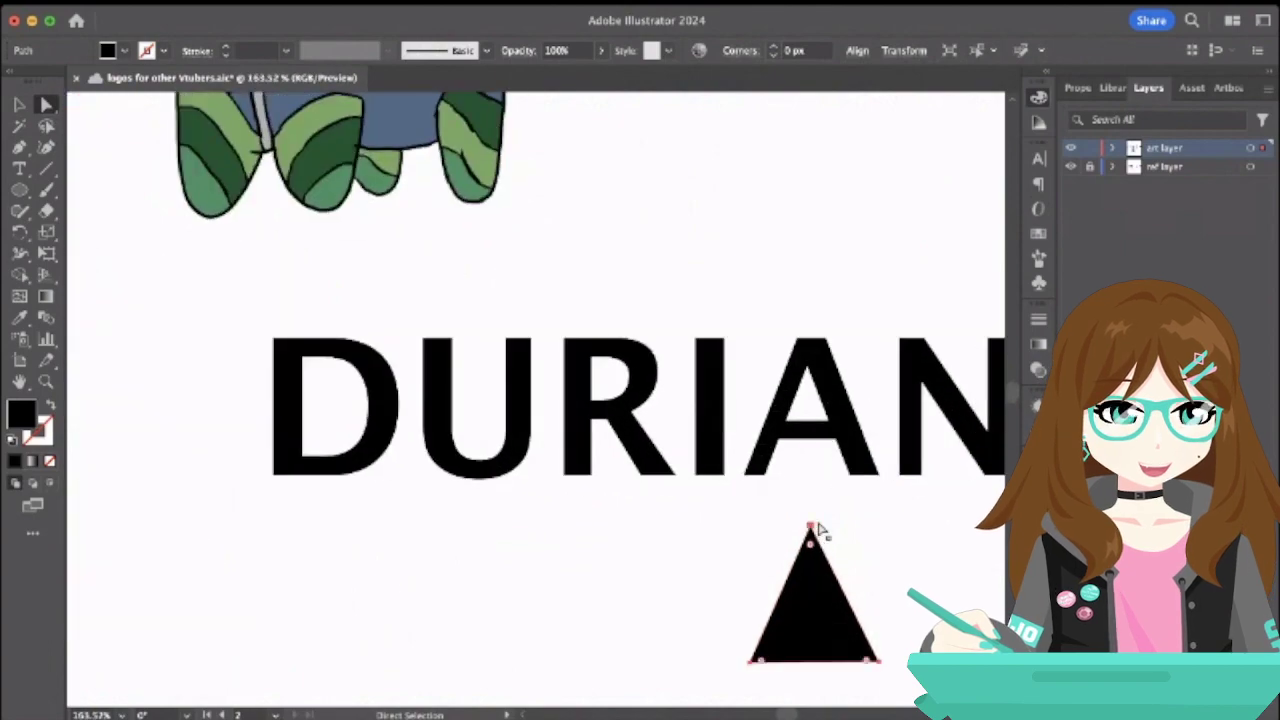
scroll(814, 531, up, 3)
click(811, 530)
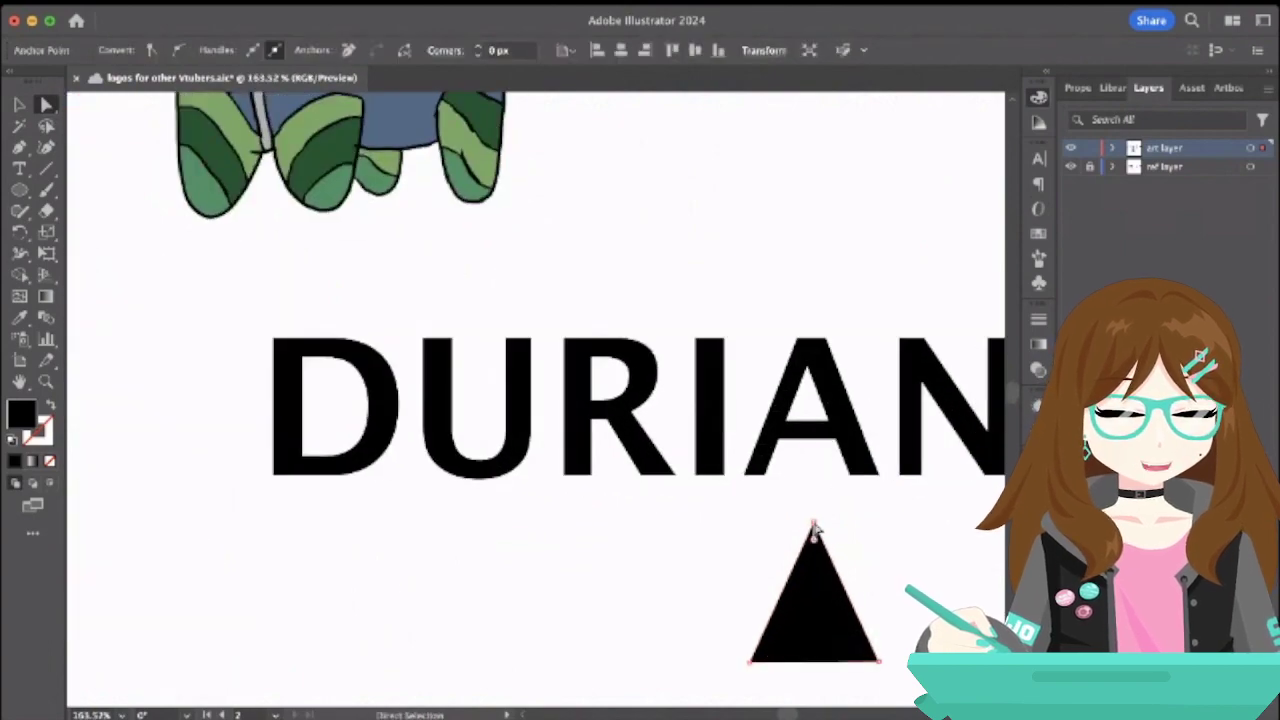
click(663, 574)
scroll(663, 574, down, 4)
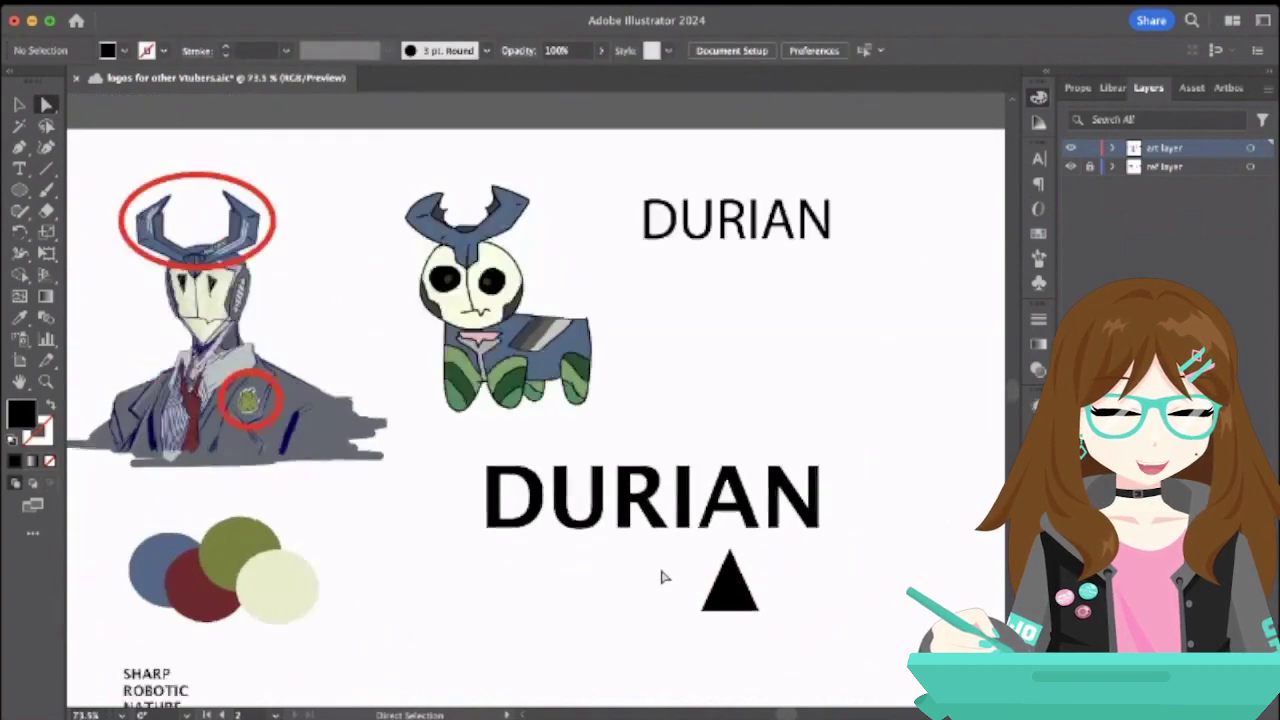
- Examine the finished Alli logos next to the Durian palette, keywords and title
scroll(663, 575, left, 3)
scroll(663, 575, down, 2)
scroll(662, 575, left, 3)
scroll(662, 575, down, 1)
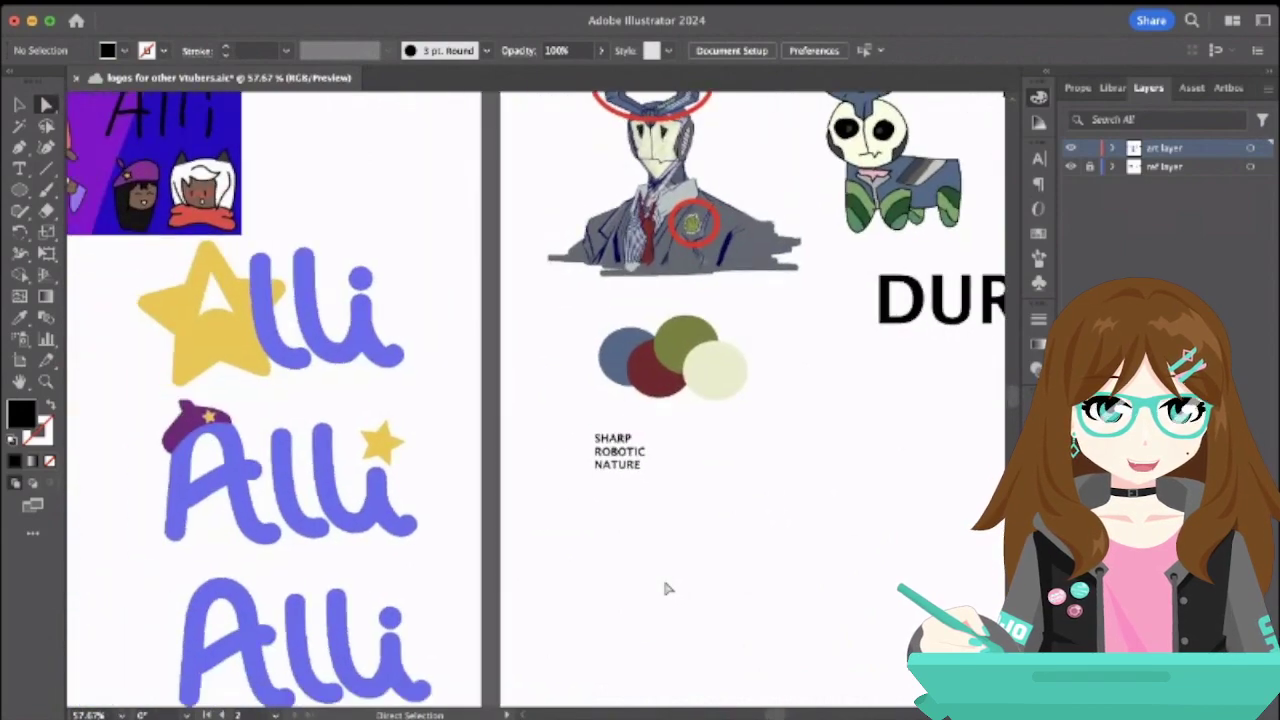
scroll(662, 575, down, 1)
scroll(662, 576, down, 1)
scroll(662, 576, down, 2)
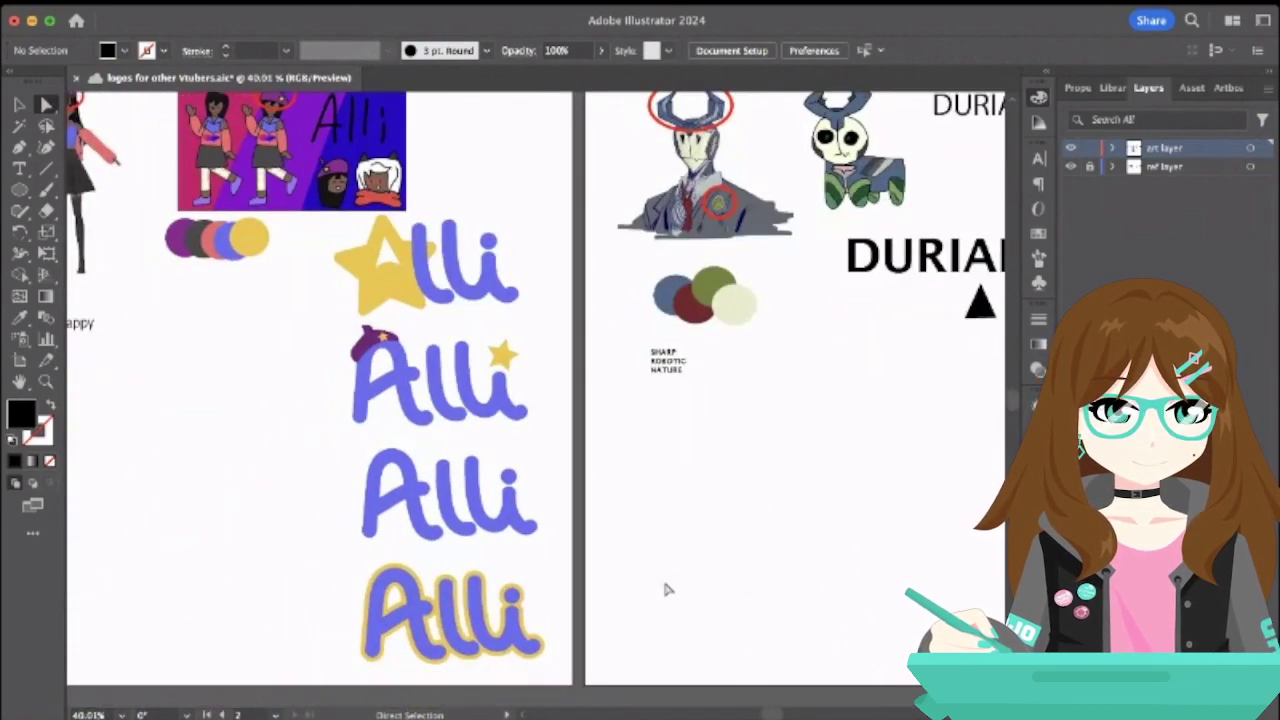
- Examine the Durian character's horns, mask, tie and circled pin, and compare them with the palette and bold title
scroll(662, 576, up, 2)
scroll(582, 280, up, 6)
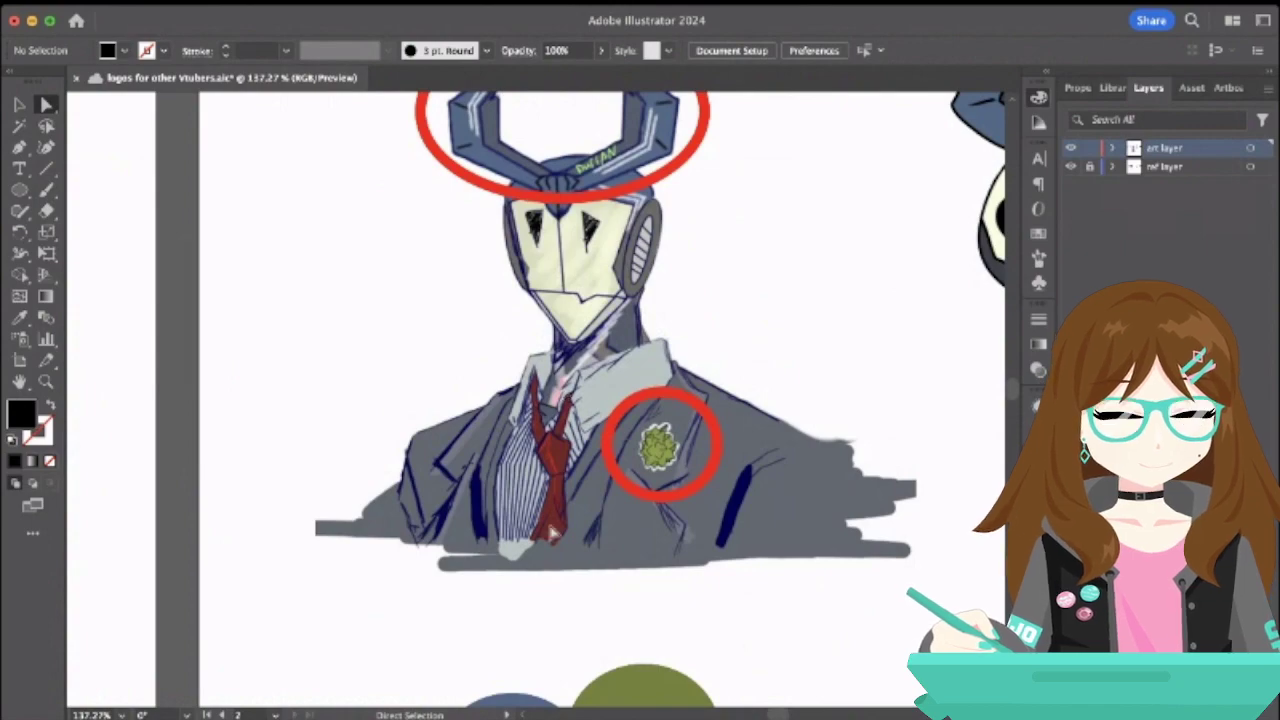
scroll(552, 533, down, 5)
scroll(552, 533, right, 4)
scroll(552, 533, right, 5)
scroll(552, 533, down, 1)
scroll(552, 533, up, 1)
scroll(552, 533, left, 3)
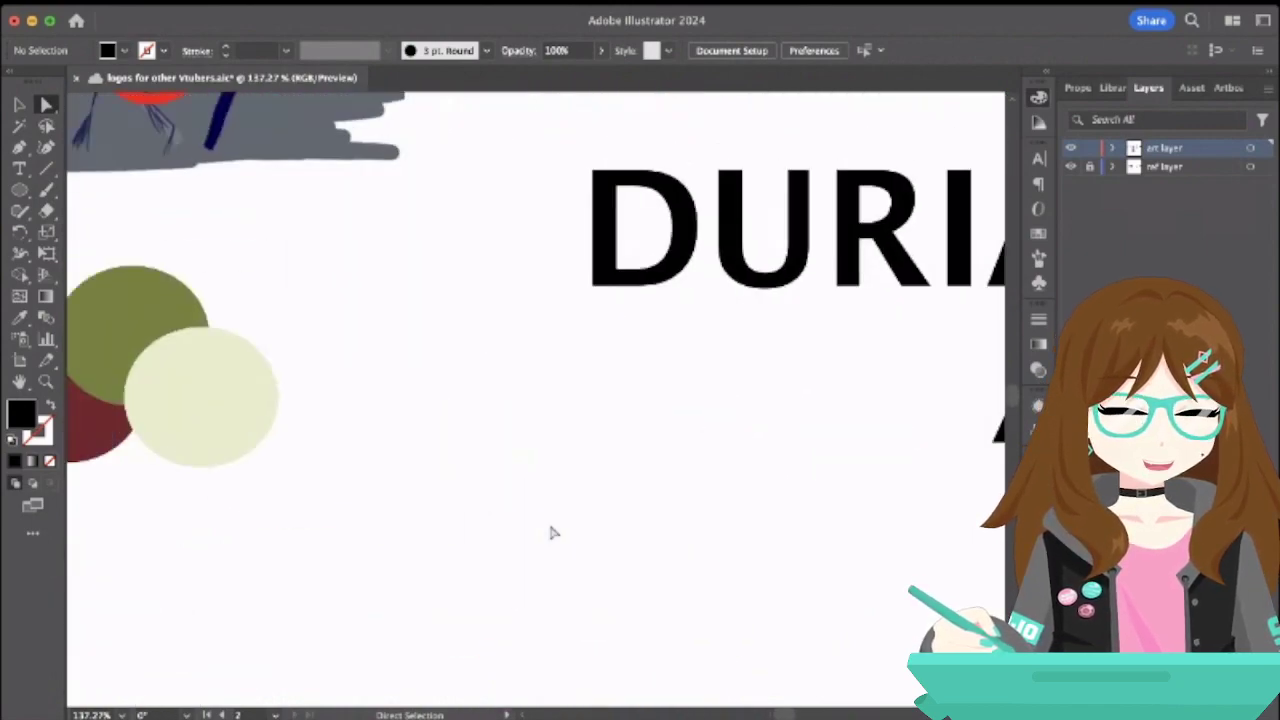
scroll(552, 533, left, 3)
scroll(552, 533, up, 2)
scroll(552, 533, up, 3)
scroll(552, 533, left, 2)
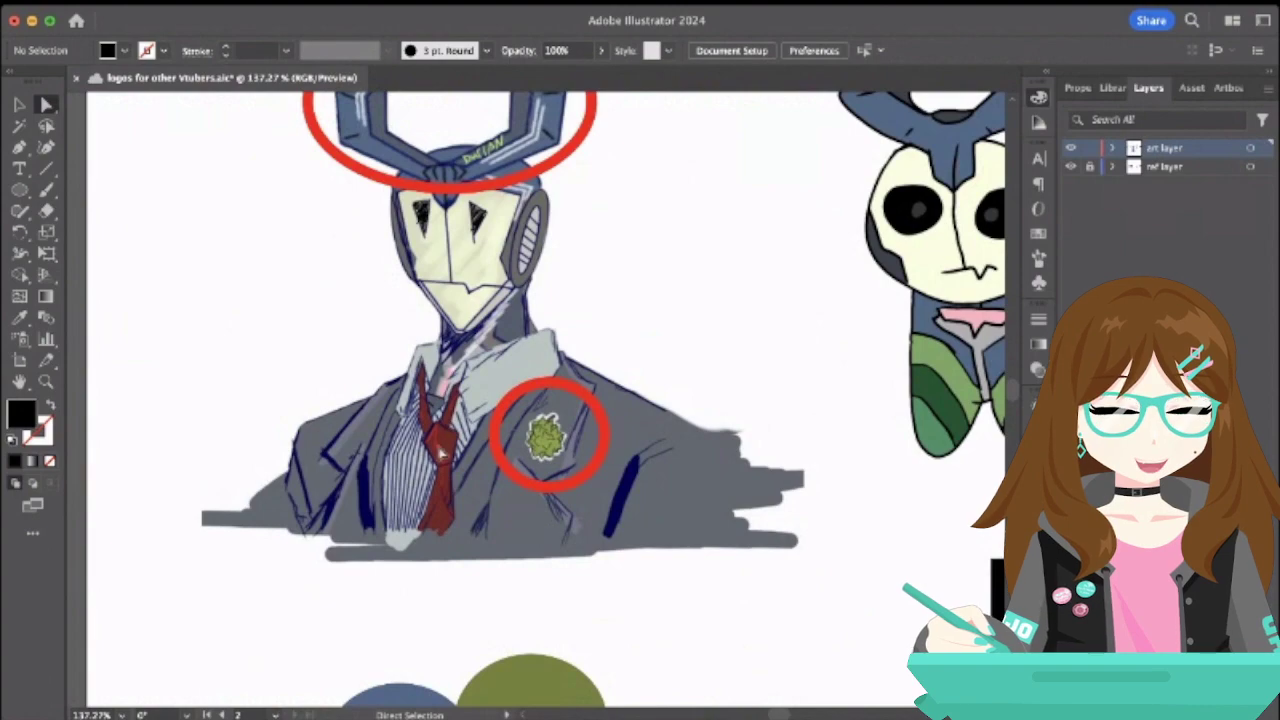
scroll(437, 449, down, 3)
scroll(437, 449, right, 7)
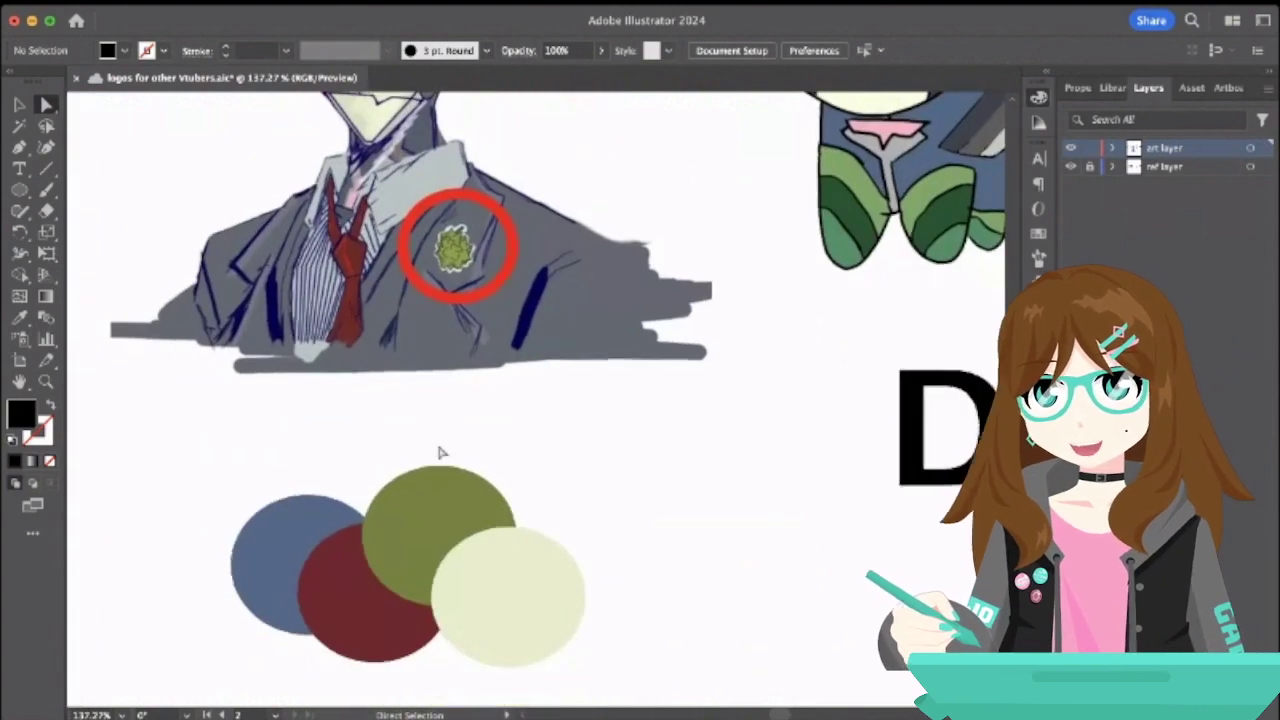
- Compare the character's red tie in the reference with the letter I of the bold DURIAN title
click(660, 378)
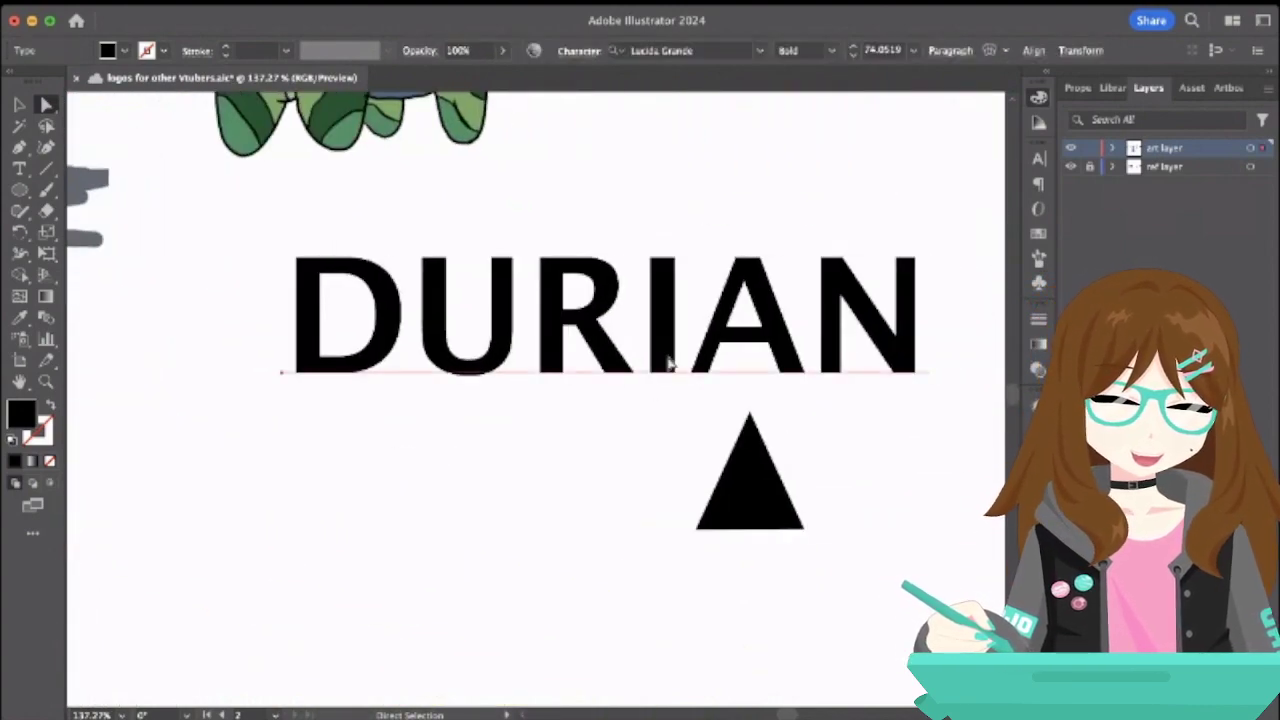
scroll(166, 500, left, 7)
scroll(166, 500, up, 3)
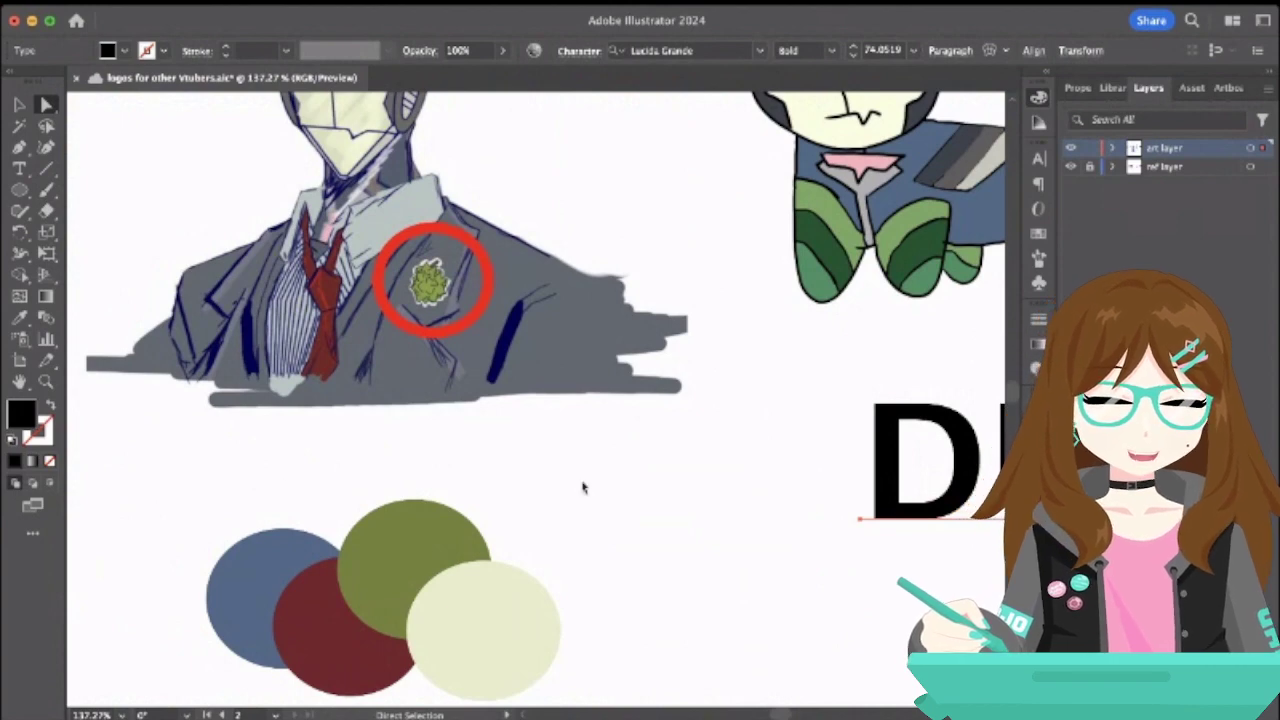
scroll(665, 500, right, 7)
scroll(665, 500, down, 1)
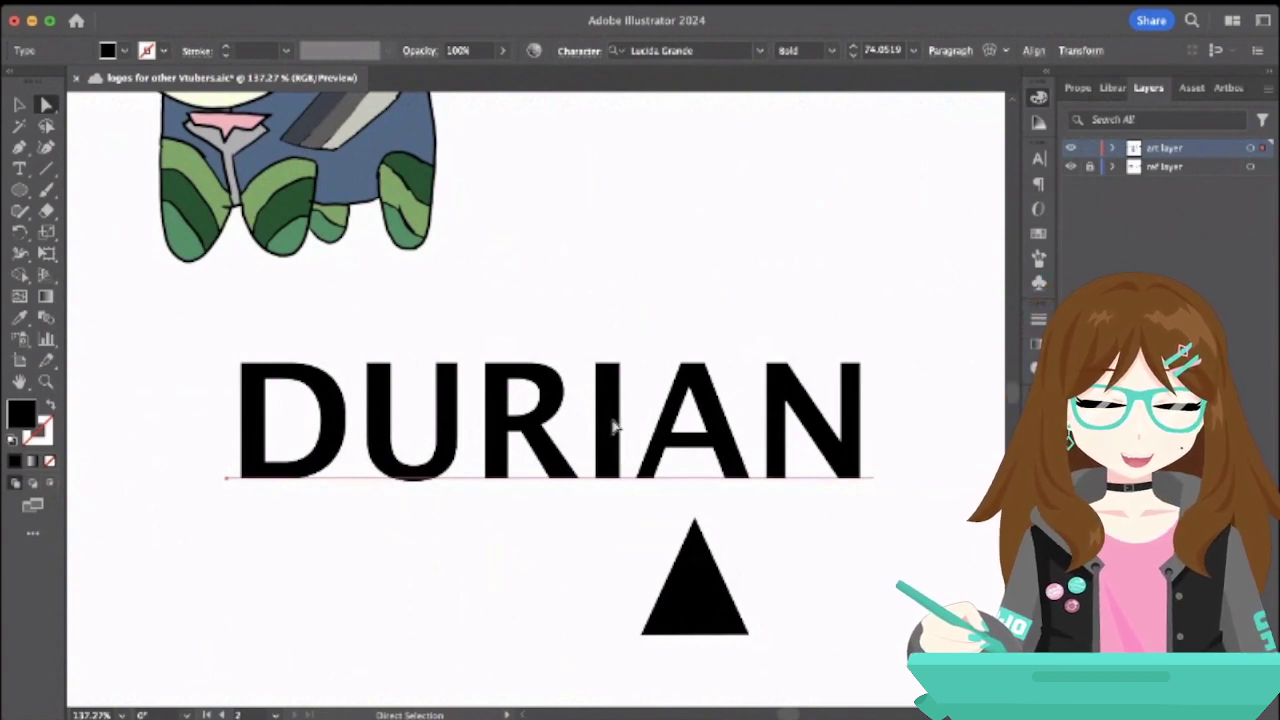
click(19, 146)
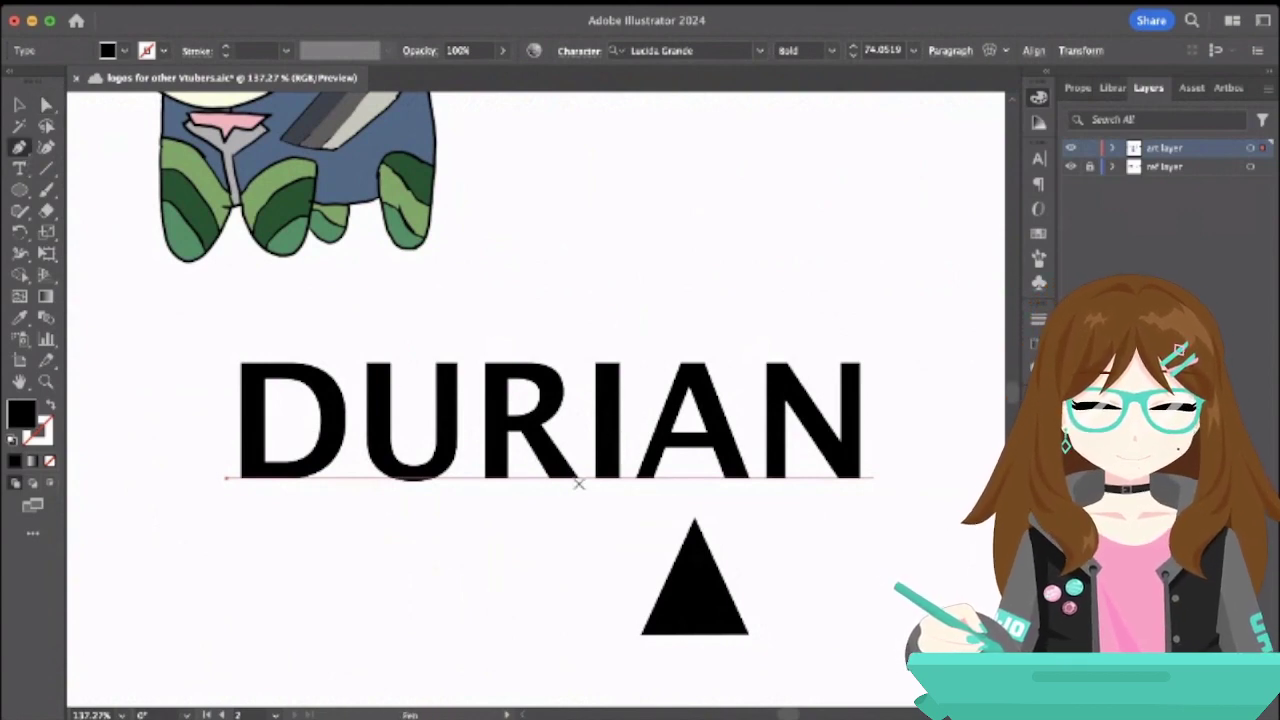
click(616, 633)
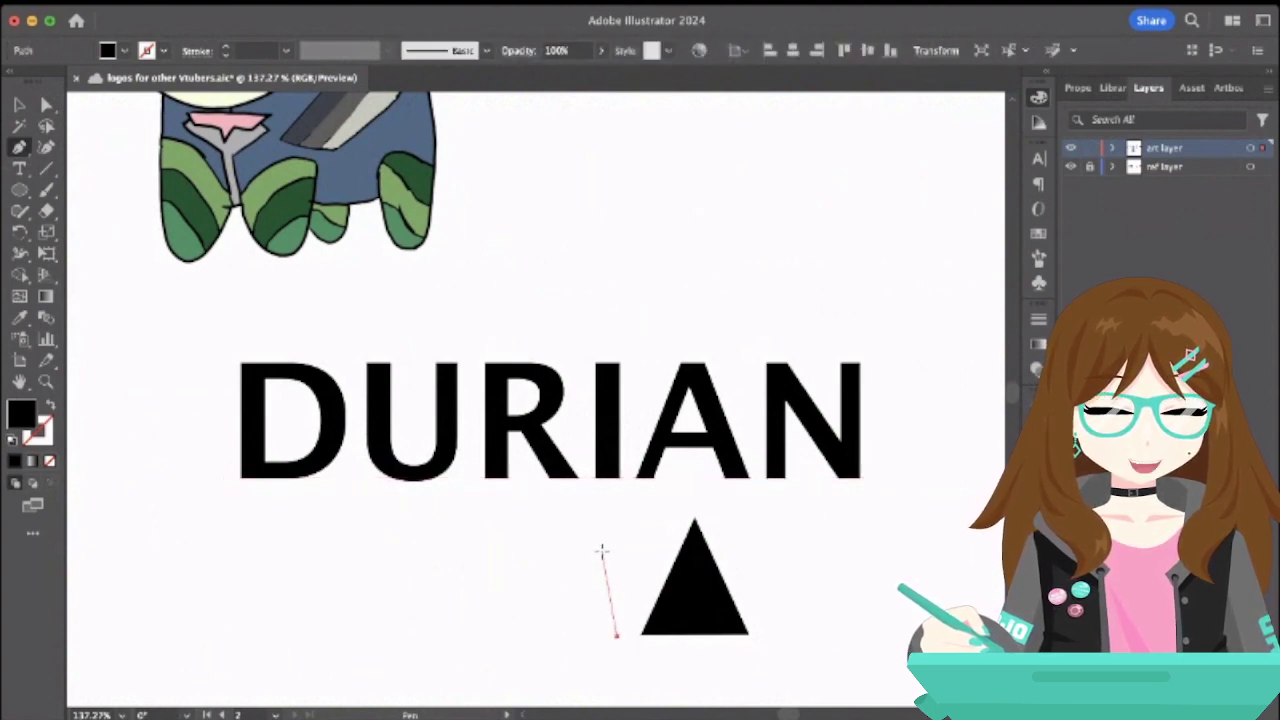
click(601, 545)
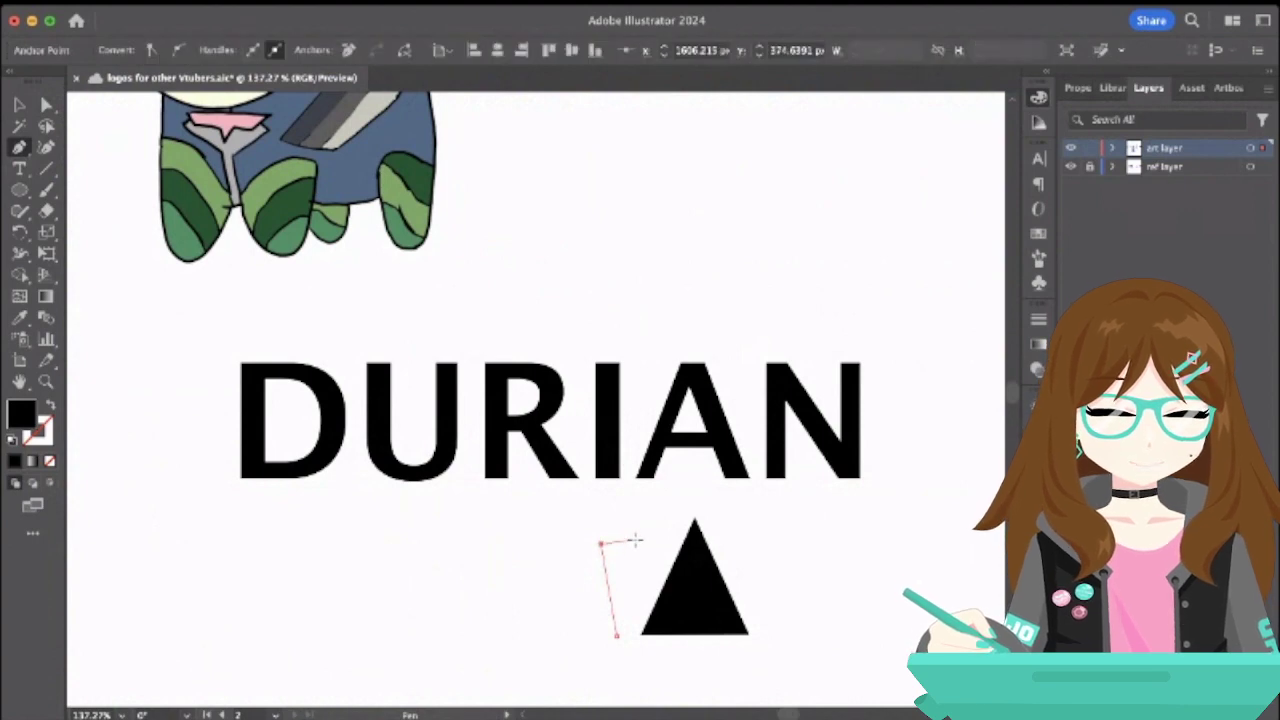
key(super+z)
key(super+z)
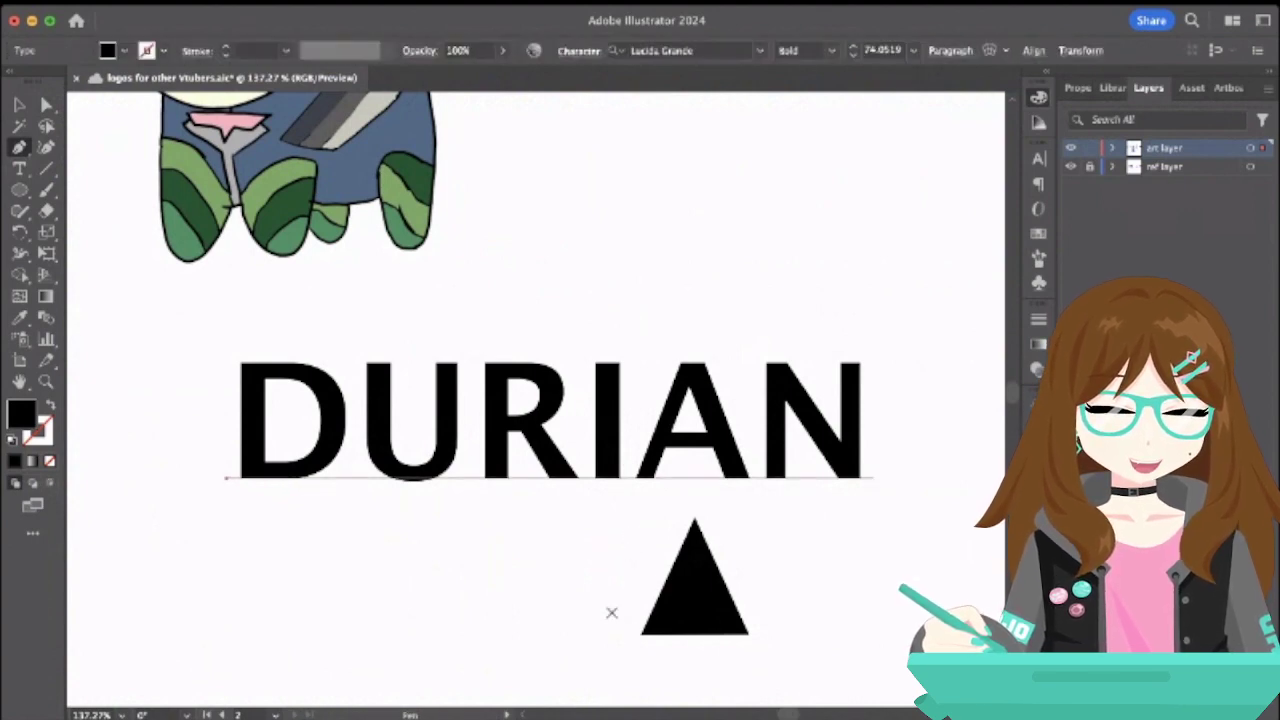
- Draw a solid black tie blade just left of the triangle, with a narrow flat top and pointed bottom, and even out its lower corners
scroll(611, 612, up, 3)
click(624, 646)
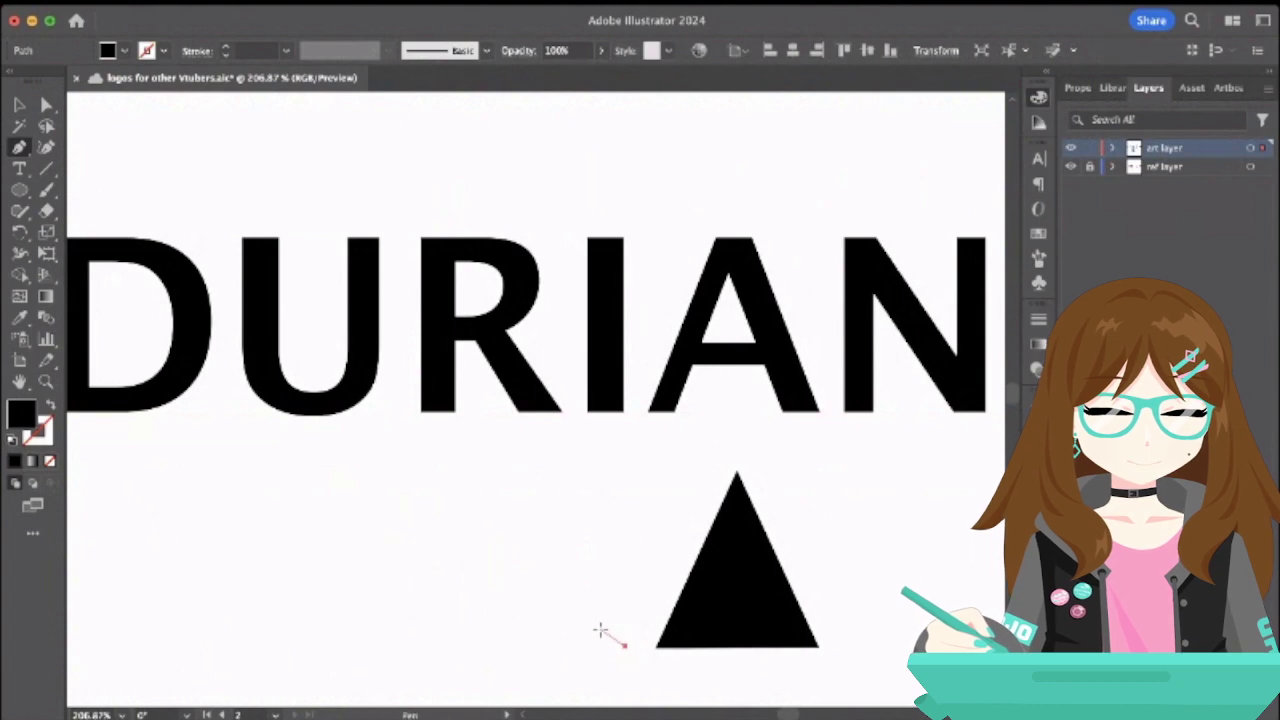
click(600, 628)
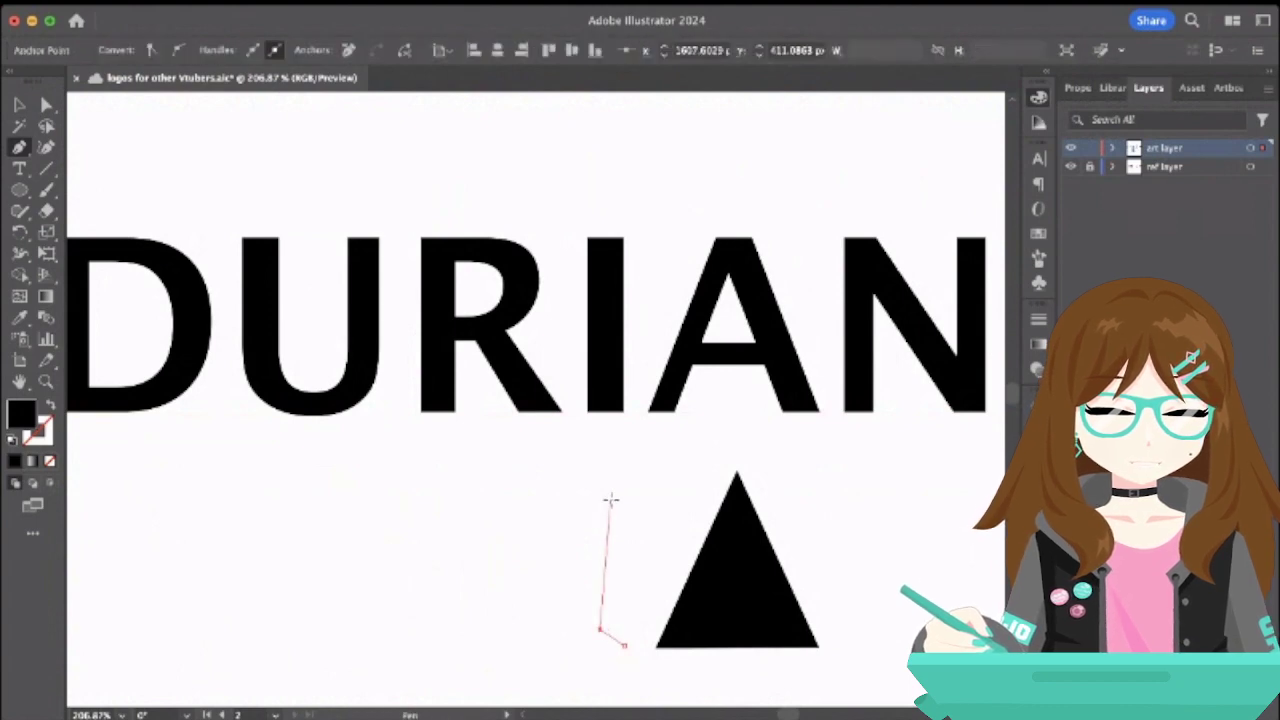
click(611, 499)
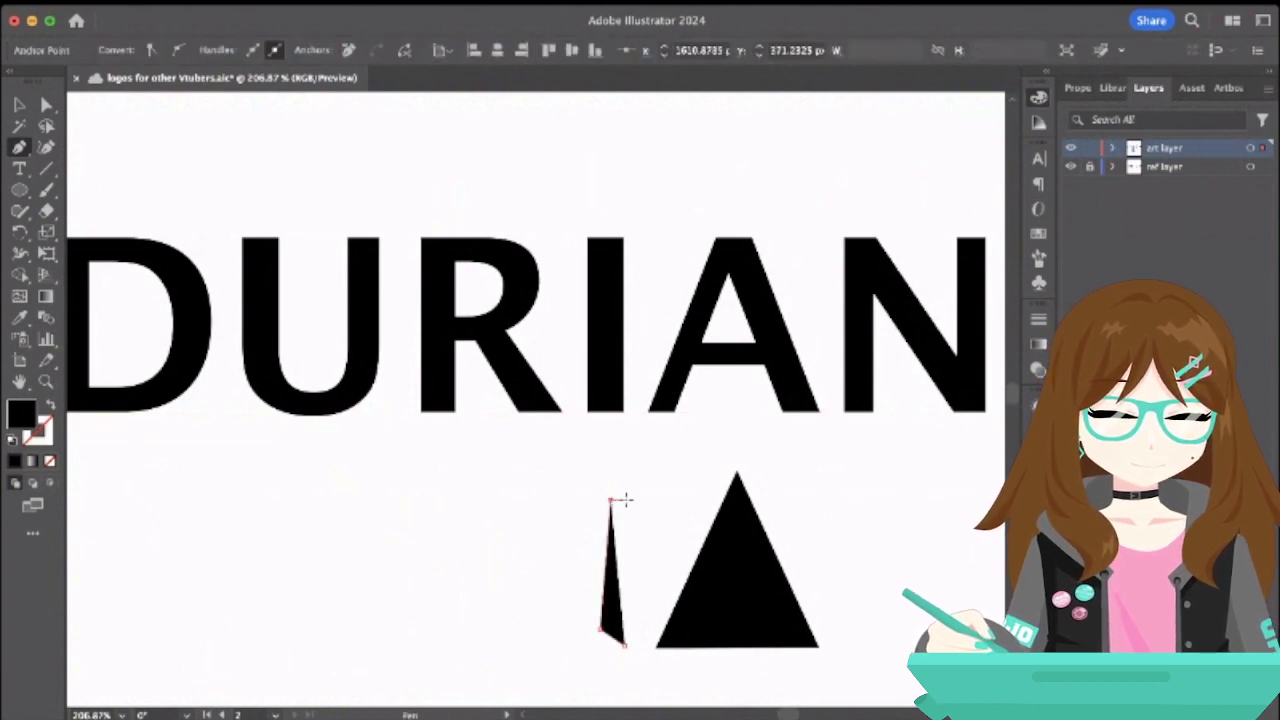
click(628, 501)
click(644, 618)
click(624, 642)
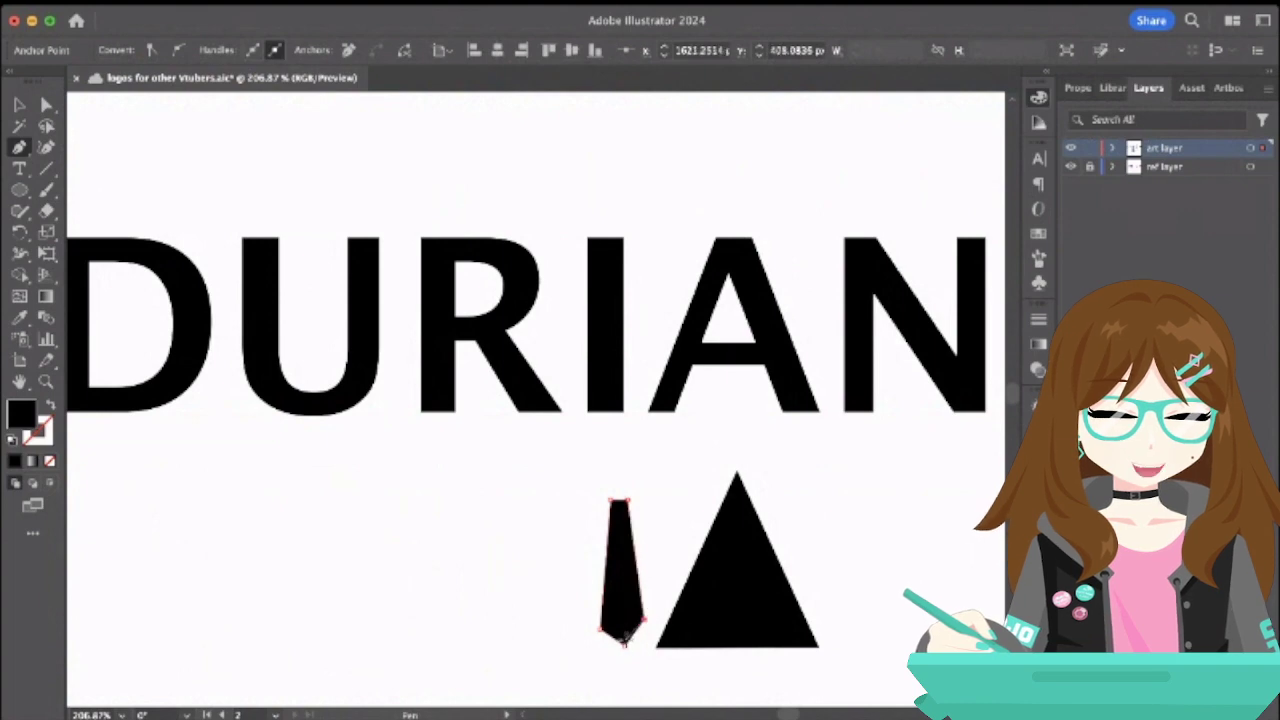
key(a)
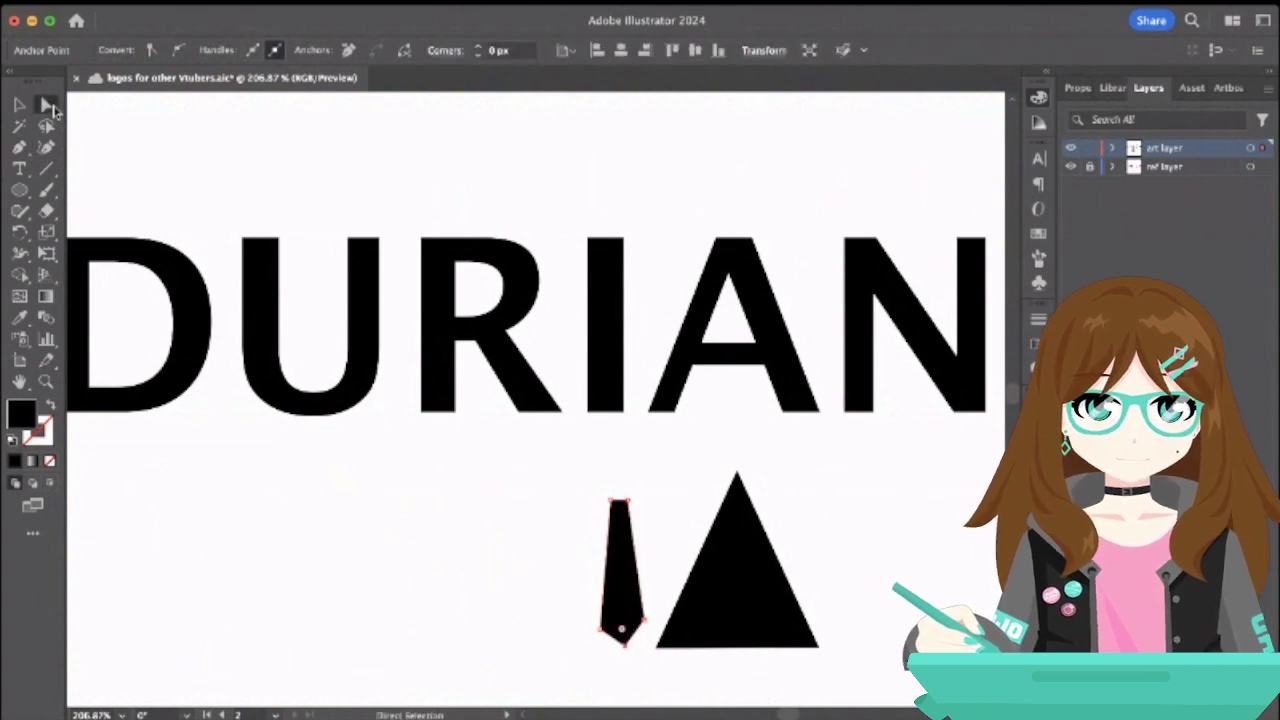
drag(643, 616, 623, 647)
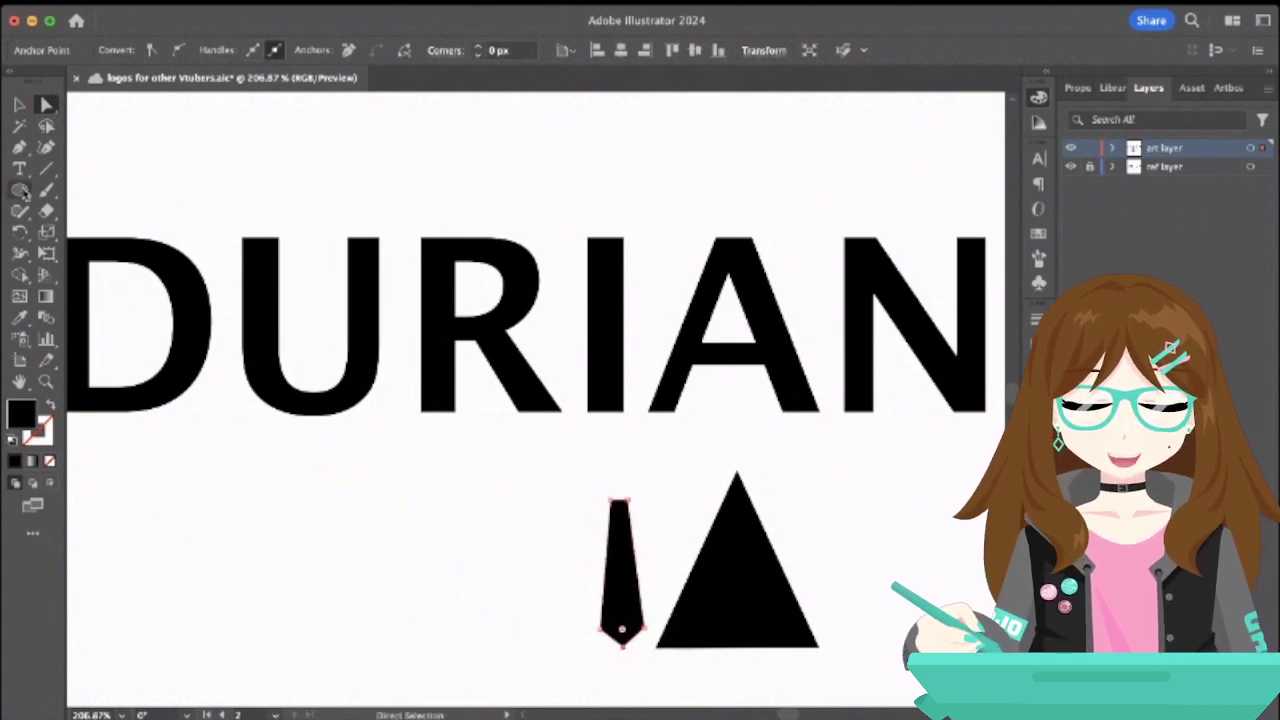
- Draw a closed black six-sided knot with the Pen tool over the top end of the tie blade
key(p)
scroll(594, 496, up, 2)
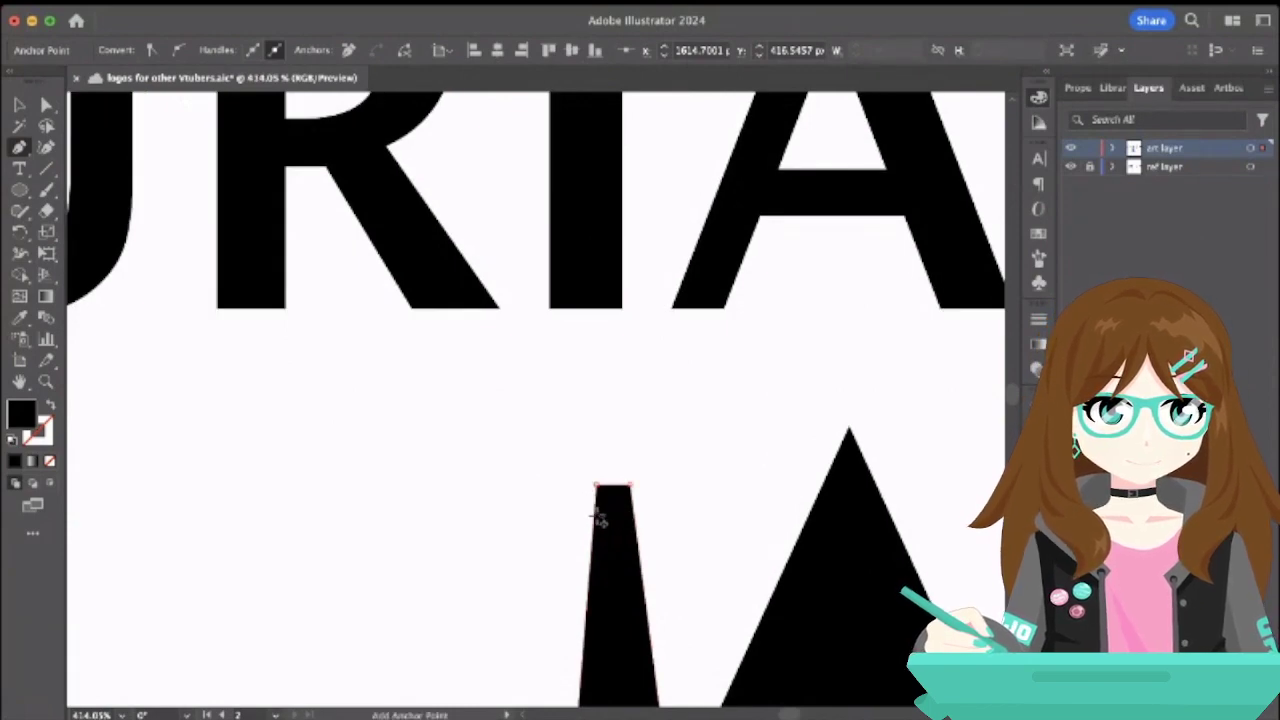
click(574, 490)
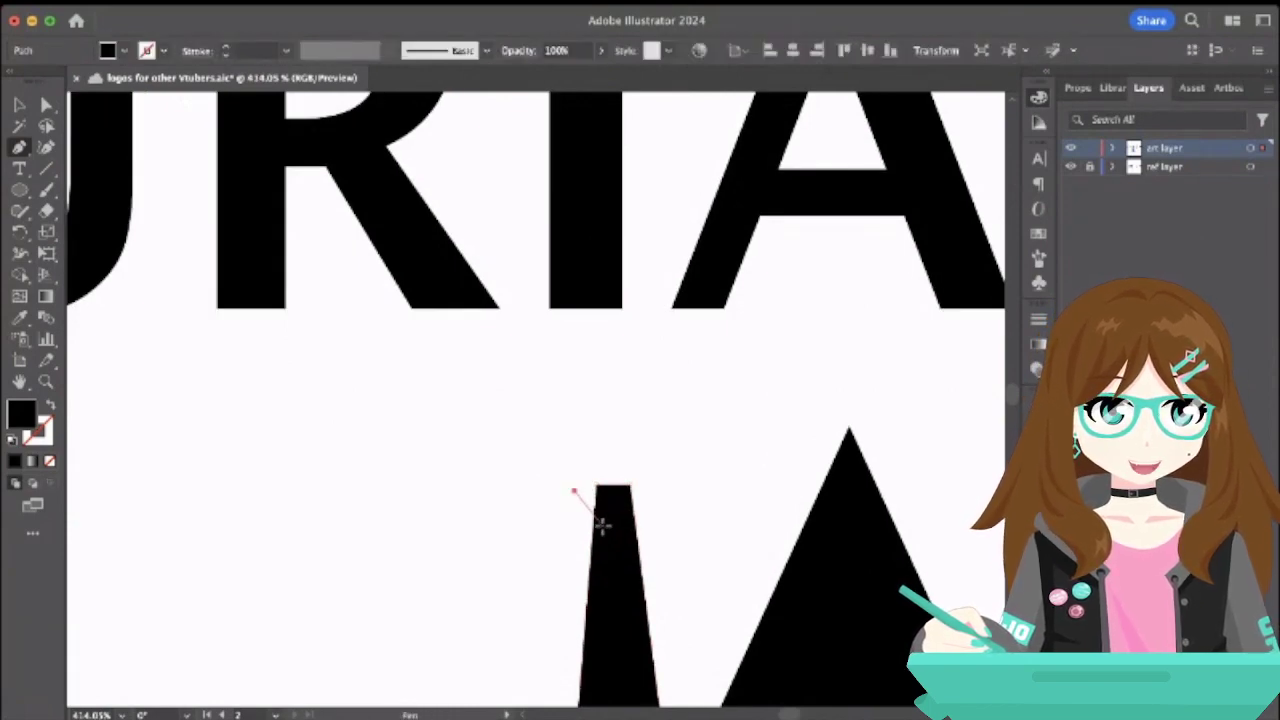
drag(606, 528, 644, 440)
click(632, 526)
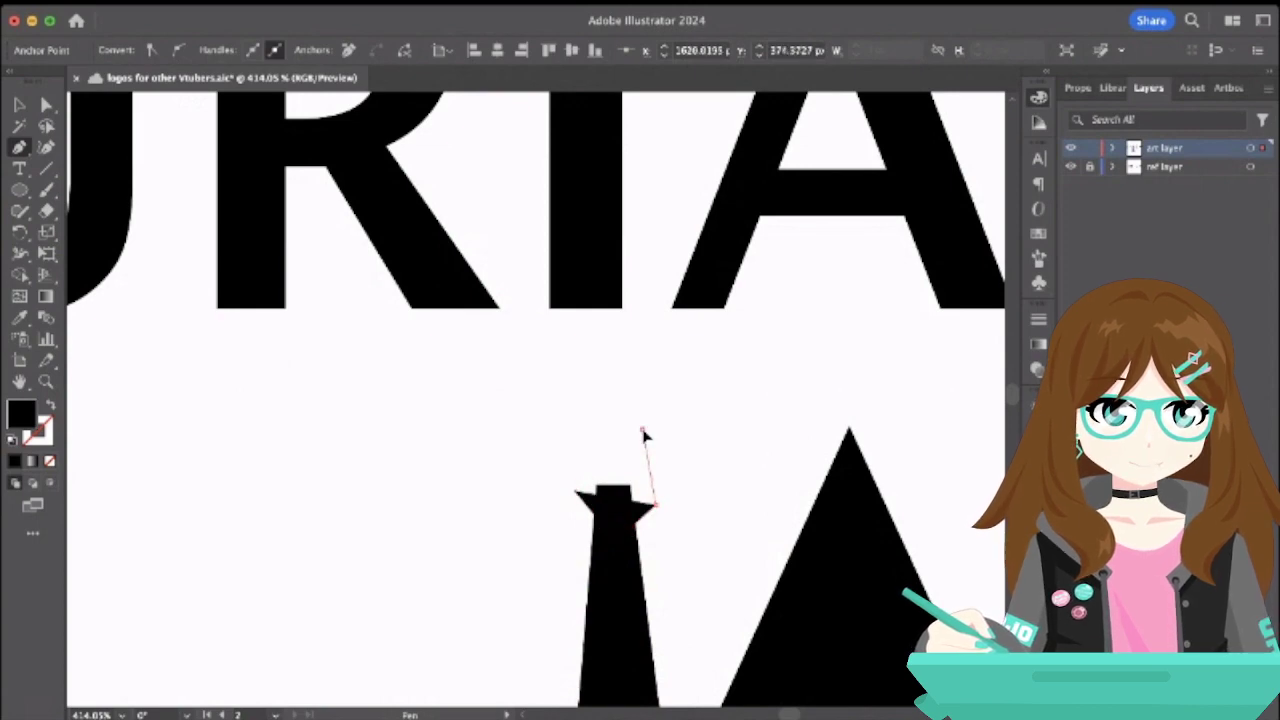
click(642, 430)
click(595, 430)
click(575, 486)
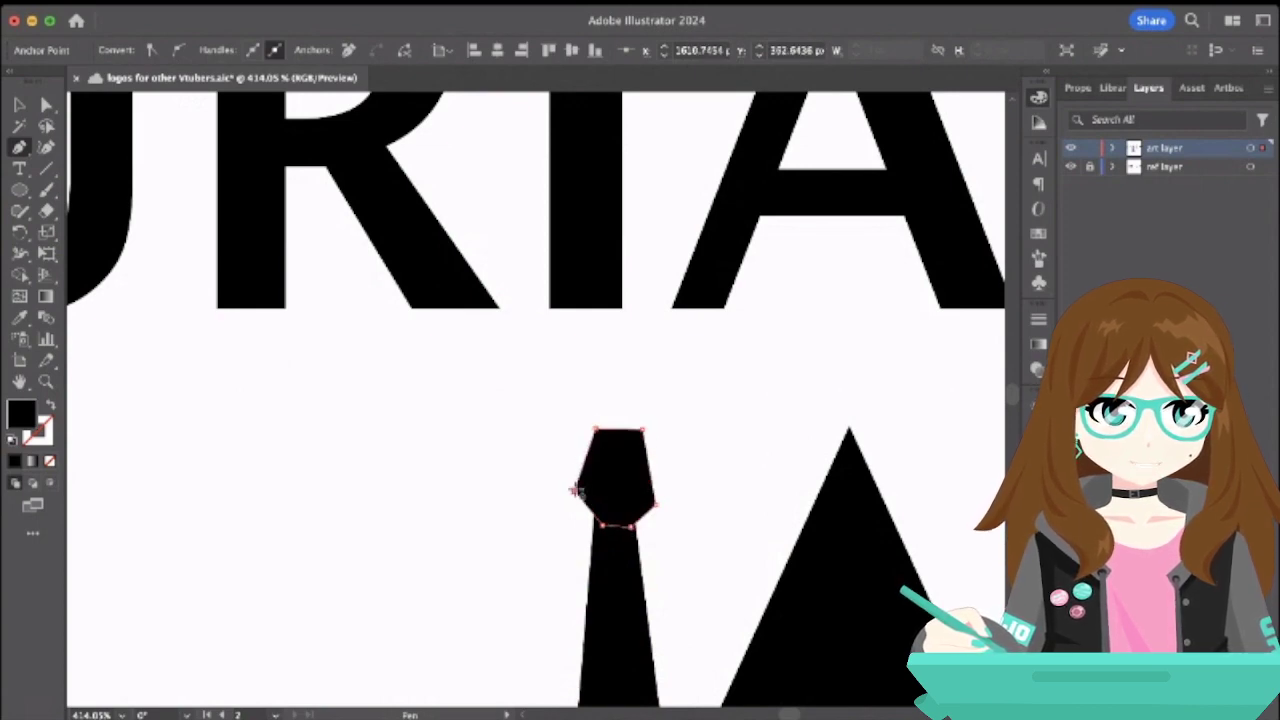
- Adjust the tie knot's upper-left, right and lower-left corner points to make it more symmetrical, and deselect
click(19, 104)
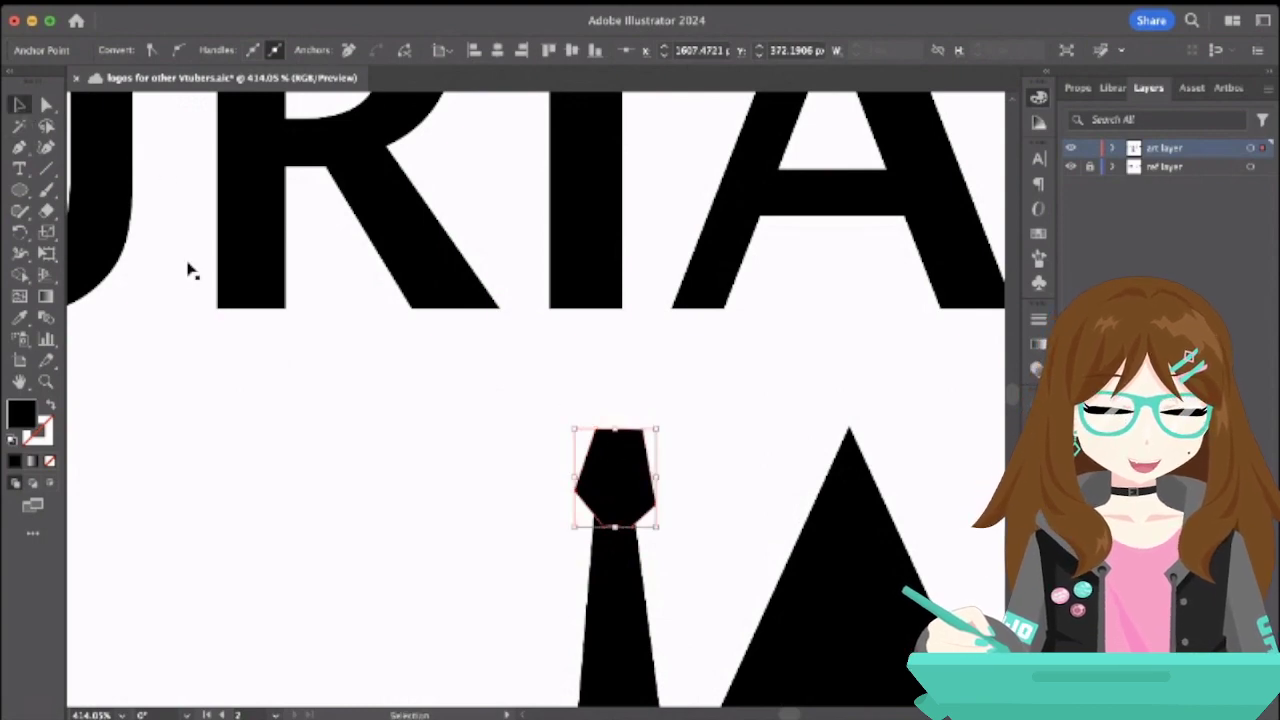
click(46, 104)
click(296, 335)
click(600, 455)
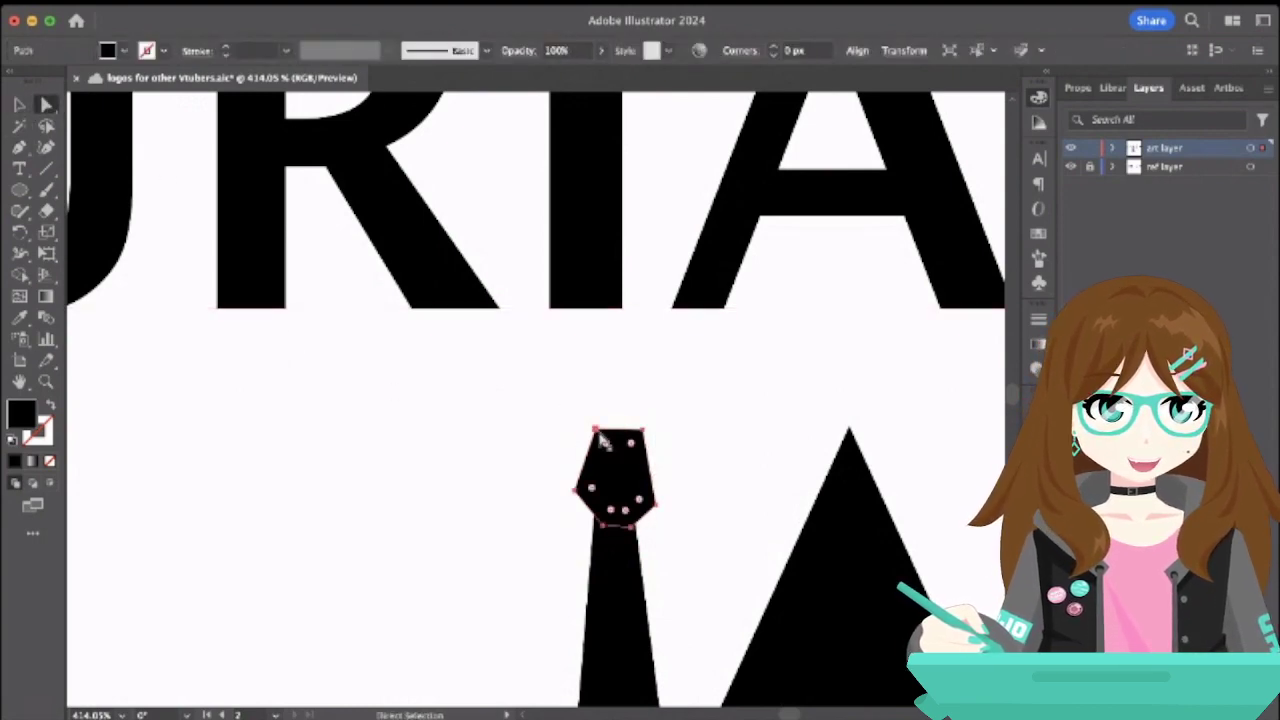
drag(595, 431, 589, 434)
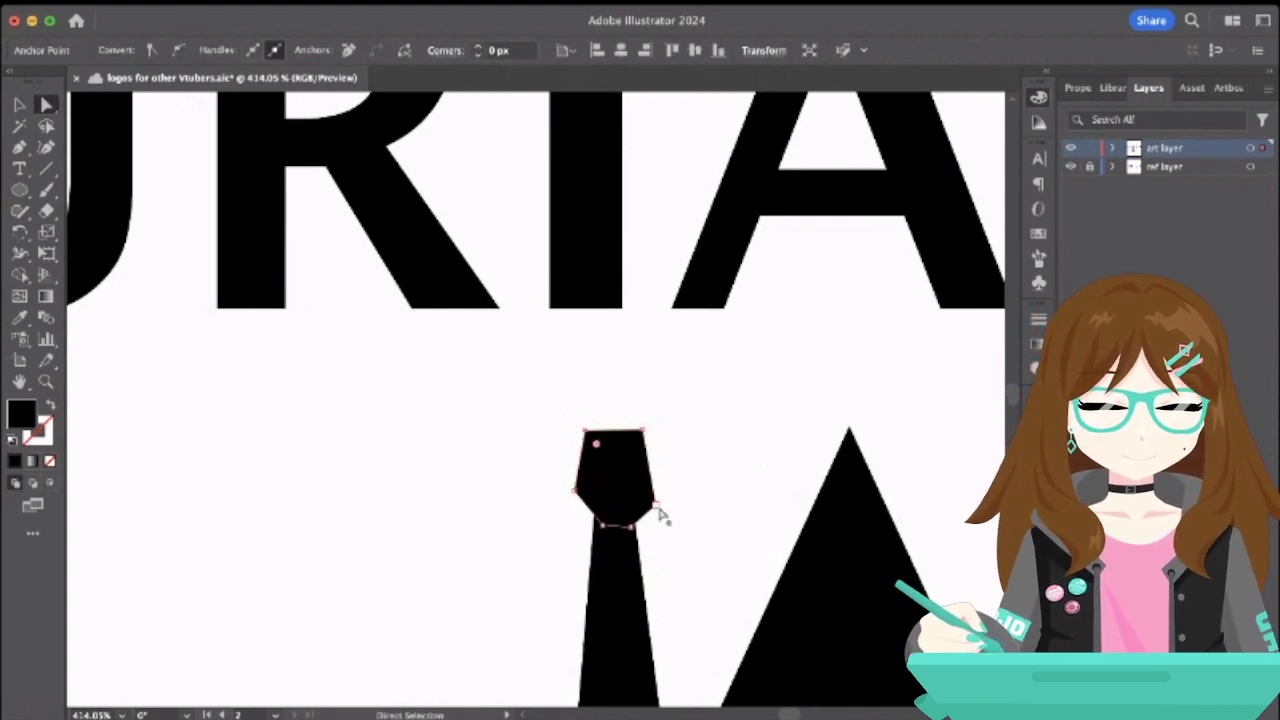
drag(655, 503, 656, 490)
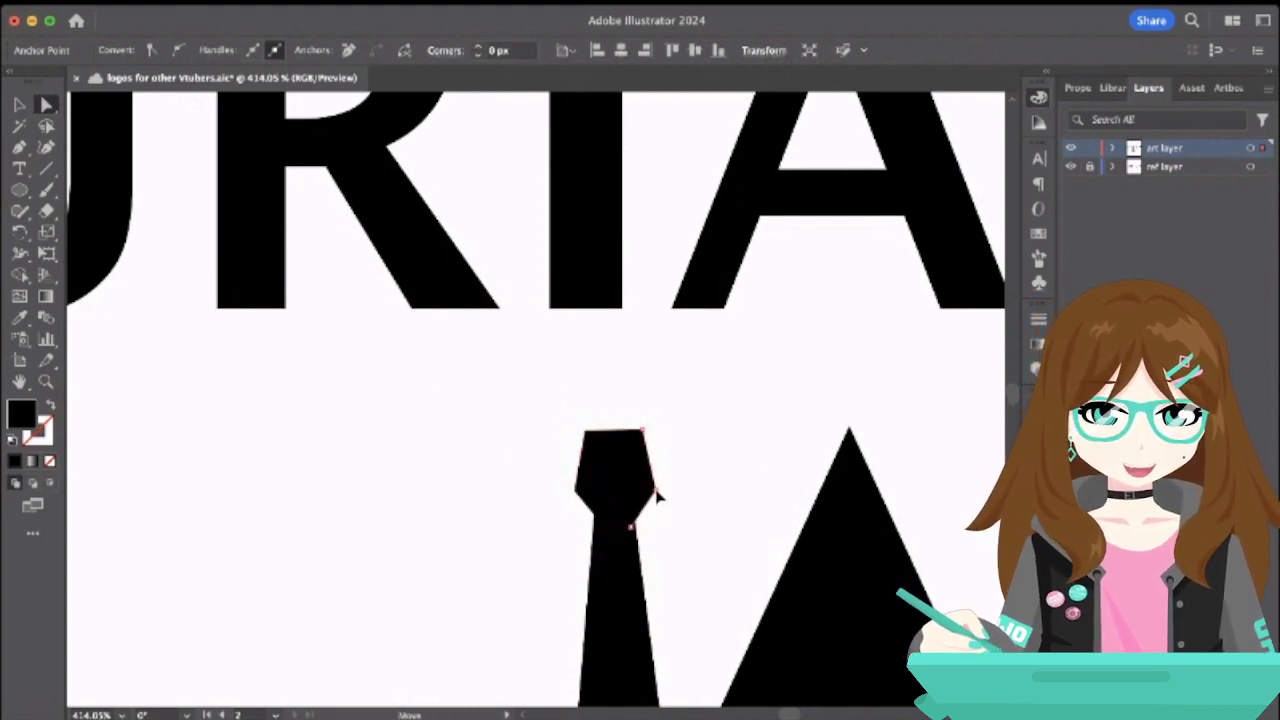
drag(599, 528, 600, 528)
click(702, 521)
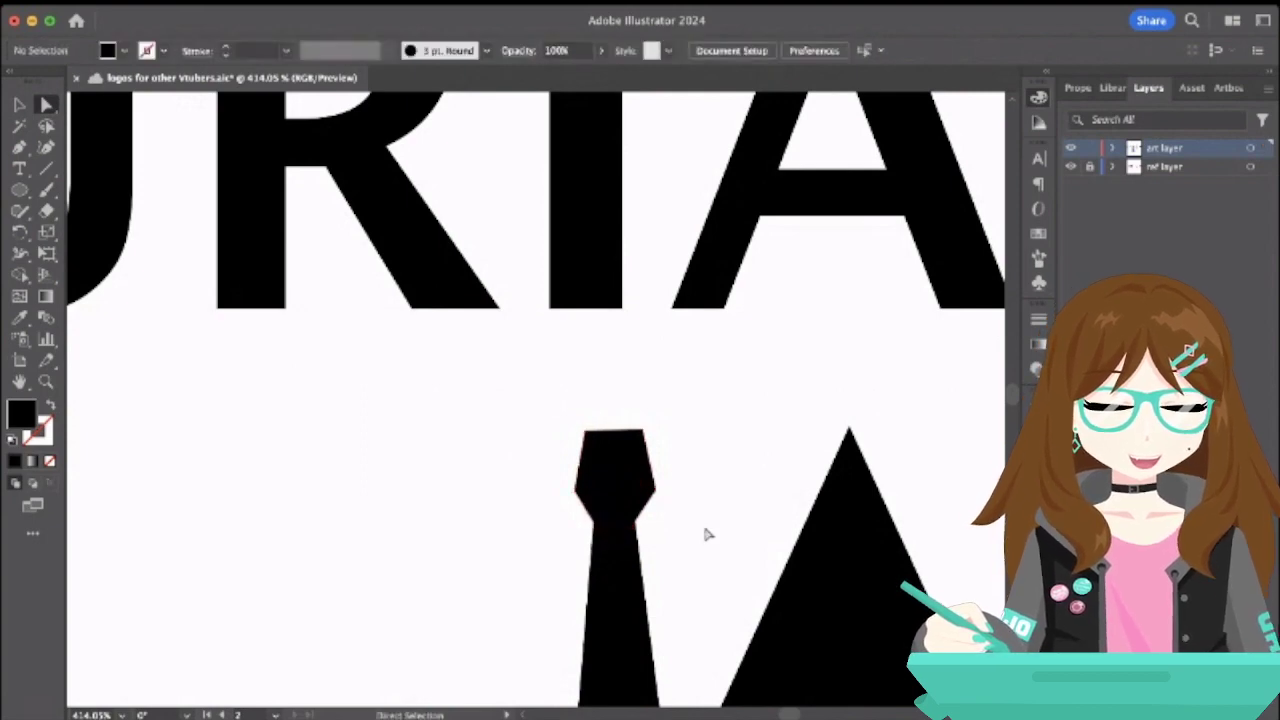
- Examine the tie and triangle below the bold title alongside the character references, palette and keywords
scroll(702, 521, down, 5)
scroll(707, 535, down, 4)
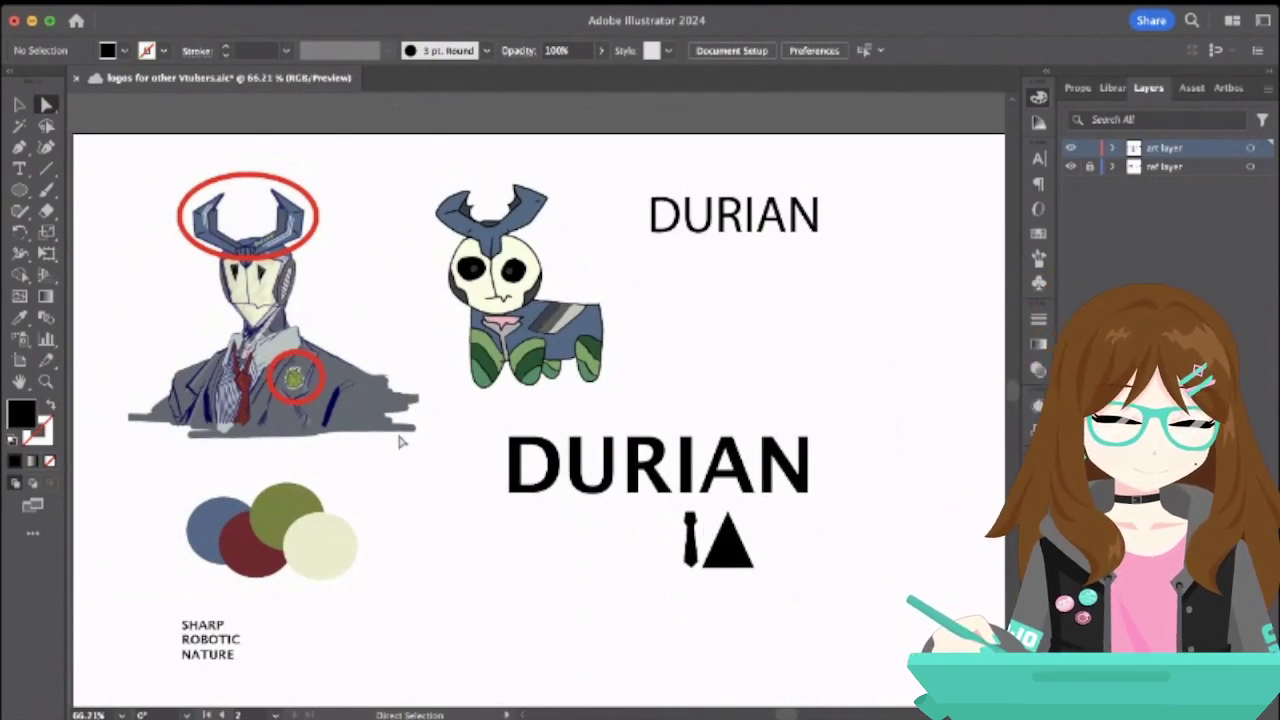
click(20, 106)
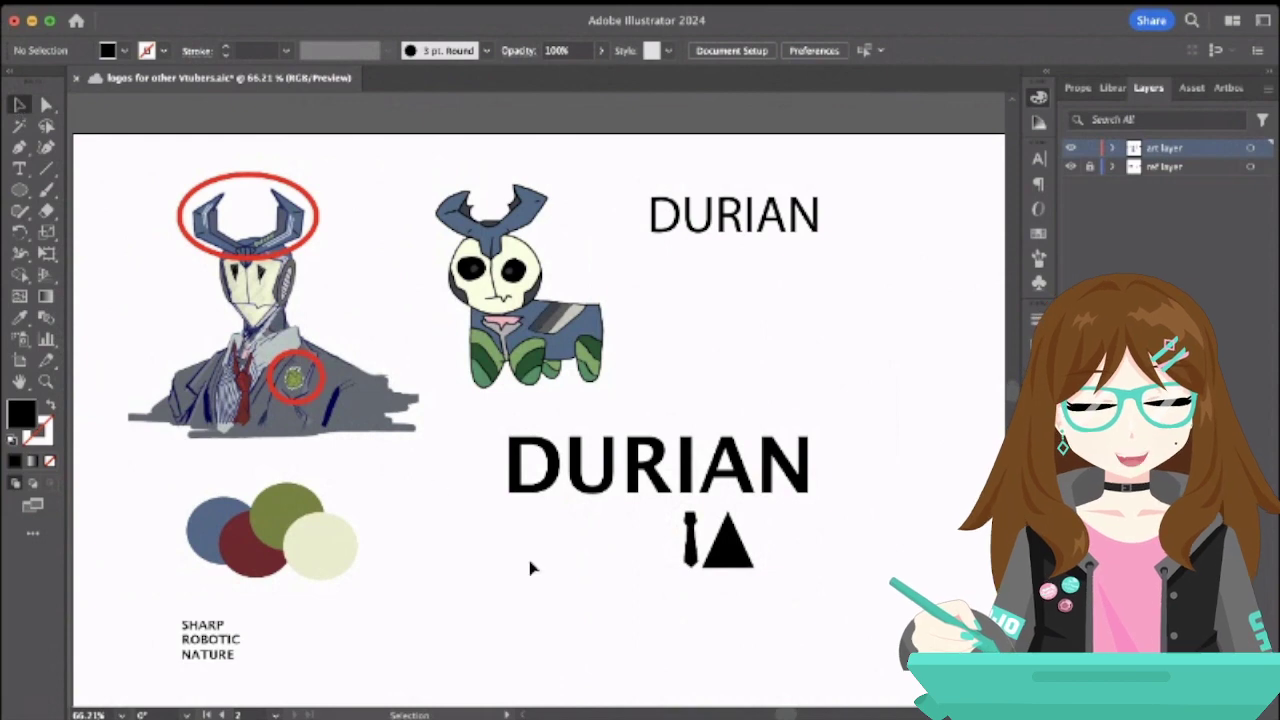
scroll(620, 582, up, 4)
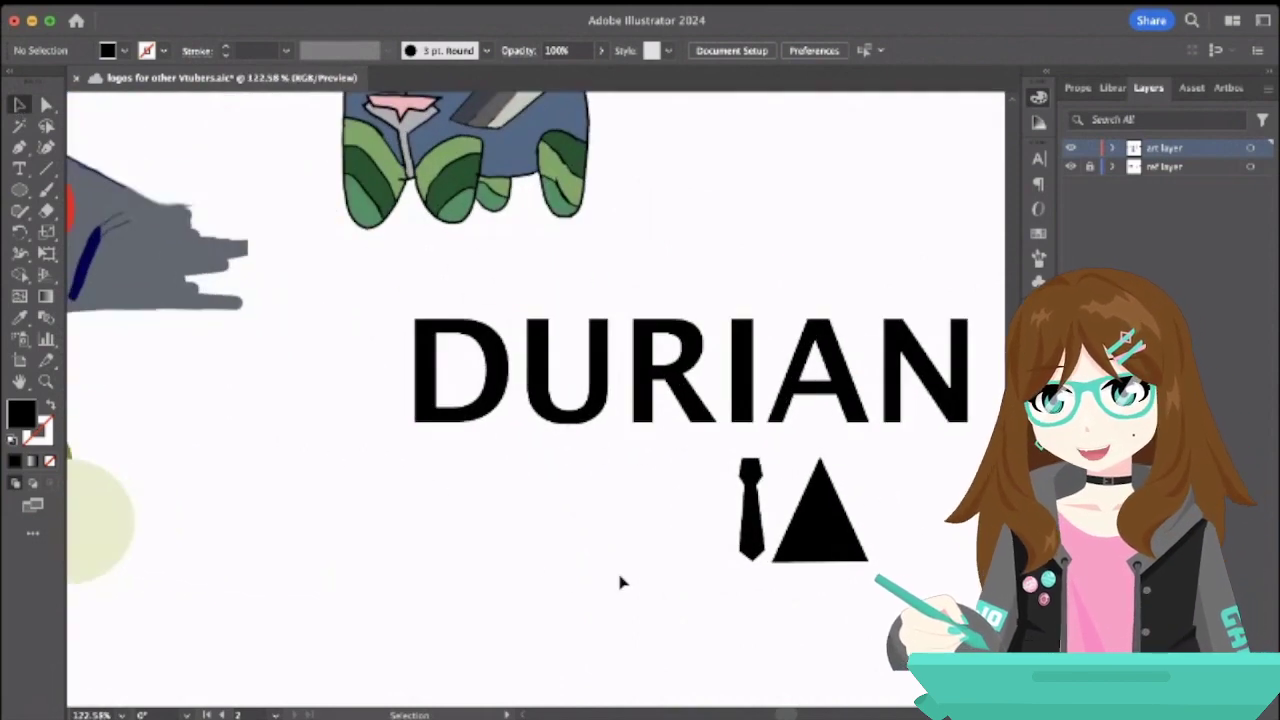
scroll(620, 582, down, 3)
scroll(620, 582, right, 3)
mouse_move(600, 364)
mouse_down()
mouse_move(855, 558)
mouse_move(551, 294)
mouse_move(606, 347)
mouse_up()
click(844, 408)
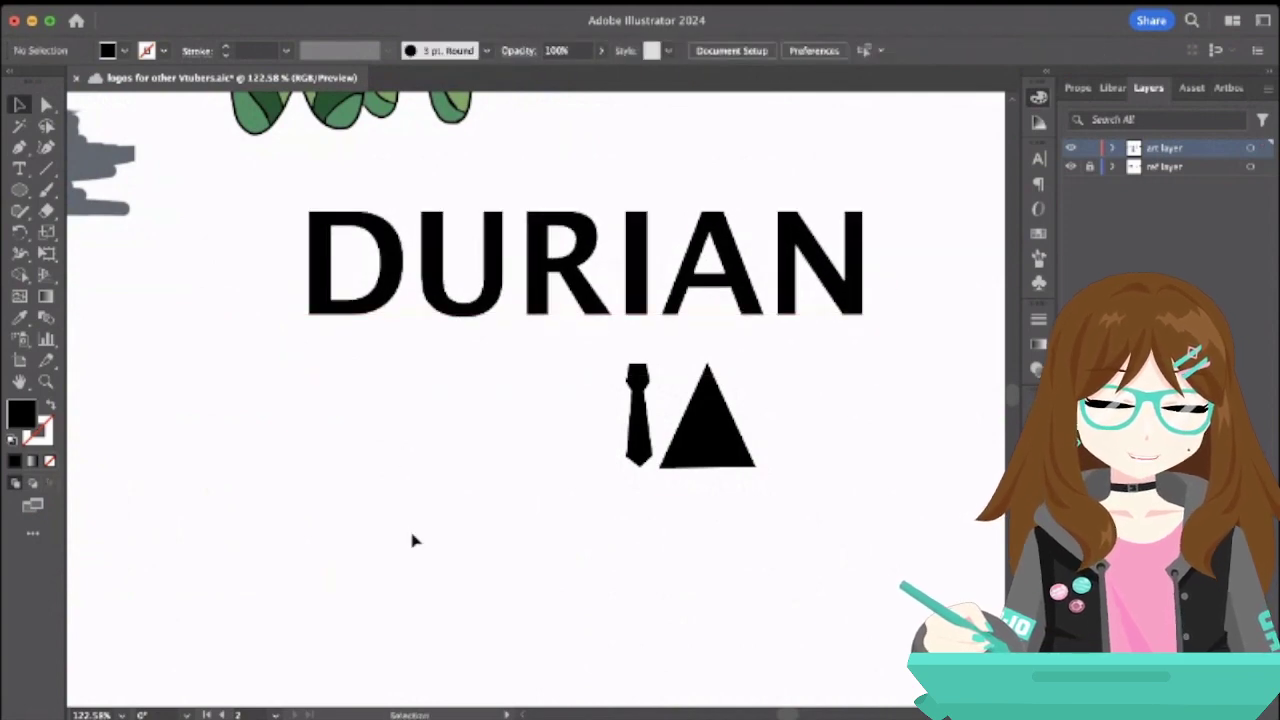
scroll(412, 540, left, 3)
scroll(414, 537, up, 3)
scroll(412, 537, down, 5)
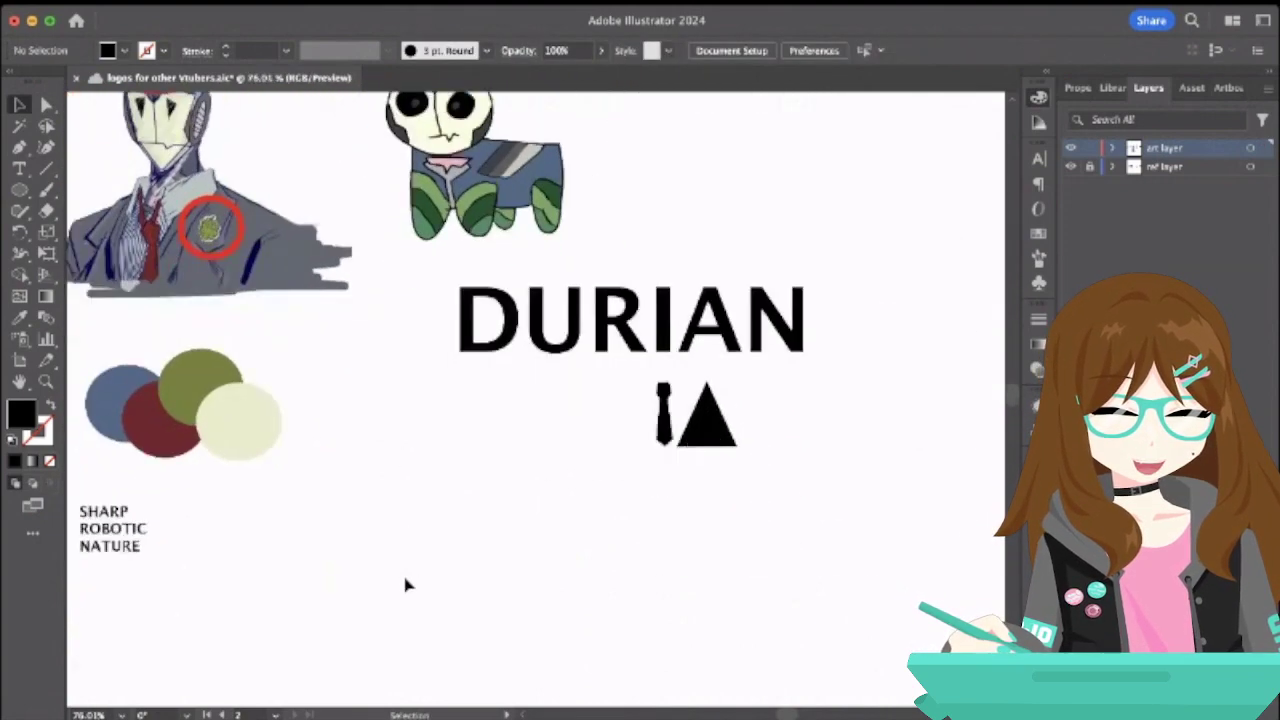
scroll(406, 585, down, 2)
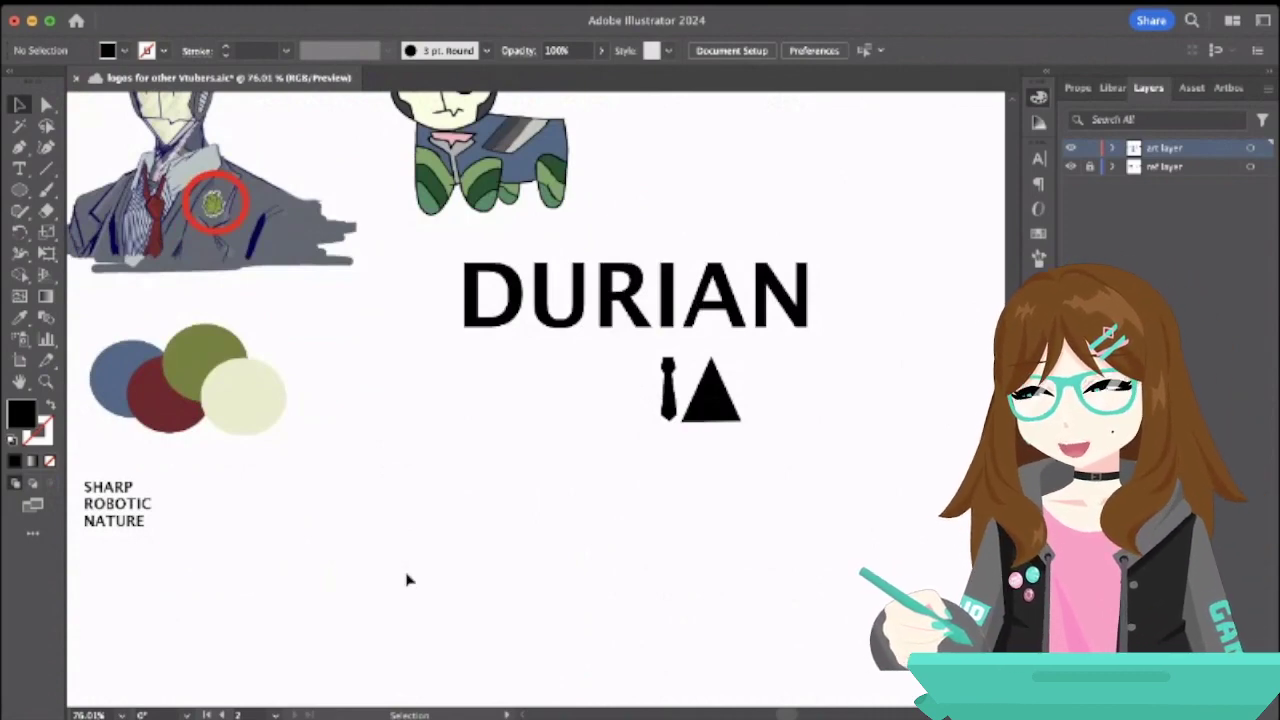
- Duplicate the bold DURIAN title, place the copy below the tie and triangle, and convert it to outlines
click(606, 296)
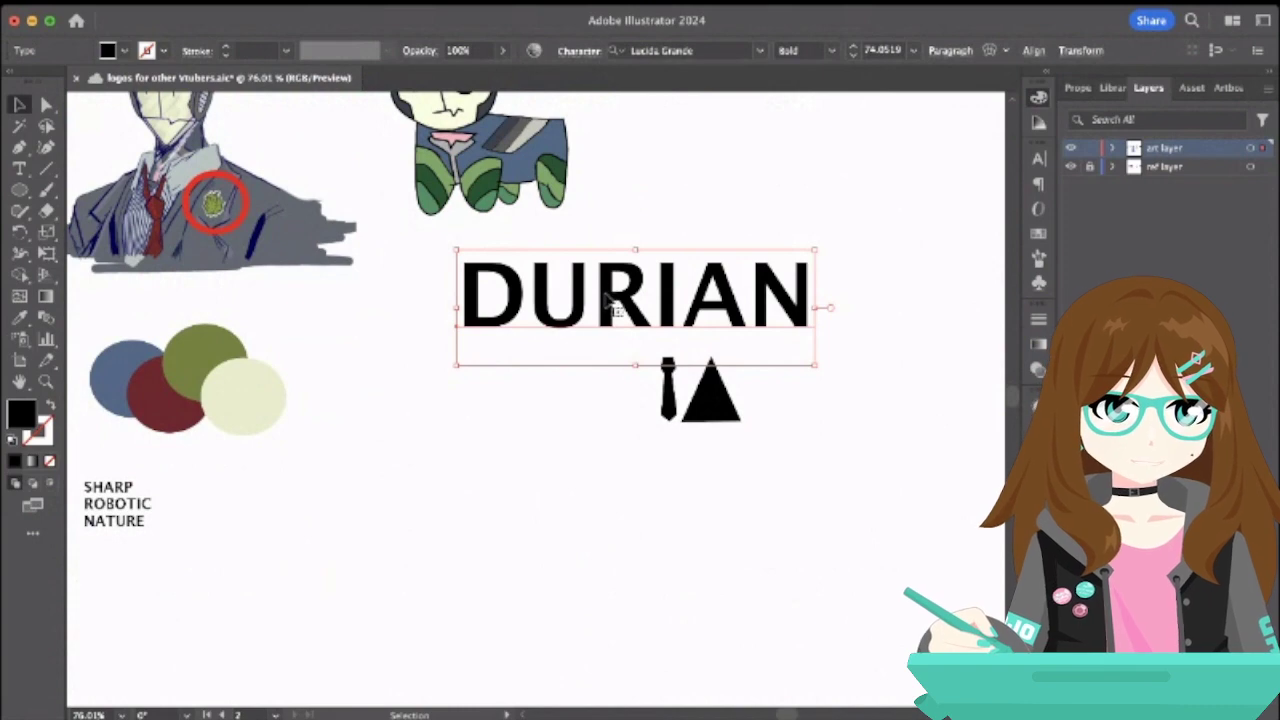
key(ctrl+c)
key(ctrl+v)
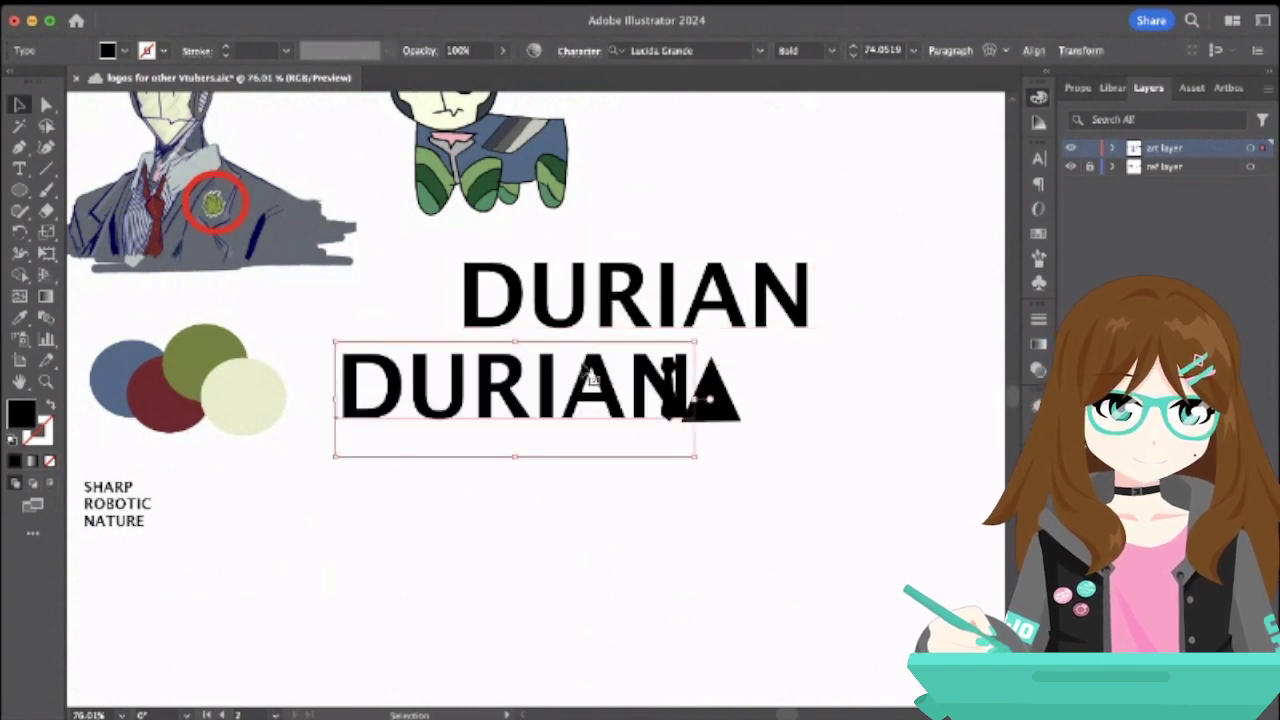
drag(586, 381, 604, 583)
key(super+shift+a)
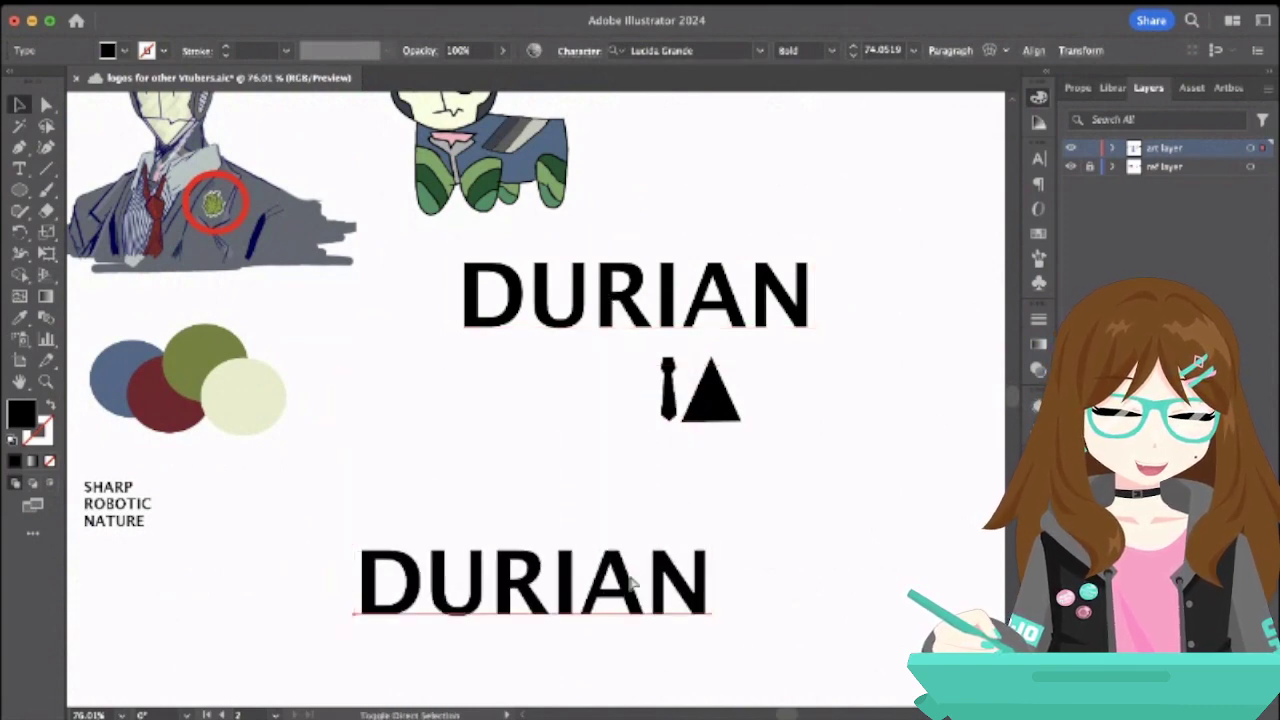
key(shift+super+o)
click(760, 514)
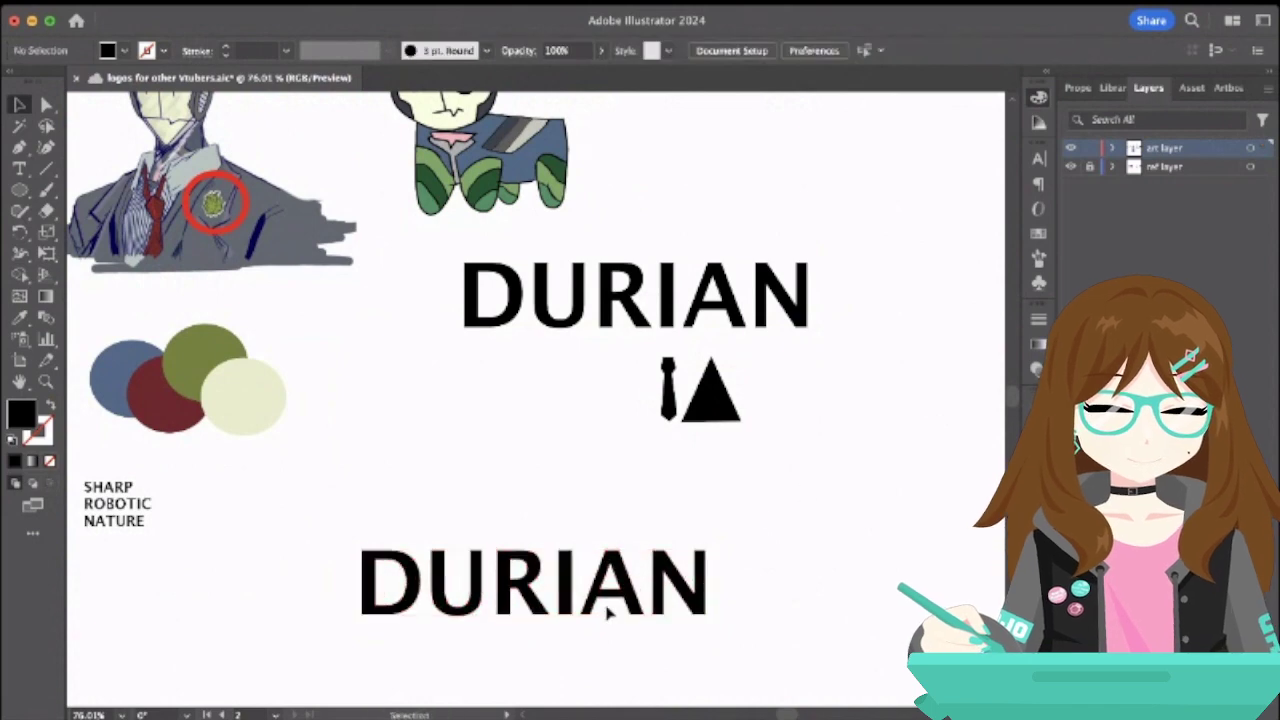
- Delete the letters I and A from the outlined DURIAN copy and leave isolation mode
click(632, 598)
double_click(600, 600)
click(602, 596)
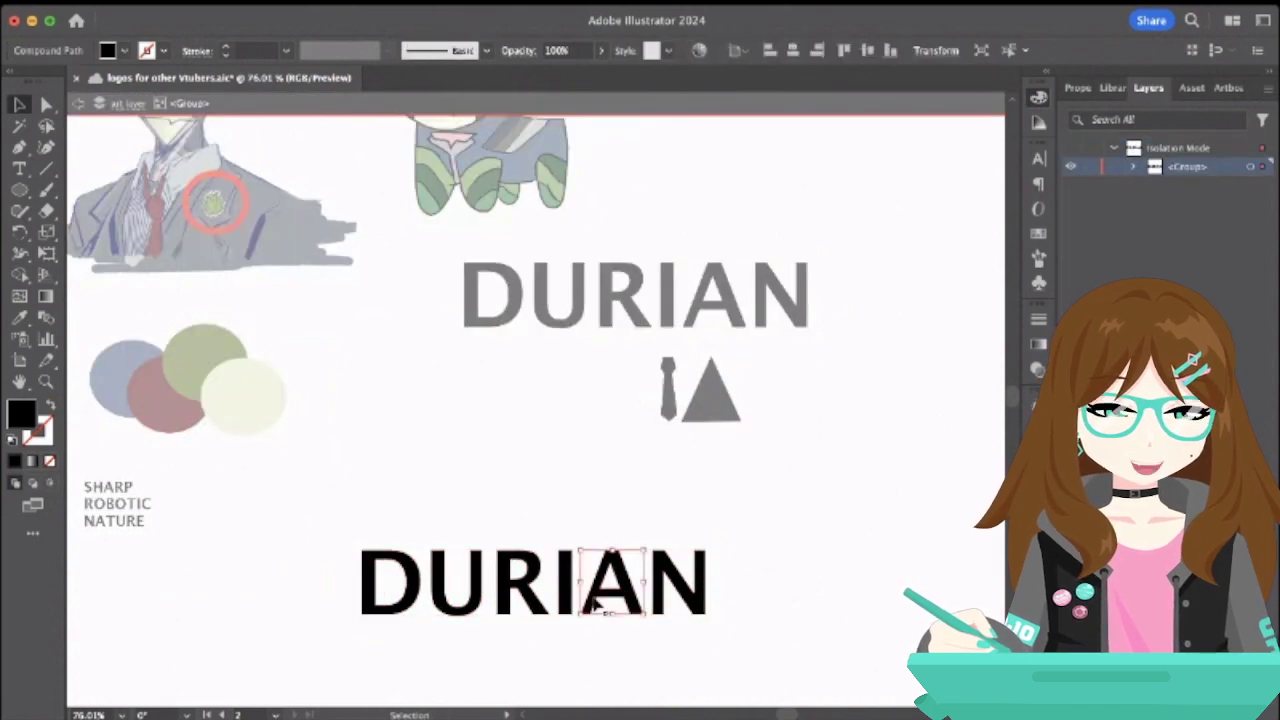
shift+click(566, 598)
key(Delete)
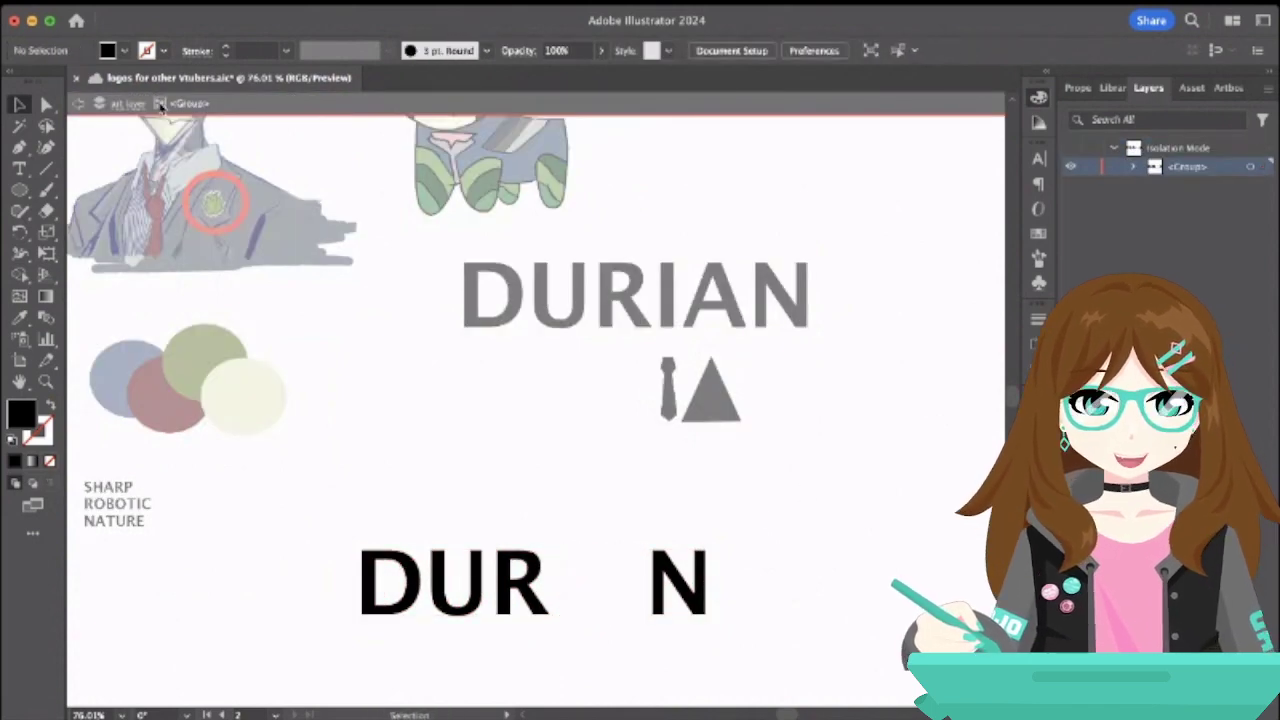
click(78, 105)
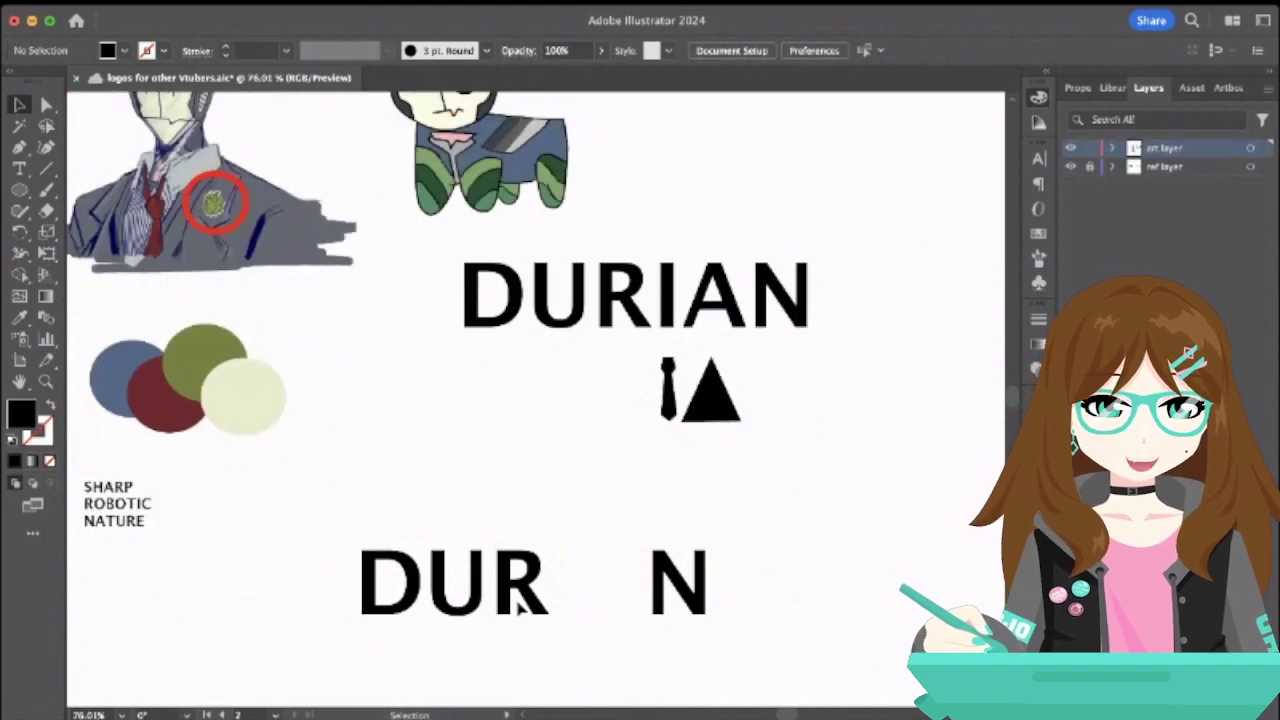
- Move the outlined DUR and N letters up so the tie and triangle fill the gap for the I and A, and deselect
drag(519, 608, 631, 414)
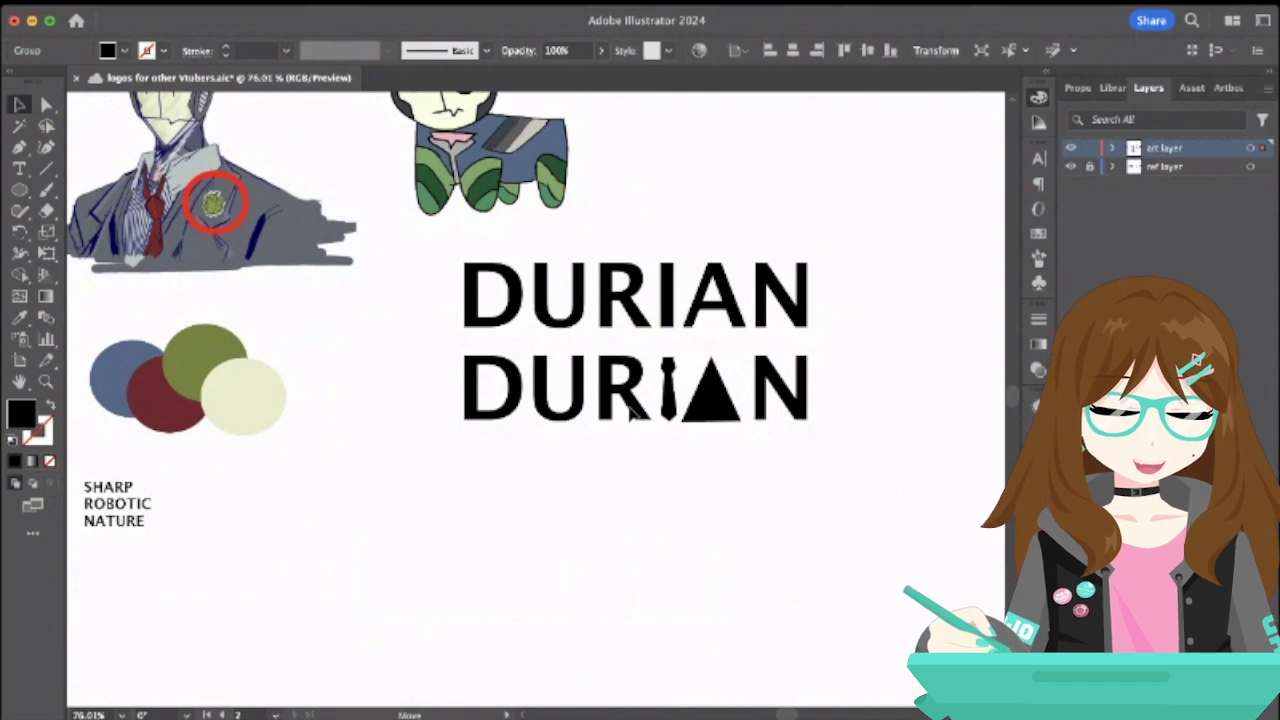
drag(631, 413, 633, 414)
click(616, 496)
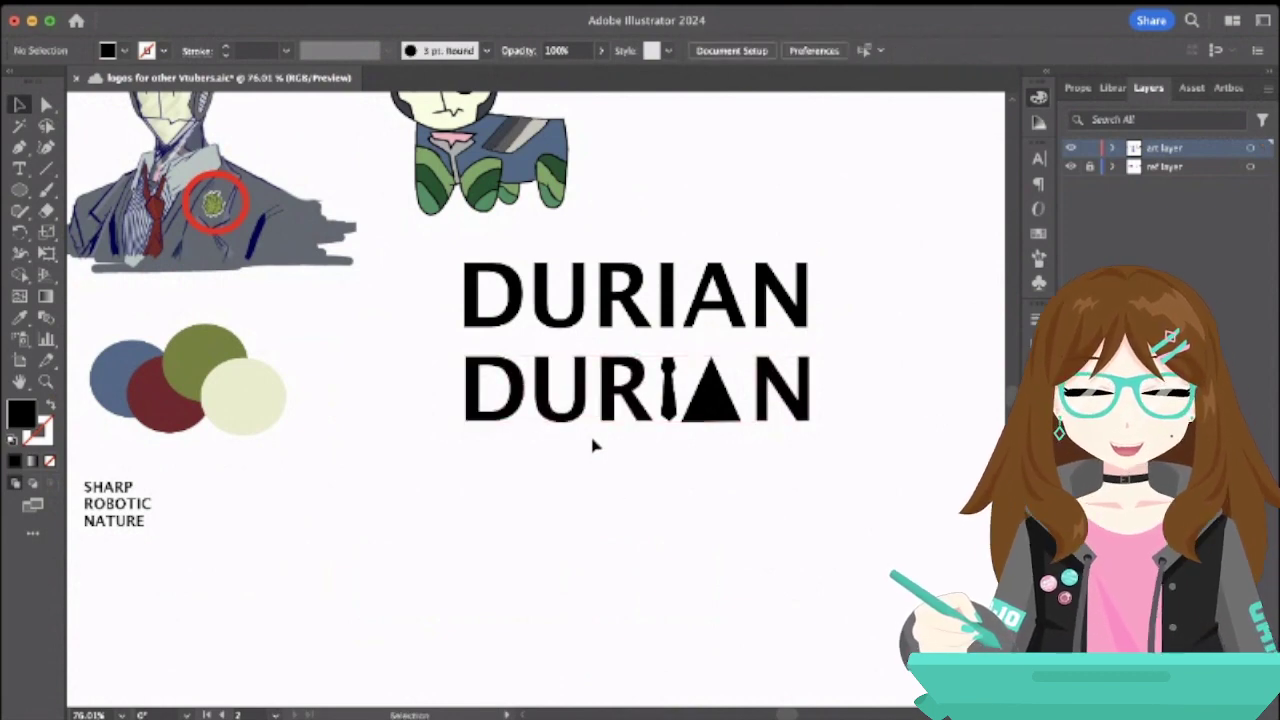
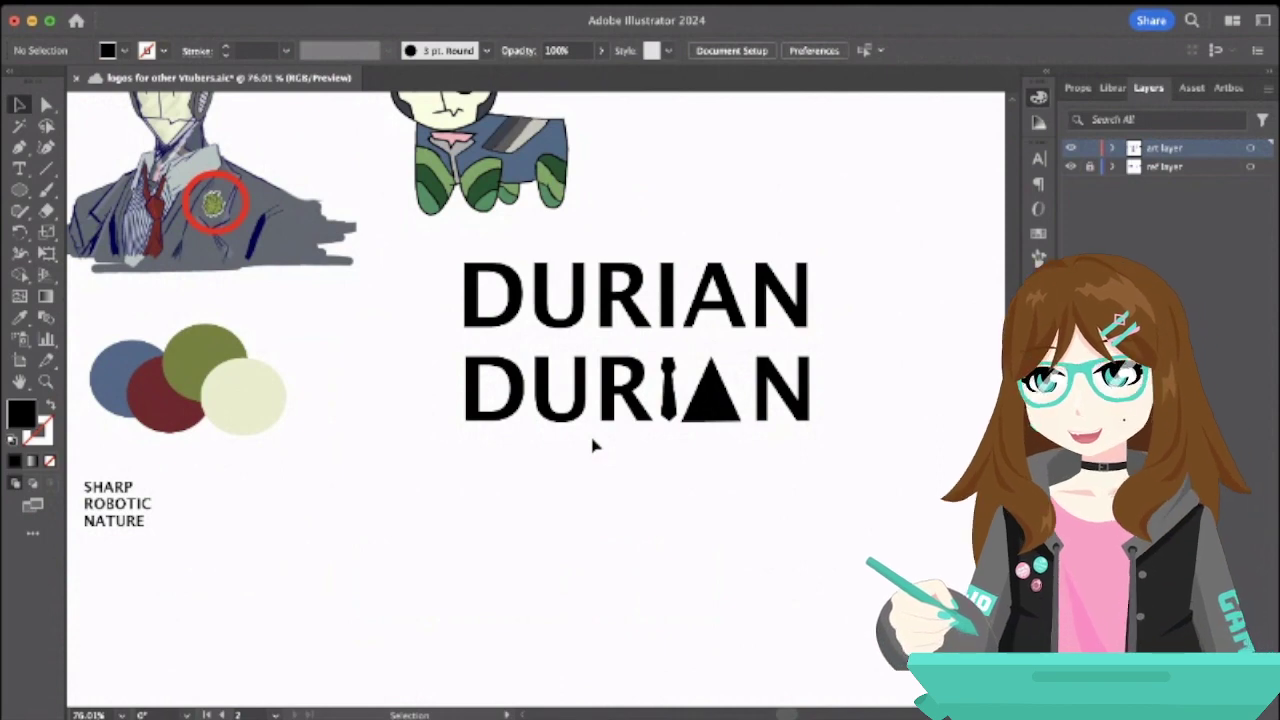
- Nudge the solid triangle slightly right to even its spacing between the tie and the N, and deselect
click(710, 405)
alt+scroll(708, 402, up, 2)
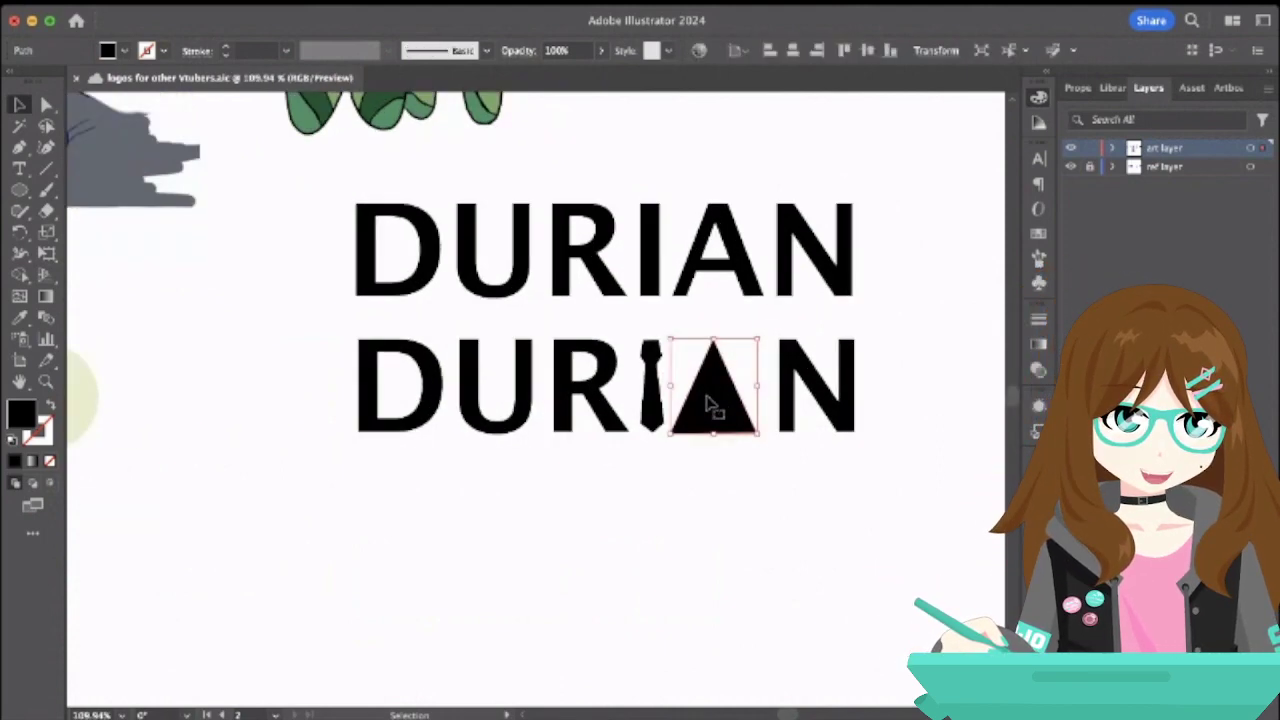
drag(708, 403, 715, 407)
click(612, 495)
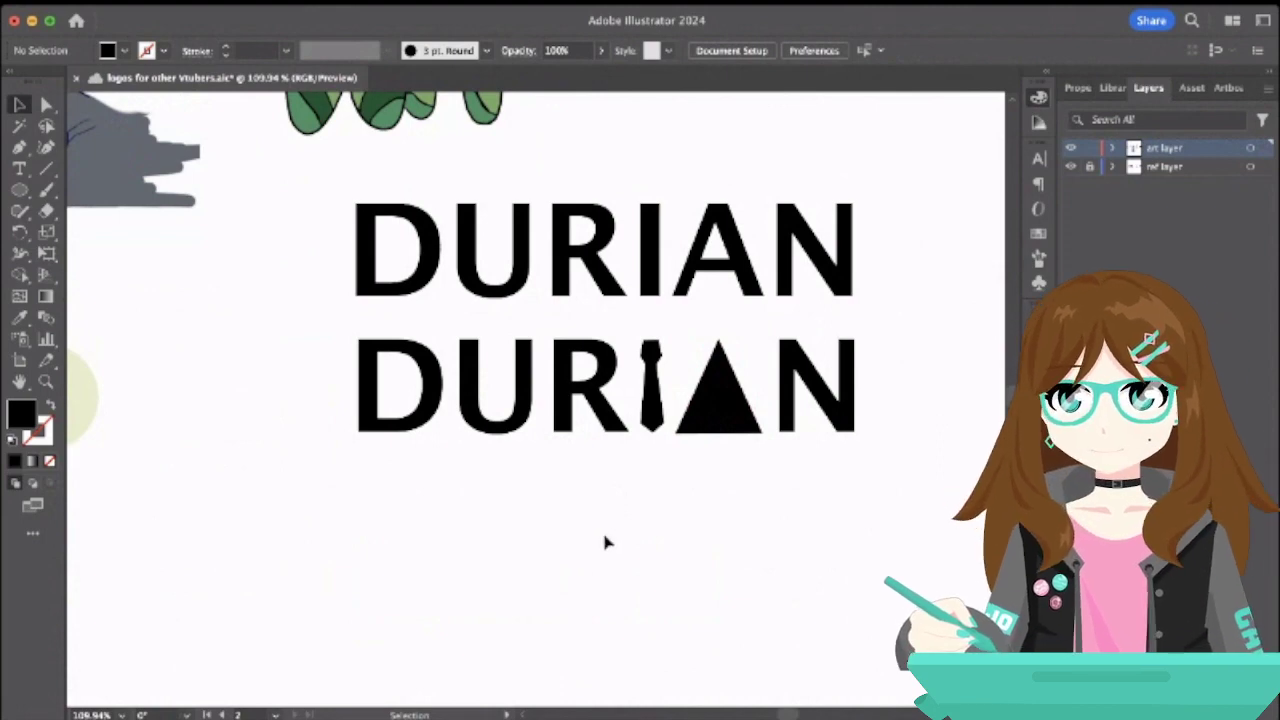
- Draw a solid black right-pointing triangle with the Pen tool in the empty space beside the character's head
scroll(605, 542, left, 5)
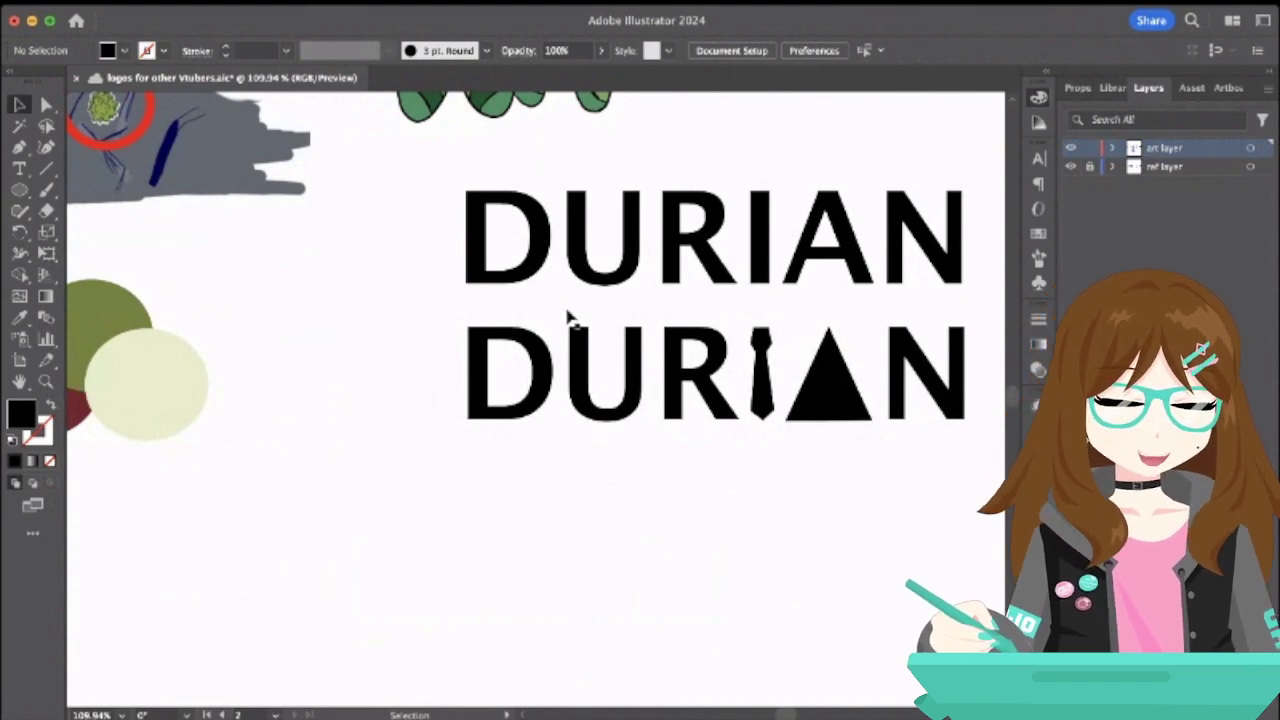
scroll(351, 271, up, 10)
scroll(351, 271, left, 10)
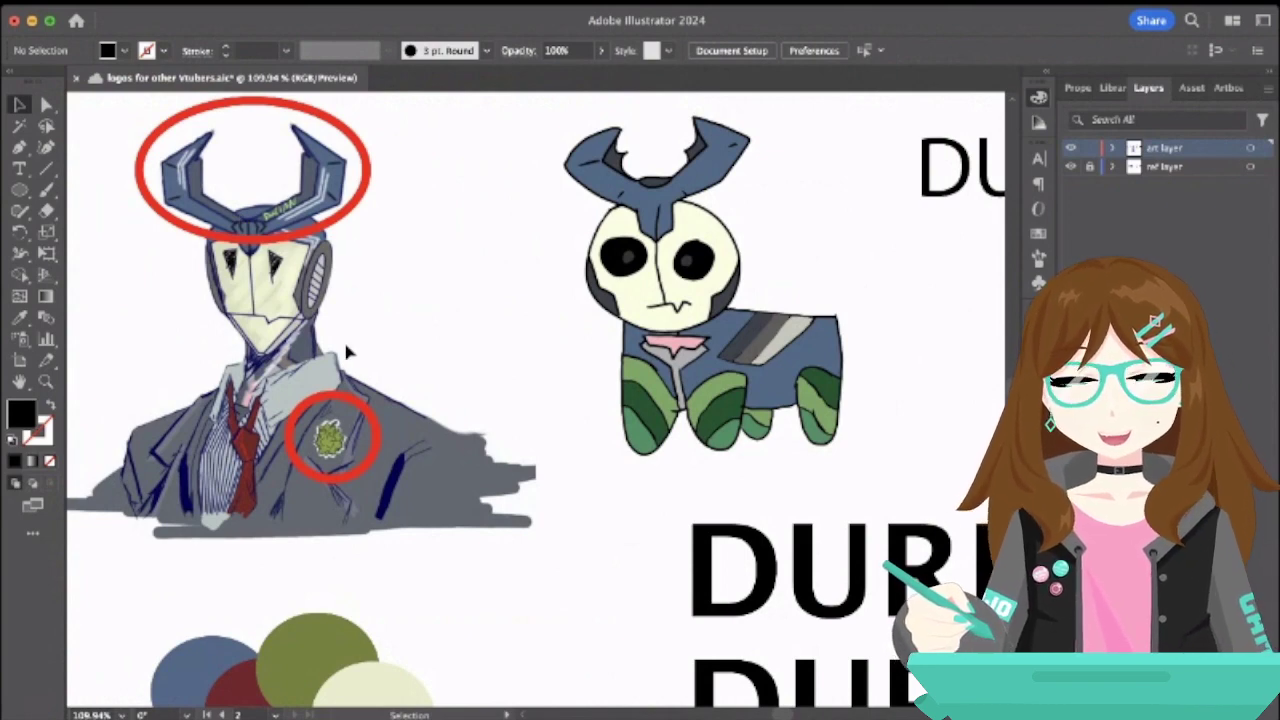
click(19, 147)
click(384, 217)
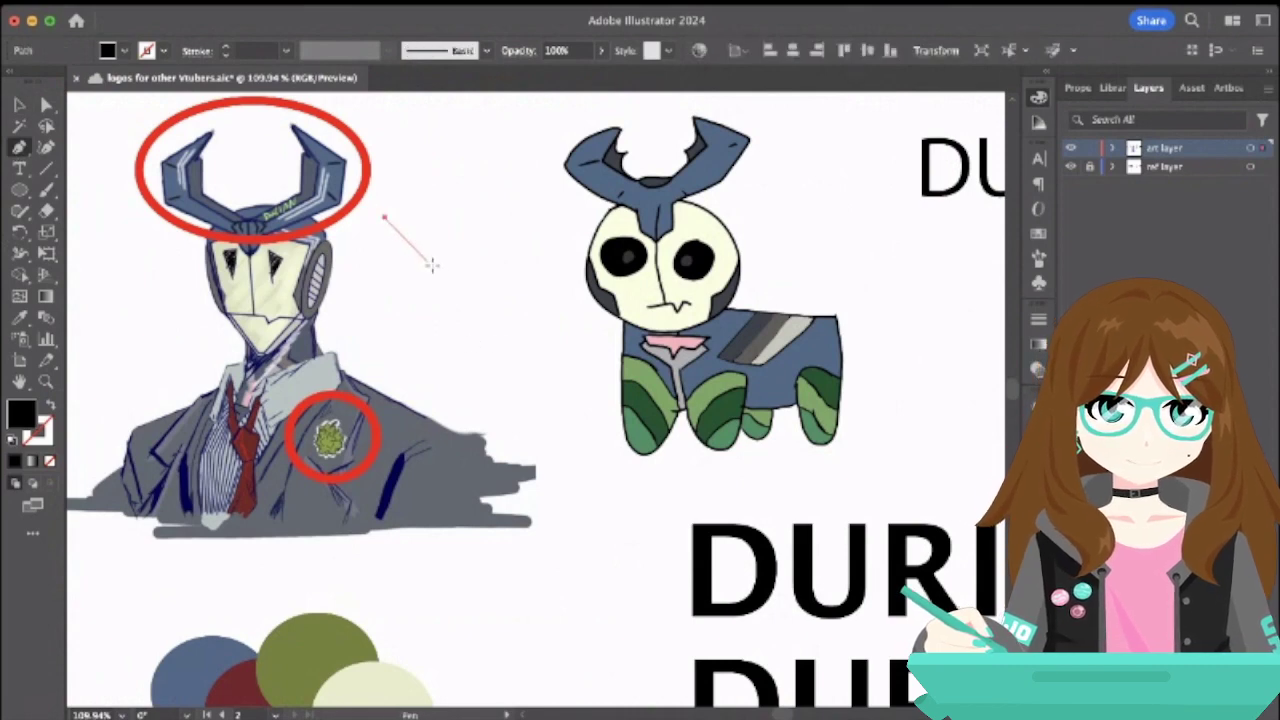
click(451, 270)
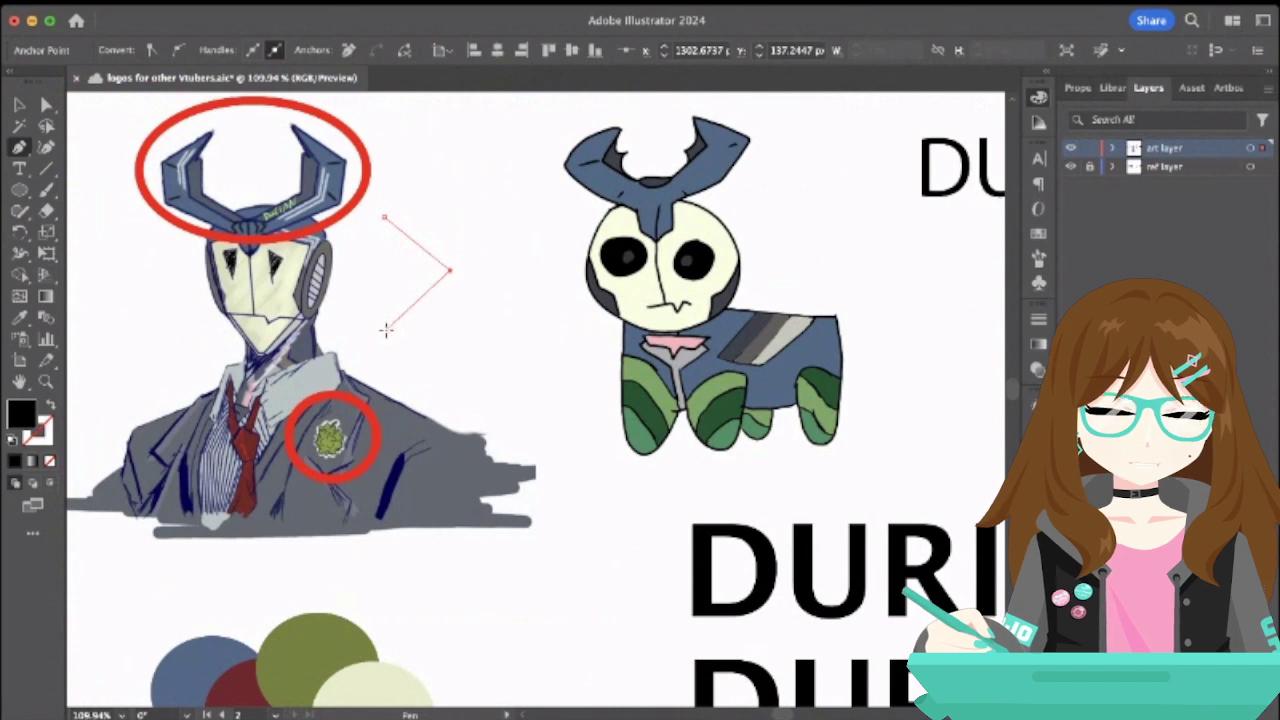
click(389, 338)
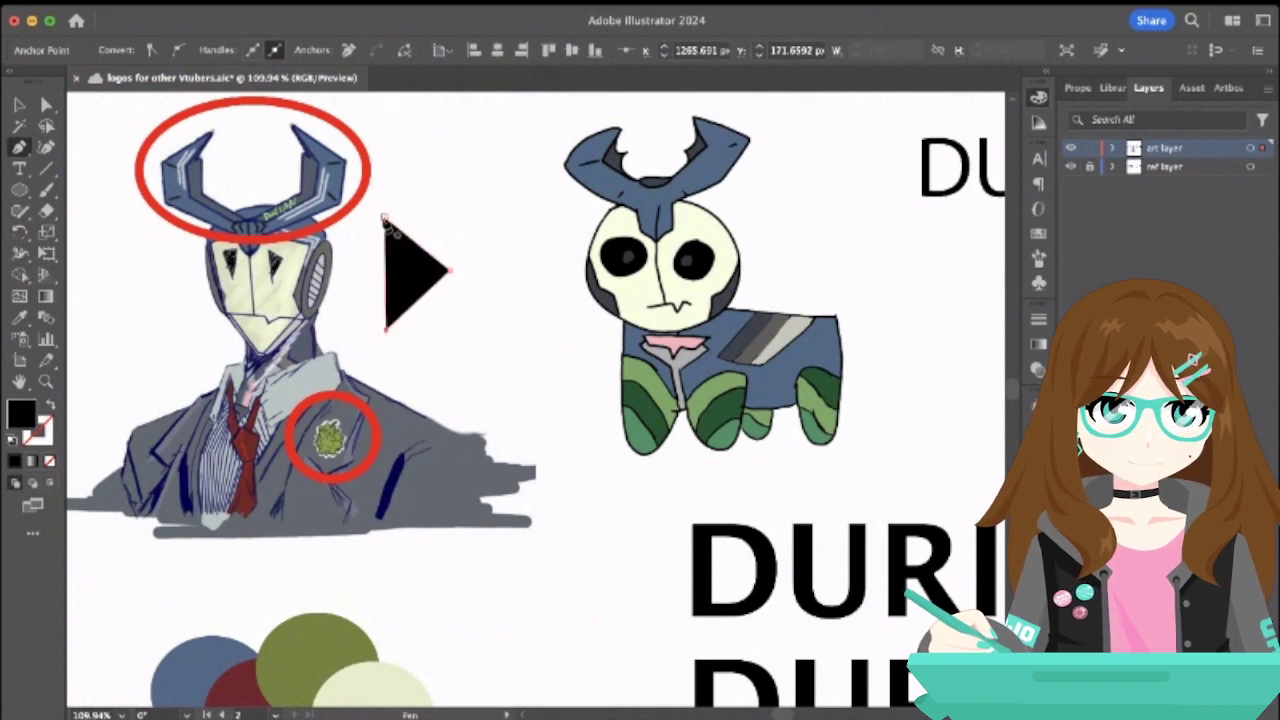
click(384, 217)
- Draw a smaller right-pointing triangle inside the black one, leaving an even border on all sides
scroll(420, 262, up, 2)
scroll(417, 260, up, 1)
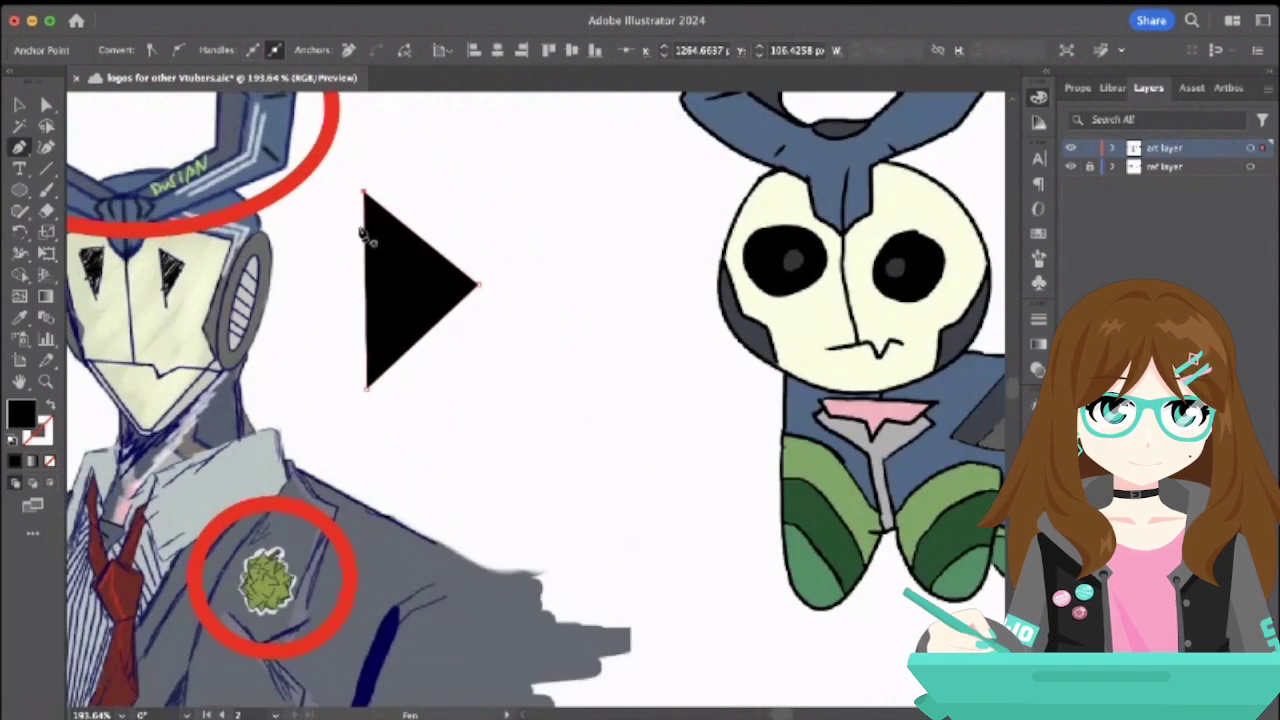
click(381, 232)
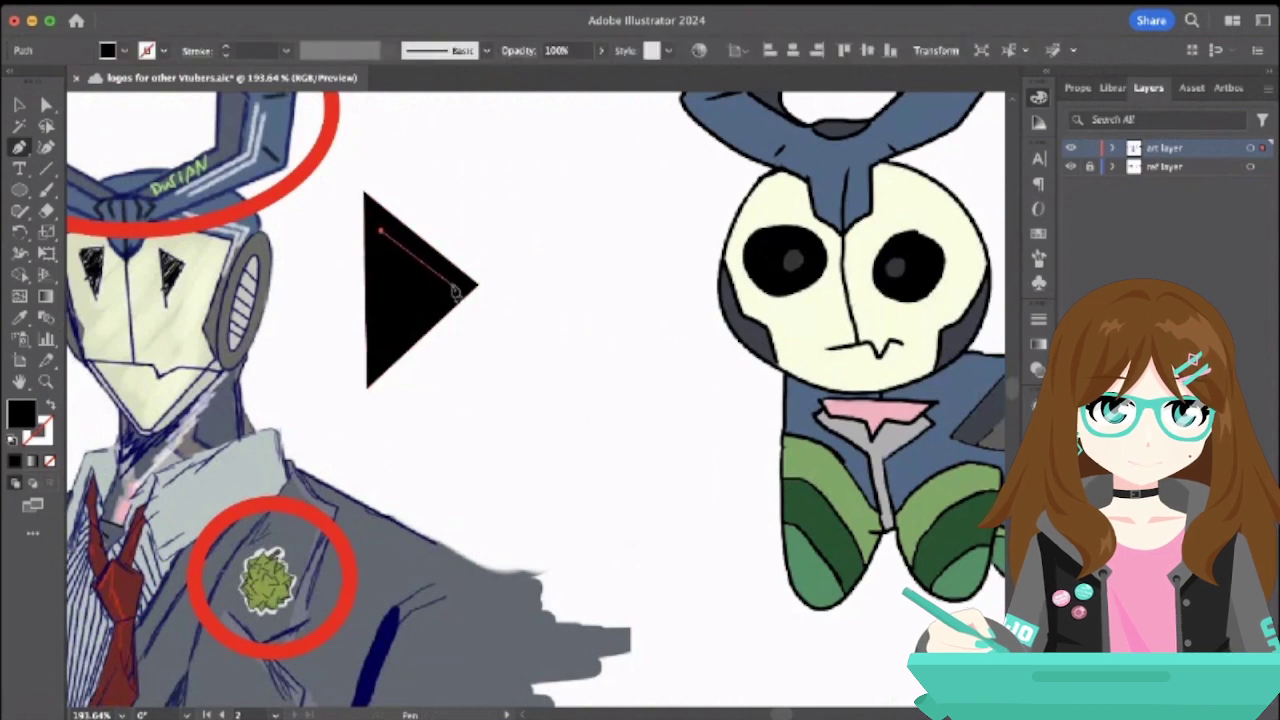
click(452, 285)
click(384, 345)
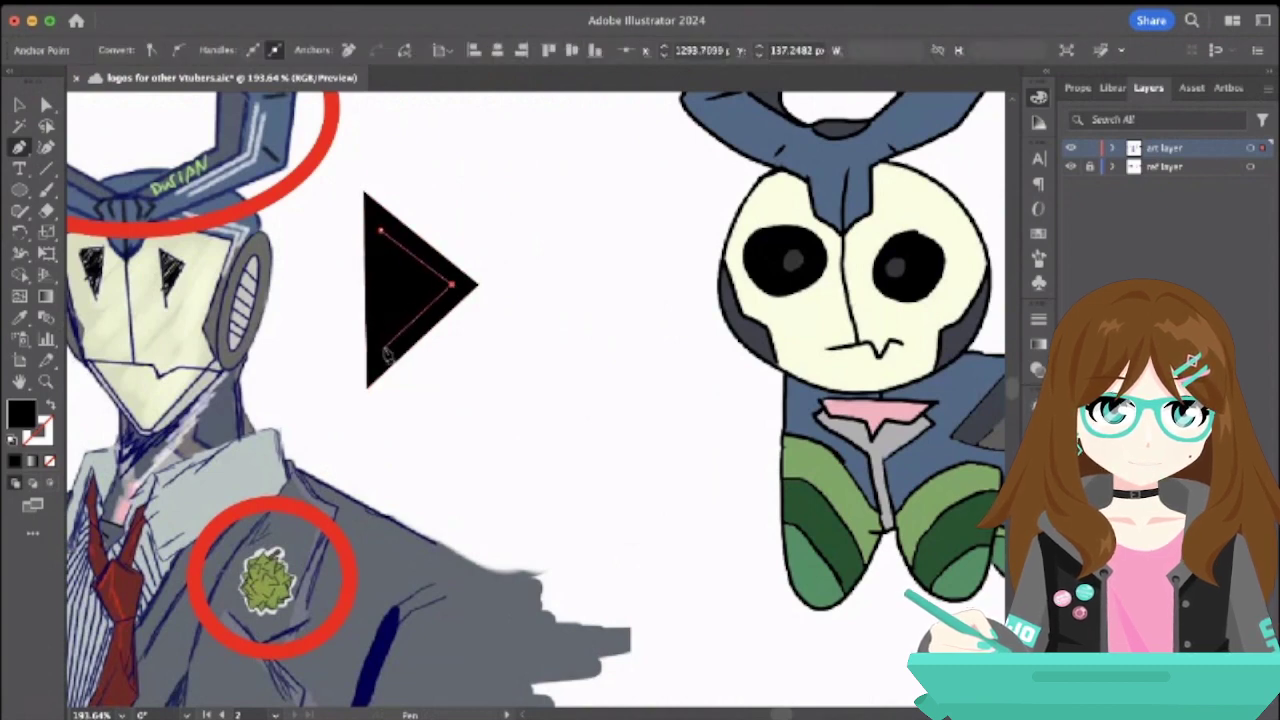
click(382, 233)
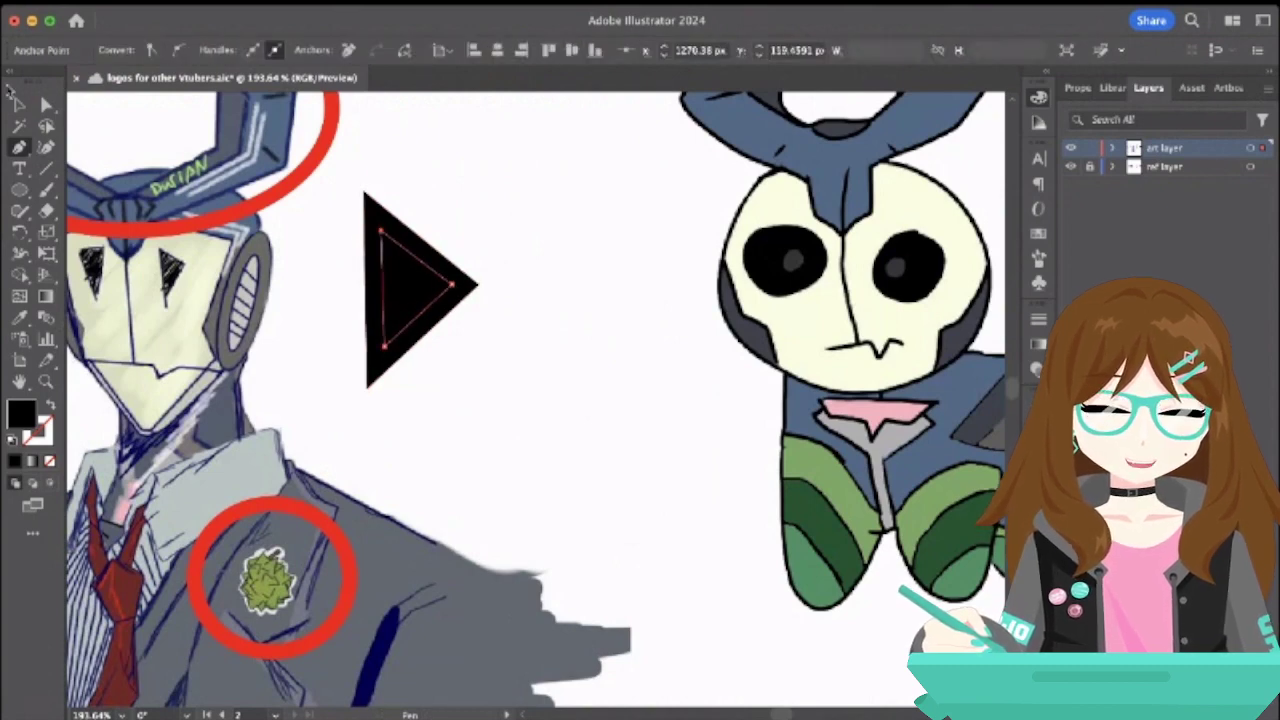
- Select both triangles and cut the inner one out of the outer with Shape Builder to form an angular D
key(v)
click(417, 177)
click(417, 282)
click(429, 166)
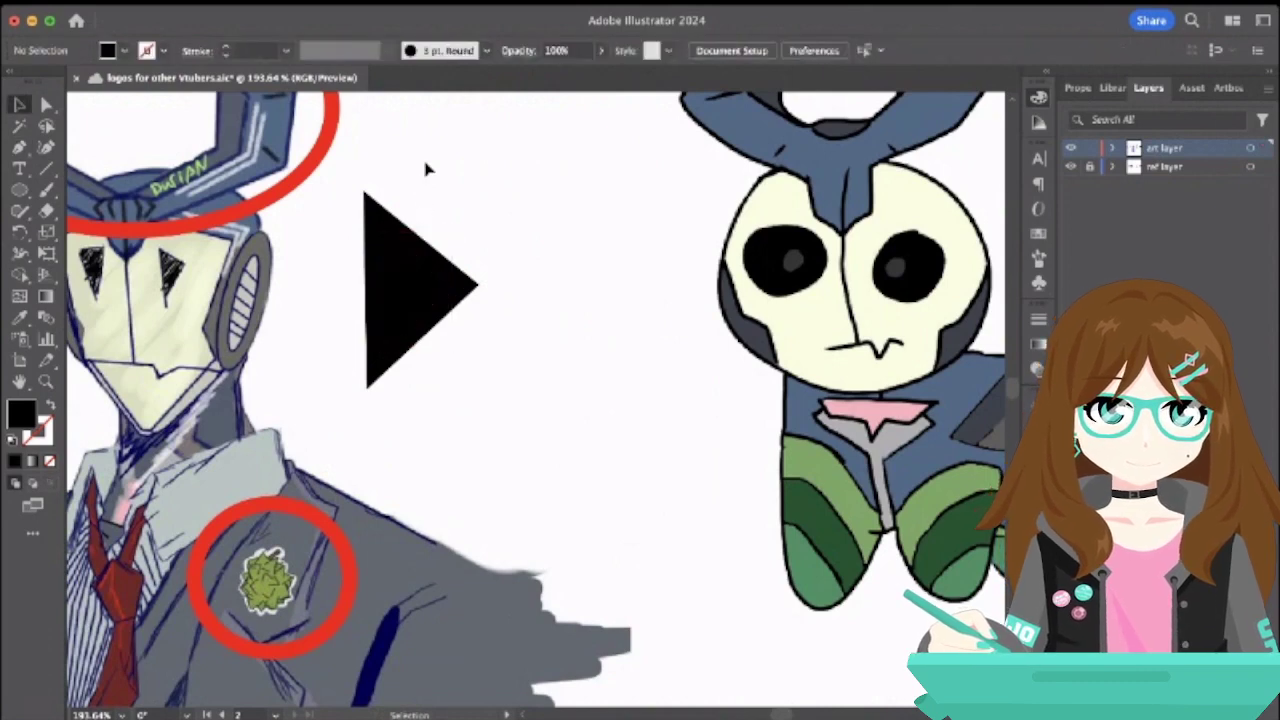
drag(391, 163, 472, 390)
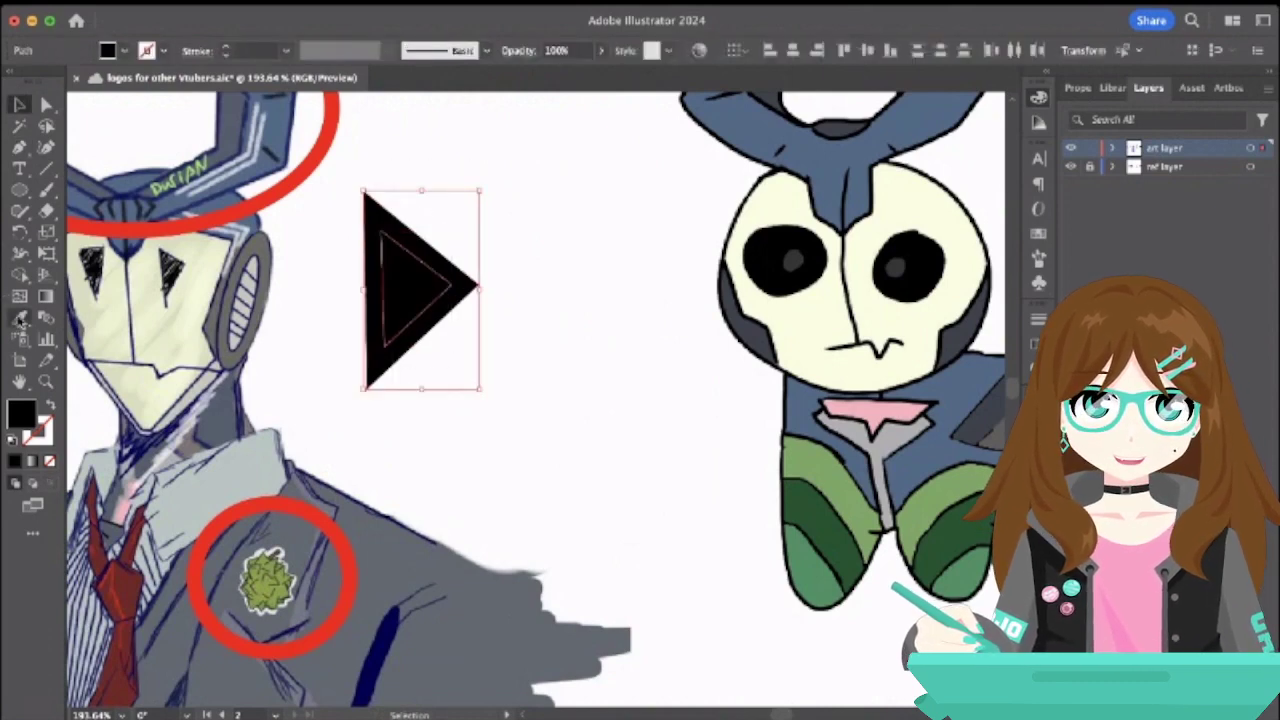
click(20, 275)
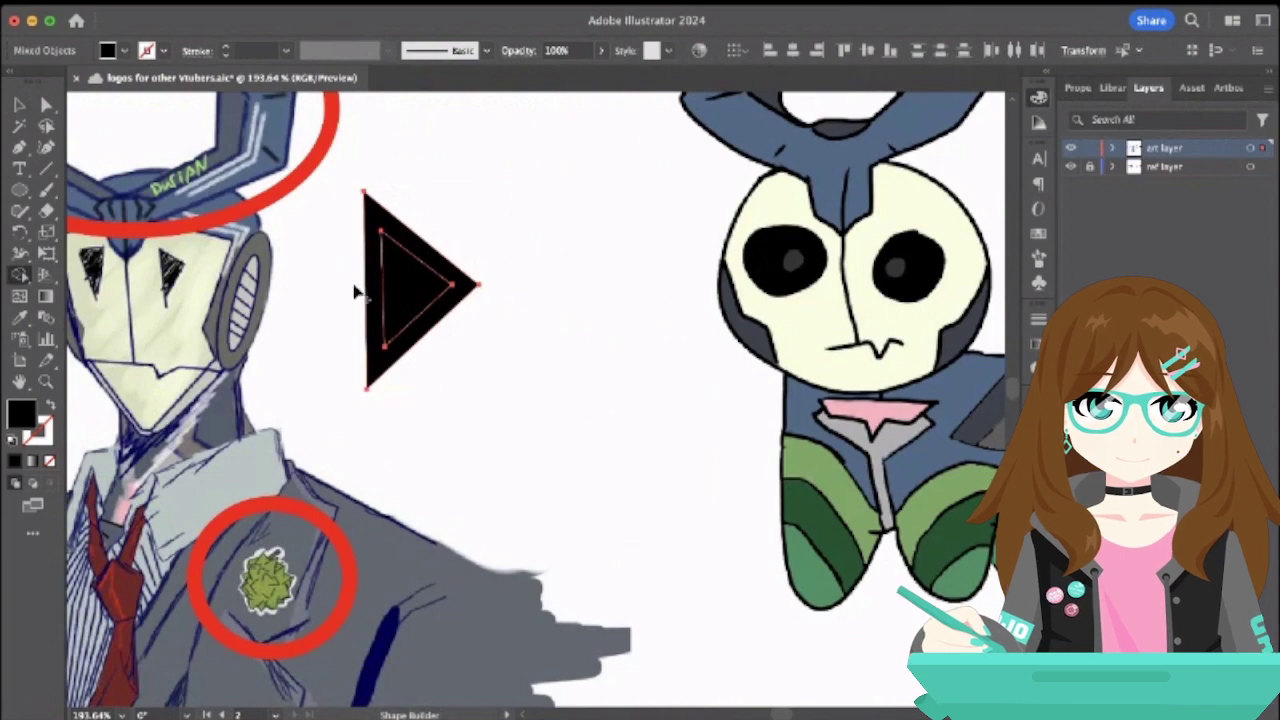
alt+click(420, 295)
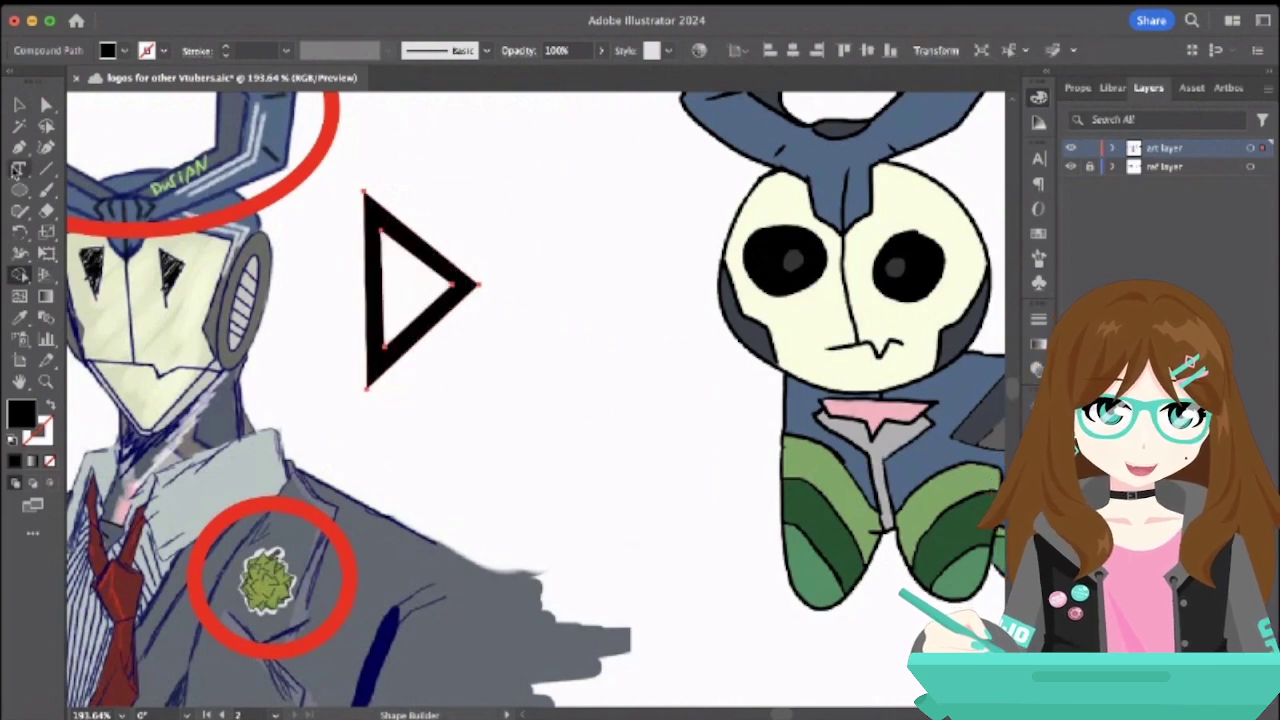
- Move the angular D down into the empty space between the colour palette and the modified DURIAN title
key(v)
click(449, 250)
scroll(449, 250, down, 5)
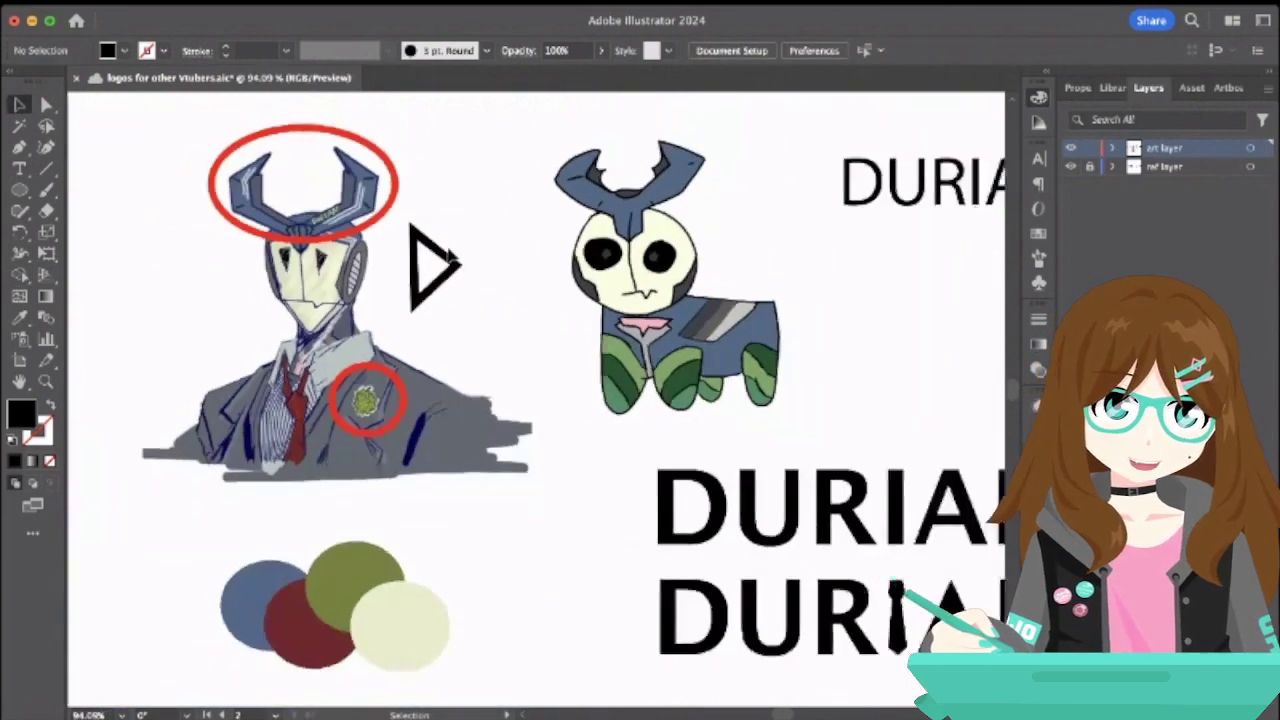
drag(452, 276, 514, 510)
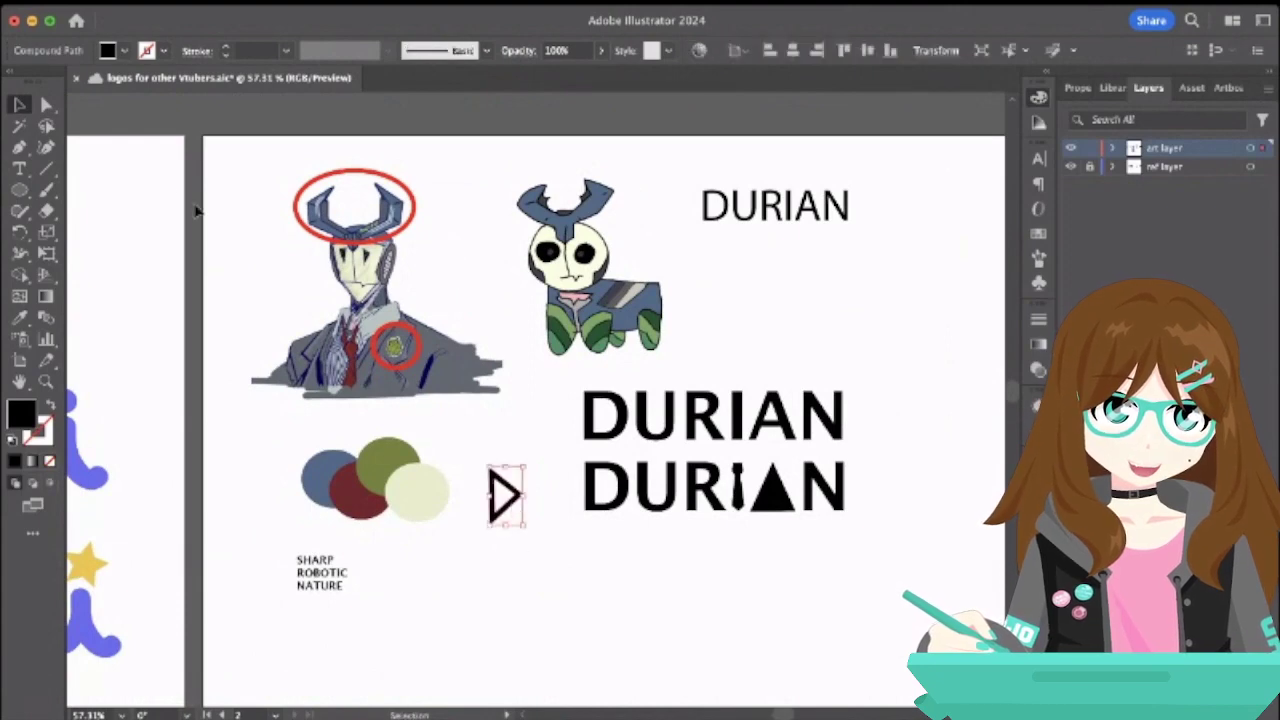
click(19, 148)
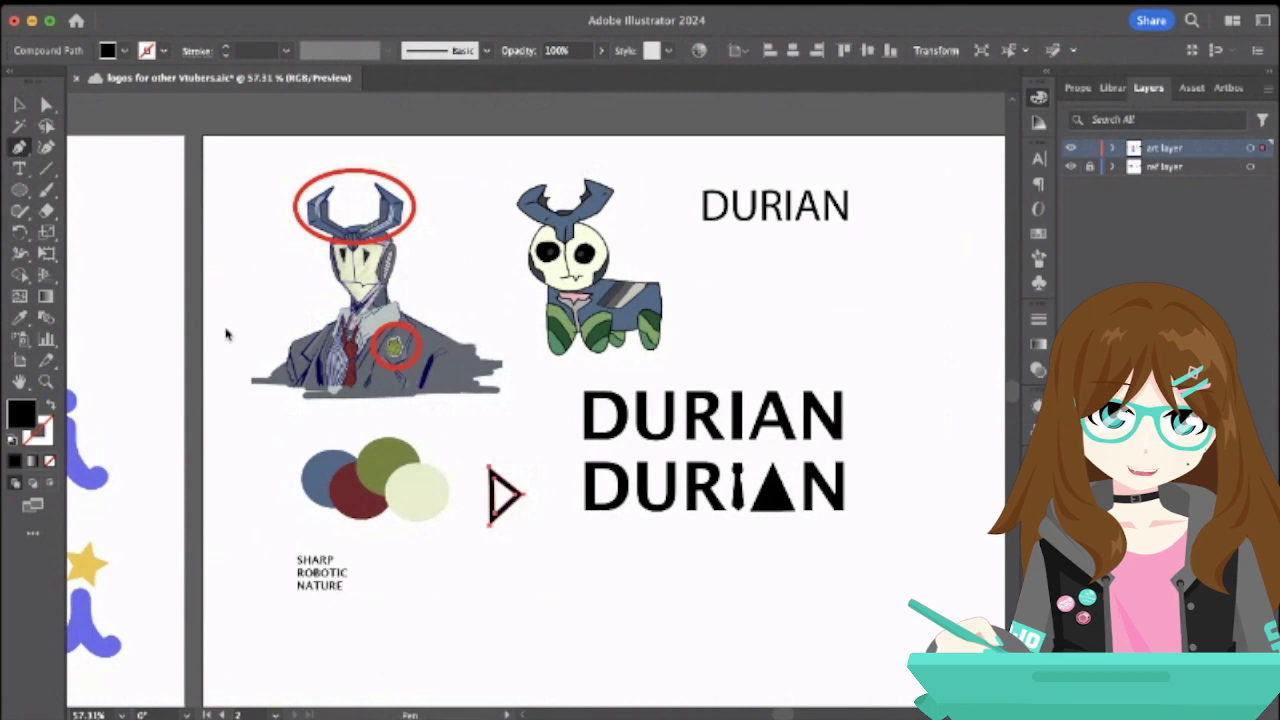
scroll(560, 518, up, 4)
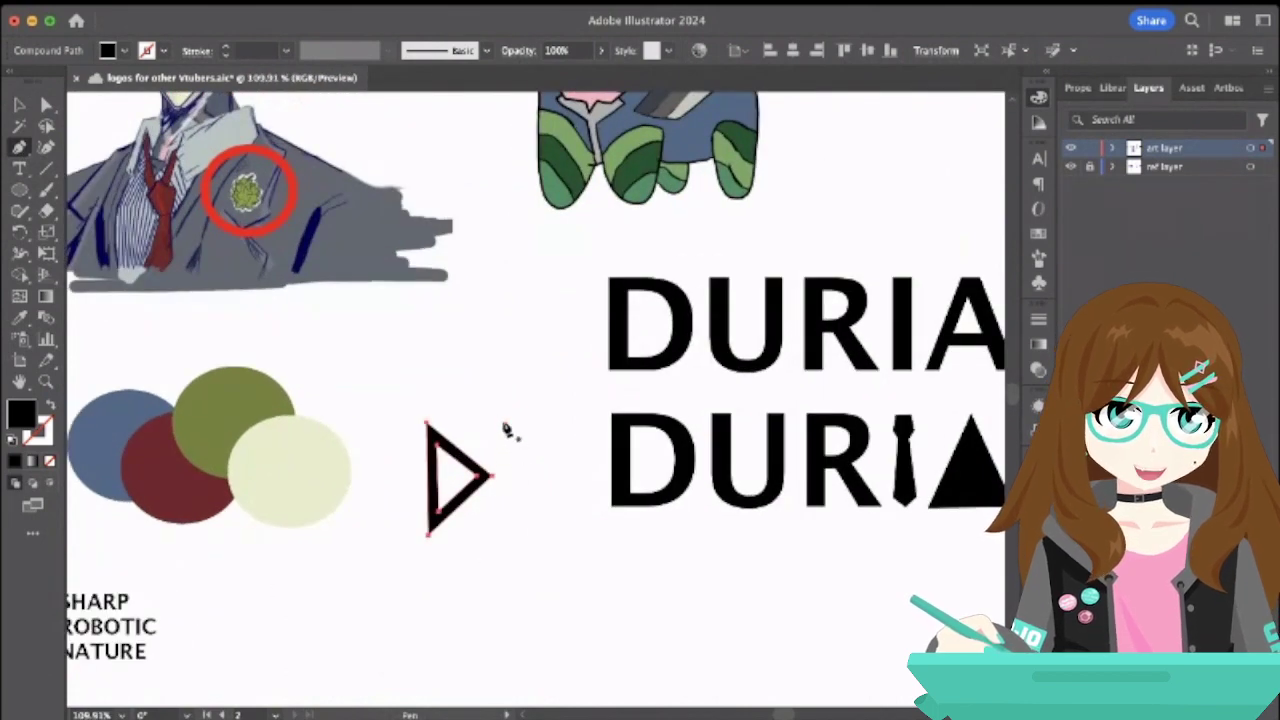
click(500, 420)
click(545, 518)
click(585, 430)
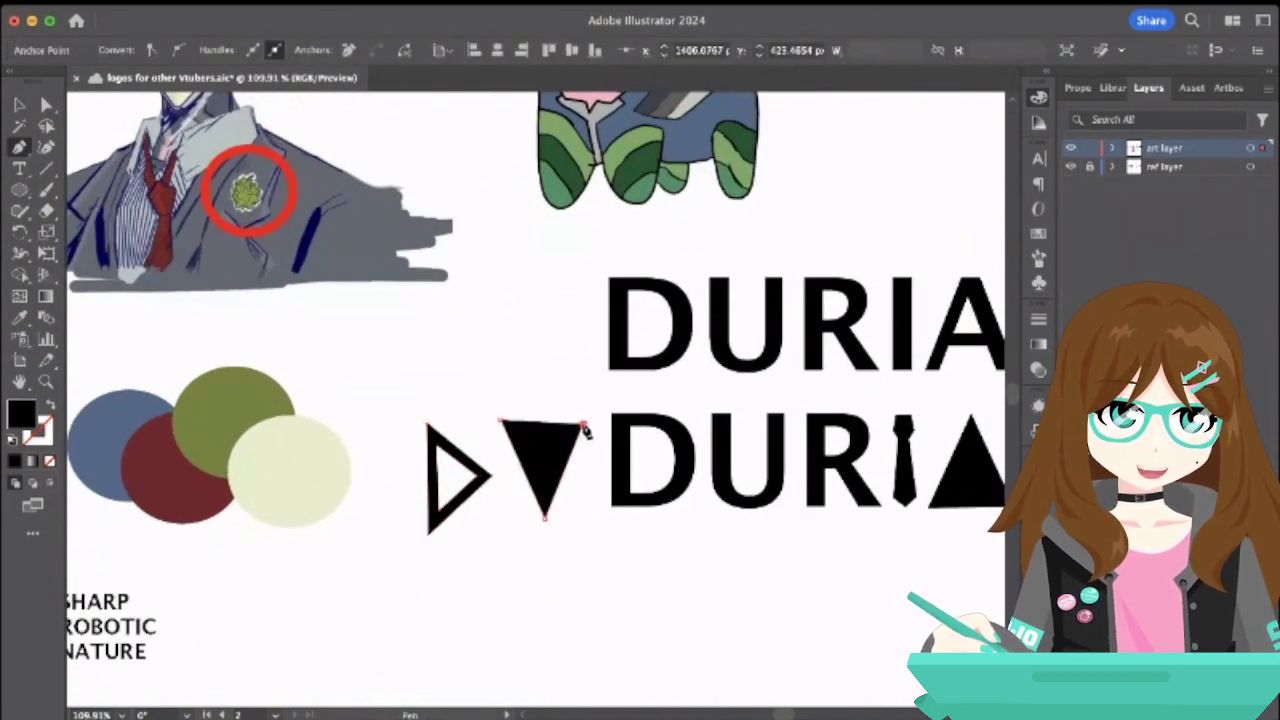
key(ctrl+z)
key(ctrl+z)
key(ctrl+z)
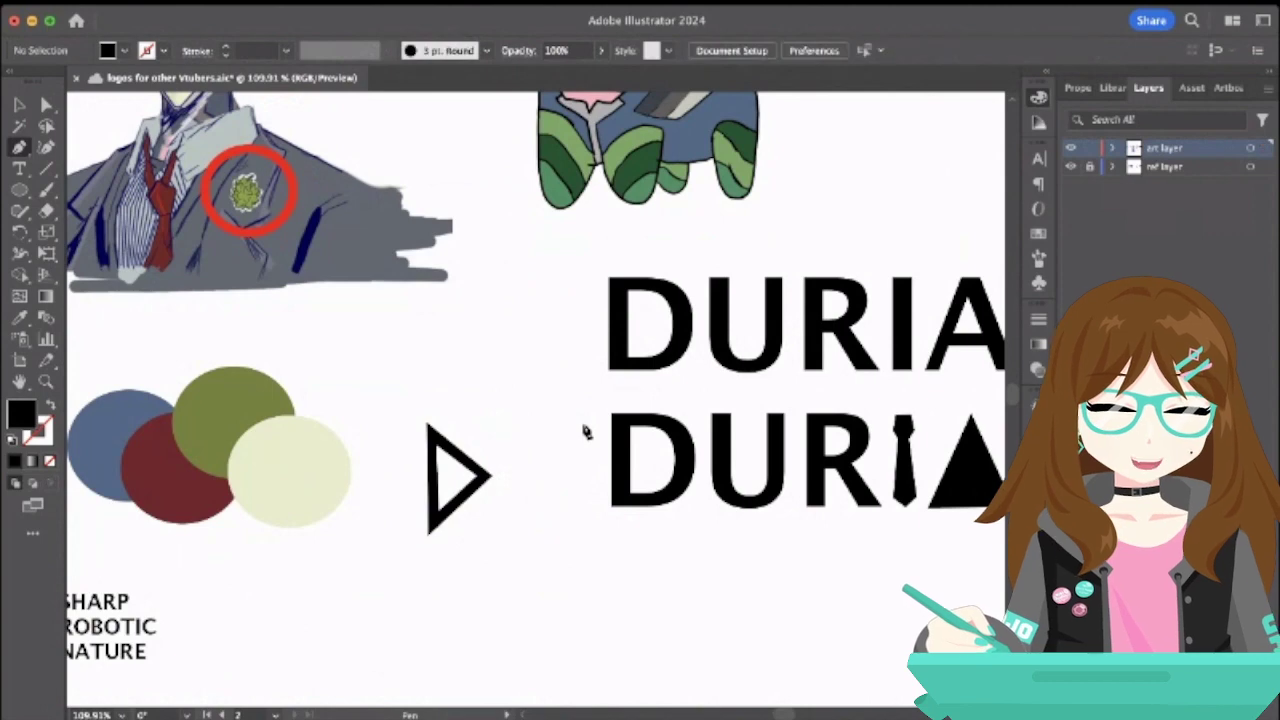
- Draw an angular U with a pointed base beside the D using the Pen tool, and lower it to align with the D's bottom
click(502, 426)
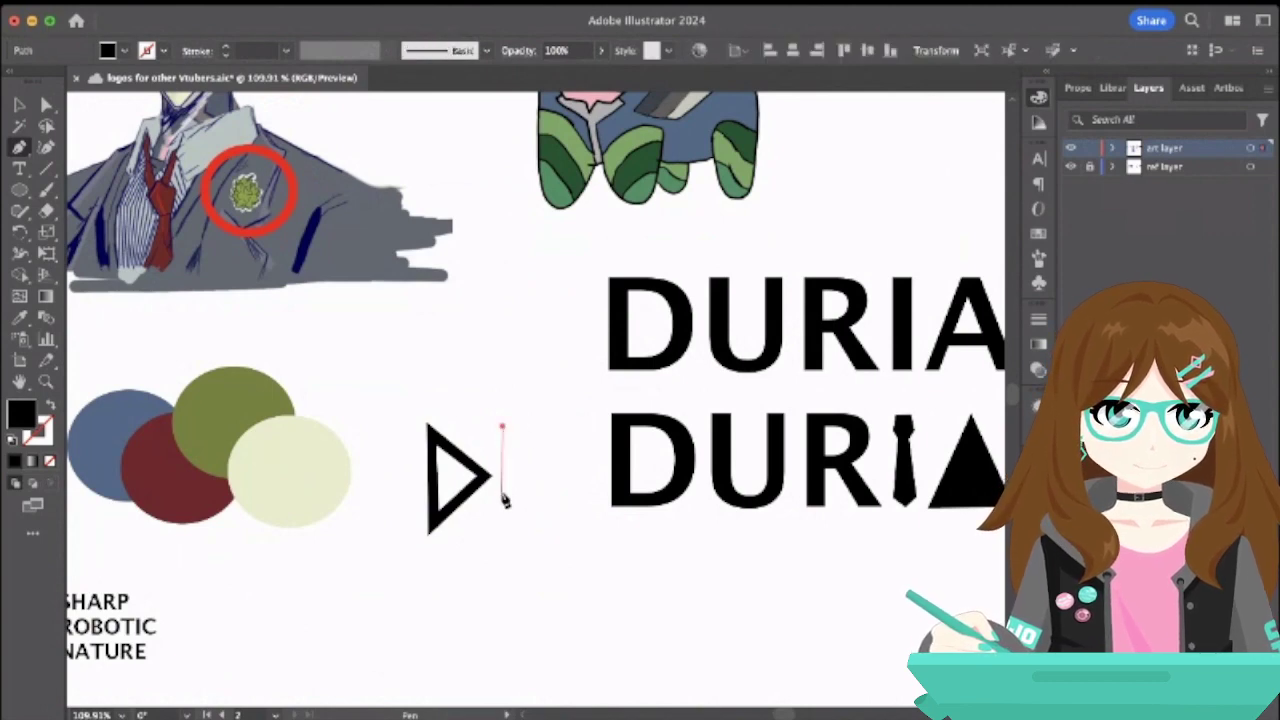
click(519, 512)
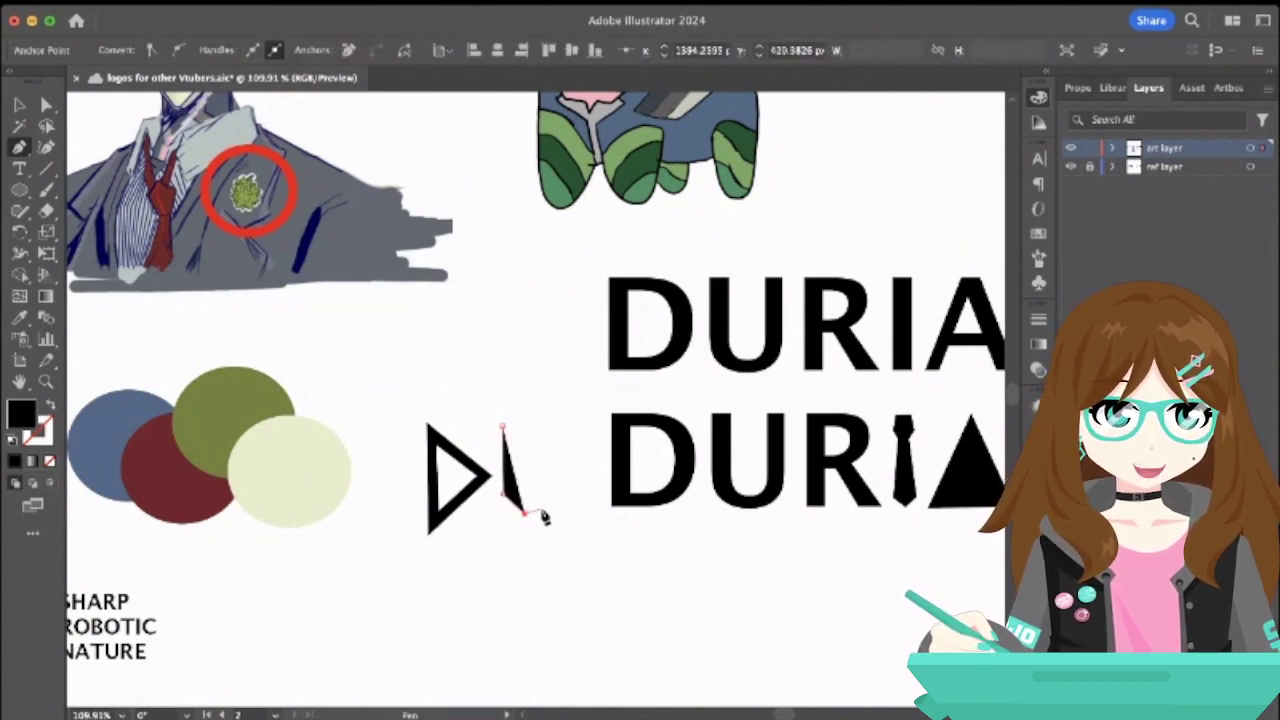
click(547, 497)
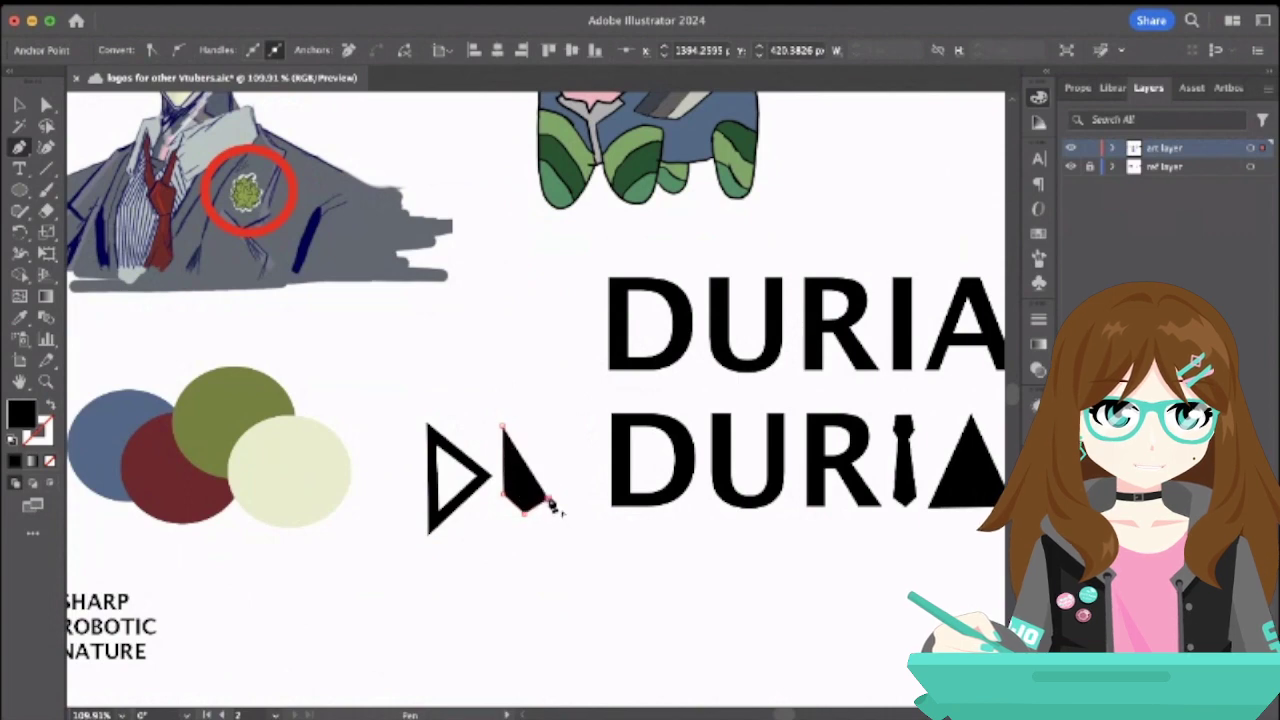
click(548, 428)
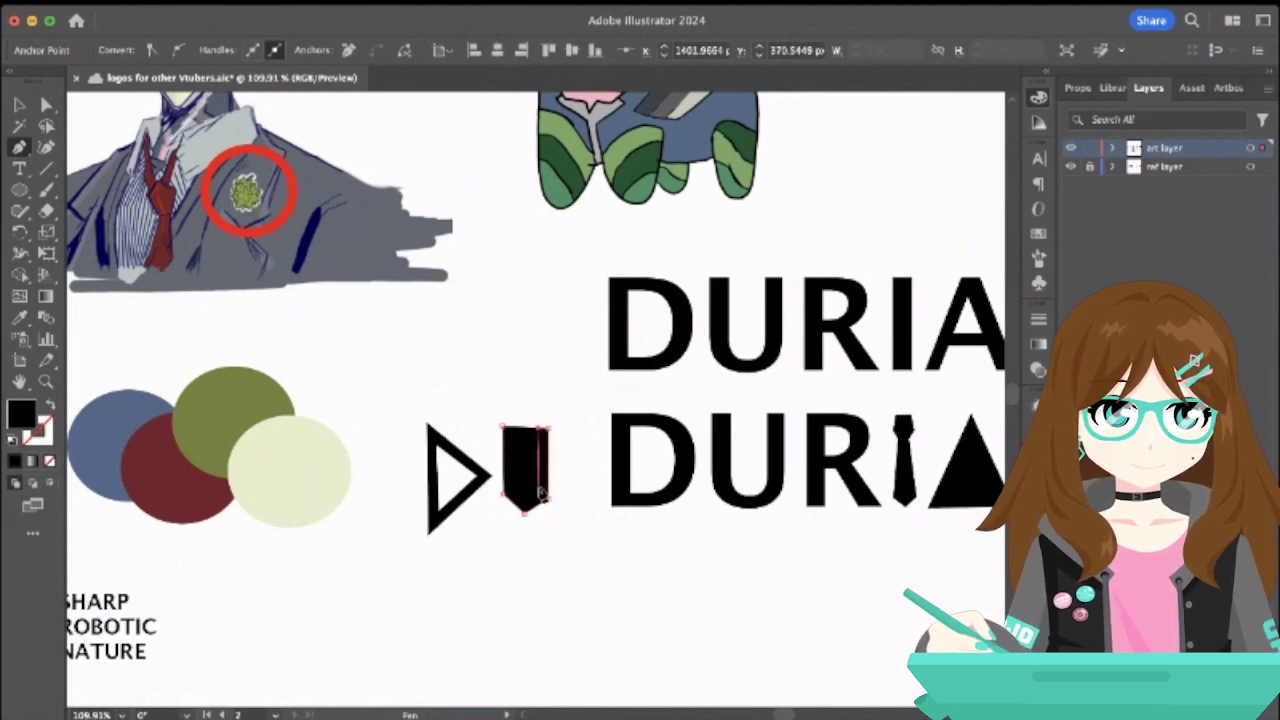
key(ctrl+z)
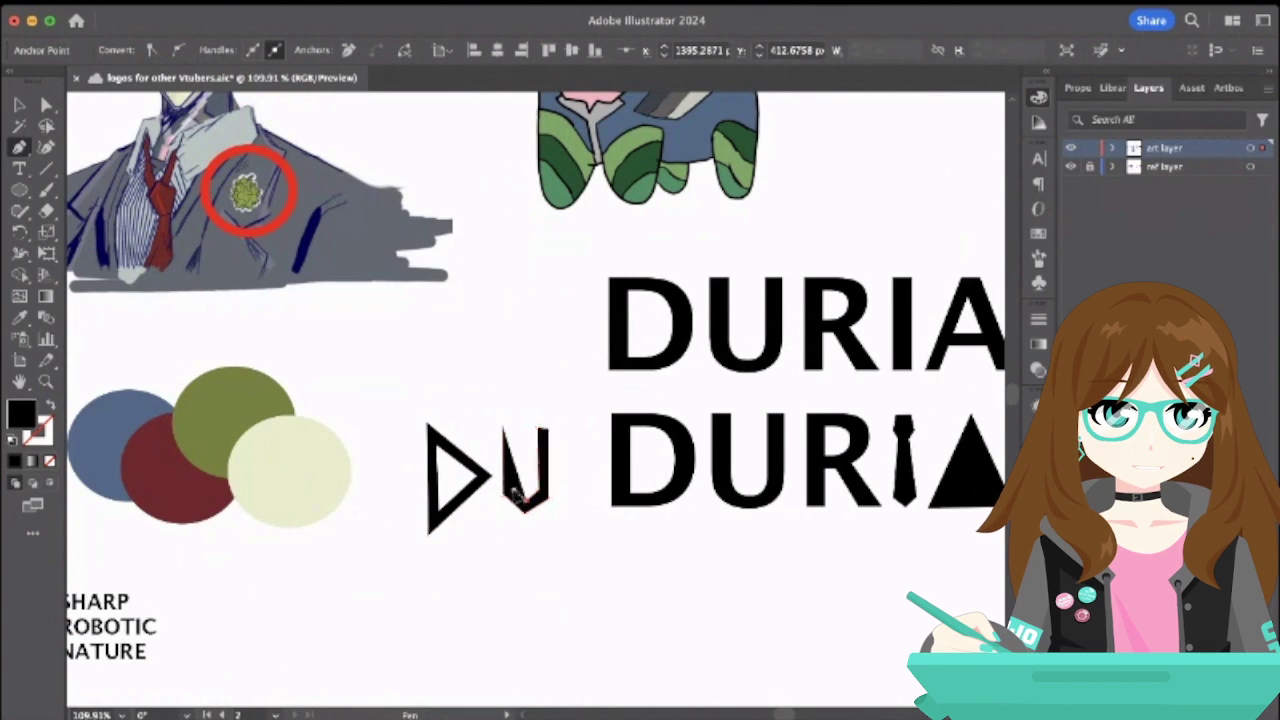
click(500, 428)
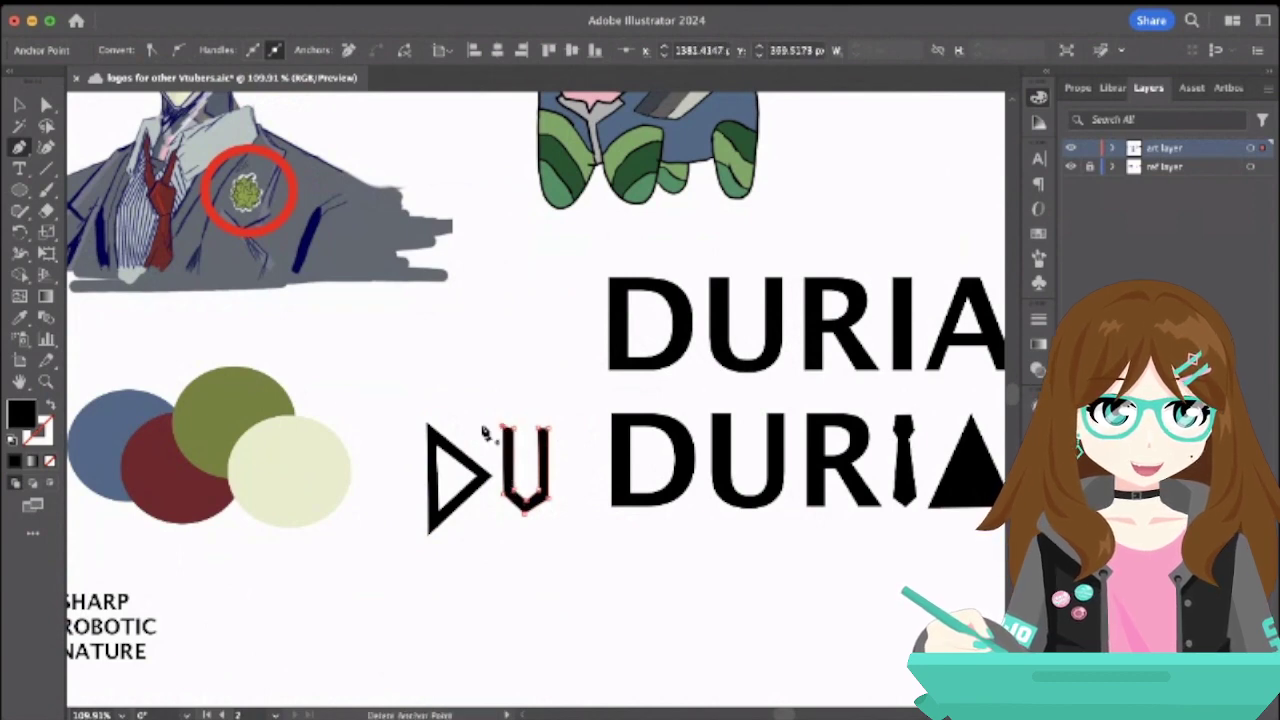
click(19, 104)
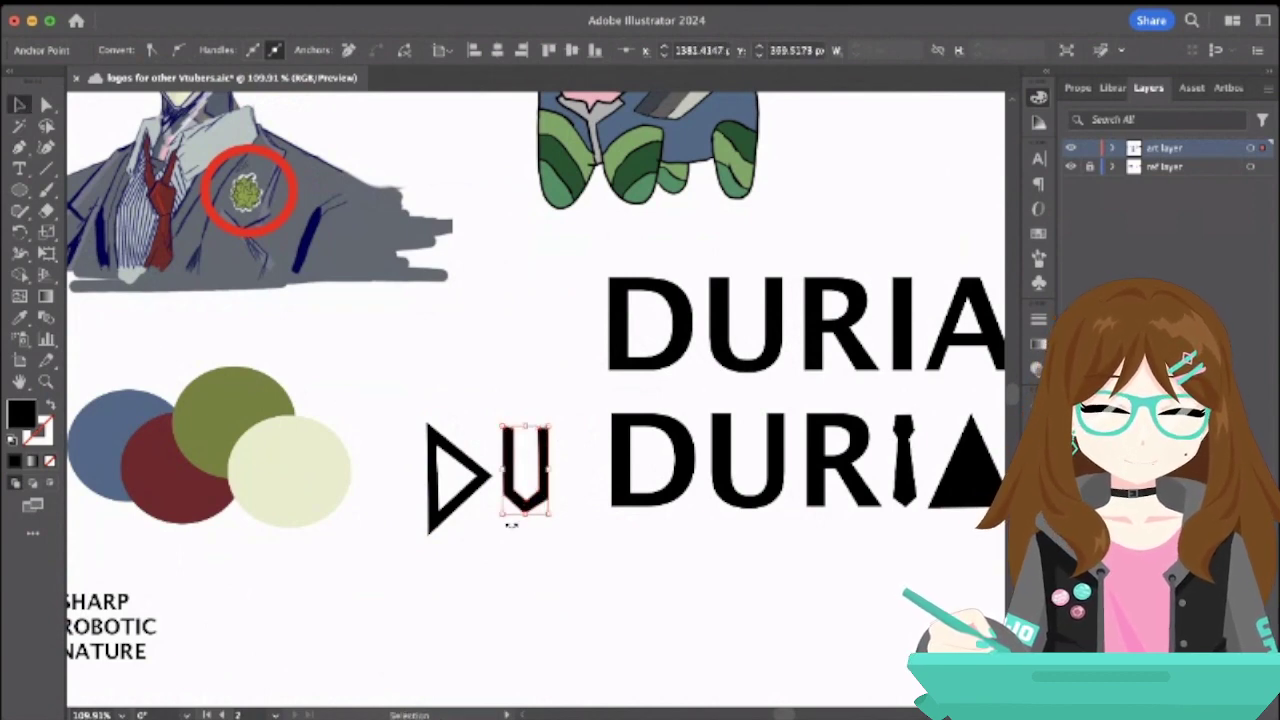
drag(513, 514, 514, 530)
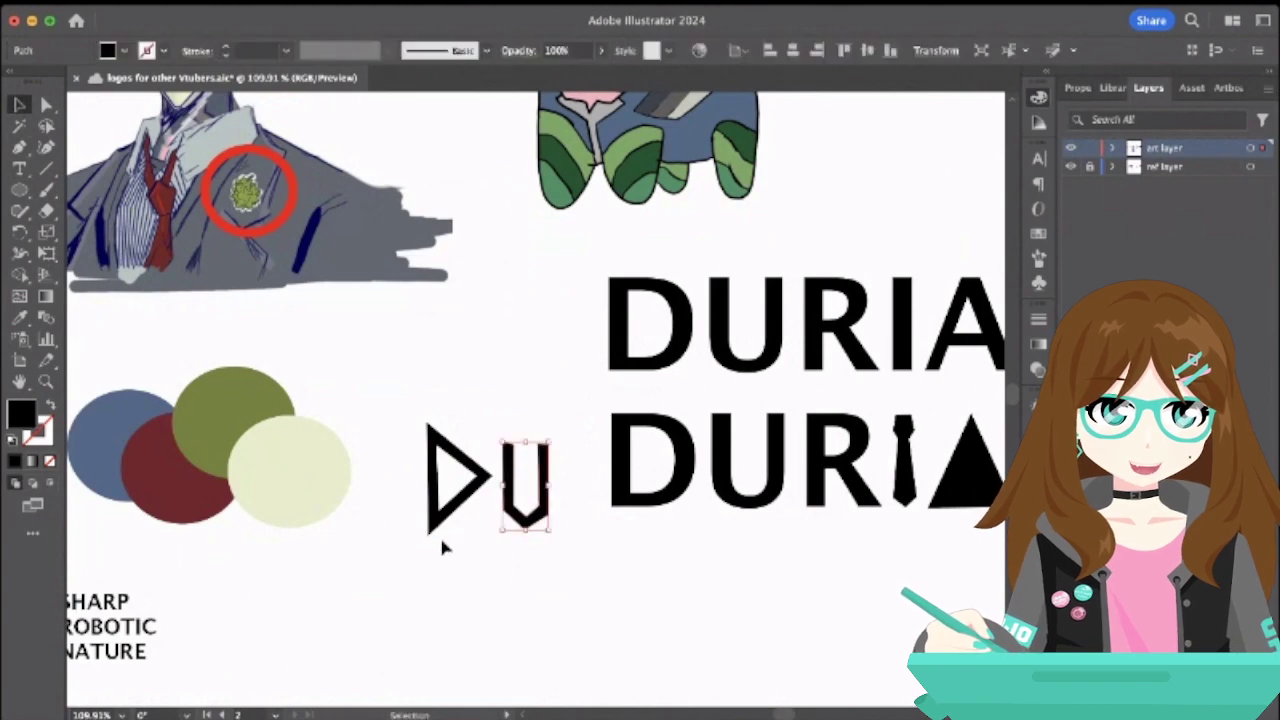
- Select the angular D and U together and move them down into the empty area below the palette and titles
shift+click(455, 510)
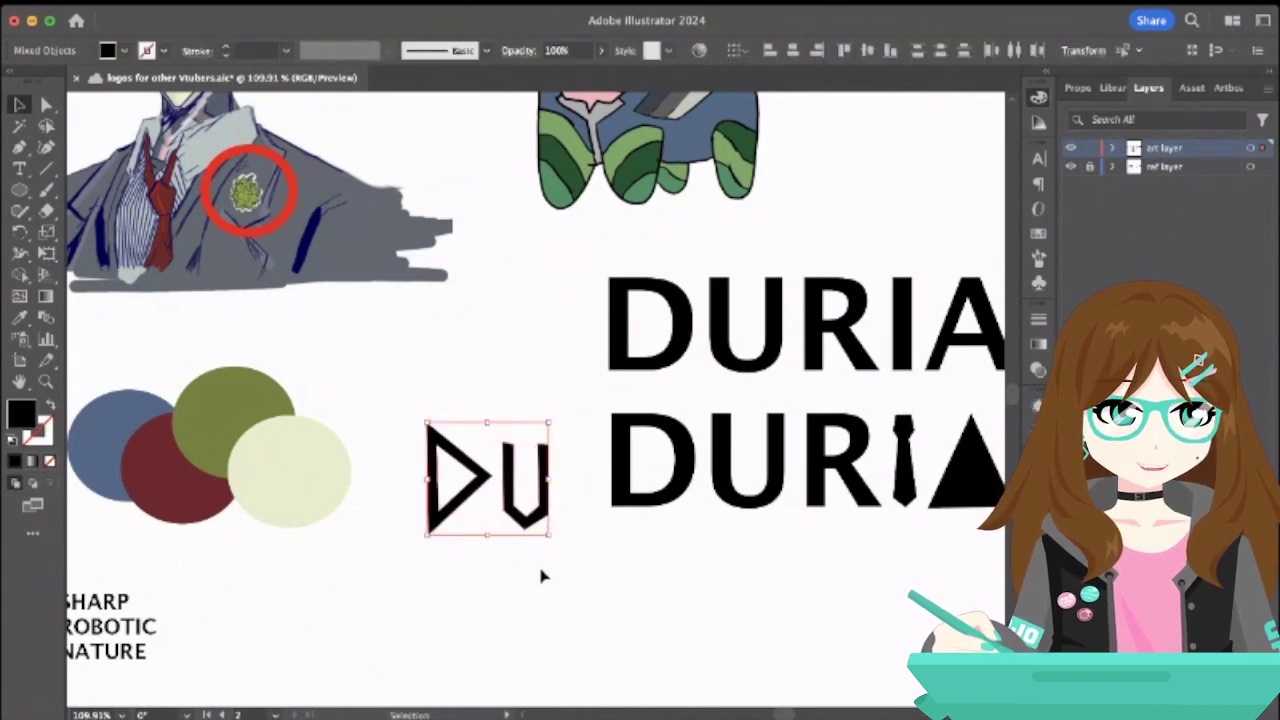
scroll(538, 585, down, 1)
click(586, 560)
scroll(584, 559, down, 1)
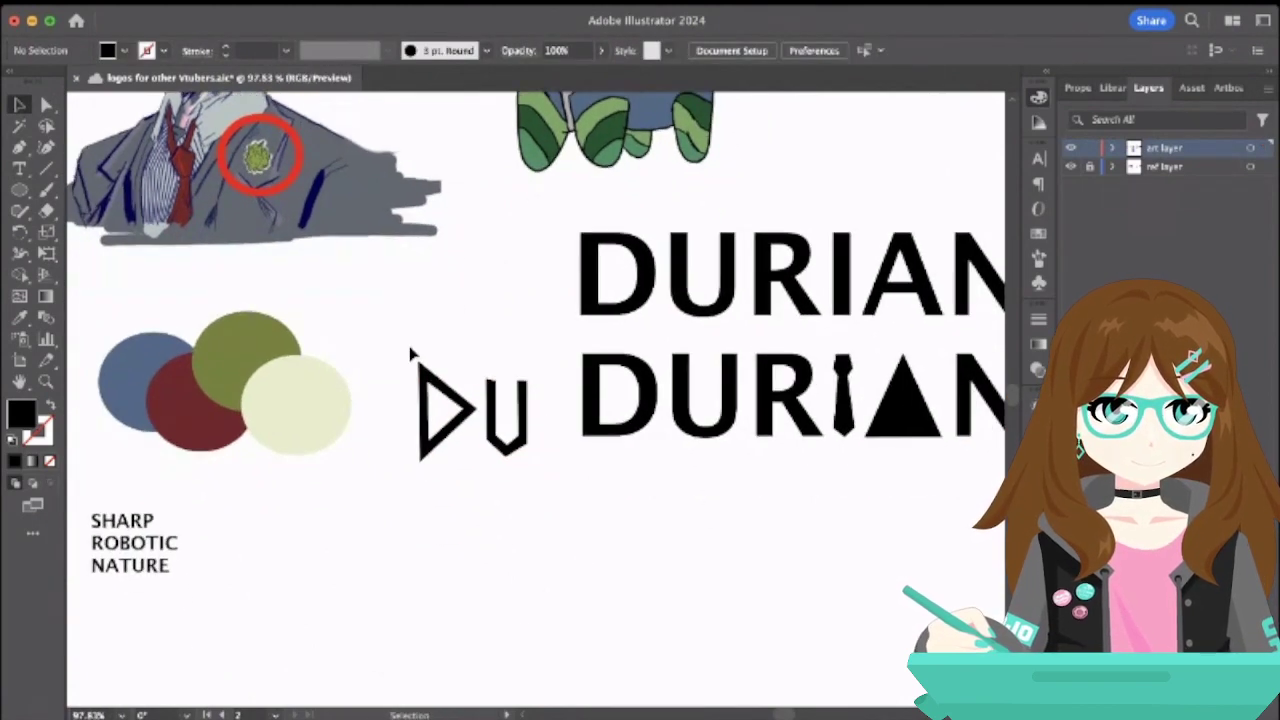
drag(410, 353, 534, 517)
drag(480, 410, 485, 605)
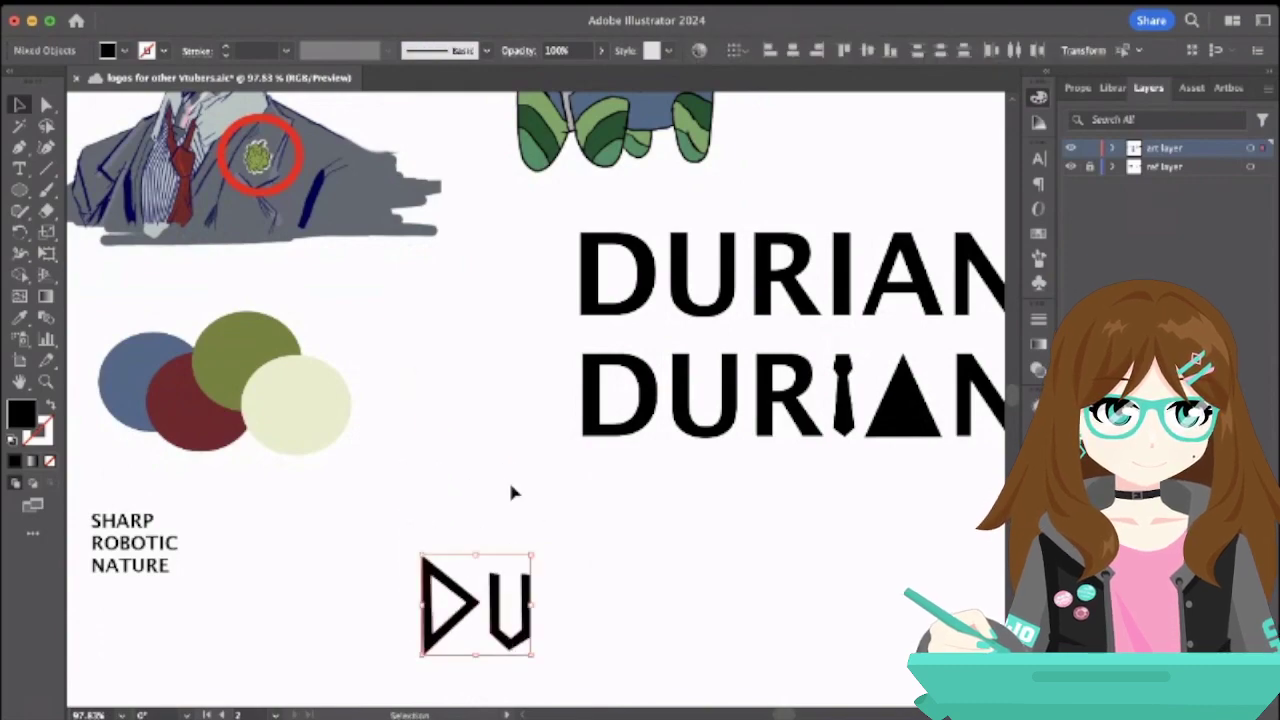
- Compare the angular D and U with the character references and palette, and examine the robot character's circled horns
click(511, 486)
scroll(508, 500, down, 3)
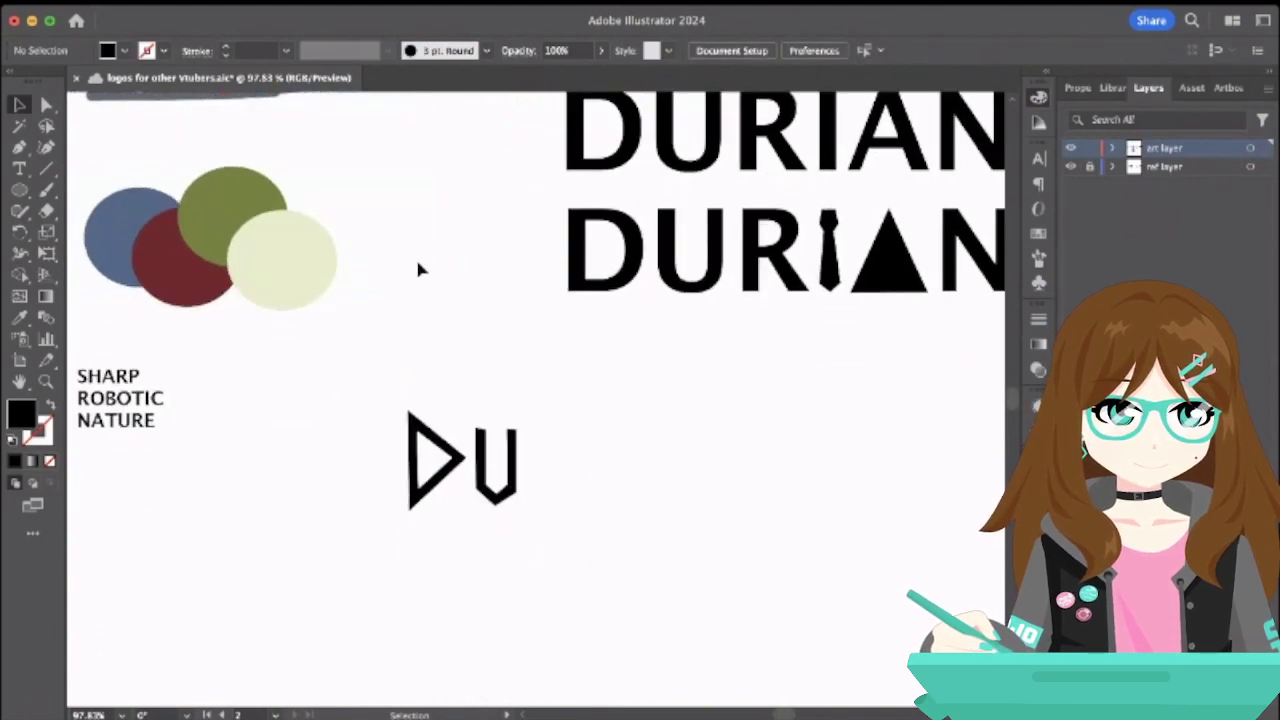
scroll(419, 268, up, 7)
scroll(419, 268, left, 3)
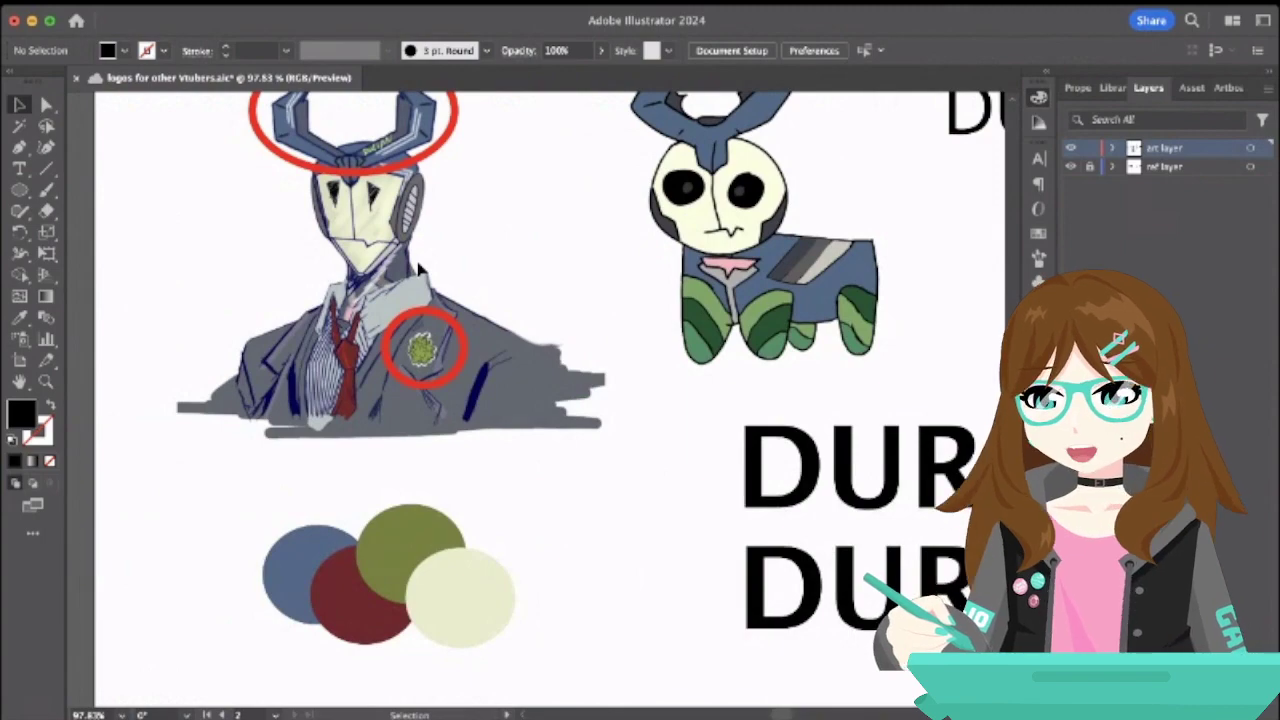
scroll(418, 268, right, 5)
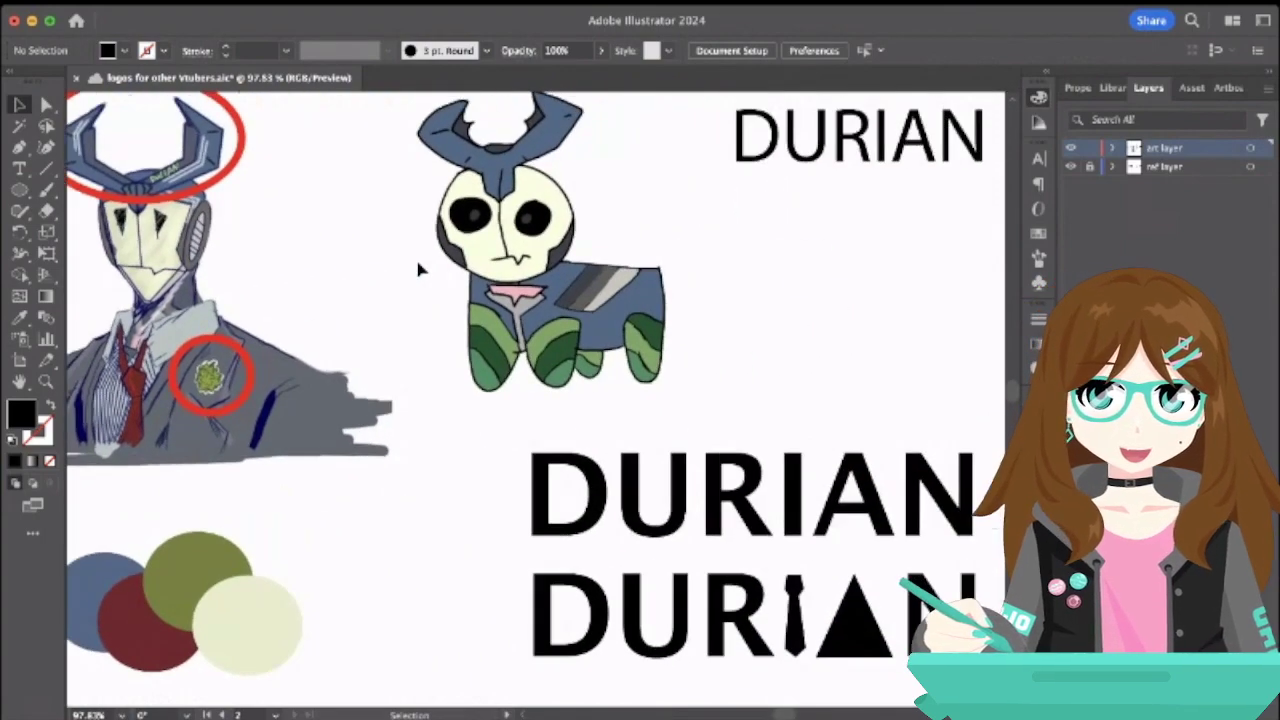
scroll(418, 268, left, 2)
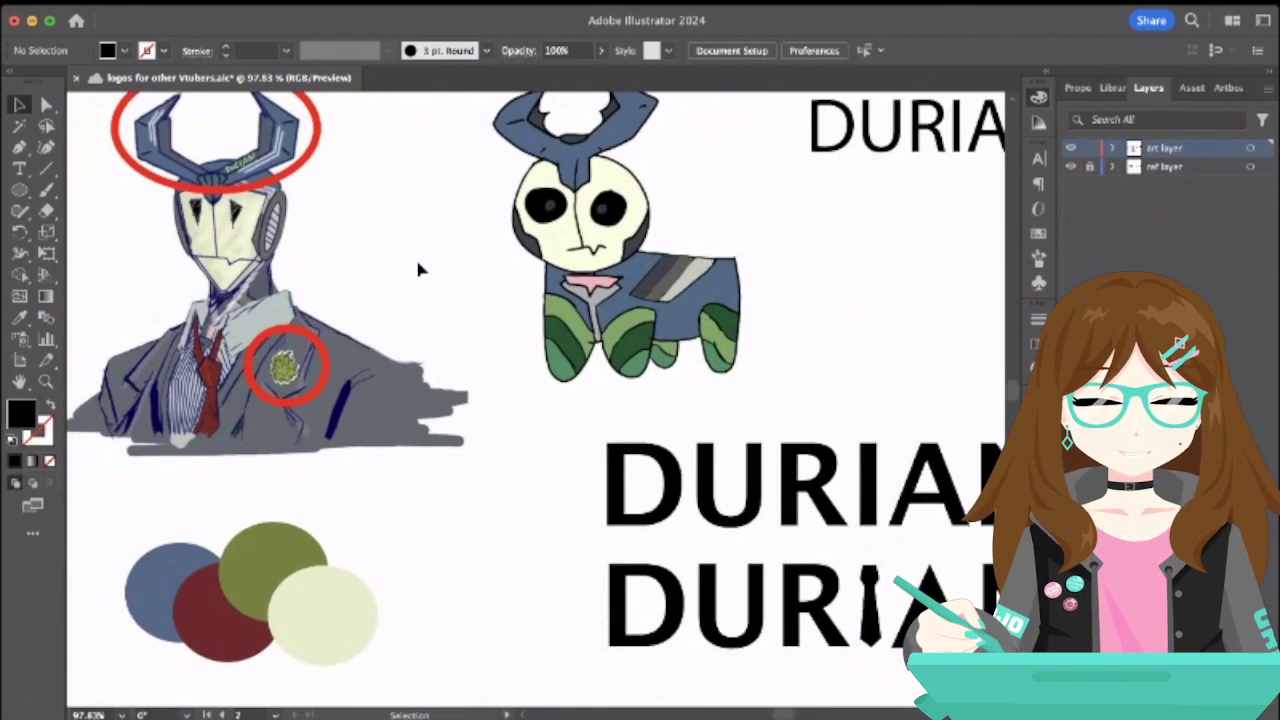
scroll(418, 268, down, 5)
scroll(418, 268, left, 1)
drag(490, 486, 662, 655)
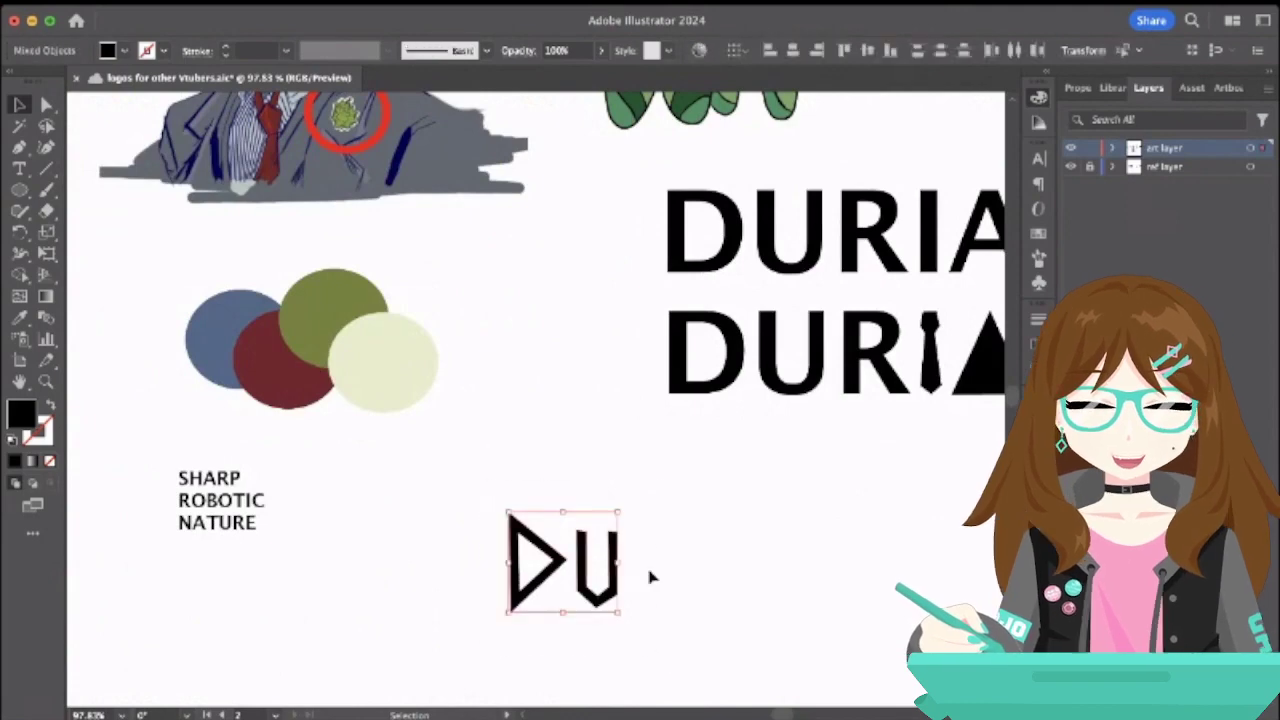
click(651, 565)
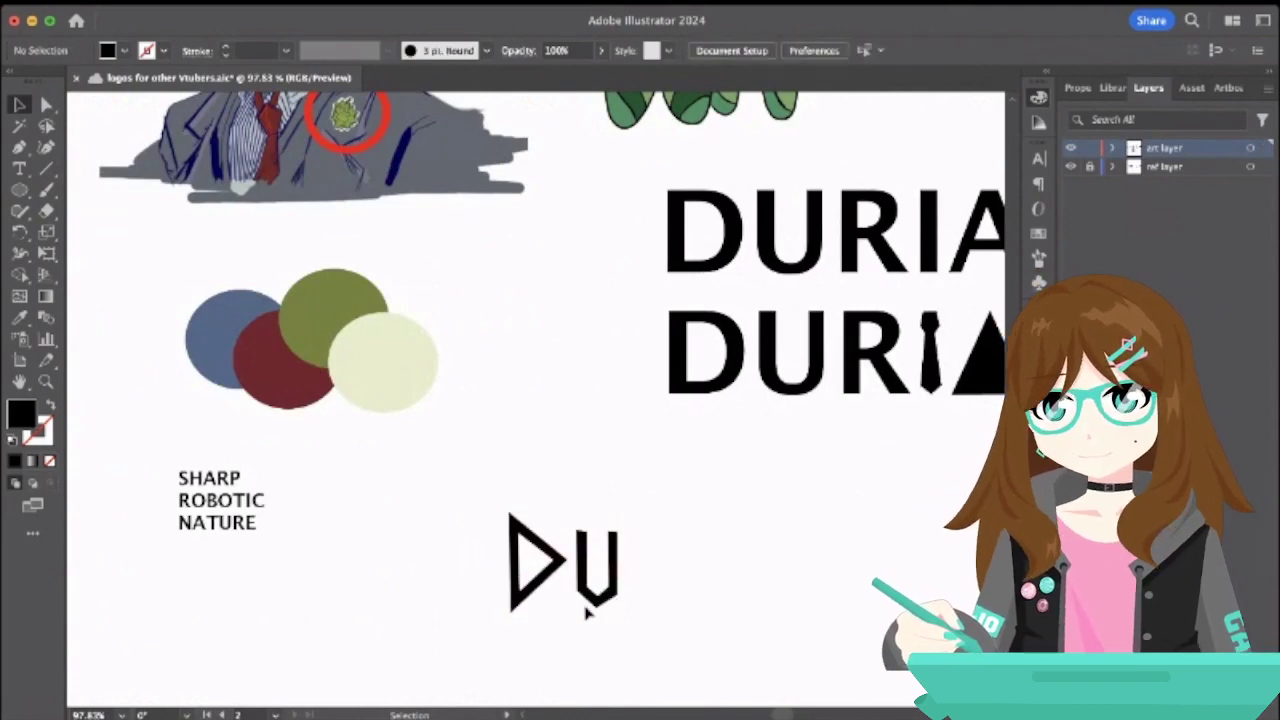
scroll(449, 410, up, 5)
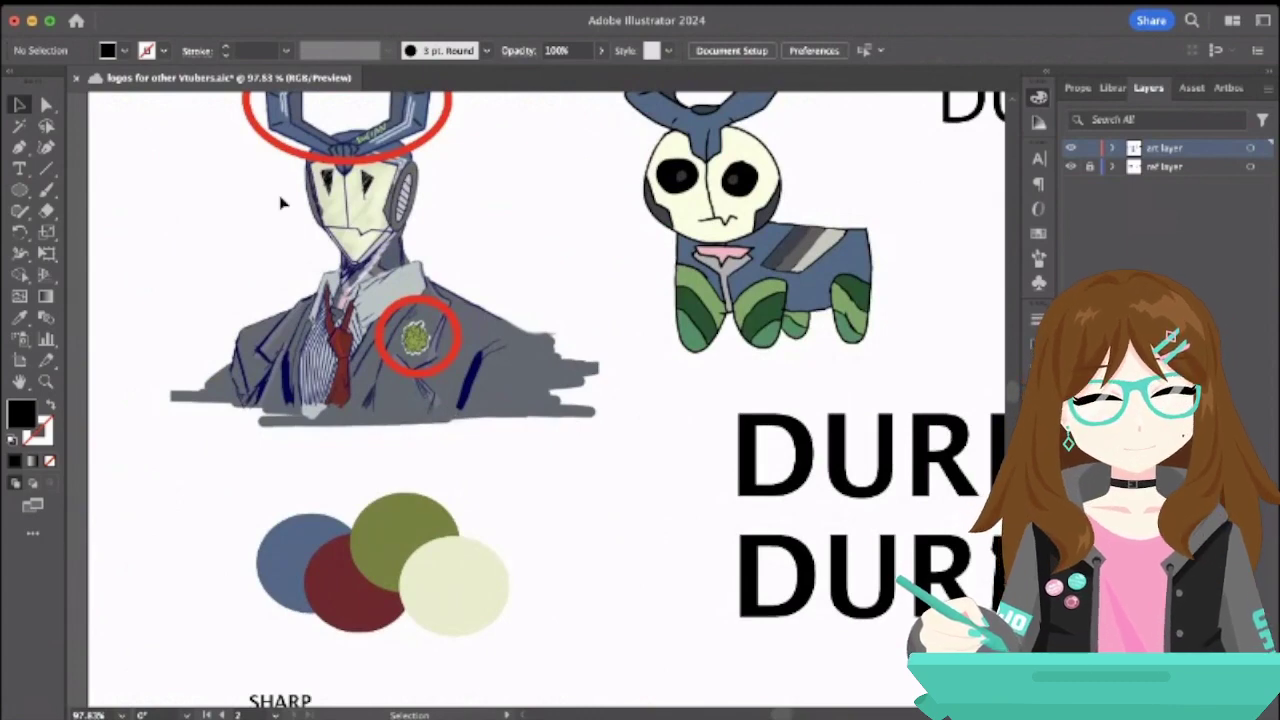
scroll(282, 203, up, 3)
scroll(272, 213, up, 2)
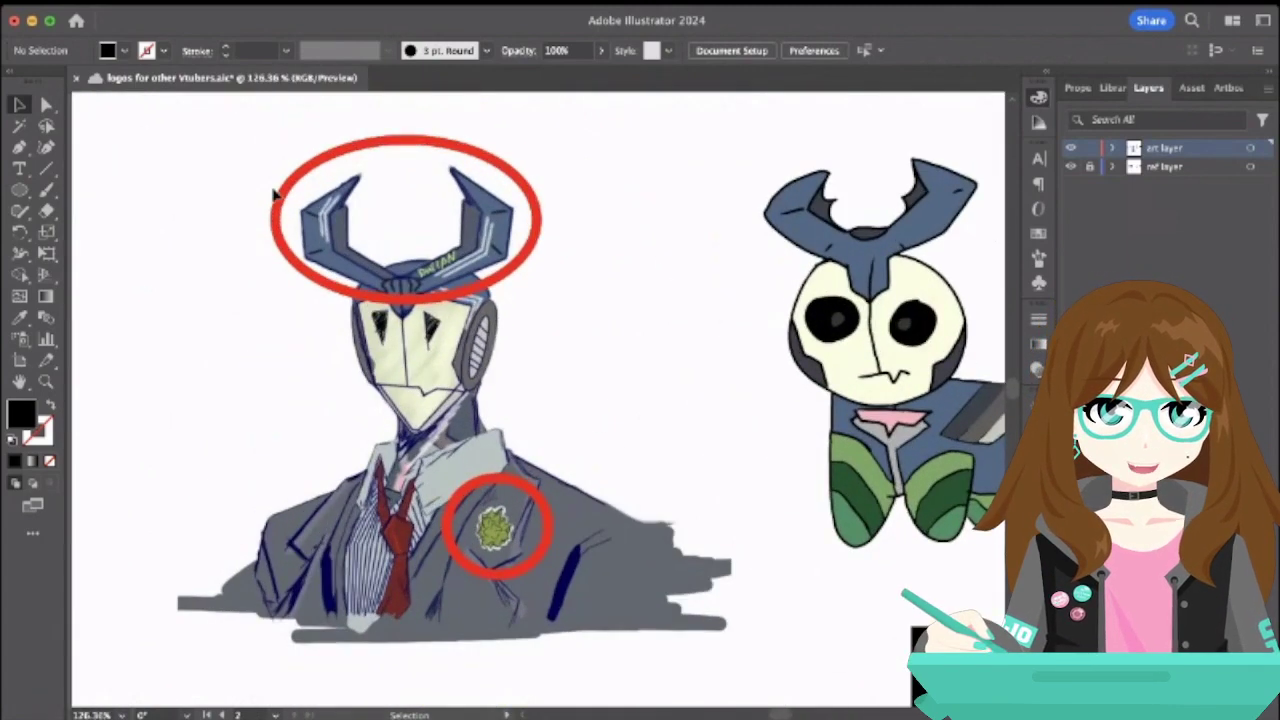
click(19, 147)
scroll(312, 205, up, 4)
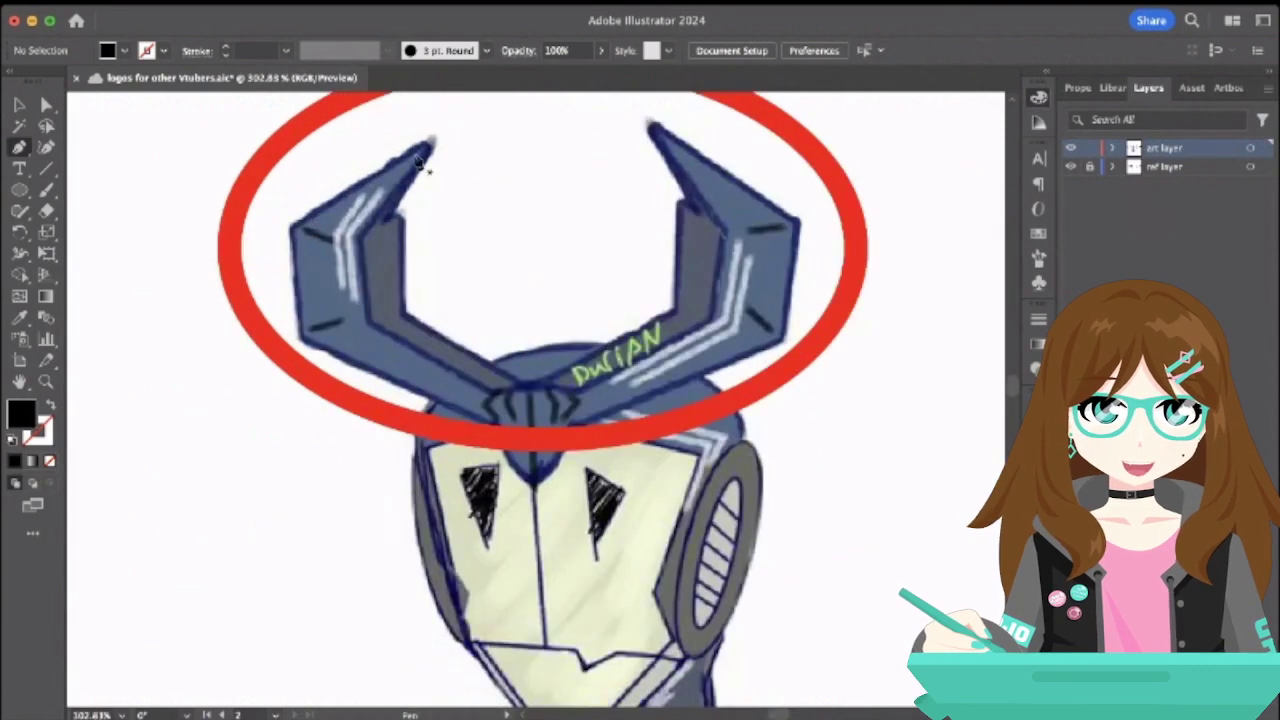
click(427, 148)
click(291, 230)
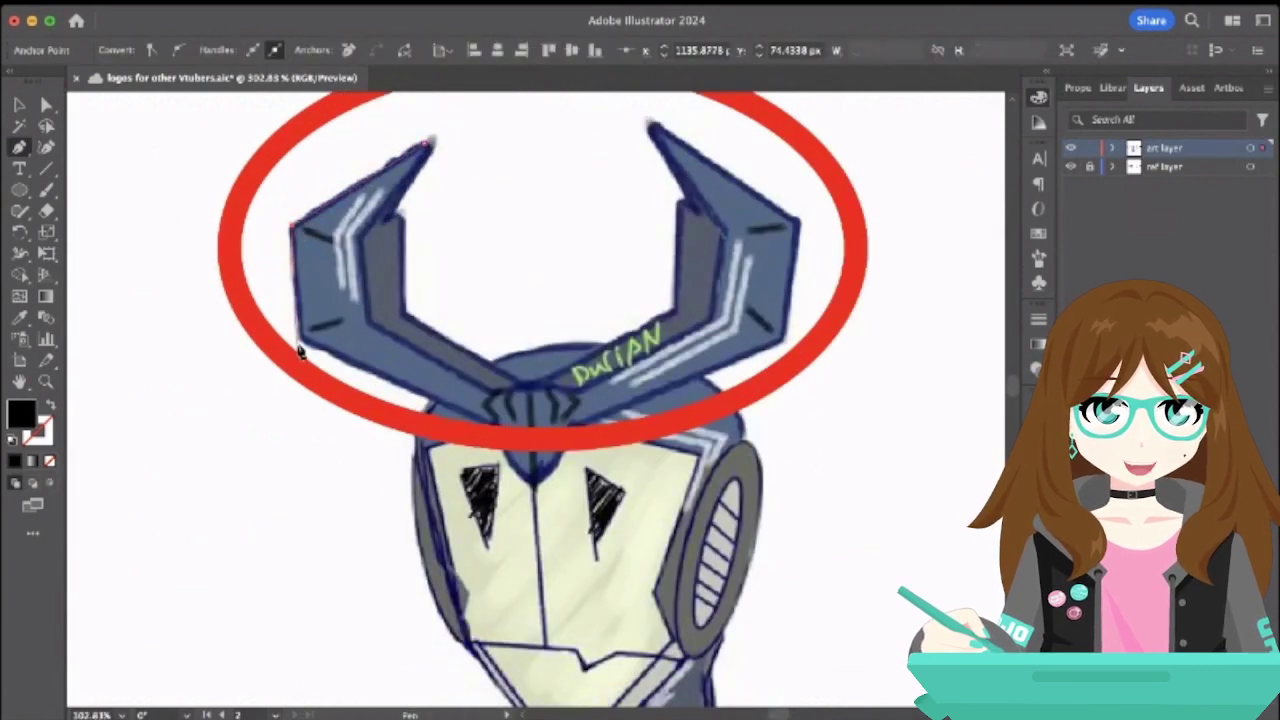
click(301, 337)
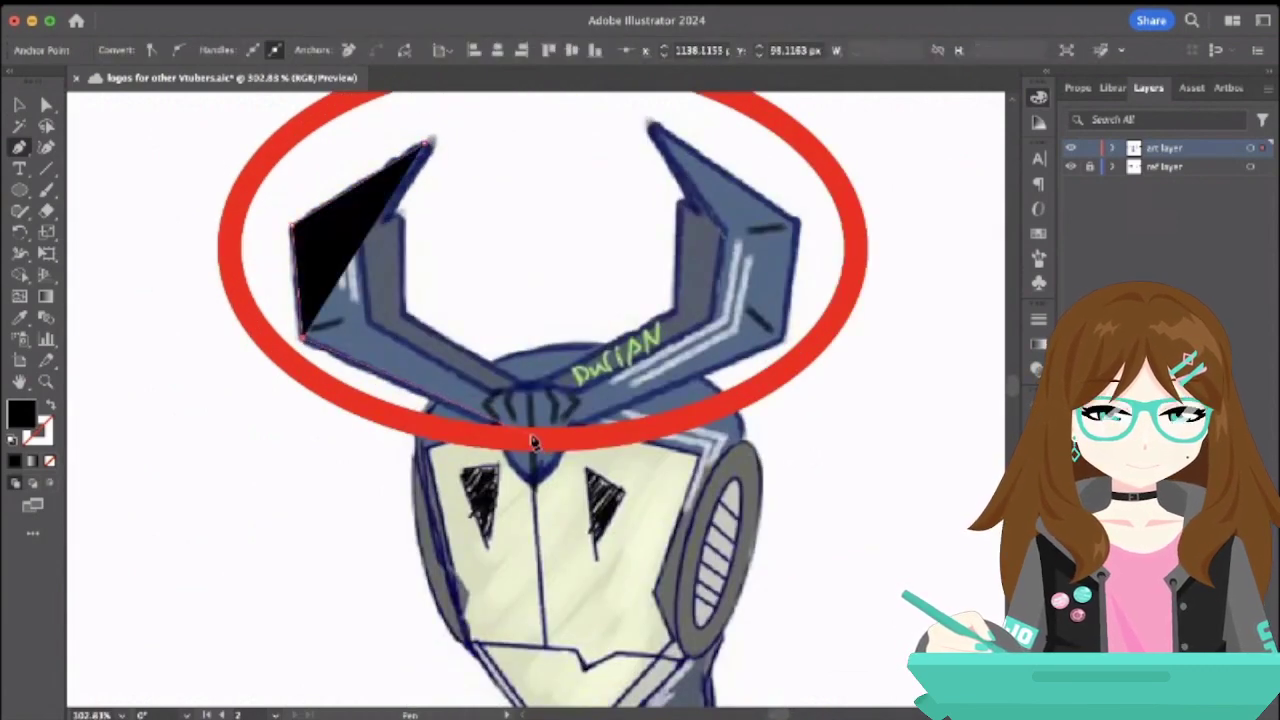
click(510, 427)
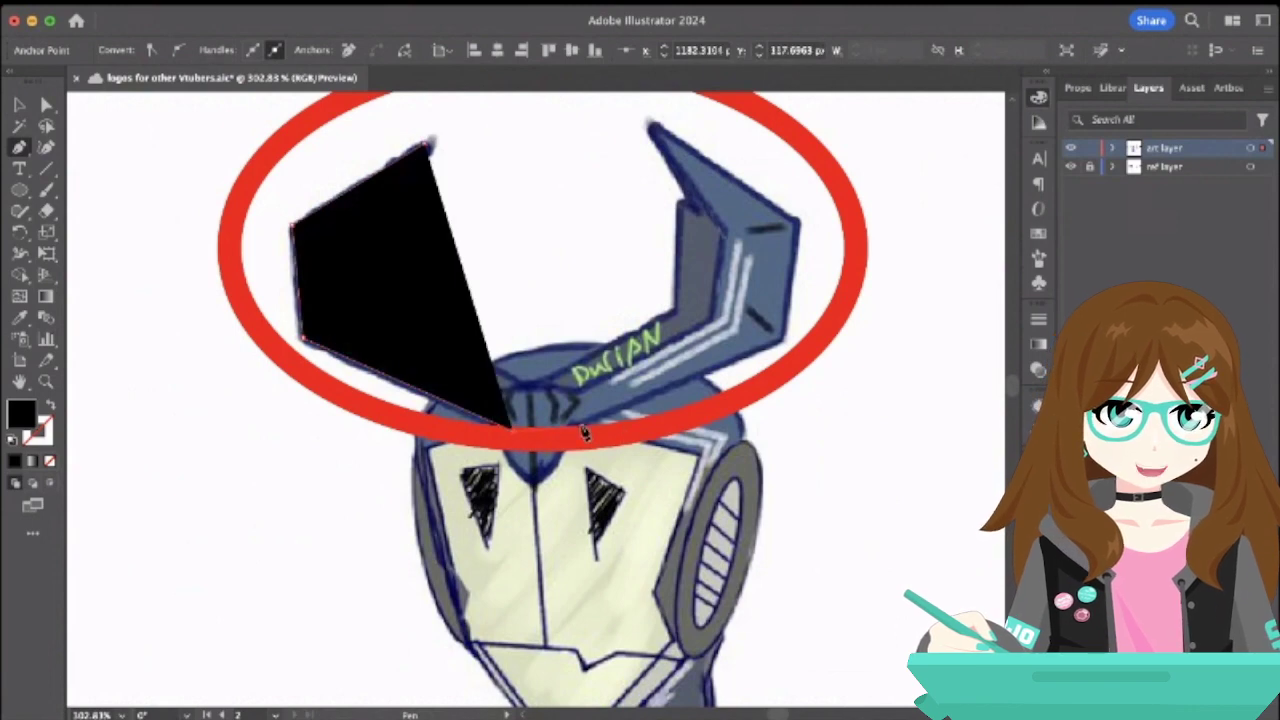
click(582, 429)
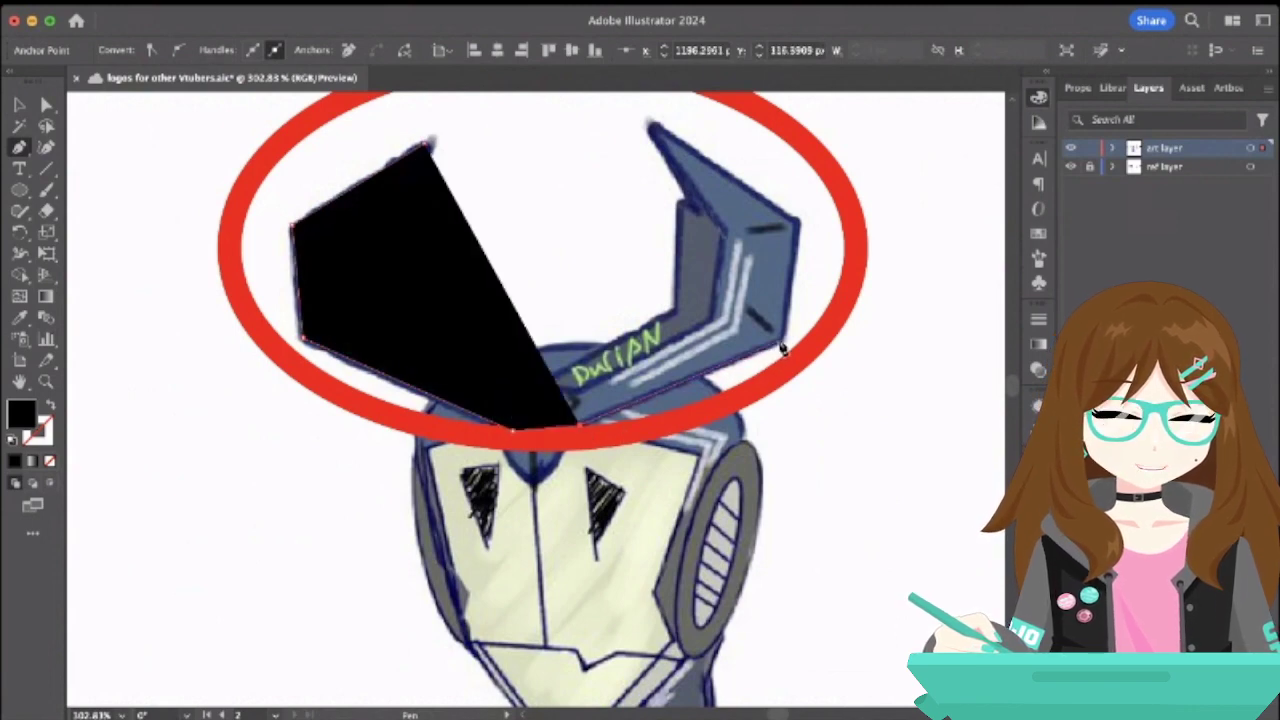
key(Delete)
key(Delete)
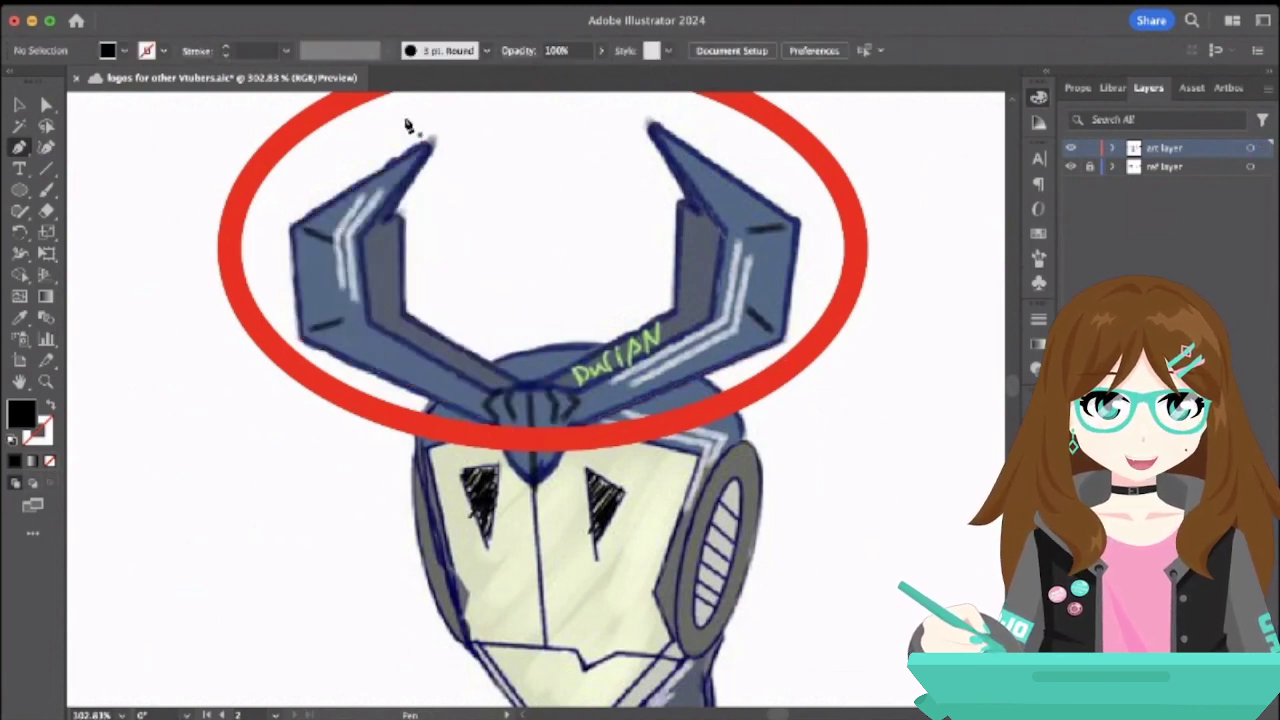
- Trace the outer edge of the robot character's horns with the Pen tool, from the left tip through a central point to the right tip
click(428, 145)
click(290, 228)
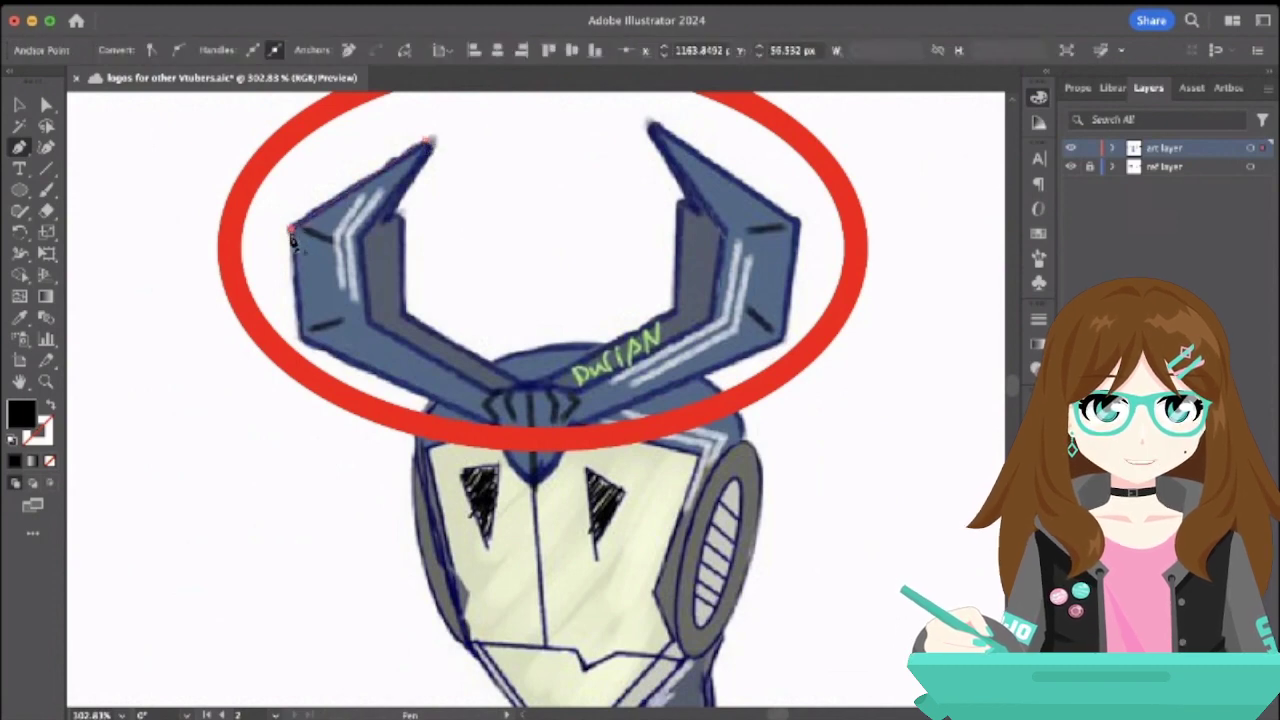
click(303, 342)
click(490, 422)
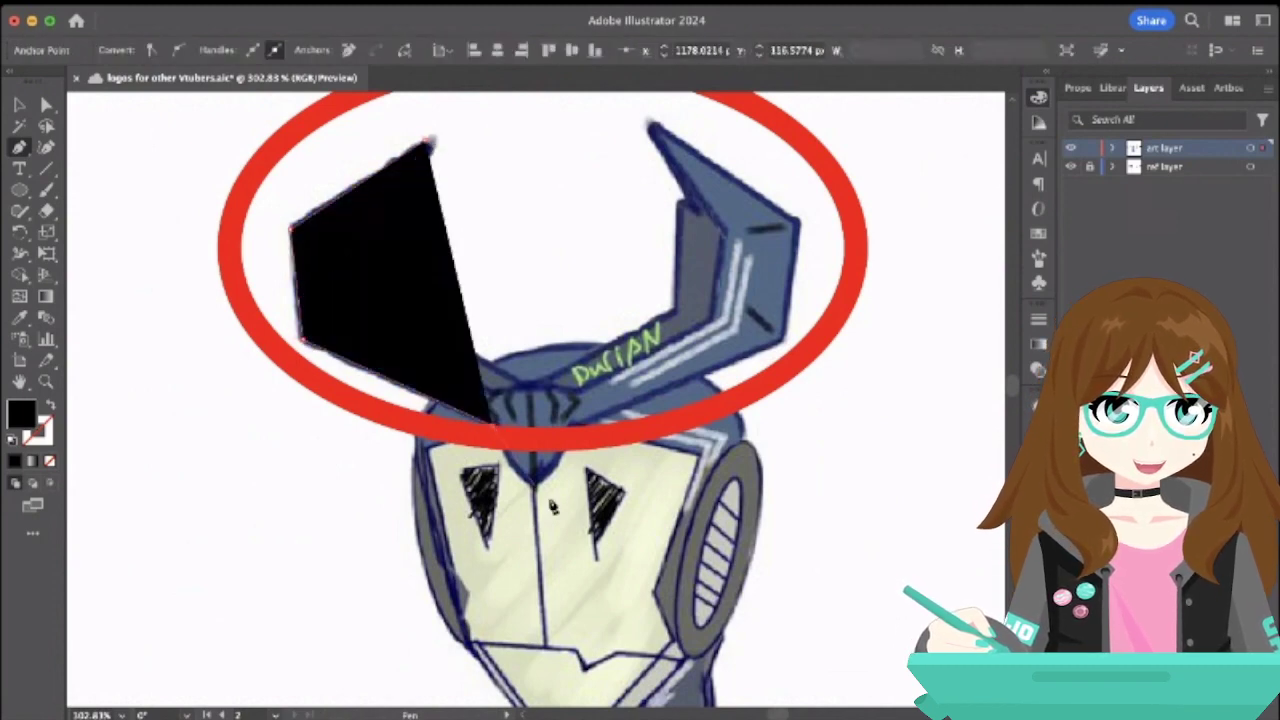
click(532, 481)
click(576, 427)
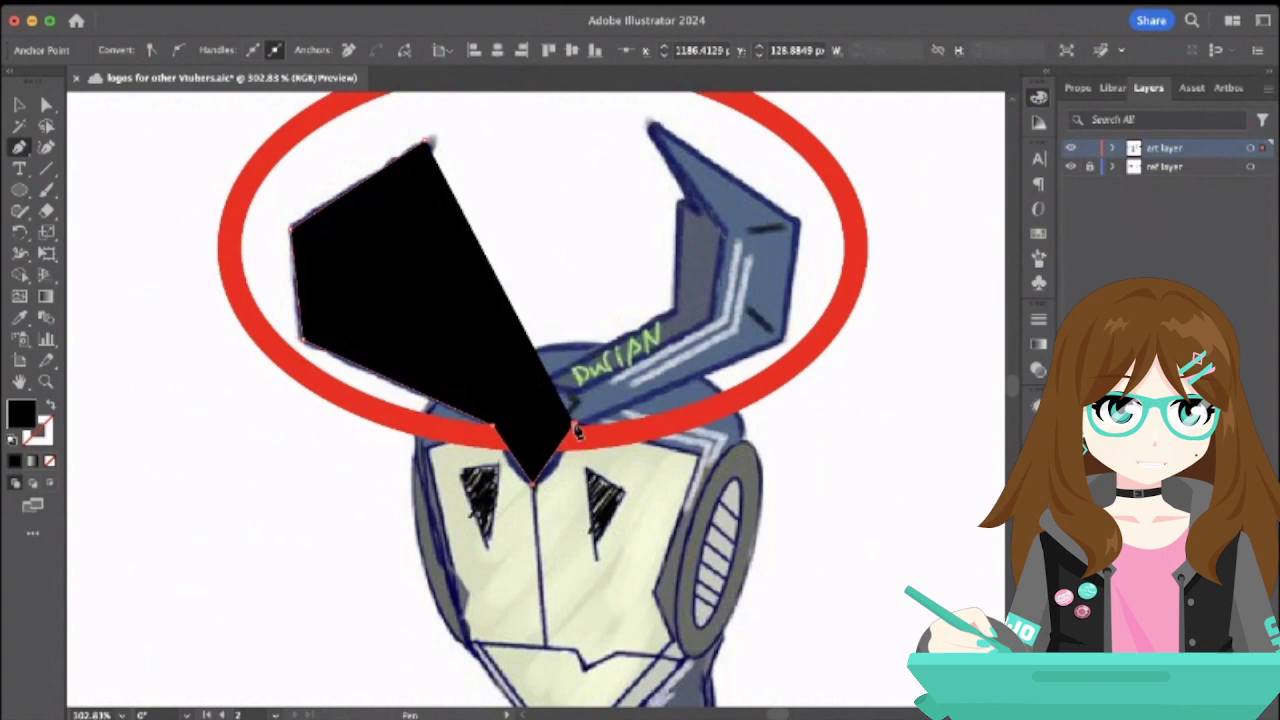
click(785, 345)
click(798, 222)
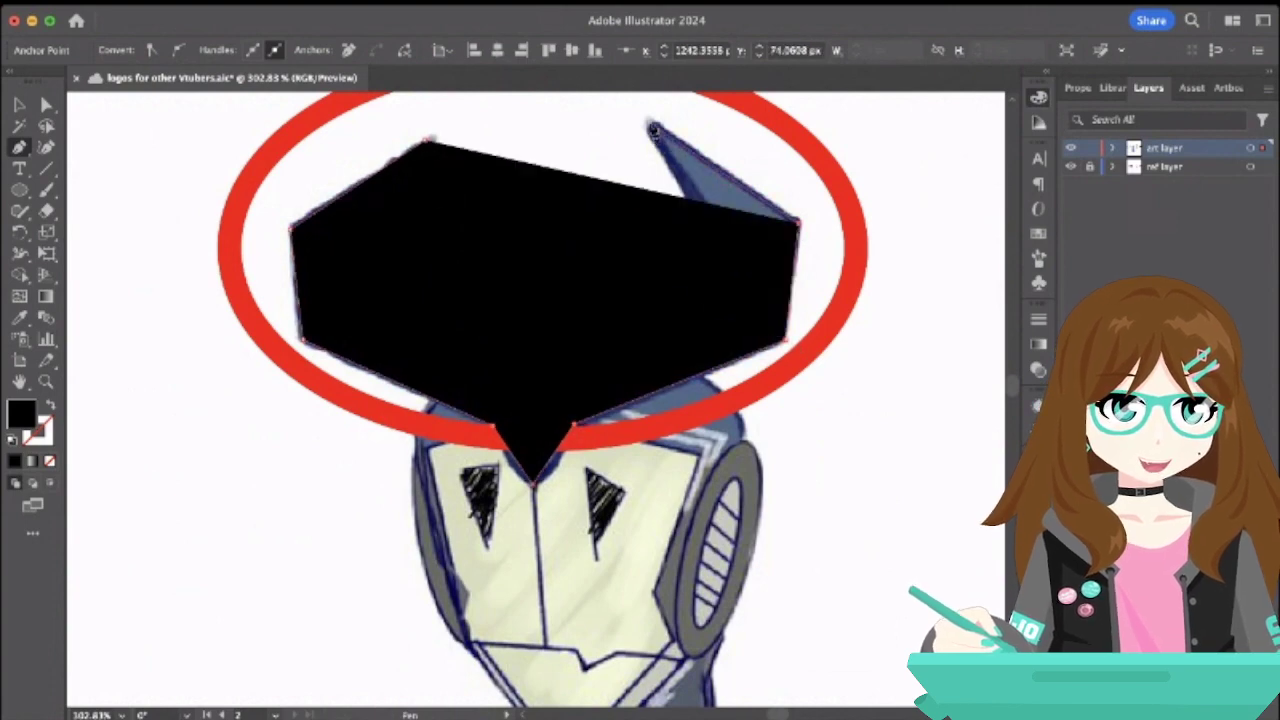
click(650, 122)
- Close the horn silhouette by tracing straight segments along the horns' inner edge back to the left tip
click(701, 238)
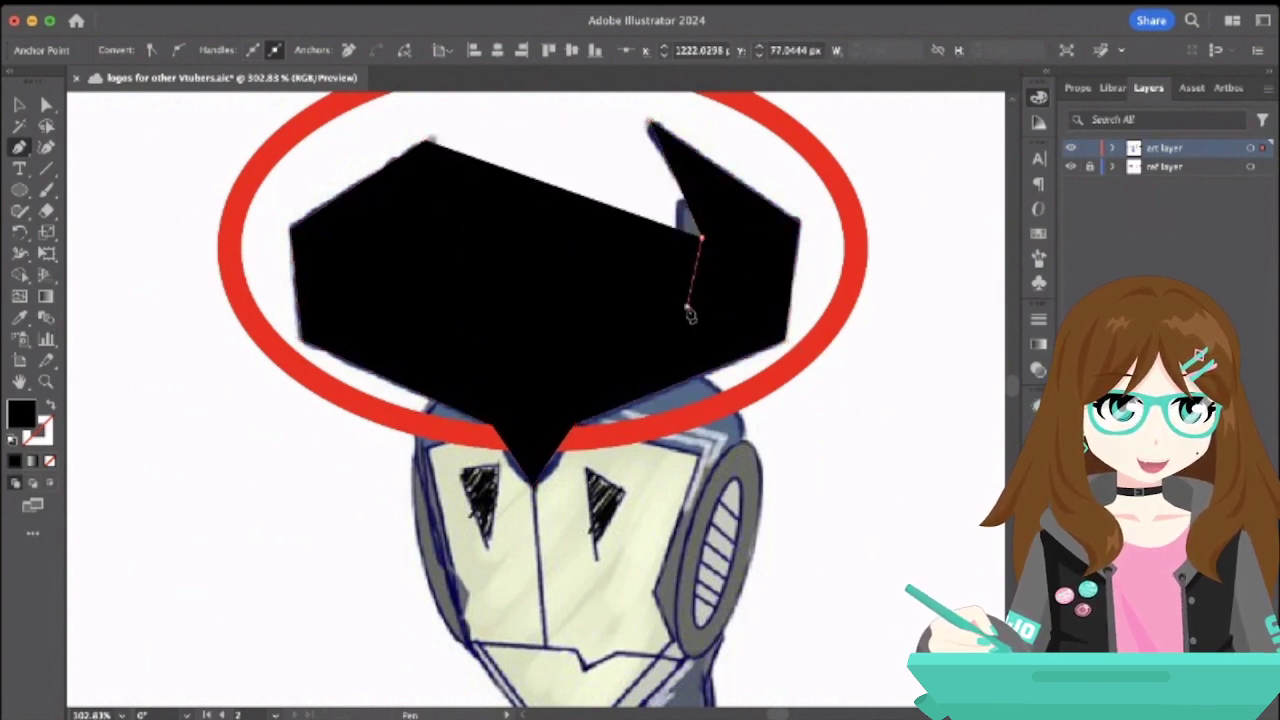
click(686, 306)
click(574, 353)
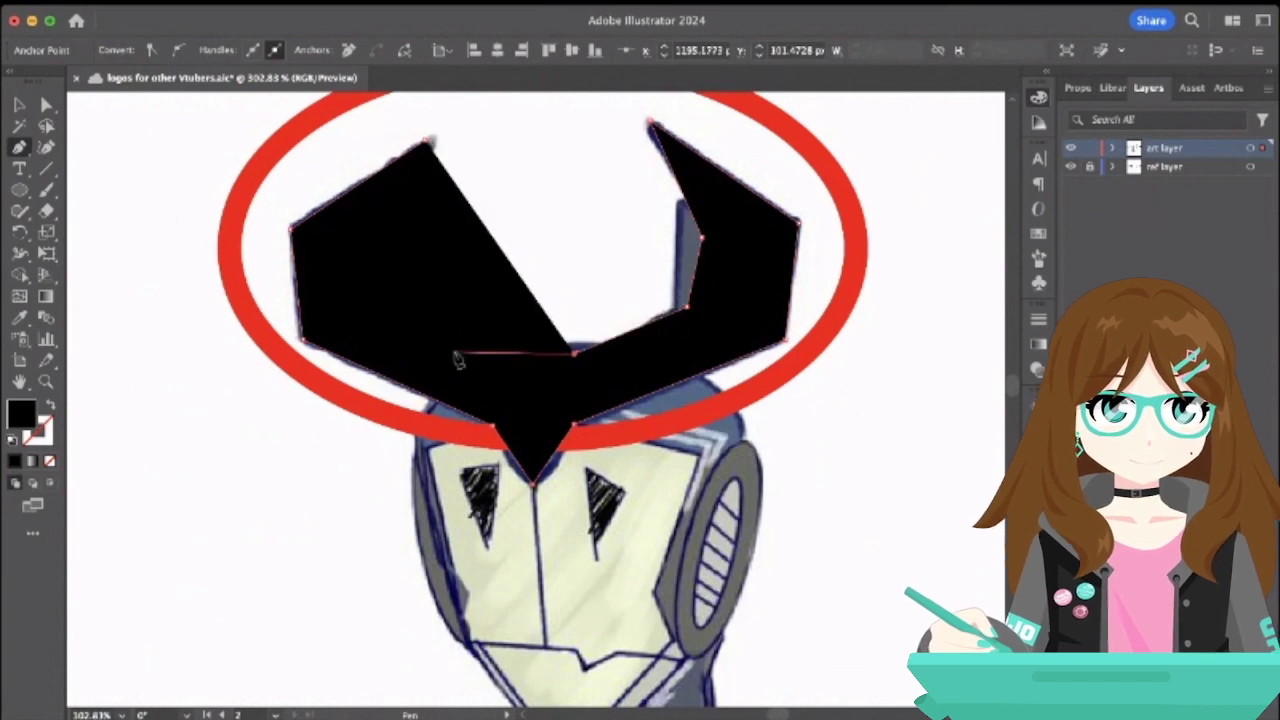
click(455, 353)
click(361, 312)
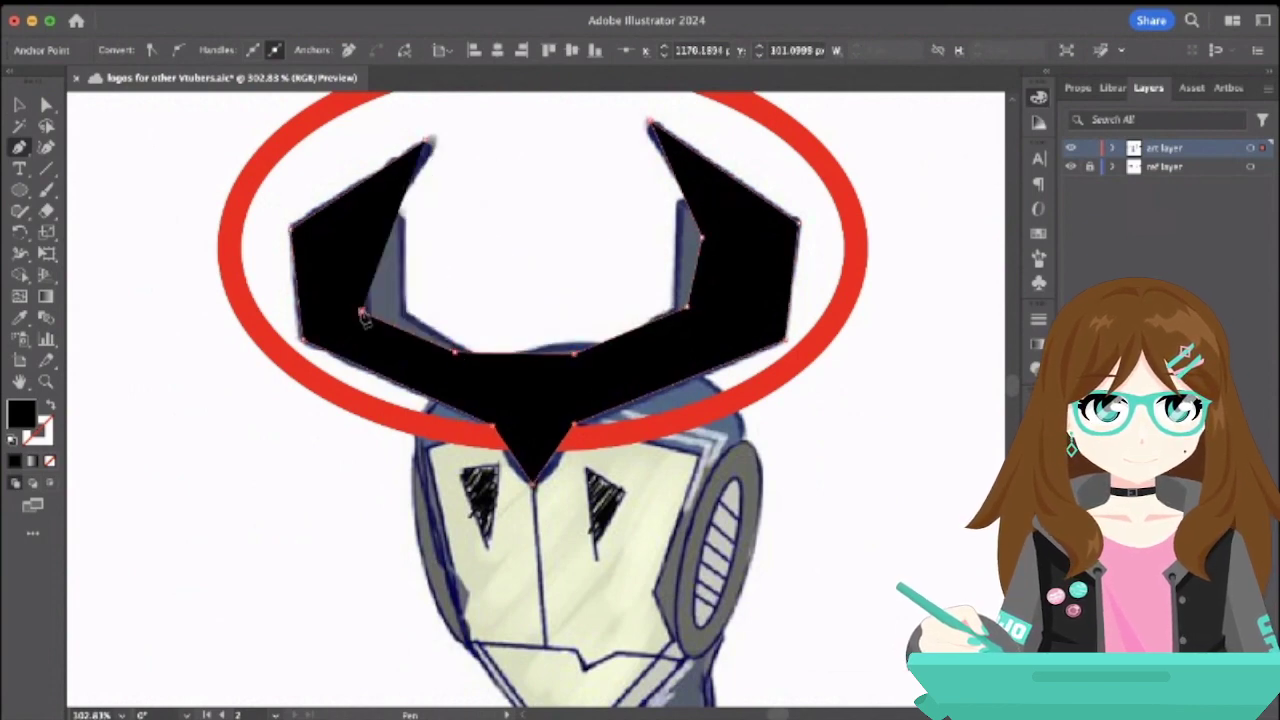
click(362, 240)
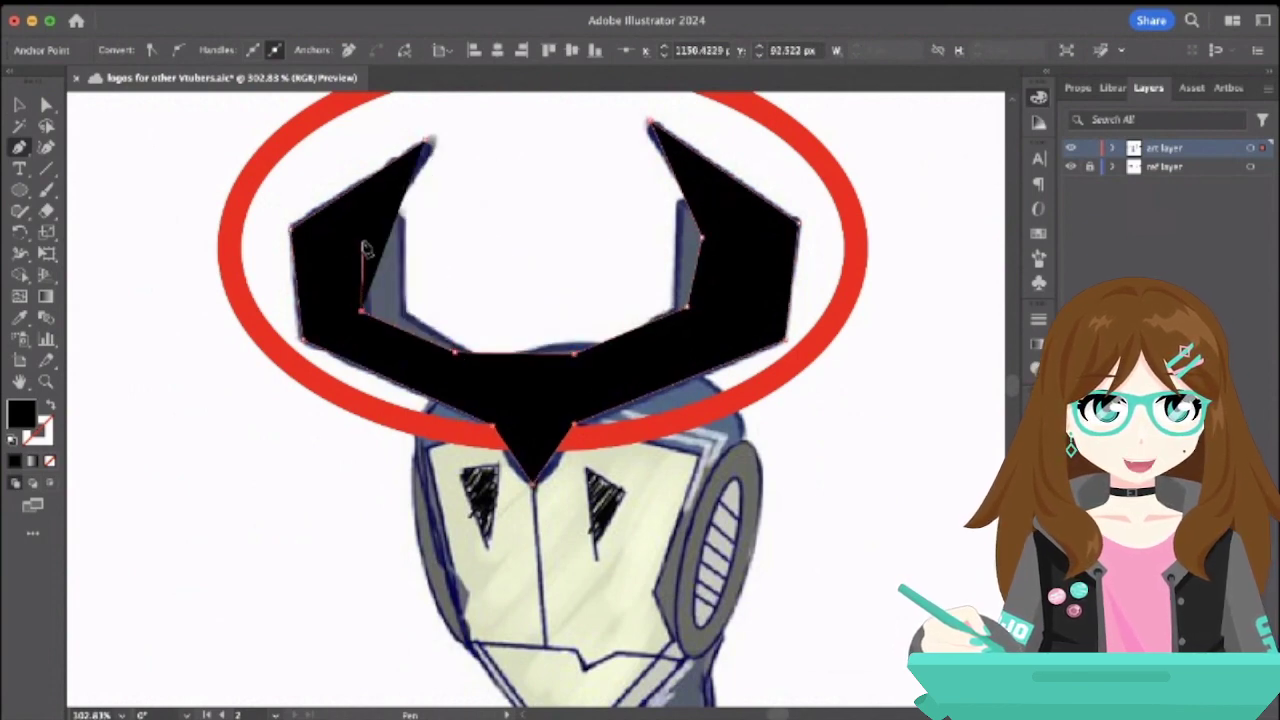
click(427, 141)
- Move the horn silhouette into the empty area below the DURIAN titles, beside the angular DU, and enlarge it to about twice its size
scroll(434, 297, down, 5)
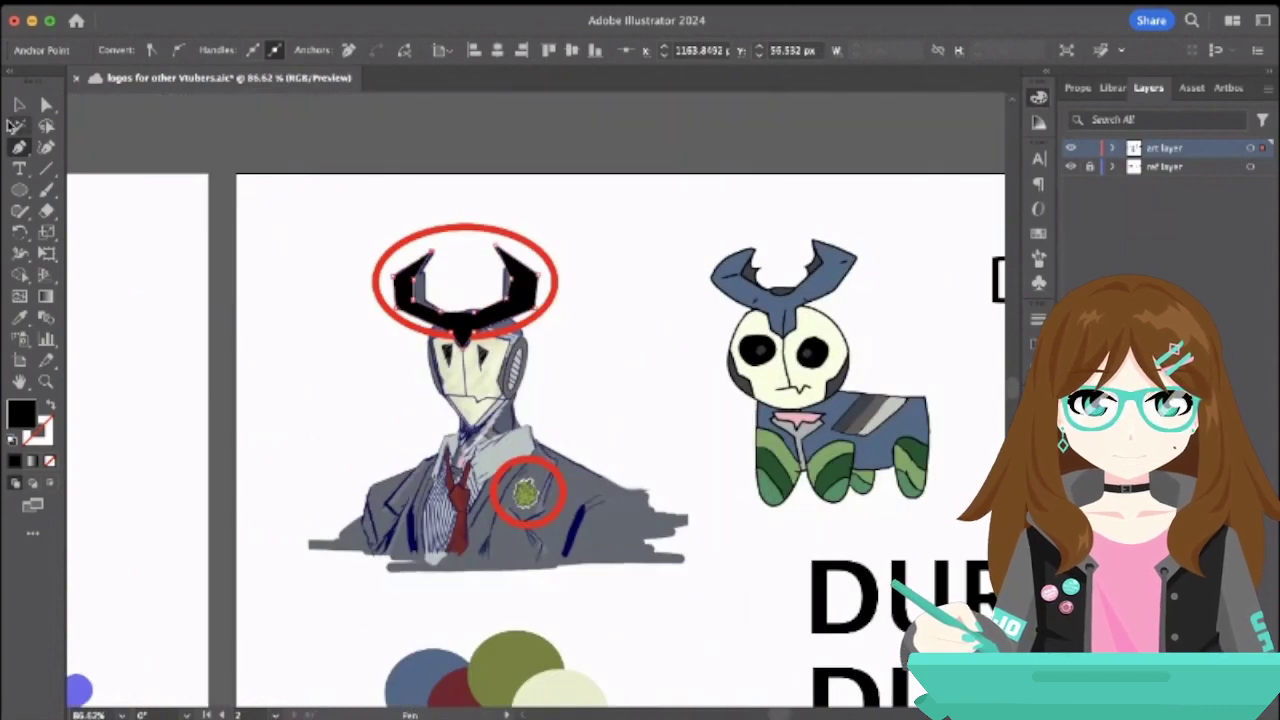
key(v)
click(205, 252)
scroll(205, 252, down, 5)
drag(300, 270, 499, 490)
scroll(475, 484, up, 3)
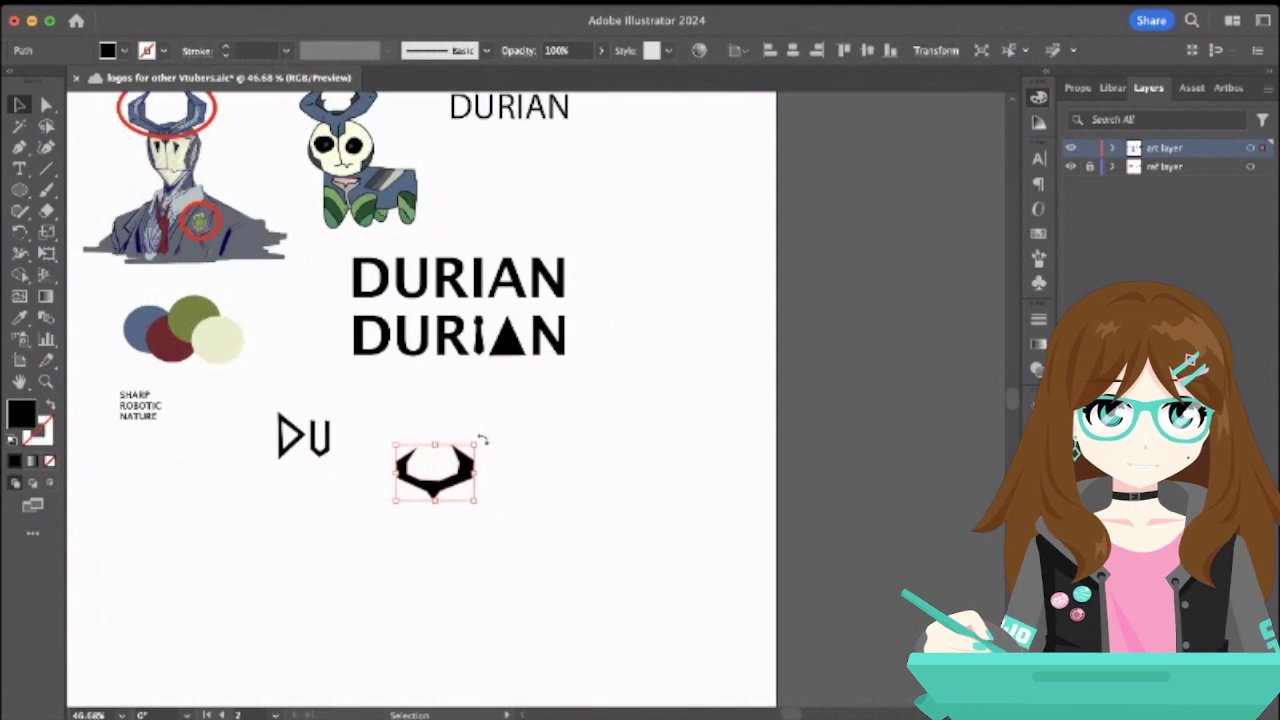
drag(478, 446, 648, 396)
click(663, 431)
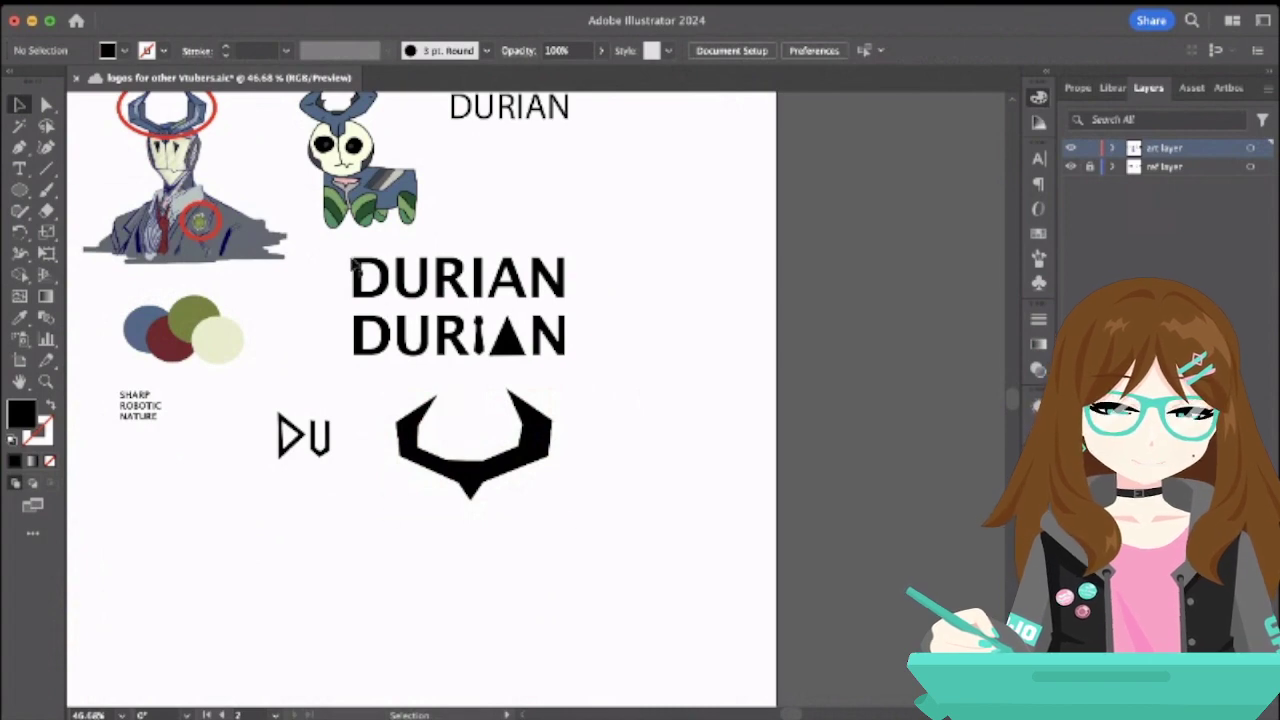
- Duplicate the plain bold DURIAN title and place the copy across the lower part of the horn silhouette
click(490, 283)
drag(537, 283, 561, 474)
click(620, 455)
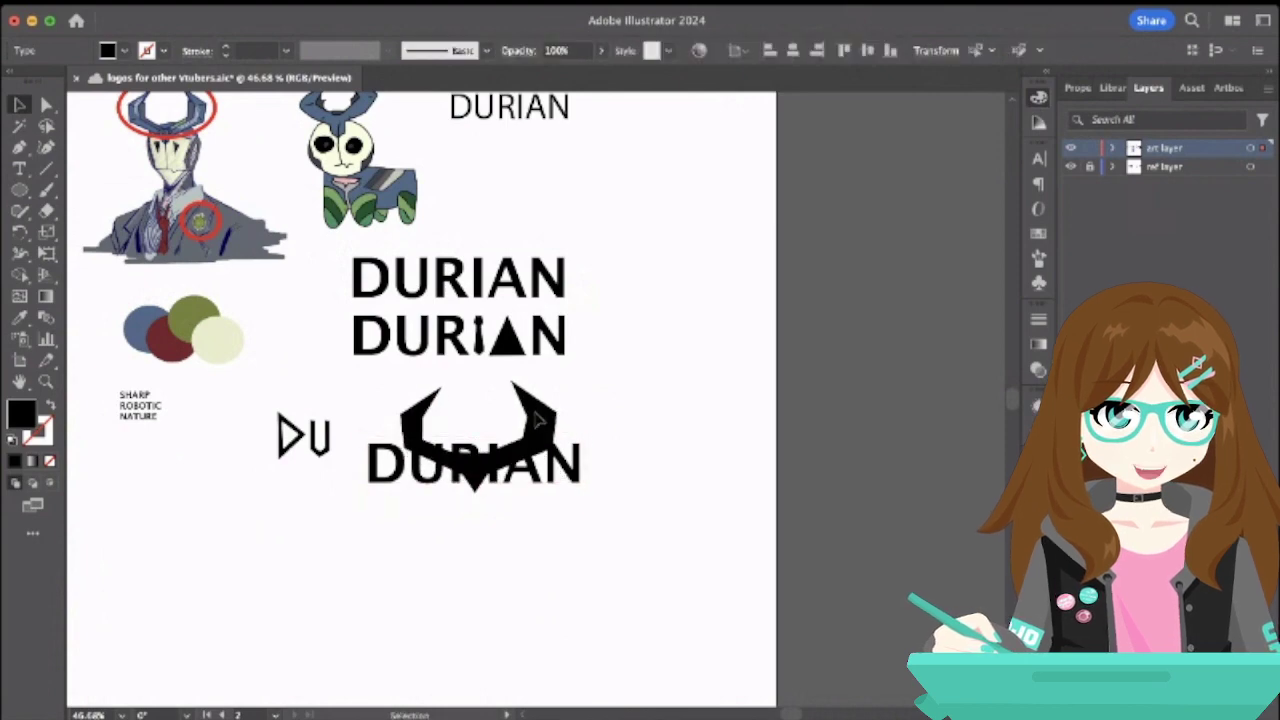
mouse_move(377, 497)
mouse_down()
mouse_move(389, 549)
mouse_move(389, 508)
mouse_up()
- Colour the horn silhouette with the palette's dark red using the Eyedropper and shift it slightly up and left behind the title
click(537, 422)
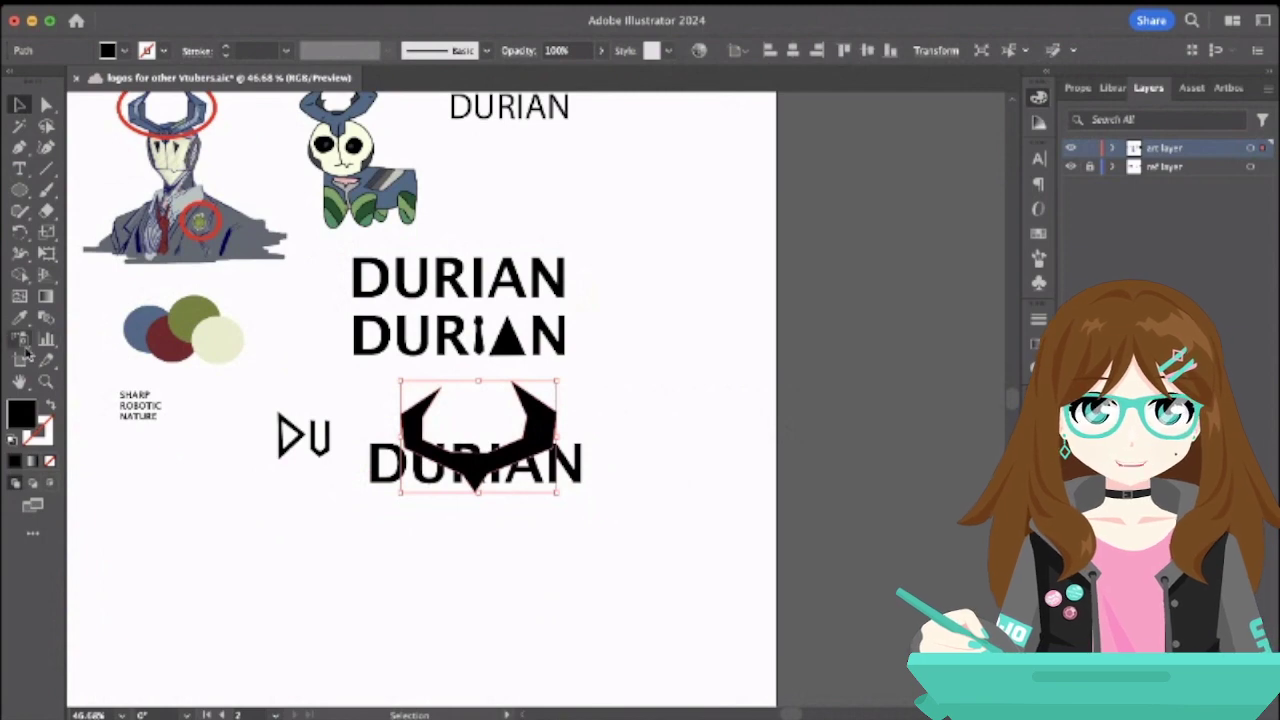
click(19, 317)
click(168, 336)
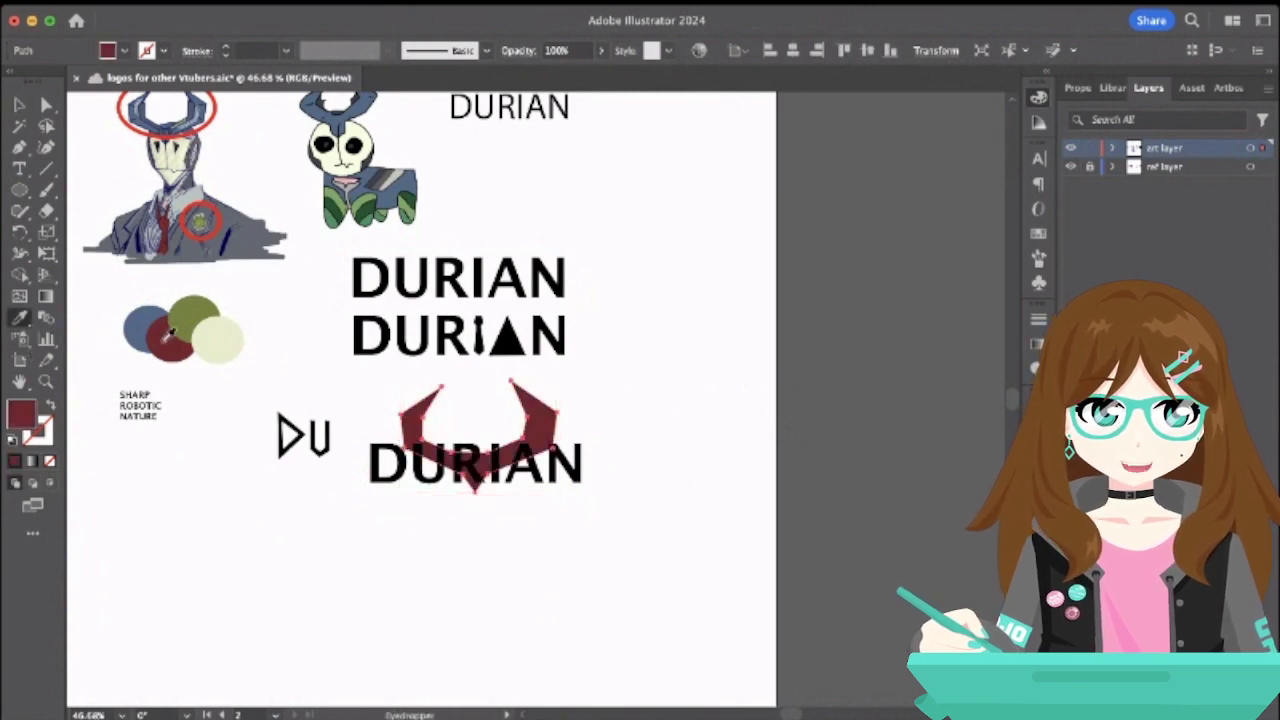
click(19, 104)
click(596, 472)
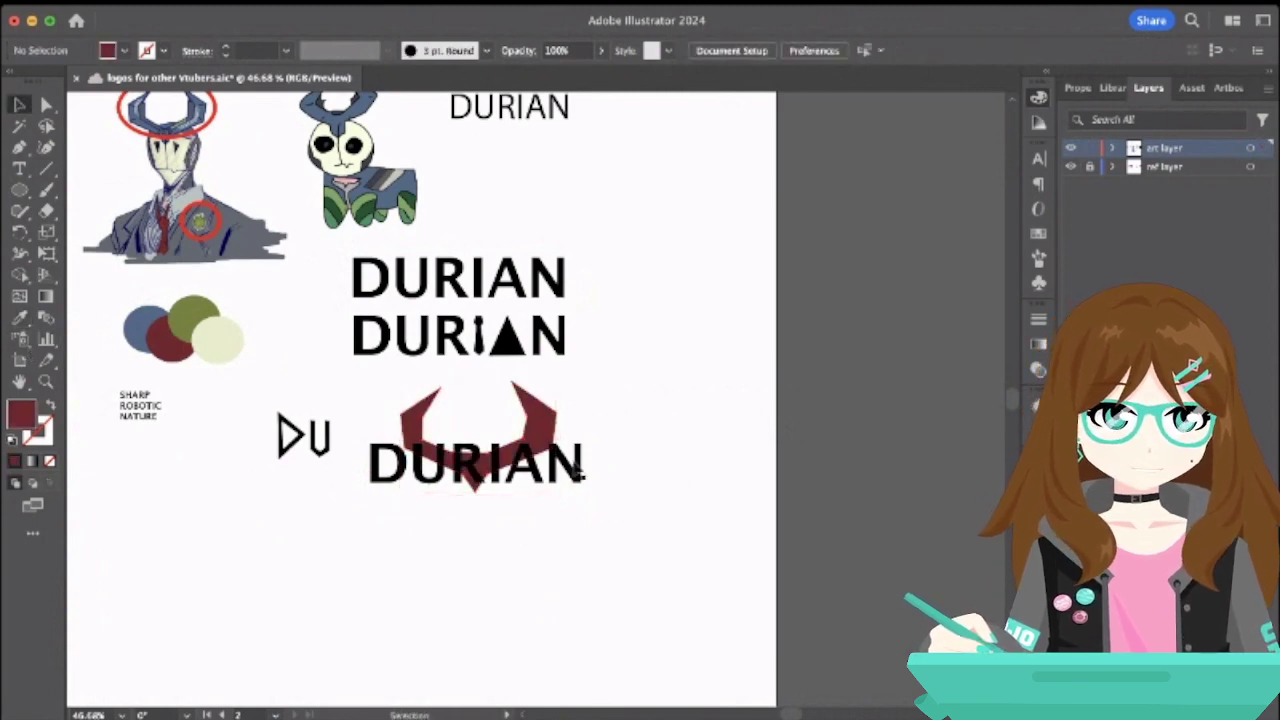
click(544, 419)
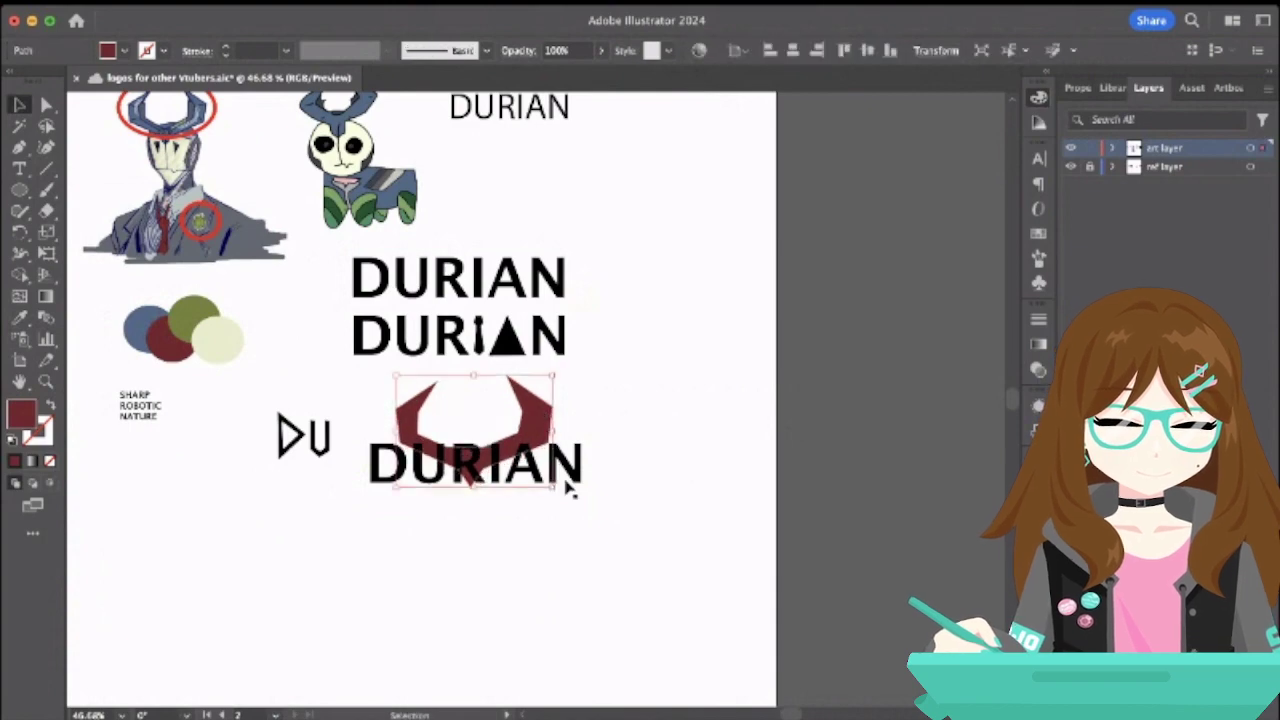
- Try the palette's cream, olive green, dark red and blue on the DURIAN title over the horns, and undo the colour changes
click(568, 484)
click(19, 317)
click(205, 318)
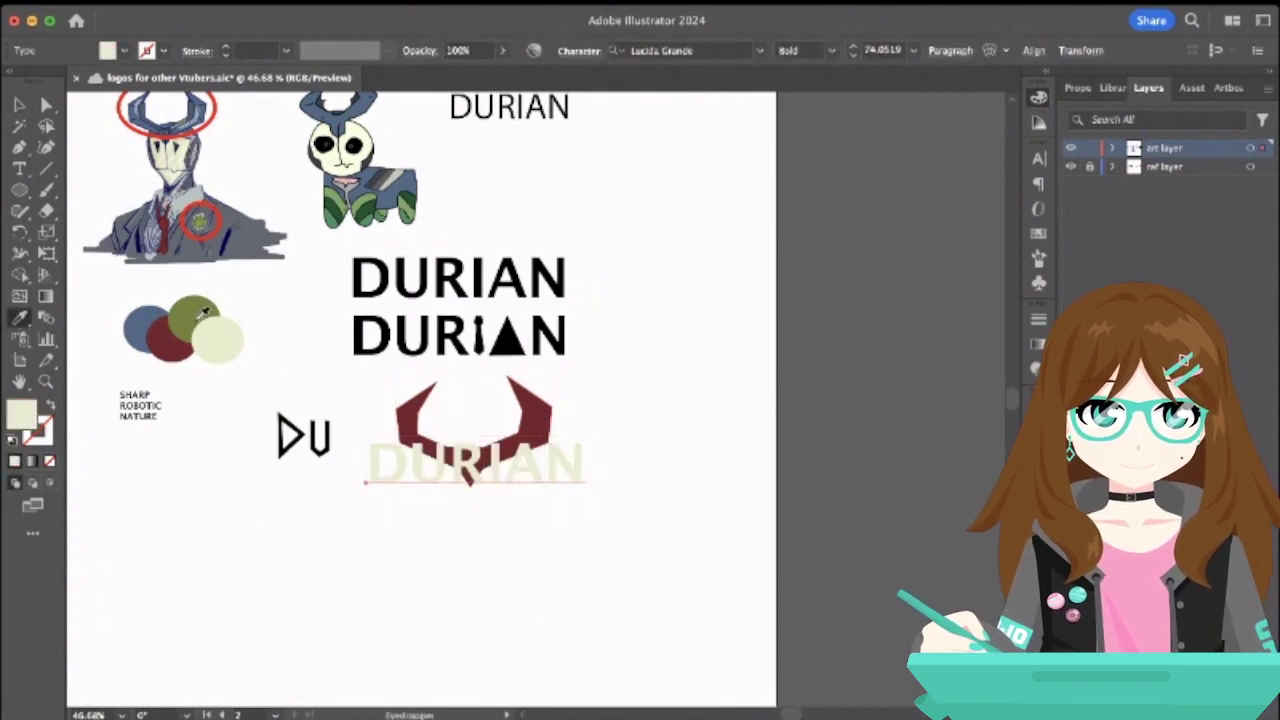
click(197, 310)
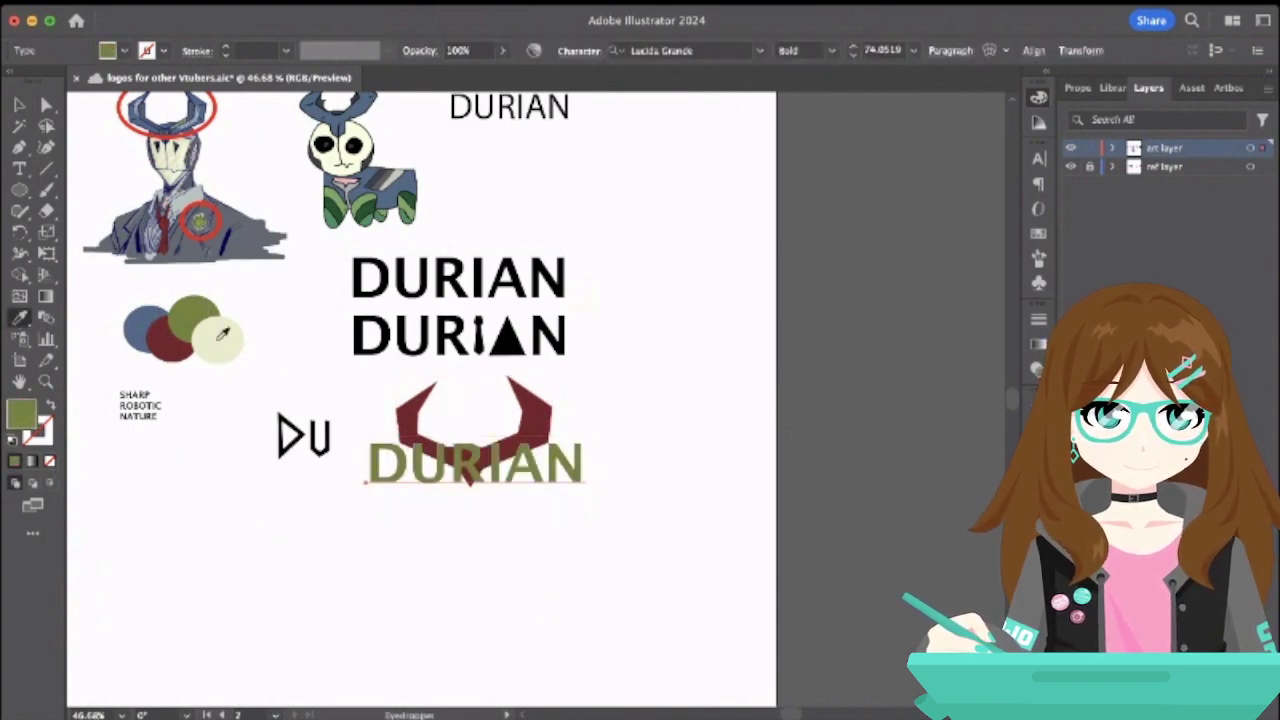
click(166, 338)
click(136, 330)
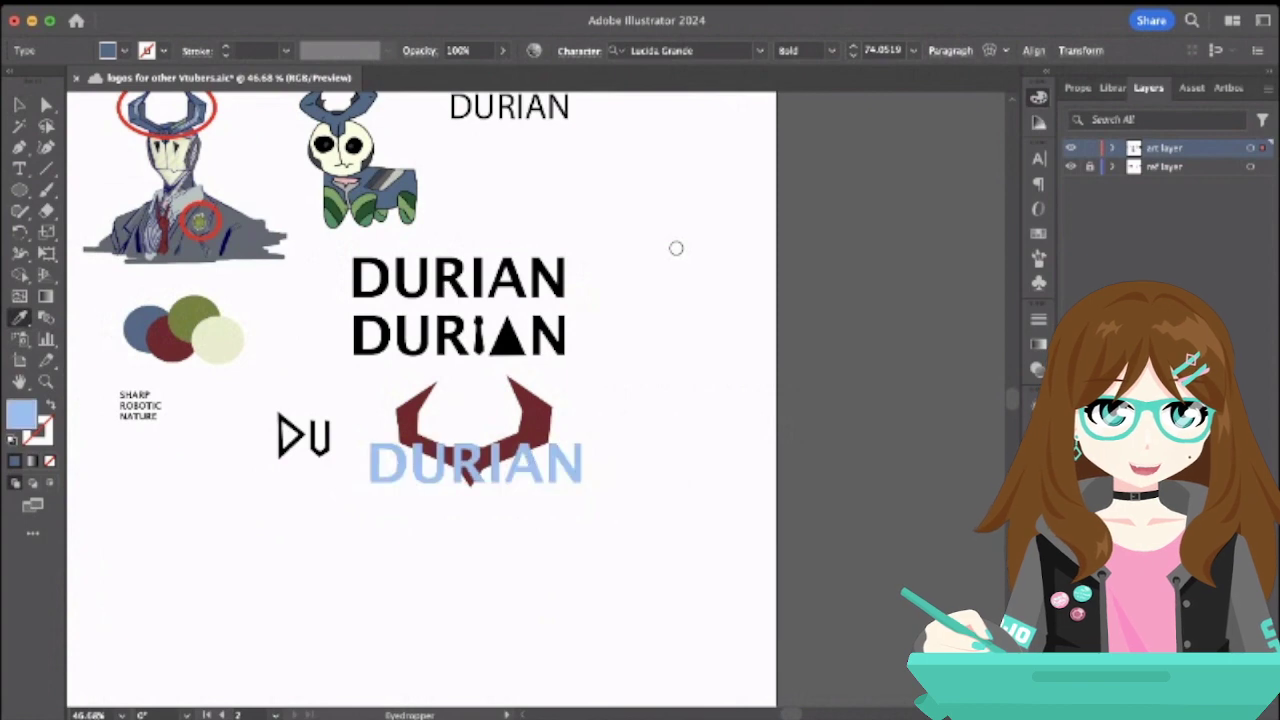
key(ctrl+z)
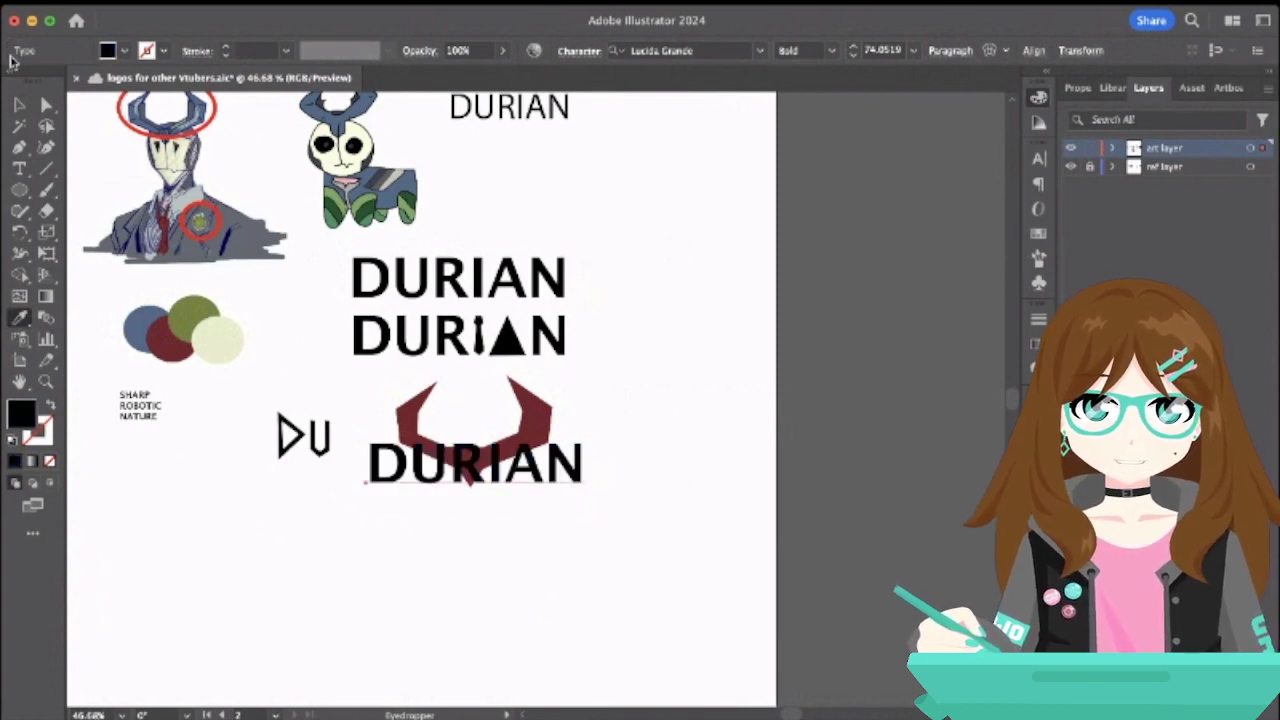
- Recolour the horn silhouette behind the lower DURIAN title with the palette's olive green and then its blue using the Eyedropper
click(20, 104)
click(530, 415)
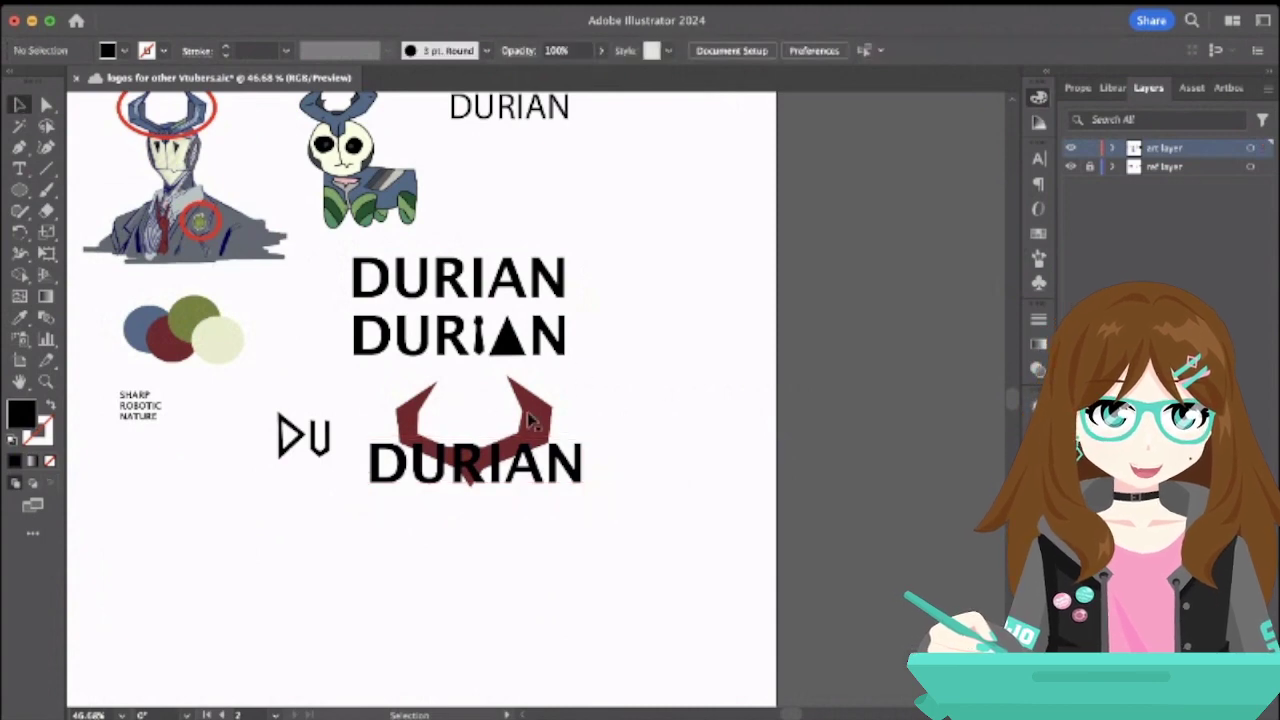
click(21, 318)
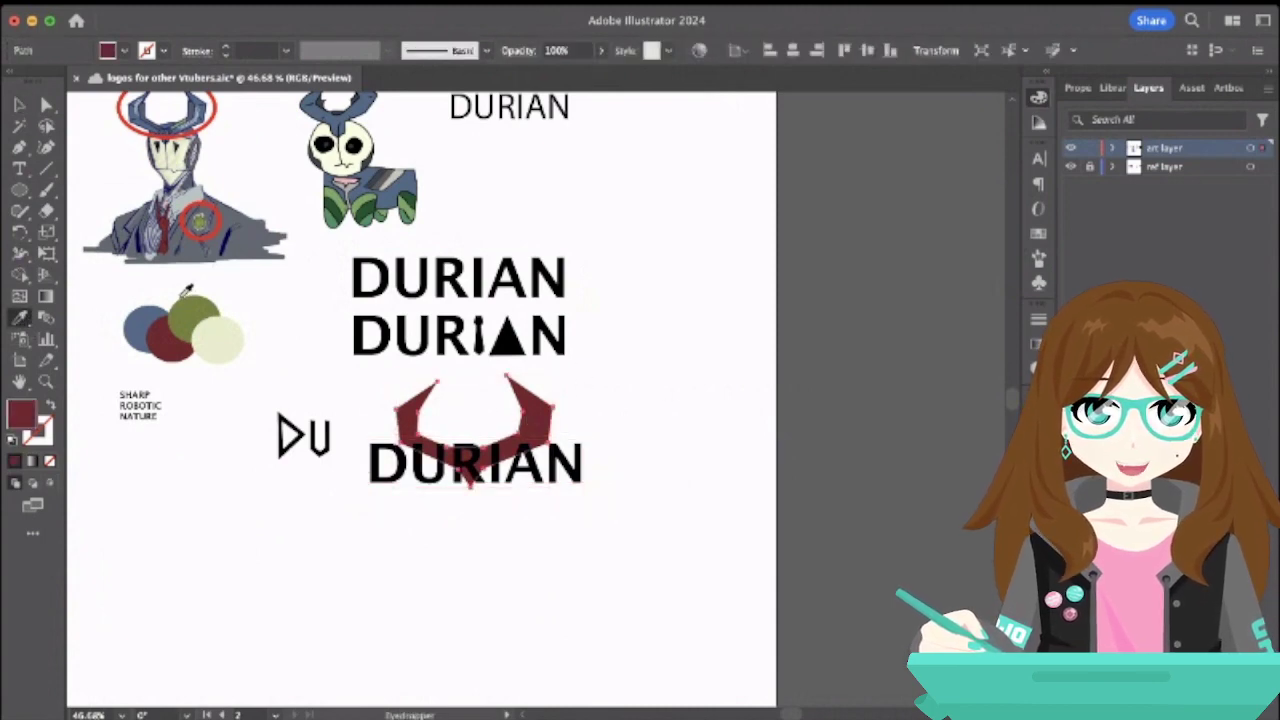
click(190, 305)
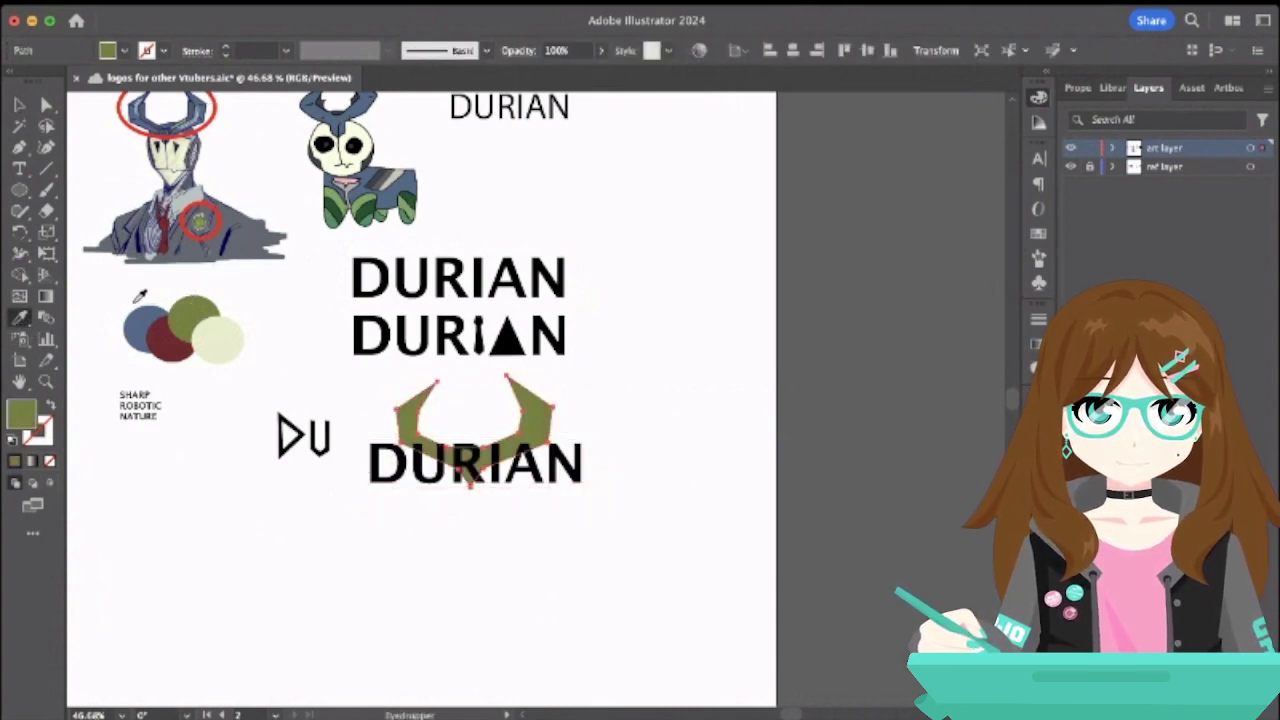
click(145, 316)
click(18, 106)
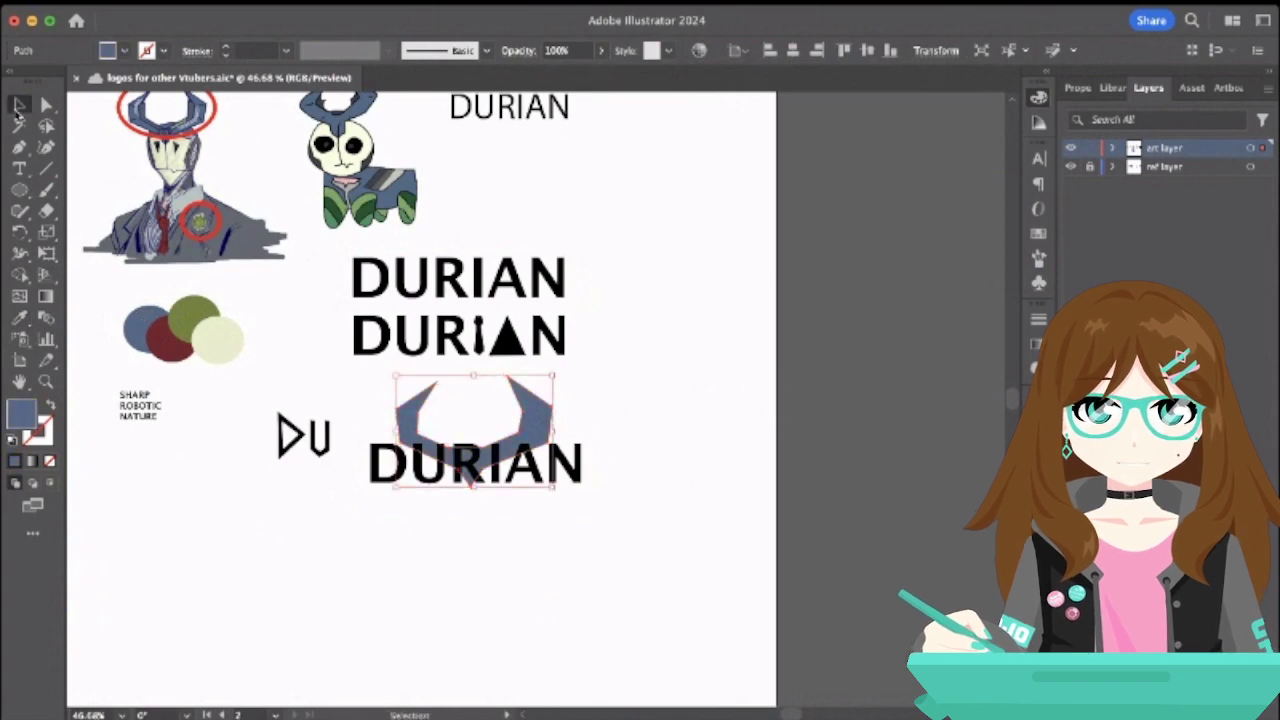
click(310, 330)
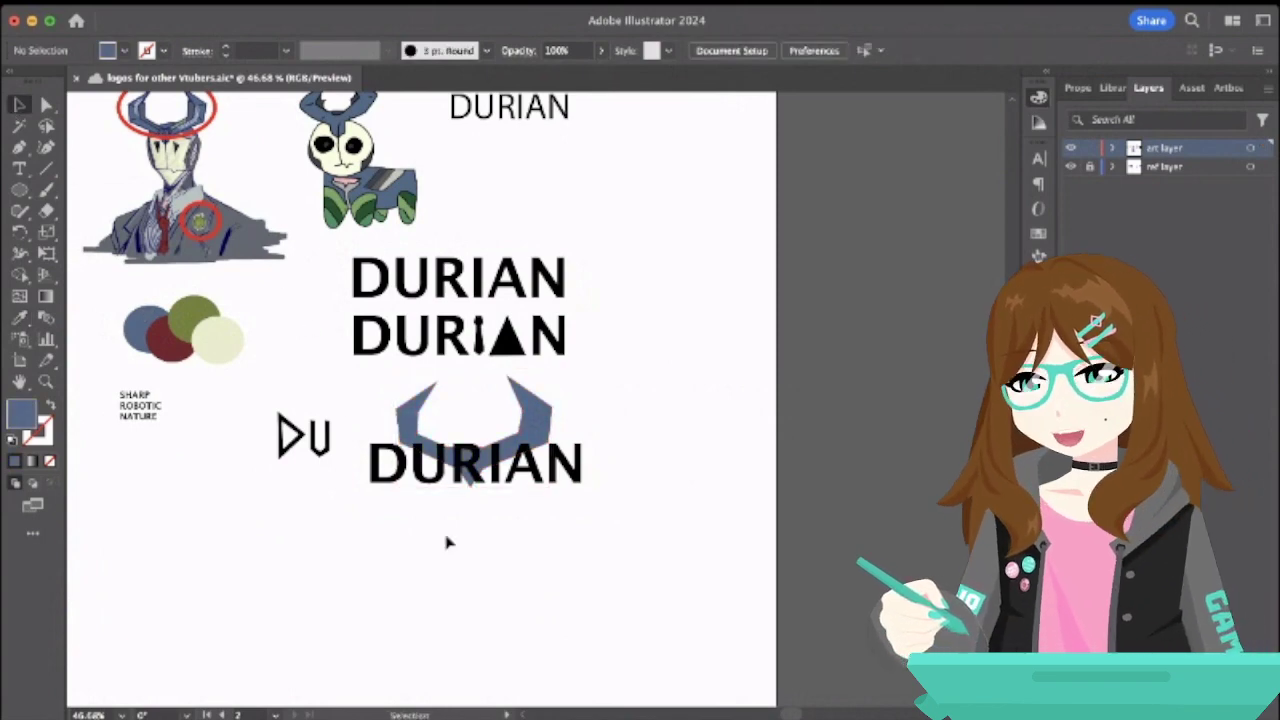
- Shift the blue horn silhouette slightly down and delete it from behind the lower DURIAN title
mouse_move(537, 441)
mouse_down()
mouse_move(532, 505)
mouse_move(538, 430)
mouse_up()
click(538, 430)
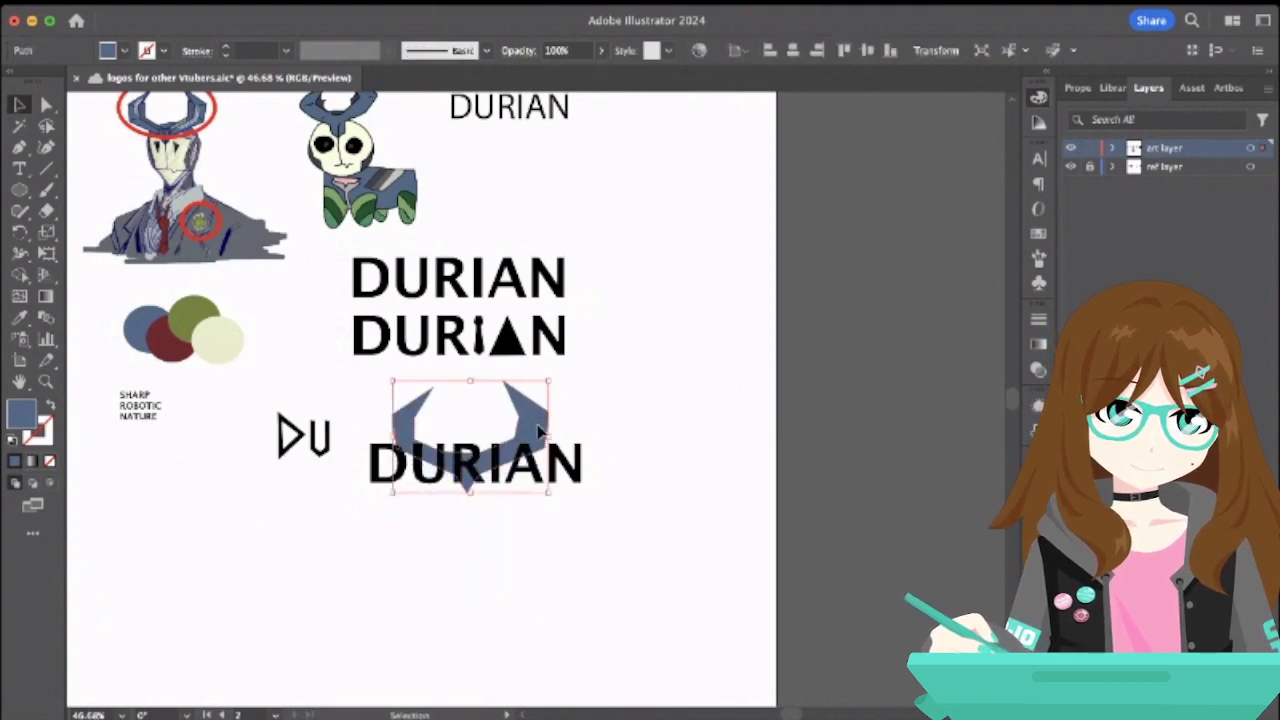
key(Delete)
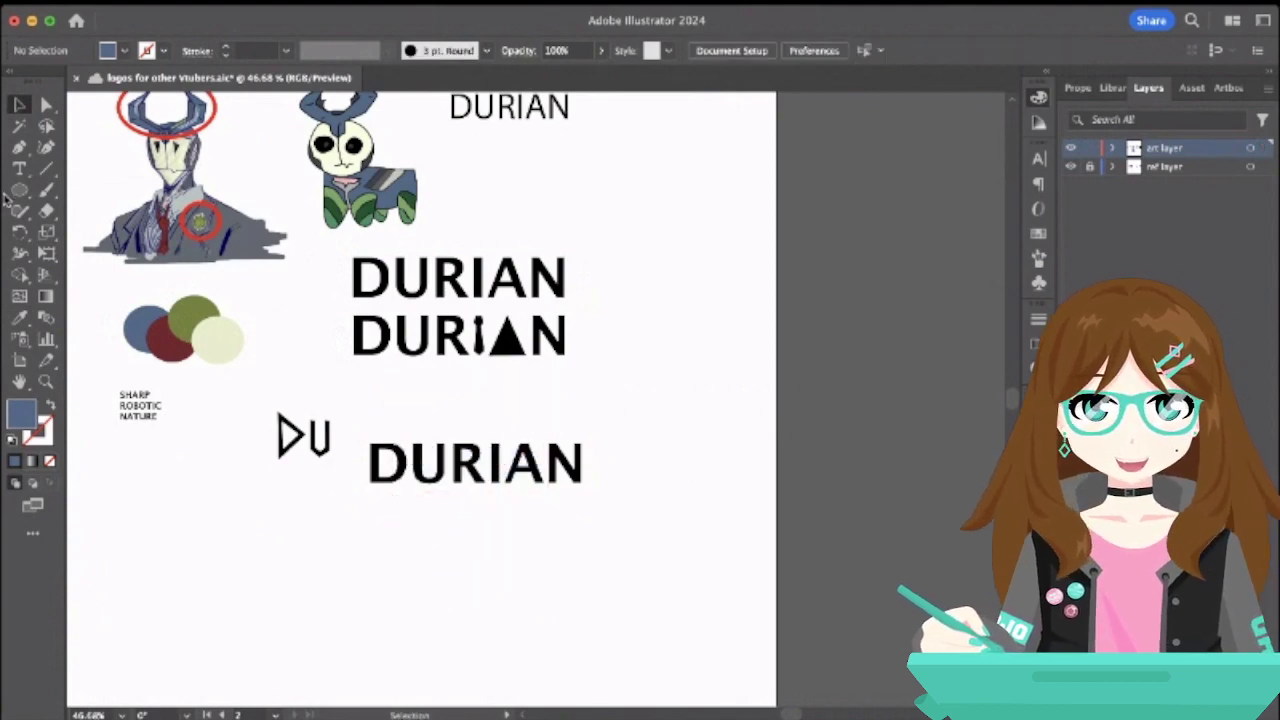
- Draw a single angular blue horn with the Pen tool, curving up from the D of the lower DURIAN title
click(19, 146)
scroll(450, 485, up, 3)
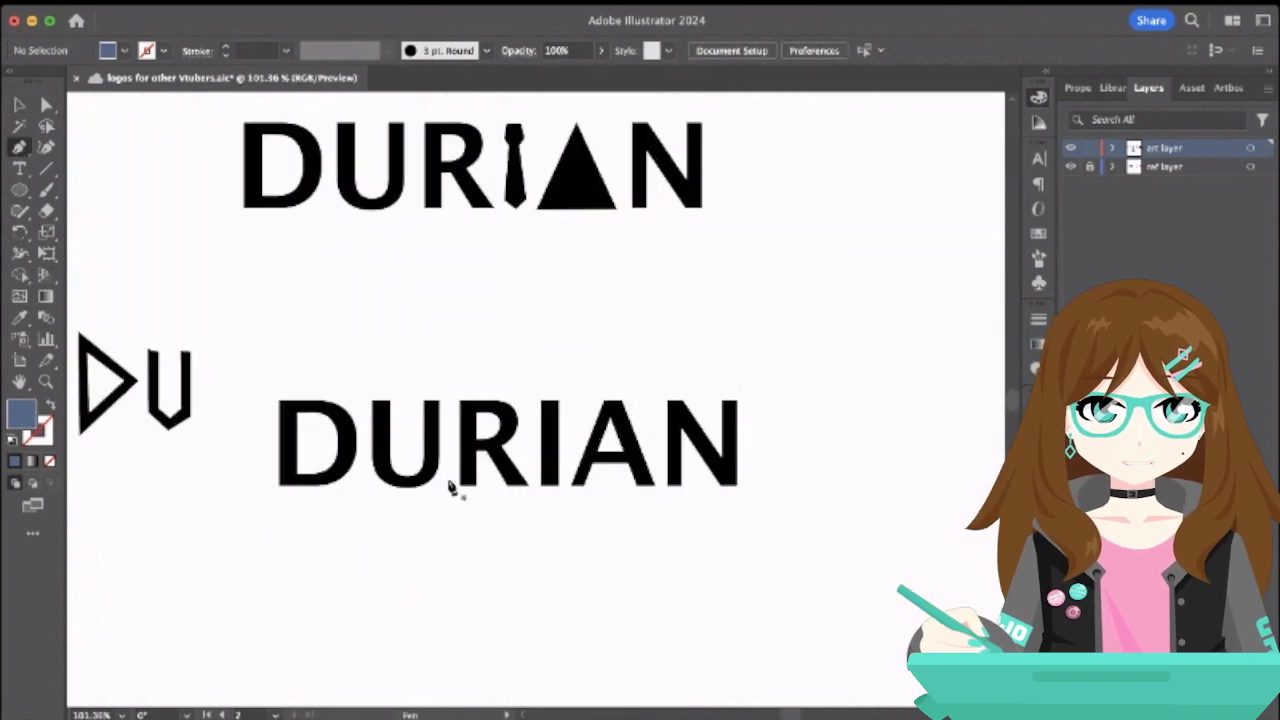
click(285, 449)
scroll(278, 458, up, 2)
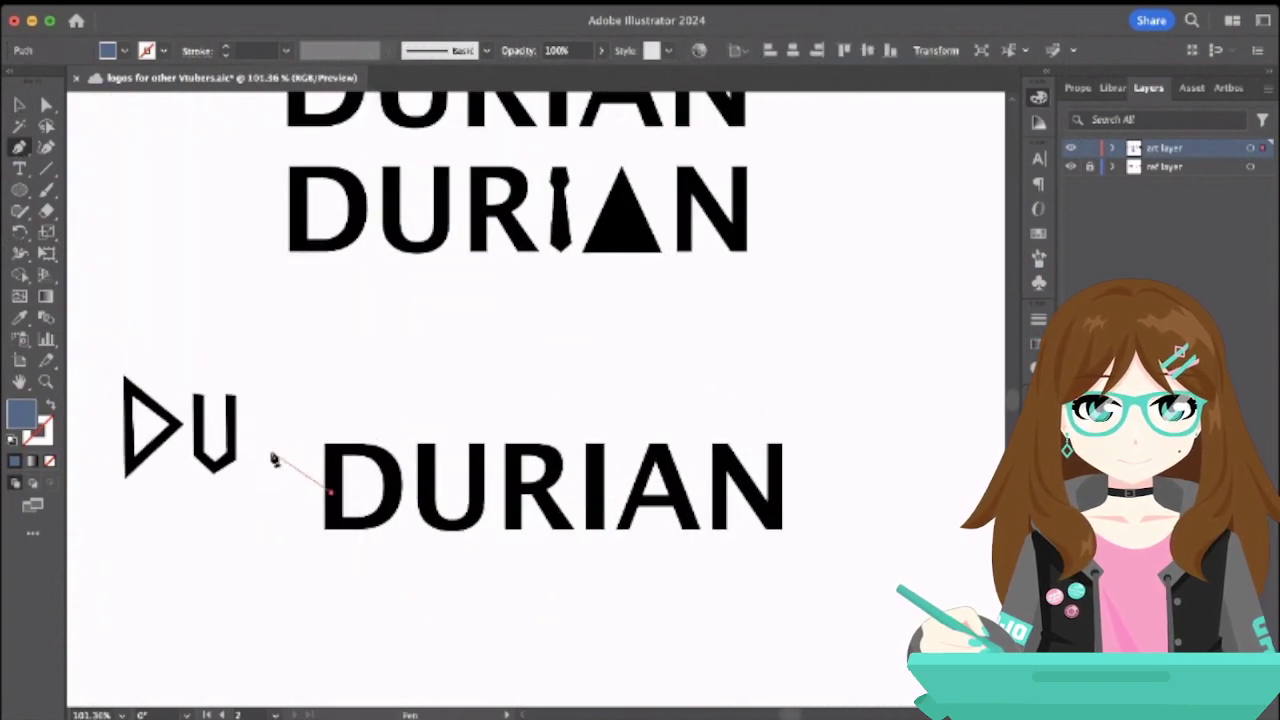
scroll(271, 455, up, 10)
scroll(271, 455, left, 5)
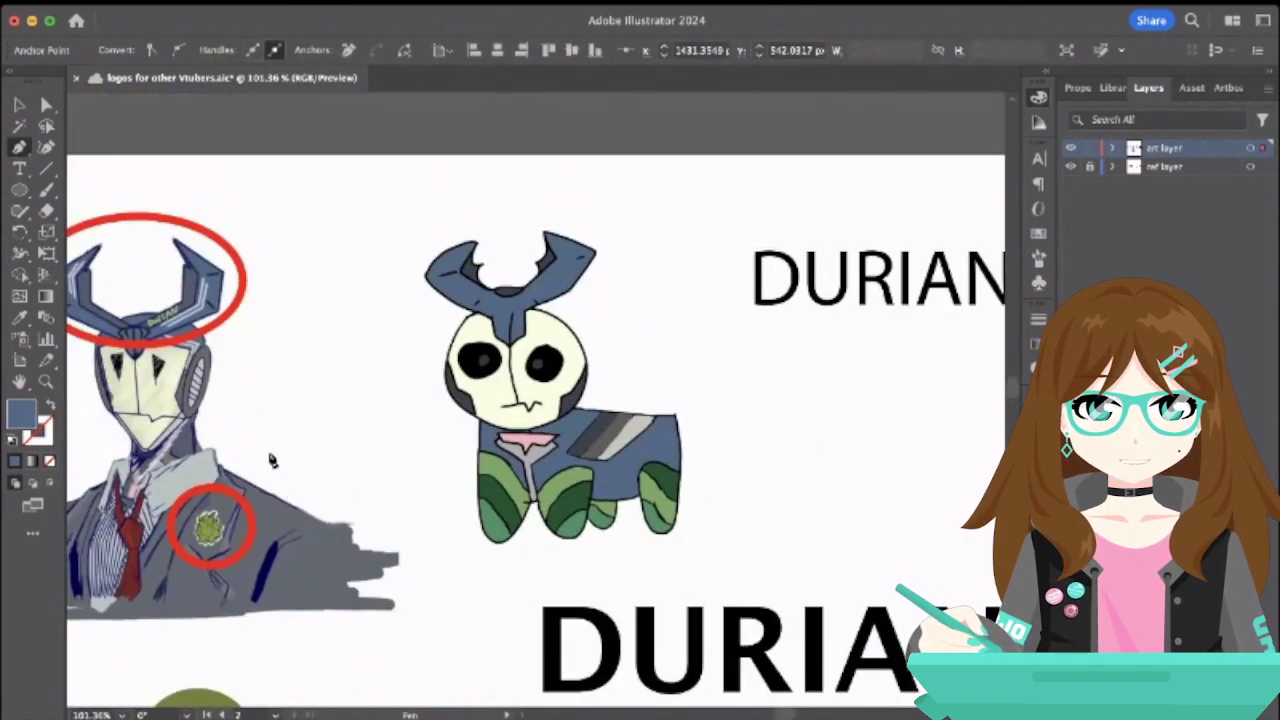
scroll(276, 431, down, 8)
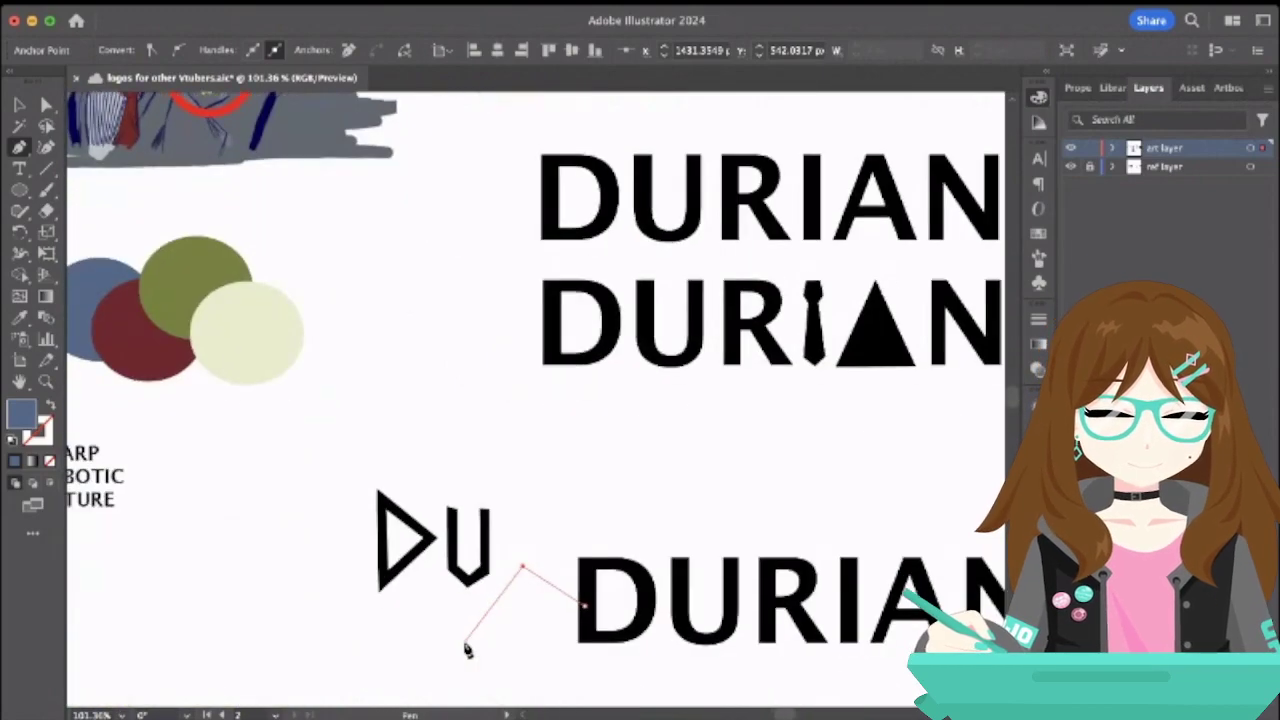
click(505, 489)
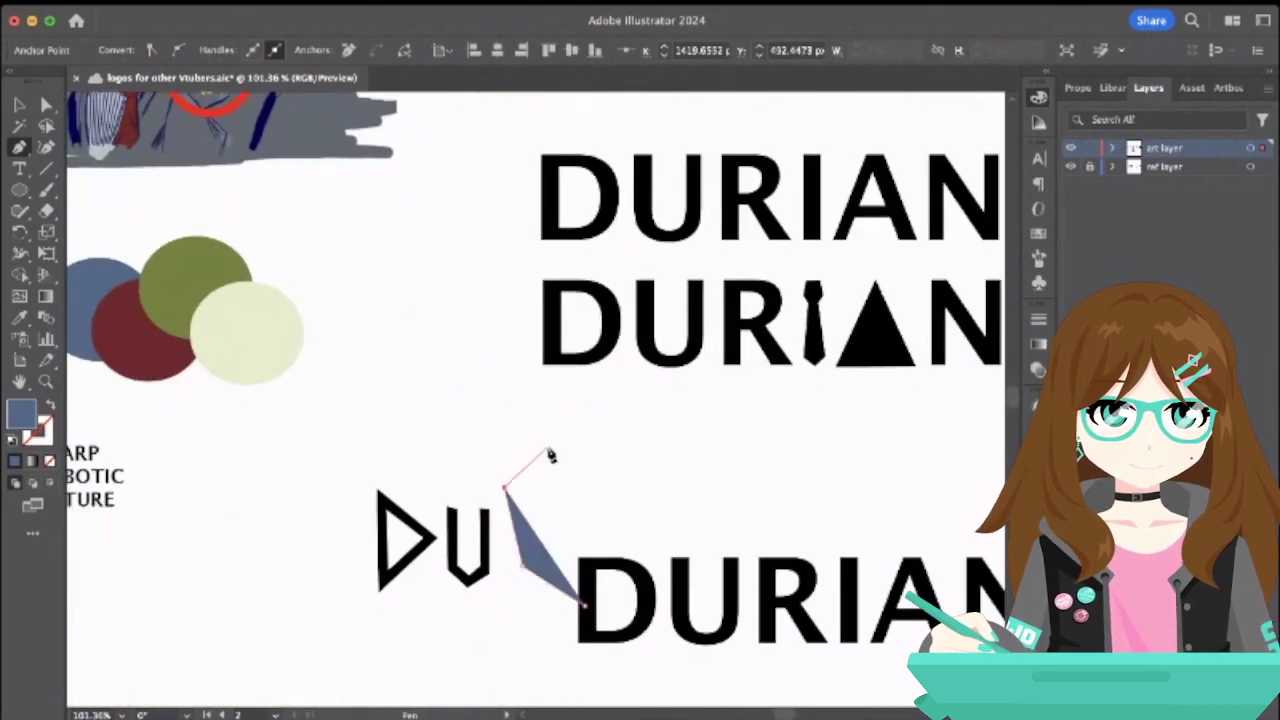
click(553, 437)
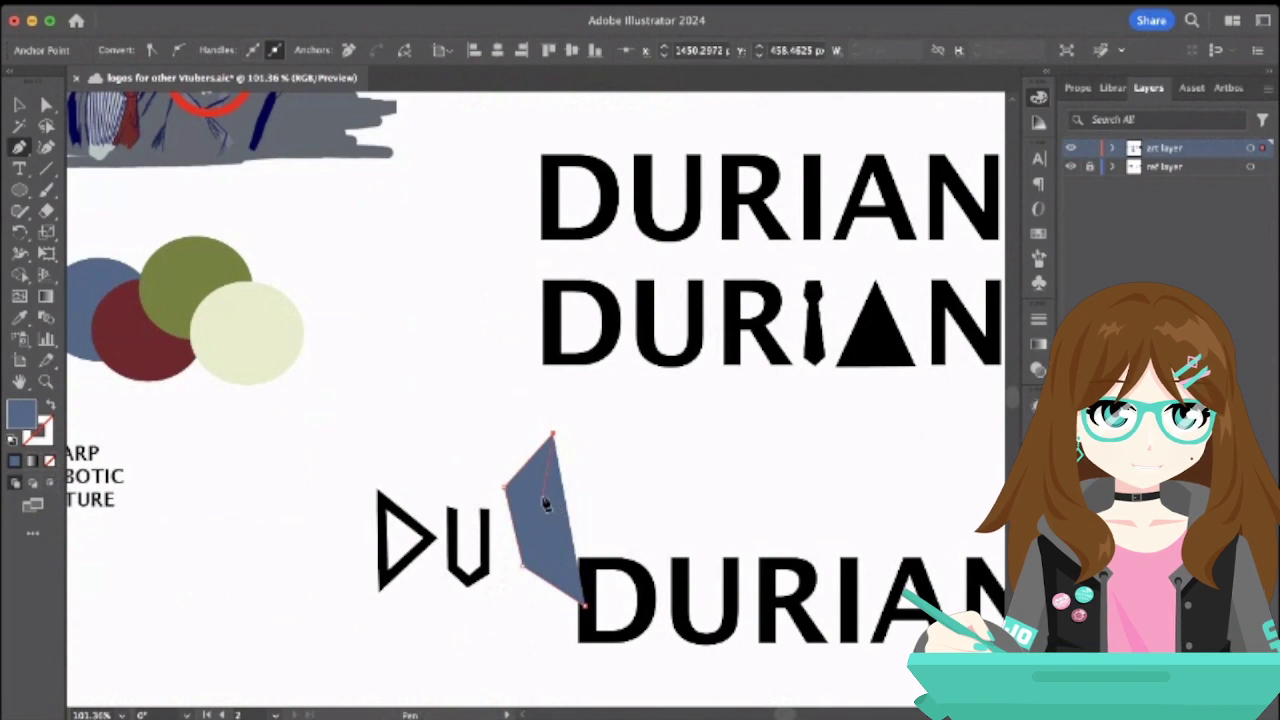
click(543, 497)
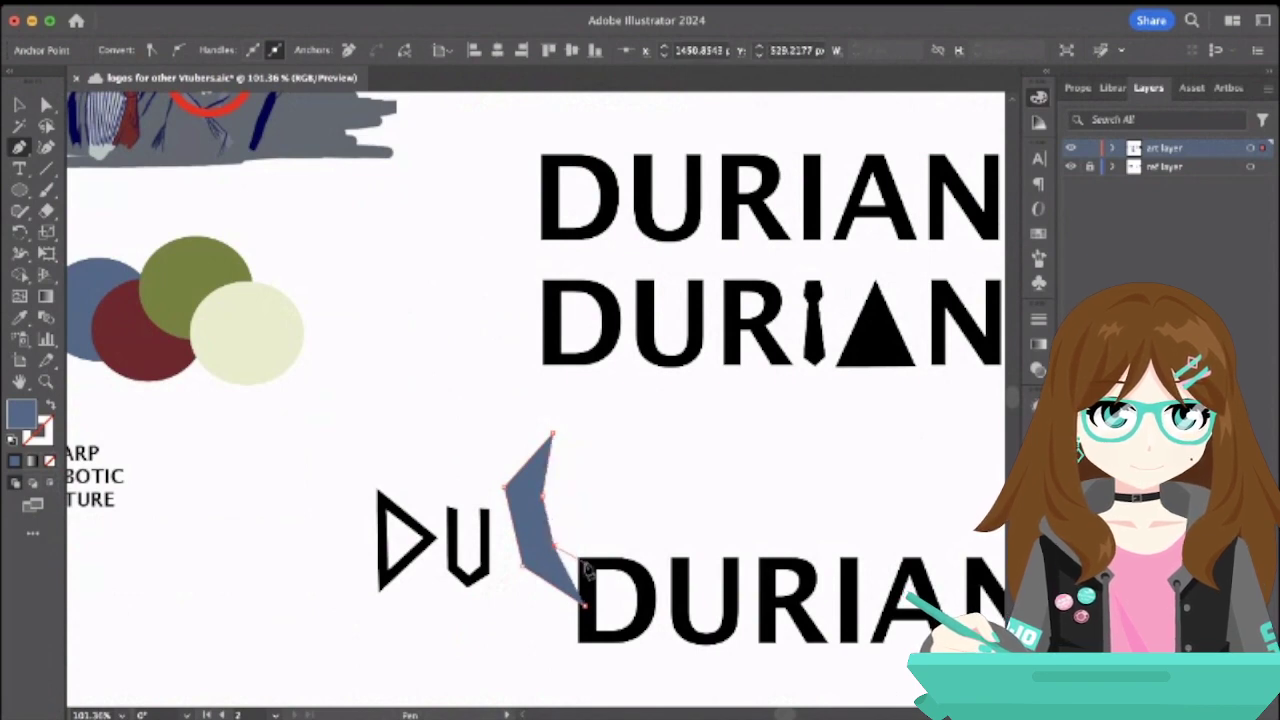
click(590, 568)
click(586, 606)
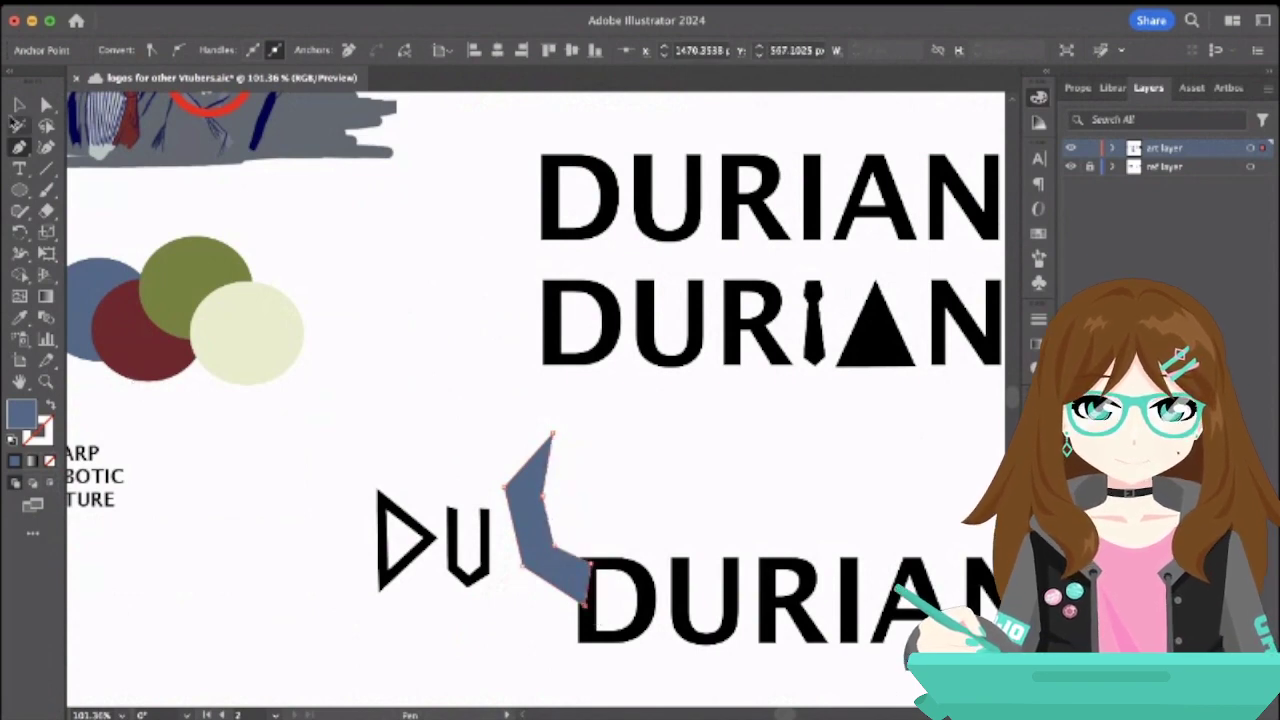
click(19, 104)
click(232, 238)
- Delete the single blue horn beside the lower DURIAN title
scroll(232, 238, down, 5)
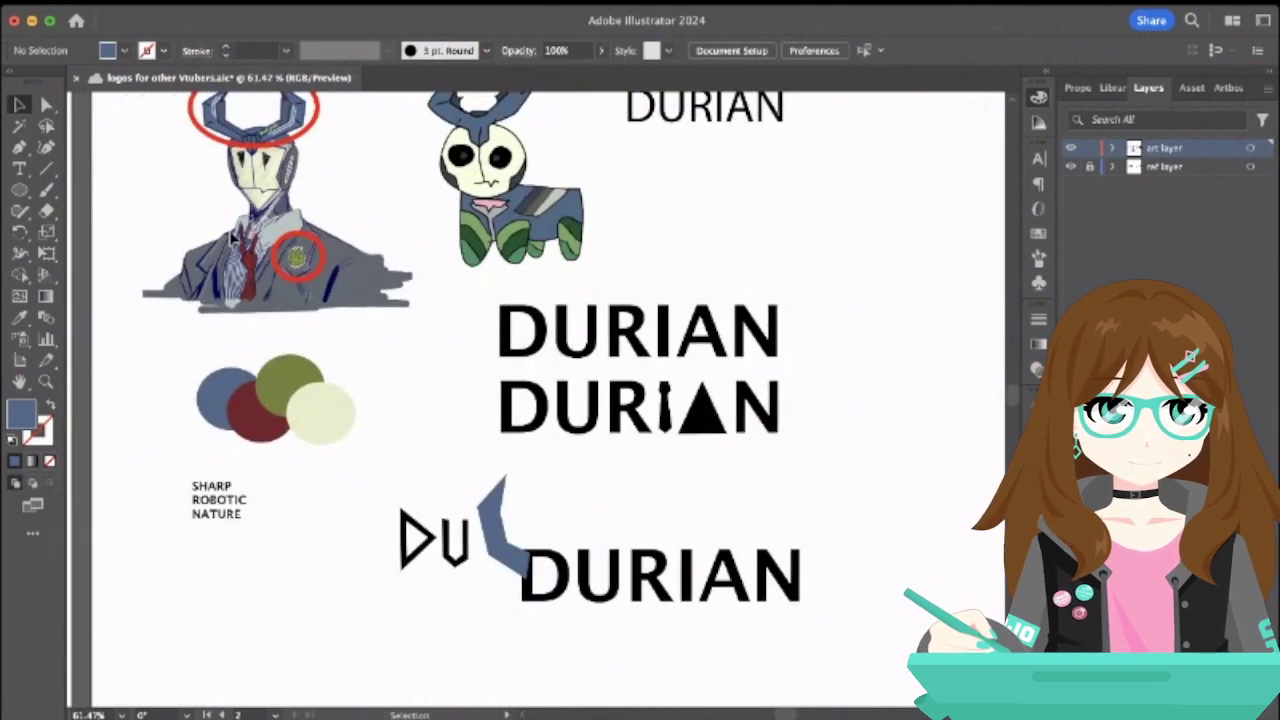
click(490, 527)
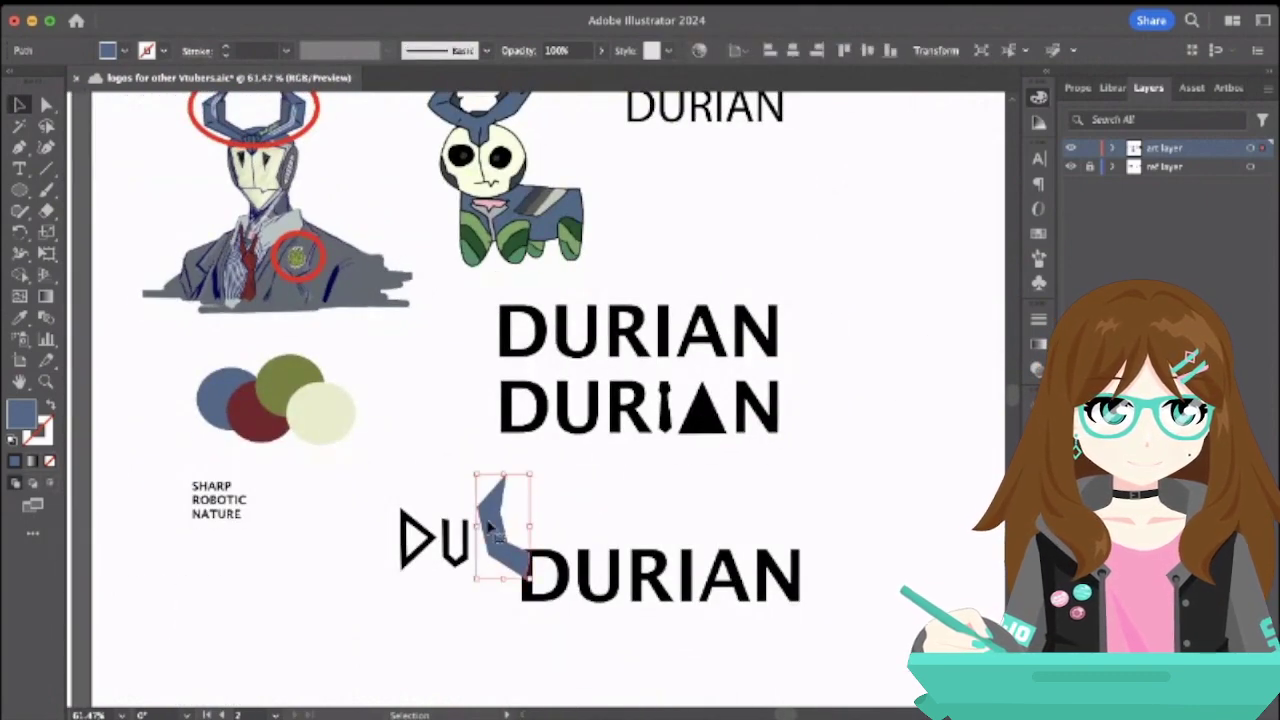
key(Delete)
- Trace the outer blue face of the suited character's right-hand horn with the Pen tool as a closed angular shape
click(20, 147)
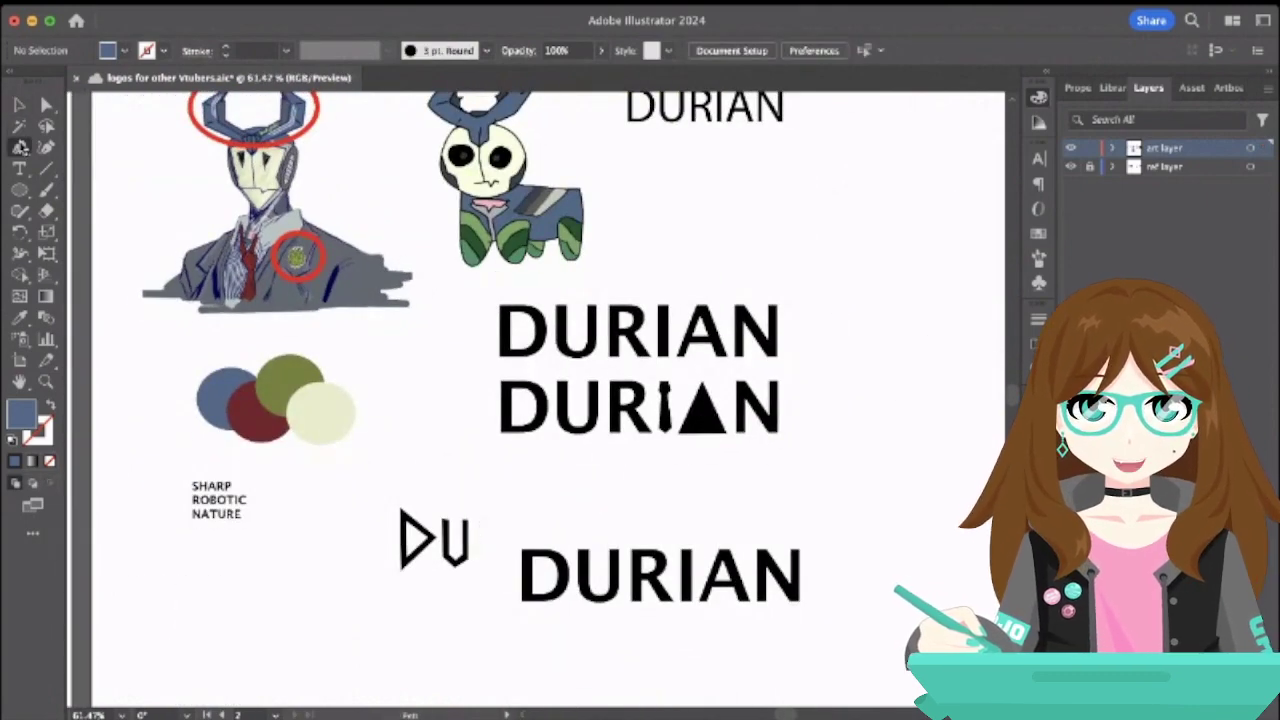
scroll(270, 200, up, 5)
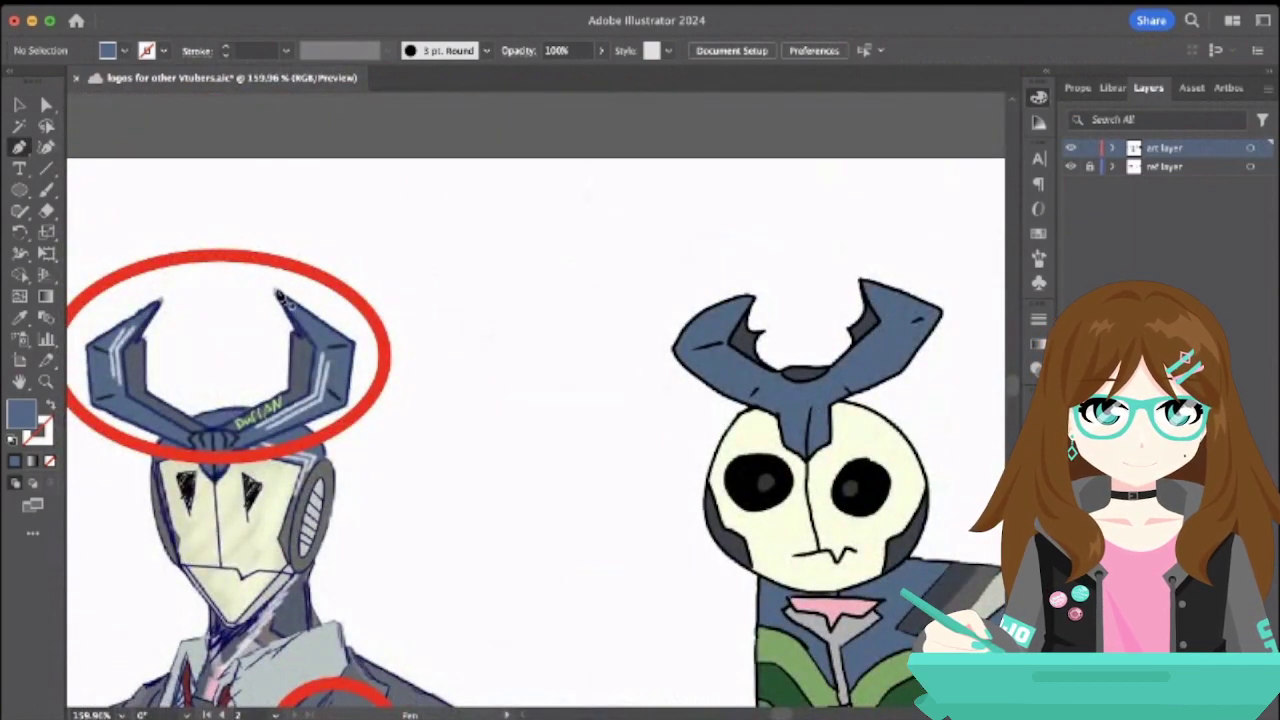
click(277, 291)
click(355, 343)
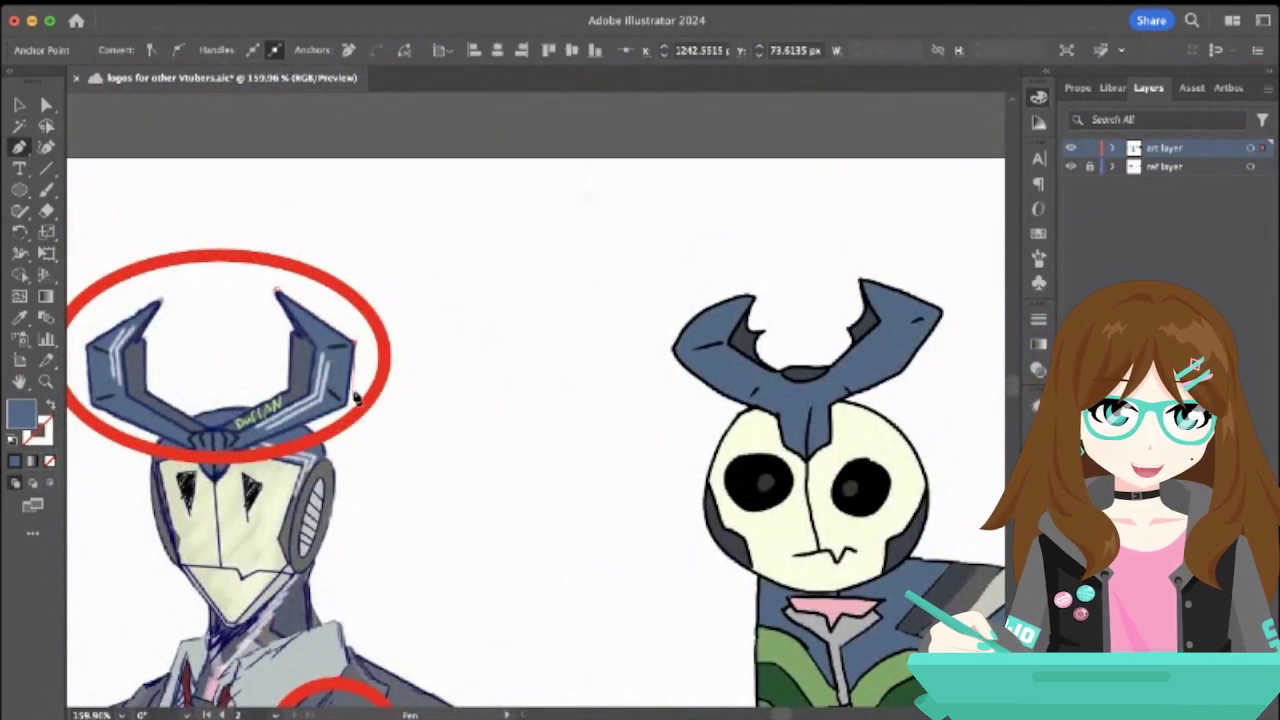
click(348, 407)
click(287, 424)
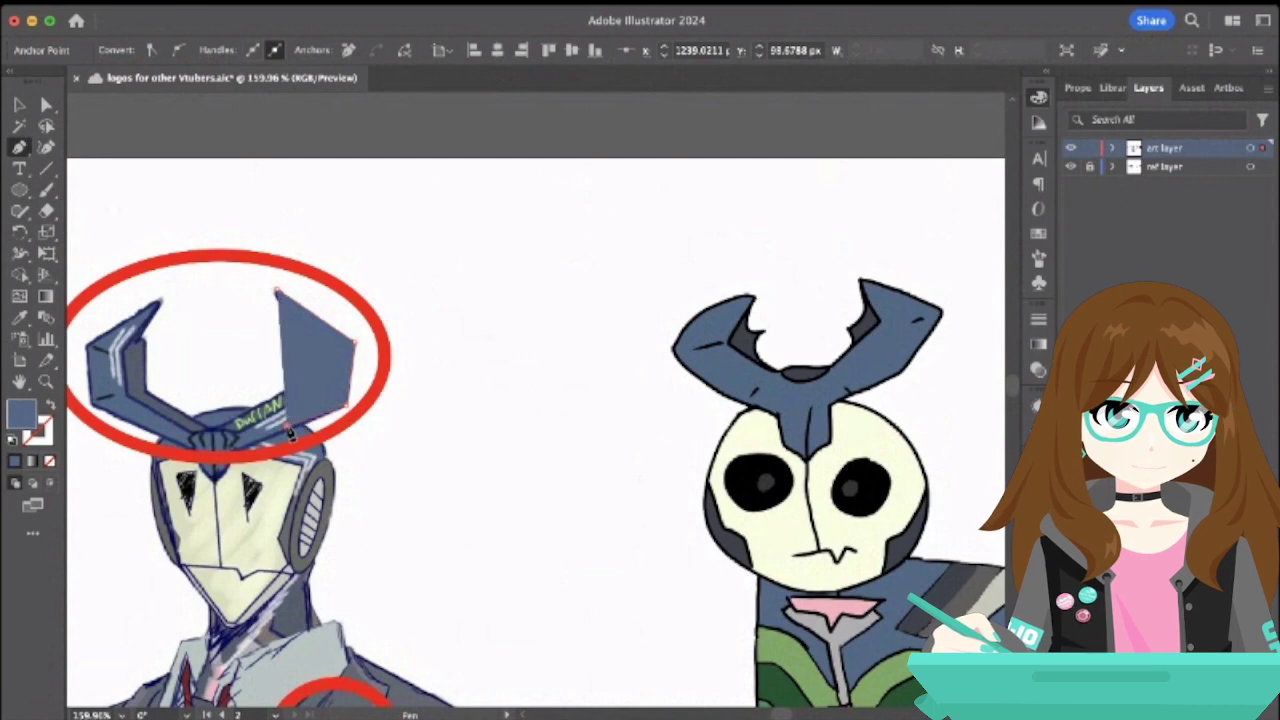
click(285, 393)
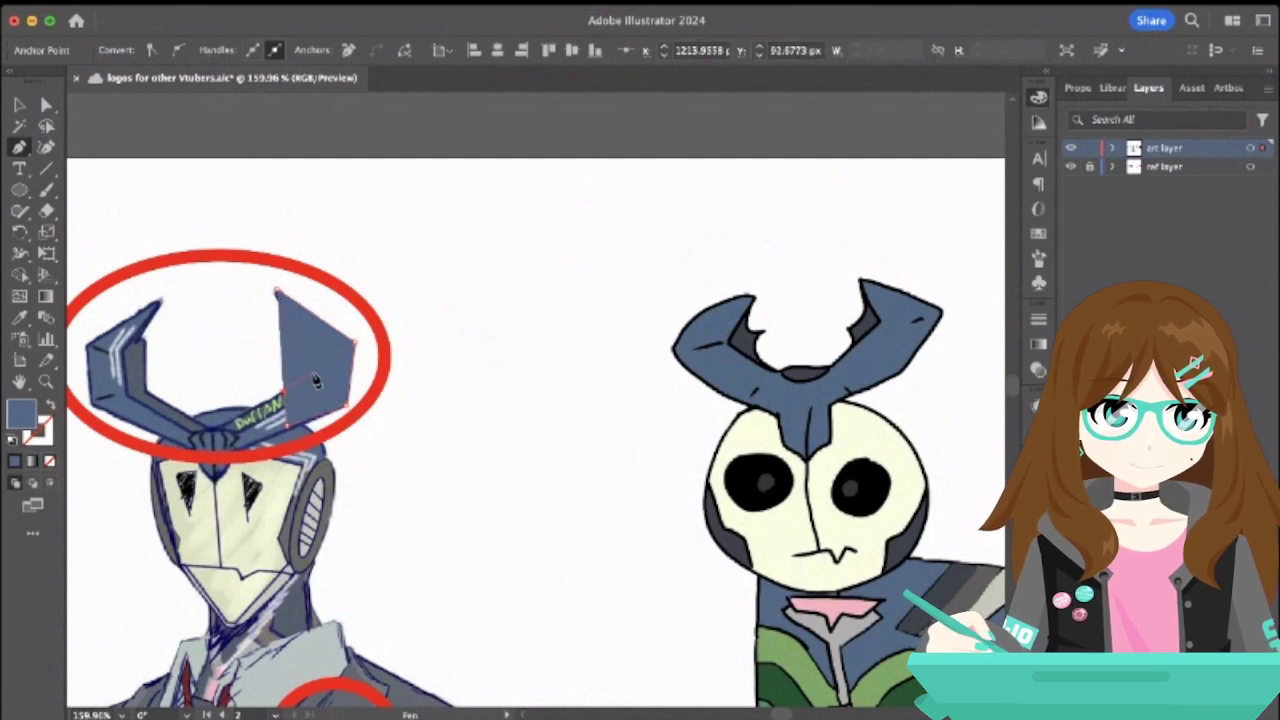
key(super+z)
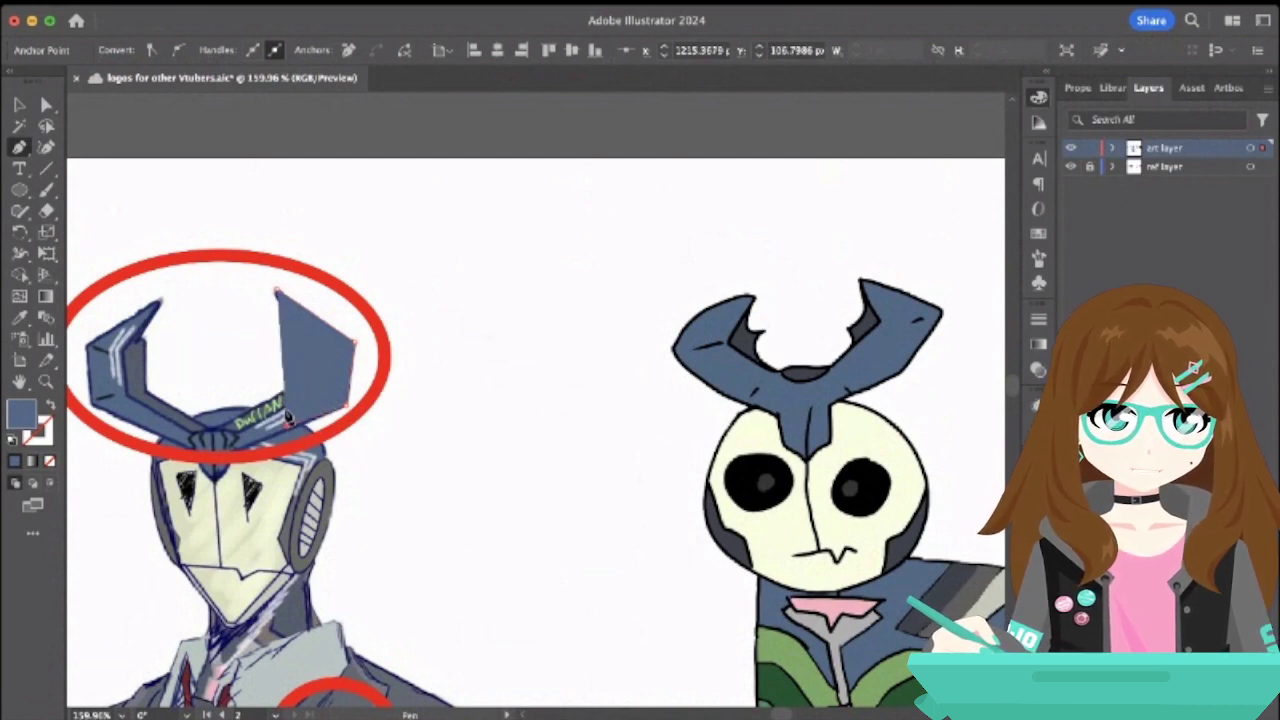
click(316, 383)
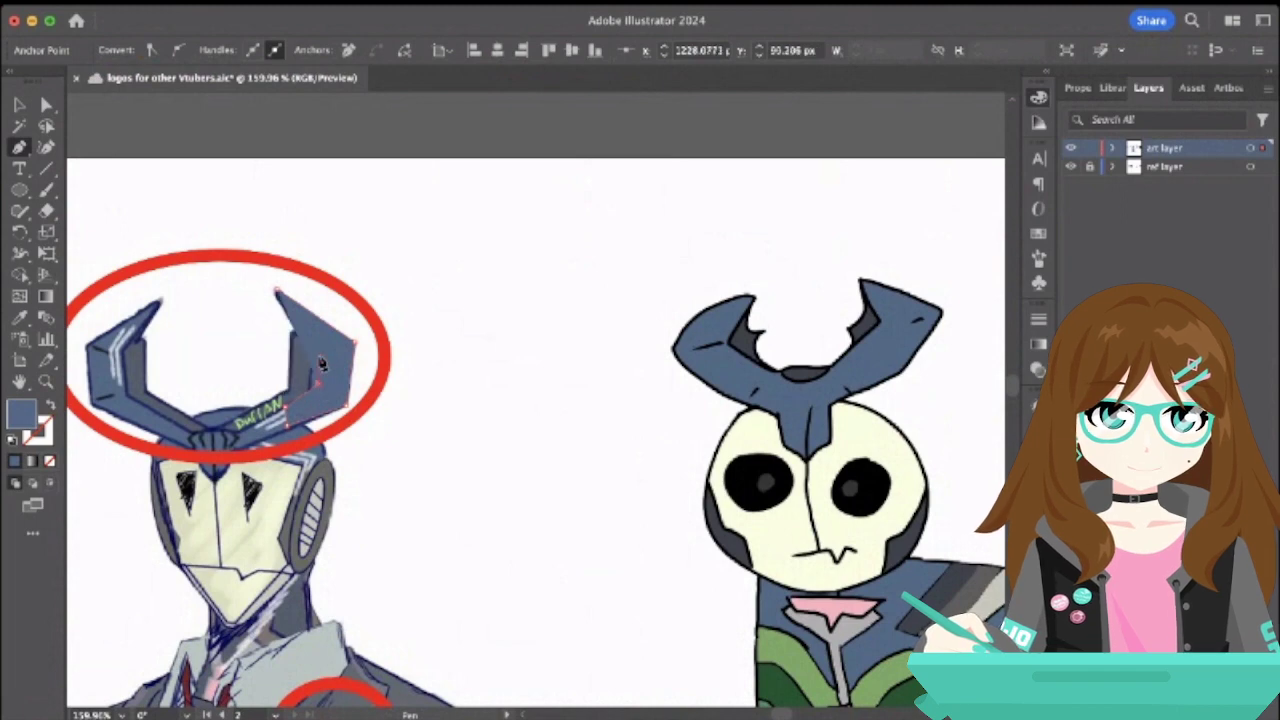
click(308, 369)
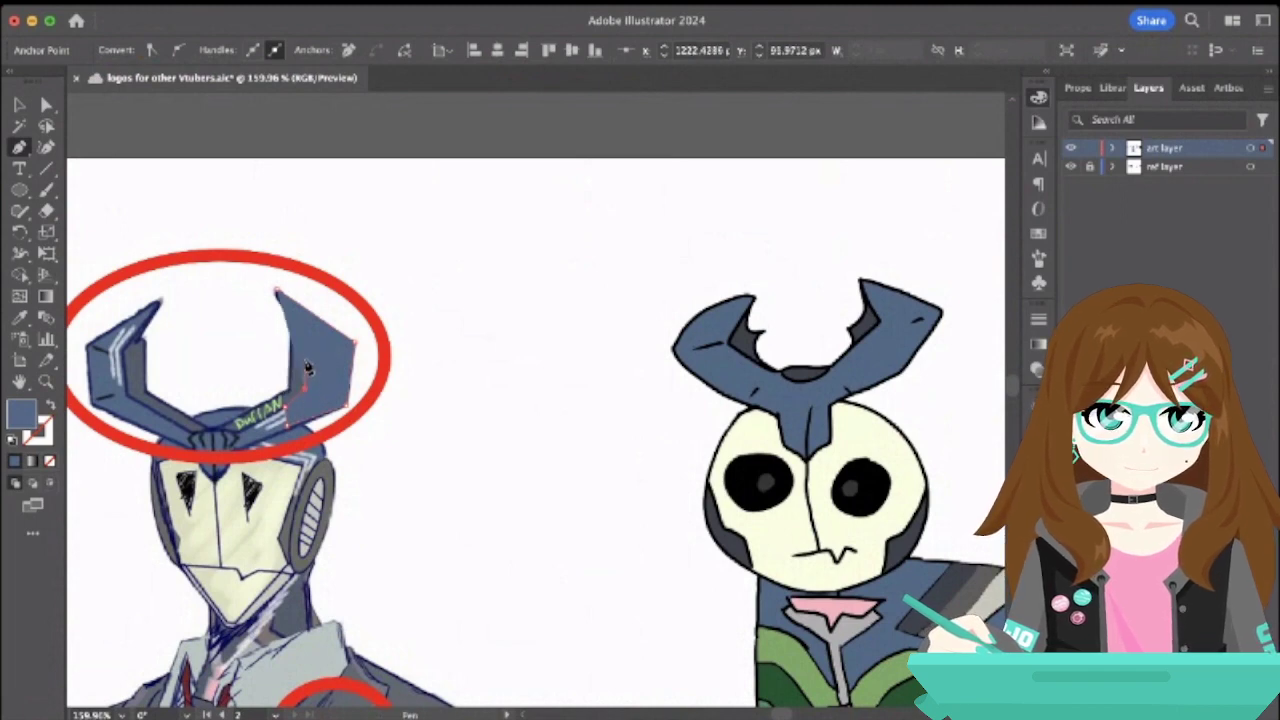
click(305, 346)
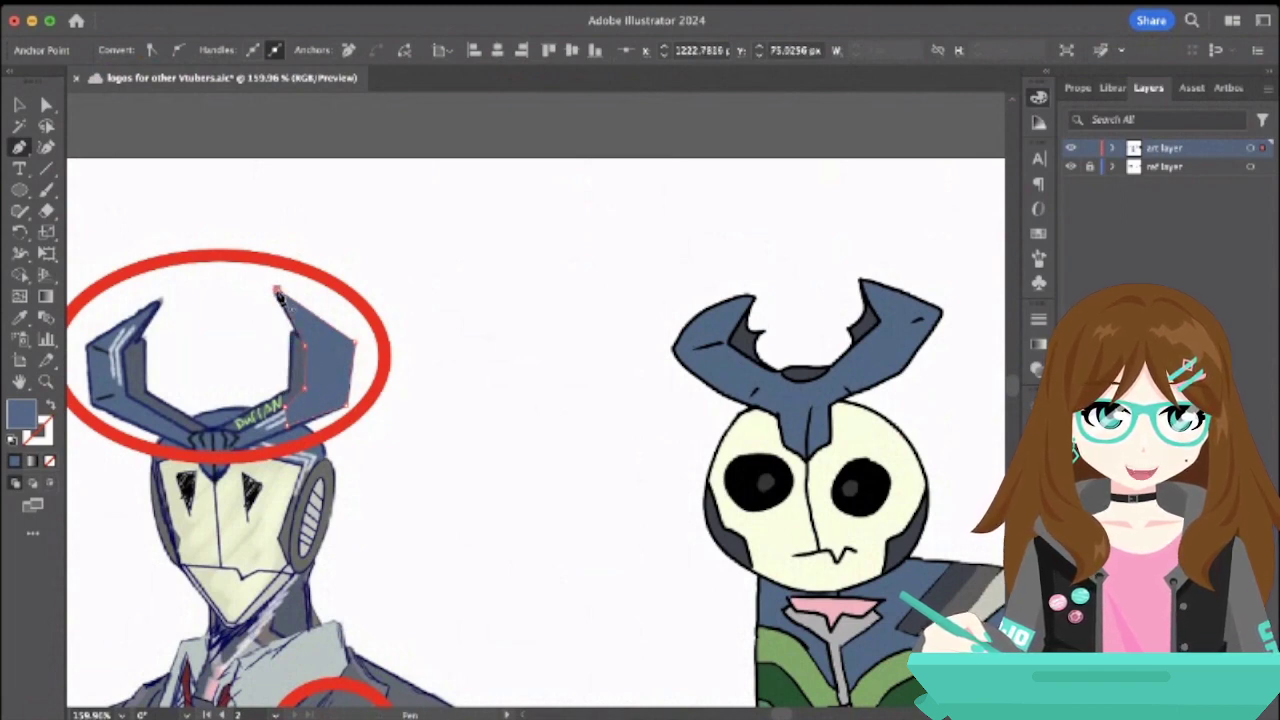
click(279, 293)
key(v)
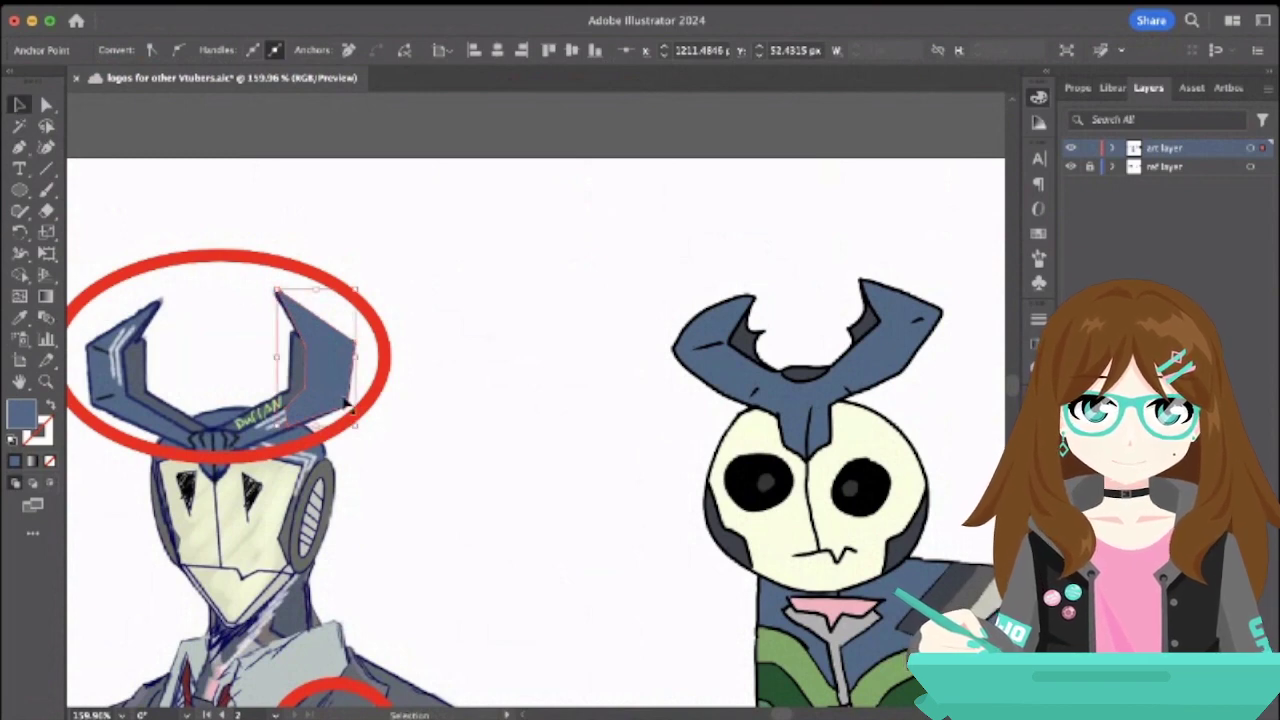
- Trace the dark inner strip of the same horn as a separate Pen tool shape overlapping the outer face
key(p)
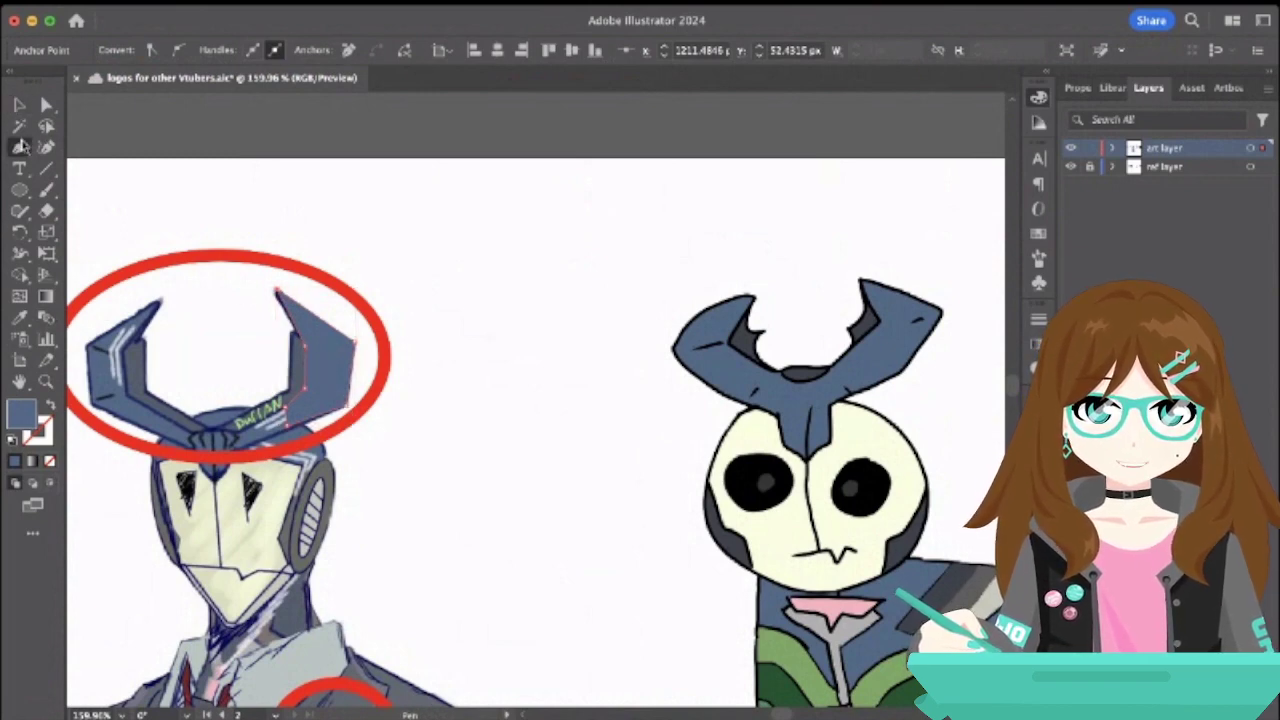
key(ctrl+shift+a)
click(293, 333)
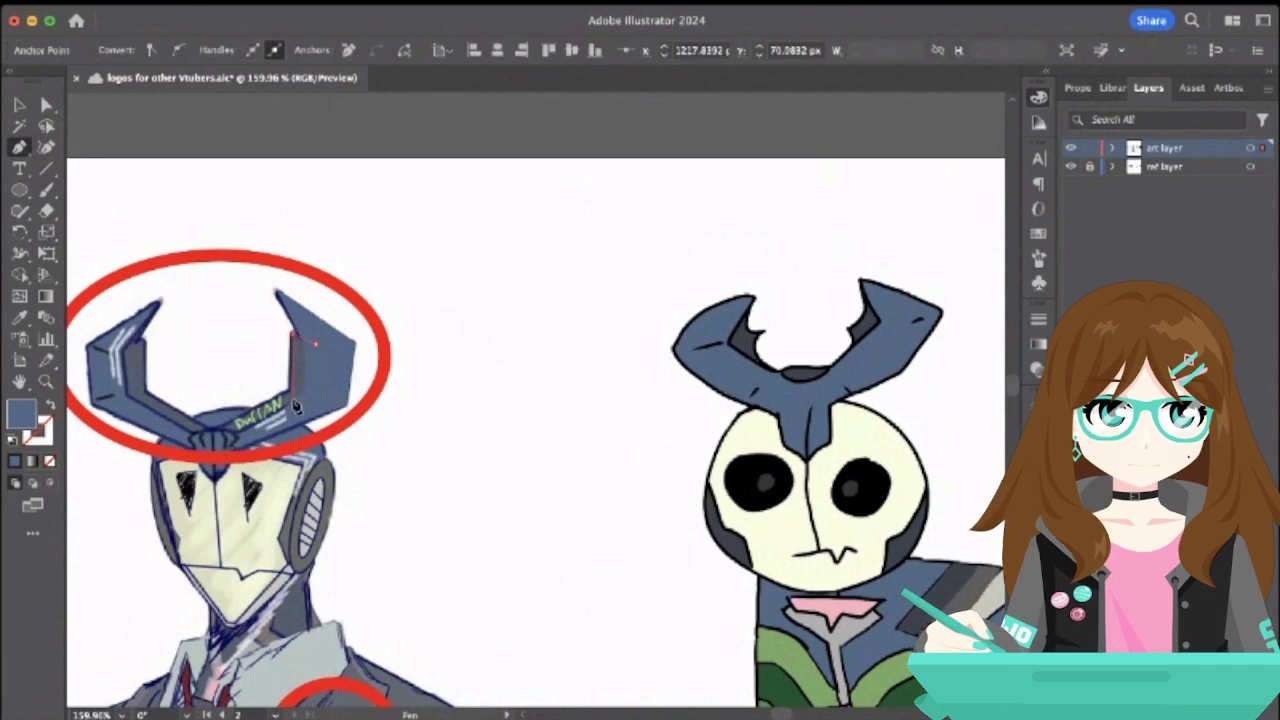
click(289, 396)
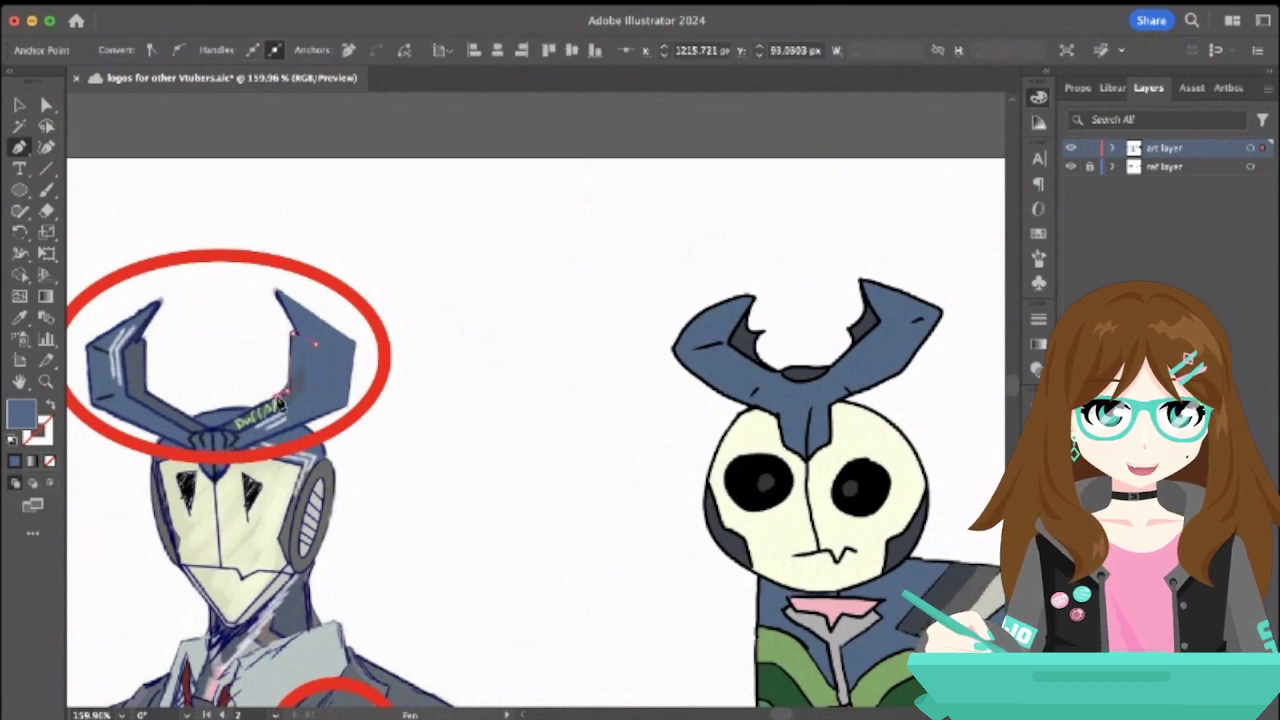
click(305, 393)
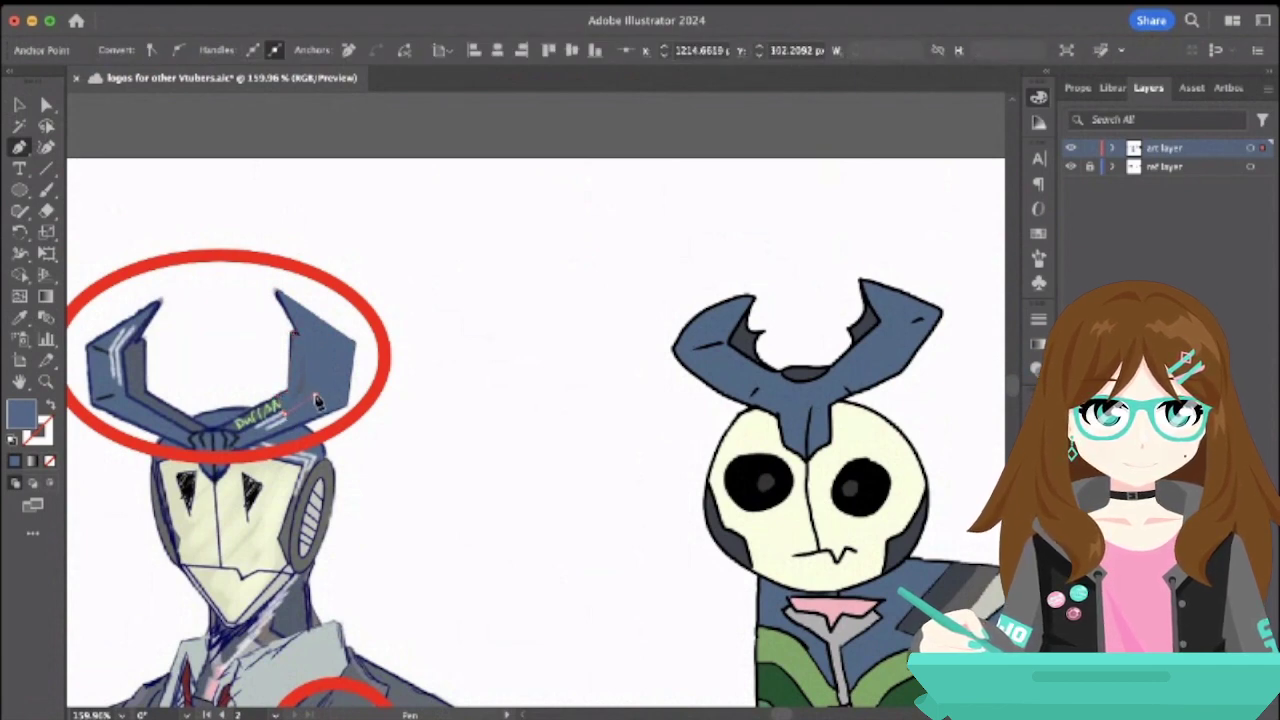
click(21, 106)
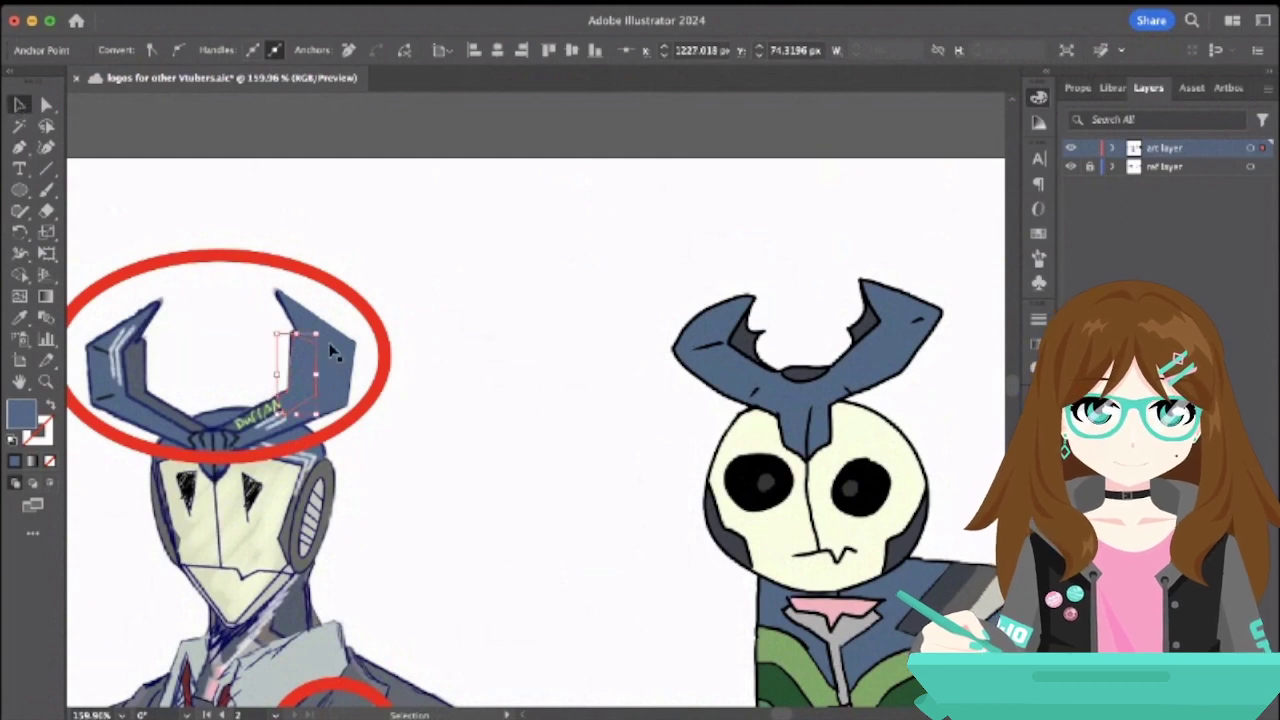
- Move the two traced horn shapes together off the suited character into the empty space between the two references
drag(333, 352, 570, 291)
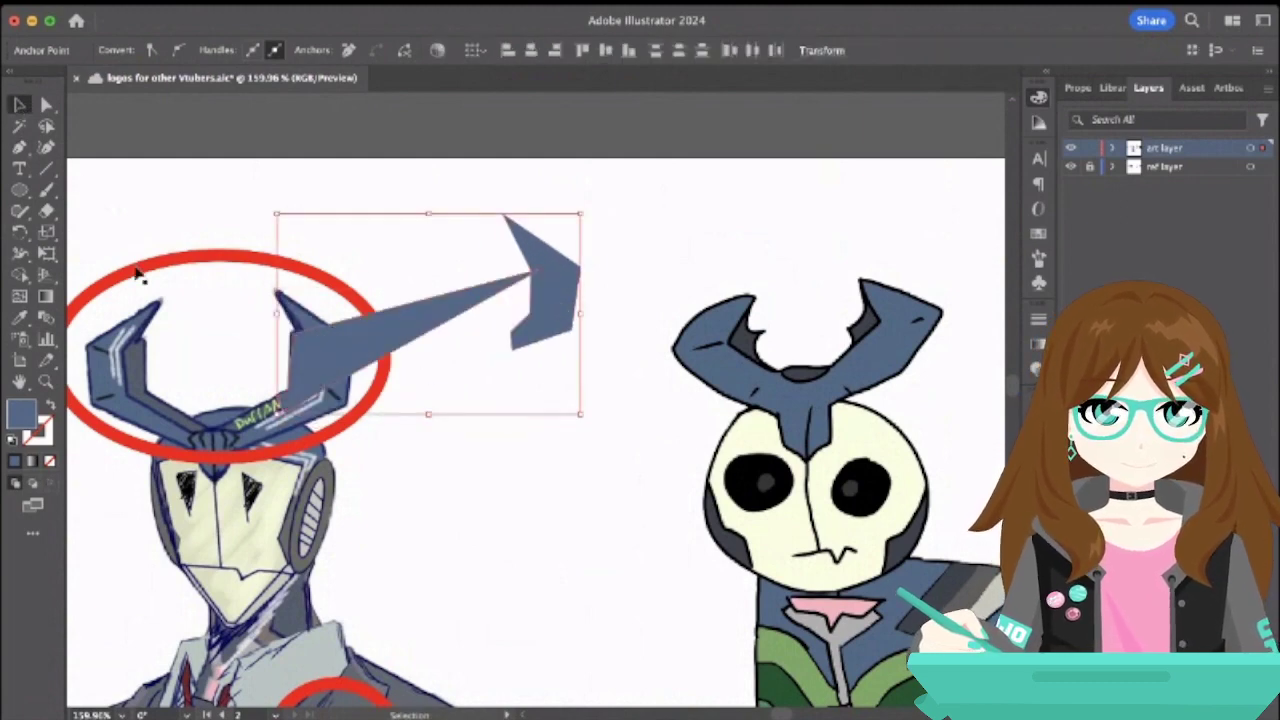
key(ctrl+z)
click(160, 138)
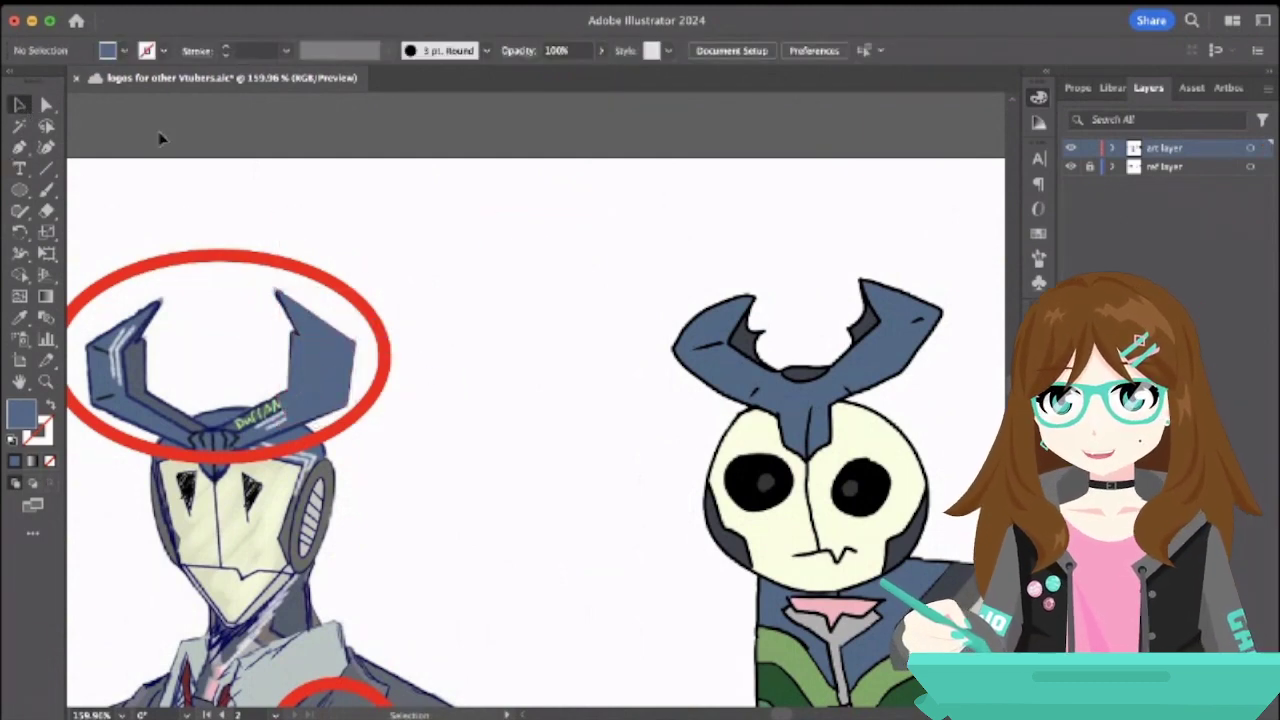
click(330, 376)
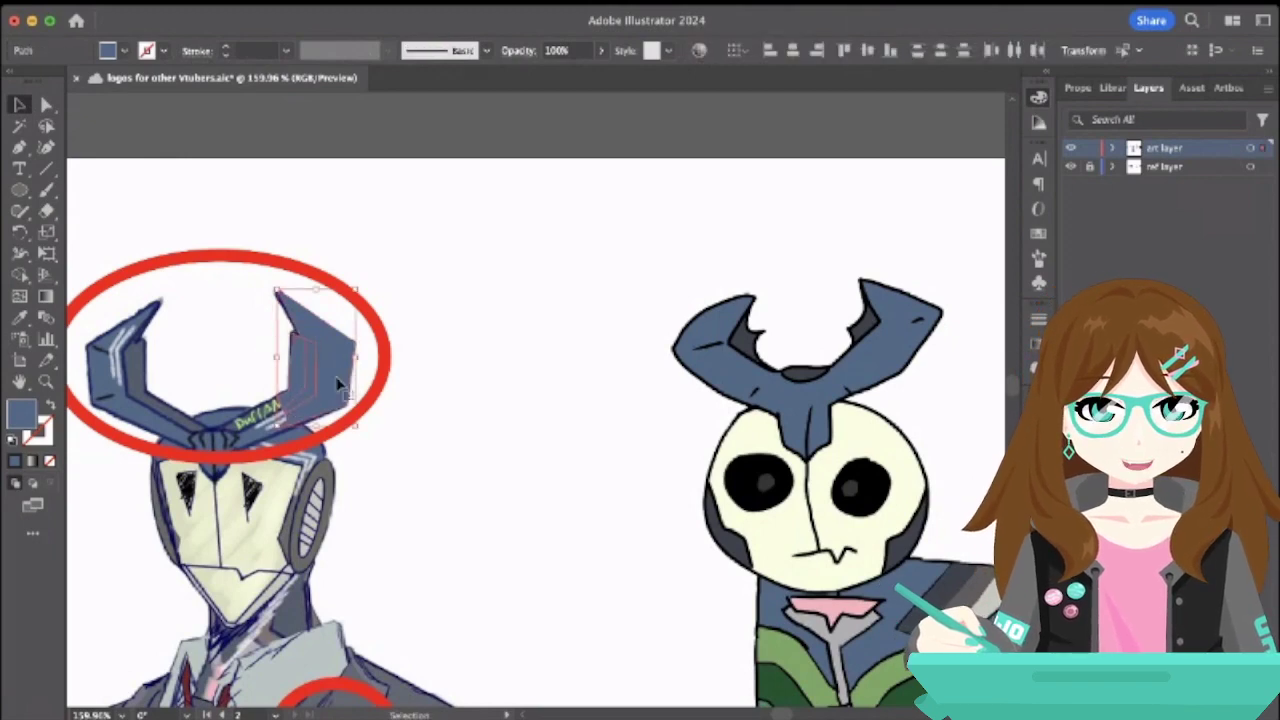
drag(340, 385, 578, 215)
click(410, 195)
- Recolor the horn's inner strip with the dark grey sampled from the suited character's horn
click(555, 220)
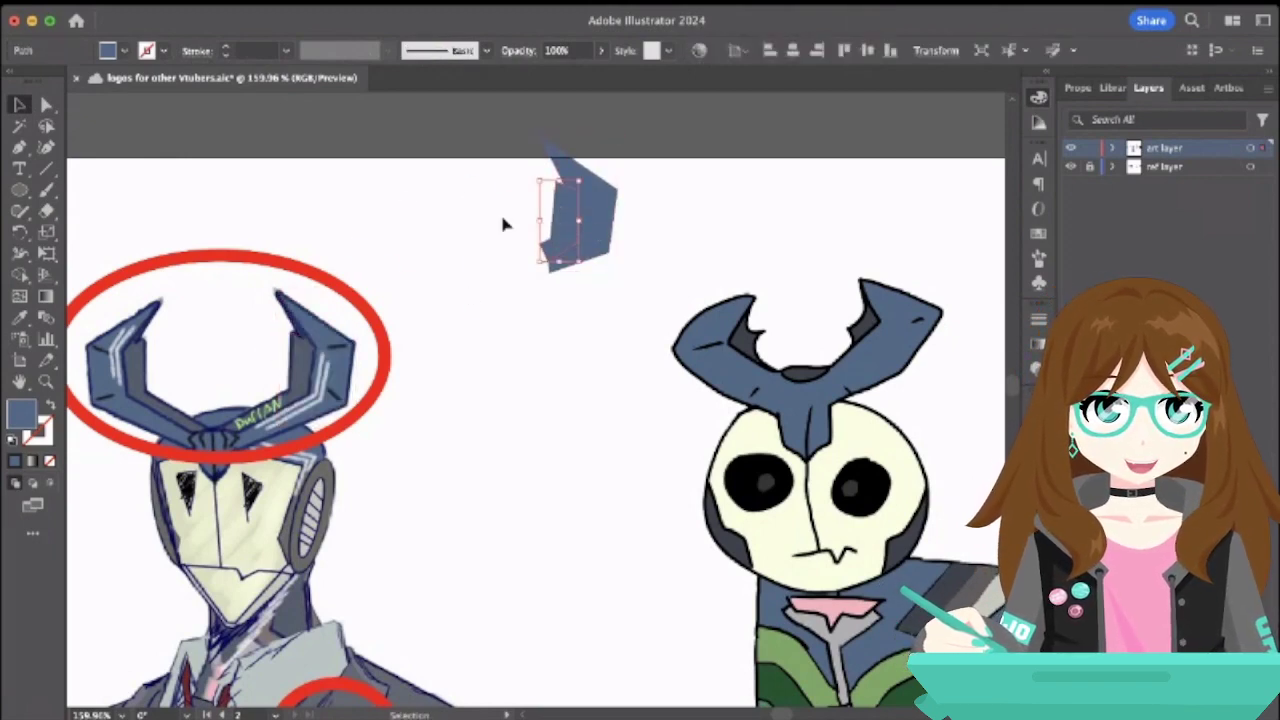
click(19, 317)
click(303, 355)
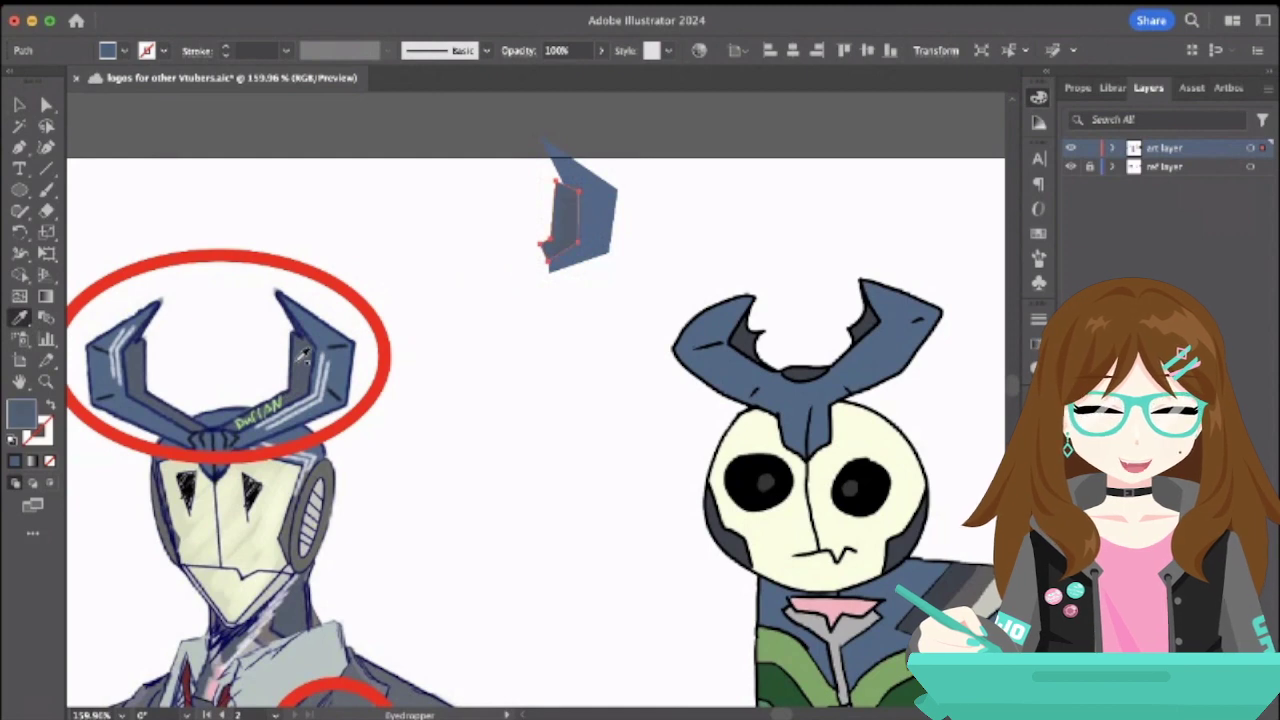
key(v)
click(437, 217)
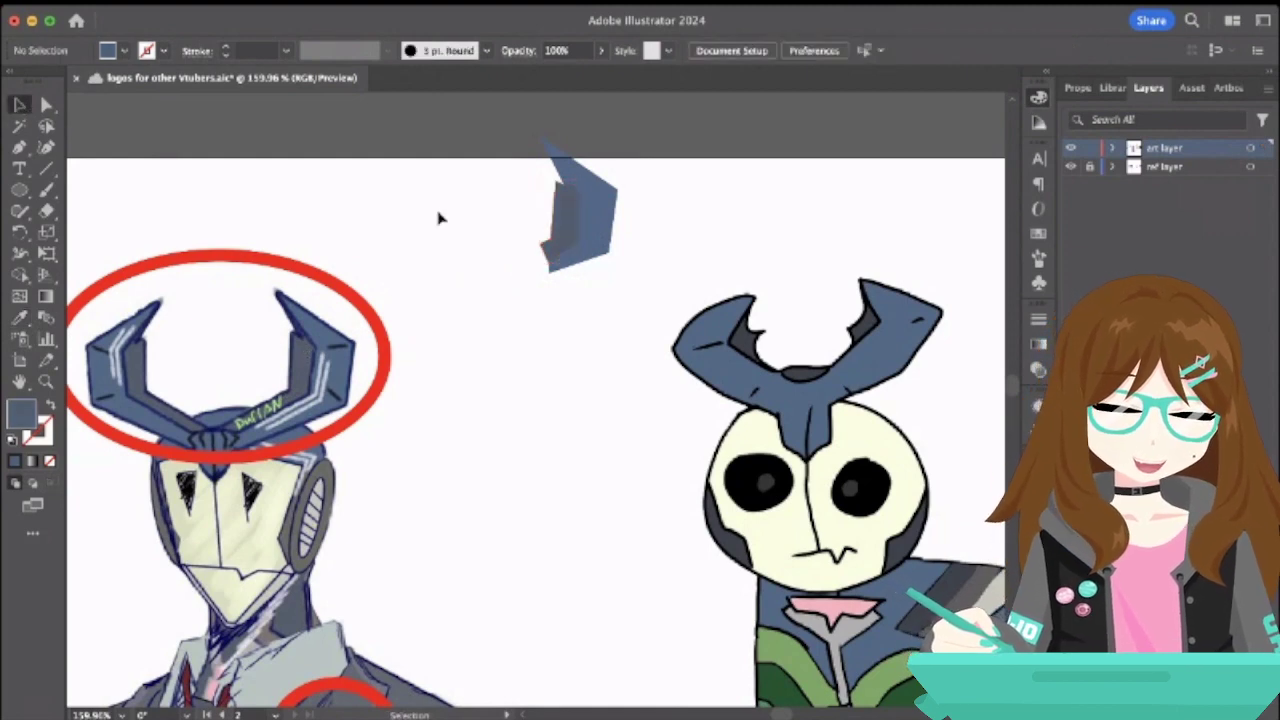
- Bring the horn's blue outer face in front of the grey inner strip
click(612, 218)
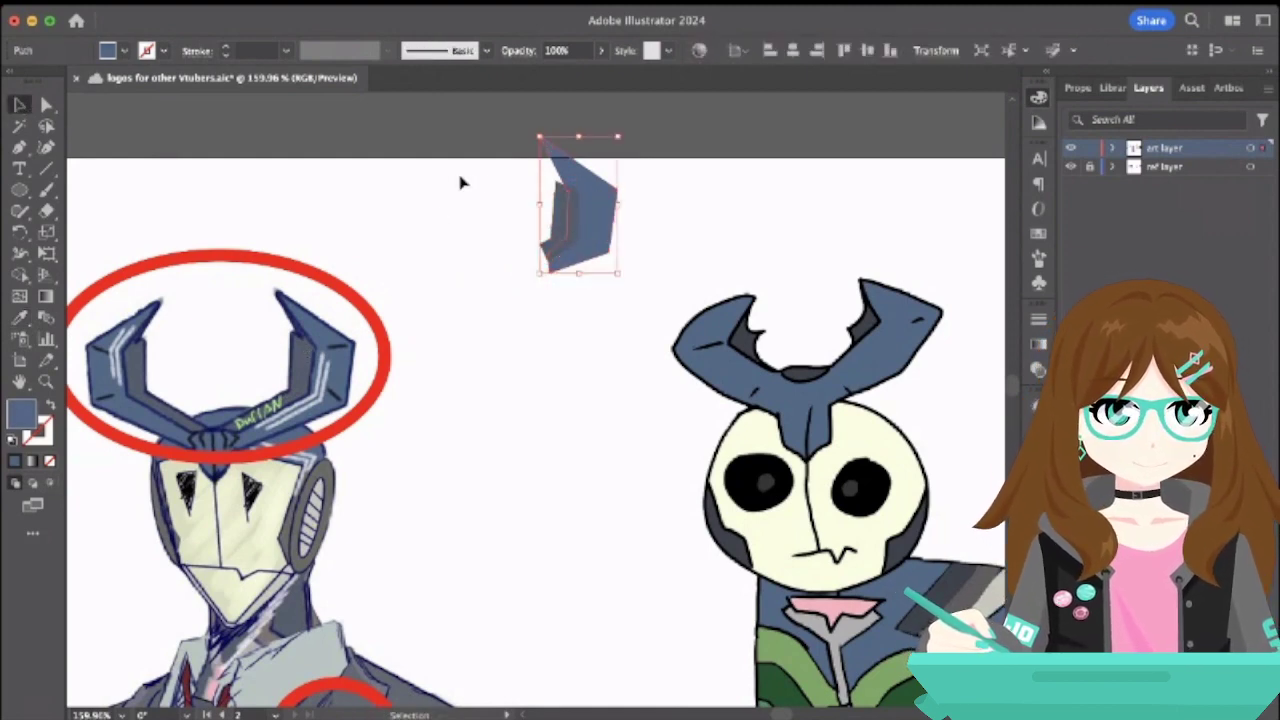
super+click(600, 198)
click(463, 178)
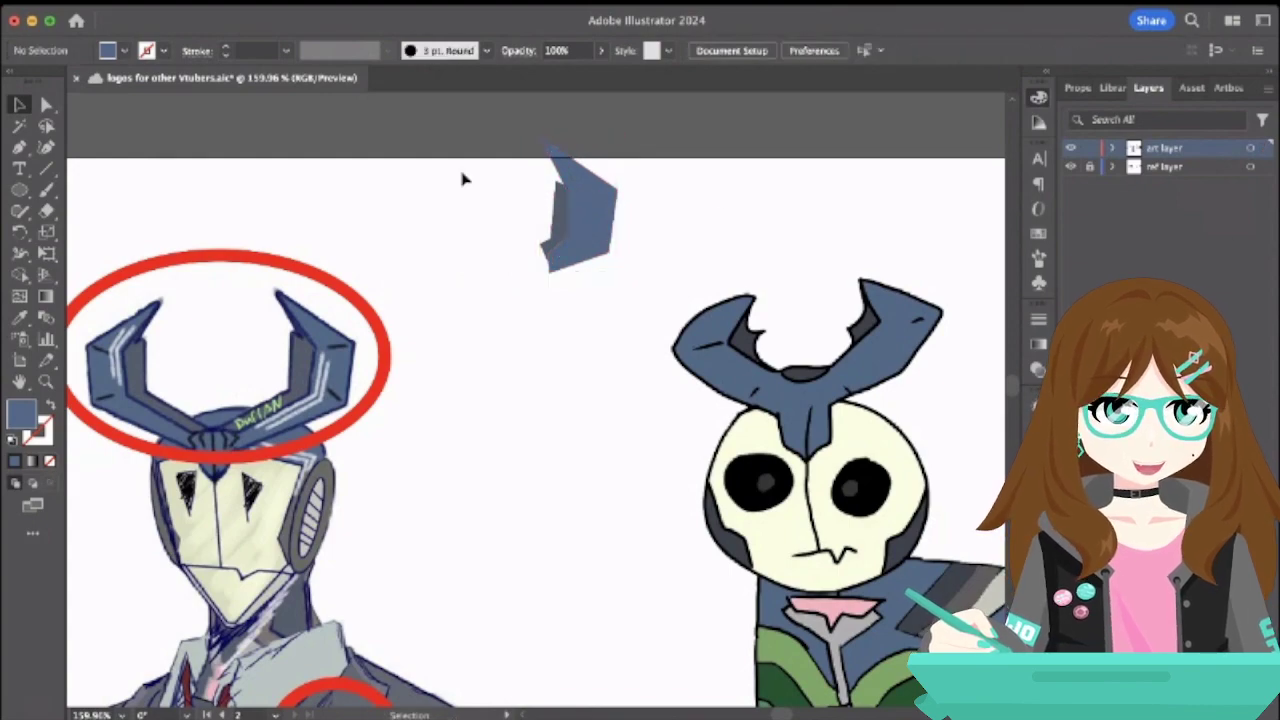
click(549, 207)
scroll(526, 240, up, 3)
scroll(521, 236, down, 4)
click(521, 236)
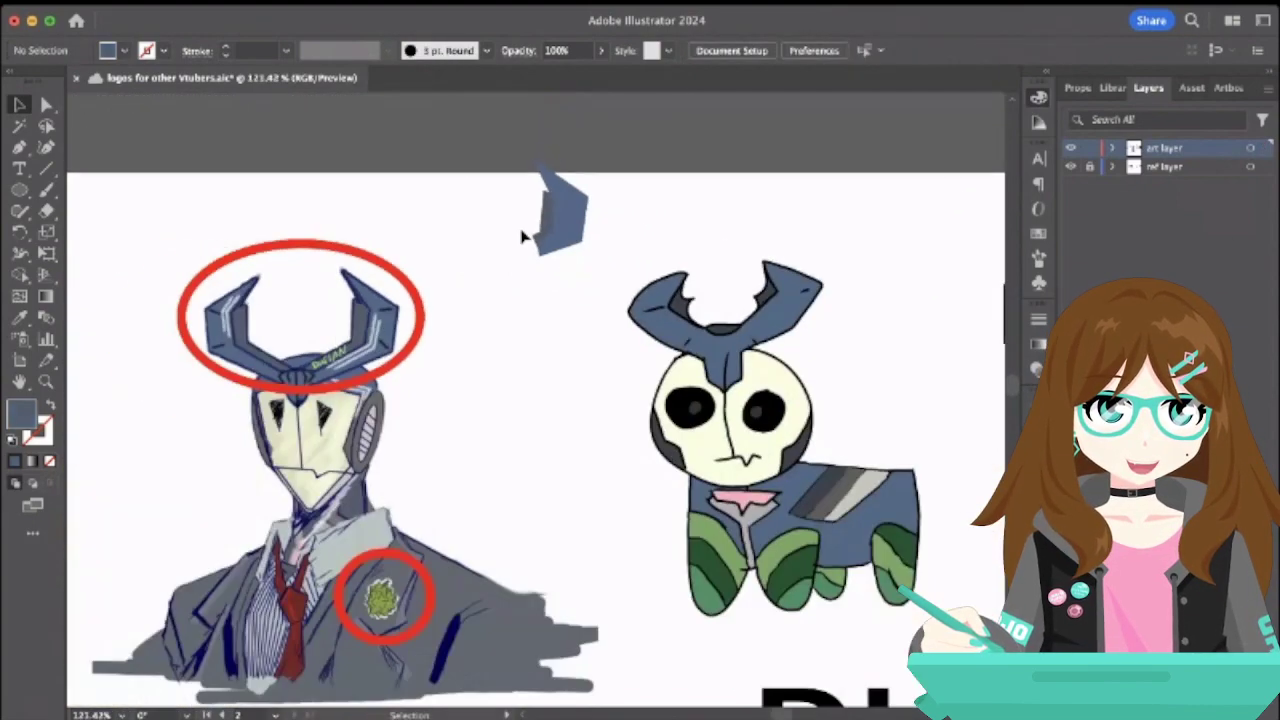
- Move the two horn pieces to the N of the lower DURIAN title and enlarge them there
click(560, 205)
scroll(595, 220, down, 5)
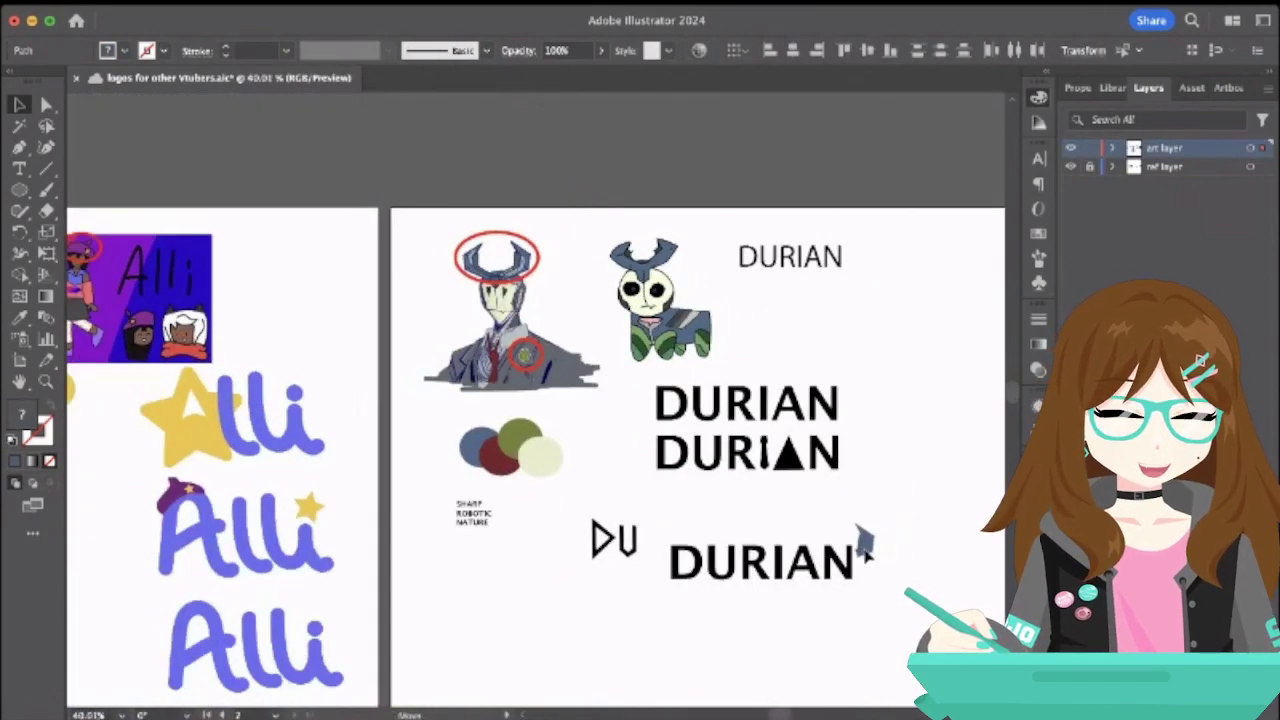
click(860, 542)
scroll(857, 548, up, 2)
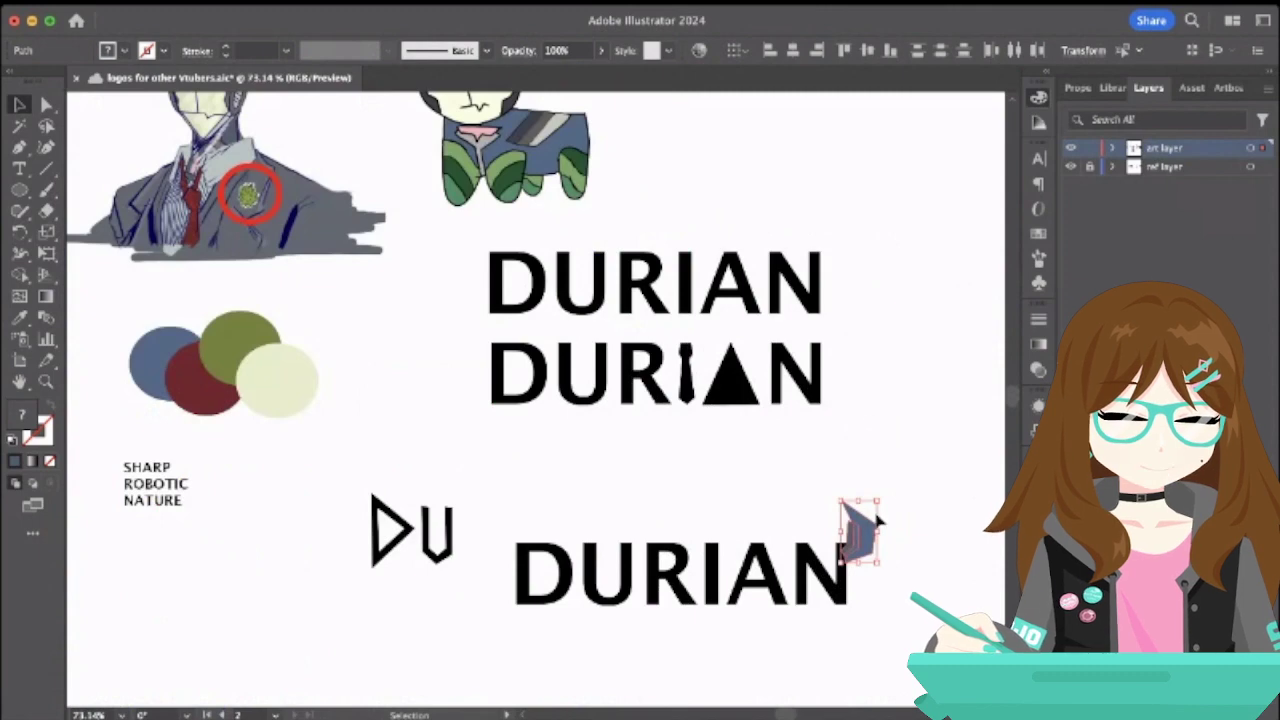
drag(866, 506, 968, 442)
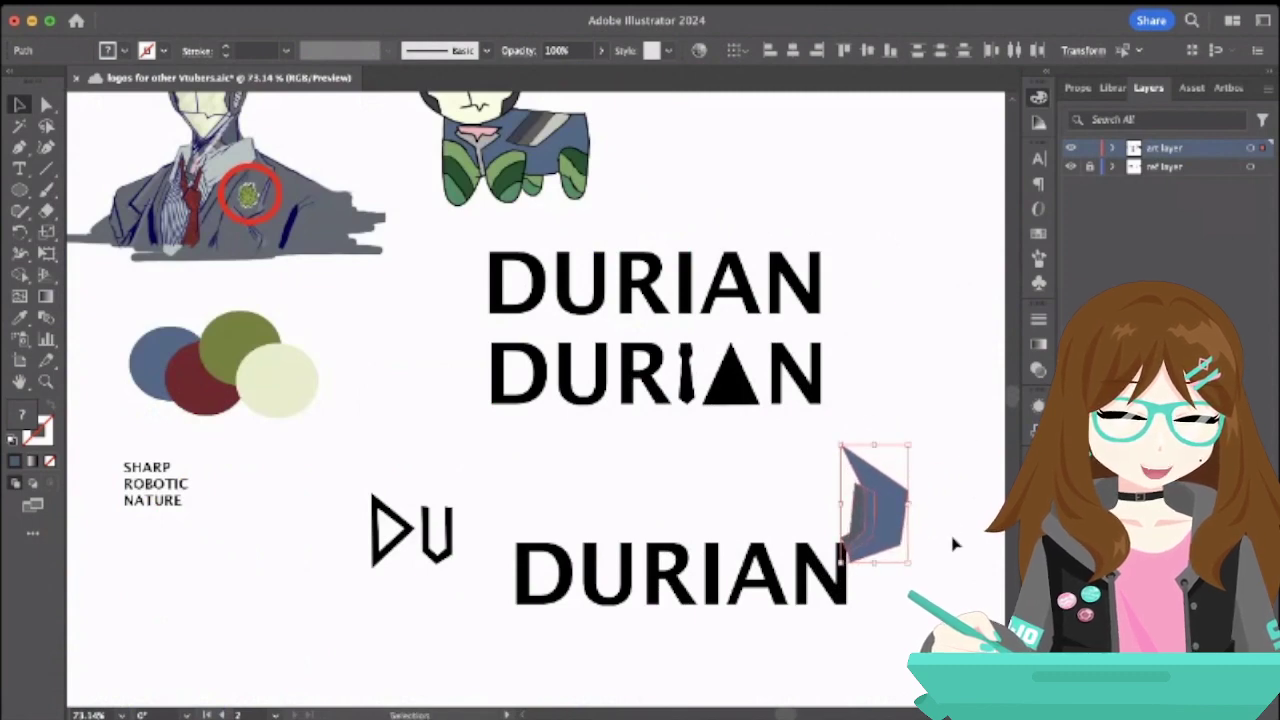
- Group the two horn pieces, tilt the horn slightly clockwise and seat it against the N of the lower DURIAN title
click(955, 545)
drag(905, 575, 924, 507)
click(828, 450)
key(a)
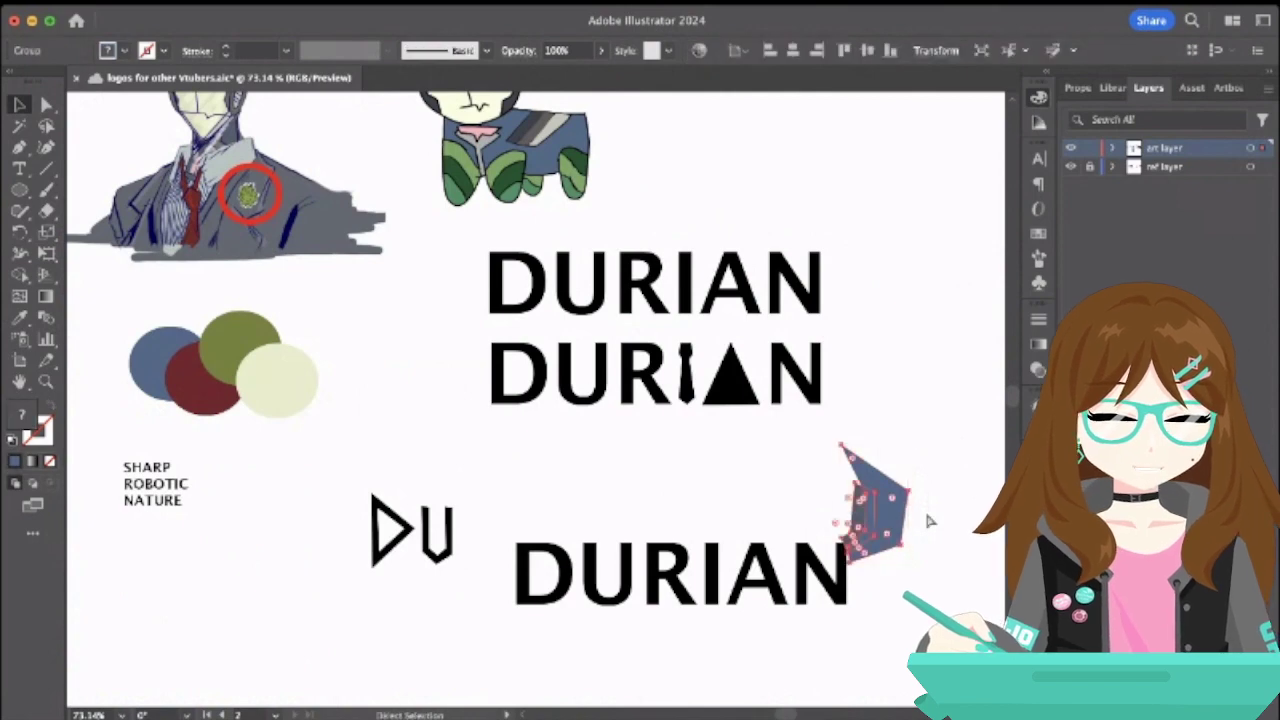
key(v)
drag(914, 449, 928, 456)
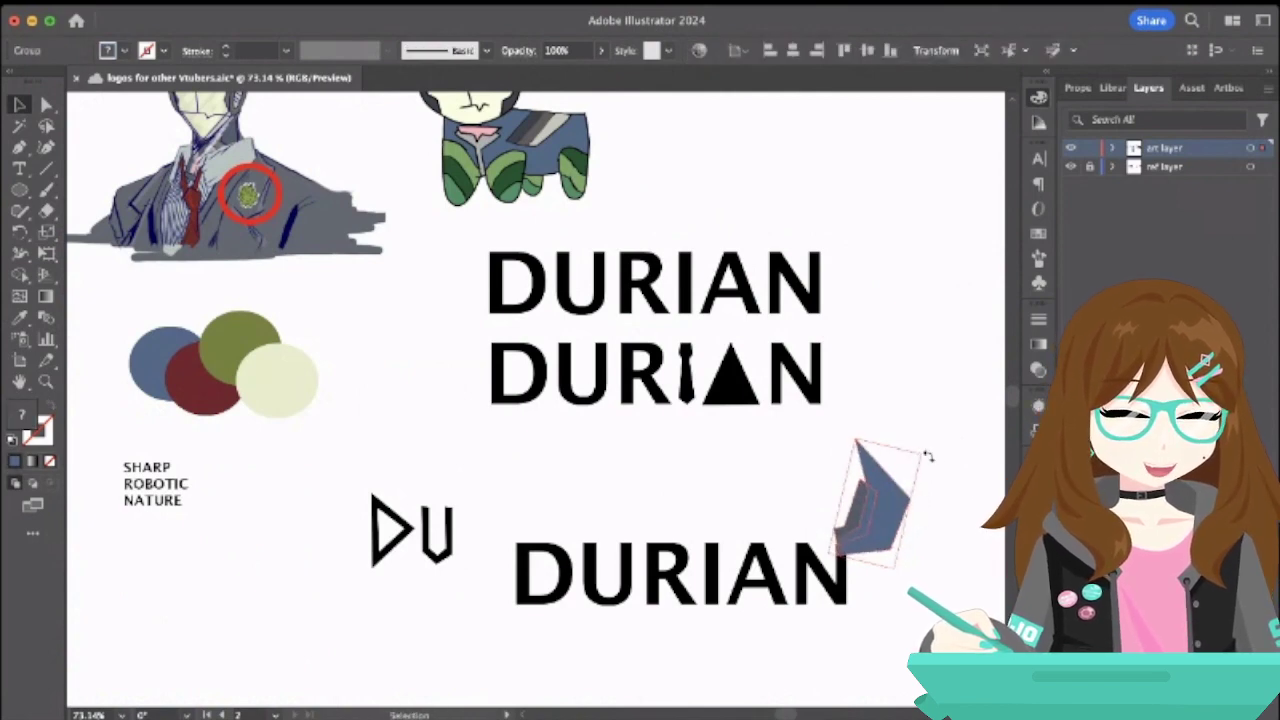
click(900, 590)
key(a)
click(870, 550)
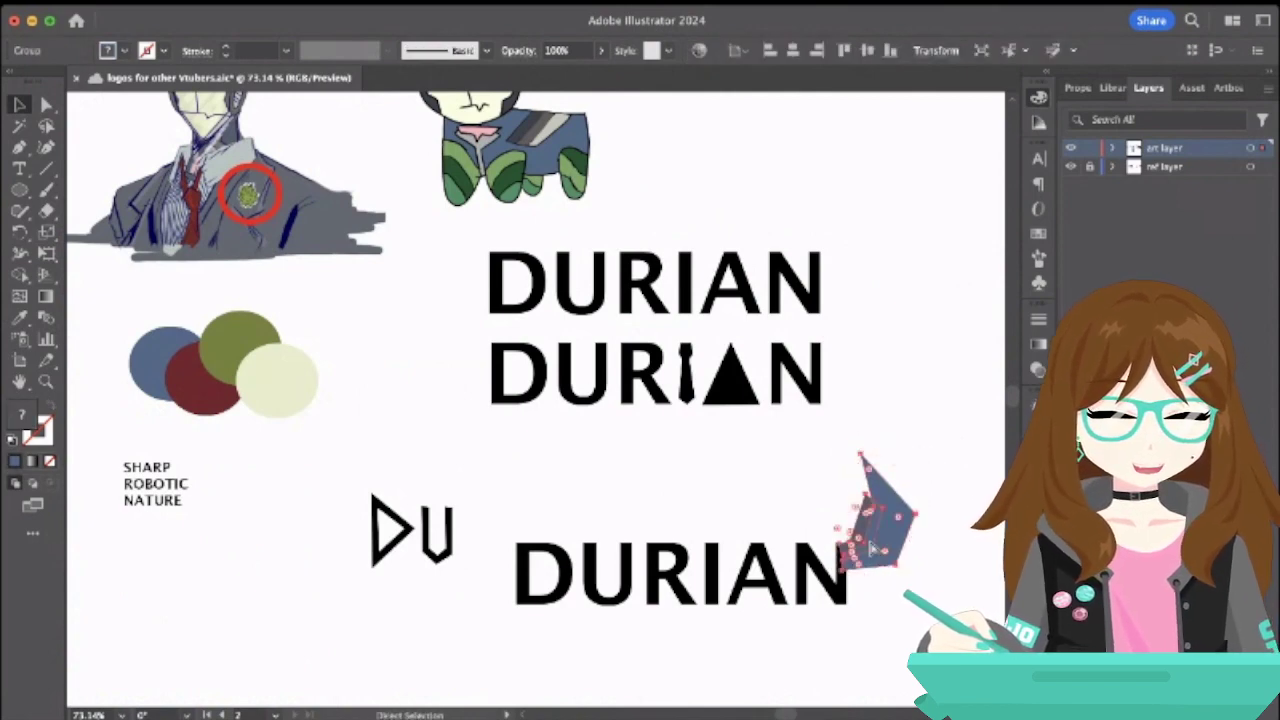
- Duplicate the horn, mirror the copy horizontally and place it against the D of the lower DURIAN title
key(ctrl+c)
key(ctrl+v)
key(v)
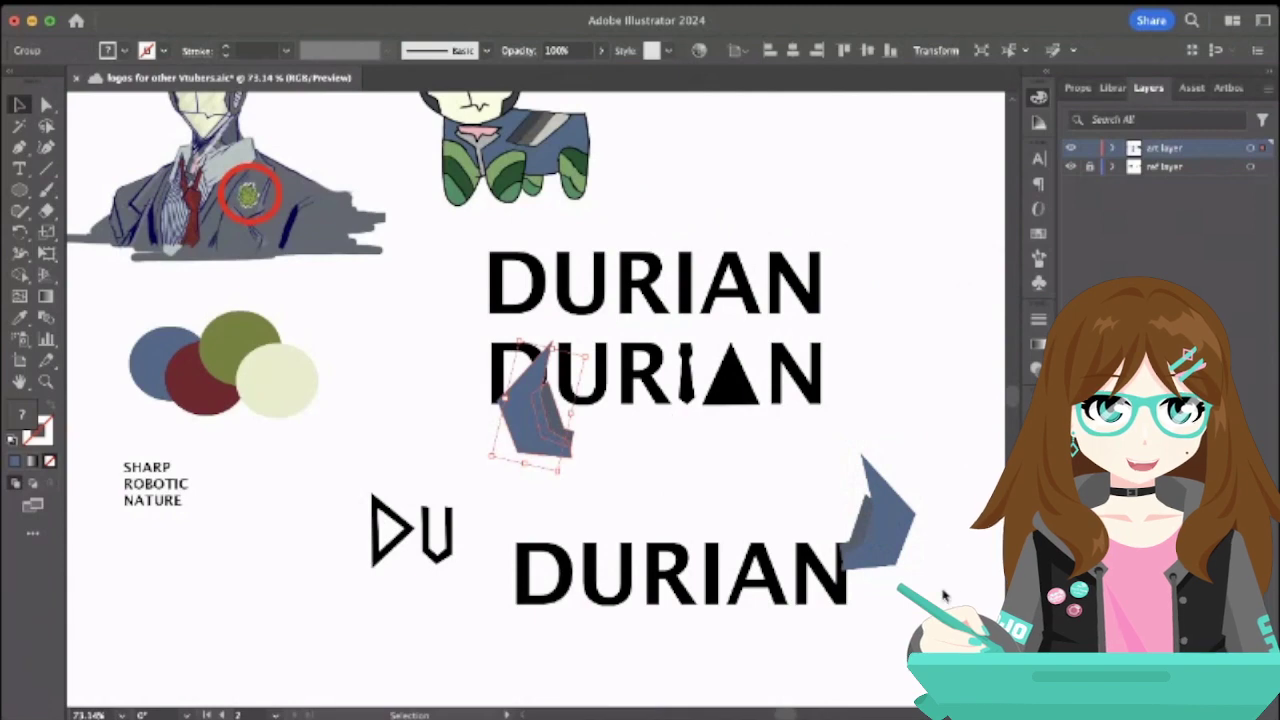
drag(540, 460, 487, 585)
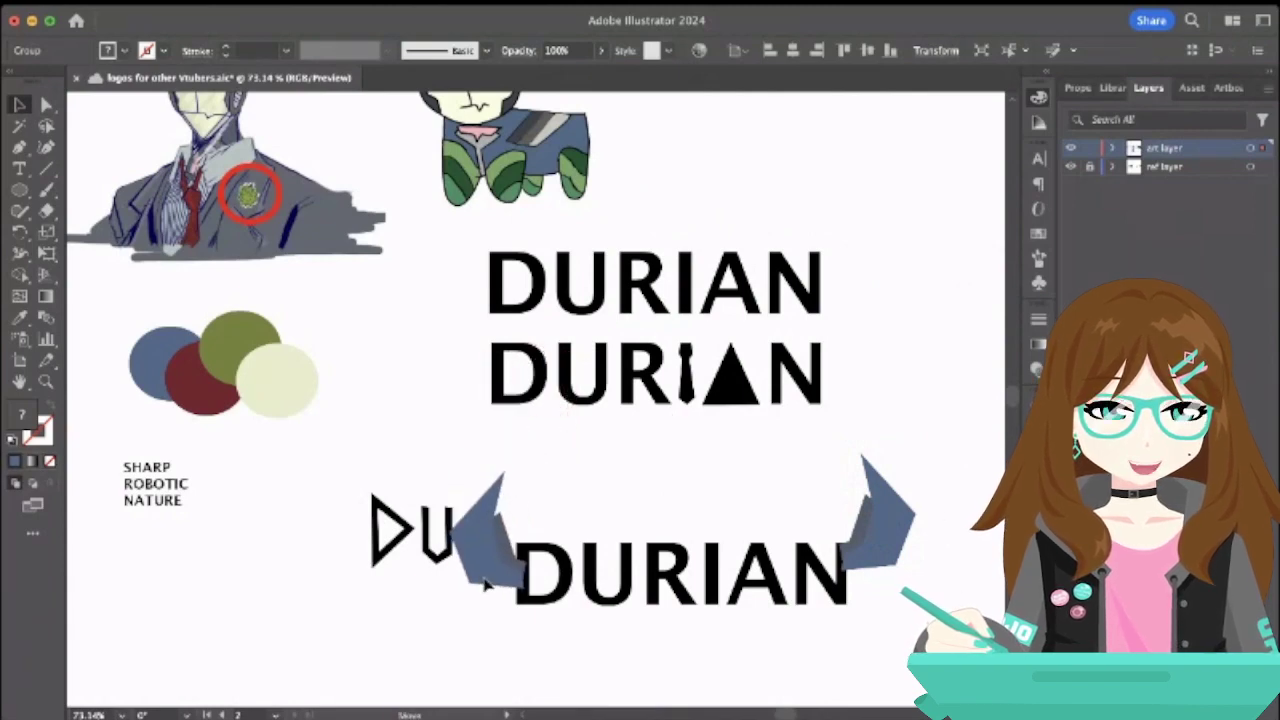
- Delete the angular outlined D and U letters beside the horned DURIAN title
click(380, 514)
drag(343, 471, 452, 575)
click(345, 518)
drag(349, 508, 428, 572)
key(Delete)
scroll(430, 580, right, 5)
scroll(430, 580, down, 2)
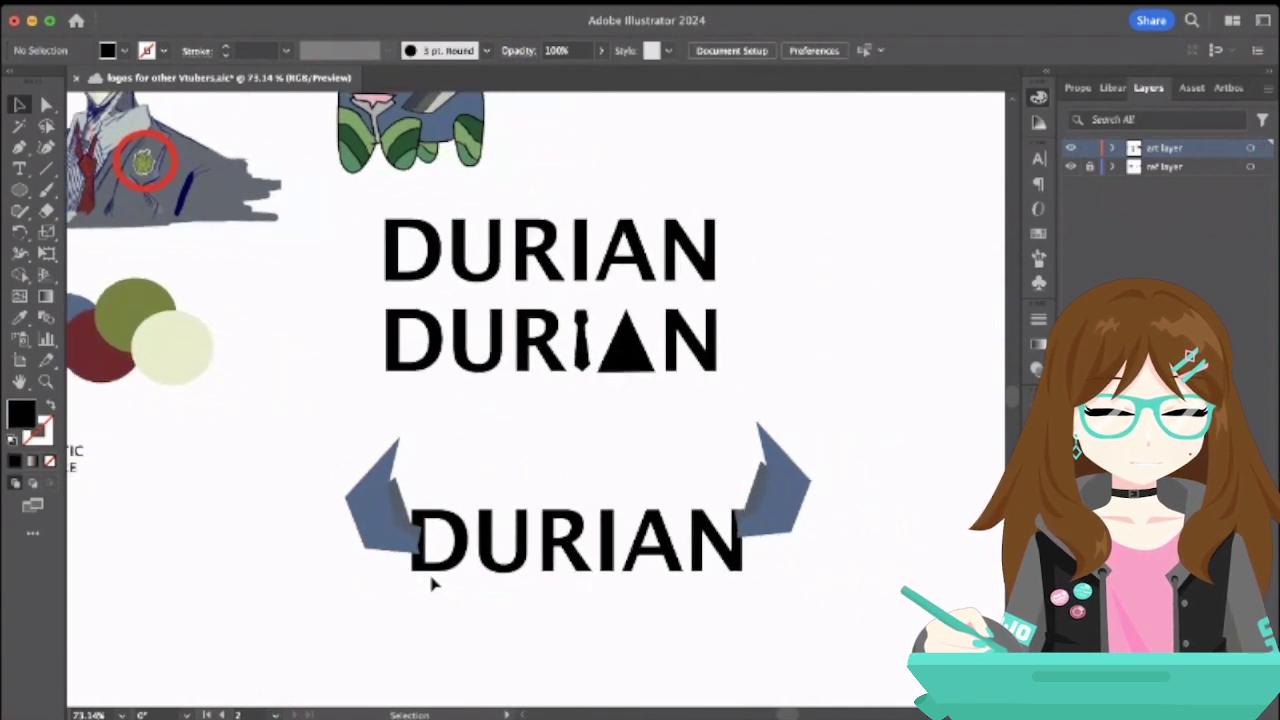
- Bring the lower DURIAN text in front of both horns and save the document
click(452, 564)
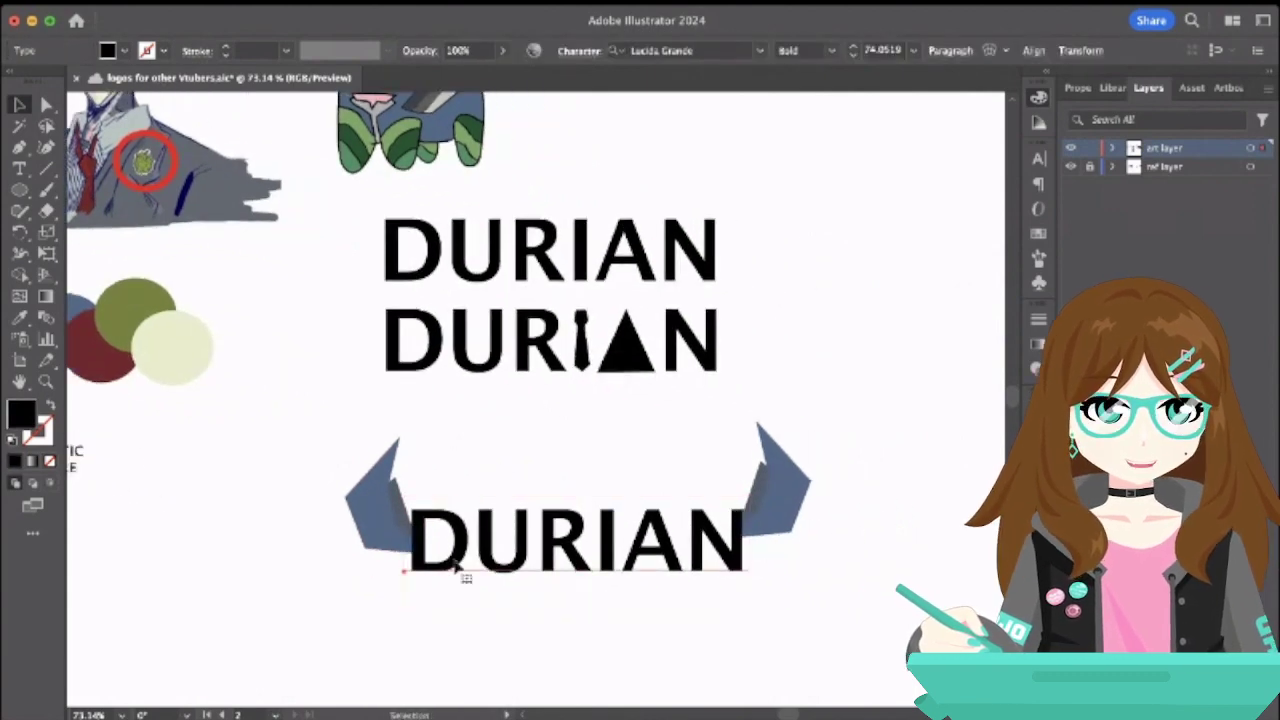
click(234, 542)
alt+scroll(234, 542, down, 2)
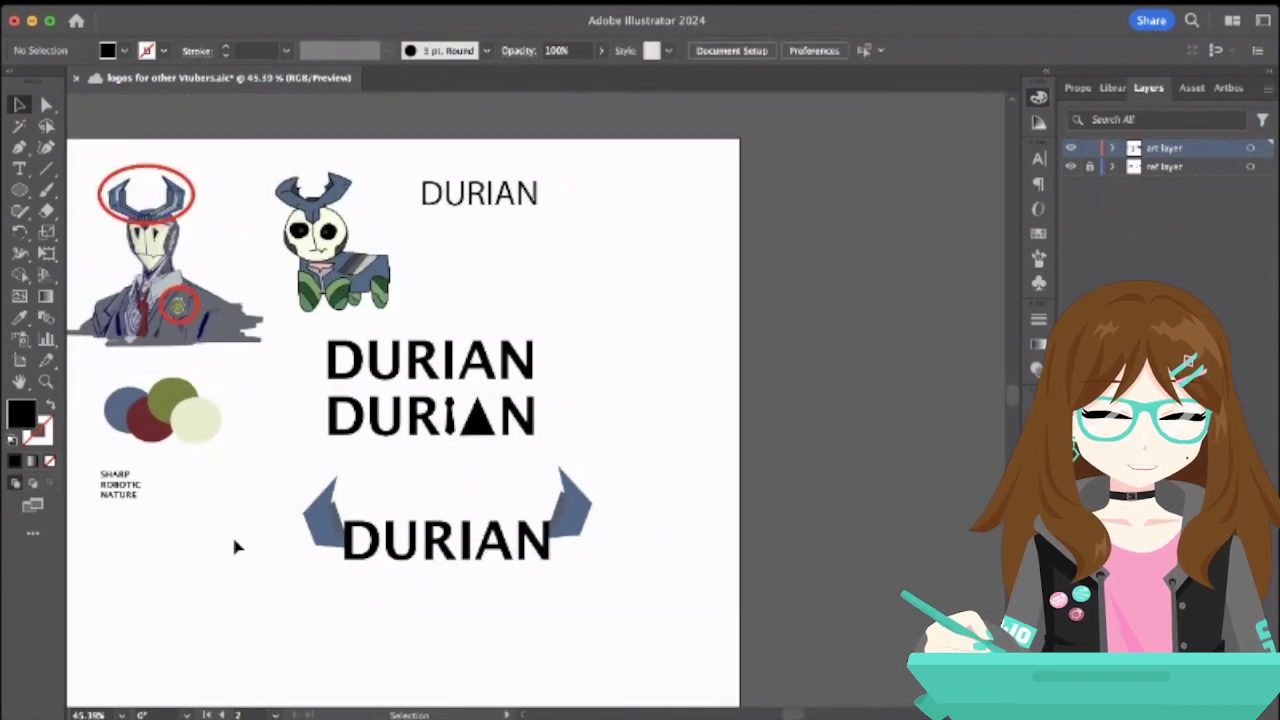
click(562, 521)
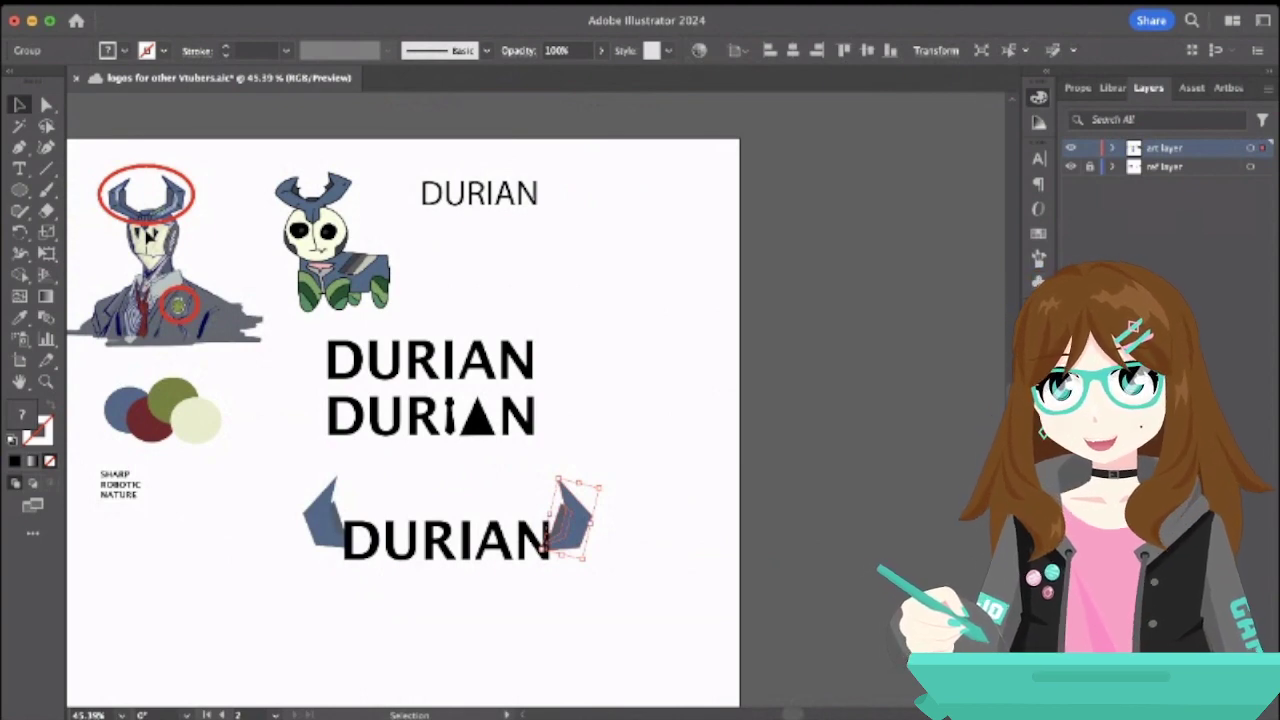
key(super+s)
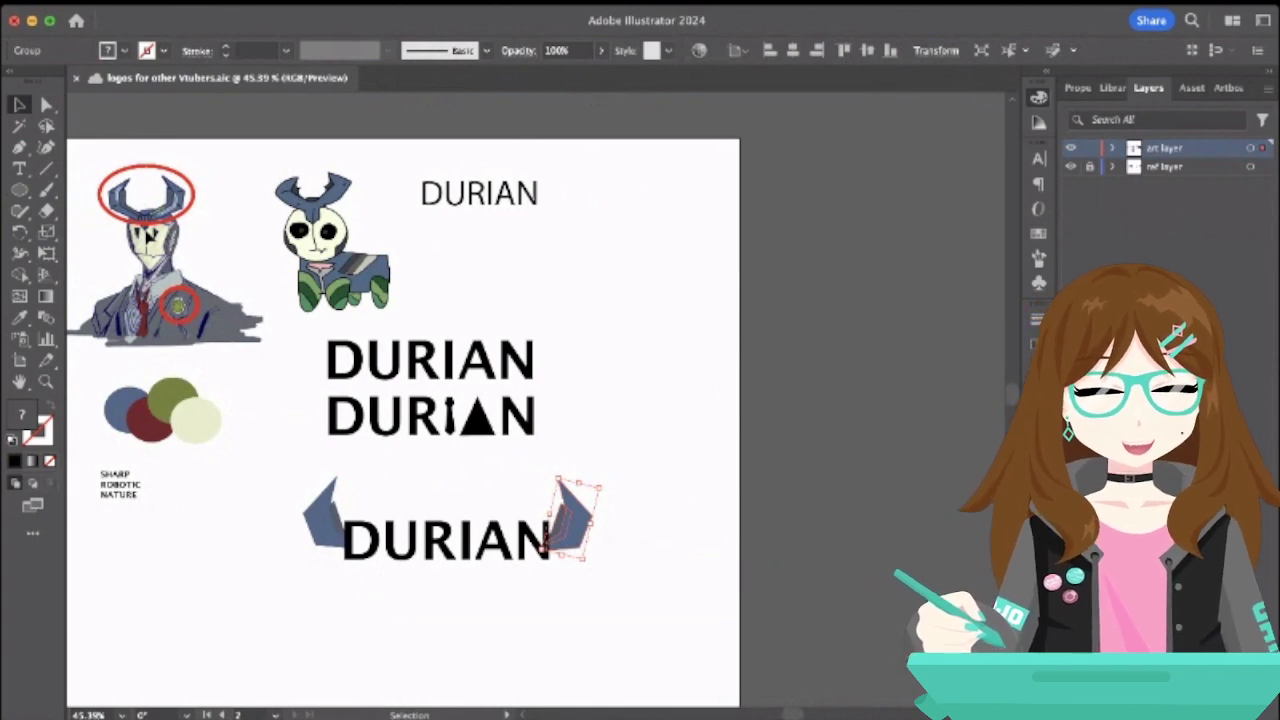
- Move the DURIAN title with its two horns up beneath the tie-and-triangle version, lining up the words
drag(298, 455, 636, 589)
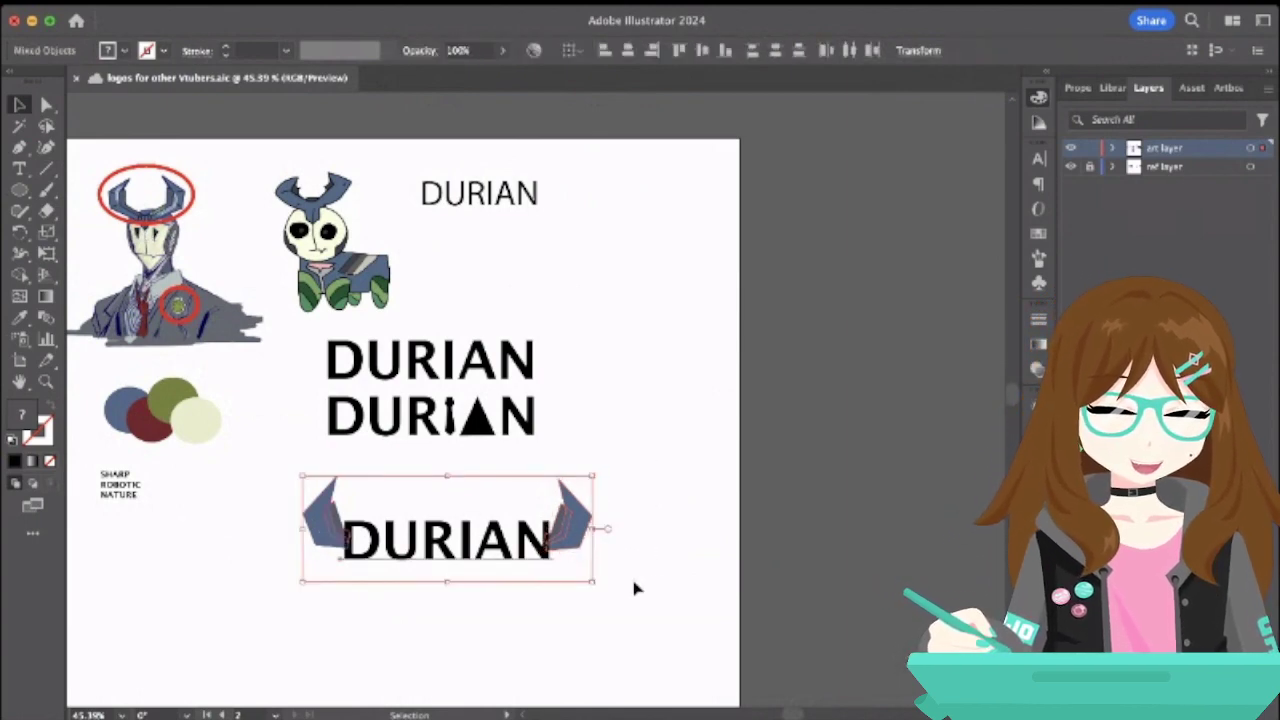
drag(479, 552, 464, 520)
click(603, 543)
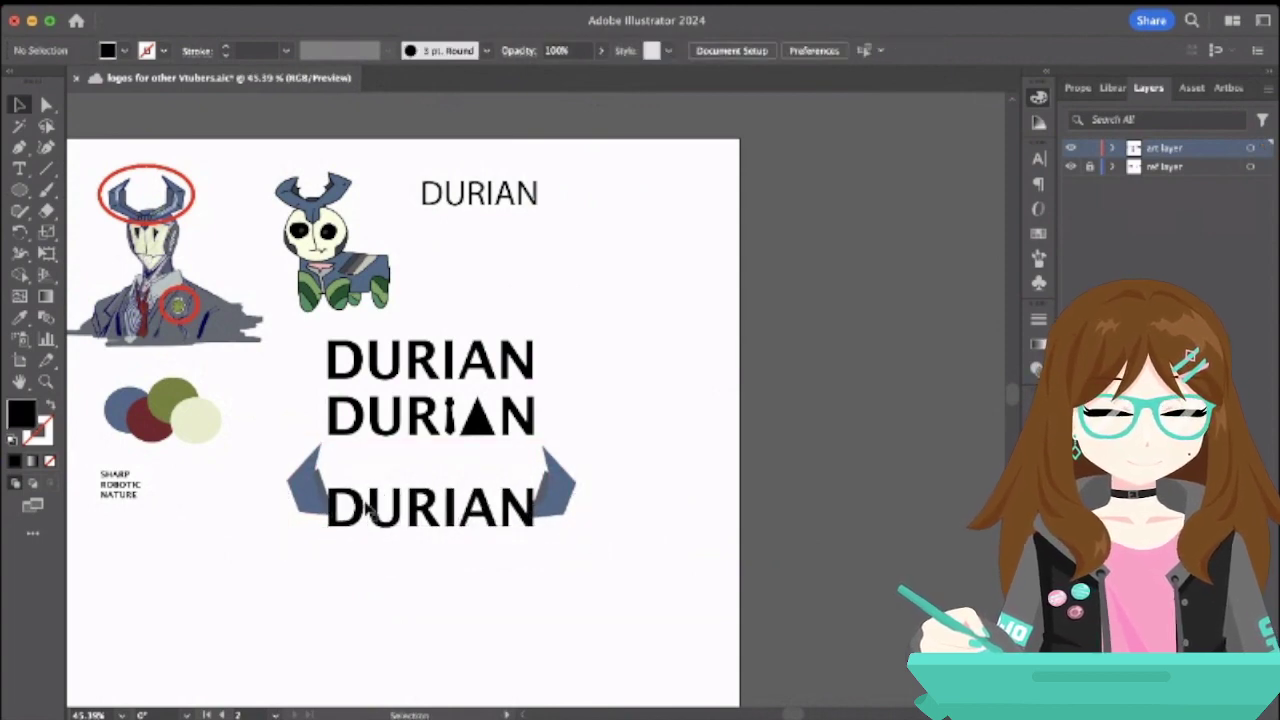
- Draw a small black circle in the empty space below the suited character's shoulder, as a base for the durian pin
scroll(368, 510, up, 5)
scroll(368, 510, down, 4)
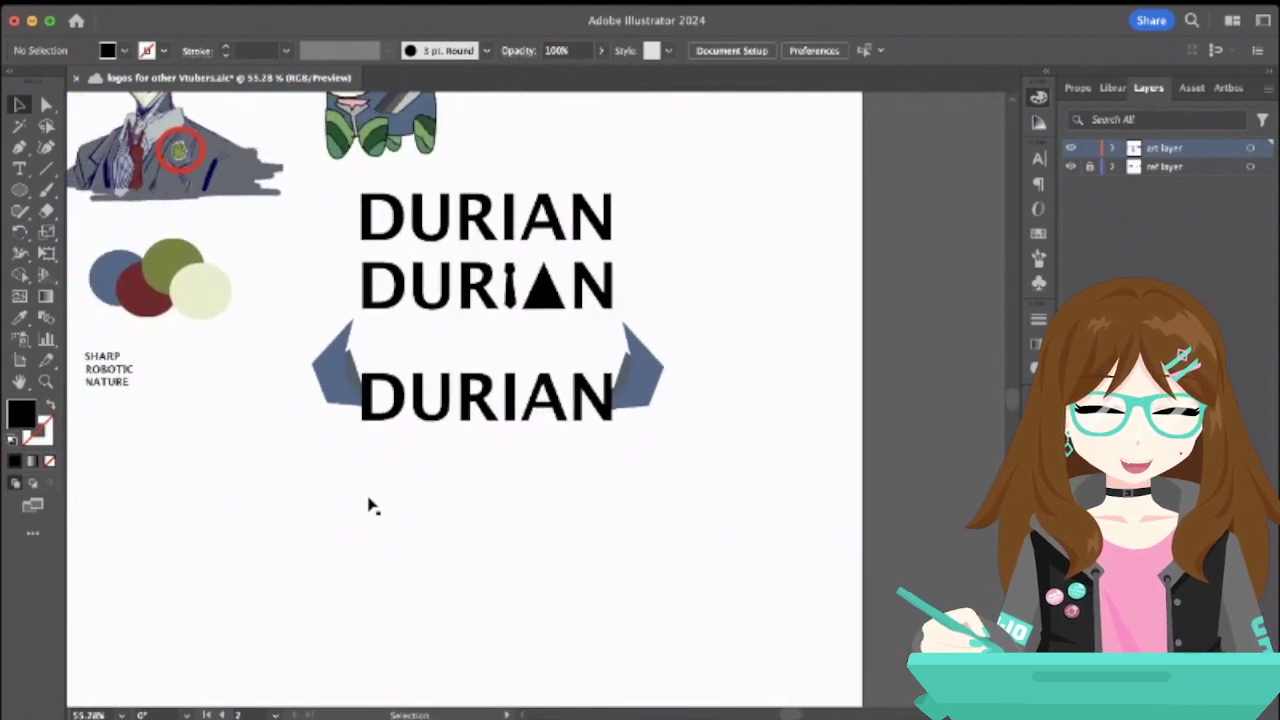
scroll(317, 448, up, 3)
scroll(317, 448, left, 2)
scroll(255, 265, up, 6)
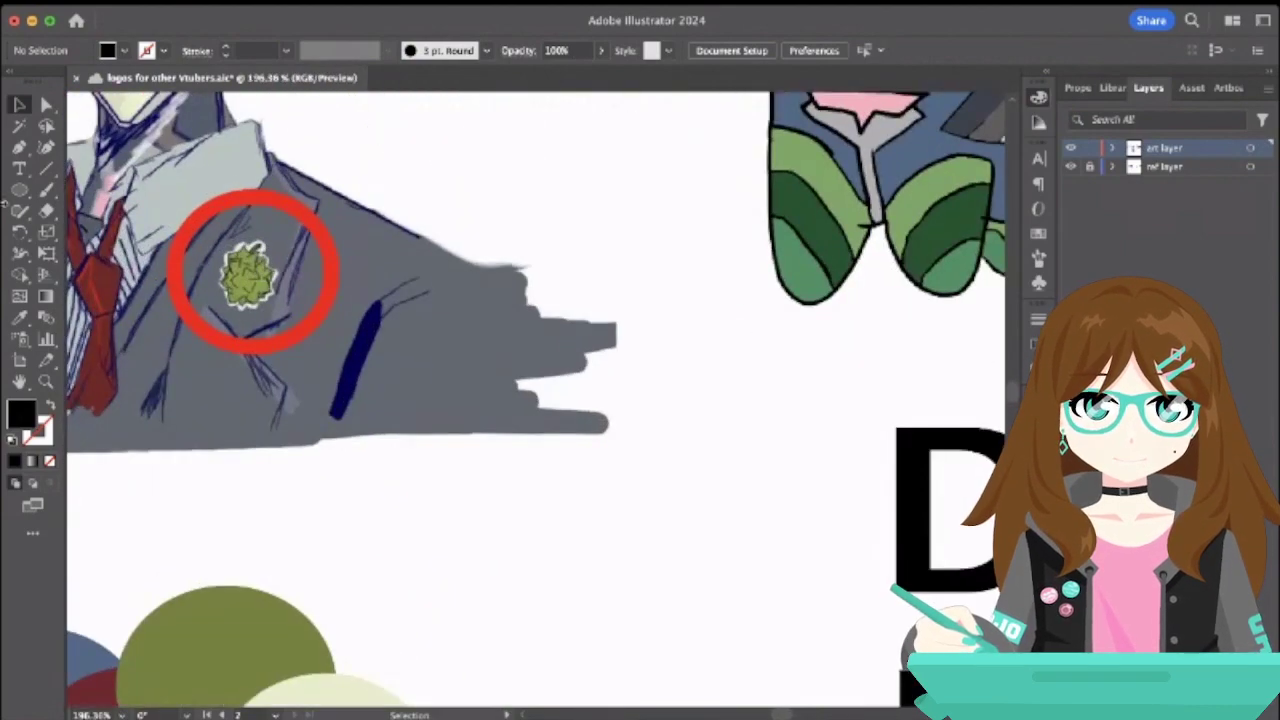
click(16, 192)
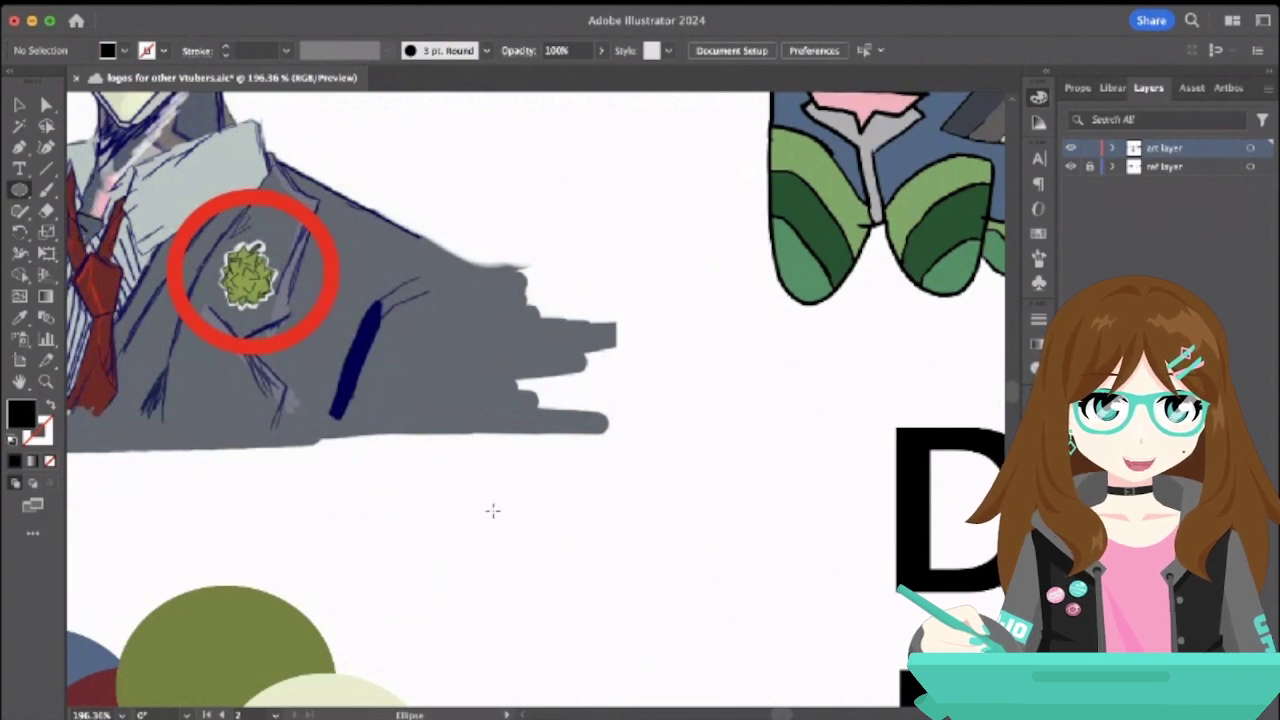
drag(492, 510, 602, 619)
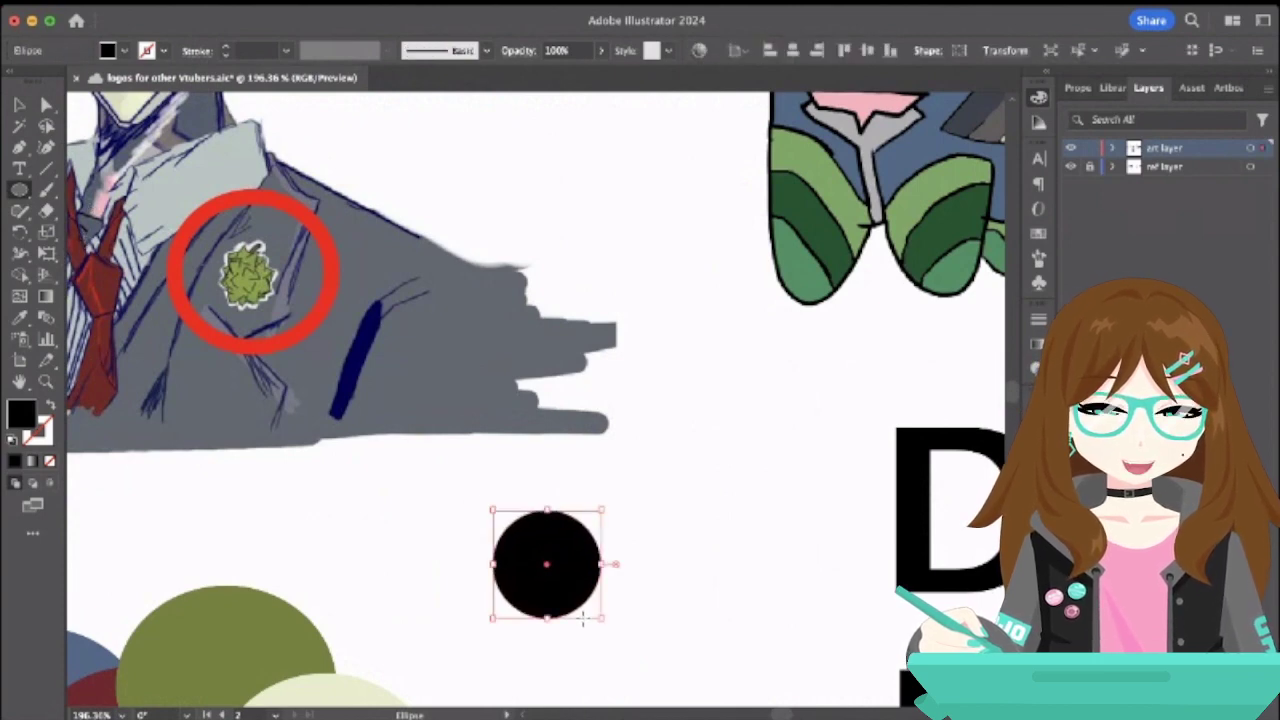
- Try roughening the black circle's edge with the Wrinkle tool, and undo the distortion
click(22, 276)
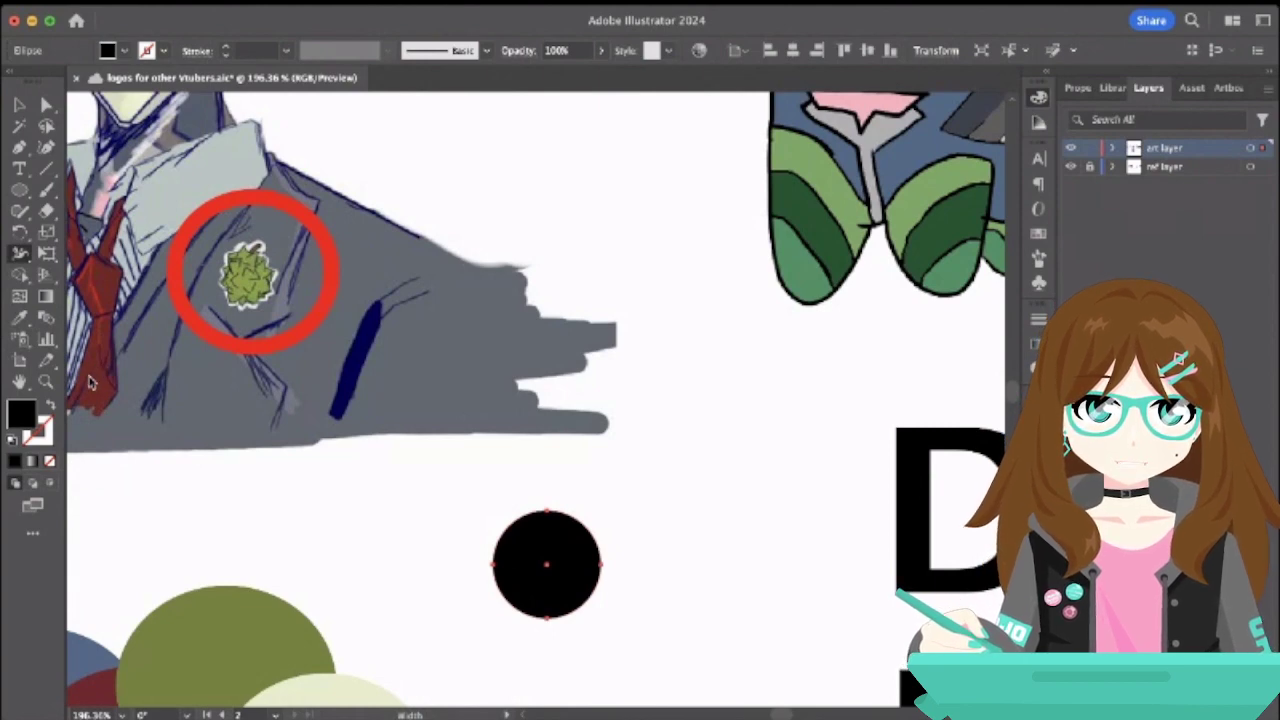
key(shift+r)
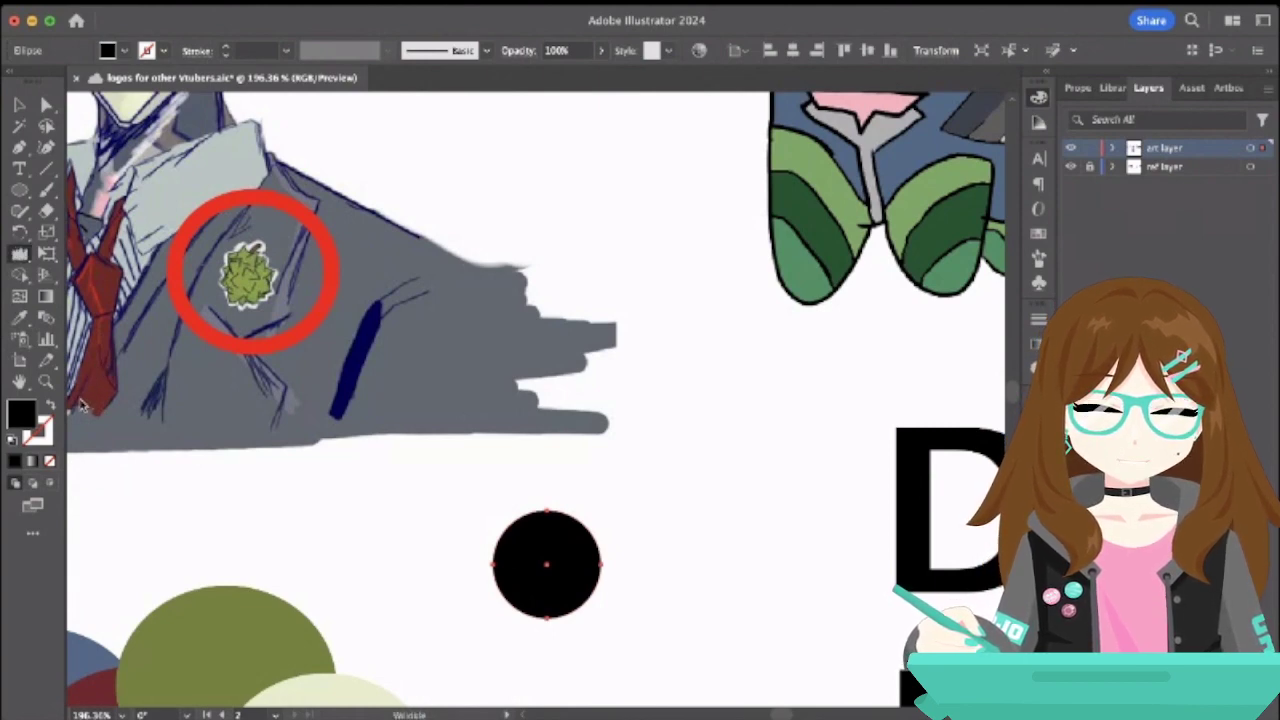
click(550, 565)
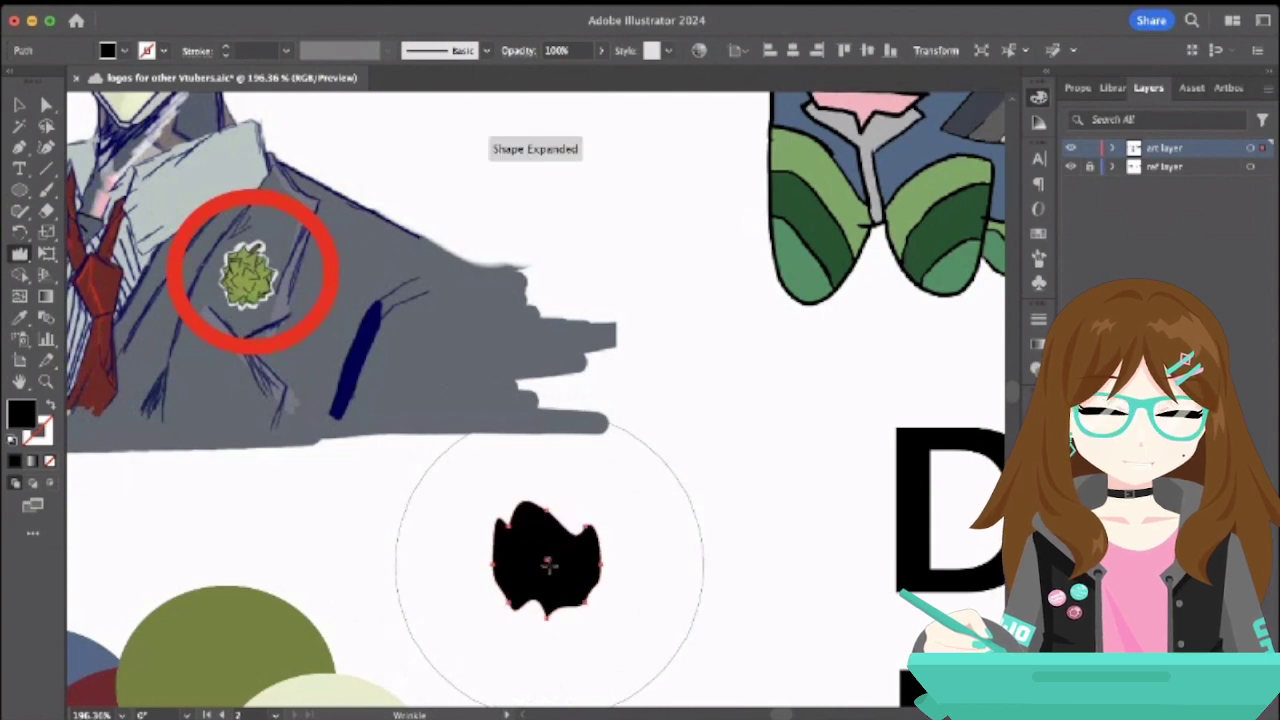
key(ctrl+z)
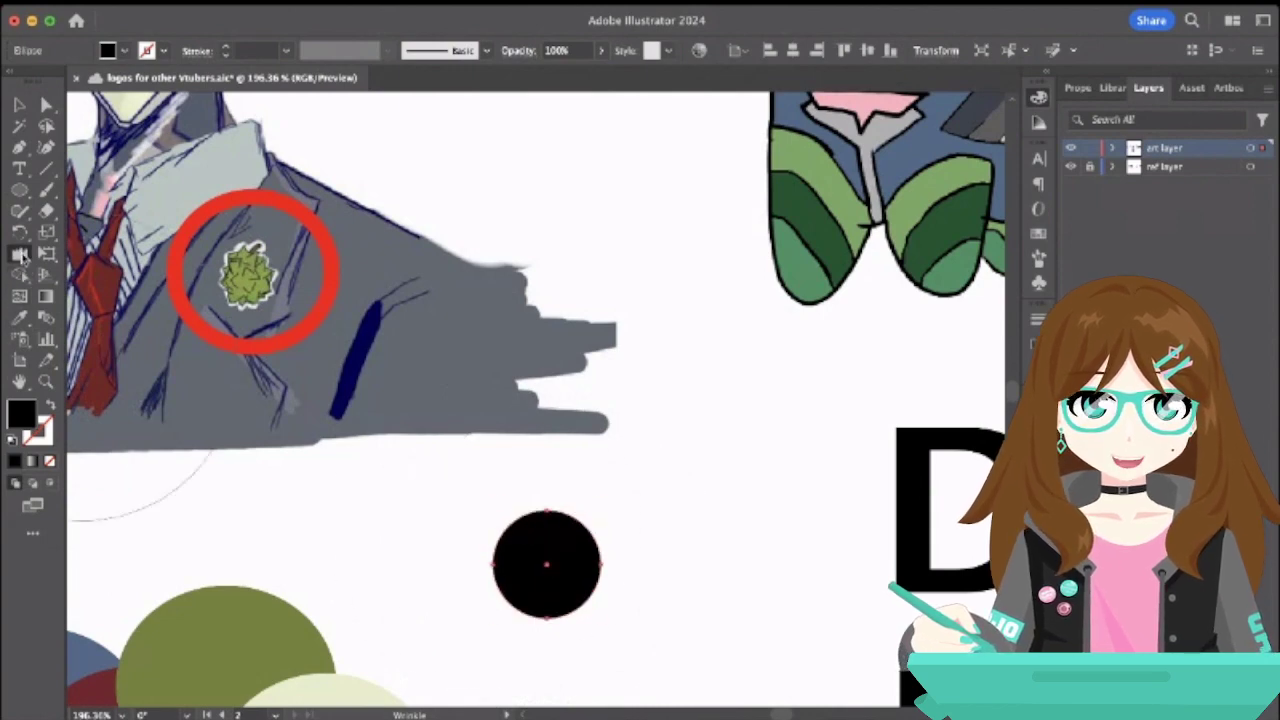
- Try spiking the black circle's edge with the Scallop tool from two positions, undoing each attempt
key(shift+r)
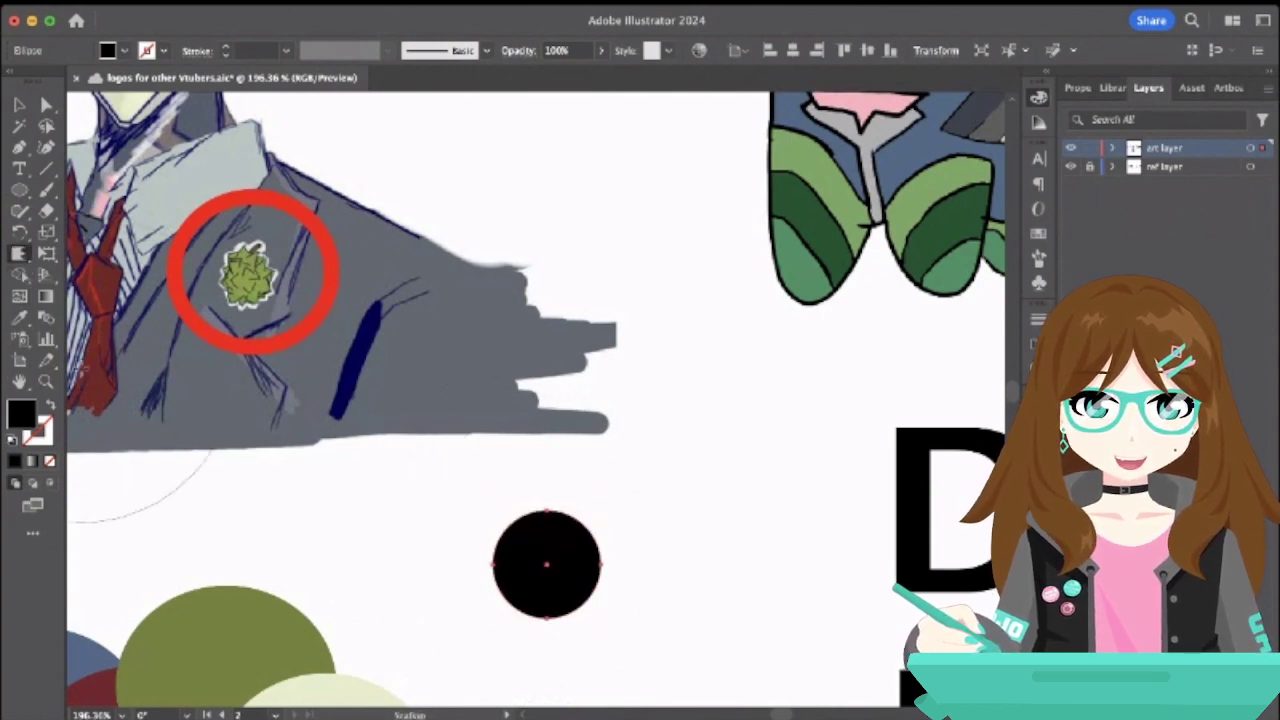
click(545, 565)
key(ctrl+z)
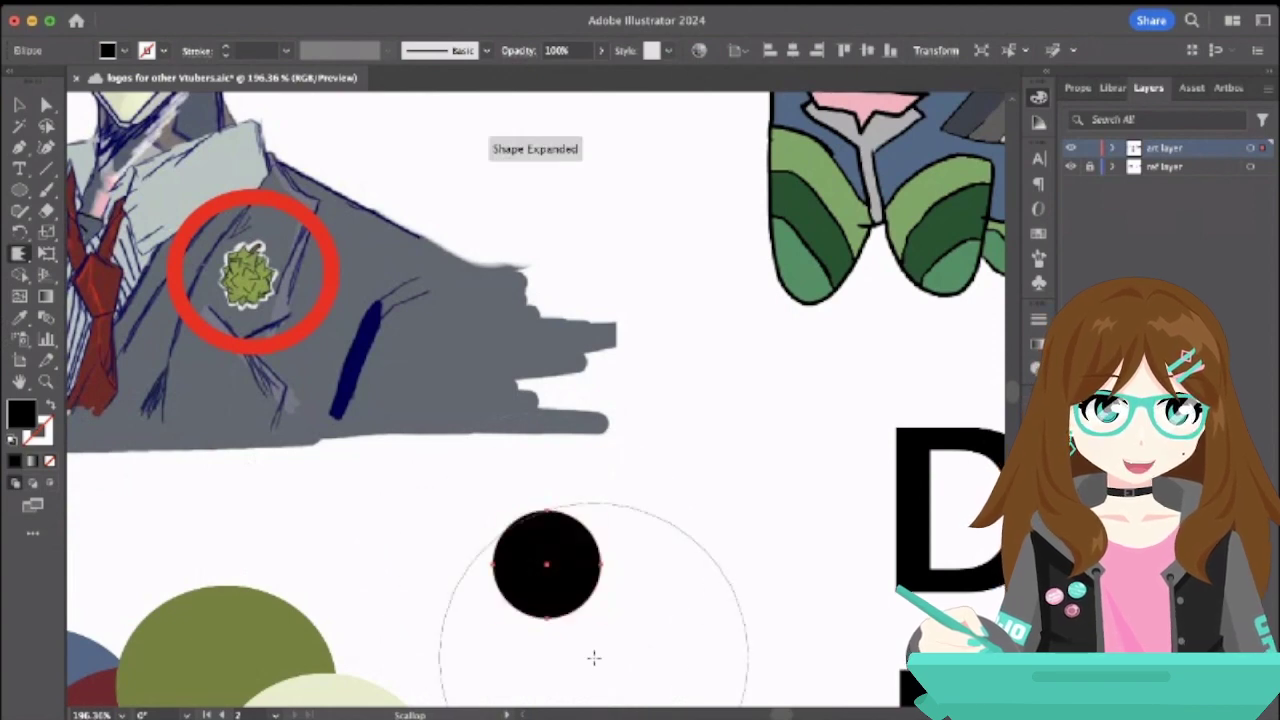
click(572, 590)
key(ctrl+z)
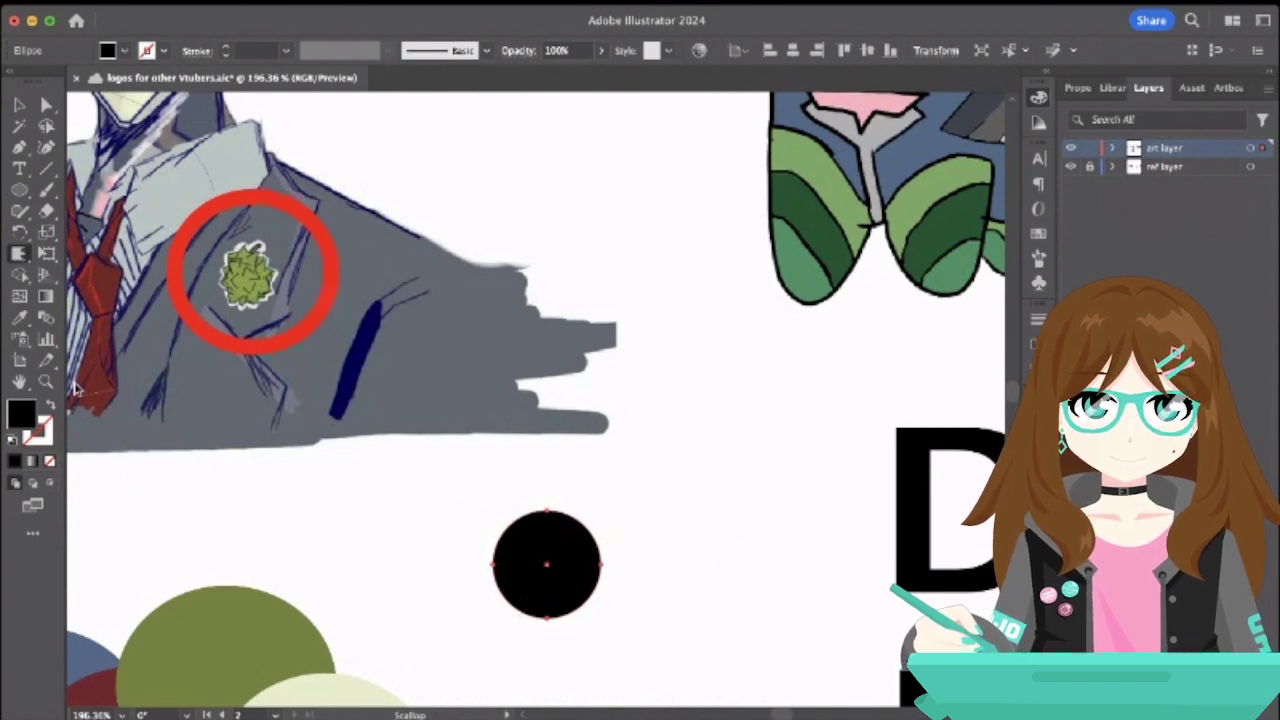
- Try spiking the small black circle's edge with the Crystallize tool, and undo the distortion
click(540, 562)
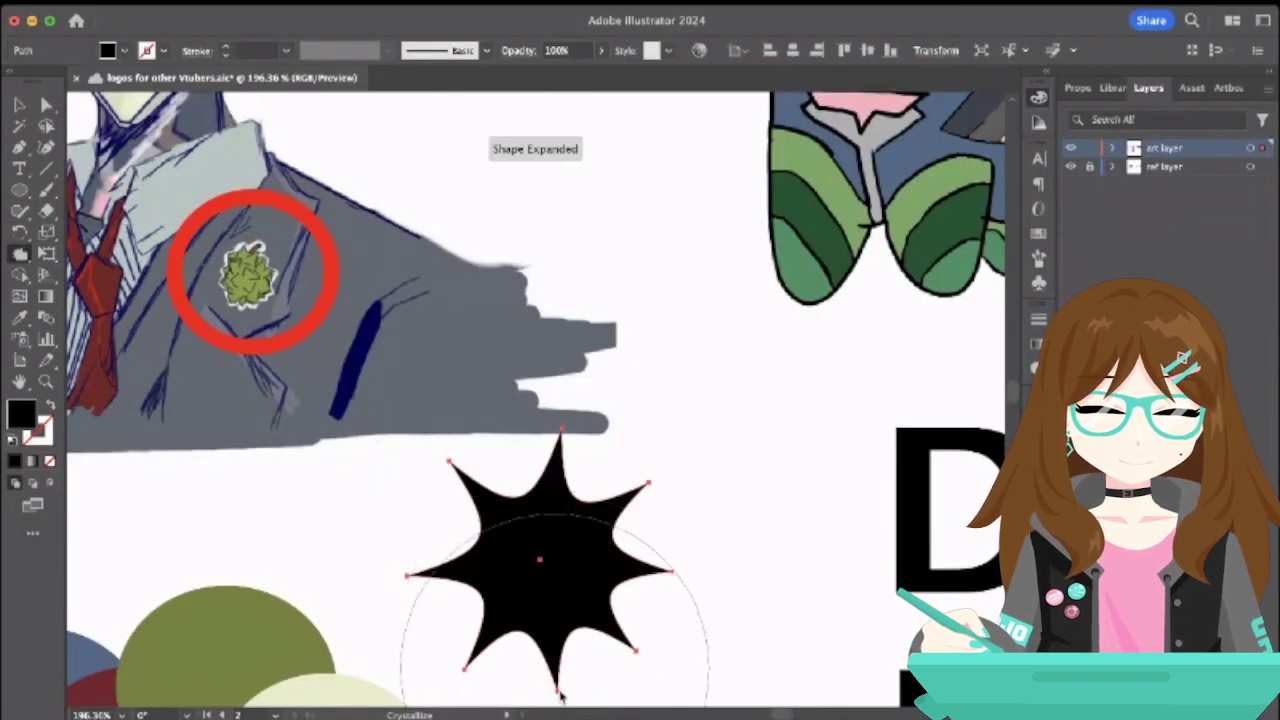
scroll(503, 540, down, 5)
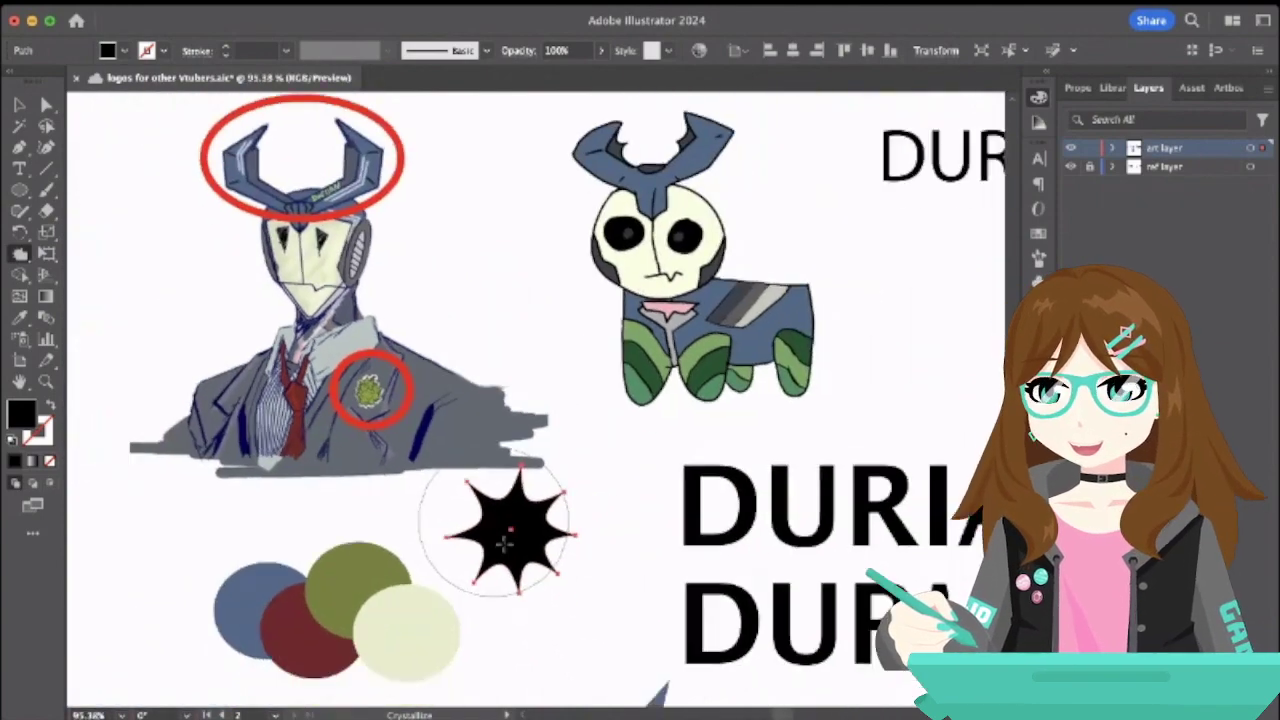
scroll(503, 540, down, 2)
key(super+z)
- Enlarge the black circle into a tall oval and move it below the SHARP ROBOTIC NATURE words
click(18, 106)
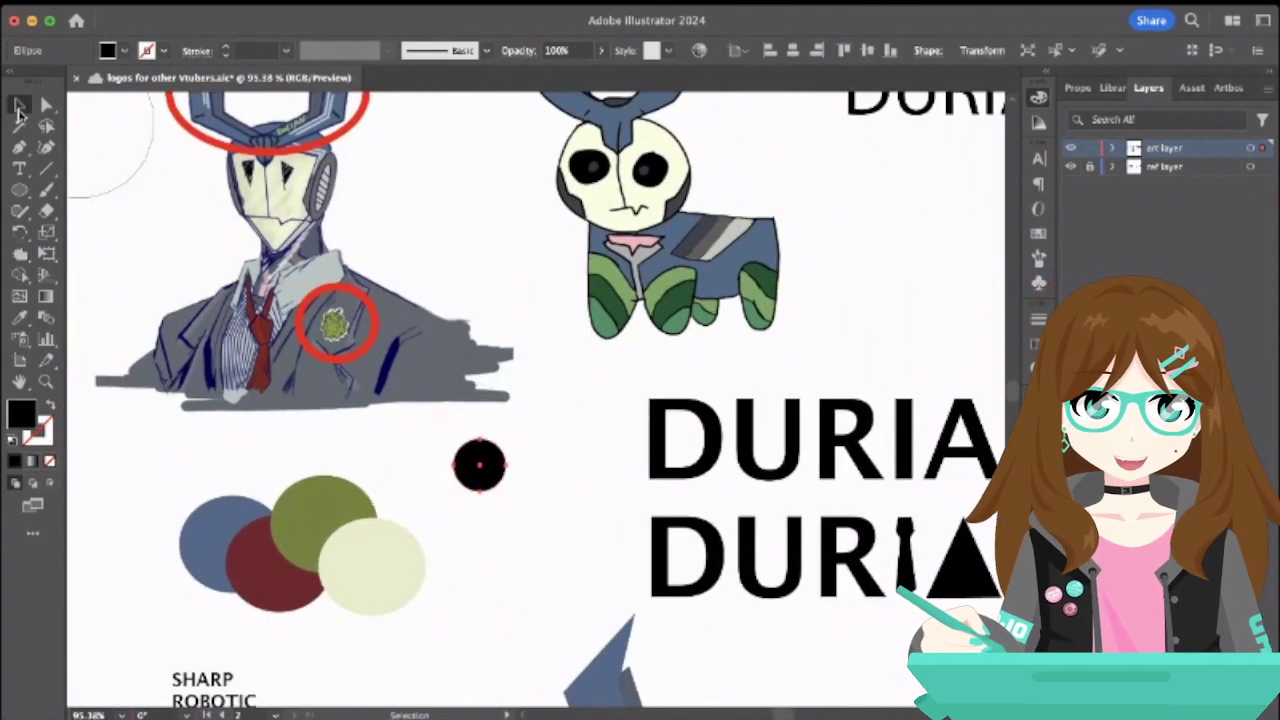
drag(506, 491, 632, 668)
scroll(508, 435, down, 3)
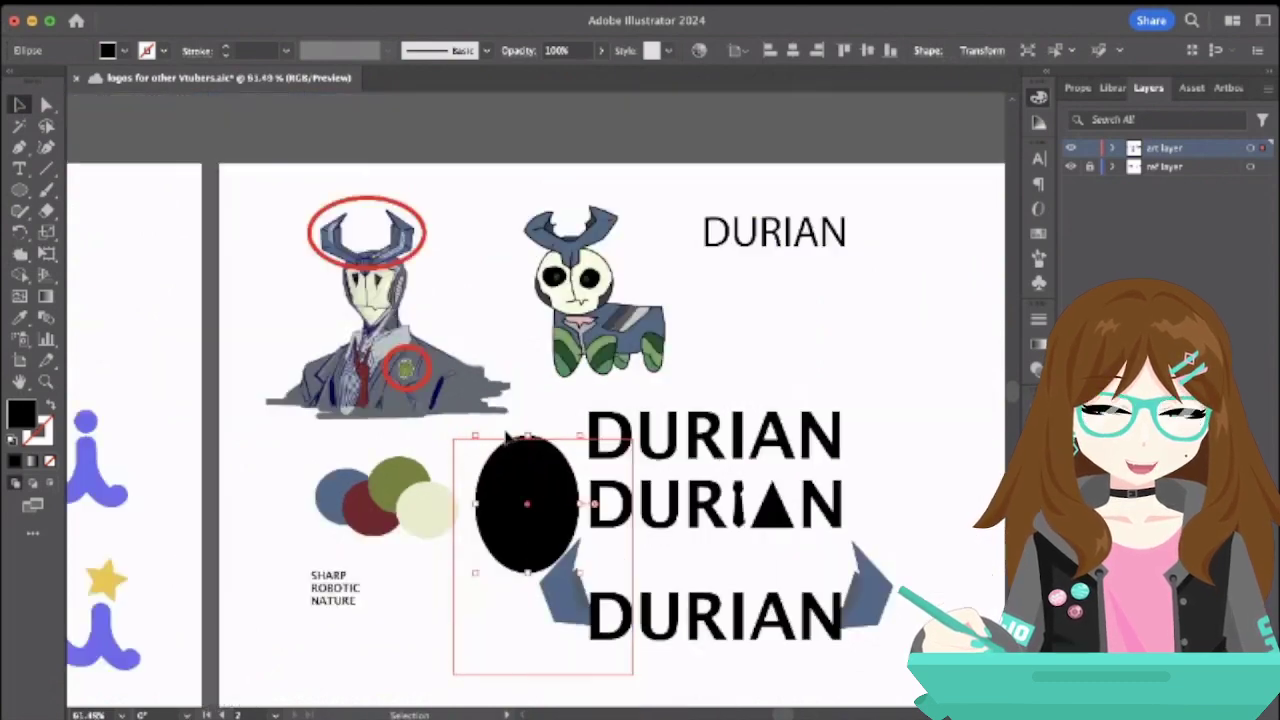
scroll(508, 435, down, 2)
mouse_move(514, 391)
mouse_down()
mouse_move(420, 580)
mouse_move(412, 550)
mouse_move(397, 566)
mouse_move(407, 598)
mouse_move(434, 564)
mouse_move(425, 555)
mouse_move(405, 570)
mouse_move(404, 540)
mouse_move(408, 552)
mouse_up()
- Spike the black oval's edge with the Crystallize tool and fill it with the olive green sampled from the palette circles
click(20, 254)
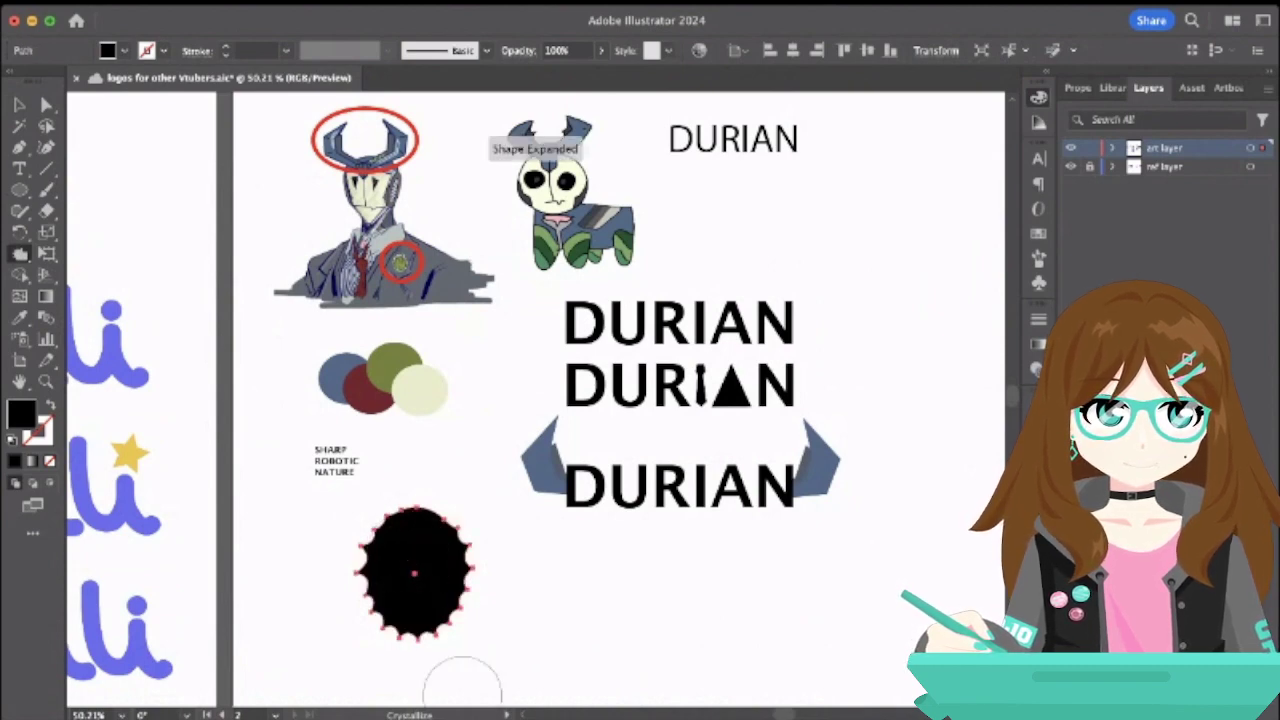
click(19, 316)
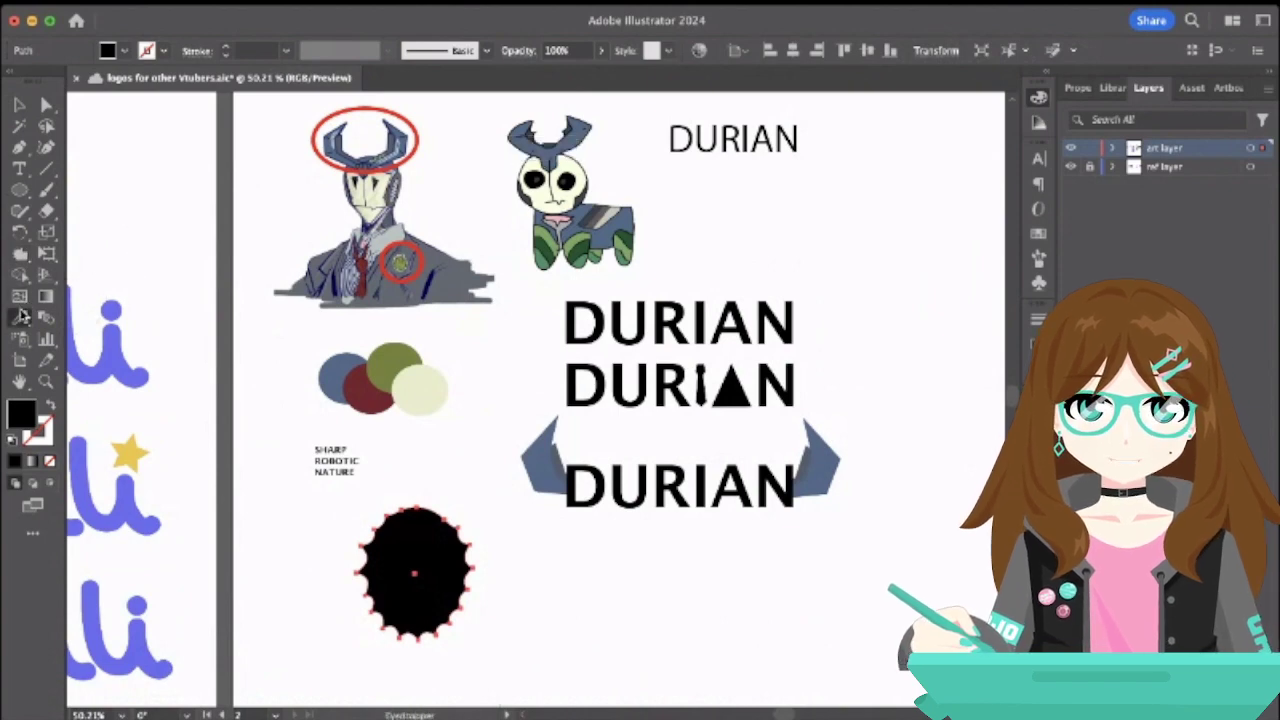
click(392, 345)
click(19, 104)
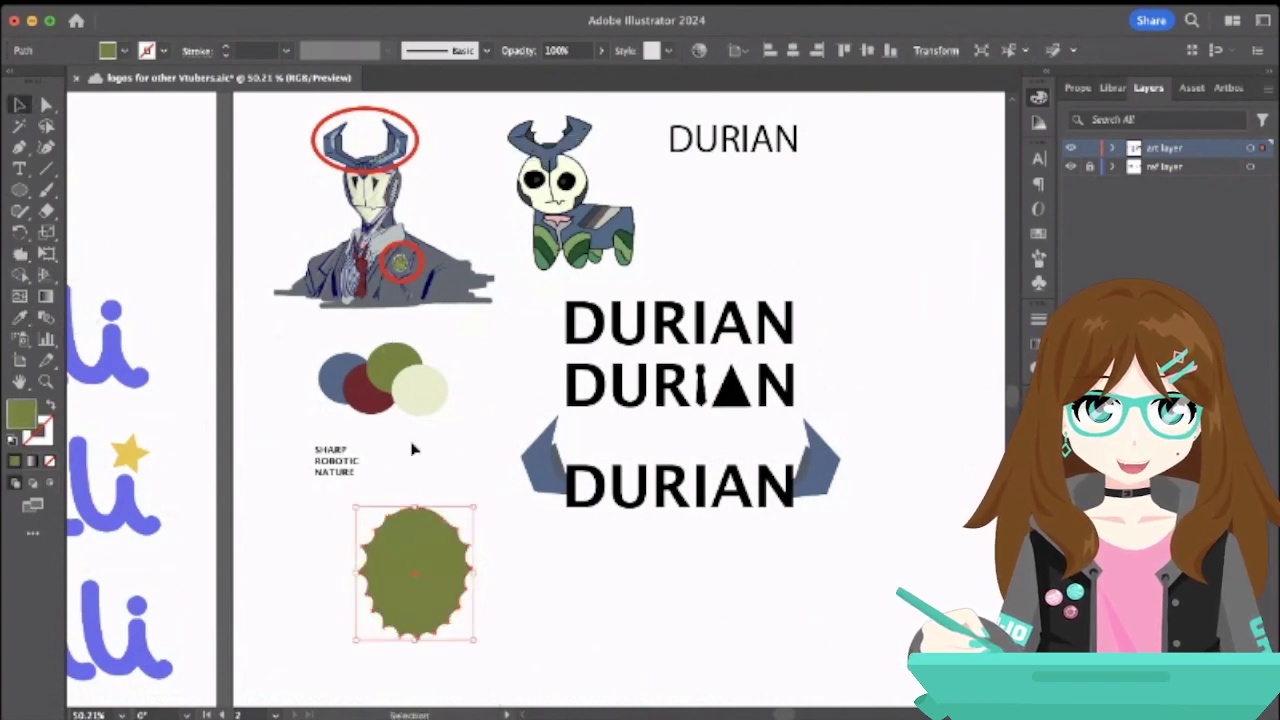
click(462, 494)
click(414, 565)
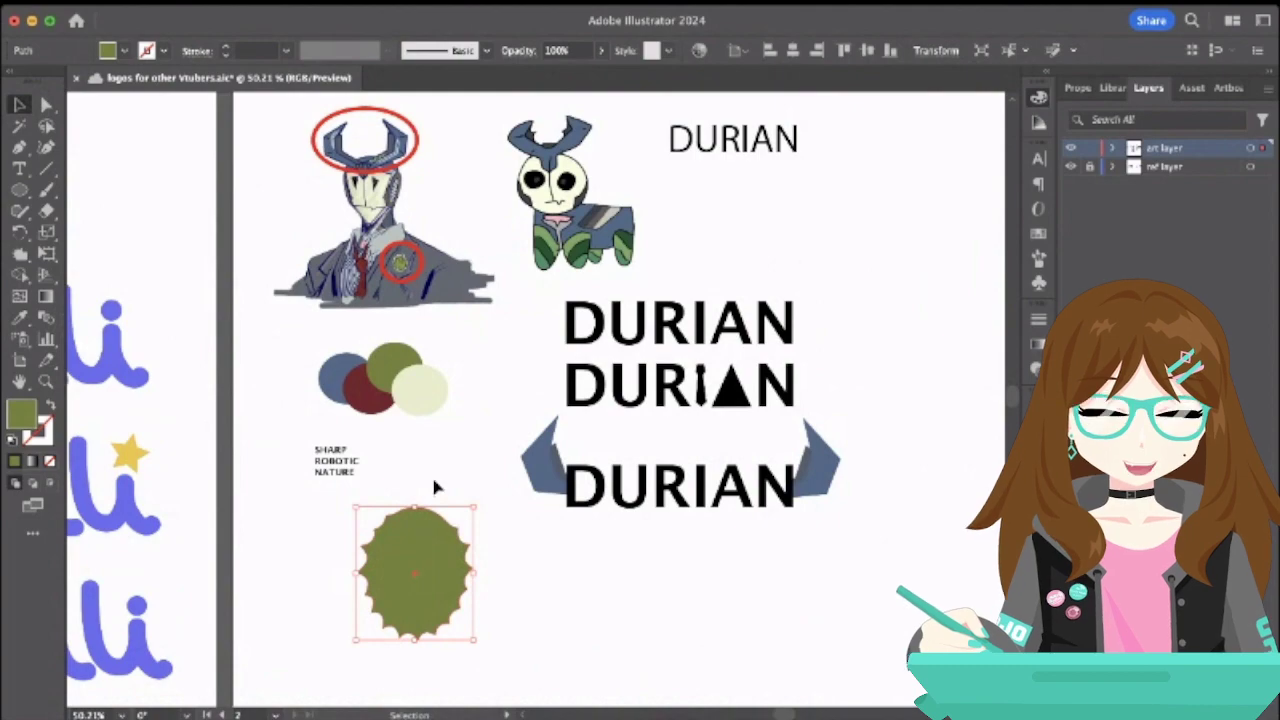
- Isolate the spiky green oval, paste a copy aligned over it, and shrink the copy toward the upper middle
scroll(325, 488, up, 3)
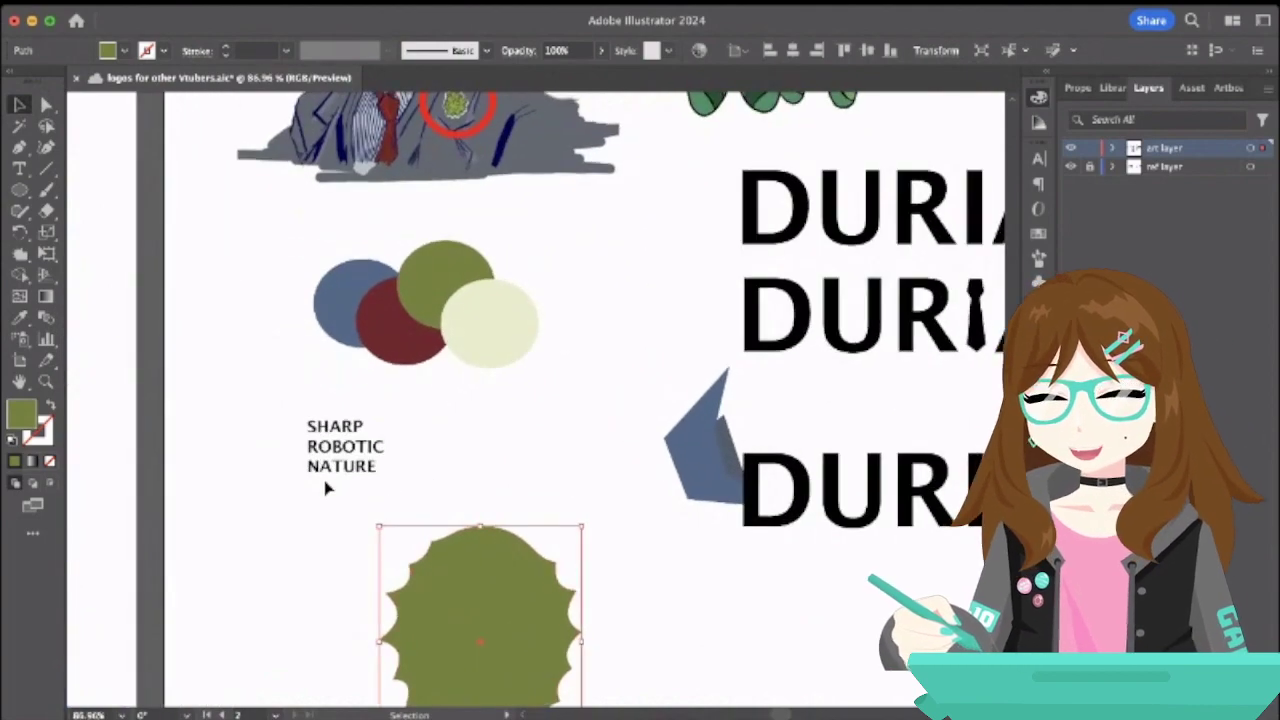
scroll(325, 488, down, 3)
scroll(325, 488, left, 1)
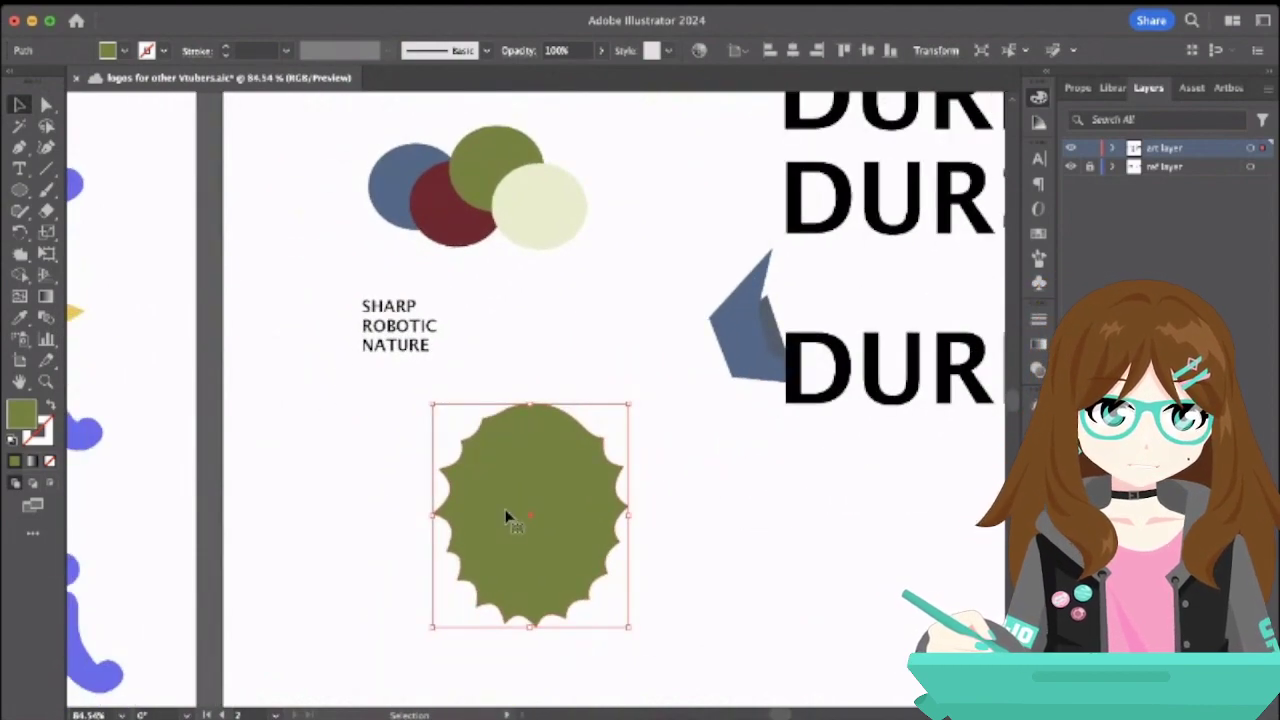
scroll(507, 517, down, 2)
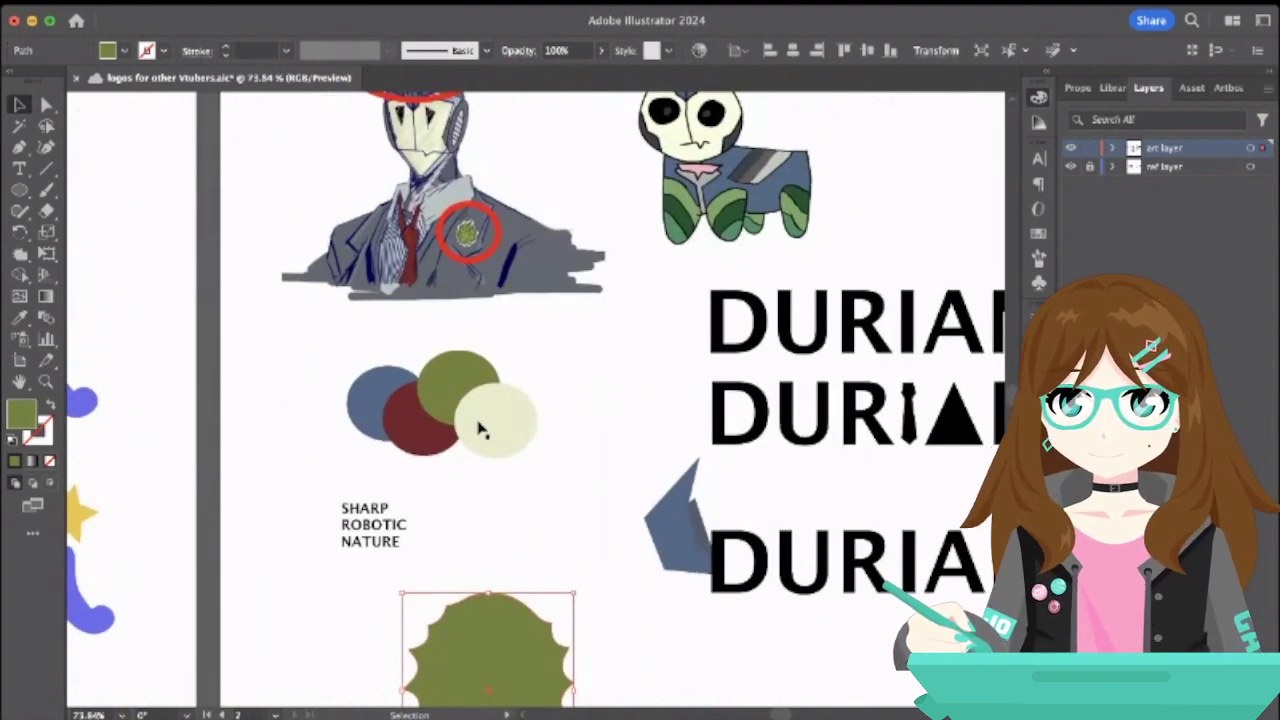
scroll(482, 431, down, 3)
scroll(482, 431, left, 1)
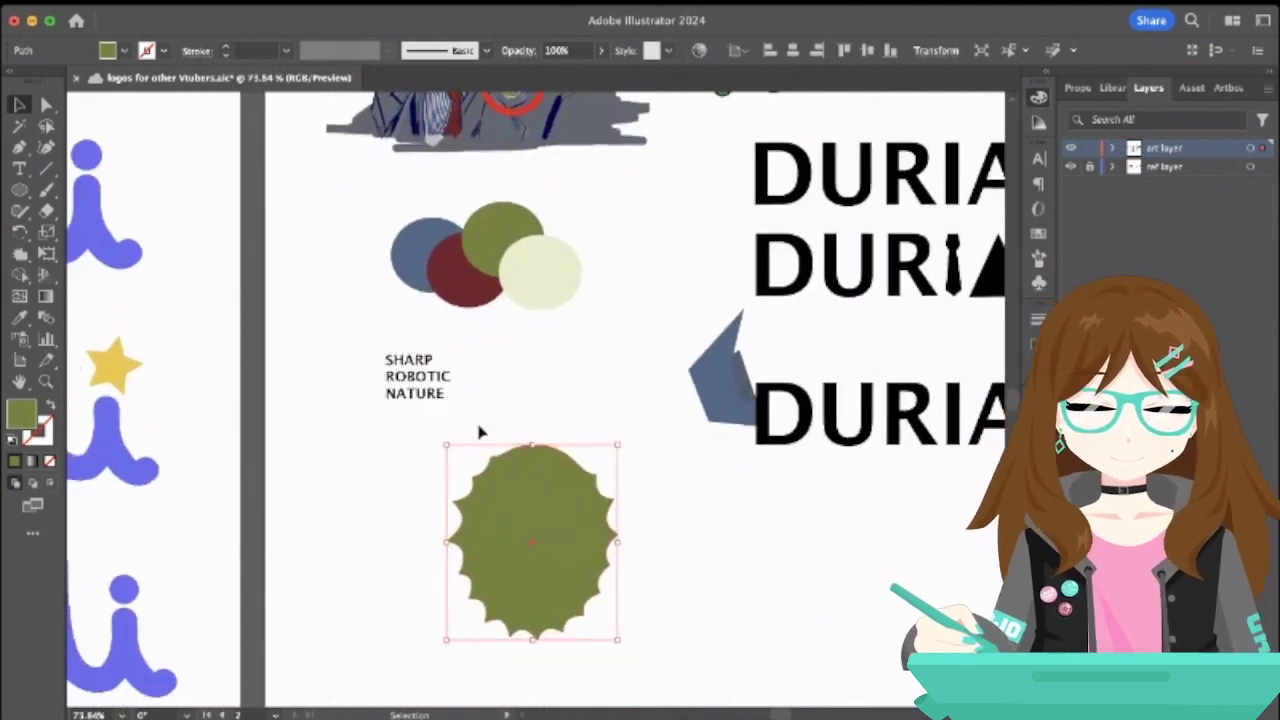
double_click(531, 545)
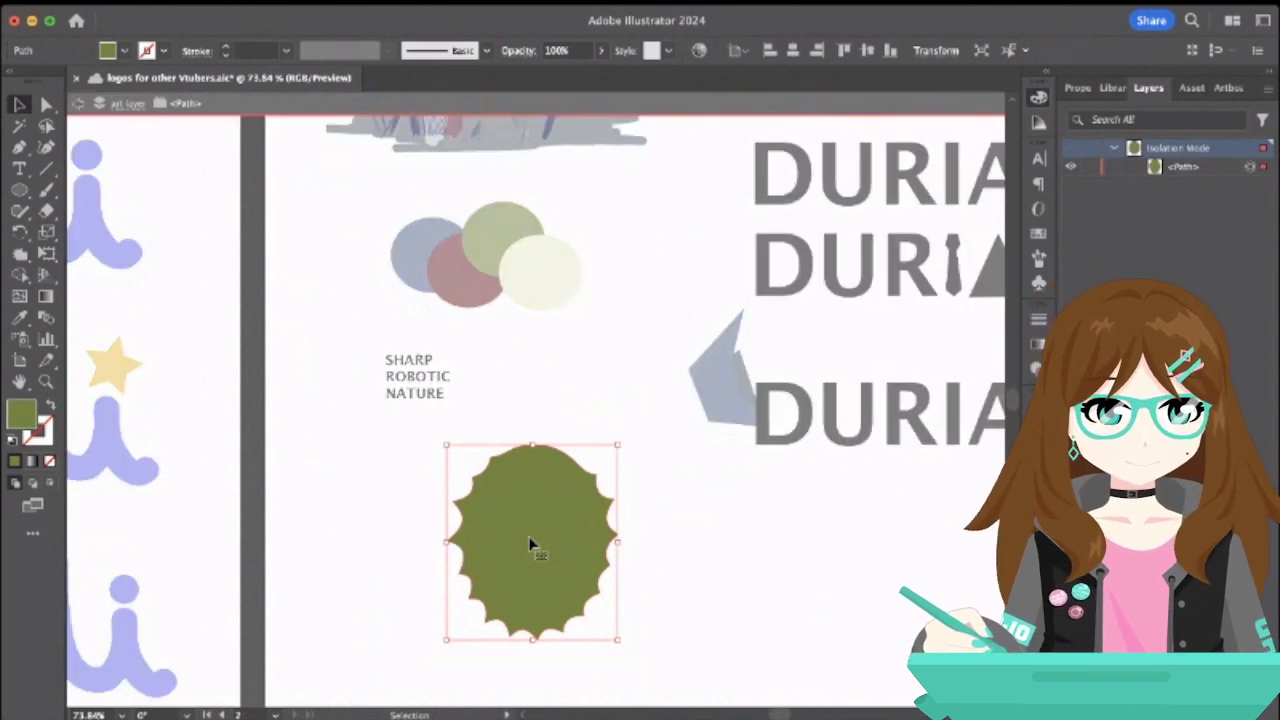
key(super+c)
key(super+v)
drag(558, 400, 551, 537)
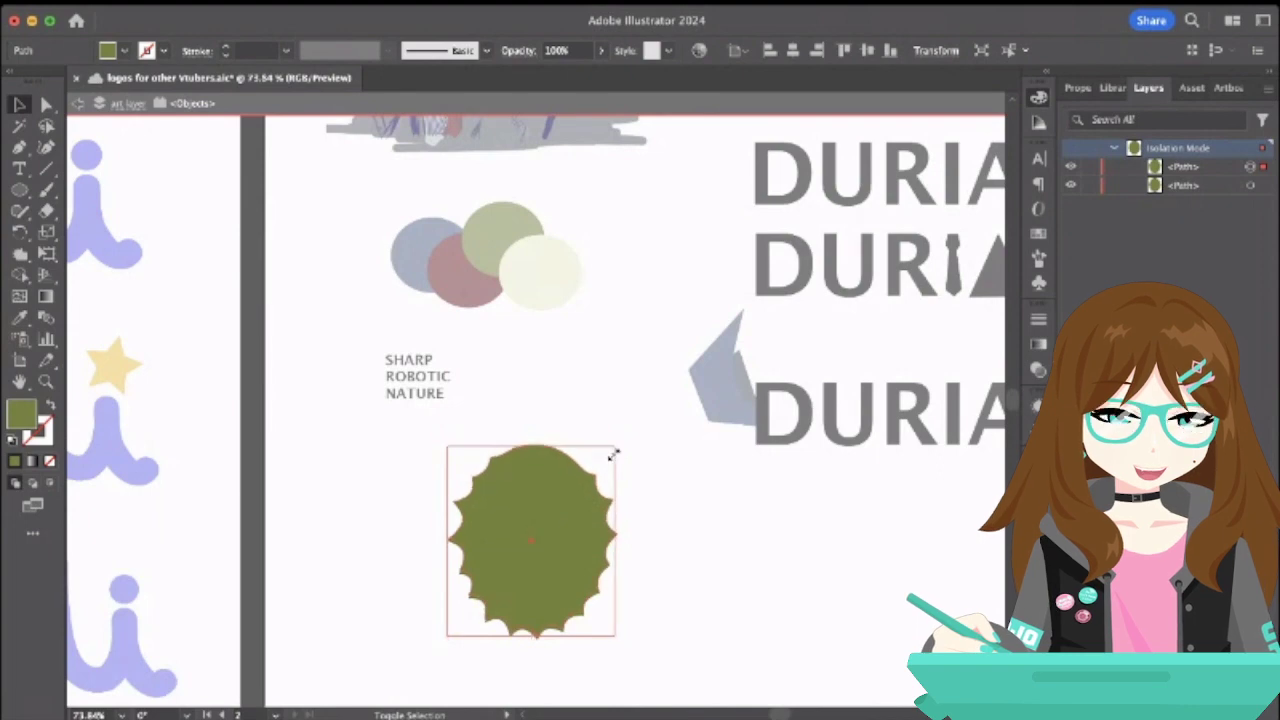
drag(612, 450, 558, 504)
key(super+shift+a)
click(558, 515)
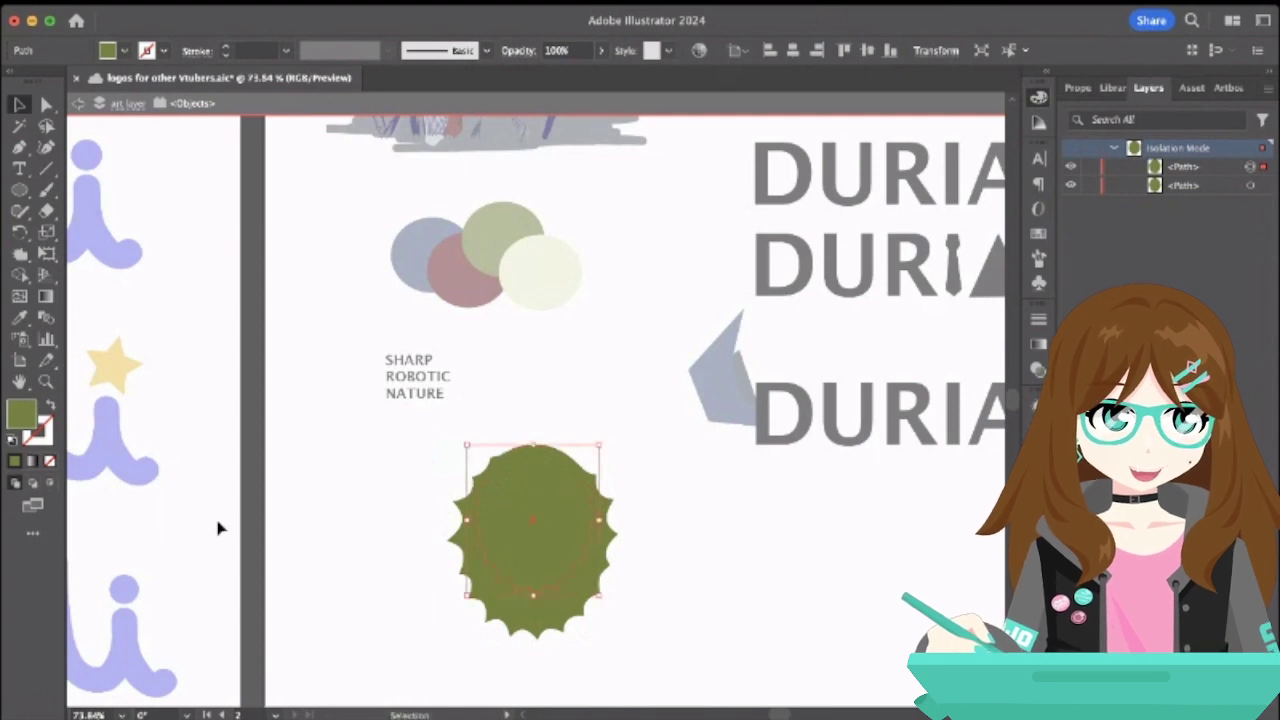
- Recolor the smaller spiky copy in a slightly lighter olive green and leave isolation mode
click(715, 340)
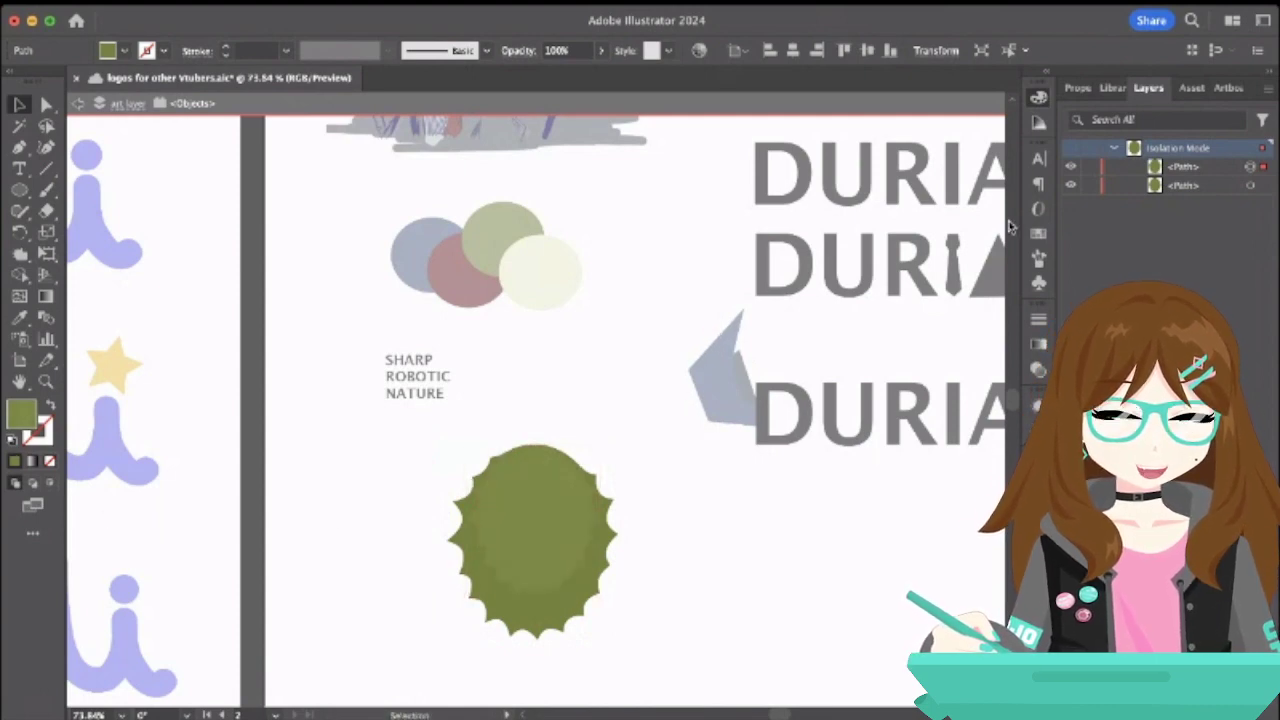
click(538, 375)
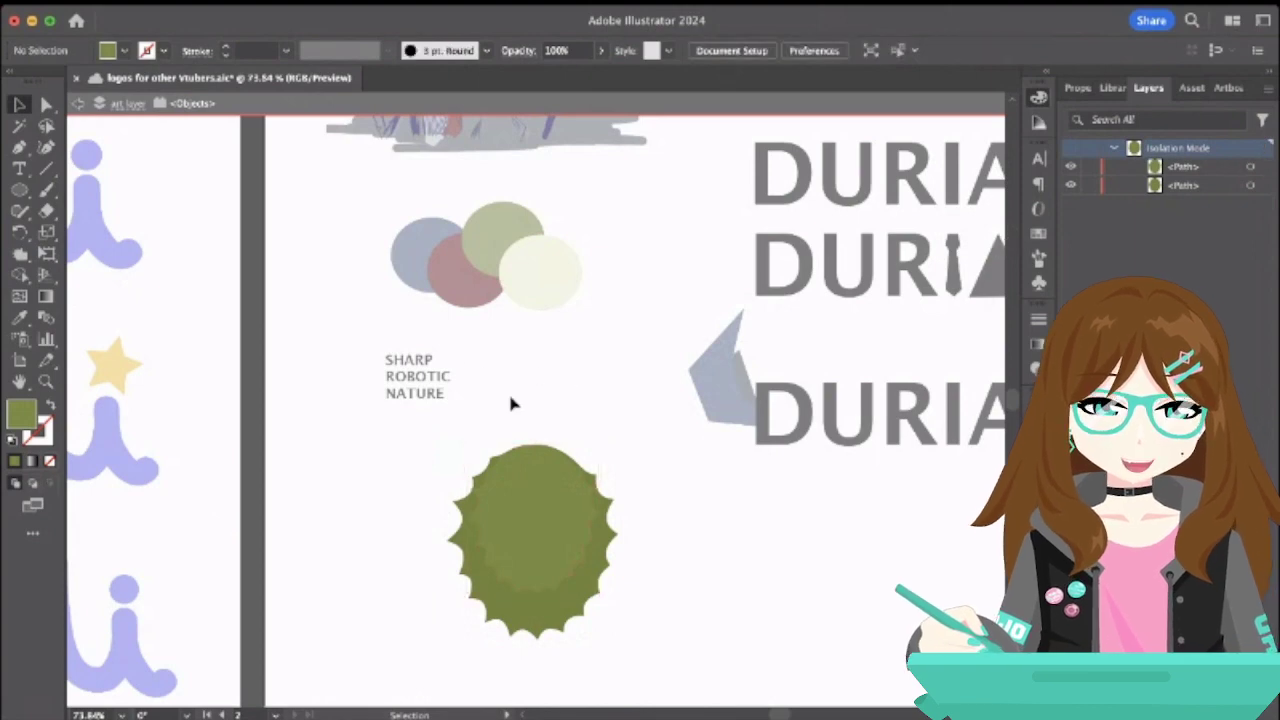
click(78, 103)
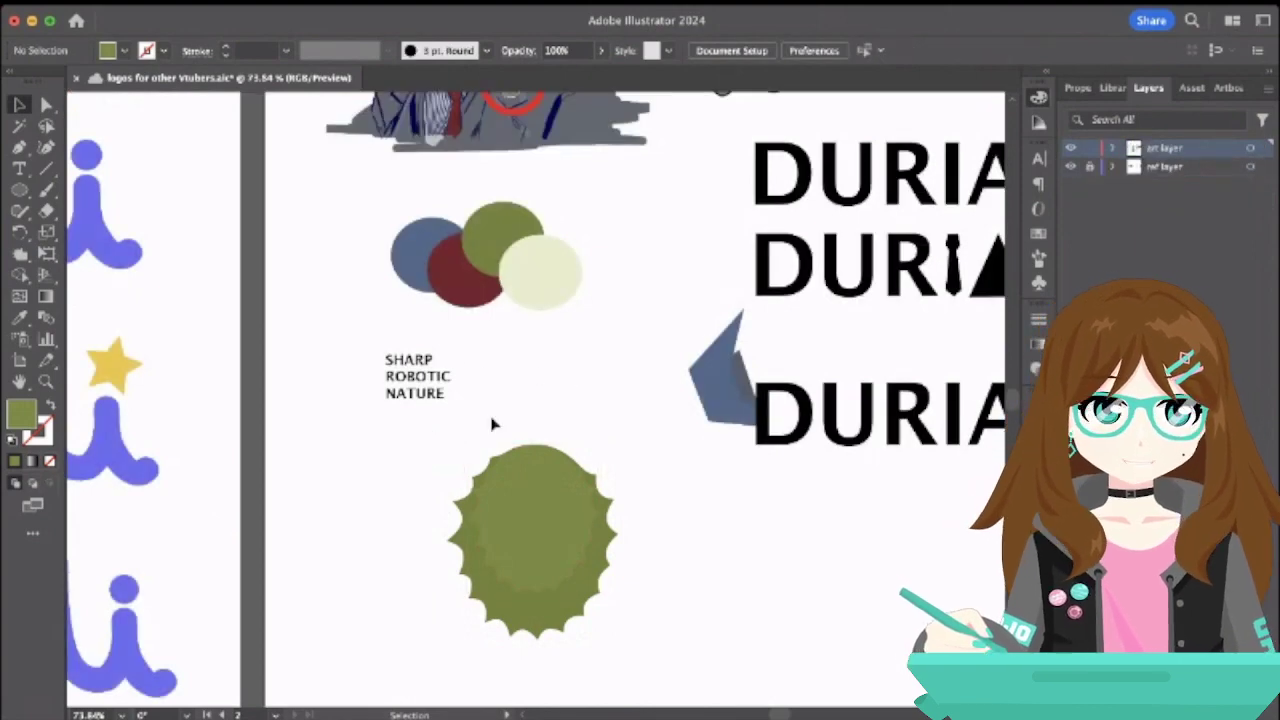
- Draw a short, slanted four-cornered stem with the Pen tool at the top of the green durian
scroll(455, 461, down, 3)
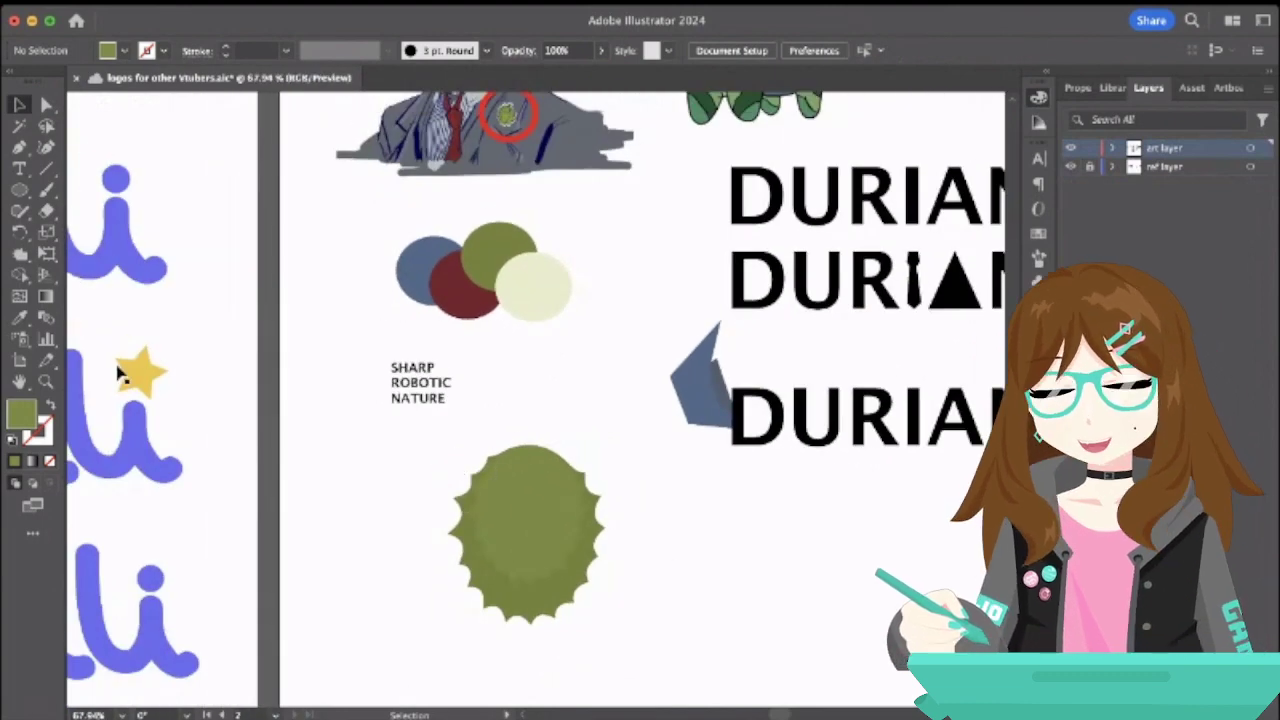
click(19, 168)
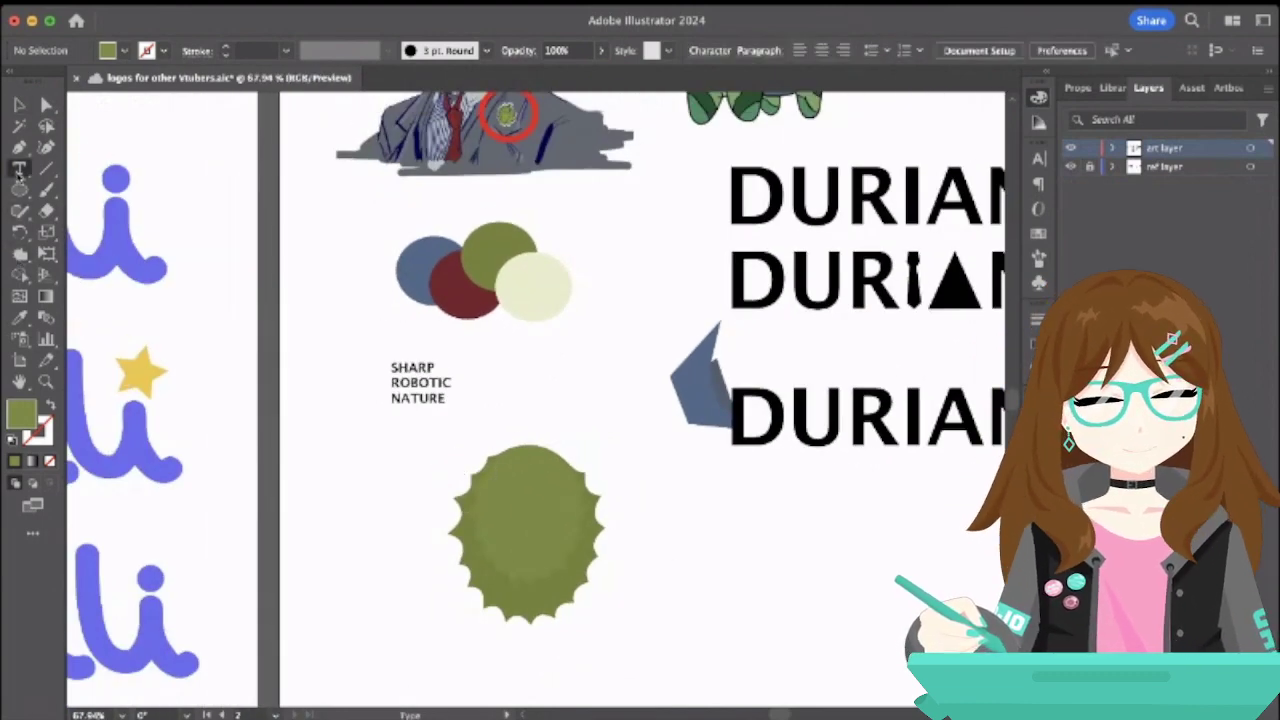
click(19, 147)
scroll(568, 488, up, 5)
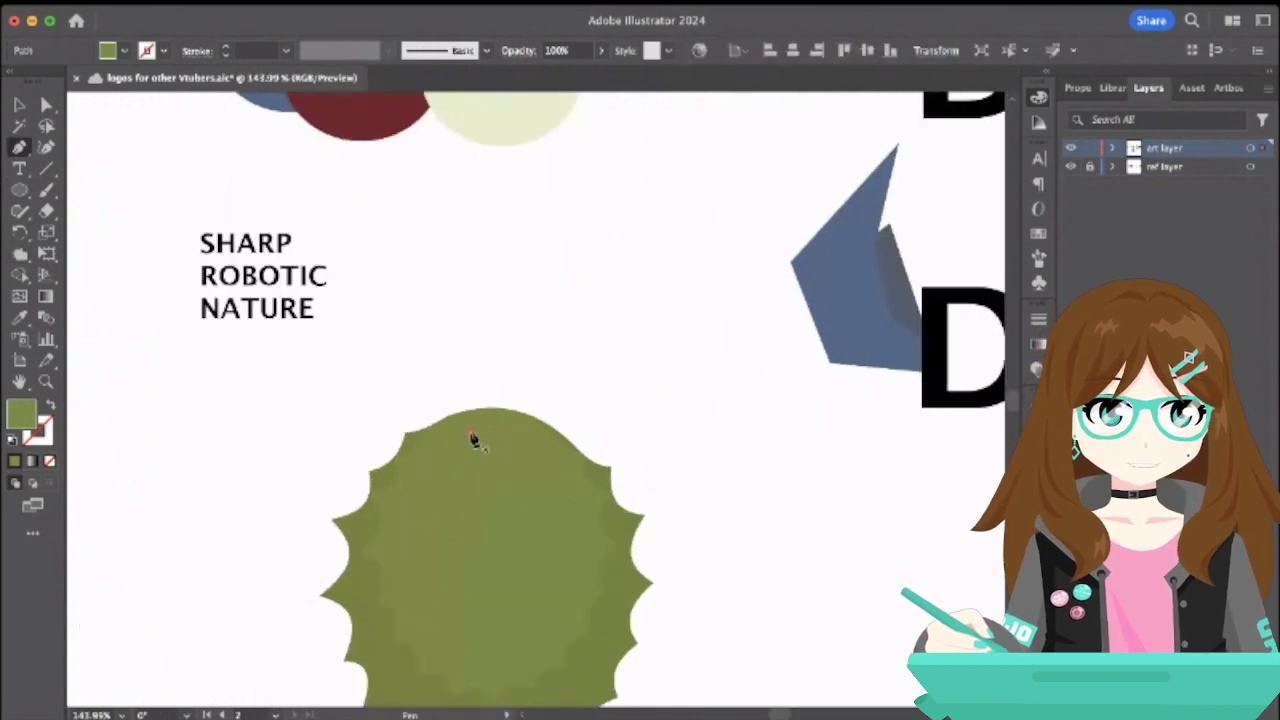
drag(497, 443, 555, 386)
click(552, 380)
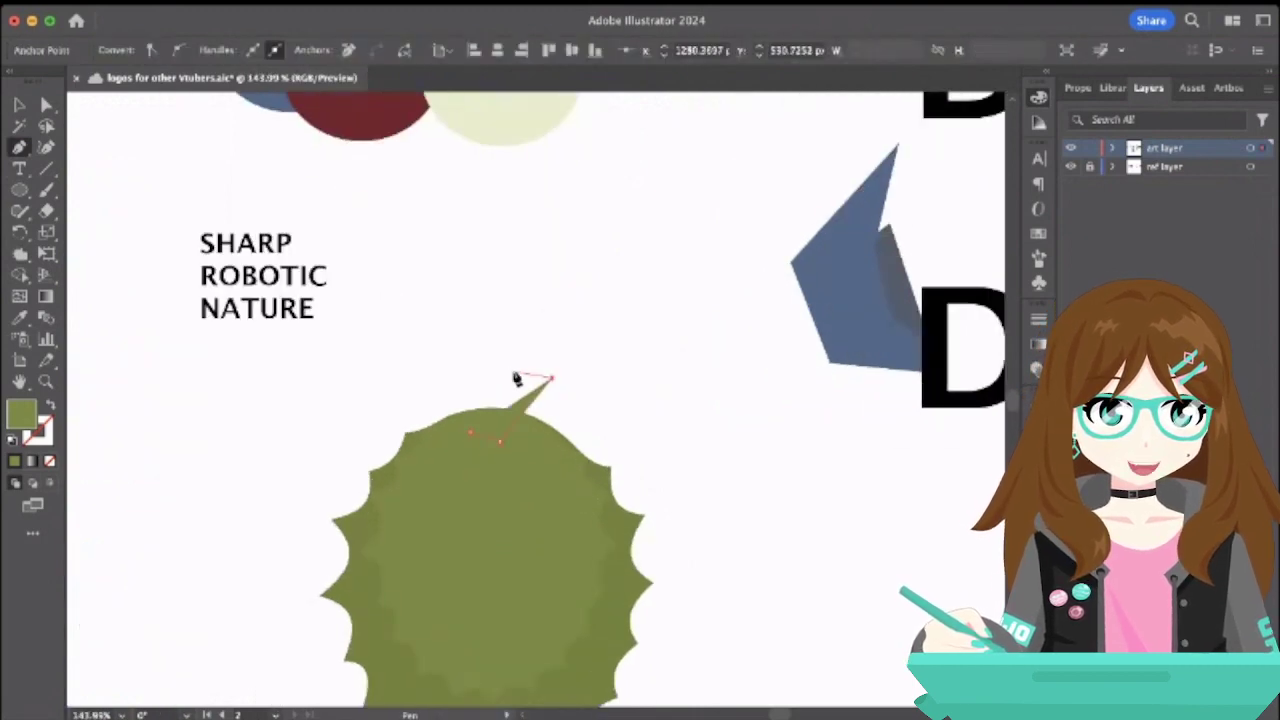
click(510, 370)
scroll(489, 443, up, 4)
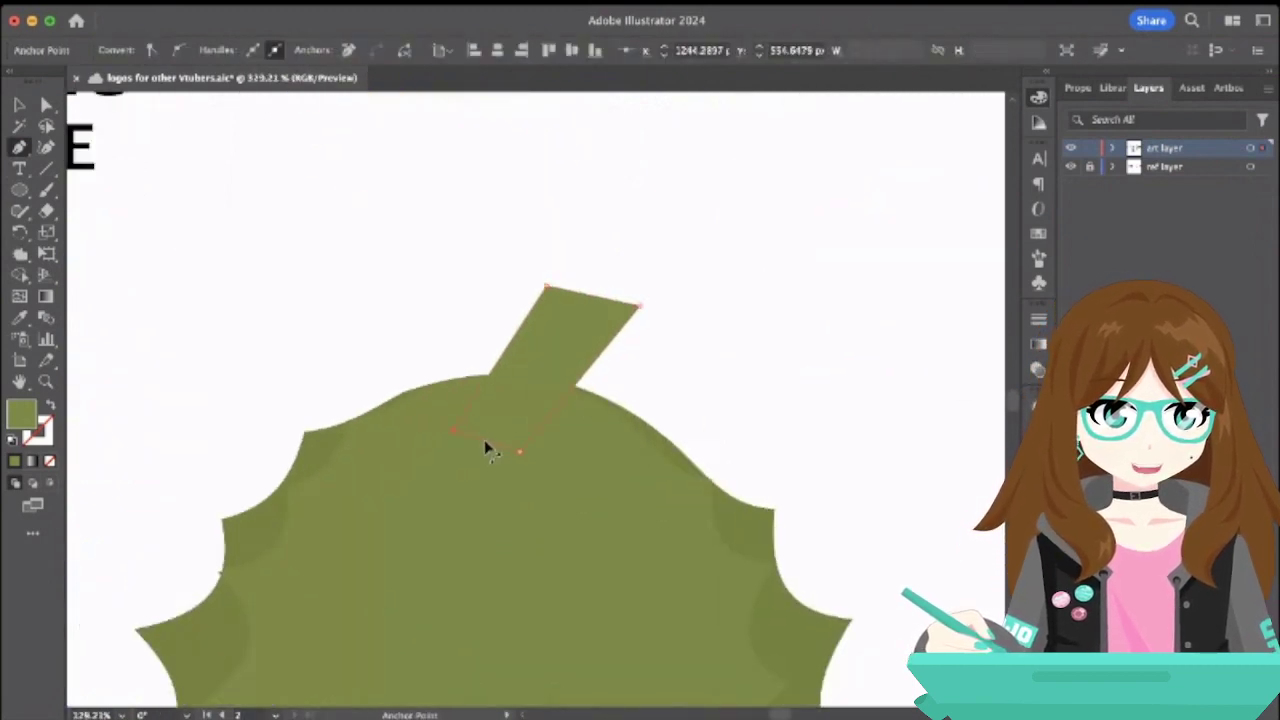
- Curve the stem's lower and upper ends outward, fill it with dark brown, and deselect it
click(491, 451)
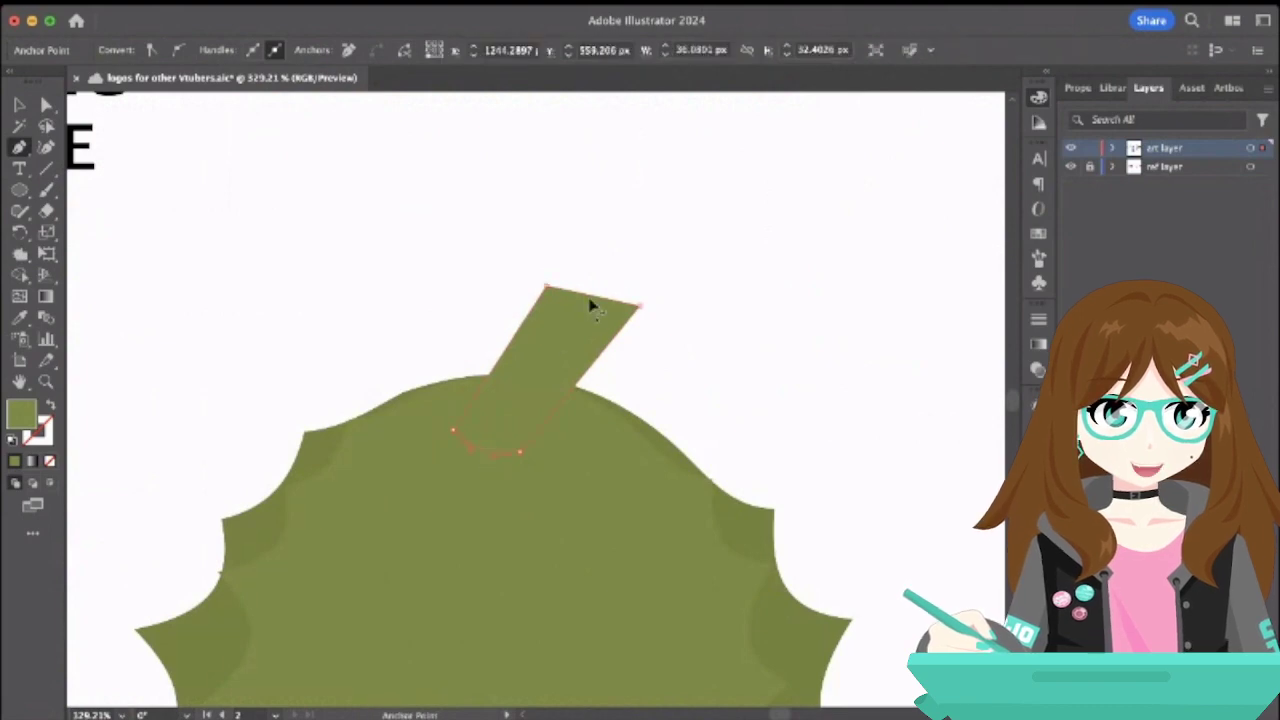
drag(590, 303, 606, 275)
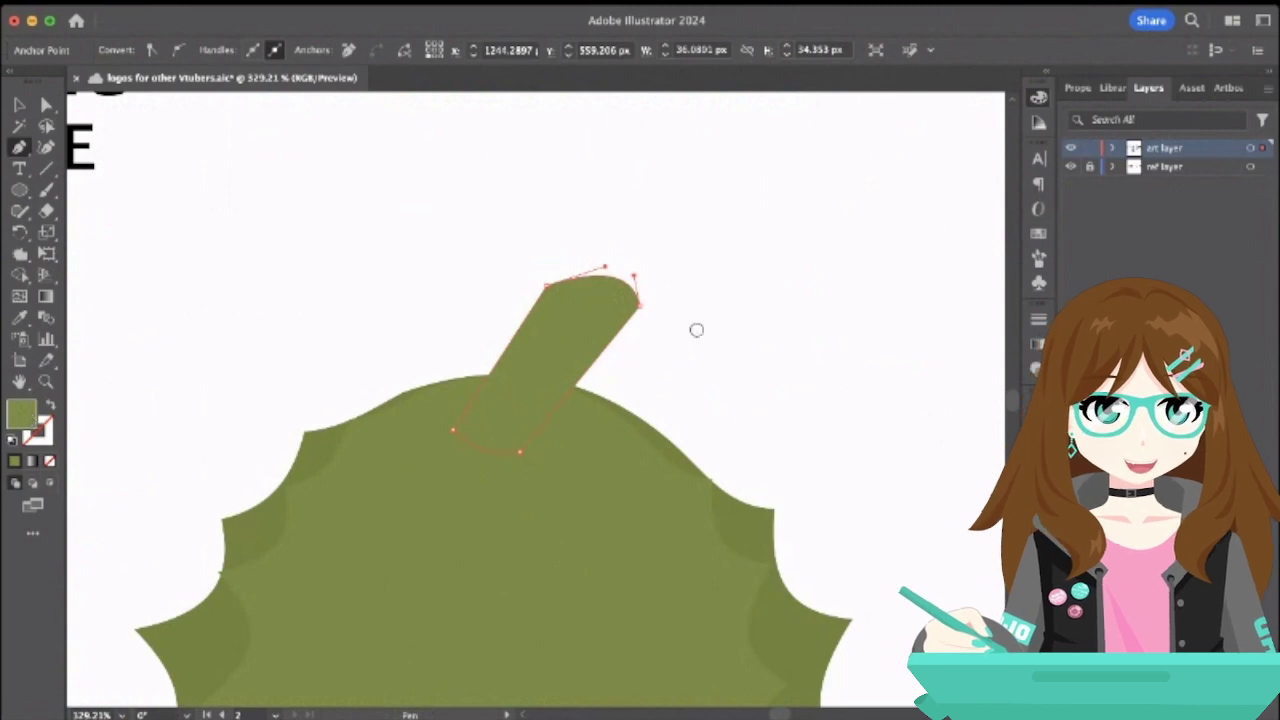
ctrl+click(822, 455)
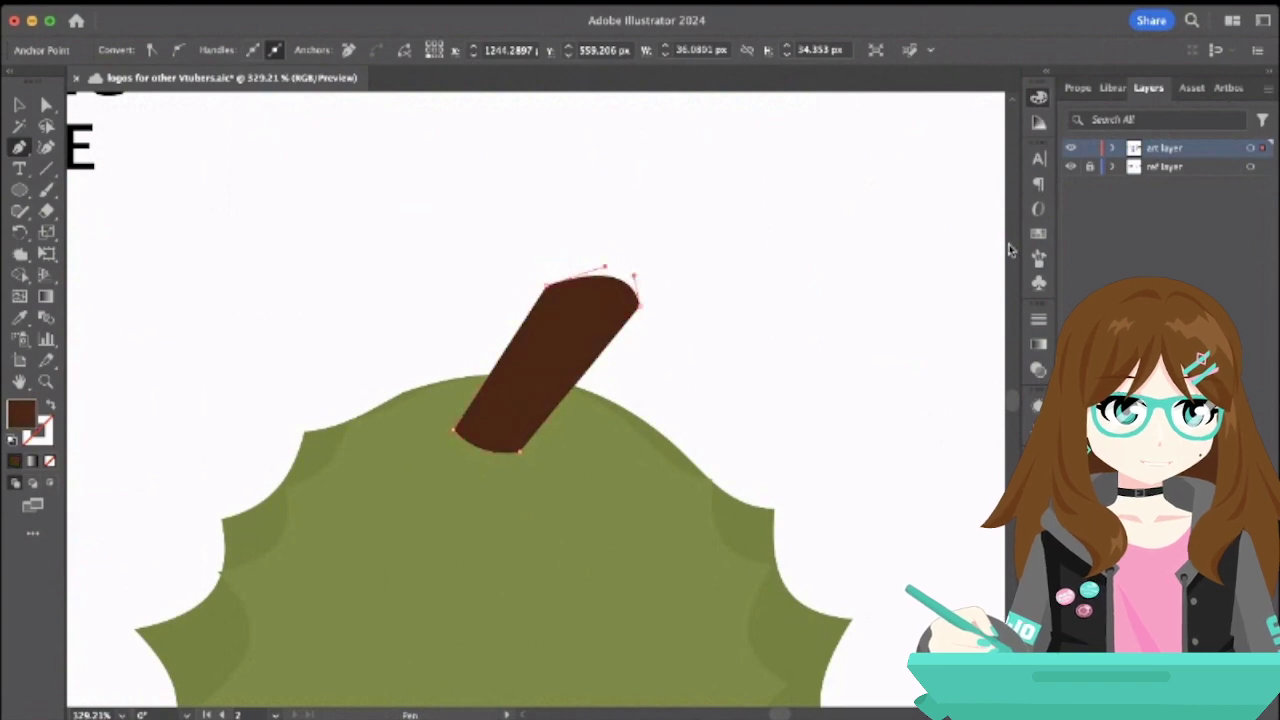
click(396, 310)
ctrl+click(396, 310)
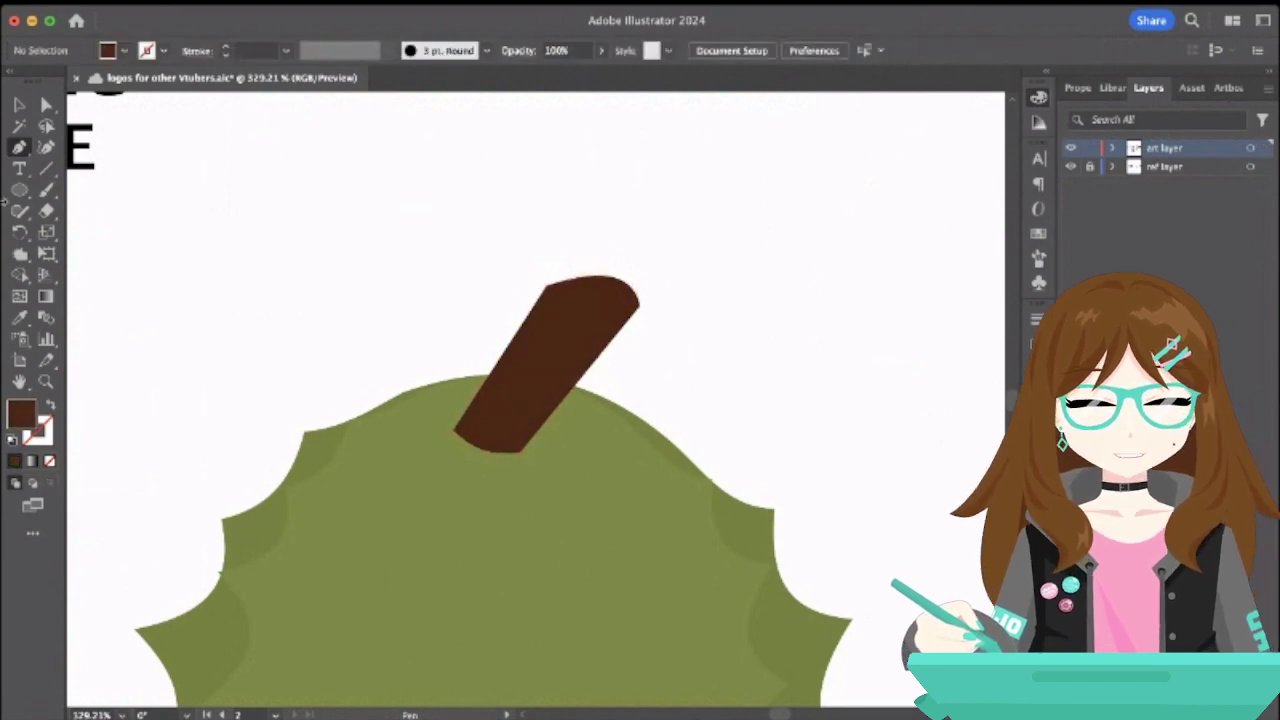
- Select both green durian shapes and the brown stem, and group them
key(v)
scroll(250, 257, down, 10)
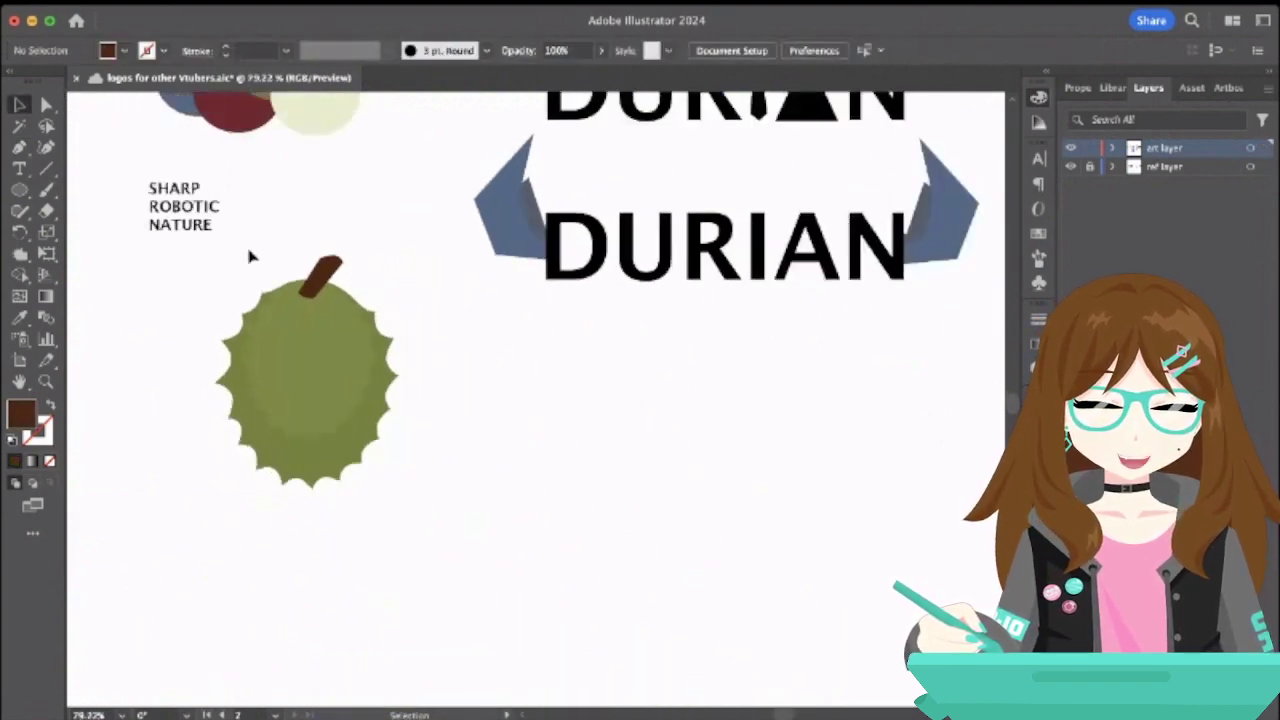
drag(232, 259, 393, 440)
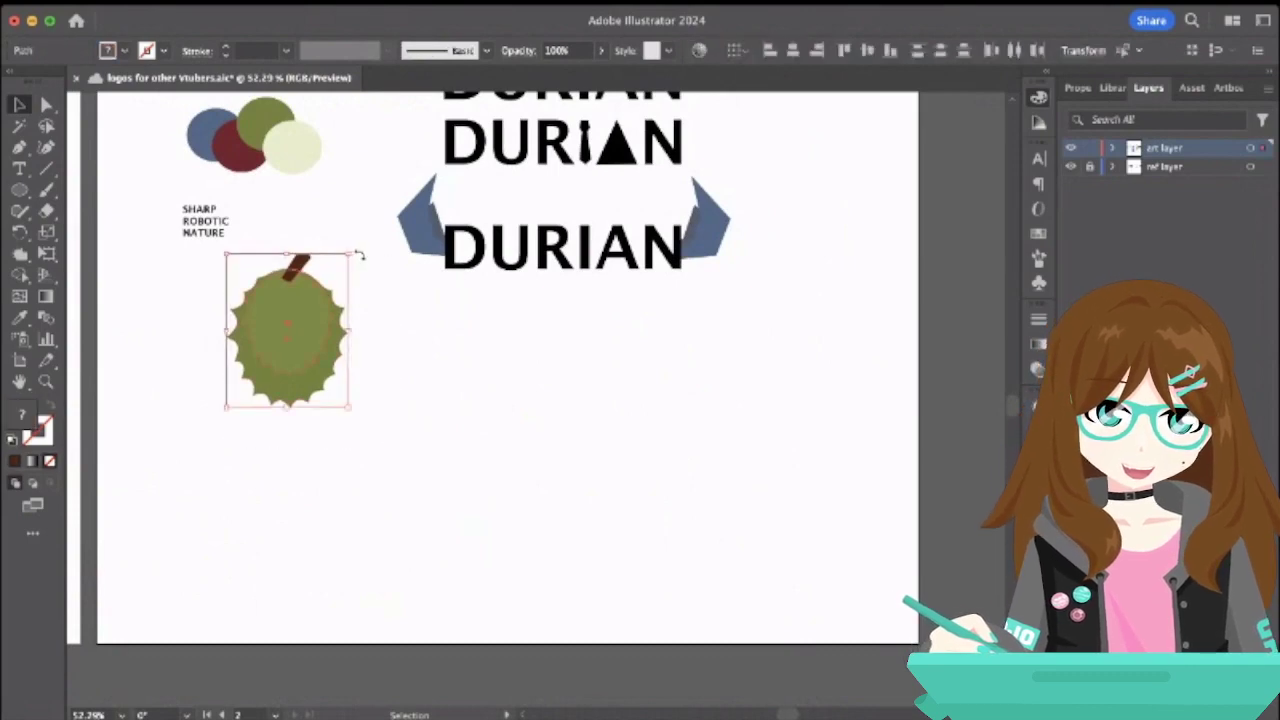
key(a)
key(v)
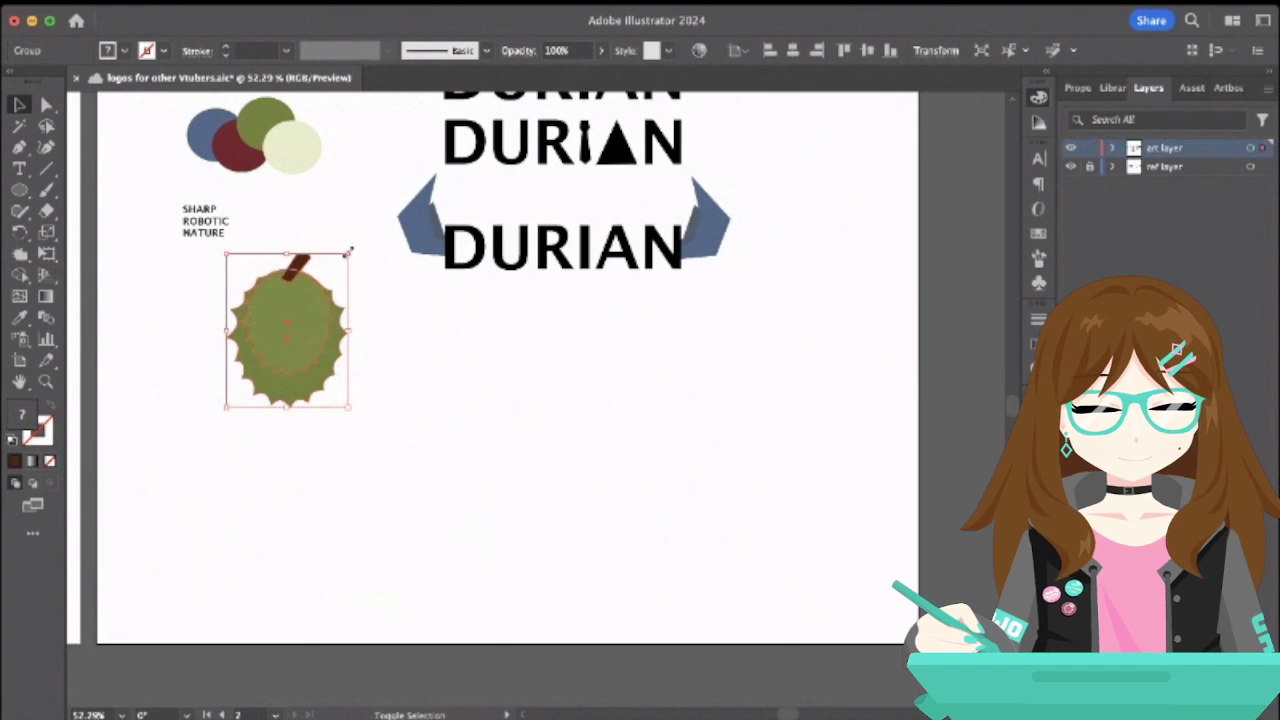
- Shrink the durian group to about letter height against the horned DURIAN title, and place it below the SHARP ROBOTIC NATURE words
drag(350, 254, 296, 318)
drag(271, 363, 515, 245)
drag(548, 198, 525, 227)
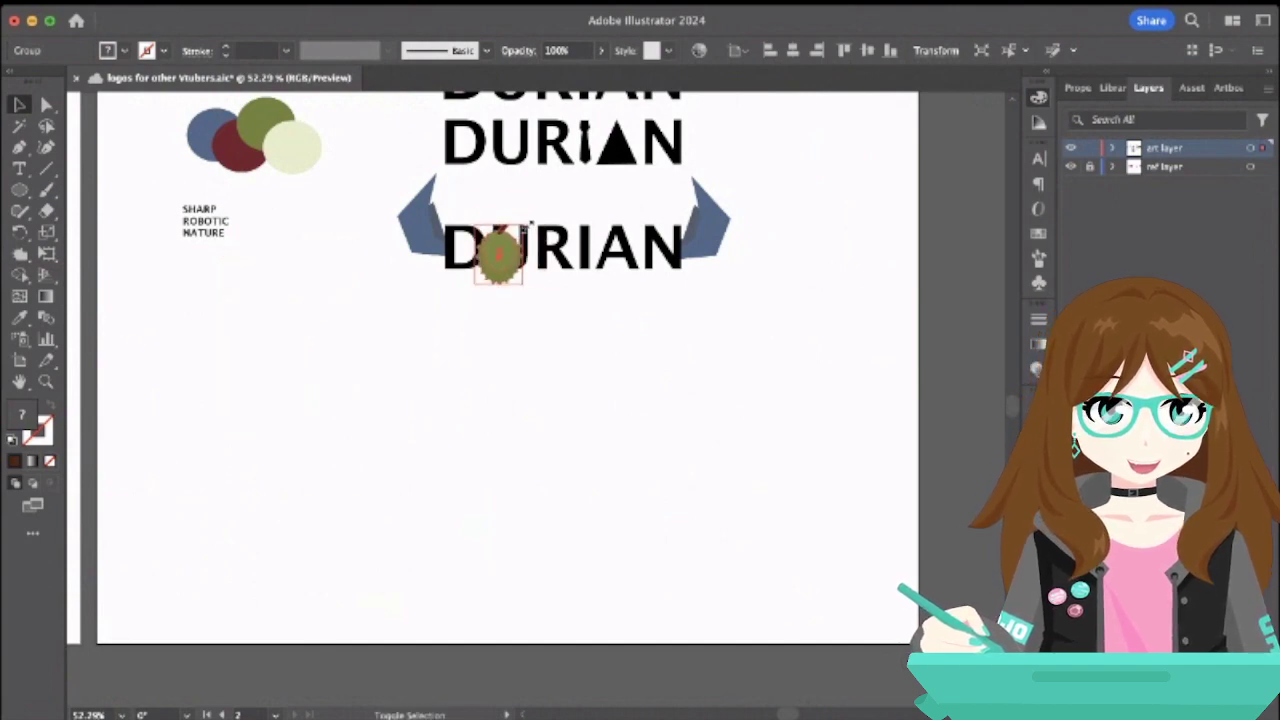
drag(494, 277, 236, 375)
click(480, 354)
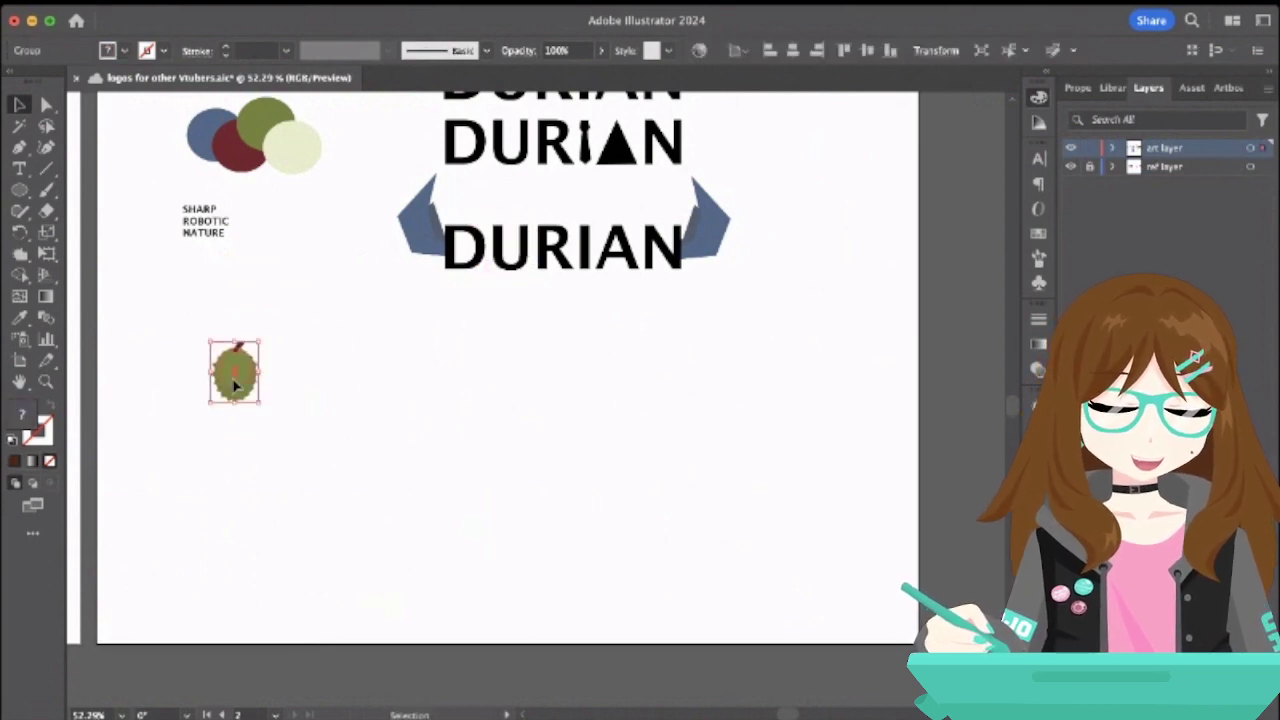
click(530, 393)
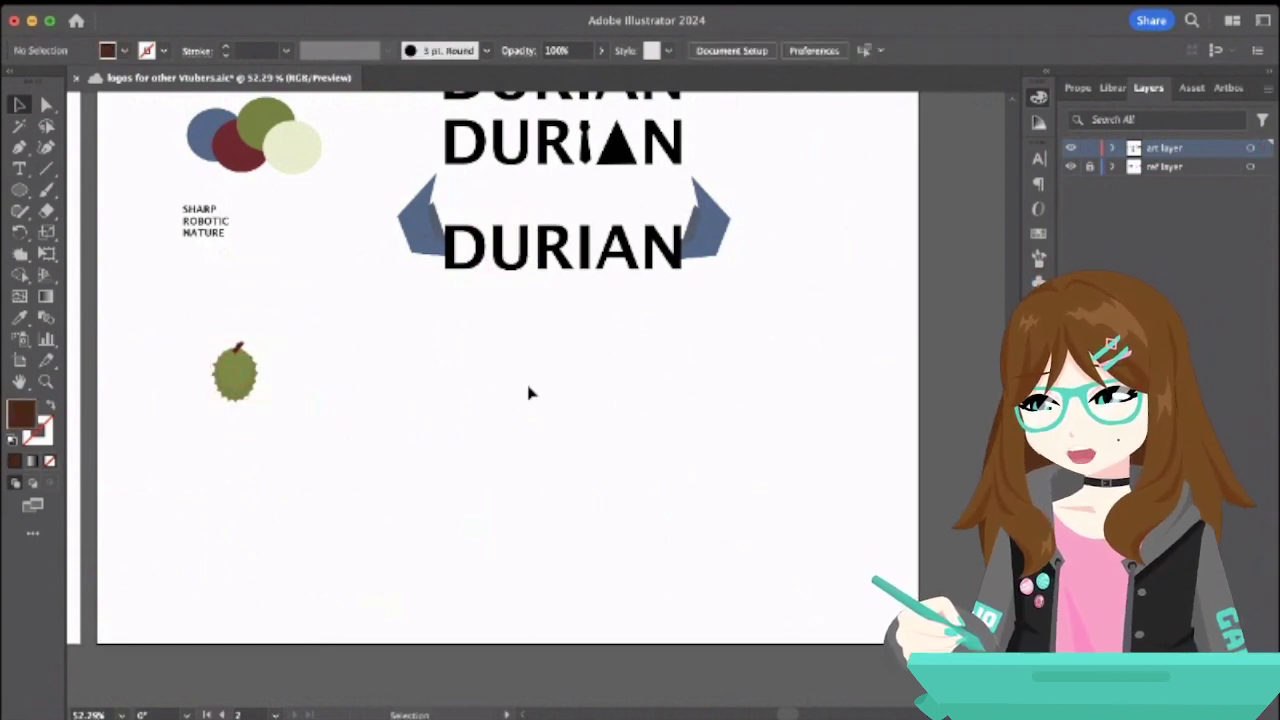
scroll(530, 393, left, 10)
scroll(530, 393, right, 14)
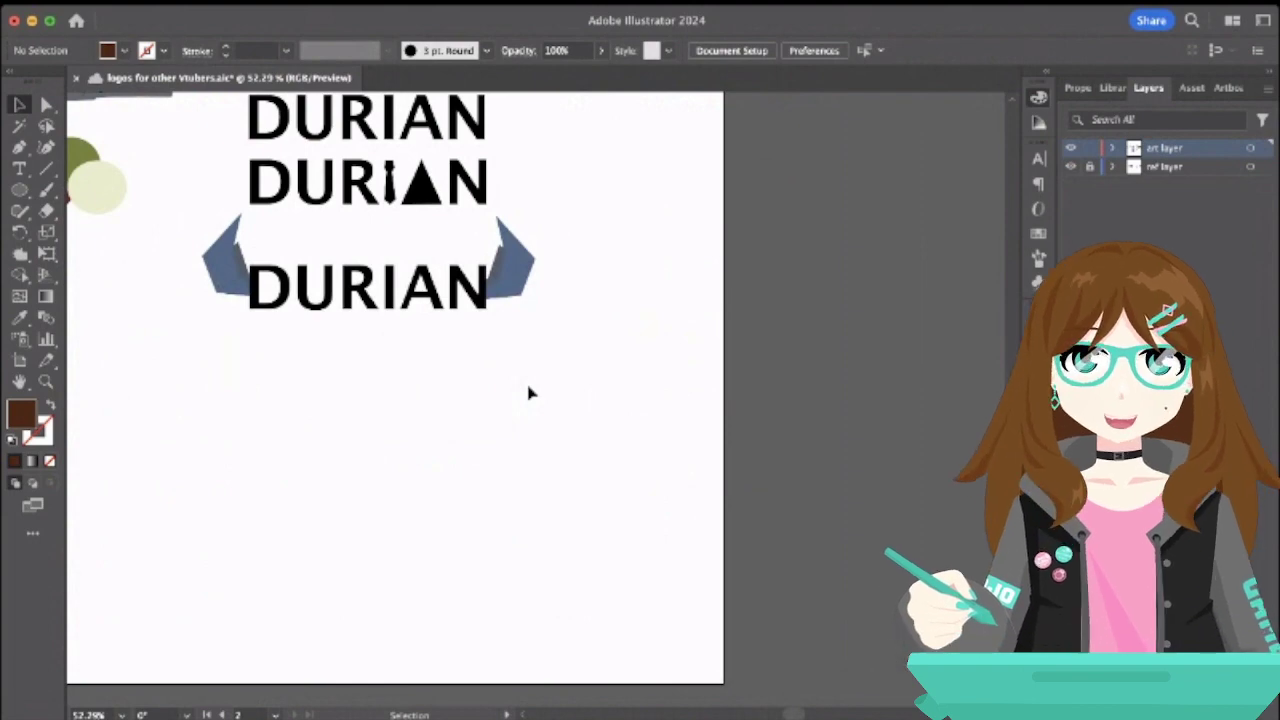
scroll(530, 393, left, 5)
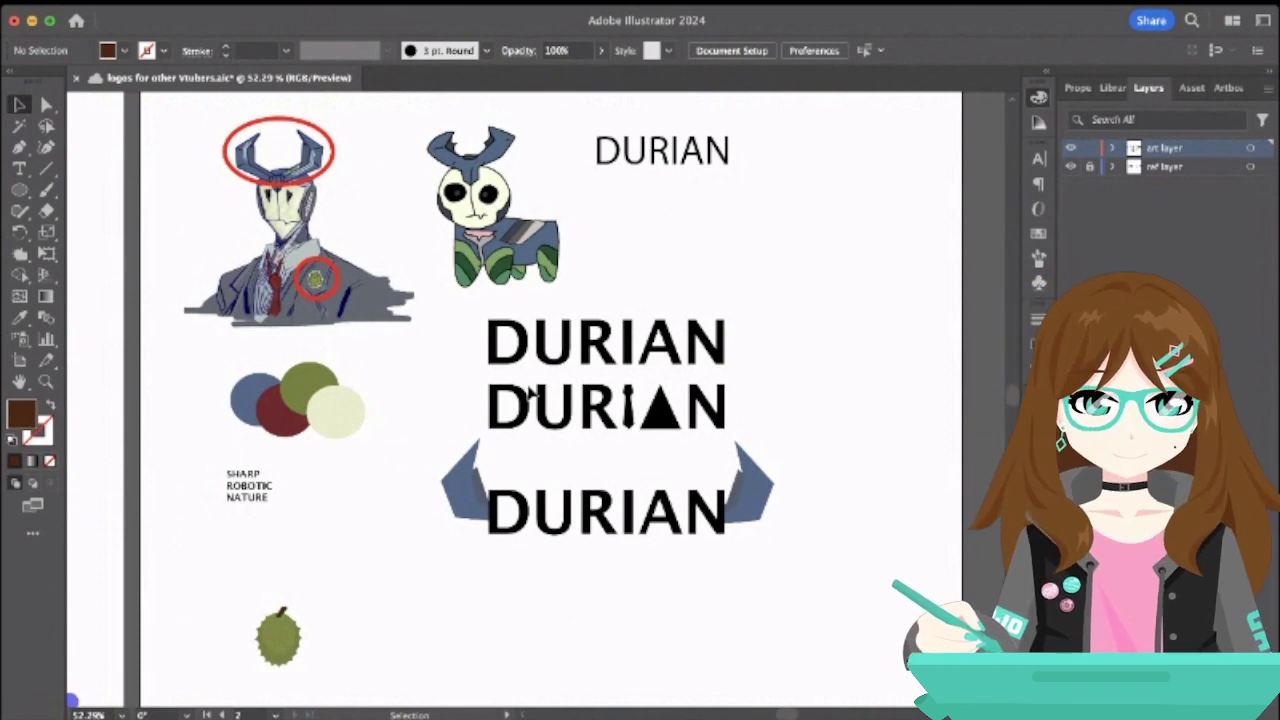
scroll(530, 393, left, 10)
scroll(530, 393, down, 5)
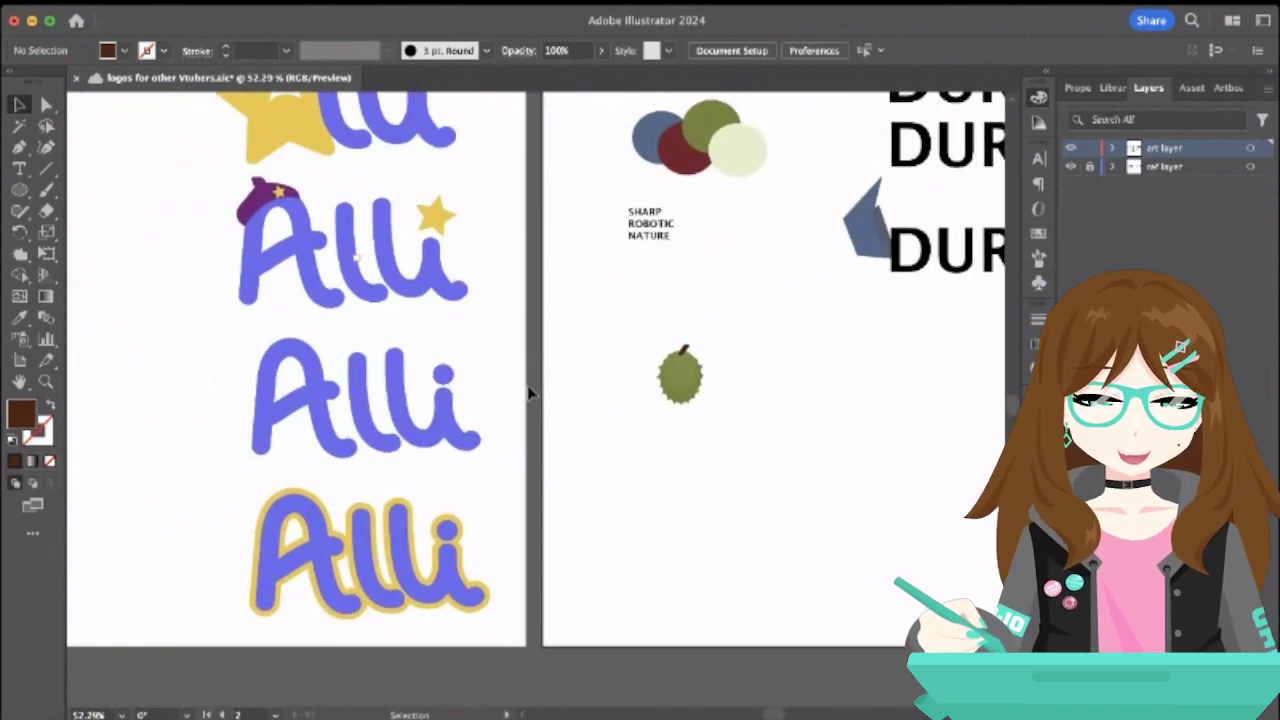
scroll(530, 393, up, 3)
scroll(530, 393, left, 1)
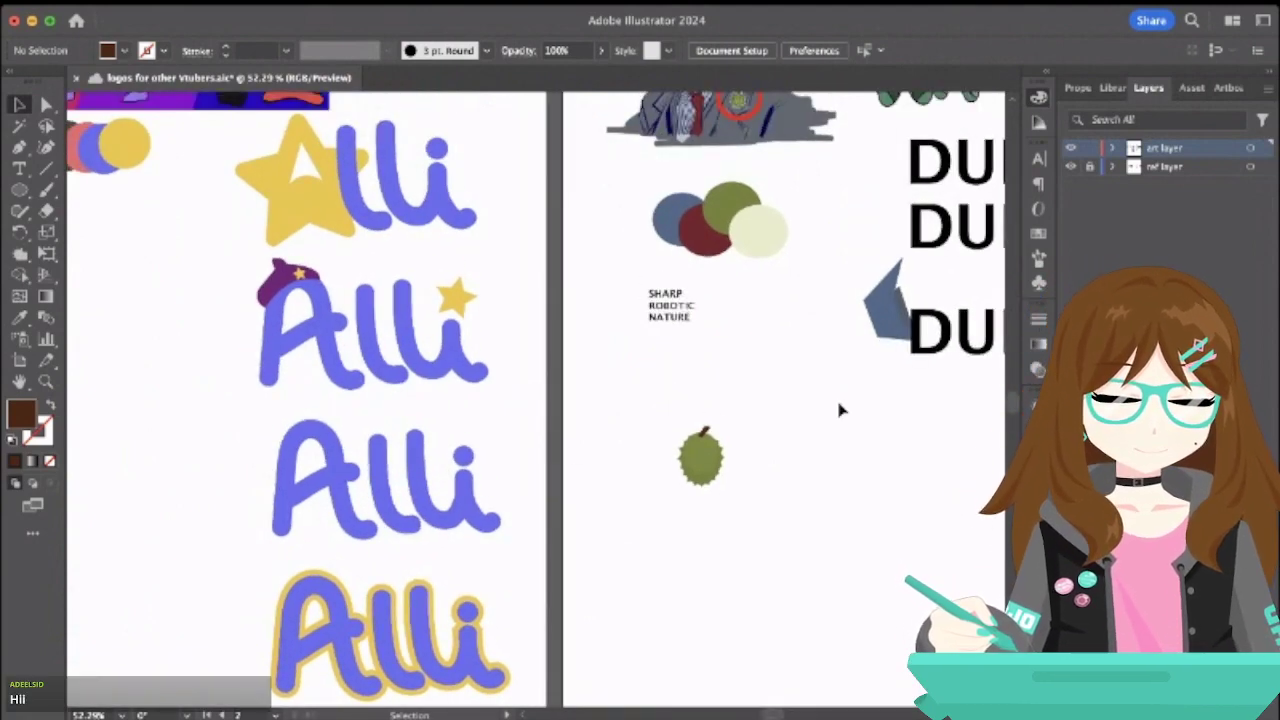
drag(840, 410, 628, 480)
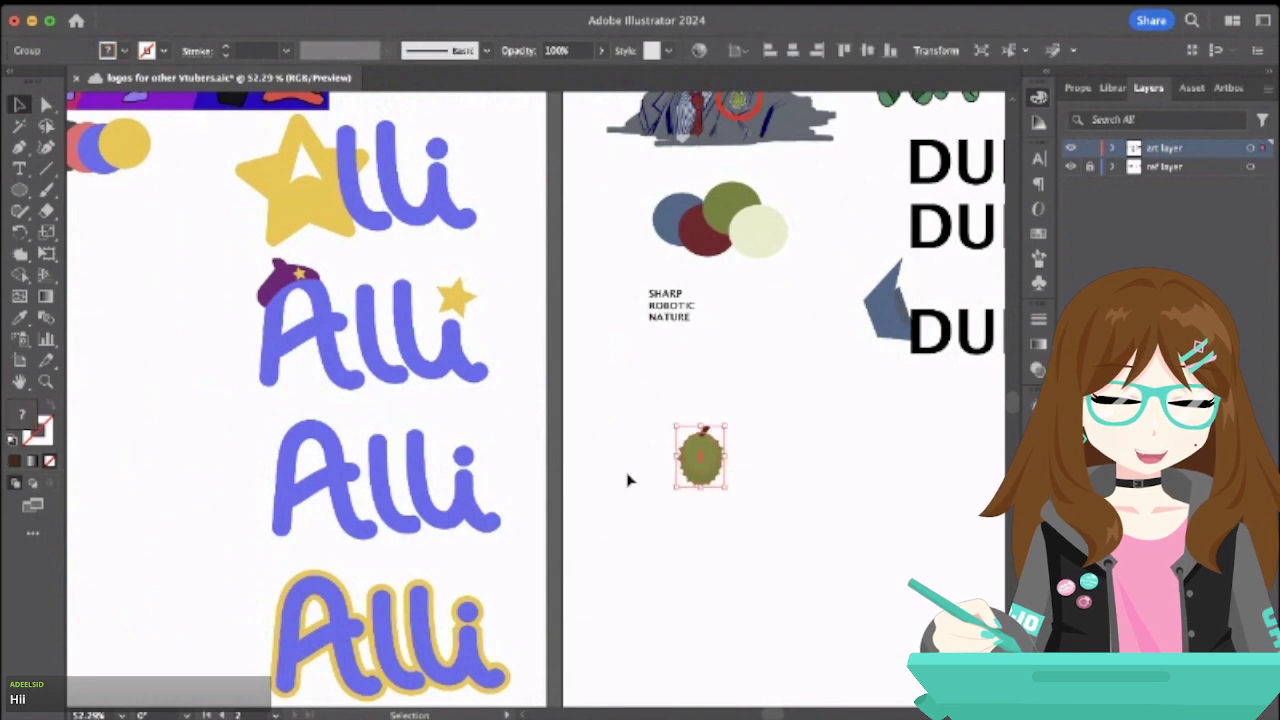
click(855, 481)
scroll(855, 481, right, 10)
scroll(855, 481, up, 4)
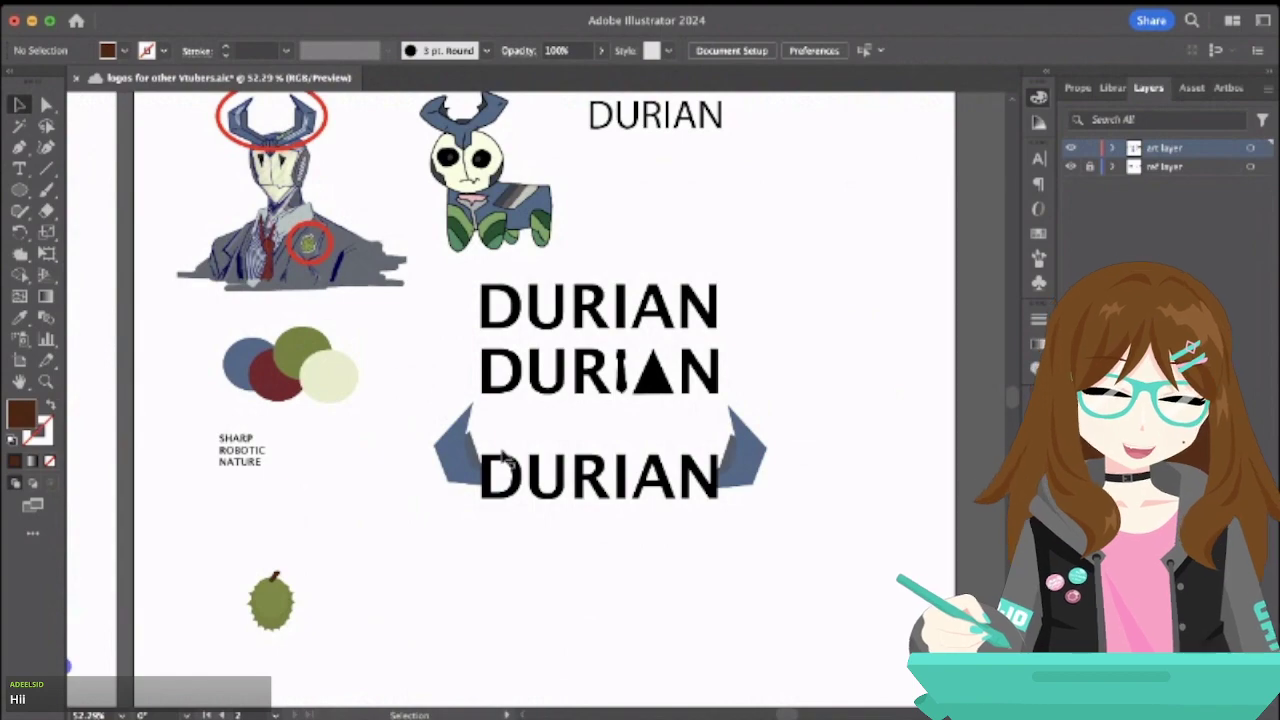
click(449, 459)
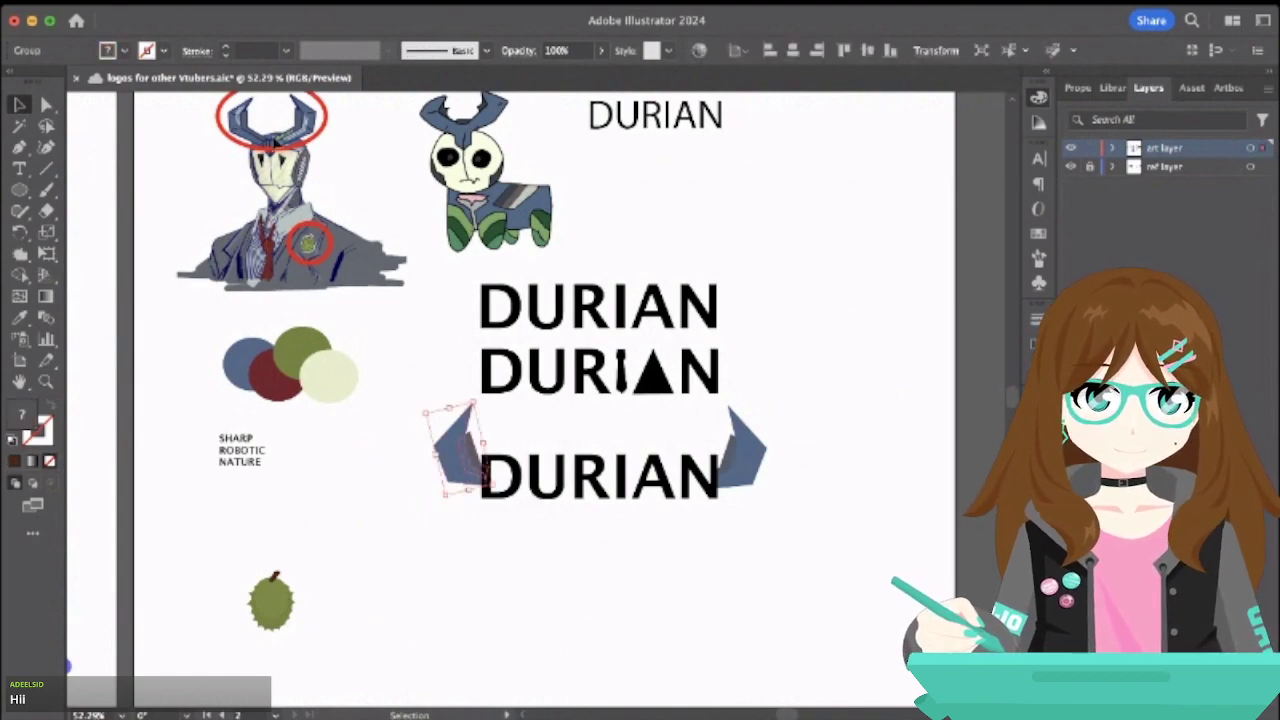
- Trace the narrow inner face of the suited character's right-hand horn as a closed brown shape with the Pen tool
scroll(277, 143, up, 5)
click(19, 146)
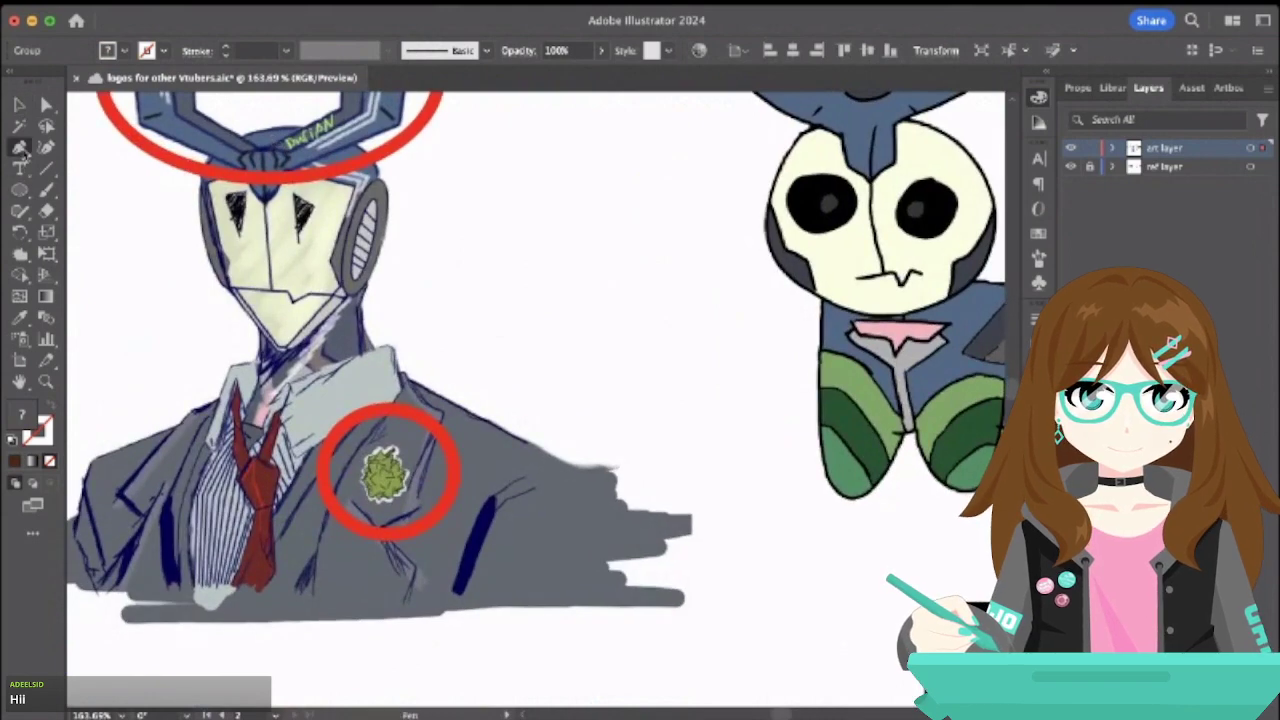
click(268, 150)
scroll(275, 160, up, 2)
scroll(275, 160, right, 2)
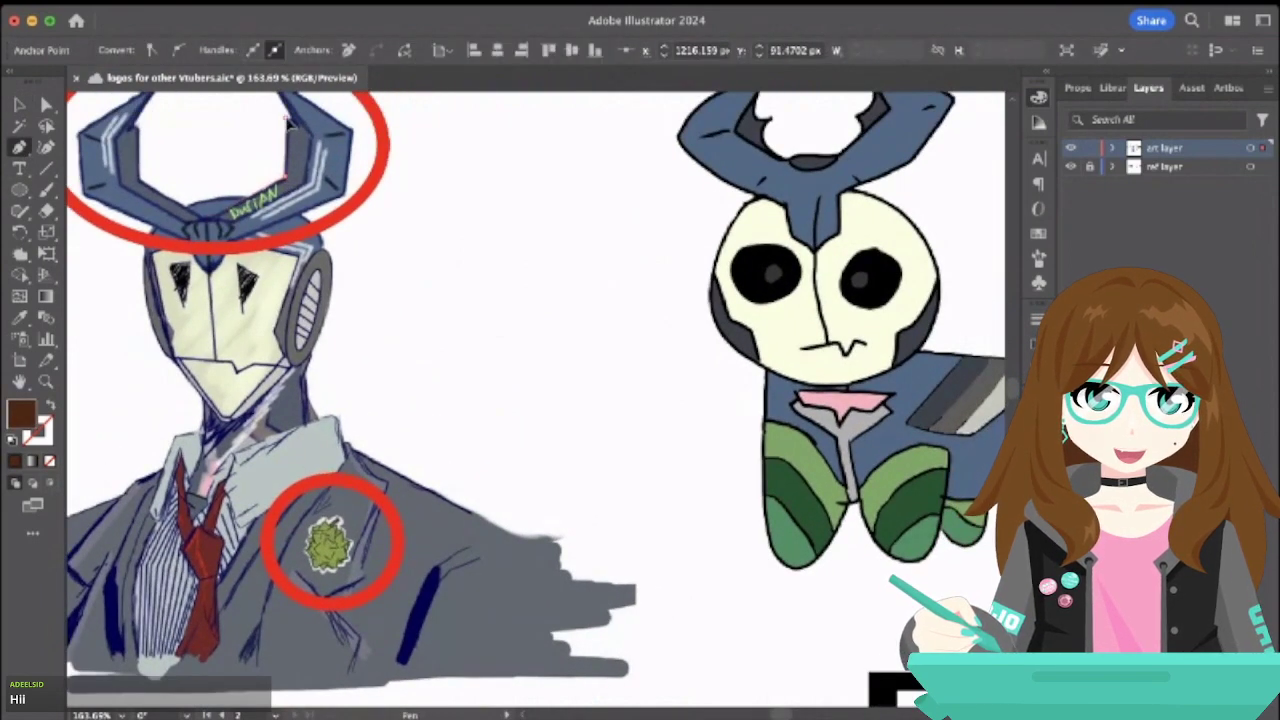
click(286, 118)
click(318, 146)
click(316, 190)
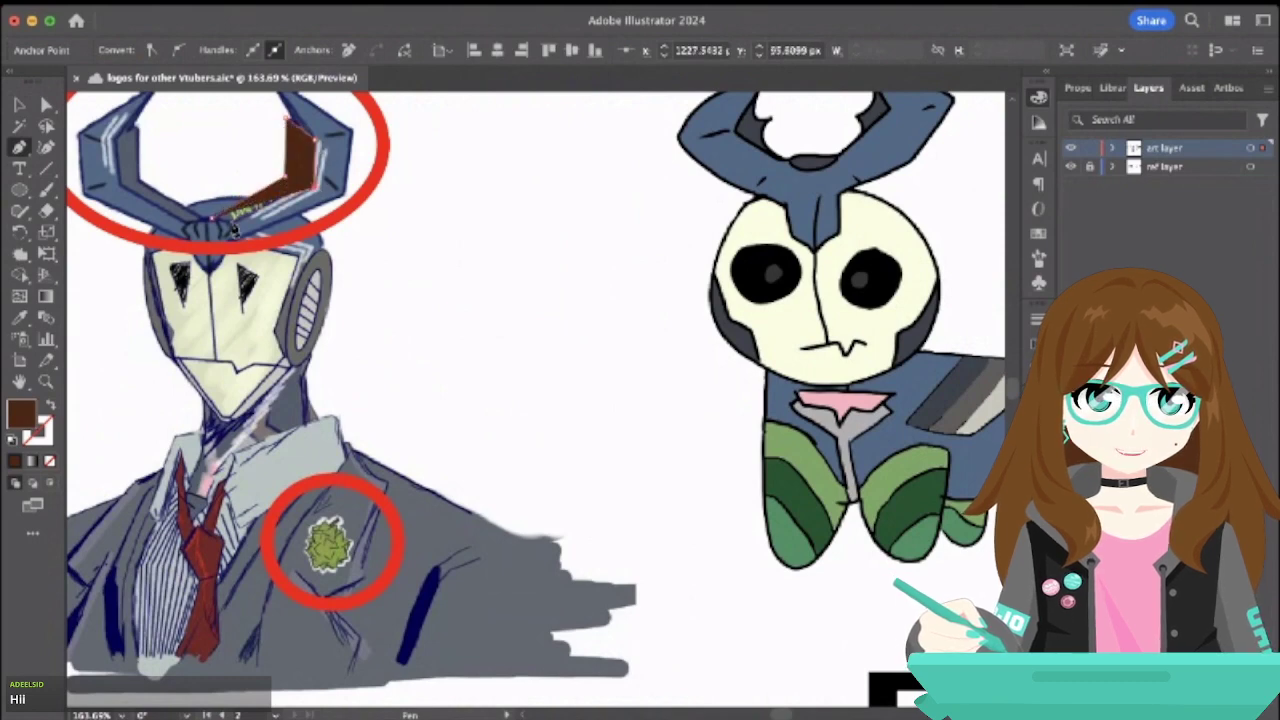
click(214, 226)
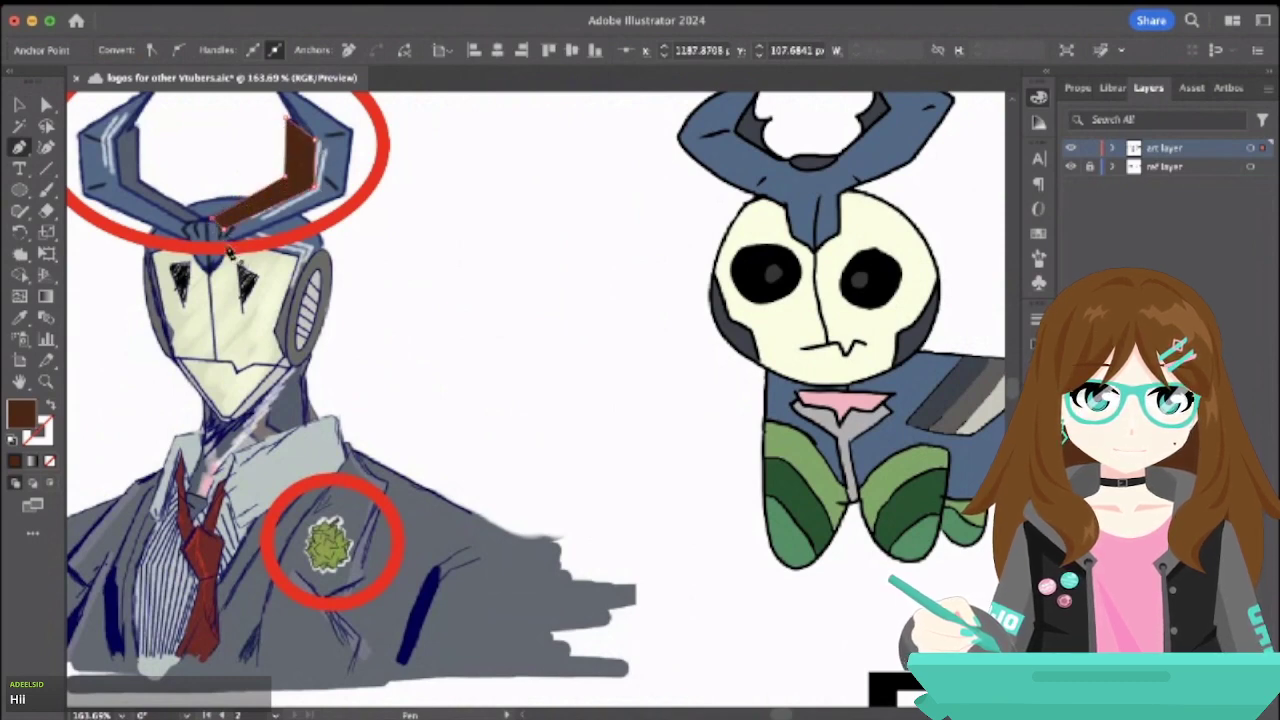
key(Escape)
- Trace the outer face of the same horn up to its pointed tip with the Pen tool, closing it along the inner face
click(345, 205)
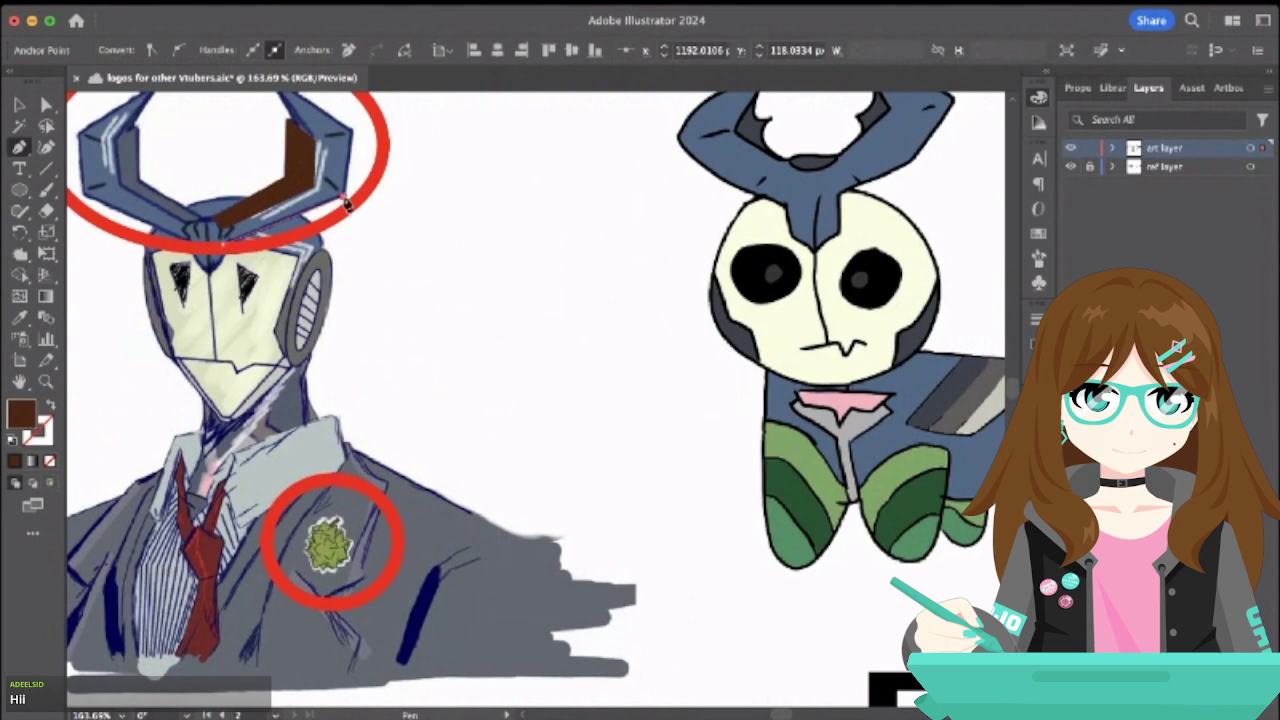
click(351, 130)
scroll(305, 176, up, 3)
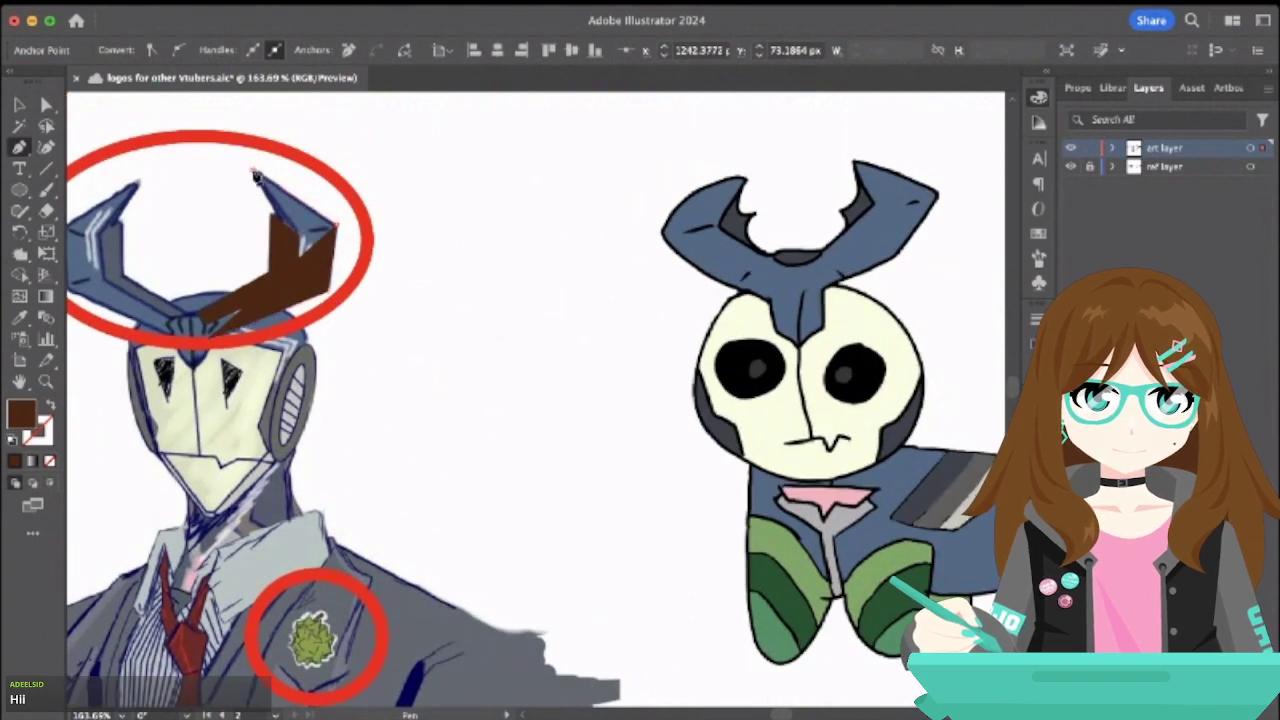
click(252, 171)
click(281, 229)
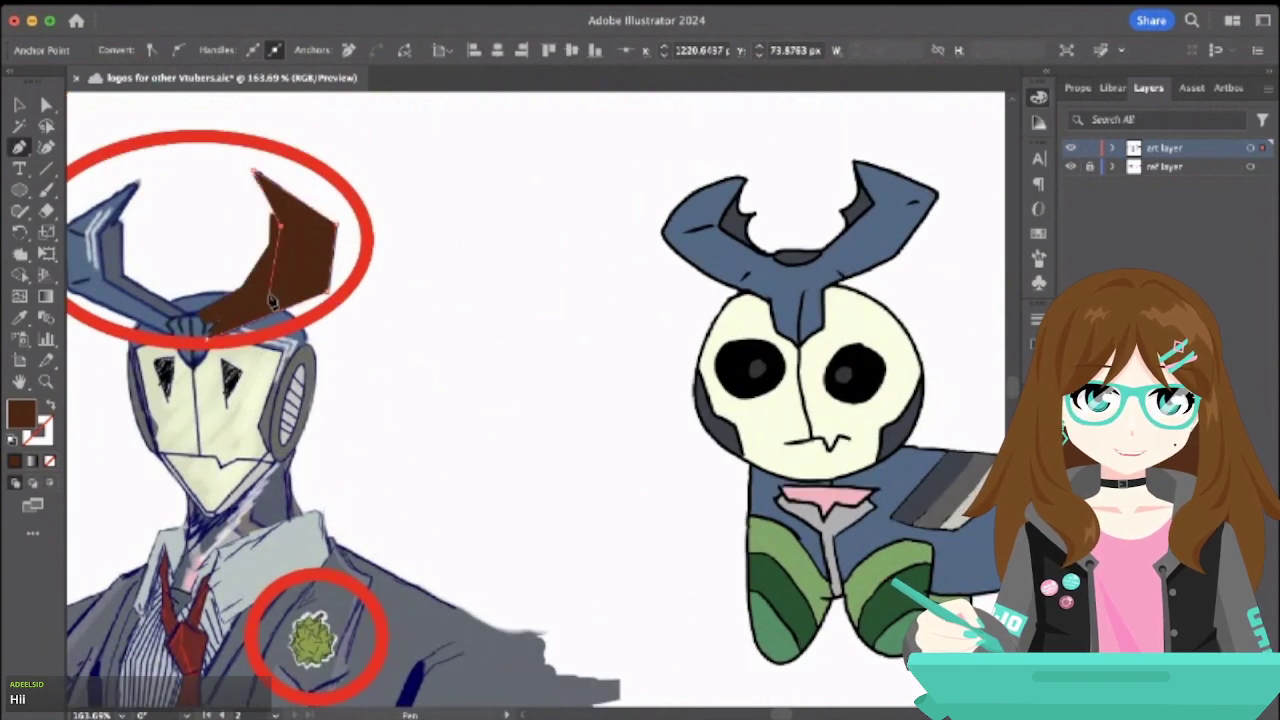
click(271, 291)
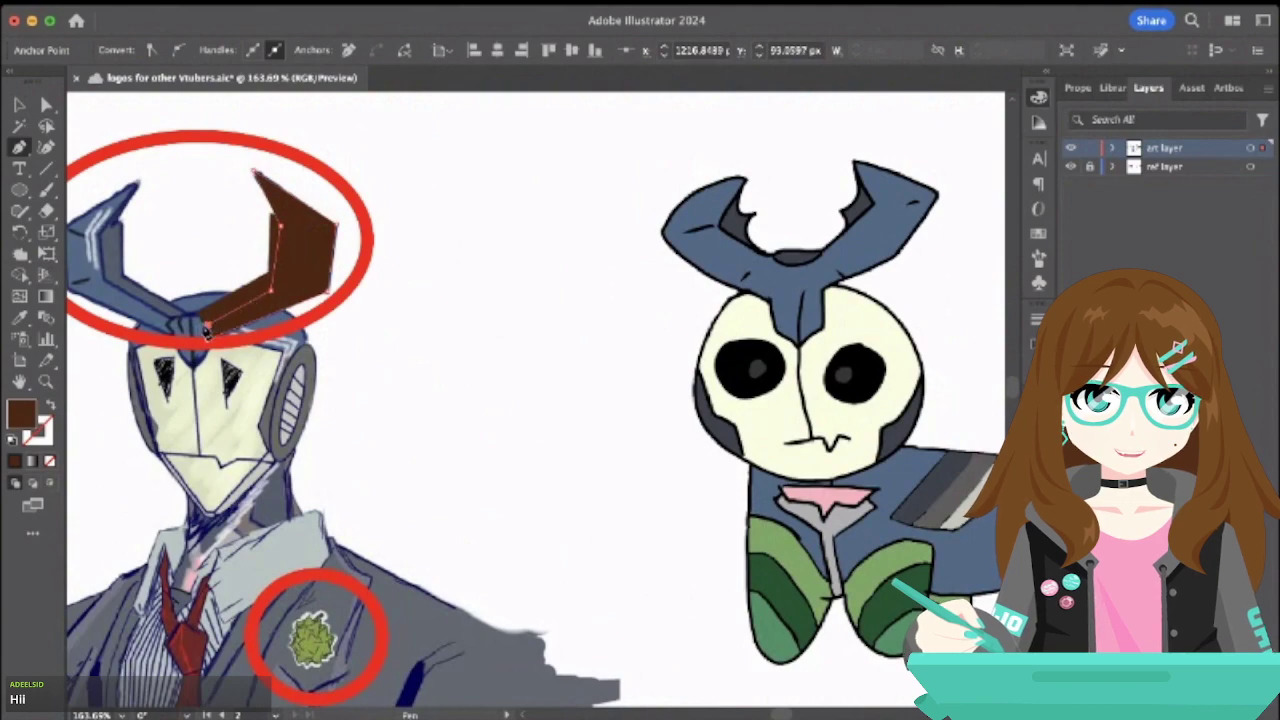
click(207, 338)
key(v)
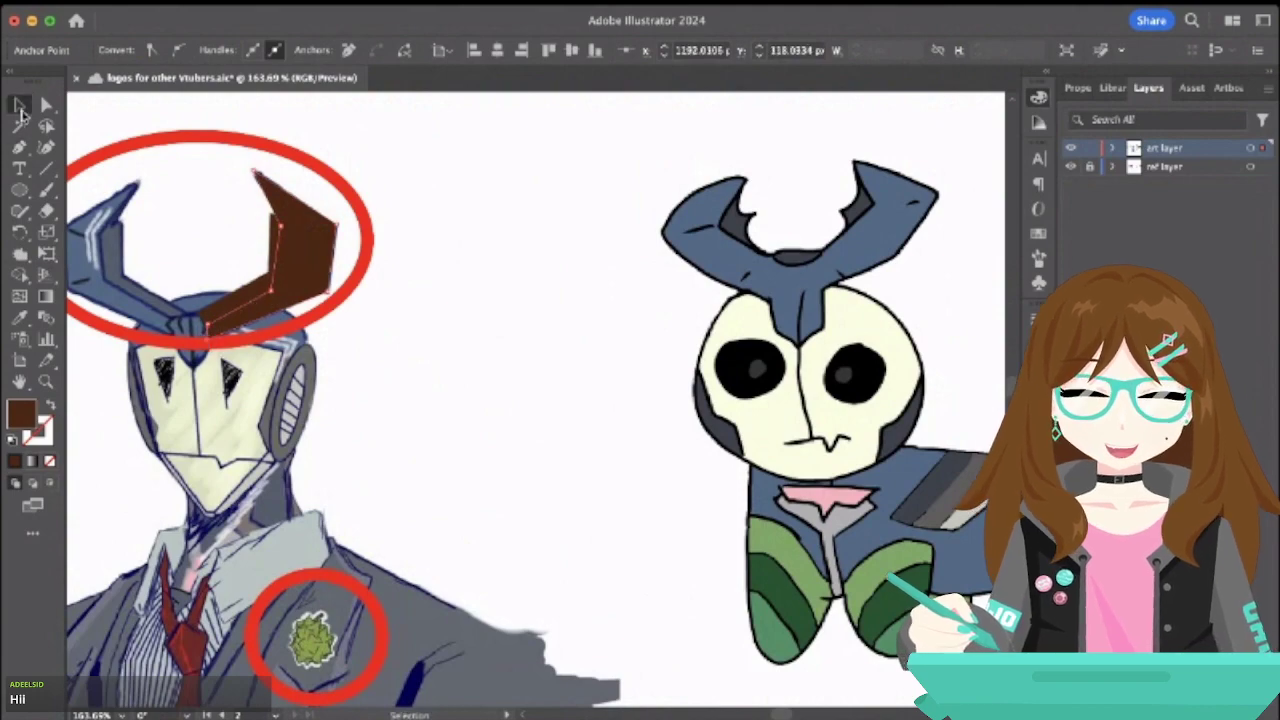
scroll(313, 268, up, 2)
scroll(290, 245, down, 5)
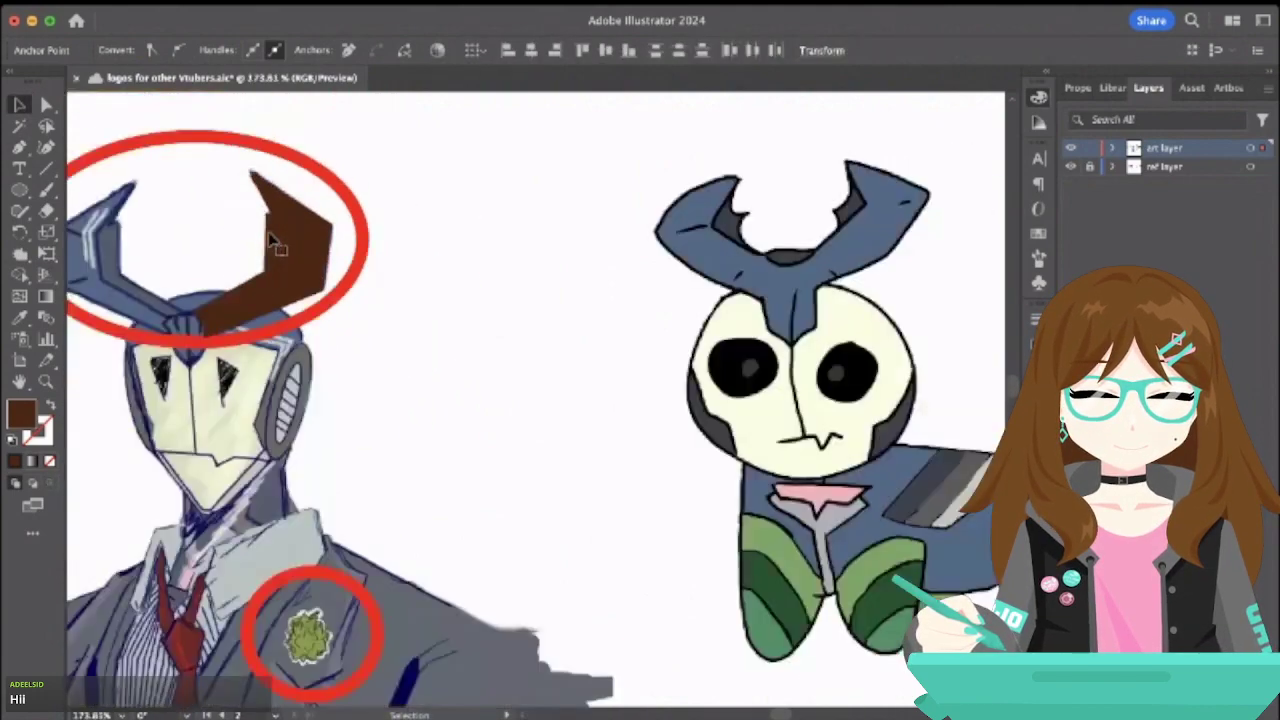
drag(290, 245, 855, 395)
key(ctrl+z)
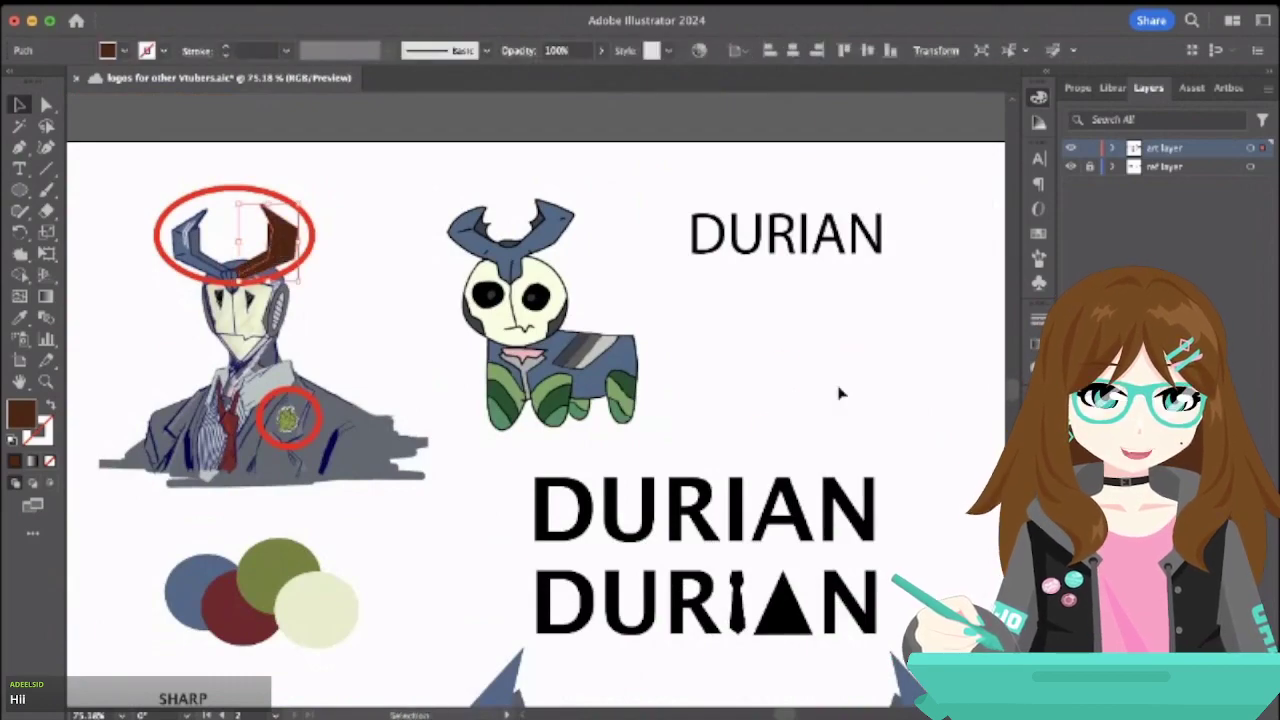
- Select both brown horn shapes and move them off the reference into the empty space below the thin DURIAN text
scroll(318, 225, up, 1)
scroll(318, 225, up, 3)
drag(255, 268, 925, 390)
scroll(638, 383, down, 4)
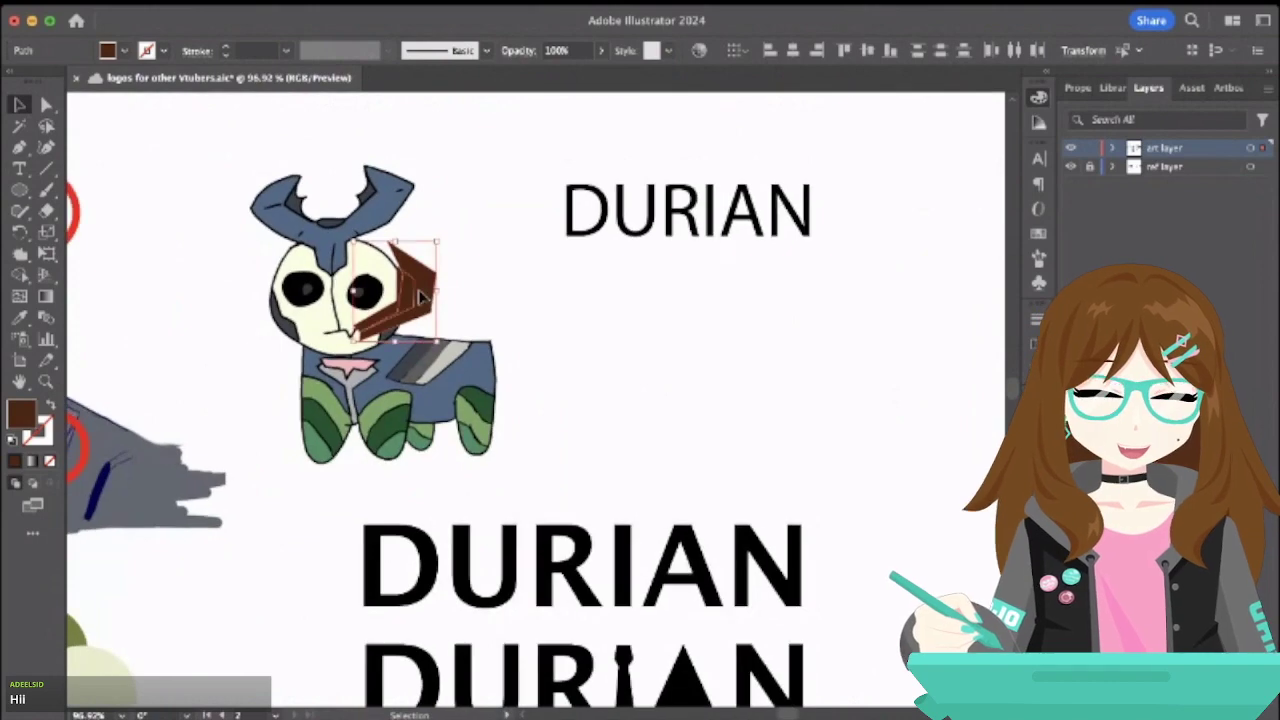
drag(430, 295, 780, 378)
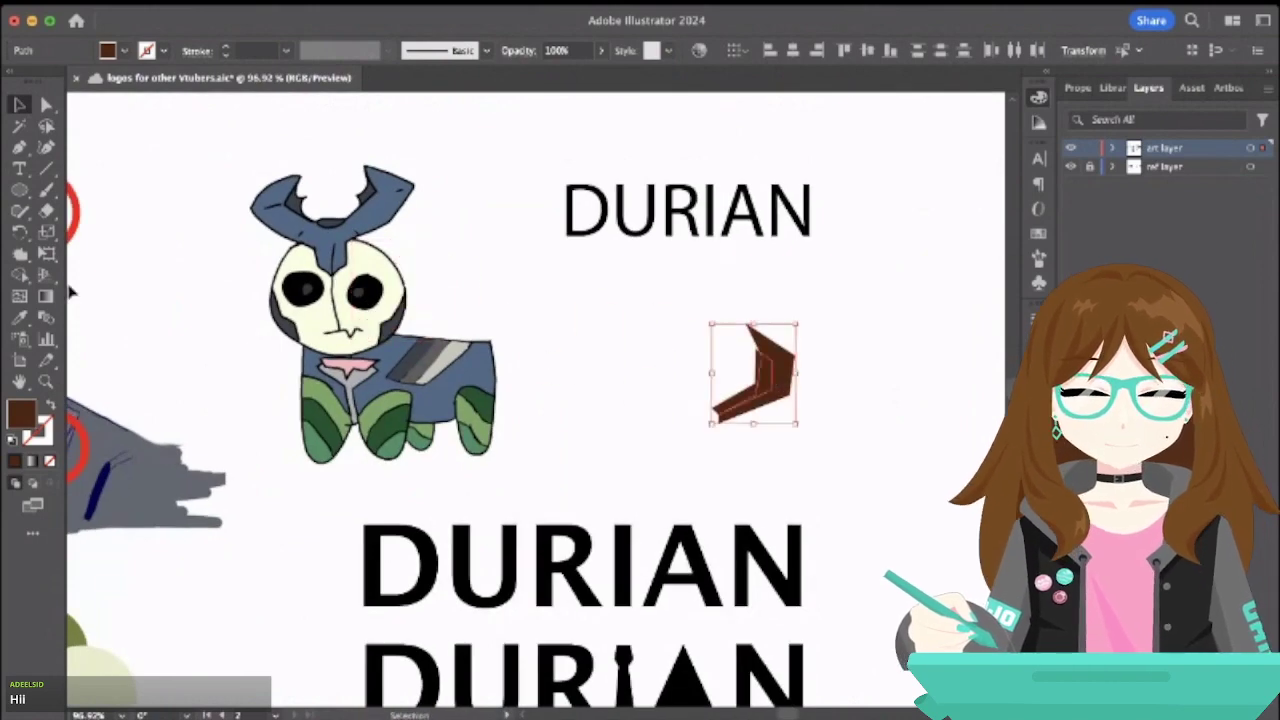
- Fill both horn shapes with the blue sampled from the suited character's horn using the Eyedropper, and deselect them
click(20, 318)
scroll(124, 390, left, 4)
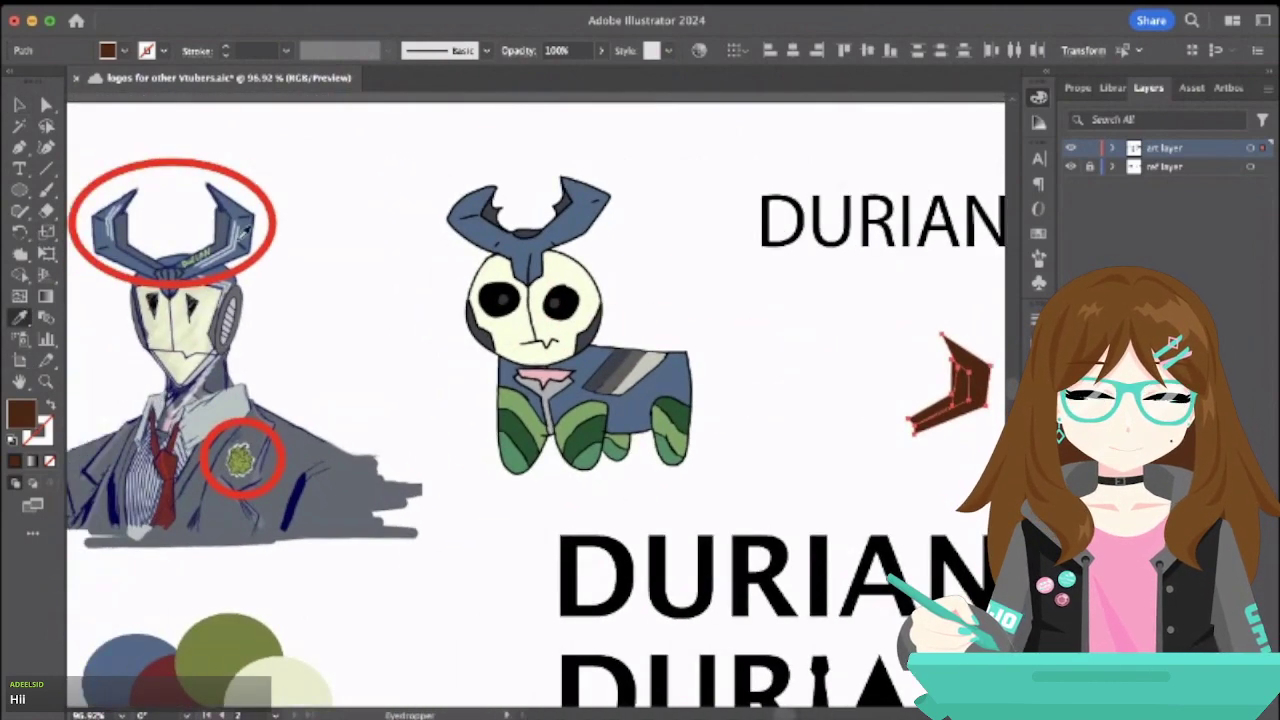
click(241, 229)
scroll(241, 229, right, 5)
click(21, 105)
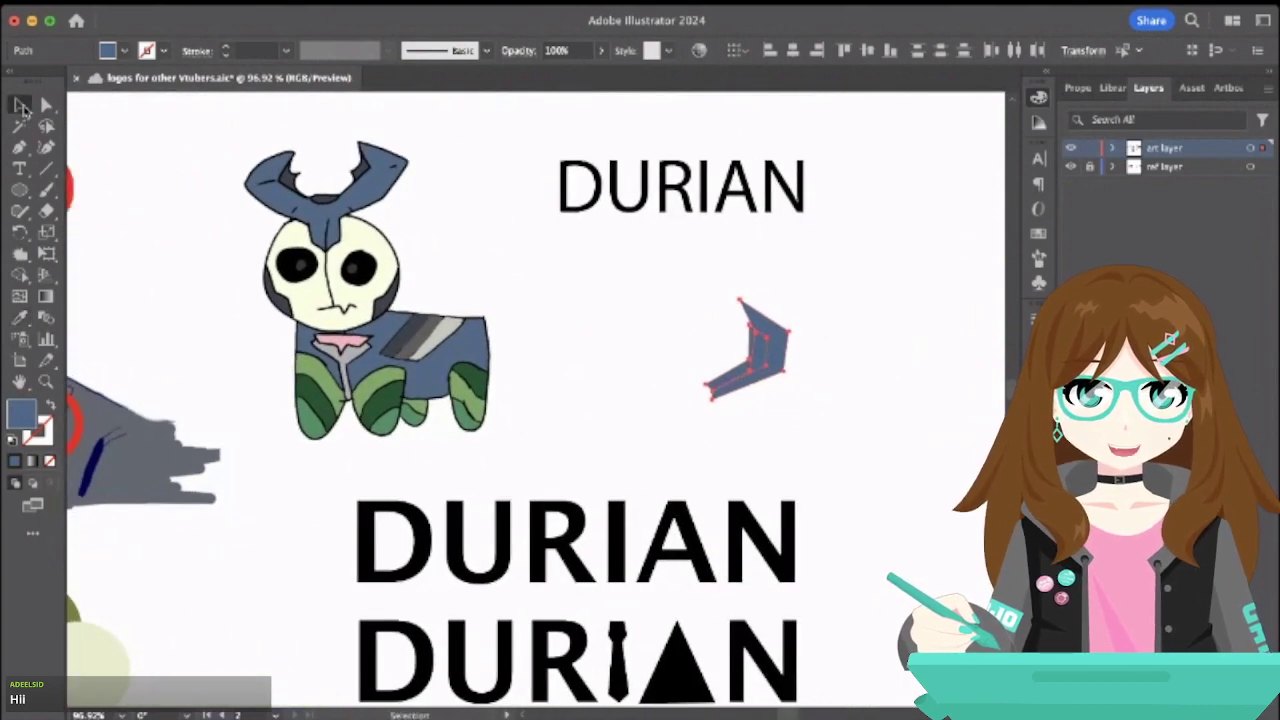
click(673, 343)
- Select the horn's inner face and fill it with the darker grey-blue sampled from the reference horn using the Eyedropper
scroll(782, 365, up, 5)
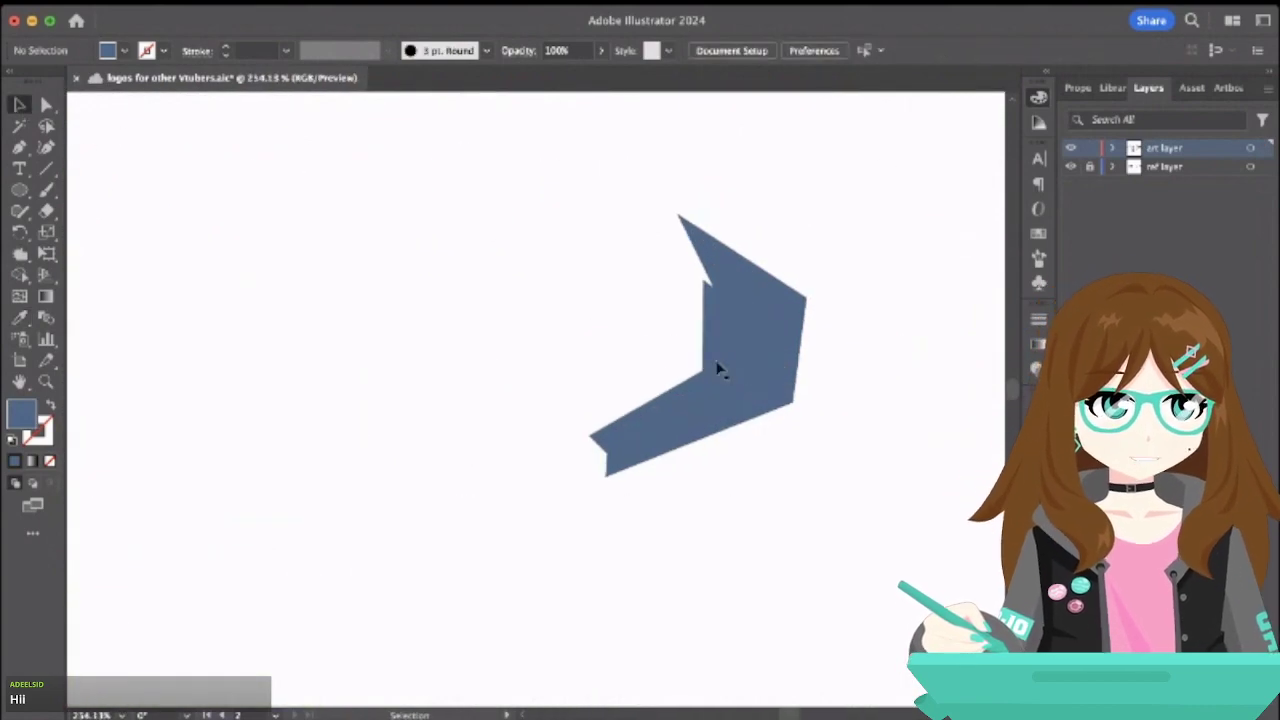
click(715, 360)
shift+click(709, 338)
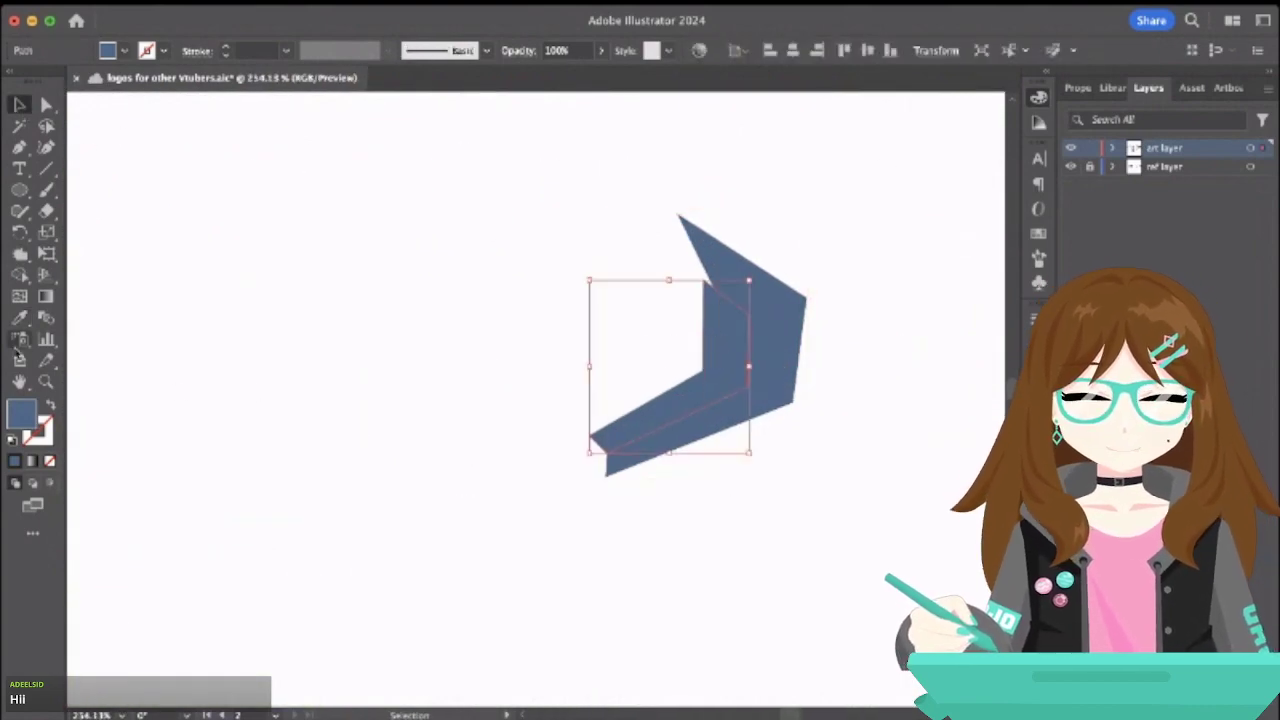
click(19, 317)
scroll(320, 429, down, 6)
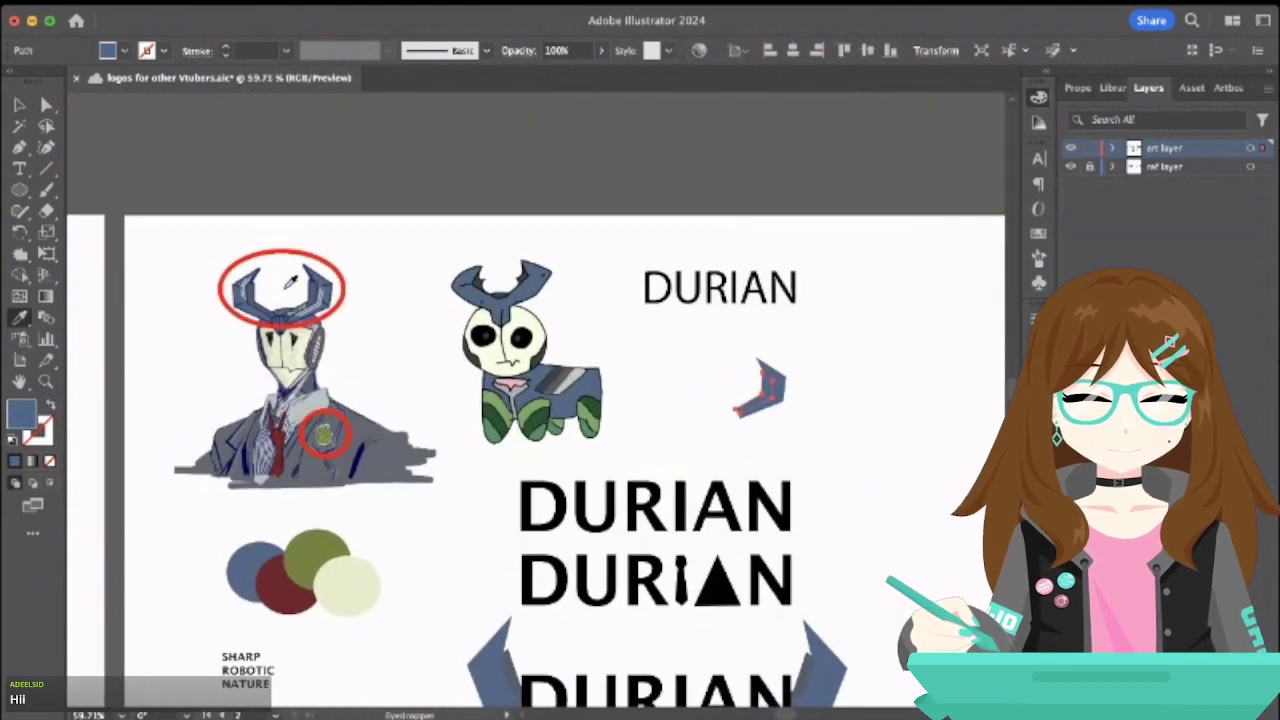
scroll(291, 283, up, 3)
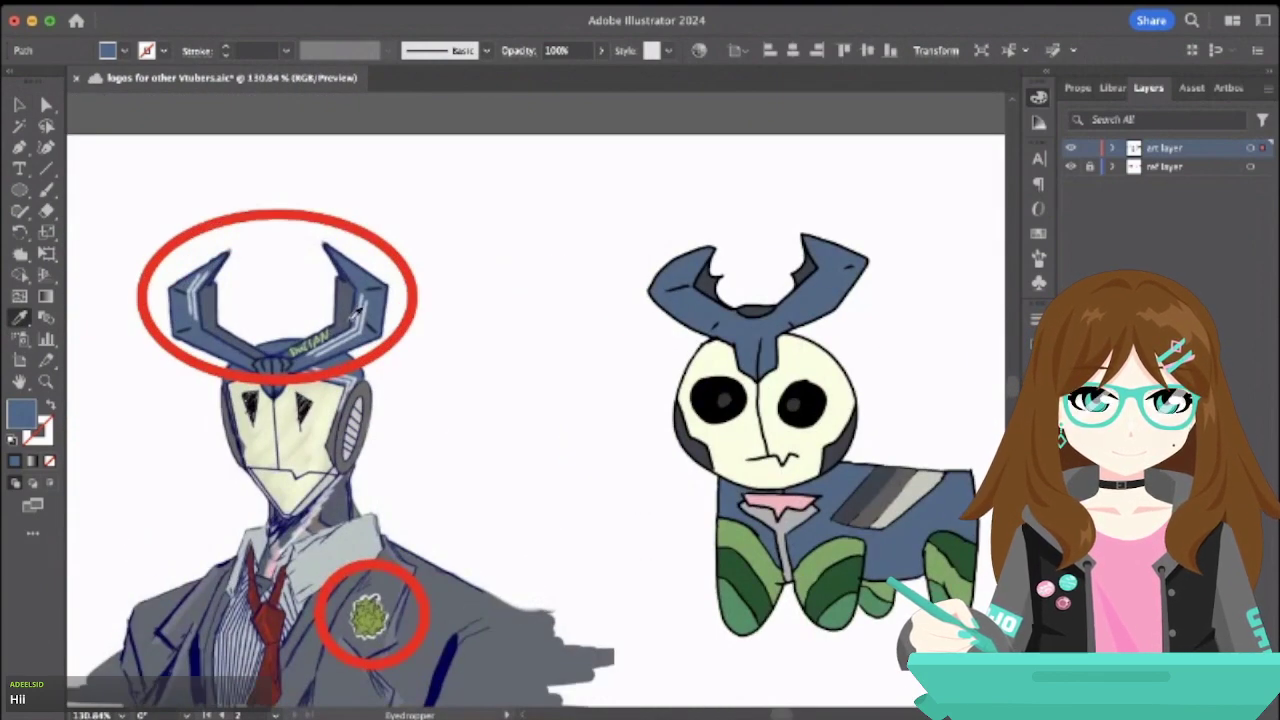
click(353, 314)
scroll(423, 429, right, 10)
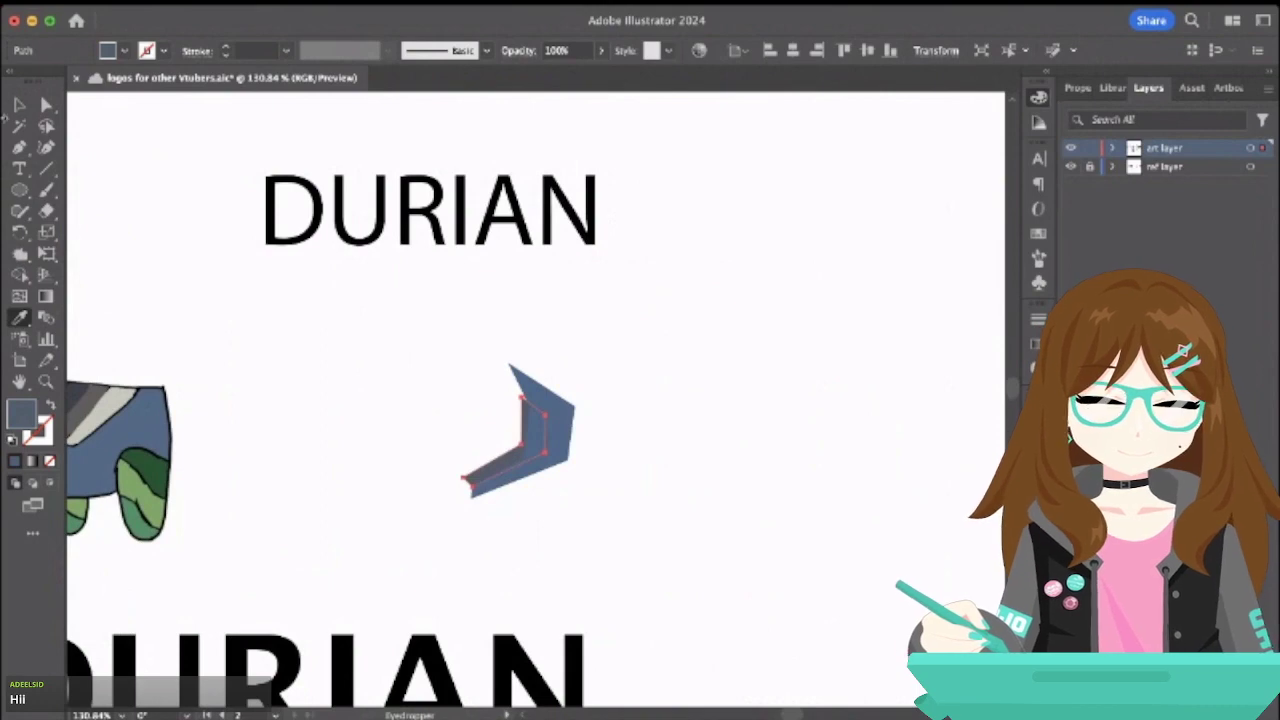
- Widen the dark inner face by moving its elbow anchor point slightly away from the blue part, and deselect it
click(46, 104)
click(444, 388)
scroll(491, 420, up, 4)
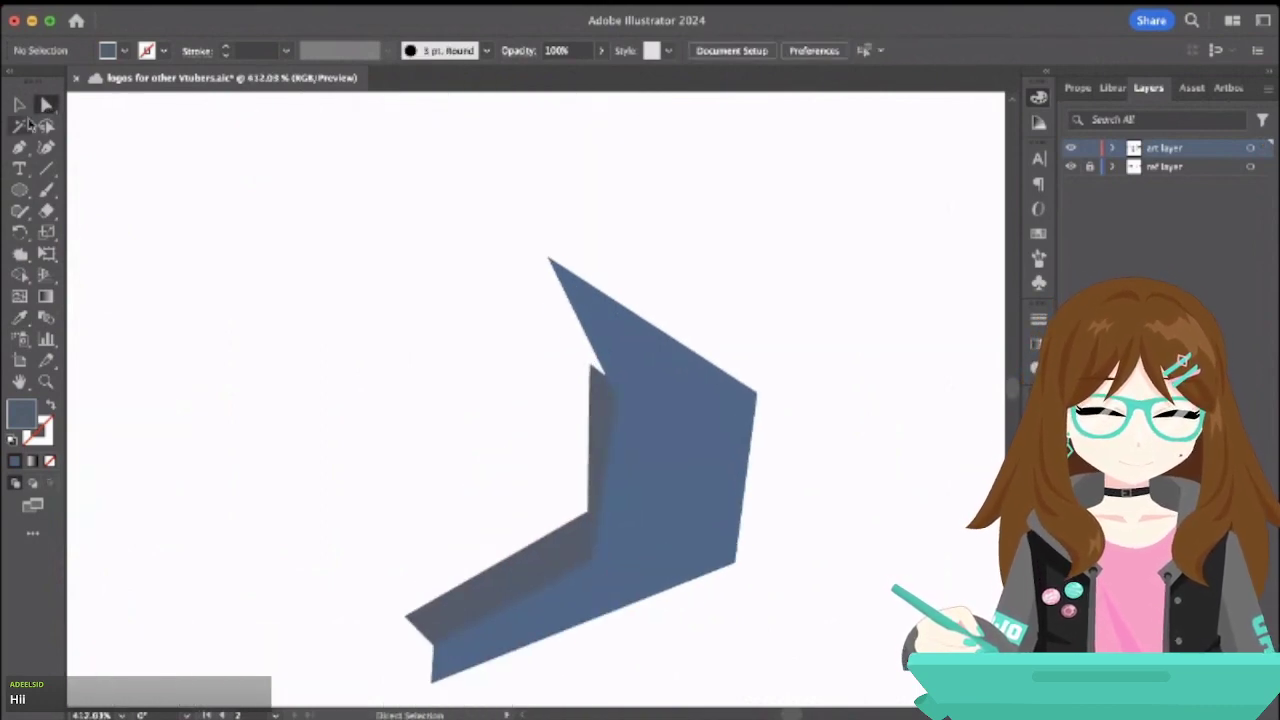
click(589, 516)
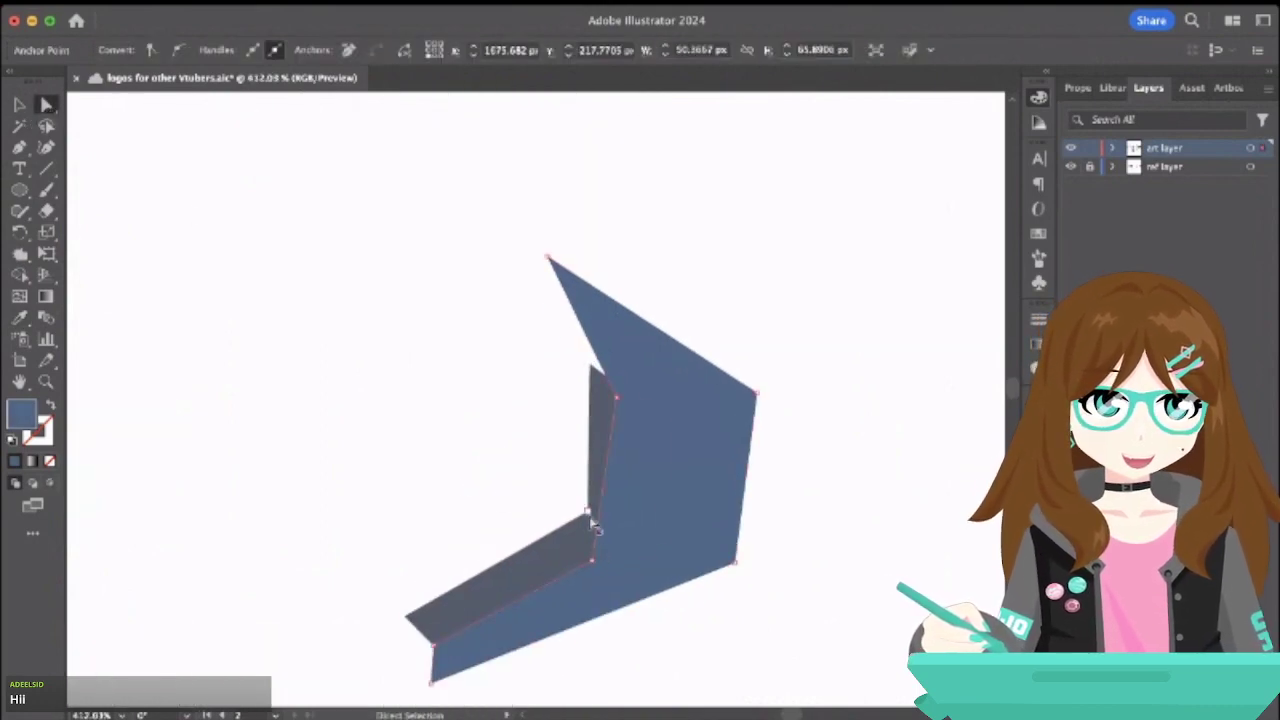
drag(573, 528, 560, 534)
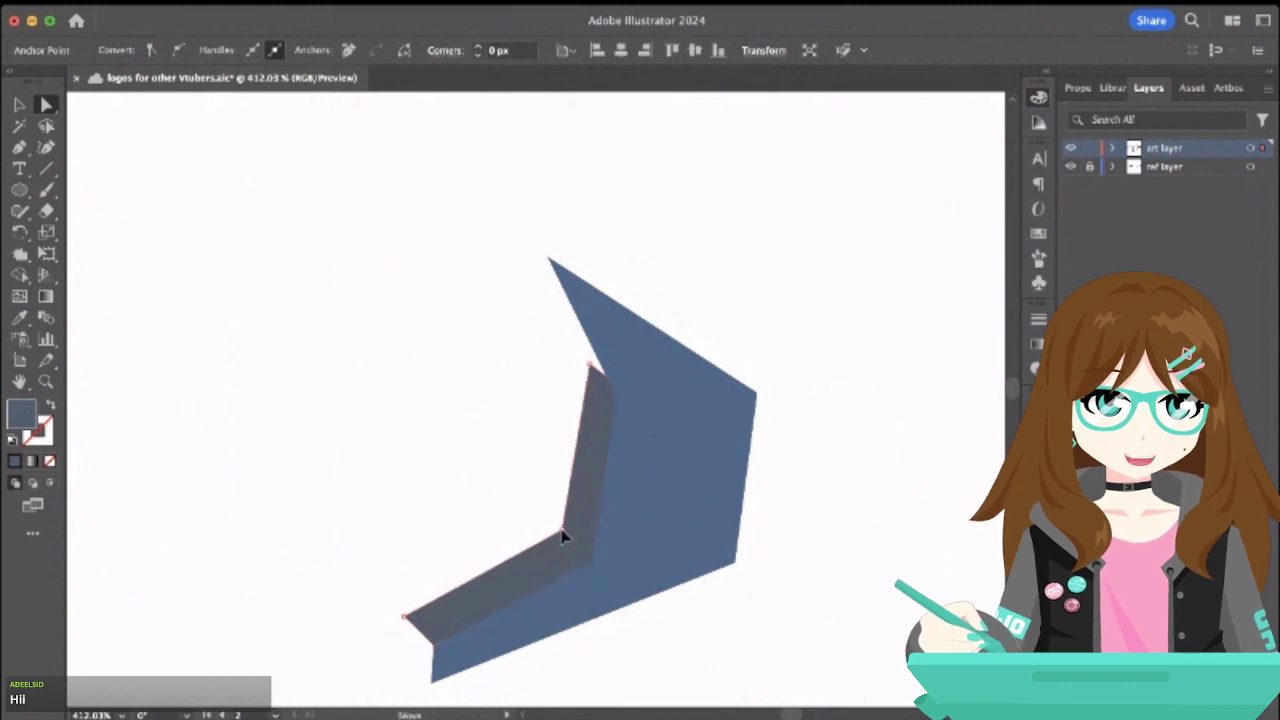
click(500, 460)
scroll(500, 460, down, 2)
scroll(500, 460, down, 2)
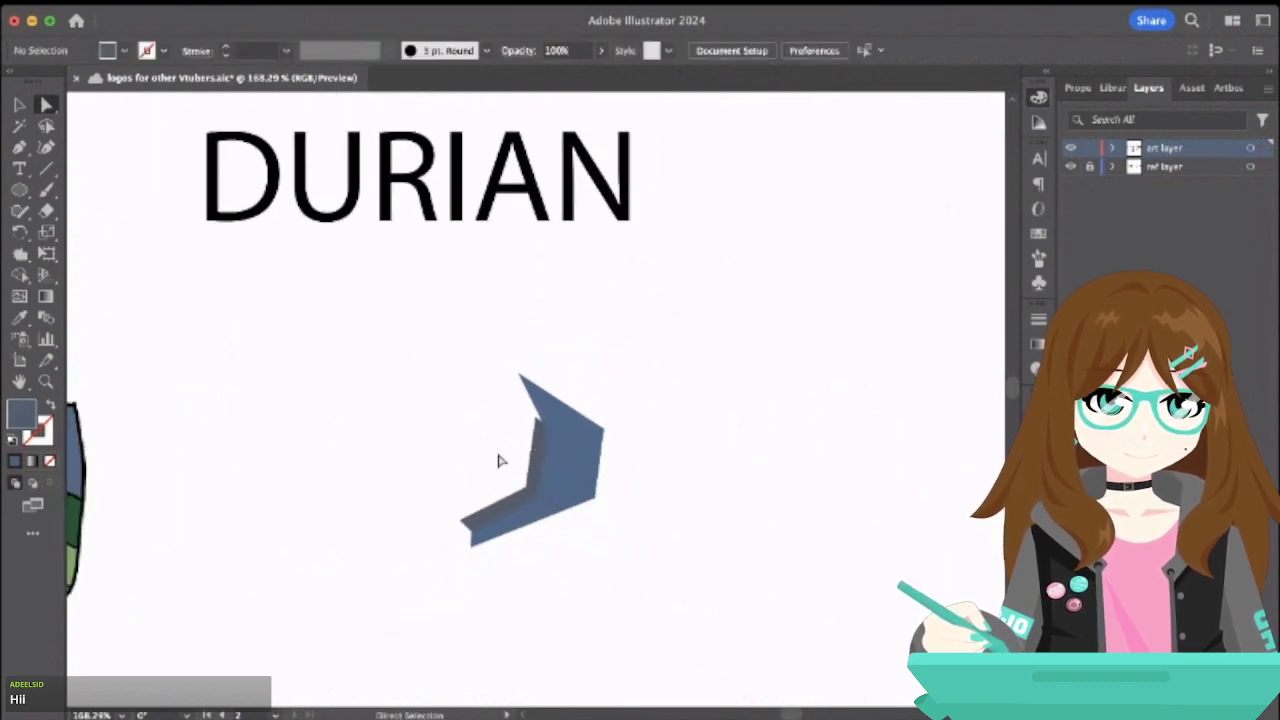
- Duplicate the bold DURIAN text of the horned title and place the copy in the empty space below that title
click(19, 104)
scroll(240, 362, down, 4)
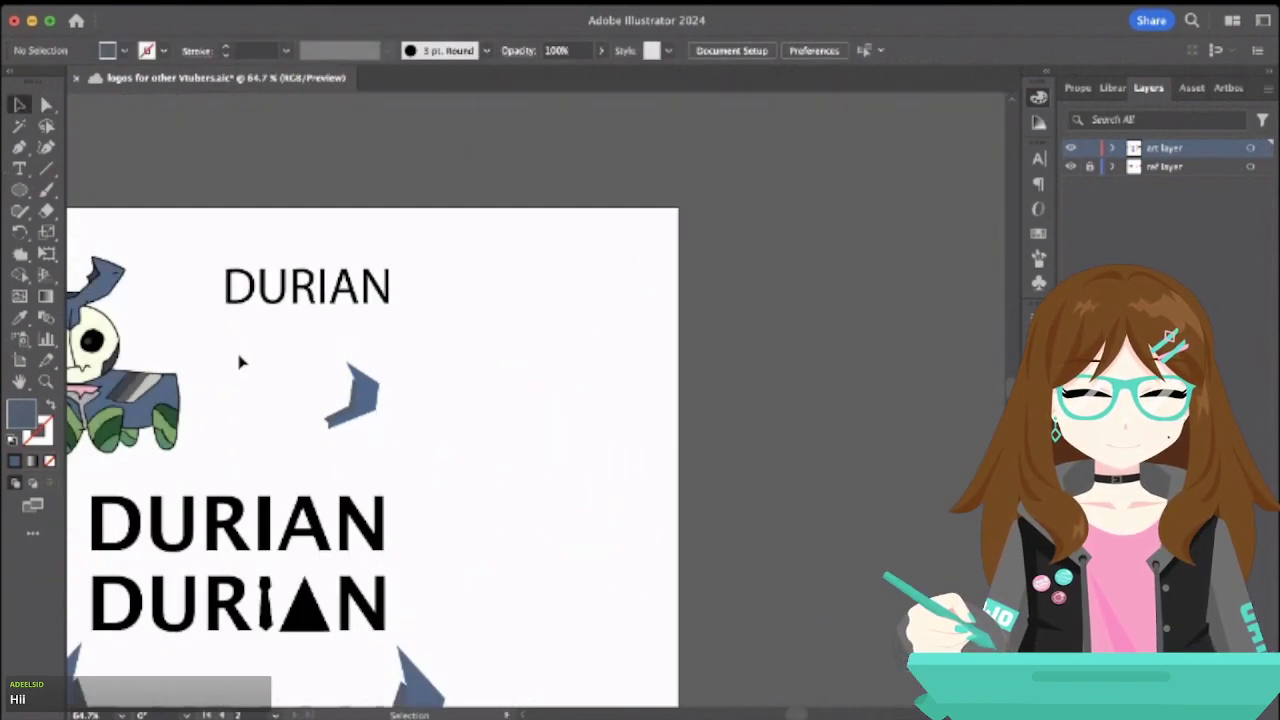
click(352, 395)
scroll(417, 463, down, 4)
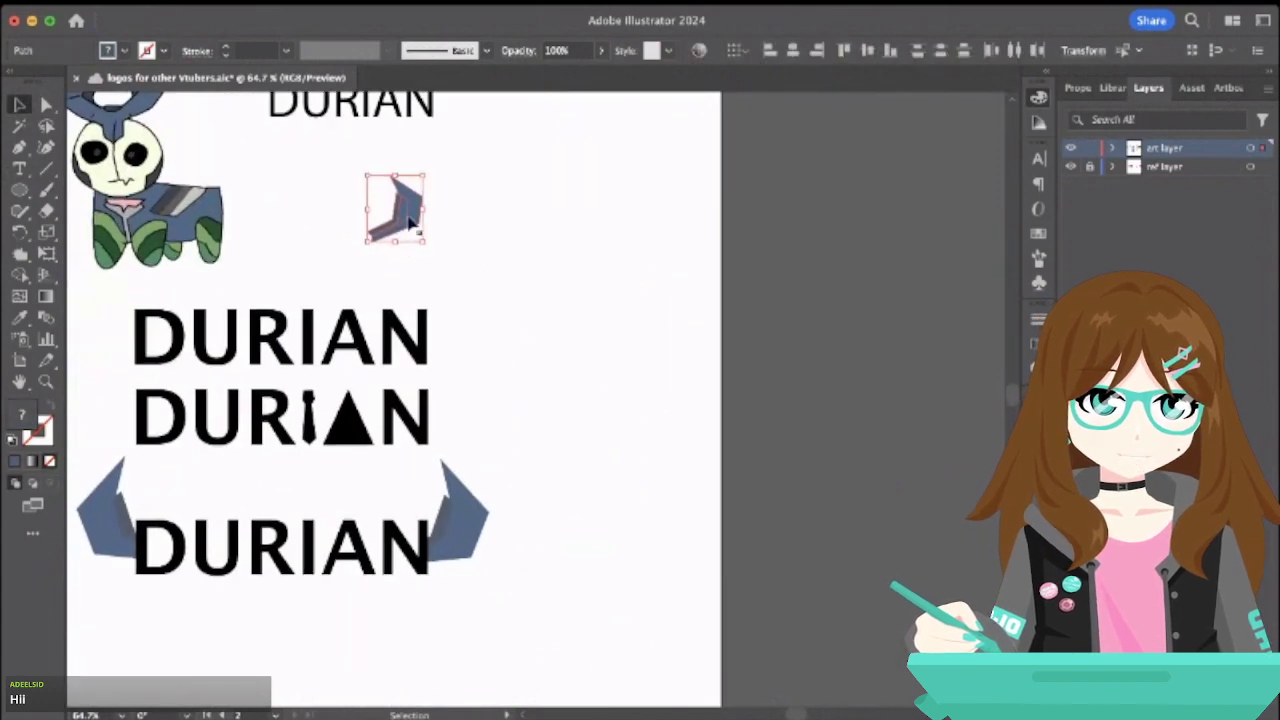
click(368, 555)
key(super+c)
key(super+v)
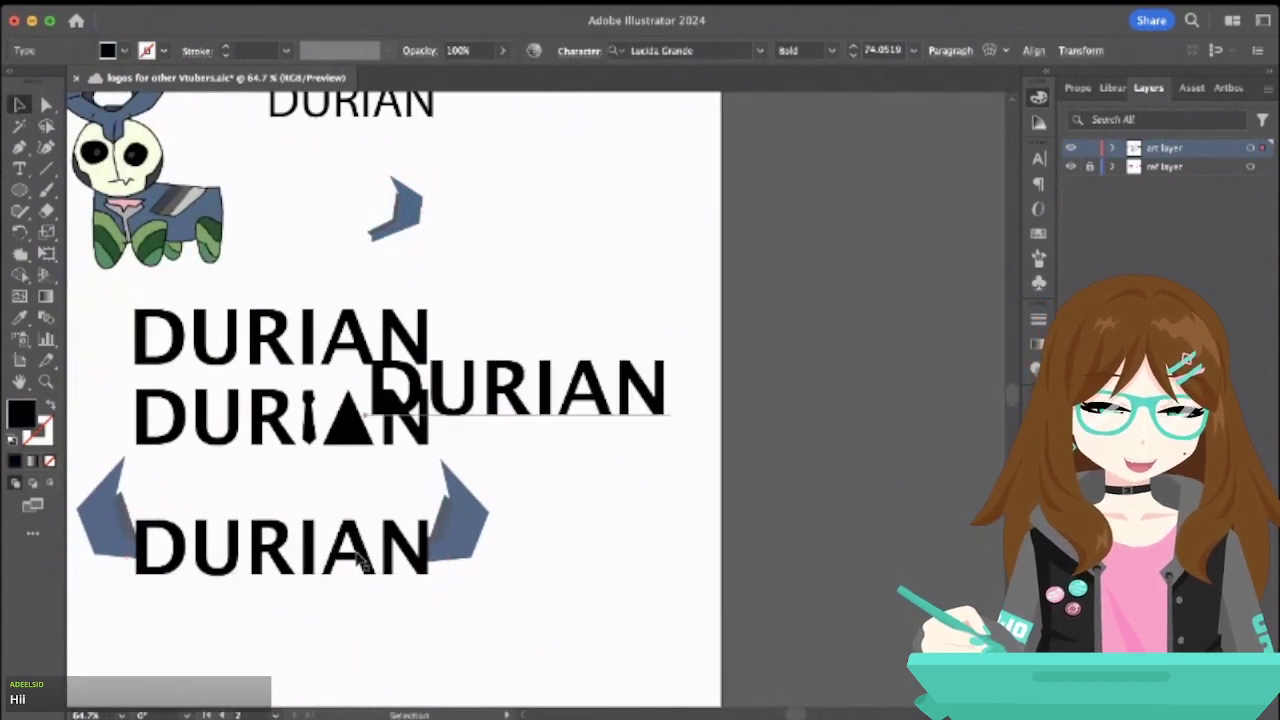
scroll(362, 558, down, 5)
drag(627, 140, 394, 530)
click(503, 411)
- Select both shapes of the new horn, enlarge them to about twice their size, and place them over the end of the lowest DURIAN title
scroll(505, 412, up, 4)
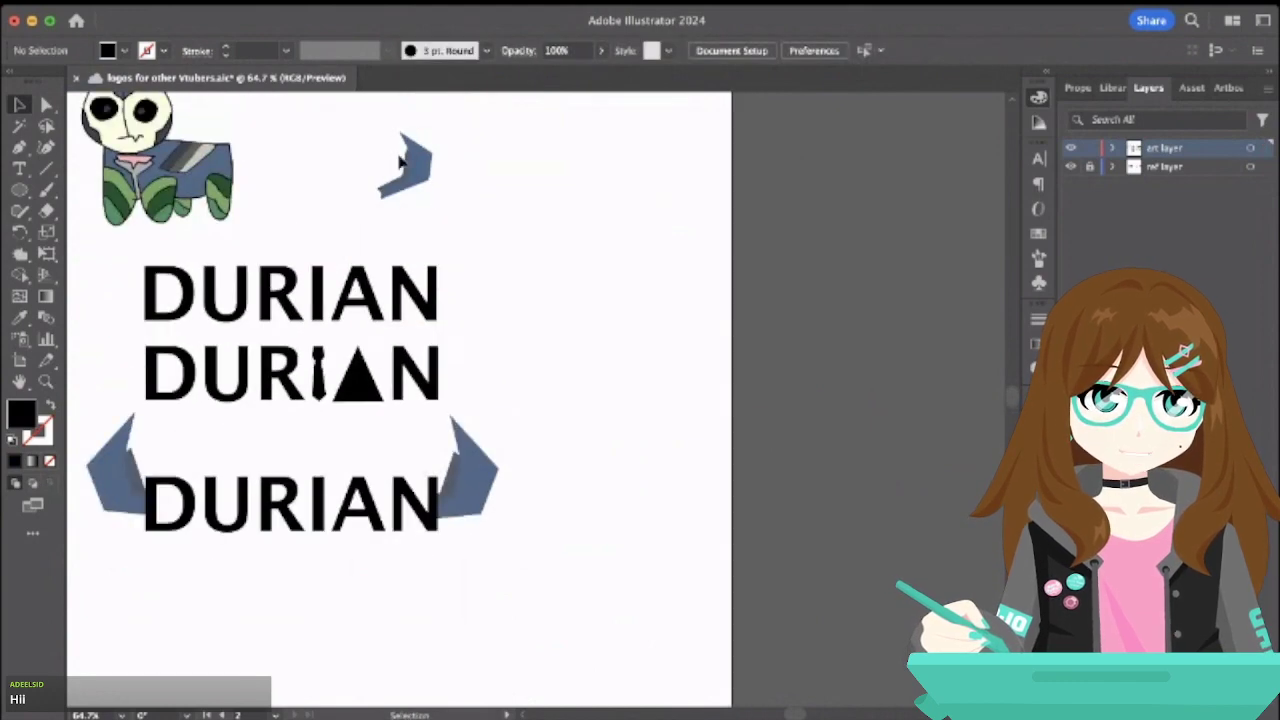
drag(371, 129, 483, 194)
scroll(483, 194, down, 3)
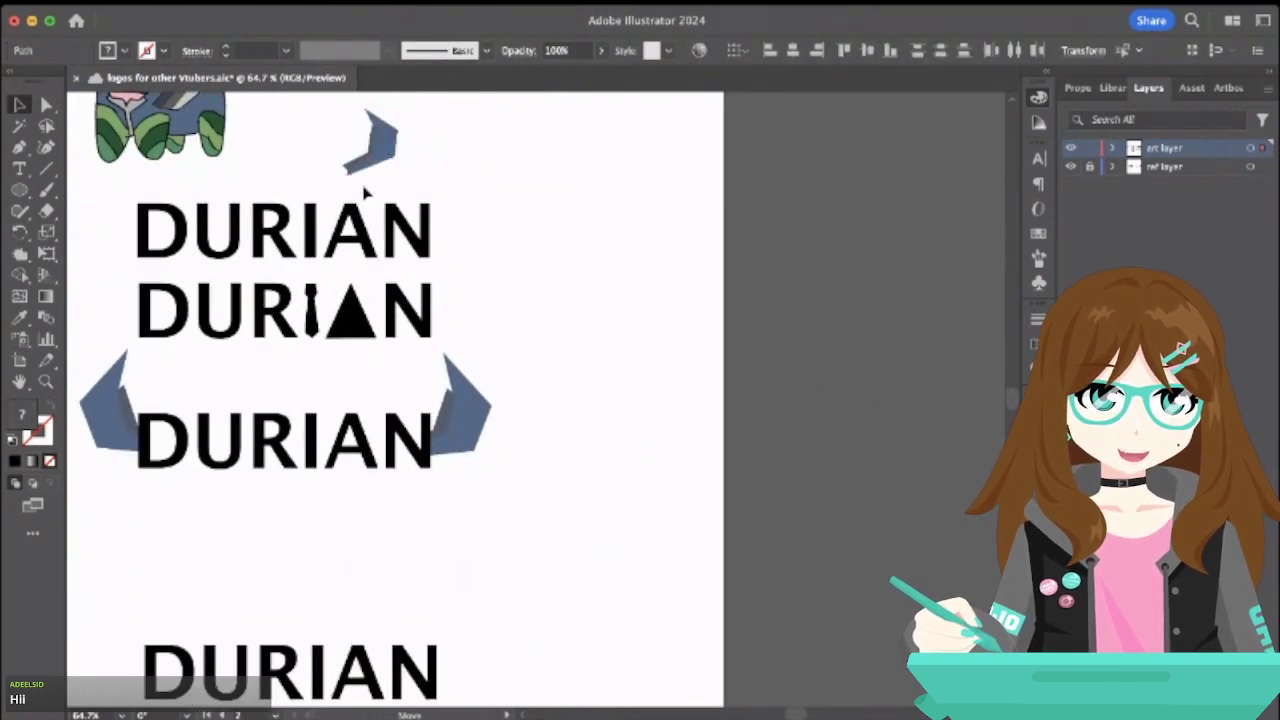
drag(378, 152, 590, 525)
drag(428, 597, 398, 615)
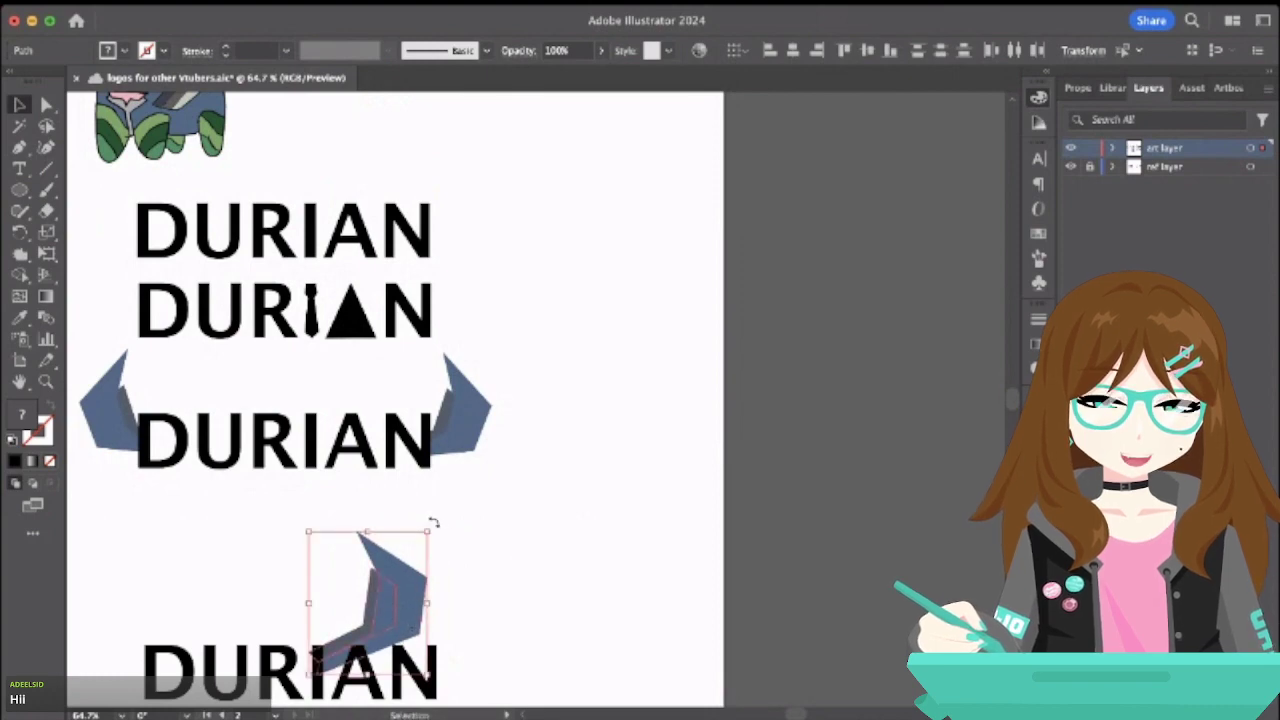
- Rotate the large horn slightly clockwise, nudge it up over the end of the lowest DURIAN title, and deselect it
drag(434, 528, 456, 555)
drag(397, 647, 394, 638)
click(506, 606)
- Duplicate the large horn, mirror the copy horizontally, and place it over the title's start so both inner ends meet above the middle
click(385, 606)
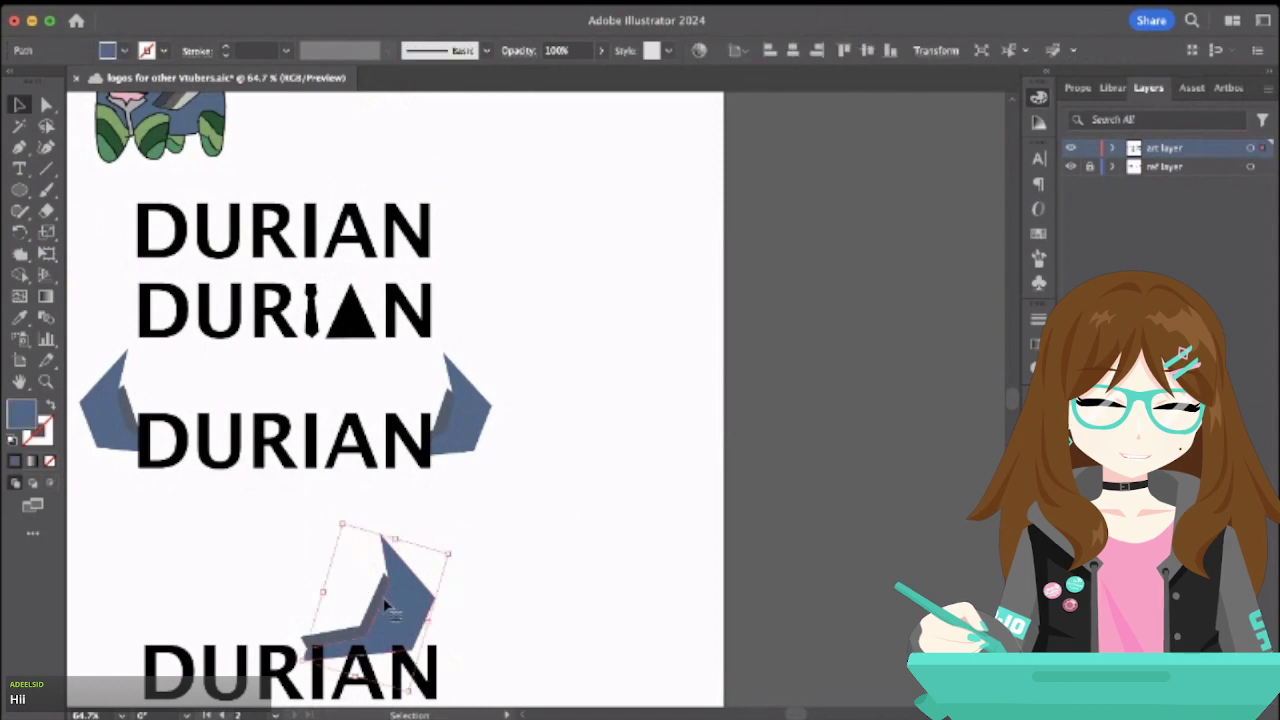
scroll(383, 605, up, 4)
drag(383, 605, 583, 458)
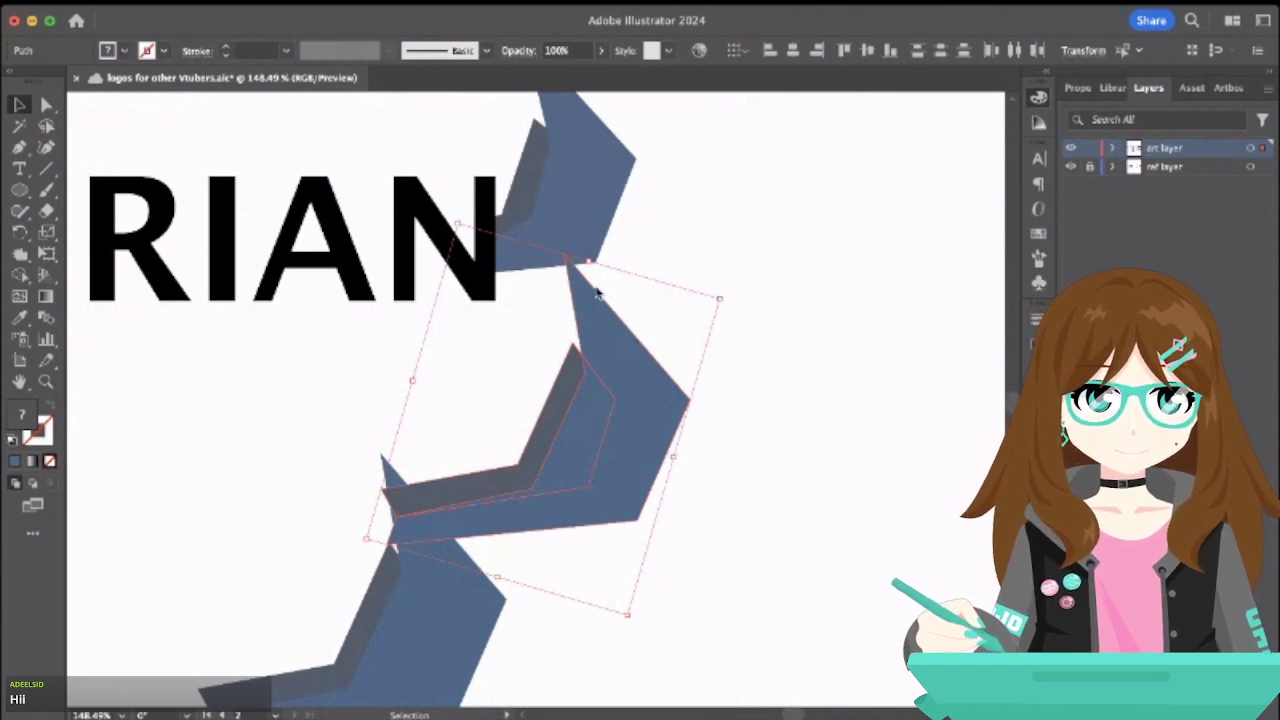
key(ctrl+z)
key(ctrl+z)
scroll(900, 497, down, 3)
scroll(900, 497, left, 3)
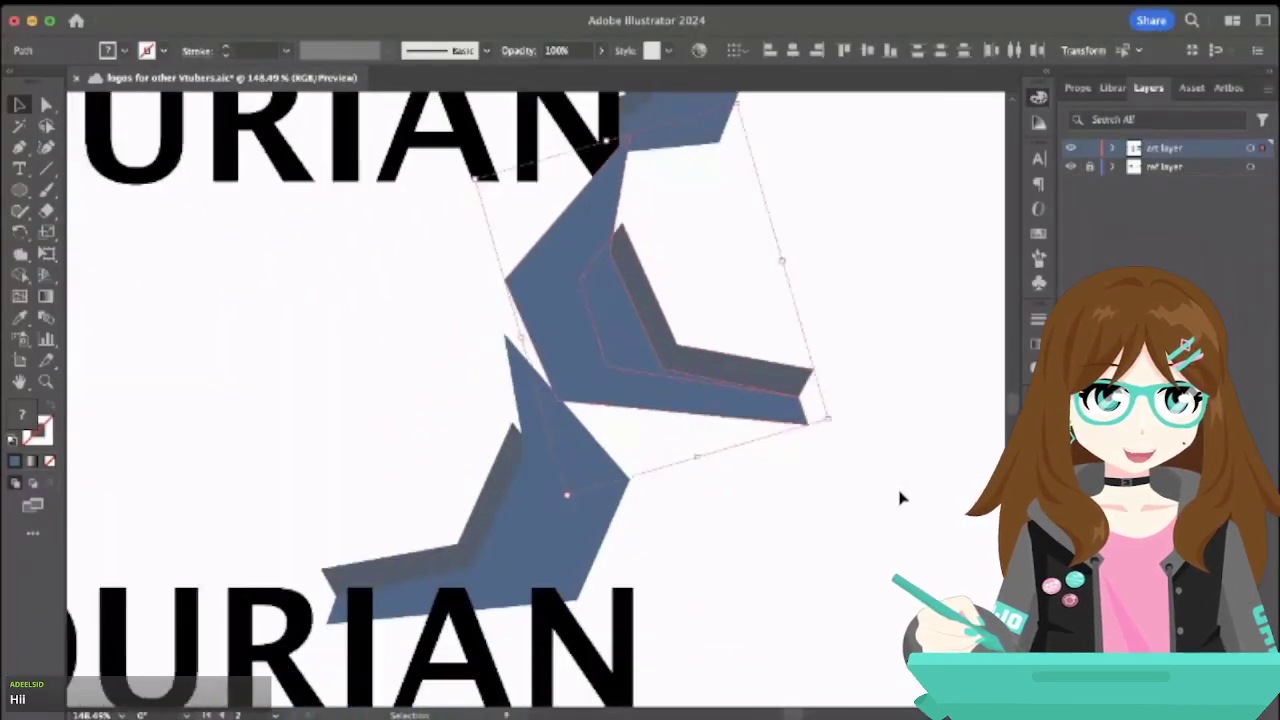
scroll(900, 497, down, 5)
key(ctrl+z)
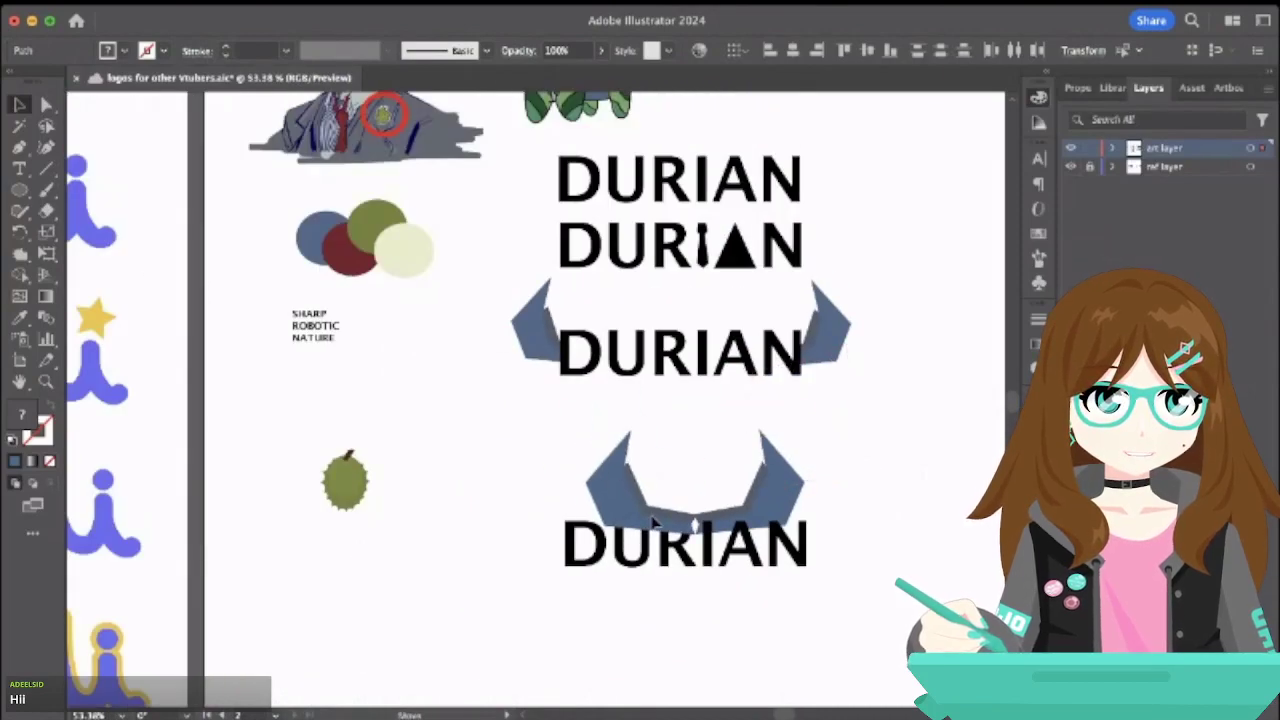
drag(568, 420, 690, 530)
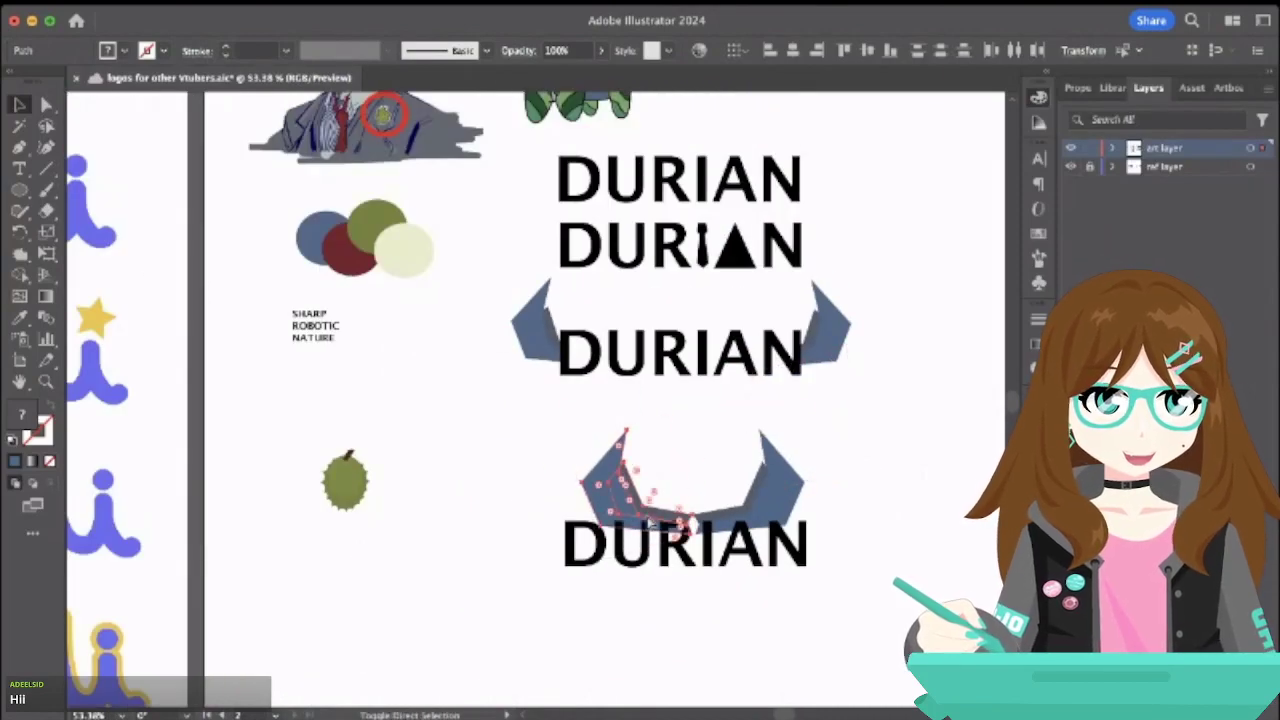
click(443, 472)
- Select all shapes of both large horns without the title text and shift them slightly down and left to centre them over the lowest title
scroll(620, 498, up, 5)
click(620, 497)
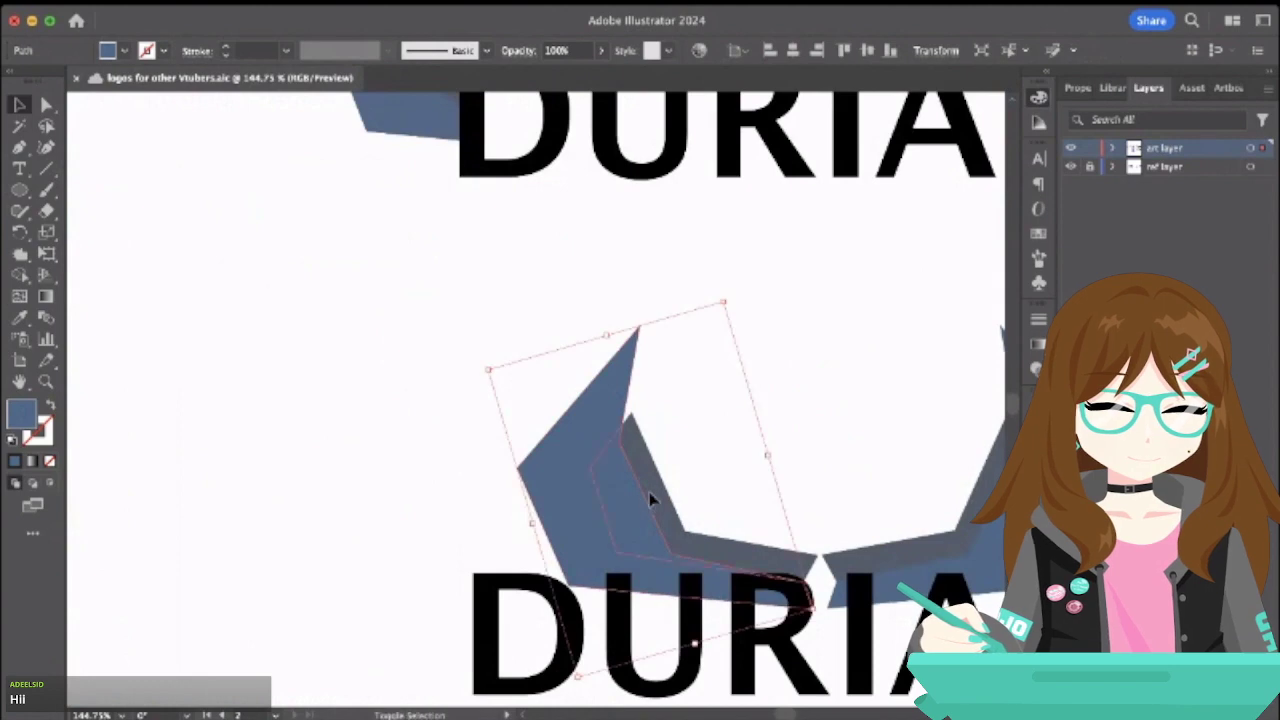
shift+click(877, 563)
scroll(877, 563, right, 5)
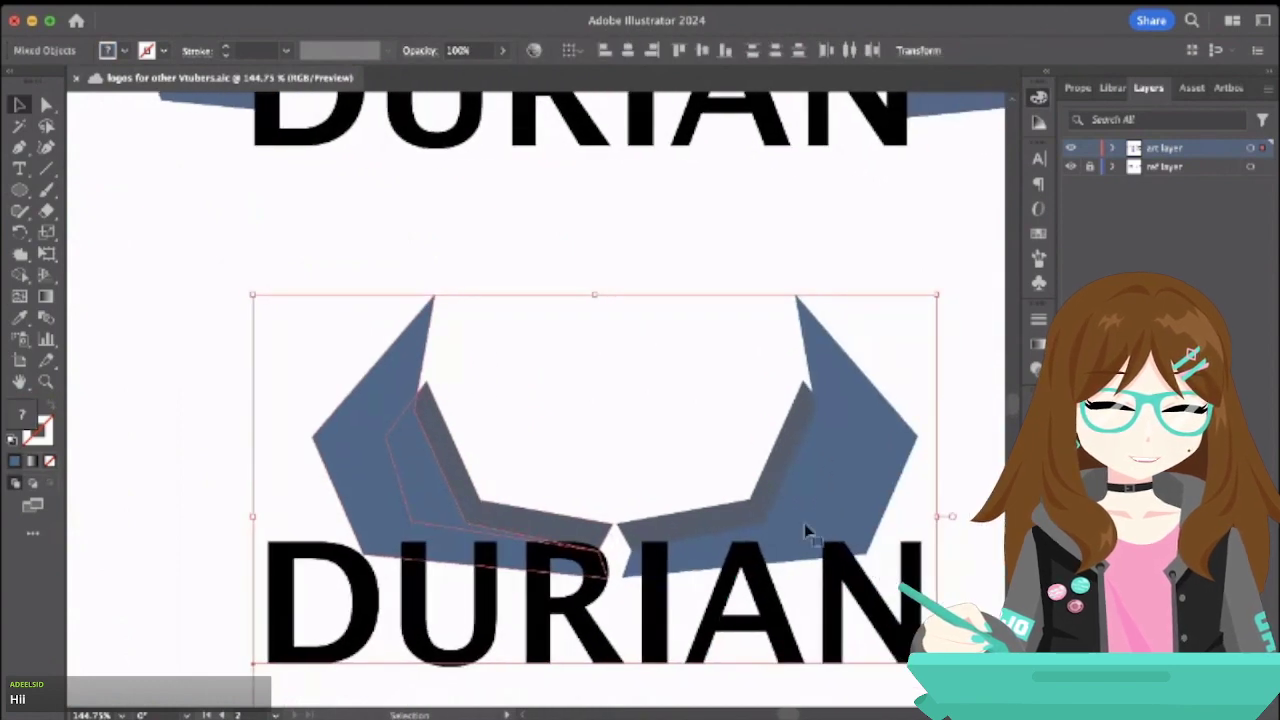
scroll(840, 510, right, 1)
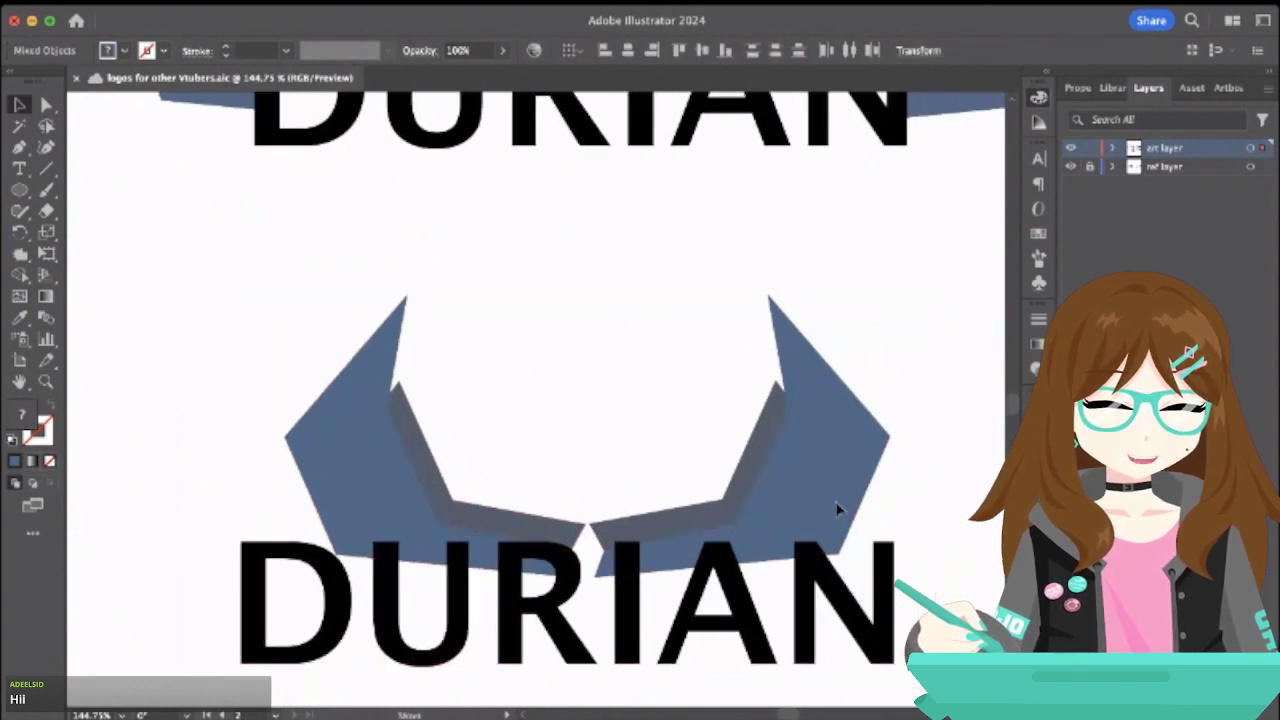
shift+click(737, 611)
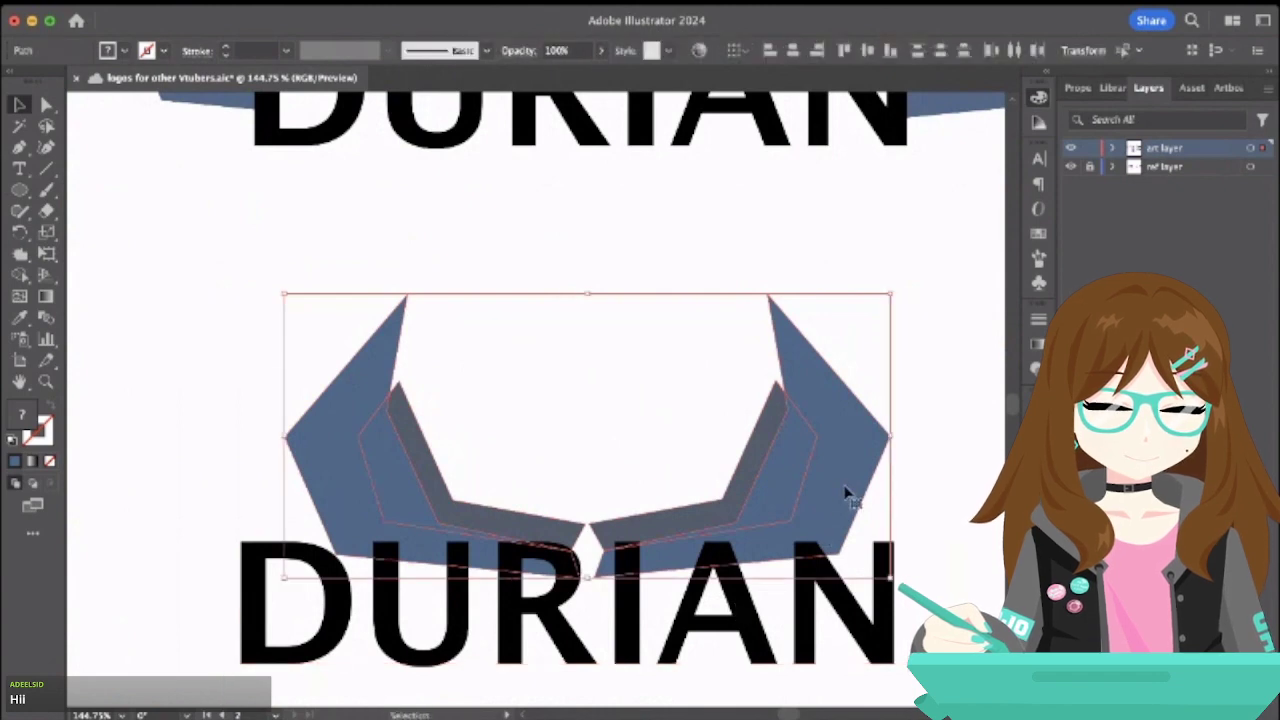
drag(846, 491, 837, 503)
click(938, 399)
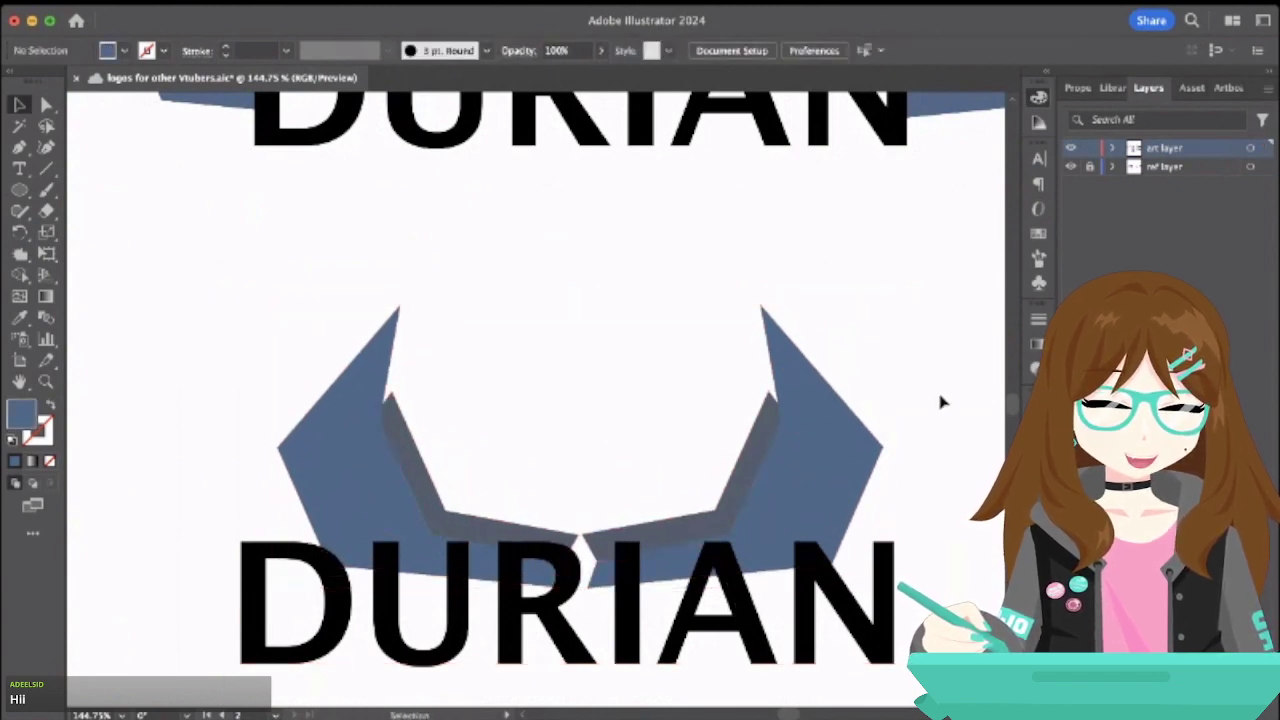
- Move the red highlight ellipse up off the reference character's horns to expose the piece that joins them
scroll(940, 401, down, 4)
scroll(940, 401, right, 5)
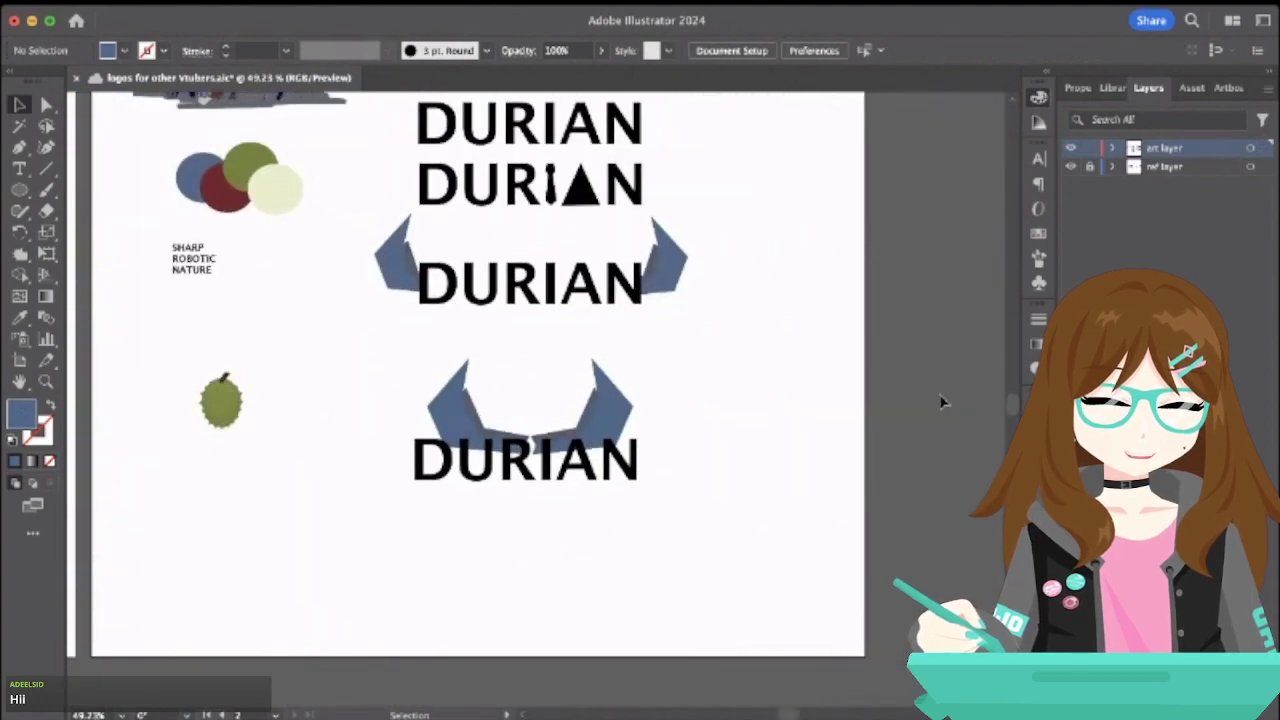
scroll(506, 337, up, 5)
scroll(223, 186, up, 5)
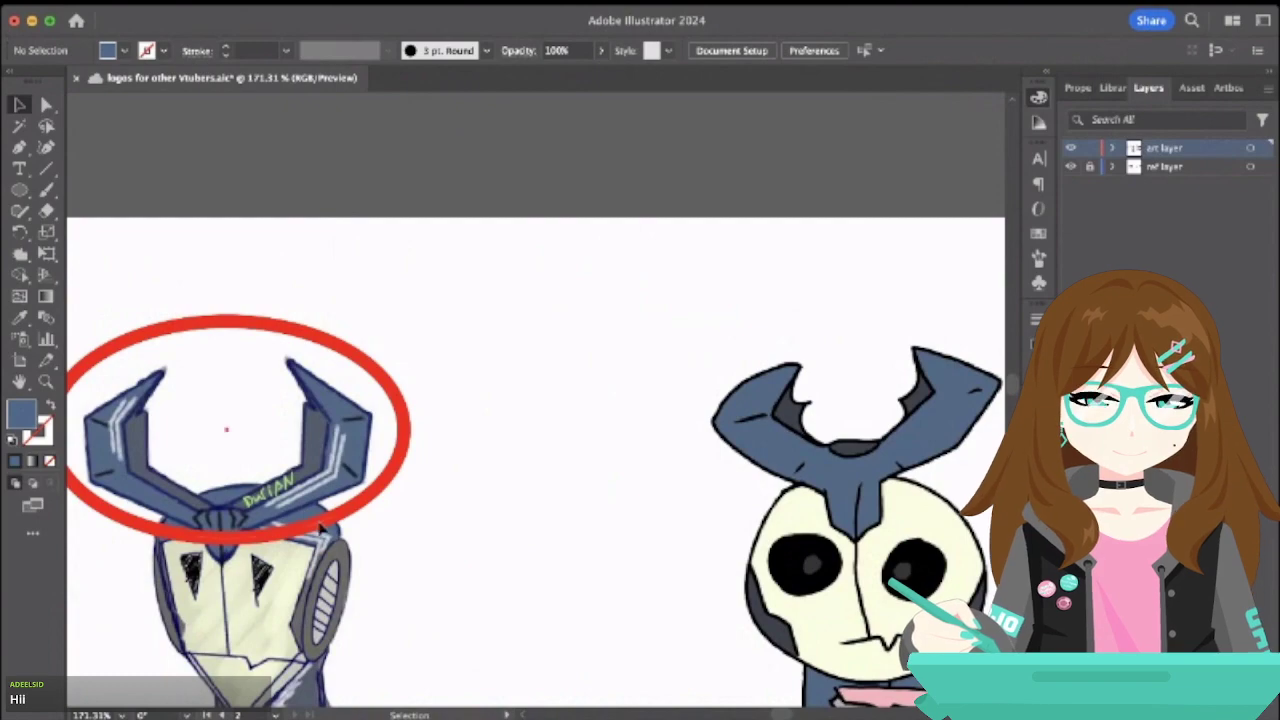
drag(330, 530, 352, 375)
scroll(397, 623, down, 5)
scroll(397, 625, down, 3)
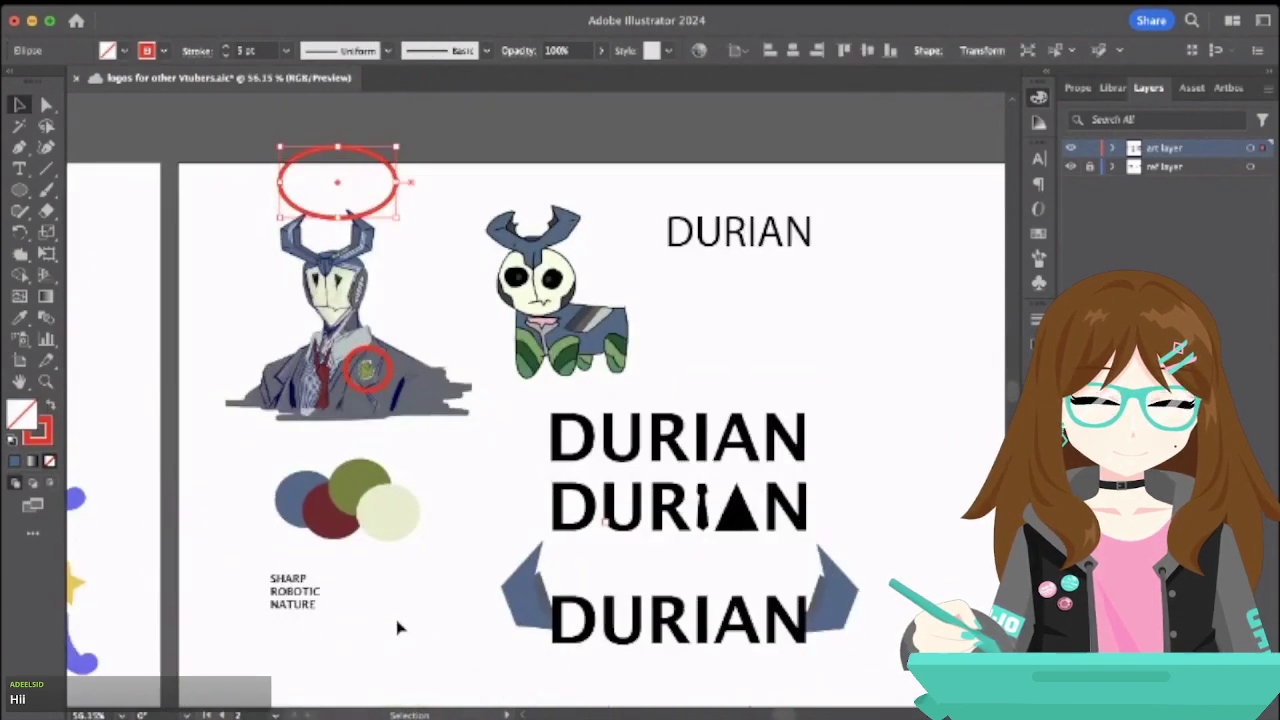
scroll(397, 628, up, 2)
- Draw a closed trapezoid with the Pen tool over the gap between the two large horns, narrowing towards its lower edge
key(p)
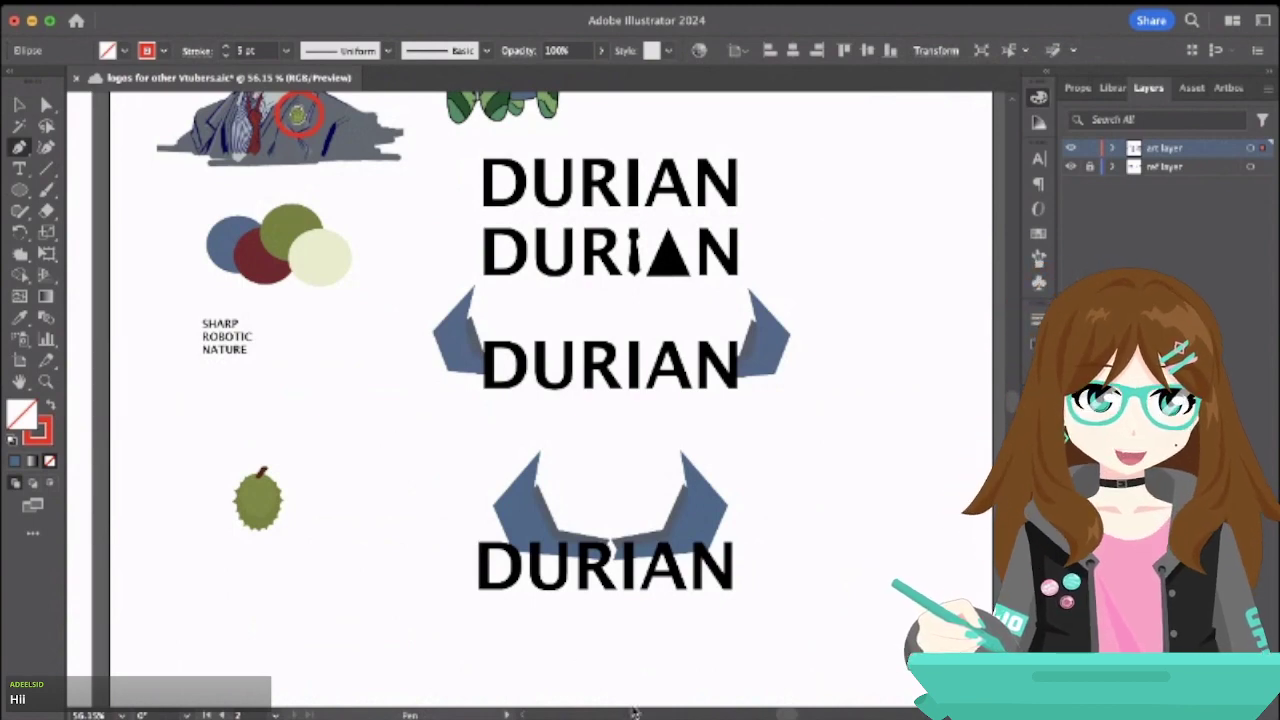
scroll(600, 529, up, 5)
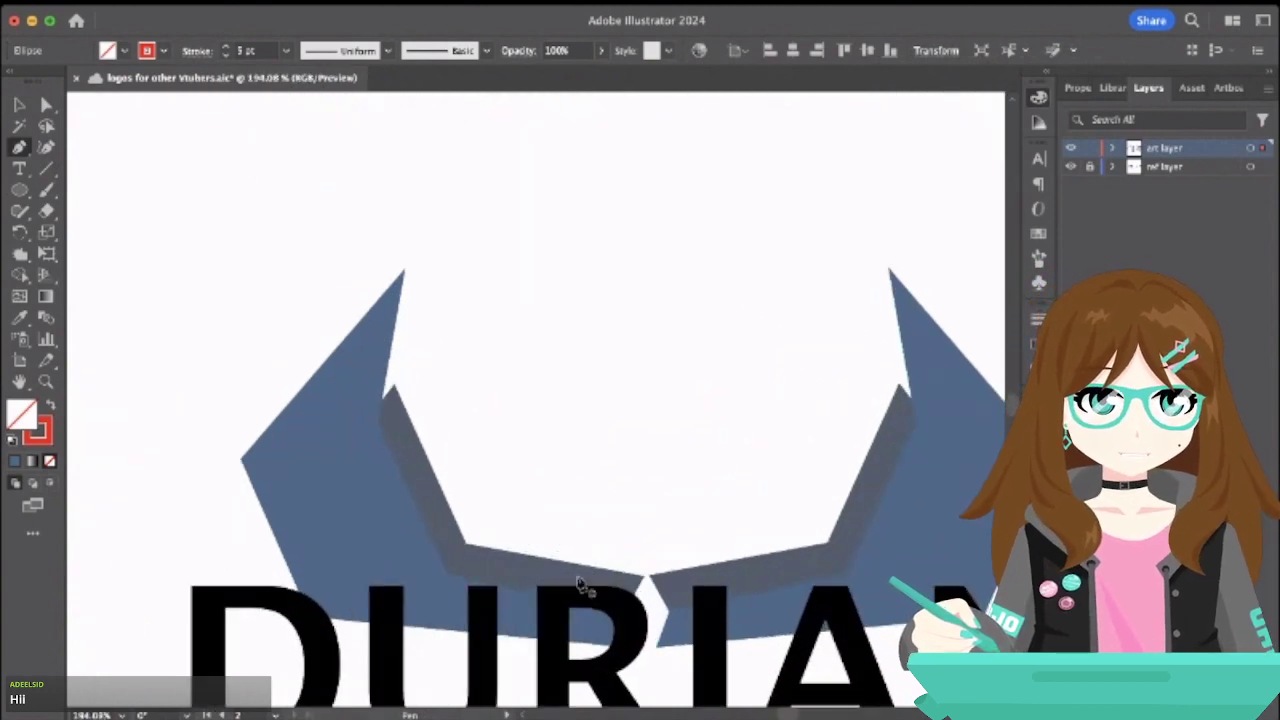
click(577, 577)
click(716, 577)
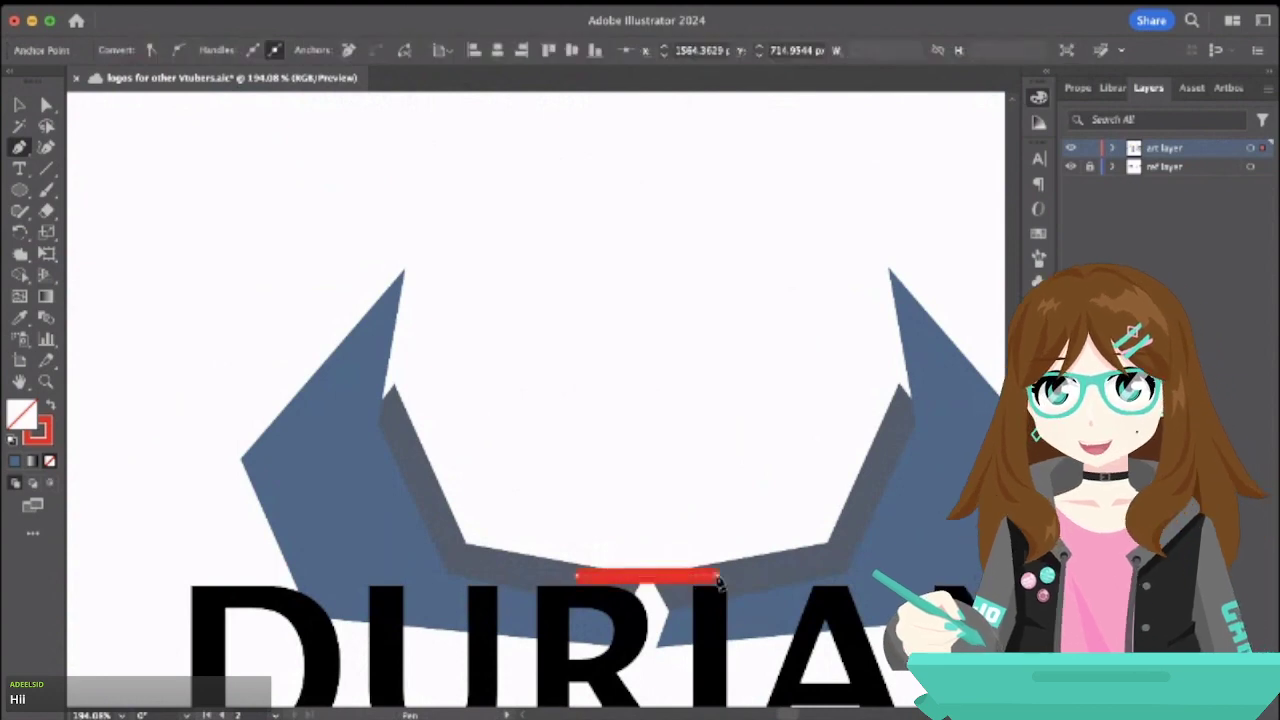
scroll(700, 652, down, 2)
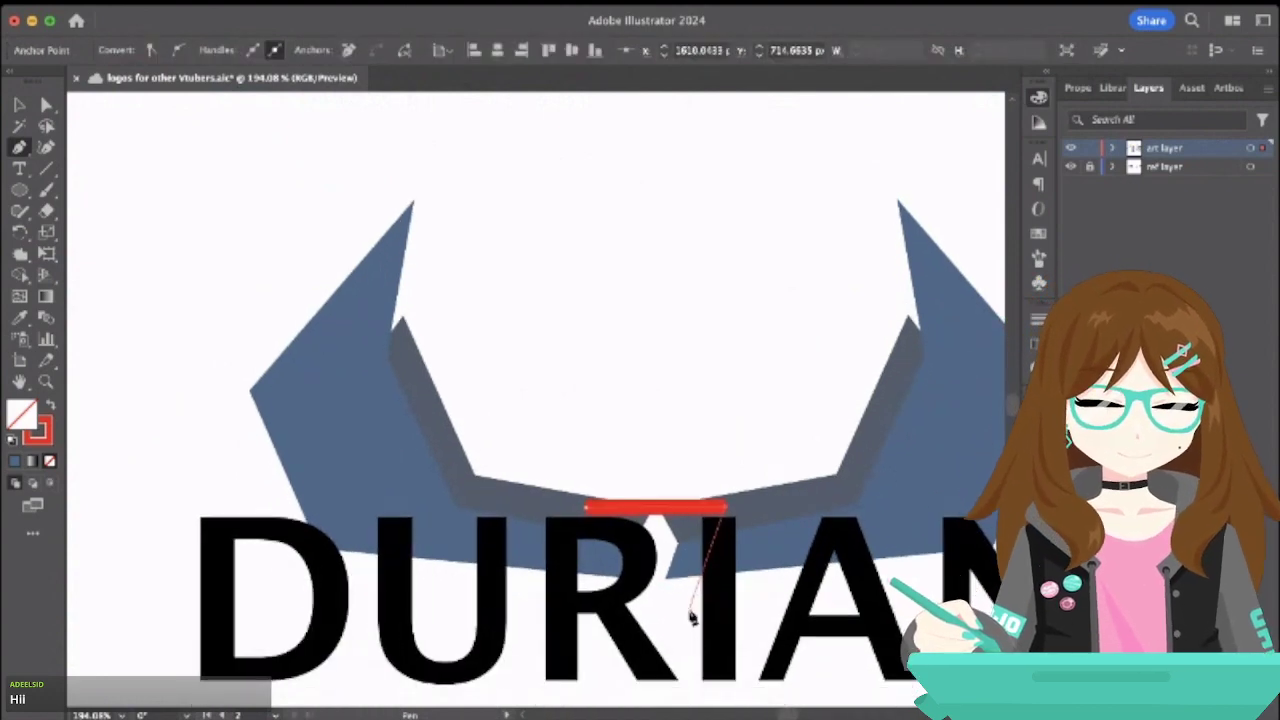
click(690, 606)
click(607, 612)
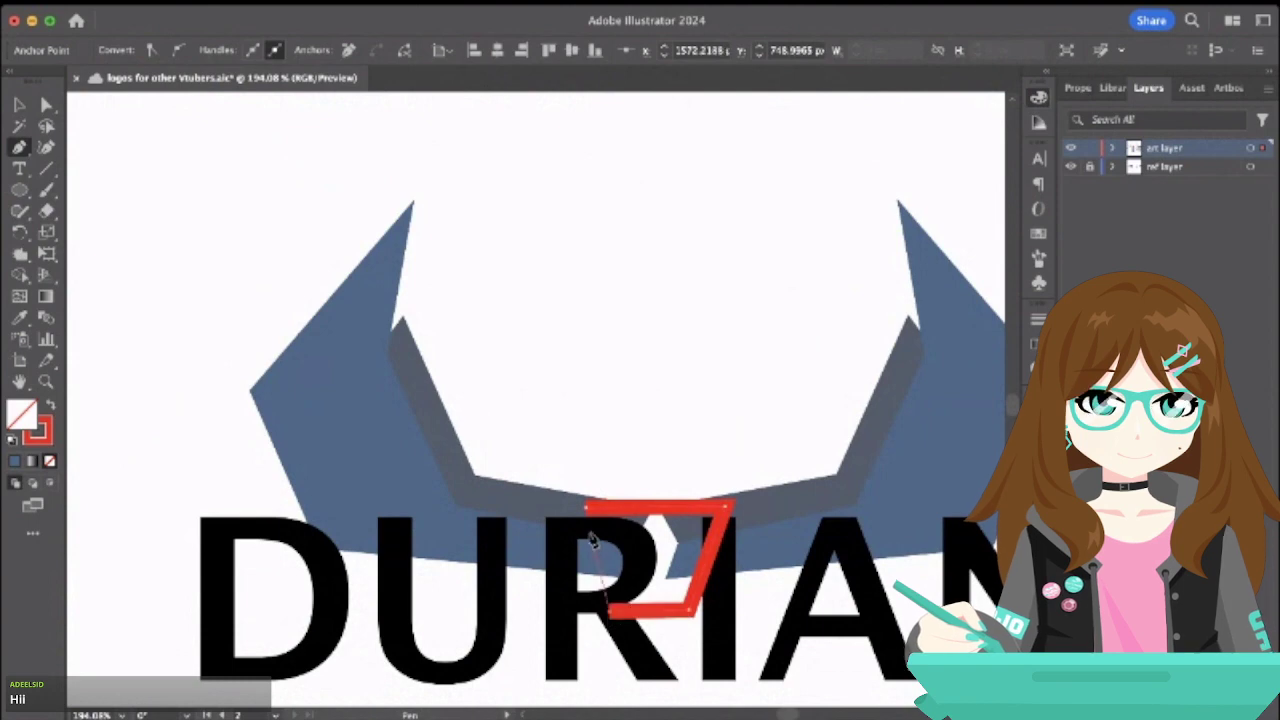
click(588, 508)
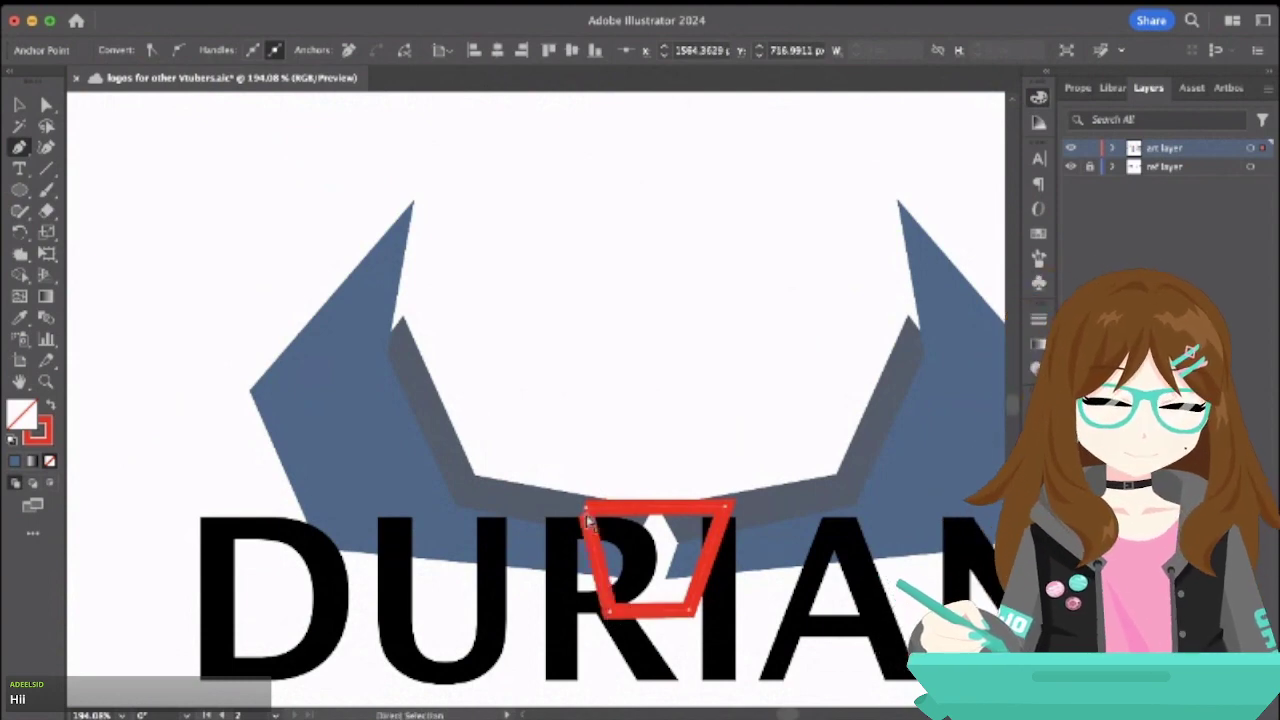
key(ctrl+z)
click(581, 505)
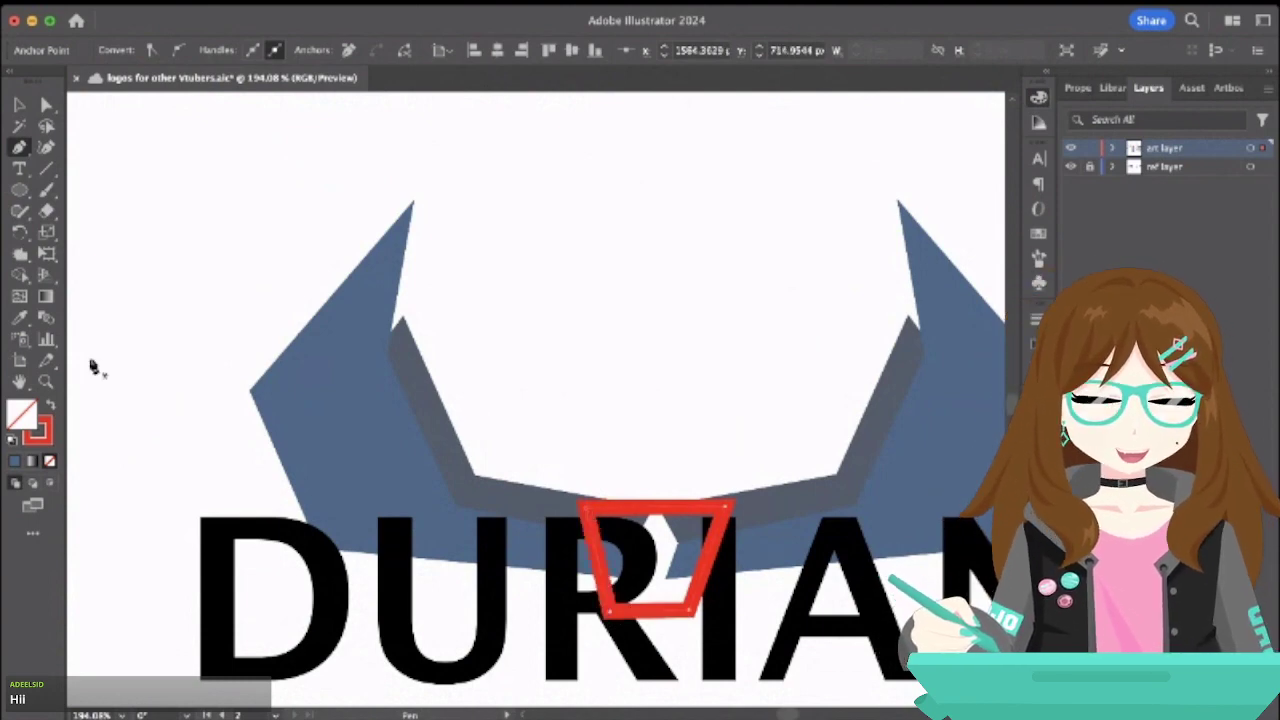
- Fill the trapezoid with the blue sampled from the horn using the Eyedropper, and deselect it
click(19, 317)
click(377, 446)
click(19, 104)
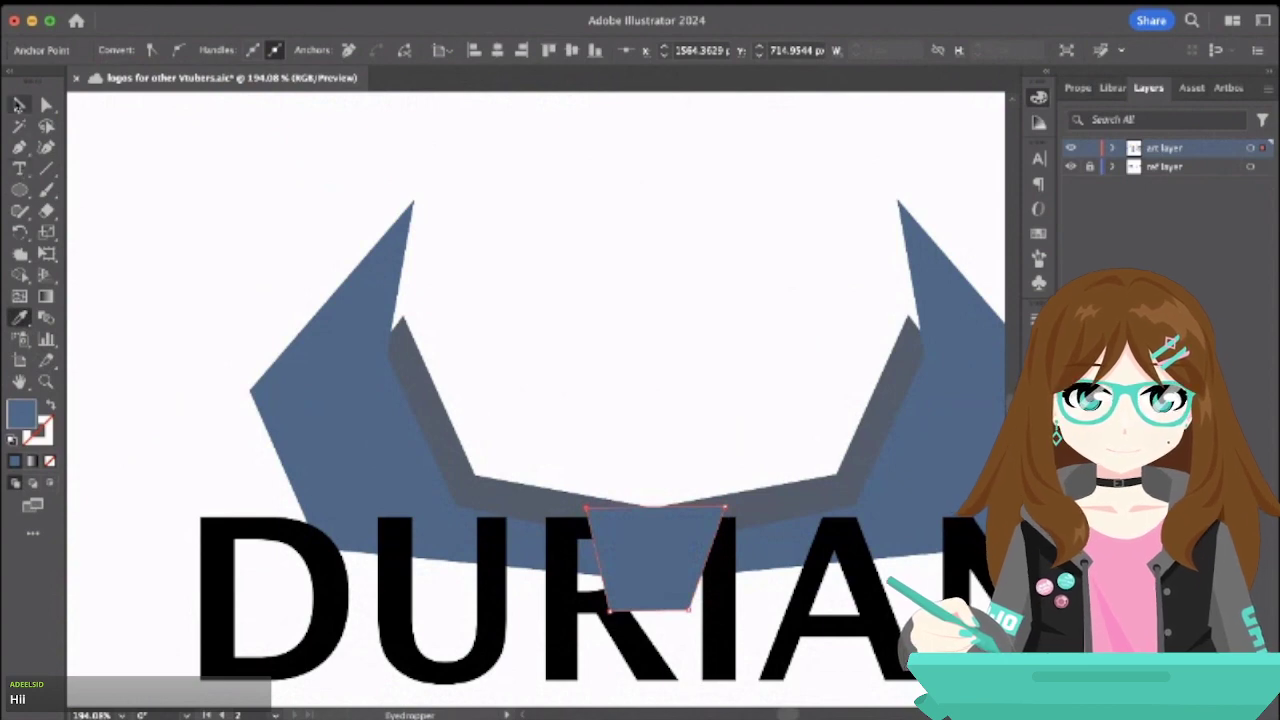
click(475, 236)
- Select both horns' blue and dark shapes together with the centre trapezoid, group them, and send the group behind the lowest DURIAN title
click(423, 486)
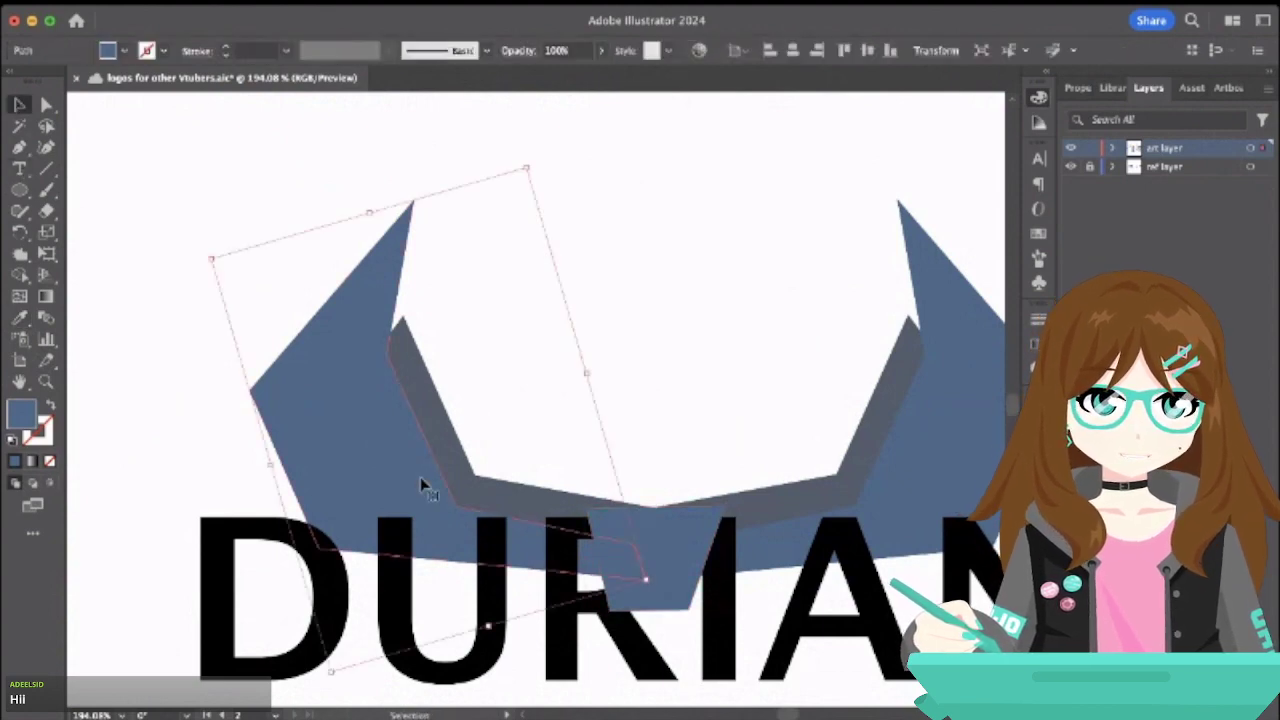
shift+click(497, 491)
shift+click(455, 568)
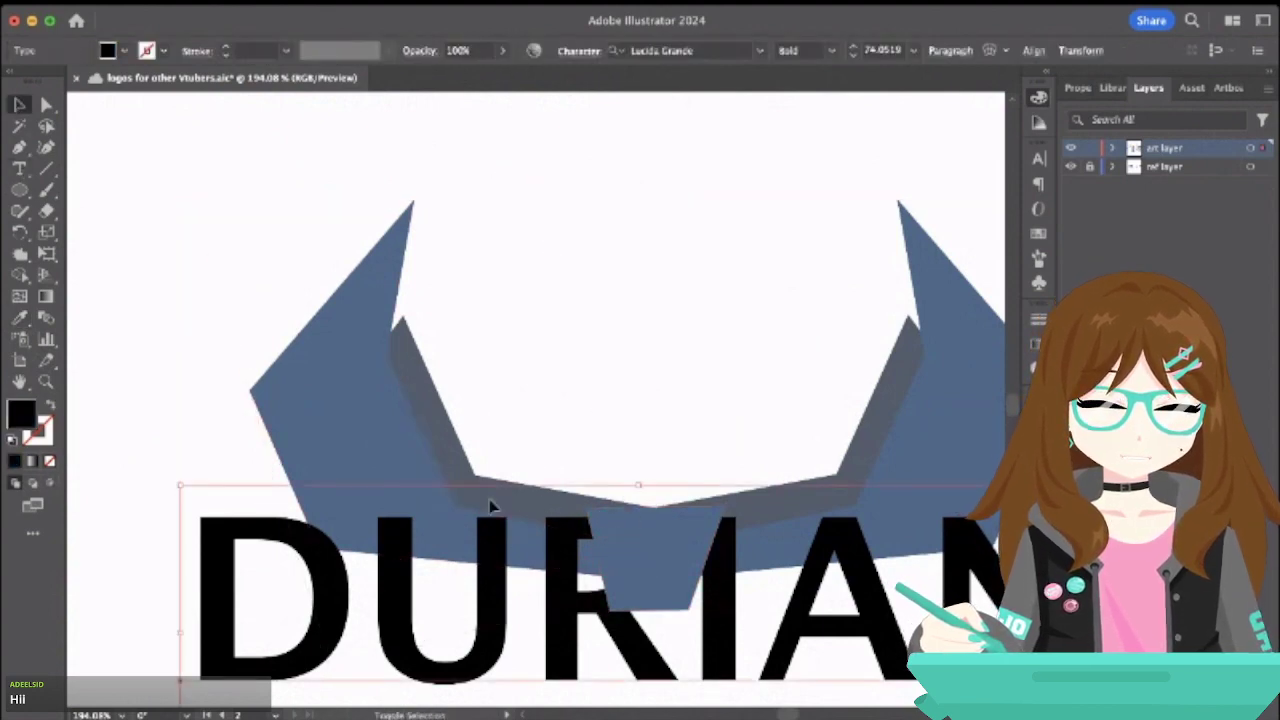
shift+click(420, 400)
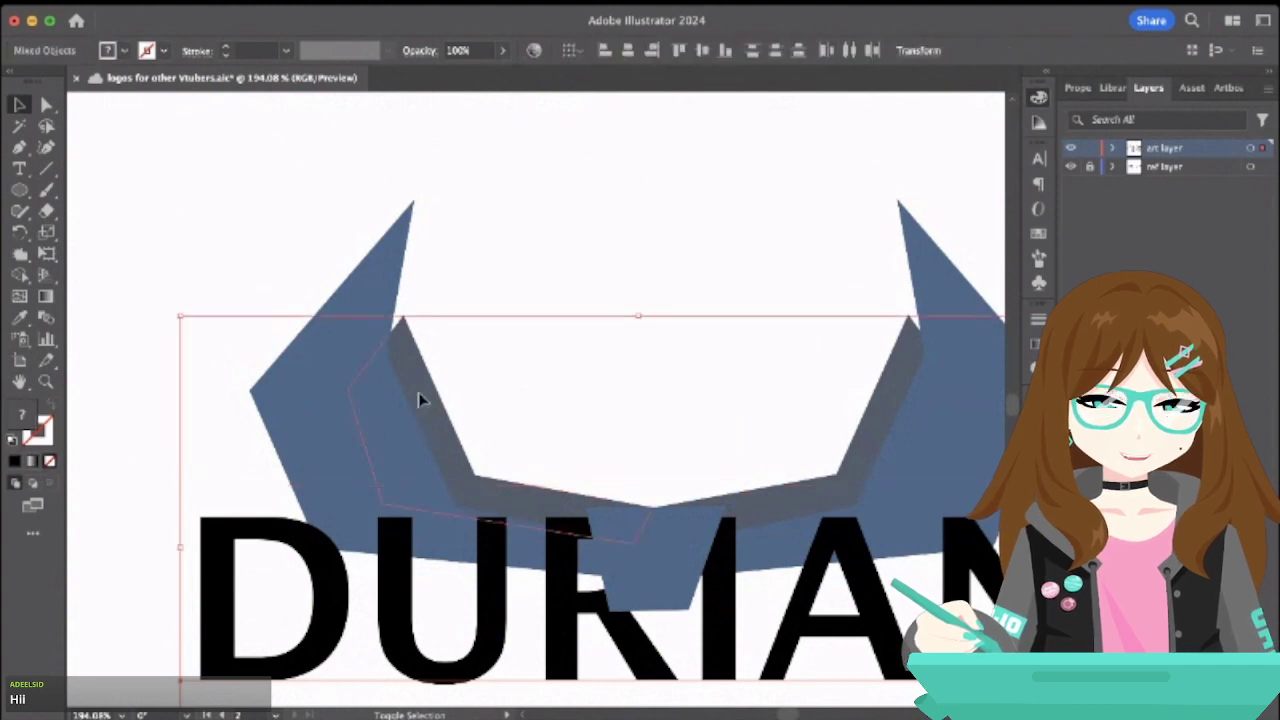
shift+click(313, 366)
shift+click(428, 672)
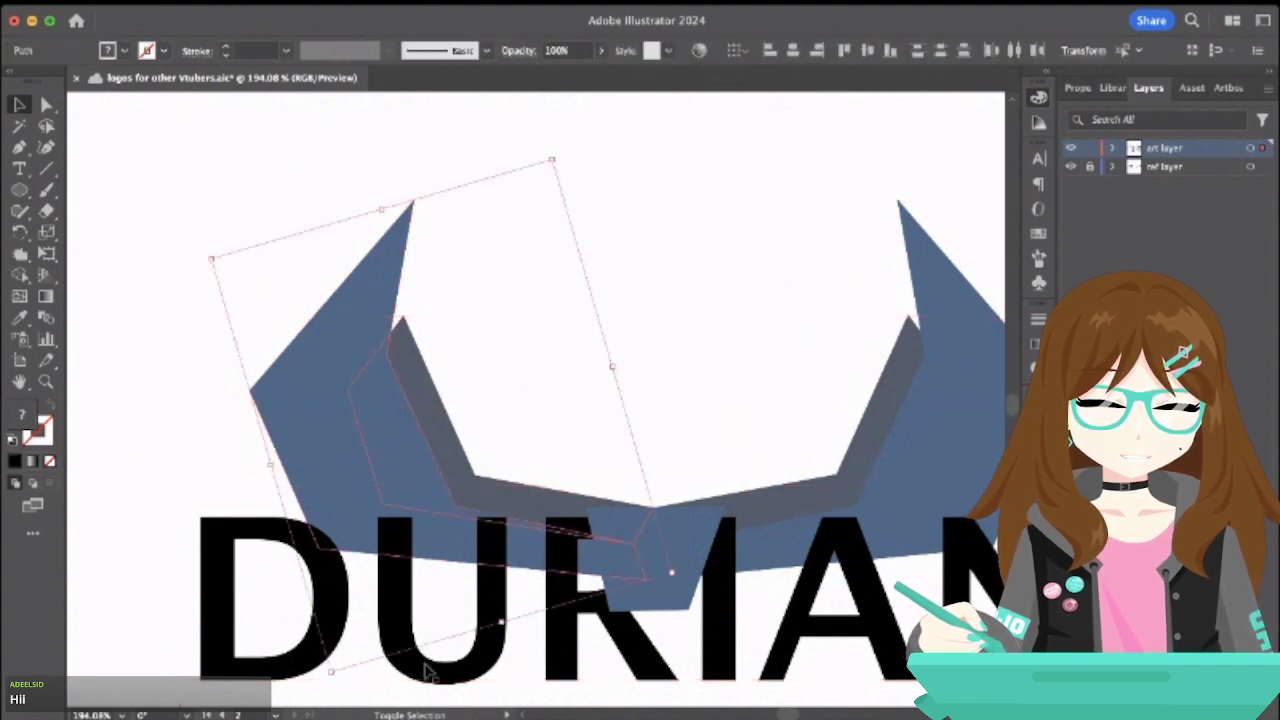
shift+click(688, 525)
shift+click(845, 488)
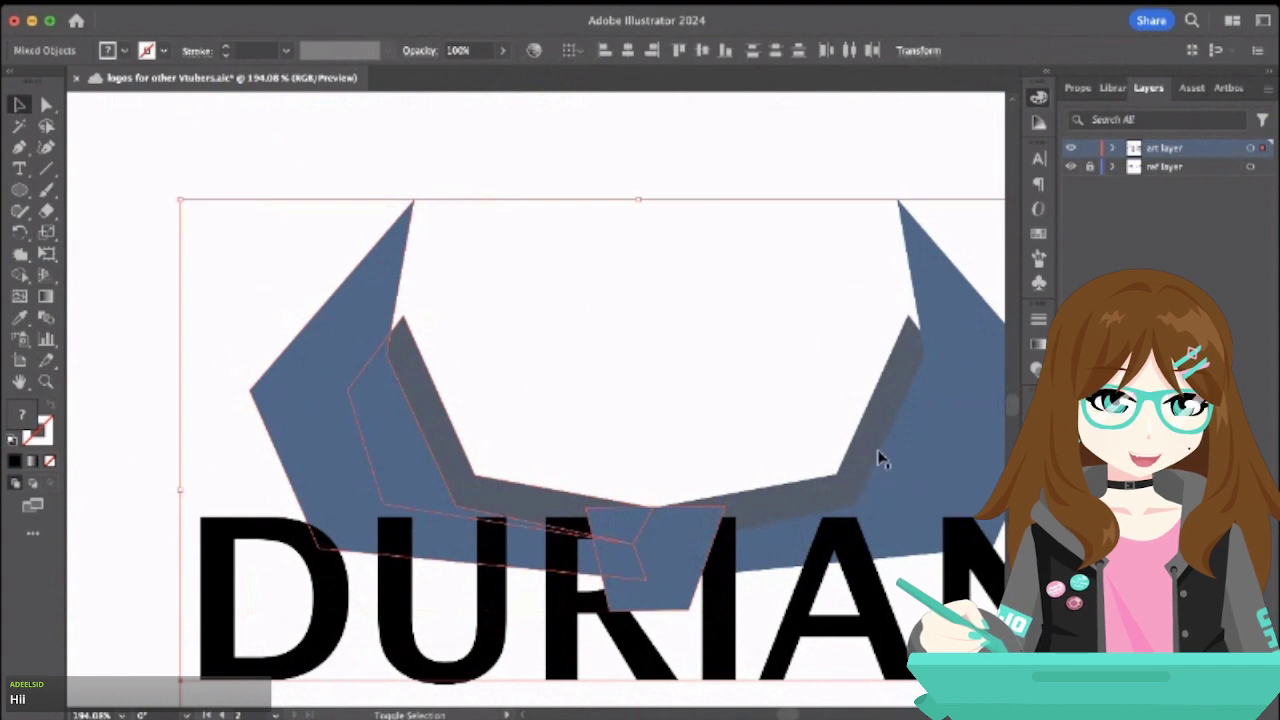
key(super)
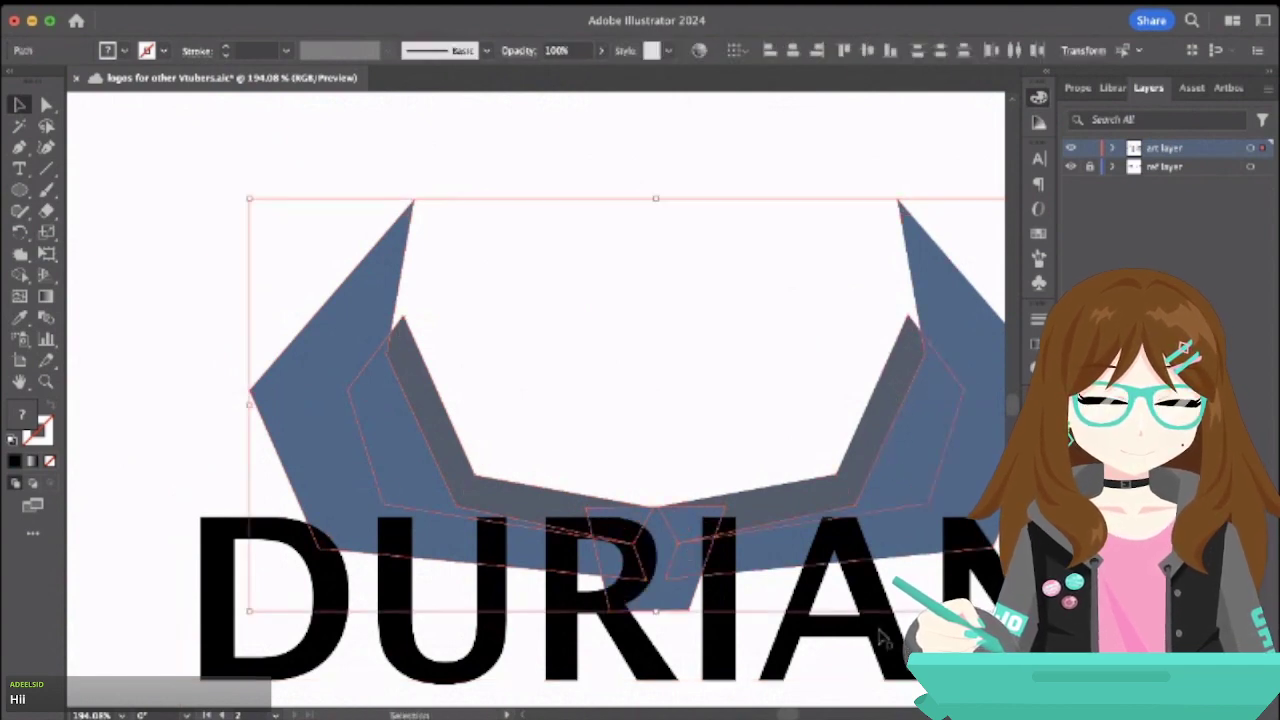
key(super)
key(super)
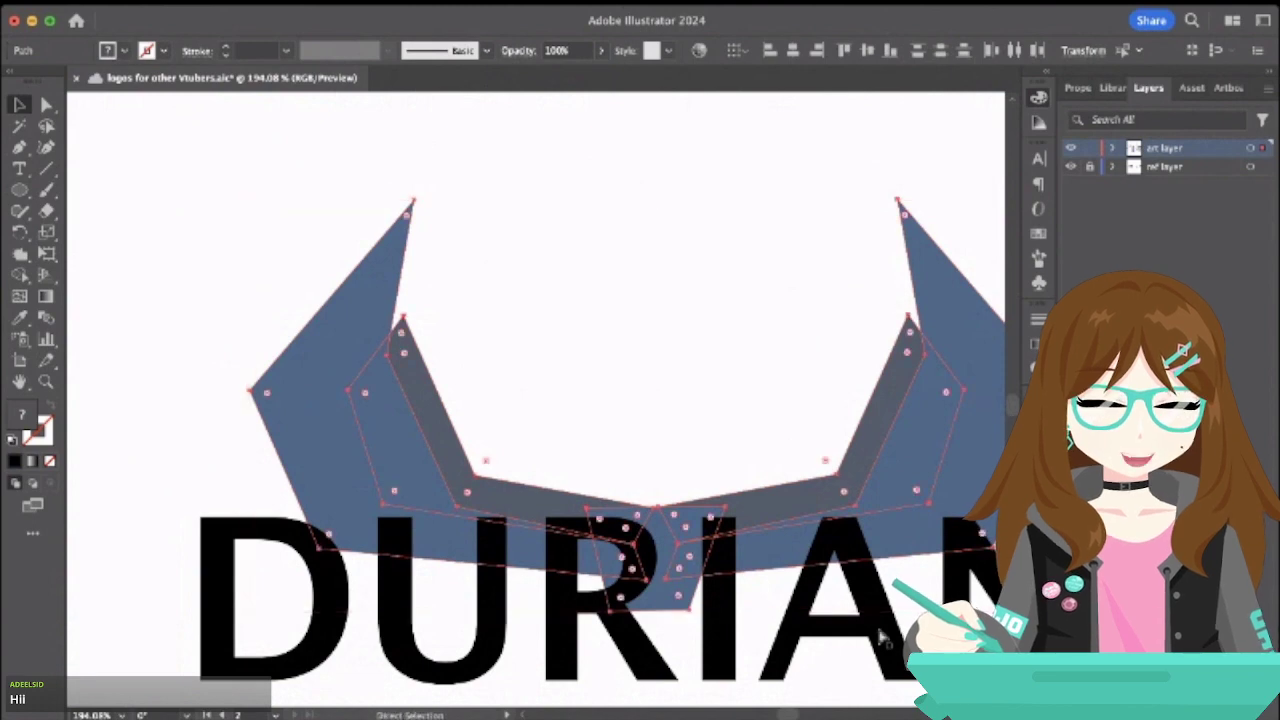
scroll(677, 343, down, 5)
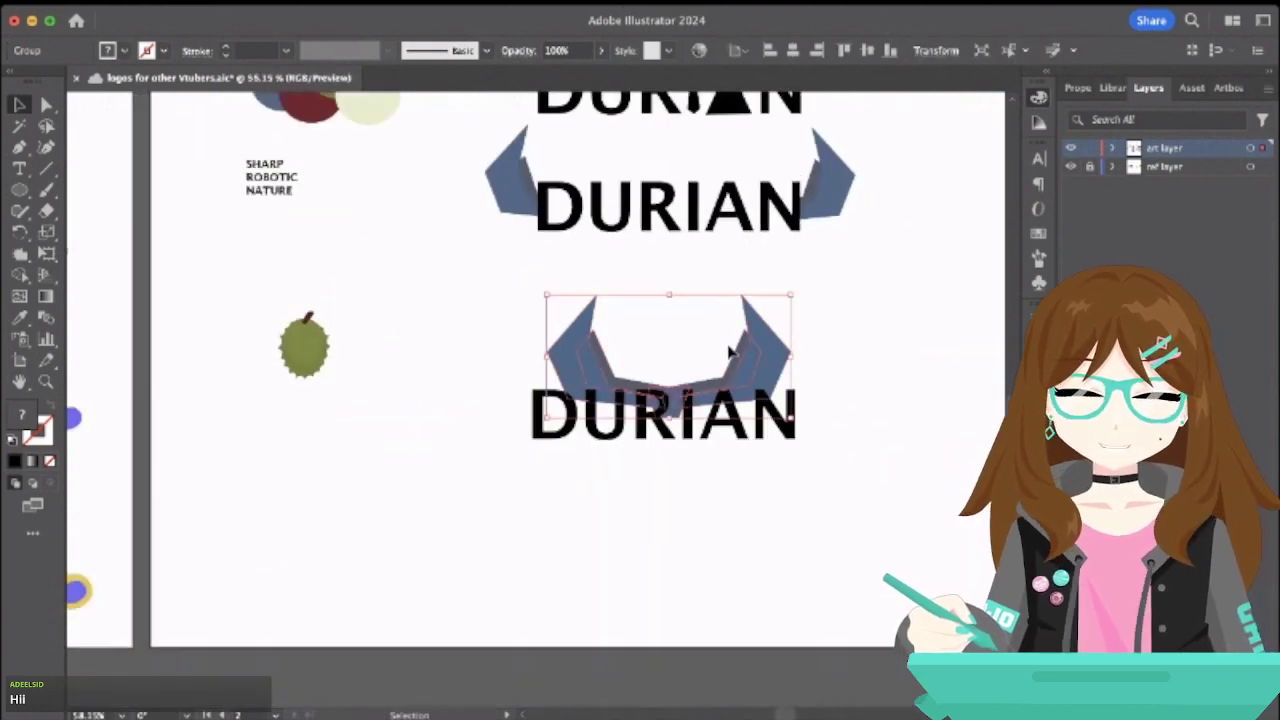
- Nudge the grouped horns into a centred position just above the lowest DURIAN title and deselect them
mouse_move(739, 357)
mouse_down()
mouse_move(742, 368)
mouse_move(717, 343)
mouse_move(746, 350)
mouse_up()
click(846, 374)
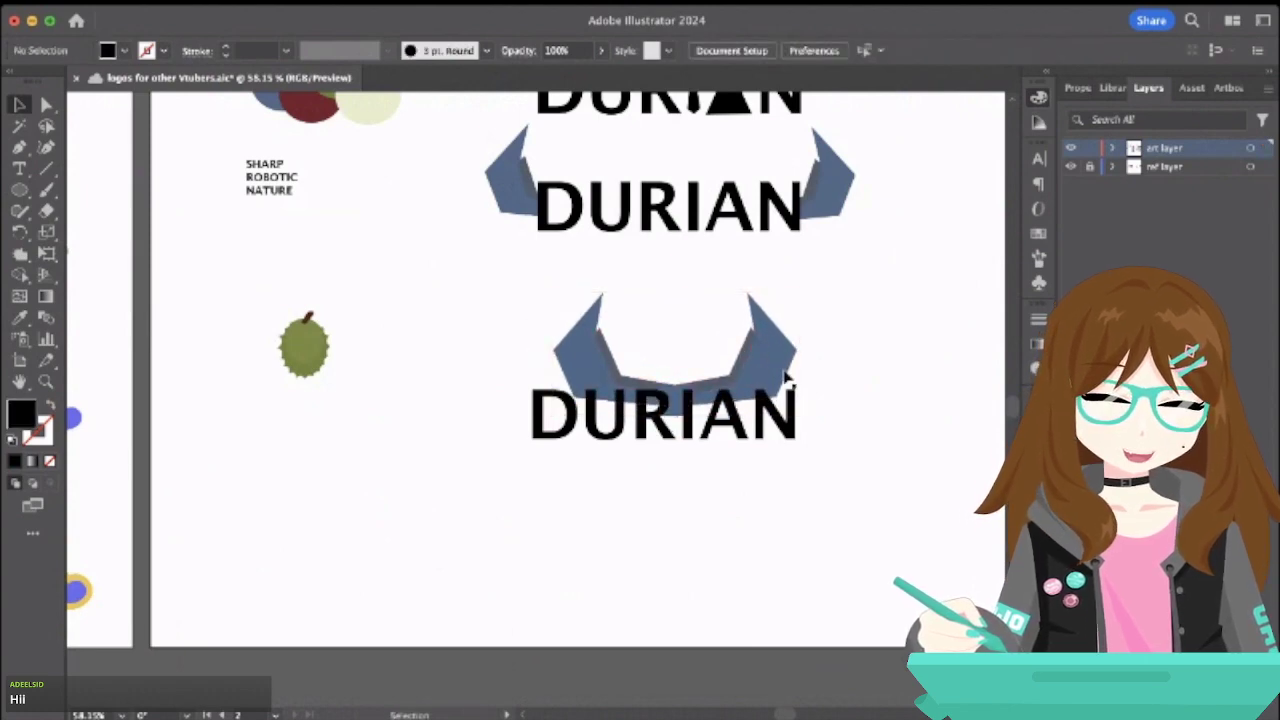
click(784, 378)
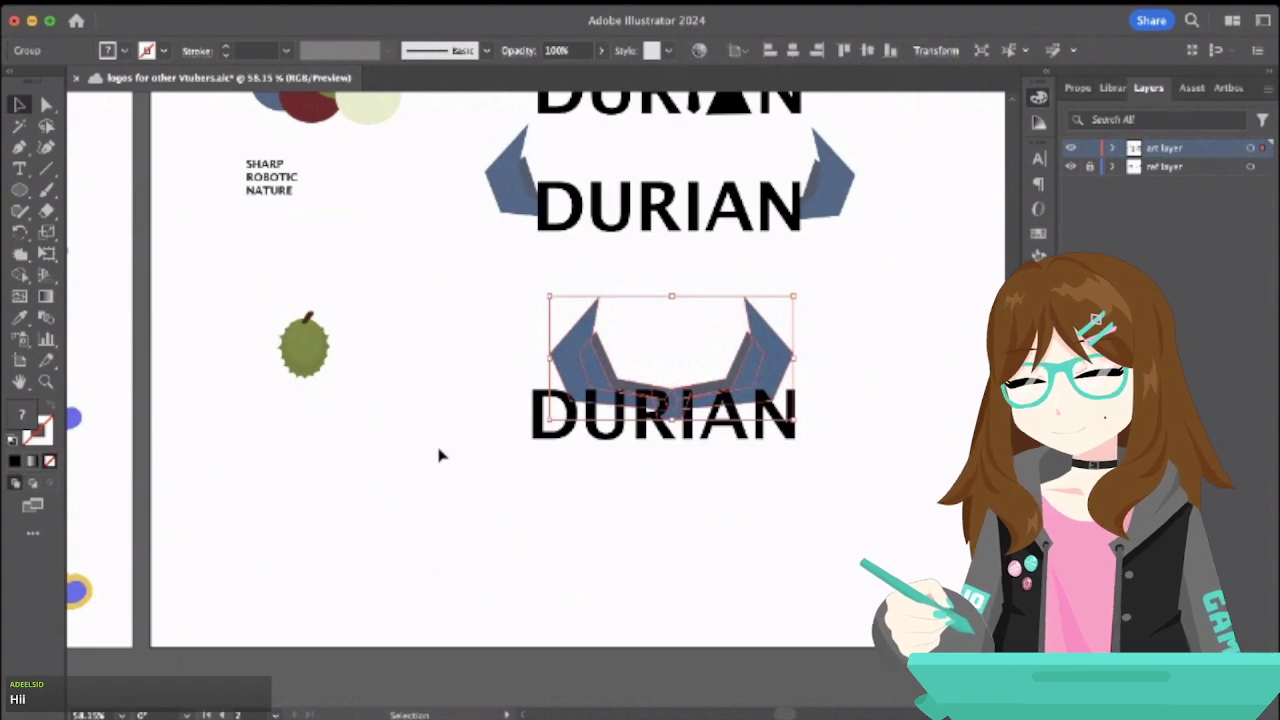
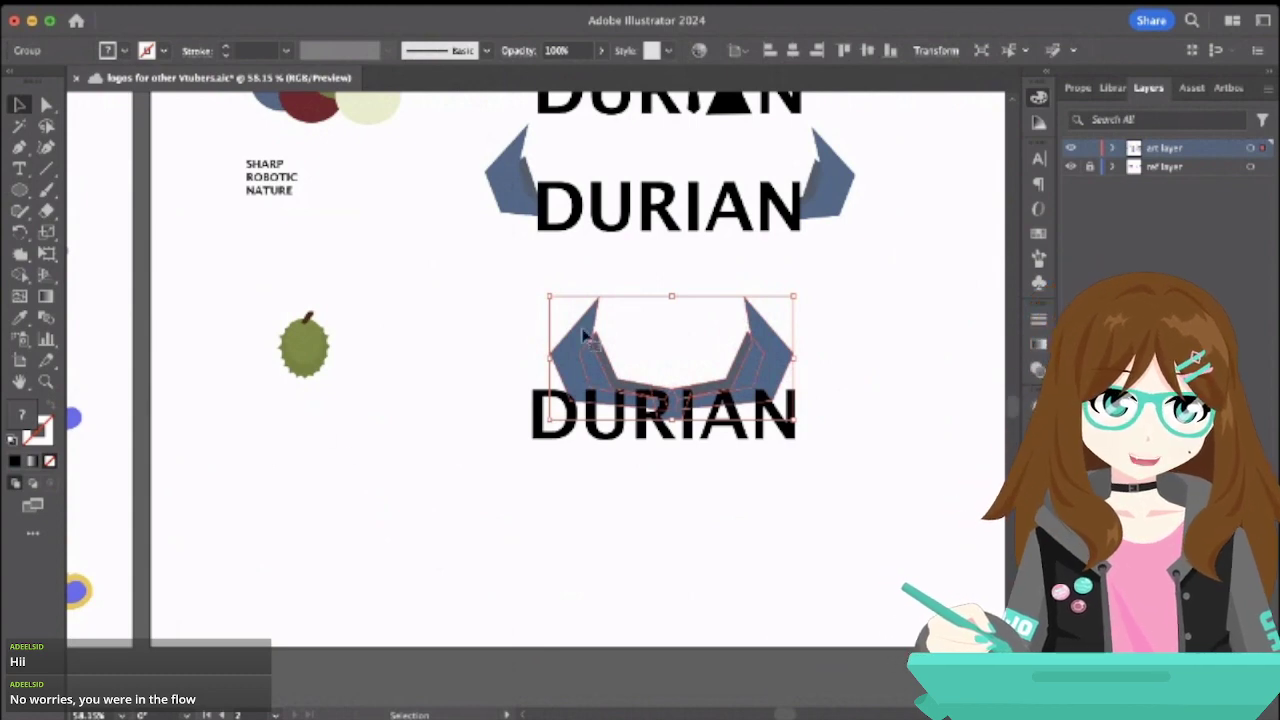
drag(571, 331, 573, 343)
click(491, 340)
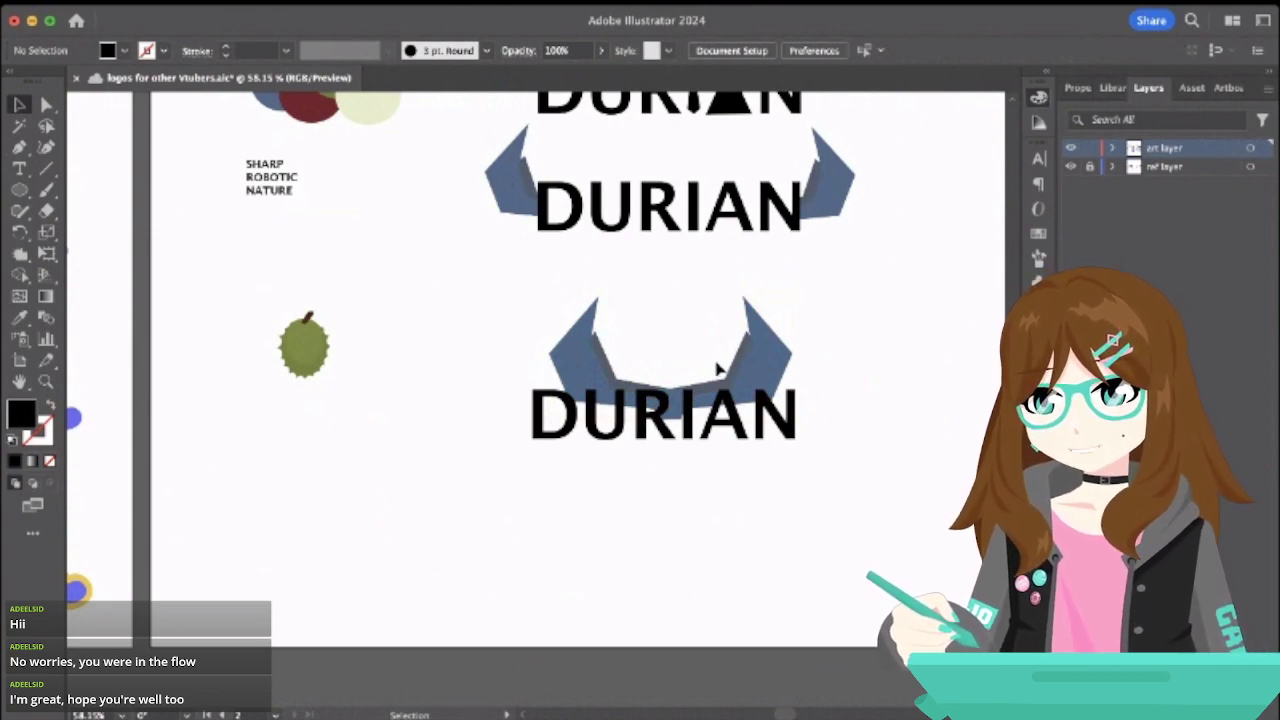
click(575, 363)
click(446, 309)
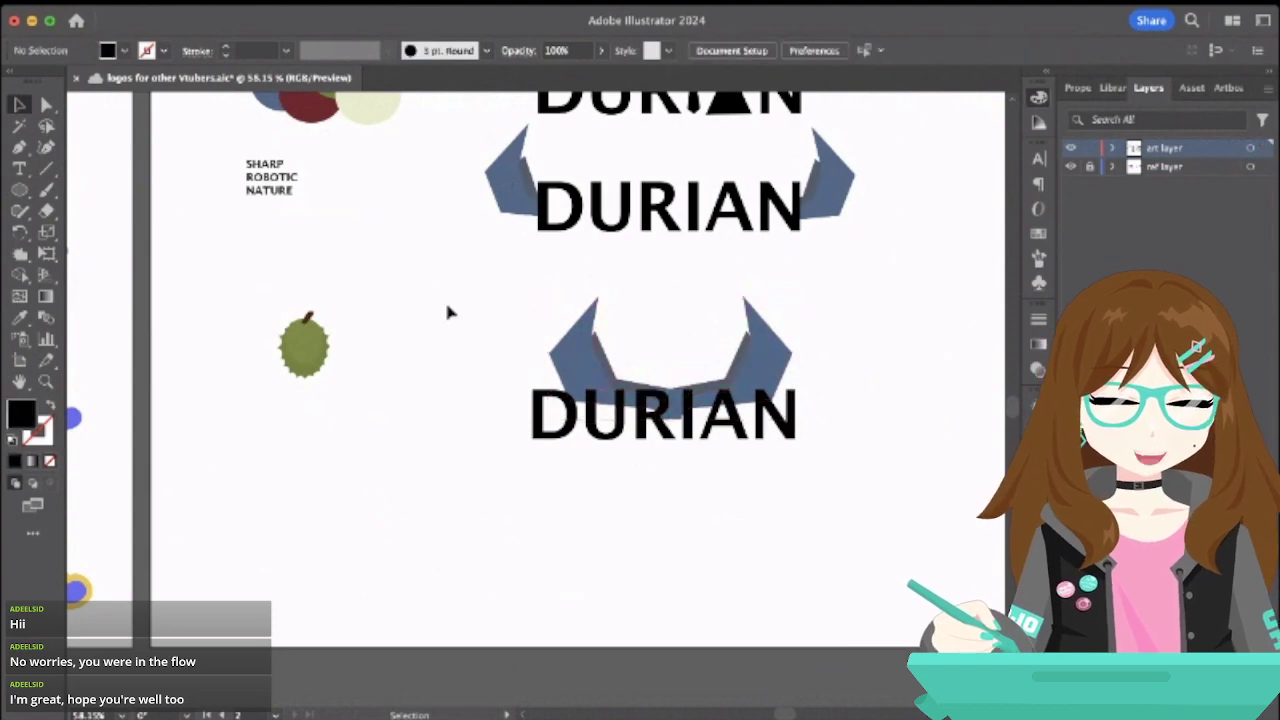
scroll(446, 311, up, 3)
scroll(446, 311, right, 3)
scroll(448, 310, up, 6)
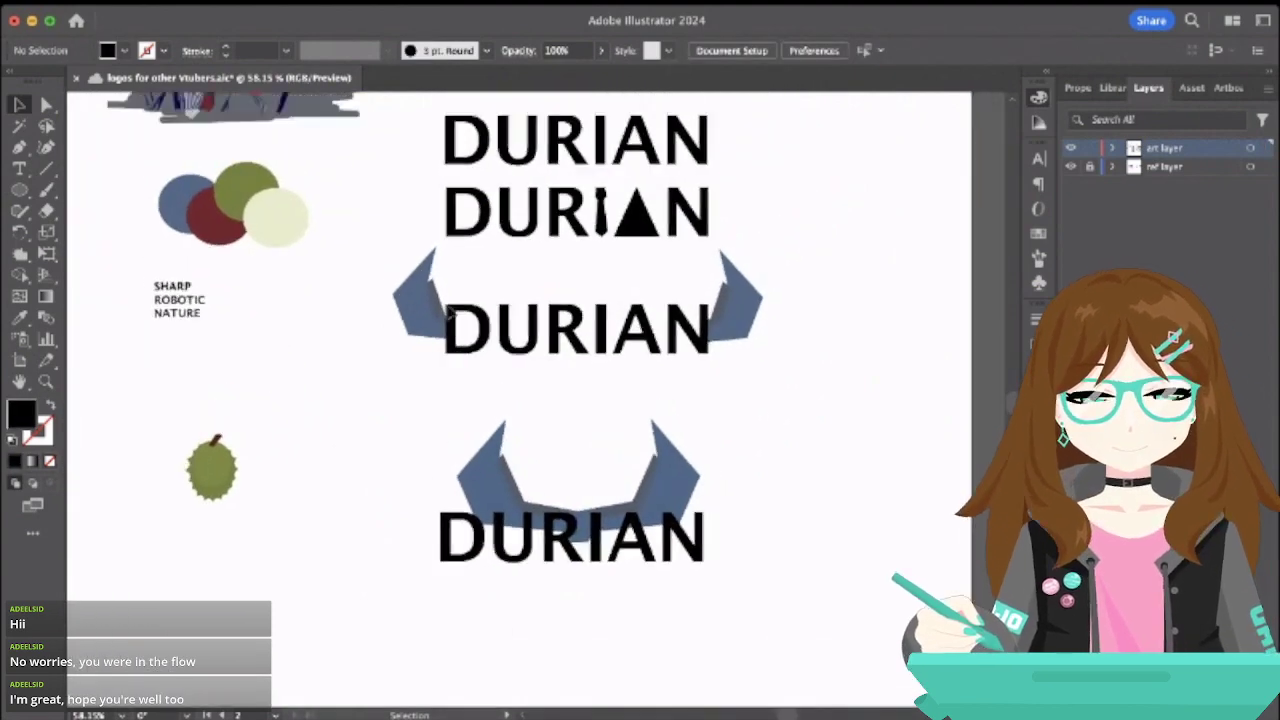
- Move the large red ellipse down so it encircles the horns on the suited character reference
scroll(448, 310, left, 2)
scroll(448, 310, down, 6)
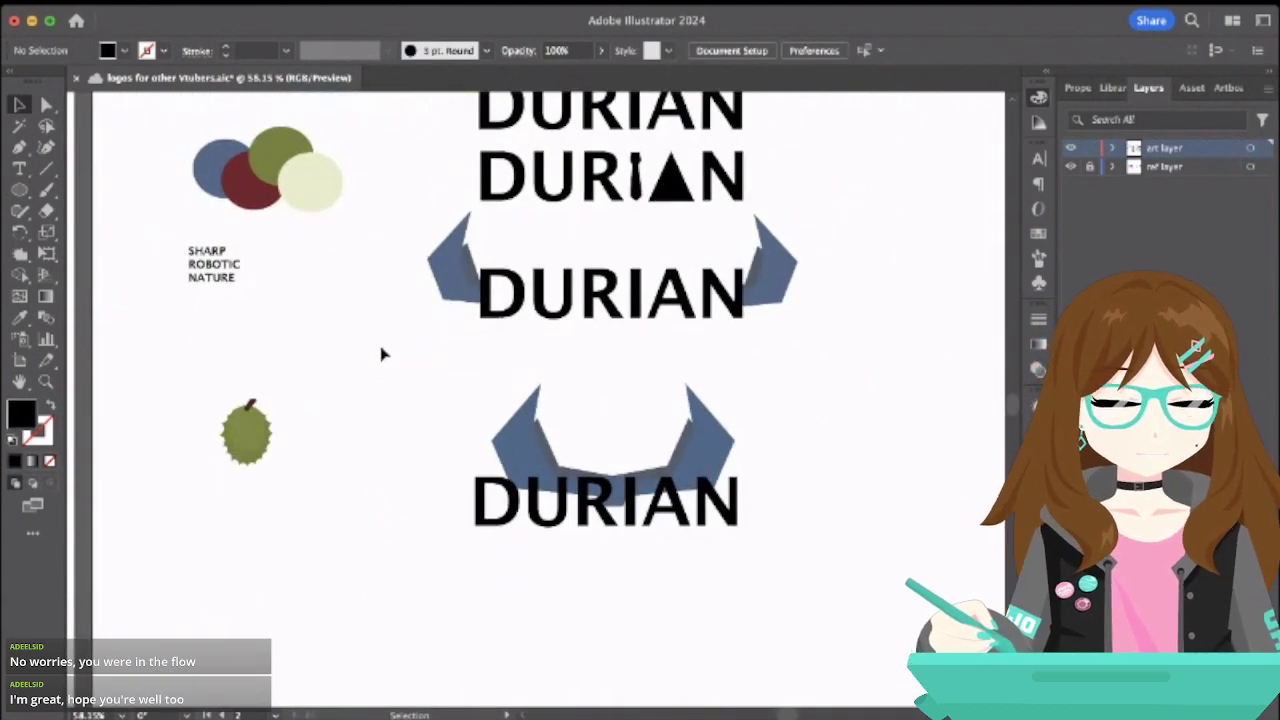
click(241, 437)
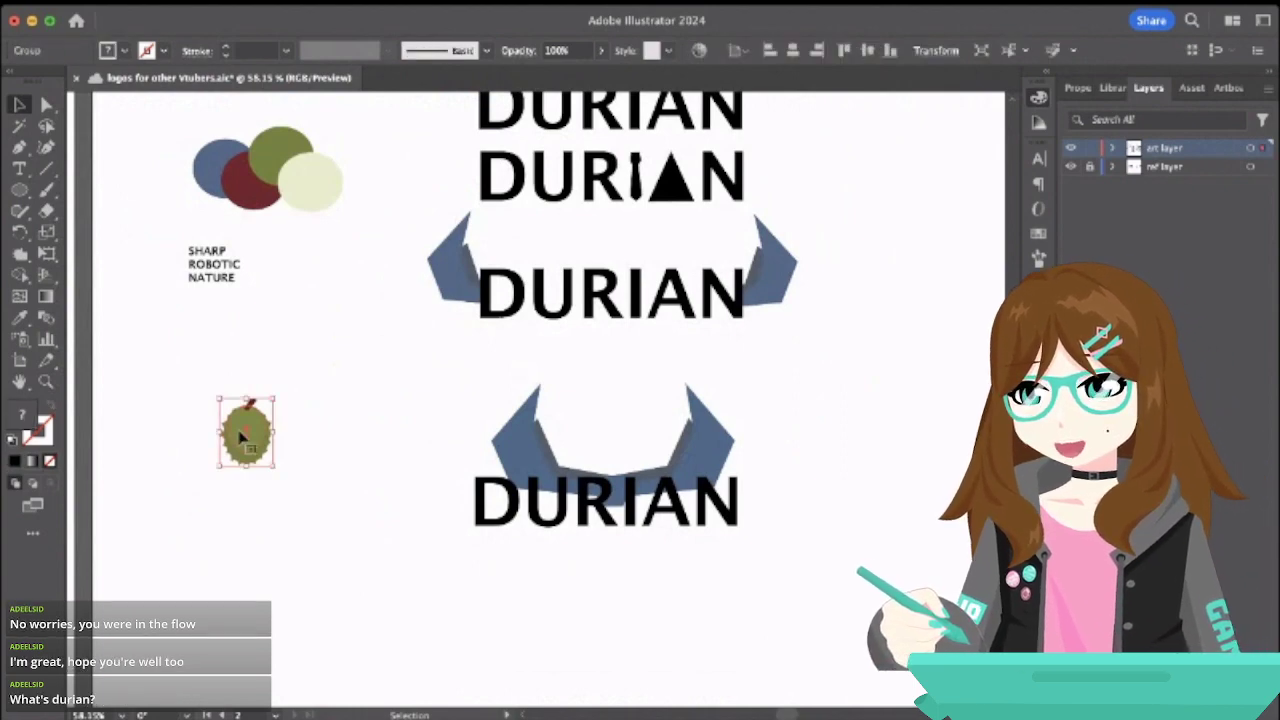
scroll(241, 437, up, 8)
scroll(241, 437, left, 2)
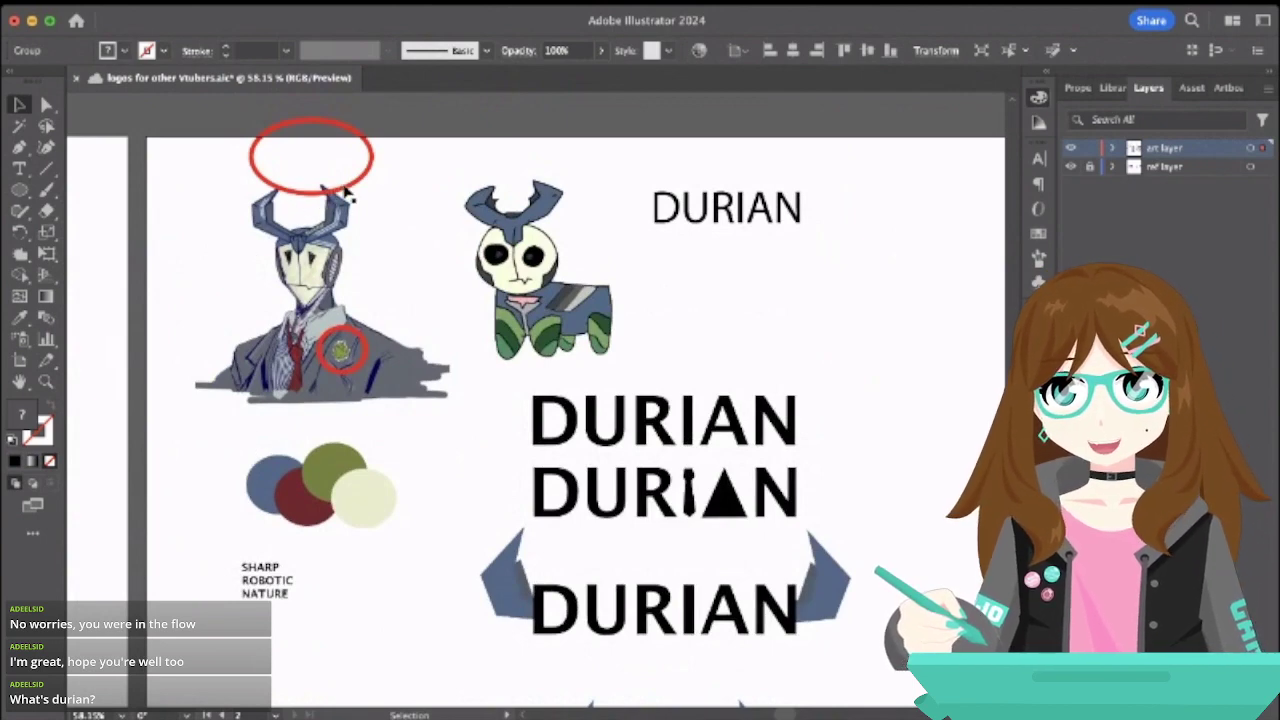
drag(347, 192, 335, 248)
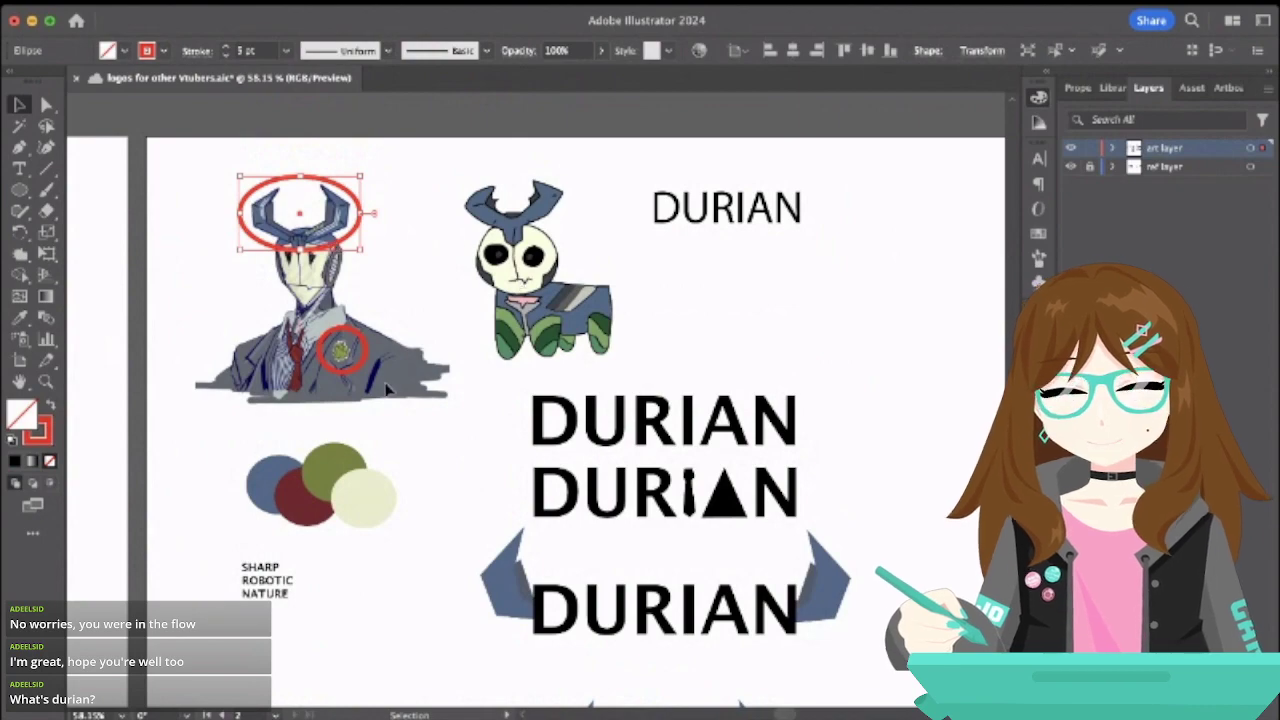
- Compare the circled durian badge on the suited character's lapel with the drawn durian icon, and review both character references
scroll(338, 352, up, 5)
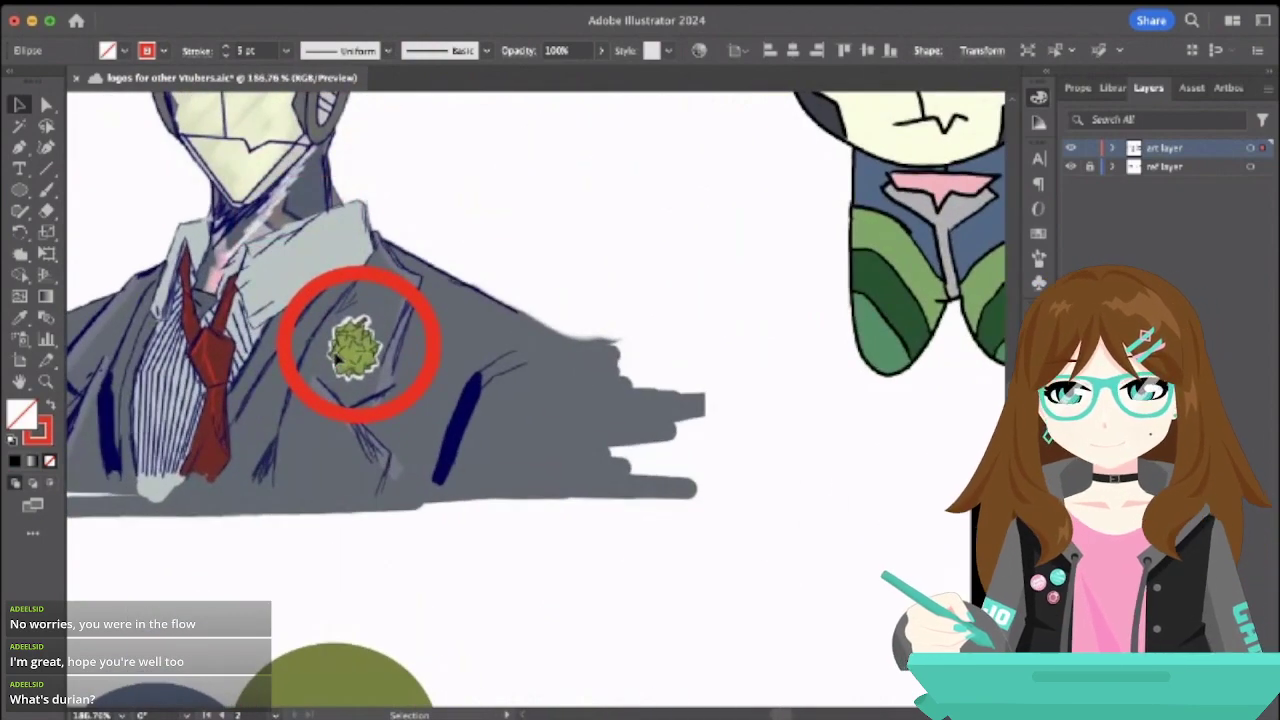
scroll(336, 358, down, 15)
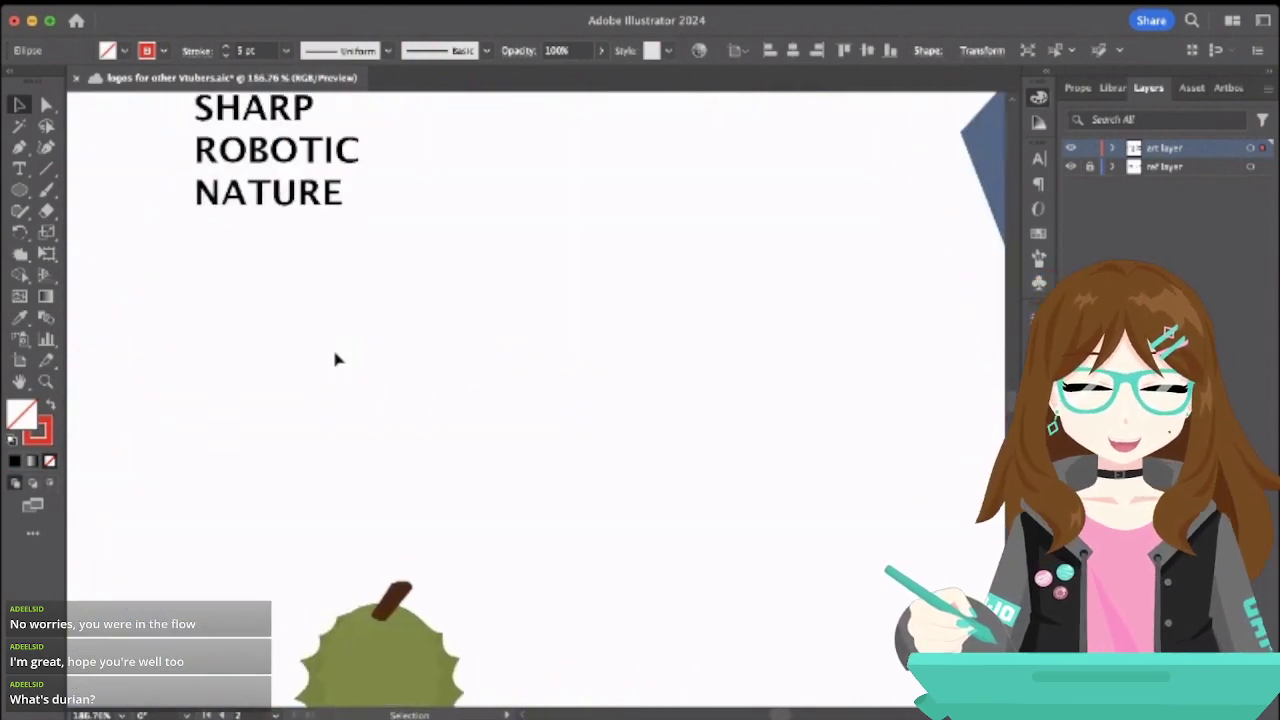
scroll(394, 302, up, 5)
scroll(394, 302, right, 2)
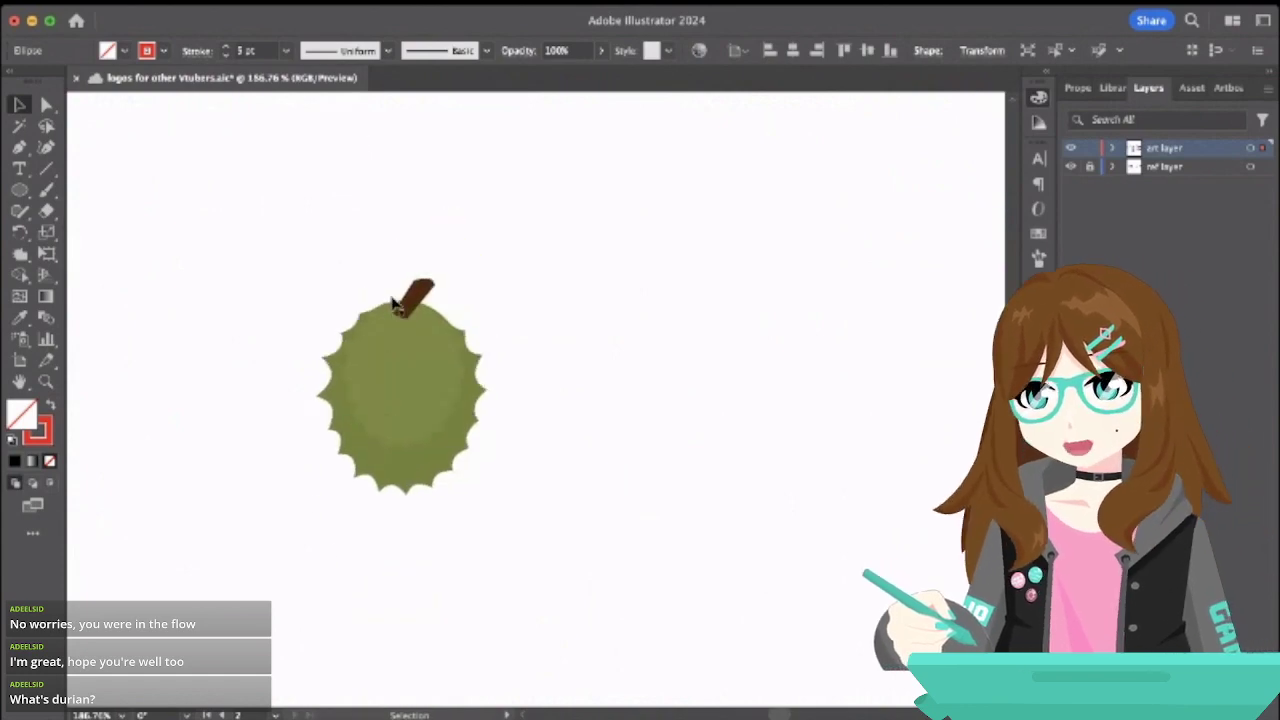
scroll(394, 305, up, 15)
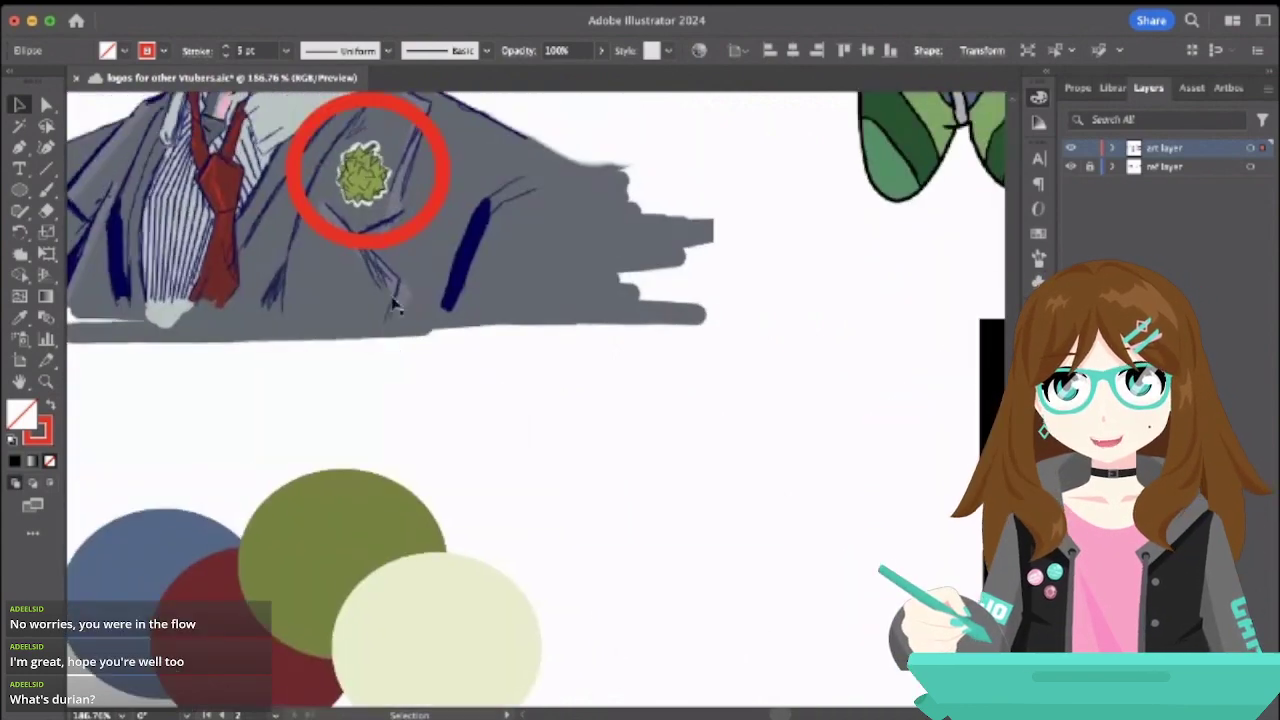
scroll(394, 305, up, 2)
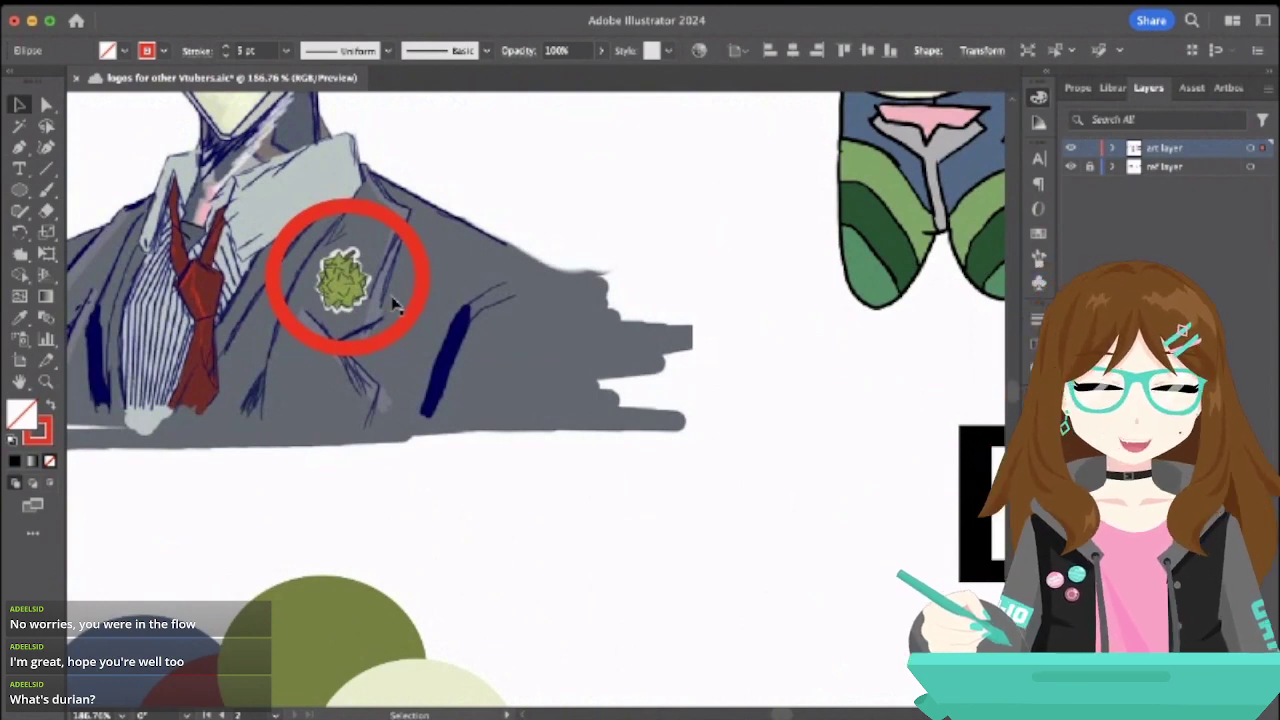
scroll(394, 305, down, 2)
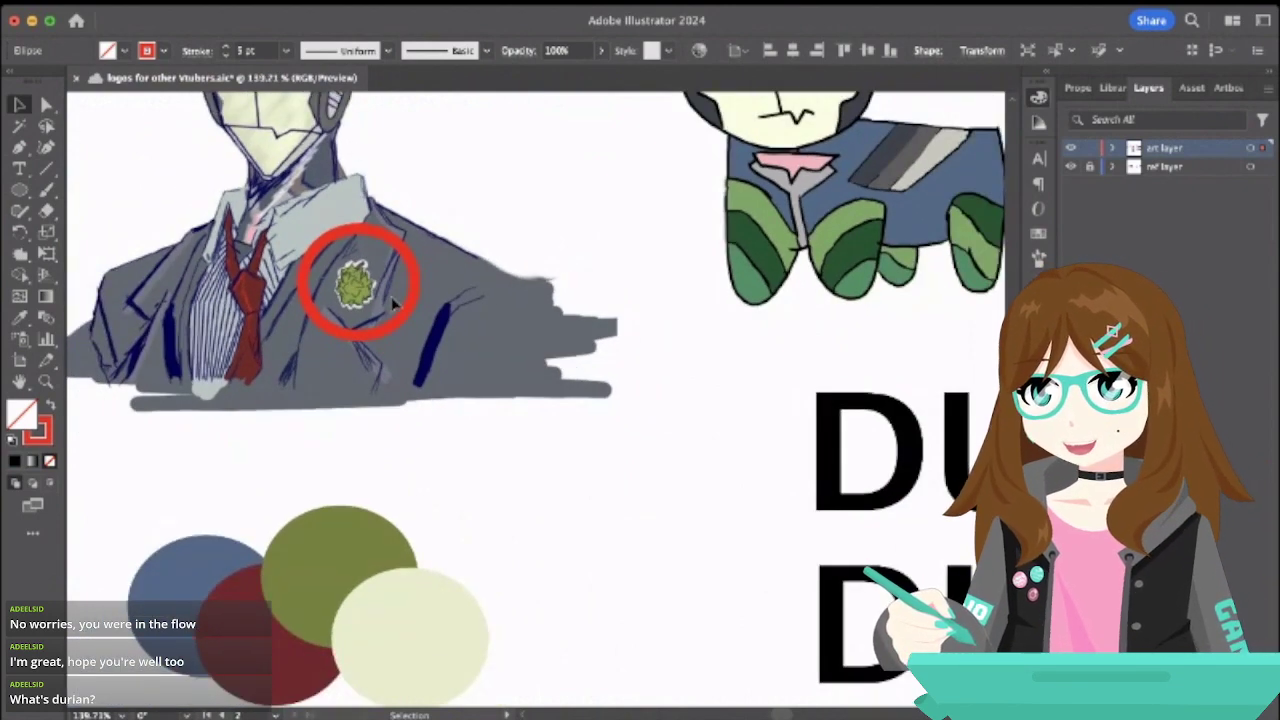
scroll(394, 305, up, 5)
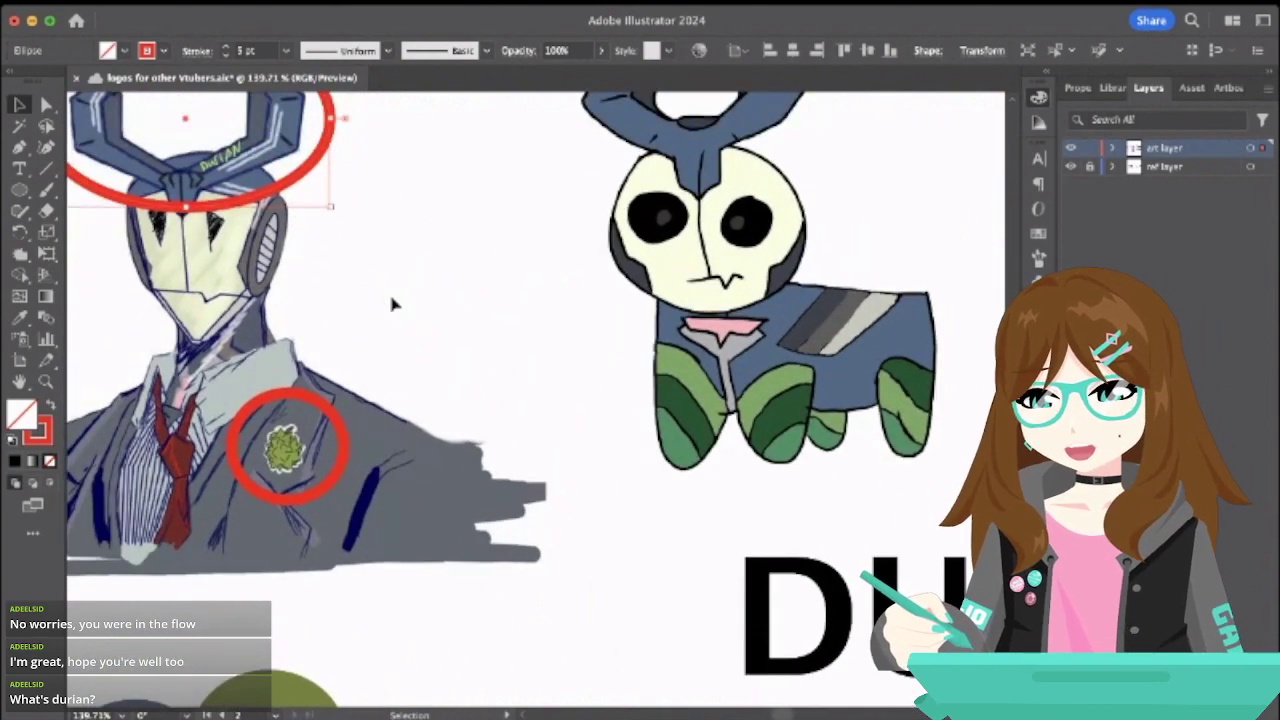
scroll(394, 305, up, 2)
scroll(394, 305, down, 5)
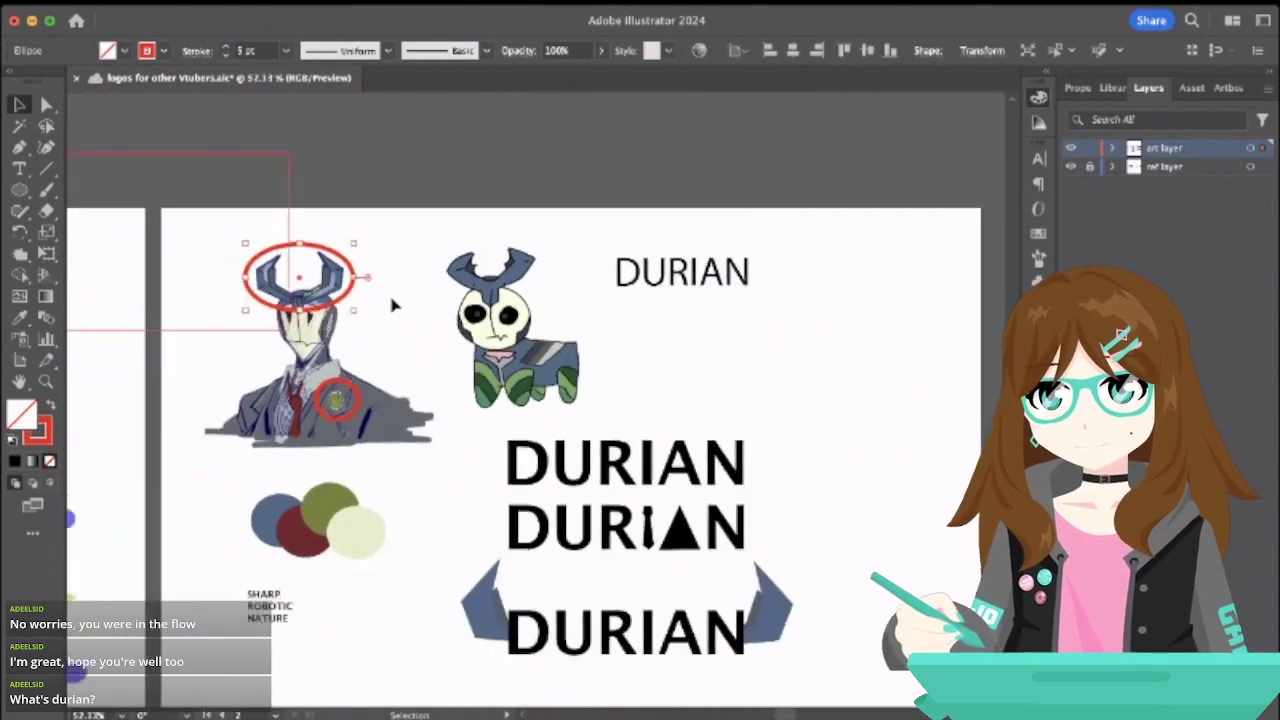
- Select the lowest DURIAN title, in front of the joined horn crest
scroll(394, 305, down, 3)
scroll(394, 305, right, 3)
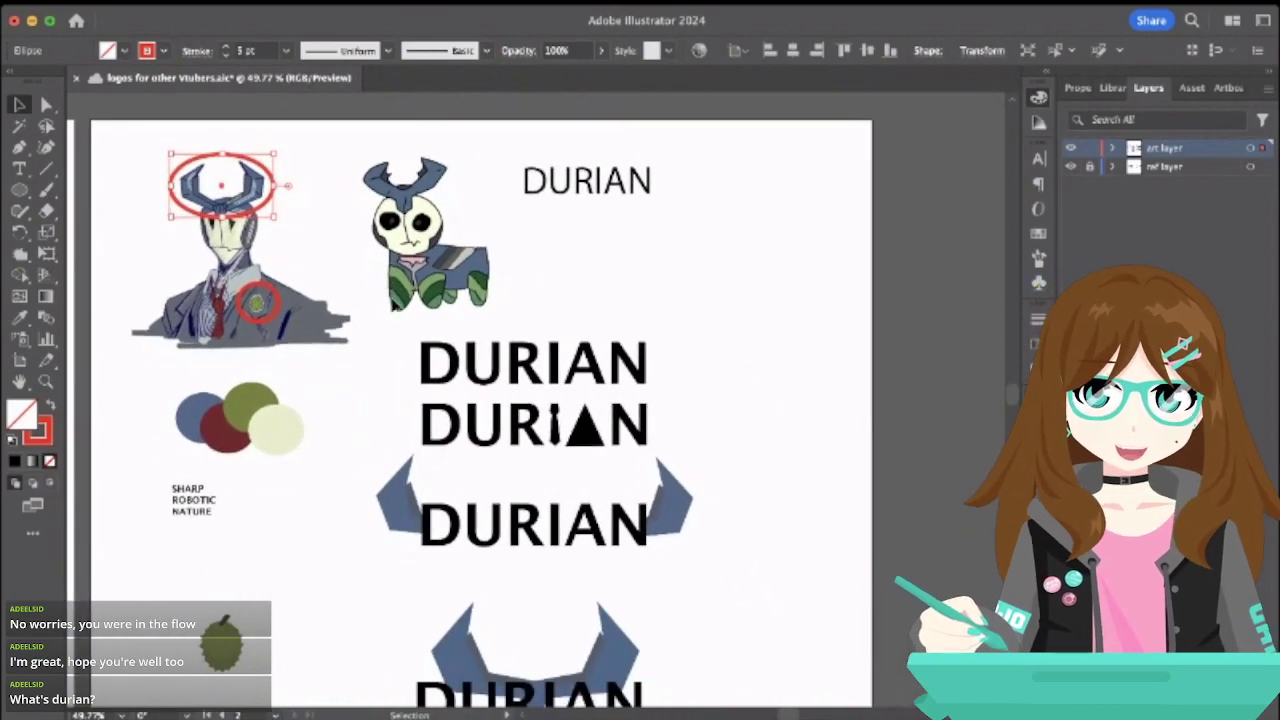
scroll(437, 560, down, 5)
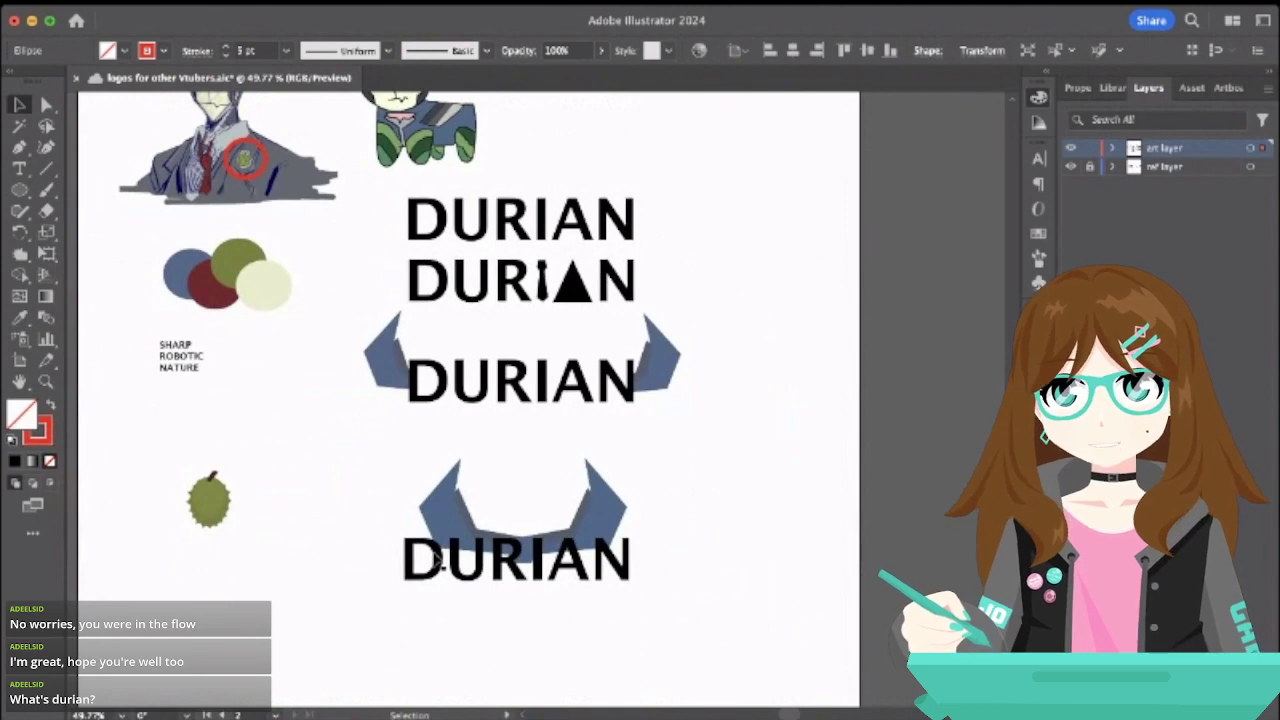
scroll(520, 578, up, 5)
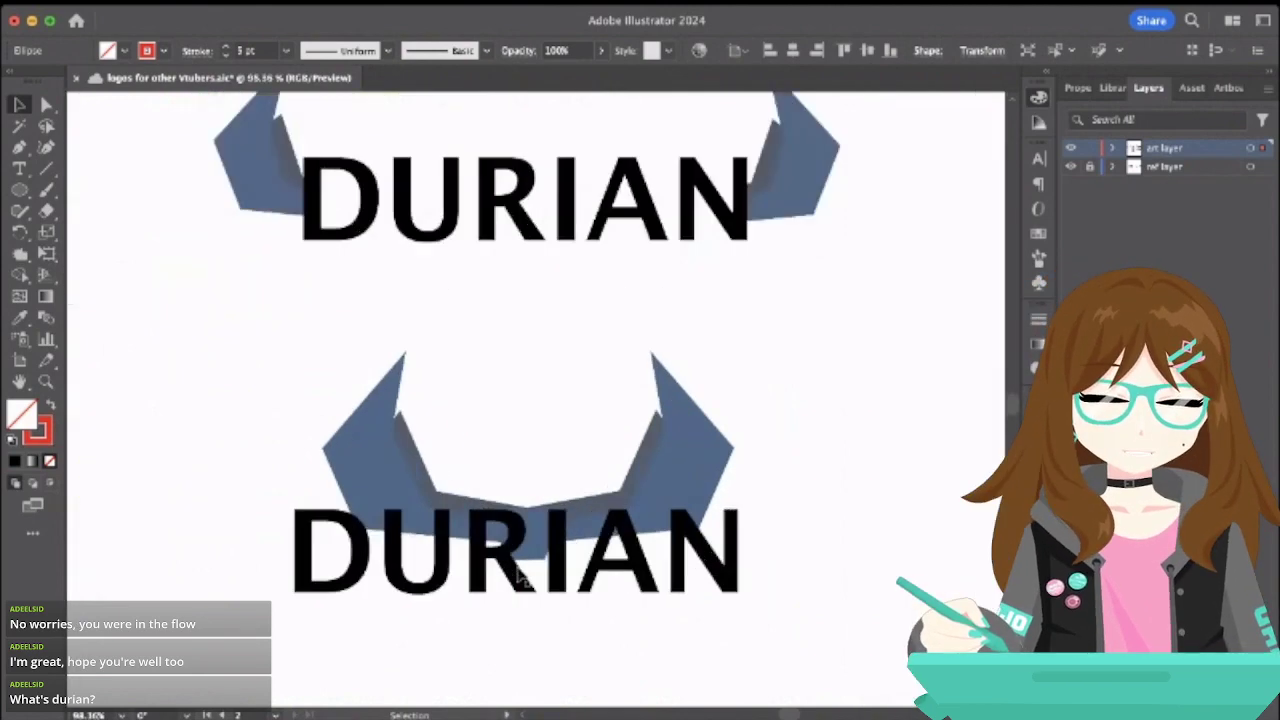
click(543, 545)
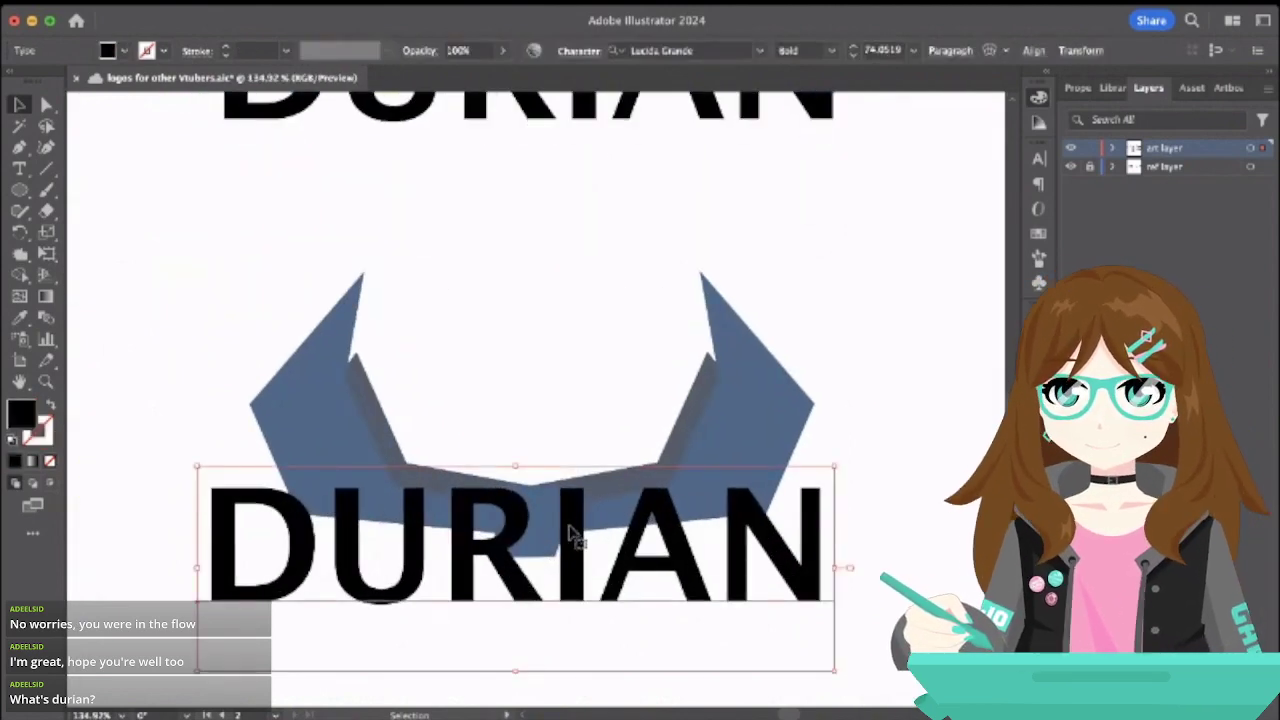
- Move the DURIAN text clear below the lower horns and delete the top middle anchor point of the centre piece joining them
drag(571, 529, 571, 670)
click(535, 503)
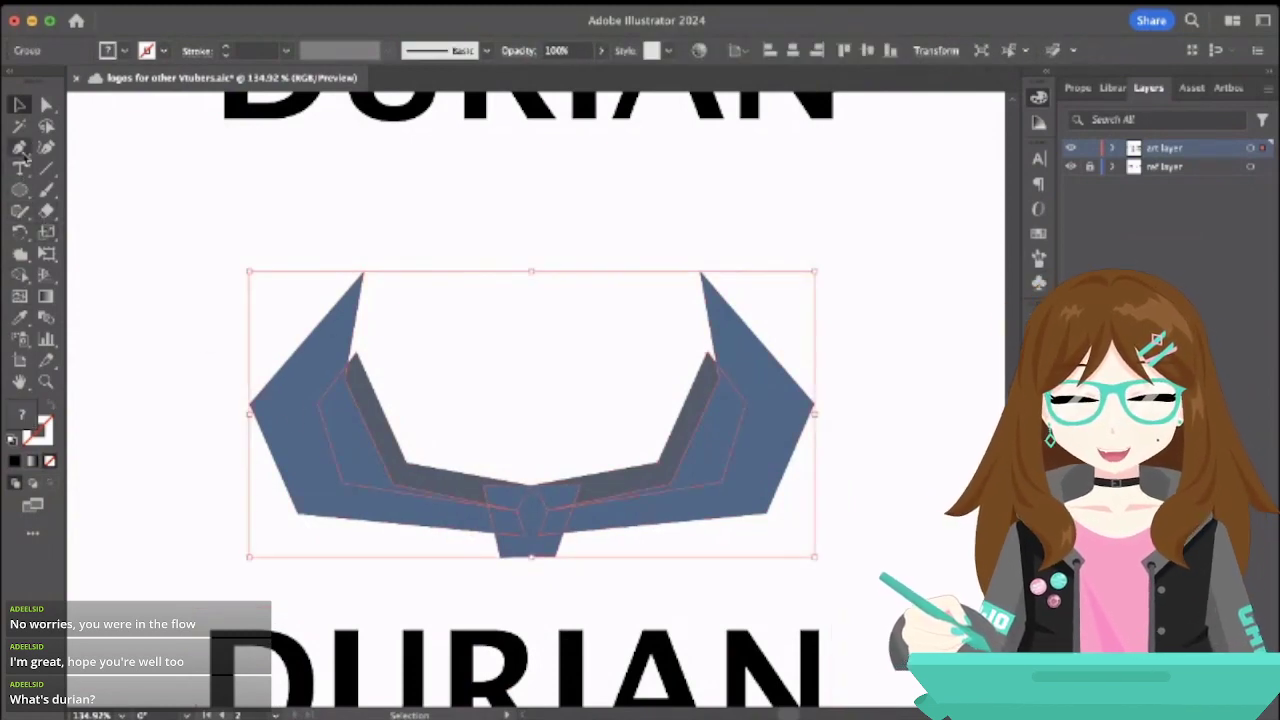
click(20, 148)
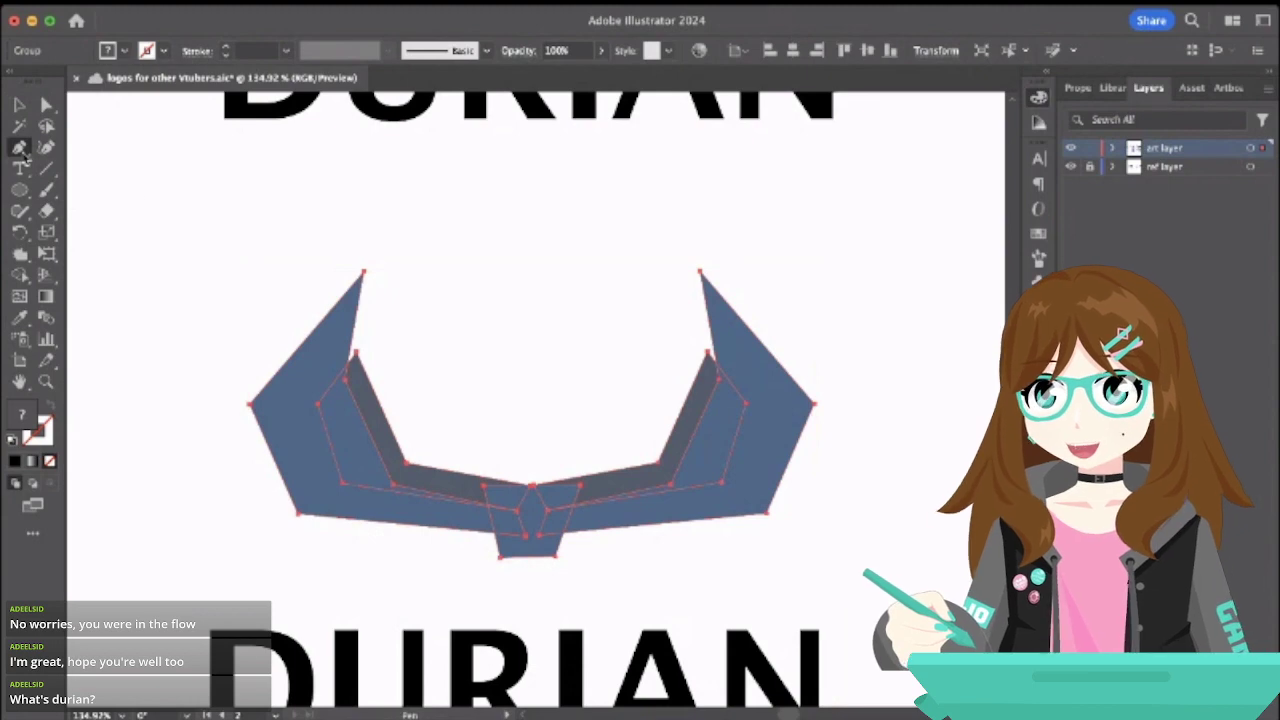
click(528, 488)
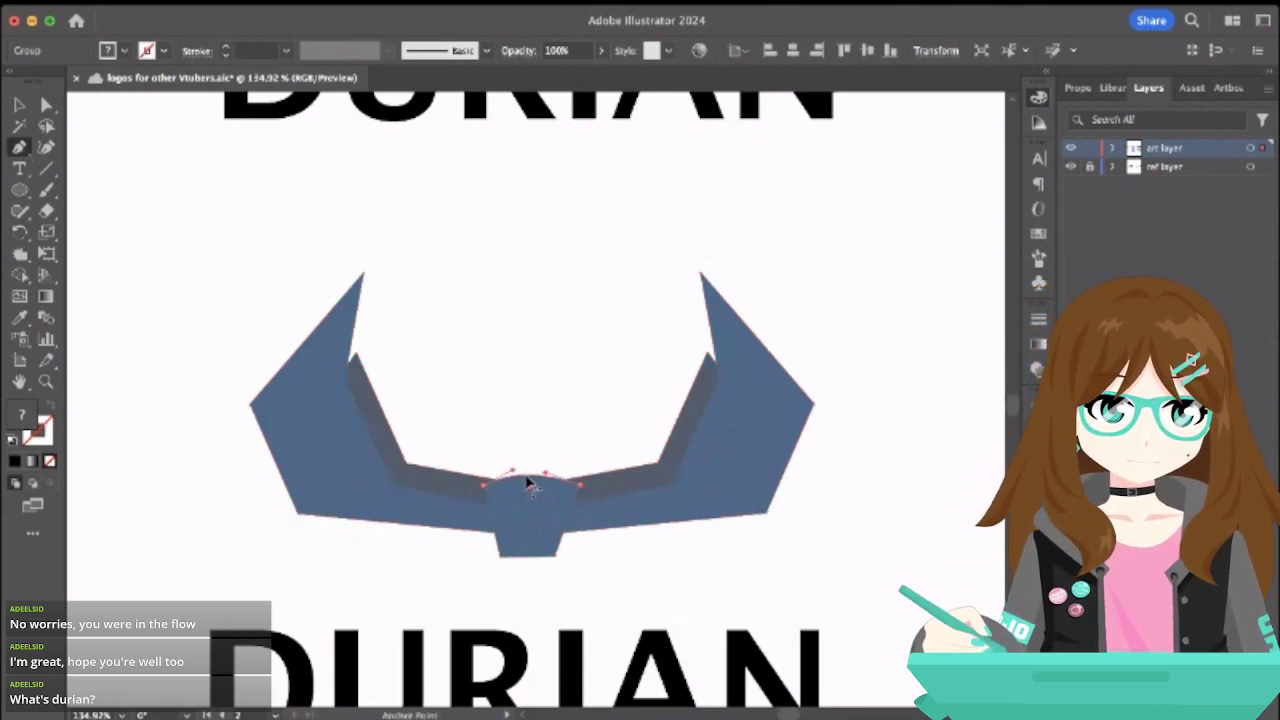
key(v)
click(204, 229)
scroll(204, 229, down, 5)
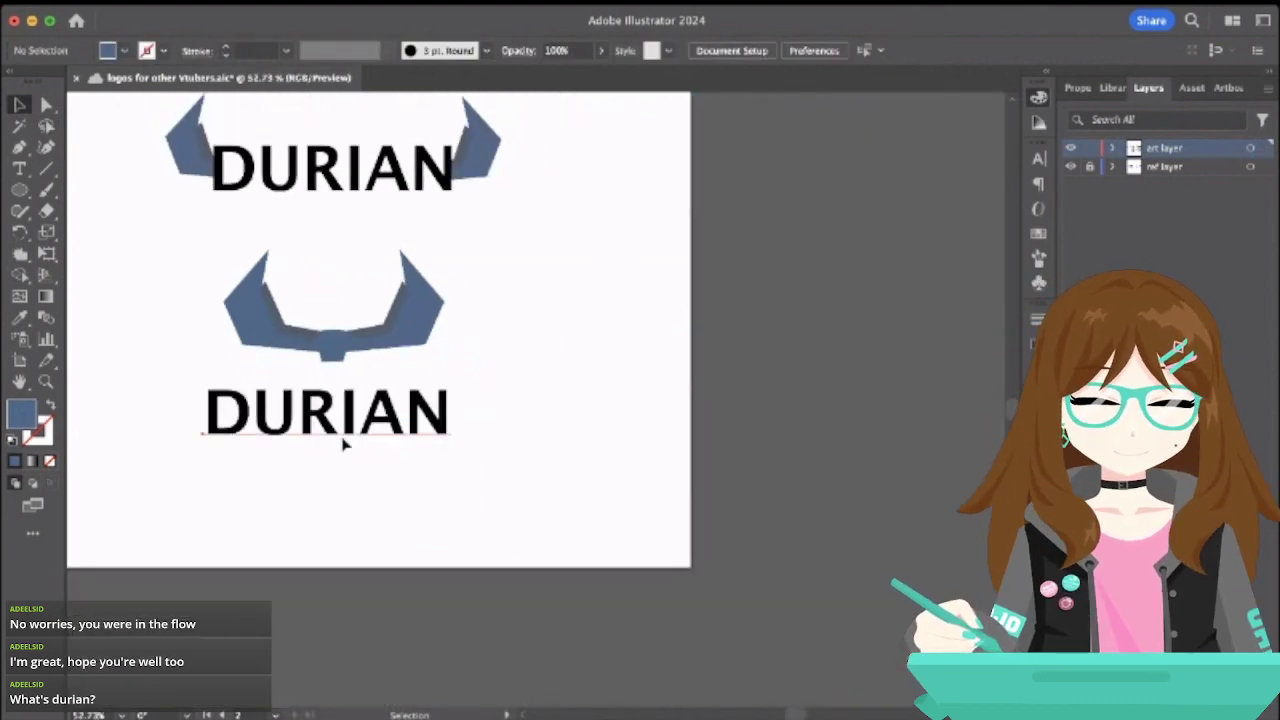
- Try placing the DURIAN text over the base of the lower horns
drag(345, 442, 351, 374)
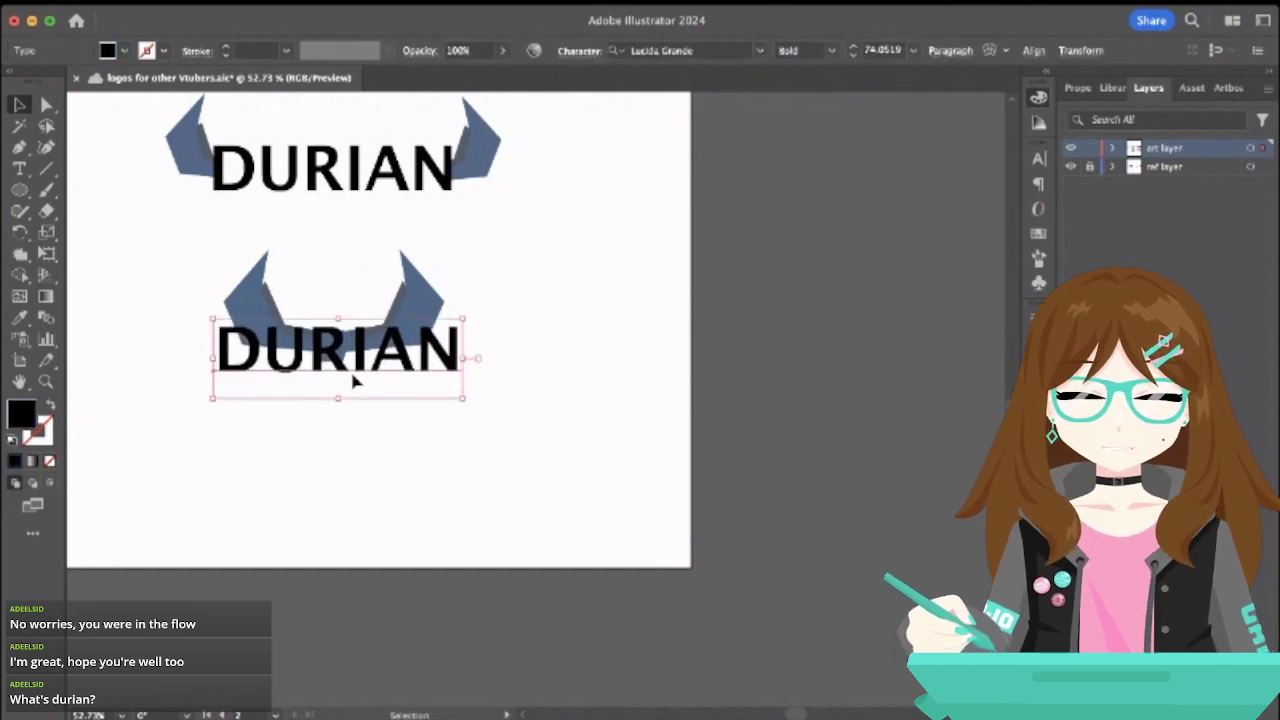
click(440, 412)
click(405, 373)
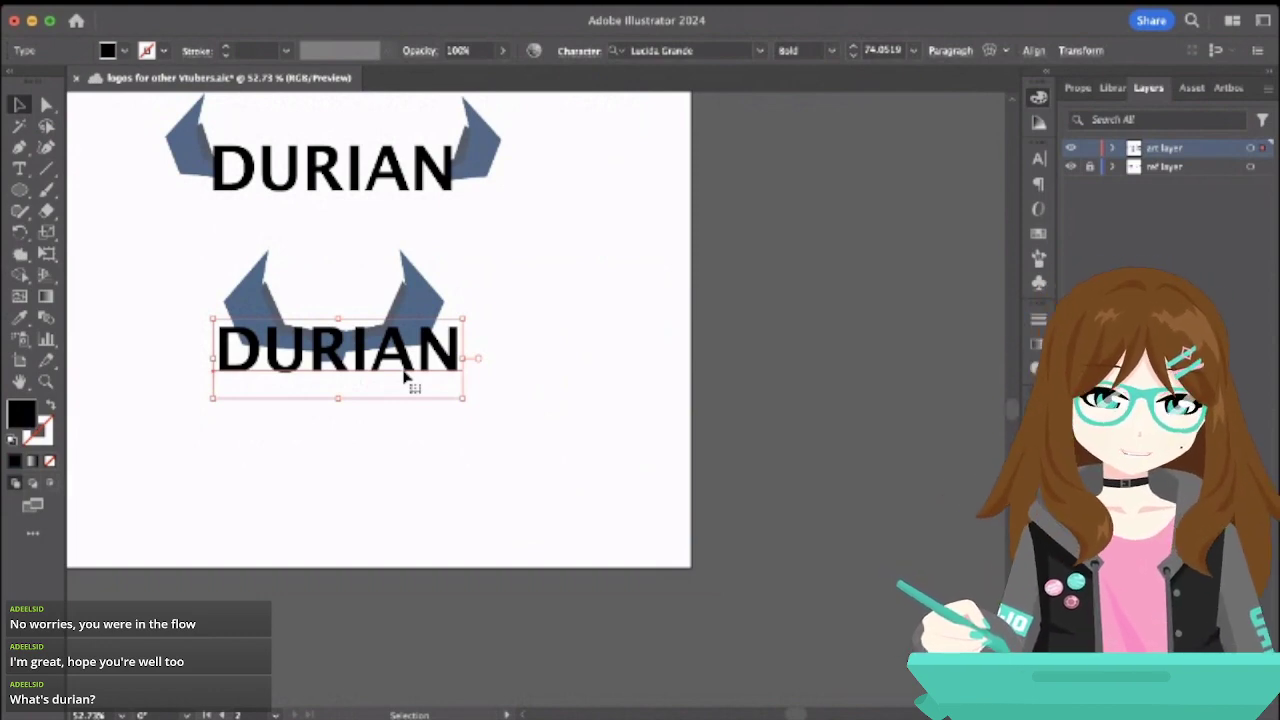
click(497, 369)
click(427, 367)
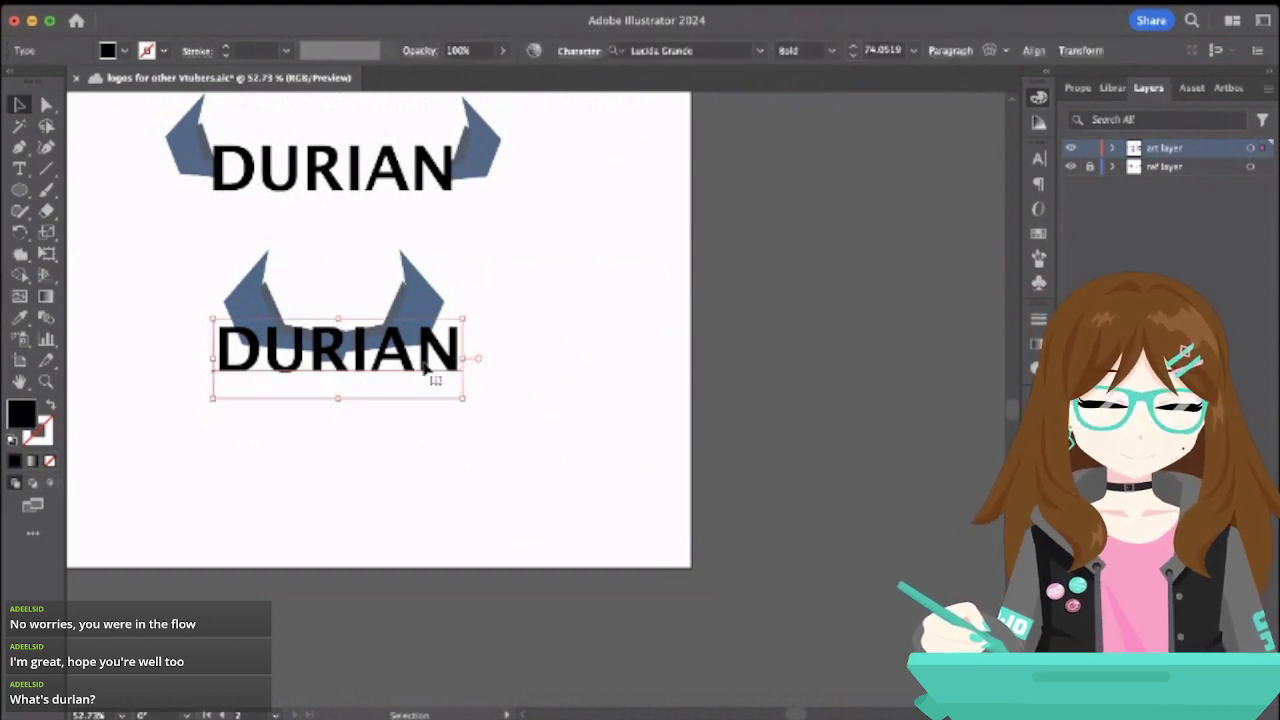
key(a)
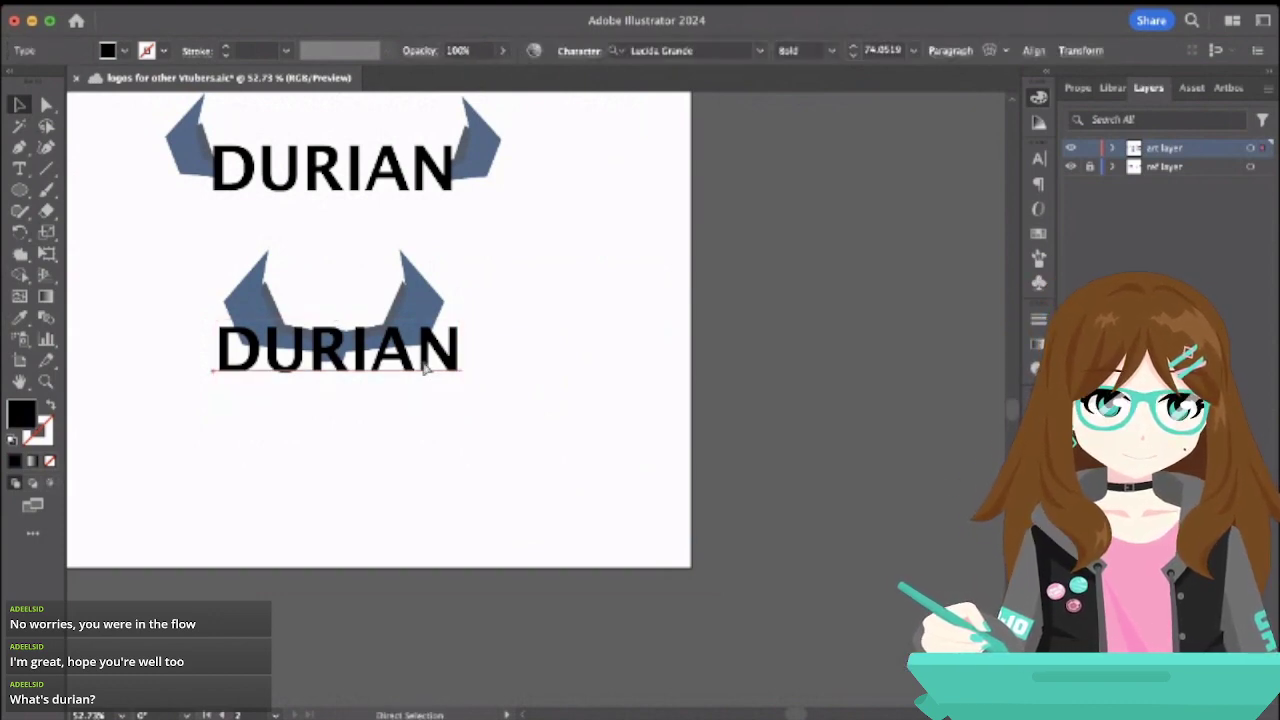
click(486, 374)
- Move the DURIAN text to the empty area below the horns, try different fonts on it and set it in Didot Bold
drag(450, 370, 286, 512)
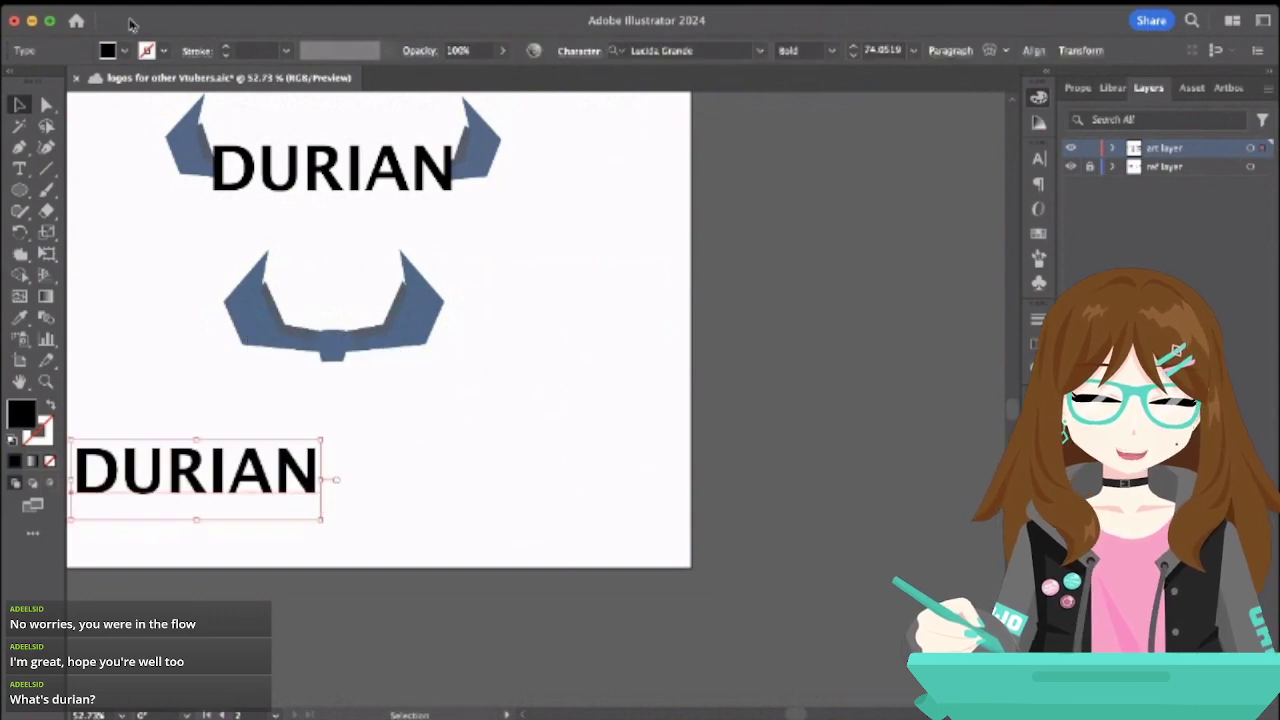
click(20, 168)
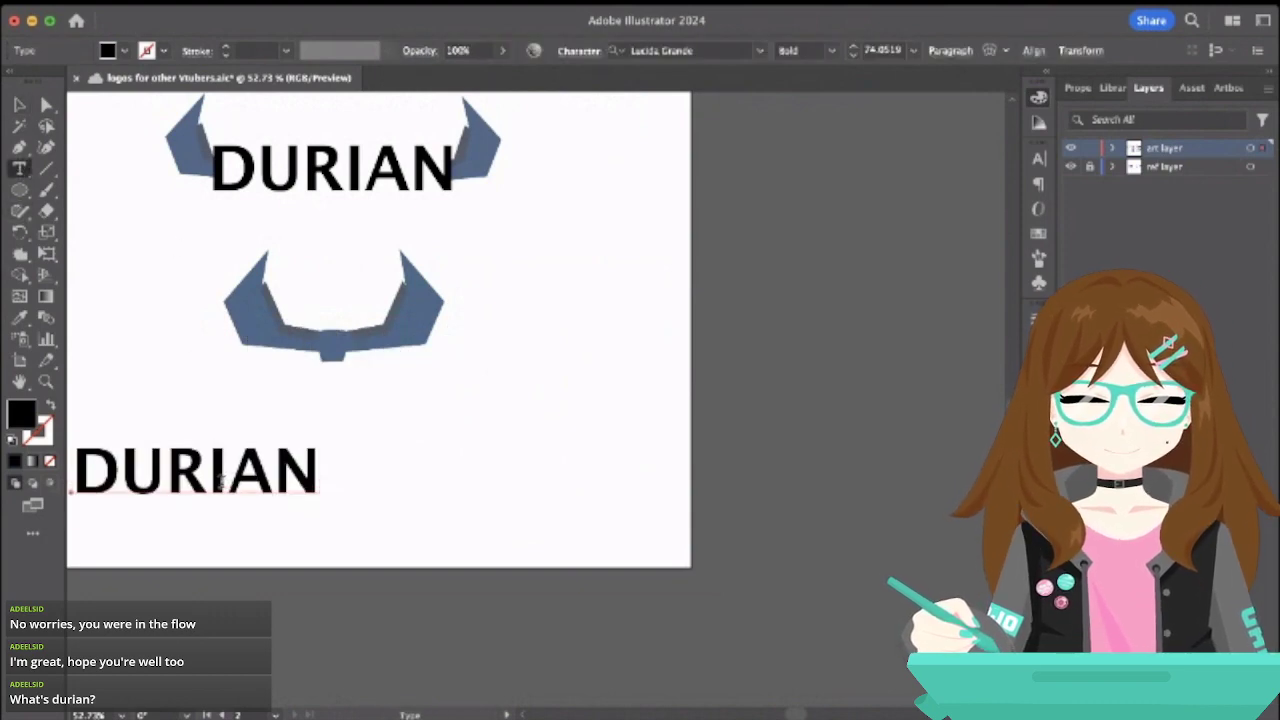
drag(335, 489, 60, 475)
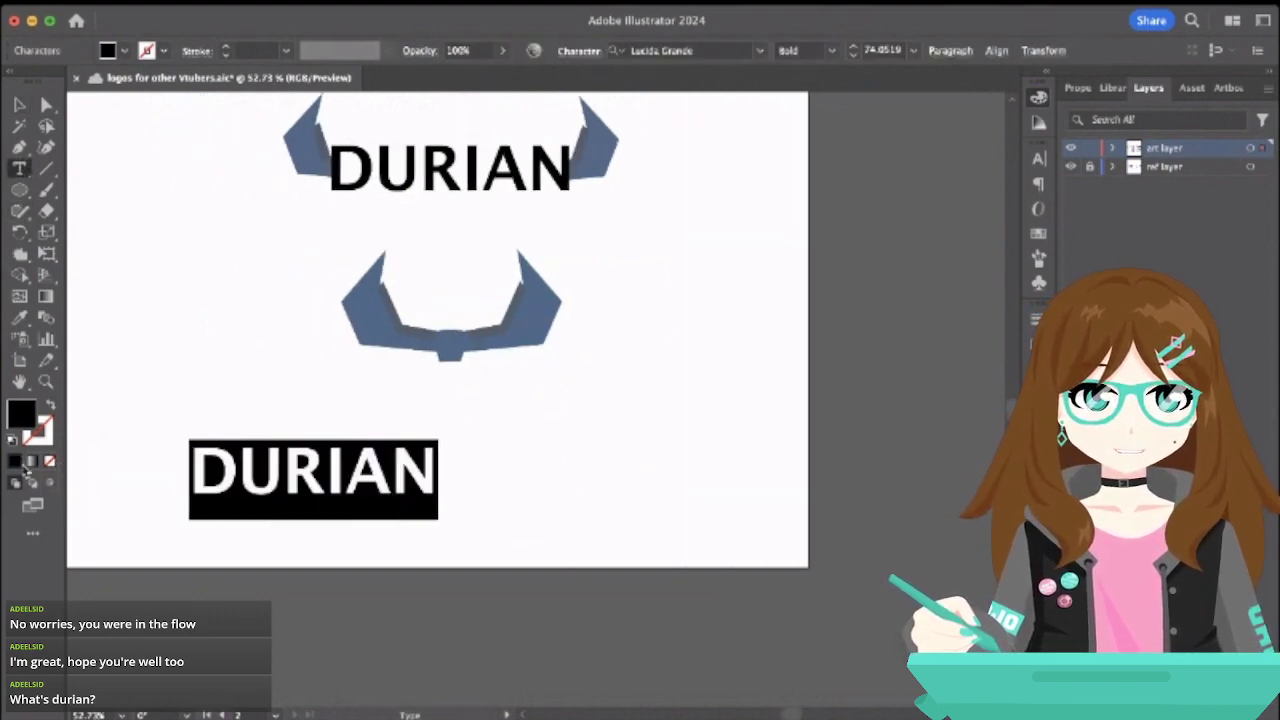
click(757, 58)
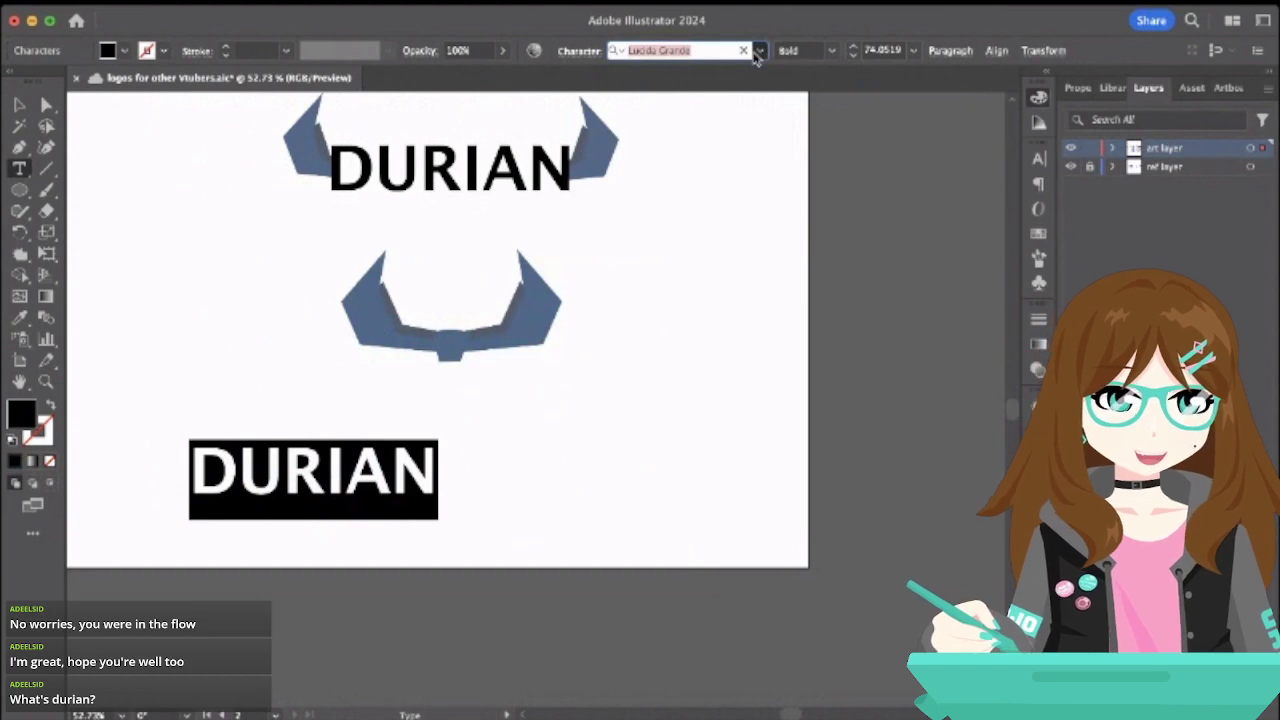
key(Down)
key(Down)
key(Up)
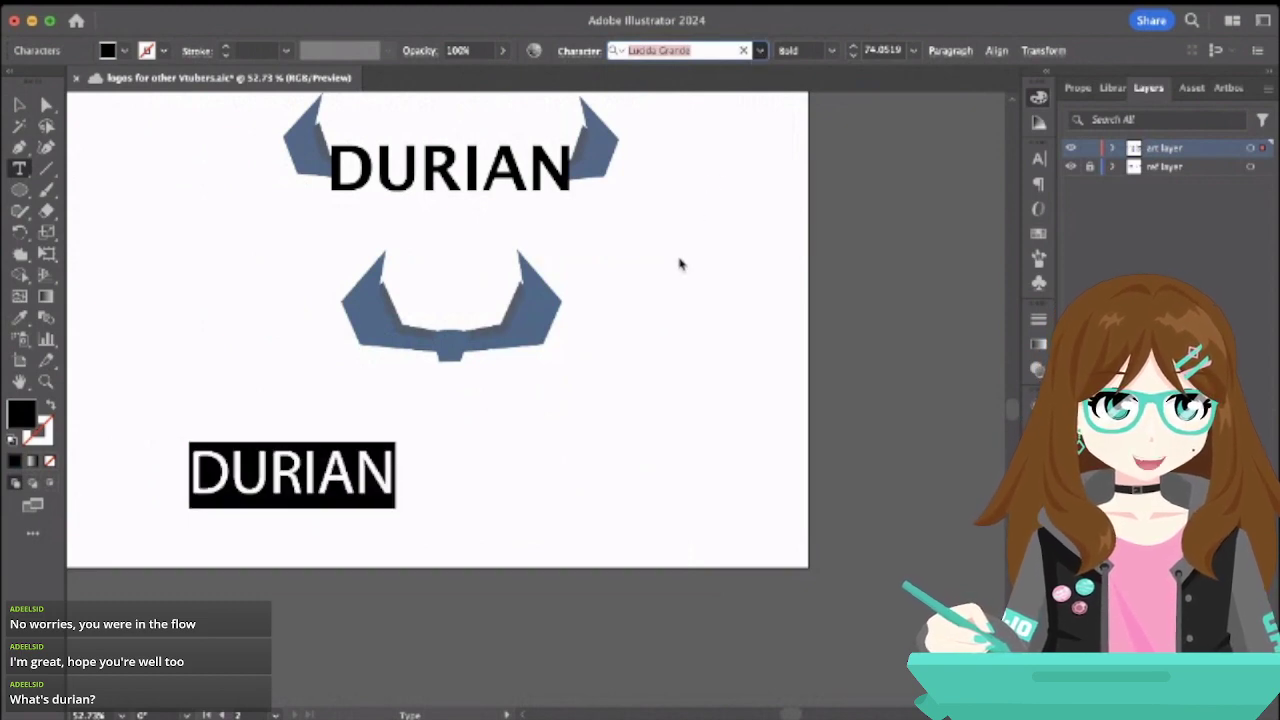
key(Down)
key(Down)
key(Down)
key(Down)
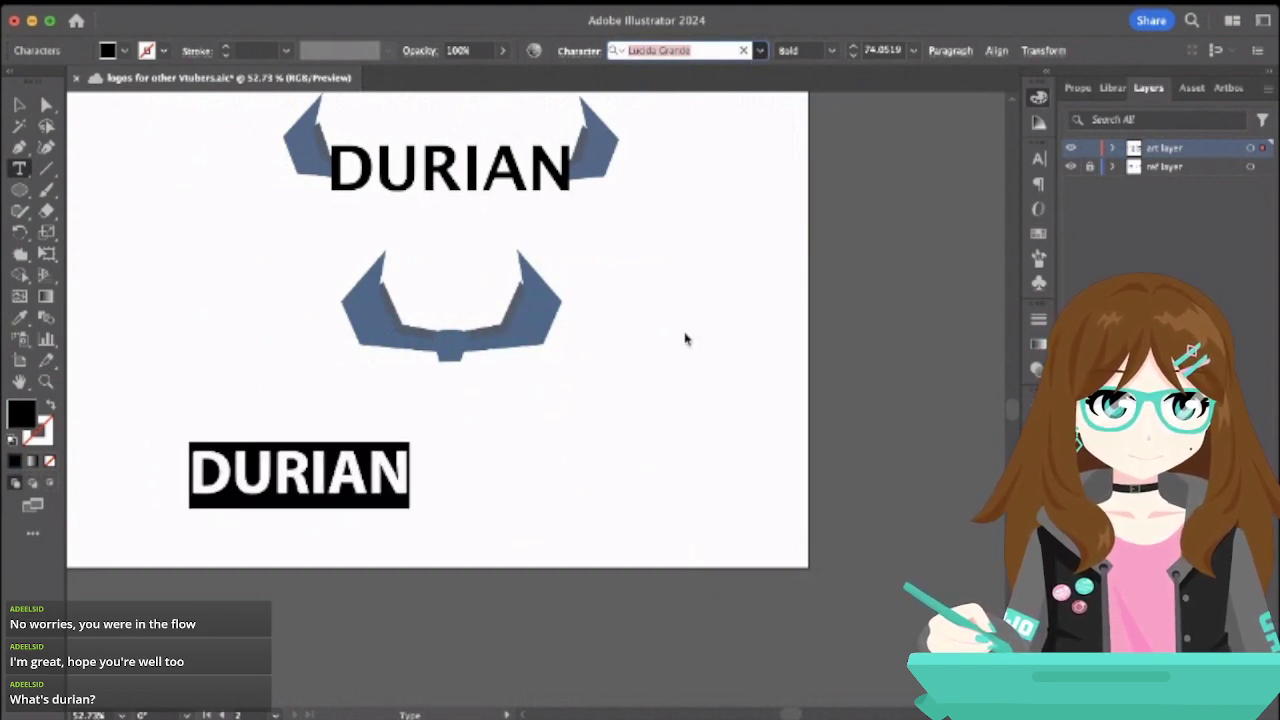
key(Down)
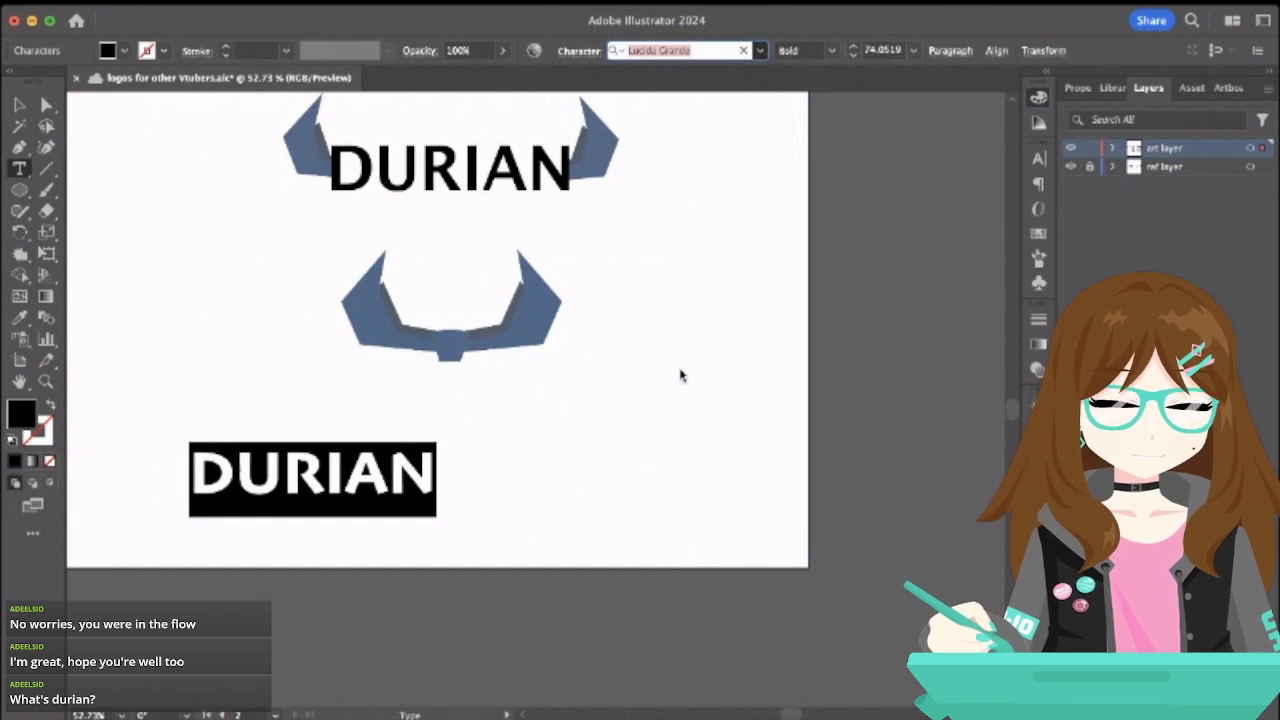
key(Down)
key(Down)
key(Down)
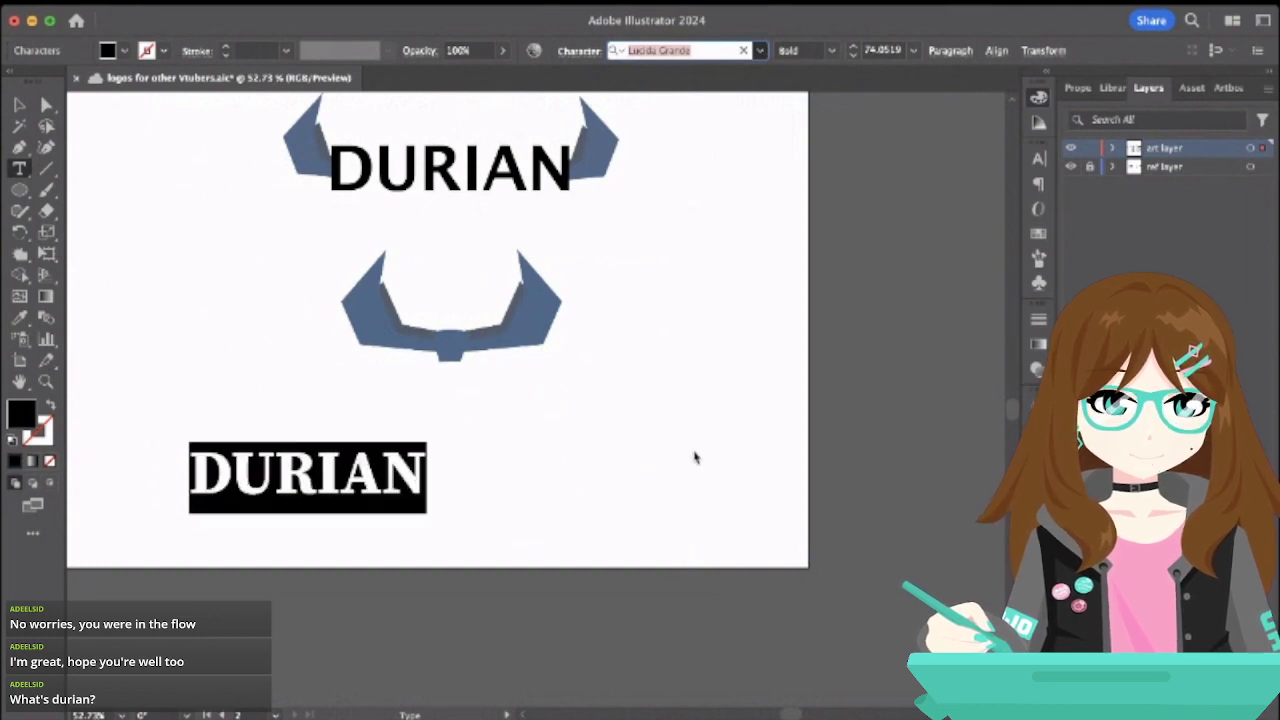
key(Down)
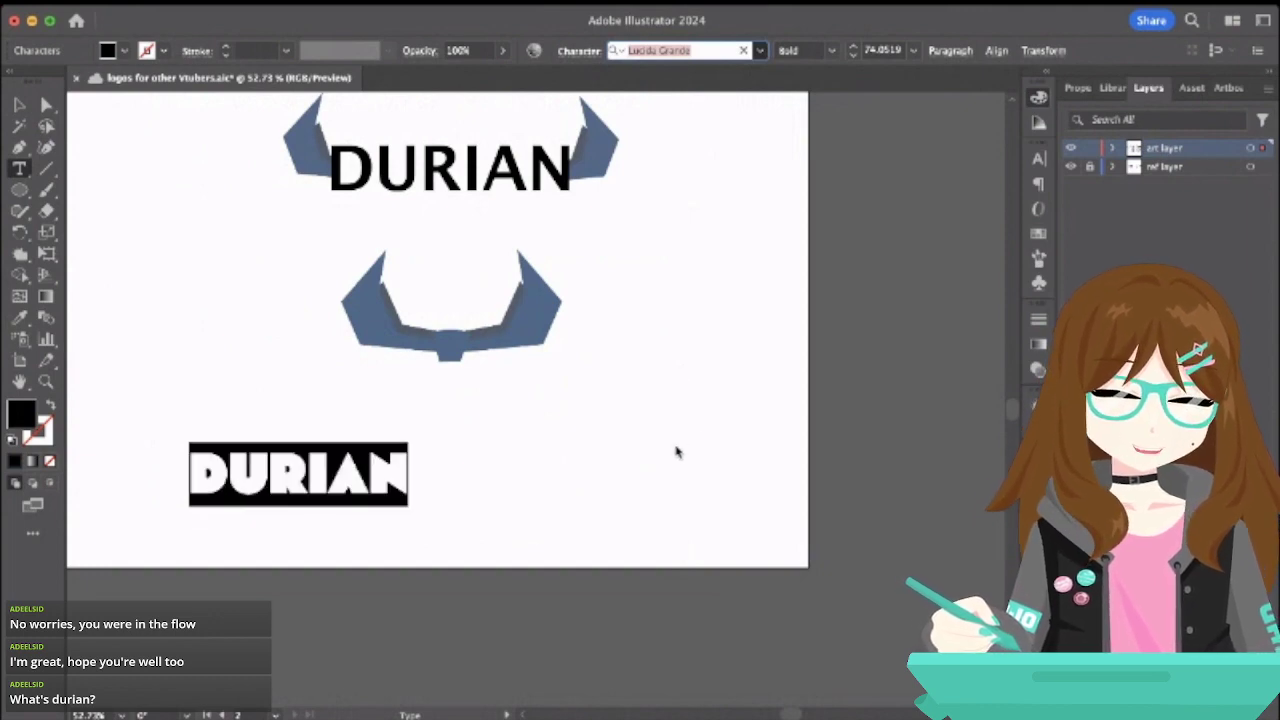
key(Down)
key(Up)
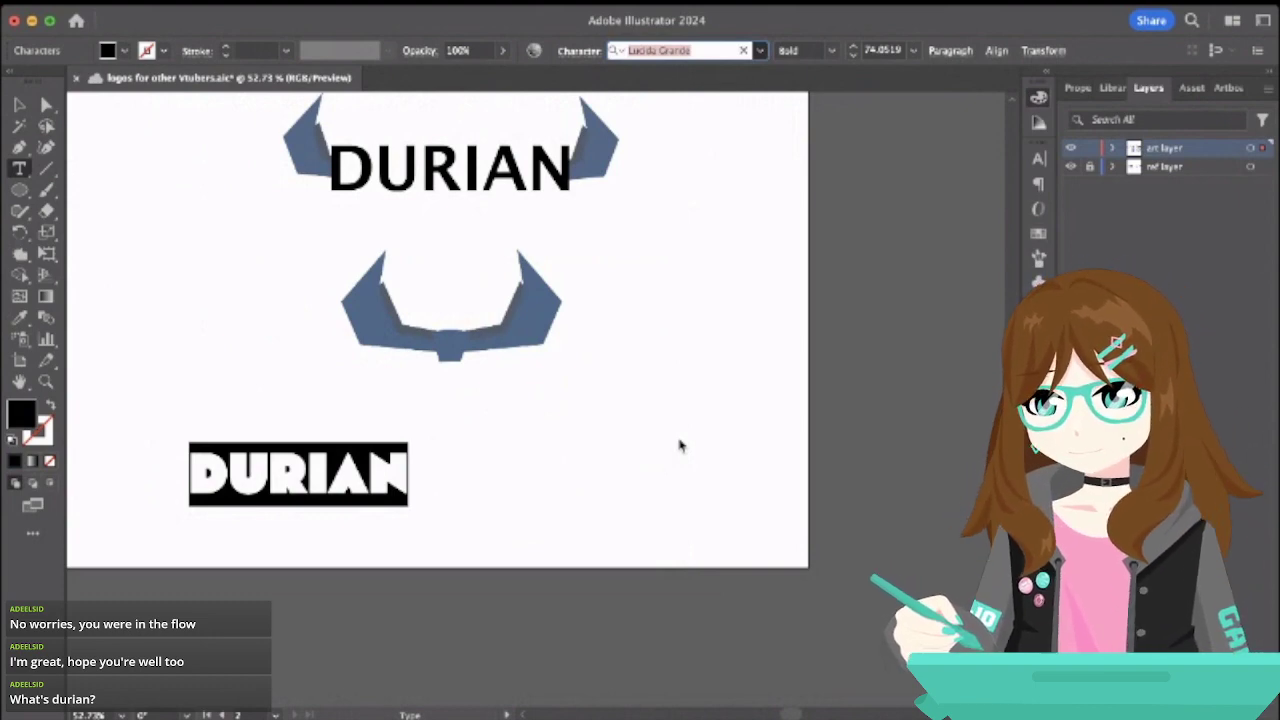
key(Return)
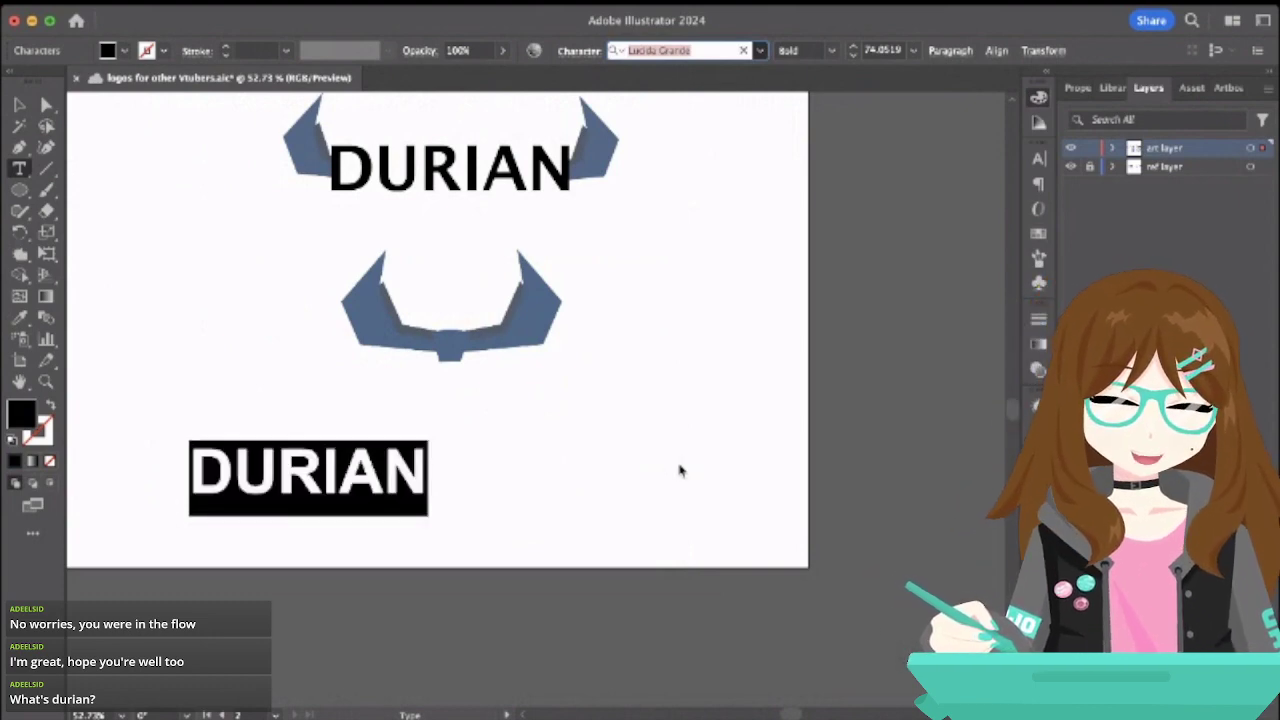
key(Down)
key(Down)
key(Down)
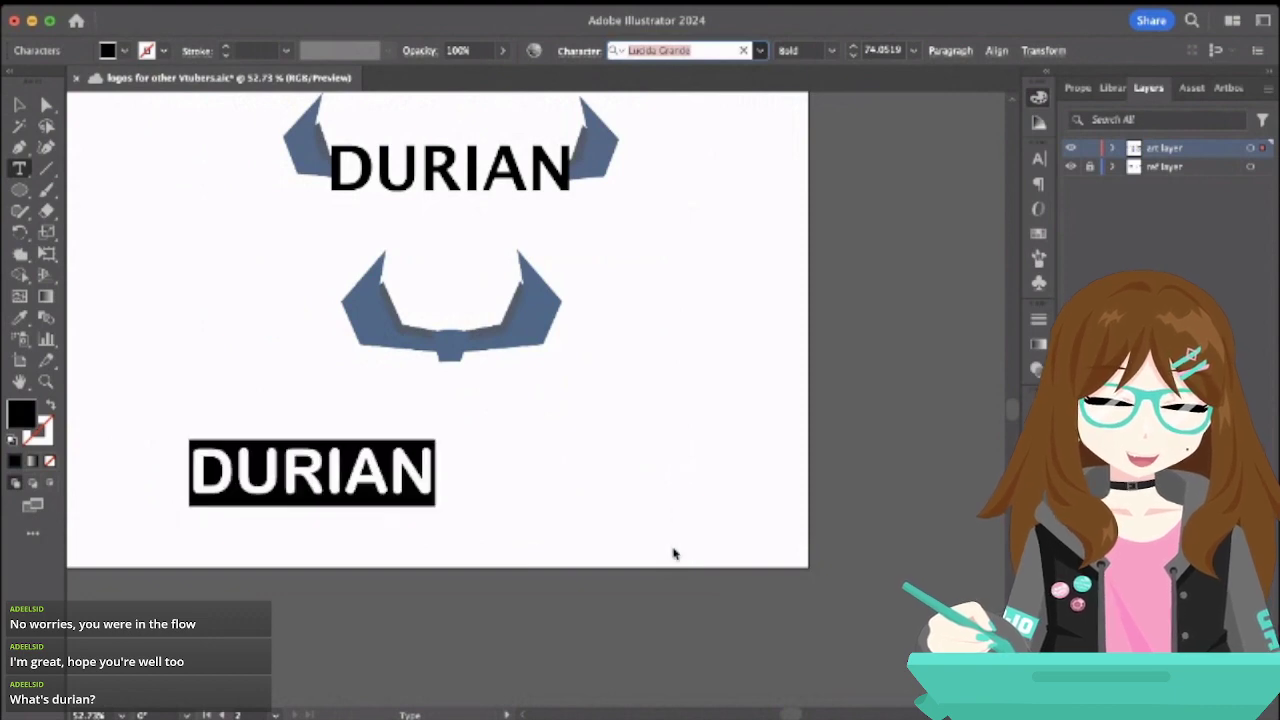
key(Down)
key(Down)
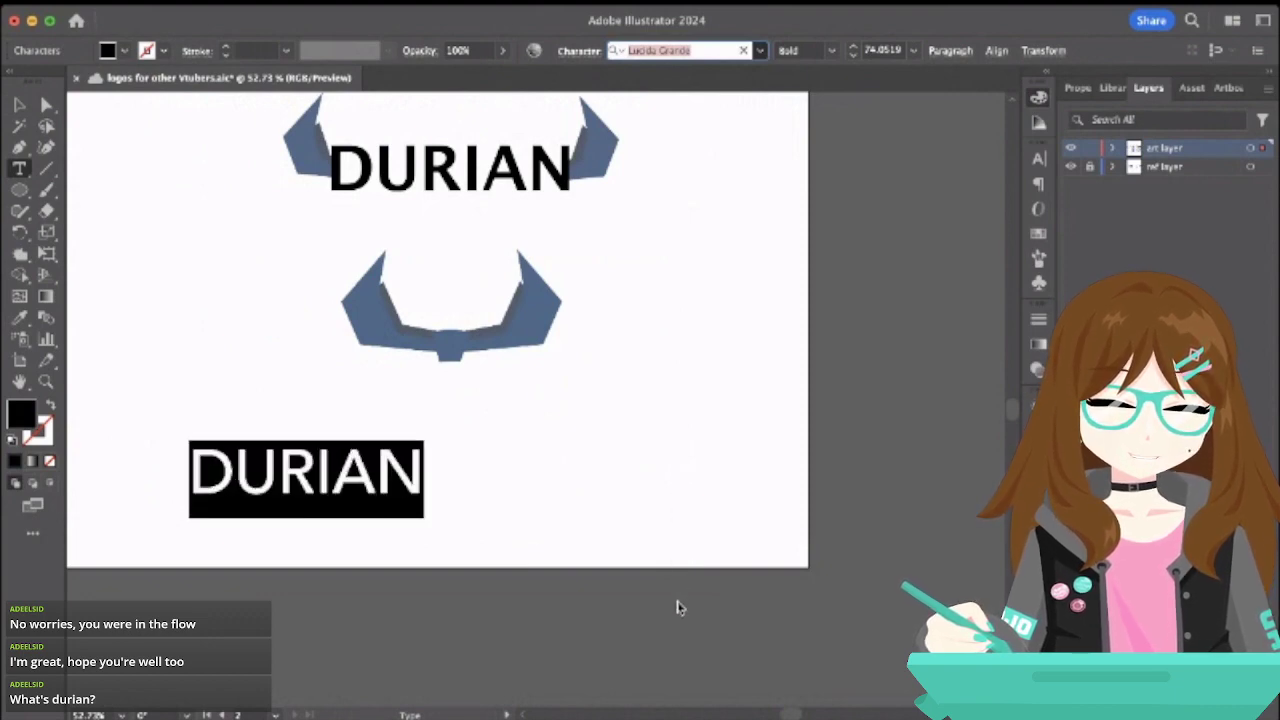
key(Down)
key(Down)
key(Down)
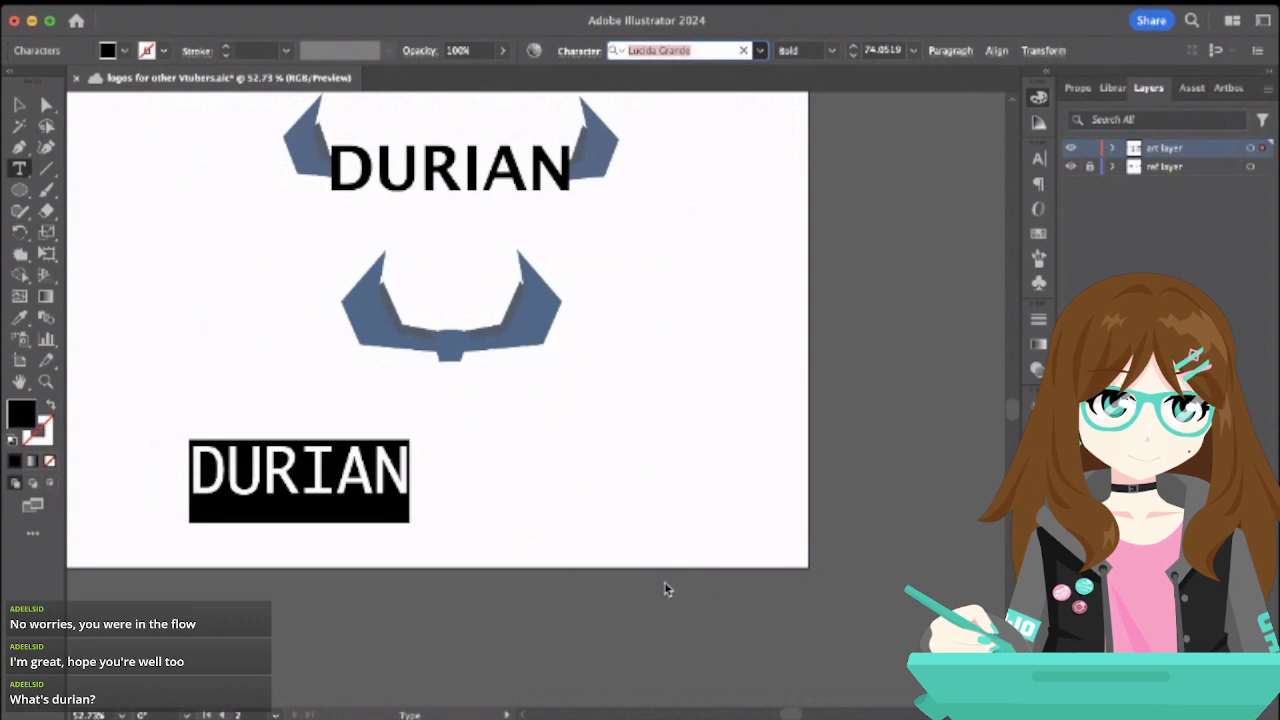
key(Down)
key(Down)
key(Down)
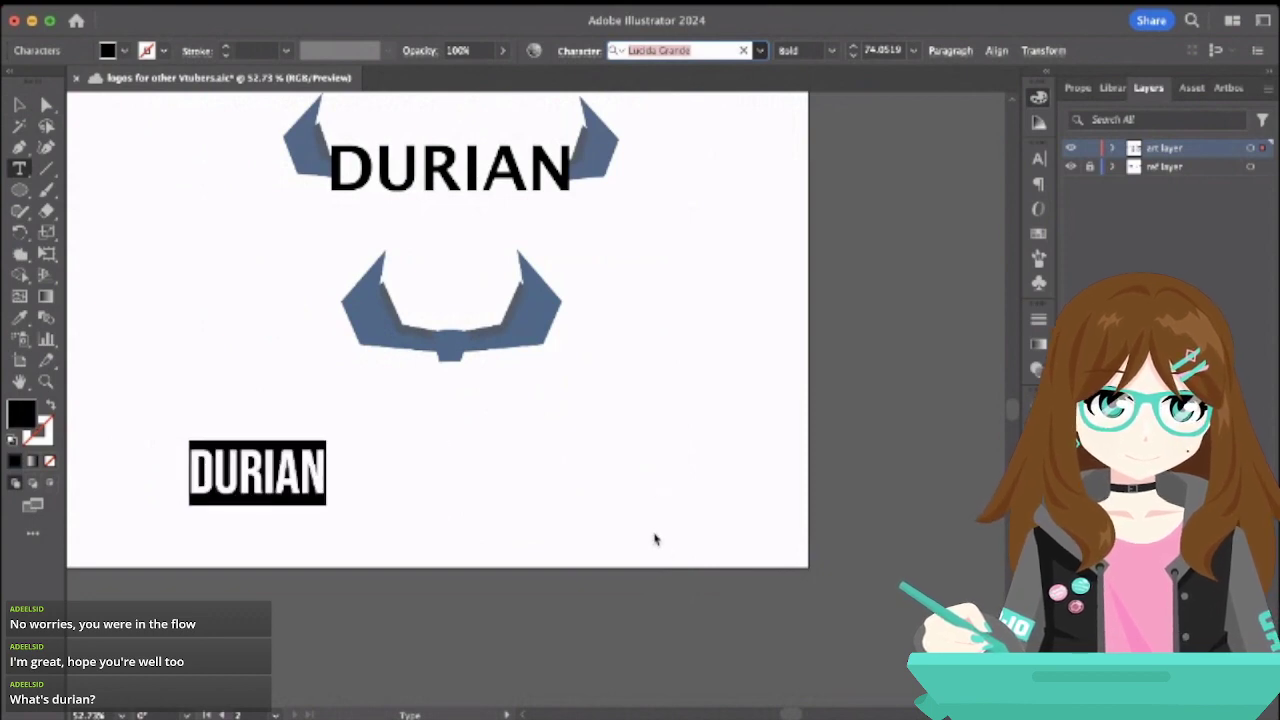
key(Down)
key(Down)
key(Down)
key(Down)
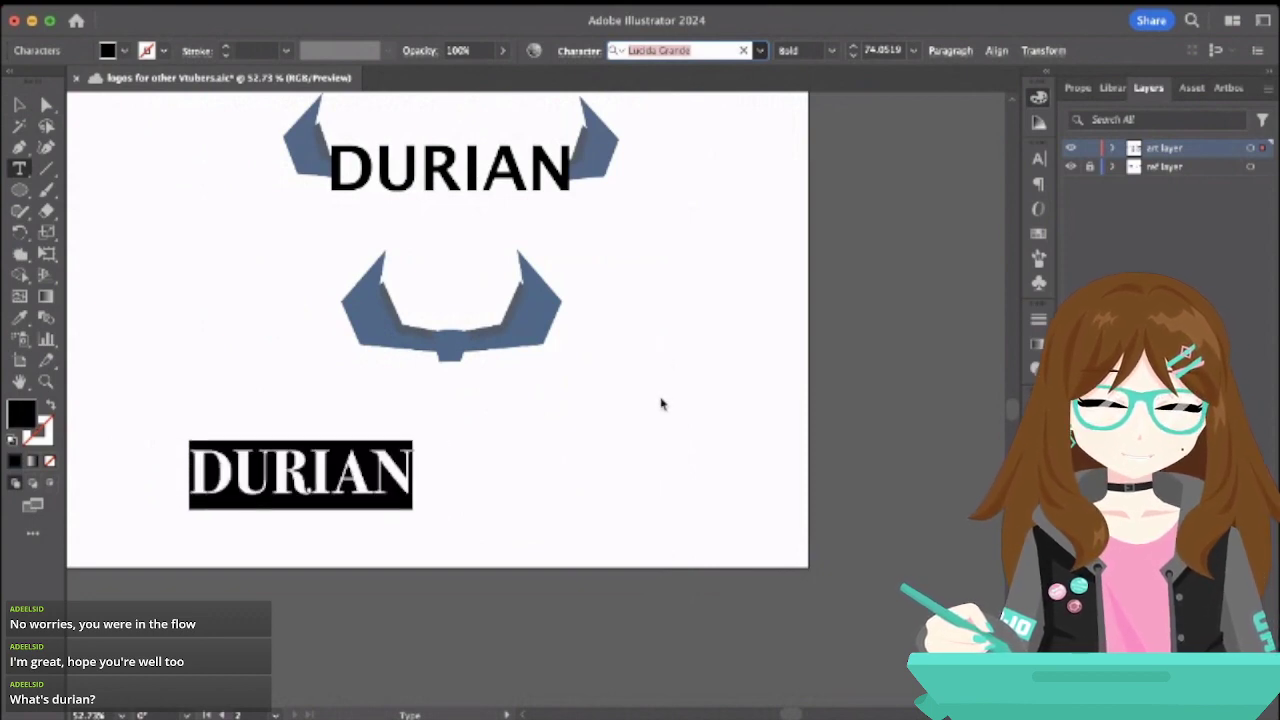
key(Down)
key(Down)
key(Down)
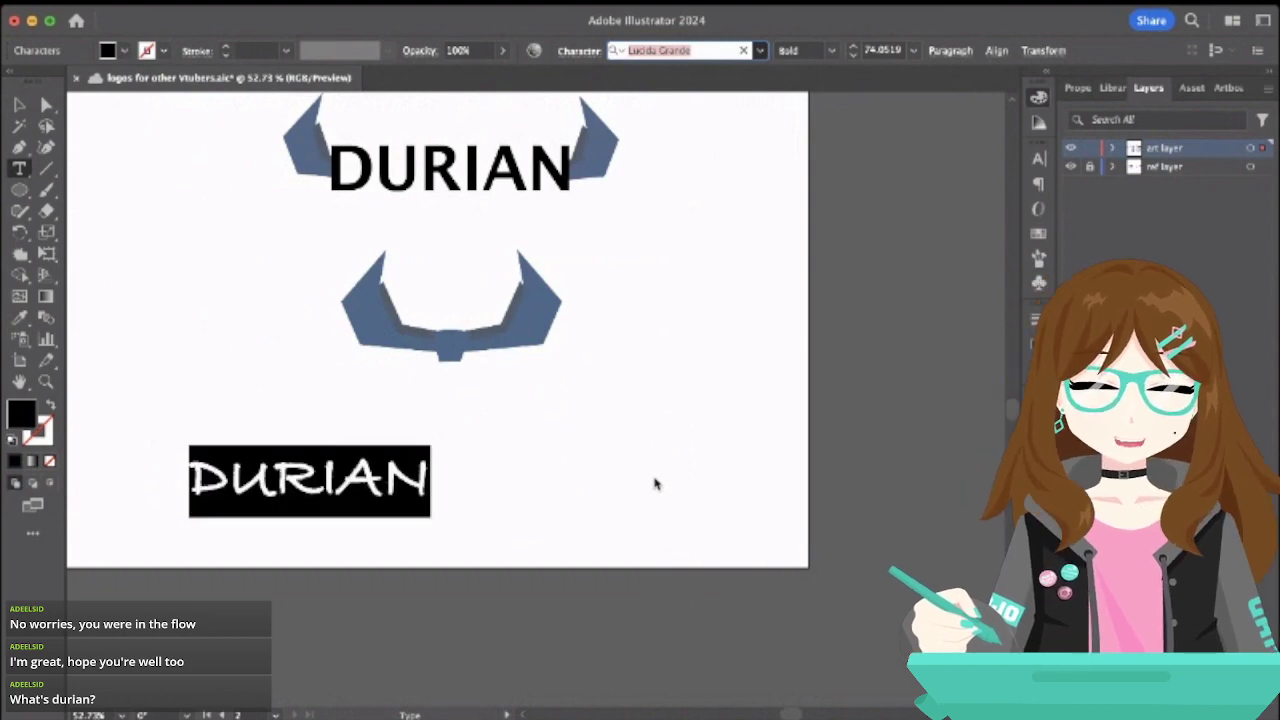
key(Down)
key(Down)
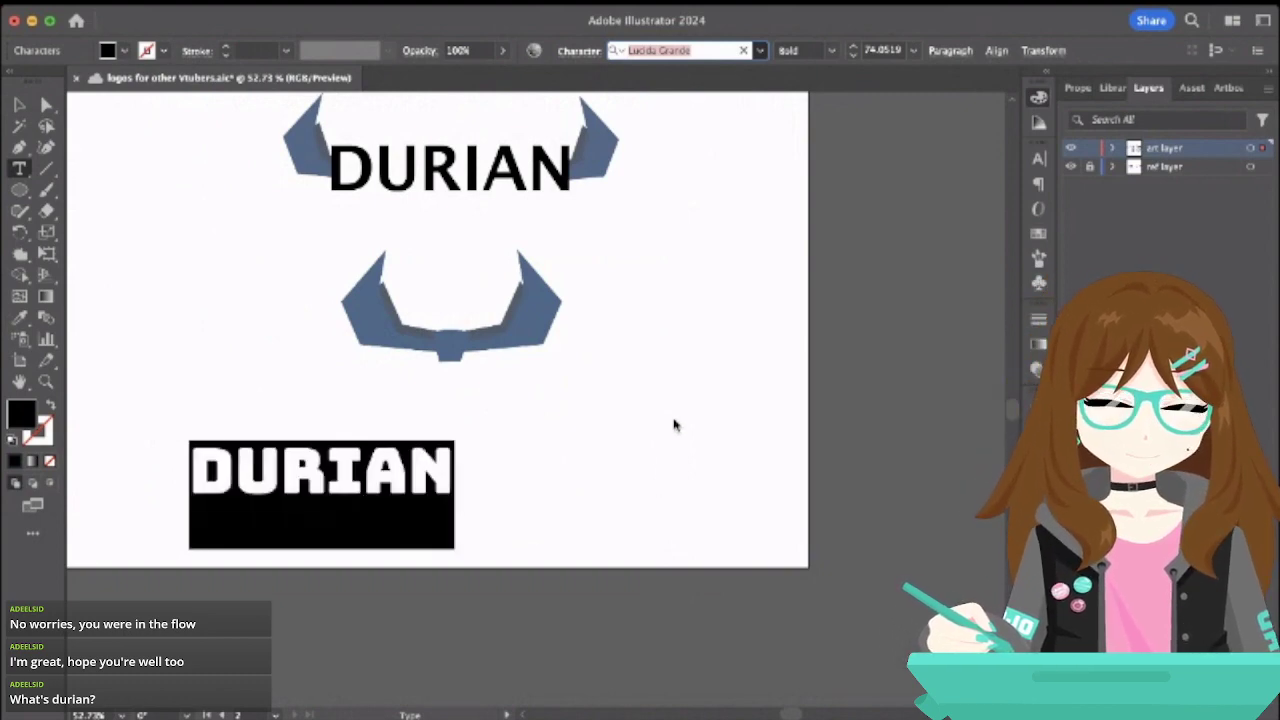
key(Down)
key(Down)
key(Down)
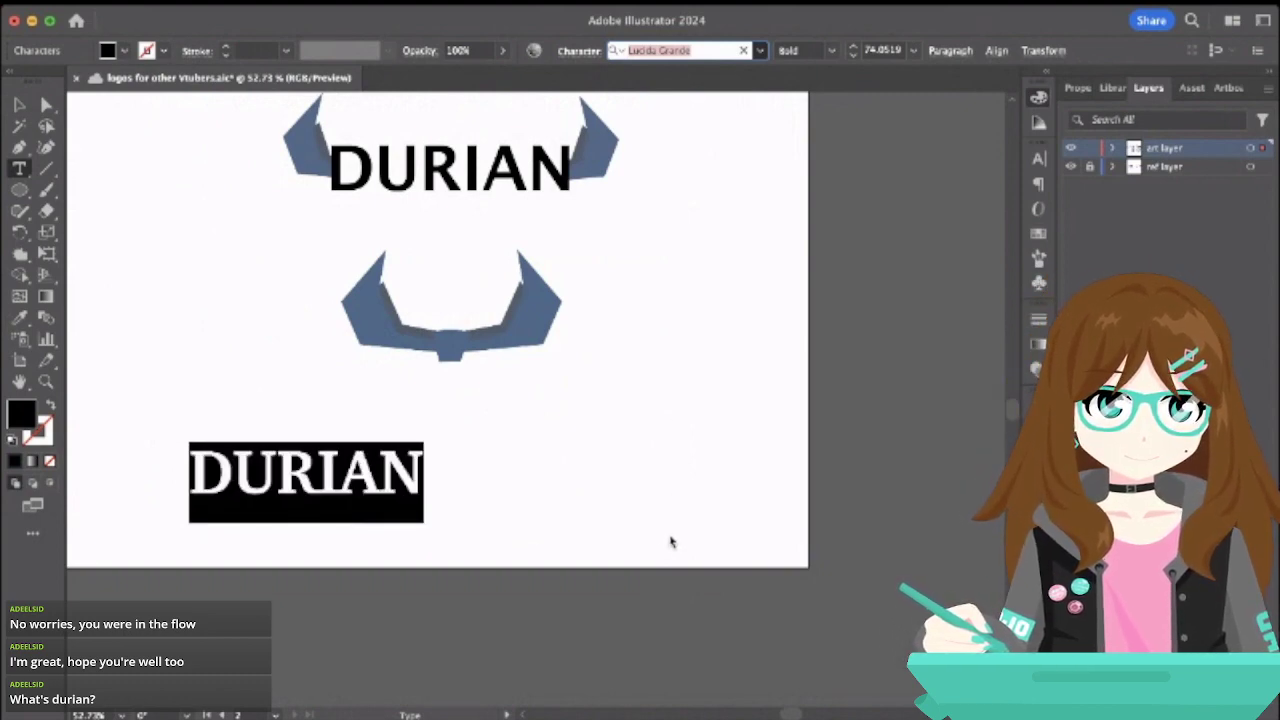
key(Down)
key(Down)
key(Down)
key(Down)
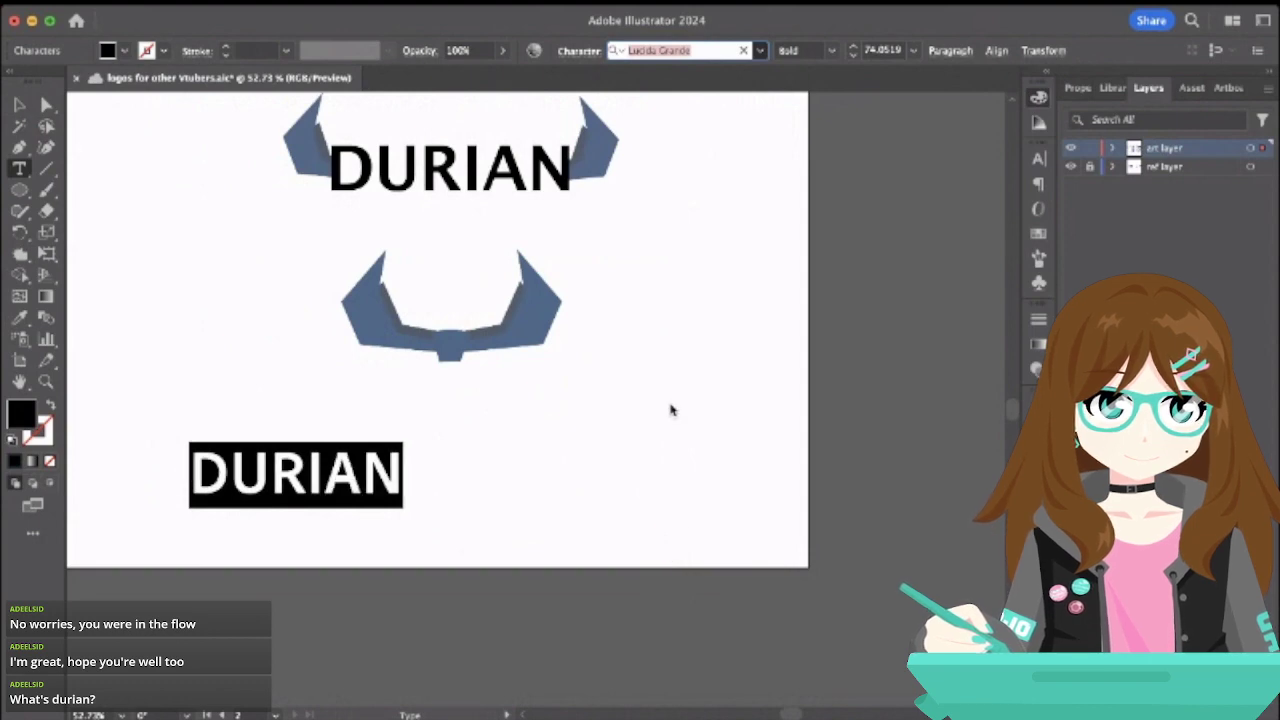
key(Down)
key(Down)
key(Down)
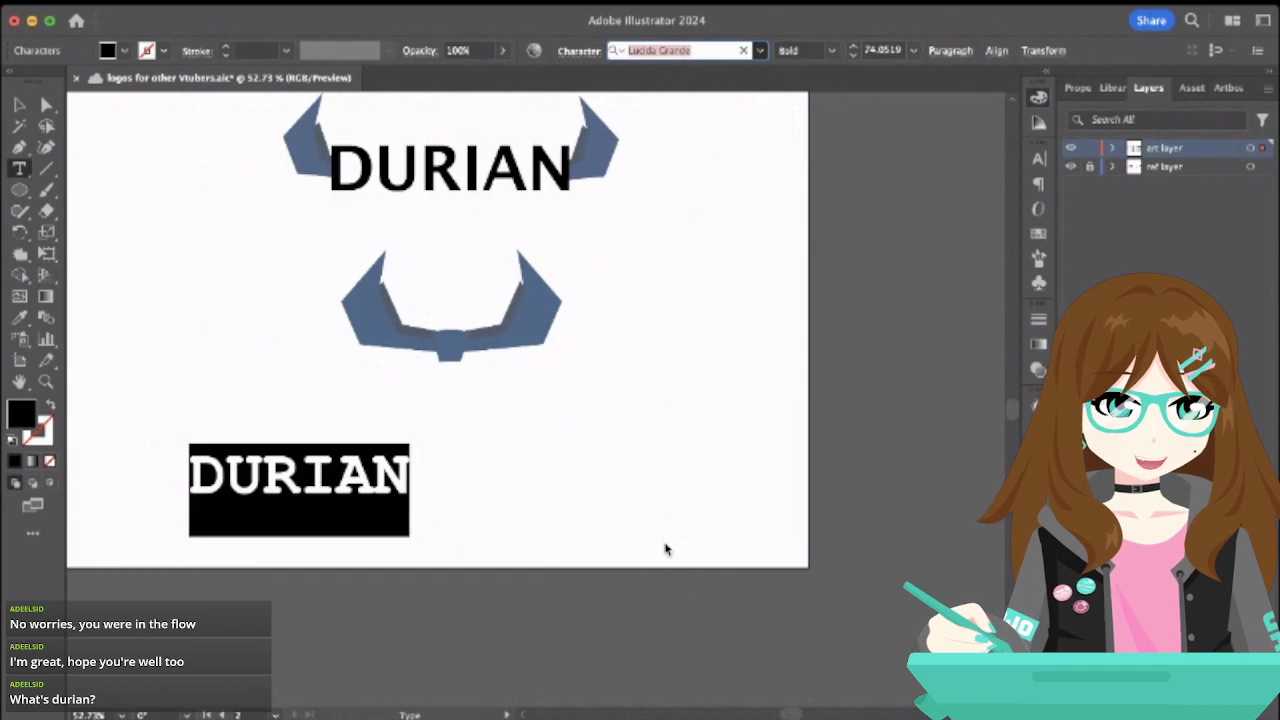
key(Down)
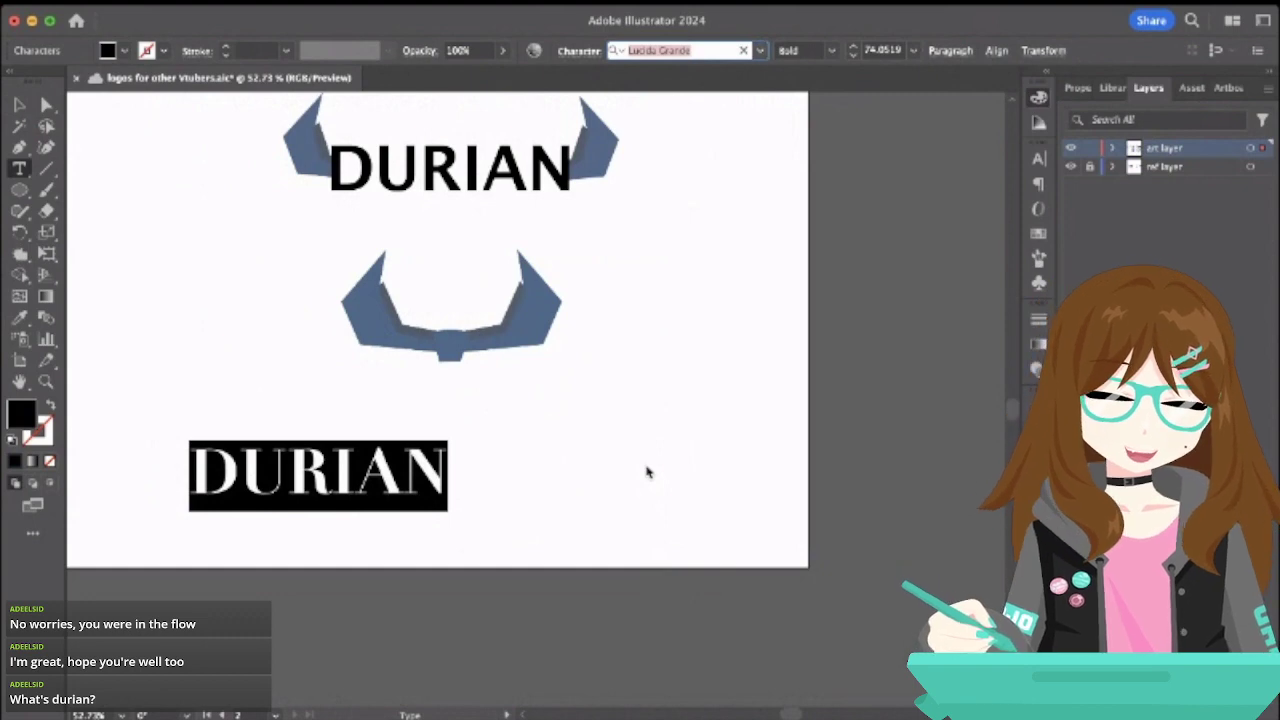
key(Return)
click(17, 104)
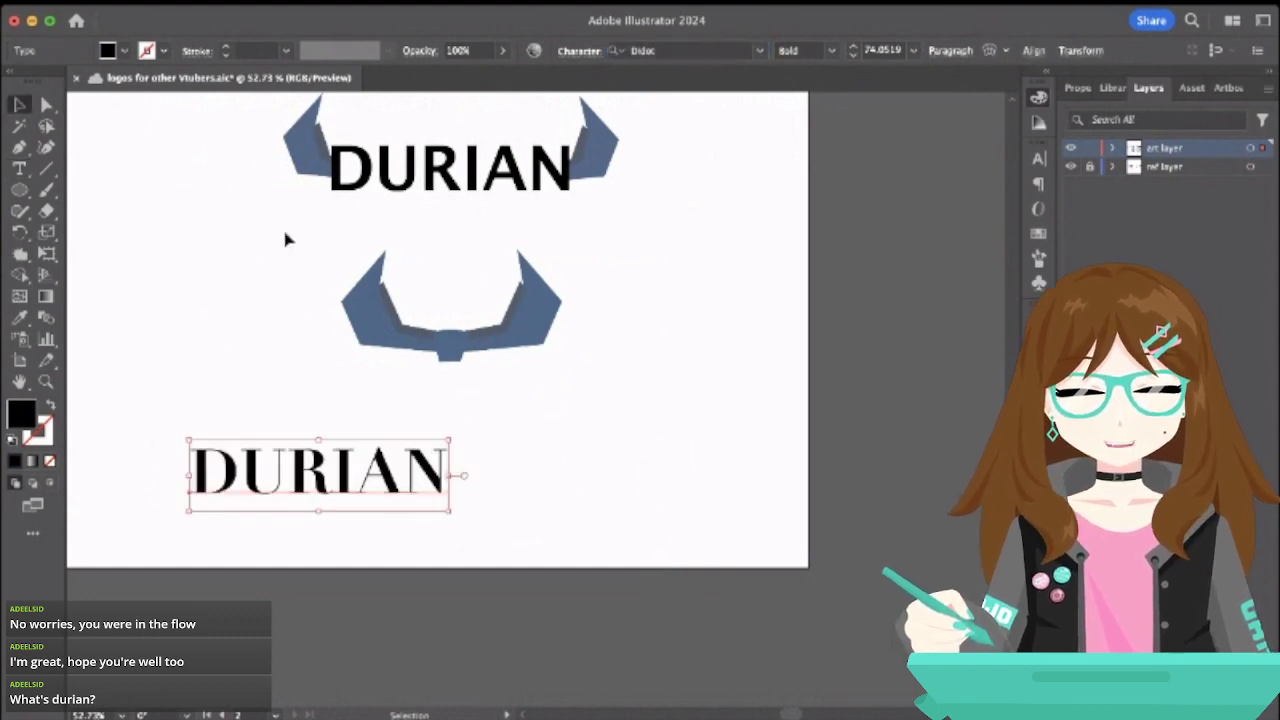
- Review the character reference art, the colour palette and the style keywords against the restyled DURIAN text
scroll(282, 226, up, 10)
scroll(282, 226, left, 5)
scroll(299, 330, up, 8)
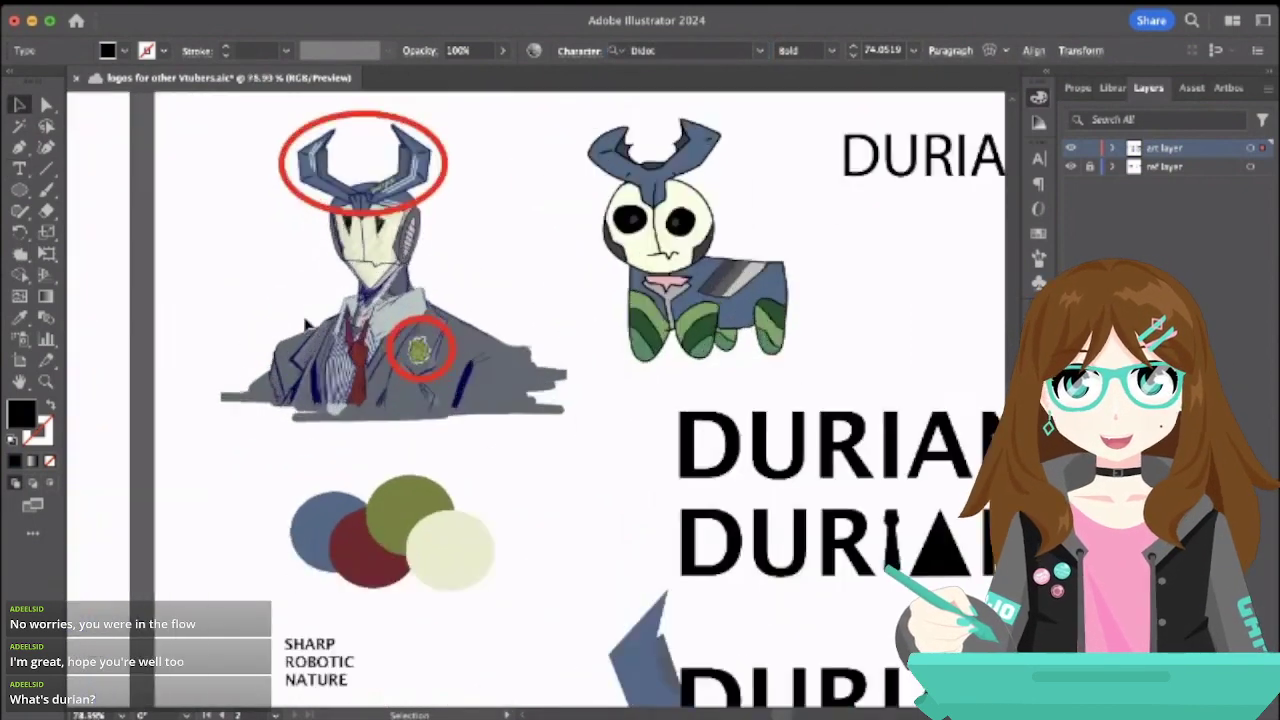
scroll(409, 456, down, 5)
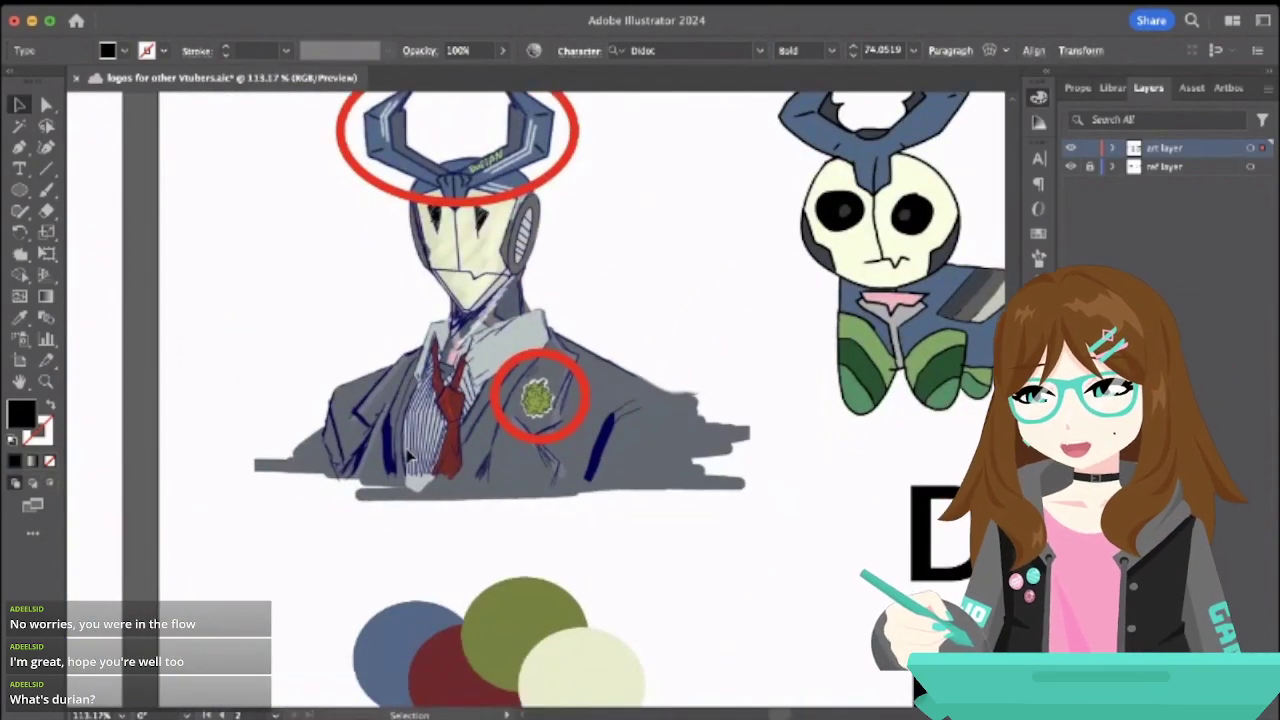
scroll(612, 592, down, 10)
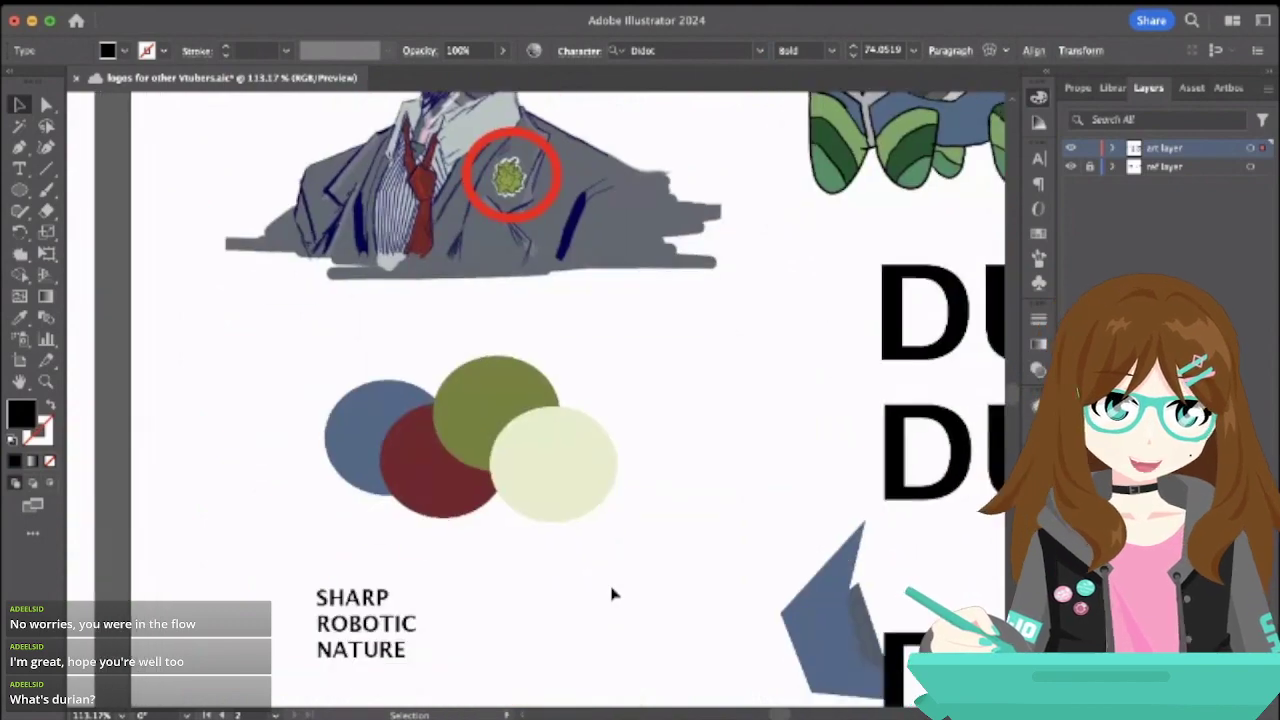
scroll(612, 592, right, 3)
scroll(612, 592, down, 5)
scroll(612, 592, right, 2)
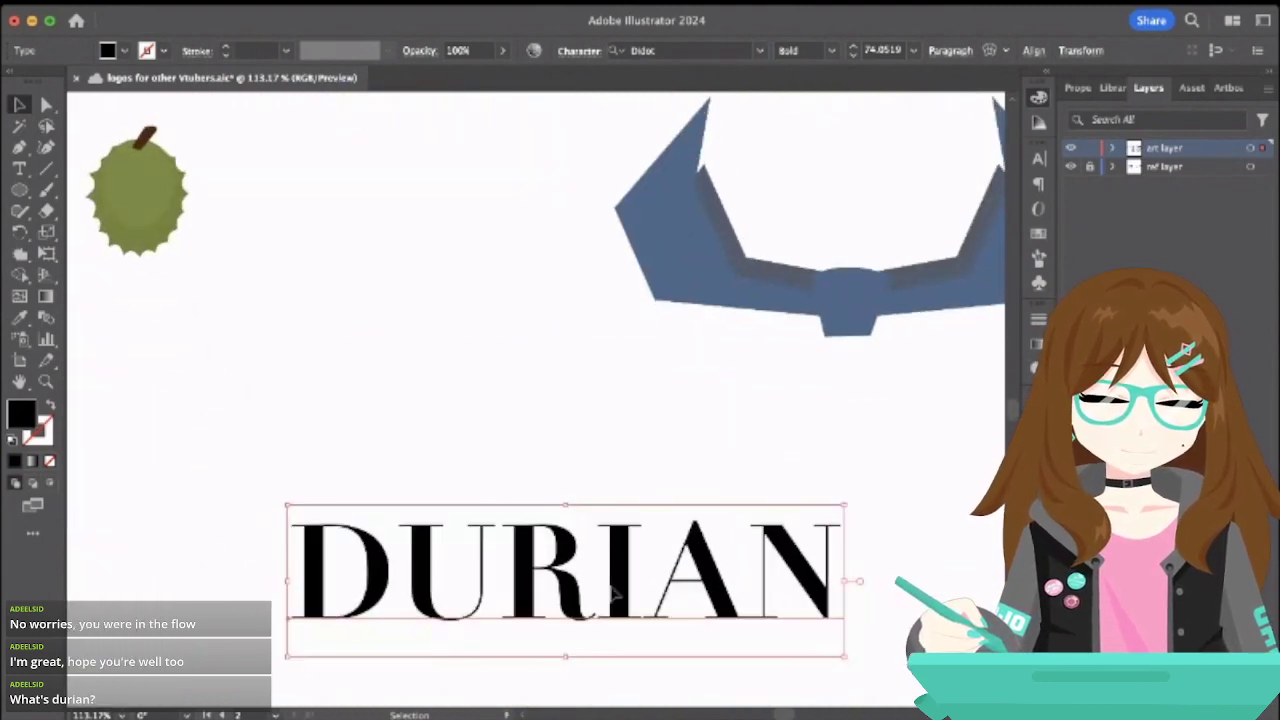
- Examine the serifs and thin strokes of the Didot DURIAN text up close
scroll(613, 594, down, 3)
scroll(613, 594, right, 2)
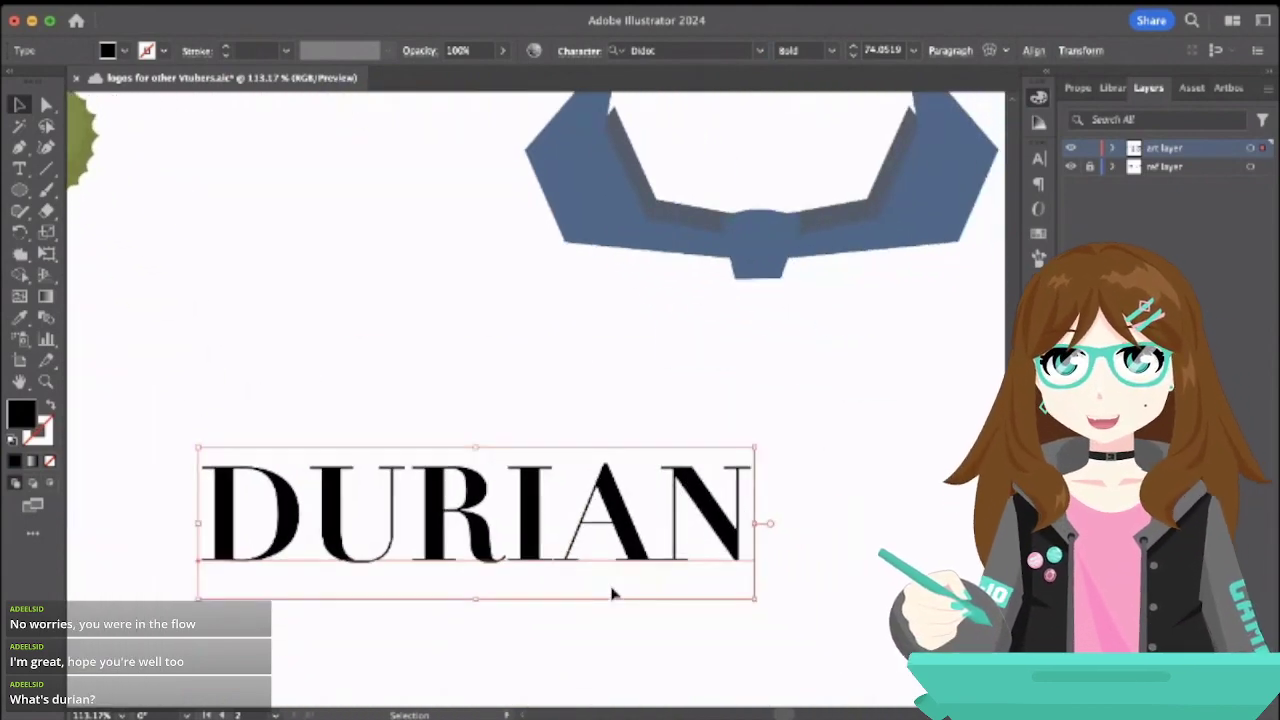
scroll(623, 477, up, 5)
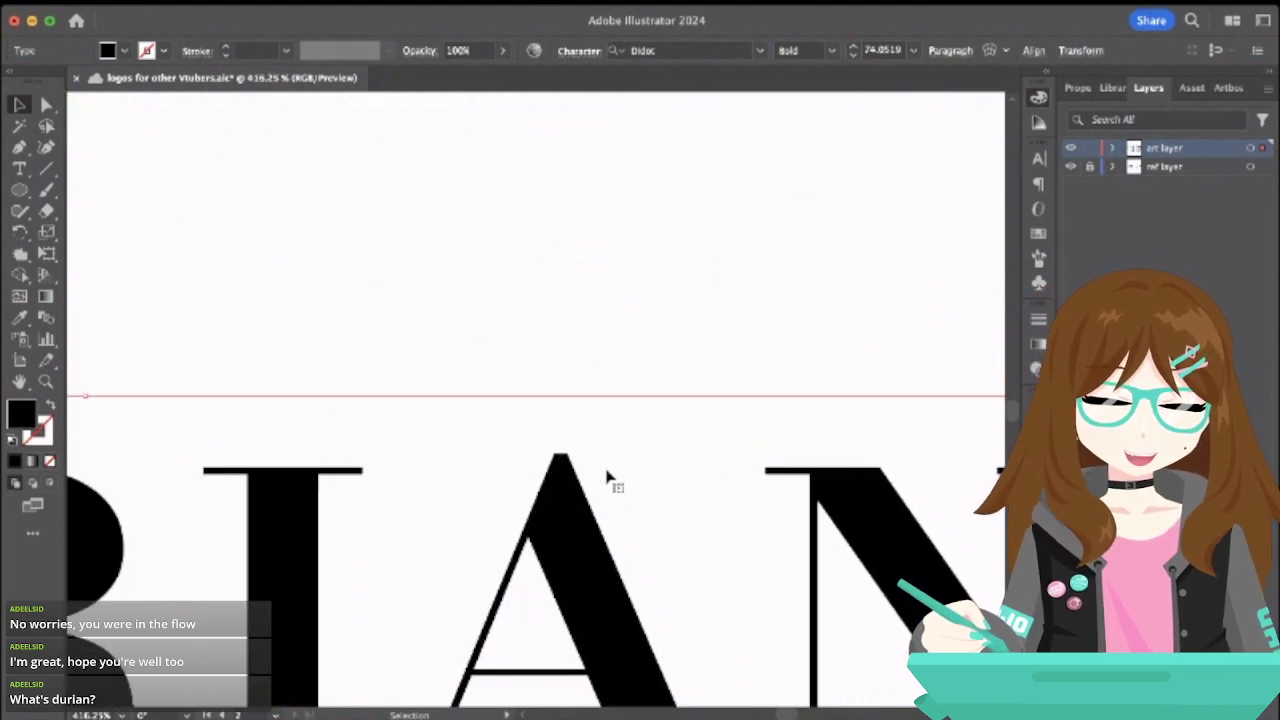
scroll(560, 470, down, 4)
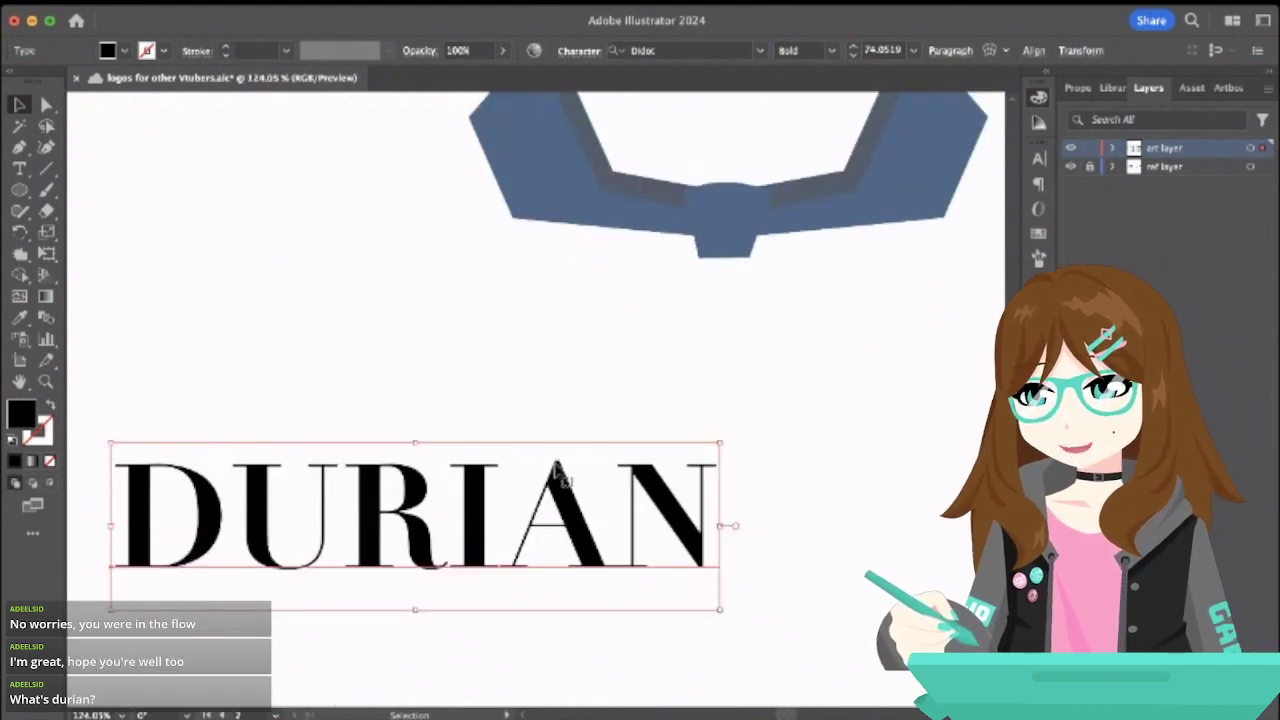
scroll(263, 443, up, 6)
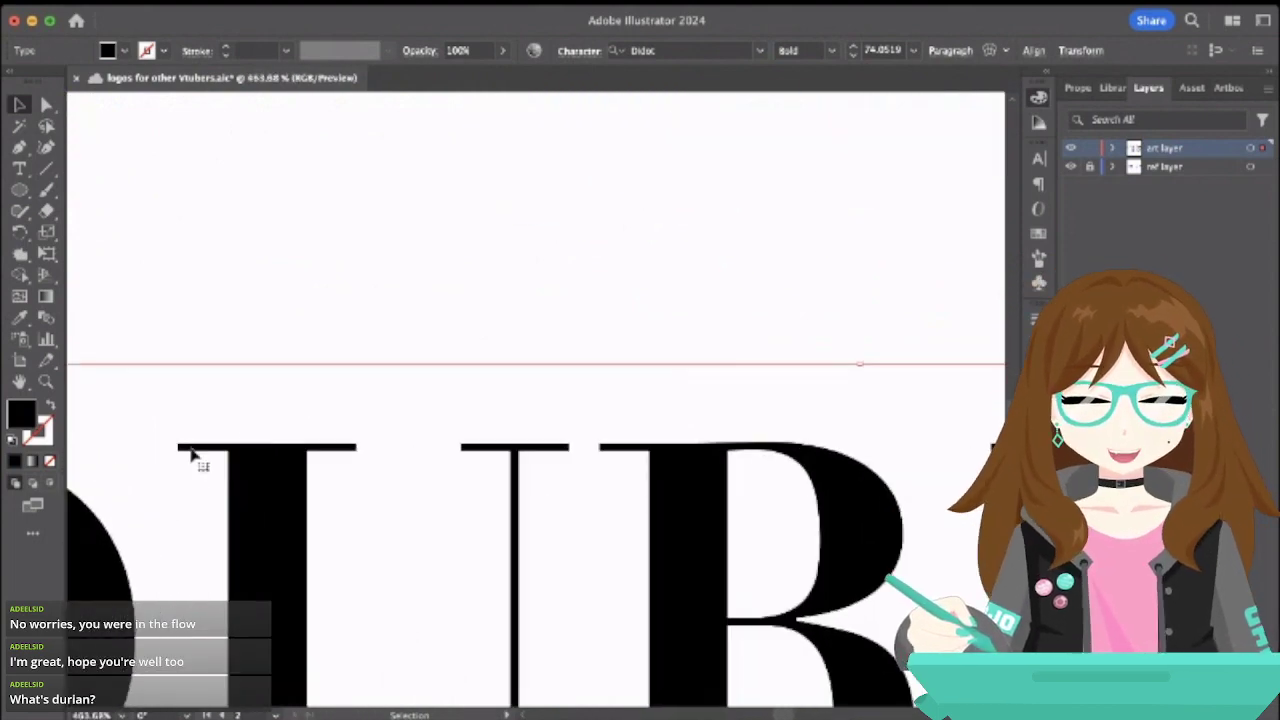
scroll(192, 453, up, 4)
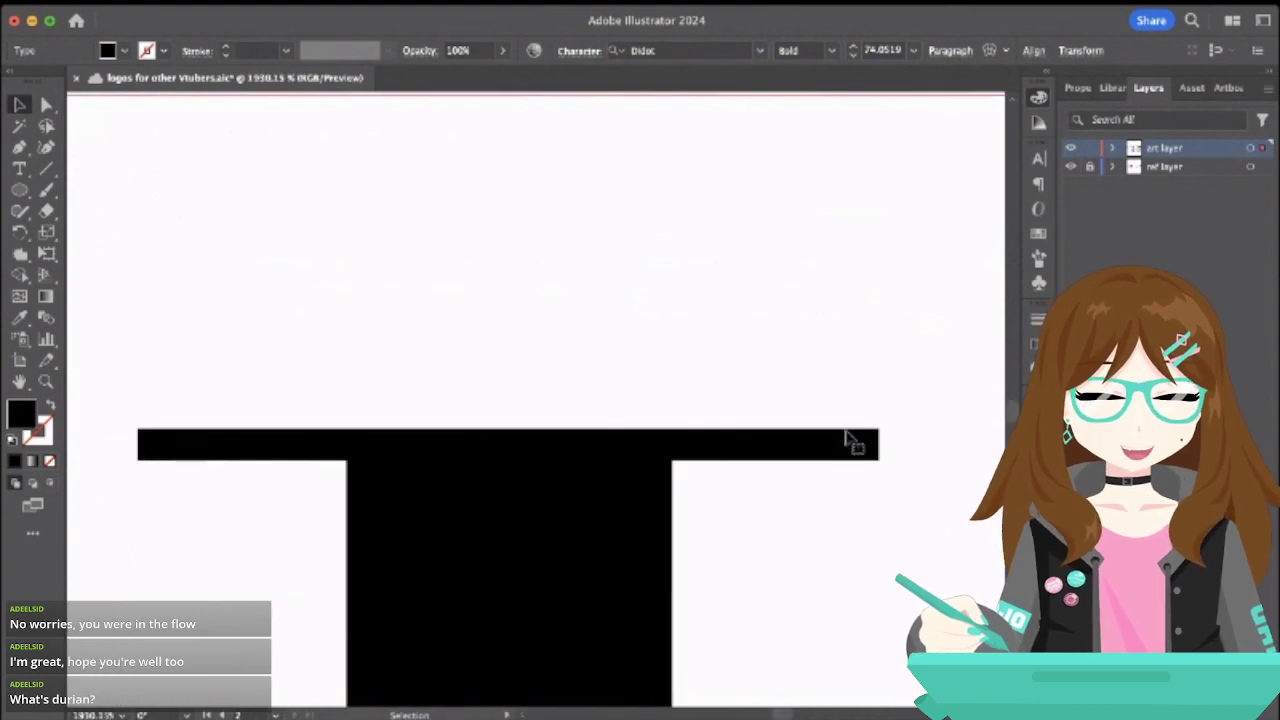
scroll(300, 450, down, 10)
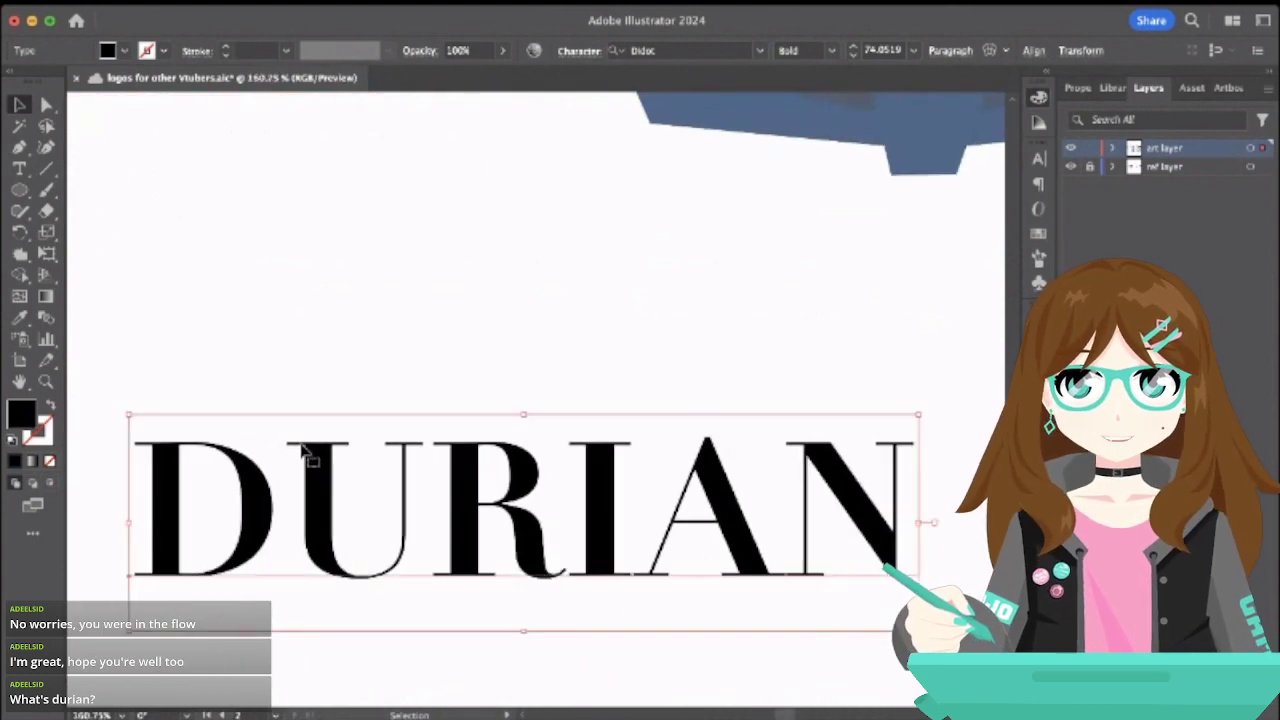
click(320, 346)
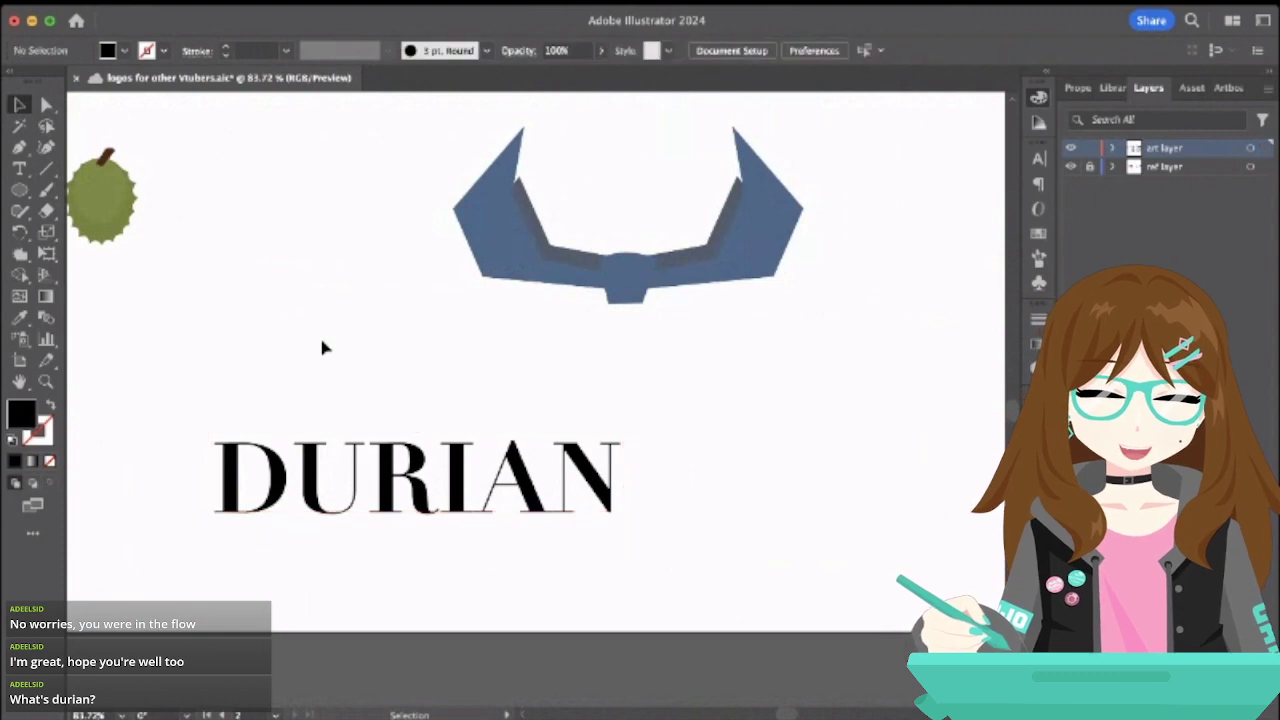
- Try the Didot DURIAN text over the base of the lower horns, and set it aside near the artboard's lower edge
drag(415, 485, 620, 286)
click(534, 390)
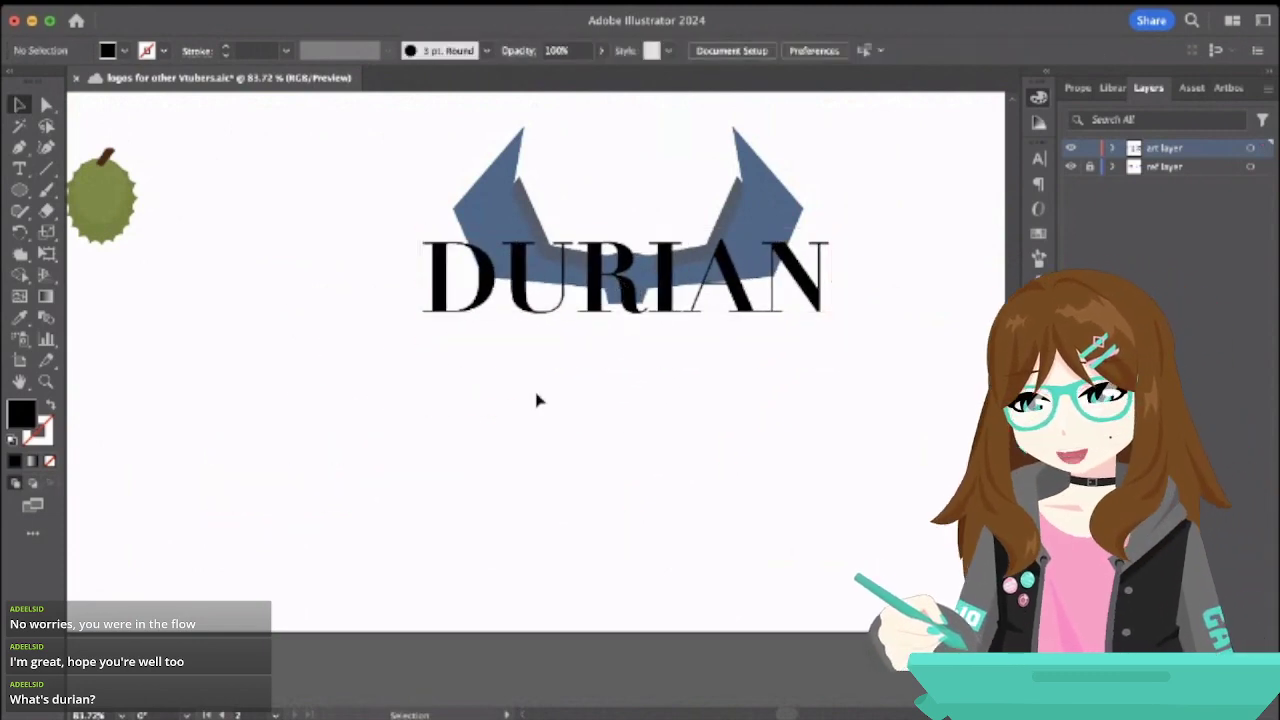
scroll(537, 400, down, 1)
scroll(537, 400, down, 2)
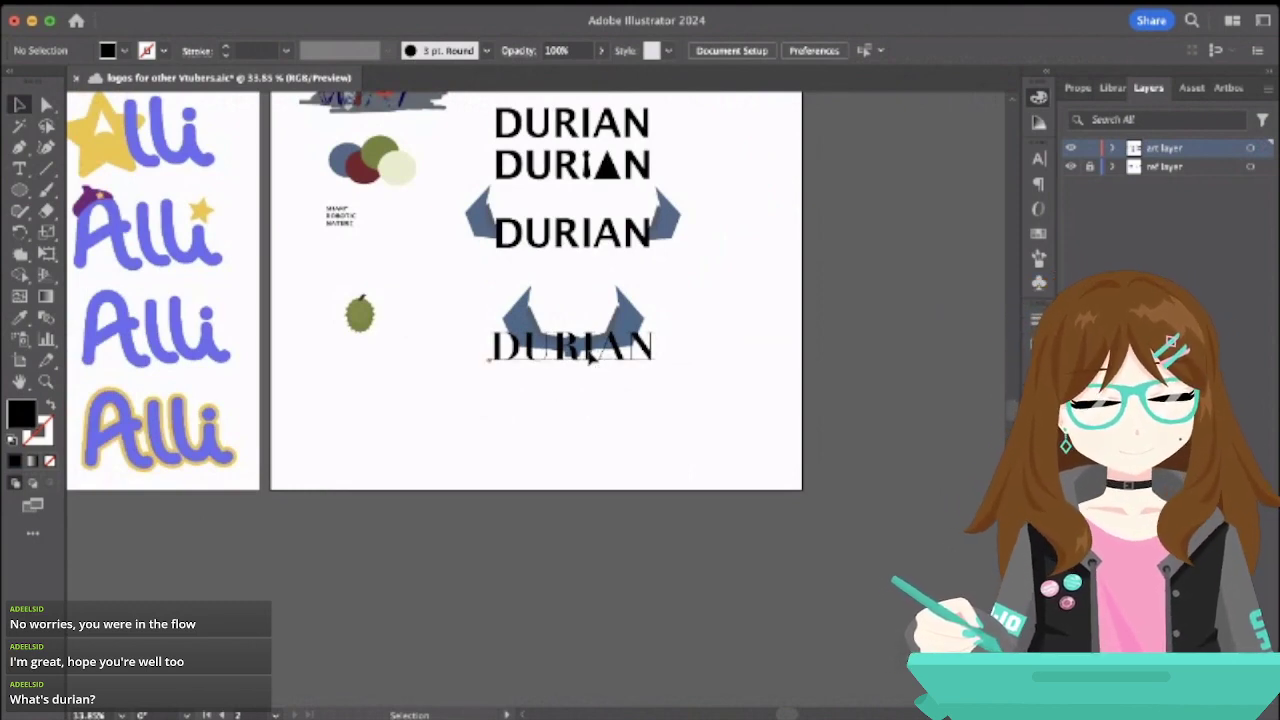
drag(594, 360, 450, 481)
drag(490, 150, 660, 182)
click(686, 190)
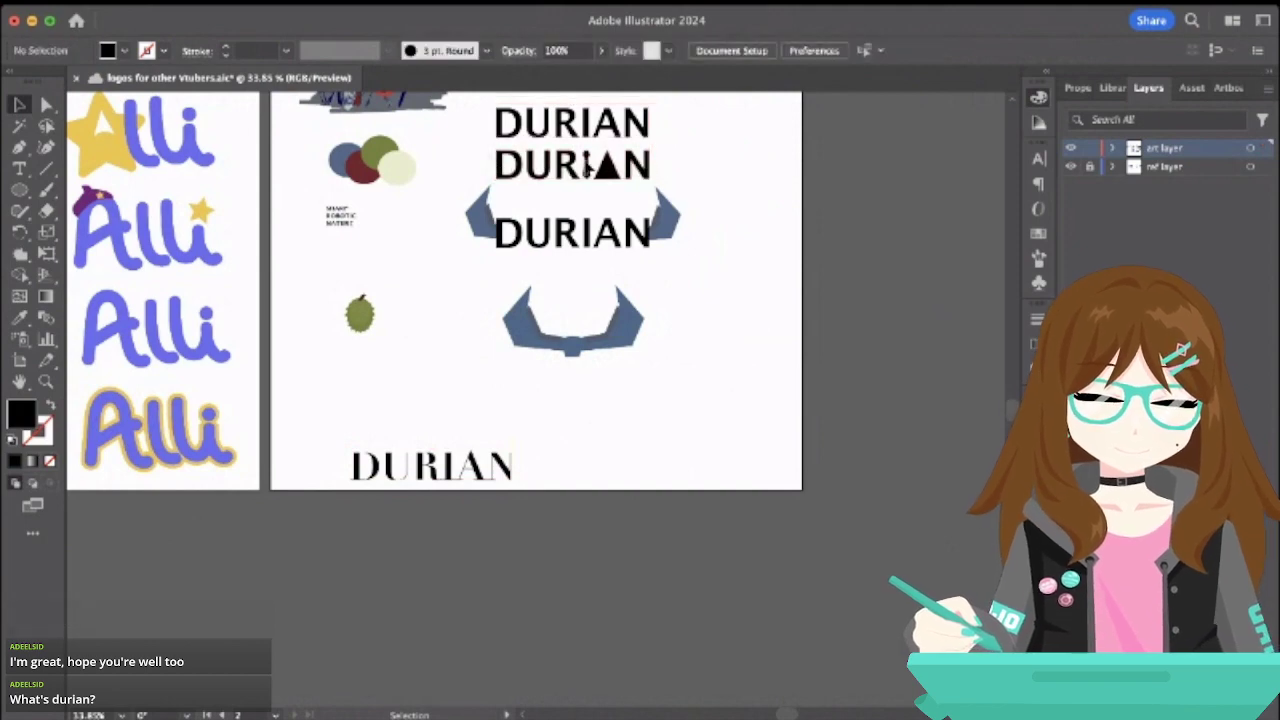
key(ctrl+z)
click(678, 178)
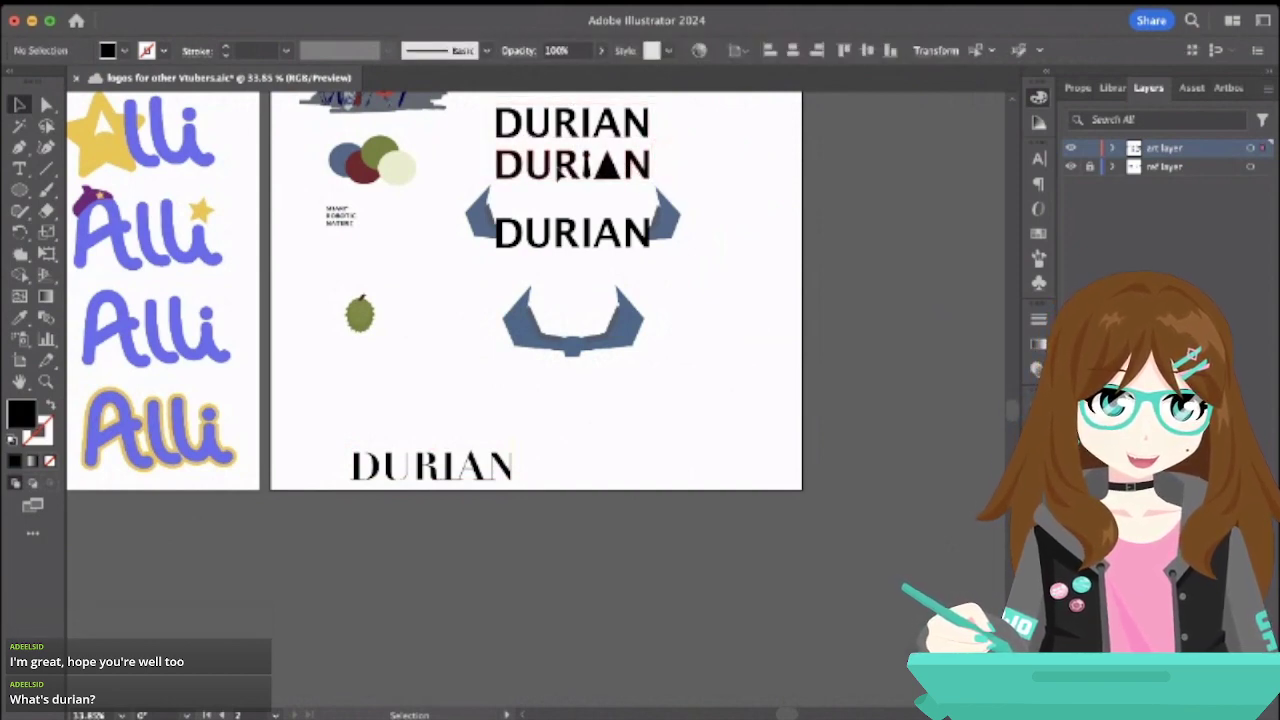
click(596, 172)
click(588, 172)
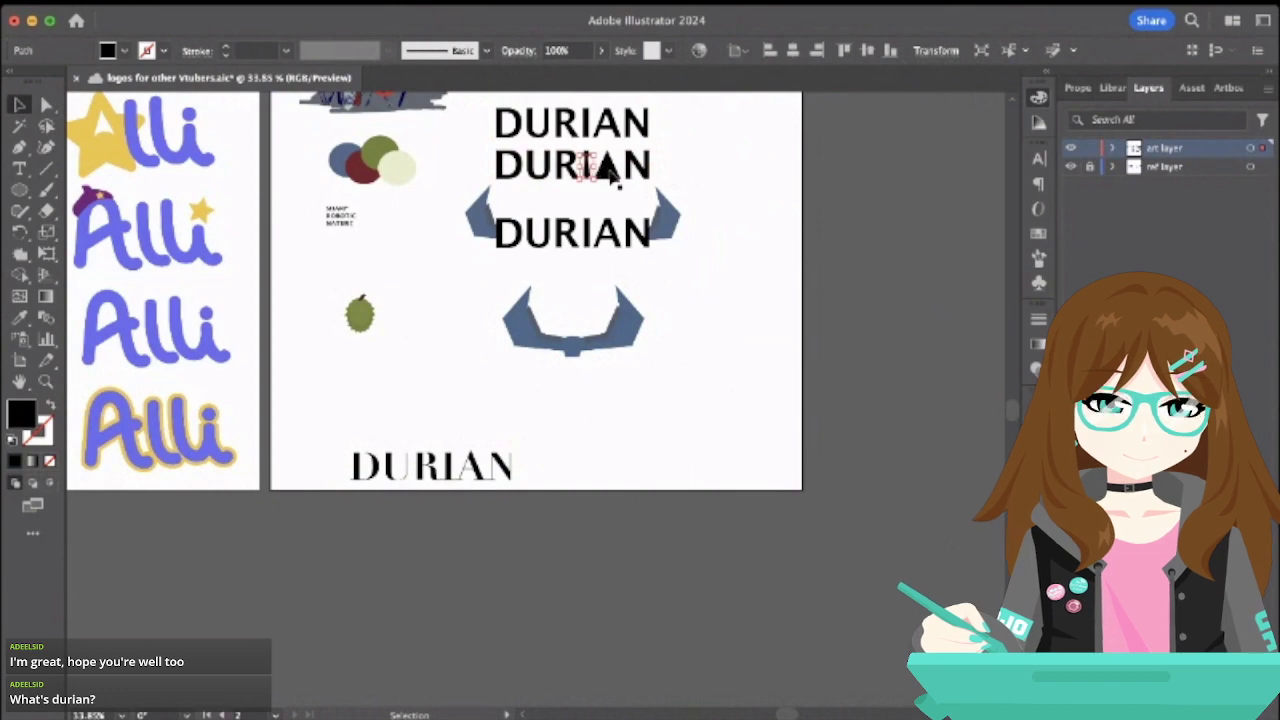
scroll(595, 173, up, 5)
click(465, 232)
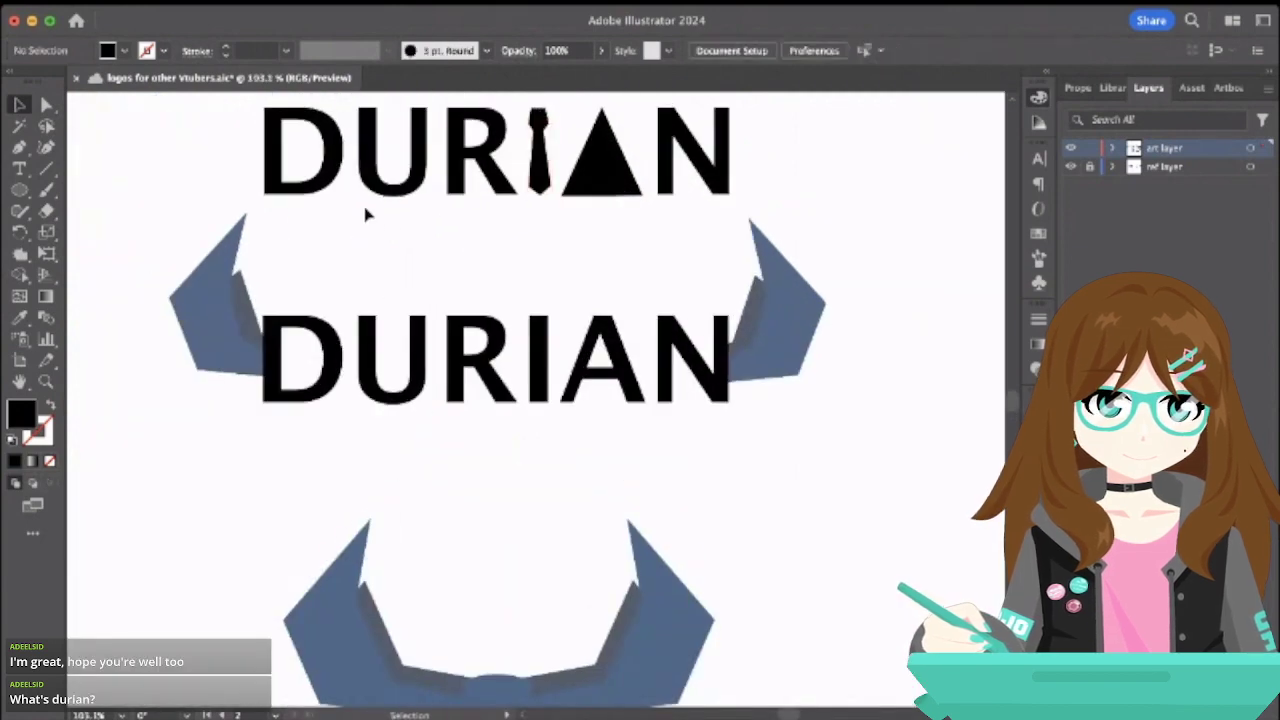
key(ctrl+z)
key(ctrl+z)
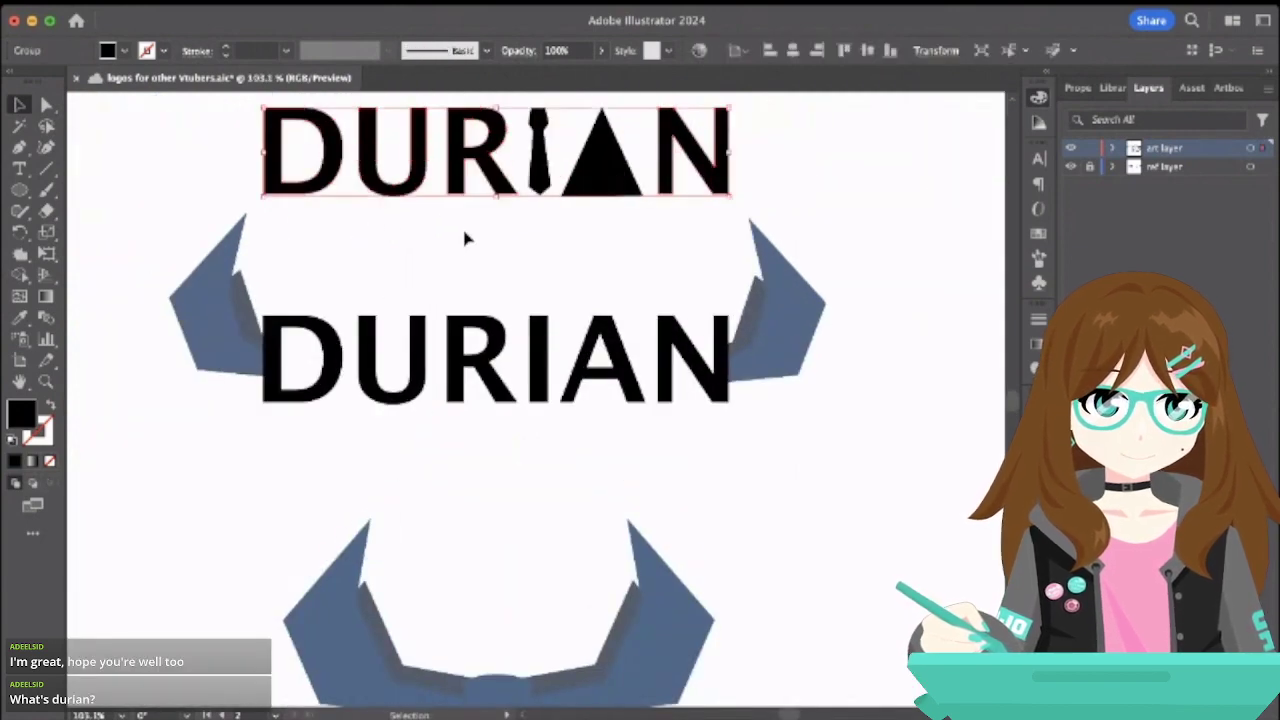
- Group the letters, tie and triangle of the second bold DURIAN wordmark and shift it slightly down from the wordmark above
drag(442, 230, 678, 127)
scroll(679, 128, down, 2)
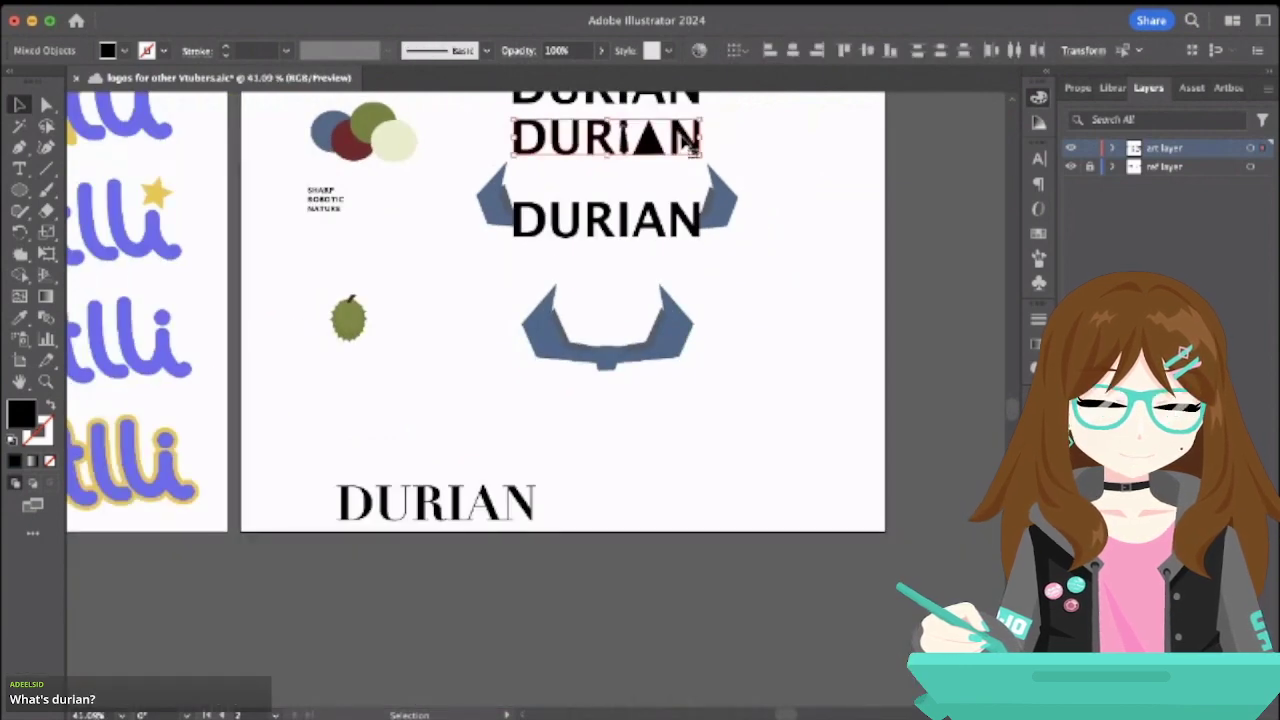
key(a)
key(v)
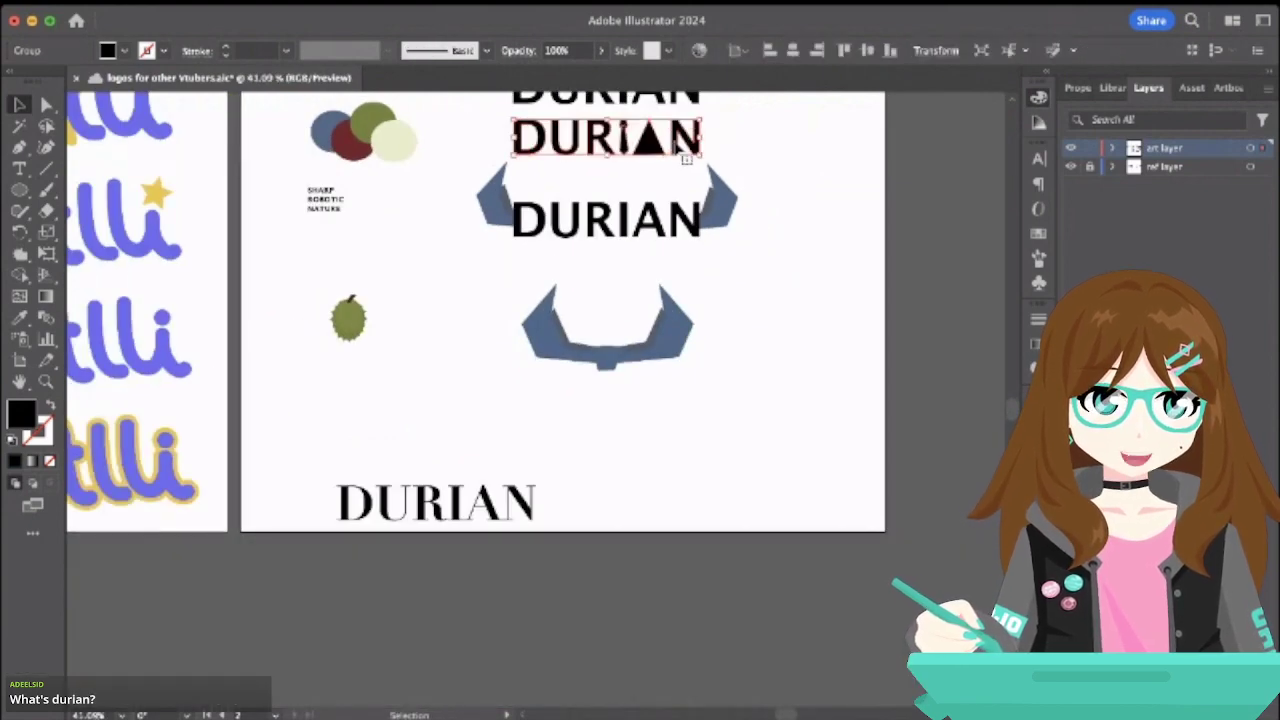
mouse_move(684, 145)
mouse_down()
mouse_move(686, 354)
mouse_move(662, 370)
mouse_move(674, 375)
mouse_move(665, 157)
mouse_up()
click(757, 349)
click(680, 371)
click(766, 306)
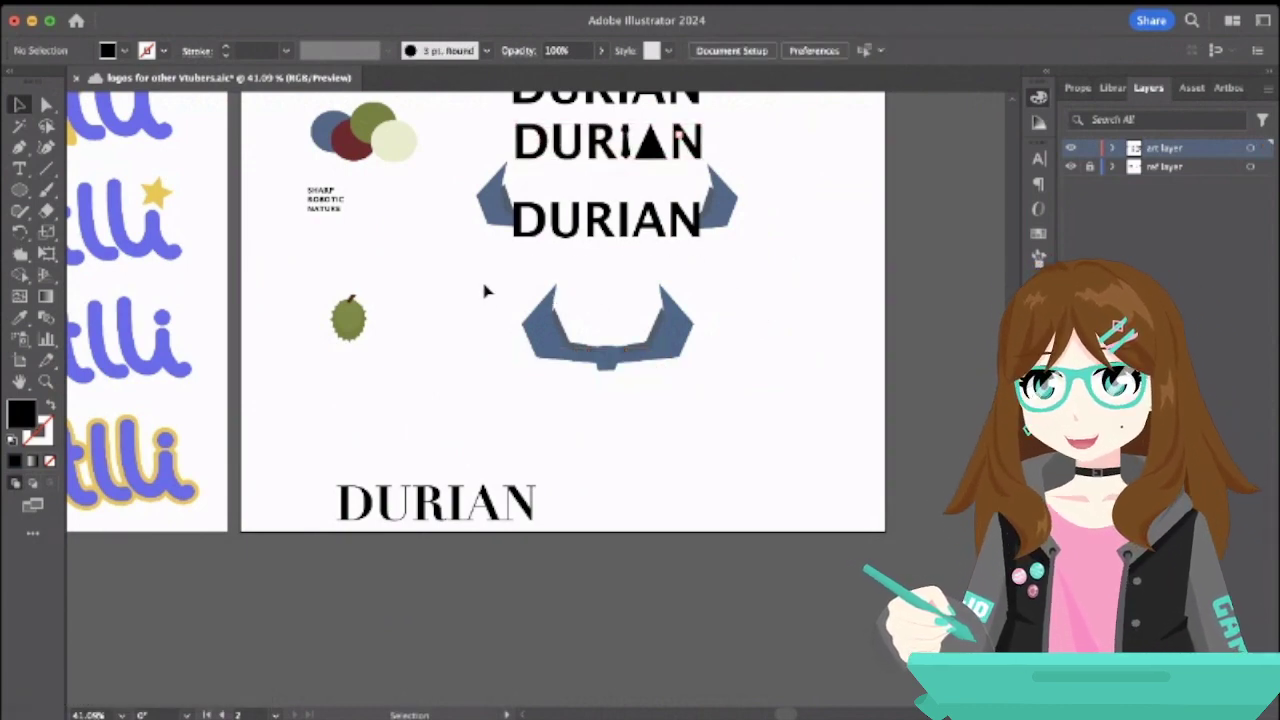
- Check the lower horns against the character reference art and examine the durian fruit up close
drag(485, 283, 737, 378)
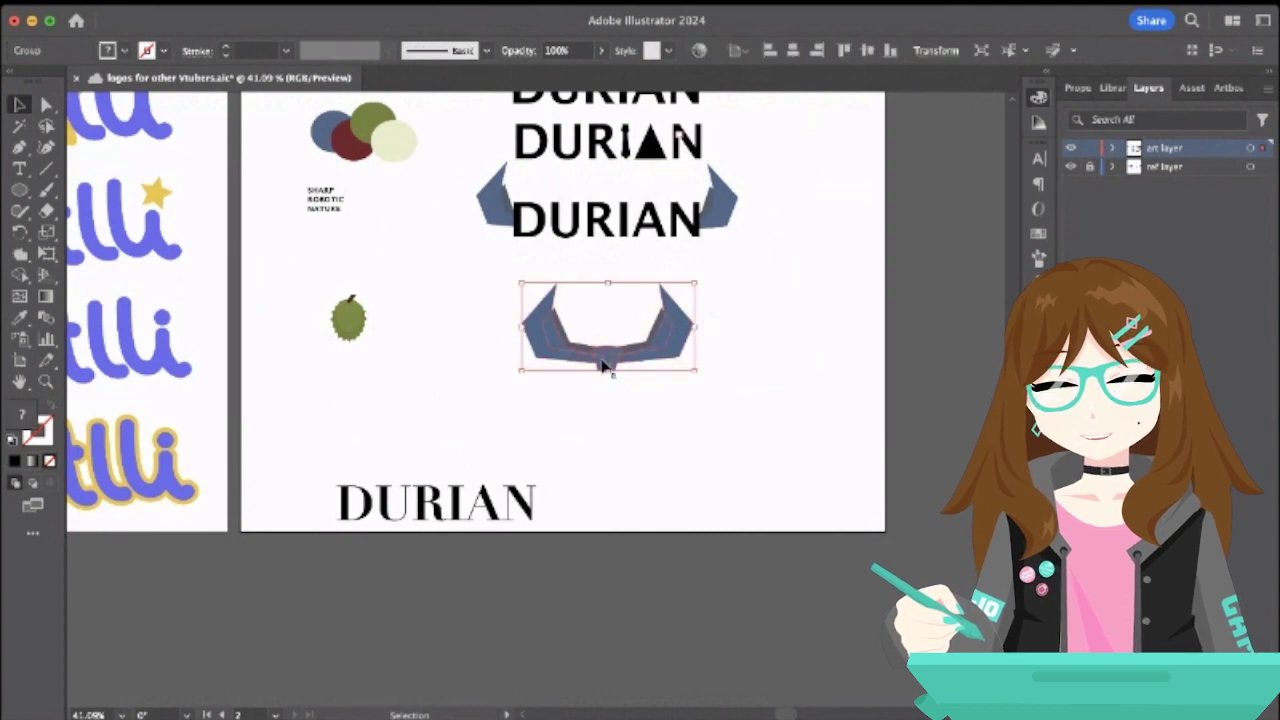
scroll(603, 366, up, 5)
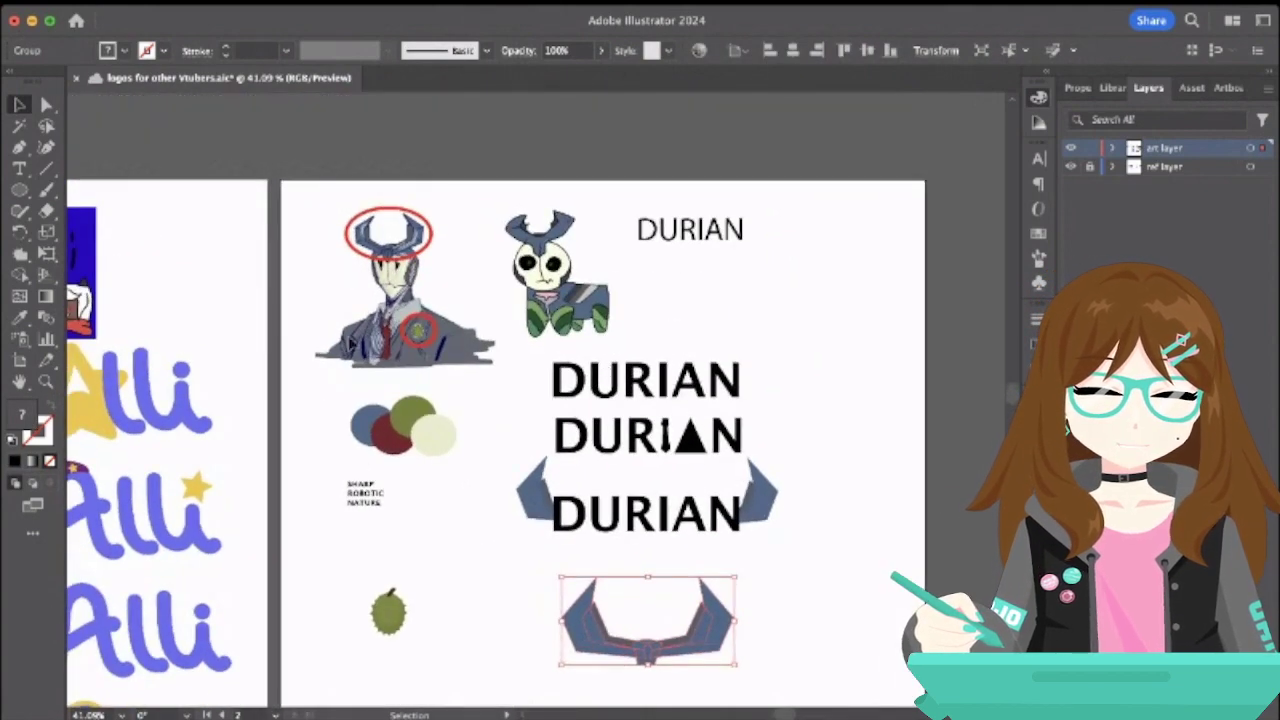
click(416, 568)
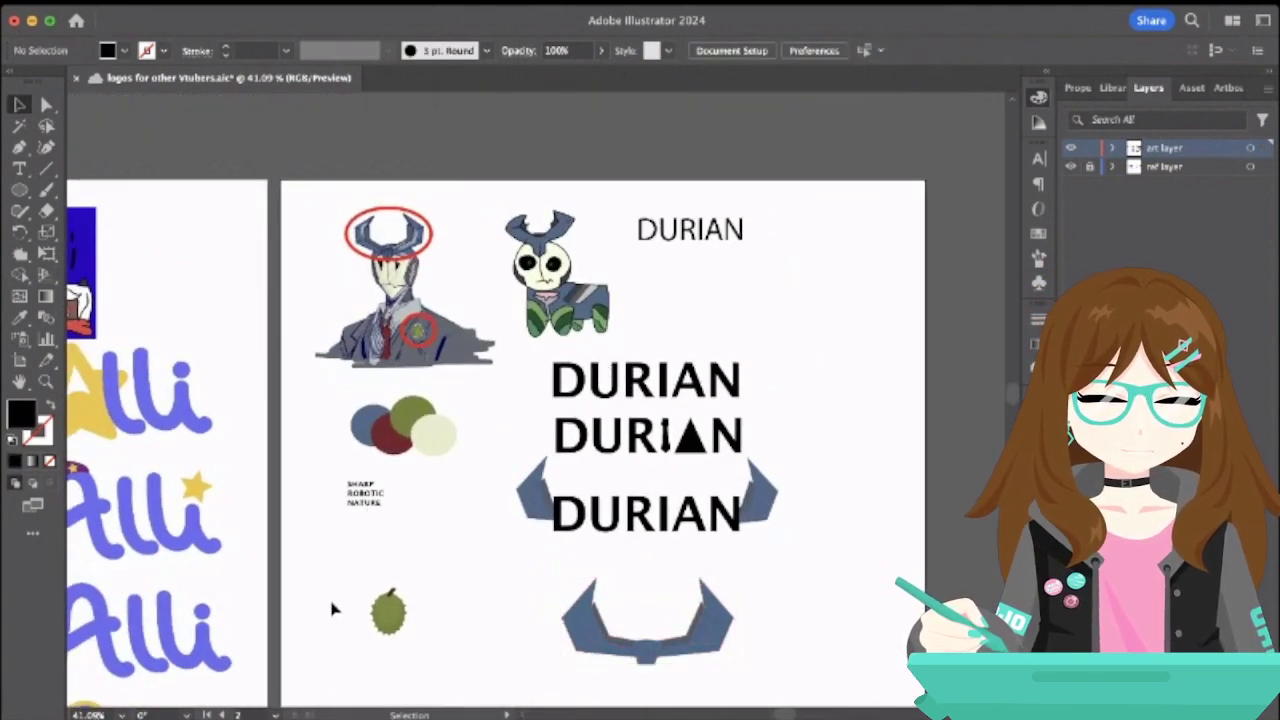
click(392, 592)
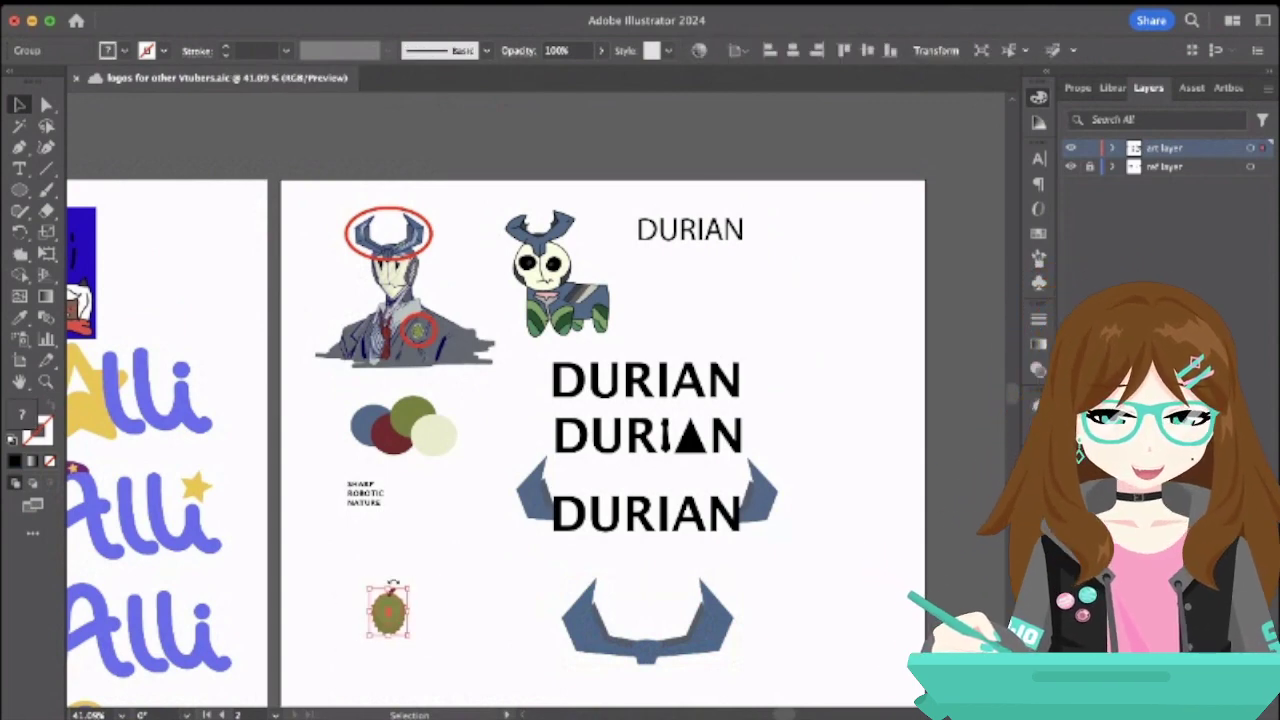
scroll(405, 620, up, 5)
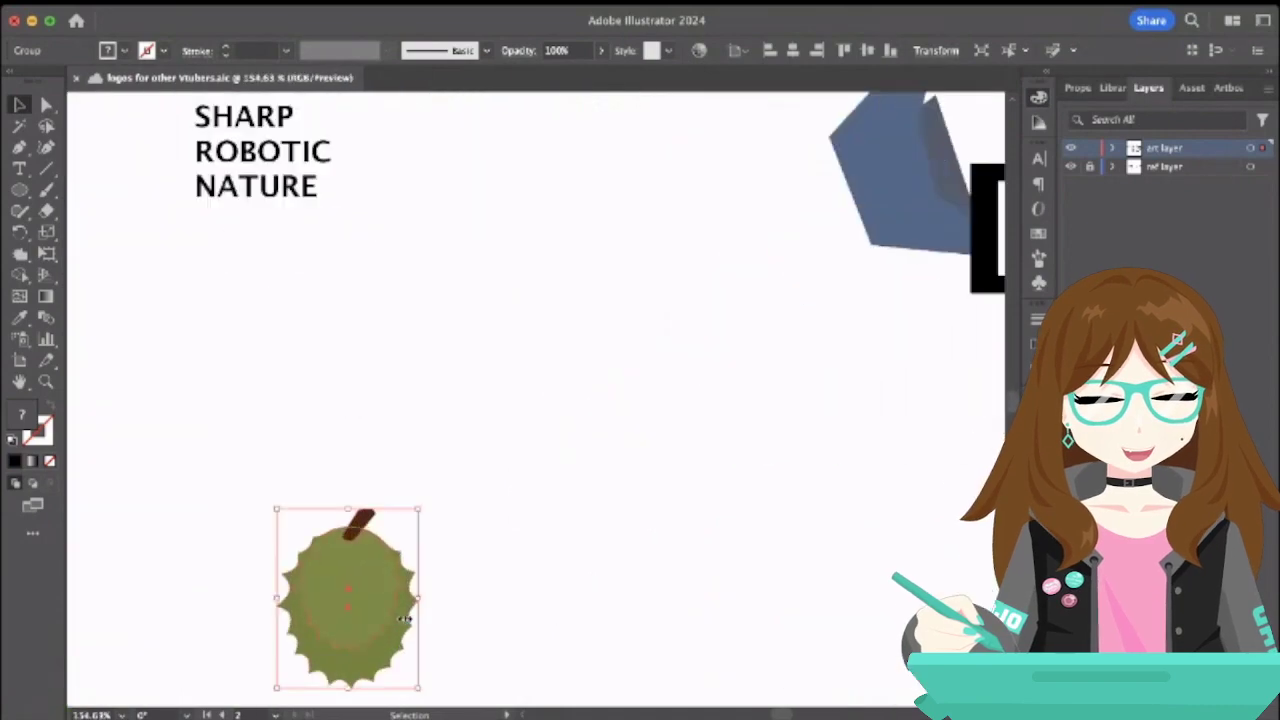
click(463, 557)
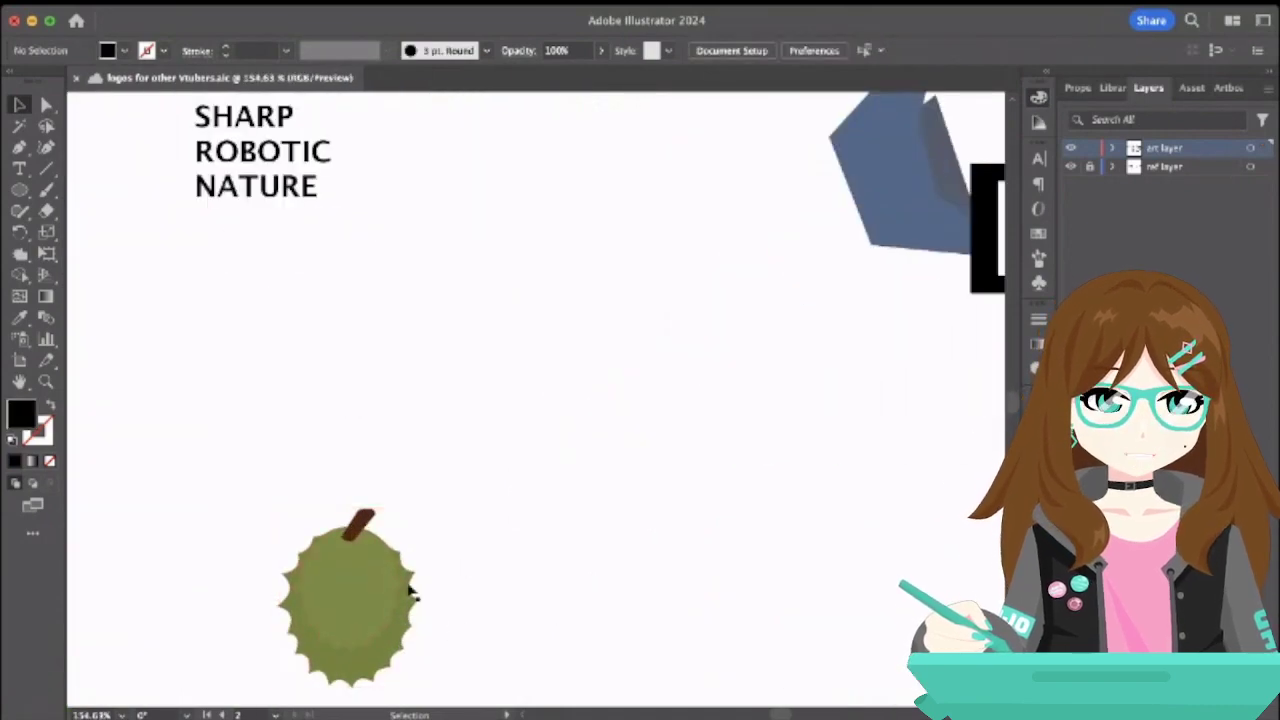
- Try the durian fruit in place of the U in the horned DURIAN wordmark
scroll(412, 591, down, 3)
scroll(382, 586, down, 1)
drag(380, 584, 675, 438)
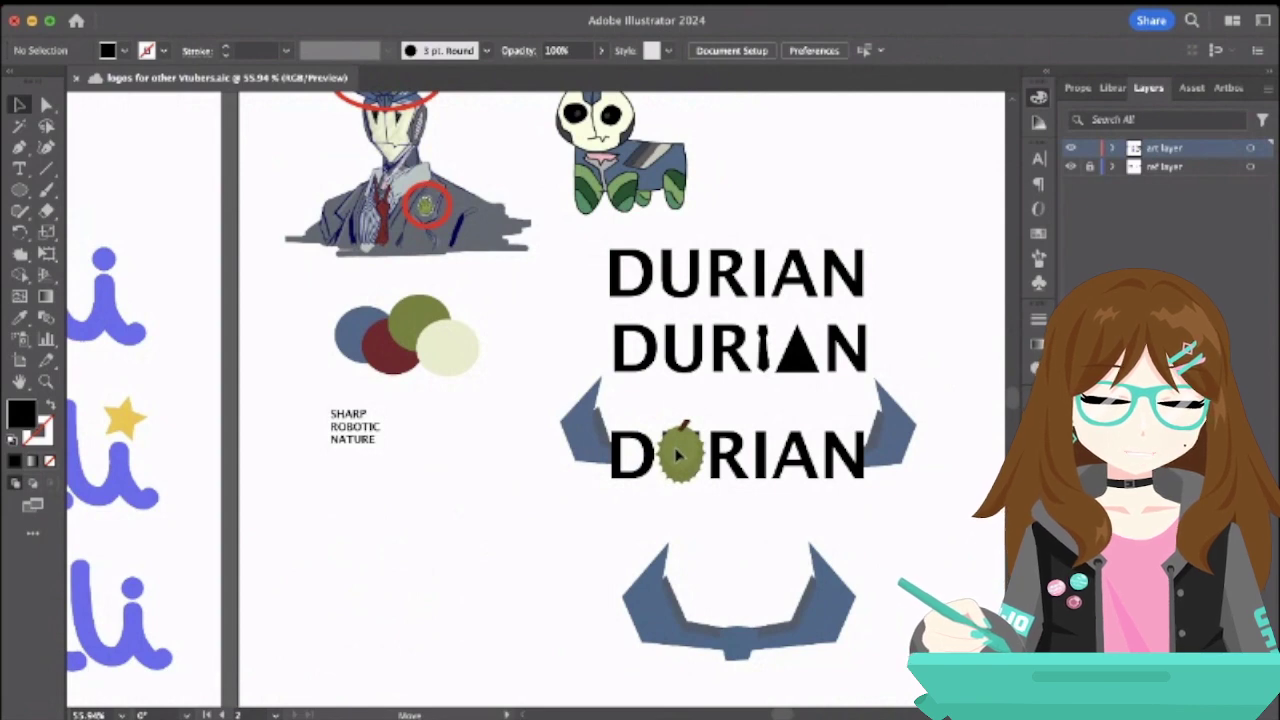
drag(678, 455, 357, 539)
click(517, 452)
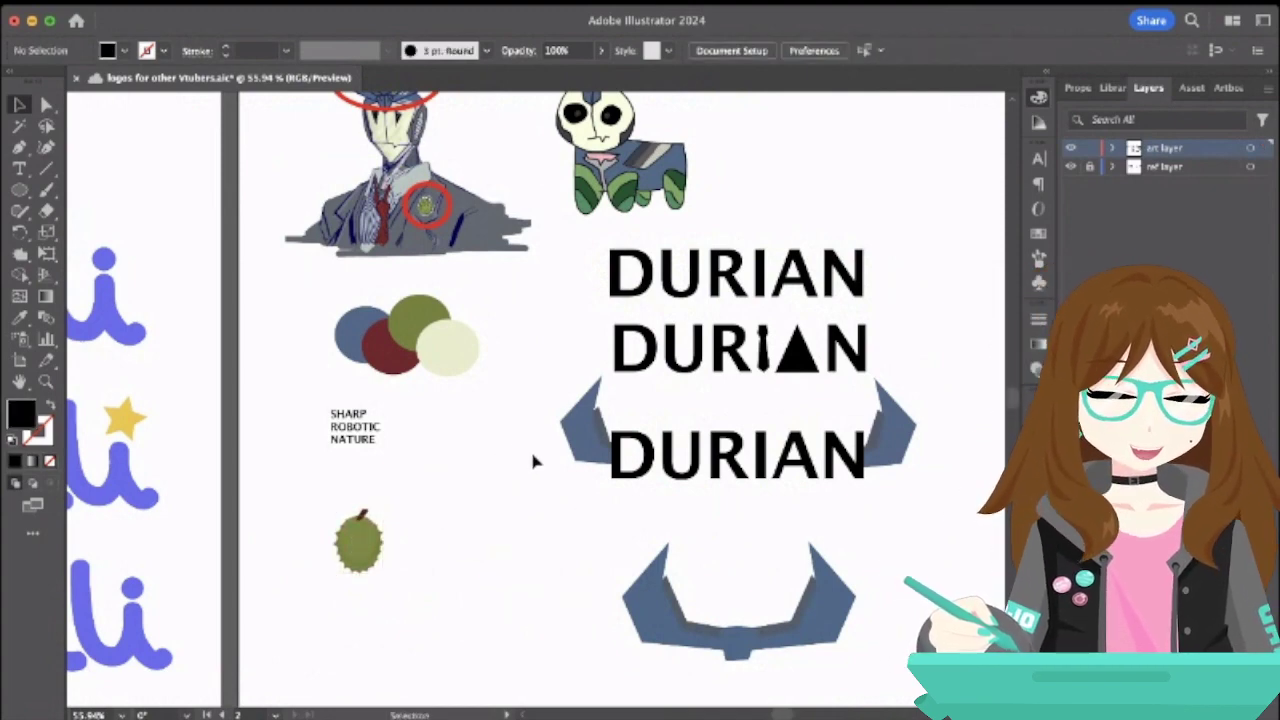
- Duplicate the Lucida Grande Bold DURIAN text between the upper horns and place the copy over the base of the lower horns
click(680, 455)
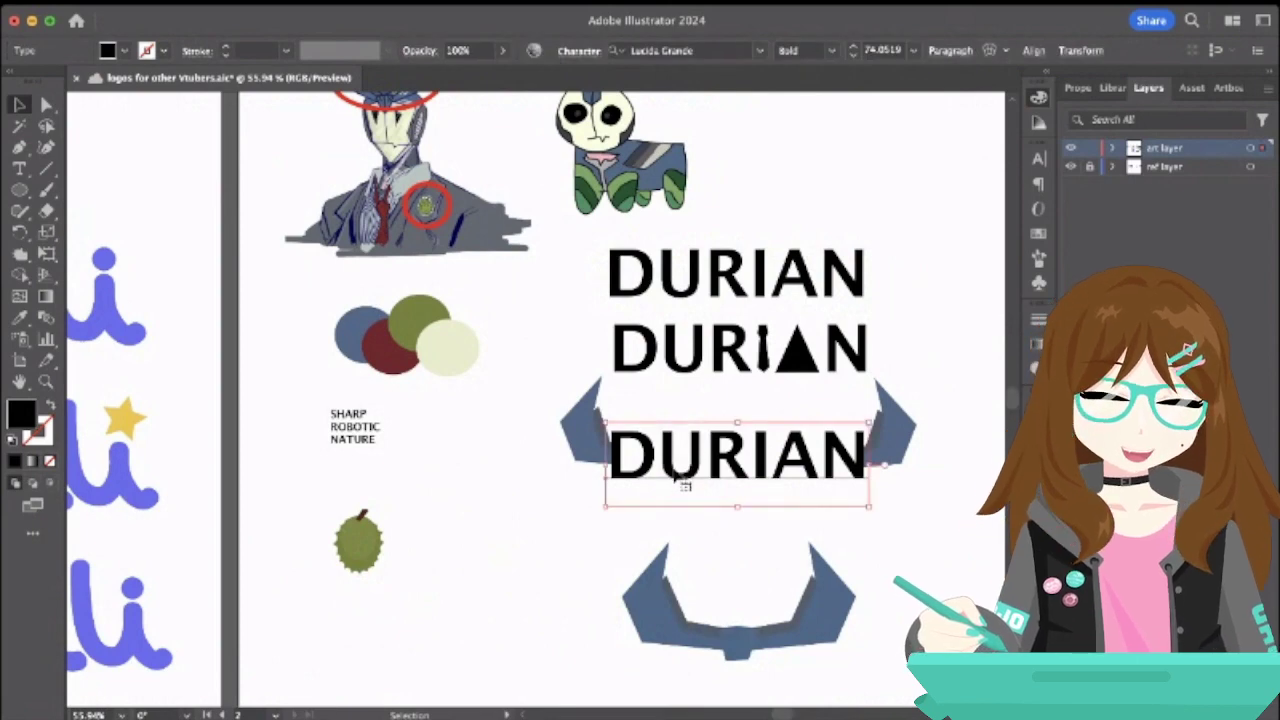
key(a)
click(684, 484)
text(DURIAN)
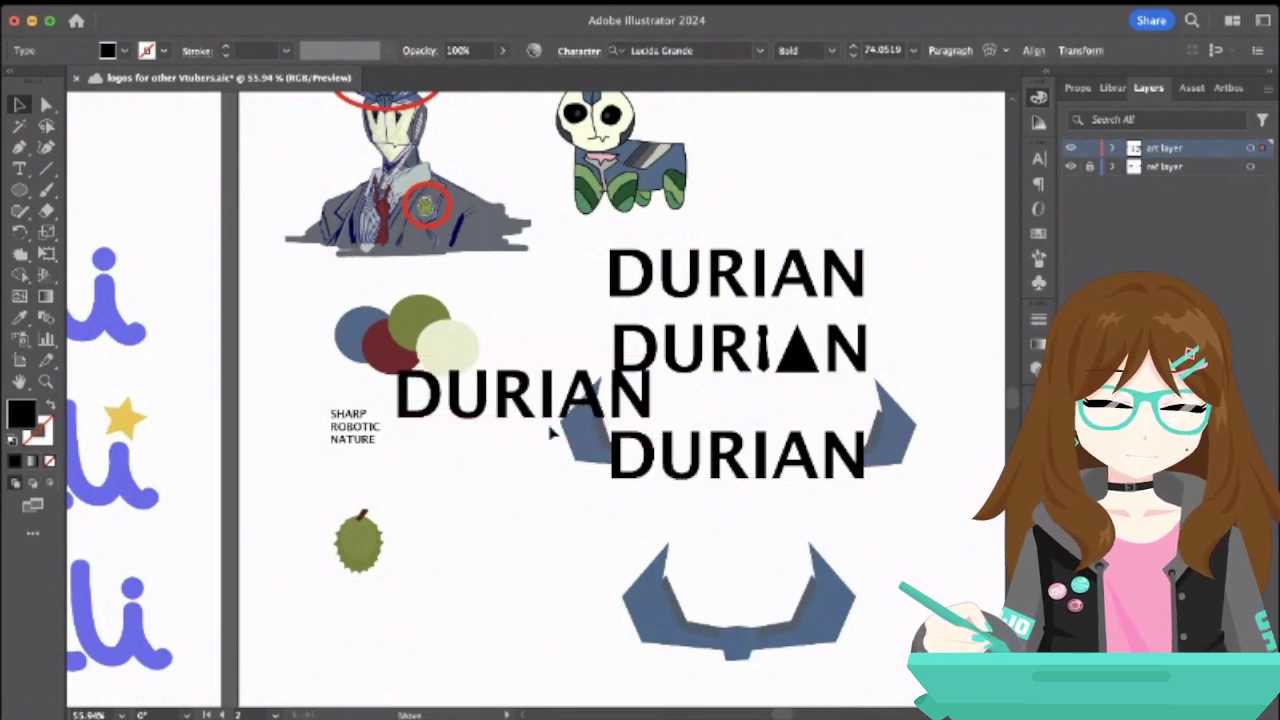
drag(528, 393, 746, 660)
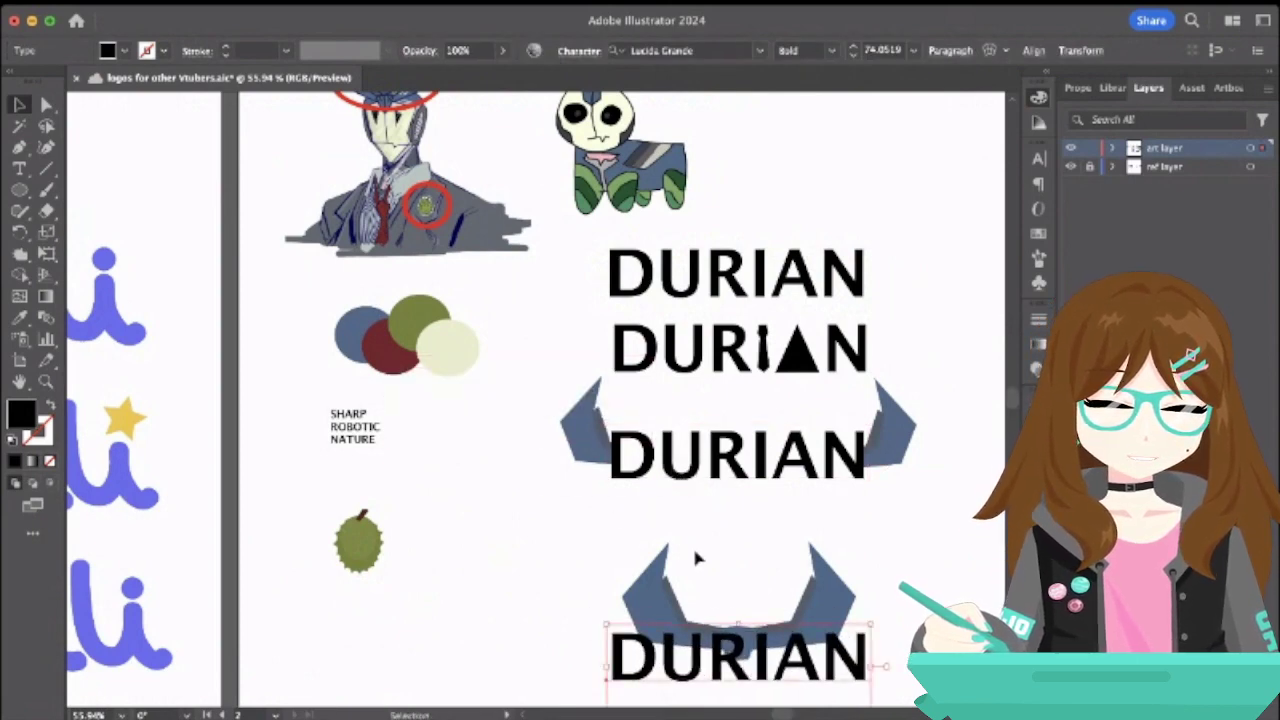
scroll(724, 420, down, 5)
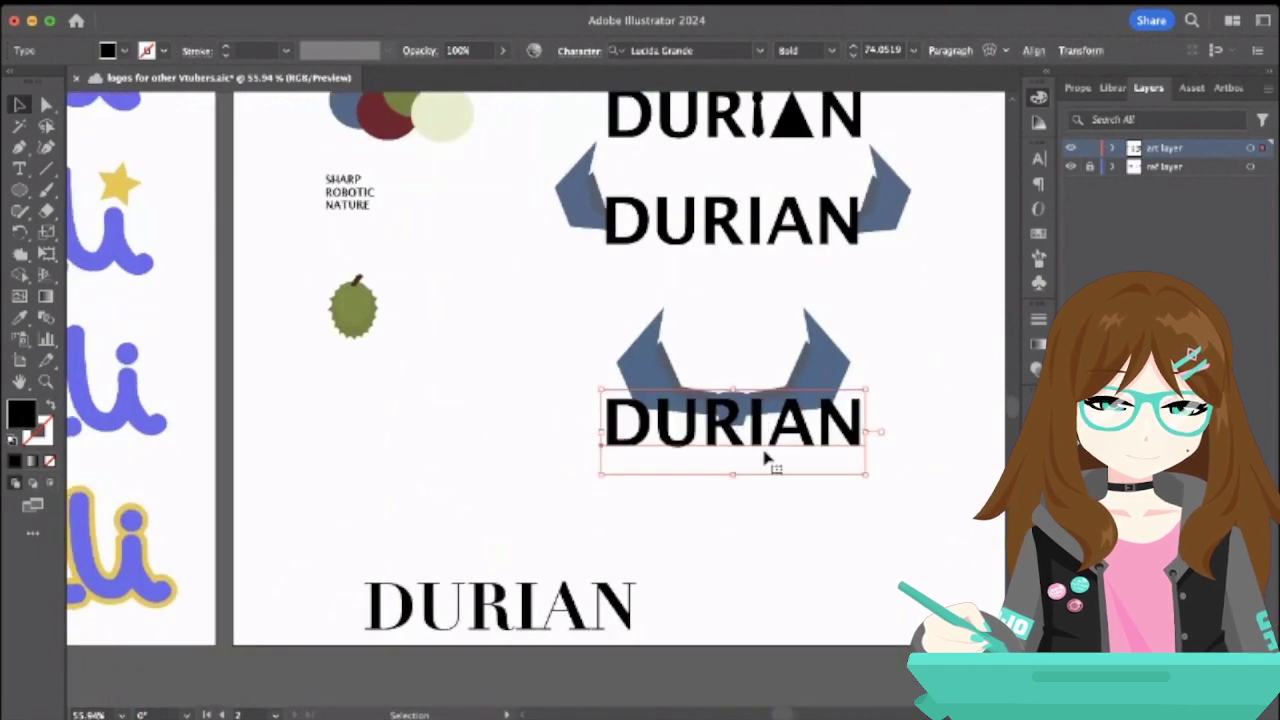
- Convert the DURIAN copy over the lower horns to outlines and reshape the A's flat top into a sharp point
key(a)
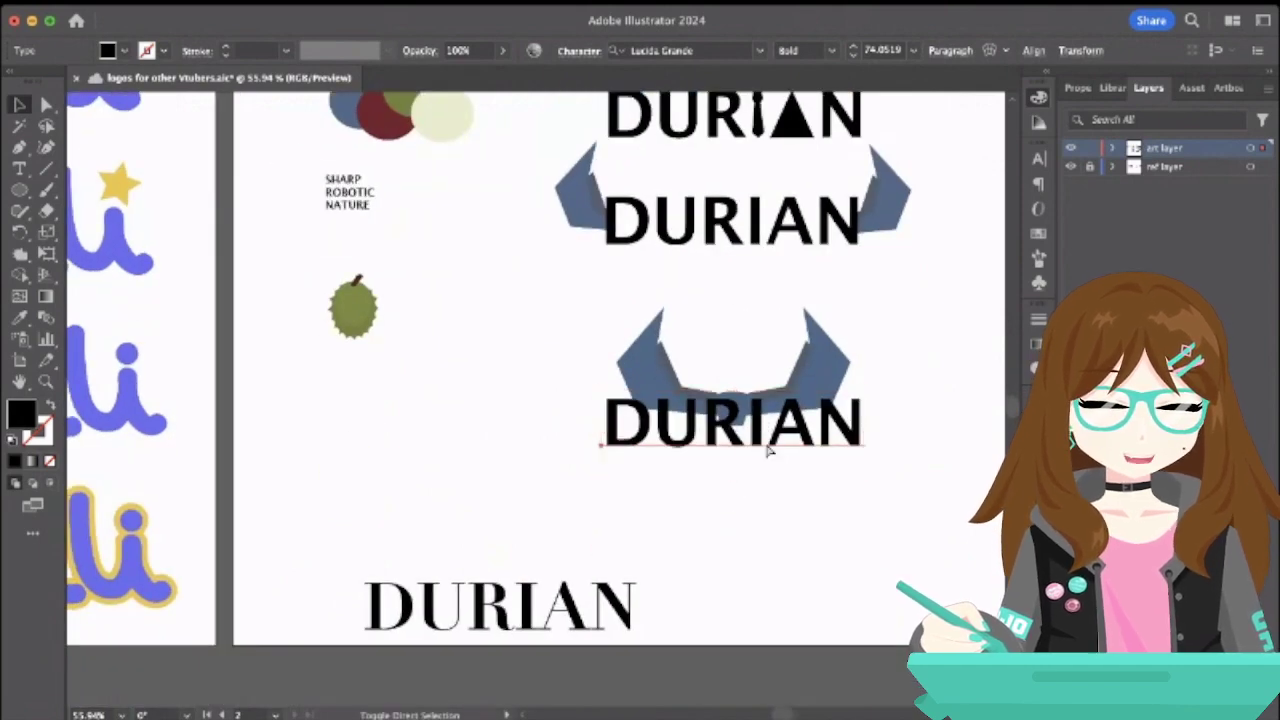
key(super+shift+o)
click(46, 105)
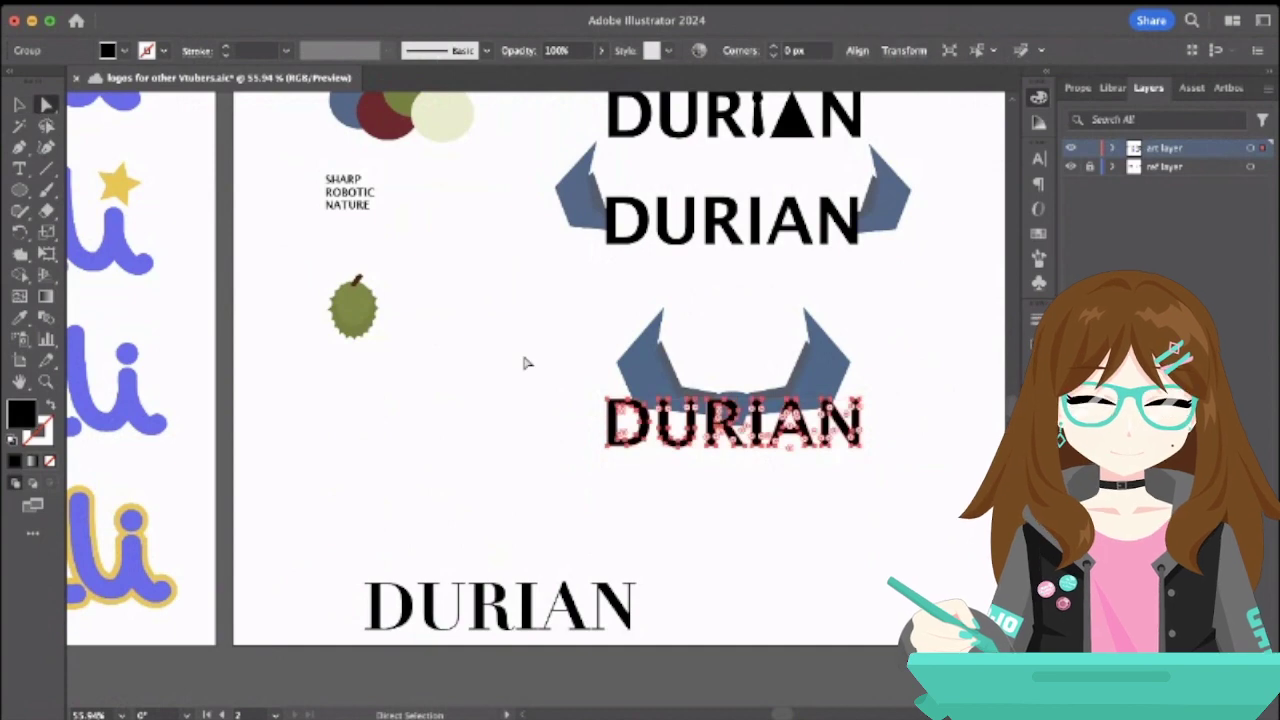
scroll(702, 366, up, 5)
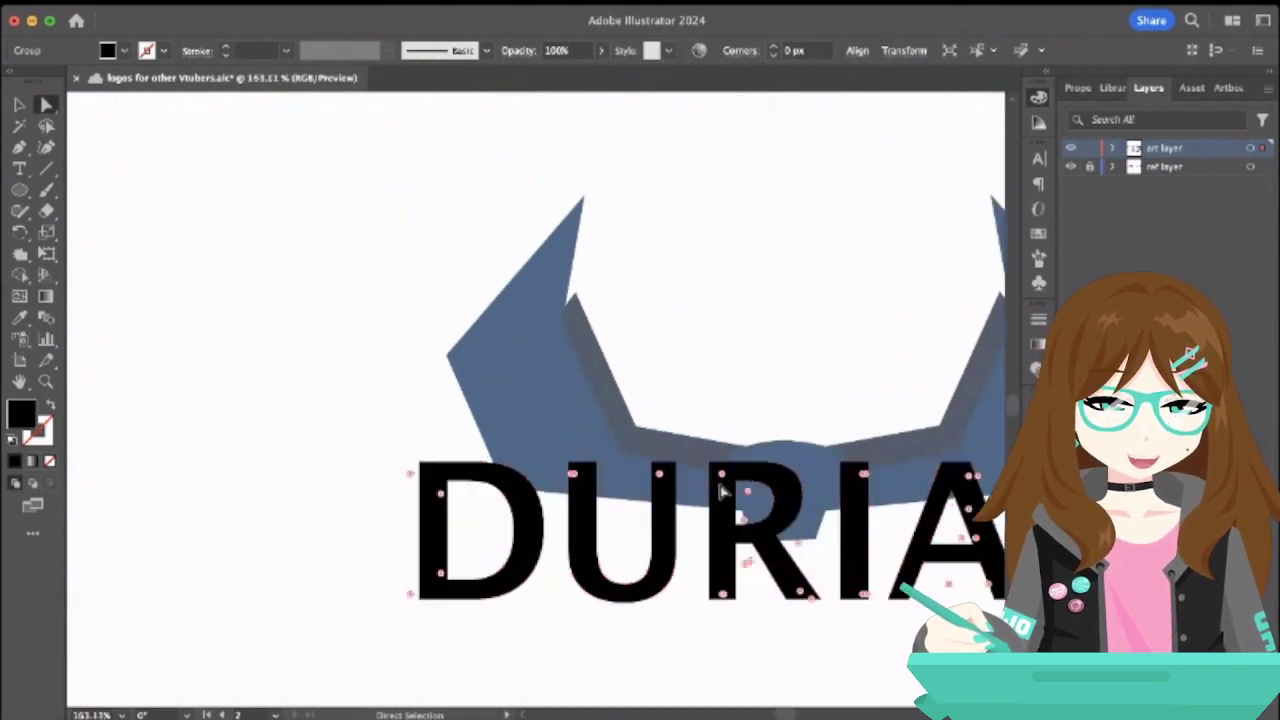
scroll(722, 490, up, 4)
click(828, 436)
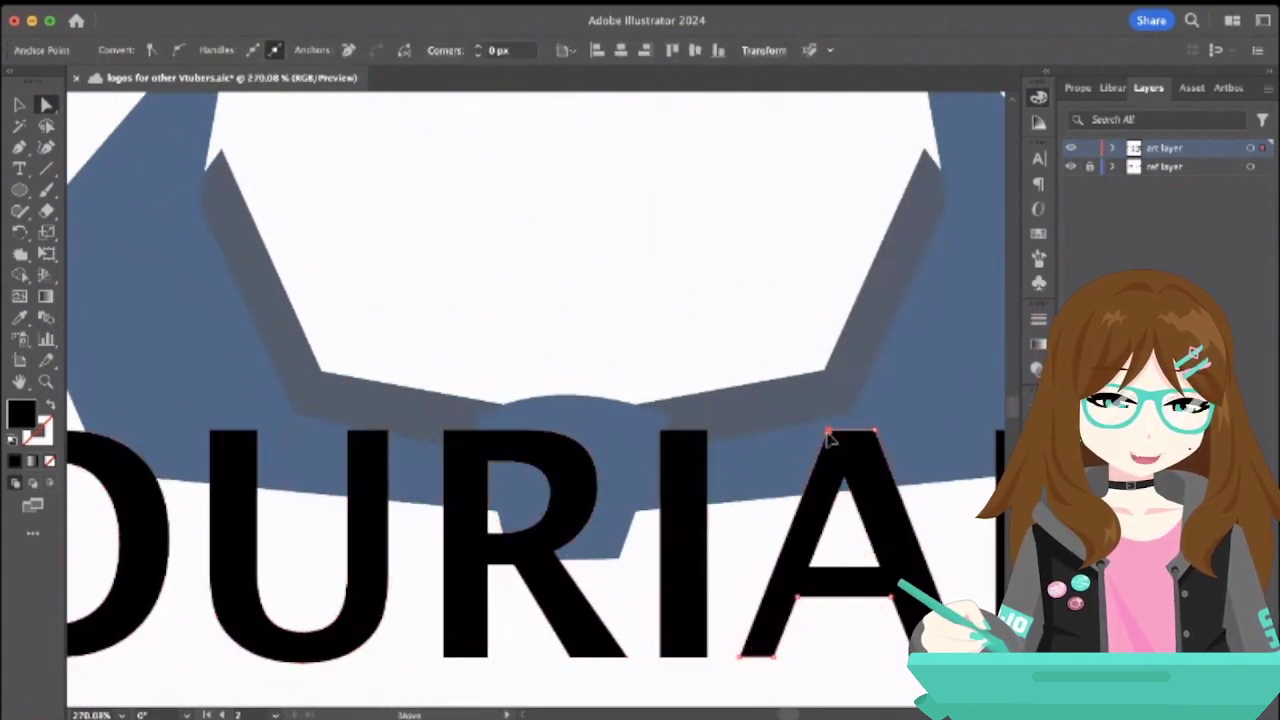
drag(828, 436, 848, 438)
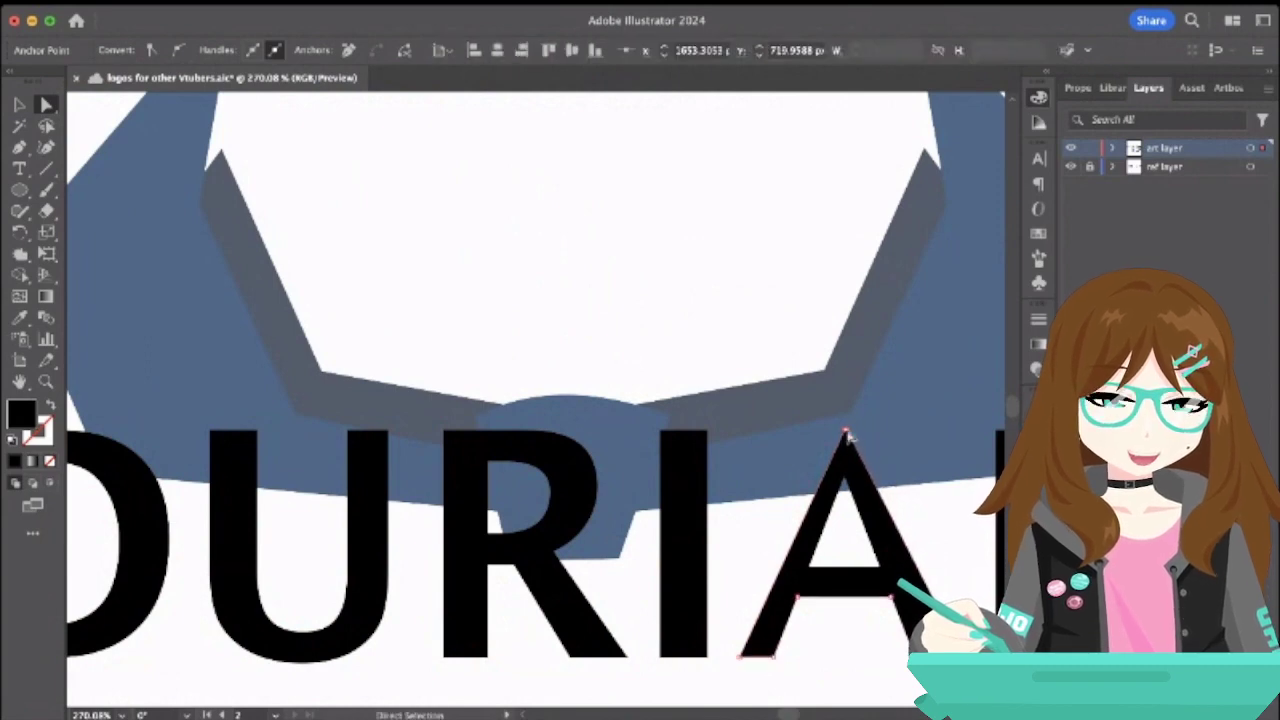
key(ctrl+0)
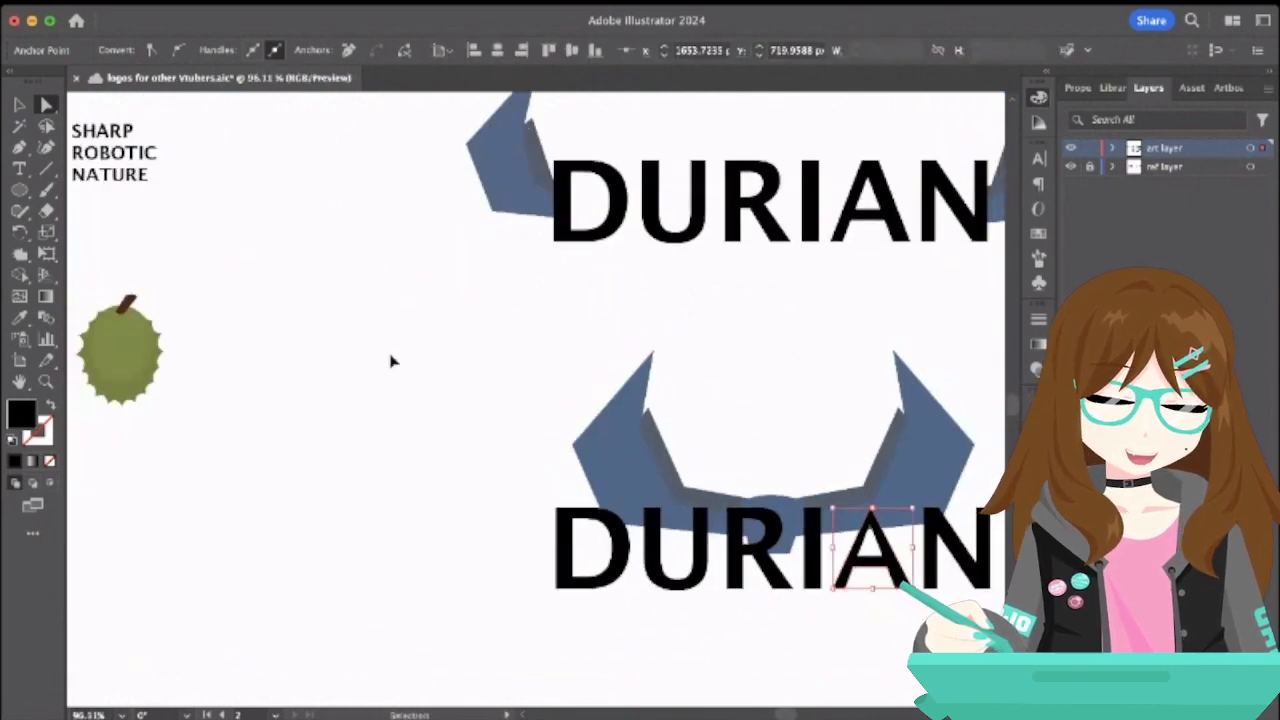
- Review the DURIAN wordmark variants against both character references, the colour palette and the keywords SHARP, ROBOTIC and NATURE
key(a)
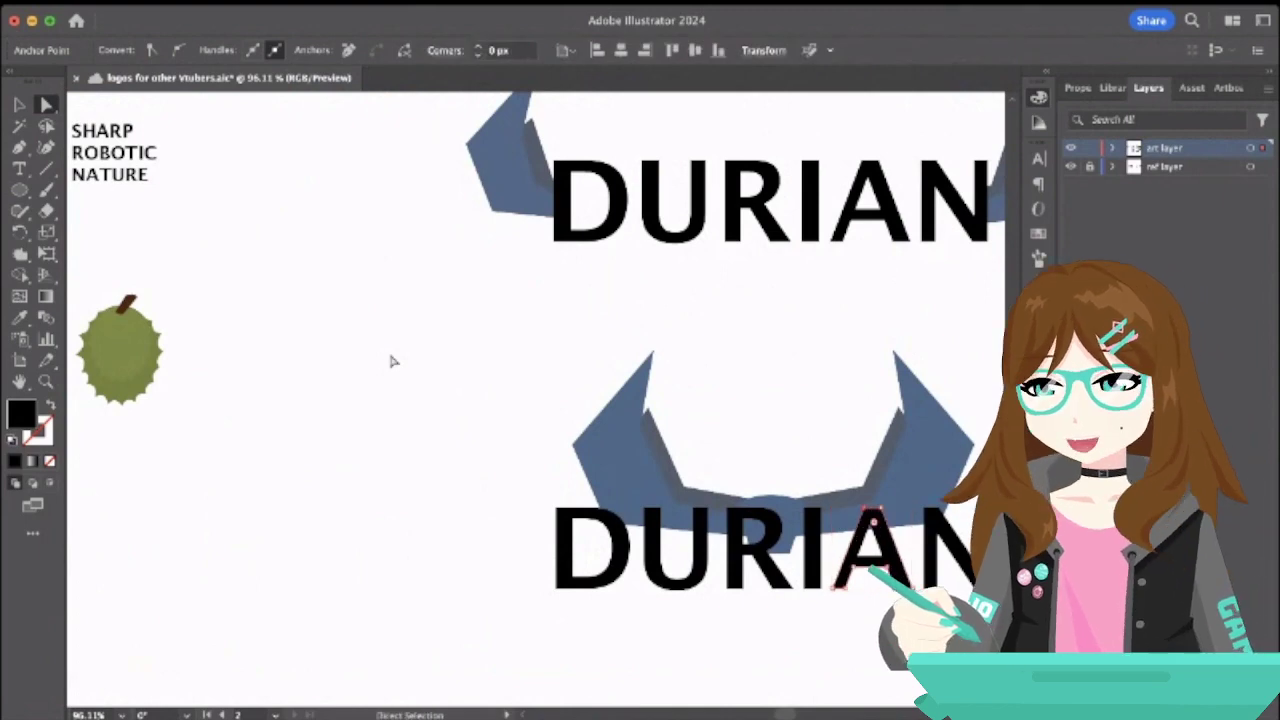
key(v)
click(297, 203)
key(ctrl+0)
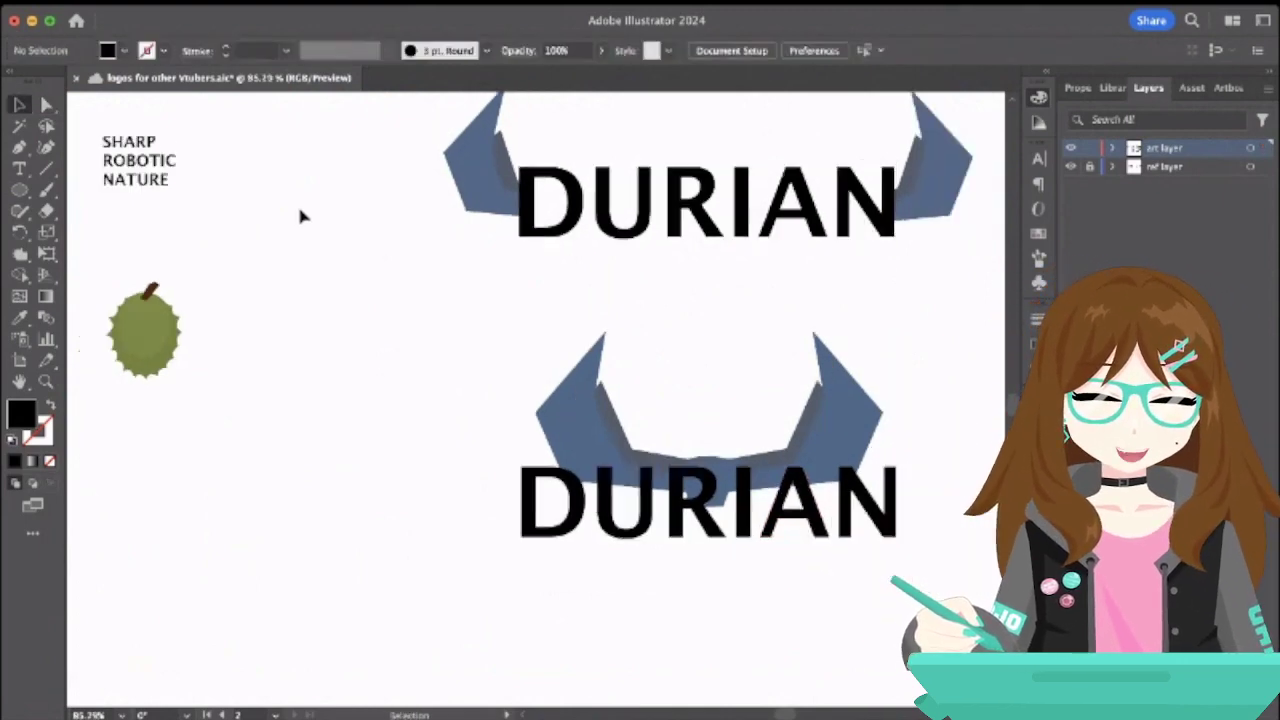
scroll(300, 214, down, 3)
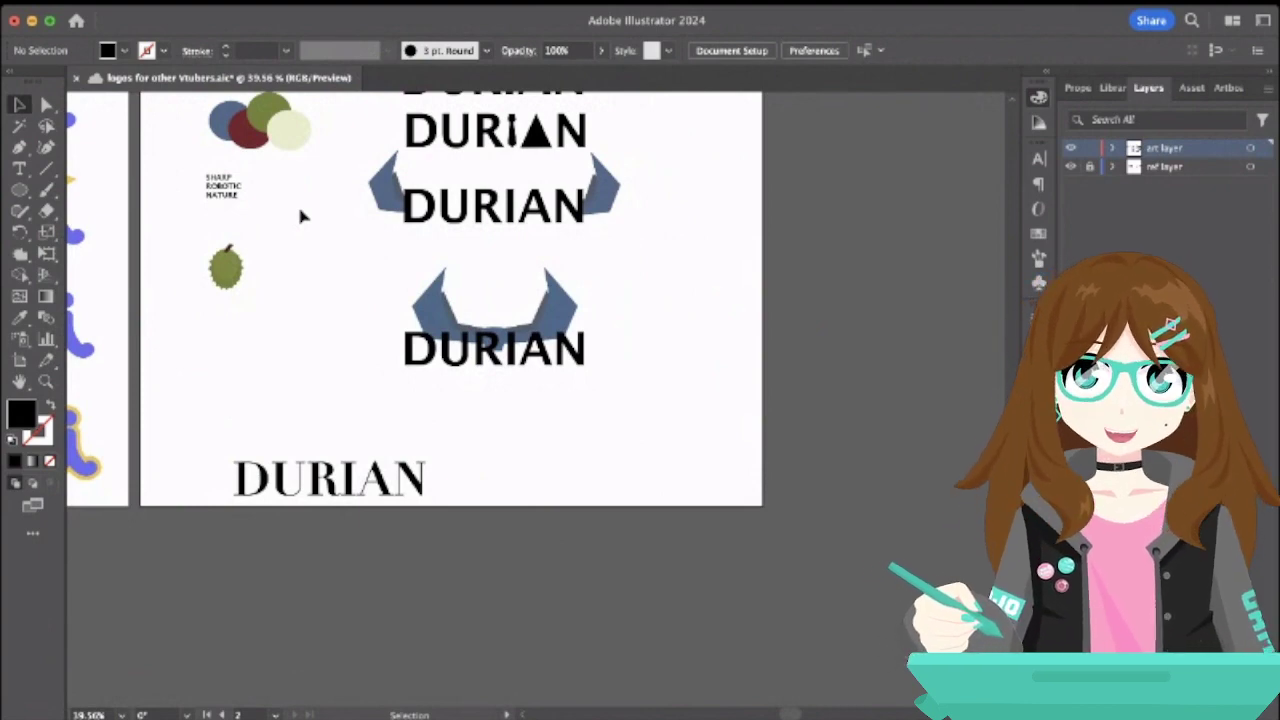
scroll(300, 210, up, 4)
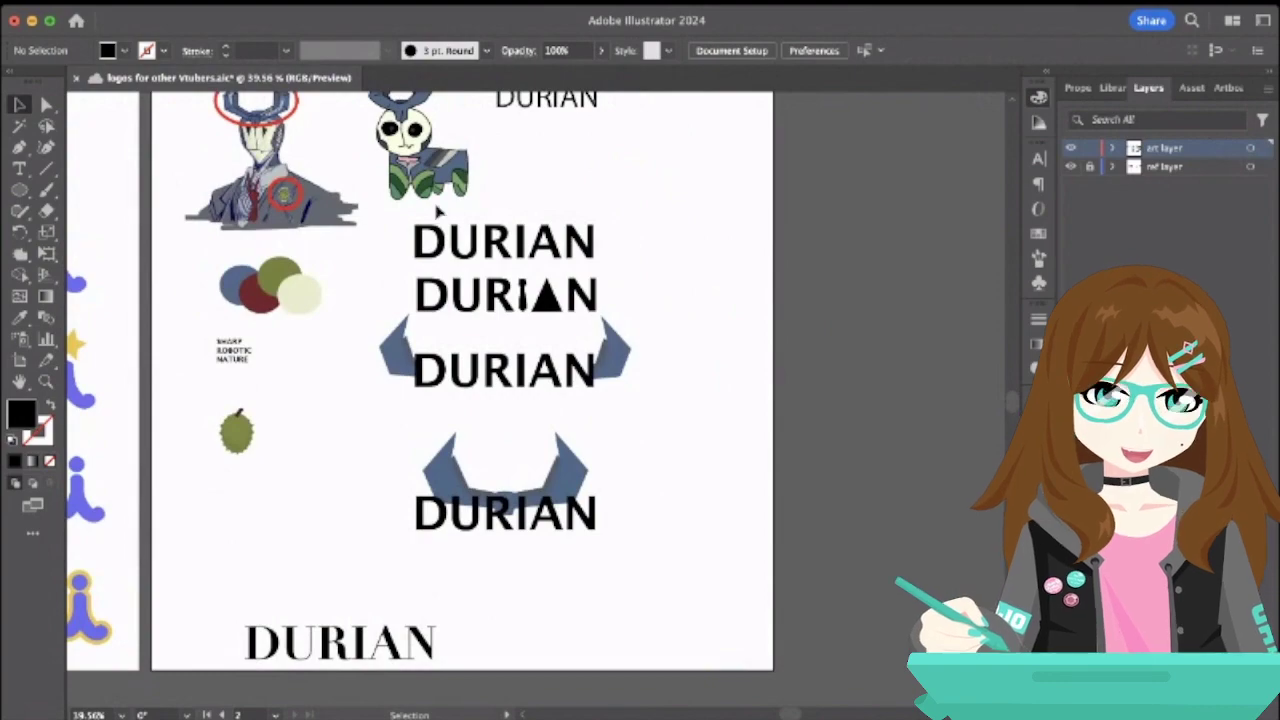
scroll(256, 210, up, 8)
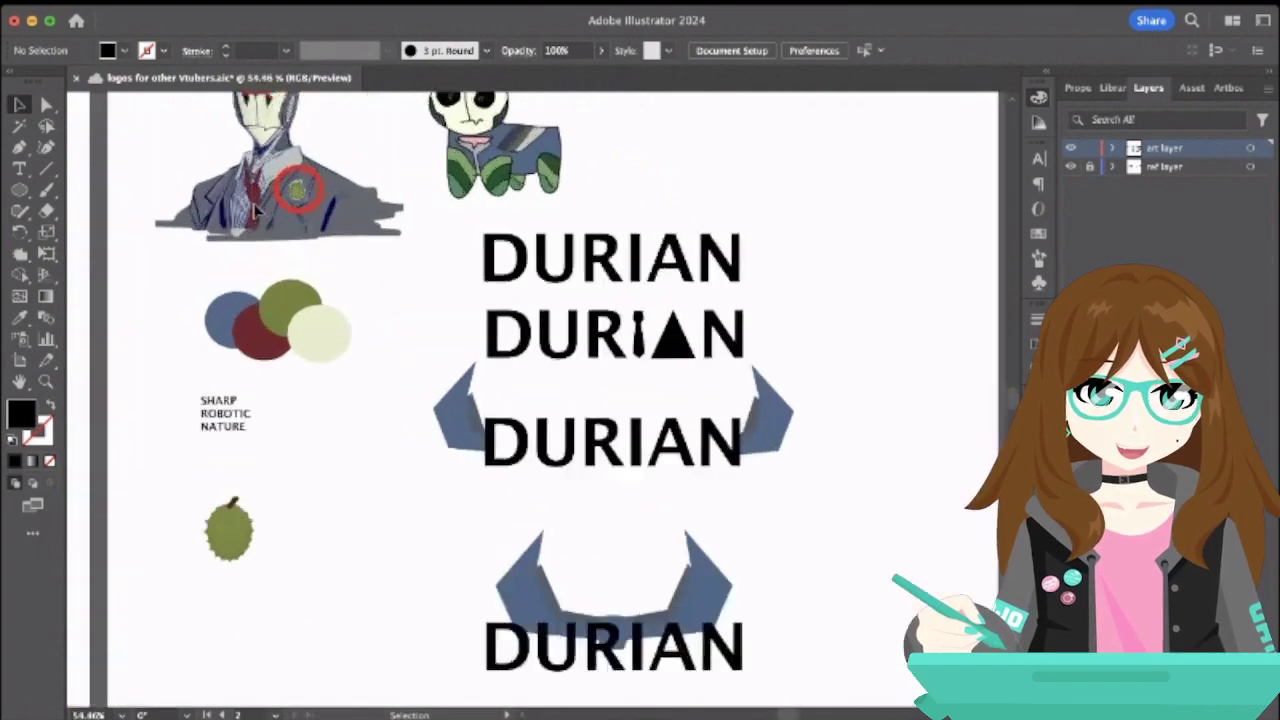
scroll(254, 210, up, 6)
scroll(256, 209, right, 6)
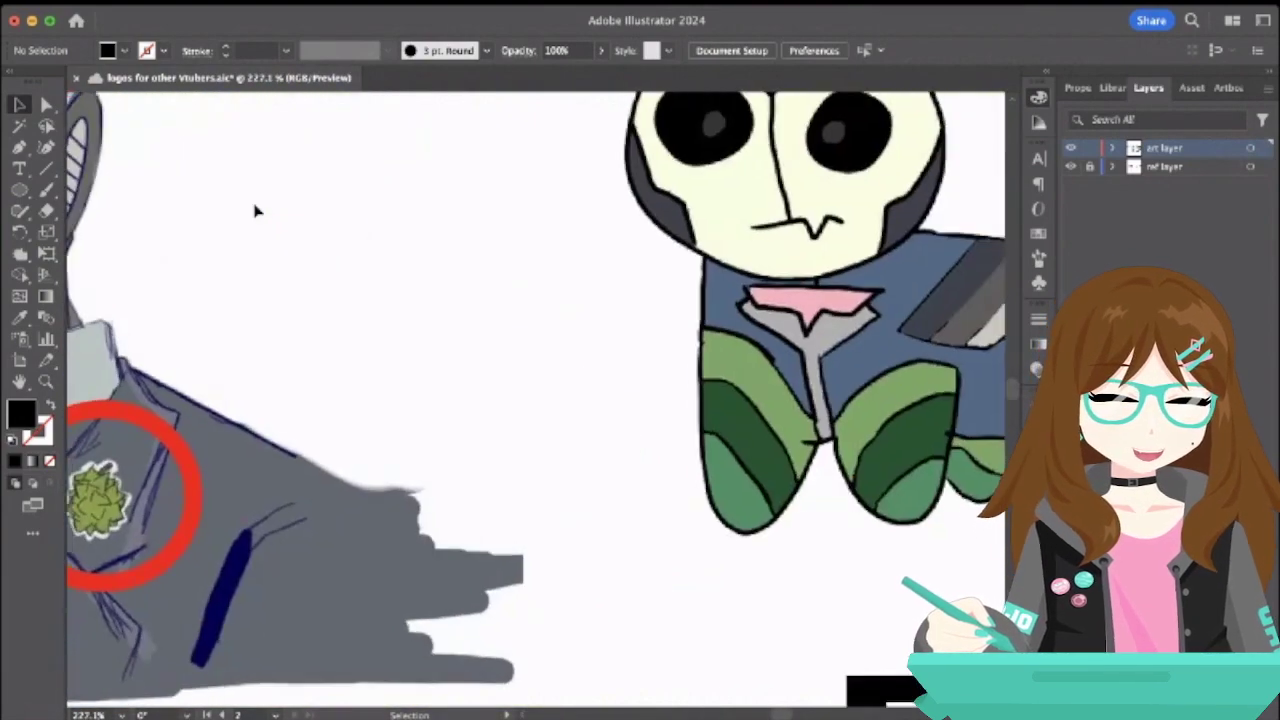
scroll(240, 280, down, 5)
scroll(240, 280, up, 2)
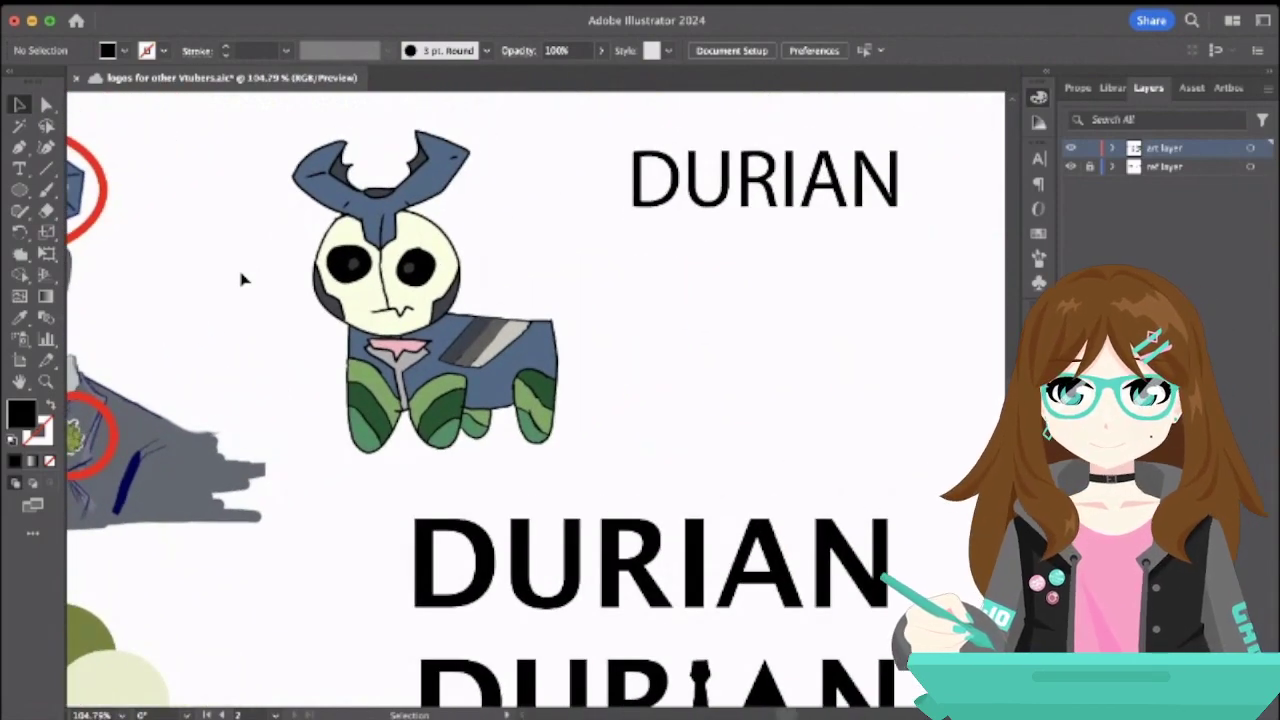
scroll(240, 280, down, 6)
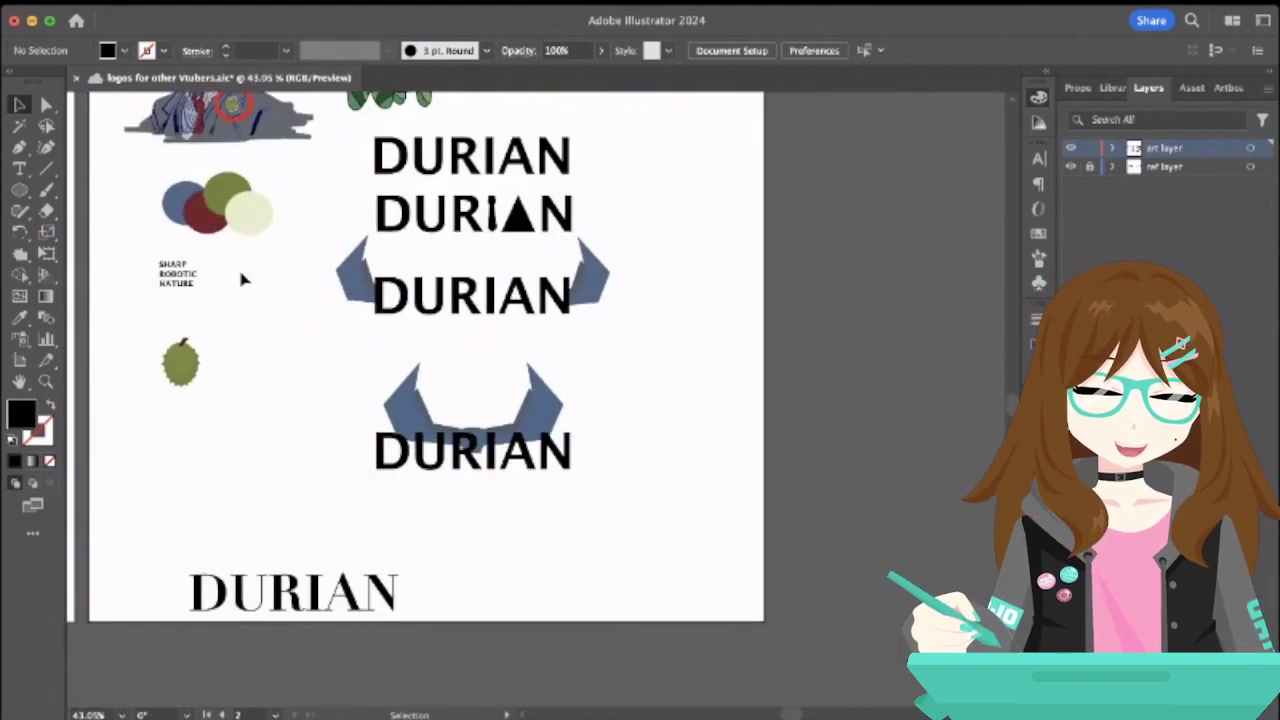
scroll(260, 275, up, 5)
scroll(260, 275, left, 2)
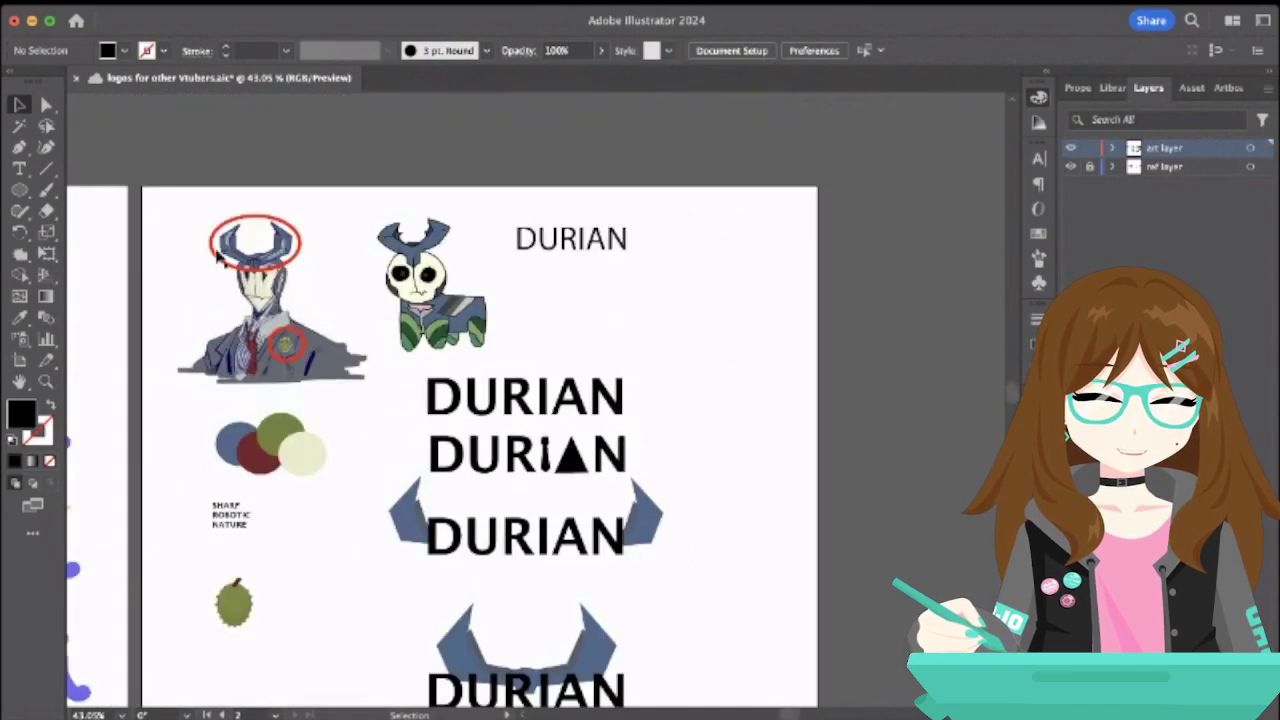
scroll(210, 250, up, 5)
scroll(342, 346, down, 3)
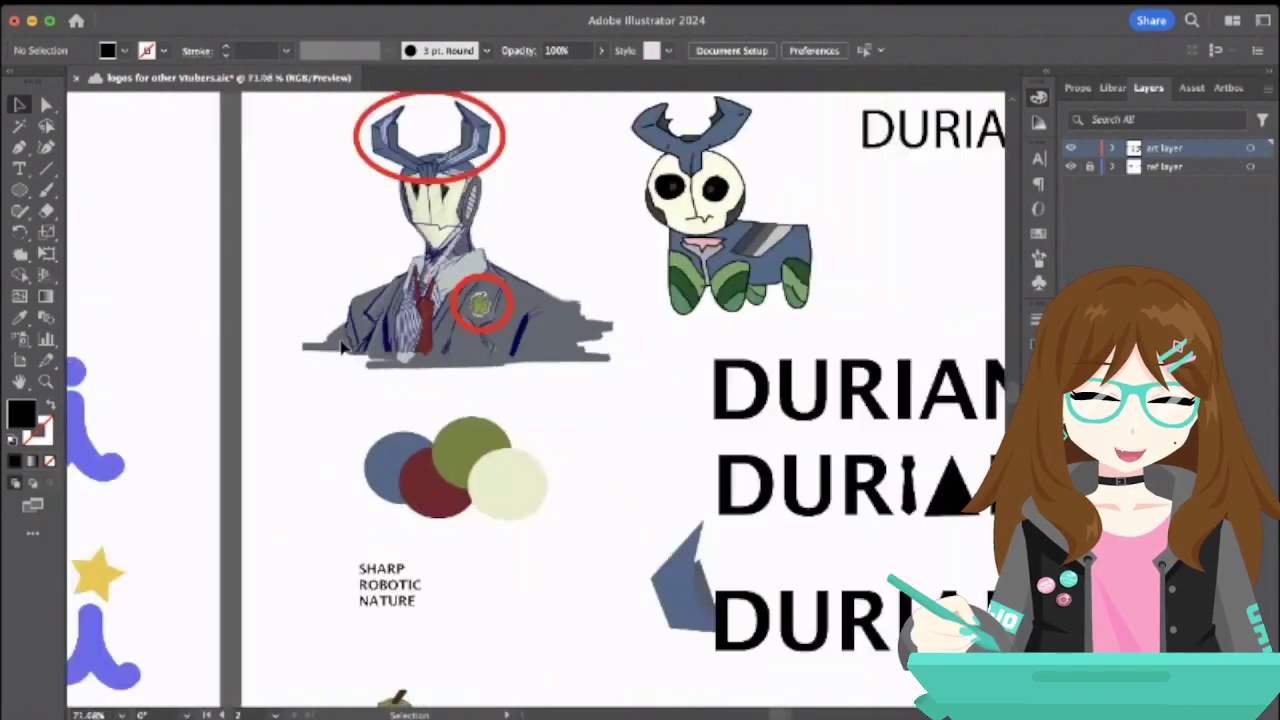
scroll(340, 346, down, 4)
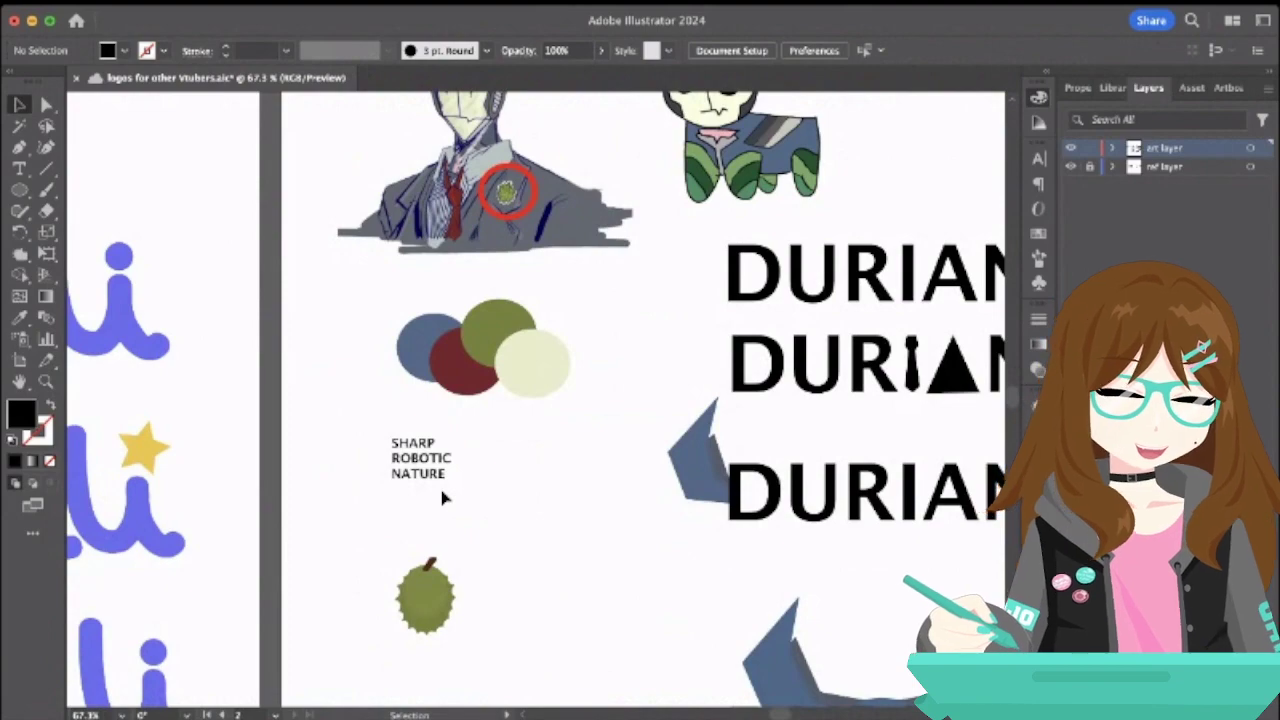
scroll(443, 497, down, 2)
scroll(443, 497, right, 3)
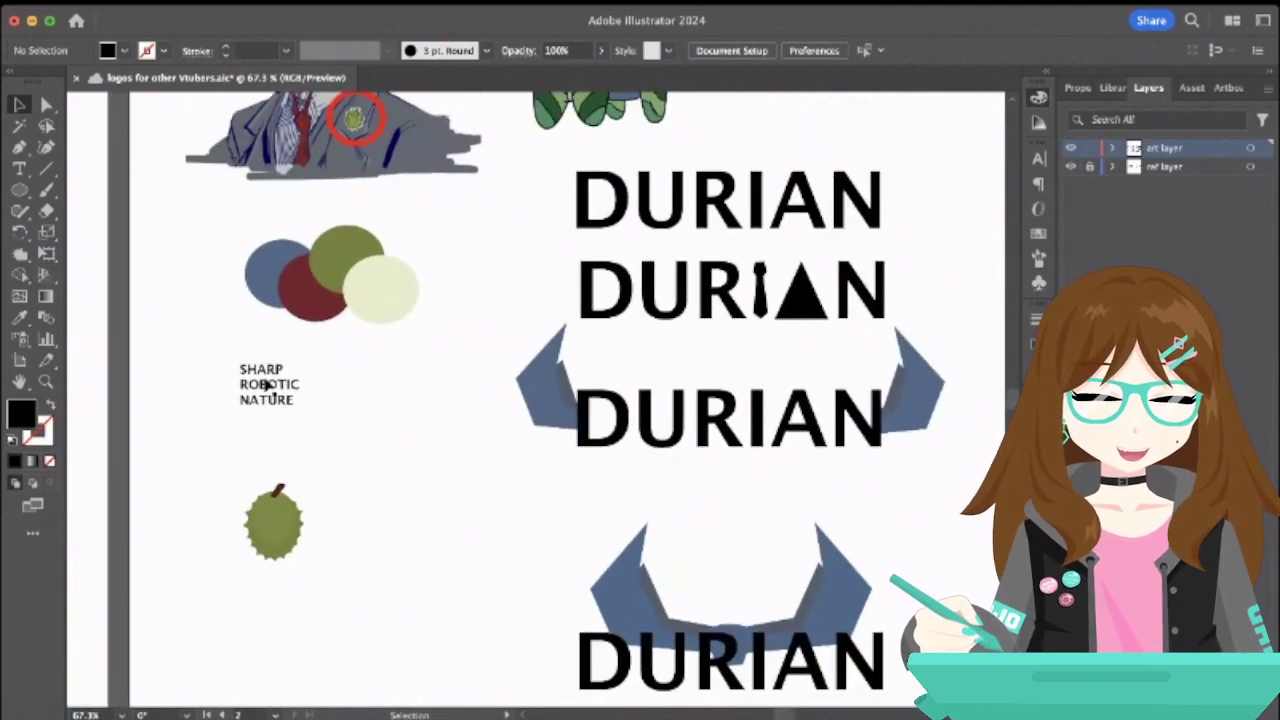
- Compare the plain bold DURIAN wordmark with the necktie and horned variants and the suited character reference
scroll(281, 400, up, 8)
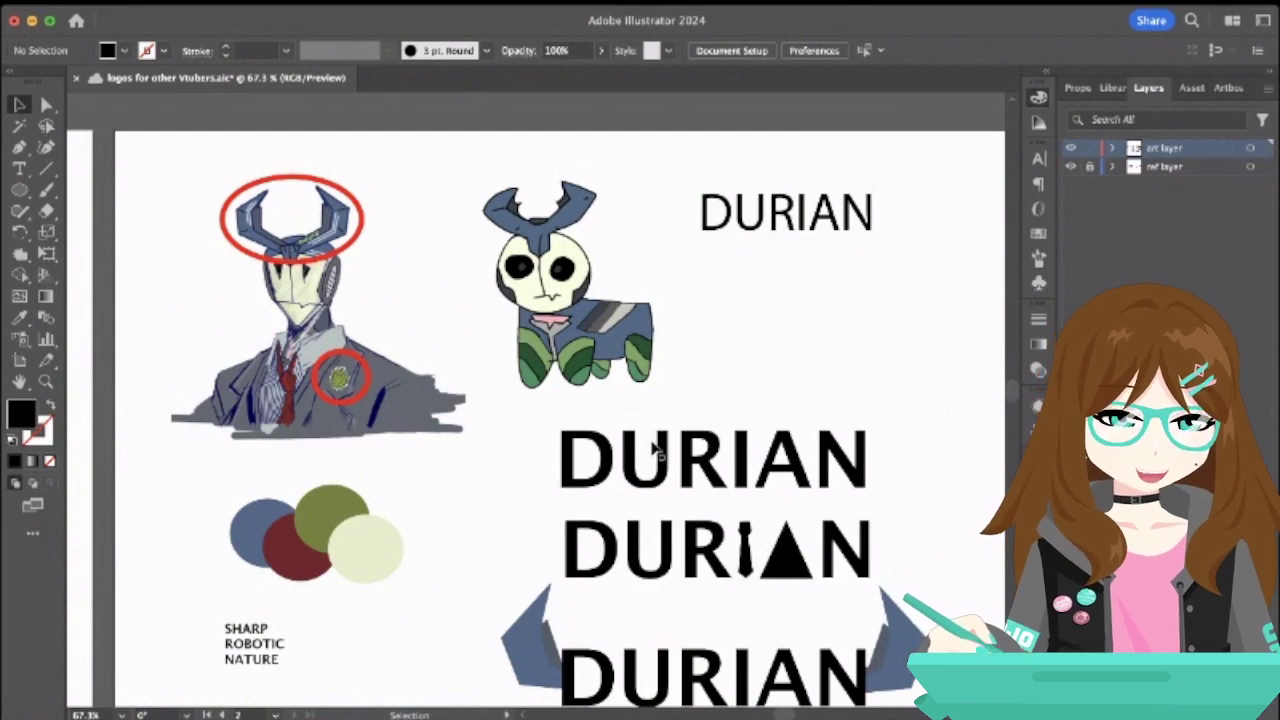
click(705, 458)
alt+scroll(705, 458, down, 1)
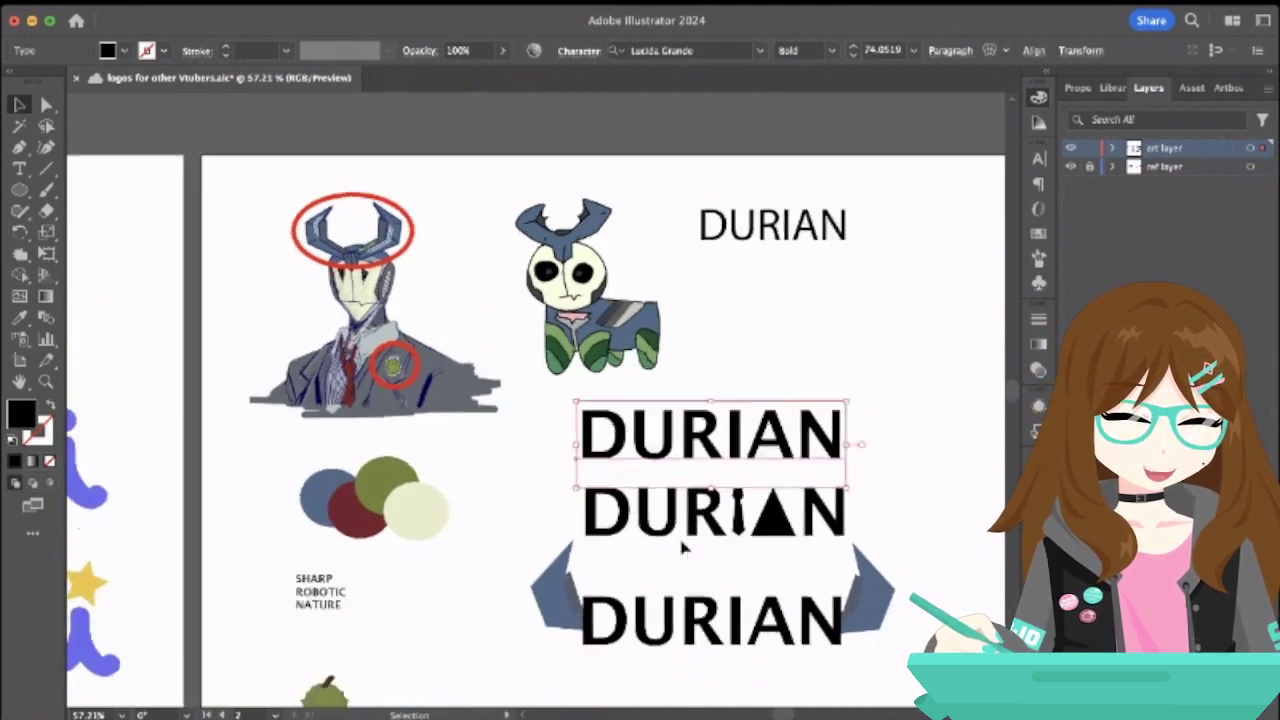
scroll(705, 458, down, 6)
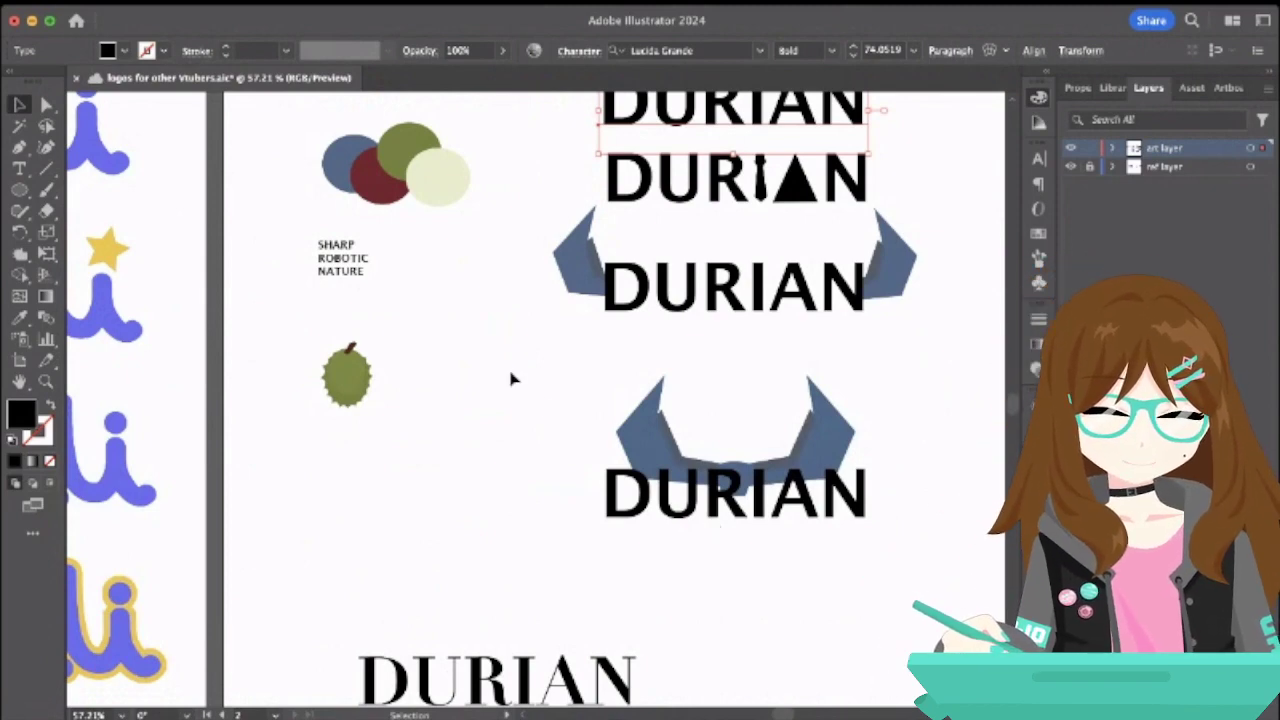
scroll(510, 378, up, 3)
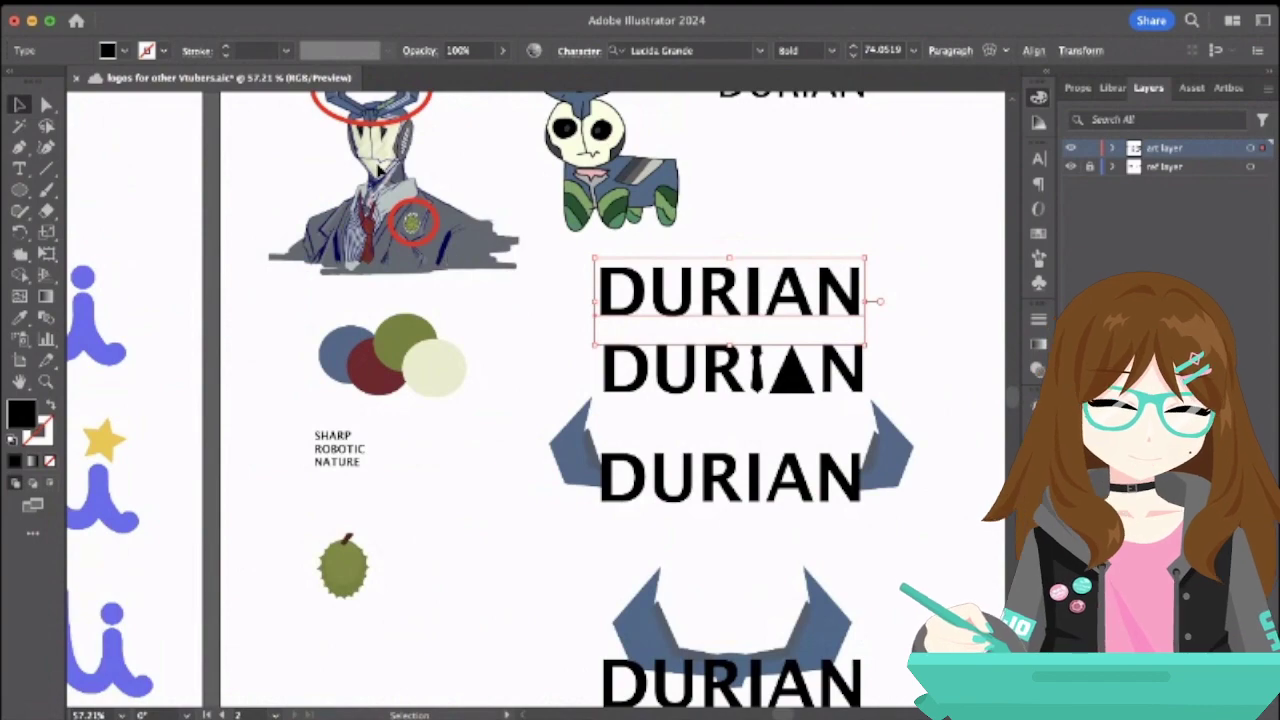
scroll(384, 160, up, 3)
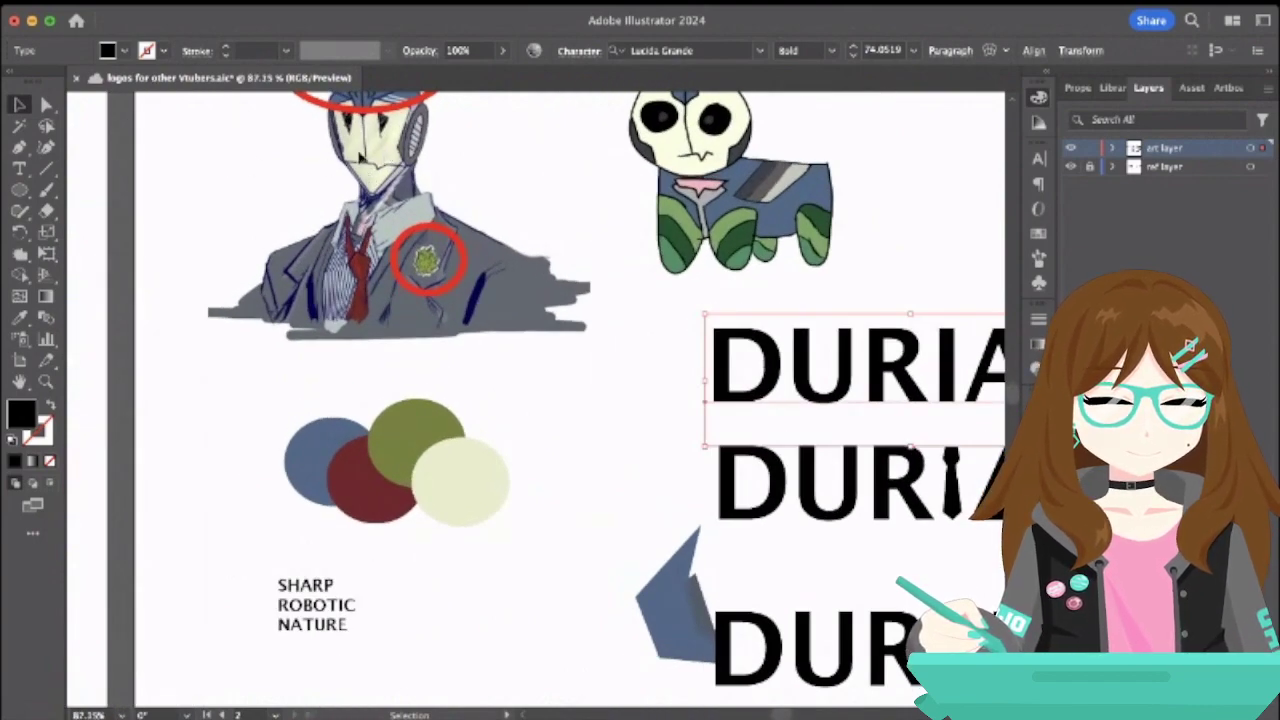
scroll(362, 155, right, 5)
scroll(362, 155, down, 3)
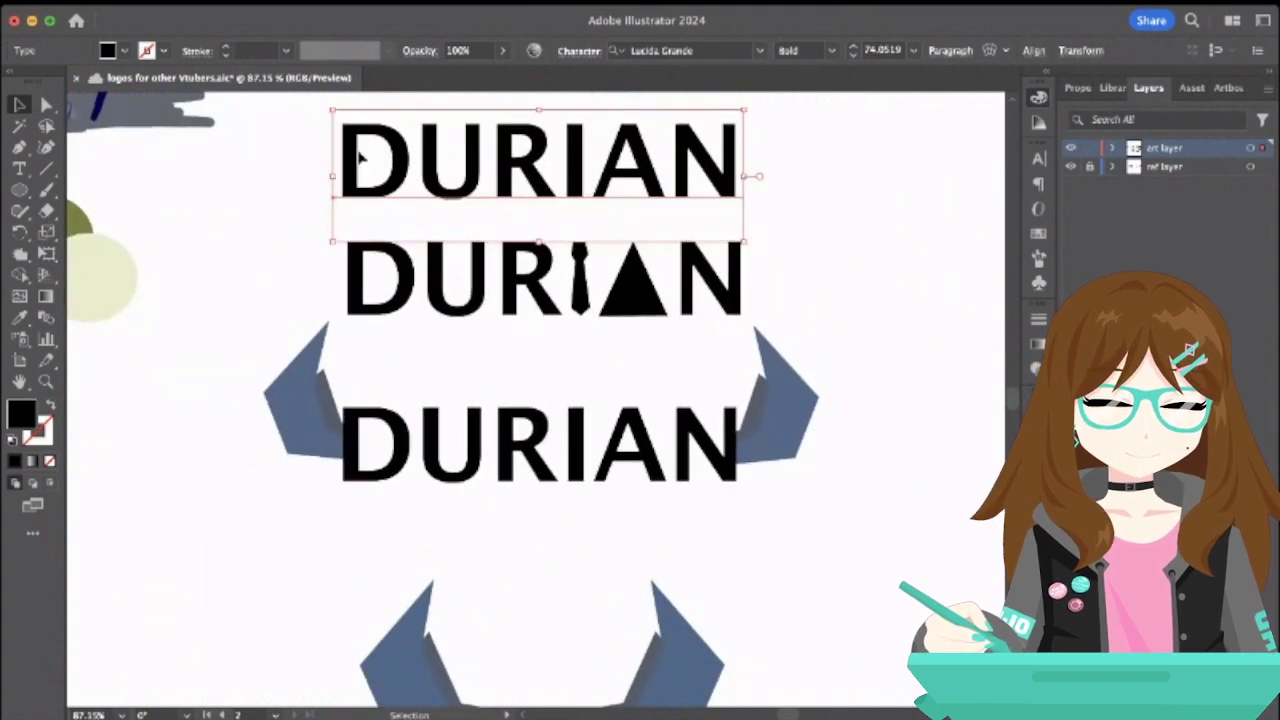
scroll(362, 155, down, 5)
scroll(357, 157, down, 5)
- Move the lower horns together with their outlined DURIAN wordmark slightly up, closer to the horned variant above
drag(343, 162, 564, 334)
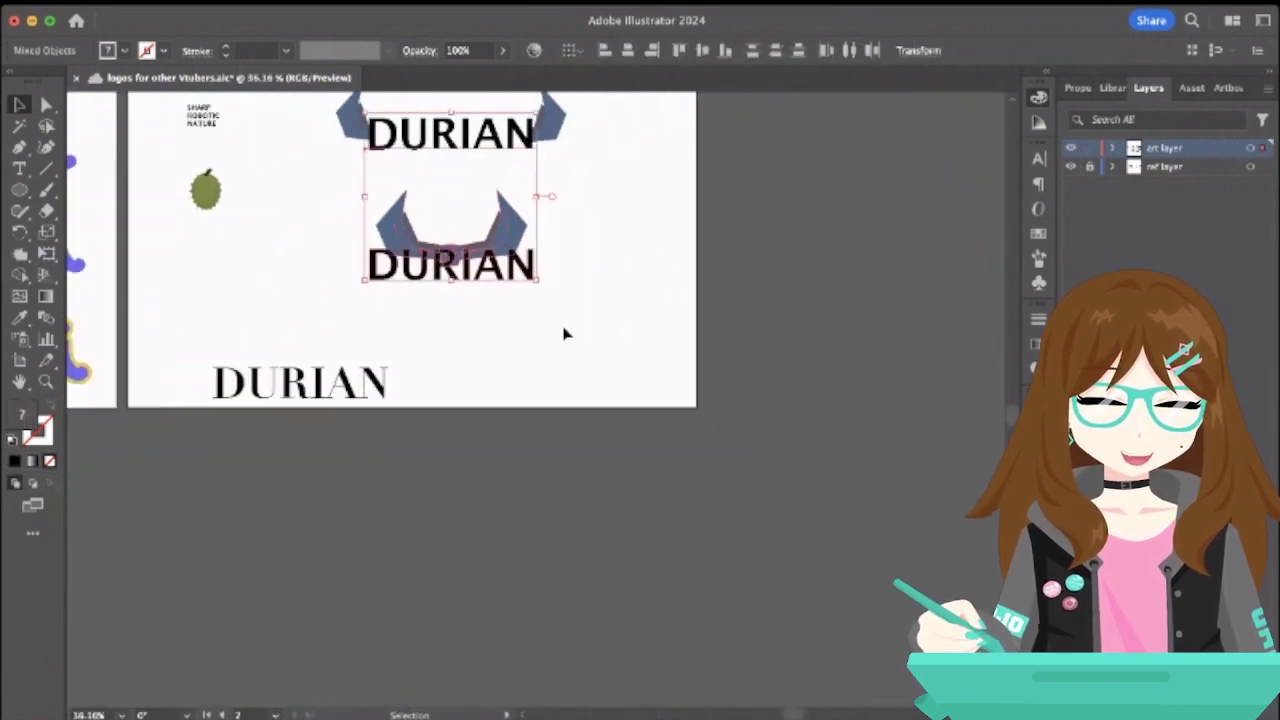
click(605, 286)
drag(360, 208, 549, 335)
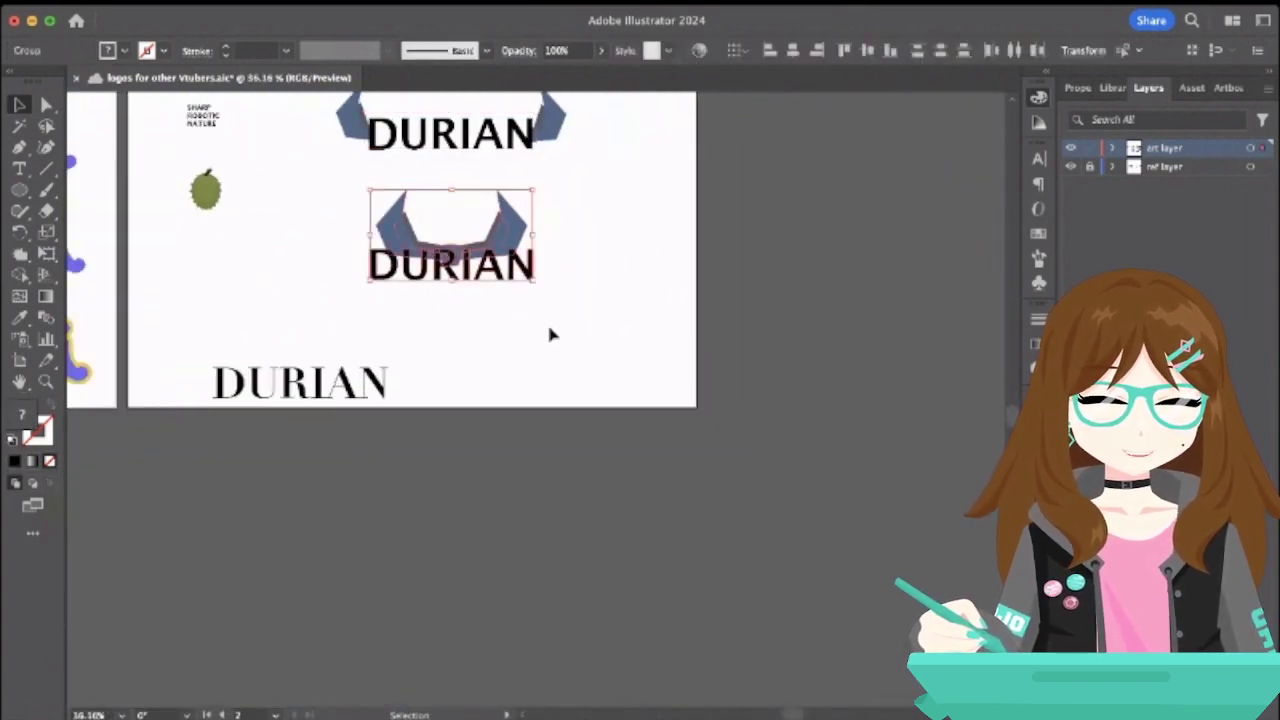
drag(528, 263, 527, 247)
click(610, 248)
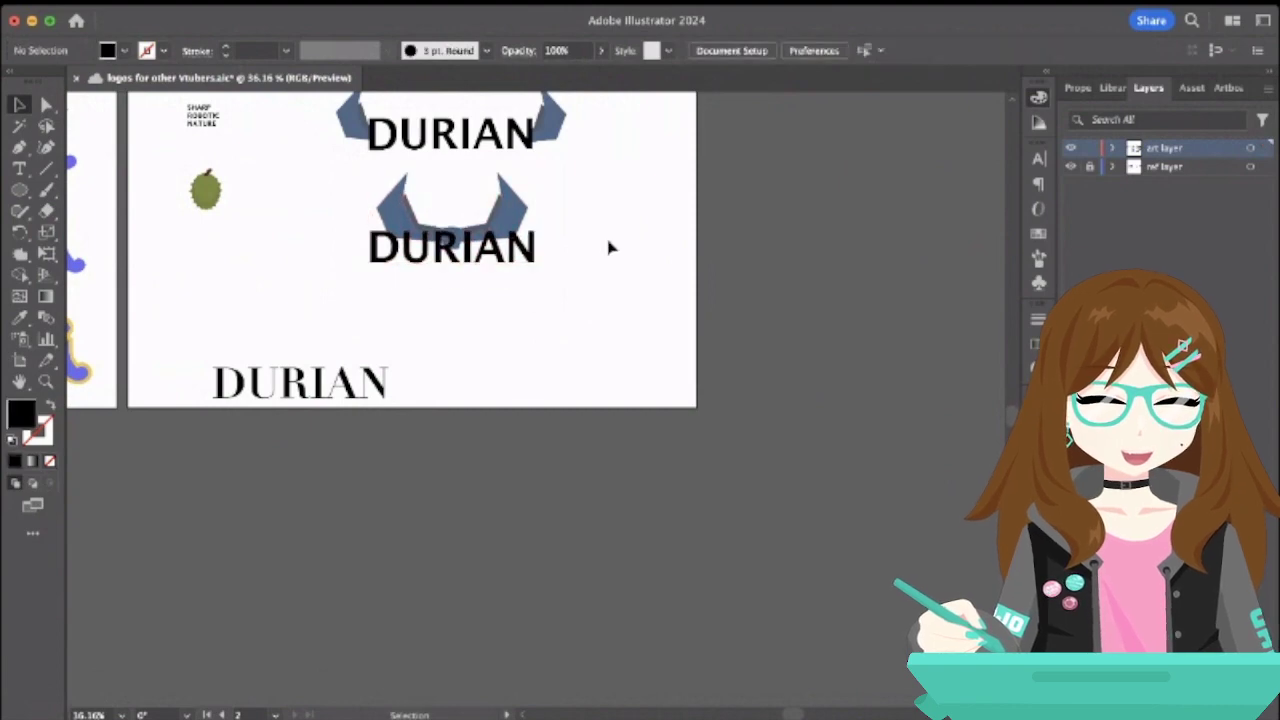
- Examine the circled horns and the suit on the character reference alongside the finished Alli logos and DURIAN variants
scroll(400, 274, up, 4)
scroll(400, 274, left, 5)
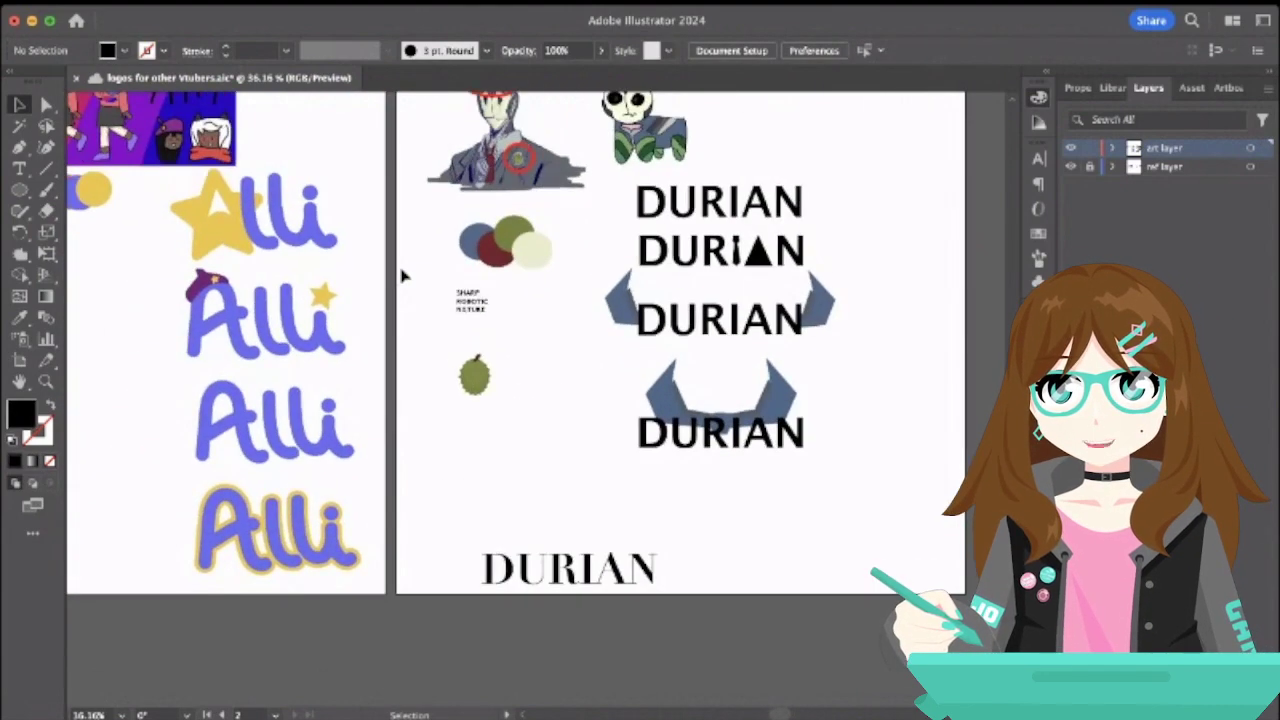
scroll(400, 274, up, 2)
scroll(400, 274, left, 1)
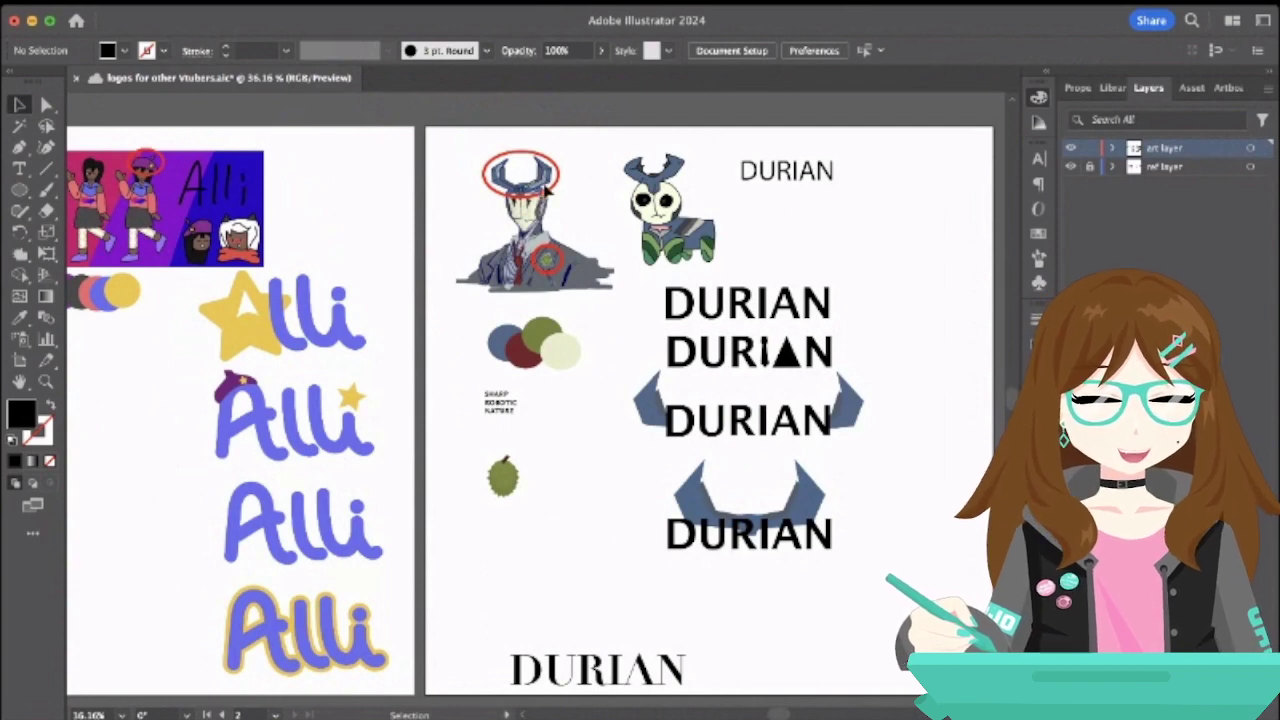
click(553, 188)
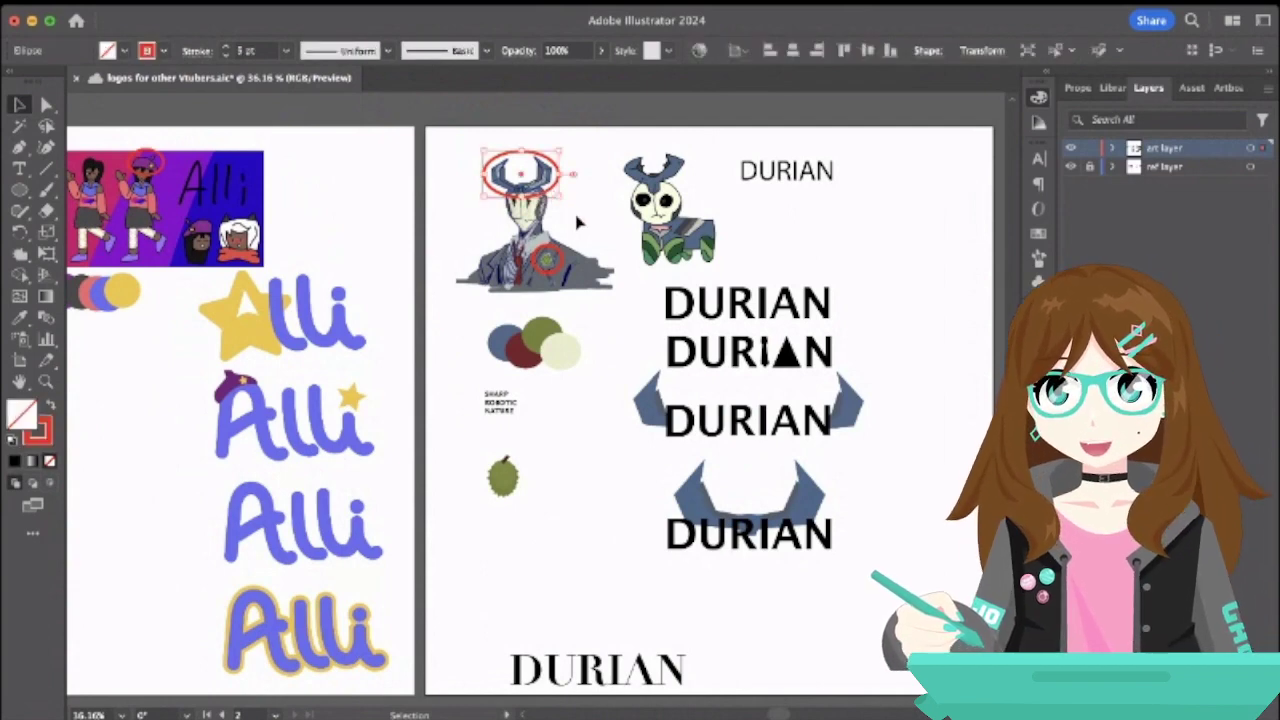
click(577, 222)
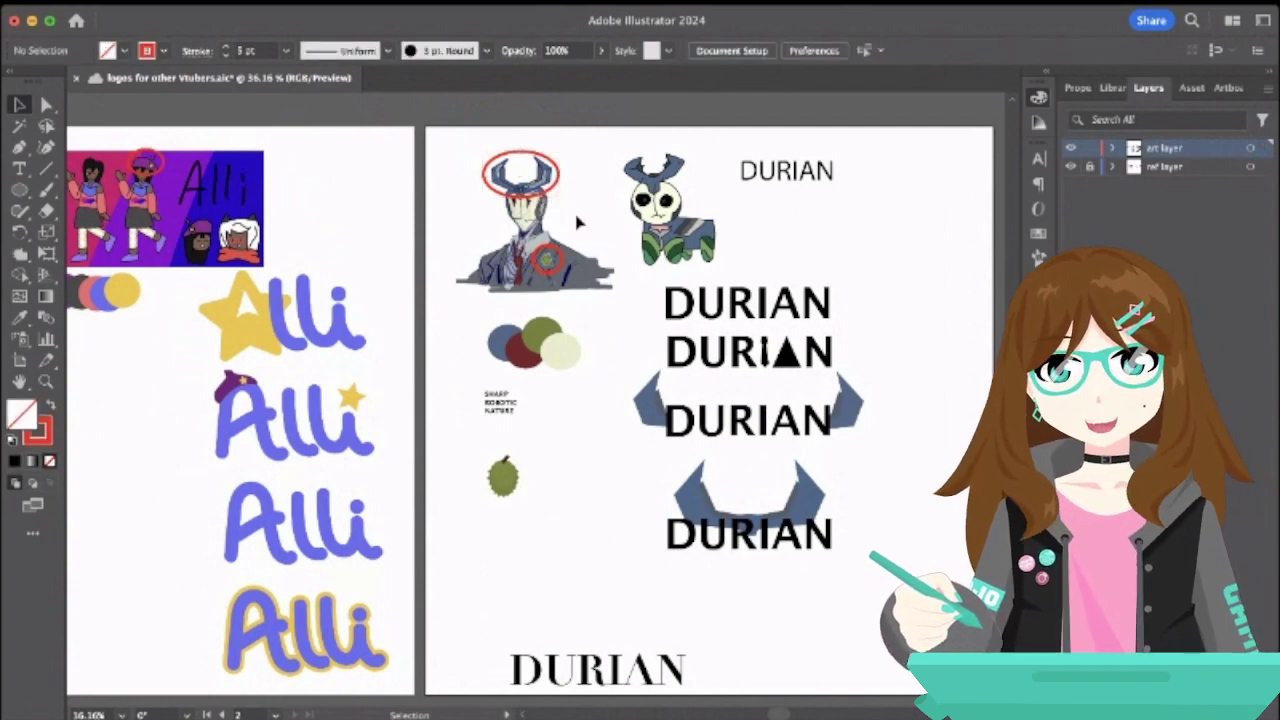
scroll(521, 176, up, 5)
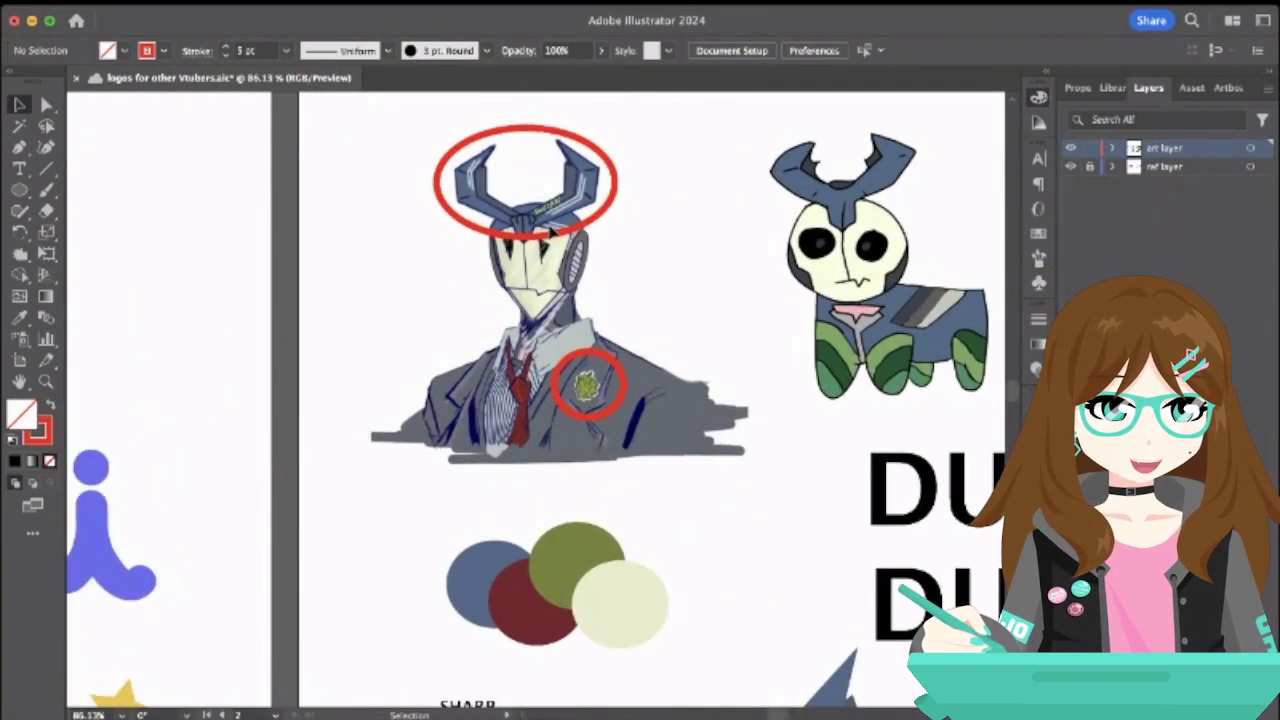
scroll(545, 232, down, 10)
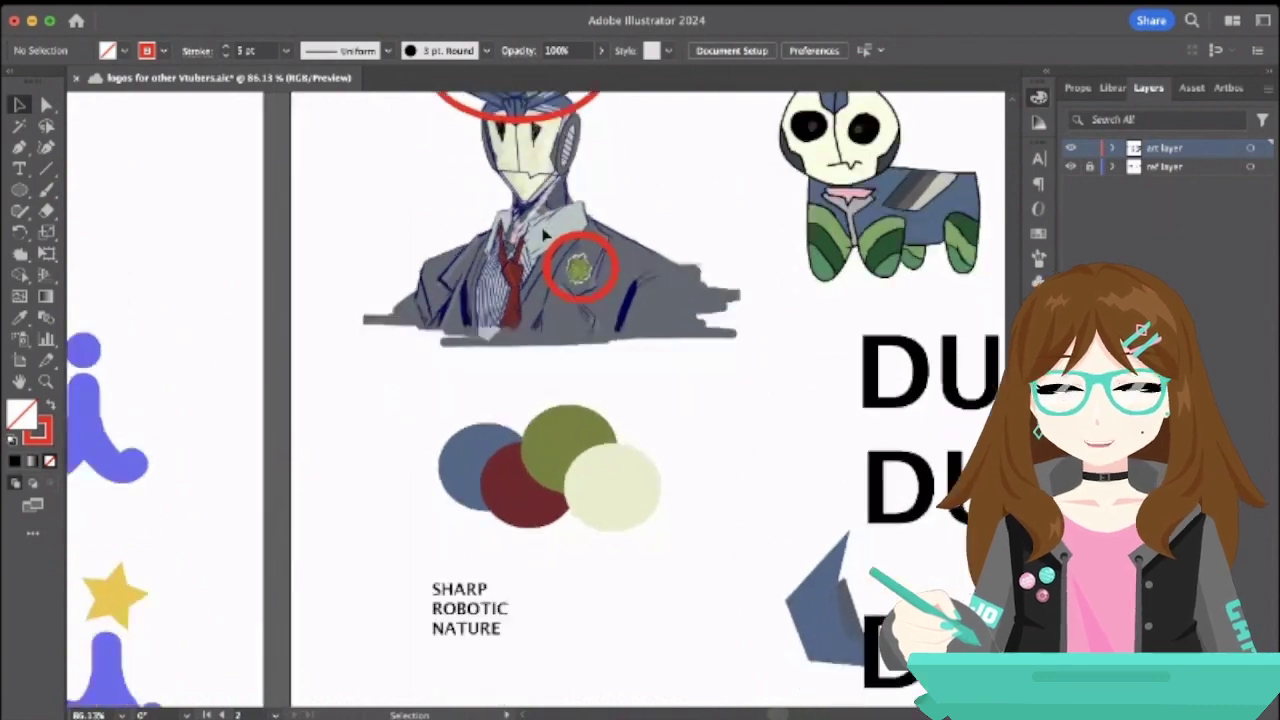
scroll(545, 234, right, 5)
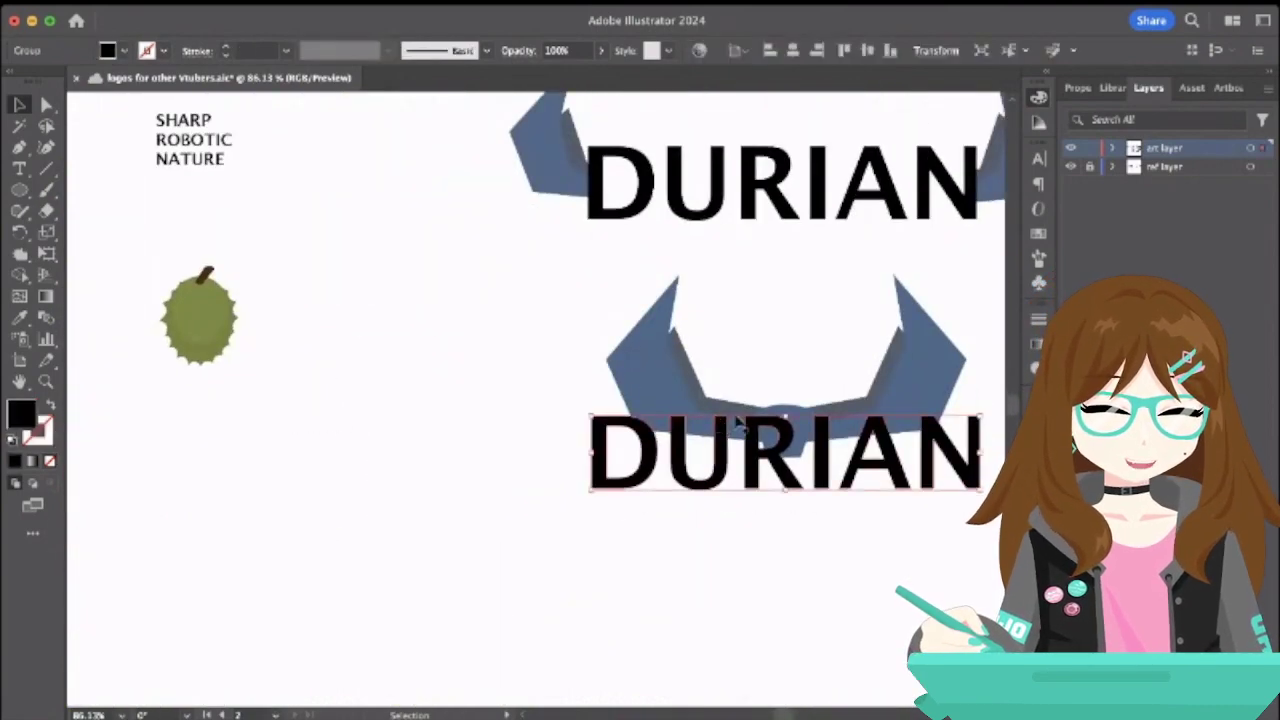
- Duplicate the lower horns and place the copy in the area around the durian fruit
click(685, 380)
scroll(685, 380, up, 3)
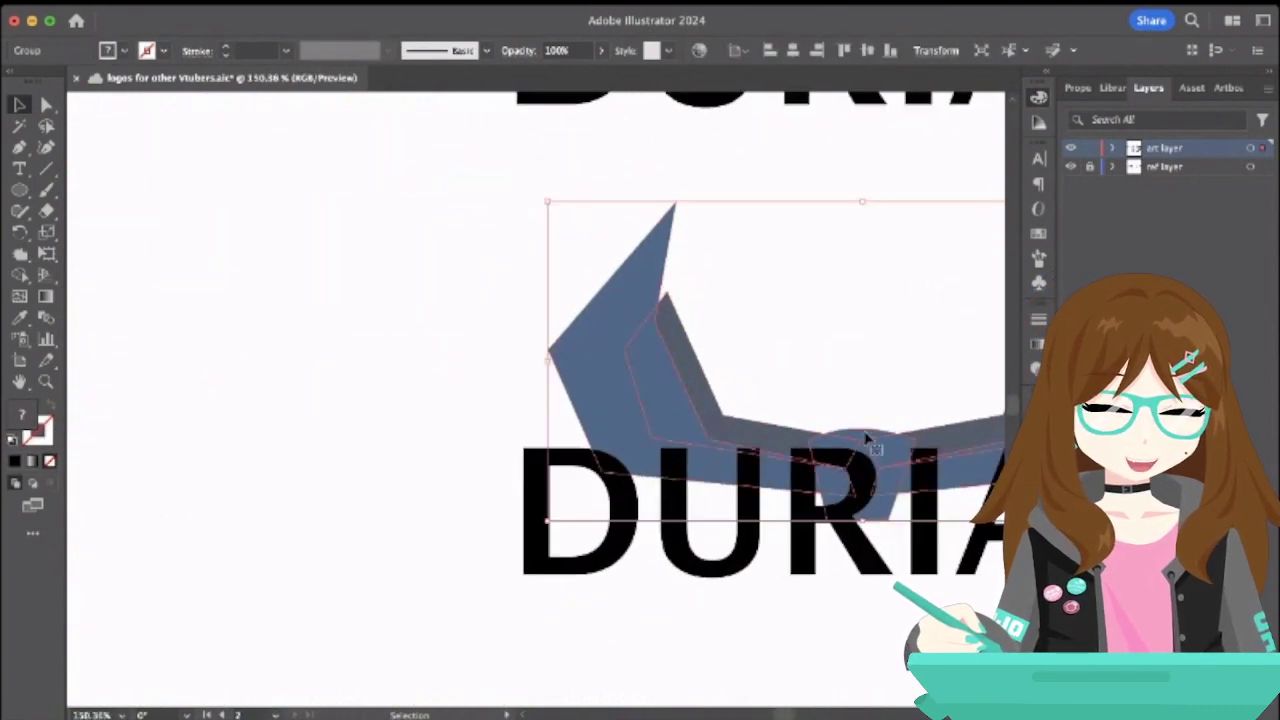
scroll(835, 450, down, 5)
drag(936, 435, 578, 407)
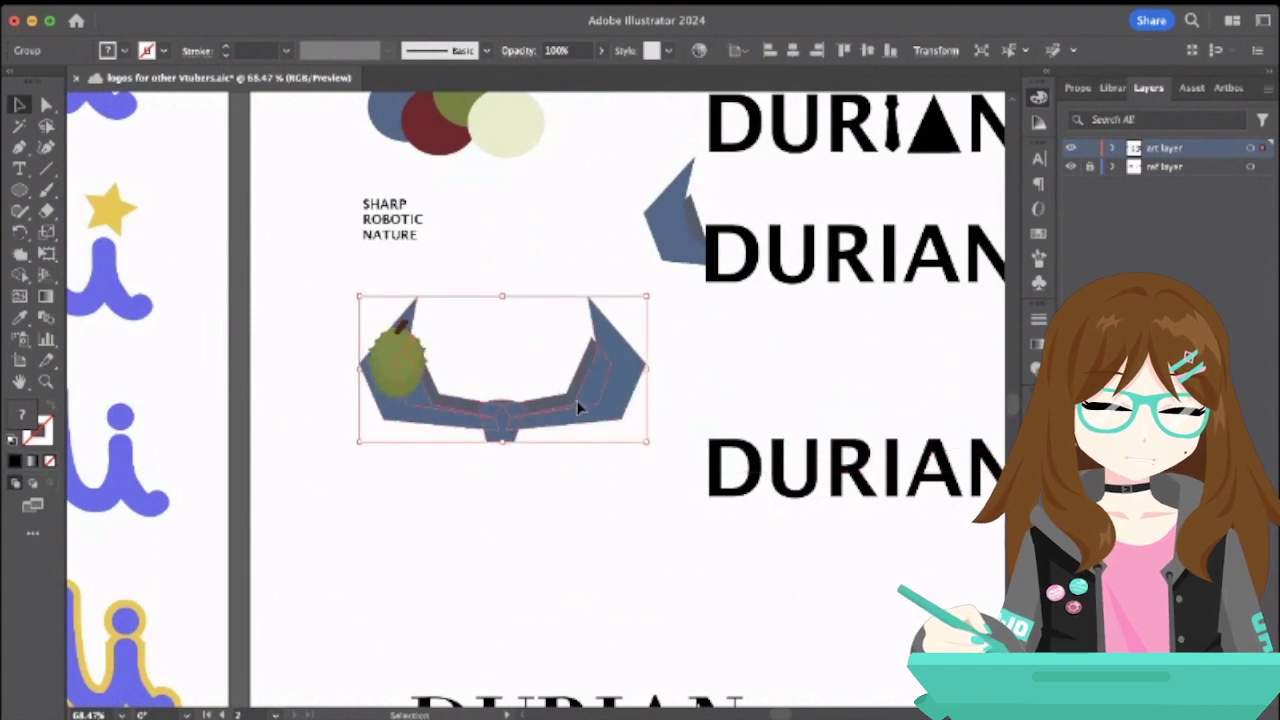
key(ctrl+z)
key(ctrl+shift+z)
- Rotate the horns copy 90° counterclockwise, shrink it to about half size and place it just right of the lower DURIAN wordmark
scroll(578, 408, down, 6)
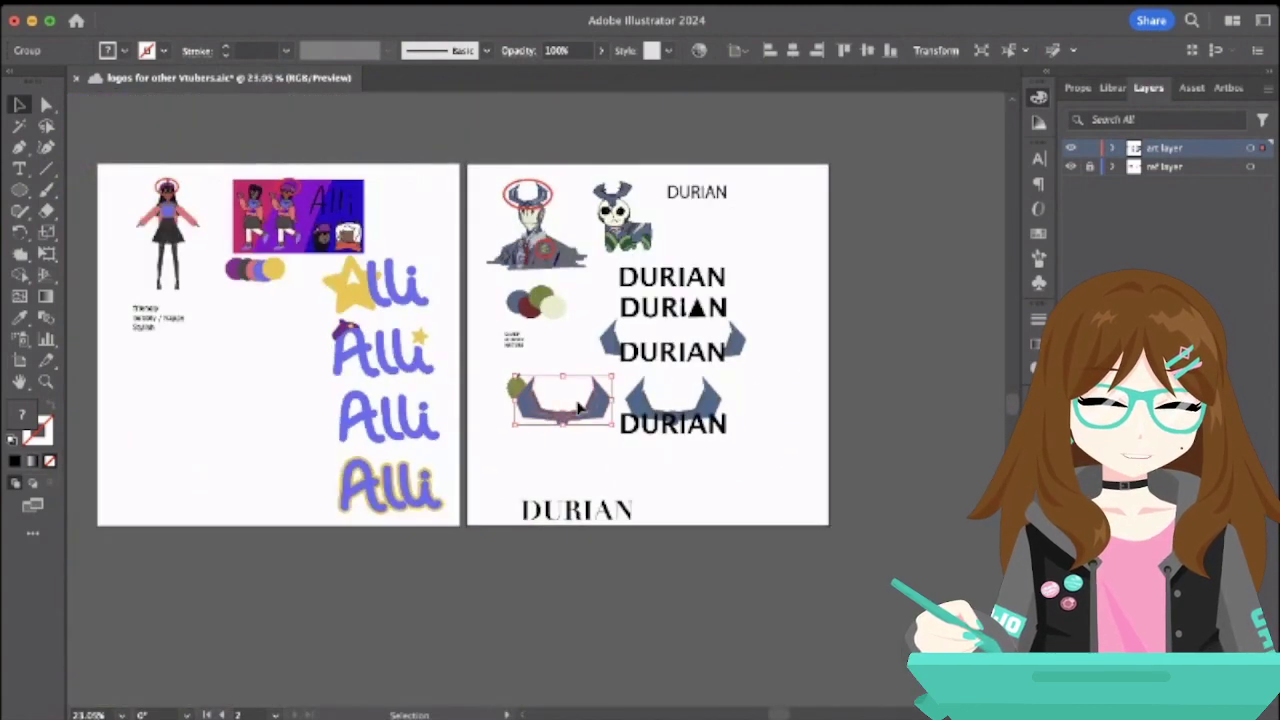
mouse_move(618, 378)
mouse_down()
mouse_move(581, 348)
mouse_move(543, 350)
mouse_up()
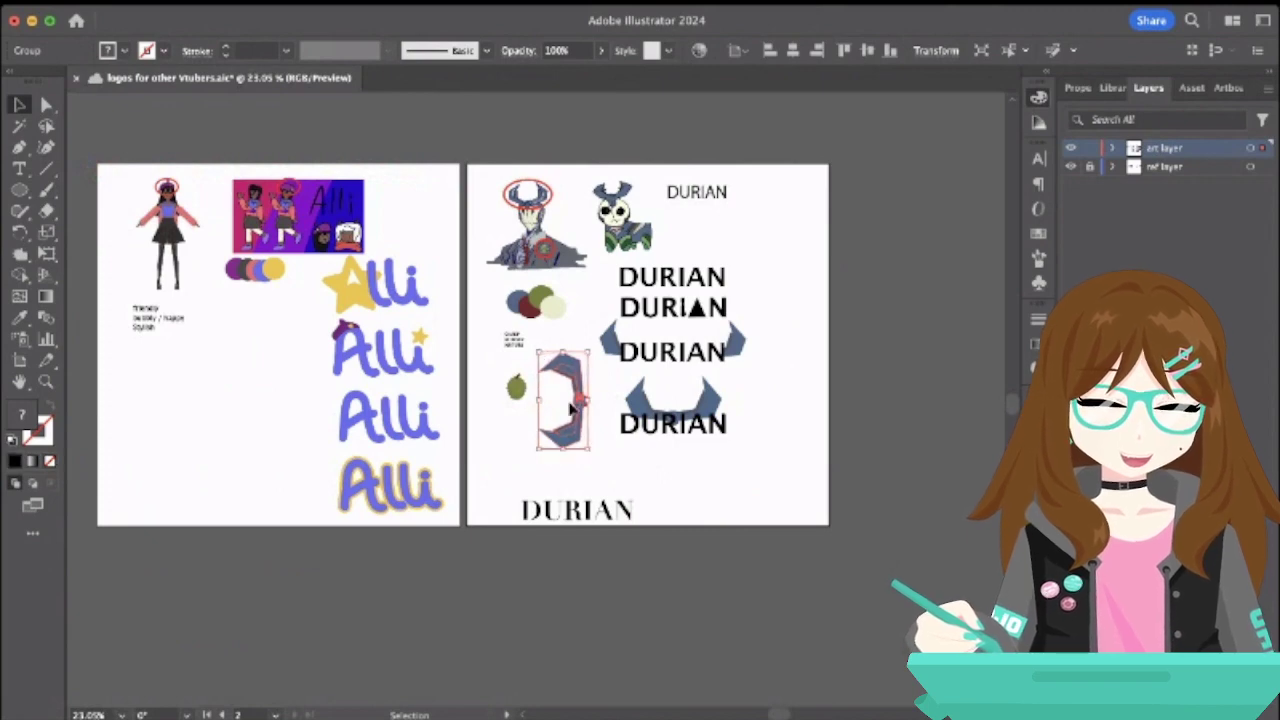
drag(571, 417, 768, 462)
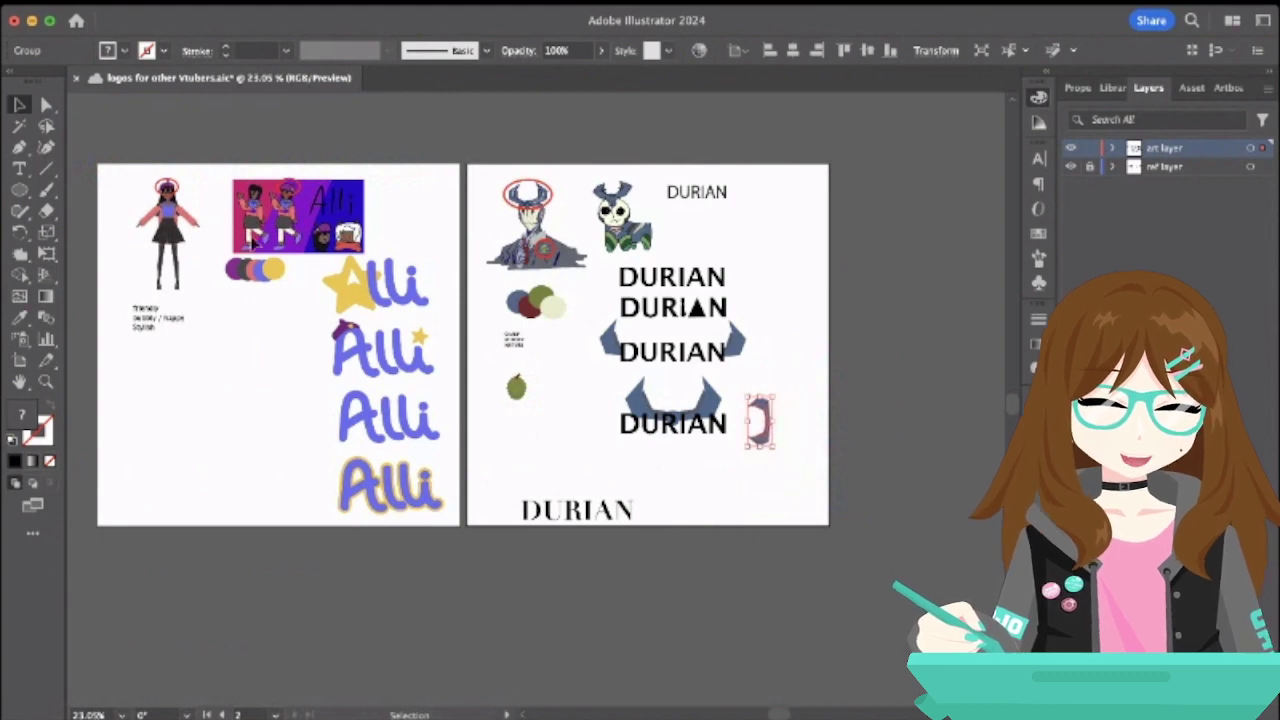
- Draw a narrow black vertical stem with the Pen tool against the open side of the rotated horns, forming a letter D
click(20, 147)
scroll(734, 471, up, 3)
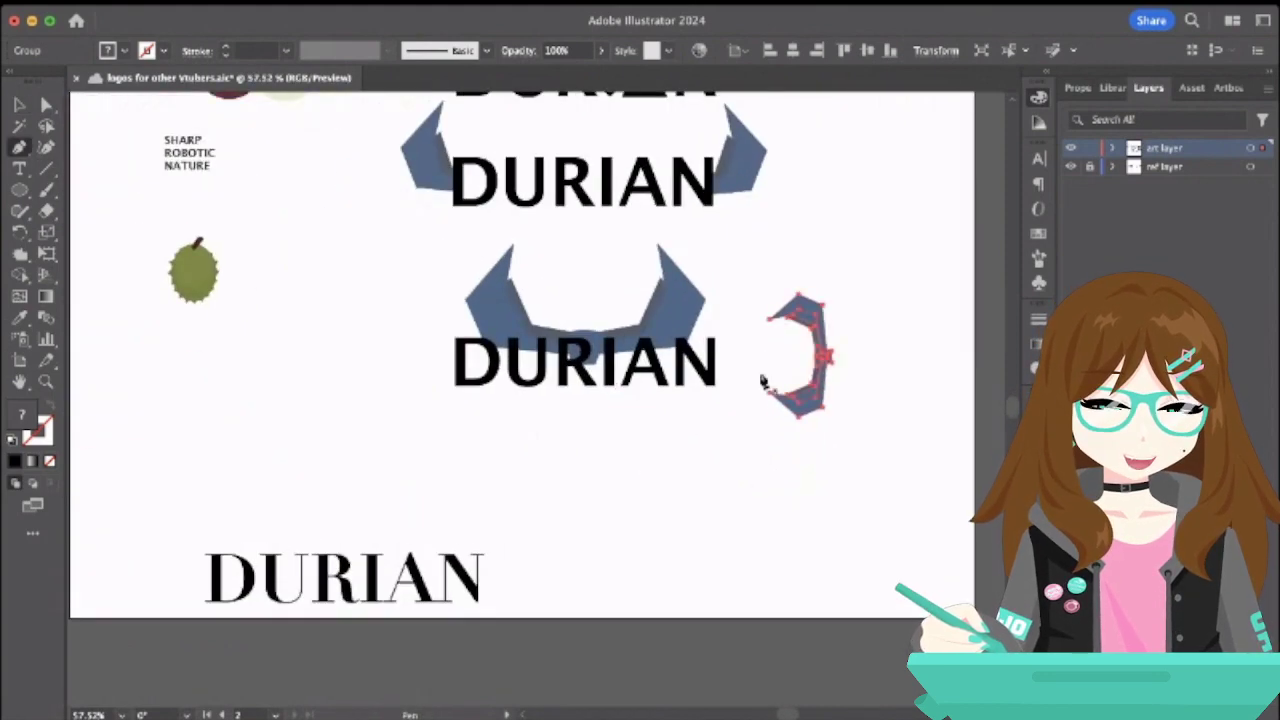
click(756, 311)
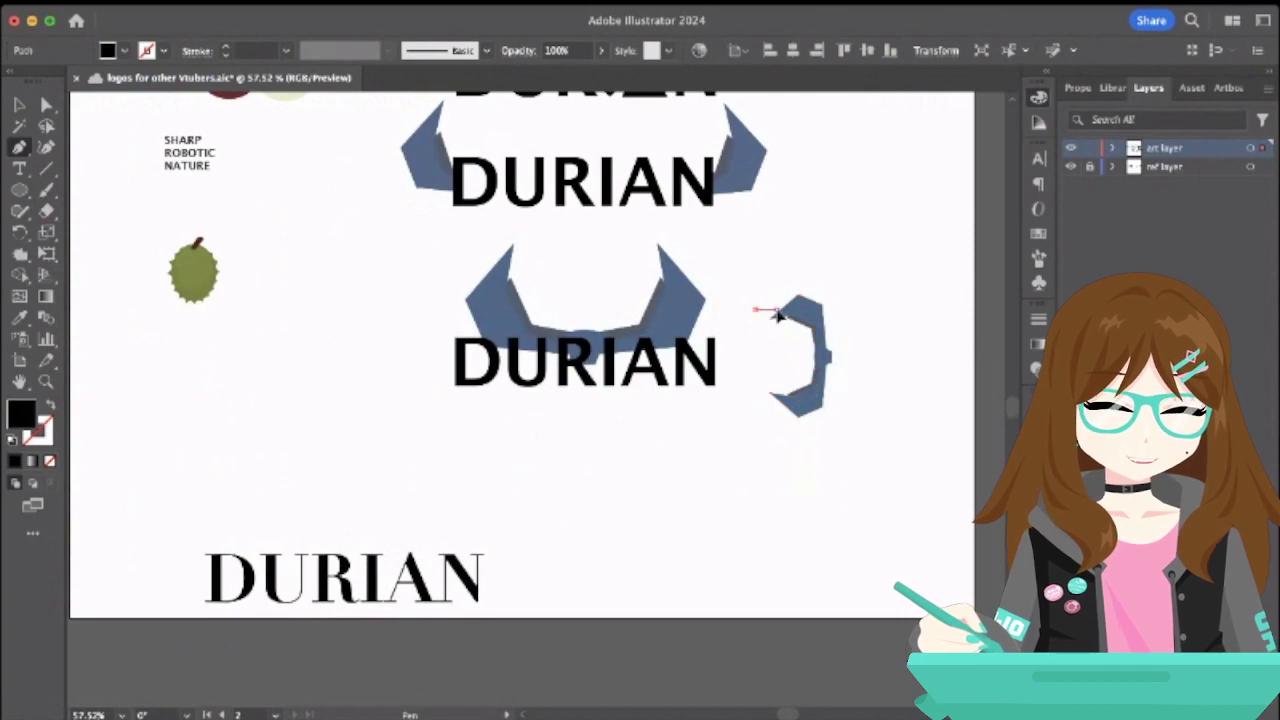
click(778, 315)
click(777, 418)
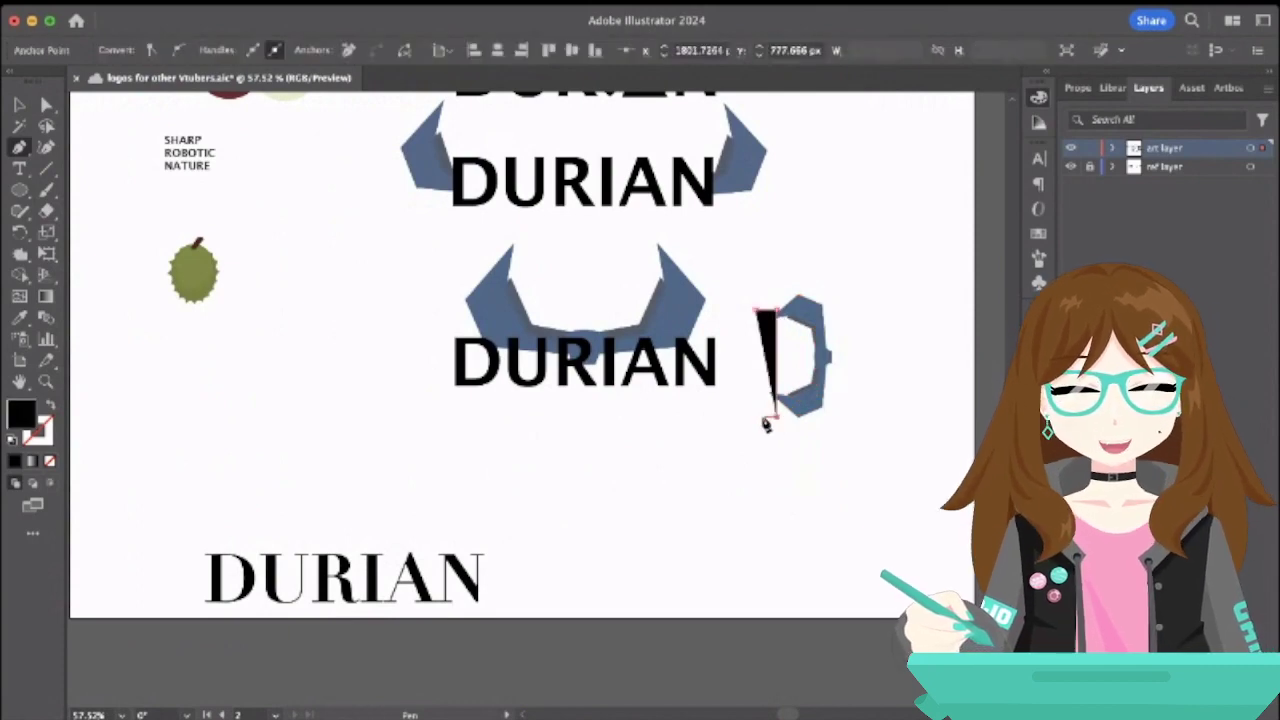
click(760, 418)
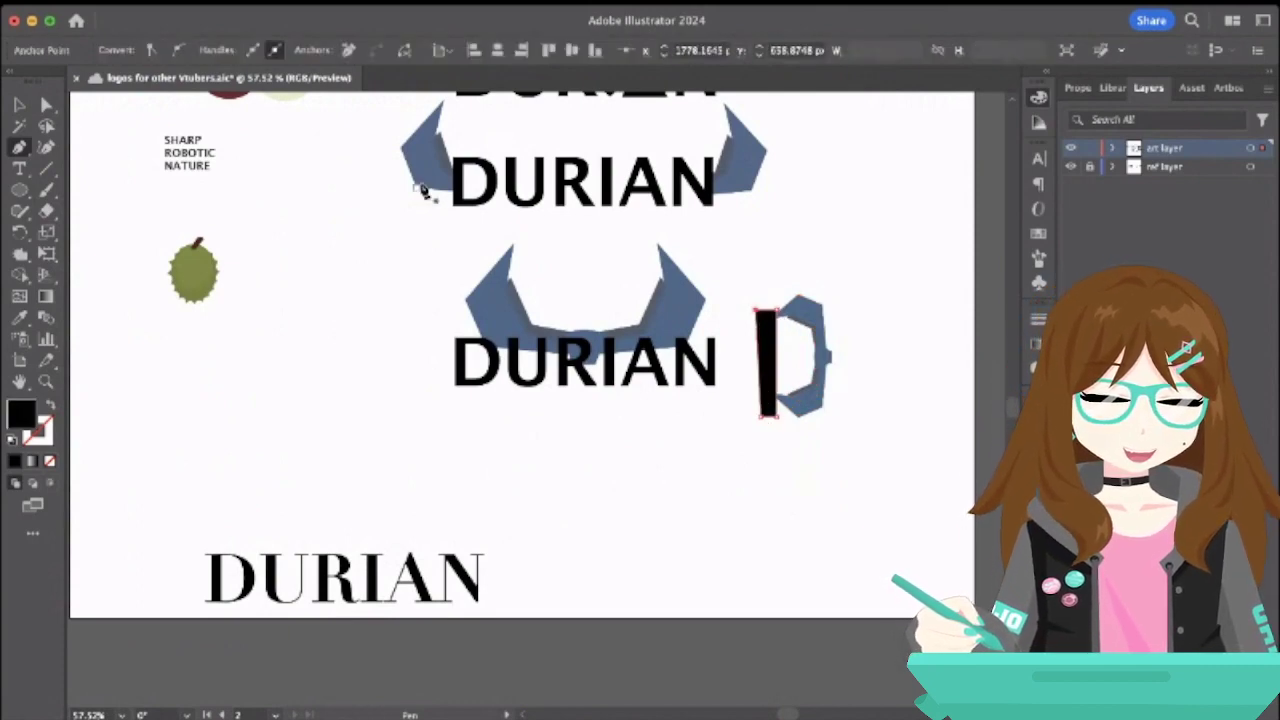
key(v)
click(767, 400)
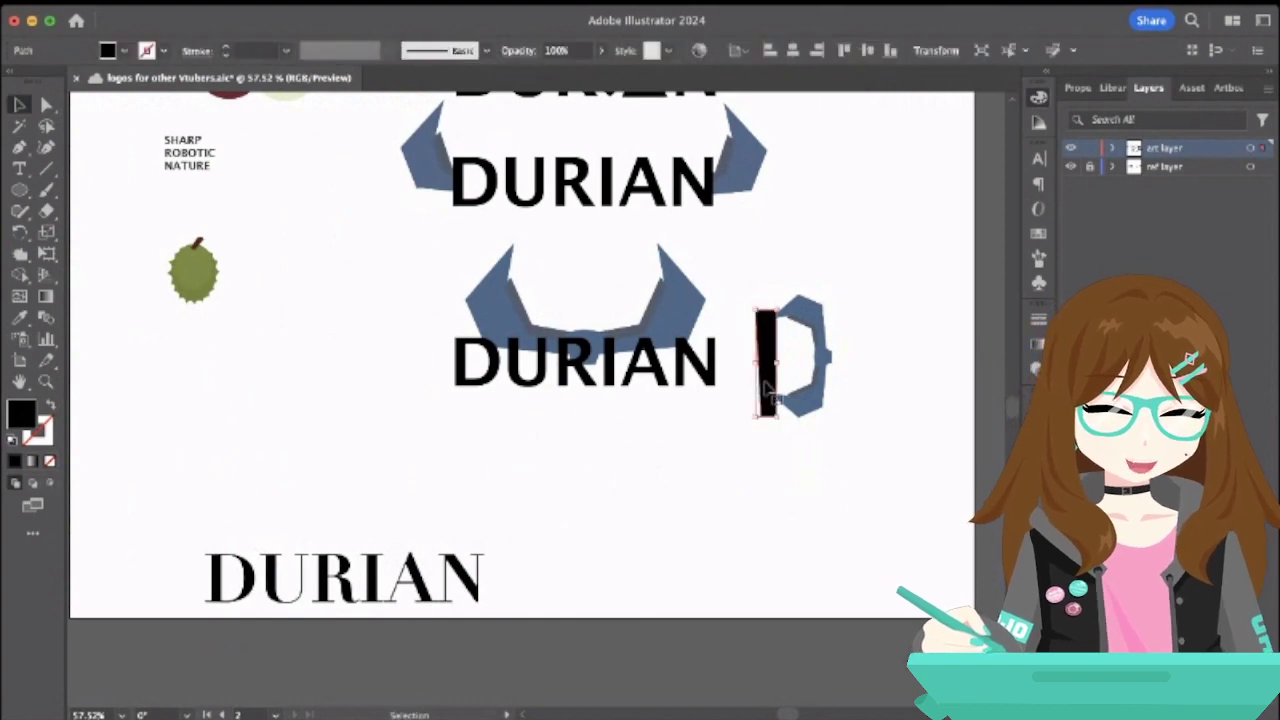
click(894, 414)
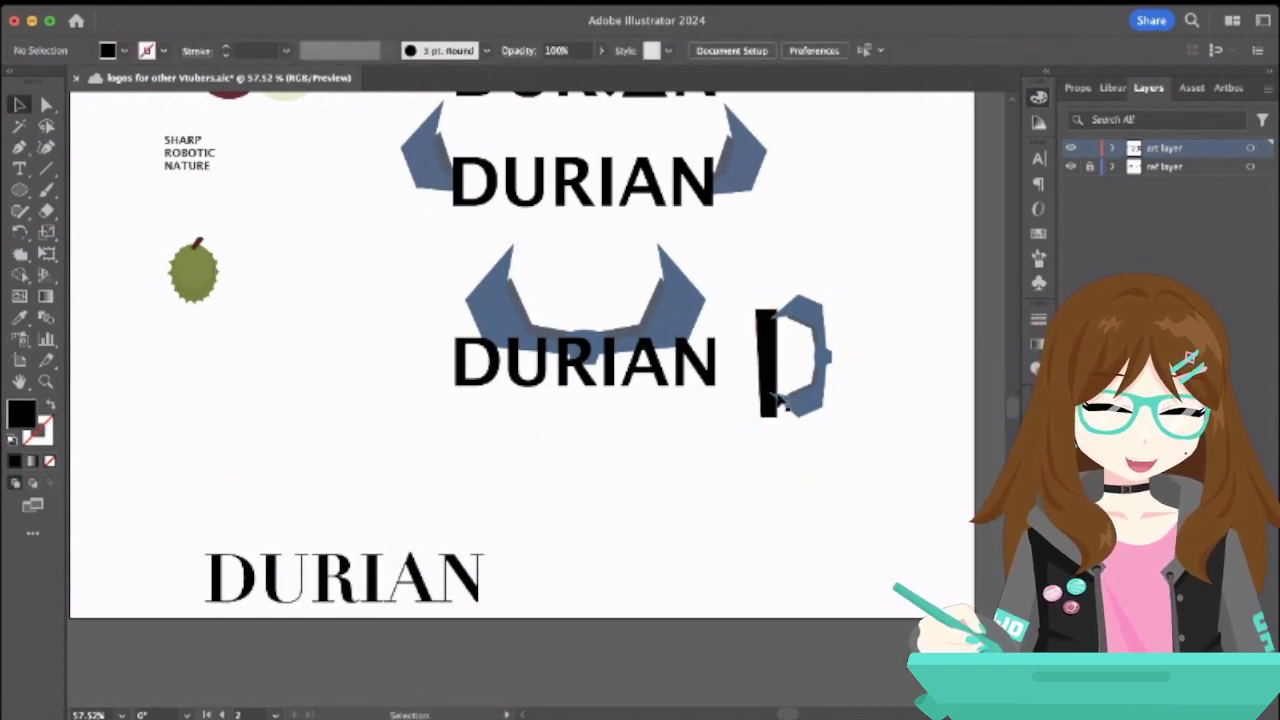
scroll(786, 402, up, 3)
click(828, 420)
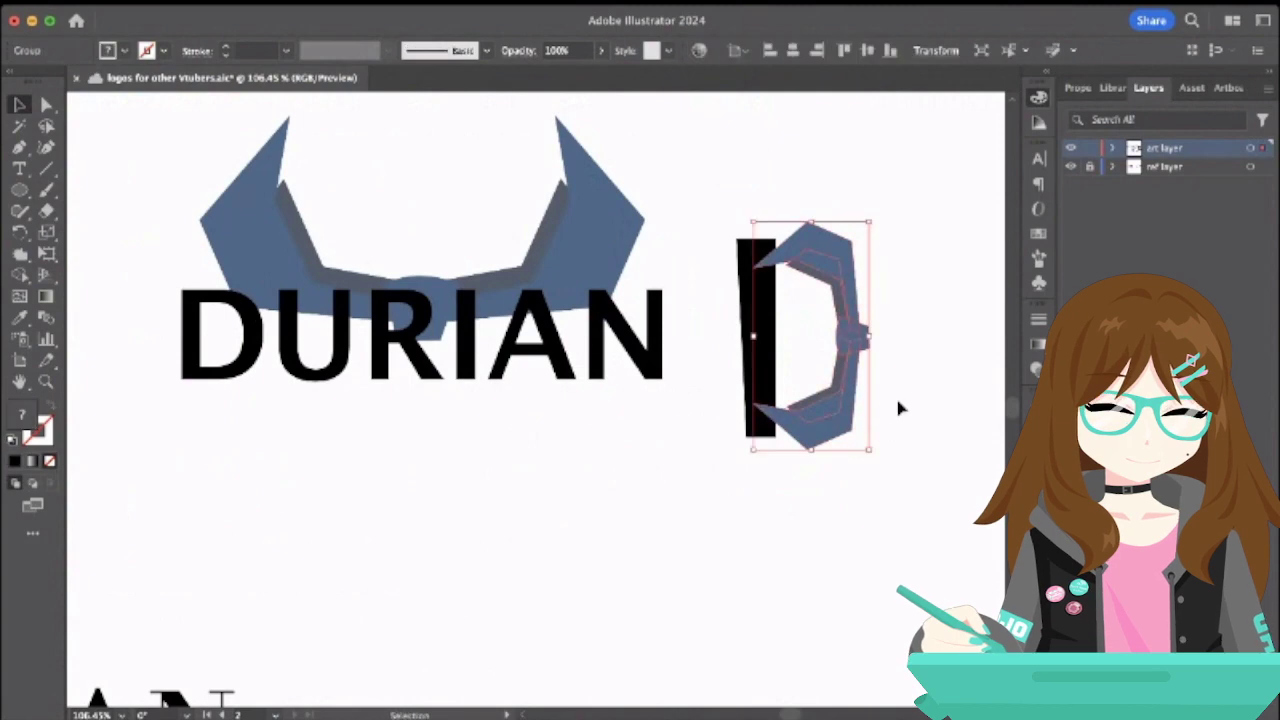
click(900, 406)
scroll(900, 406, down, 5)
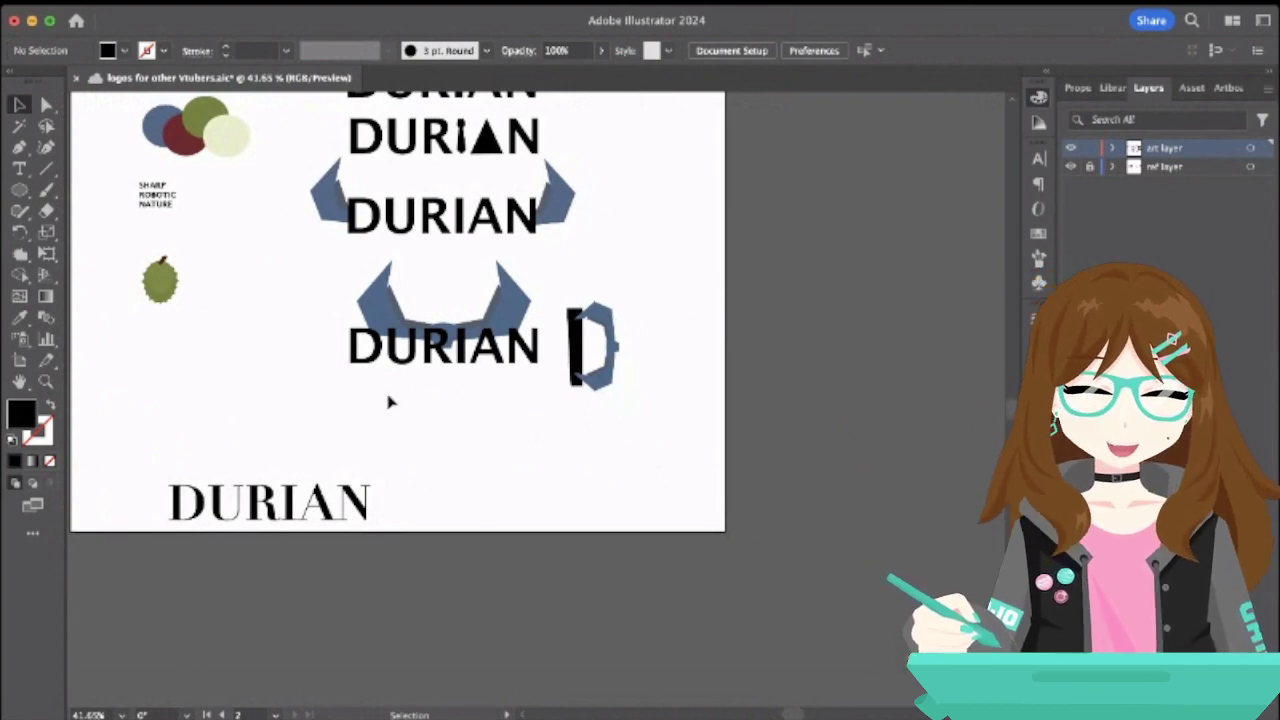
click(428, 363)
click(436, 422)
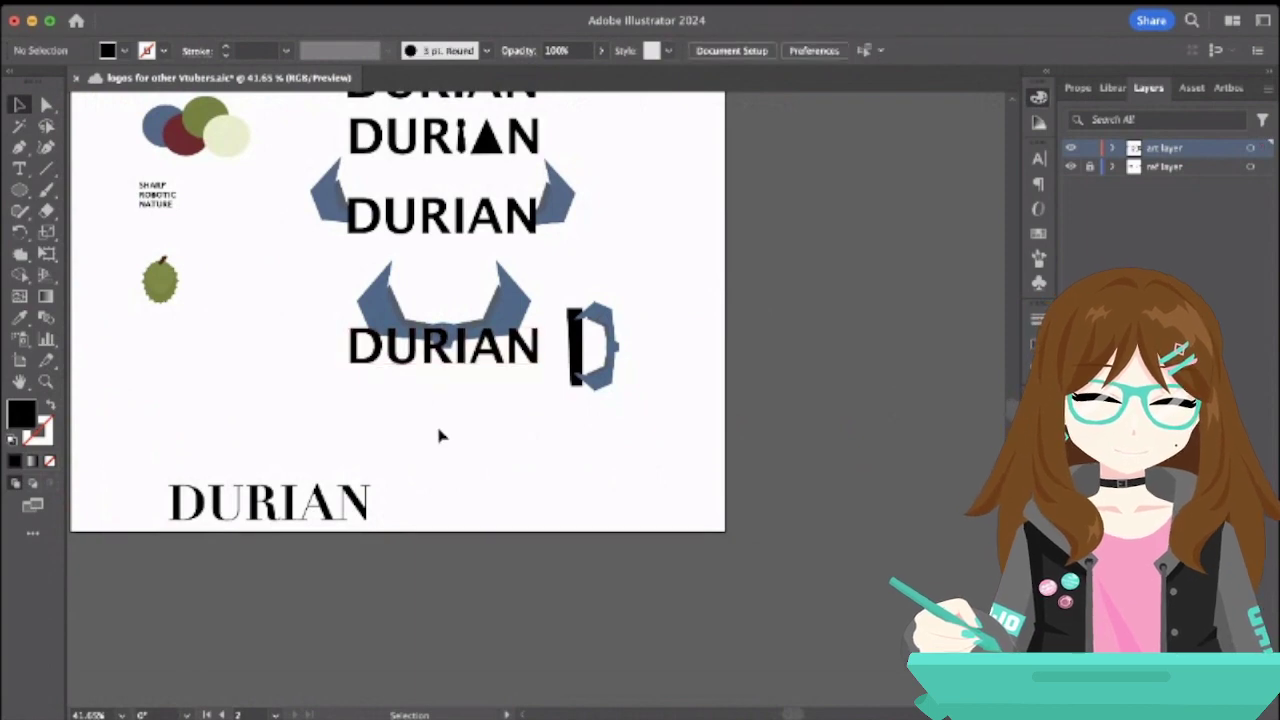
click(446, 368)
double_click(490, 360)
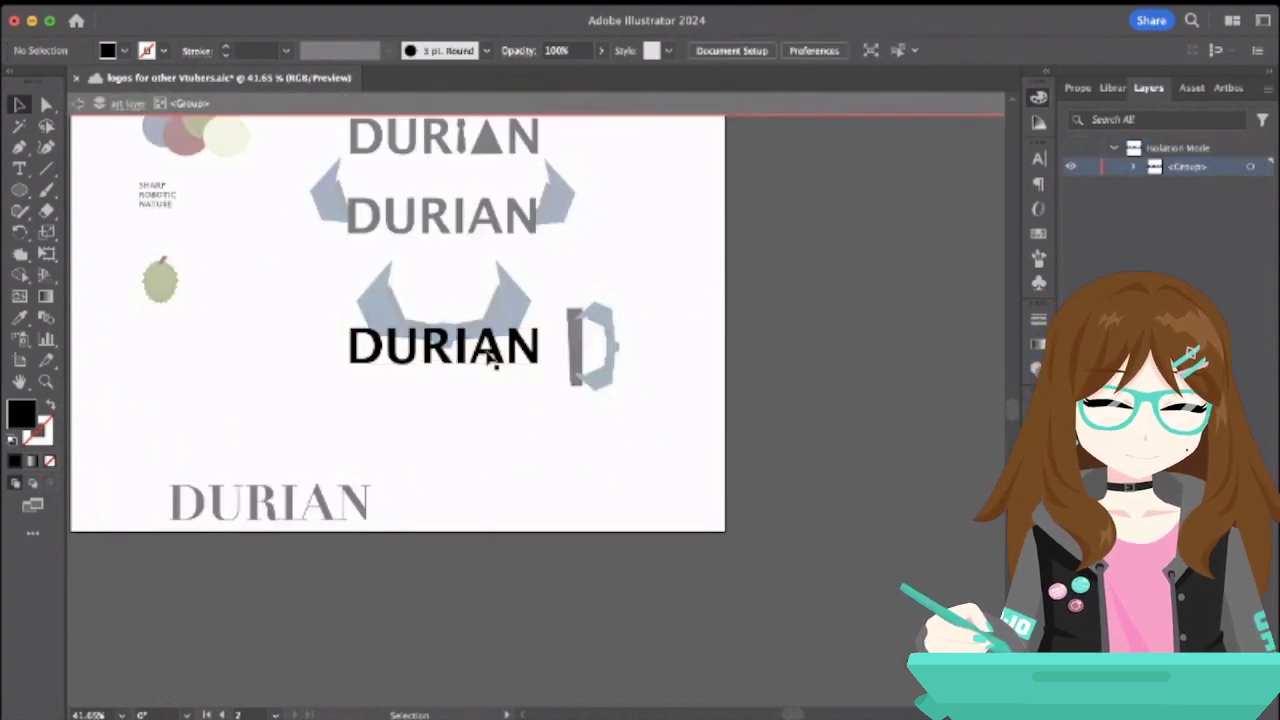
click(78, 103)
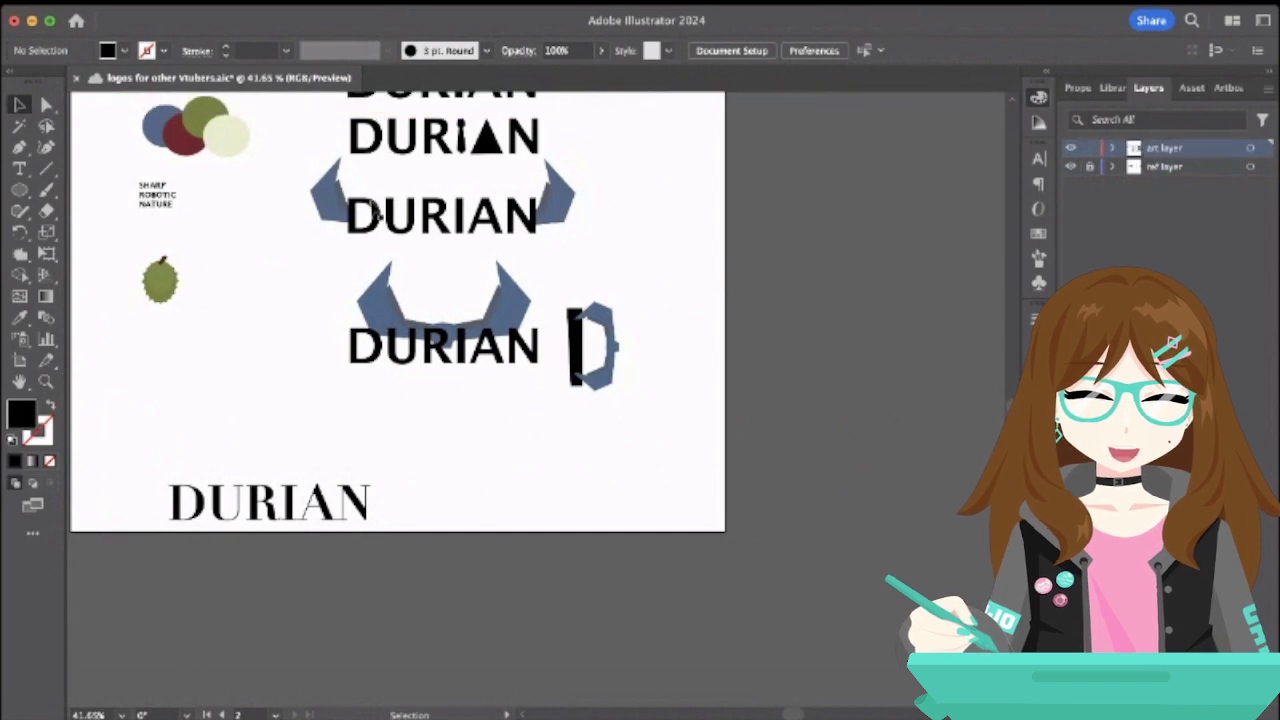
- Retype the uppermost bold DURIAN wordmark in mixed case as "Durian"
scroll(414, 214, up, 5)
click(414, 214)
double_click(470, 228)
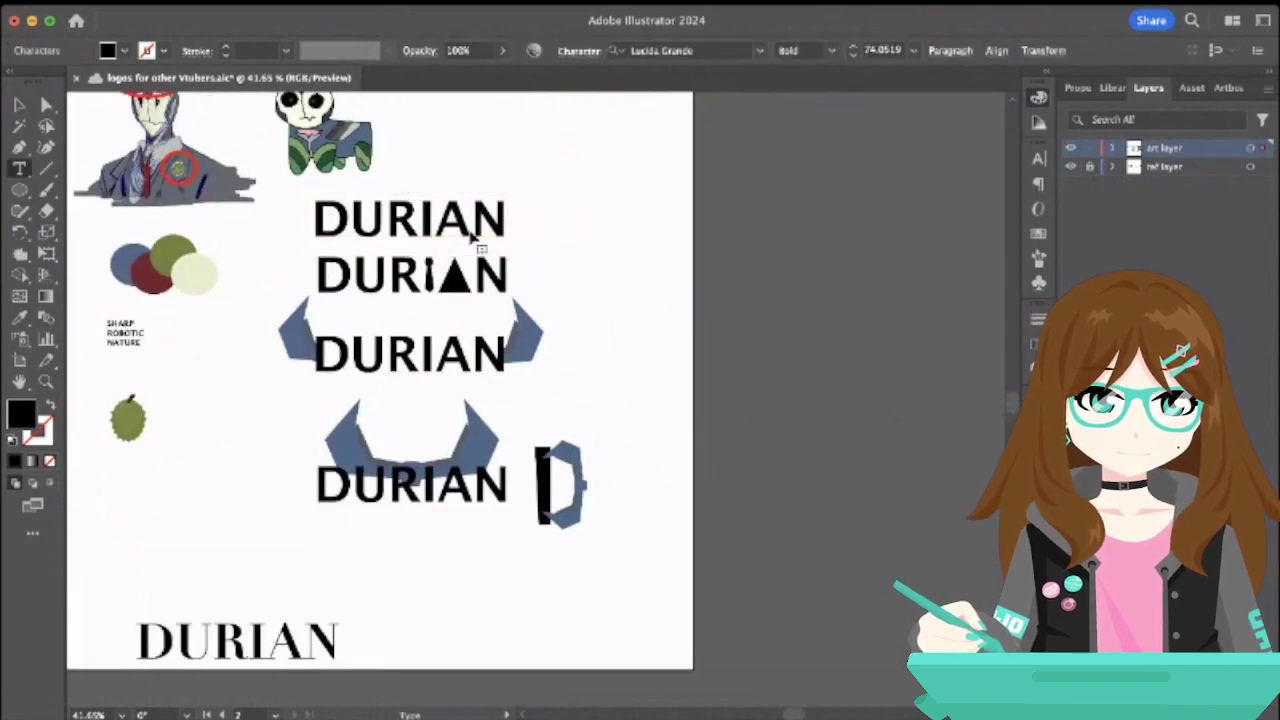
drag(503, 222, 348, 220)
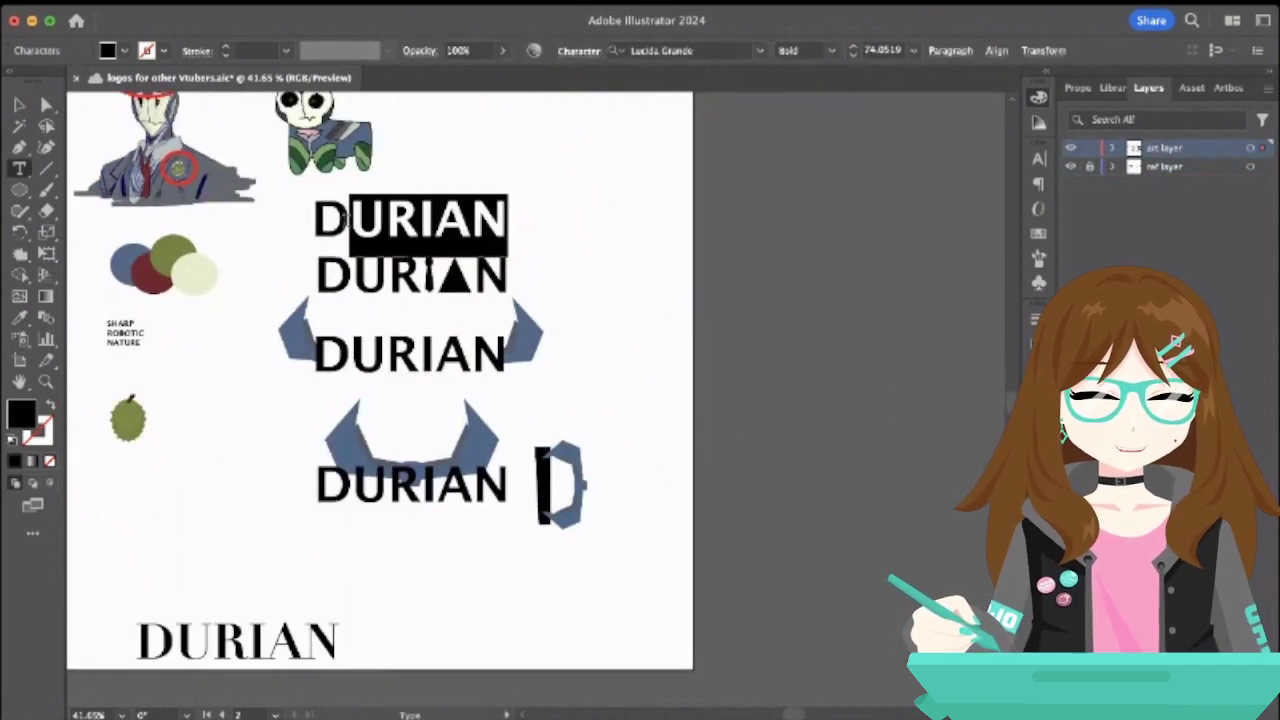
key(BackSpace)
text(u)
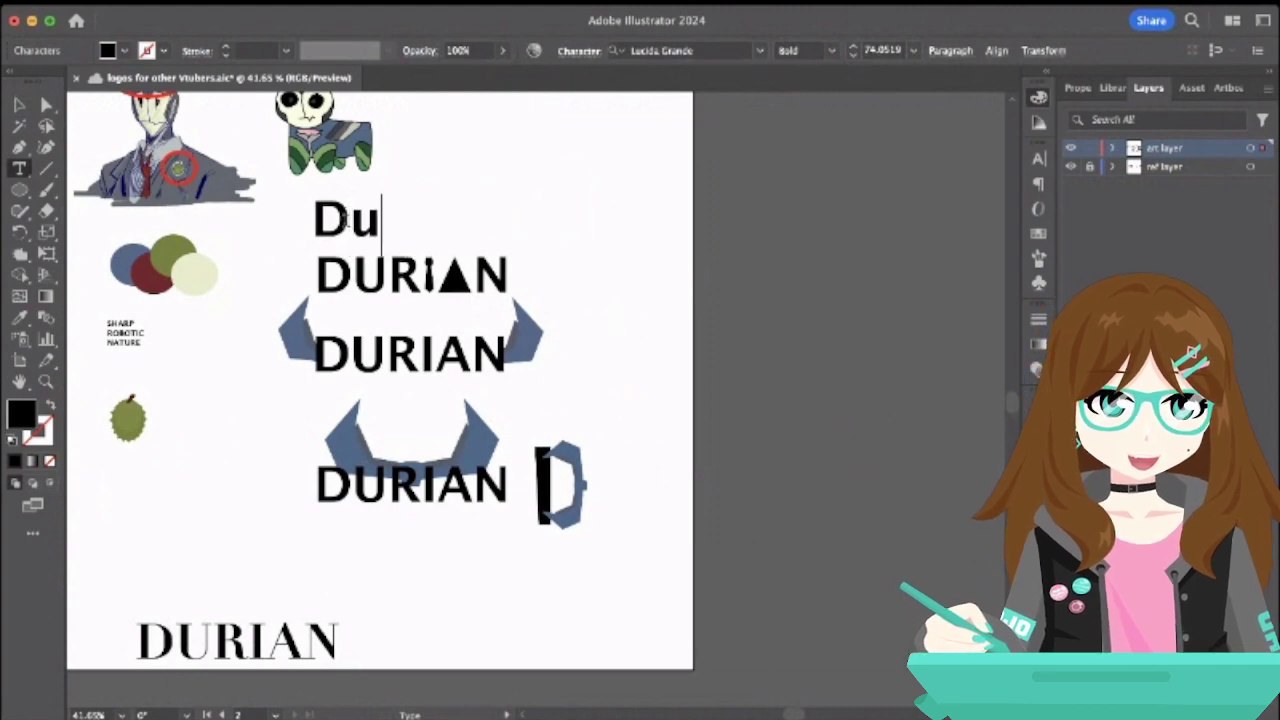
text(ri)
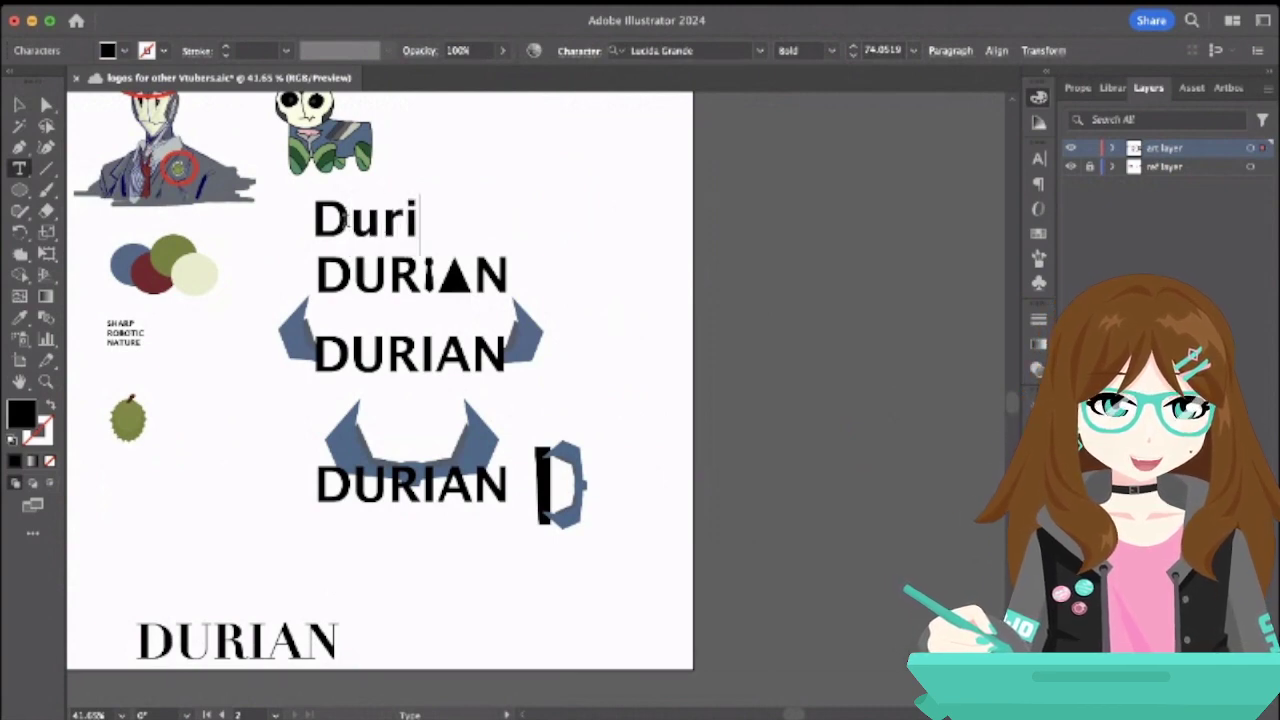
text(an)
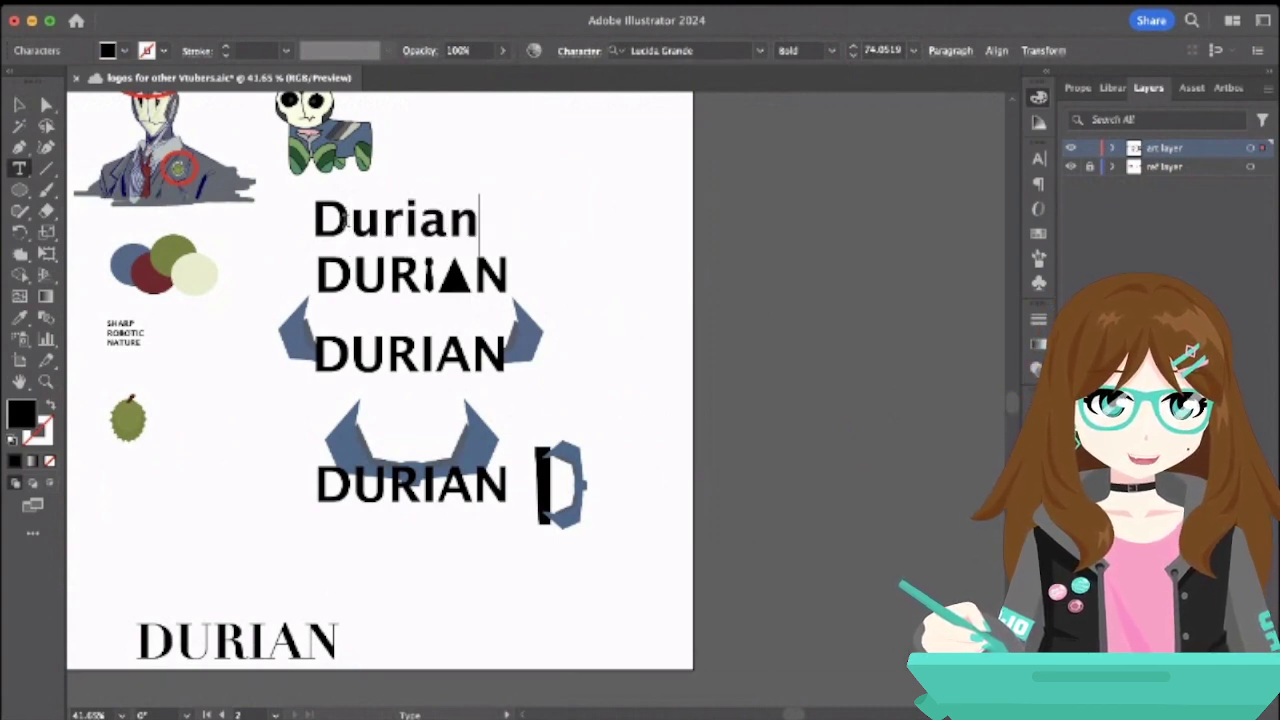
- Enlarge the Durian text to about 90 pt and move it into the free space above and right of the tie-and-triangle variant
click(28, 106)
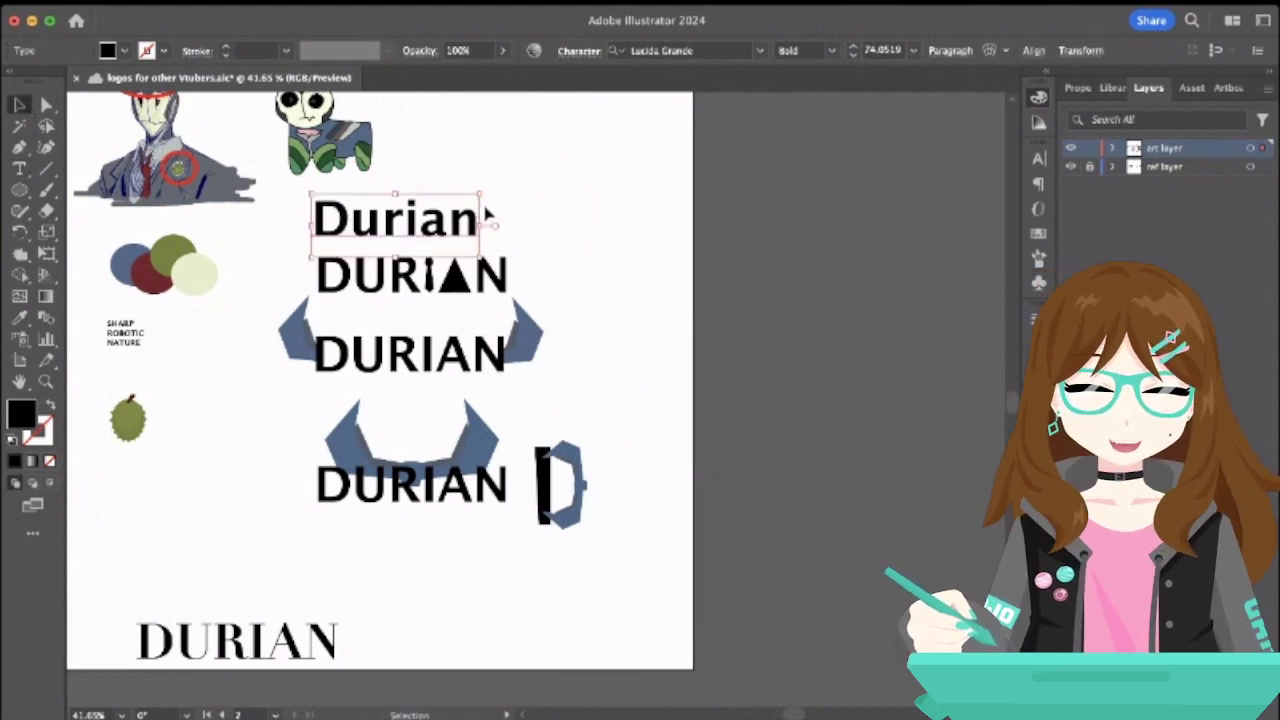
drag(481, 195, 550, 184)
click(591, 217)
scroll(590, 218, down, 4)
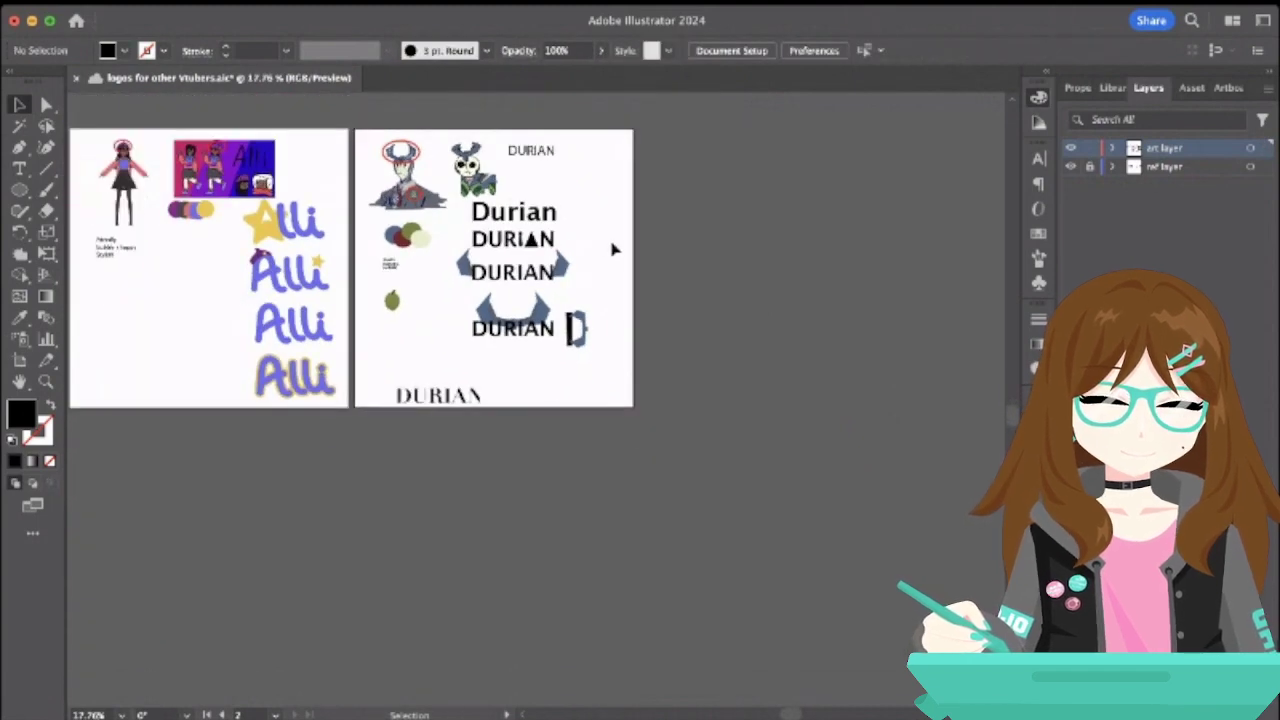
scroll(502, 240, up, 5)
drag(548, 193, 810, 253)
scroll(810, 253, right, 5)
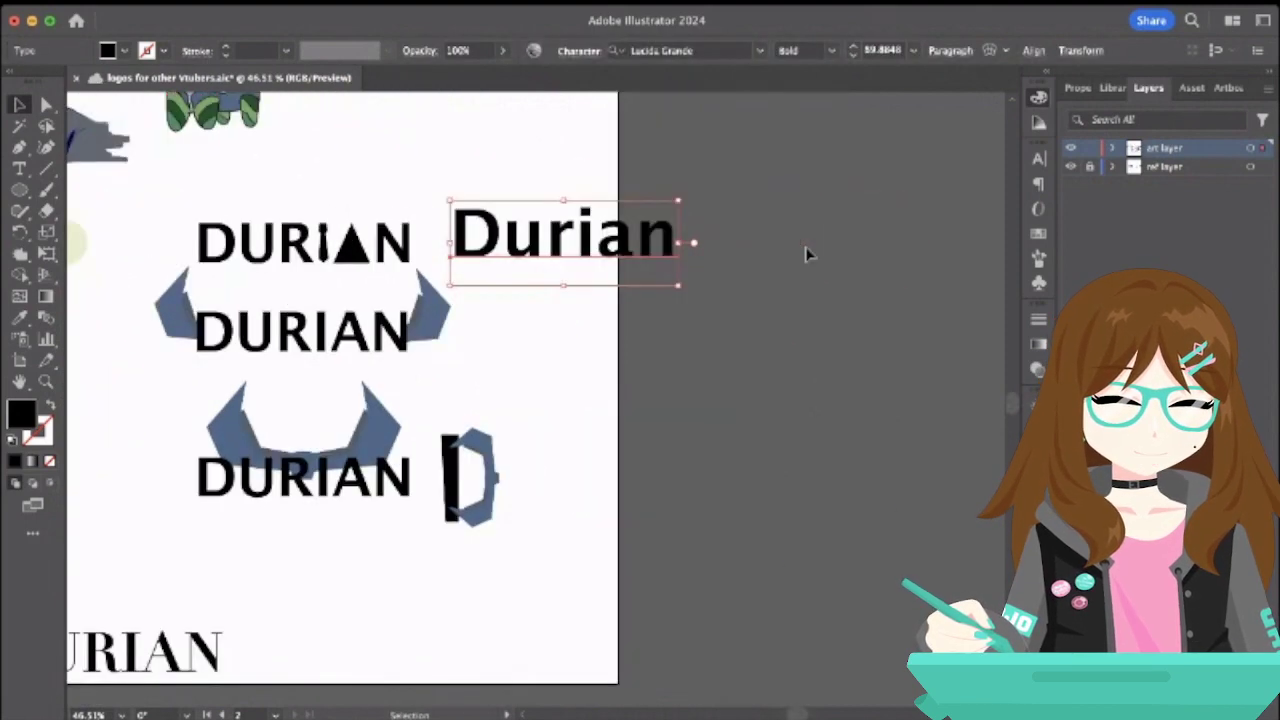
drag(600, 240, 492, 140)
click(560, 216)
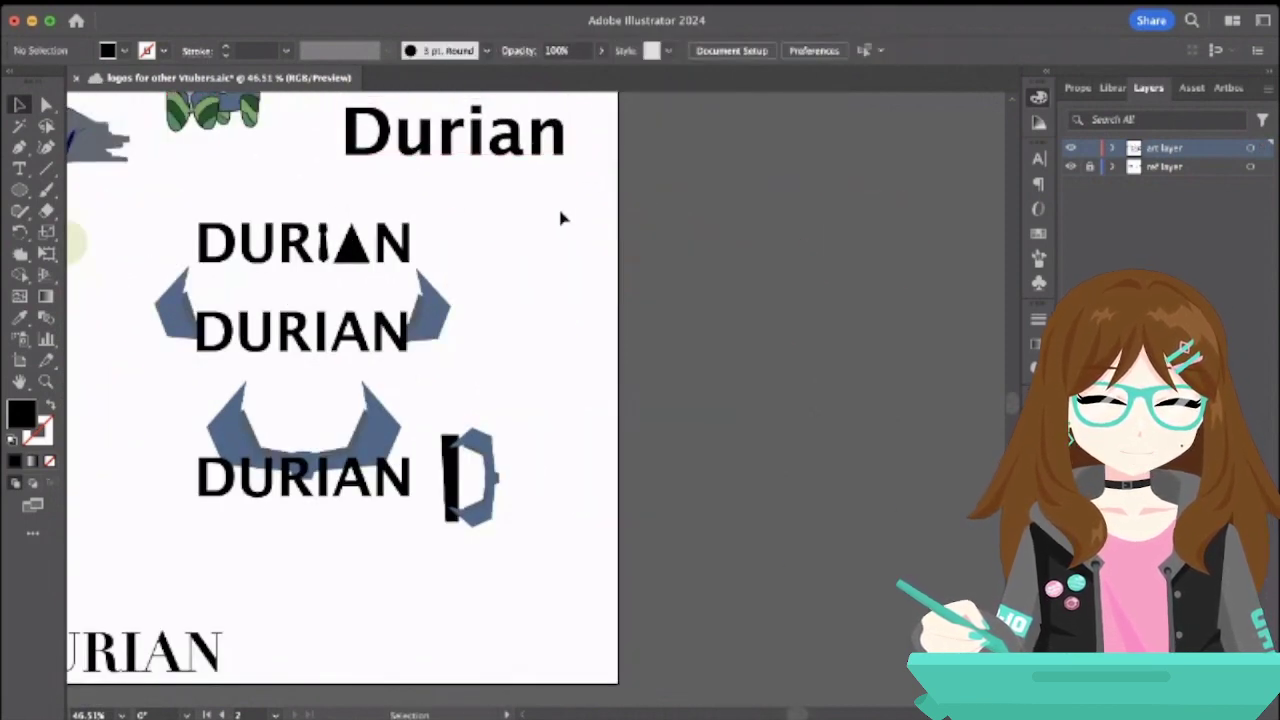
- Duplicate the upper horn and its shadow inside the rotated horns group, placing the copy just above and right of the original
click(432, 300)
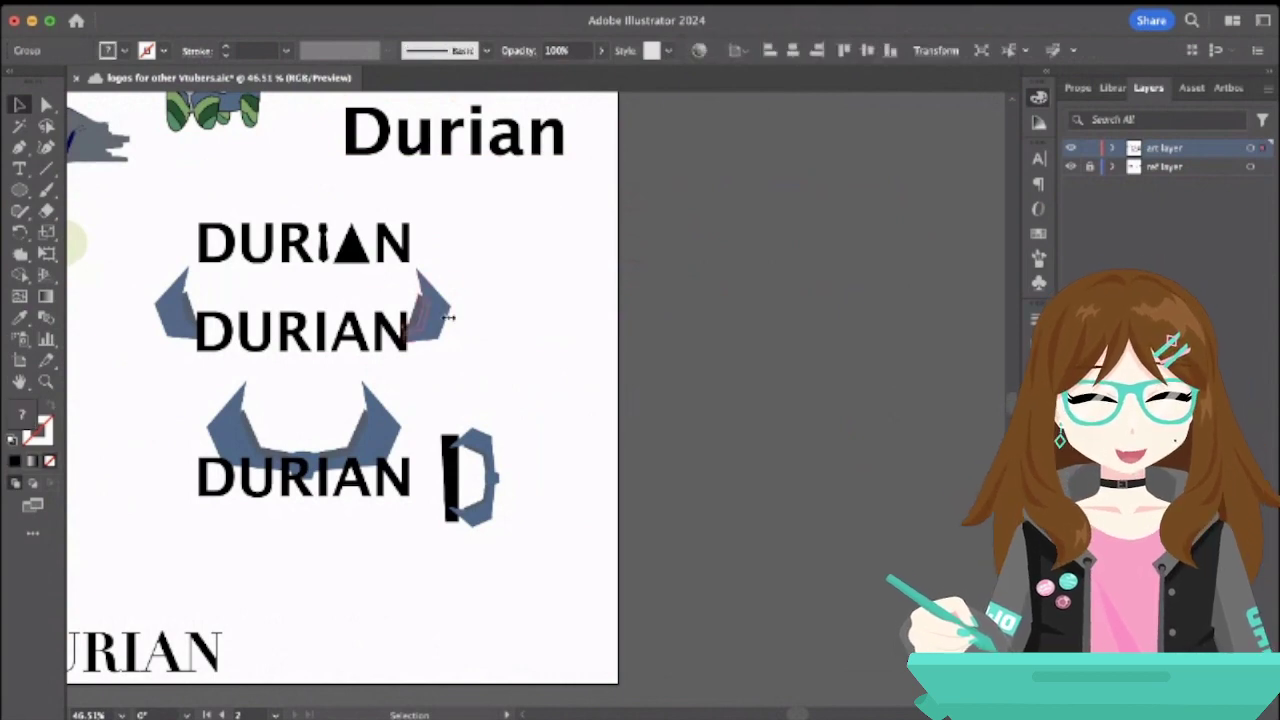
double_click(488, 458)
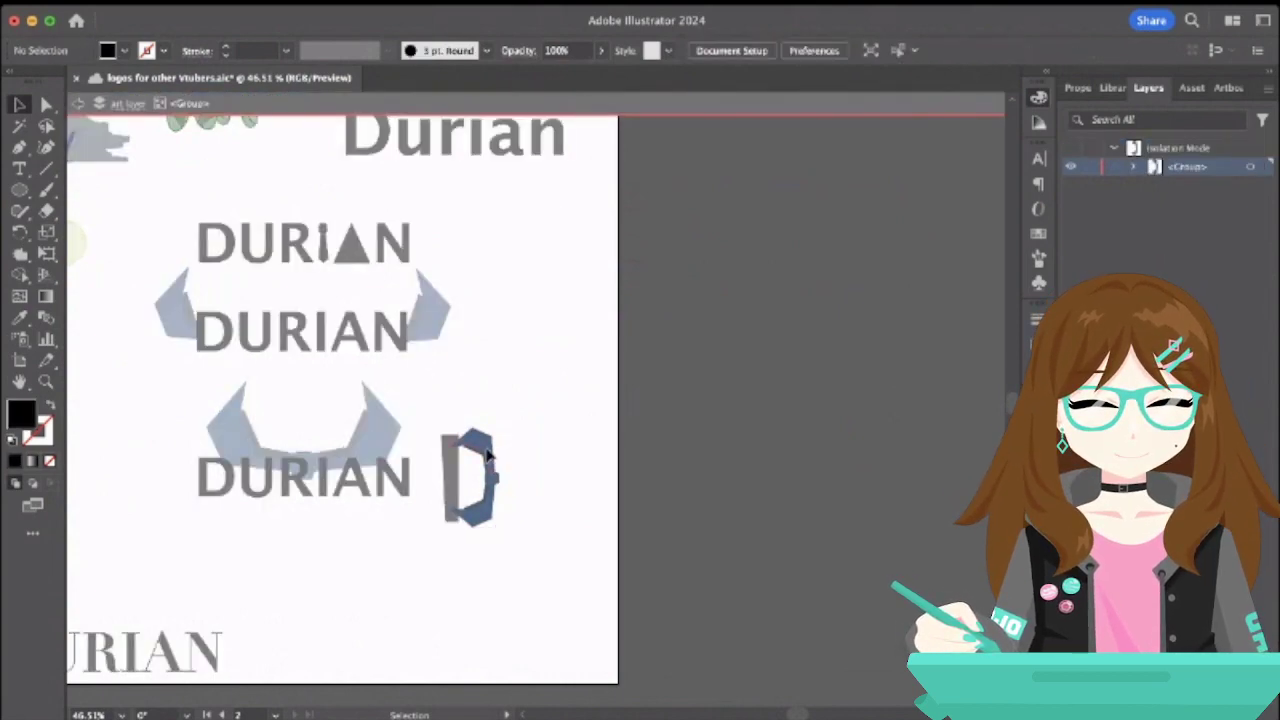
scroll(487, 455, up, 2)
scroll(487, 456, up, 2)
key(a)
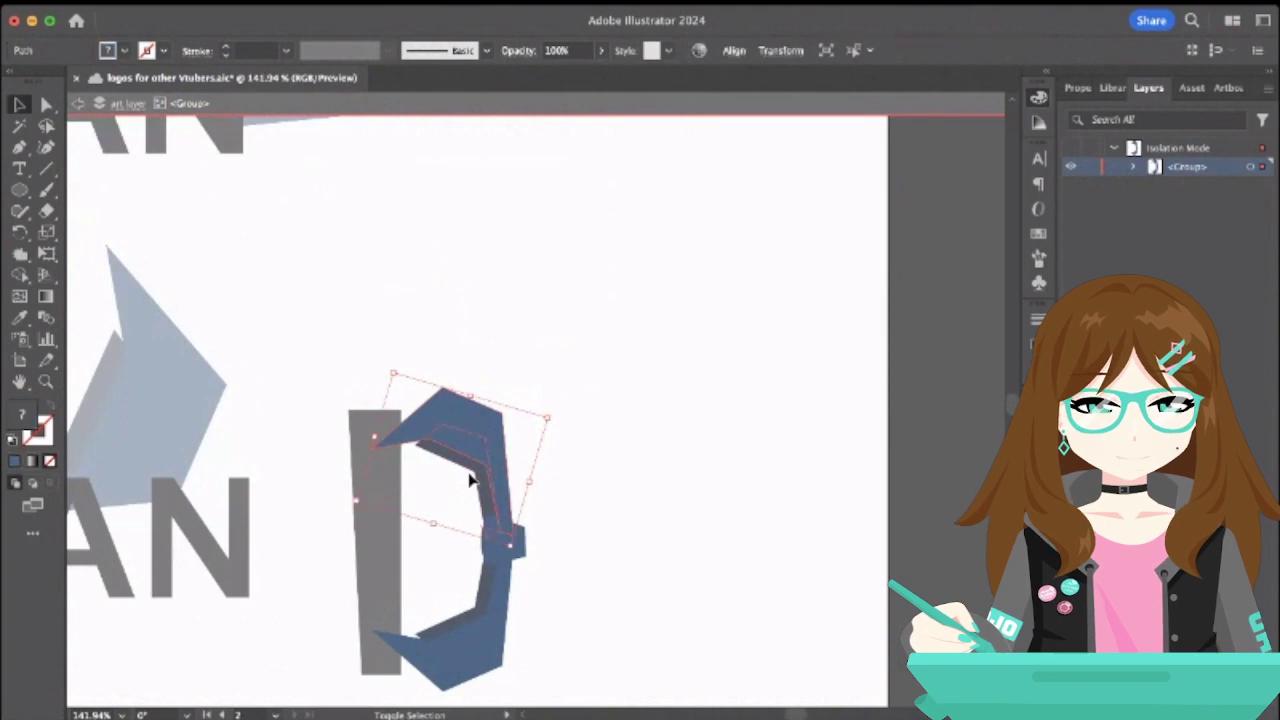
click(471, 486)
drag(471, 486, 473, 482)
scroll(639, 357, down, 3)
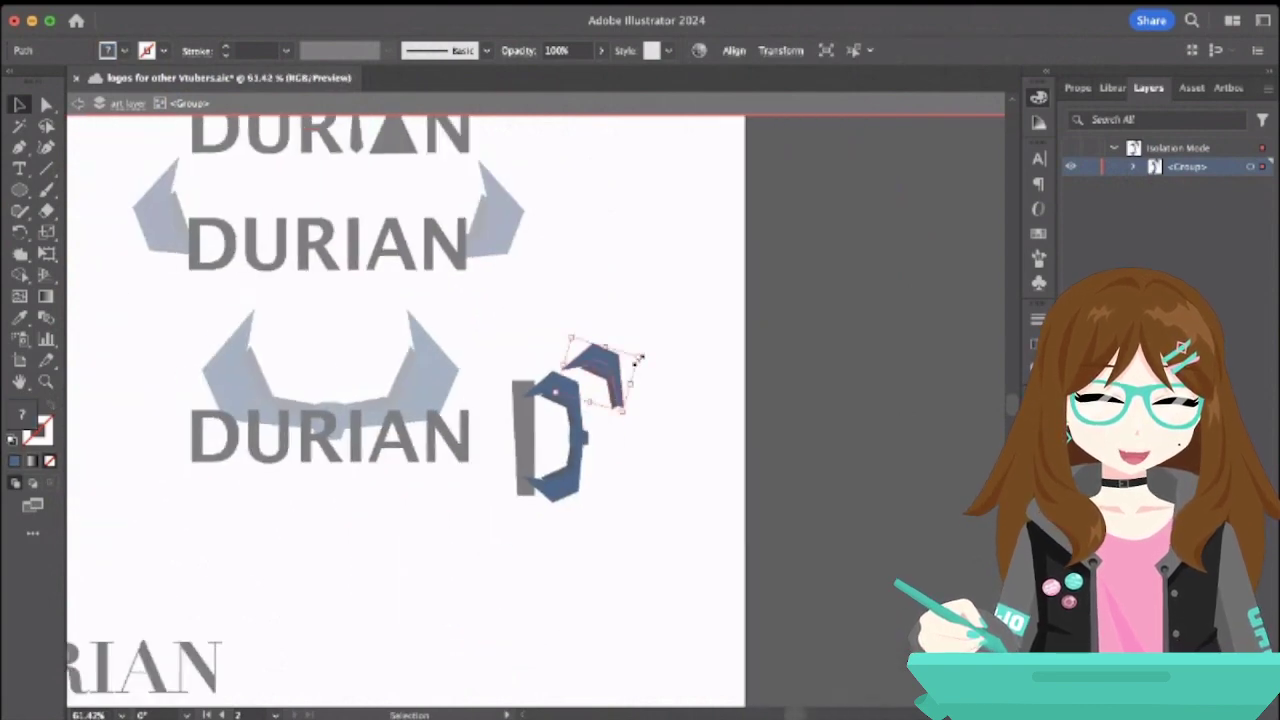
- Undo the horn duplication made inside the rotated horns group
click(19, 104)
click(77, 104)
click(604, 376)
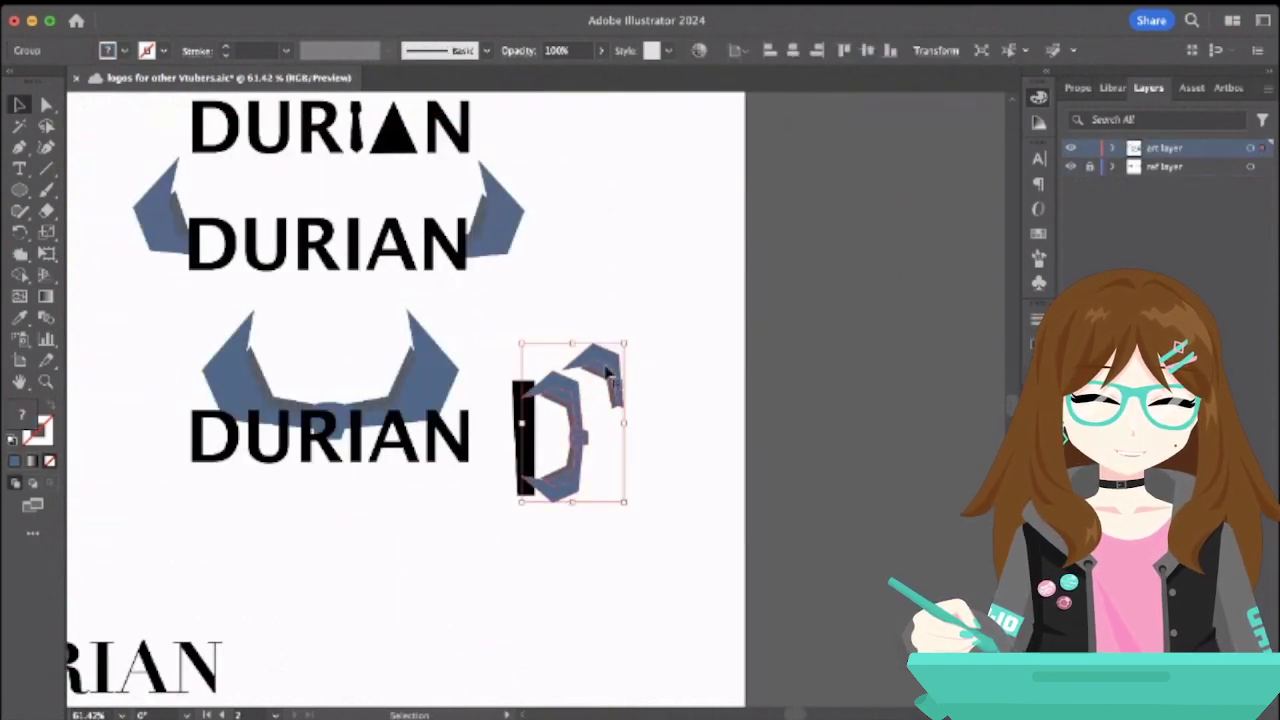
double_click(605, 378)
click(607, 383)
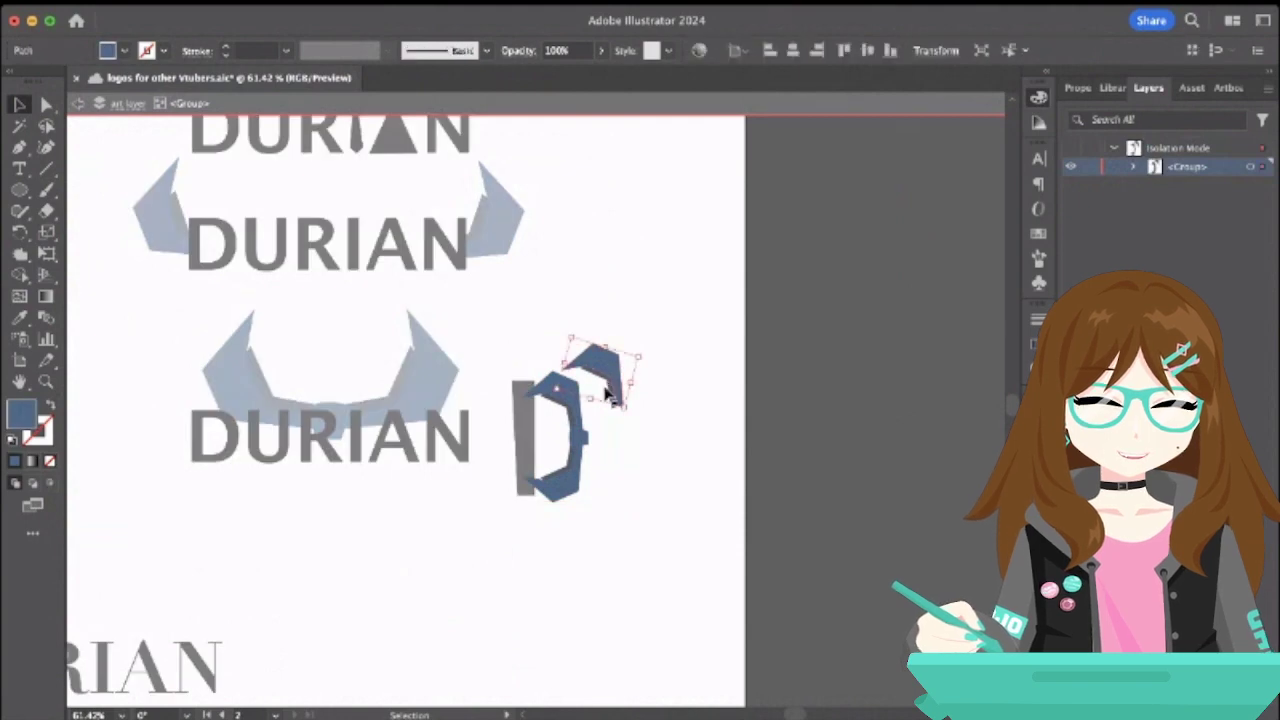
key(ctrl+z)
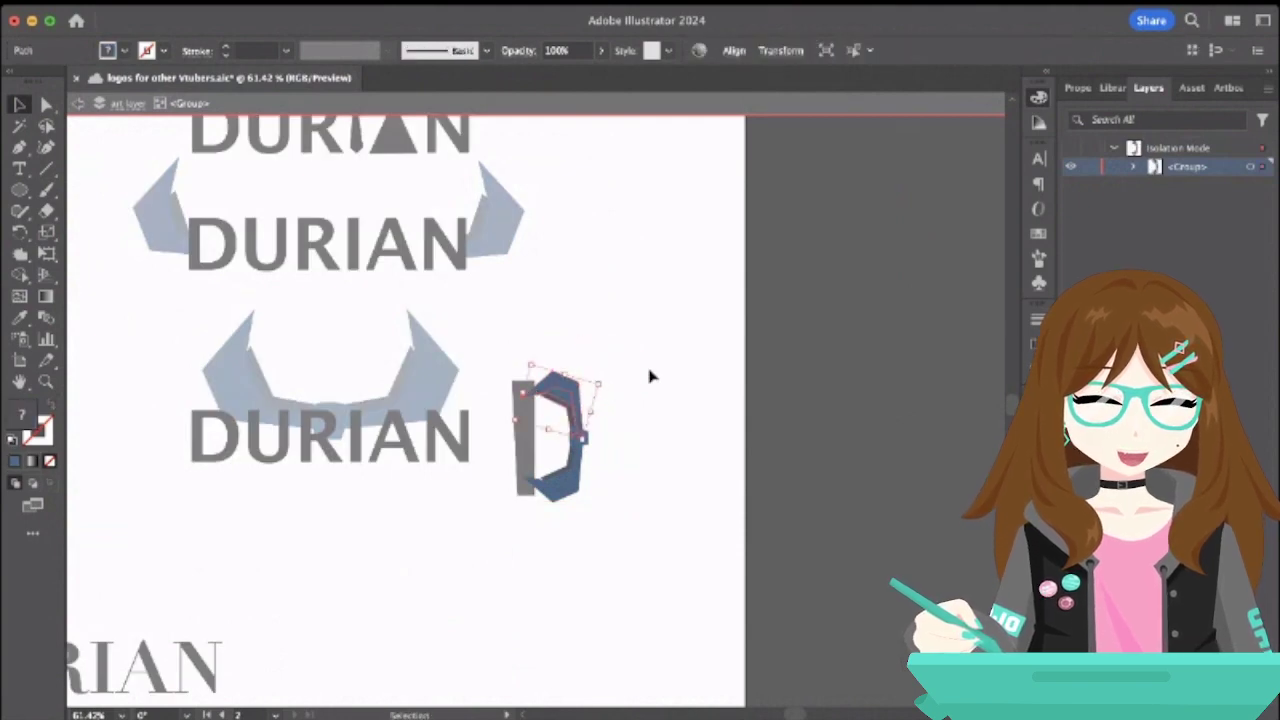
- Paste a copy of the upper horn and its shadow outside the group, below the Durian text, and mirror it horizontally
scroll(568, 398, up, 5)
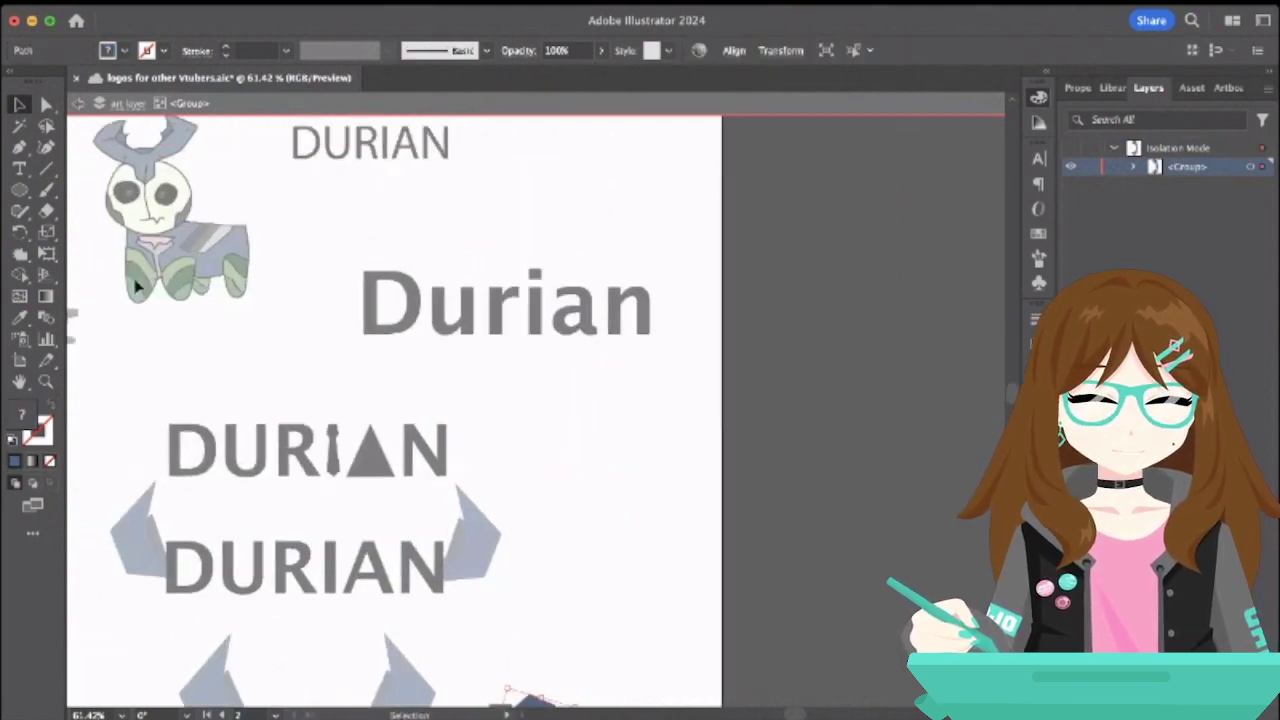
click(80, 105)
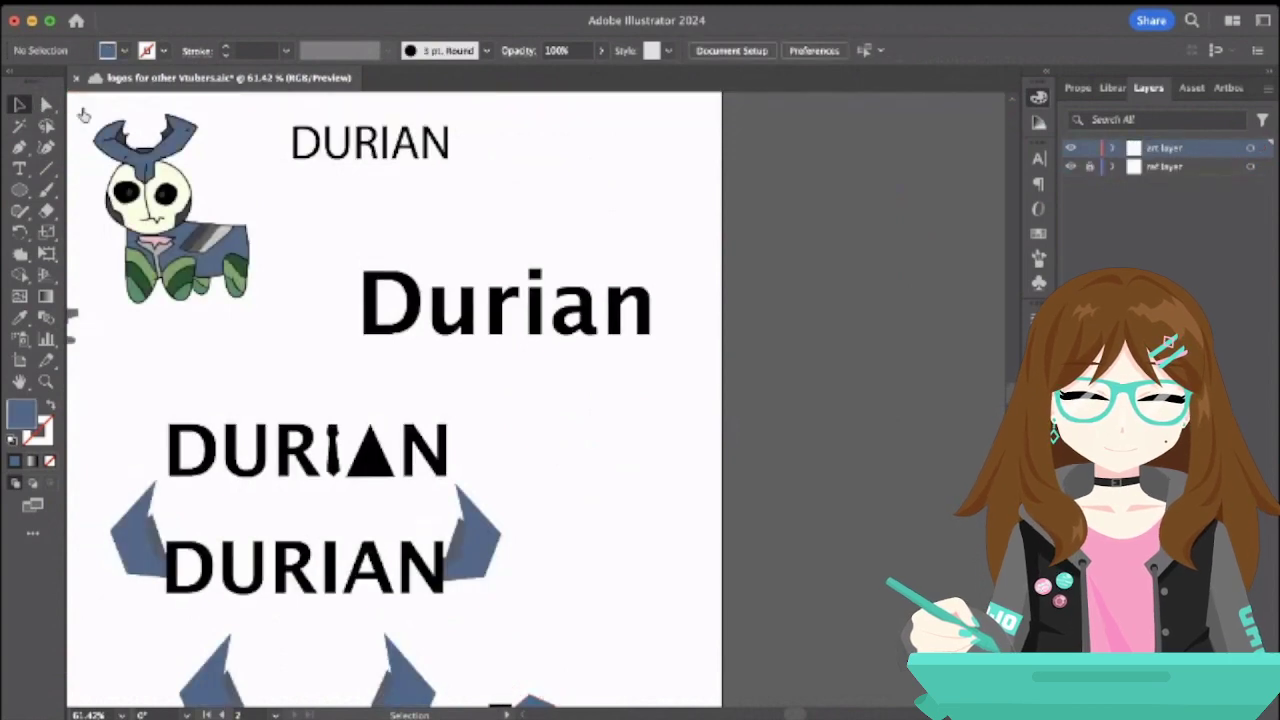
key(ctrl+v)
click(527, 400)
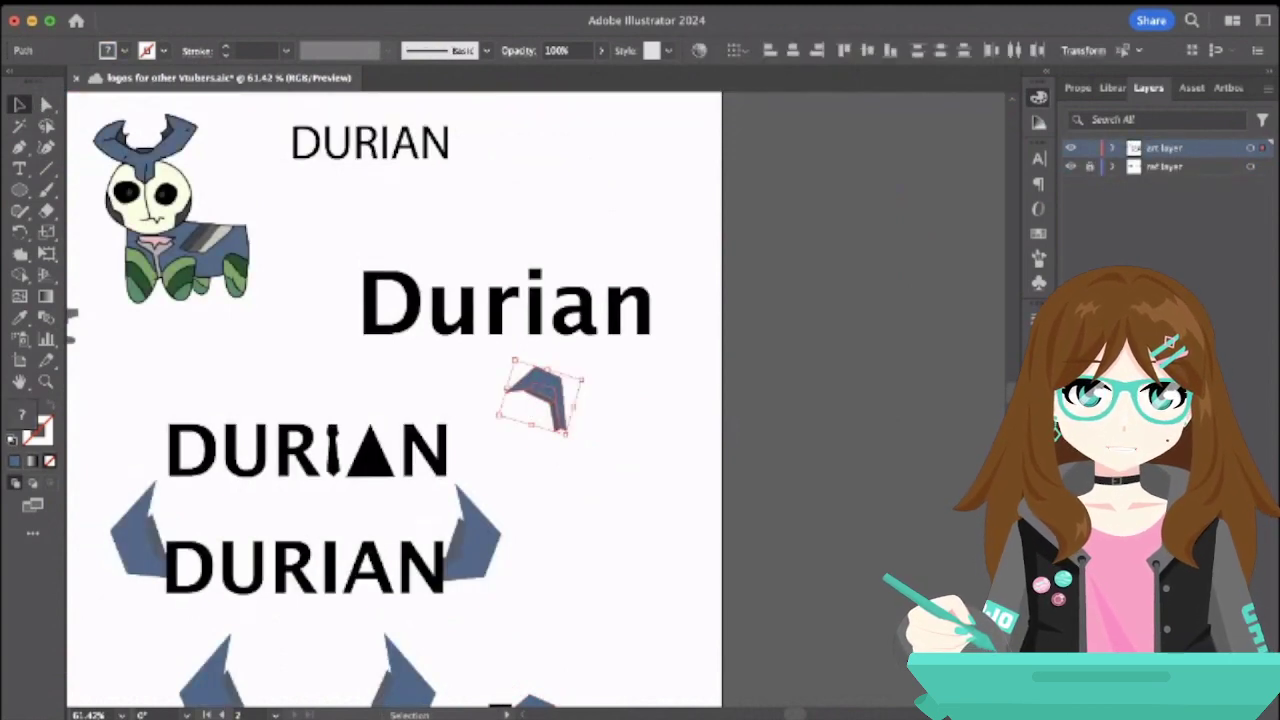
key(ctrl+z)
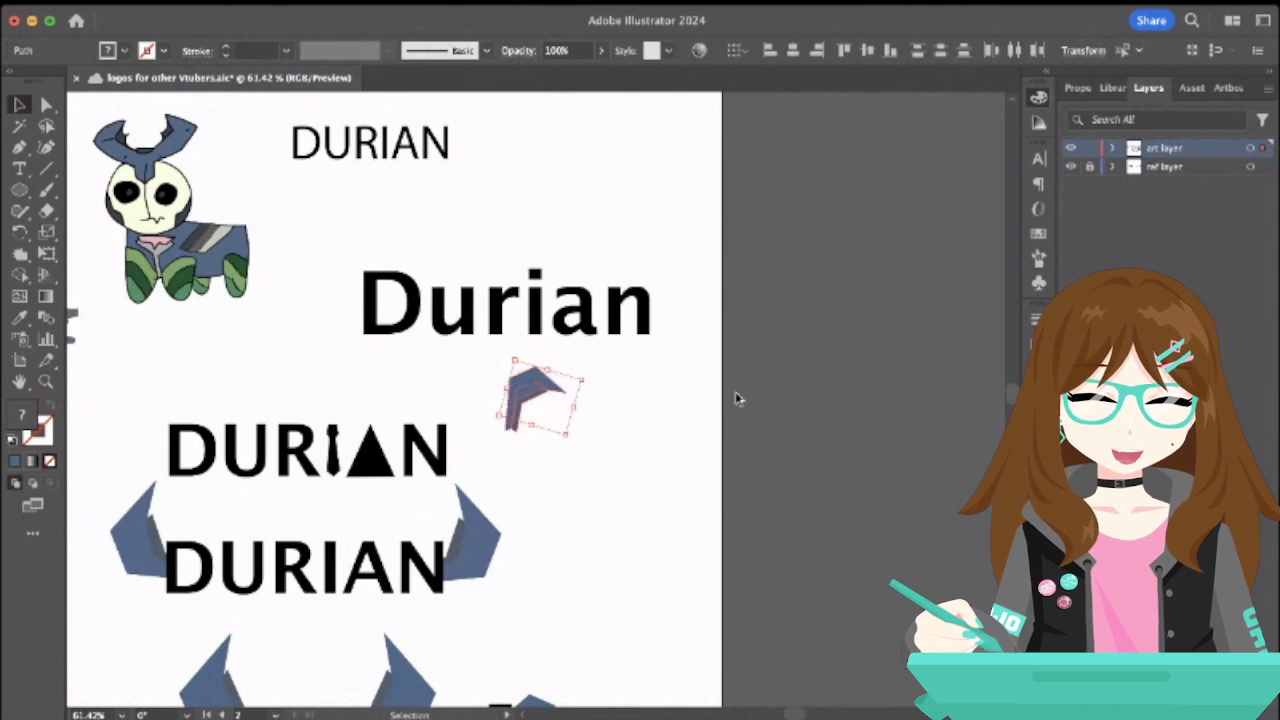
- Rotate the mirrored horn slightly counterclockwise and place it over the letter r of the Durian text
key(ctrl+z)
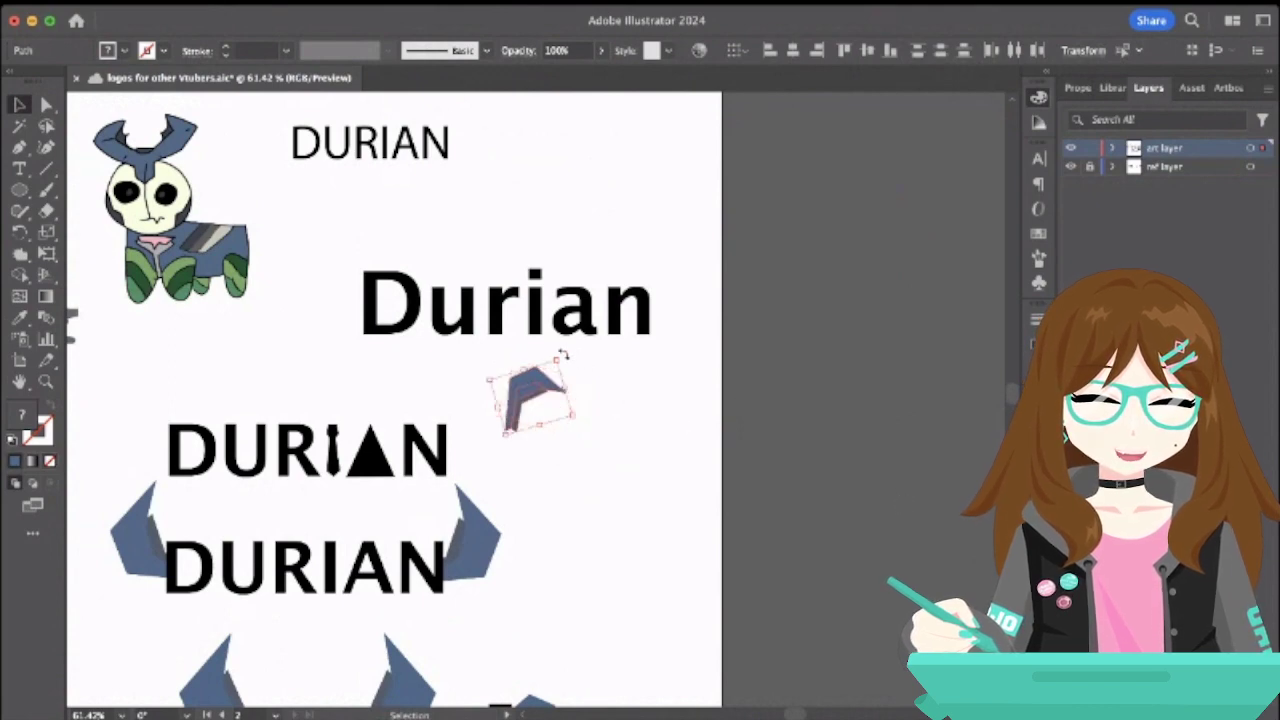
drag(563, 351, 549, 357)
drag(525, 412, 500, 316)
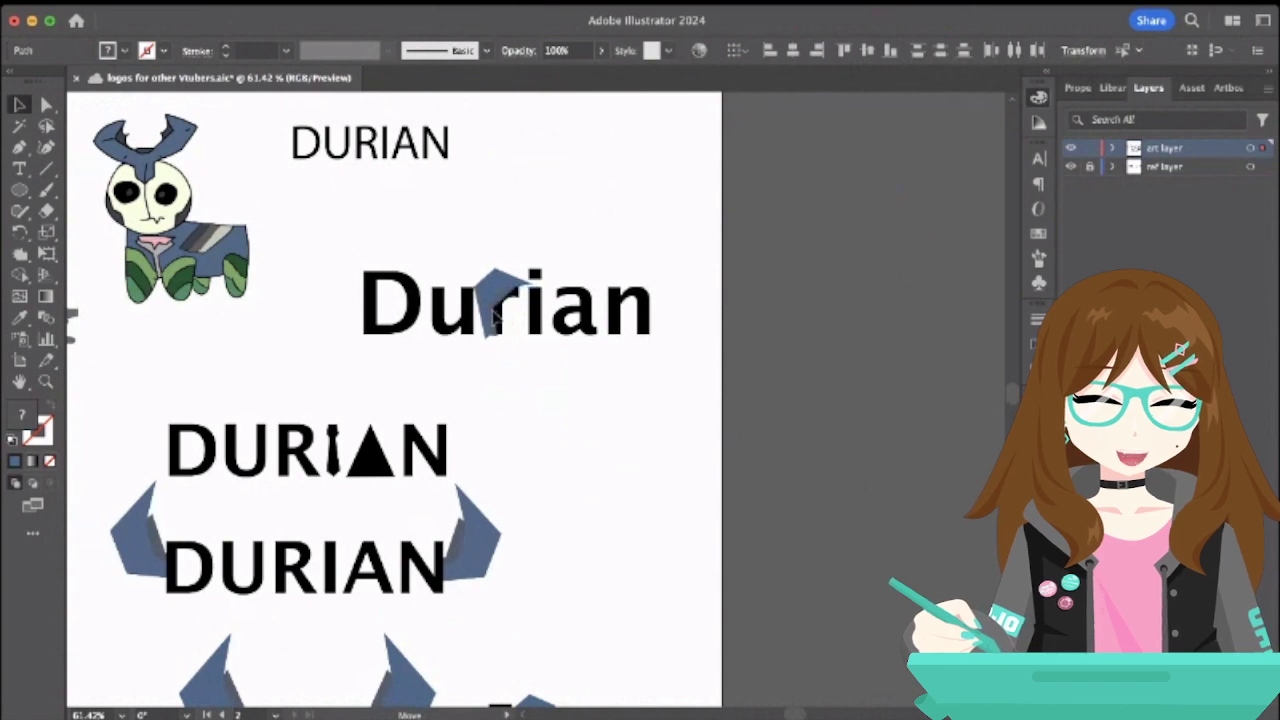
drag(520, 252, 488, 246)
click(488, 247)
click(503, 314)
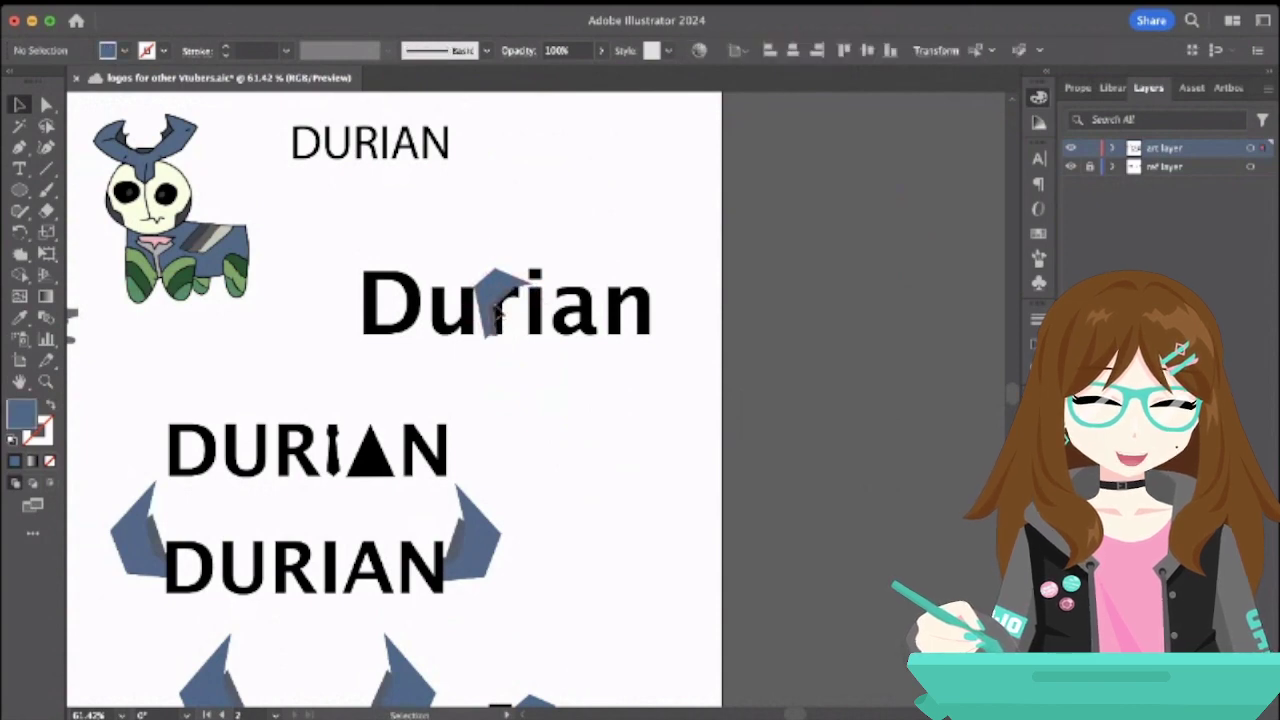
scroll(505, 318, up, 3)
key(a)
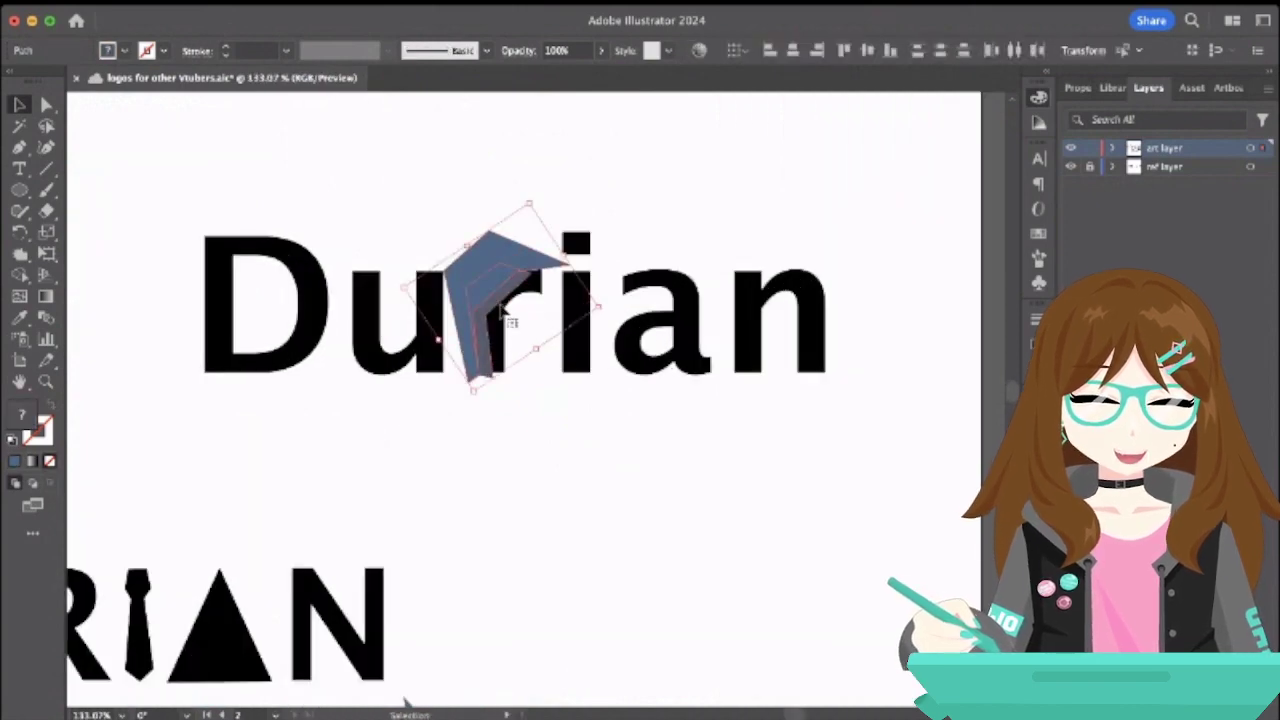
- Move the mirrored horn off the Durian text into the empty space below it
click(503, 314)
scroll(503, 314, down, 3)
drag(503, 309, 540, 450)
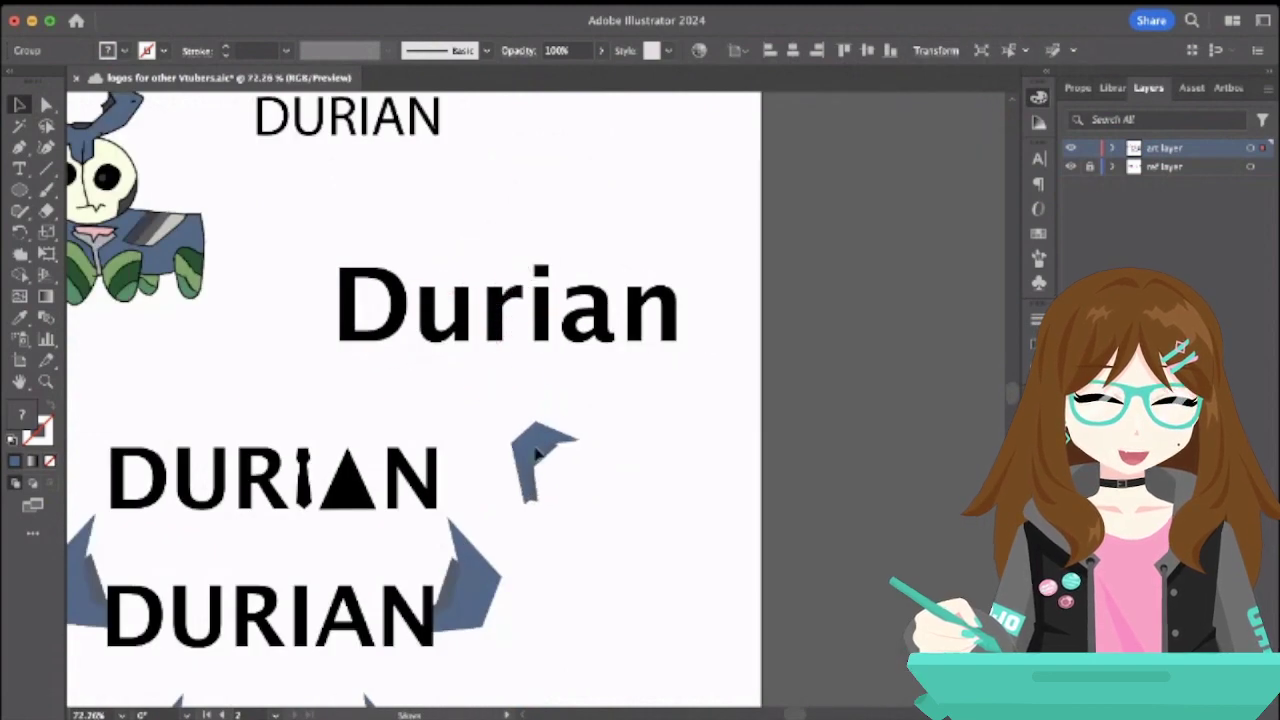
key(v)
click(440, 427)
- Copy both parts of the tie that replaces the I inside the DURIAN wordmark group, and leave the group
click(312, 458)
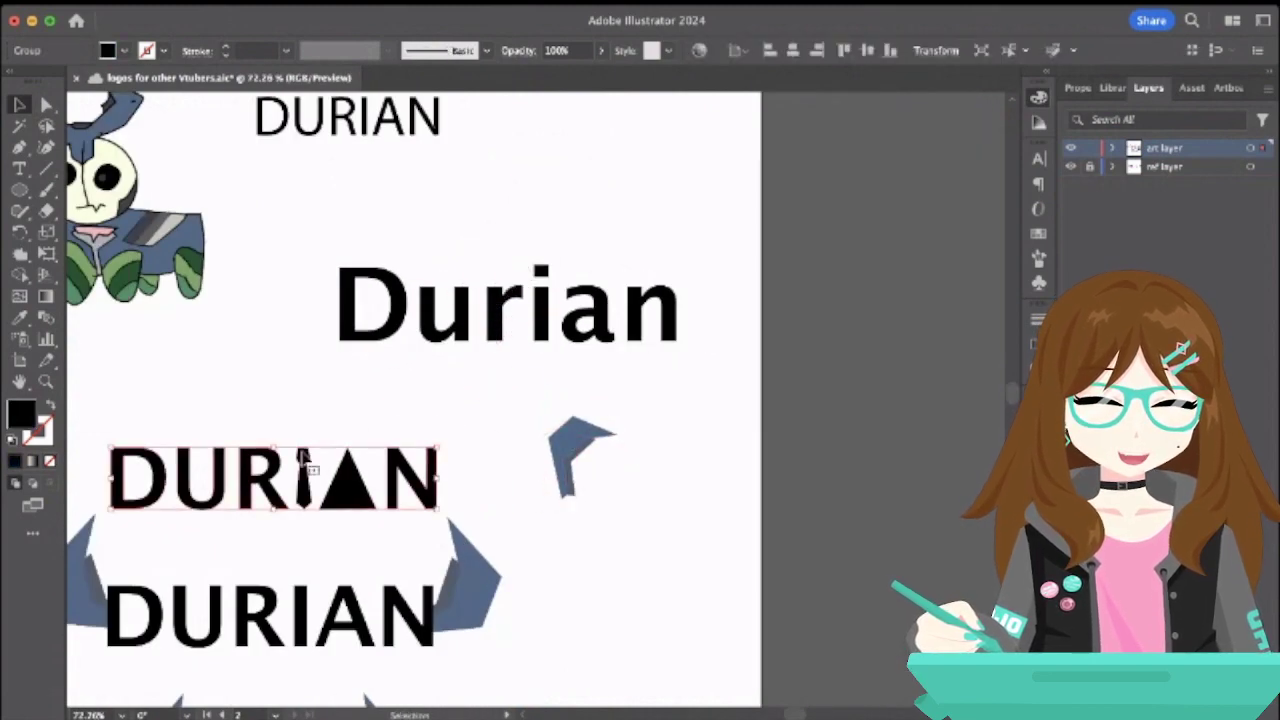
scroll(310, 458, up, 2)
double_click(306, 488)
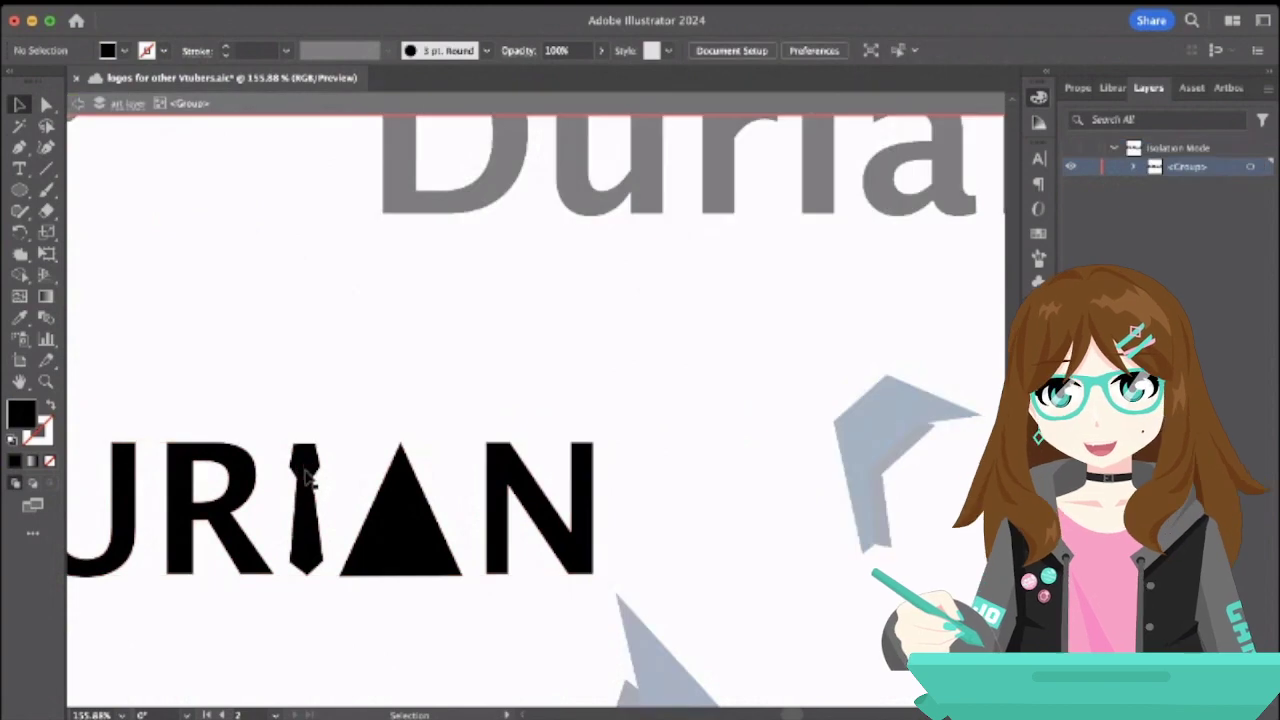
click(308, 472)
shift+click(312, 545)
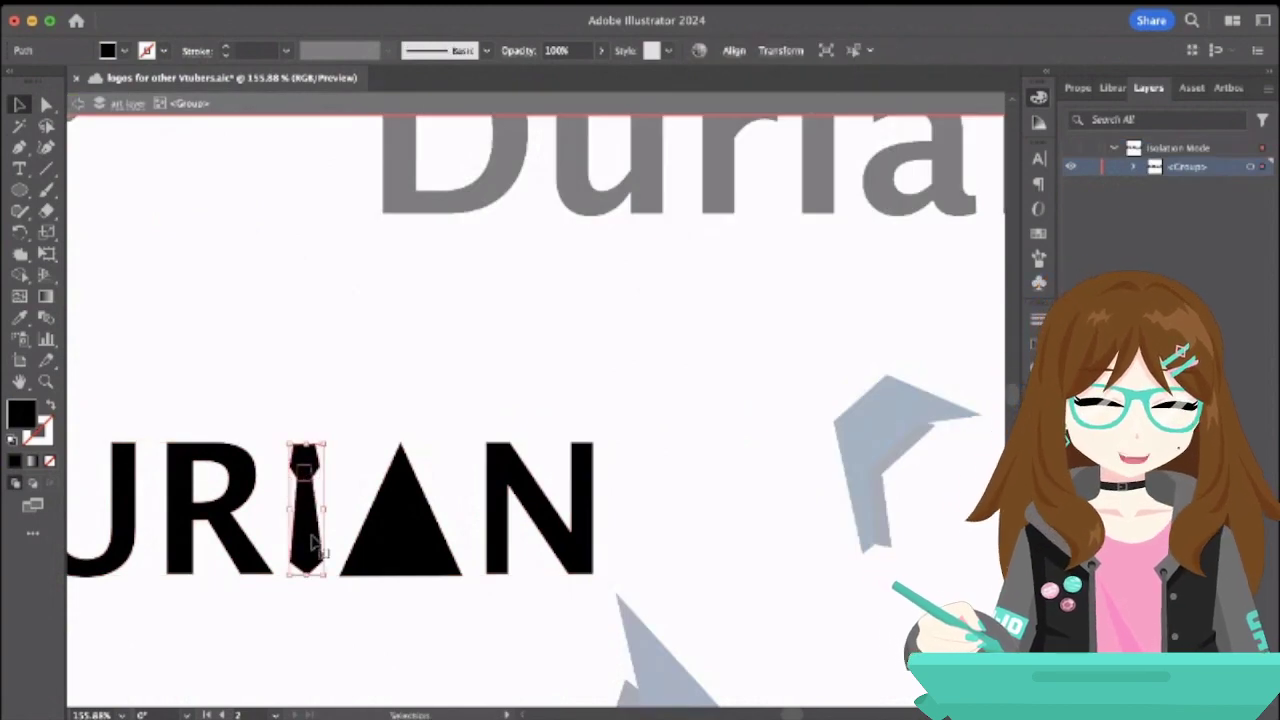
scroll(318, 548, down, 2)
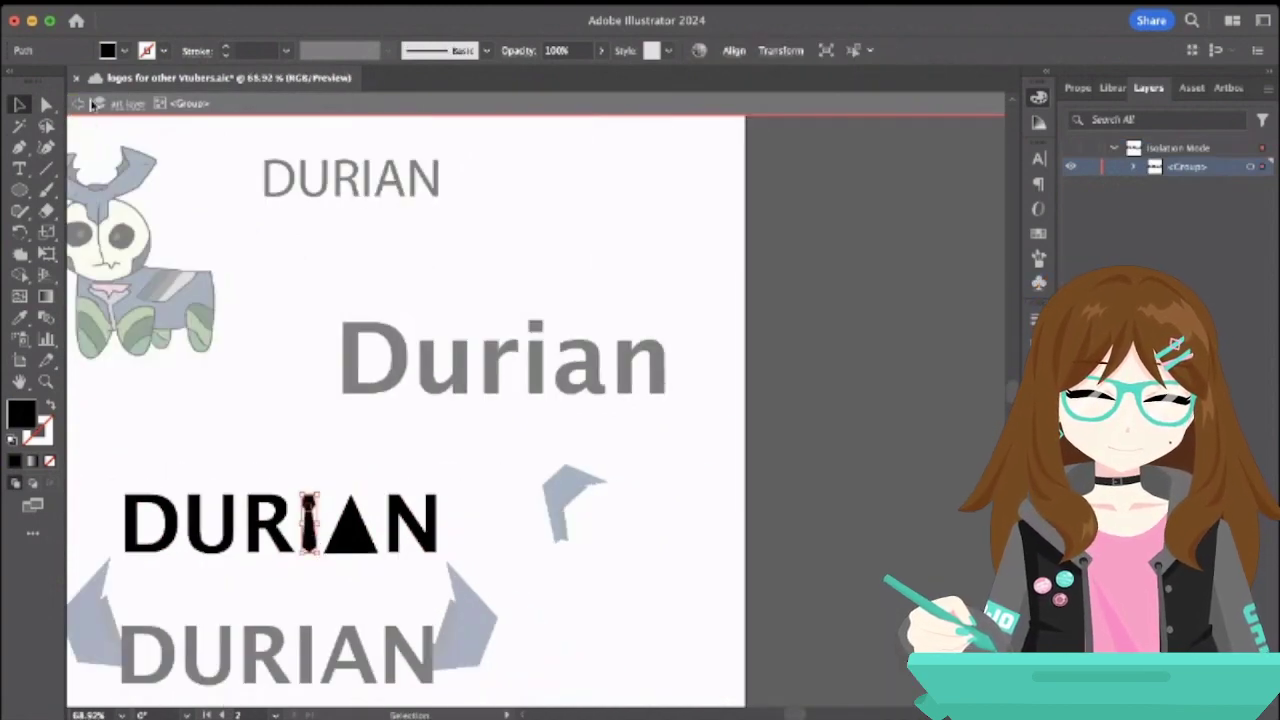
click(78, 104)
scroll(615, 528, right, 5)
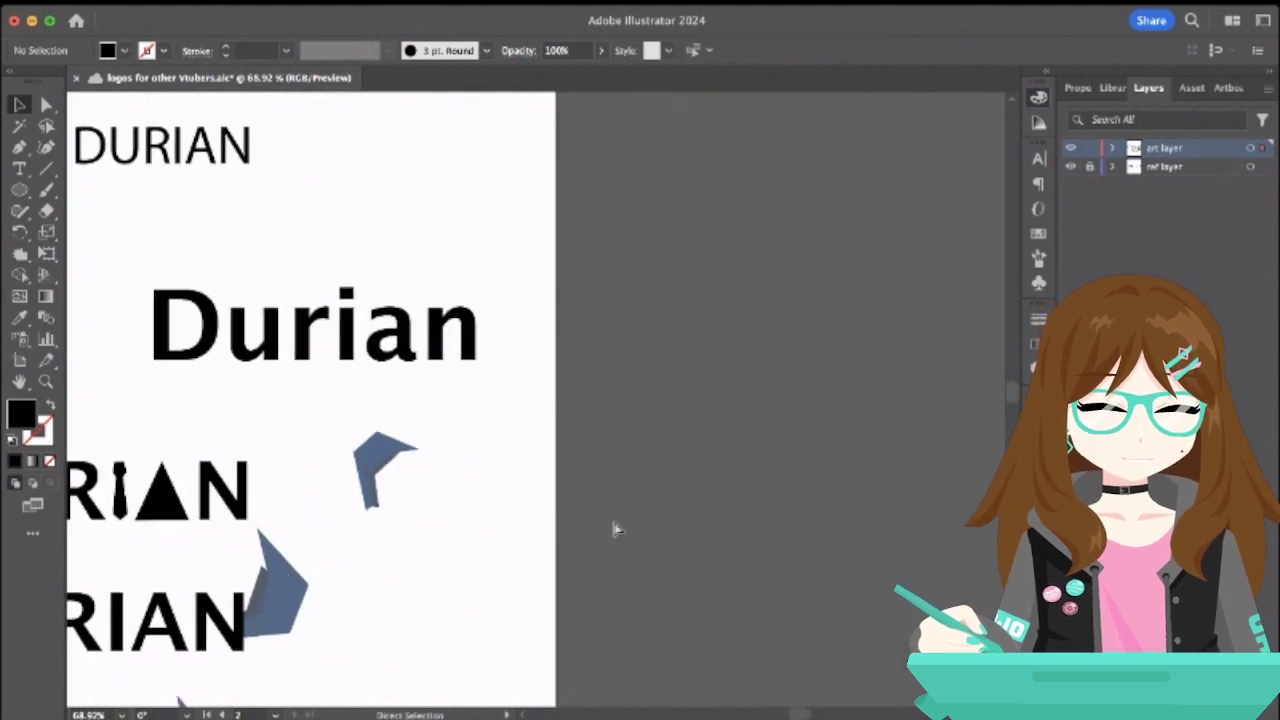
- Paste the tie just beside the r-shaped horn and enlarge it to about the horn's height
key(super+v)
drag(537, 422, 437, 502)
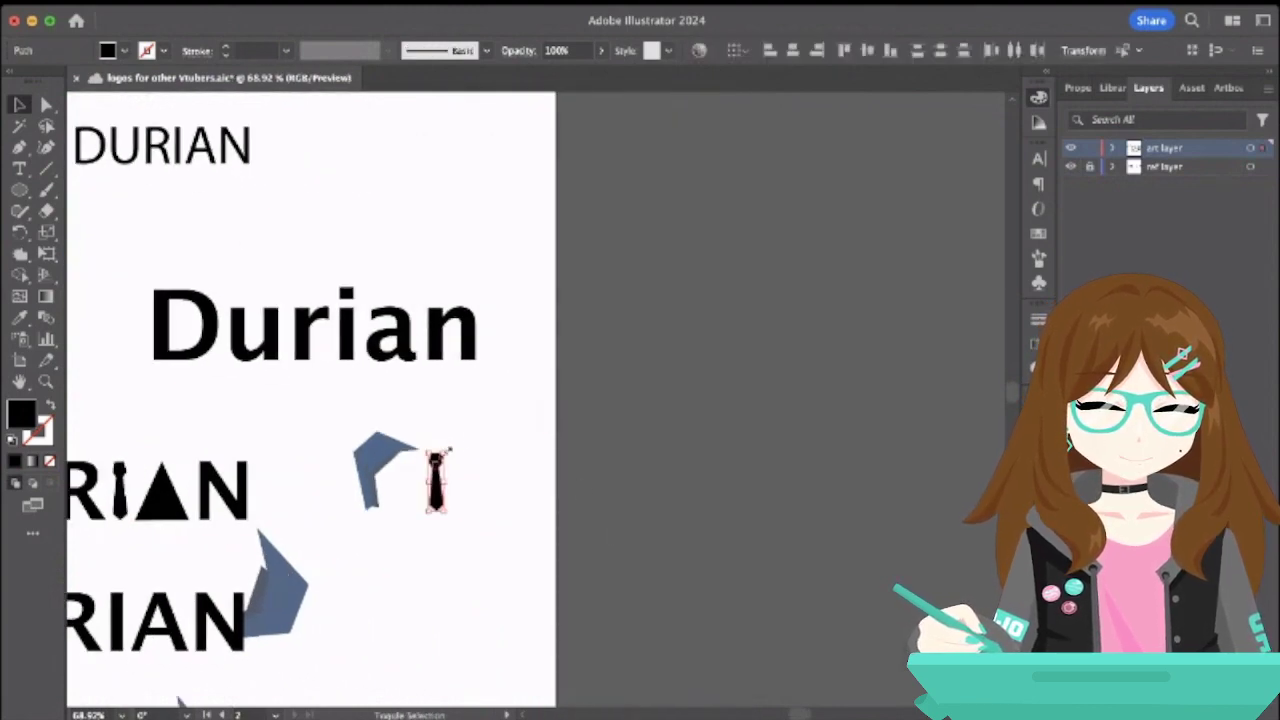
drag(463, 437, 471, 427)
click(506, 456)
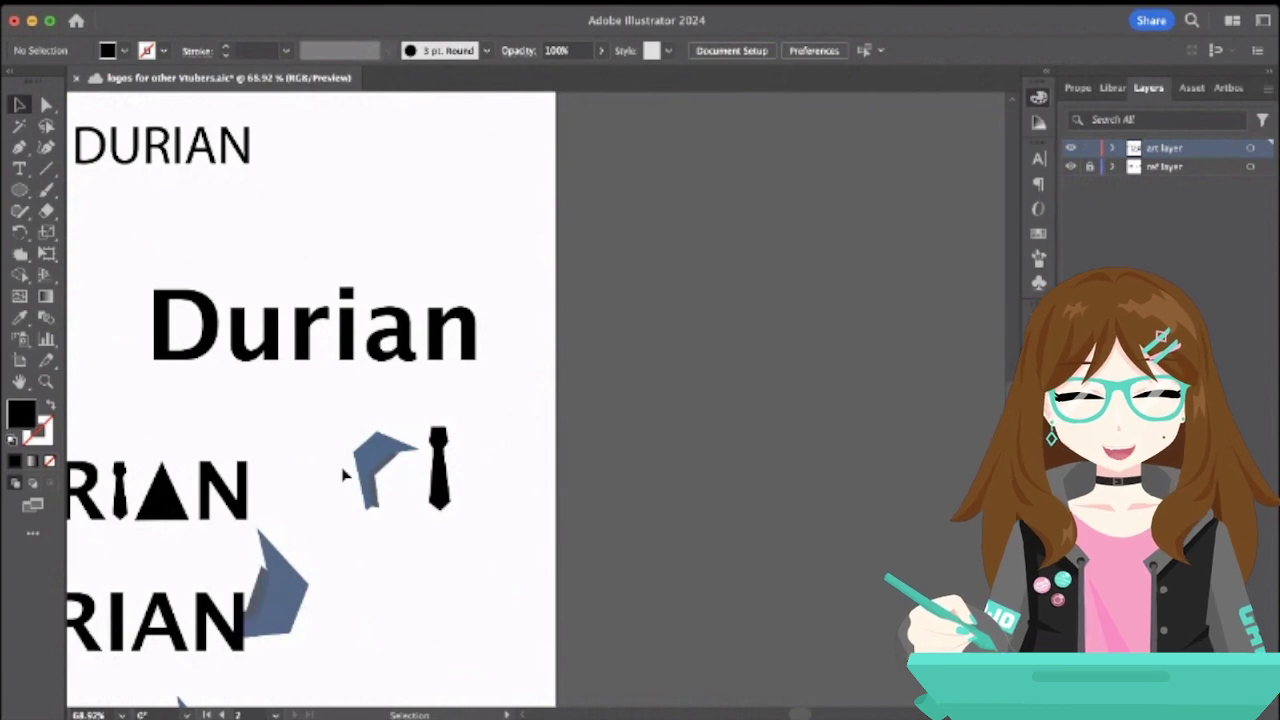
click(365, 467)
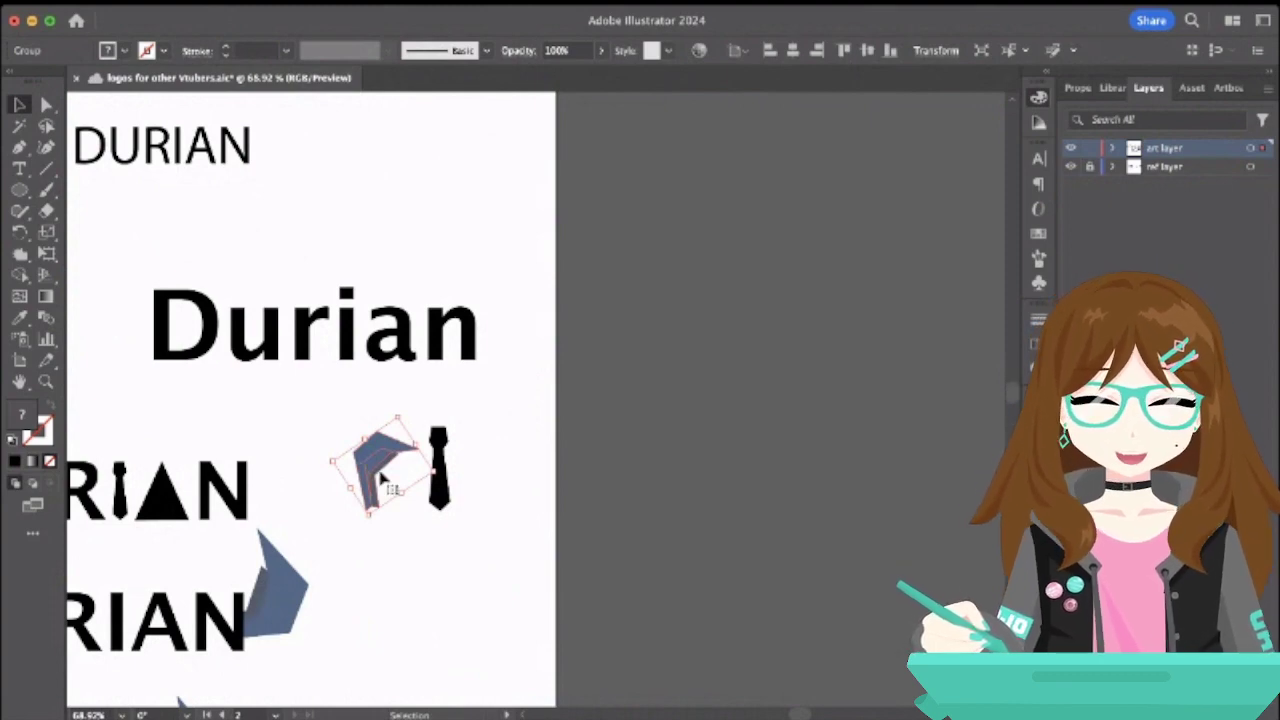
click(365, 415)
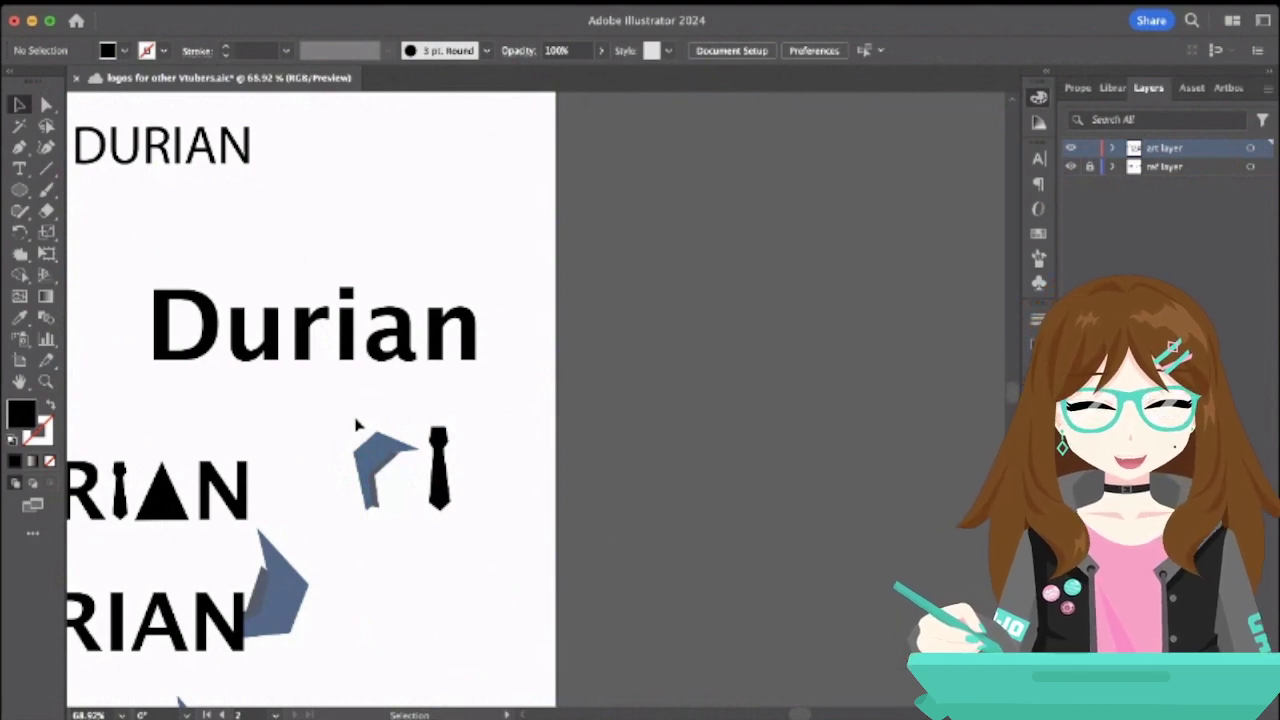
drag(340, 412, 487, 541)
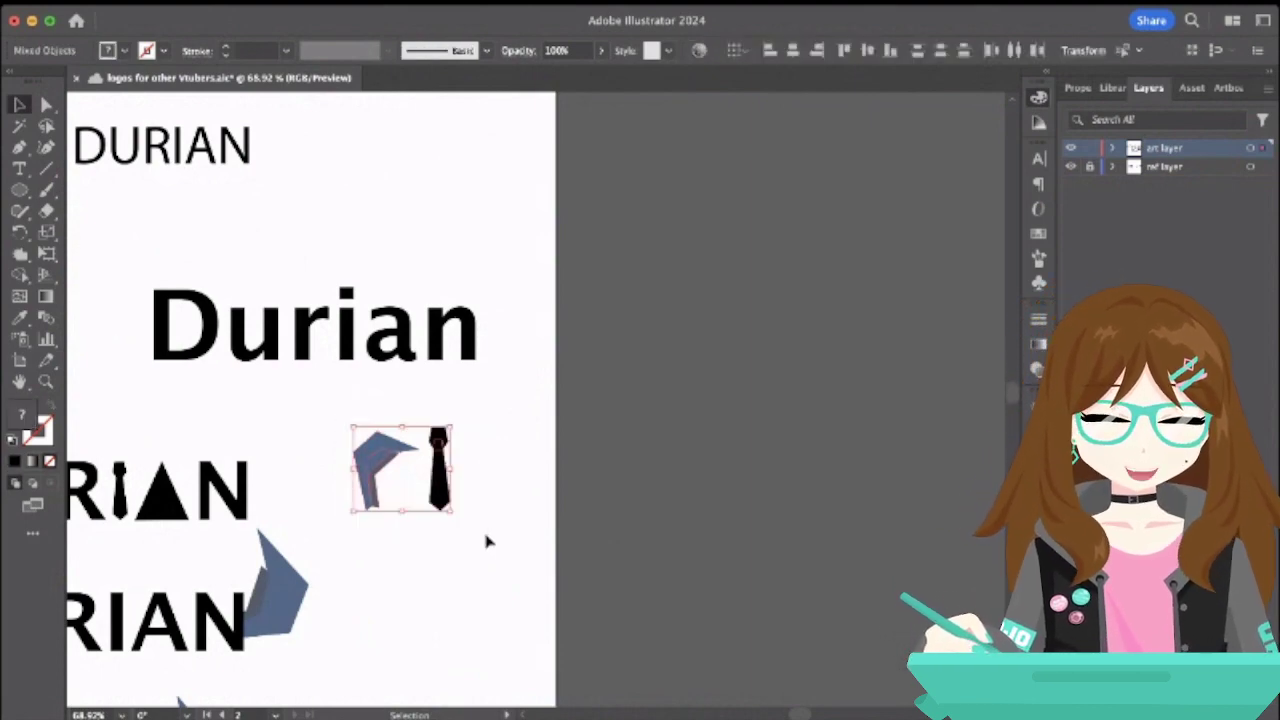
click(502, 518)
- Rotate both parts of the pasted tie slightly clockwise so it leans beside the horn
click(440, 432)
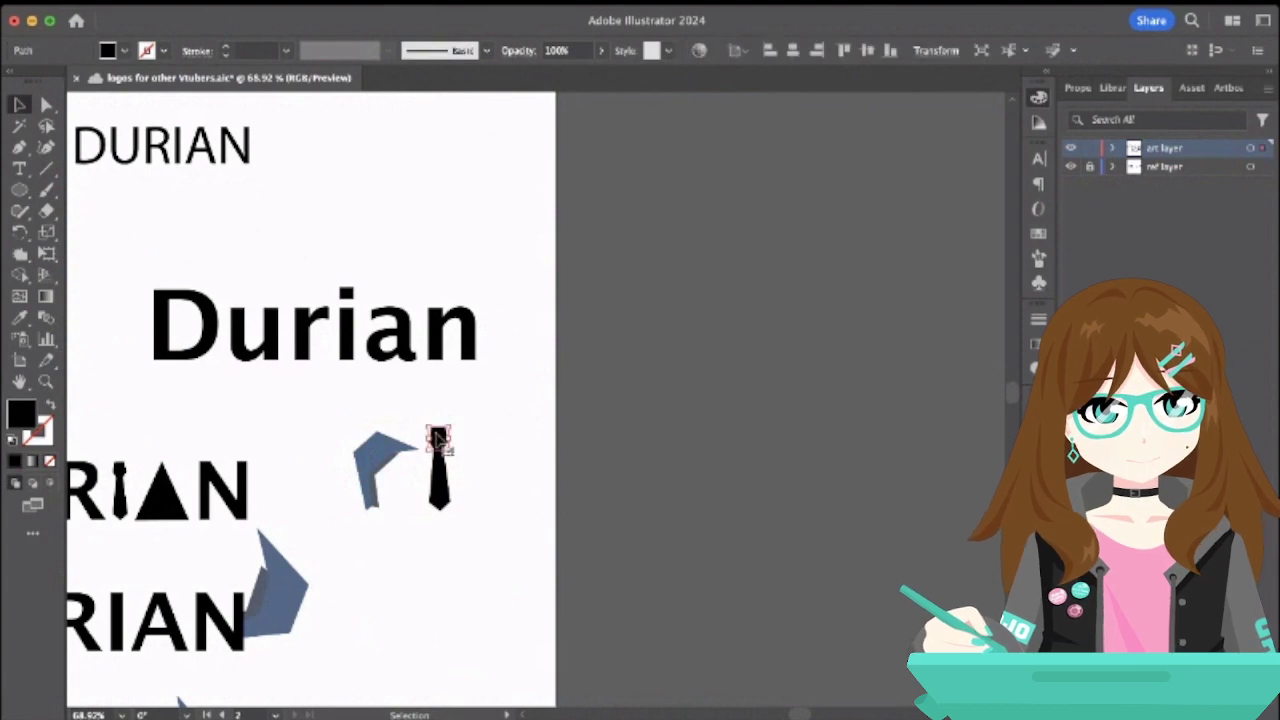
scroll(440, 432, up, 3)
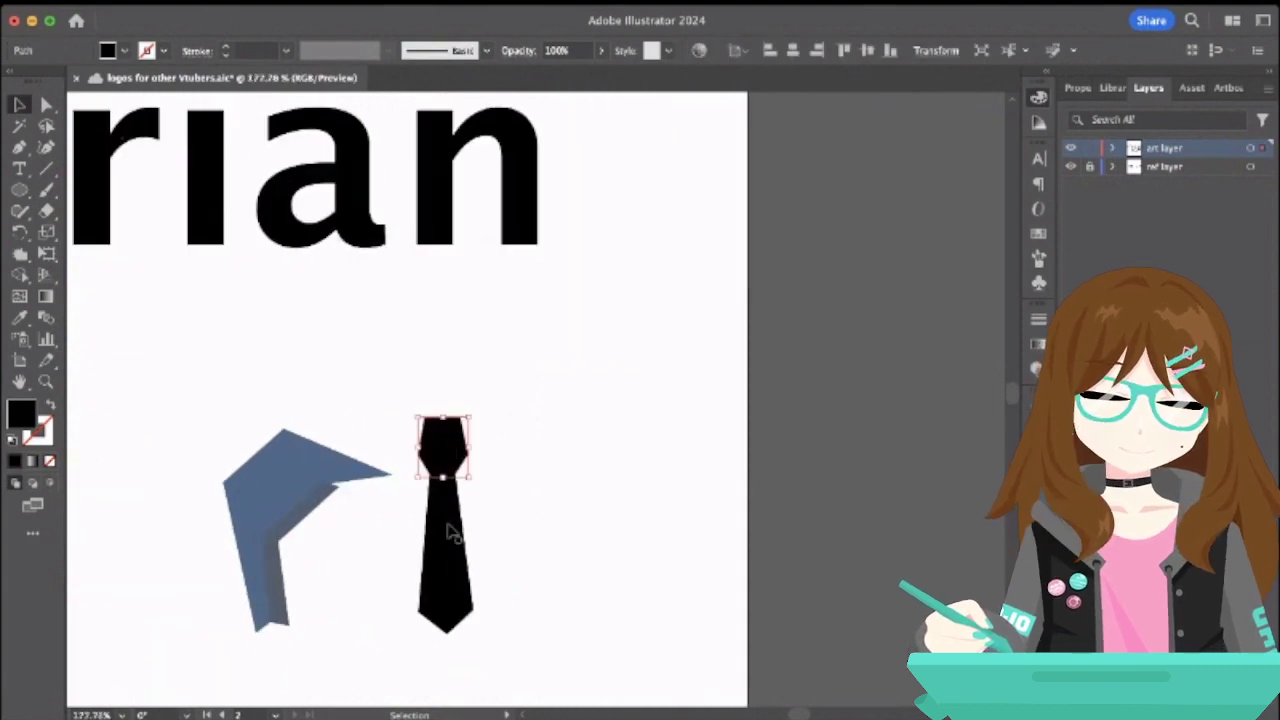
shift+click(462, 432)
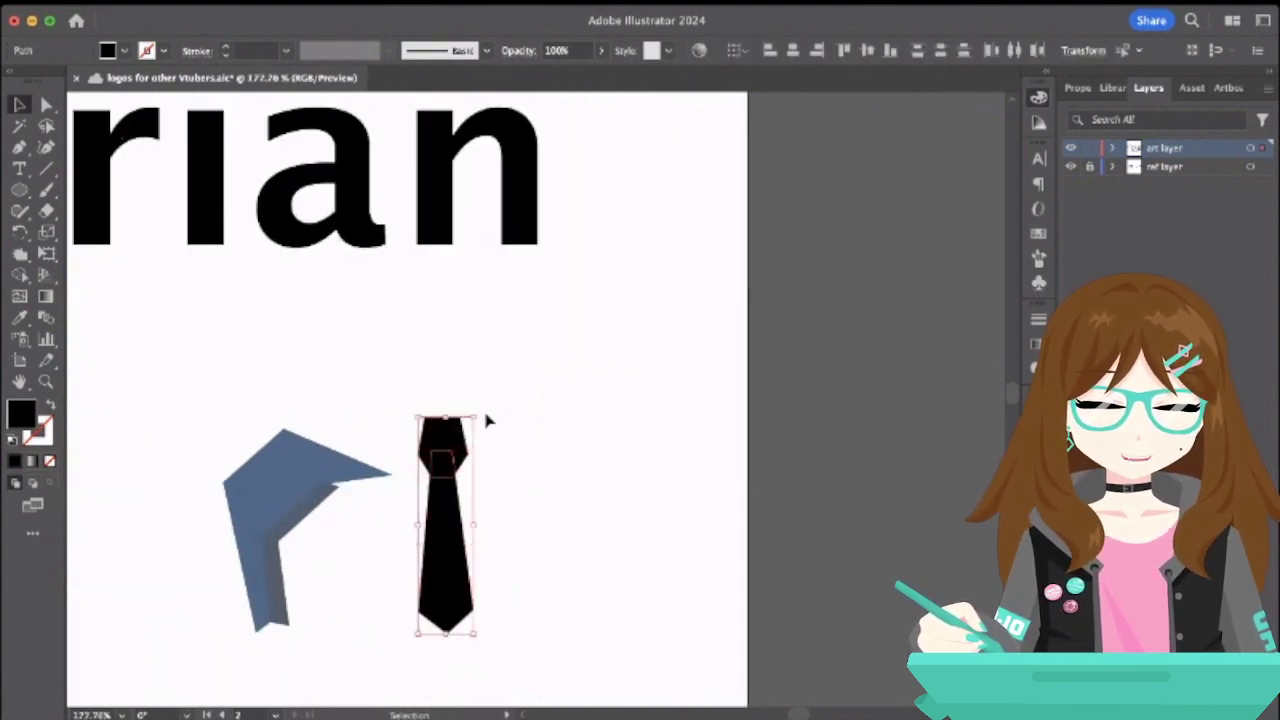
drag(484, 410, 488, 412)
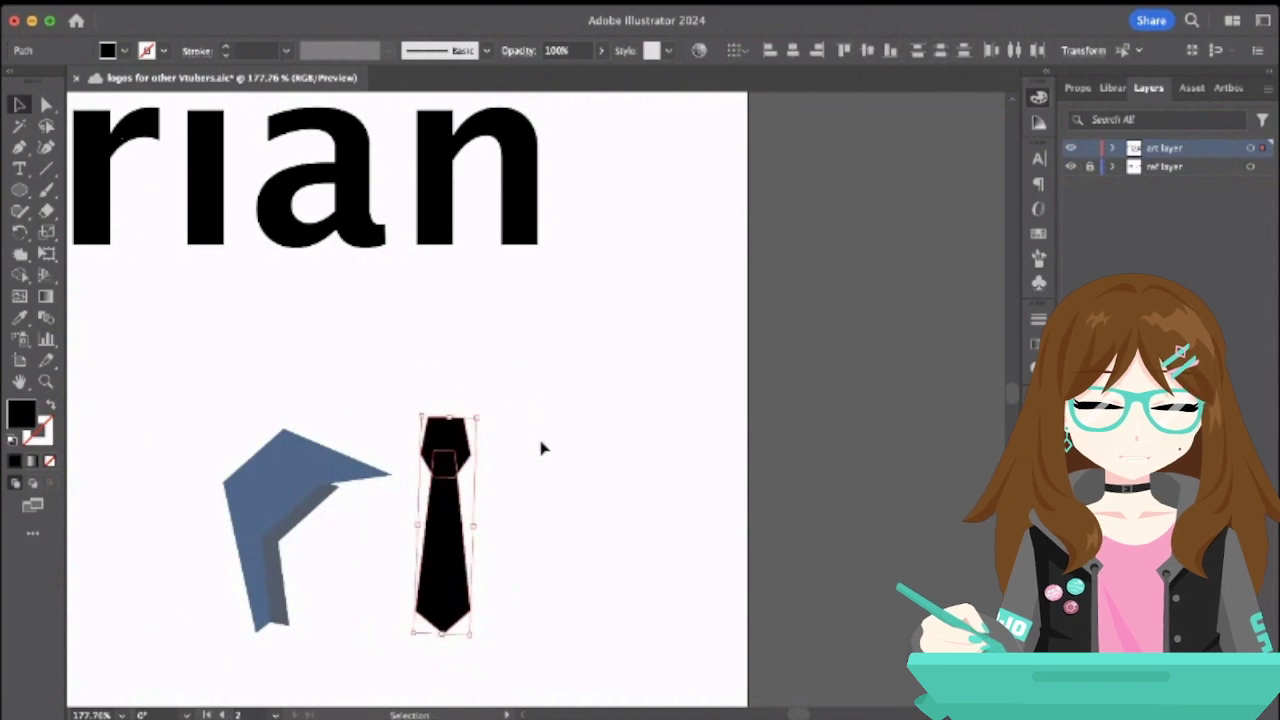
- Review the horn-and-tie lettering alongside the other DURIAN concepts, colour palette, style keywords, durian fruit and character references
scroll(540, 448, down, 5)
drag(417, 429, 607, 487)
click(561, 514)
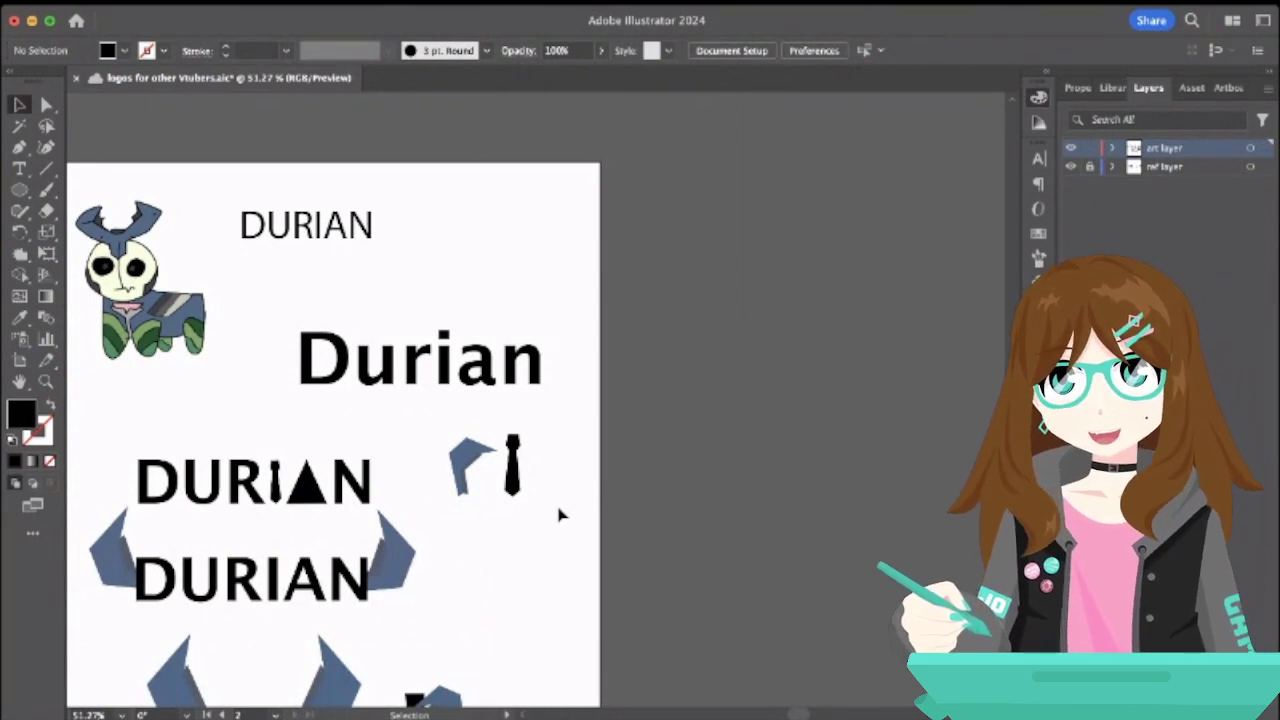
scroll(560, 515, down, 5)
scroll(560, 515, left, 7)
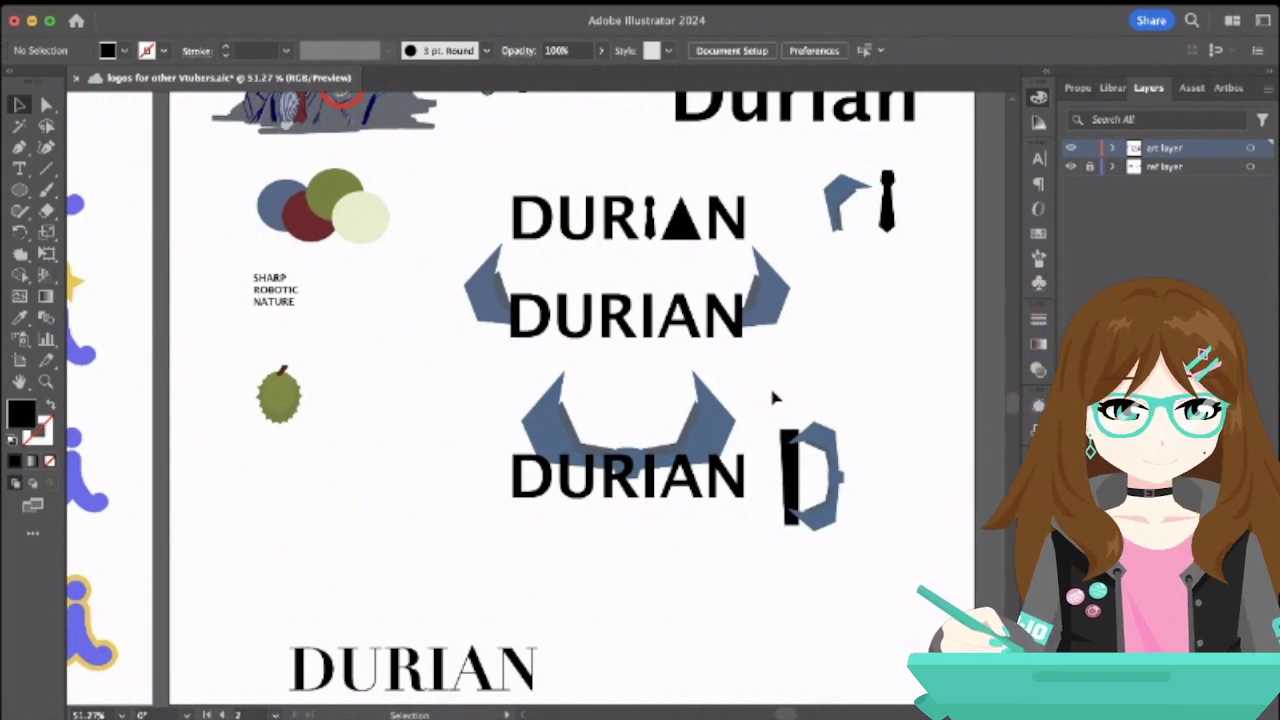
scroll(344, 505, down, 1)
scroll(344, 505, left, 1)
scroll(344, 505, left, 3)
scroll(344, 505, up, 1)
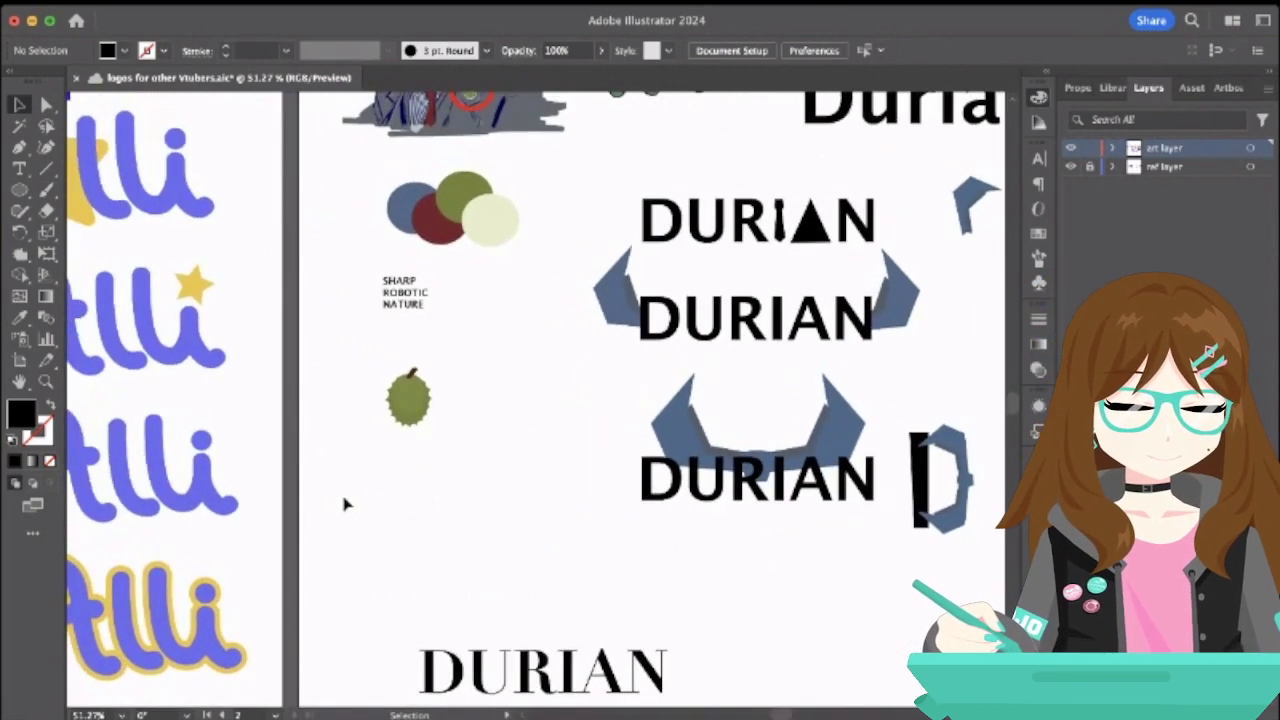
scroll(344, 505, right, 2)
scroll(344, 505, up, 1)
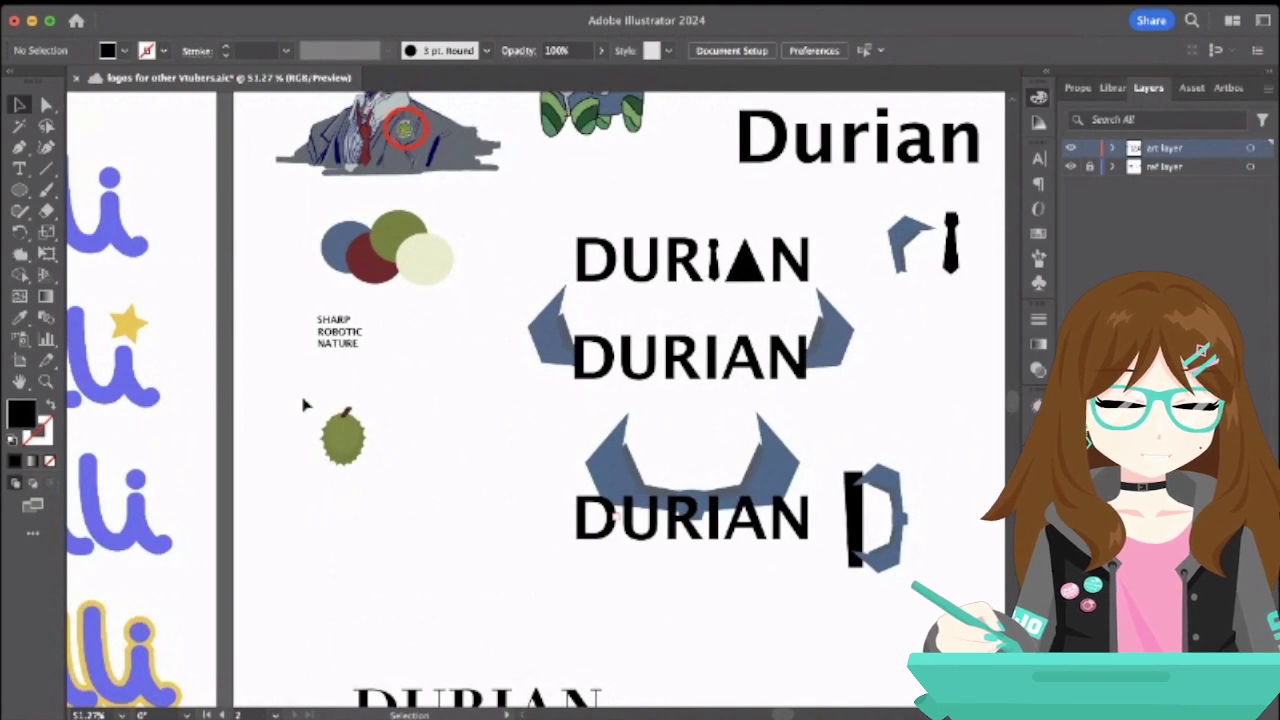
drag(300, 391, 407, 474)
click(432, 473)
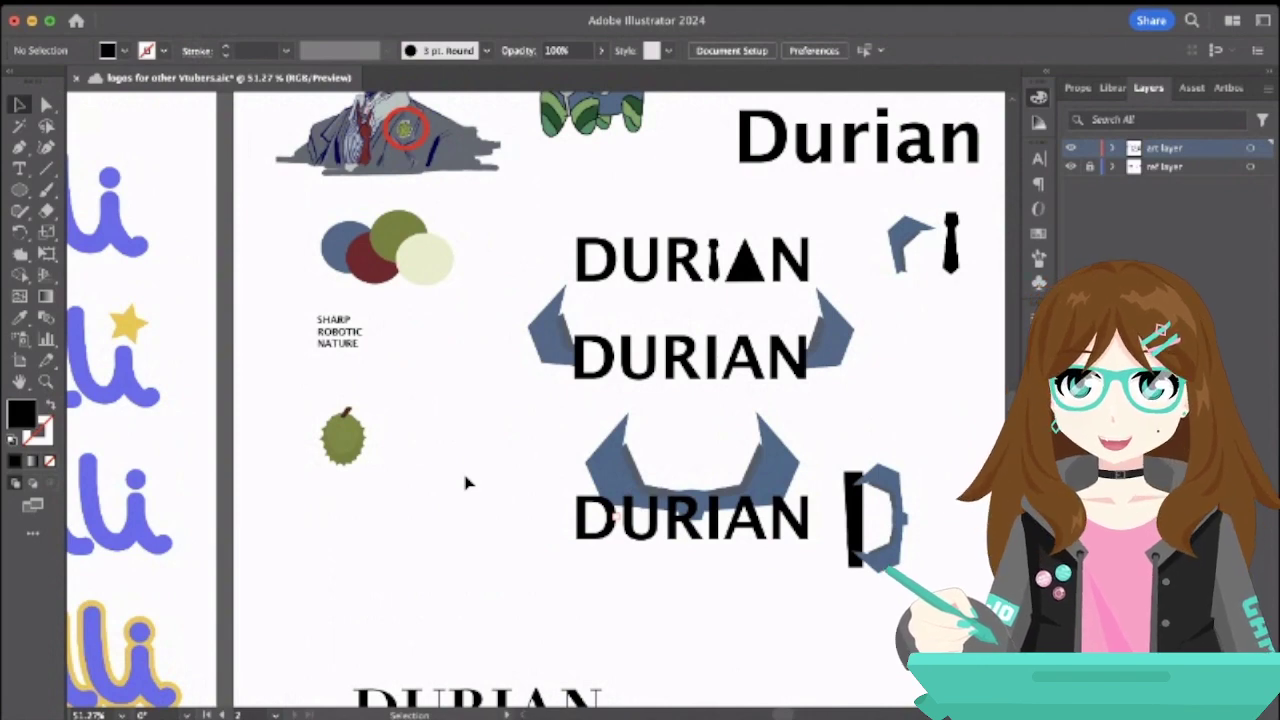
scroll(466, 484, up, 5)
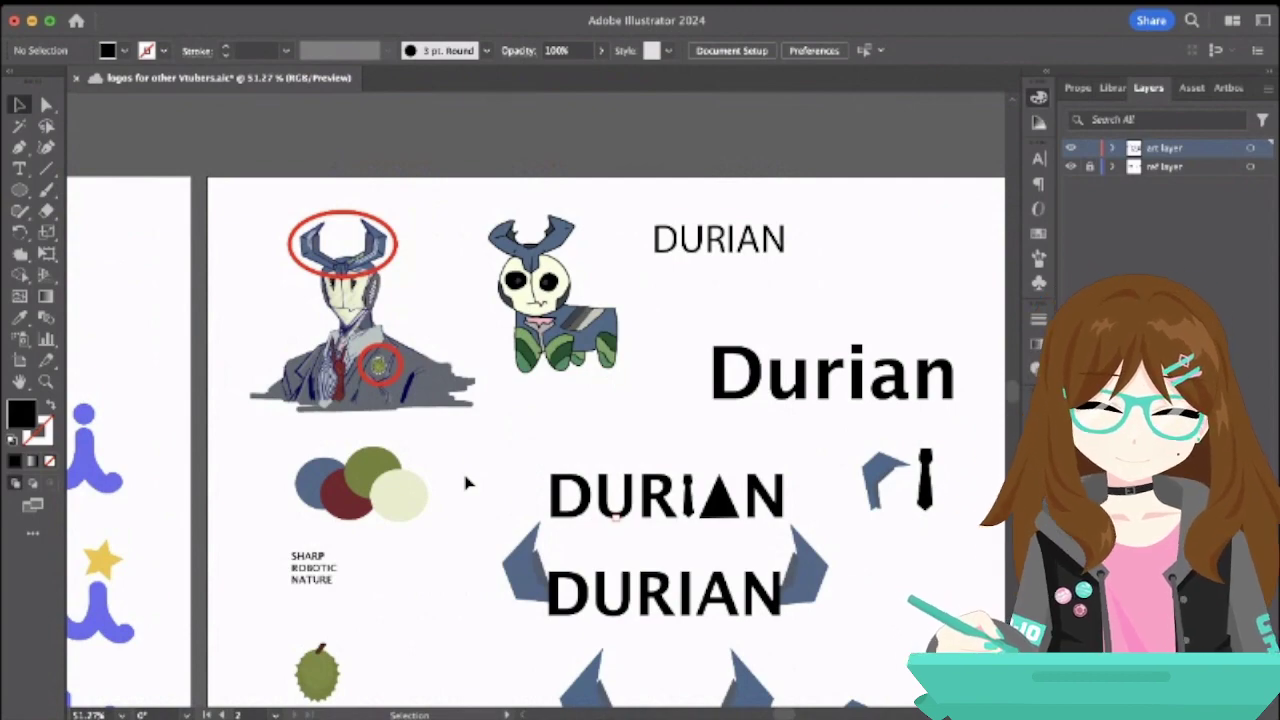
scroll(466, 484, down, 5)
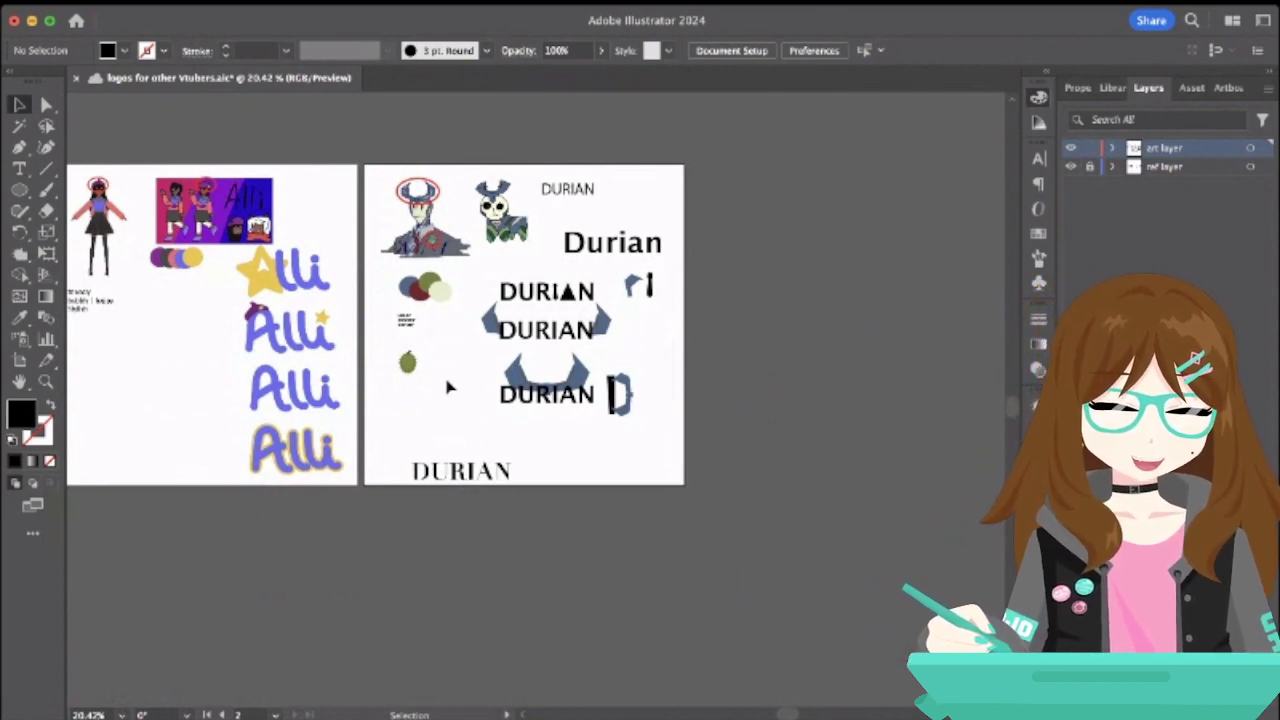
scroll(533, 378, up, 3)
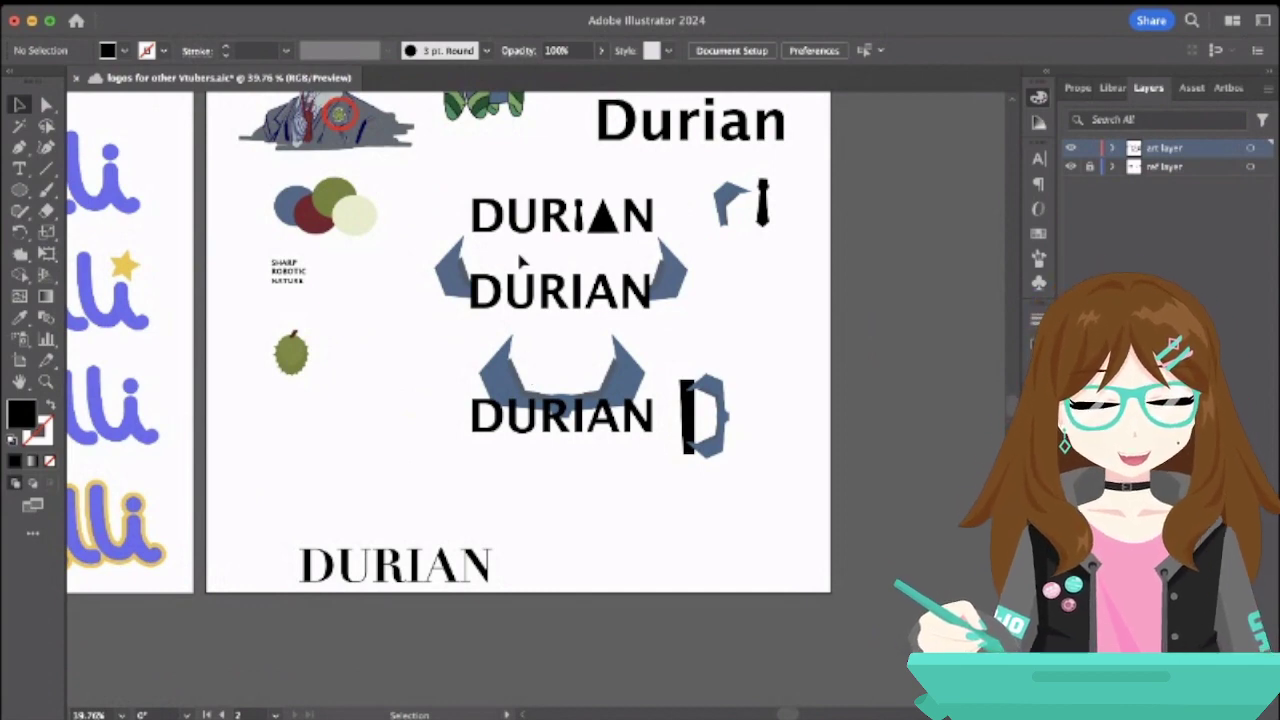
click(537, 218)
scroll(576, 228, up, 5)
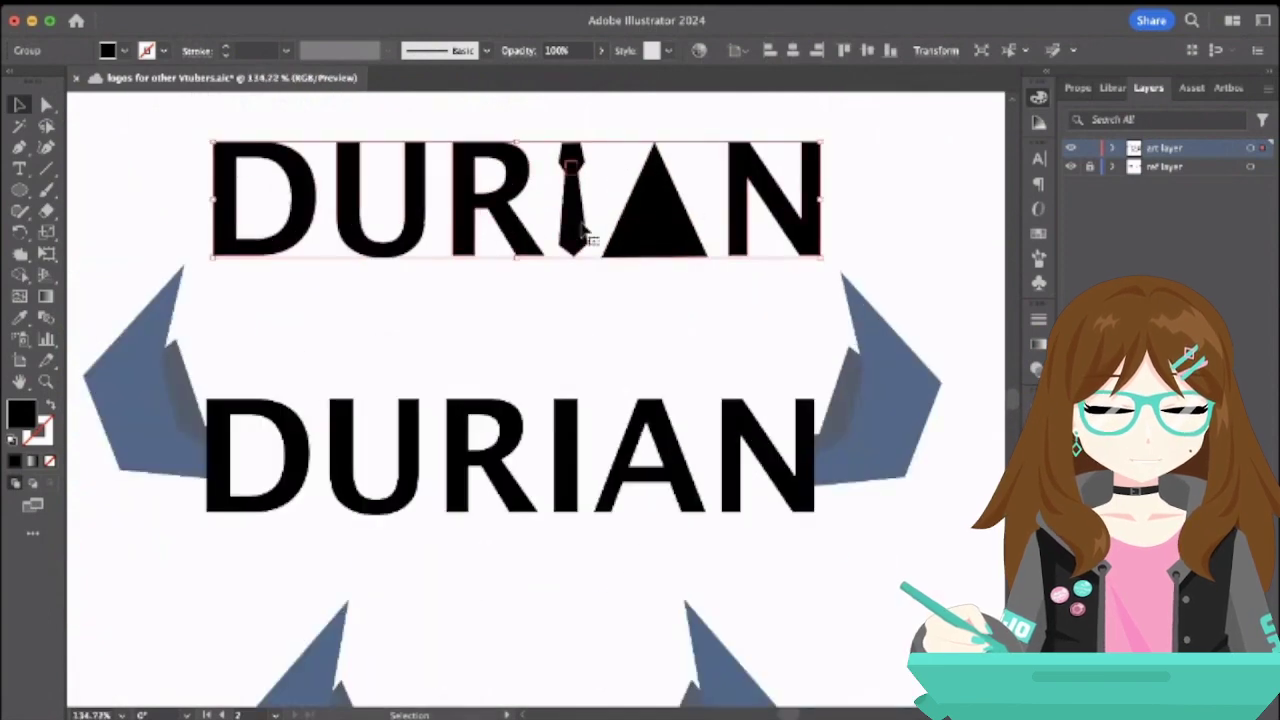
double_click(579, 226)
click(578, 180)
click(636, 160)
scroll(634, 156, down, 3)
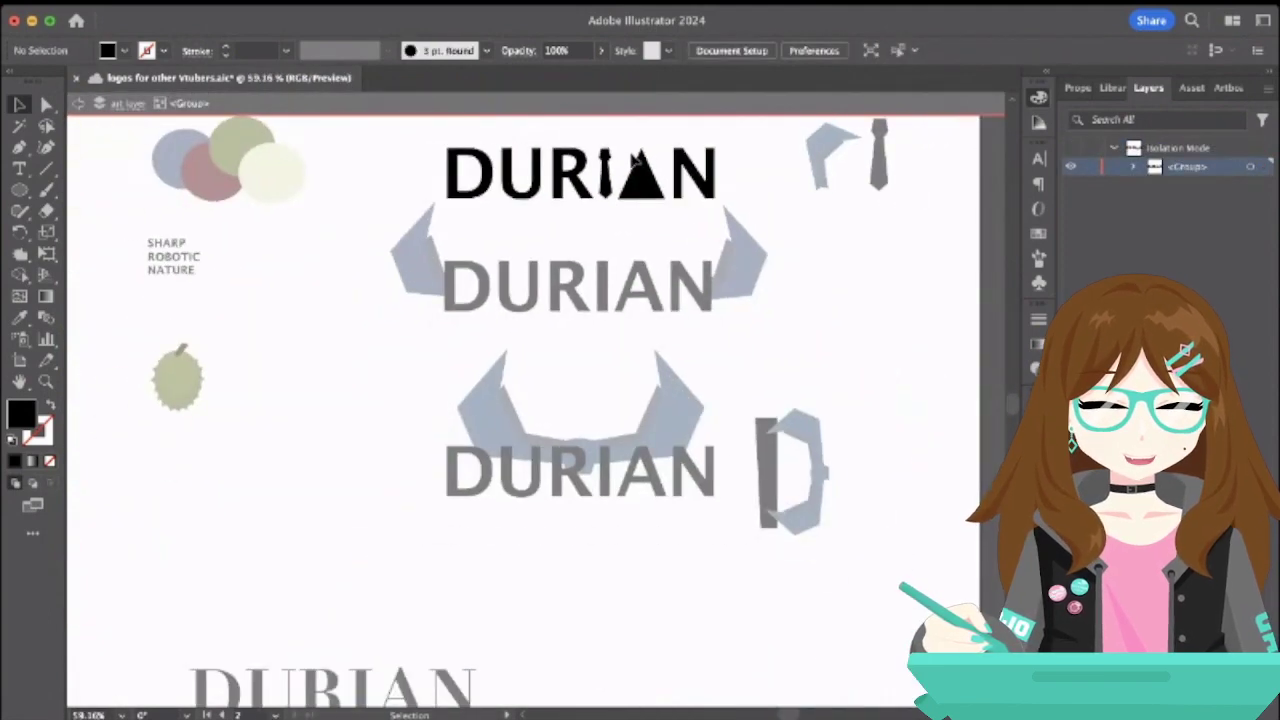
click(77, 105)
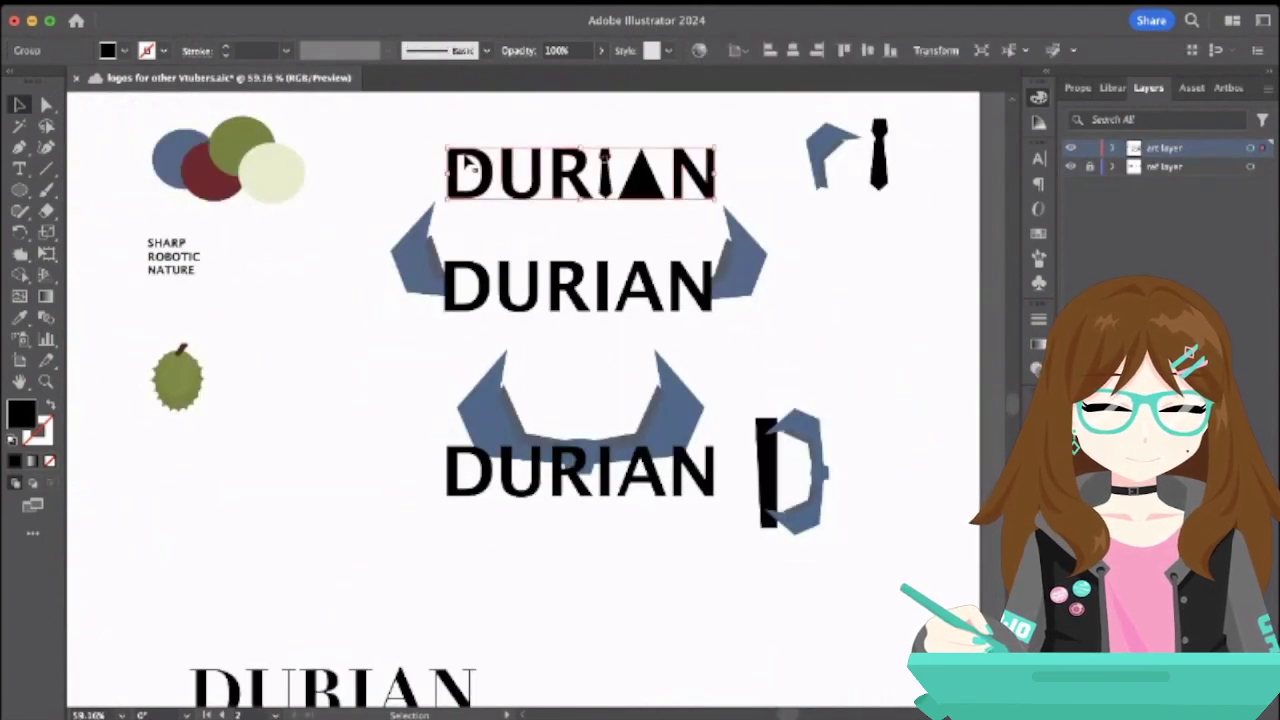
- Examine the suited character's circled horns and durian pin, and compare the DURIAN concepts with the neighbouring Alli logo variations
scroll(400, 135, down, 2)
scroll(396, 125, down, 3)
scroll(310, 228, up, 8)
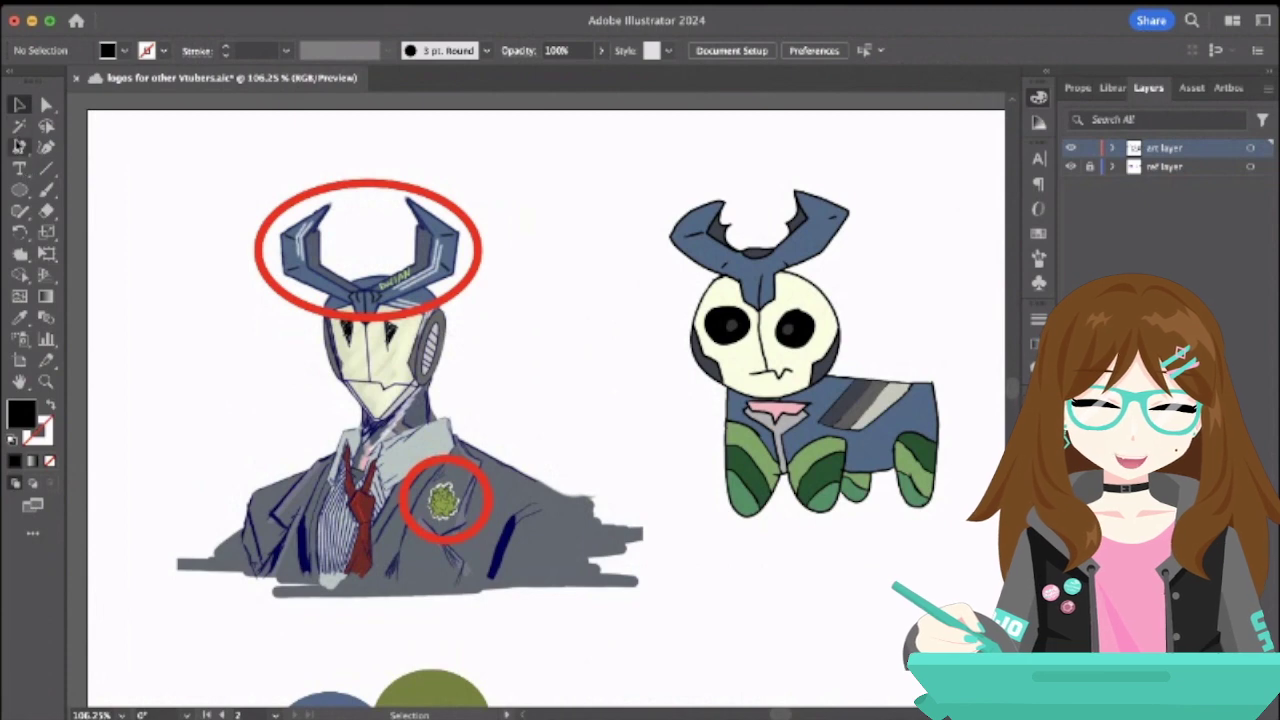
click(19, 147)
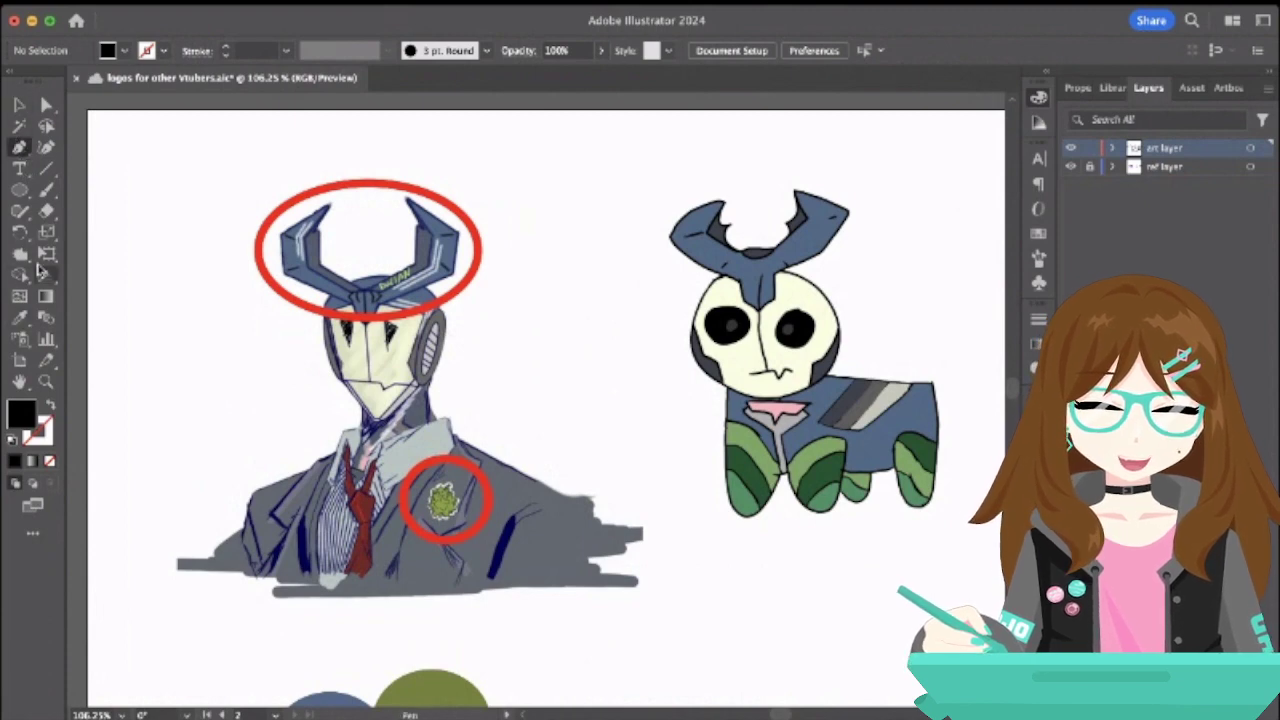
click(19, 104)
click(410, 315)
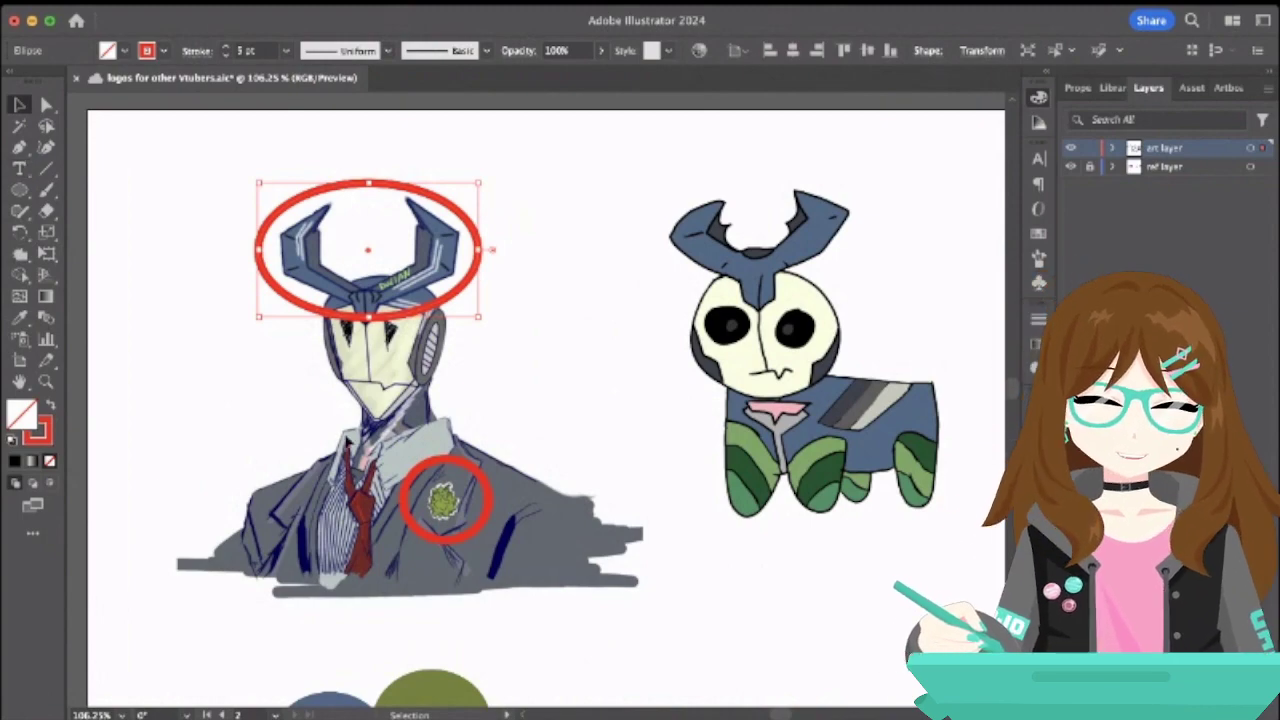
scroll(346, 443, down, 10)
scroll(347, 441, down, 5)
scroll(346, 443, down, 2)
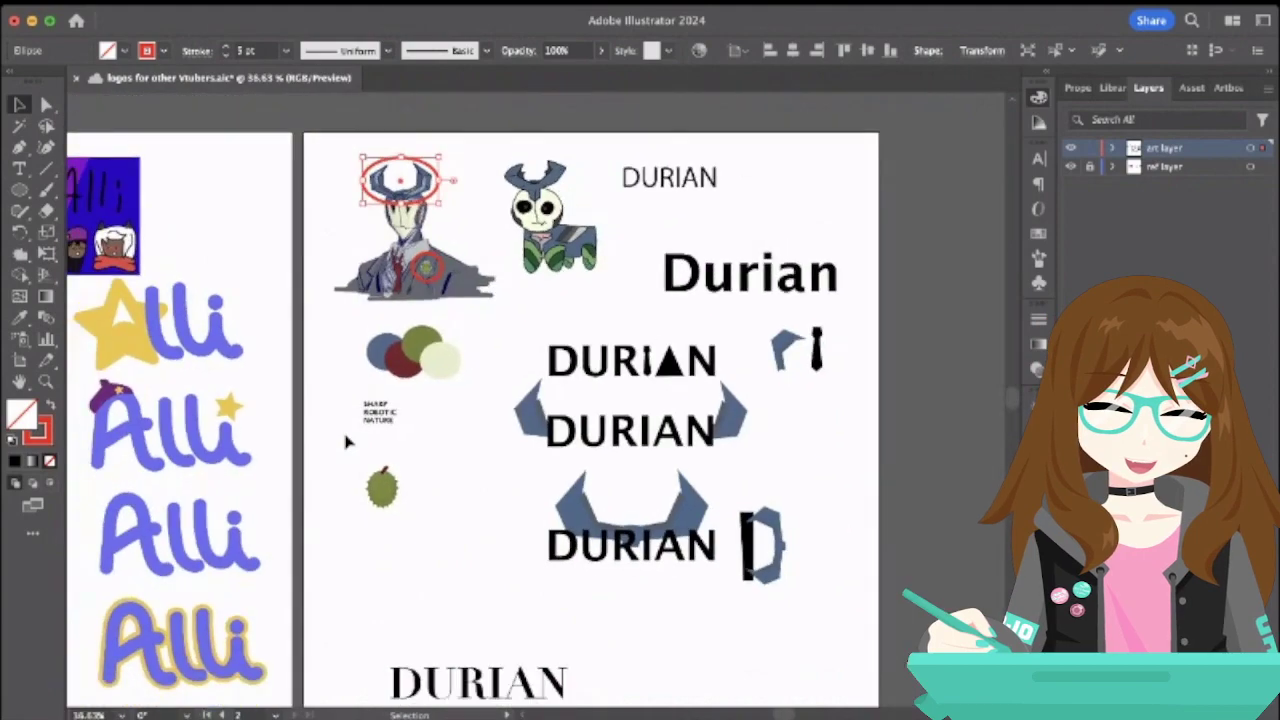
scroll(346, 443, left, 5)
scroll(346, 443, left, 8)
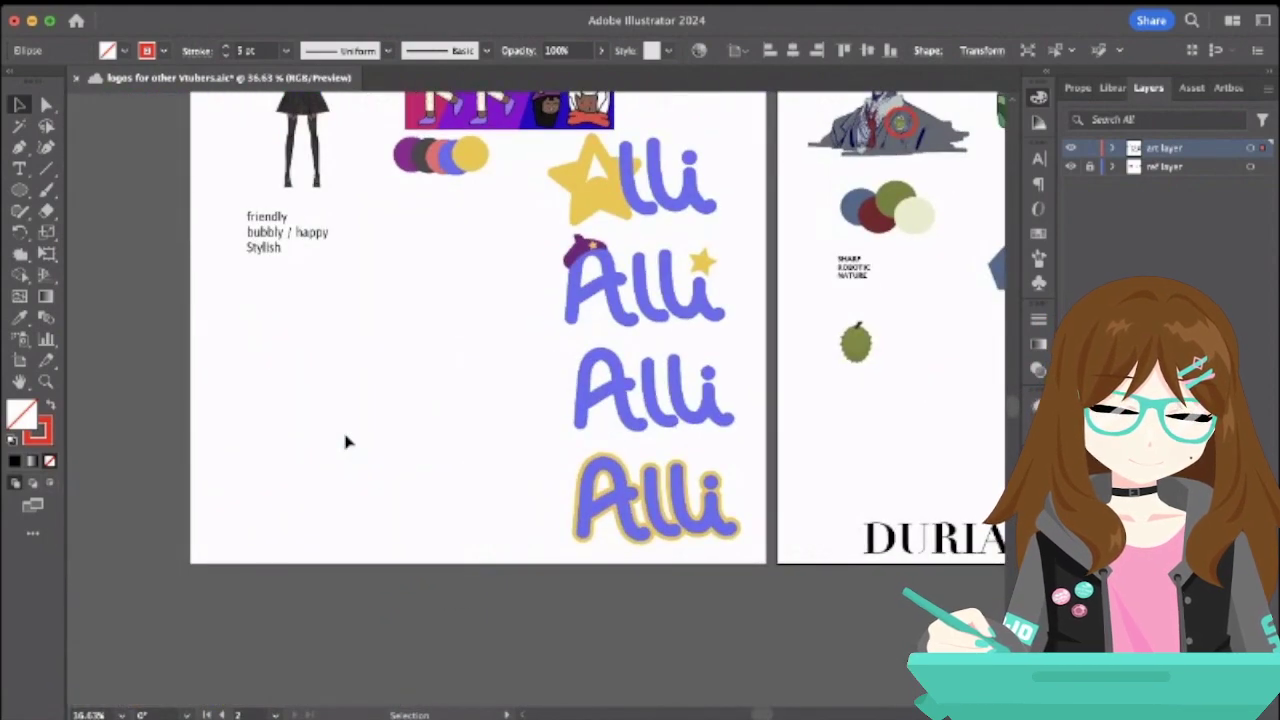
scroll(346, 443, right, 8)
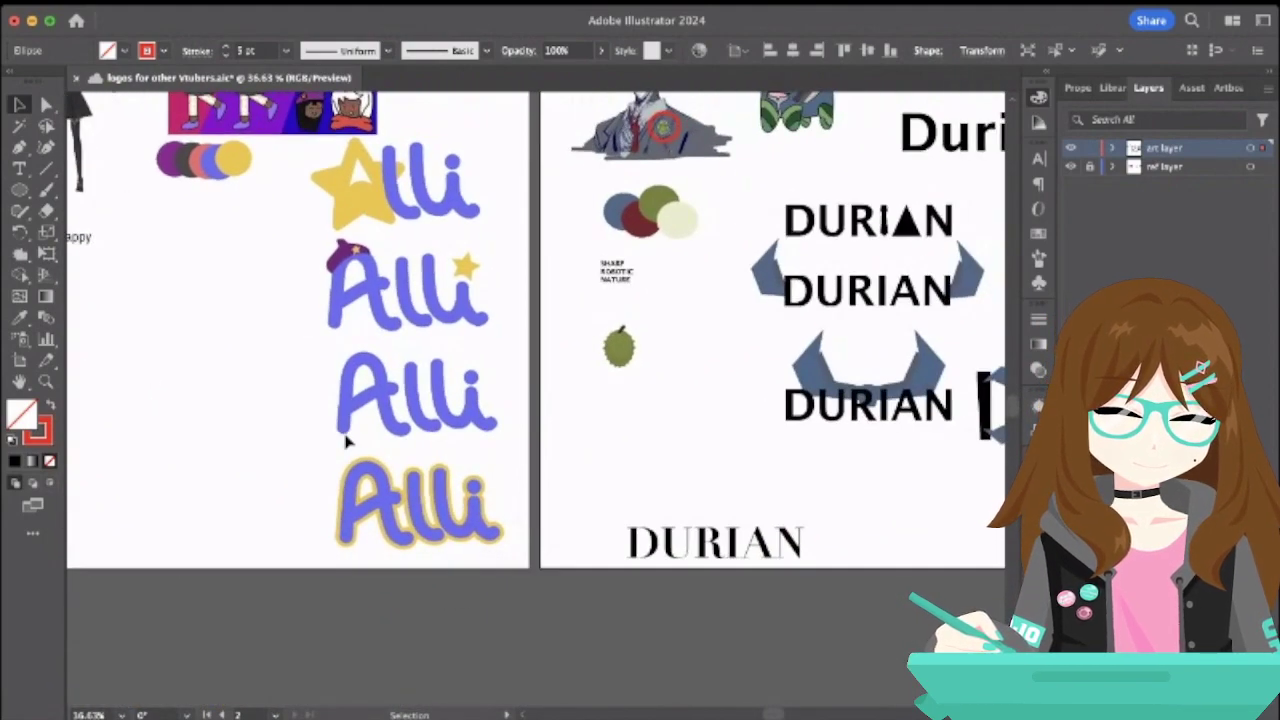
scroll(346, 443, right, 5)
scroll(346, 443, up, 3)
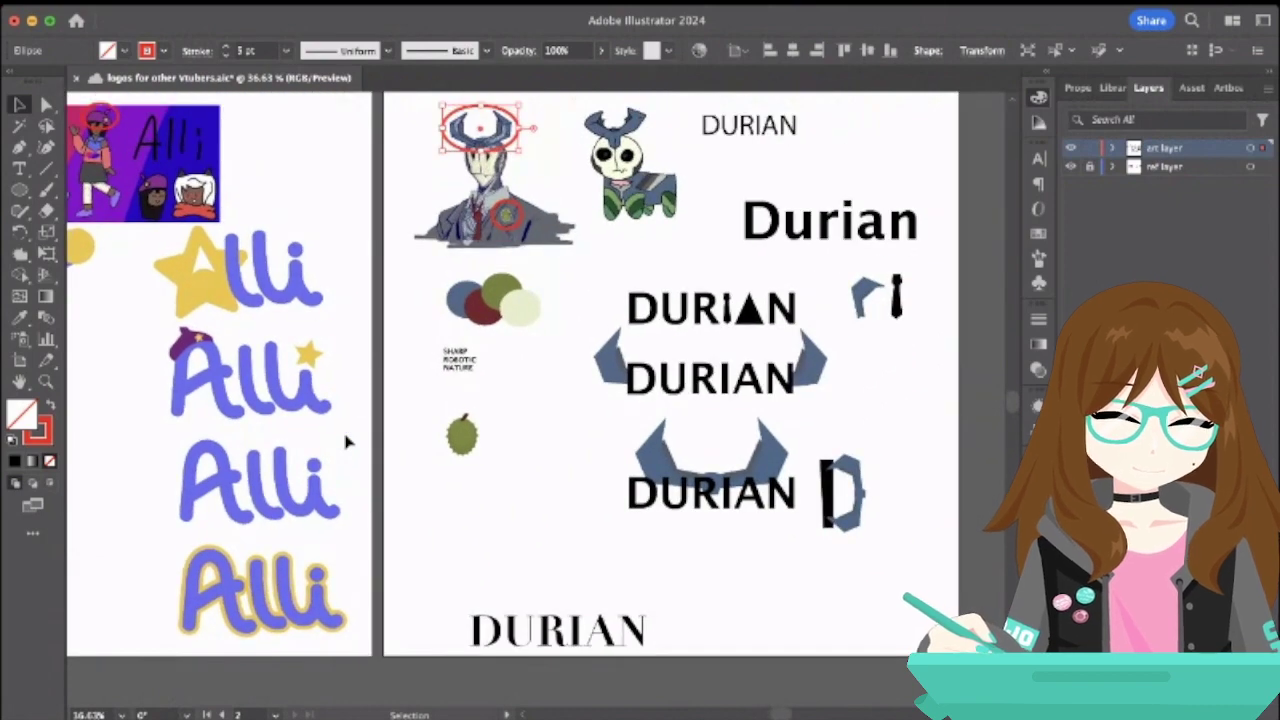
scroll(346, 443, right, 1)
scroll(346, 443, up, 1)
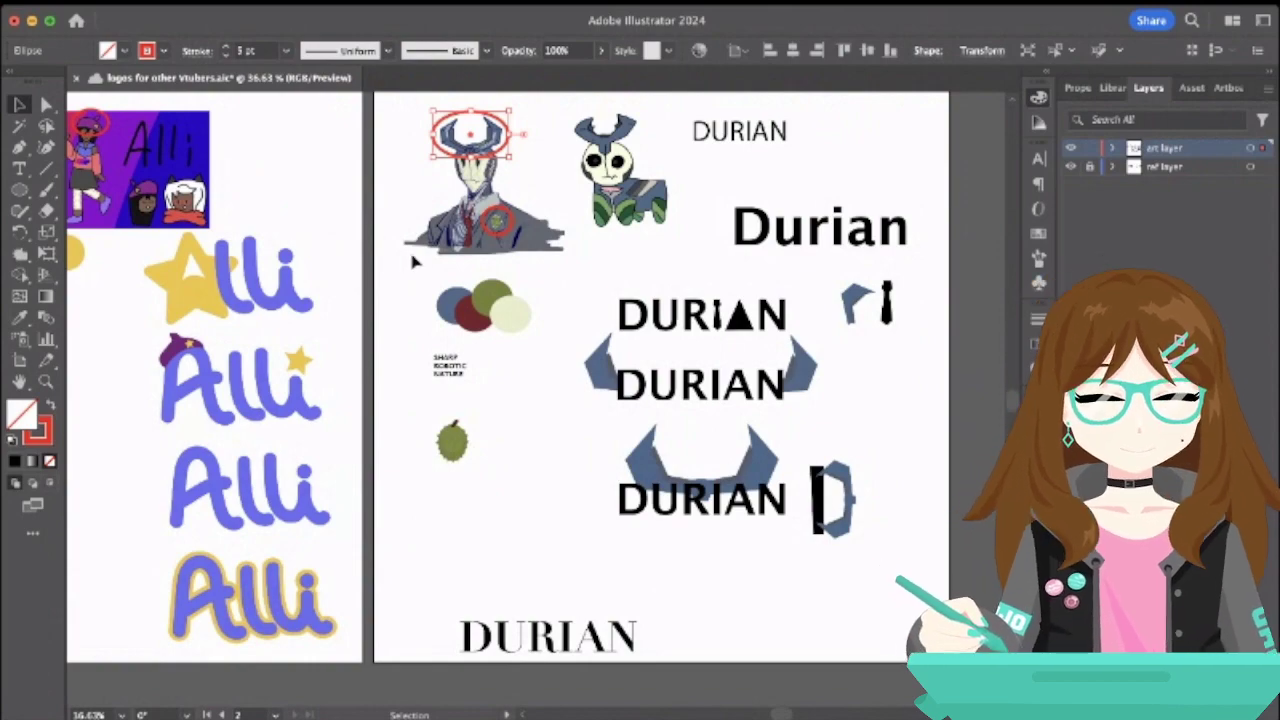
scroll(534, 235, up, 6)
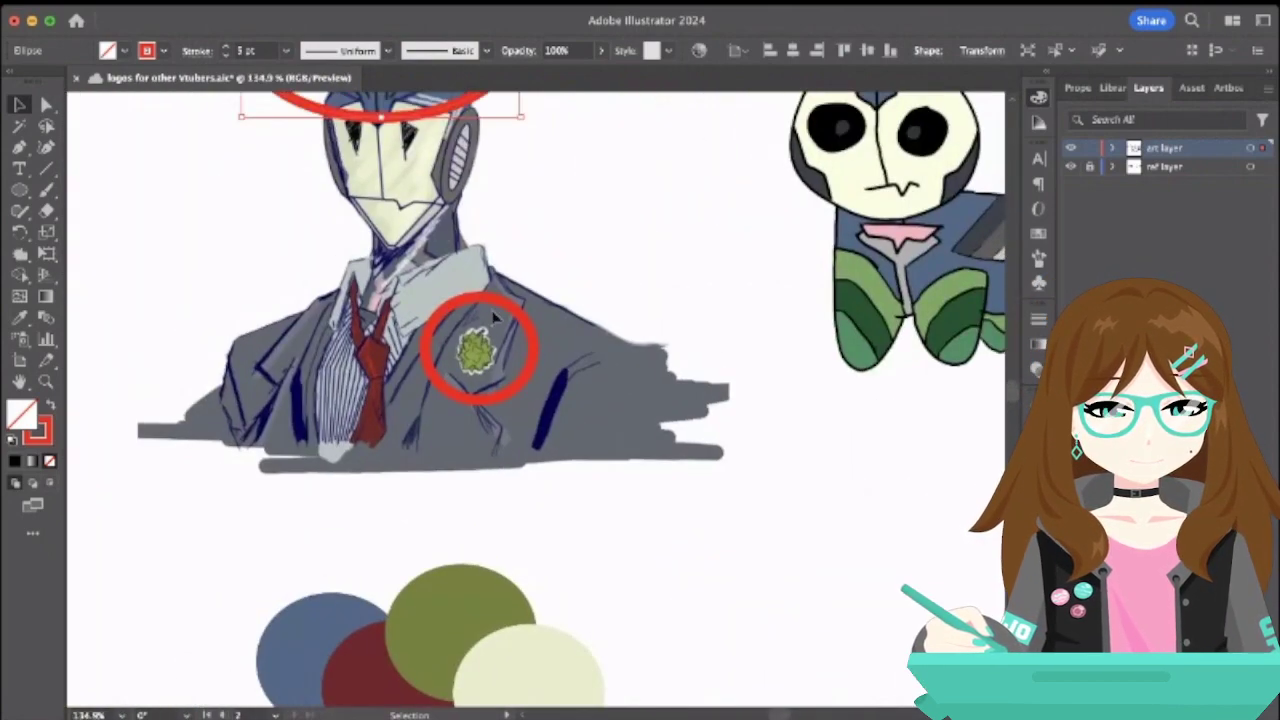
scroll(433, 218, up, 4)
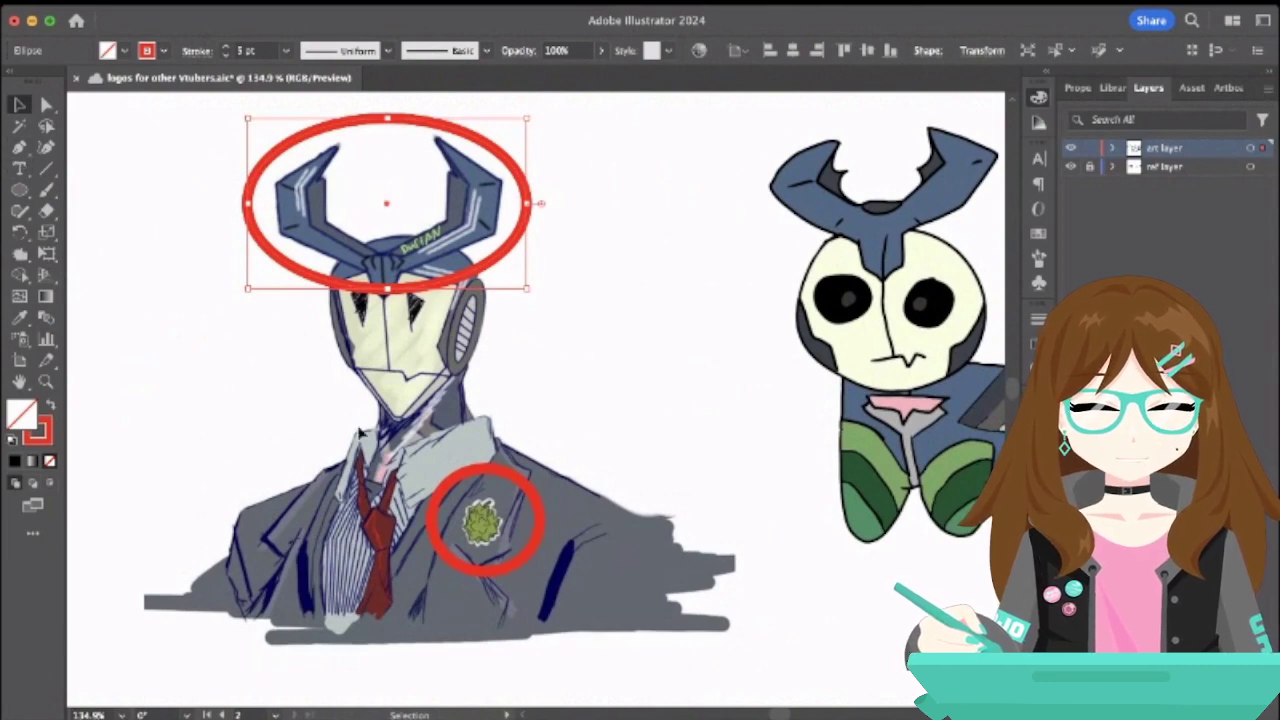
click(20, 190)
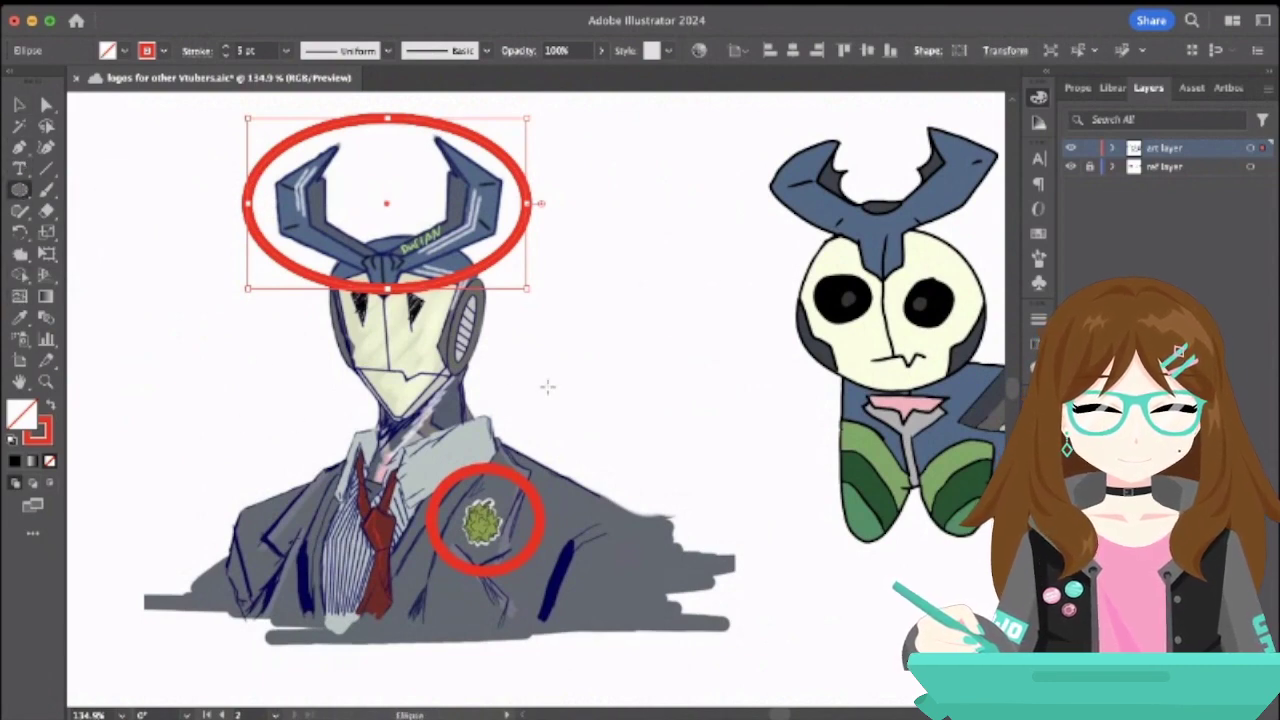
mouse_move(464, 272)
mouse_down()
mouse_move(498, 384)
mouse_move(520, 396)
mouse_up()
drag(494, 337, 468, 342)
key(Delete)
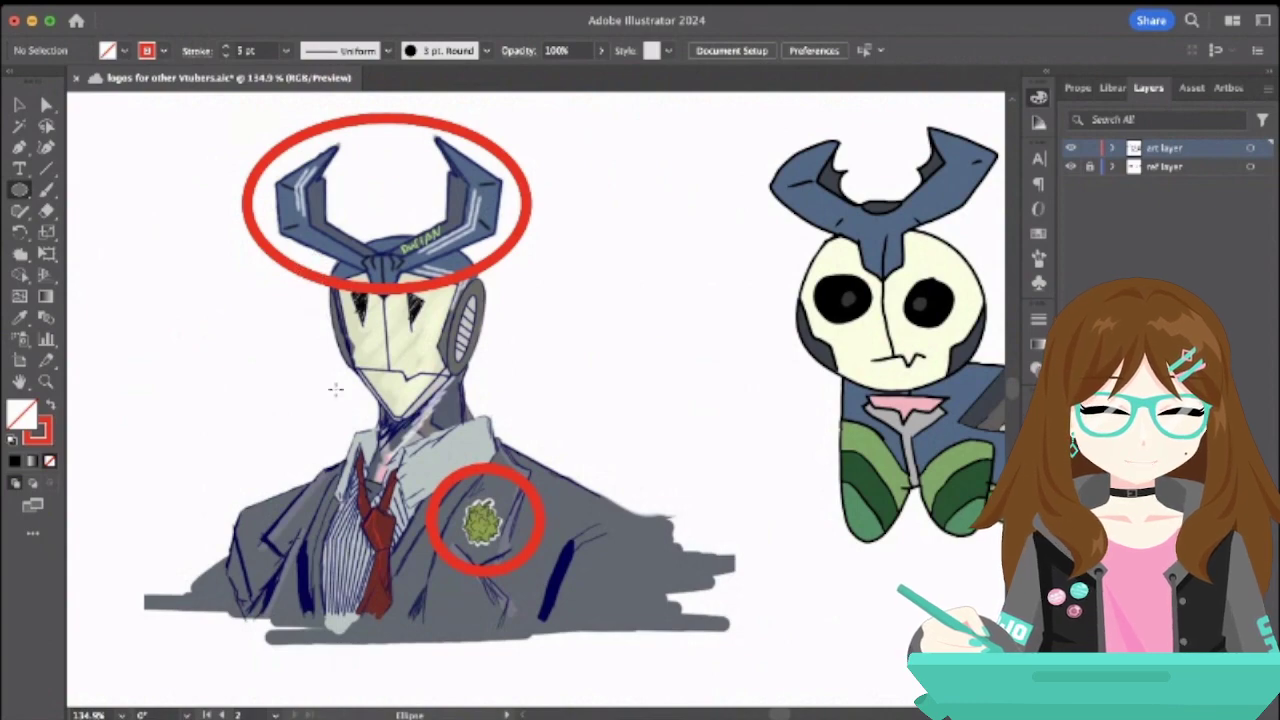
- Review the character references, colour palette and style keywords against the DURIAN concept with the full horns behind its letters
scroll(337, 456, down, 5)
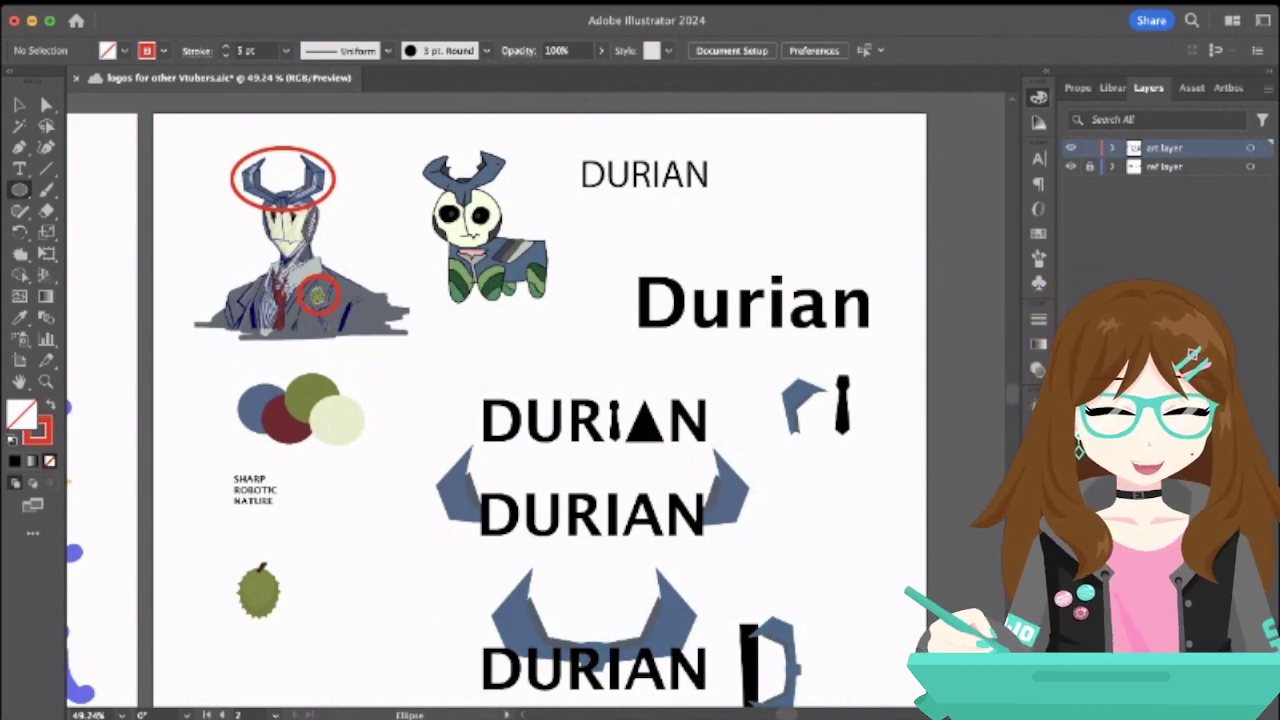
scroll(283, 288, up, 4)
scroll(226, 209, down, 3)
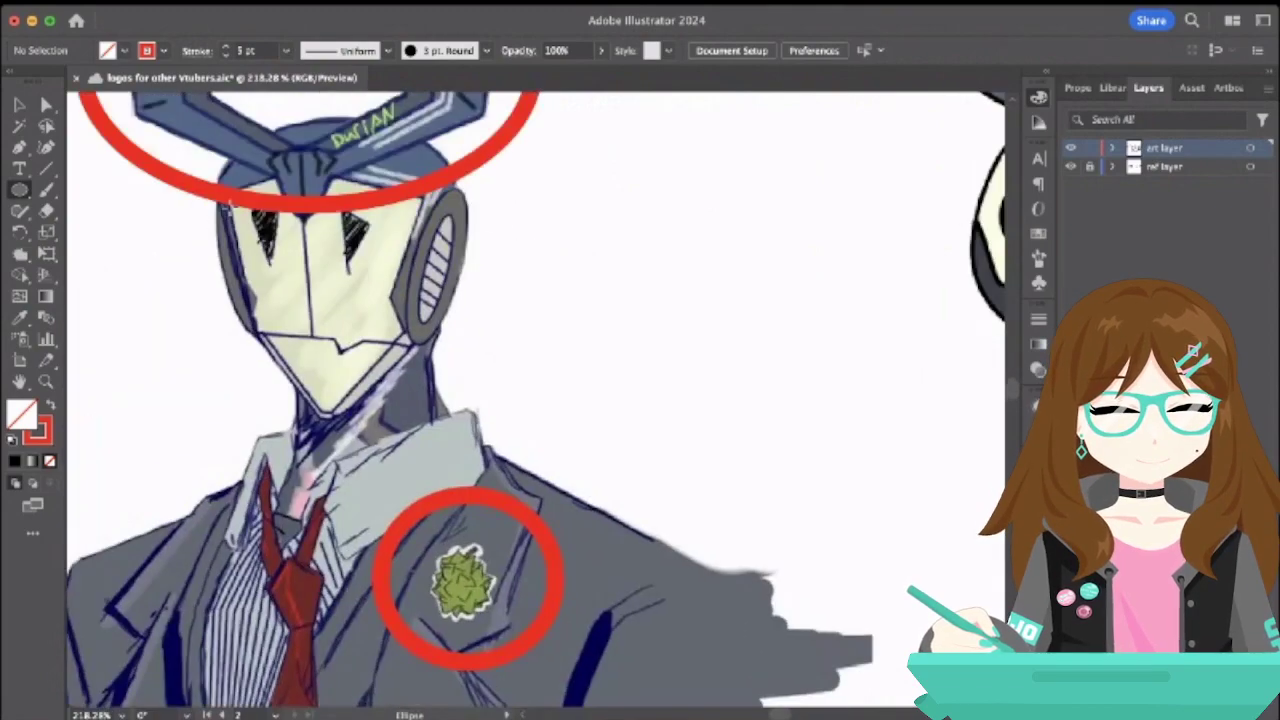
scroll(145, 172, down, 2)
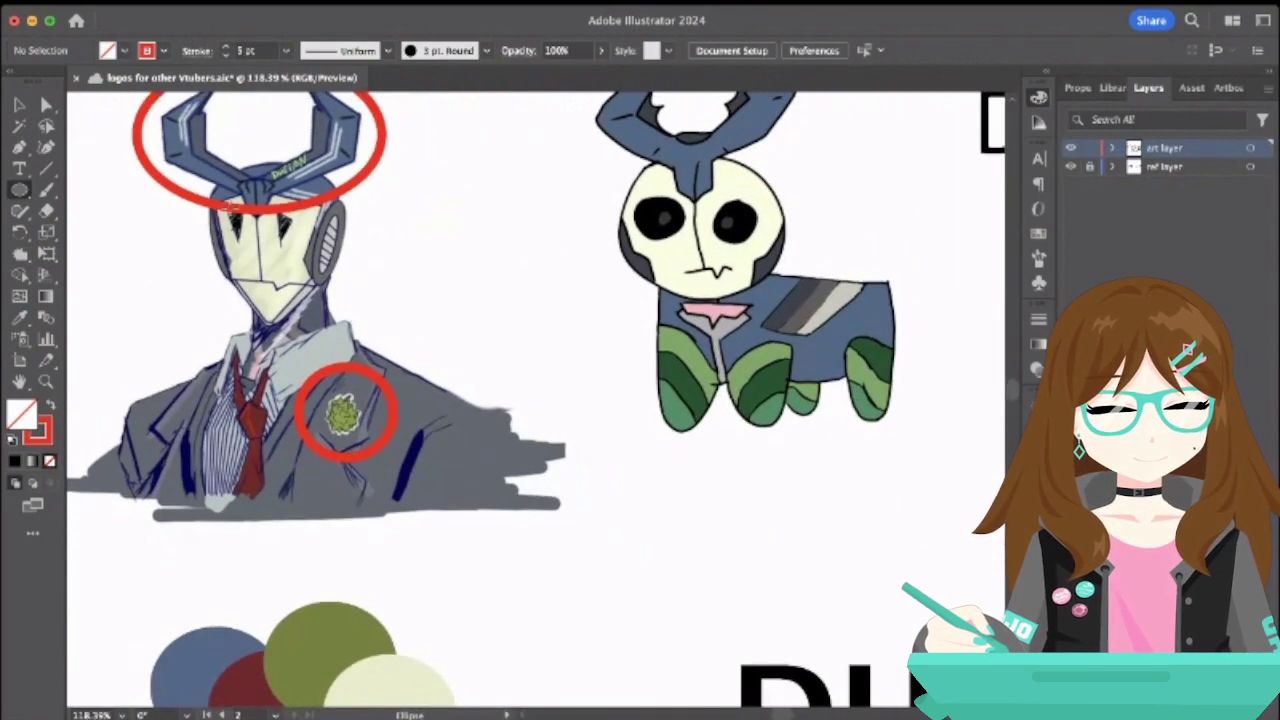
scroll(230, 205, down, 10)
scroll(230, 205, right, 5)
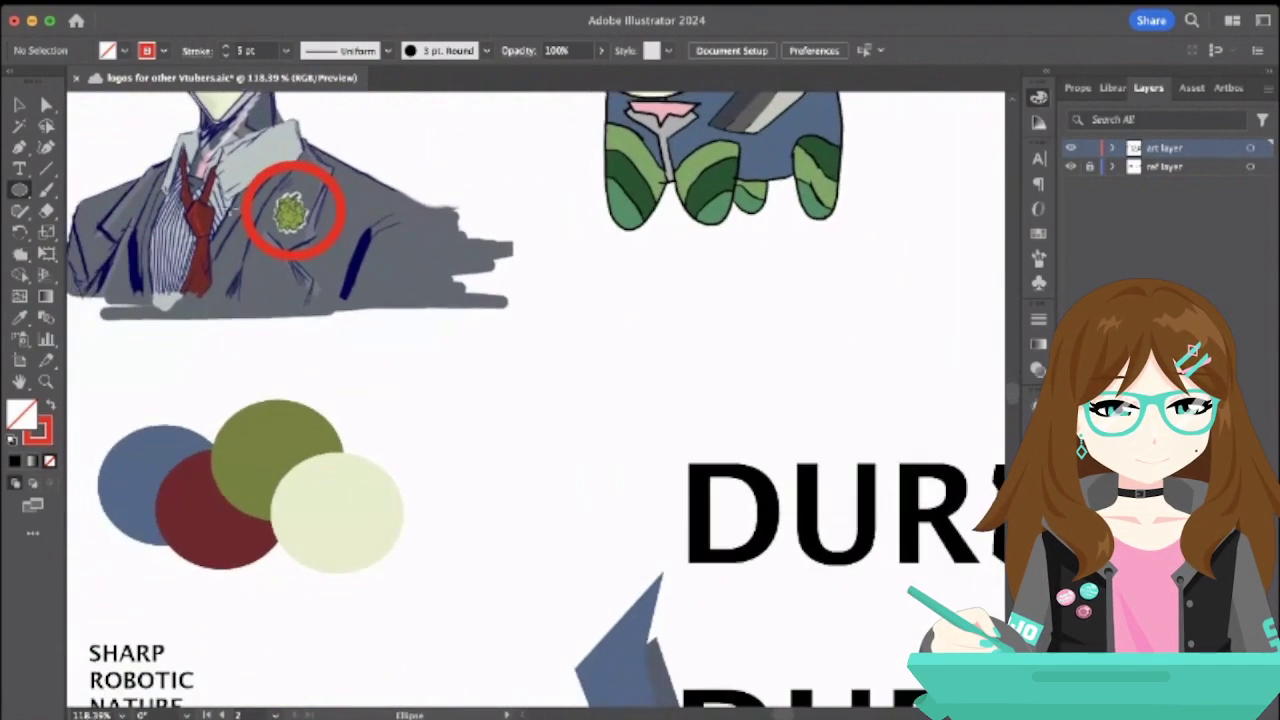
scroll(230, 205, down, 3)
scroll(230, 205, right, 2)
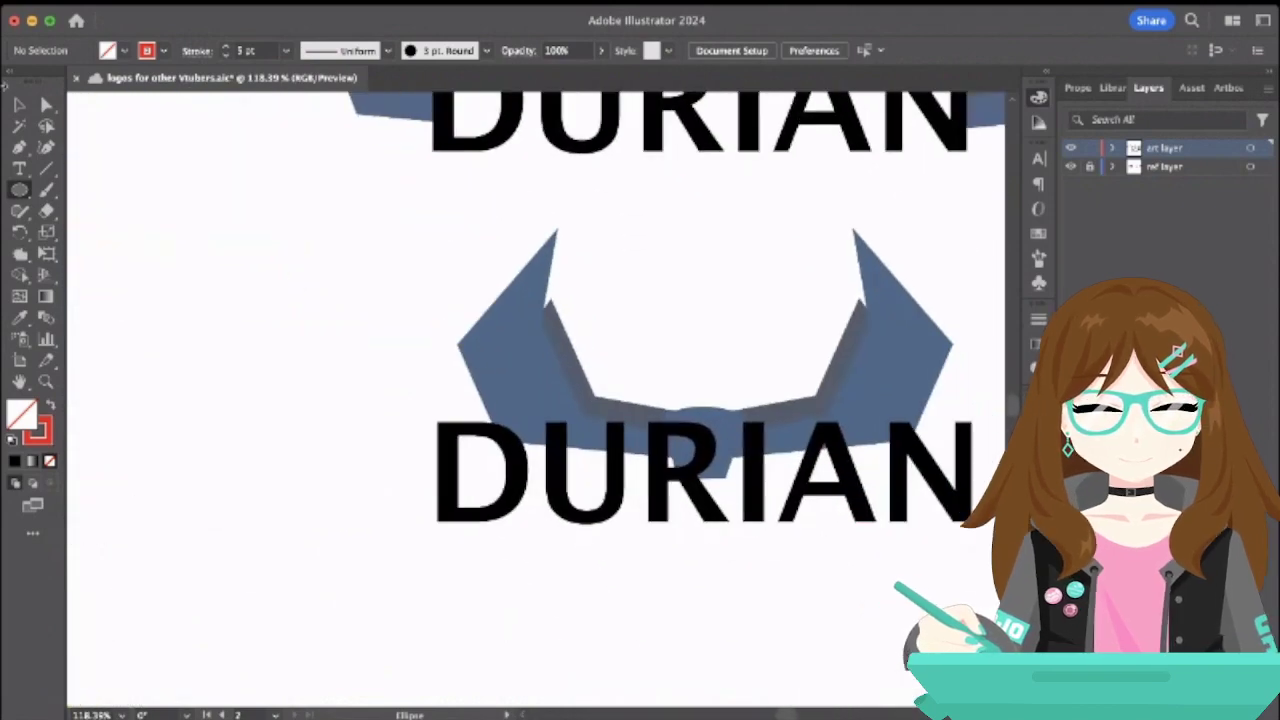
key(v)
click(506, 371)
click(357, 274)
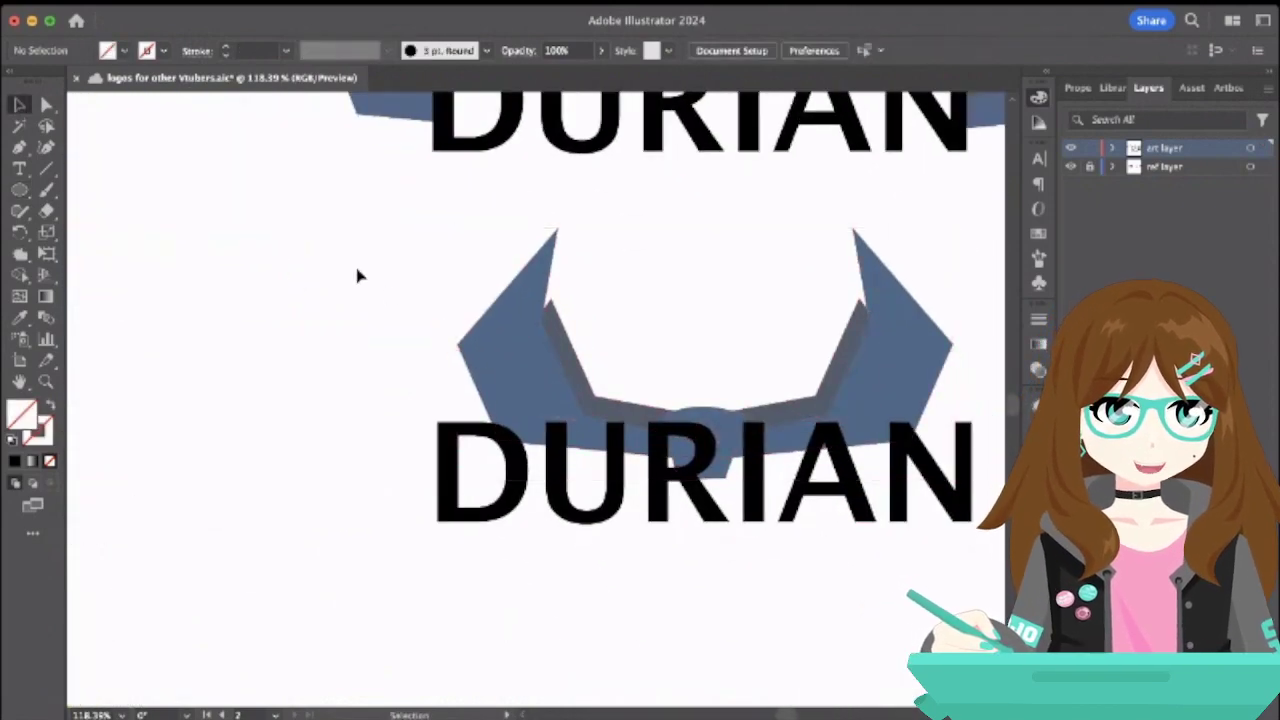
click(491, 337)
scroll(270, 320, up, 5)
scroll(270, 320, left, 2)
scroll(267, 318, down, 5)
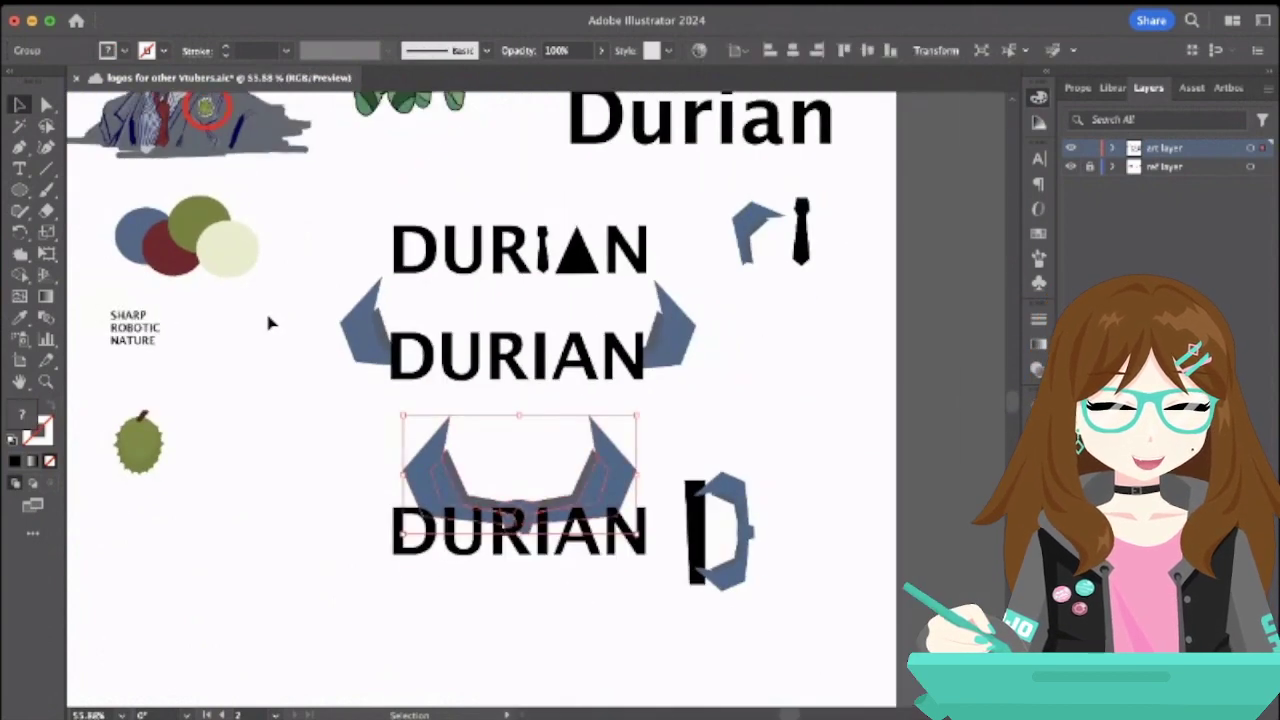
- Move the DURIAN wordmark flanked by two separate horns slightly down and to the right
drag(302, 375, 688, 375)
click(314, 362)
scroll(314, 365, up, 5)
scroll(314, 365, left, 3)
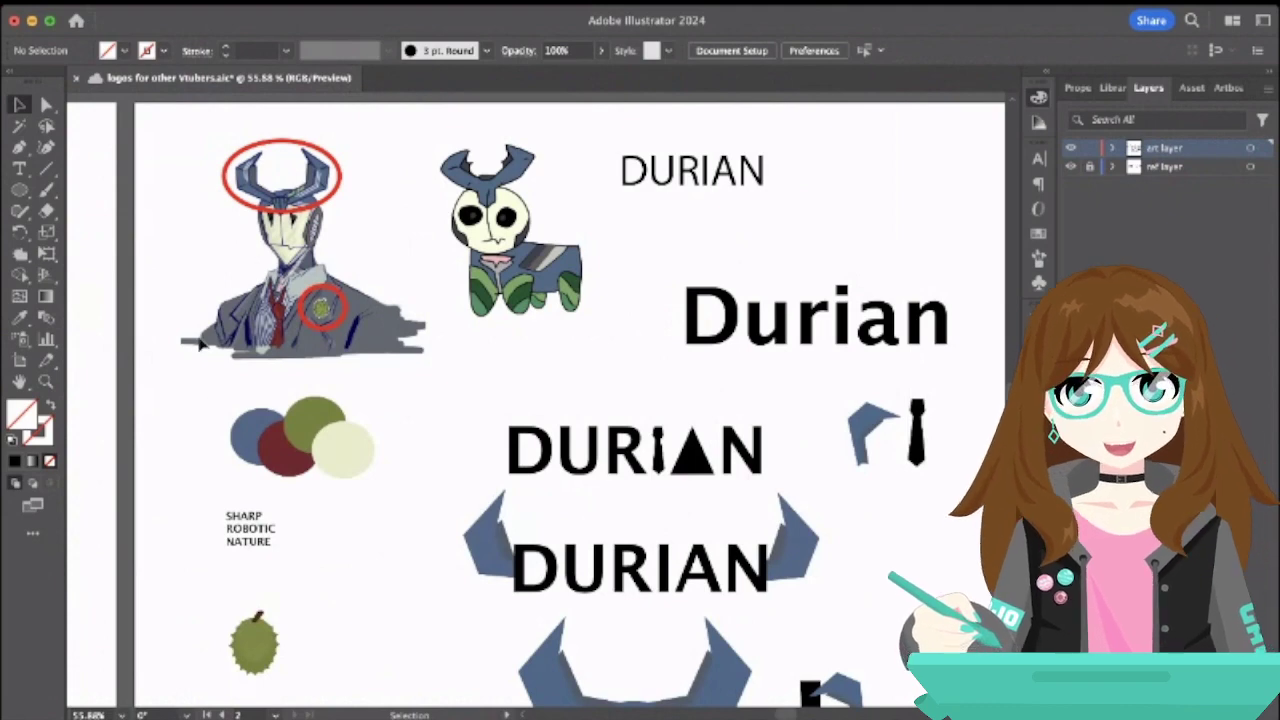
scroll(529, 604, down, 3)
click(545, 535)
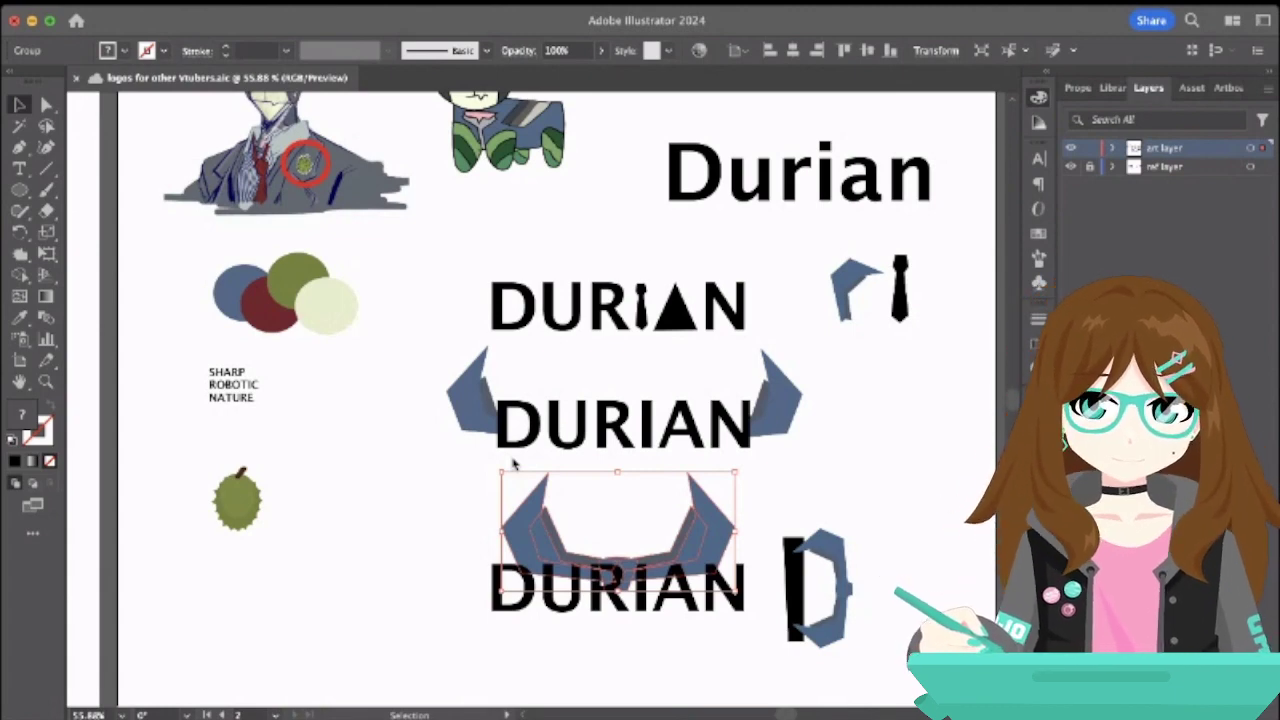
scroll(262, 210, up, 2)
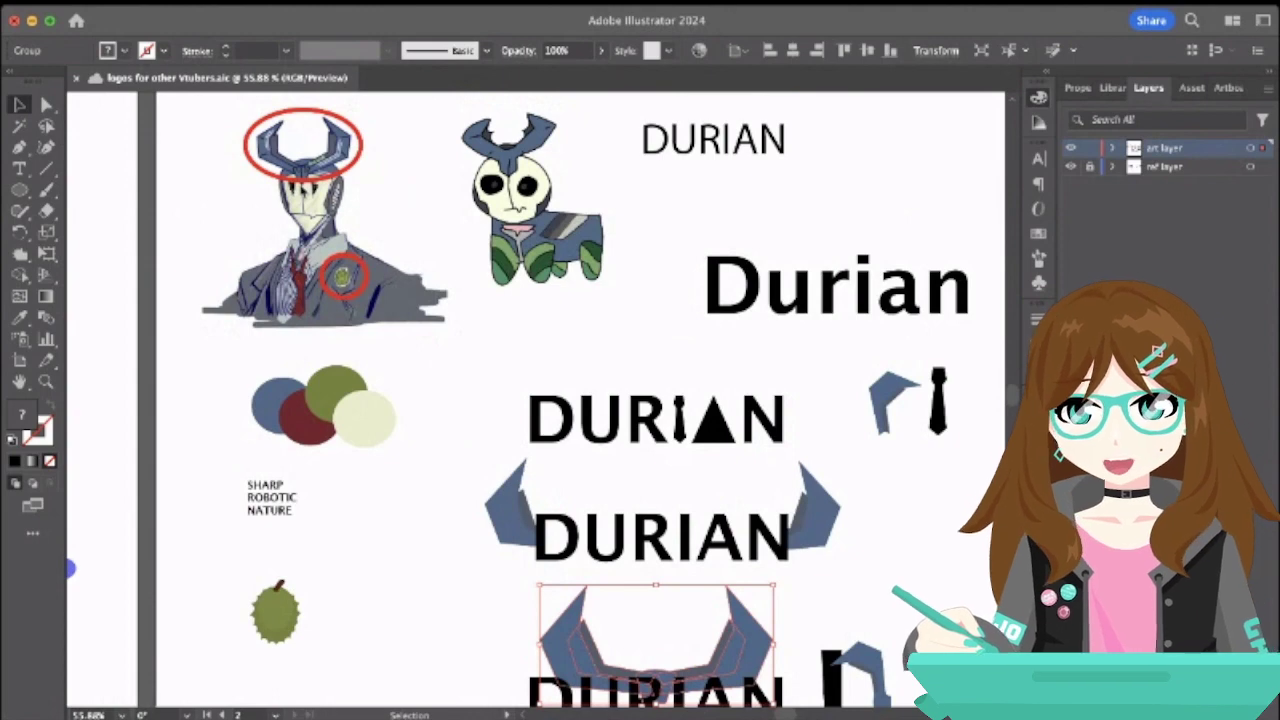
- Move the red circles off the suited character's horns and pin to the space between the thin DURIAN and bold Durian wordmarks
click(362, 146)
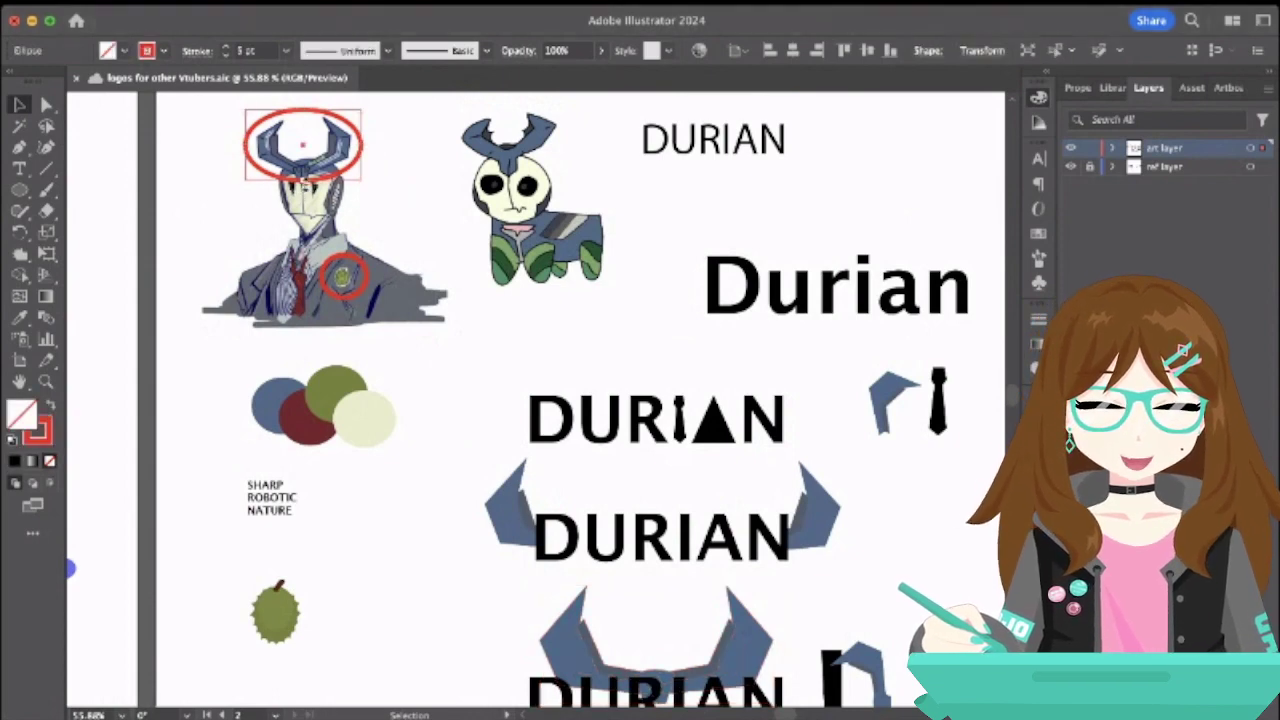
drag(361, 180, 363, 190)
drag(302, 155, 826, 207)
click(345, 283)
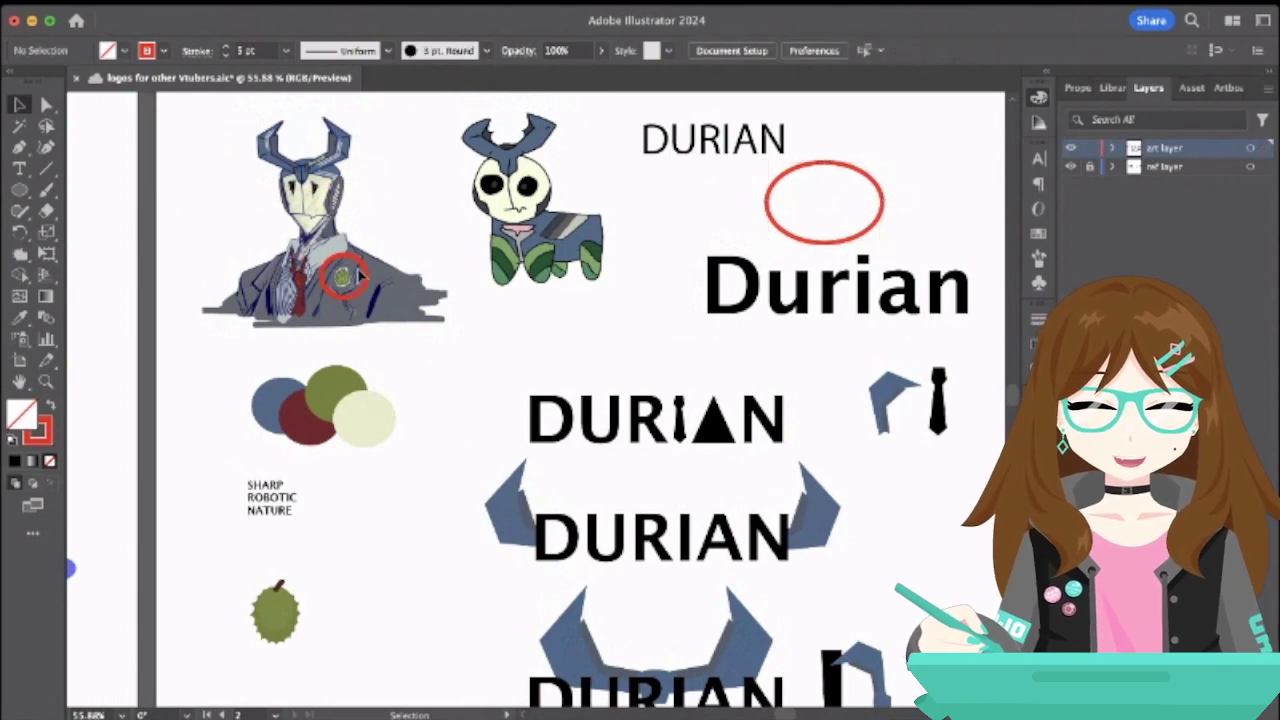
drag(350, 282, 708, 205)
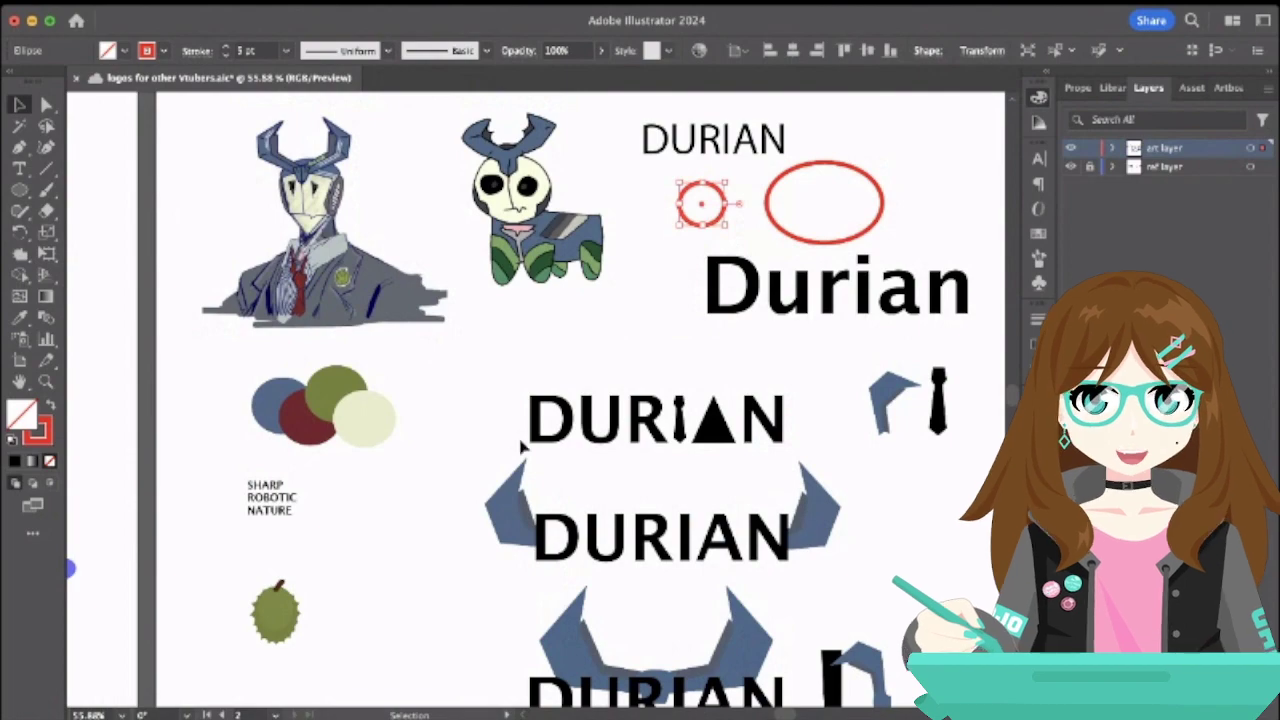
- Delete the D built from the black tie and blue horns beside the lowest horned DURIAN wordmark
scroll(520, 447, down, 10)
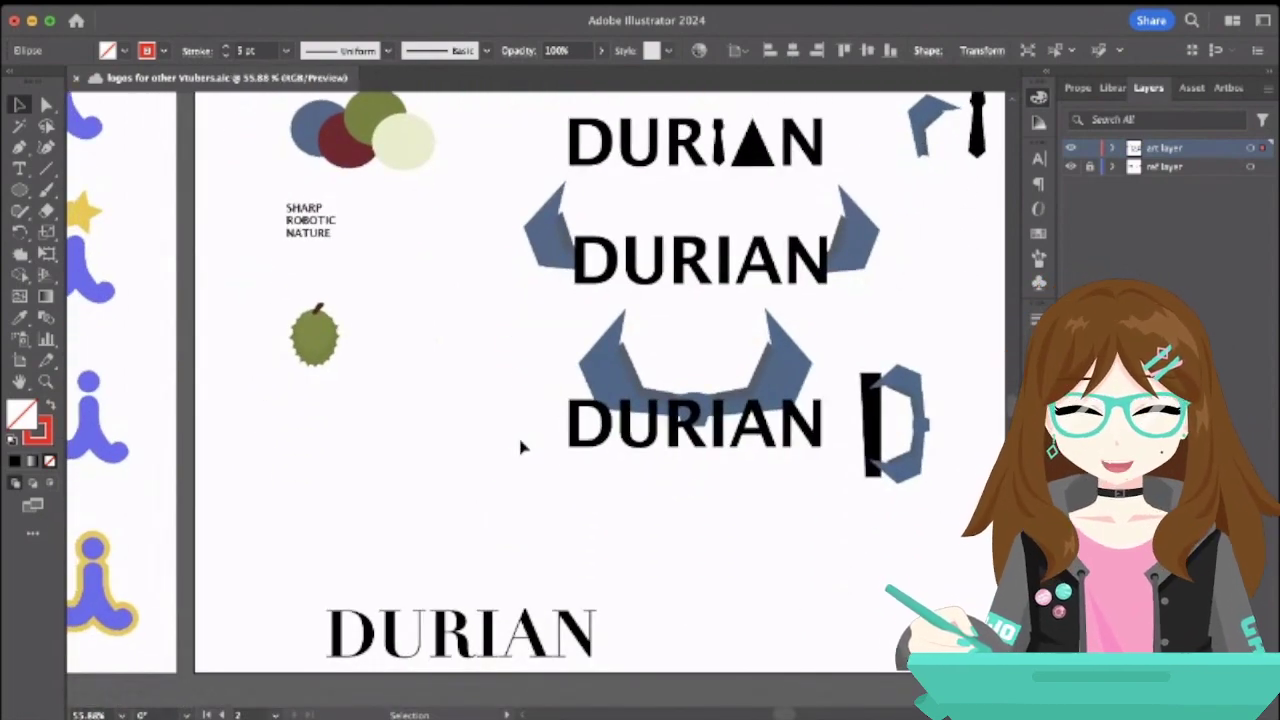
click(793, 410)
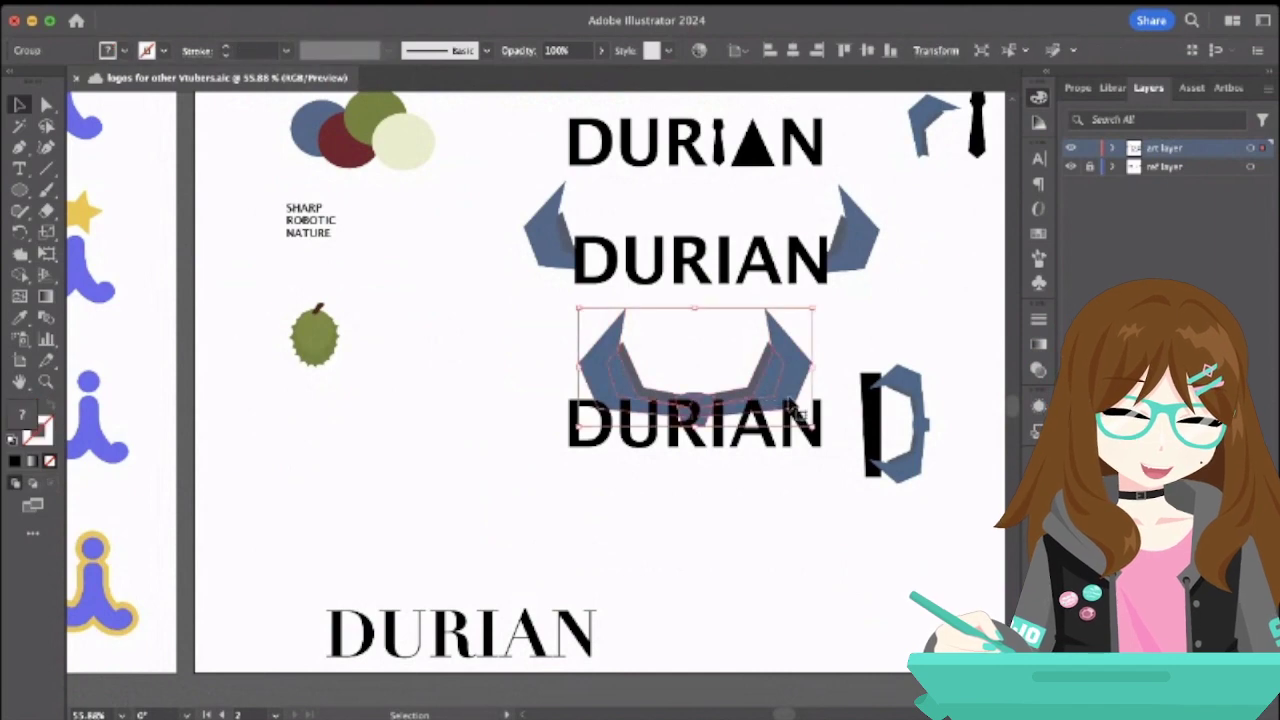
click(637, 449)
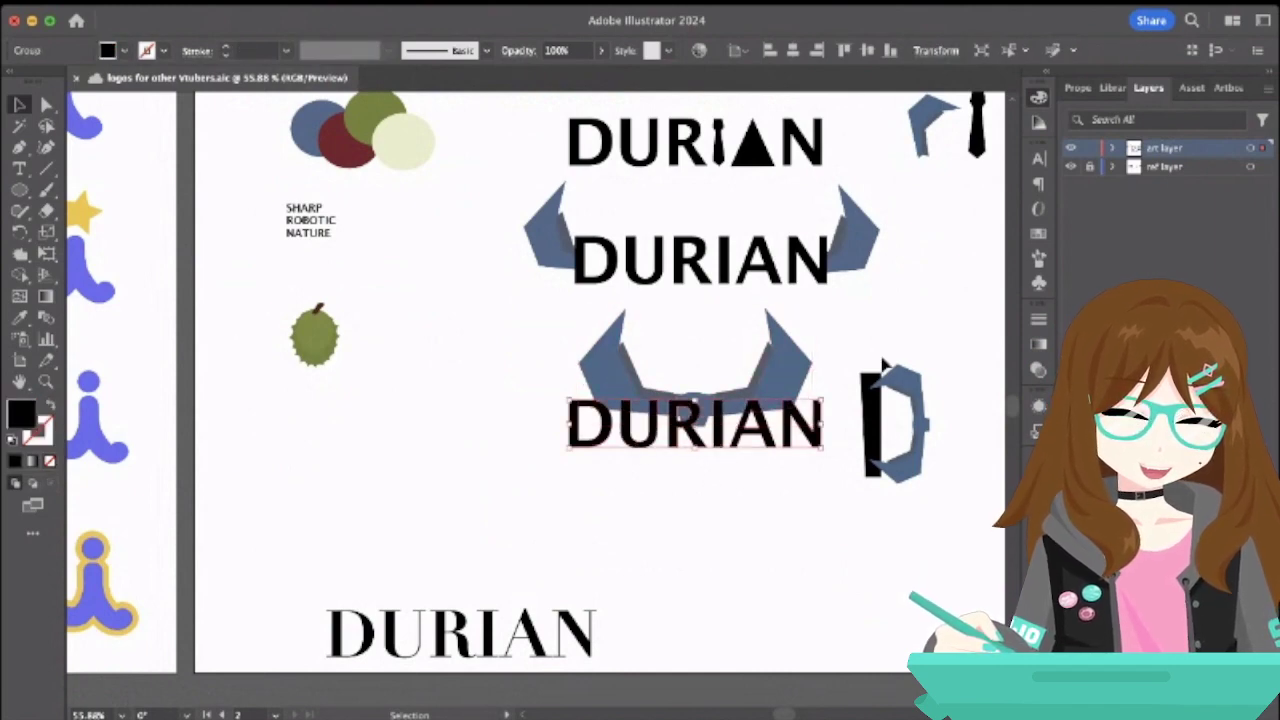
scroll(882, 358, up, 3)
scroll(882, 358, down, 5)
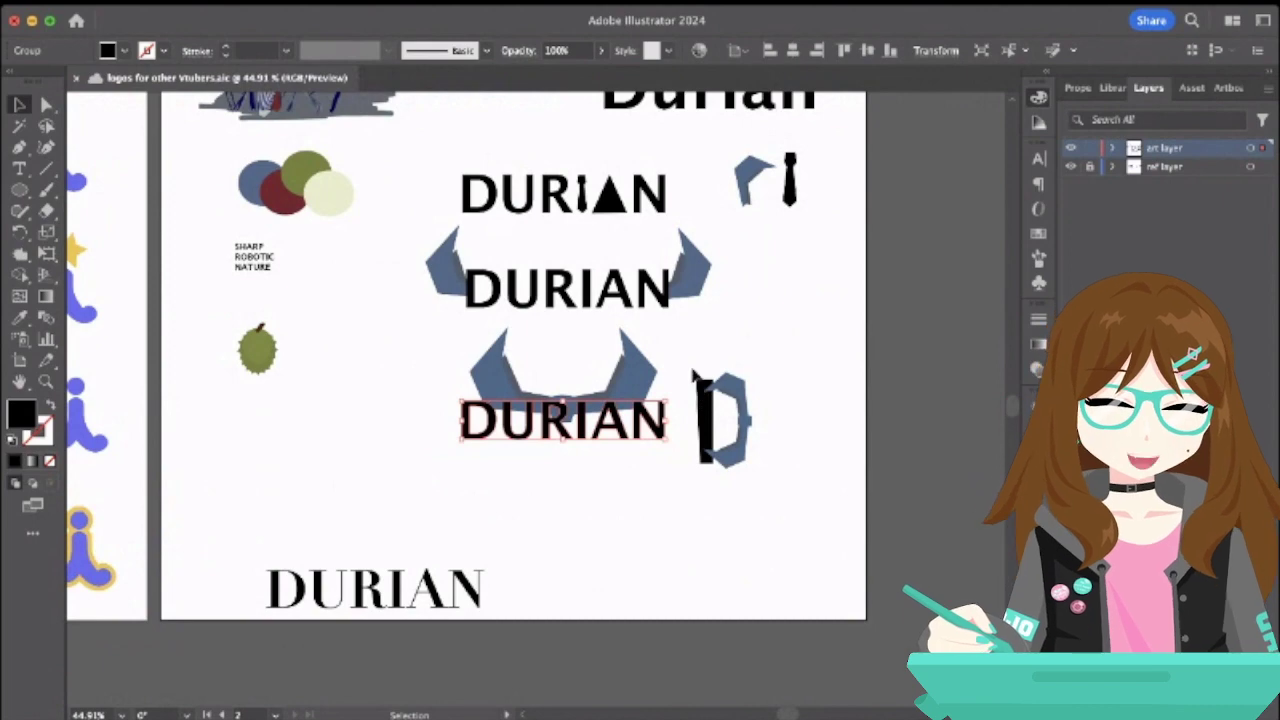
click(693, 375)
drag(689, 358, 814, 514)
click(814, 514)
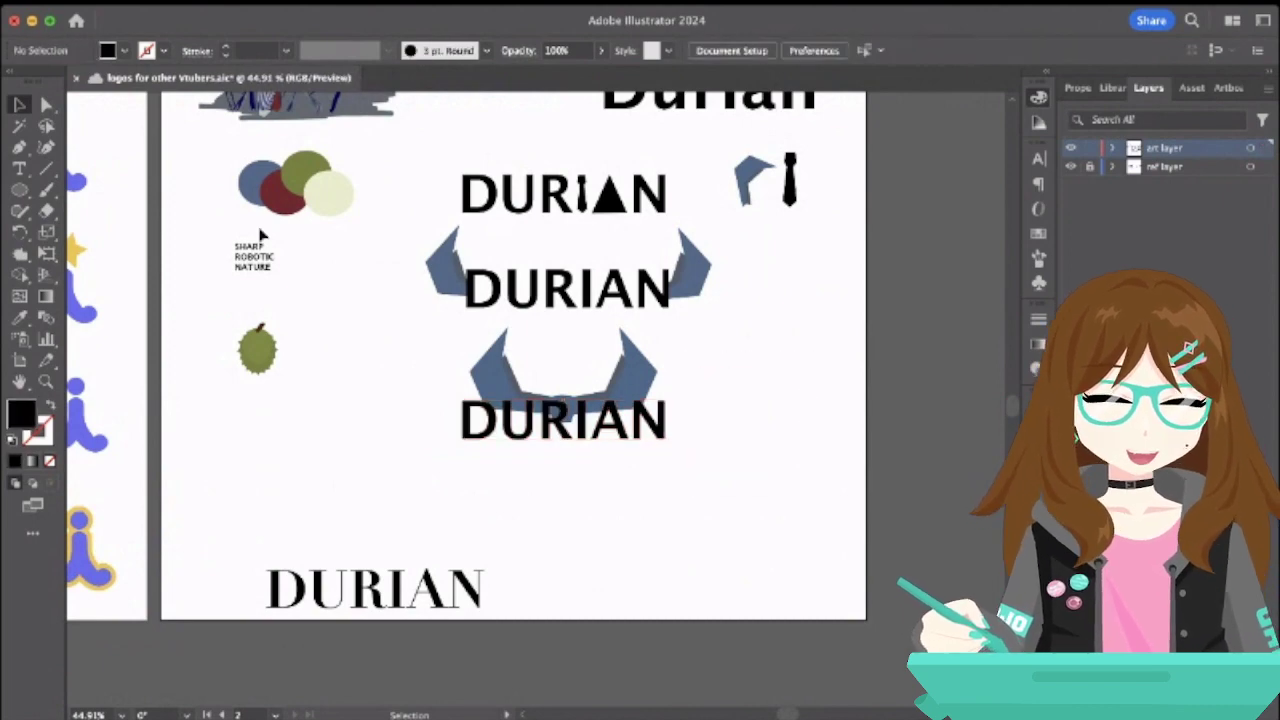
- Move the large red ellipse back around the suited character's horns
scroll(241, 165, up, 3)
drag(710, 160, 287, 344)
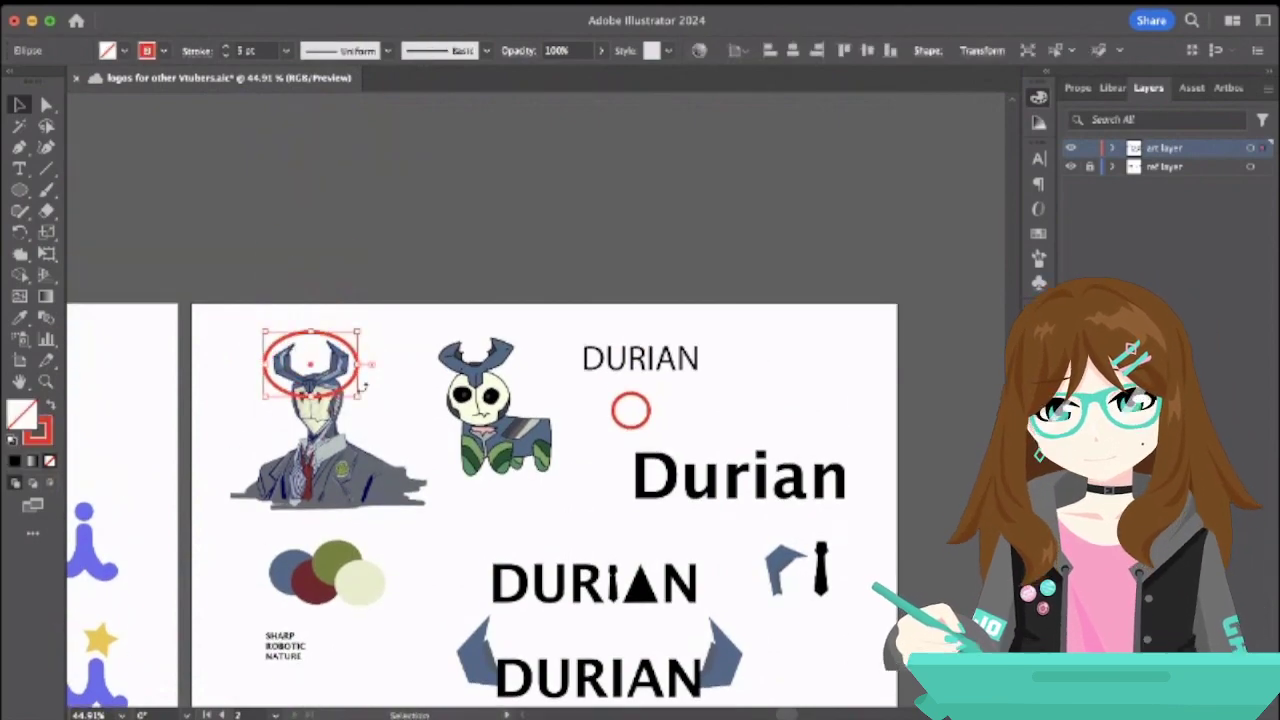
scroll(364, 386, down, 8)
scroll(364, 386, left, 3)
click(712, 358)
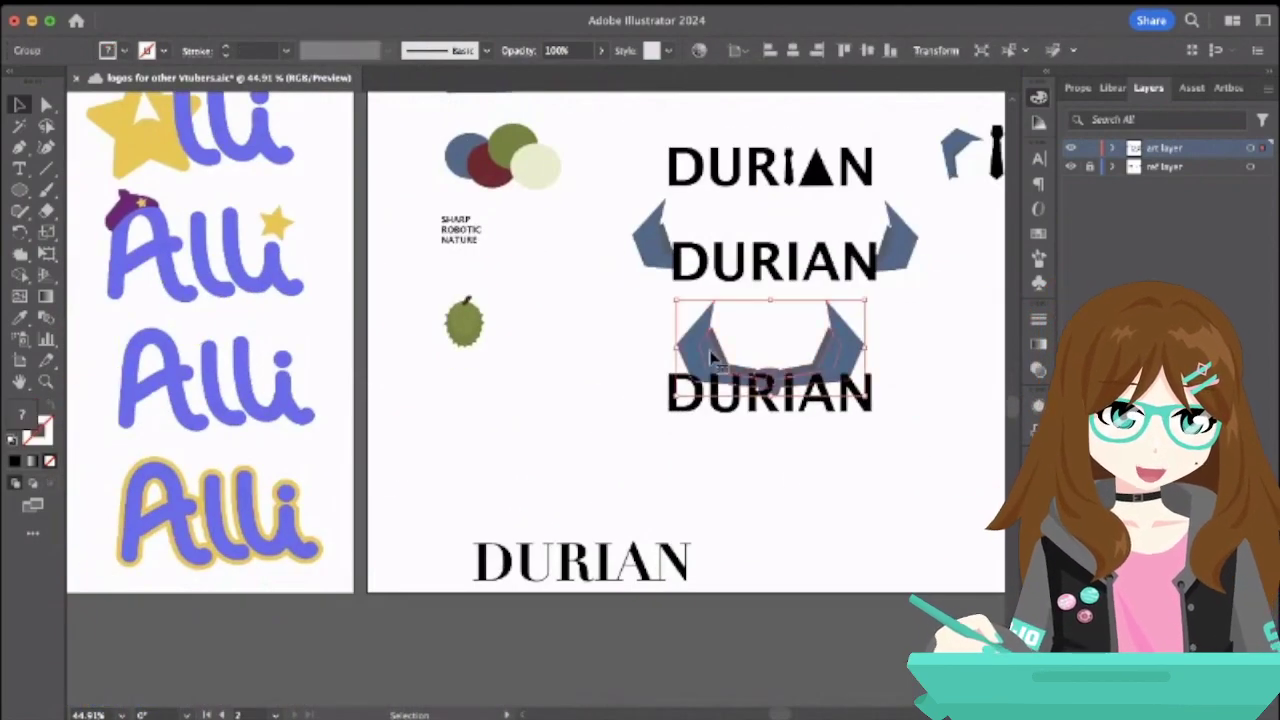
click(705, 420)
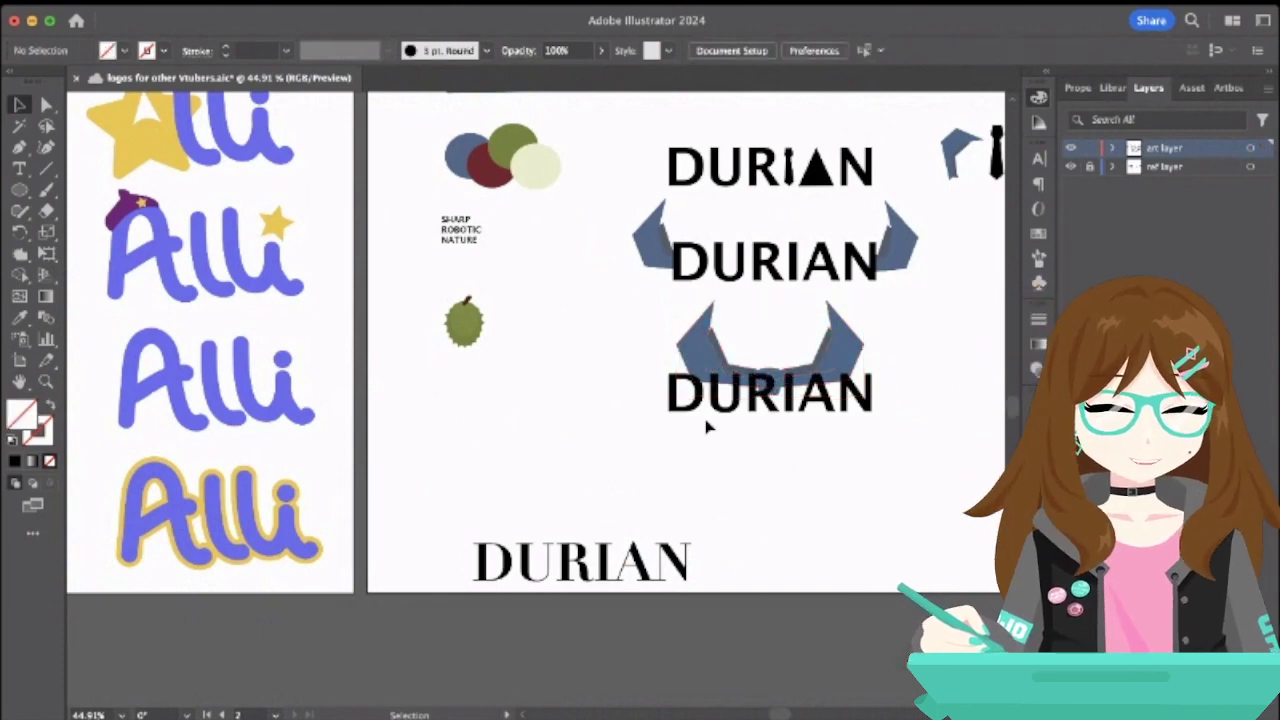
click(720, 410)
click(718, 428)
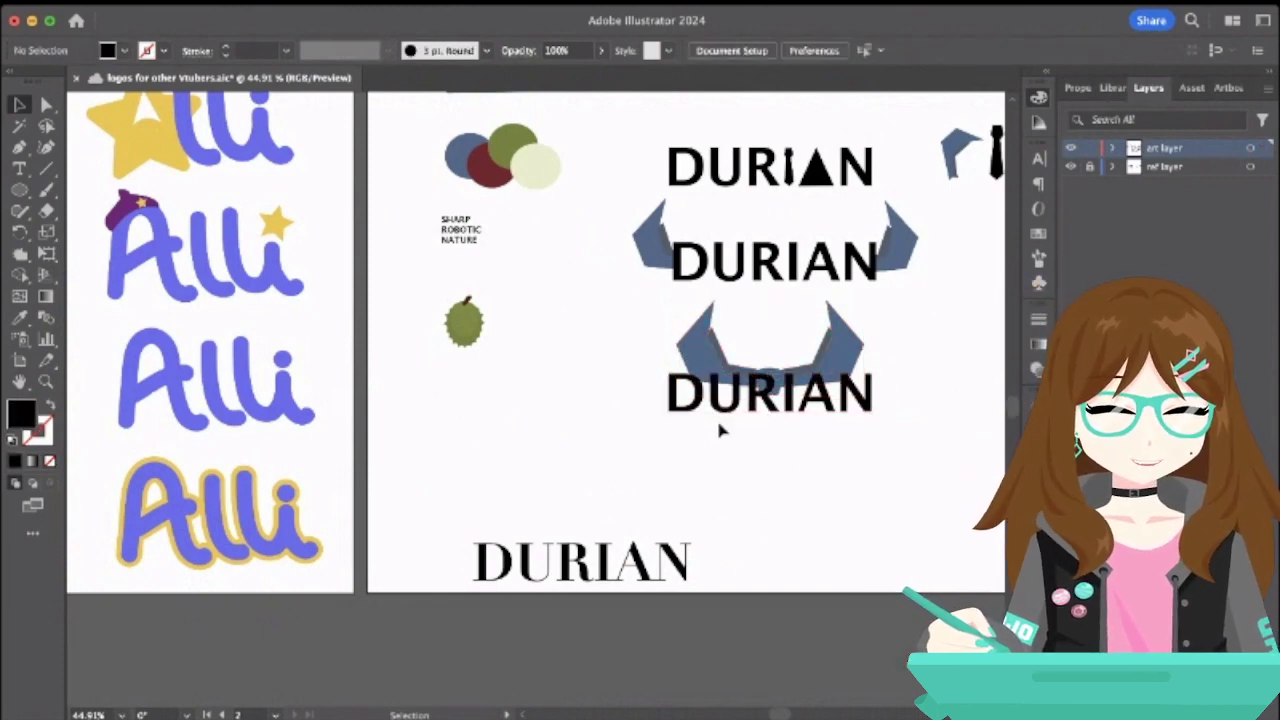
click(768, 401)
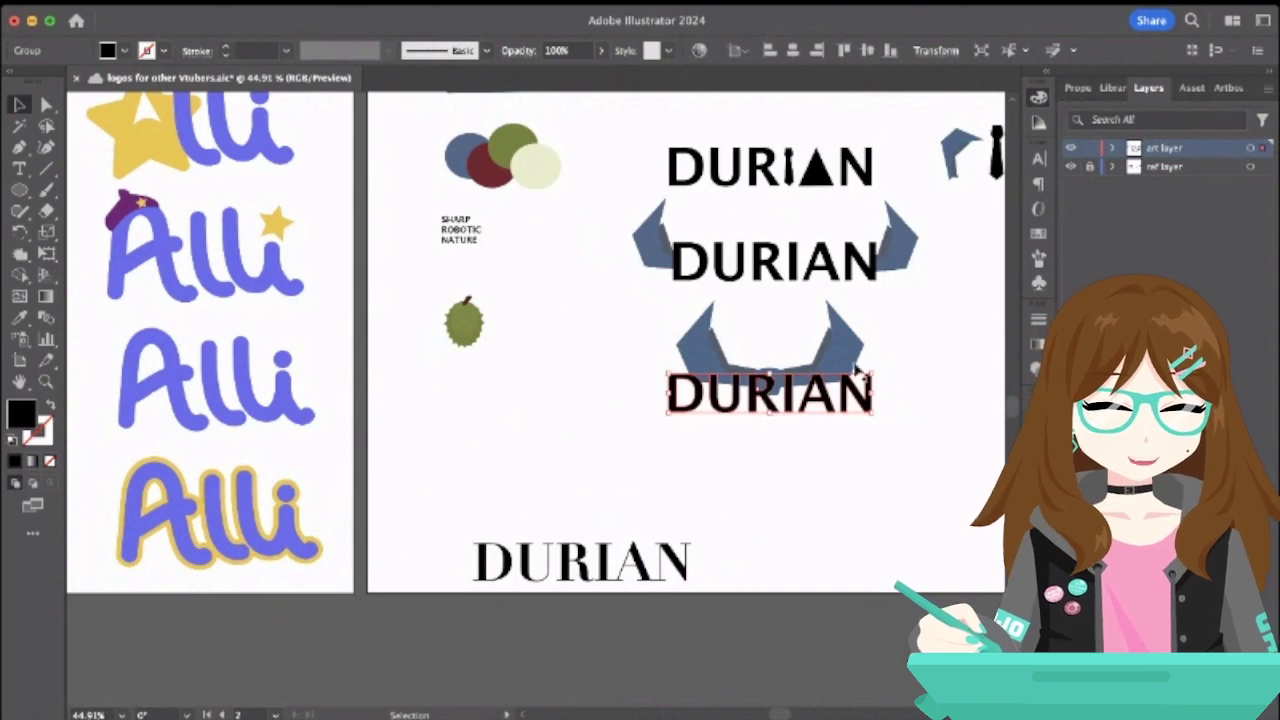
shift+click(855, 348)
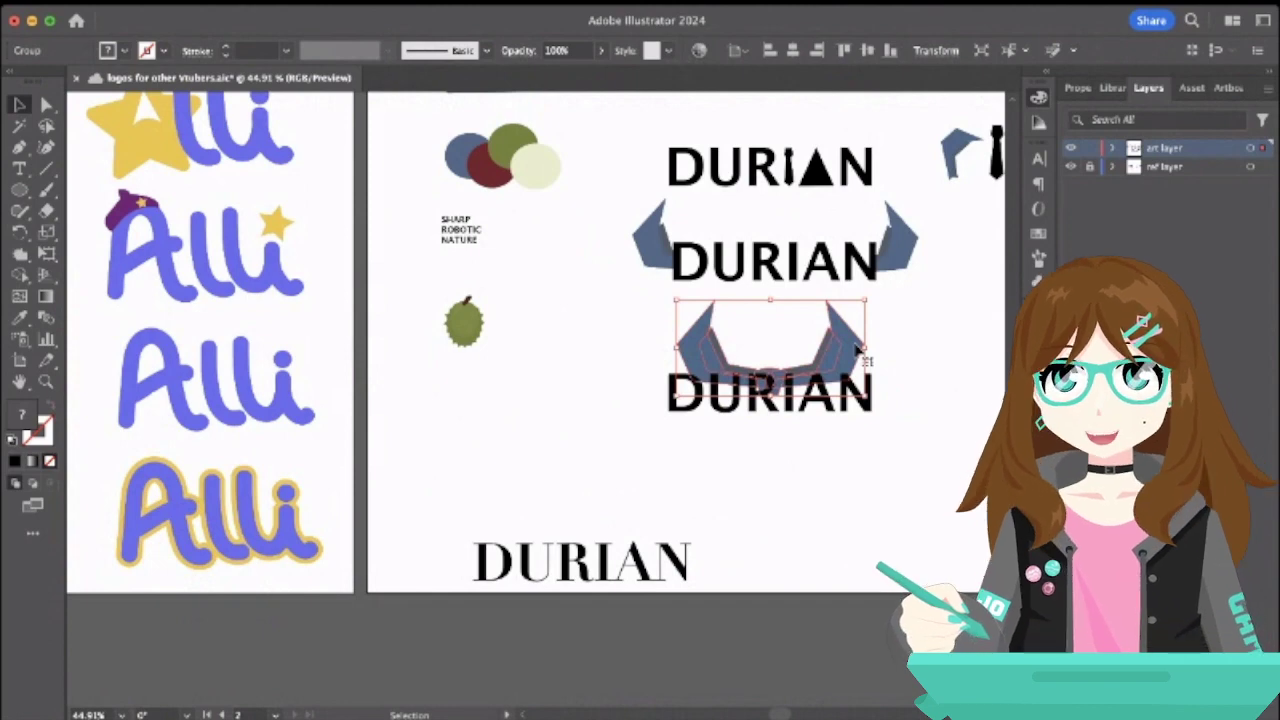
double_click(852, 400)
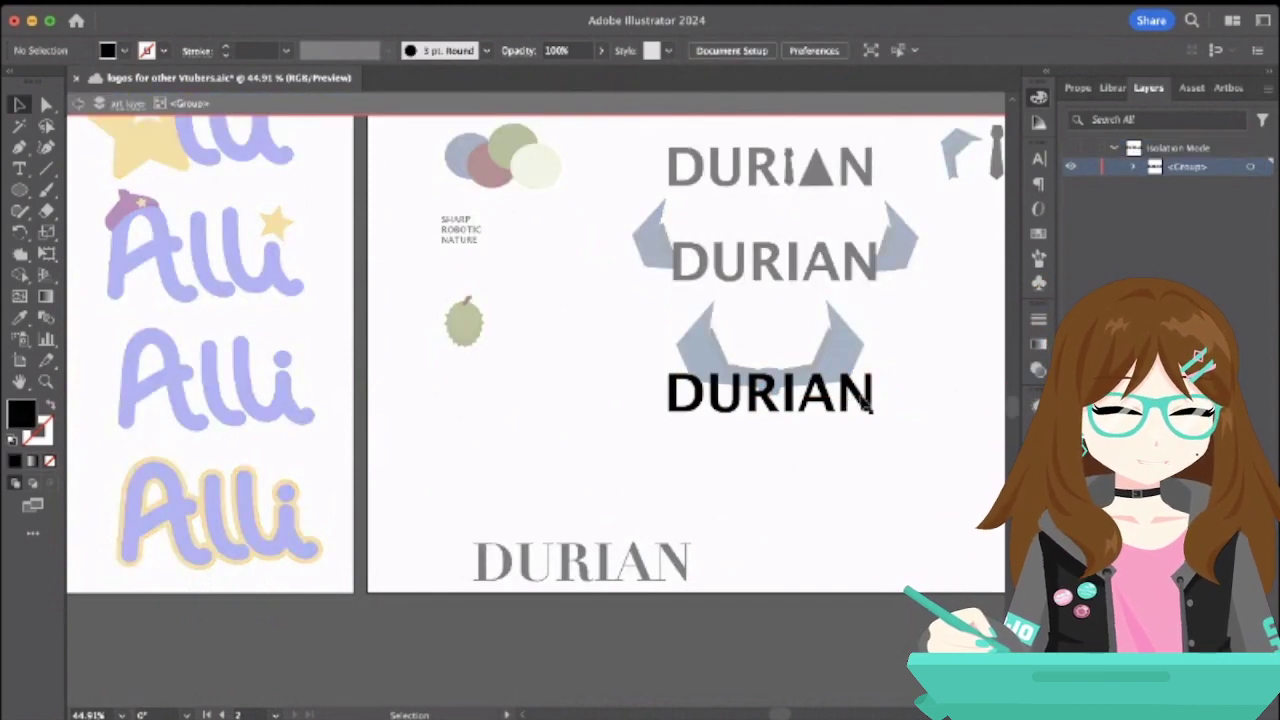
click(866, 401)
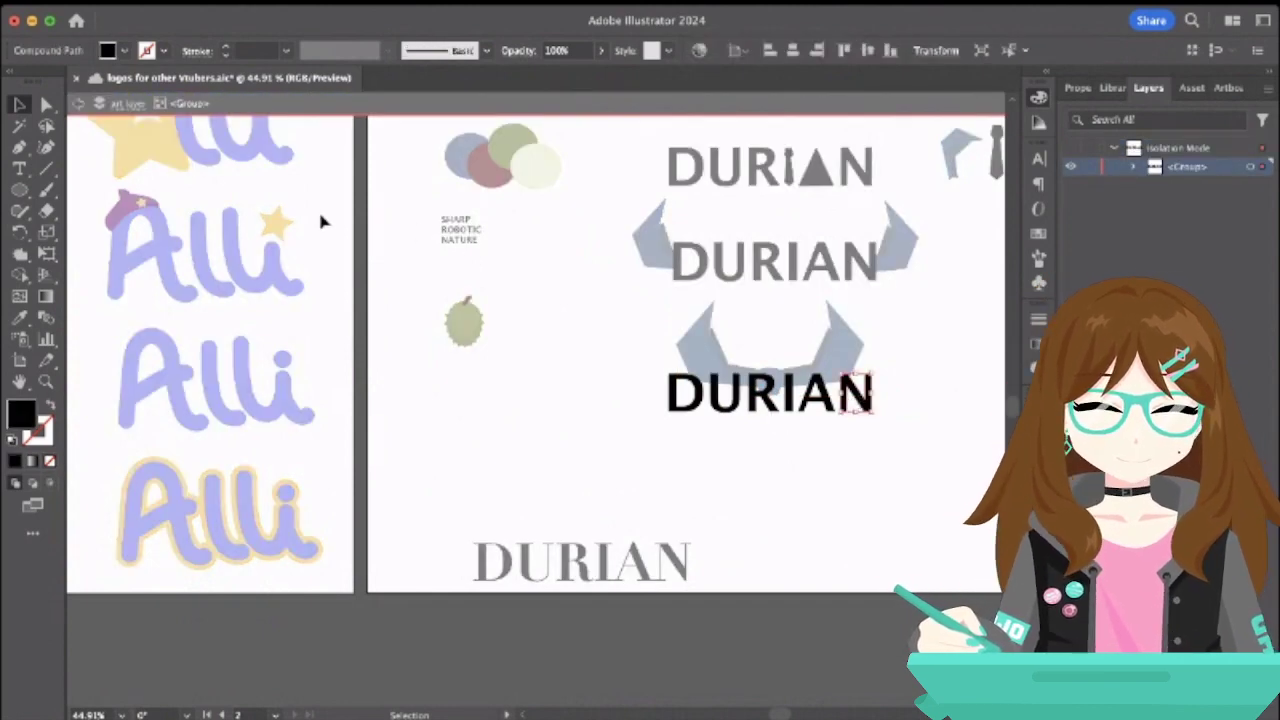
click(494, 323)
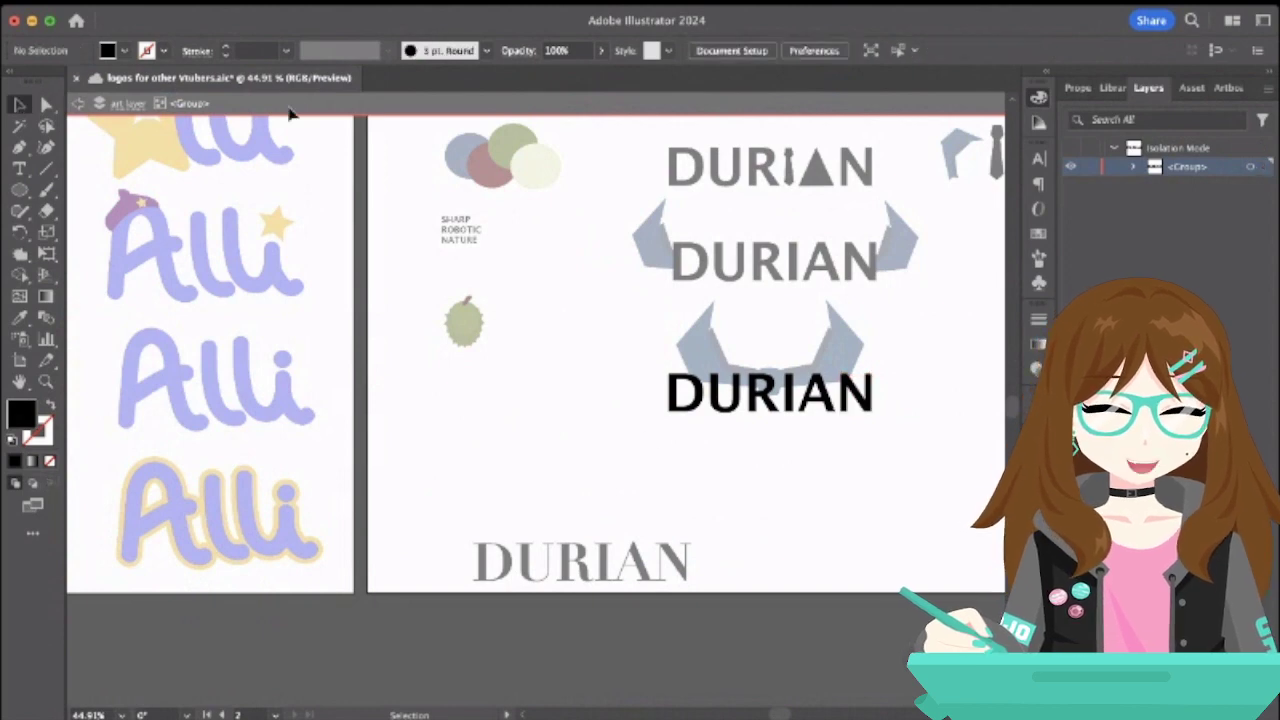
click(78, 103)
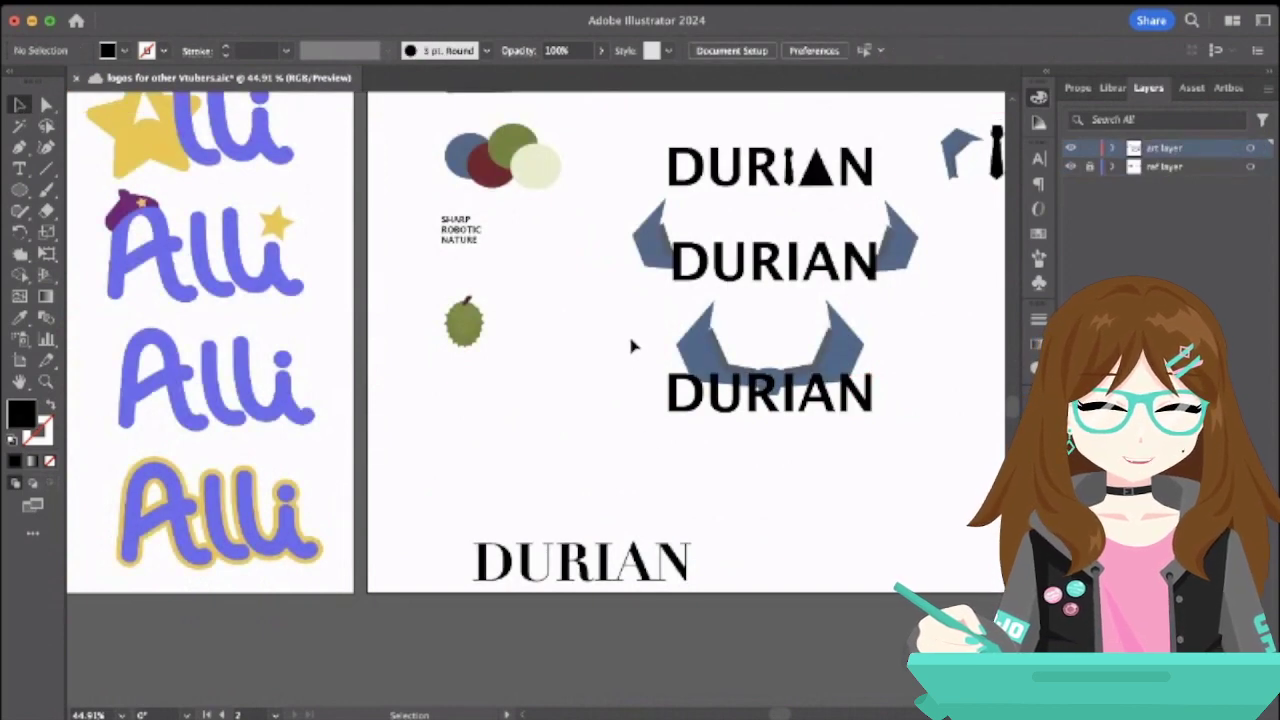
- Enlarge the lowest DURIAN concept's horns slightly and lower them so they curve beneath the wordmark with their tips above the letters
click(718, 358)
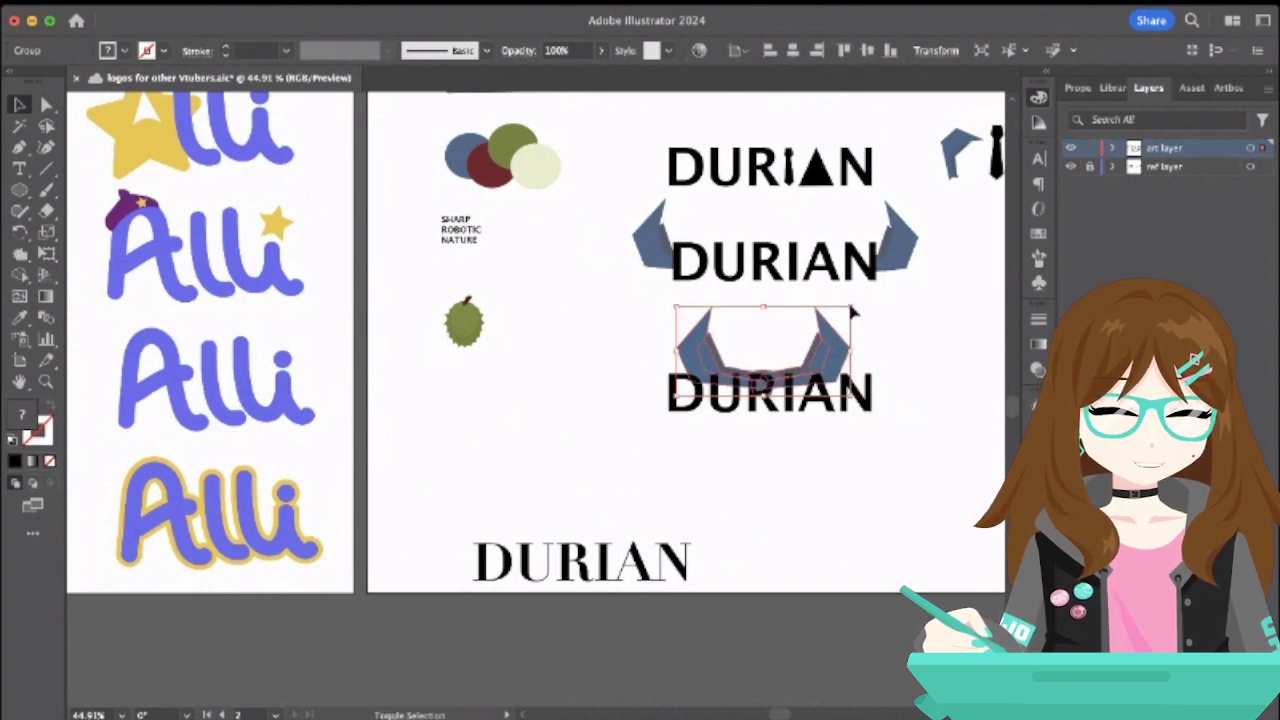
drag(851, 314, 828, 483)
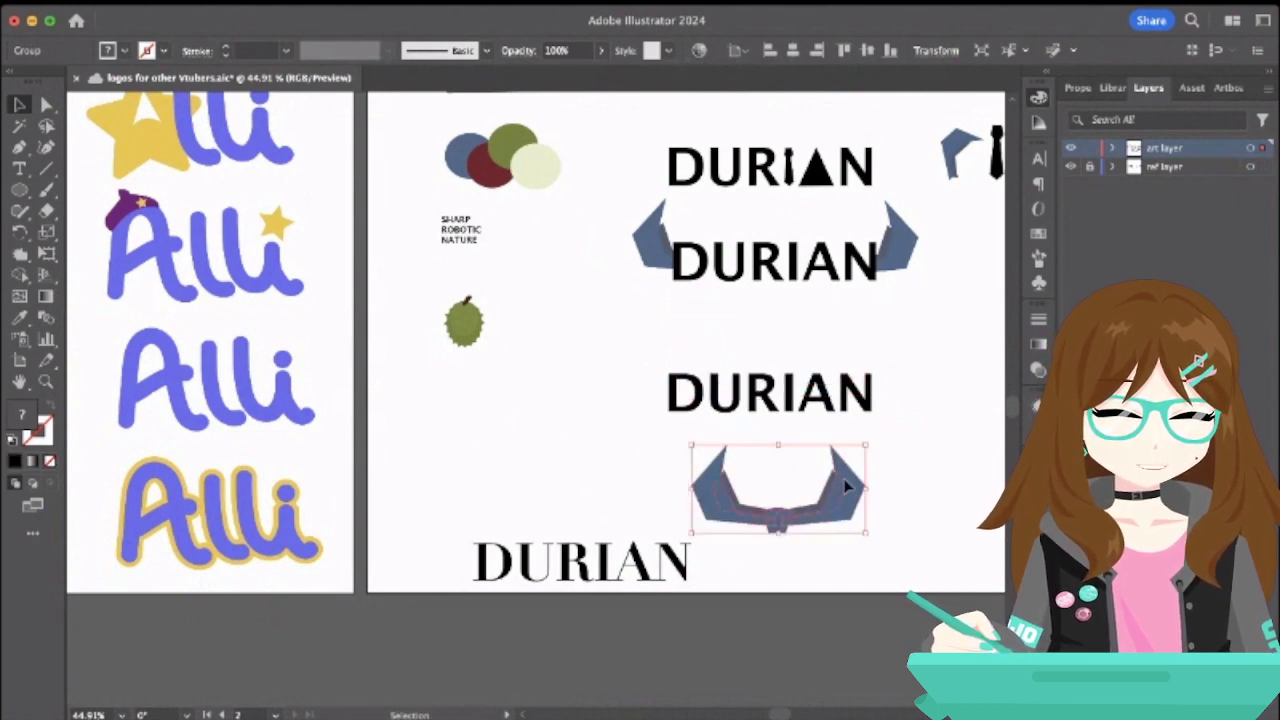
click(946, 492)
drag(858, 527, 846, 492)
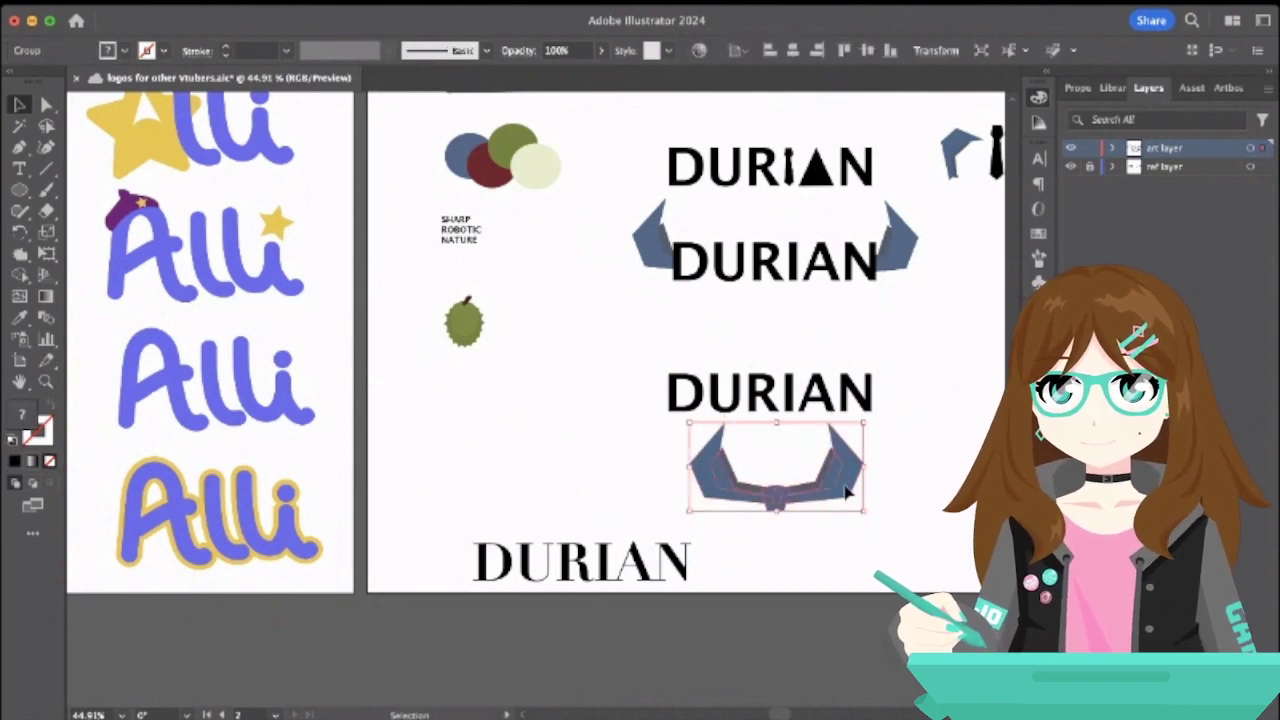
drag(866, 467, 905, 466)
click(938, 473)
drag(843, 494, 826, 420)
click(839, 439)
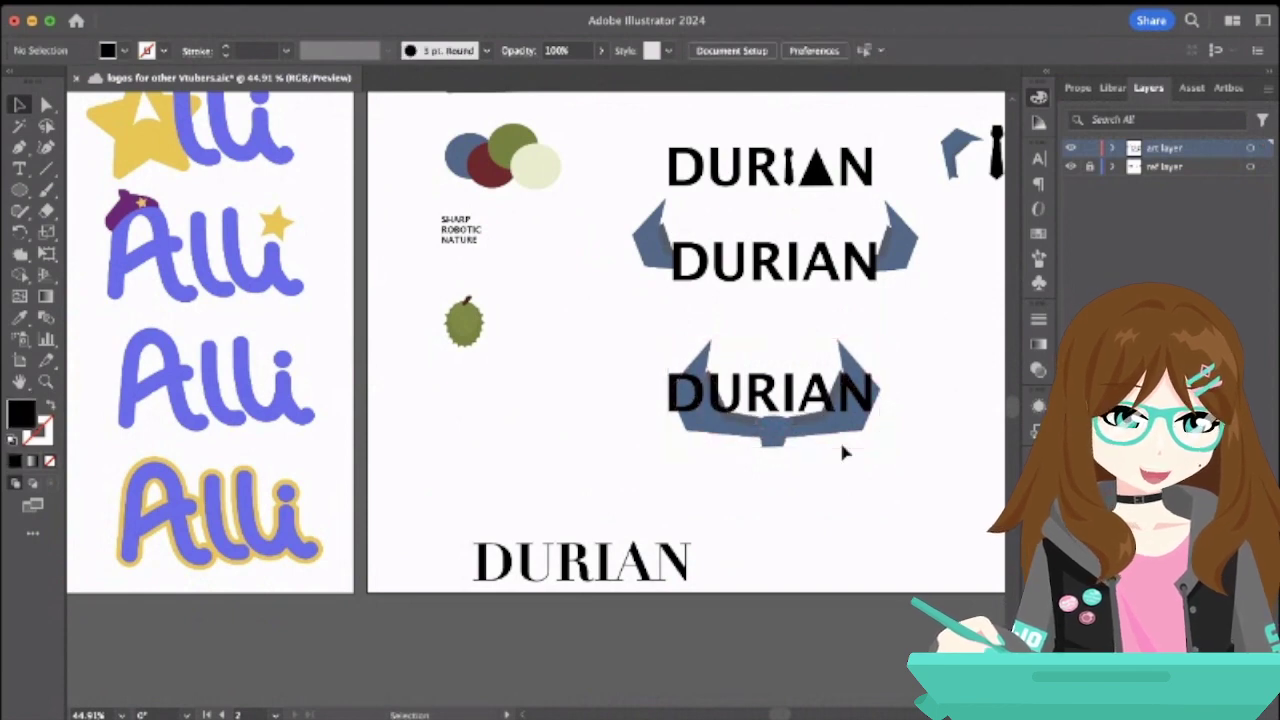
- Duplicate the lowest horned DURIAN concept beside the original and raise the copy's horns so they rise above its wordmark
click(708, 437)
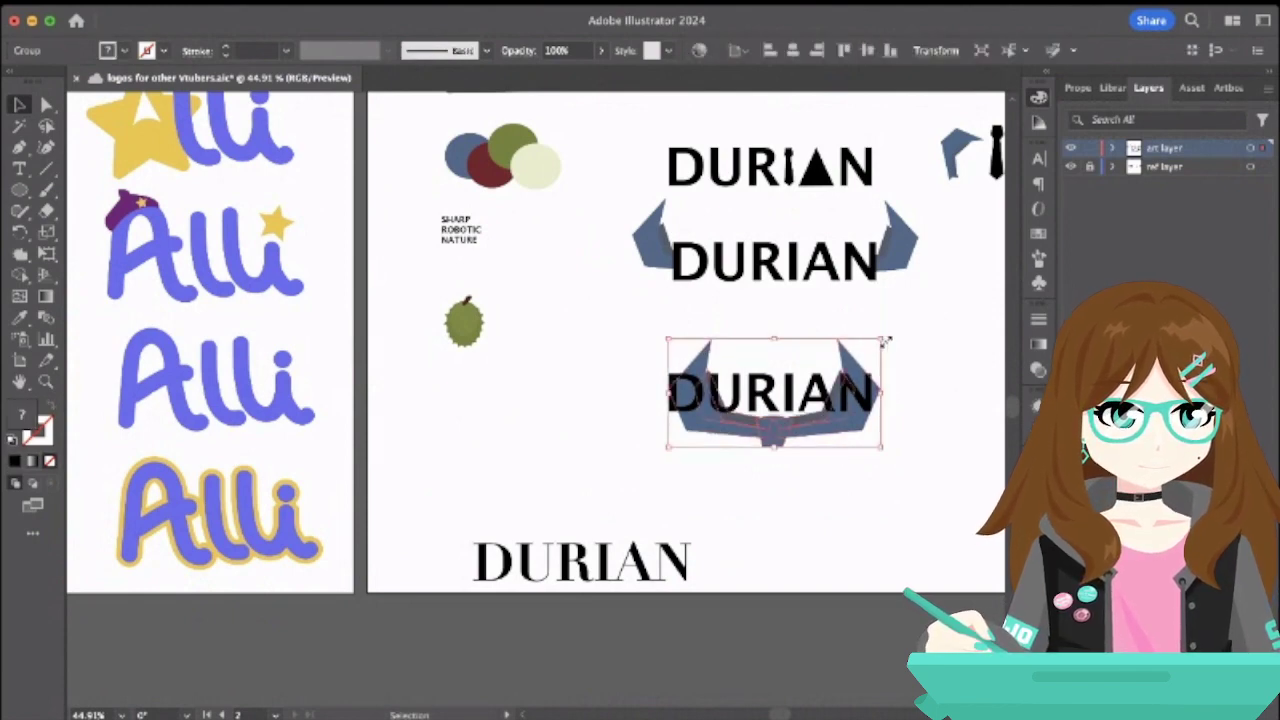
drag(886, 336, 897, 371)
click(897, 371)
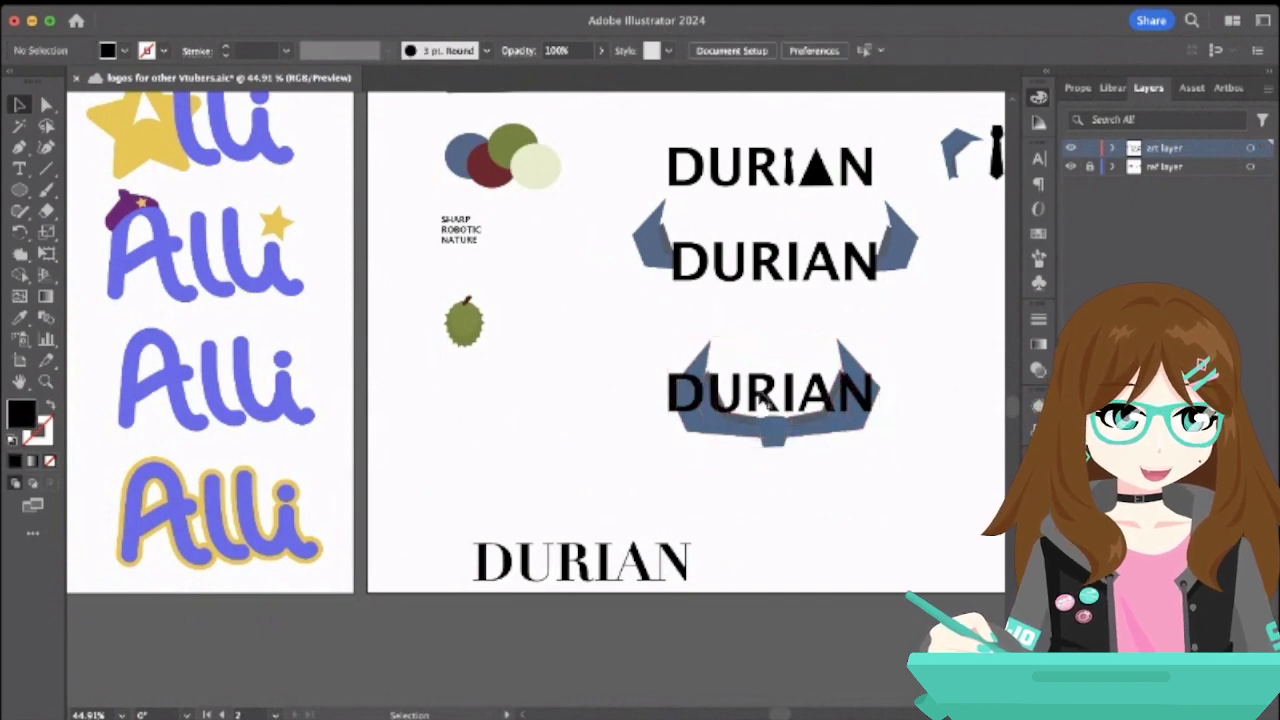
scroll(770, 400, up, 2)
drag(769, 400, 924, 550)
click(826, 550)
scroll(826, 550, down, 3)
scroll(924, 550, up, 2)
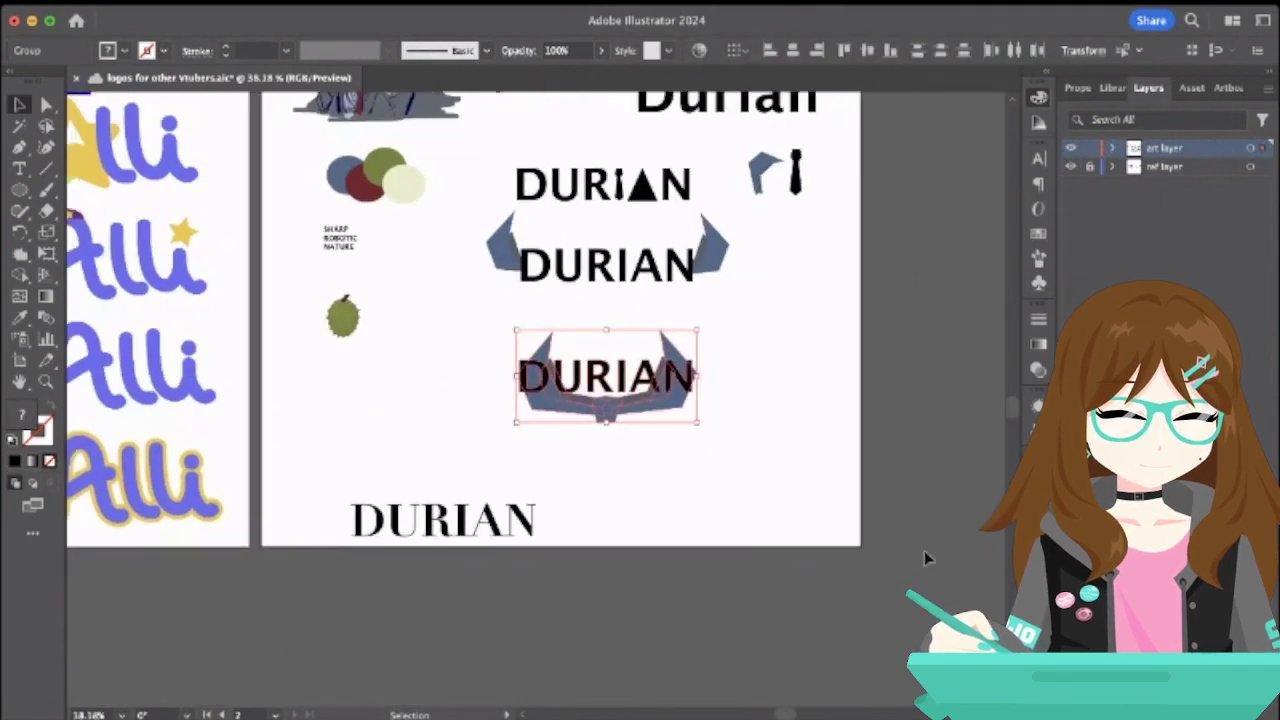
drag(604, 400, 818, 393)
click(757, 468)
click(804, 431)
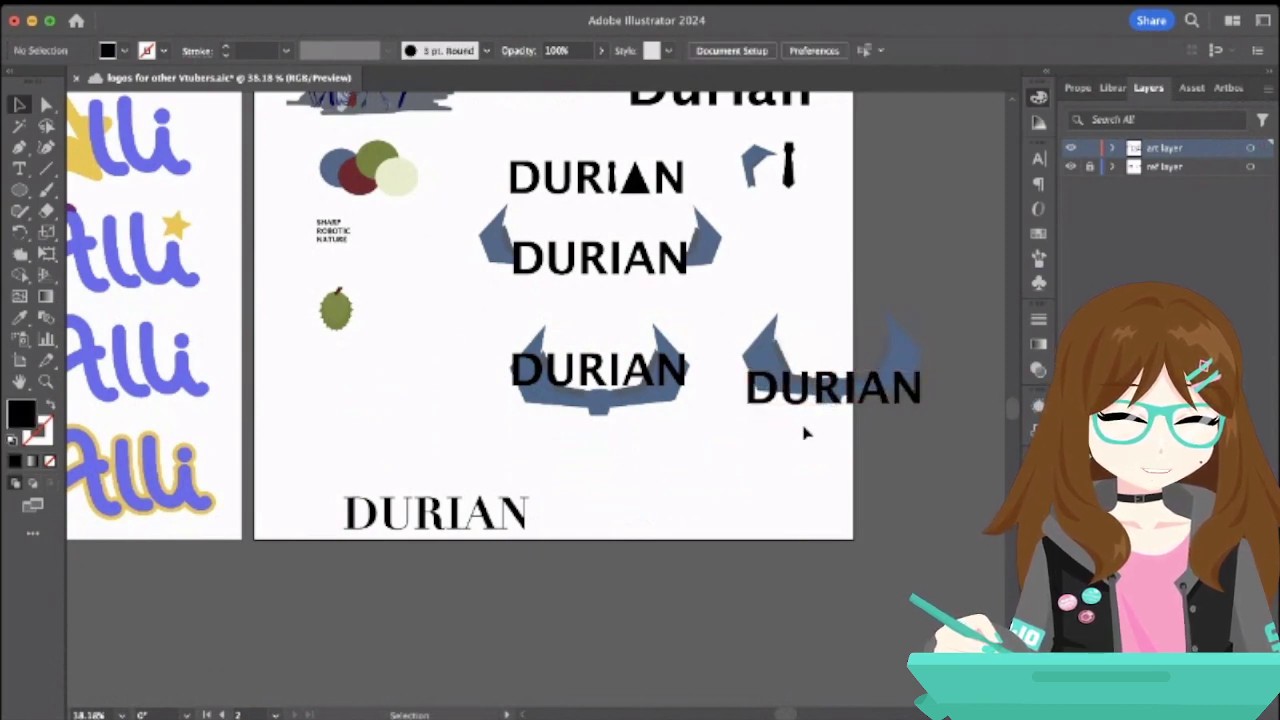
- Duplicate the raised-horn DURIAN concept onto the grey canvas beside the artboard and move the copy's wordmark up between its horns
scroll(743, 310, right, 5)
scroll(743, 310, down, 1)
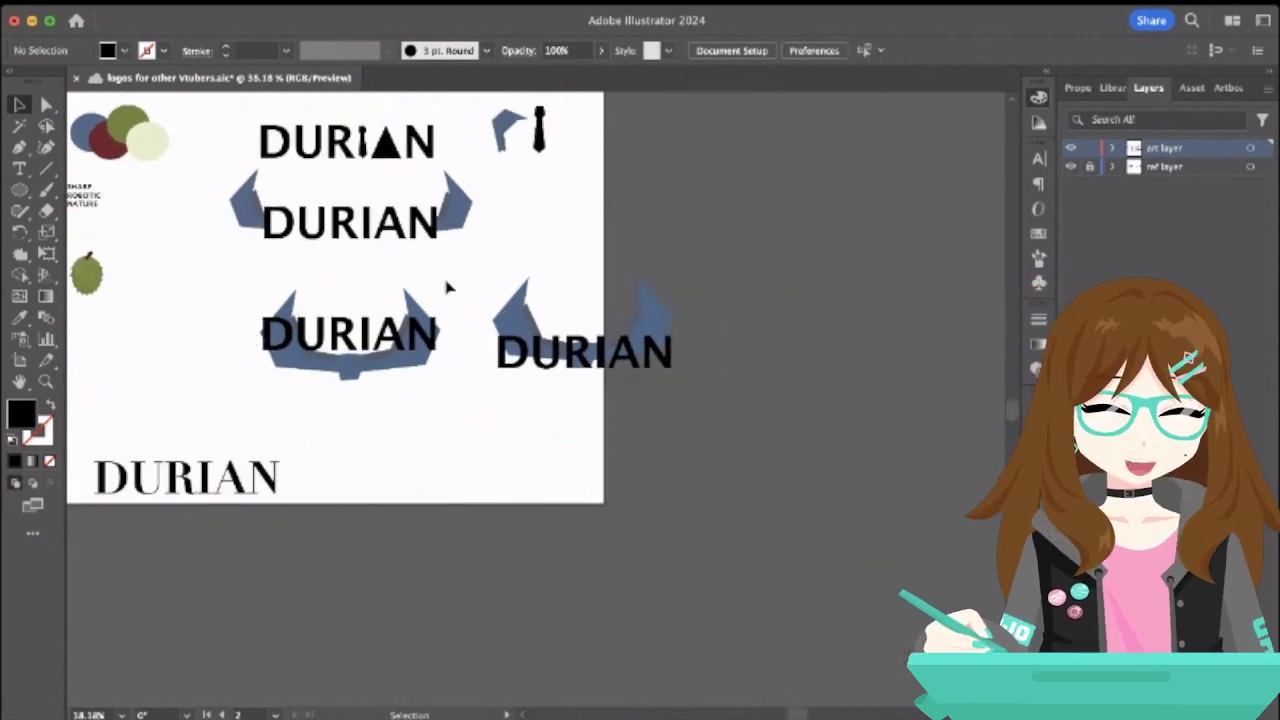
click(523, 308)
click(461, 279)
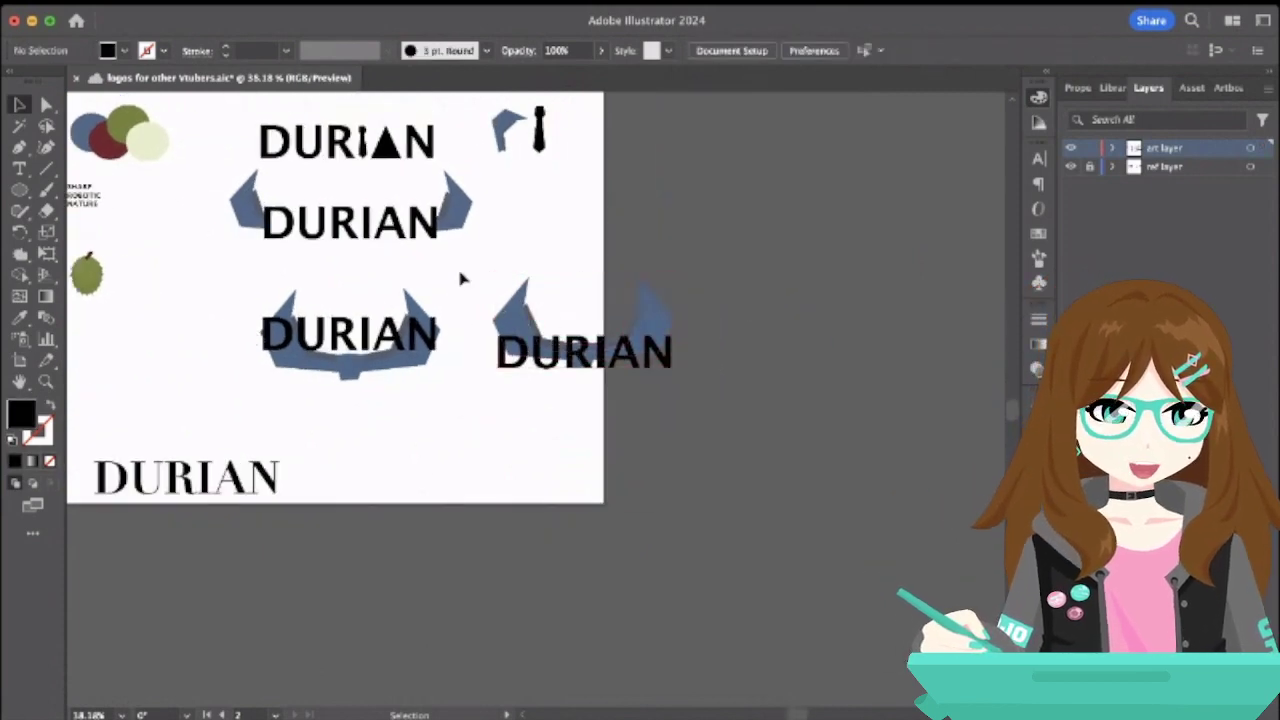
key(ctrl+z)
key(ctrl+v)
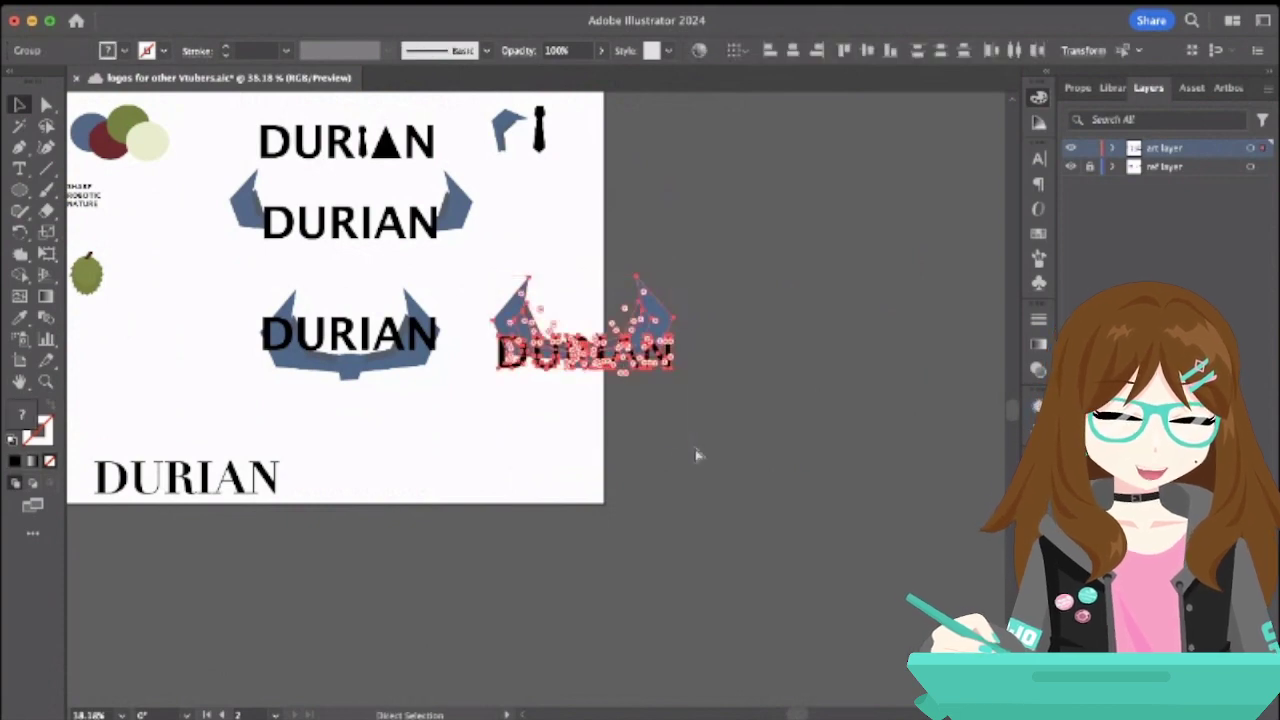
drag(592, 427, 836, 311)
click(894, 466)
click(838, 372)
- Raise the middle copy's horns slightly above its lettering and nudge the outermost copy's wordmark down a little
drag(615, 362, 613, 343)
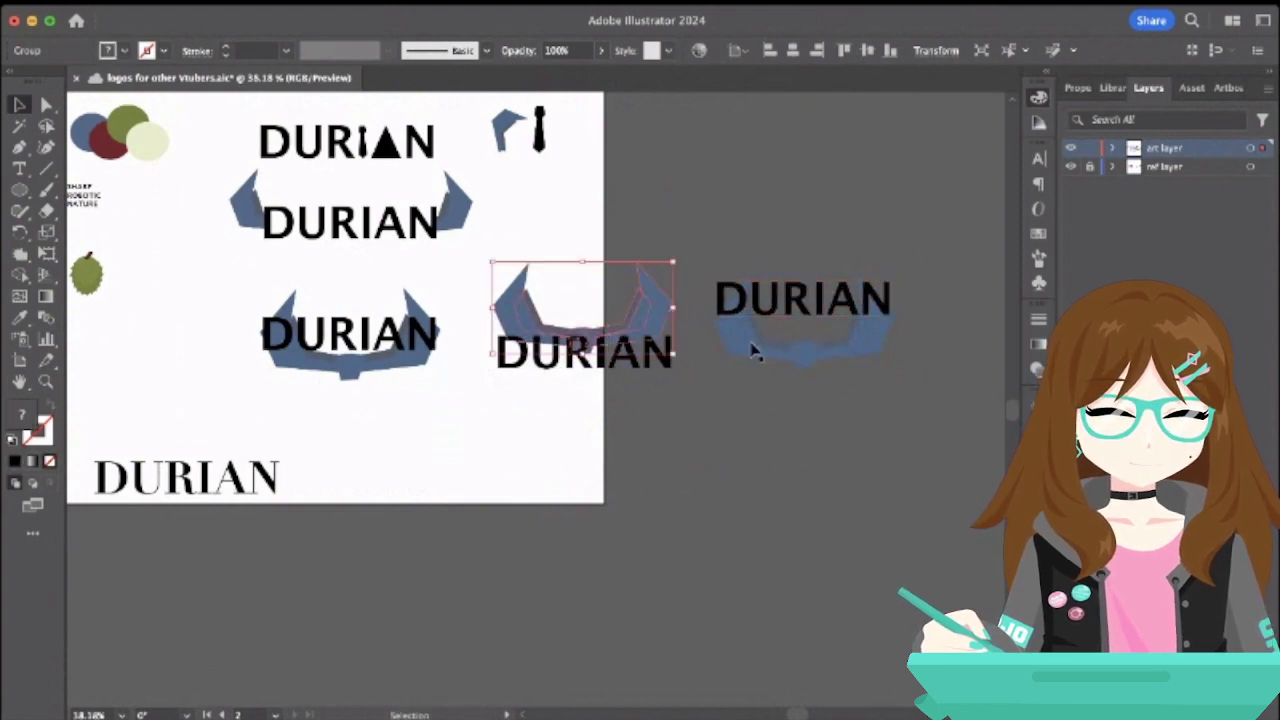
click(783, 311)
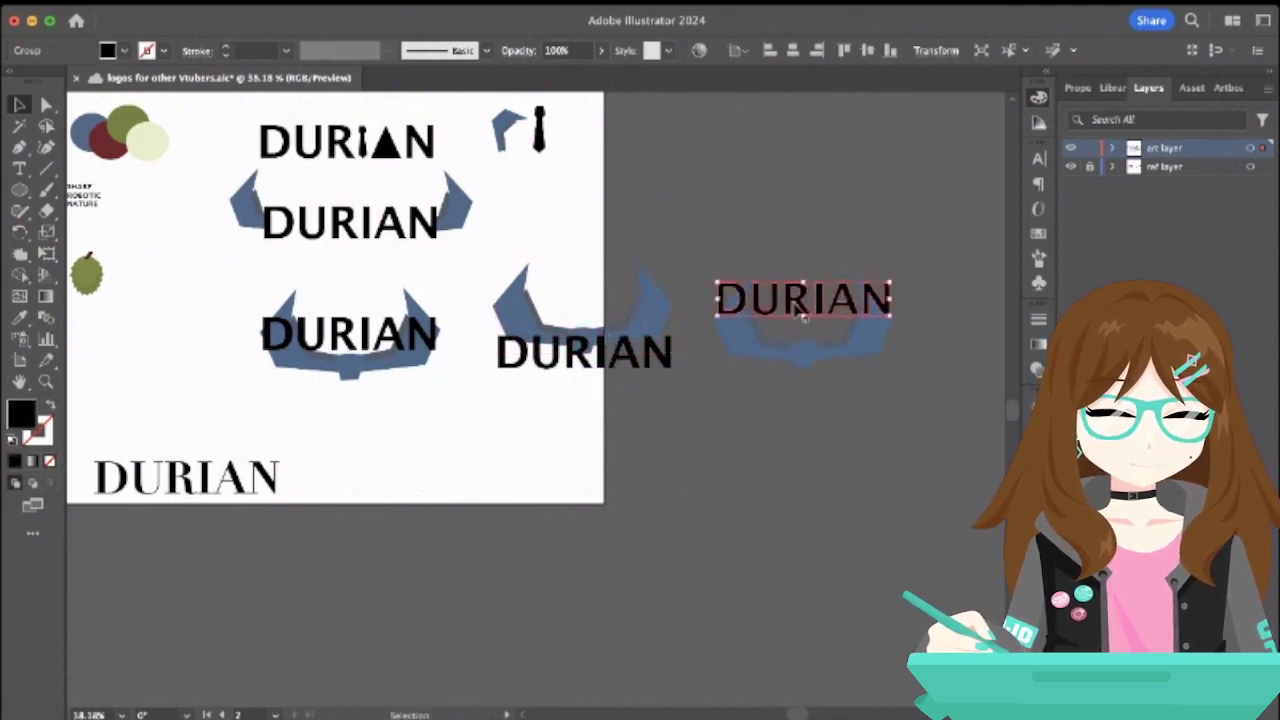
drag(797, 312, 797, 314)
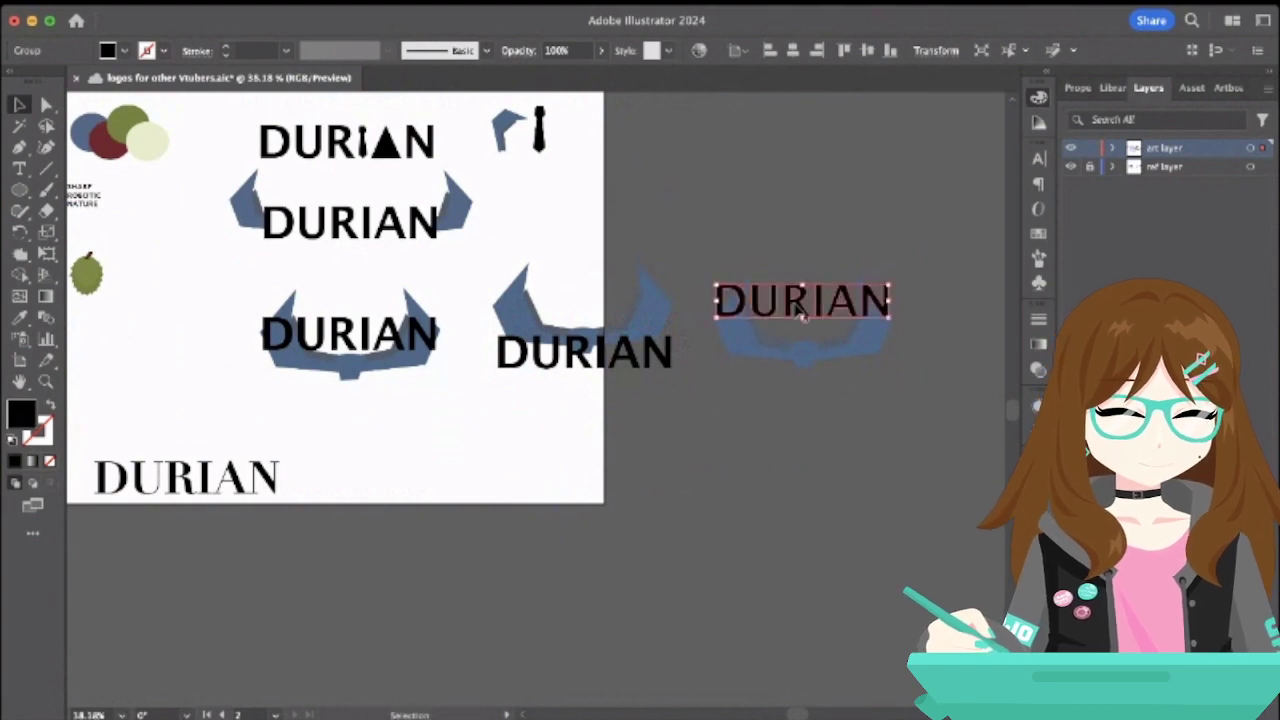
click(735, 318)
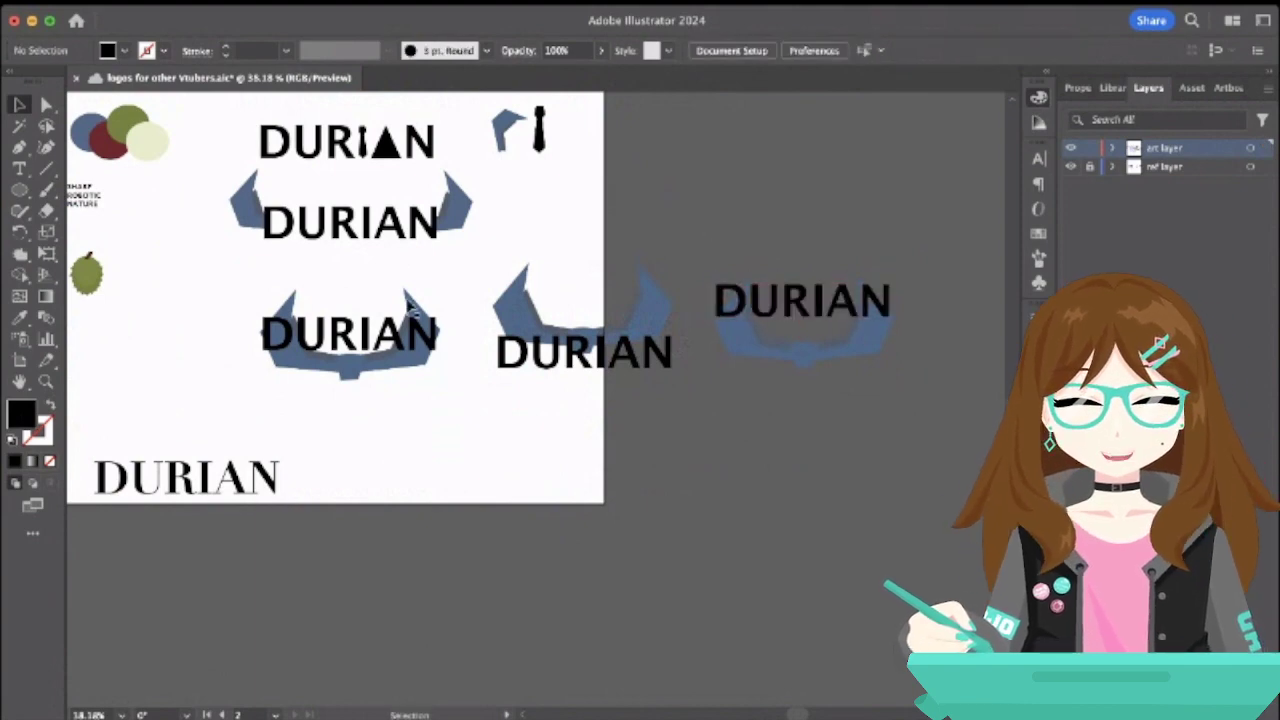
- Draw a black downward-pointing triangle beneath the outermost concept's horns with the Pen tool and send it behind them
scroll(410, 305, down, 3)
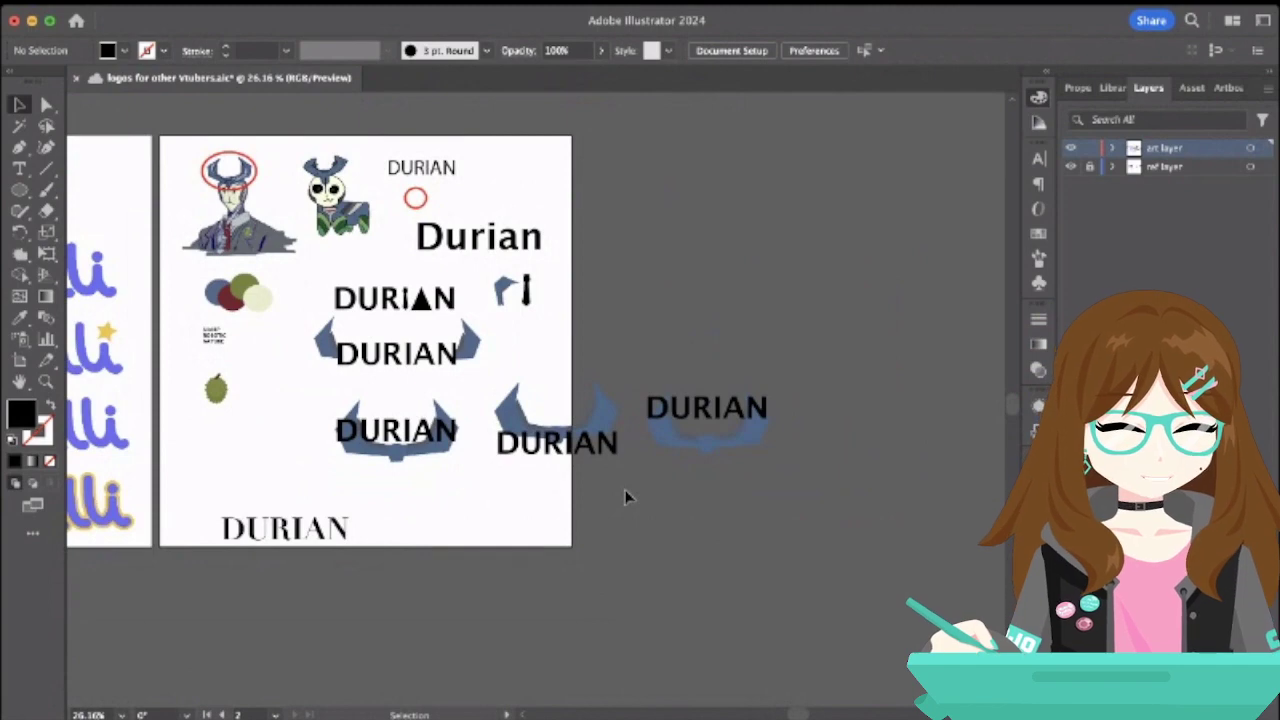
click(19, 146)
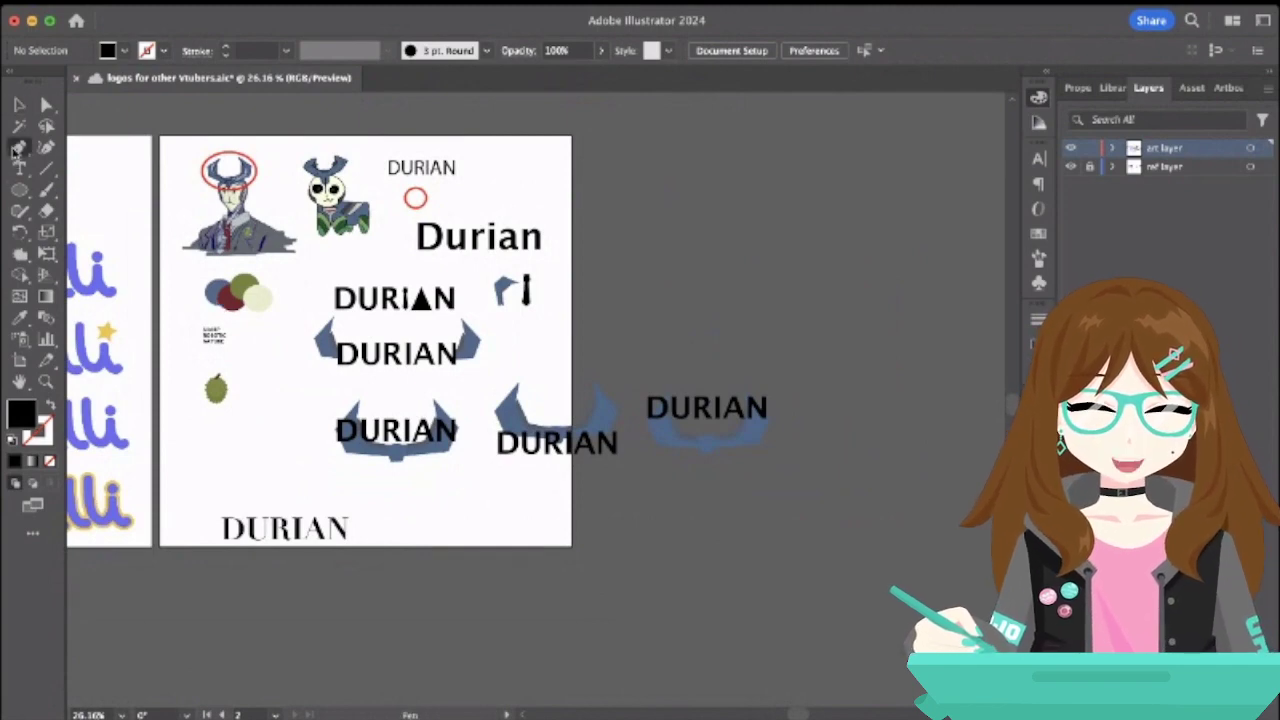
scroll(652, 434, up, 3)
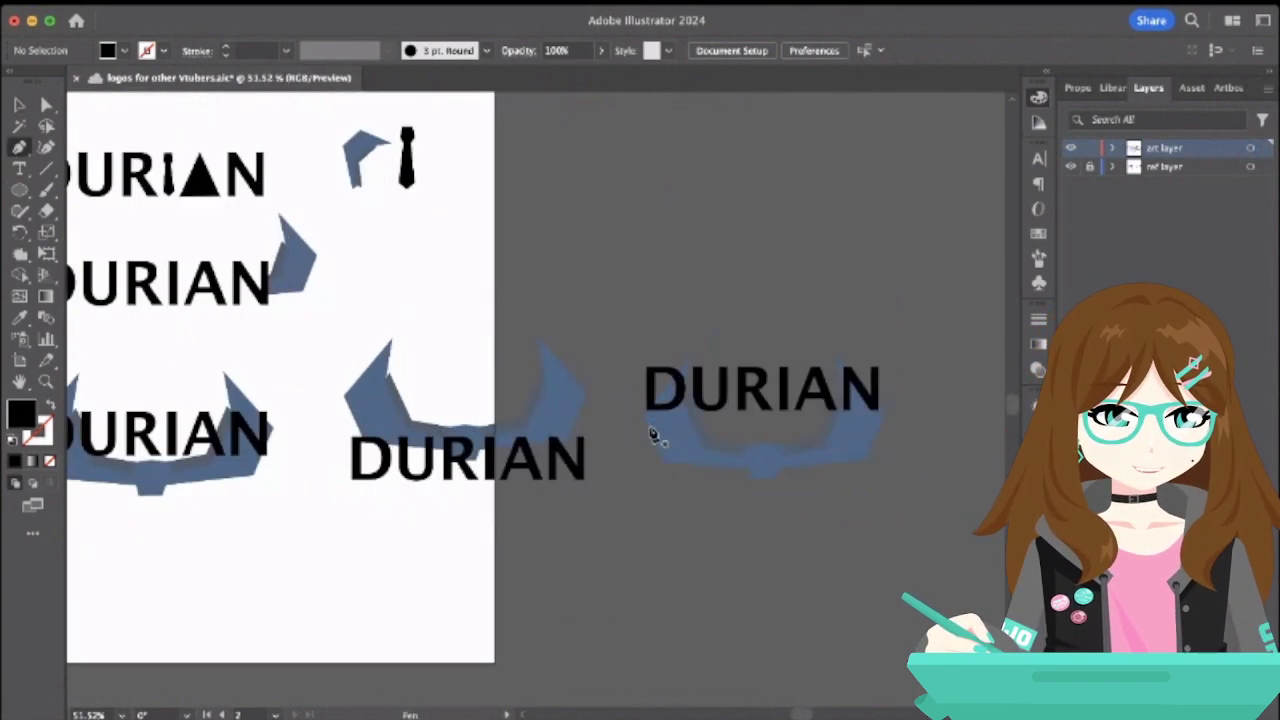
scroll(690, 497, left, 8)
scroll(690, 497, up, 4)
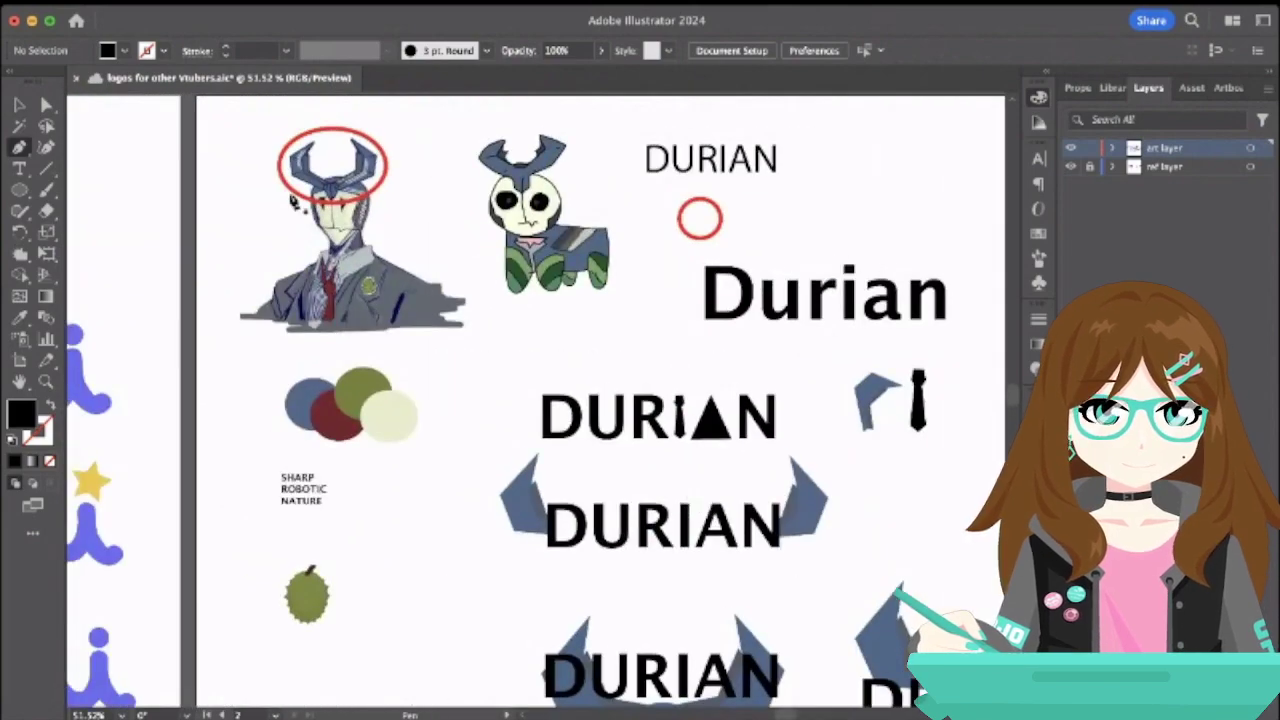
scroll(704, 404, right, 8)
scroll(704, 404, down, 5)
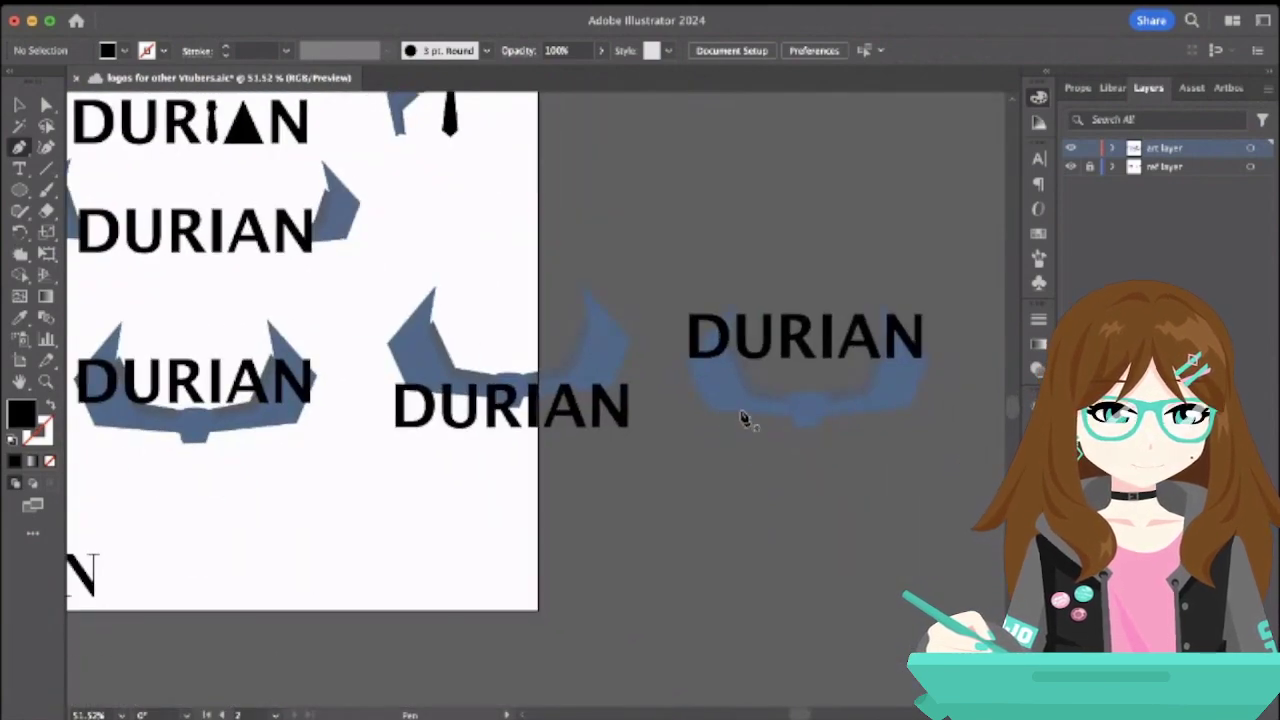
click(737, 408)
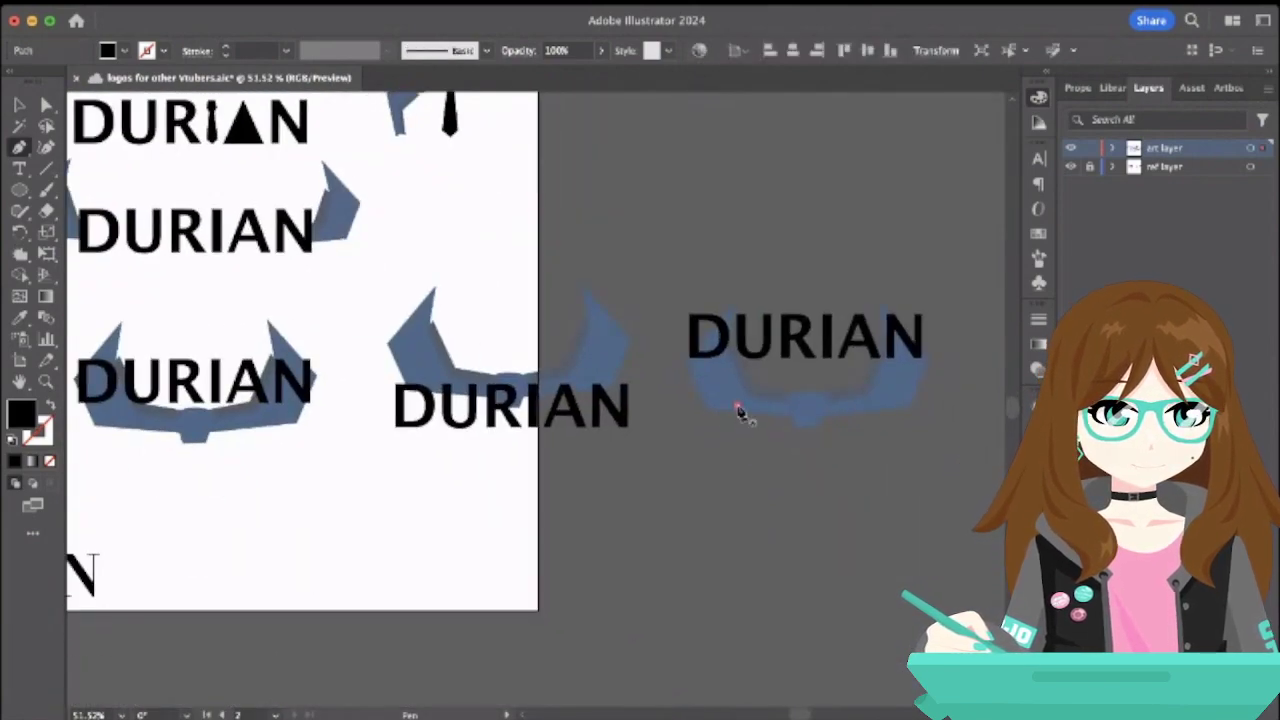
click(815, 530)
click(883, 406)
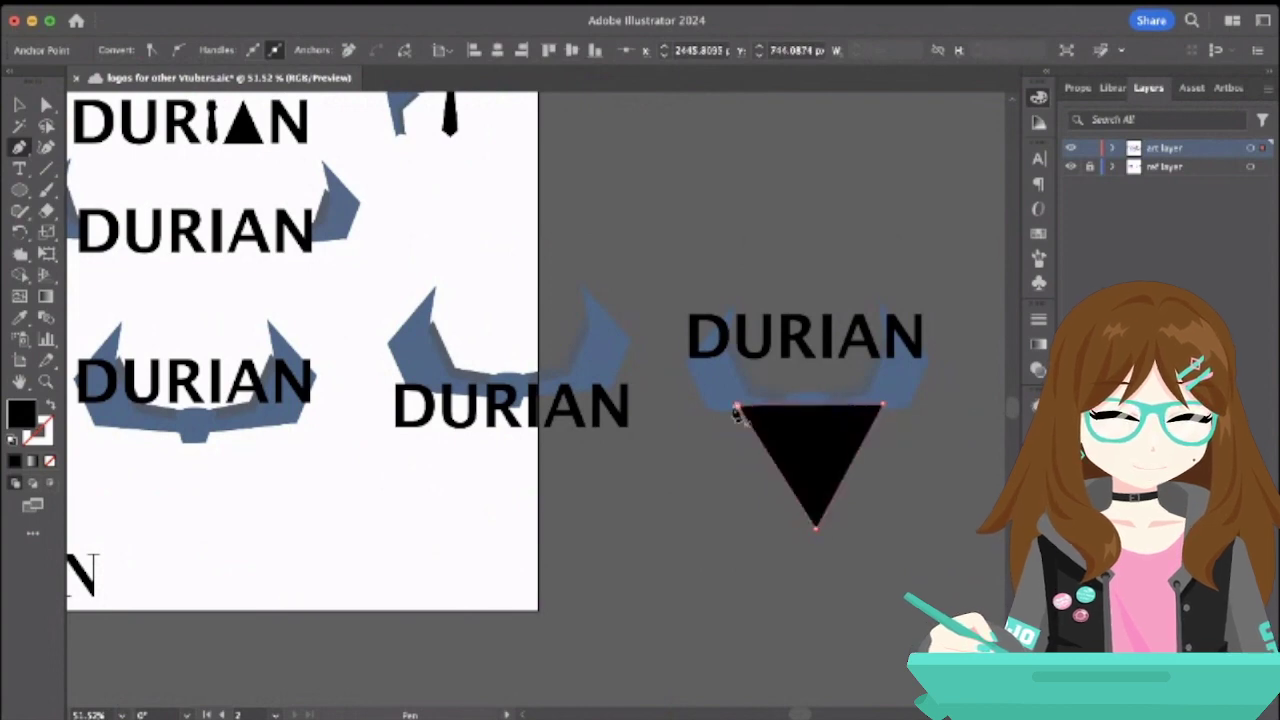
click(737, 408)
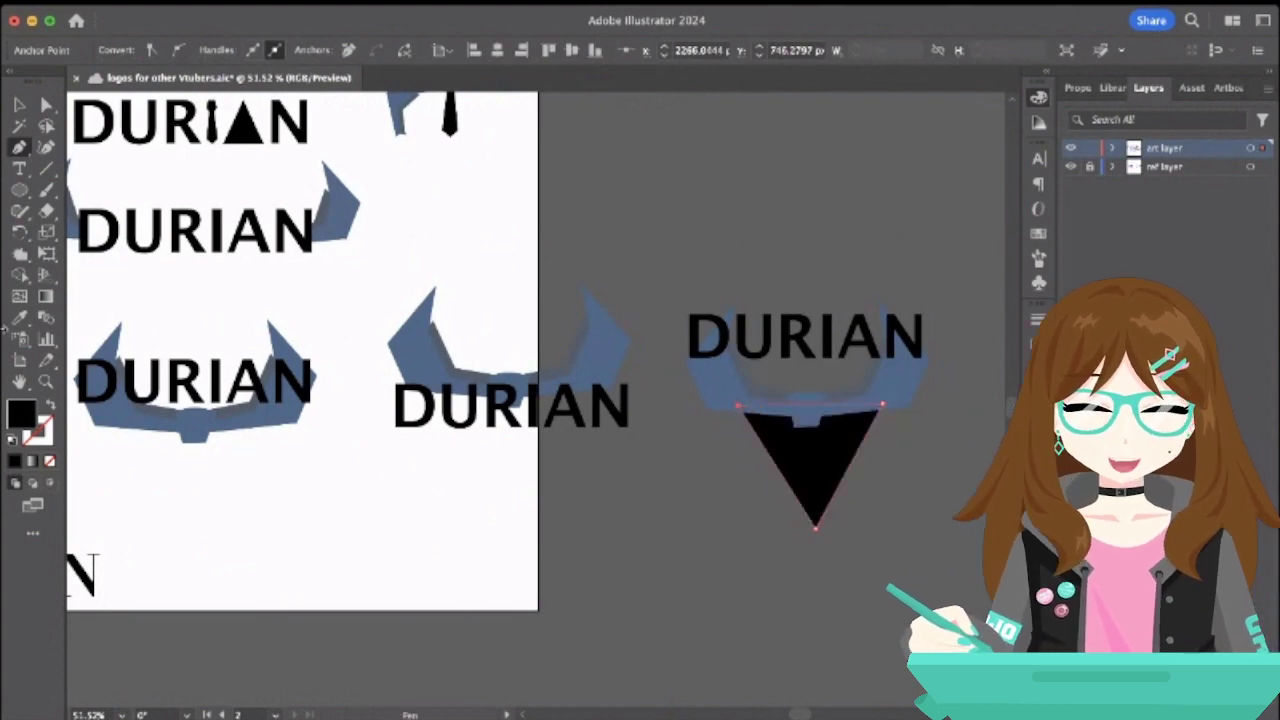
- Fill the triangle with the pale cream colour sampled from the palette circles
click(19, 317)
scroll(131, 307, left, 5)
scroll(131, 307, up, 3)
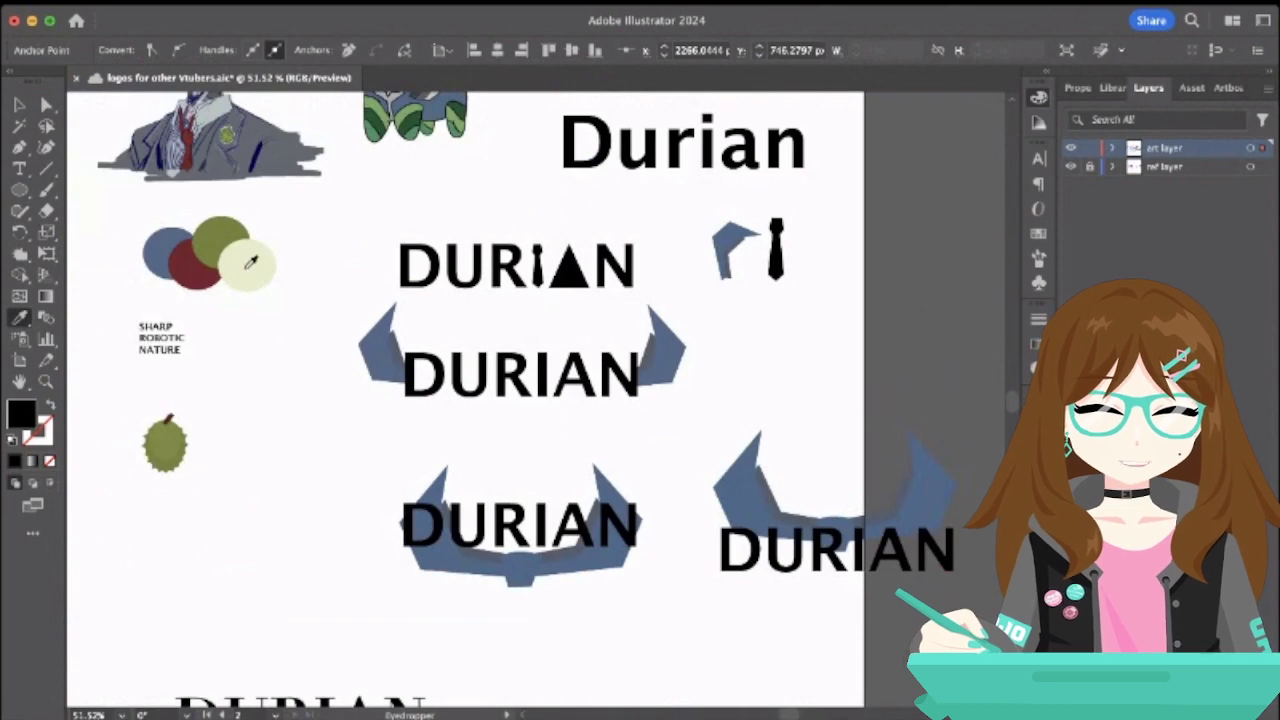
click(251, 262)
scroll(251, 262, right, 7)
scroll(251, 262, down, 5)
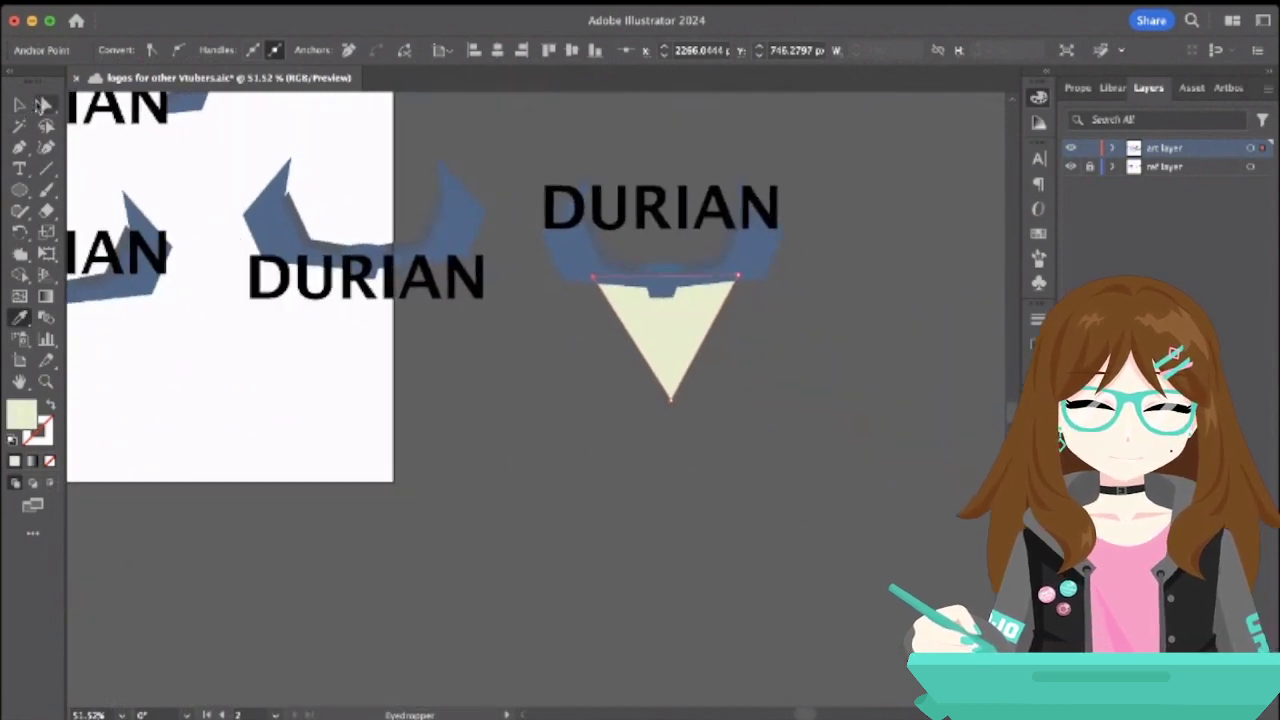
- Shift the cream triangle's bottom point slightly down and curve both of its sides outward to form a face shape
click(44, 105)
mouse_move(669, 402)
mouse_down()
mouse_move(655, 404)
mouse_move(666, 416)
mouse_up()
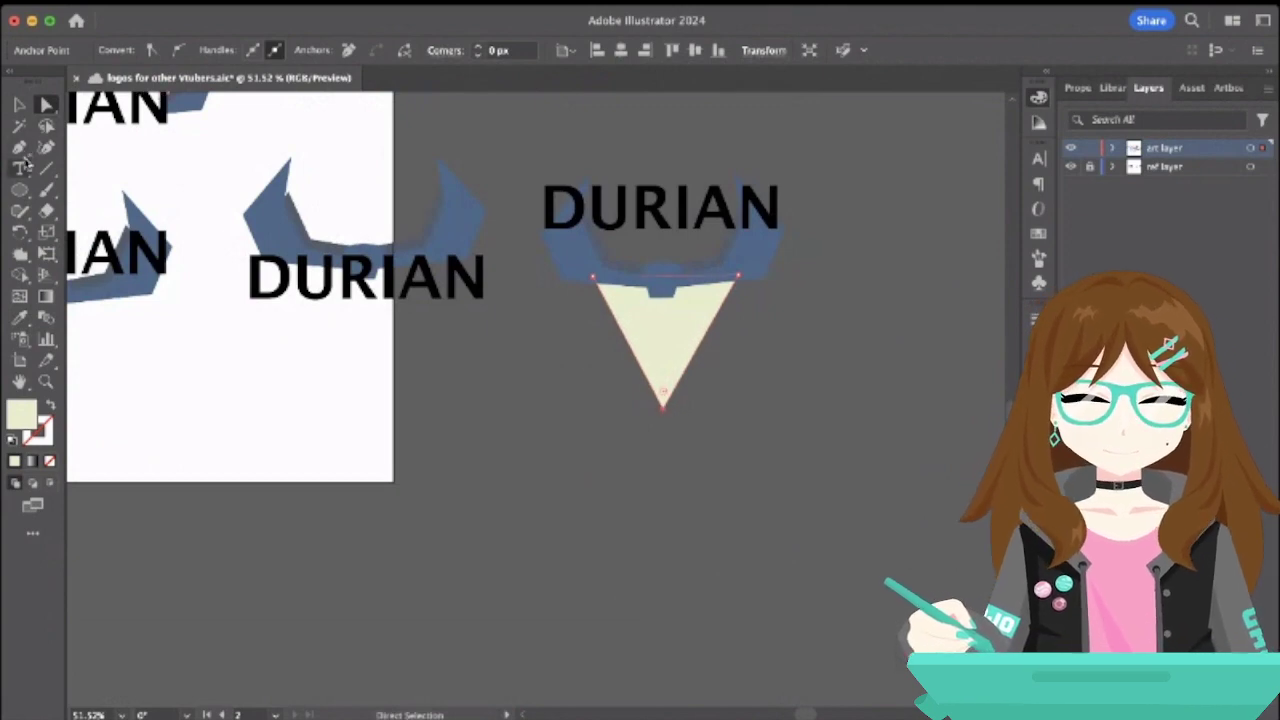
click(21, 147)
click(611, 346)
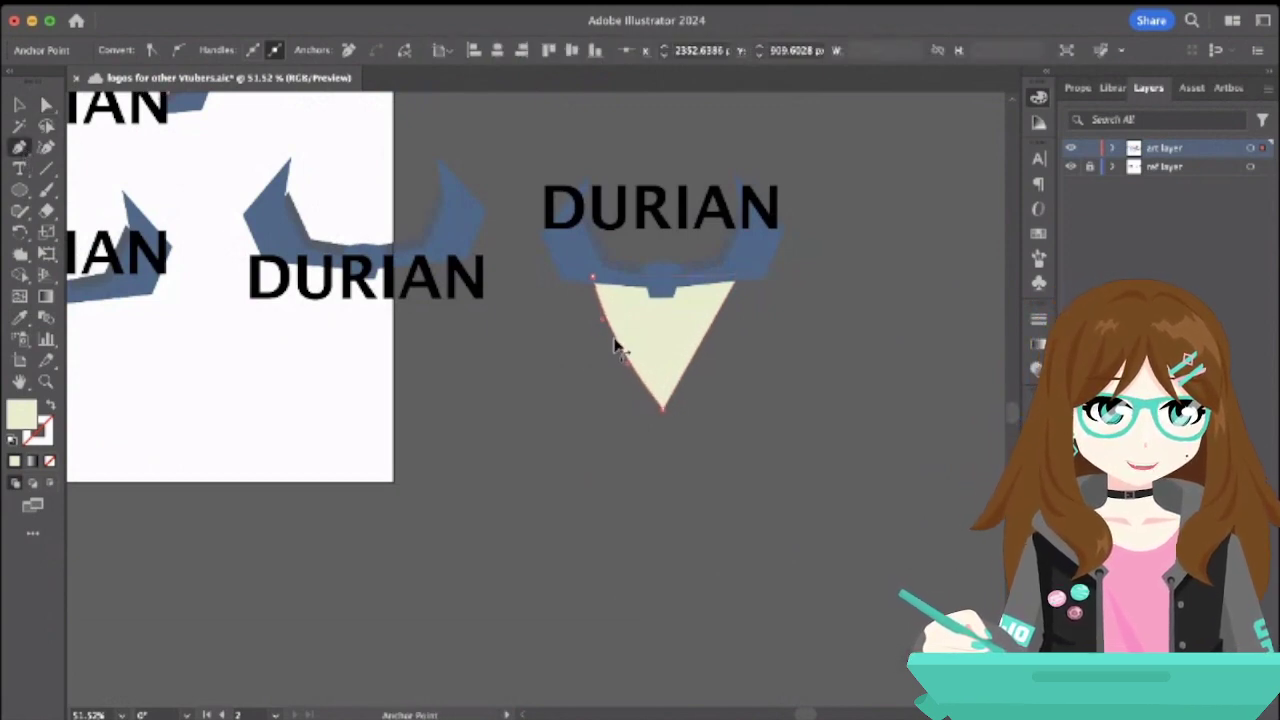
drag(703, 348, 716, 350)
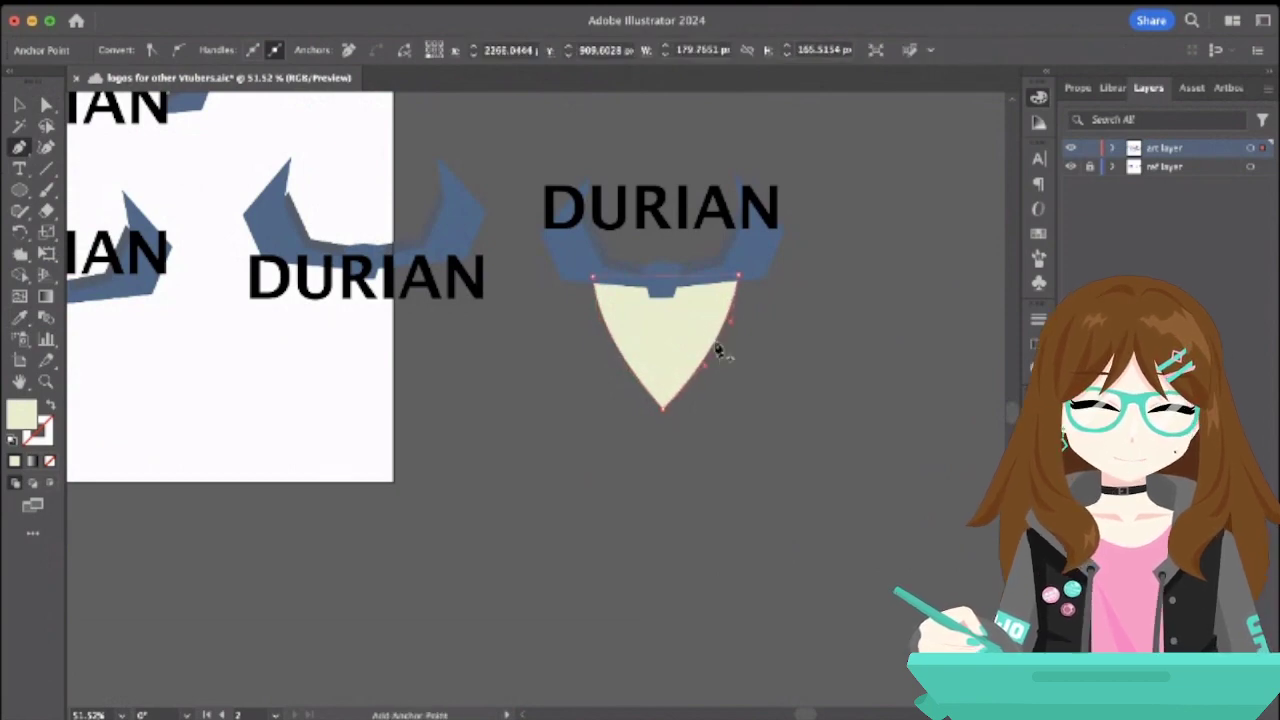
- Move the outermost concept's DURIAN wordmark down across the cream face, just below the horns
scroll(166, 343, up, 5)
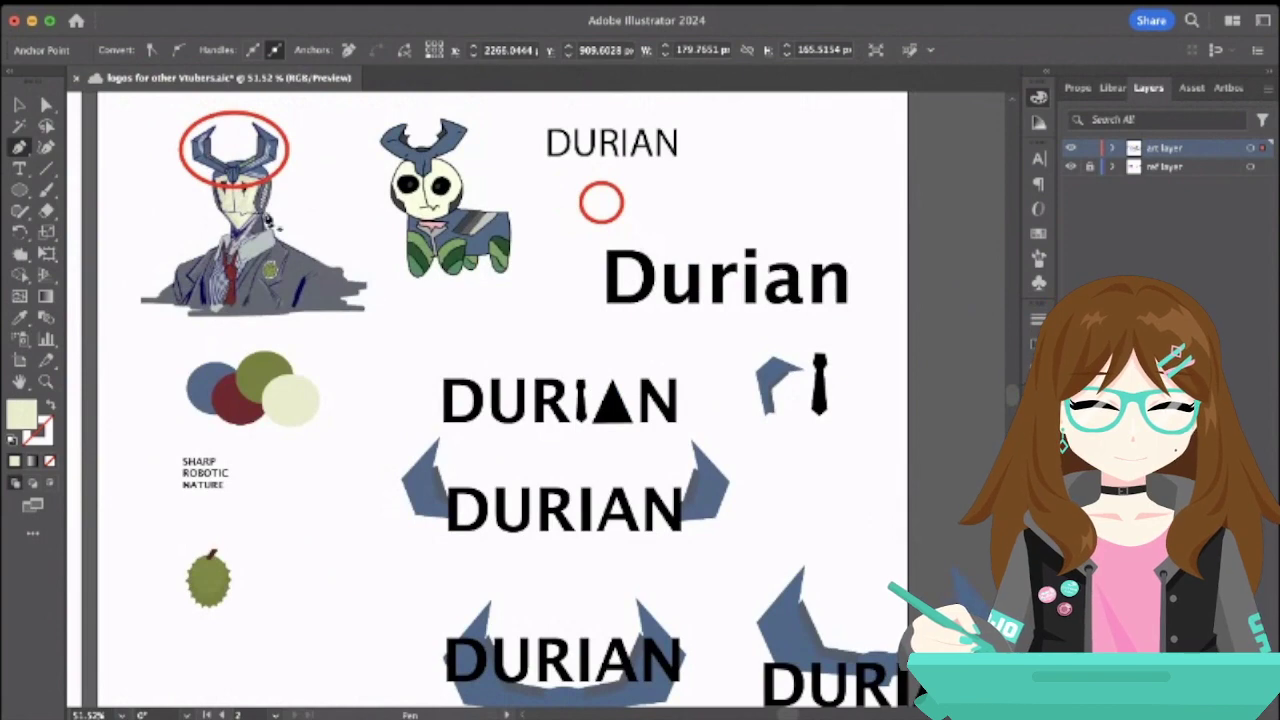
scroll(446, 375, down, 5)
scroll(446, 375, right, 3)
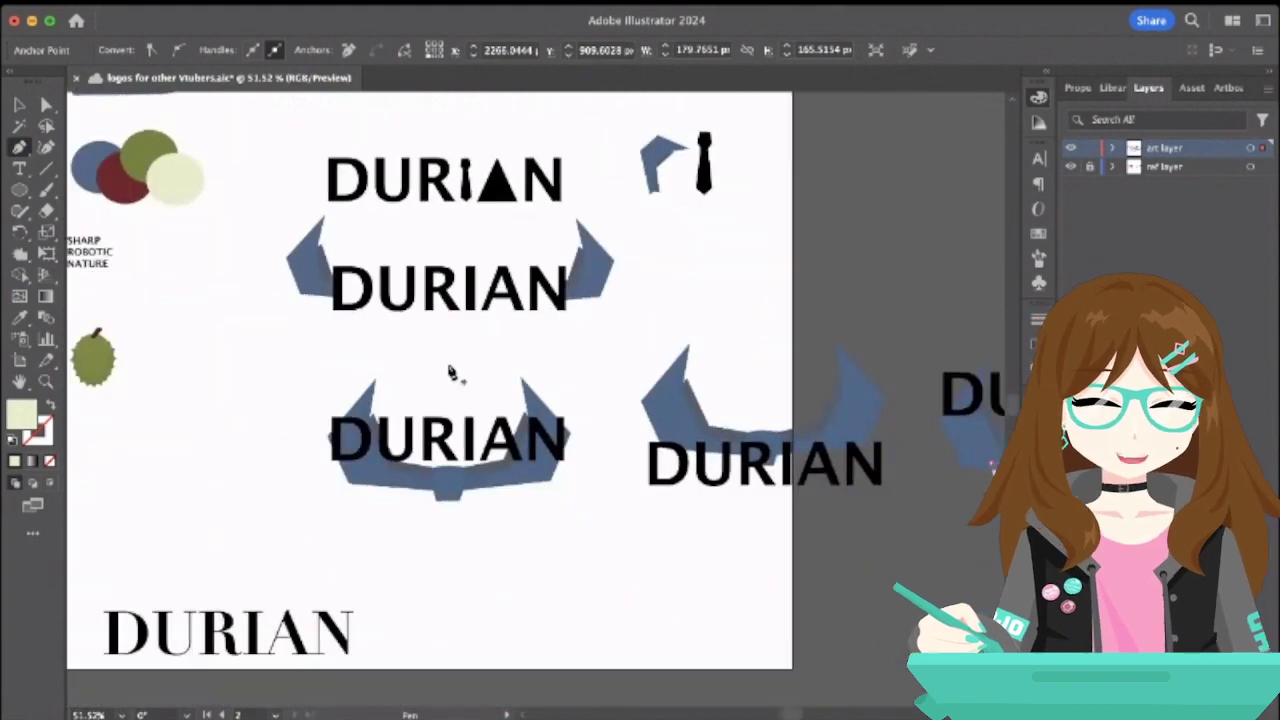
scroll(450, 373, right, 5)
scroll(450, 373, down, 3)
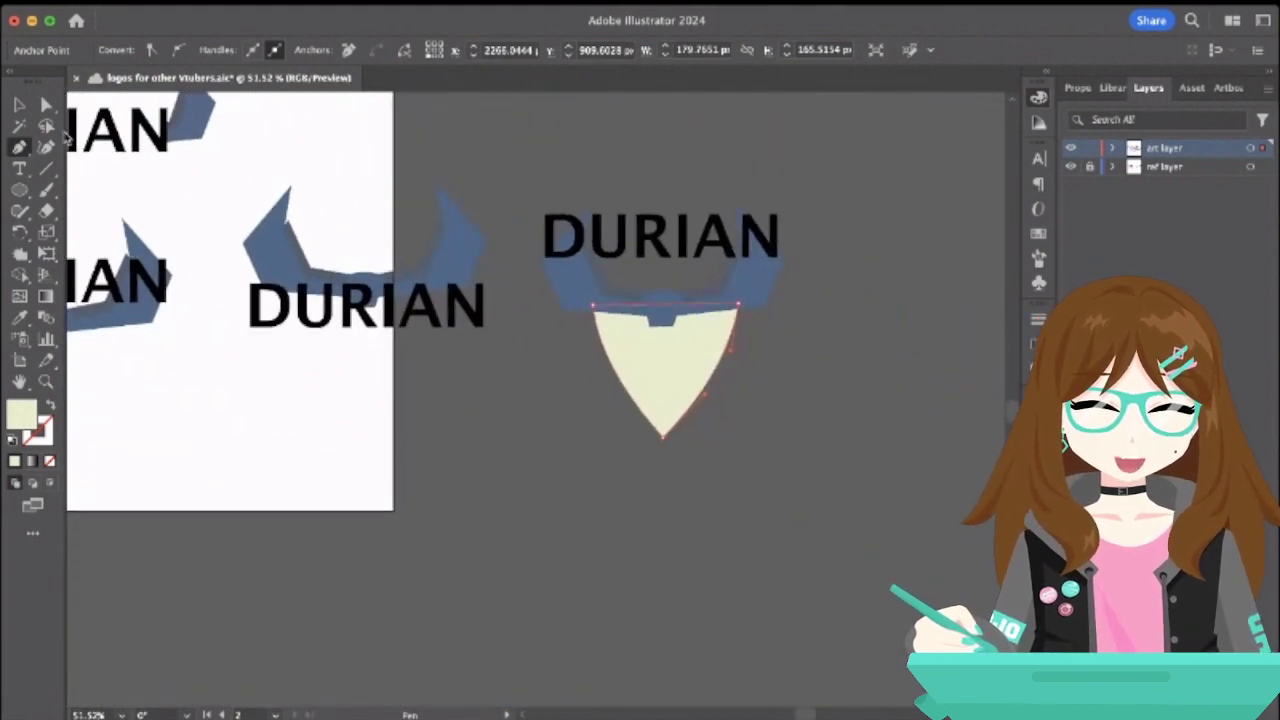
click(16, 104)
click(468, 168)
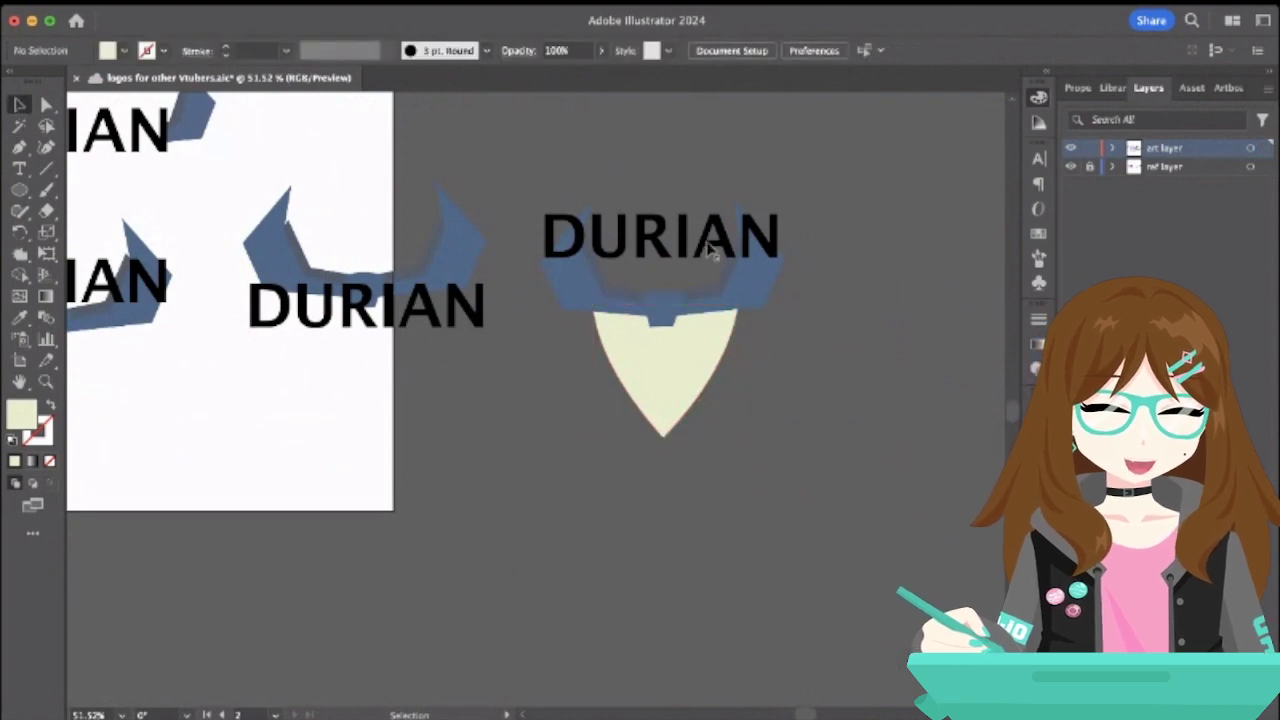
drag(706, 249, 718, 365)
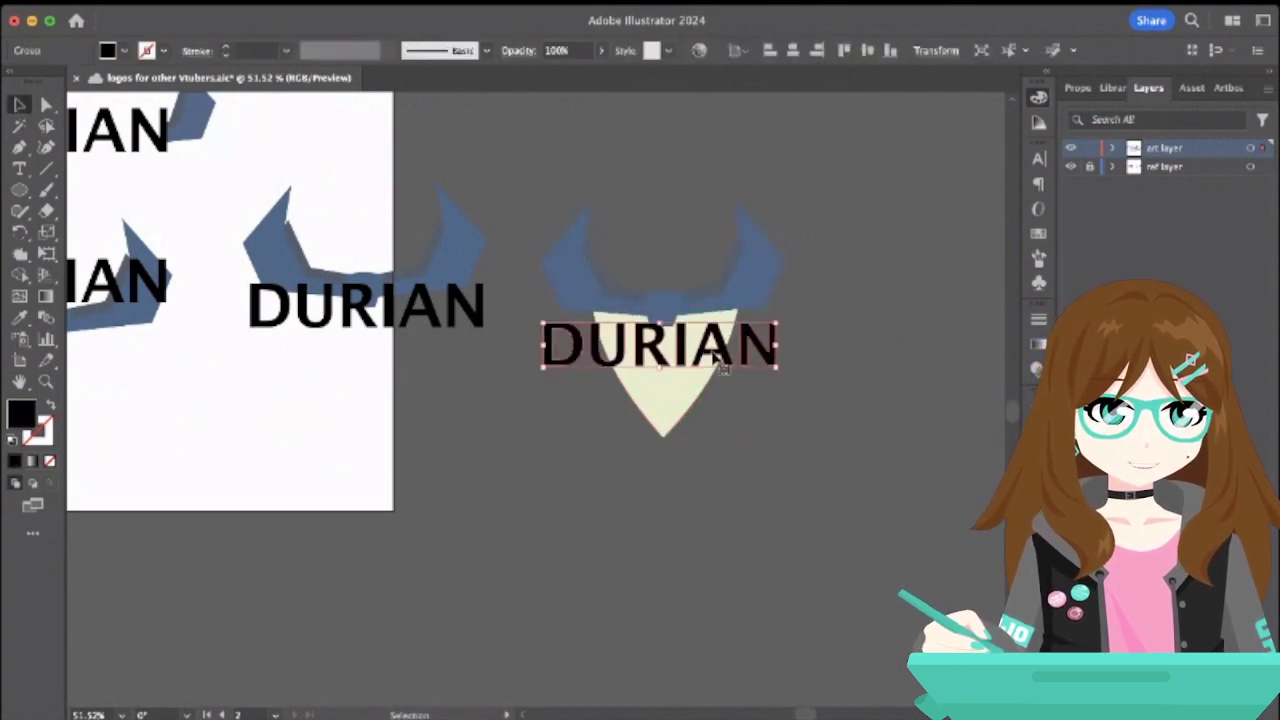
- Scale the cream face and its horns down together slightly so they match the wordmark's width
click(667, 430)
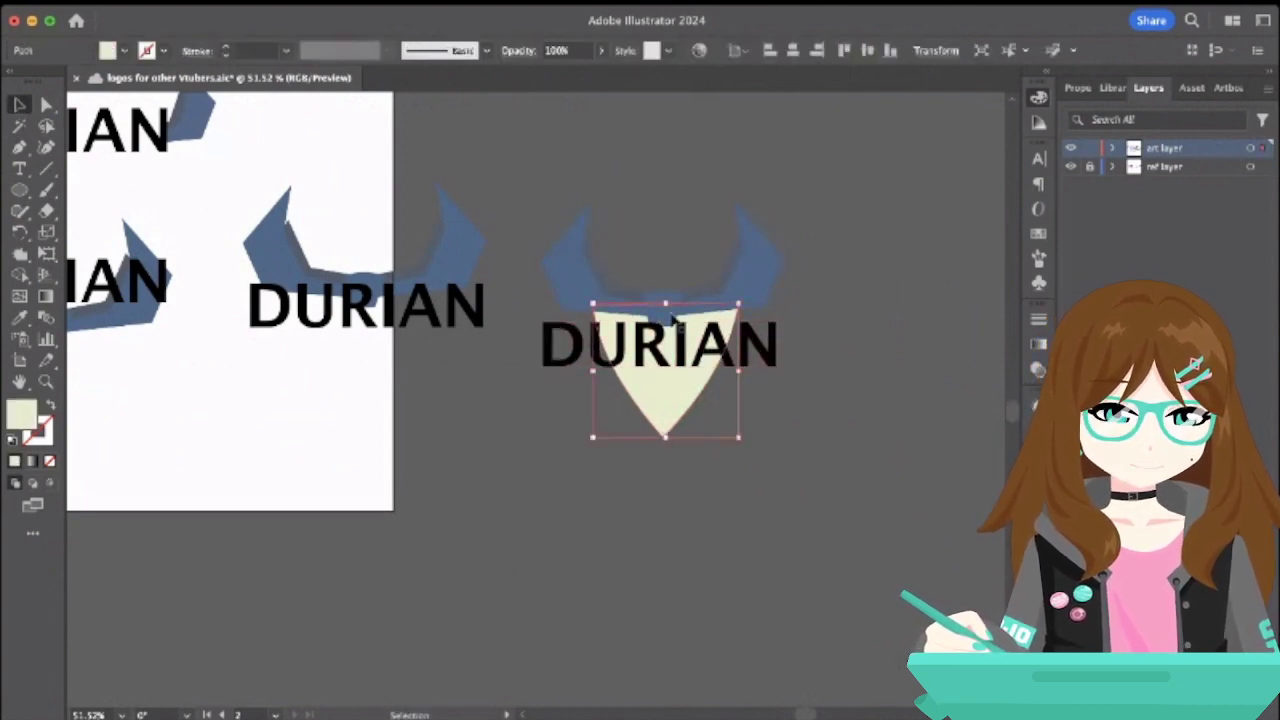
shift+click(756, 274)
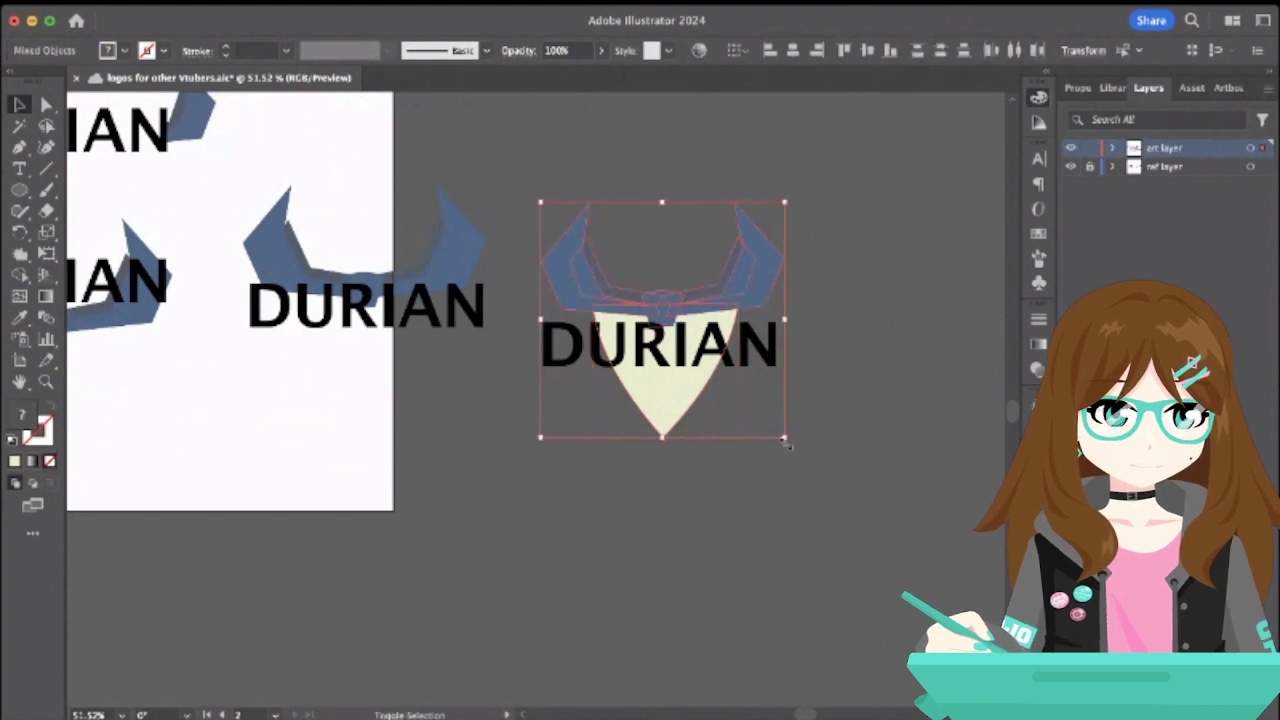
drag(786, 440, 771, 429)
click(866, 436)
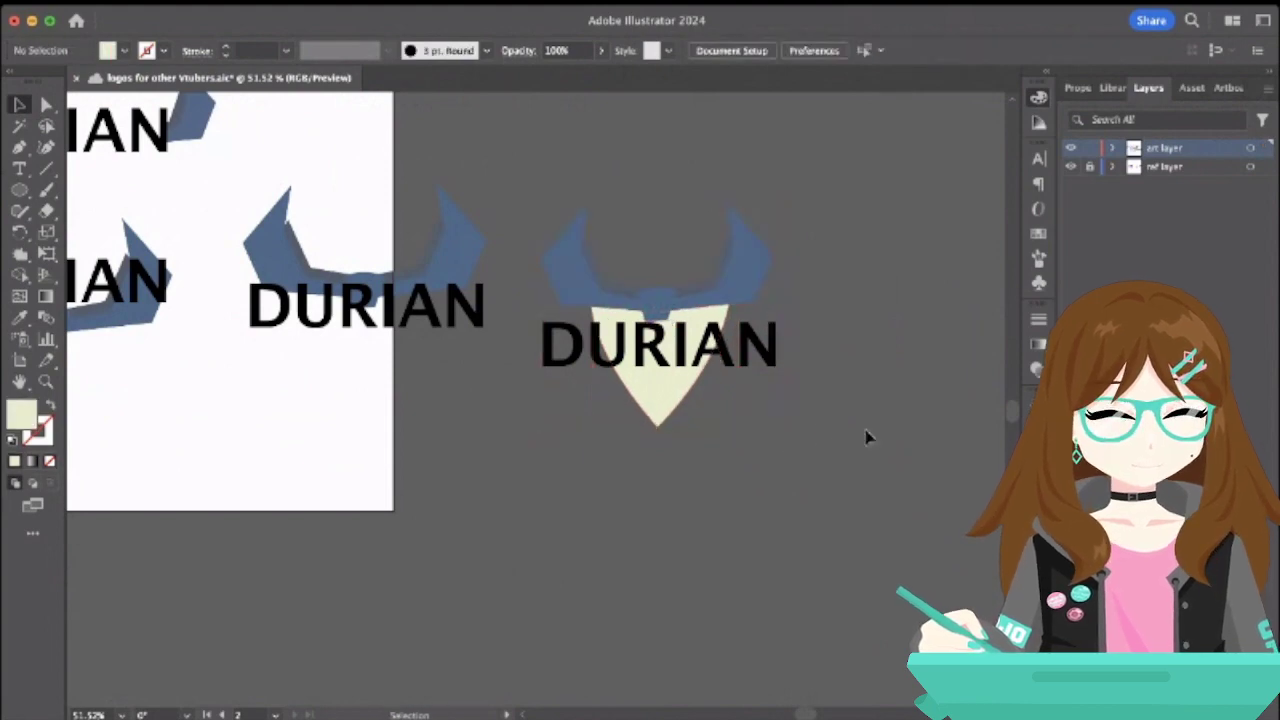
- Move the whole horned-face DURIAN concept up beside the artboard, level with the upper wordmarks
scroll(866, 436, down, 5)
click(789, 409)
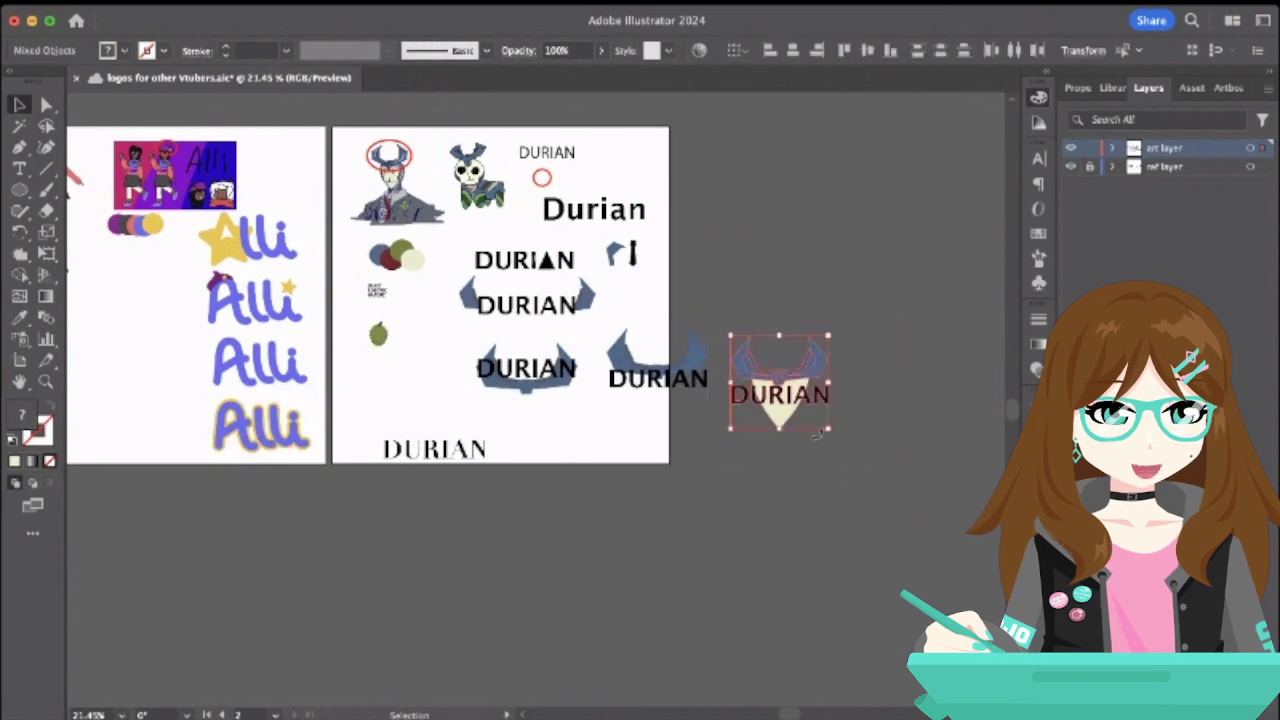
drag(789, 409, 763, 287)
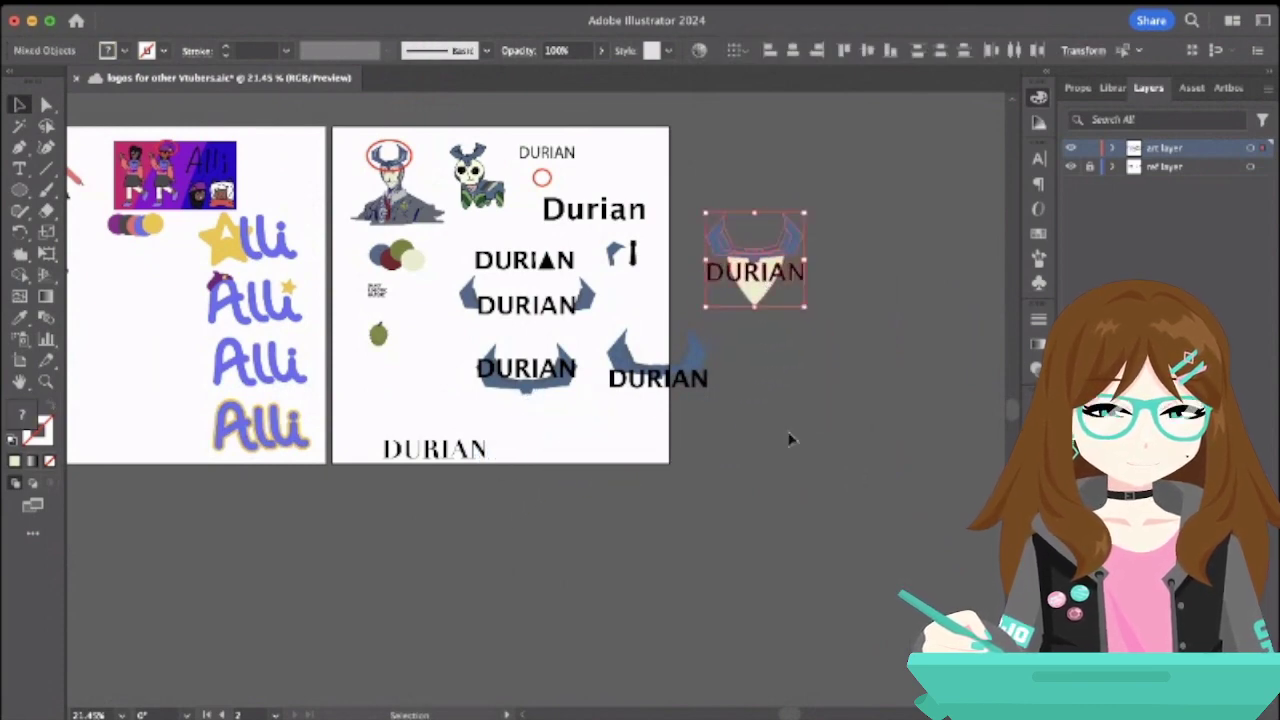
click(789, 437)
- Move the horned DURIAN wordmark outside the artboard beneath the horned-face concept and add a third artboard behind both
drag(729, 423, 724, 414)
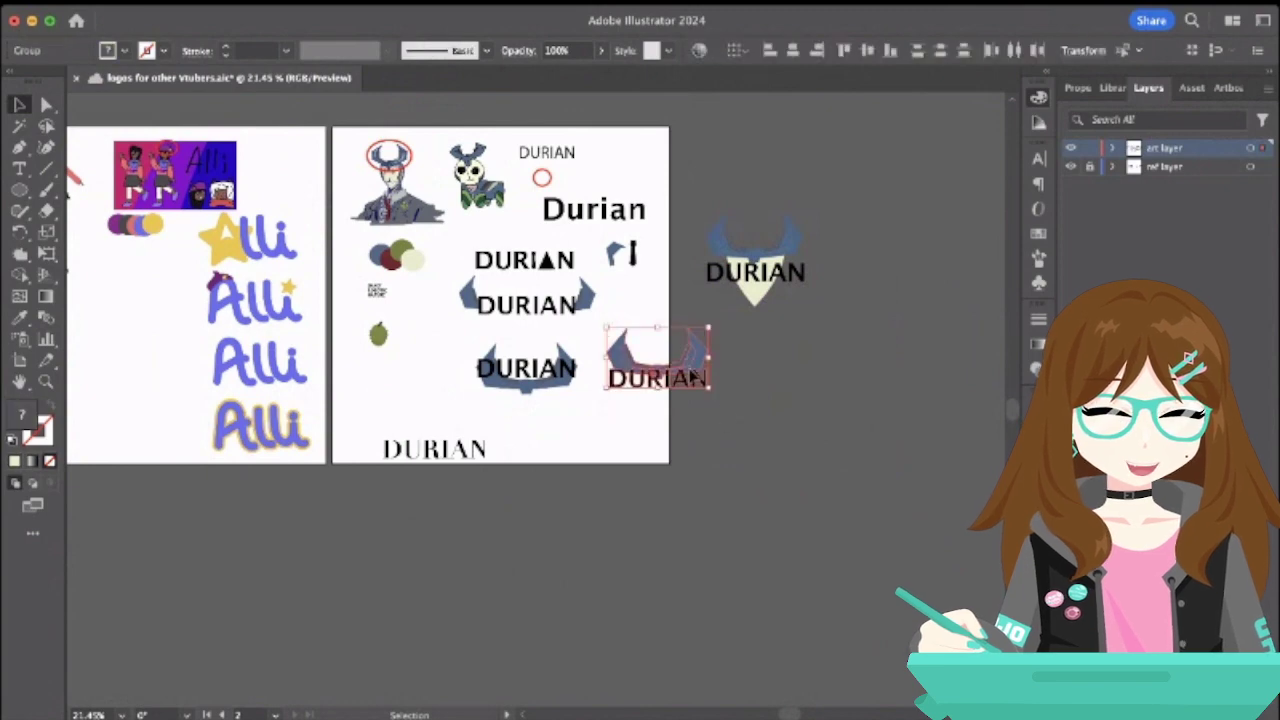
drag(696, 372, 800, 377)
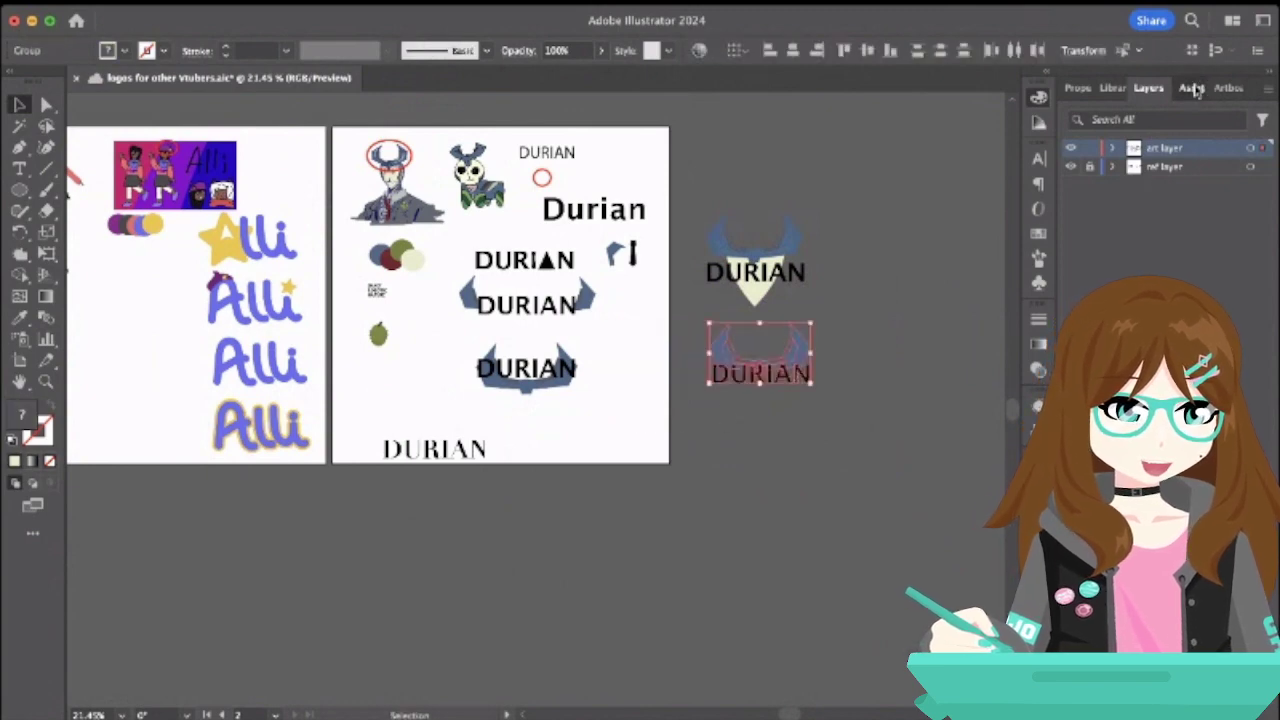
click(1226, 89)
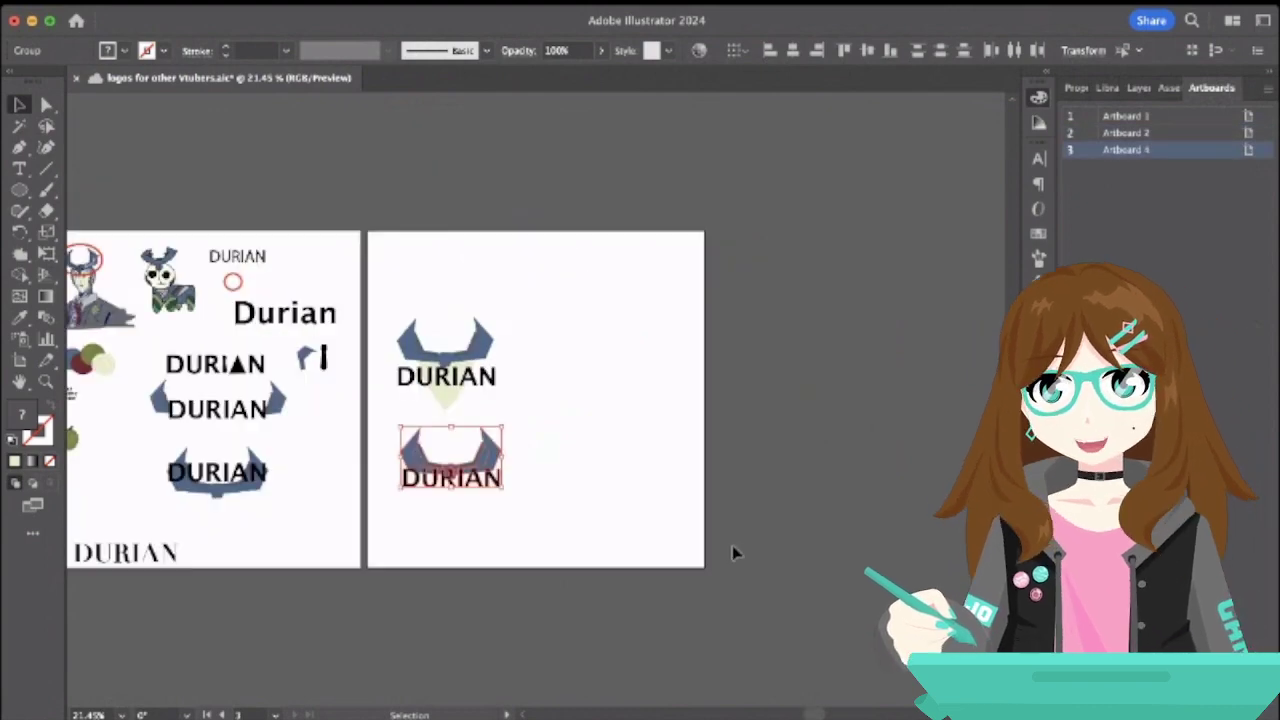
scroll(486, 514, left, 10)
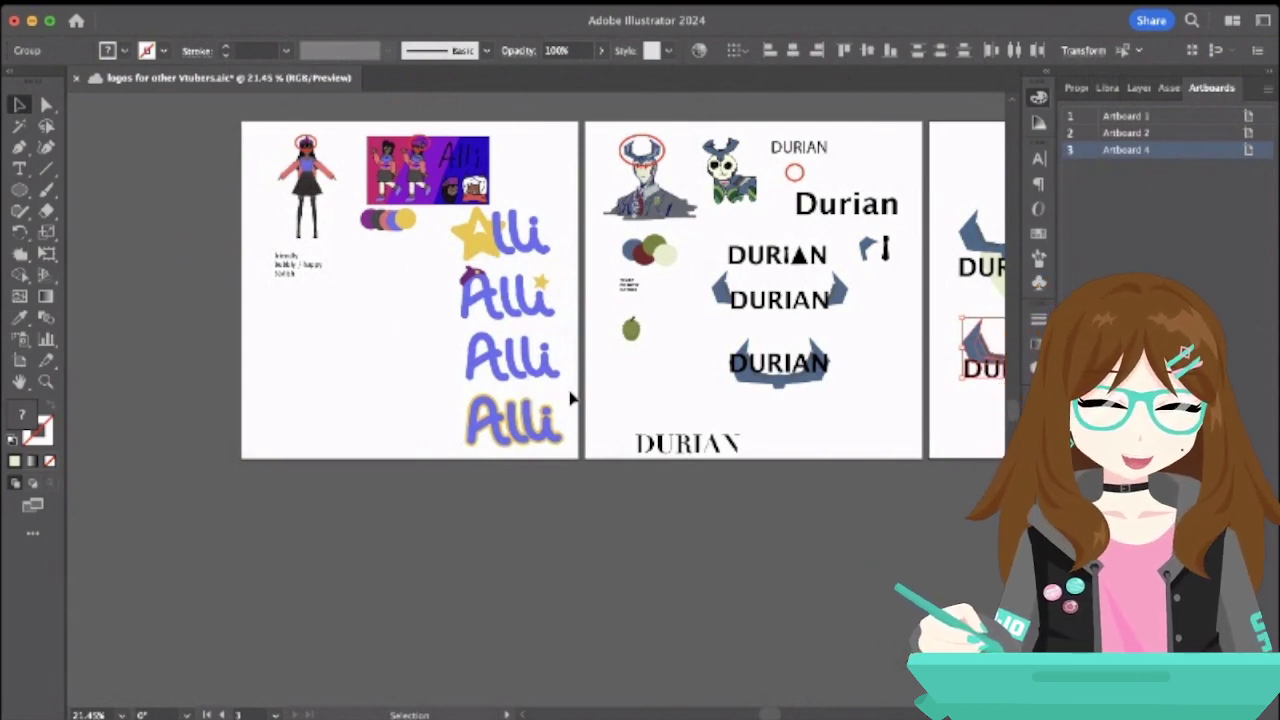
- Move the DURIAN concept with horns curving behind its letters onto the third artboard, above the horned-face concept
scroll(575, 360, right, 5)
click(580, 314)
click(190, 297)
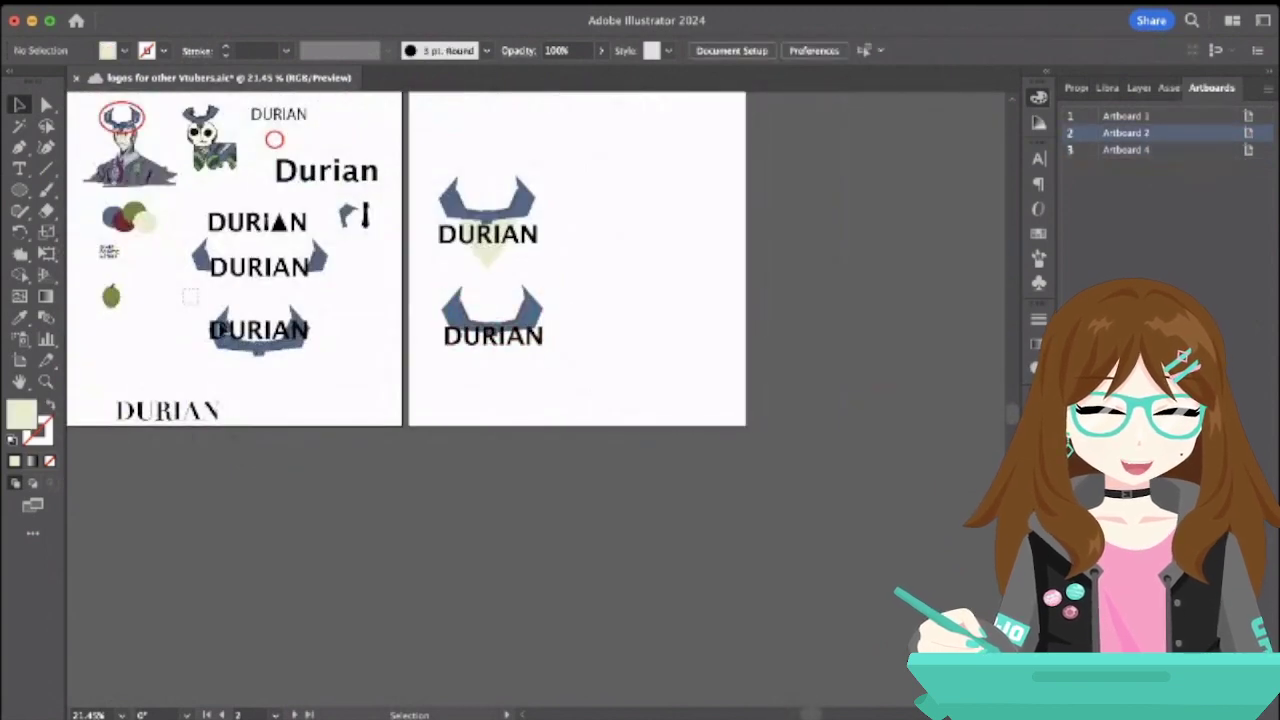
drag(198, 303, 520, 145)
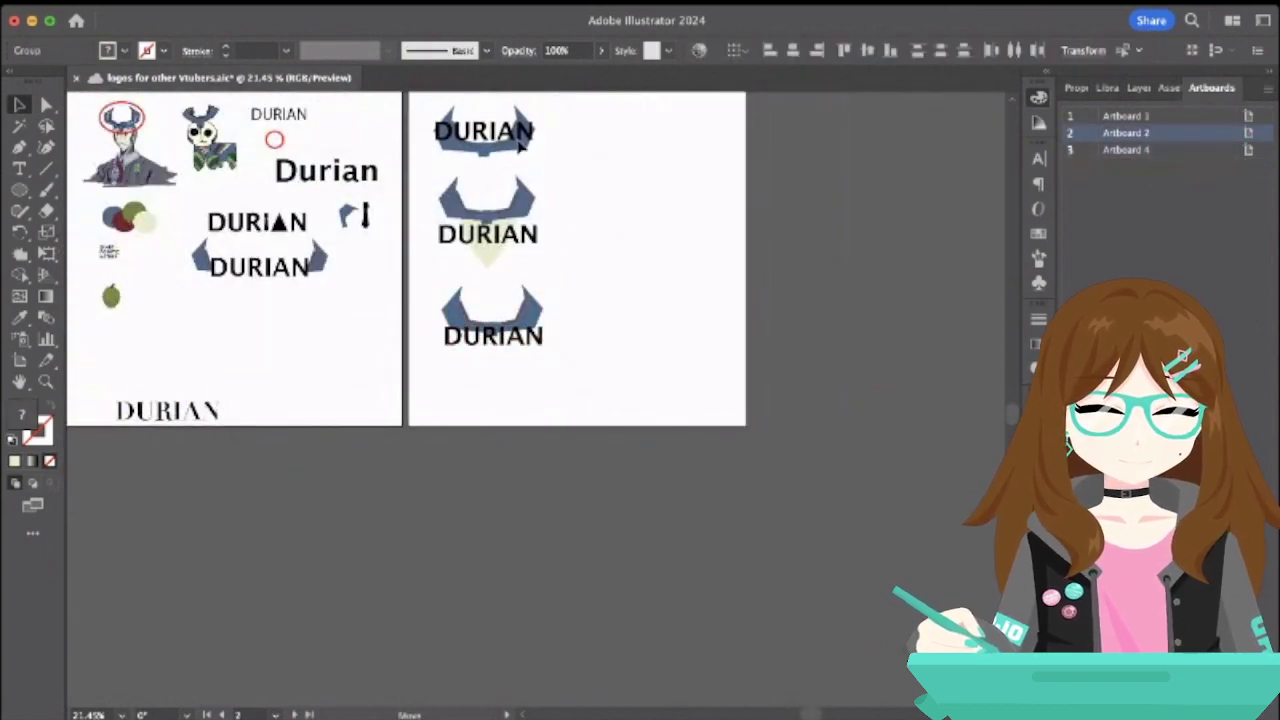
click(603, 151)
scroll(605, 153, up, 3)
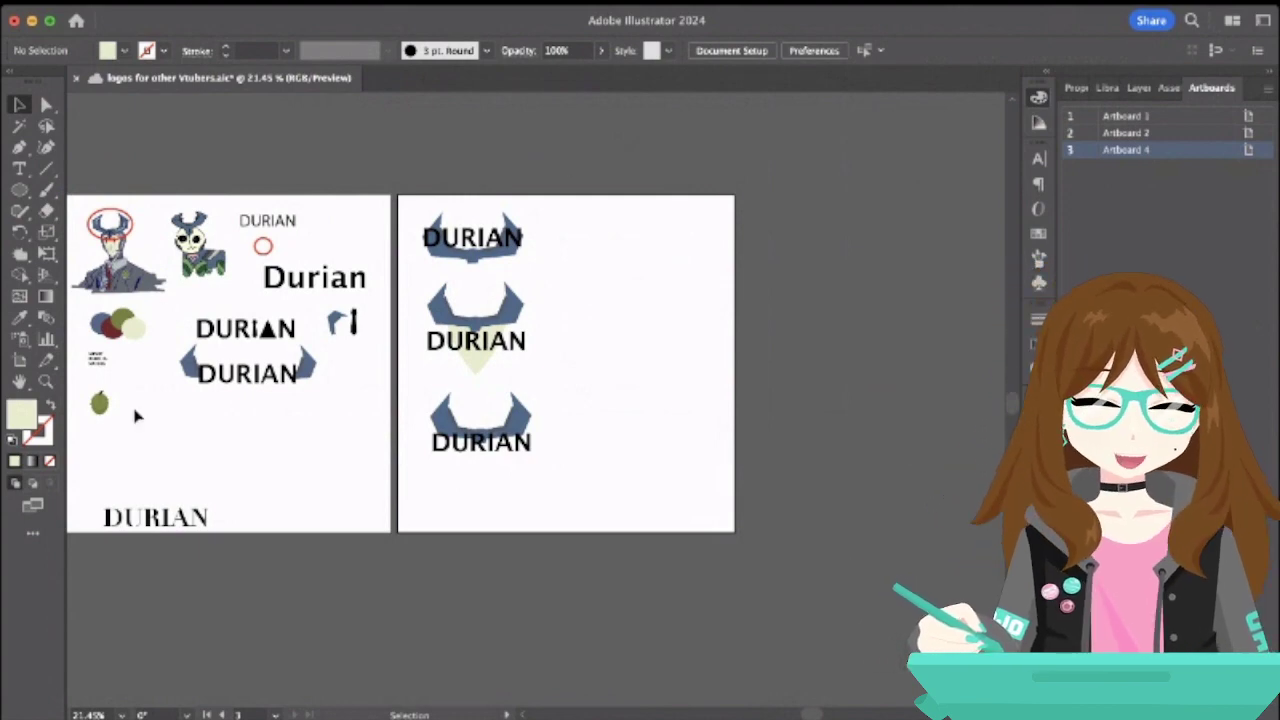
- Compare the character references, colour palette and green durian drawing with the three horned DURIAN concepts
scroll(125, 408, up, 5)
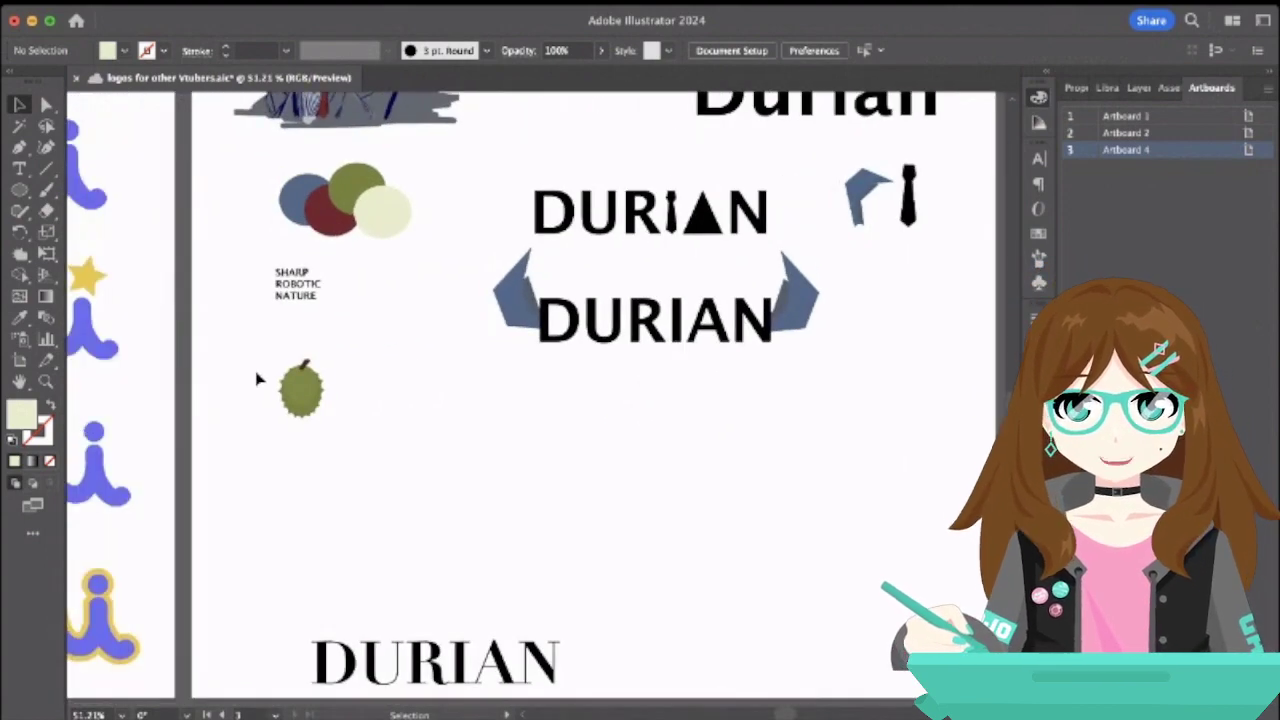
scroll(407, 395, right, 10)
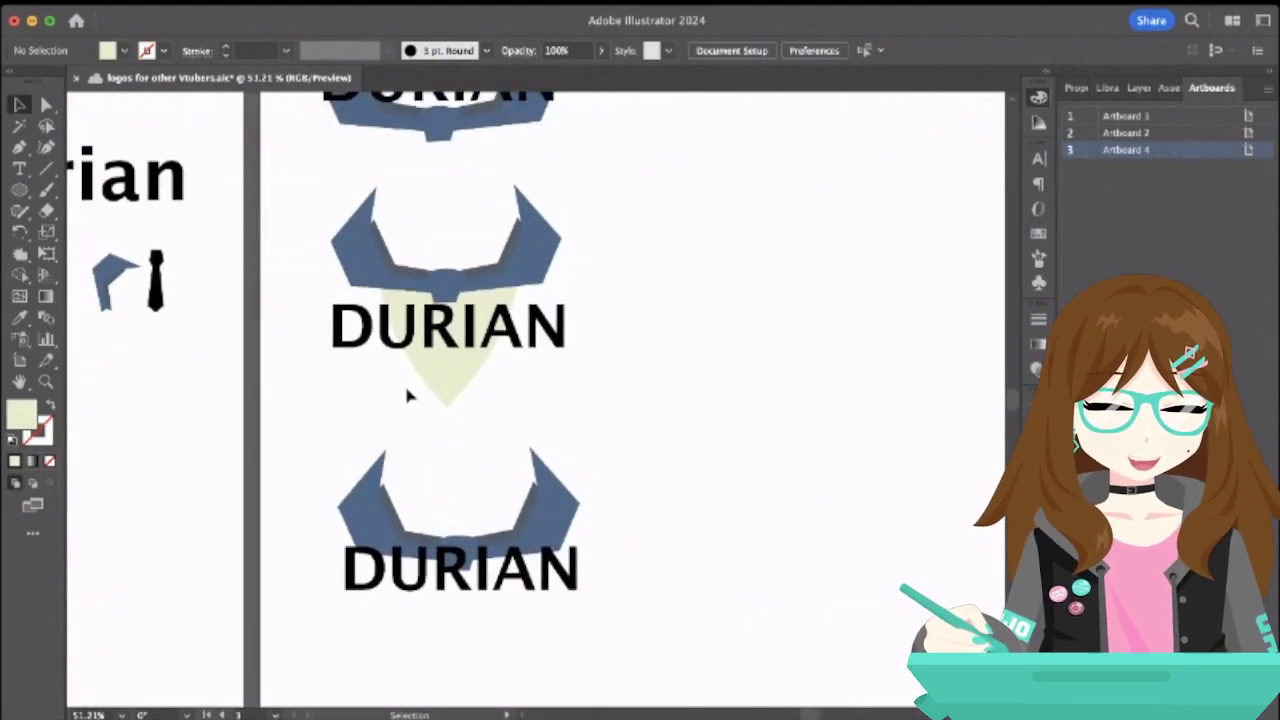
scroll(407, 395, left, 15)
scroll(407, 395, up, 5)
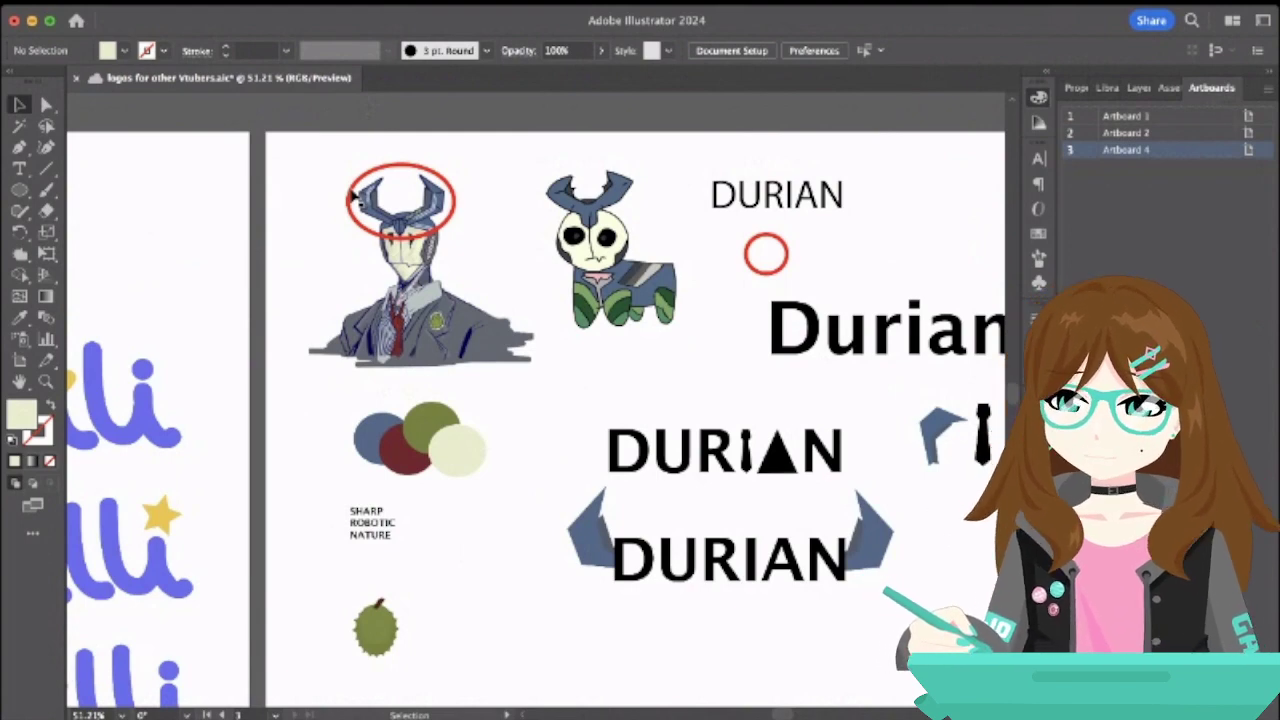
scroll(512, 338, right, 10)
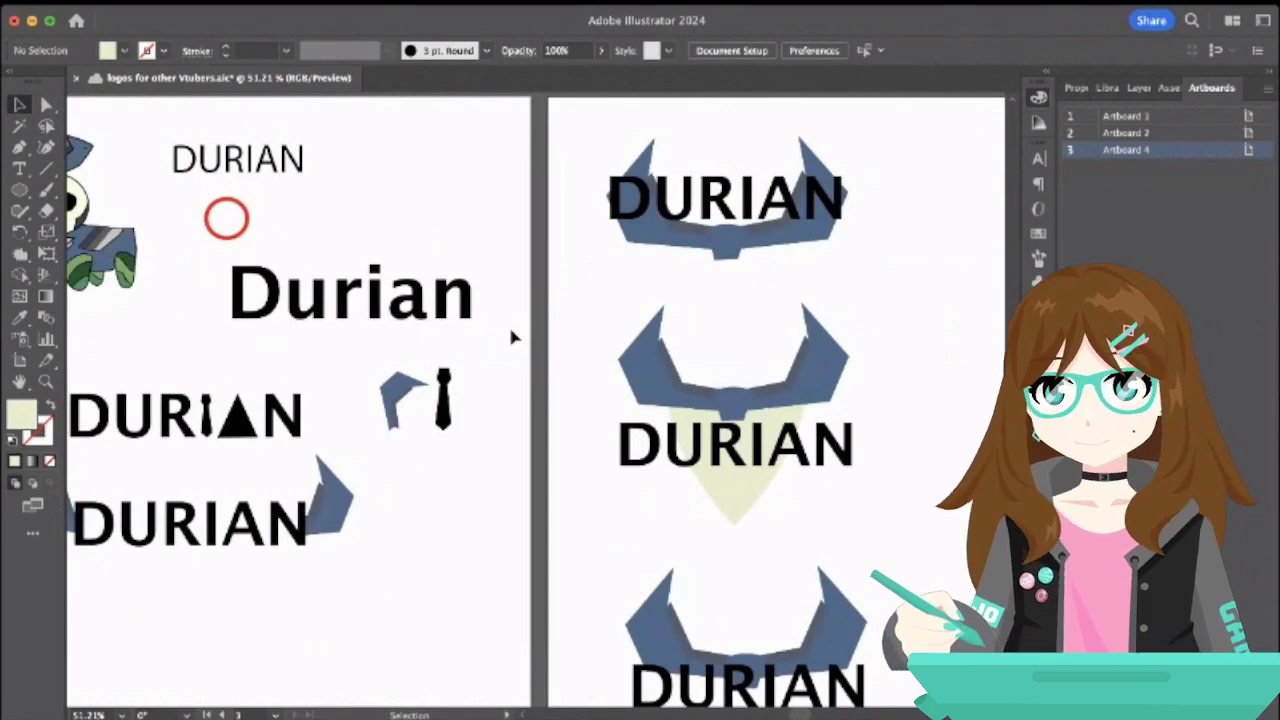
click(735, 512)
scroll(97, 310, left, 10)
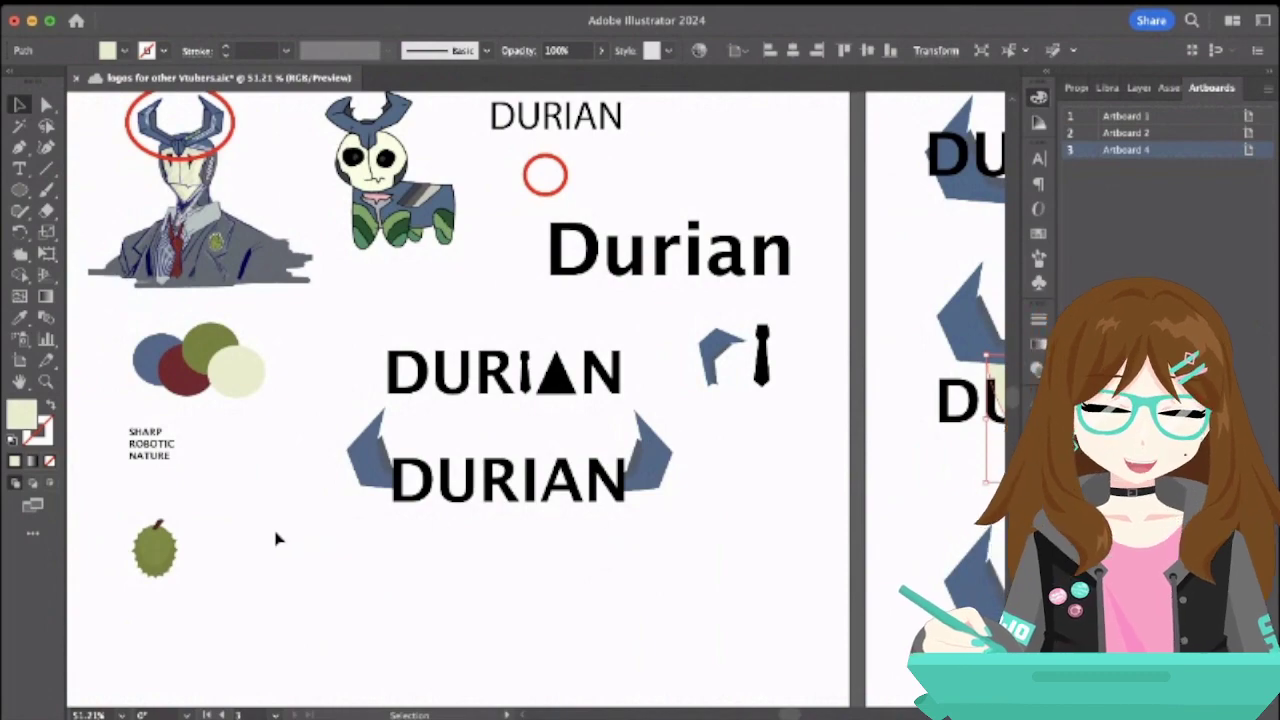
scroll(585, 505, right, 5)
scroll(583, 506, down, 3)
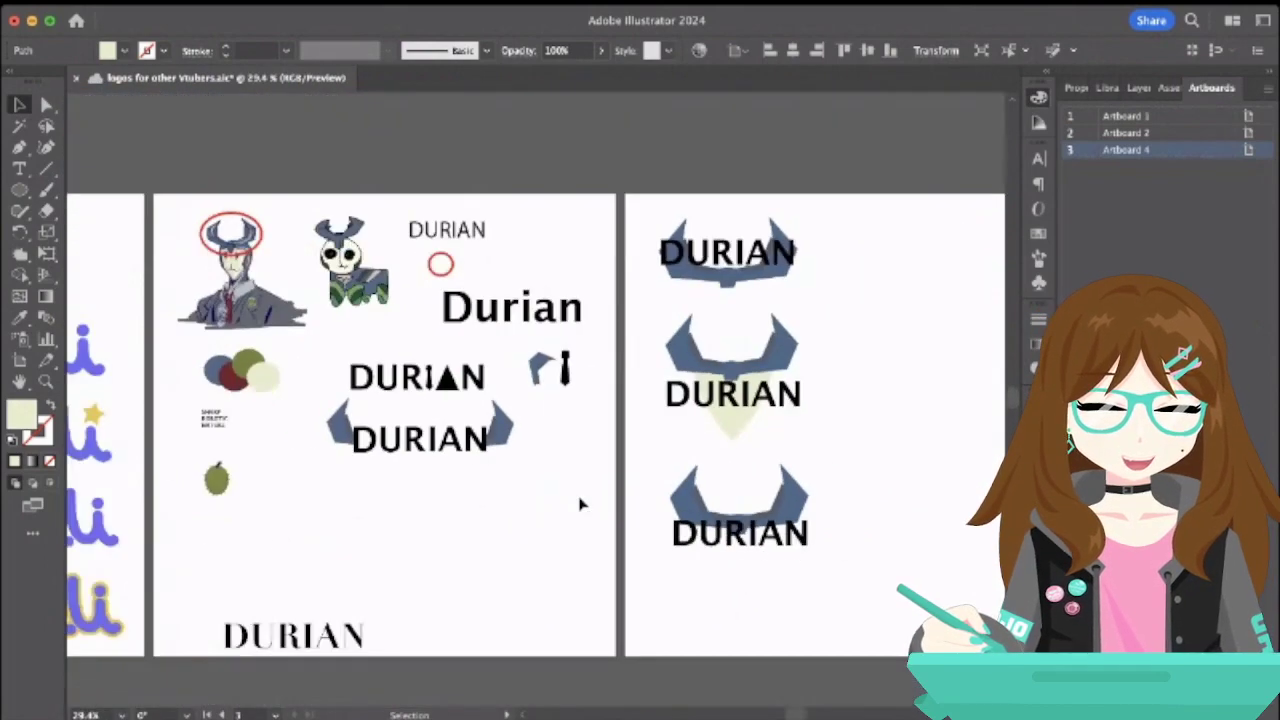
- Copy the green durian and a DURIAN wordmark into the third artboard's empty area and enlarge the wordmark
drag(240, 480, 909, 306)
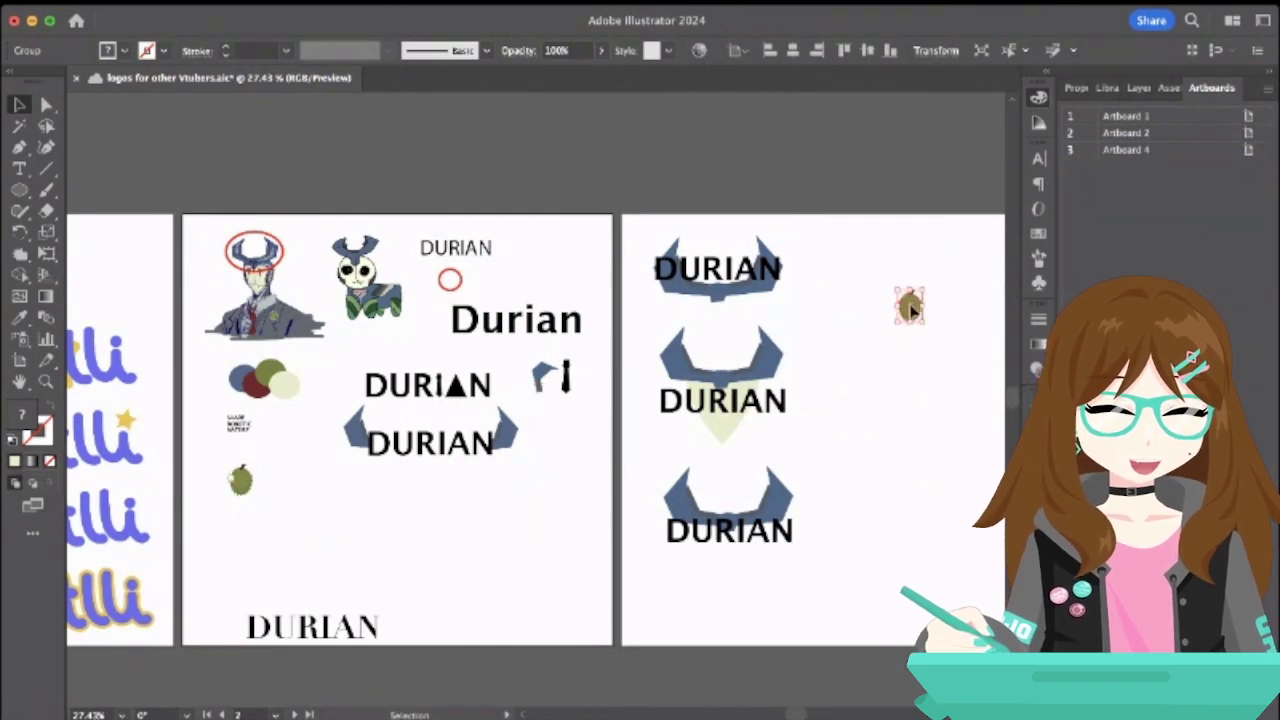
click(709, 268)
drag(709, 268, 928, 358)
scroll(900, 357, right, 5)
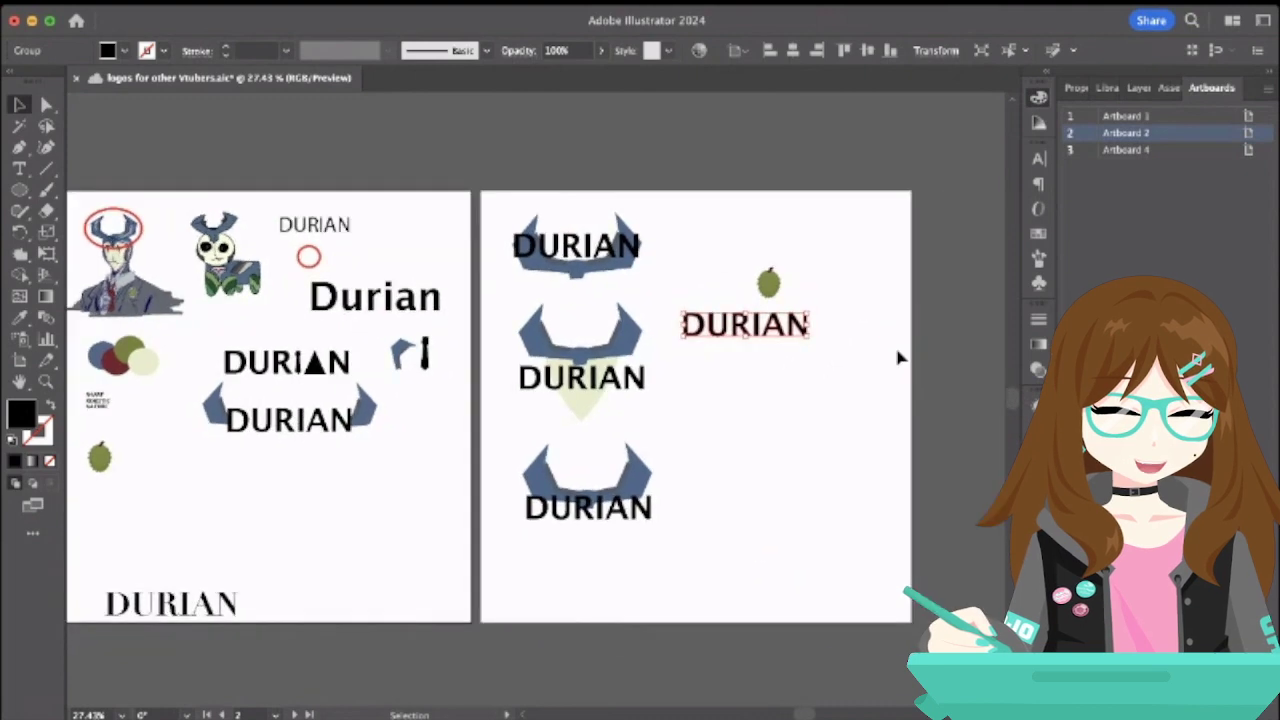
drag(812, 340, 877, 397)
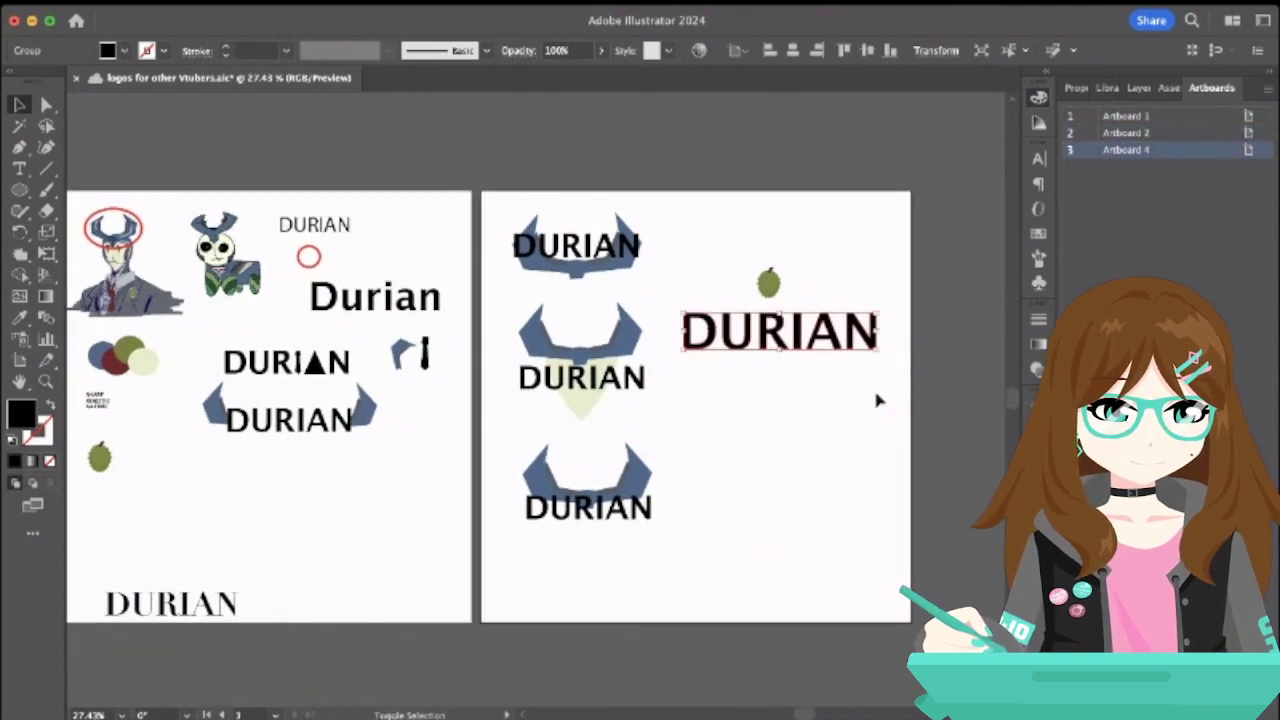
drag(818, 343, 846, 333)
- Enlarge the durian copy to slightly taller than the lettering, tilt it counterclockwise and place it behind the wordmark's D
click(768, 284)
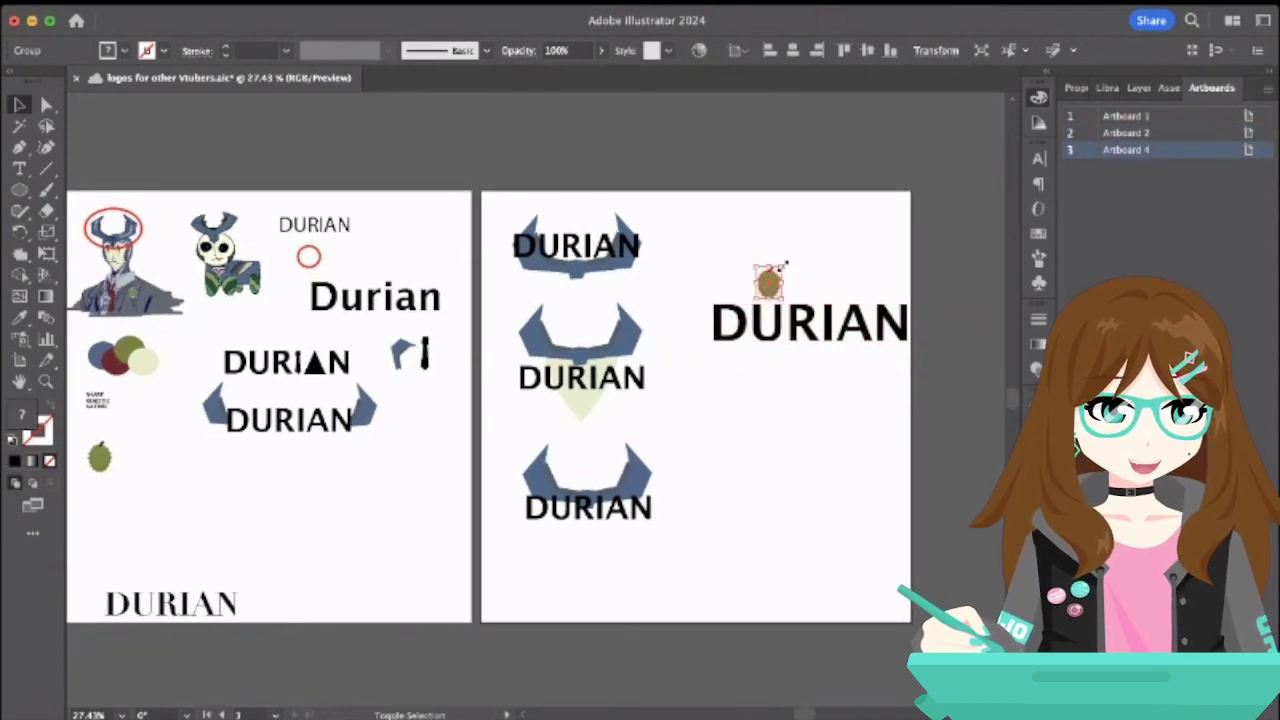
drag(785, 266, 897, 205)
drag(810, 237, 740, 318)
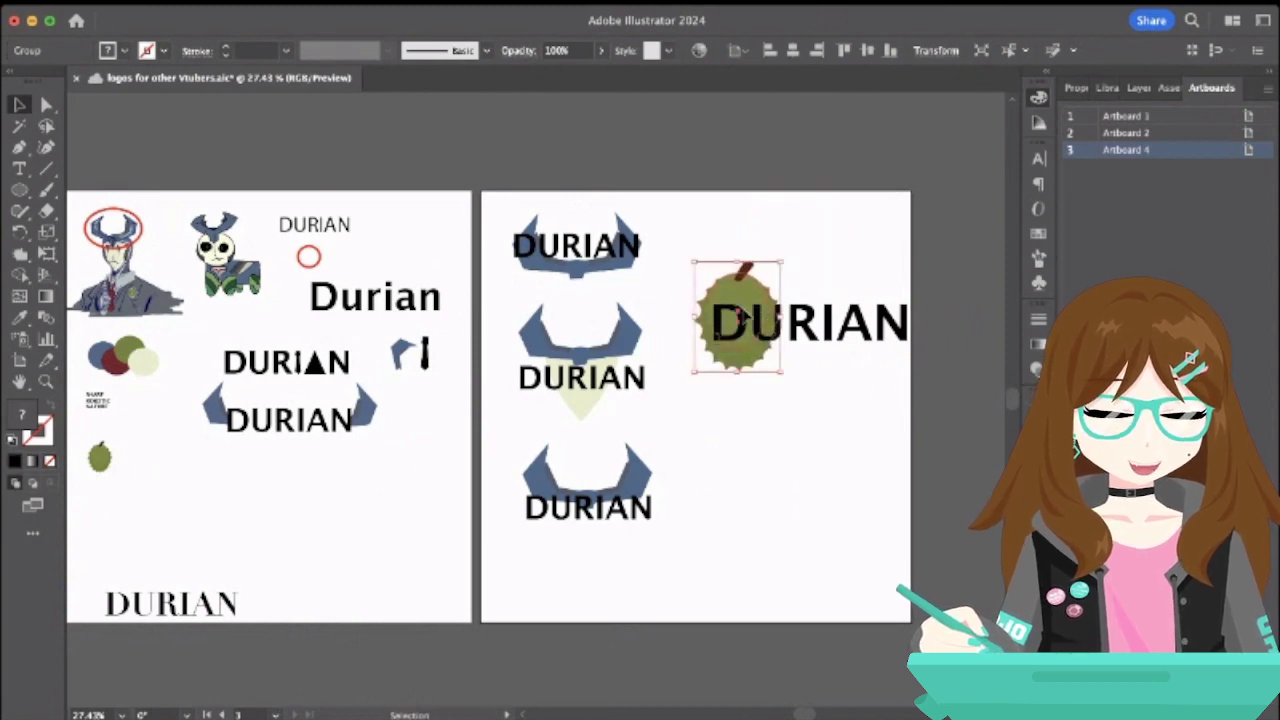
click(690, 256)
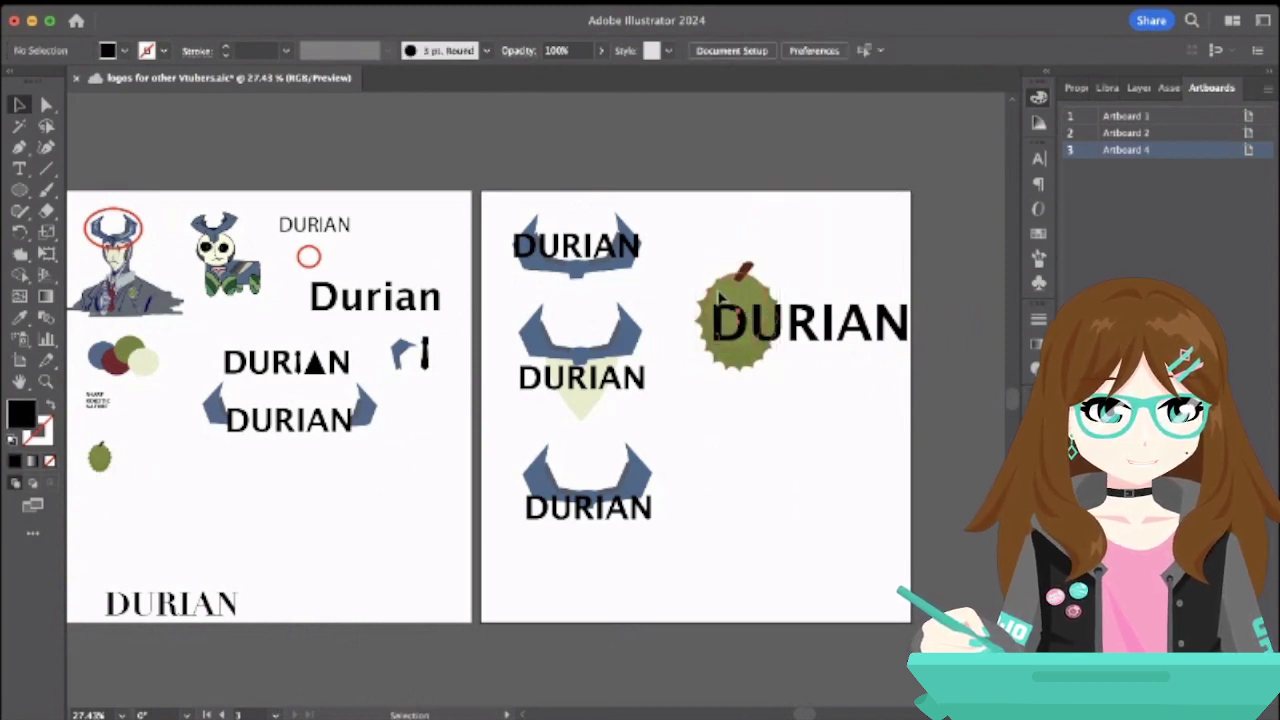
click(720, 298)
drag(686, 258, 663, 271)
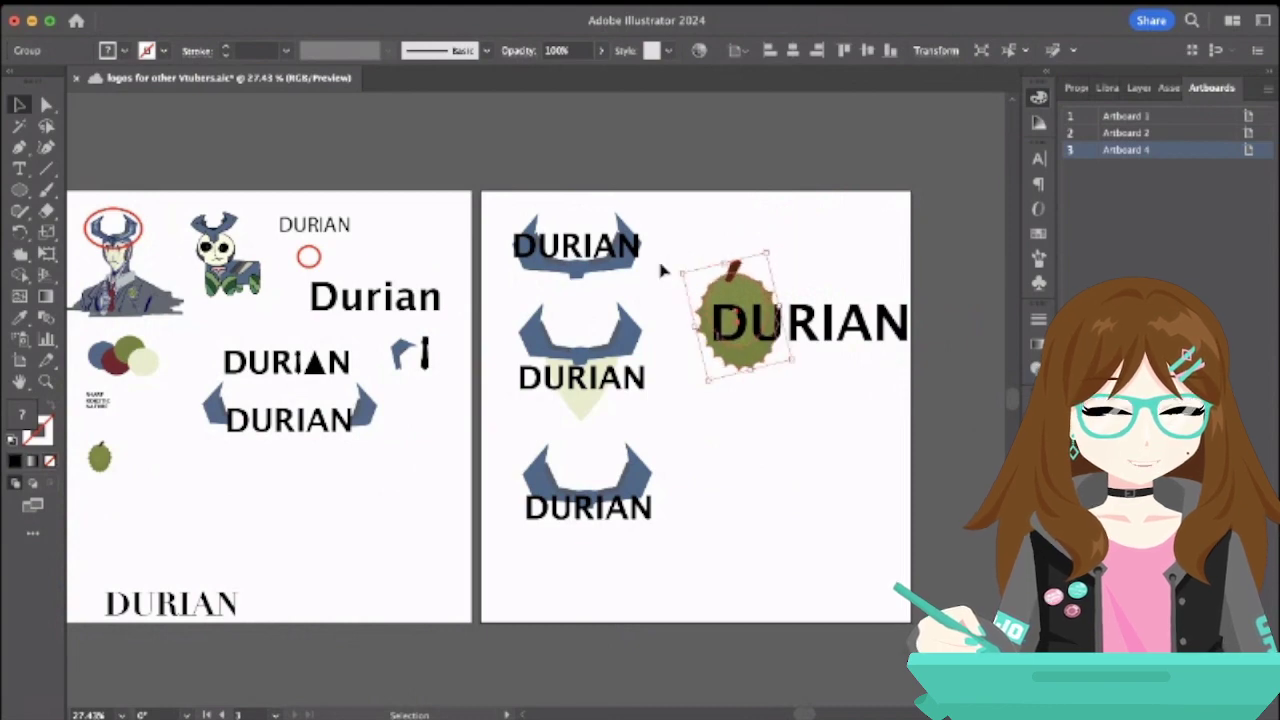
drag(771, 254, 748, 292)
drag(737, 370, 731, 352)
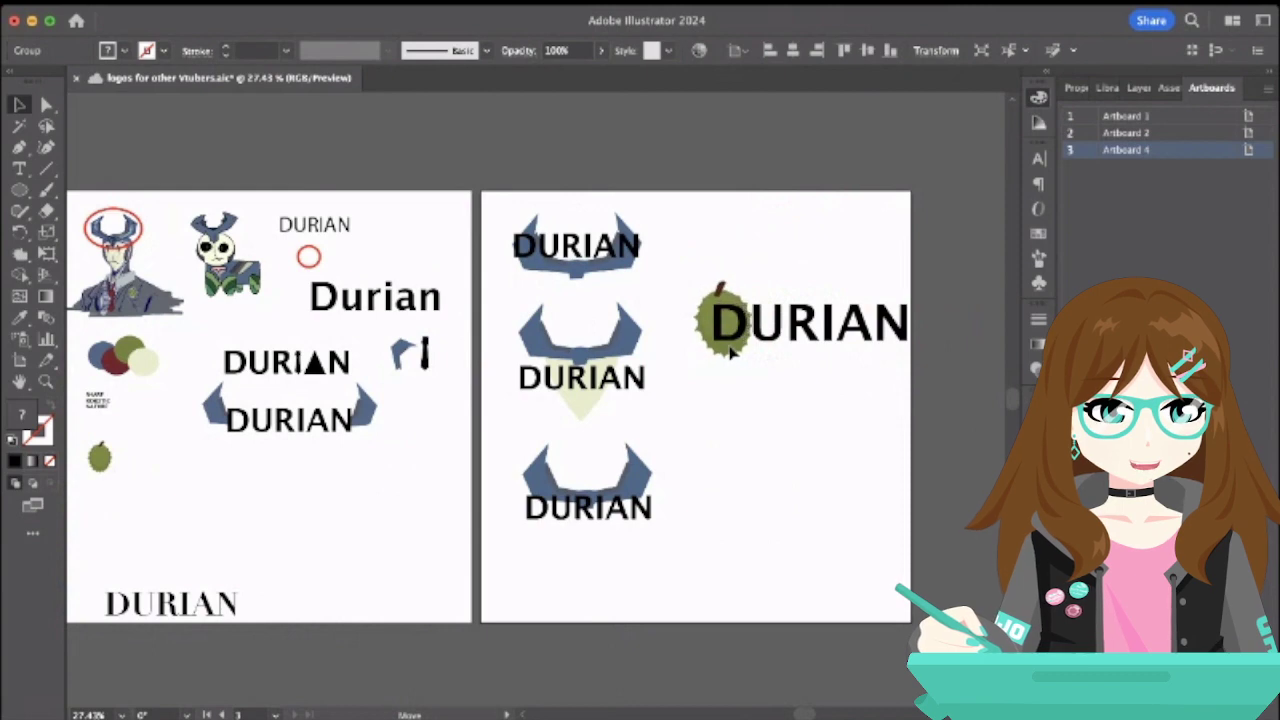
- Copy the blue horns from the horned-face concept onto the last letters of the durian wordmark and tilt them clockwise
click(762, 252)
drag(692, 240, 955, 437)
click(648, 403)
click(645, 336)
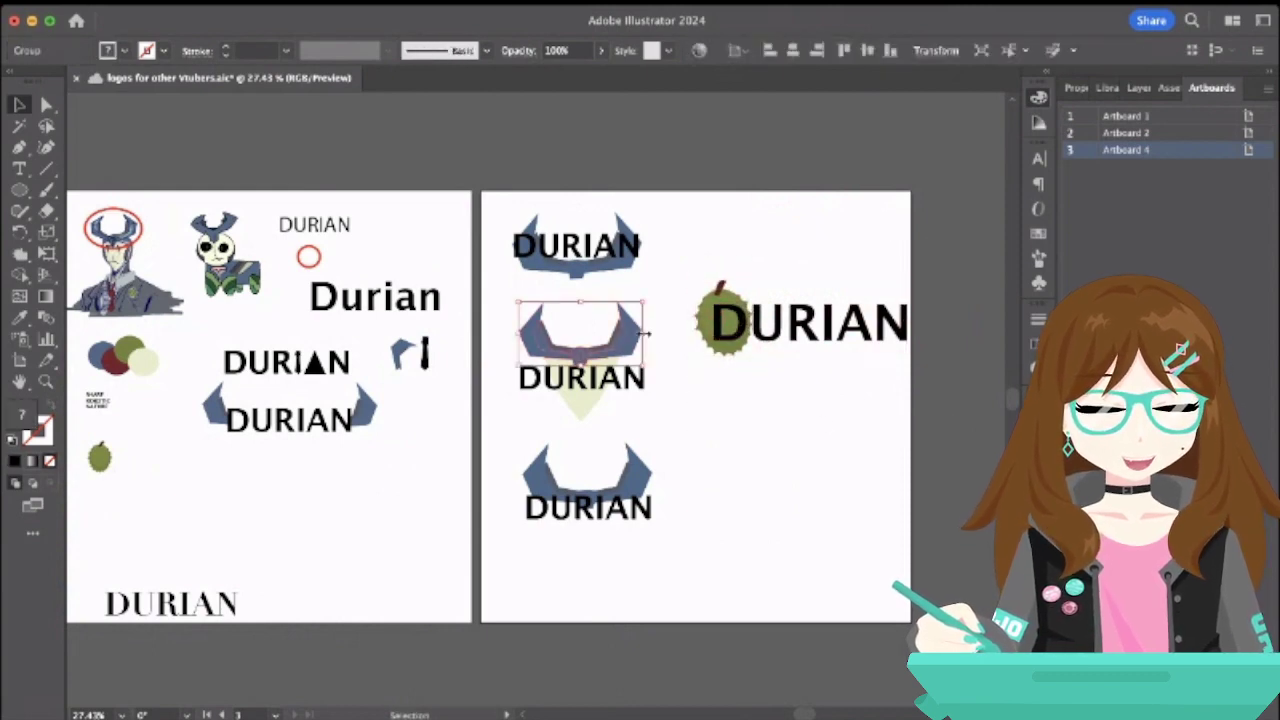
drag(645, 336, 886, 310)
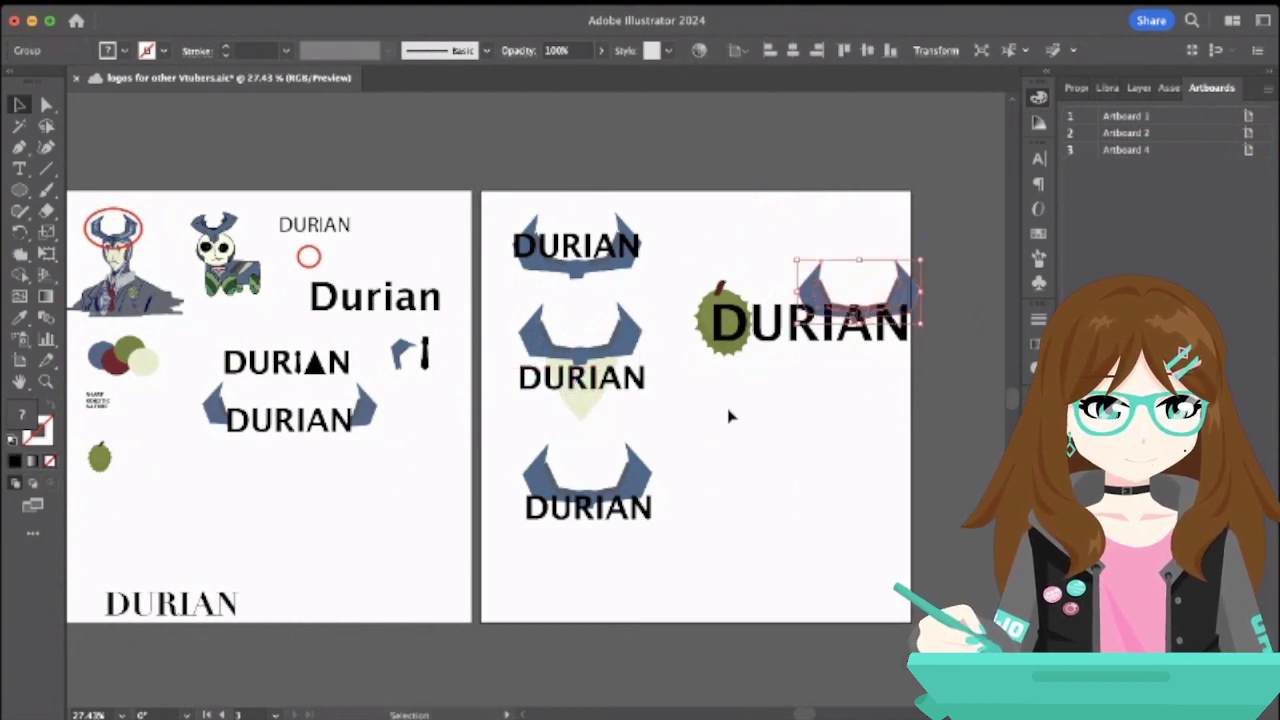
click(730, 416)
click(908, 288)
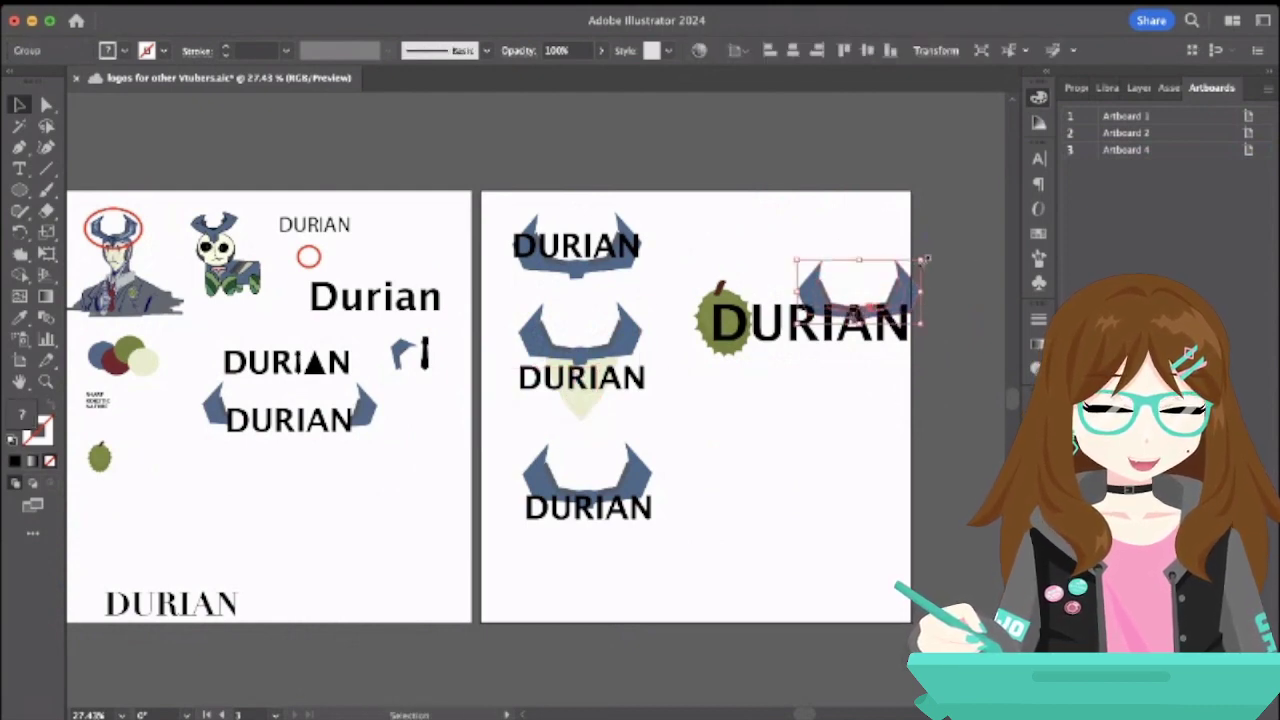
drag(930, 258, 940, 282)
click(865, 404)
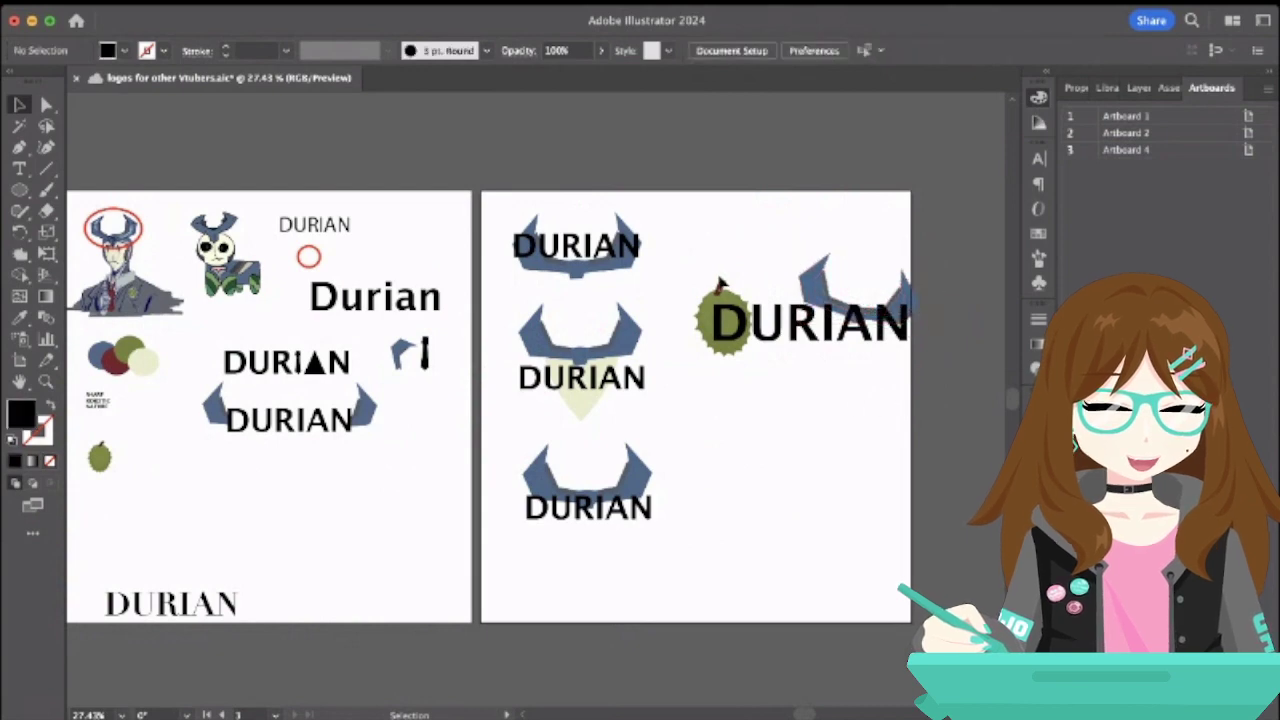
- Shrink the whole durian-and-horns DURIAN concept and move it onto the second artboard beneath the horn-flanked wordmark
click(826, 358)
drag(916, 354, 312, 502)
click(808, 340)
click(790, 300)
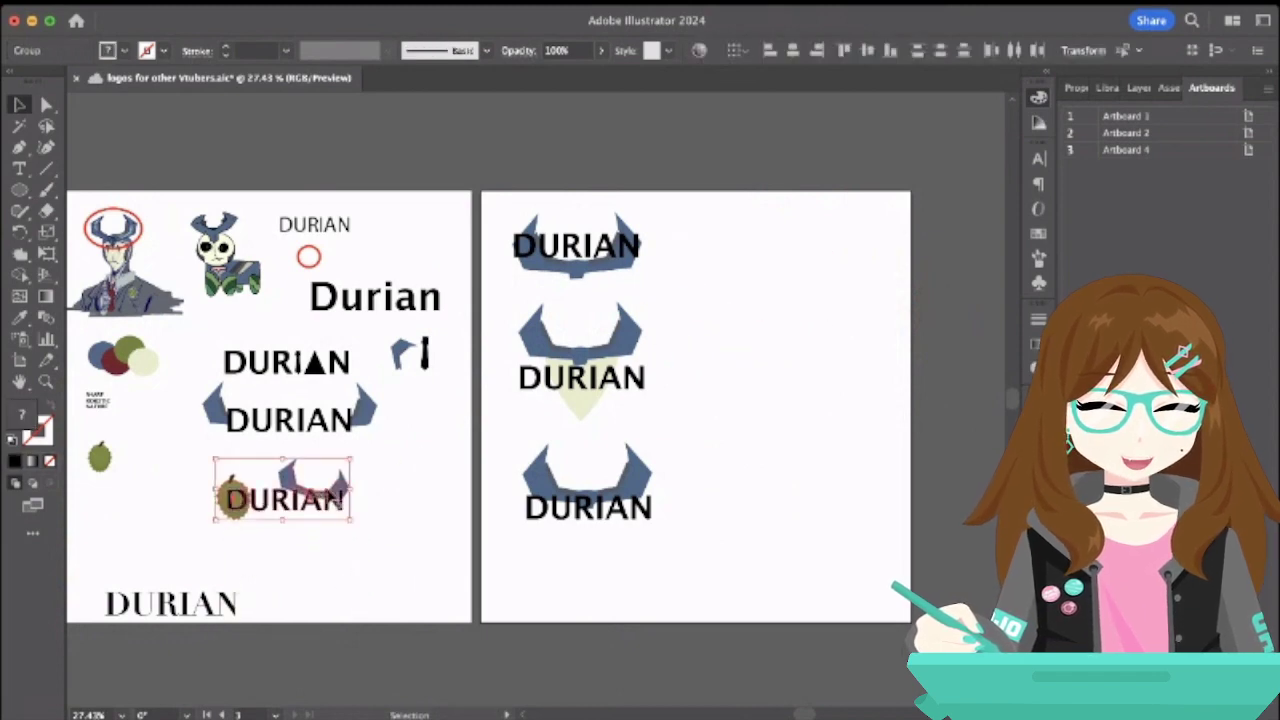
click(437, 500)
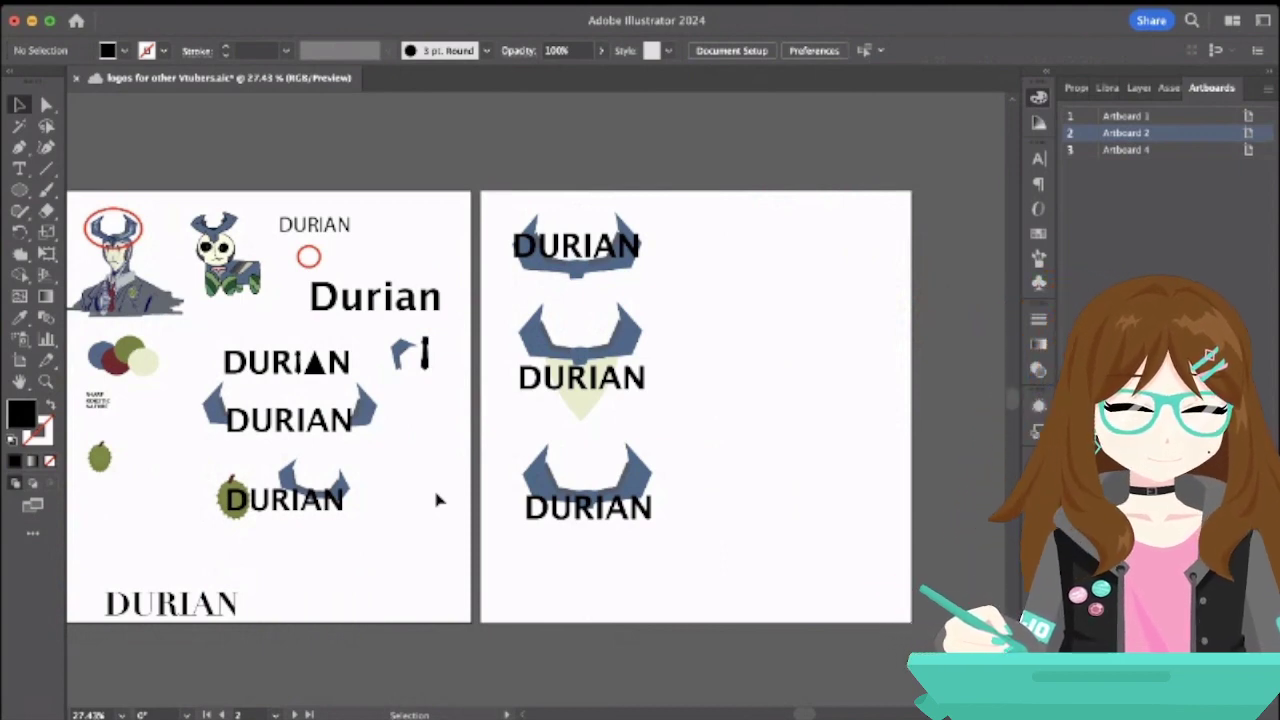
click(592, 402)
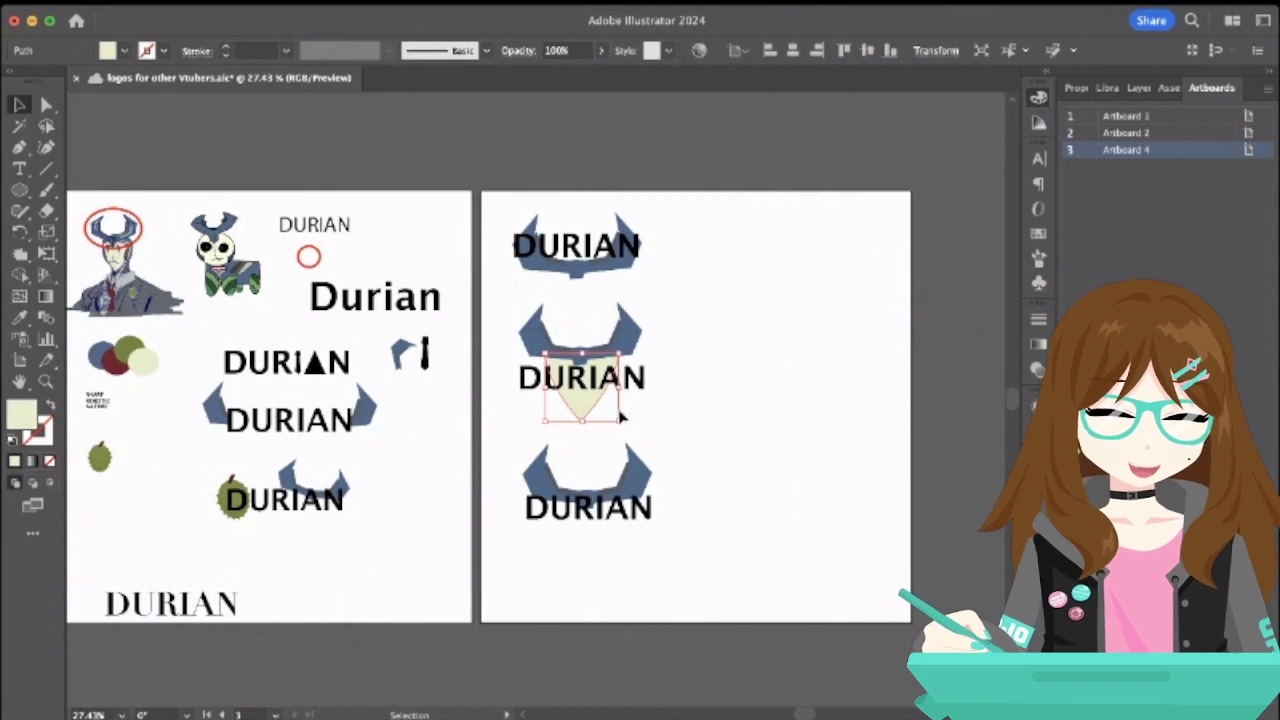
click(708, 418)
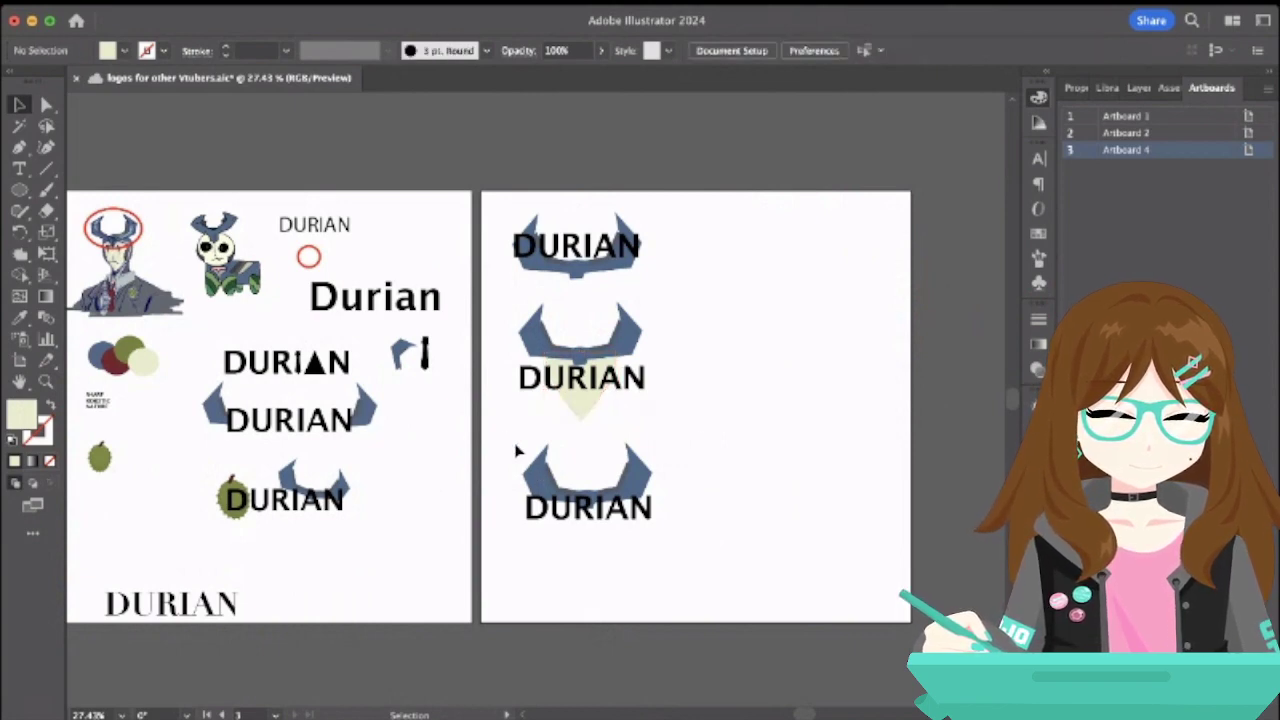
drag(506, 432, 729, 577)
click(745, 512)
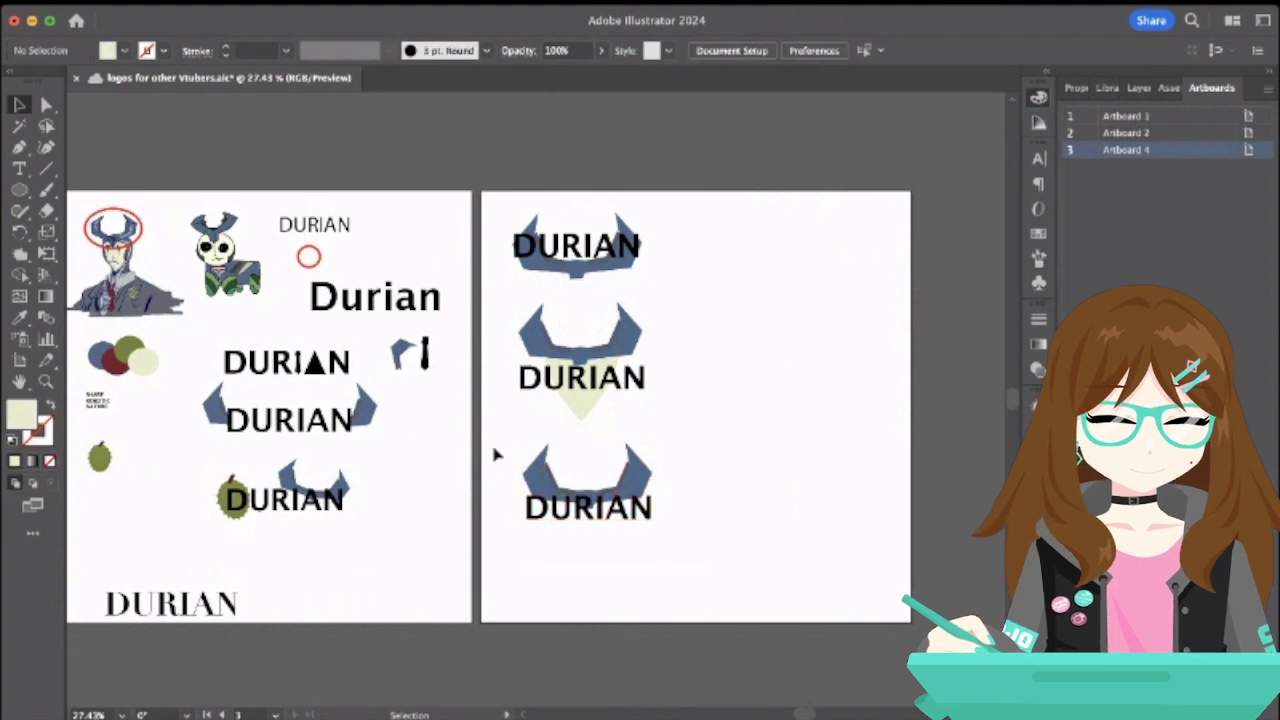
drag(491, 445, 722, 566)
click(723, 391)
- Move the DURIAN wordmark off the cream face into the empty upper area of the third artboard
scroll(723, 391, up, 5)
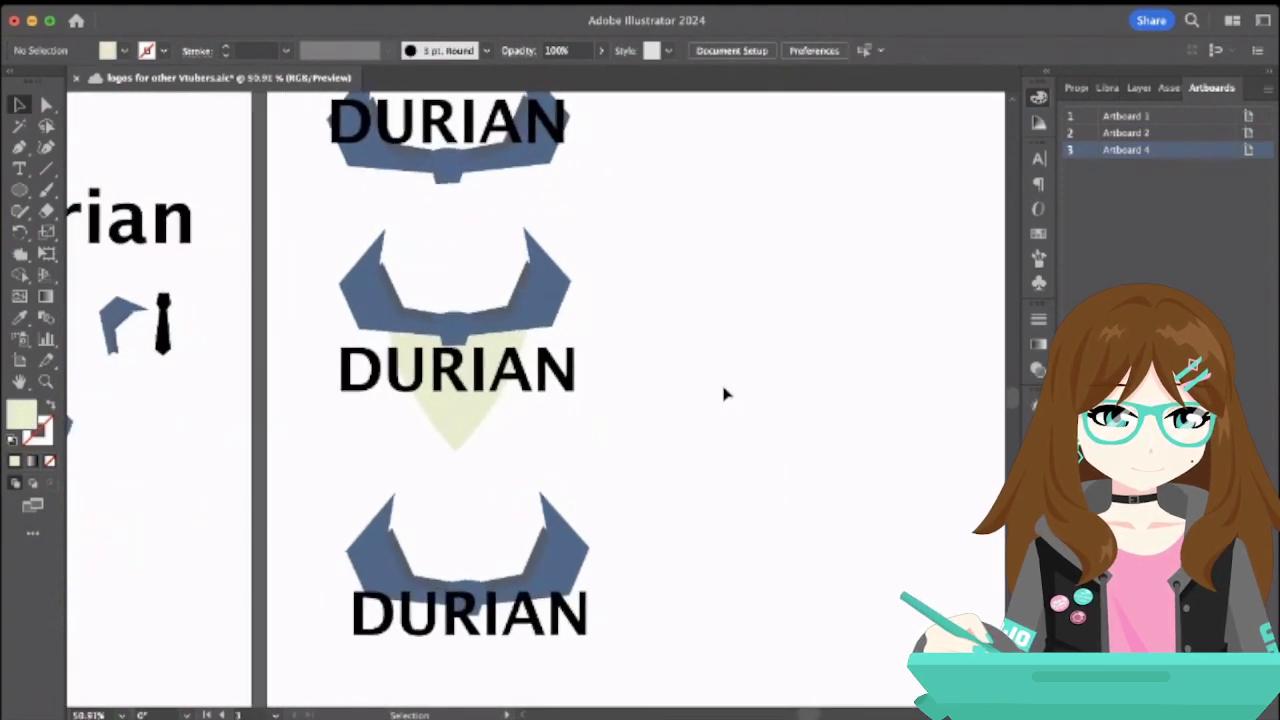
scroll(723, 391, left, 3)
scroll(723, 391, down, 1)
drag(639, 336, 651, 360)
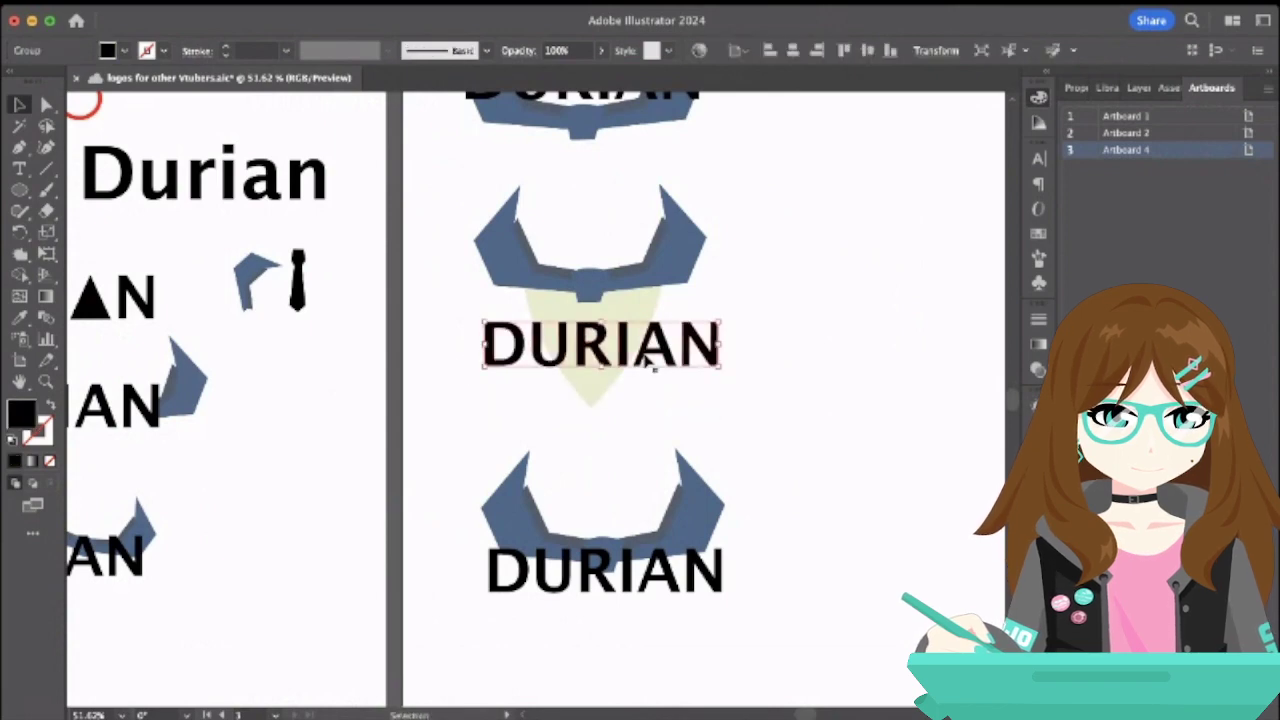
click(786, 320)
scroll(786, 320, down, 3)
scroll(789, 333, right, 5)
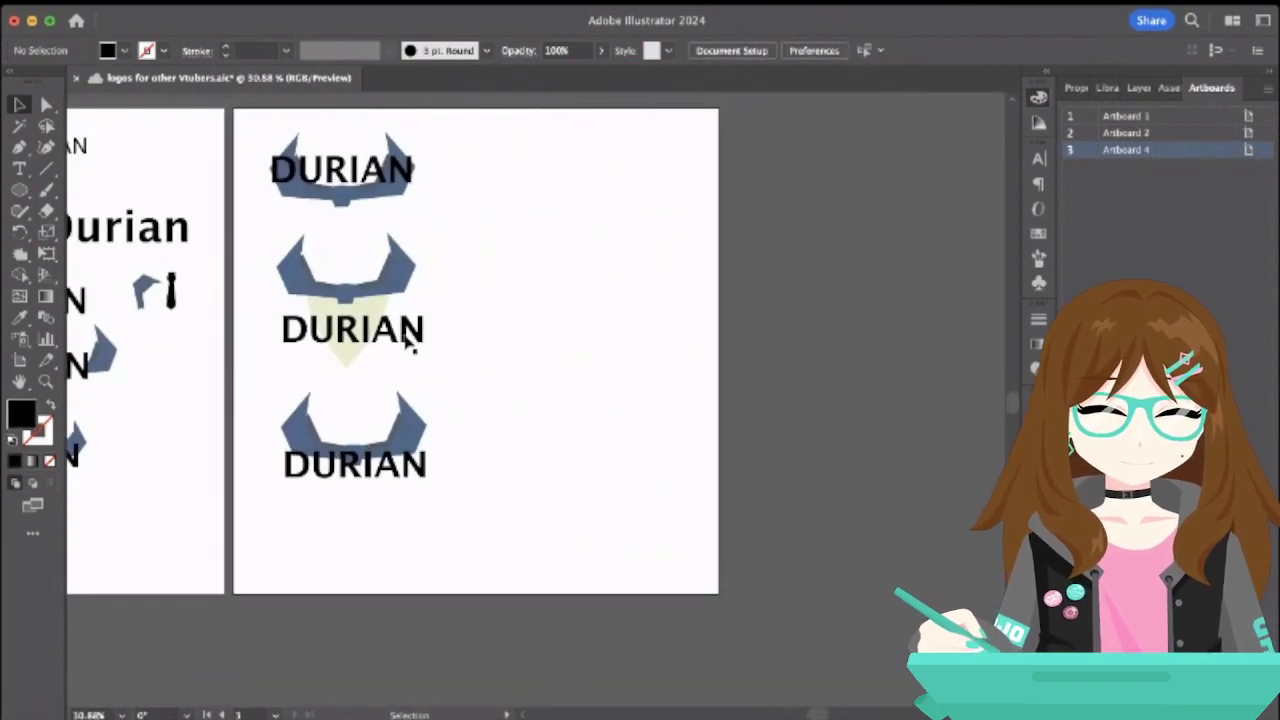
drag(408, 337, 625, 228)
click(620, 303)
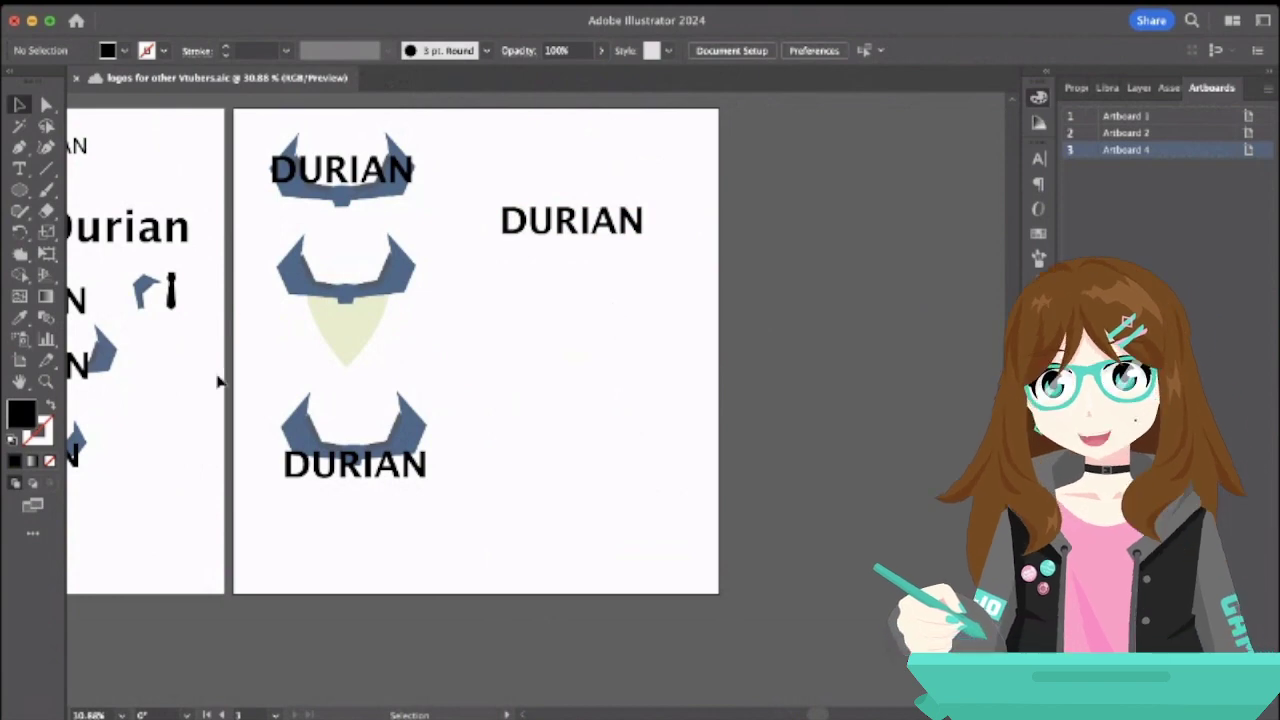
scroll(214, 375, left, 9)
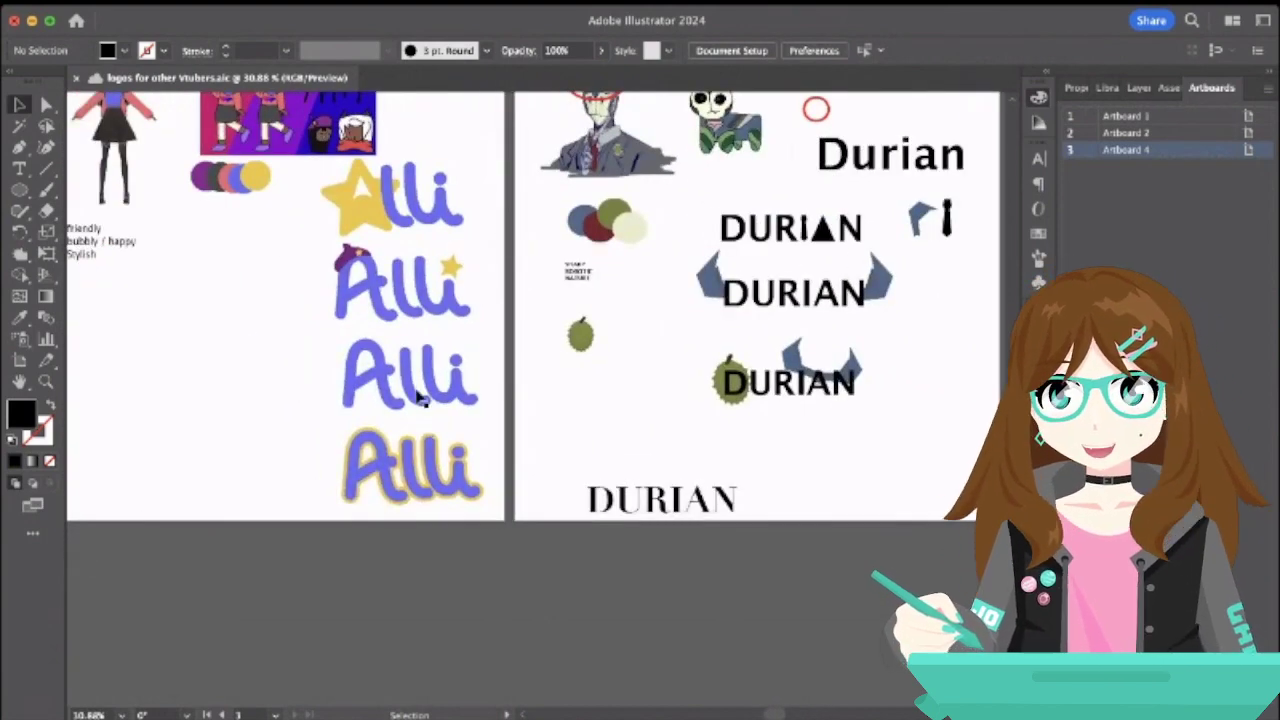
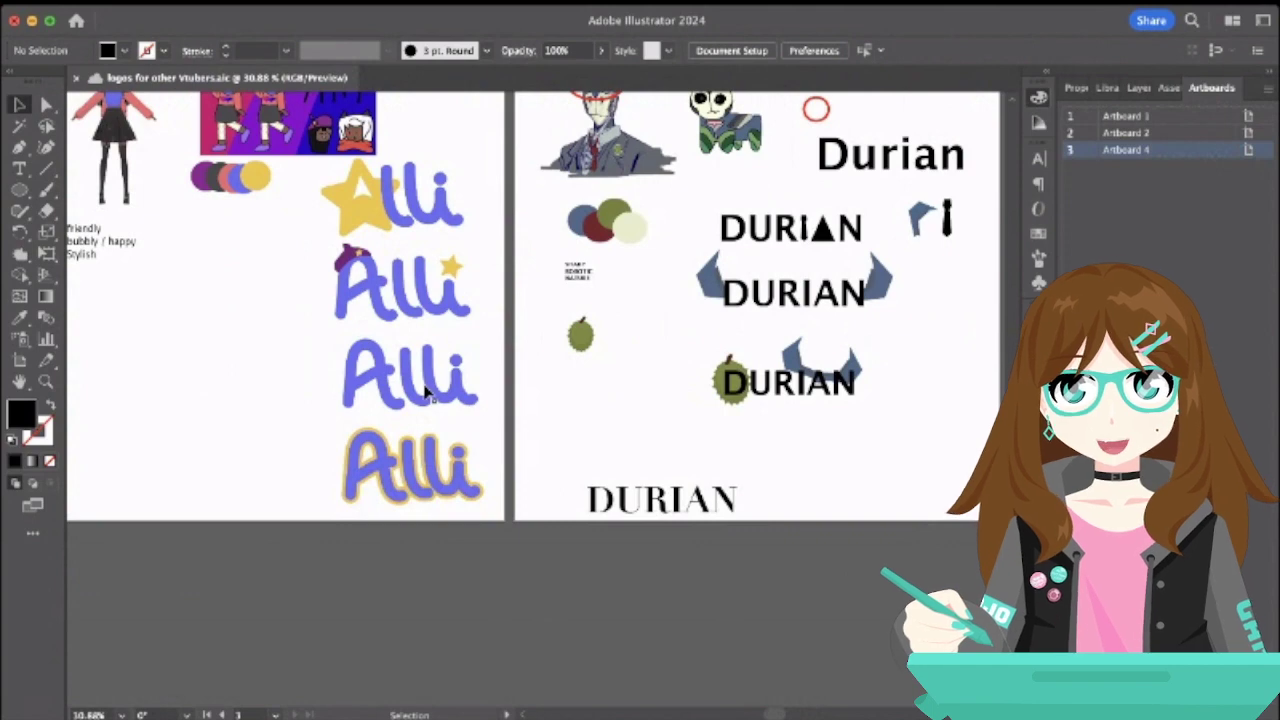
- Compare the DURIAN logo concepts across the second and third artboards
scroll(425, 393, right, 10)
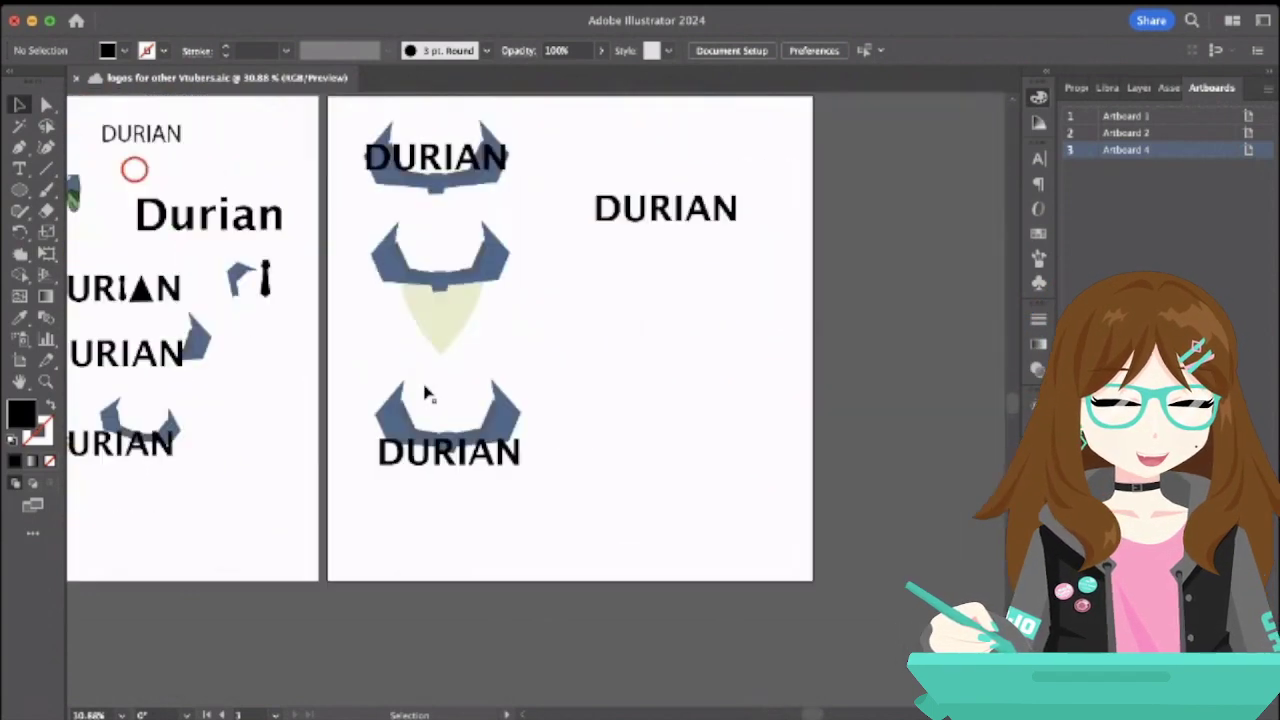
drag(577, 160, 790, 320)
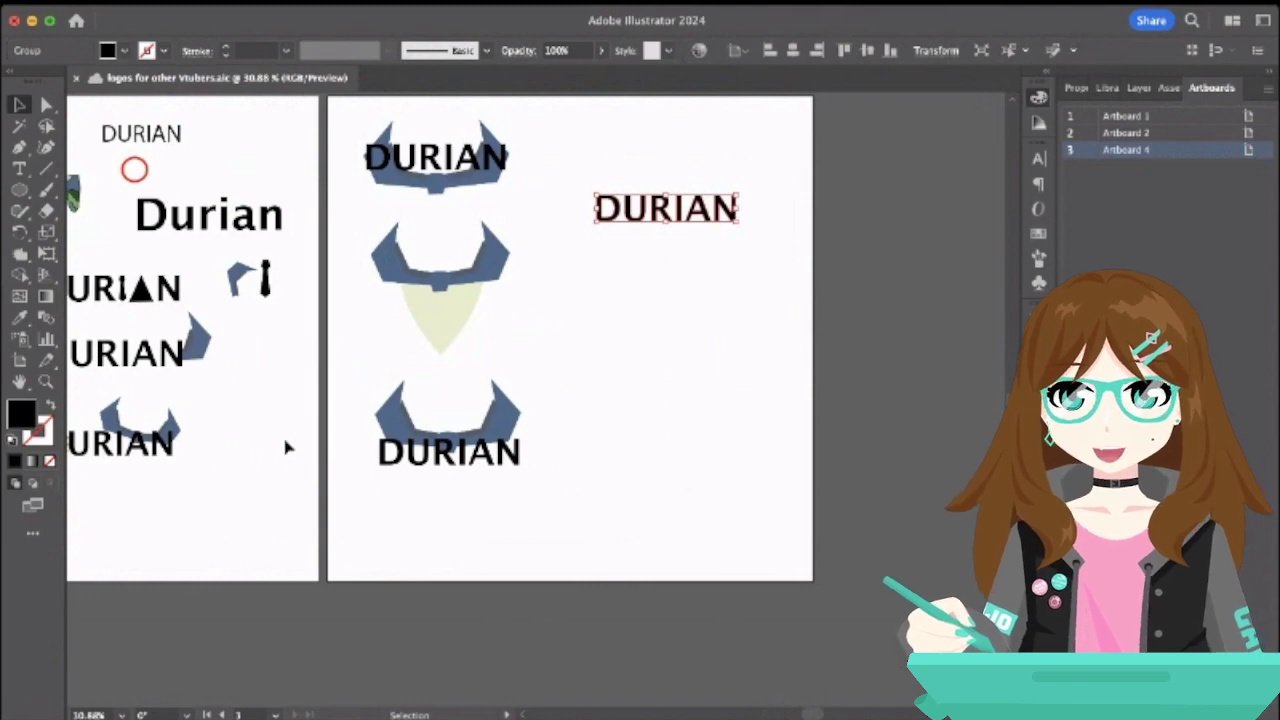
scroll(285, 446, left, 3)
scroll(285, 446, down, 2)
scroll(286, 447, up, 1)
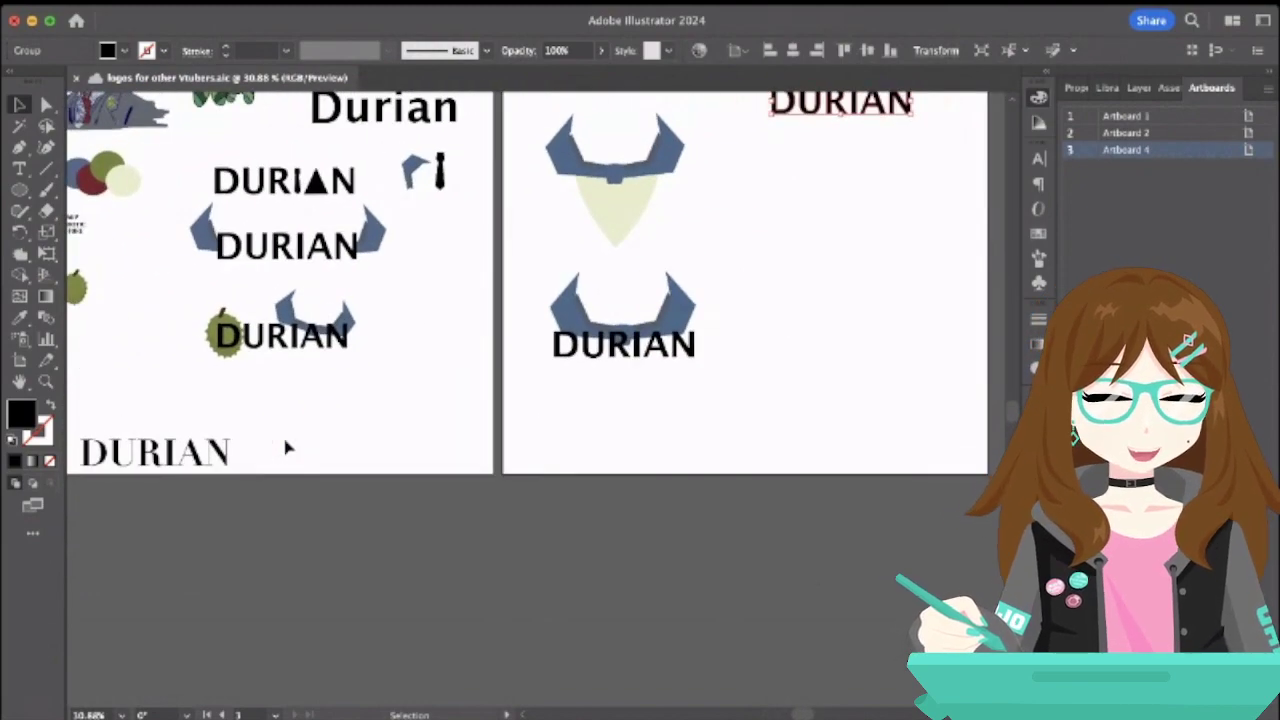
scroll(286, 447, right, 4)
scroll(286, 447, up, 2)
scroll(287, 446, left, 6)
scroll(287, 446, down, 1)
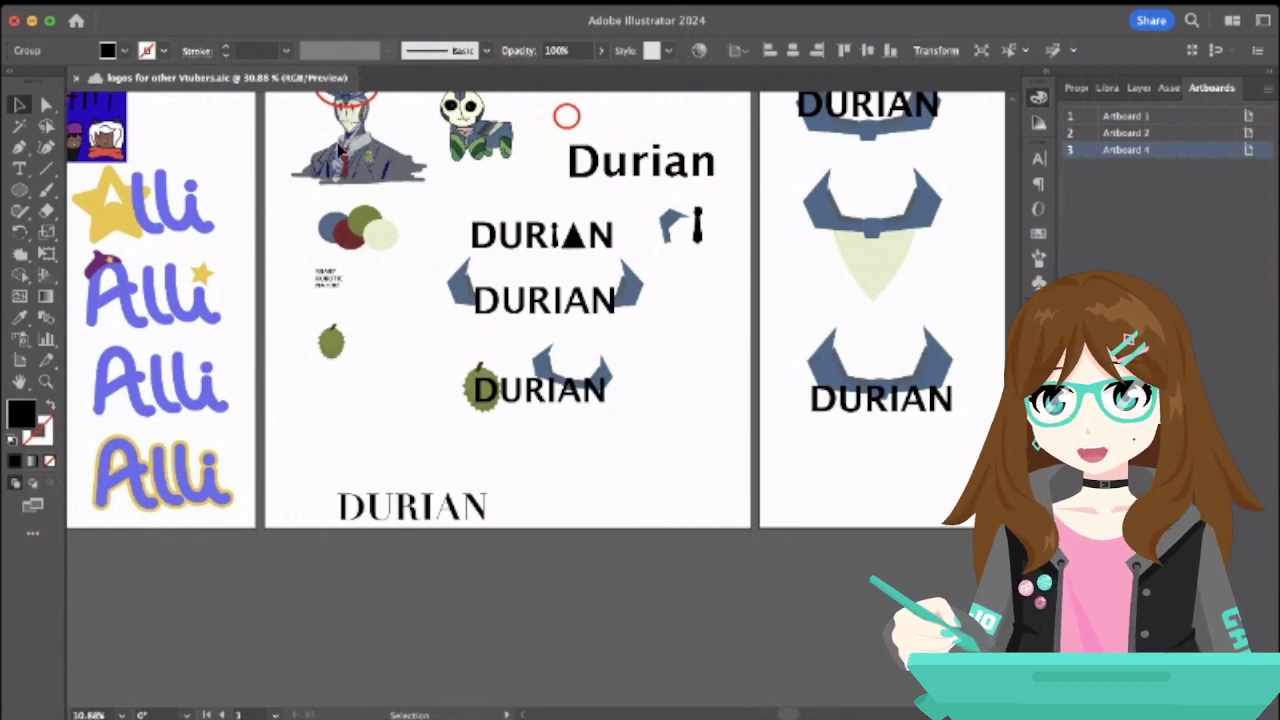
- Reshape the lower curves of the cream face on the third artboard so both sides bulge outward more around the chin
scroll(345, 148, right, 2)
scroll(345, 148, up, 1)
click(766, 305)
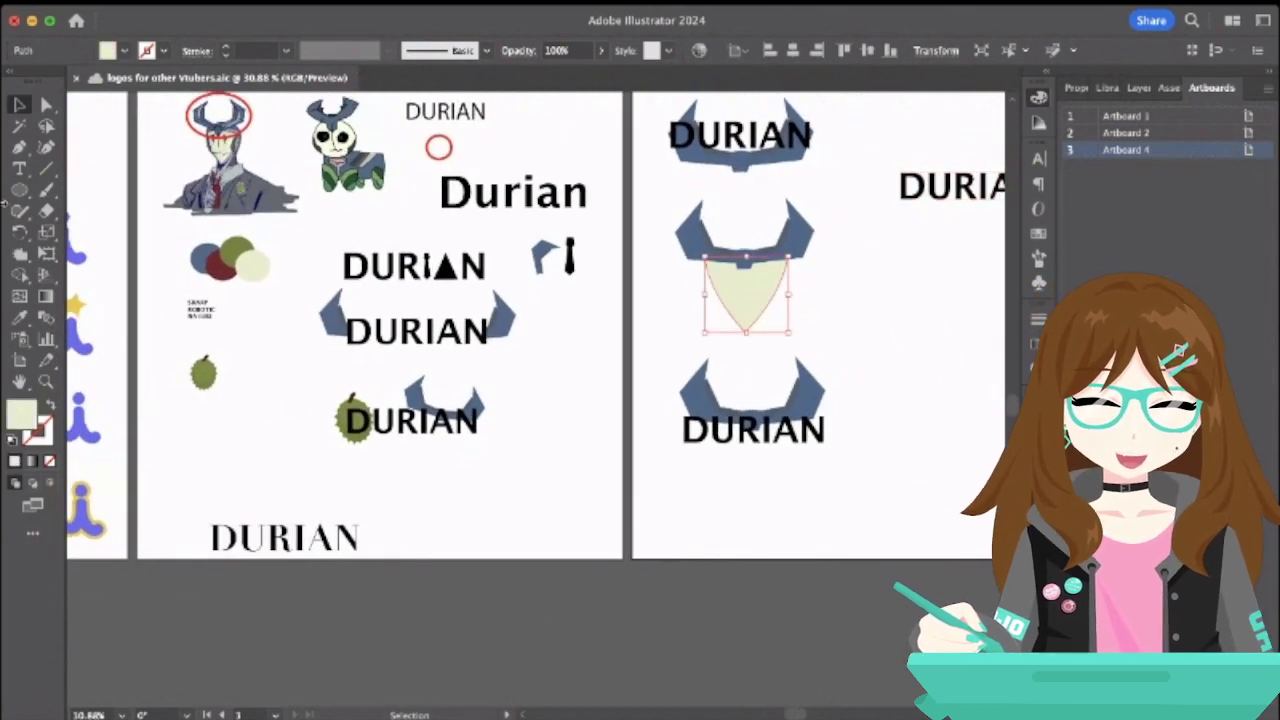
click(46, 104)
click(744, 335)
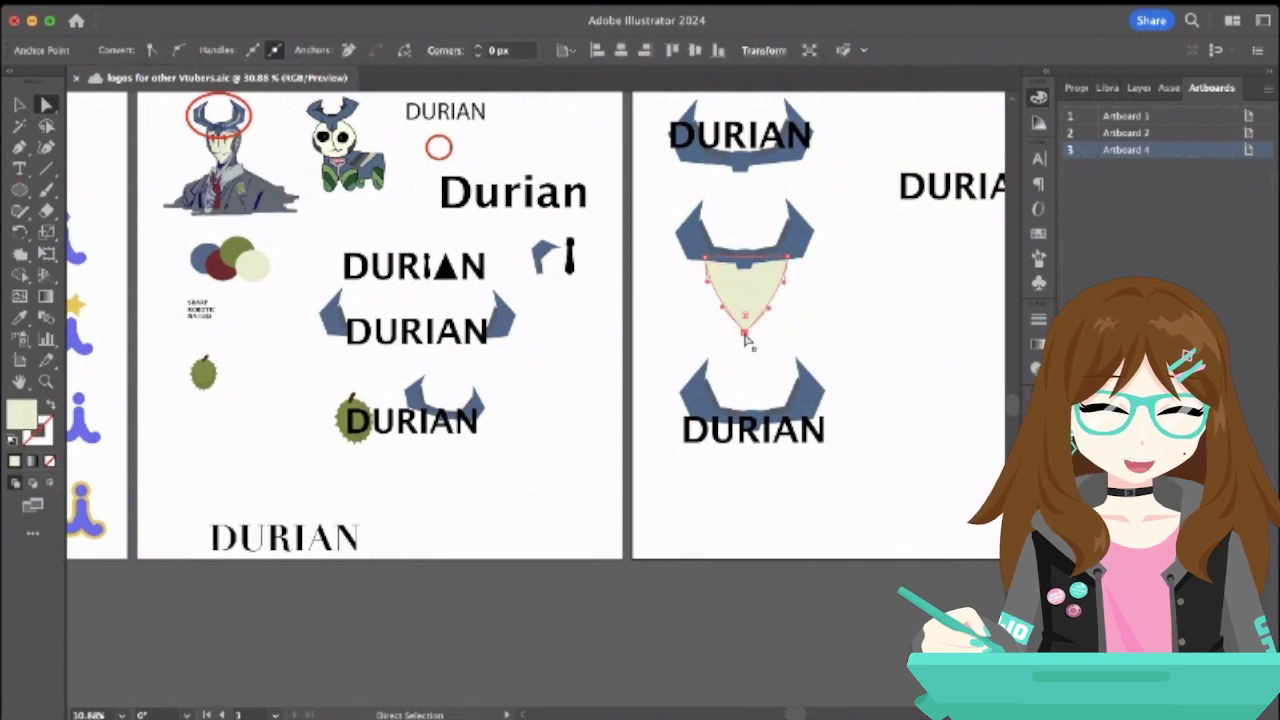
drag(722, 310, 779, 316)
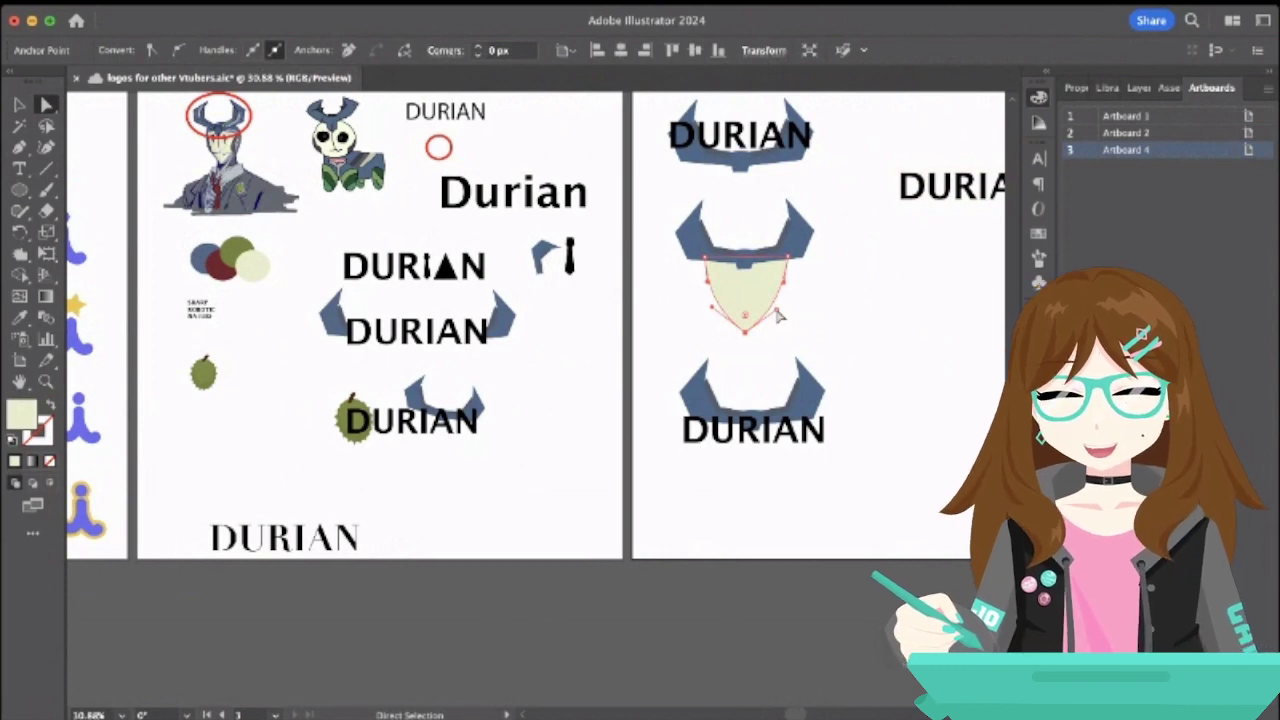
click(19, 104)
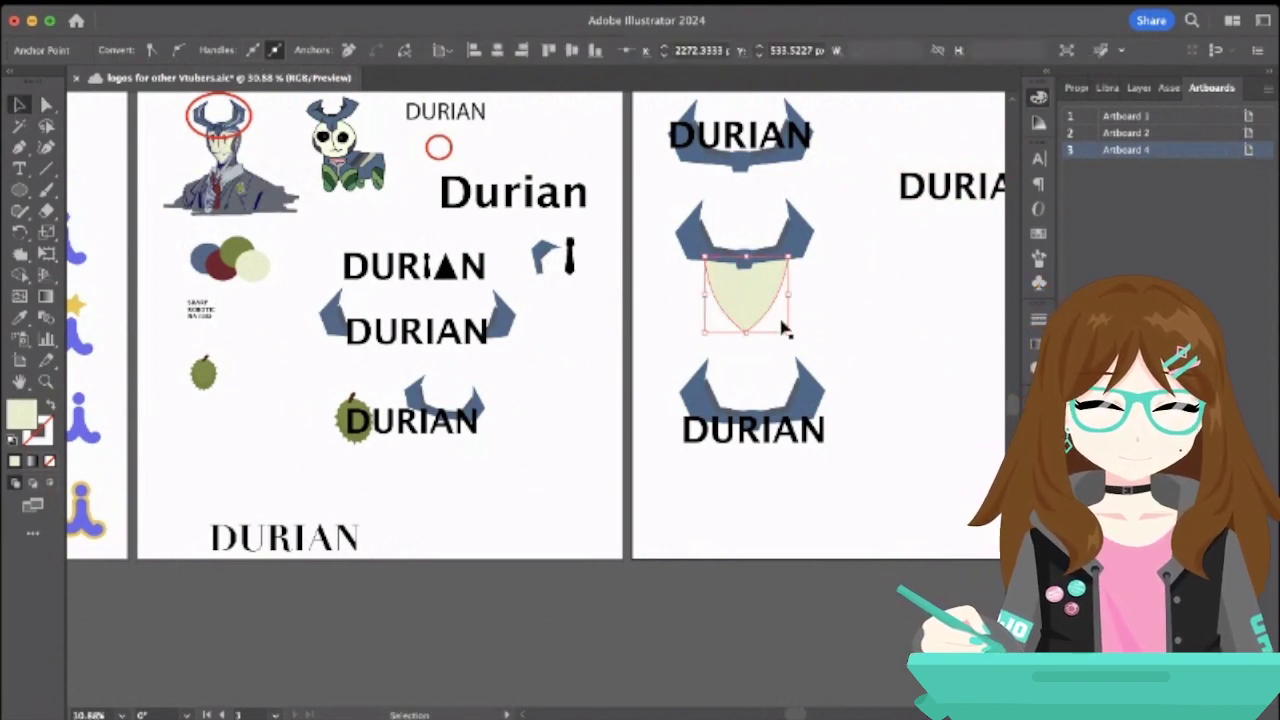
- Shorten the cream face slightly by raising its lower edge
click(870, 330)
click(774, 300)
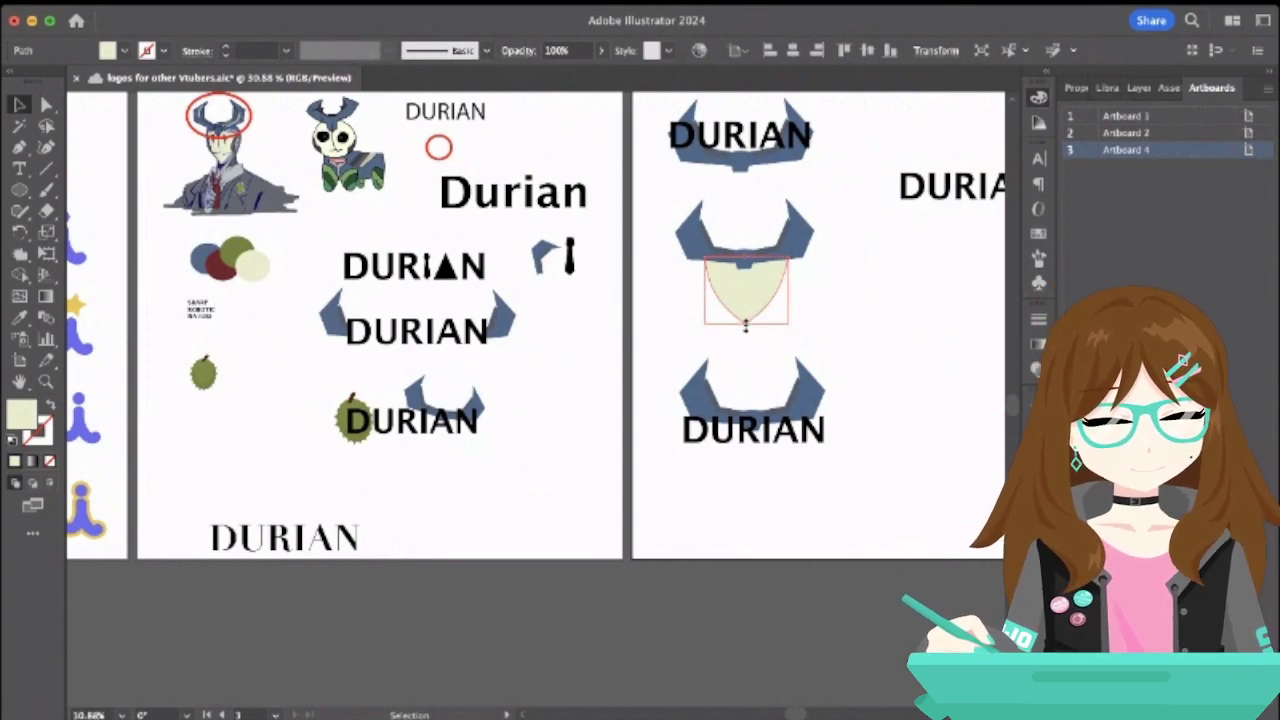
click(850, 335)
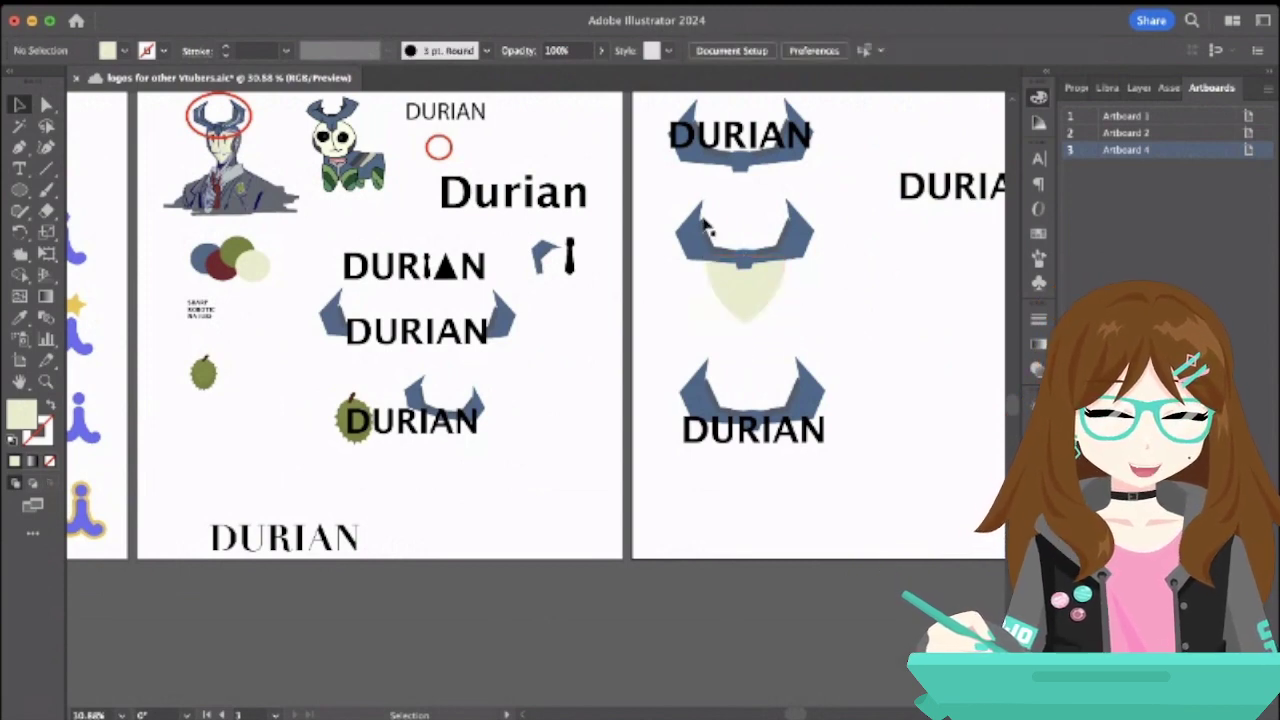
- Copy the small durian from the second artboard and place it at the centre of the cream face beneath the horns
key(a)
click(204, 373)
key(ctrl+c)
key(ctrl+v)
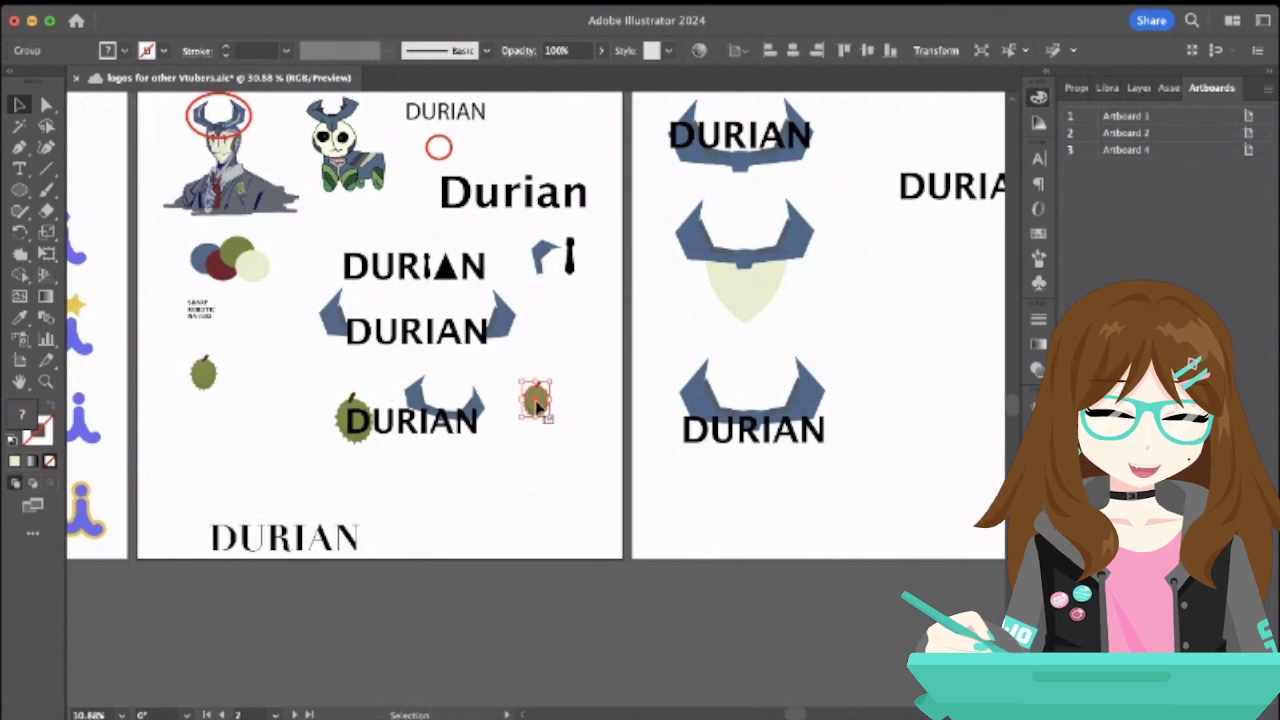
drag(538, 404, 748, 293)
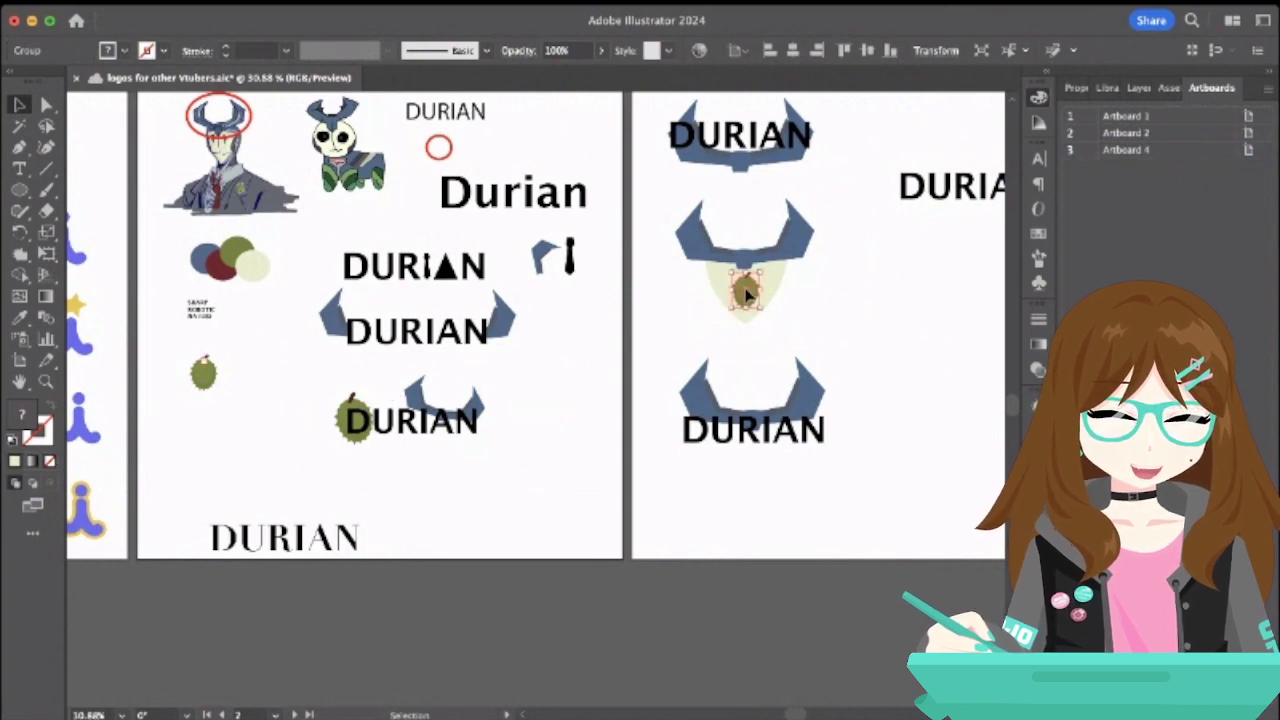
click(847, 307)
- Examine the horned cream face with its durian both up close and alongside the other concepts
scroll(742, 296, up, 3)
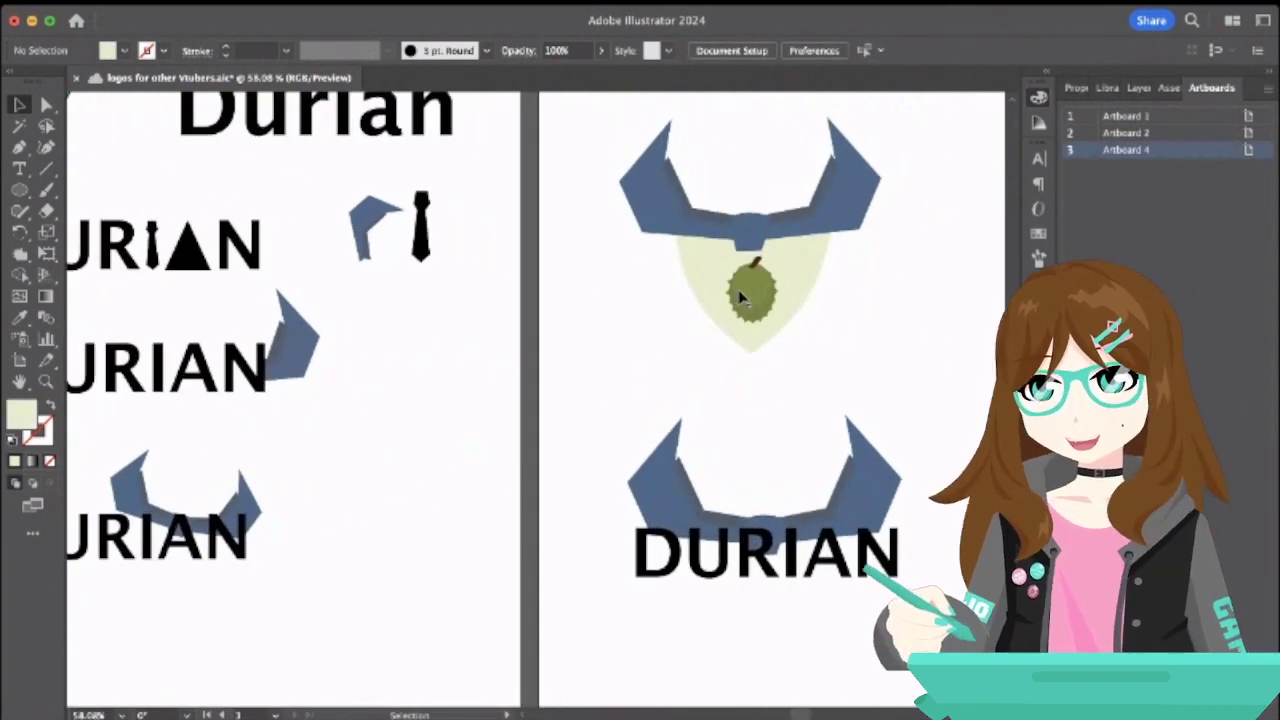
click(741, 297)
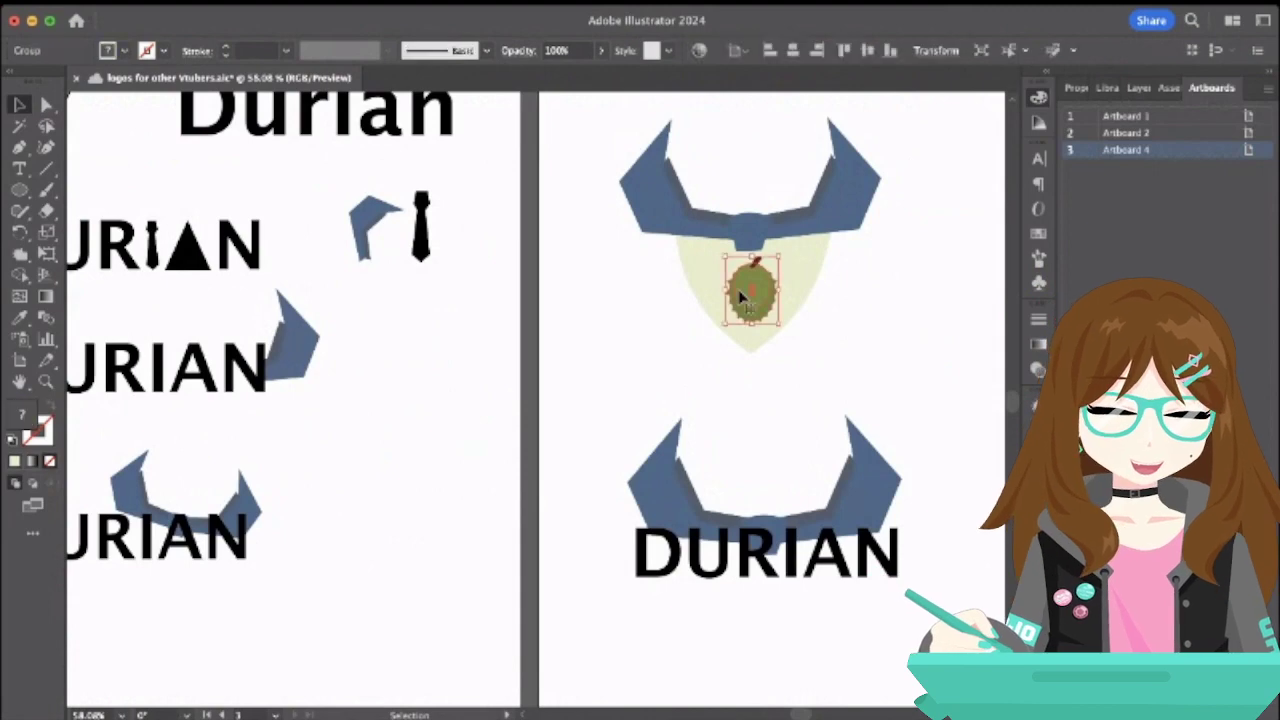
shift+click(824, 262)
shift+click(852, 205)
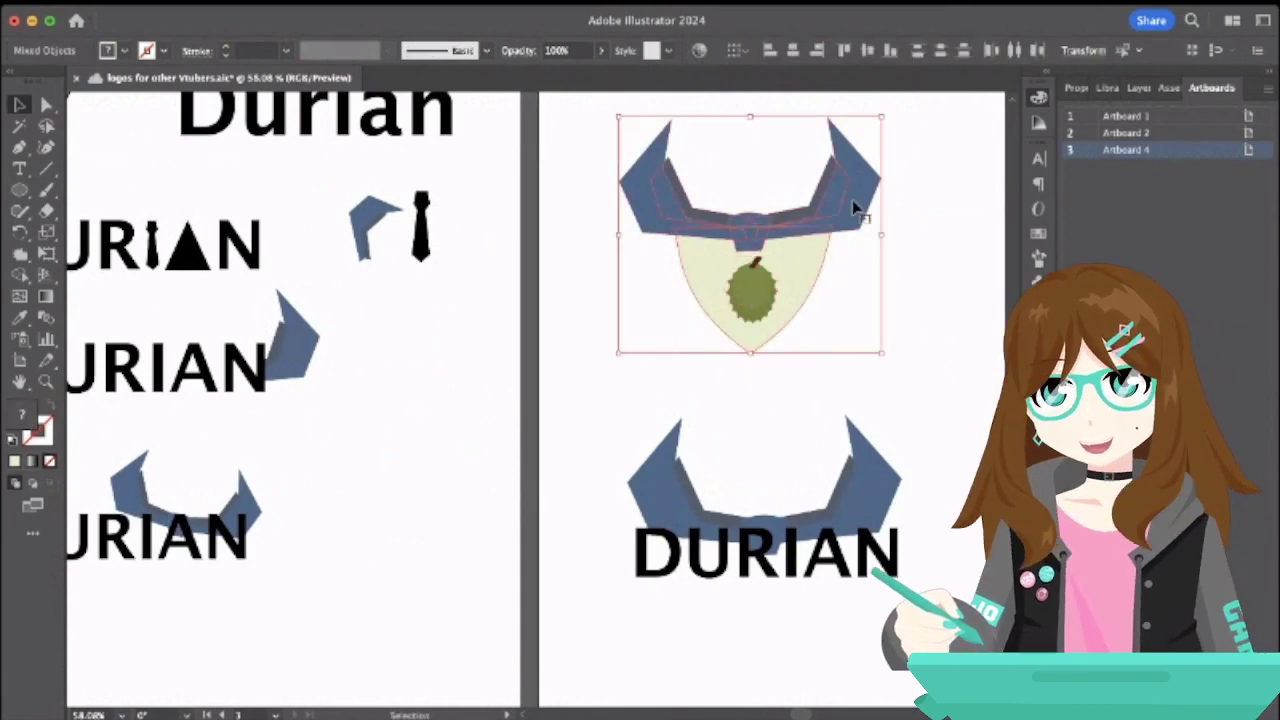
scroll(852, 205, right, 3)
scroll(852, 205, up, 1)
click(857, 360)
click(640, 355)
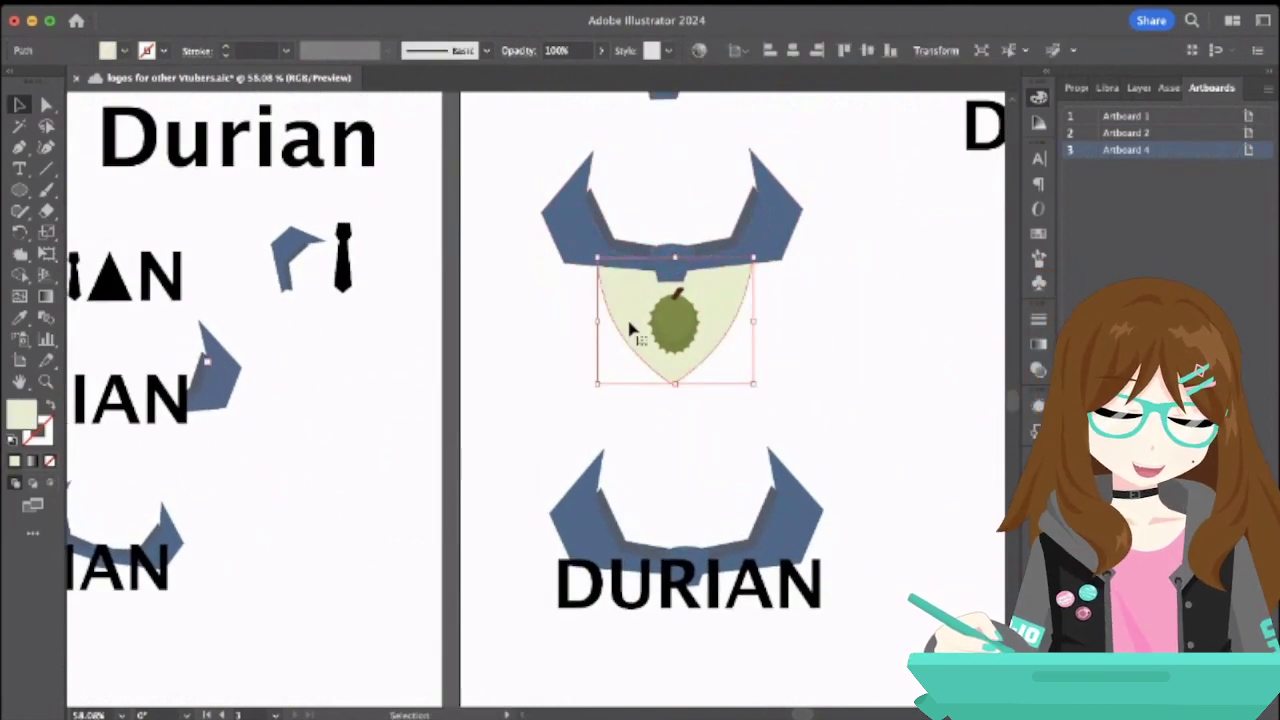
click(680, 325)
click(753, 380)
scroll(755, 382, down, 4)
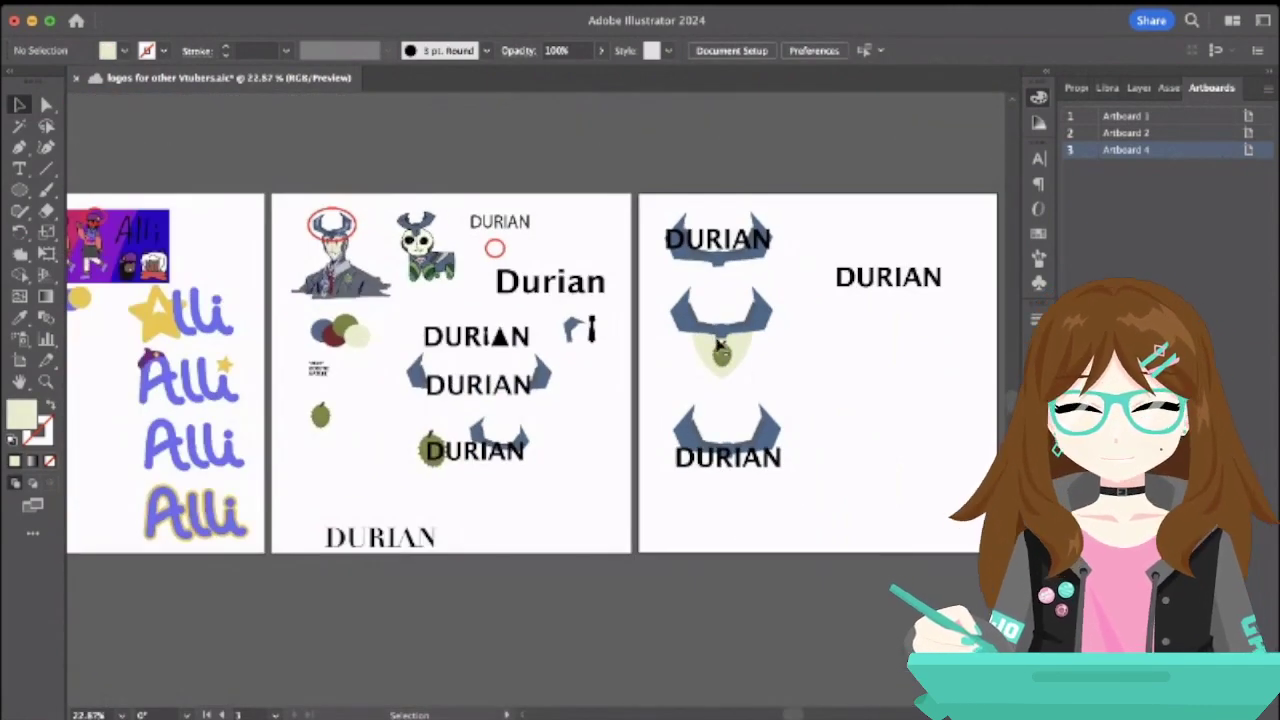
click(724, 352)
click(812, 362)
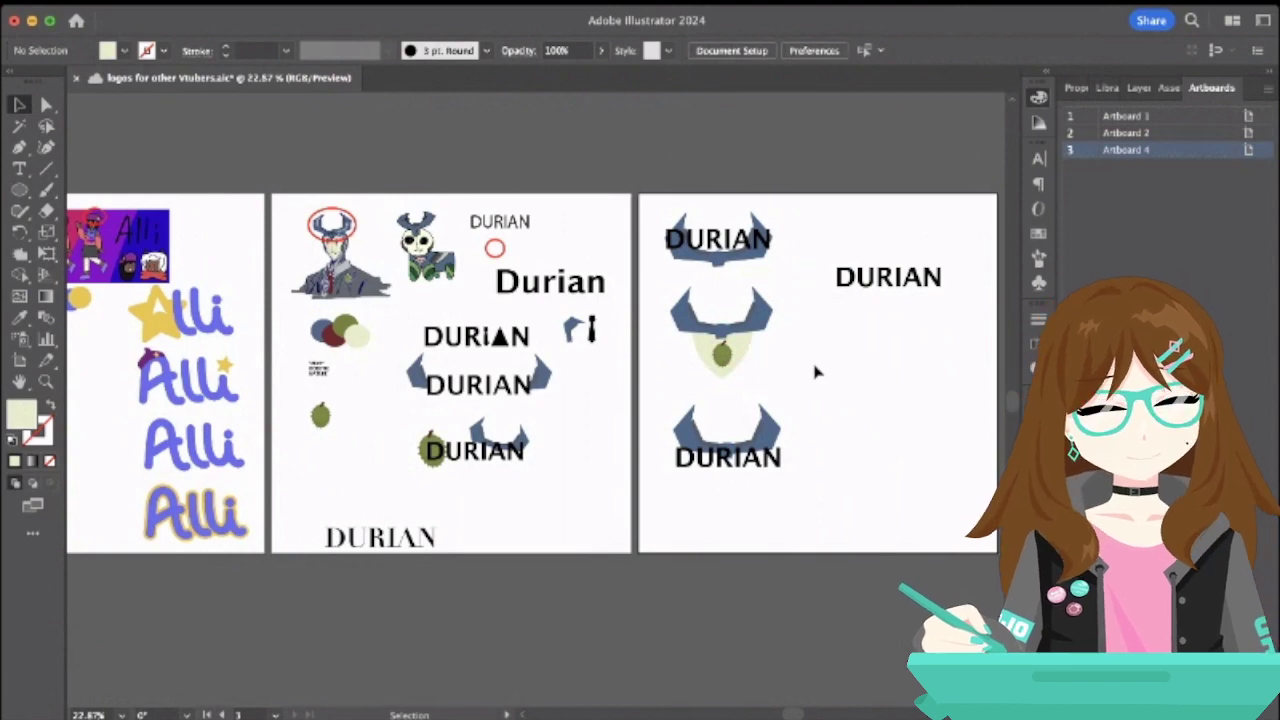
- Move the durian copy off the cream face into the empty area beside the second artboard's wordmarks
click(722, 352)
scroll(724, 356, up, 3)
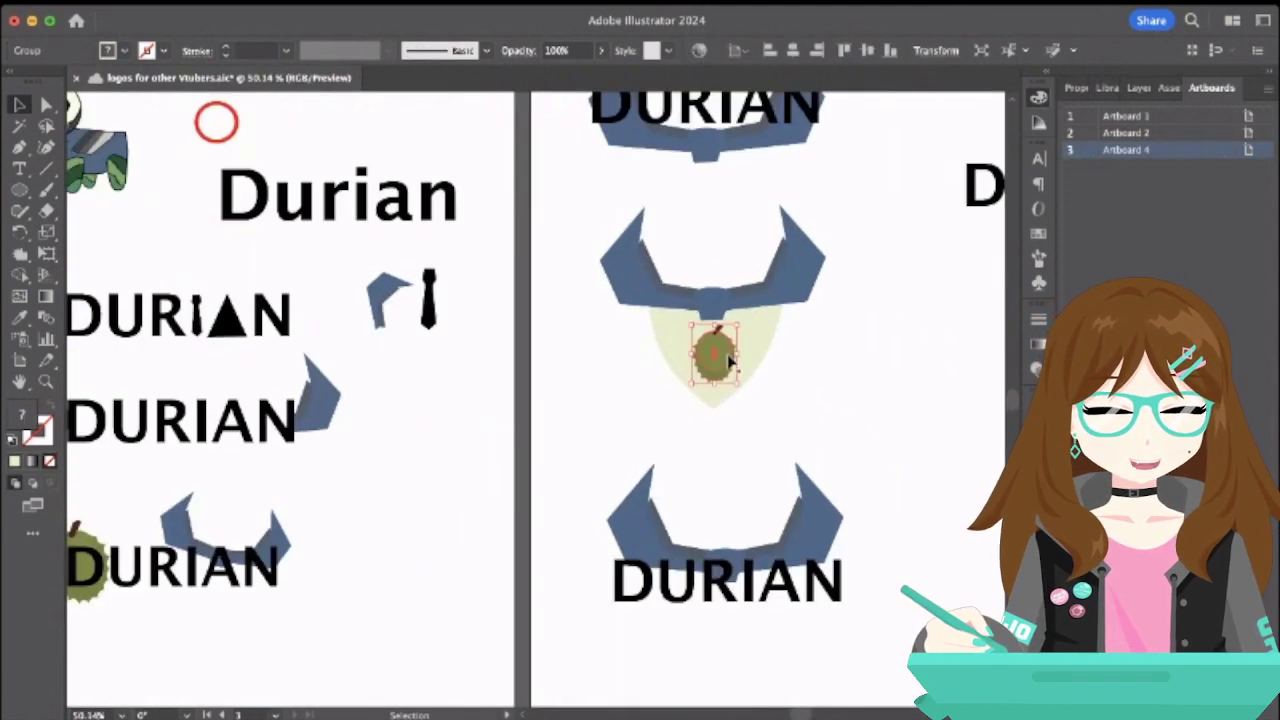
drag(730, 365, 445, 453)
click(826, 437)
- Move the separate DURIAN wordmark back across the cream face, just beneath the horns
scroll(826, 437, right, 5)
scroll(826, 437, up, 1)
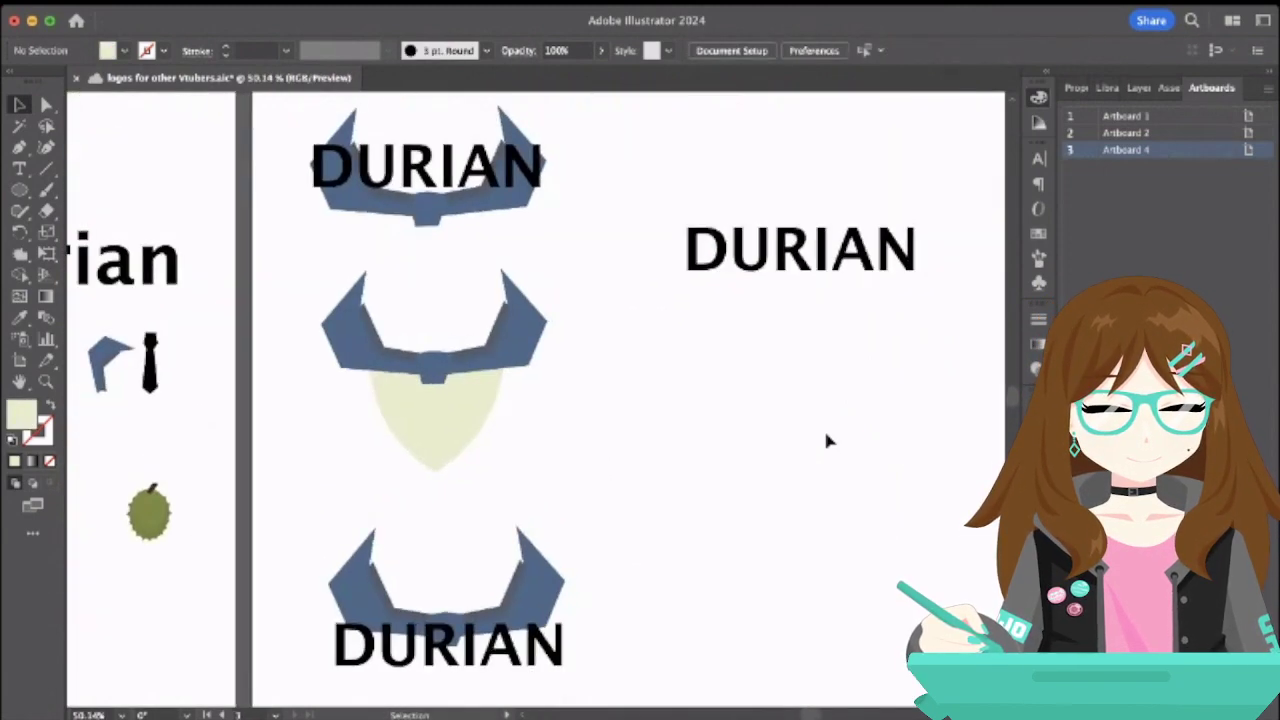
drag(850, 242, 486, 402)
click(628, 401)
scroll(630, 401, down, 2)
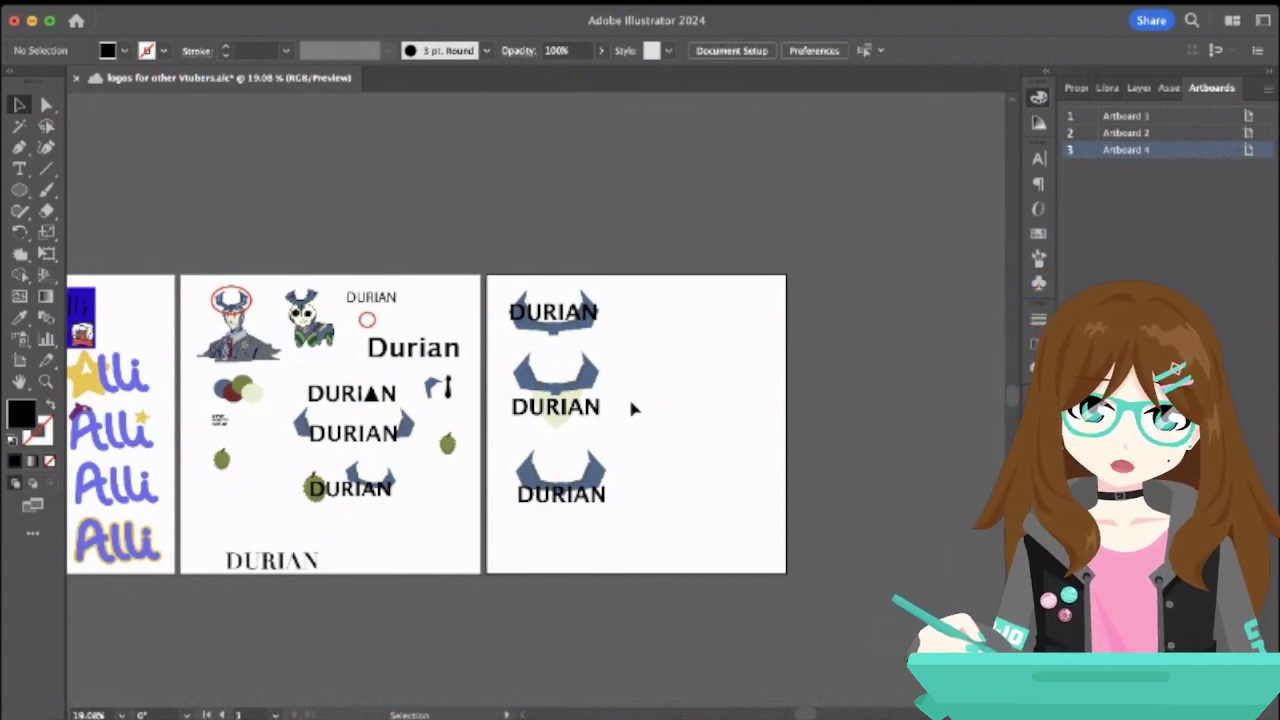
scroll(545, 390, up, 4)
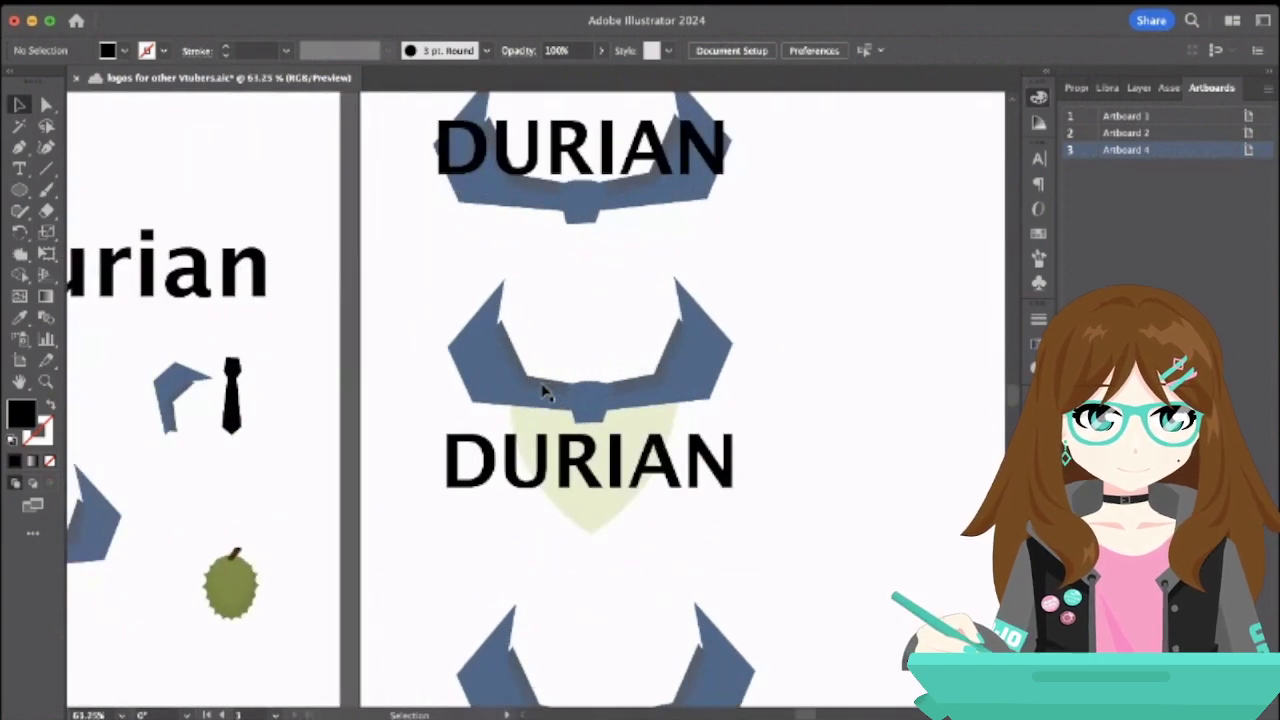
click(585, 420)
click(557, 320)
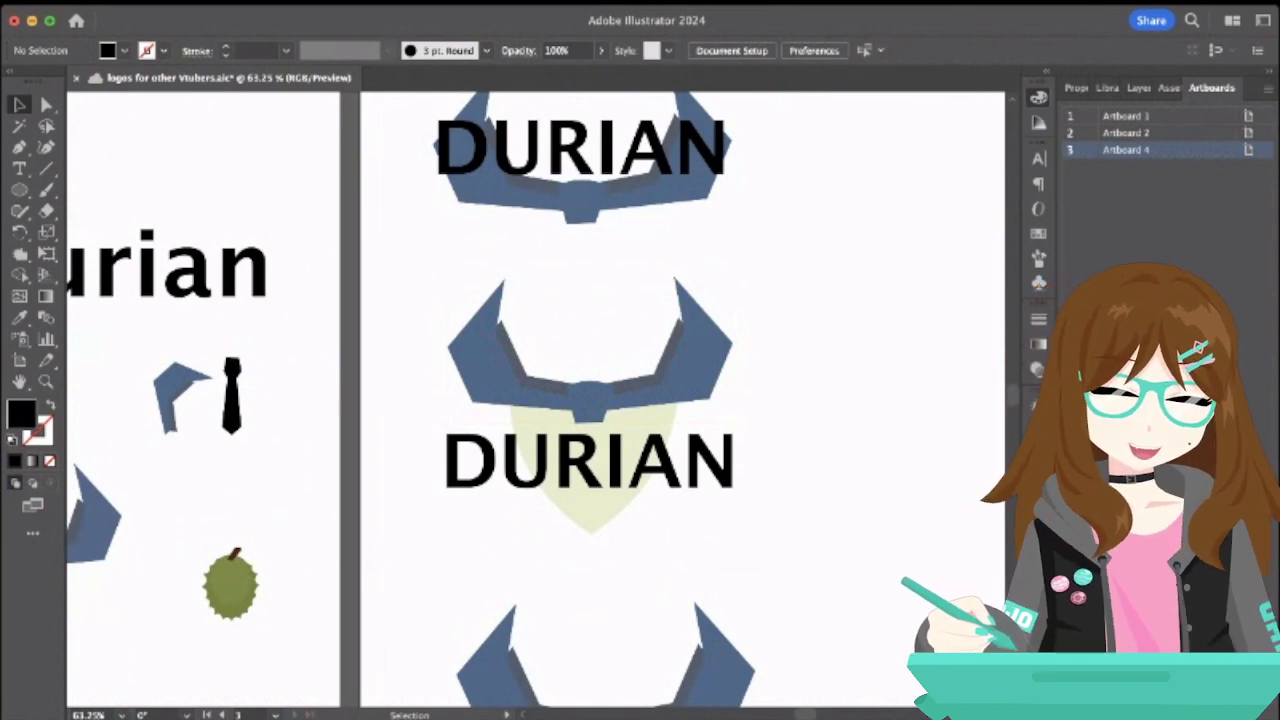
scroll(866, 530, down, 3)
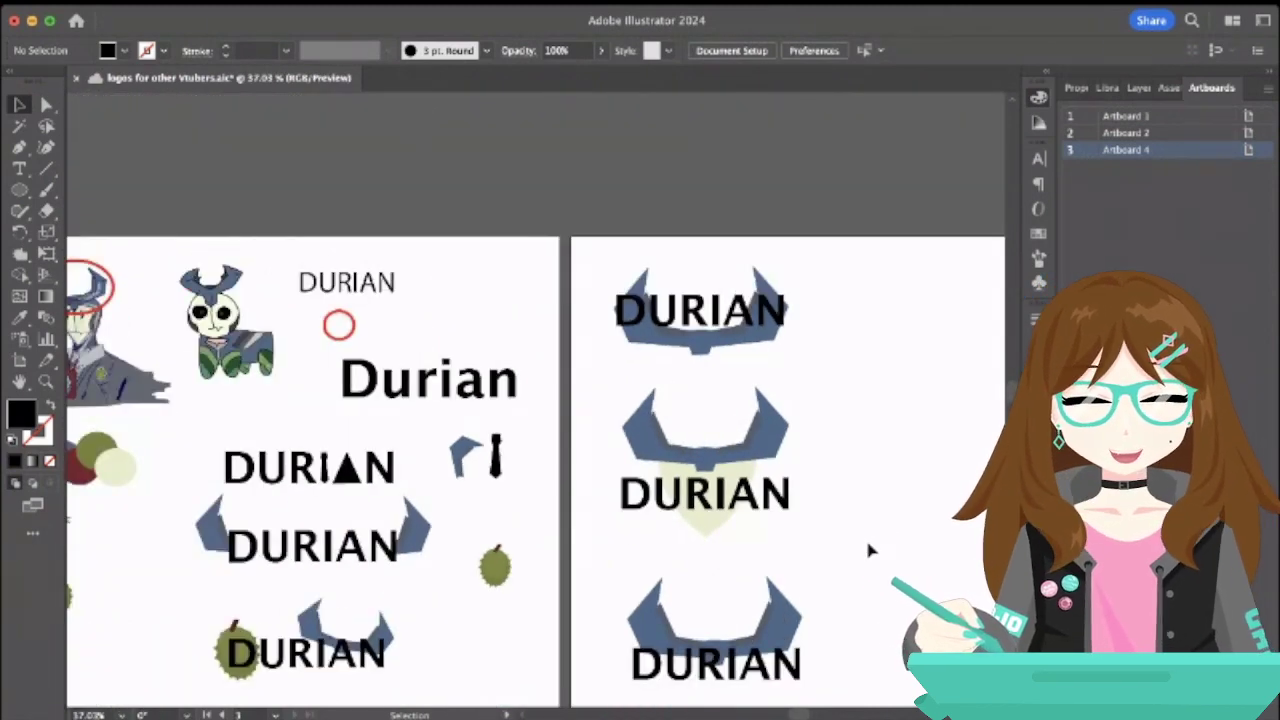
scroll(865, 537, down, 3)
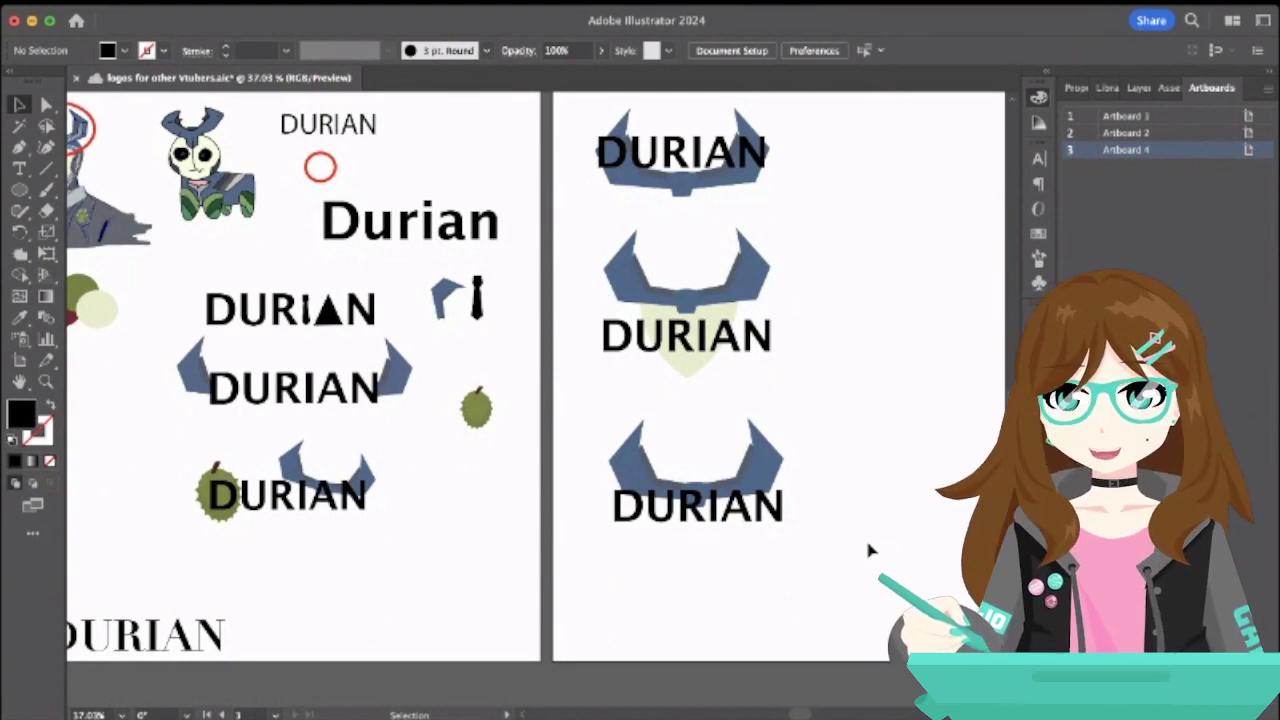
- Try the palette's dark red on the lowest DURIAN wordmark of the third artboard and undo the recolouring
click(752, 512)
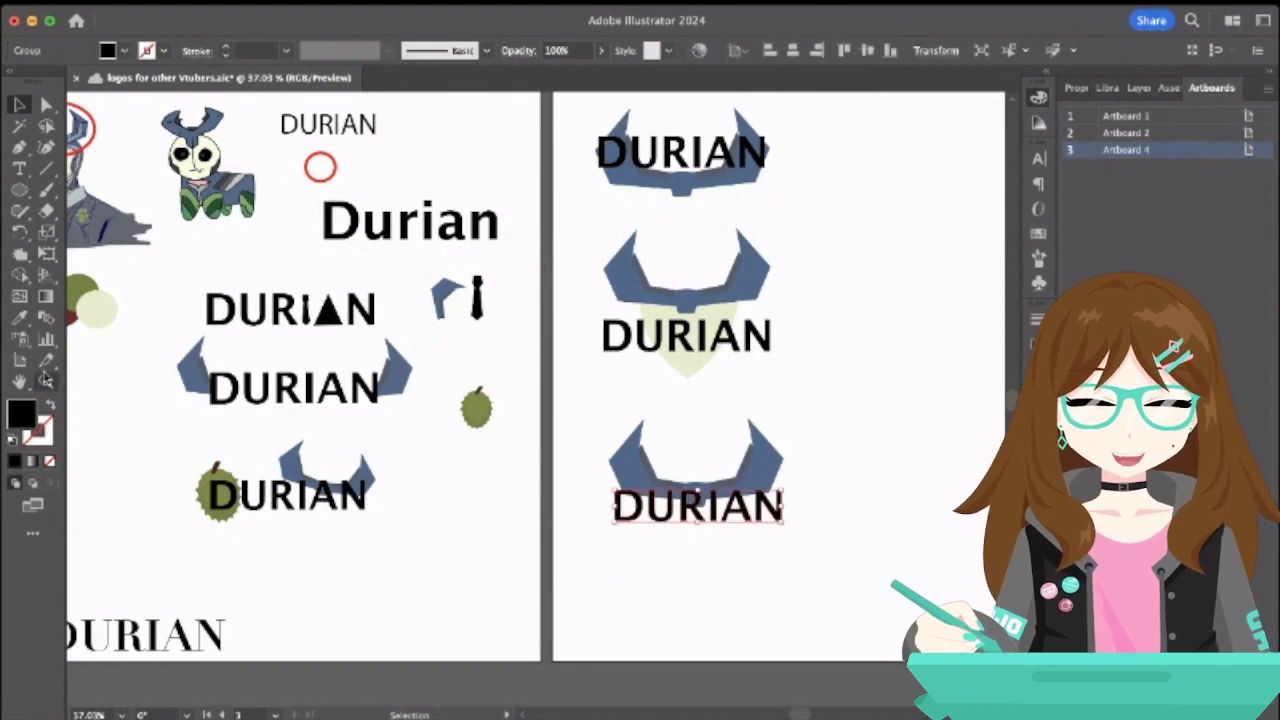
click(18, 318)
click(74, 312)
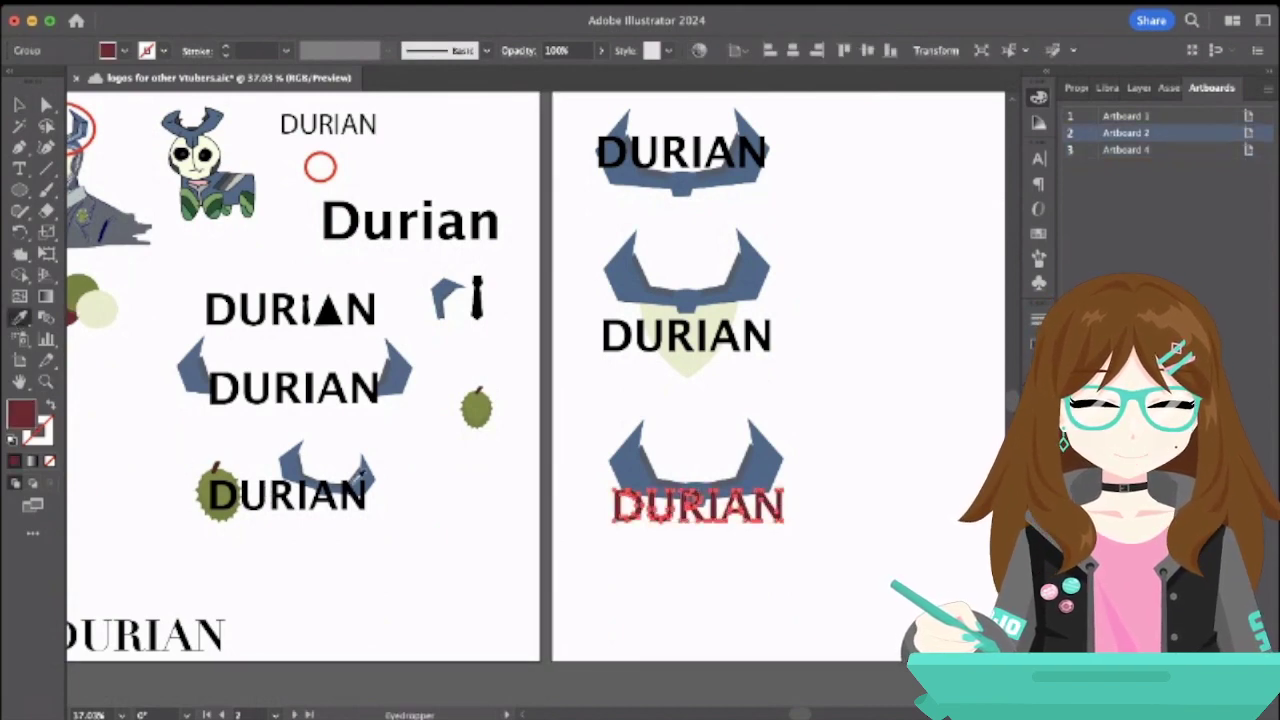
click(18, 106)
click(729, 458)
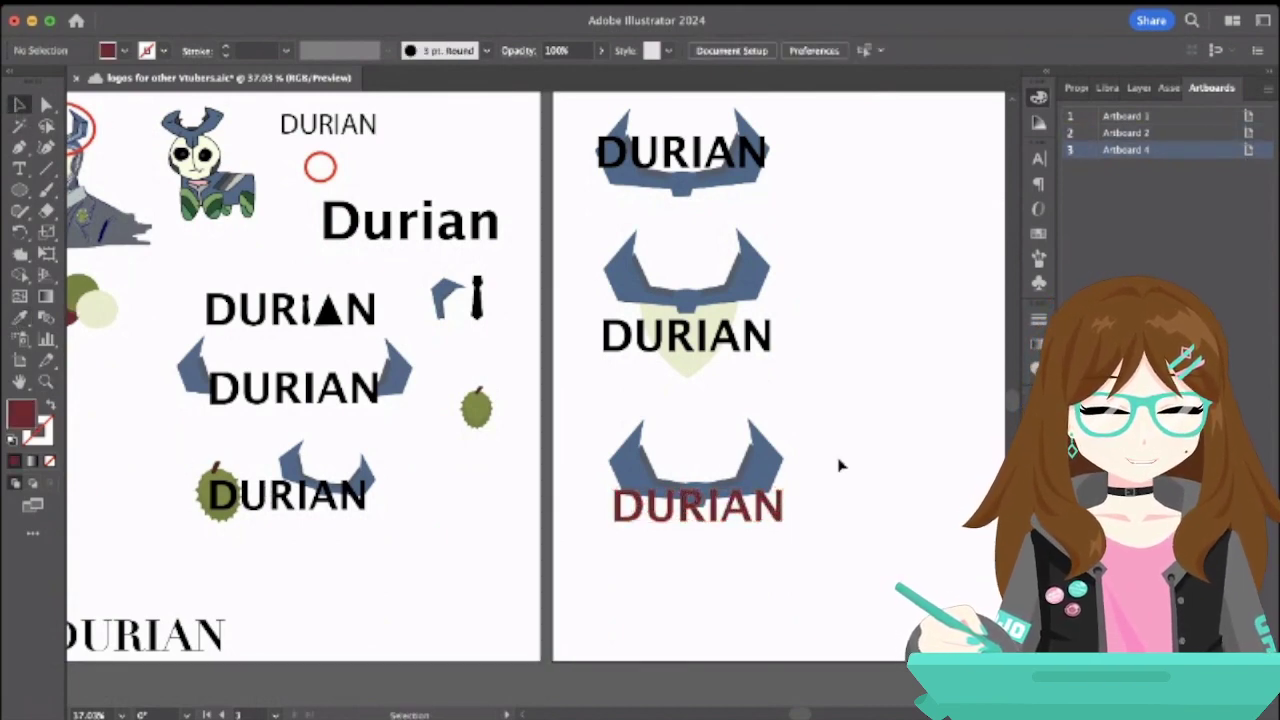
key(super+z)
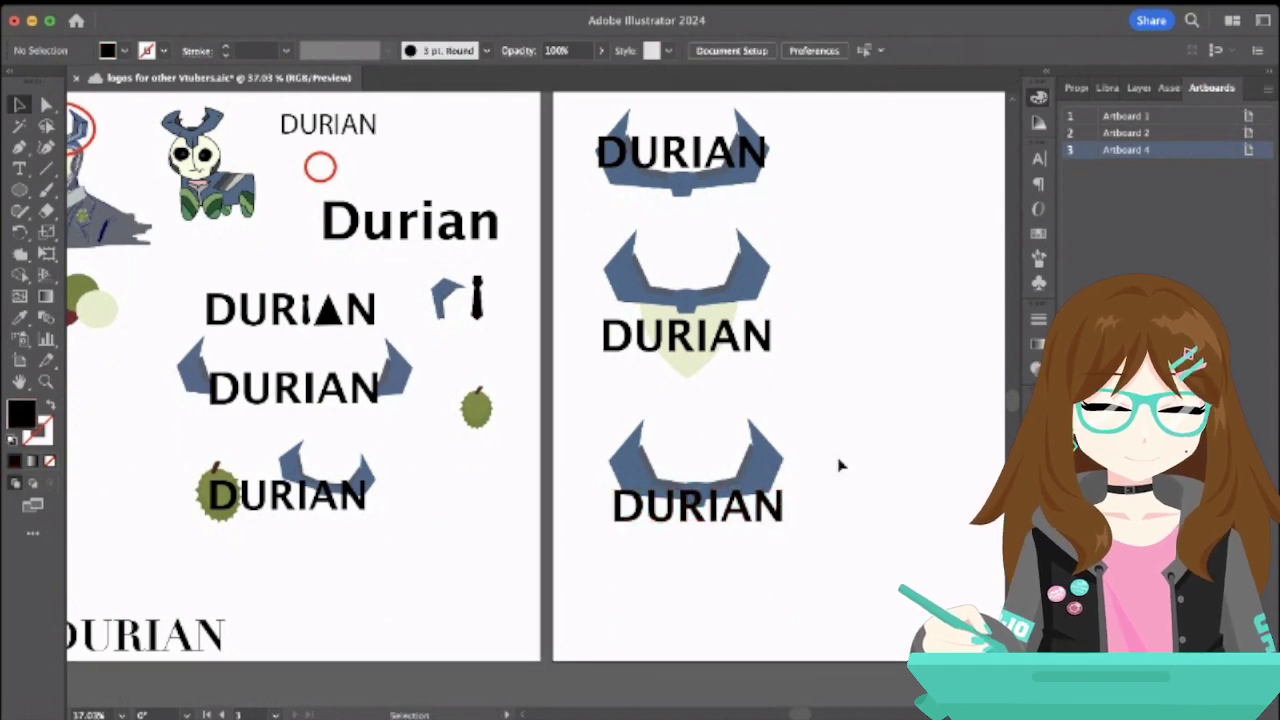
scroll(840, 465, down, 3)
scroll(851, 480, up, 3)
scroll(851, 480, left, 5)
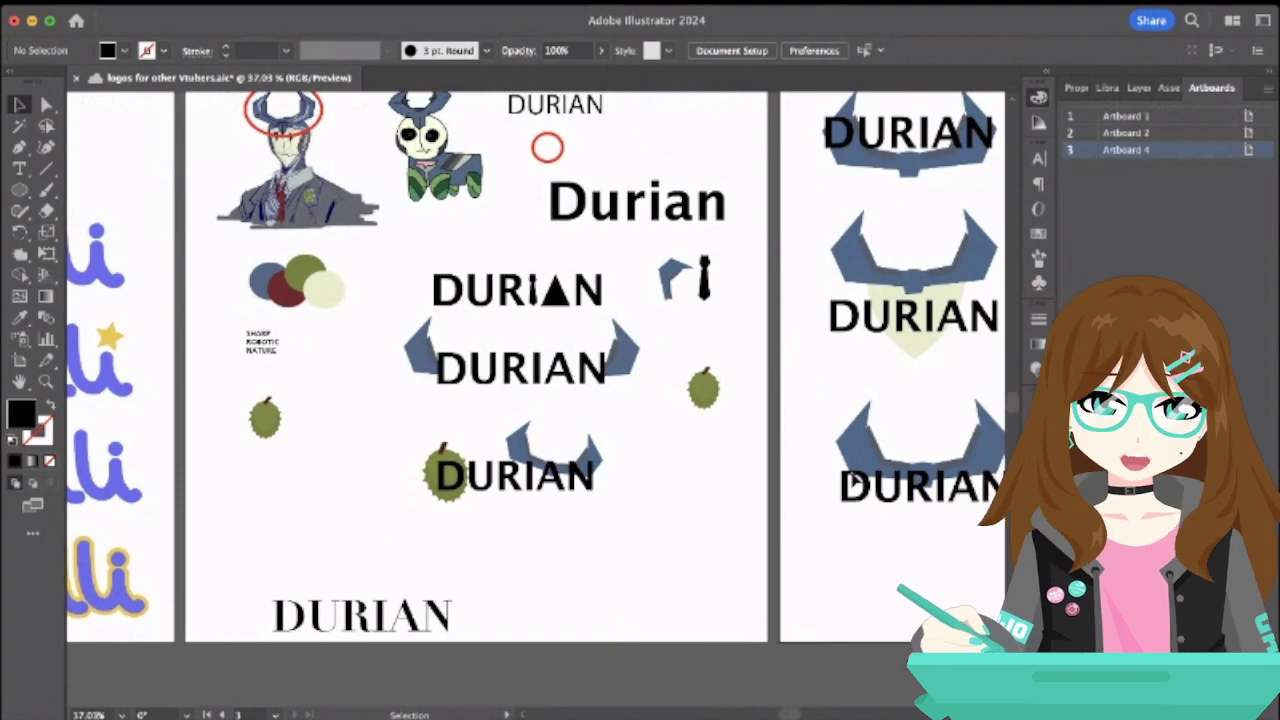
scroll(853, 481, right, 5)
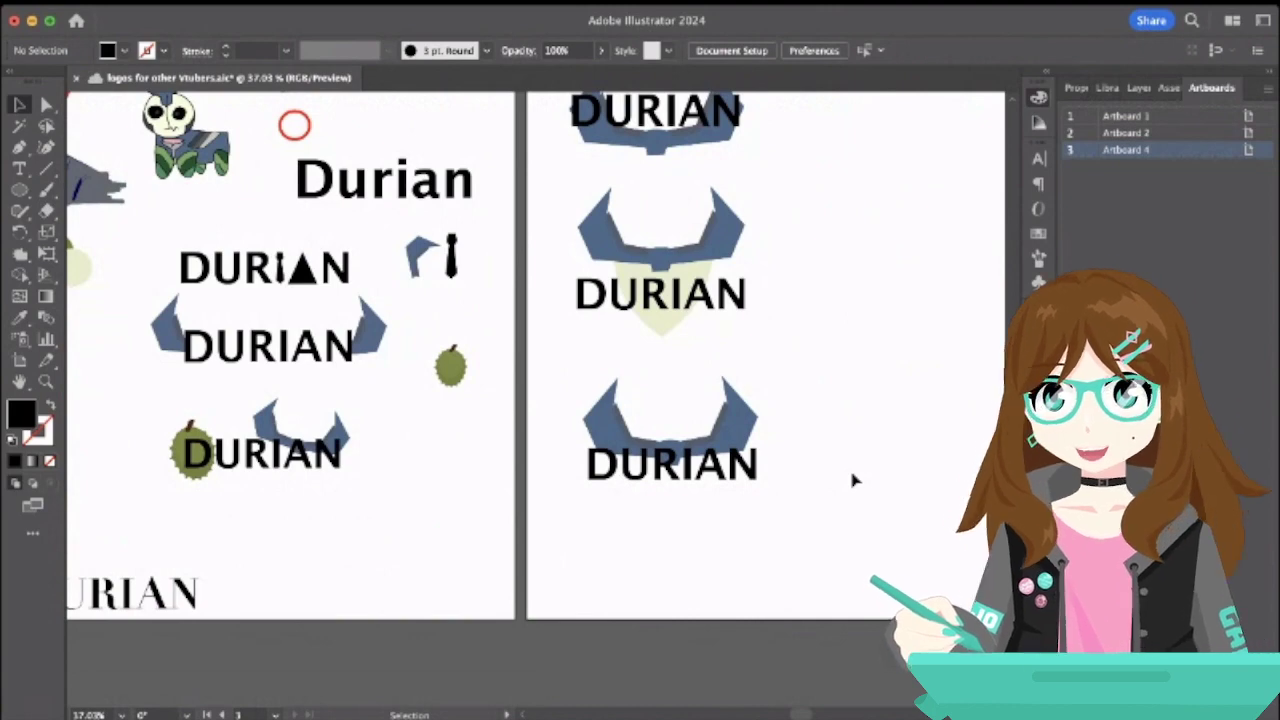
- Try the DURIAN wordmark's black on the third Alli wordmark, and restore the periwinkle sampled from the Alli wordmark above it
scroll(853, 481, left, 10)
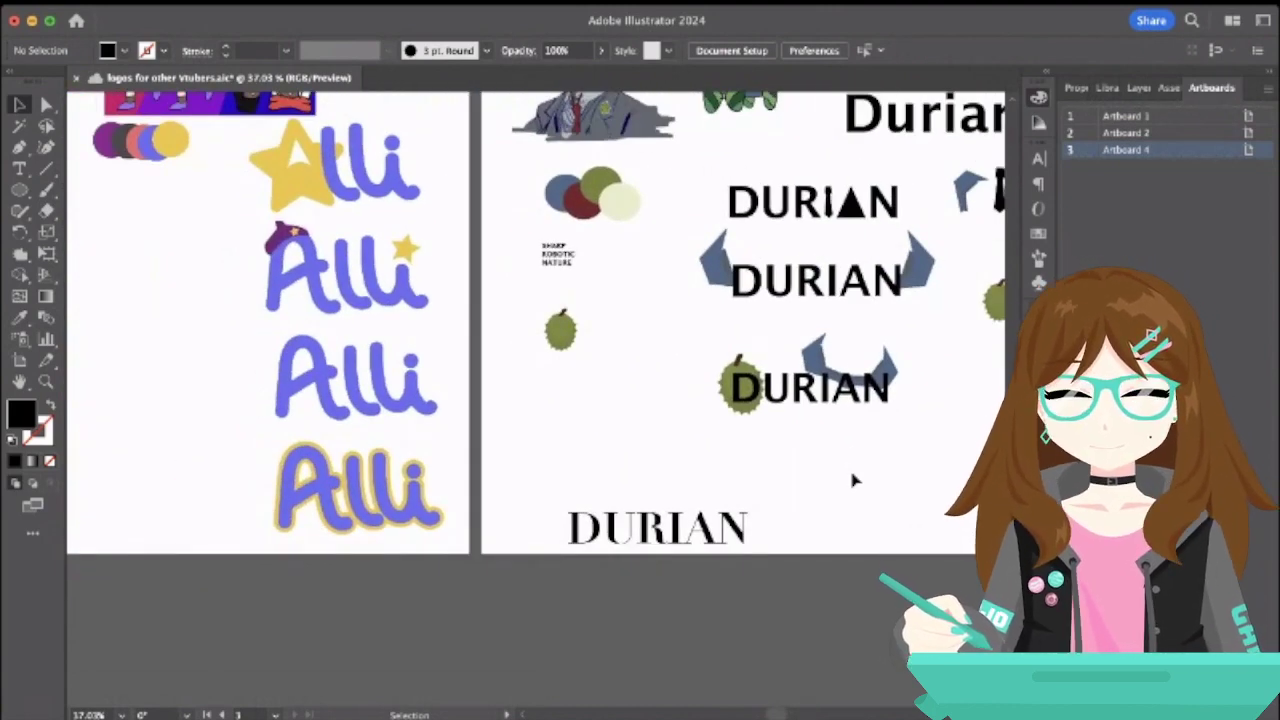
drag(223, 352, 463, 423)
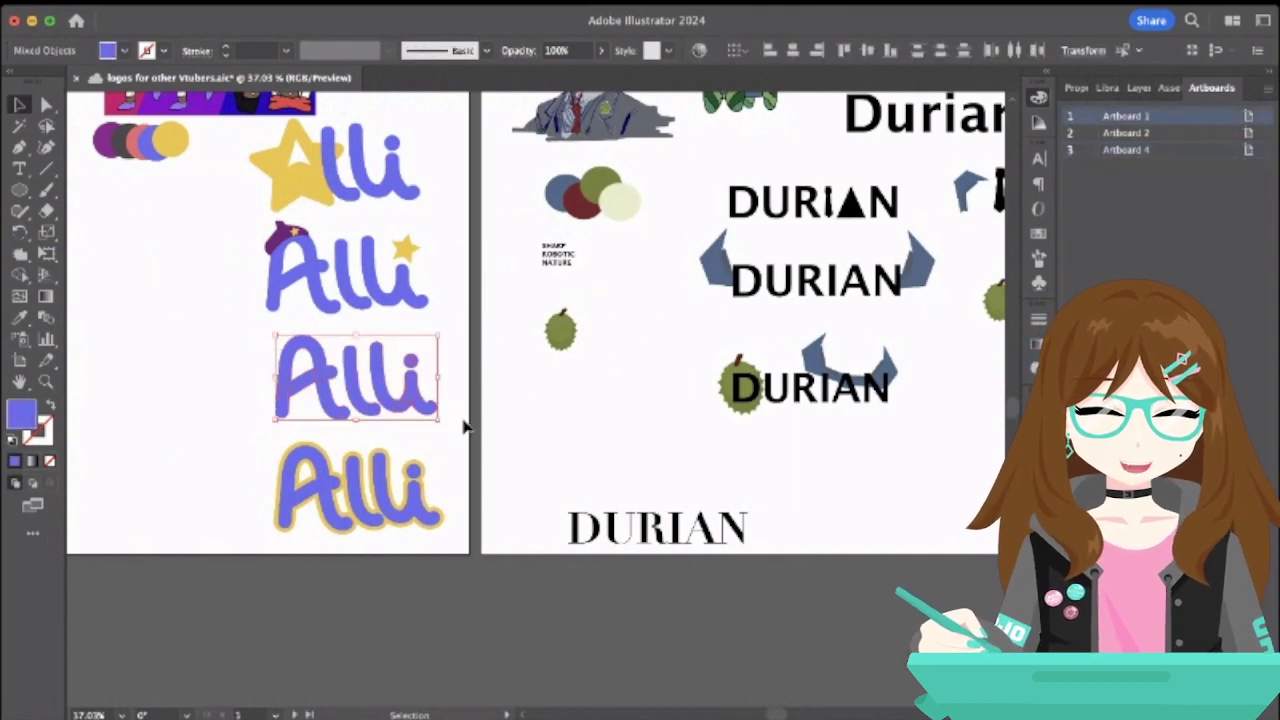
click(19, 320)
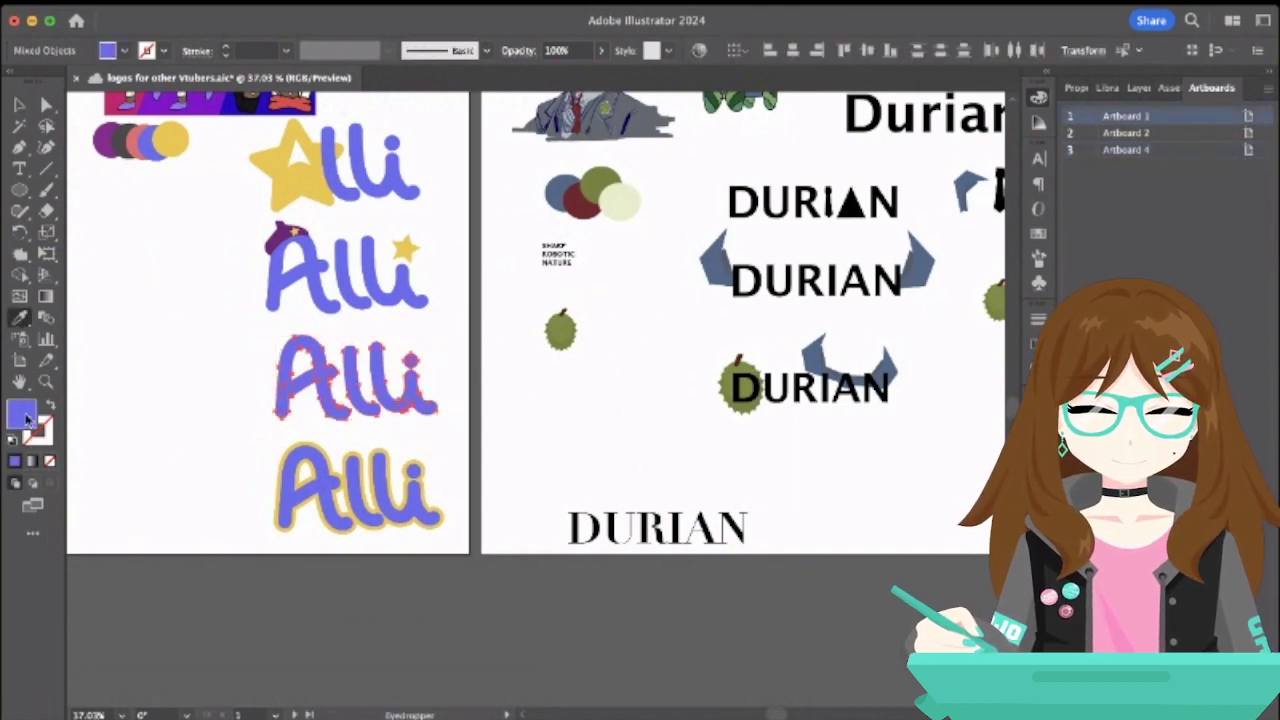
click(776, 398)
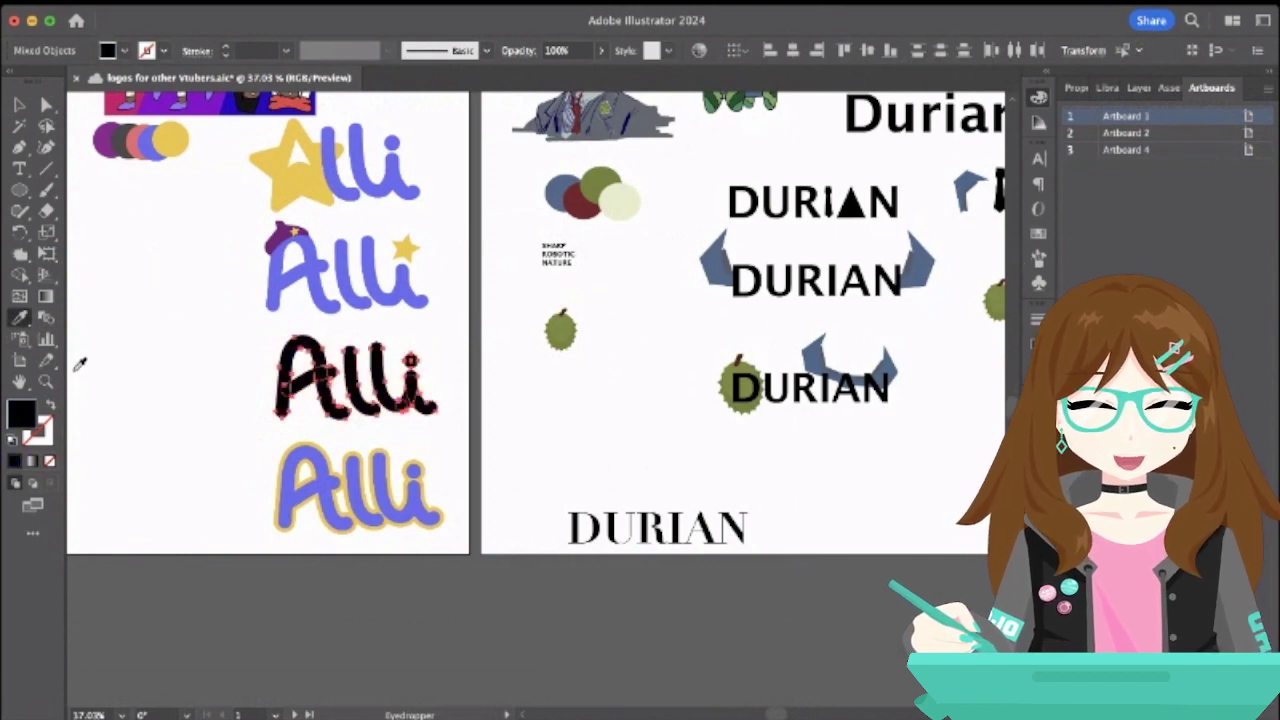
click(342, 276)
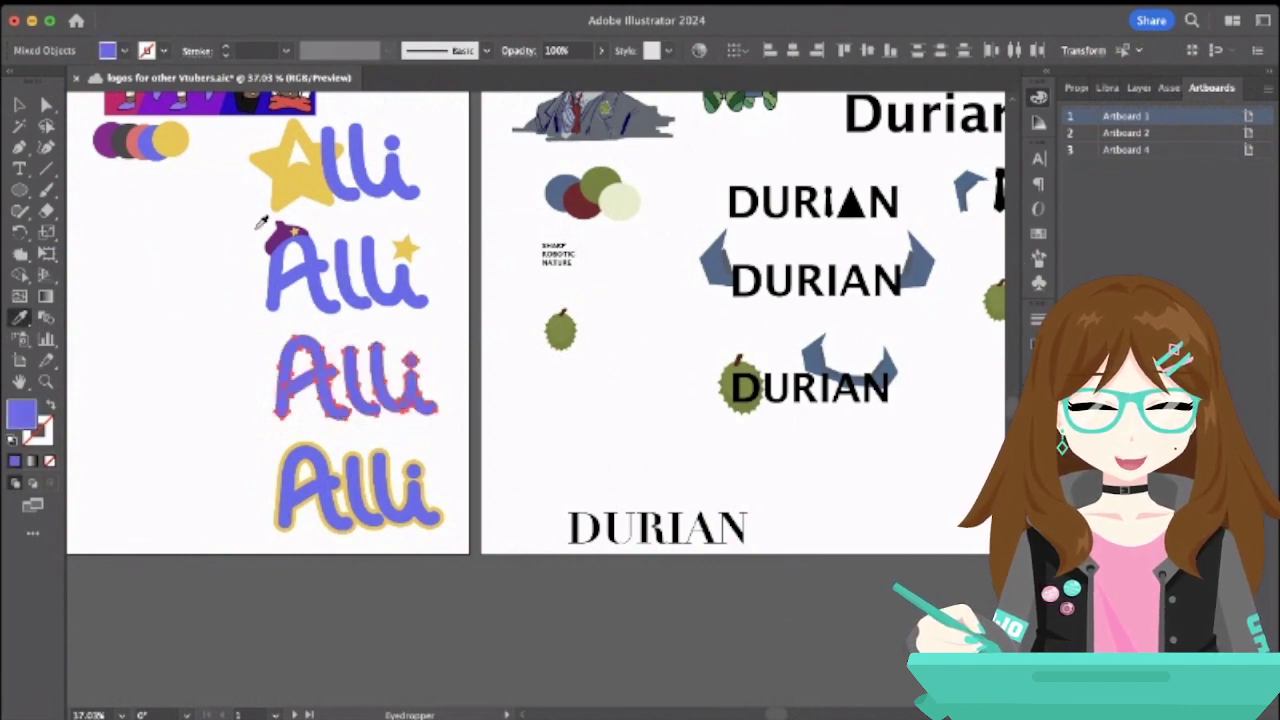
click(19, 105)
click(185, 297)
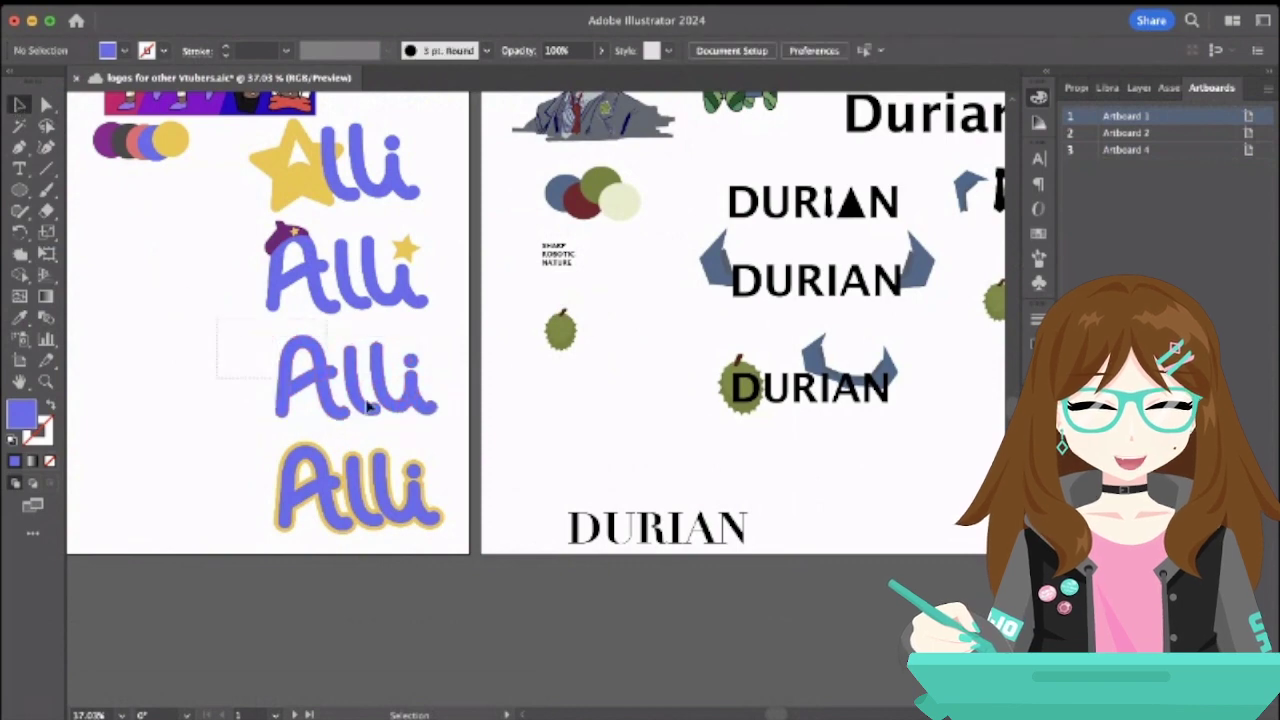
- Try the coral from the Alli colour palette on the third Alli wordmark and view it deselected
click(283, 392)
click(130, 352)
drag(186, 333, 451, 410)
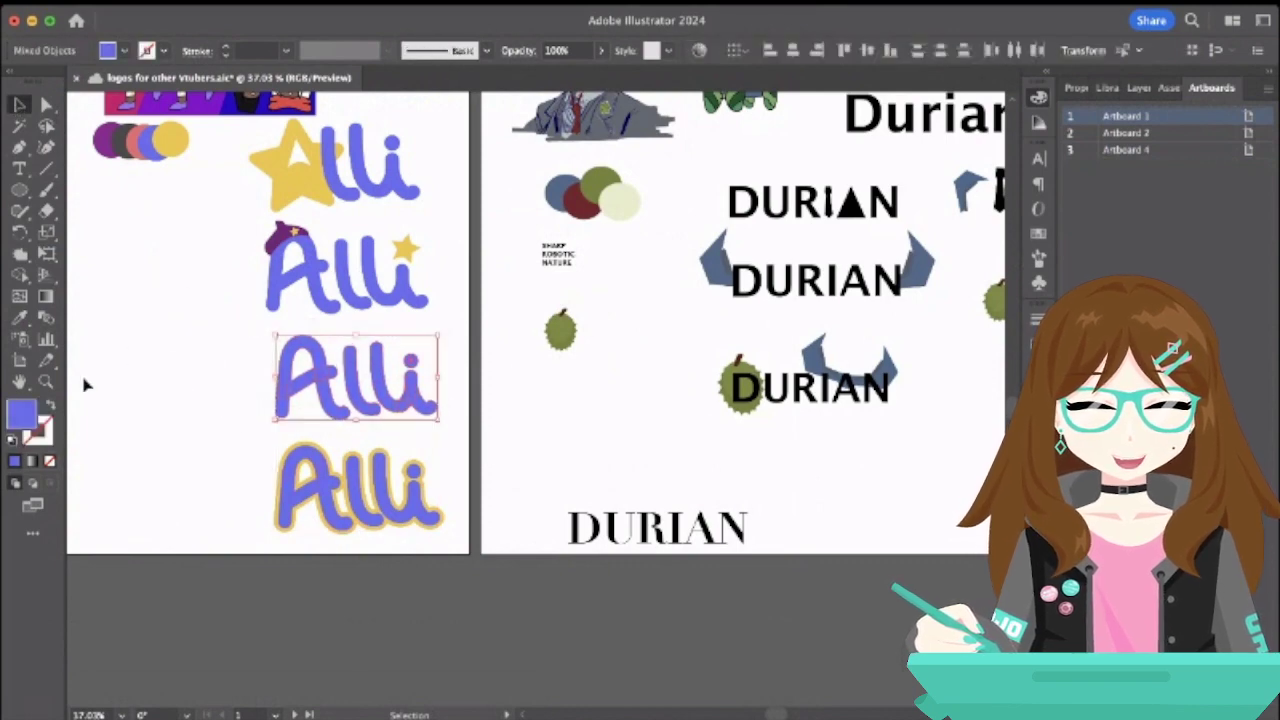
click(20, 318)
click(131, 138)
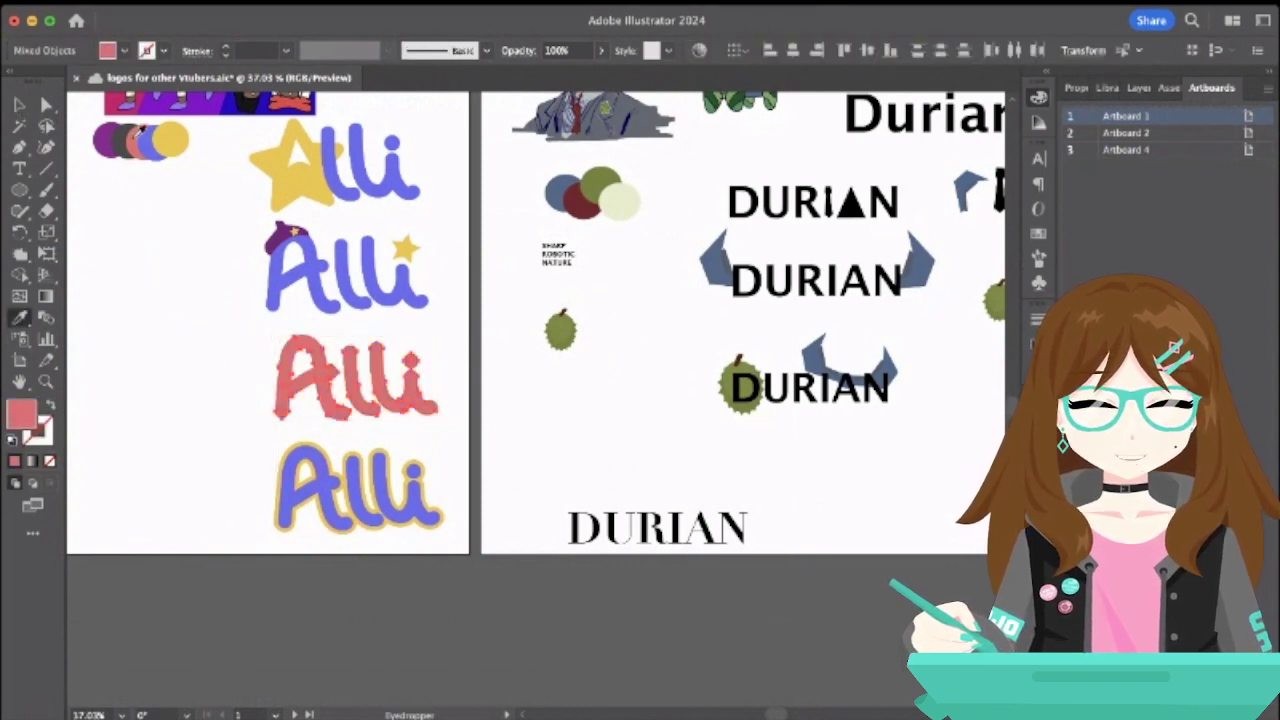
click(20, 103)
click(127, 273)
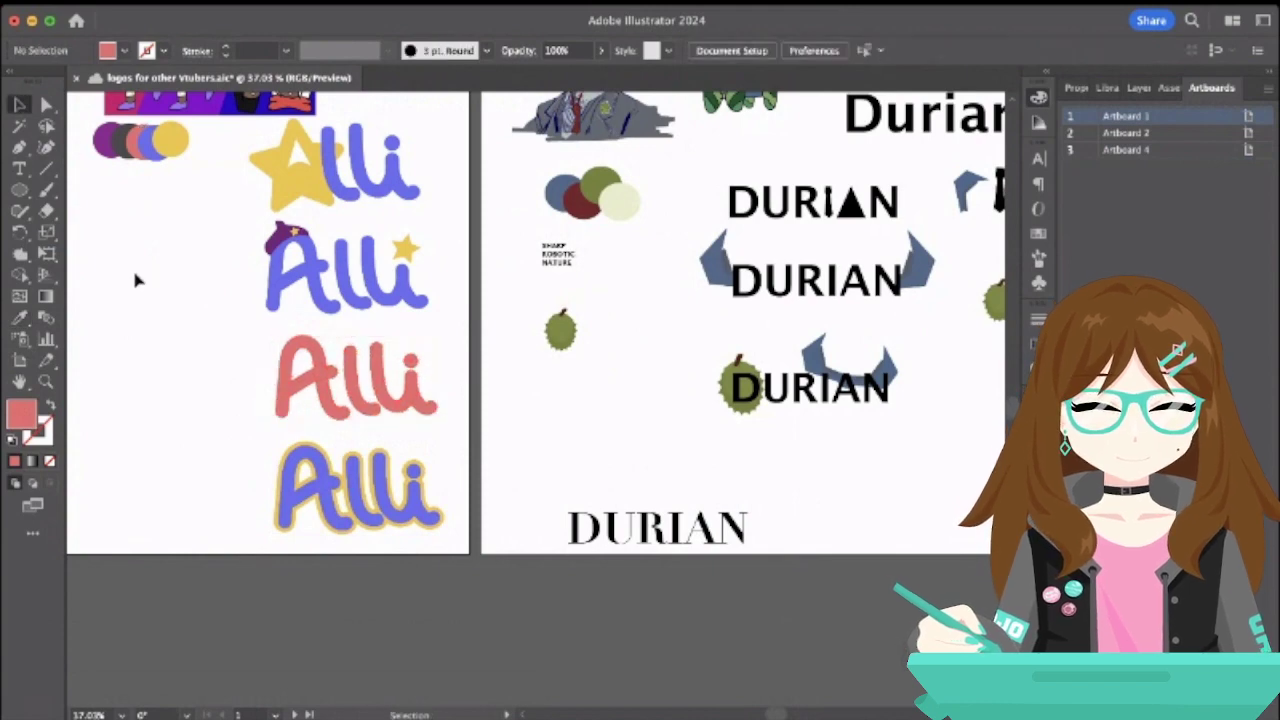
- Try the yellow from the Alli colour palette on the third Alli wordmark
drag(148, 298, 461, 402)
click(193, 338)
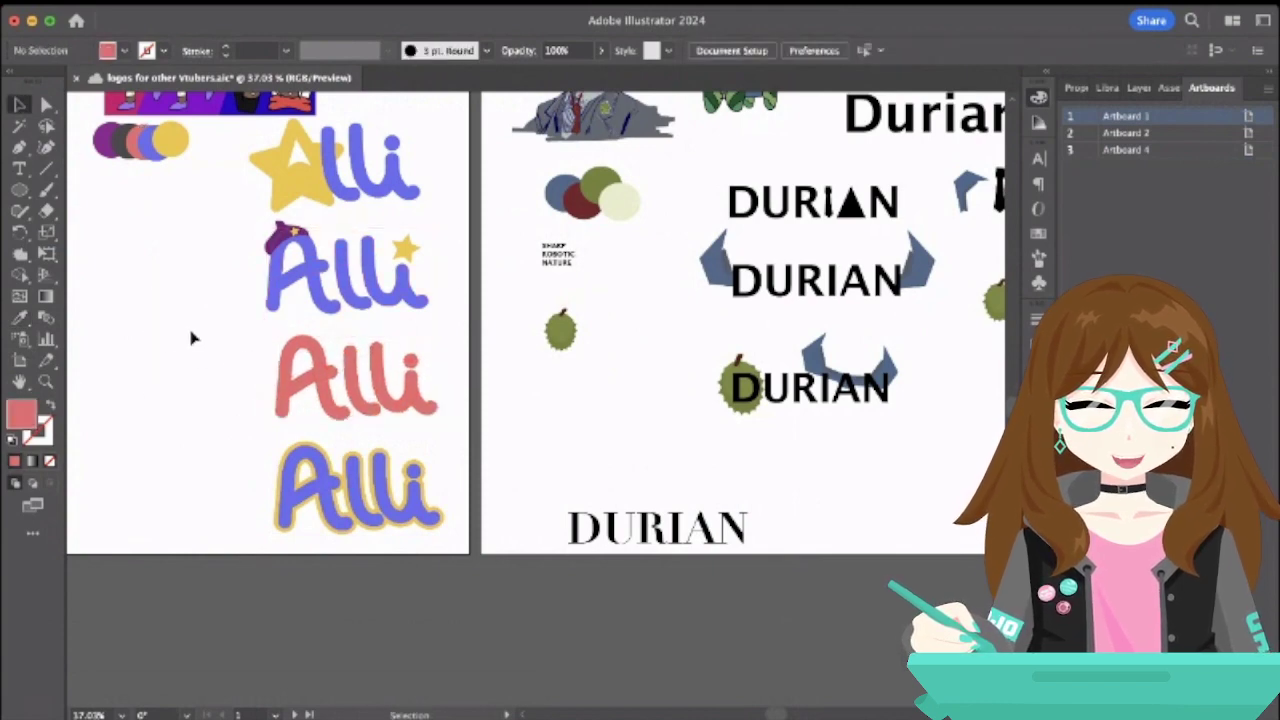
drag(193, 338, 434, 423)
click(20, 317)
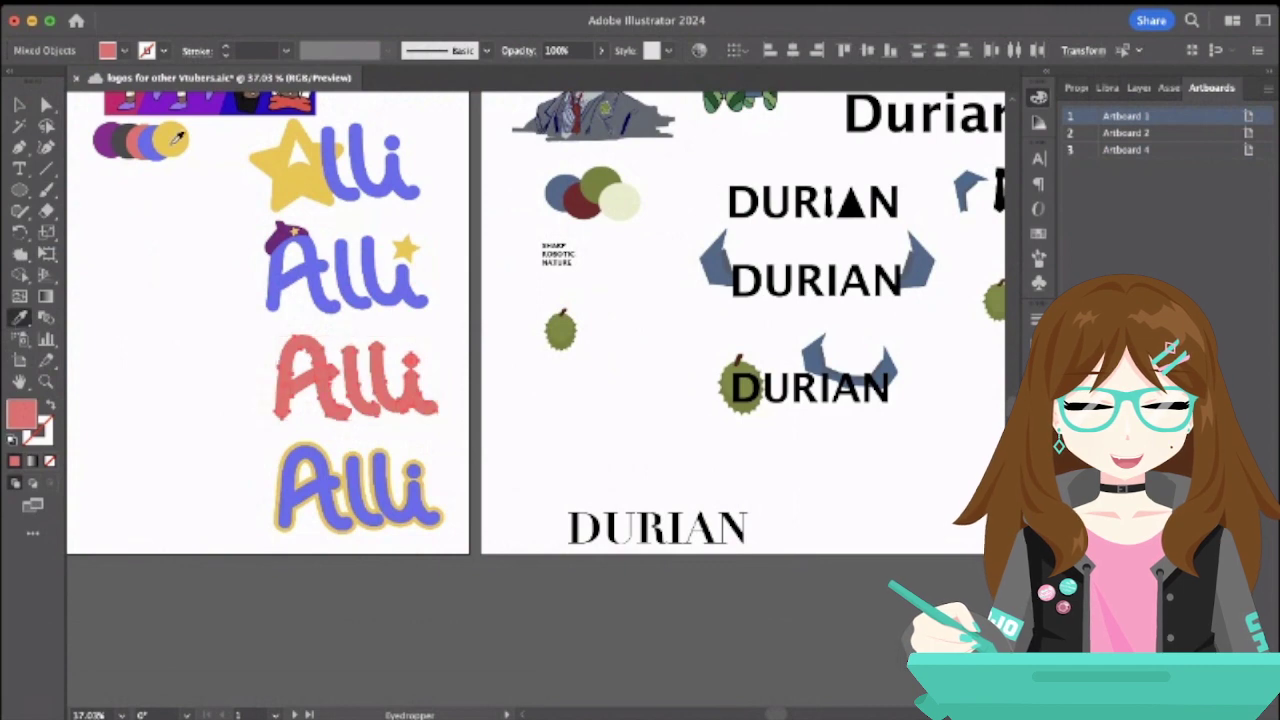
click(173, 136)
click(20, 103)
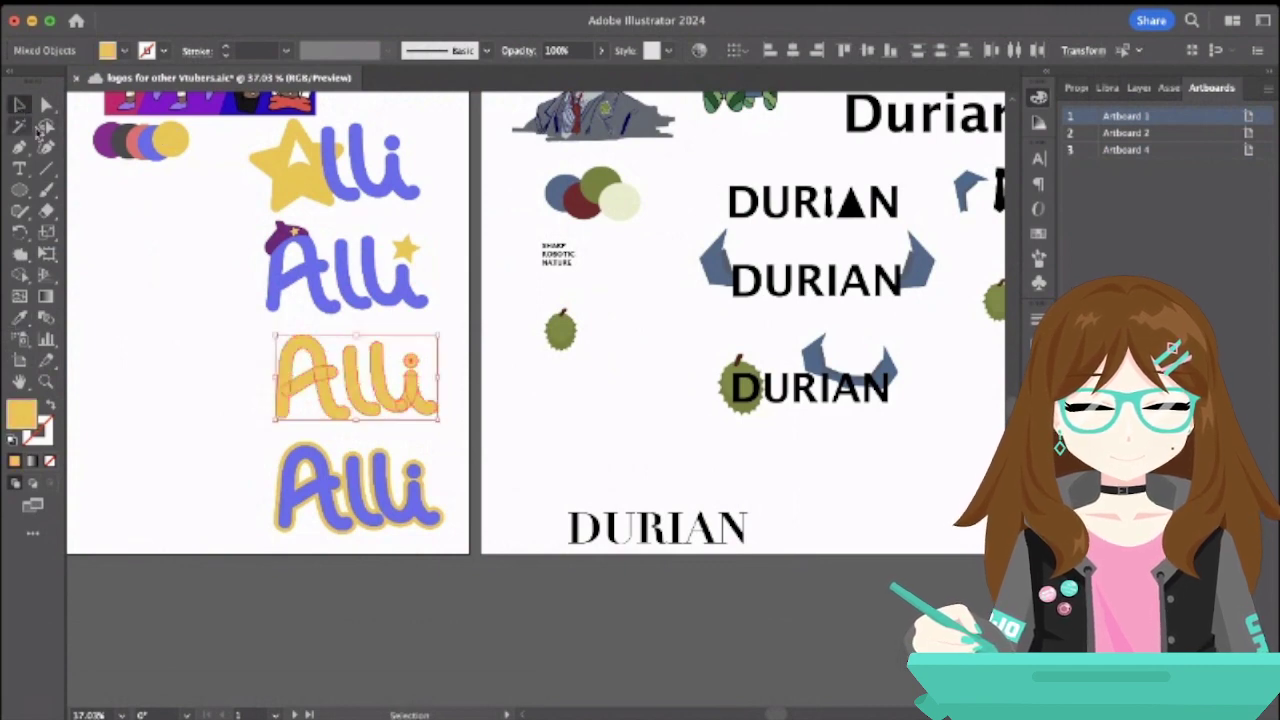
- Try the dark purple from the Alli colour palette on the third Alli wordmark and view it deselected
click(212, 343)
drag(232, 337, 455, 425)
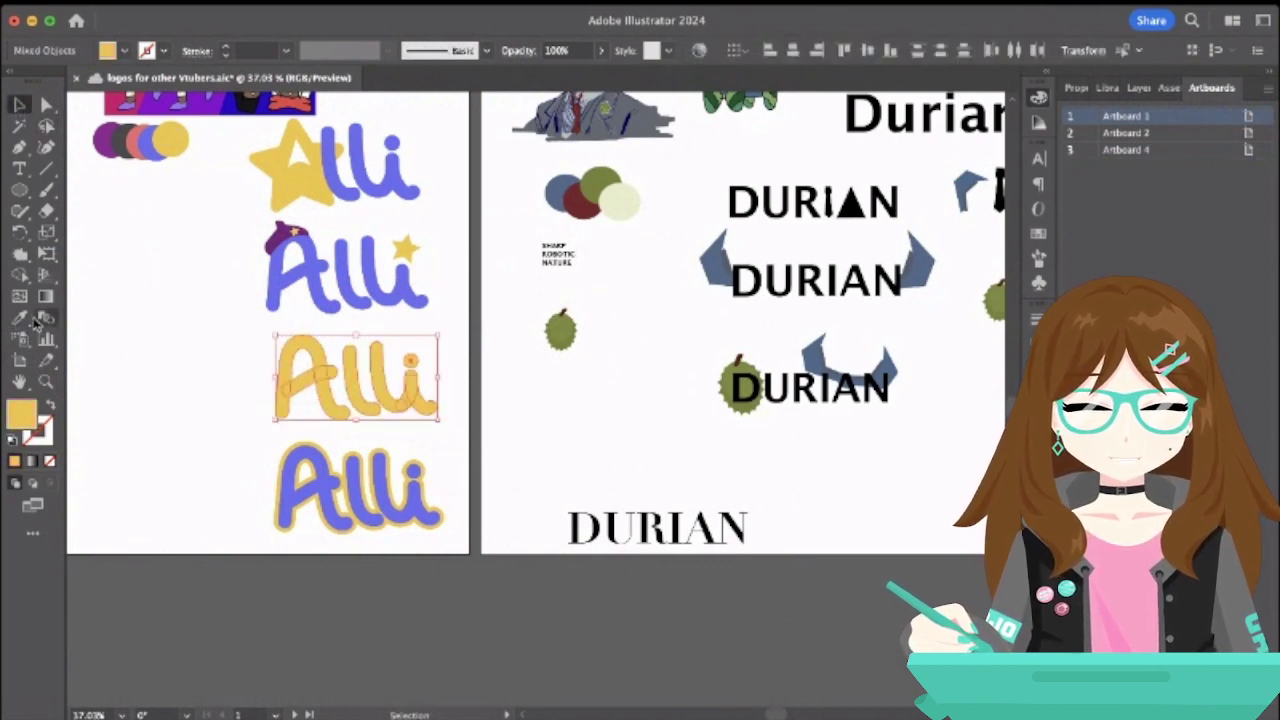
click(20, 317)
click(104, 131)
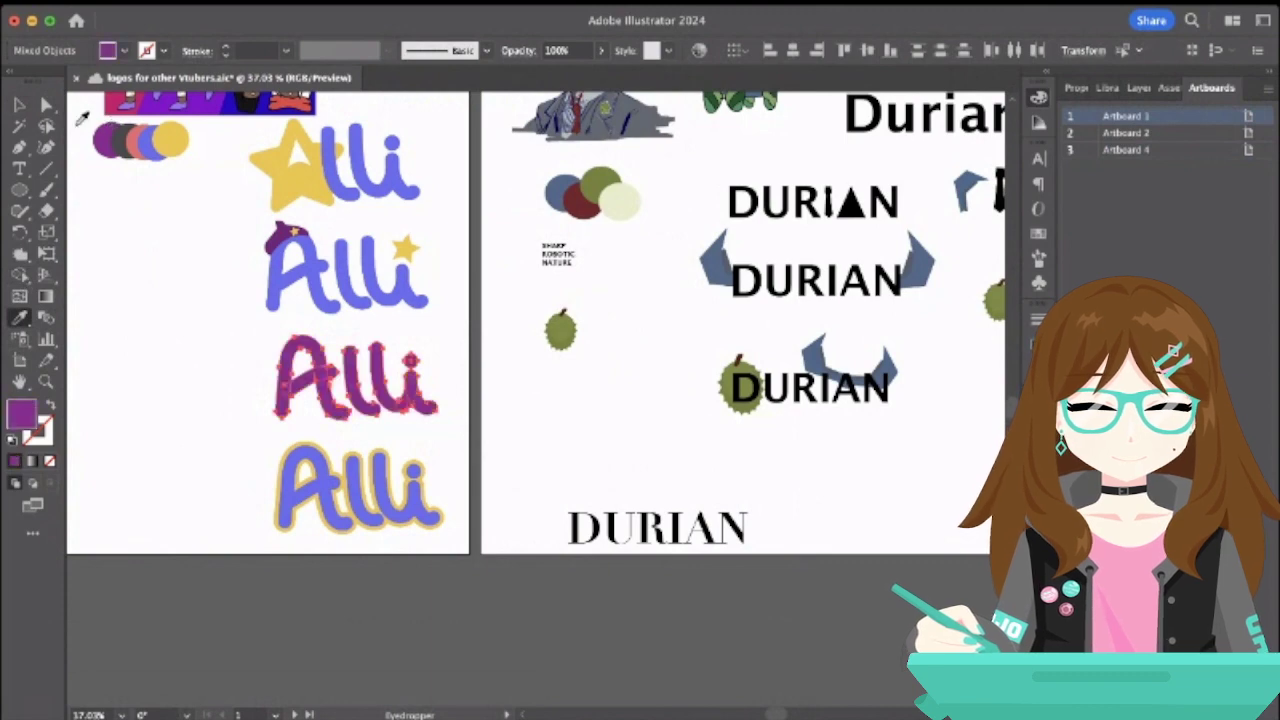
click(18, 104)
click(184, 296)
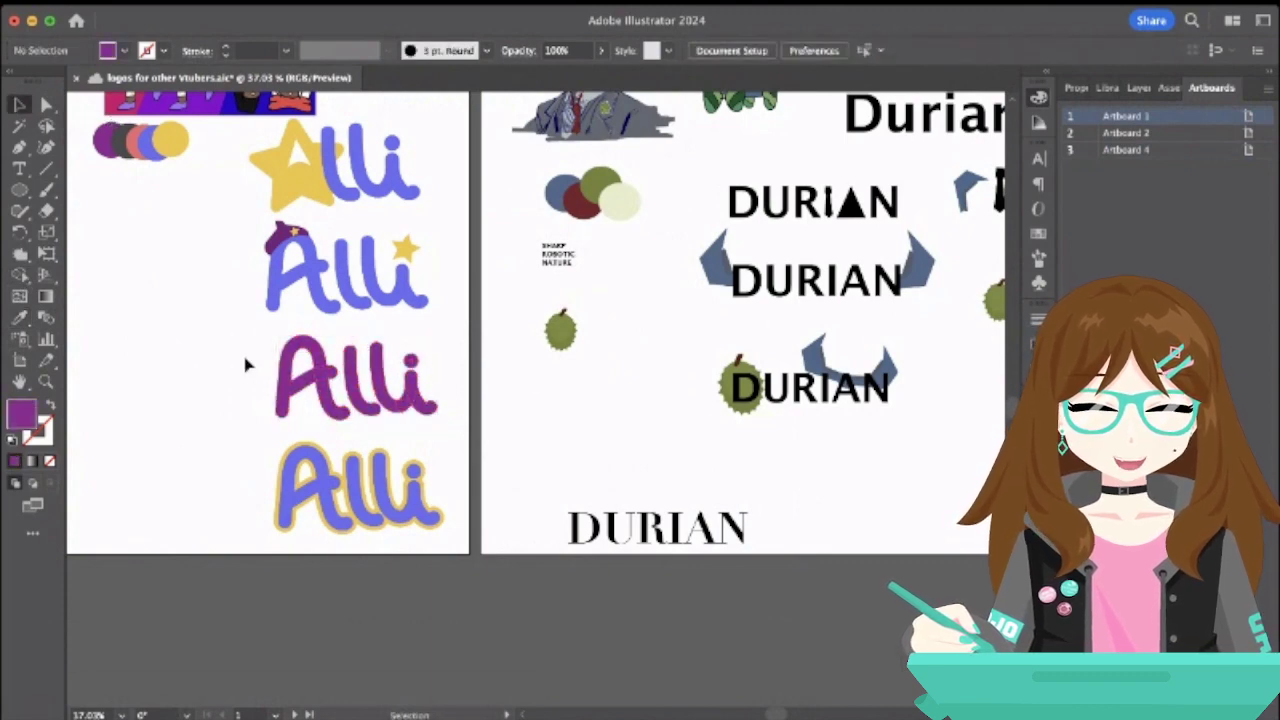
- Recolour the third Alli wordmark with the periwinkle sampled from the Alli wordmark above it, and deselect it
drag(247, 366, 463, 389)
click(20, 317)
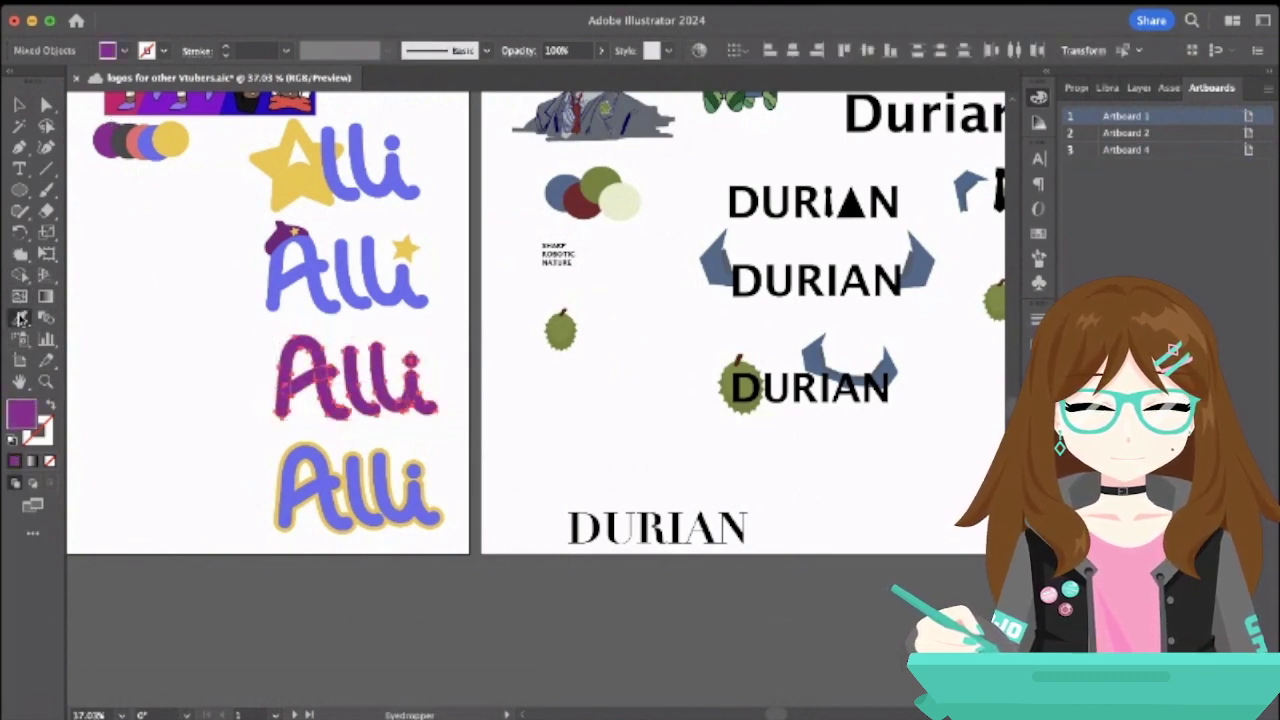
click(352, 272)
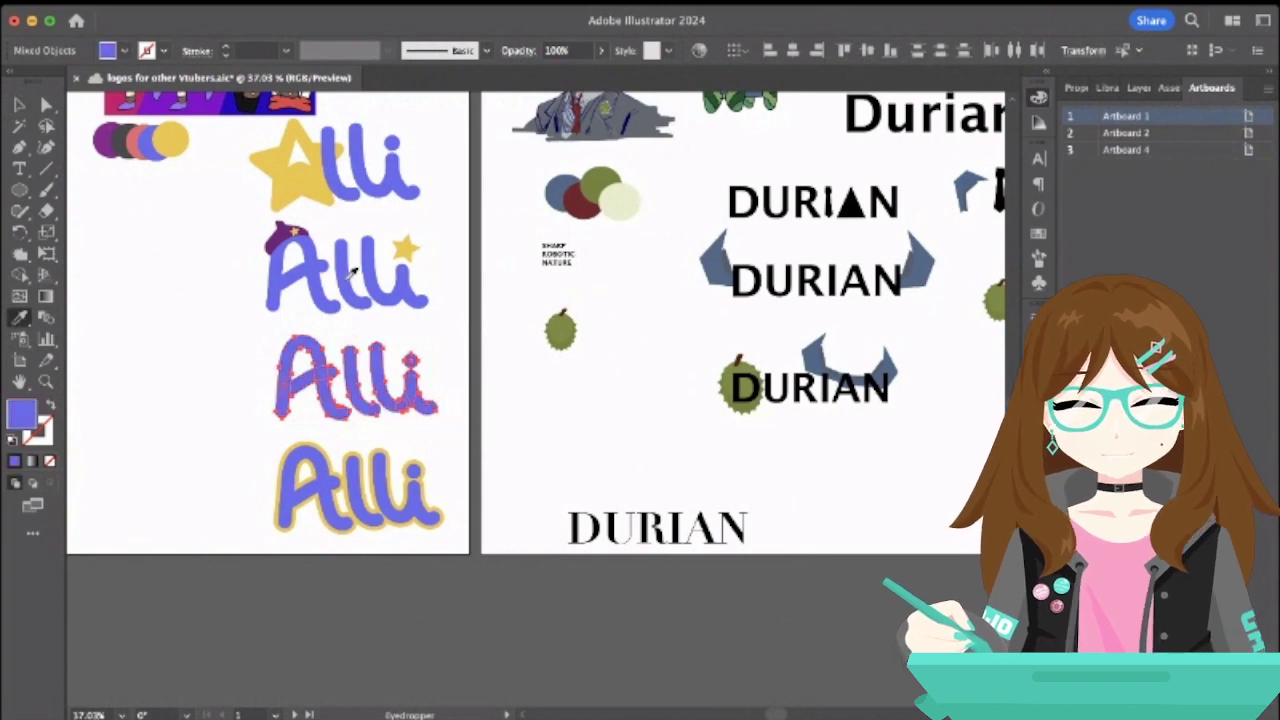
scroll(352, 271, right, 10)
click(20, 104)
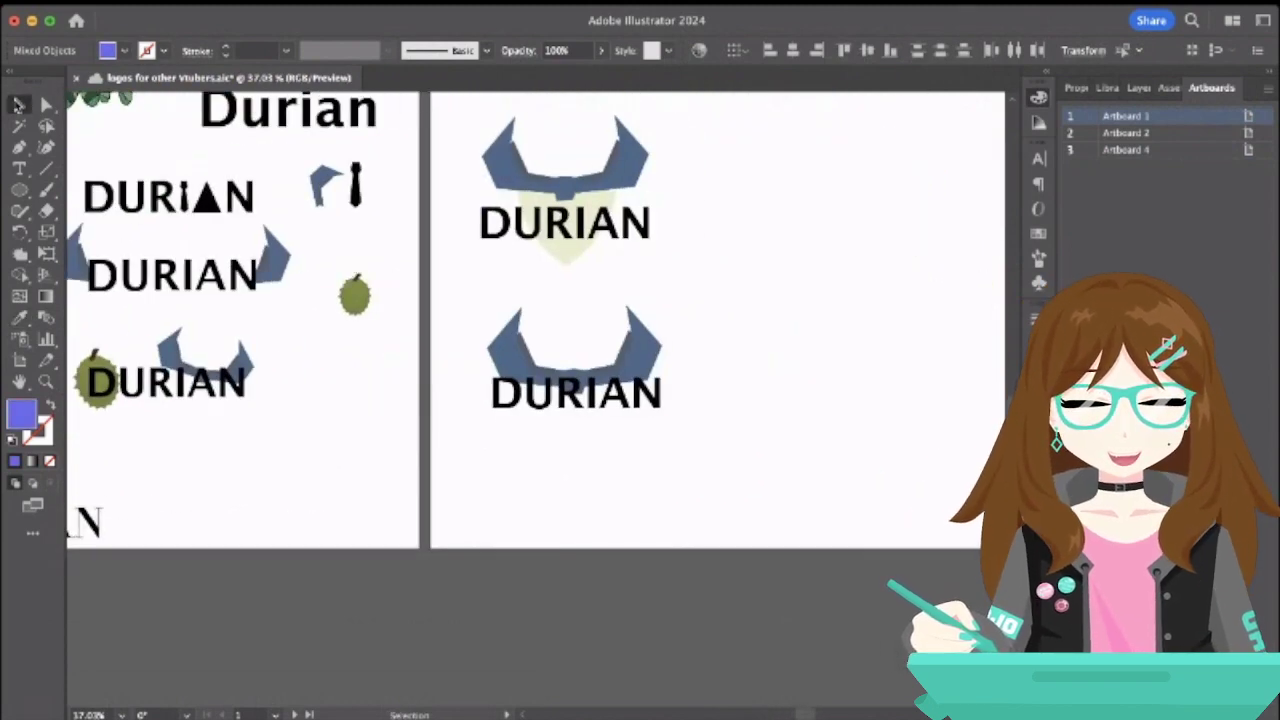
click(652, 250)
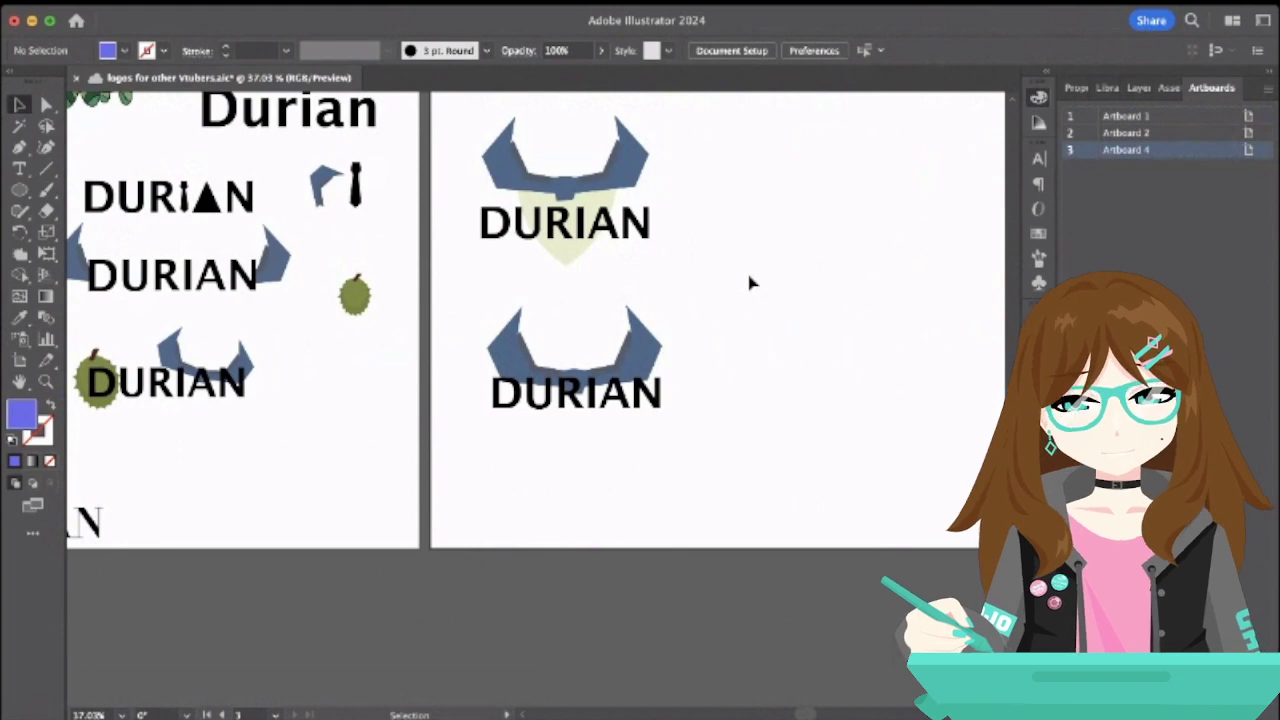
- Draw a solid black D with a rounded side, about 49 by 55 px, over the D of the tie-and-triangle DURIAN wordmark
scroll(752, 283, up, 4)
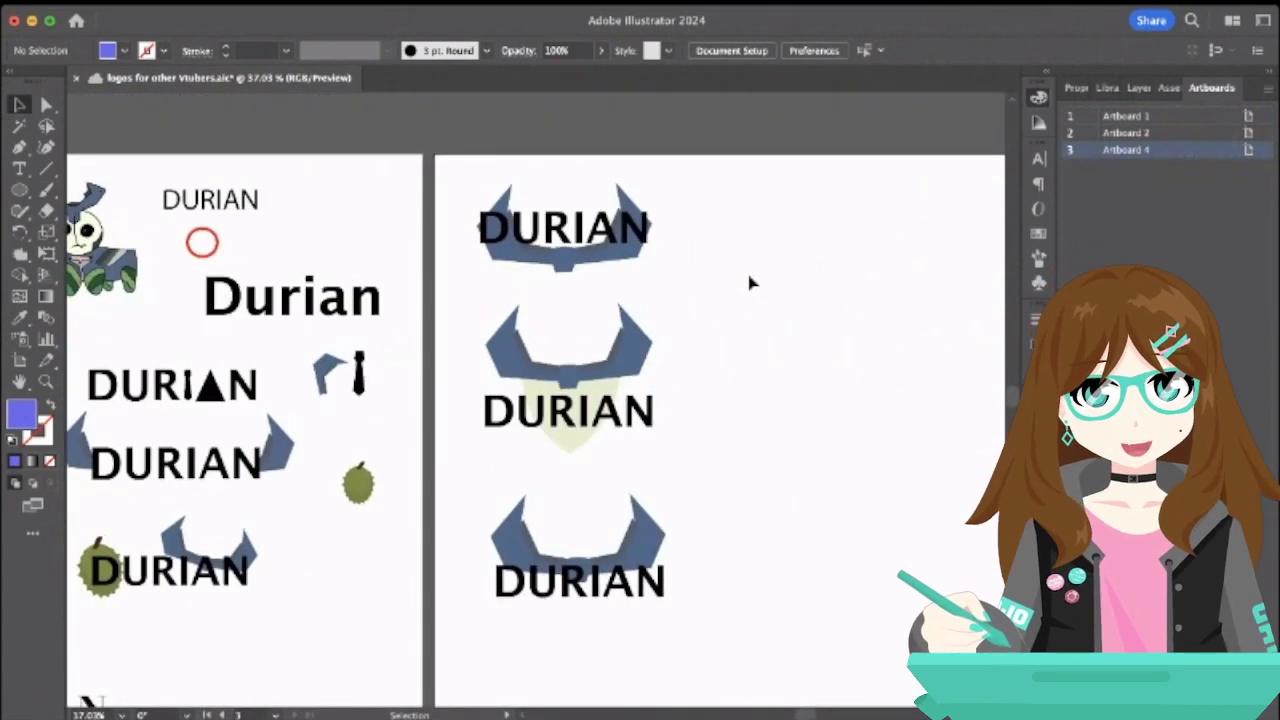
scroll(752, 283, left, 4)
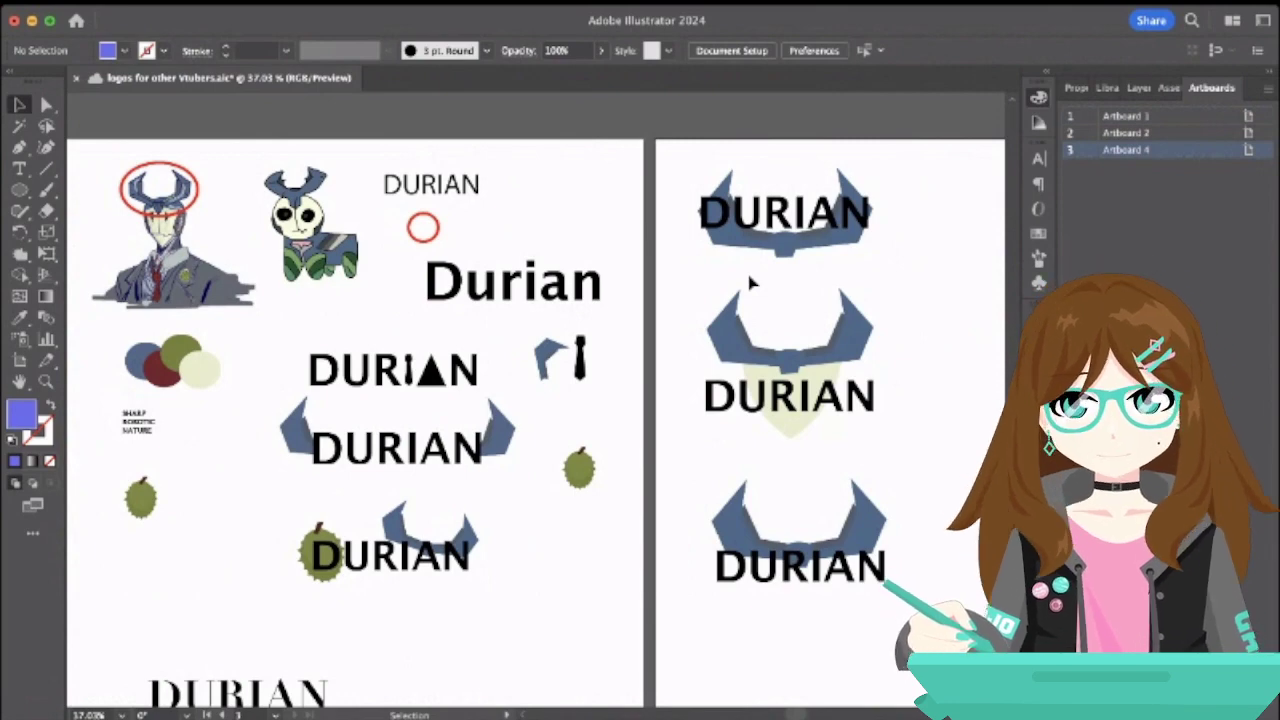
click(708, 398)
scroll(714, 400, up, 2)
scroll(380, 342, left, 5)
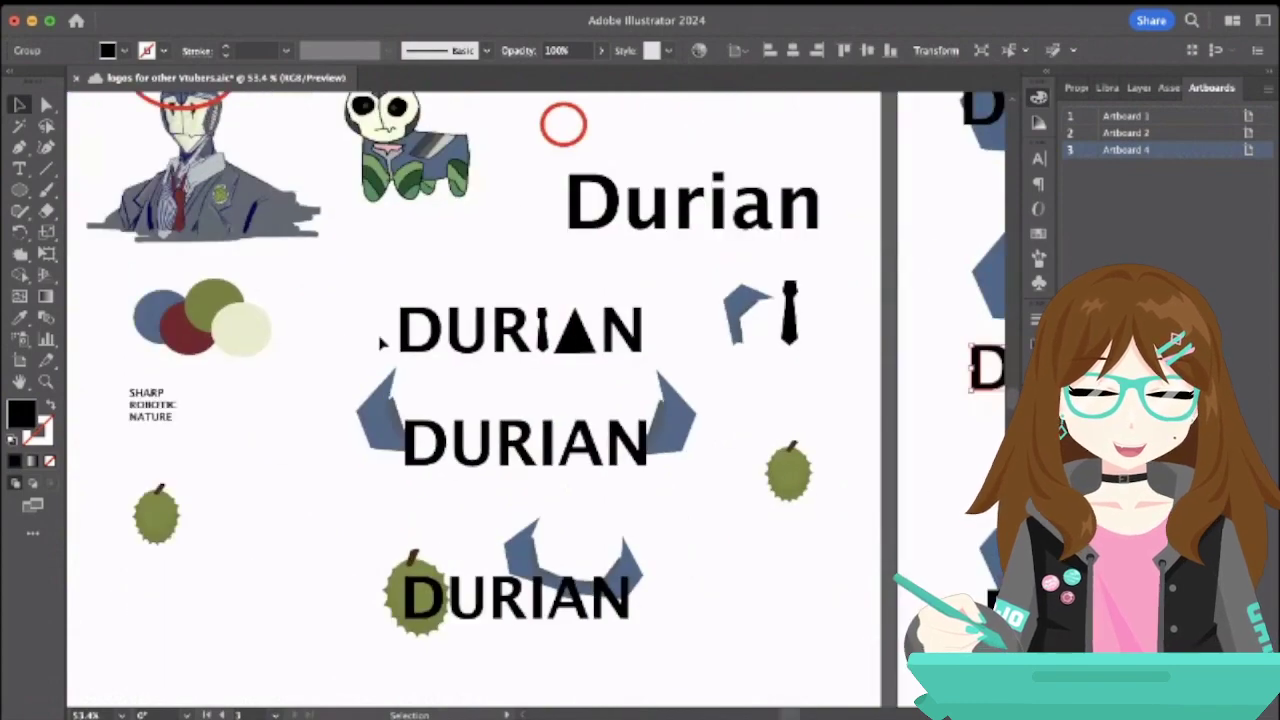
key(p)
scroll(432, 318, up, 3)
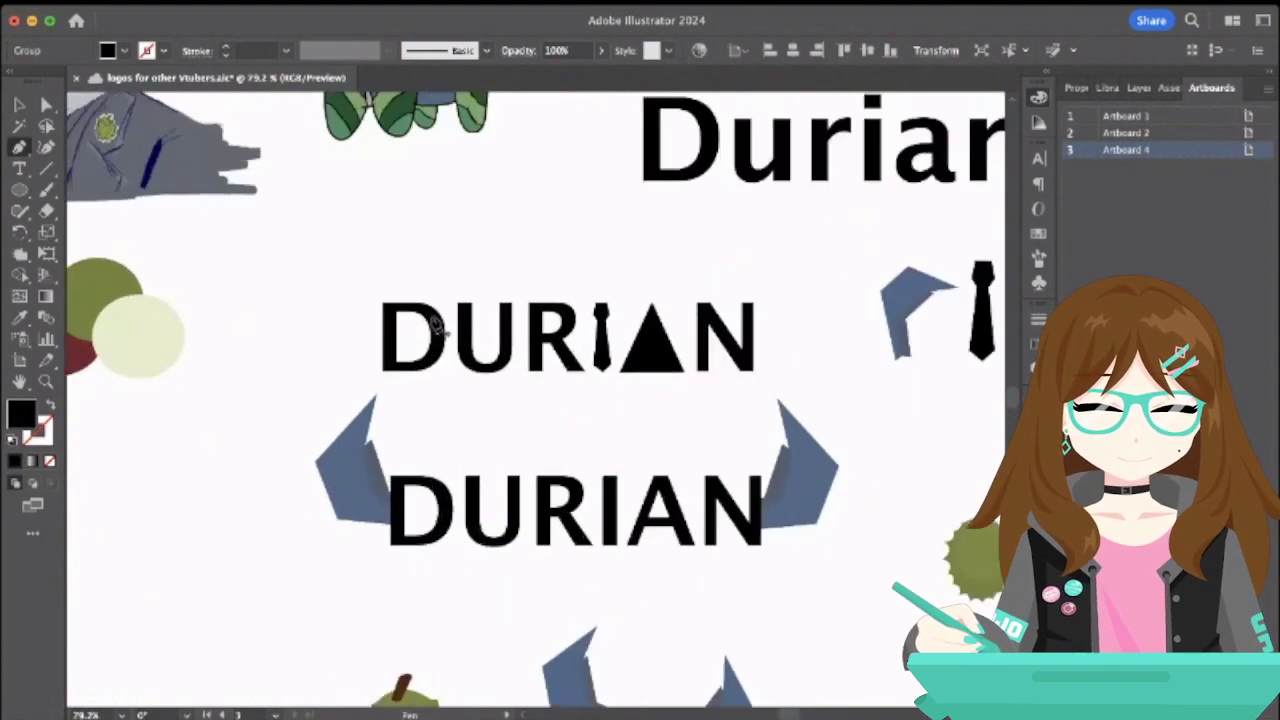
click(372, 298)
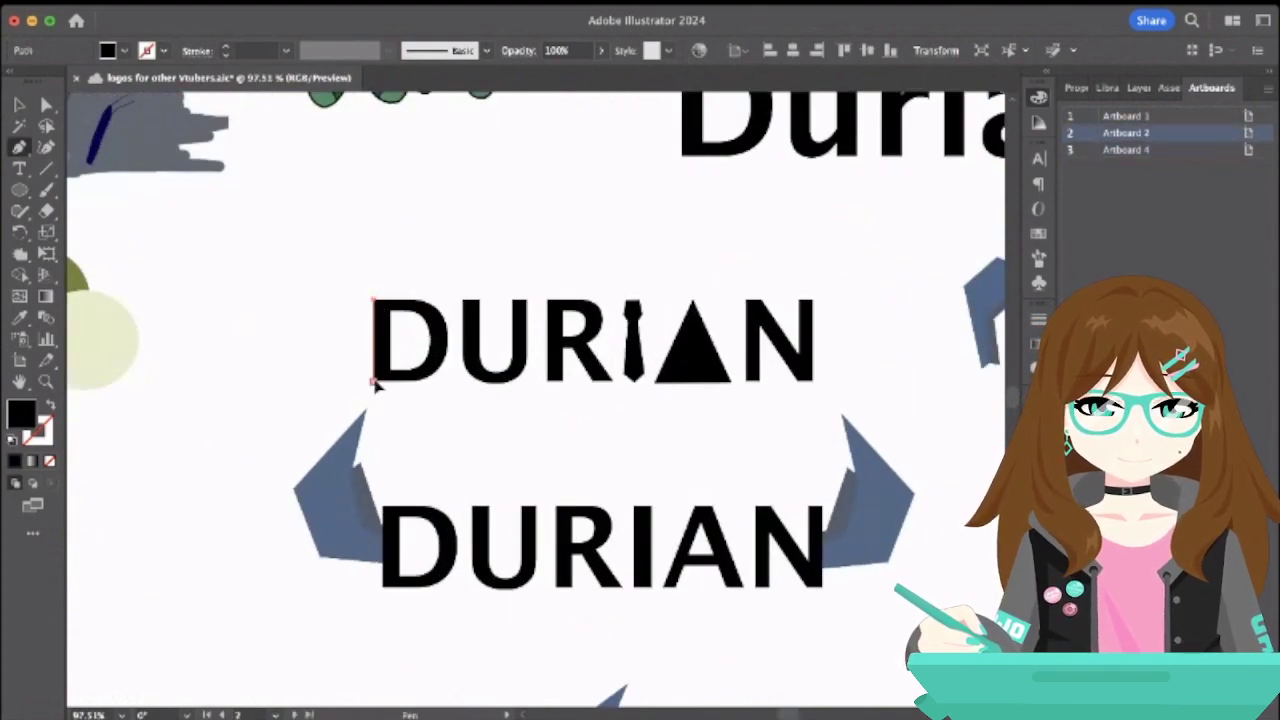
click(372, 380)
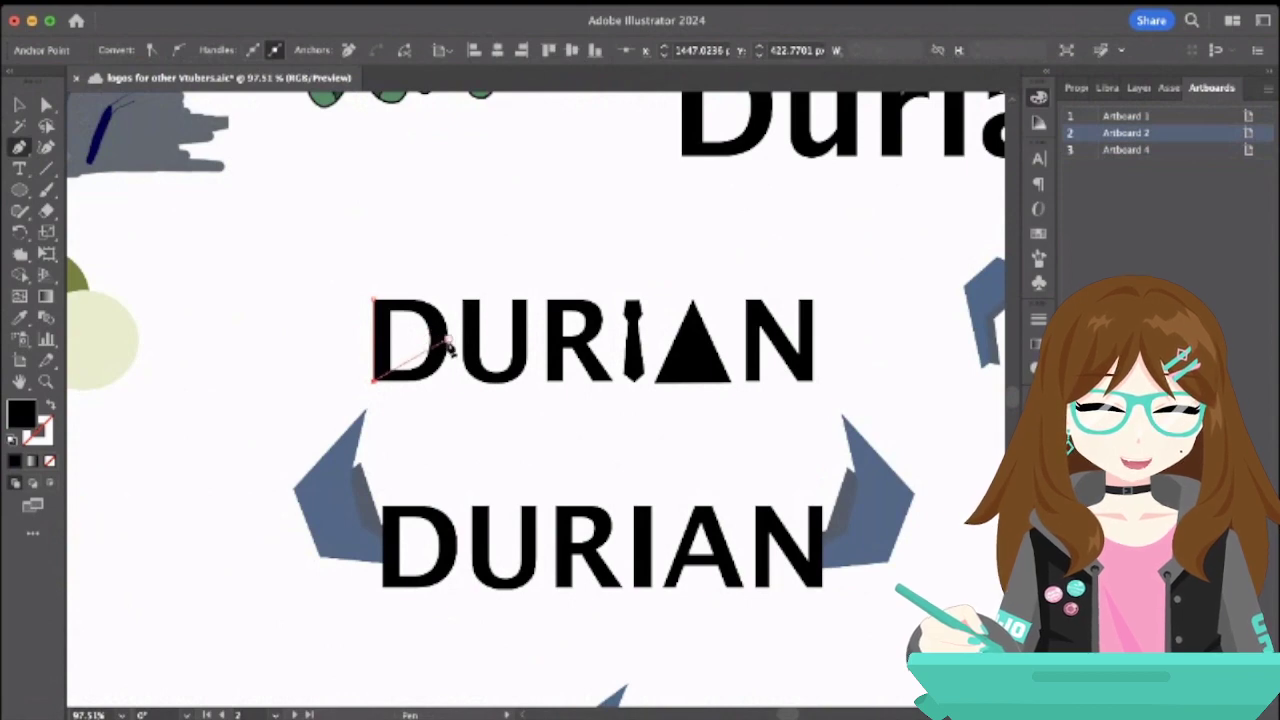
click(448, 340)
click(372, 298)
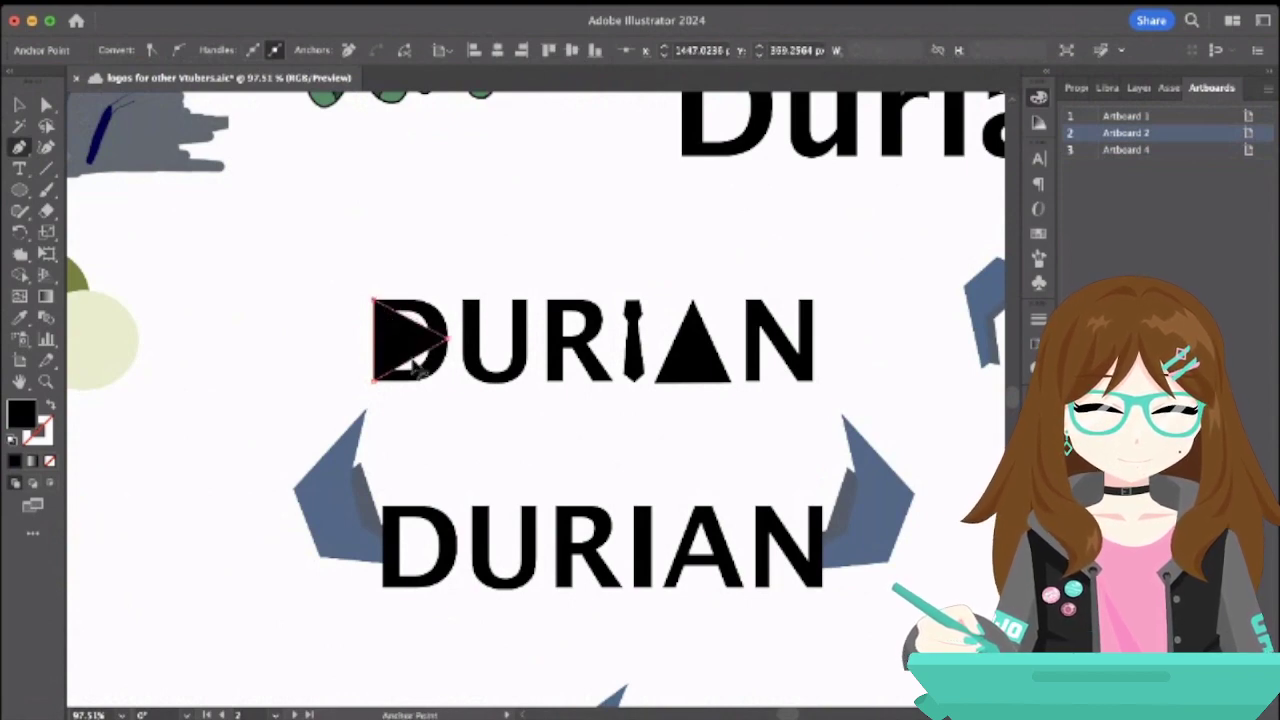
drag(418, 370, 440, 314)
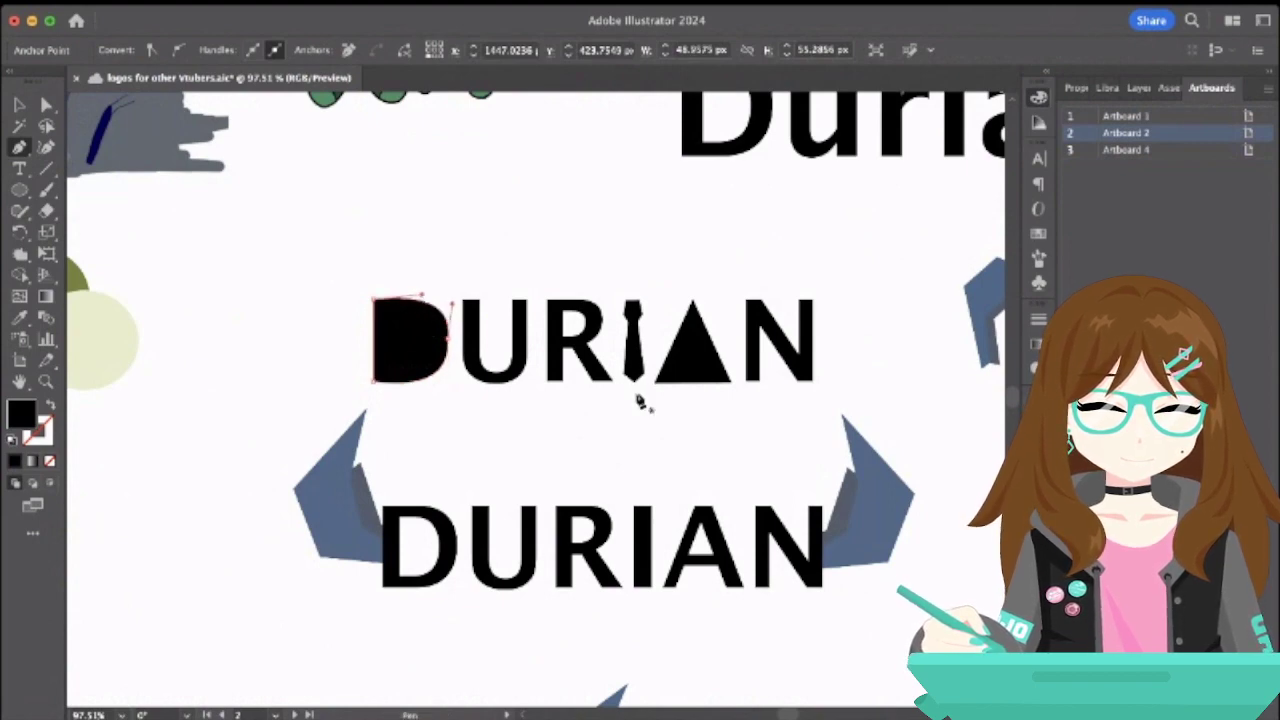
- Adjust the curve handles at the rounded side of the solid D to follow the original letter's outline
click(47, 103)
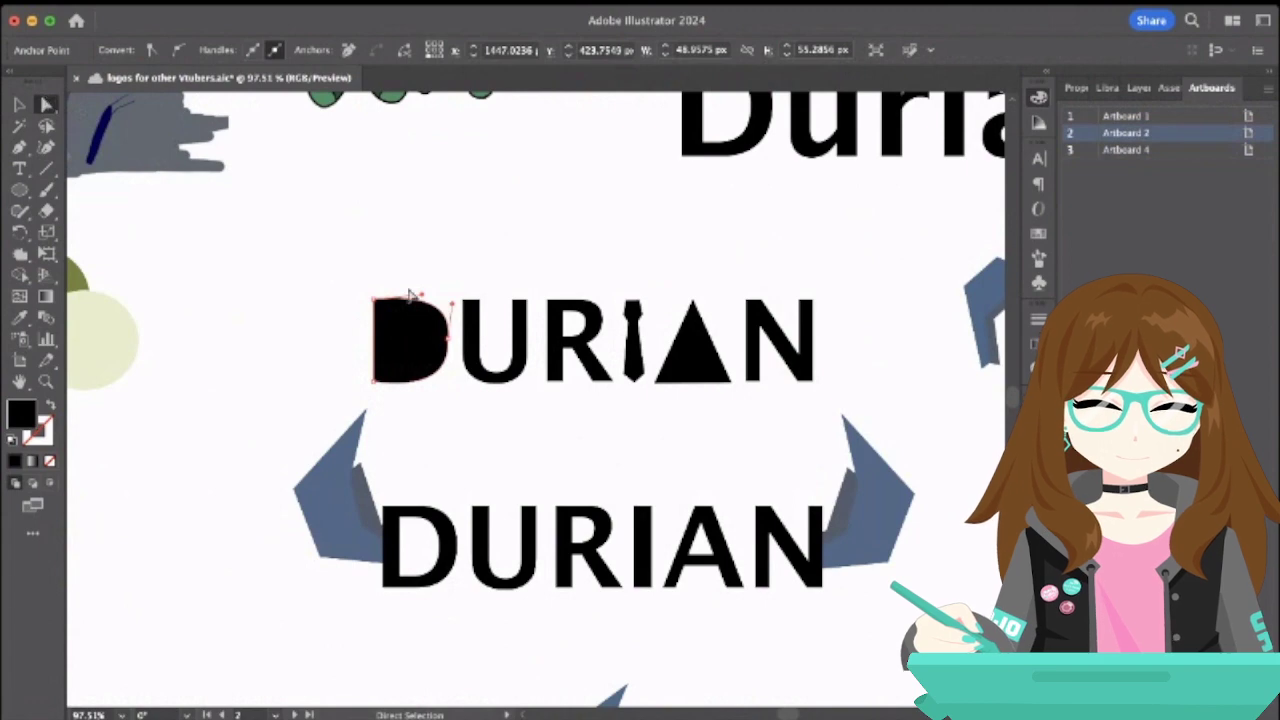
click(447, 305)
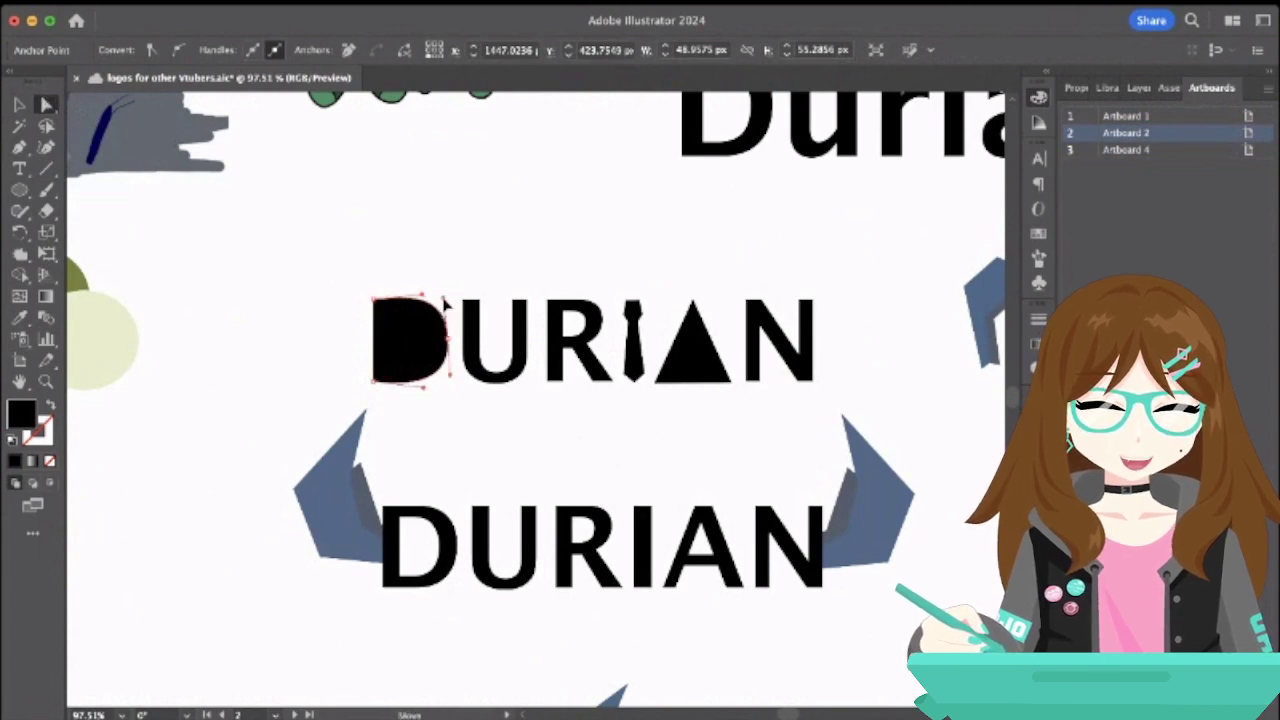
click(450, 383)
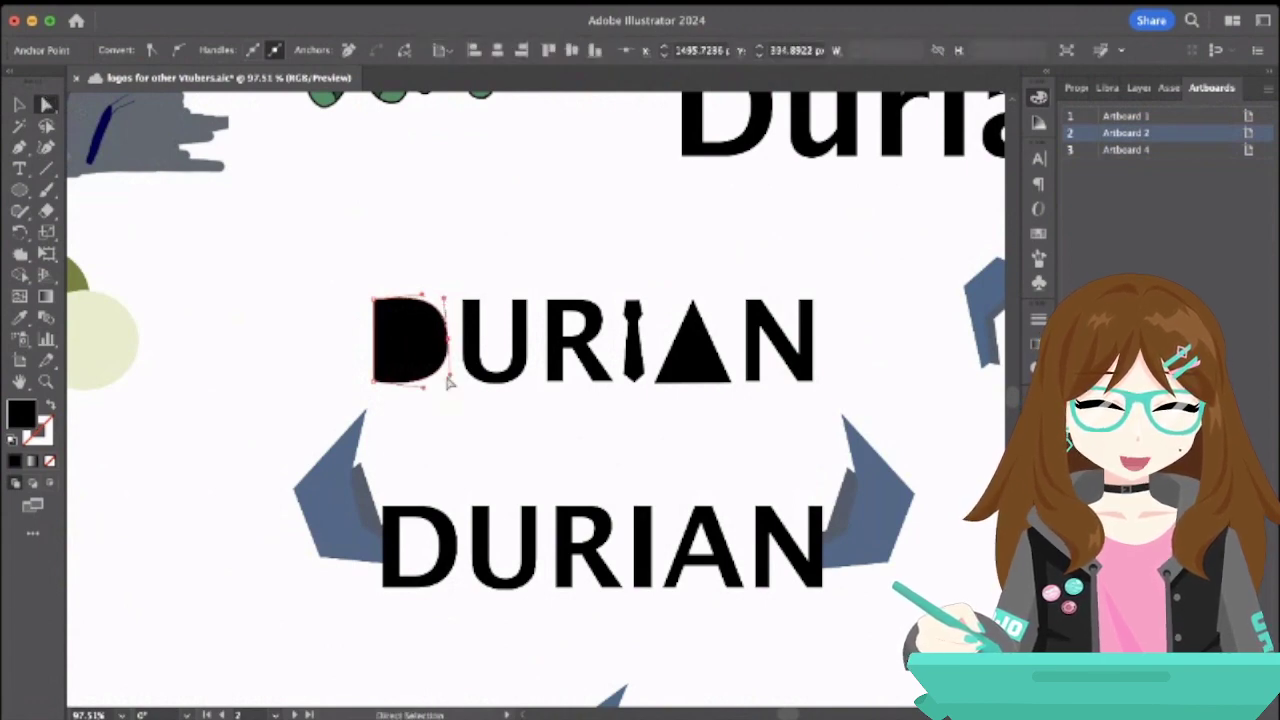
click(449, 382)
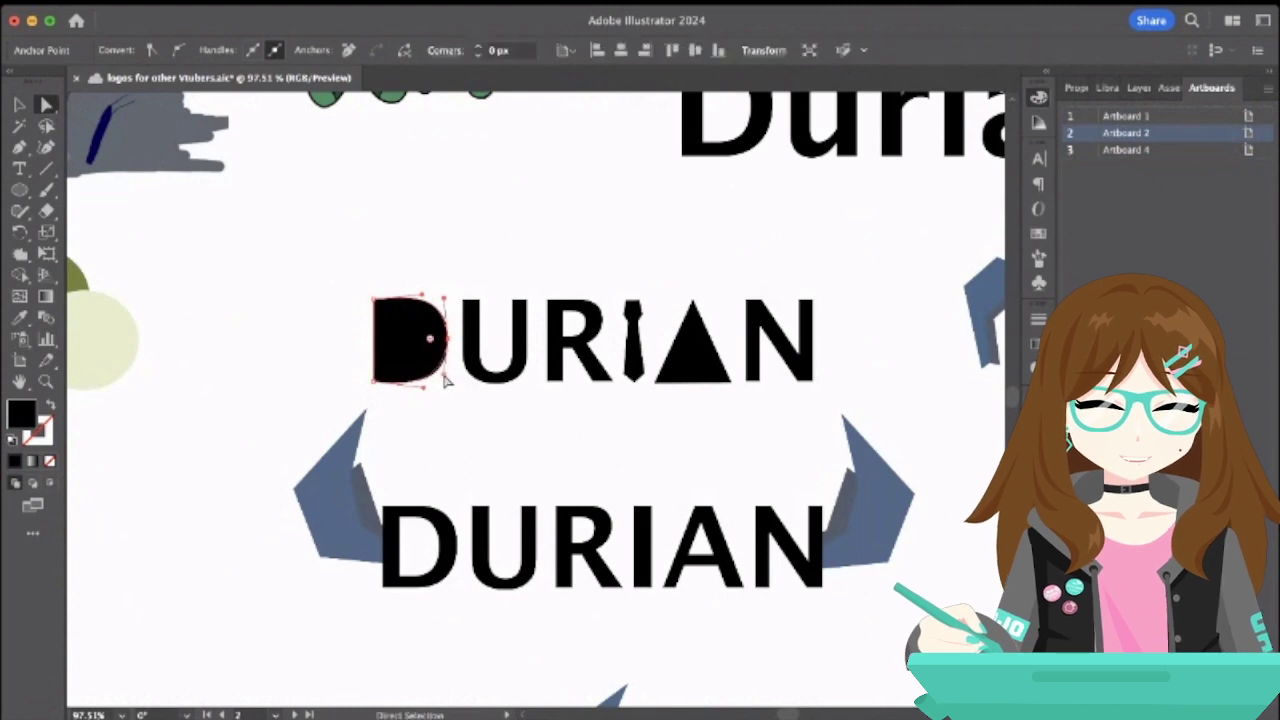
- Draw a closed solid black shape, about 43 by 54 px, over the R of the tie-and-triangle DURIAN wordmark, with a straight-sided bowl
key(p)
scroll(571, 366, up, 3)
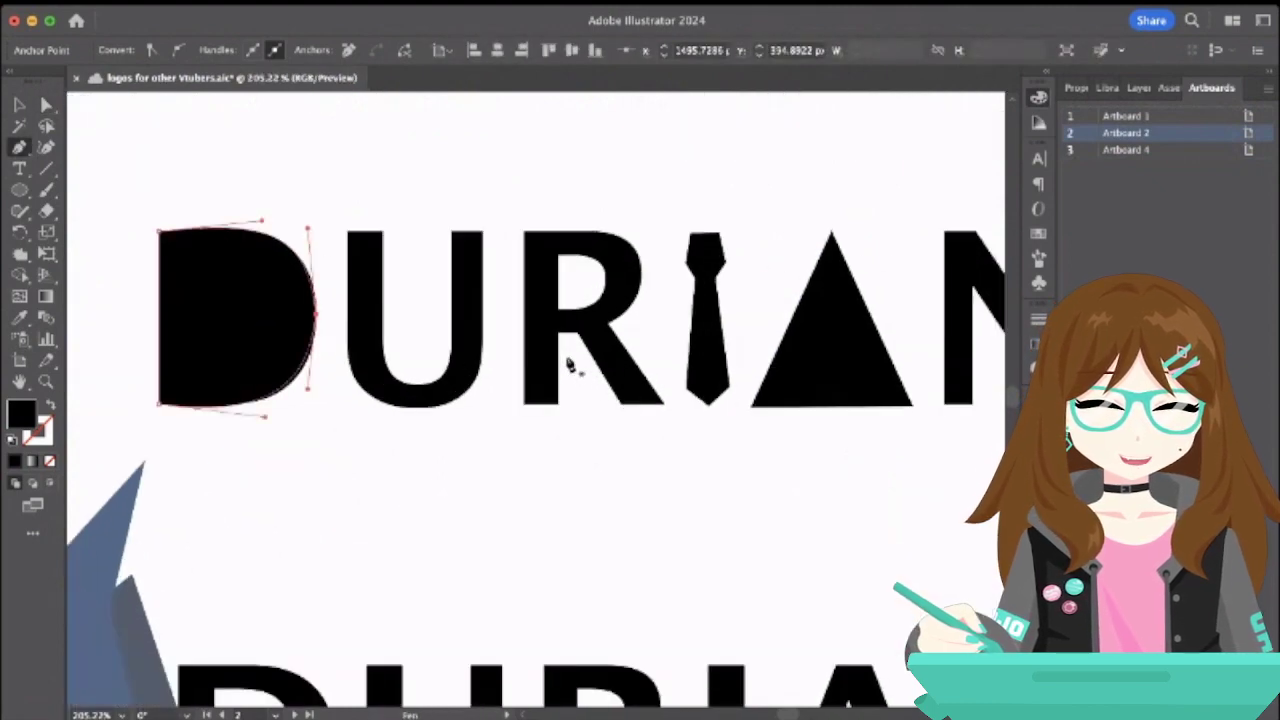
click(523, 232)
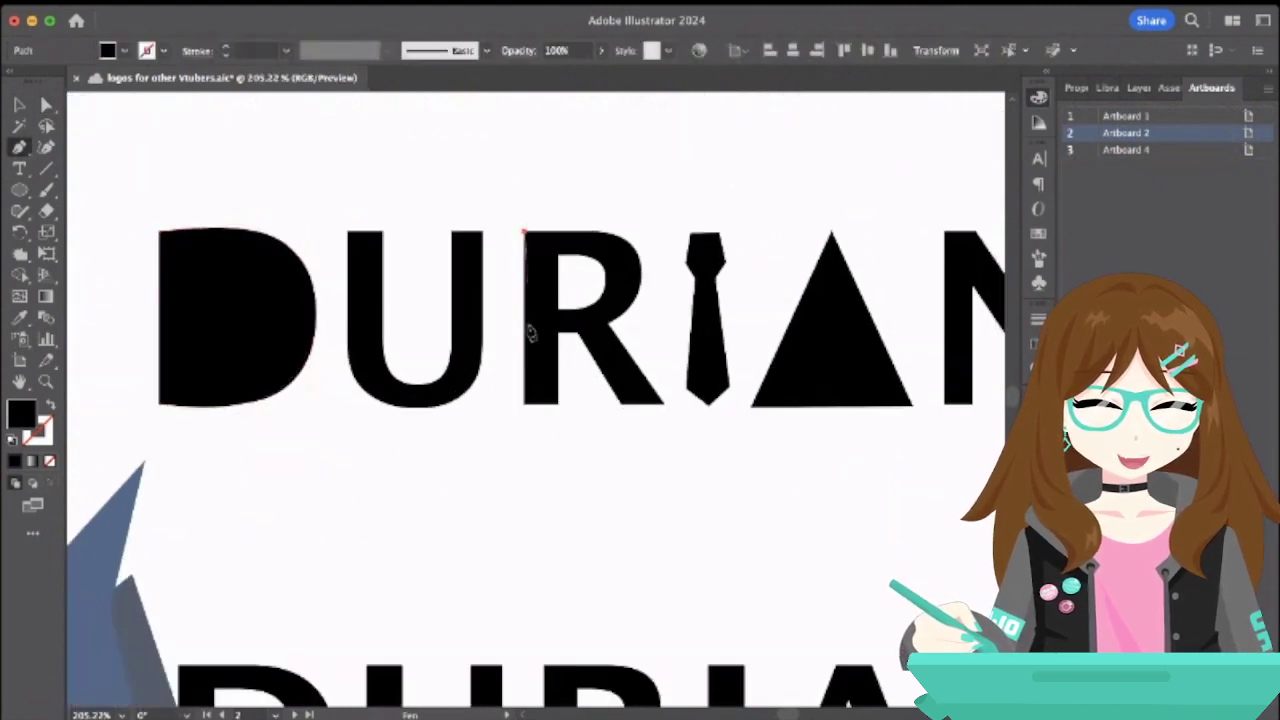
click(524, 405)
click(664, 404)
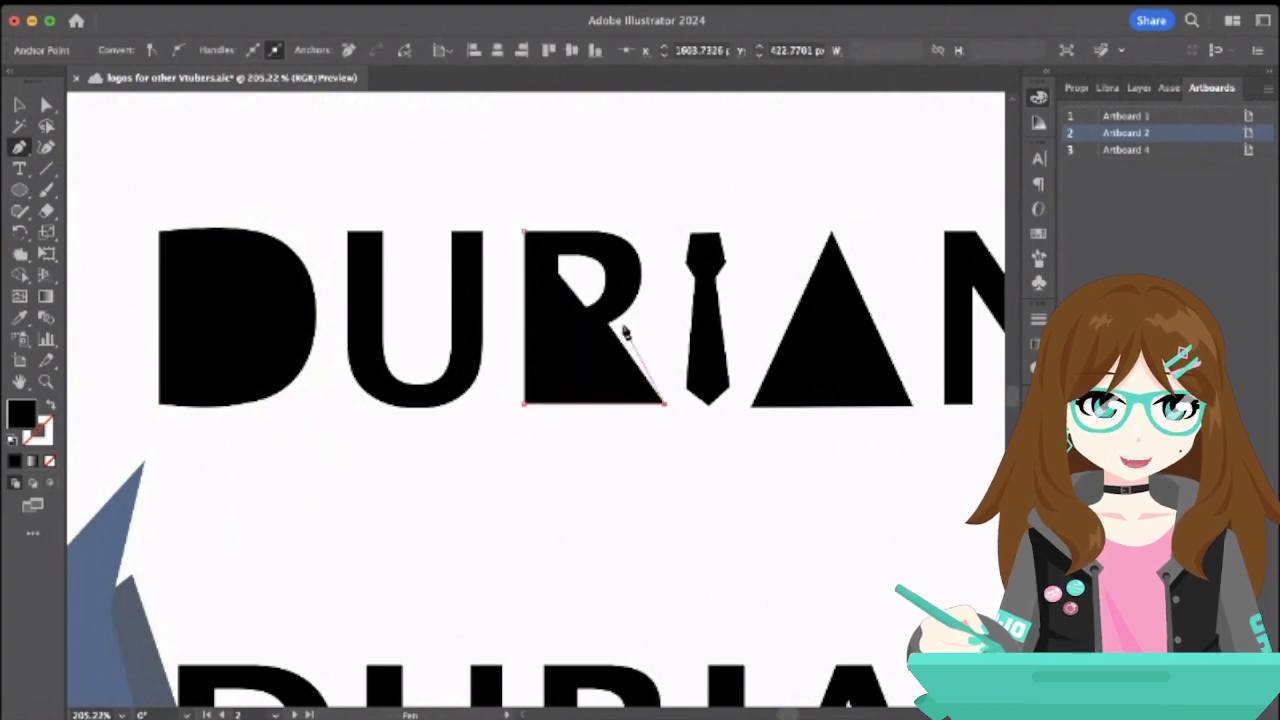
click(607, 323)
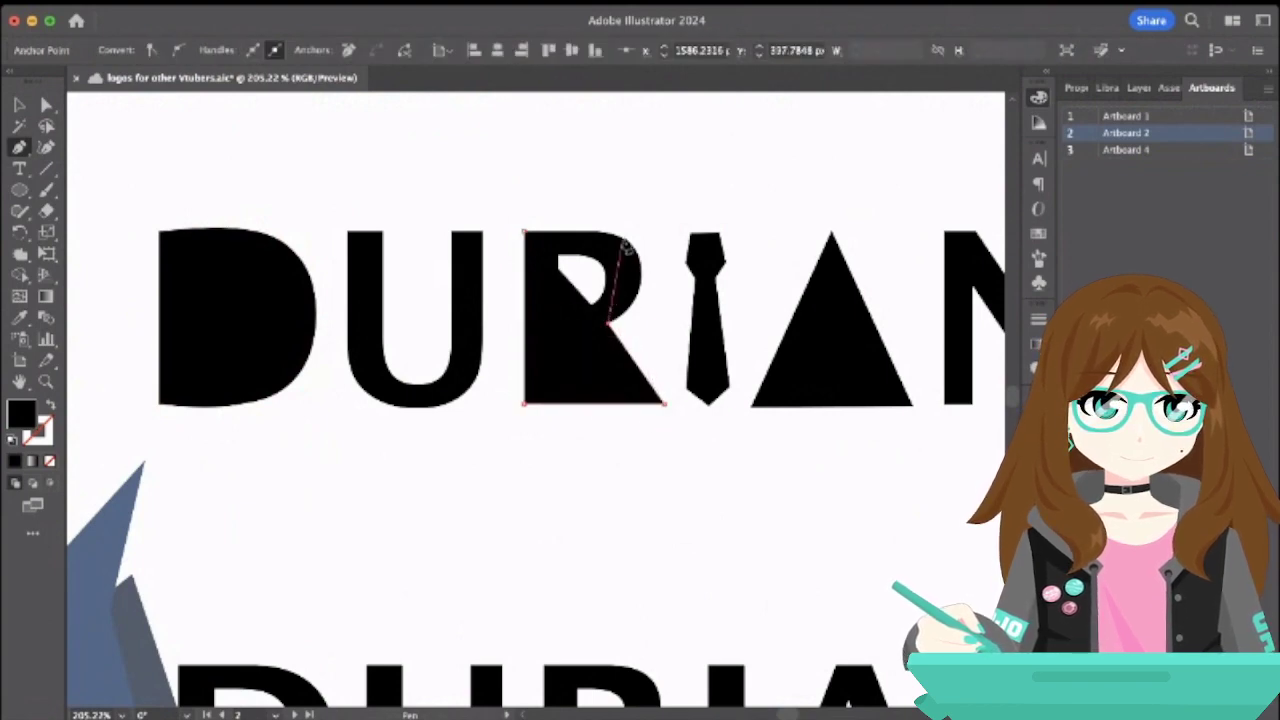
click(607, 232)
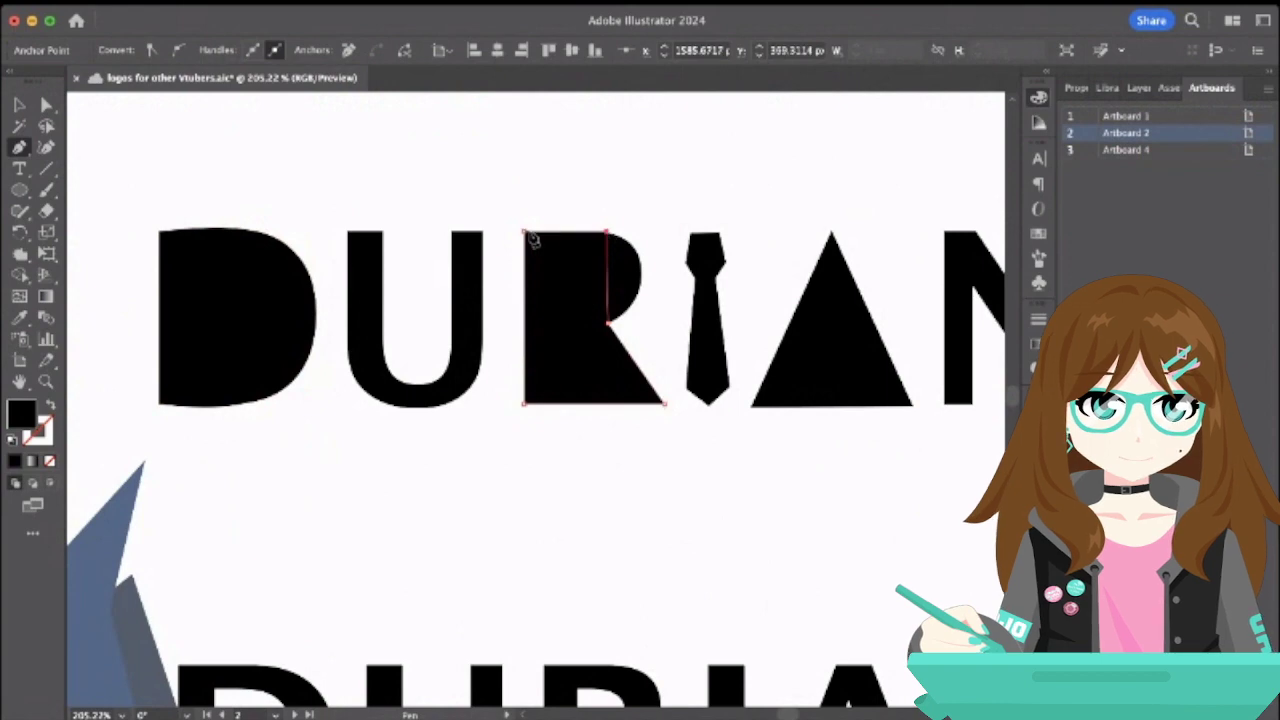
click(523, 232)
- Curve the outer edge of the solid R's bowl outward to follow the original letter, and deselect it
drag(608, 286, 648, 290)
scroll(648, 290, down, 6)
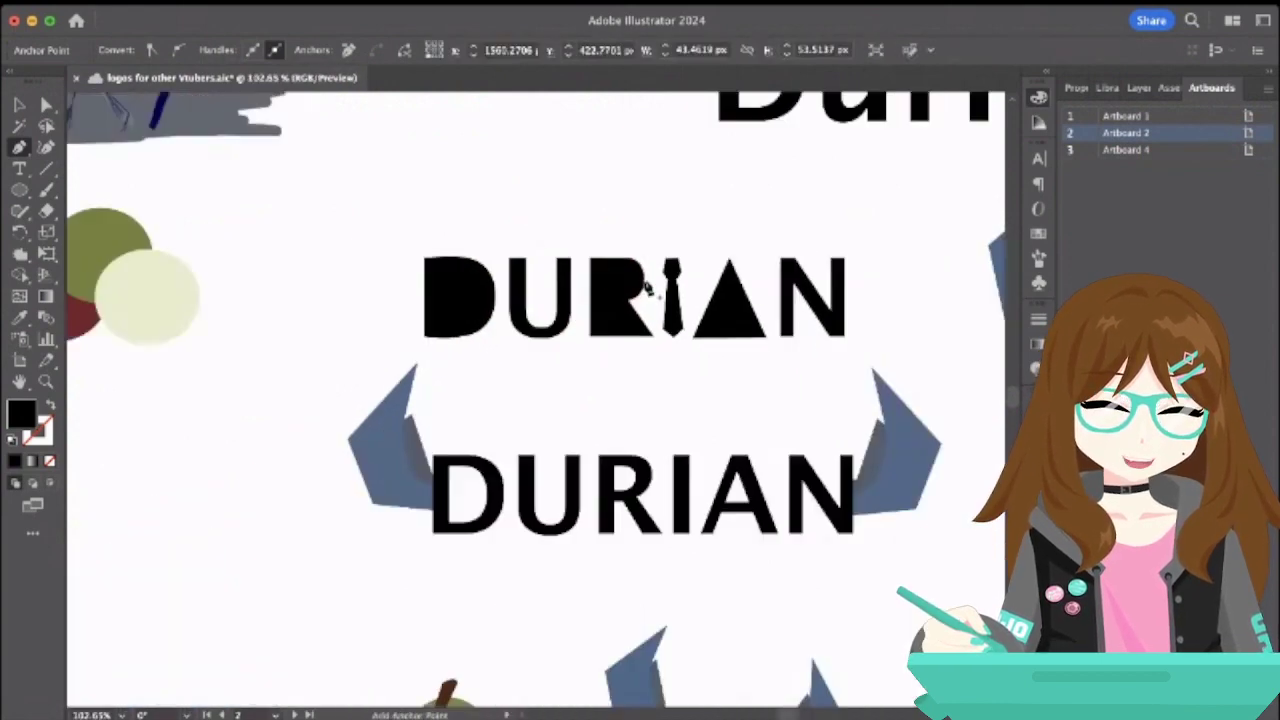
click(19, 104)
click(472, 277)
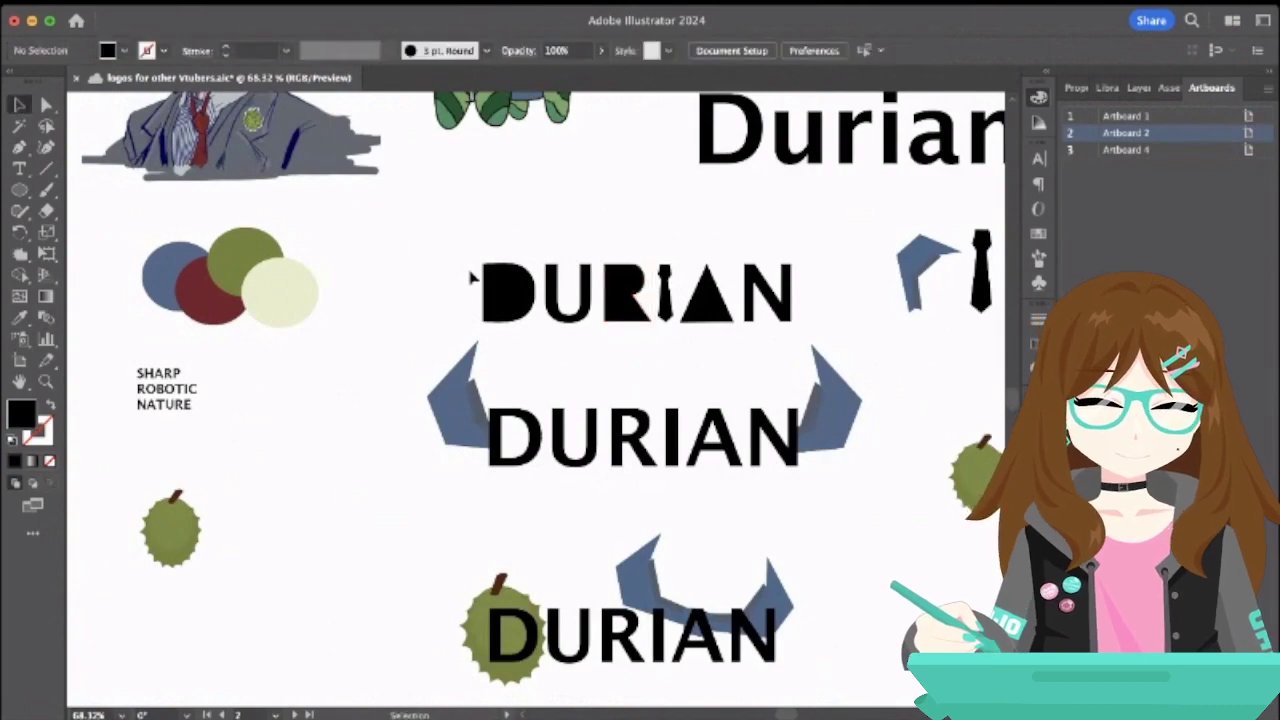
- Examine the solid D, R and triangle A in the tie wordmark, both up close and among all the artboards
scroll(472, 277, down, 3)
click(497, 288)
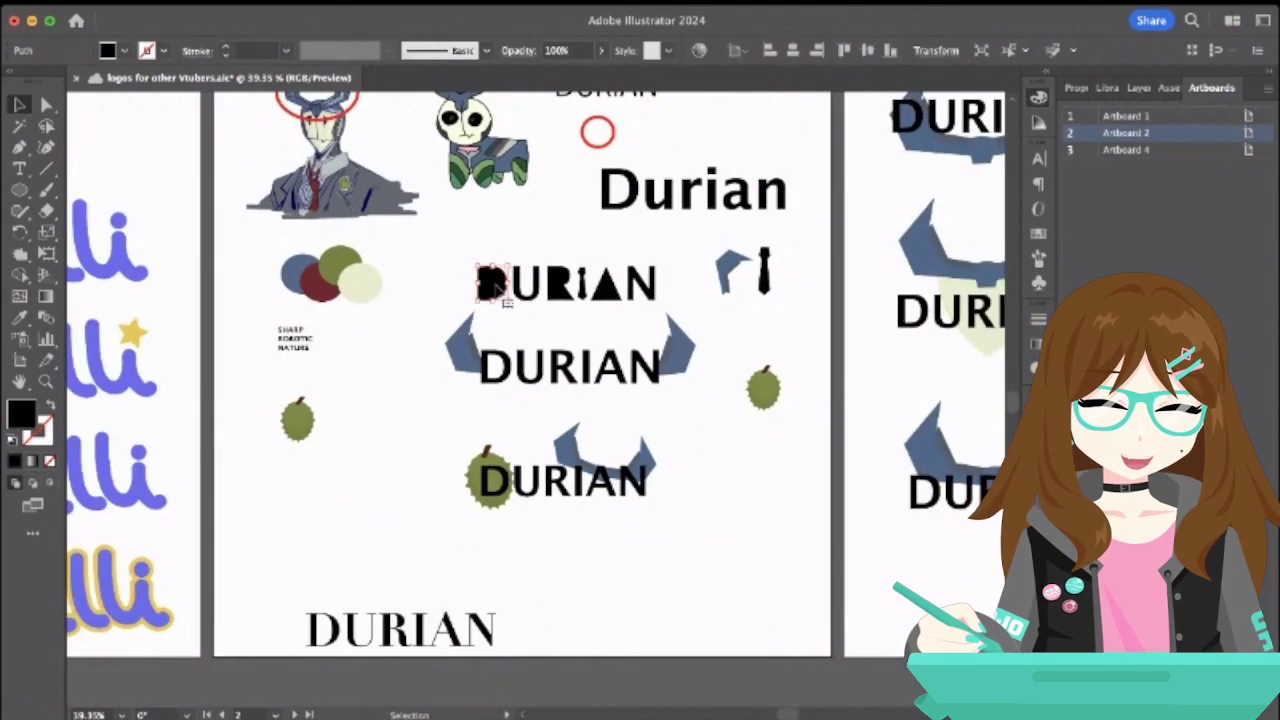
shift+click(565, 292)
shift+click(605, 300)
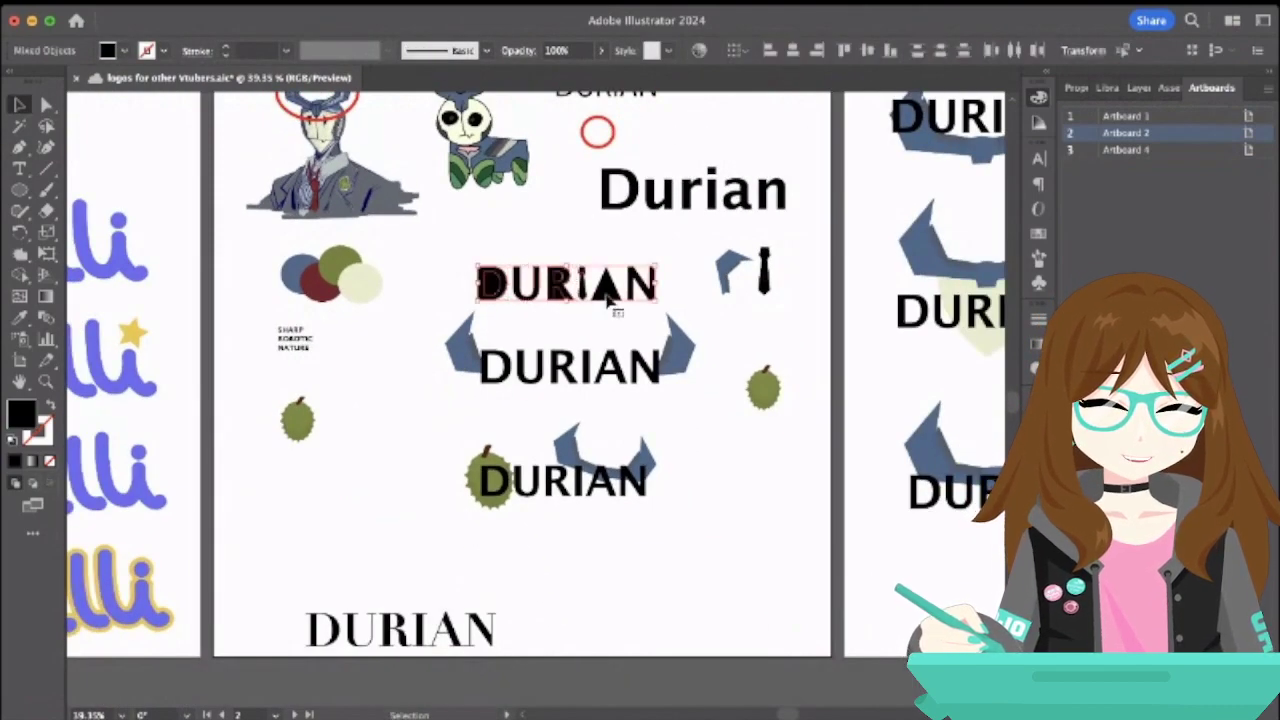
click(613, 330)
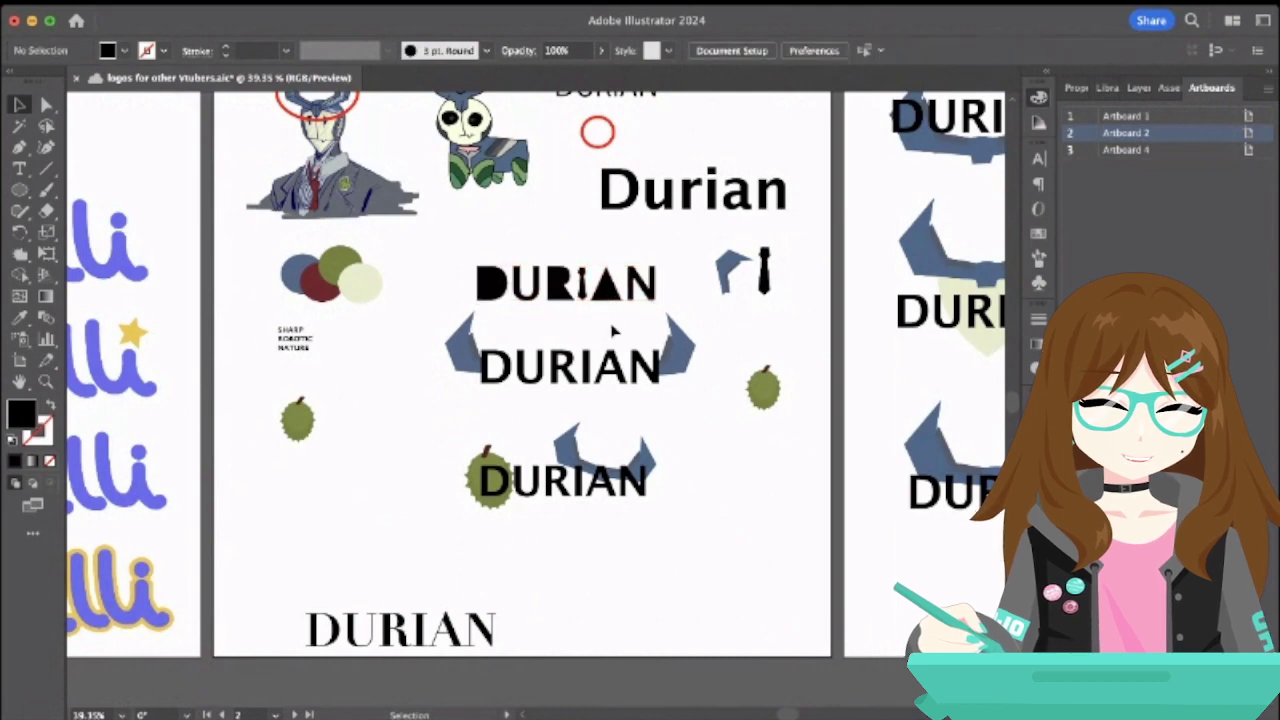
scroll(613, 330, down, 3)
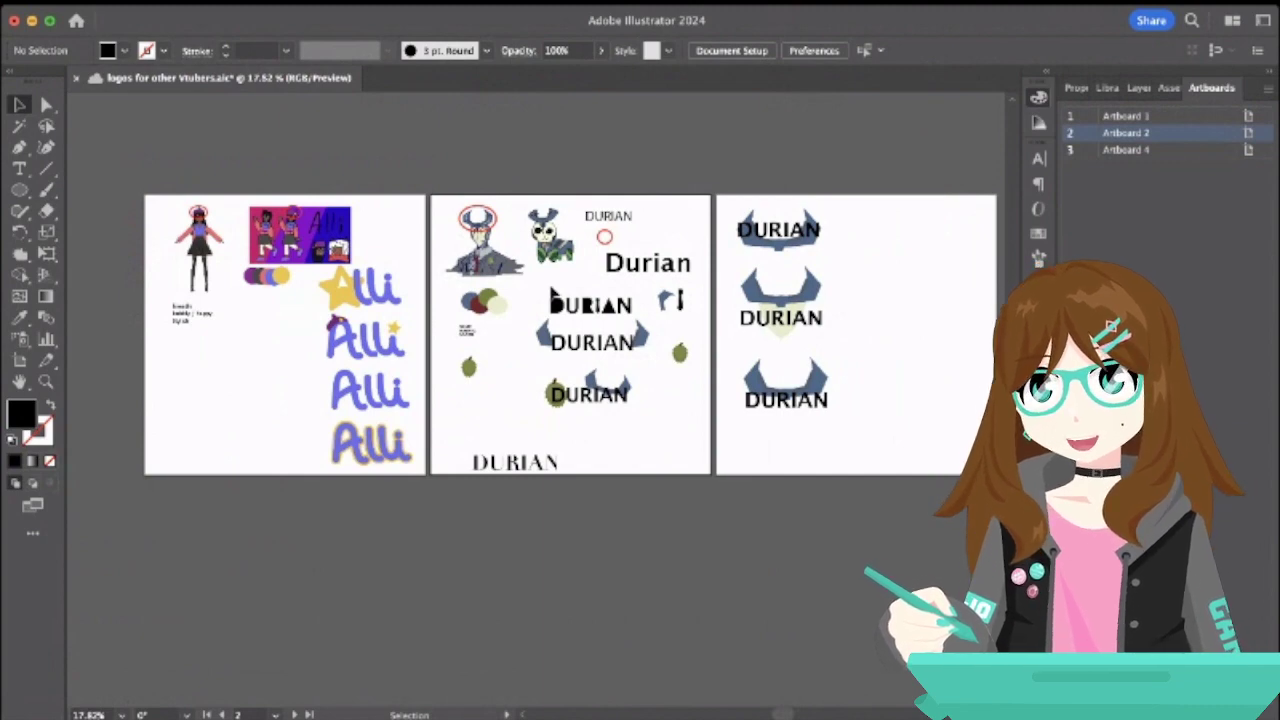
scroll(552, 292, up, 4)
click(555, 320)
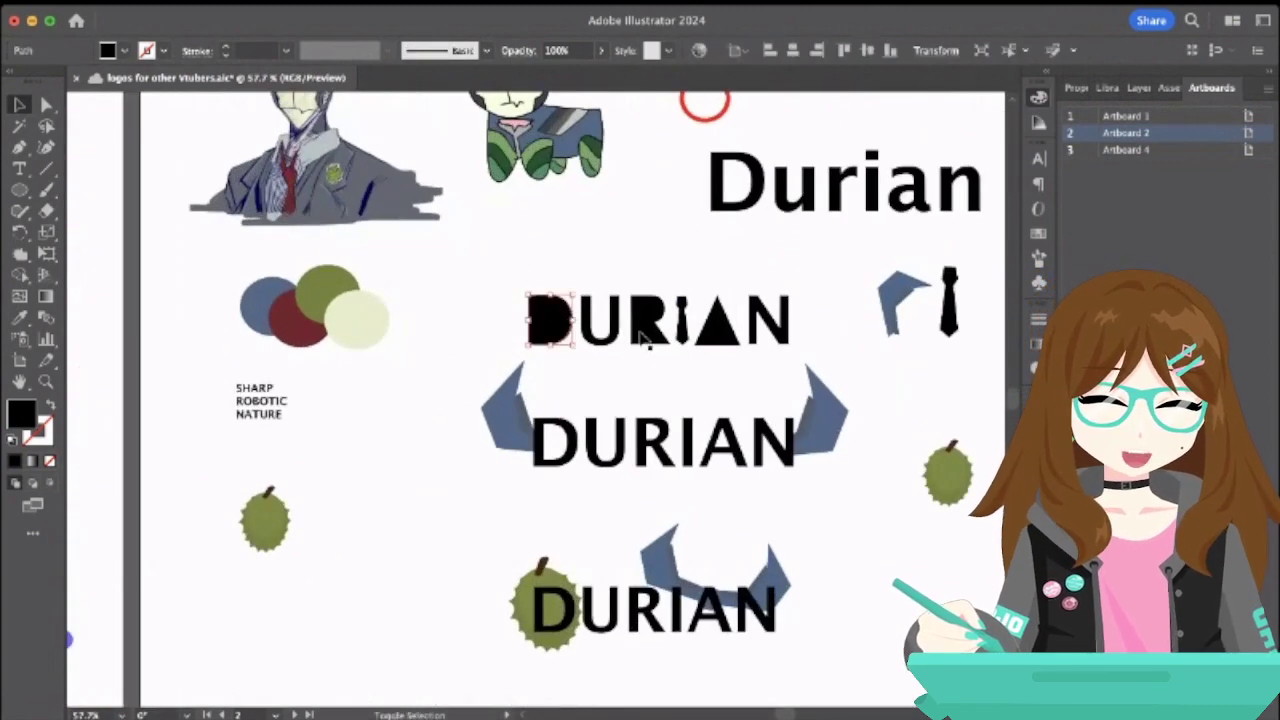
click(623, 389)
- Compare the solid-letter tie wordmark with the horned and durian DURIAN versions on both Durian artboards
scroll(626, 390, right, 6)
scroll(626, 390, down, 1)
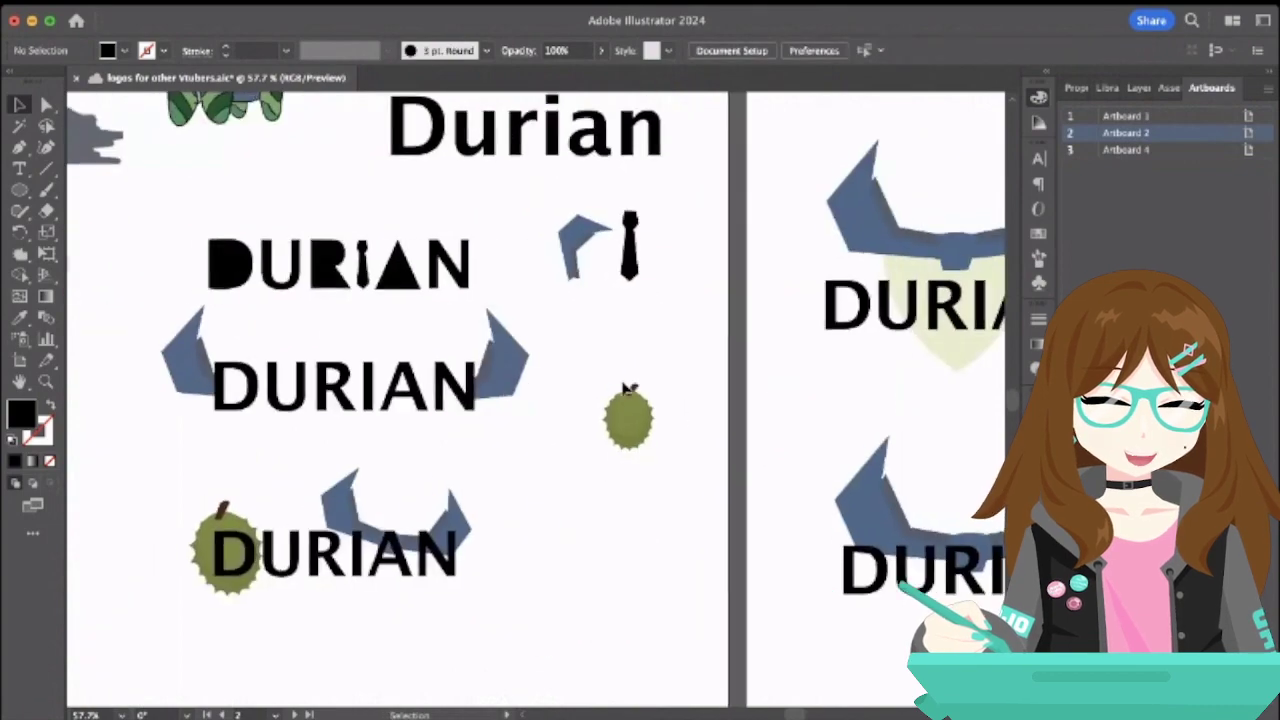
scroll(626, 392, right, 1)
scroll(626, 395, down, 3)
scroll(623, 400, up, 2)
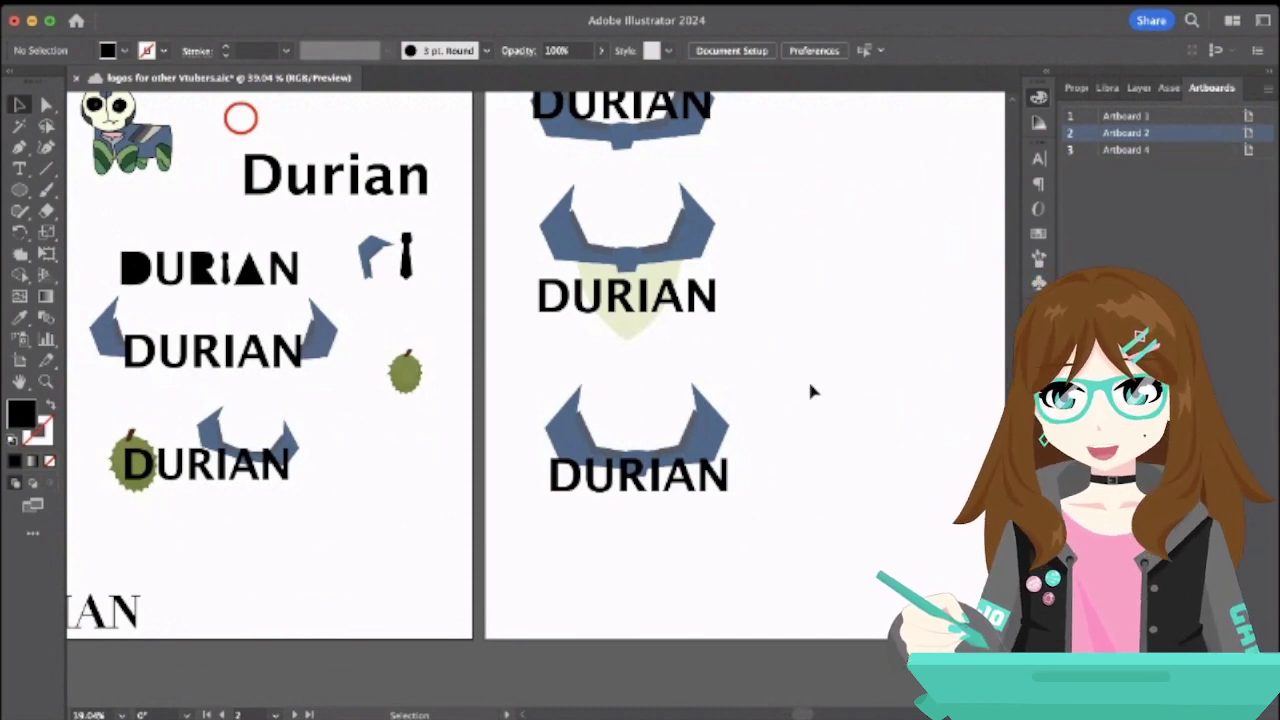
scroll(811, 390, left, 2)
scroll(811, 390, up, 1)
scroll(811, 392, left, 3)
scroll(811, 392, up, 1)
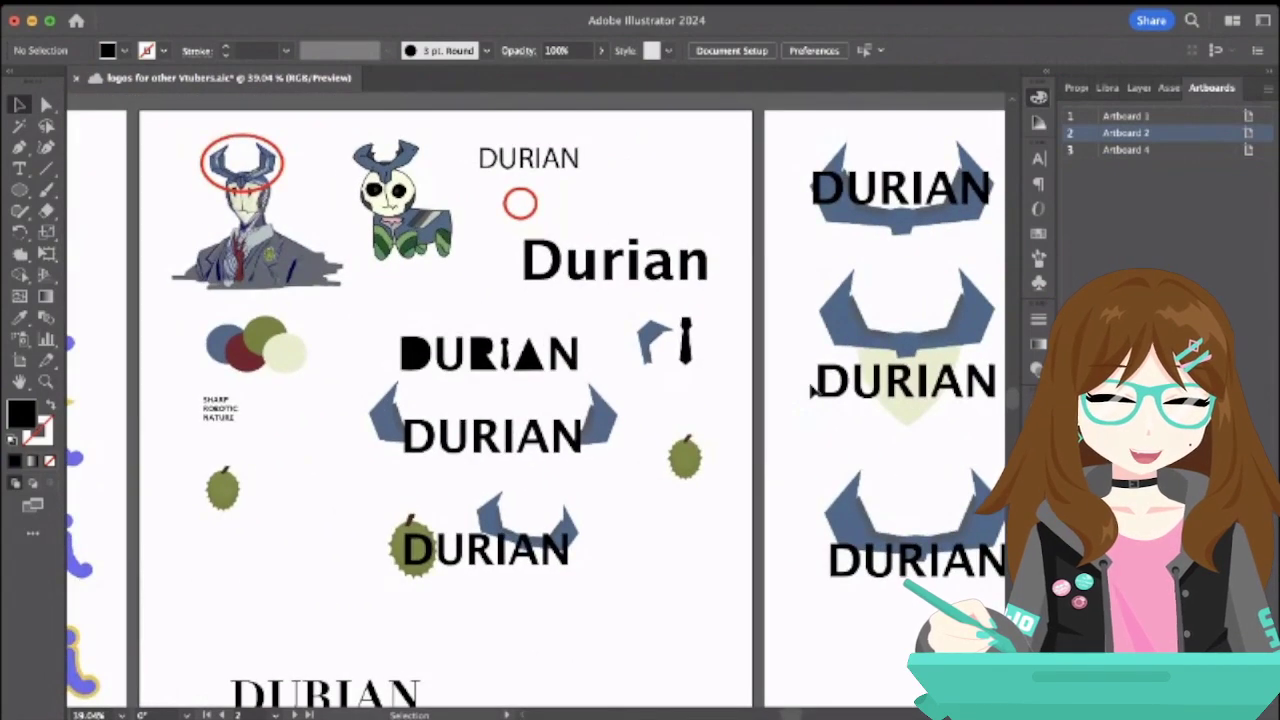
- Move the small red circle onto the badge on the suited character's jacket, shrink it to fit the badge, and deselect it
drag(508, 204, 284, 264)
scroll(288, 262, up, 2)
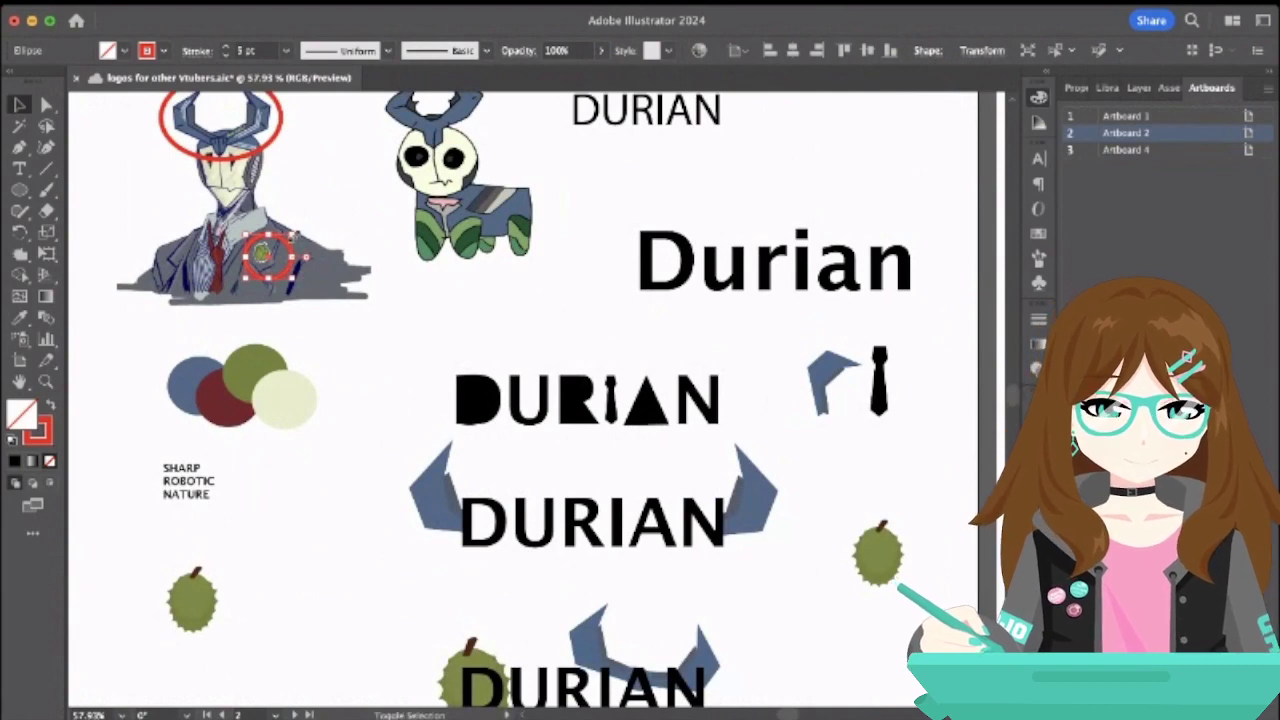
drag(294, 236, 289, 241)
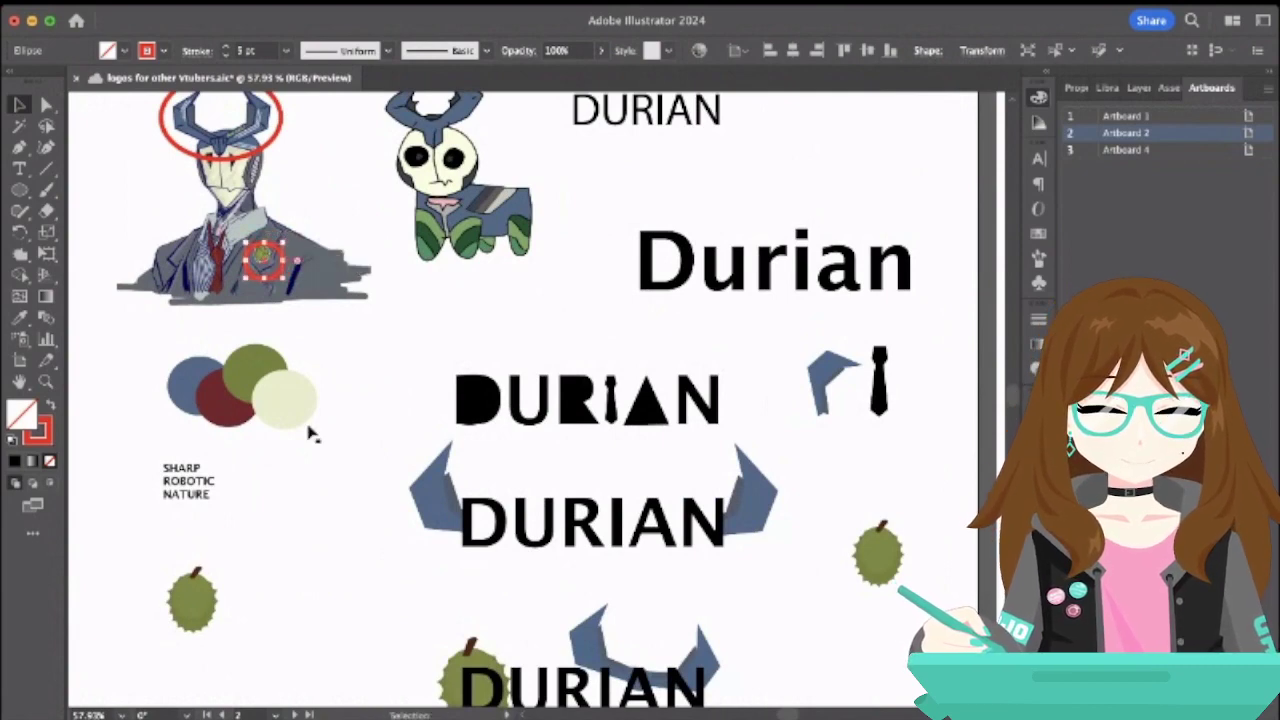
click(312, 496)
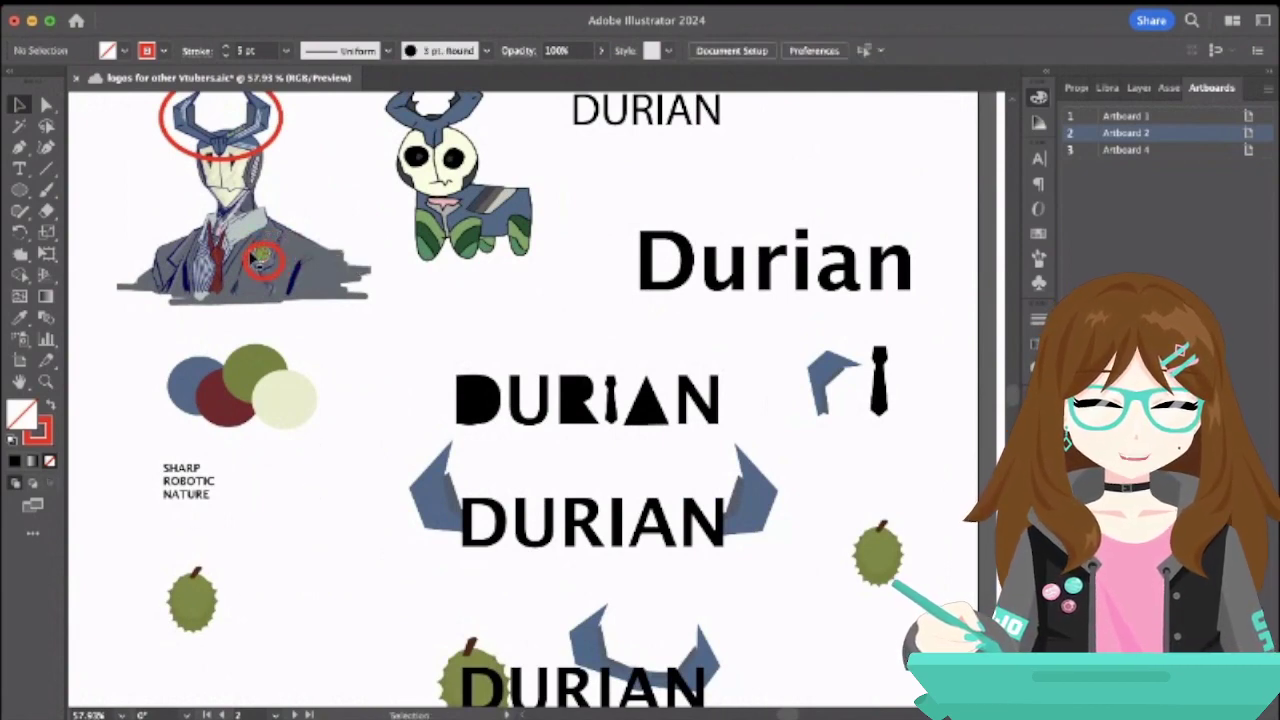
- Move the small red circle off the jacket badge to the blank area between the colour palette and the tie wordmark
drag(258, 259, 371, 355)
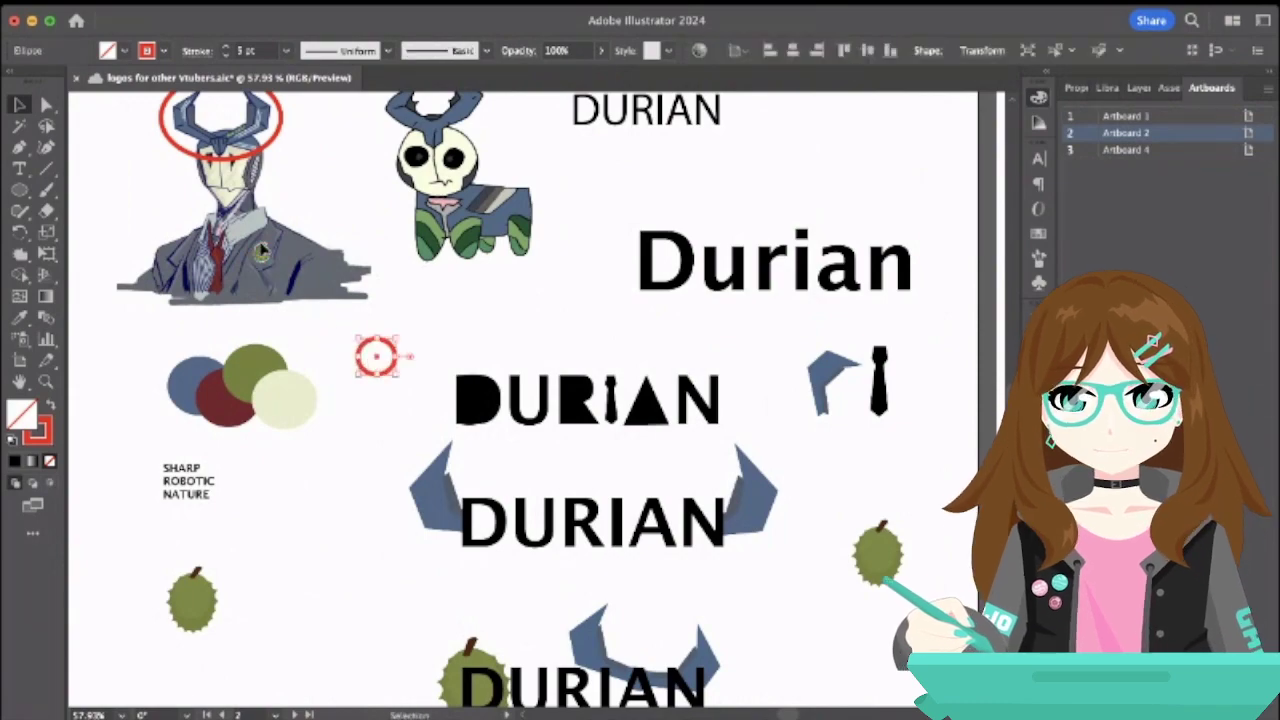
- Draw a circle about 37.5 px wide beside the suited character and fill it with the palette's olive green using the Eyedropper
click(262, 252)
scroll(265, 255, up, 6)
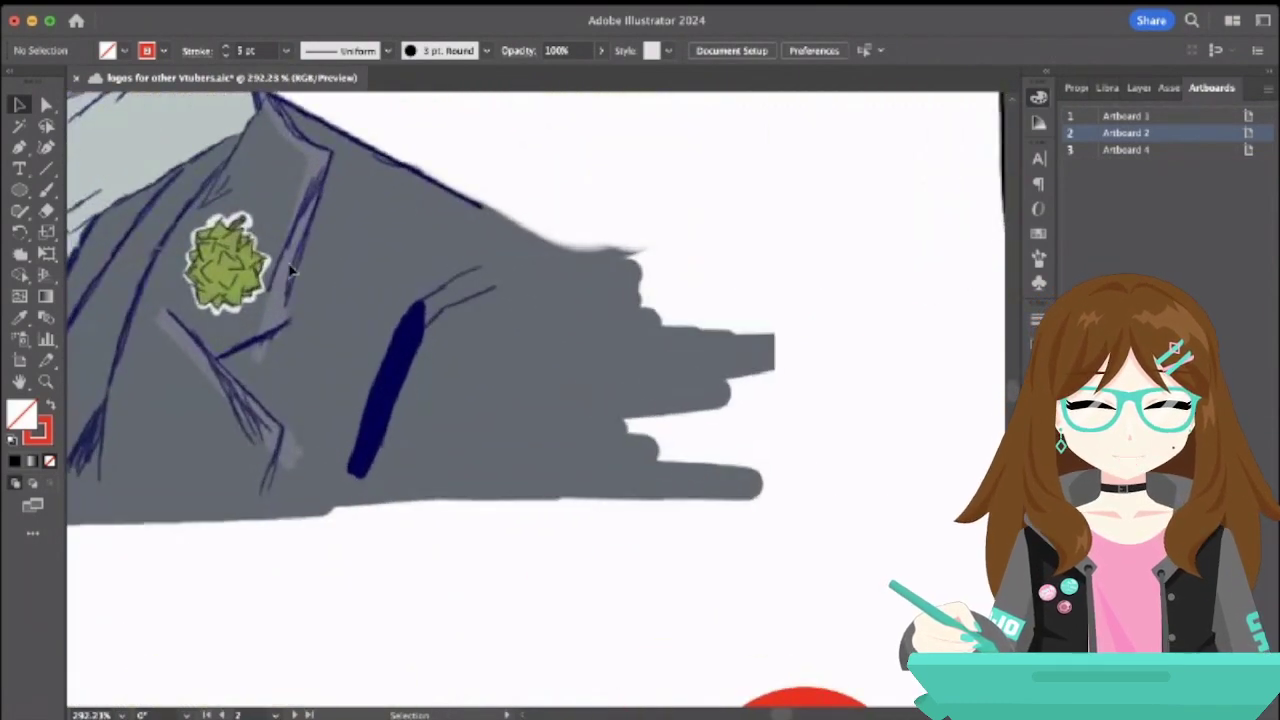
scroll(290, 270, down, 4)
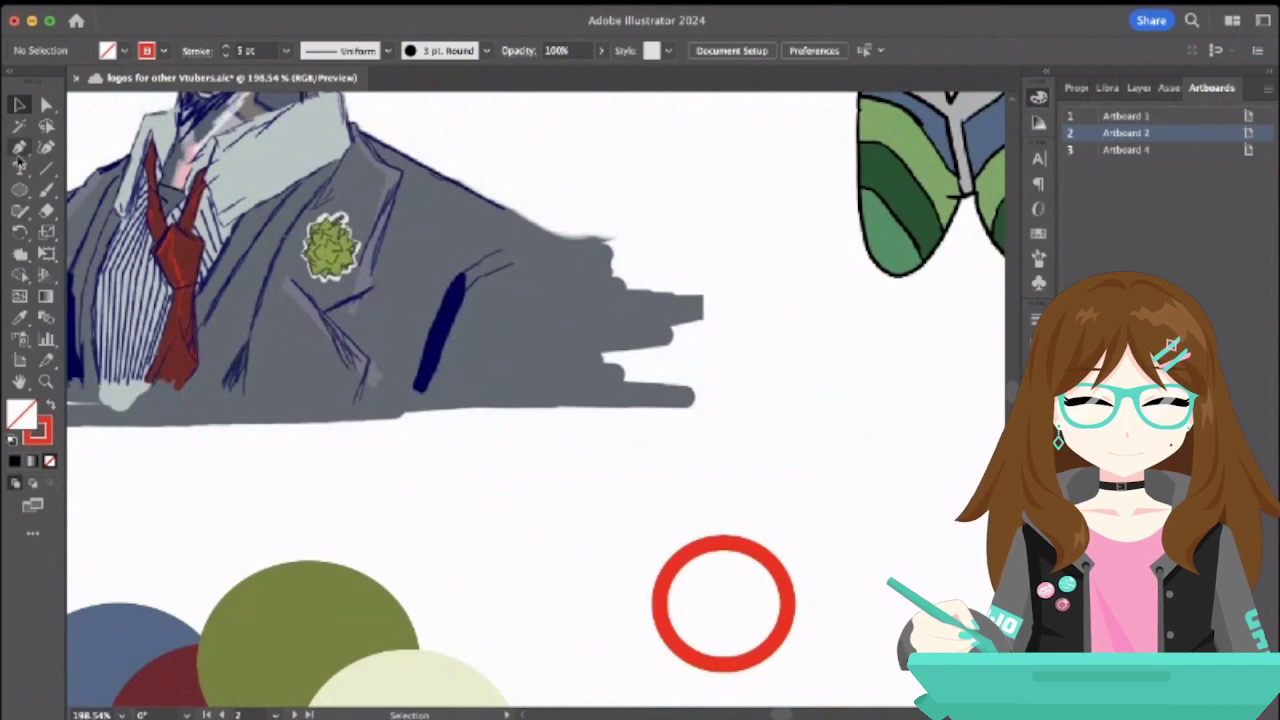
click(19, 148)
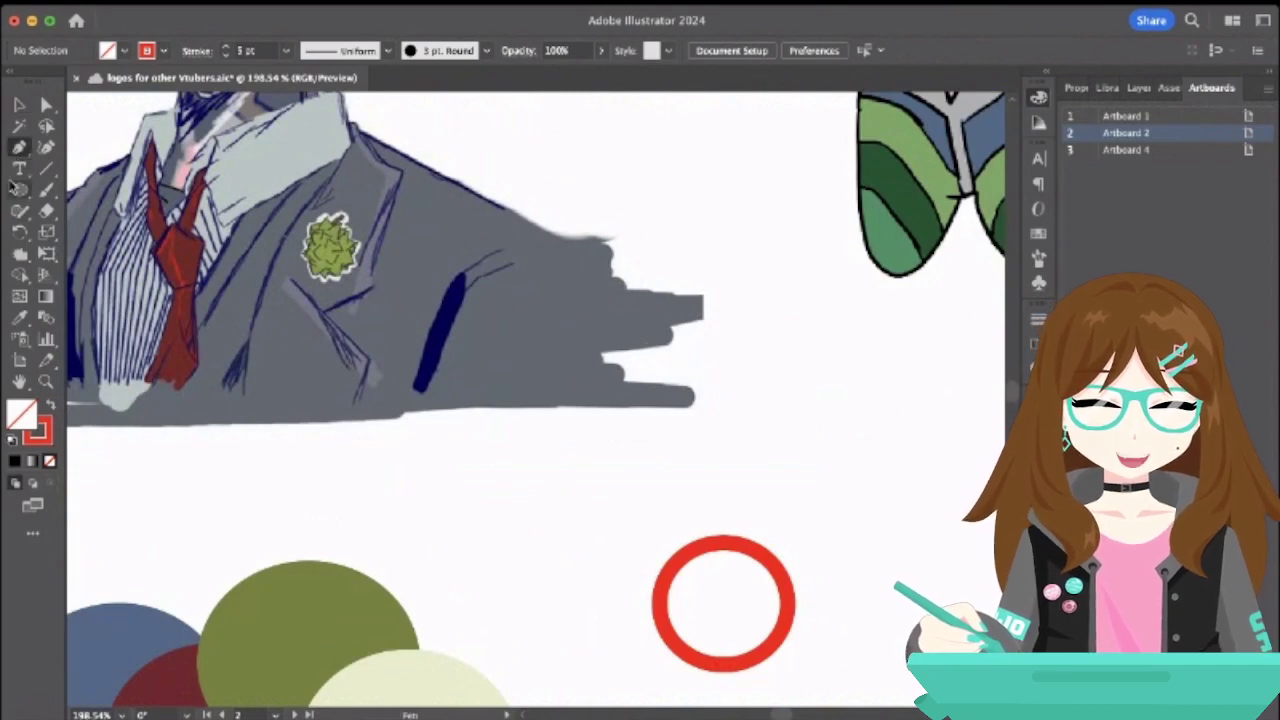
click(17, 190)
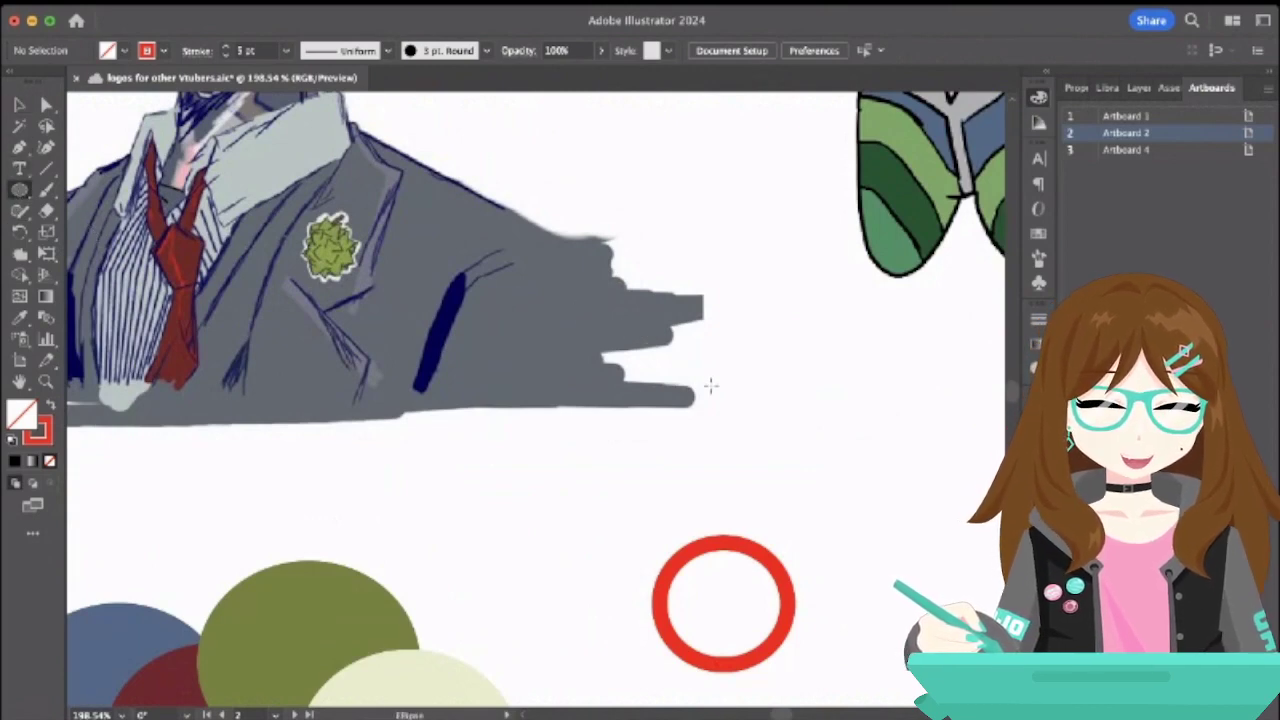
drag(762, 346, 883, 467)
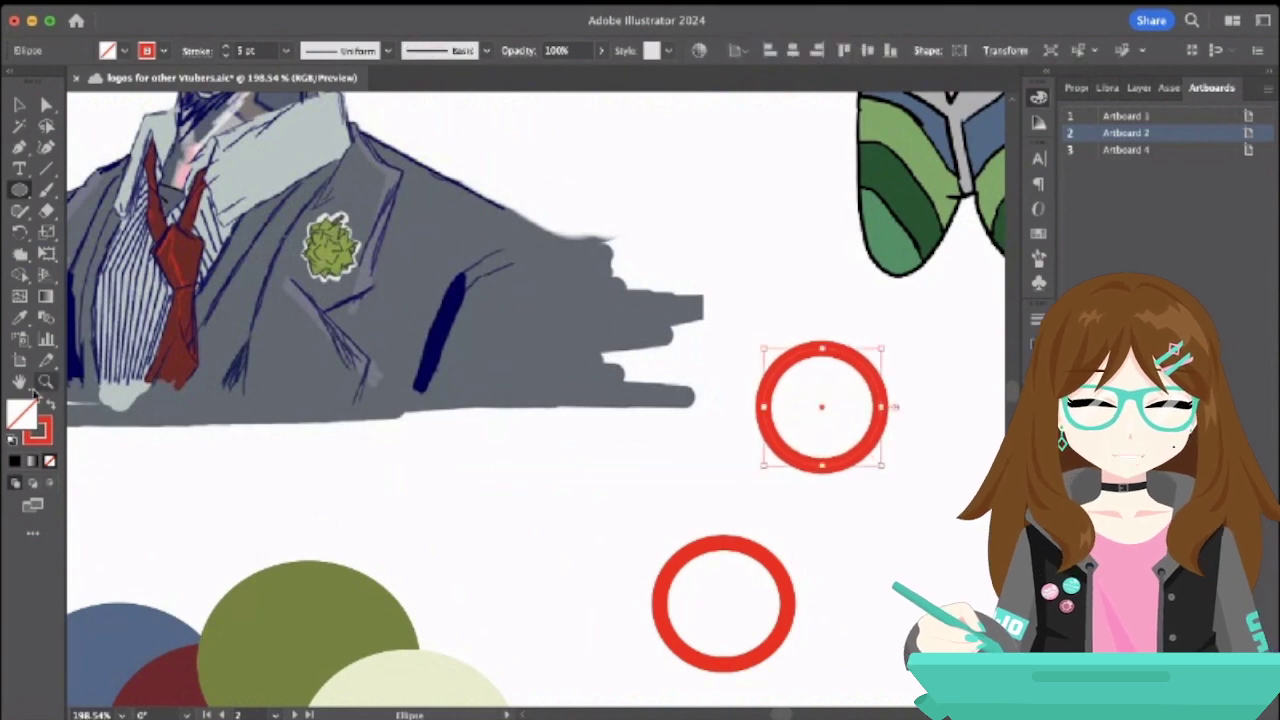
click(19, 318)
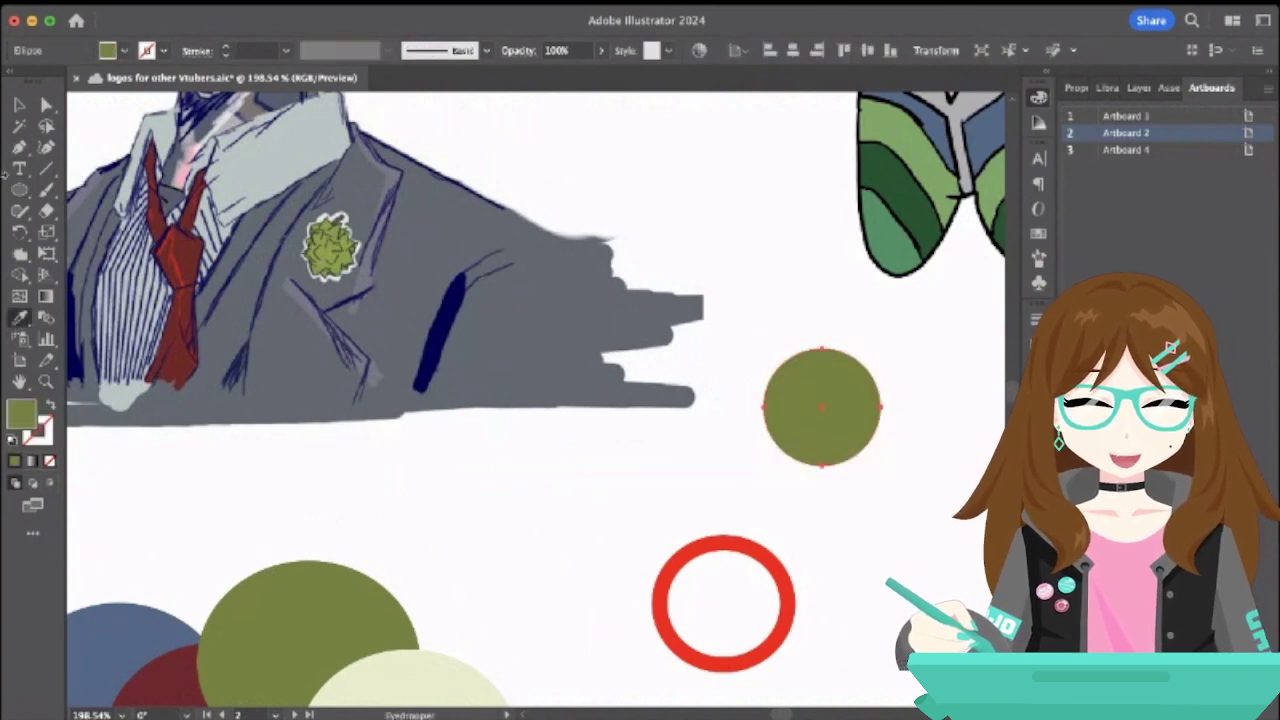
click(20, 148)
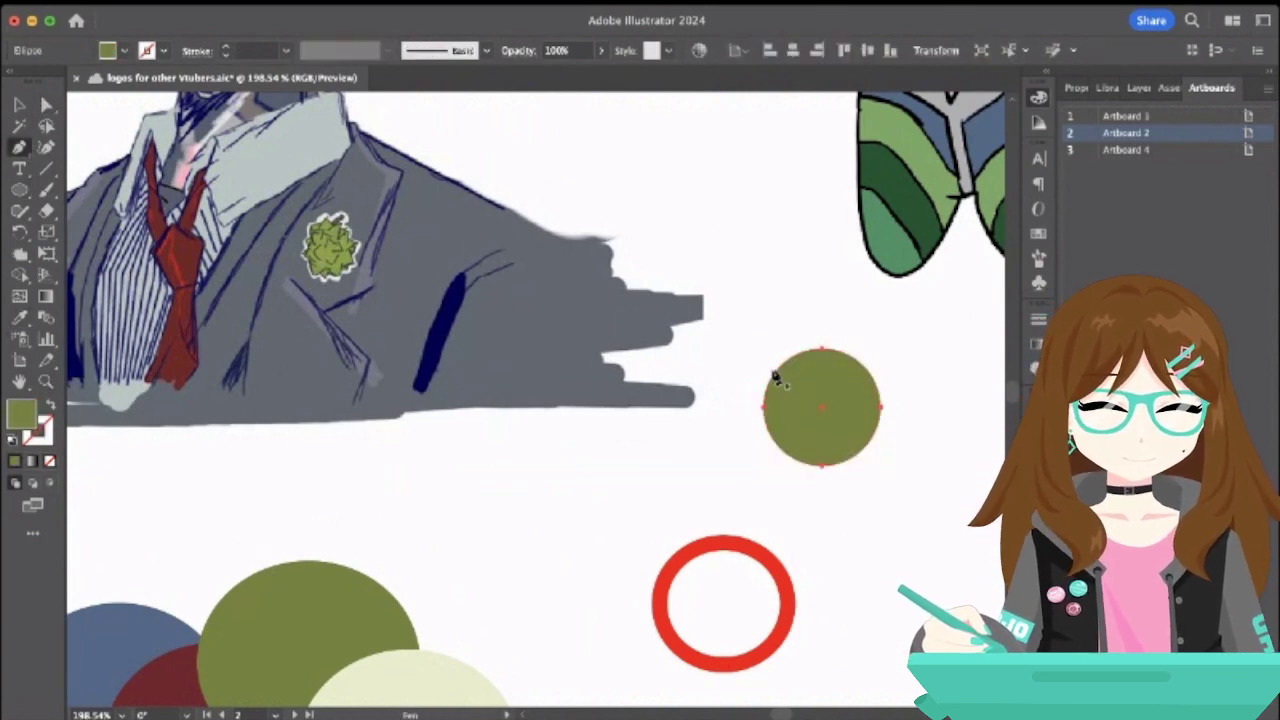
click(44, 104)
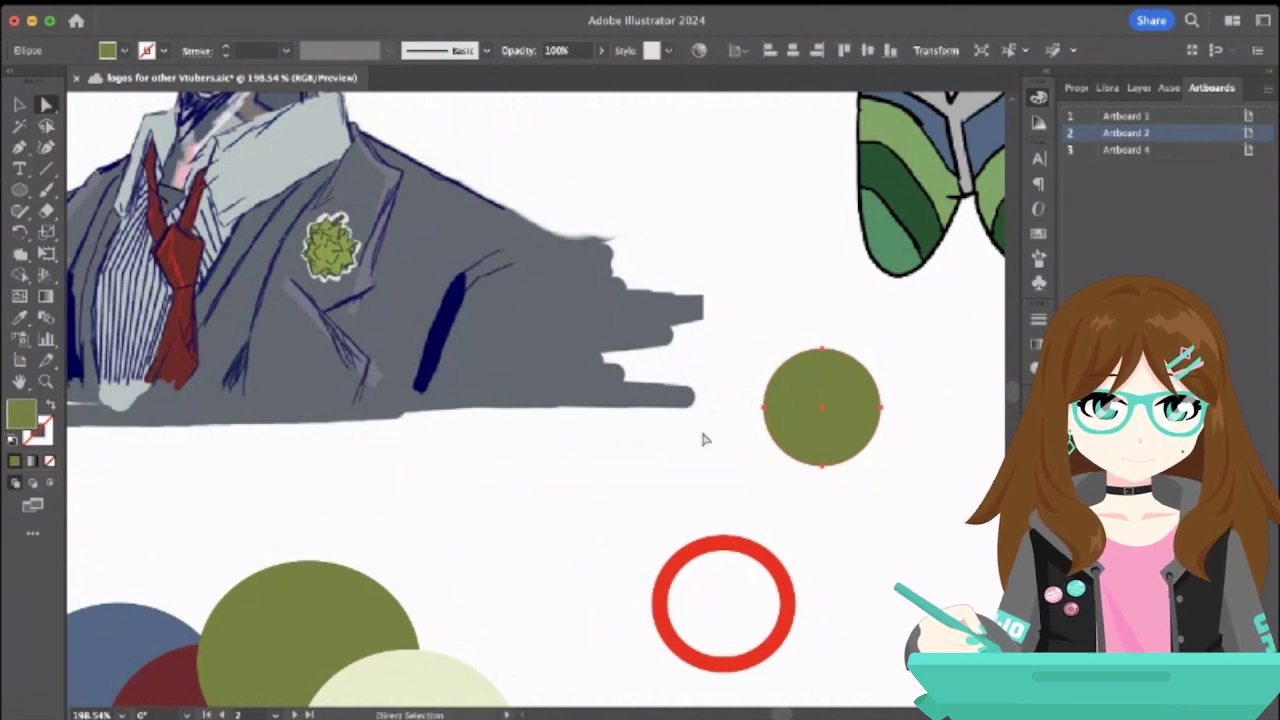
drag(822, 466, 824, 496)
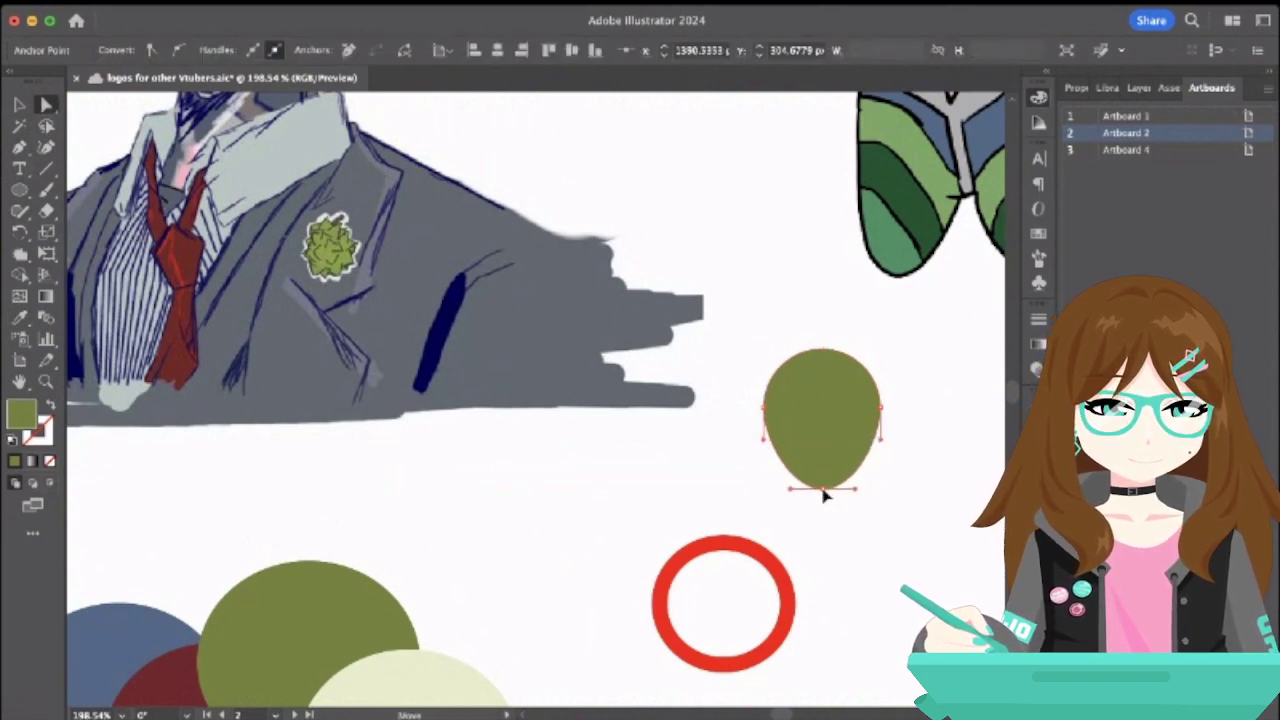
key(ctrl+z)
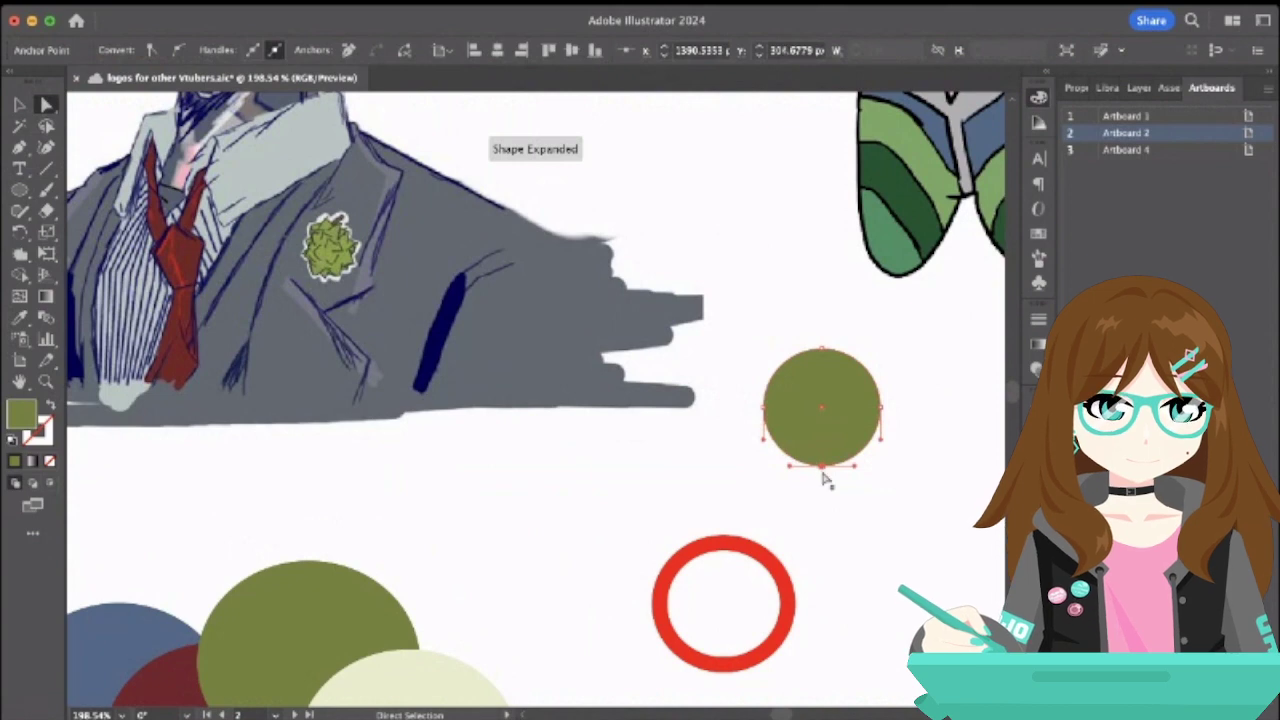
- Stretch the olive-green circle into an upright ellipse about 48 px wide and 59 px tall
key(v)
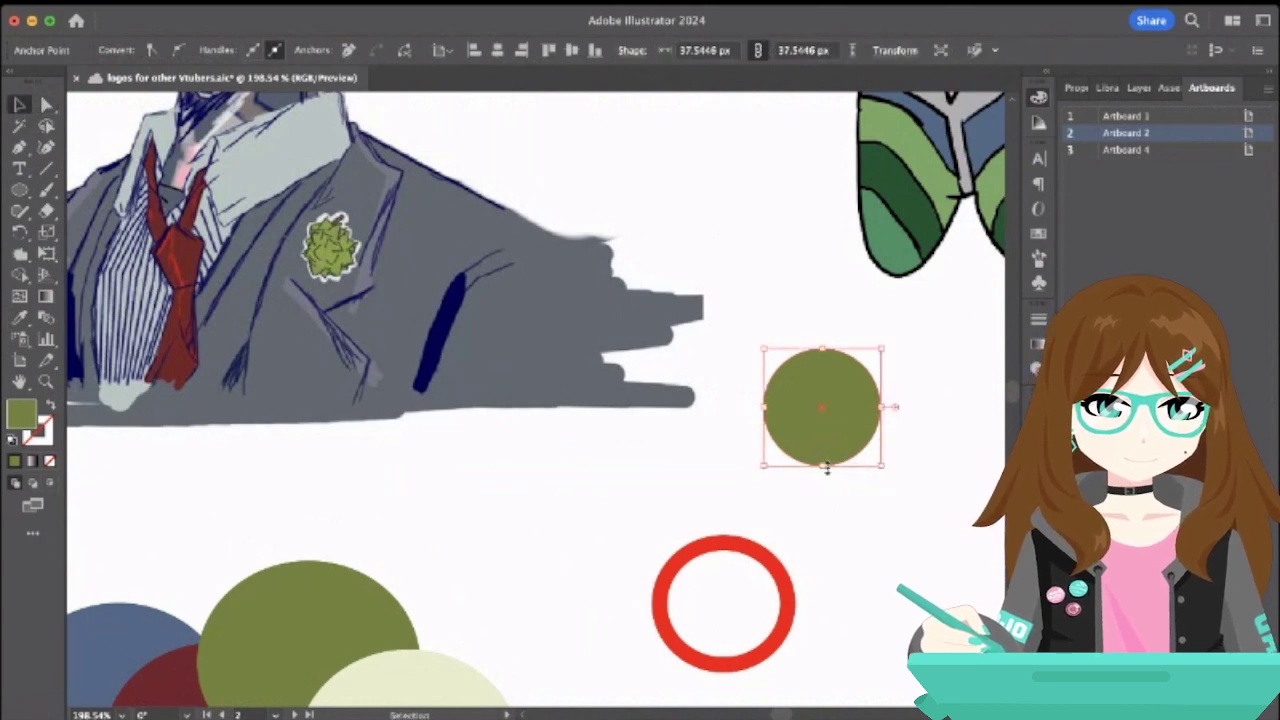
drag(822, 466, 823, 505)
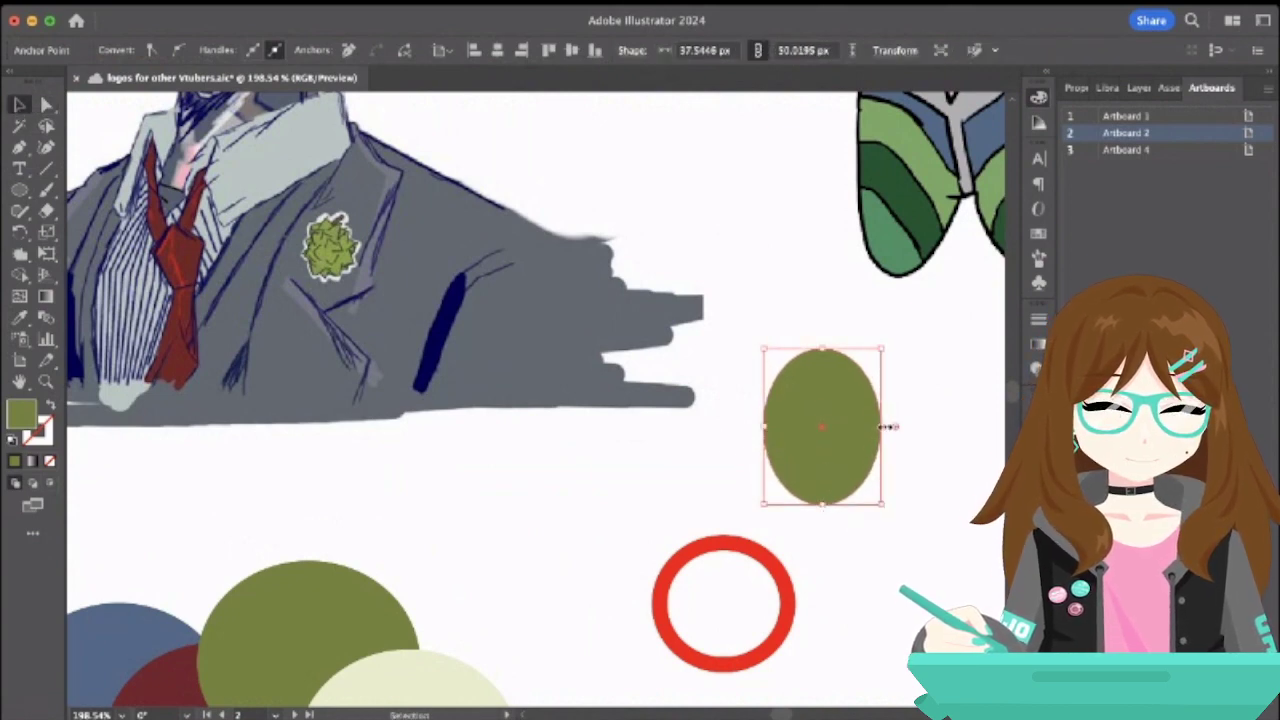
drag(888, 427, 915, 427)
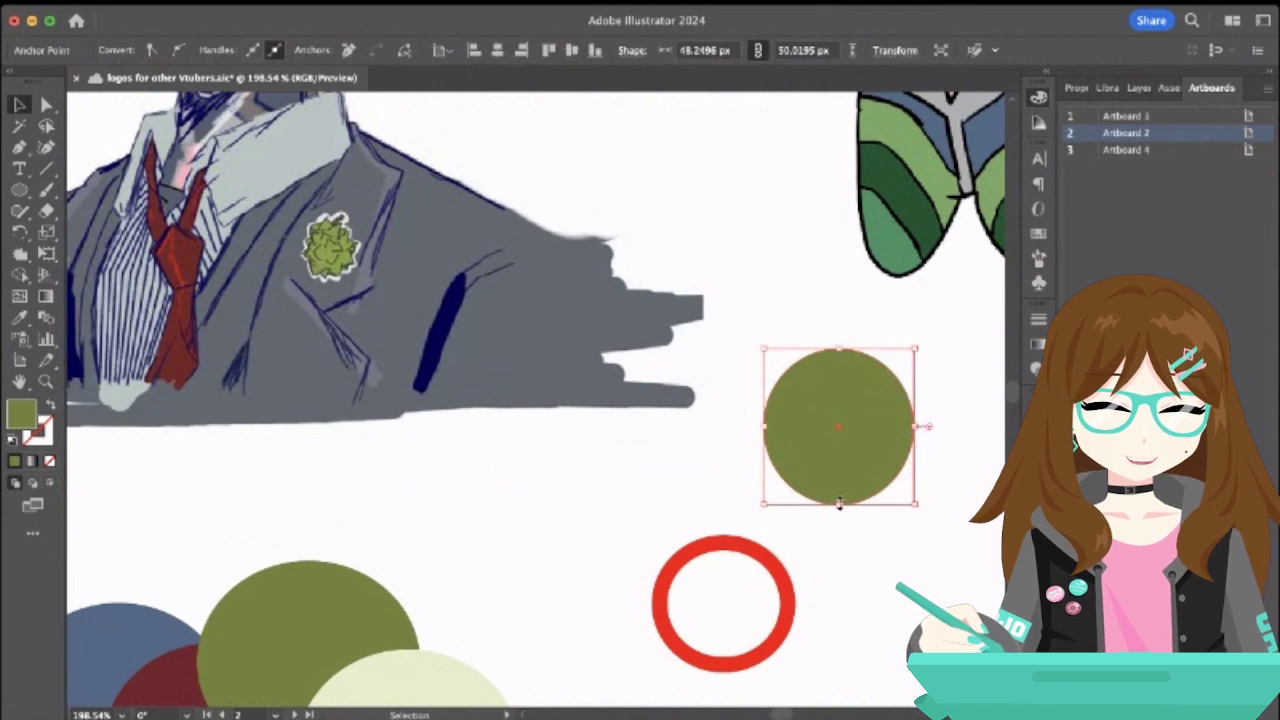
drag(838, 507, 838, 532)
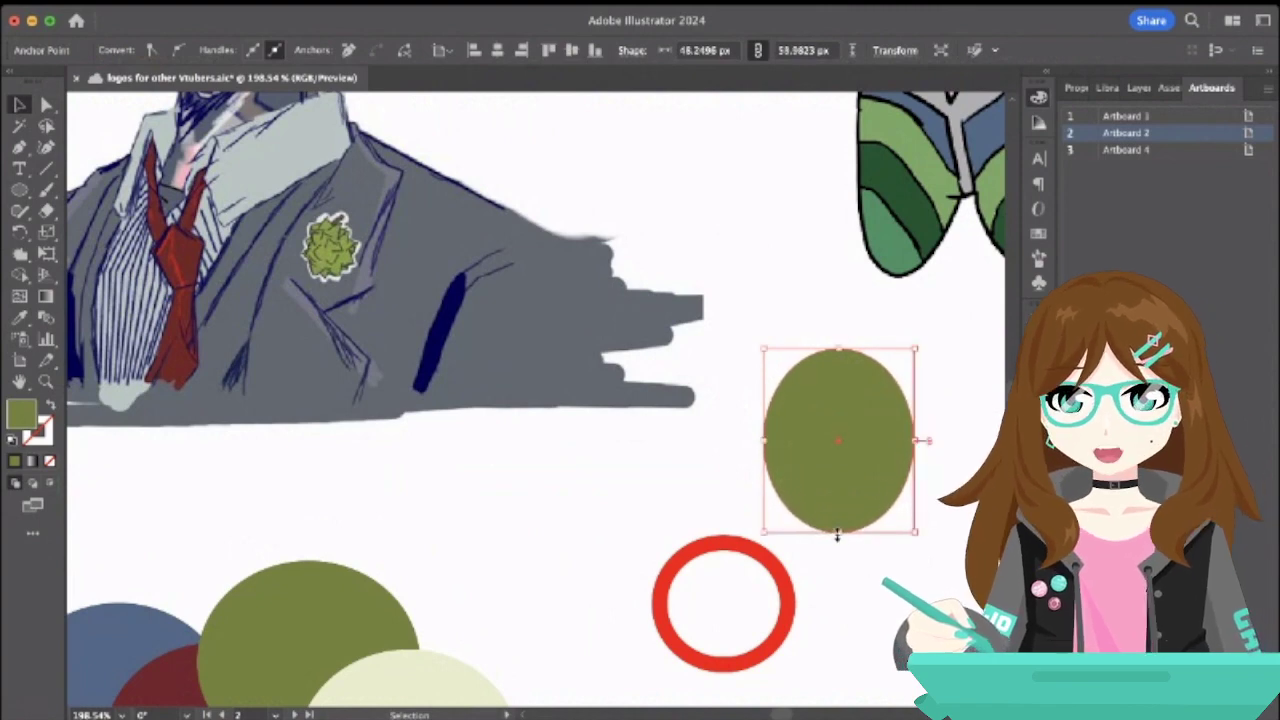
click(945, 447)
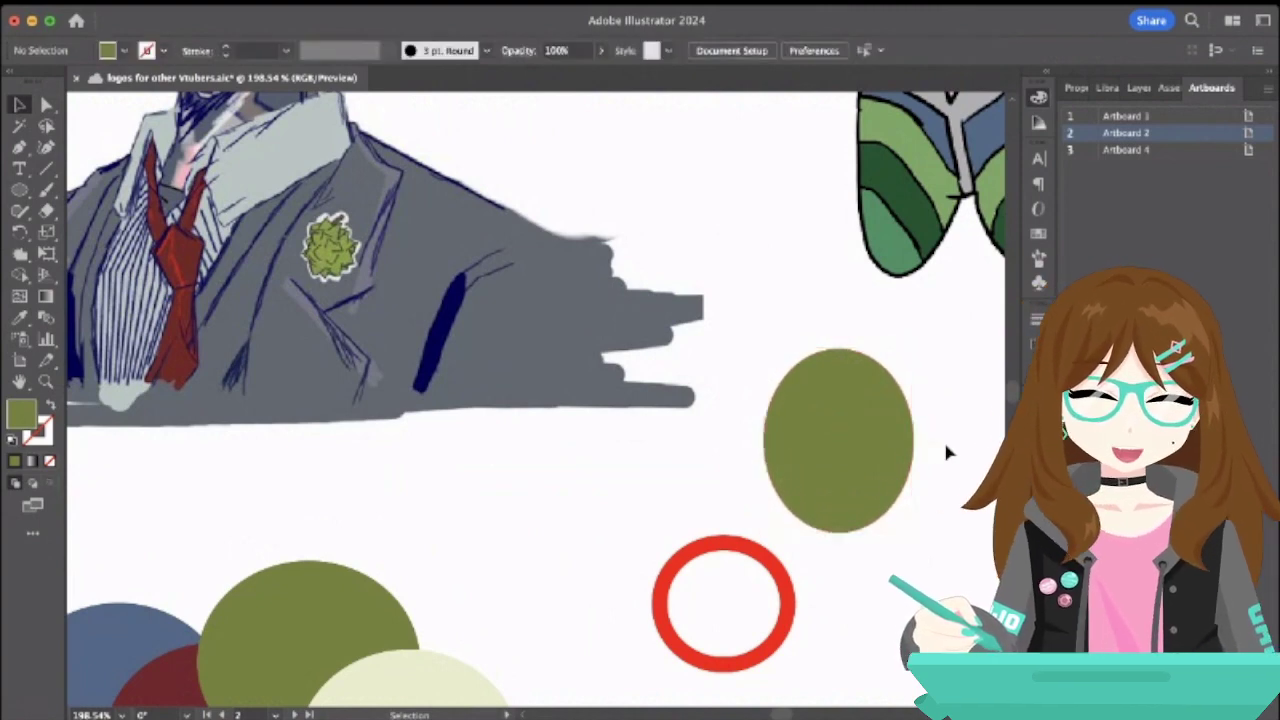
- Add closely spaced anchor points with the Pen tool along the green ellipse's left edge, from upper left down to the bottom
click(18, 147)
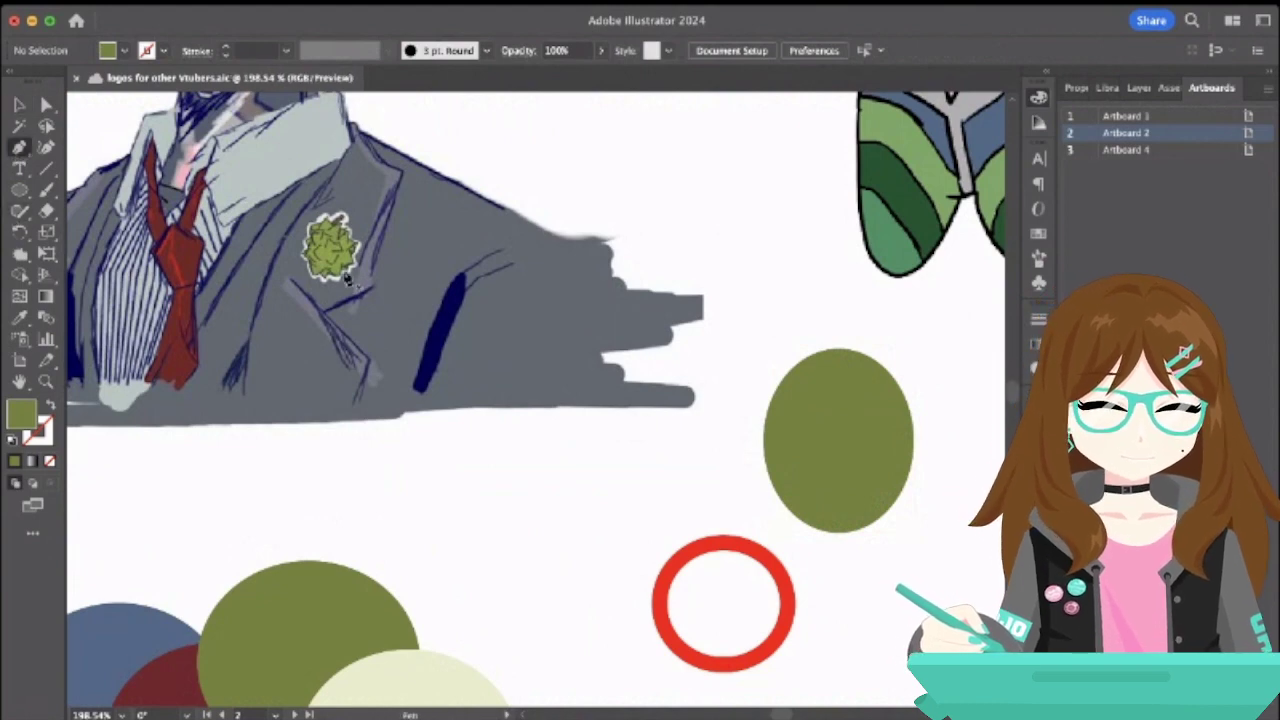
click(19, 104)
click(786, 429)
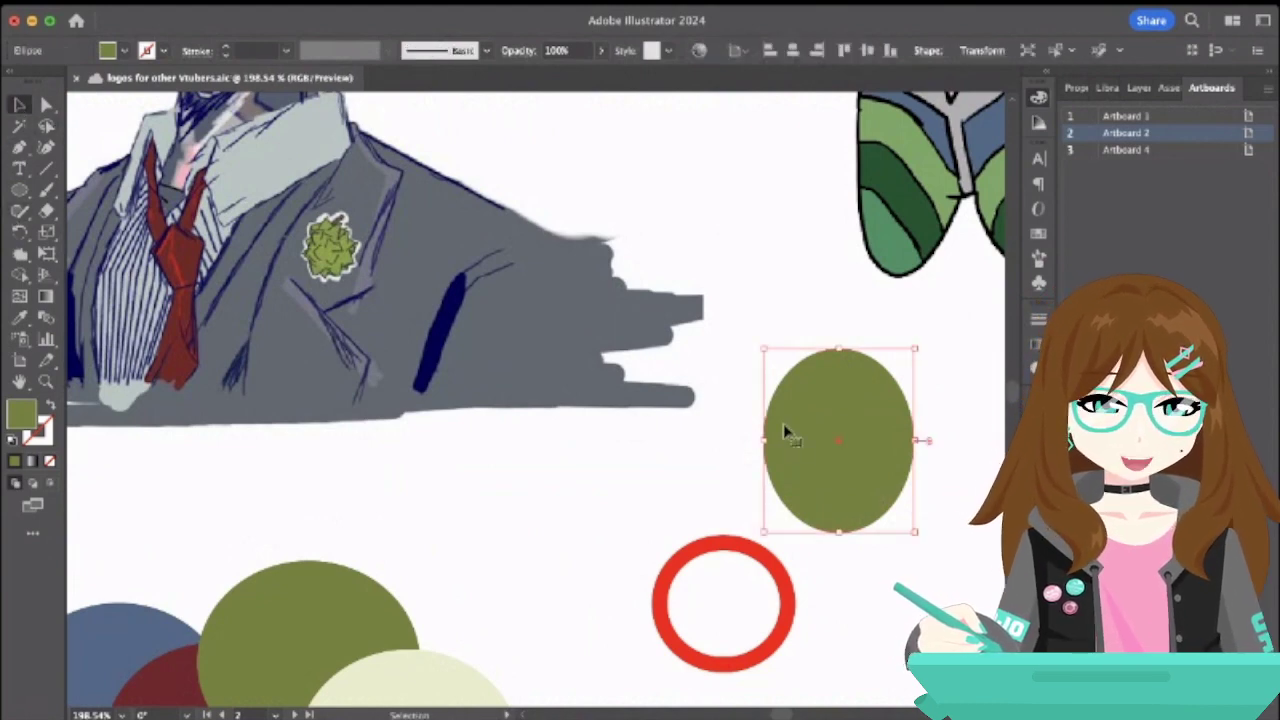
click(19, 147)
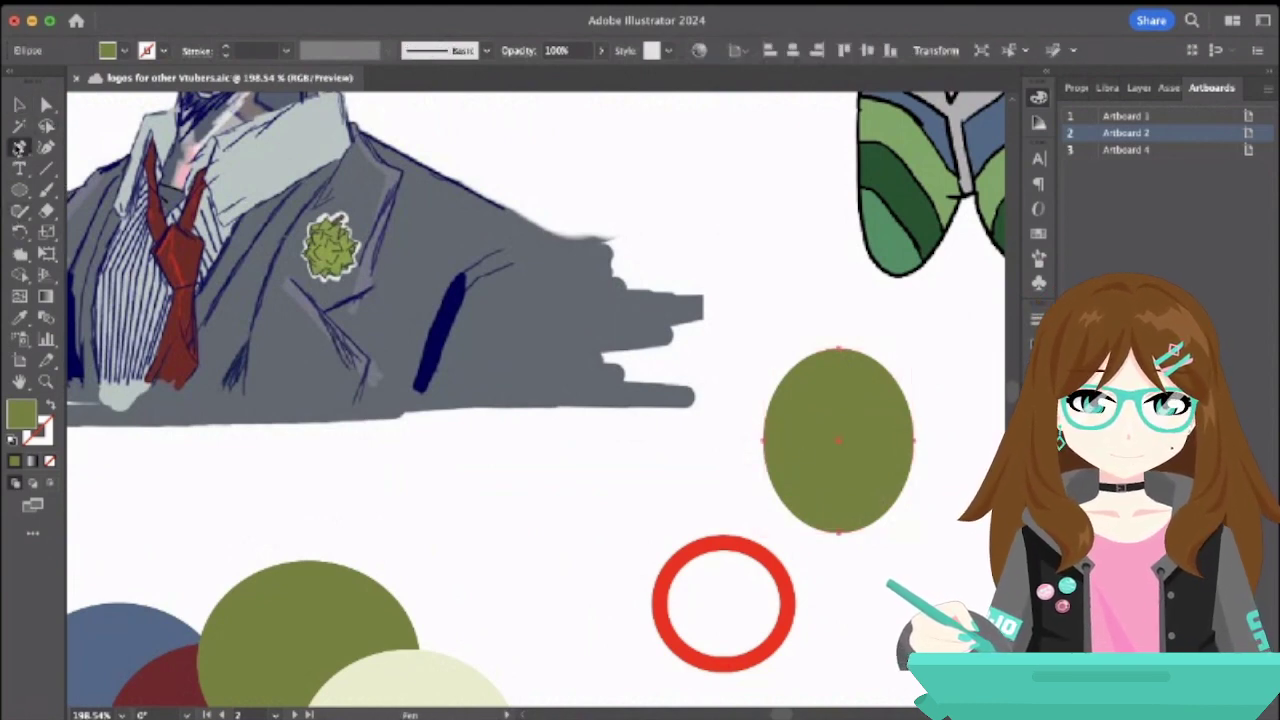
click(787, 377)
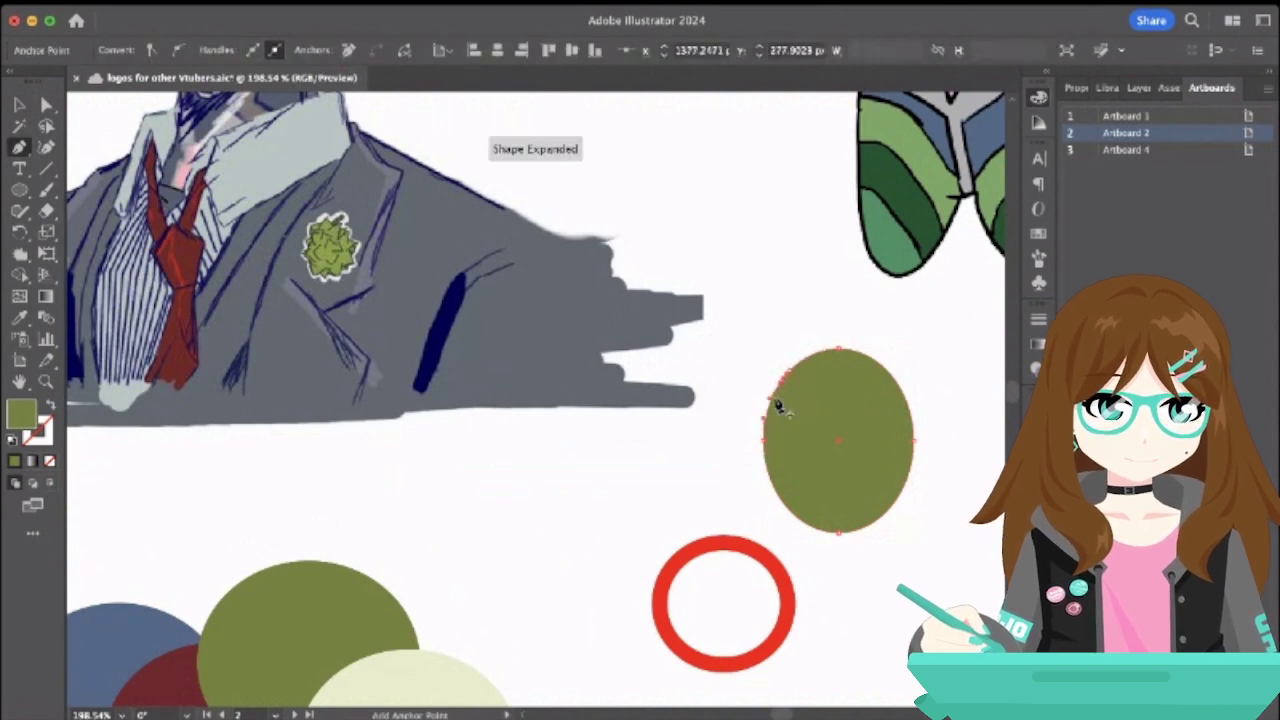
click(771, 426)
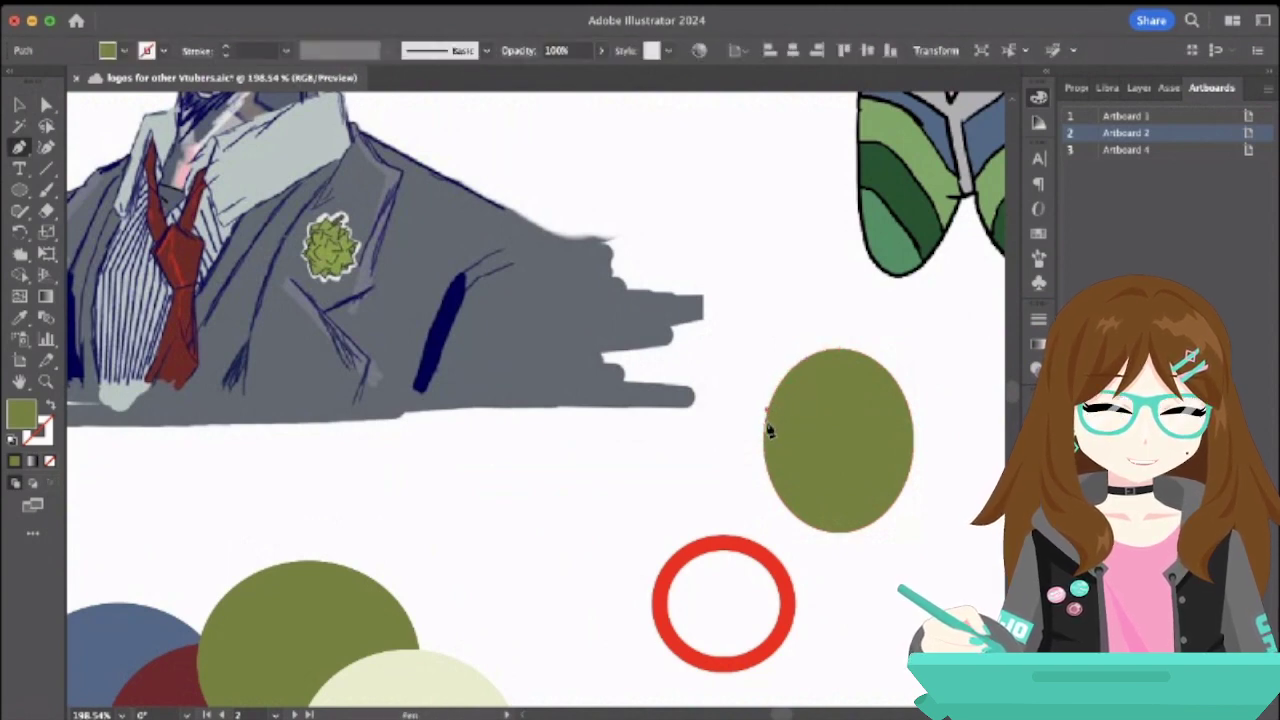
scroll(770, 428, up, 3)
click(765, 433)
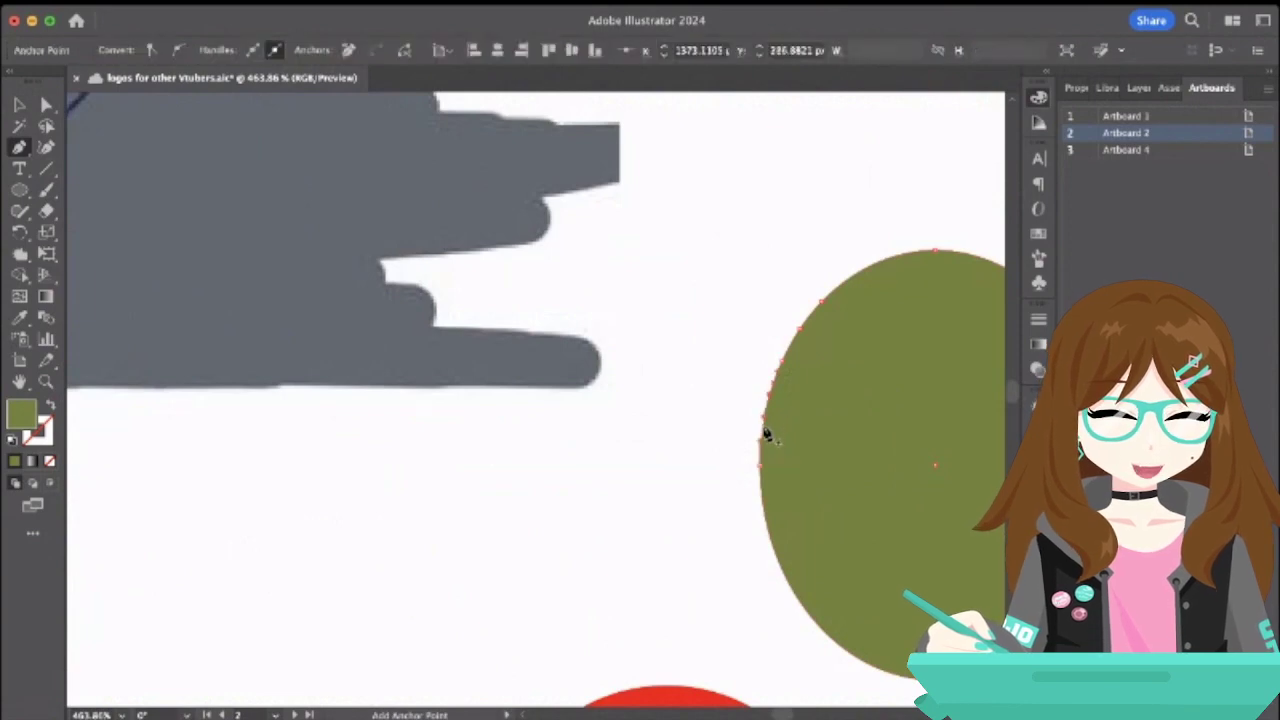
drag(763, 505, 783, 572)
click(796, 598)
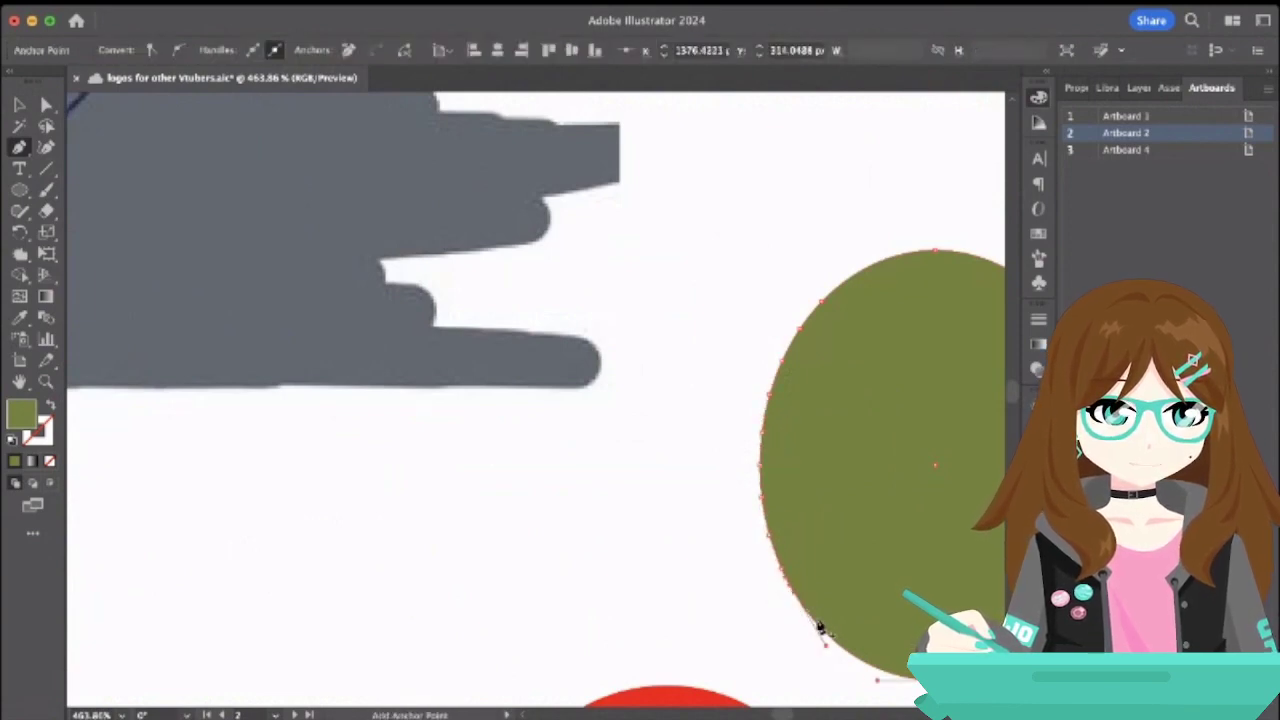
click(830, 638)
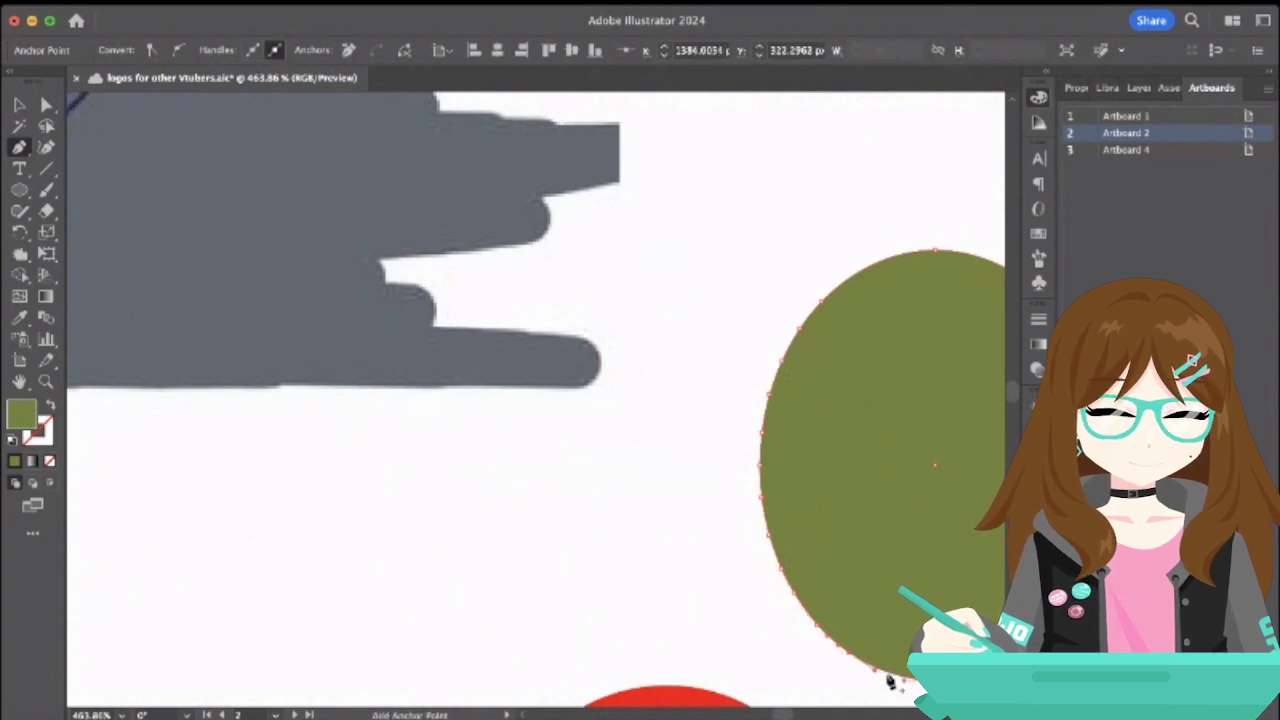
- Continue adding anchor points around the ellipse's bottom and up its right edge to the upper right, and deselect the shape
scroll(890, 680, right, 5)
scroll(890, 680, down, 1)
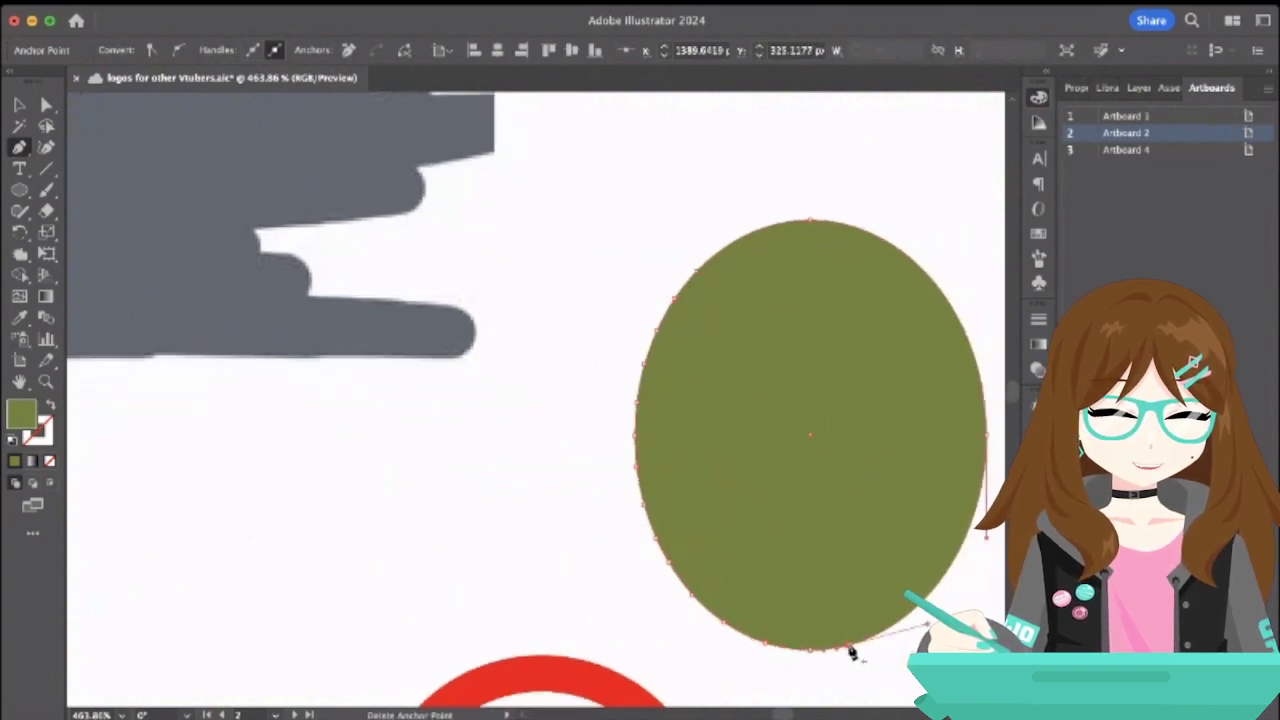
click(857, 648)
click(912, 619)
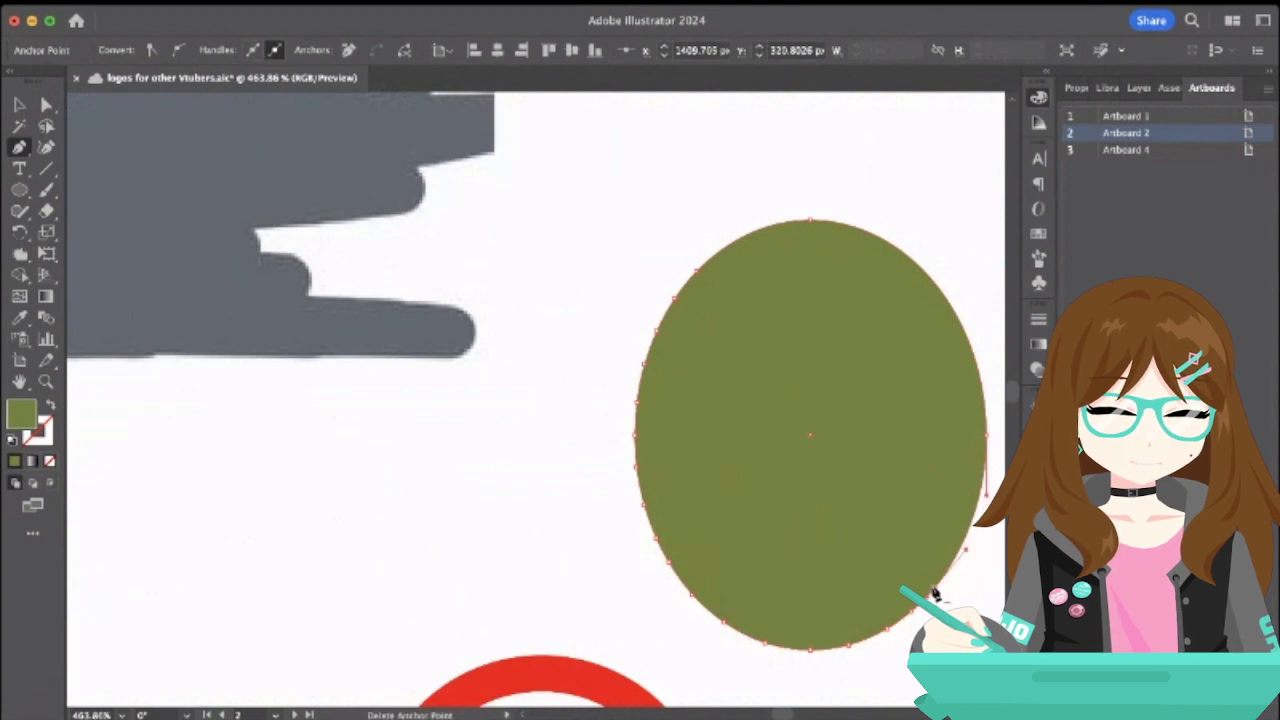
click(966, 548)
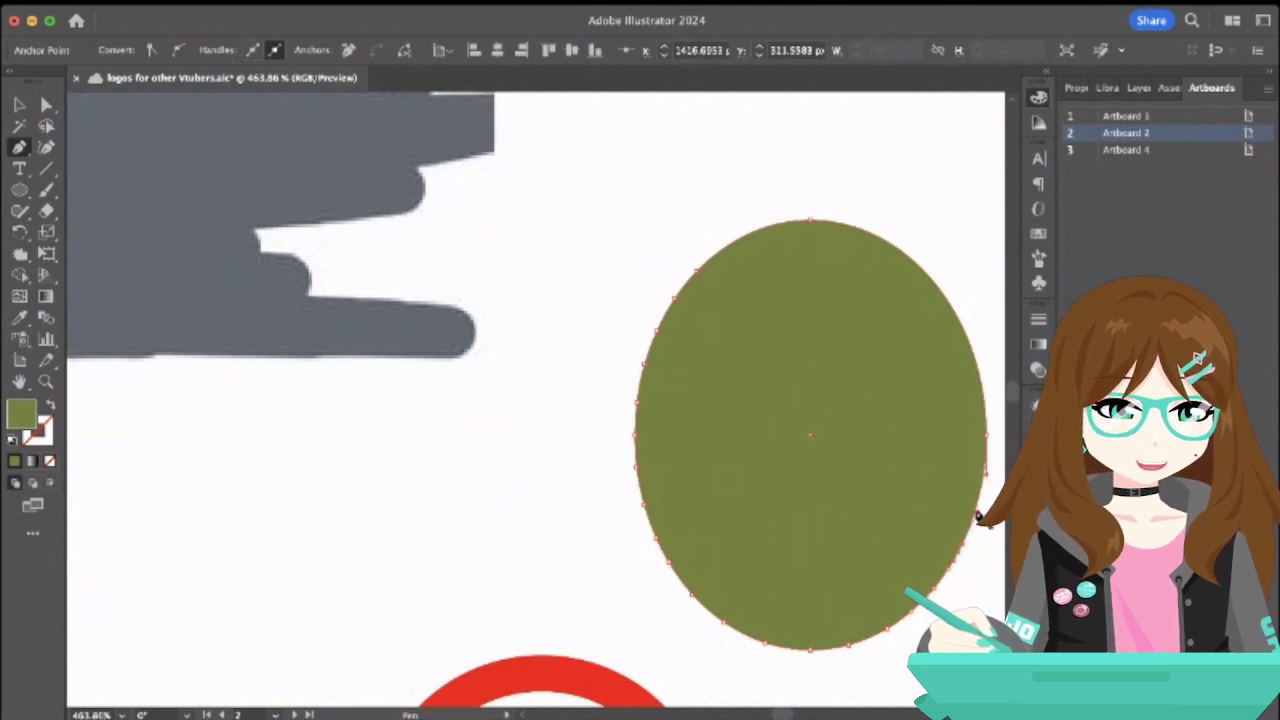
click(980, 517)
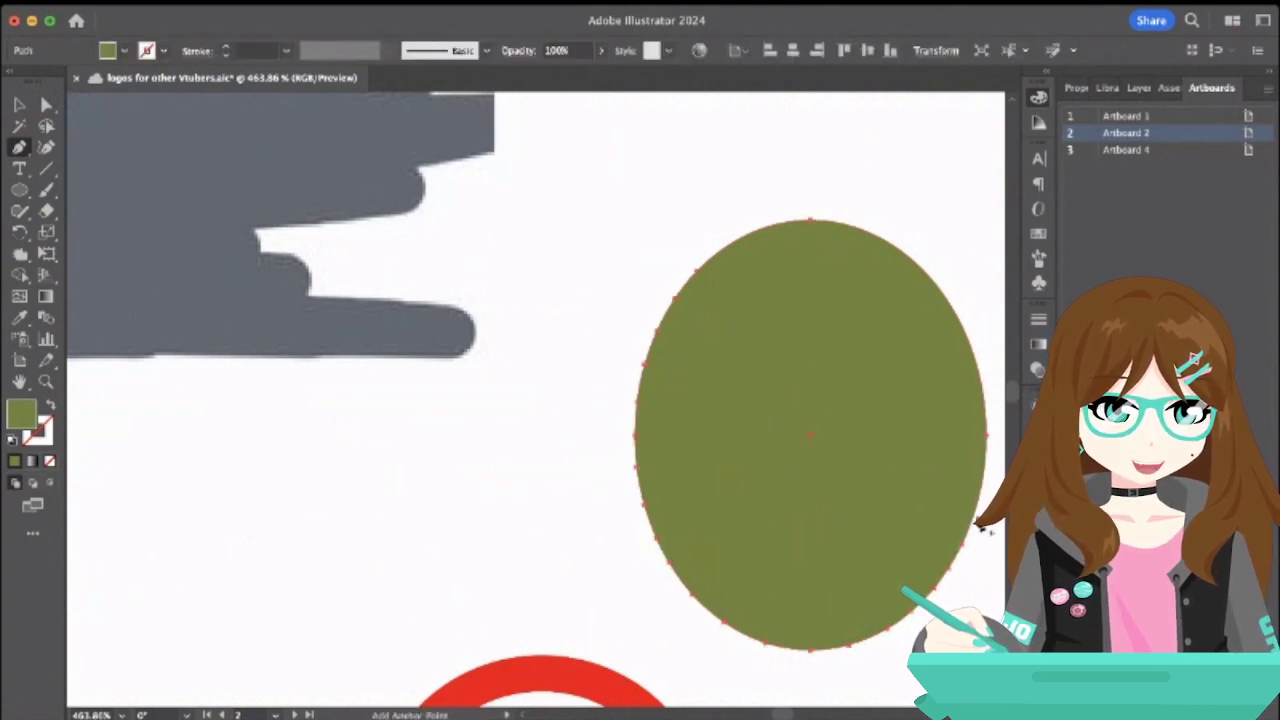
click(985, 490)
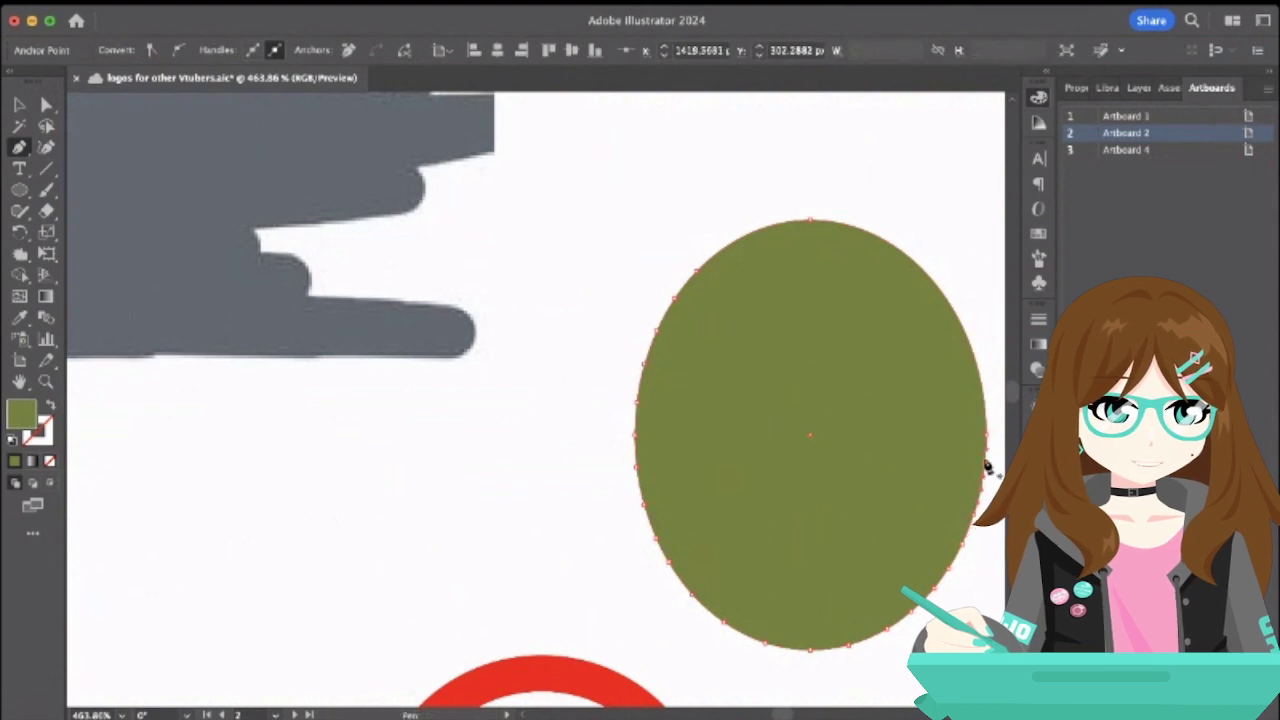
click(986, 410)
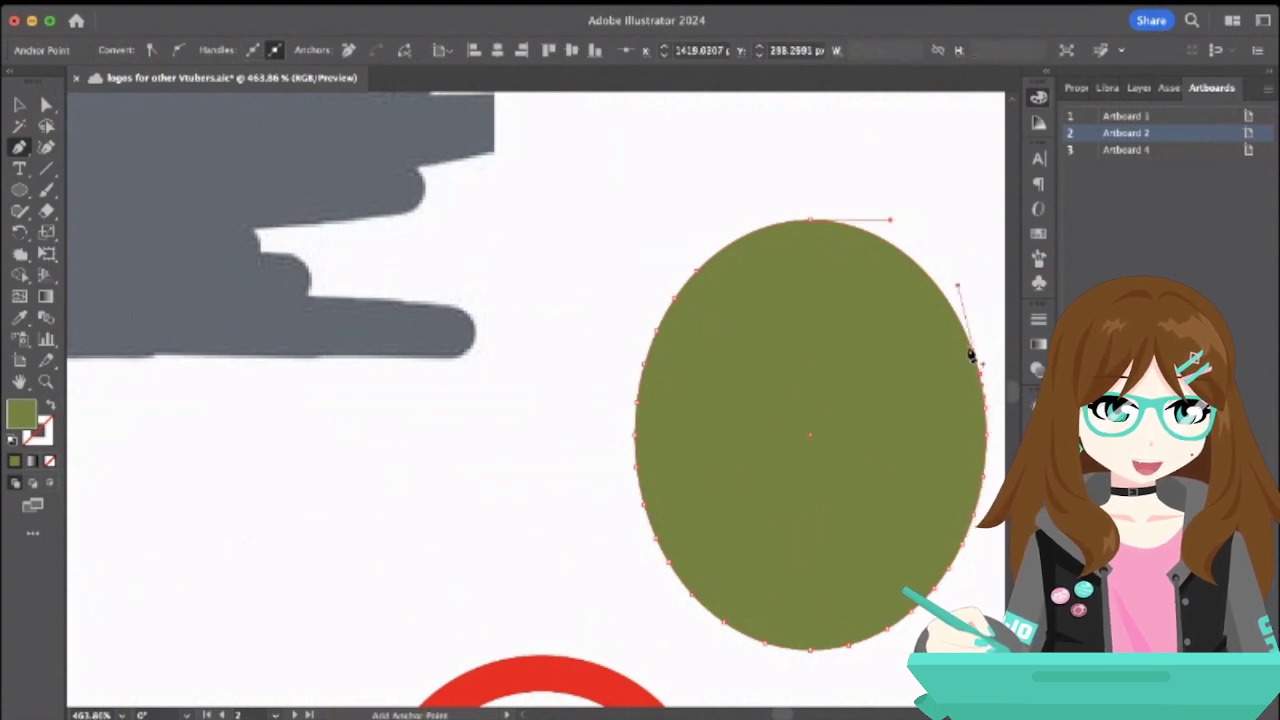
drag(970, 355, 914, 263)
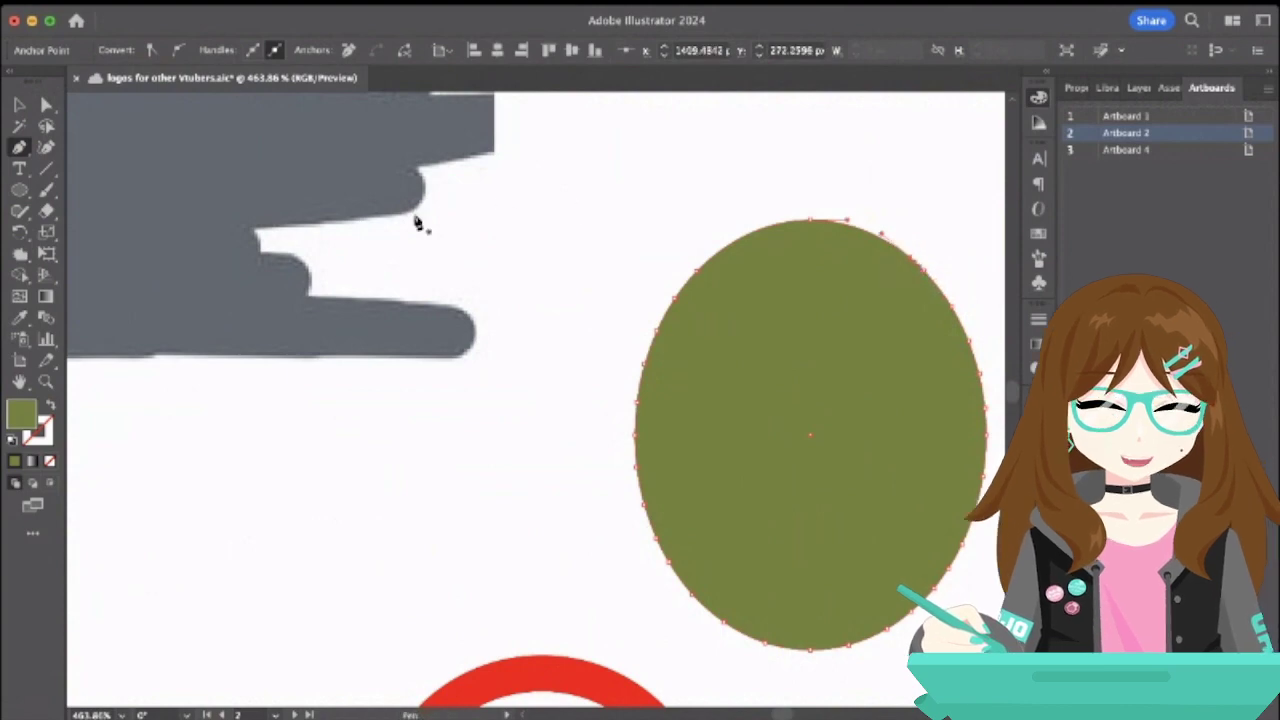
key(v)
click(523, 297)
- Pull alternating anchor points on the green ellipse's left edge outward with Direct Selection to form five spikes from upper left to lower left
scroll(521, 293, up, 5)
scroll(521, 293, left, 2)
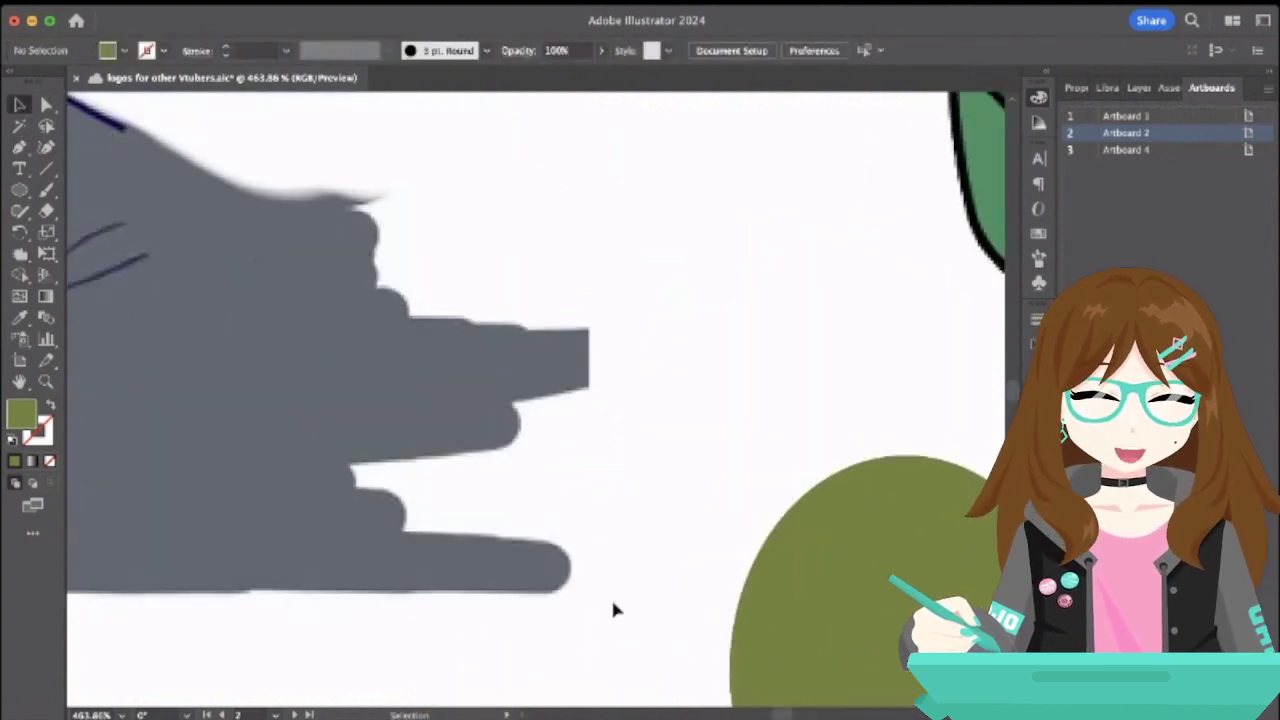
scroll(613, 606, left, 8)
scroll(613, 606, down, 5)
scroll(613, 606, right, 10)
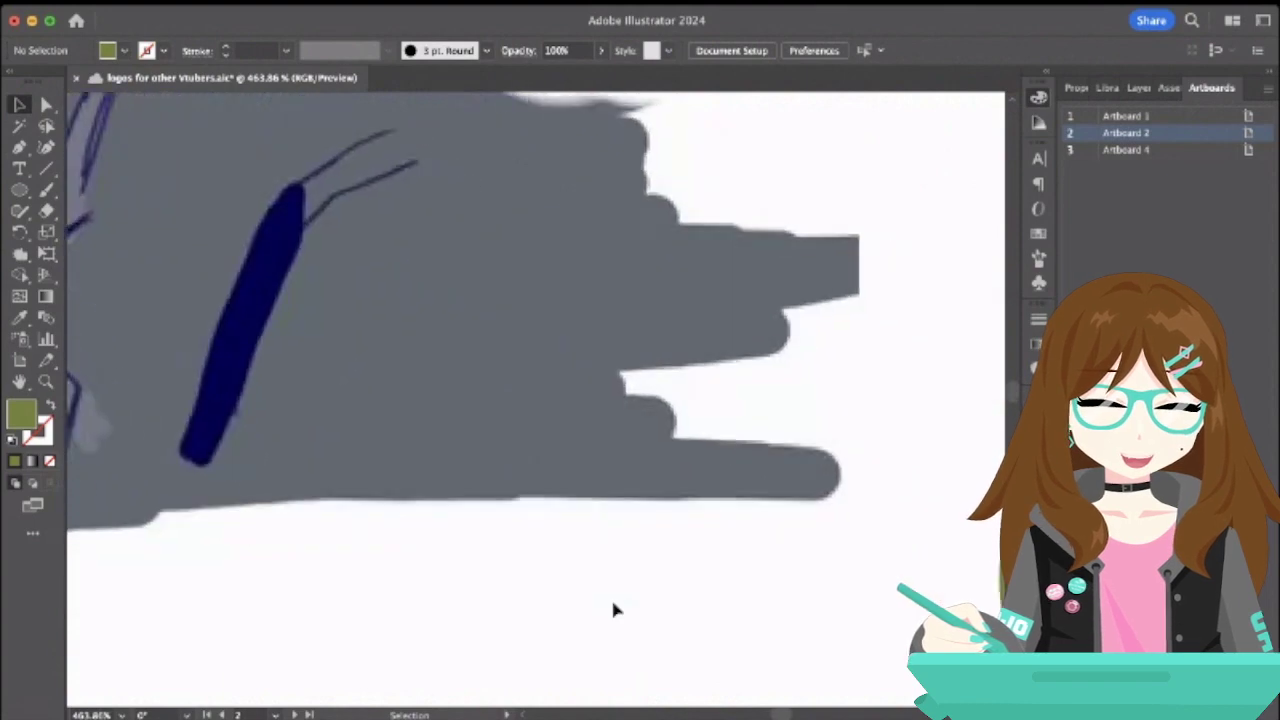
click(766, 452)
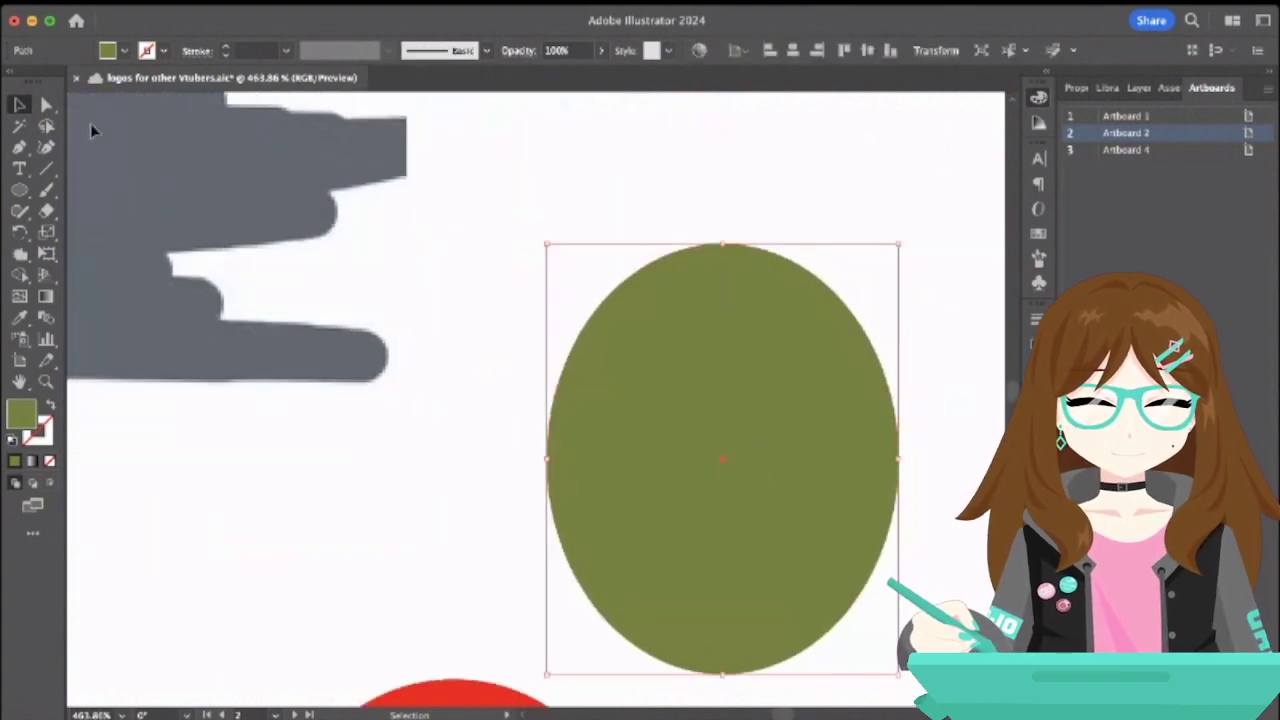
click(46, 104)
drag(586, 322, 550, 303)
click(569, 314)
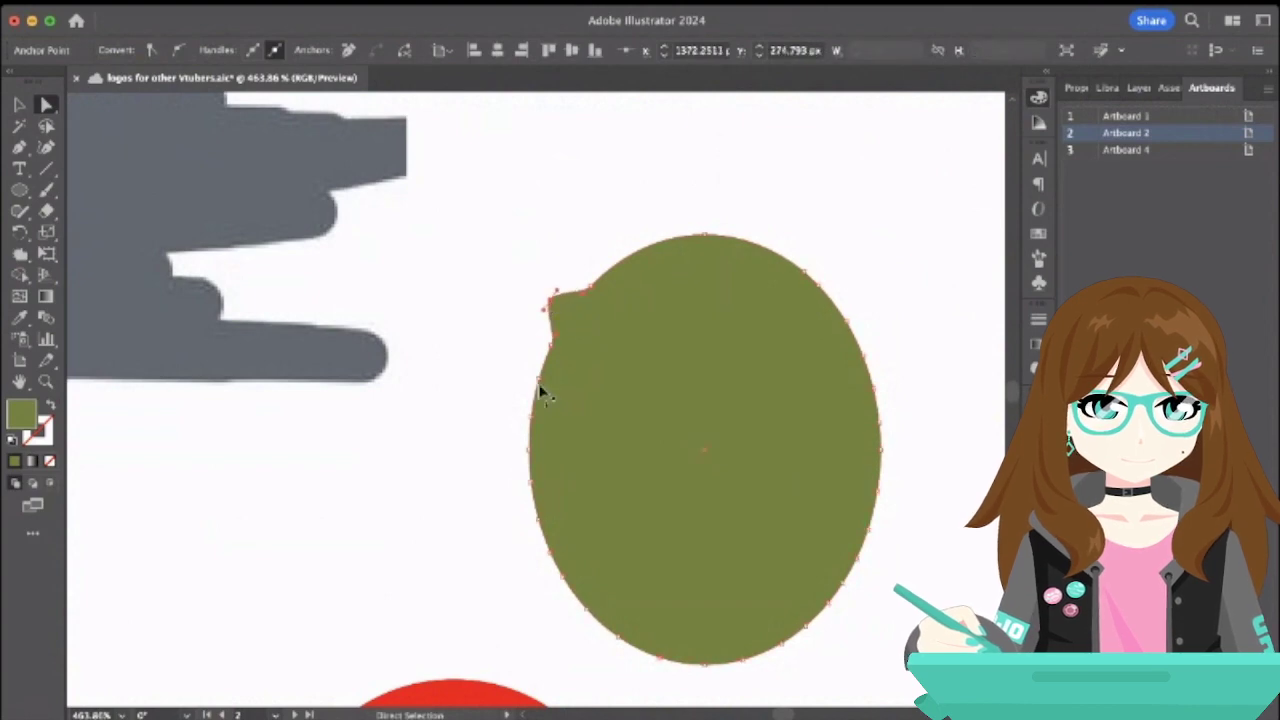
drag(541, 384, 512, 383)
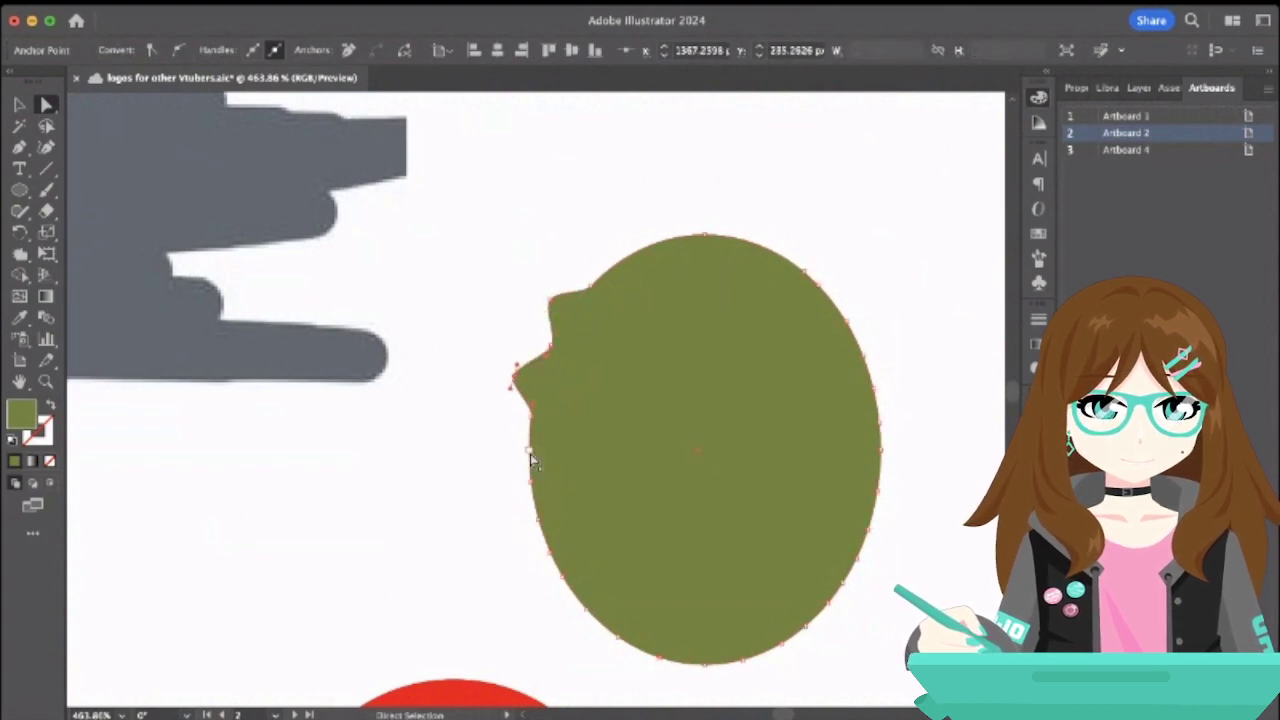
drag(532, 458, 506, 455)
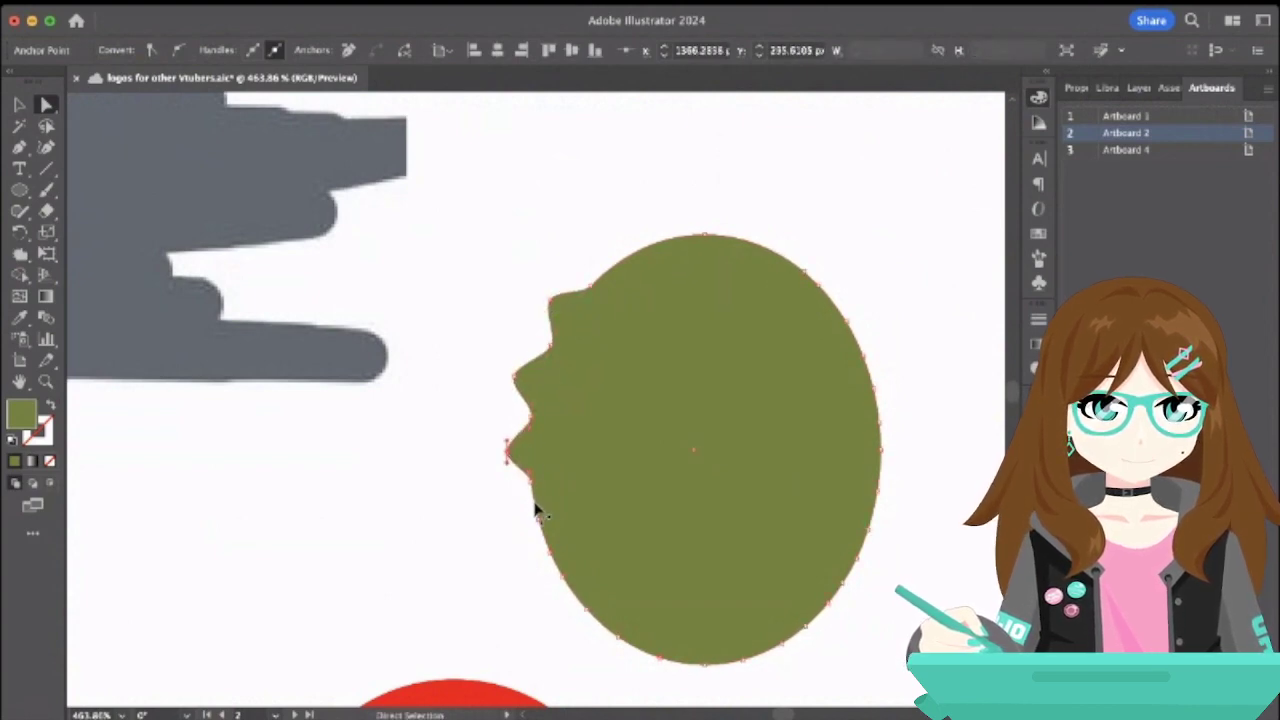
drag(537, 516, 516, 514)
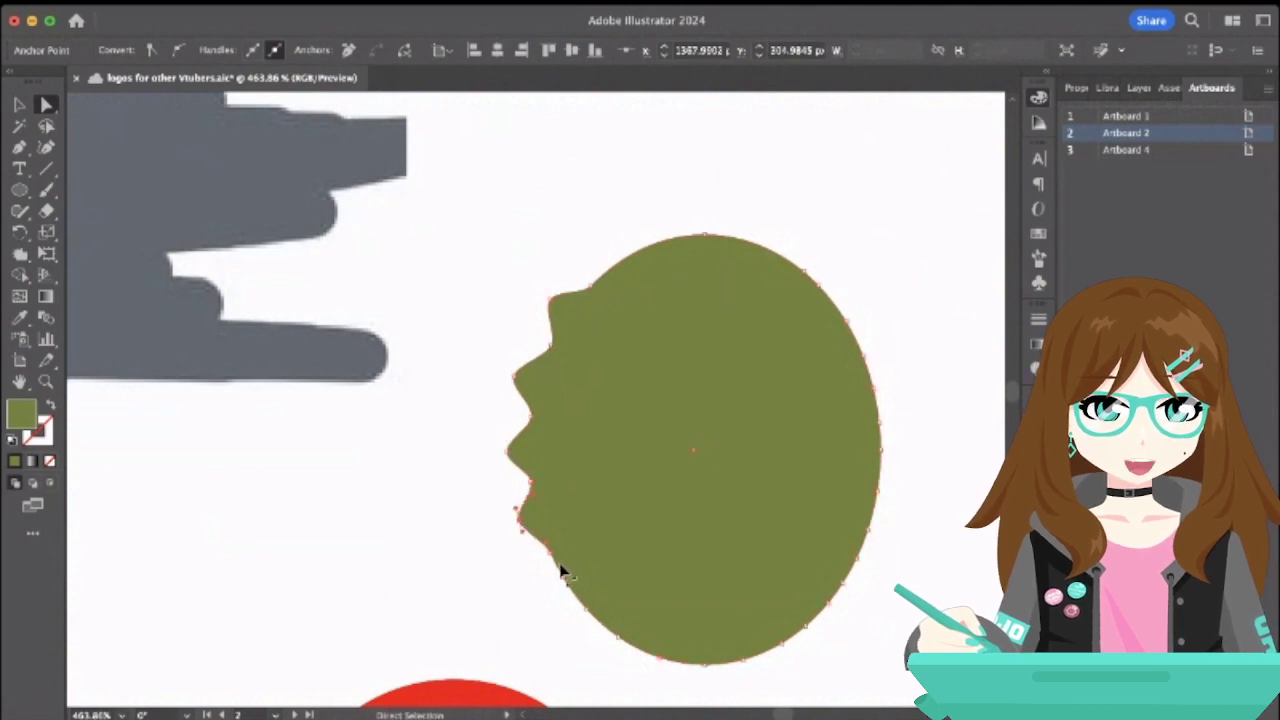
drag(562, 578, 550, 603)
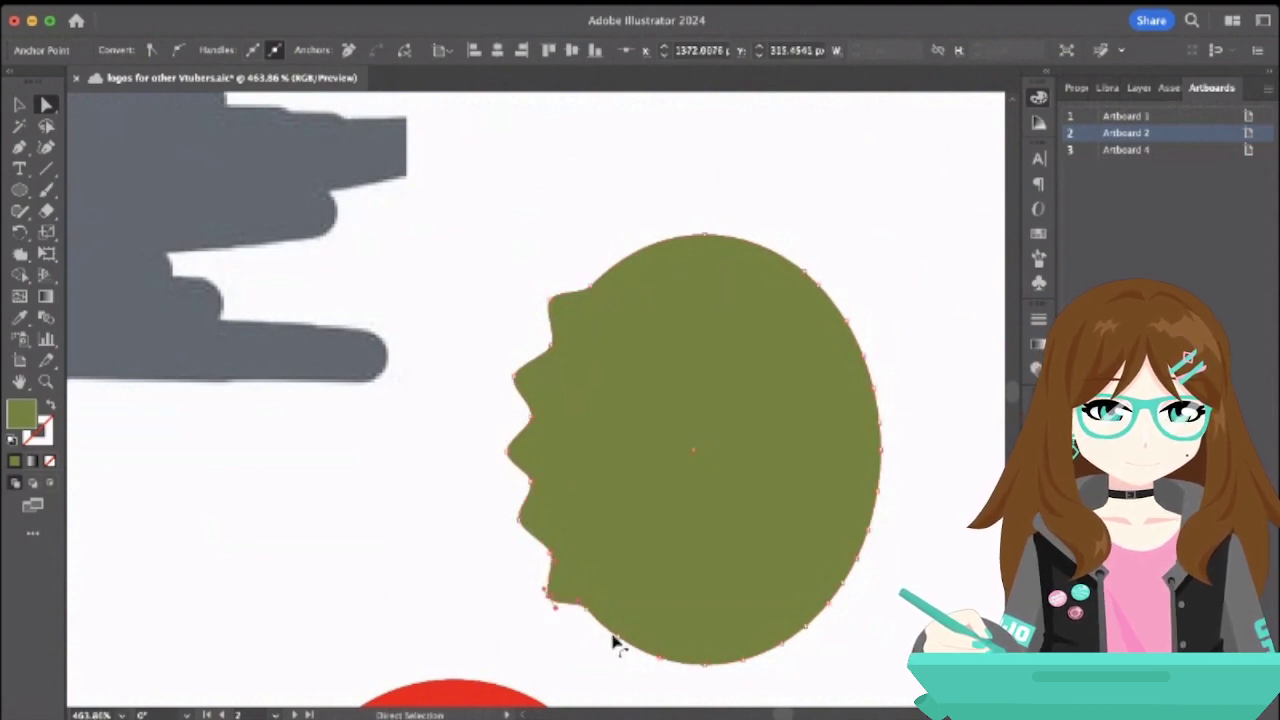
- Pull alternating anchor points outward around the ellipse's bottom to form four more spikes, ending at the lower right
drag(618, 645, 614, 660)
click(703, 667)
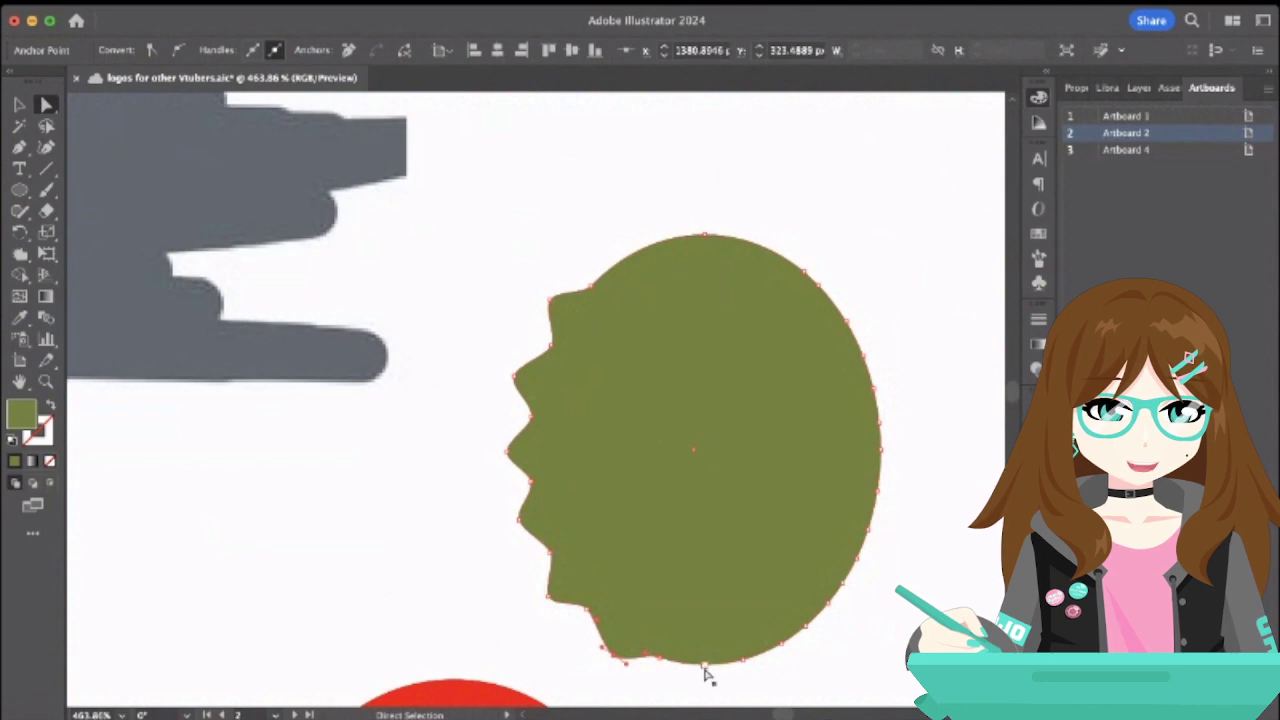
scroll(706, 673, down, 3)
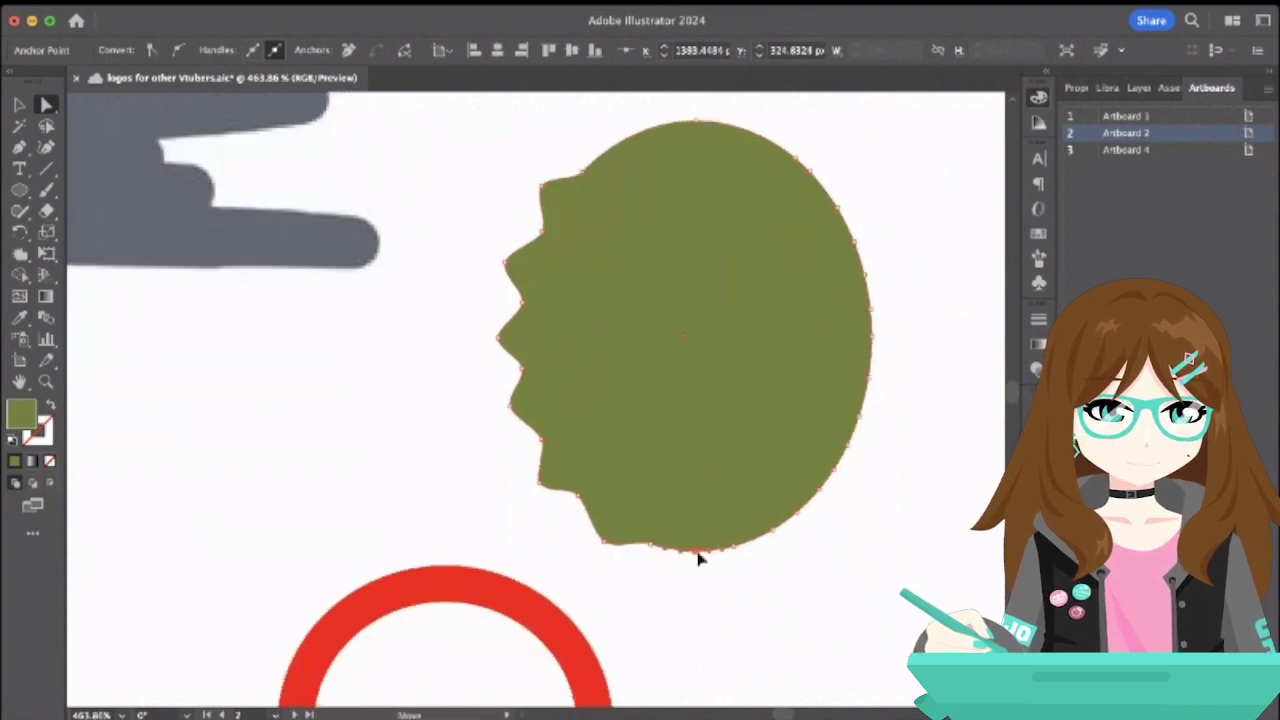
drag(699, 559, 697, 572)
drag(778, 540, 780, 551)
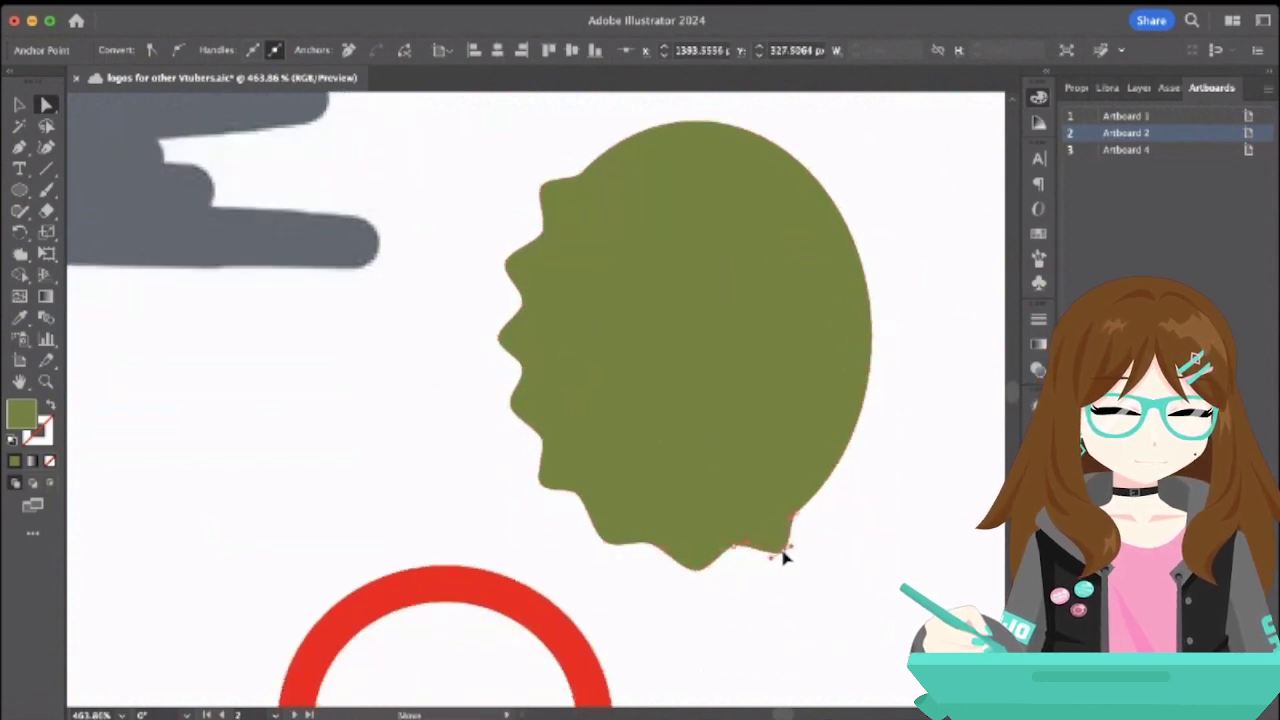
drag(822, 498, 840, 503)
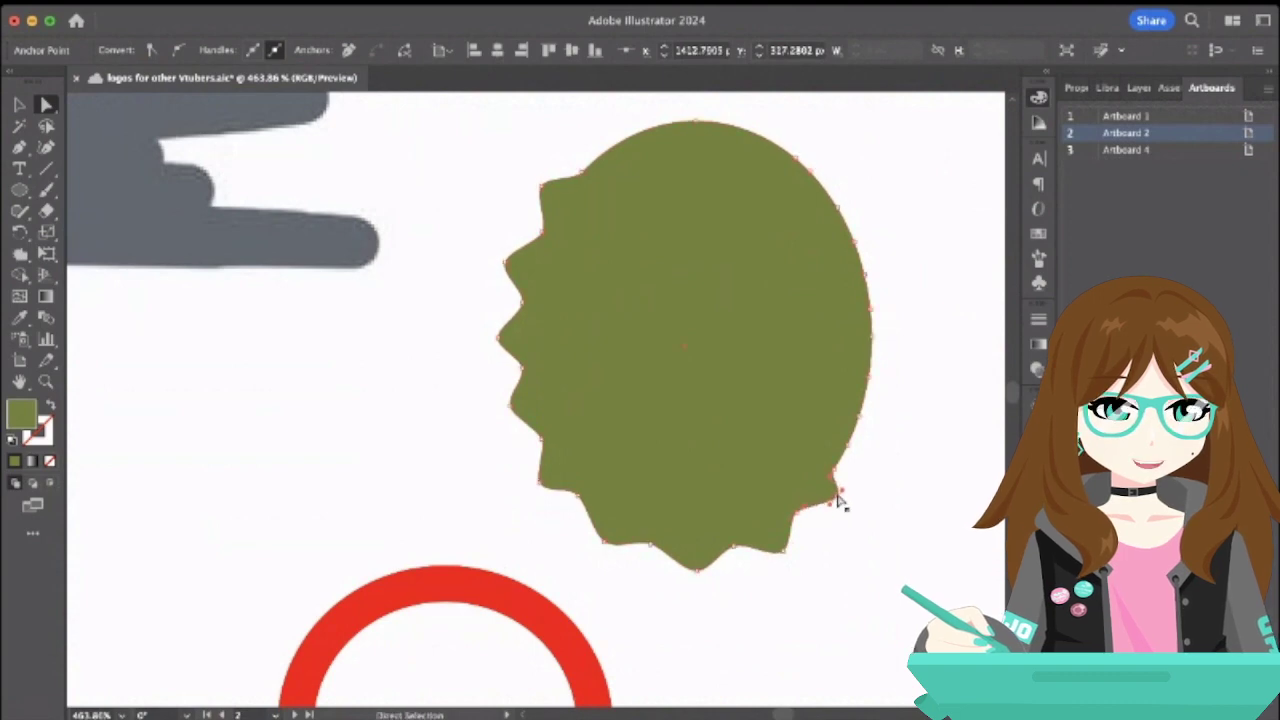
- Pull alternating anchor points on the ellipse's right edge outward to form five spikes up to the upper right, and deselect the shape
drag(850, 450, 872, 442)
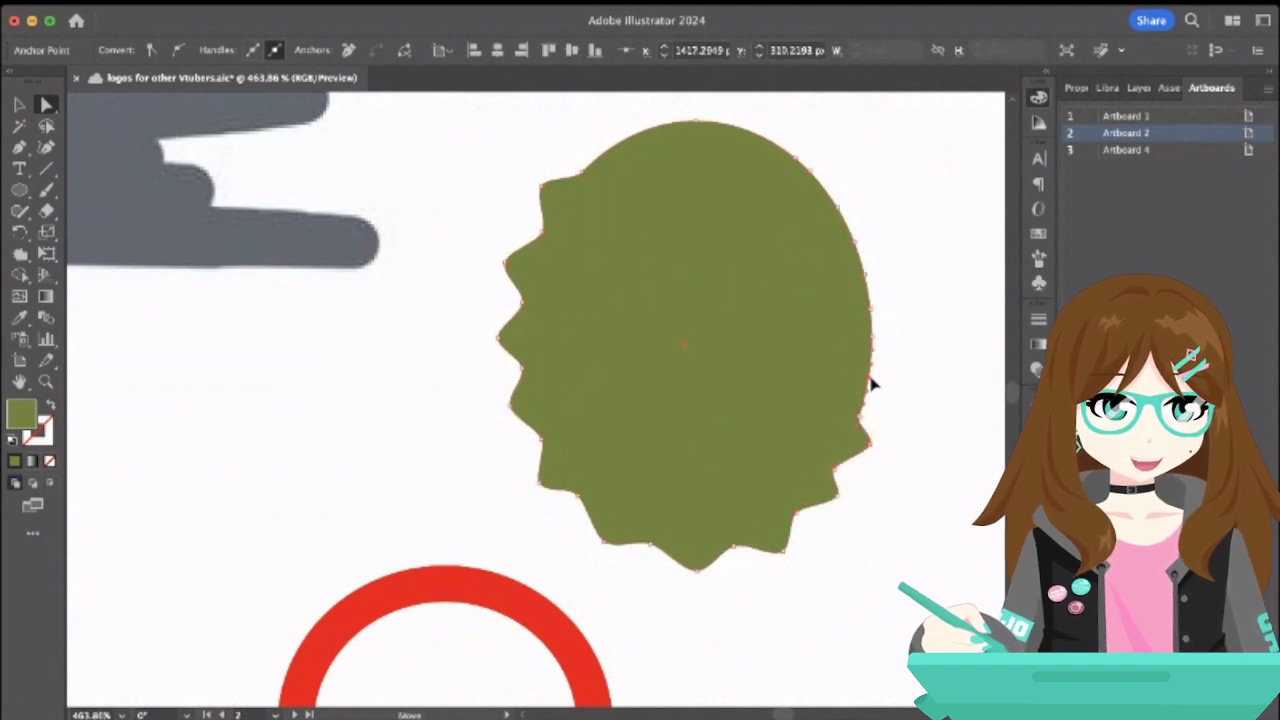
drag(871, 380, 890, 383)
drag(871, 309, 891, 314)
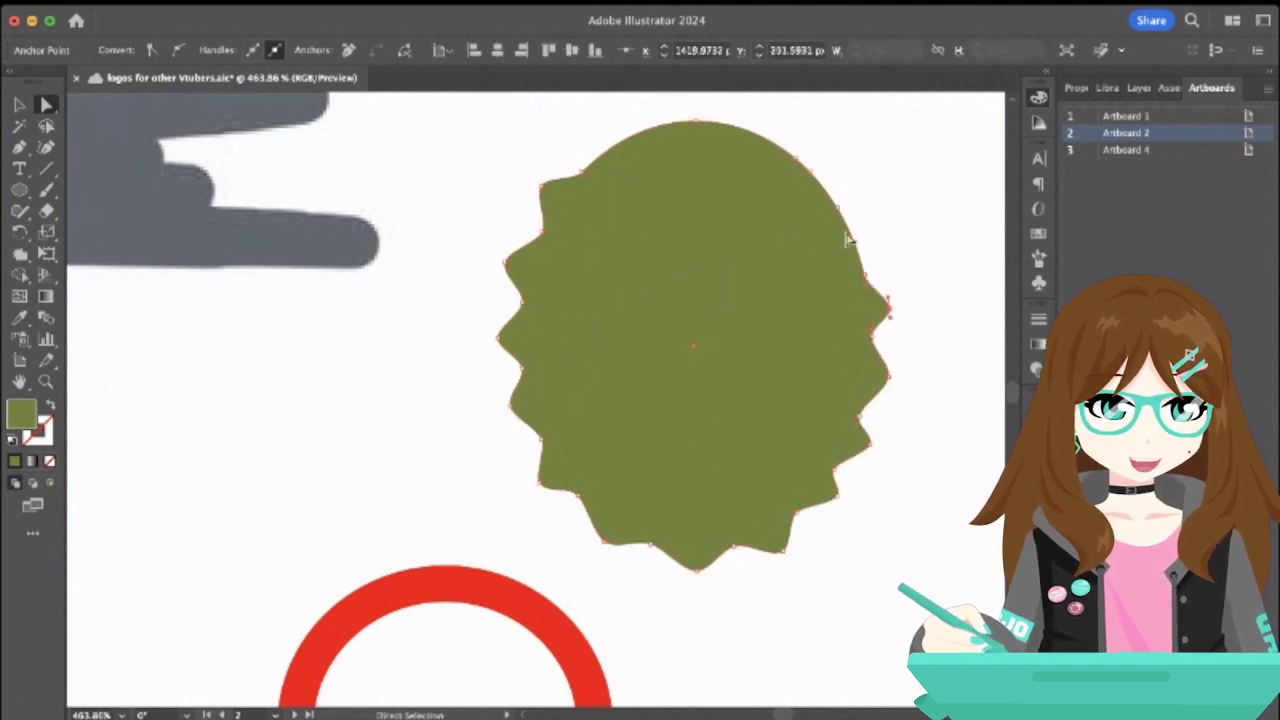
drag(855, 243, 870, 242)
key(v)
click(902, 318)
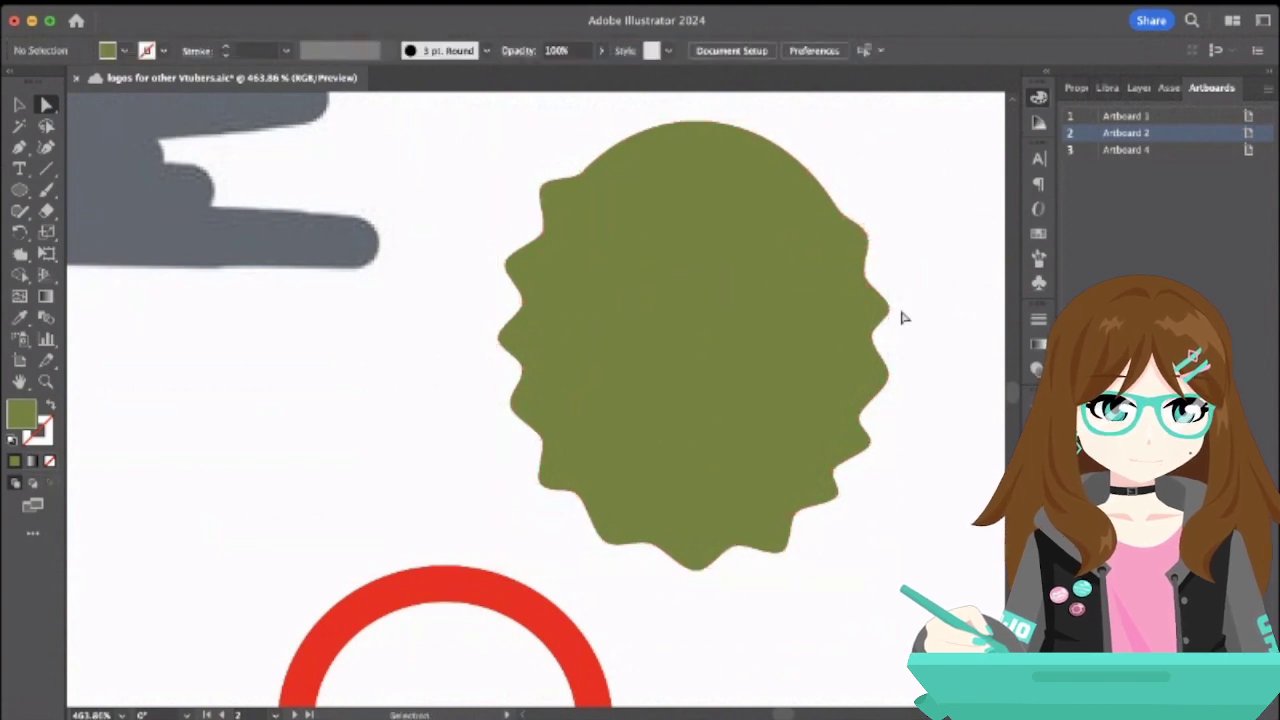
scroll(790, 250, up, 2)
drag(775, 265, 790, 250)
key(v)
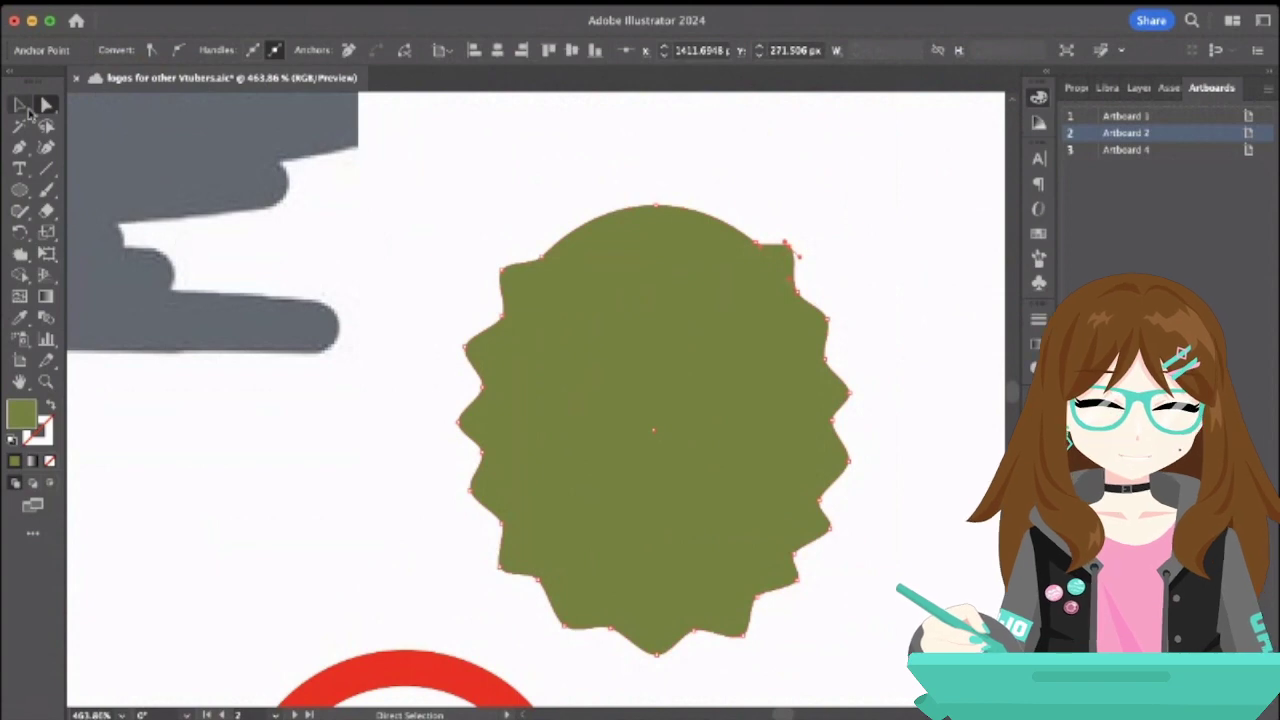
scroll(375, 269, down, 10)
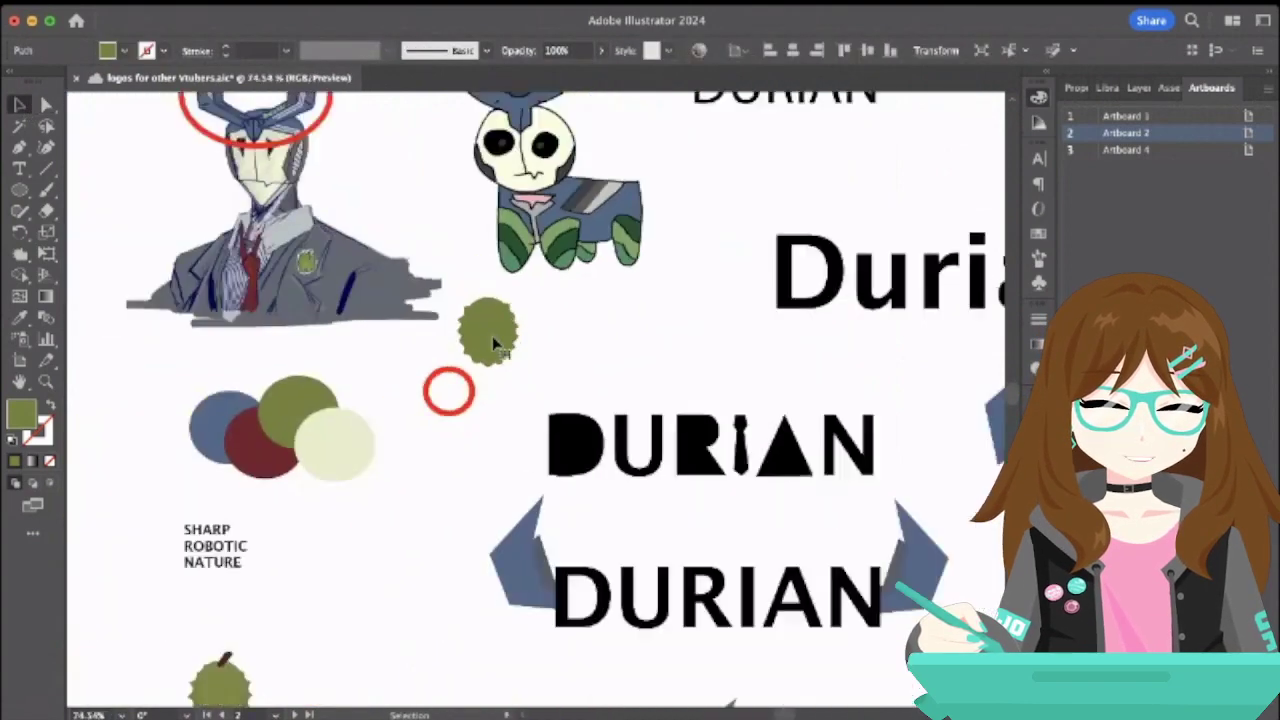
click(576, 352)
scroll(578, 352, up, 1)
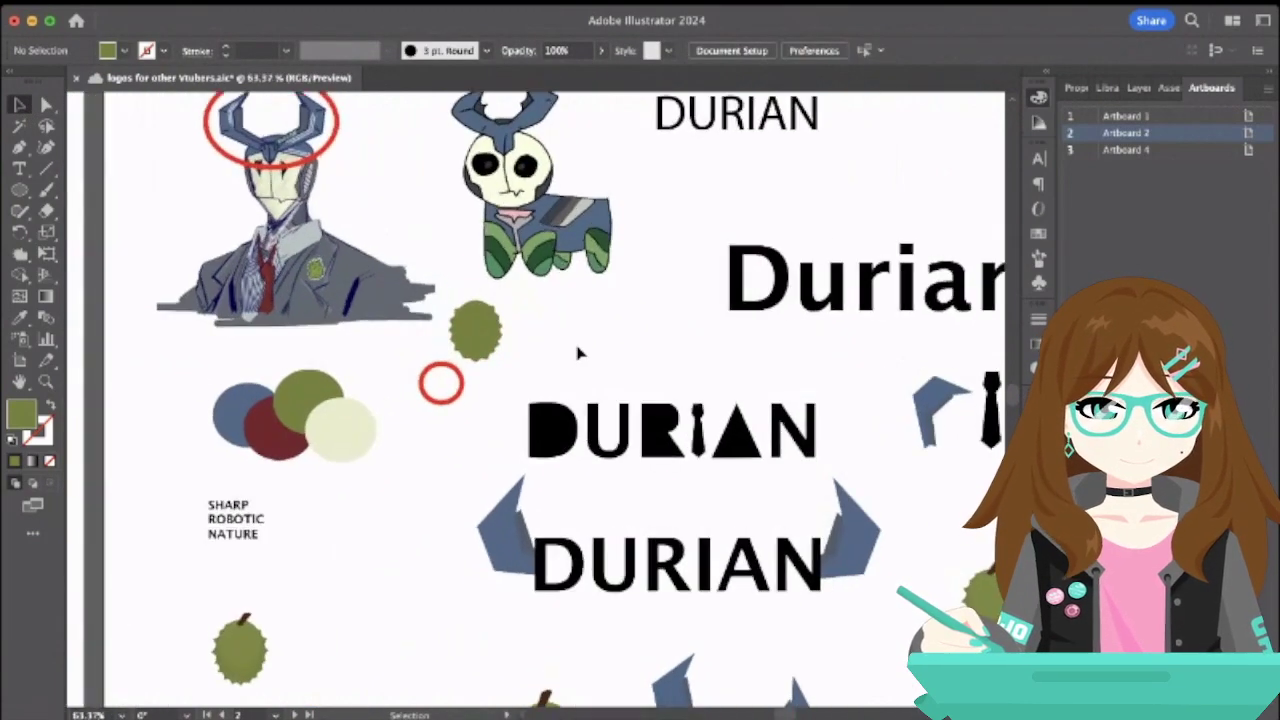
- Place a smaller copy of the spiky shape on top of it and fill the copy with lighter green sampled from the finished durian
click(463, 326)
scroll(463, 326, up, 5)
drag(463, 326, 486, 346)
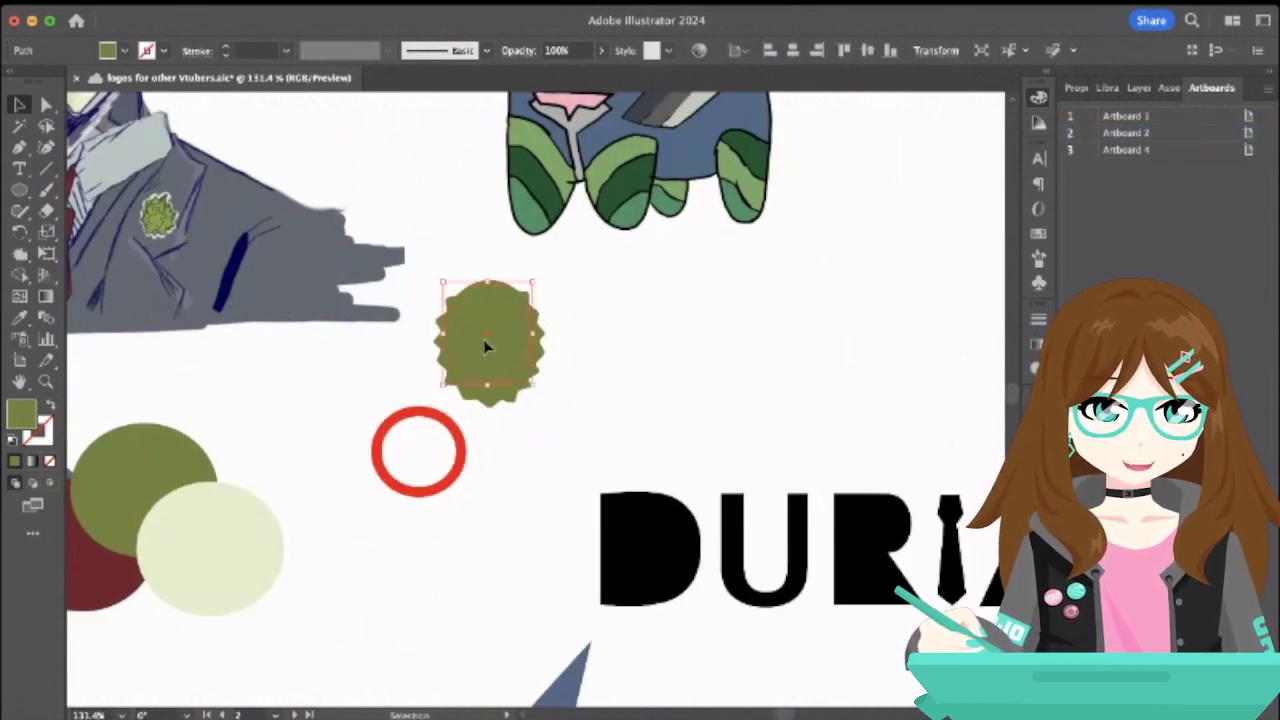
click(21, 318)
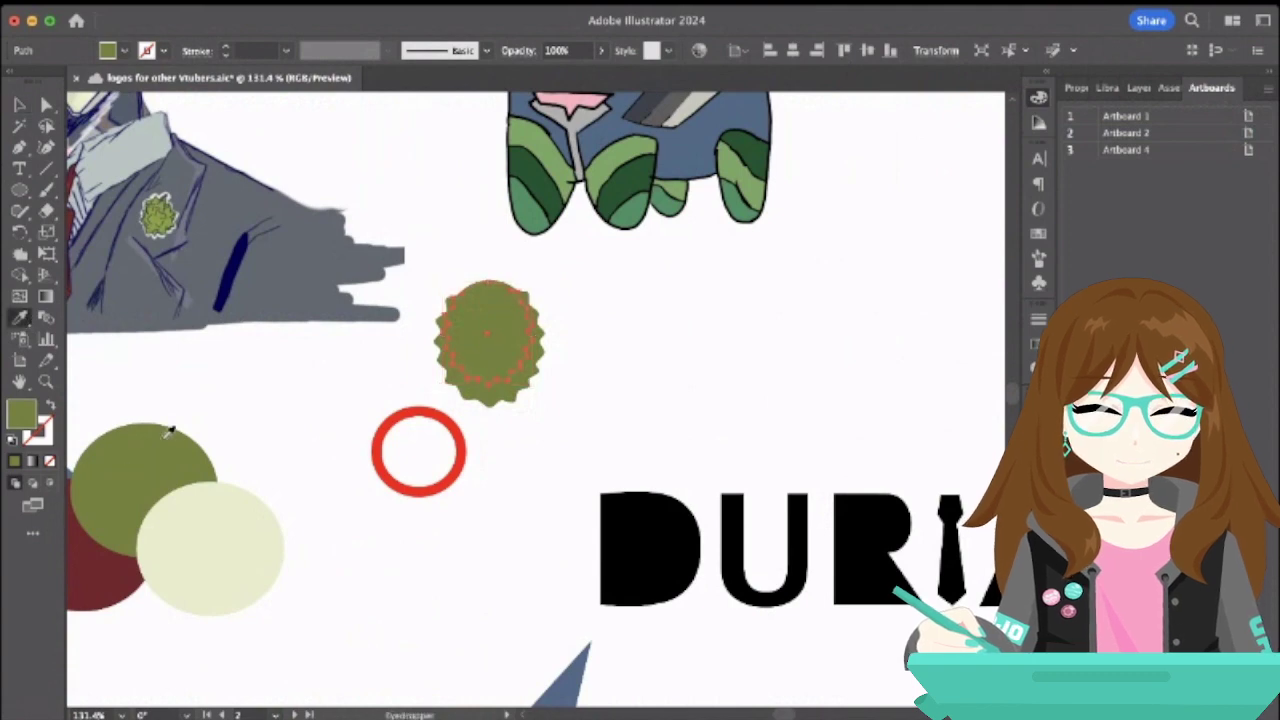
scroll(450, 453, right, 10)
scroll(450, 453, down, 3)
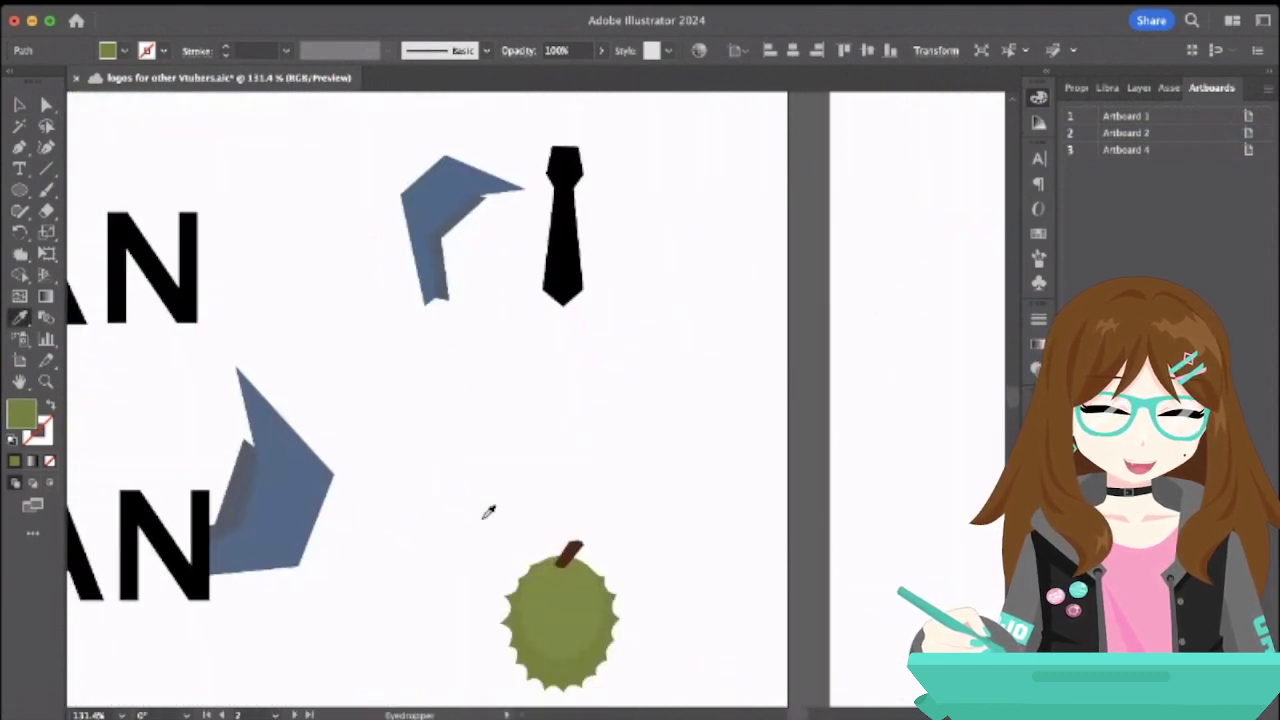
scroll(530, 565, left, 10)
scroll(530, 565, up, 4)
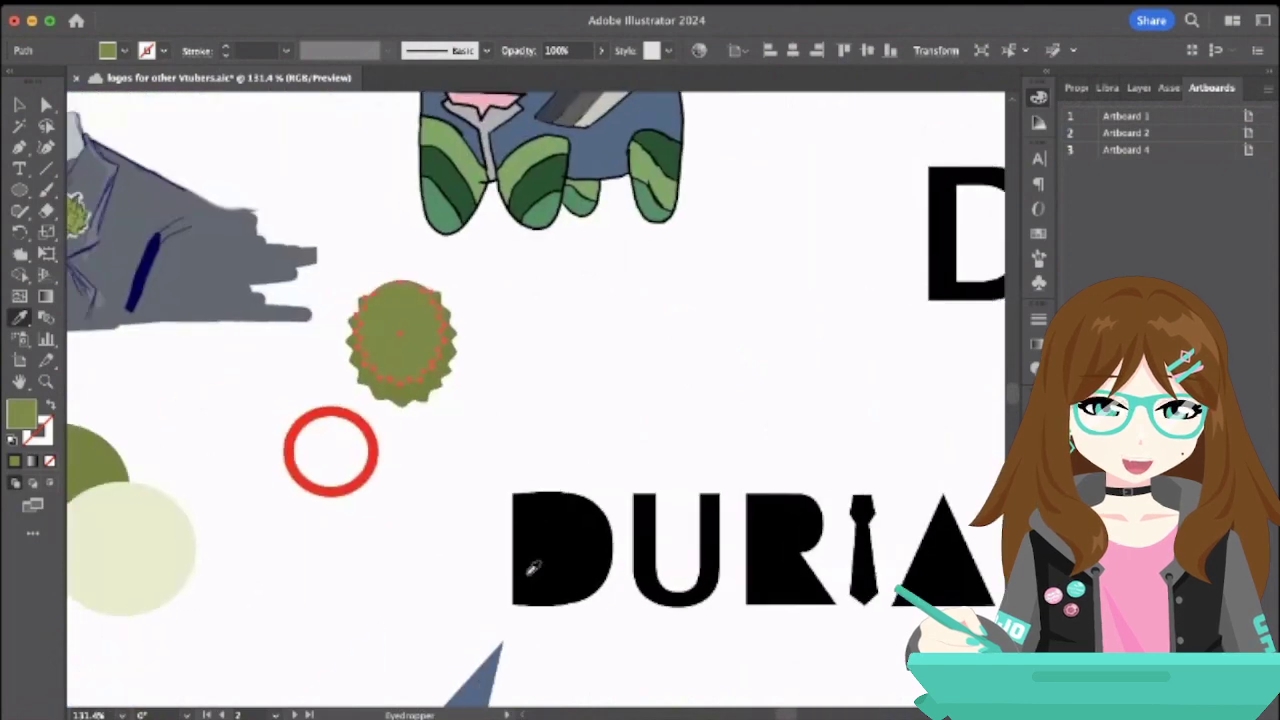
- Nudge the lighter inner copy inside the durian shape, and remove the copy
click(20, 104)
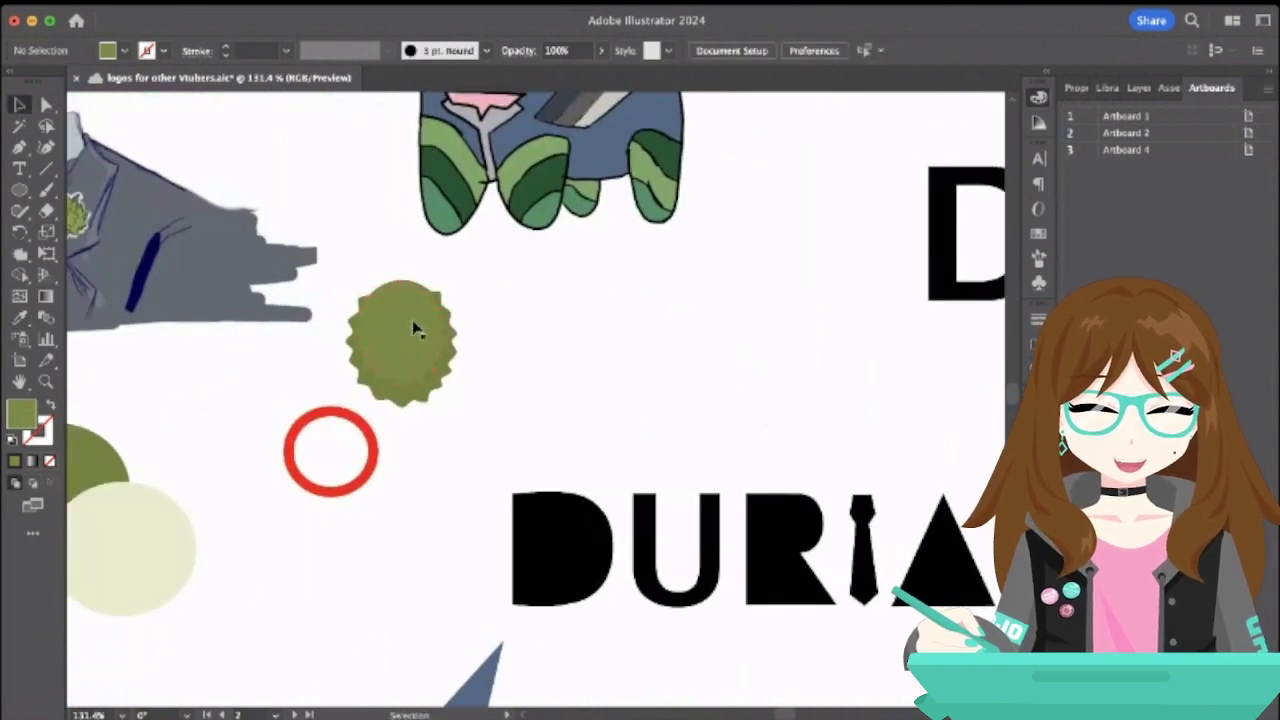
drag(416, 330, 416, 332)
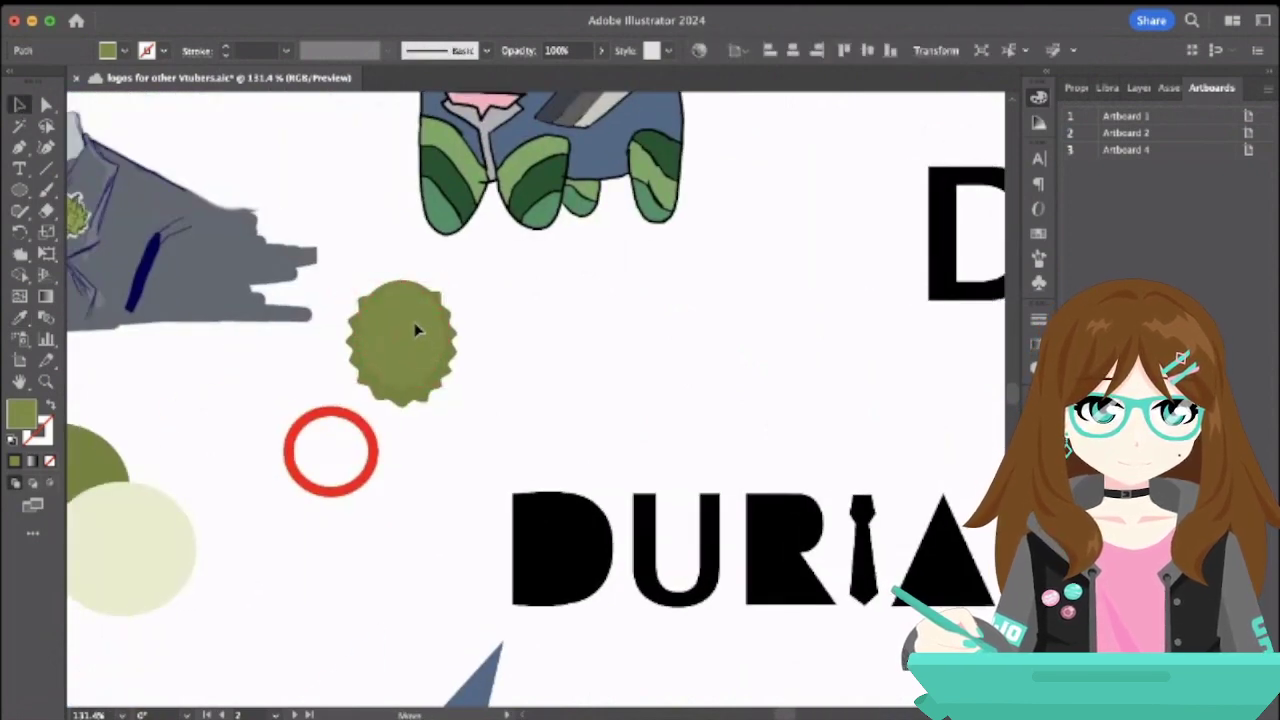
click(567, 329)
scroll(567, 329, down, 5)
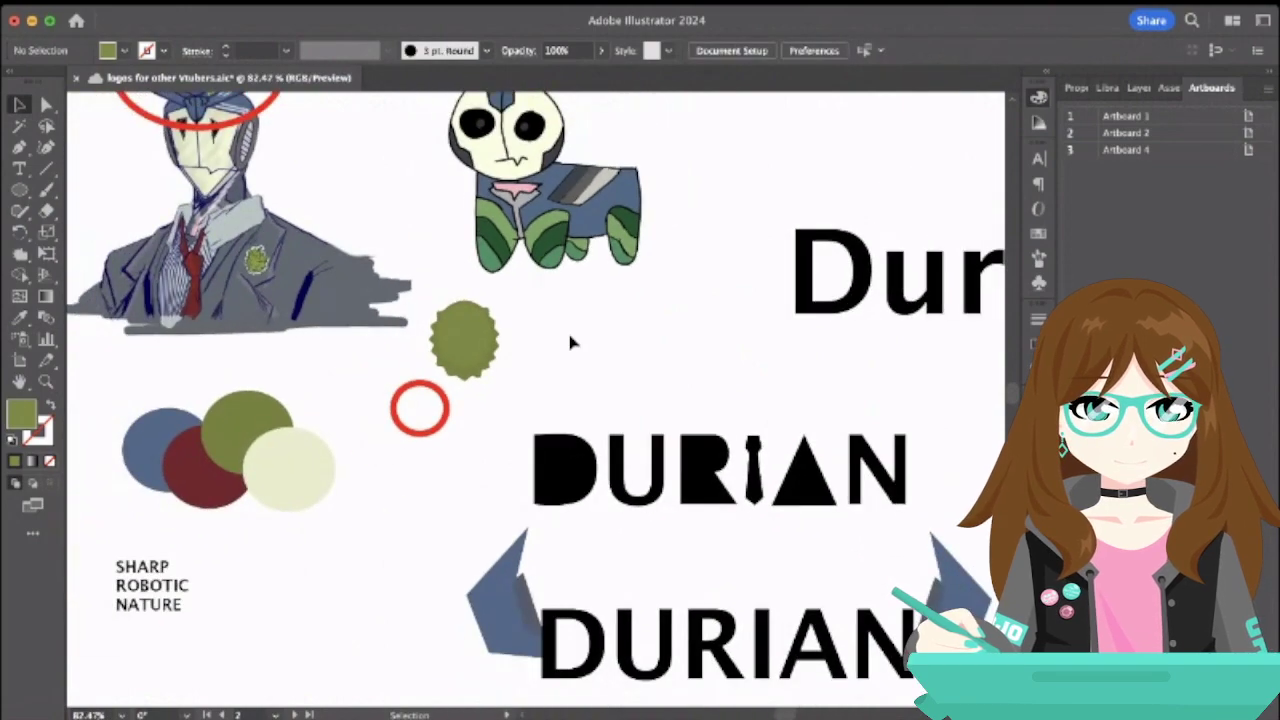
scroll(420, 291, up, 5)
click(558, 423)
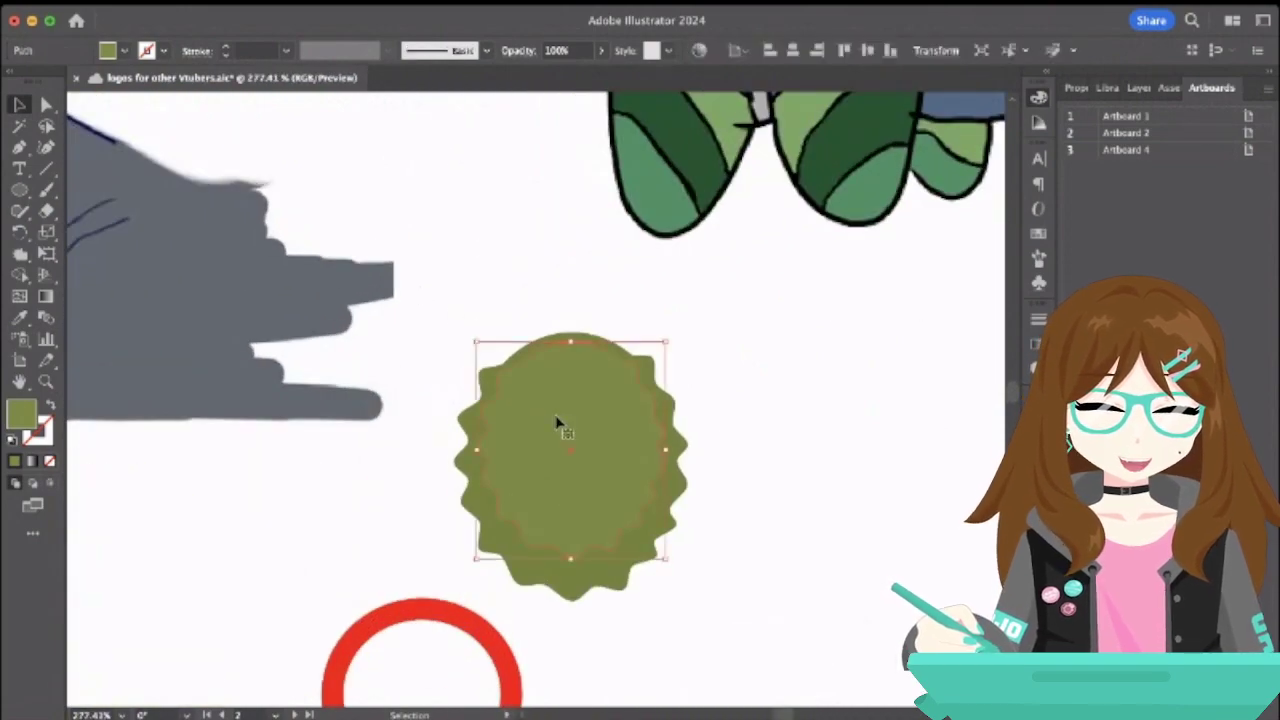
drag(558, 423, 857, 428)
key(Escape)
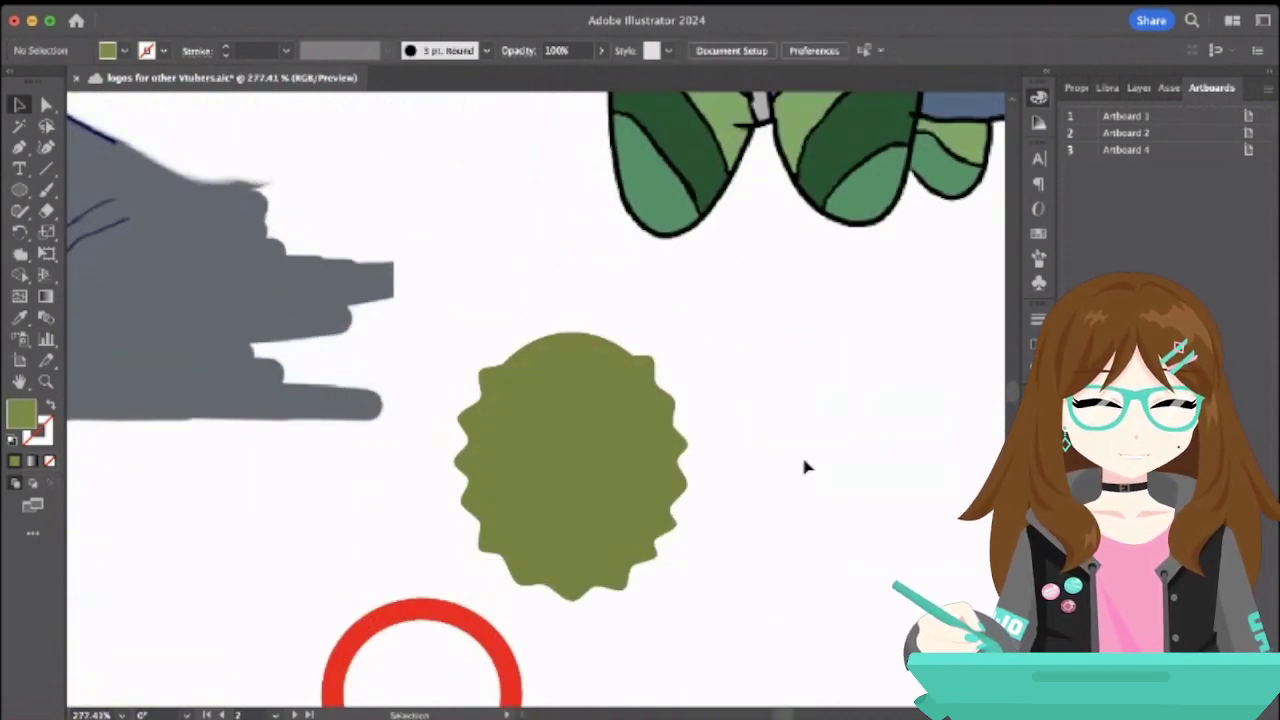
- Draw a small closed L-shaped spike mark with the Pen tool on the left half of the durian
click(19, 147)
scroll(428, 448, up, 3)
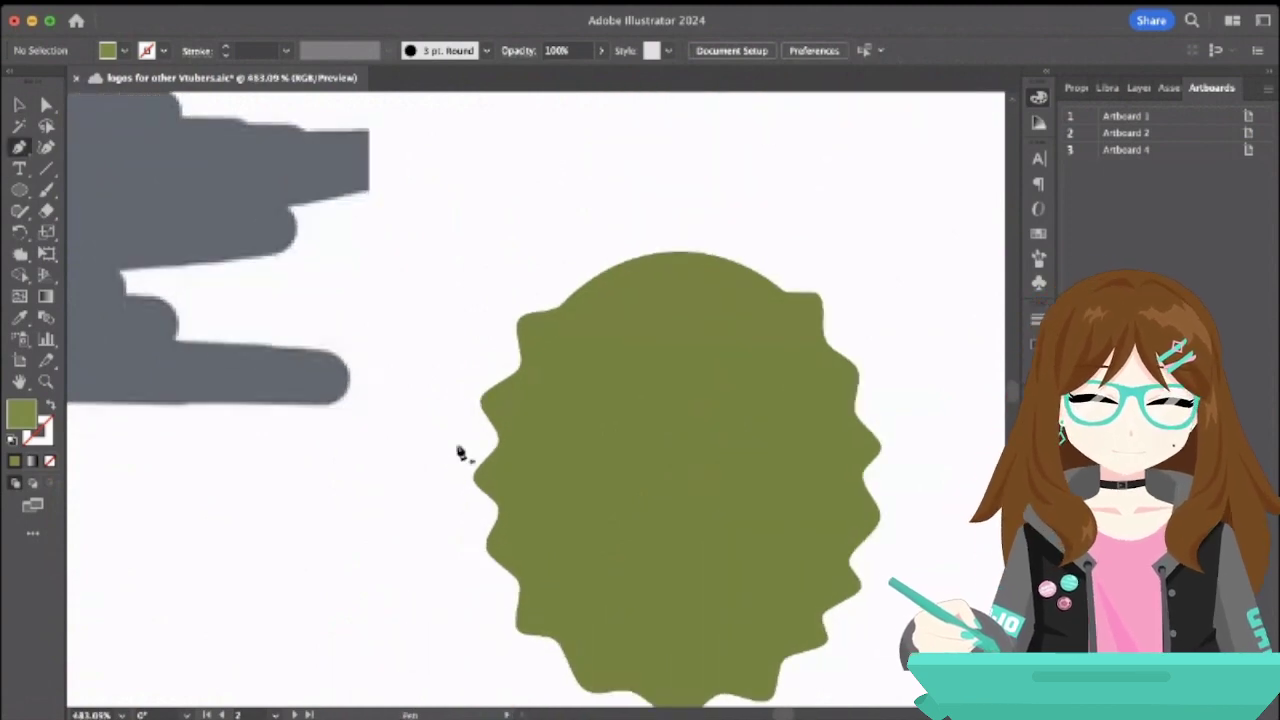
click(589, 436)
click(570, 518)
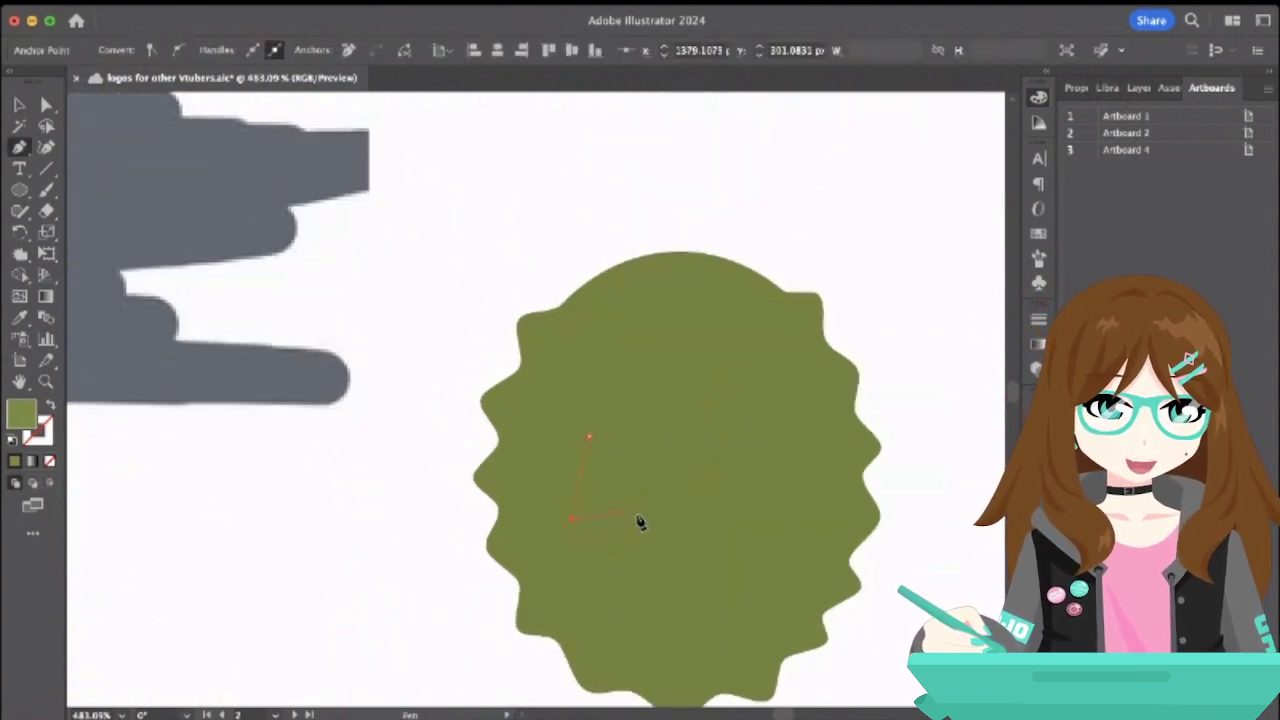
click(648, 524)
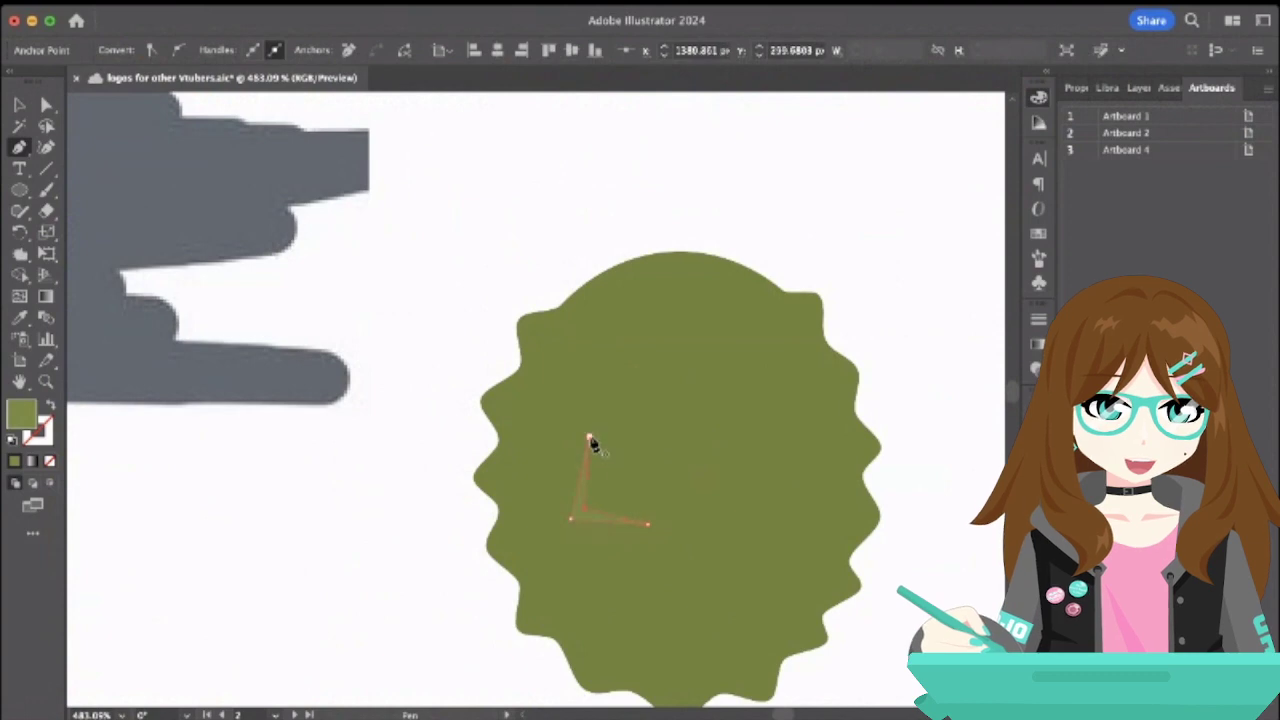
click(590, 440)
- Fill the small L-shaped mark with a slate blue sampled from the suited character's artwork using the Eyedropper
scroll(591, 443, down, 5)
click(19, 317)
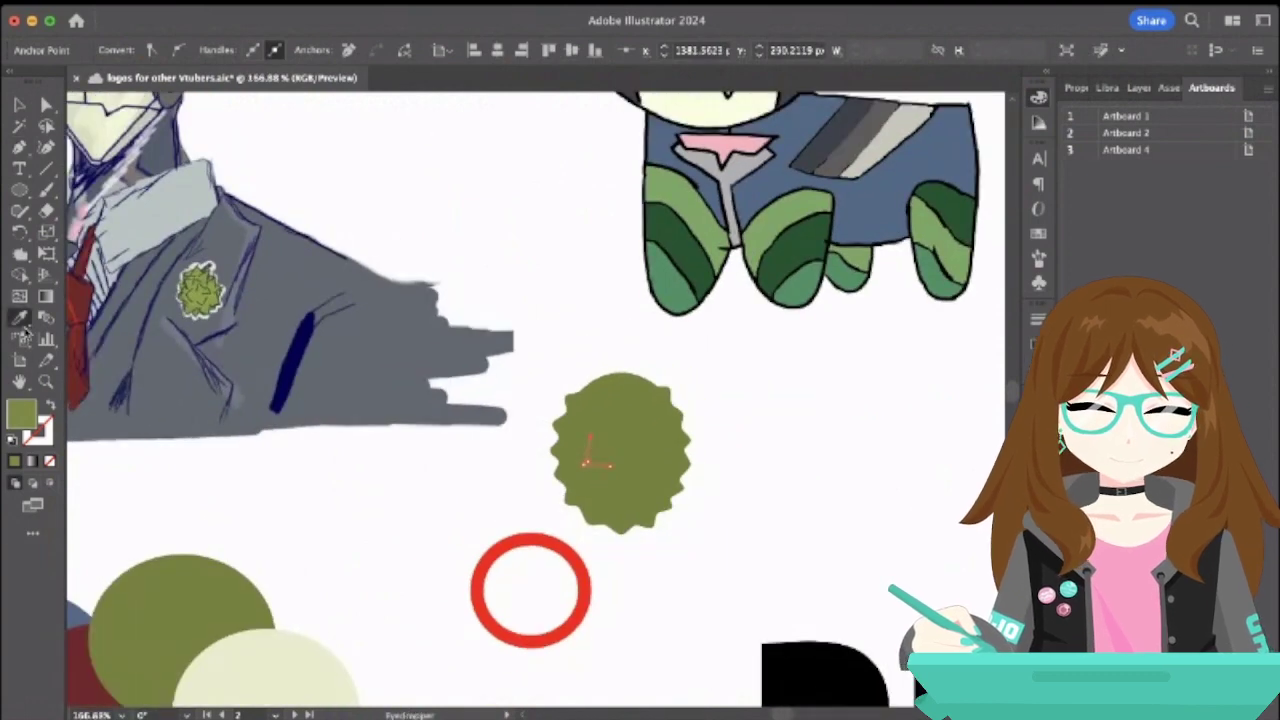
scroll(220, 517, left, 3)
scroll(220, 517, down, 2)
scroll(279, 250, up, 3)
scroll(279, 250, left, 4)
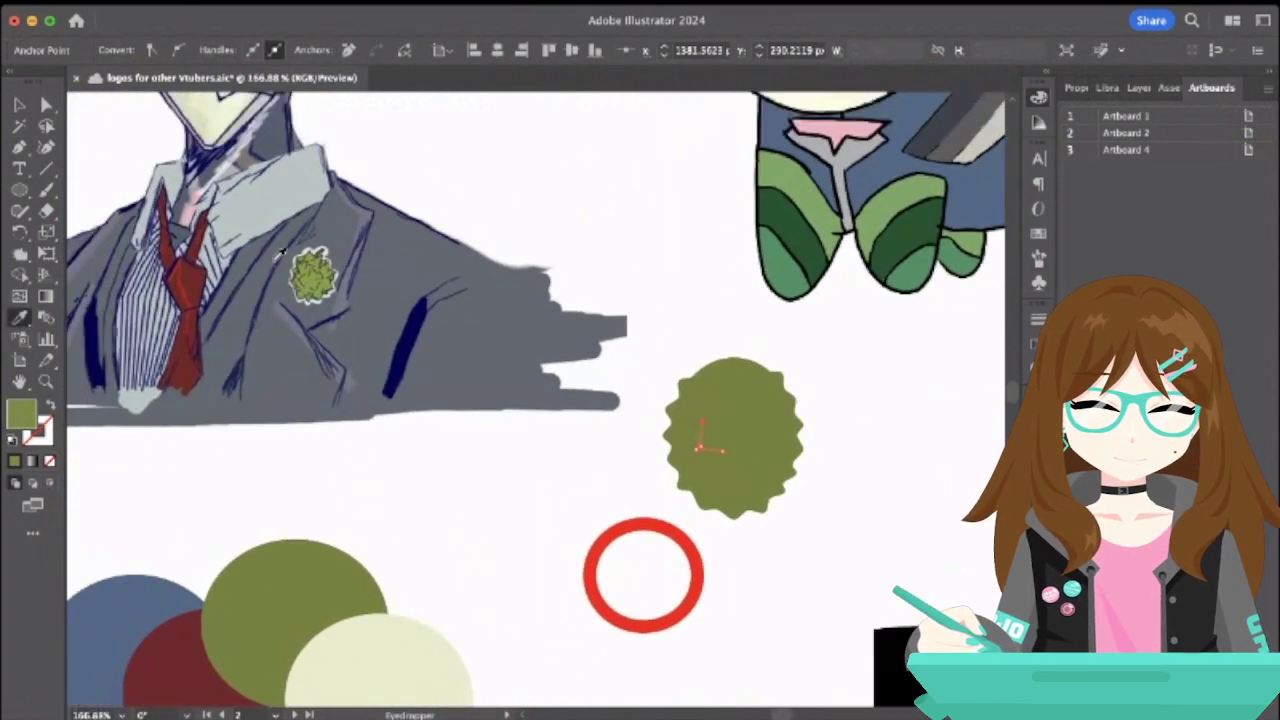
scroll(279, 252, down, 5)
scroll(279, 253, up, 10)
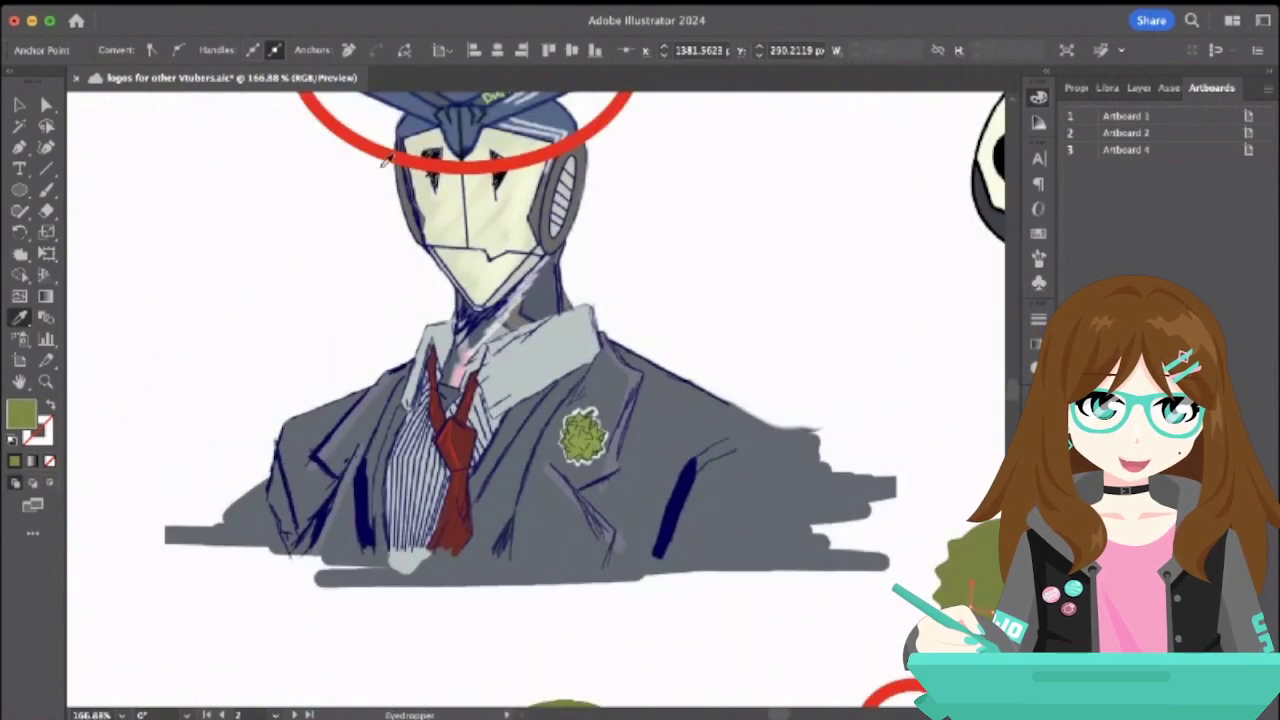
click(503, 170)
scroll(503, 171, down, 5)
scroll(503, 171, right, 8)
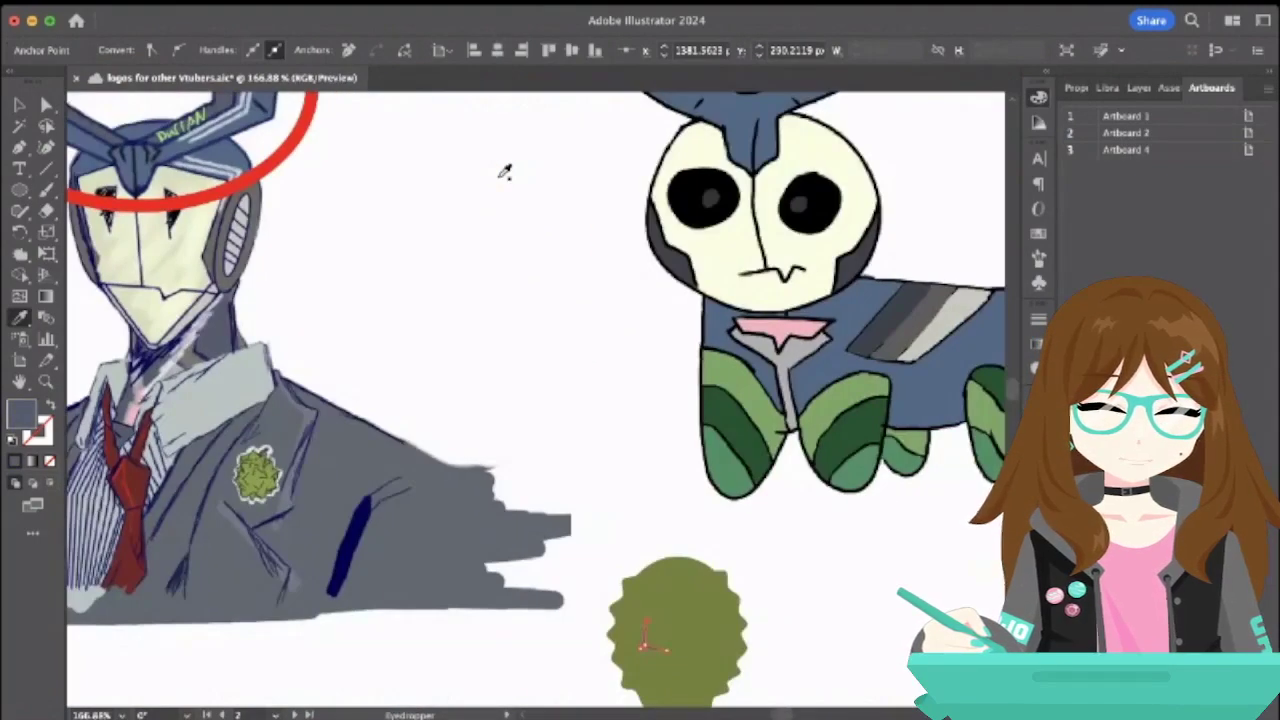
click(19, 104)
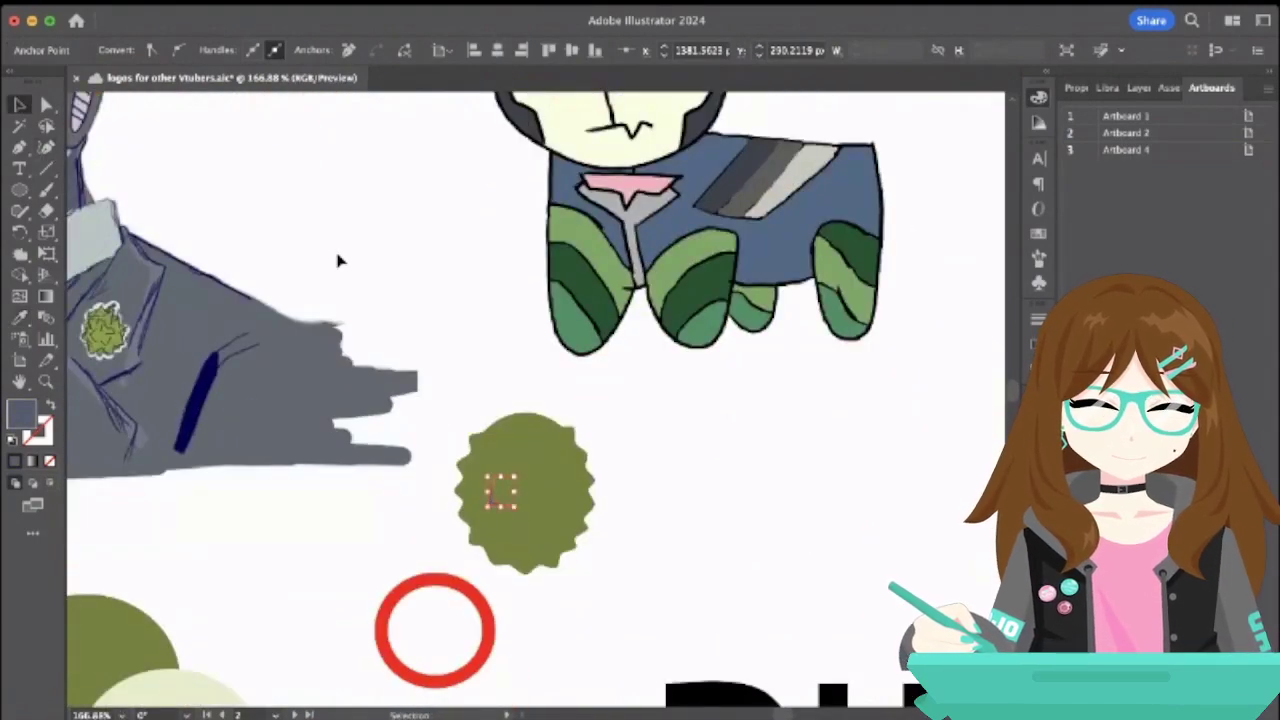
- Duplicate the slate blue L-shaped mark, rotate the copy to face the original, and place it on the lower right of the durian
click(334, 260)
scroll(517, 448, up, 5)
click(453, 615)
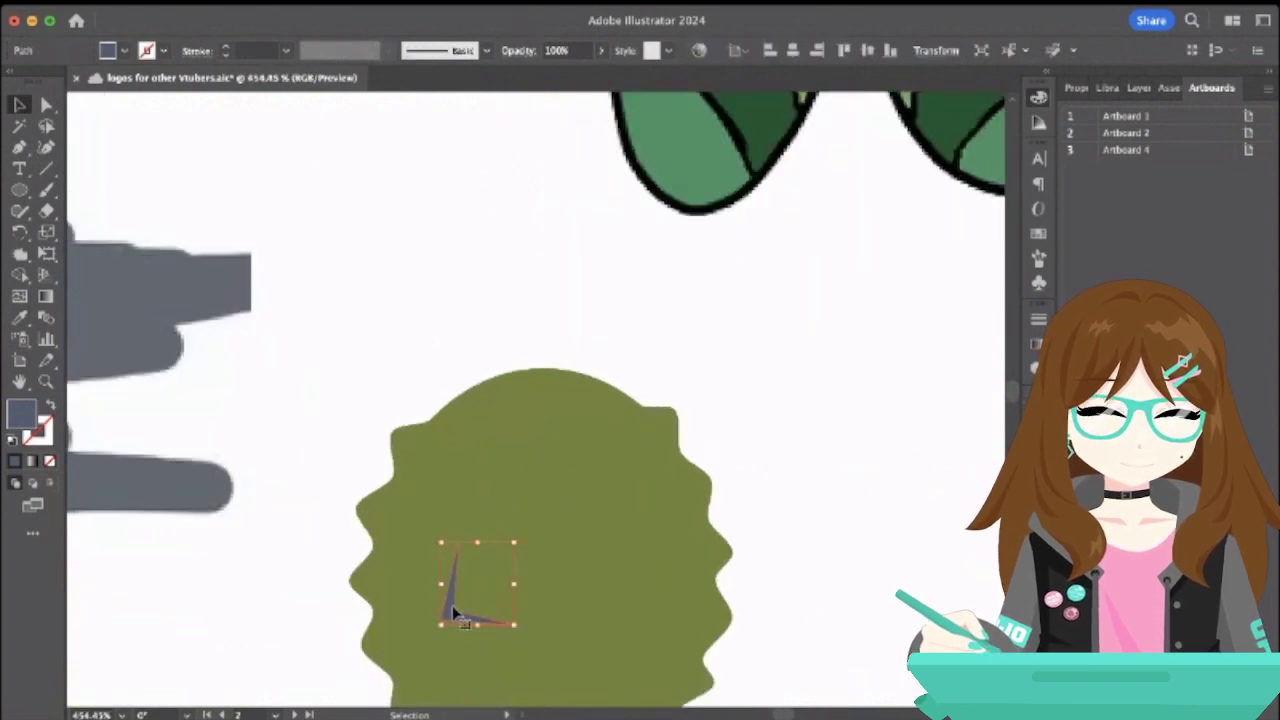
key(ctrl+c)
key(ctrl+v)
drag(515, 433, 552, 643)
drag(527, 563, 578, 634)
click(785, 604)
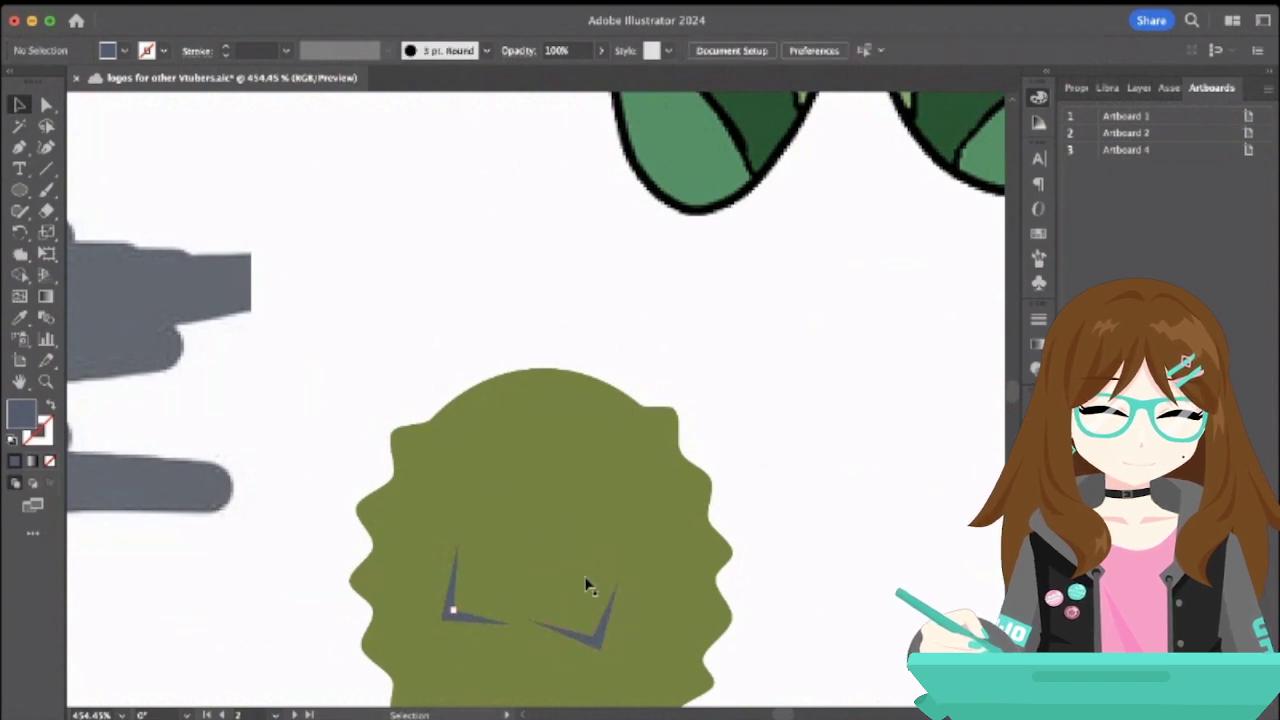
scroll(427, 585, down, 5)
drag(476, 414, 477, 492)
drag(597, 436, 615, 530)
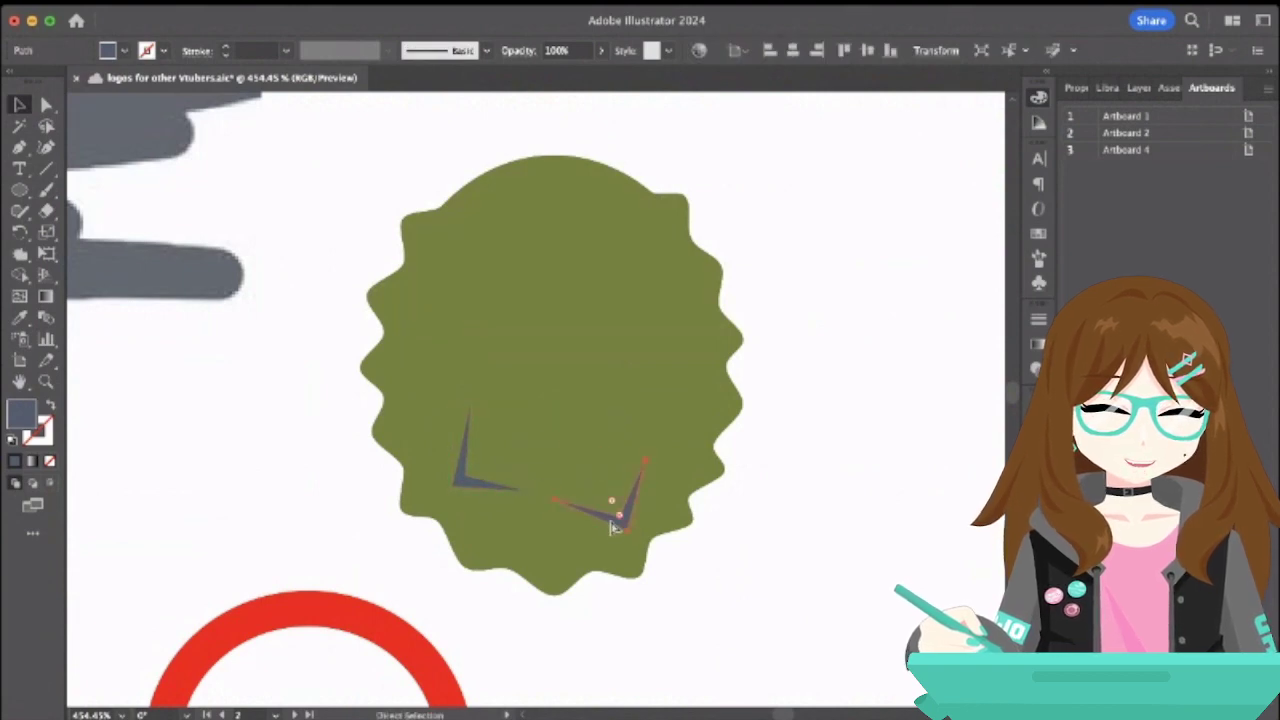
- Add a third copy of the mark, rotate it so its corner points up, and place it above and between the other two
key(super+v)
drag(590, 362, 520, 325)
drag(570, 390, 568, 348)
drag(560, 400, 577, 423)
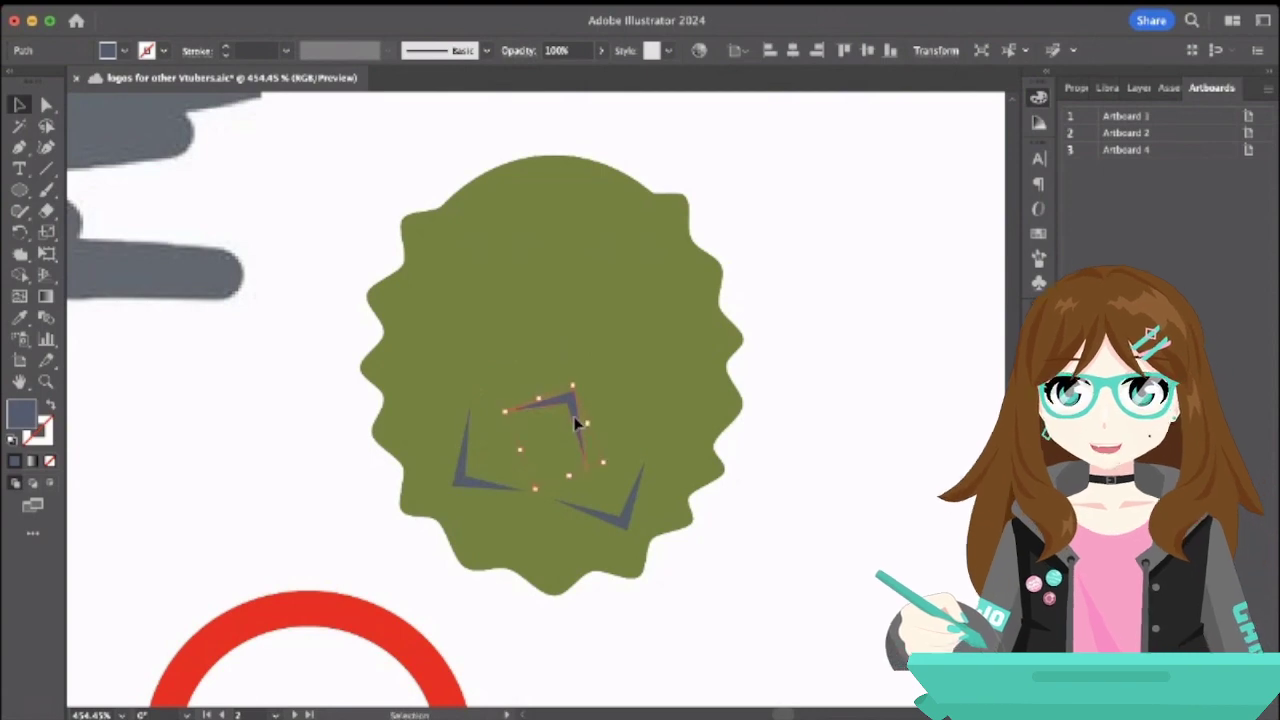
- Duplicate the three marks as a set, rotate the set slightly counterclockwise, and position it on the durian's upper half
shift+click(478, 482)
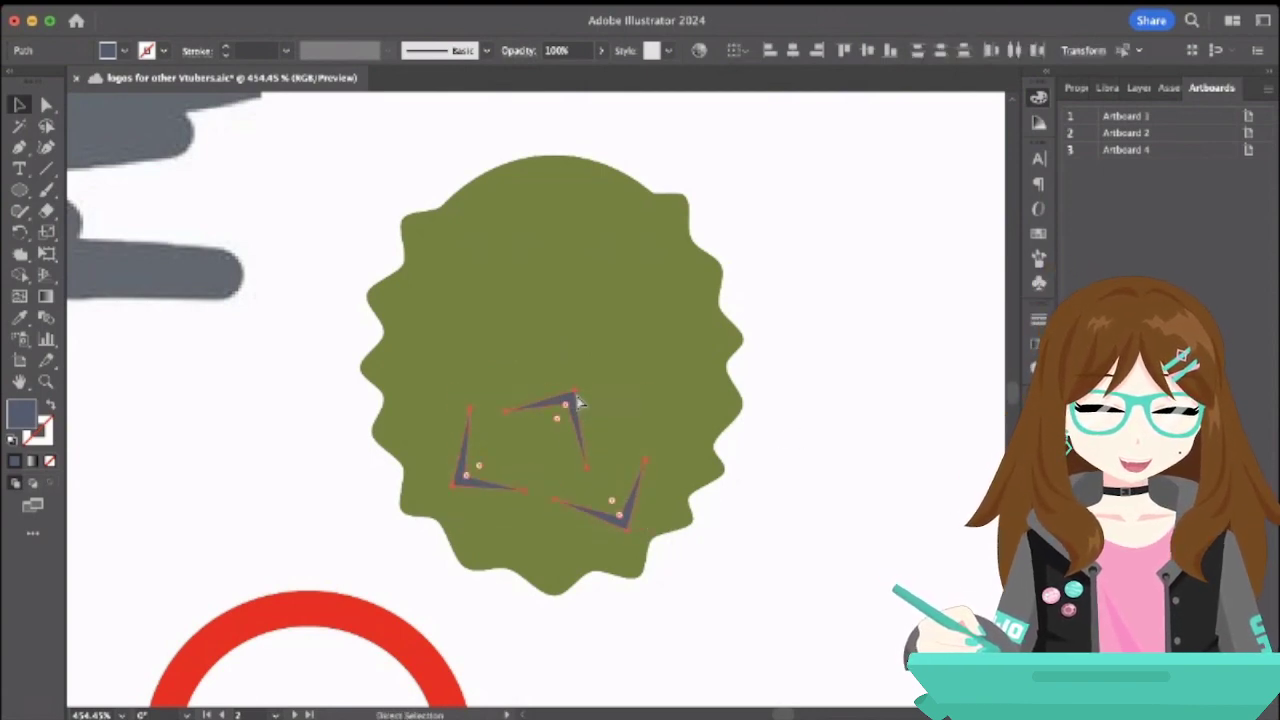
key(ctrl+d)
drag(615, 447, 655, 372)
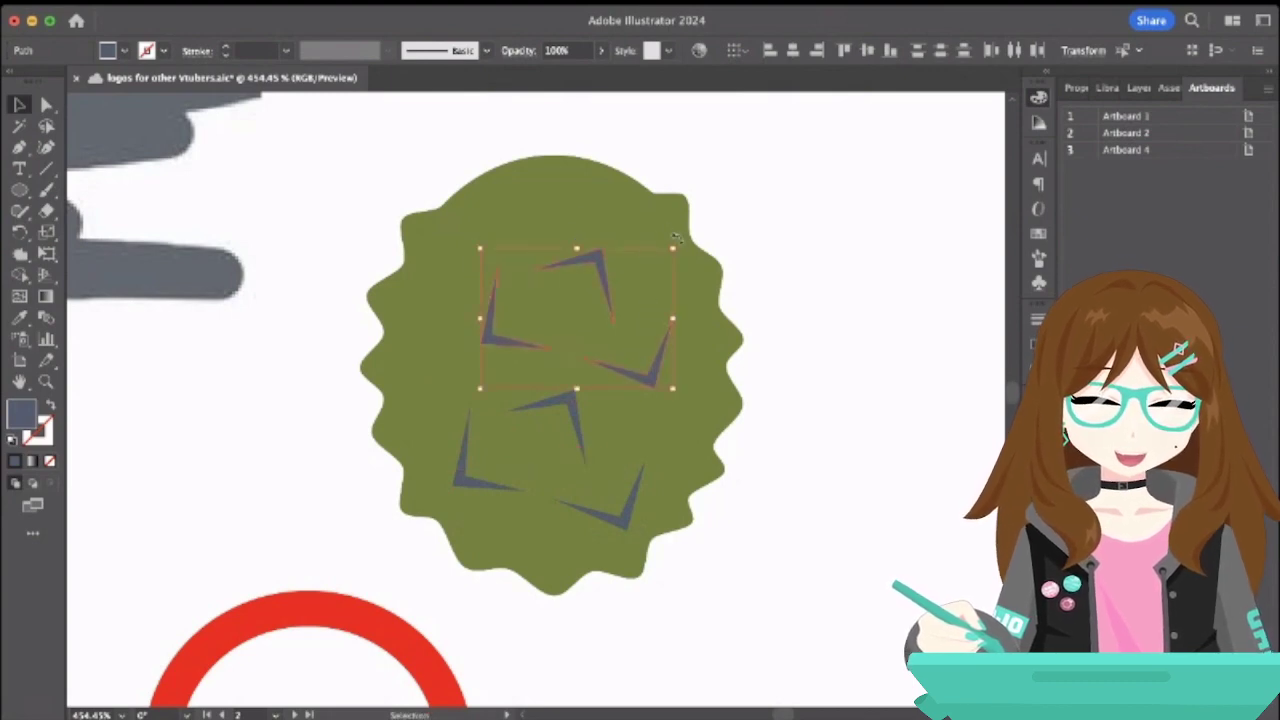
drag(678, 243, 636, 236)
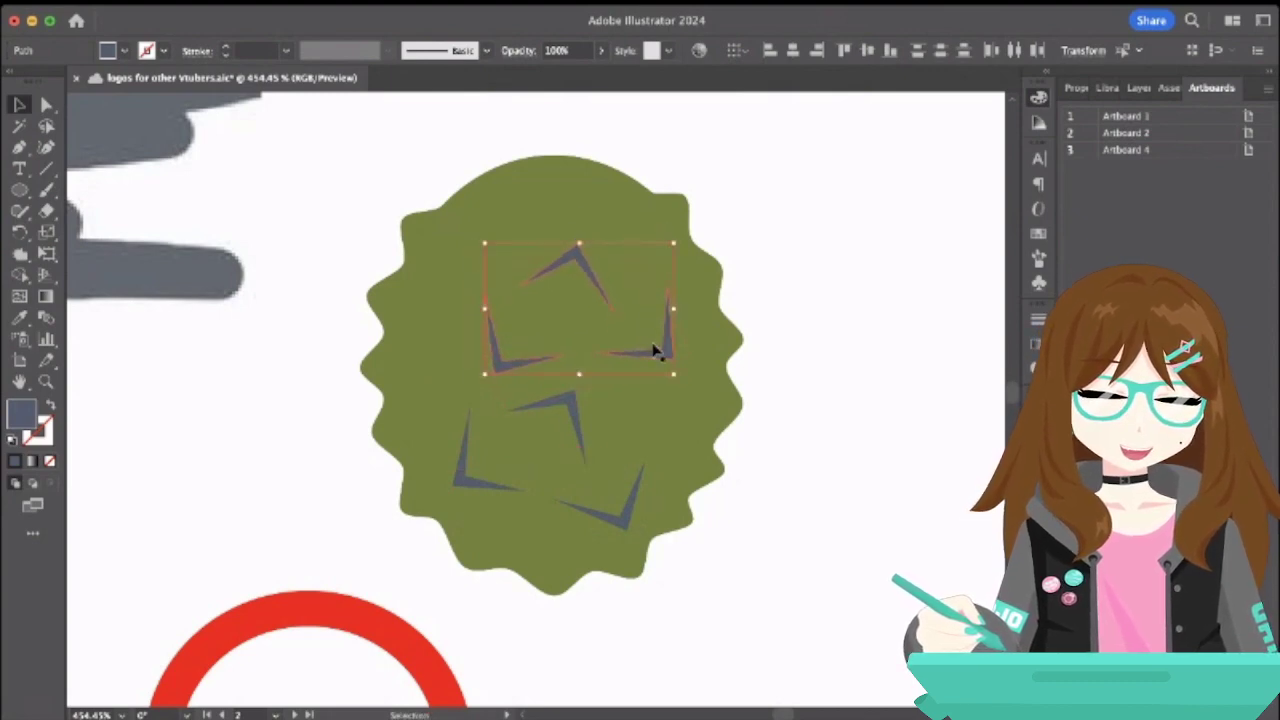
drag(650, 355, 609, 351)
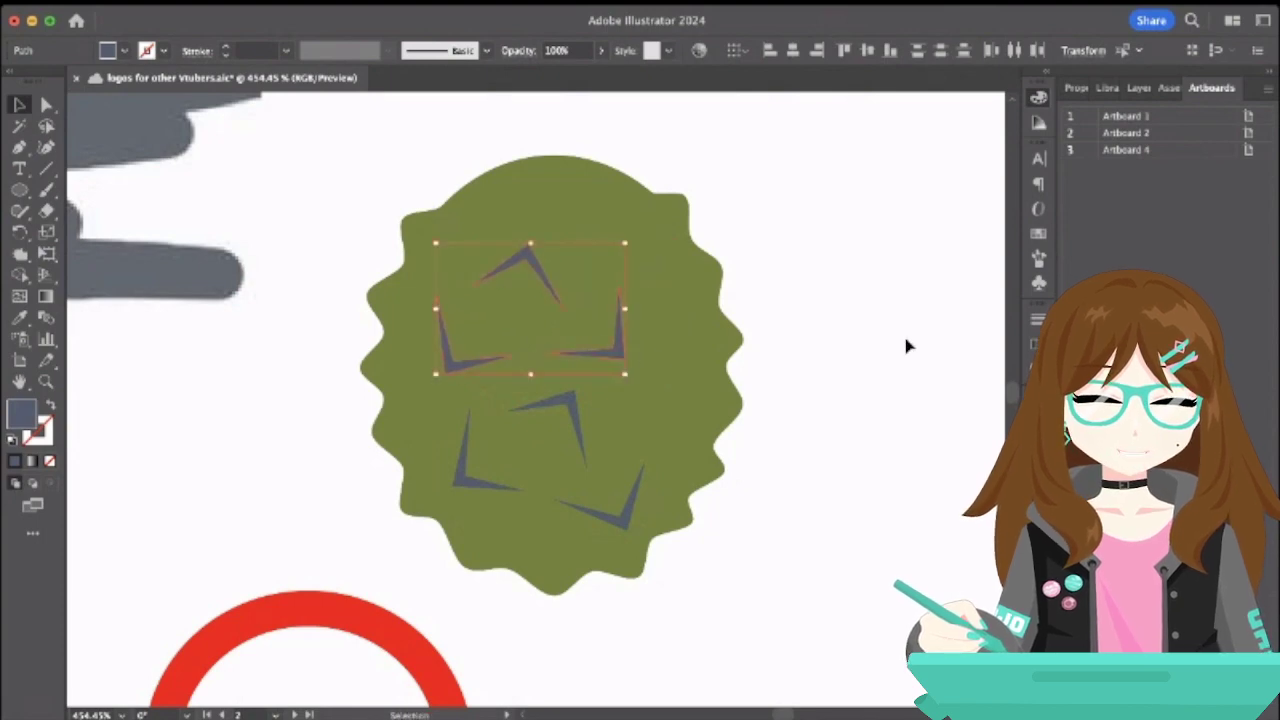
click(862, 332)
- Rotate the topmost mark so its corner points to the lower right, and move it to the durian's upper right edge
click(523, 272)
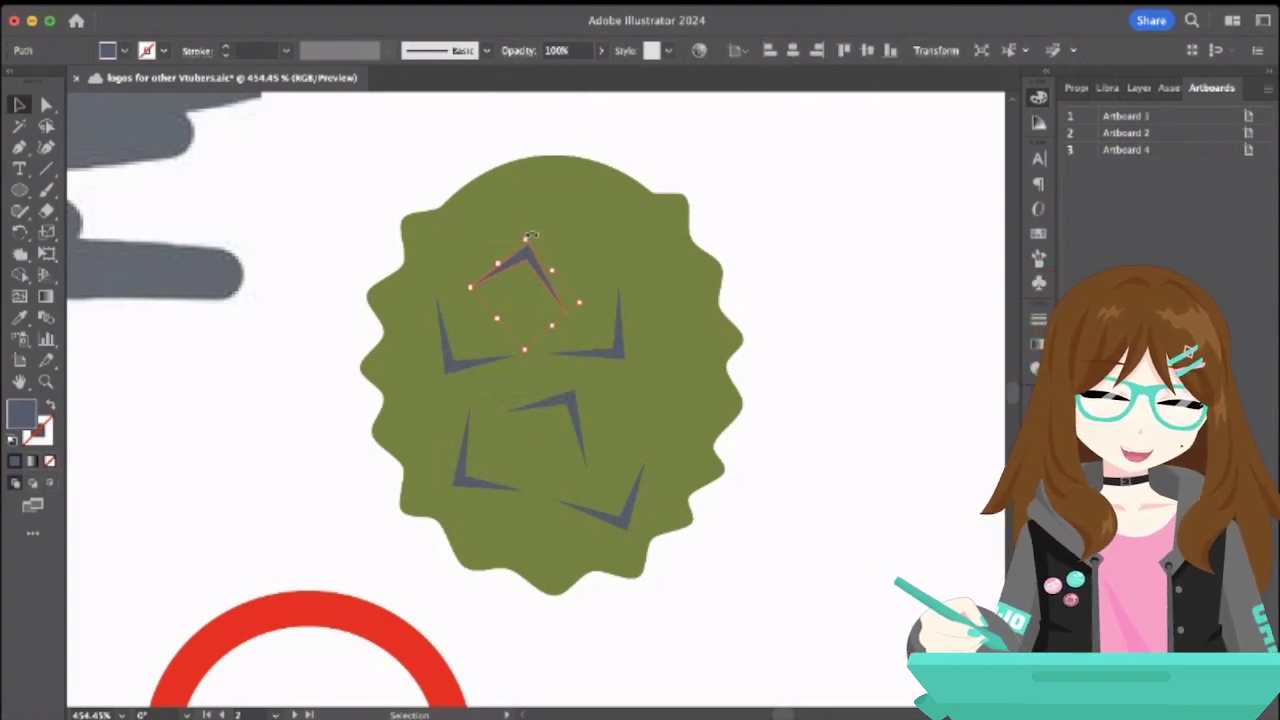
drag(531, 236, 670, 340)
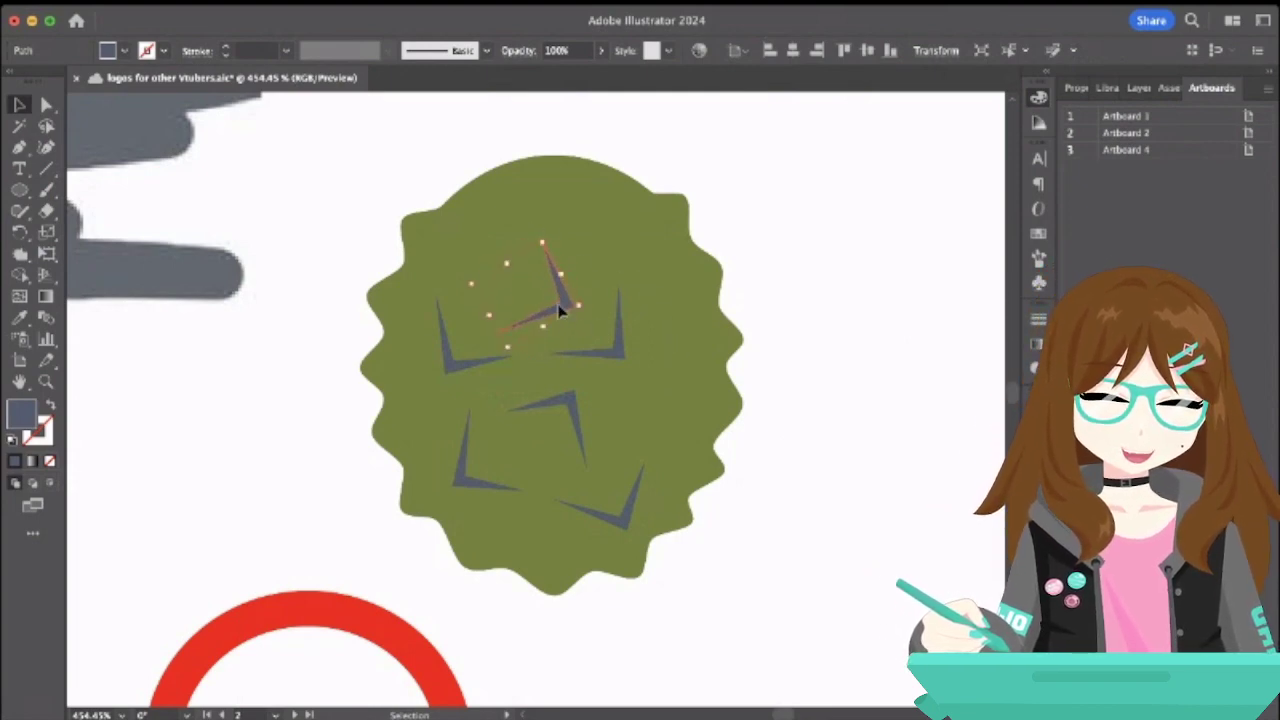
drag(560, 312, 698, 318)
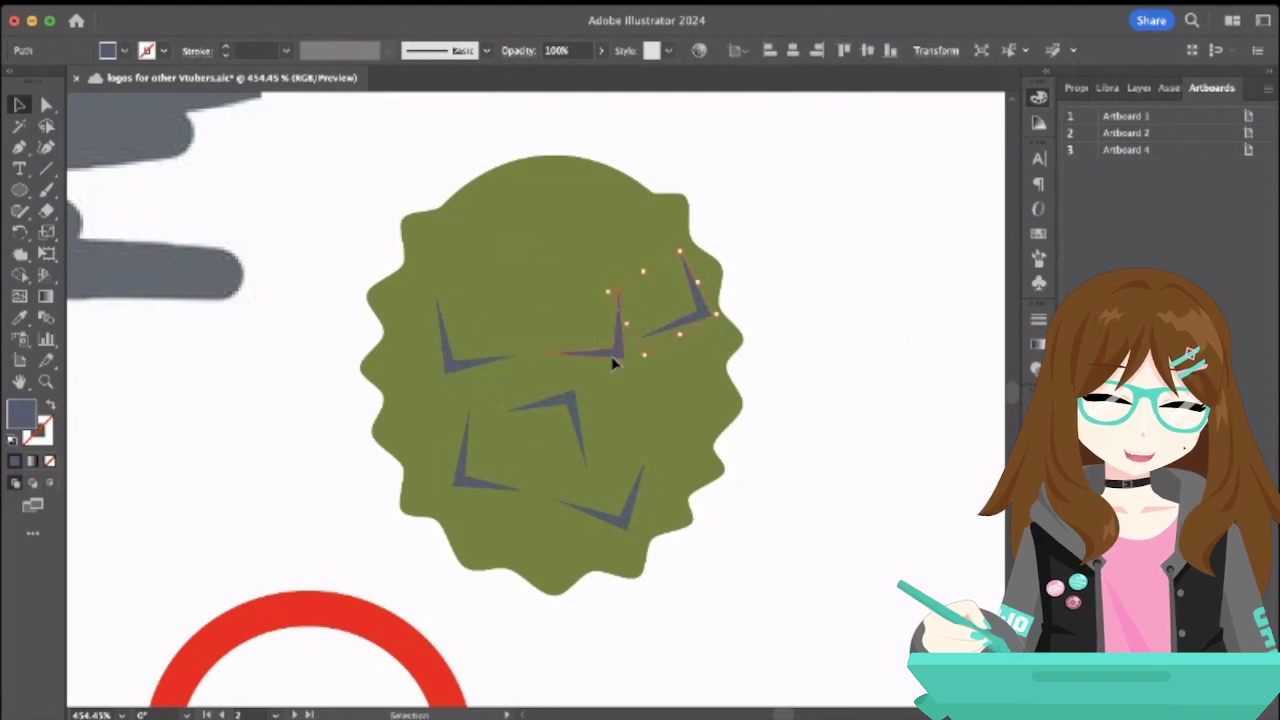
- Rotate the upper set's middle and left marks into downward-pointing spikes and line them up across the durian
drag(614, 364, 597, 363)
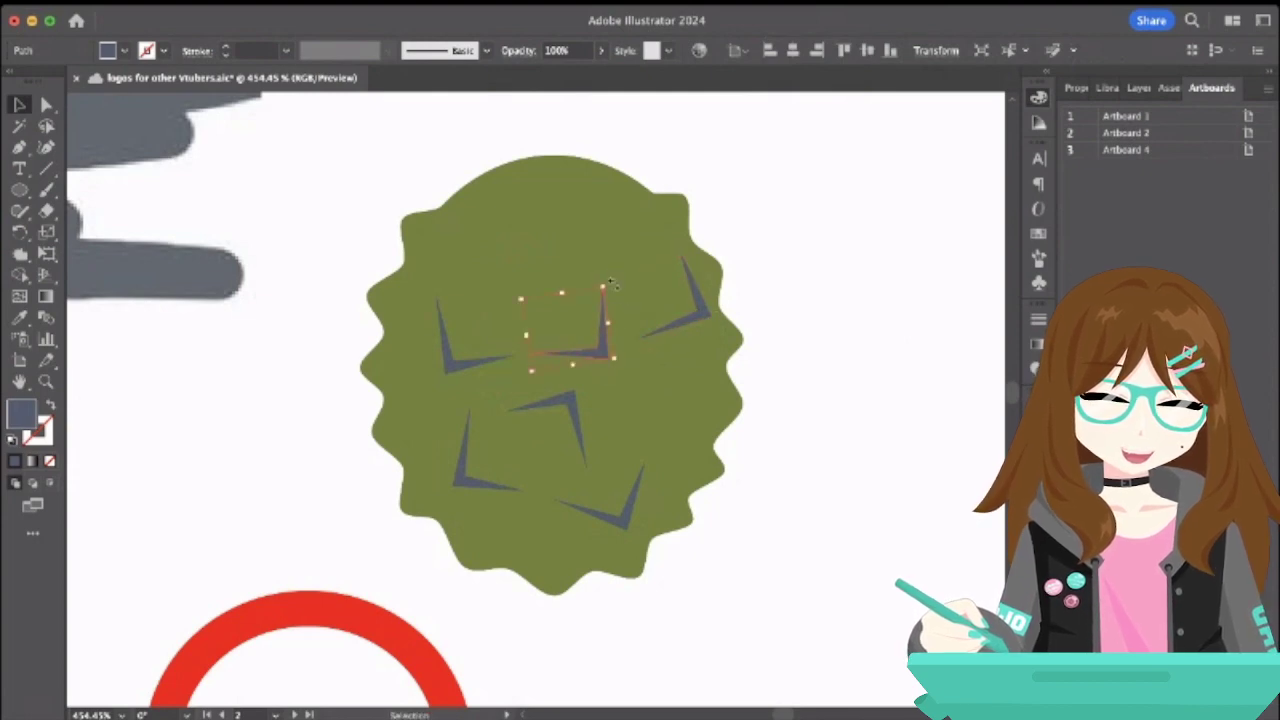
drag(612, 285, 640, 304)
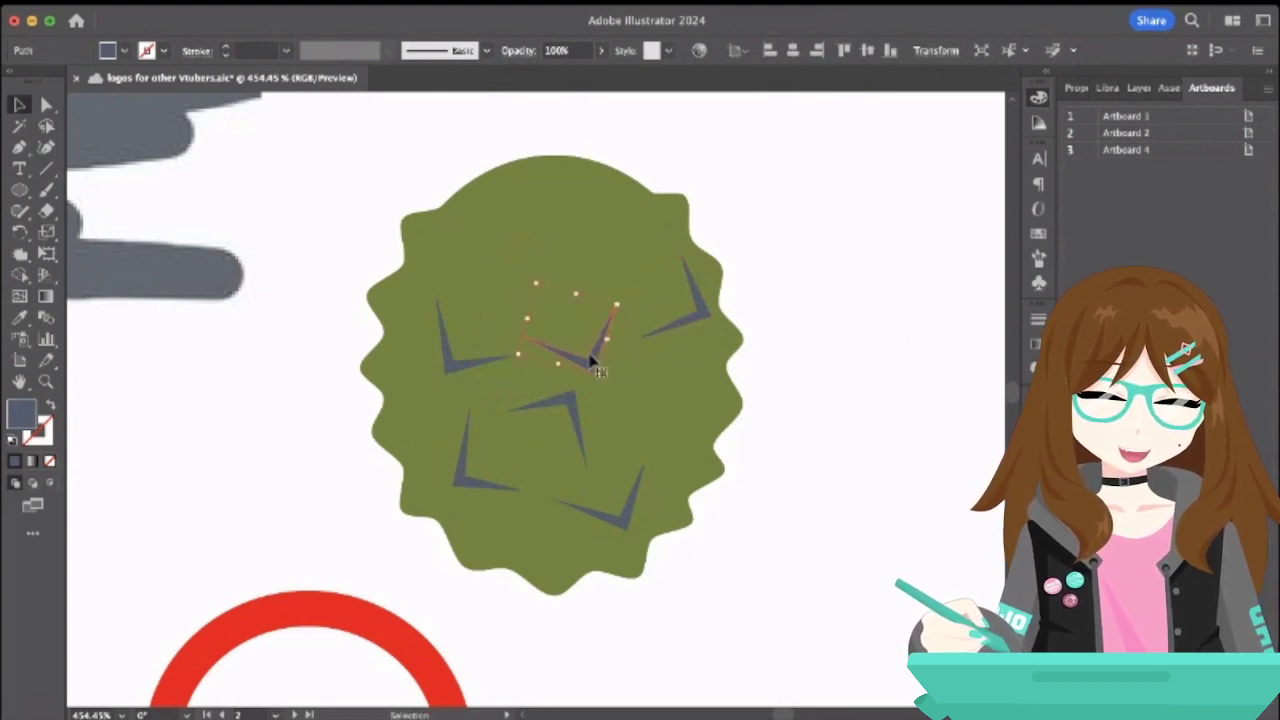
drag(591, 365, 600, 349)
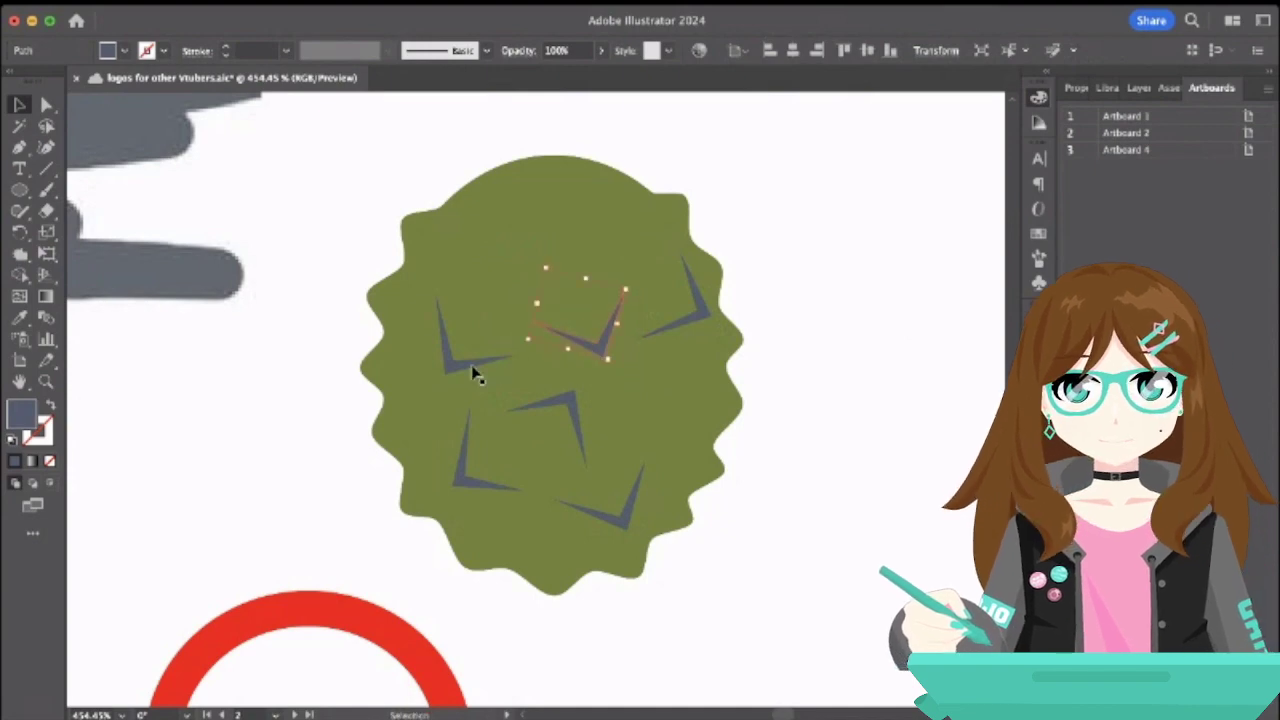
click(441, 340)
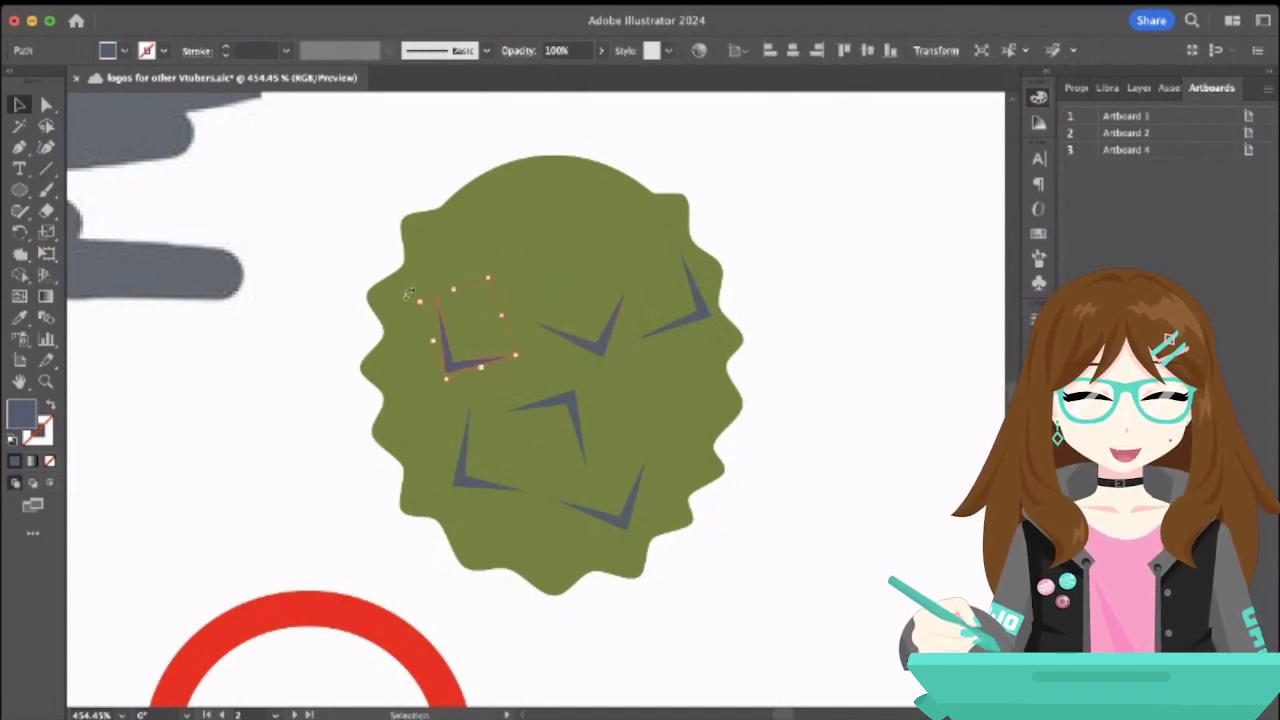
drag(408, 293, 389, 325)
drag(459, 367, 445, 367)
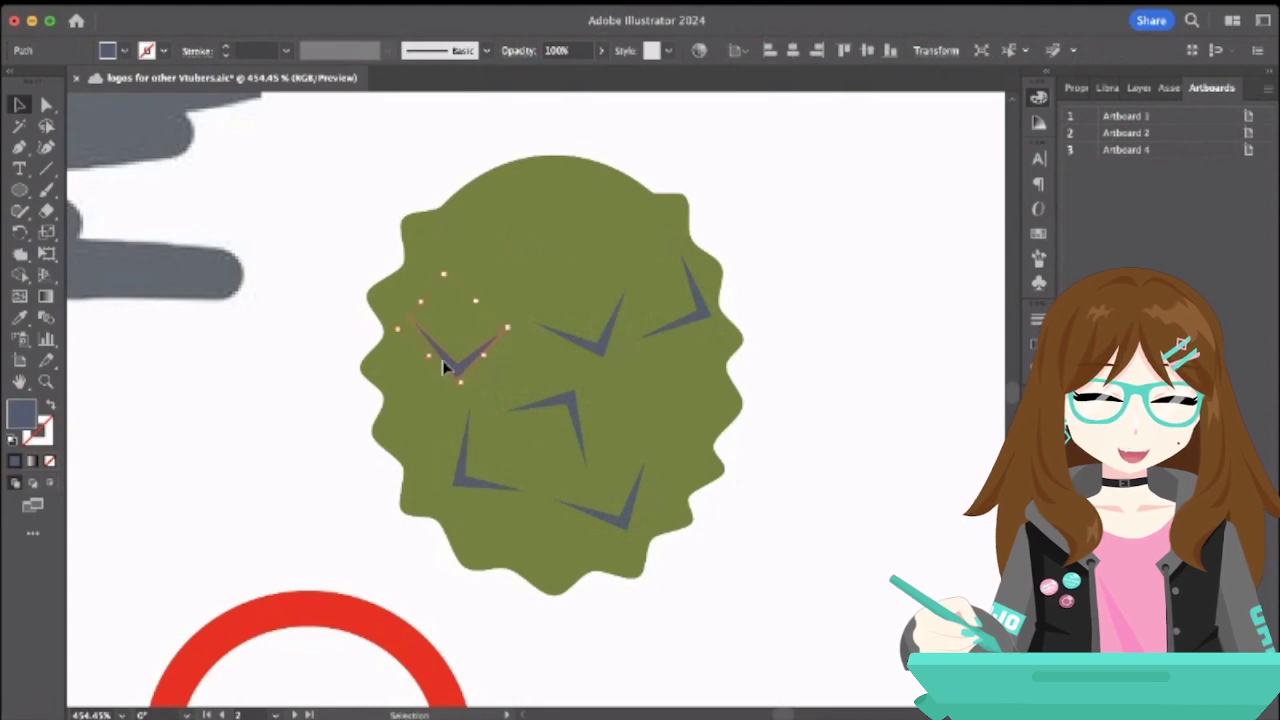
- Rotate the lower left and central marks into downward-pointing V shapes, and shift the lower right mark toward the durian's edge
click(575, 422)
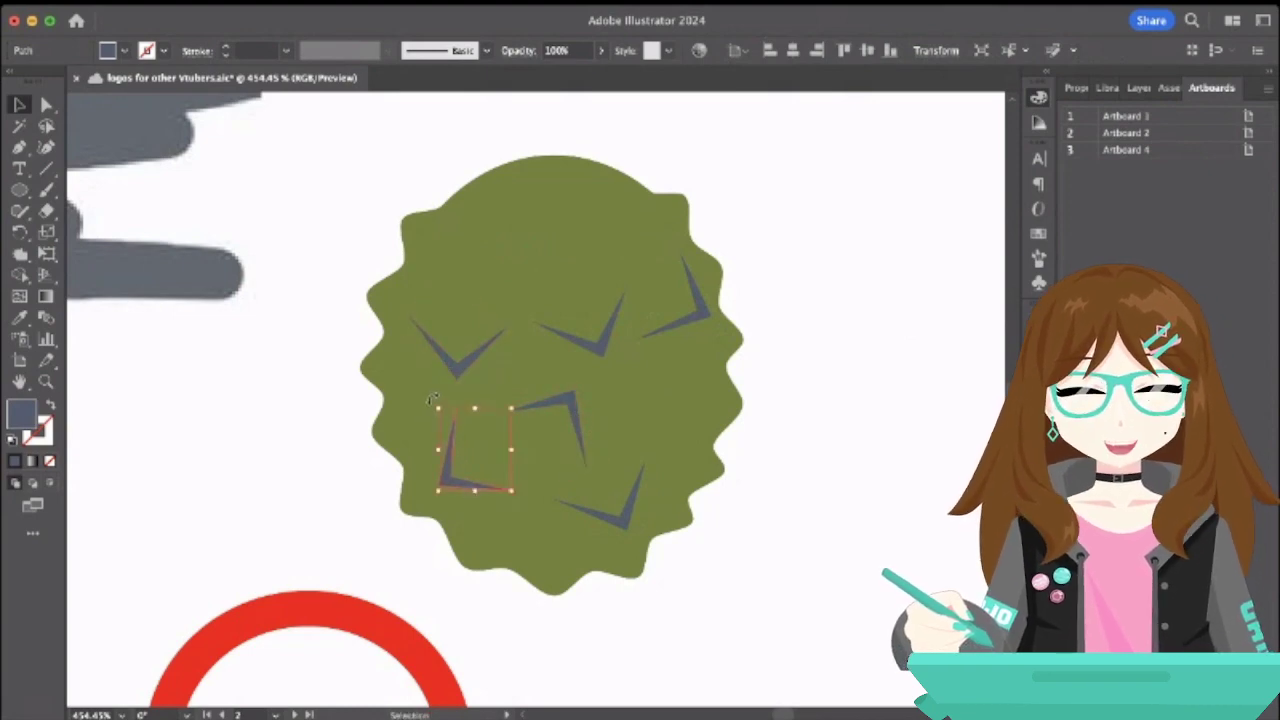
drag(431, 400, 398, 440)
click(570, 412)
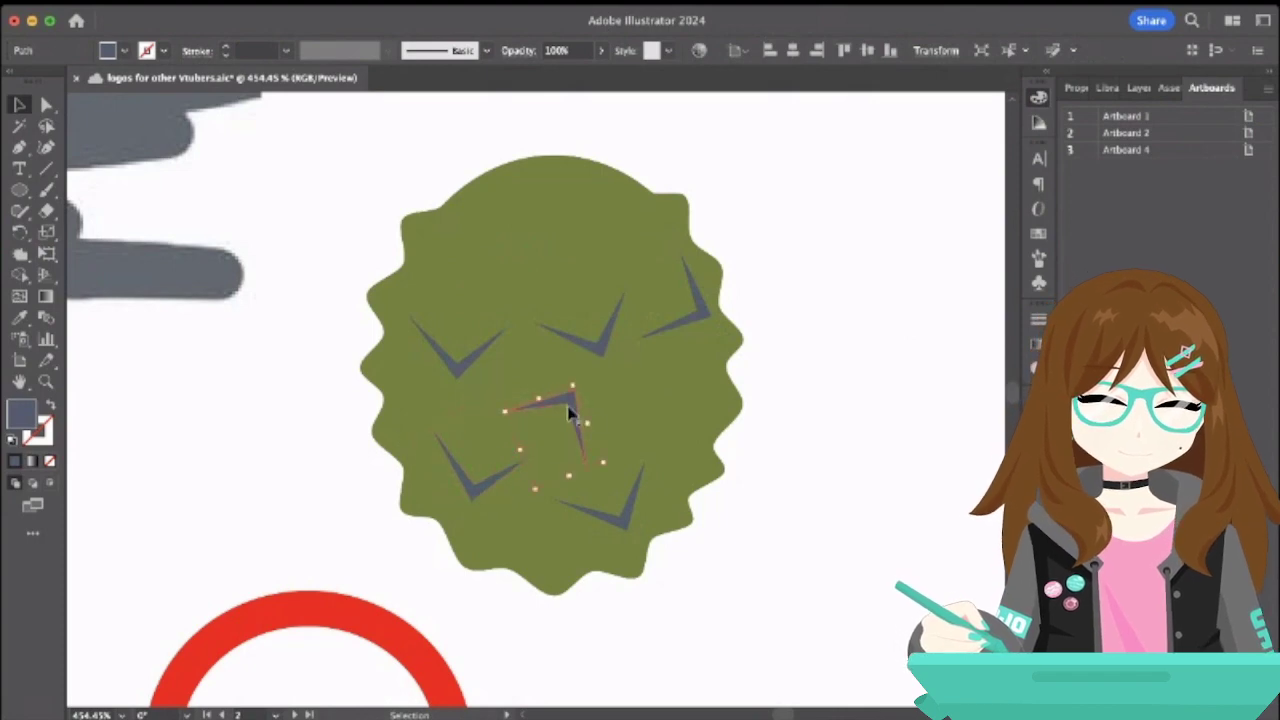
drag(578, 380, 567, 537)
drag(567, 485, 567, 450)
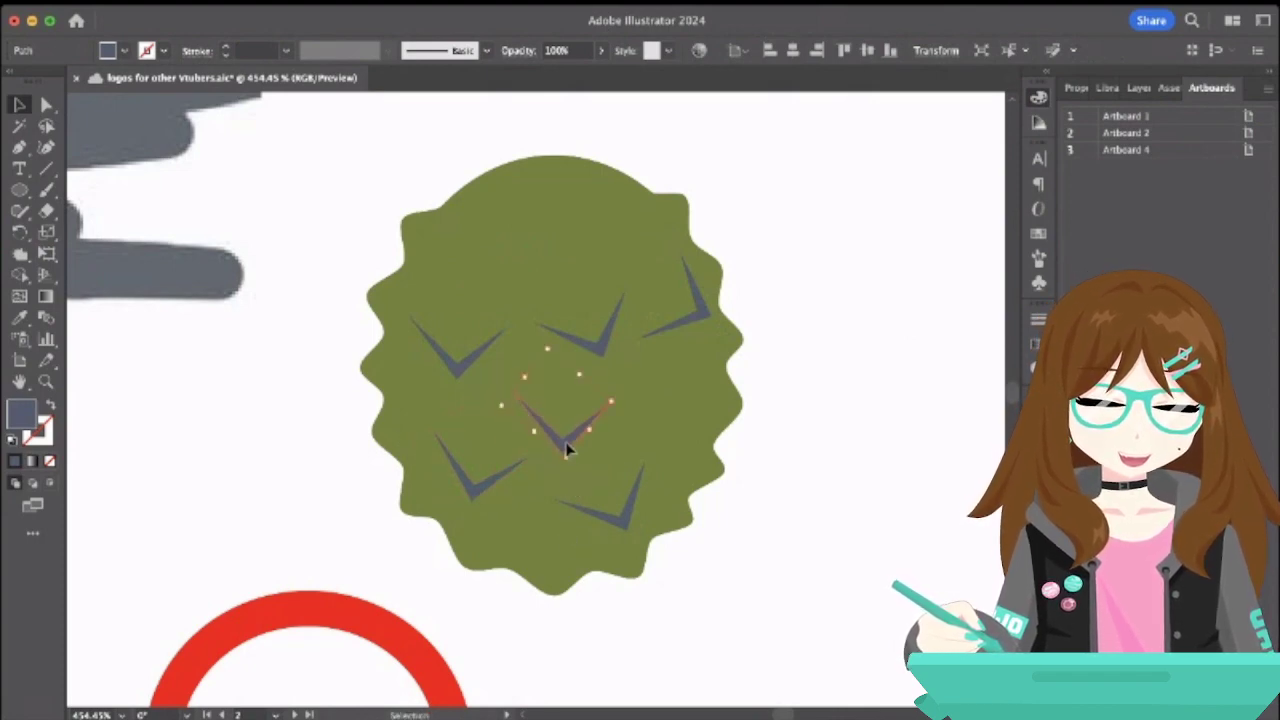
drag(620, 533, 648, 500)
click(829, 472)
- Duplicate the upper row of three marks, scale the copies down, and place them as a smaller row near the durian's top
click(594, 334)
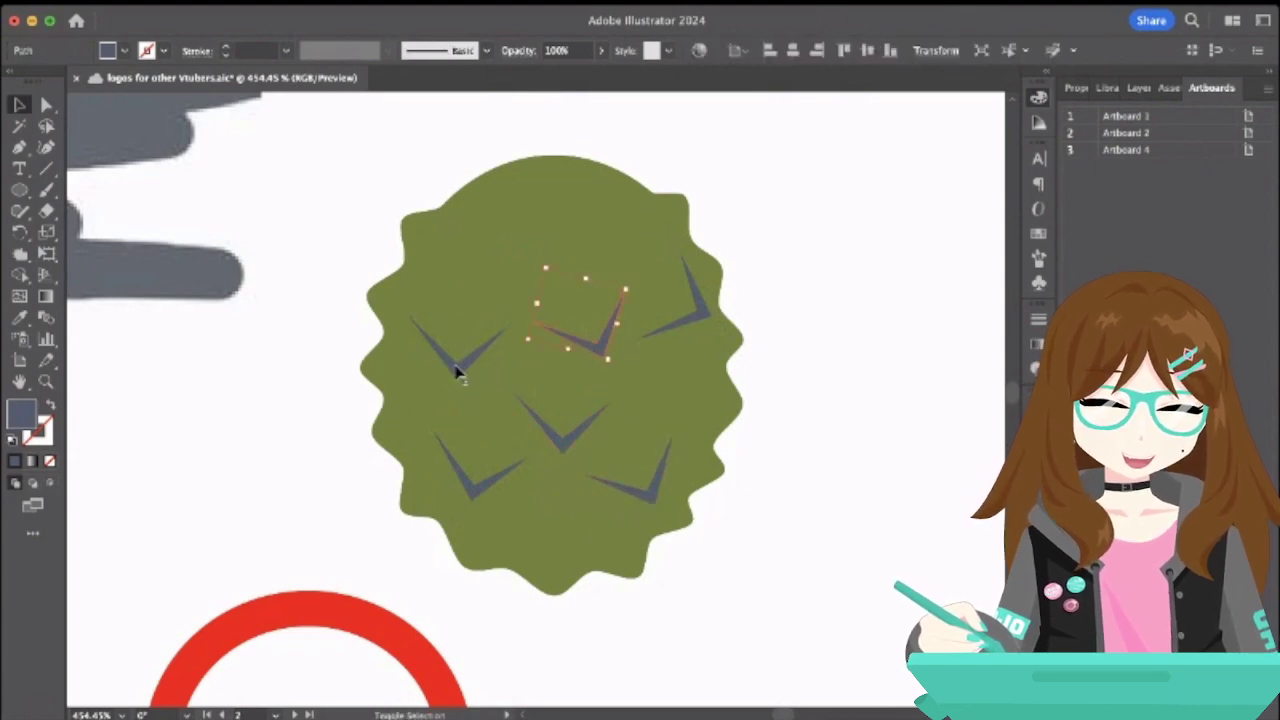
shift+click(457, 368)
key(v)
key(ctrl+v)
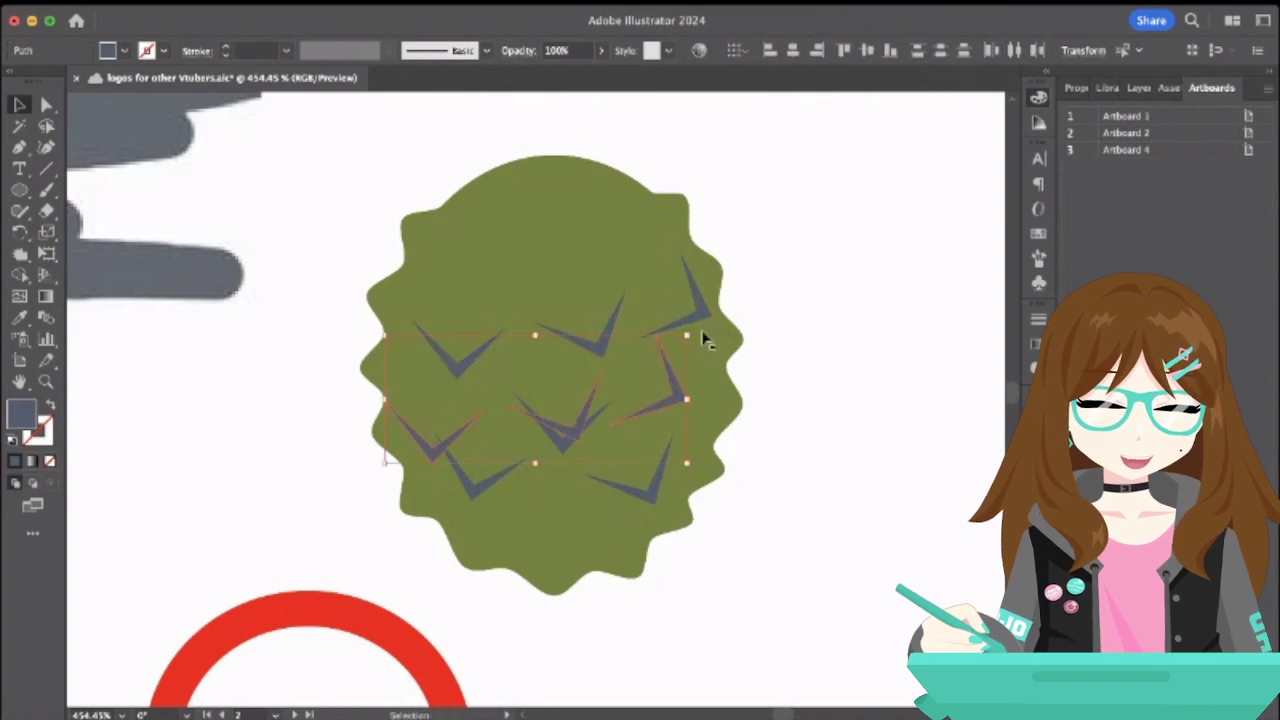
drag(670, 403, 680, 250)
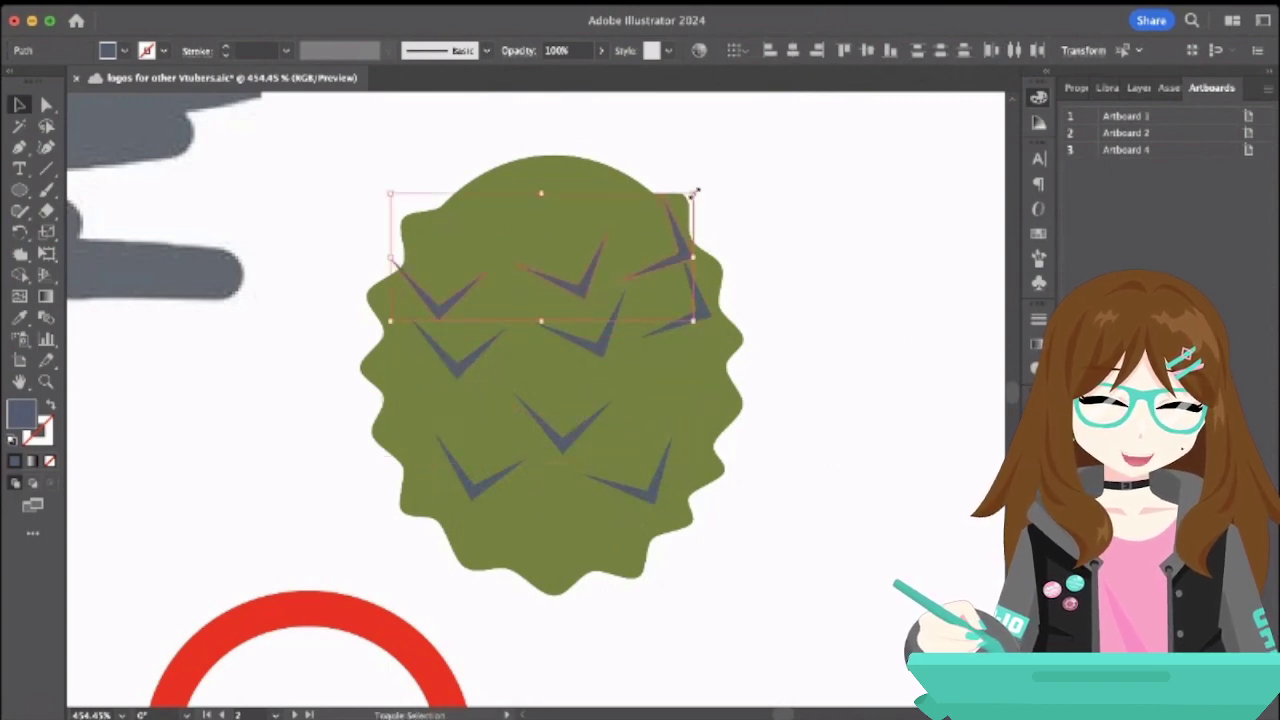
drag(691, 198, 636, 228)
drag(603, 271, 638, 248)
click(829, 409)
- Duplicate the central V mark, rotate the copy, and place it along the durian's right edge below the upper row
key(a)
click(557, 443)
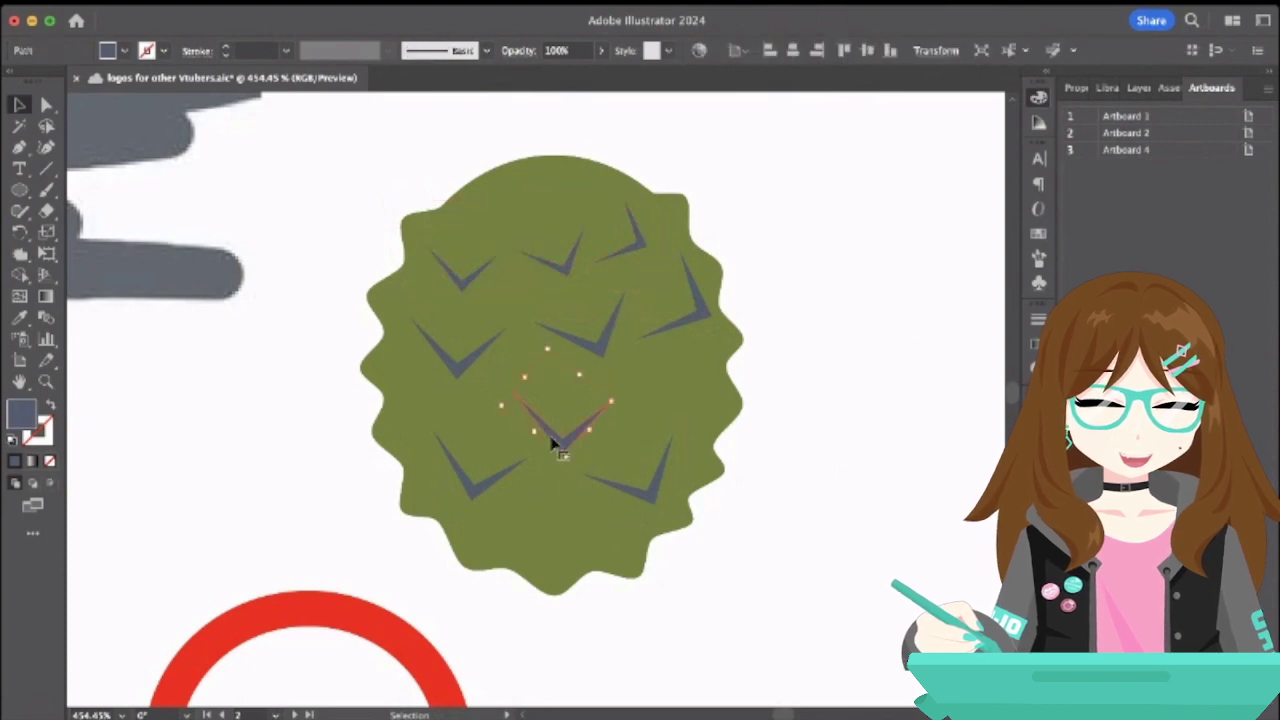
key(v)
drag(529, 423, 677, 425)
drag(733, 370, 692, 355)
click(835, 412)
- Place a rotated copy of the central mark on the durian's left edge and another V-shaped mark at its bottom center
click(580, 428)
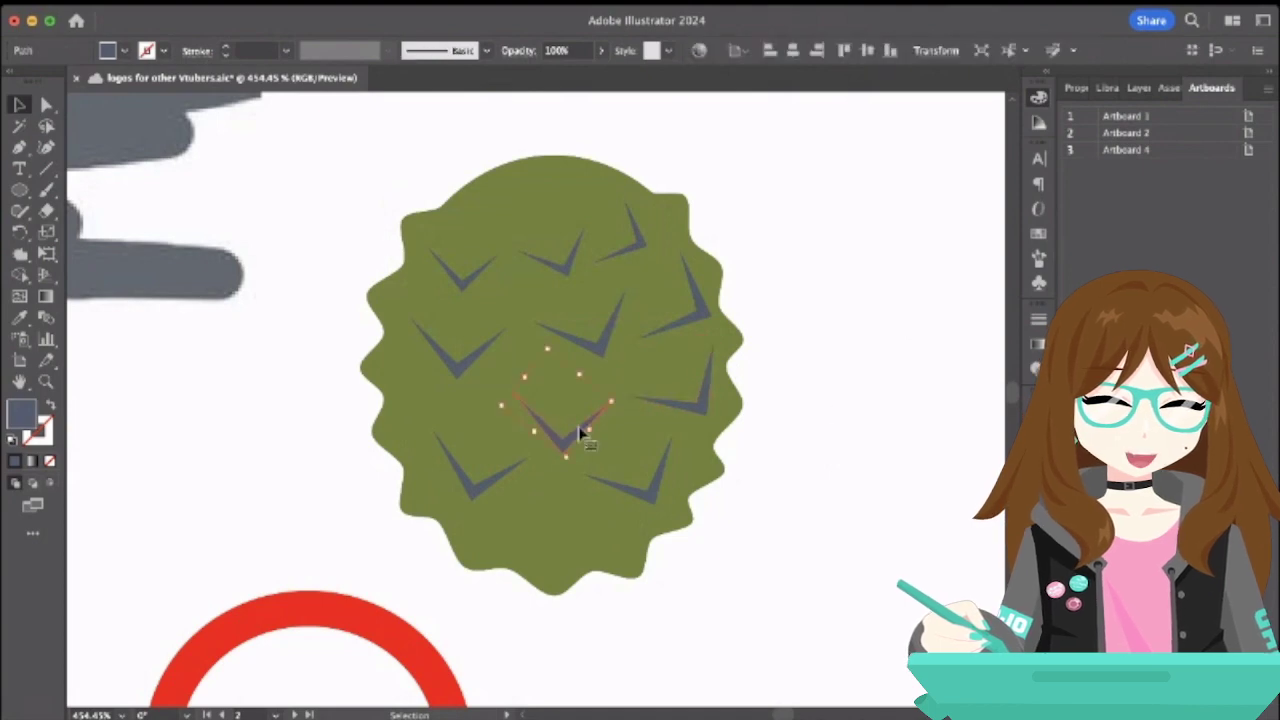
mouse_move(580, 428)
mouse_down()
mouse_move(566, 434)
mouse_move(583, 435)
mouse_up()
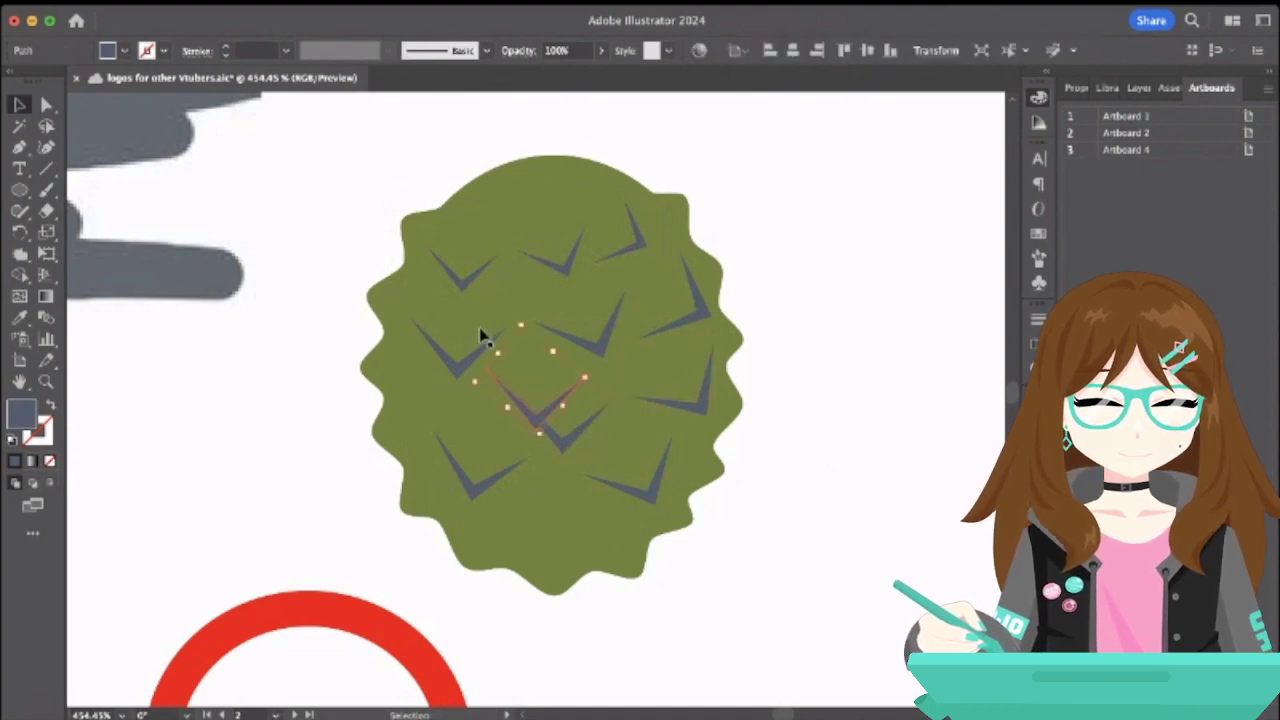
drag(521, 320, 414, 420)
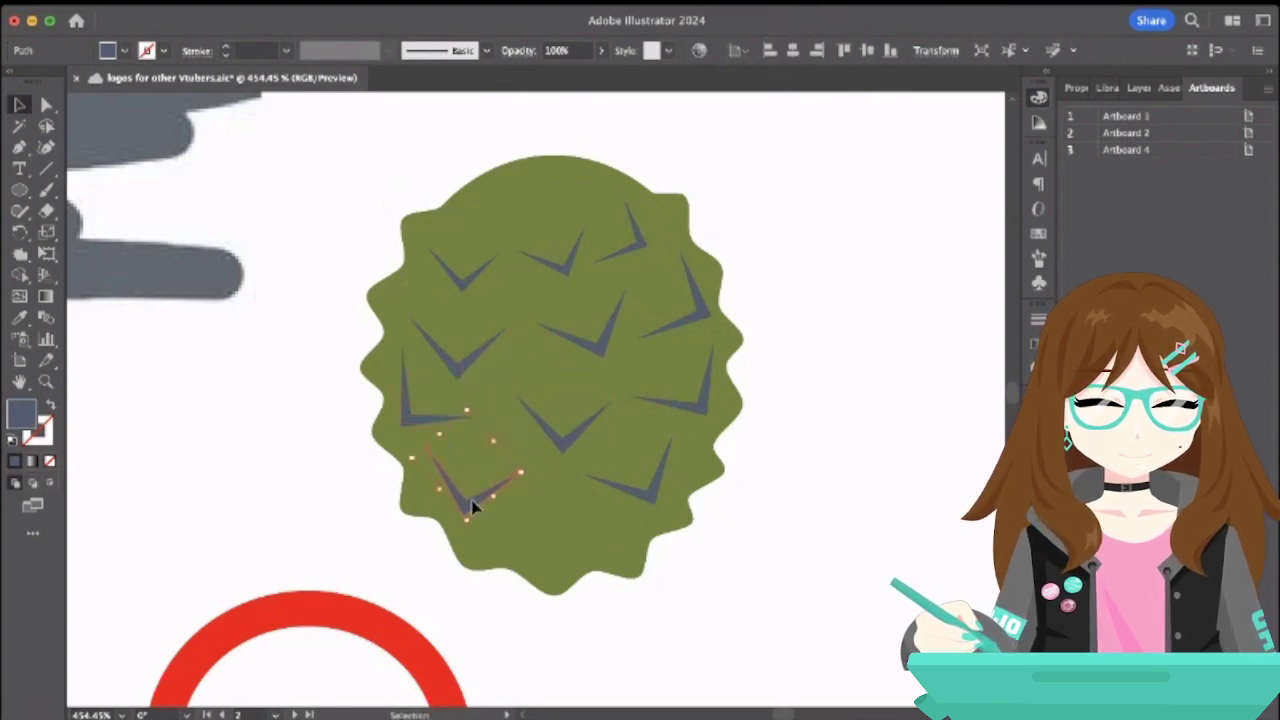
drag(563, 428, 558, 566)
click(833, 488)
- Duplicate the spiky green durian body without its marks, leaving the copy below the original
scroll(833, 490, down, 5)
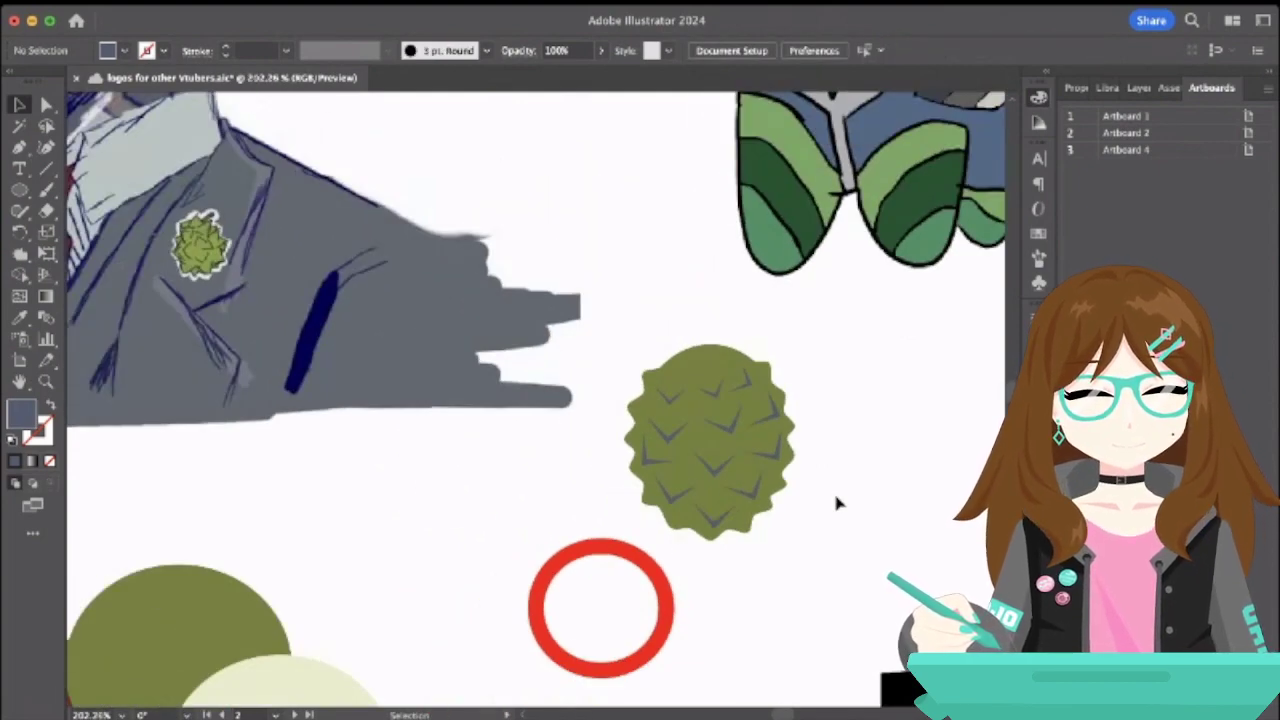
scroll(835, 503, down, 3)
scroll(835, 503, down, 3)
scroll(835, 503, right, 3)
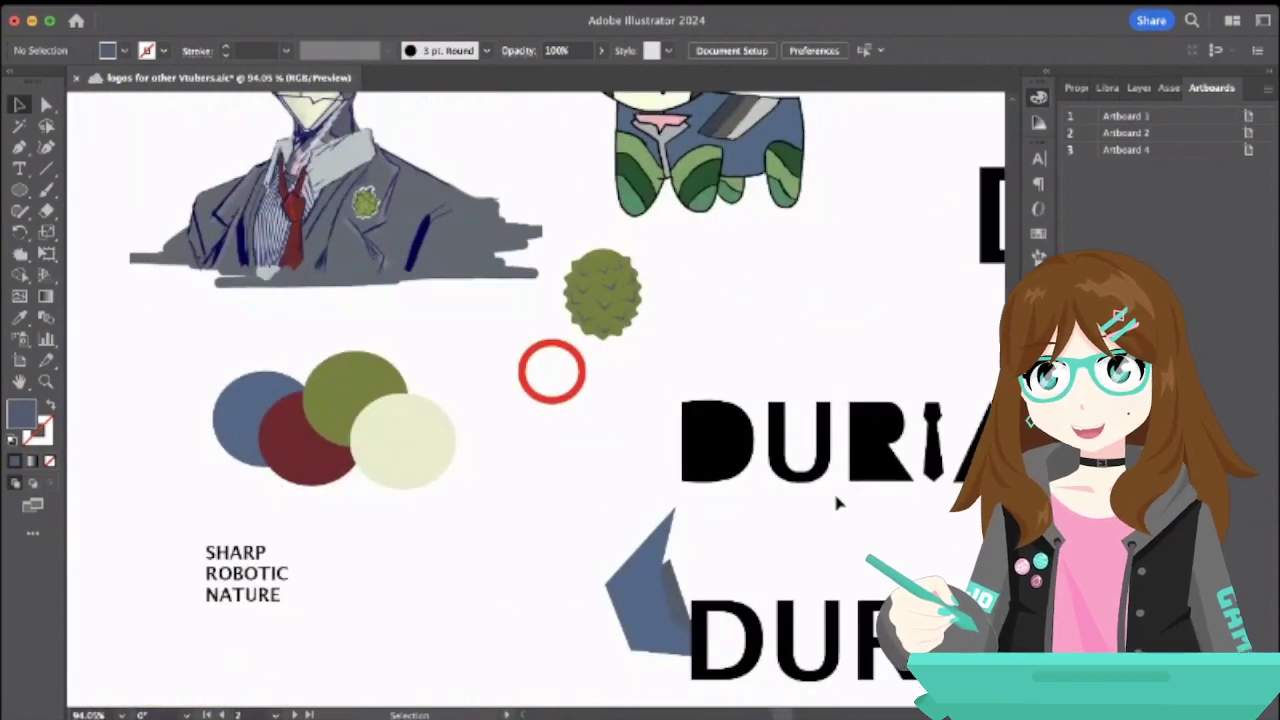
scroll(838, 503, down, 1)
scroll(838, 503, right, 1)
click(576, 240)
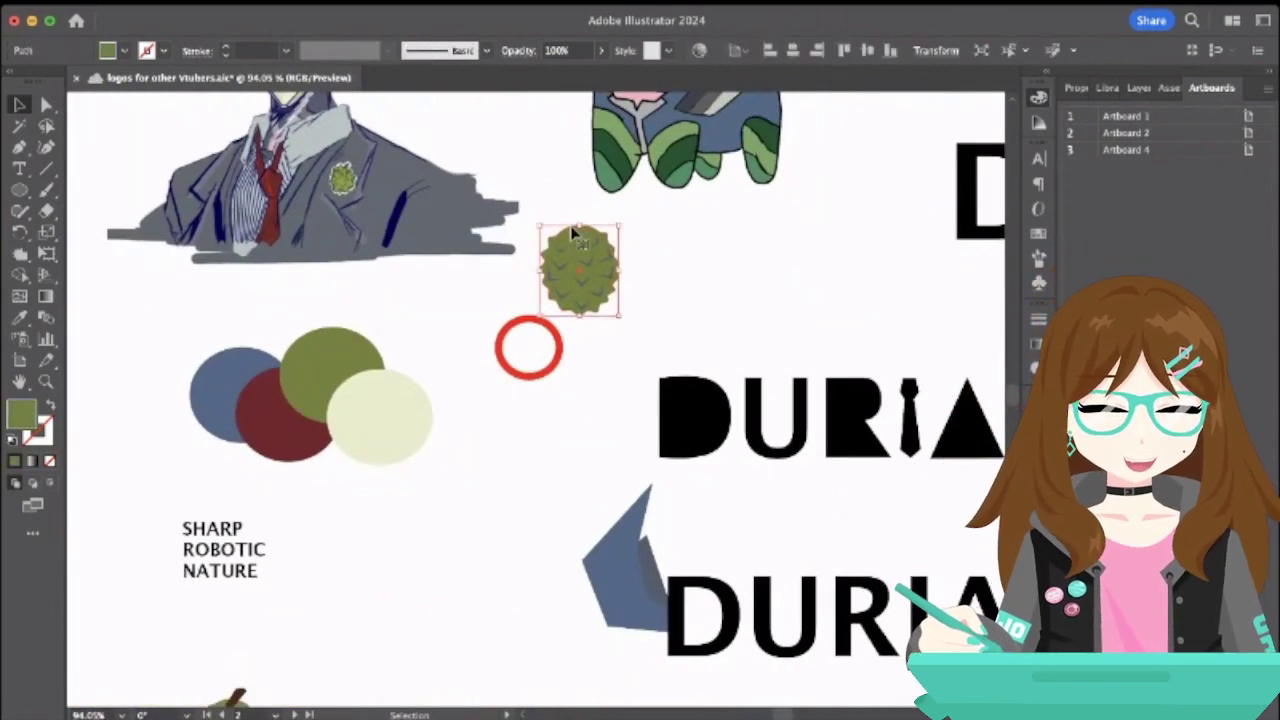
key(ctrl+c)
key(ctrl+v)
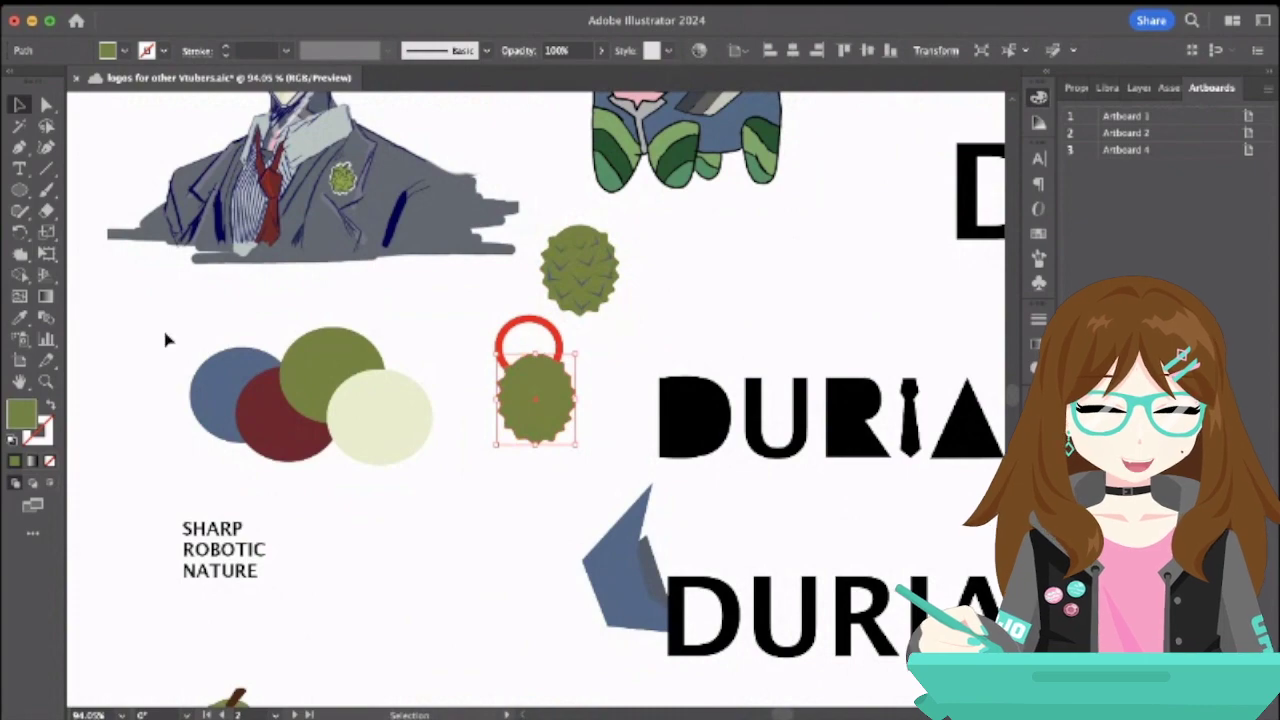
- Fill the copied durian body with the lighter inner green sampled from the finished stemmed durian using the Eyedropper
click(19, 317)
scroll(640, 408, down, 3)
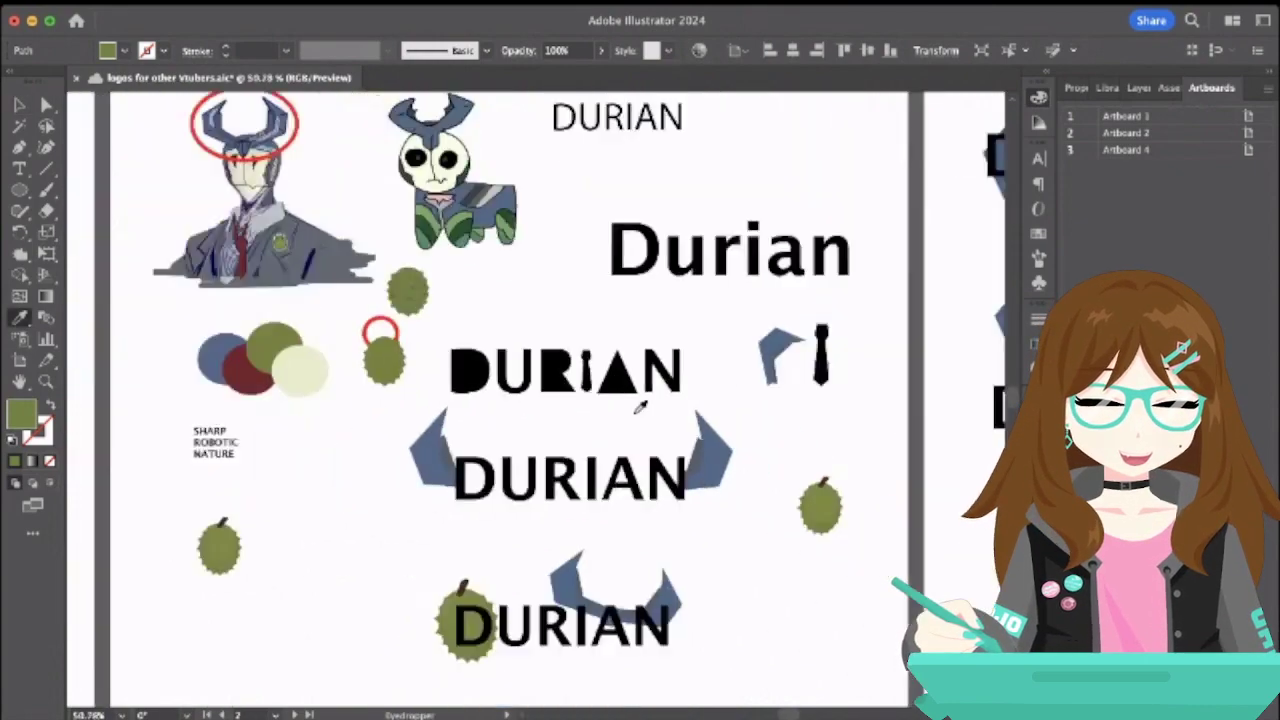
scroll(640, 406, down, 1)
scroll(818, 482, up, 6)
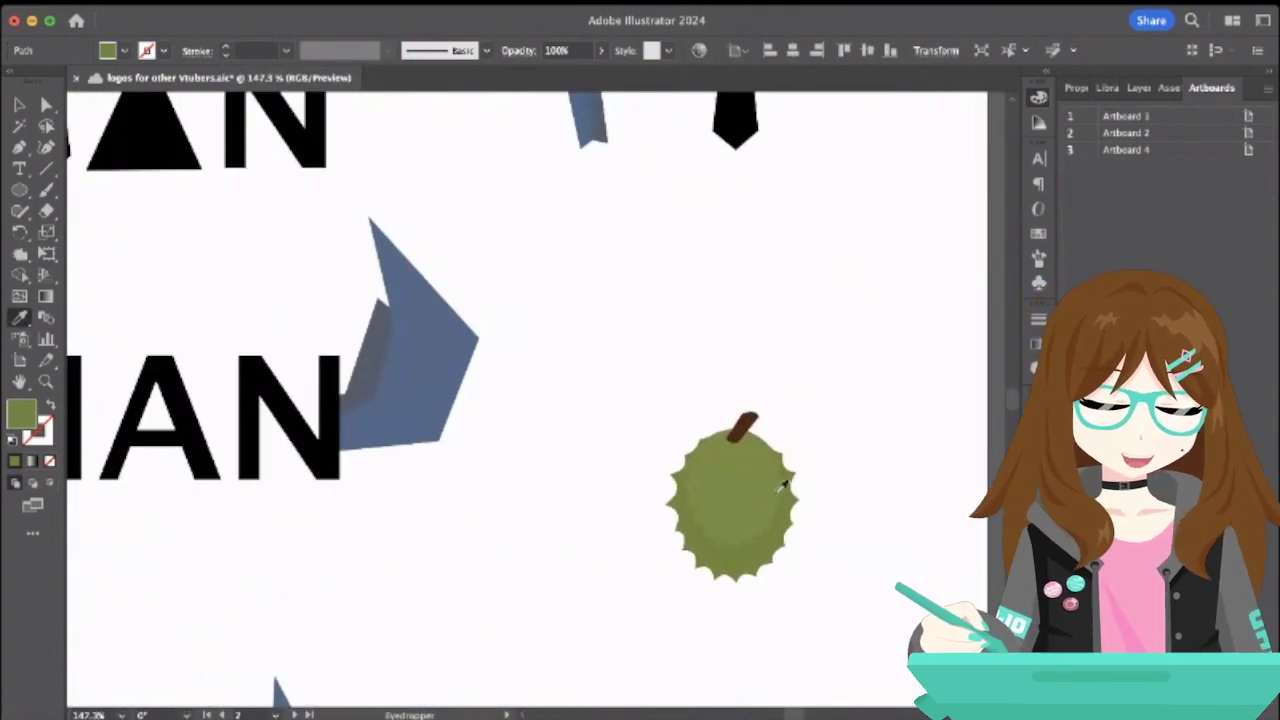
click(743, 486)
scroll(741, 486, left, 10)
scroll(741, 486, up, 3)
scroll(741, 486, left, 8)
scroll(741, 486, up, 4)
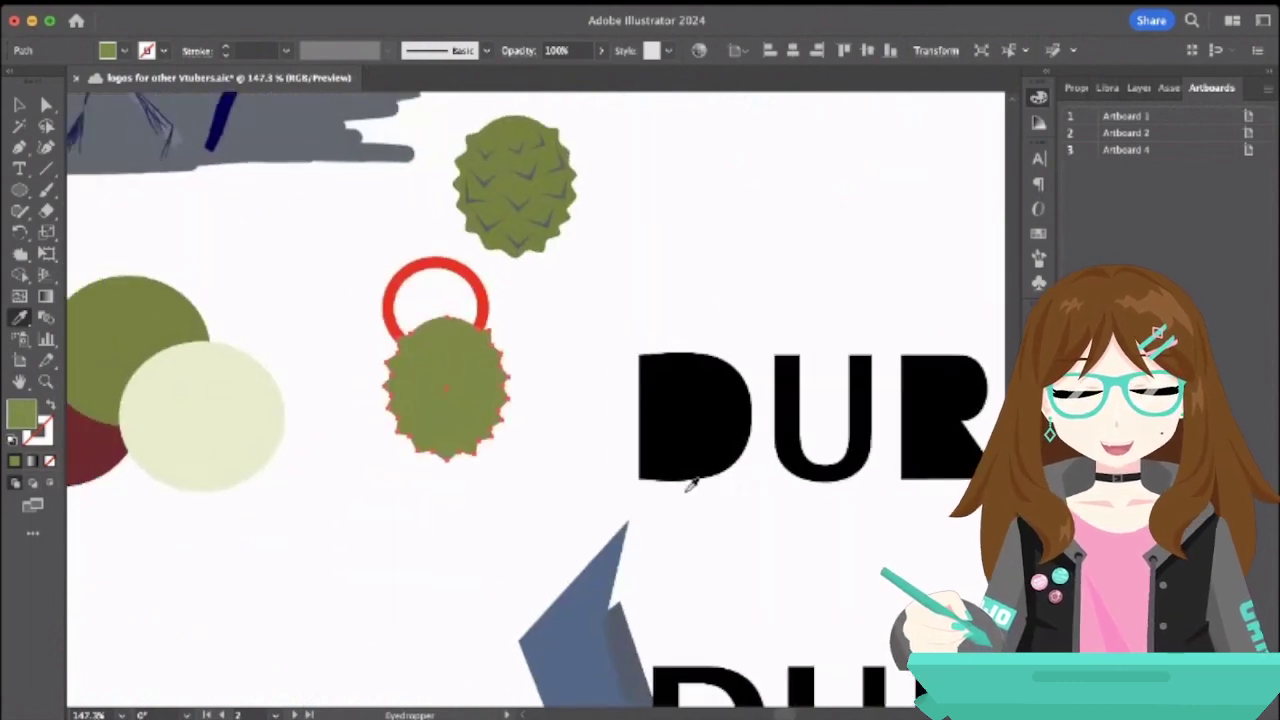
- Scale the lighter green durian copy down to about two thirds of its size
click(19, 104)
click(388, 364)
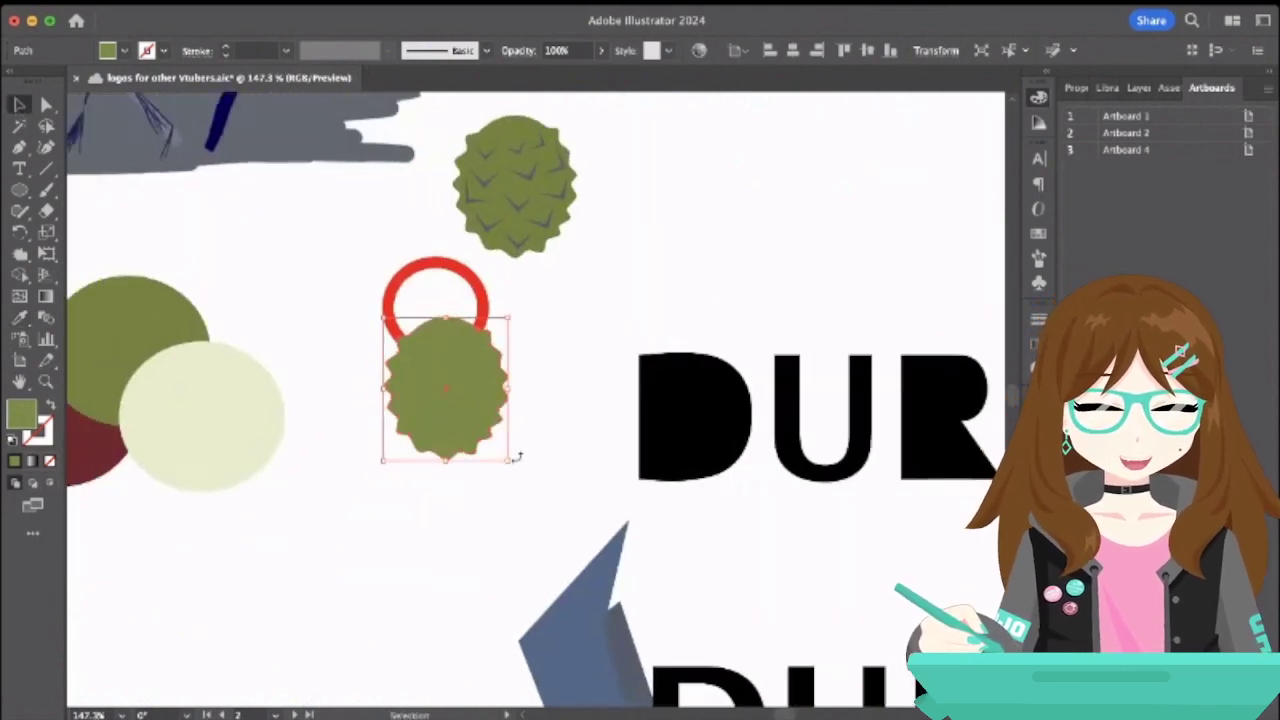
drag(507, 460, 466, 424)
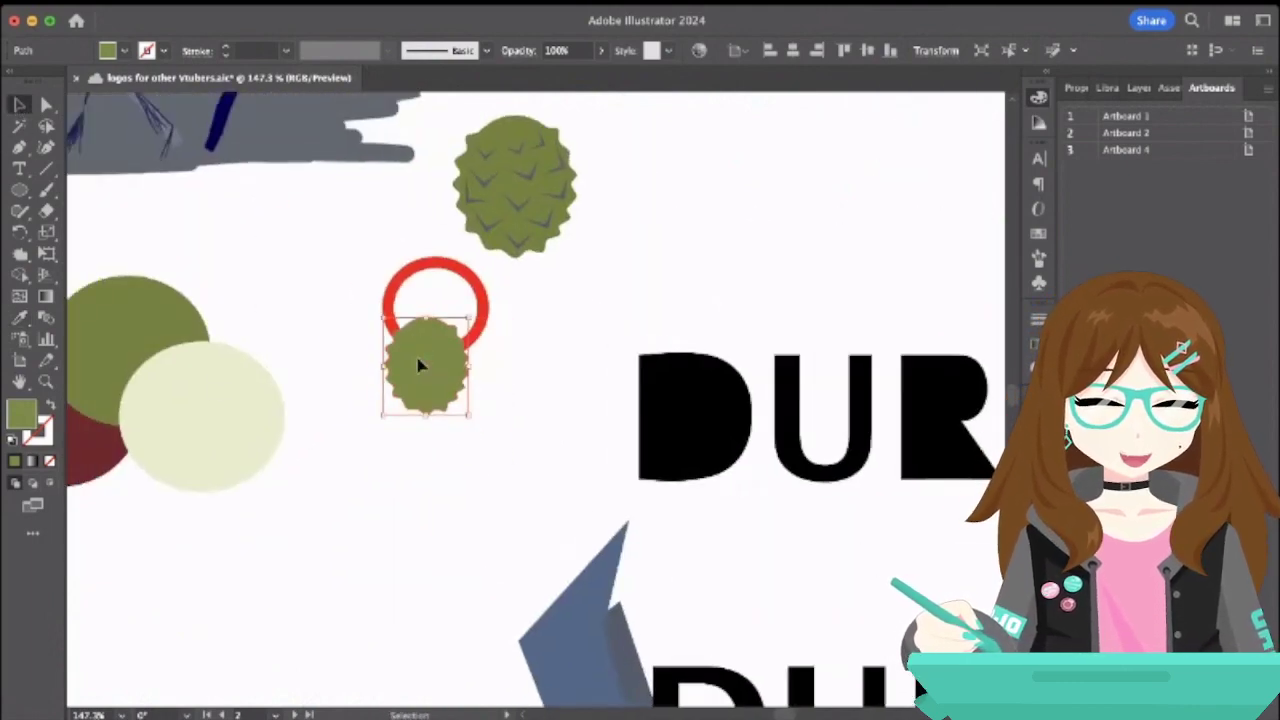
- Place the lighter green copy over the upper middle of the durian body and layer it behind the spike marks
drag(423, 368, 507, 172)
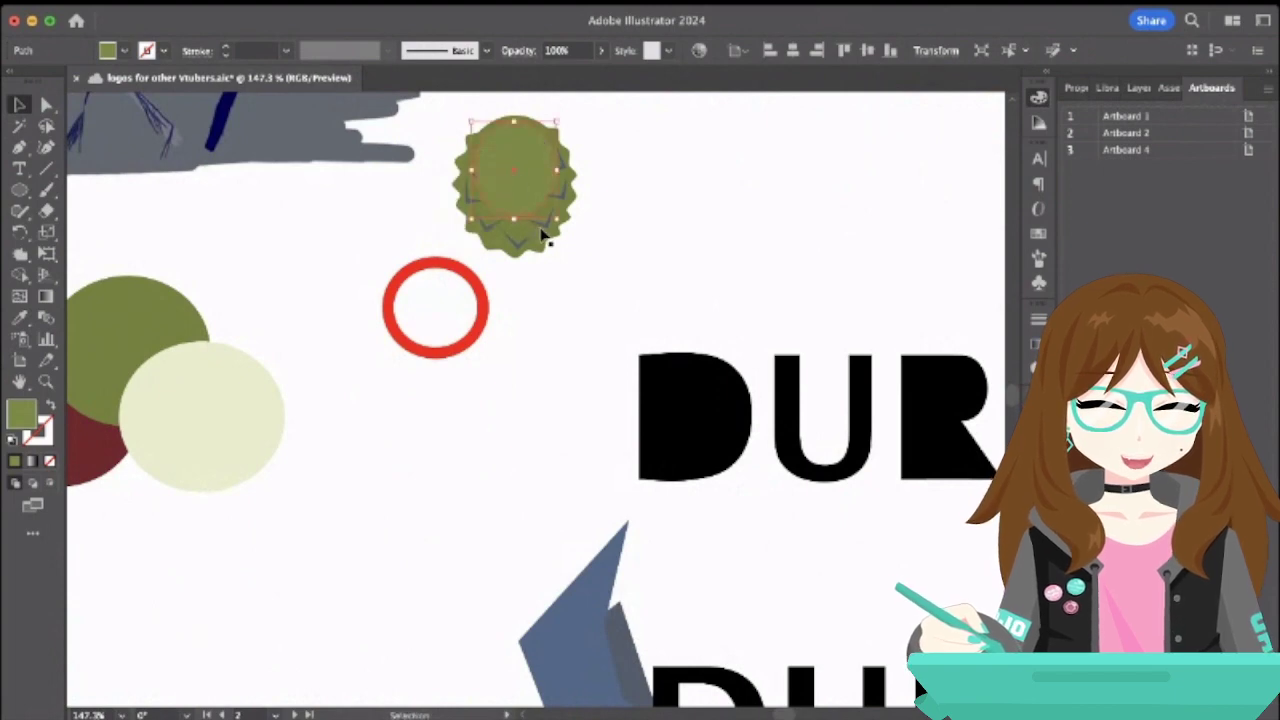
key(a)
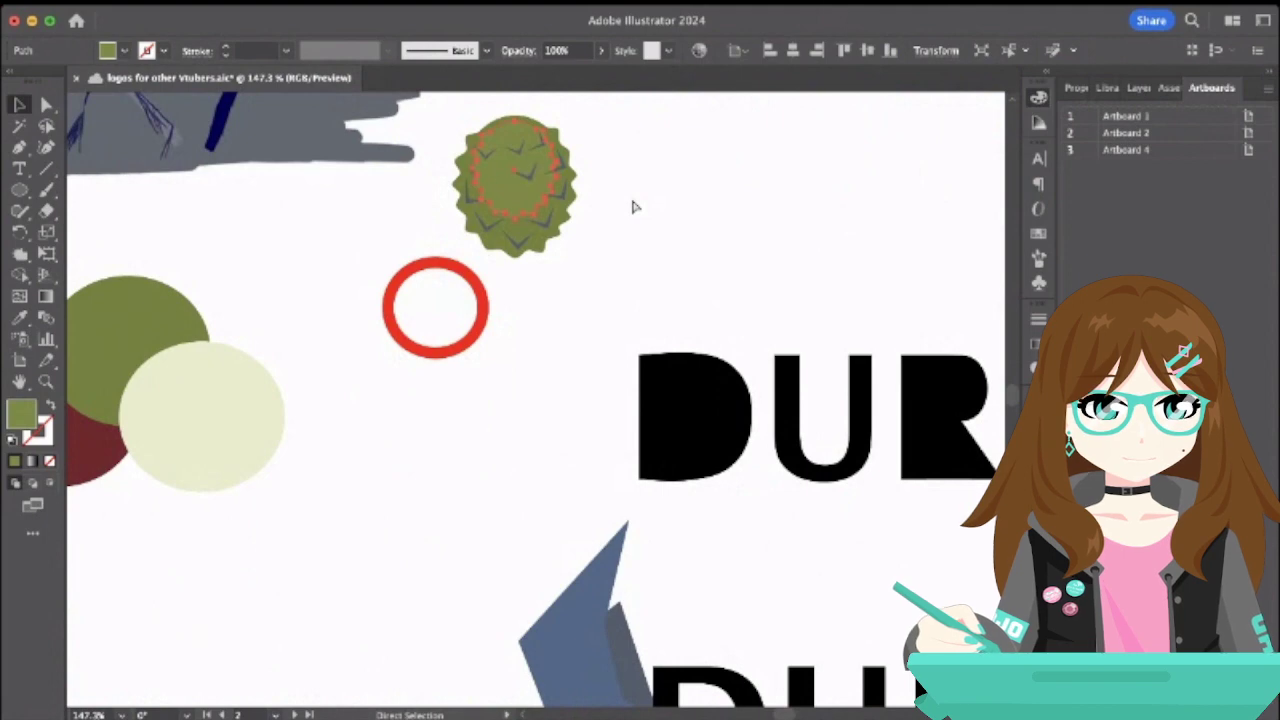
key(v)
click(640, 206)
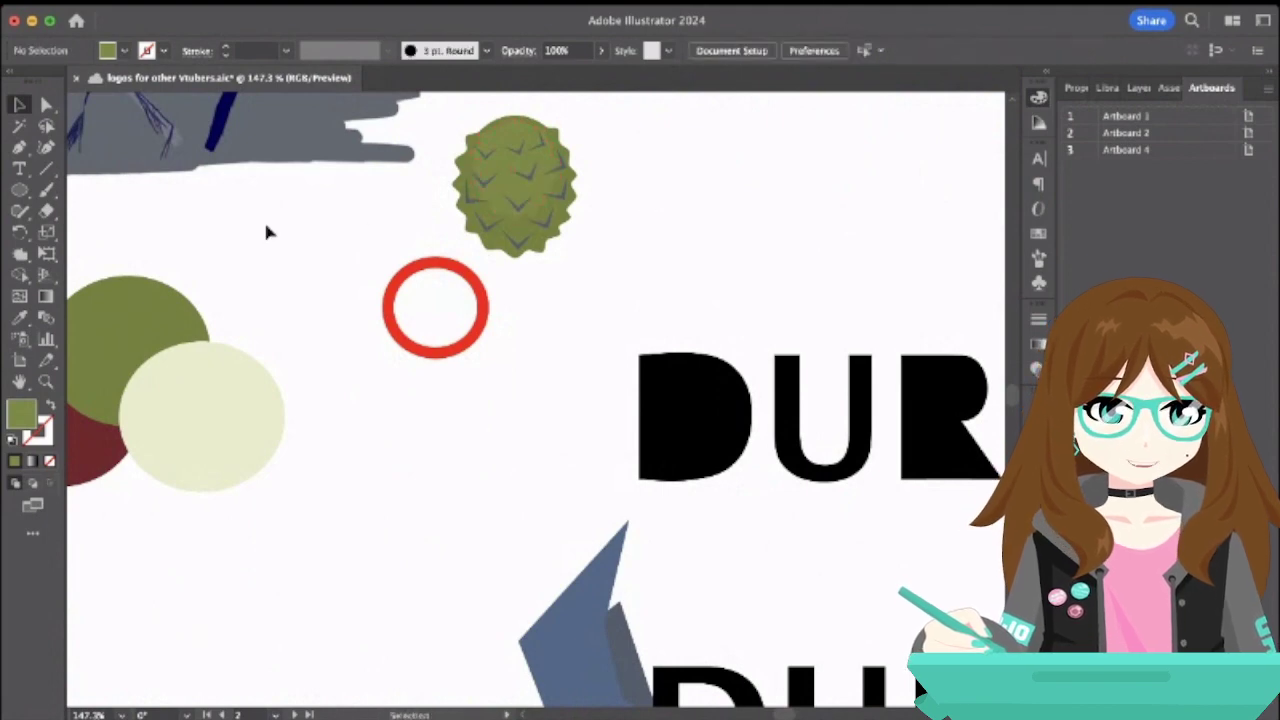
- Draw a slanted, upward-widening stem on top of the durian with the Pen tool and curve its upper and lower ends
click(19, 147)
scroll(566, 277, up, 5)
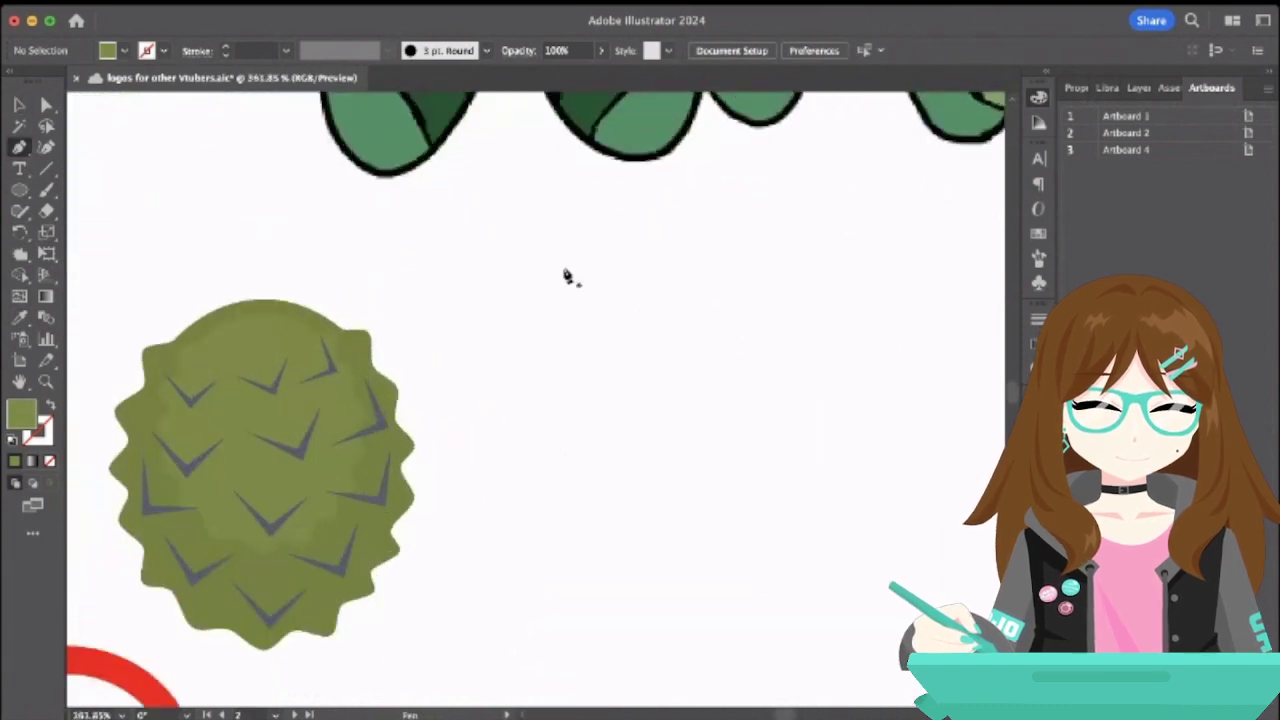
drag(244, 332, 275, 343)
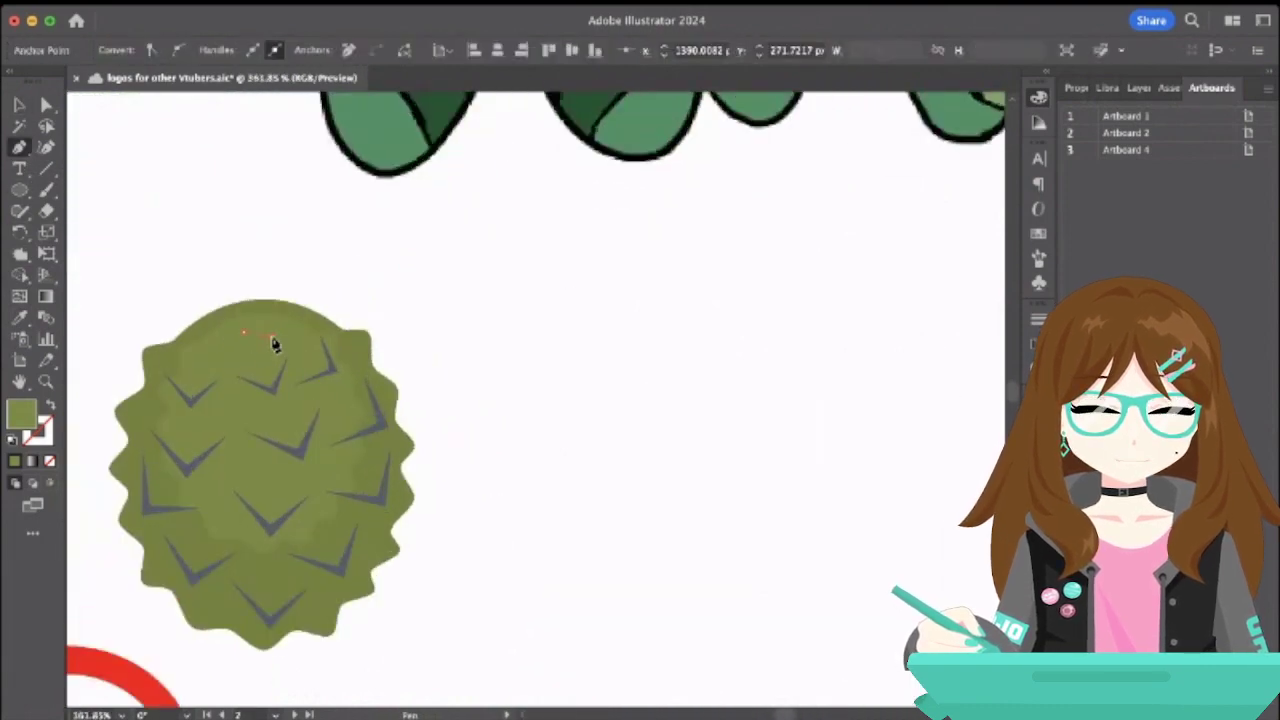
click(330, 266)
click(268, 260)
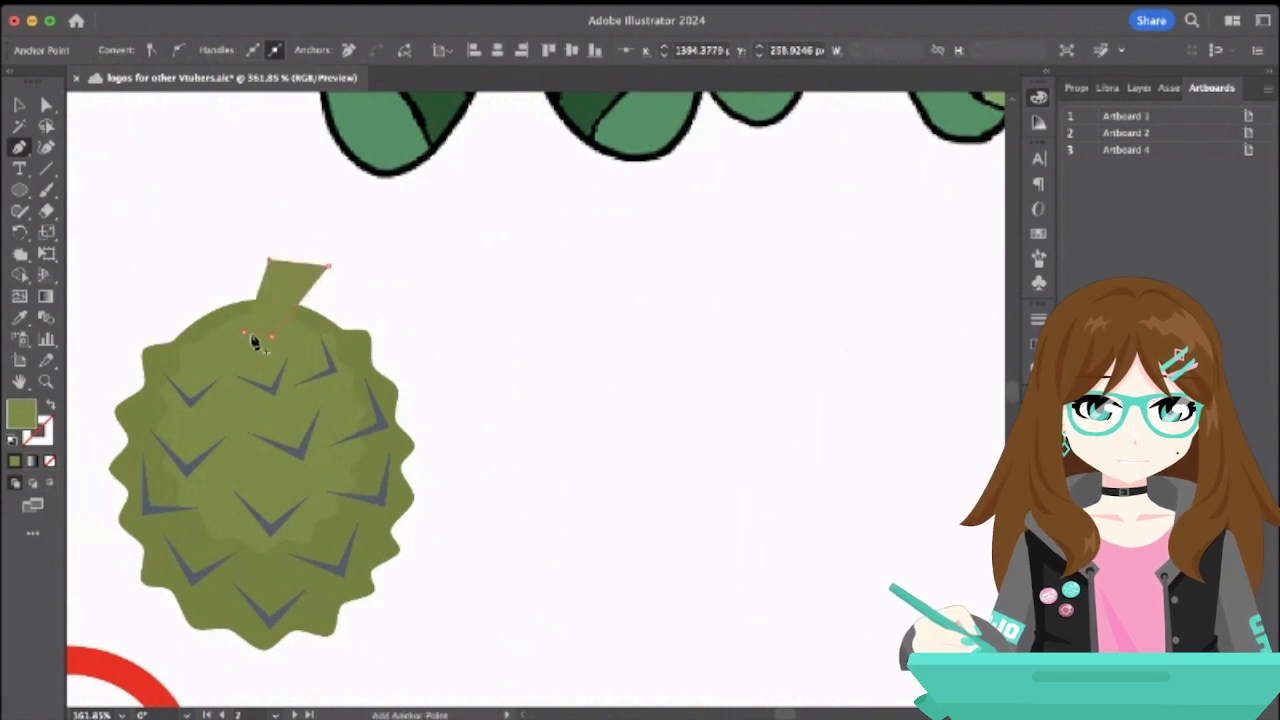
scroll(250, 338, up, 2)
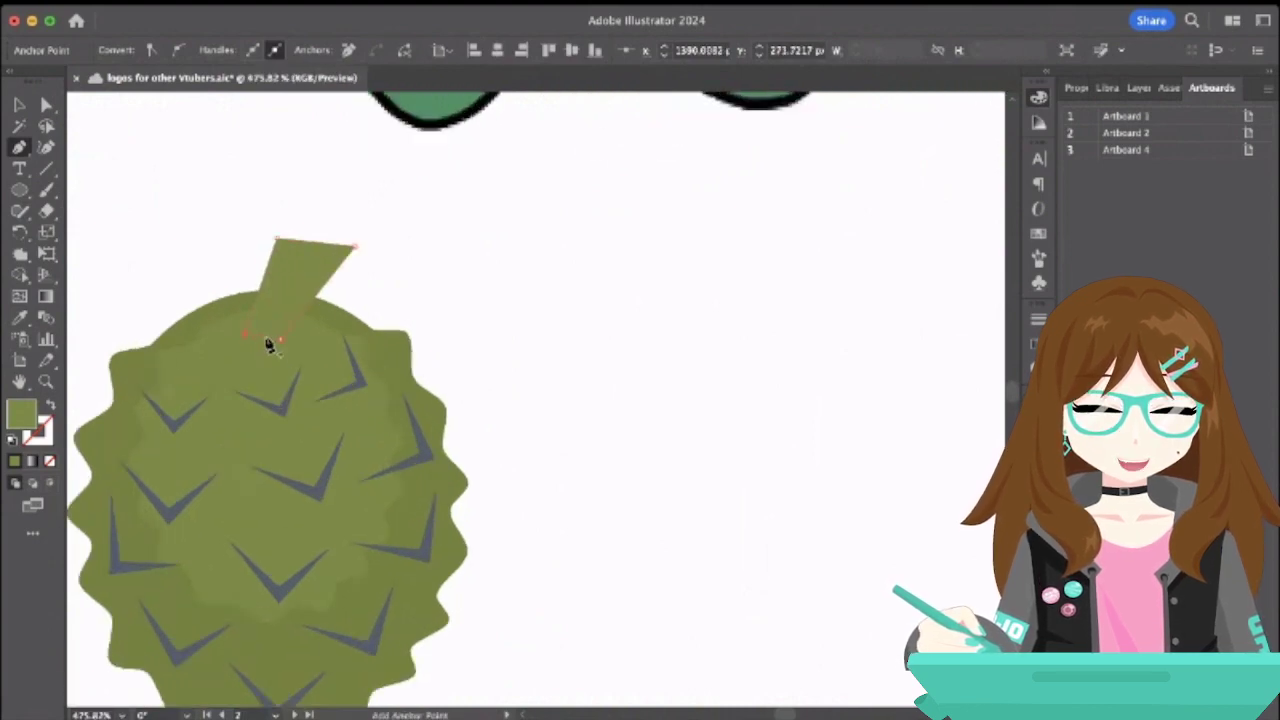
key(Escape)
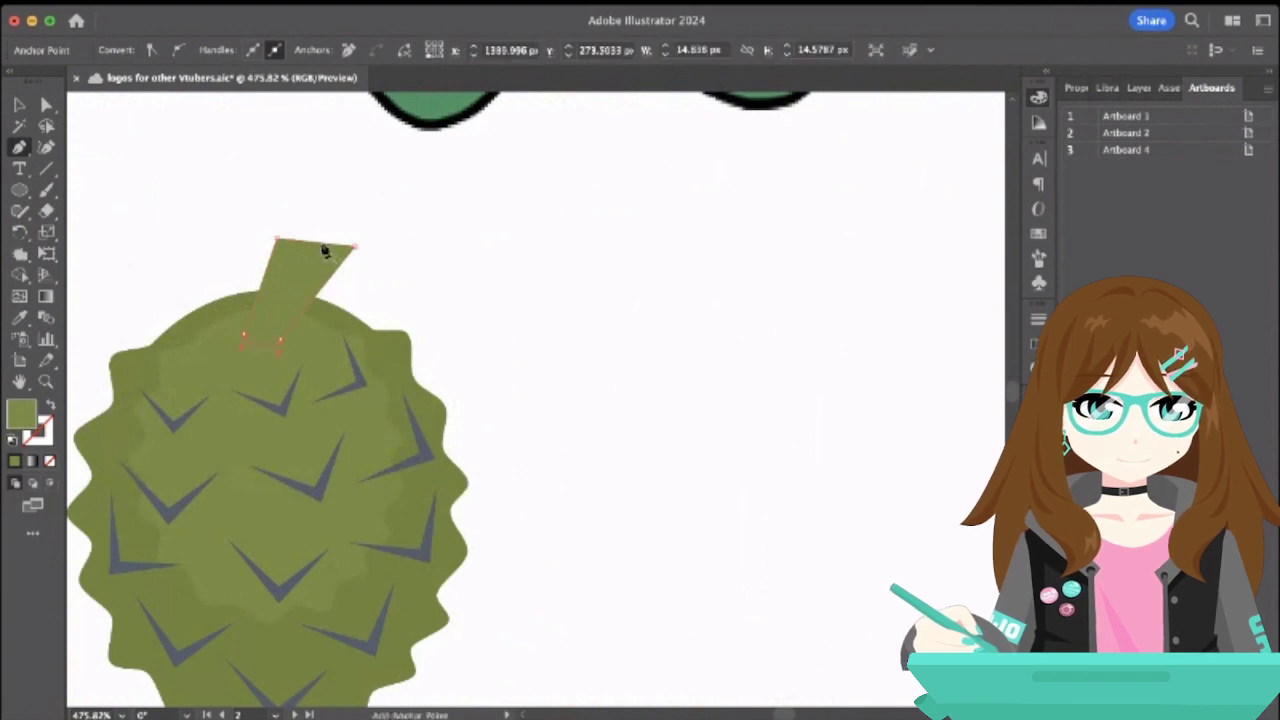
super+click(312, 252)
drag(312, 252, 310, 230)
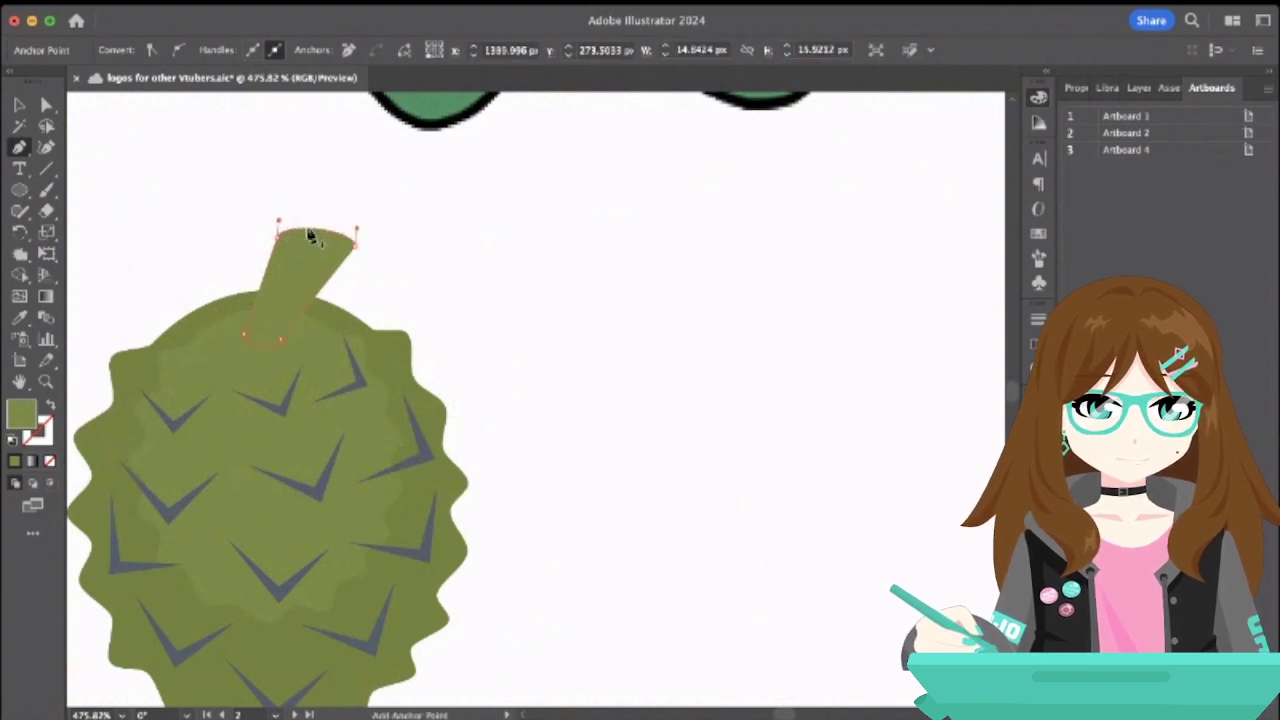
- Fill the new stem with the dark brown sampled from the finished small durian's stem using the Eyedropper
key(i)
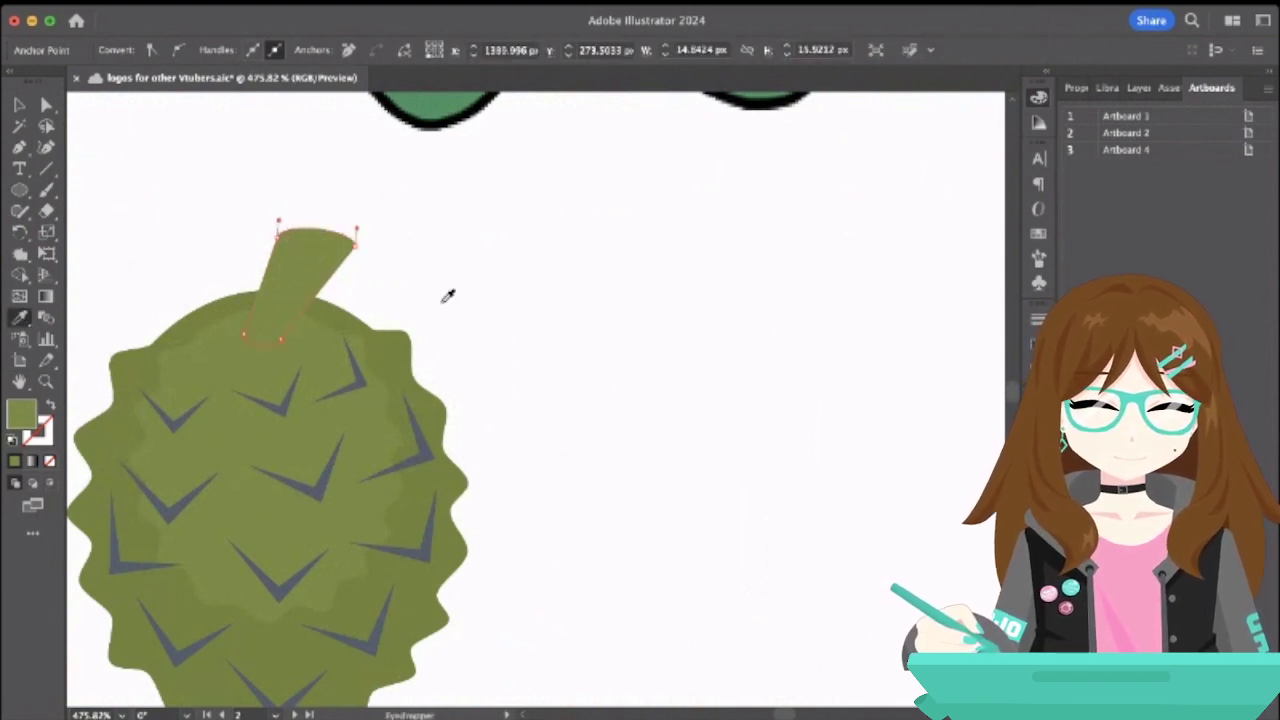
scroll(443, 289, down, 6)
scroll(447, 296, down, 6)
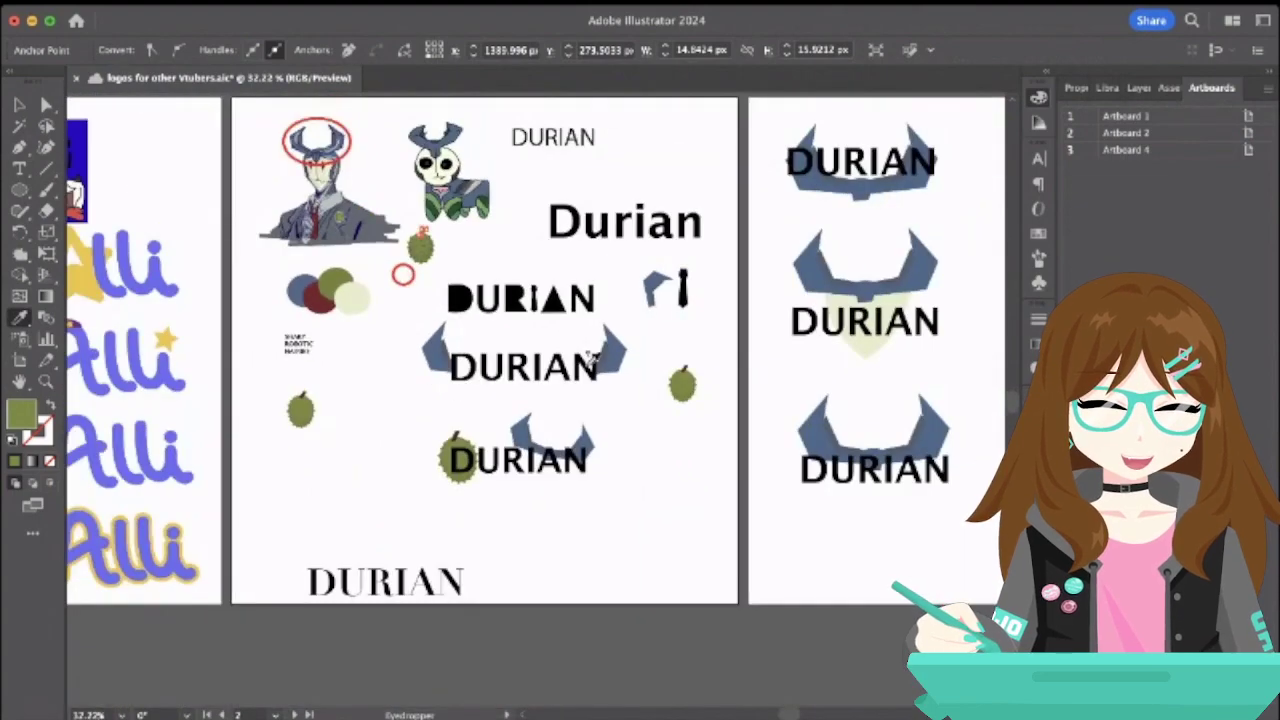
scroll(593, 360, up, 3)
click(788, 369)
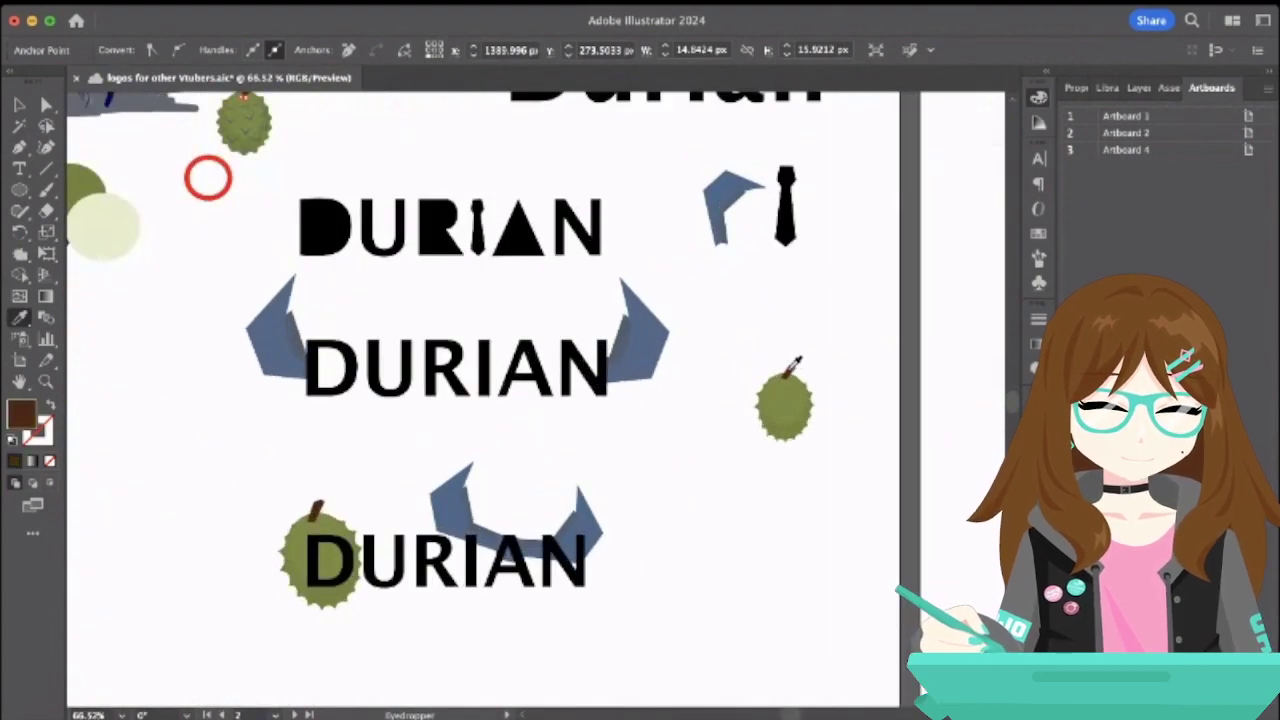
key(v)
click(353, 123)
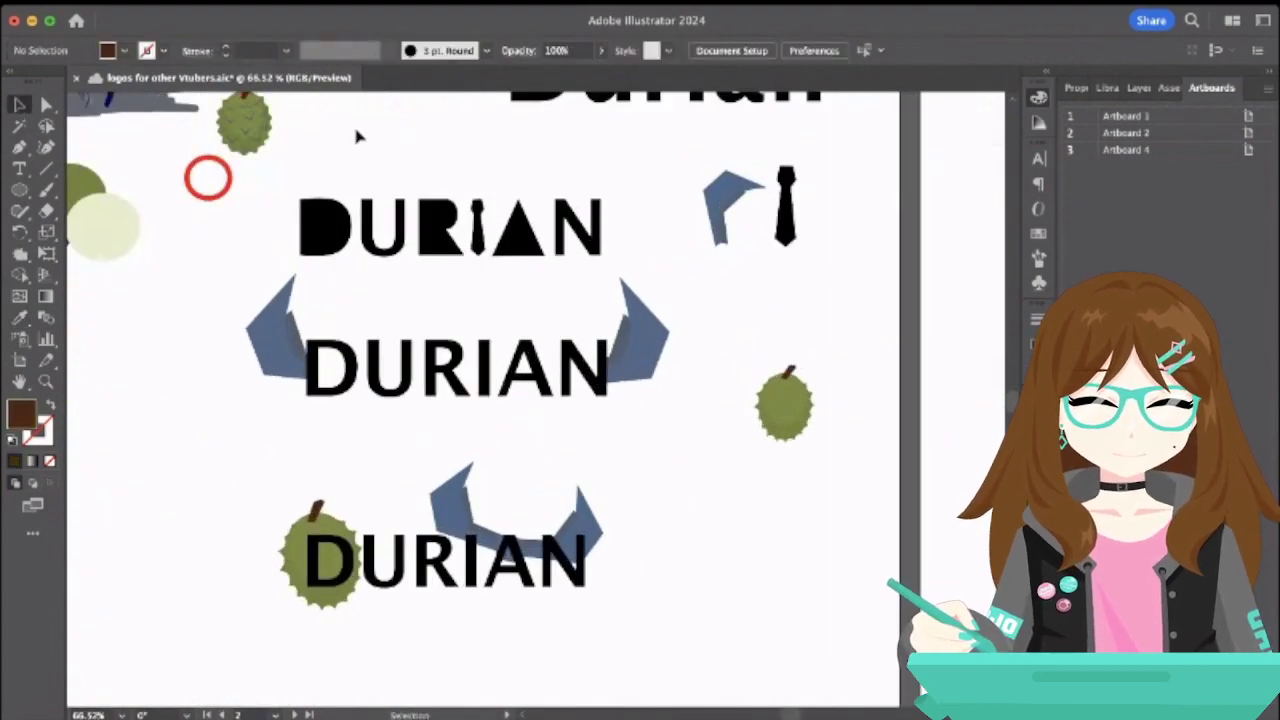
- Group the spiky durian with its stem and marks, and rotate the group slightly
scroll(353, 123, up, 3)
scroll(355, 135, up, 3)
drag(152, 328, 262, 476)
key(ctrl+g)
scroll(258, 462, down, 3)
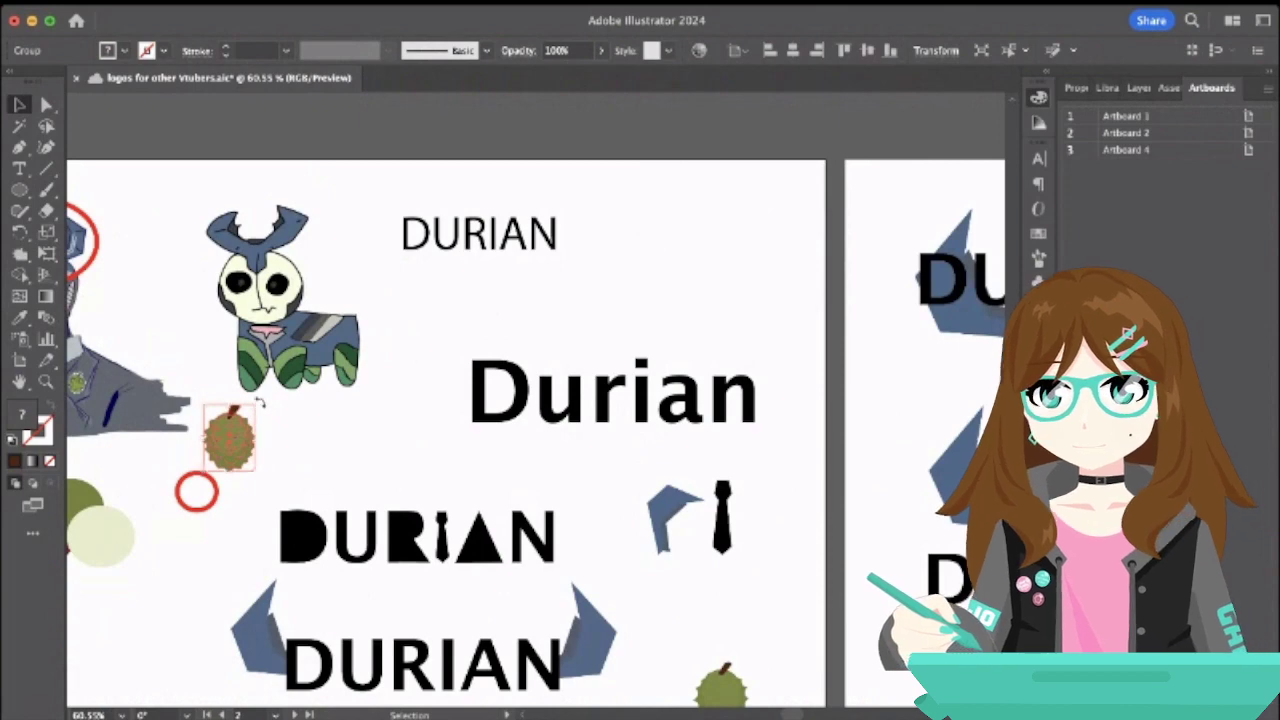
drag(265, 404, 258, 400)
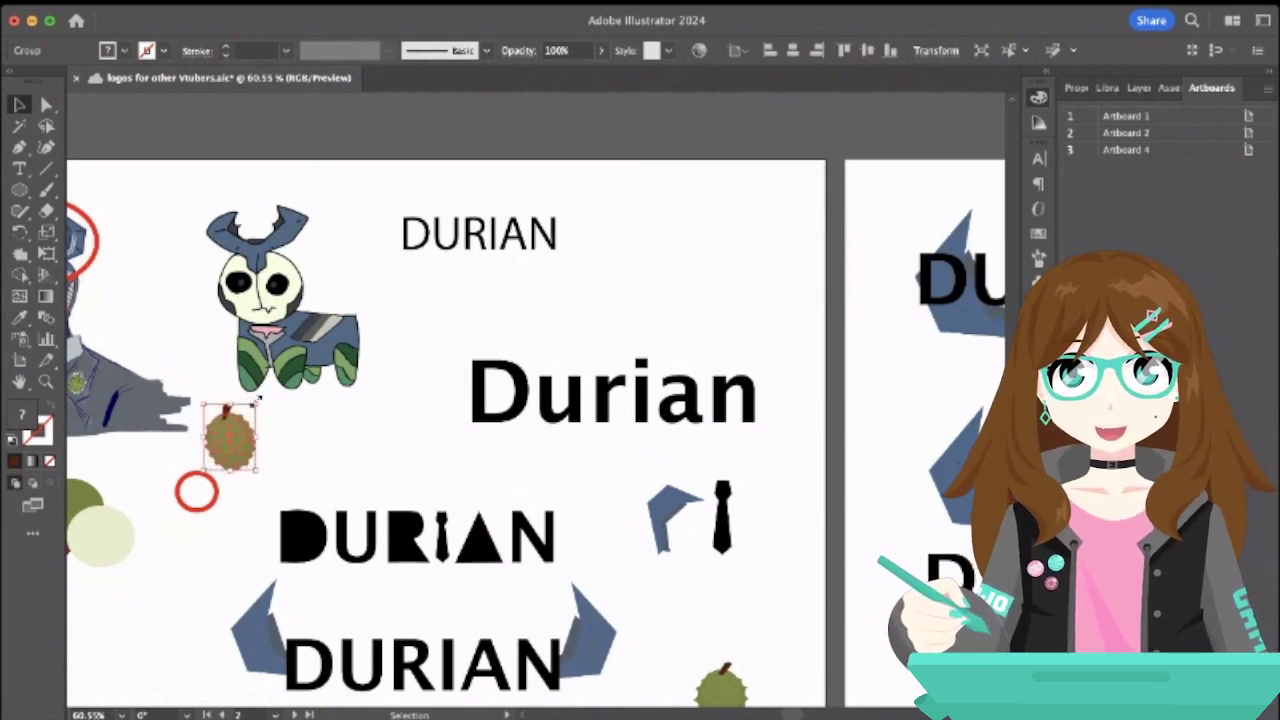
click(262, 404)
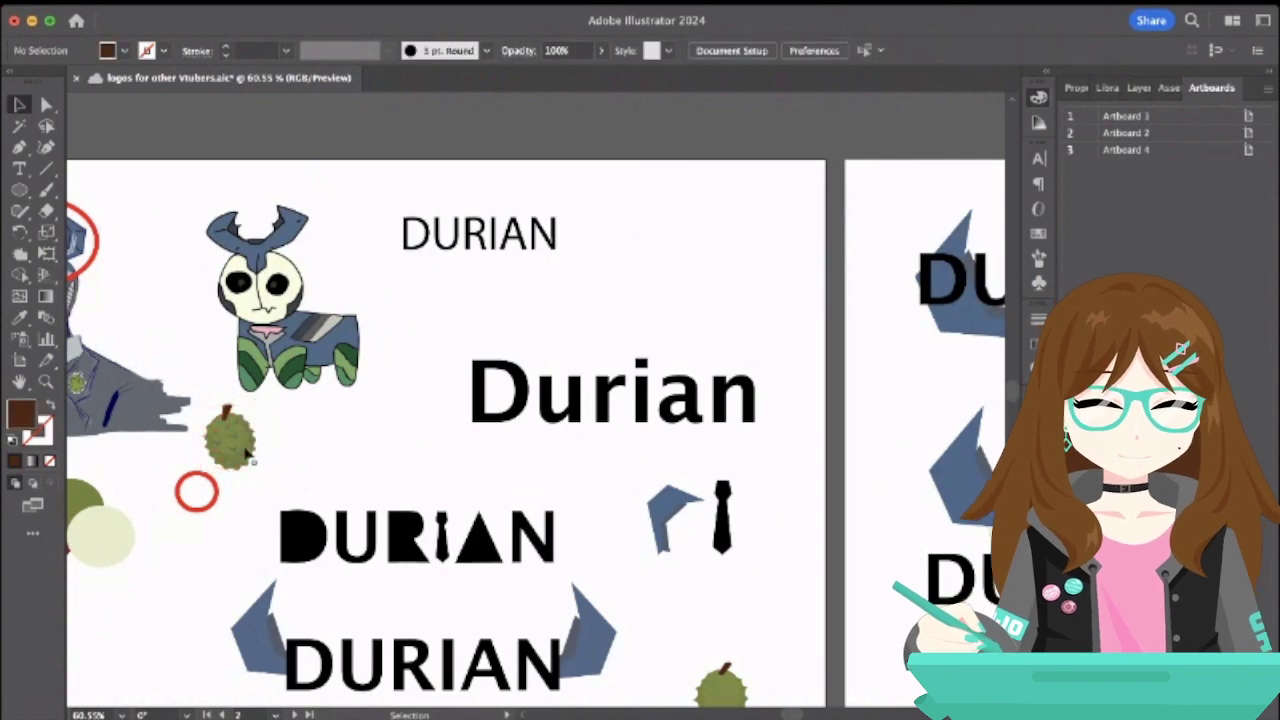
- Try the durian in place of the letter A in the DURIAN wordmark with the tie-shaped I
scroll(230, 452, up, 3)
scroll(230, 452, up, 2)
scroll(230, 452, down, 3)
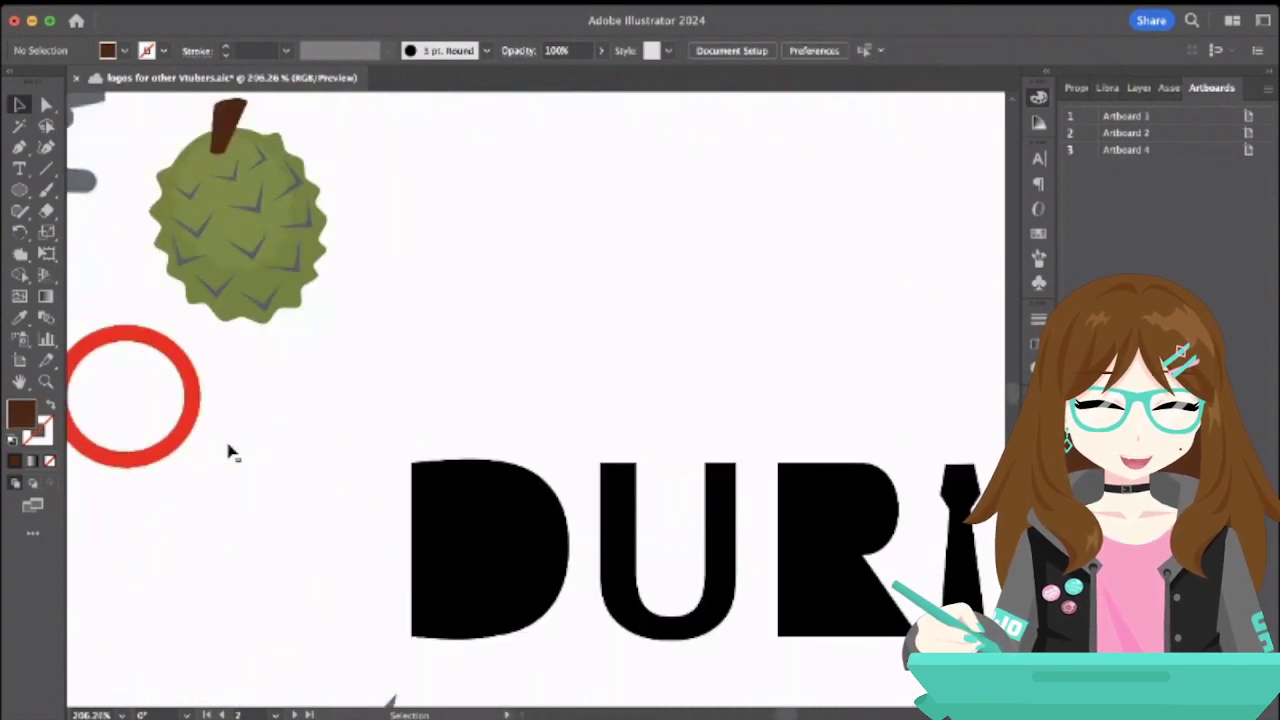
scroll(230, 452, down, 3)
drag(248, 379, 666, 549)
click(616, 394)
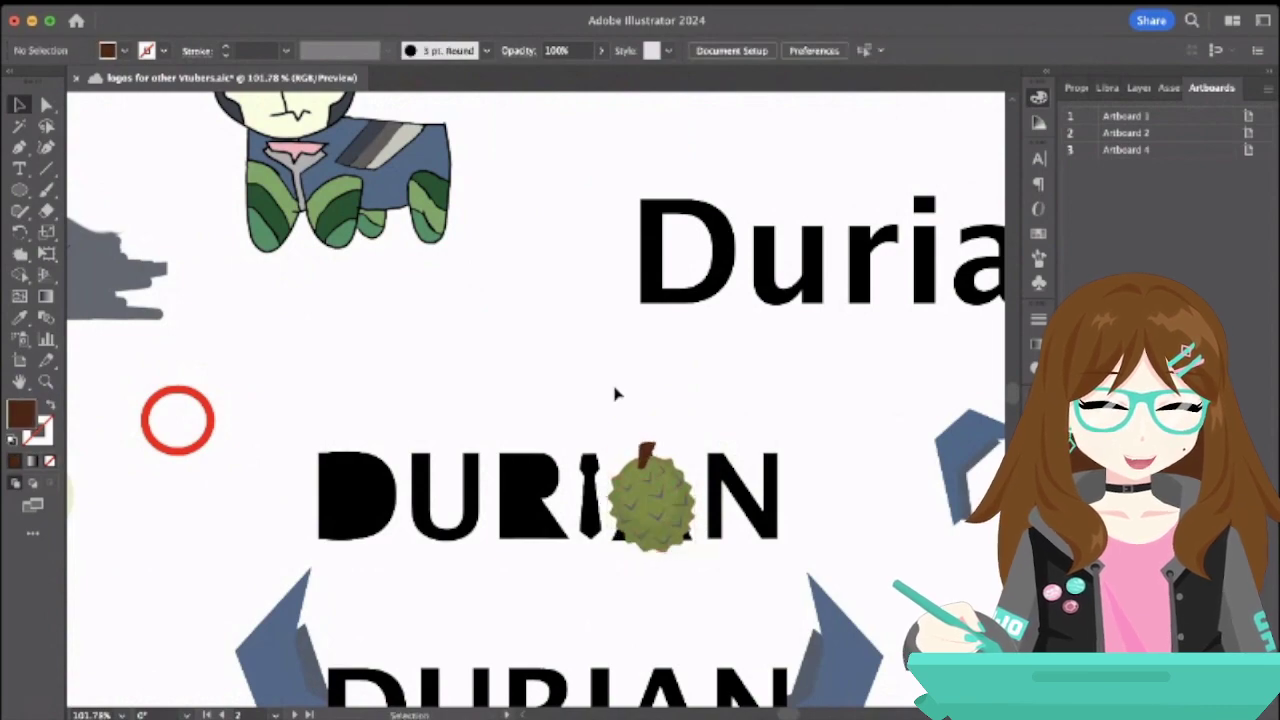
- Move the durian to the blank area below the wordmarks on Artboard 2 and enlarge it to about twice its size
scroll(616, 394, down, 5)
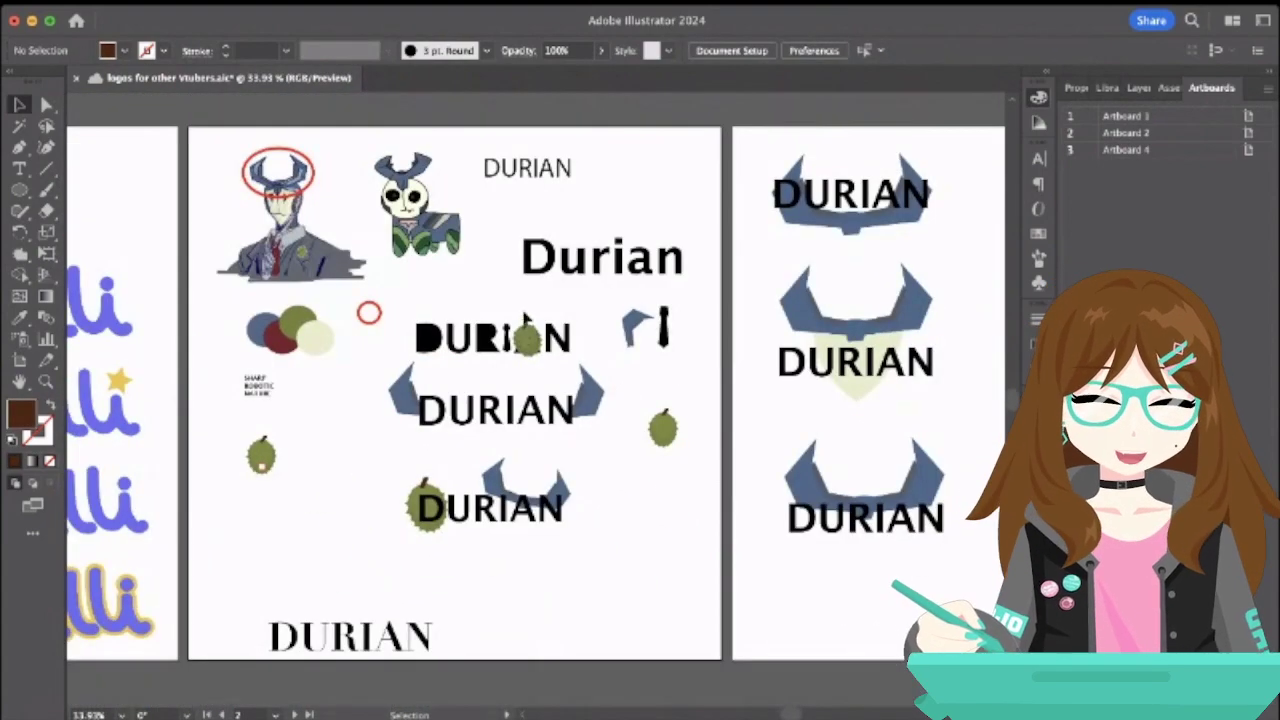
drag(533, 343, 674, 540)
click(674, 540)
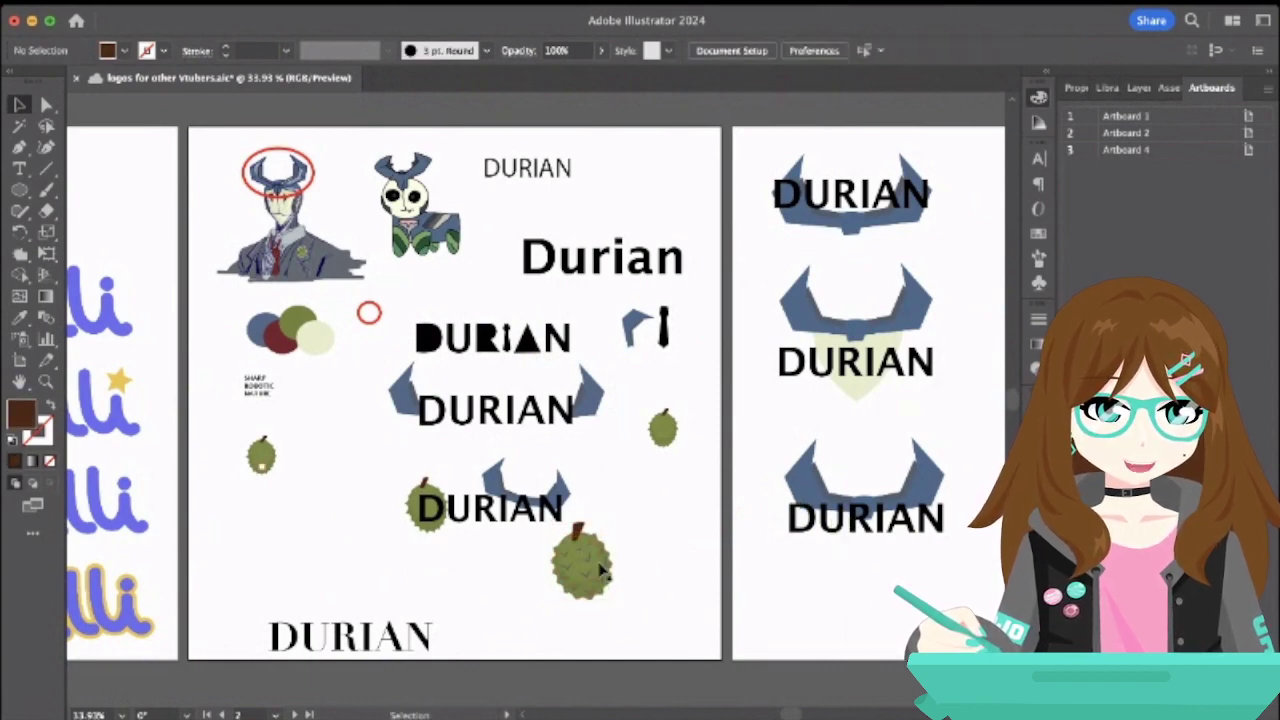
drag(601, 568, 636, 583)
- Draw a circle about twice the durian's width, send it behind the durian, and center the durian on it
click(19, 190)
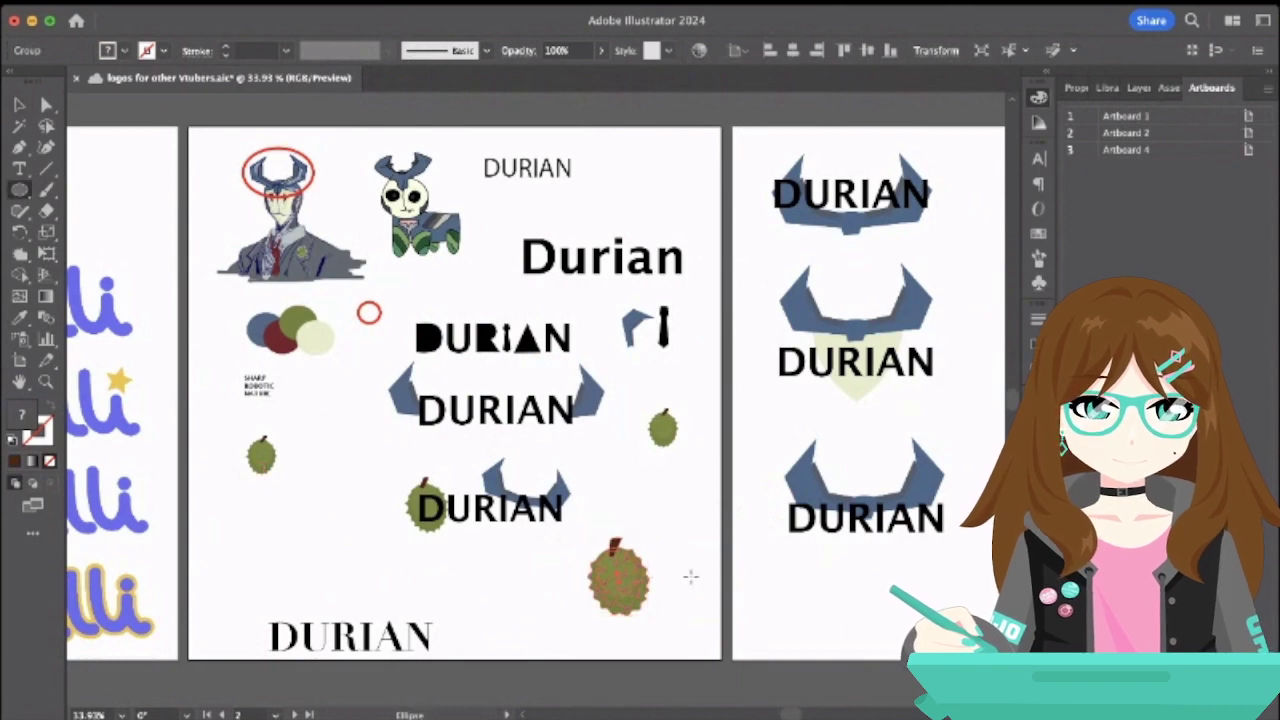
mouse_move(558, 527)
mouse_down()
mouse_move(695, 661)
mouse_move(686, 654)
mouse_up()
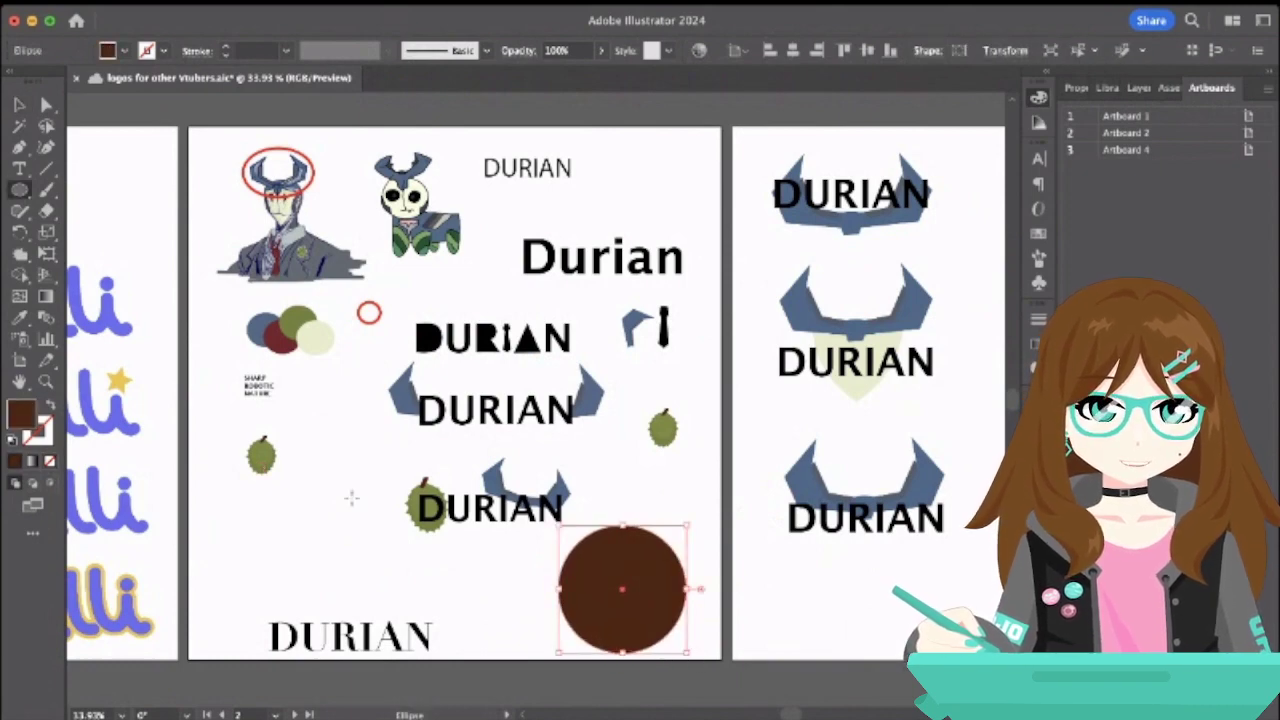
key(v)
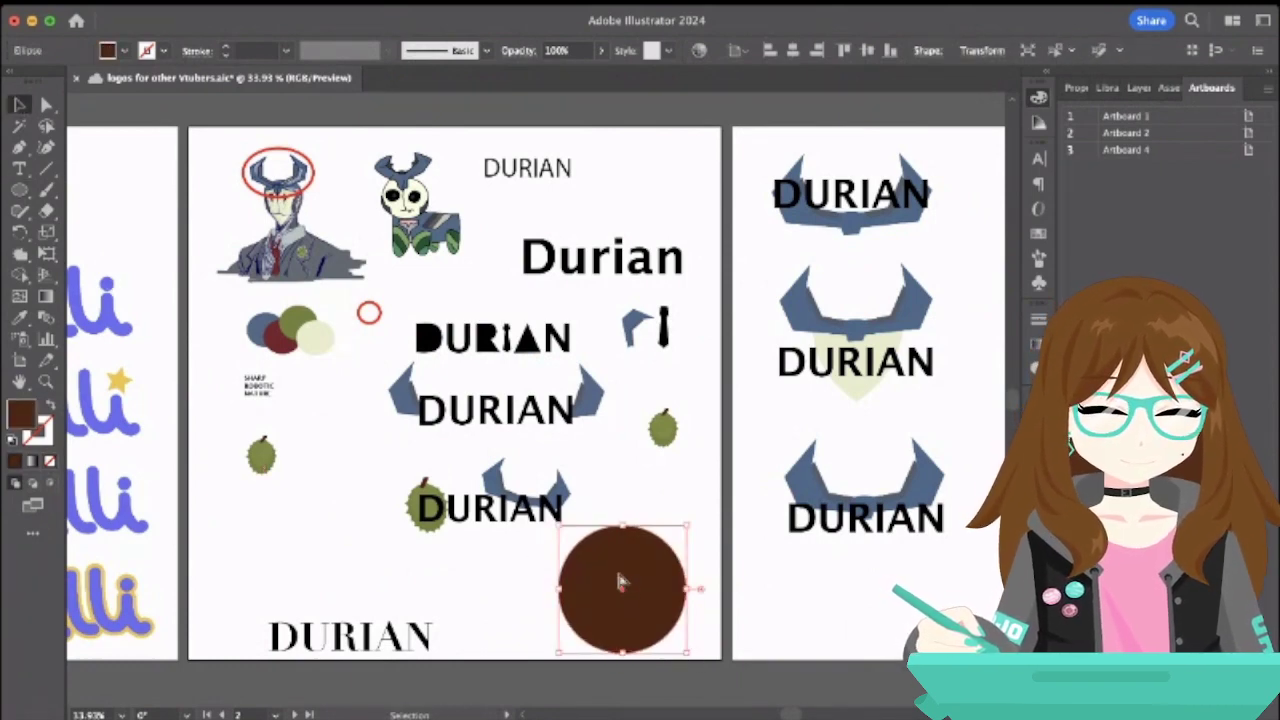
key(super+shift+[)
click(763, 563)
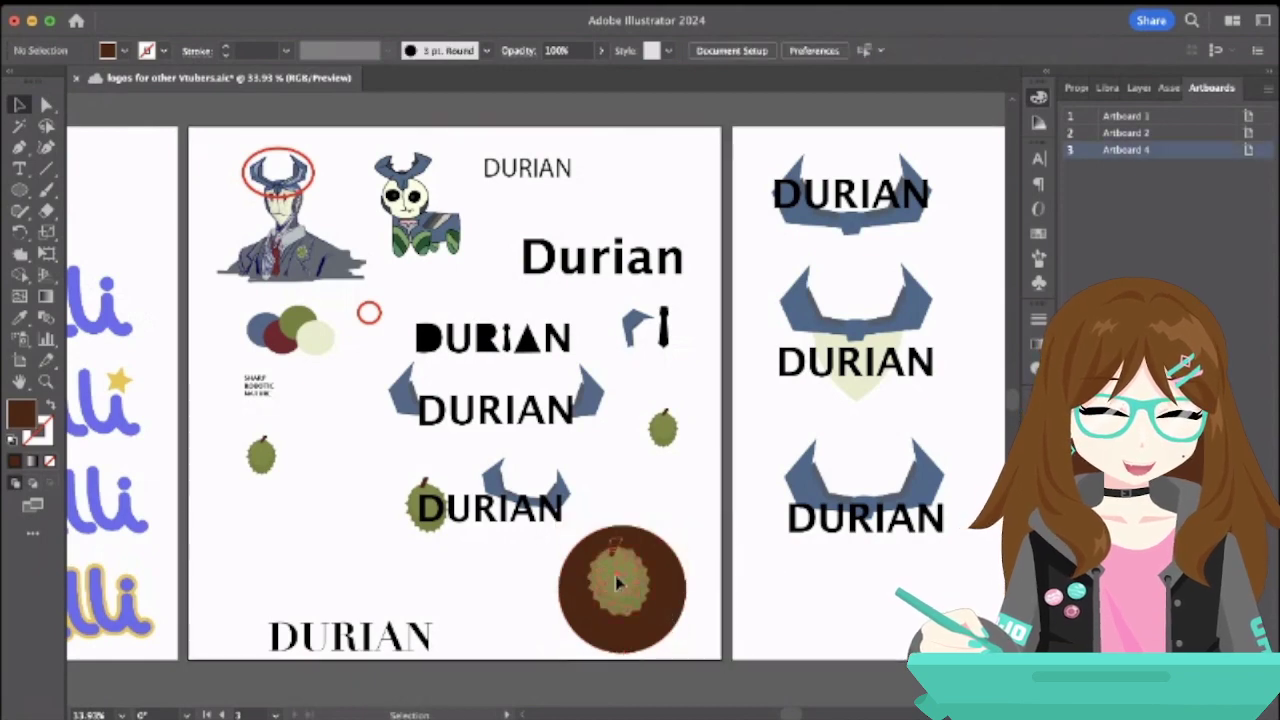
click(621, 594)
click(658, 589)
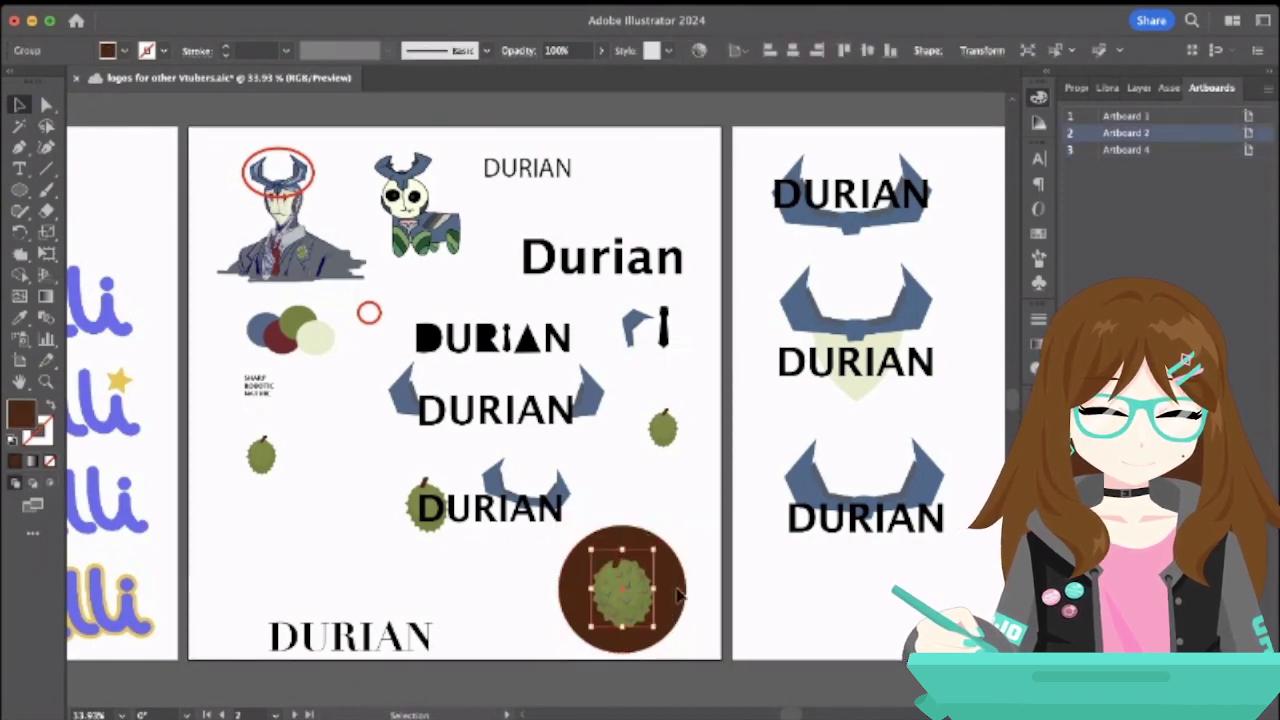
- Fill the circle with the slate blue sampled from the color palette circles
click(20, 317)
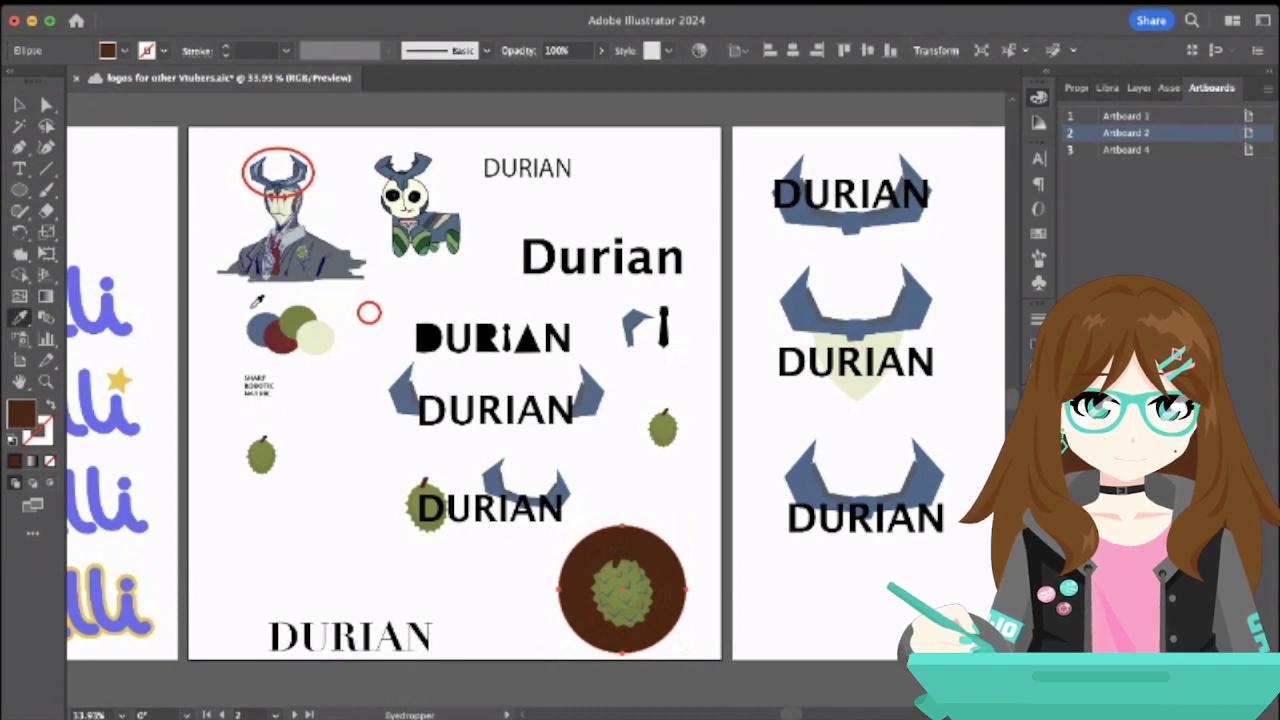
click(257, 328)
key(v)
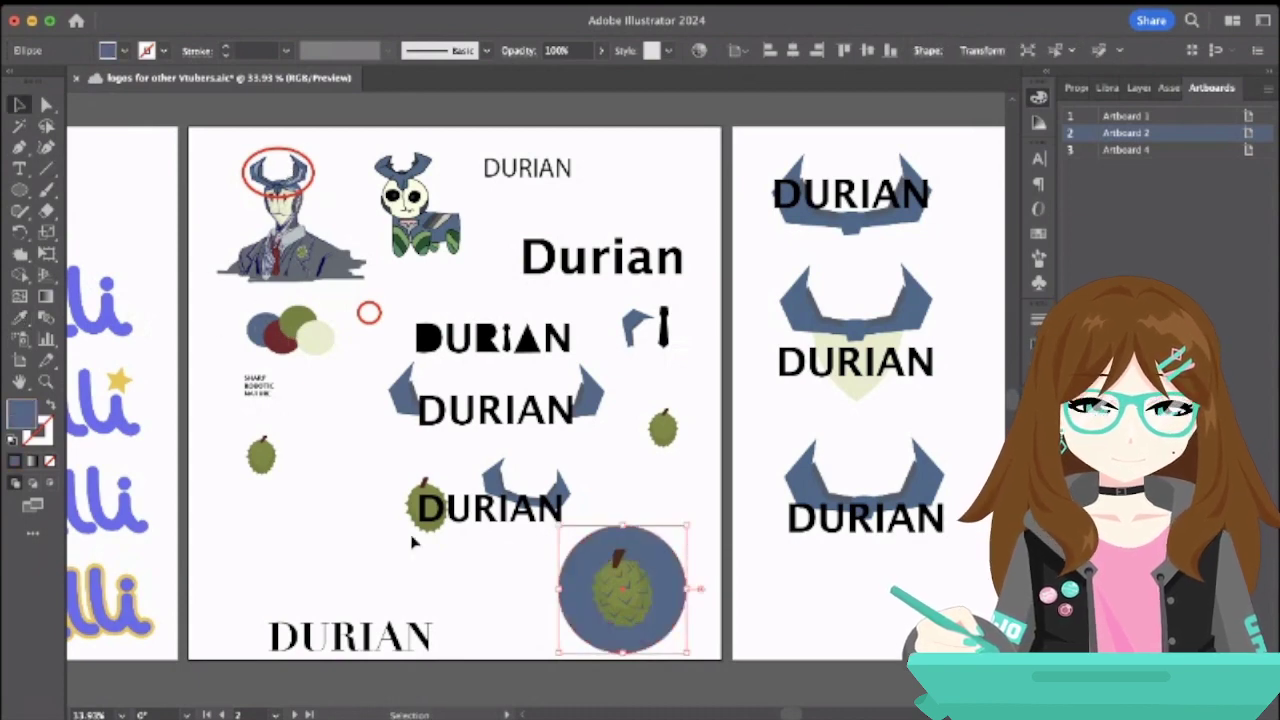
click(413, 541)
- Move the durian and its blue circle to Artboard 4, beside the horned DURIAN logos, and scale them to a little over half size
click(610, 600)
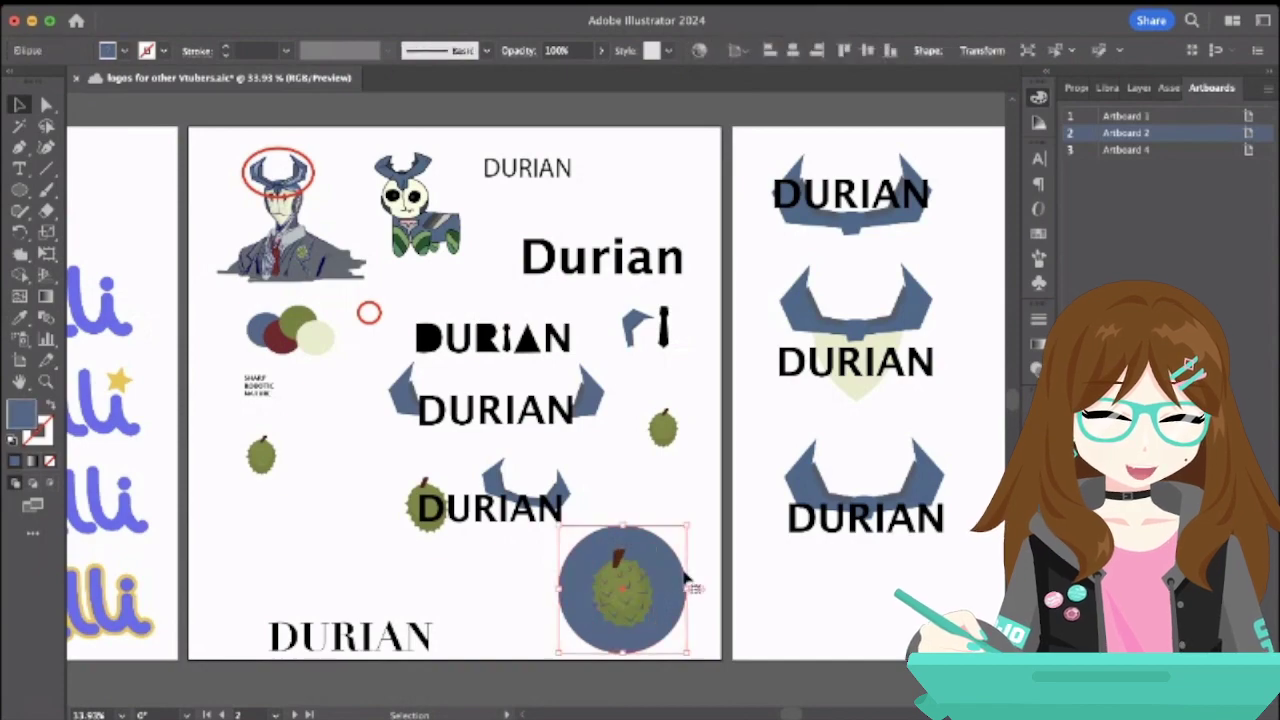
scroll(663, 587, up, 2)
shift+click(622, 605)
scroll(622, 605, down, 3)
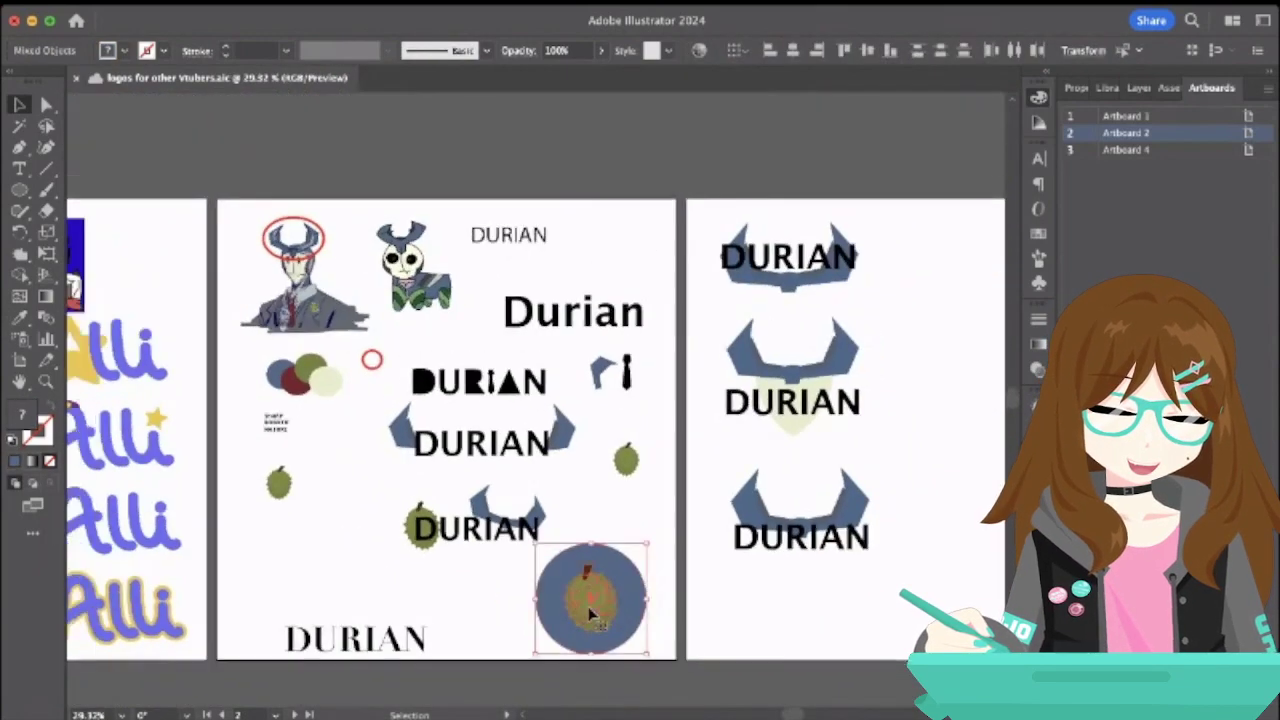
scroll(633, 551, down, 2)
drag(645, 510, 939, 319)
scroll(800, 320, right, 3)
scroll(800, 320, down, 1)
- Duplicate the horns of the lowest DURIAN logo and place the copy above the blue durian circle
click(668, 325)
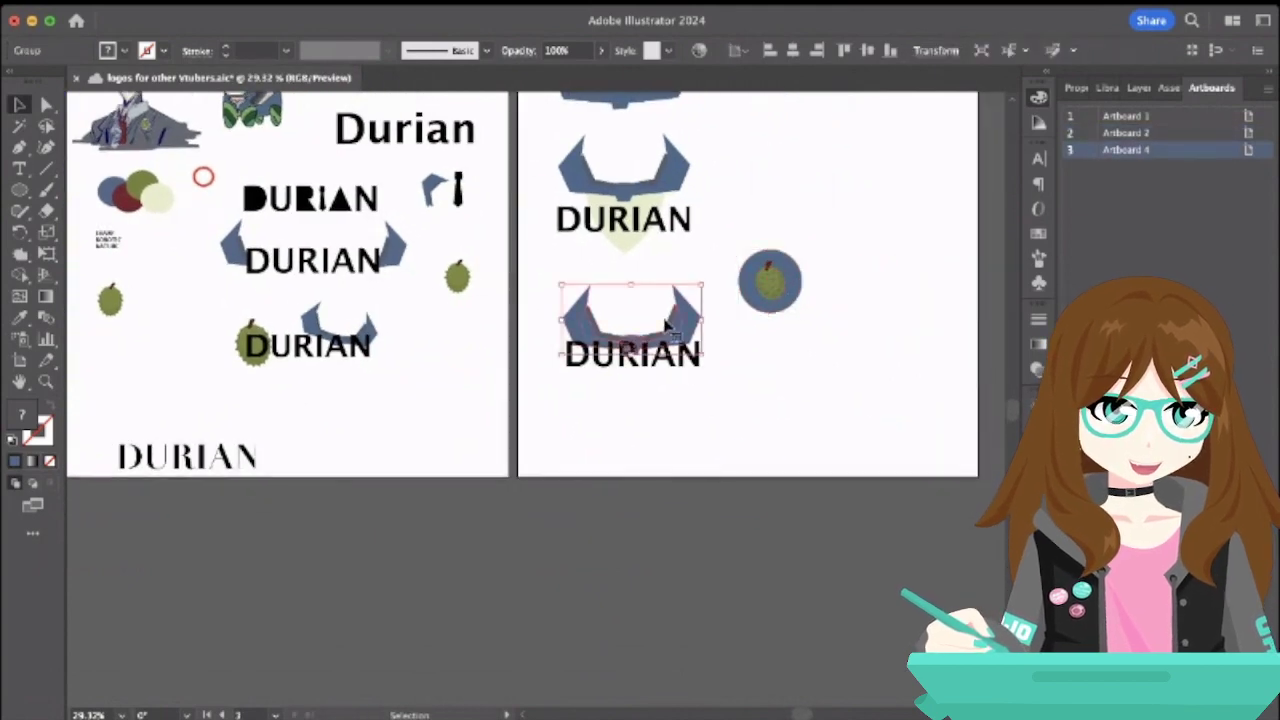
drag(668, 325, 820, 227)
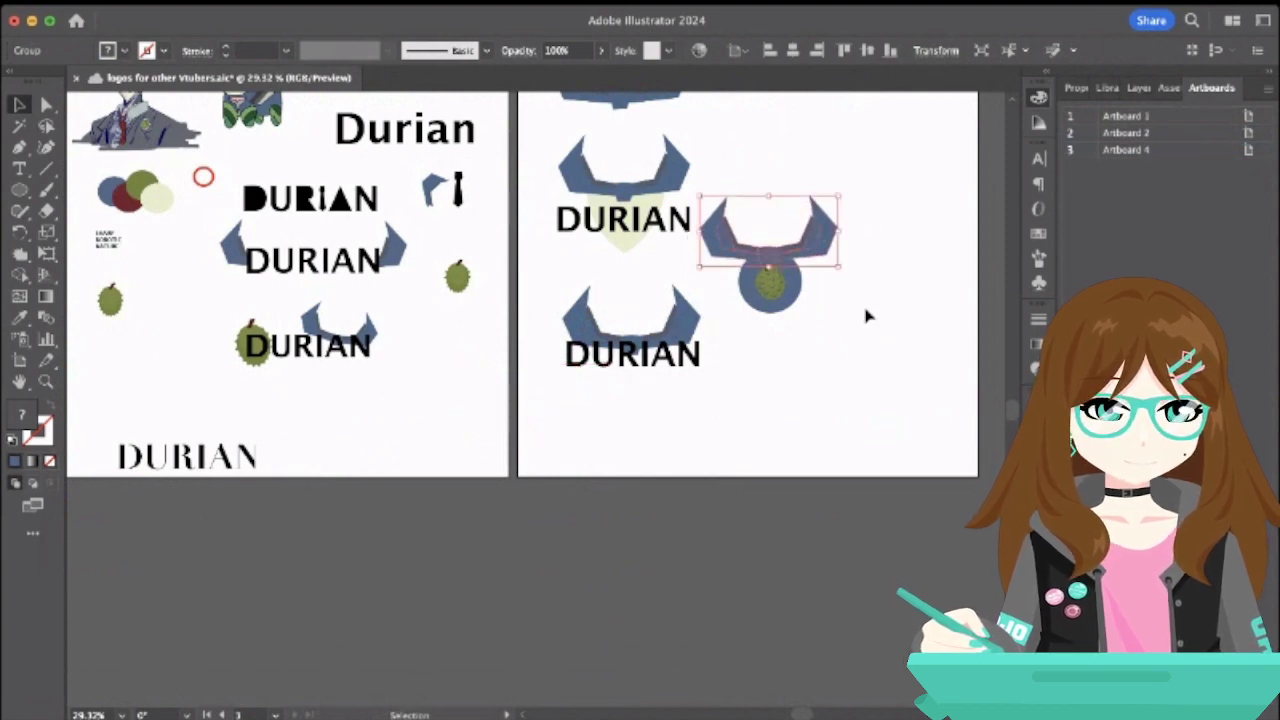
click(868, 316)
- Lower the copied horns onto the top of the blue circle and bring the durian in front of them
scroll(868, 316, up, 3)
drag(766, 209, 702, 221)
click(766, 314)
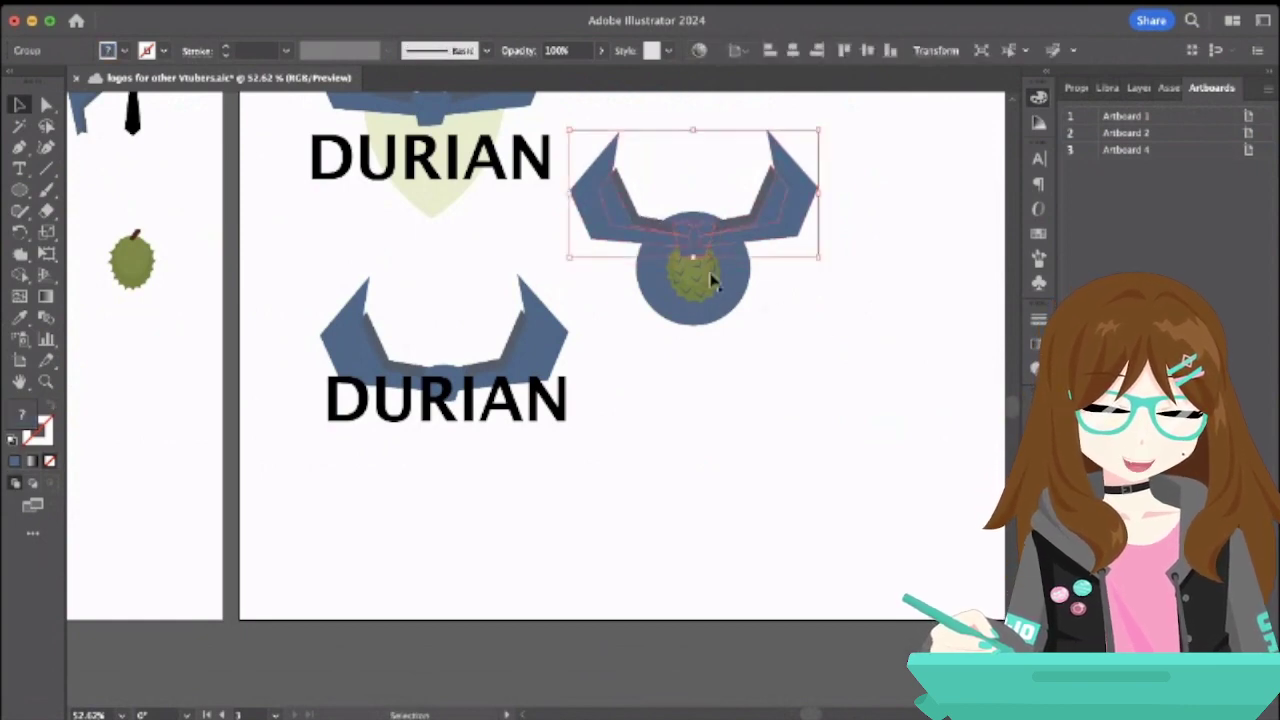
click(688, 270)
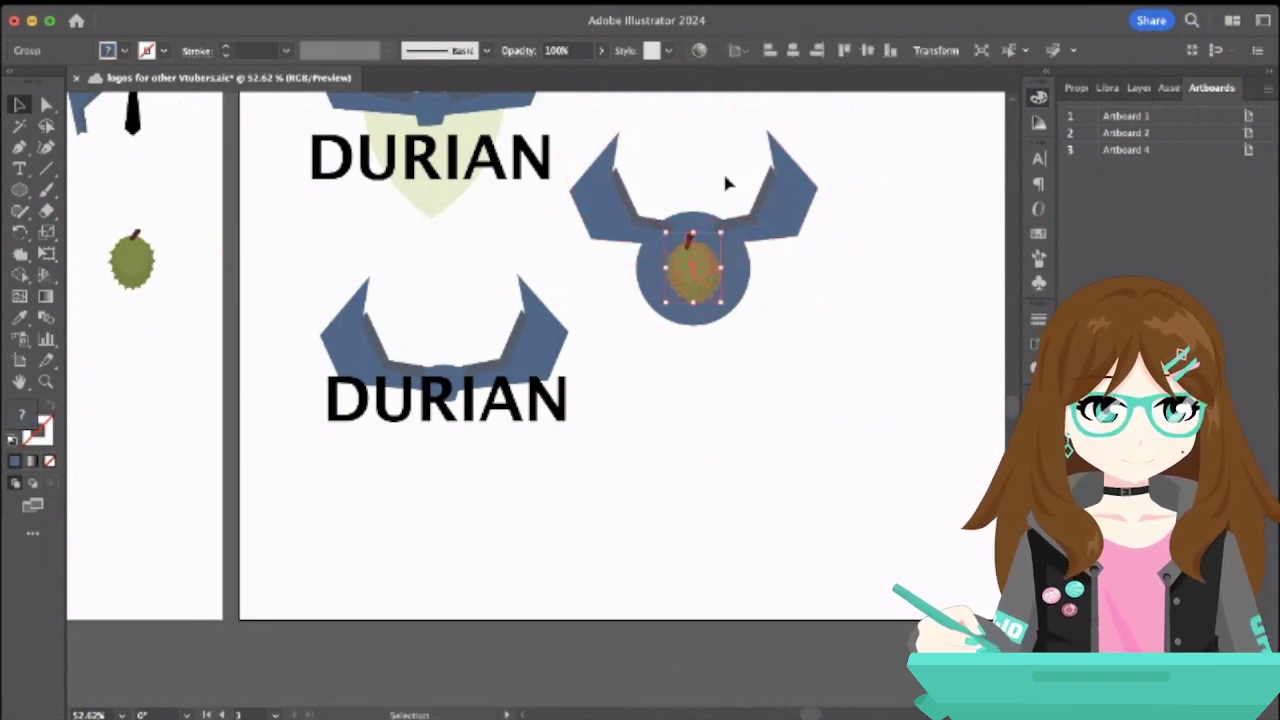
- Recolor the dark inner shading of the emblem's copied horns with the horns' flat slate blue
click(766, 212)
scroll(766, 212, up, 3)
double_click(766, 211)
click(750, 215)
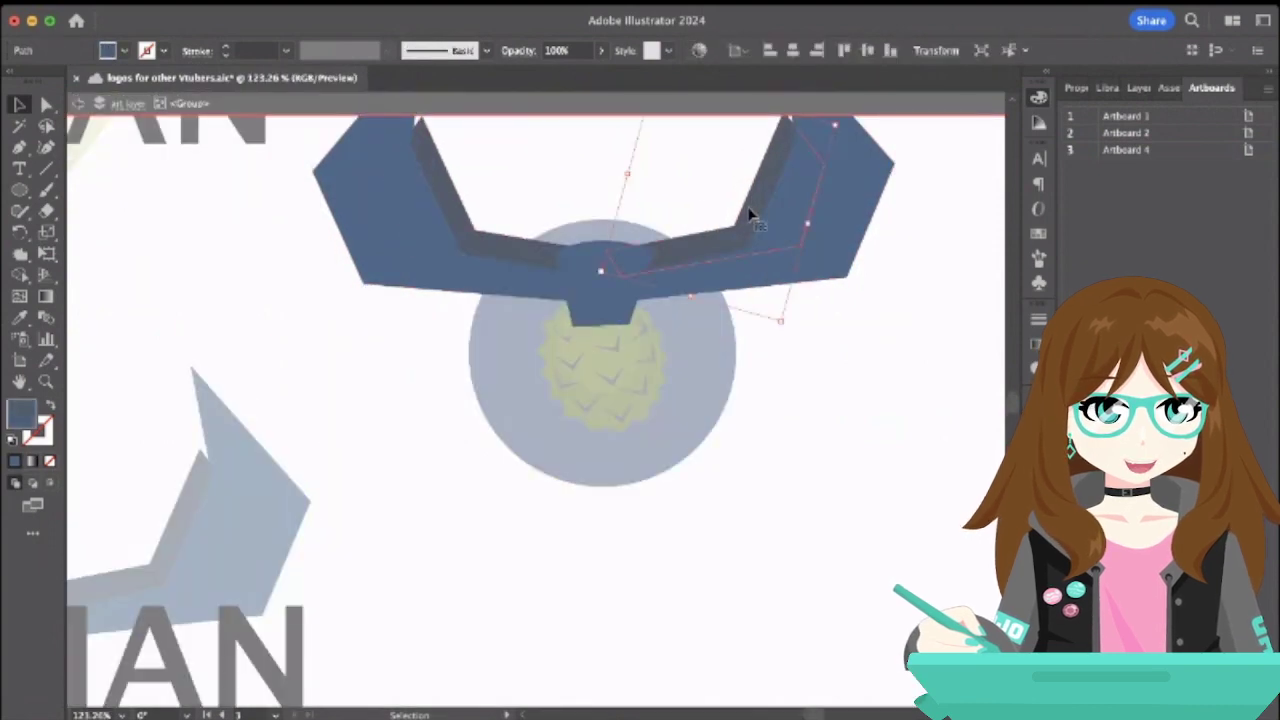
shift+click(449, 216)
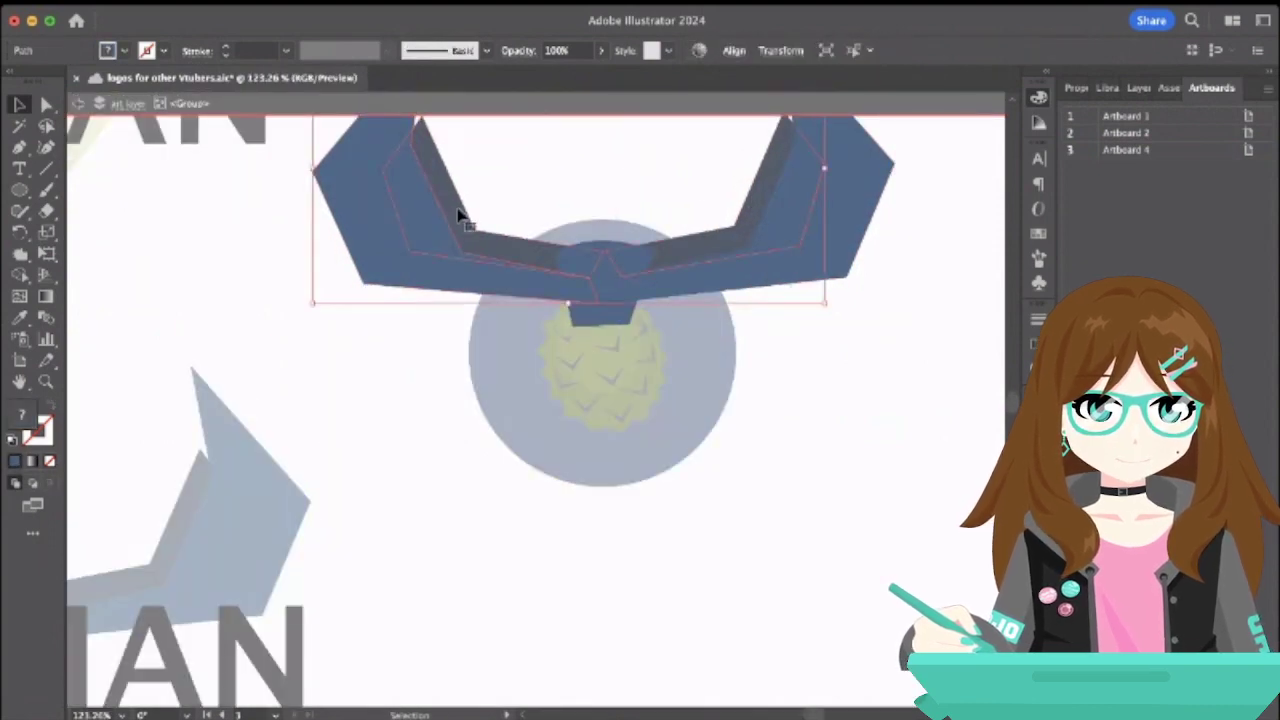
click(19, 318)
click(406, 180)
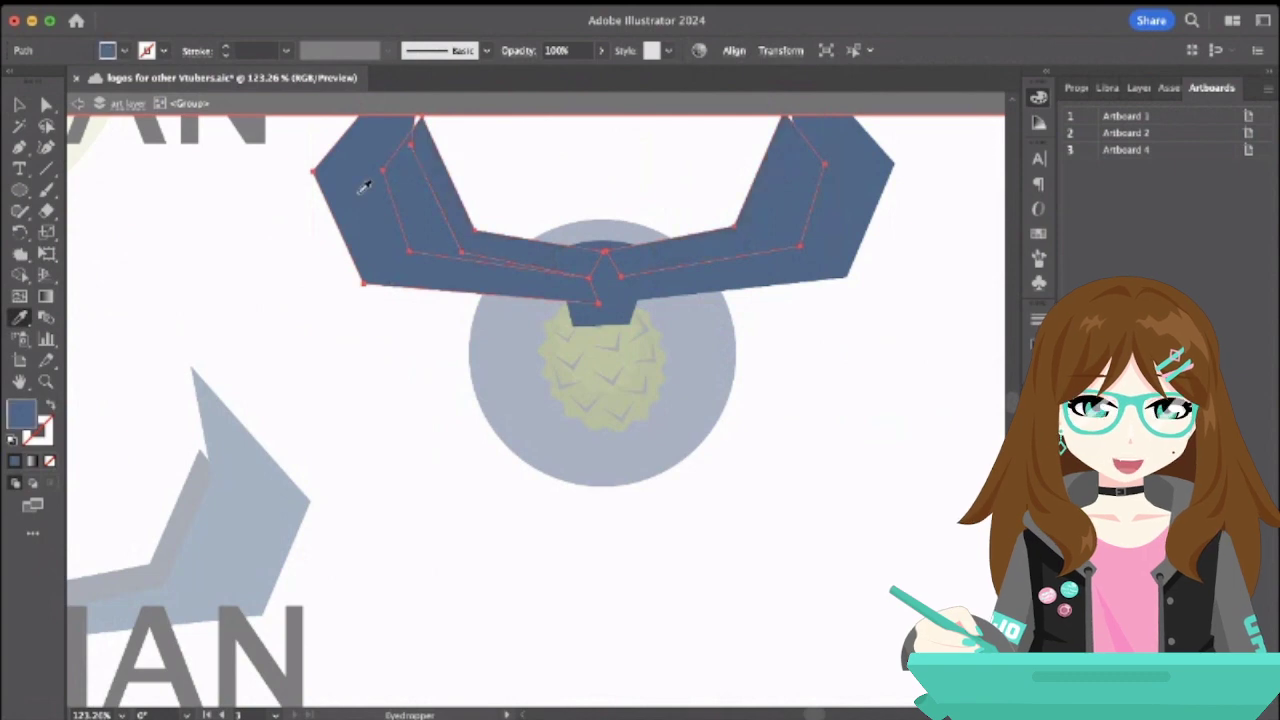
click(80, 105)
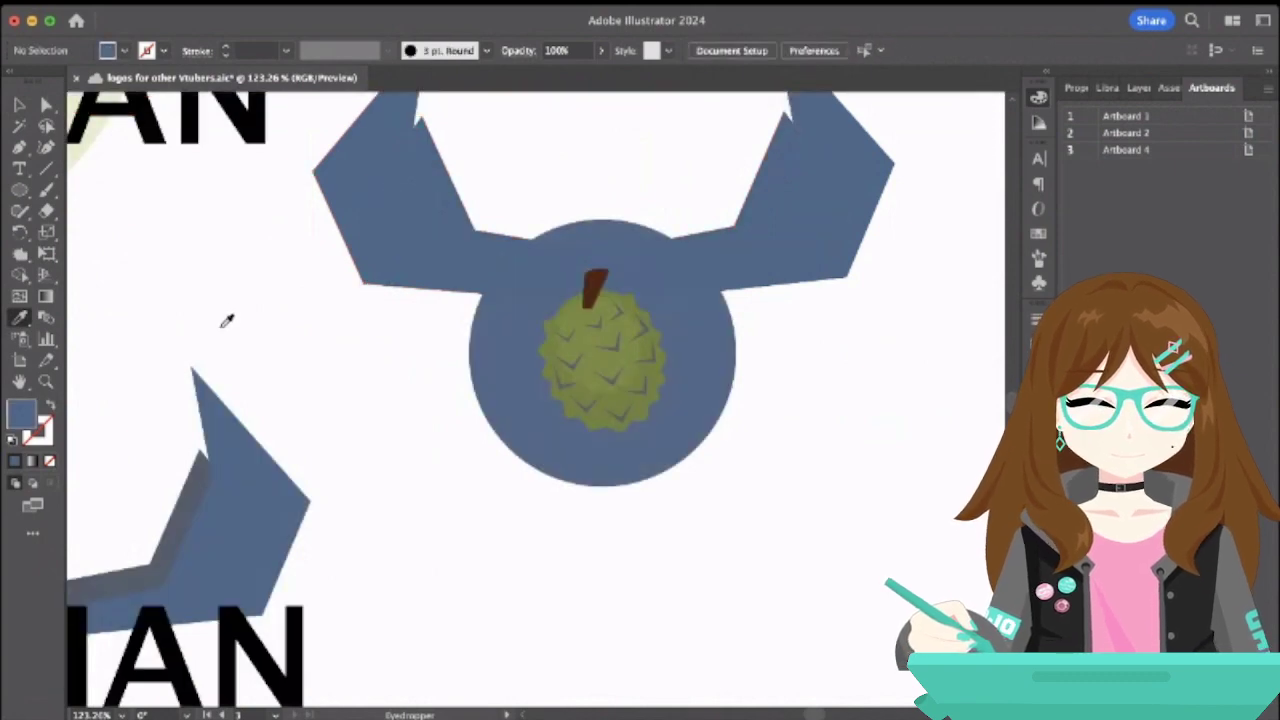
- Nudge the durian slightly upward inside the emblem's blue circle
scroll(227, 320, down, 5)
click(19, 104)
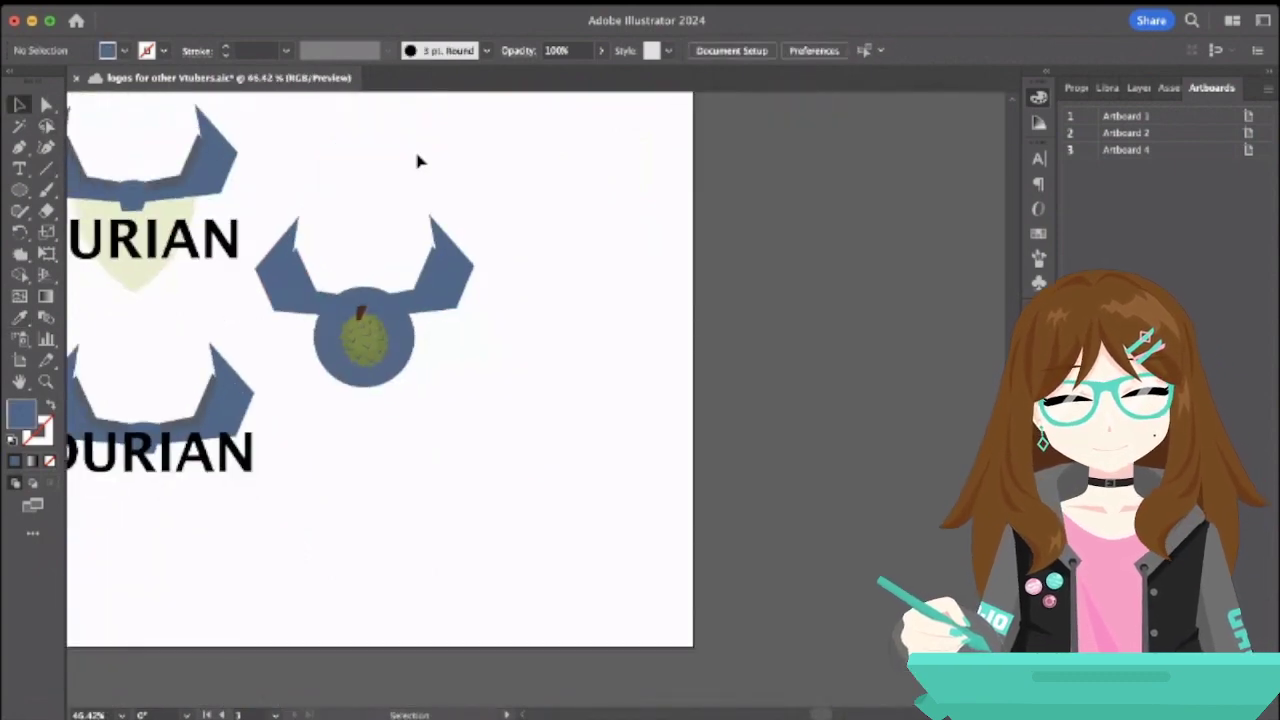
drag(300, 208, 445, 372)
scroll(517, 446, down, 3)
click(466, 371)
scroll(466, 371, up, 10)
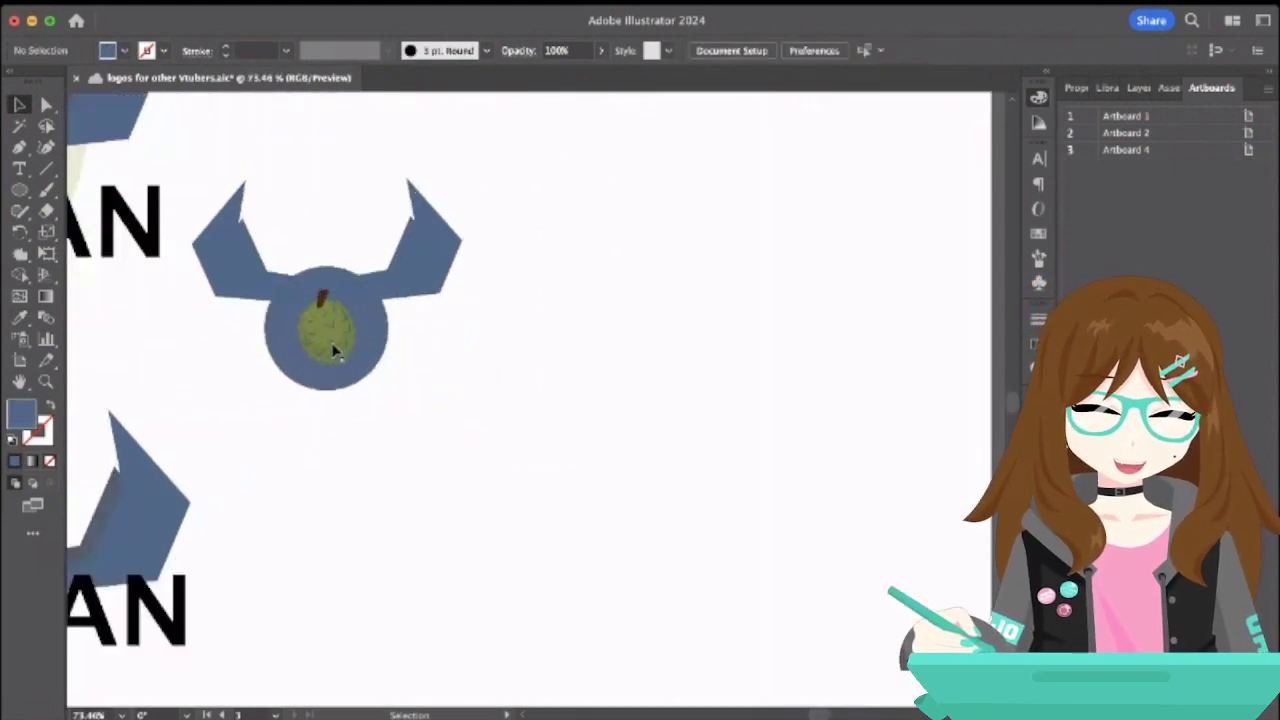
scroll(330, 330, down, 5)
mouse_move(331, 324)
mouse_down()
mouse_move(418, 208)
mouse_move(331, 318)
mouse_up()
click(335, 443)
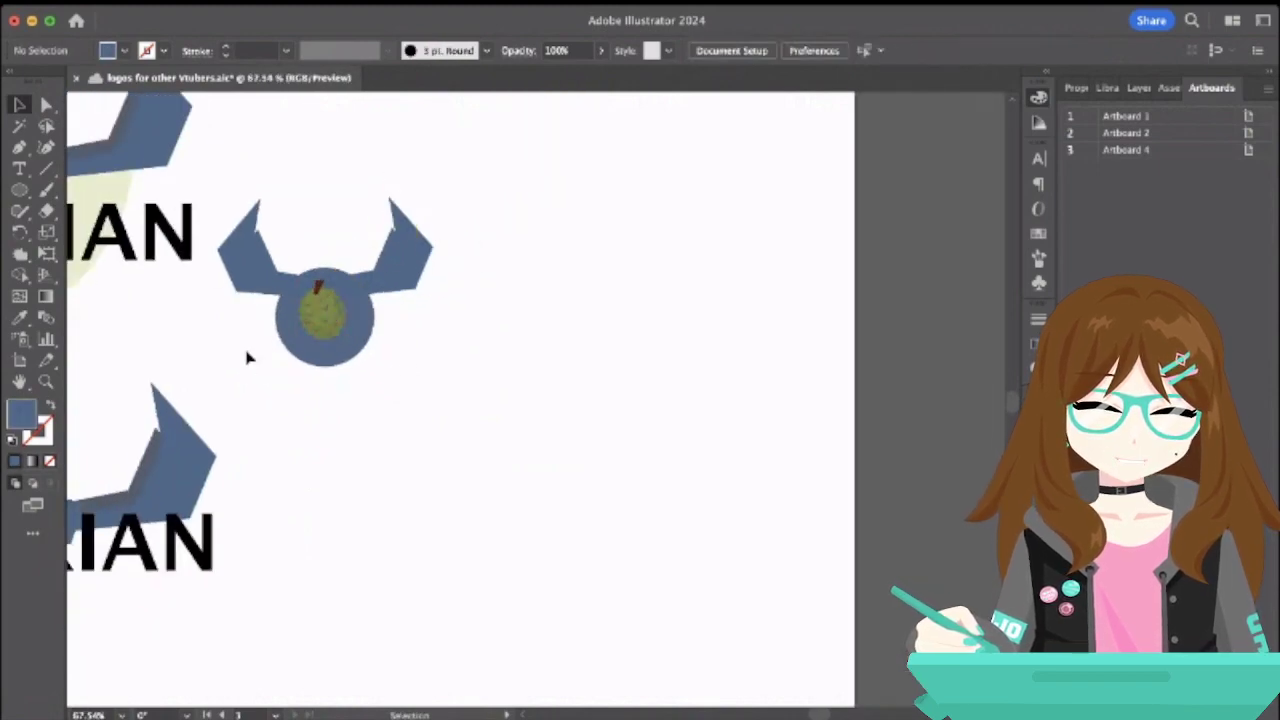
- Move the whole horned durian emblem to the upper right of Artboard 4, level with the topmost DURIAN logo
drag(246, 357, 464, 251)
key(a)
key(v)
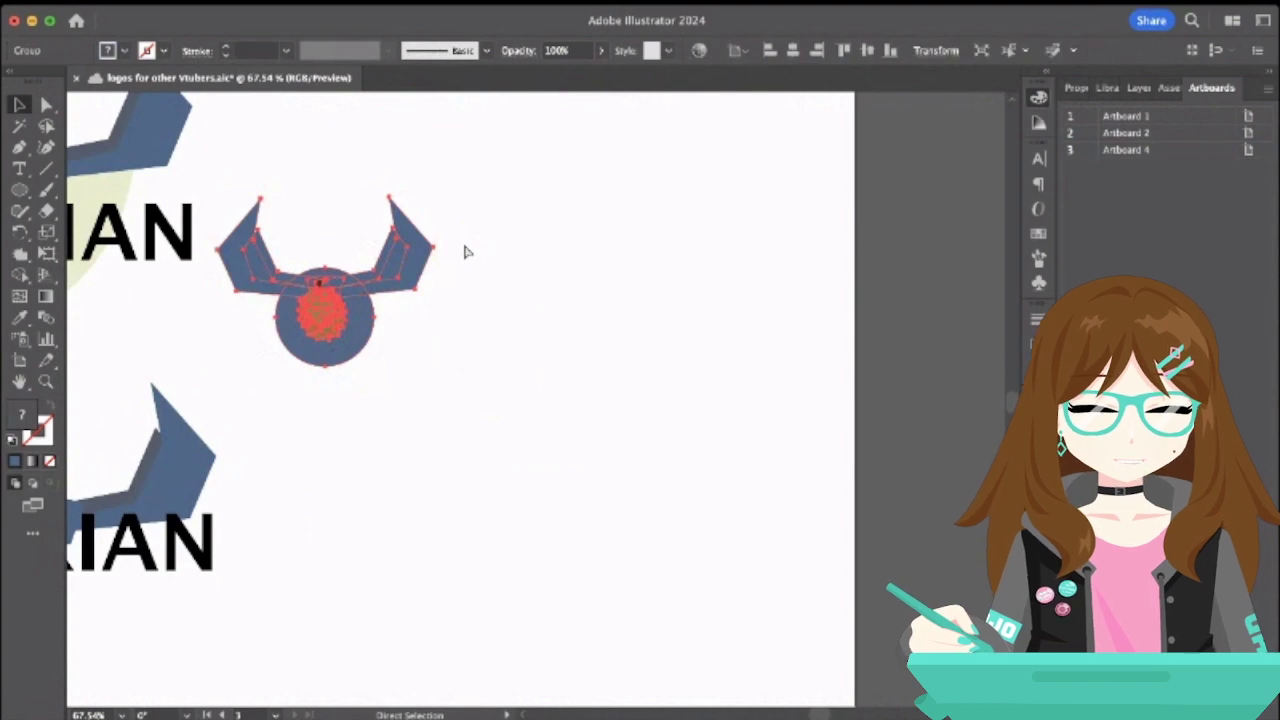
scroll(464, 251, down, 5)
scroll(440, 265, up, 3)
scroll(435, 275, up, 1)
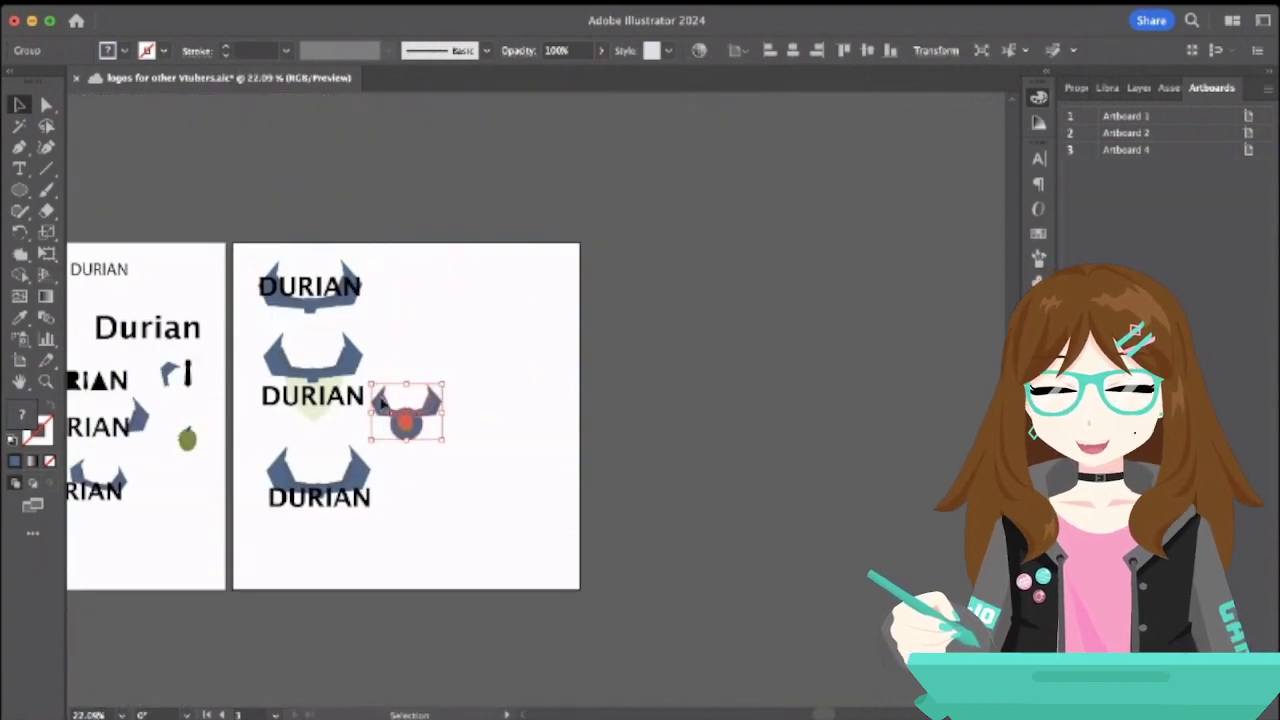
drag(401, 428, 456, 293)
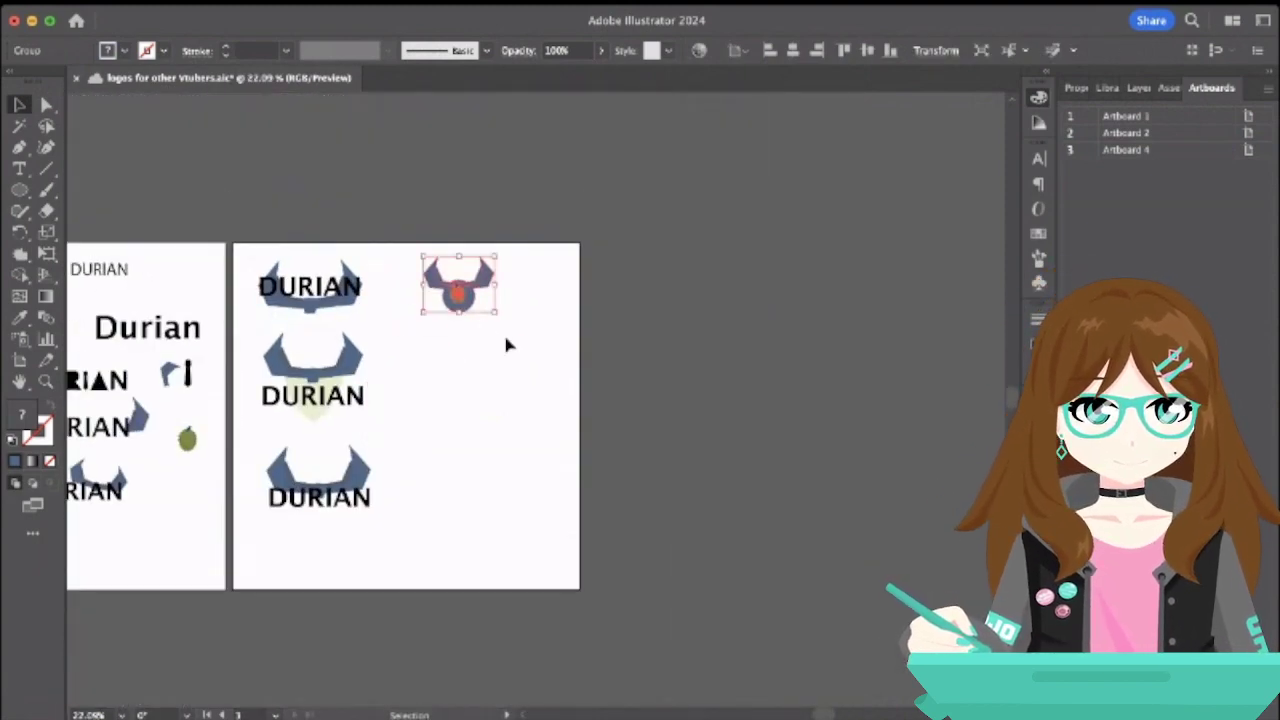
click(506, 344)
- Shift the durian slightly right and down within the emblem group to center it in the blue circle
scroll(506, 344, up, 3)
scroll(506, 344, up, 5)
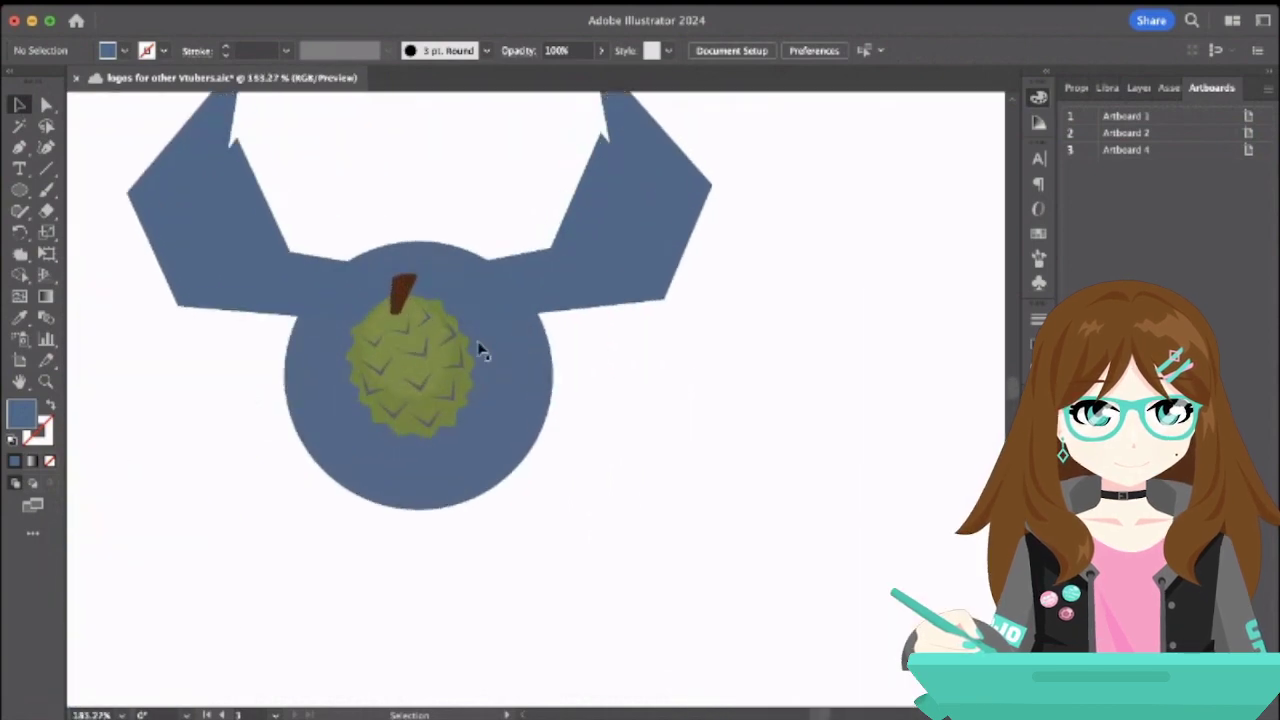
click(412, 385)
double_click(412, 385)
drag(414, 386, 423, 391)
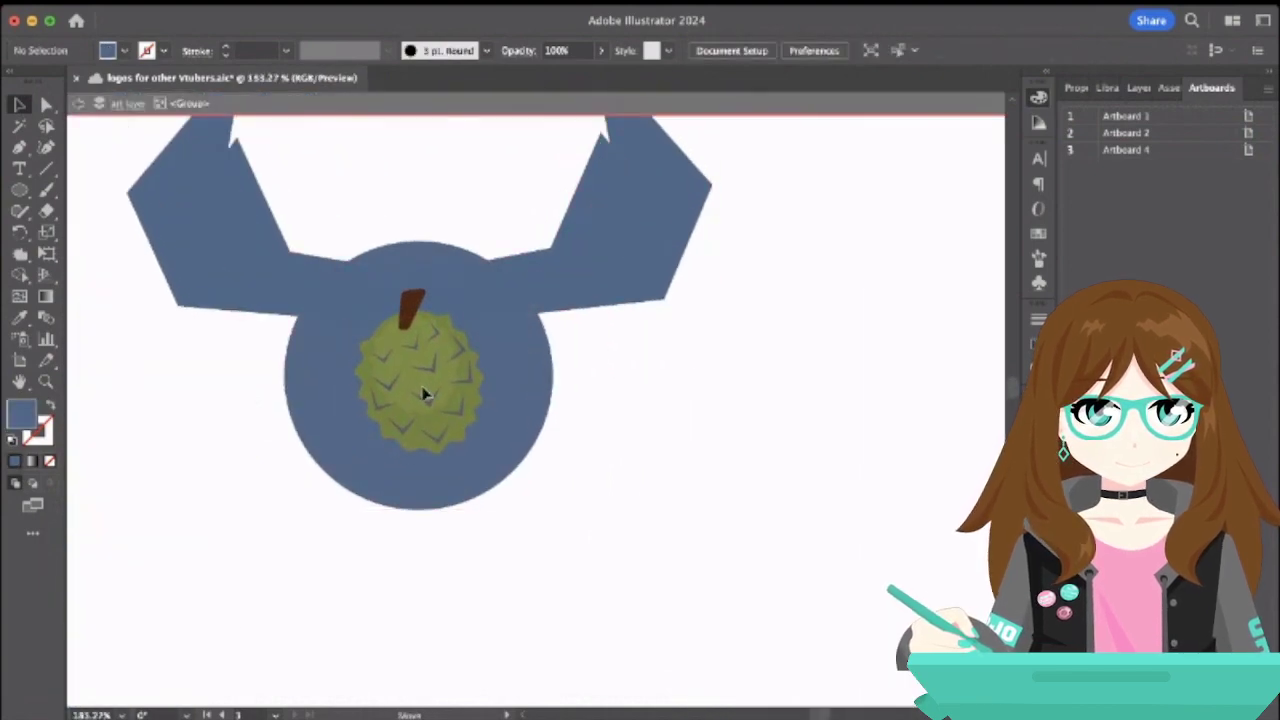
click(742, 486)
scroll(744, 491, down, 3)
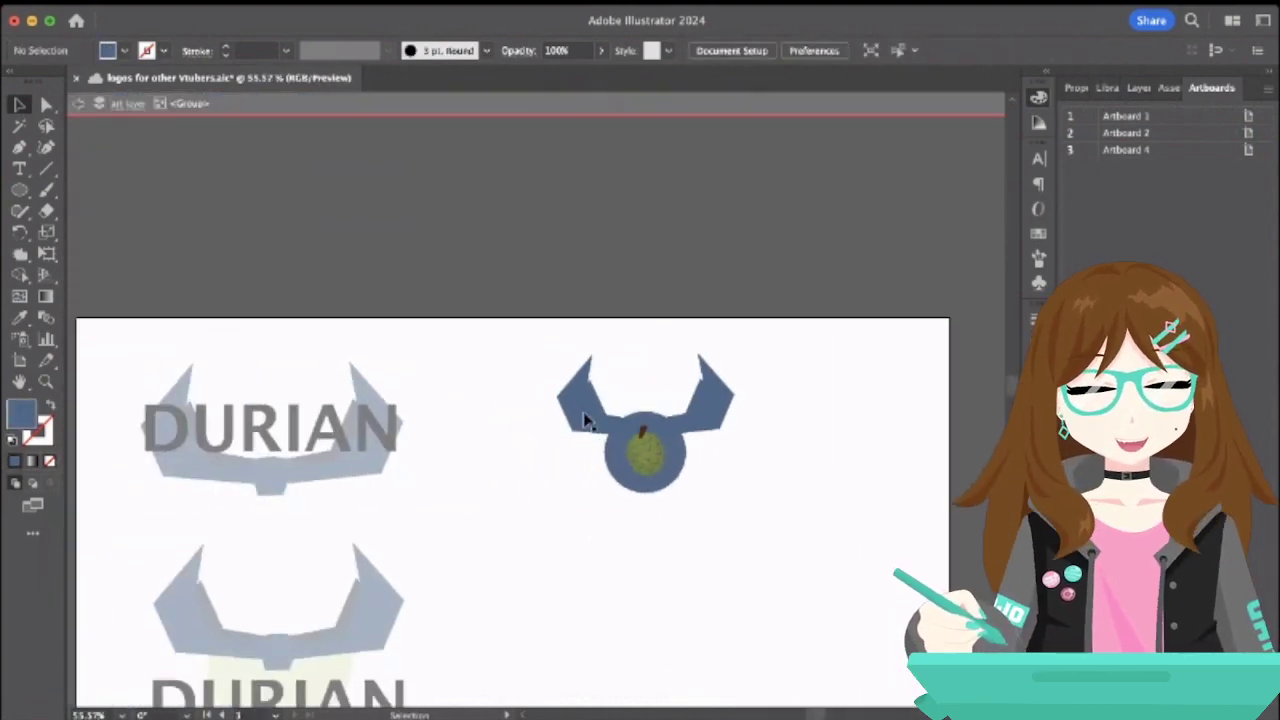
click(80, 104)
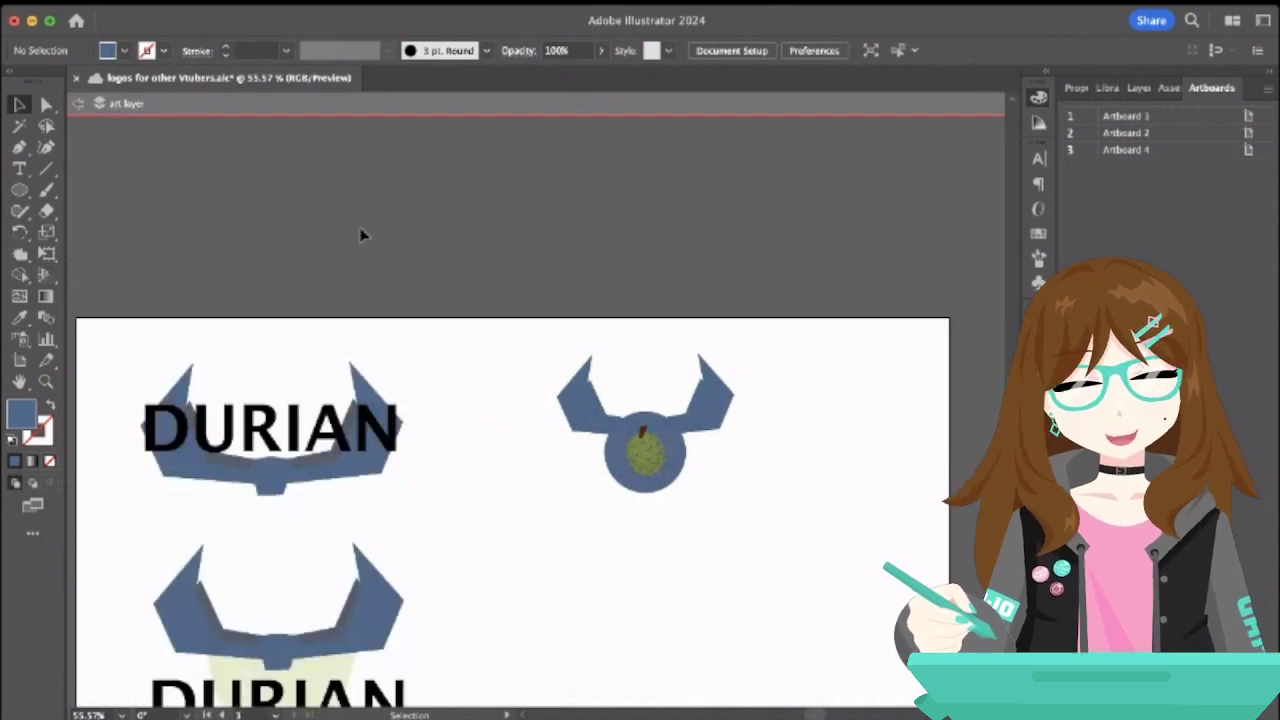
key(Escape)
- Duplicate the horns of the lowest DURIAN logo and place the copy below the durian emblem
scroll(418, 270, down, 5)
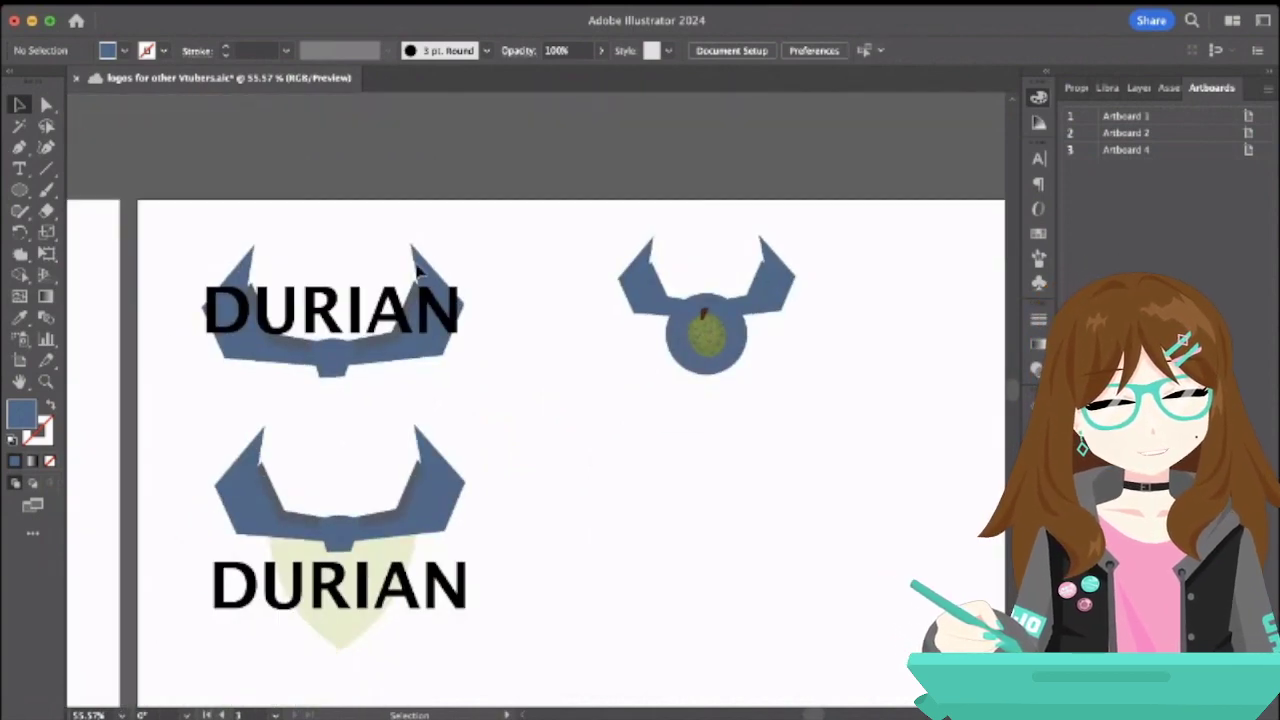
scroll(418, 270, down, 3)
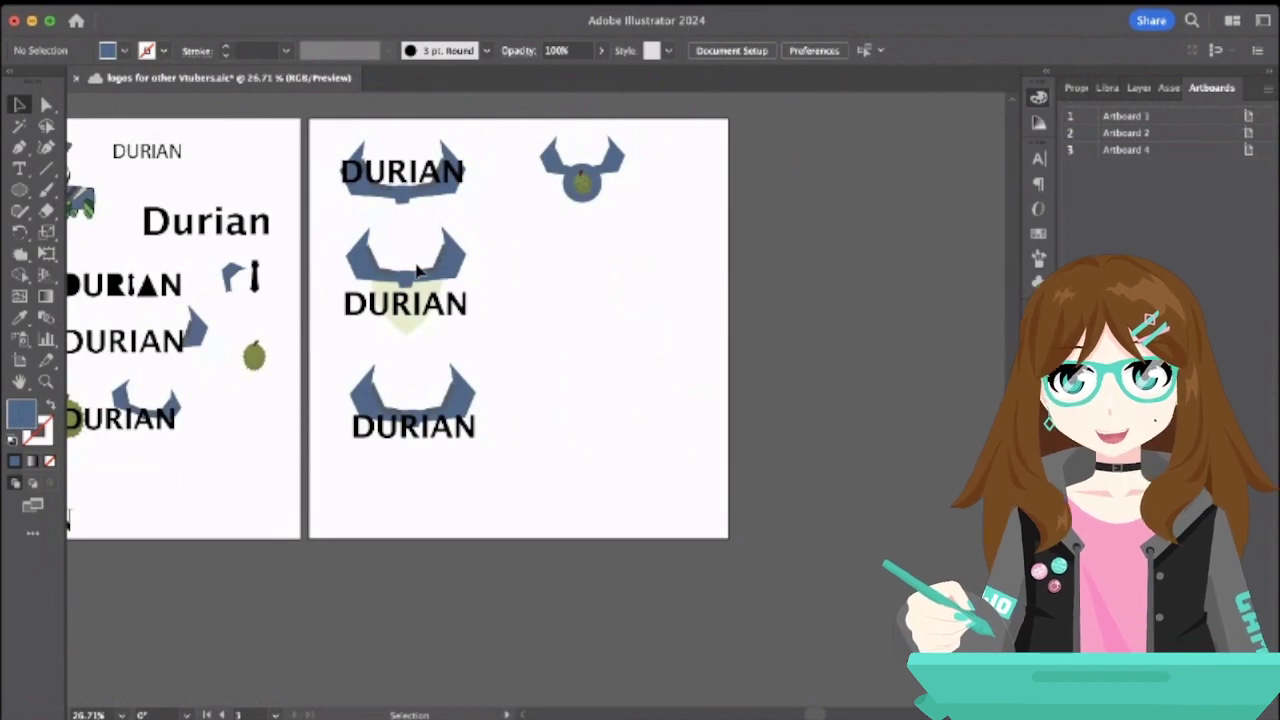
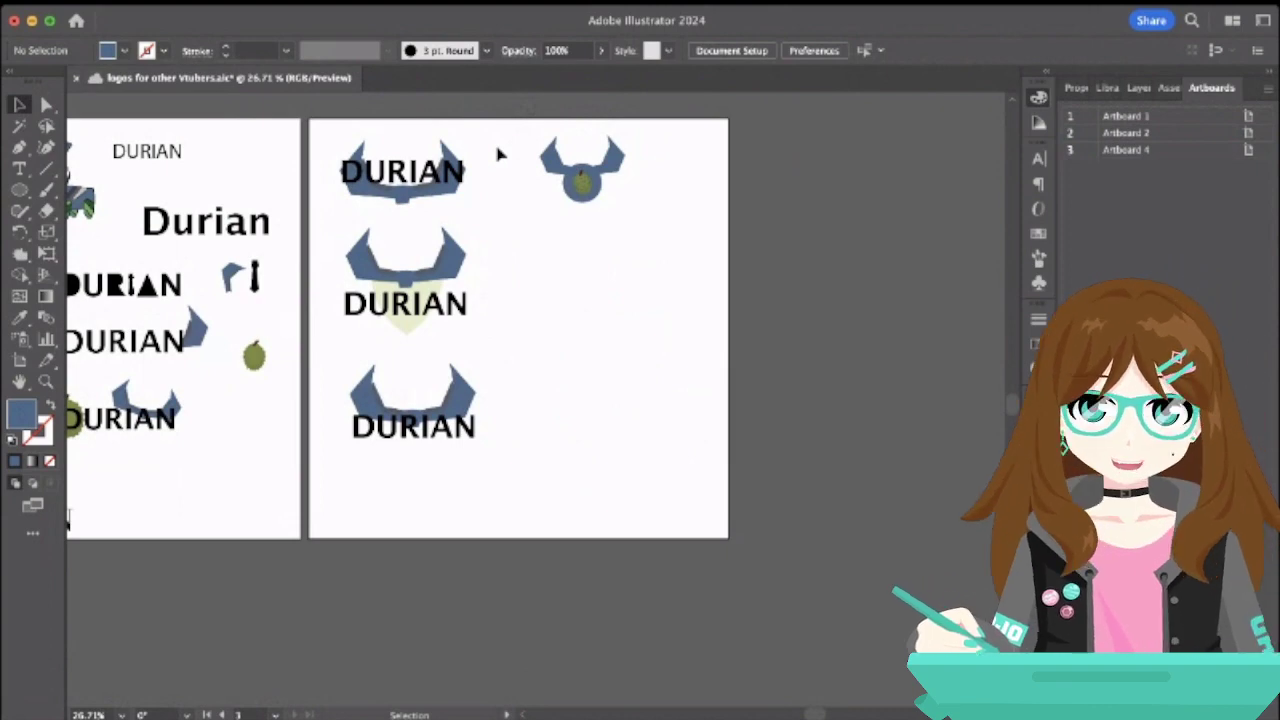
scroll(437, 240, up, 3)
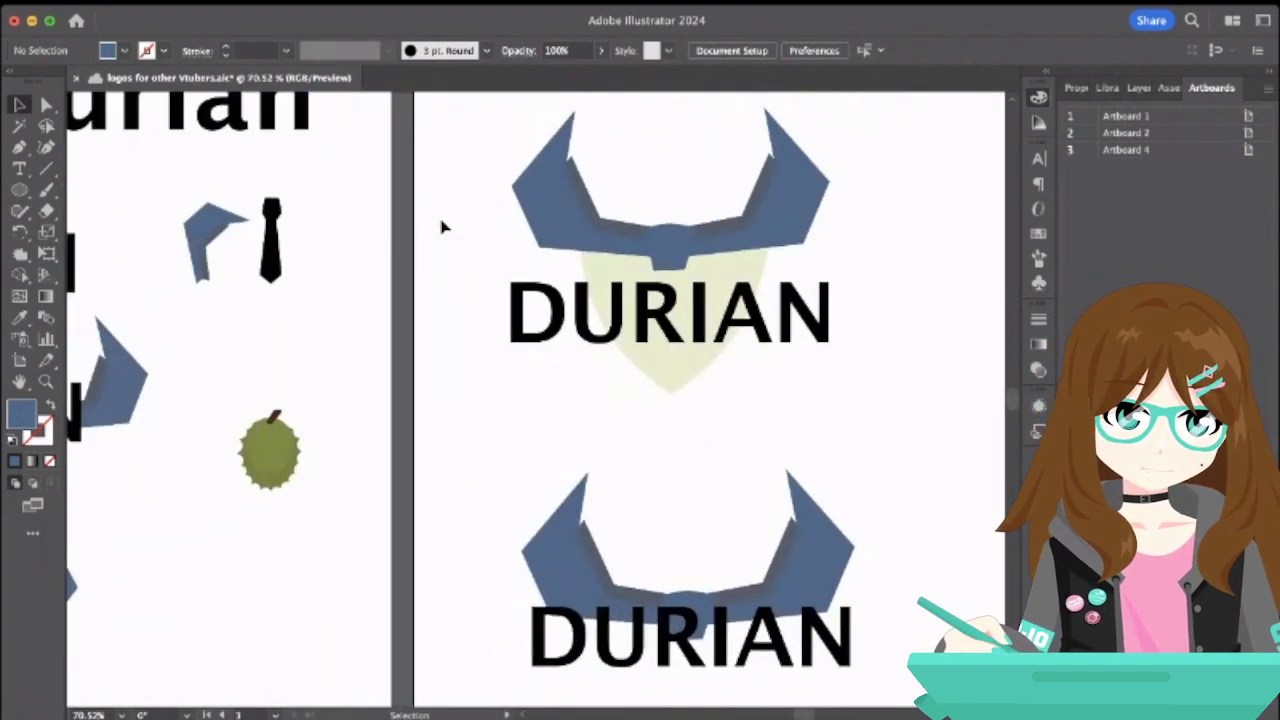
scroll(476, 236, up, 3)
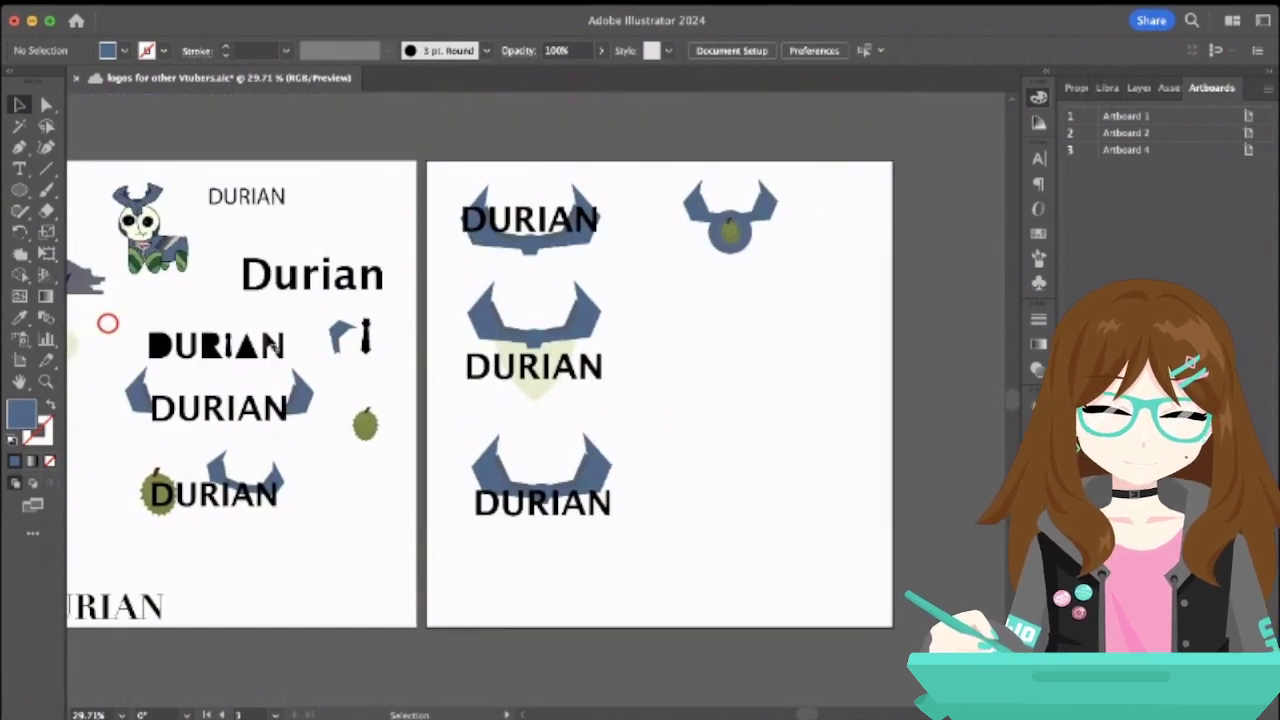
scroll(254, 341, left, 5)
scroll(254, 341, right, 5)
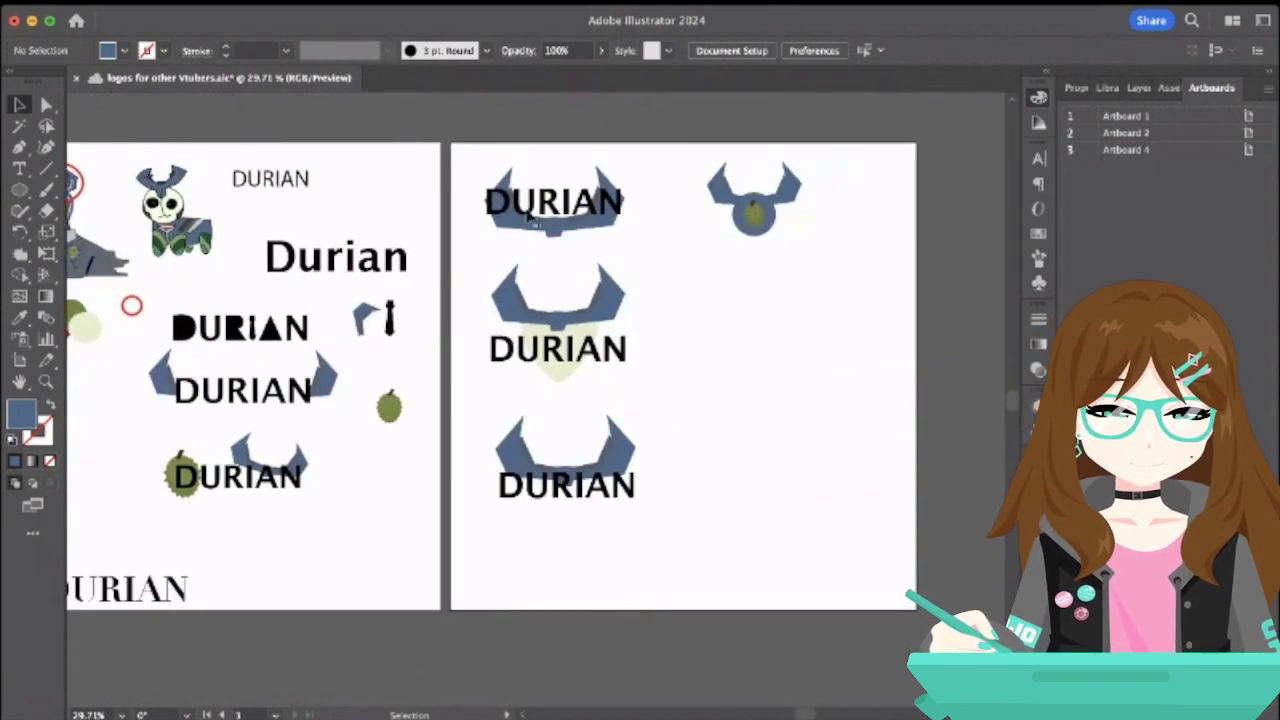
click(785, 188)
click(606, 434)
click(615, 440)
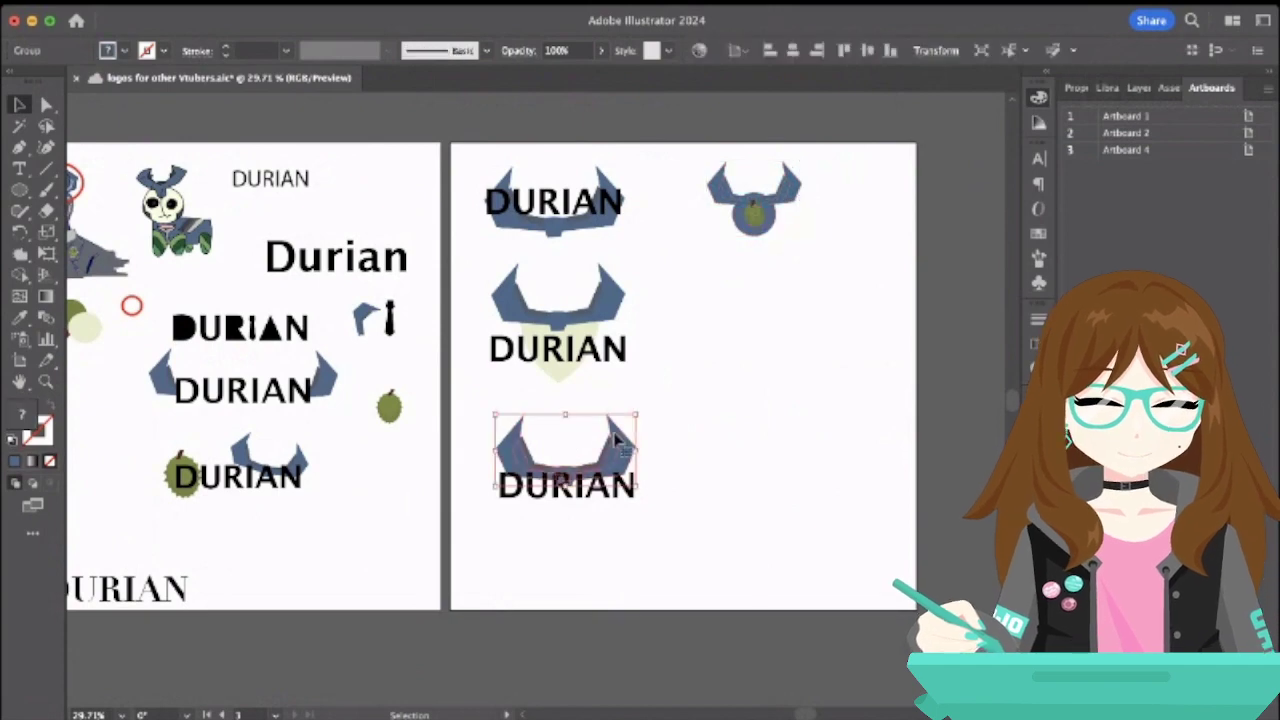
drag(615, 440, 842, 325)
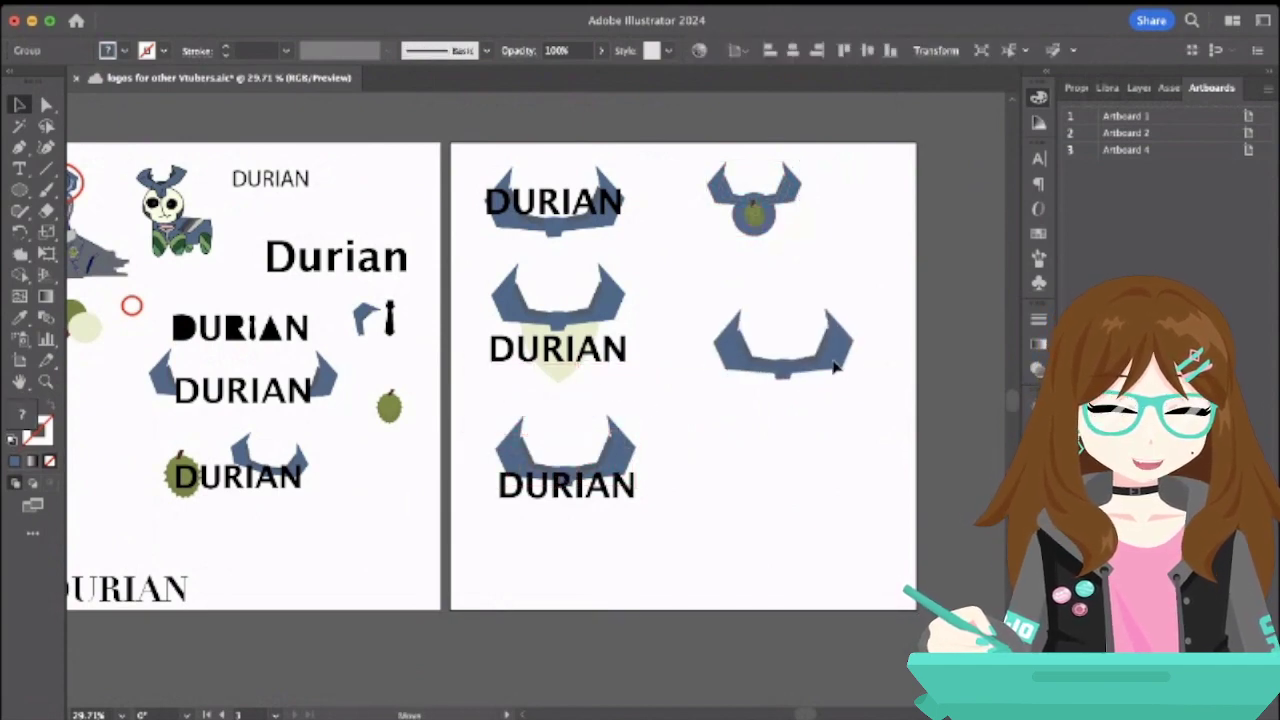
scroll(640, 502, up, 2)
click(637, 500)
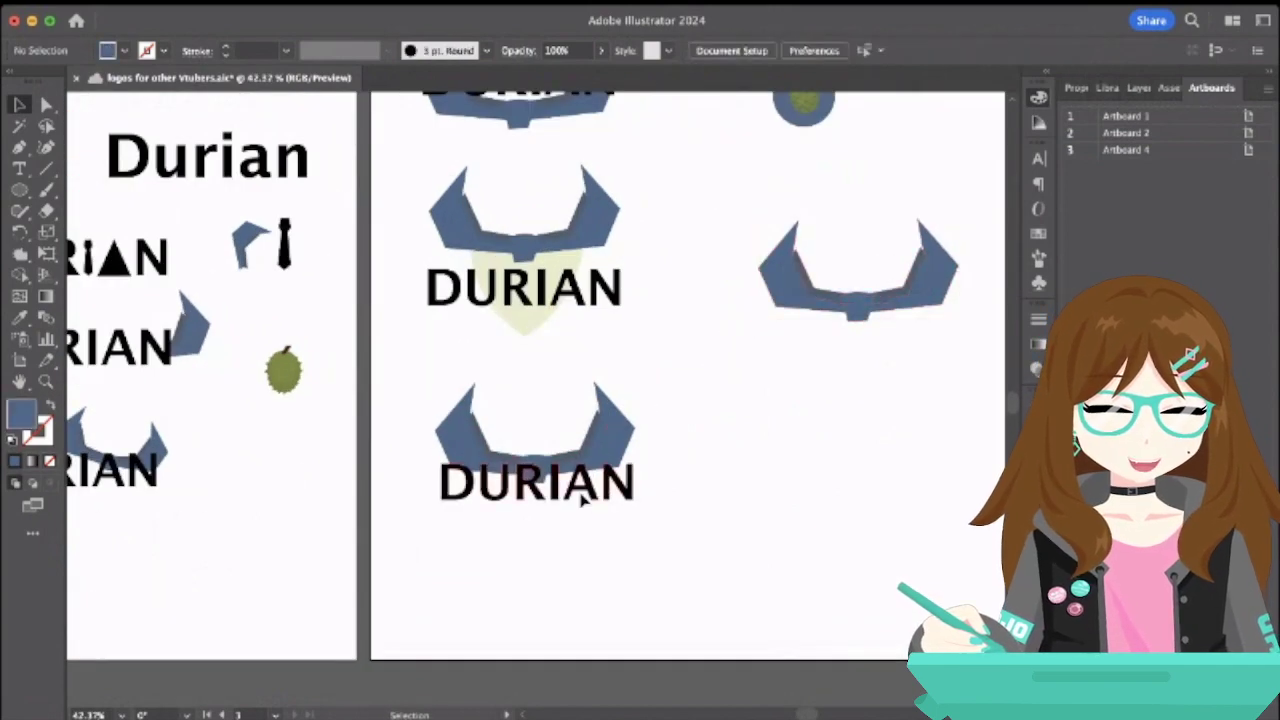
- Copy the live DURIAN text between the two separate horns on the neighboring artboard and place it below Artboard 4's lowest logo
click(582, 497)
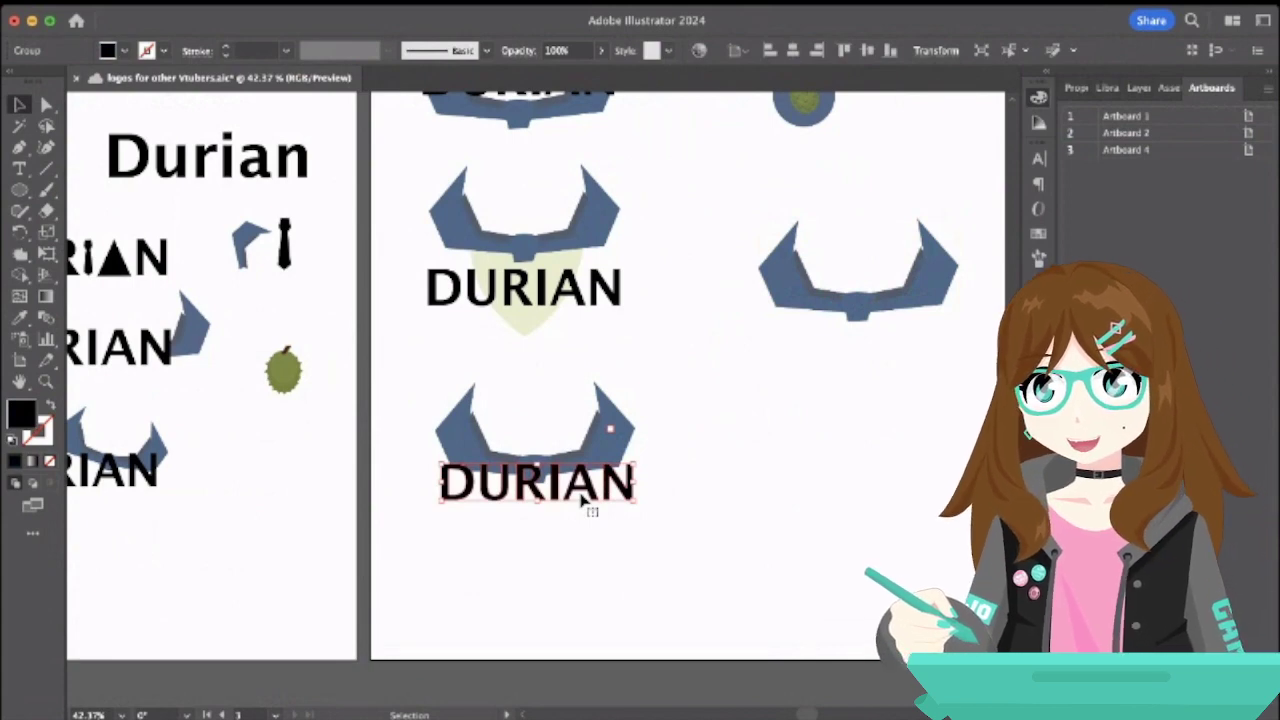
click(695, 488)
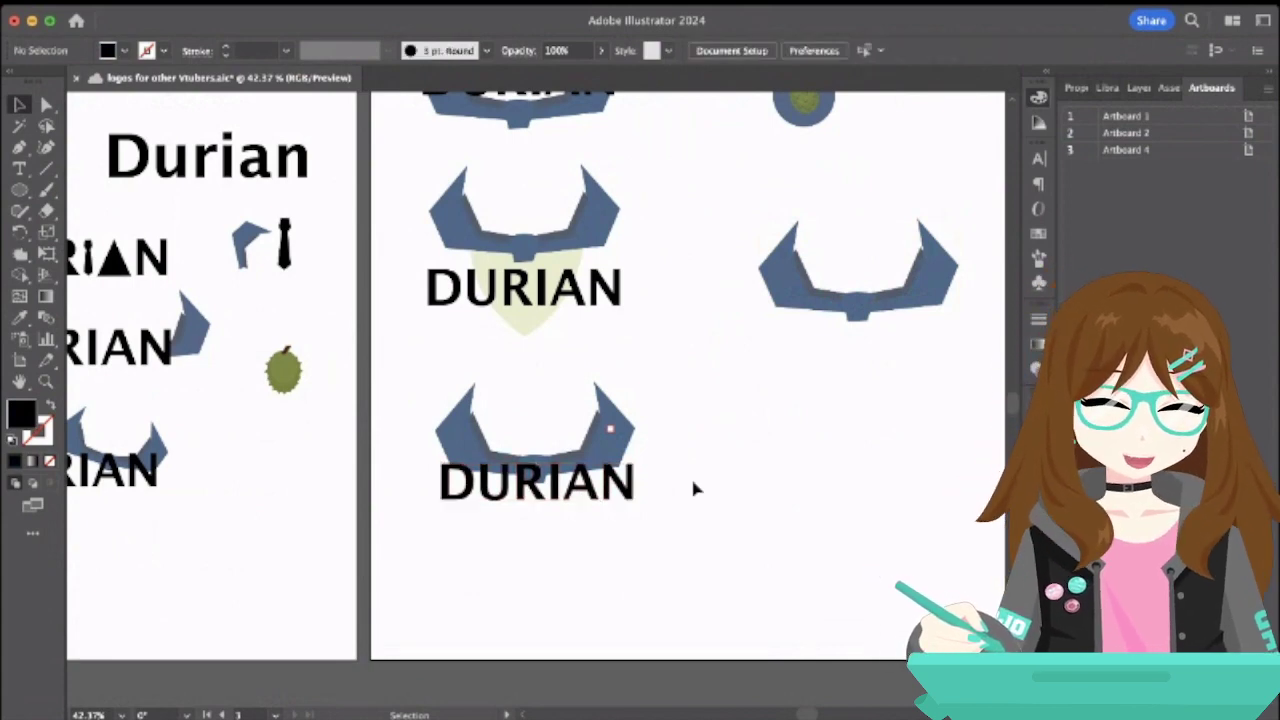
click(635, 492)
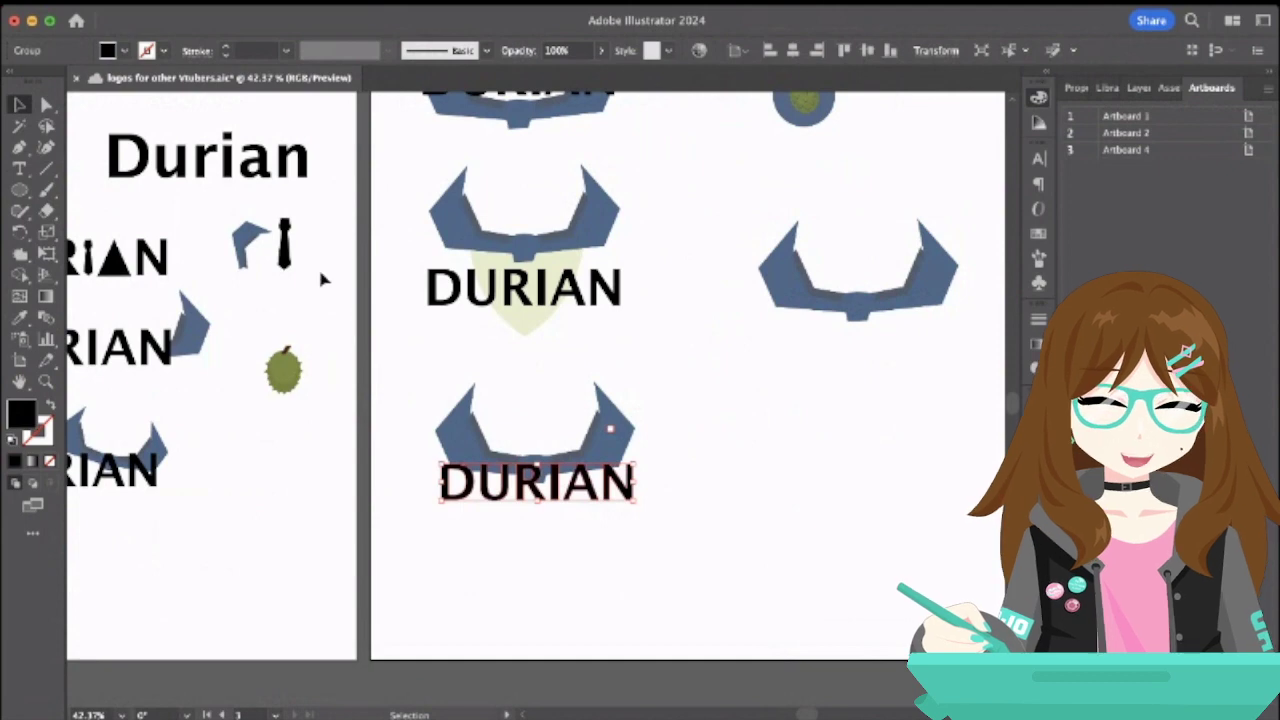
scroll(240, 187, left, 5)
click(350, 365)
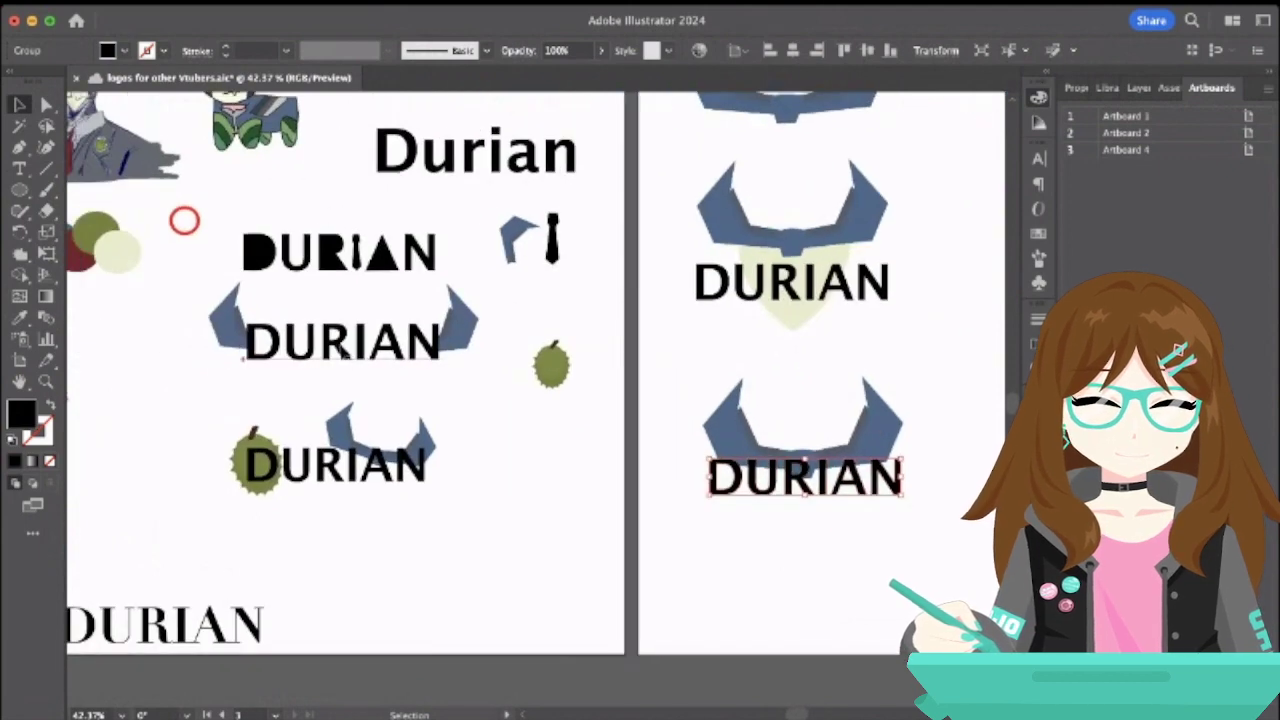
drag(352, 365, 832, 600)
- Set the copied DURIAN text in the Arbotek font with the Ultra style
double_click(860, 600)
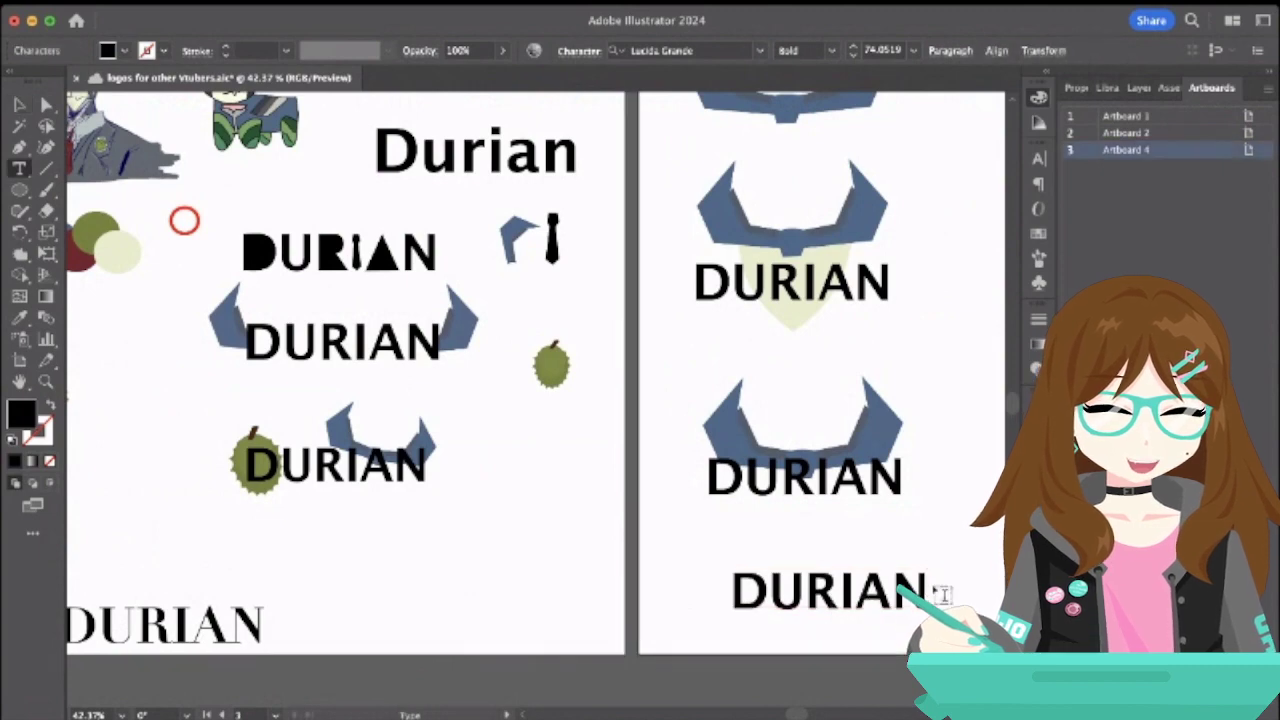
drag(930, 590, 651, 587)
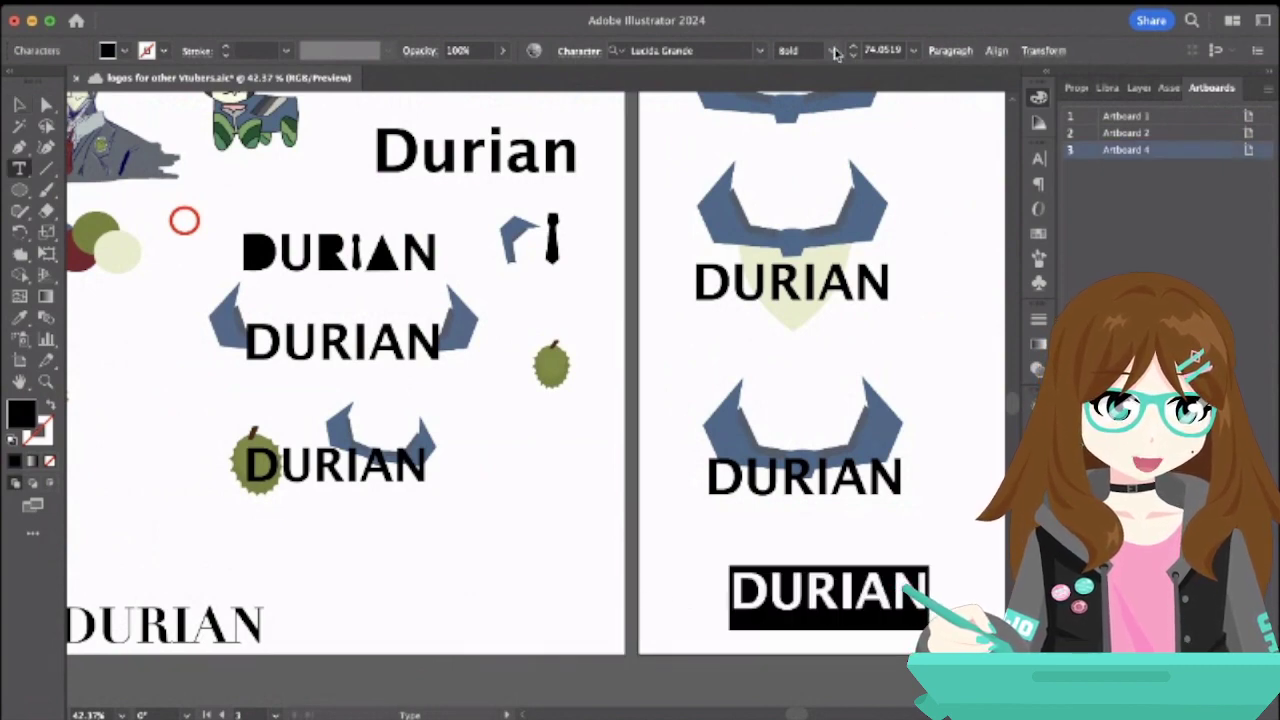
click(766, 52)
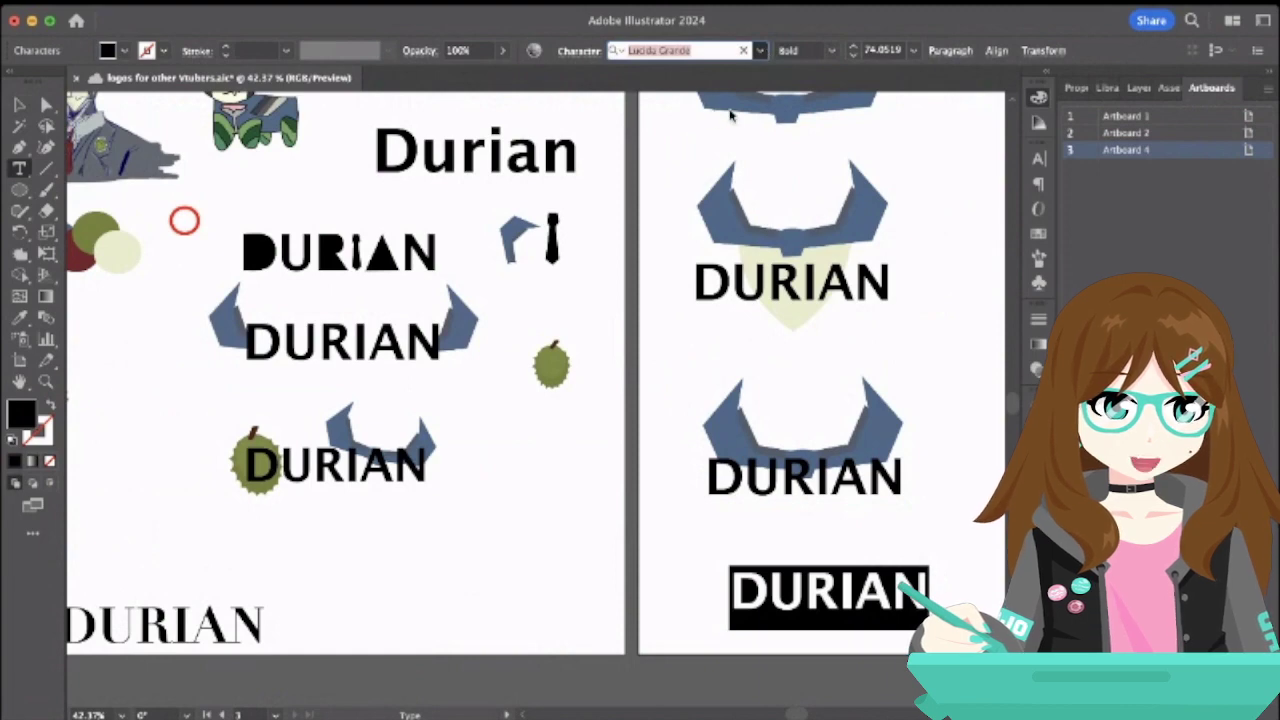
key(Down)
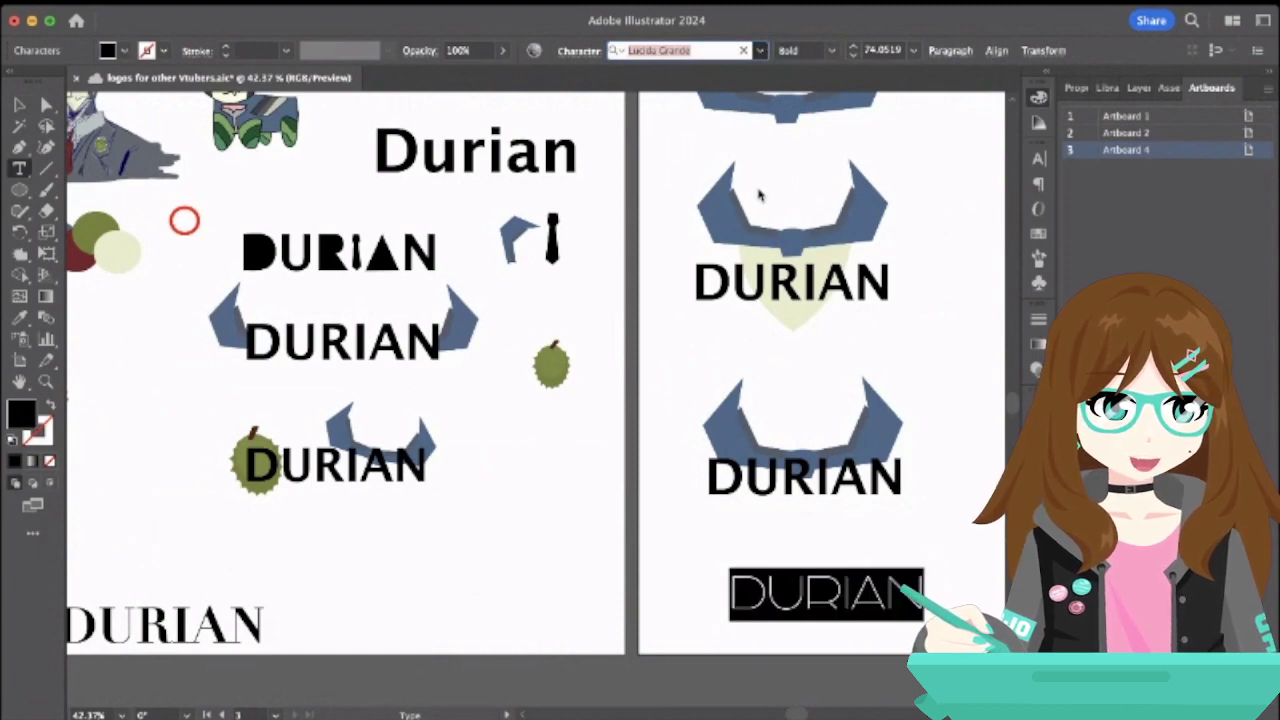
key(Return)
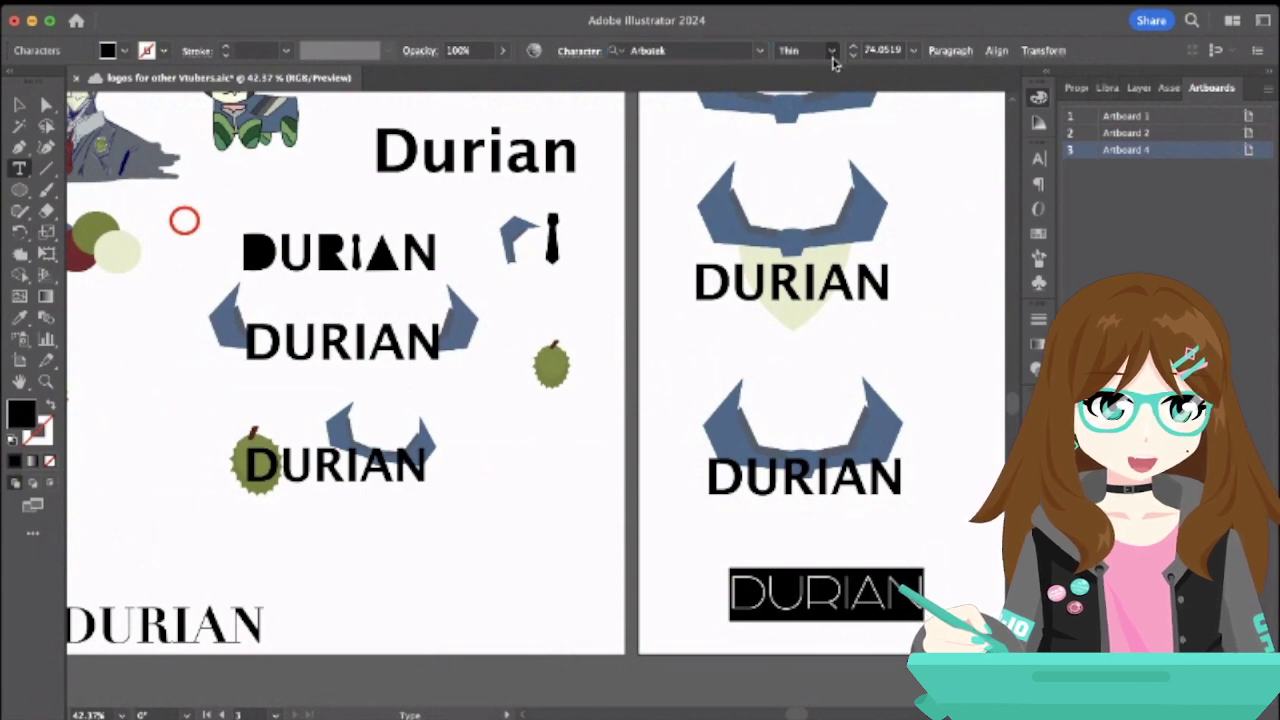
scroll(831, 51, down, 2)
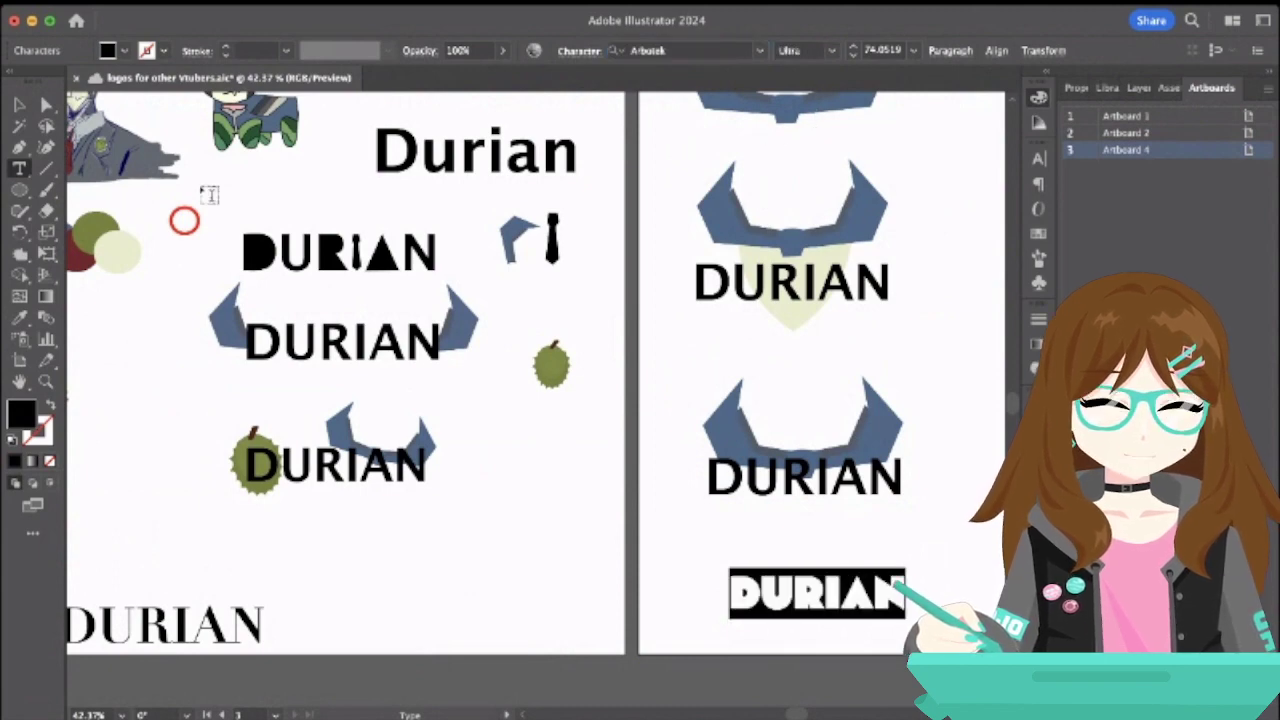
click(20, 108)
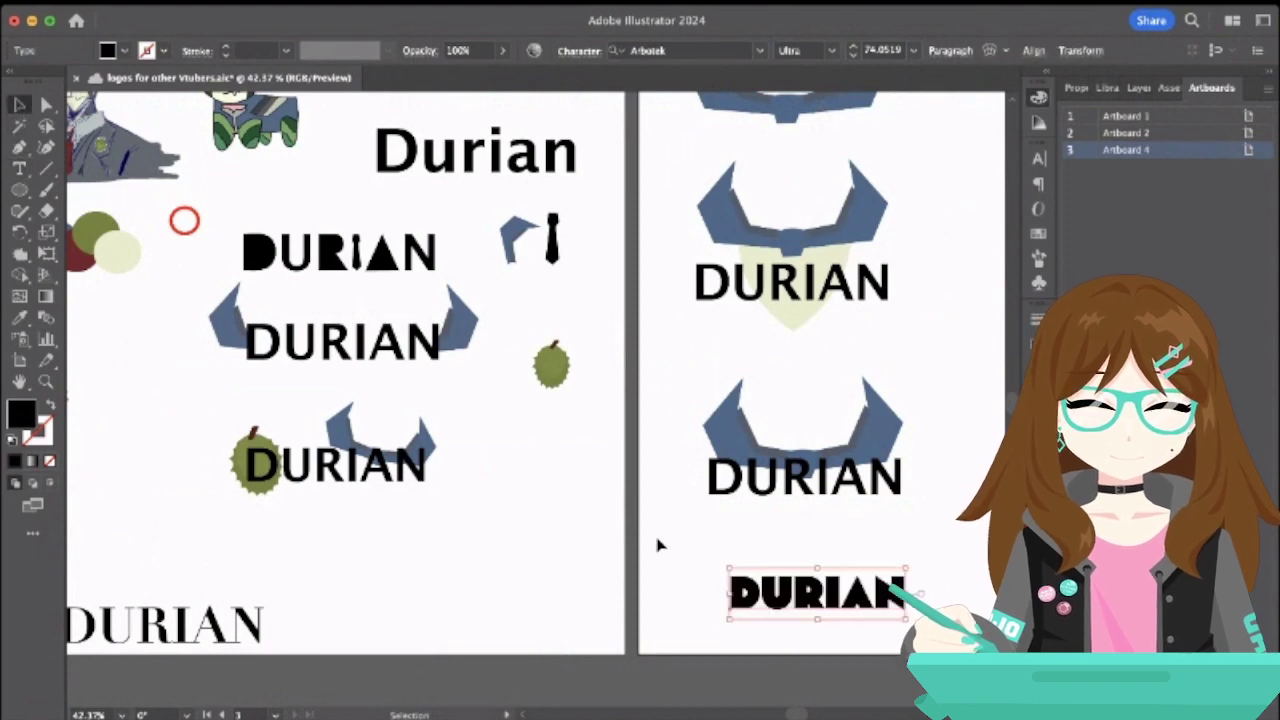
- Move the plain DURIAN lettering off the lowest horns to the neighboring artboard and place the Arbotek DURIAN text there instead
click(657, 543)
drag(840, 492, 557, 614)
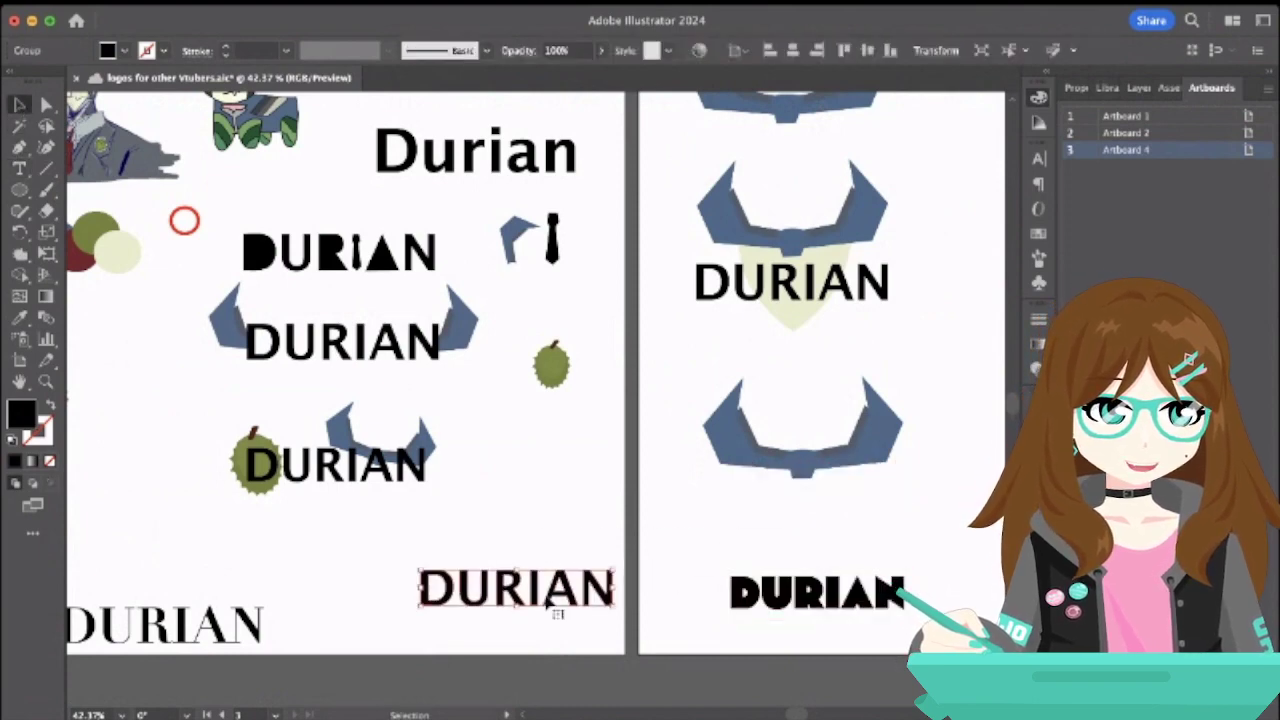
drag(842, 600, 828, 483)
click(850, 574)
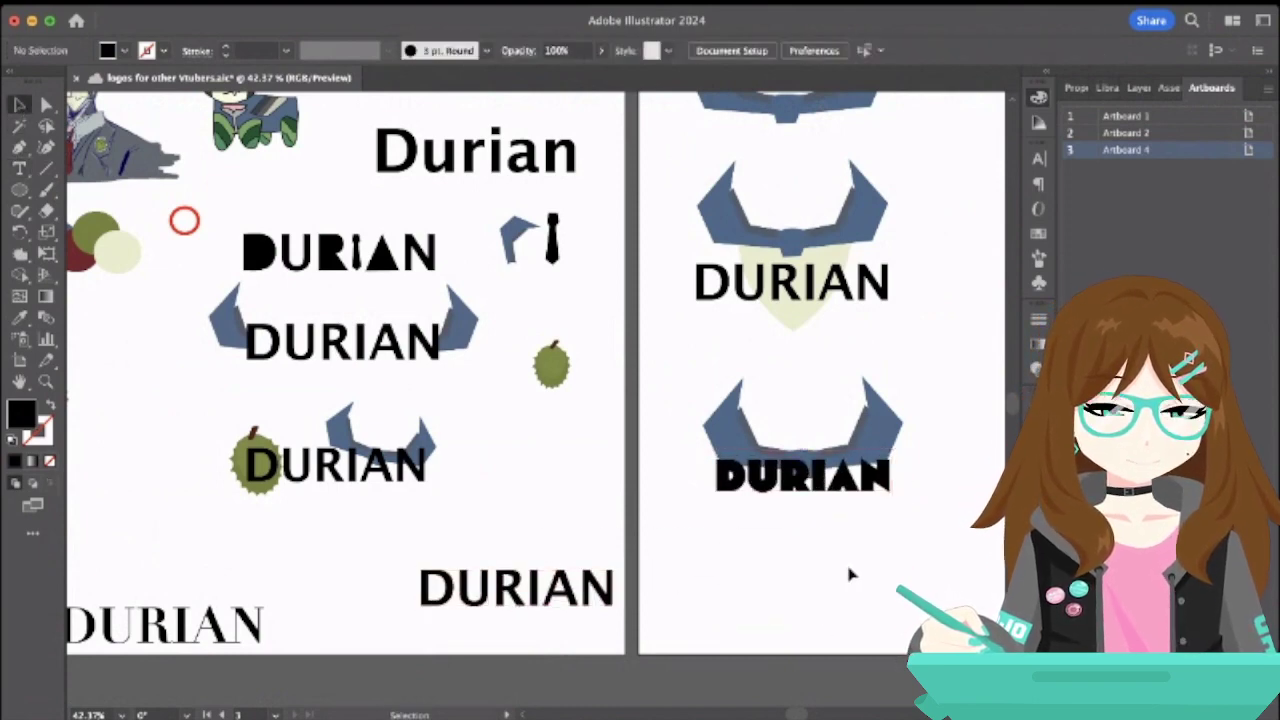
- Shift the Arbotek DURIAN text slightly up over the lower part of the horns
click(855, 488)
scroll(857, 486, up, 4)
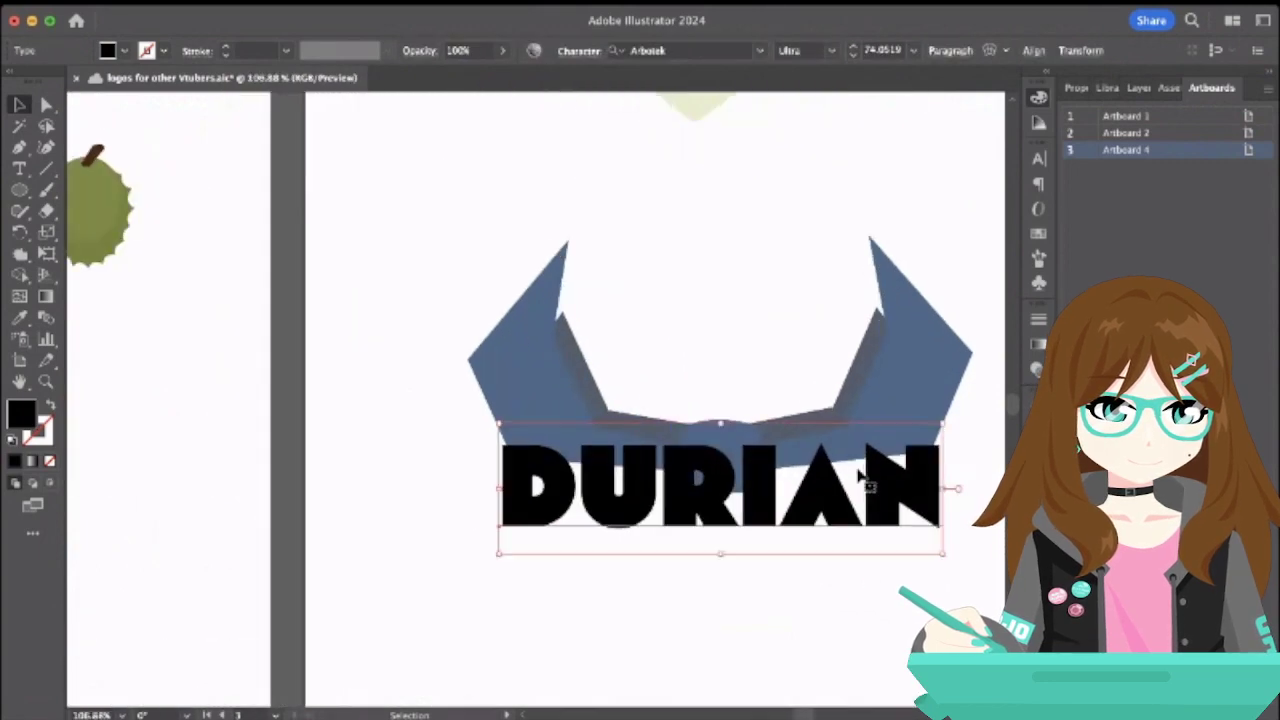
drag(826, 513, 829, 513)
click(834, 573)
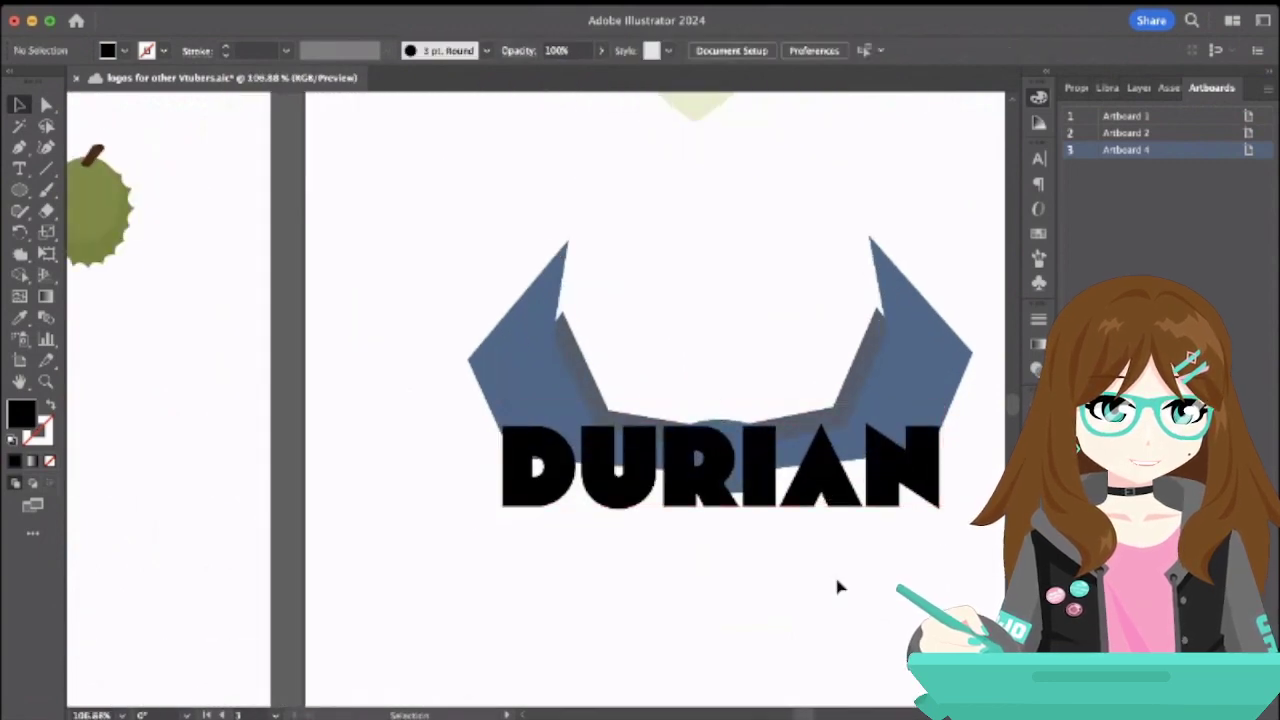
- Isolate the horned emblem group on Artboard 4 and copy the small durian inside its blue circle
scroll(834, 573, down, 4)
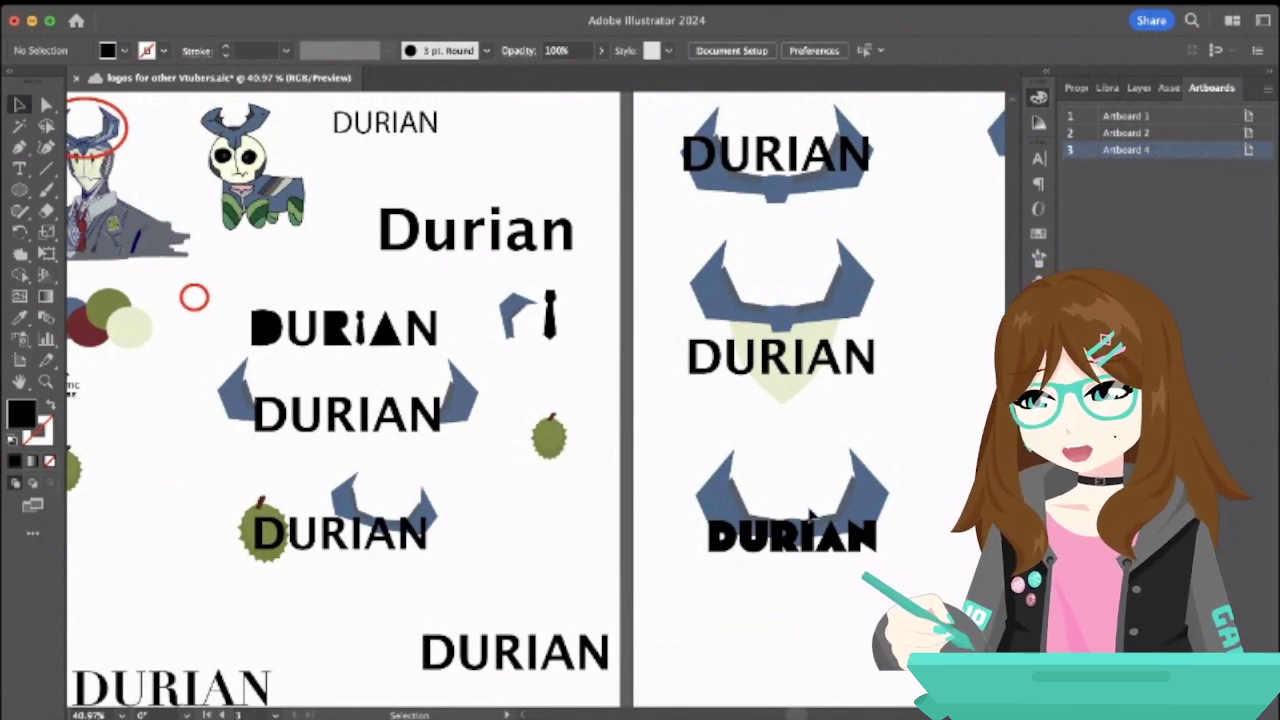
scroll(812, 500, right, 5)
scroll(812, 500, up, 2)
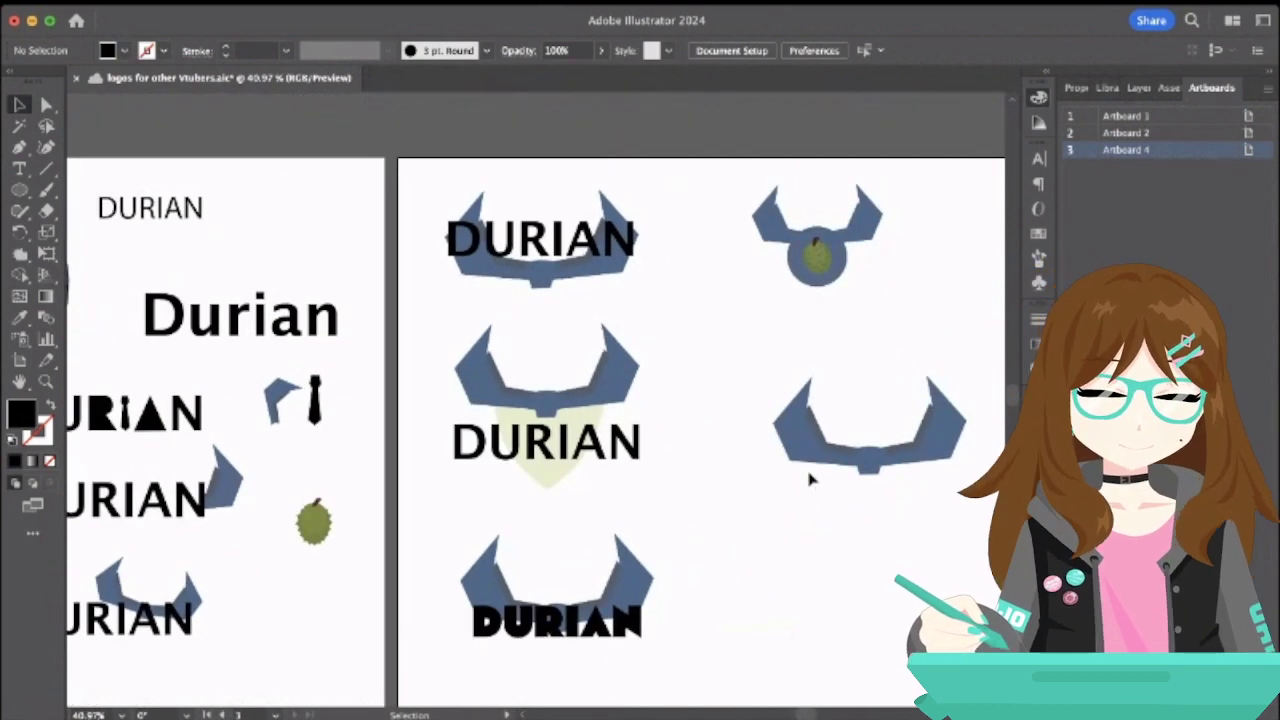
click(818, 283)
double_click(818, 283)
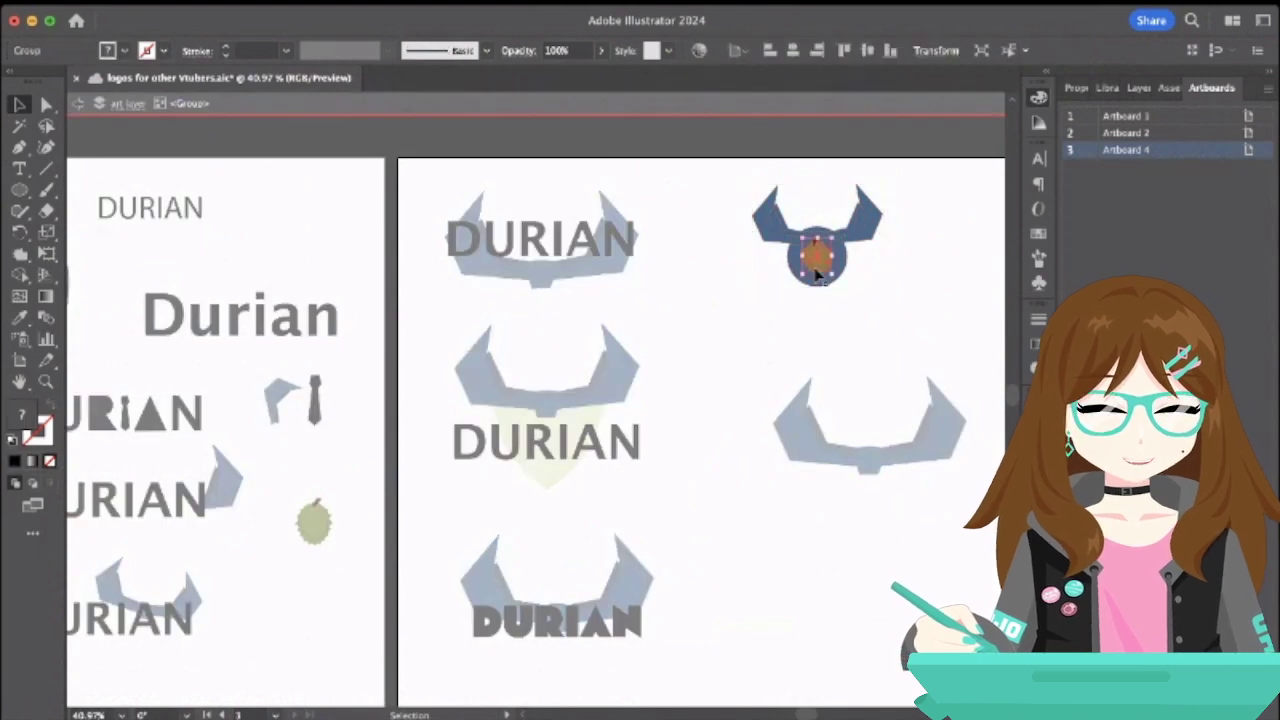
click(818, 278)
key(ctrl+c)
- Try to place the copied durian between the lowest logo's horns while the emblem group is isolated
key(ctrl+v)
drag(537, 402, 563, 575)
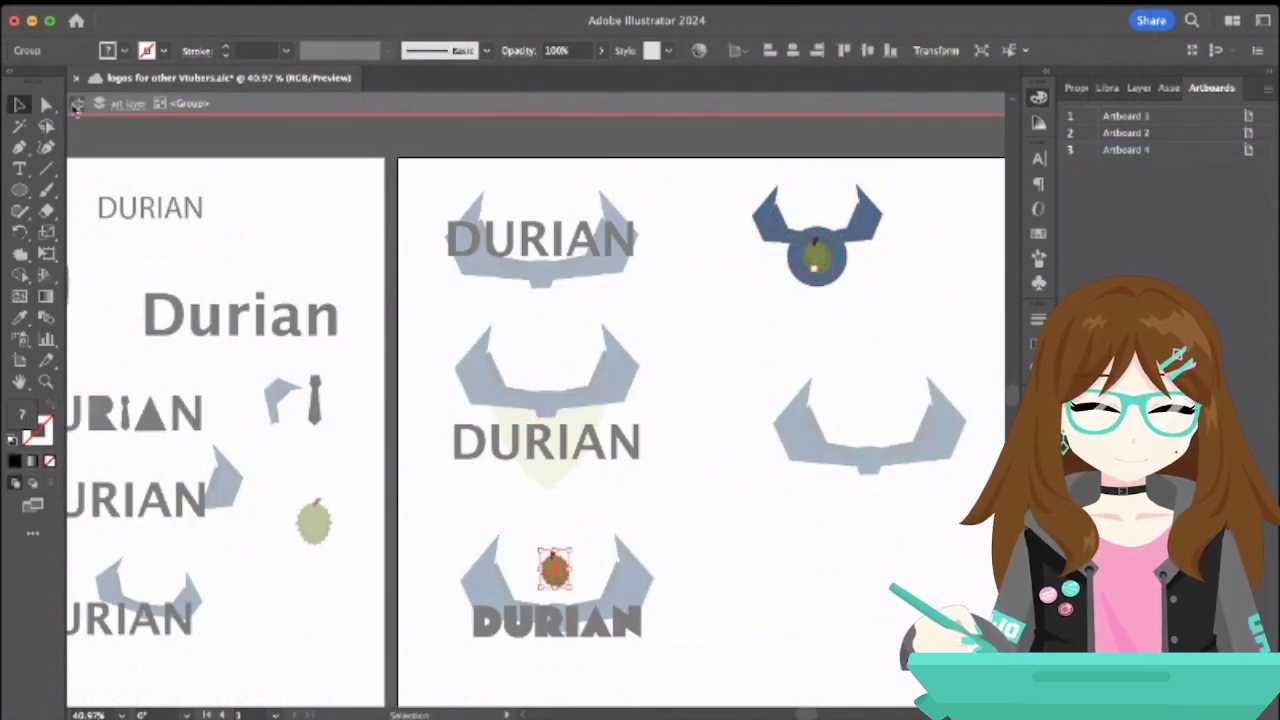
click(73, 107)
click(545, 575)
scroll(565, 578, up, 3)
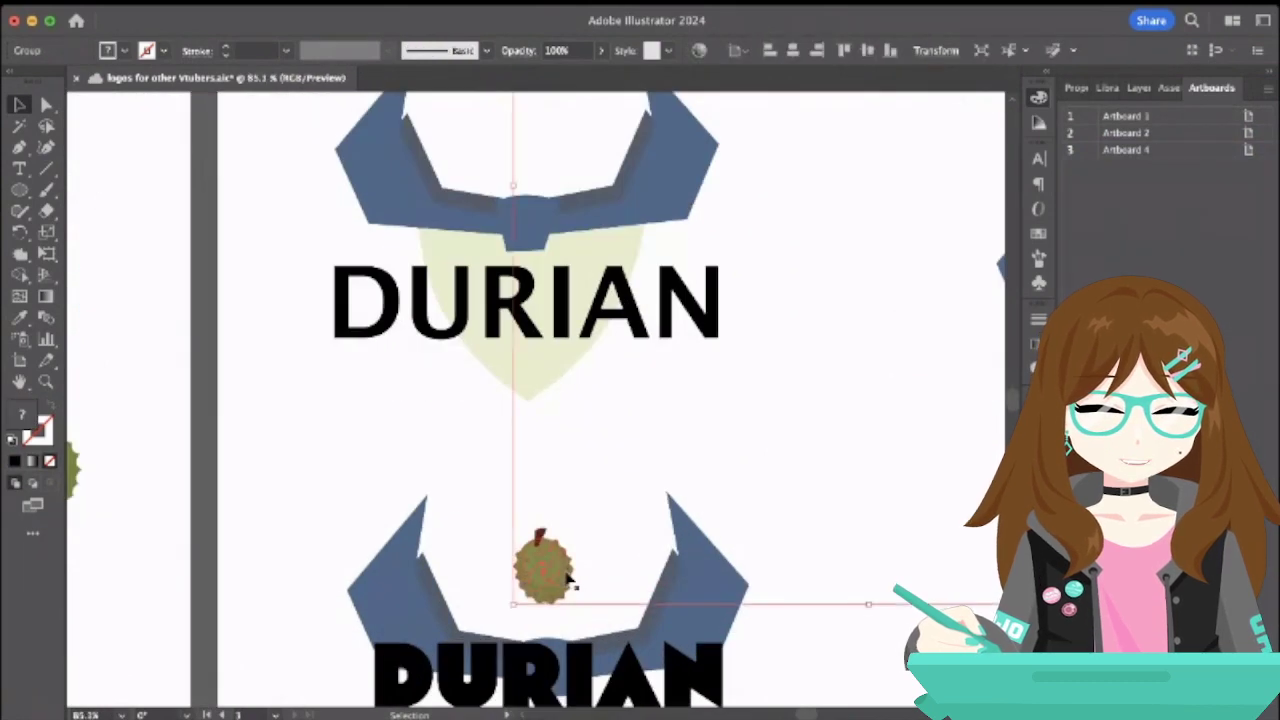
key(ctrl+z)
key(ctrl+z)
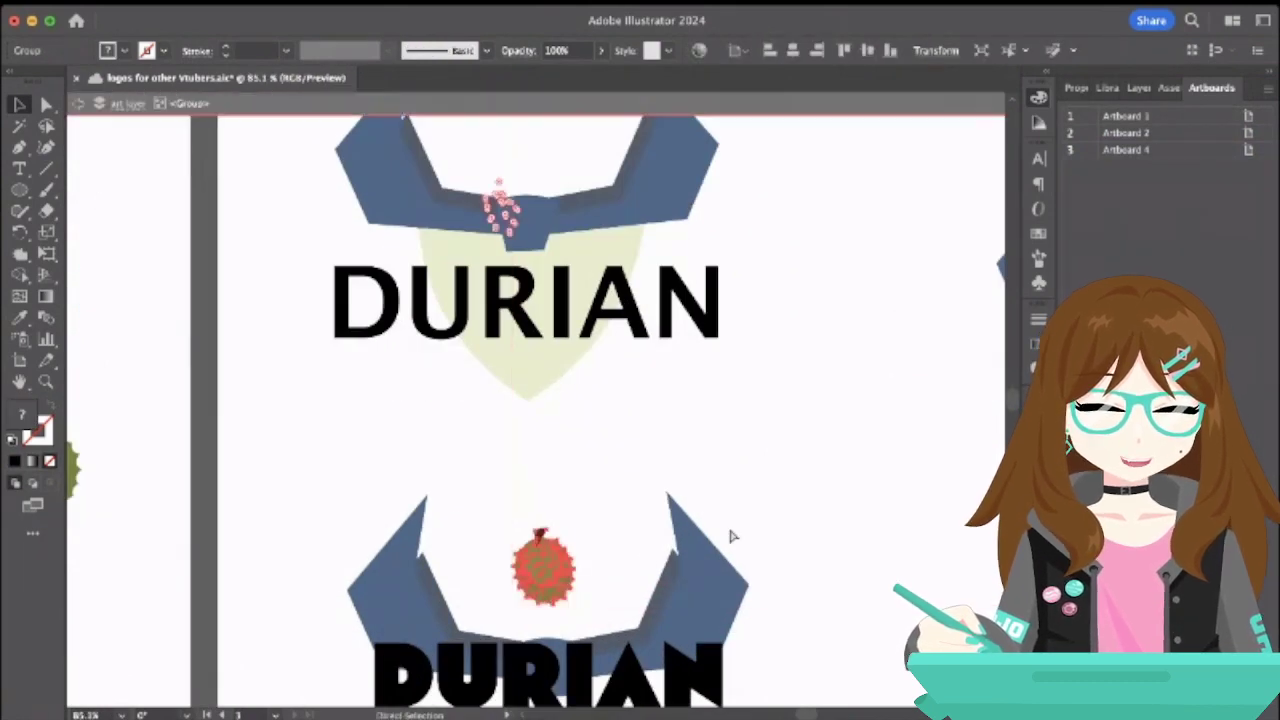
- Leave the emblem group's isolation and place the copied durian between the horns of the lowest DURIAN logo
scroll(730, 537, down, 4)
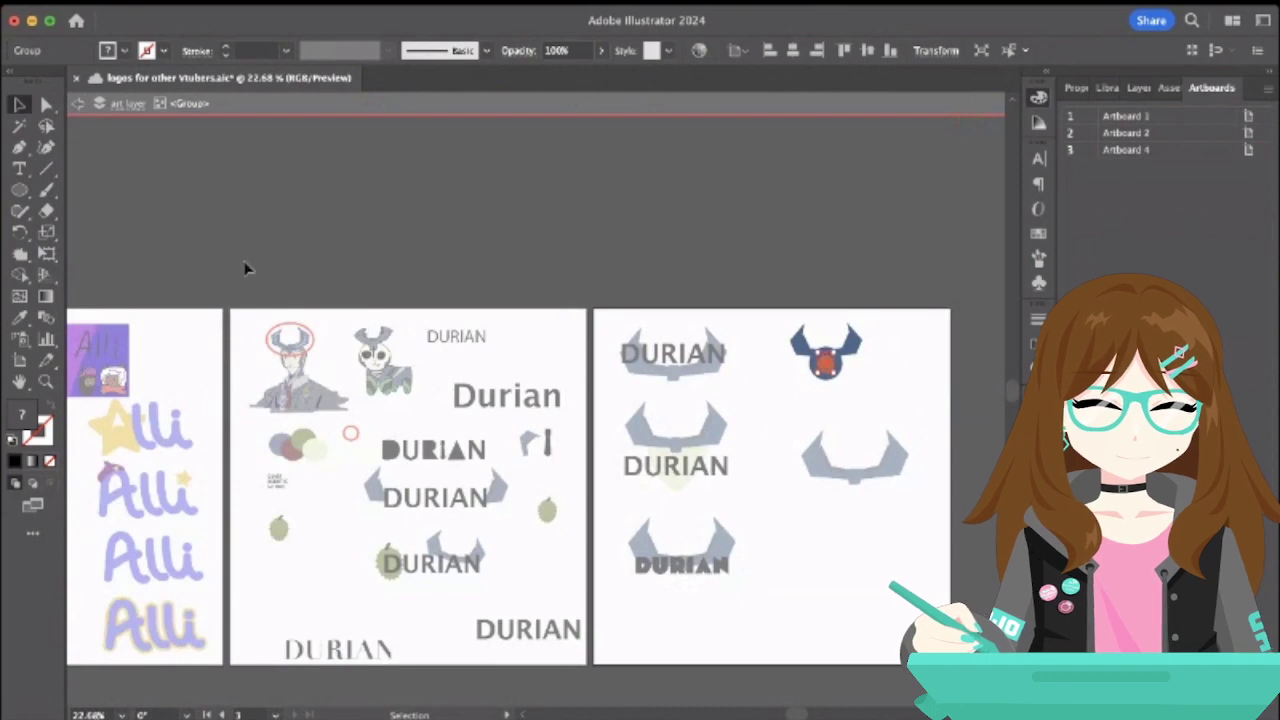
click(76, 104)
key(ctrl+z)
key(ctrl+z)
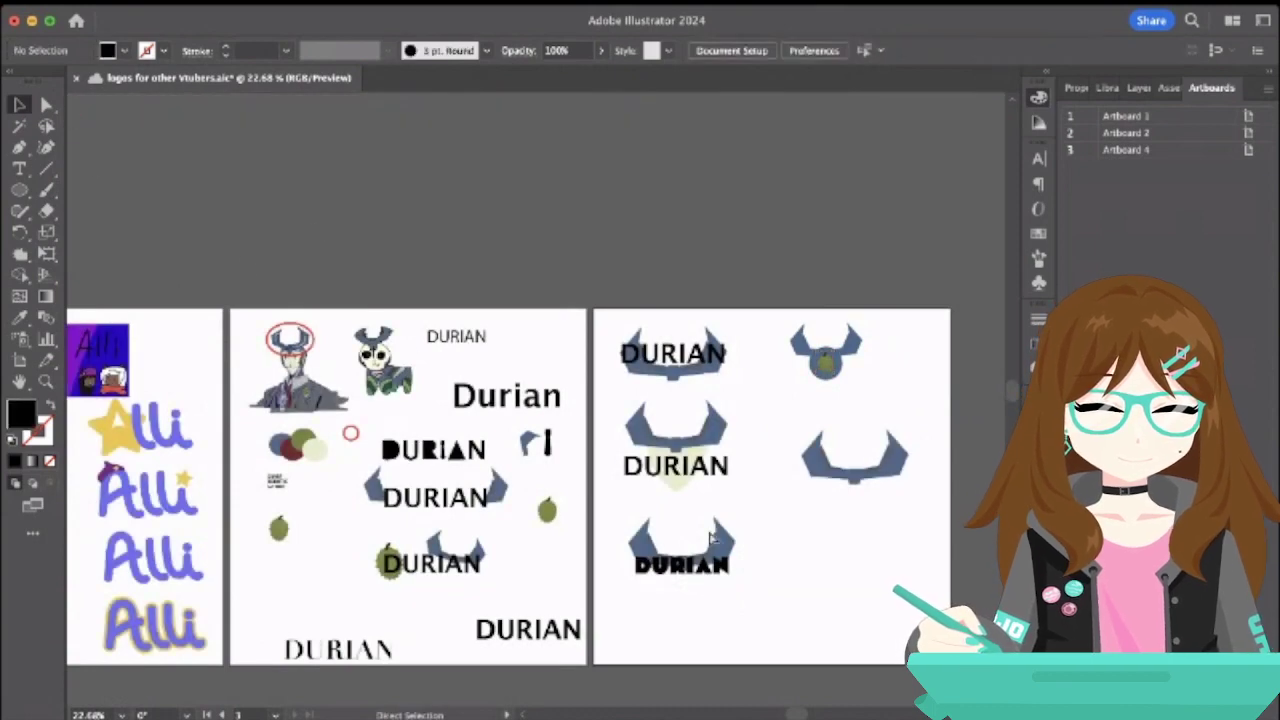
drag(537, 404, 682, 542)
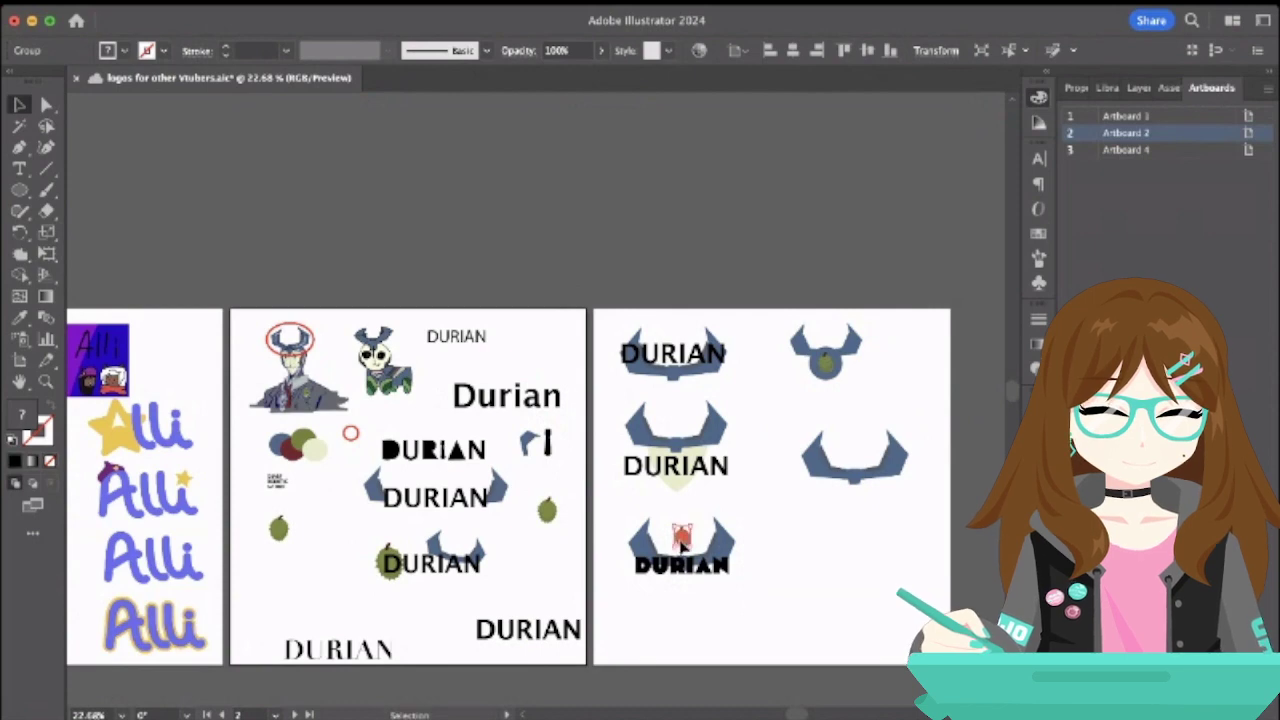
scroll(682, 542, up, 1)
- Try moving the Arbotek DURIAN text well below the horns and placing a shrunken durian above its letter I
click(743, 594)
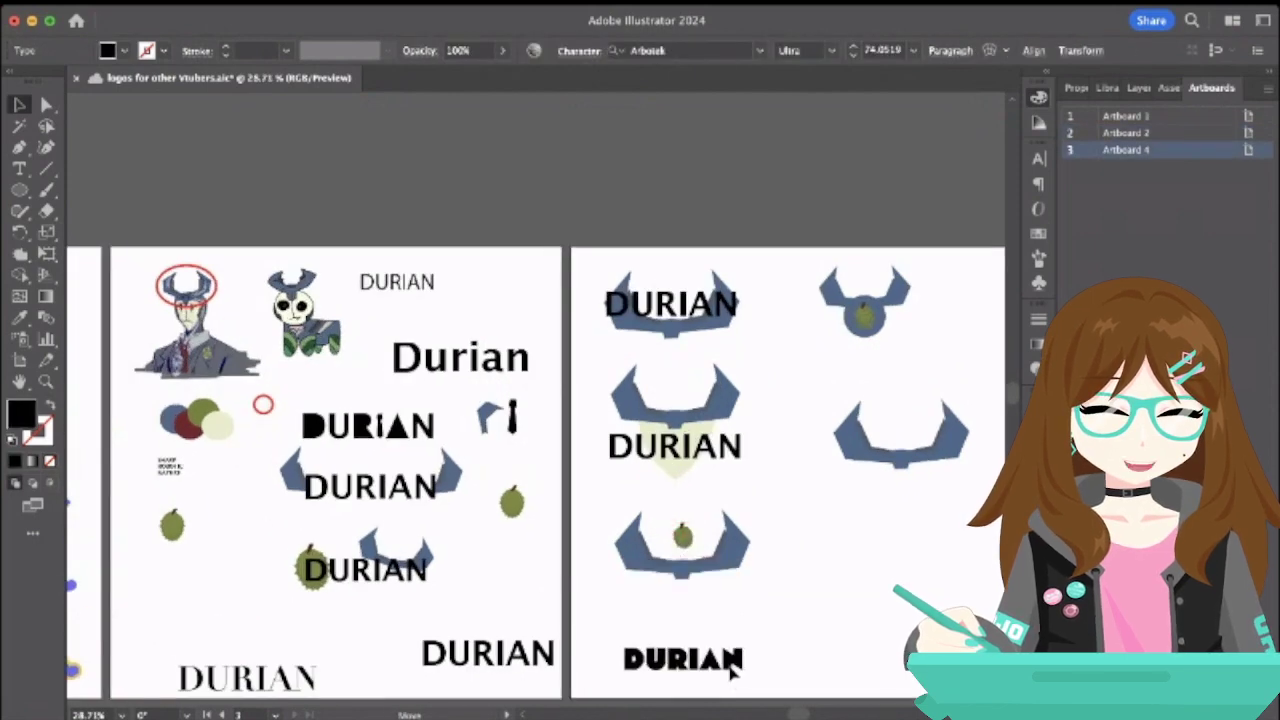
scroll(732, 612, down, 1)
drag(714, 565, 717, 648)
click(722, 600)
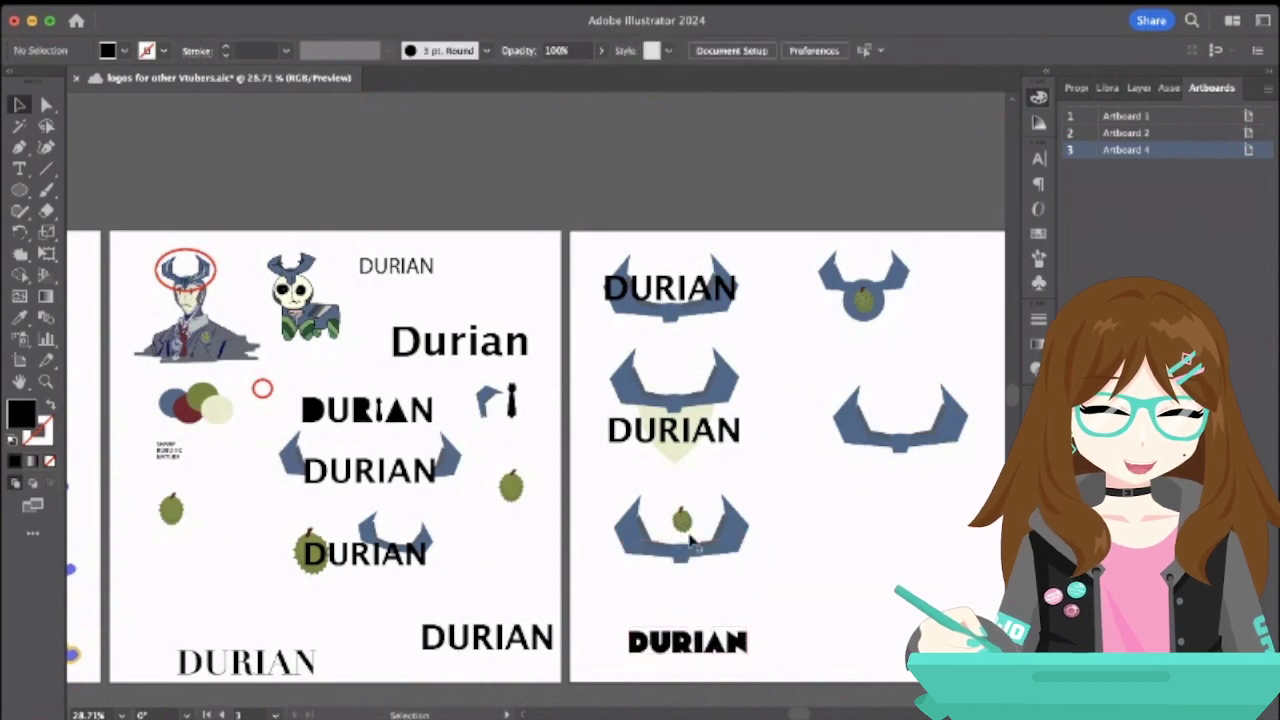
click(682, 522)
scroll(682, 522, up, 5)
scroll(680, 535, down, 5)
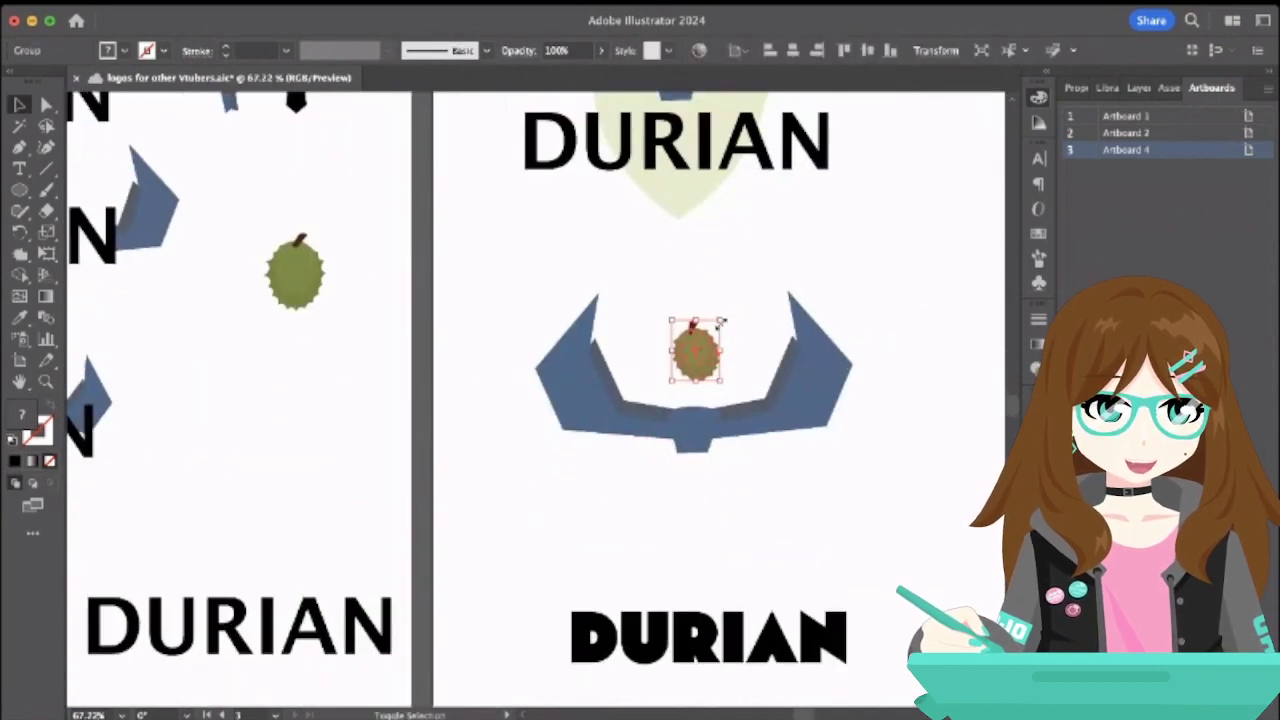
drag(710, 320, 734, 594)
click(742, 640)
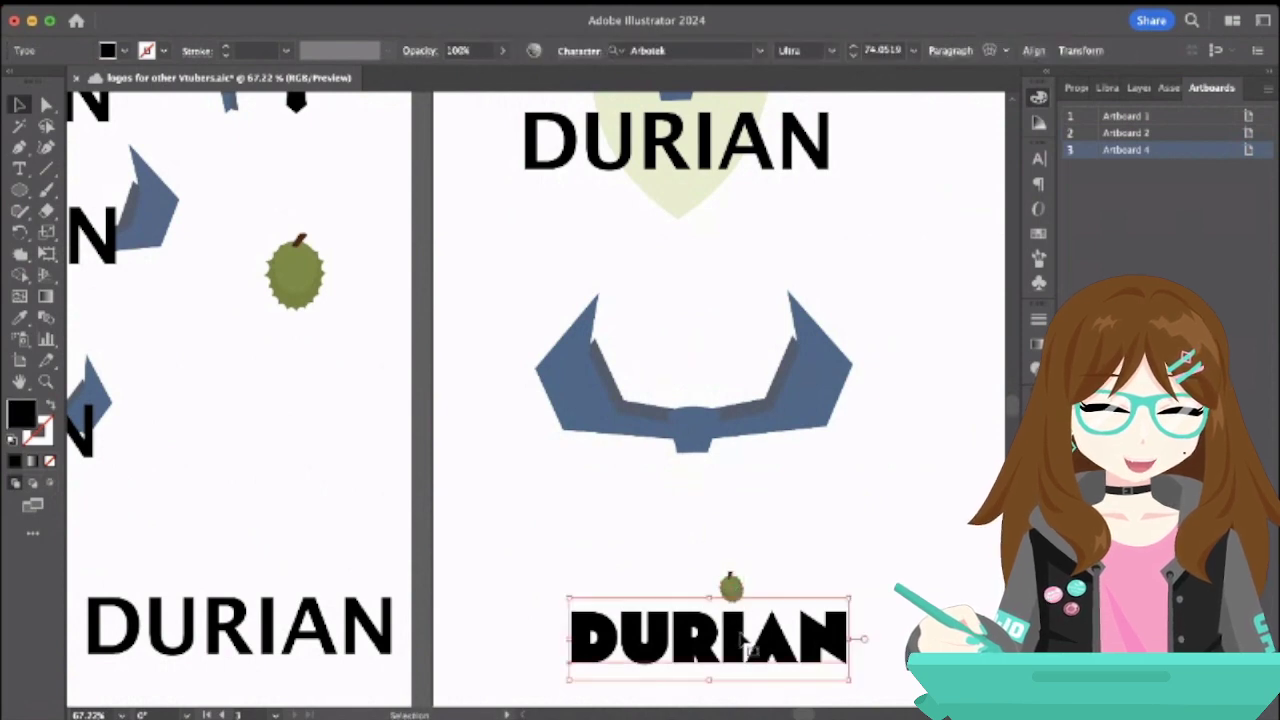
- Undo the changes to the durian and the Arbotek text, back to their placement at the lowest horns
click(46, 104)
scroll(655, 557, down, 5)
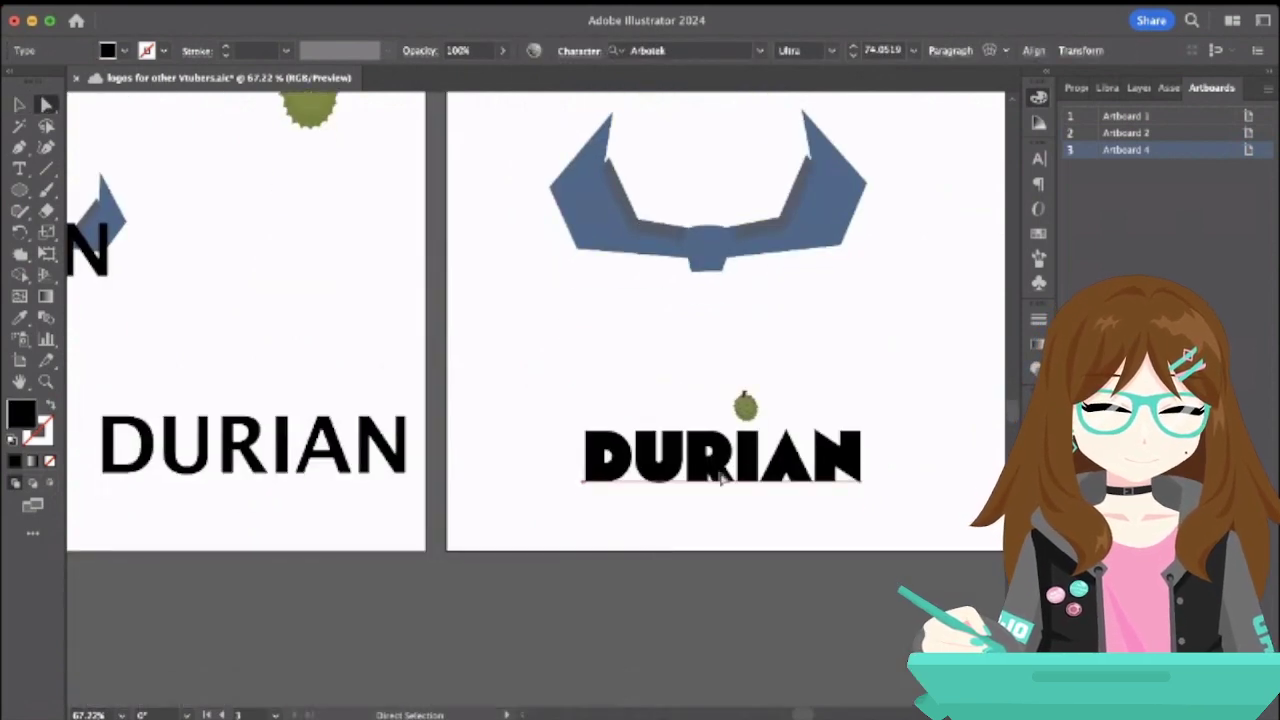
key(super+z)
key(super+z)
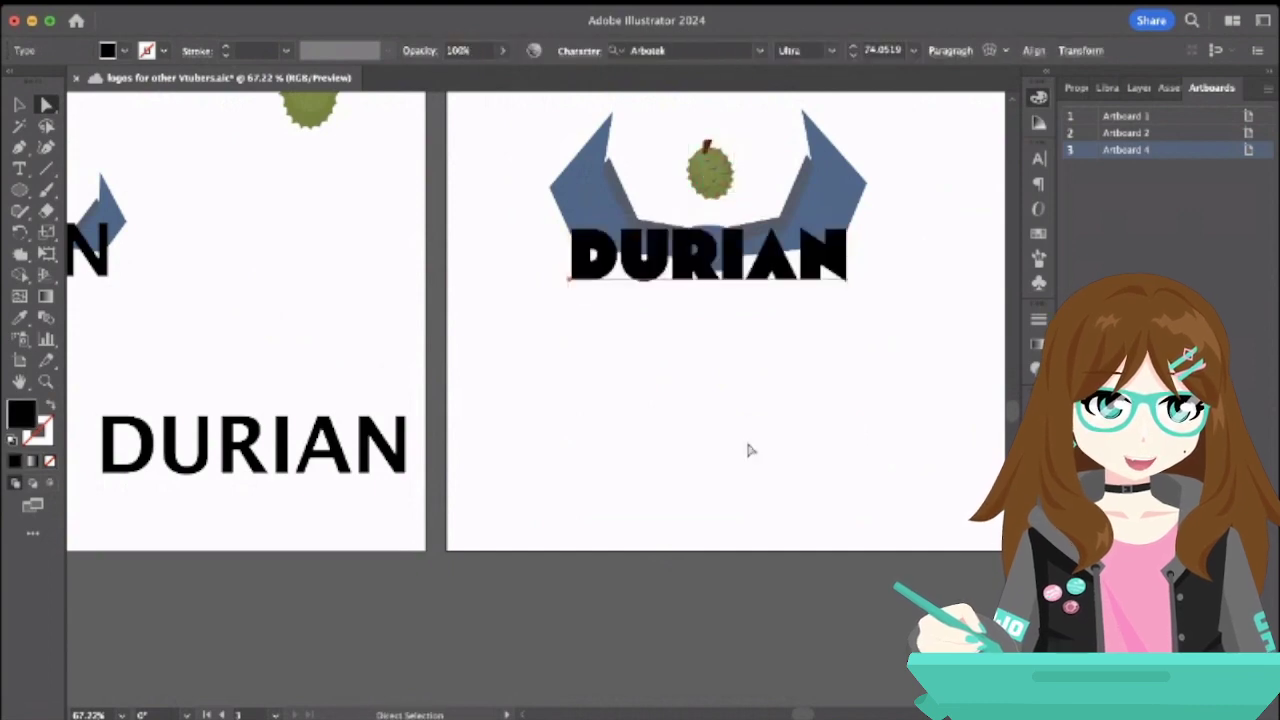
- Duplicate the Arbotek DURIAN text, place the copy below the lowest logo and convert it to outlines
key(v)
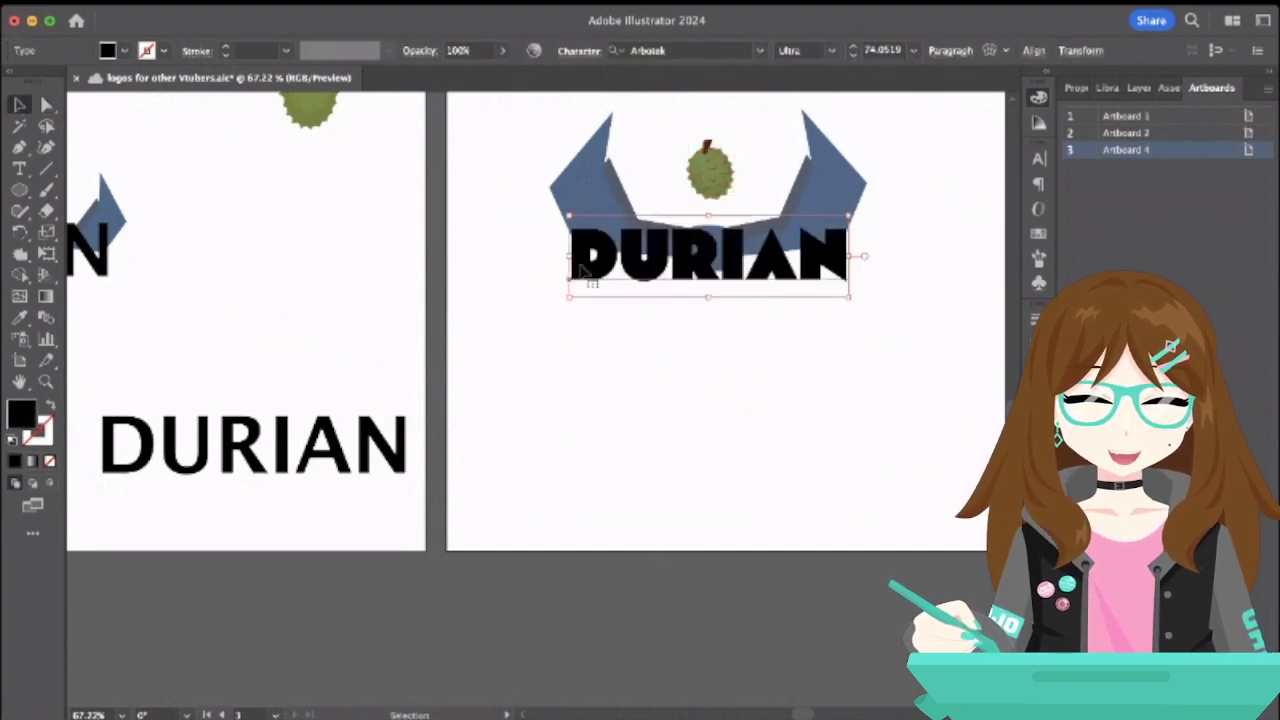
click(737, 285)
key(super+v)
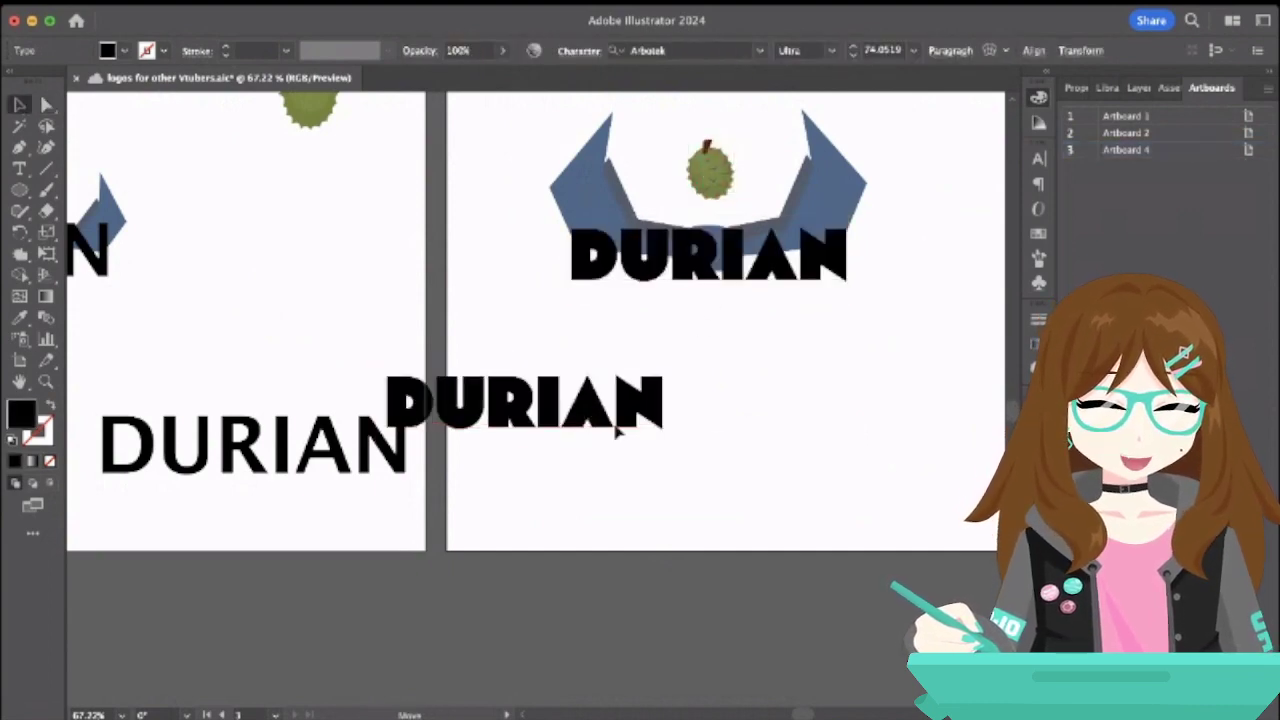
drag(416, 392, 658, 452)
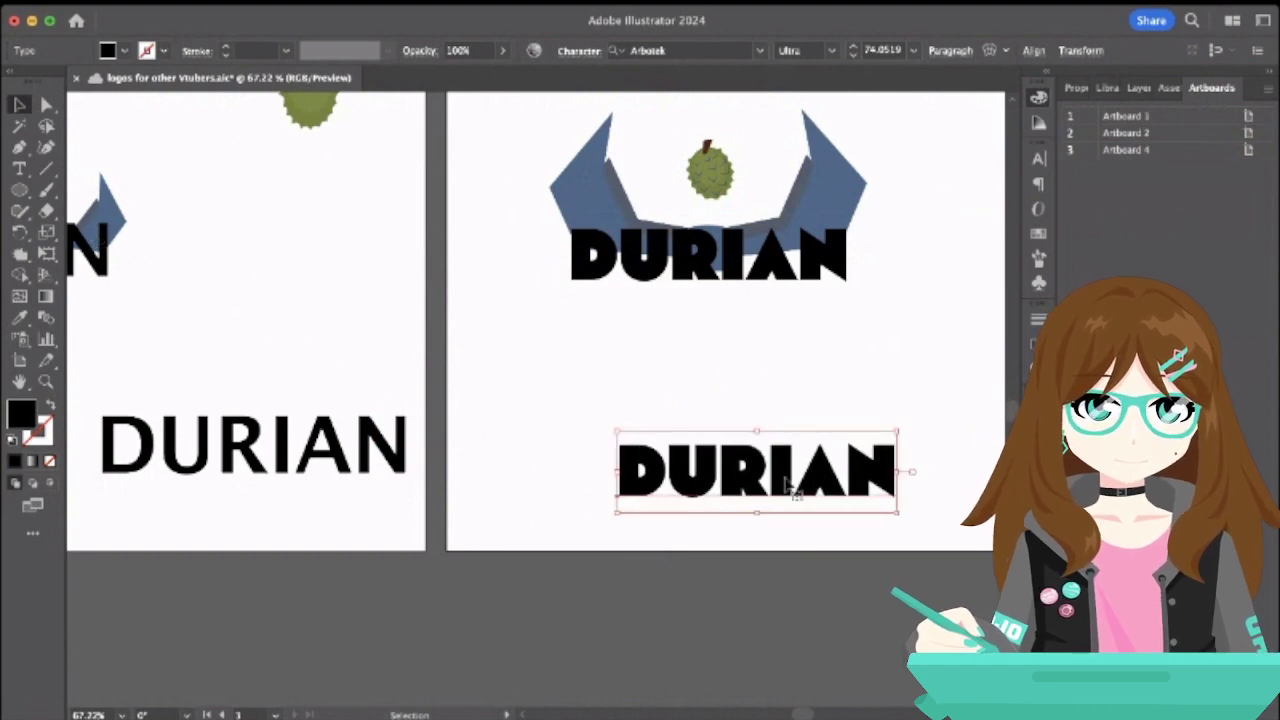
key(super+shift+o)
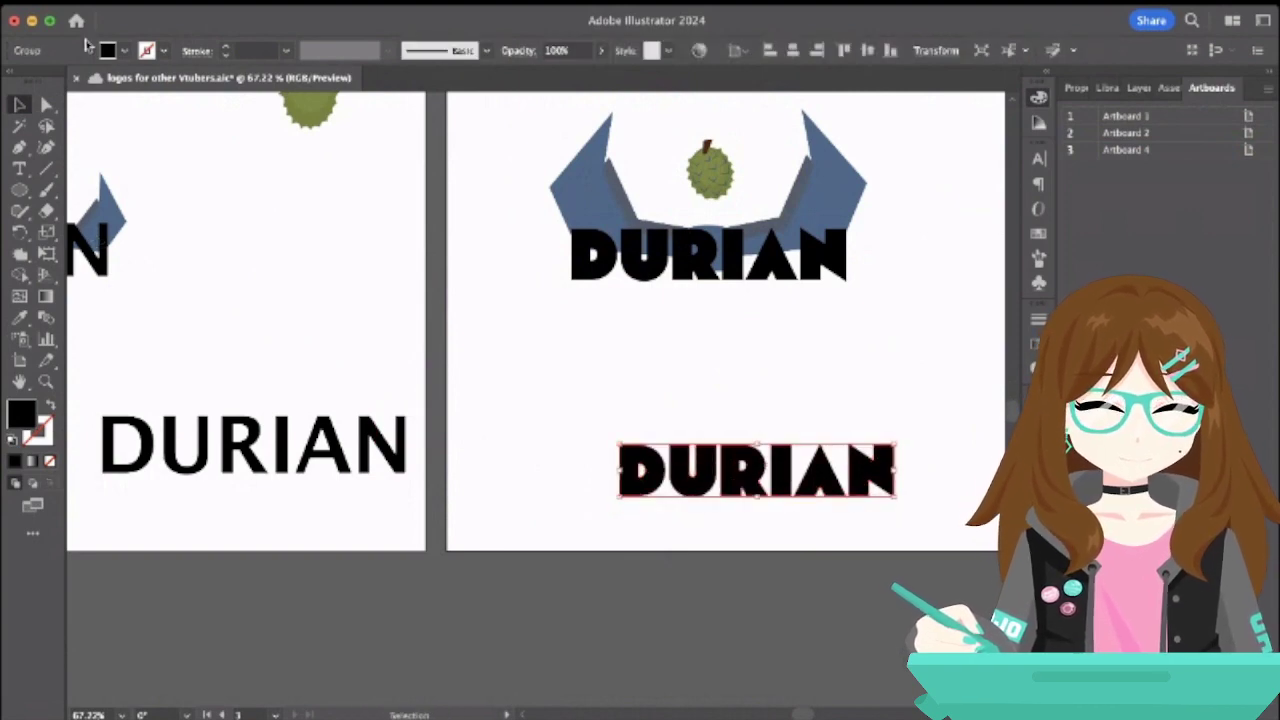
- Shorten the letter I of the outlined DURIAN wordmark by lowering its top edge to leave room for a dot
key(a)
scroll(745, 390, up, 3)
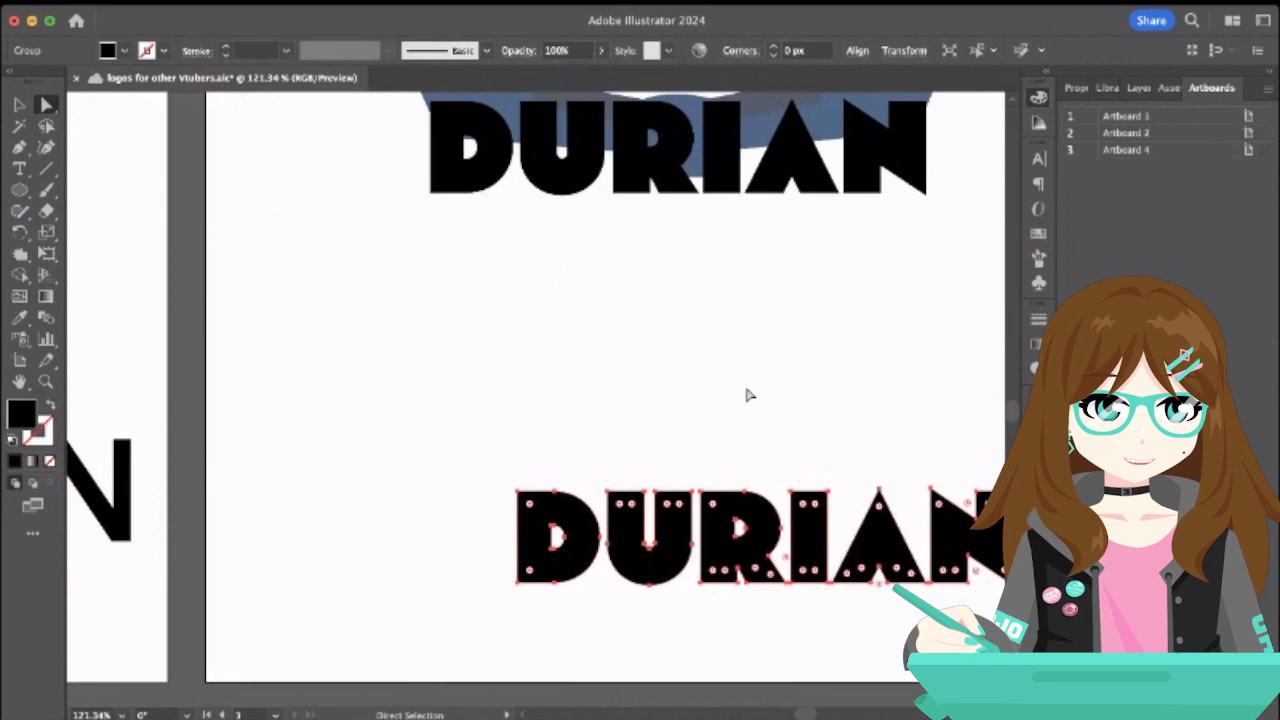
click(810, 500)
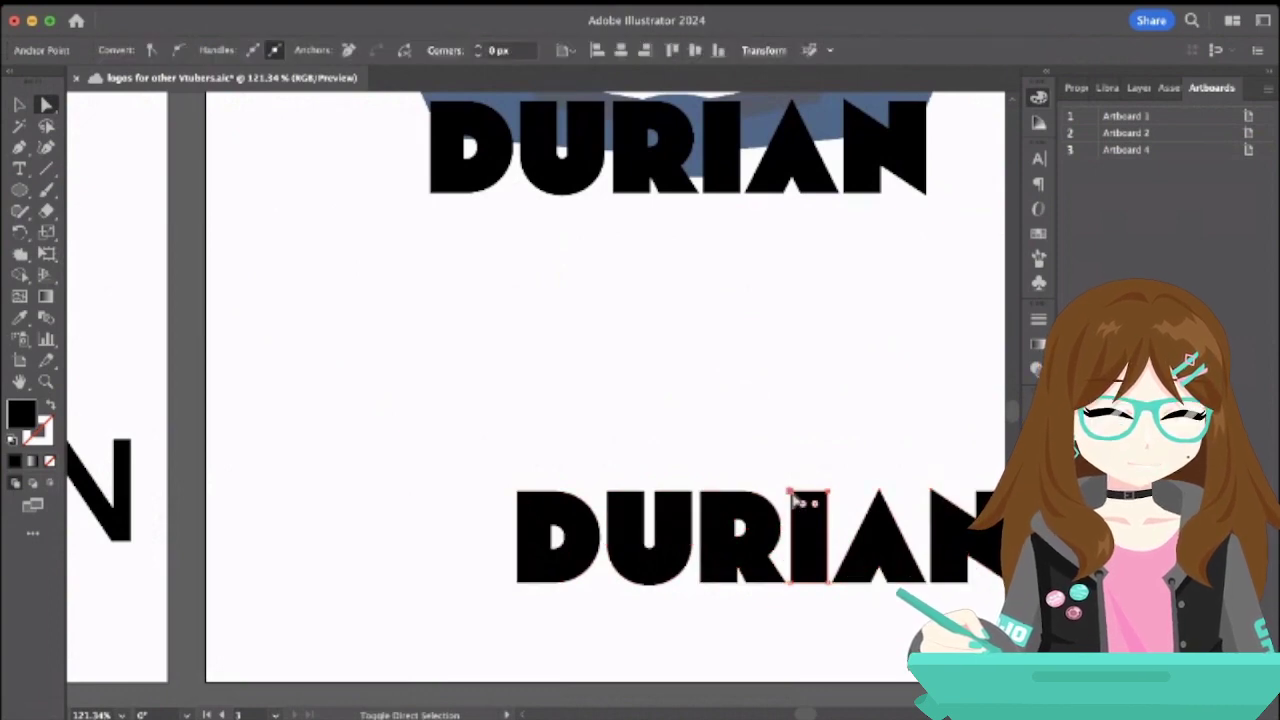
key(Delete)
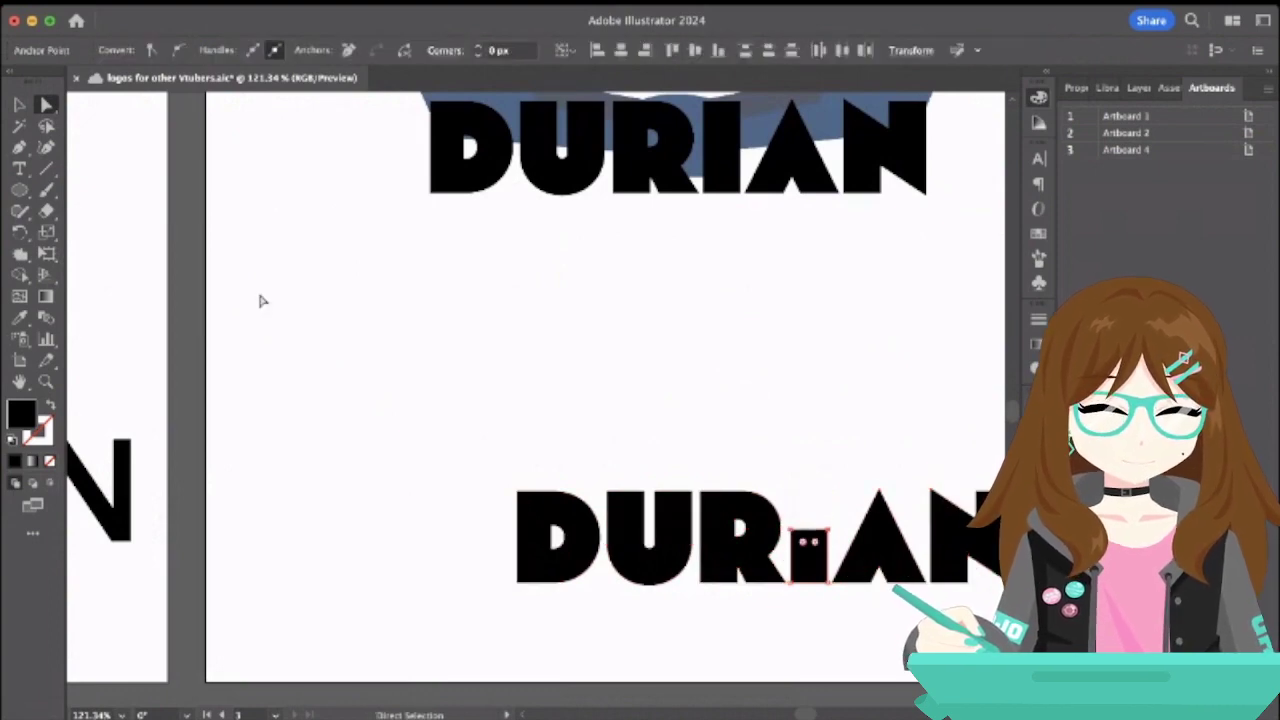
key(v)
click(404, 376)
- Move the durian from between the horns onto the shortened letter I and scale it down as the letter's dot
scroll(404, 376, down, 3)
scroll(404, 376, right, 1)
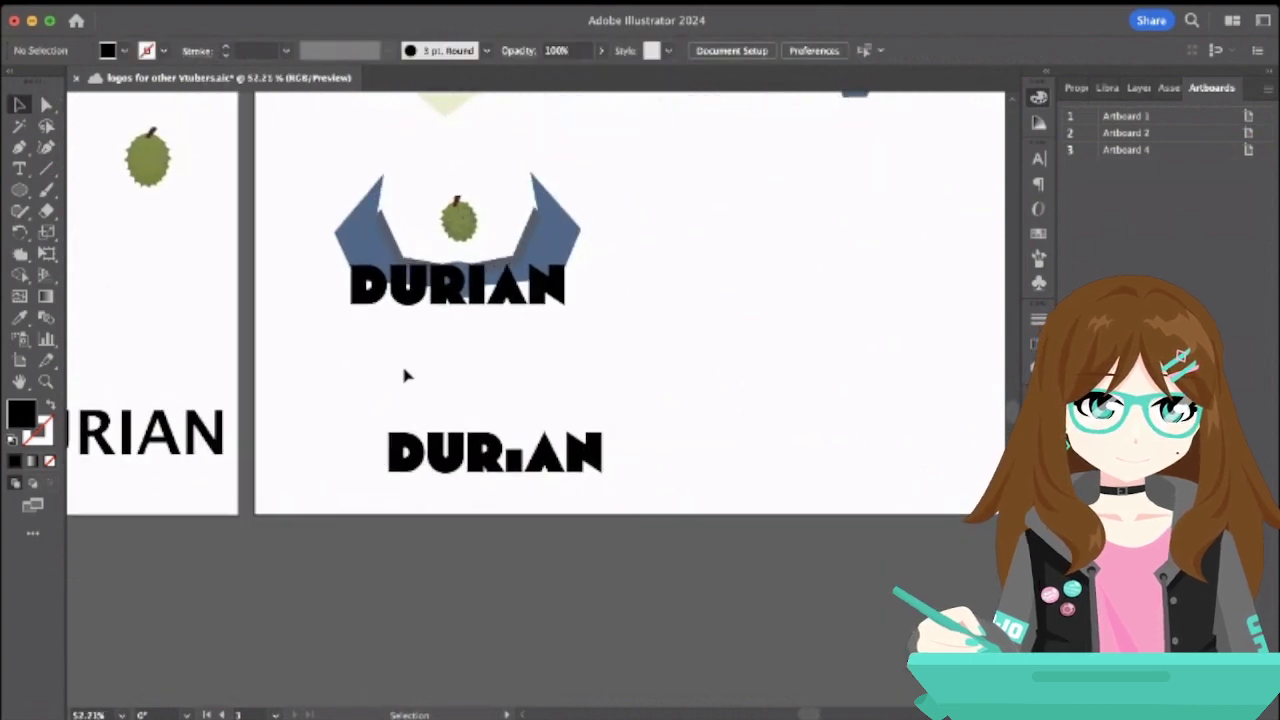
click(460, 222)
drag(460, 226, 519, 418)
scroll(519, 418, up, 5)
drag(565, 357, 522, 420)
drag(487, 461, 507, 460)
click(545, 405)
scroll(545, 405, down, 2)
scroll(545, 405, down, 3)
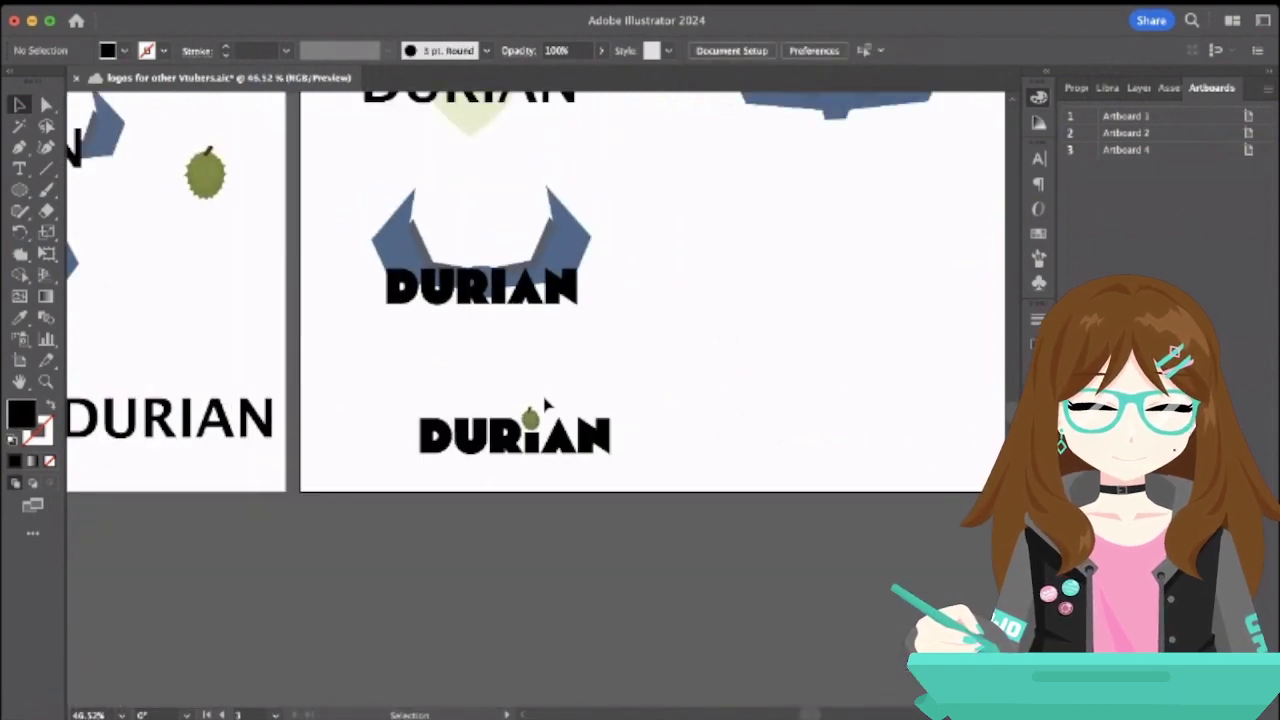
- Compare the durian-dotted wordmark with the other Durian logos and sketches on the artboards
drag(382, 398, 663, 453)
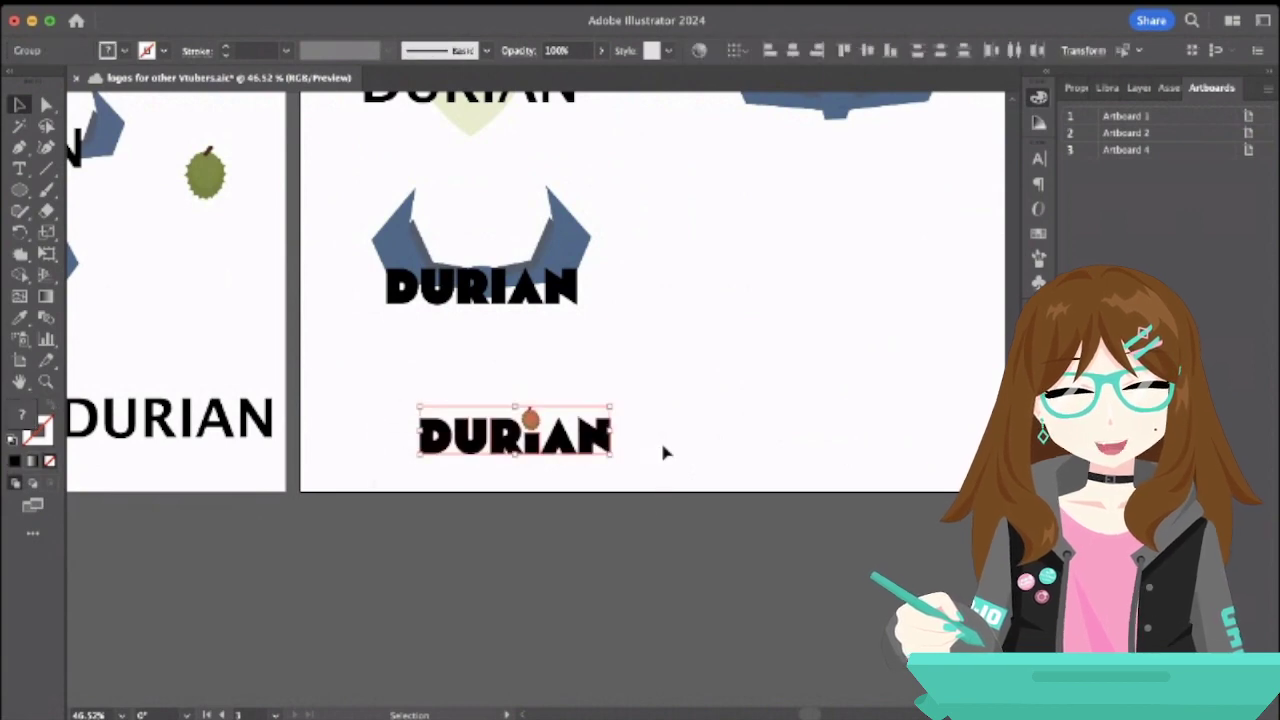
click(723, 423)
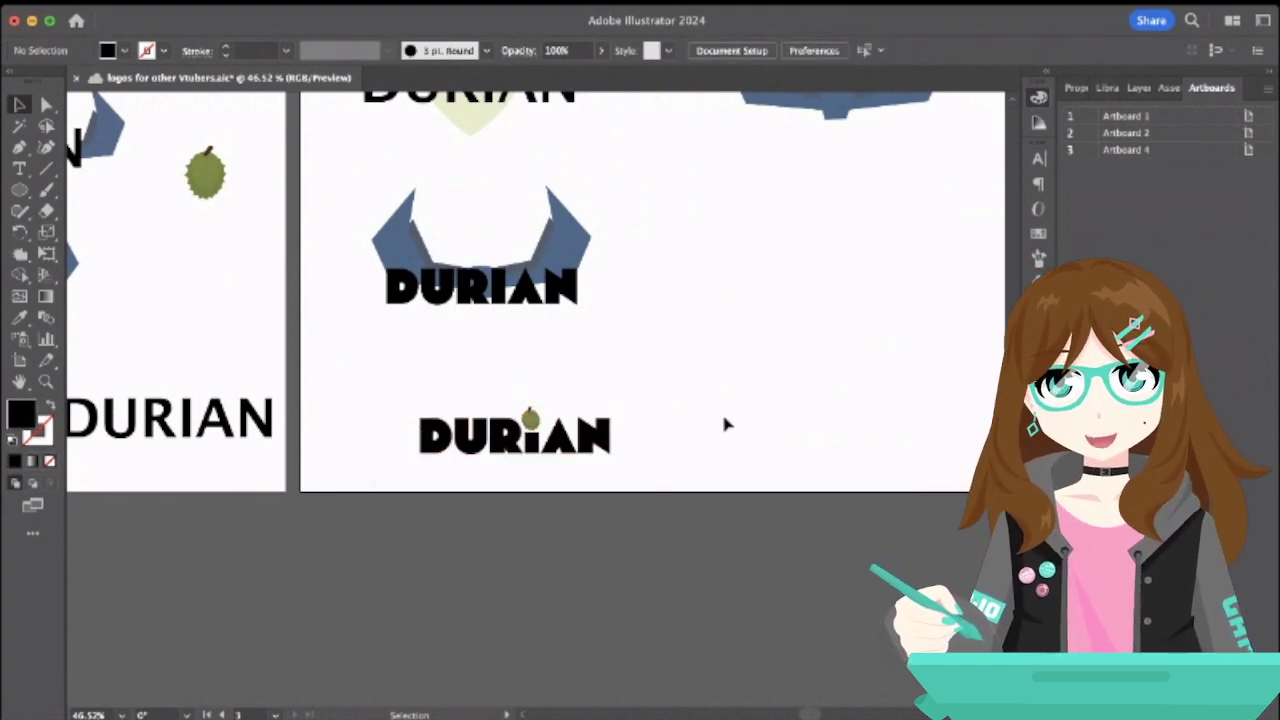
scroll(724, 421, down, 3)
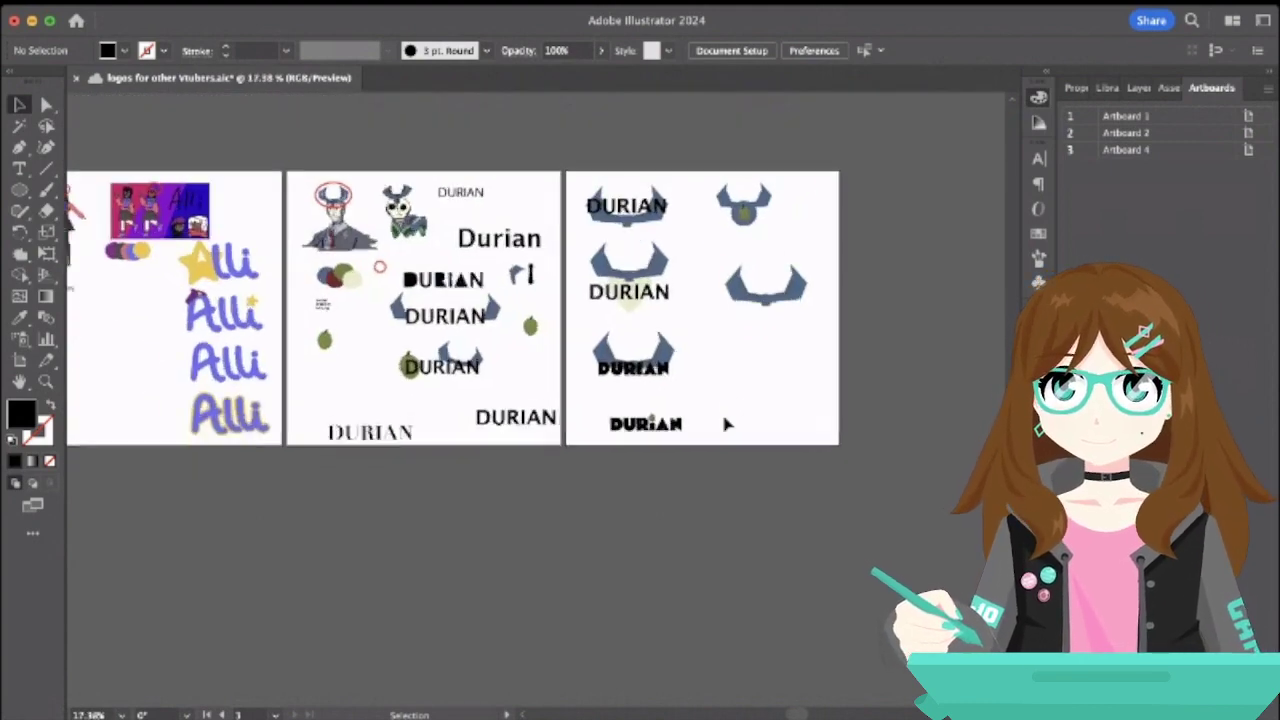
scroll(727, 424, up, 3)
scroll(724, 424, up, 10)
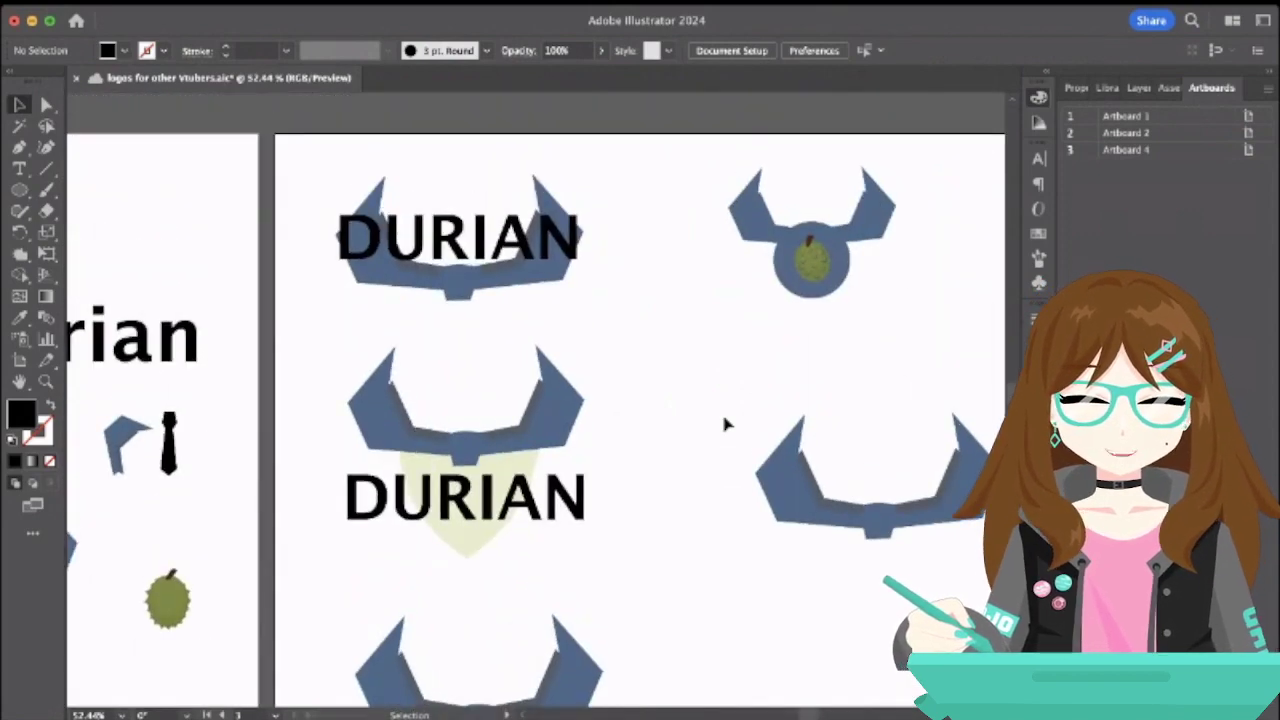
scroll(727, 424, down, 3)
scroll(727, 424, left, 4)
scroll(727, 424, left, 8)
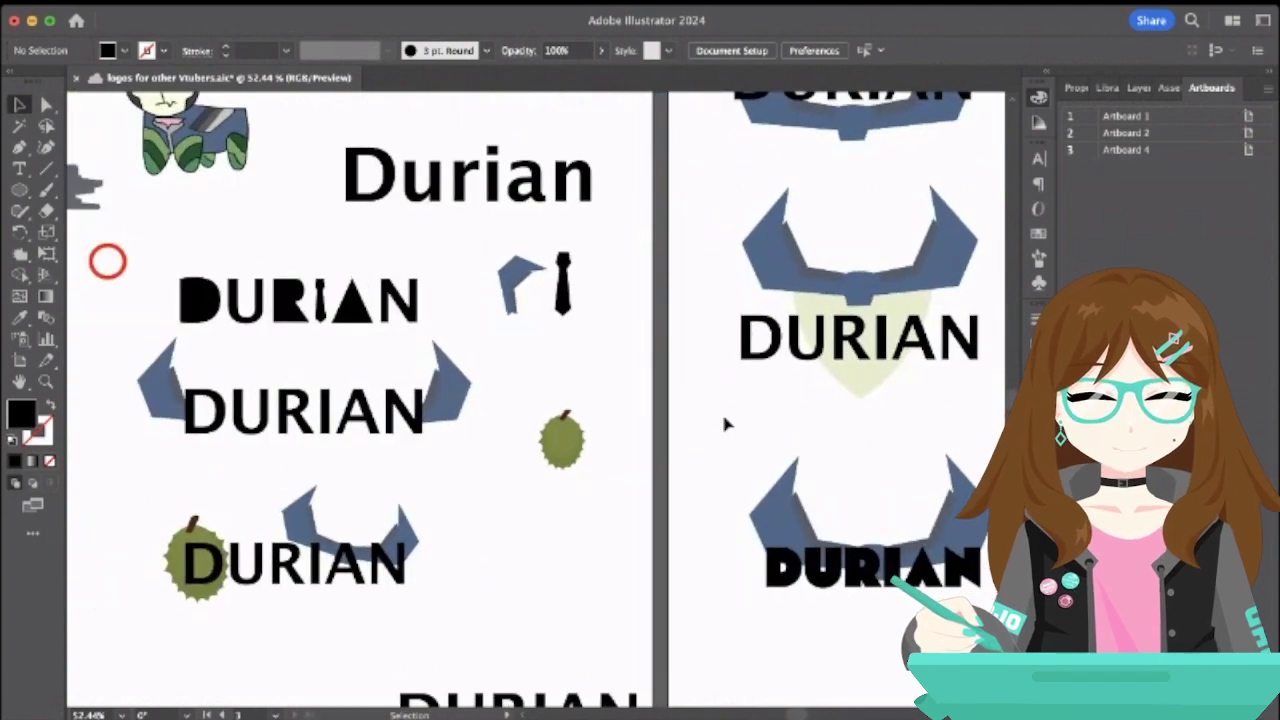
- Draw a pointed lapel with the Pen tool between the left horn, the tie knot and the pale shield's left edge, and fill it horn blue
click(20, 146)
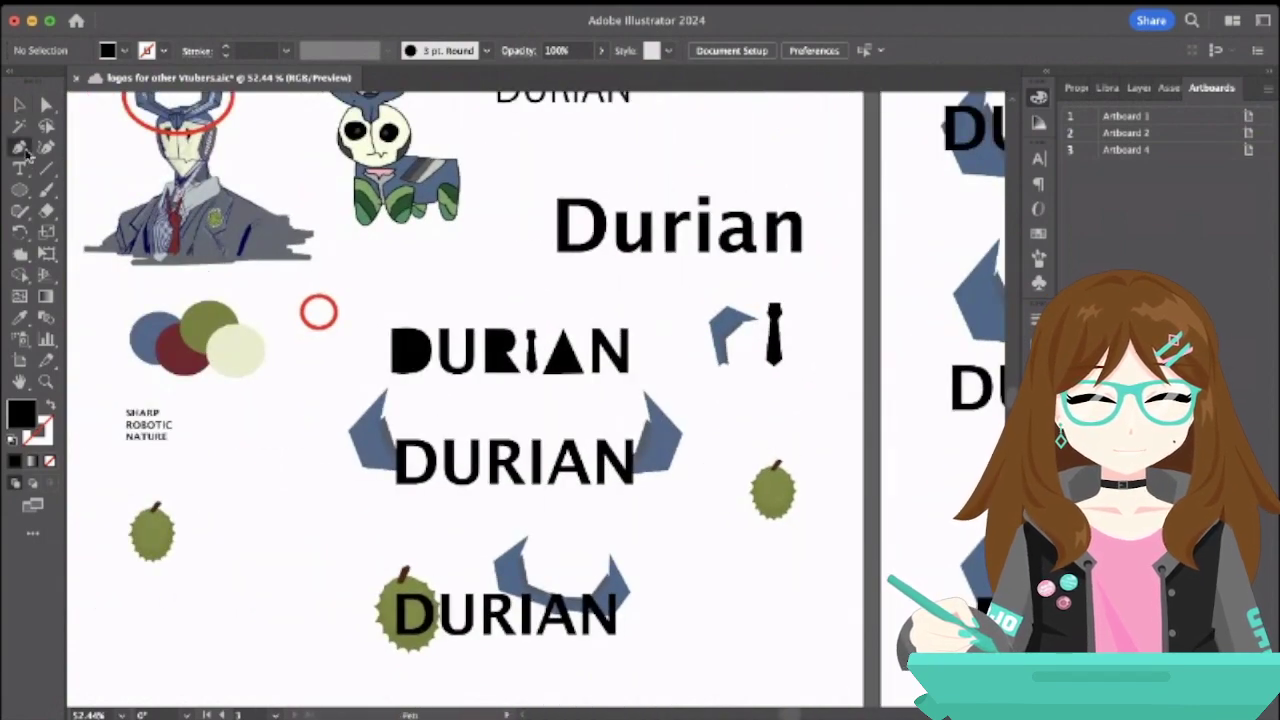
scroll(755, 268, right, 7)
scroll(780, 340, up, 3)
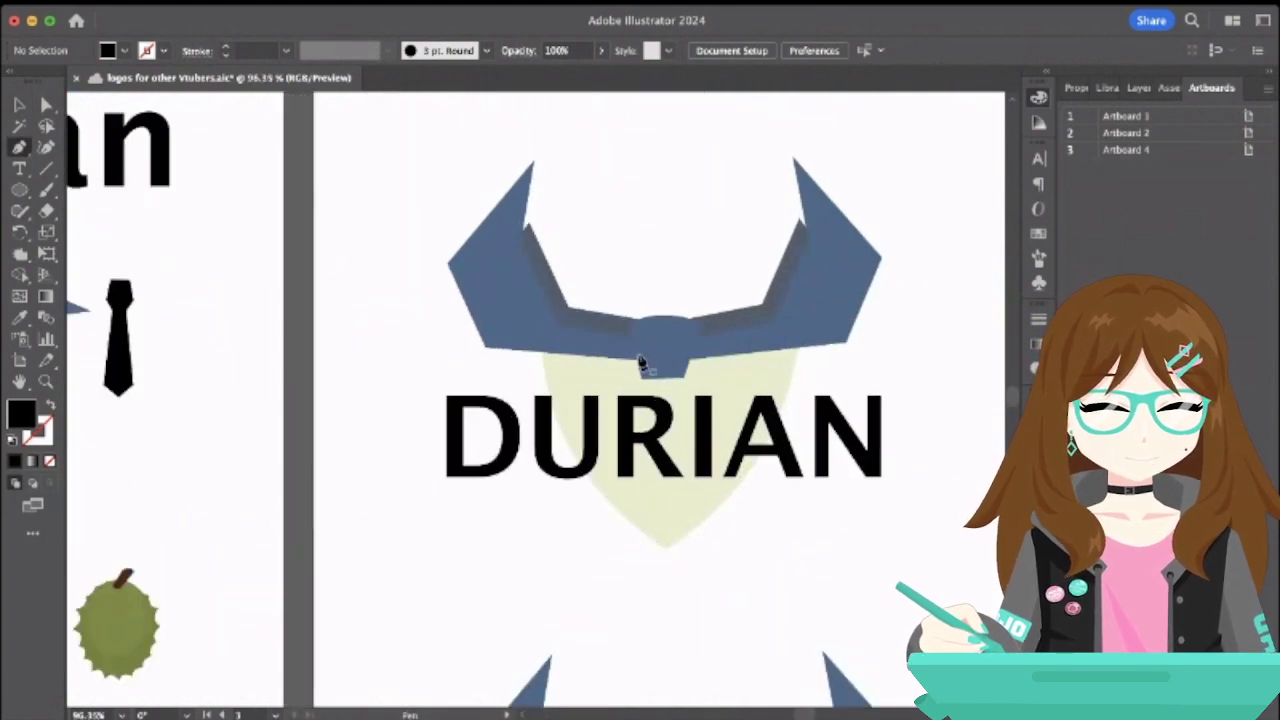
click(637, 355)
click(555, 406)
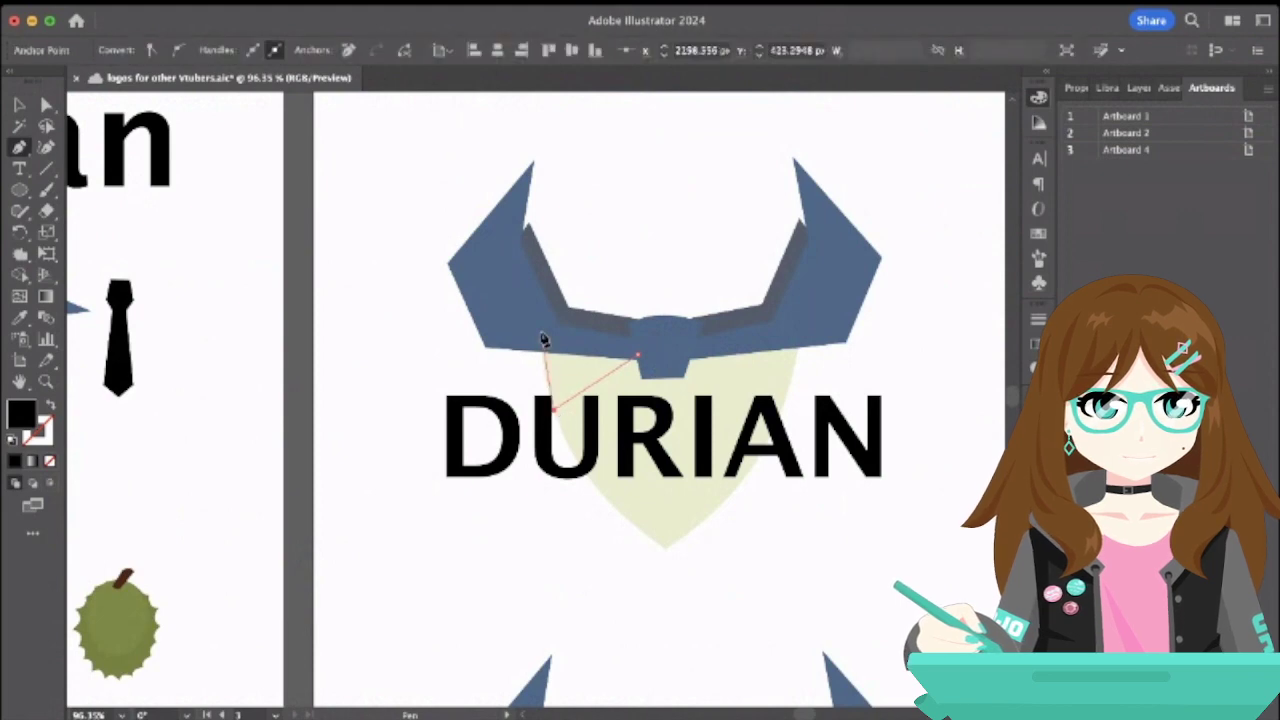
click(540, 333)
click(637, 355)
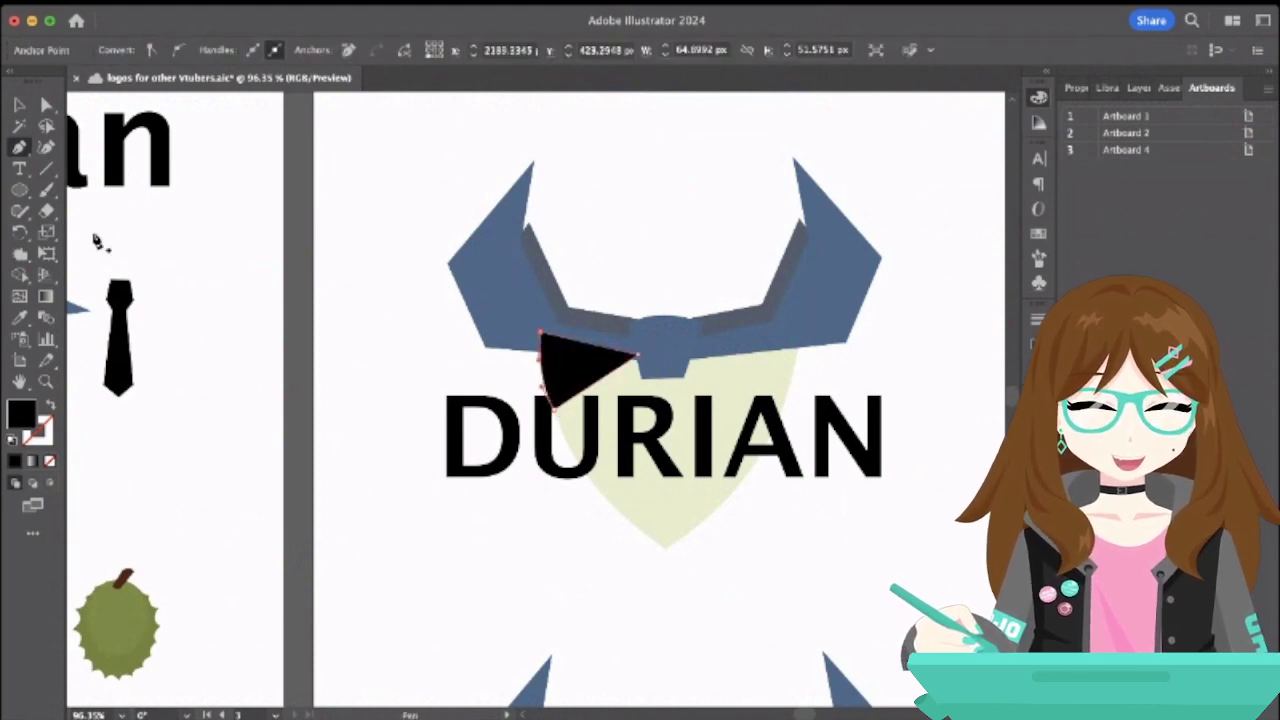
click(19, 317)
click(498, 292)
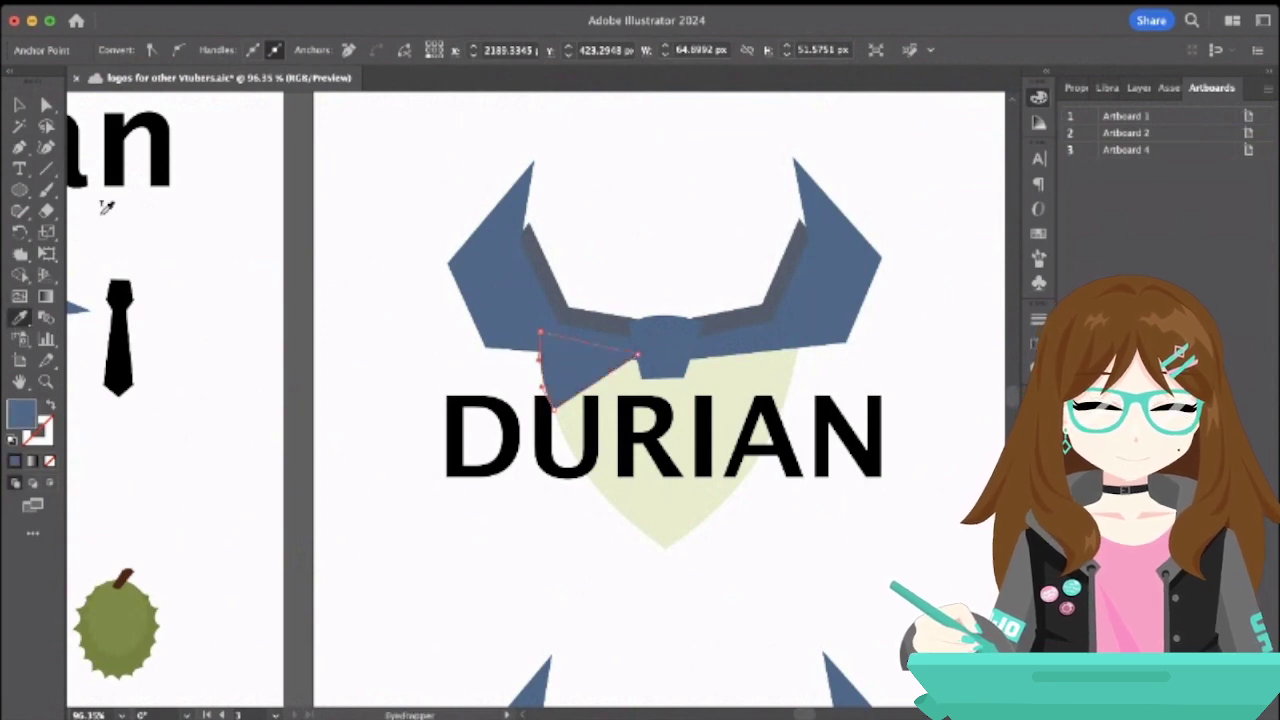
click(19, 104)
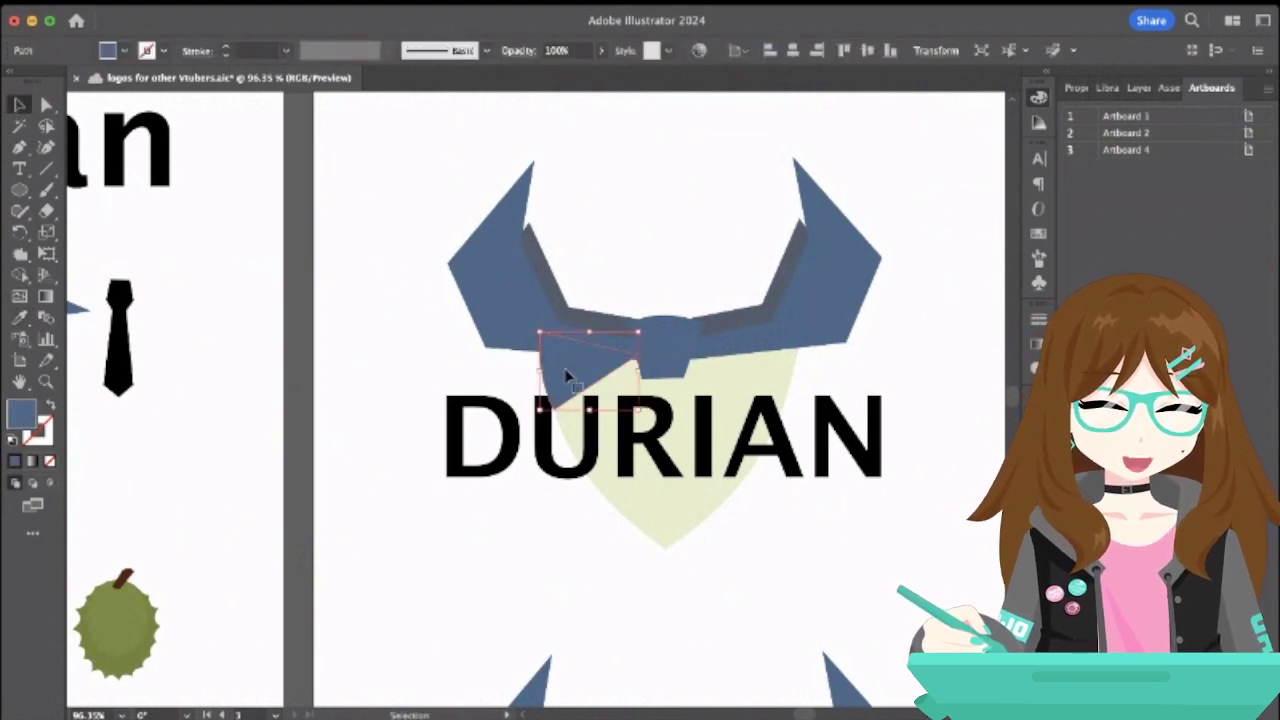
click(597, 457)
key(a)
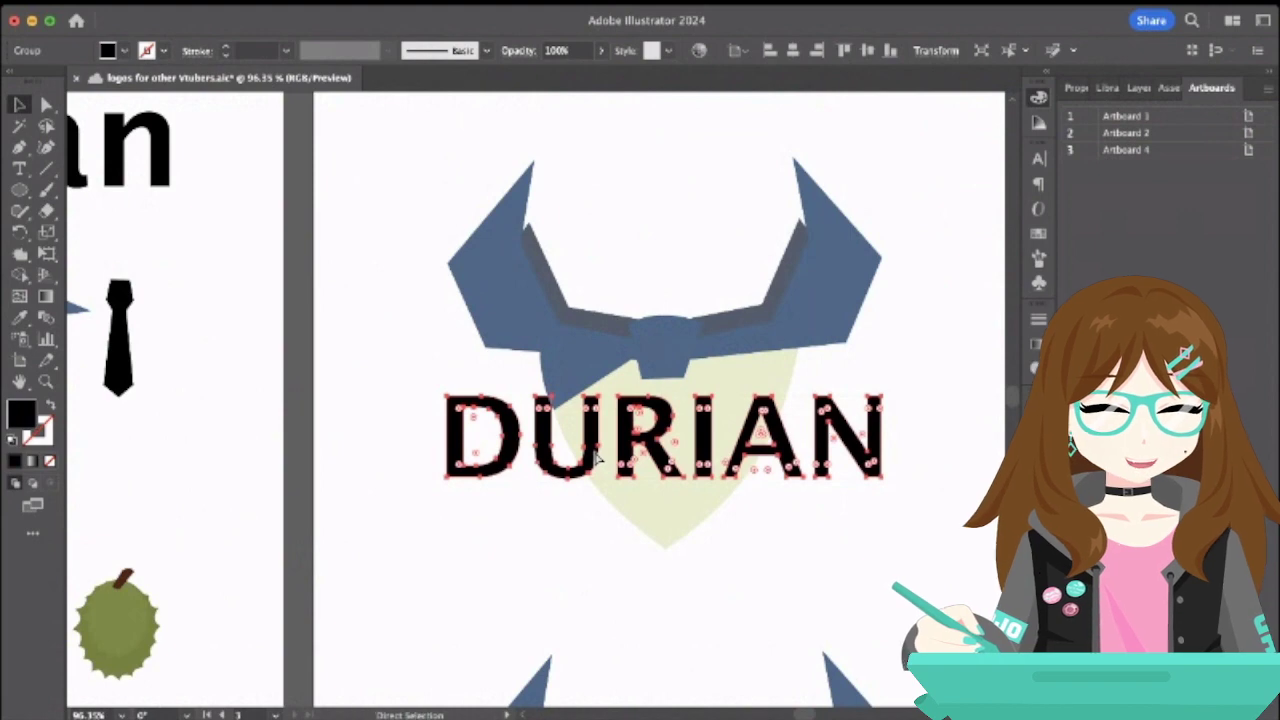
key(v)
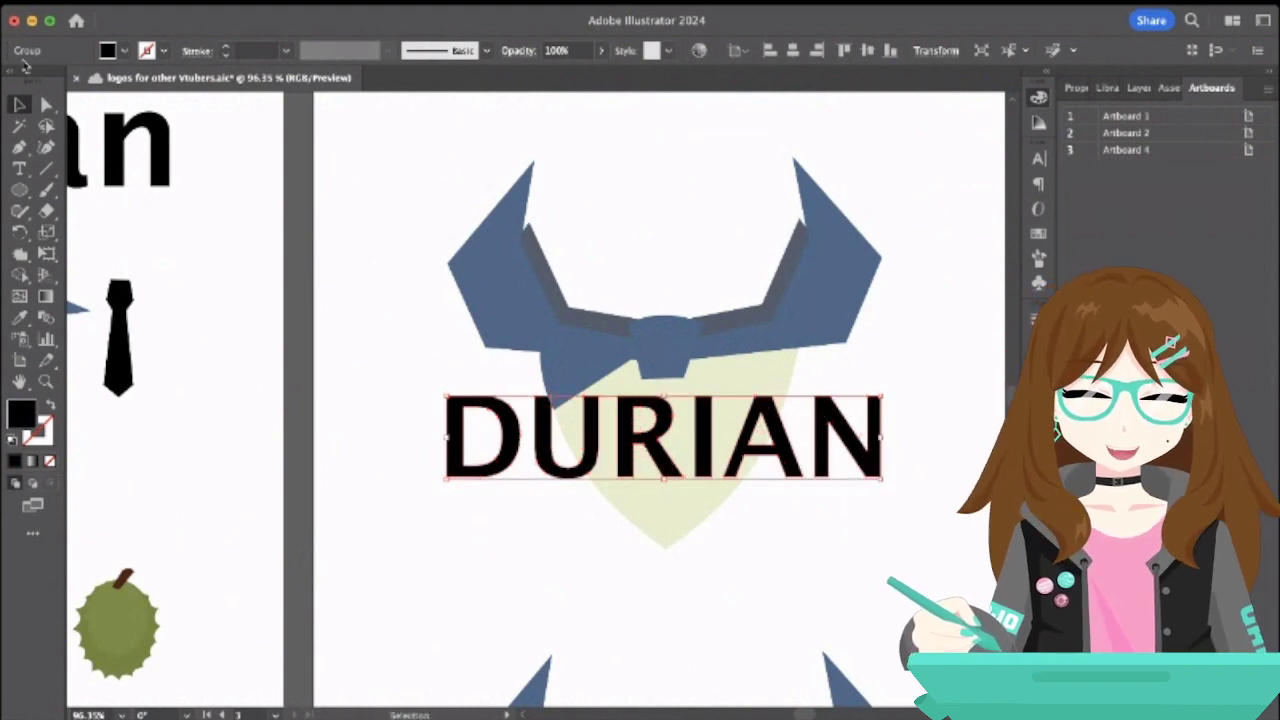
- Draw a matching pointed lapel on the right side of the tie knot and sample the horns' blue as its fill
click(19, 146)
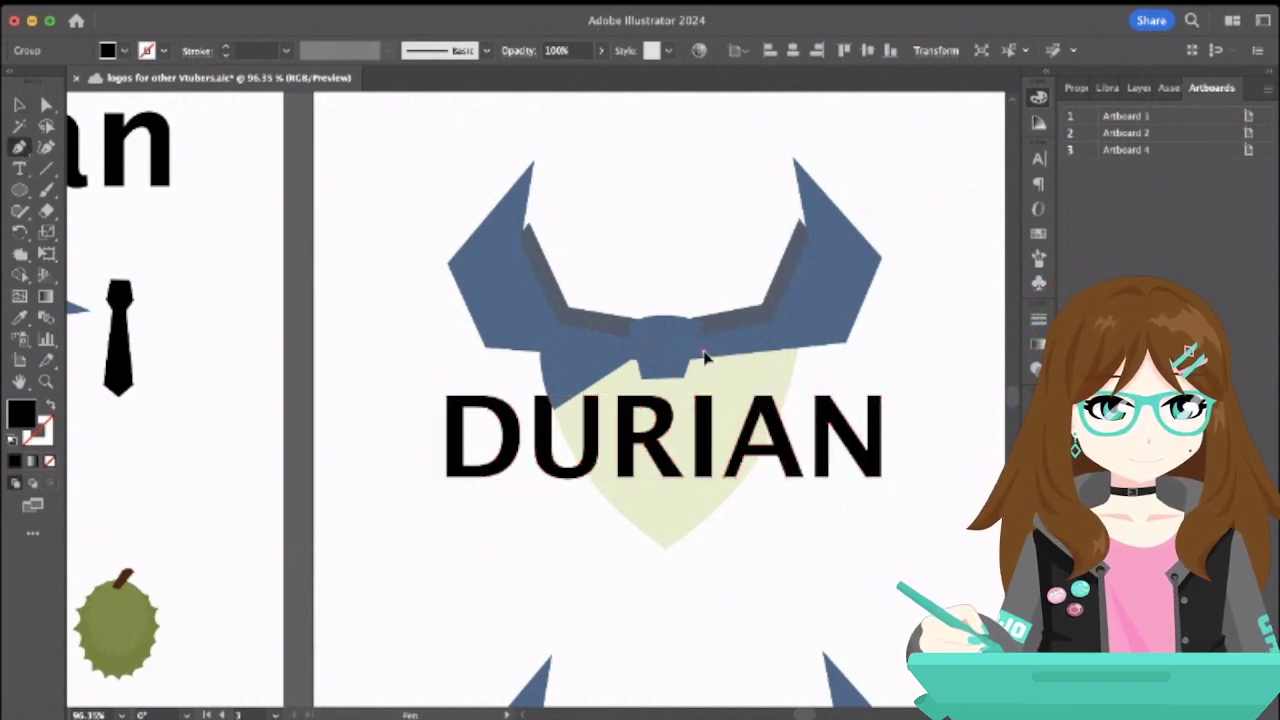
click(786, 401)
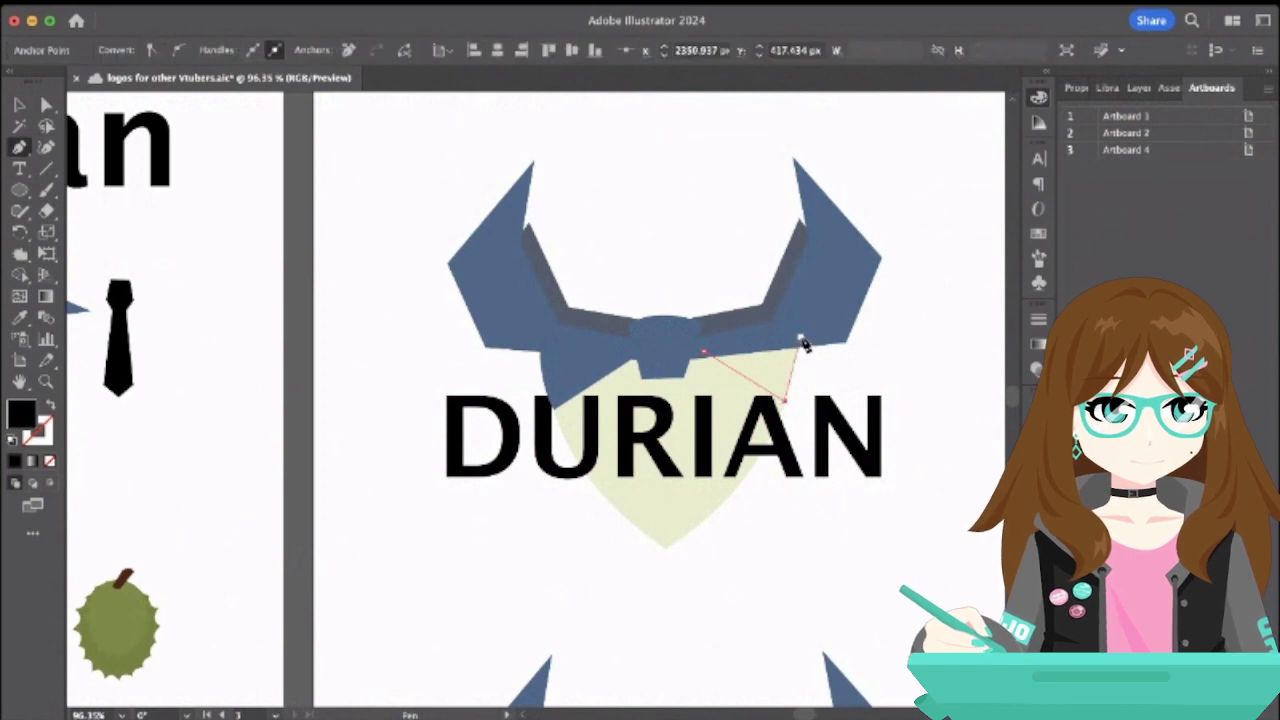
click(800, 341)
click(704, 352)
click(19, 316)
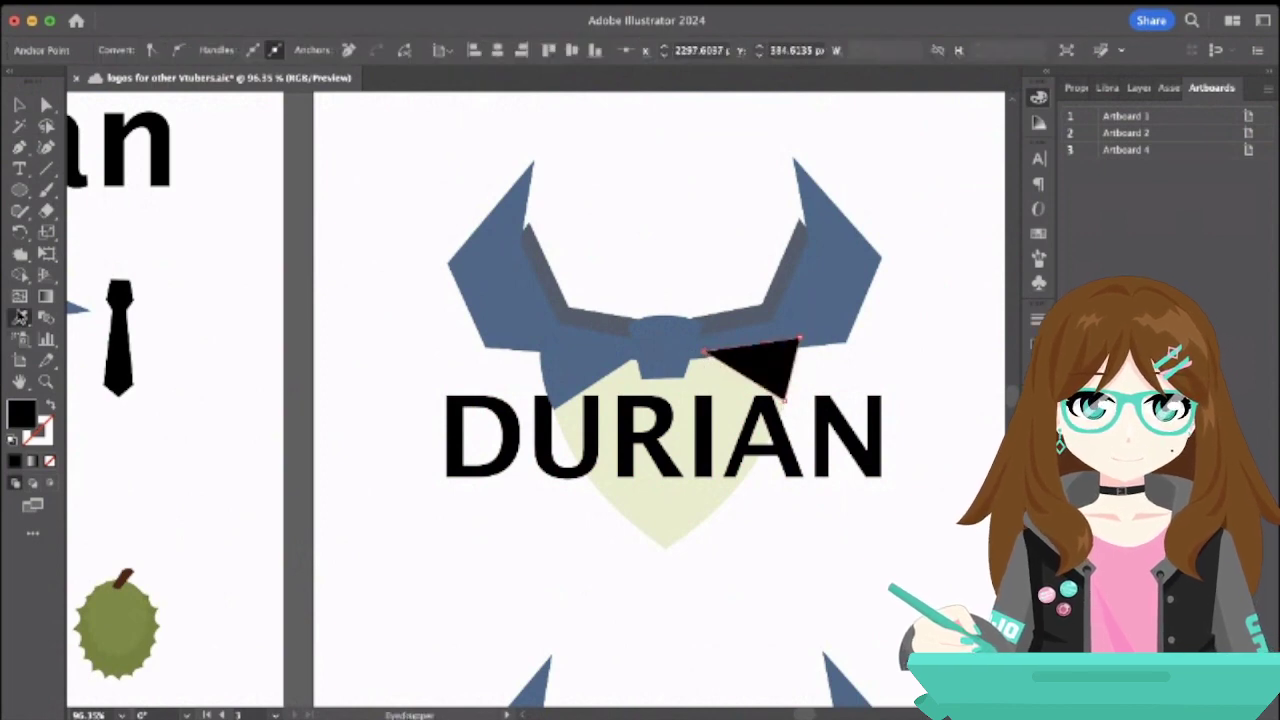
click(515, 288)
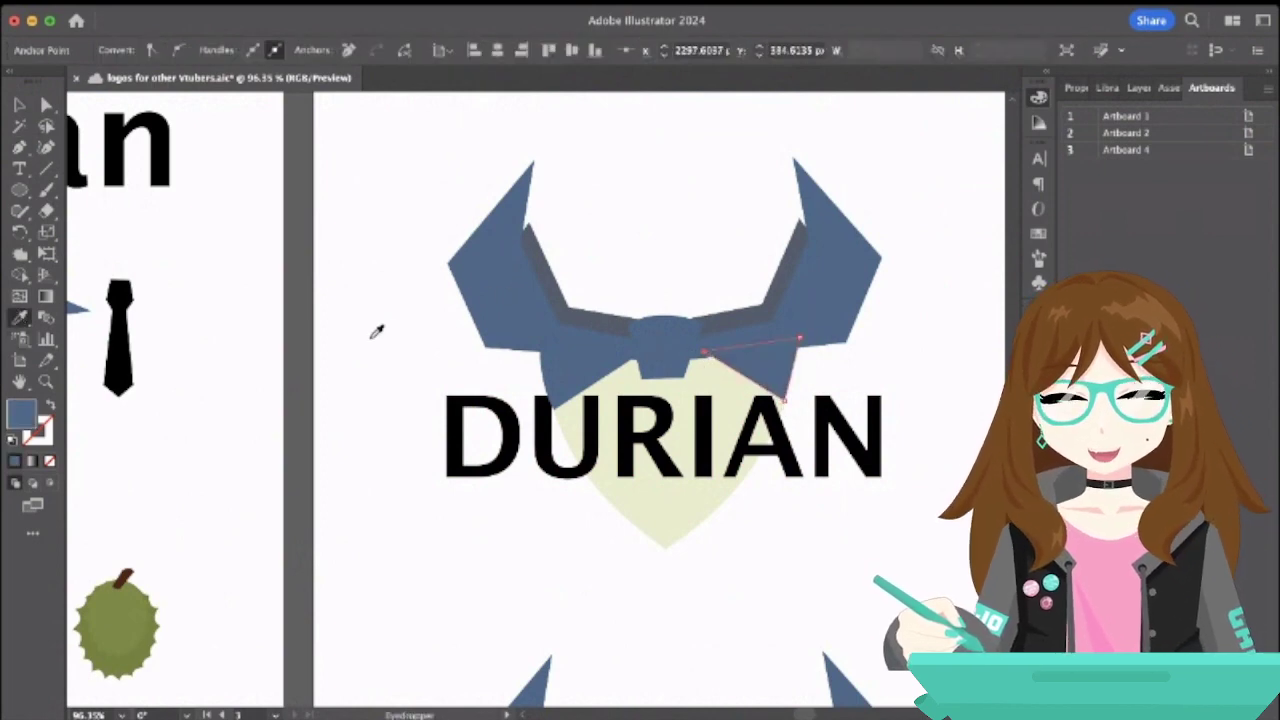
- Curve the lower inner edges of both blue lapels so they arc from the tie knot to the lapel tips
click(19, 147)
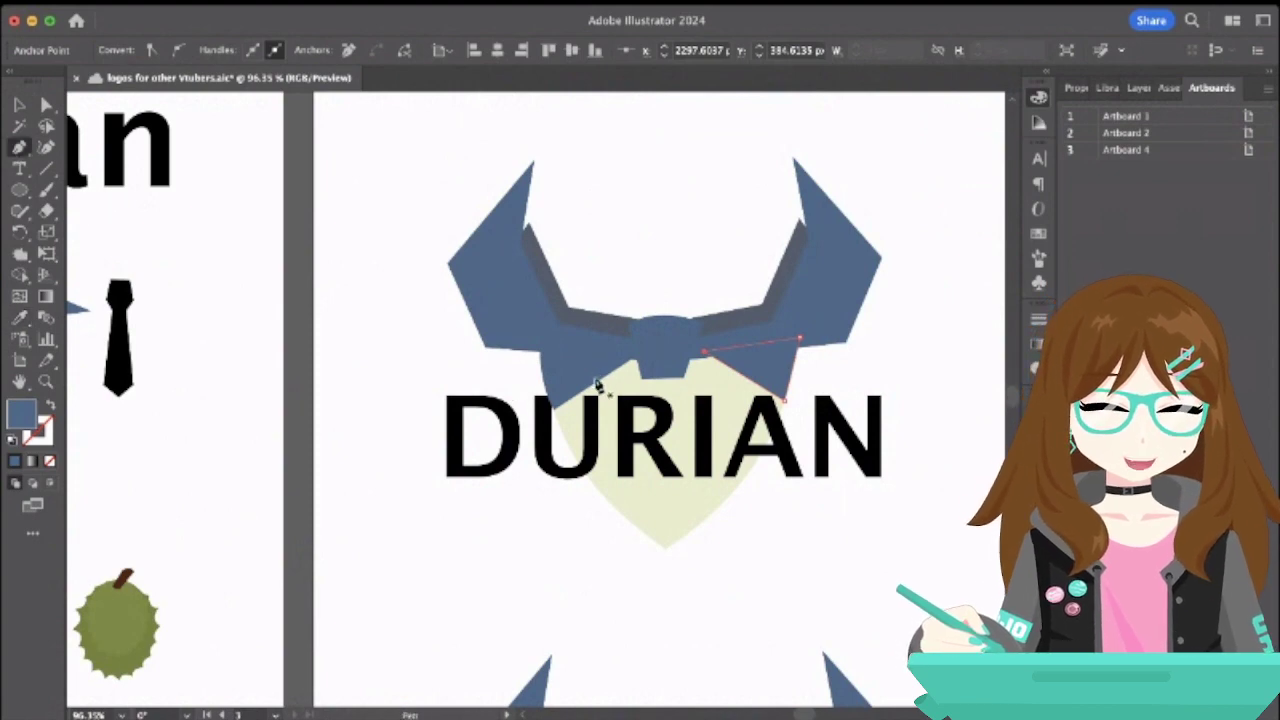
ctrl+click(575, 380)
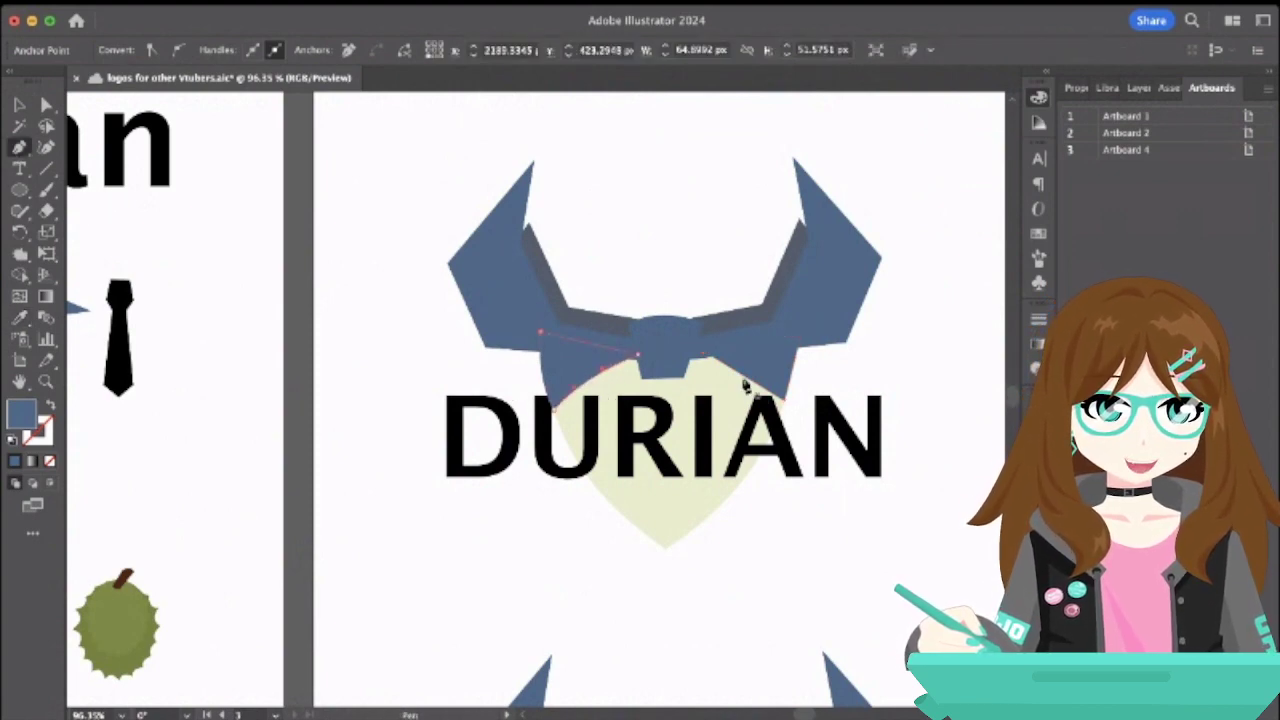
ctrl+click(752, 381)
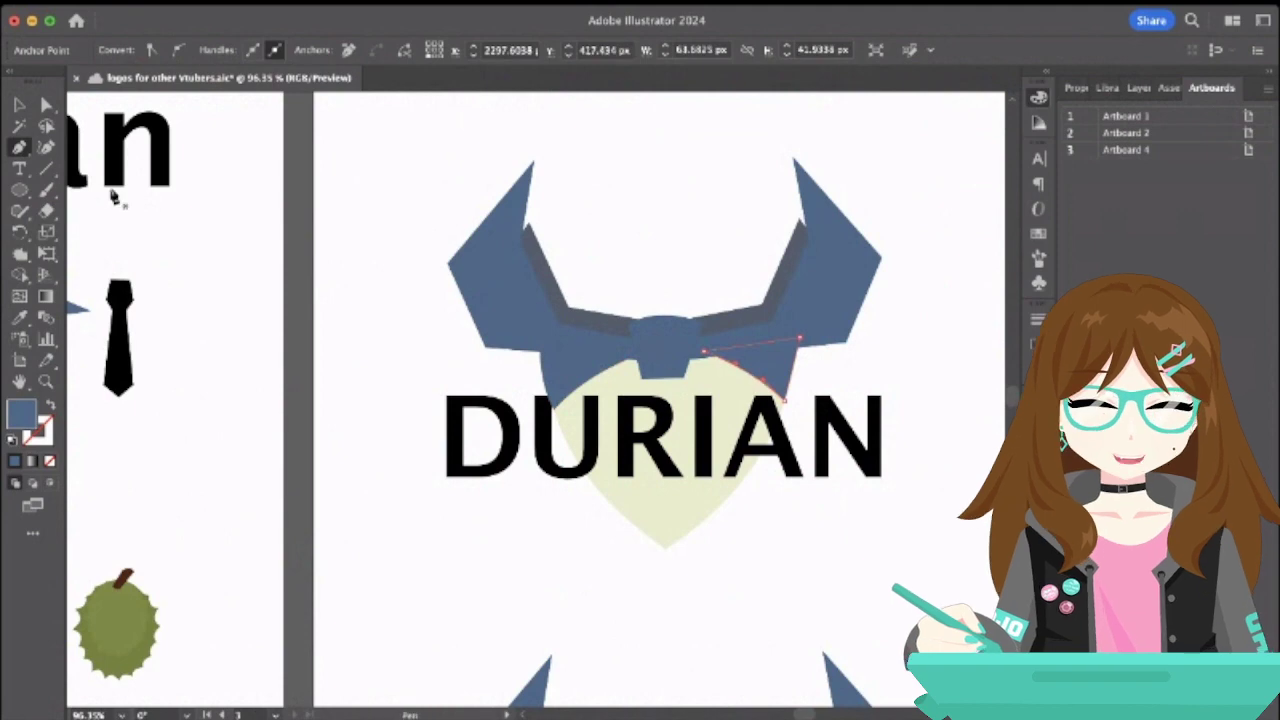
click(46, 104)
click(703, 357)
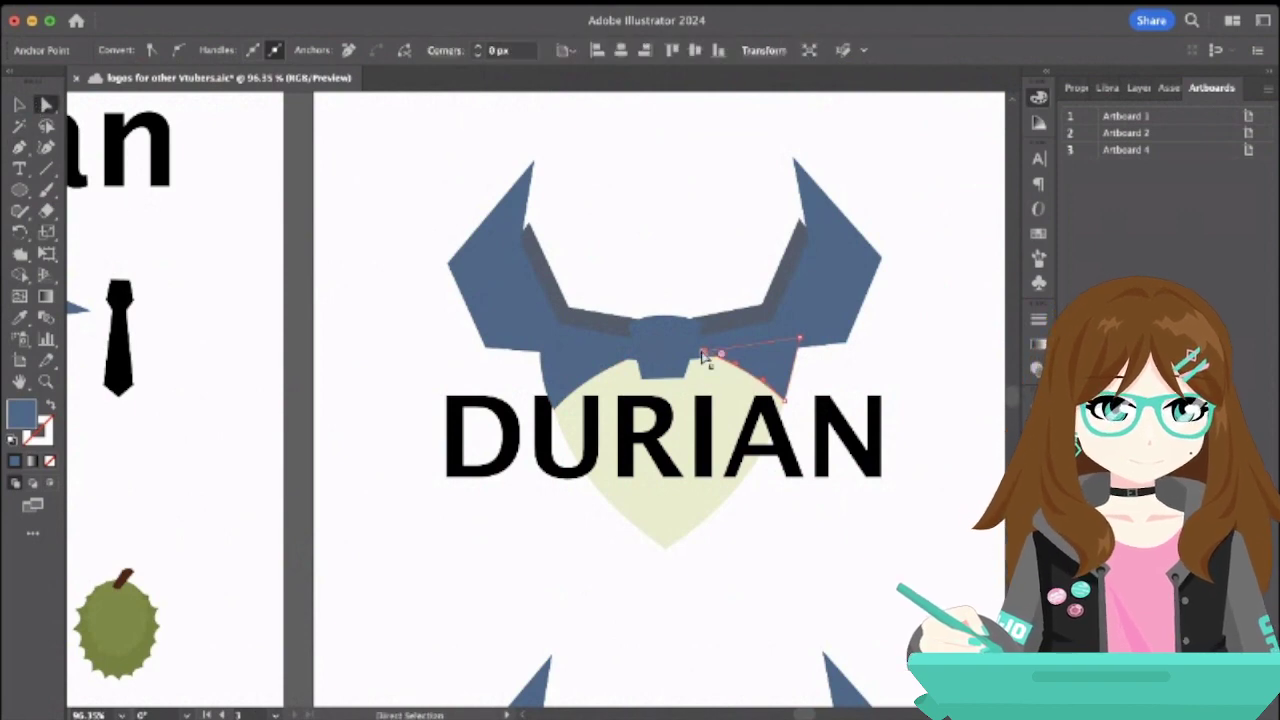
click(900, 388)
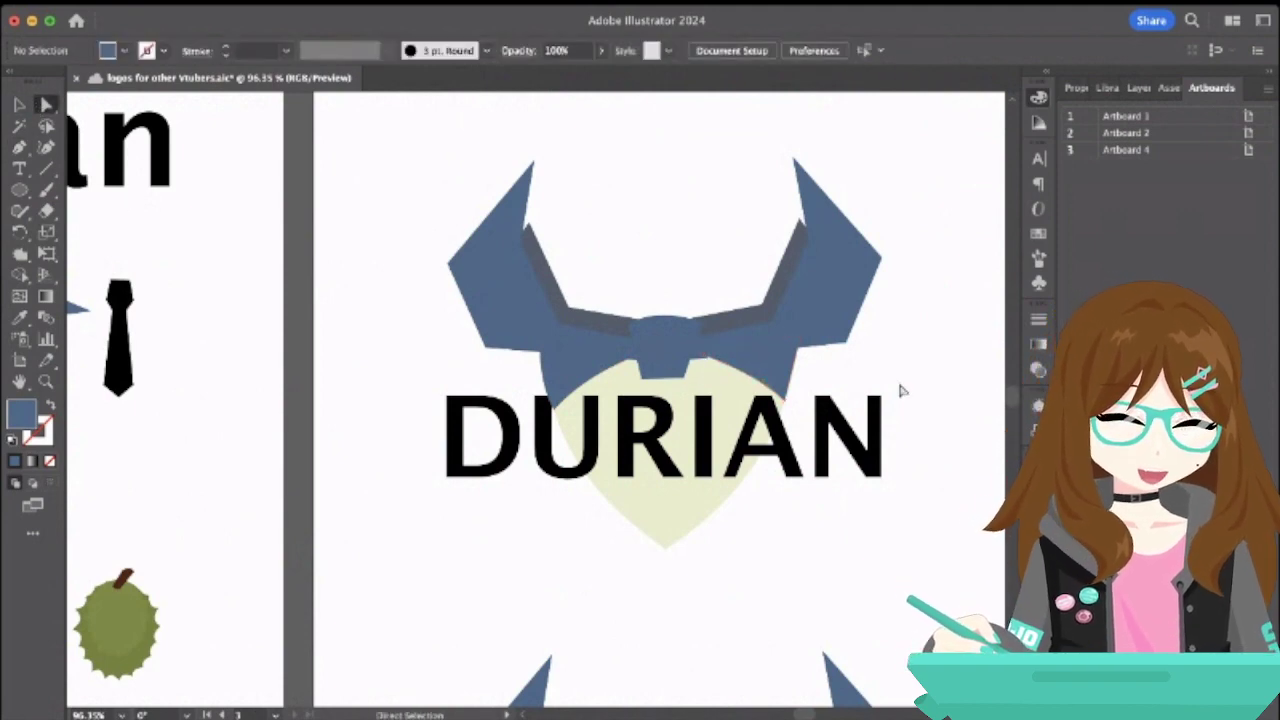
- Move the small durian off the shortened I of the lowest wordmark onto the empty space to the left of the logos
key(super+alt+0)
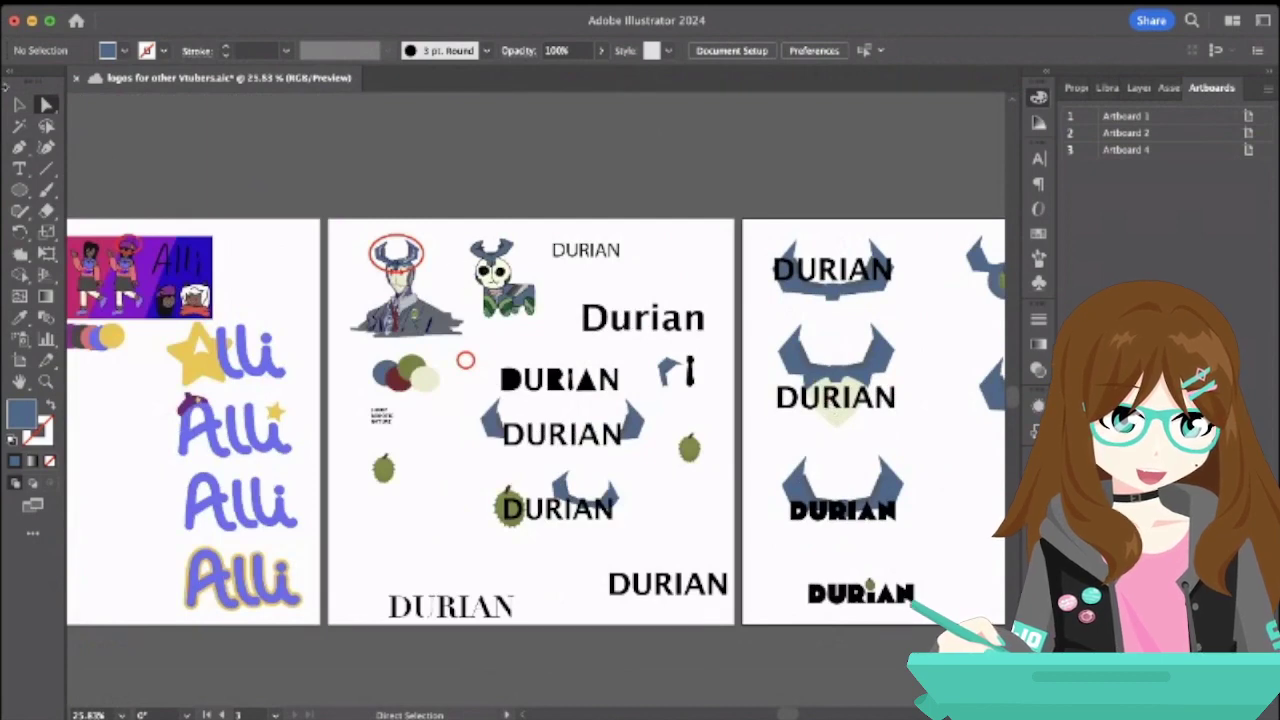
click(17, 104)
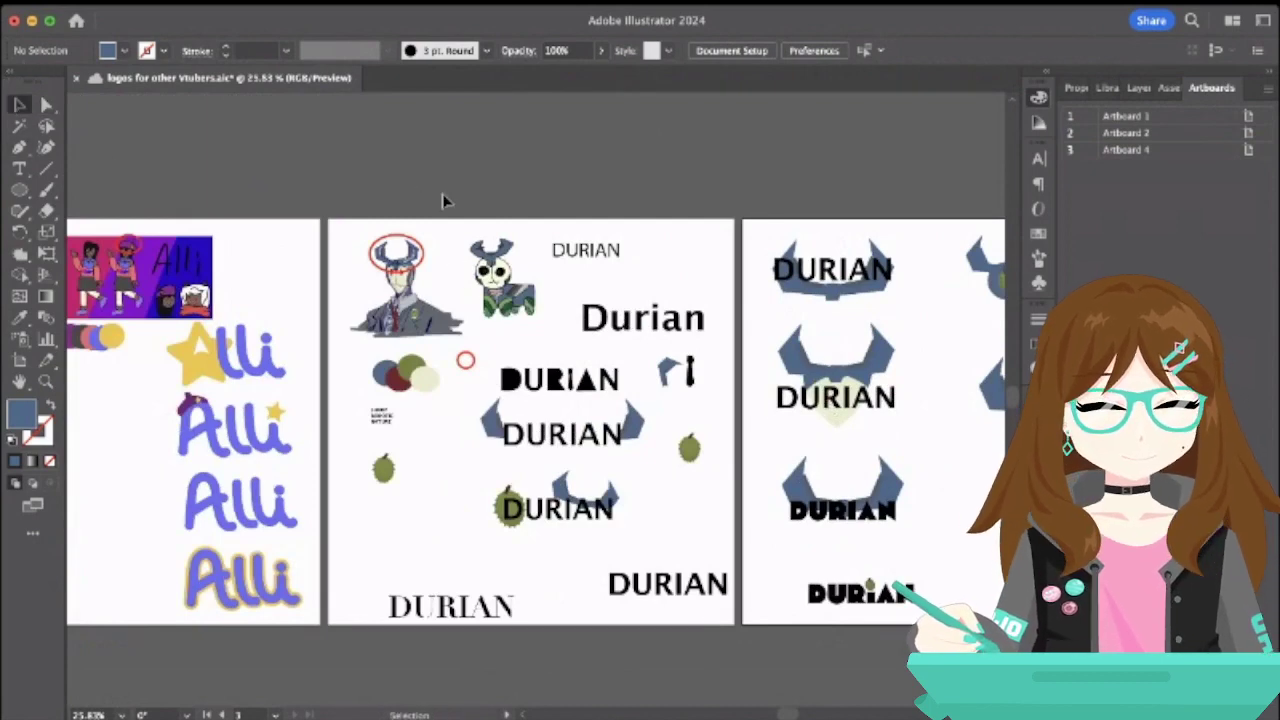
click(890, 402)
click(951, 430)
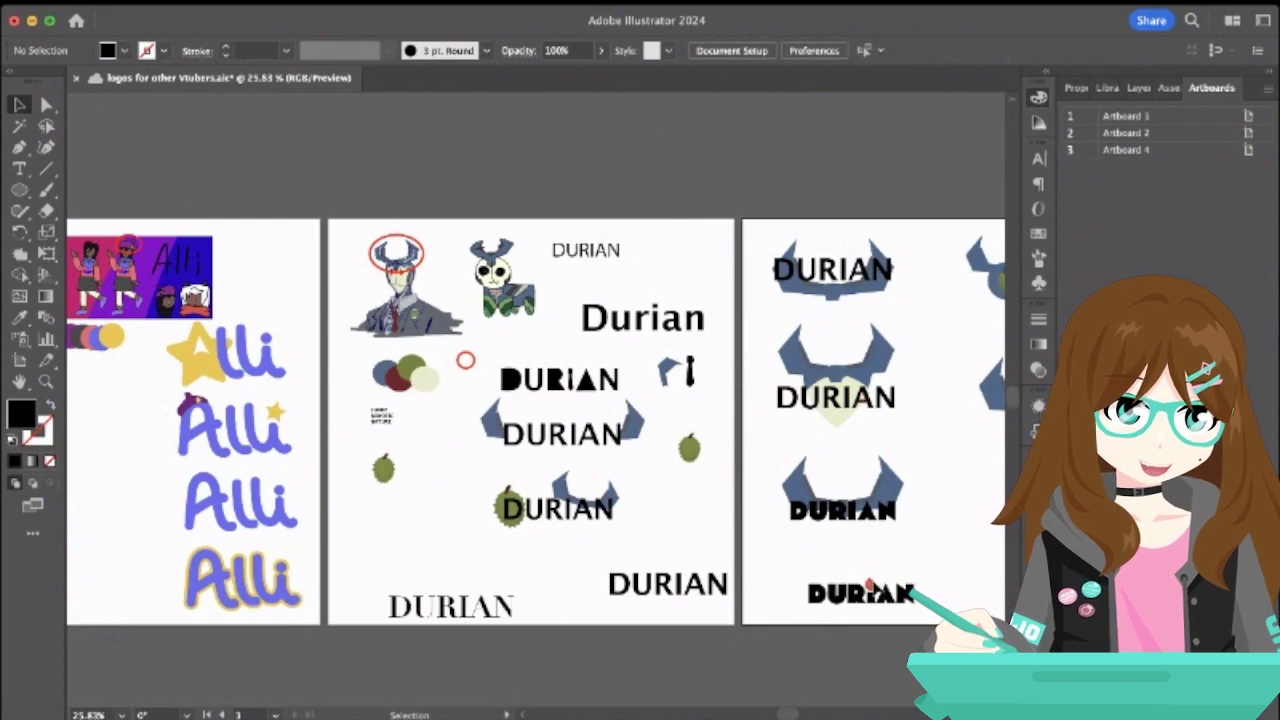
click(870, 585)
scroll(873, 580, up, 5)
drag(822, 598, 576, 505)
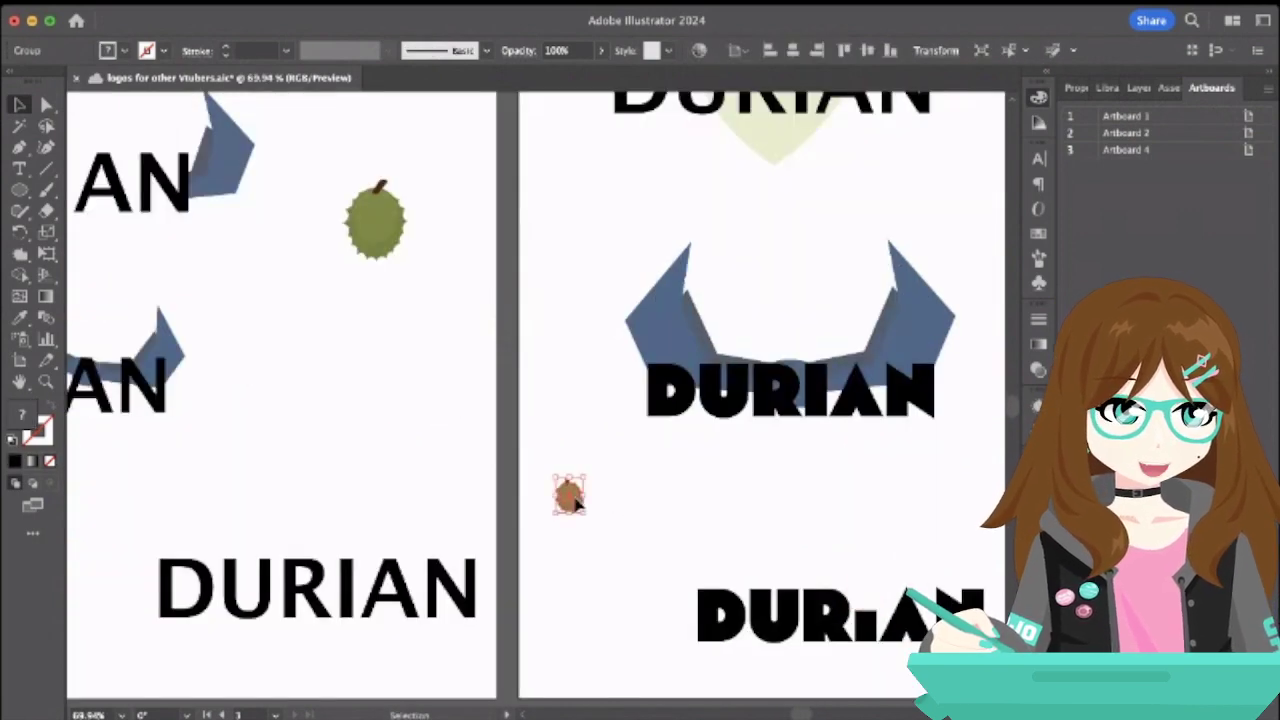
- Copy the horns from the upper Arbotek logo onto the short-I DURIAN wordmark and send the copy behind the letters
scroll(768, 519, down, 3)
scroll(768, 519, right, 3)
click(775, 205)
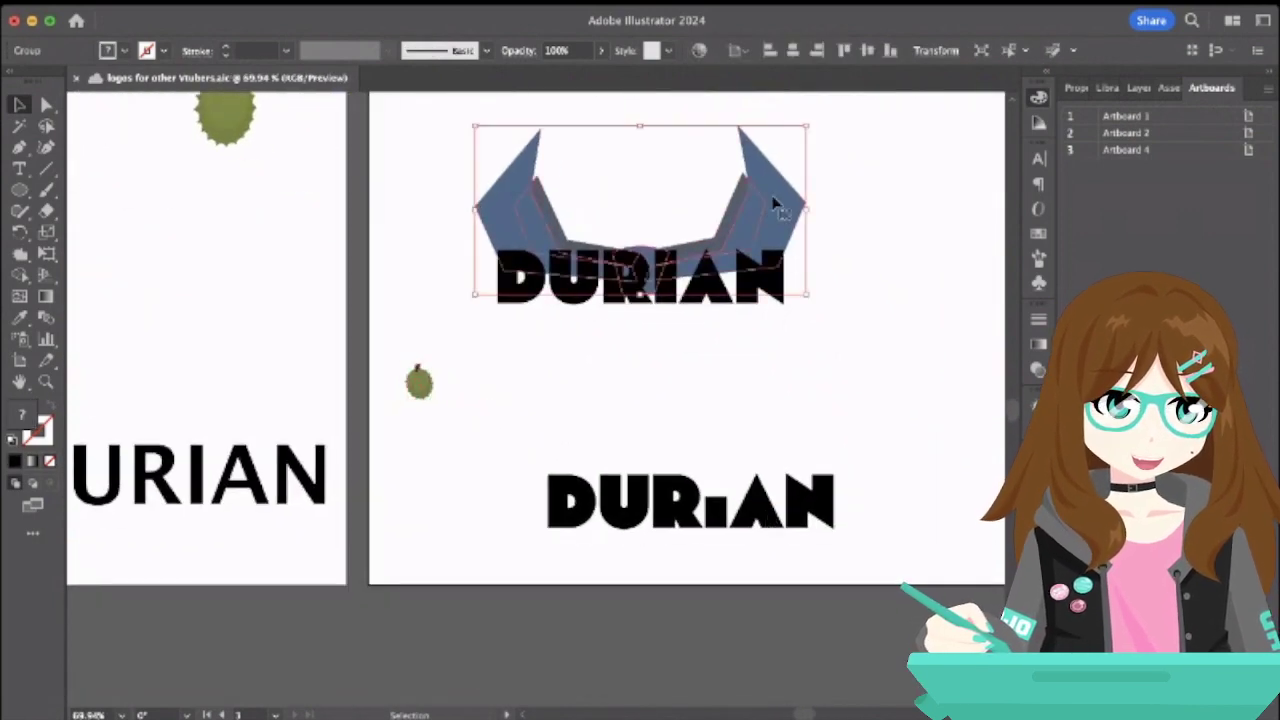
key(a)
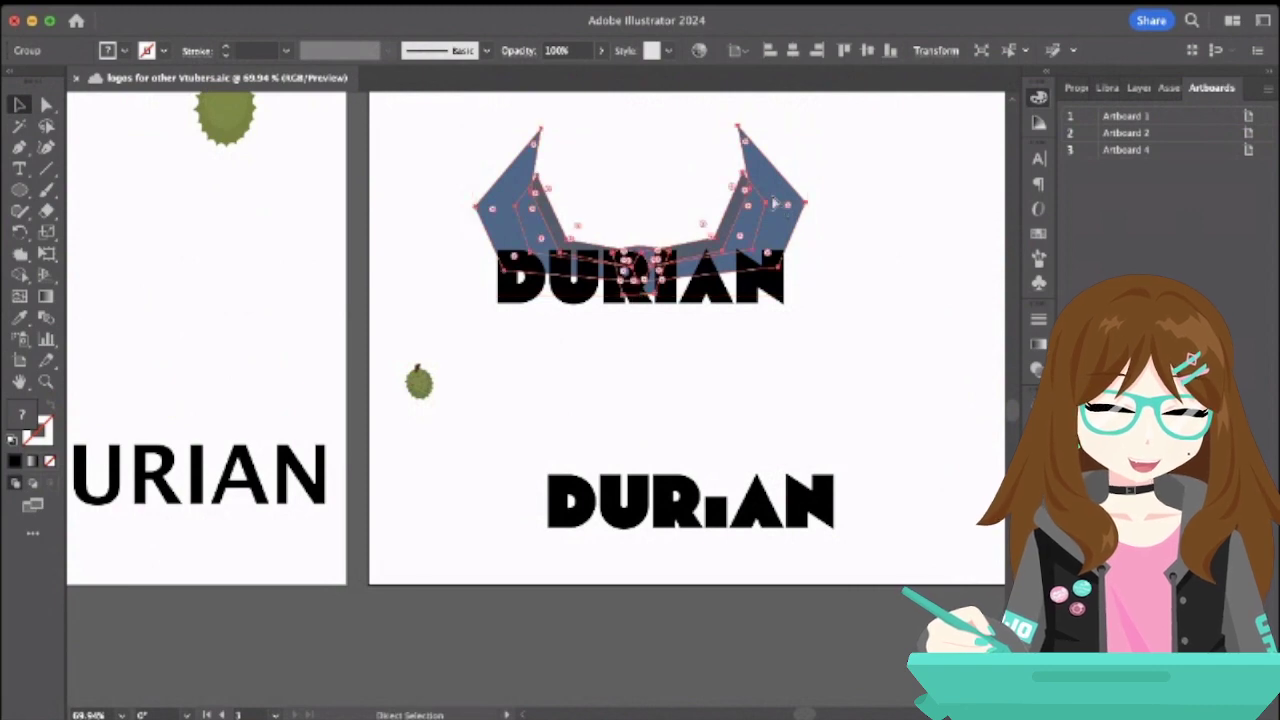
drag(775, 205, 812, 429)
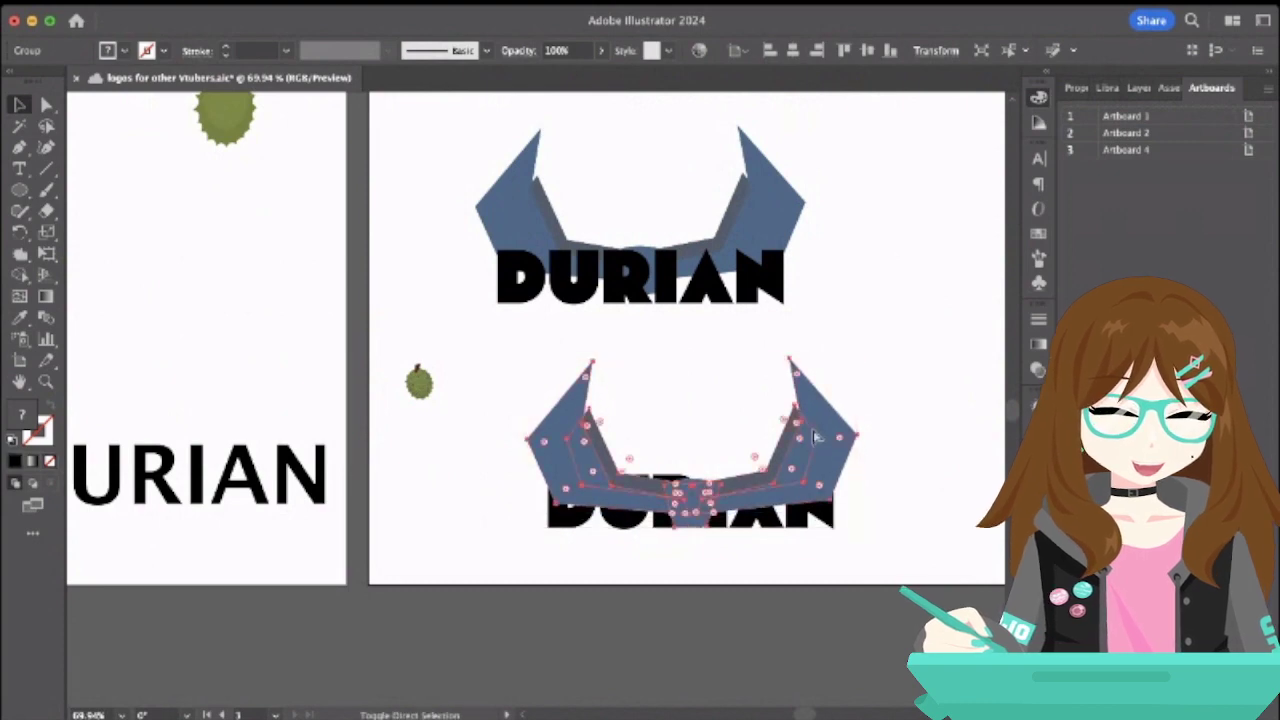
key(super+shift+bracketleft)
click(925, 424)
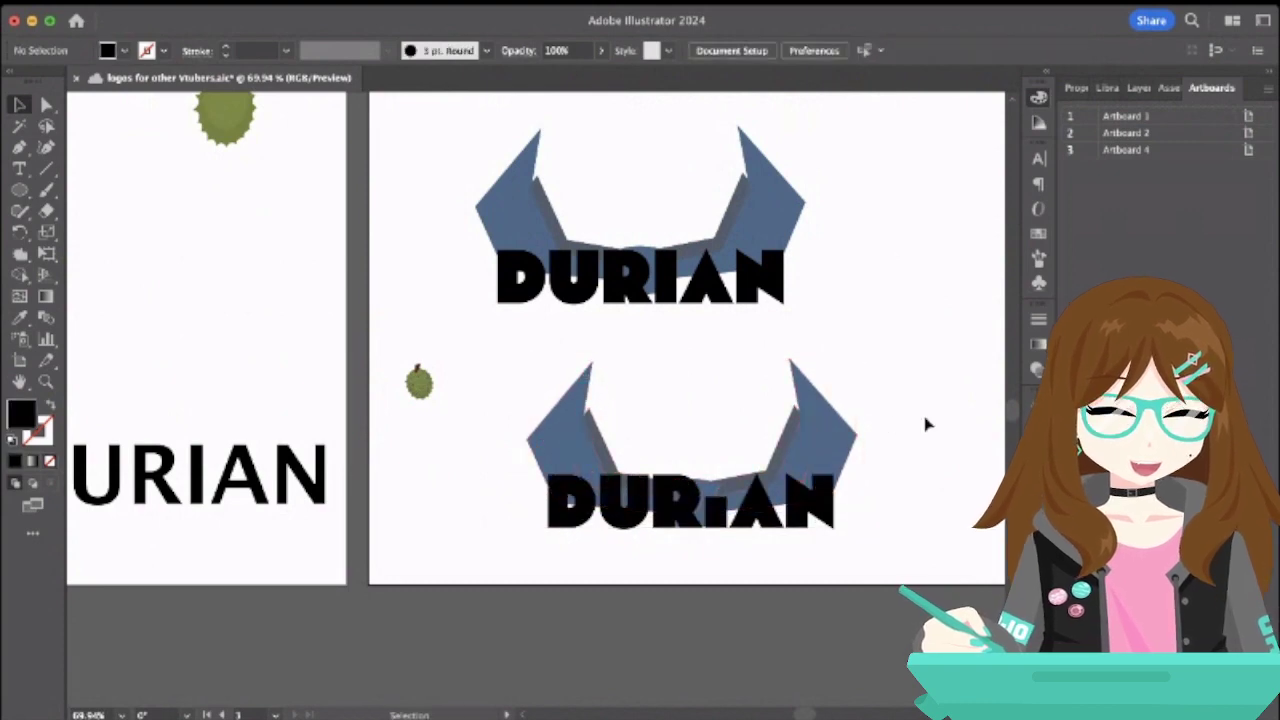
- Raise the copied horns slightly so they sit higher behind the short-I DURIAN wordmark
click(800, 450)
scroll(800, 446, up, 3)
drag(817, 437, 815, 418)
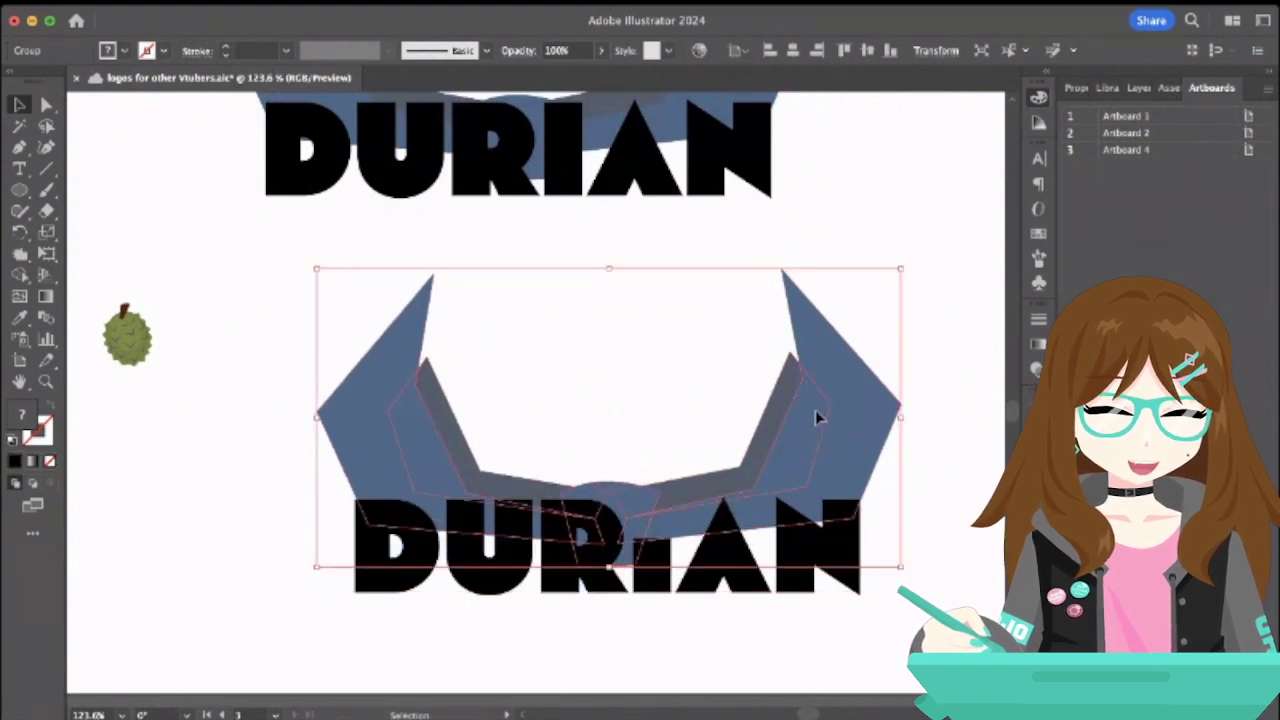
click(935, 464)
scroll(935, 465, down, 3)
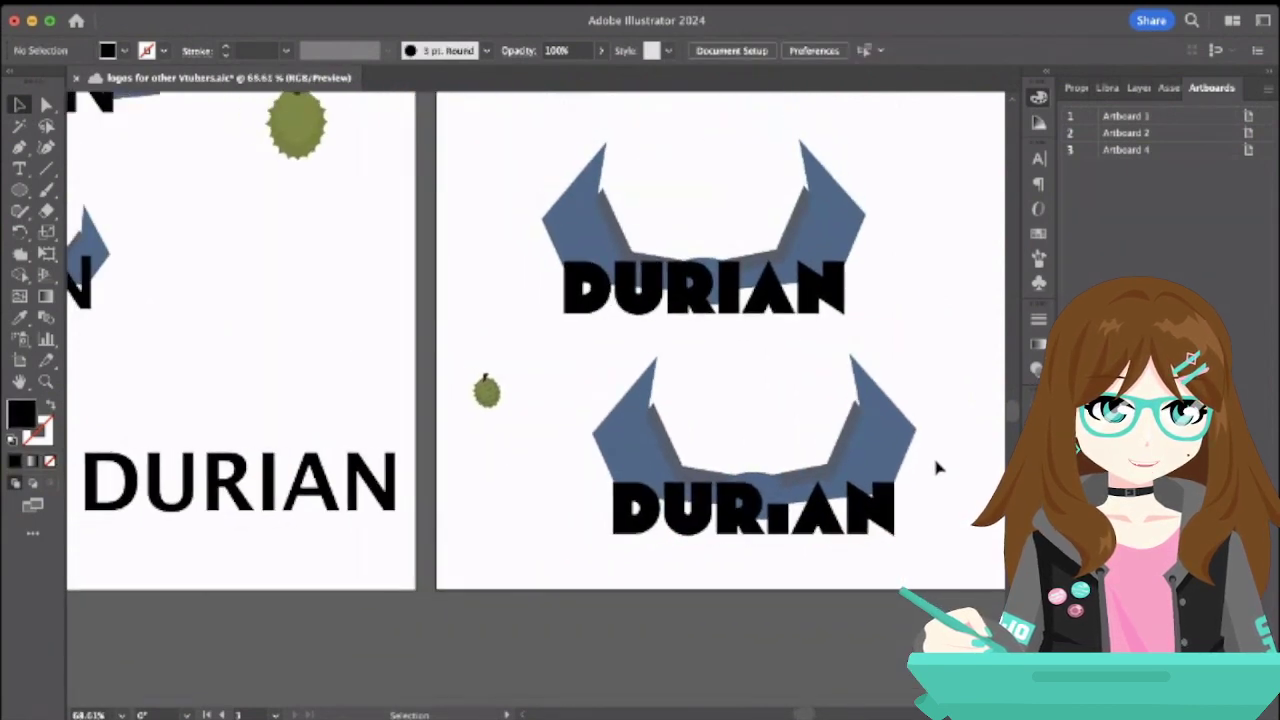
- Duplicate the live Arbotek DURIAN text and place the copy in the empty area below the plain horns on the right half of the artboard
drag(573, 369, 946, 557)
click(946, 557)
click(872, 536)
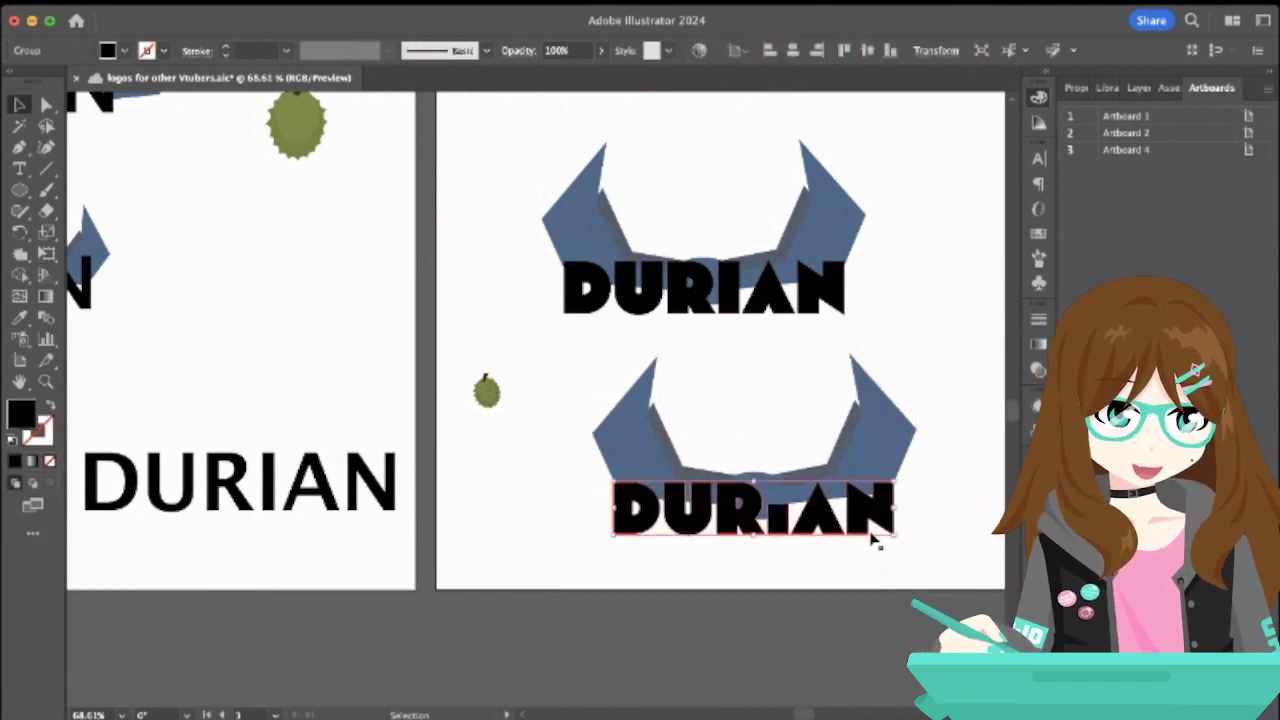
scroll(430, 447, down, 3)
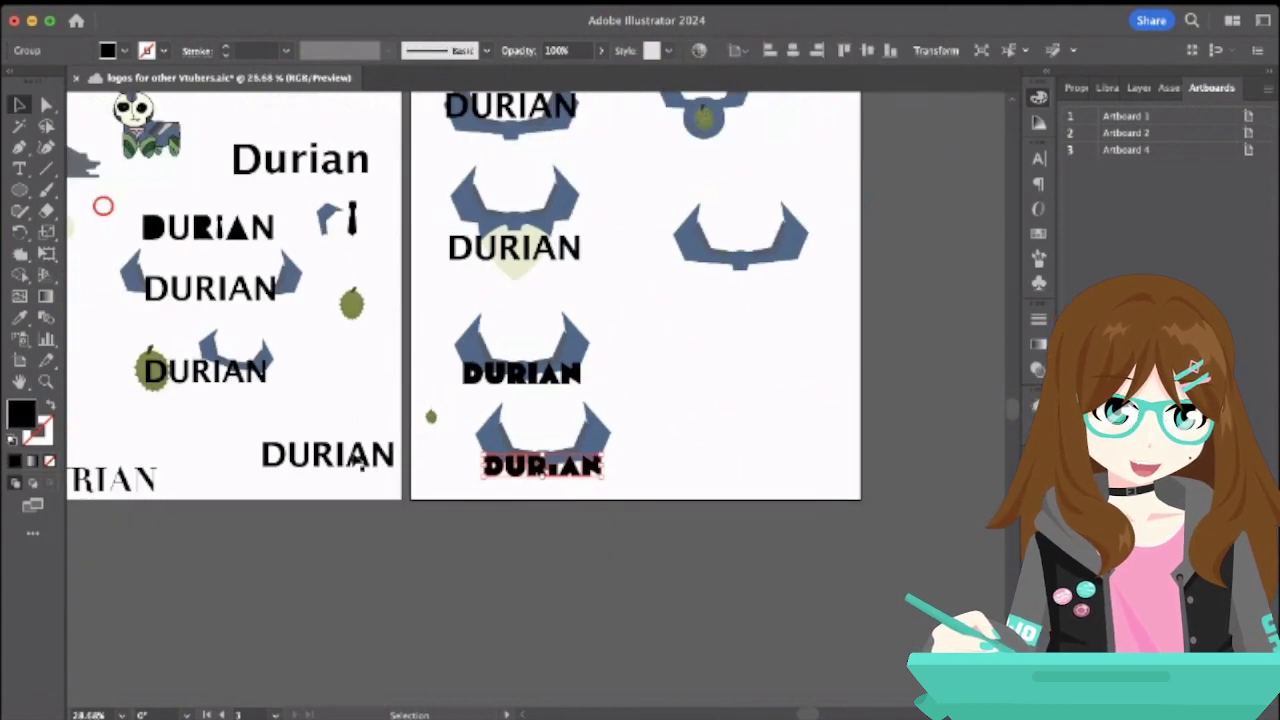
click(527, 388)
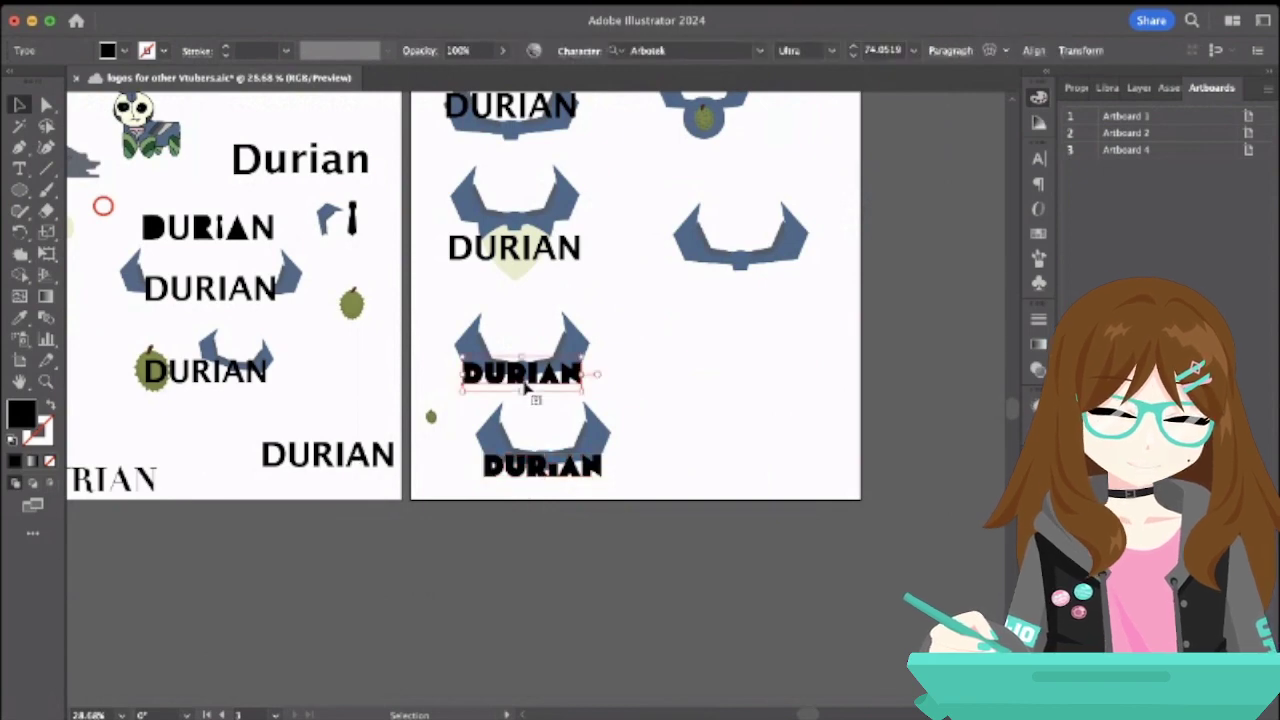
drag(527, 388, 784, 413)
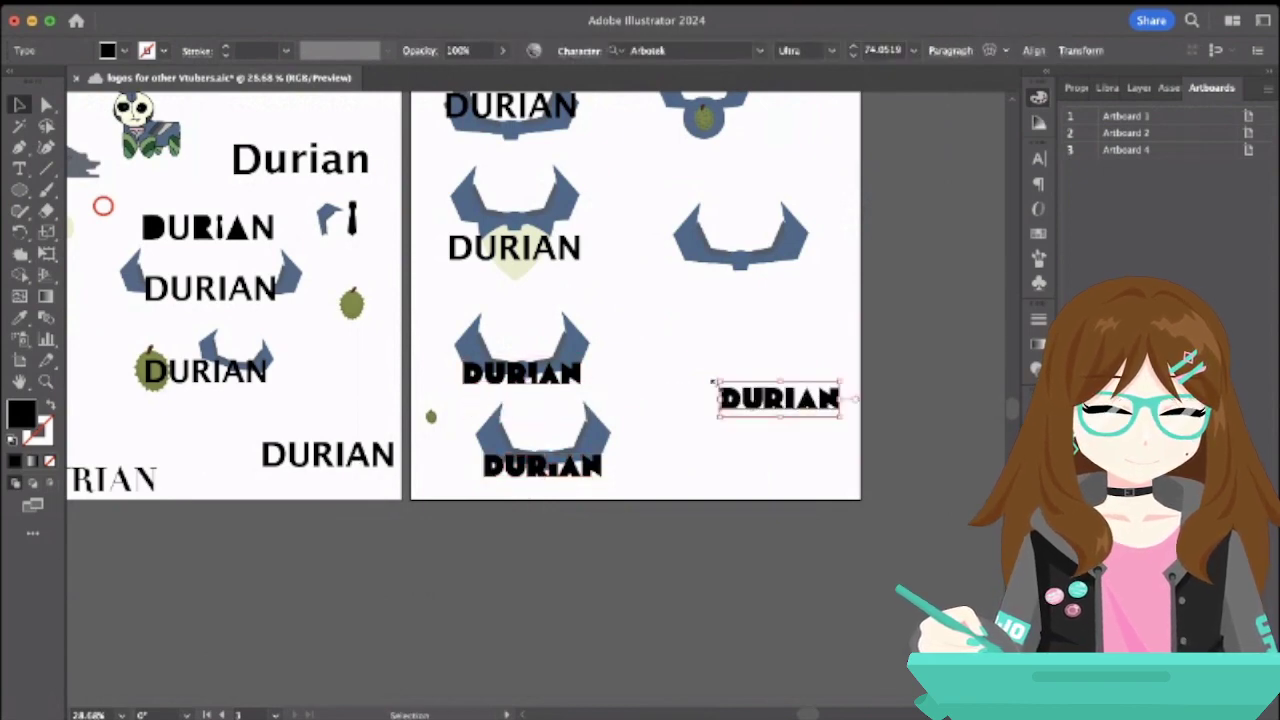
click(684, 370)
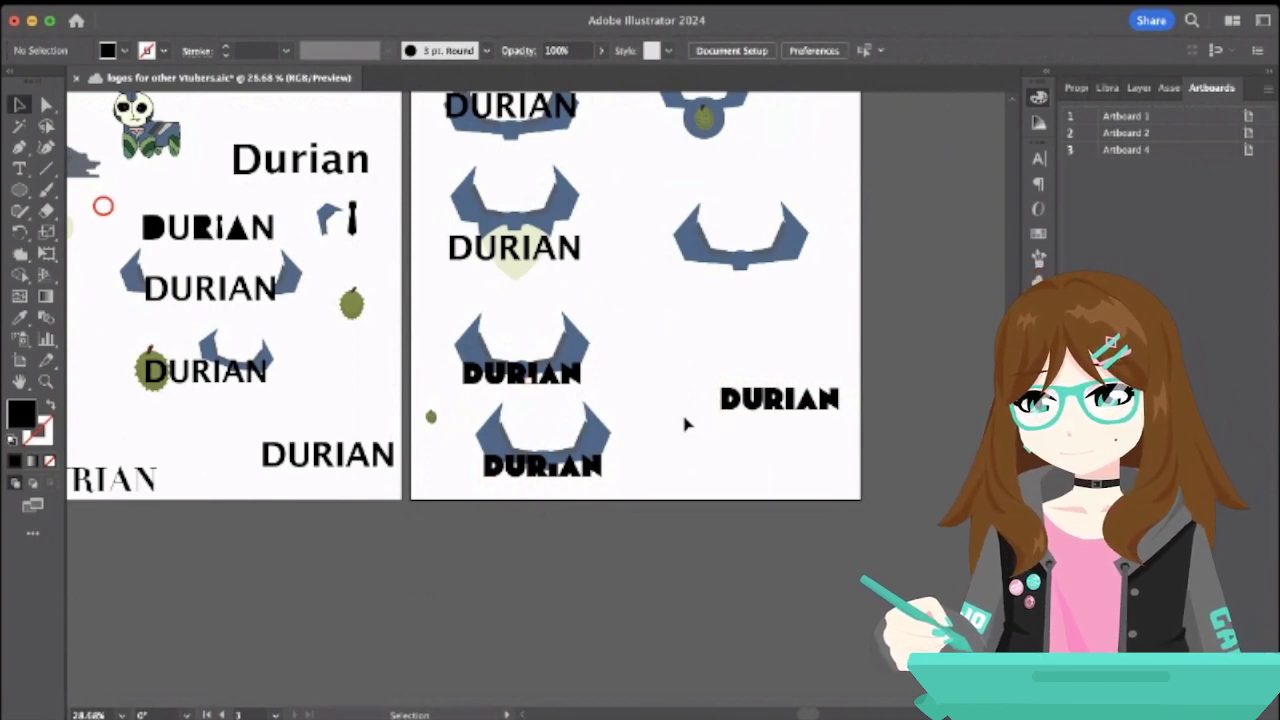
- Scale down the plain horns and place them directly above the newly copied Arbotek DURIAN text
click(807, 230)
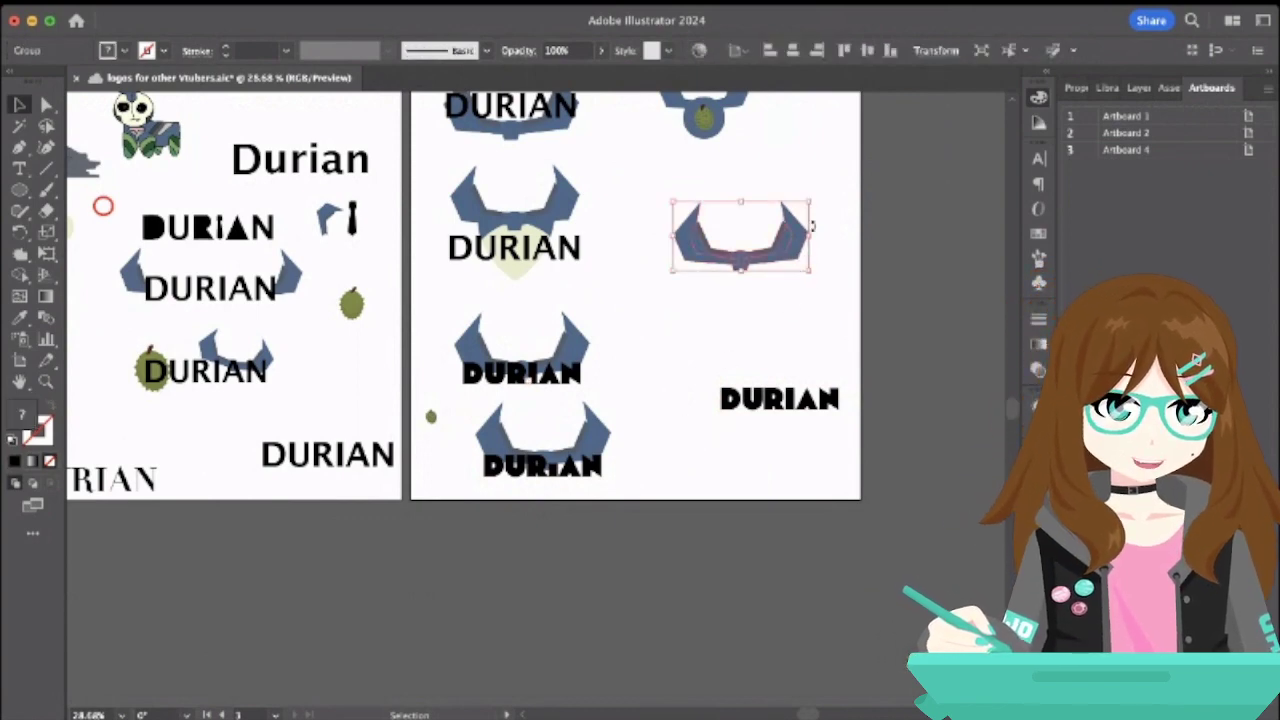
drag(810, 201, 823, 377)
click(786, 314)
scroll(786, 314, up, 3)
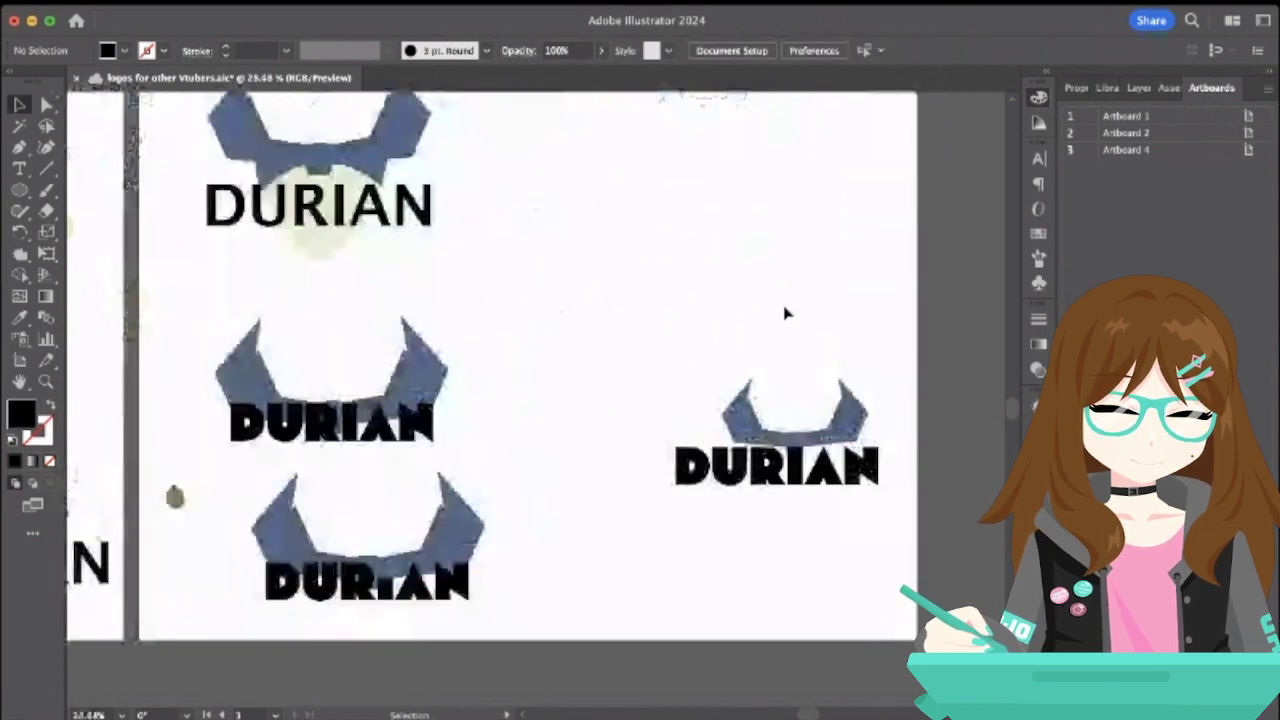
scroll(786, 314, down, 2)
click(871, 256)
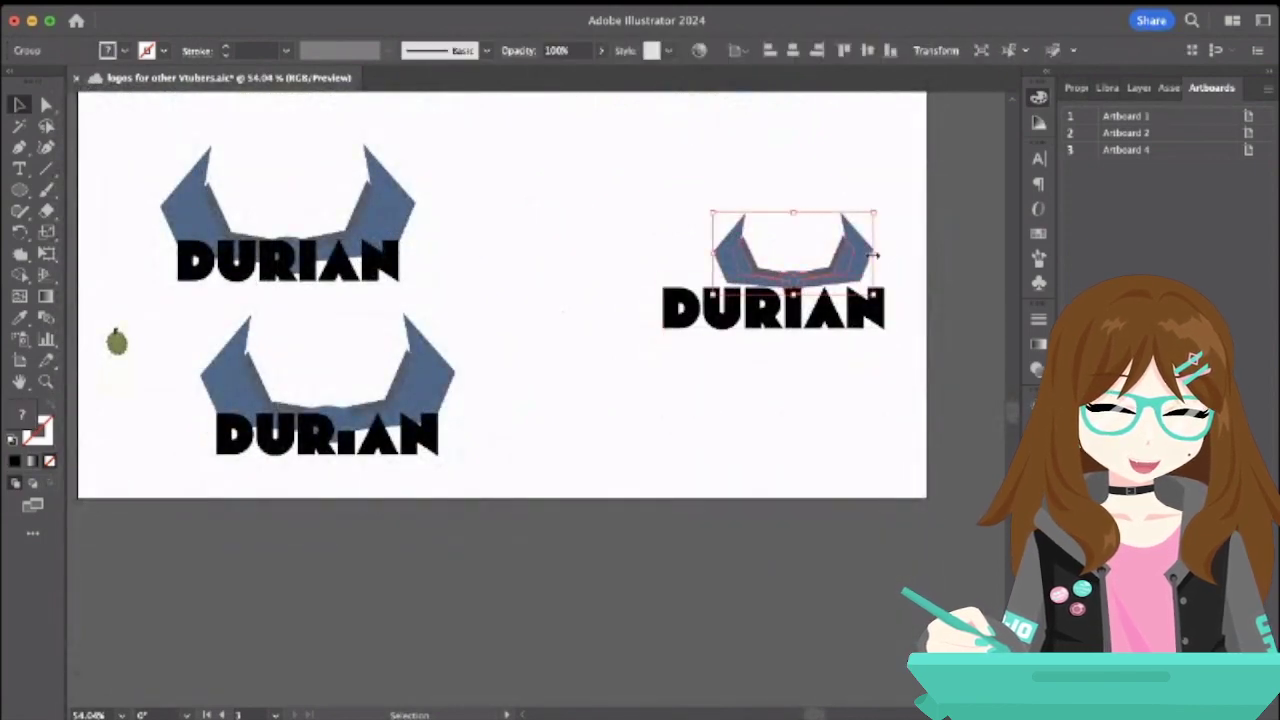
- Recolor the copied Arbotek DURIAN text under the small horns by sampling the horns' blue with the Eyedropper
click(610, 258)
scroll(610, 258, right, 3)
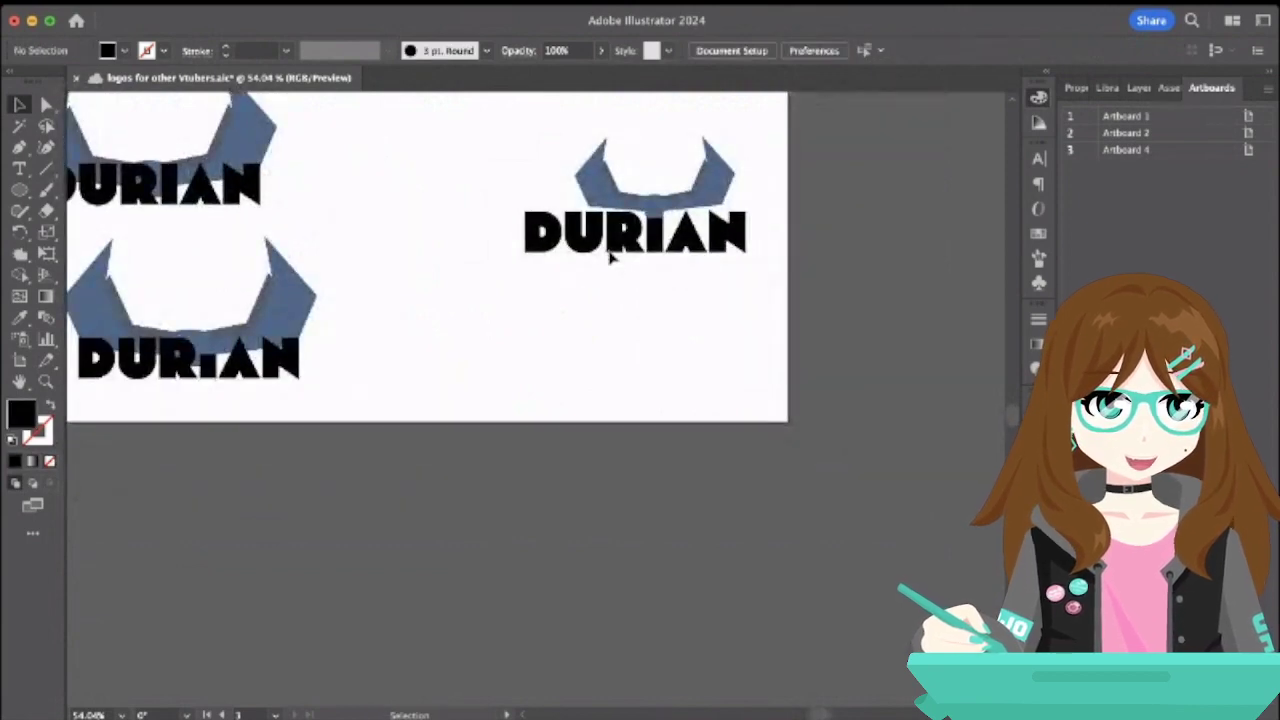
scroll(610, 258, up, 5)
click(674, 206)
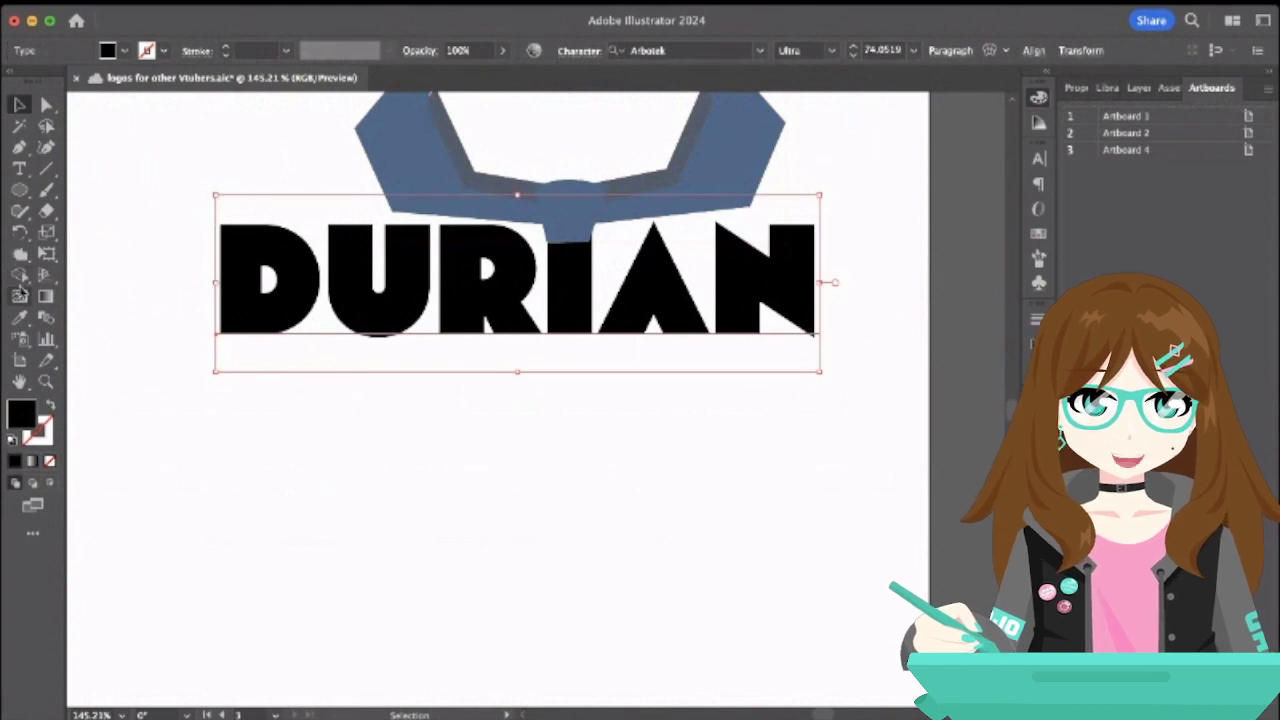
click(19, 317)
click(397, 140)
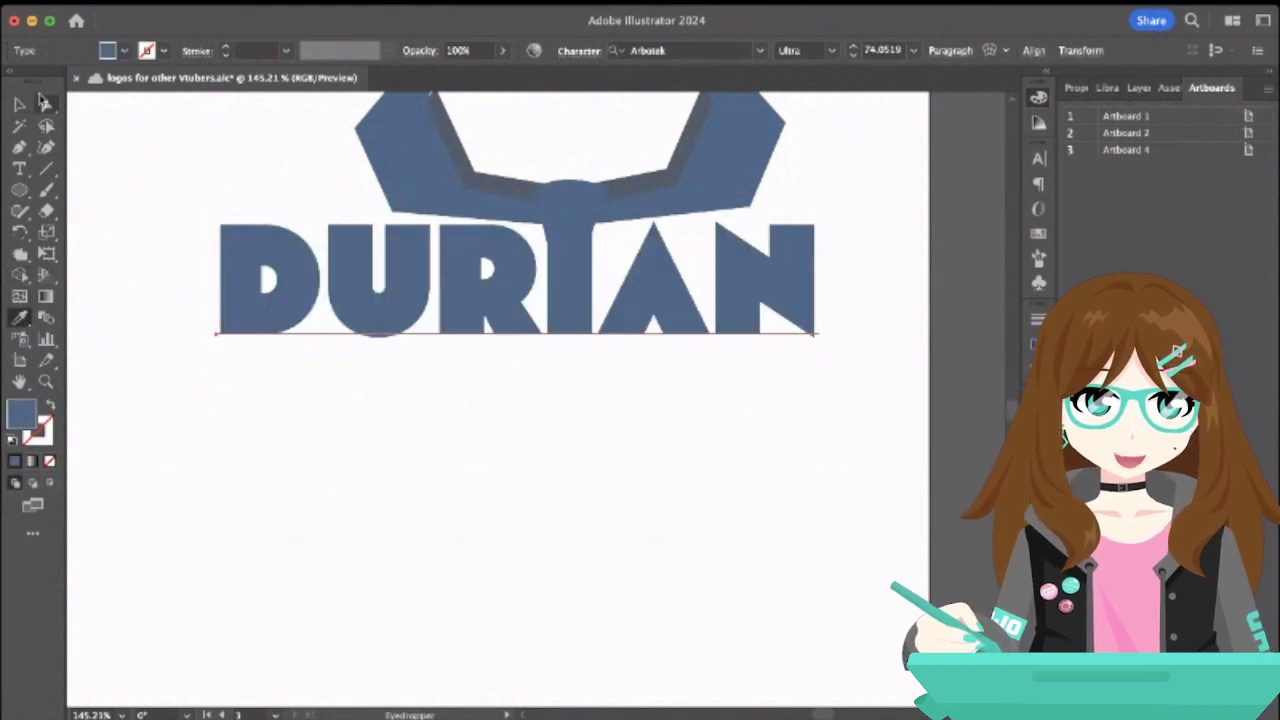
click(19, 104)
click(127, 151)
scroll(127, 151, down, 5)
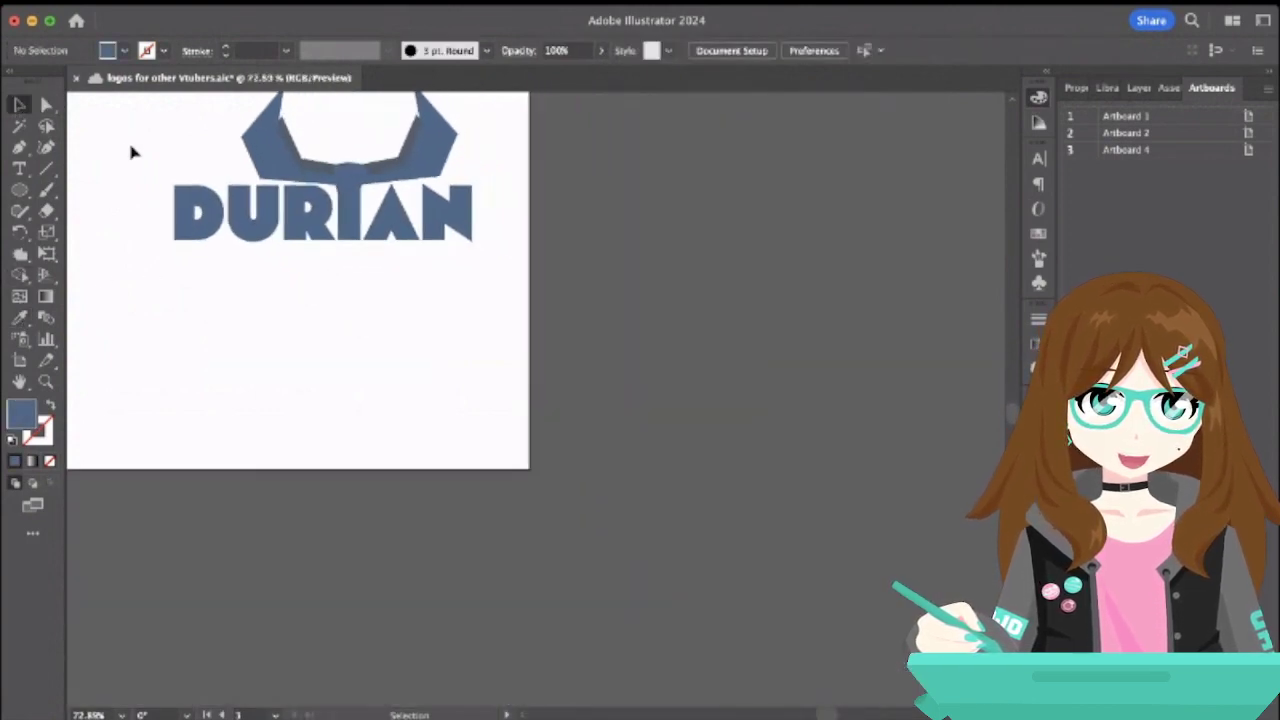
- Enlarge the blue horned DURIAN wordmark and place it in the middle of the artboard's right half
click(443, 160)
click(560, 236)
scroll(560, 236, up, 3)
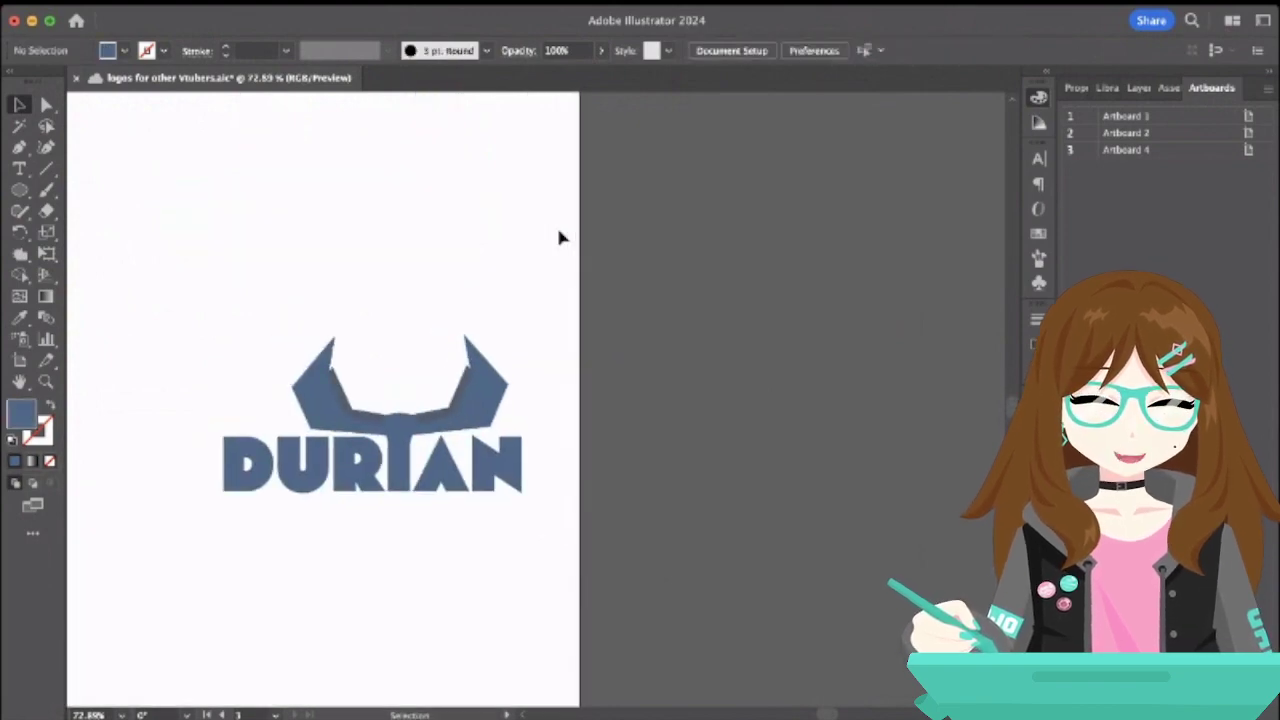
scroll(560, 237, down, 5)
drag(434, 256, 645, 417)
scroll(648, 338, down, 2)
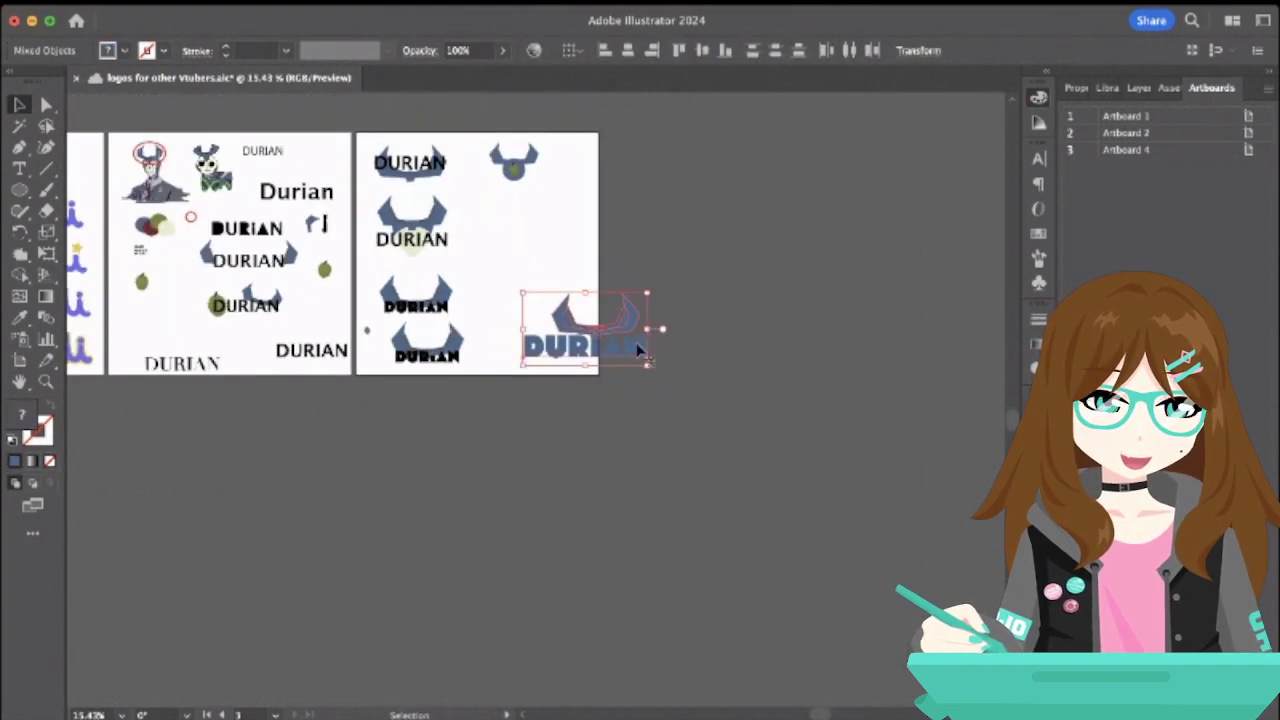
drag(643, 352, 575, 263)
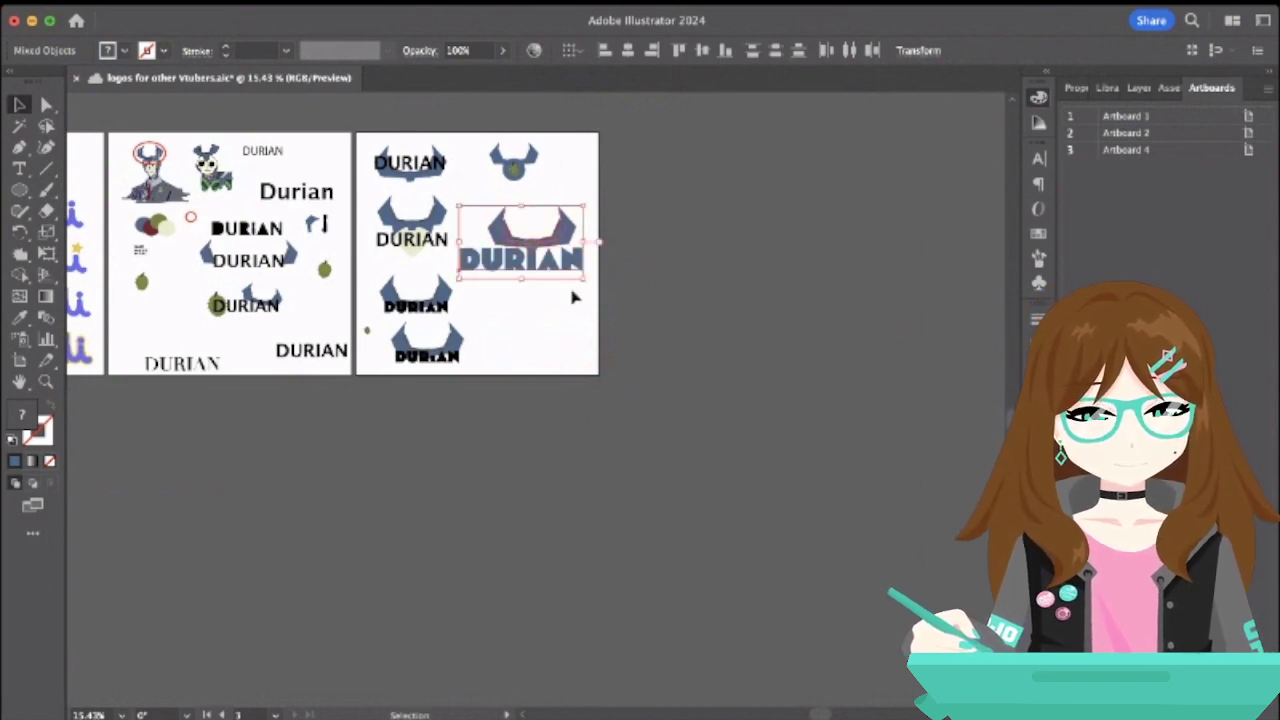
drag(458, 207, 490, 236)
click(535, 325)
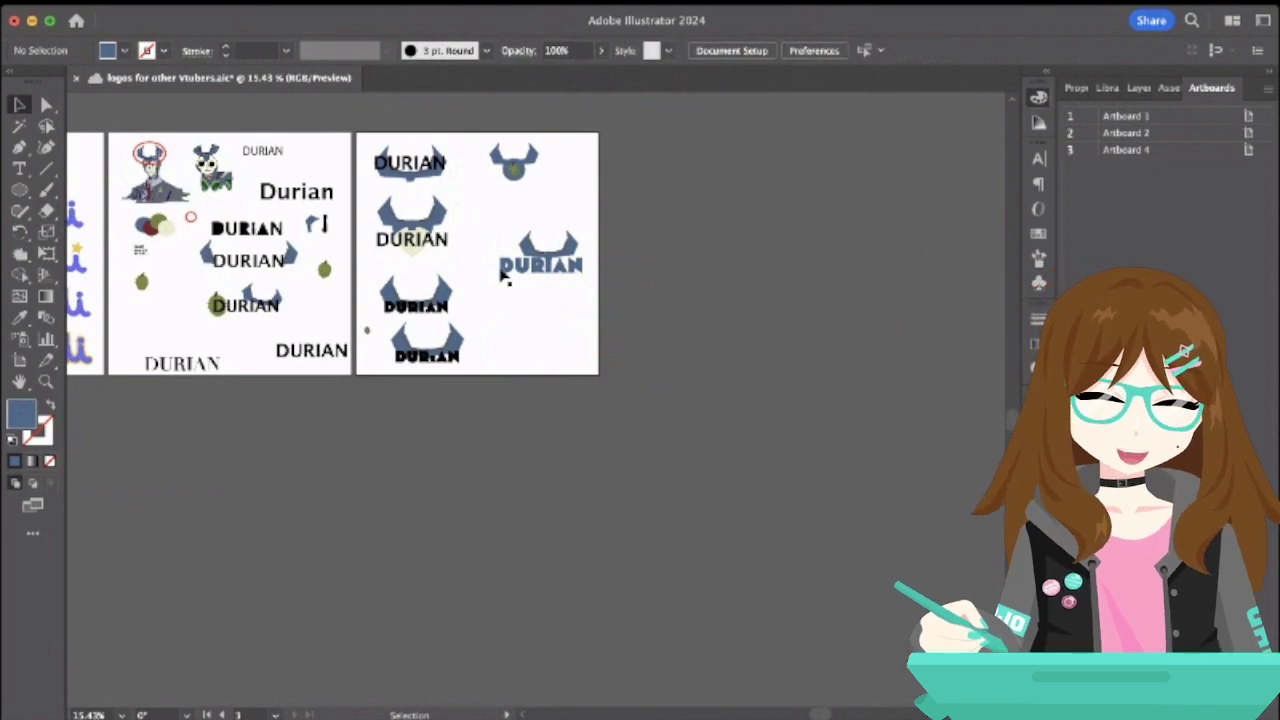
- Examine the character reference art and the earlier DURIAN logo variations on the two neighboring artboards
scroll(586, 258, up, 5)
scroll(587, 258, left, 3)
scroll(586, 258, up, 3)
scroll(586, 258, left, 4)
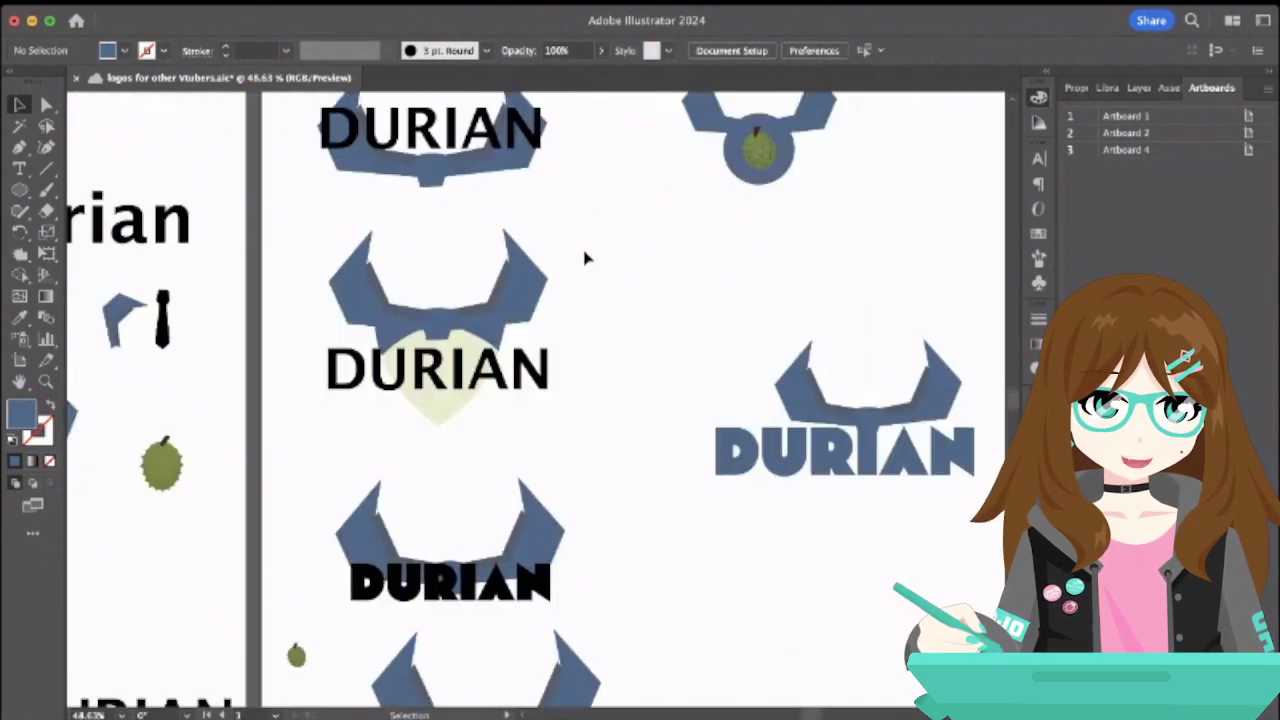
scroll(534, 257, up, 3)
scroll(534, 257, left, 3)
scroll(534, 257, left, 5)
scroll(534, 257, down, 3)
scroll(406, 251, down, 2)
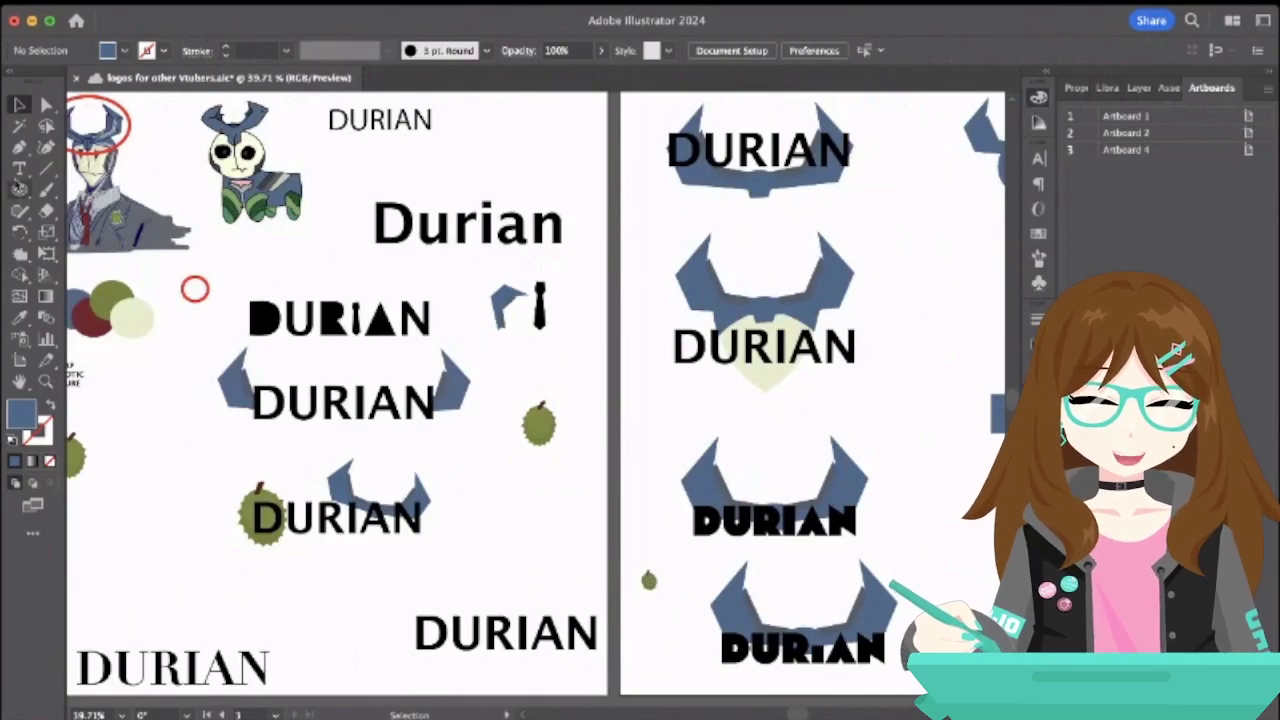
- Draw a thin shading strip across the left horn's lower bend with the Pen tool and fill it with the inner shadow's color
click(19, 148)
scroll(594, 400, right, 10)
scroll(594, 400, down, 2)
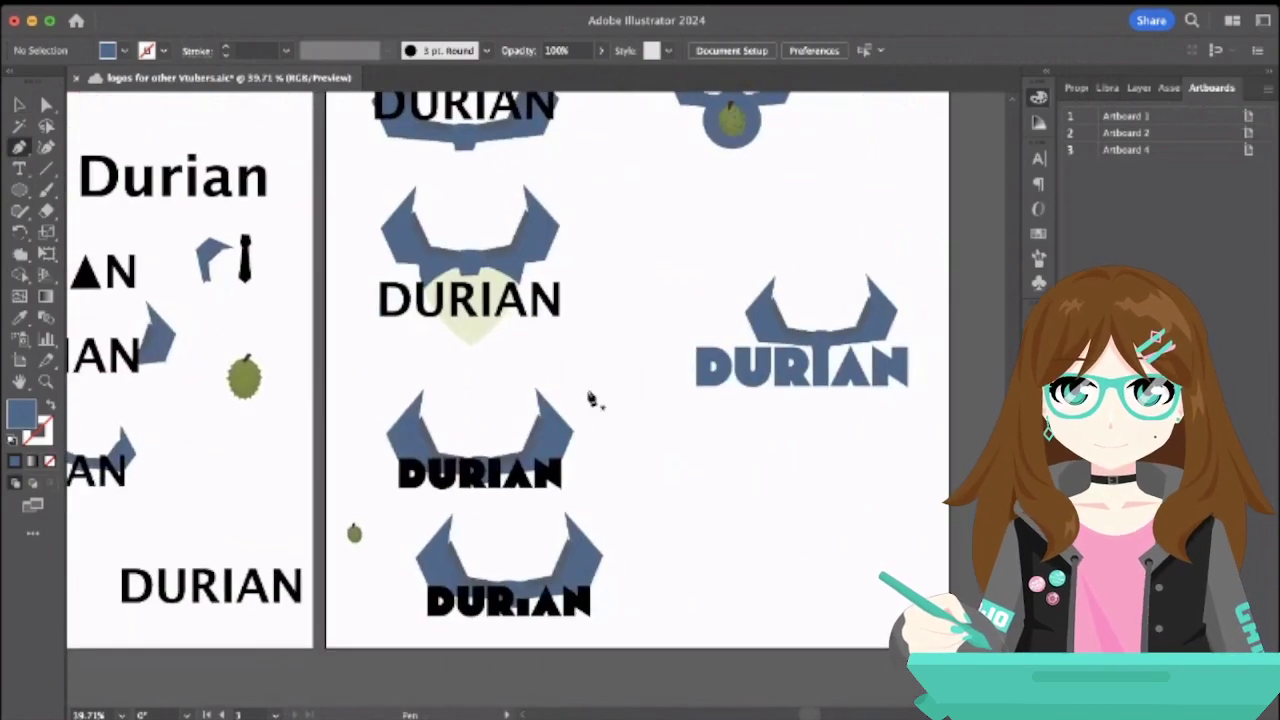
scroll(612, 348, up, 2)
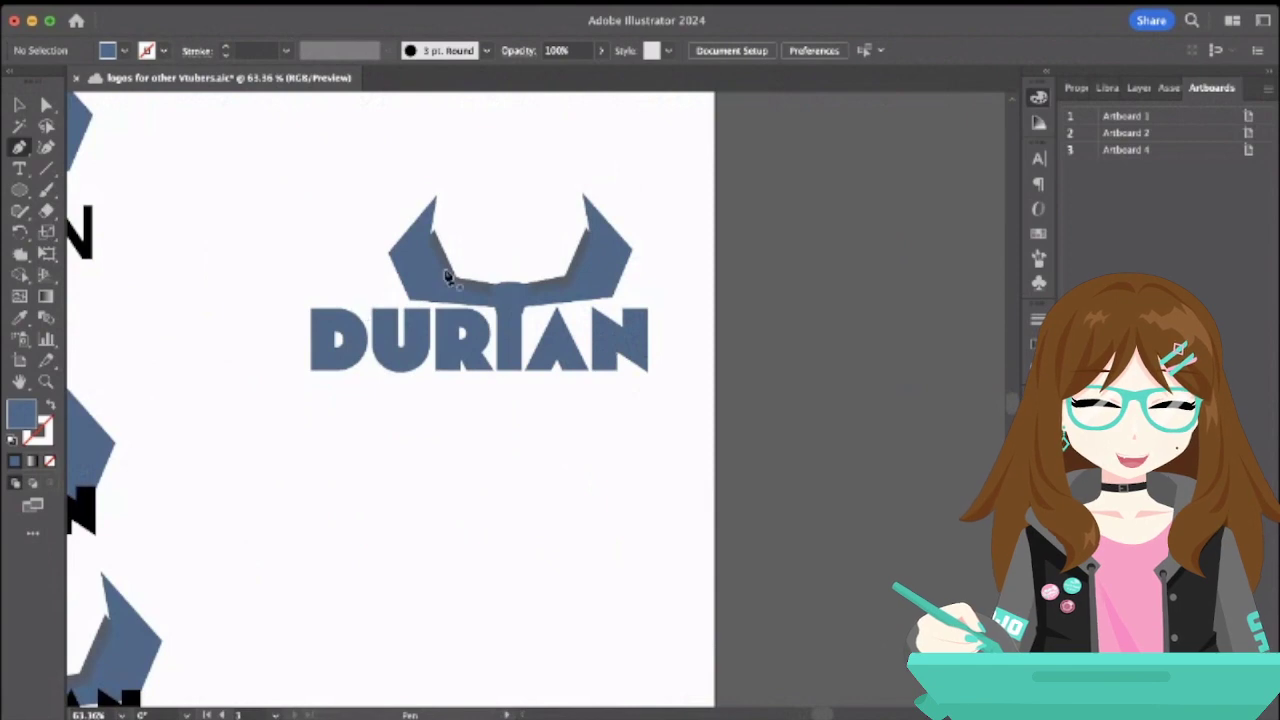
scroll(453, 280, up, 5)
click(436, 328)
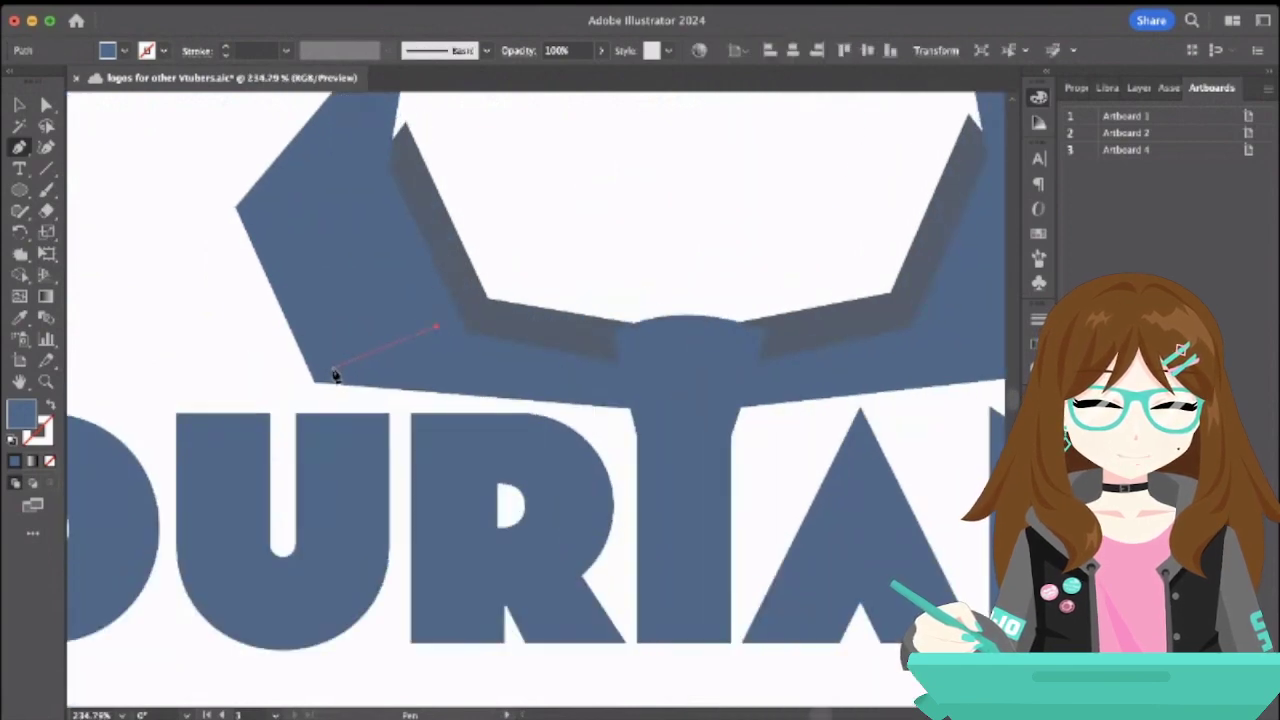
click(325, 372)
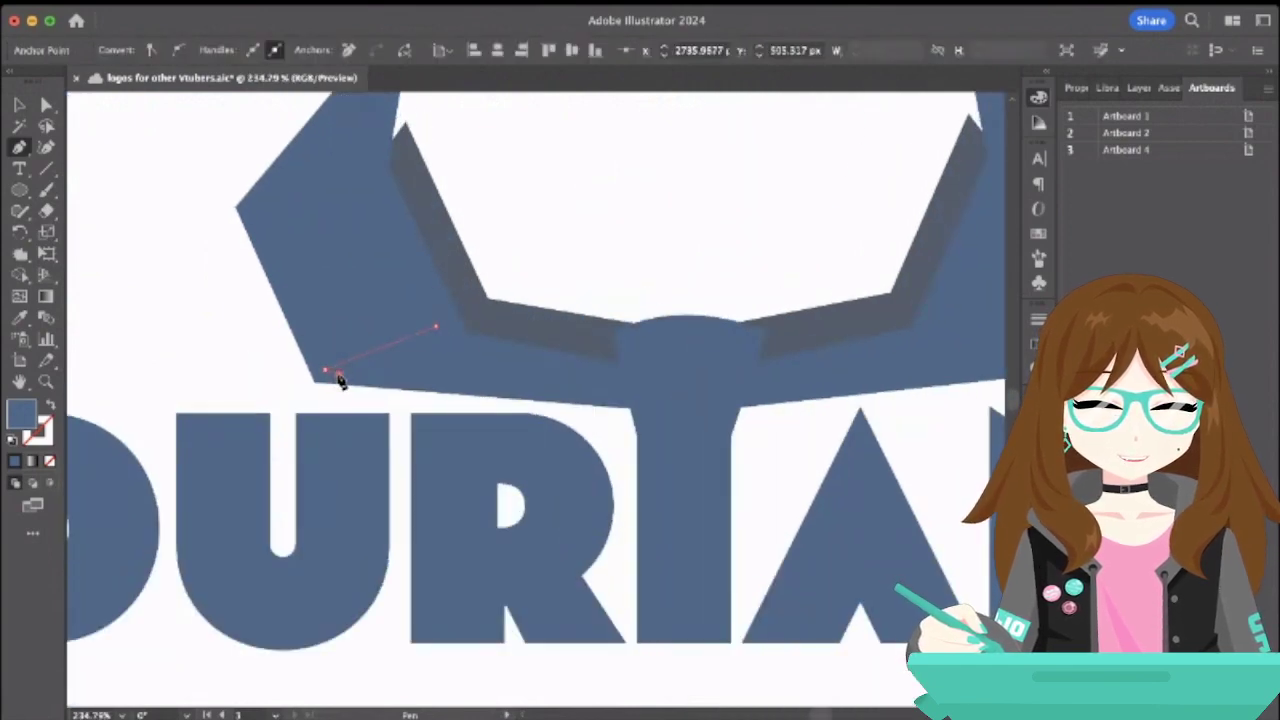
click(456, 339)
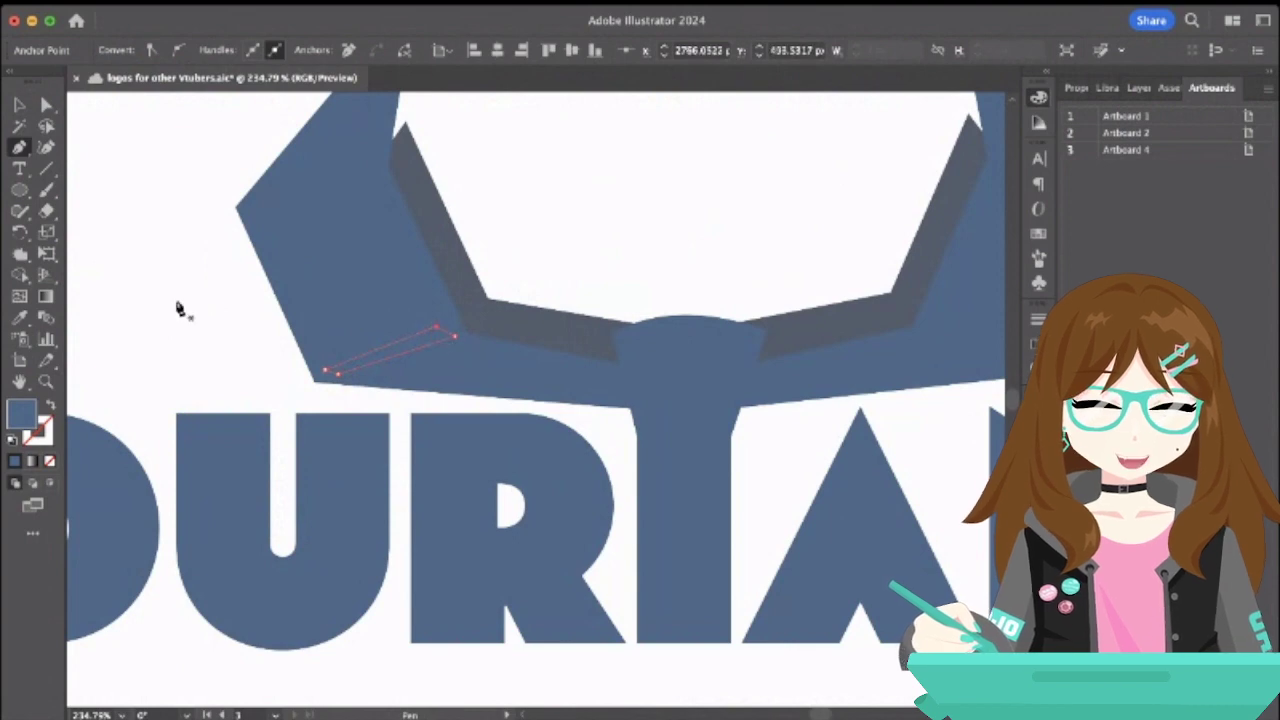
click(19, 317)
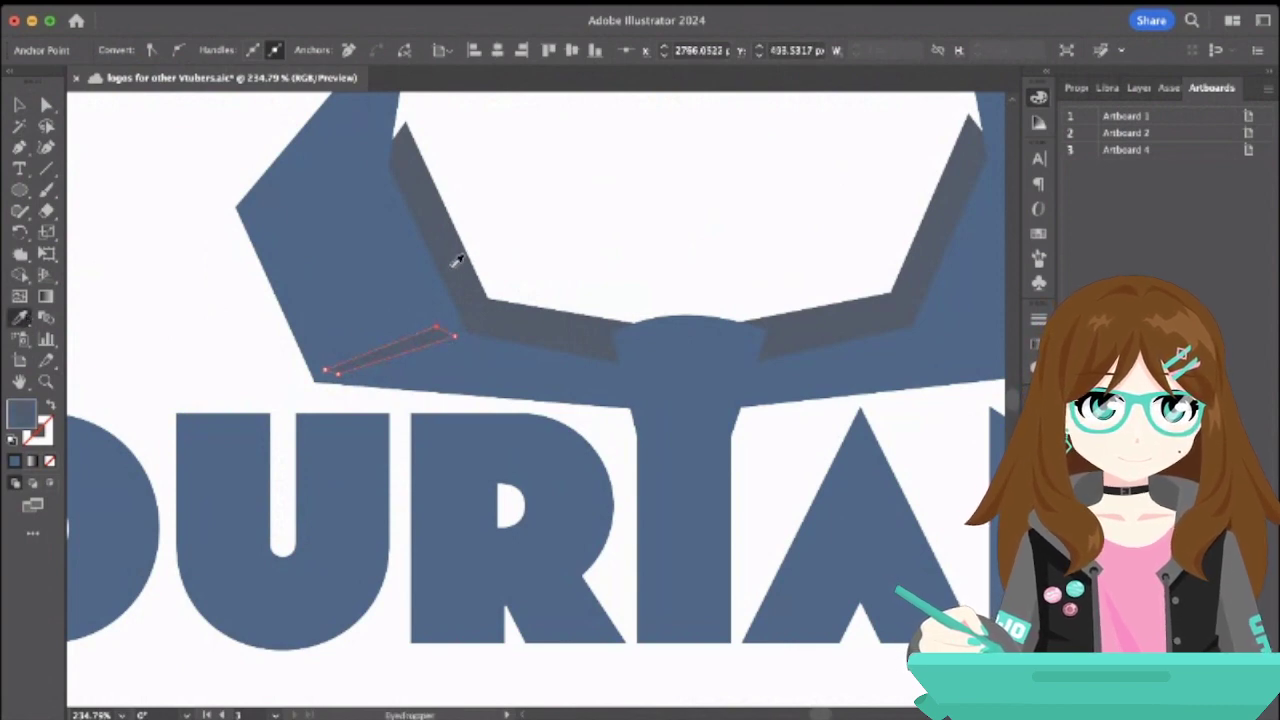
- Draw a narrow wedge-shaped shading strip across the left horn's upper bend in the same shadow color
click(19, 147)
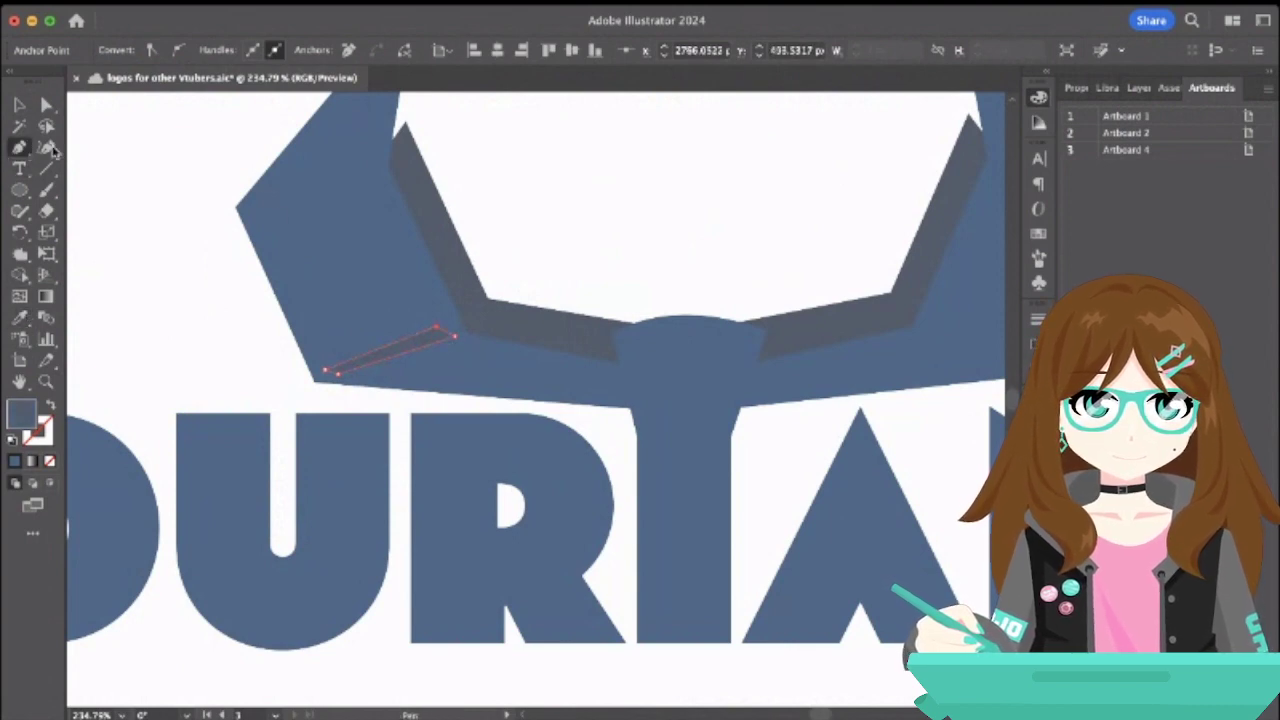
click(376, 175)
click(251, 211)
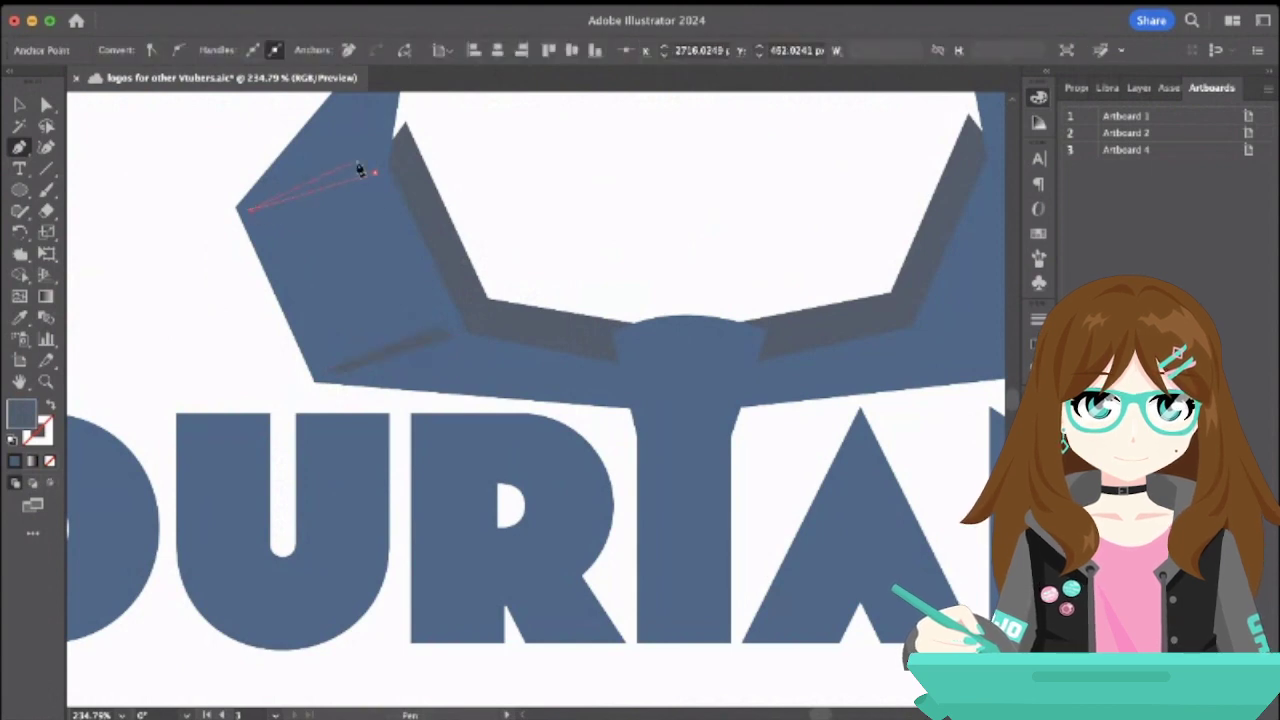
click(380, 178)
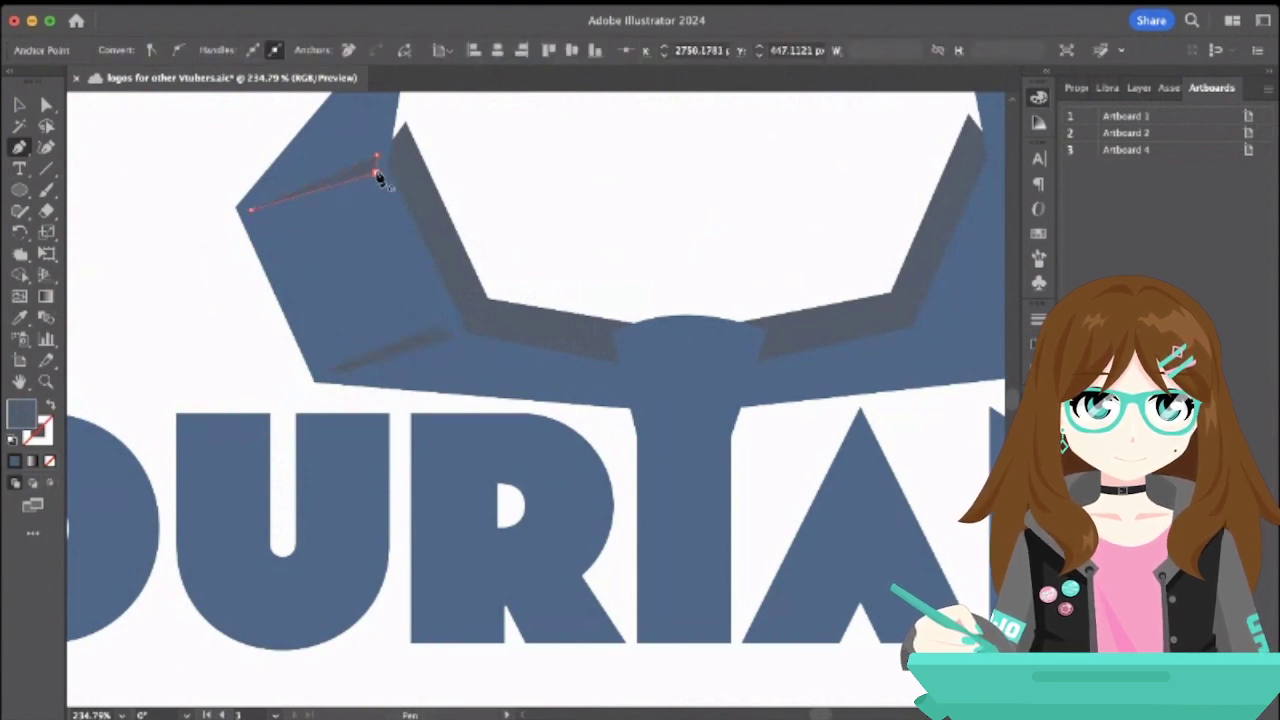
key(v)
click(94, 171)
scroll(95, 175, down, 3)
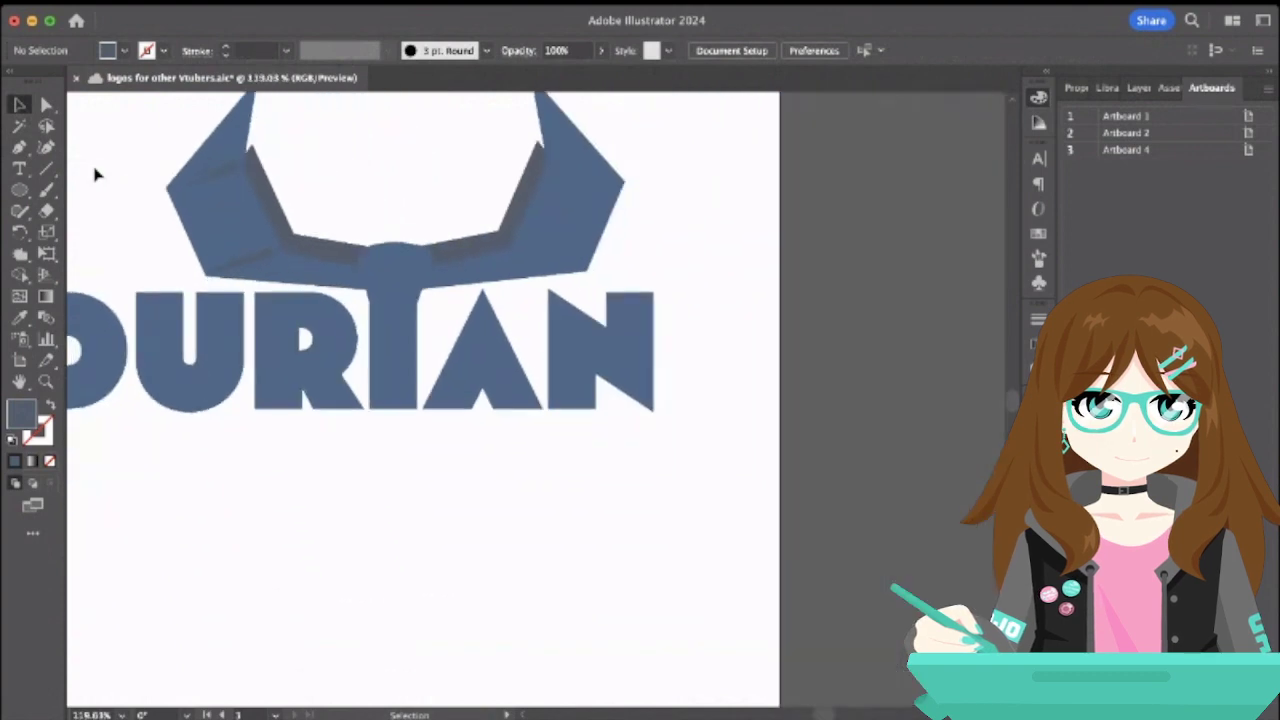
- Draw a narrow triangular shading strip across the right horn's lower bend, tapering toward its outer corner
click(19, 147)
scroll(586, 265, up, 3)
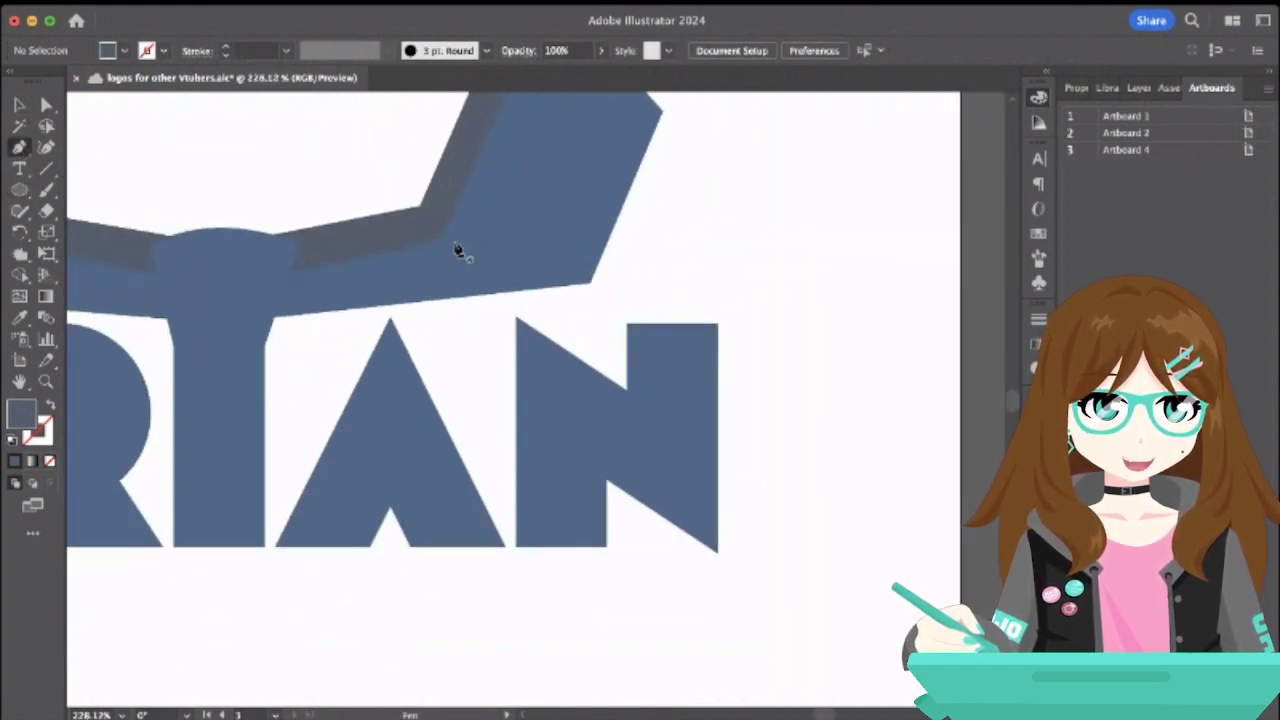
click(455, 243)
click(588, 281)
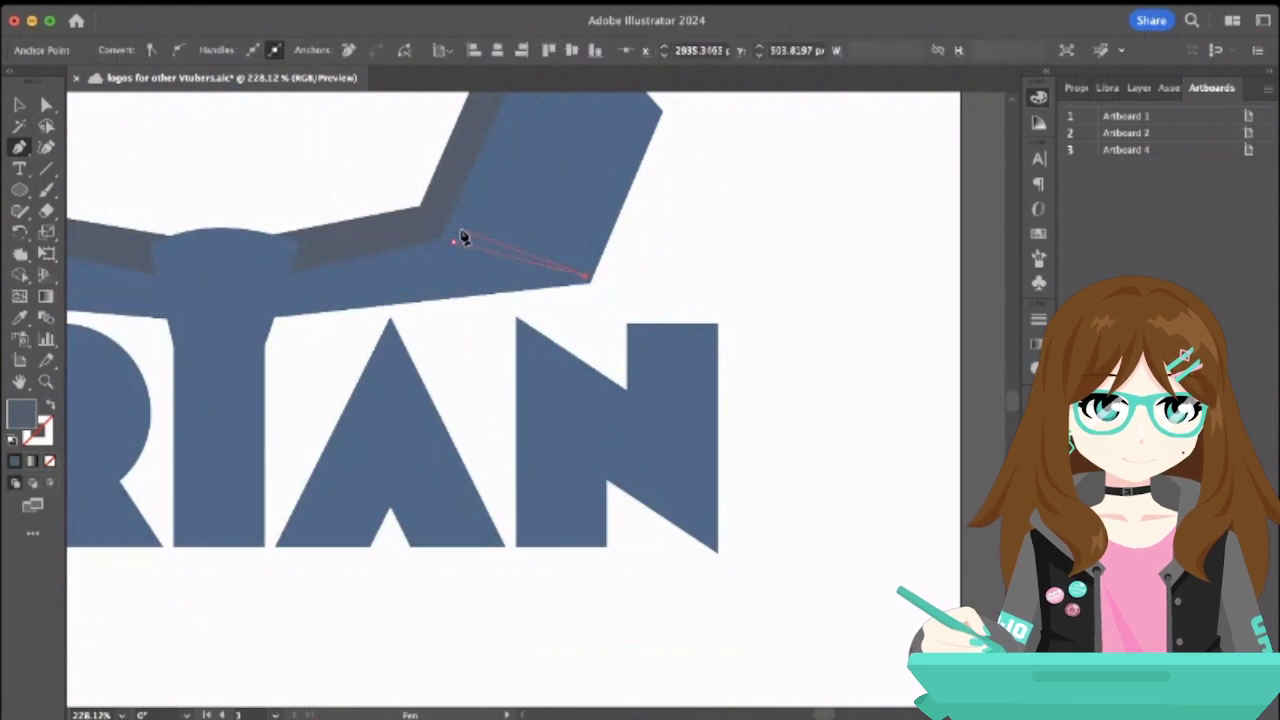
click(460, 232)
click(455, 244)
- Draw a thin four-sided shading strip across the right horn's upper bend, reaching its outer corner
scroll(520, 192, up, 3)
scroll(520, 192, right, 1)
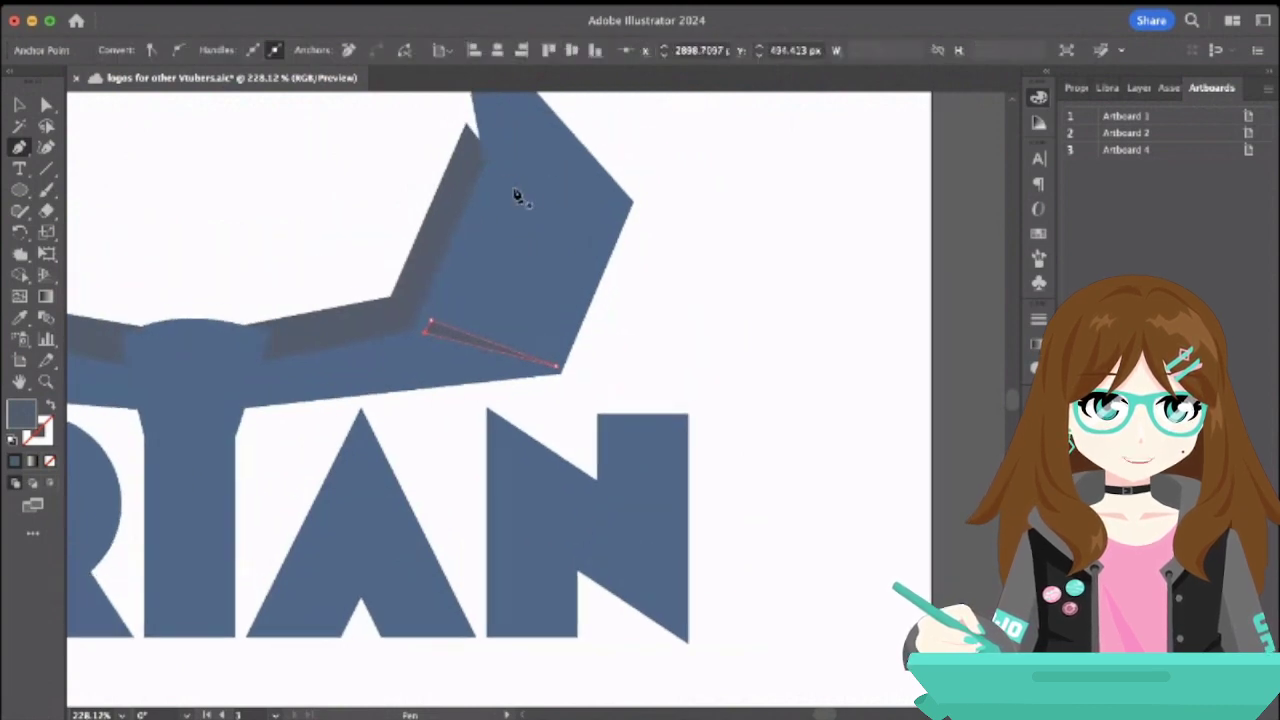
click(496, 172)
click(623, 201)
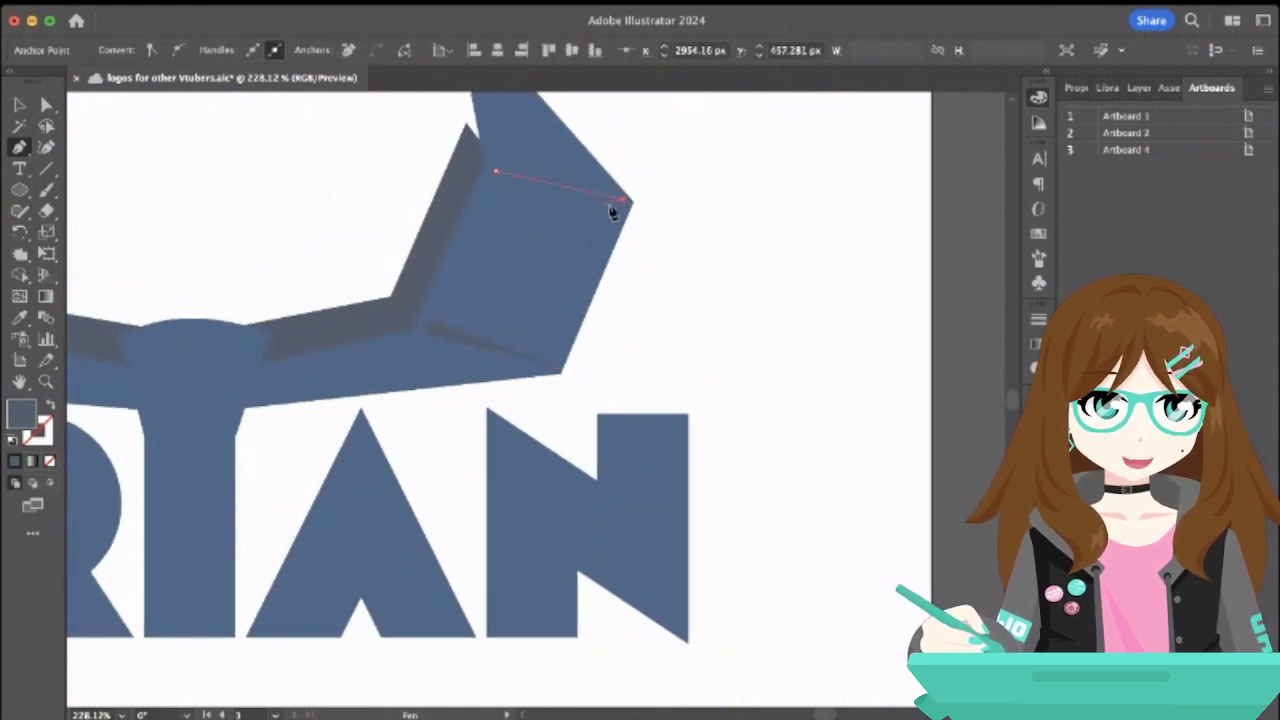
click(496, 182)
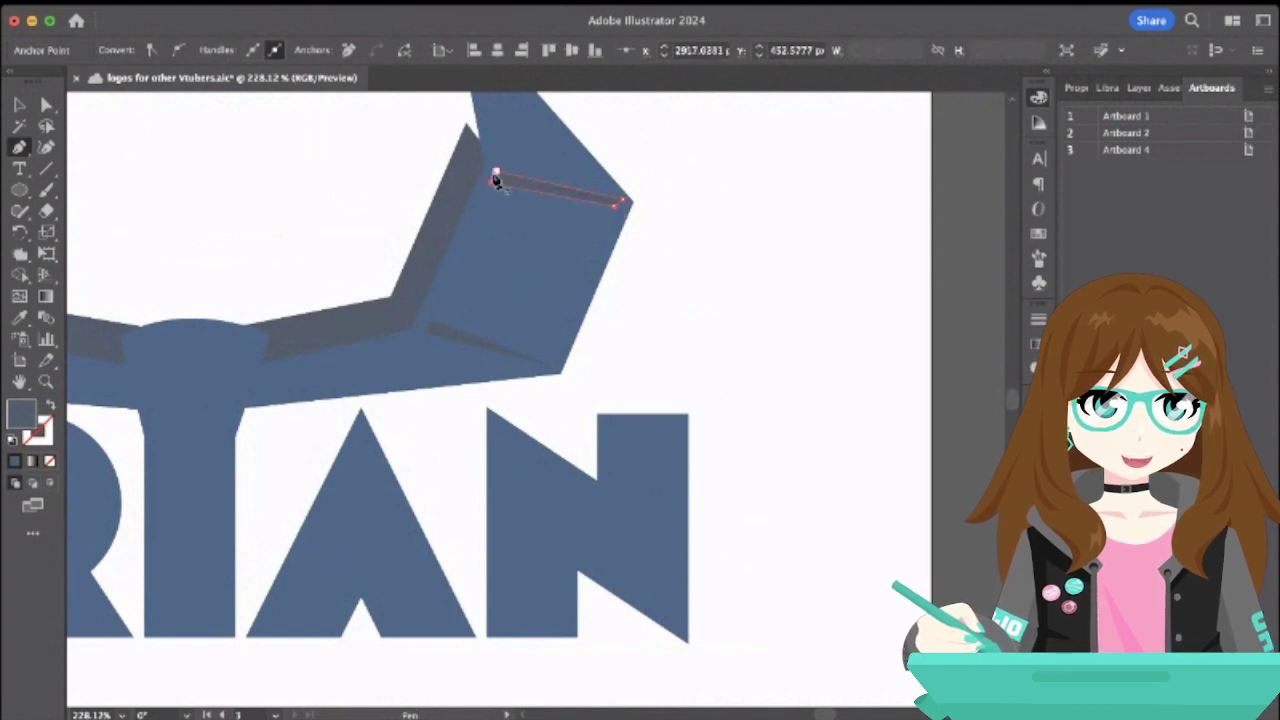
scroll(496, 182, down, 5)
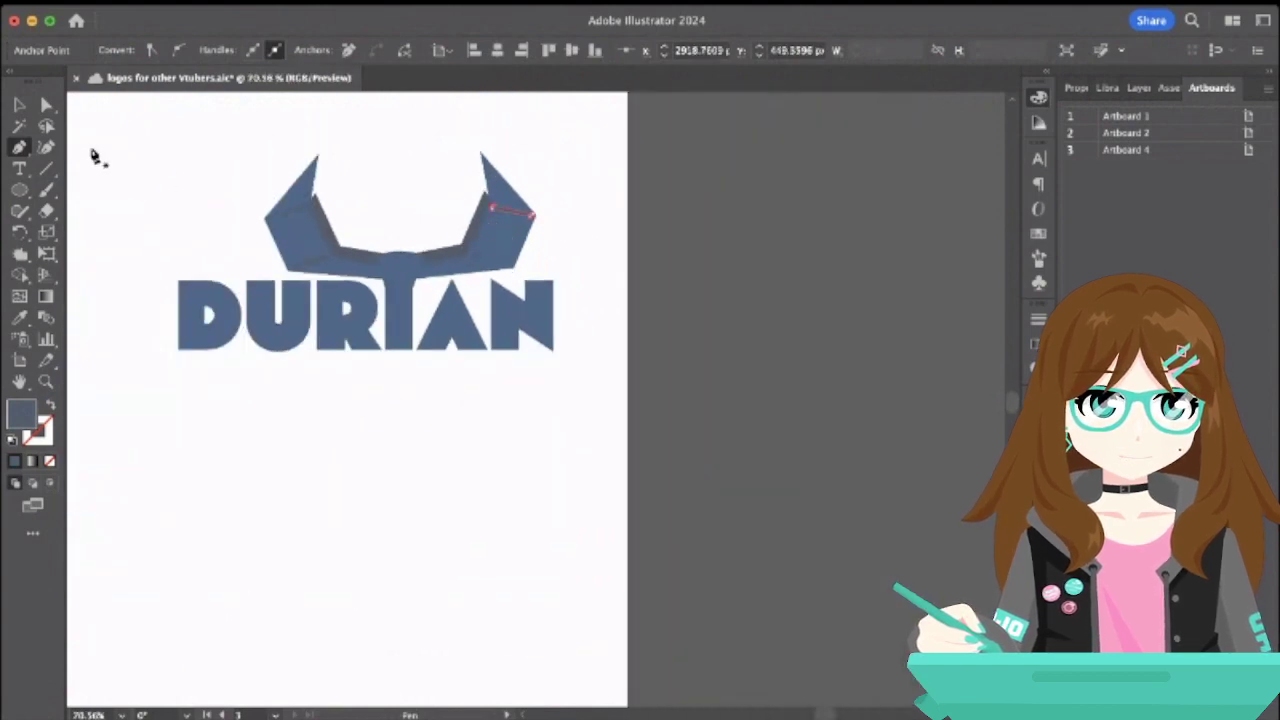
click(19, 104)
click(160, 137)
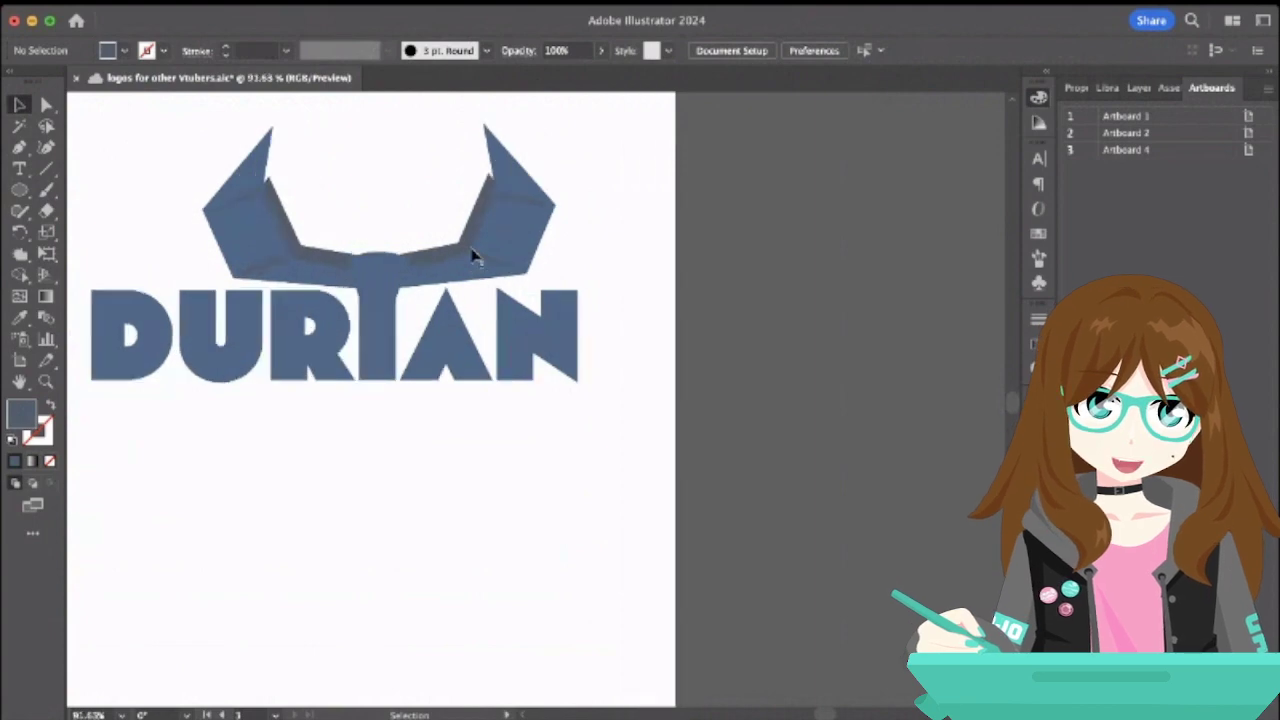
- Delete both crease shading strips from the right horn
scroll(471, 251, up, 5)
click(590, 148)
shift+click(517, 281)
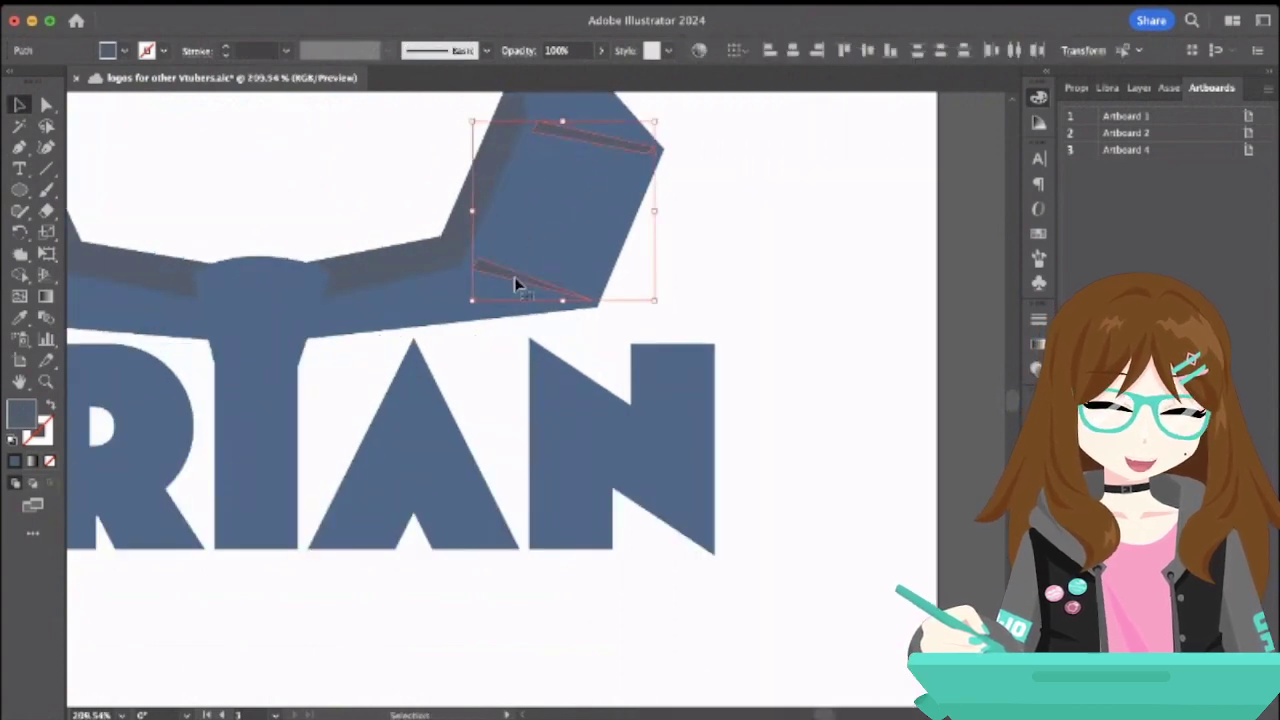
key(Delete)
- Delete both crease shading strips from the left horn, keeping the inner edge shadow
scroll(516, 285, left, 8)
scroll(516, 285, up, 2)
click(392, 266)
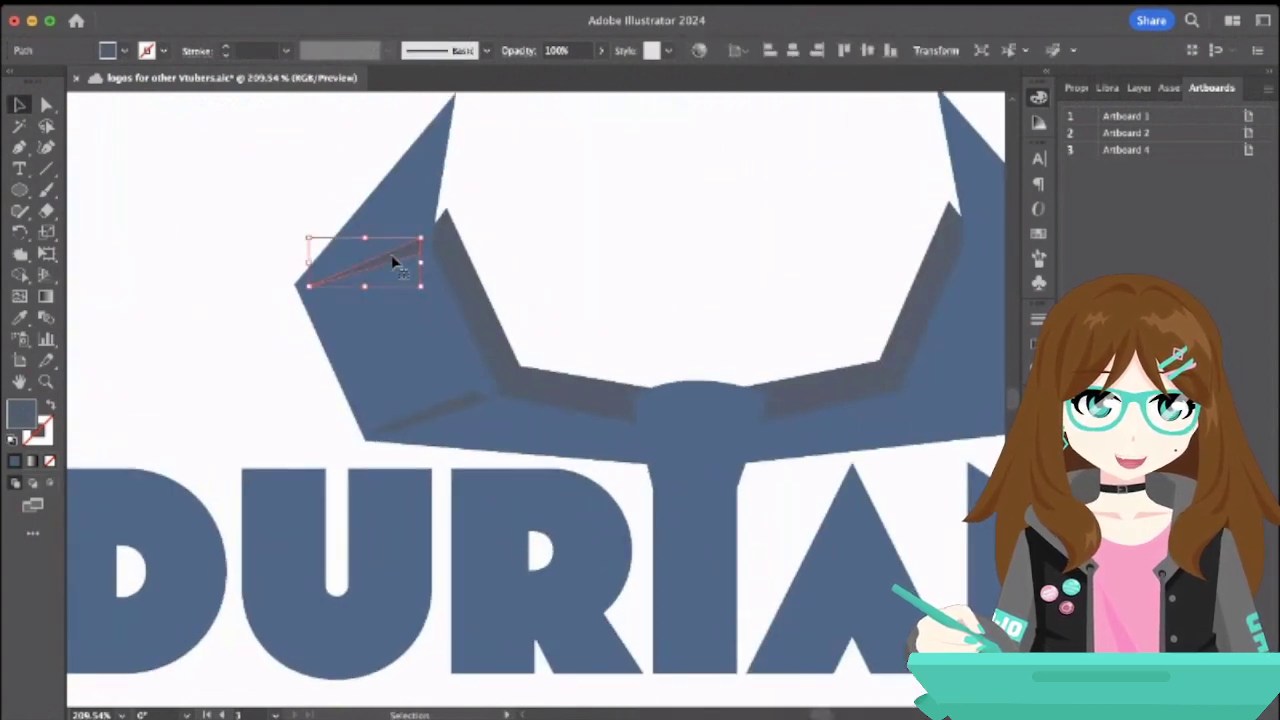
shift+click(436, 409)
key(Delete)
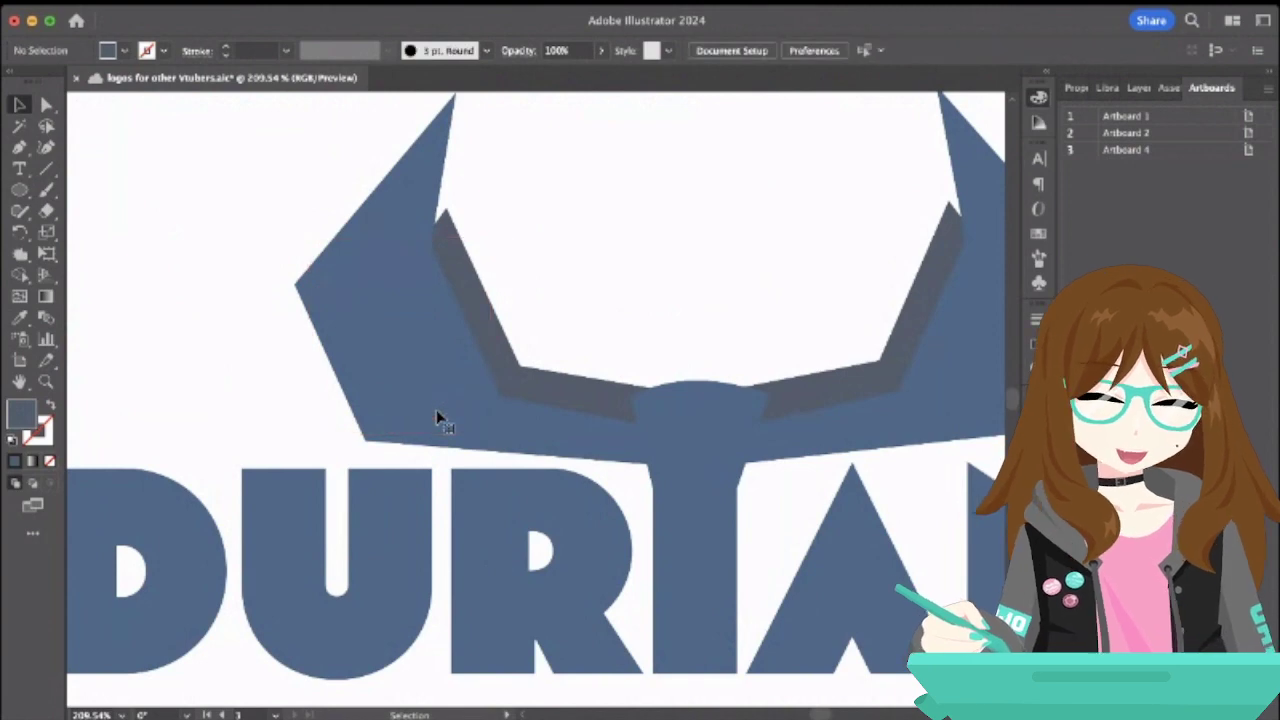
key(super+0)
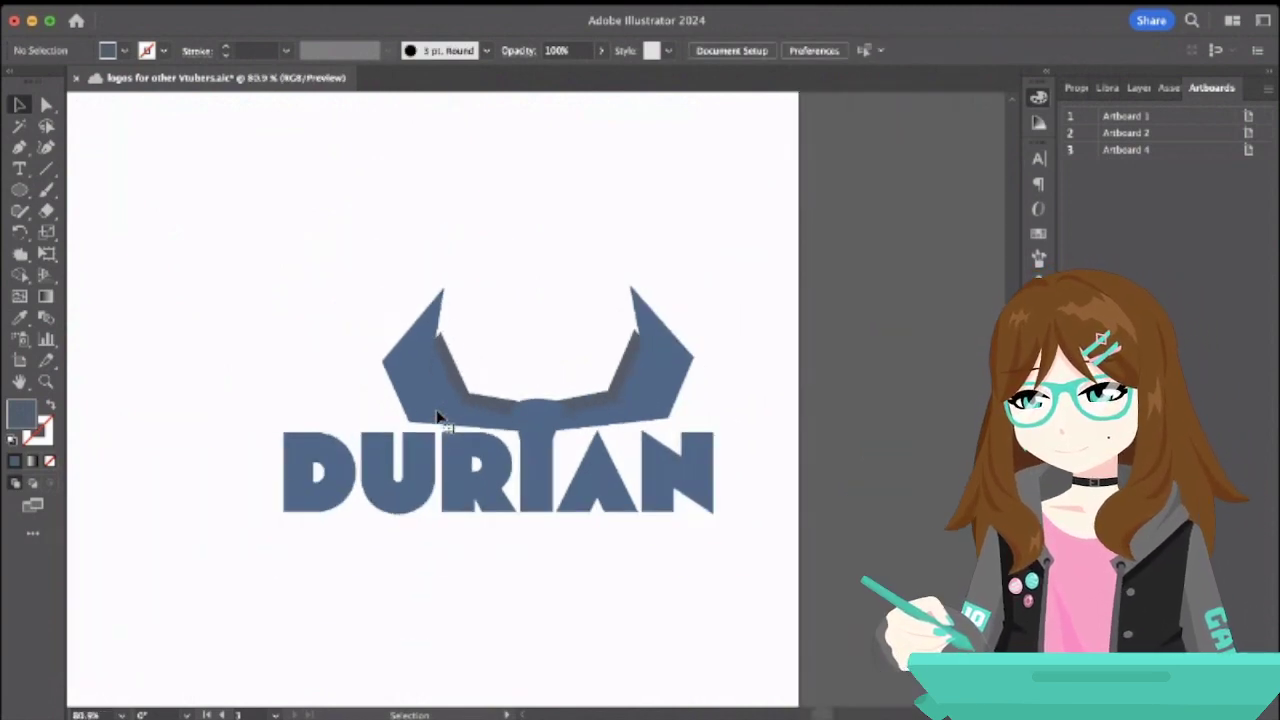
scroll(280, 343, down, 5)
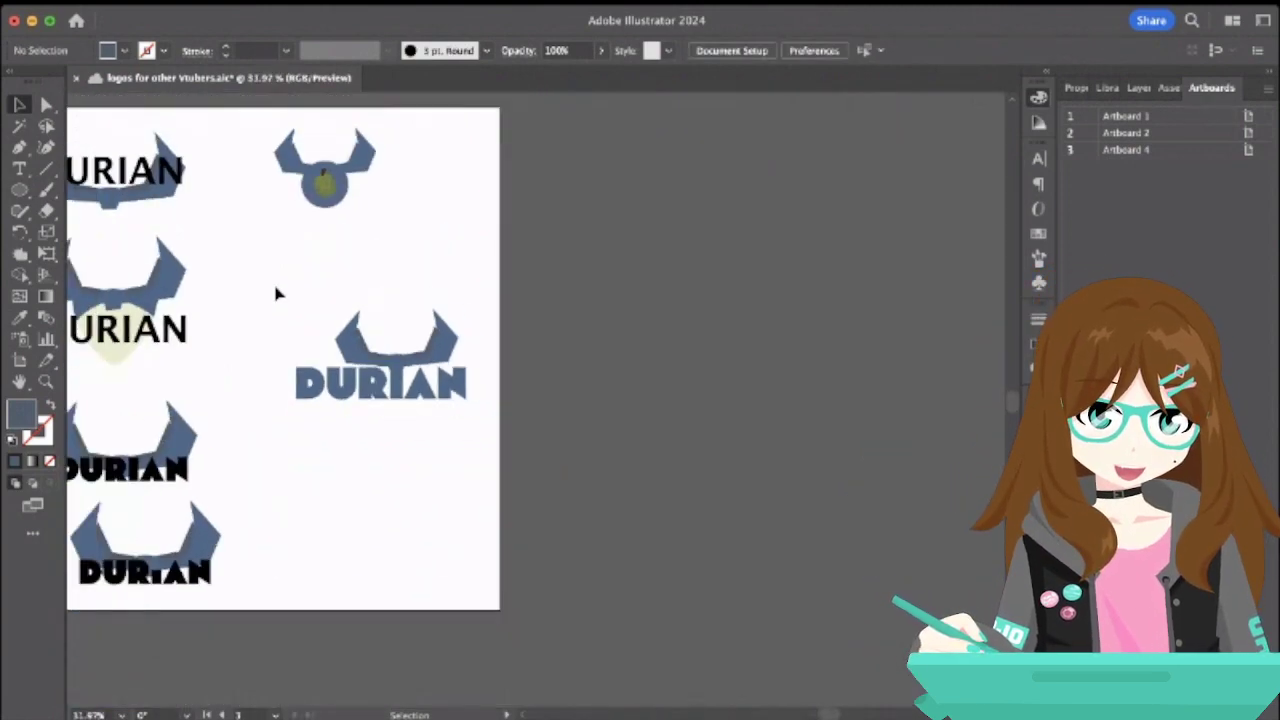
drag(484, 478, 493, 477)
click(399, 459)
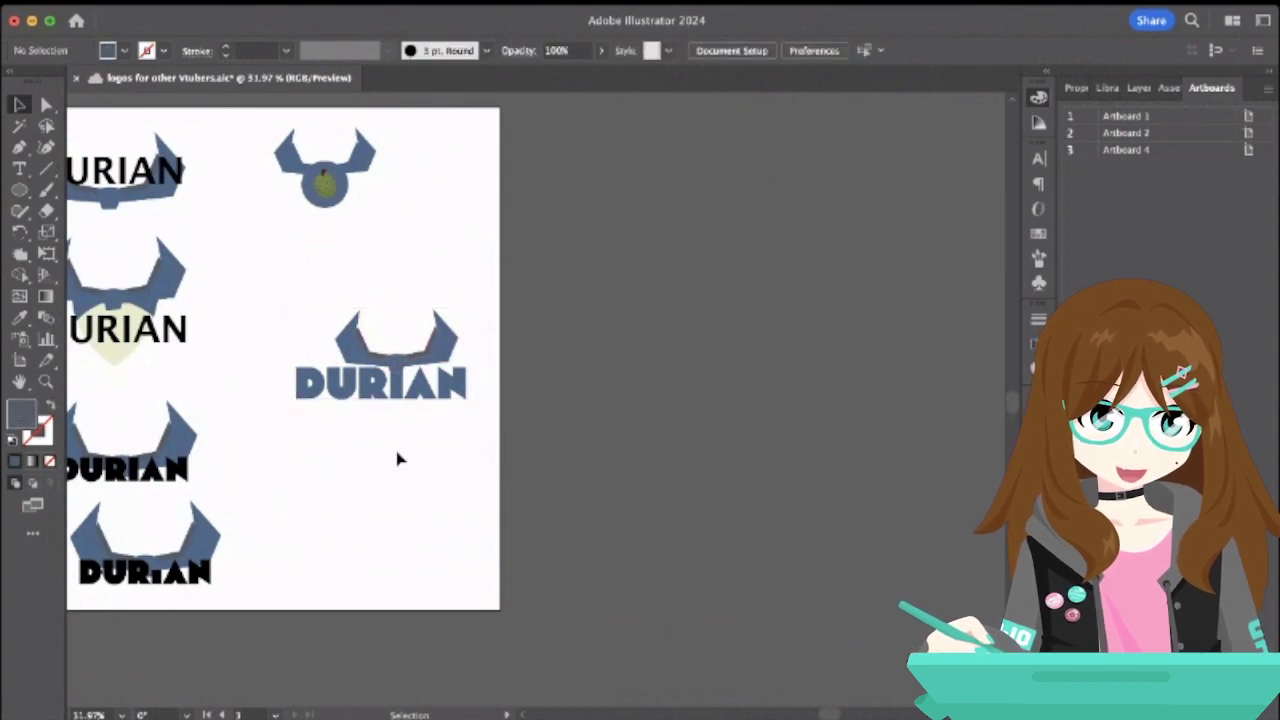
click(334, 183)
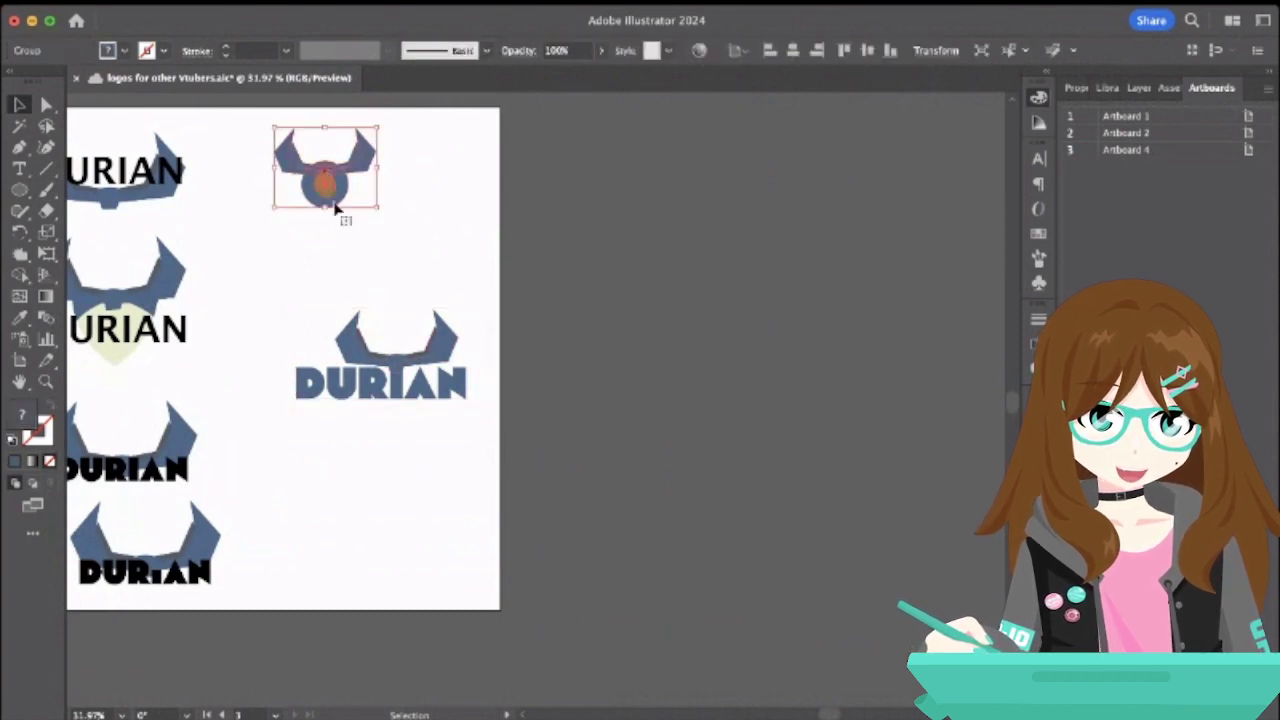
click(257, 305)
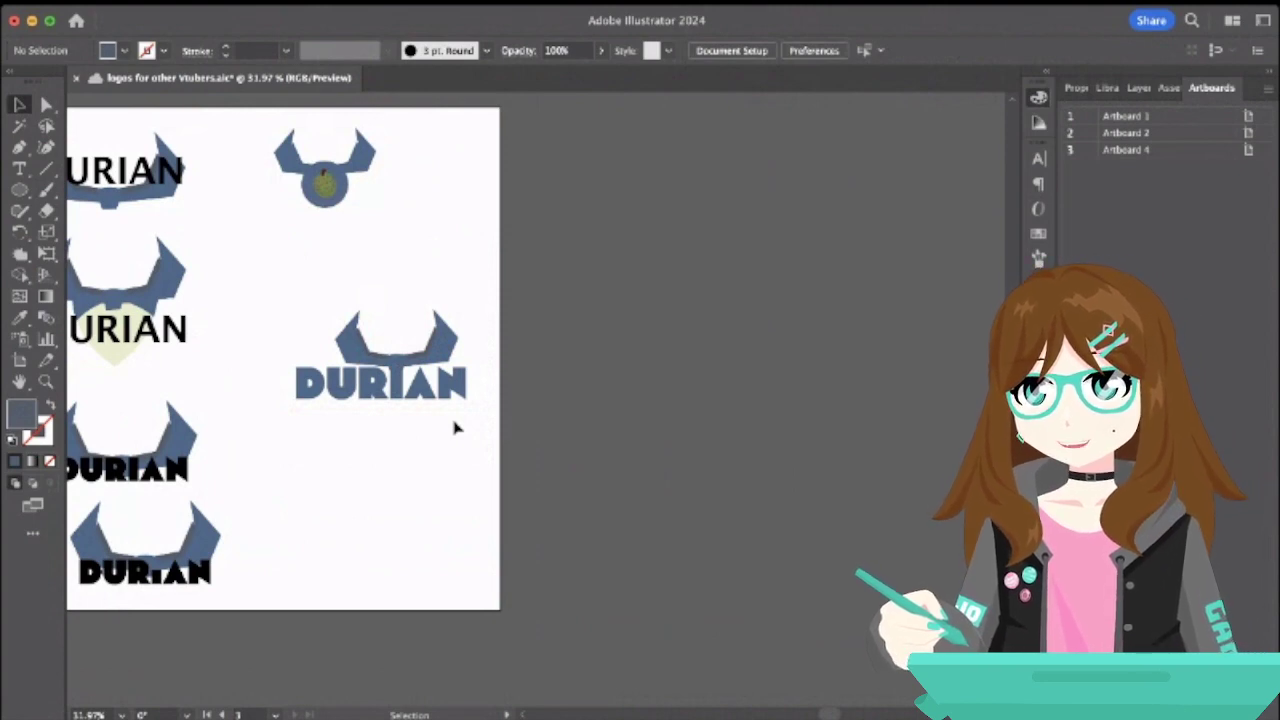
- Duplicate the durian fruit from the horned circle emblem and leave the group's isolation
double_click(334, 201)
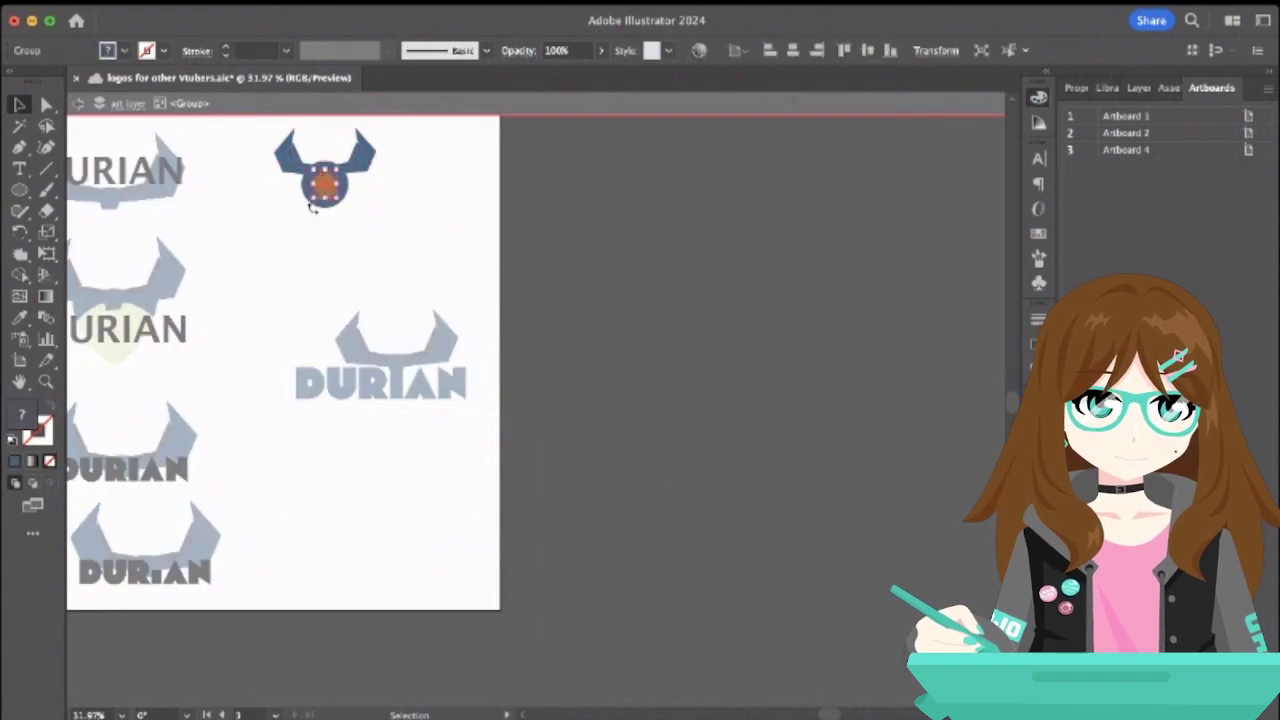
key(ctrl+x)
key(ctrl+v)
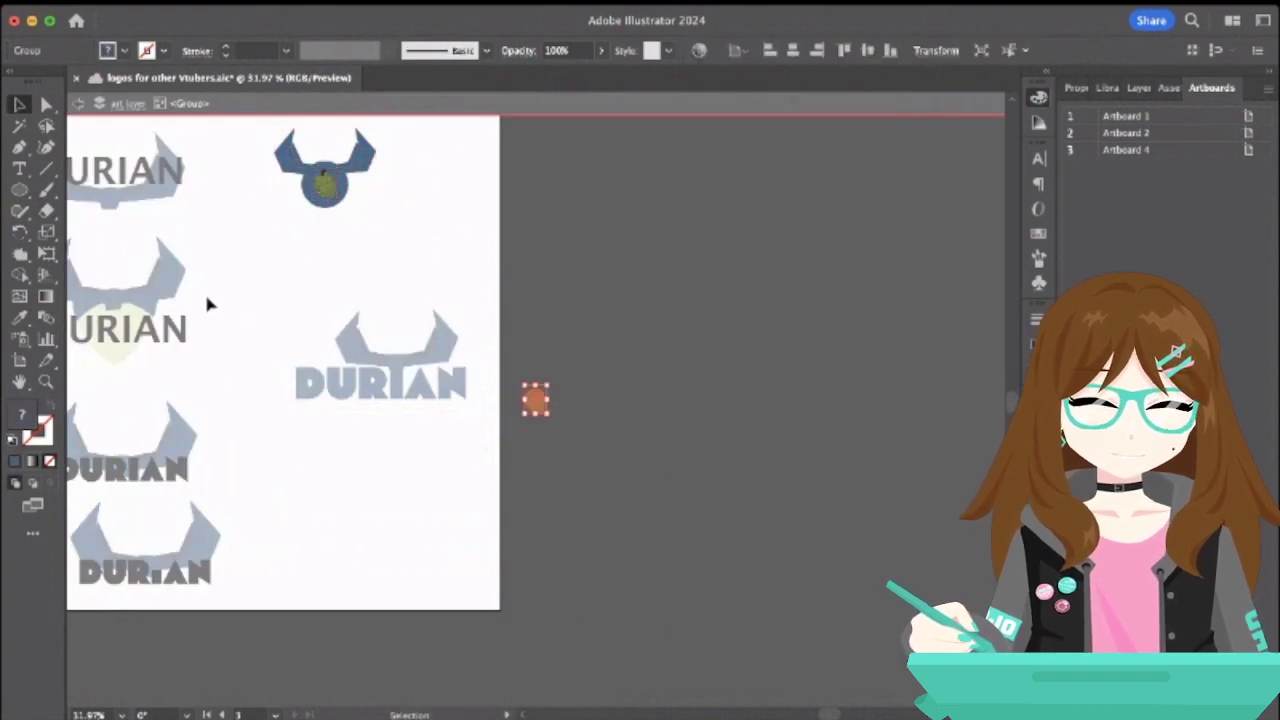
scroll(208, 303, left, 10)
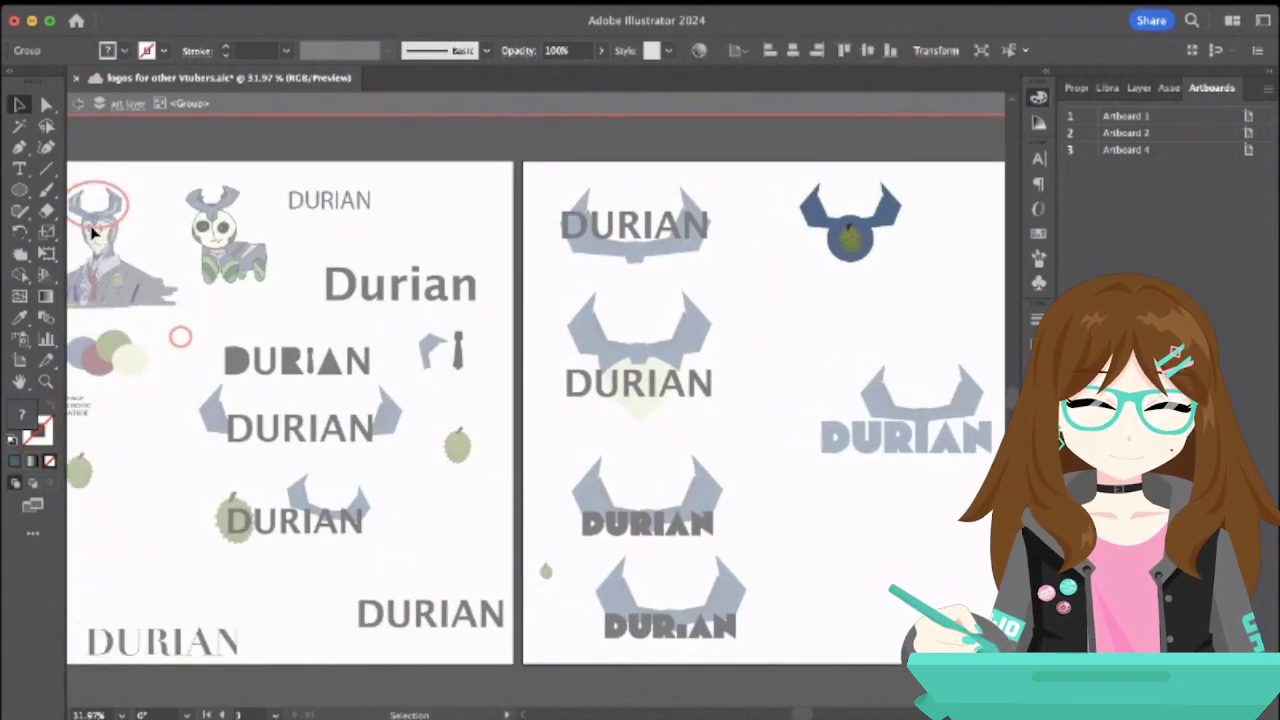
click(76, 105)
scroll(629, 426, right, 6)
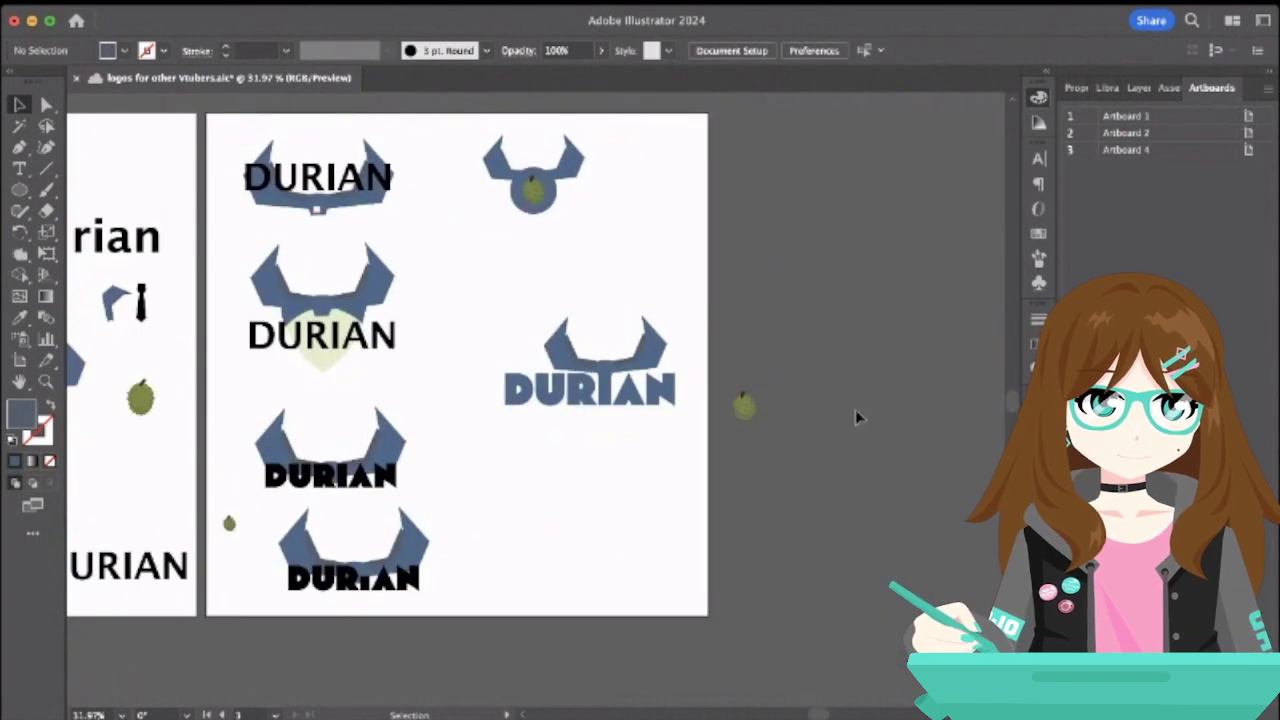
- Move the duplicated durian fruit from beside the artboard to just below the blue DURIAN wordmark
click(742, 406)
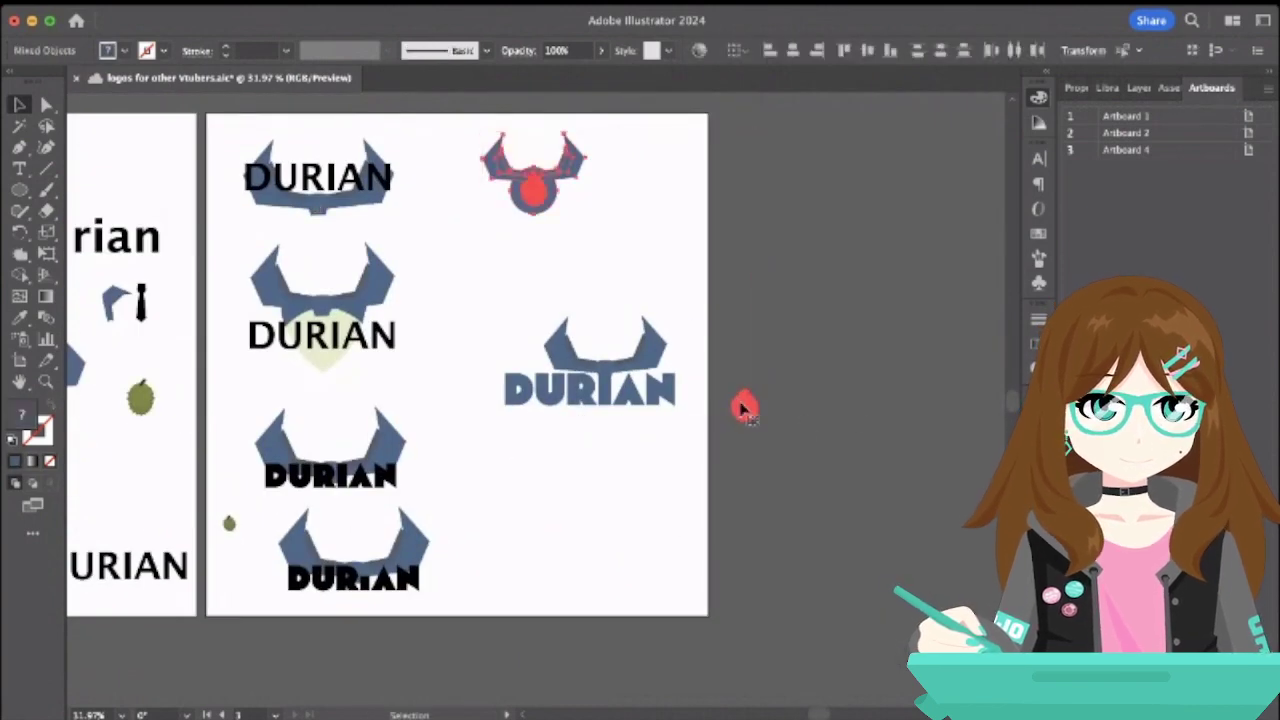
click(789, 423)
click(745, 408)
scroll(755, 420, up, 5)
drag(730, 405, 245, 410)
- Place the durian fruit over the D of the blue wordmark, bring it to the front and shrink it slightly
scroll(258, 420, left, 5)
scroll(258, 420, down, 5)
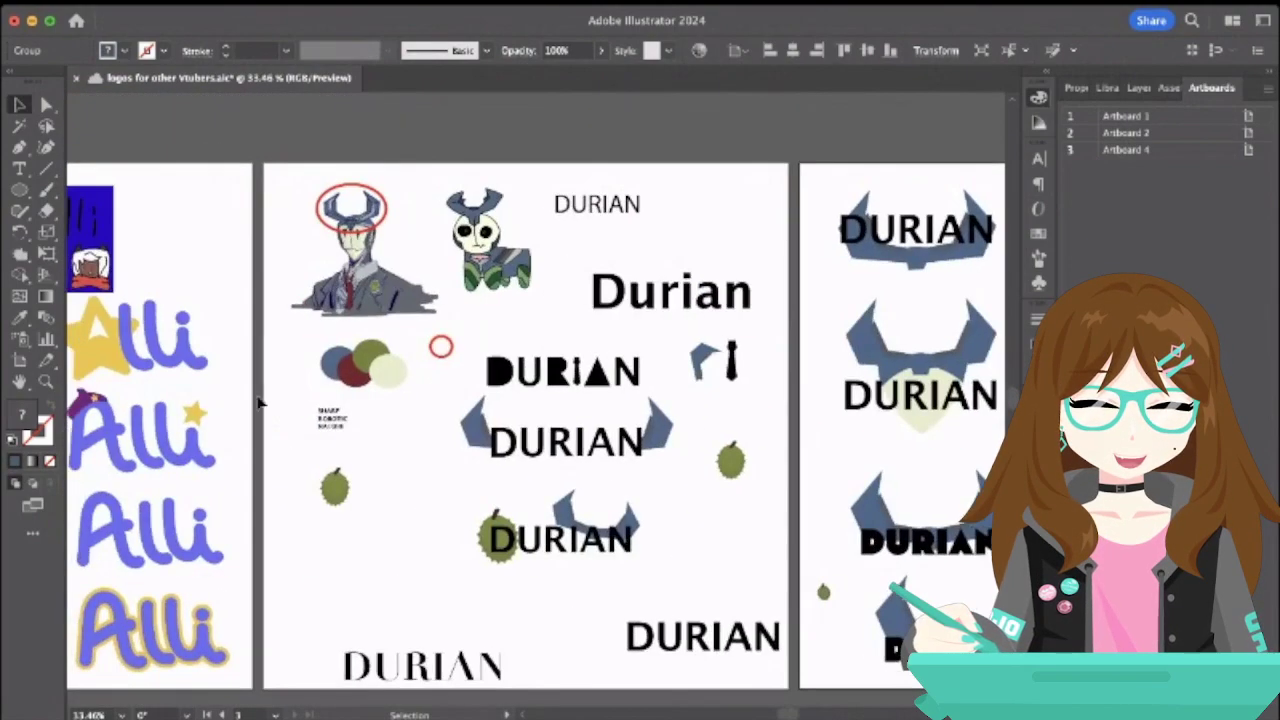
scroll(397, 310, up, 8)
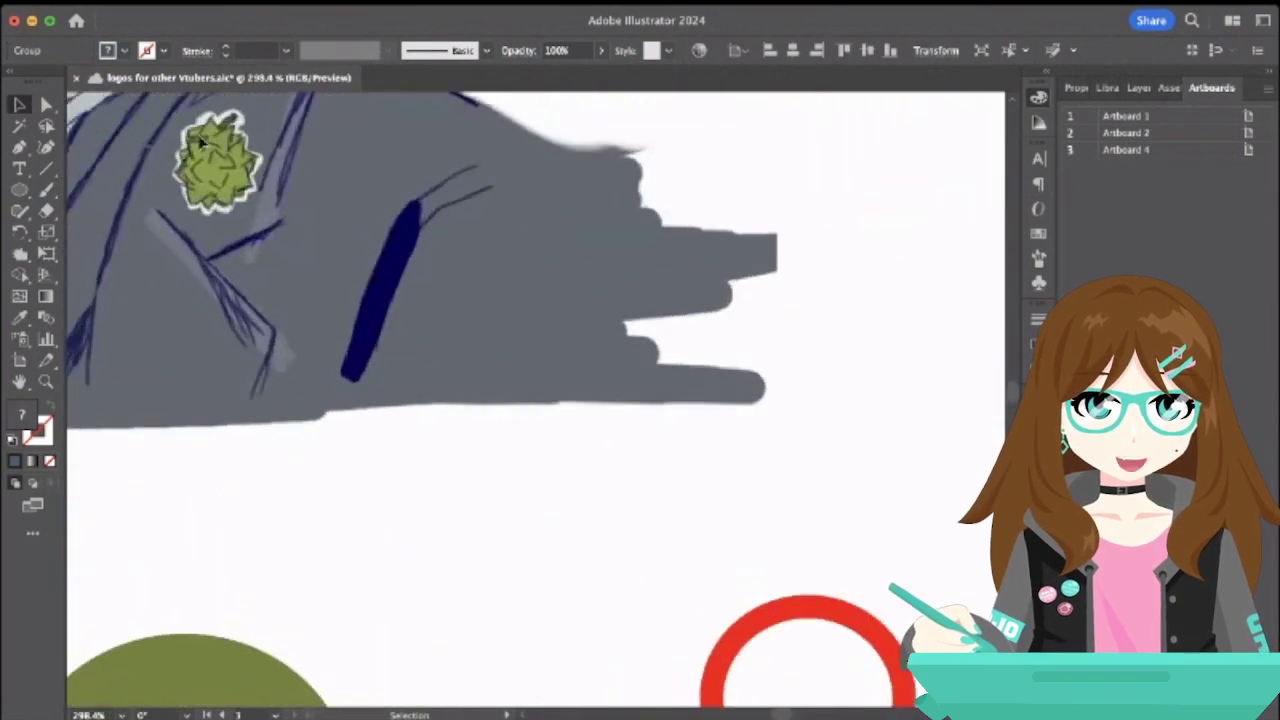
scroll(360, 350, down, 8)
scroll(361, 344, up, 4)
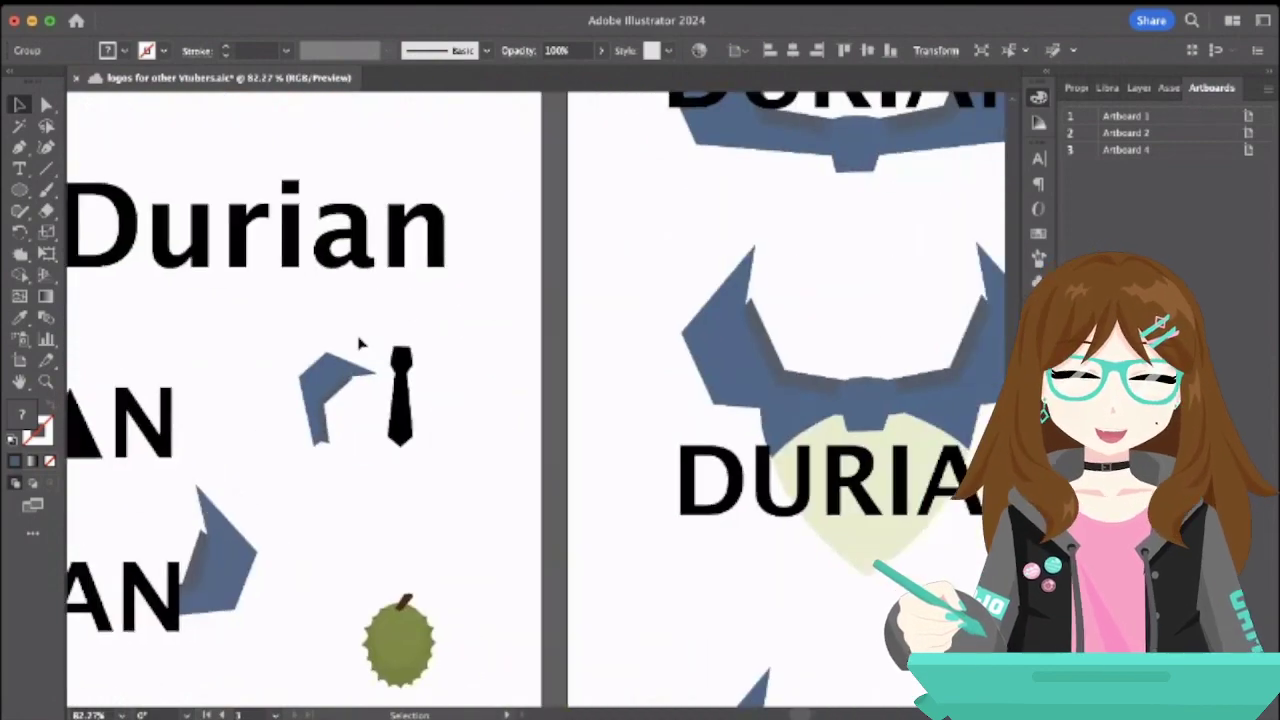
scroll(361, 344, right, 10)
drag(558, 540, 408, 495)
key(super+shift+bracketright)
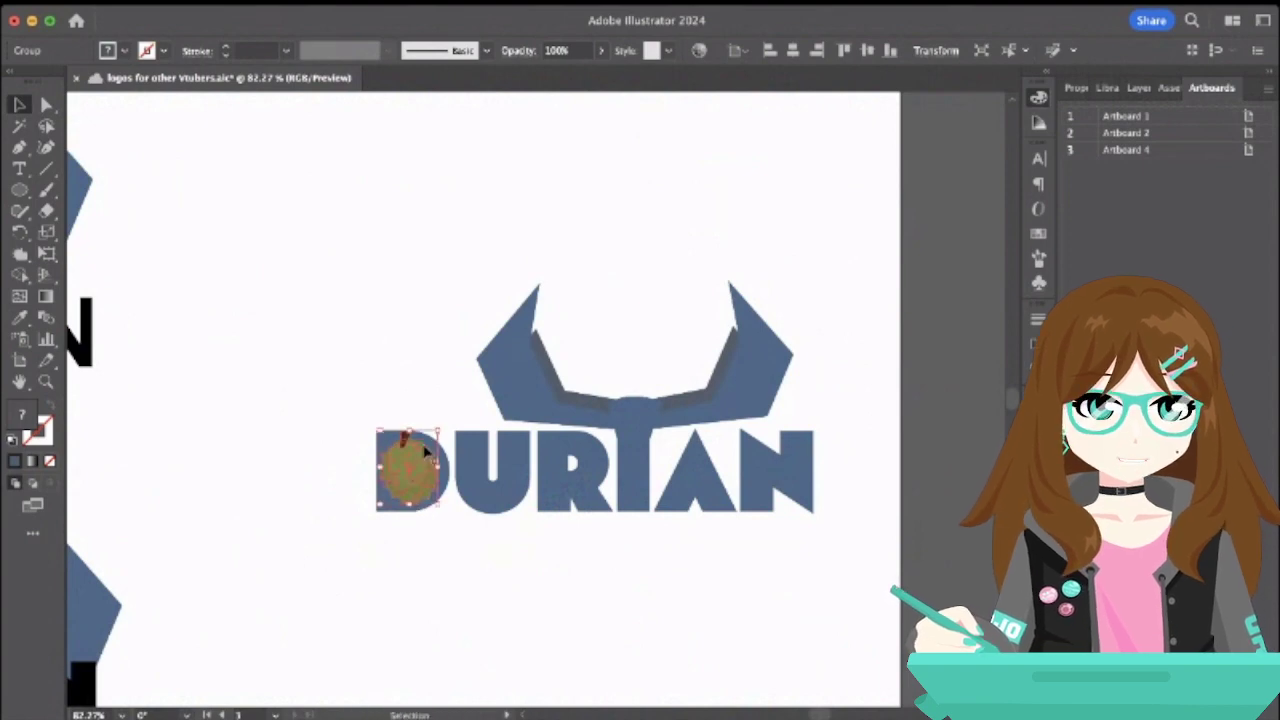
drag(441, 429, 432, 438)
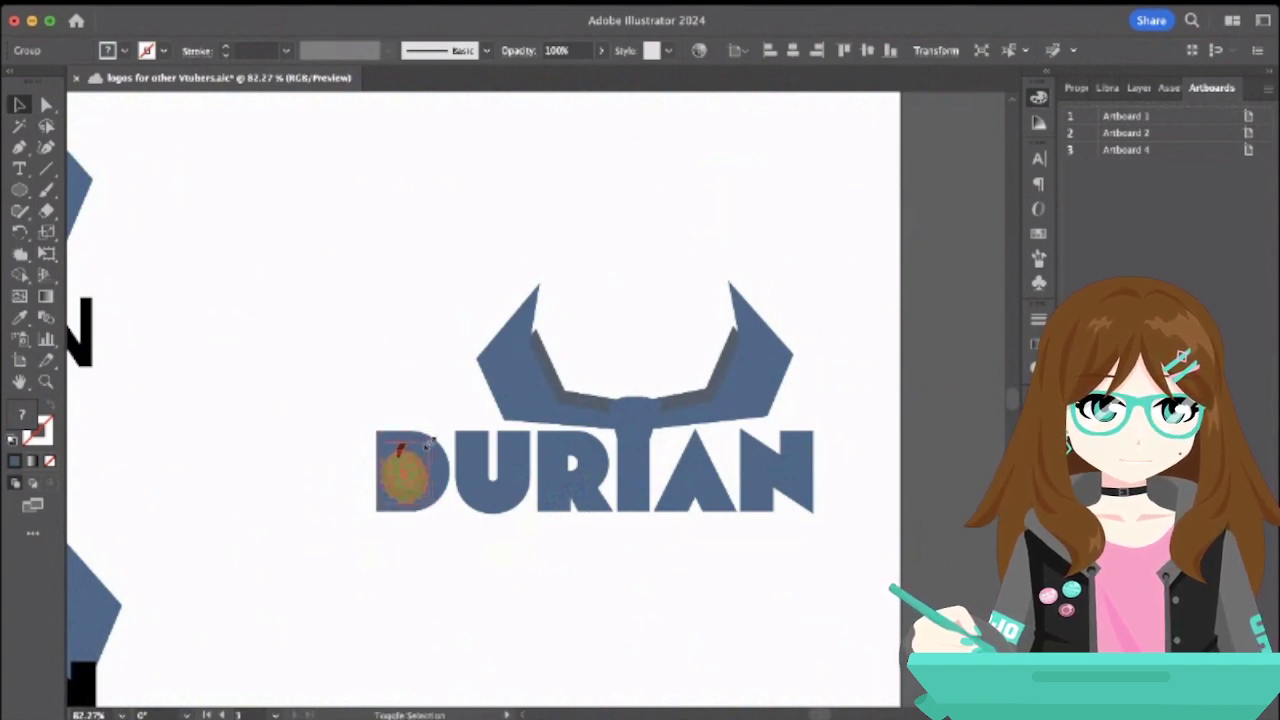
click(410, 476)
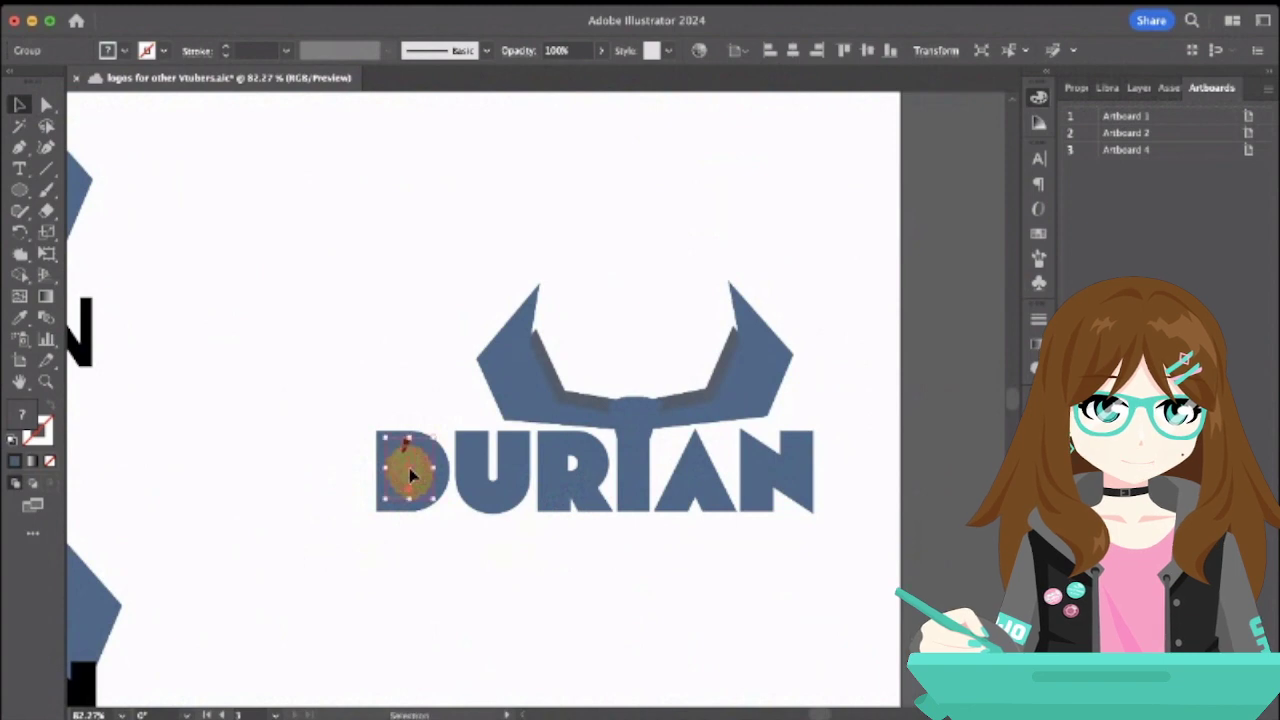
click(347, 366)
scroll(347, 366, down, 2)
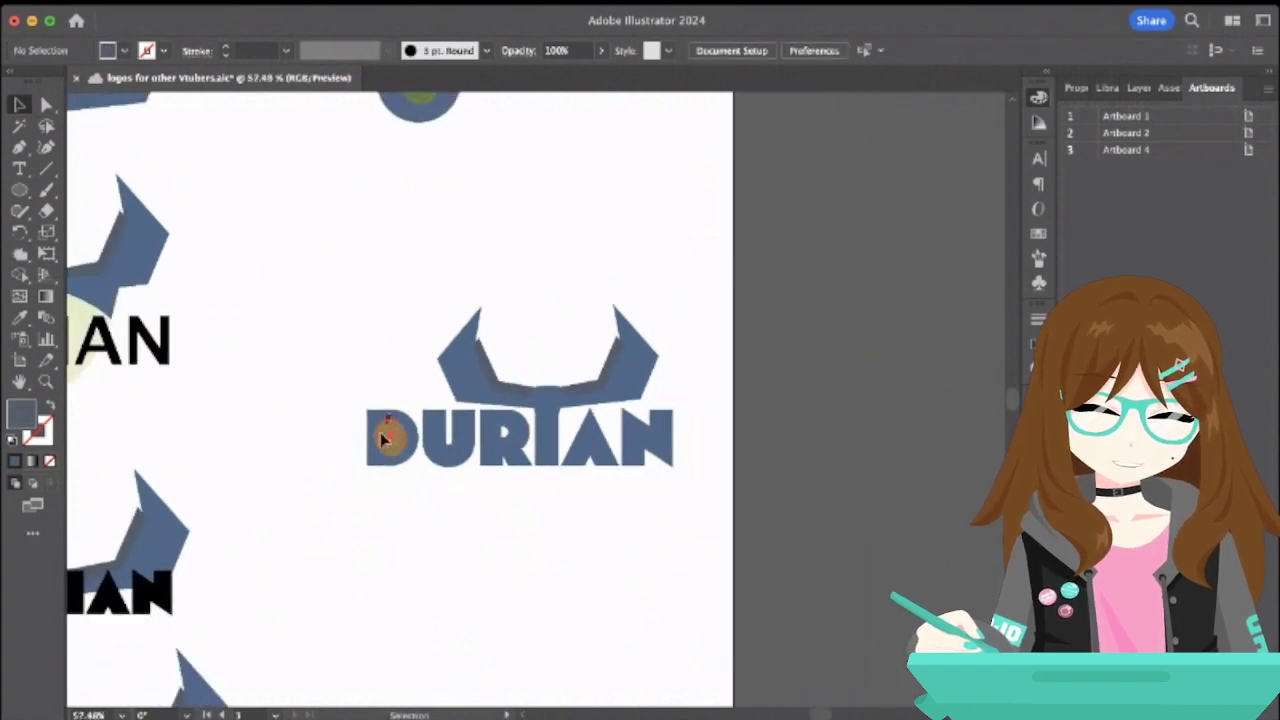
- Move the durian fruit off the D into the blank space just left of the blue wordmark
scroll(380, 437, up, 4)
click(381, 440)
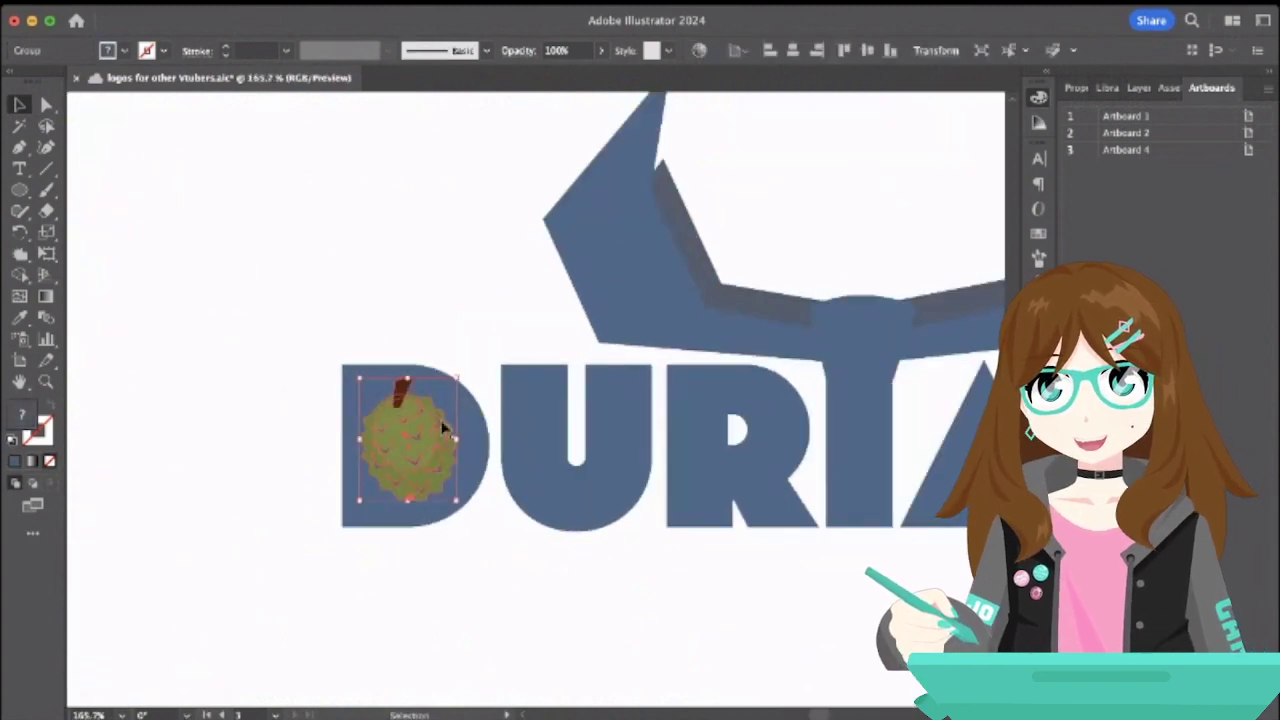
drag(420, 443, 271, 385)
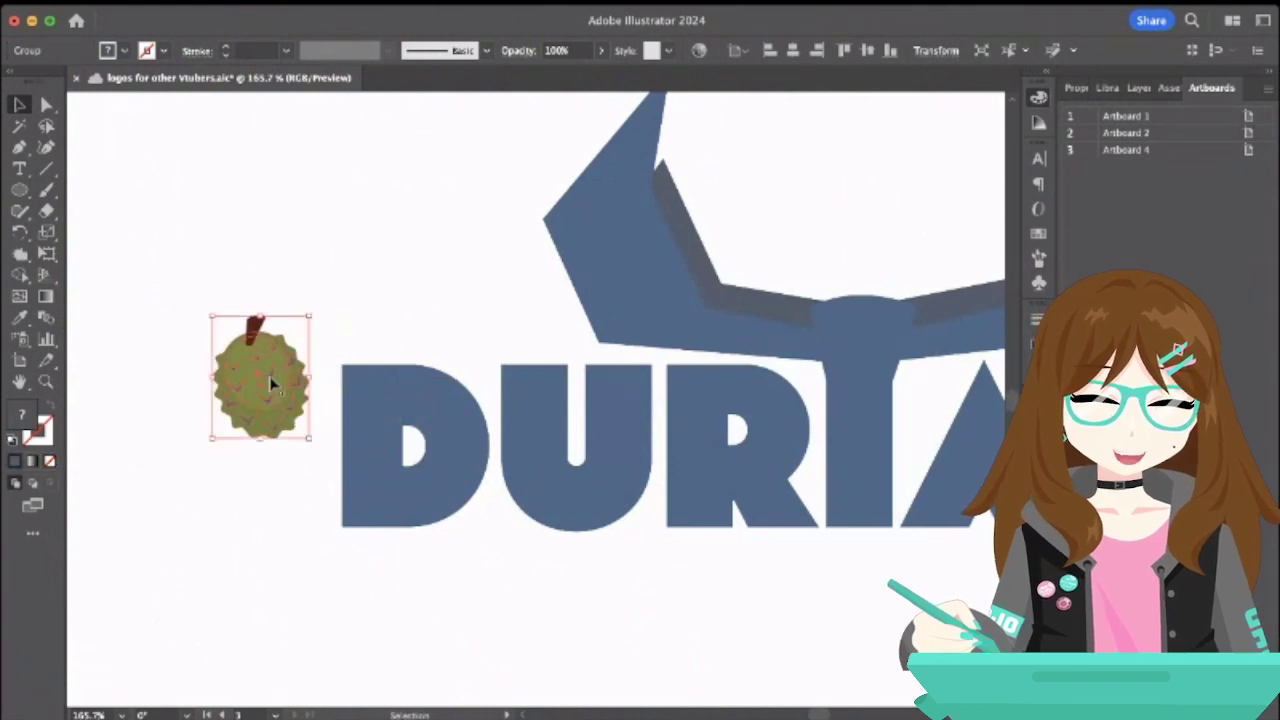
click(350, 318)
scroll(351, 318, down, 5)
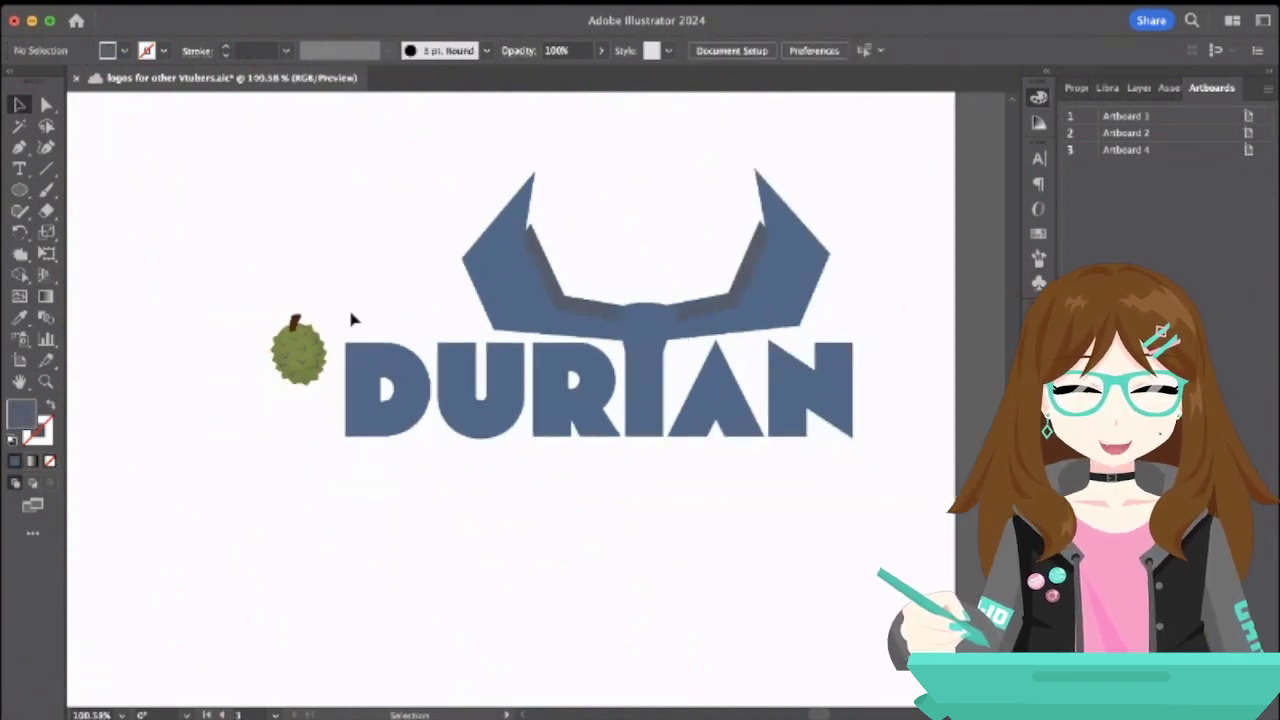
- Examine the blue horned wordmark, including its lettering and the join between the horns and the I
click(369, 371)
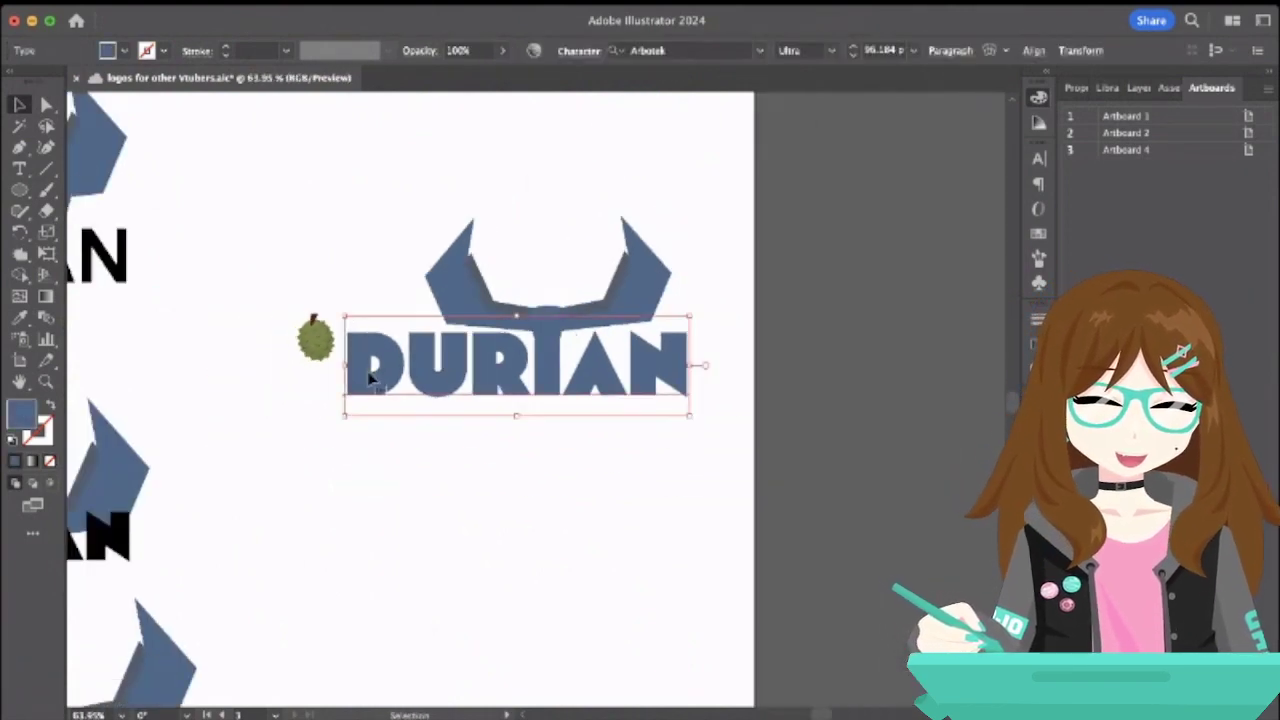
shift+click(457, 286)
click(331, 289)
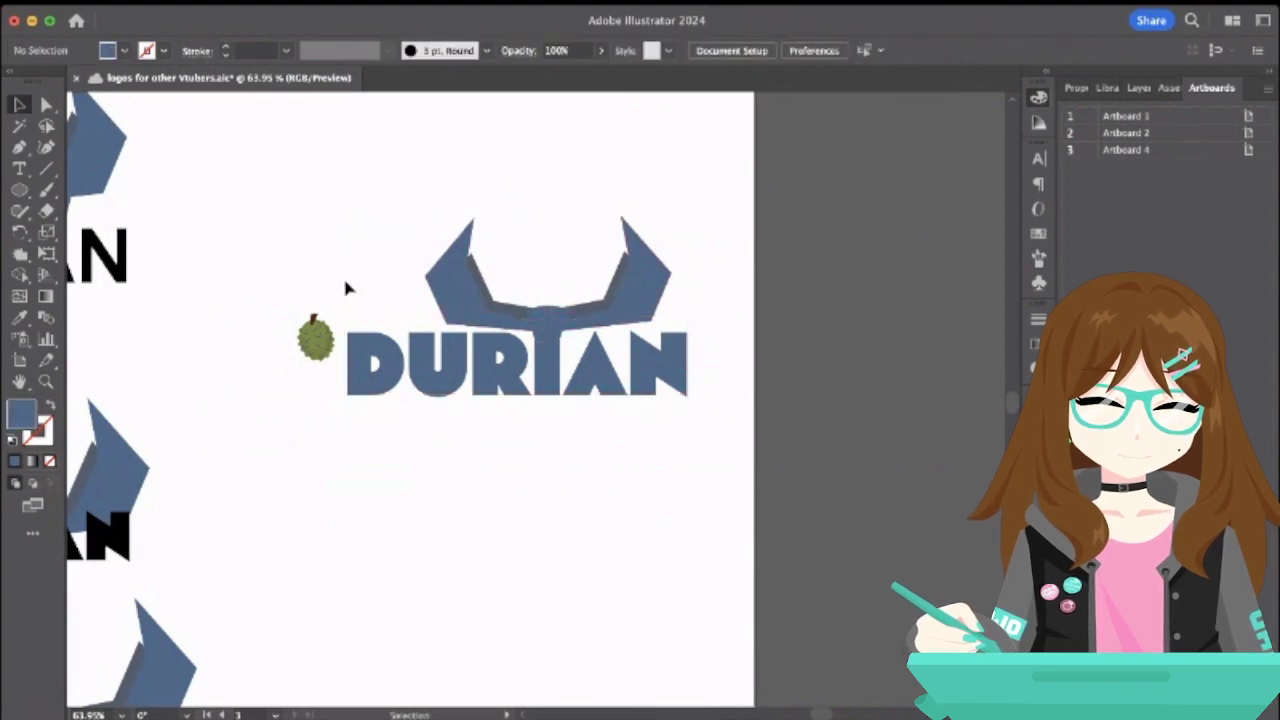
click(556, 364)
click(407, 271)
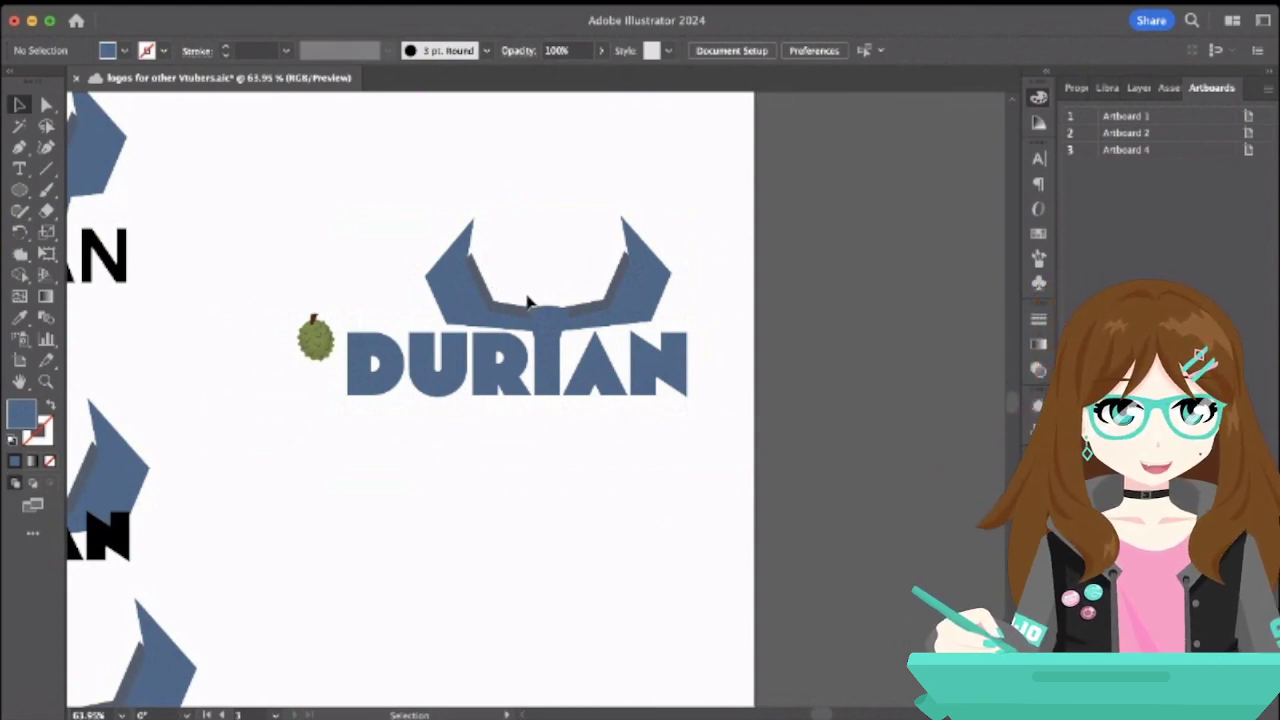
scroll(519, 286, up, 5)
scroll(524, 289, down, 2)
scroll(526, 293, down, 3)
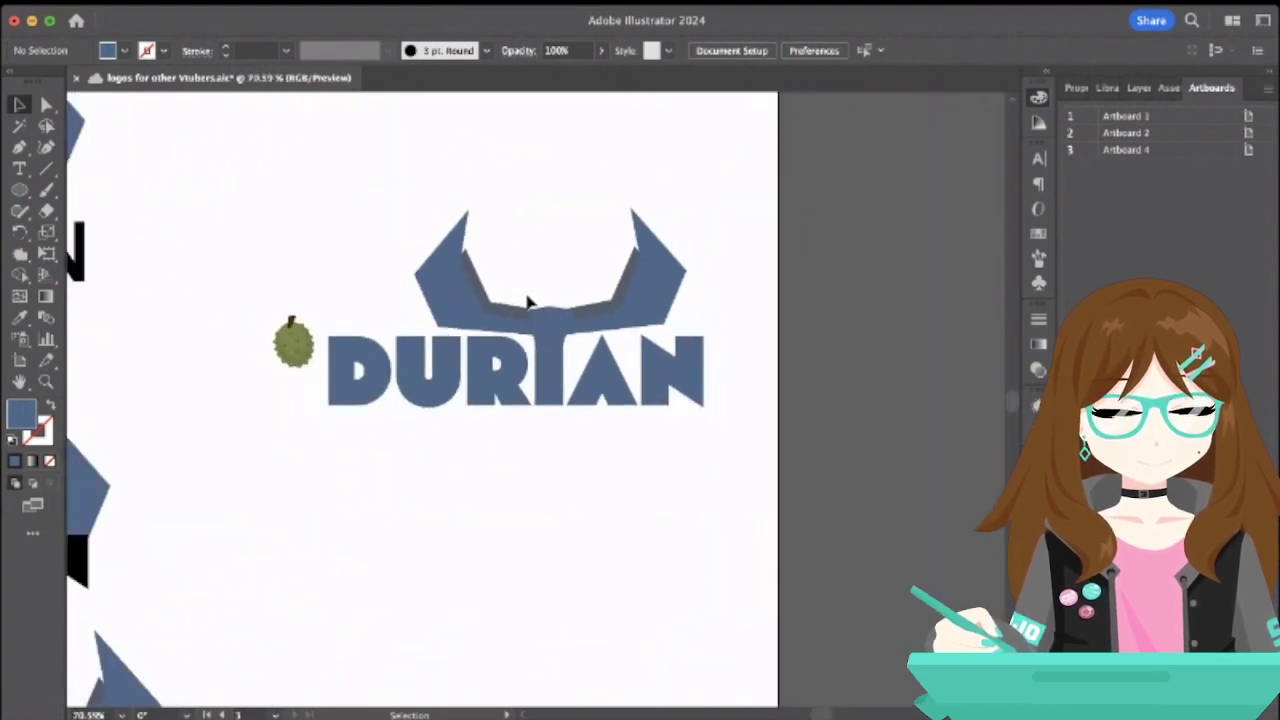
click(603, 380)
scroll(603, 380, up, 5)
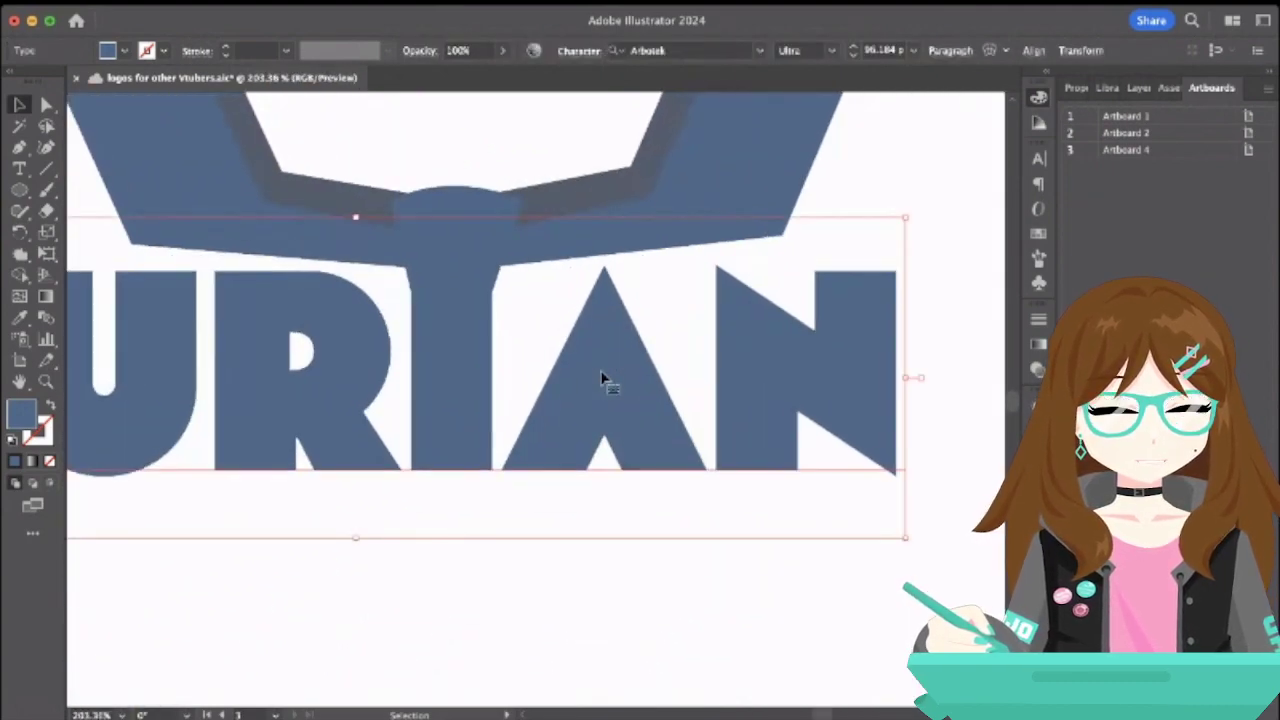
scroll(603, 380, down, 3)
- Move the durian fruit further up, clear of the blue wordmark's upper-left corner
click(193, 303)
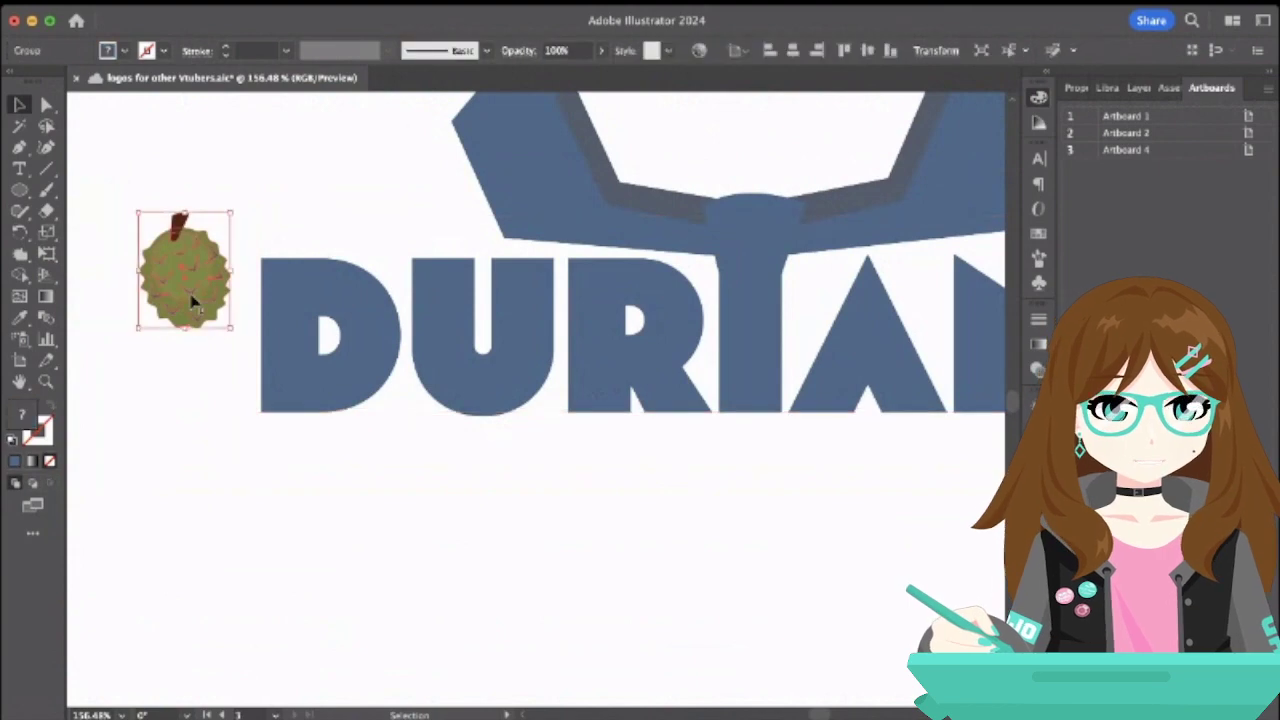
scroll(193, 303, down, 3)
drag(193, 303, 185, 200)
click(472, 183)
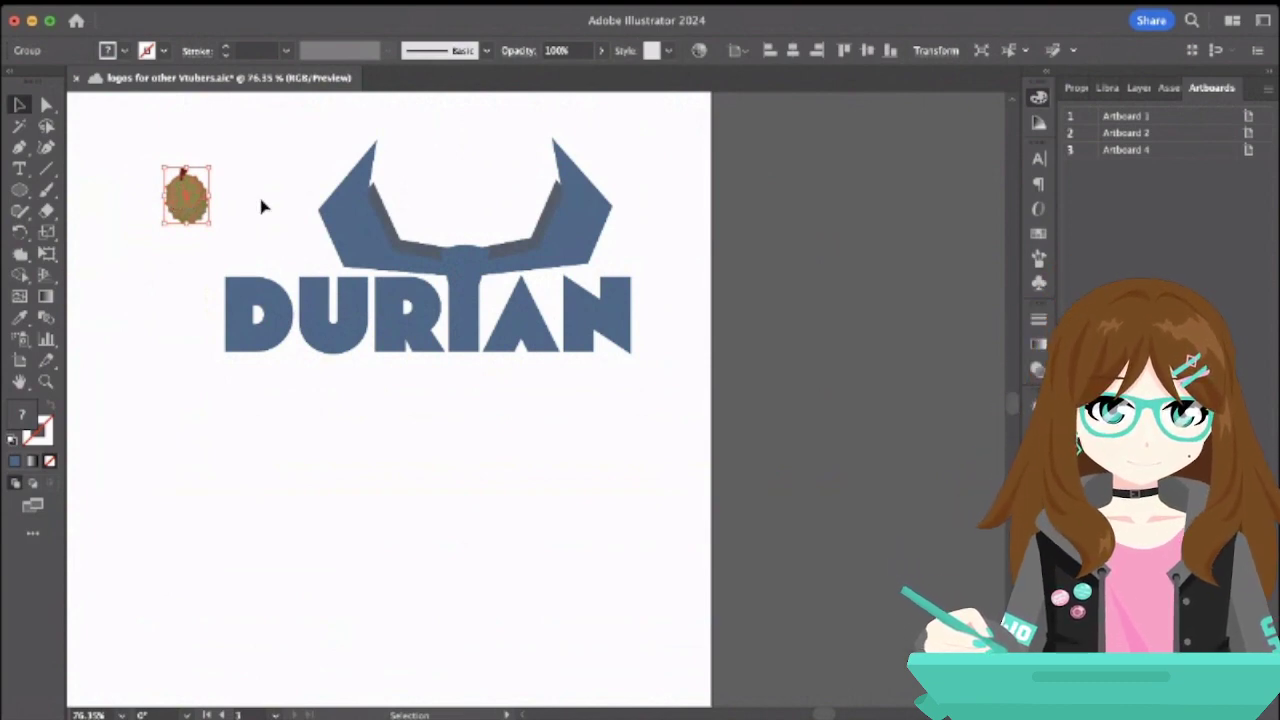
click(261, 207)
click(340, 245)
click(270, 240)
click(188, 200)
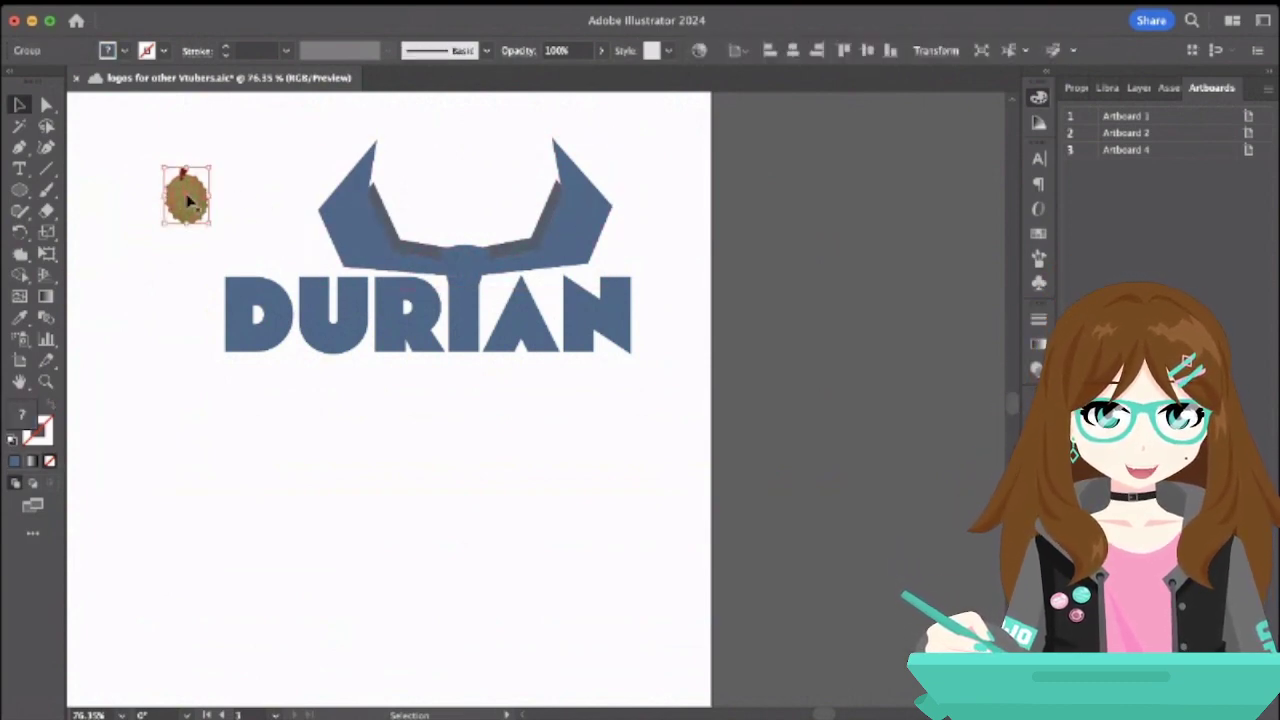
click(257, 219)
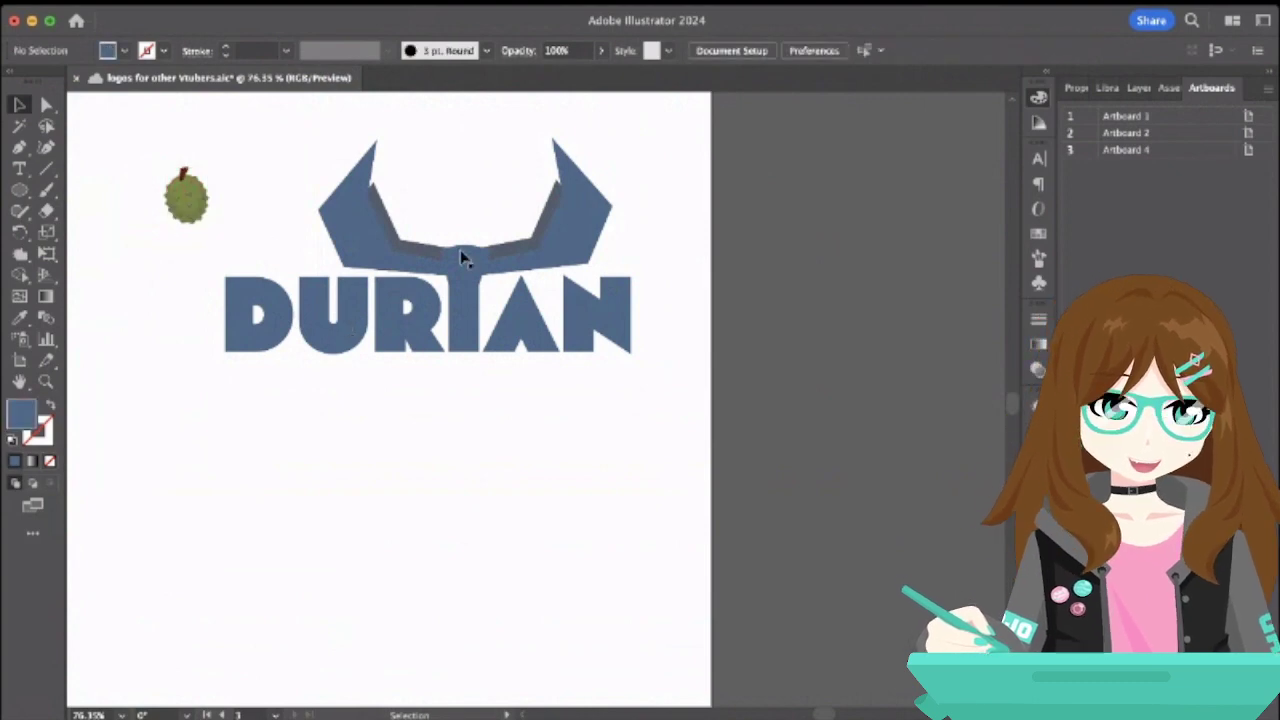
- Move both lower anchor points of the horns' centre piece outward and down to line up with the sides of the I
click(460, 258)
alt+scroll(508, 267, up, 5)
click(47, 104)
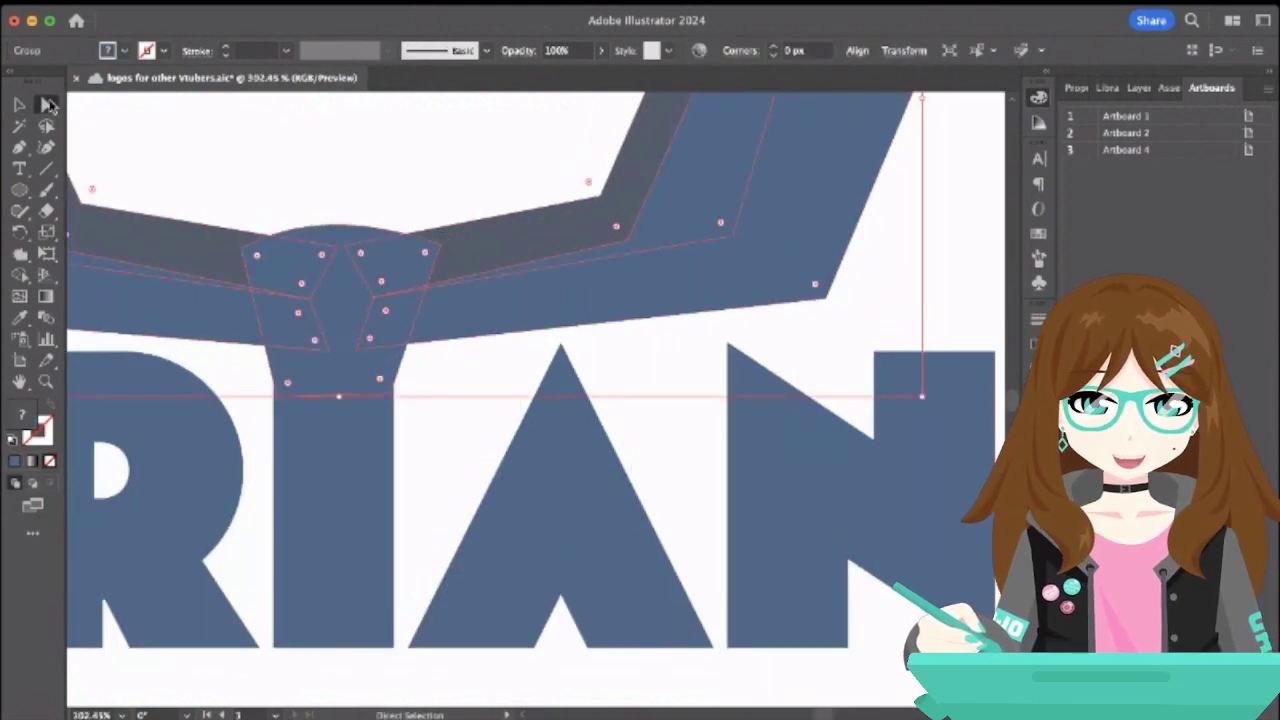
click(393, 400)
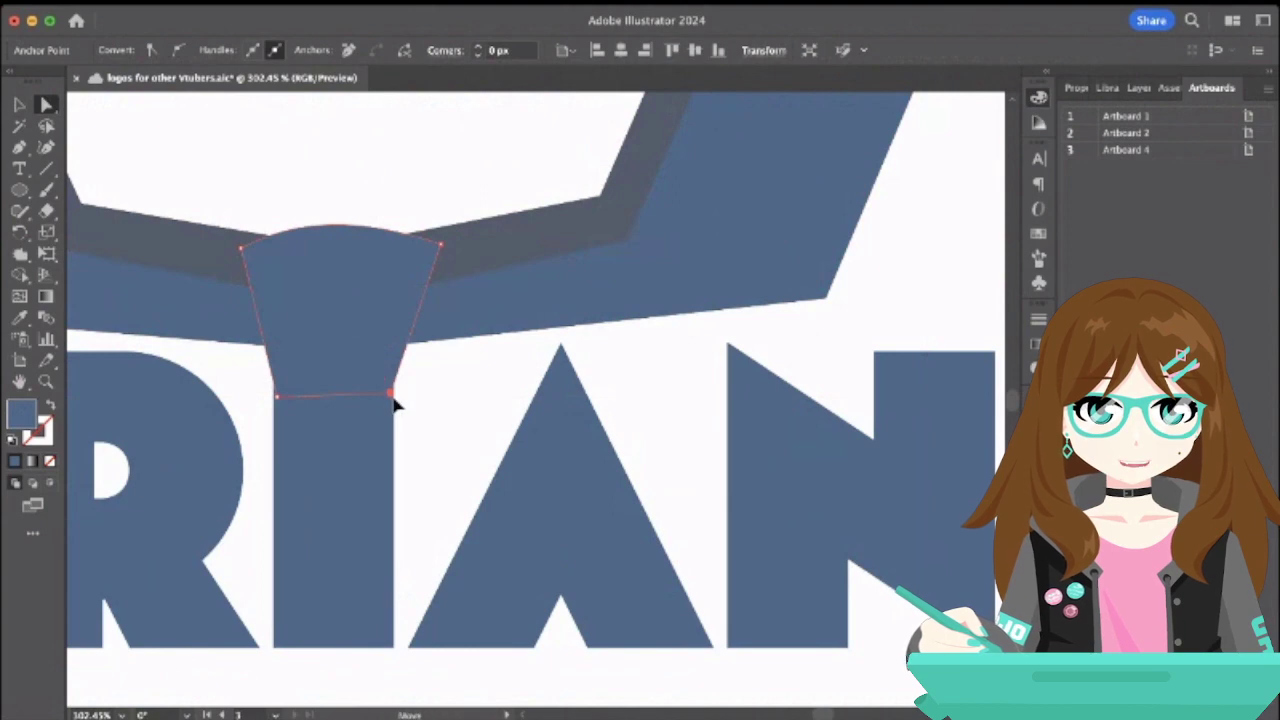
drag(394, 400, 396, 405)
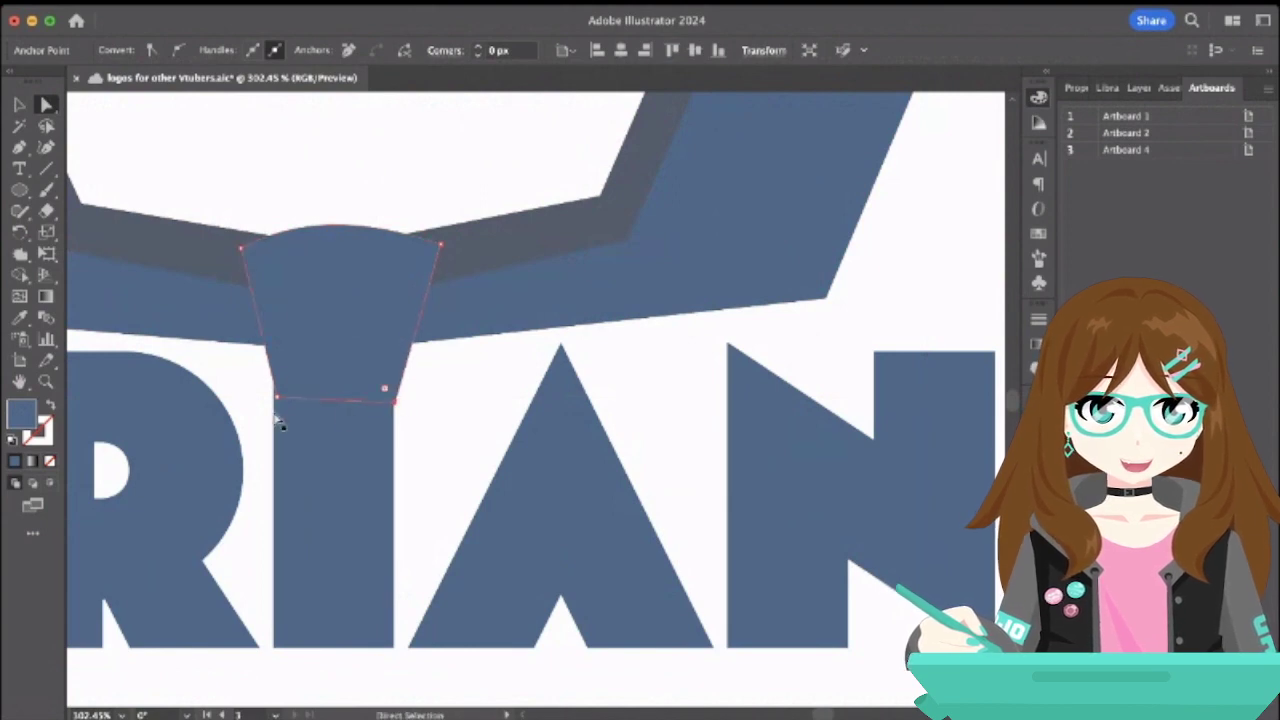
drag(277, 400, 273, 408)
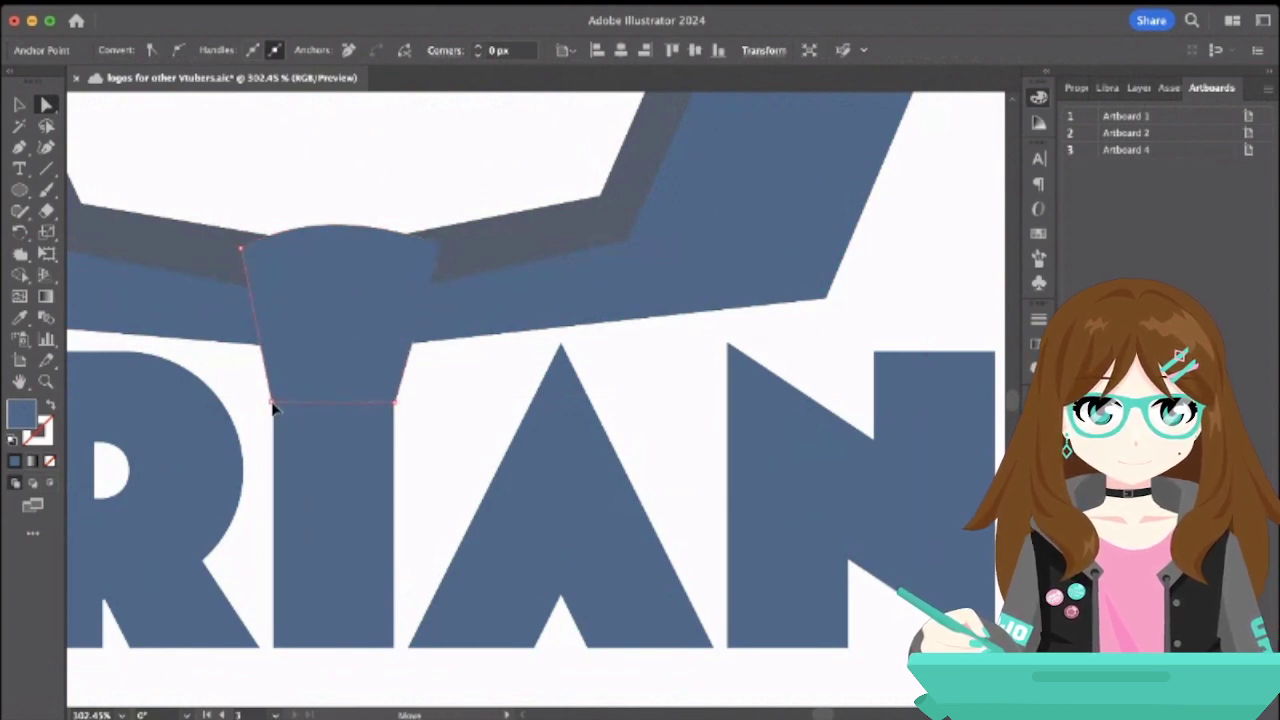
- Fine-tune the centre piece's two lower corners at close range so they meet the edges of the I flush
click(463, 401)
click(395, 403)
scroll(397, 405, up, 3)
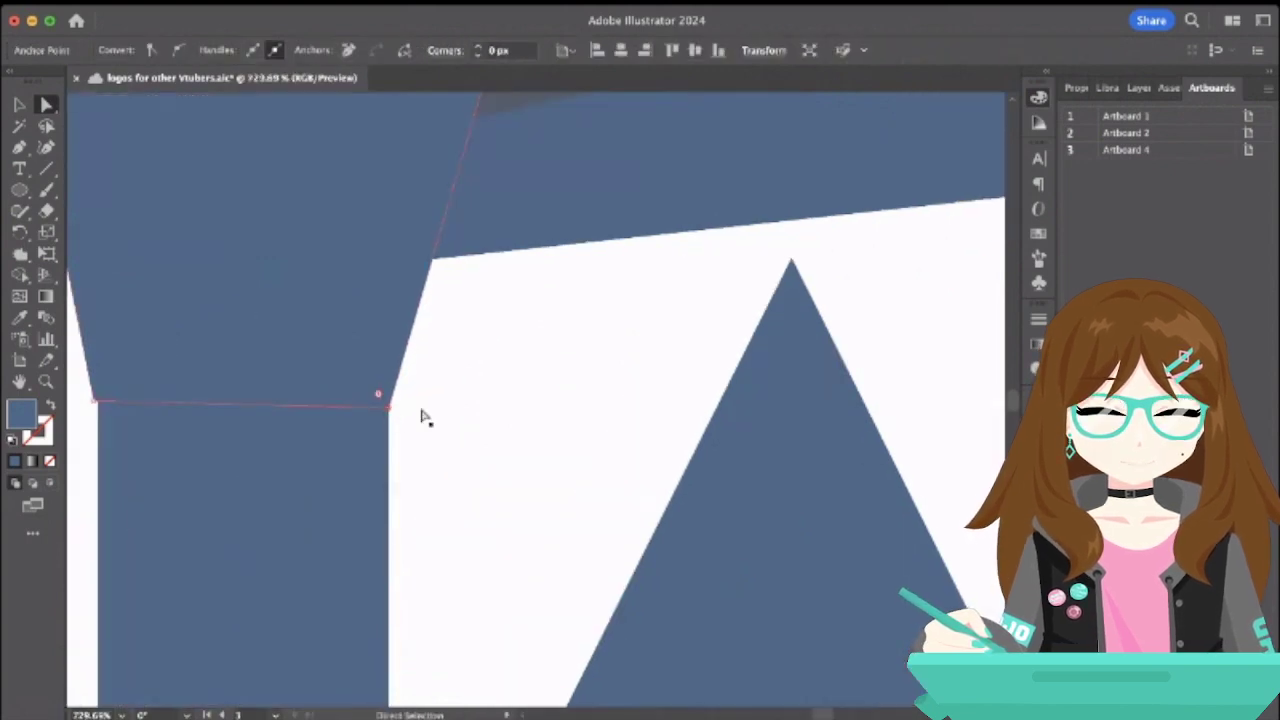
click(421, 404)
scroll(421, 404, down, 2)
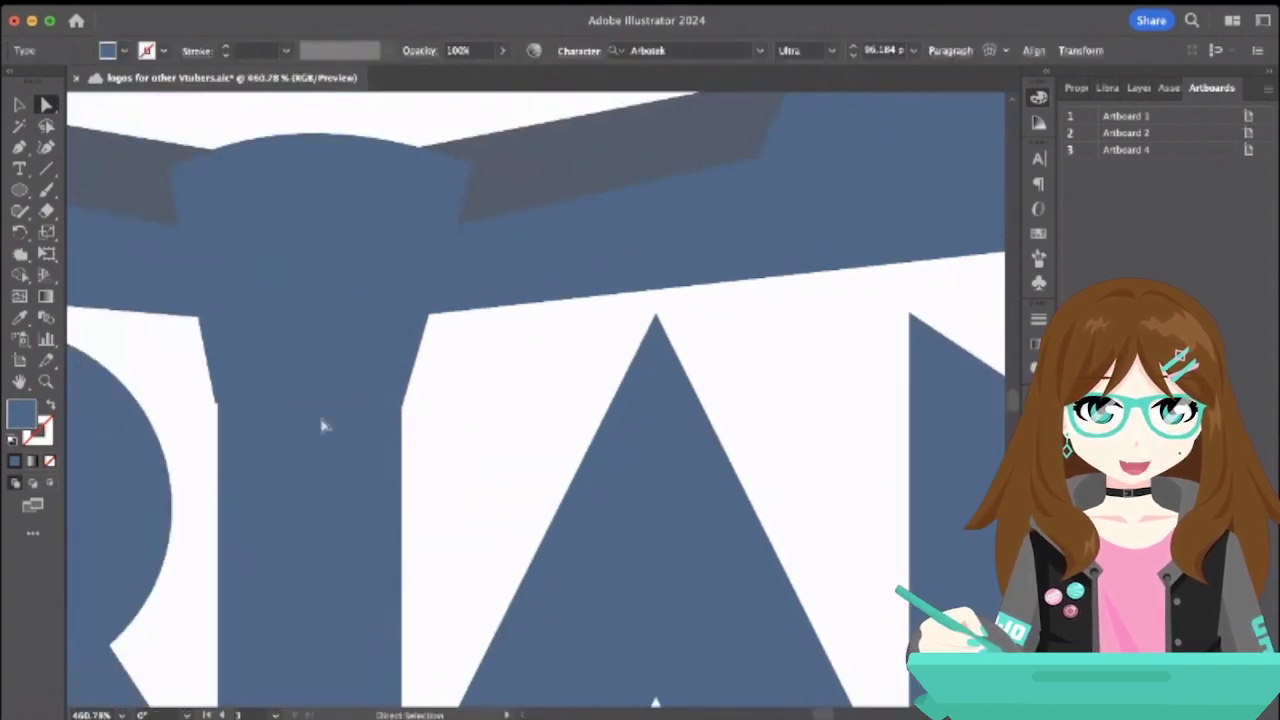
click(216, 406)
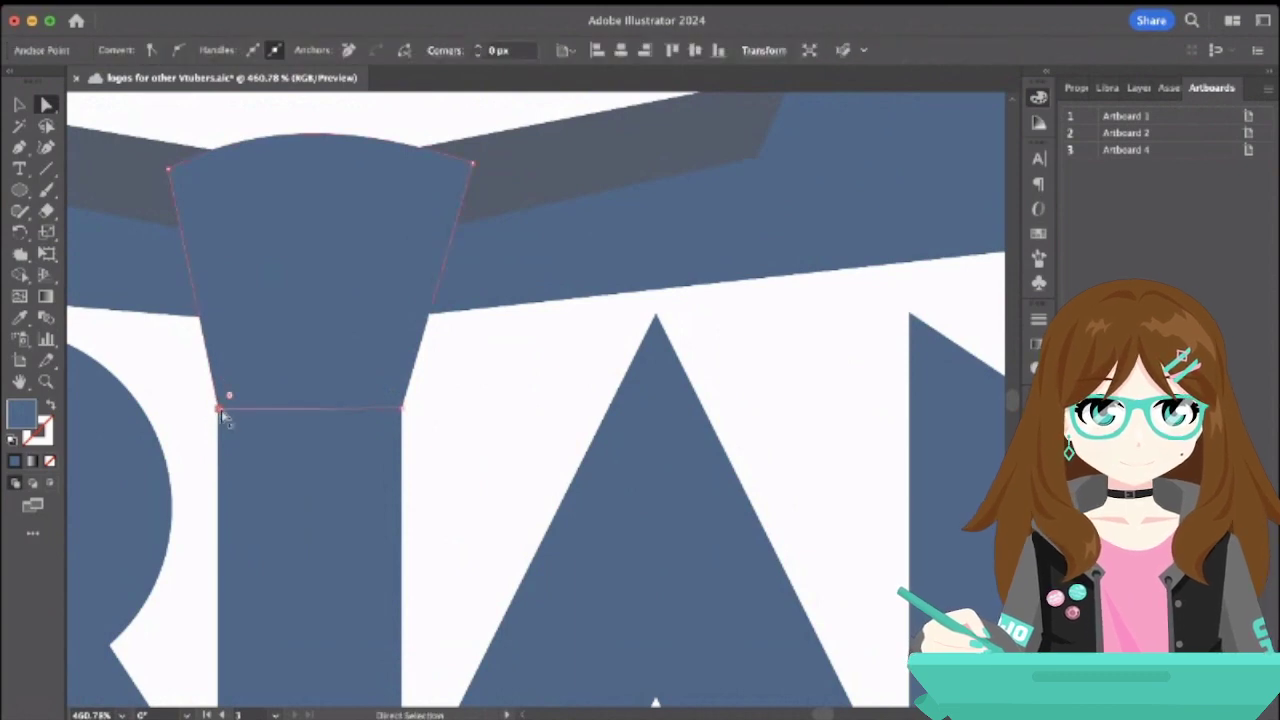
click(463, 414)
- Reshape the left horn by moving its outer corner up and inward and its lower corner inward toward the centre
scroll(463, 414, down, 1)
scroll(463, 414, down, 5)
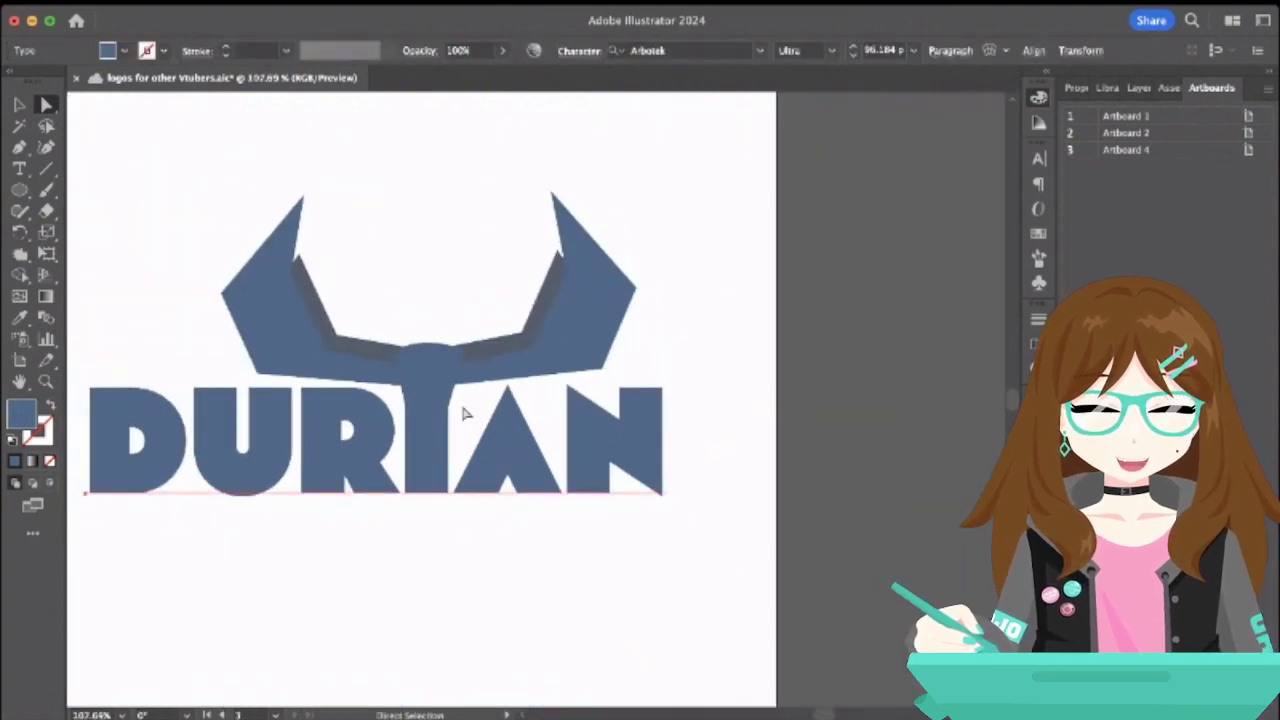
click(222, 296)
drag(222, 296, 227, 283)
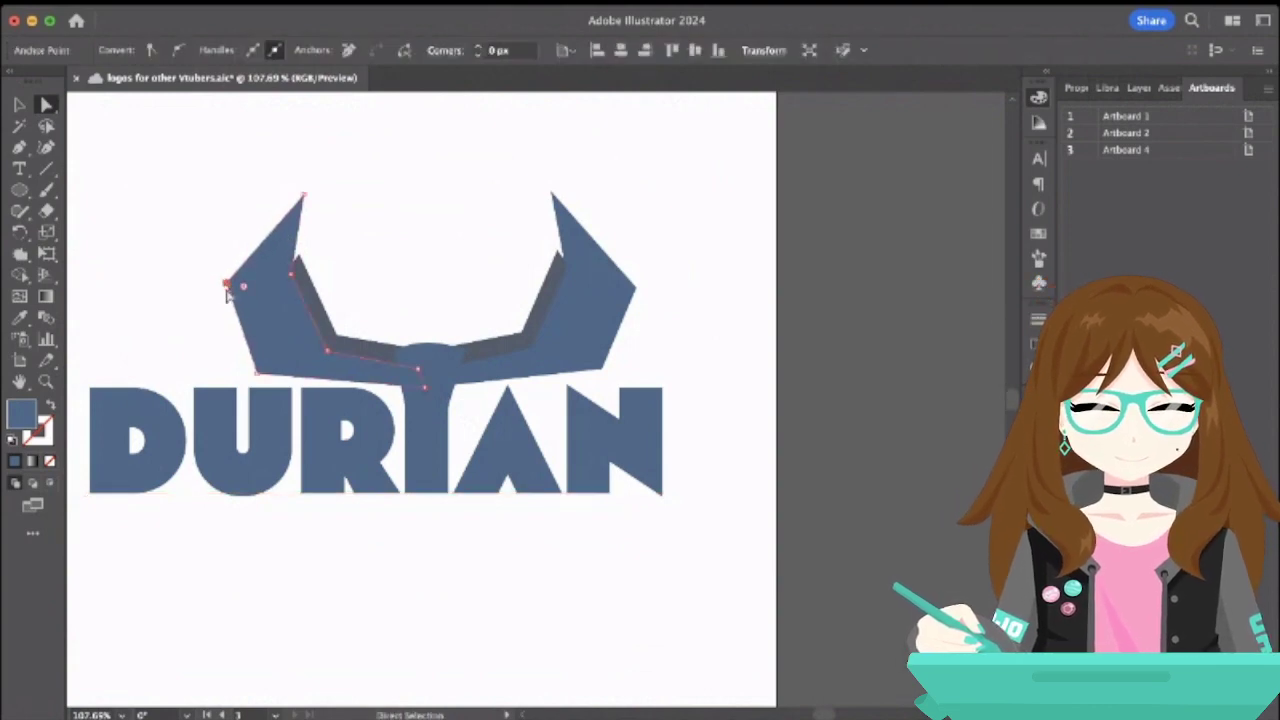
click(258, 378)
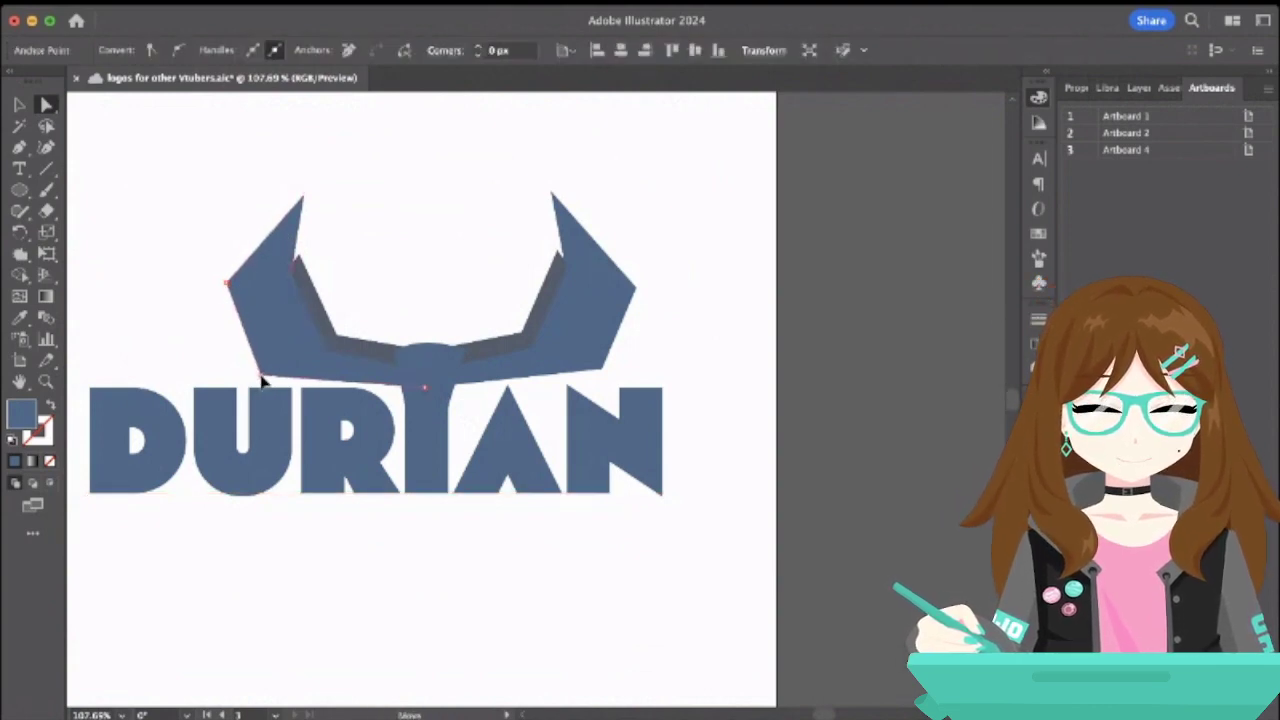
drag(262, 380, 271, 377)
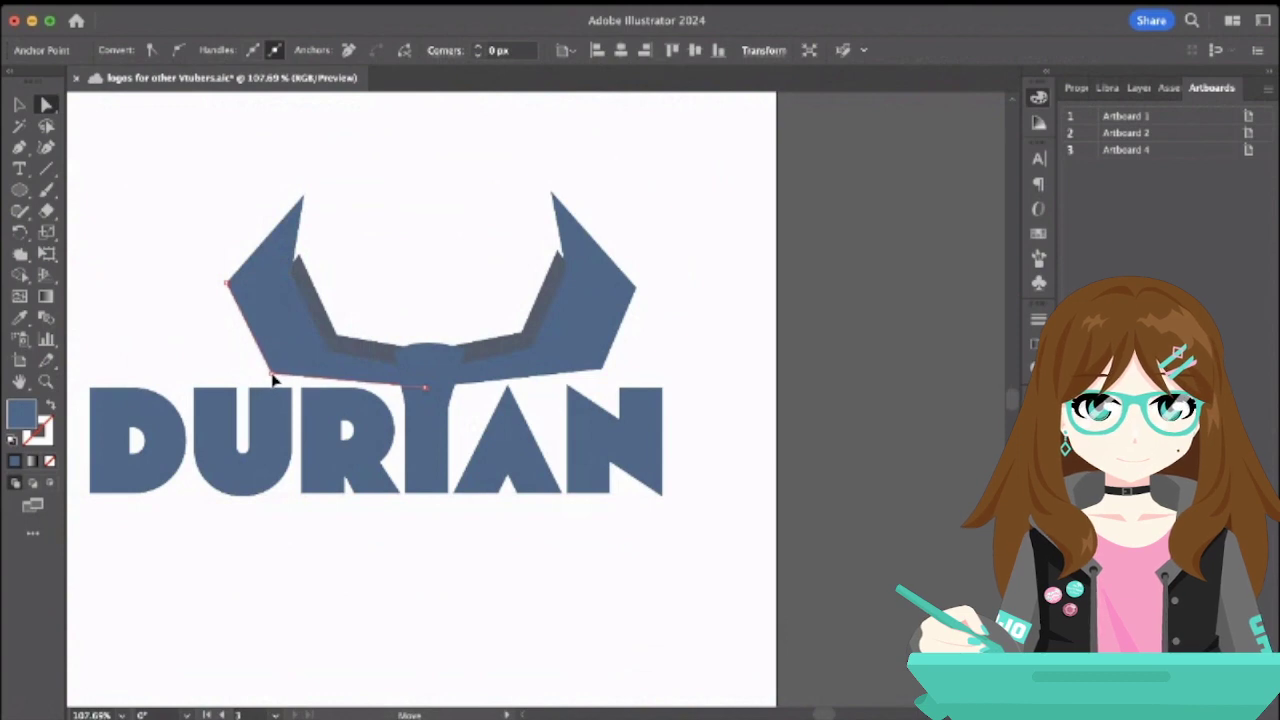
- Reshape the right horn by moving its lower corner and outer corner slightly inward toward the centre
click(600, 370)
click(589, 373)
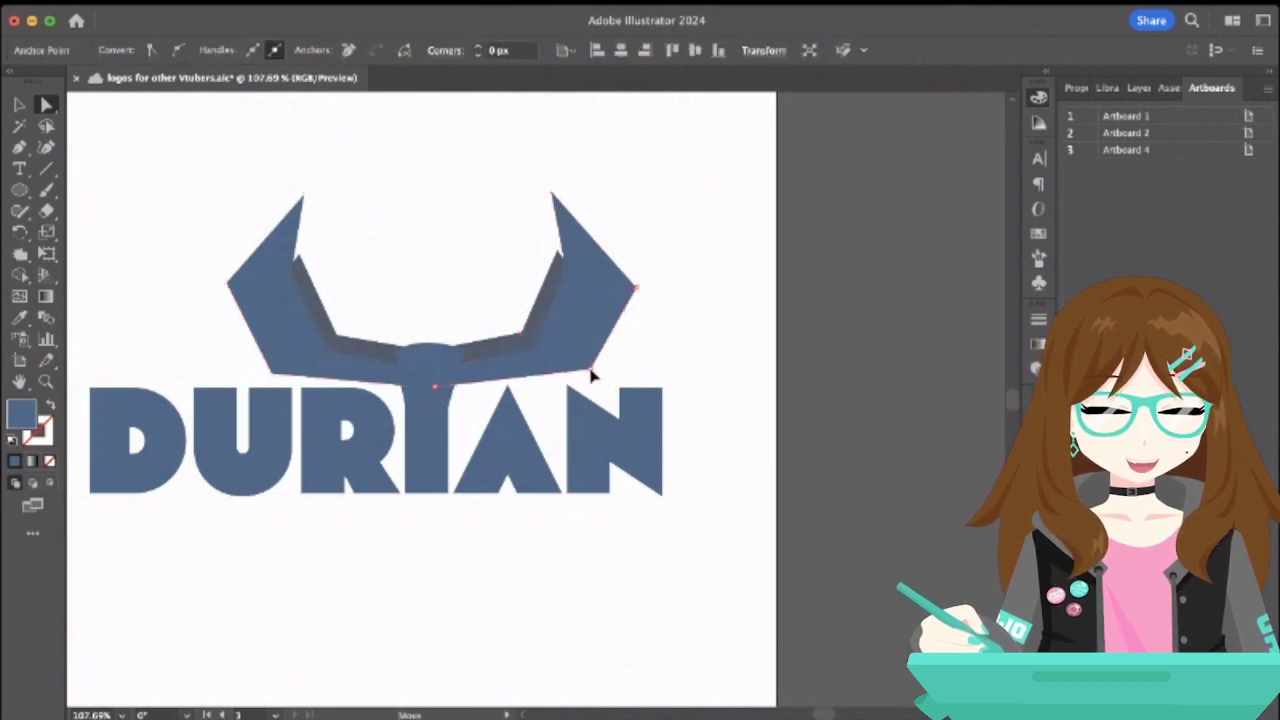
click(587, 374)
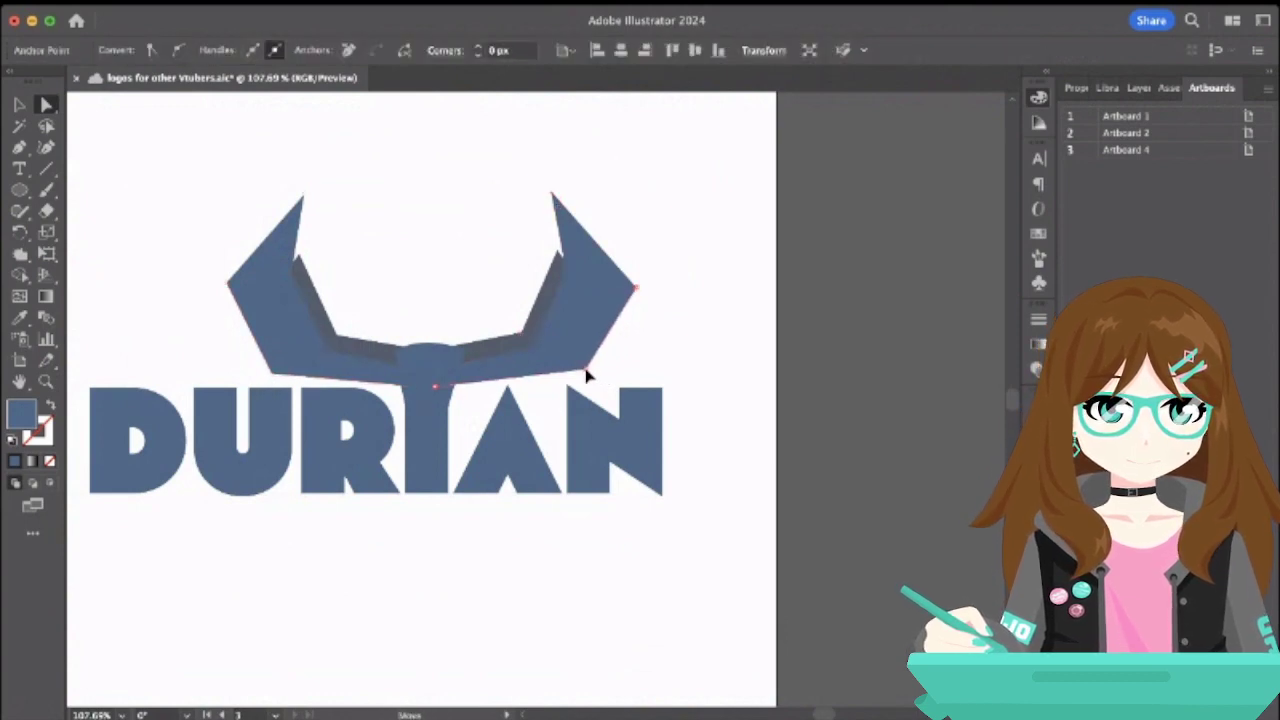
click(632, 294)
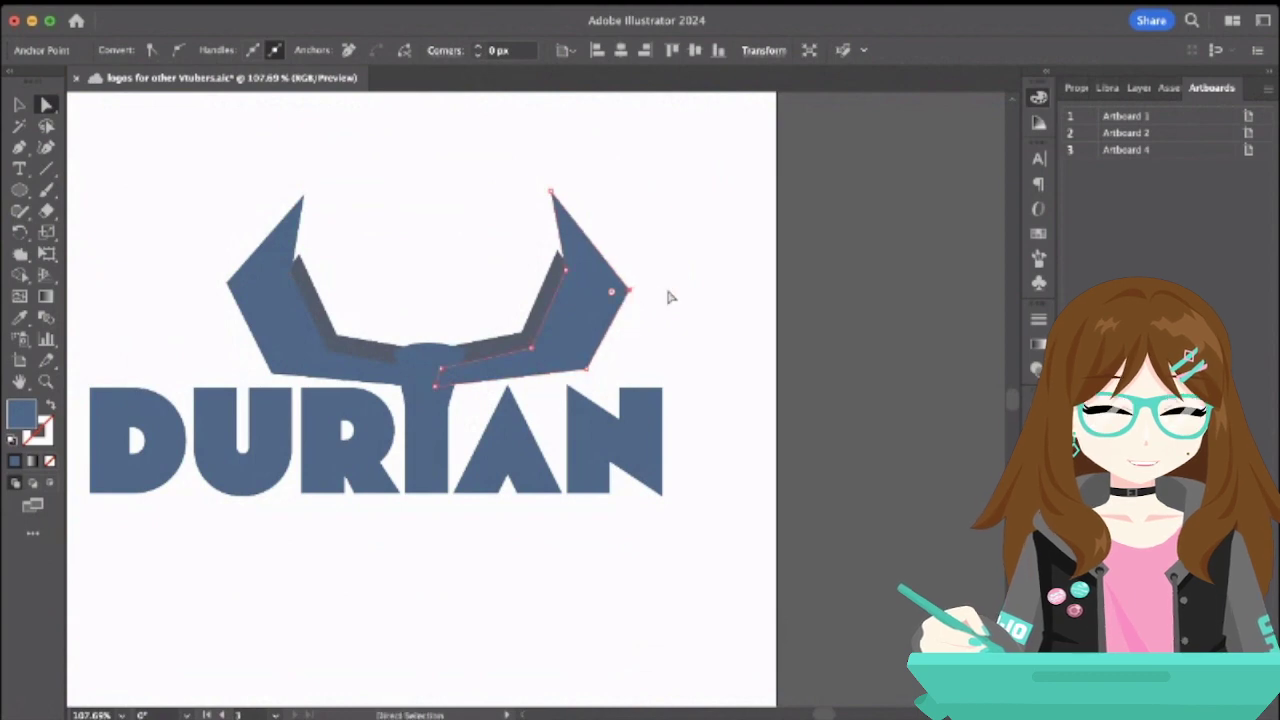
- Move the durian fruit beside the blue wordmark further left and slightly down, away from the logo
scroll(670, 295, down, 3)
scroll(673, 297, down, 2)
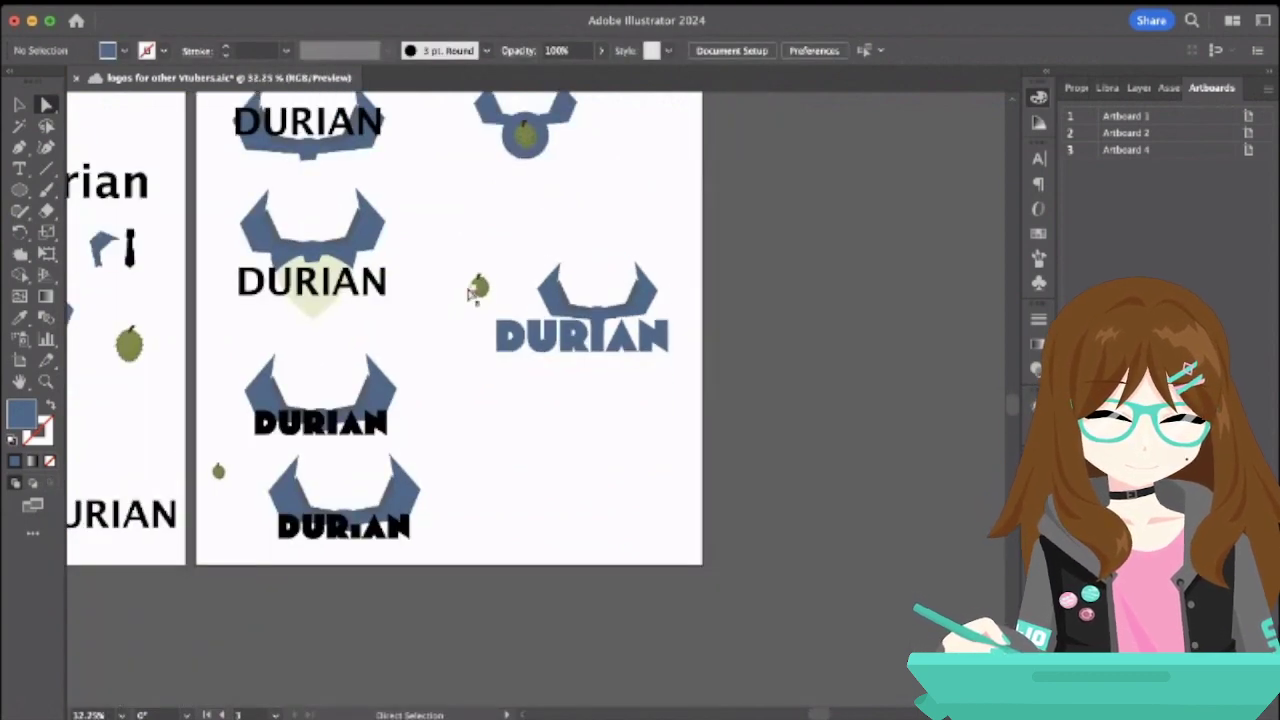
drag(457, 257, 488, 302)
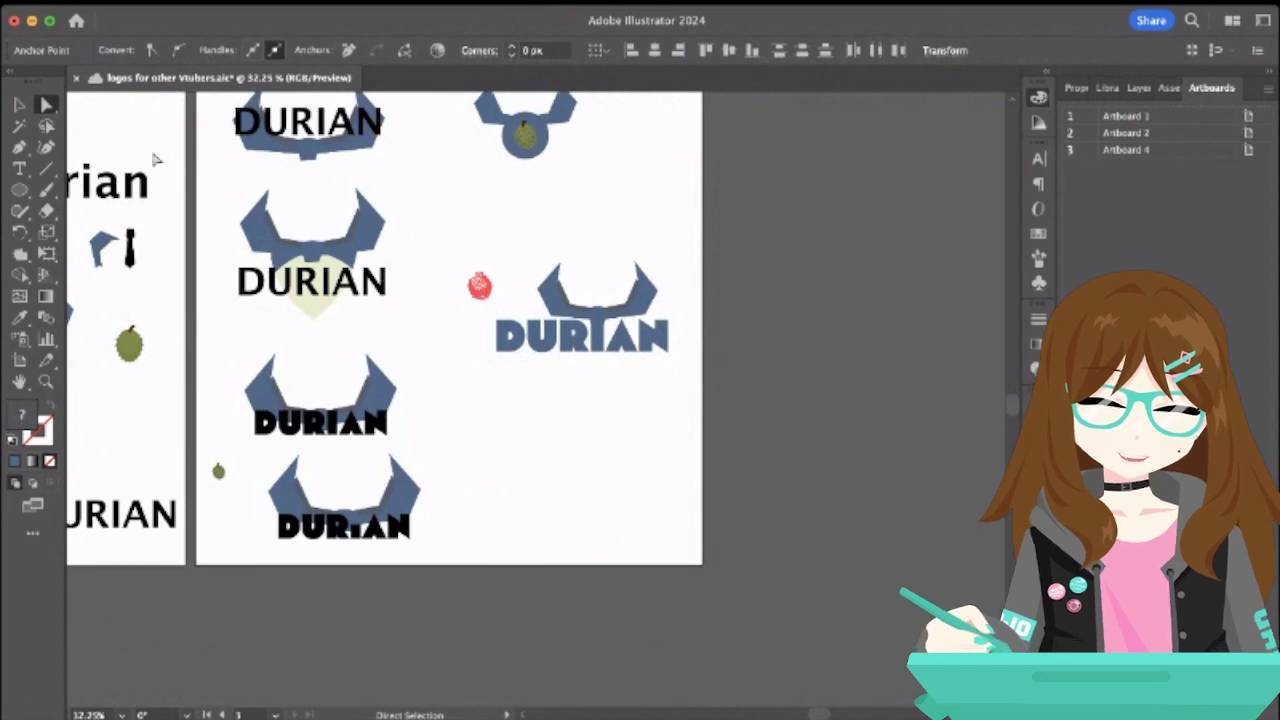
click(19, 104)
click(429, 257)
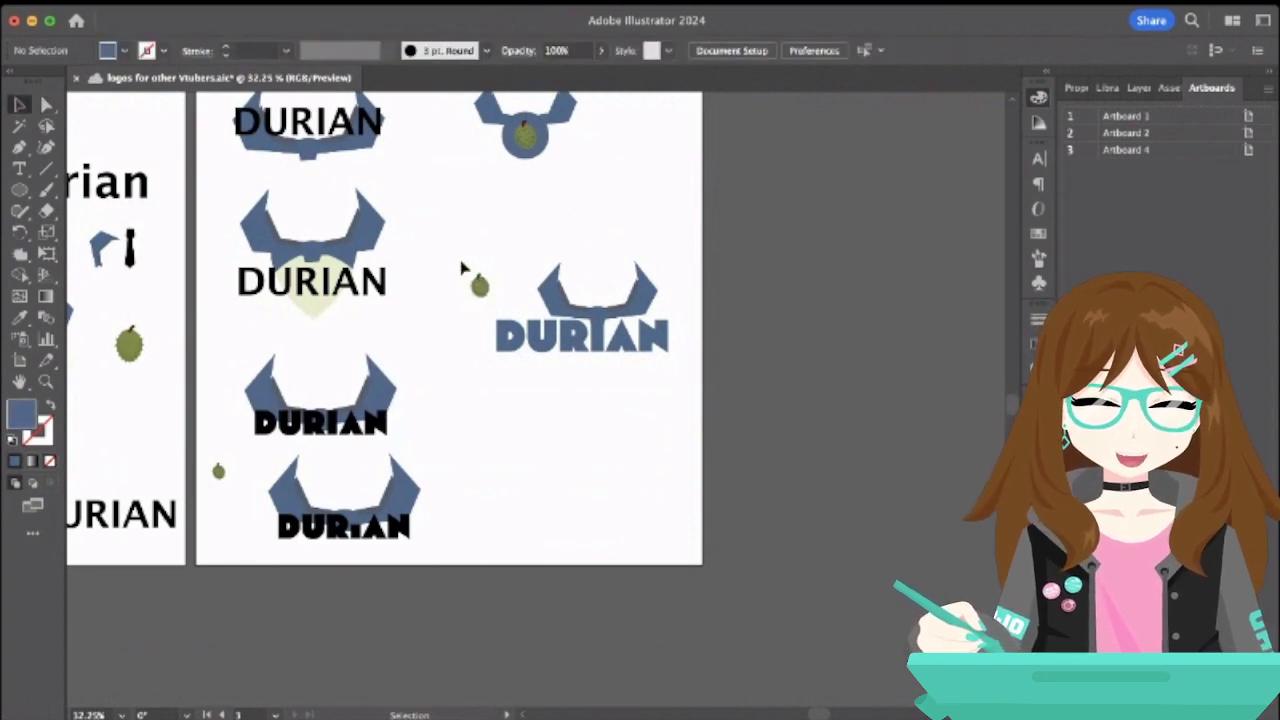
drag(478, 287, 443, 309)
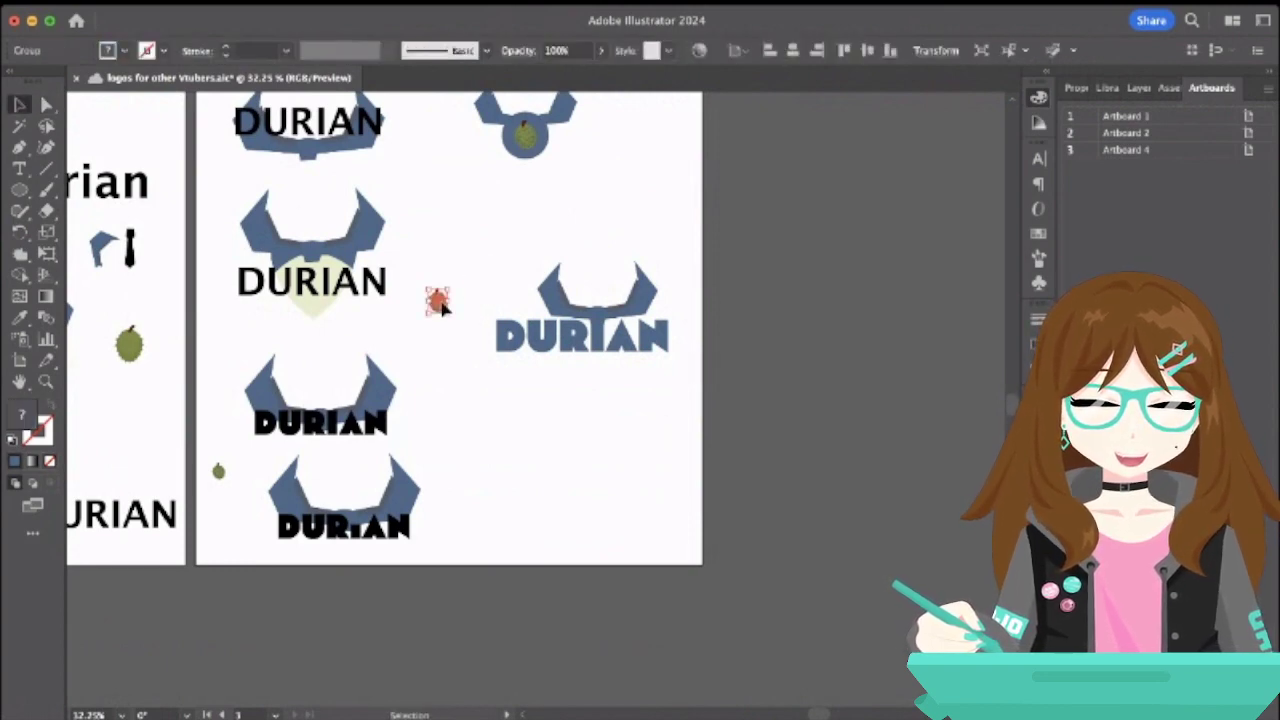
click(469, 238)
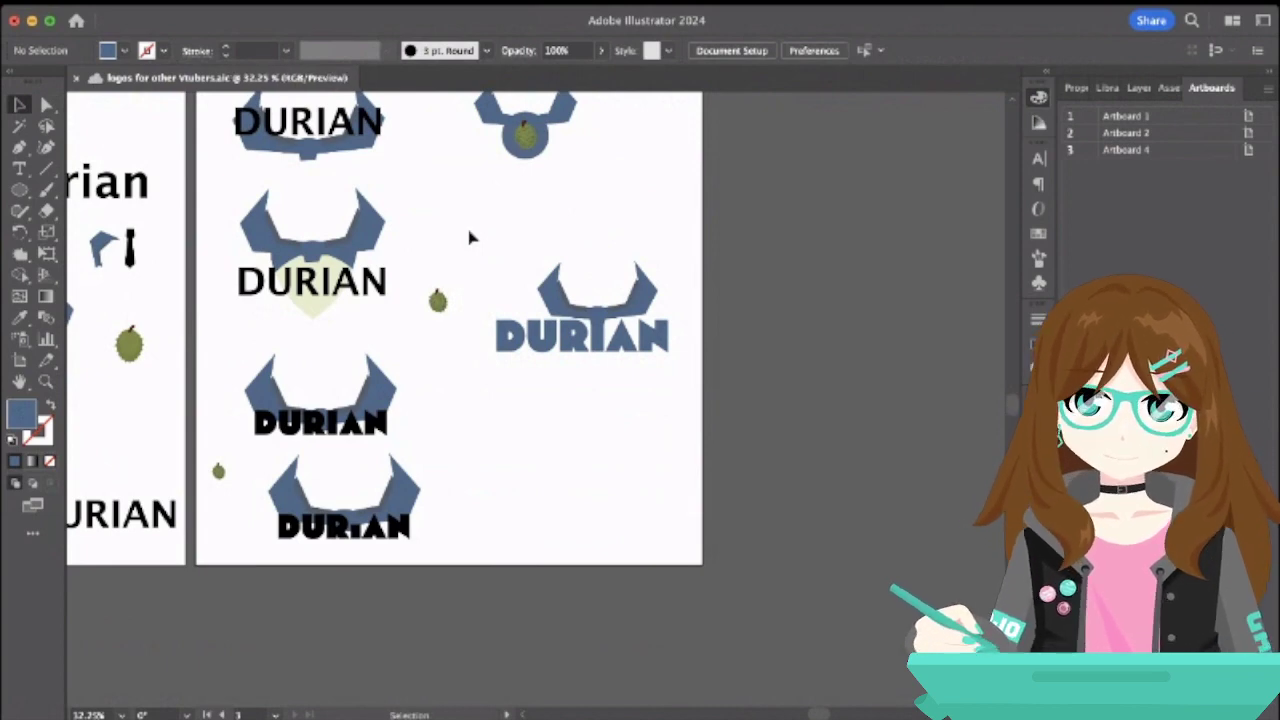
- Convert the blue Arbotek DURIAN wordmark from live text to outlines
scroll(470, 237, down, 3)
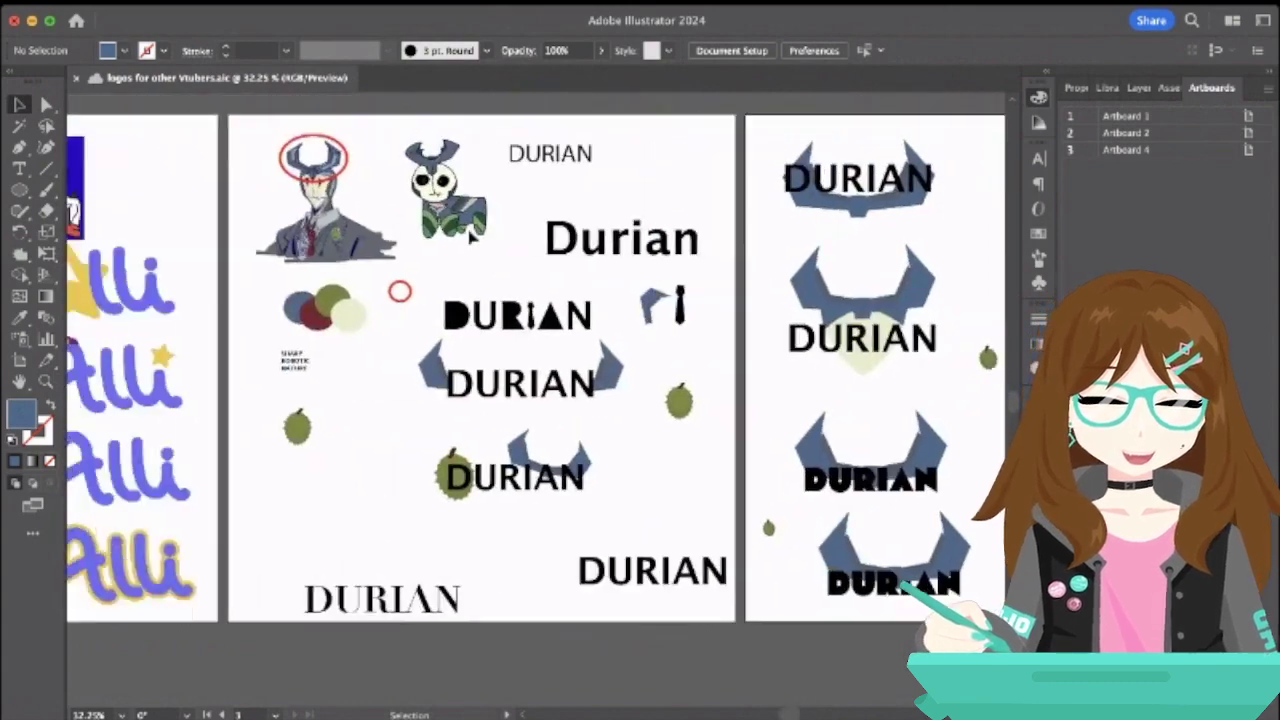
scroll(470, 253, left, 2)
scroll(470, 253, down, 1)
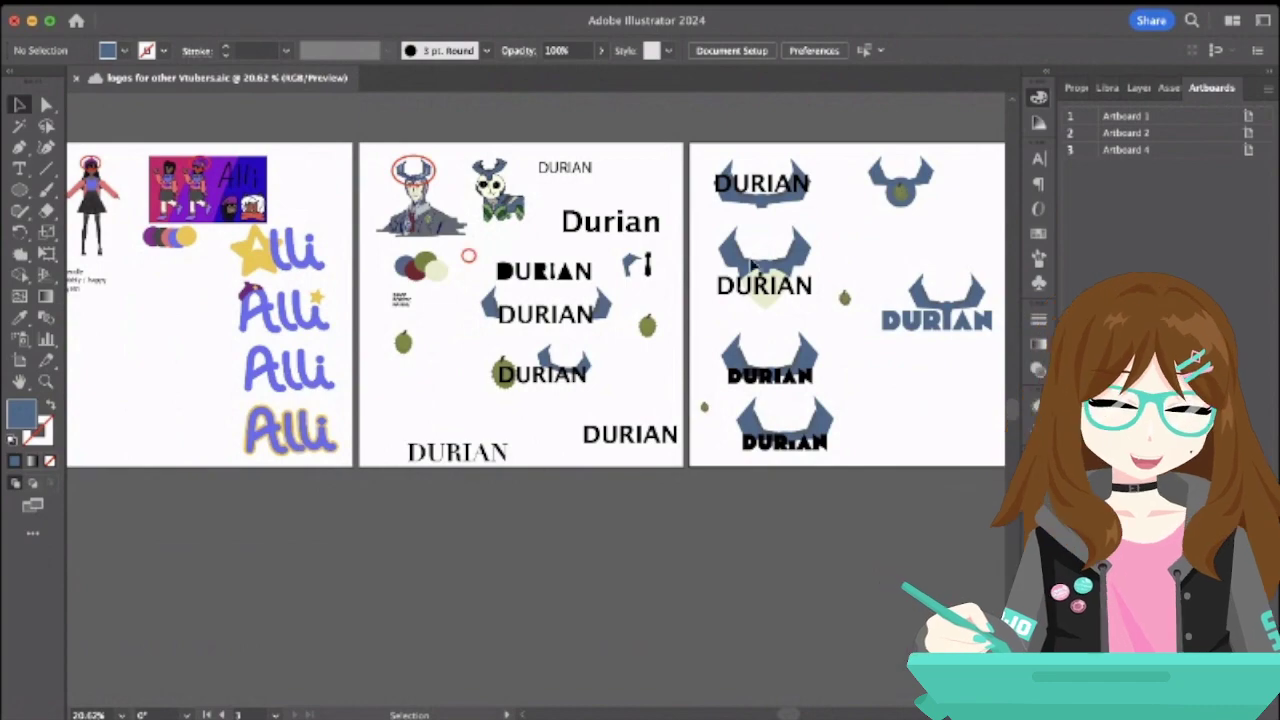
scroll(872, 300, up, 3)
scroll(872, 298, up, 2)
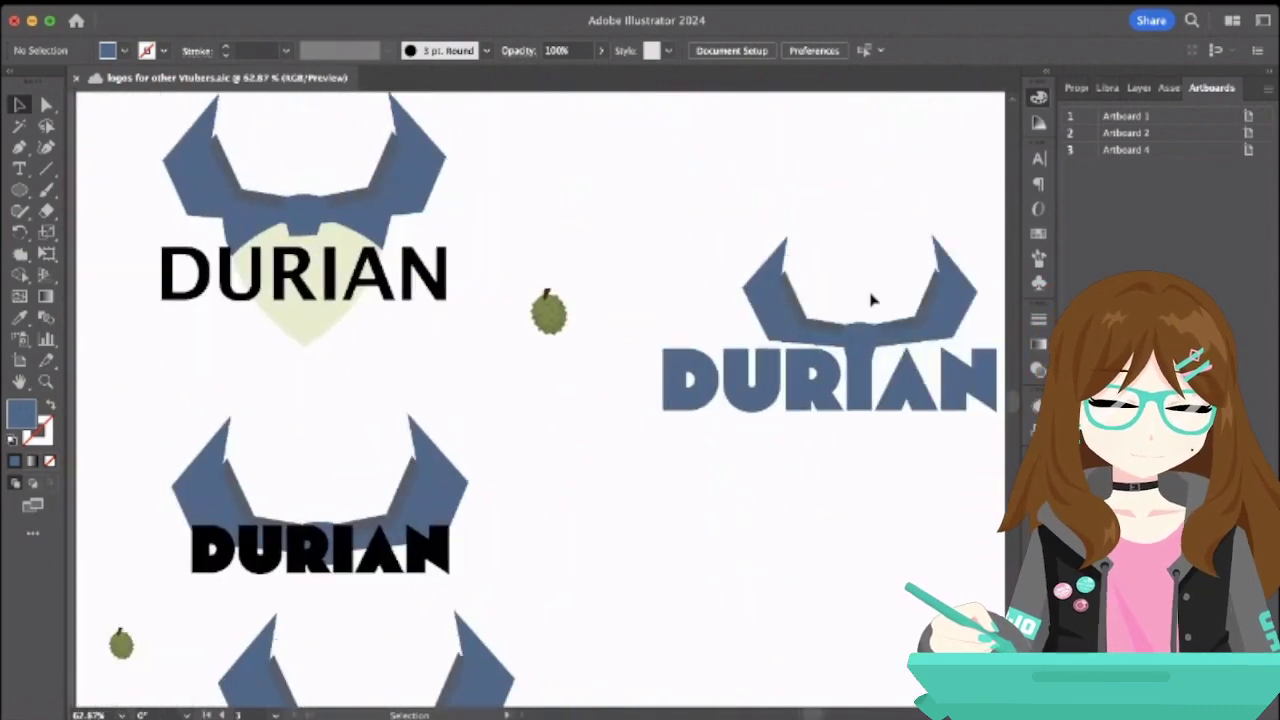
scroll(871, 294, right, 1)
scroll(871, 294, down, 3)
click(805, 354)
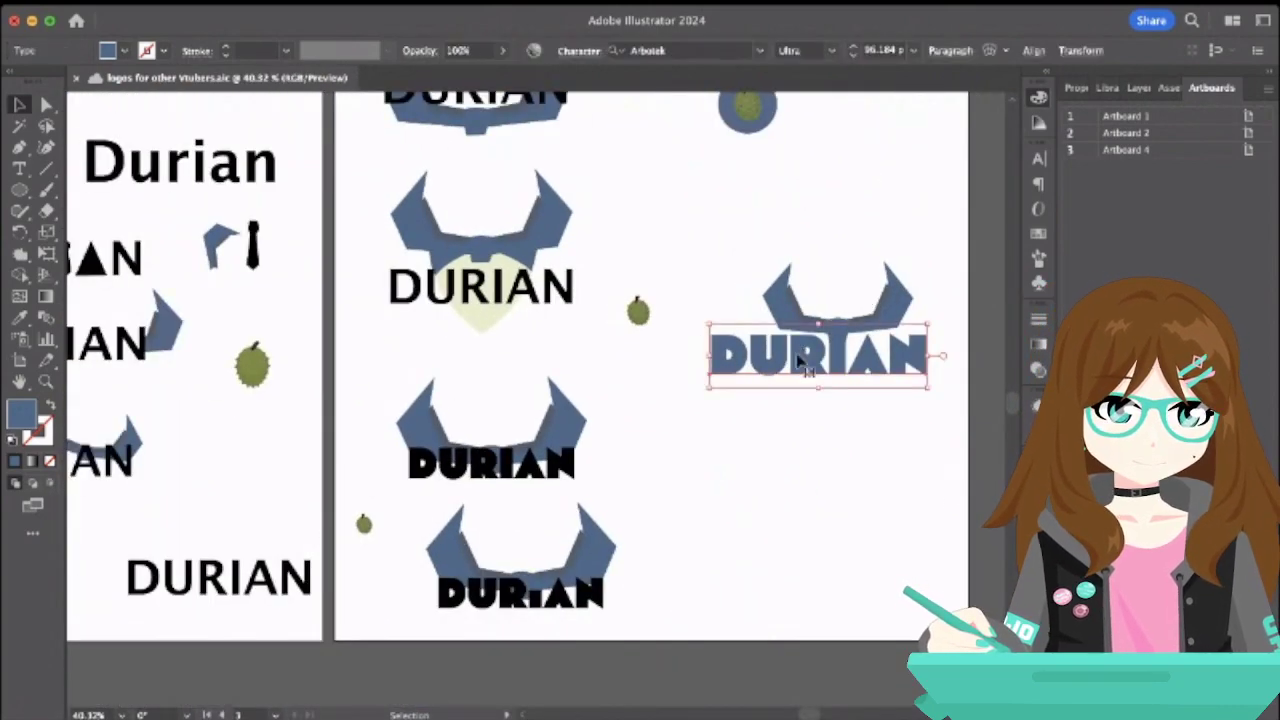
click(757, 420)
click(800, 374)
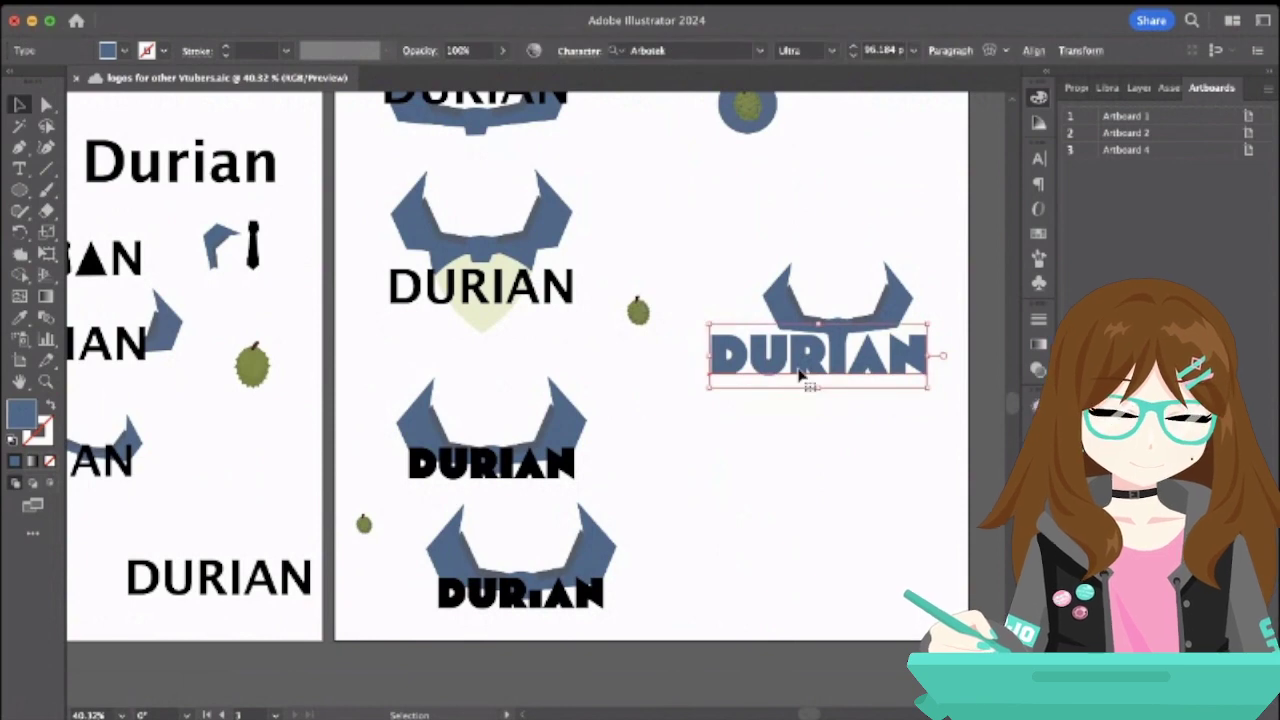
key(super)
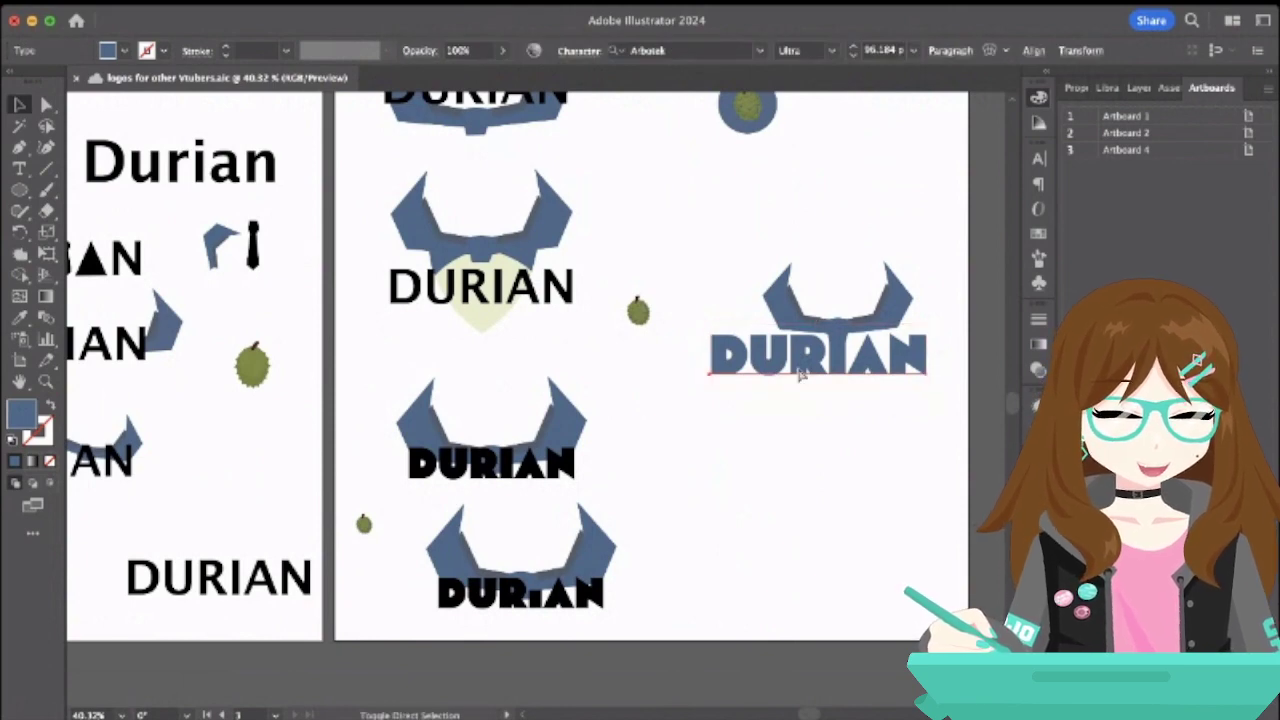
click(820, 451)
- Try to reshape the right curve of the D by adjusting its anchor point, and undo the change
scroll(885, 343, up, 3)
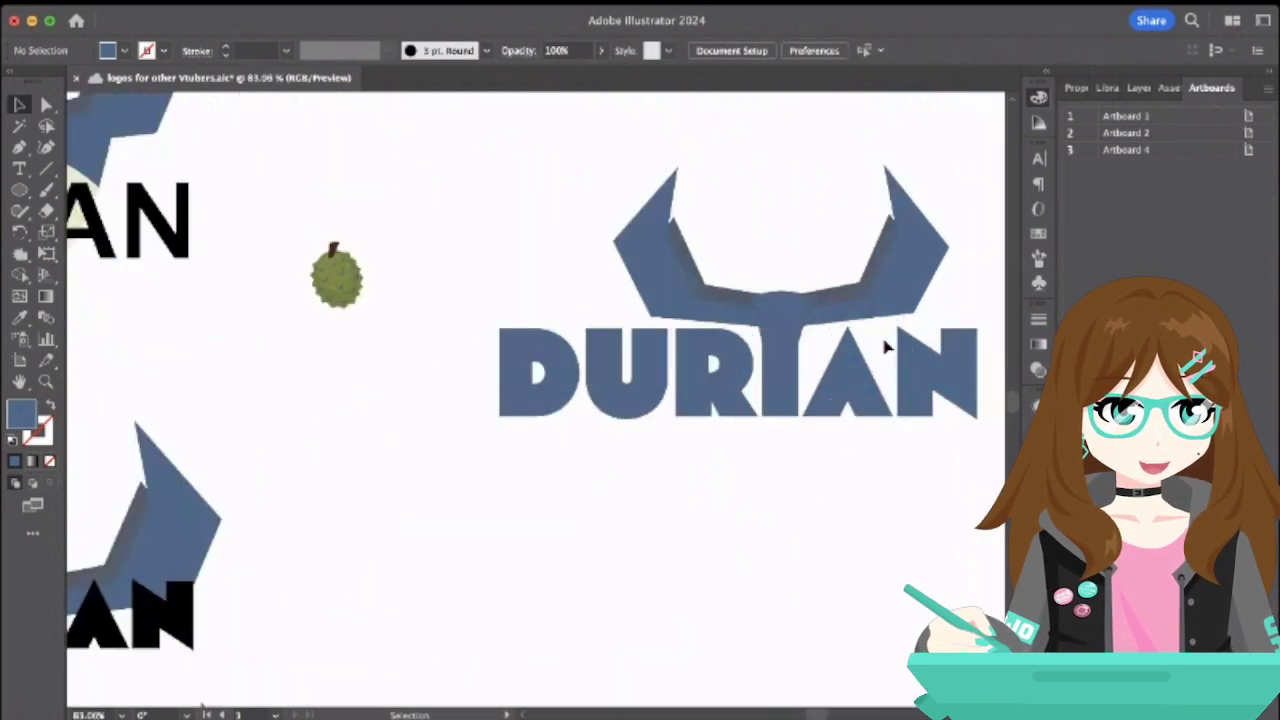
click(826, 385)
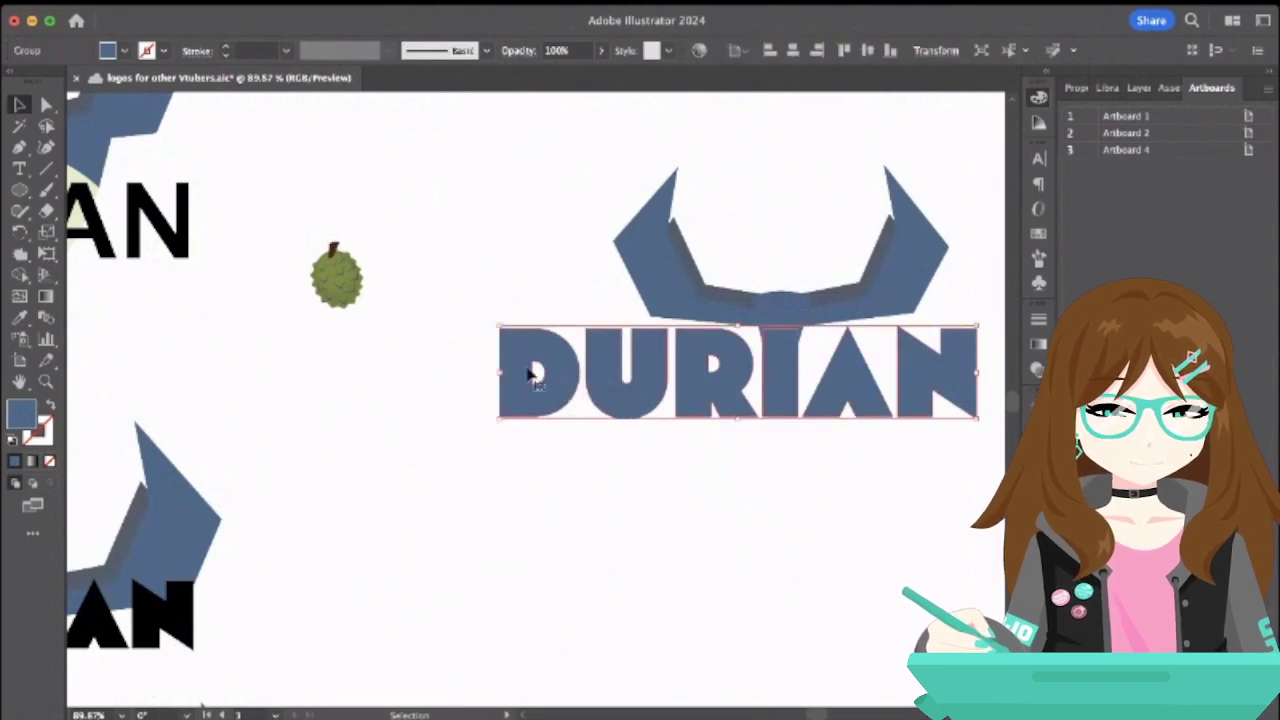
click(46, 104)
click(582, 384)
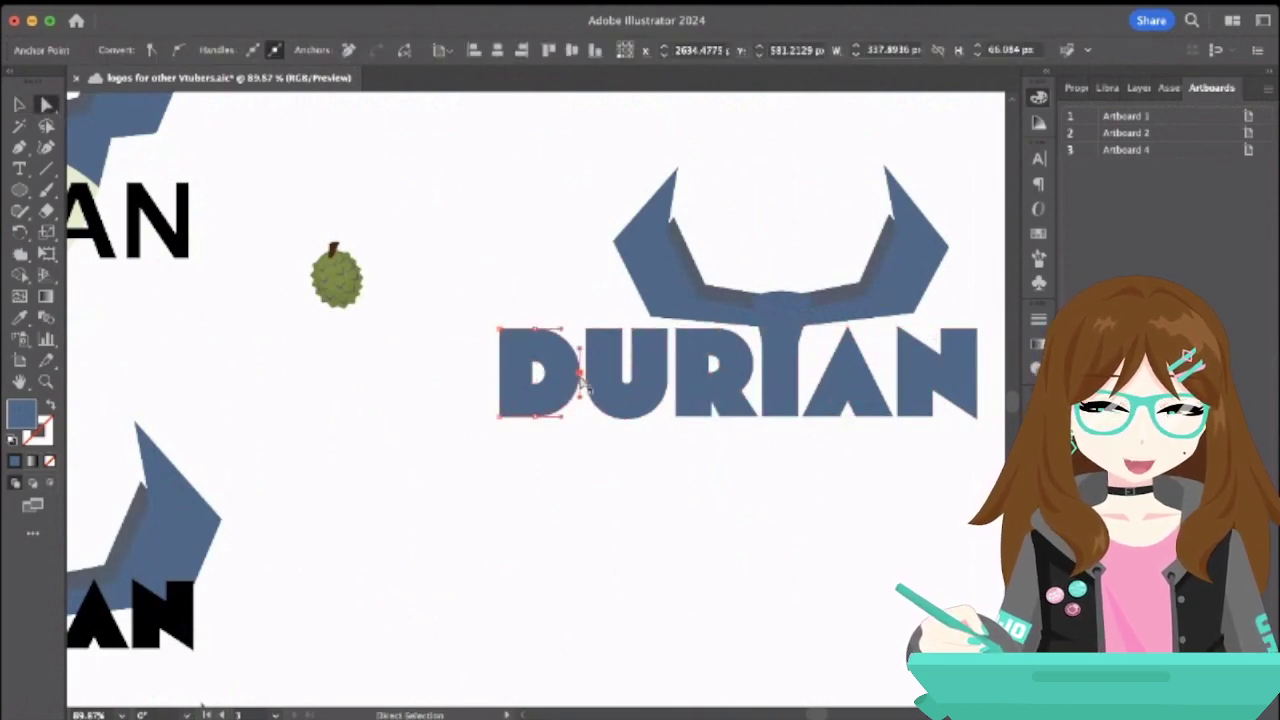
drag(580, 356, 566, 352)
key(ctrl+z)
- Try to reshape the U by tapering the tops of its two arms through their corner anchor points
click(598, 350)
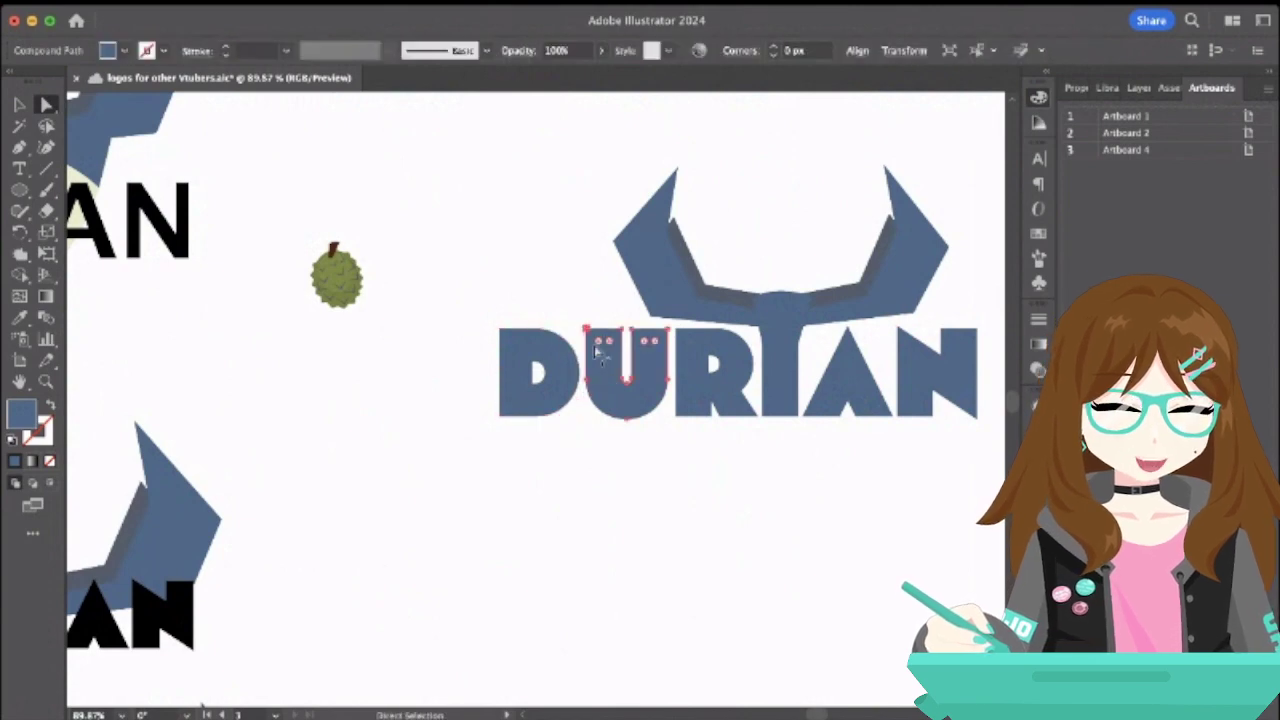
click(590, 334)
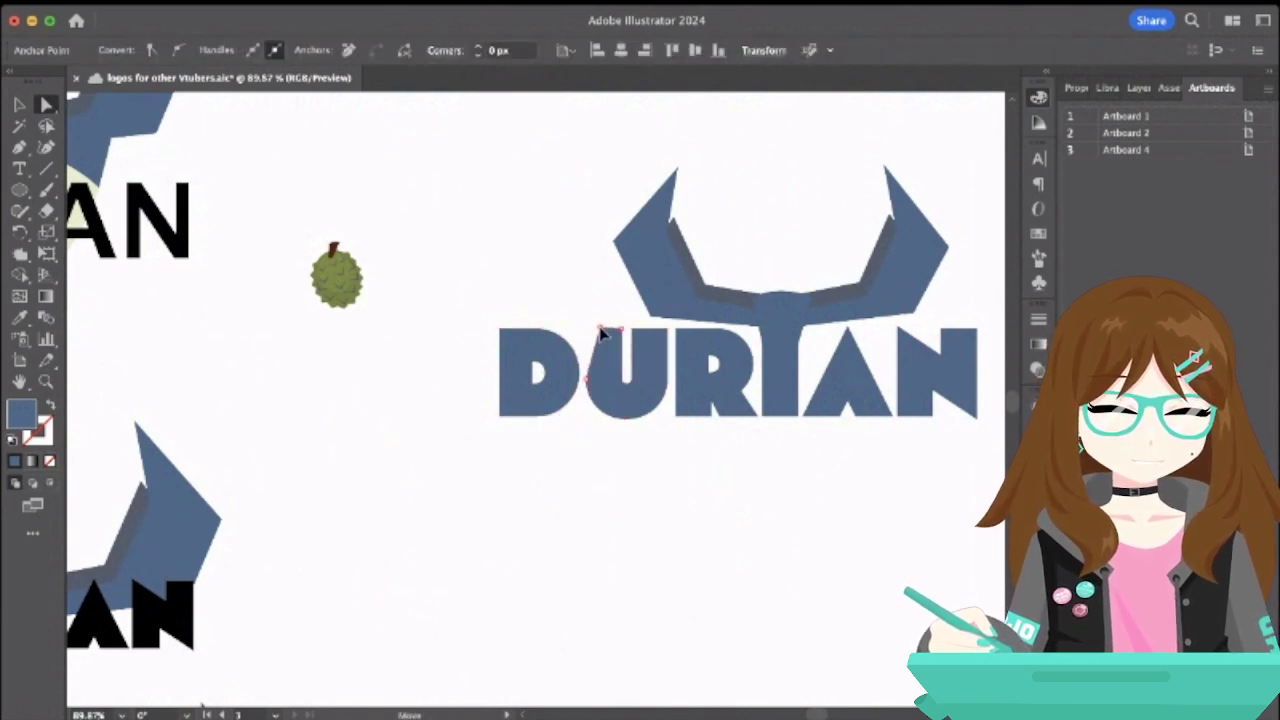
drag(608, 337, 660, 334)
click(564, 317)
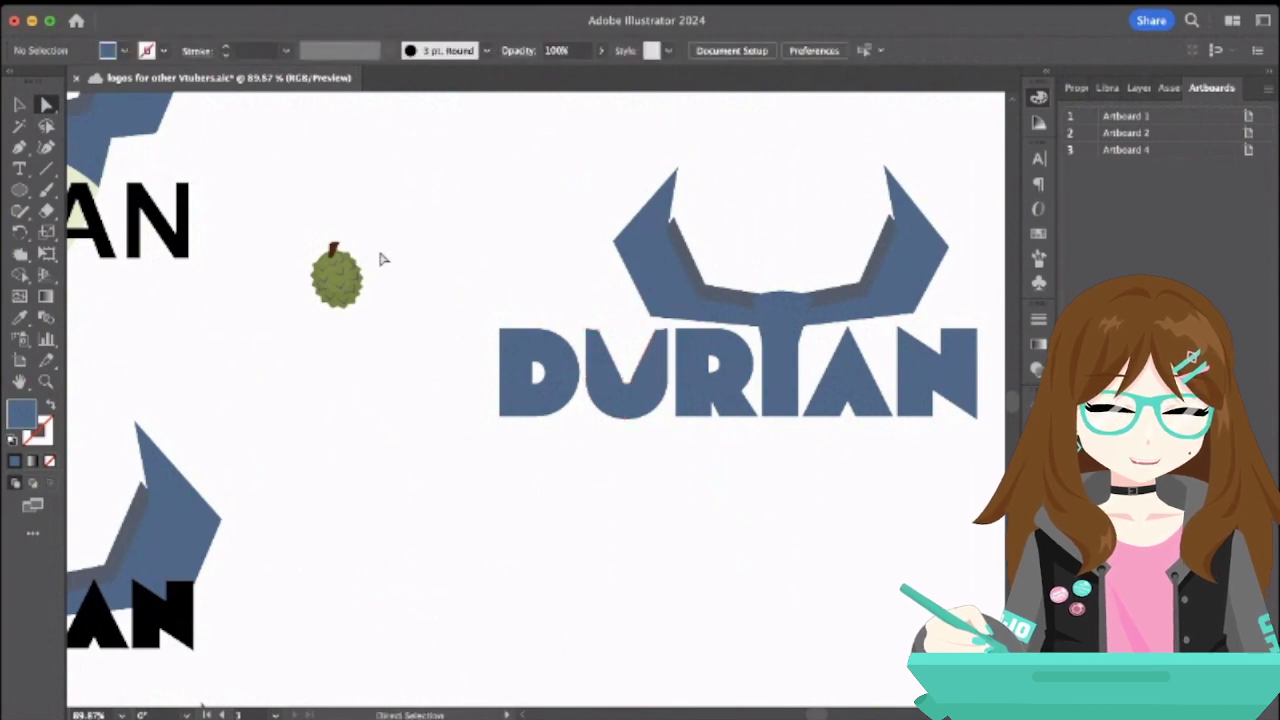
scroll(620, 366, up, 2)
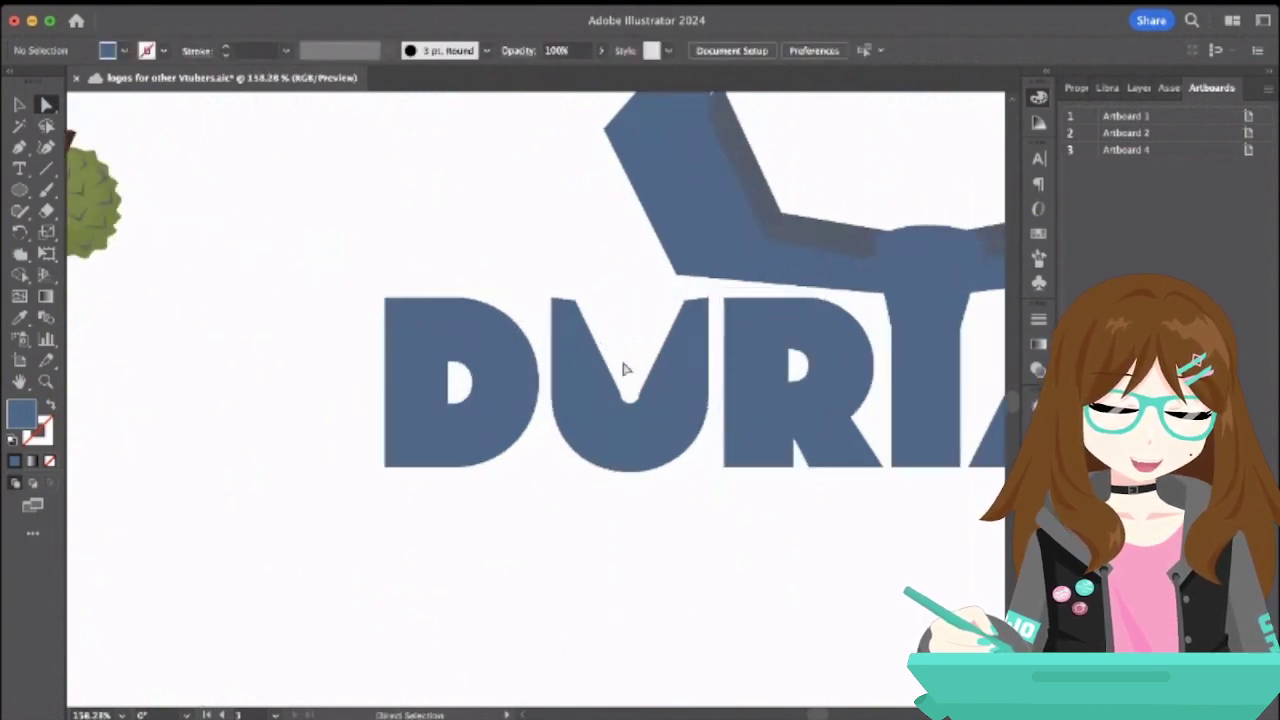
scroll(622, 366, down, 5)
click(624, 368)
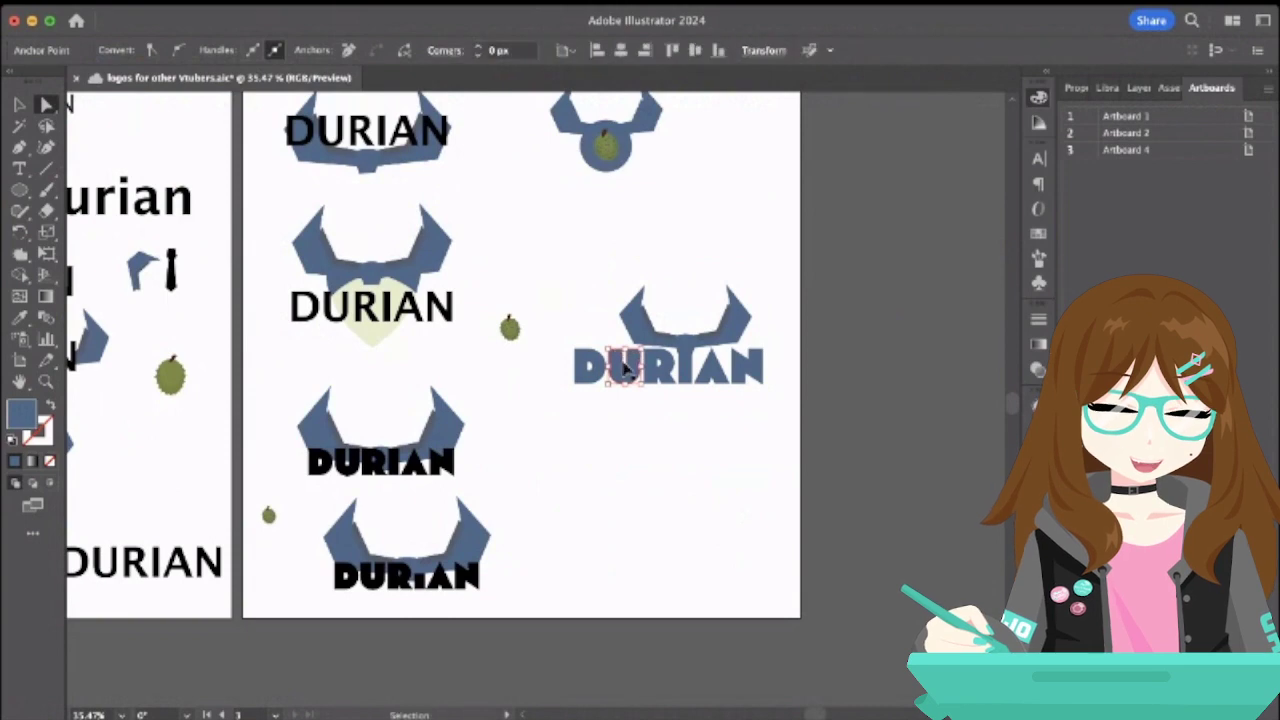
- Try a duplicate of the blue horned DURIAN logo directly below the original, and remove it
click(19, 104)
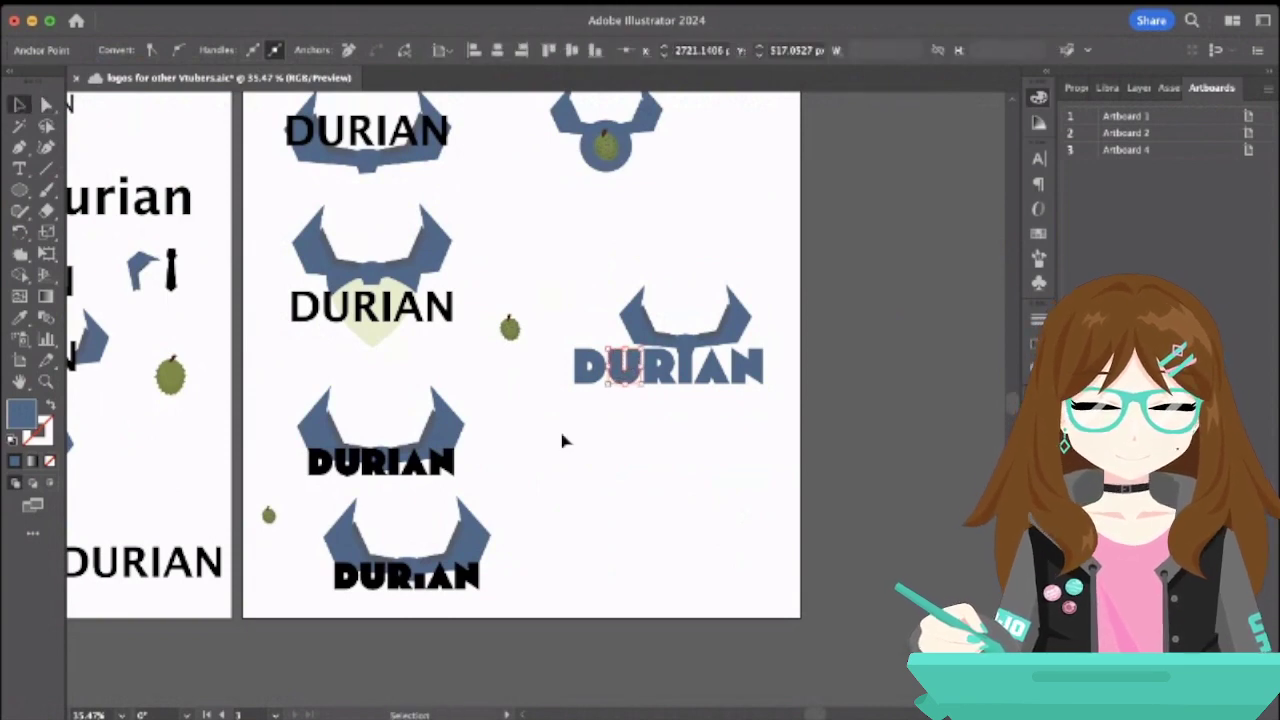
drag(549, 412, 800, 306)
drag(743, 384, 742, 505)
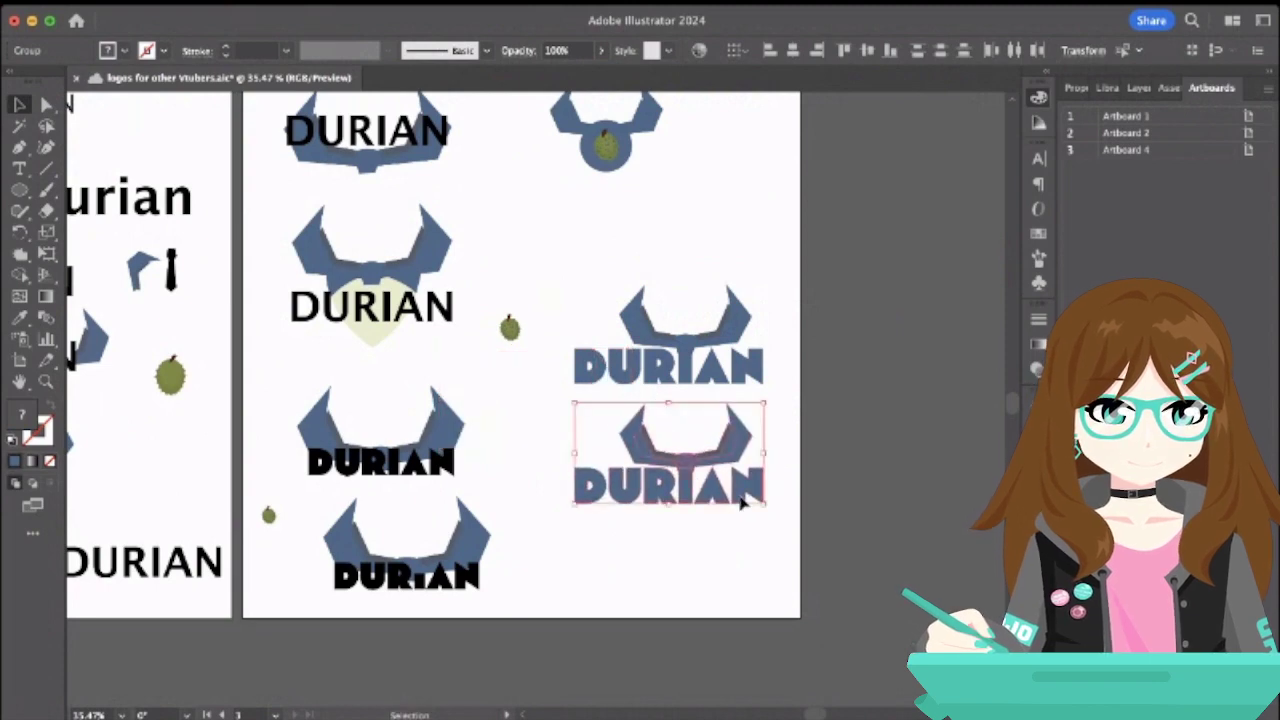
key(Delete)
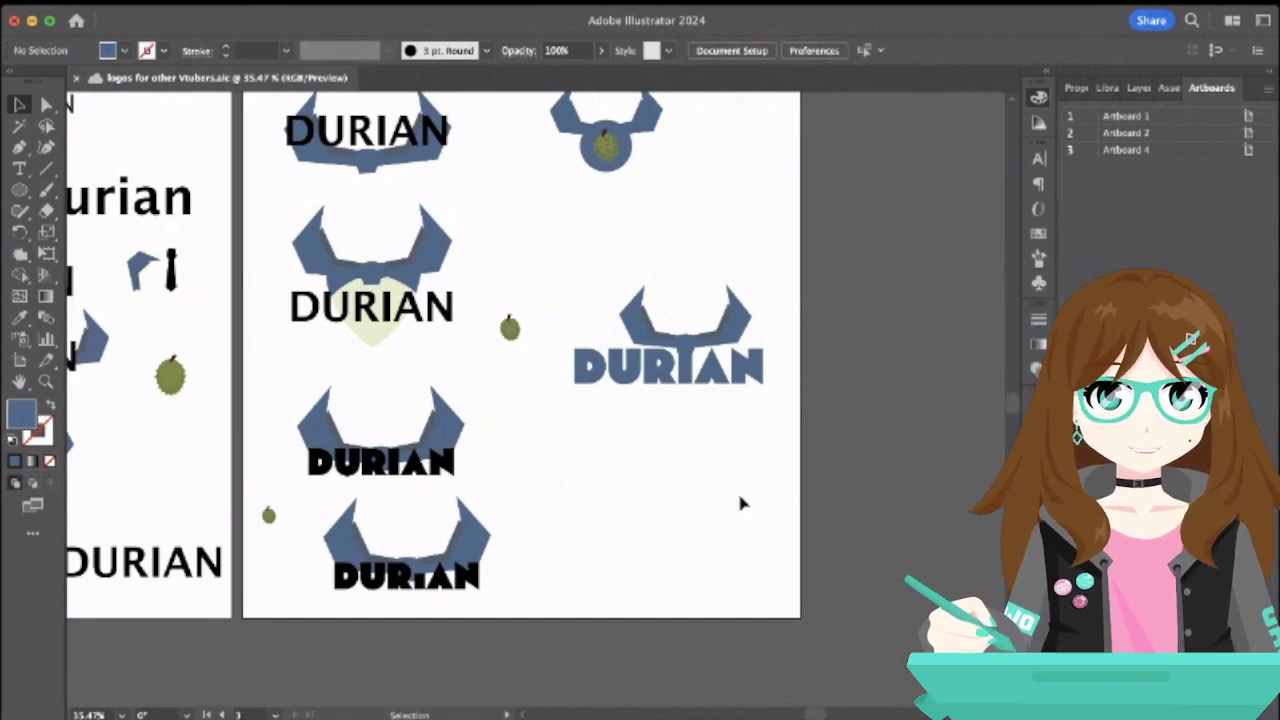
- Add two blank artboards of the same size to the right of Artboard 4
scroll(740, 503, left, 15)
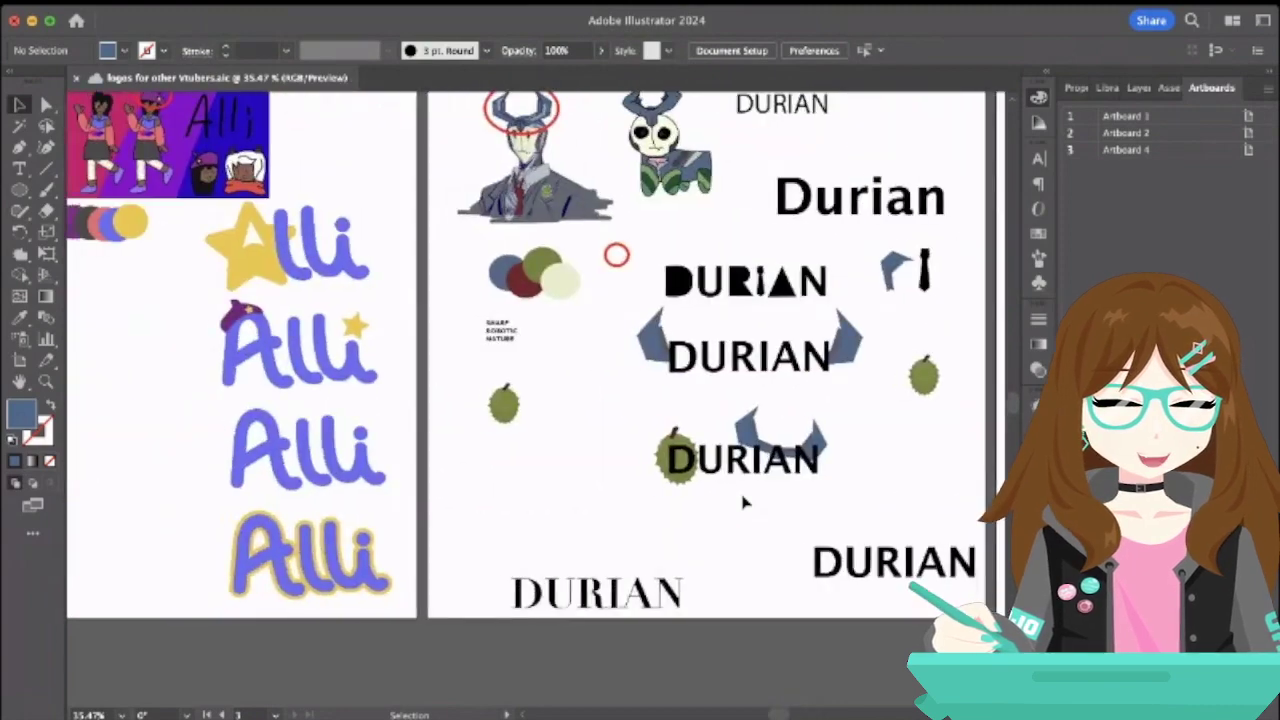
scroll(743, 503, right, 15)
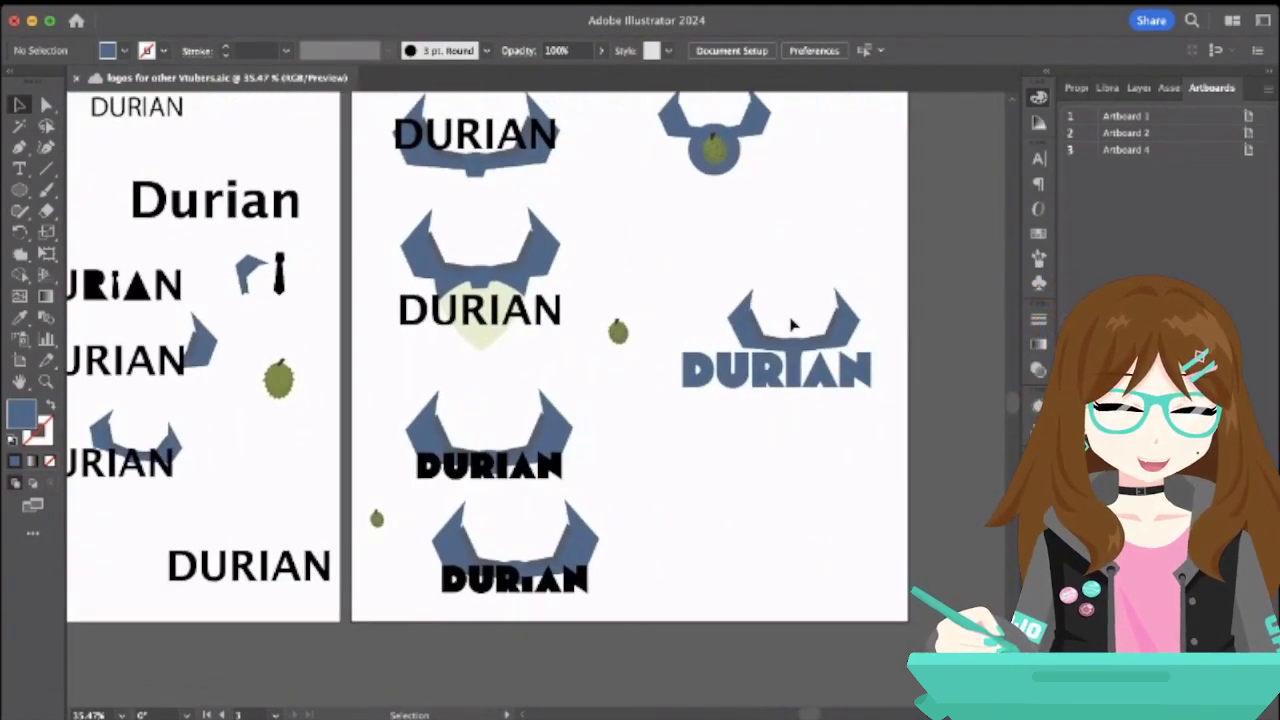
scroll(791, 323, down, 3)
scroll(725, 381, down, 3)
scroll(725, 381, left, 3)
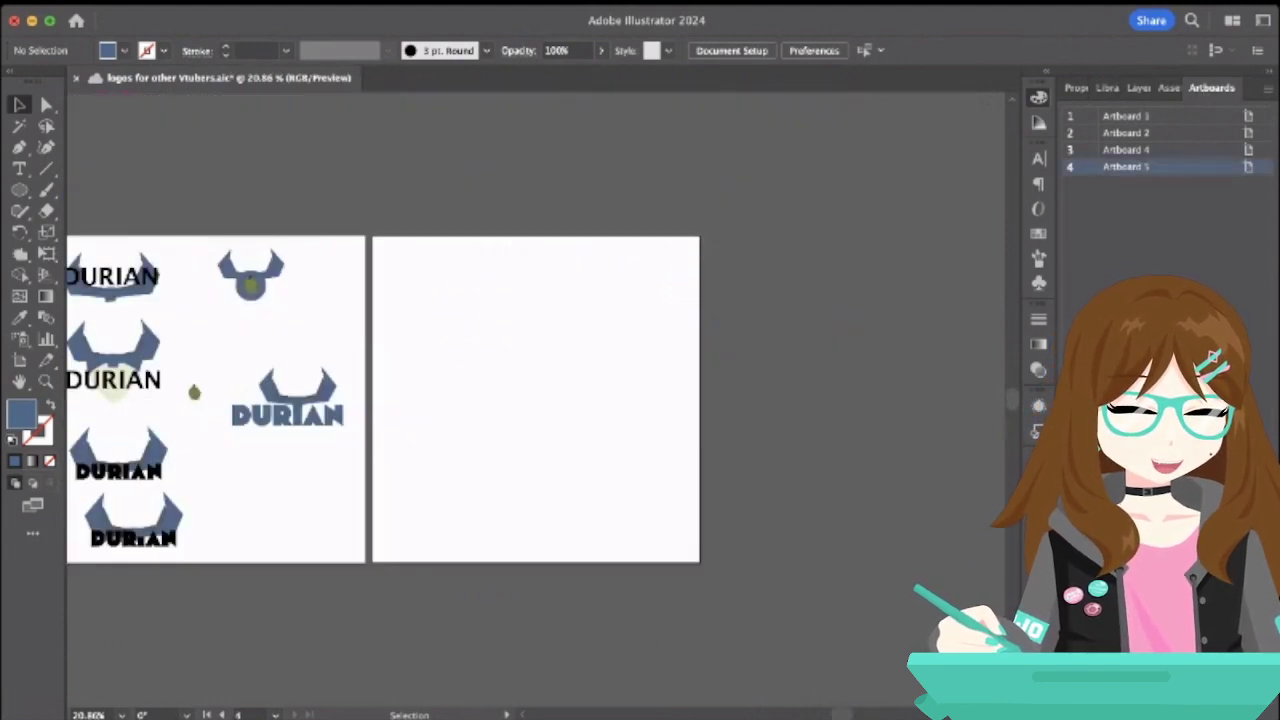
scroll(689, 443, left, 5)
scroll(680, 443, down, 4)
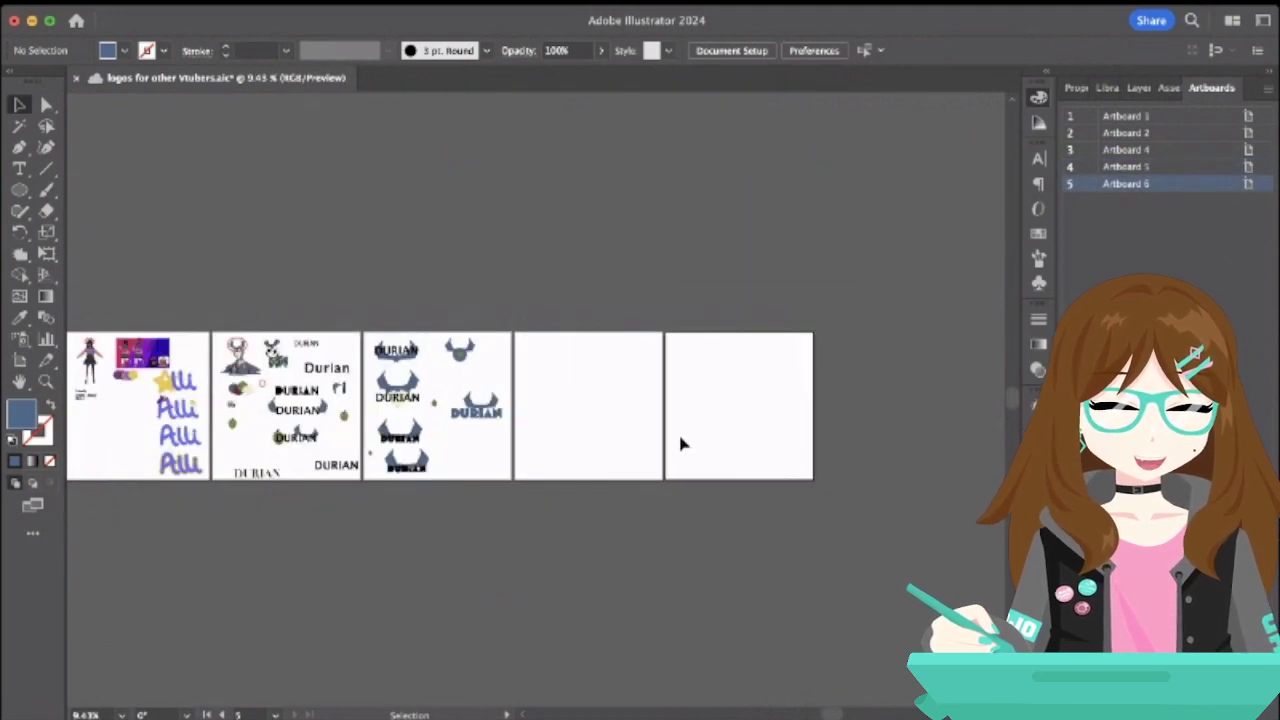
- Copy the complete blue horned DURIAN logo on Artboard 4 and paste a duplicate of it
click(248, 376)
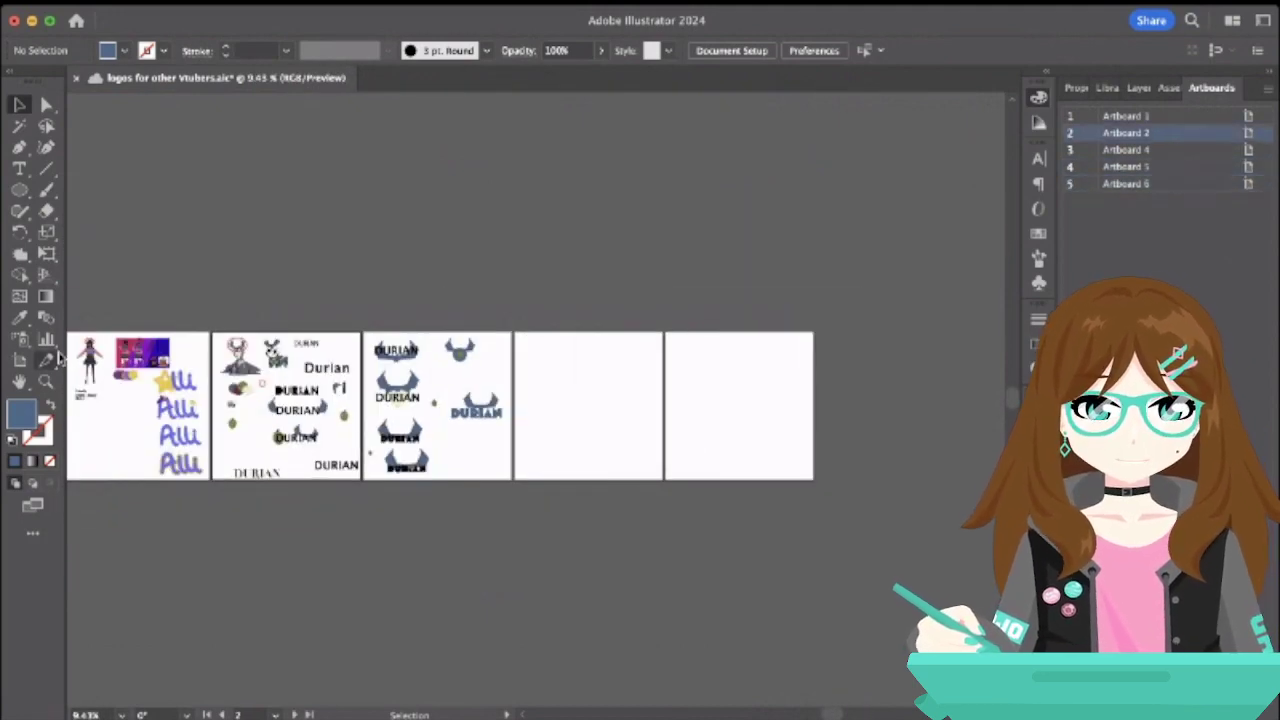
click(100, 365)
scroll(163, 410, up, 3)
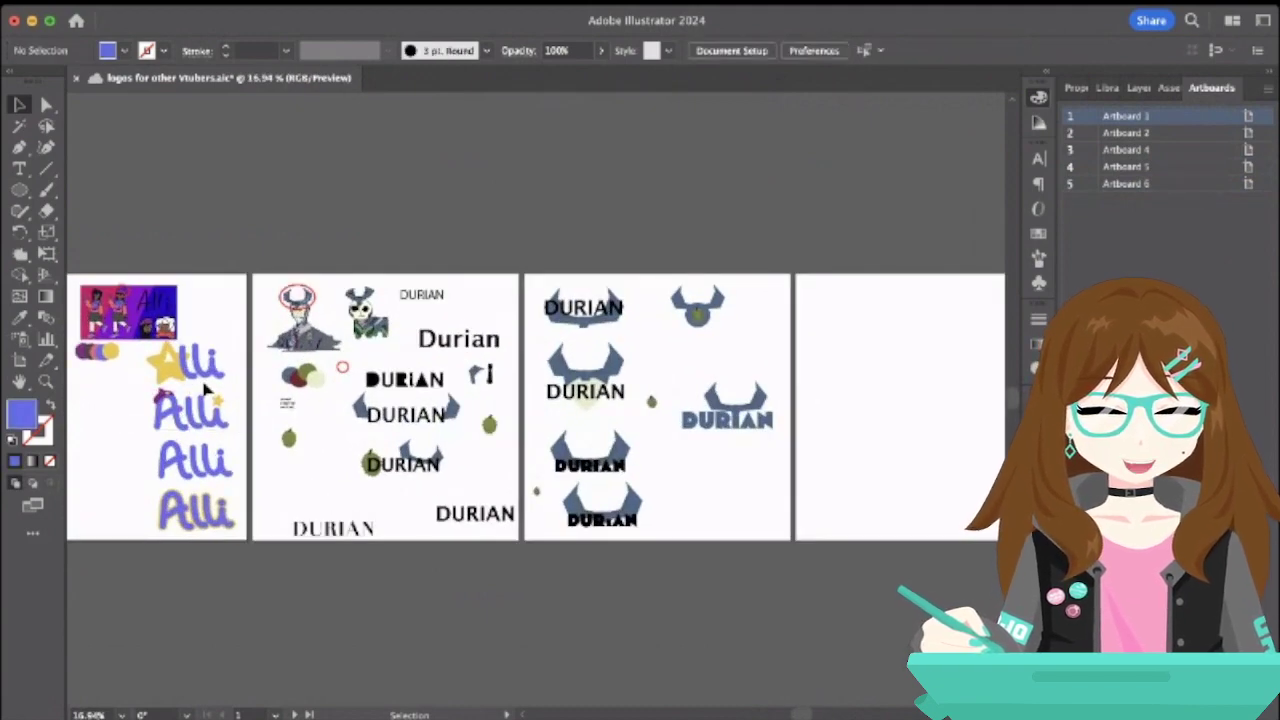
scroll(204, 390, up, 1)
scroll(204, 390, right, 5)
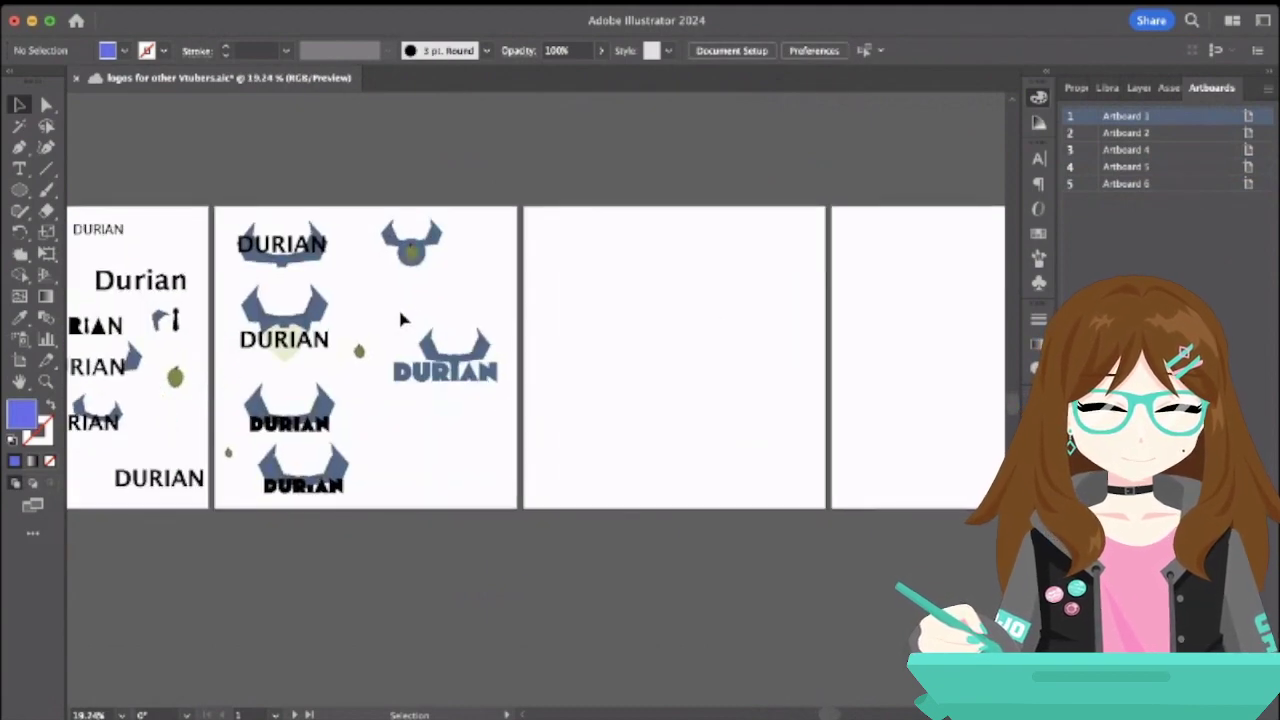
drag(400, 313, 540, 449)
key(super+c)
key(super+v)
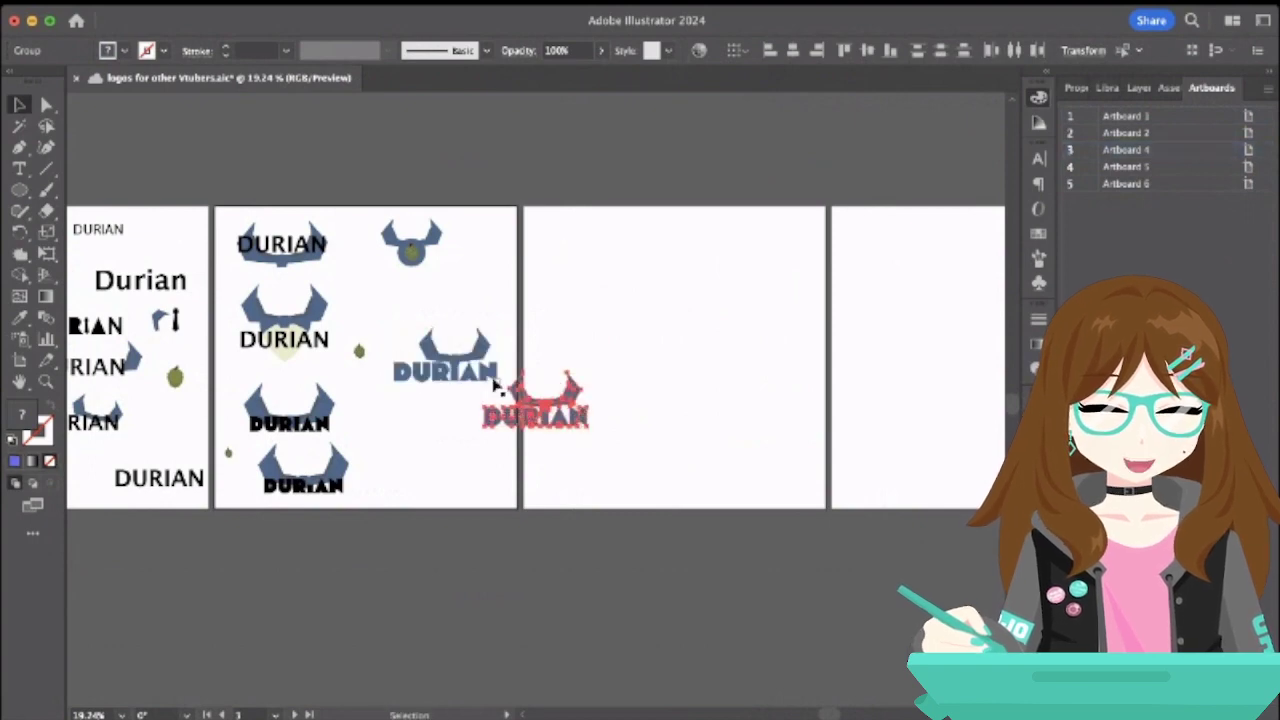
- Place the pasted logo near the centre of Artboard 6, enlarged to about three quarters of the artboard's width
scroll(493, 387, right, 3)
scroll(493, 387, down, 1)
drag(296, 384, 686, 422)
drag(708, 368, 848, 310)
click(917, 337)
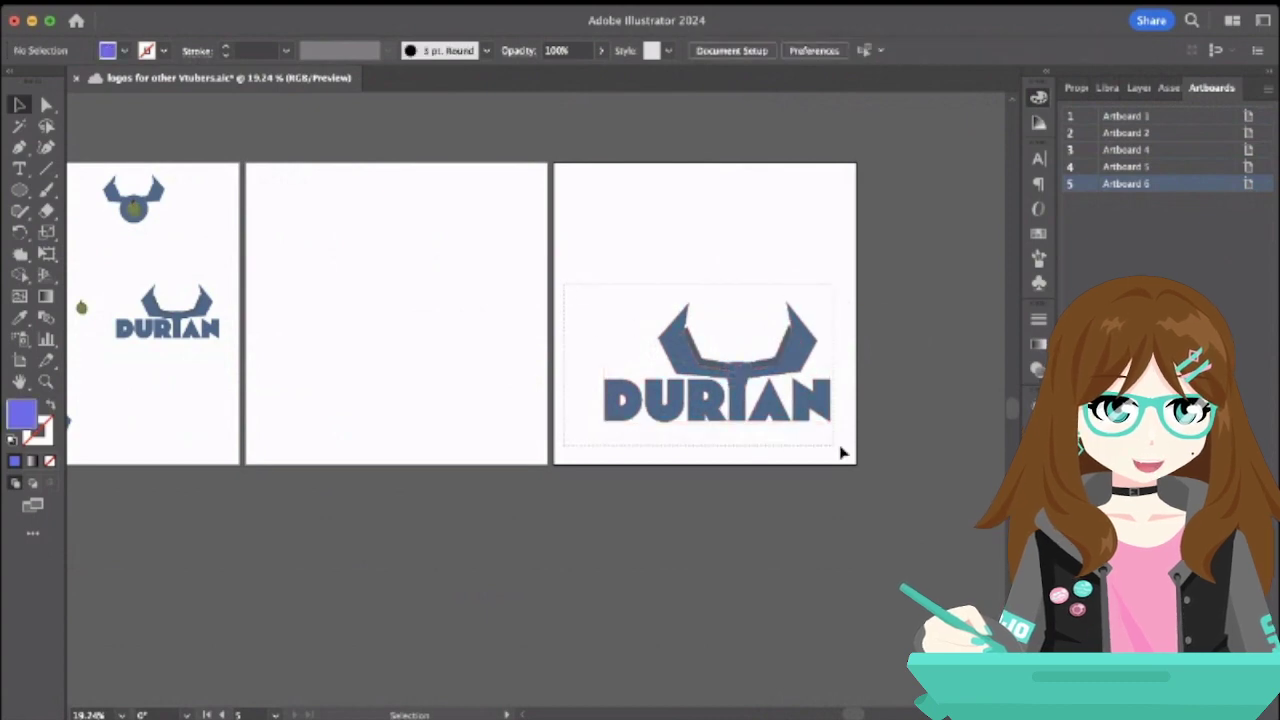
click(822, 417)
drag(822, 417, 811, 396)
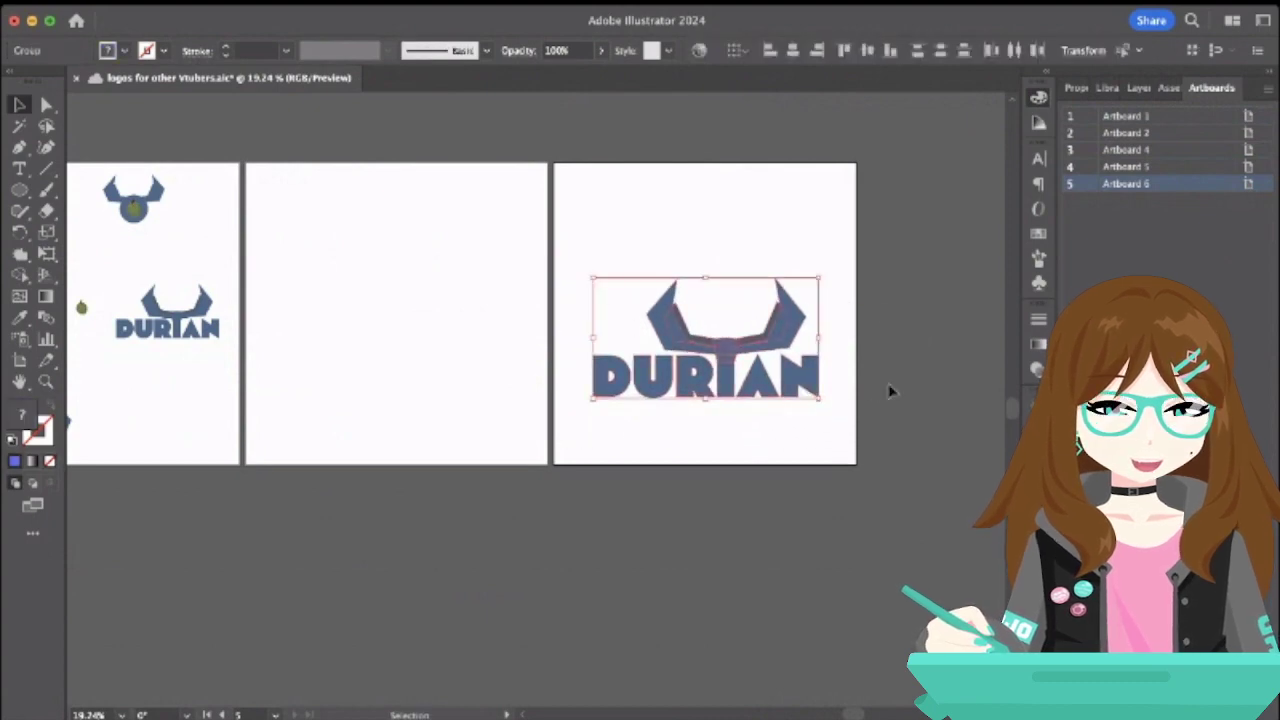
- Unlock the ref layer and duplicate the horned character reference image on Artboard 2
click(887, 390)
scroll(474, 325, left, 5)
scroll(474, 325, up, 1)
double_click(1125, 133)
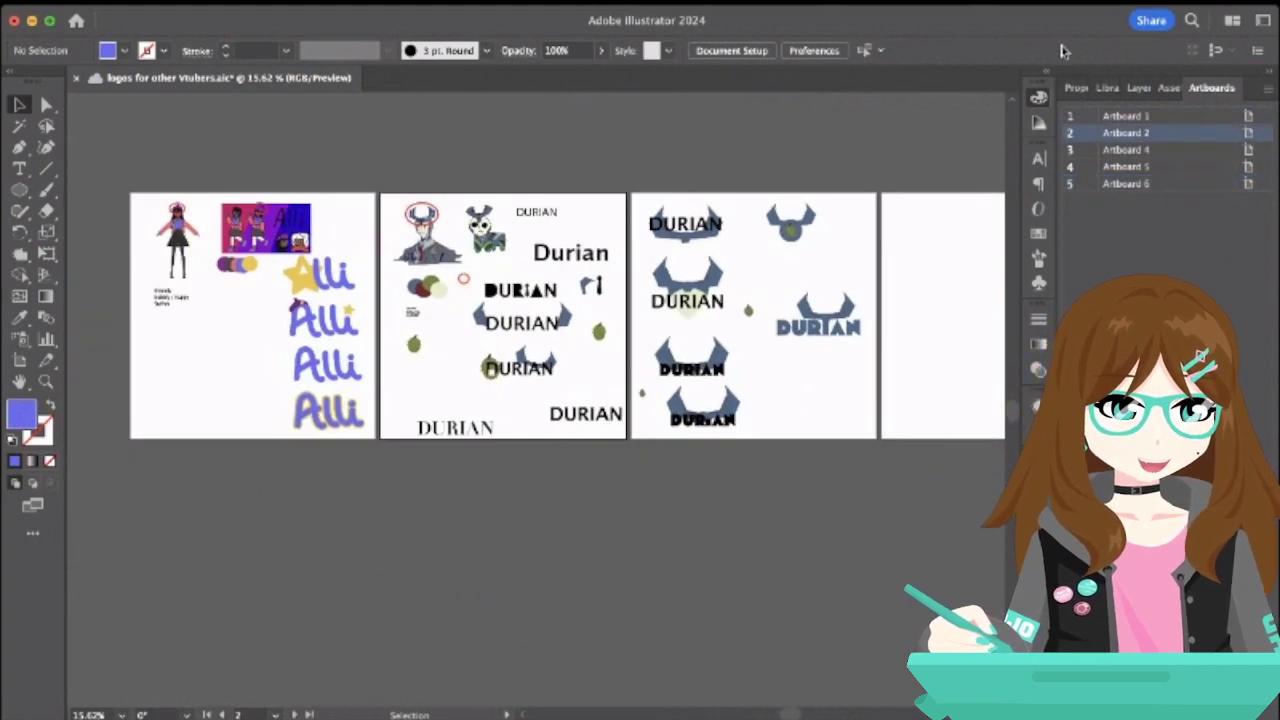
click(1139, 89)
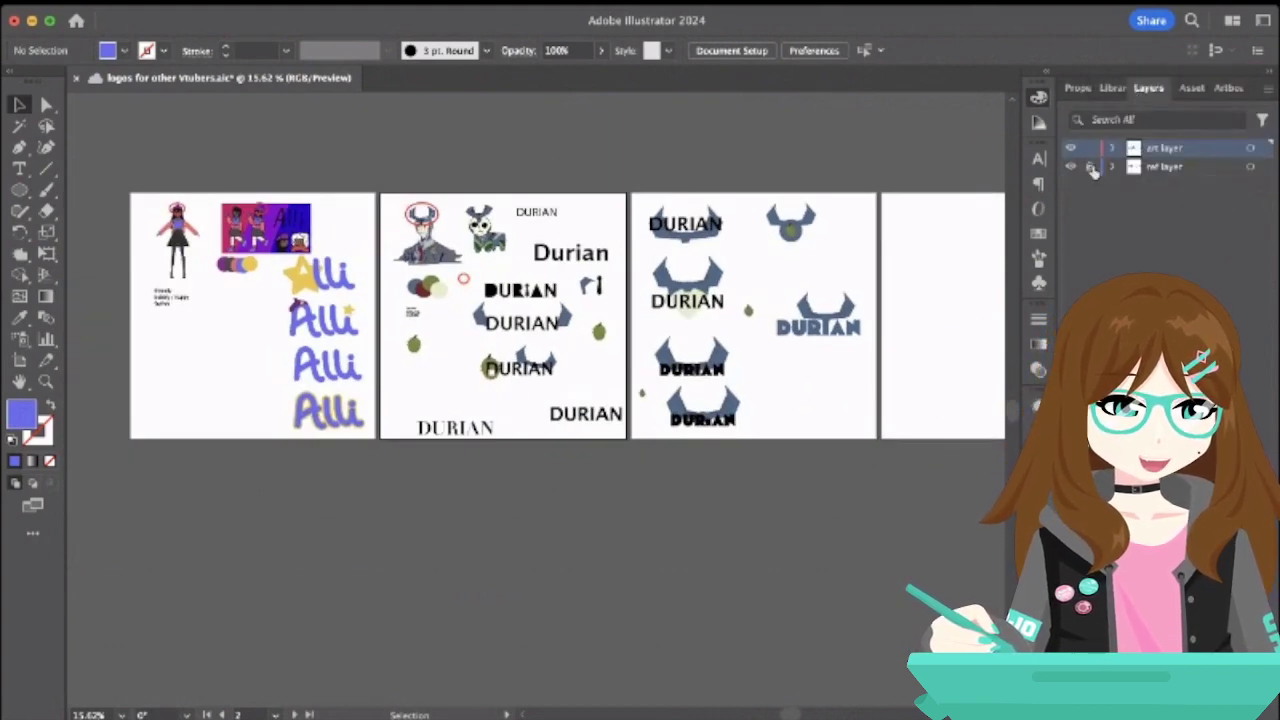
click(423, 256)
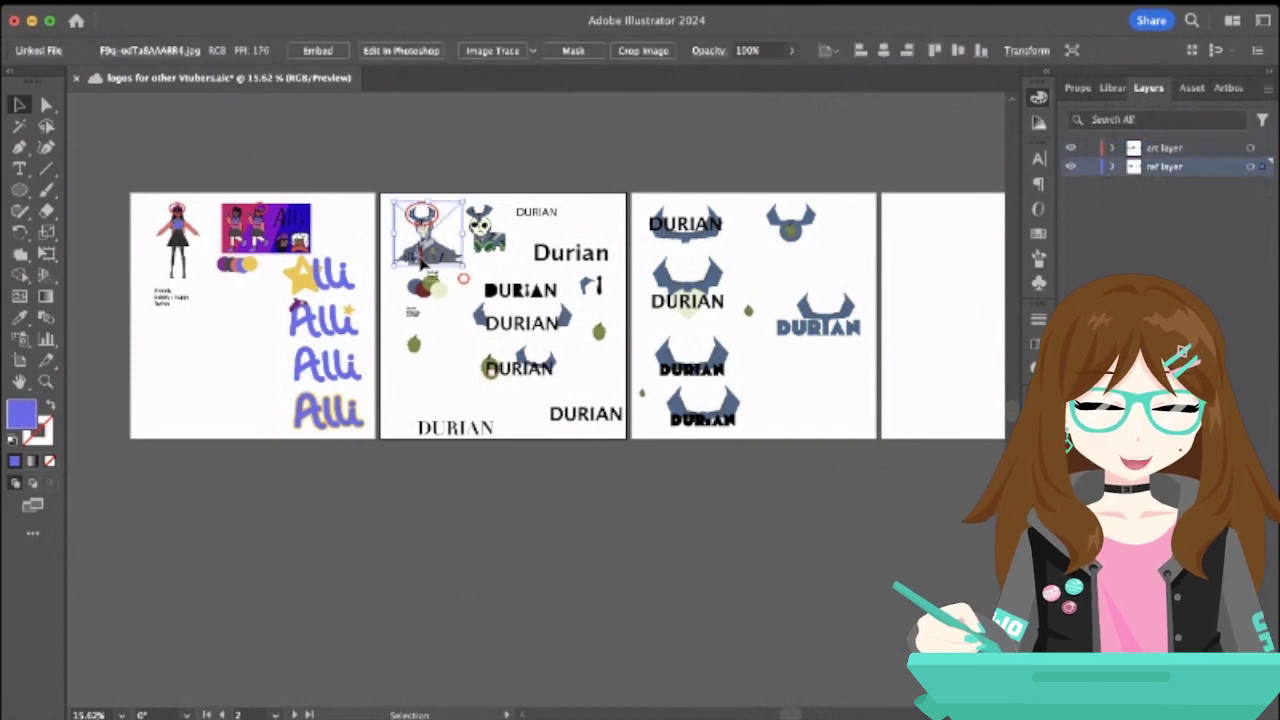
drag(423, 256, 527, 420)
scroll(422, 262, right, 5)
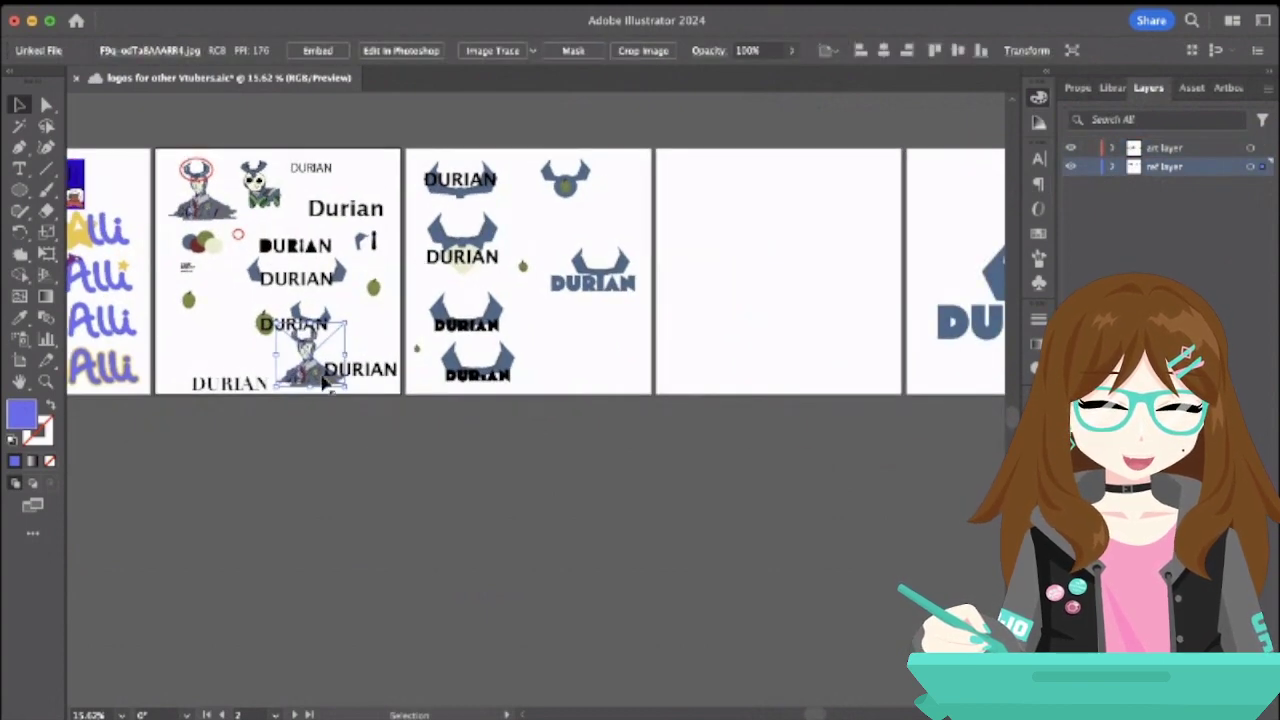
- Move the duplicated horned character image to the upper-left corner of Artboard 6, above the large DURIAN logo
click(358, 370)
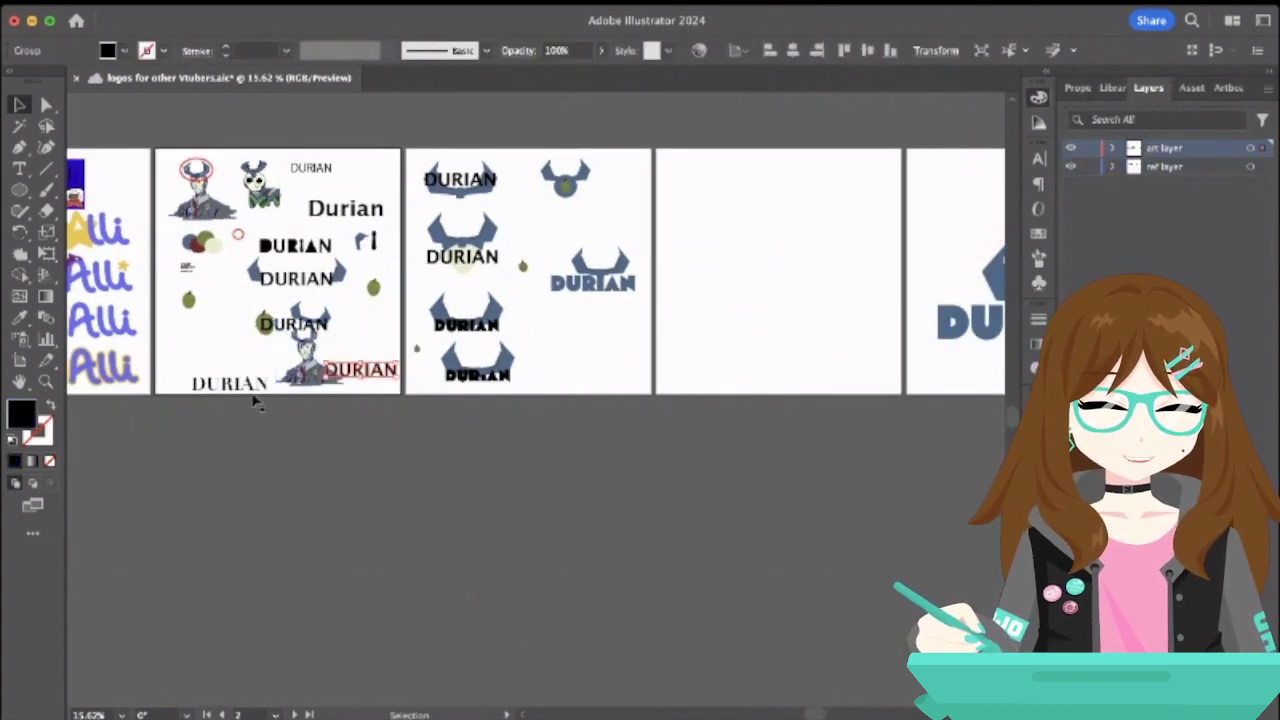
click(303, 370)
scroll(303, 370, right, 5)
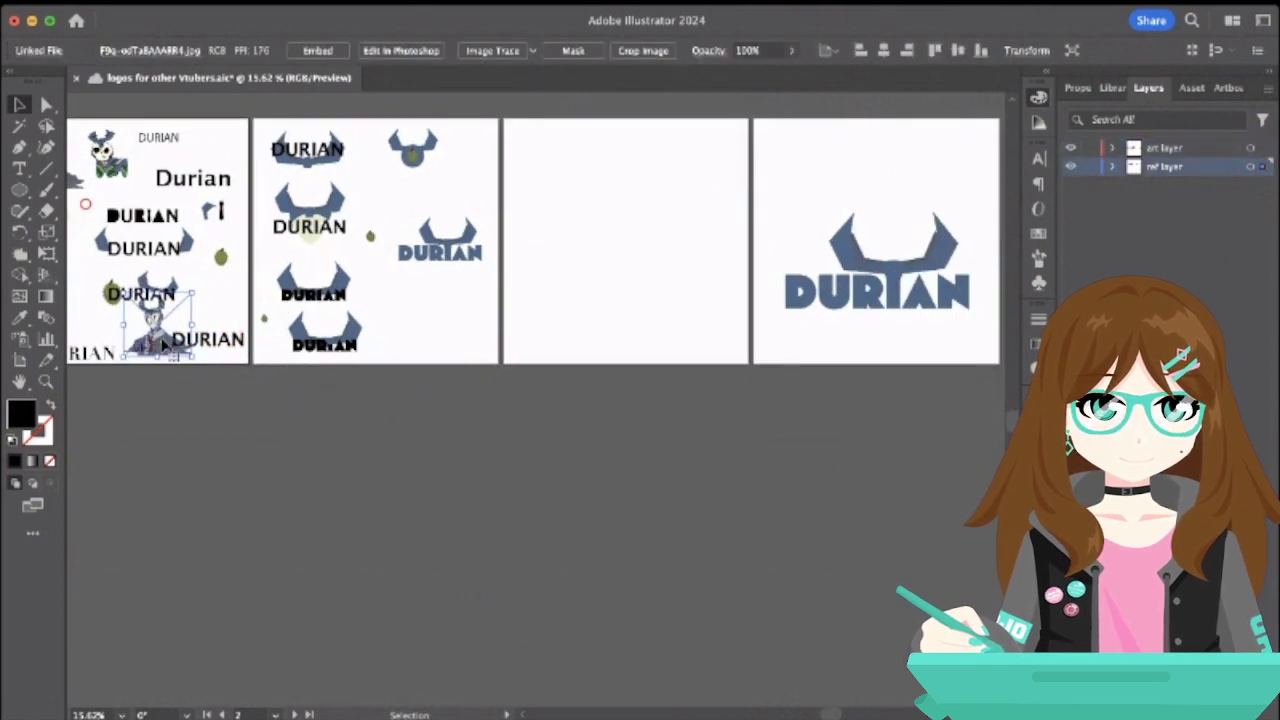
drag(152, 342, 780, 184)
scroll(628, 245, right, 5)
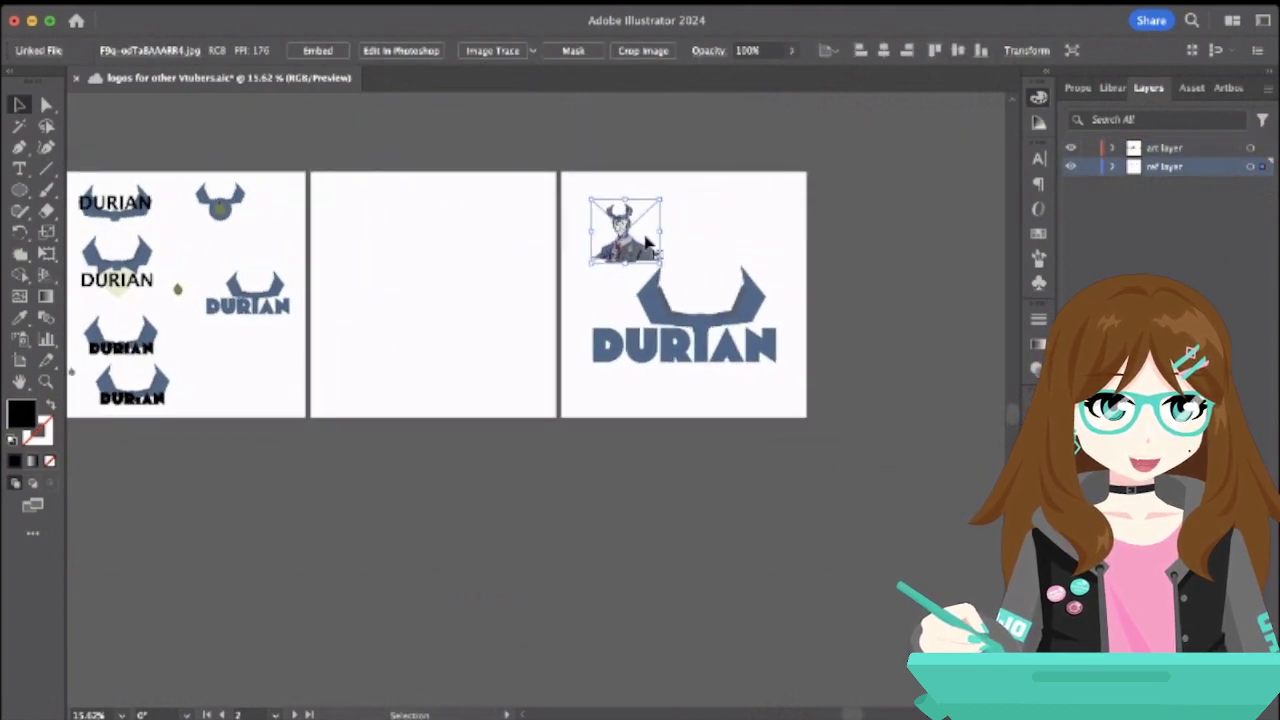
drag(628, 245, 663, 252)
click(725, 242)
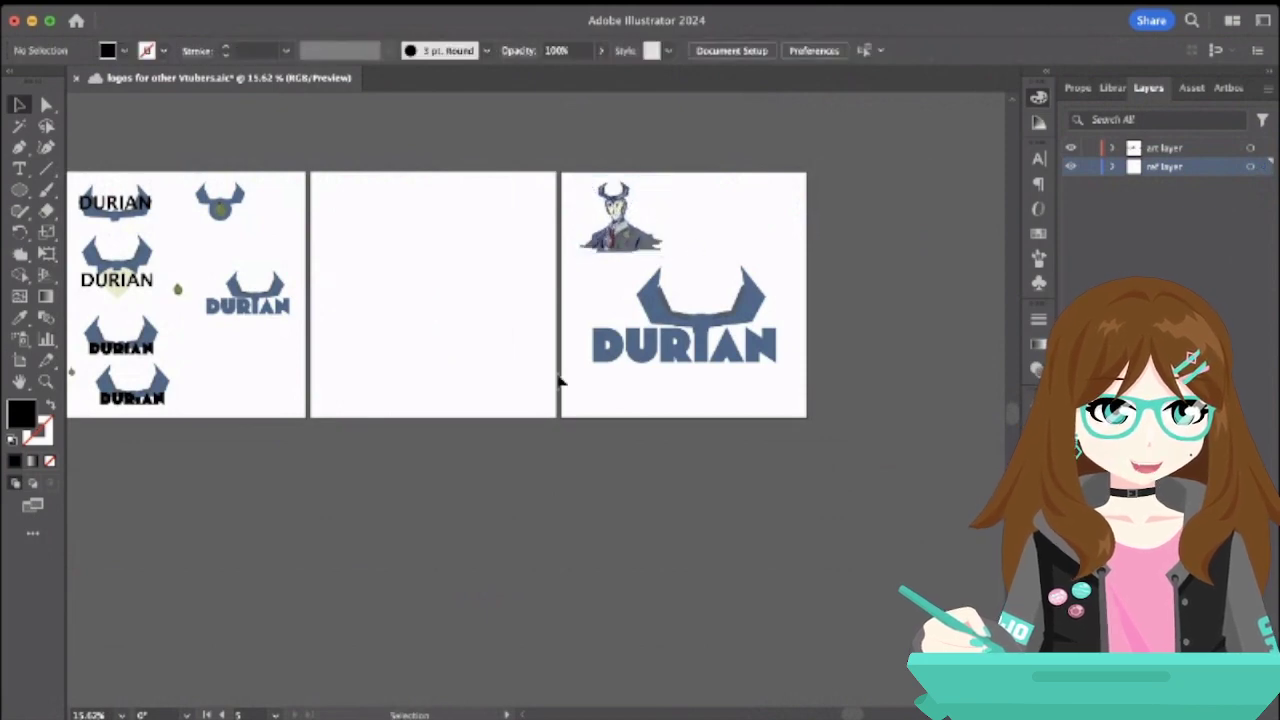
- Shift the large DURIAN logo on Artboard 6 slightly left and down
click(771, 330)
mouse_move(763, 322)
mouse_down()
mouse_move(778, 295)
mouse_move(758, 327)
mouse_up()
click(880, 310)
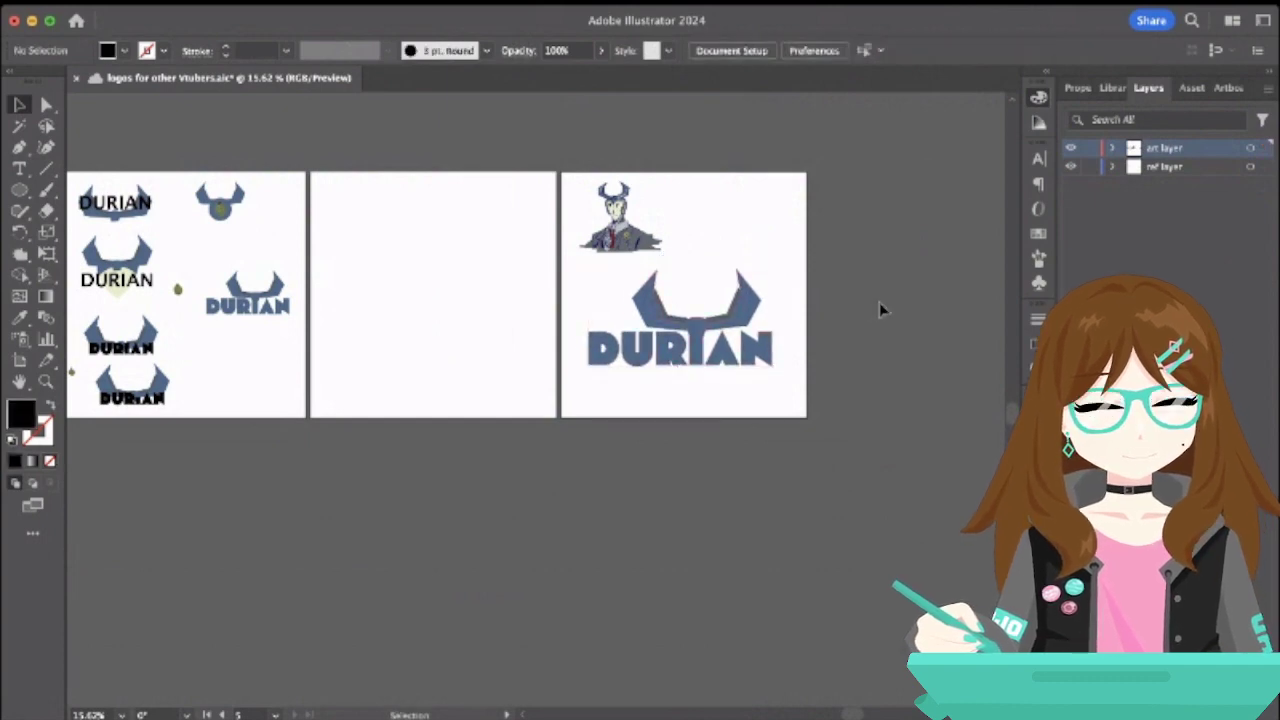
- Copy the full-body girl reference image from Artboard 1 and place the copy in the upper-left area of Artboard 5
scroll(880, 310, left, 10)
click(250, 264)
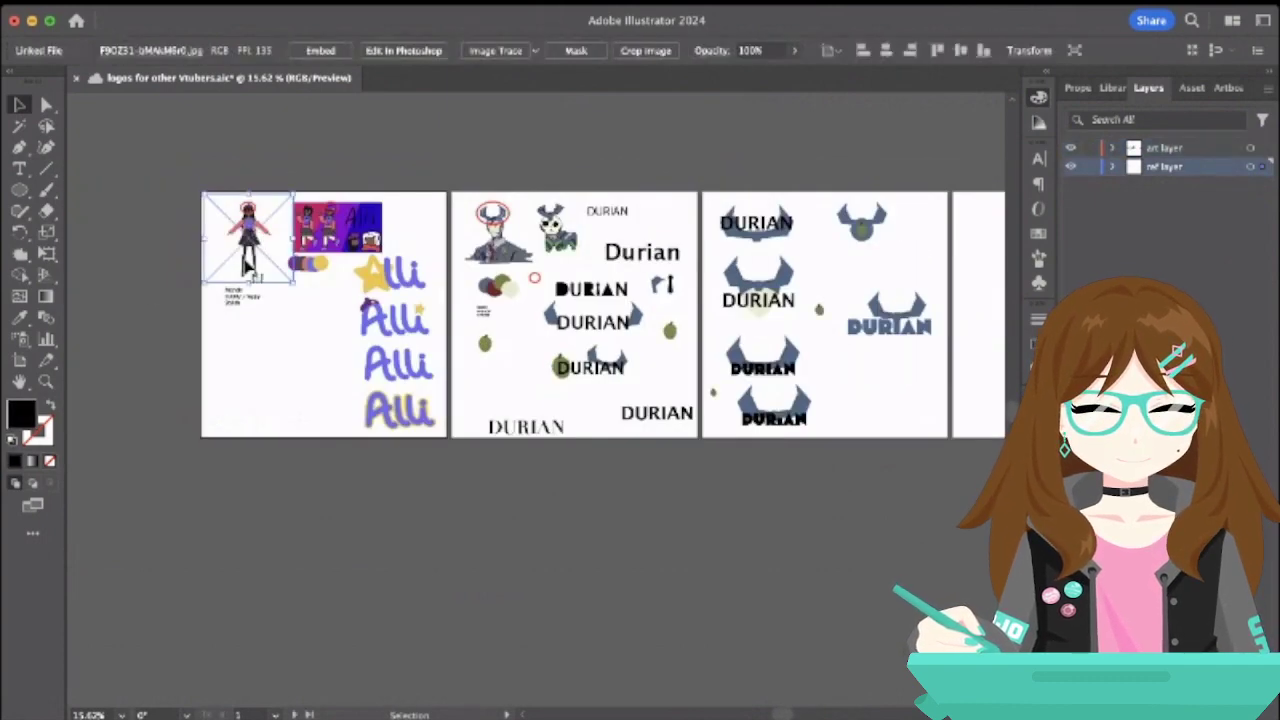
scroll(515, 325, right, 10)
scroll(515, 325, down, 2)
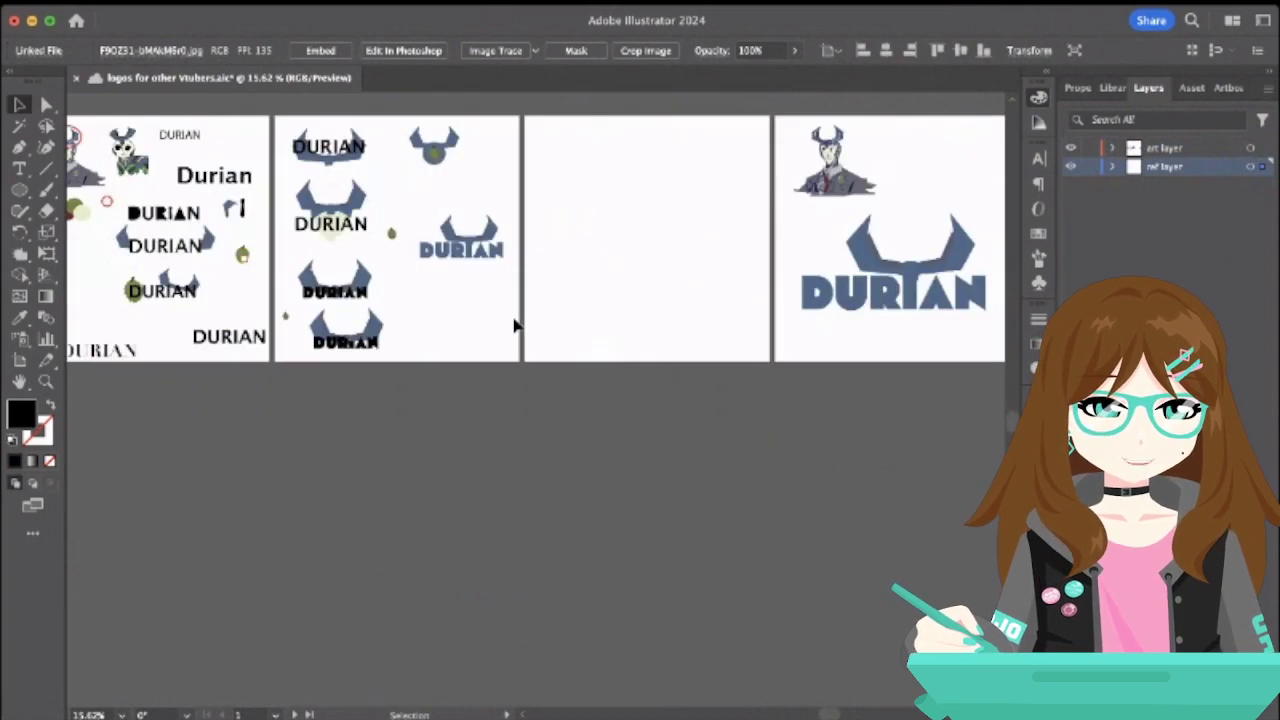
scroll(515, 325, right, 3)
scroll(515, 325, up, 1)
key(ctrl+v)
drag(533, 436, 564, 244)
click(601, 292)
- Copy the Alli logo with the purple beret and yellow star from Artboard 1 and paste it onto Artboard 5
scroll(601, 296, left, 5)
scroll(601, 296, down, 1)
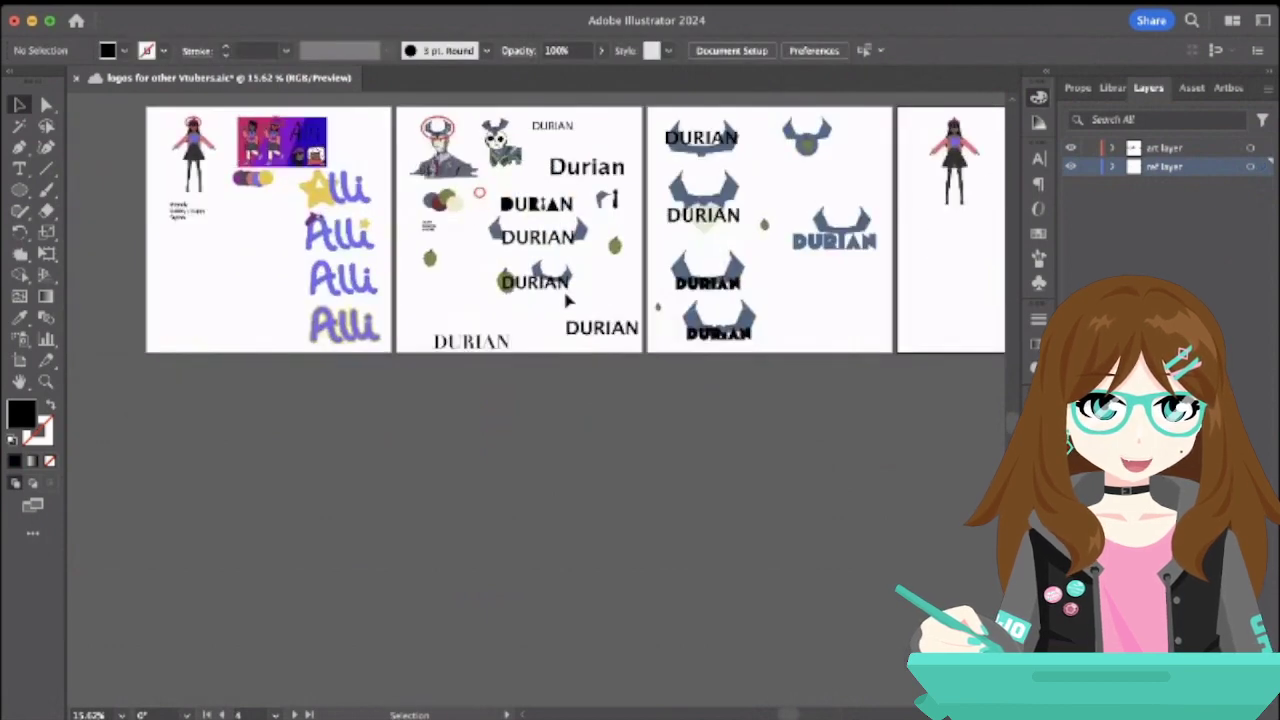
scroll(285, 245, up, 3)
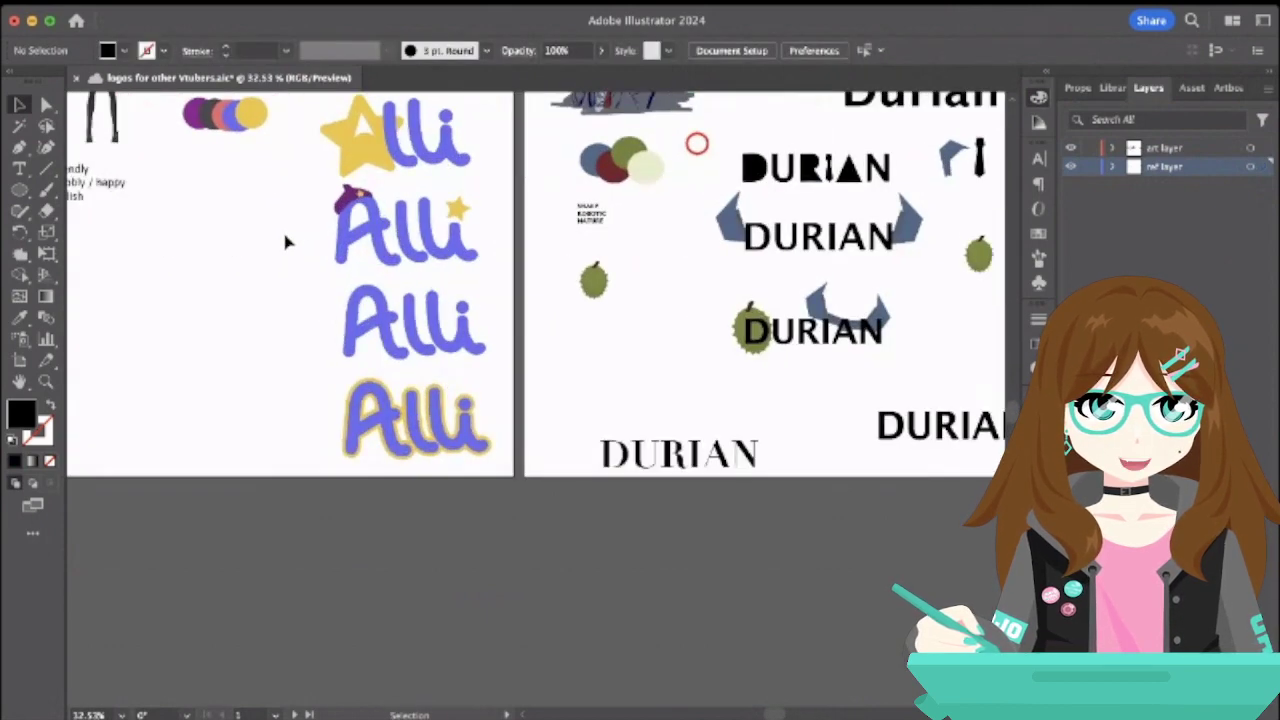
click(495, 285)
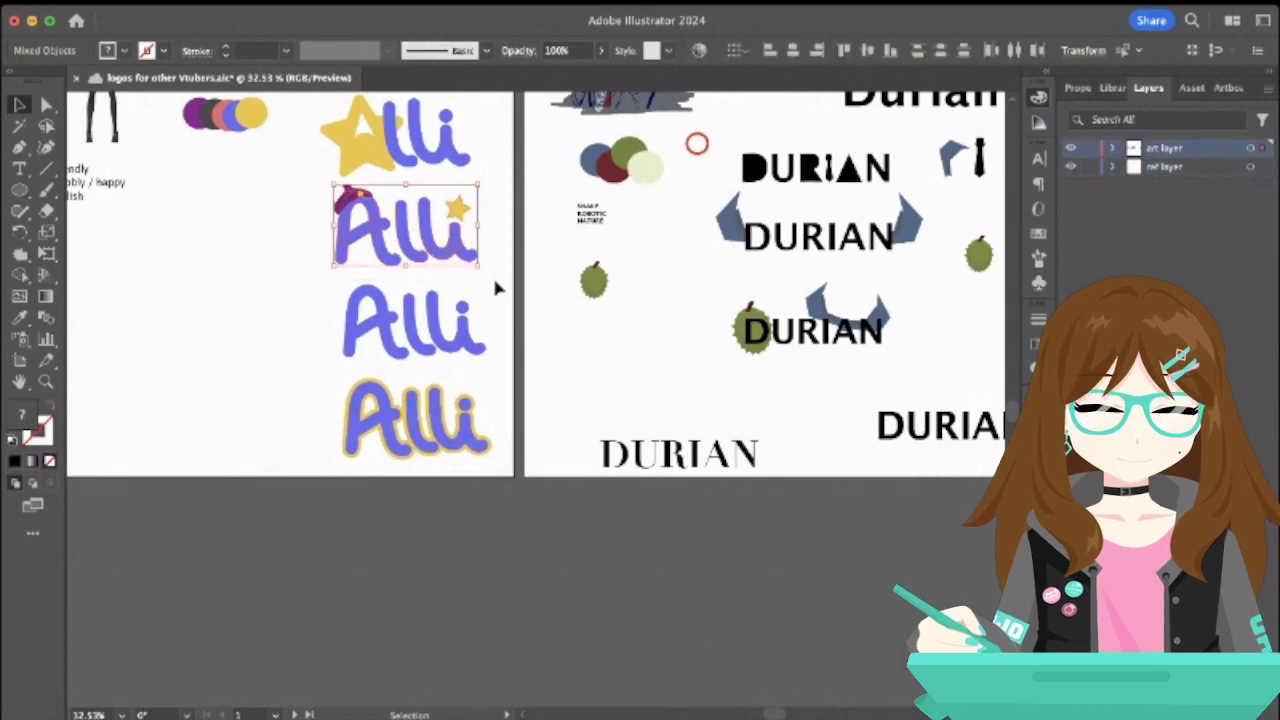
scroll(497, 288, right, 5)
scroll(497, 288, down, 1)
scroll(497, 288, right, 10)
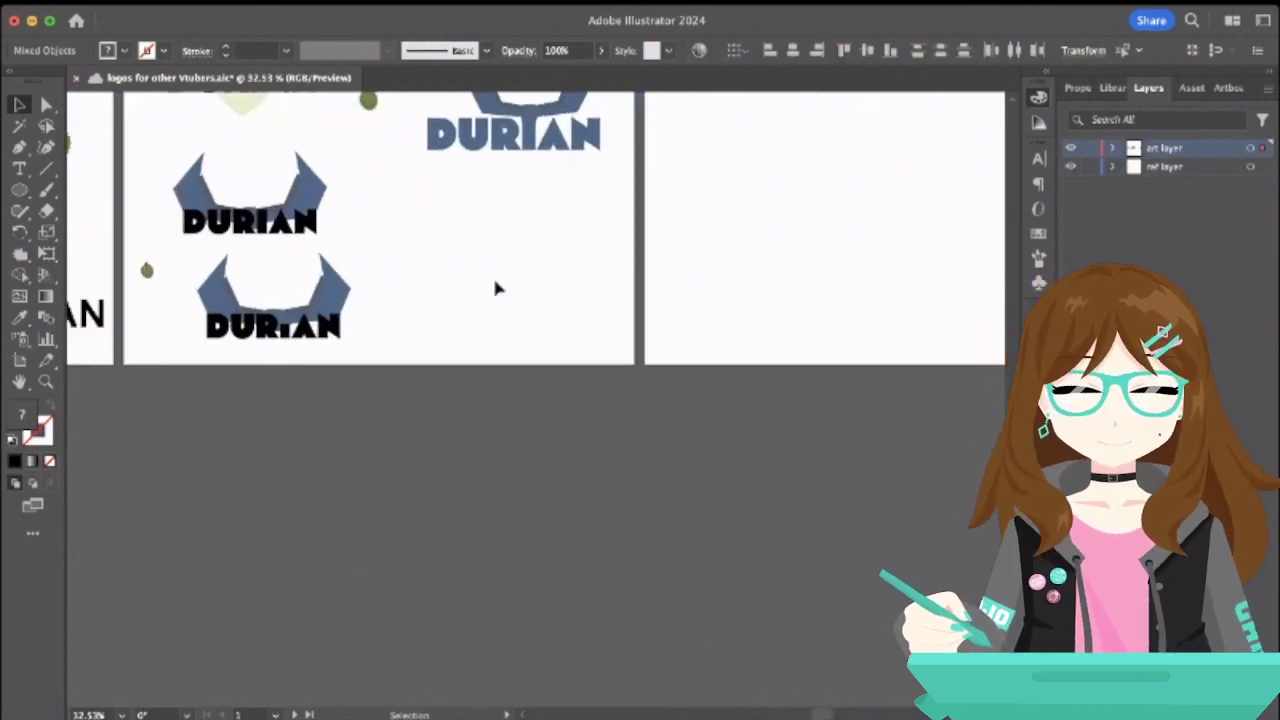
key(ctrl+v)
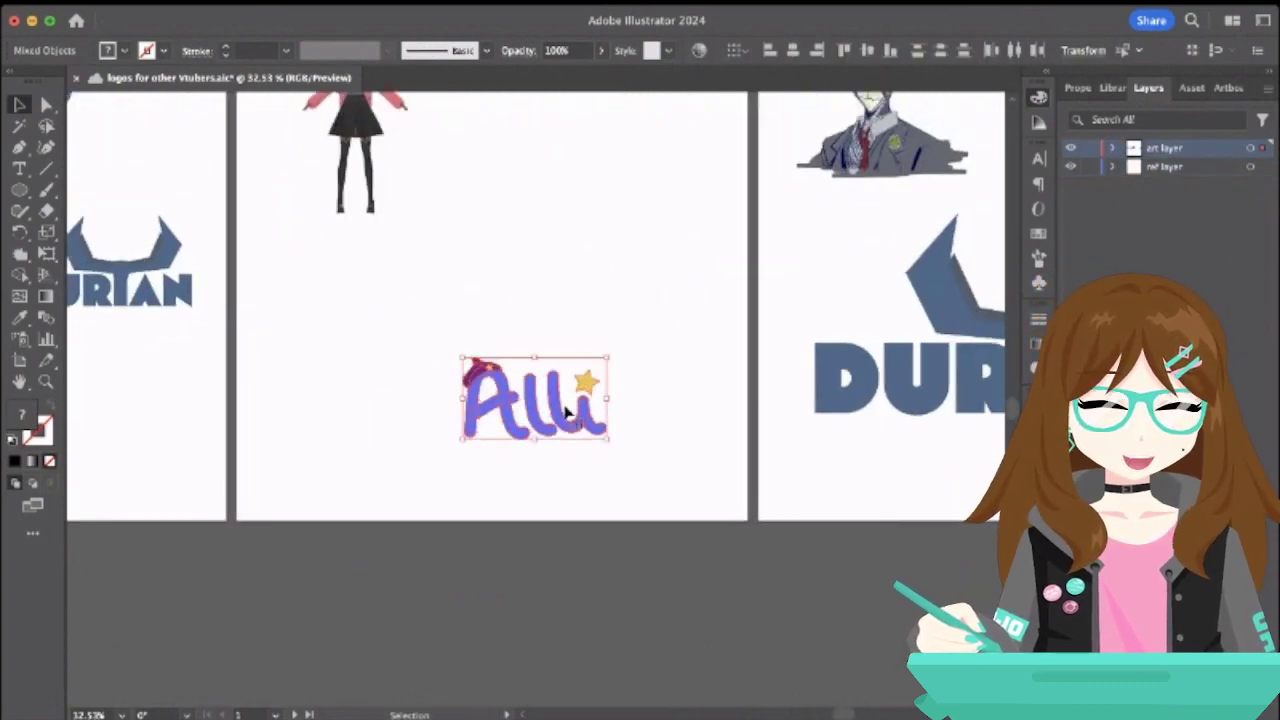
- Enlarge the pasted Alli logo to about two thirds of Artboard 5's width and centre it below the character image
drag(460, 358, 268, 247)
drag(455, 398, 524, 382)
click(540, 163)
scroll(540, 163, right, 2)
scroll(540, 163, down, 3)
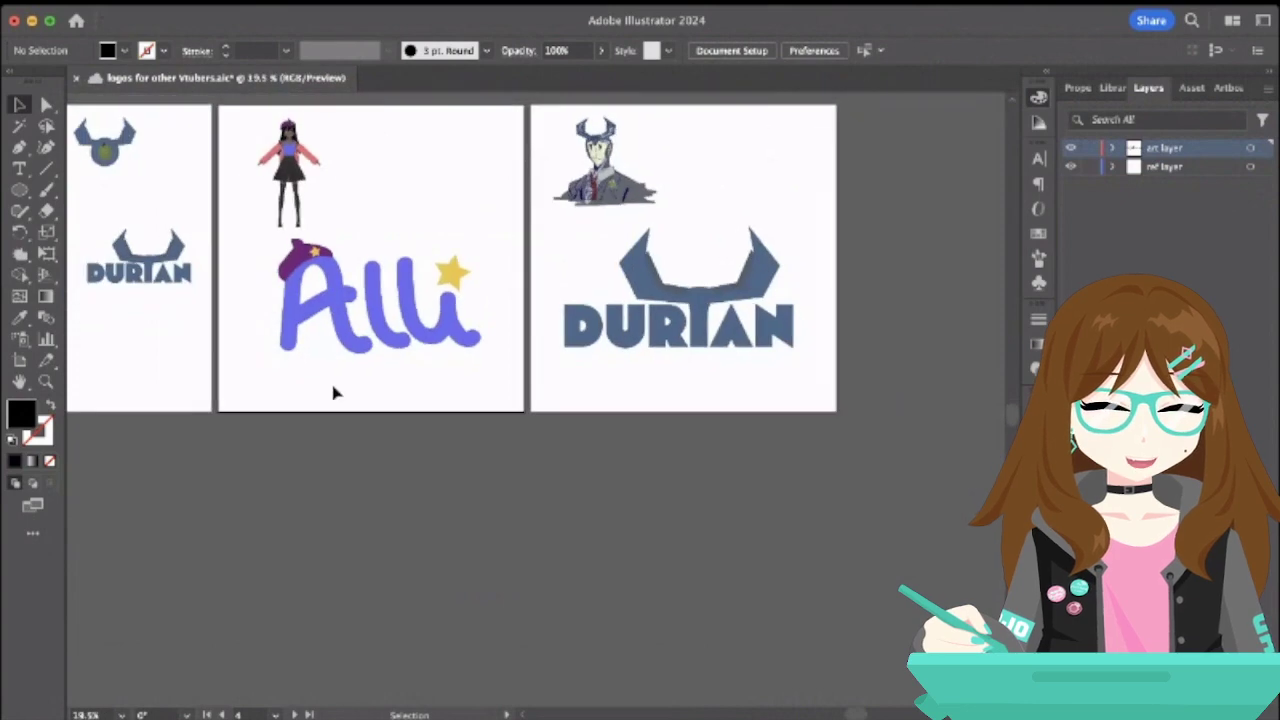
- Move the complete enlarged Alli logo slightly down and left to leave more space below the character image
drag(236, 395, 497, 247)
drag(455, 295, 451, 306)
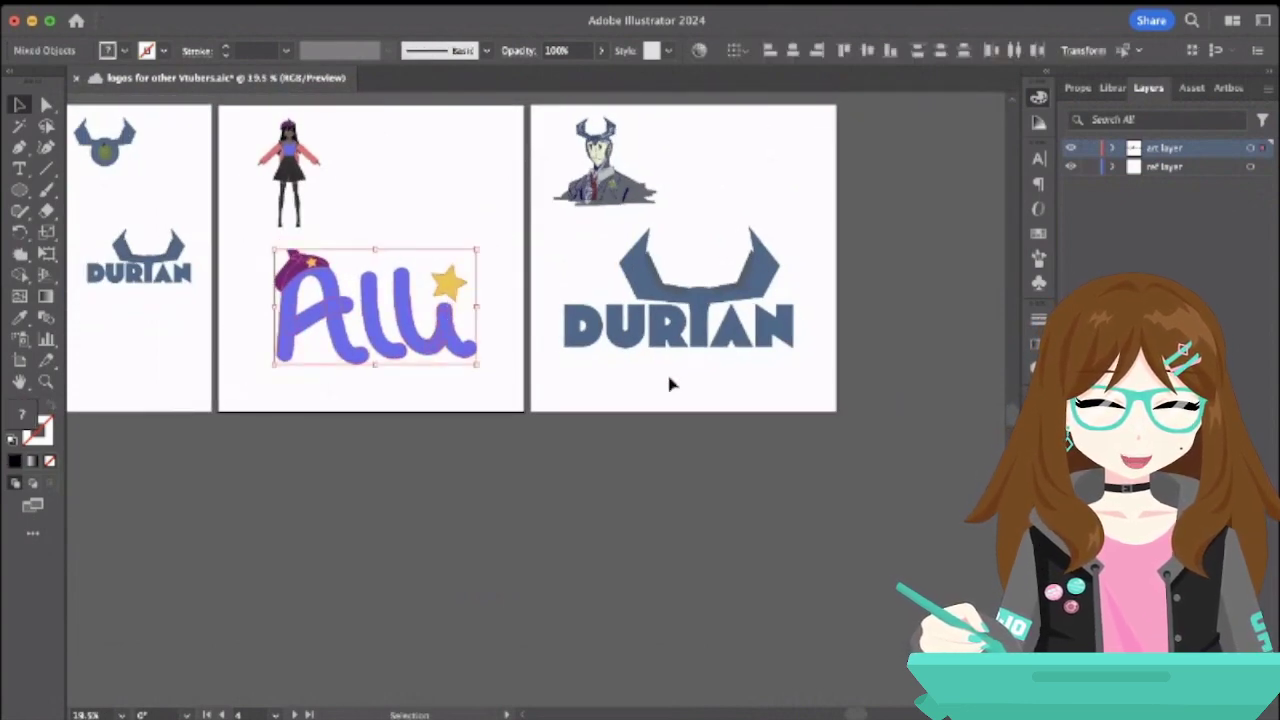
click(803, 266)
click(812, 369)
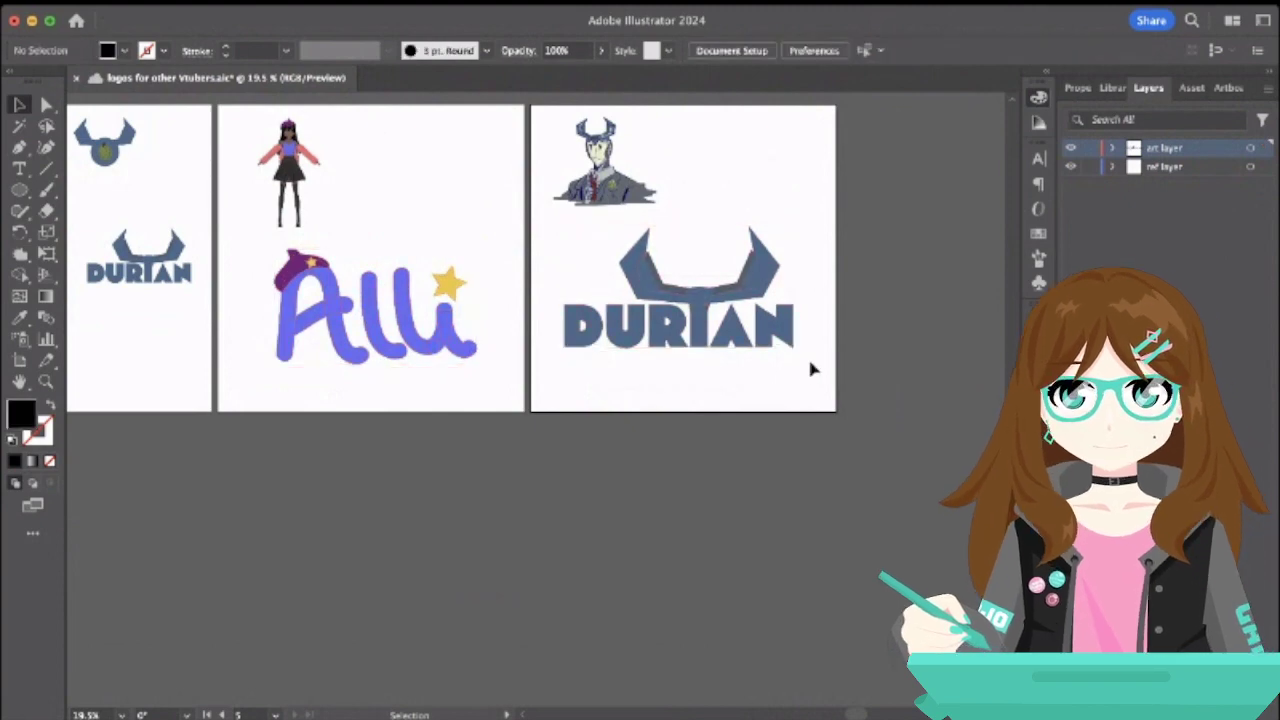